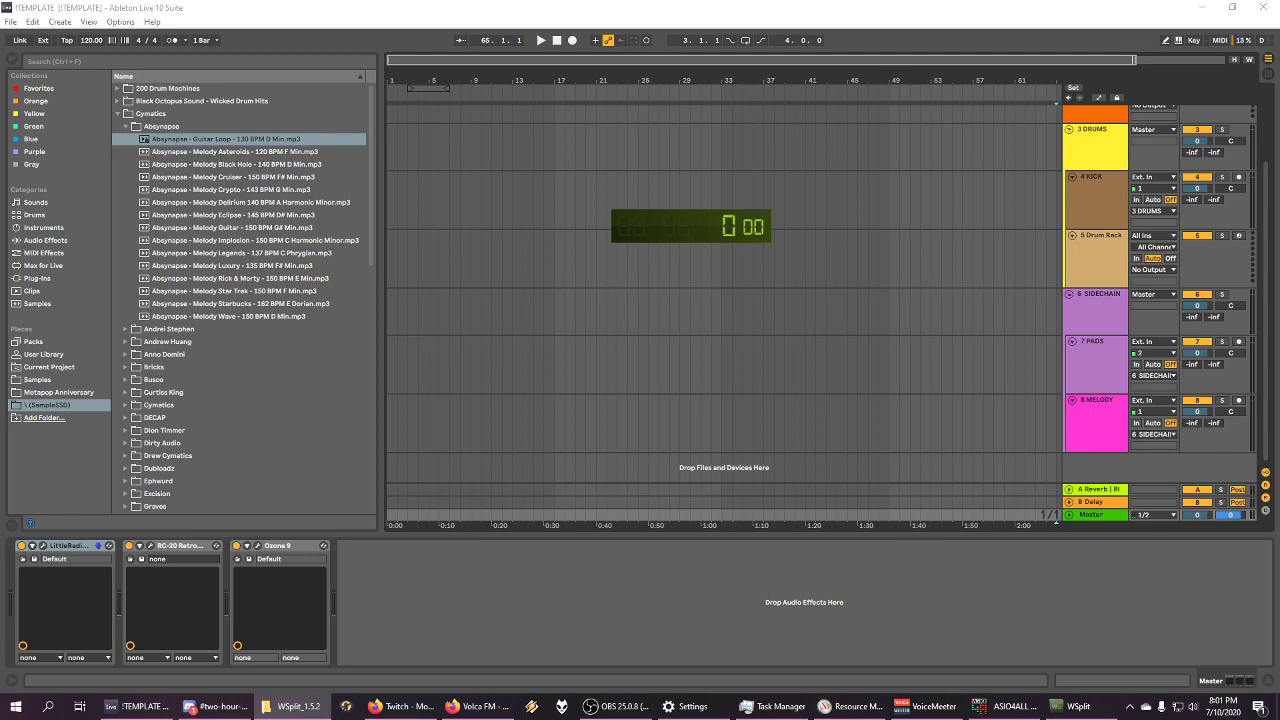
# Step: Switch to Firefox and exit the browser completely
pyautogui.click(400, 706)
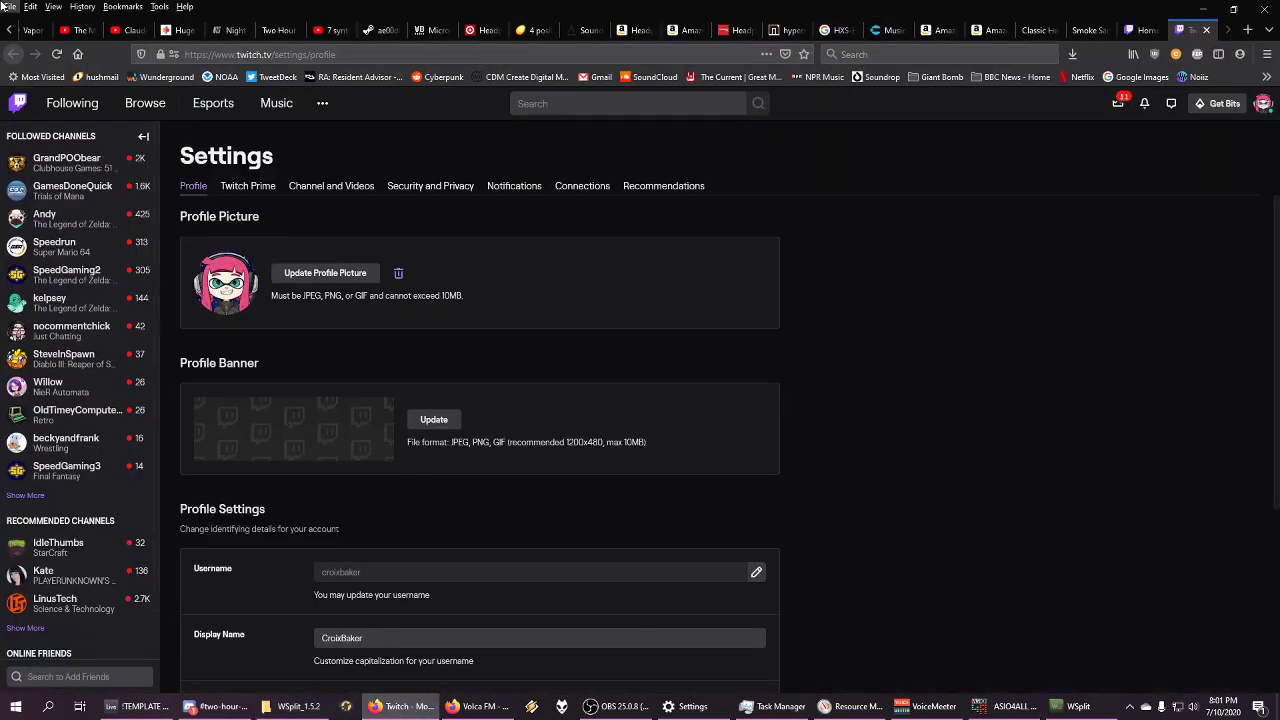
pyautogui.click(8, 6)
pyautogui.click(30, 197)
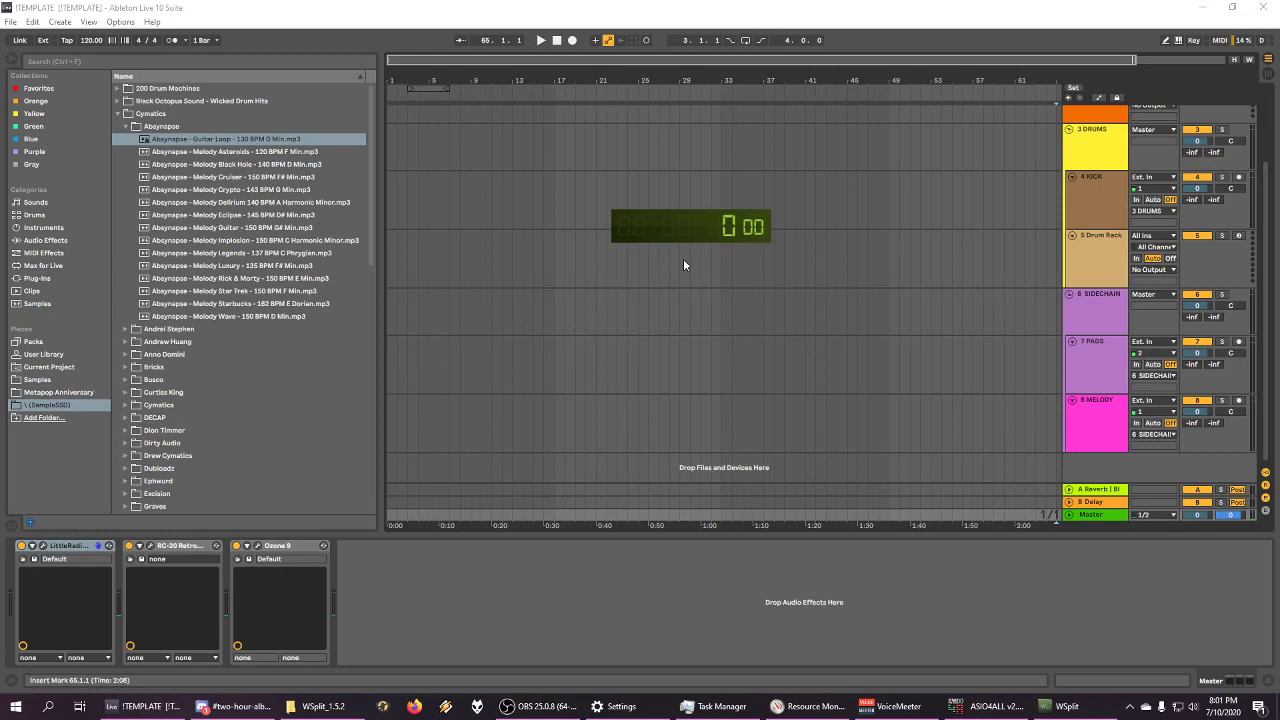
# Step: Move the WSplit timer off the arrangement and down into the device area below it
pyautogui.moveTo(676, 239)
pyautogui.mouseDown()
pyautogui.moveTo(999, 641)
pyautogui.moveTo(1037, 606)
pyautogui.mouseUp()
pyautogui.click(866, 406)
pyautogui.click(1047, 706)
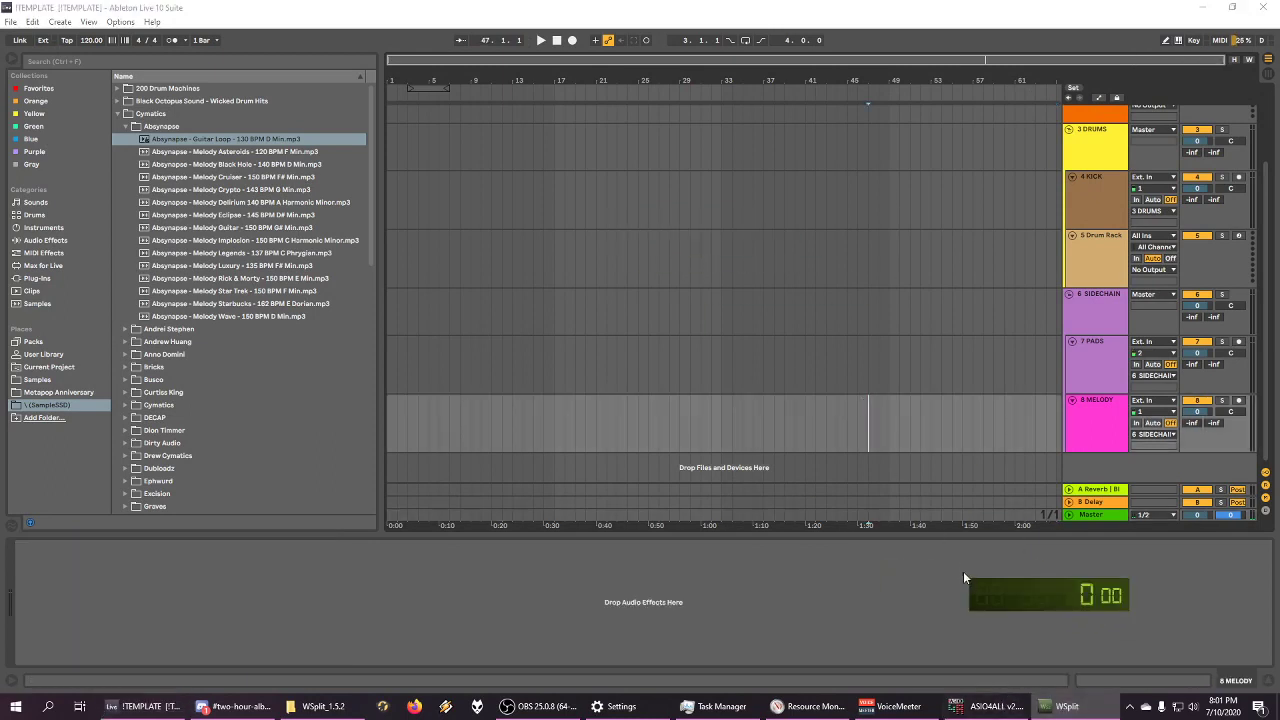
pyautogui.rightClick(994, 592)
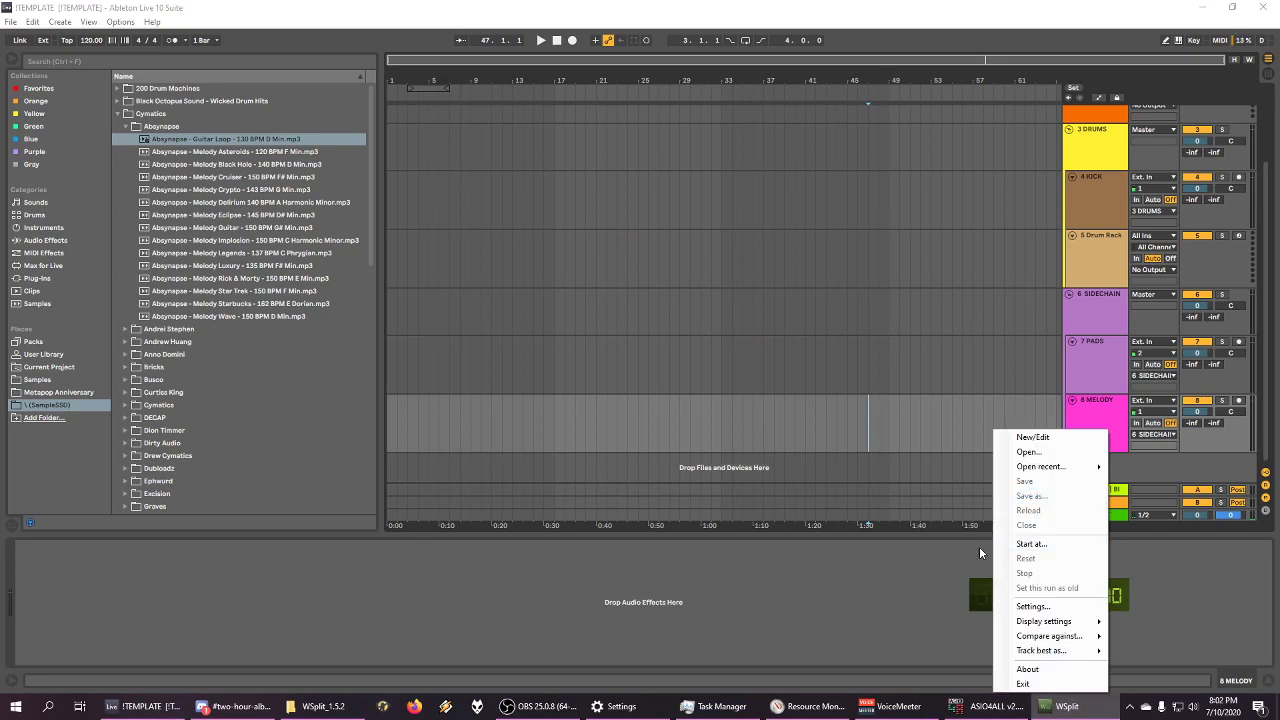
pyautogui.click(540, 706)
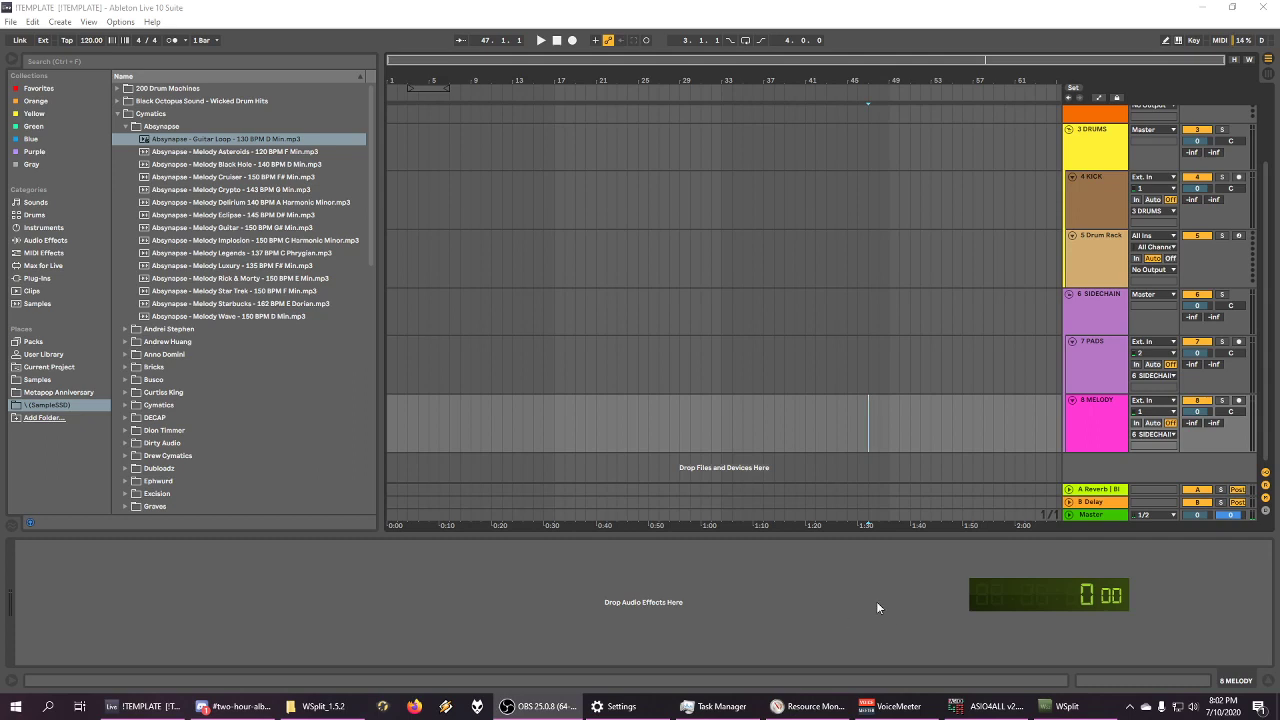
pyautogui.moveTo(1000, 585); pyautogui.dragTo(1094, 608)
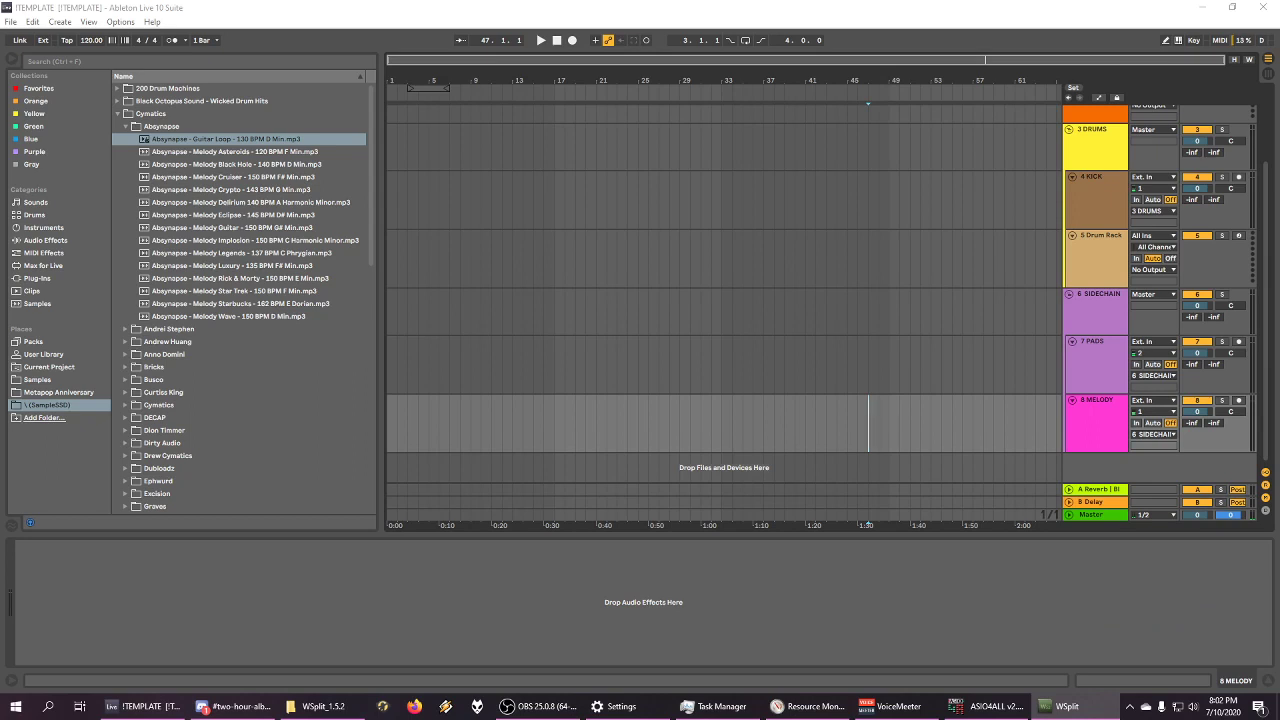
pyautogui.hotkey('alt', 'Tab')
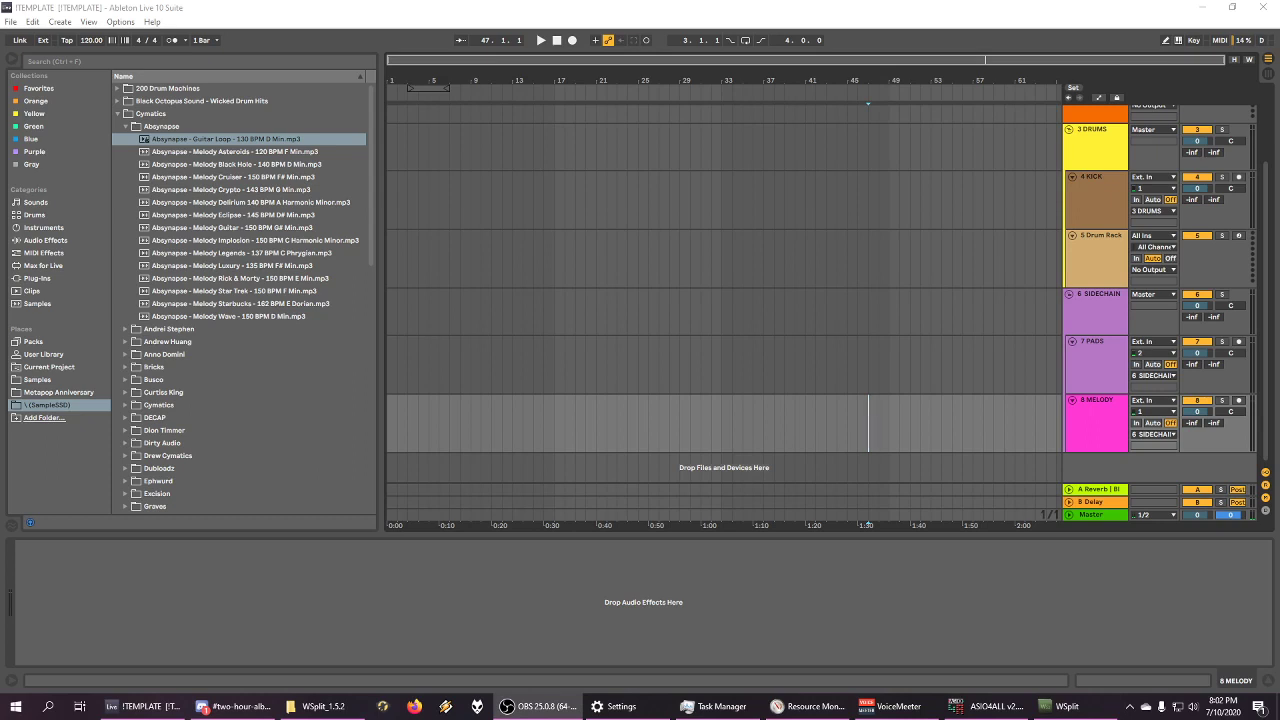
pyautogui.moveTo(1279, 377); pyautogui.dragTo(1240, 312)
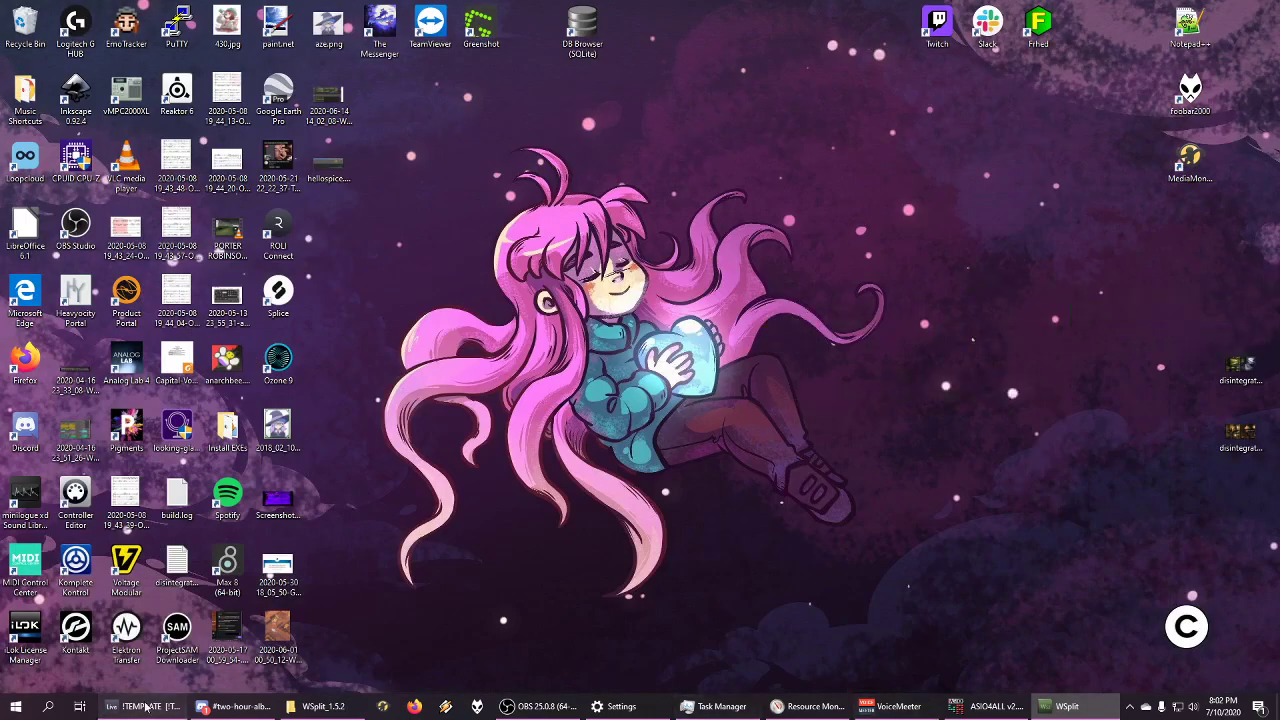
pyautogui.click(145, 706)
pyautogui.click(1047, 714)
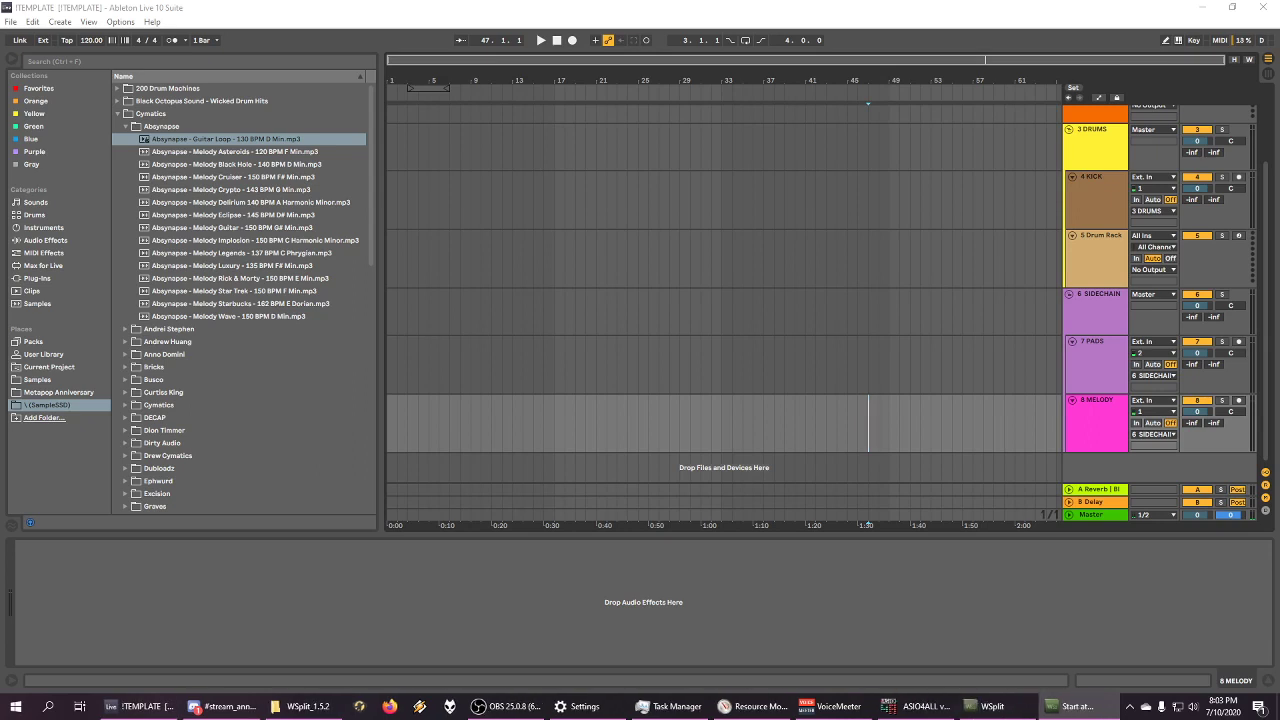
# Step: Bring the WSplit timer back onto this screen and place it over the 7 PADS track lane
pyautogui.moveTo(1279, 382); pyautogui.dragTo(1003, 566)
pyautogui.click(714, 412)
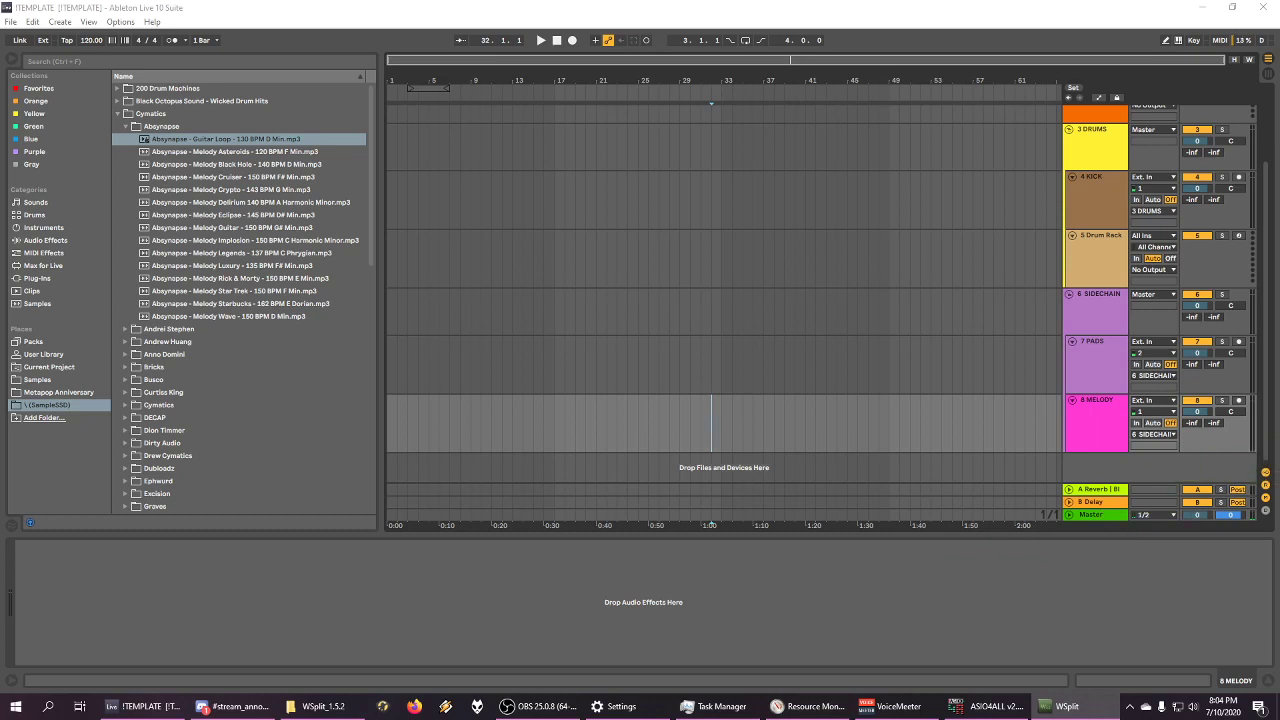
pyautogui.hotkey('alt', 'Tab')
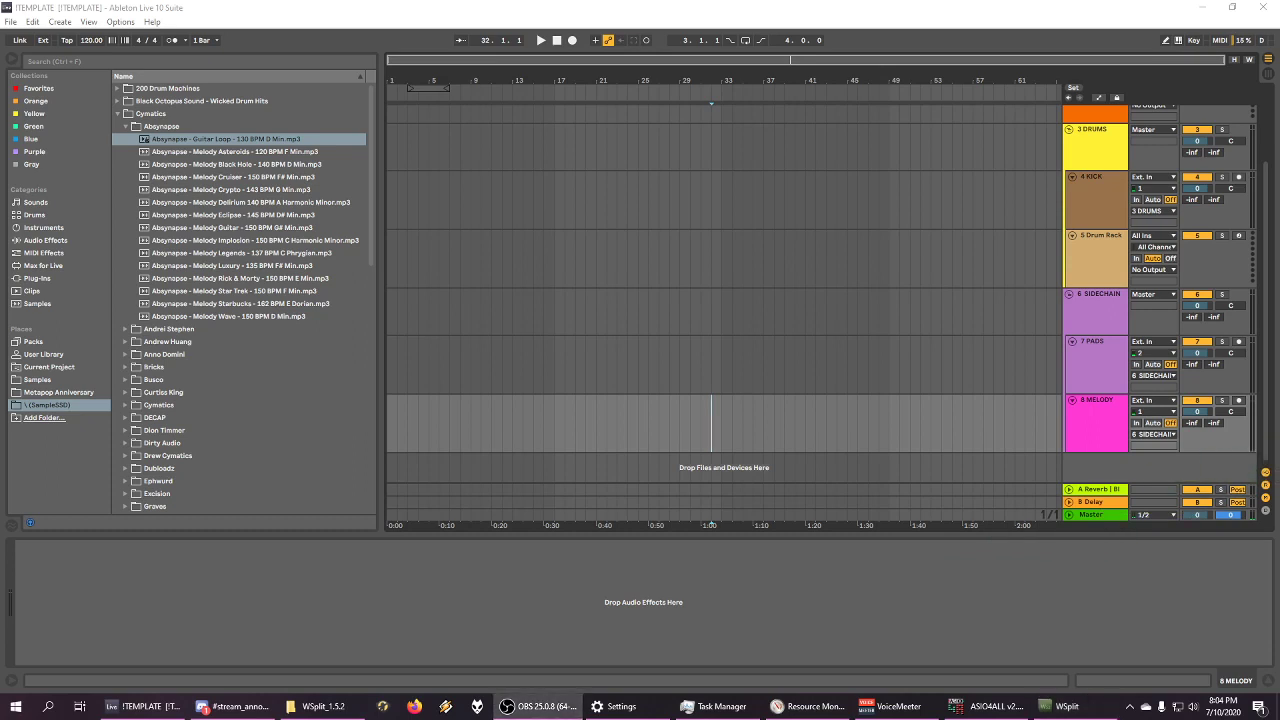
pyautogui.moveTo(1279, 382); pyautogui.dragTo(972, 369)
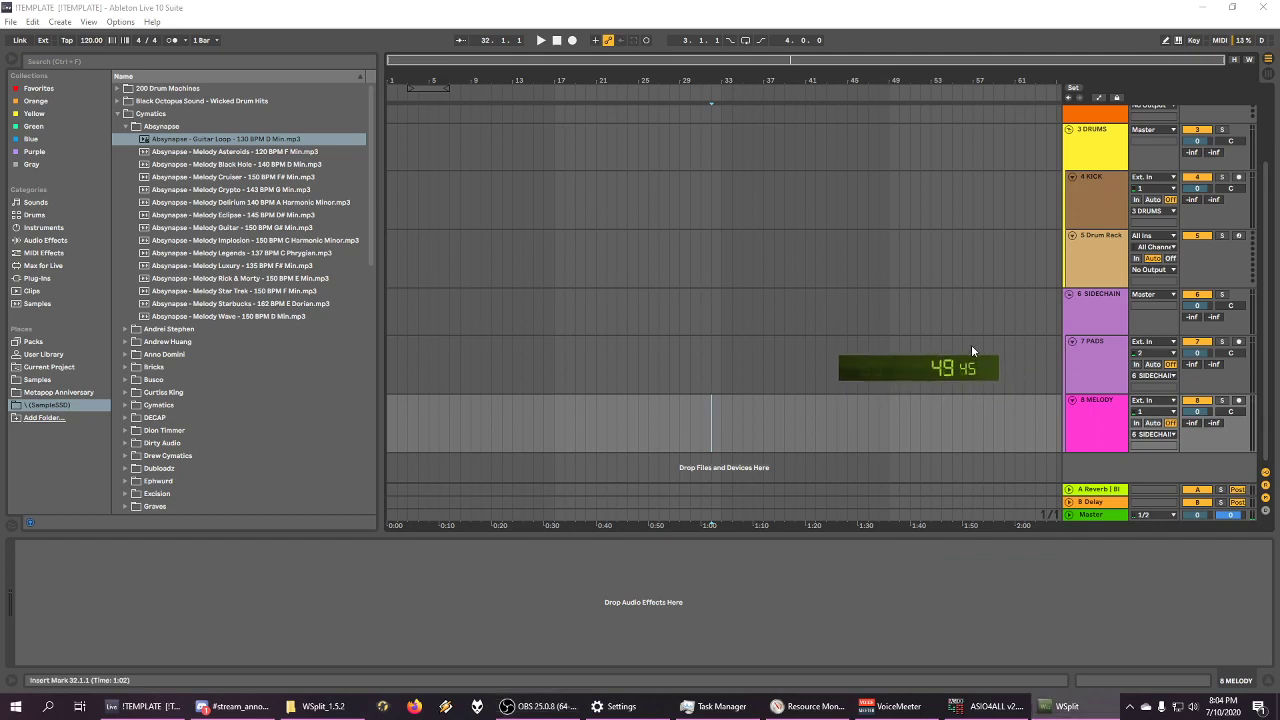
pyautogui.rightClick(944, 371)
pyautogui.click(960, 378)
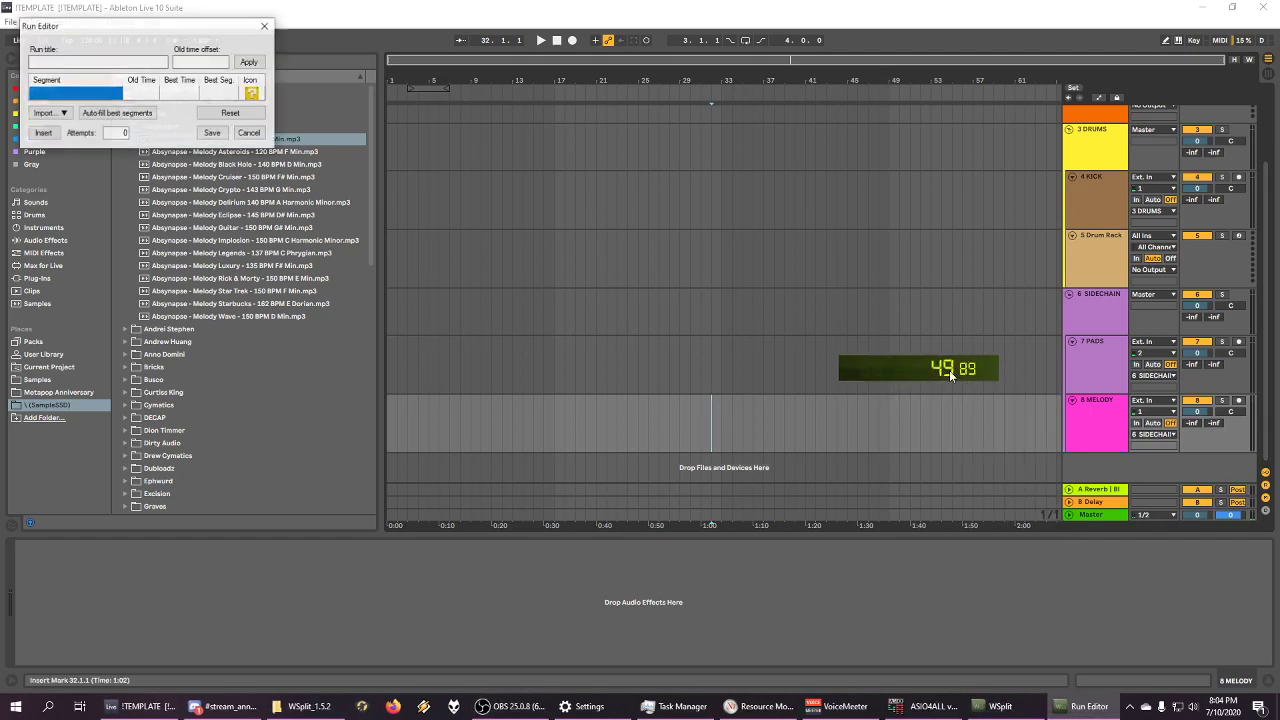
pyautogui.click(250, 133)
# Step: Reset the running WSplit timer and move it off the edge of this screen
pyautogui.rightClick(876, 364)
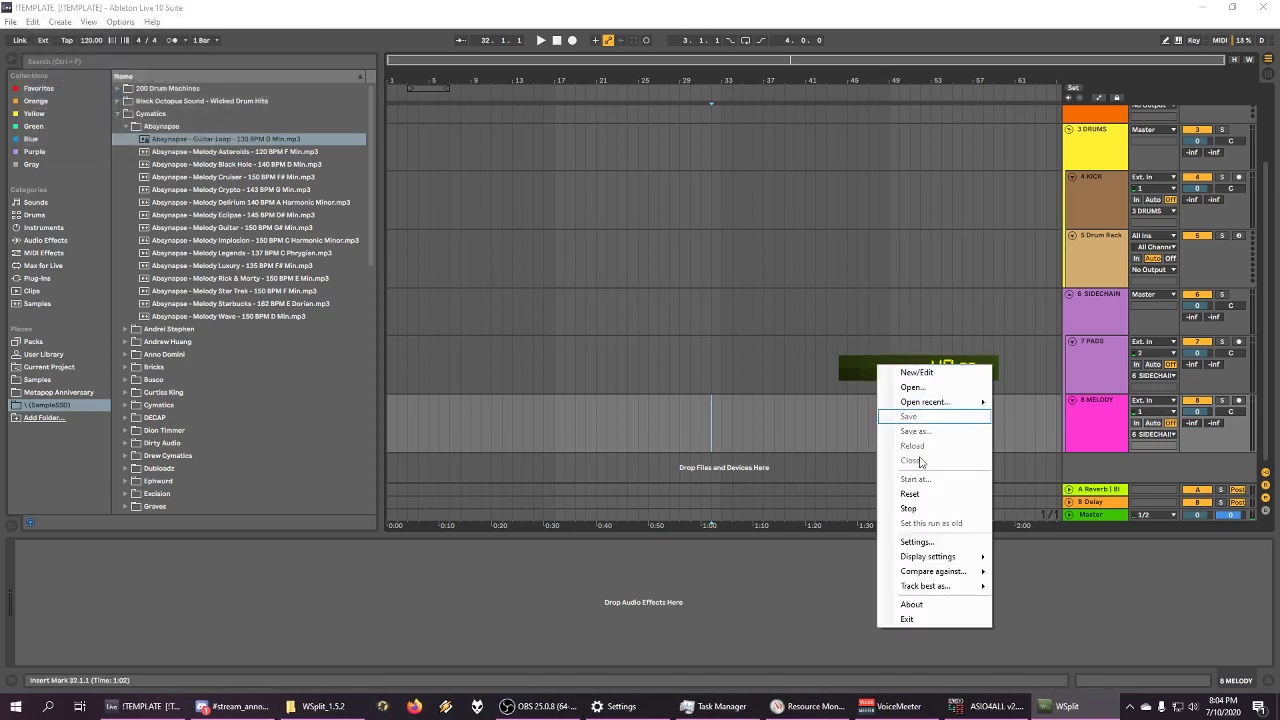
pyautogui.click(928, 495)
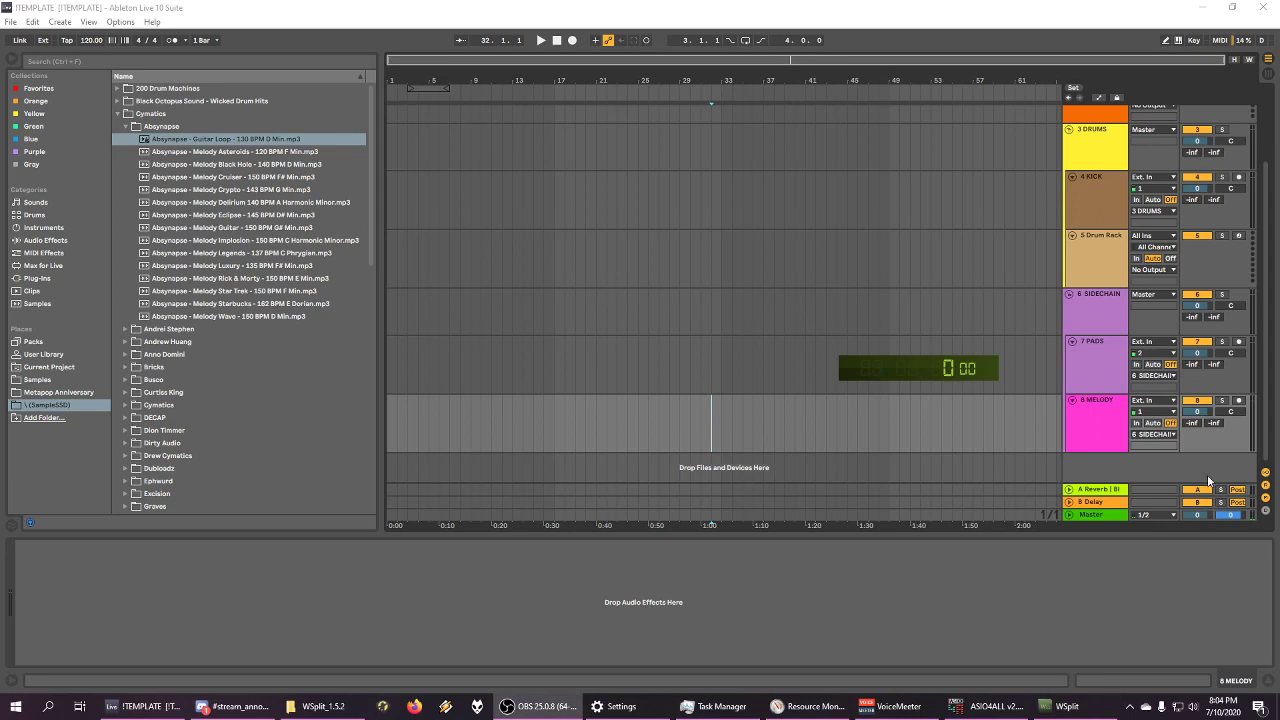
pyautogui.moveTo(857, 377); pyautogui.dragTo(1279, 377)
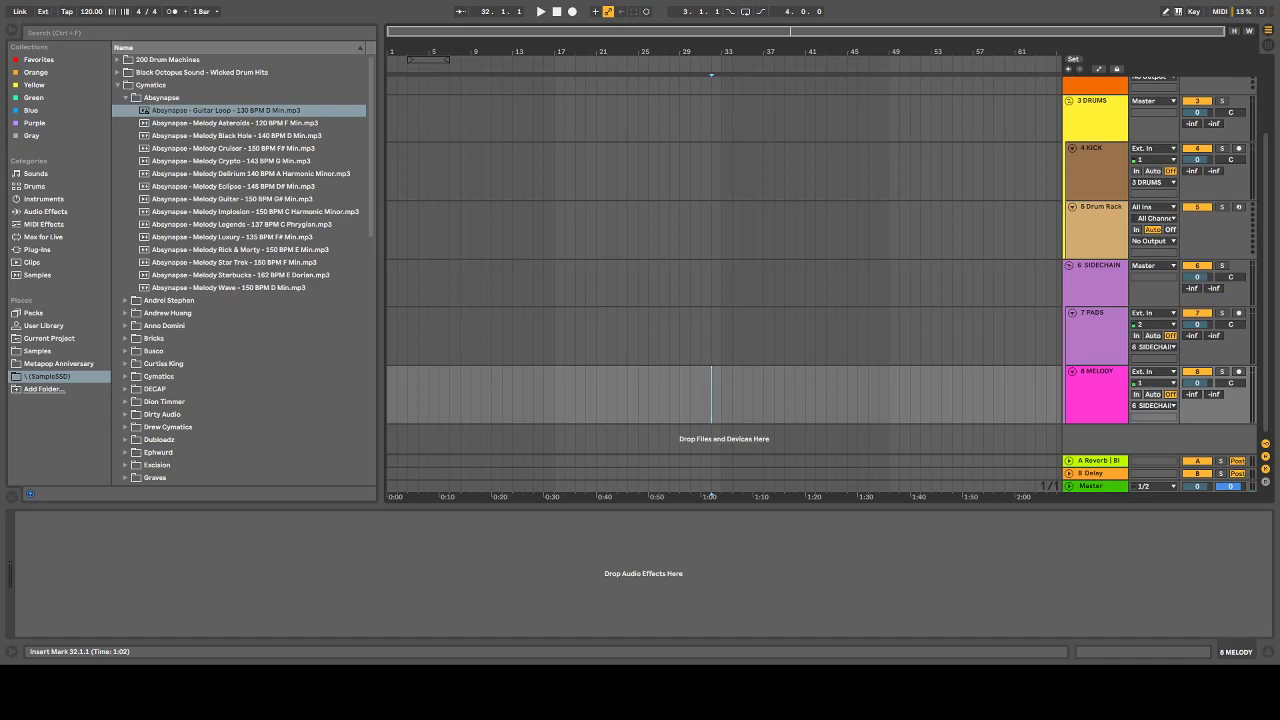
# Step: Leave full-screen view and reposition the WSplit timer over the empty audio effects area
pyautogui.press('F11')
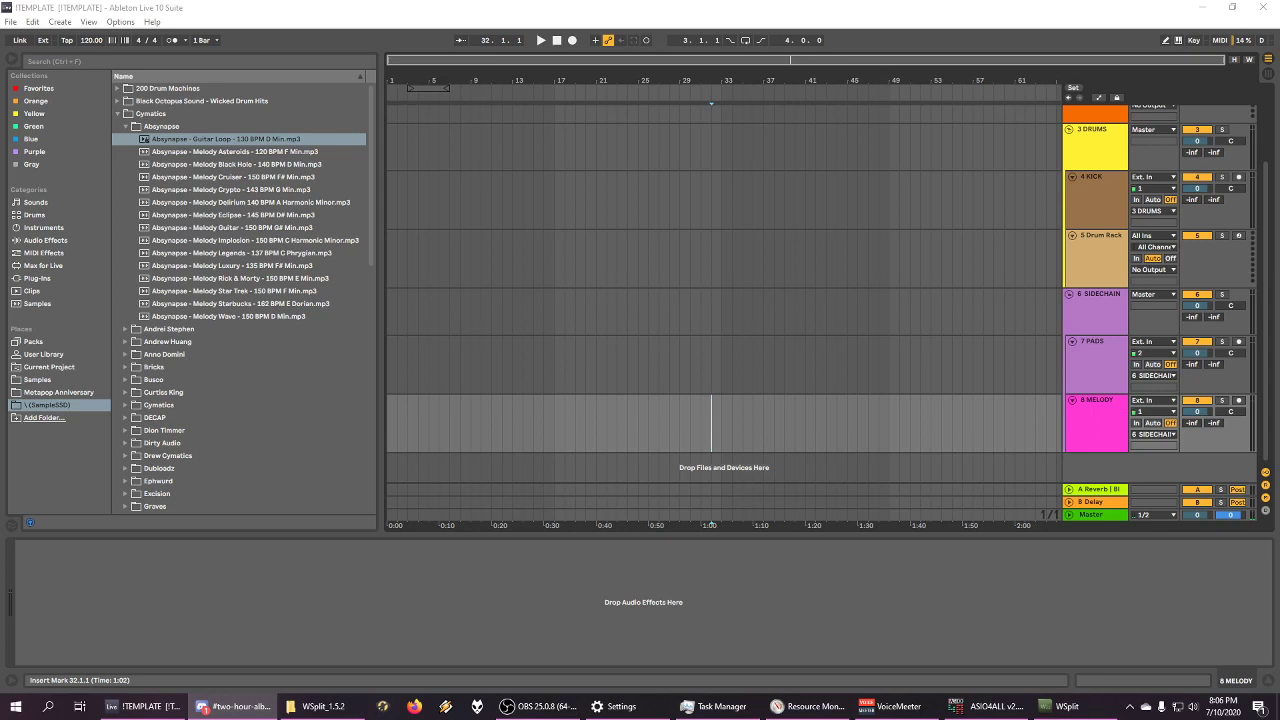
pyautogui.hotkey('alt', 'Tab')
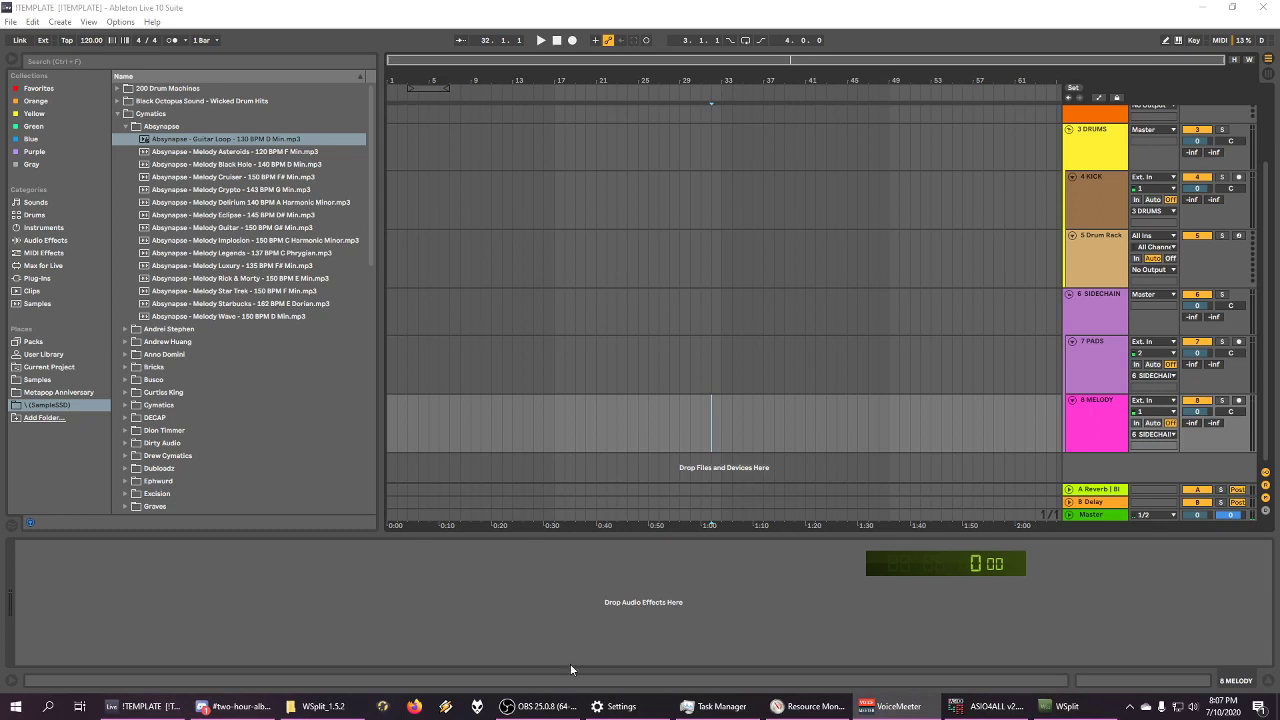
pyautogui.moveTo(538, 702)
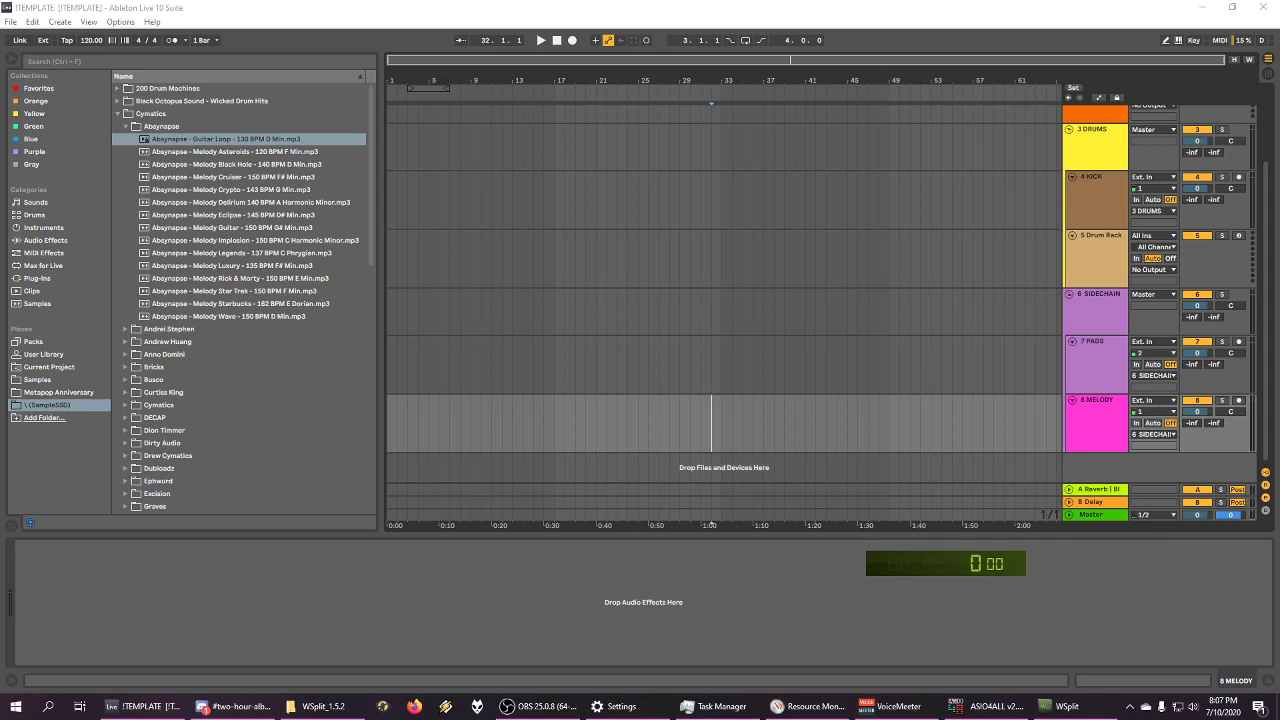
pyautogui.click(963, 569)
pyautogui.moveTo(963, 569); pyautogui.dragTo(1011, 591)
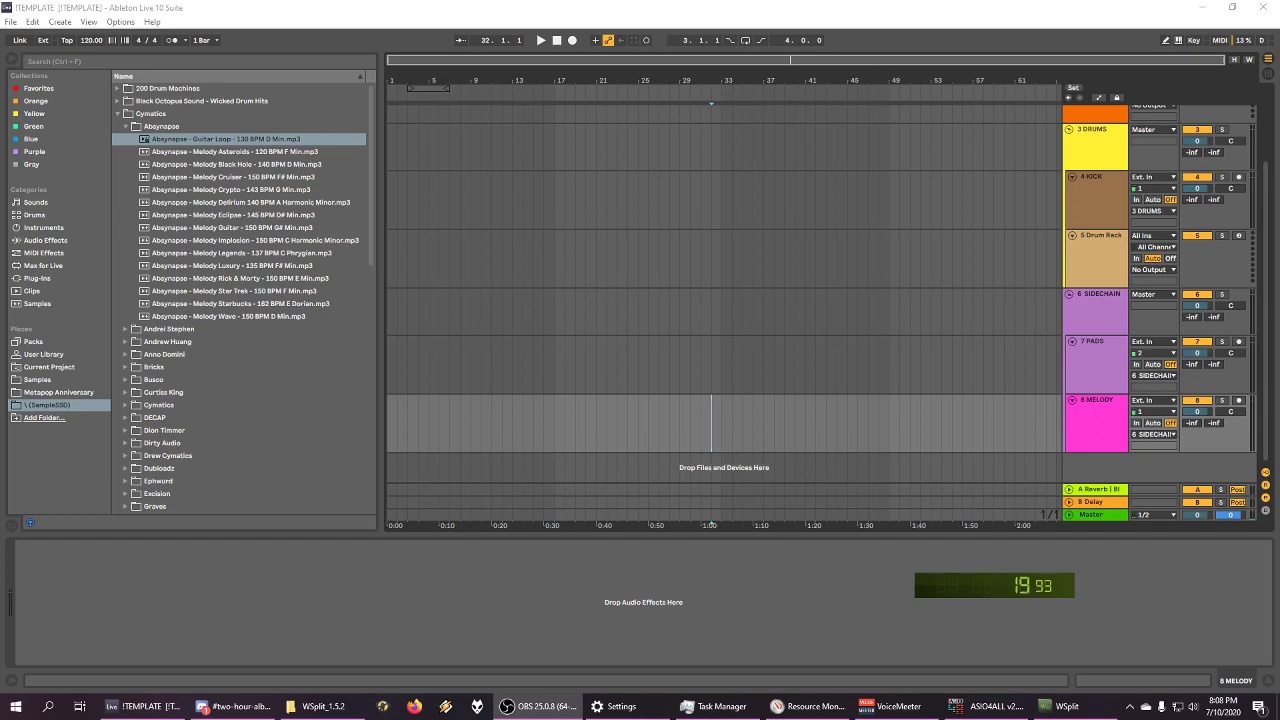
# Step: Narrow the sample browser slightly to widen the arrangement and look over the template's tracks
pyautogui.scroll(3, 690, 215)
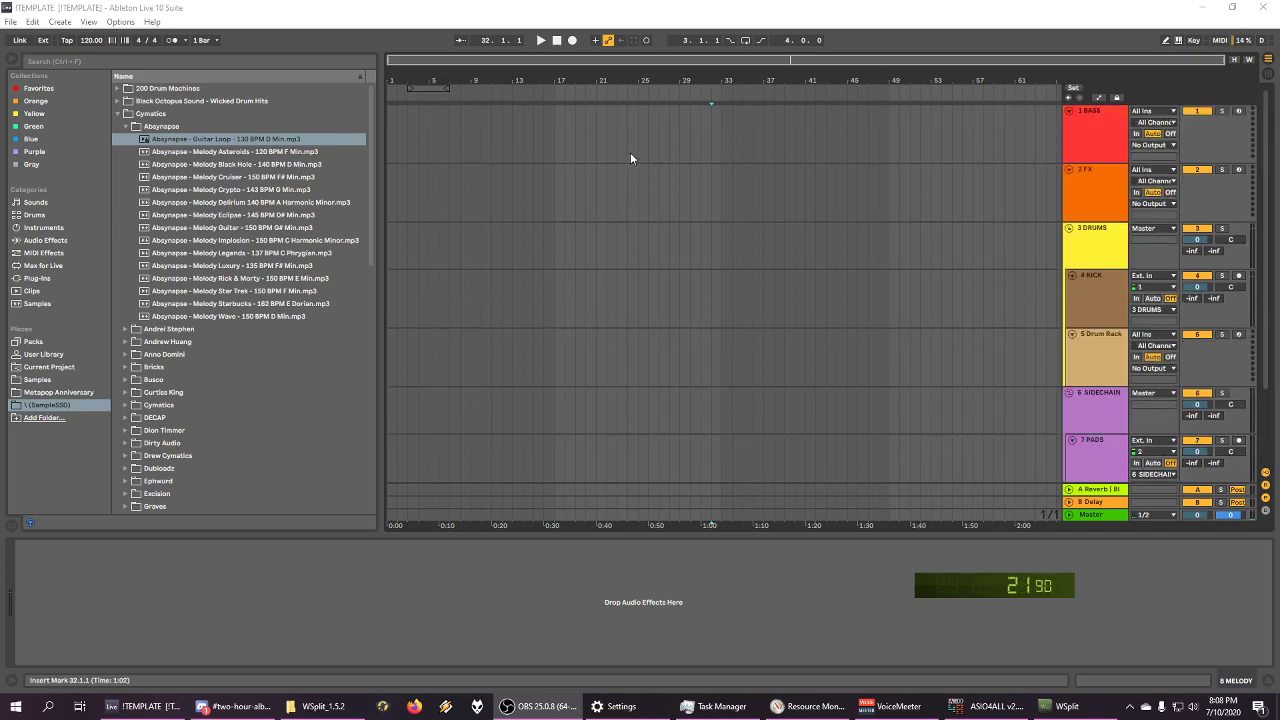
pyautogui.click(383, 181)
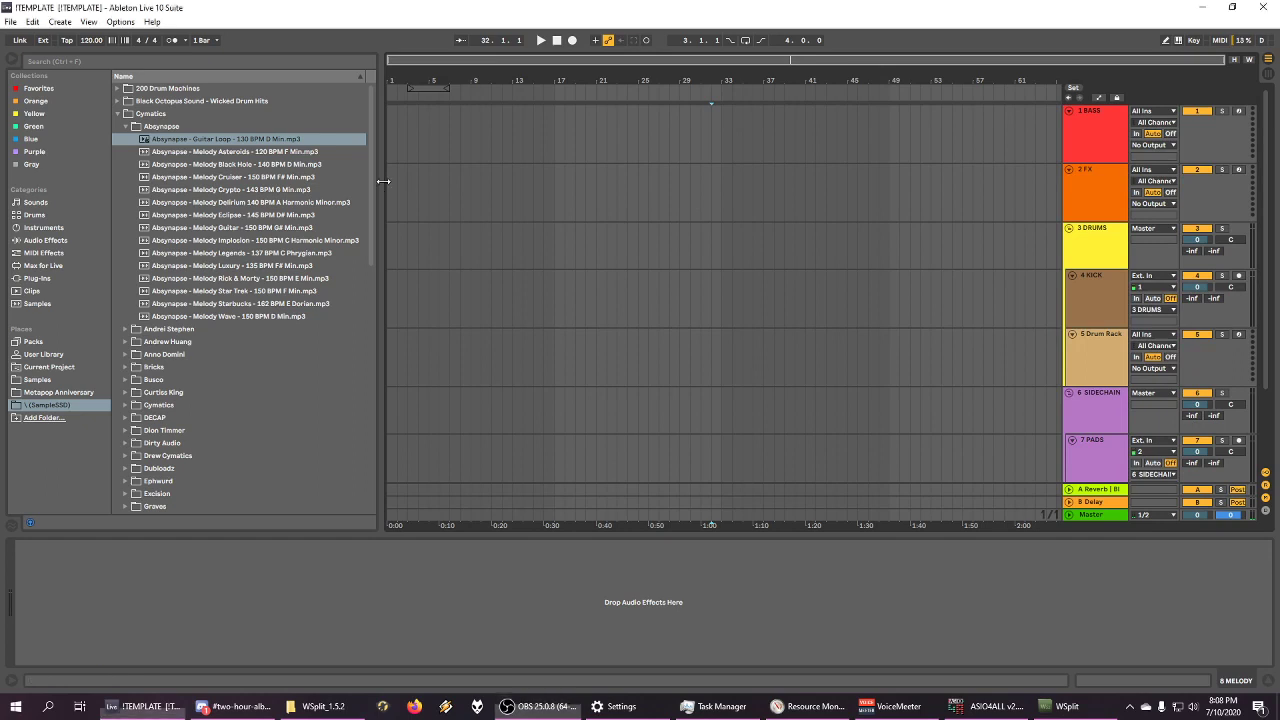
pyautogui.moveTo(383, 181); pyautogui.dragTo(347, 182)
pyautogui.scroll(-3, 570, 212)
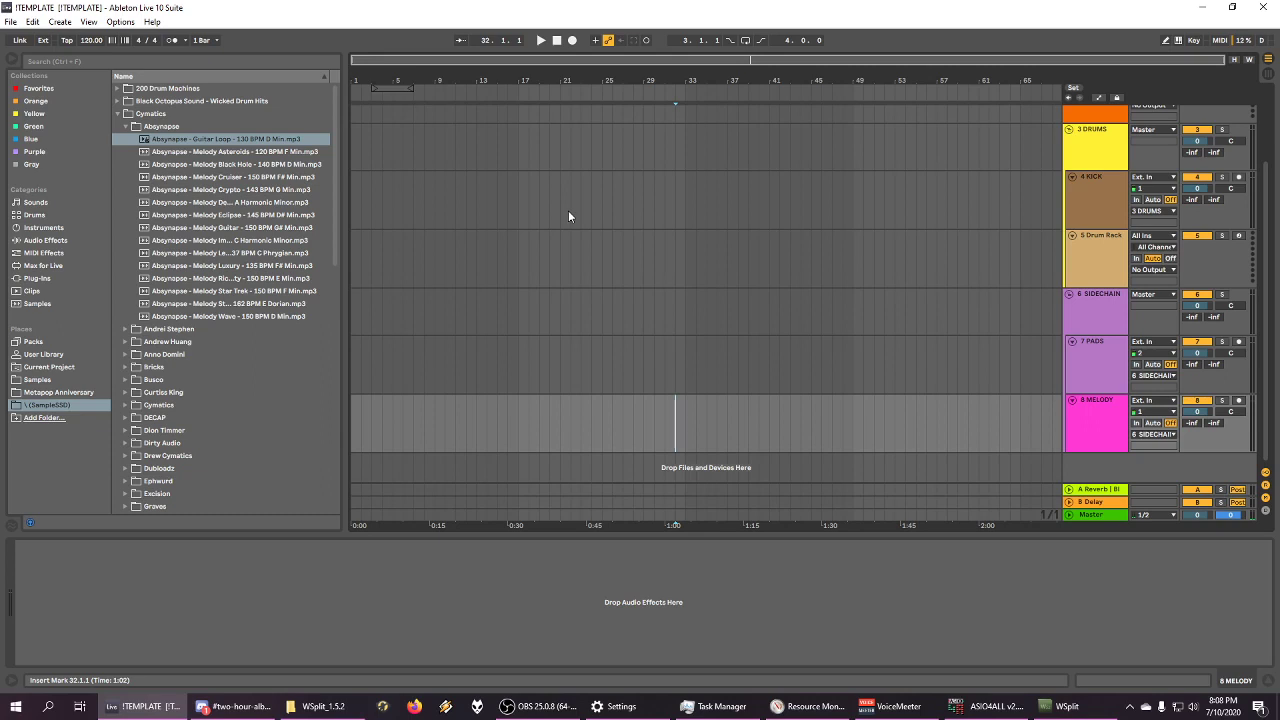
pyautogui.scroll(3, 362, 198)
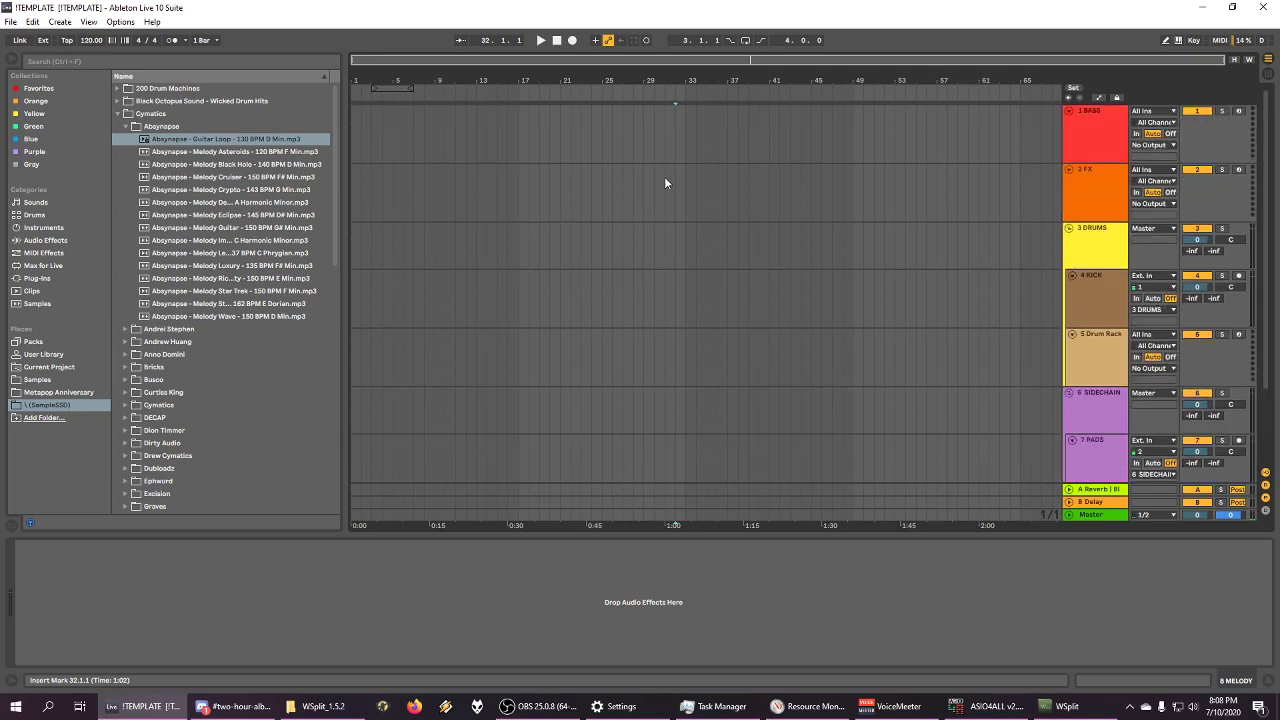
pyautogui.scroll(-3, 666, 183)
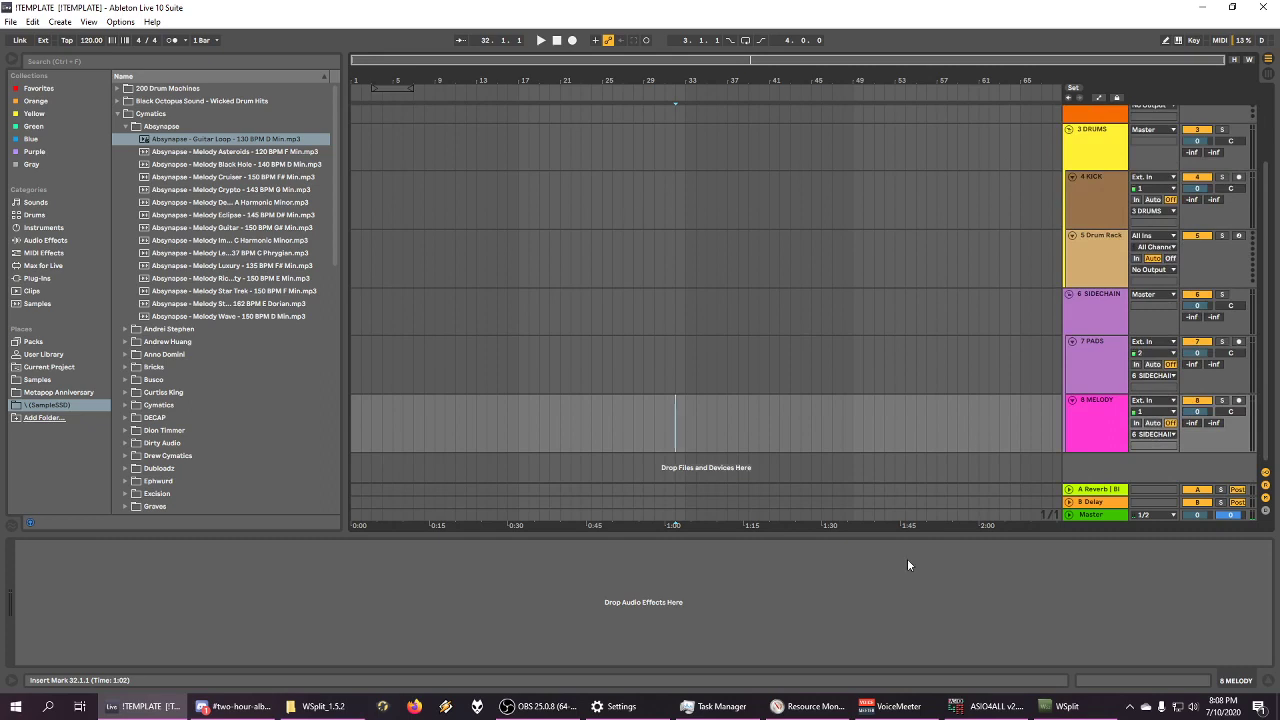
# Step: Insert a new audio track below the 8 MELODY track, keeping its output routed to Master
pyautogui.hotkey('ctrl', 't')
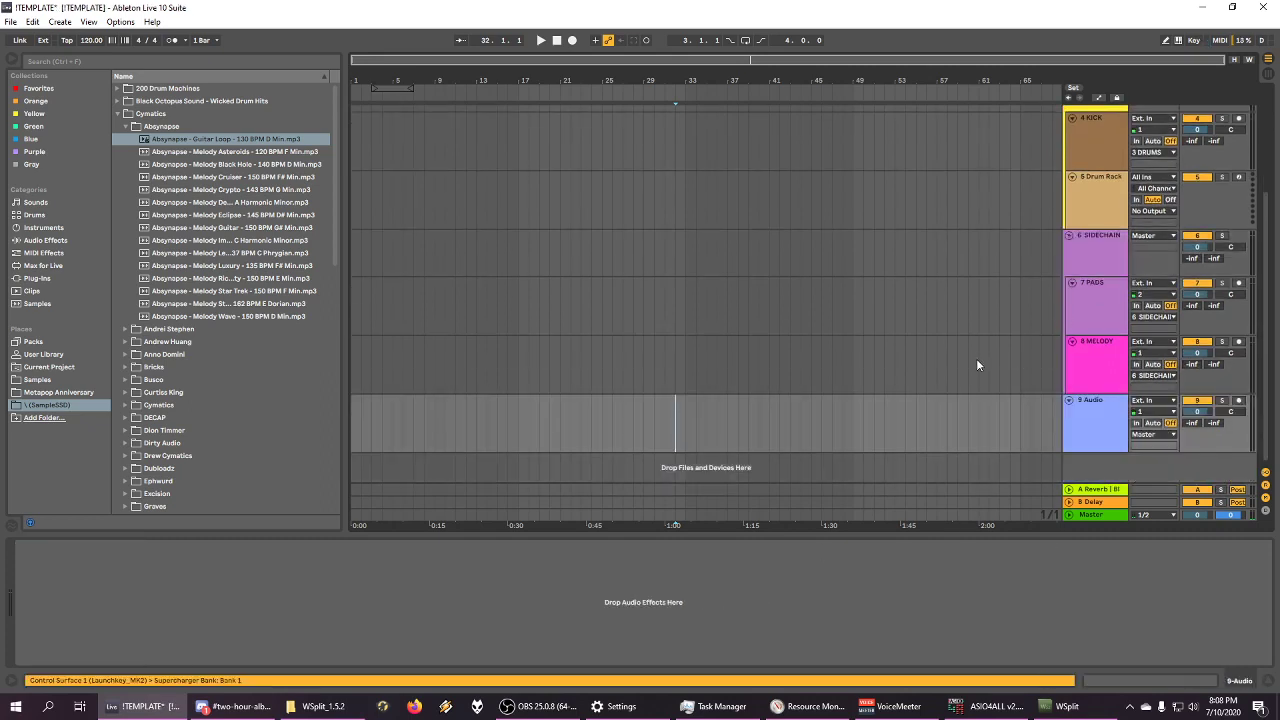
pyautogui.click(1148, 438)
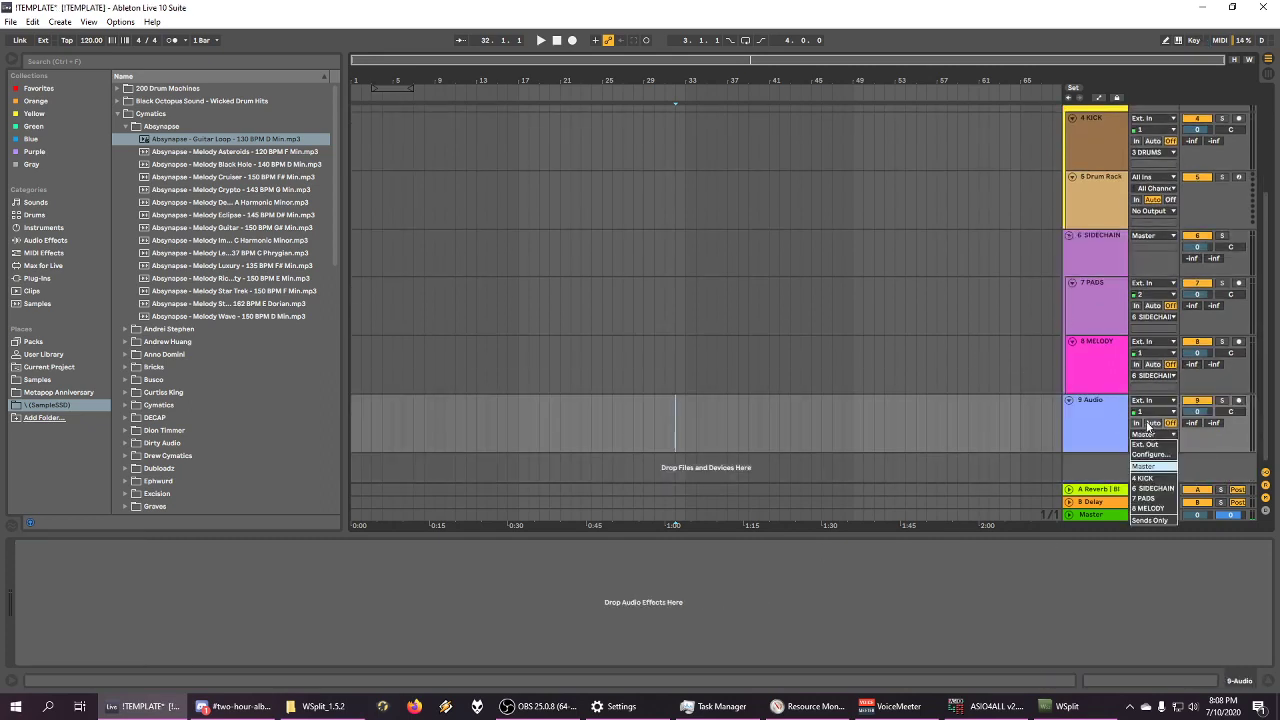
pyautogui.click(1108, 423)
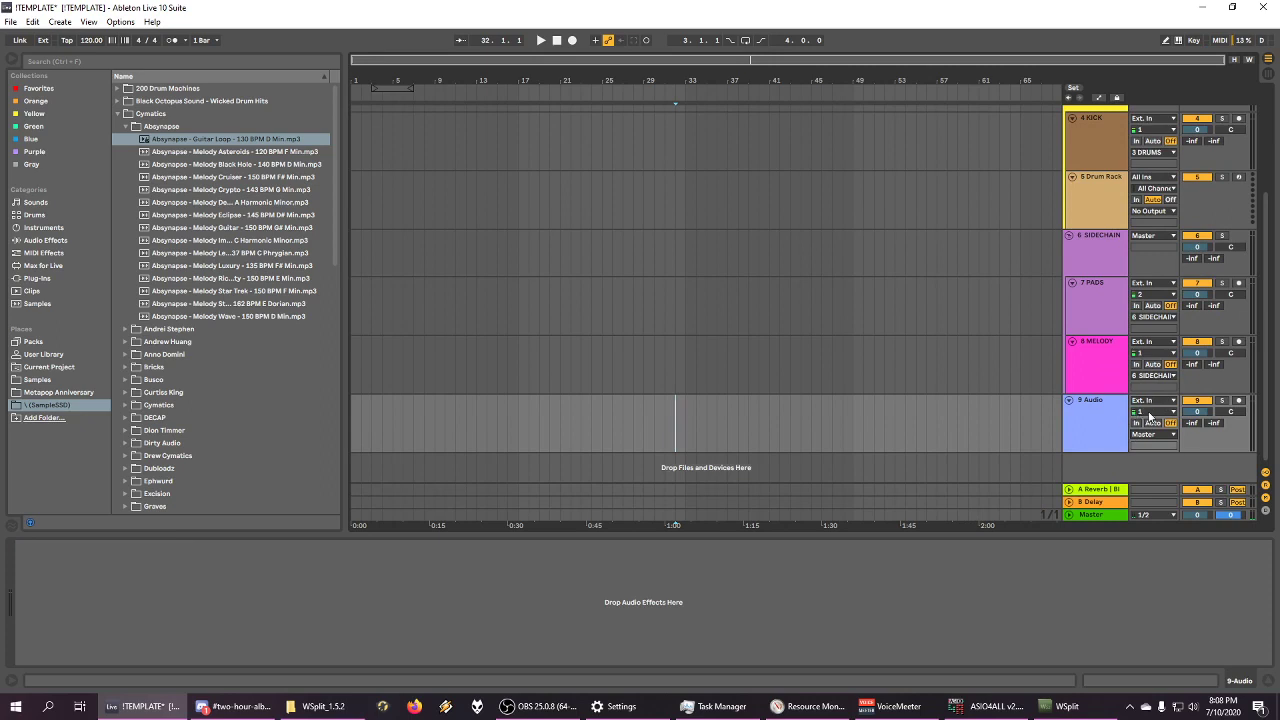
# Step: Set the new audio track's external input channel to the stereo pair 1/2
pyautogui.click(1150, 412)
pyautogui.click(1160, 413)
pyautogui.click(1105, 441)
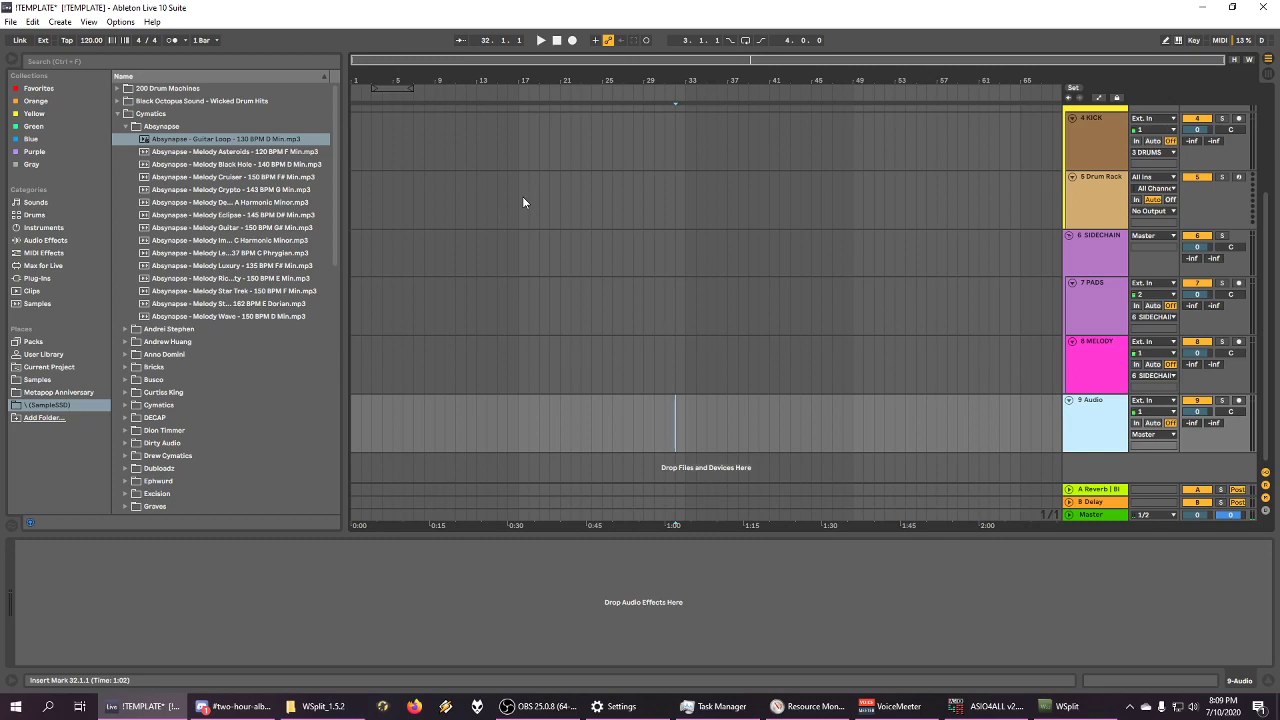
pyautogui.click(1157, 414)
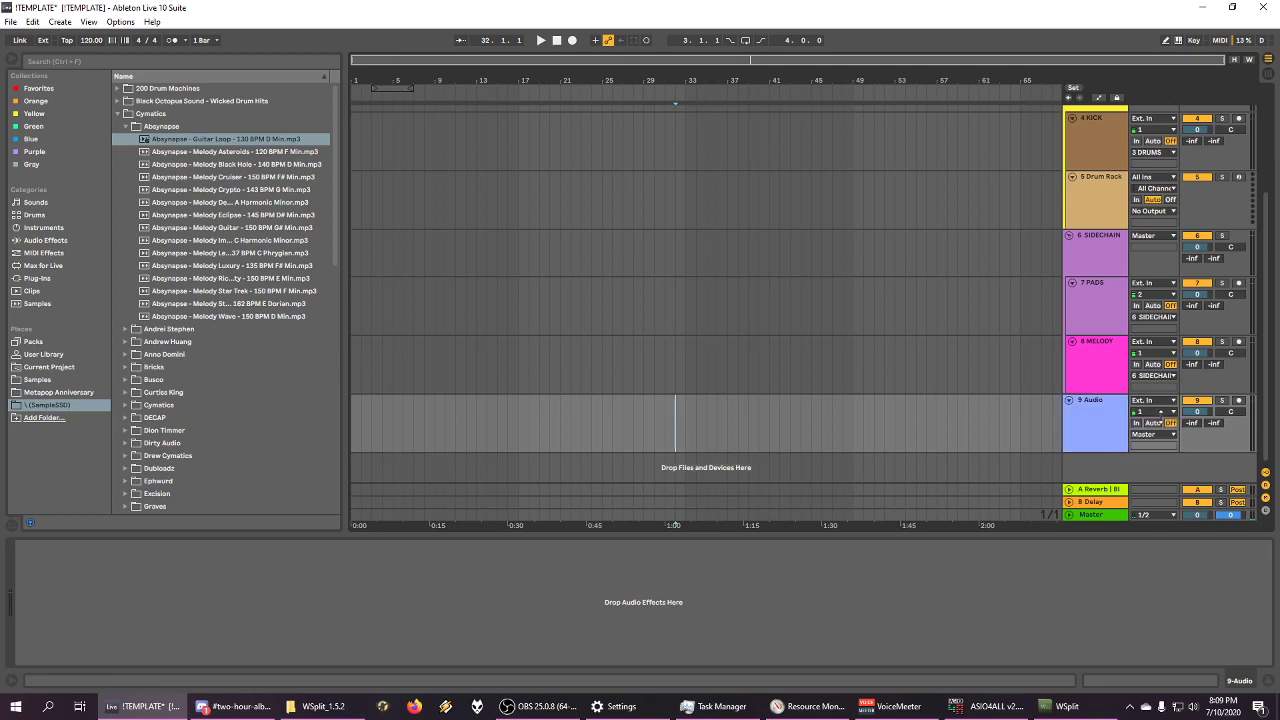
pyautogui.click(1160, 417)
# Step: Place the insert marker at bar 17 on the new audio track
pyautogui.moveTo(520, 414); pyautogui.dragTo(706, 418)
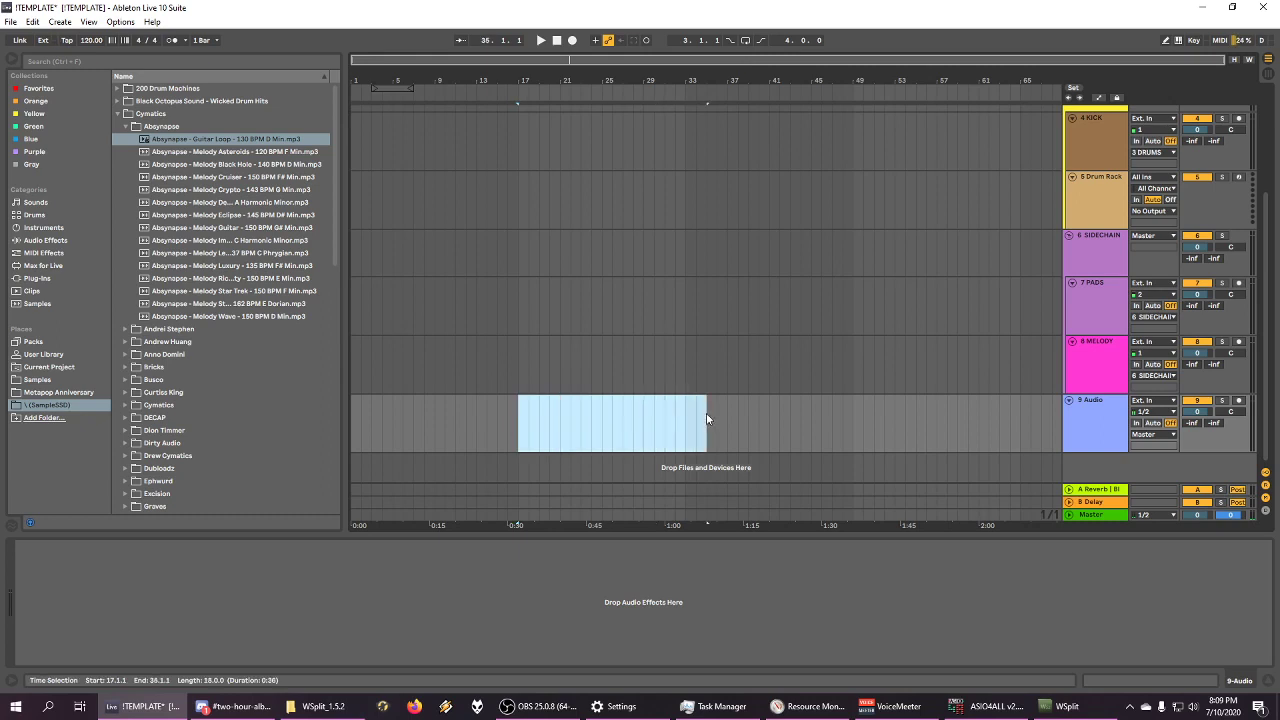
pyautogui.click(683, 417)
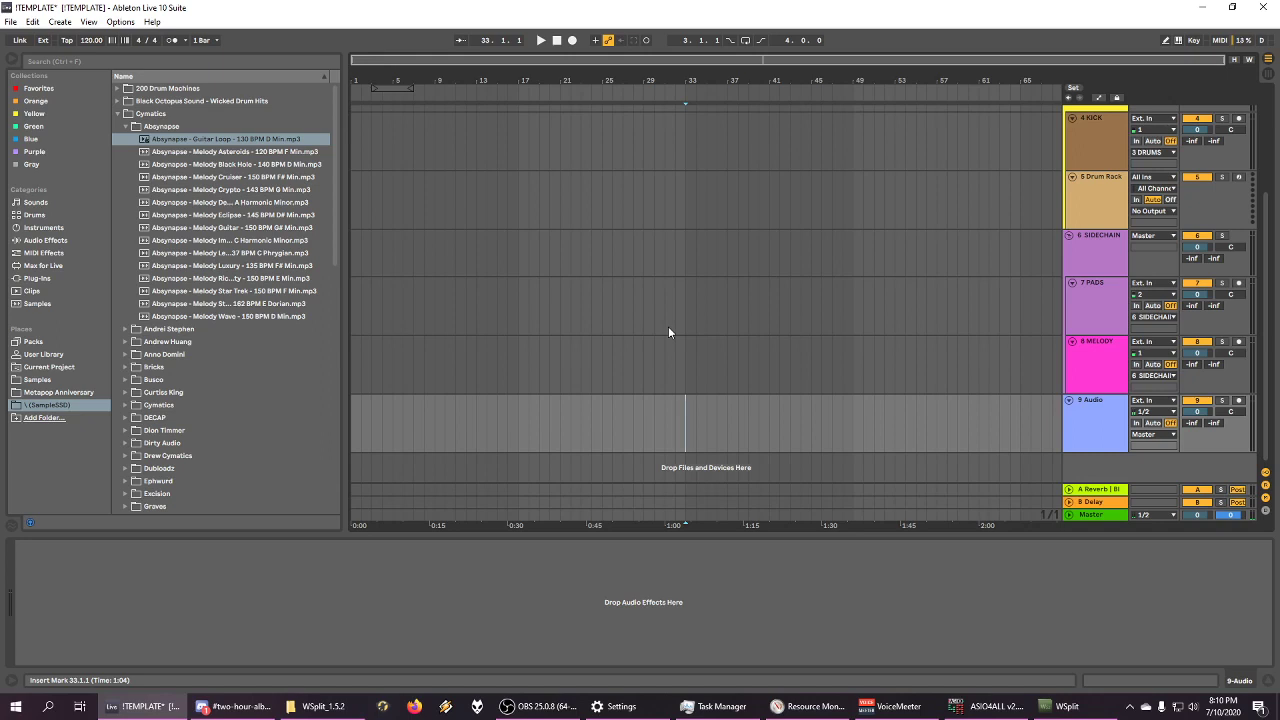
pyautogui.click(516, 222)
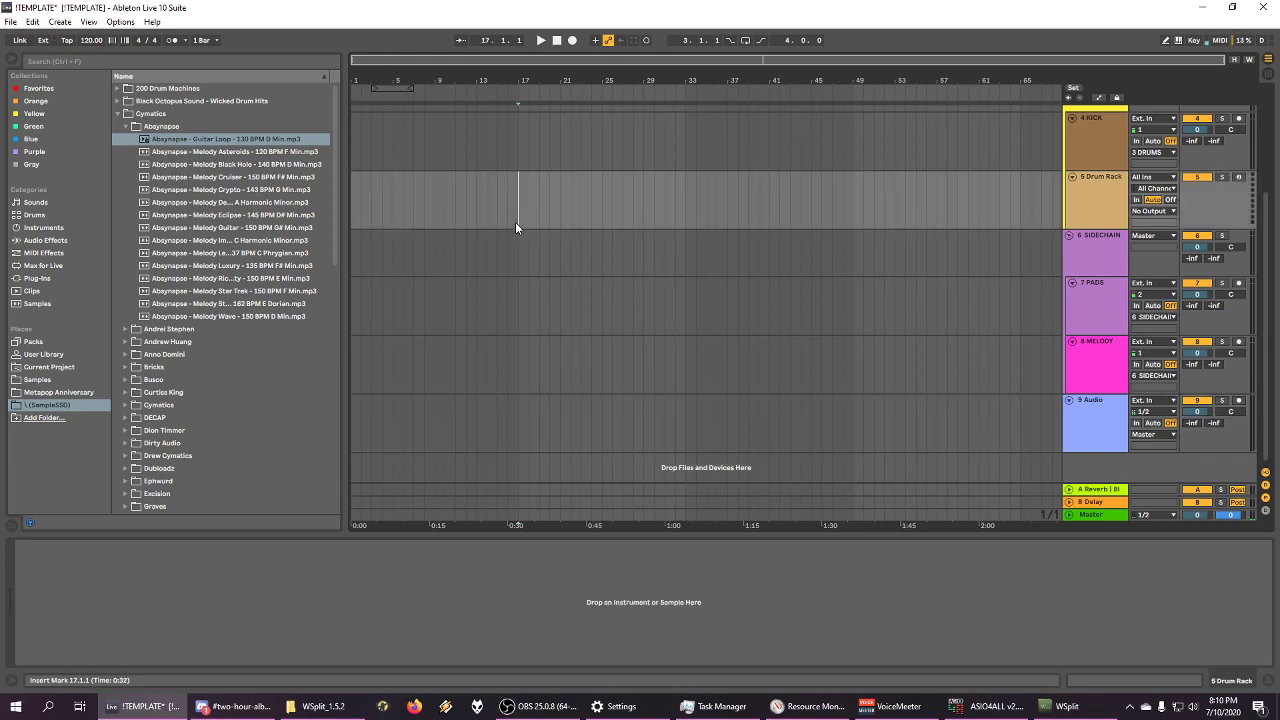
pyautogui.click(524, 425)
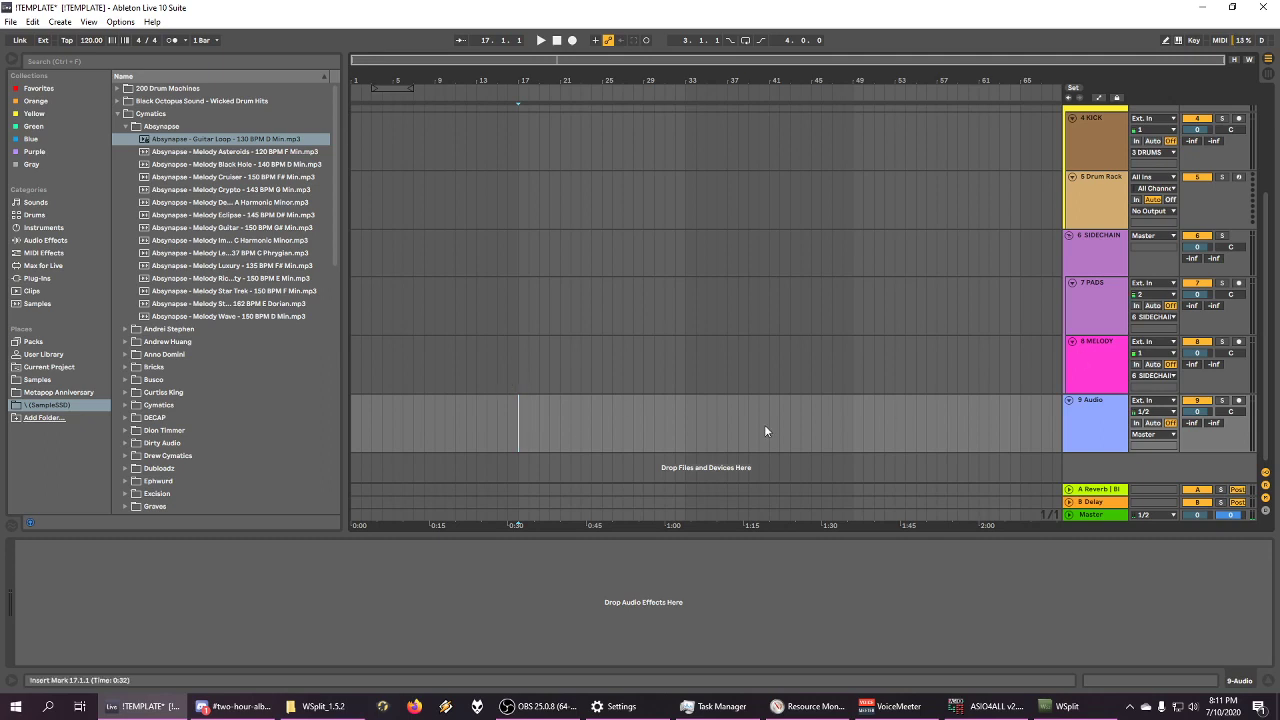
# Step: Rename the new audio track as DB-01
pyautogui.rightClick(1105, 416)
pyautogui.click(1129, 473)
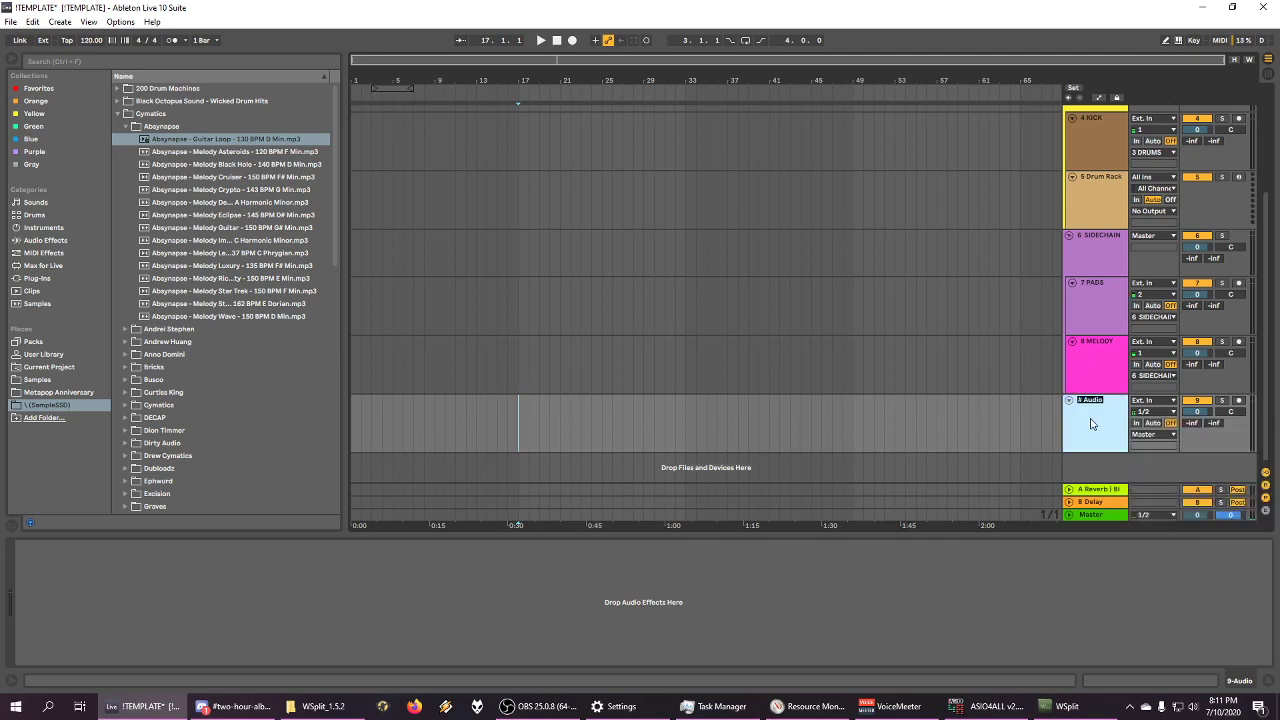
pyautogui.write('4 DB')
pyautogui.press('Return')
# Step: Set the project tempo to 86 BPM
pyautogui.moveTo(407, 76); pyautogui.dragTo(410, 82)
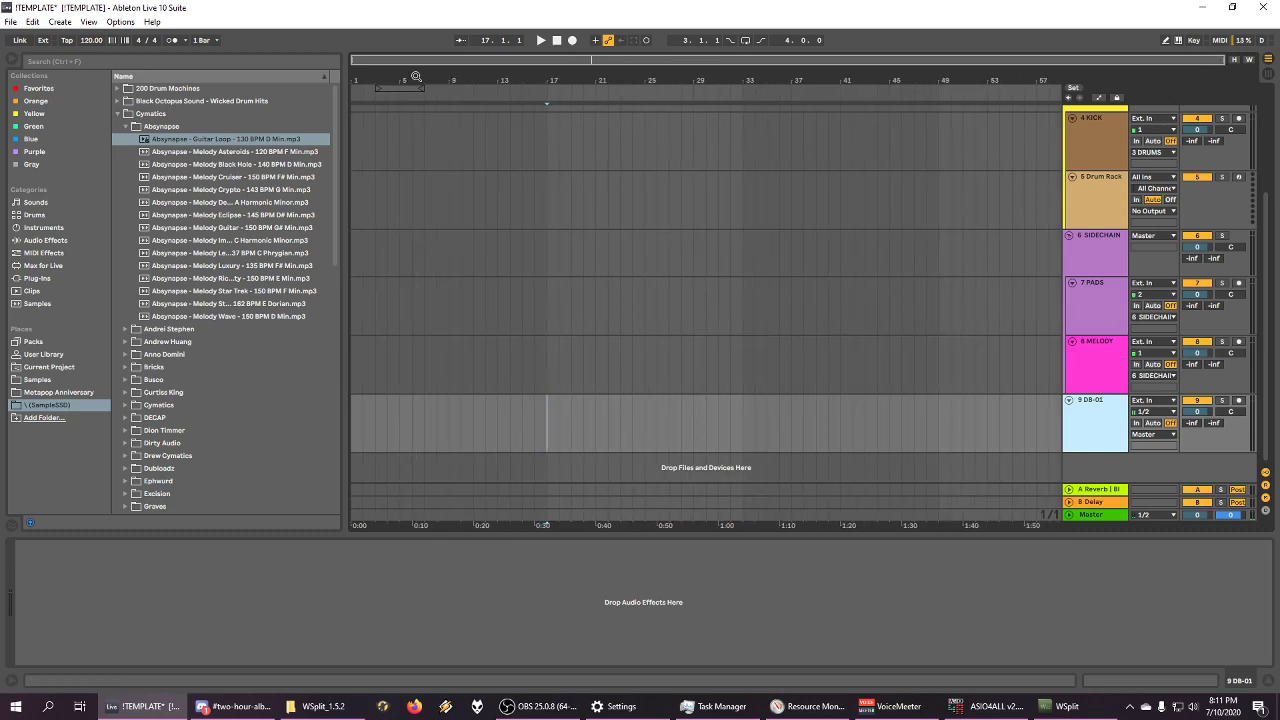
pyautogui.click(92, 41)
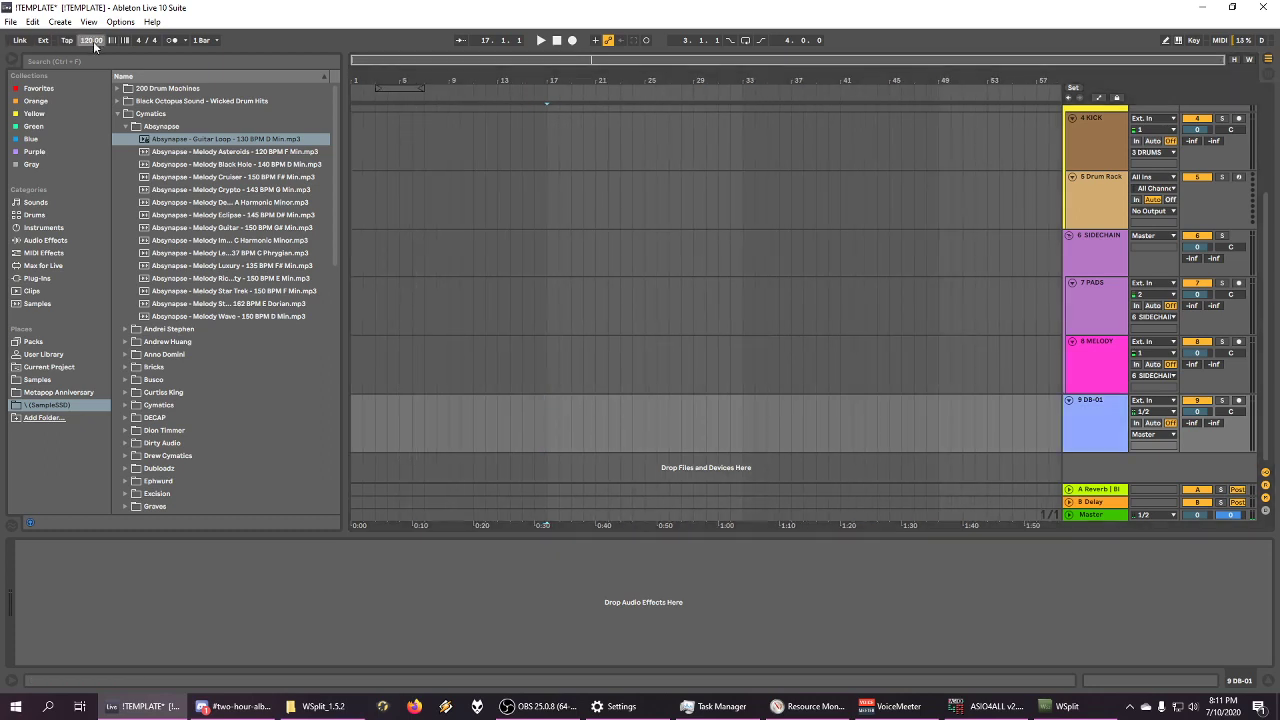
pyautogui.write('86')
pyautogui.press('Return')
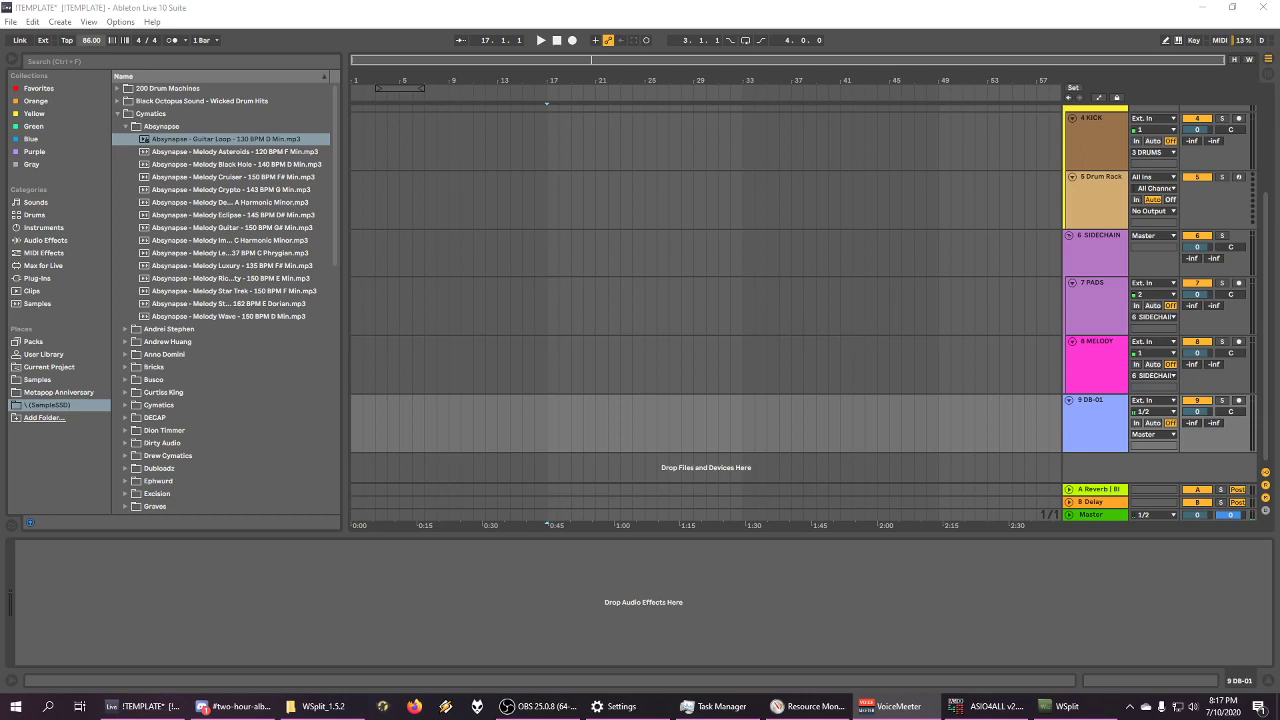
# Step: With the insert marker at bar 17 on the DB-01 track, set its monitoring to In and deactivate the track
pyautogui.hotkey('alt', 'Tab')
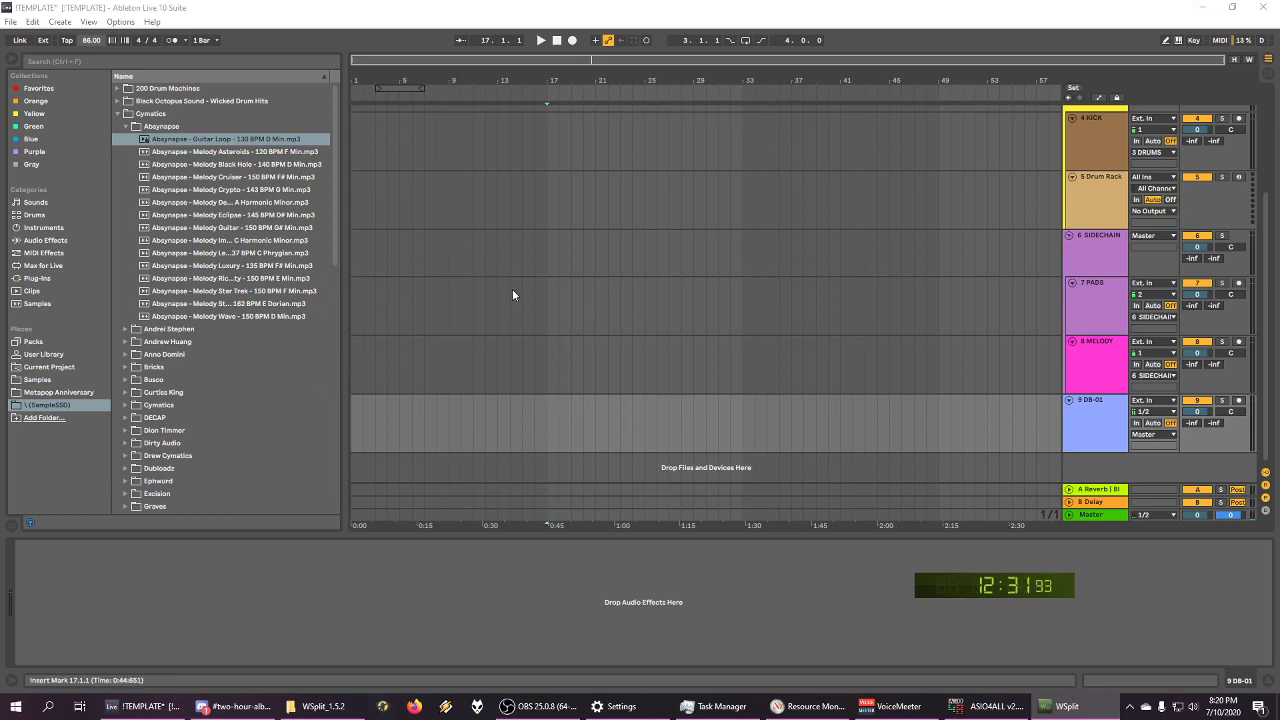
pyautogui.click(547, 417)
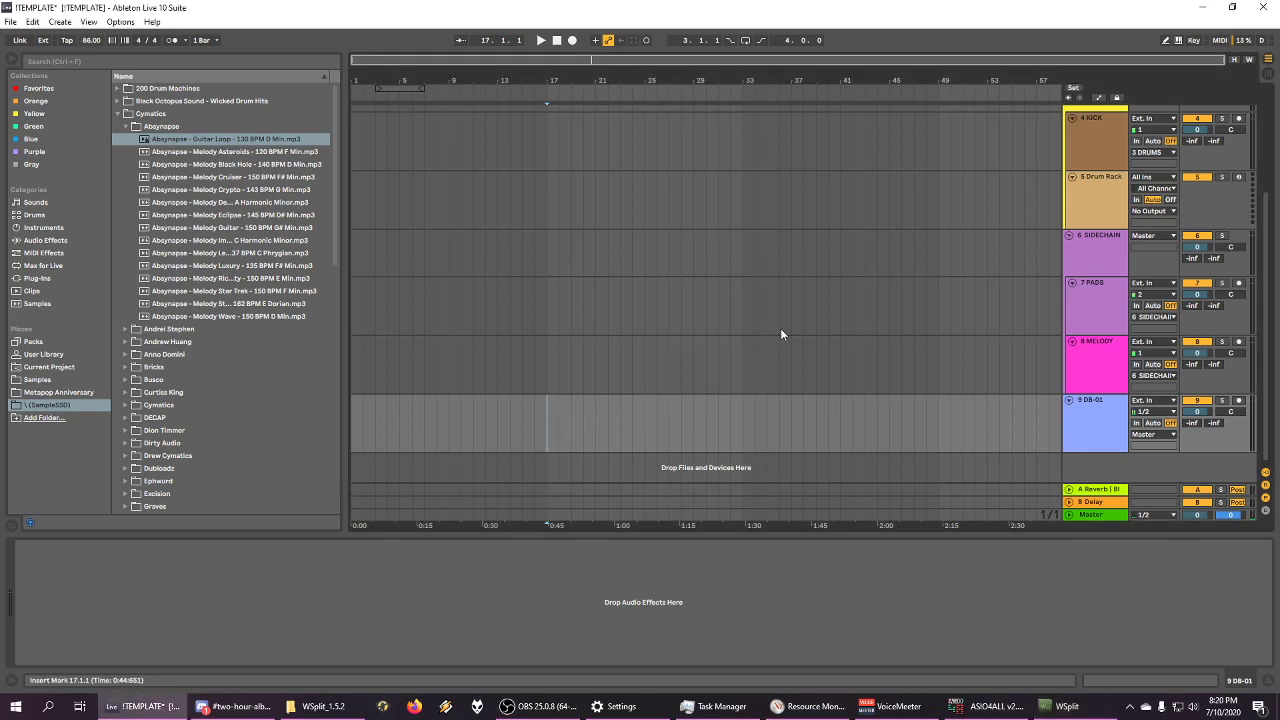
pyautogui.click(1136, 423)
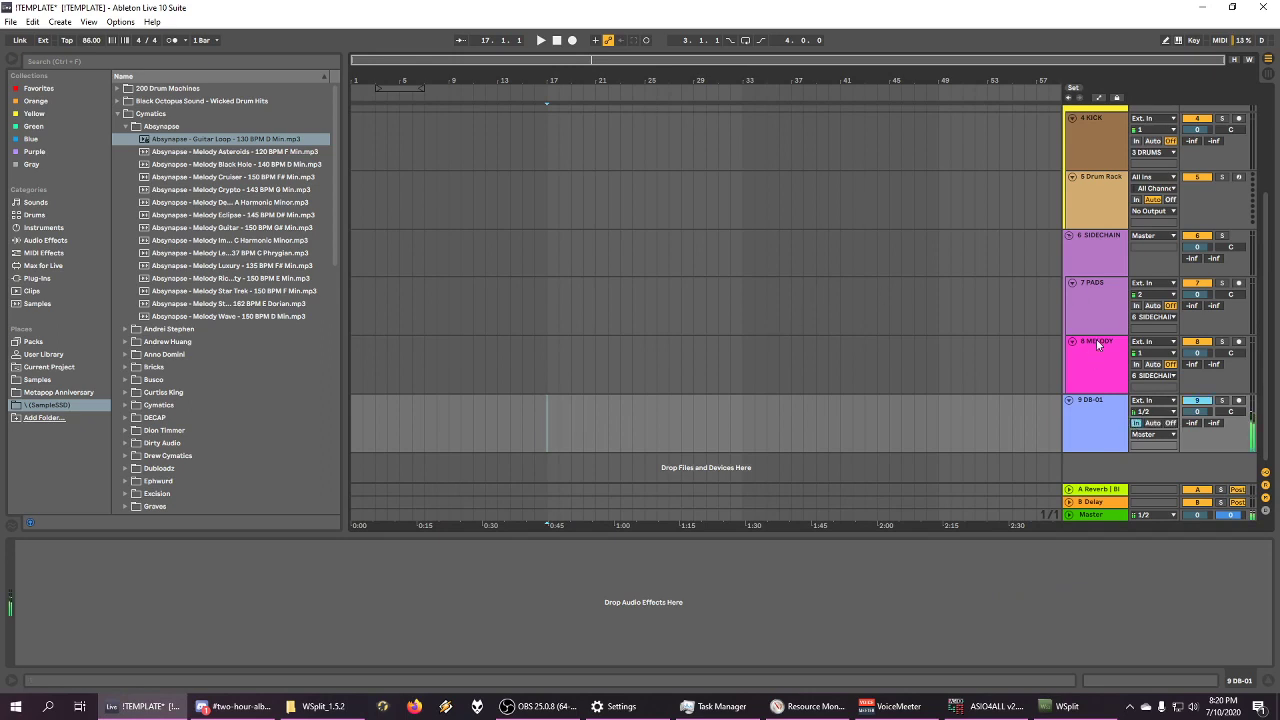
pyautogui.click(1205, 401)
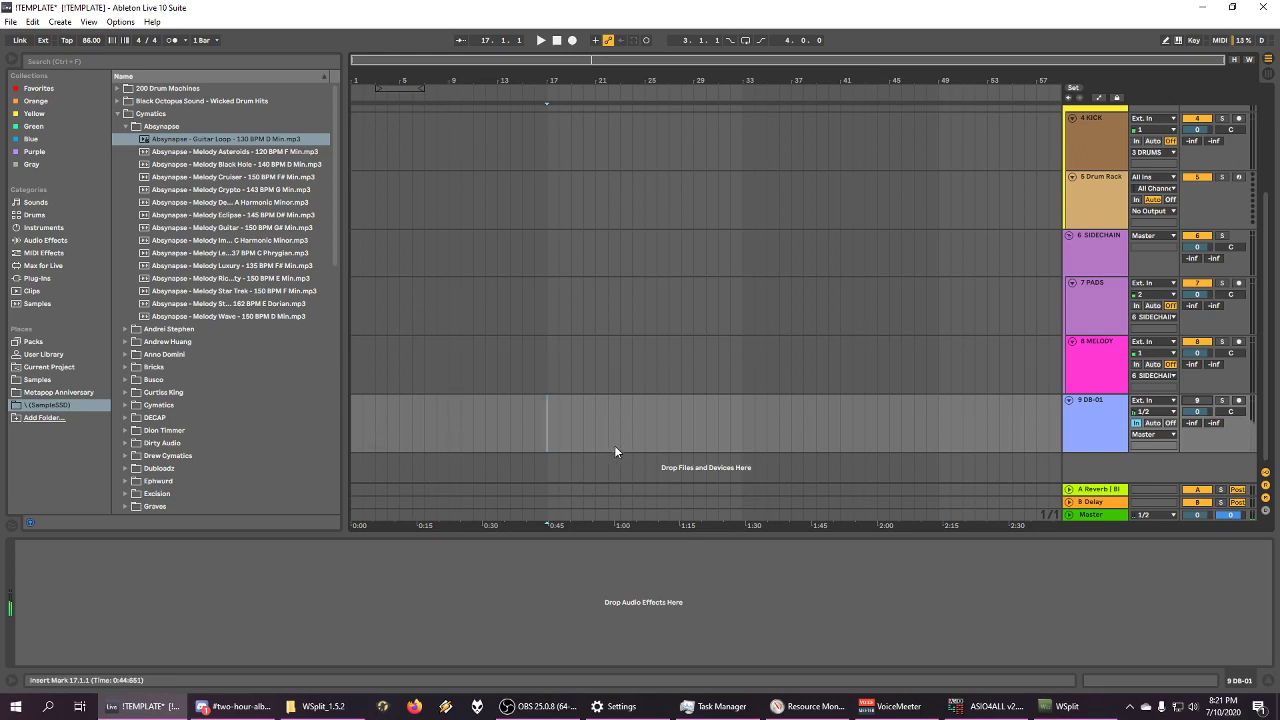
# Step: Arm the DB-01 track and record its input from bar 17 to about bar 22
pyautogui.click(572, 40)
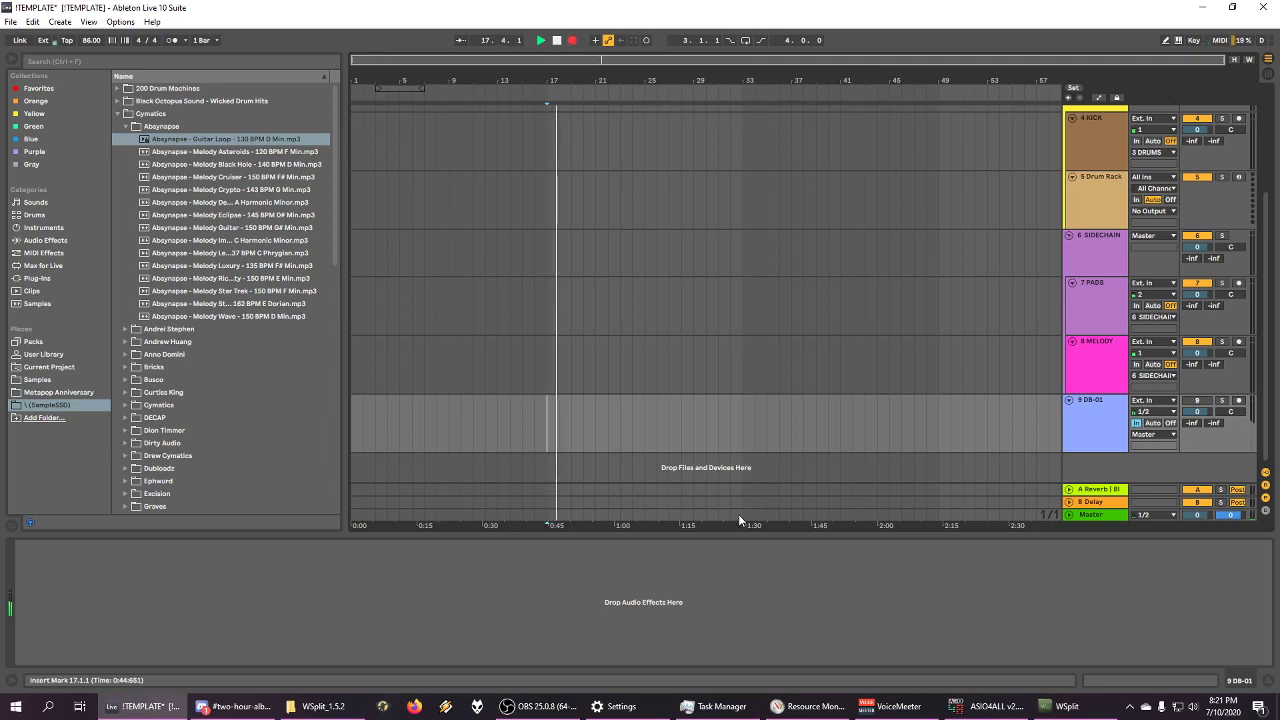
pyautogui.press('space')
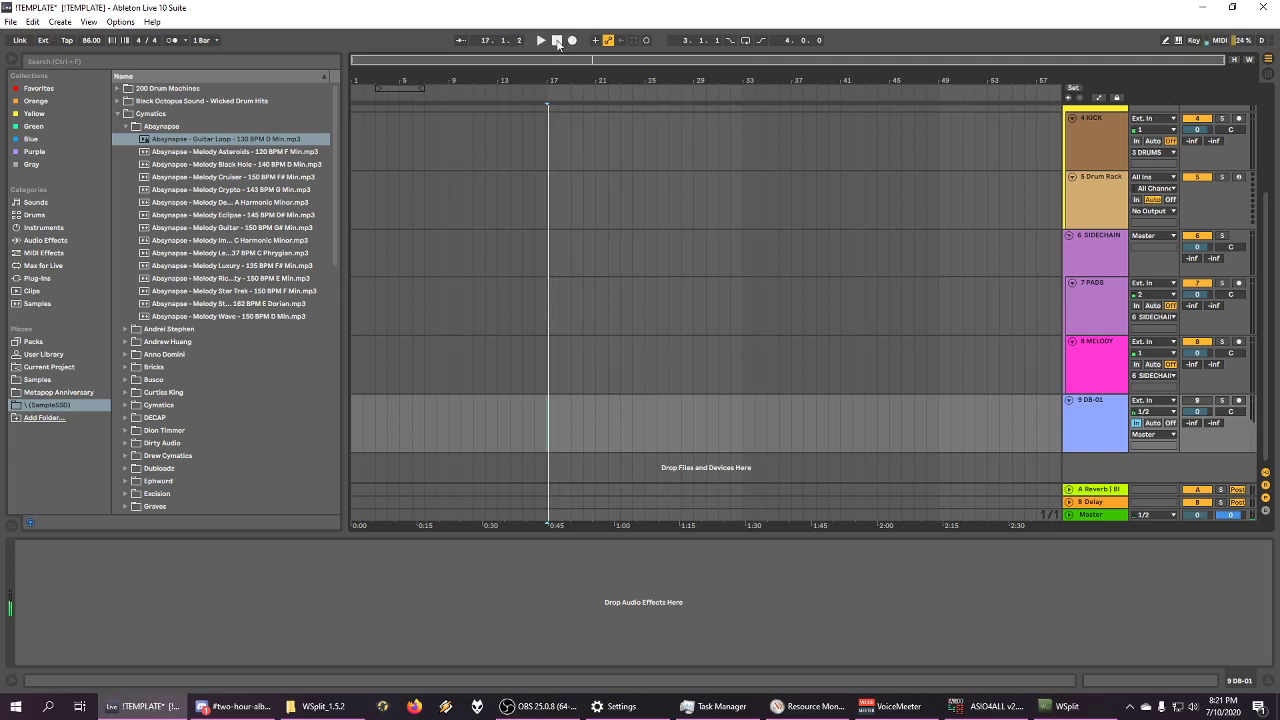
pyautogui.click(1239, 400)
pyautogui.click(524, 365)
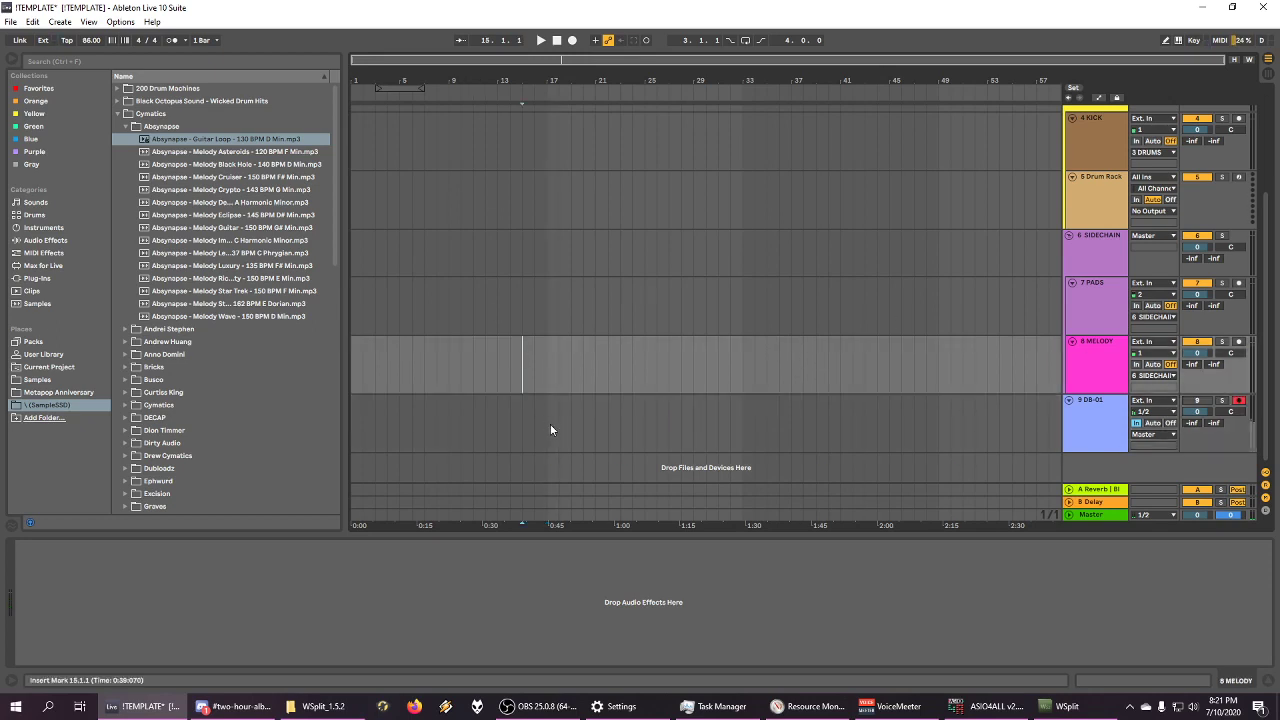
pyautogui.click(549, 423)
pyautogui.click(572, 41)
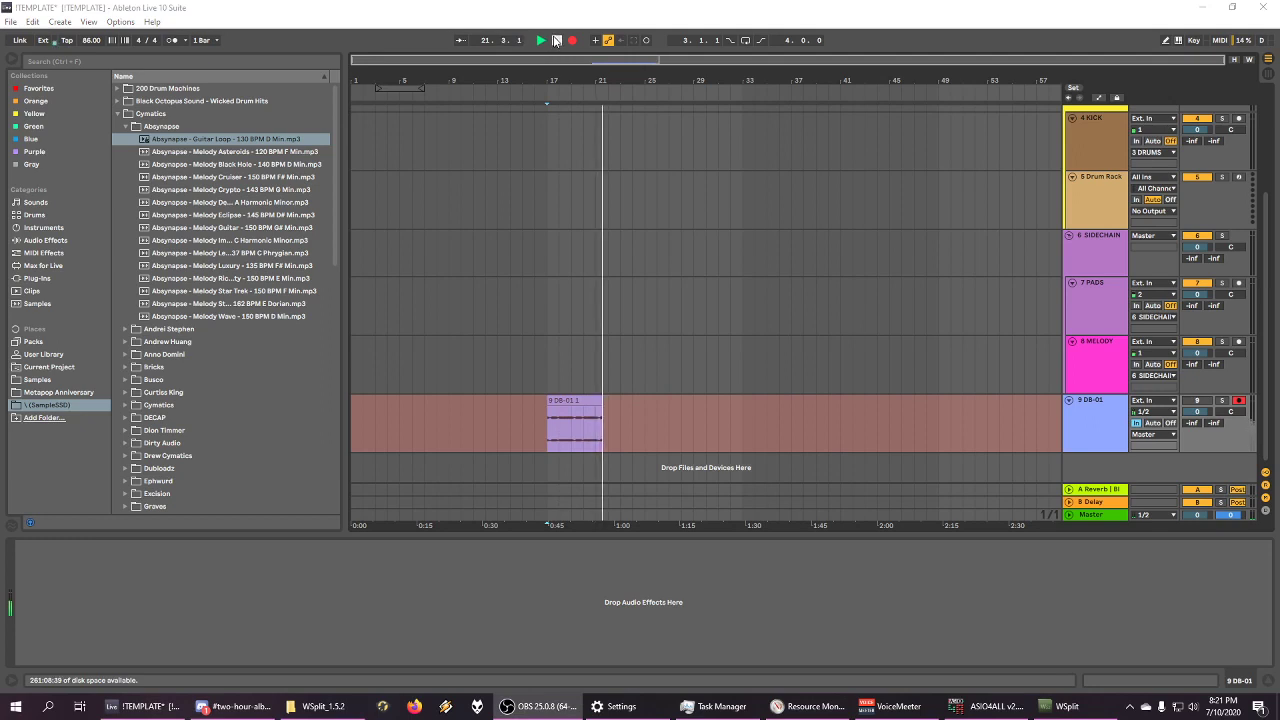
pyautogui.click(556, 40)
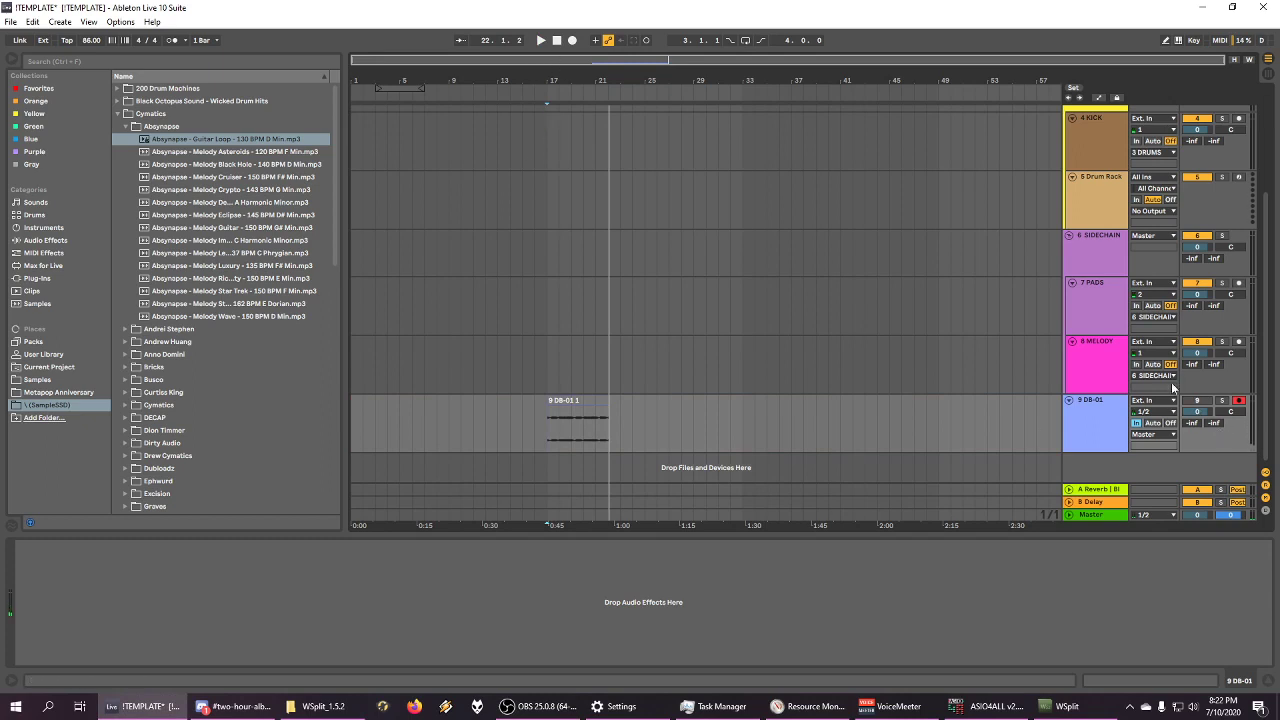
# Step: Reactivate the DB-01 track with its monitoring set to Auto, and disarm it
pyautogui.click(1200, 401)
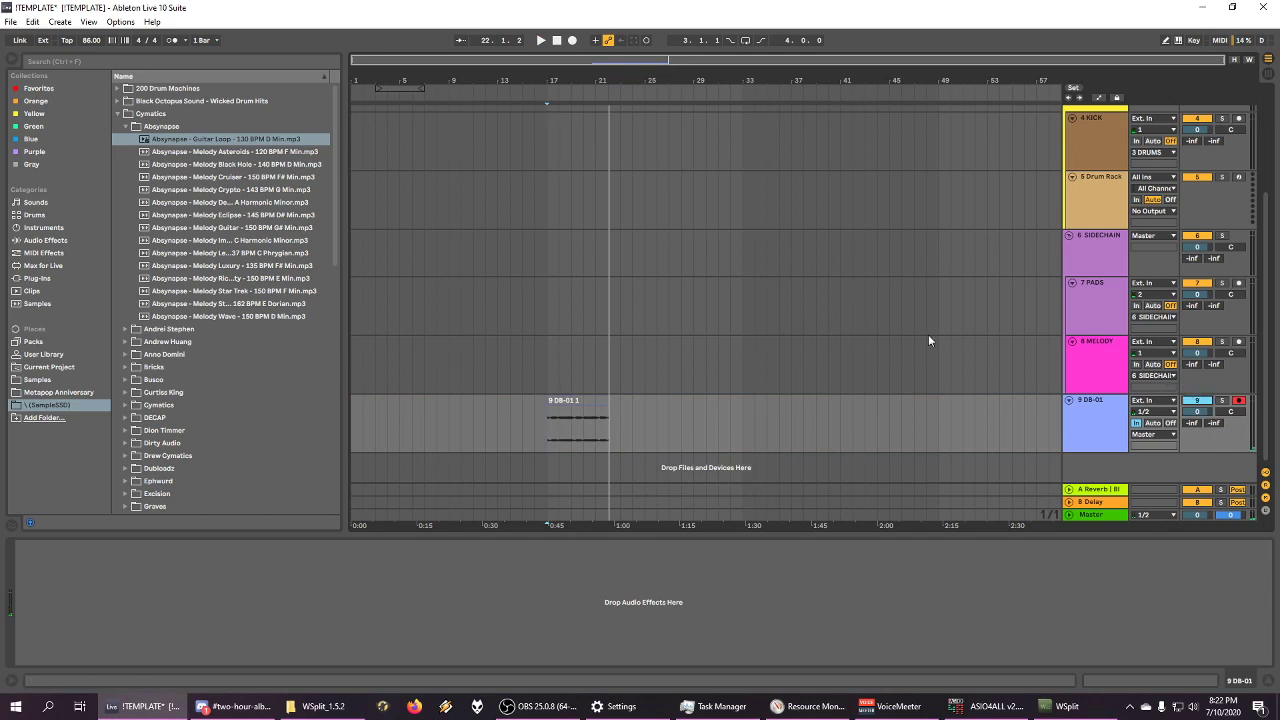
pyautogui.click(1100, 428)
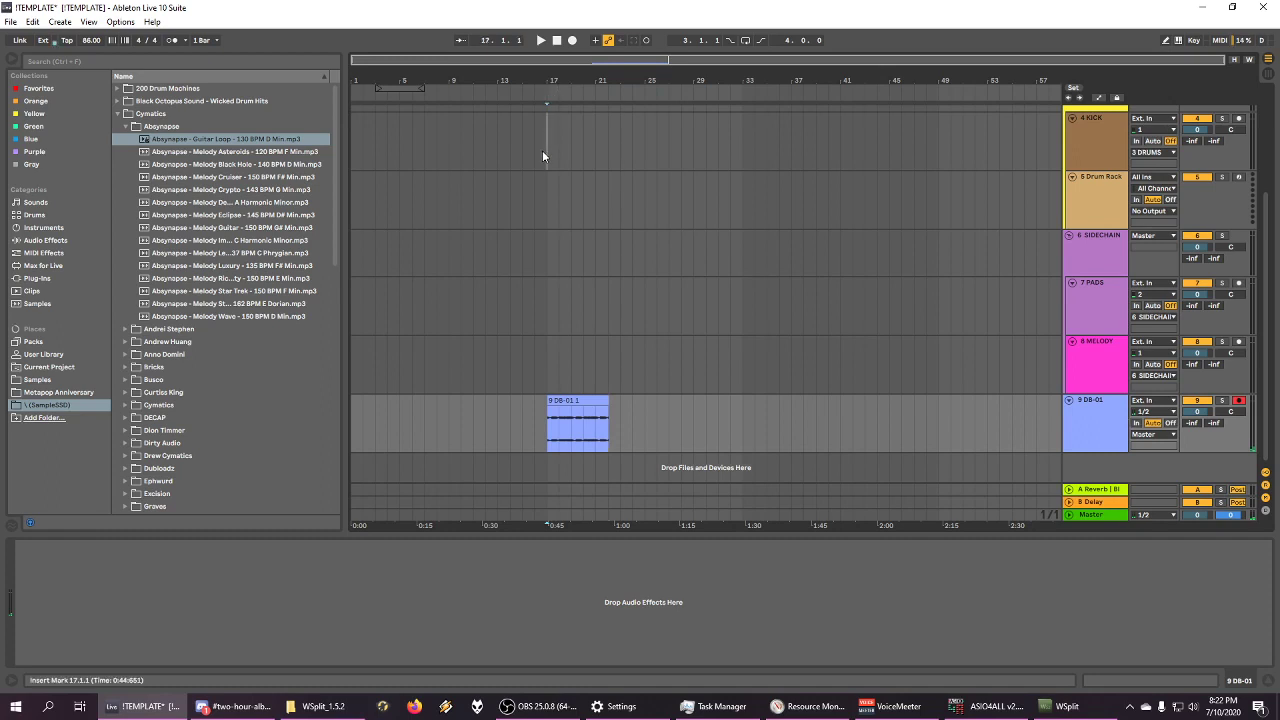
pyautogui.click(542, 155)
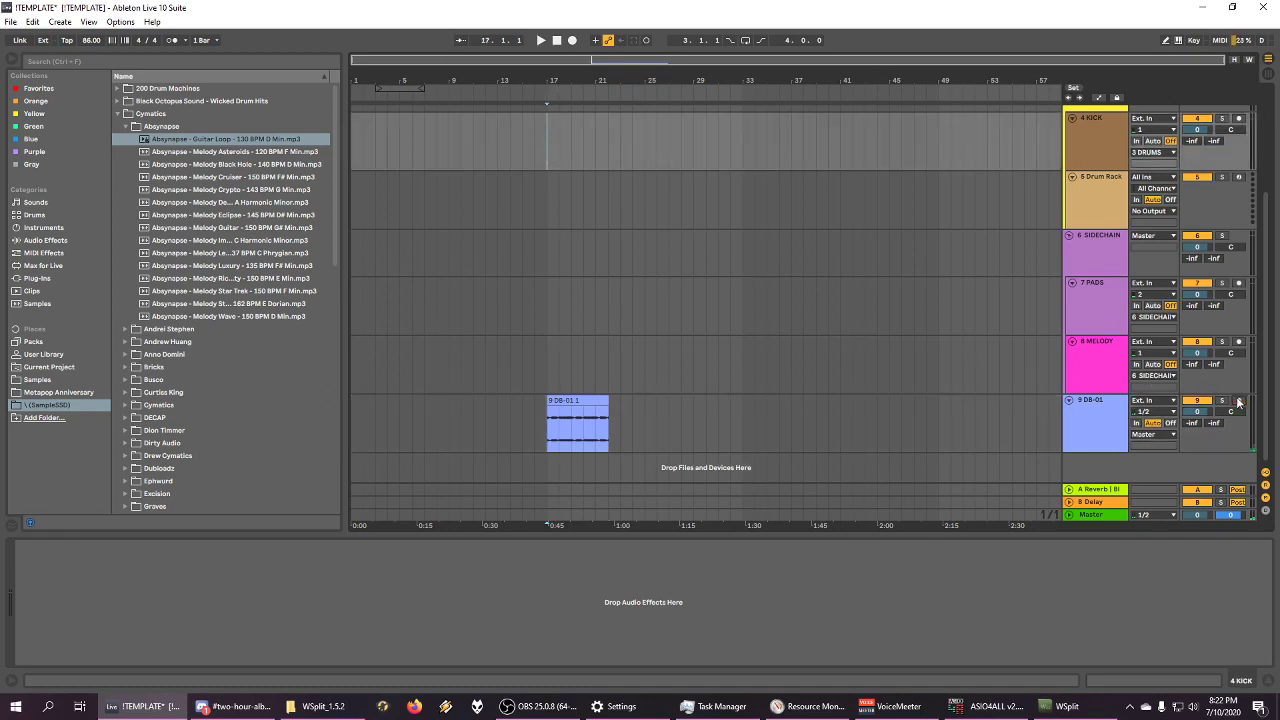
# Step: Play back the recorded DB-01 take from bar 17 up to about bar 21
pyautogui.click(540, 41)
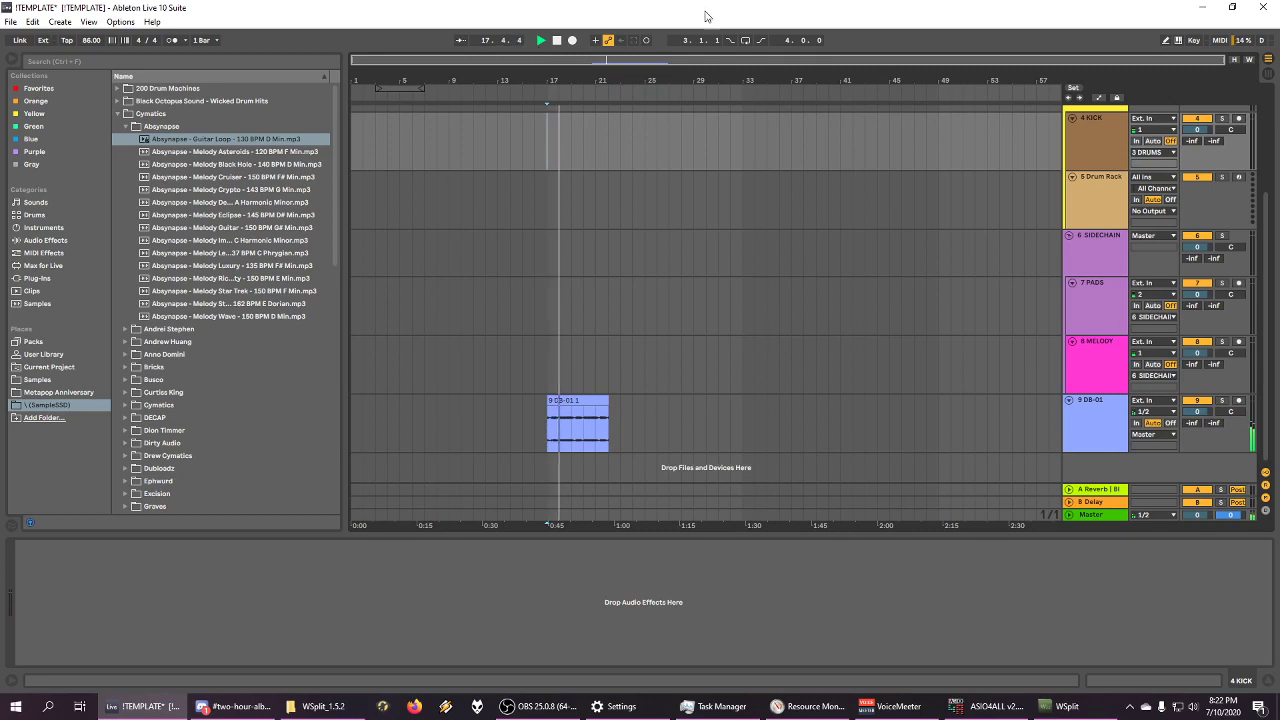
pyautogui.moveTo(577, 82); pyautogui.dragTo(629, 150)
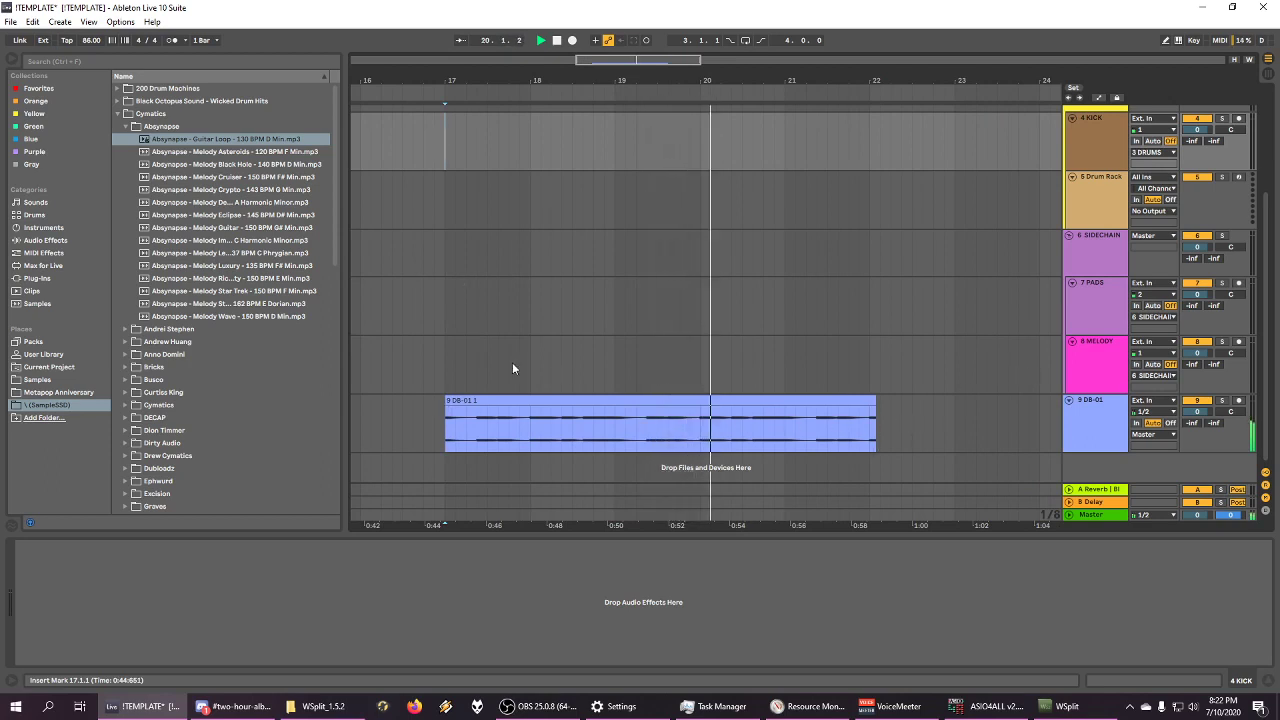
pyautogui.click(556, 40)
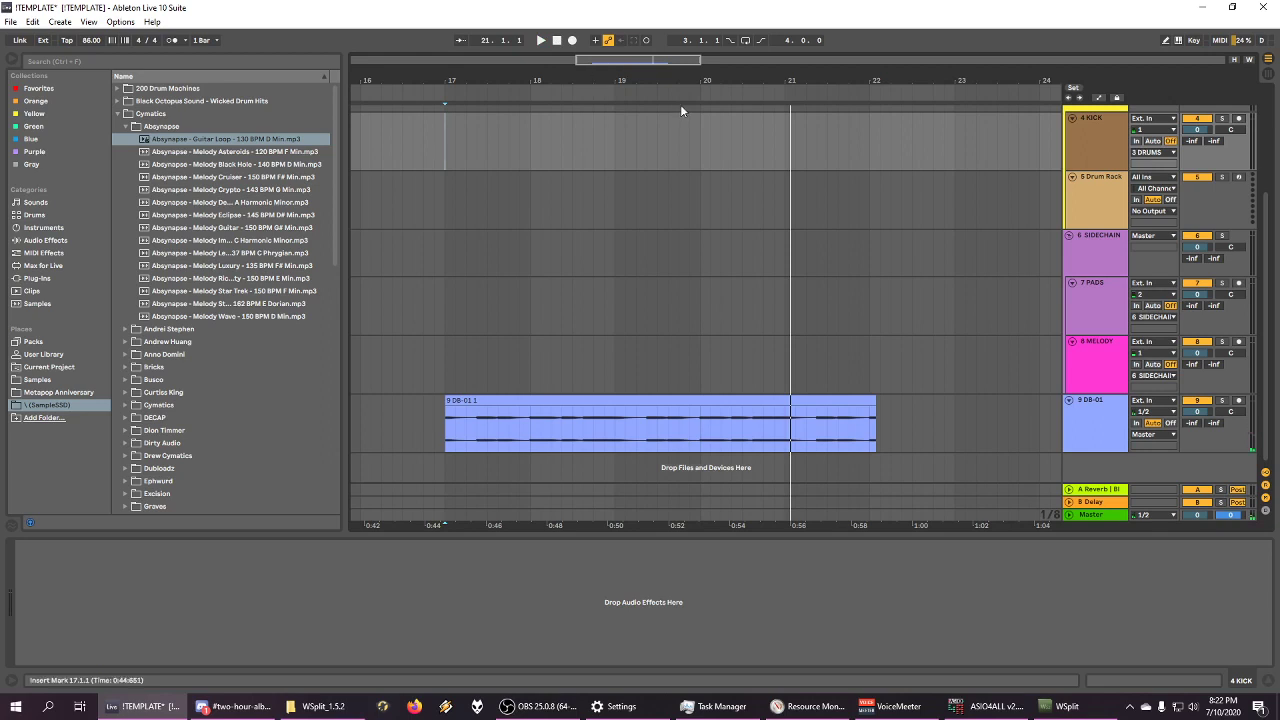
# Step: Select the recorded DB-01 clip and open its sample for editing
pyautogui.moveTo(688, 80)
pyautogui.mouseDown()
pyautogui.moveTo(695, 140)
pyautogui.moveTo(775, 95)
pyautogui.mouseUp()
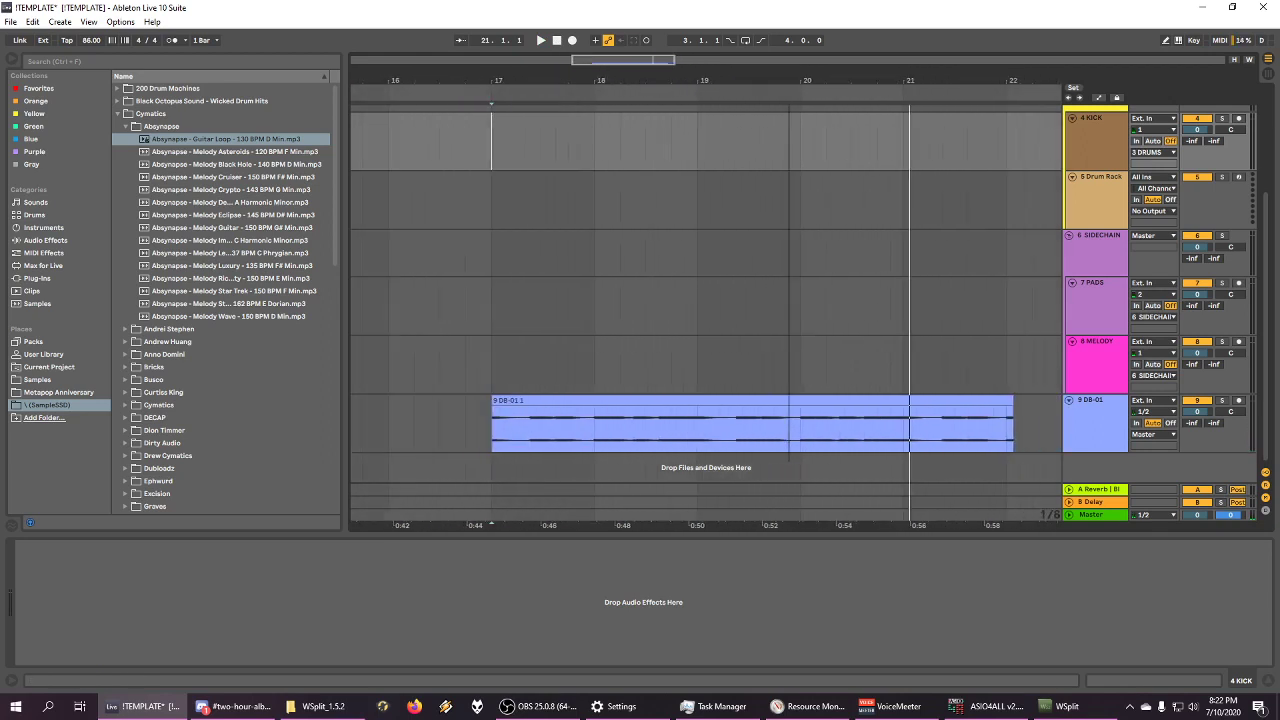
pyautogui.click(496, 141)
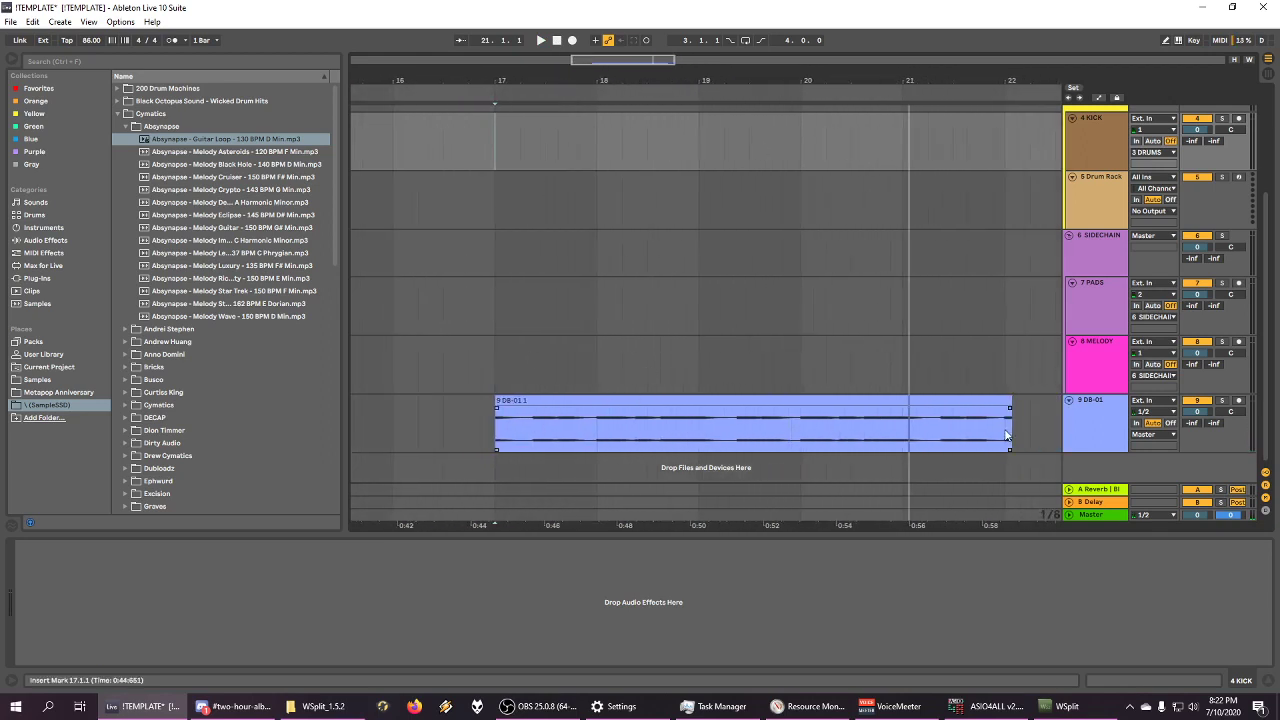
pyautogui.moveTo(530, 86); pyautogui.dragTo(717, 250)
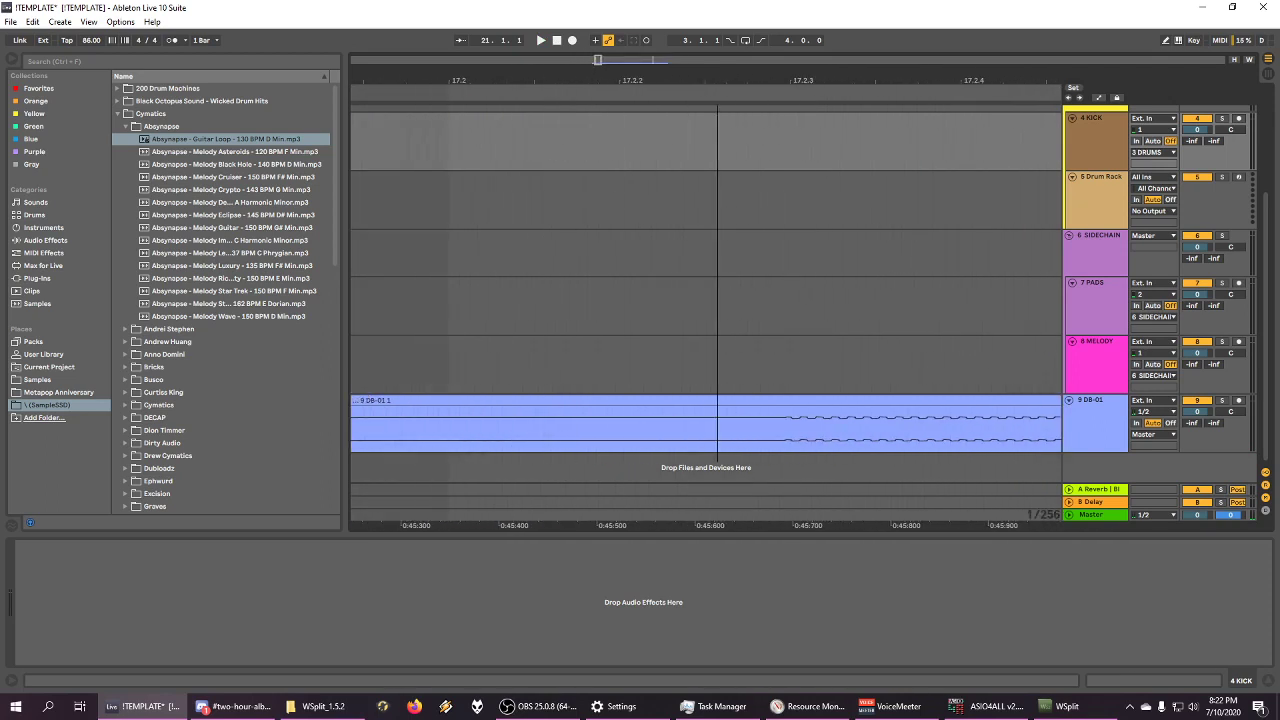
pyautogui.click(795, 394)
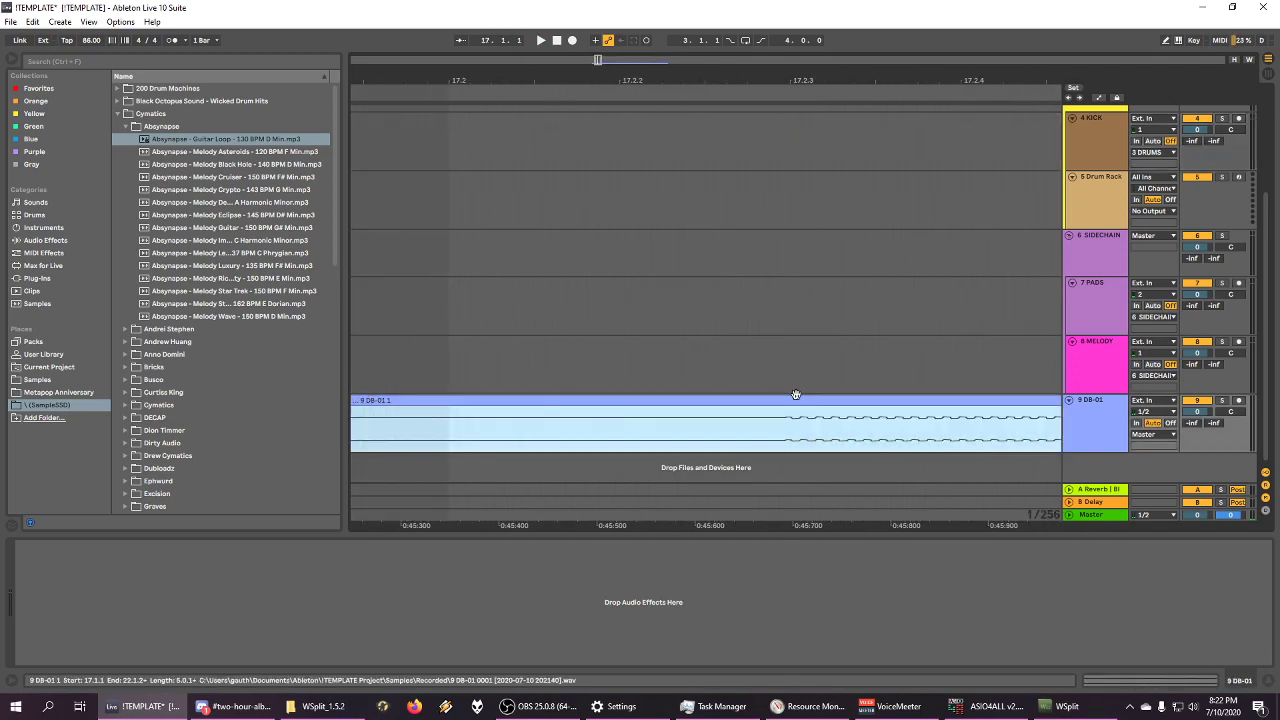
pyautogui.doubleClick(795, 394)
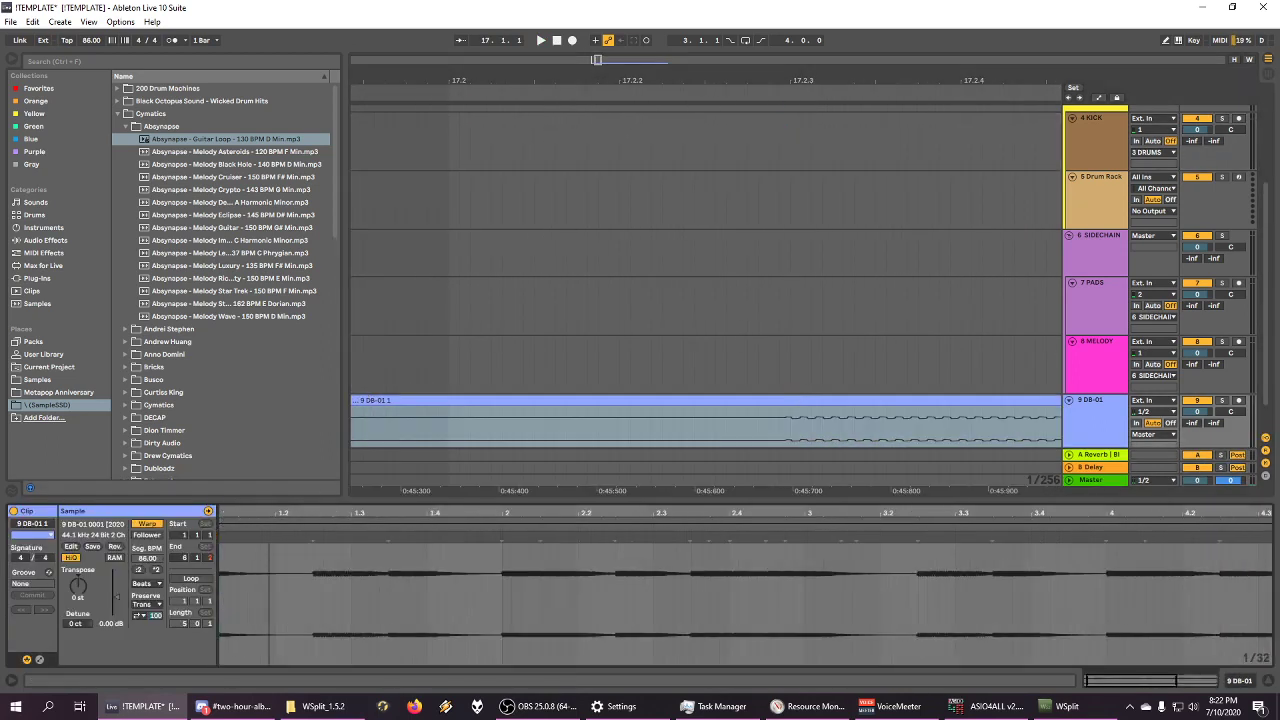
# Step: Set the sample's 1.1.1 position at the first transient of the recorded DB-01 clip
pyautogui.moveTo(269, 514); pyautogui.dragTo(289, 599)
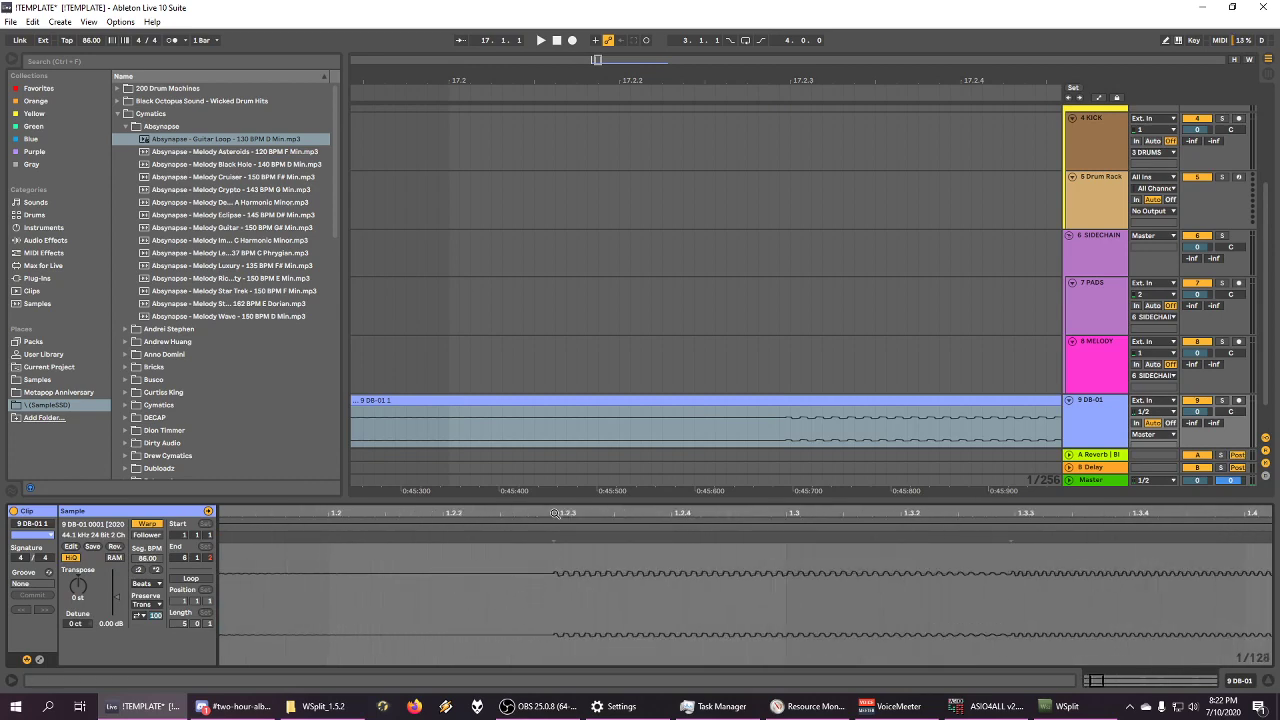
pyautogui.moveTo(555, 512); pyautogui.dragTo(545, 574)
pyautogui.rightClick(545, 574)
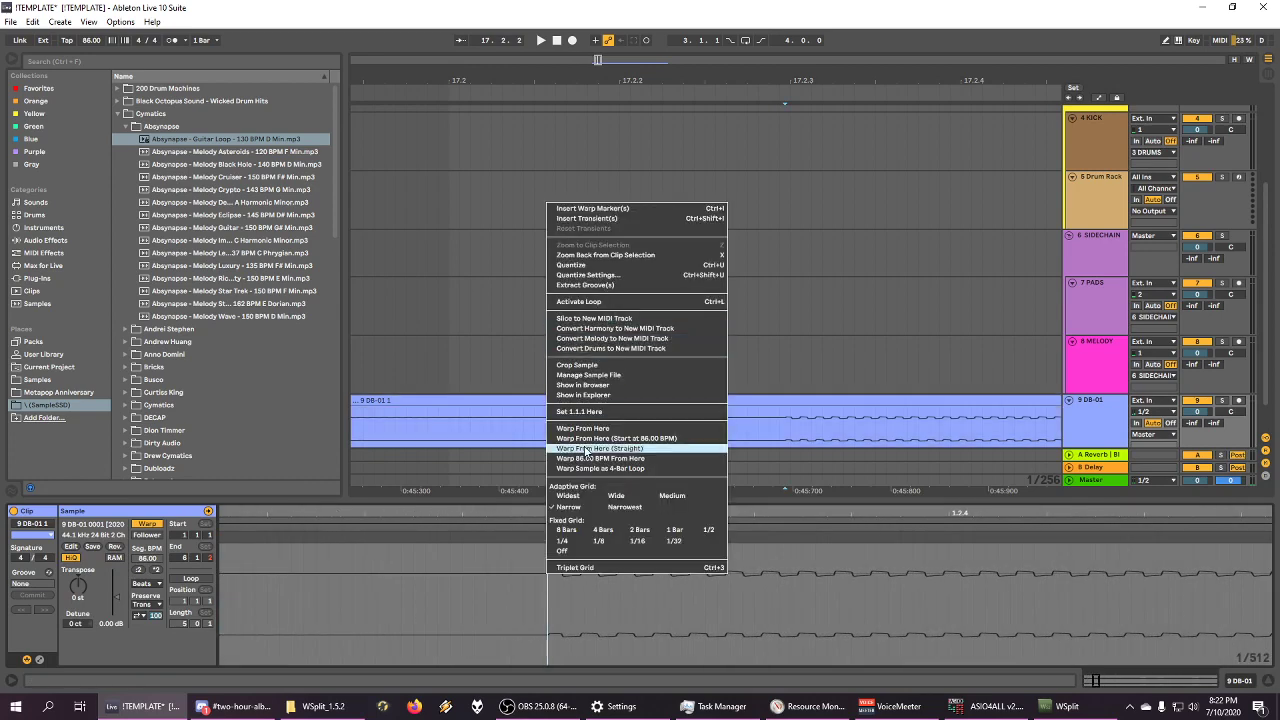
pyautogui.click(590, 411)
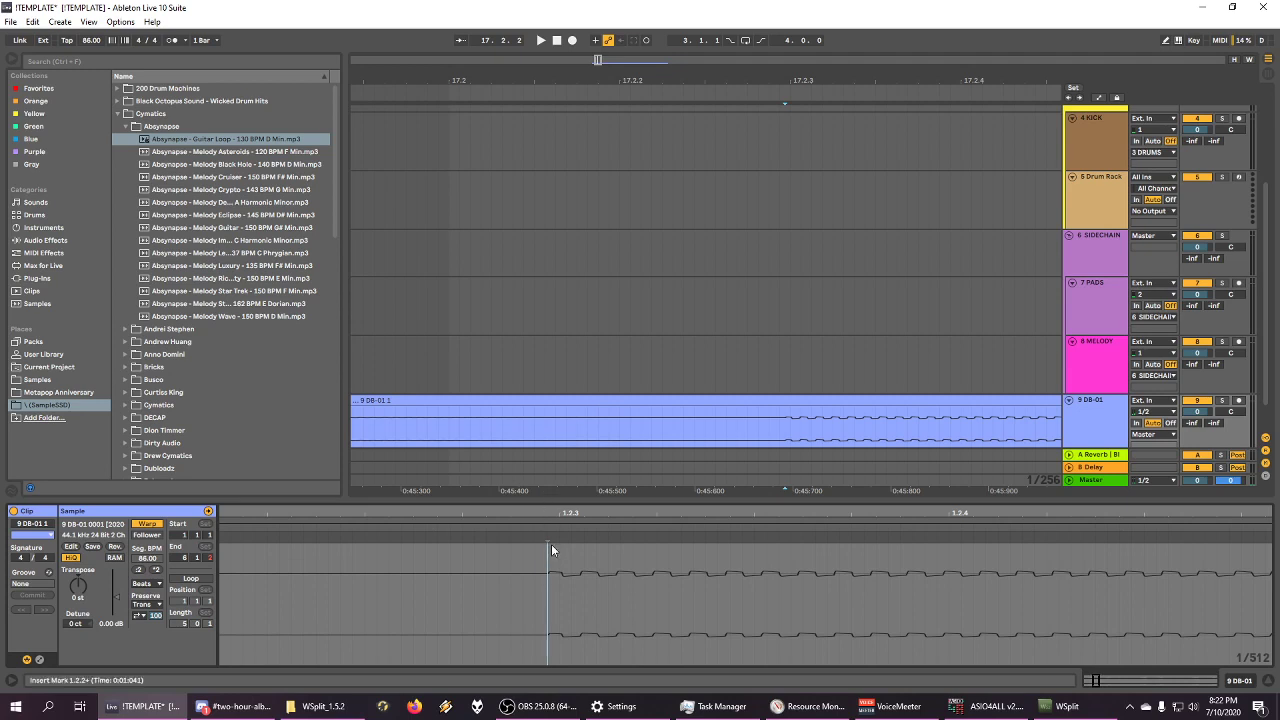
pyautogui.rightClick(547, 546)
pyautogui.click(593, 378)
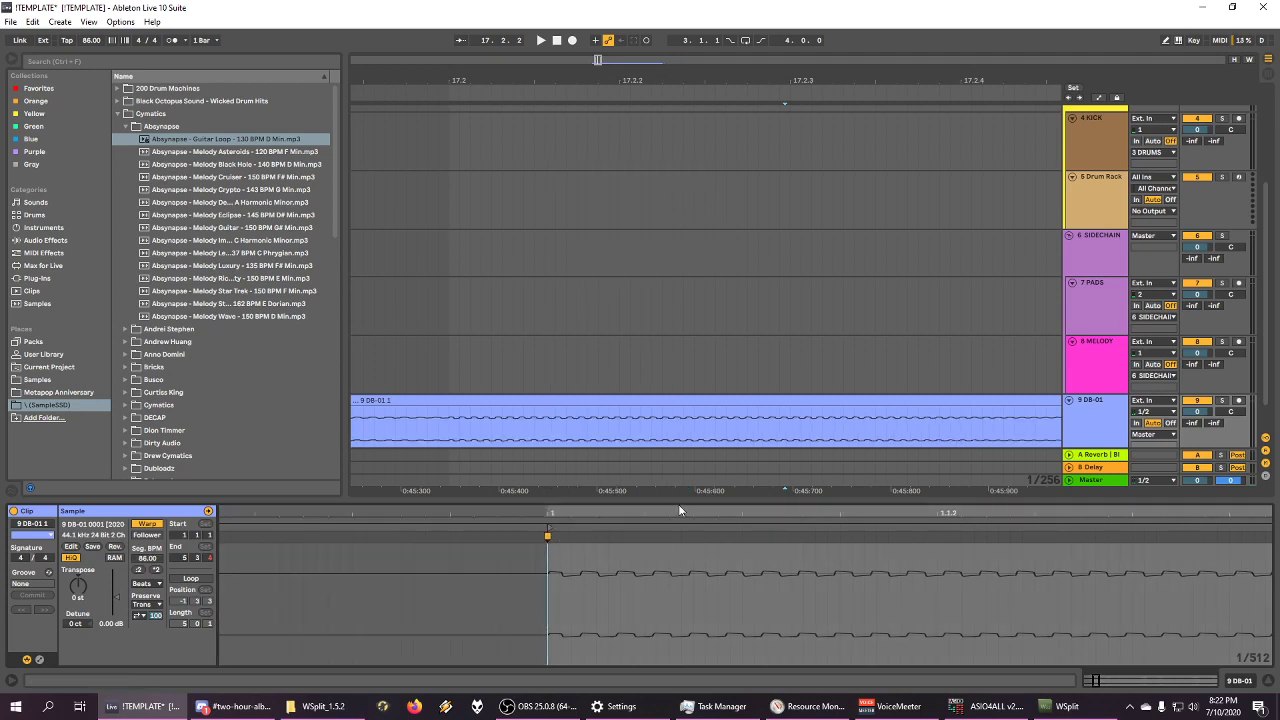
# Step: Place the insert marker on the transient at bar 5 of the recorded sample
pyautogui.moveTo(679, 511); pyautogui.dragTo(679, 450)
pyautogui.moveTo(344, 502); pyautogui.dragTo(344, 509)
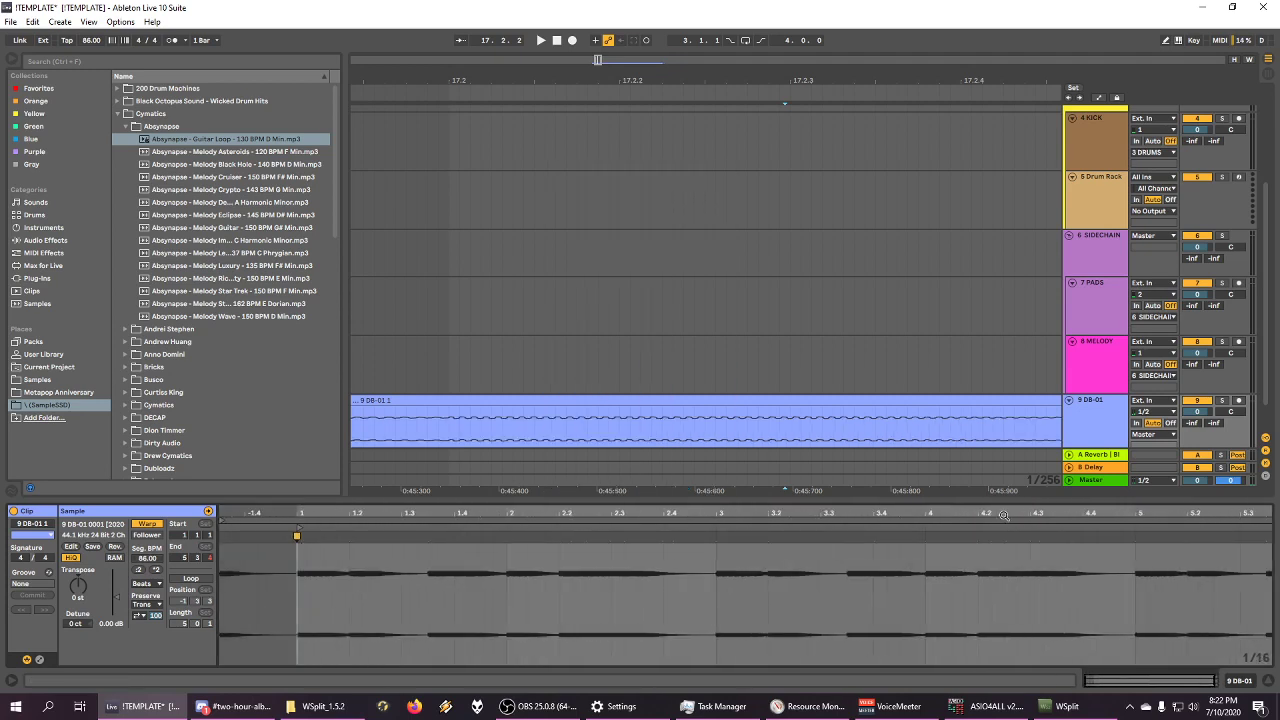
pyautogui.click(1145, 517)
pyautogui.moveTo(1145, 517); pyautogui.dragTo(1005, 608)
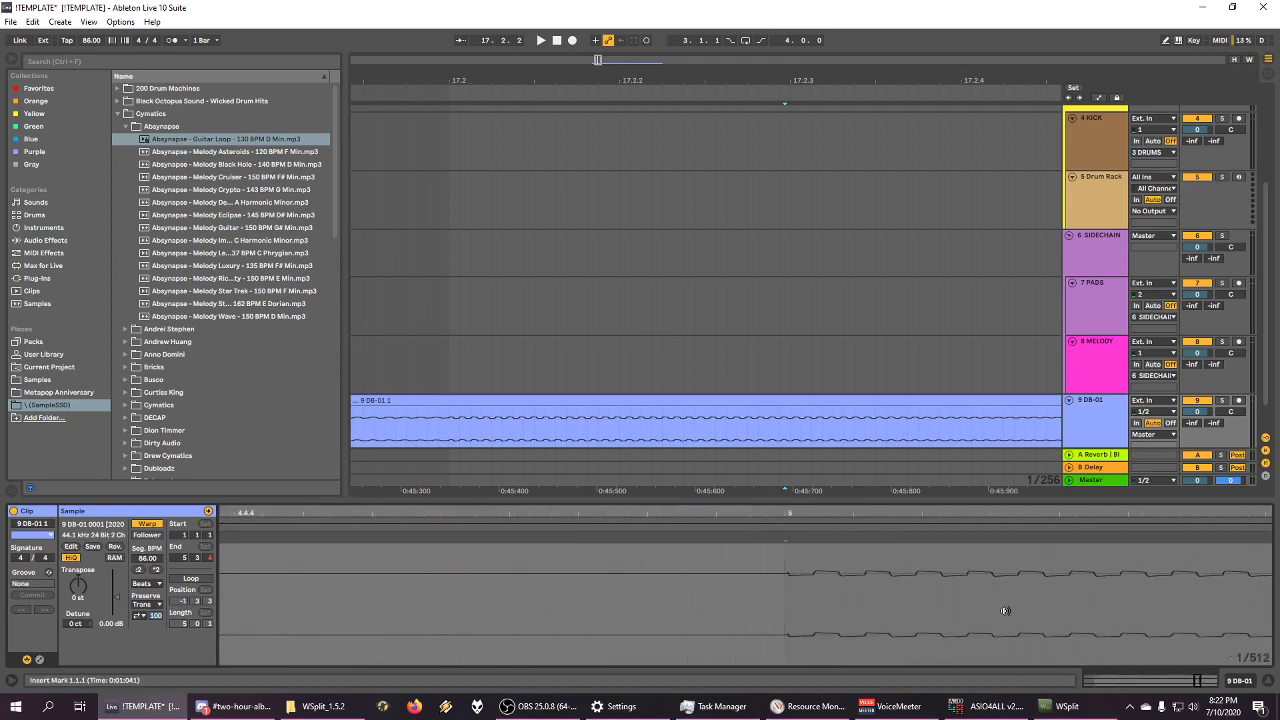
pyautogui.rightClick(789, 552)
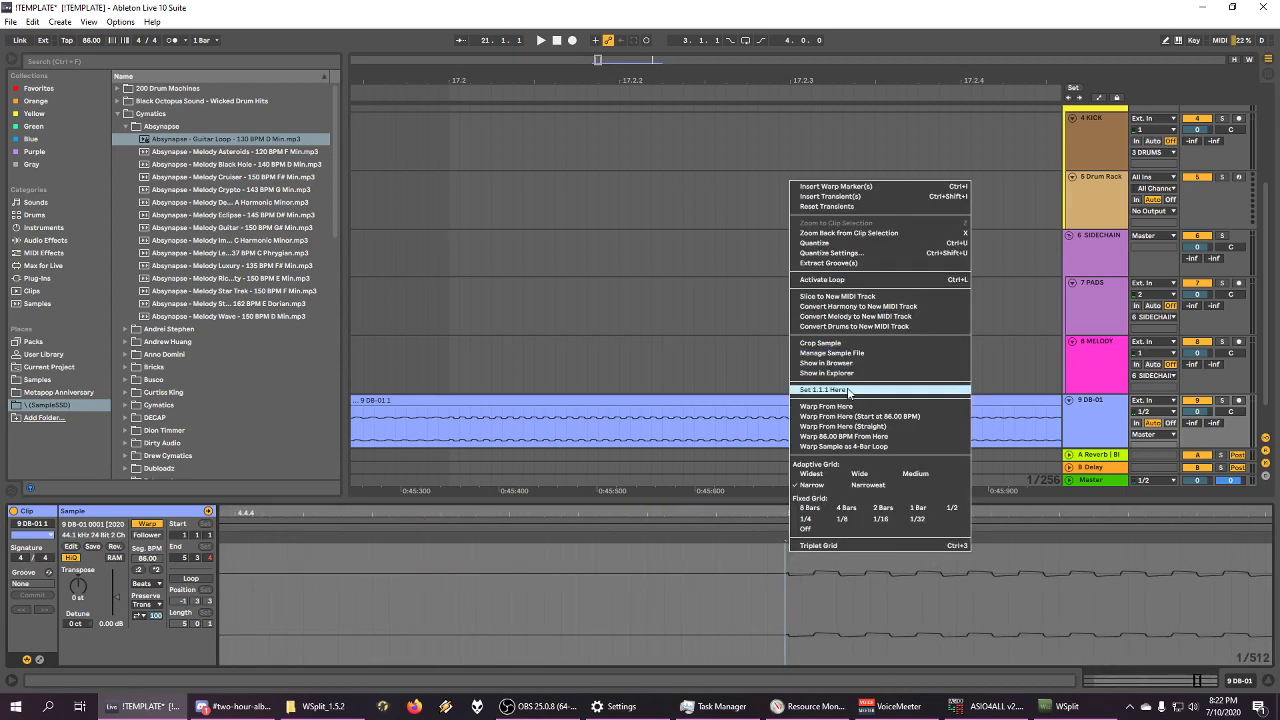
pyautogui.click(783, 562)
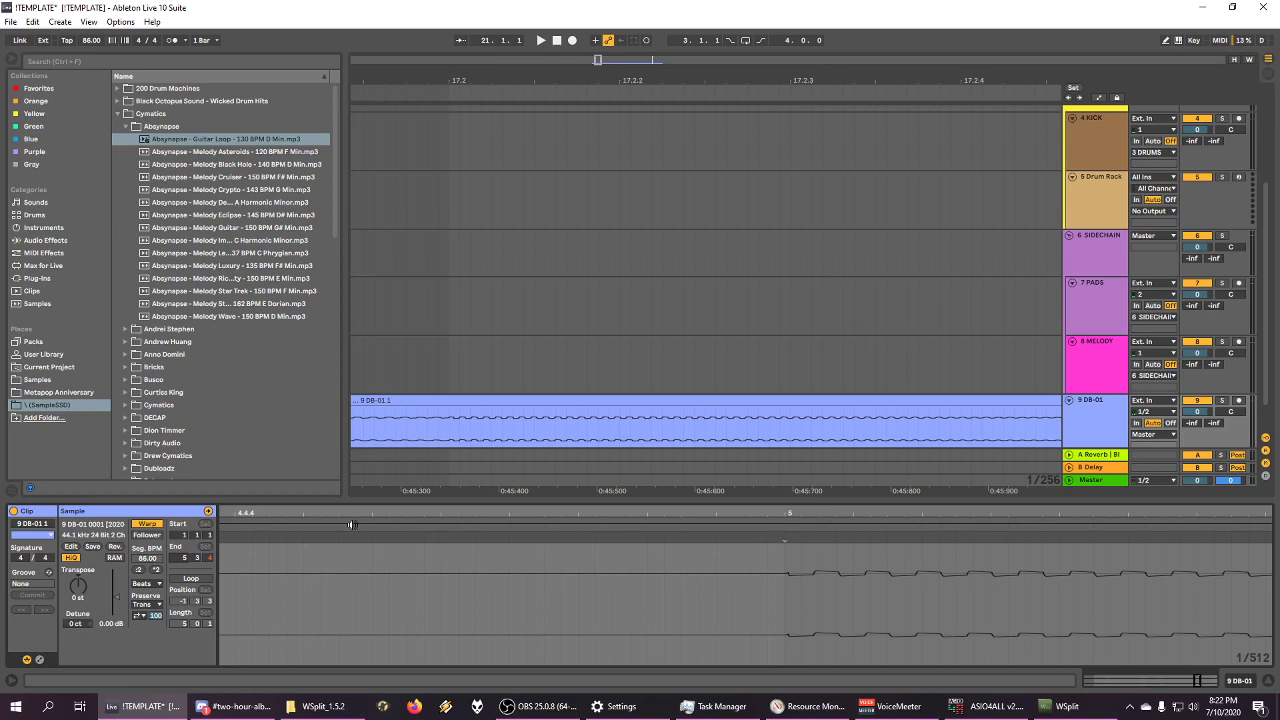
# Step: Move the DB-01 clip's end marker to 5.1.1 to trim the take to four bars
pyautogui.write('0')
pyautogui.press('Return')
pyautogui.moveTo(581, 508); pyautogui.dragTo(581, 390)
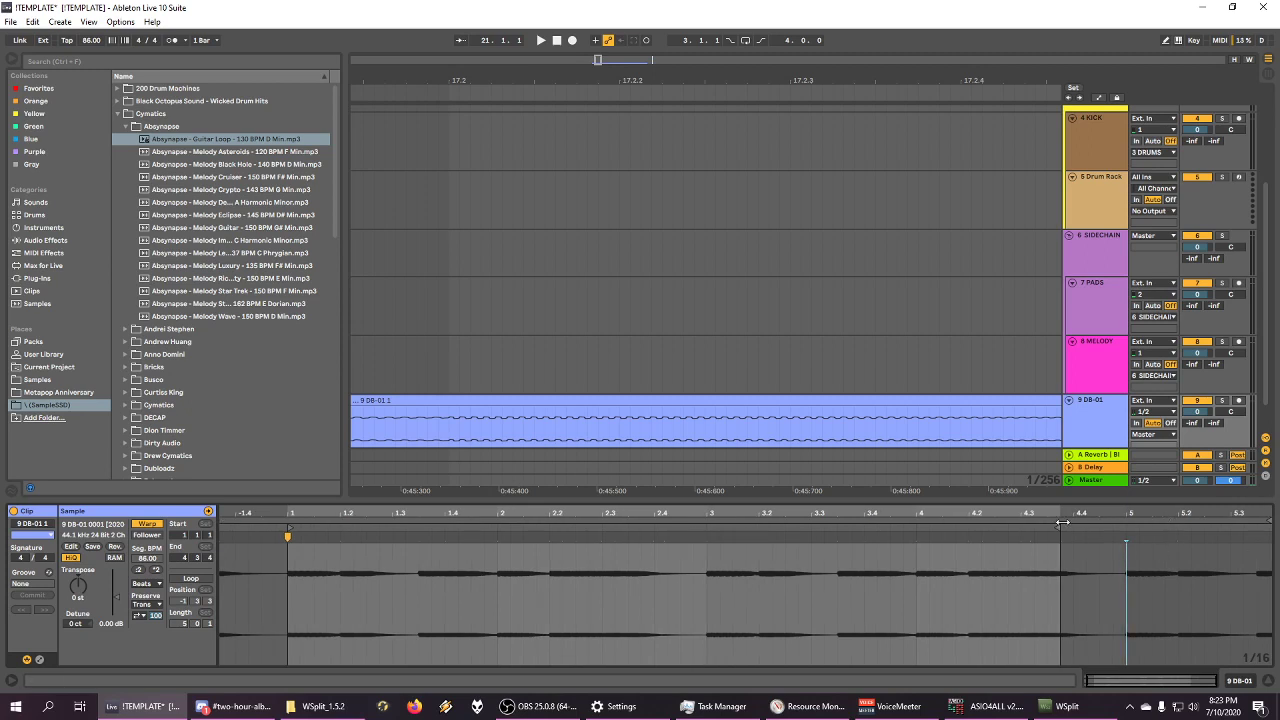
pyautogui.moveTo(1061, 522); pyautogui.dragTo(1124, 529)
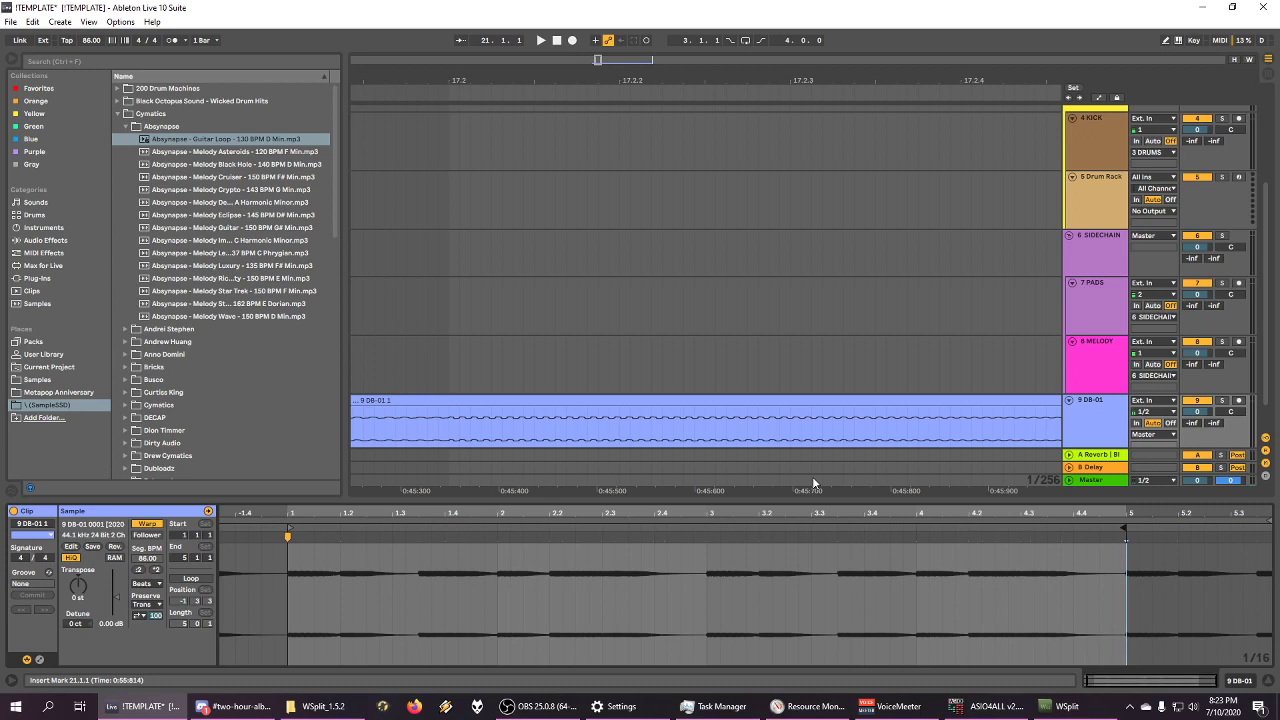
pyautogui.moveTo(632, 80); pyautogui.dragTo(818, 46)
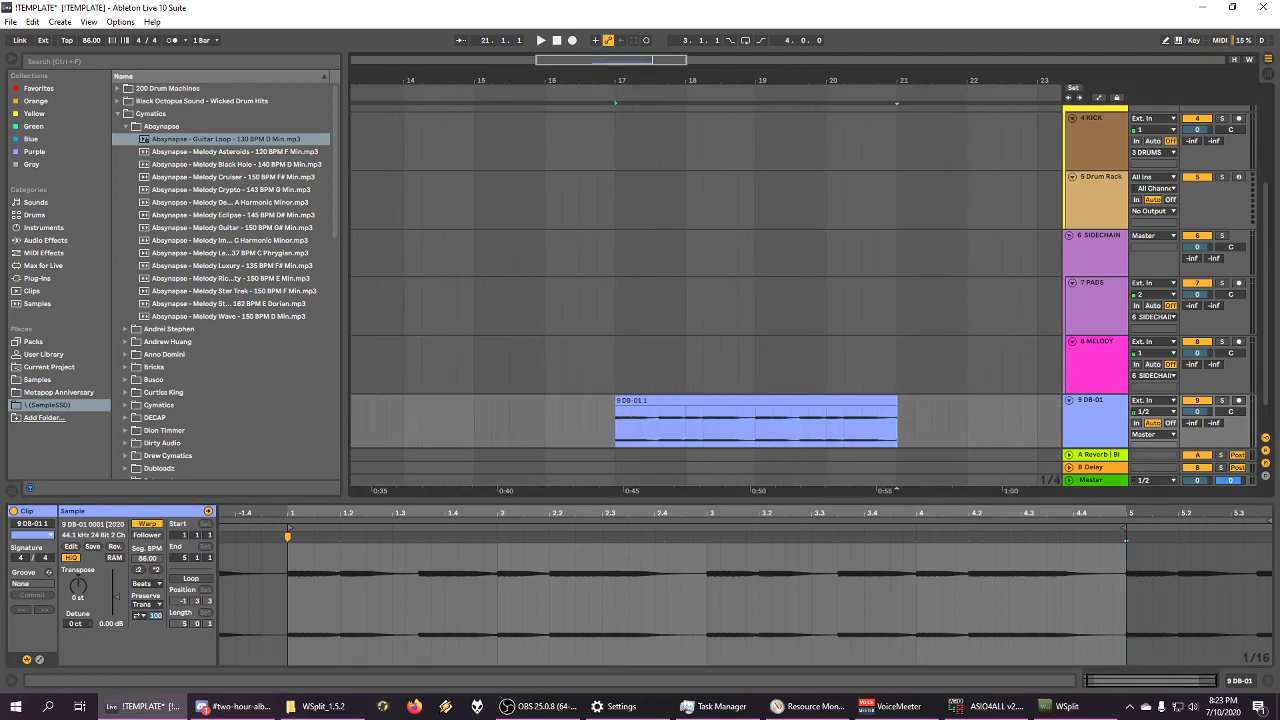
# Step: Play back the trimmed DB-01 clip from bar 17 to check its start
pyautogui.hotkey('alt', 'Tab')
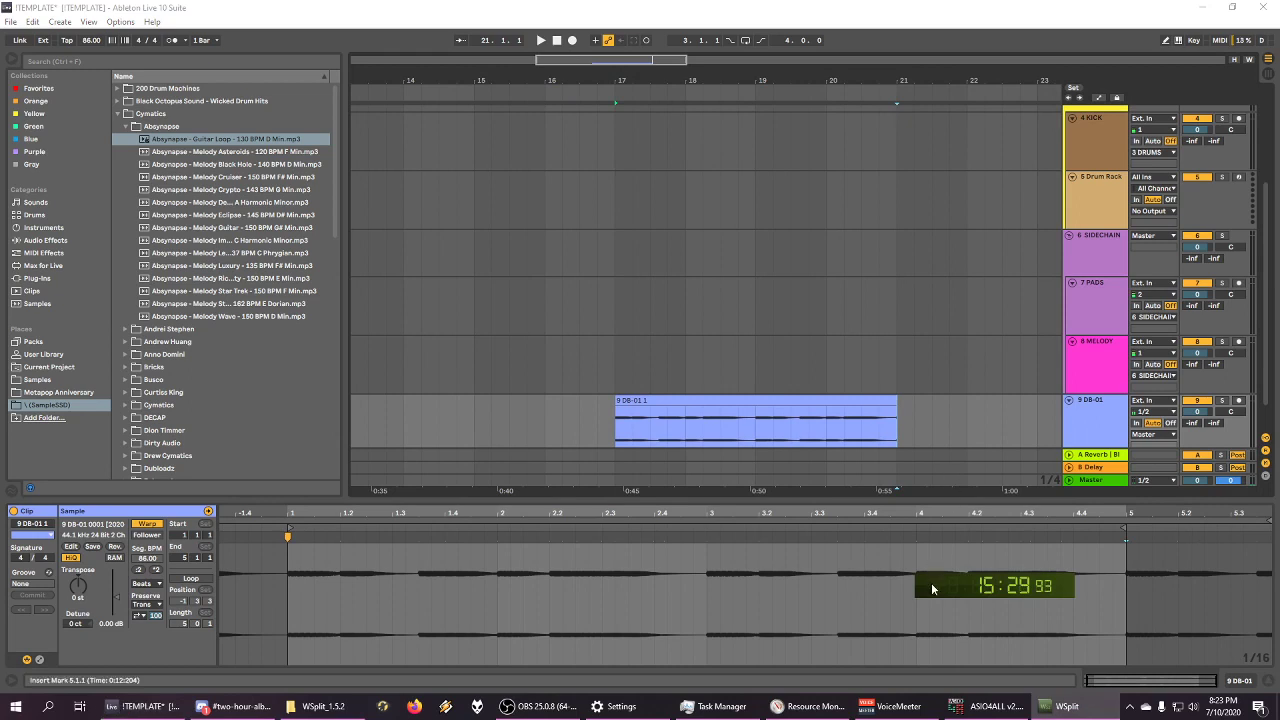
pyautogui.moveTo(698, 76); pyautogui.dragTo(596, 138)
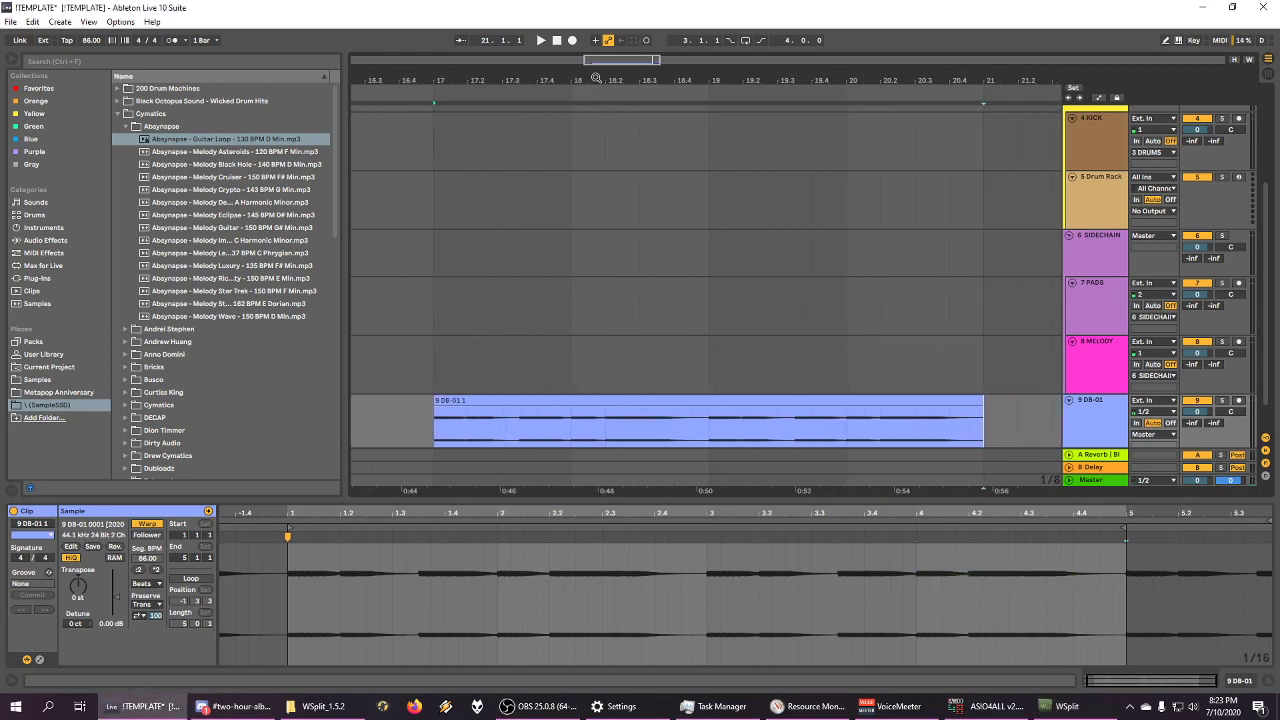
pyautogui.click(497, 404)
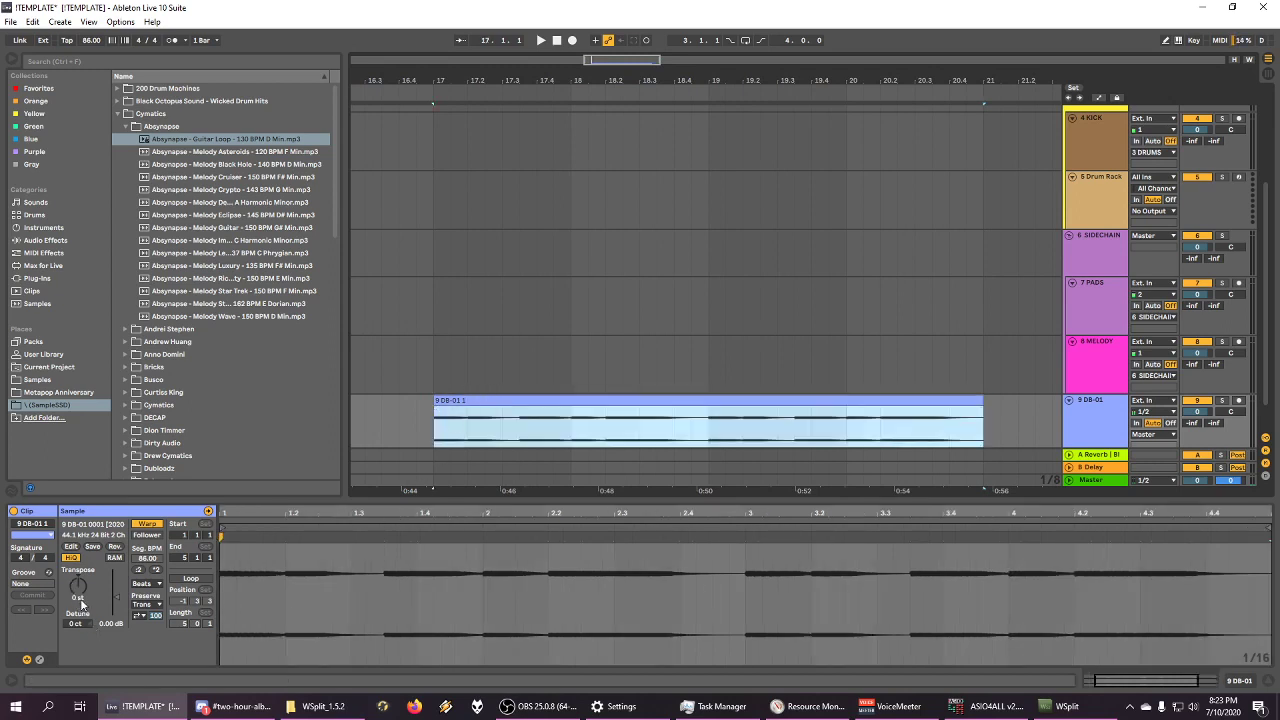
pyautogui.click(540, 40)
pyautogui.moveTo(541, 78); pyautogui.dragTo(547, 388)
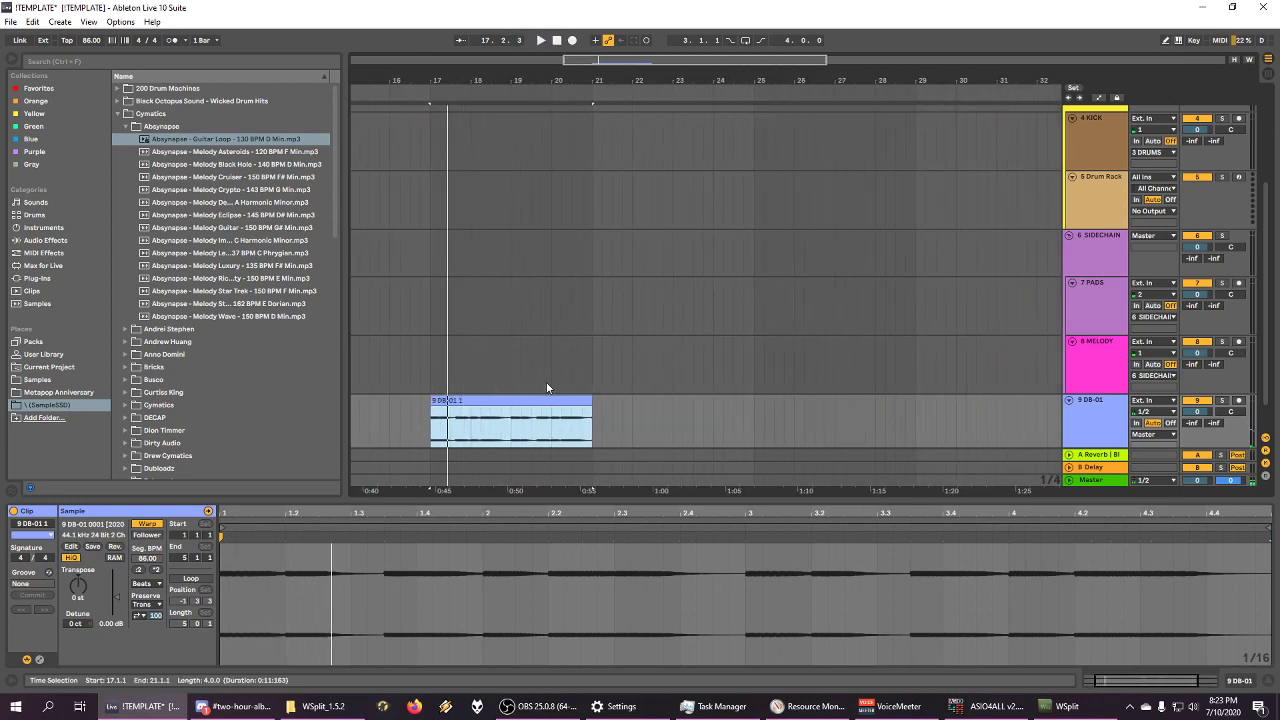
# Step: Enable looping on the DB-01 clip, with the loop position at 1.1.1 and the loop length at 4.0.0
pyautogui.click(182, 579)
pyautogui.click(182, 601)
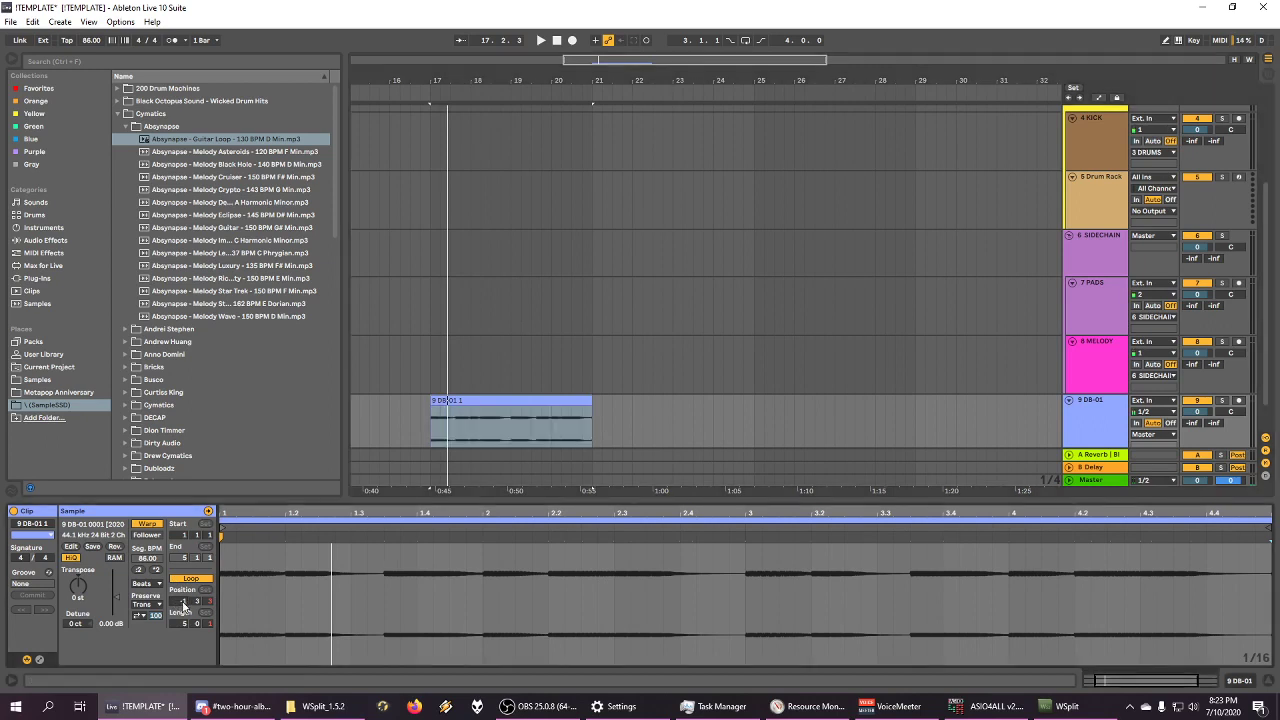
pyautogui.write('1.1')
pyautogui.click(196, 623)
pyautogui.press('Tab')
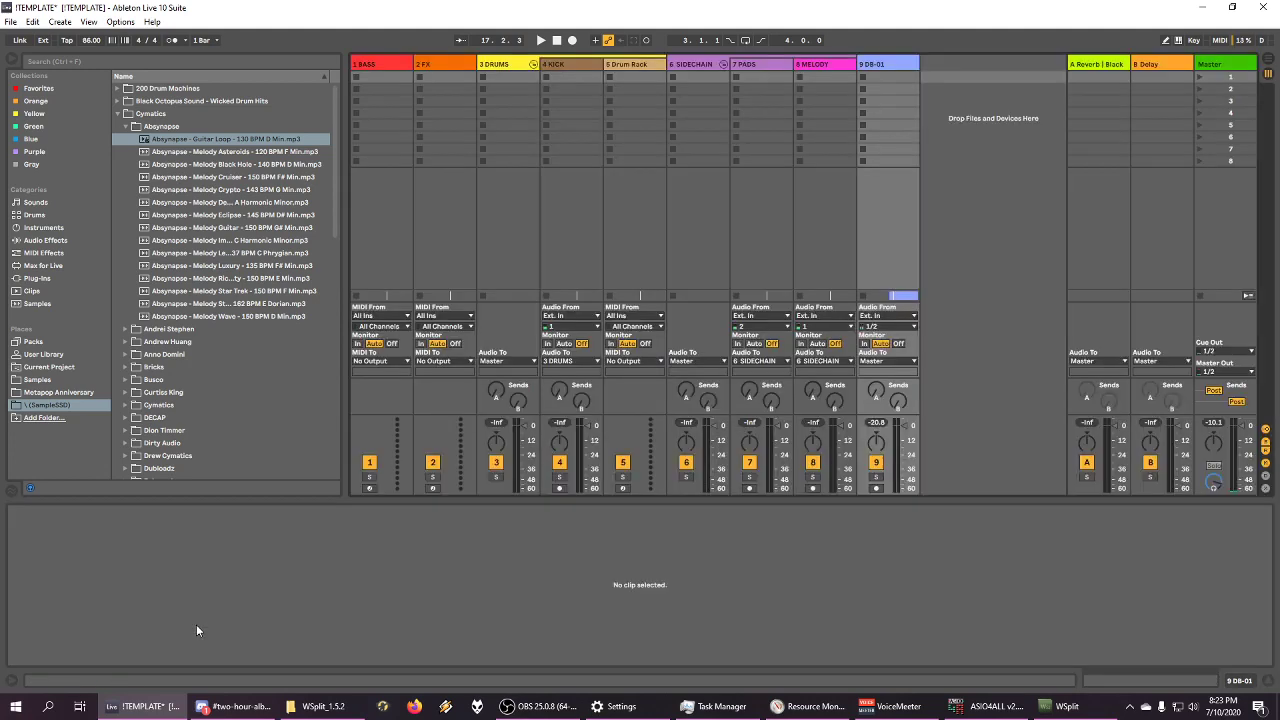
pyautogui.press('Tab')
pyautogui.click(206, 624)
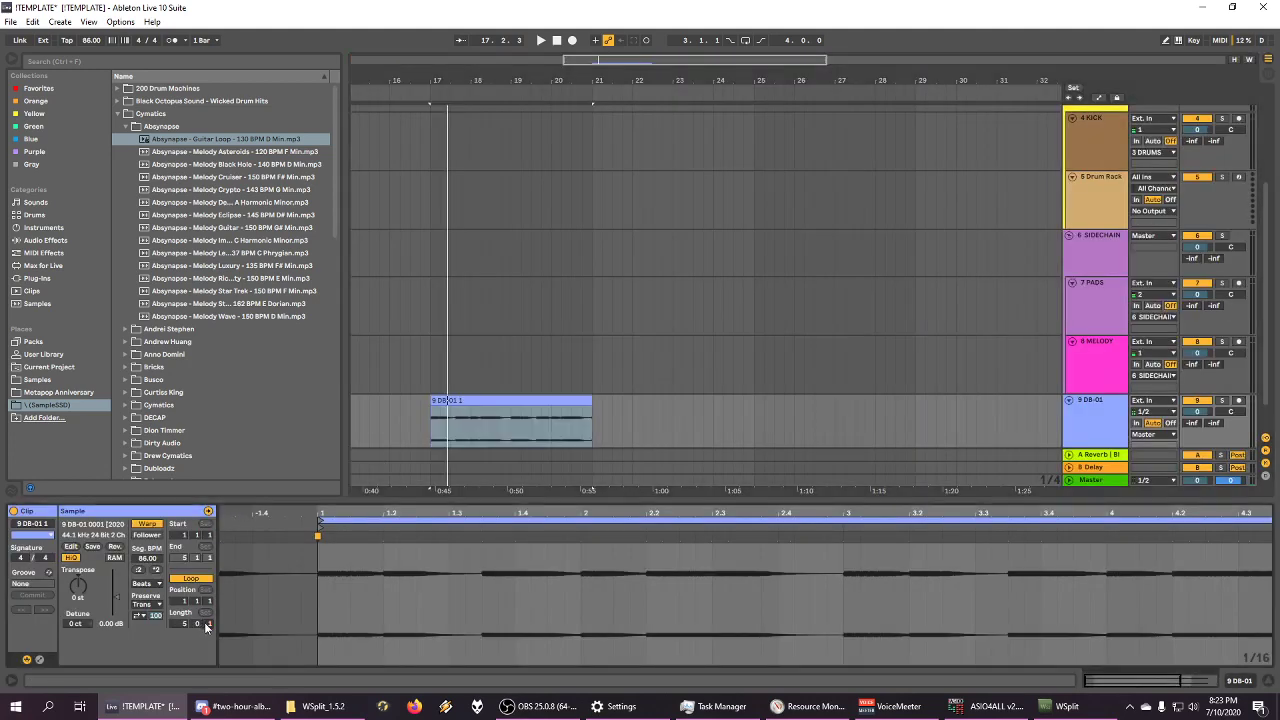
pyautogui.click(586, 399)
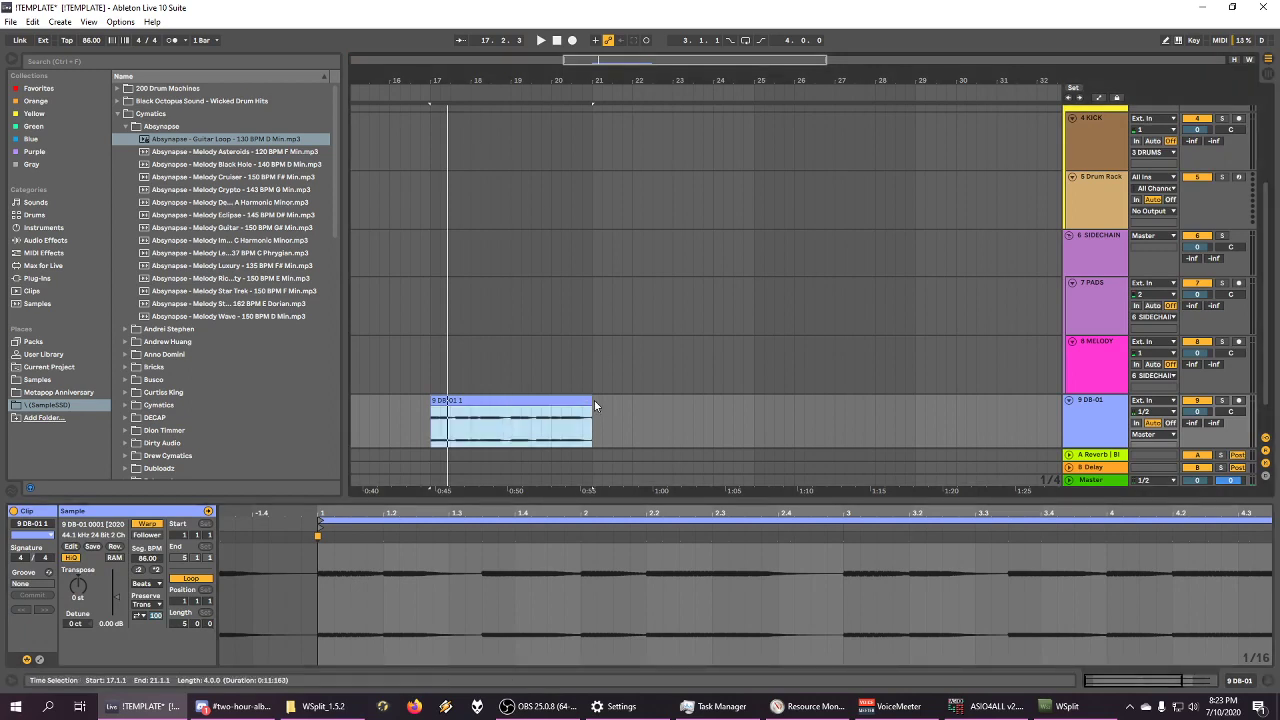
pyautogui.moveTo(591, 400)
pyautogui.mouseDown()
pyautogui.moveTo(703, 393)
pyautogui.moveTo(592, 418)
pyautogui.mouseUp()
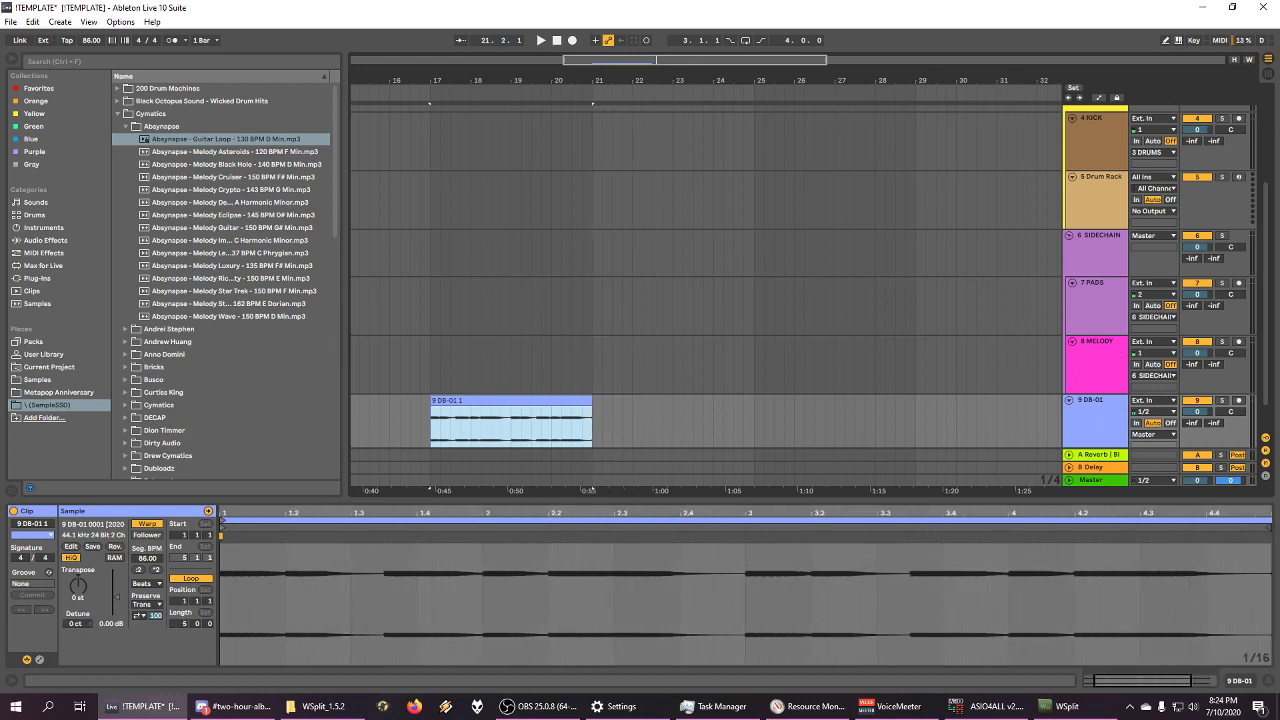
# Step: Play the looped DB-01 clip and extend it to bar 25, making it eight bars long
pyautogui.press('space')
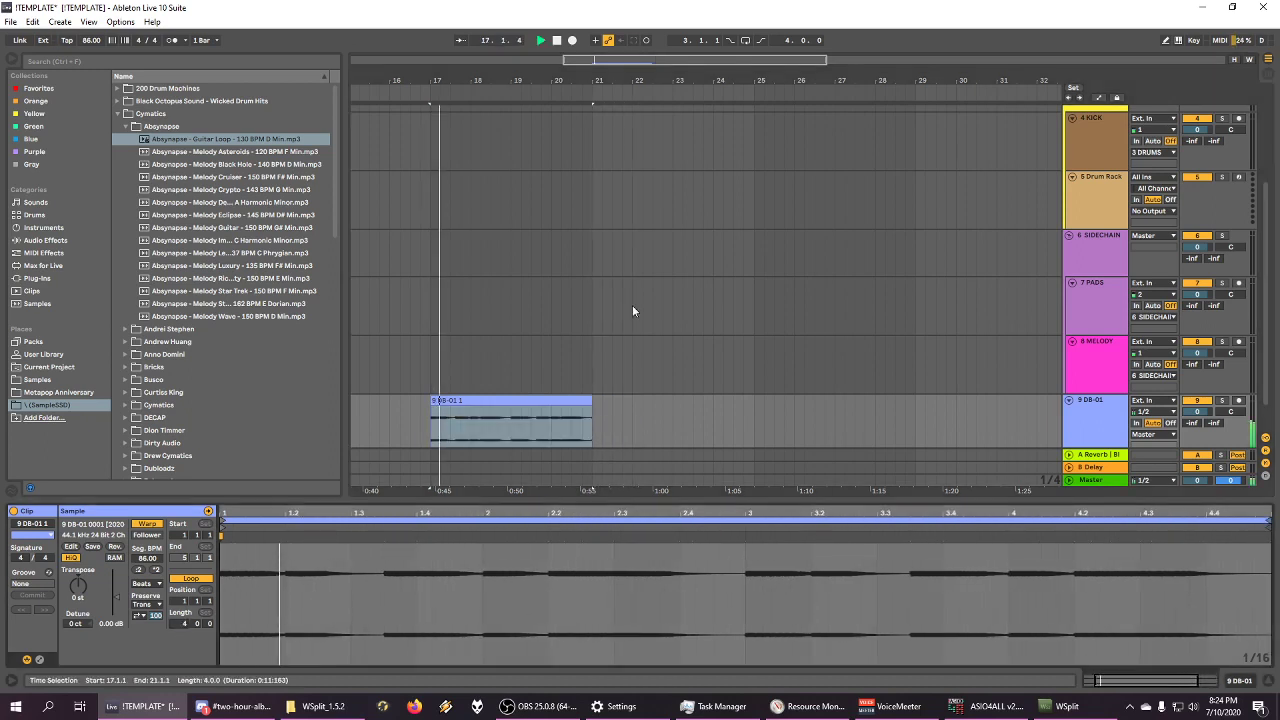
pyautogui.moveTo(592, 415); pyautogui.dragTo(754, 415)
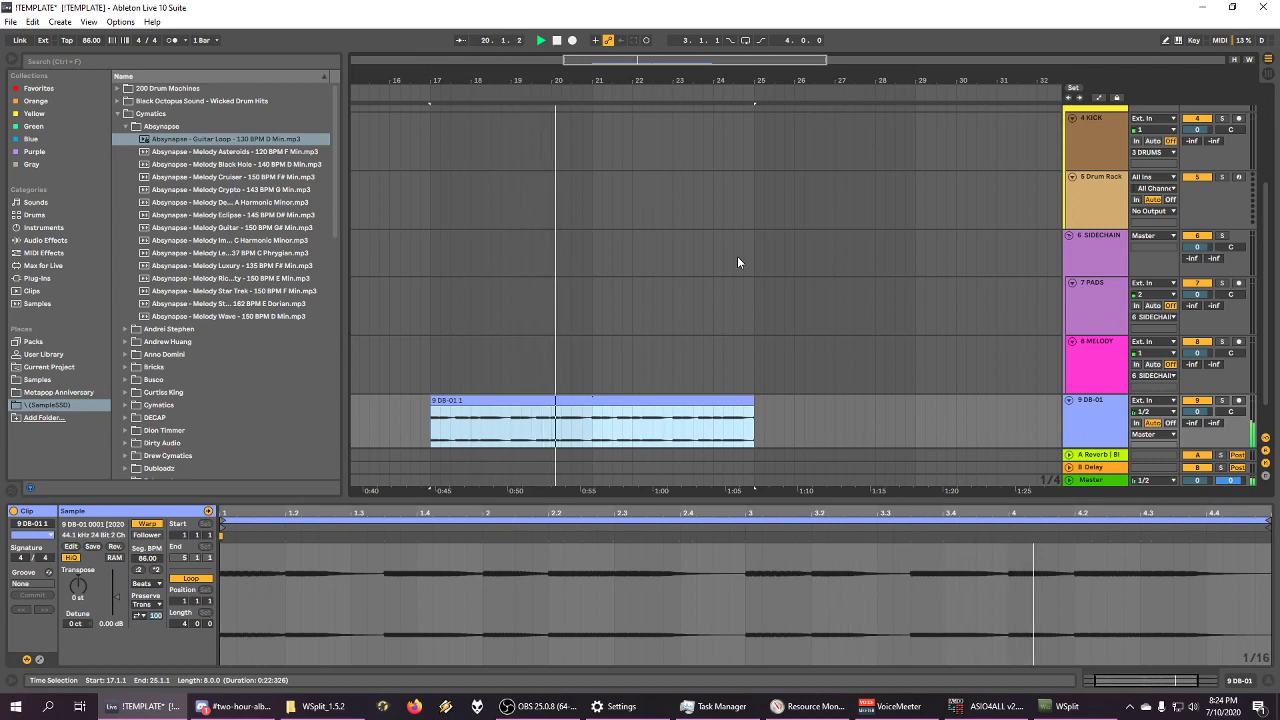
pyautogui.click(556, 41)
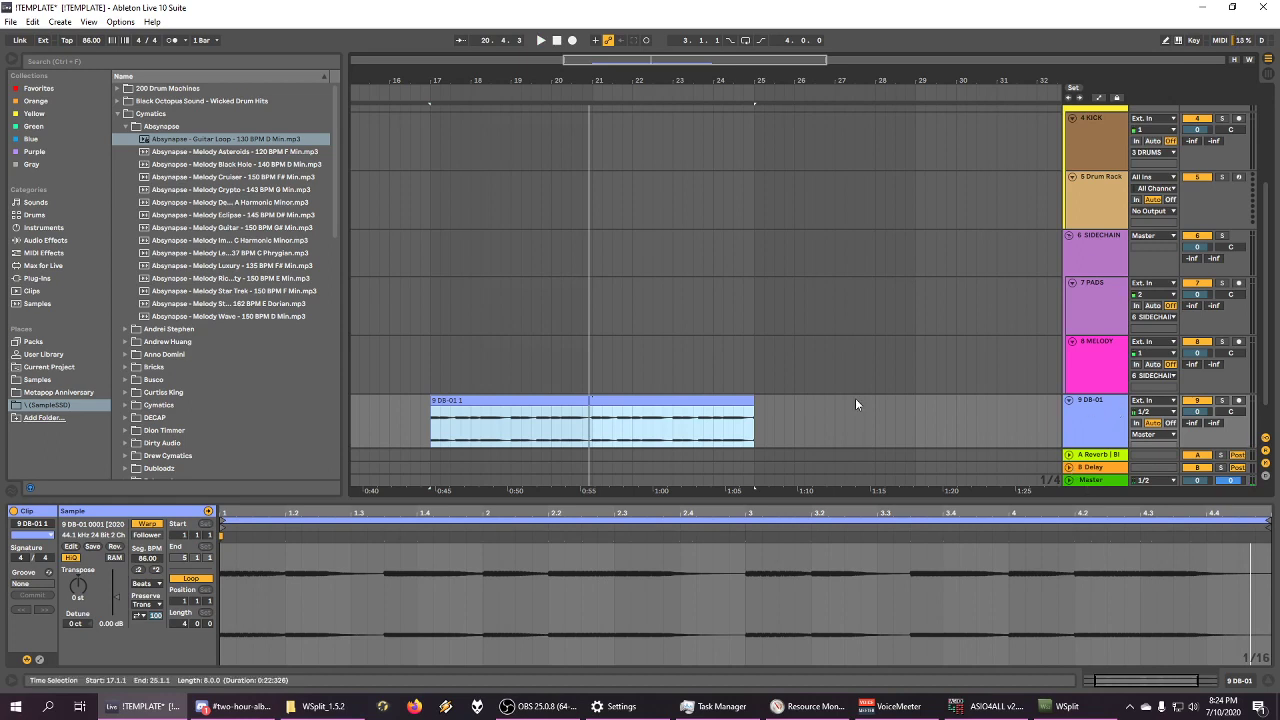
# Step: Collapse the Cymatics sample folder and look through the plug-in list for an instrument
pyautogui.scroll(3, 950, 207)
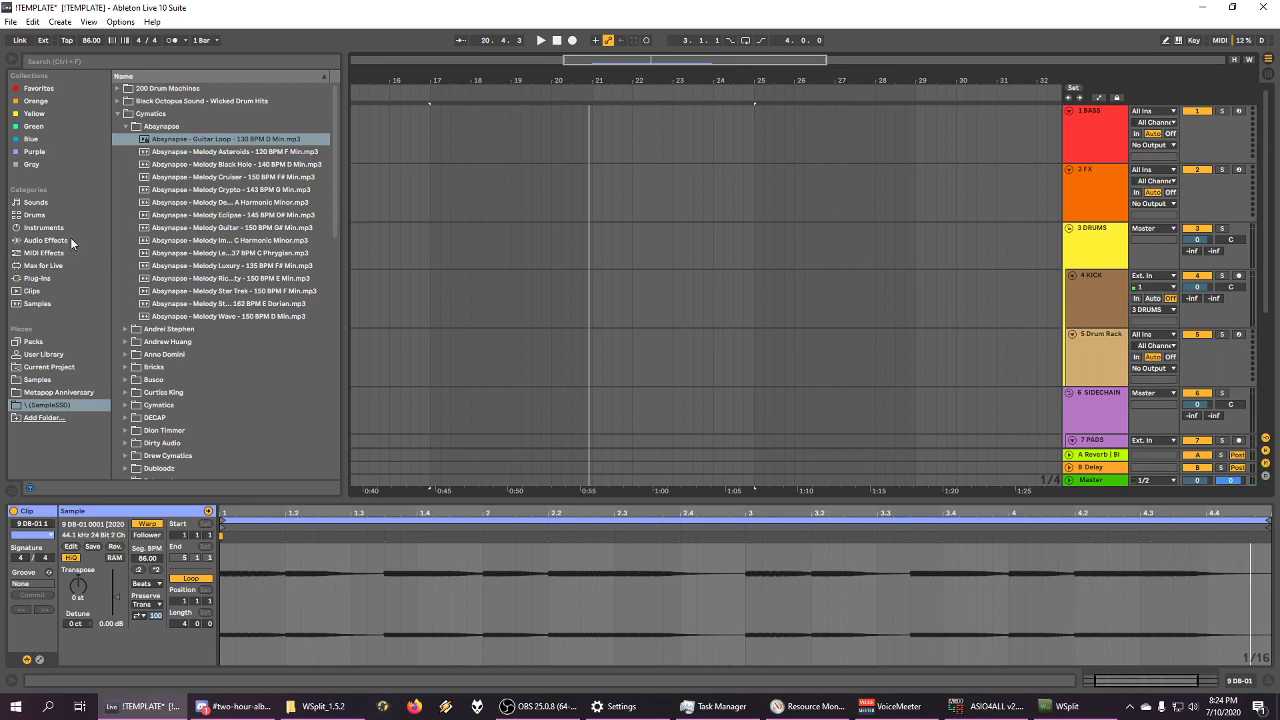
pyautogui.click(118, 113)
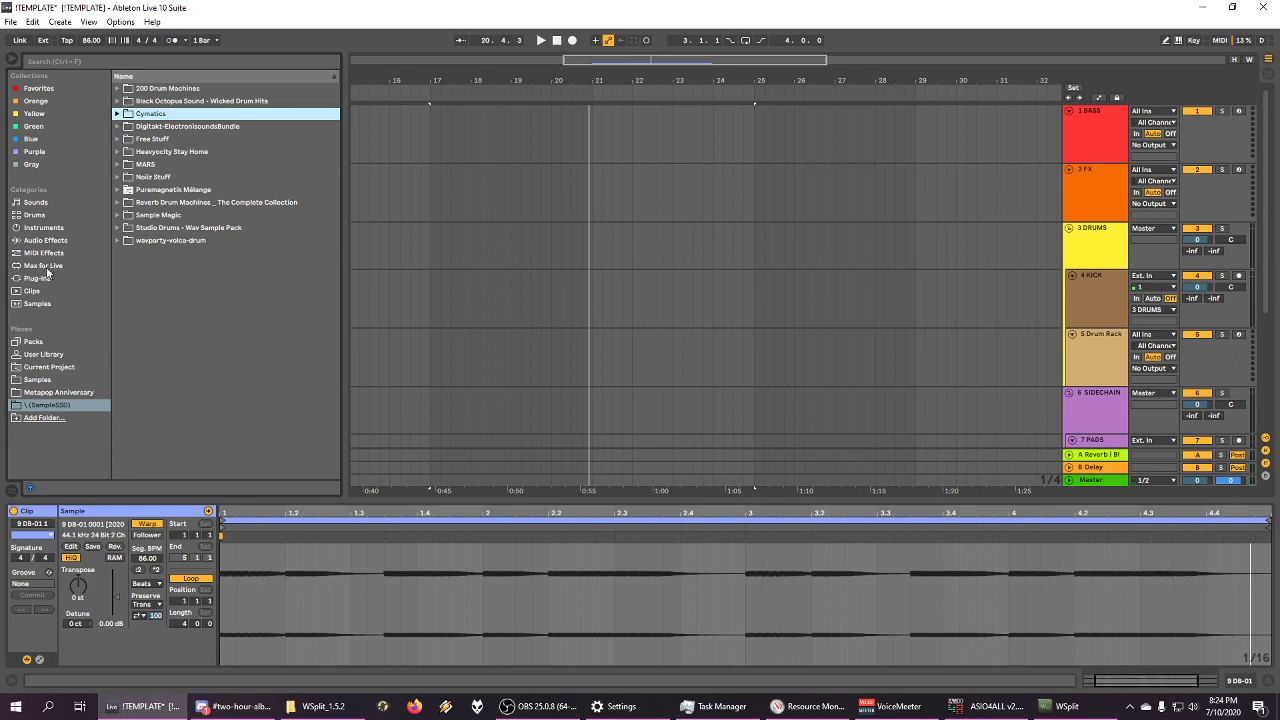
pyautogui.click(42, 280)
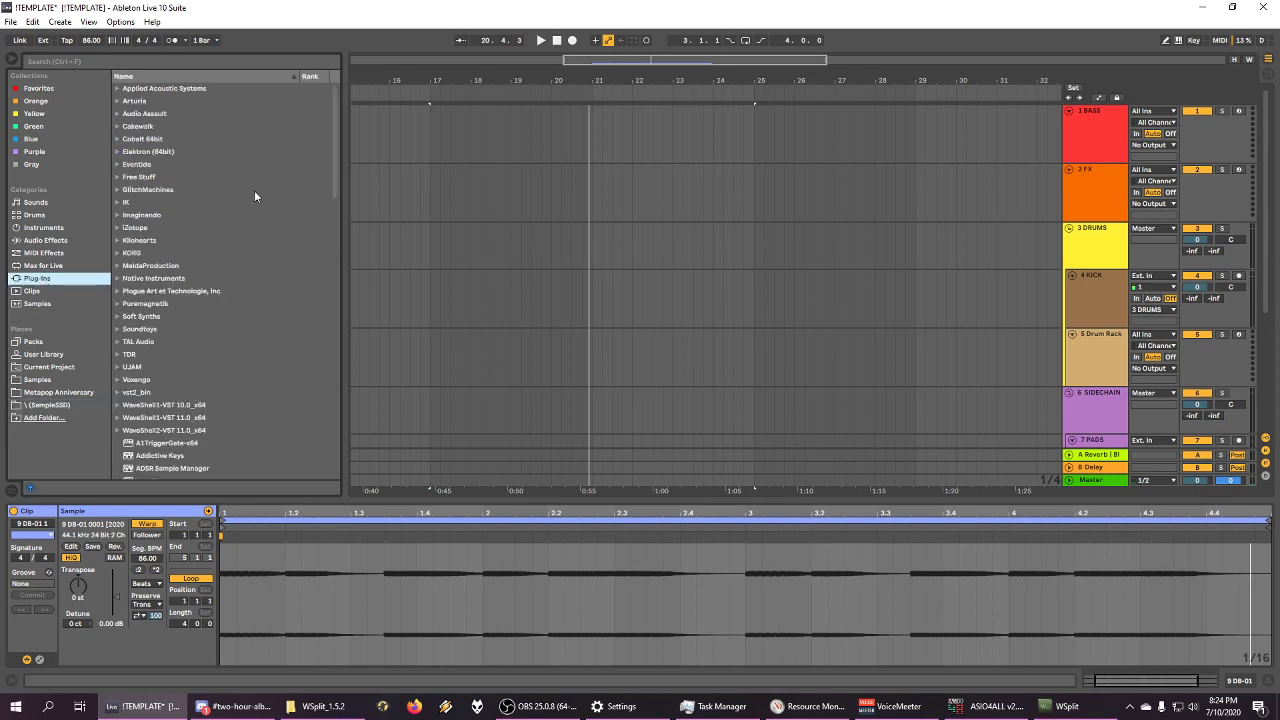
pyautogui.scroll(-12, 211, 190)
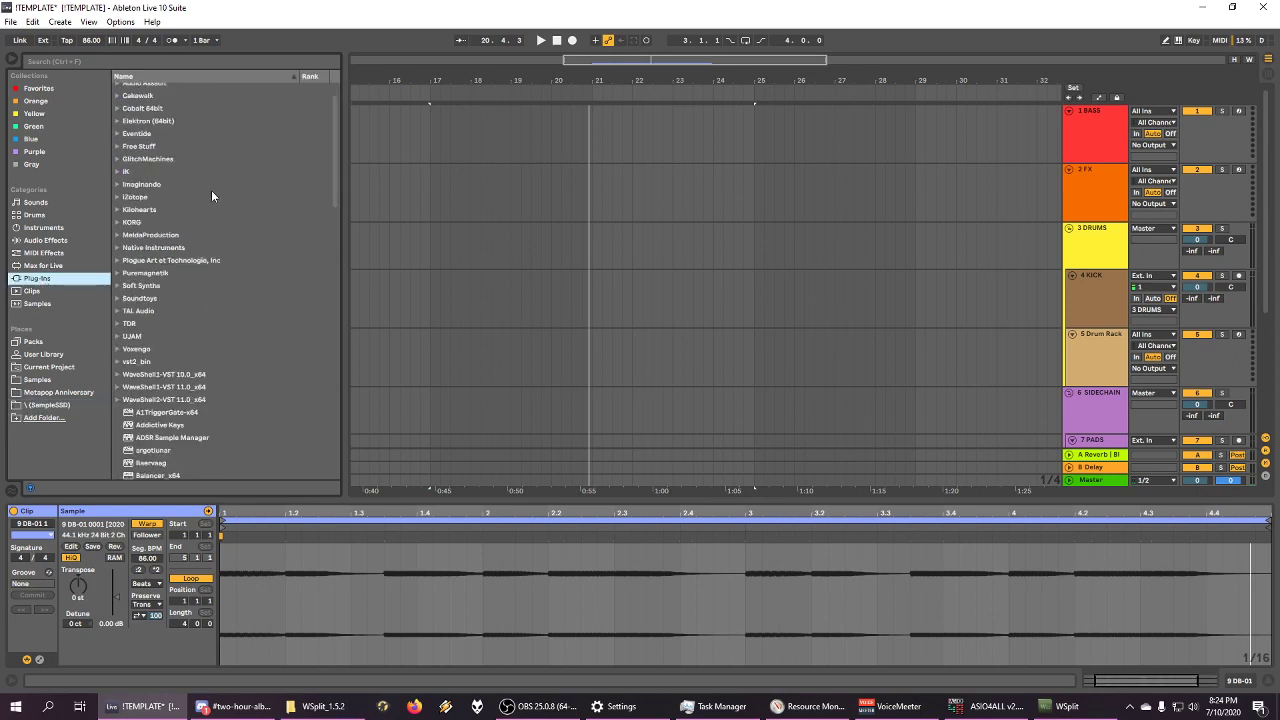
pyautogui.scroll(7, 206, 234)
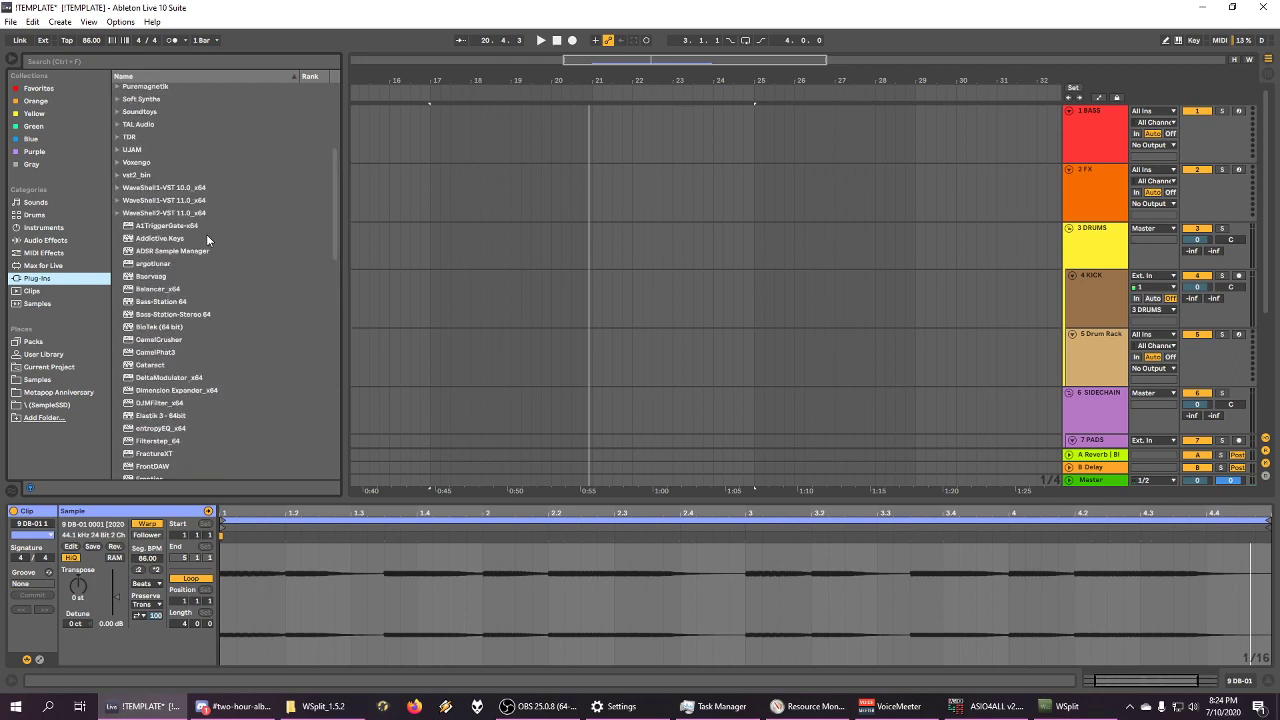
# Step: Select the Master track and switch the program window to full screen
pyautogui.click(1108, 481)
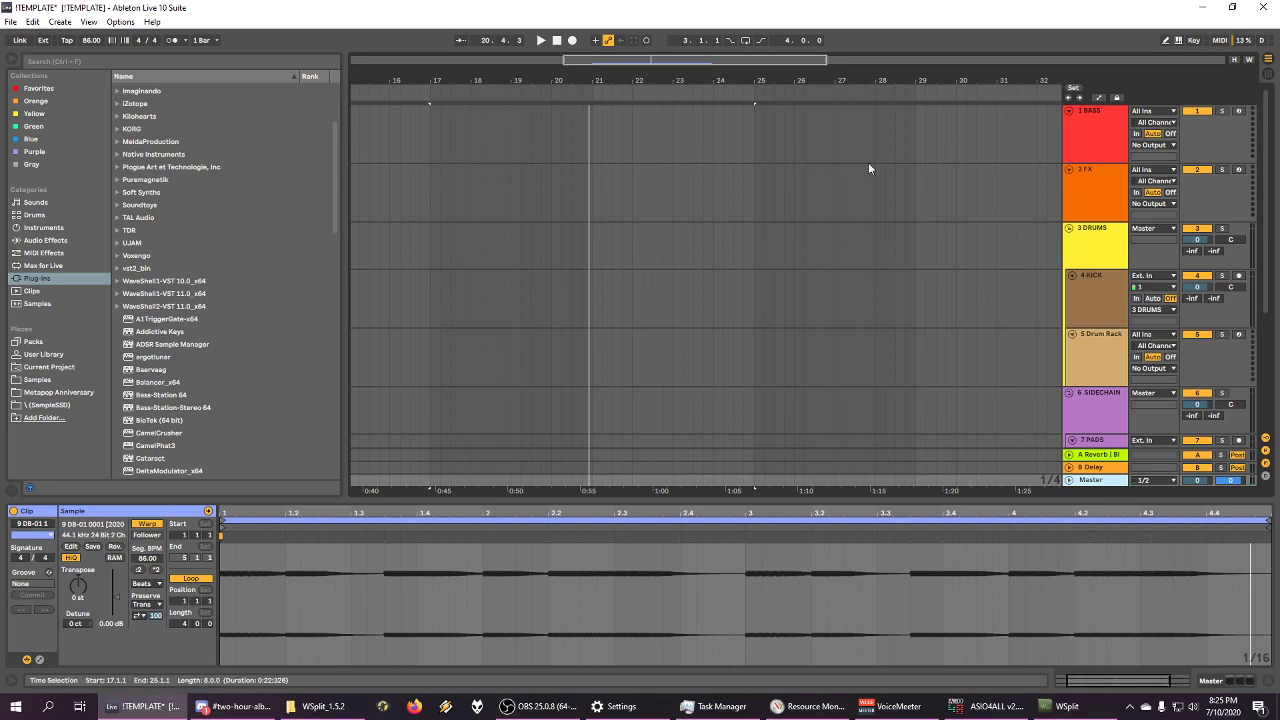
pyautogui.click(120, 22)
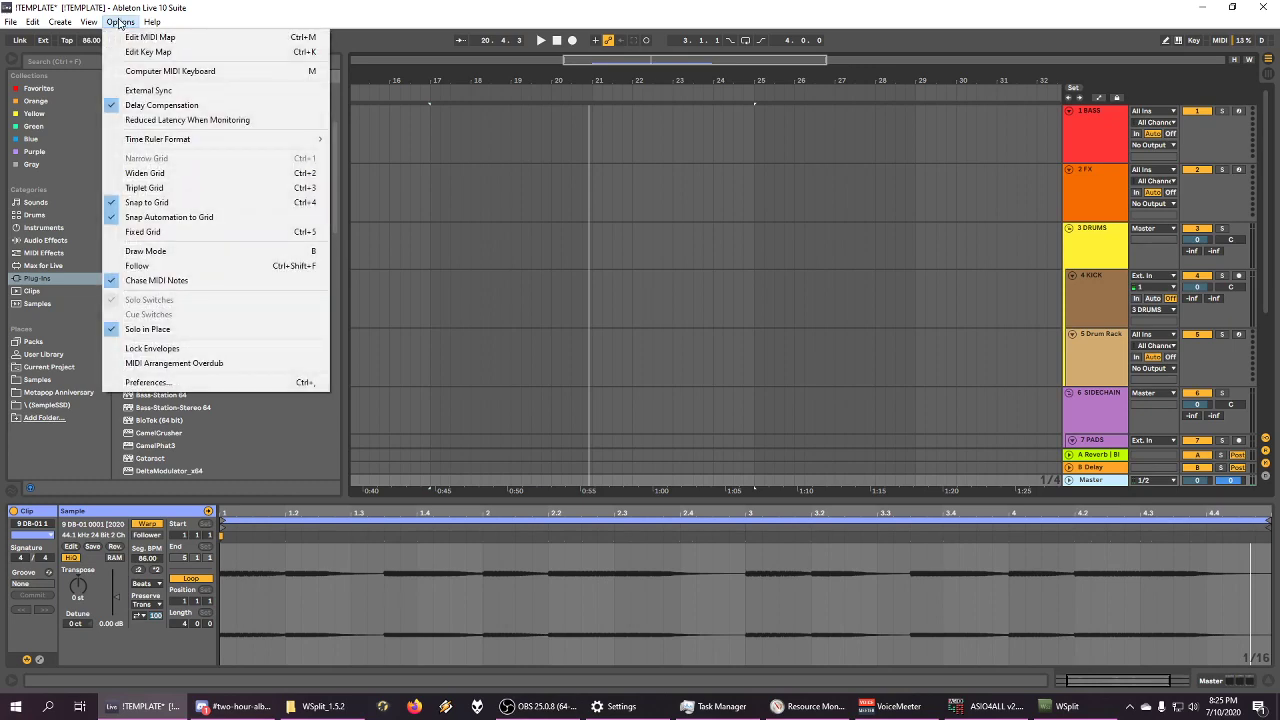
pyautogui.moveTo(90, 21)
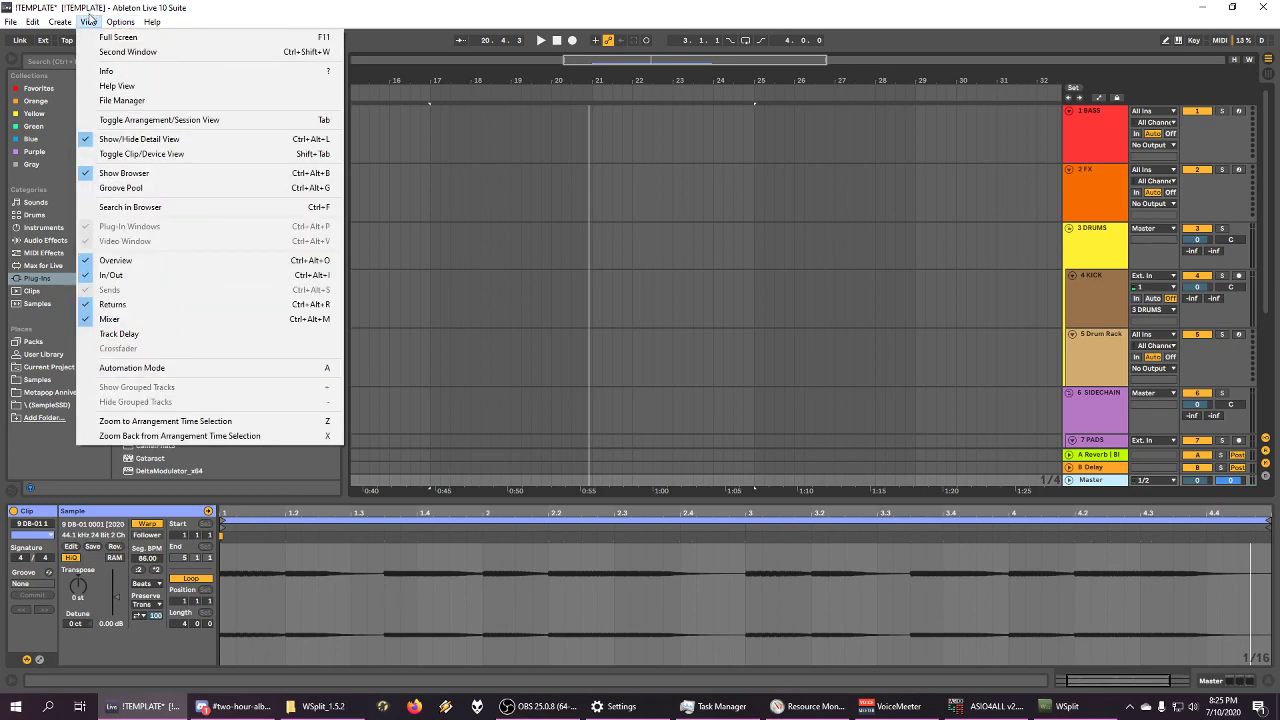
pyautogui.click(118, 37)
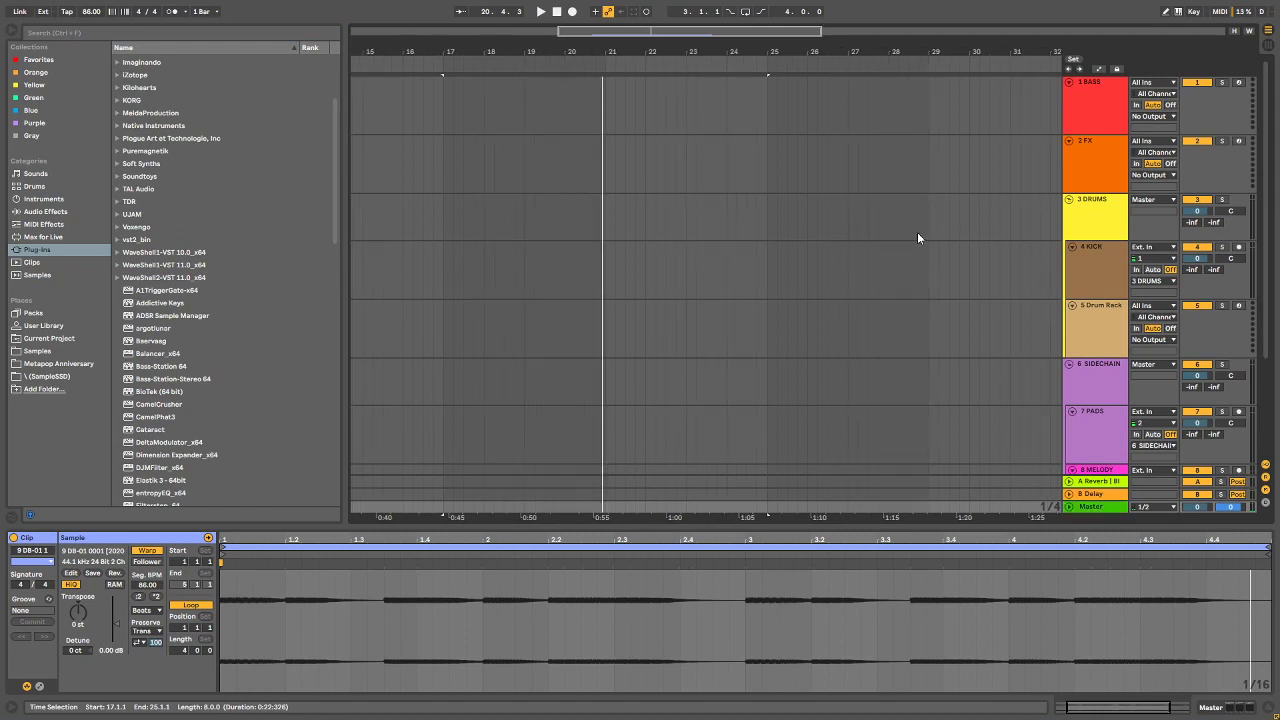
# Step: Place the insert marker at bar 17 on the 7 PADS track and look through the Arturia and other plug-ins
pyautogui.scroll(-3, 964, 200)
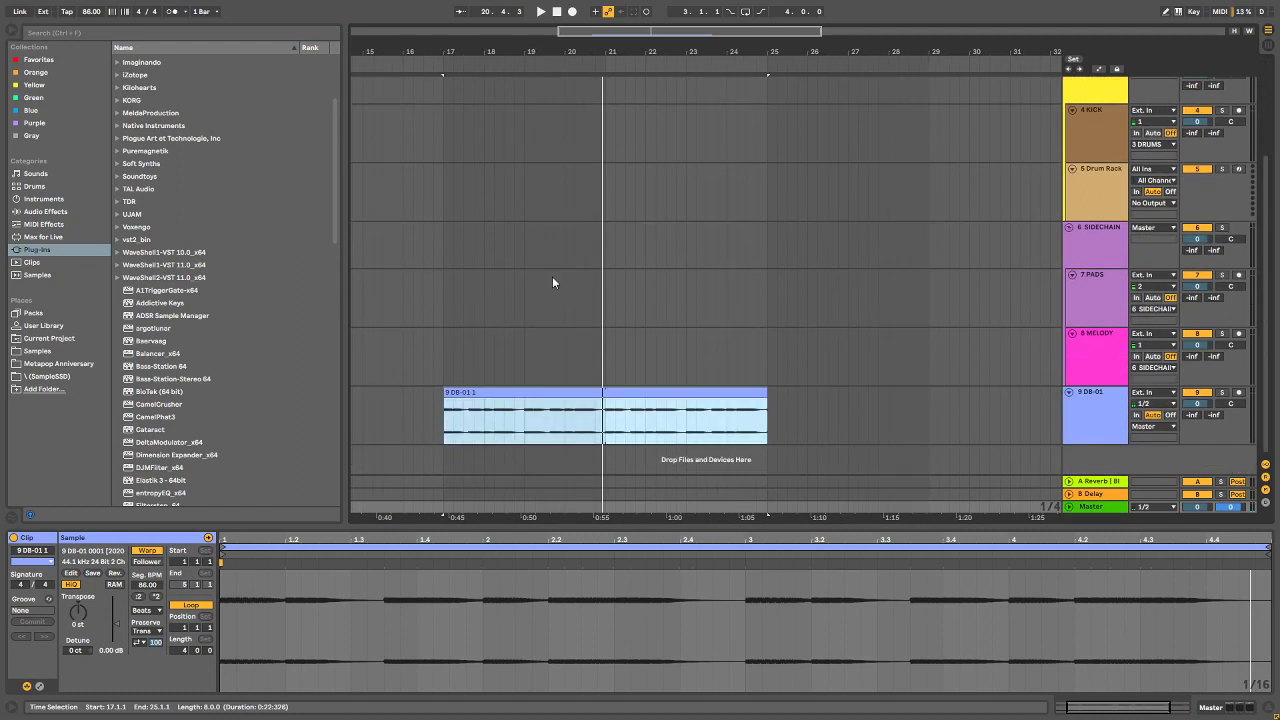
pyautogui.click(444, 288)
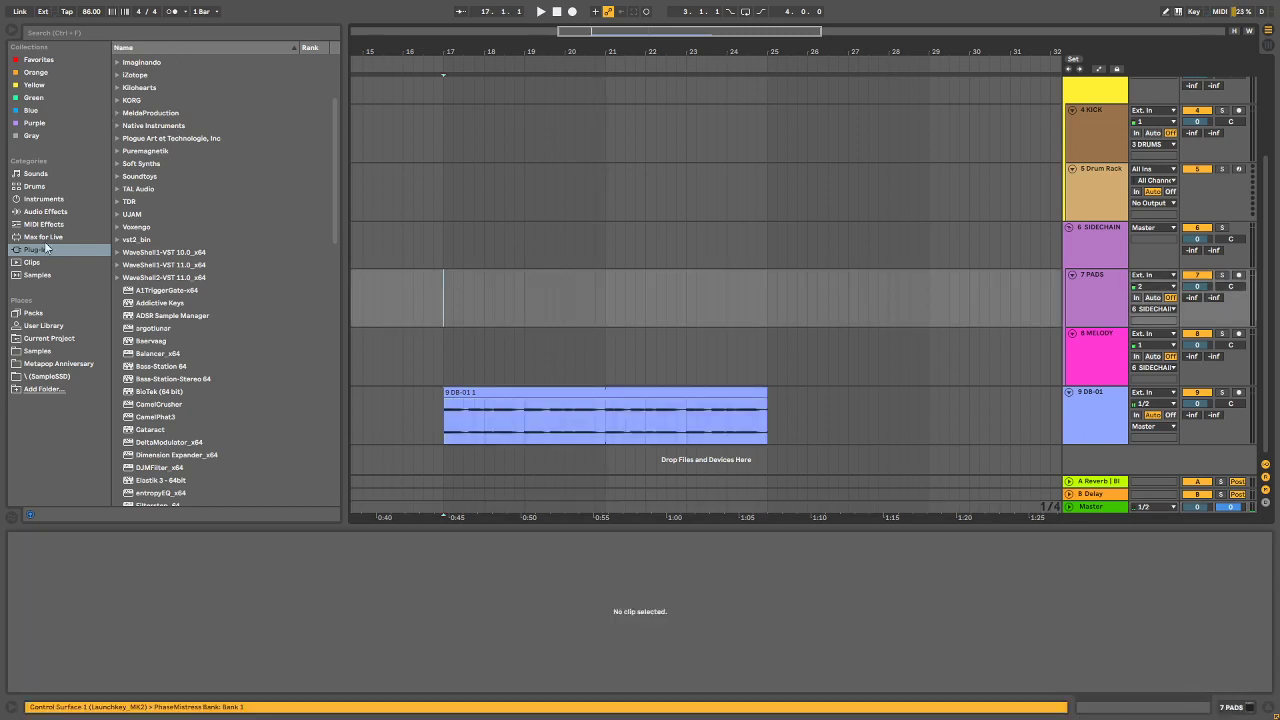
pyautogui.scroll(3, 124, 203)
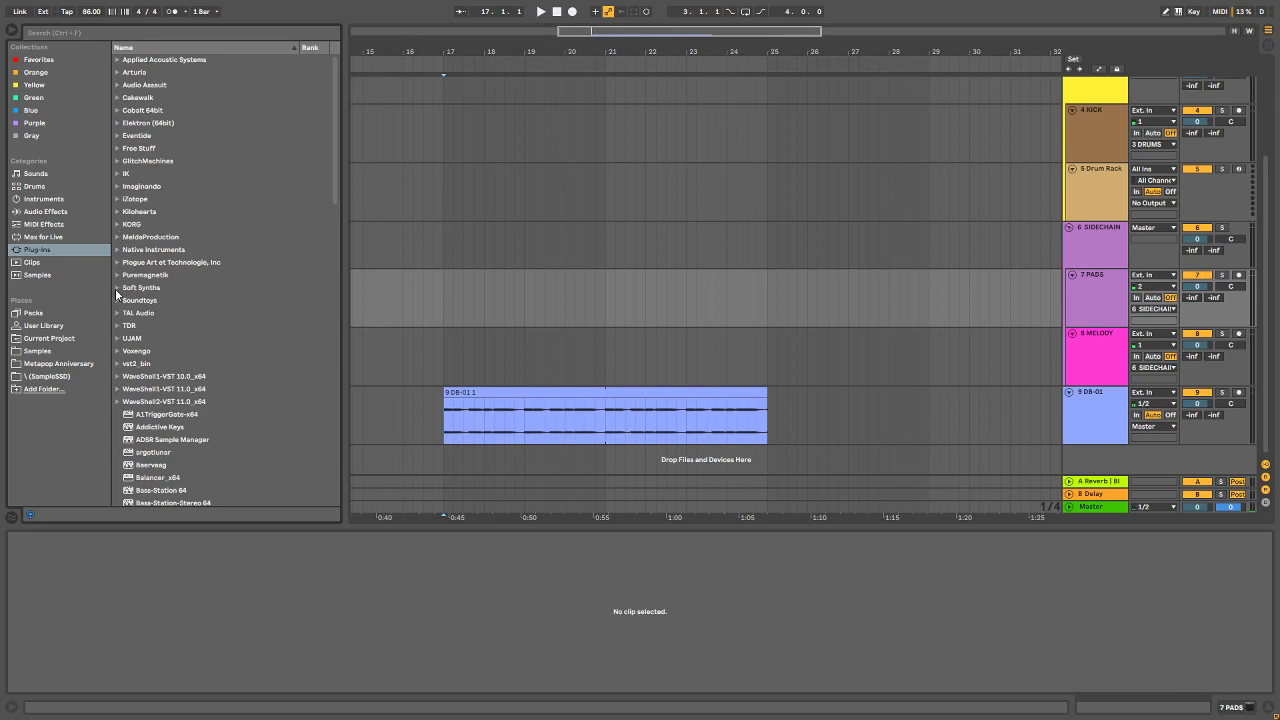
pyautogui.click(123, 76)
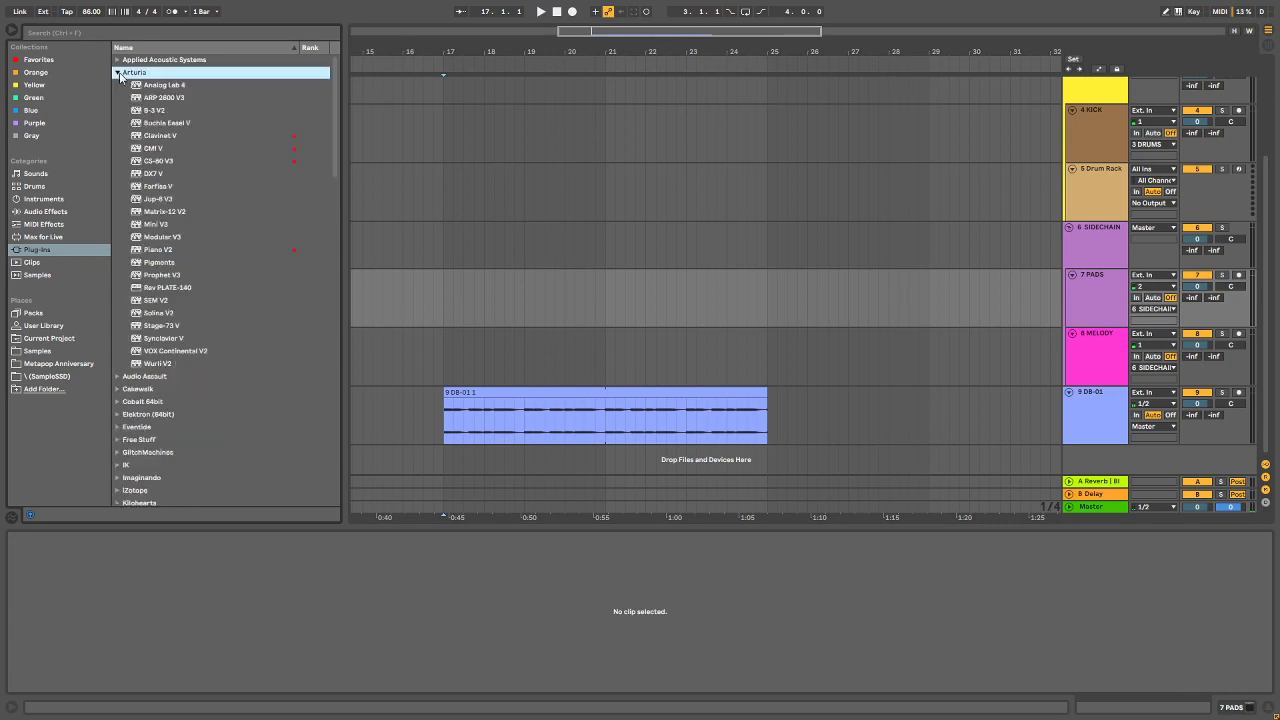
pyautogui.scroll(-2, 193, 224)
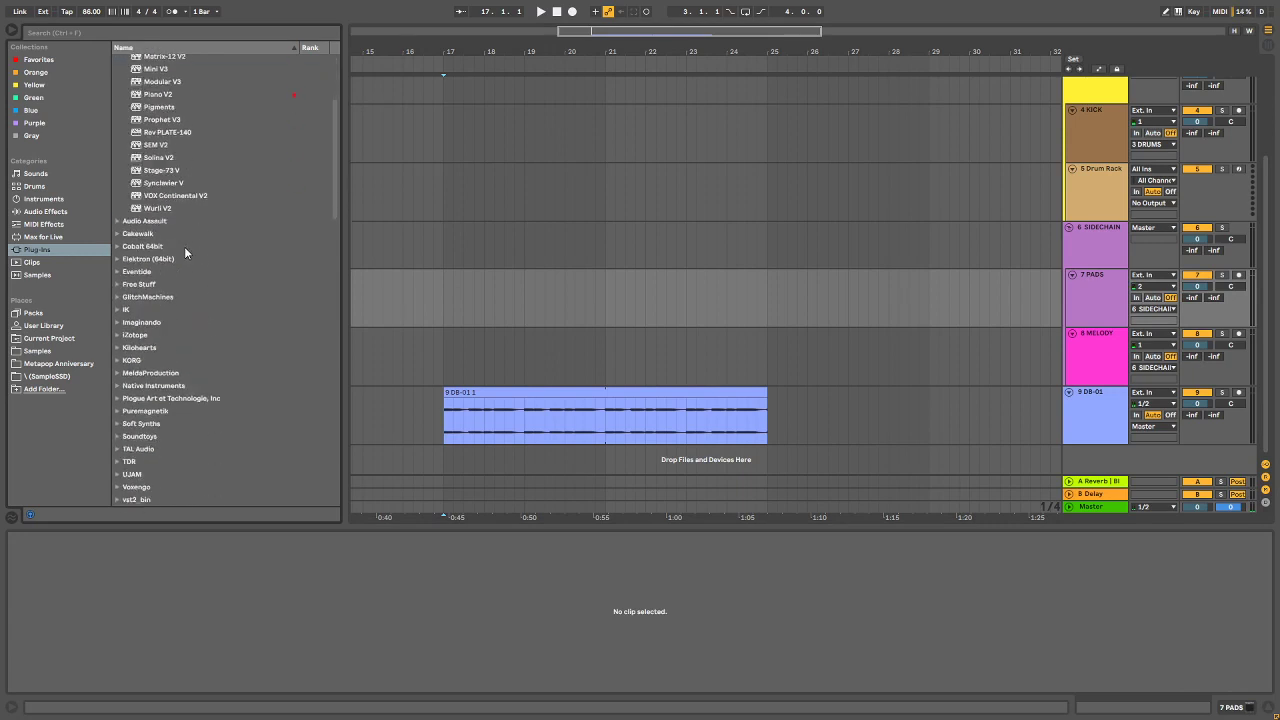
pyautogui.scroll(-5, 141, 326)
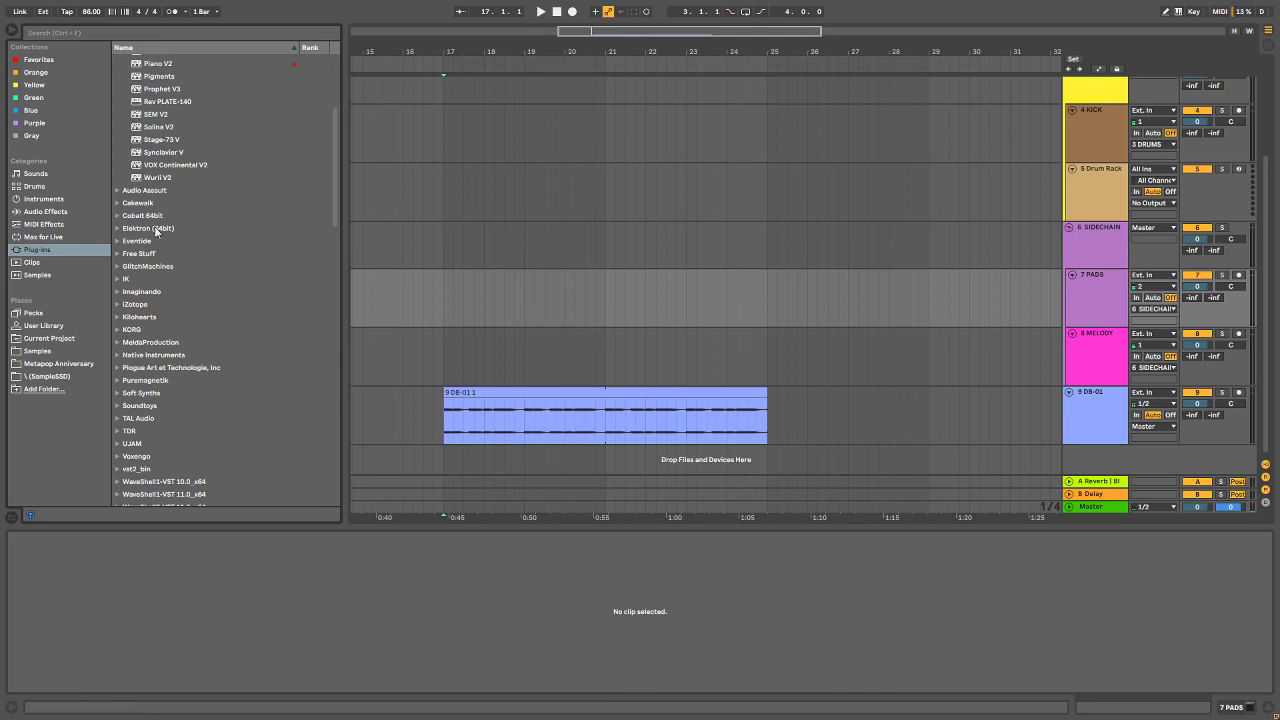
pyautogui.scroll(-2, 198, 188)
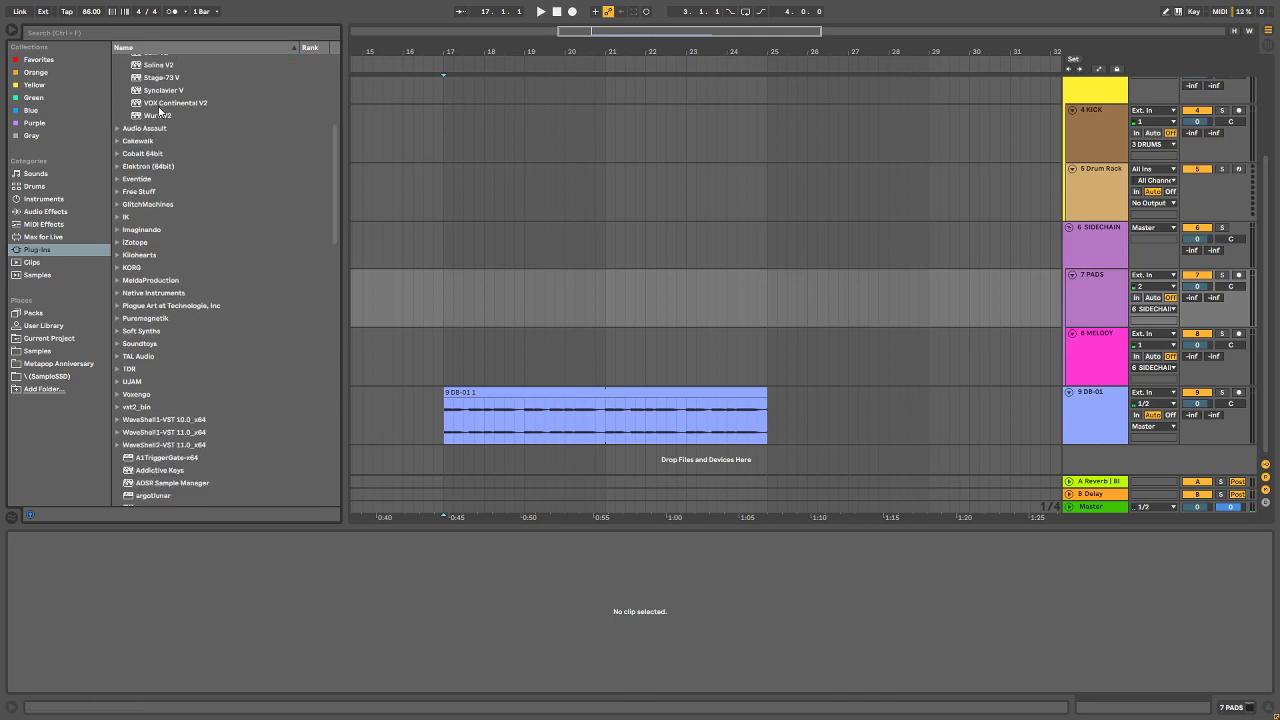
# Step: Search the plug-ins for "absy", load Absynth 5 on a new track and move that track between PADS and MELODY
pyautogui.click(205, 31)
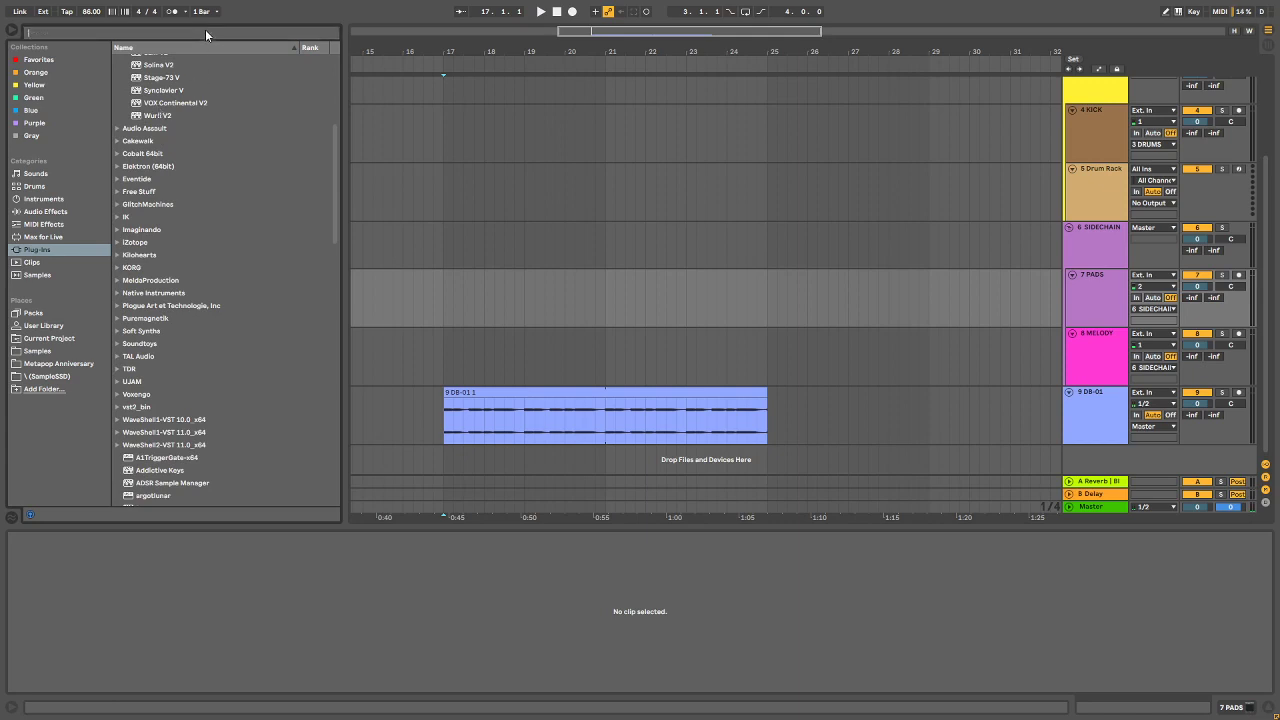
pyautogui.write('sbcy')
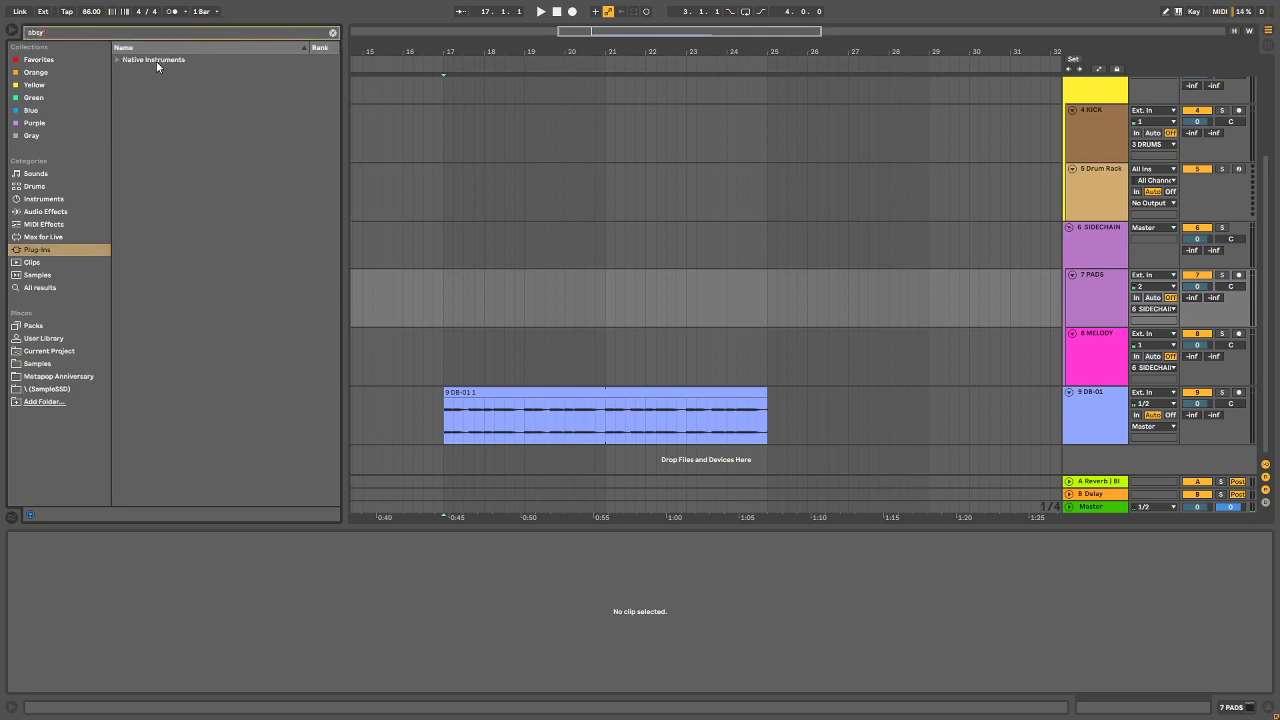
pyautogui.click(117, 60)
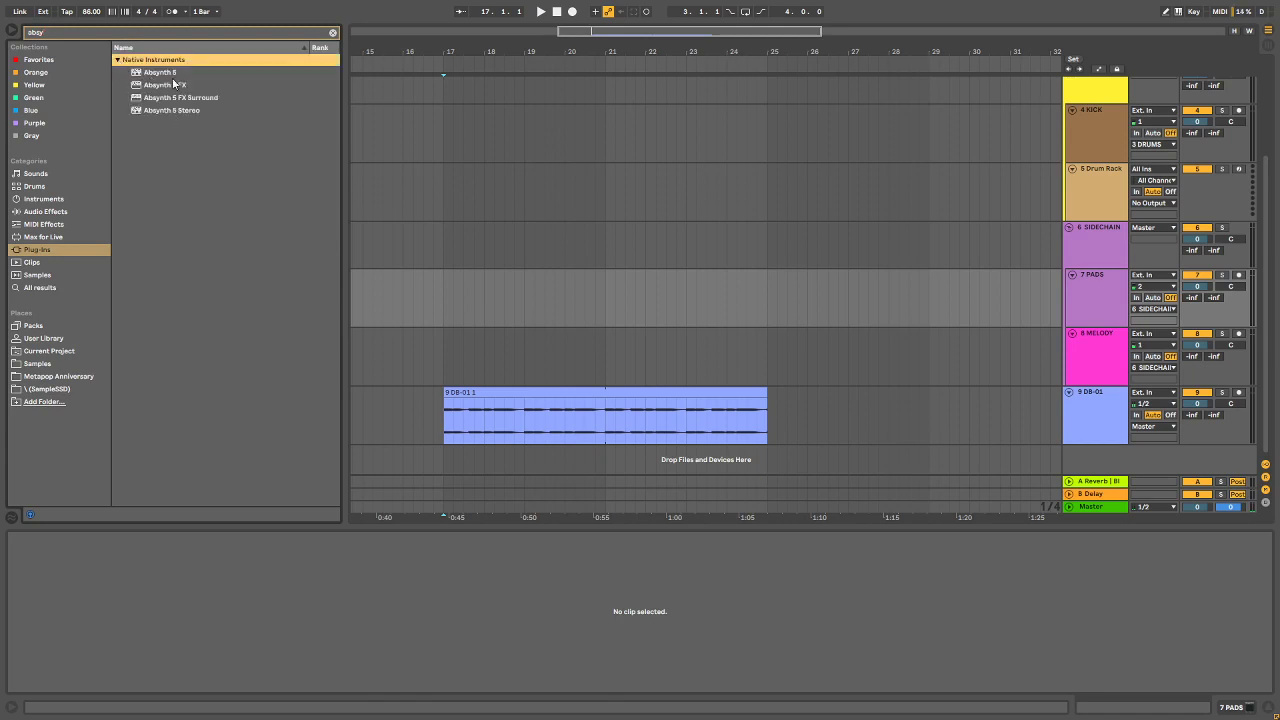
pyautogui.moveTo(172, 73); pyautogui.dragTo(1071, 457)
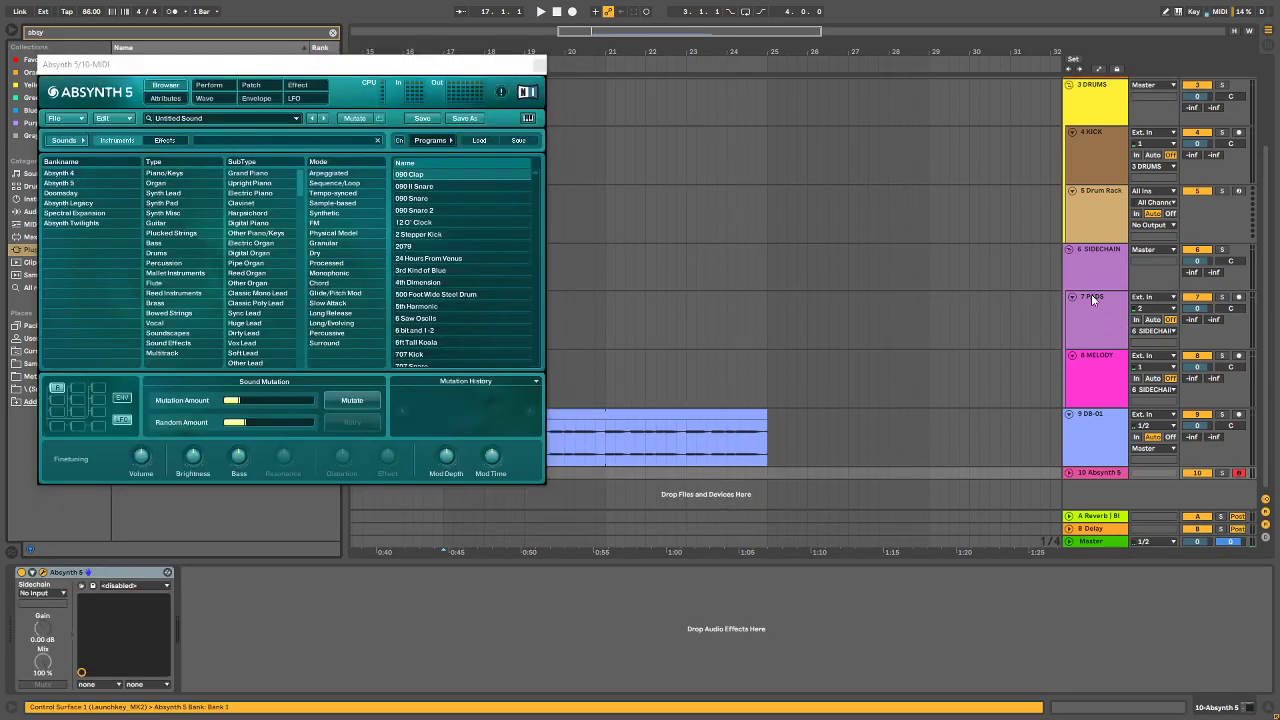
pyautogui.moveTo(1098, 474); pyautogui.dragTo(1098, 352)
pyautogui.moveTo(354, 65); pyautogui.dragTo(486, 128)
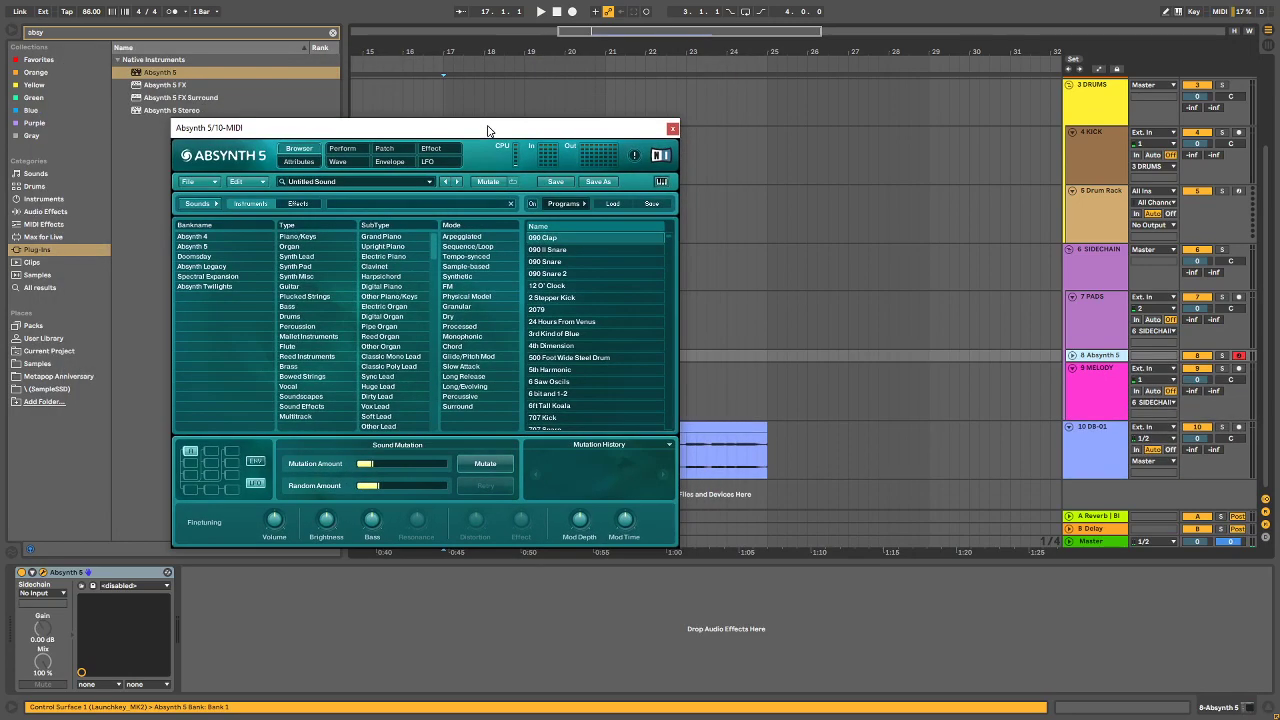
pyautogui.click(338, 182)
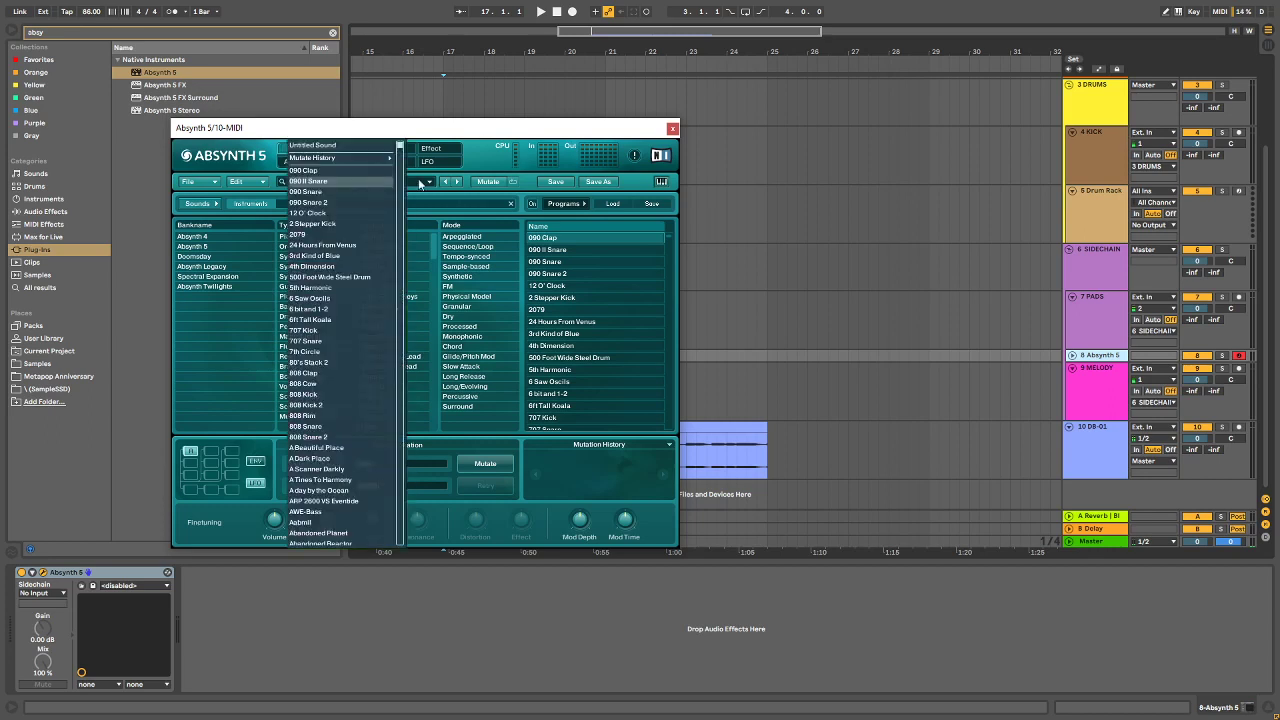
pyautogui.scroll(-8, 350, 204)
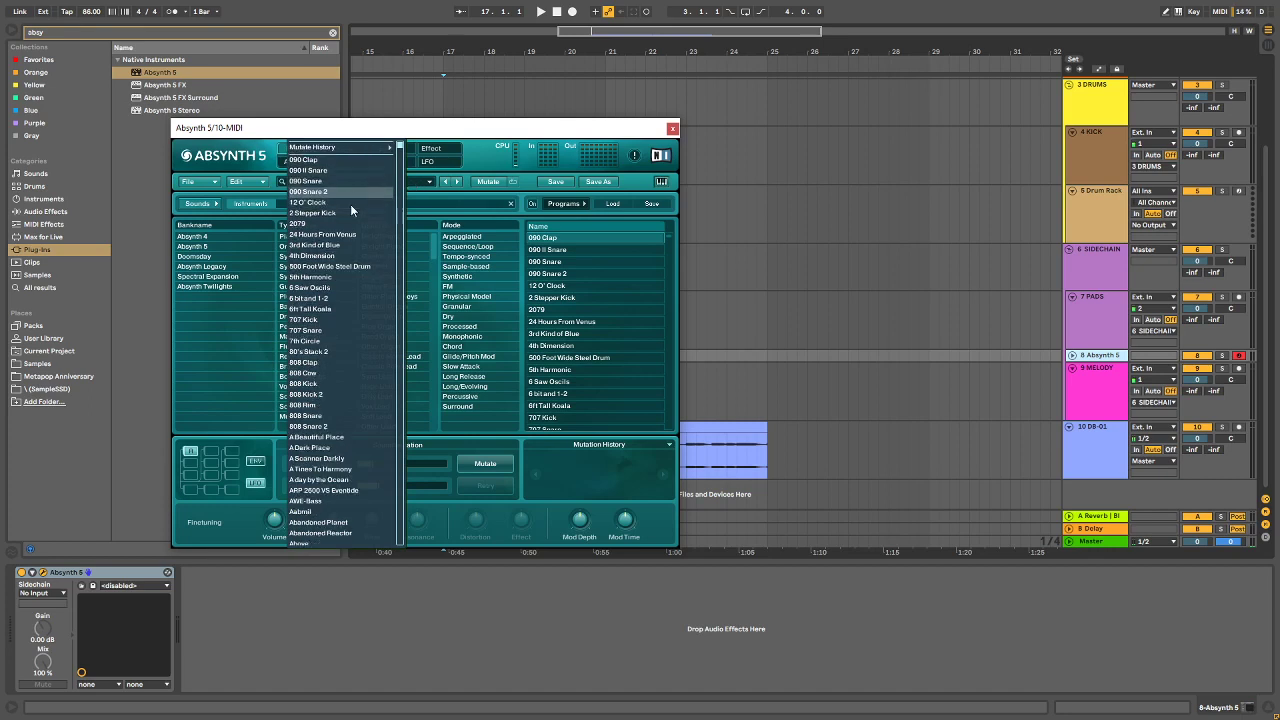
pyautogui.scroll(1, 348, 193)
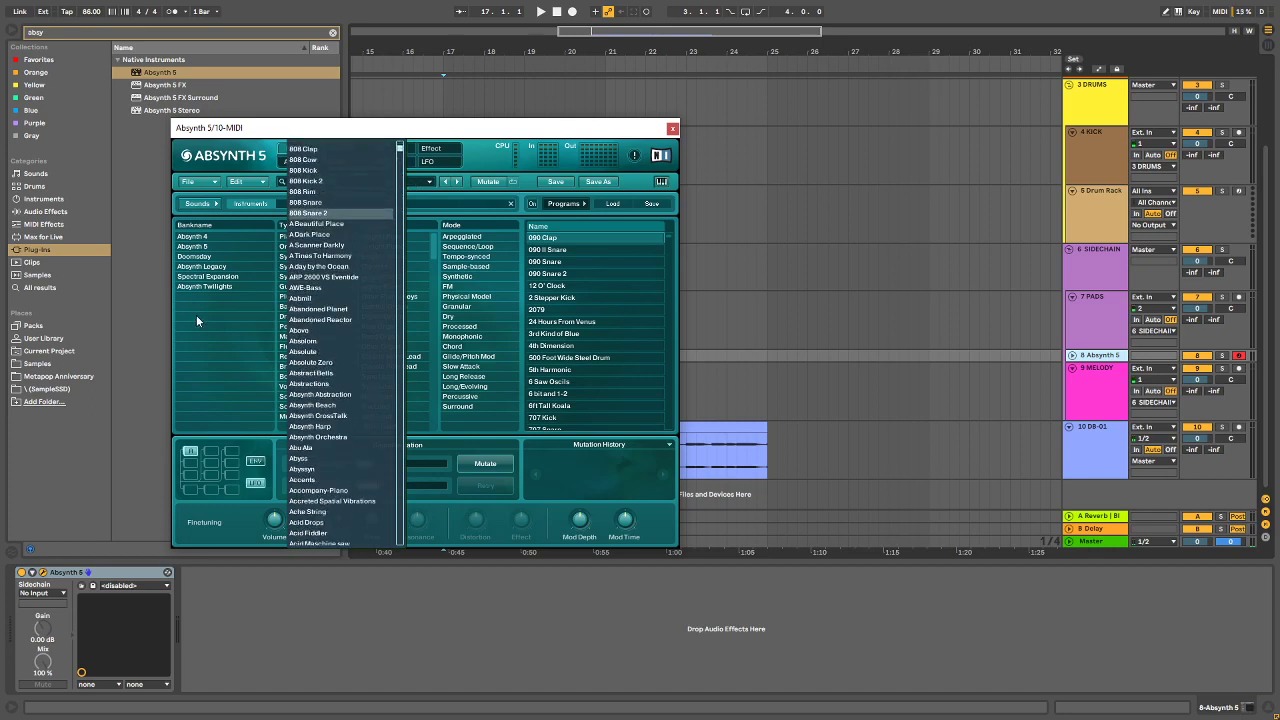
pyautogui.click(196, 315)
# Step: Filter the Absynth 5 sounds by the Doomsday bank, try Faceless Killers and Falling Glass, and load the Doomsday sound
pyautogui.click(211, 261)
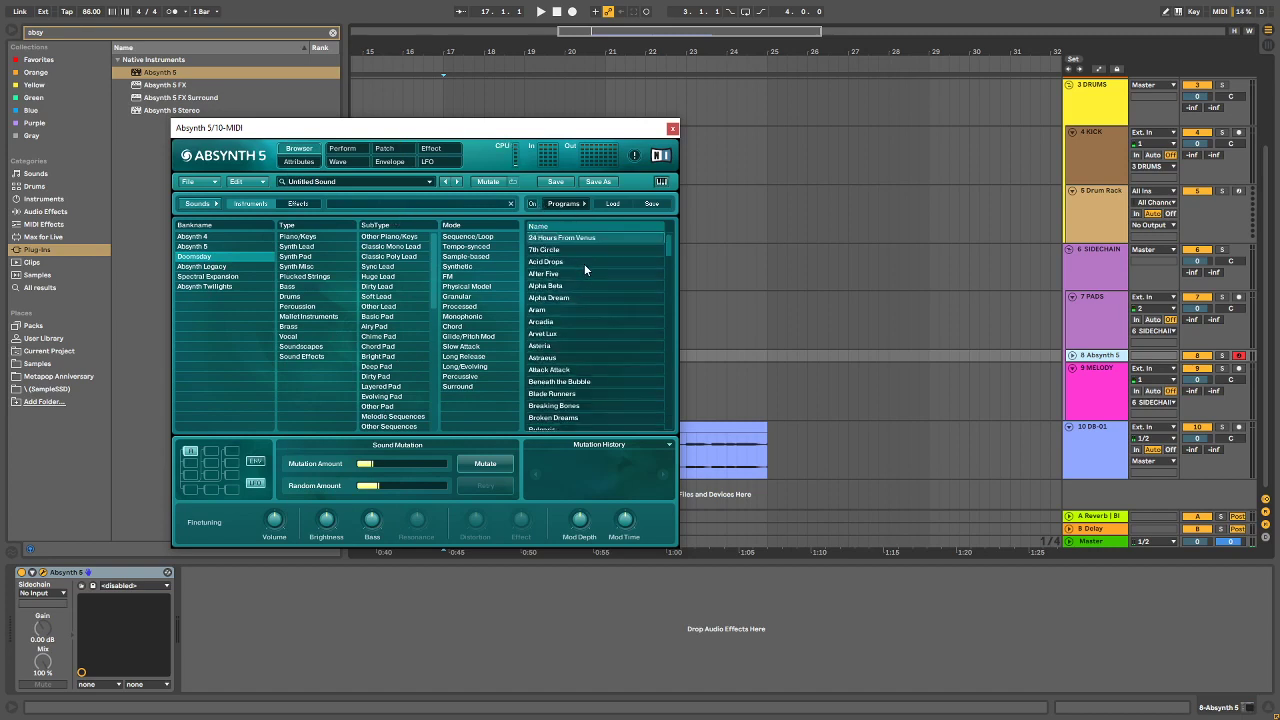
pyautogui.scroll(-10, 580, 290)
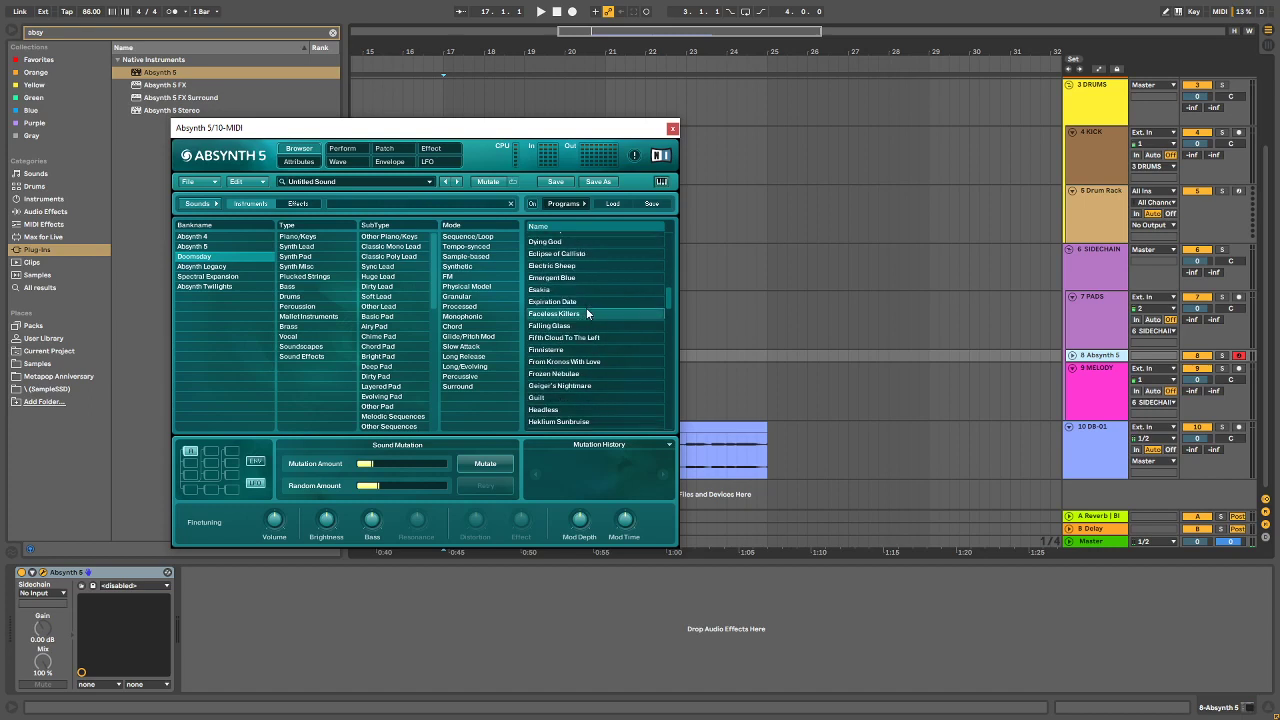
pyautogui.click(587, 313)
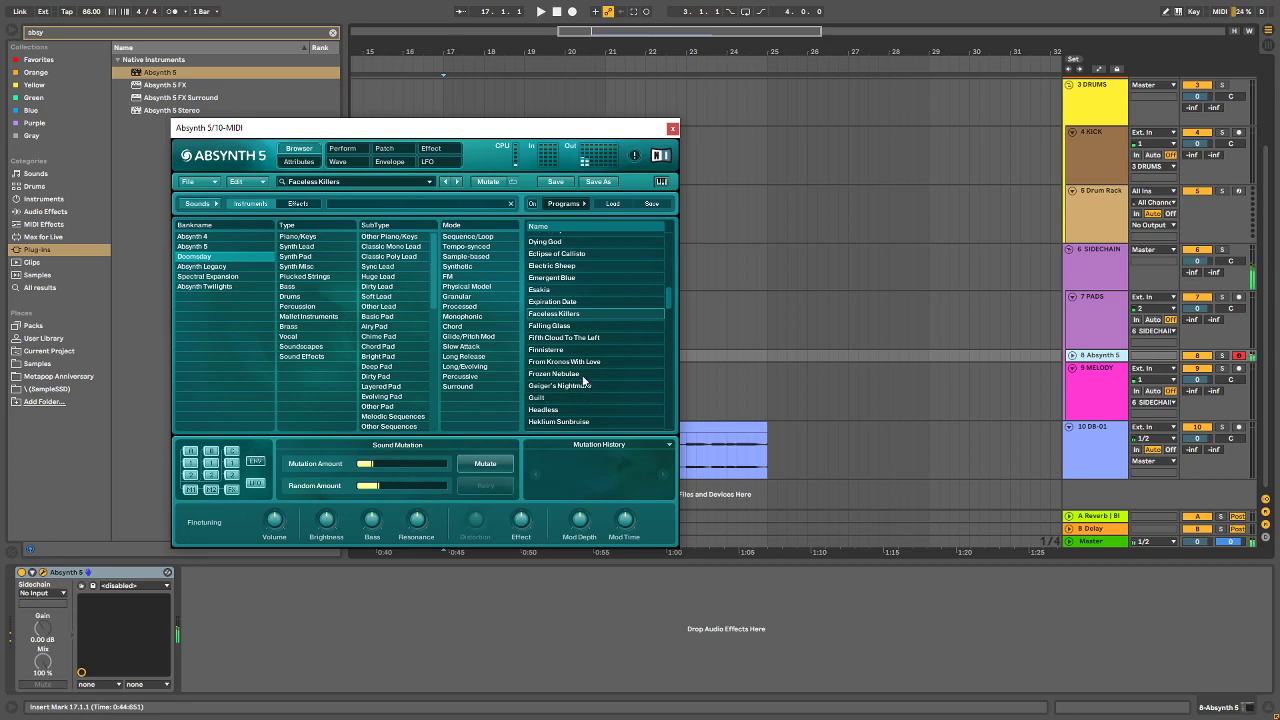
pyautogui.click(592, 326)
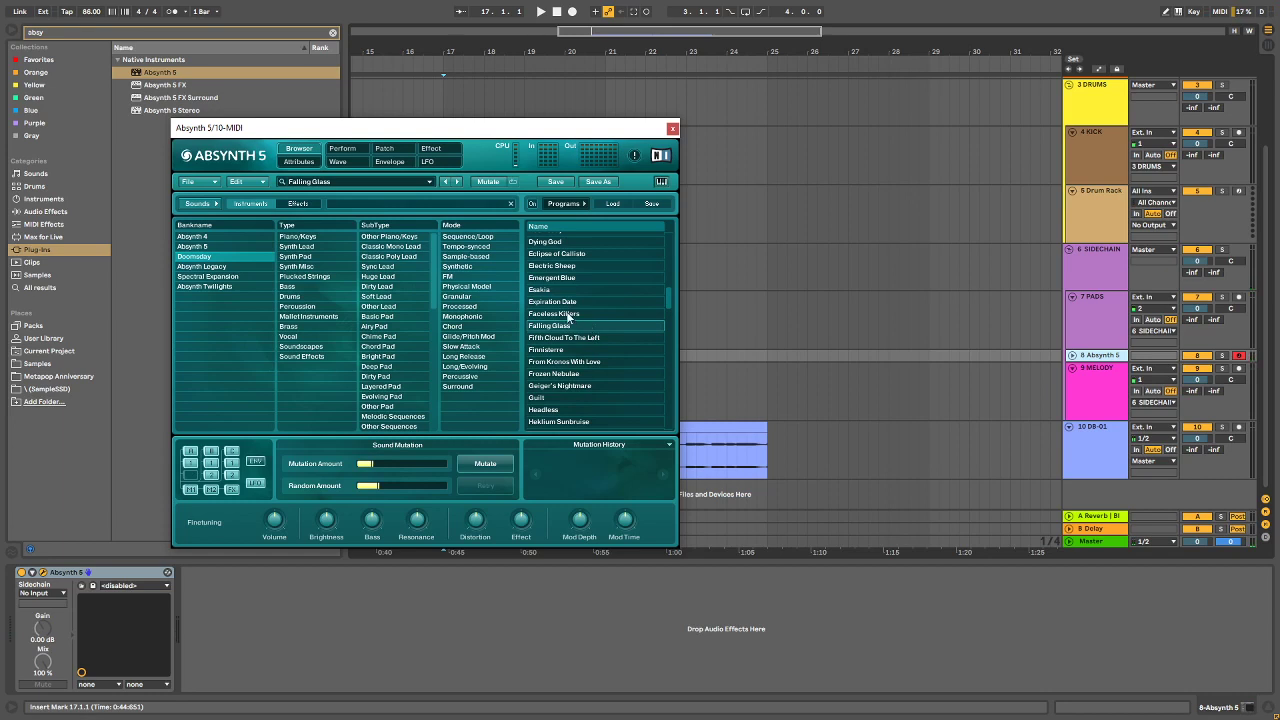
pyautogui.scroll(3, 639, 307)
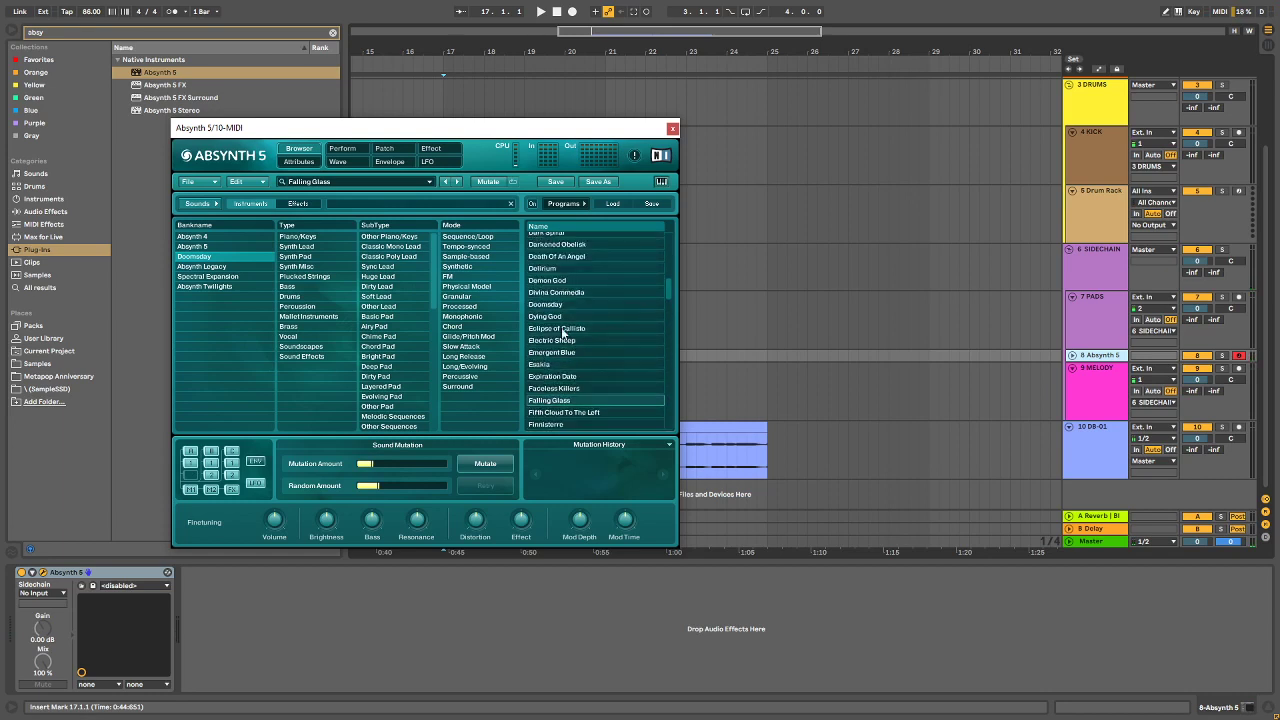
pyautogui.click(569, 305)
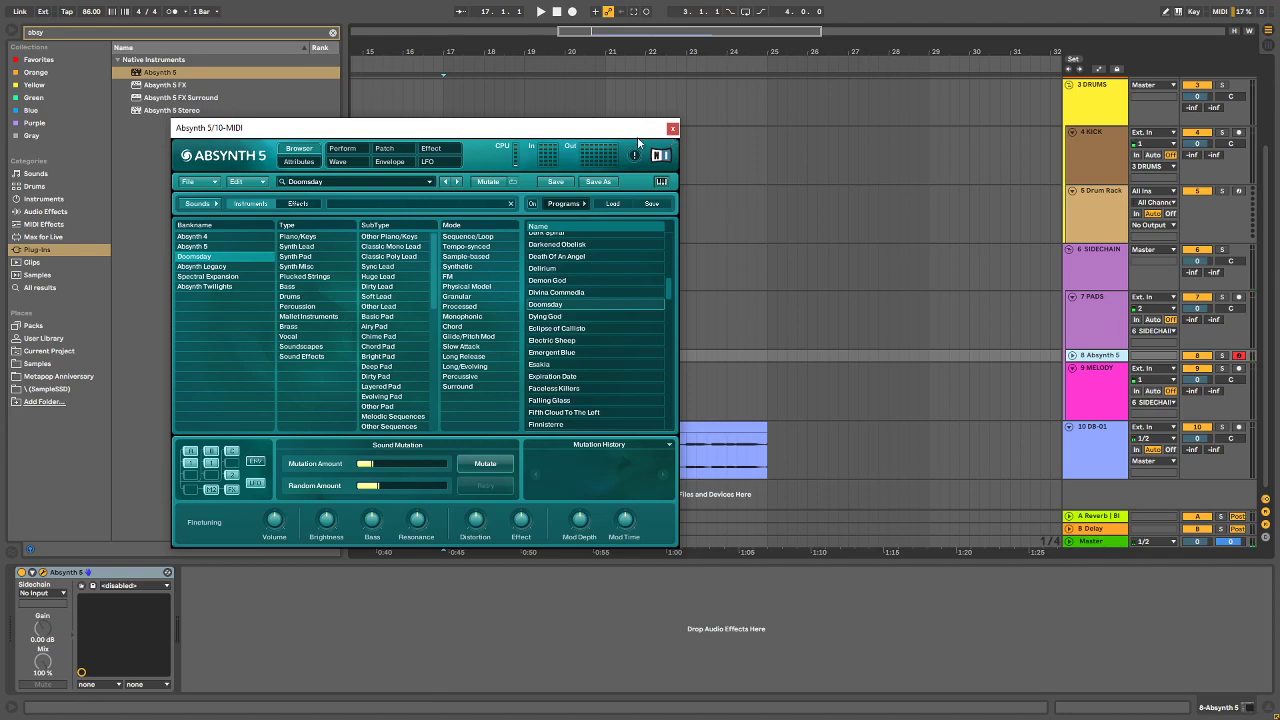
pyautogui.click(673, 129)
# Step: Insert an empty eight-bar MIDI clip on the Absynth 5 track from bar 17 to bar 25
pyautogui.click(445, 397)
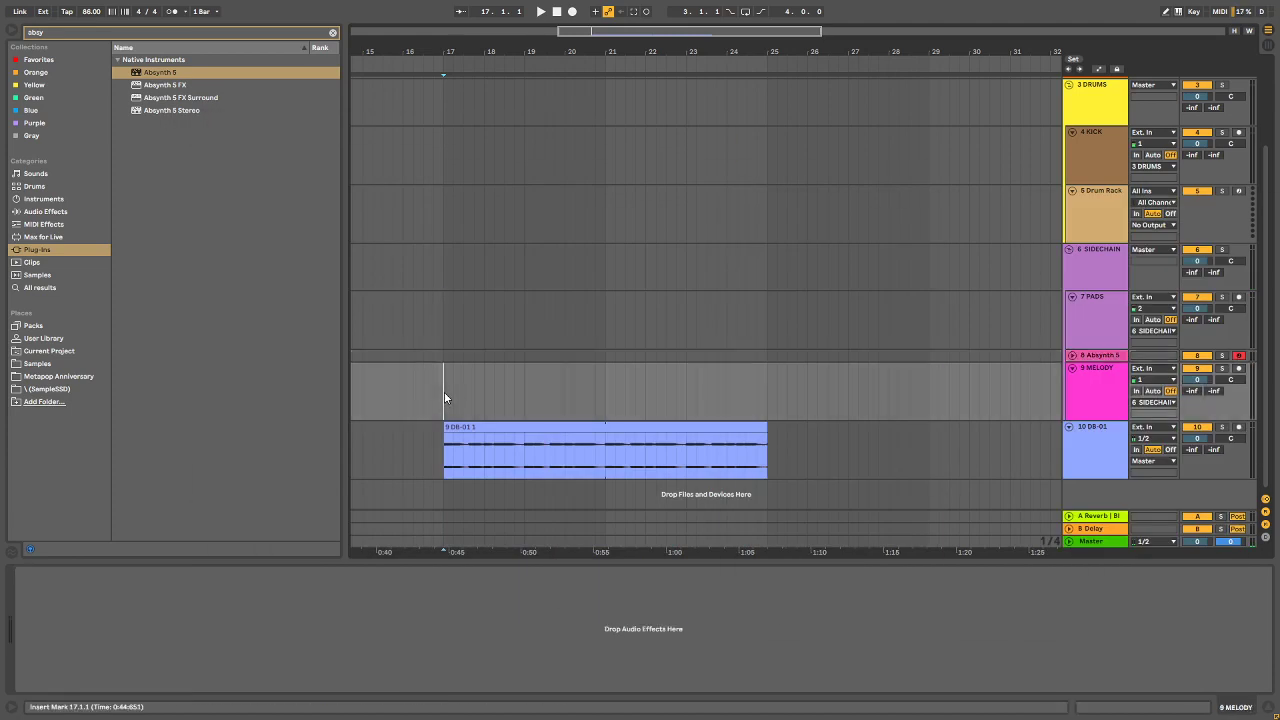
pyautogui.moveTo(448, 358); pyautogui.dragTo(797, 357)
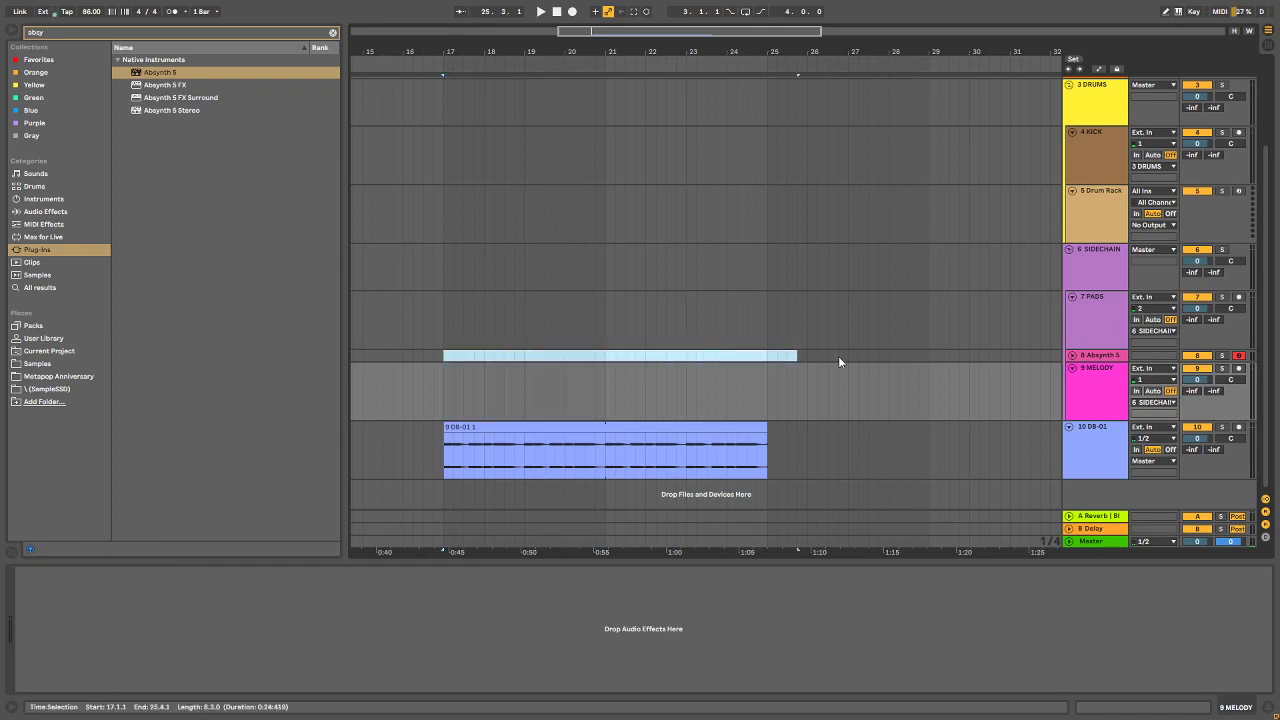
pyautogui.rightClick(768, 357)
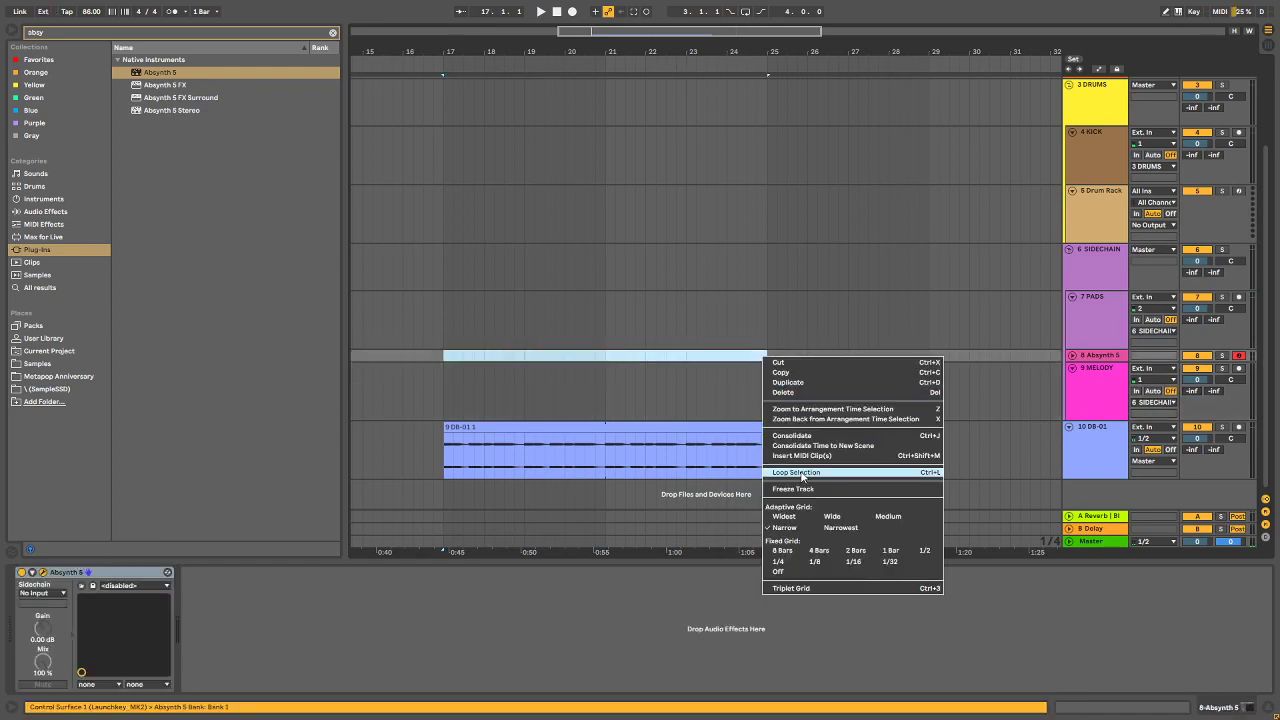
pyautogui.click(702, 357)
pyautogui.doubleClick(700, 355)
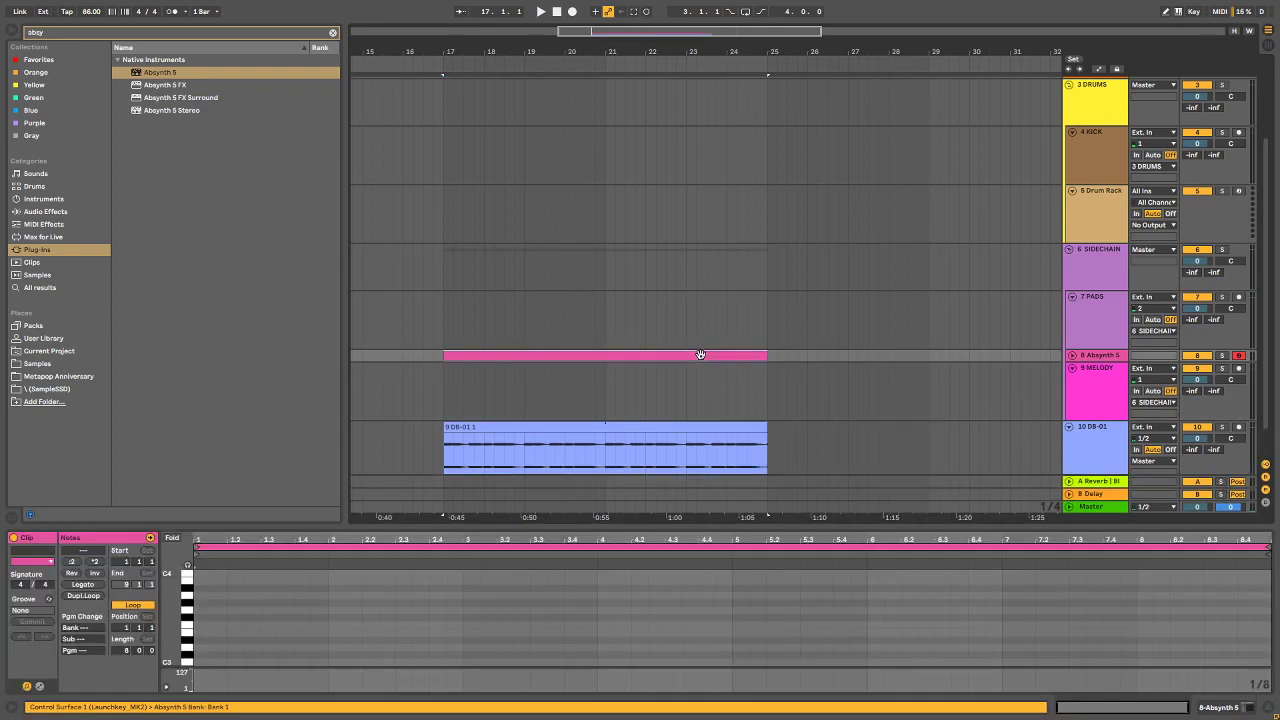
# Step: Unfold the Absynth 5 track and enlarge the note editor of its new MIDI clip
pyautogui.click(1071, 355)
pyautogui.moveTo(263, 529); pyautogui.dragTo(285, 345)
pyautogui.click(226, 438)
pyautogui.scroll(2, 220, 480)
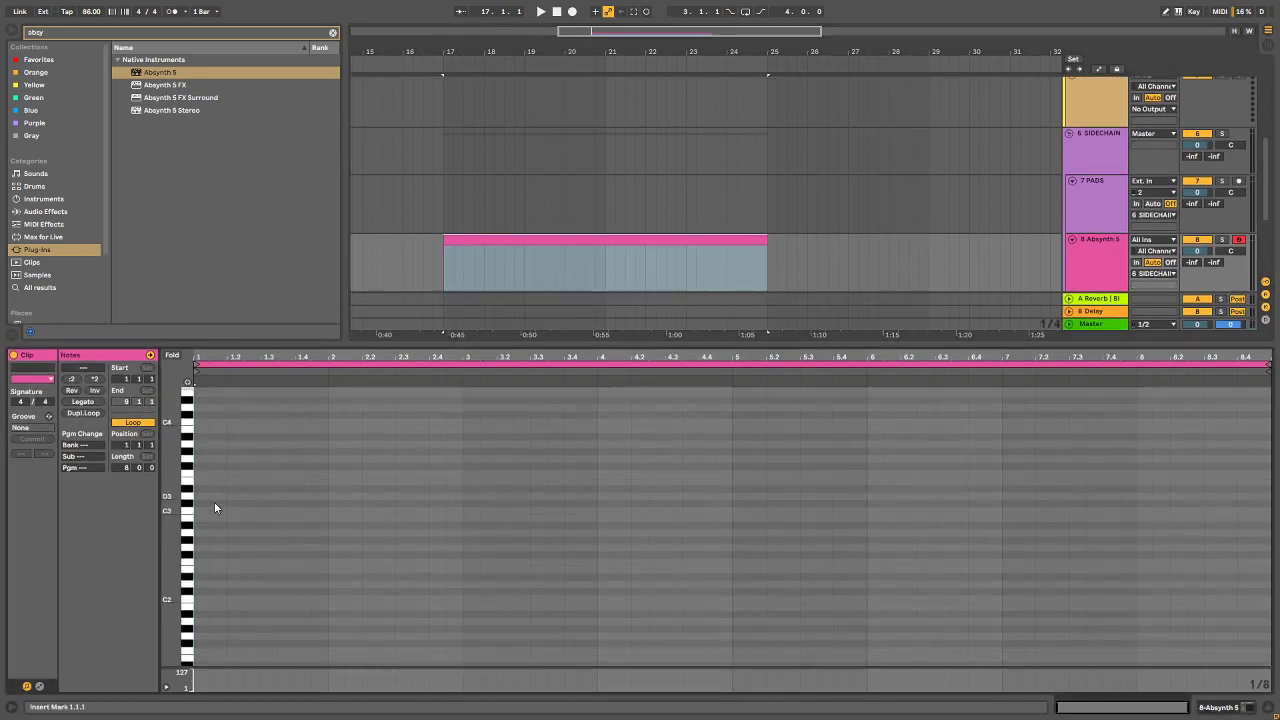
# Step: Draw an E3 note and a B3 note in the Absynth 5 clip, each sustained across all eight bars
pyautogui.moveTo(170, 449)
pyautogui.mouseDown()
pyautogui.moveTo(196, 449)
pyautogui.moveTo(181, 449)
pyautogui.moveTo(206, 490)
pyautogui.moveTo(564, 490)
pyautogui.mouseUp()
pyautogui.moveTo(684, 514); pyautogui.dragTo(1270, 499)
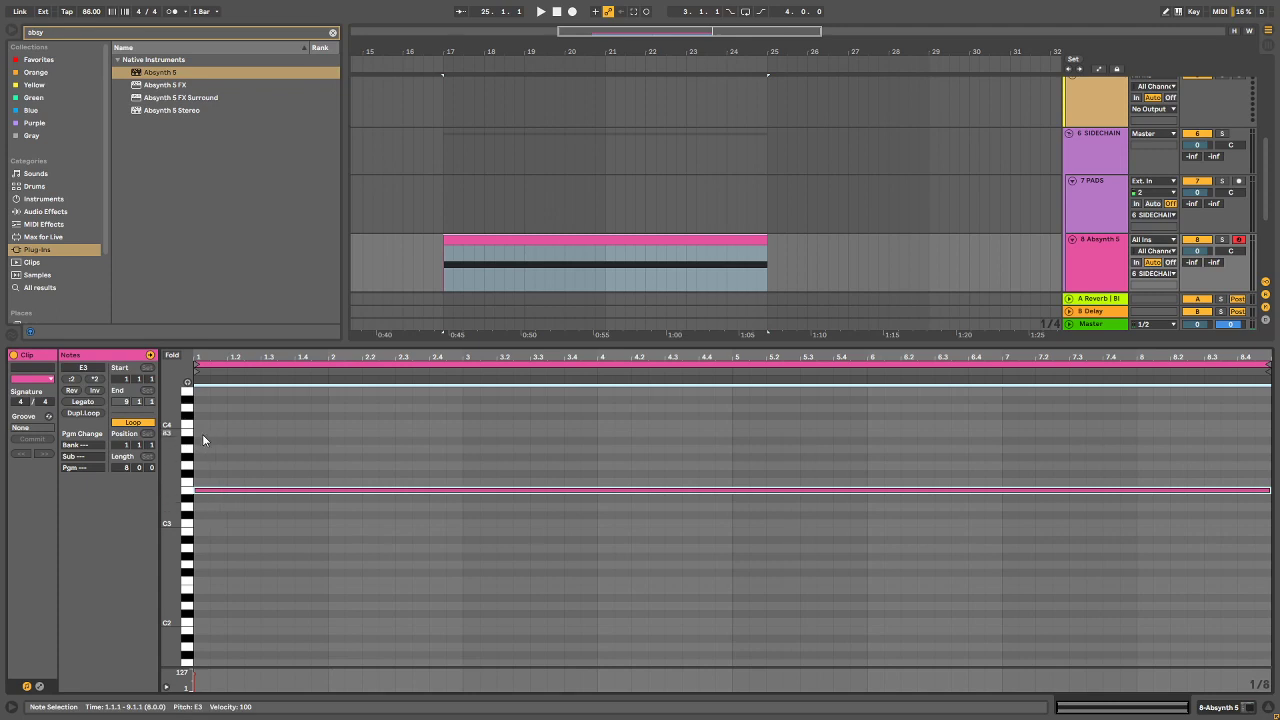
pyautogui.doubleClick(203, 434)
pyautogui.moveTo(208, 434); pyautogui.dragTo(1268, 465)
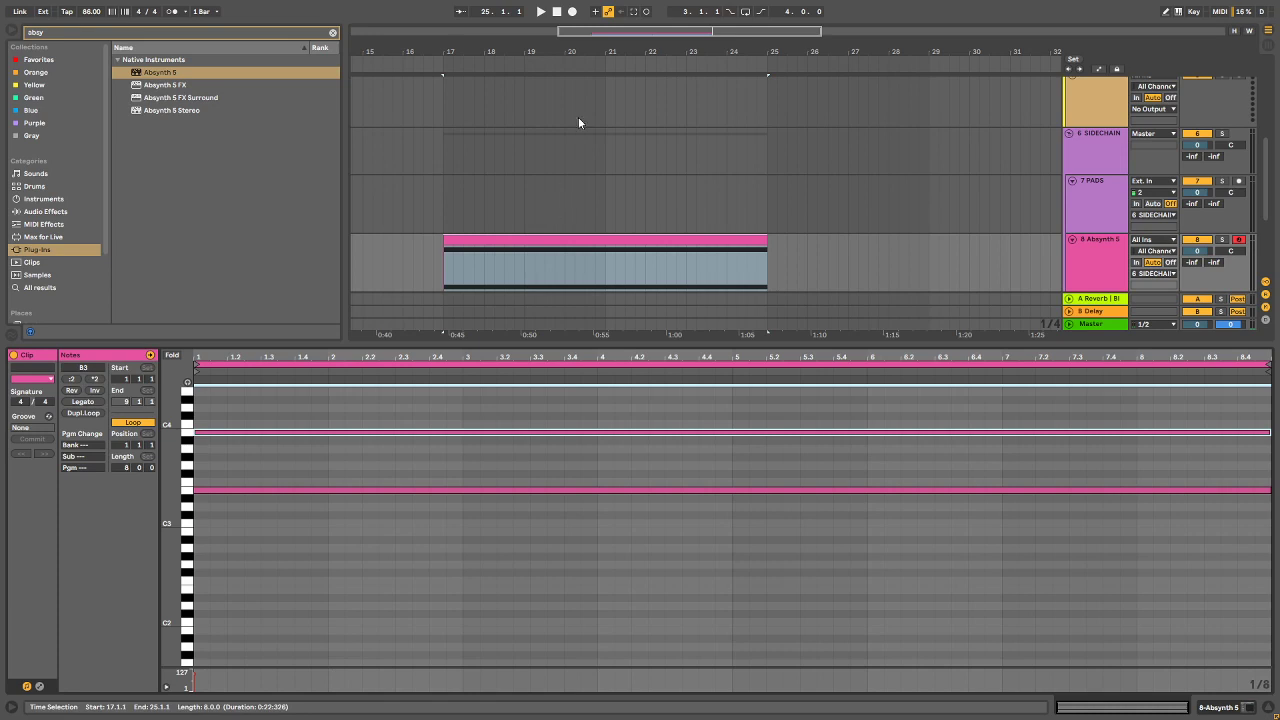
# Step: During playback from bar 17, deactivate the DB-01 clip and set the Absynth 5 track volume to -5.2 dB
pyautogui.click(538, 14)
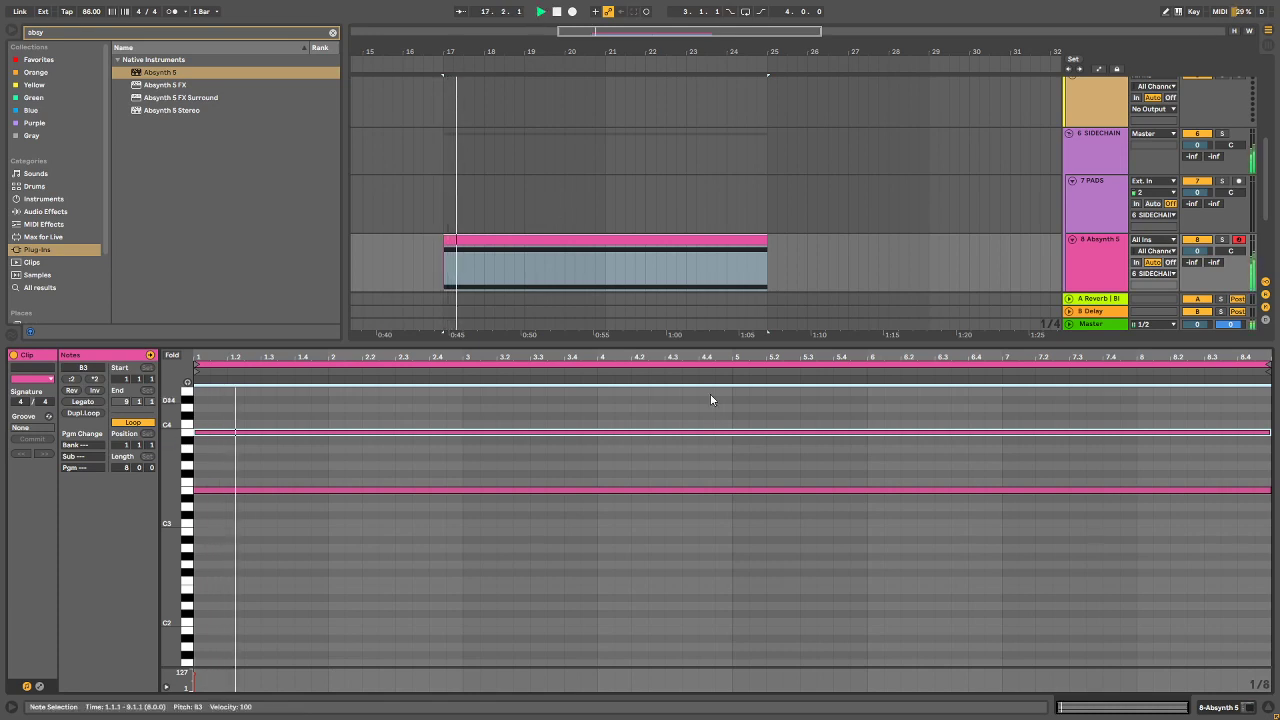
pyautogui.scroll(-4, 975, 220)
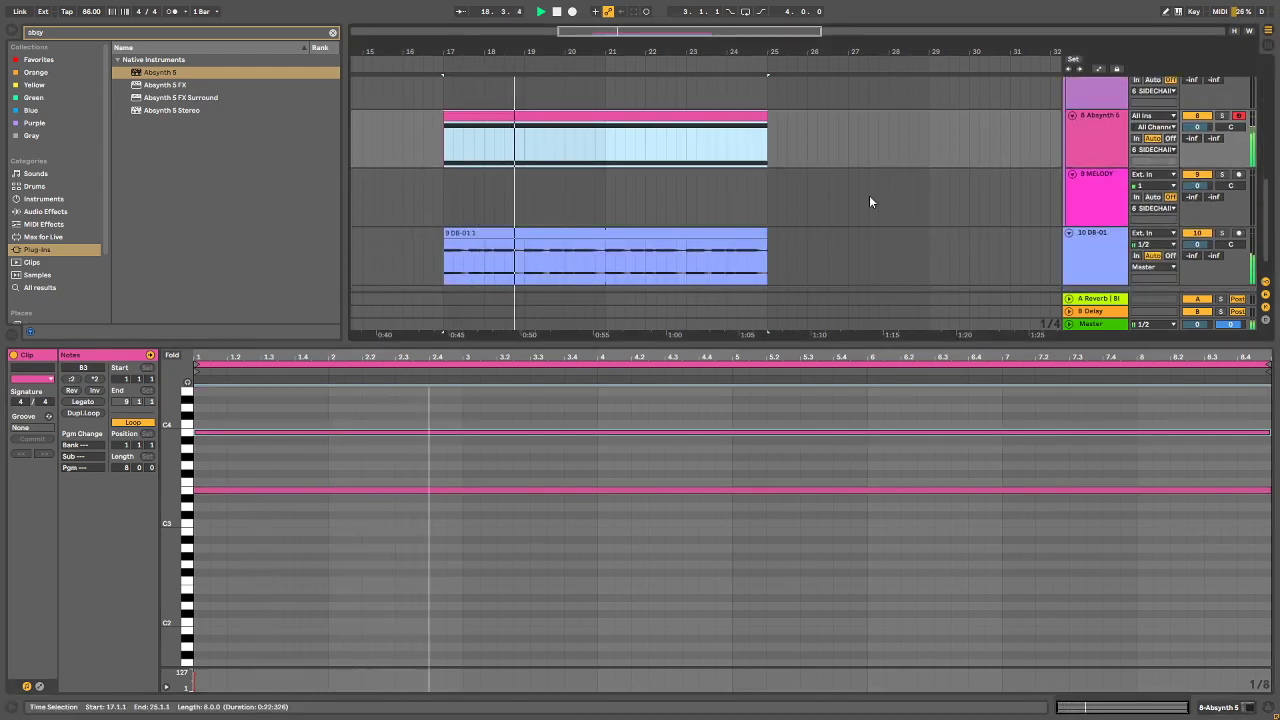
pyautogui.click(700, 238)
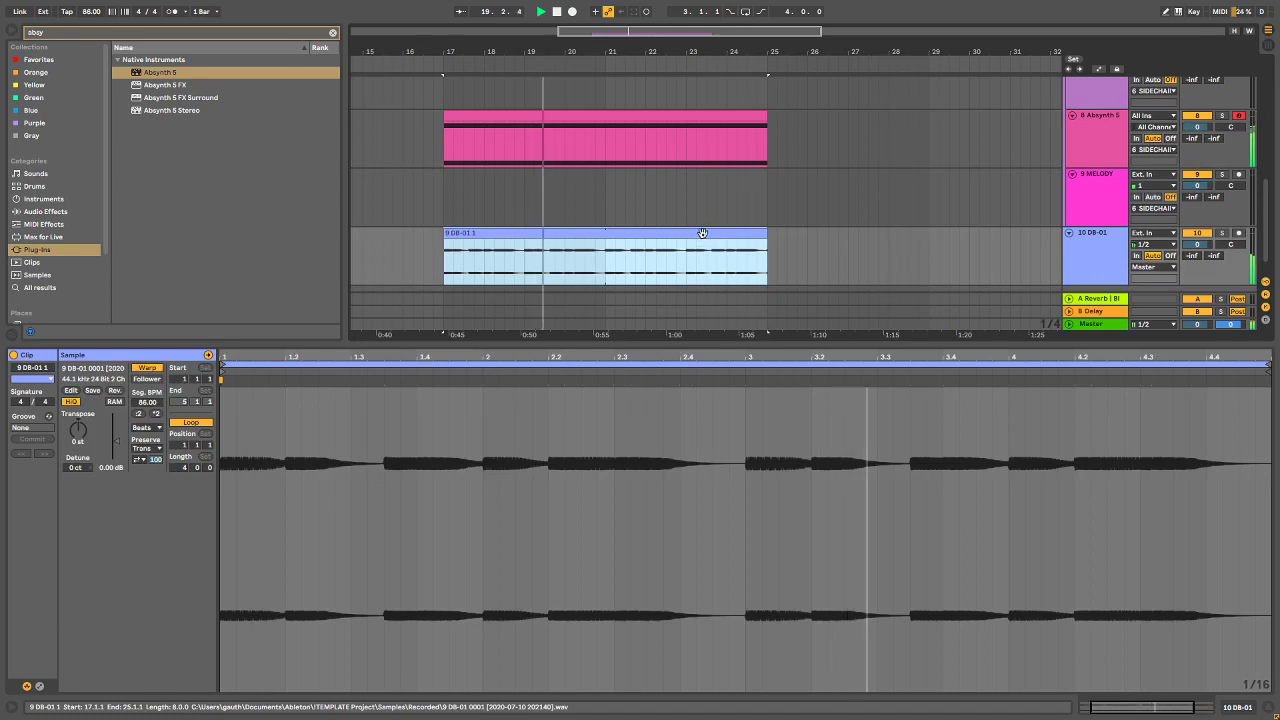
pyautogui.click(705, 231)
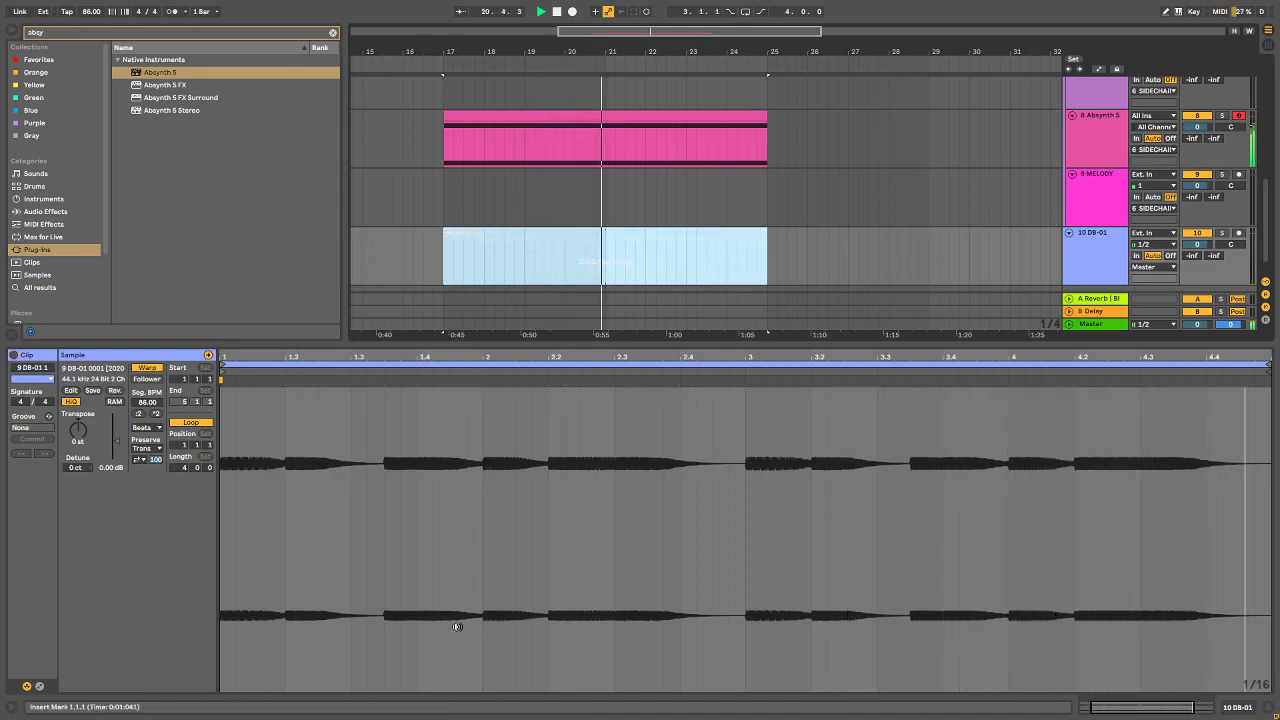
pyautogui.press('0')
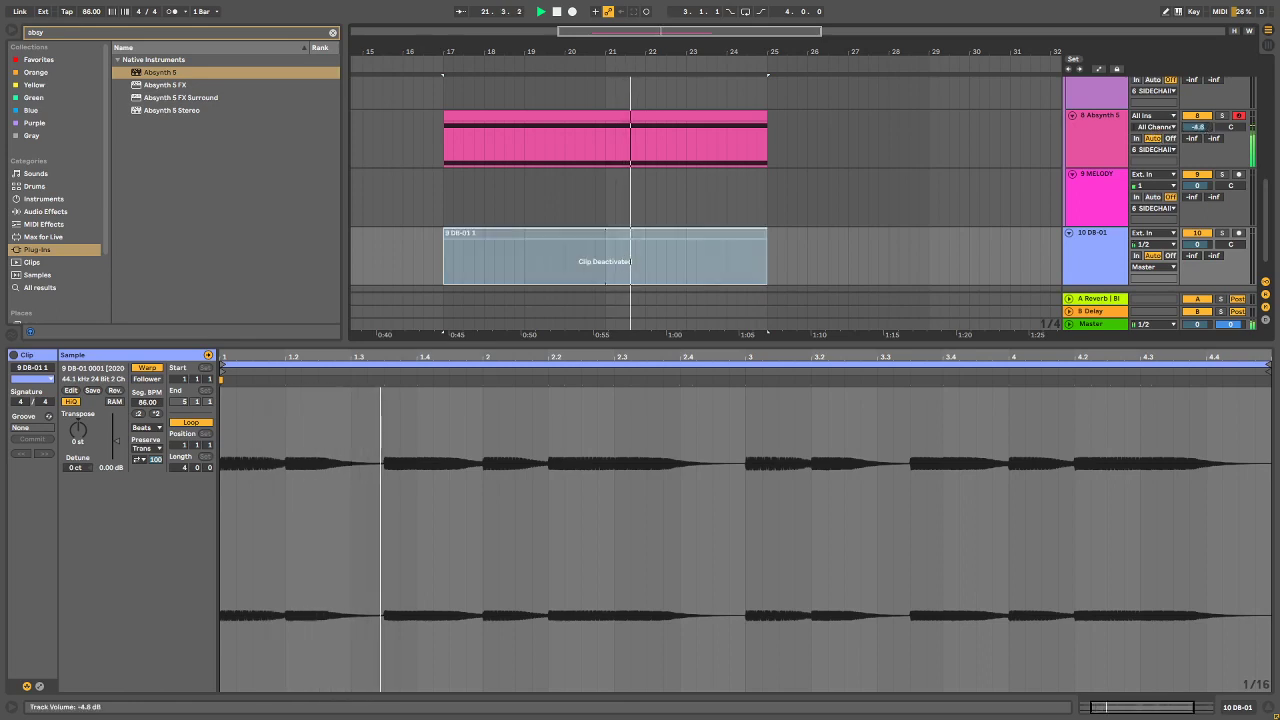
pyautogui.click(1130, 138)
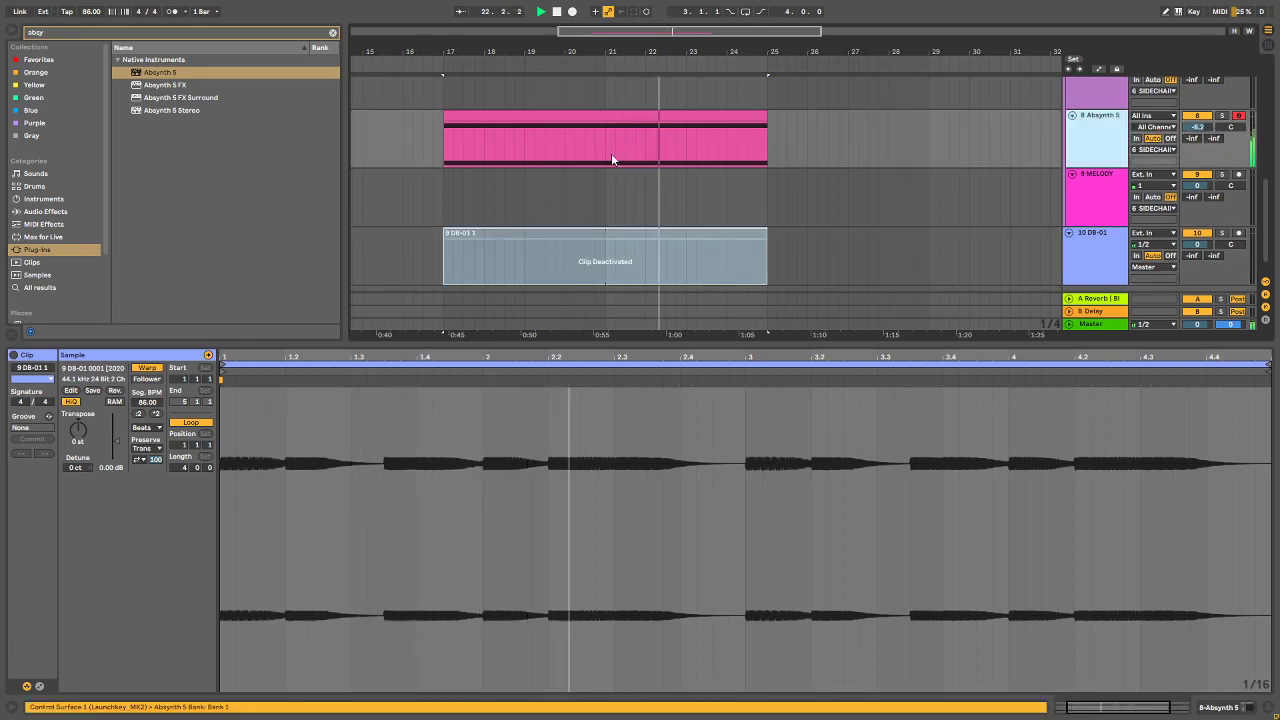
pyautogui.moveTo(1200, 127); pyautogui.dragTo(1200, 108)
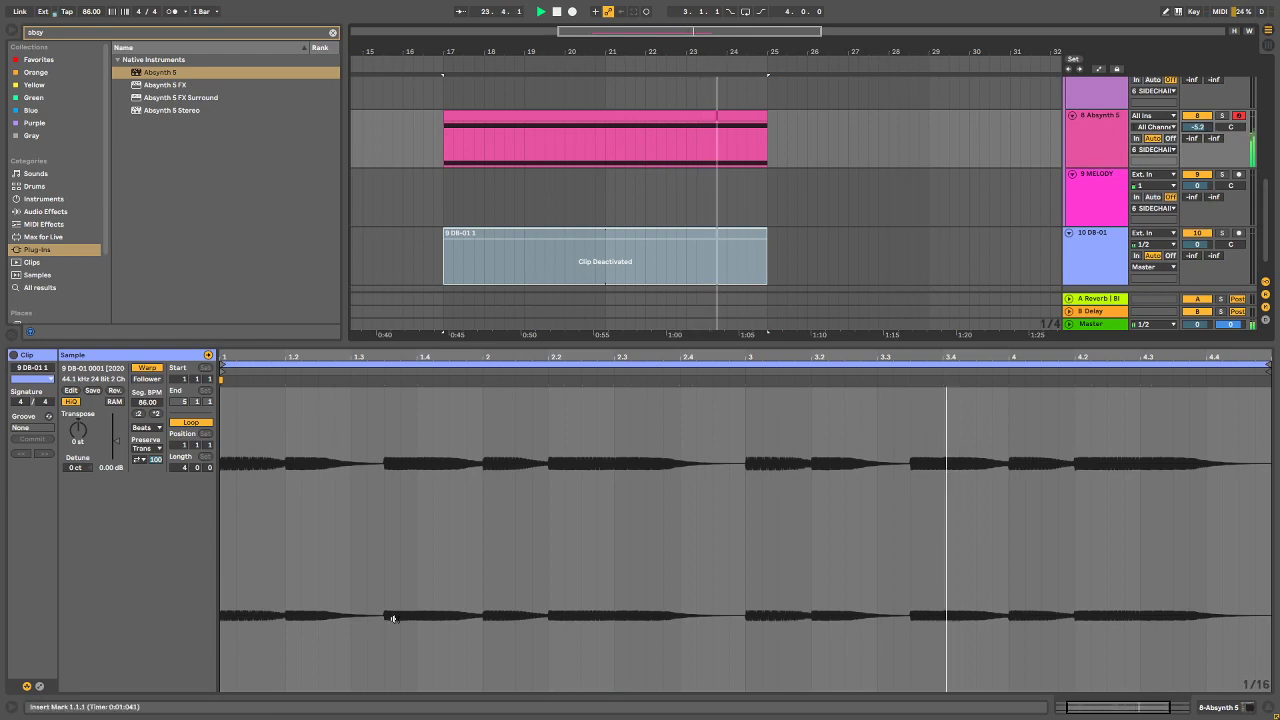
# Step: Loop the arrangement over the eight bars of the Absynth 5 clip, starting at bar 17
pyautogui.click(595, 131)
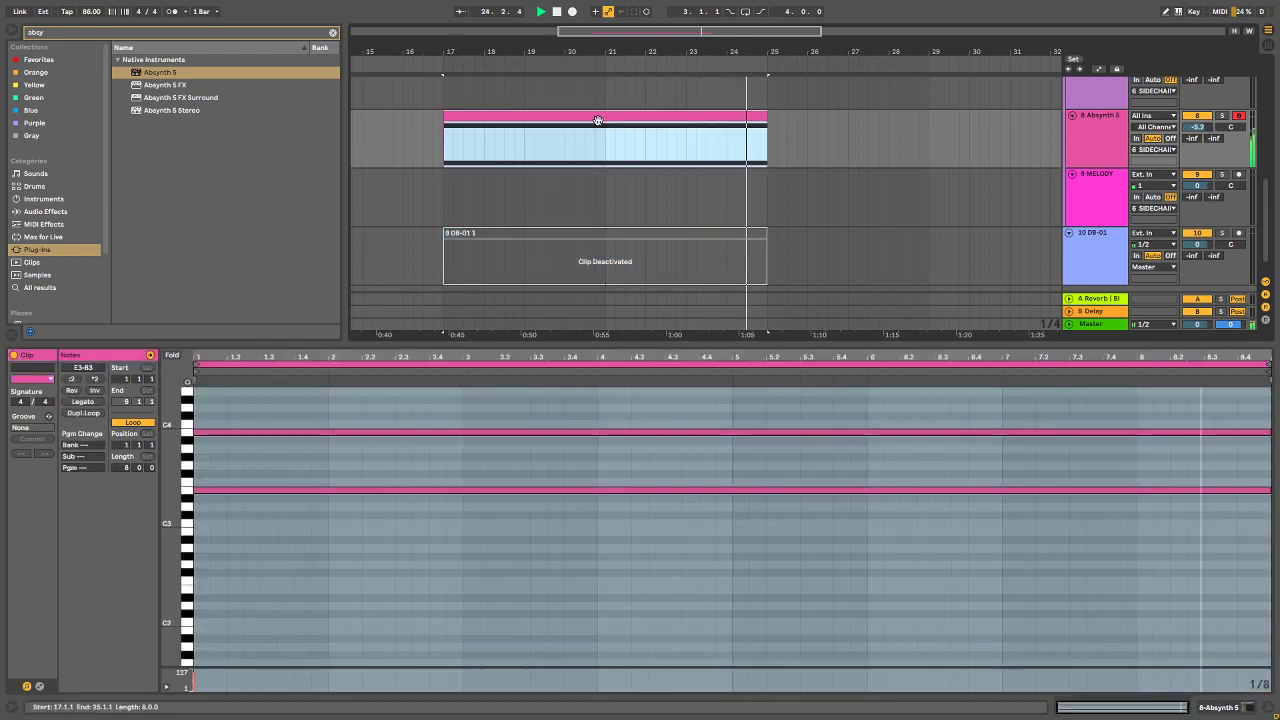
pyautogui.click(226, 431)
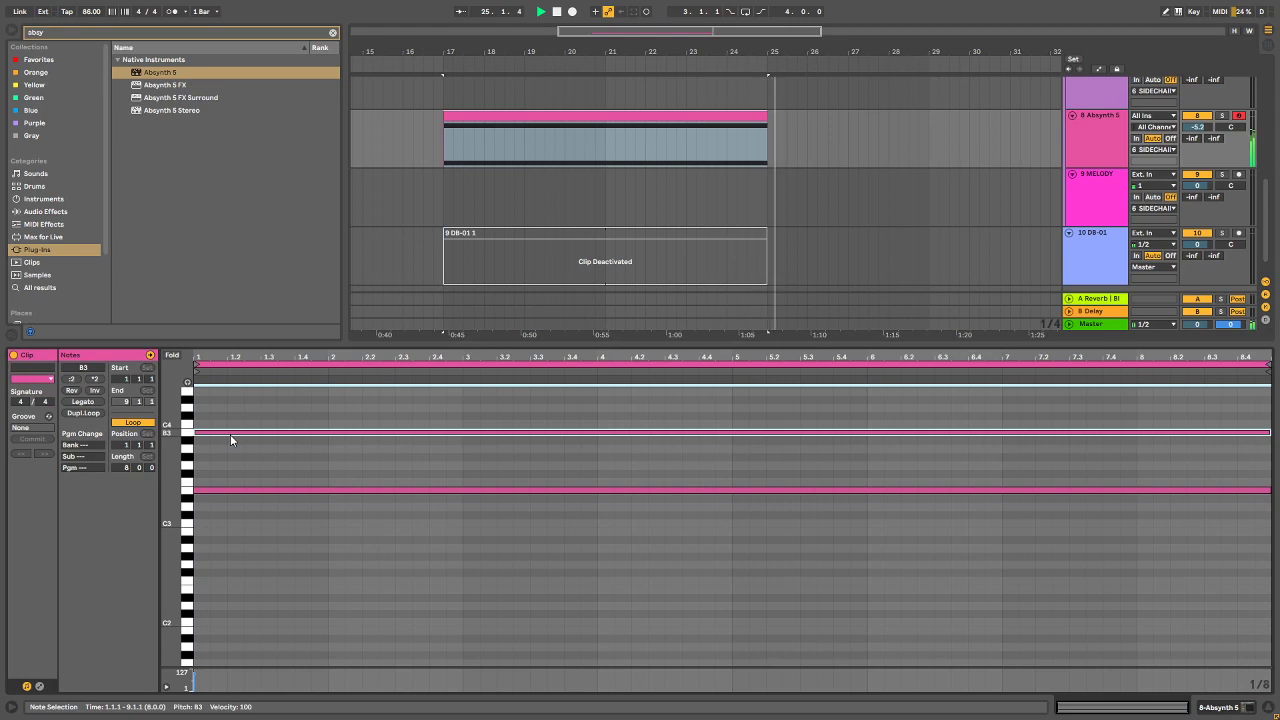
pyautogui.click(691, 117)
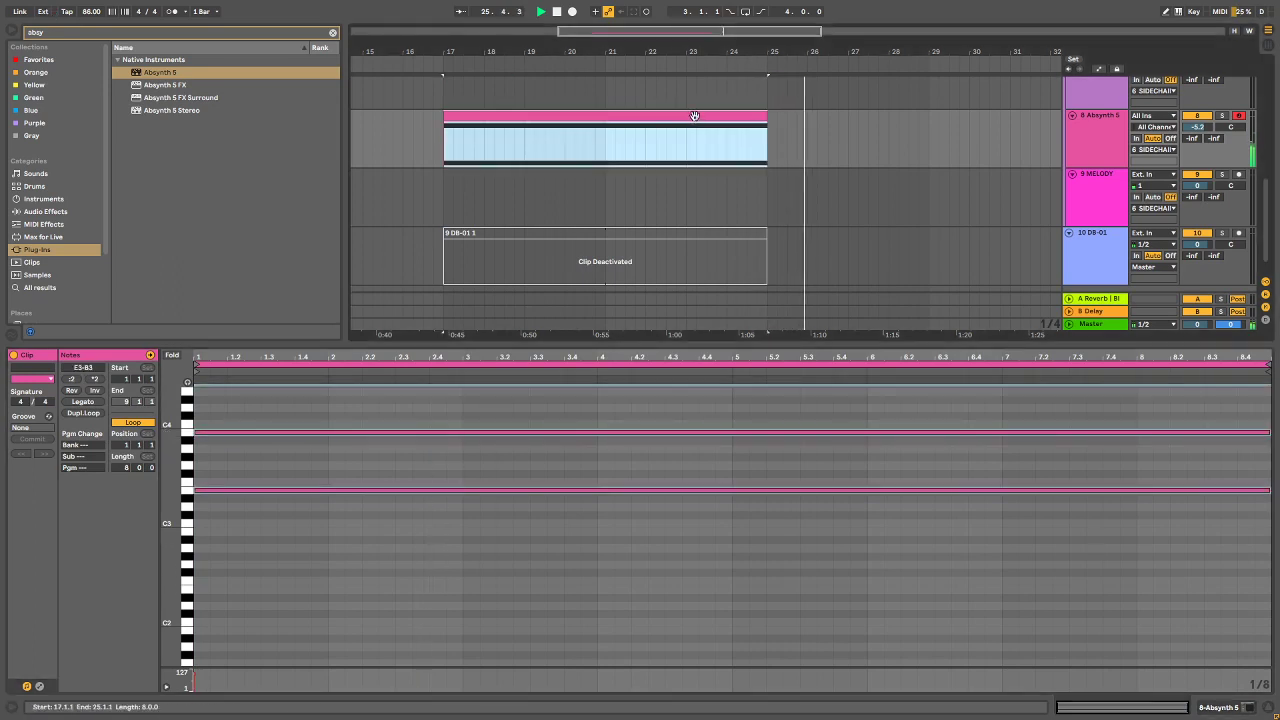
pyautogui.hotkey('ctrl', 'l')
# Step: Transpose both notes in the Absynth 5 clip down one octave to E2 and B2 and restart playback
pyautogui.moveTo(558, 537); pyautogui.dragTo(589, 386)
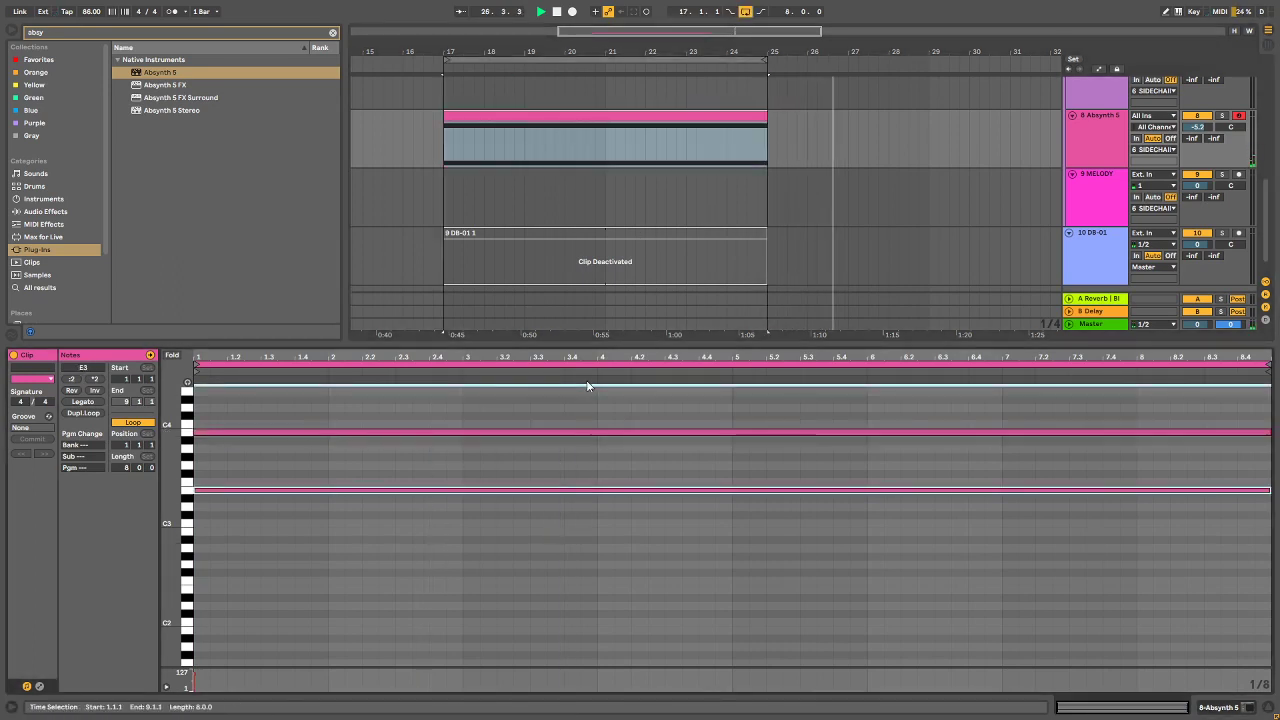
pyautogui.click(652, 562)
pyautogui.hotkey('ctrl', 'a')
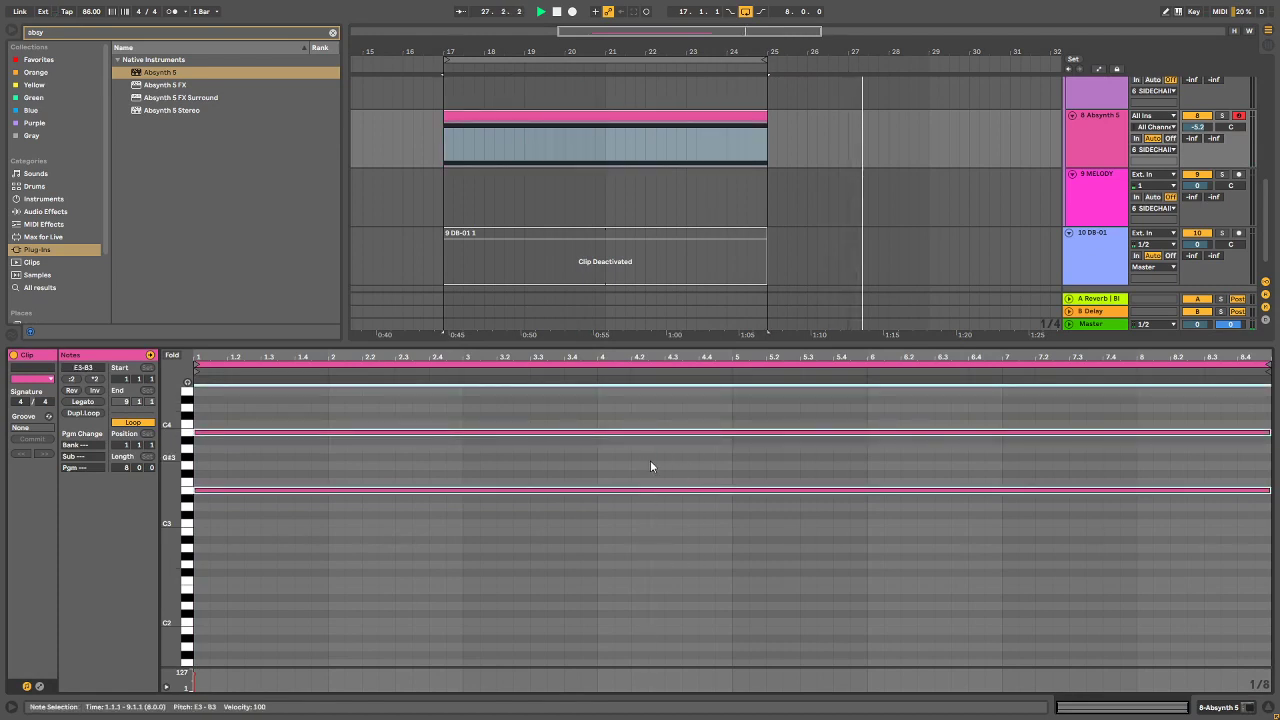
pyautogui.hotkey('shift', 'Down')
pyautogui.press('space')
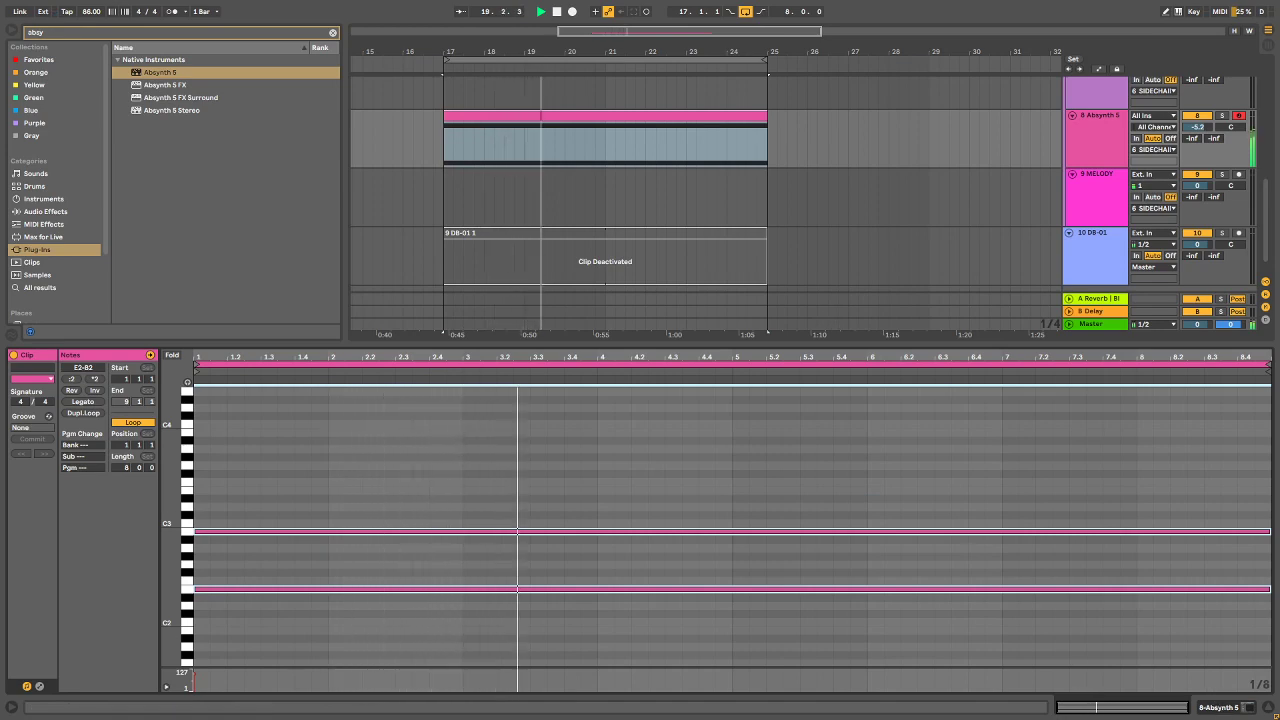
# Step: Show the Master track's devices and switch off LittleRadiator and RC-20 in its effect chain
pyautogui.click(1095, 323)
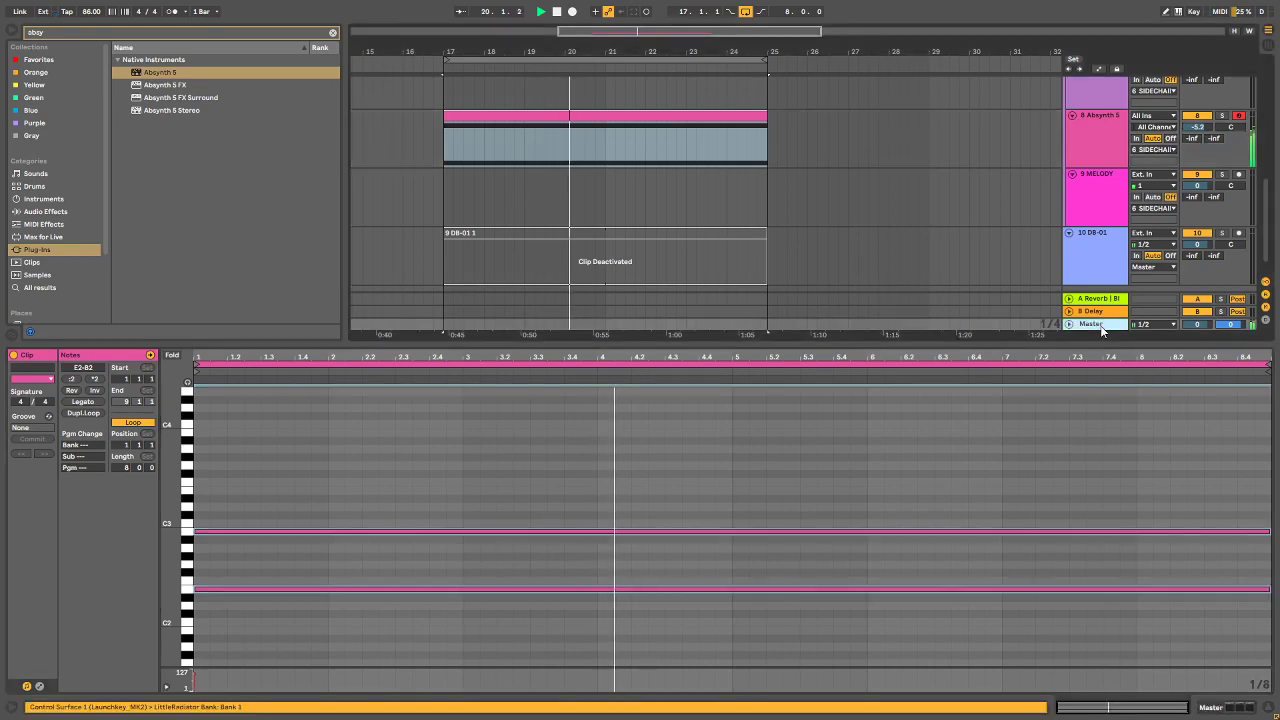
pyautogui.click(1231, 710)
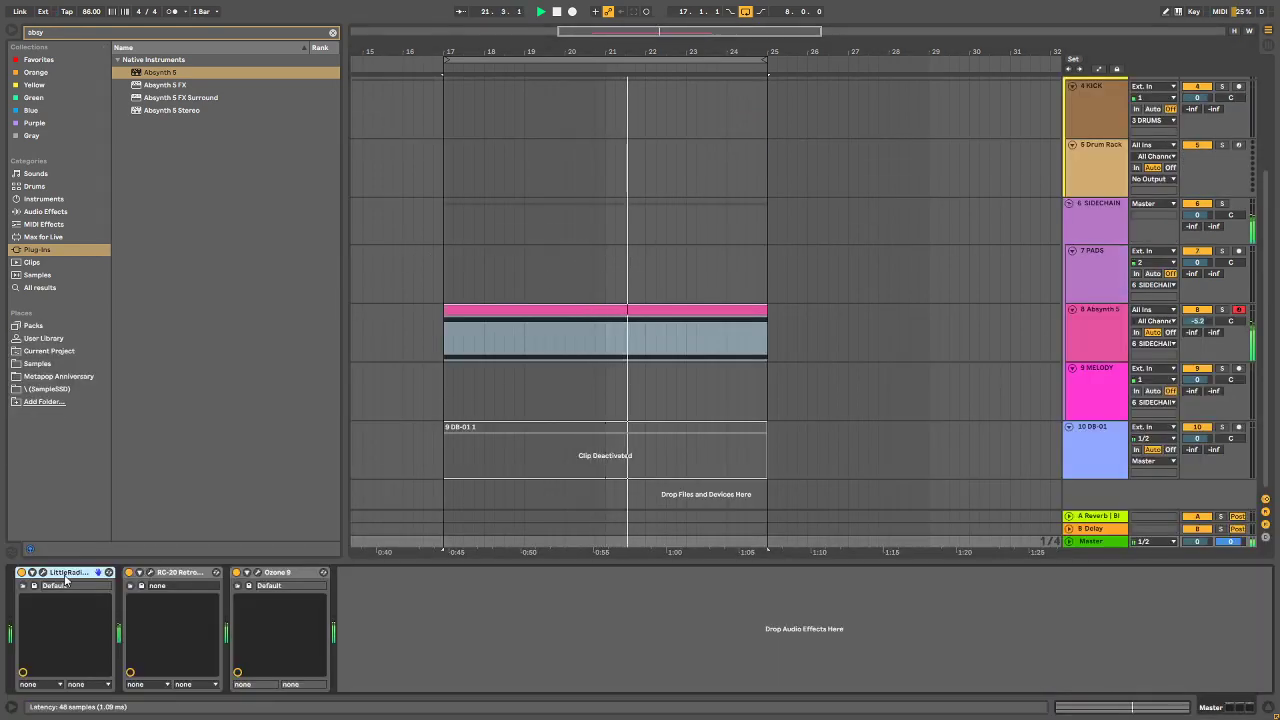
pyautogui.click(129, 572)
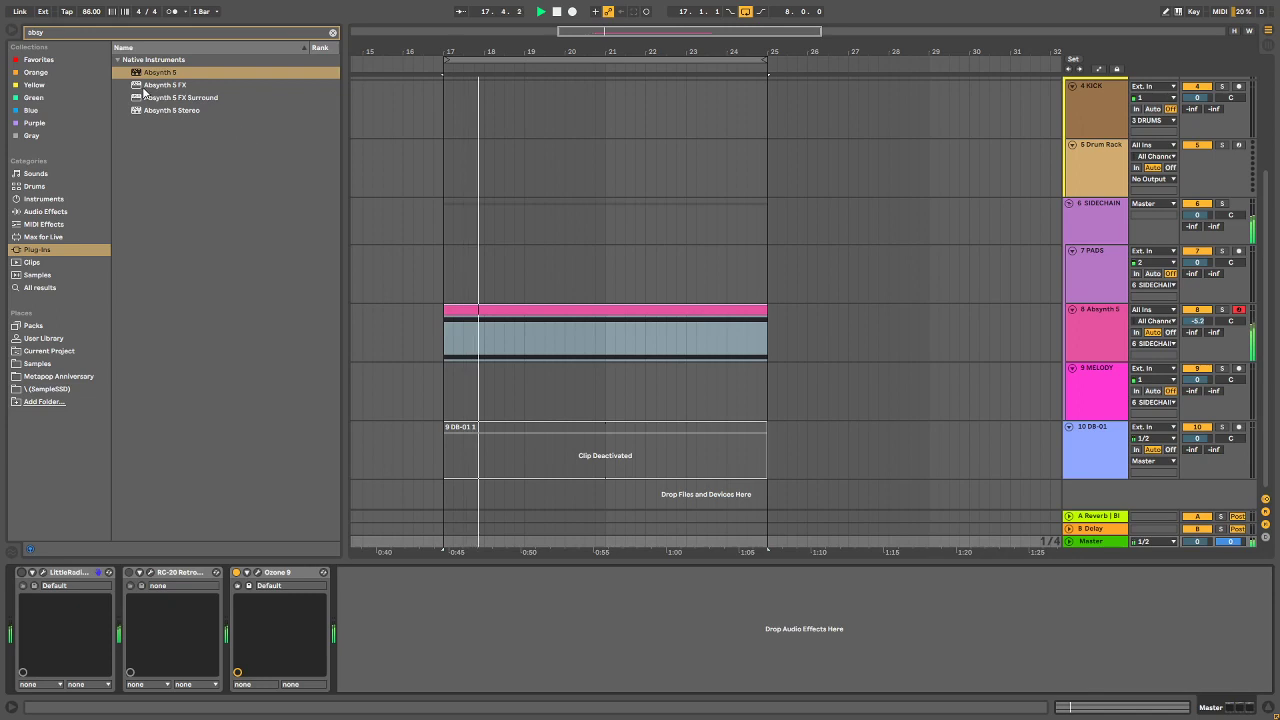
# Step: Search the browser for "phasem" and add the PhaseMistress effect to the Absynth 5 track, after the instrument
pyautogui.hotkey('ctrl', 'f')
pyautogui.write('phasem')
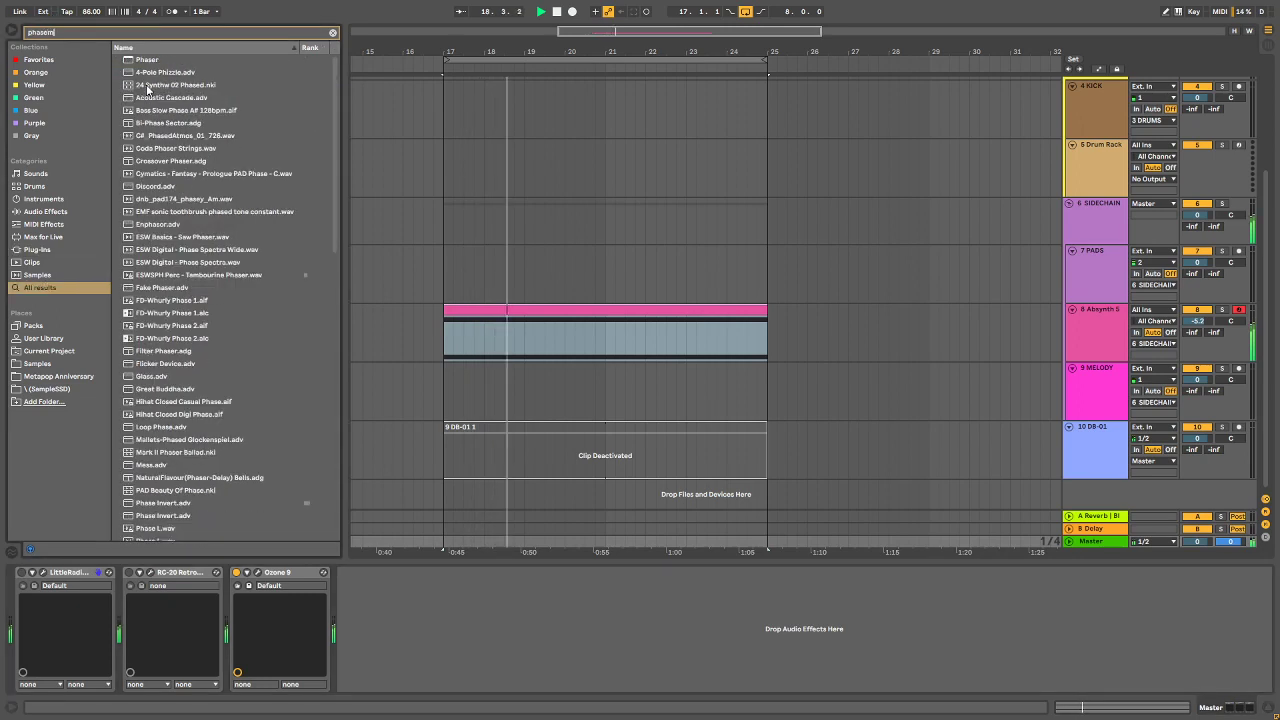
pyautogui.moveTo(142, 73); pyautogui.dragTo(1106, 342)
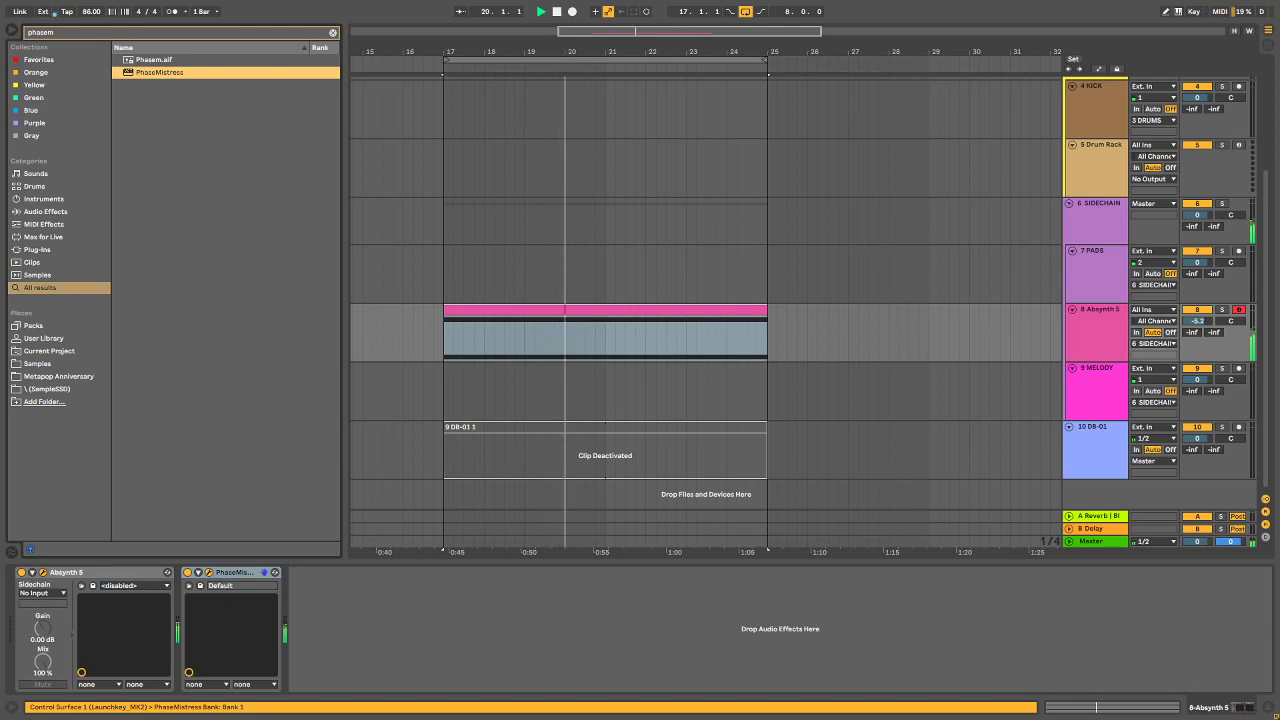
pyautogui.moveTo(843, 167); pyautogui.dragTo(733, 188)
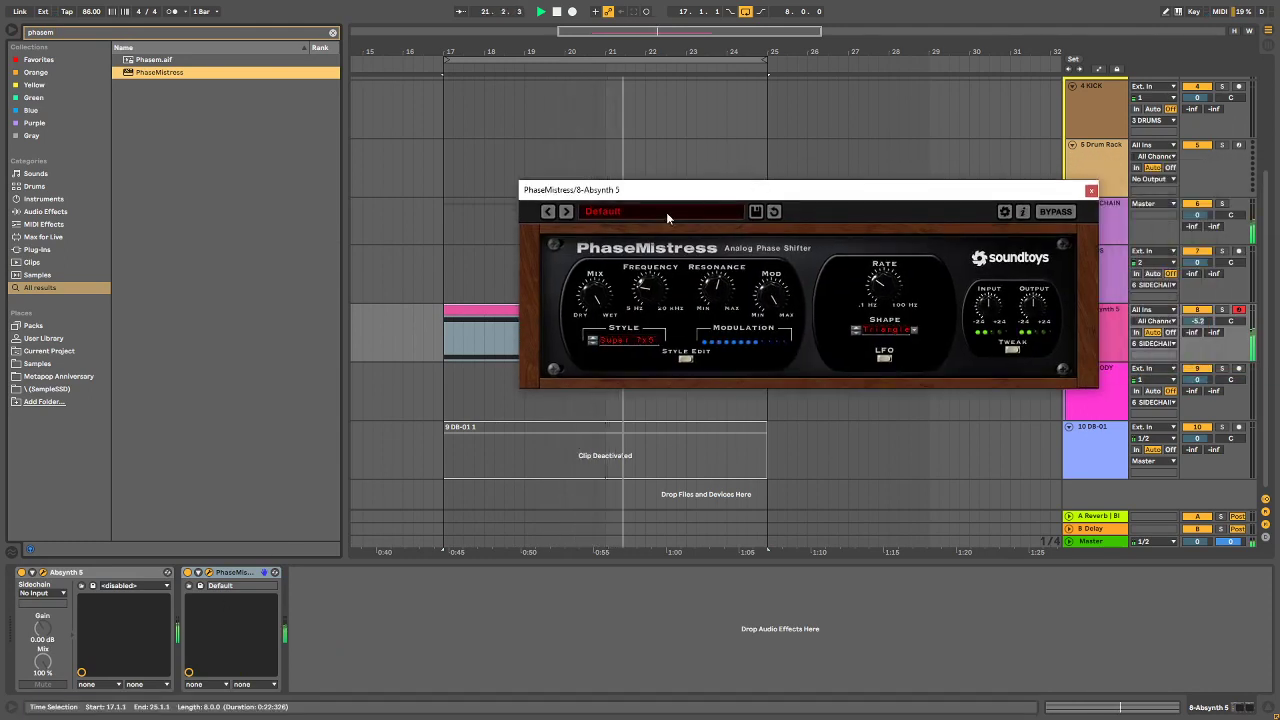
# Step: Audition PhaseMistress slow-sweep presets from 3 by 14 Wide Sweep onward and load 4 Stage Zero Cross
pyautogui.click(667, 217)
pyautogui.moveTo(651, 226)
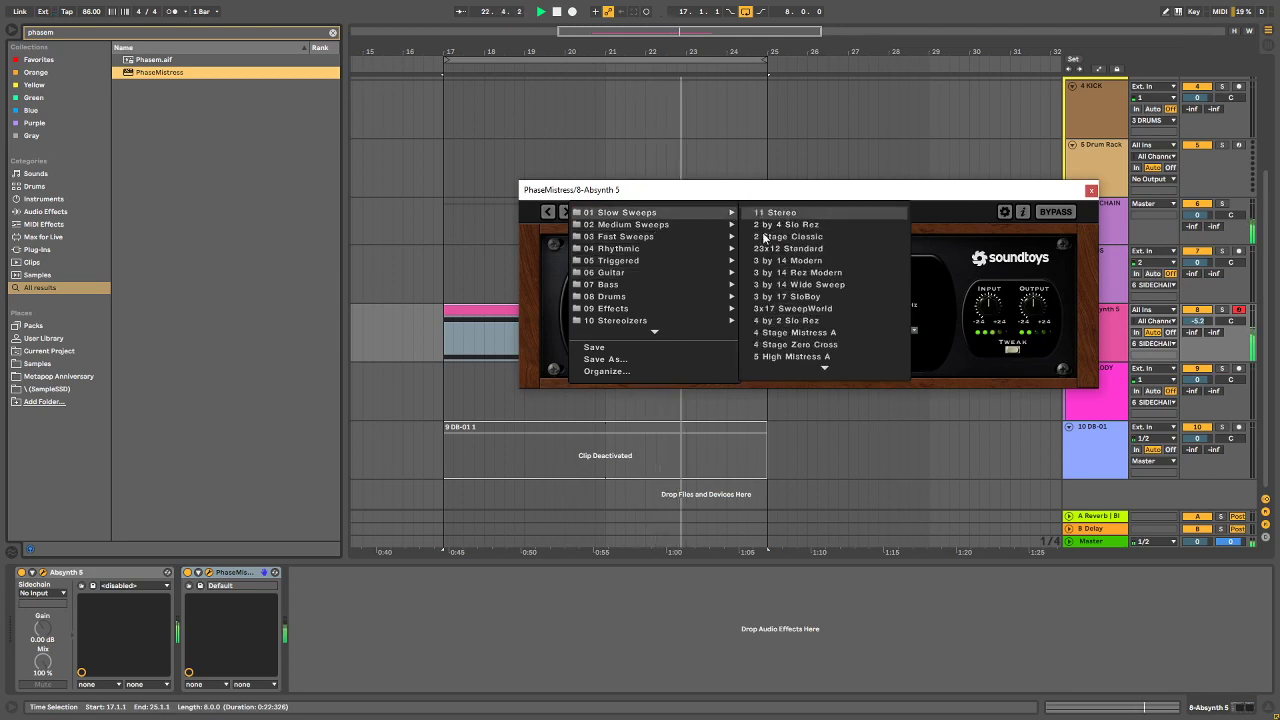
pyautogui.click(778, 284)
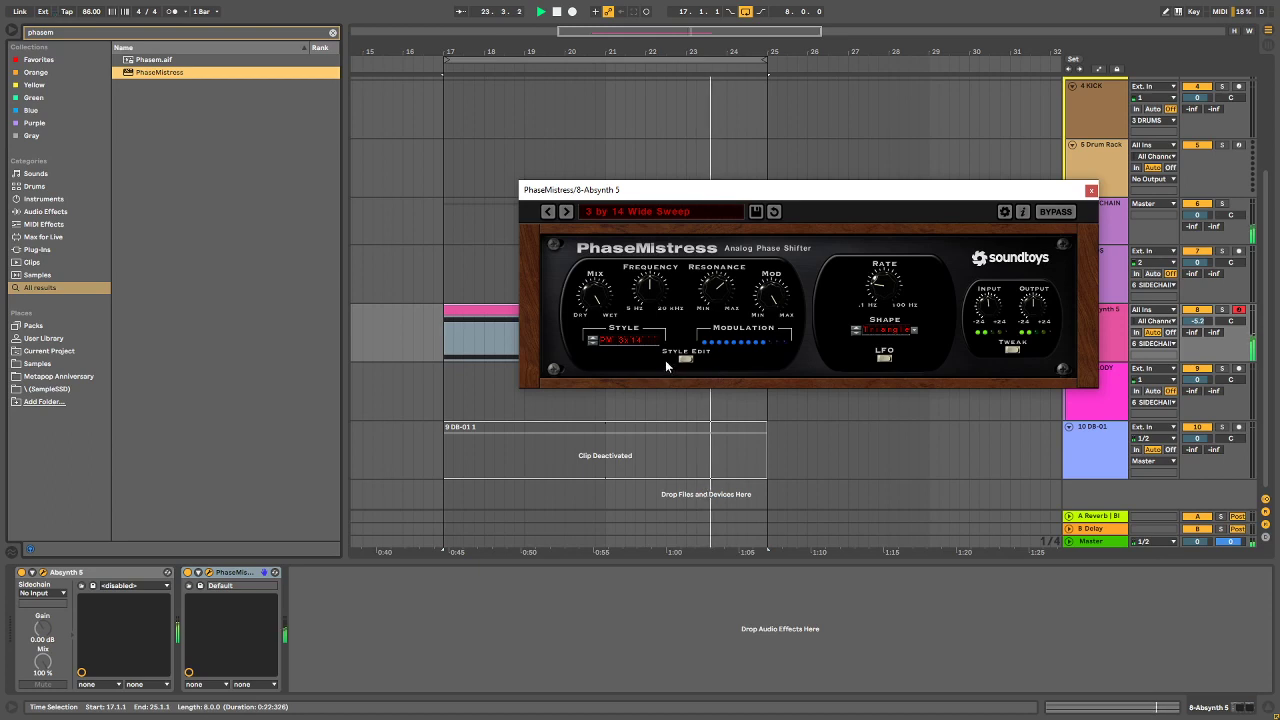
pyautogui.click(568, 212)
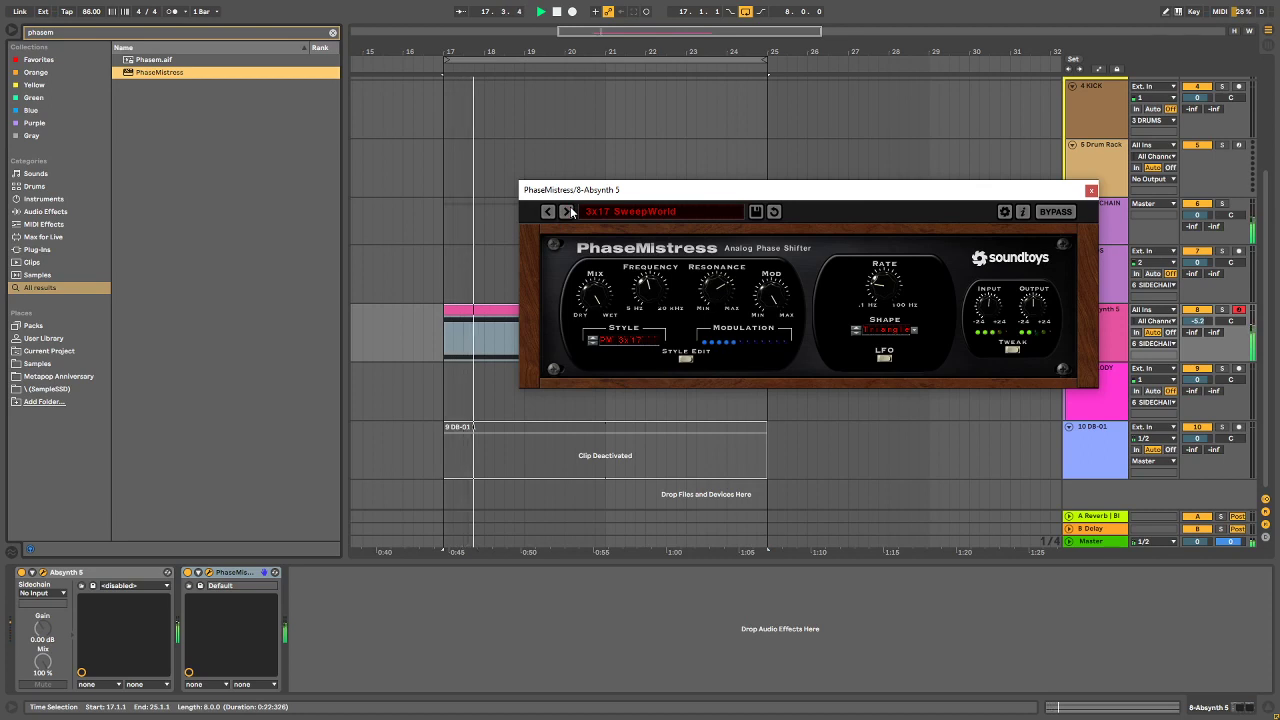
pyautogui.click(568, 212)
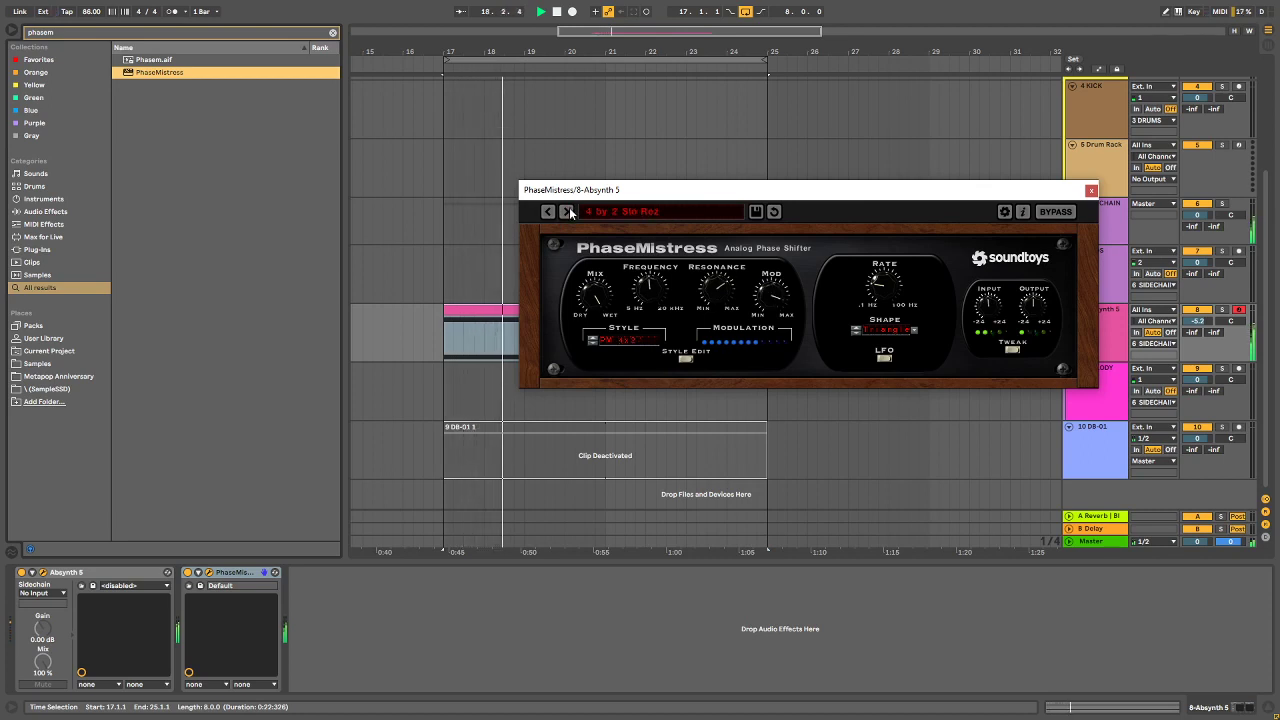
pyautogui.click(568, 212)
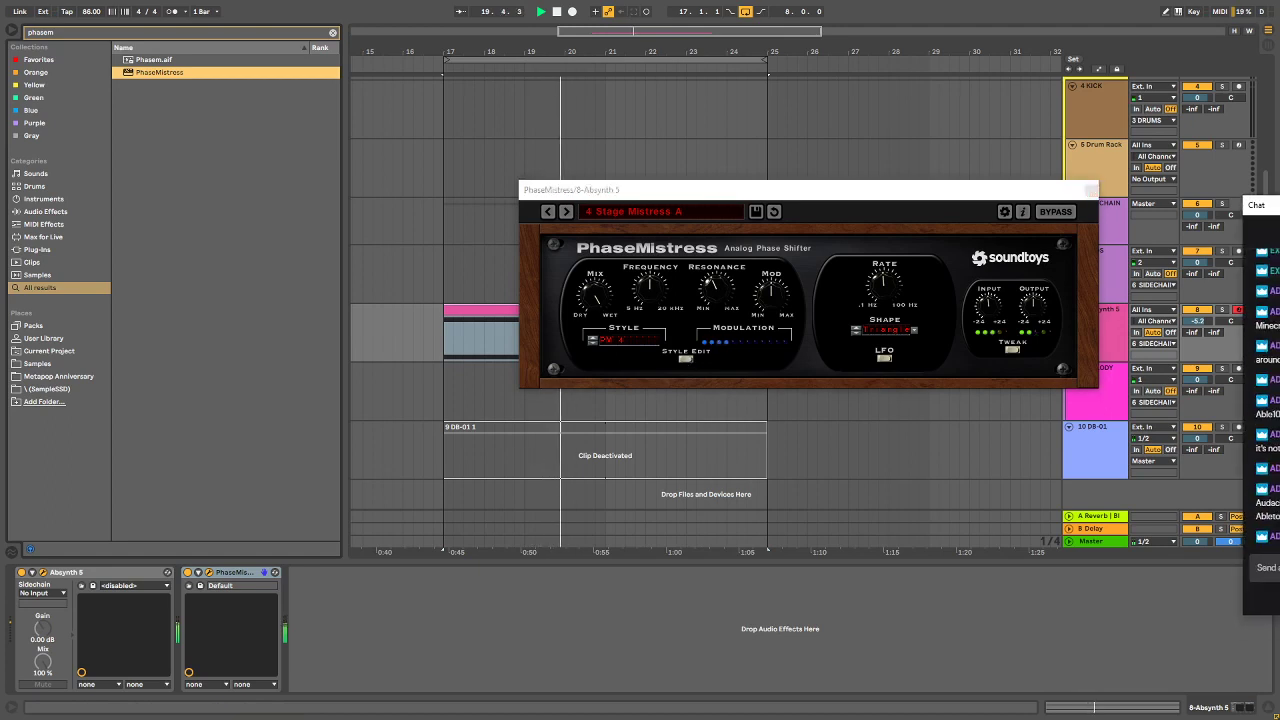
pyautogui.moveTo(698, 199); pyautogui.dragTo(776, 78)
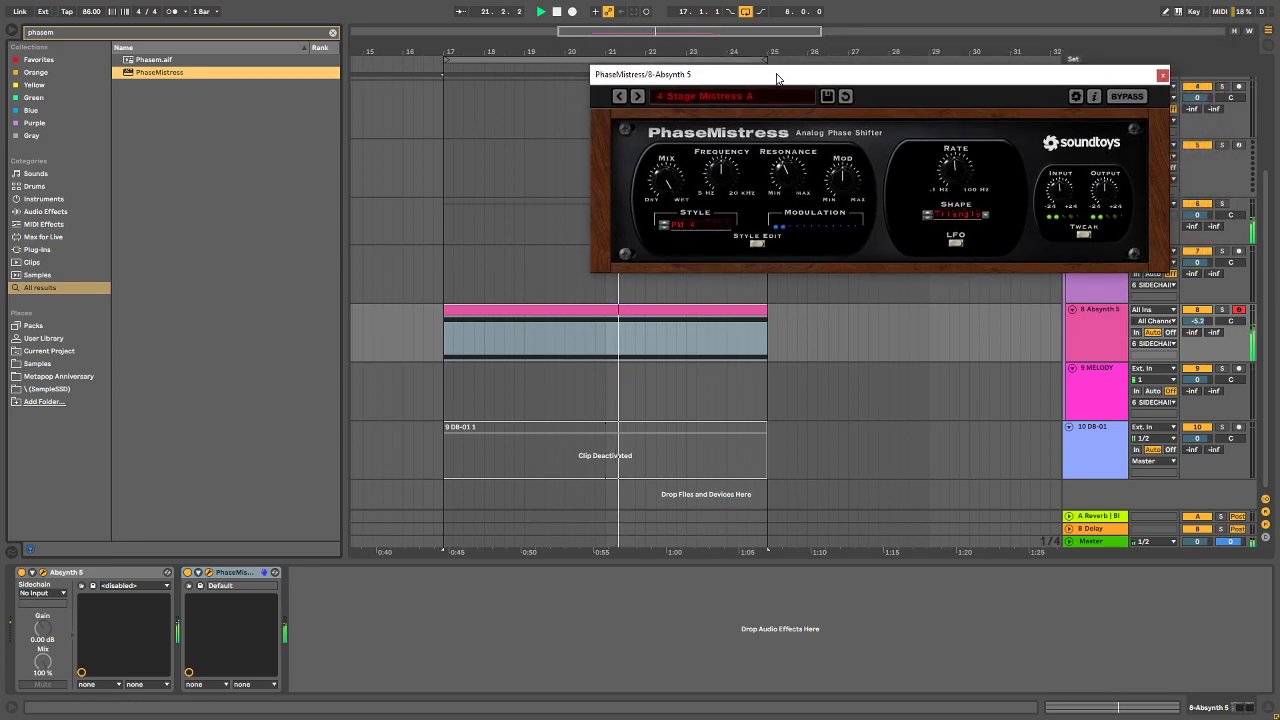
pyautogui.click(704, 96)
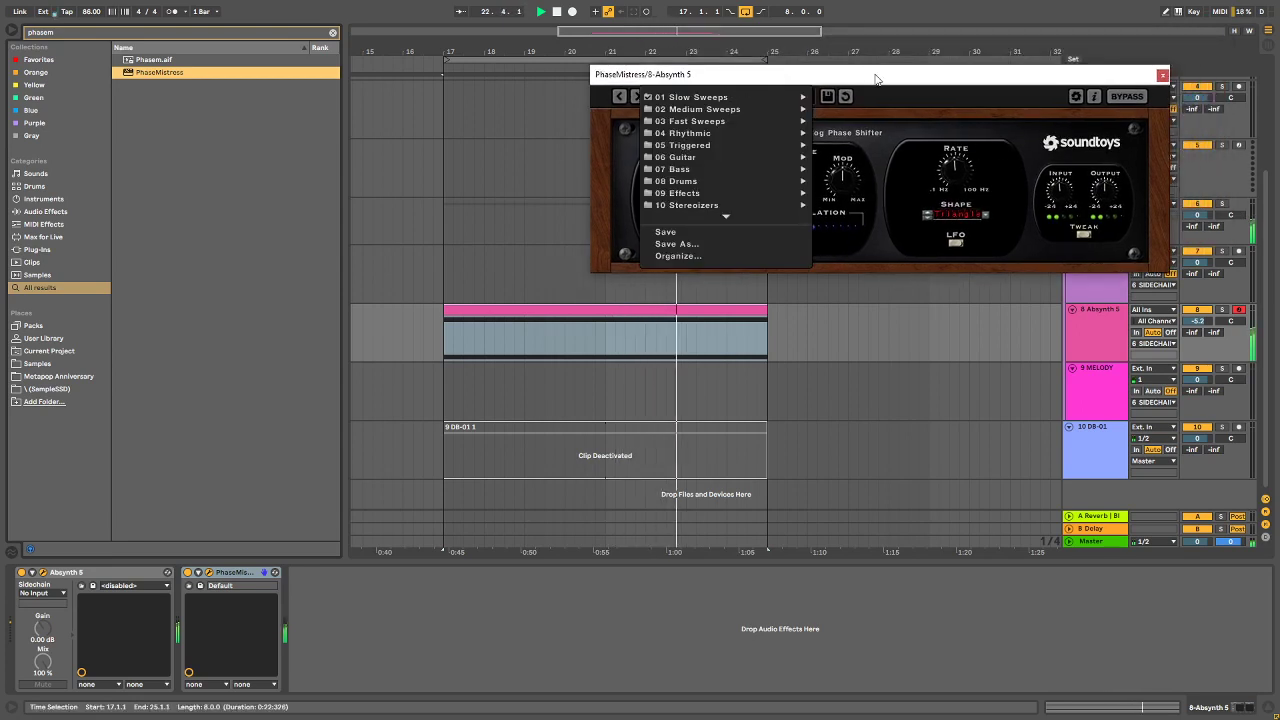
pyautogui.moveTo(768, 172)
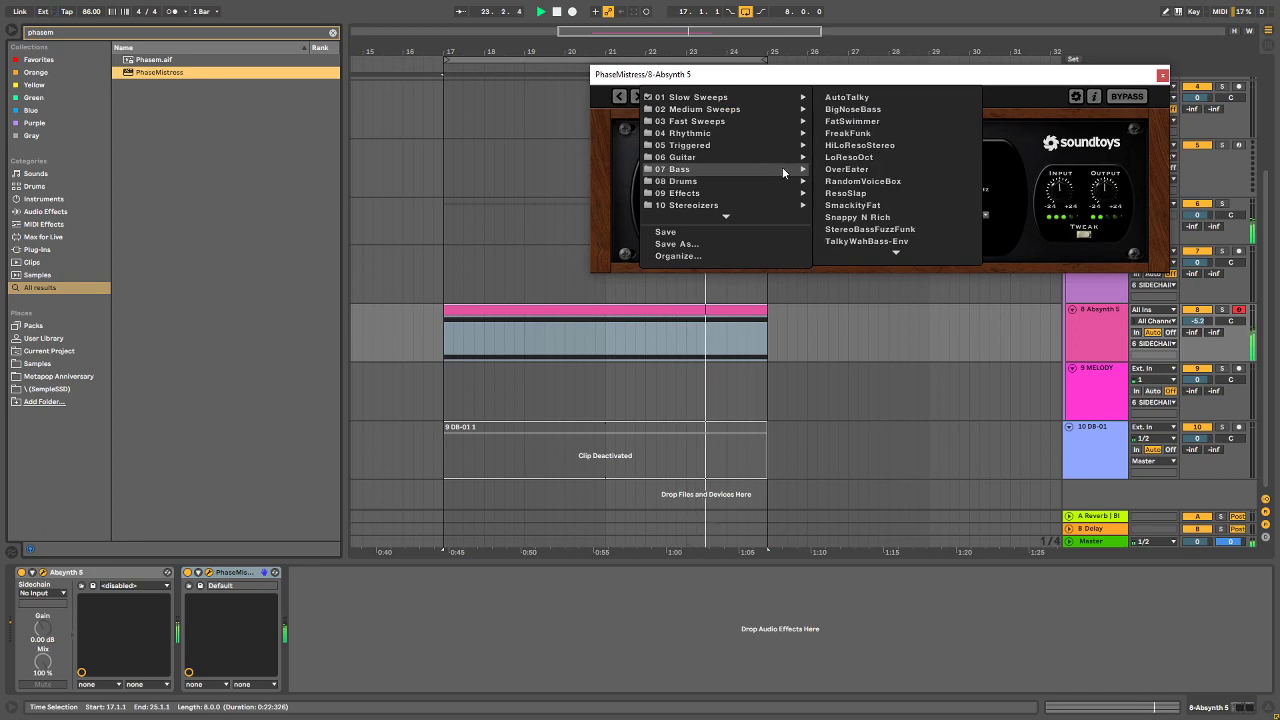
pyautogui.click(973, 97)
pyautogui.click(637, 96)
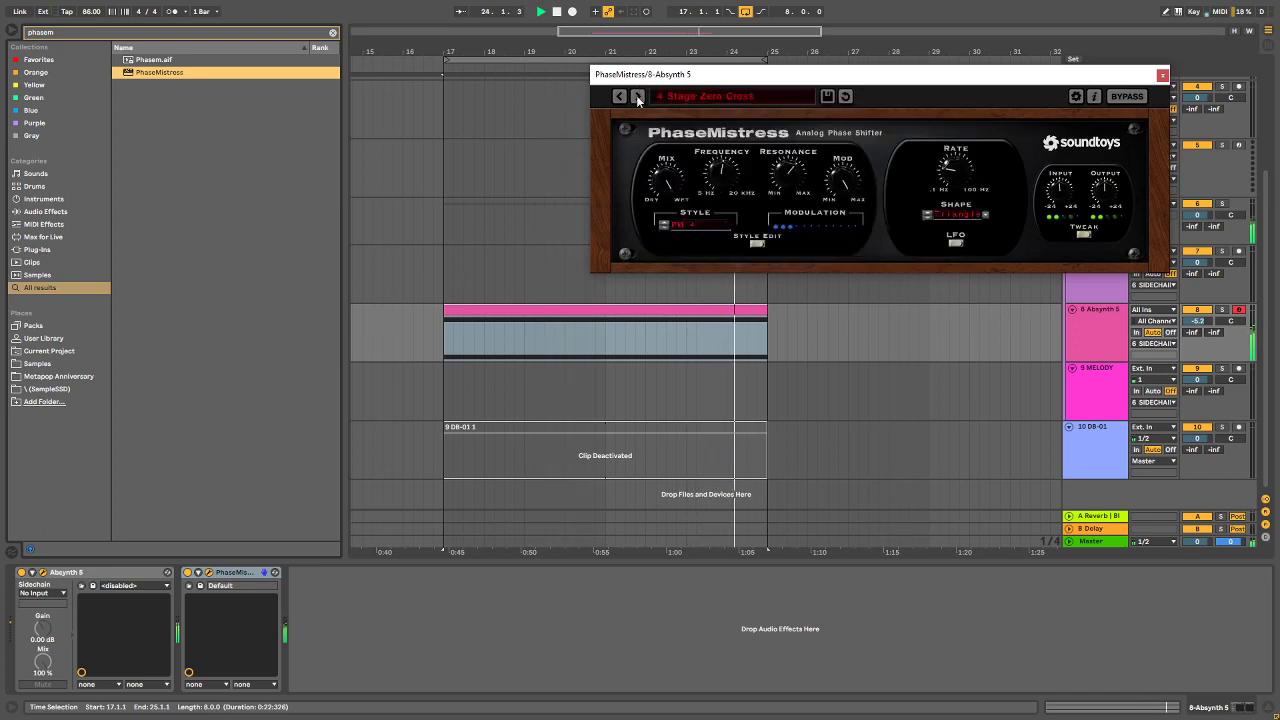
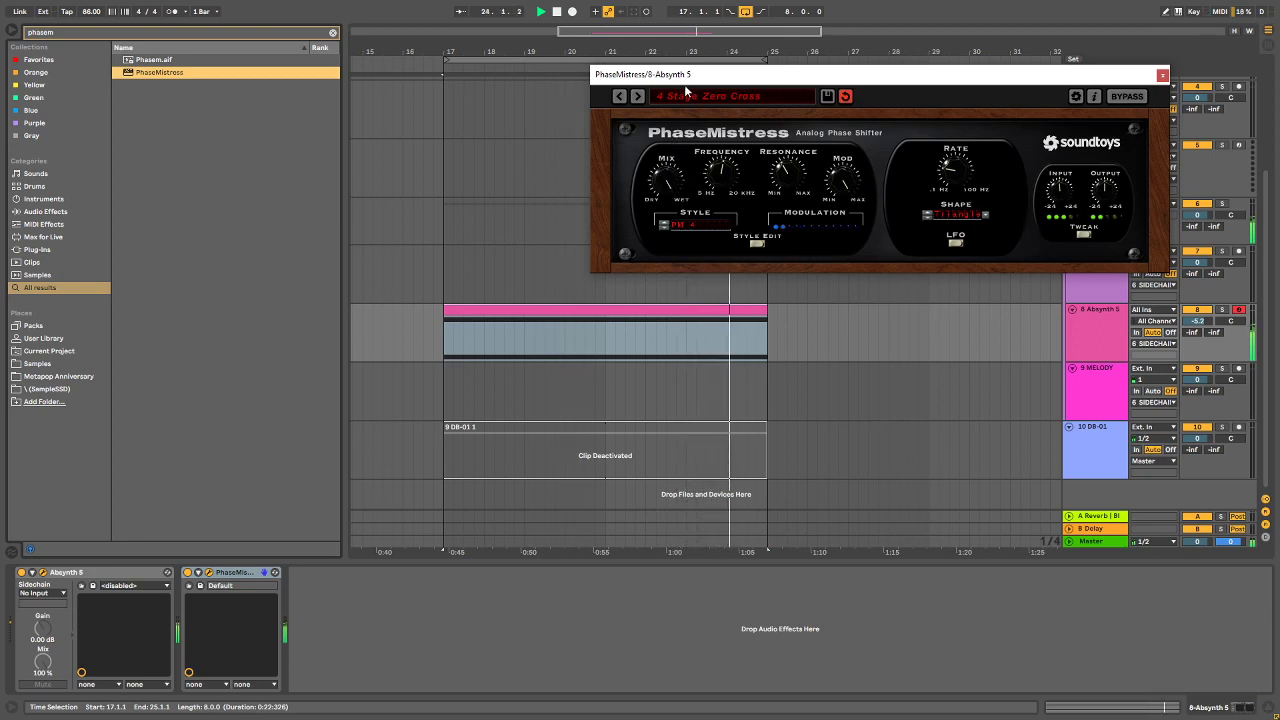
# Step: Stop playback and move the PhaseMistress window clear of the arrangement
pyautogui.click(558, 11)
pyautogui.moveTo(840, 82); pyautogui.dragTo(1279, 110)
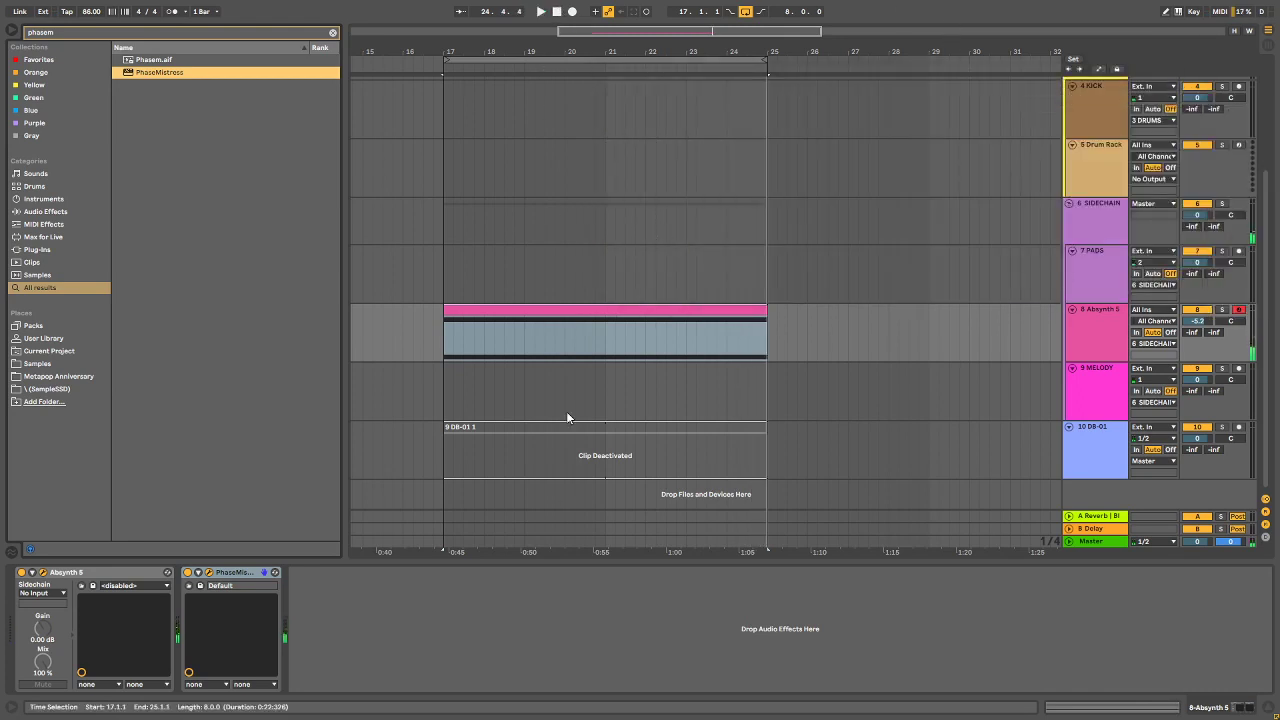
# Step: Extend the end of the Absynth 5 clip so it runs from bar 17 to bar 65
pyautogui.click(670, 309)
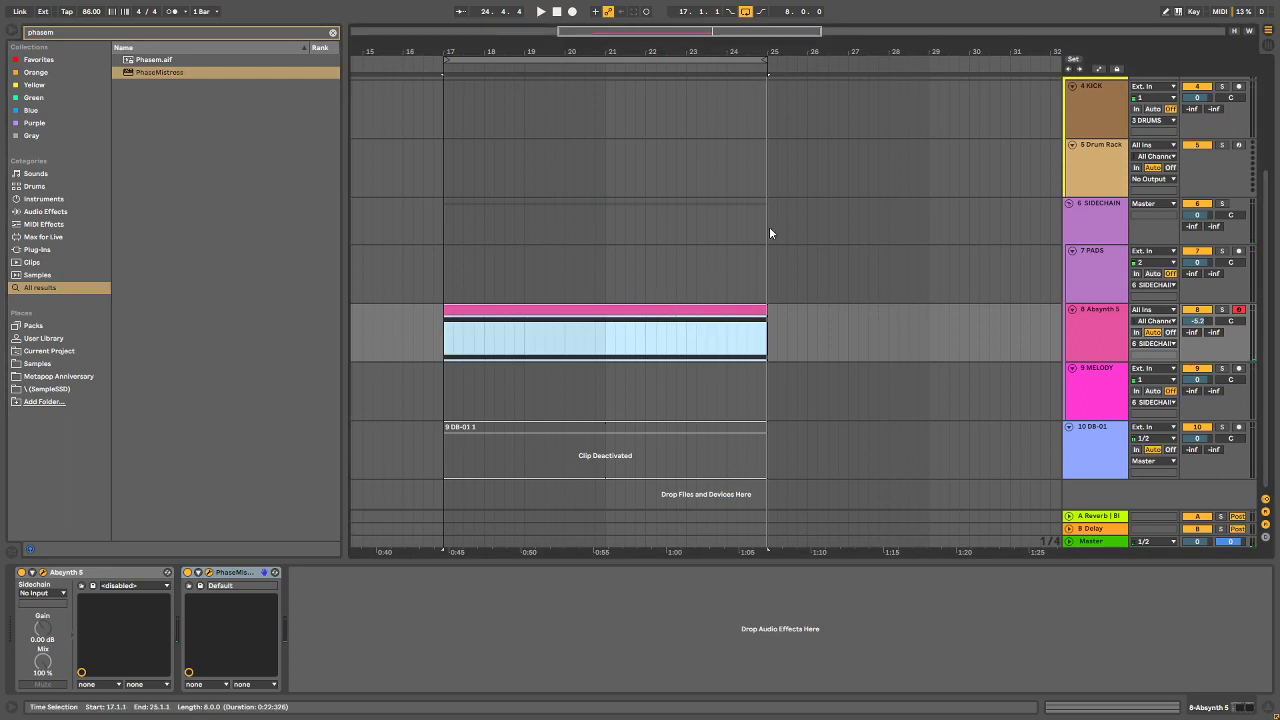
pyautogui.moveTo(785, 54); pyautogui.dragTo(785, 20)
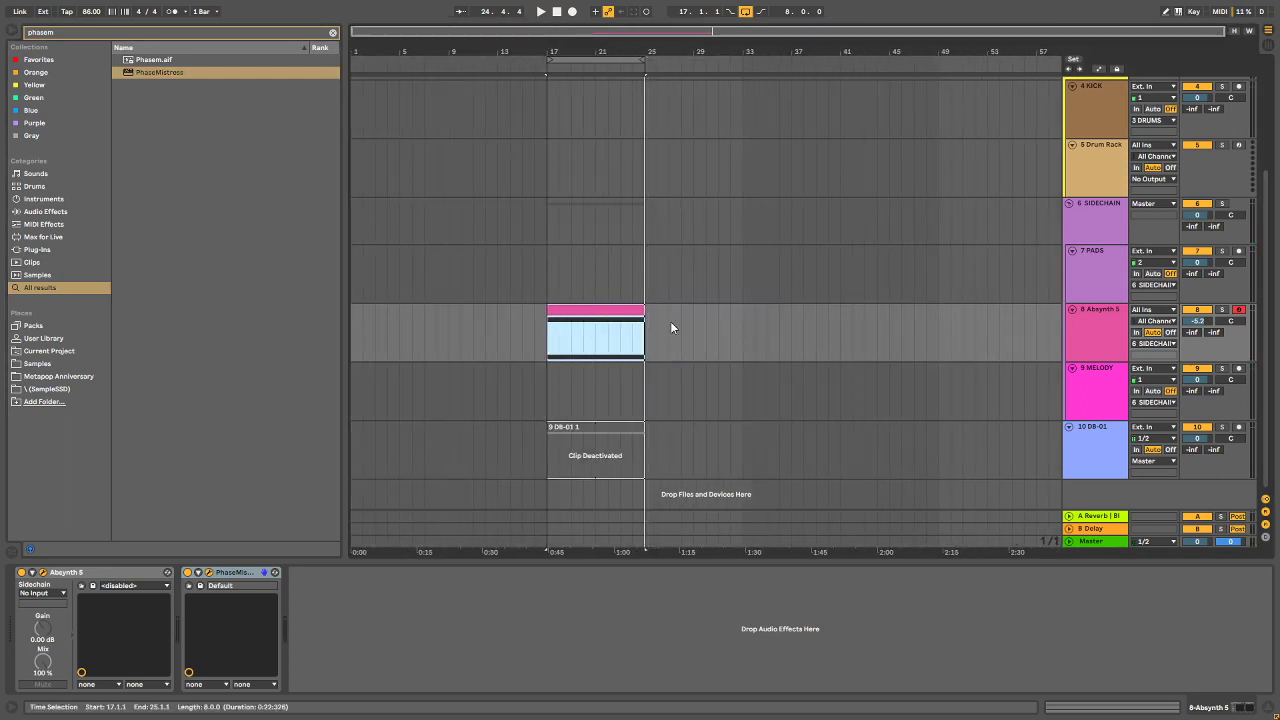
pyautogui.click(728, 53)
pyautogui.moveTo(807, 49)
pyautogui.mouseDown()
pyautogui.moveTo(602, 50)
pyautogui.moveTo(812, 51)
pyautogui.mouseUp()
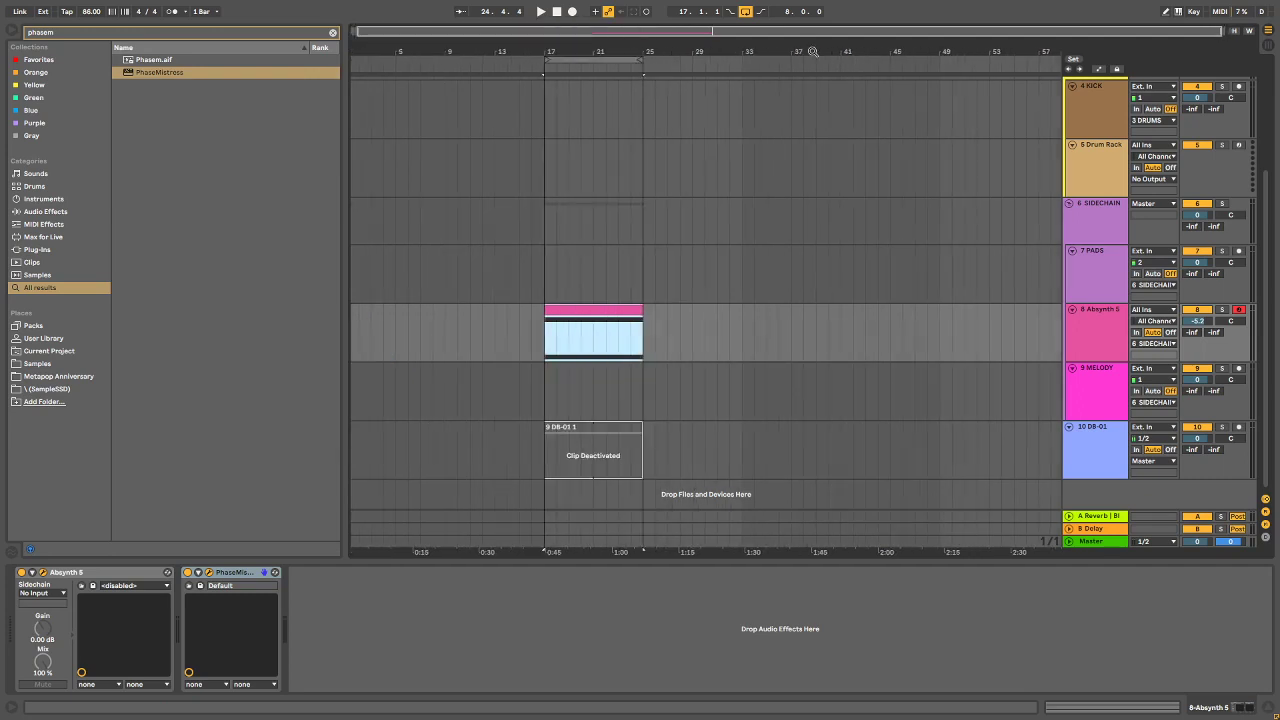
pyautogui.moveTo(645, 309)
pyautogui.mouseDown()
pyautogui.moveTo(1048, 310)
pyautogui.moveTo(871, 320)
pyautogui.moveTo(943, 294)
pyautogui.moveTo(921, 318)
pyautogui.moveTo(590, 320)
pyautogui.moveTo(624, 323)
pyautogui.mouseUp()
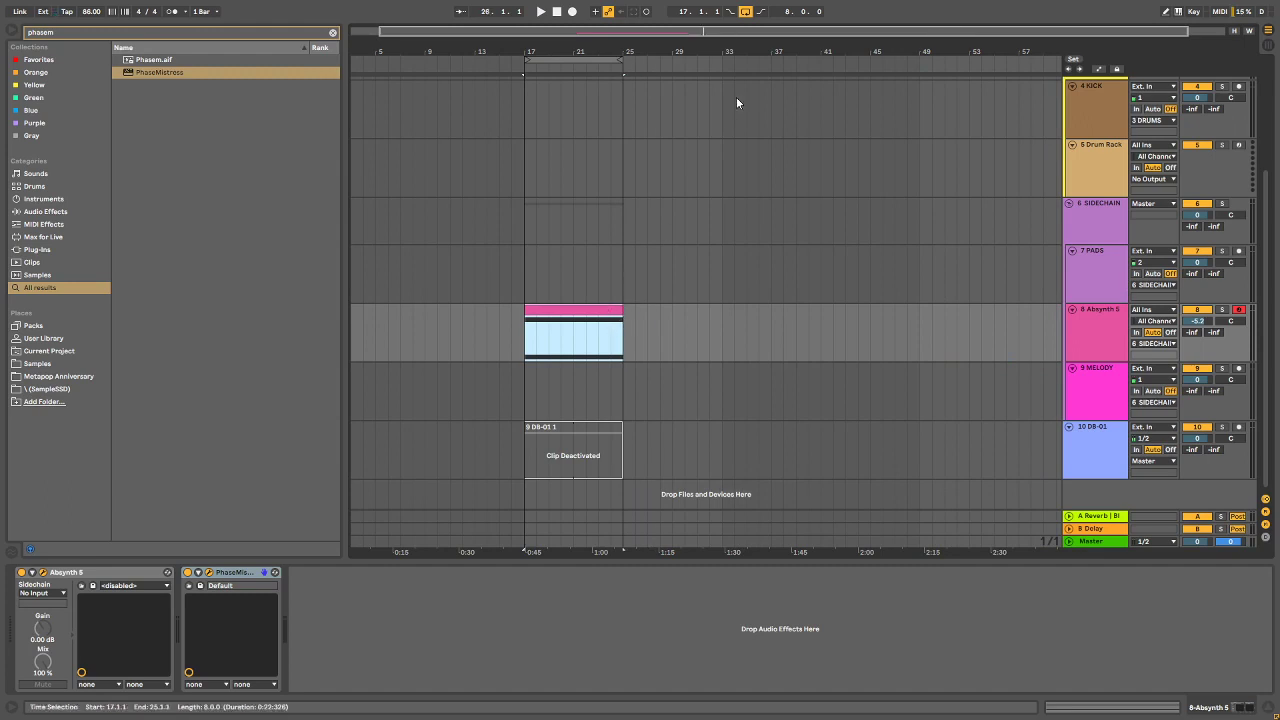
pyautogui.moveTo(540, 50); pyautogui.dragTo(430, 58)
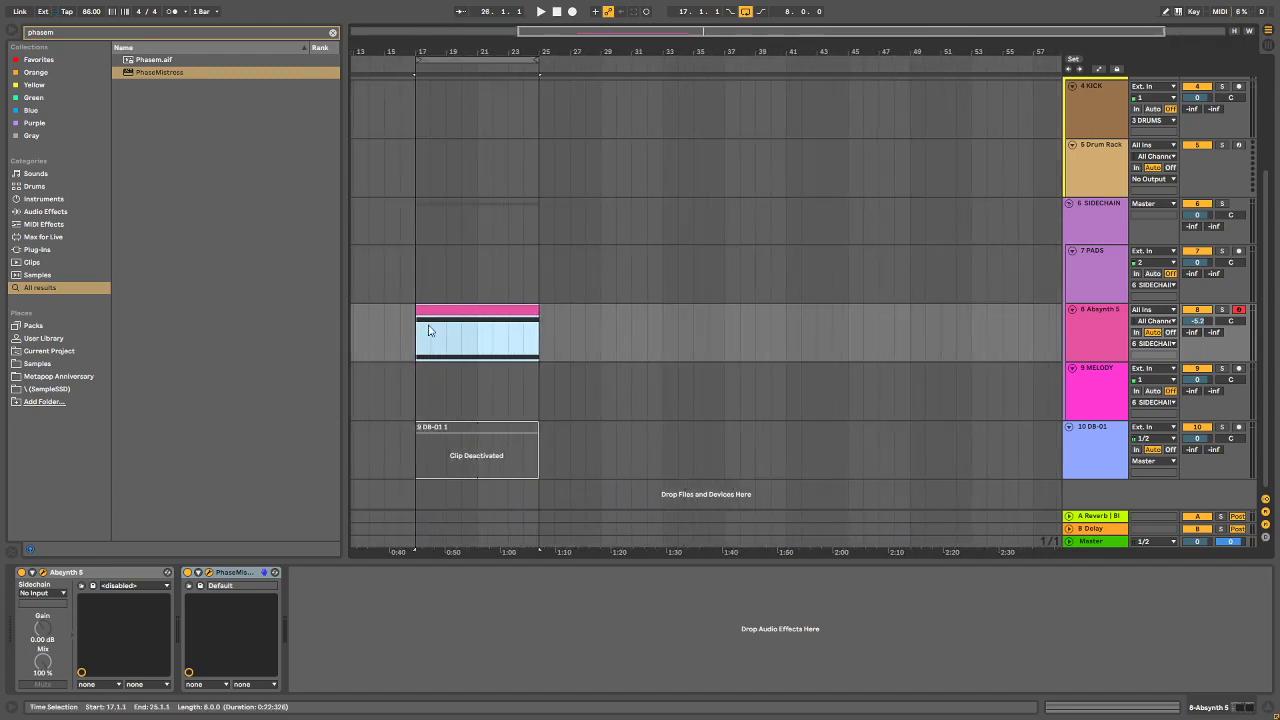
pyautogui.click(430, 331)
pyautogui.moveTo(418, 330); pyautogui.dragTo(1002, 339)
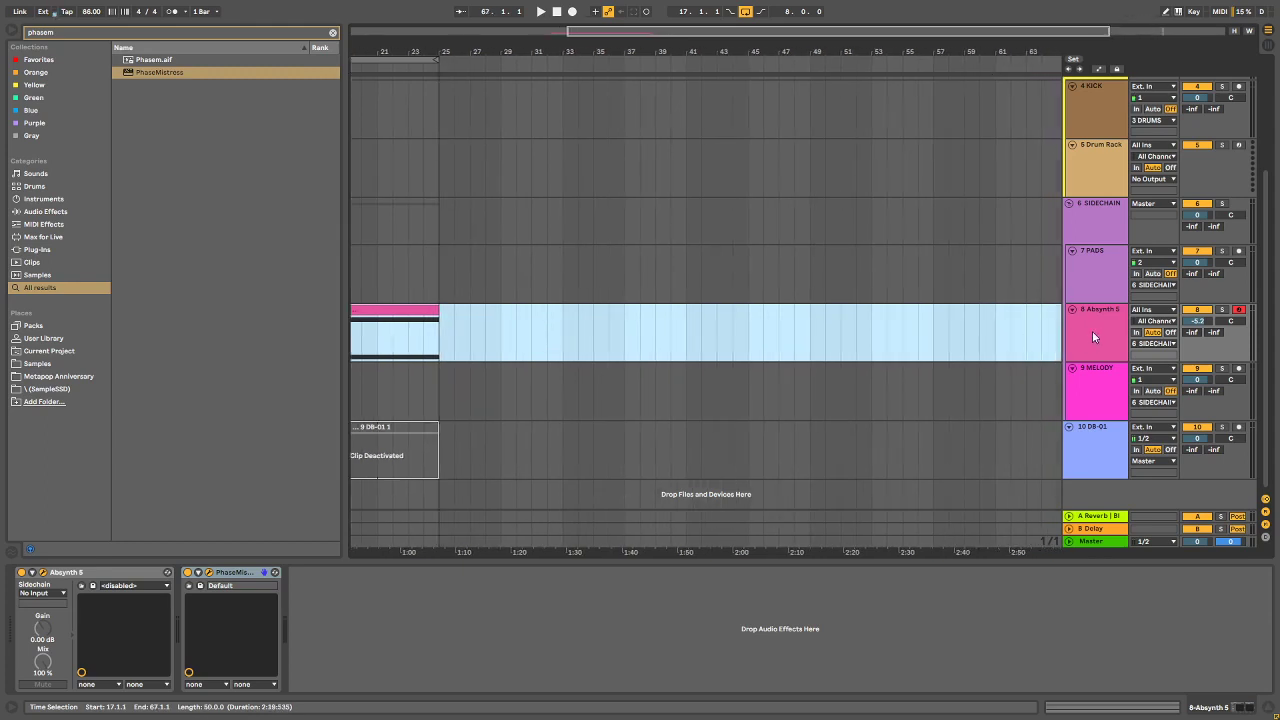
pyautogui.moveTo(1092, 336); pyautogui.dragTo(996, 350)
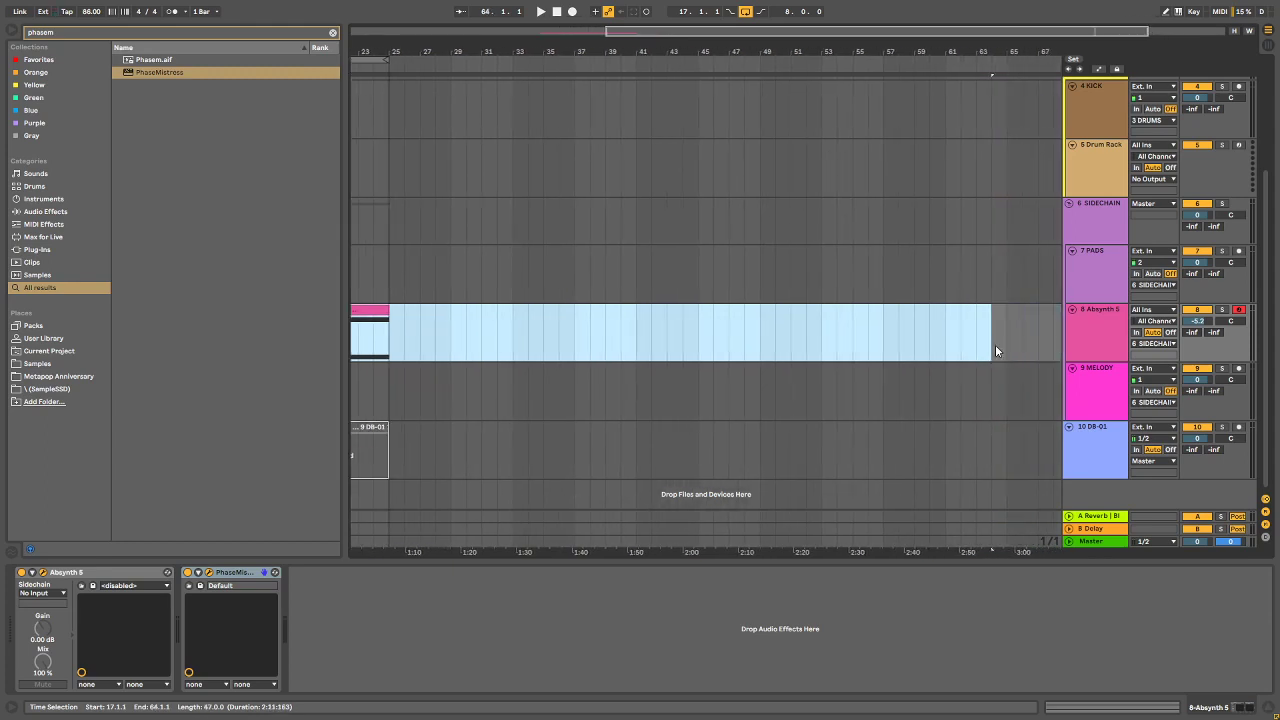
pyautogui.rightClick(898, 356)
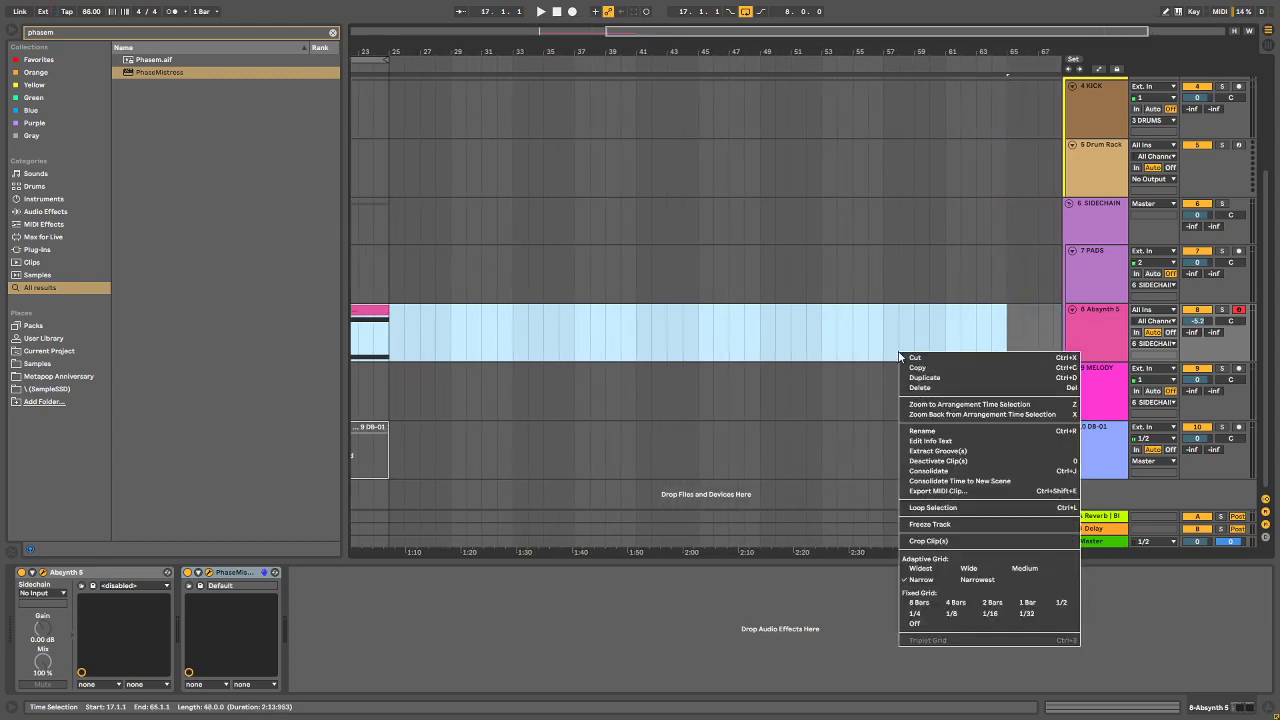
pyautogui.click(941, 508)
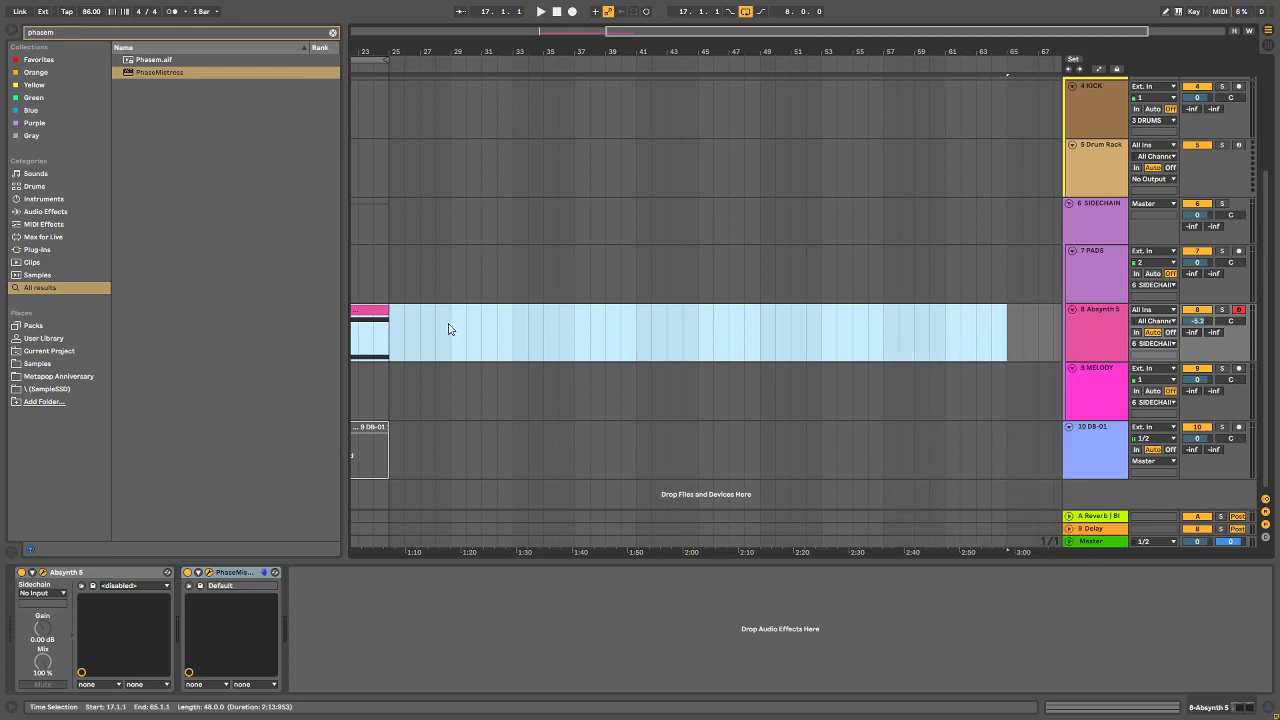
pyautogui.moveTo(382, 308); pyautogui.dragTo(1004, 304)
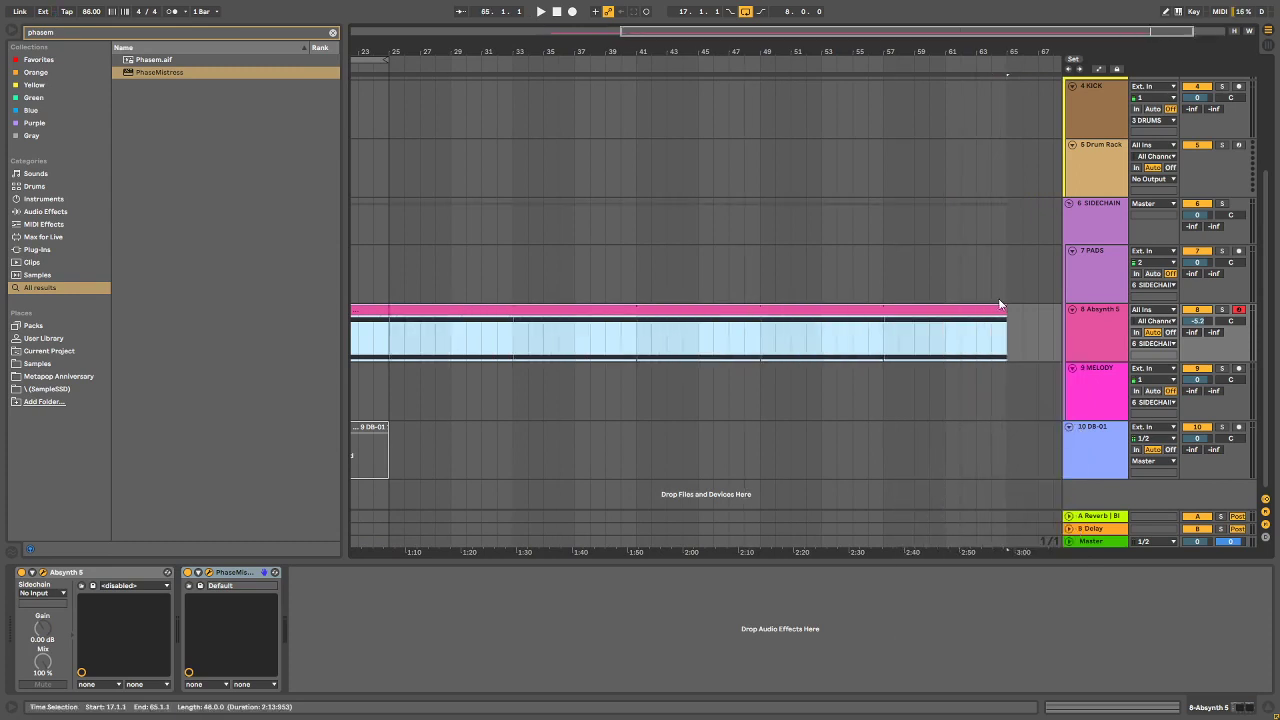
# Step: Set the Absynth 5 clip's loop length to 32 bars and stretch both notes across it with Legato
pyautogui.doubleClick(977, 309)
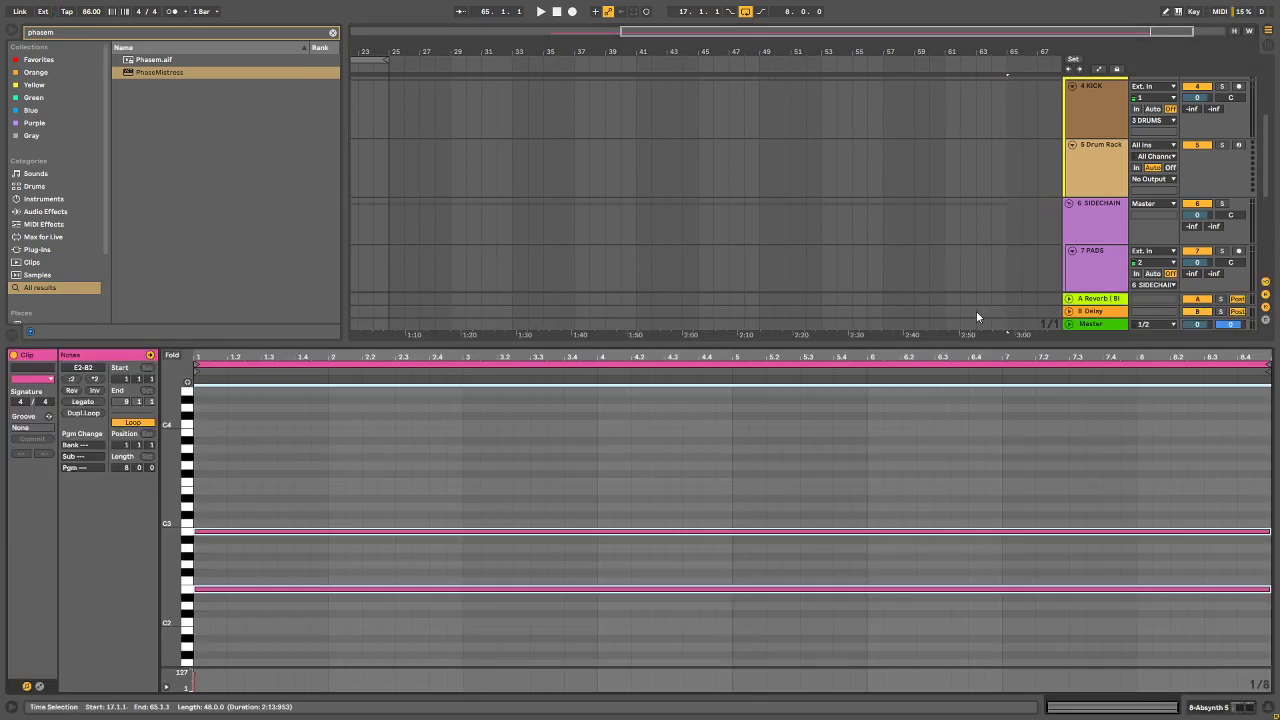
pyautogui.click(125, 470)
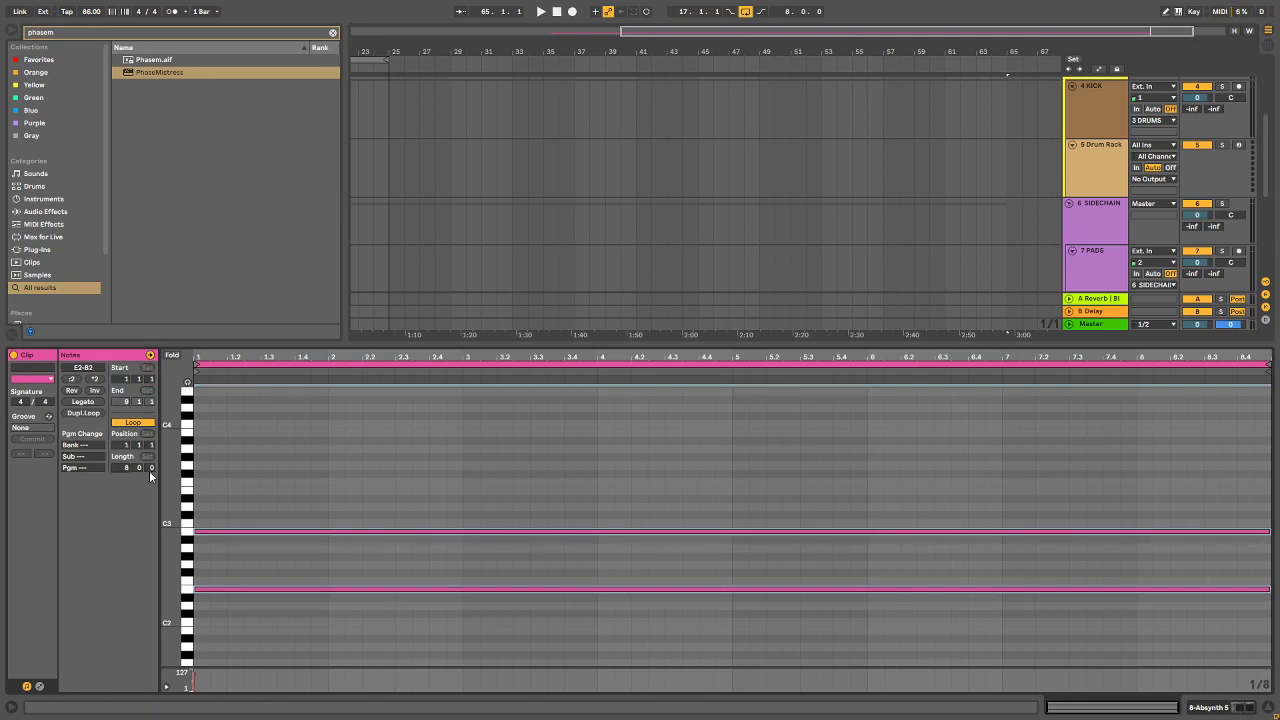
pyautogui.press('Return')
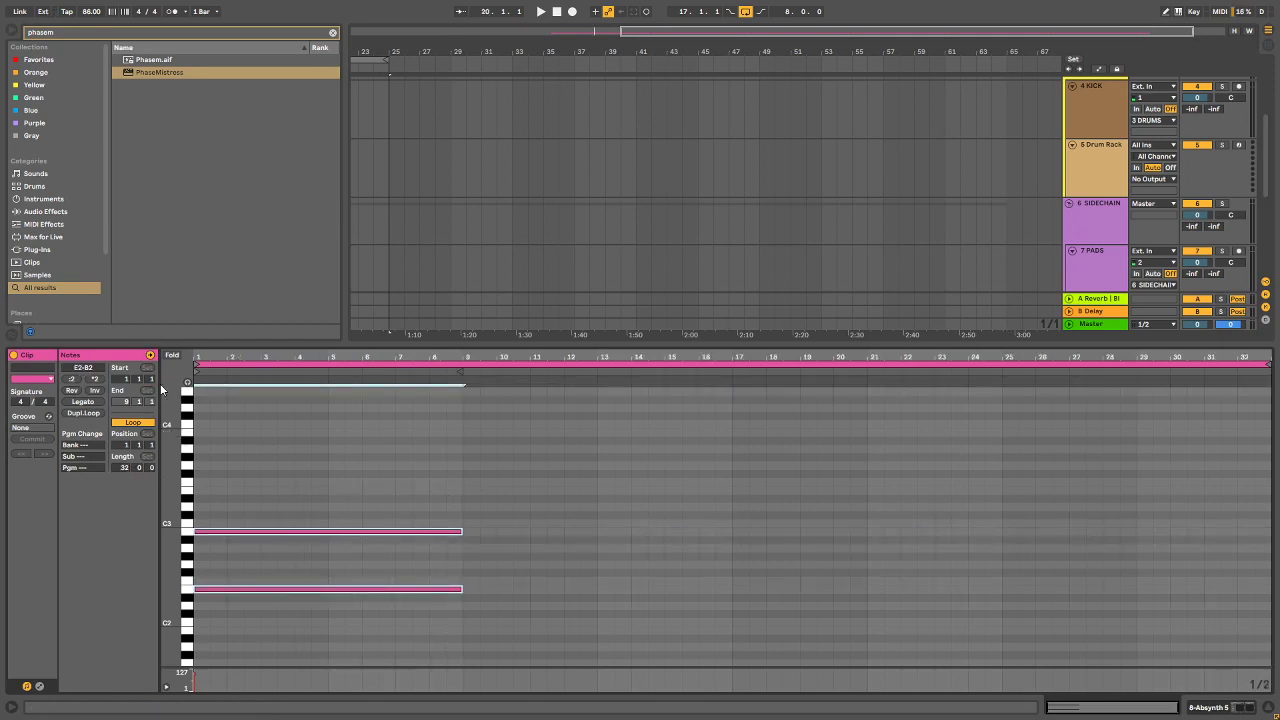
pyautogui.click(101, 406)
# Step: Play the lengthened Absynth 5 clip from bar 17, close the PhaseMistress window and stop playback
pyautogui.press('space')
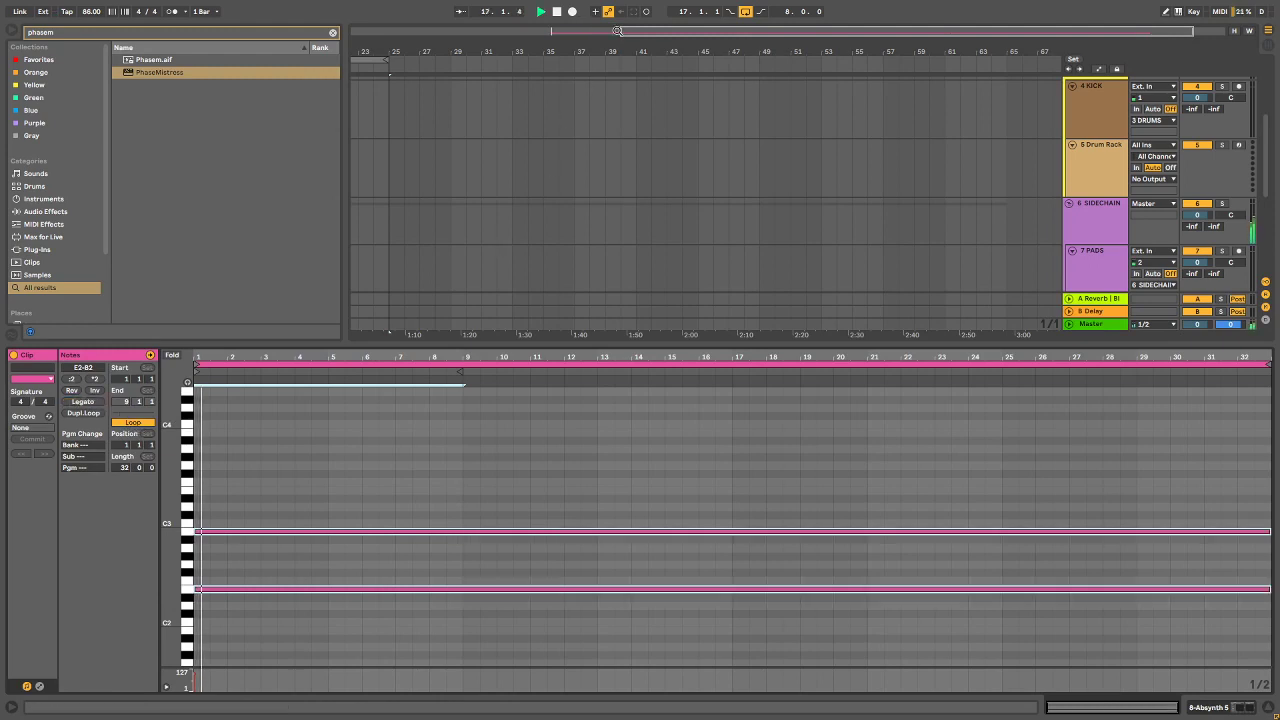
pyautogui.moveTo(599, 45); pyautogui.dragTo(728, 36)
pyautogui.scroll(-3, 717, 123)
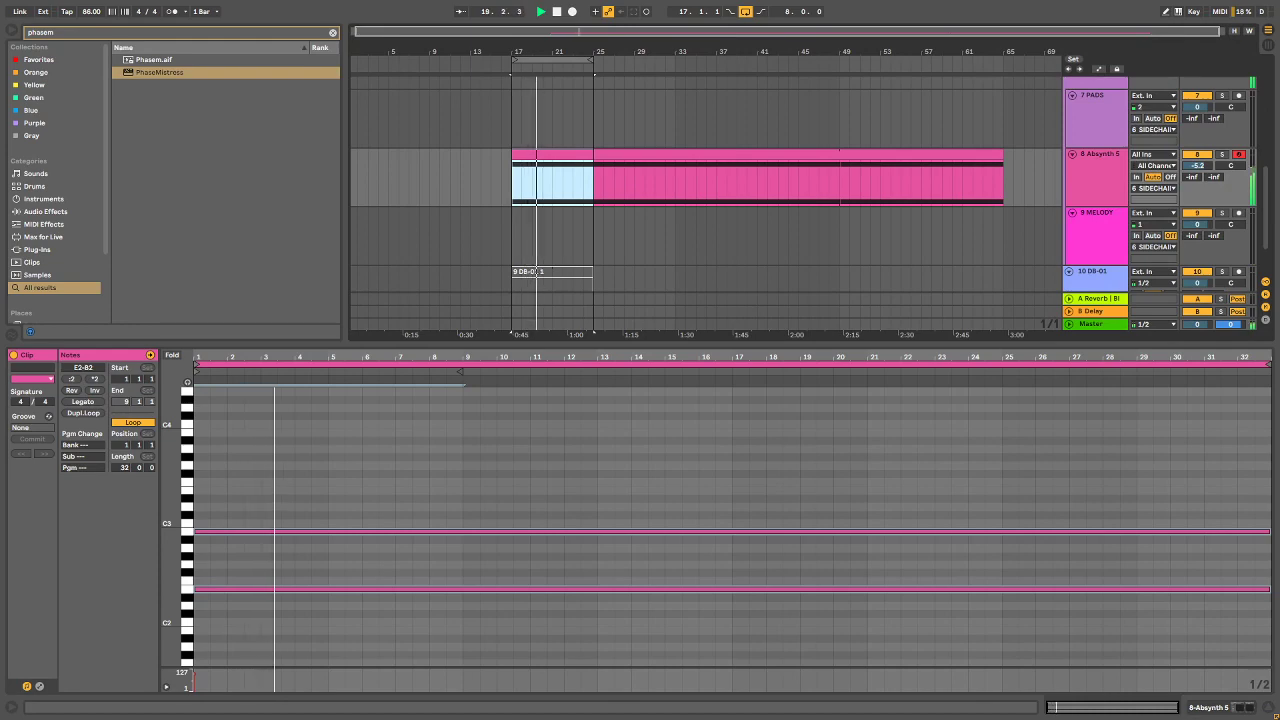
pyautogui.moveTo(1279, 322); pyautogui.dragTo(701, 159)
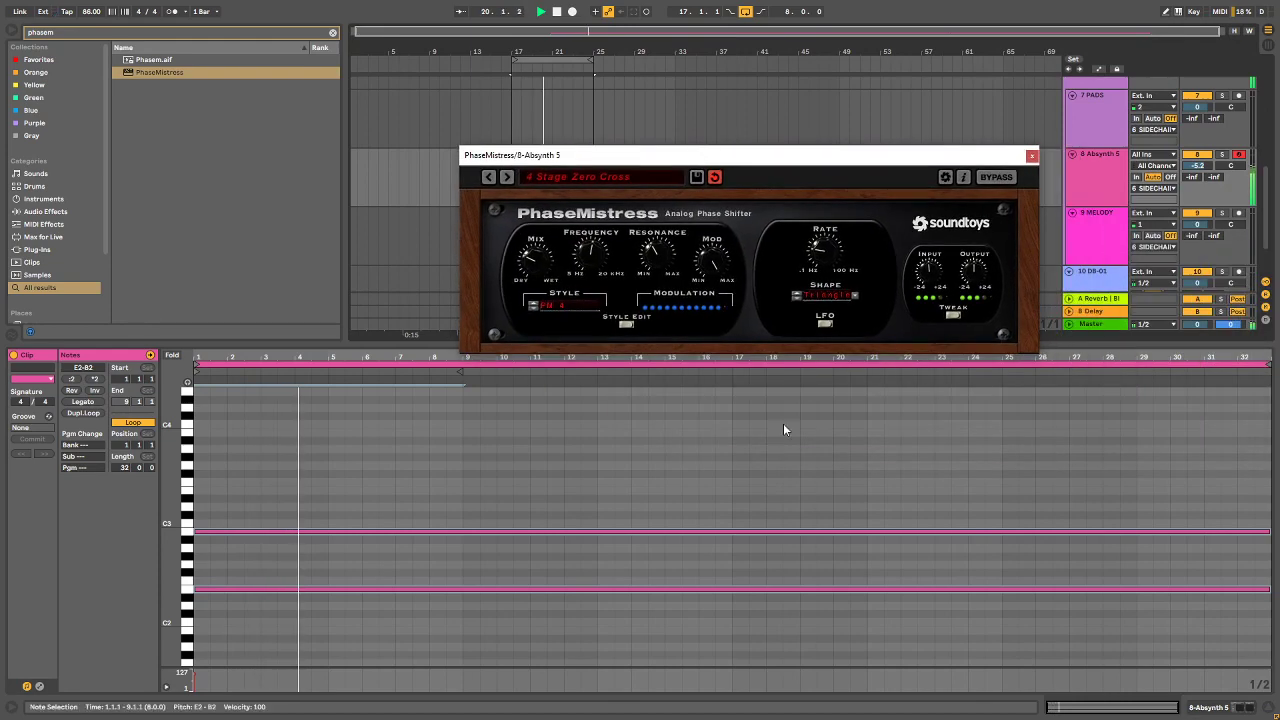
pyautogui.click(1092, 178)
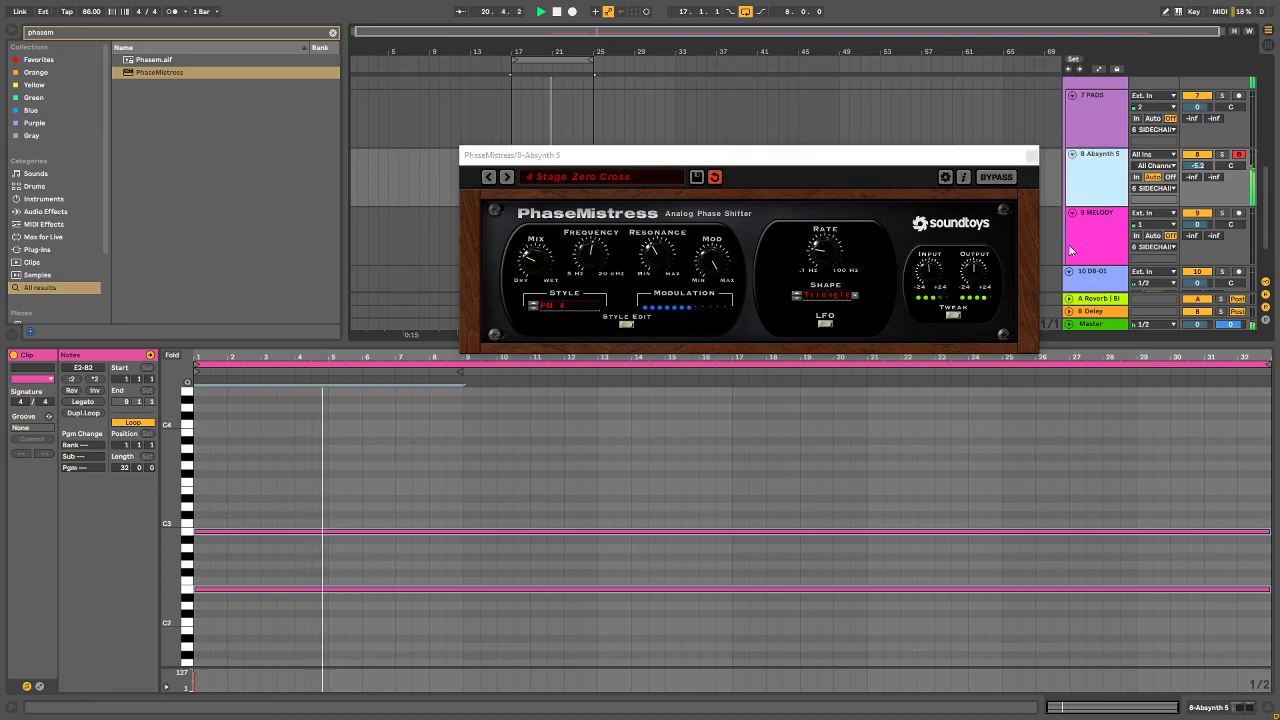
pyautogui.click(1031, 157)
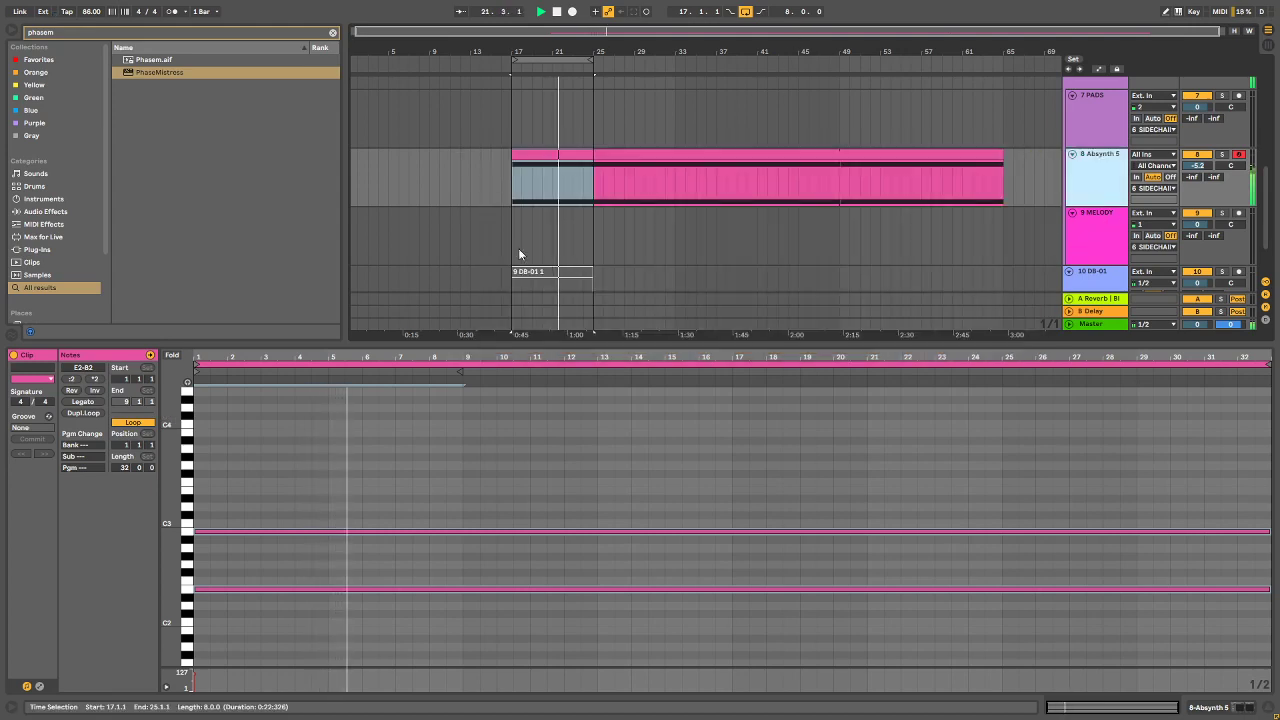
pyautogui.click(557, 12)
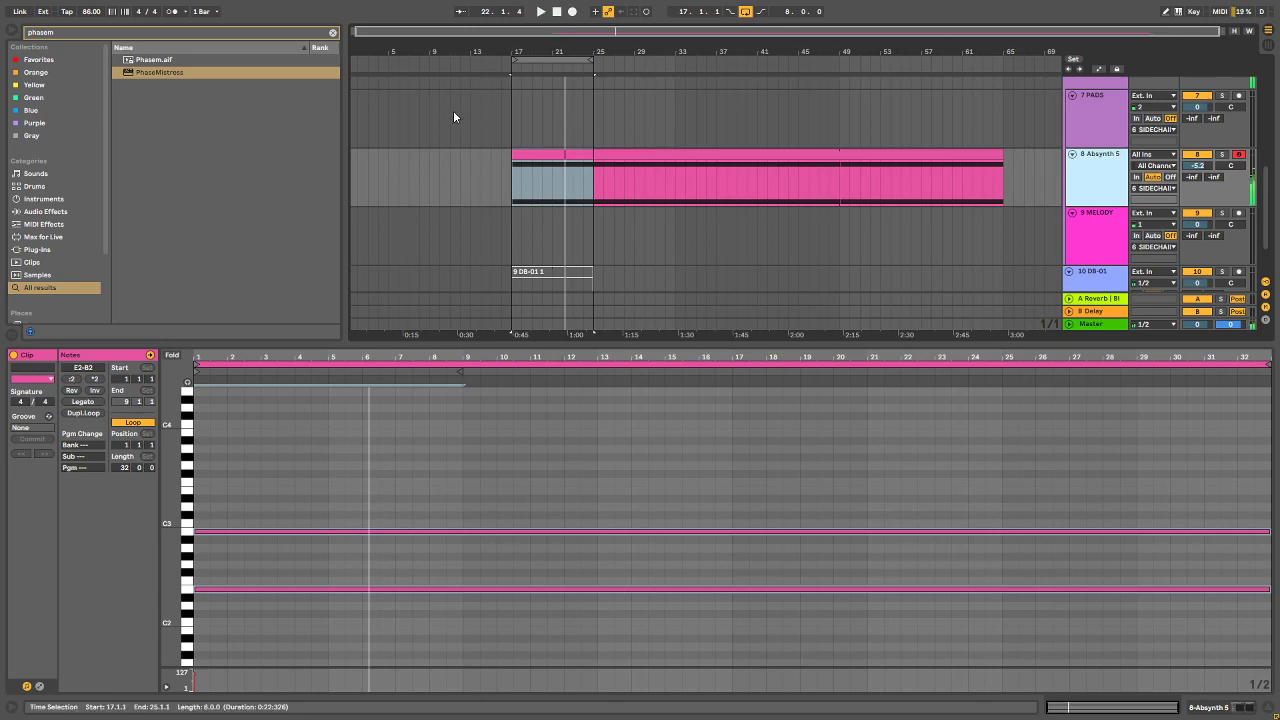
# Step: Show automation in the arrangement and display the Mixer's Track Volume envelope on the Absynth 5 track
pyautogui.press('a')
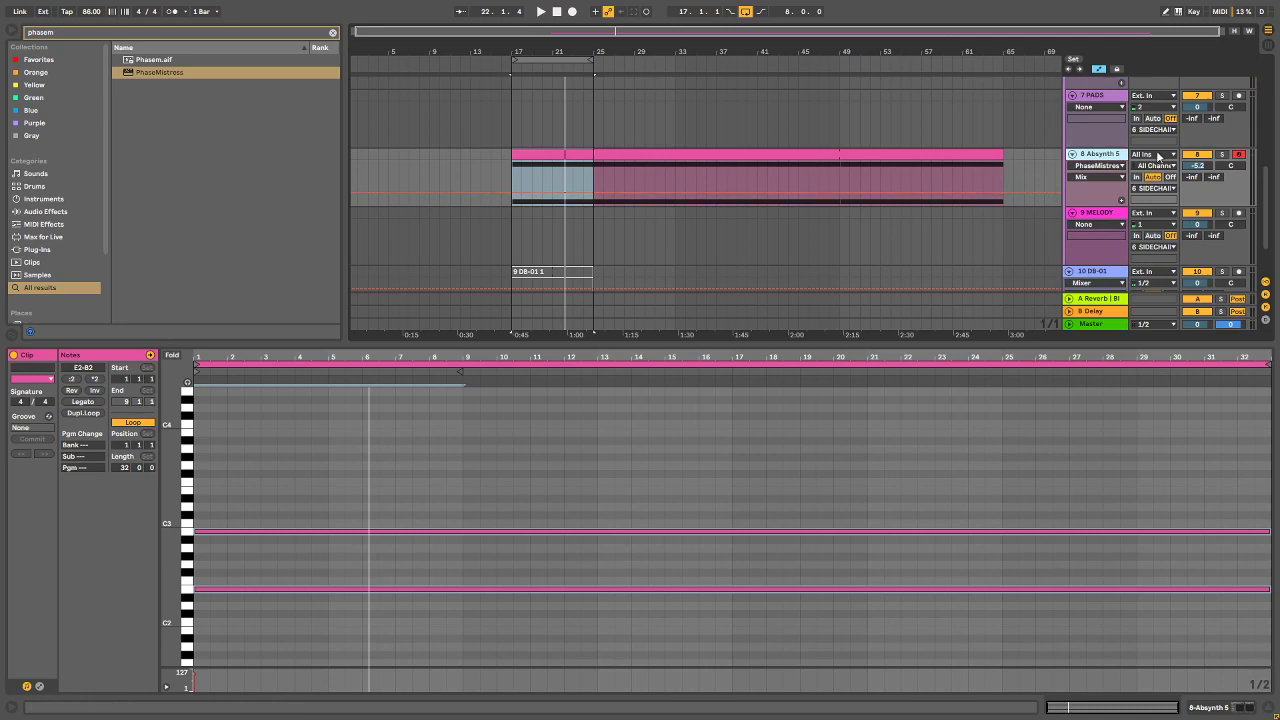
pyautogui.click(1155, 189)
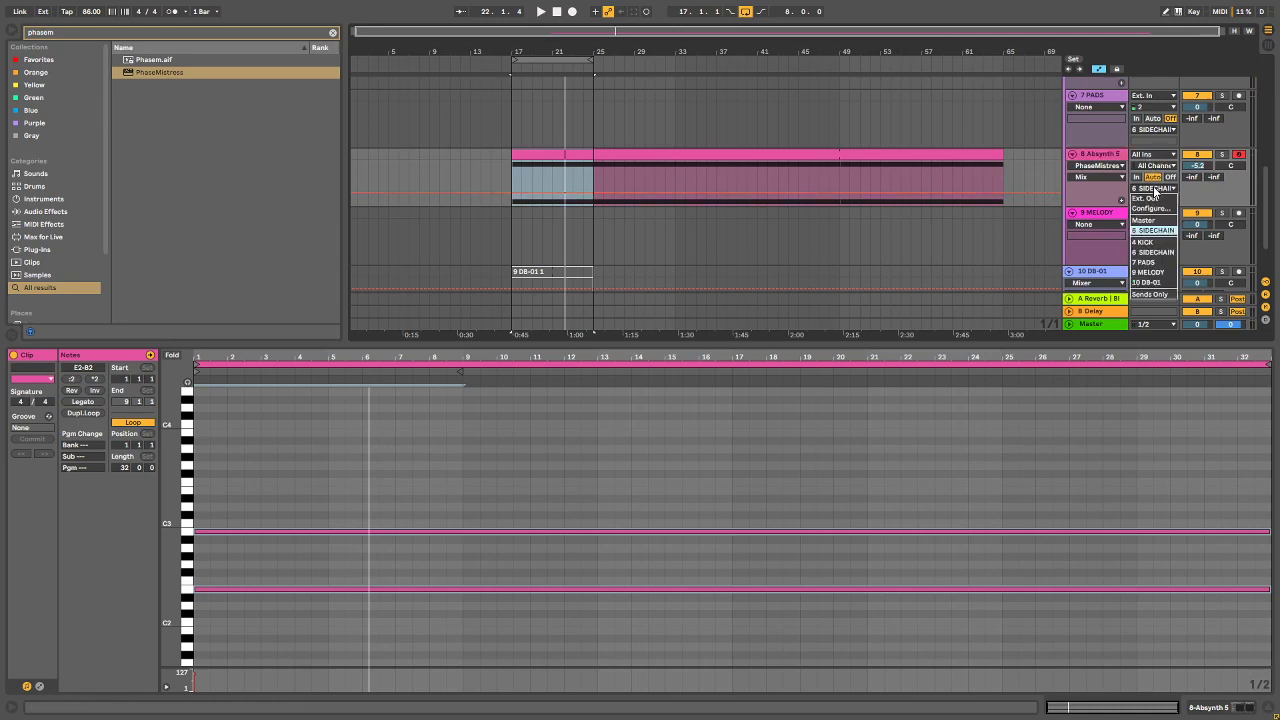
pyautogui.click(1154, 191)
pyautogui.click(1100, 165)
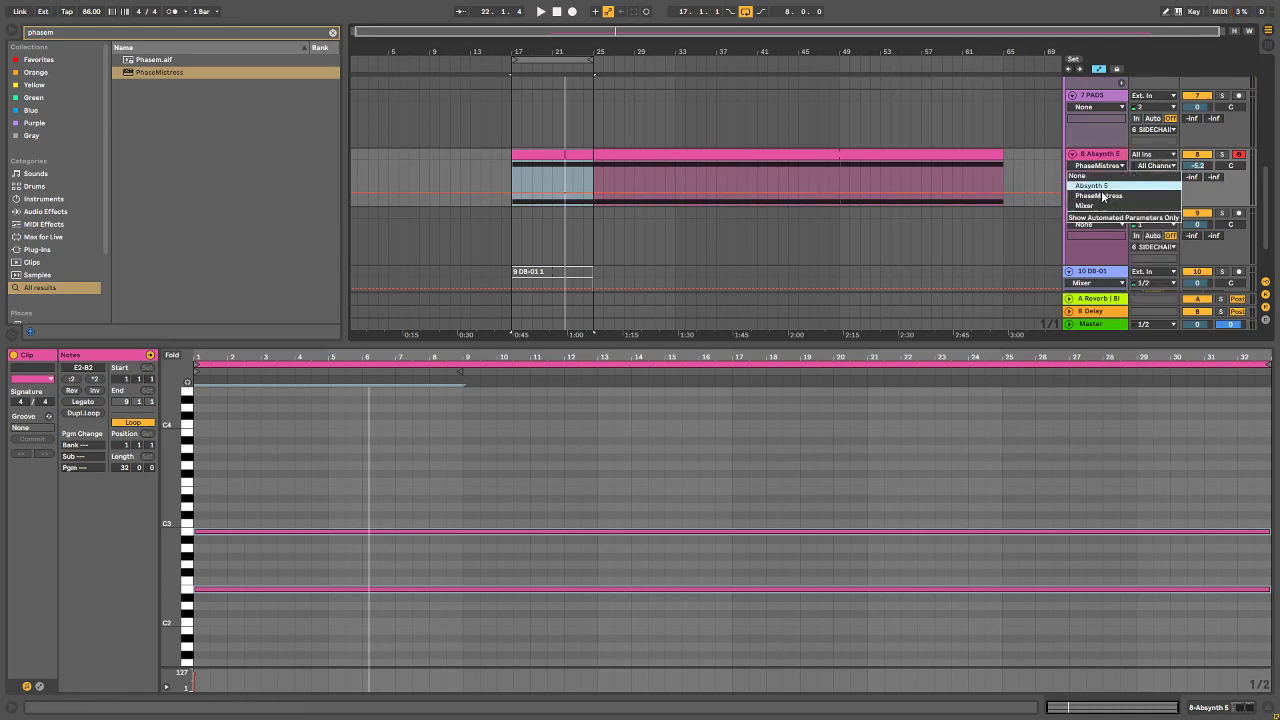
pyautogui.click(1100, 187)
pyautogui.click(1100, 177)
pyautogui.click(1105, 182)
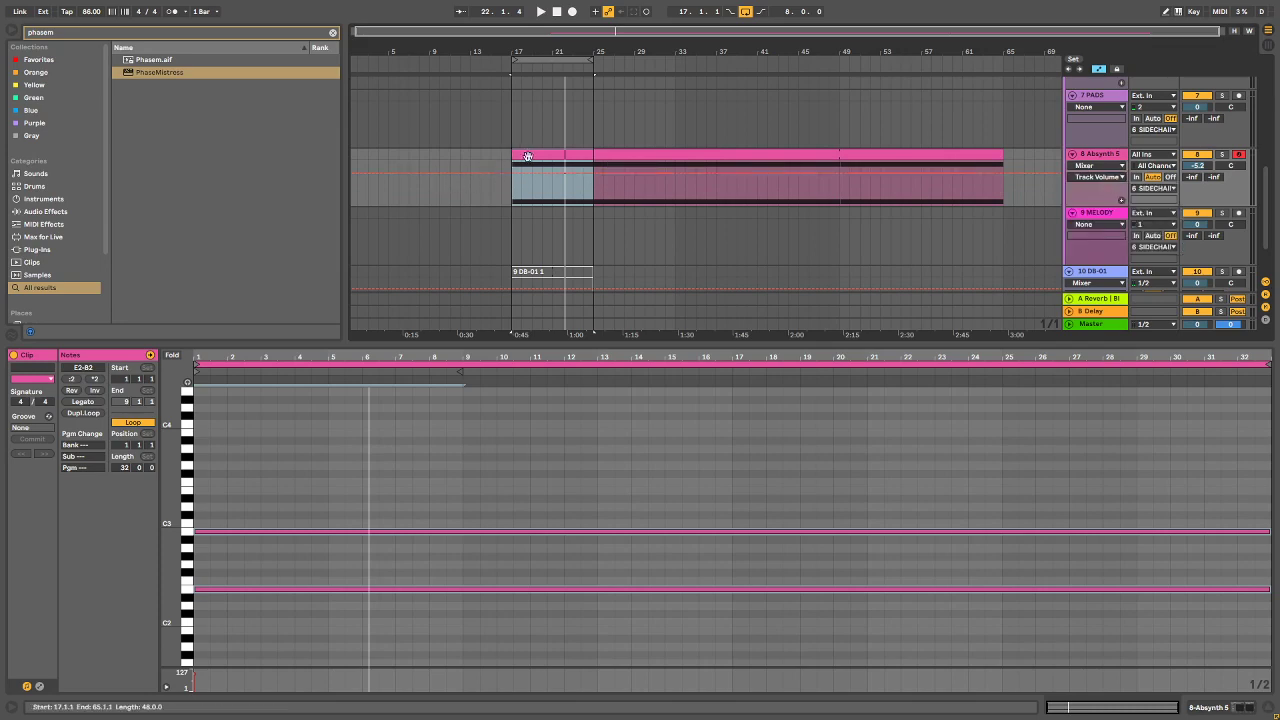
# Step: Copy eight bars of the Absynth 5 drone into bars 9 to 17, directly before the existing clip
pyautogui.moveTo(529, 154)
pyautogui.mouseDown()
pyautogui.moveTo(449, 166)
pyautogui.moveTo(562, 155)
pyautogui.mouseUp()
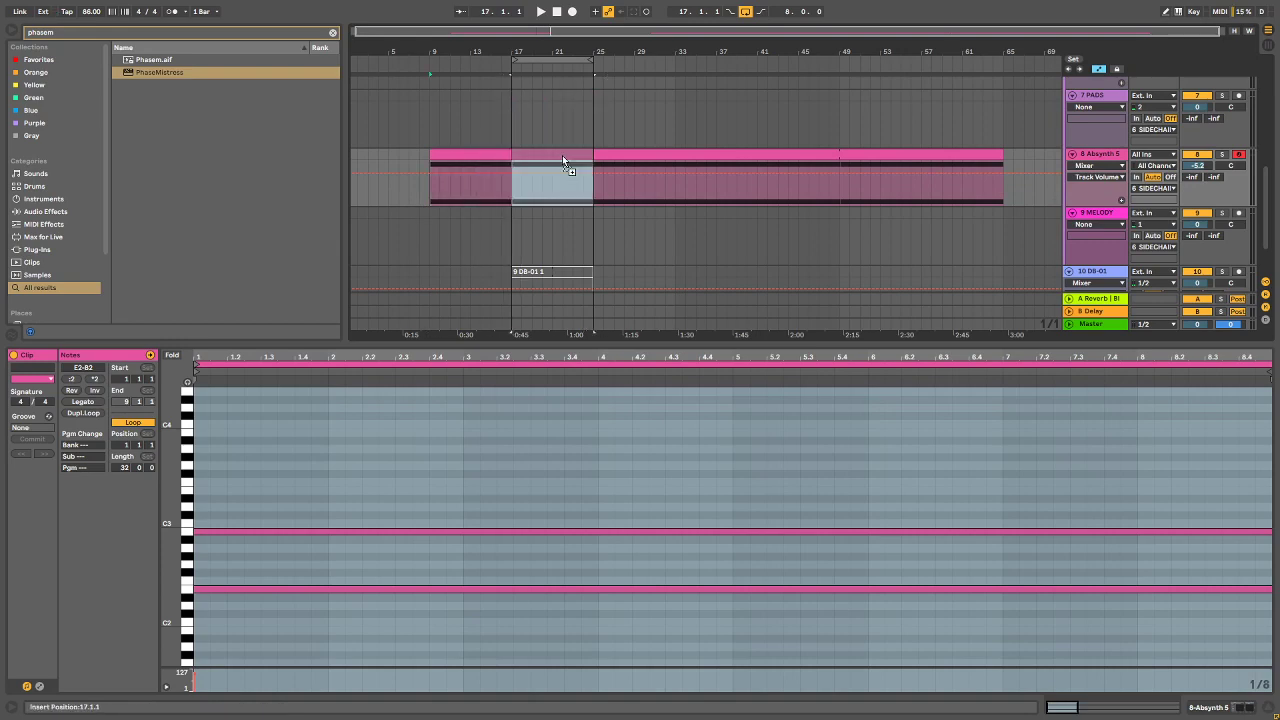
pyautogui.click(457, 158)
pyautogui.click(446, 175)
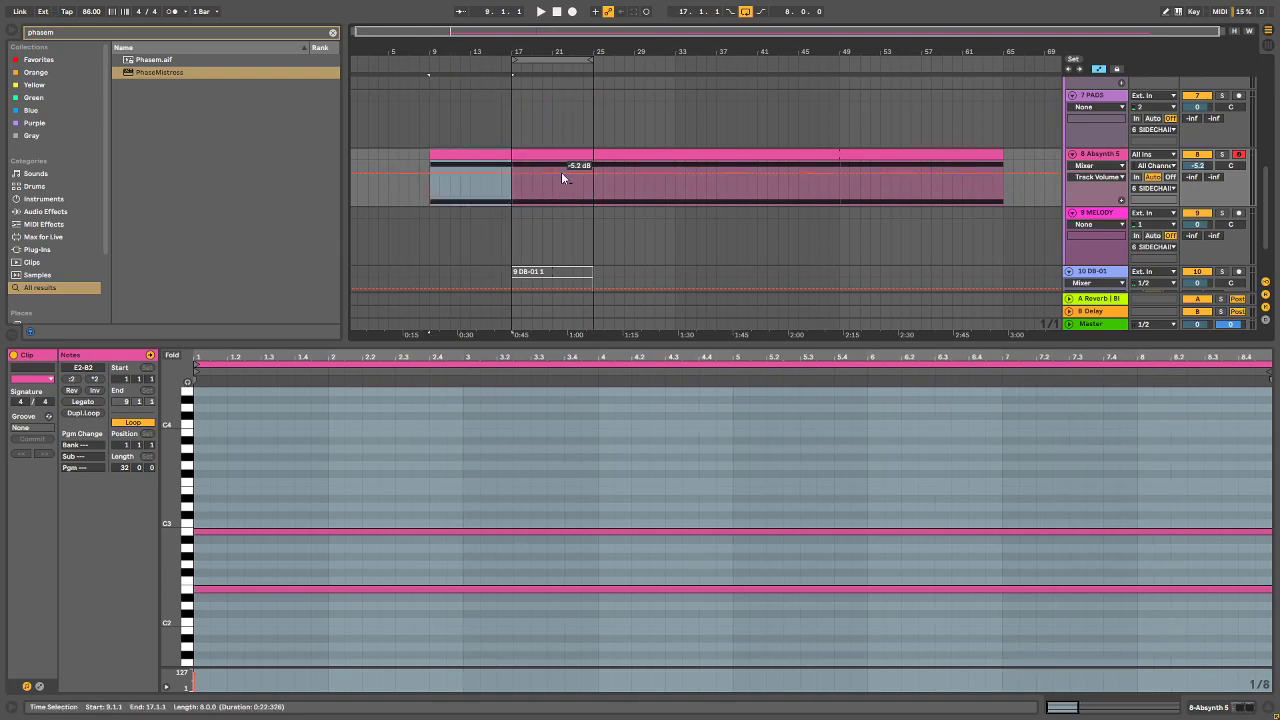
pyautogui.click(417, 180)
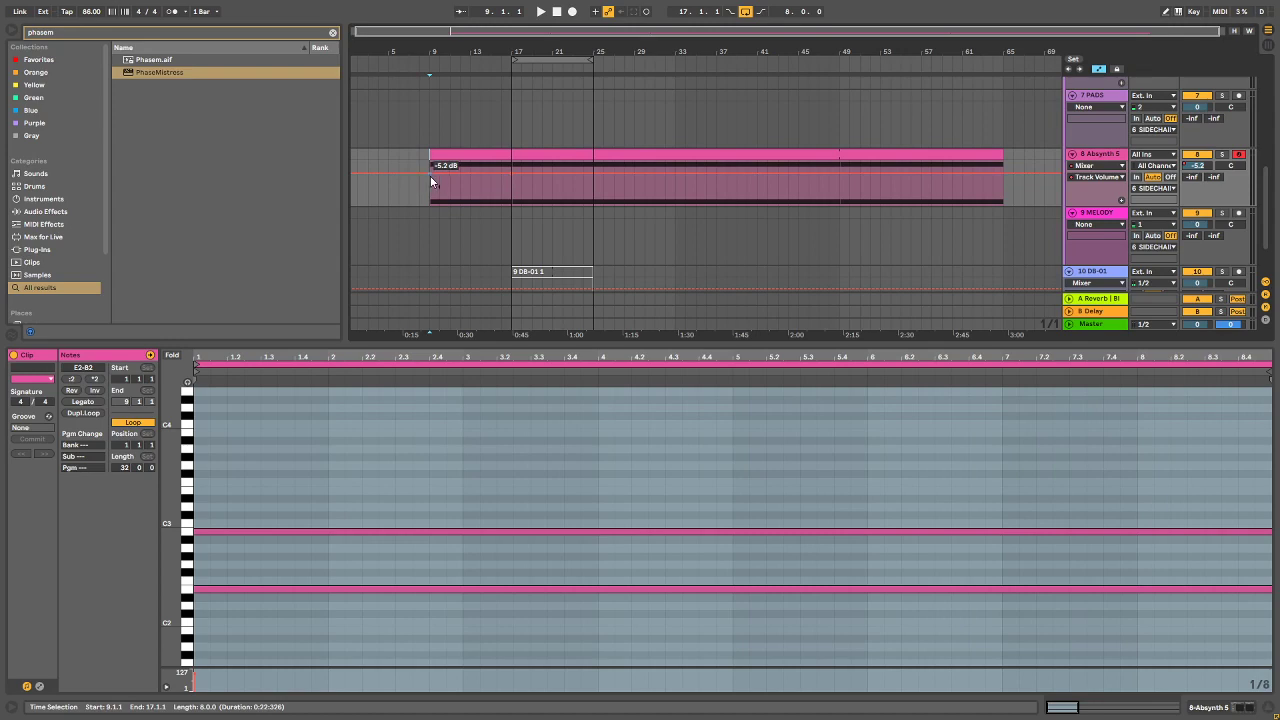
# Step: Fade in the Absynth 5 Track Volume from silence across bars 9 to 17, using the S-curve ramp automation shape
pyautogui.moveTo(419, 205); pyautogui.dragTo(512, 189)
pyautogui.rightClick(466, 191)
pyautogui.click(458, 192)
pyautogui.click(436, 183)
pyautogui.click(420, 185)
pyautogui.click(431, 189)
pyautogui.rightClick(480, 187)
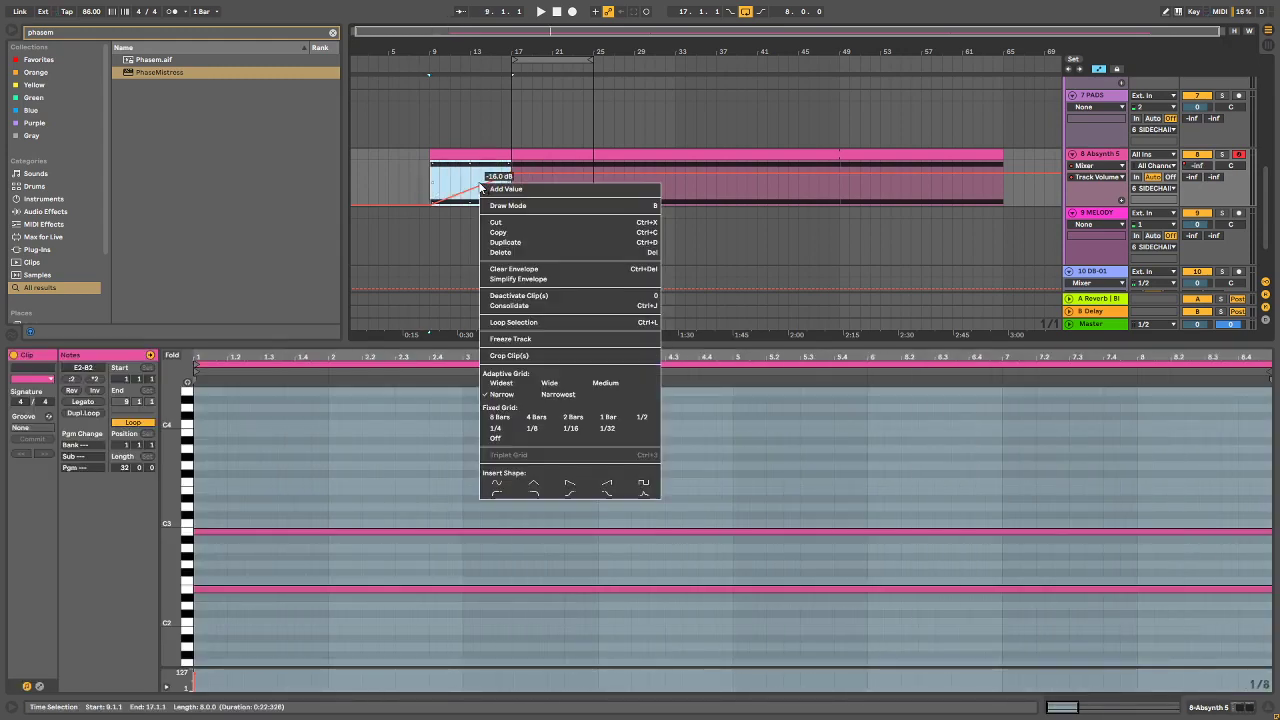
pyautogui.click(576, 494)
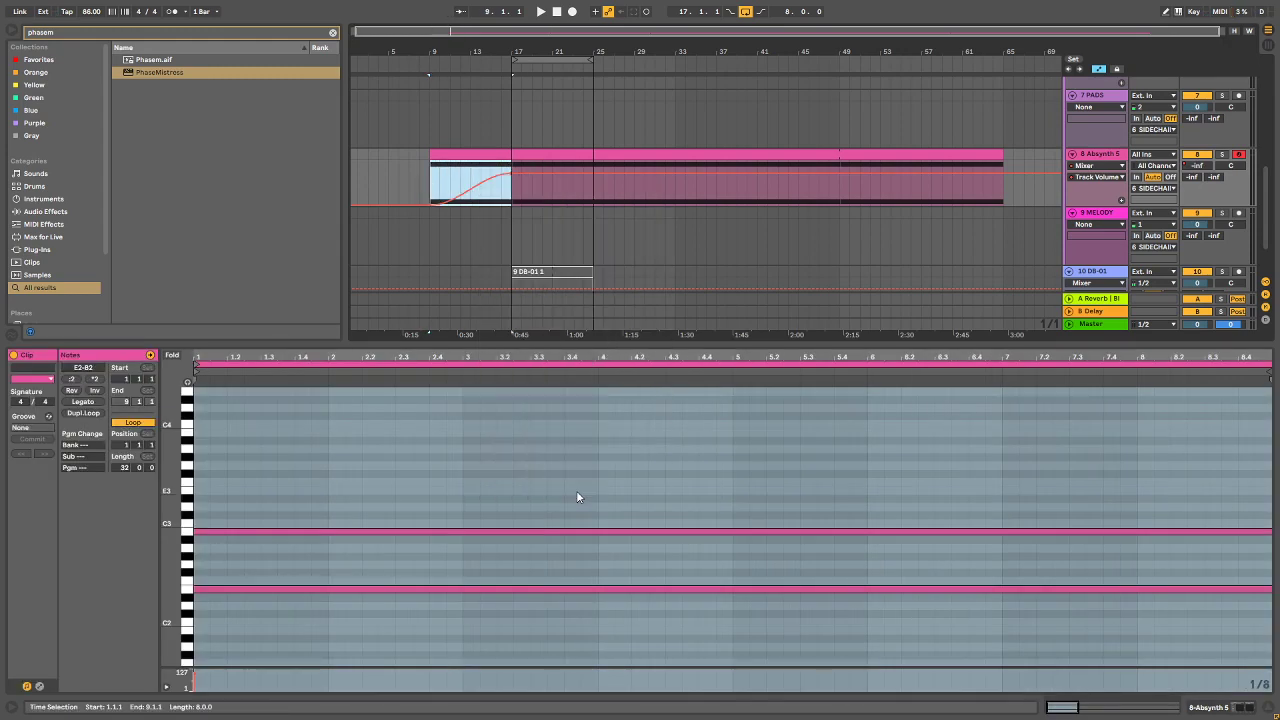
# Step: Play the arrangement from bar 9 to hear the drone's fade-in and stop playback at bar 17
pyautogui.press('space')
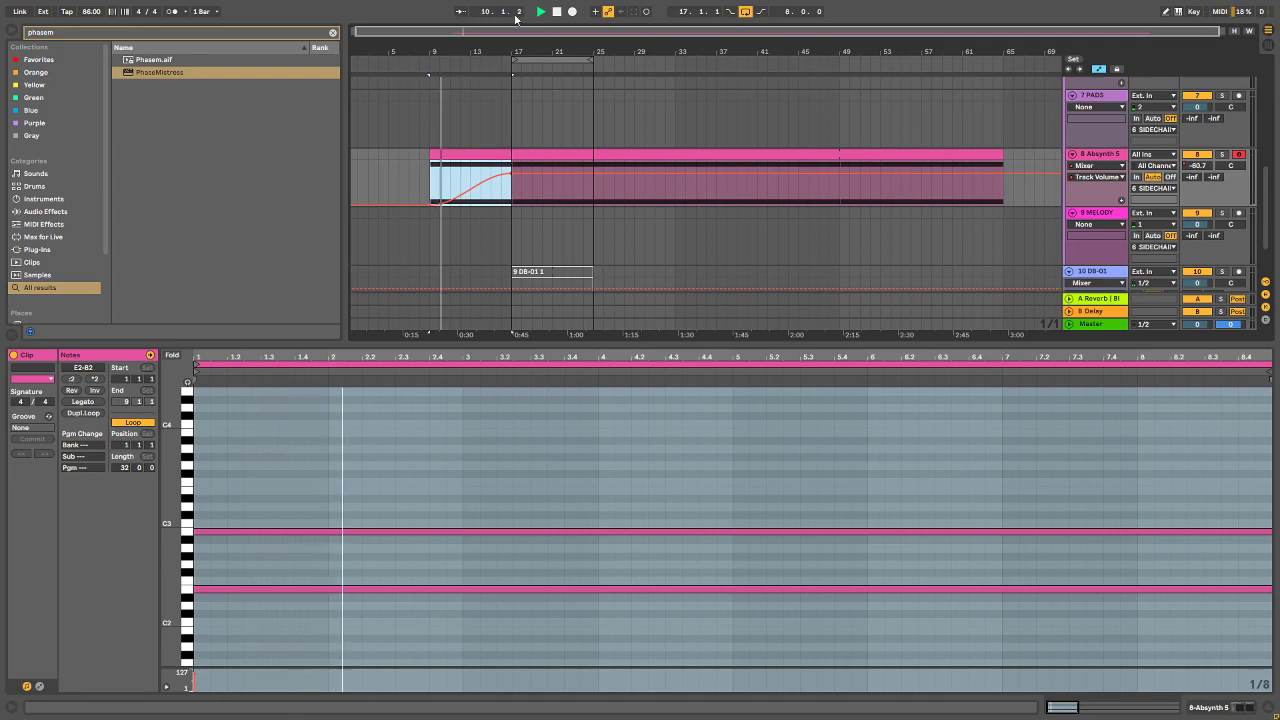
pyautogui.moveTo(450, 47); pyautogui.dragTo(450, 110)
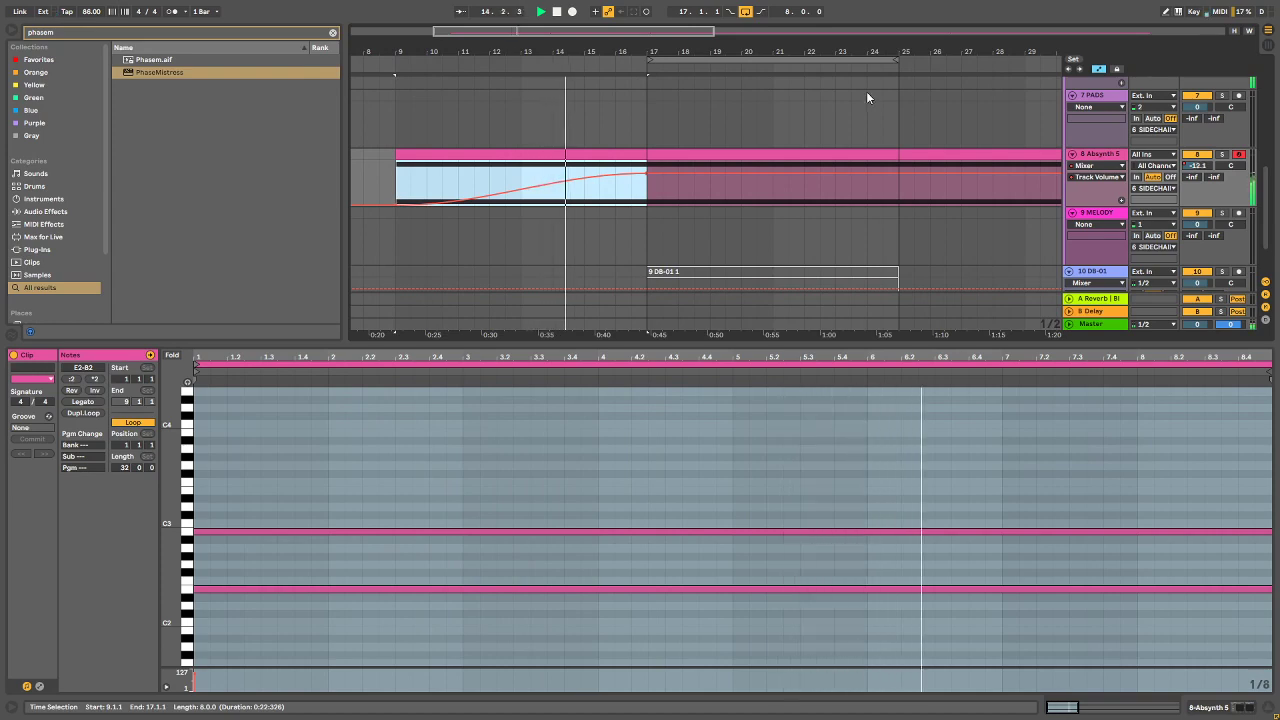
pyautogui.scroll(-2, 858, 92)
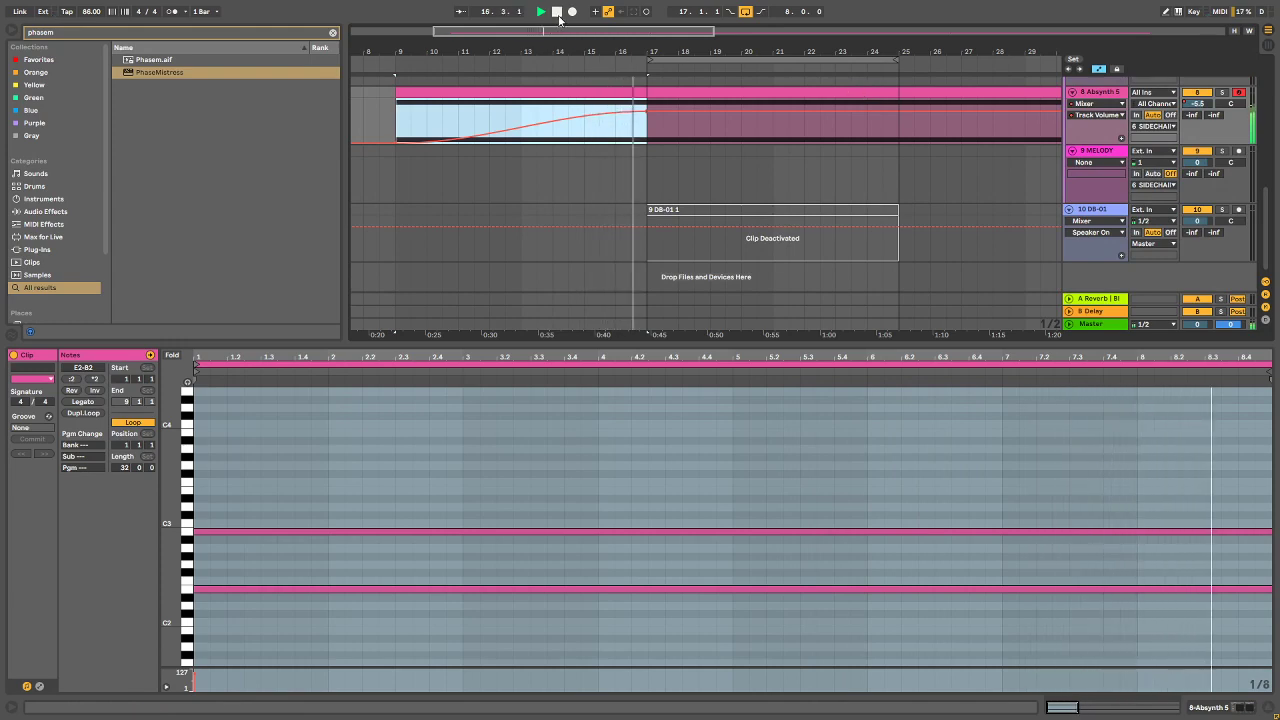
pyautogui.click(559, 18)
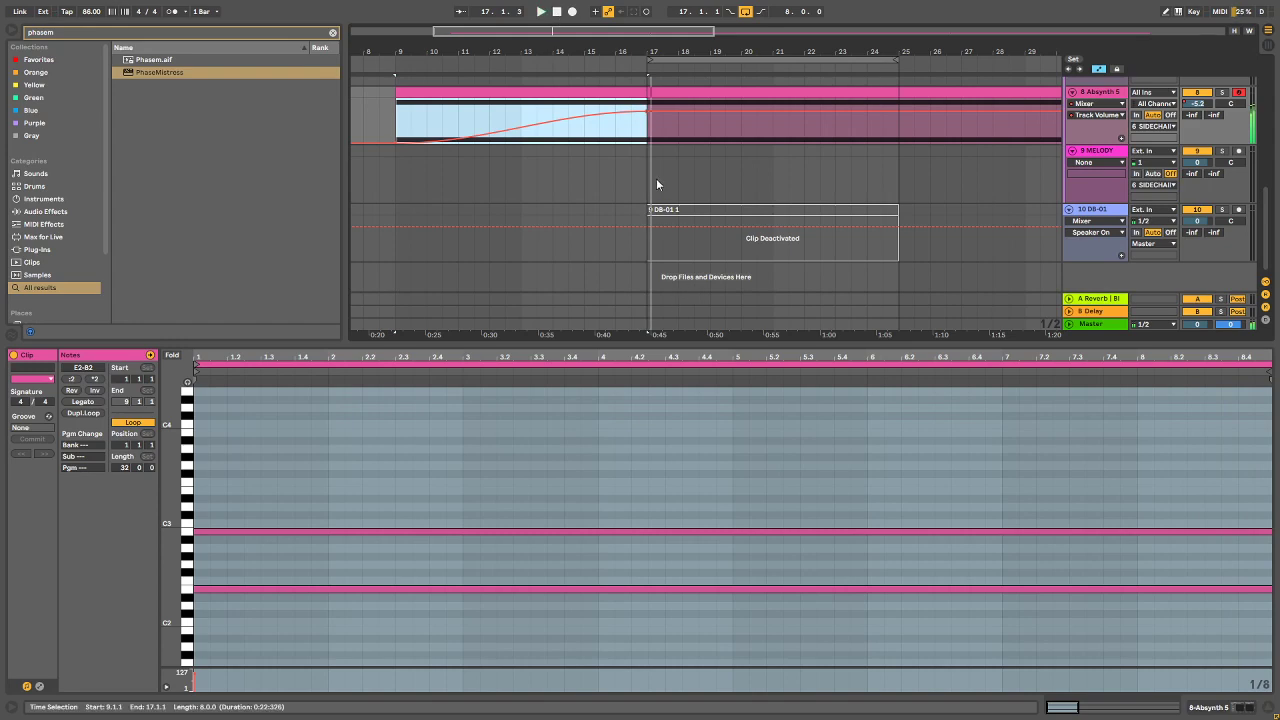
# Step: Enlarge the arrangement area by shrinking the clip's note editor, with the tracks from DRUMS to MELODY in view
pyautogui.scroll(3, 656, 178)
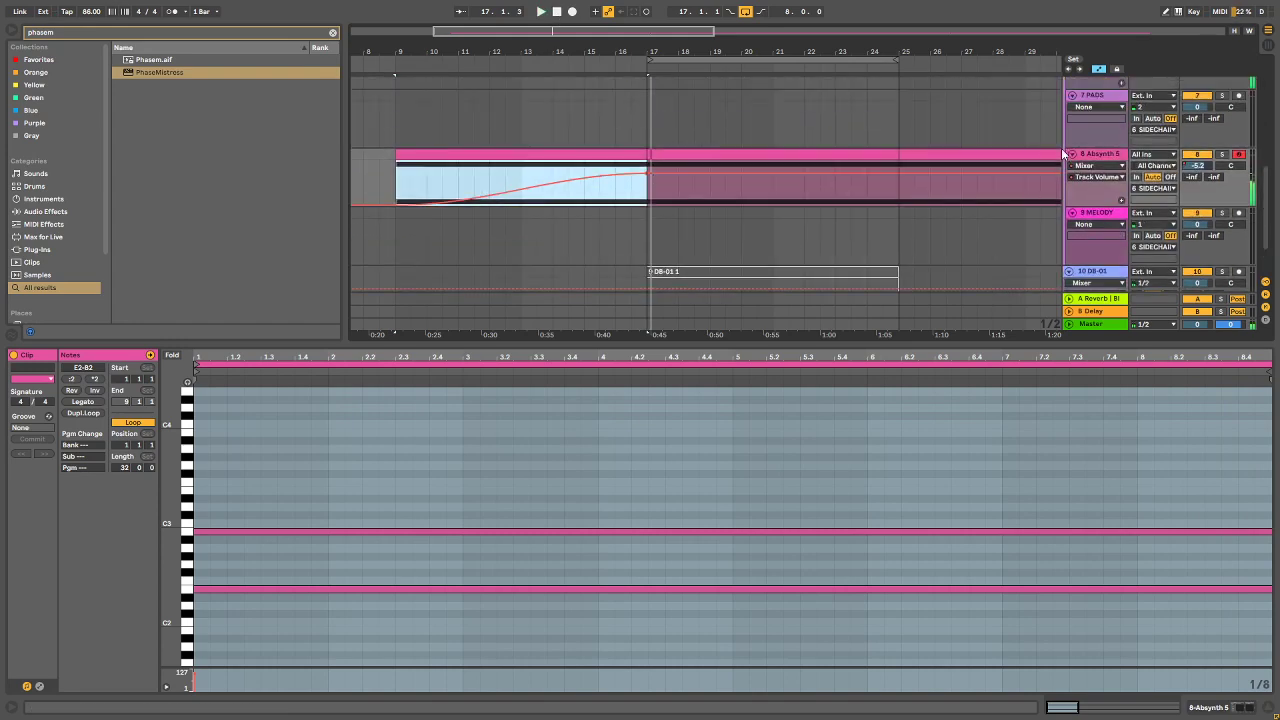
pyautogui.scroll(5, 692, 100)
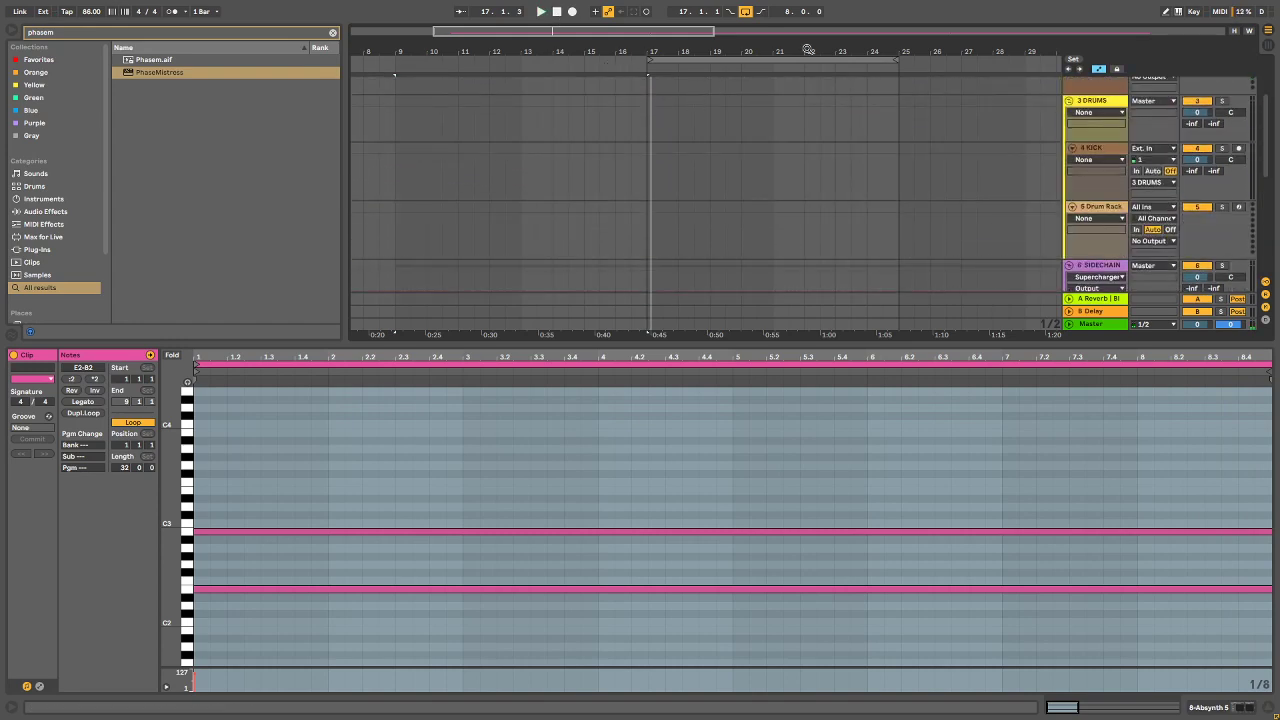
pyautogui.moveTo(714, 345); pyautogui.dragTo(742, 531)
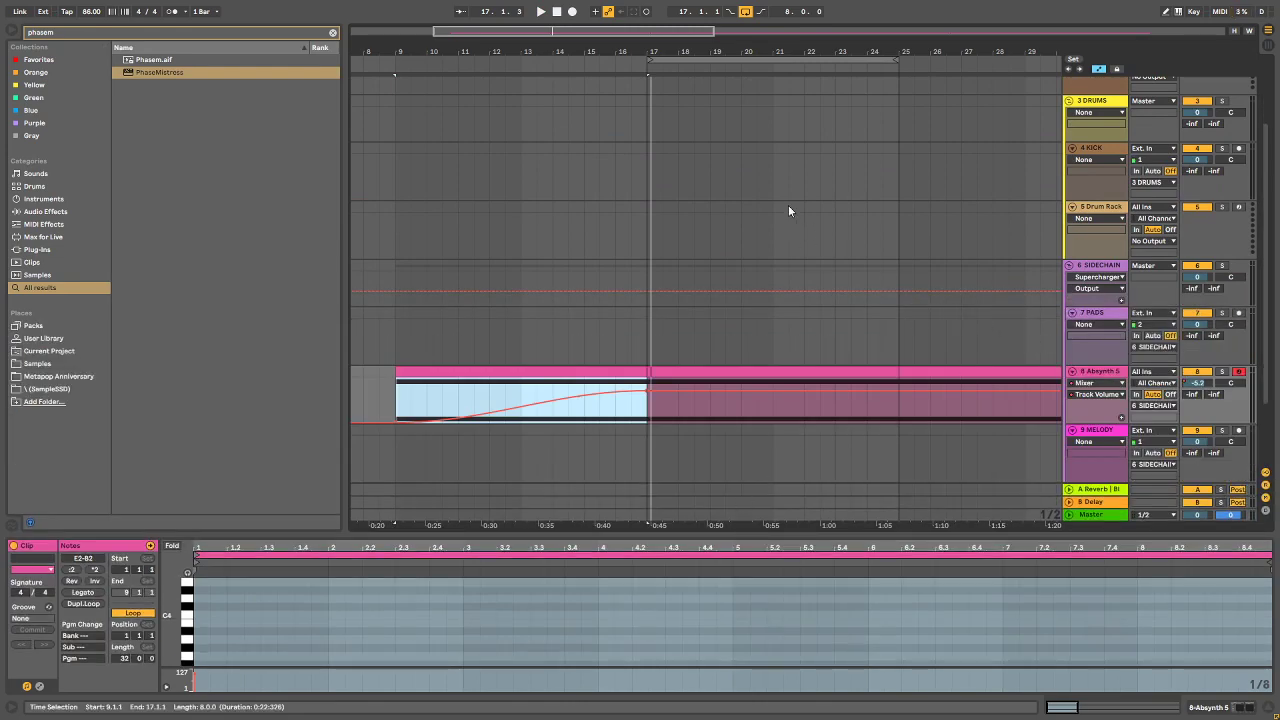
pyautogui.moveTo(687, 51); pyautogui.dragTo(556, 30)
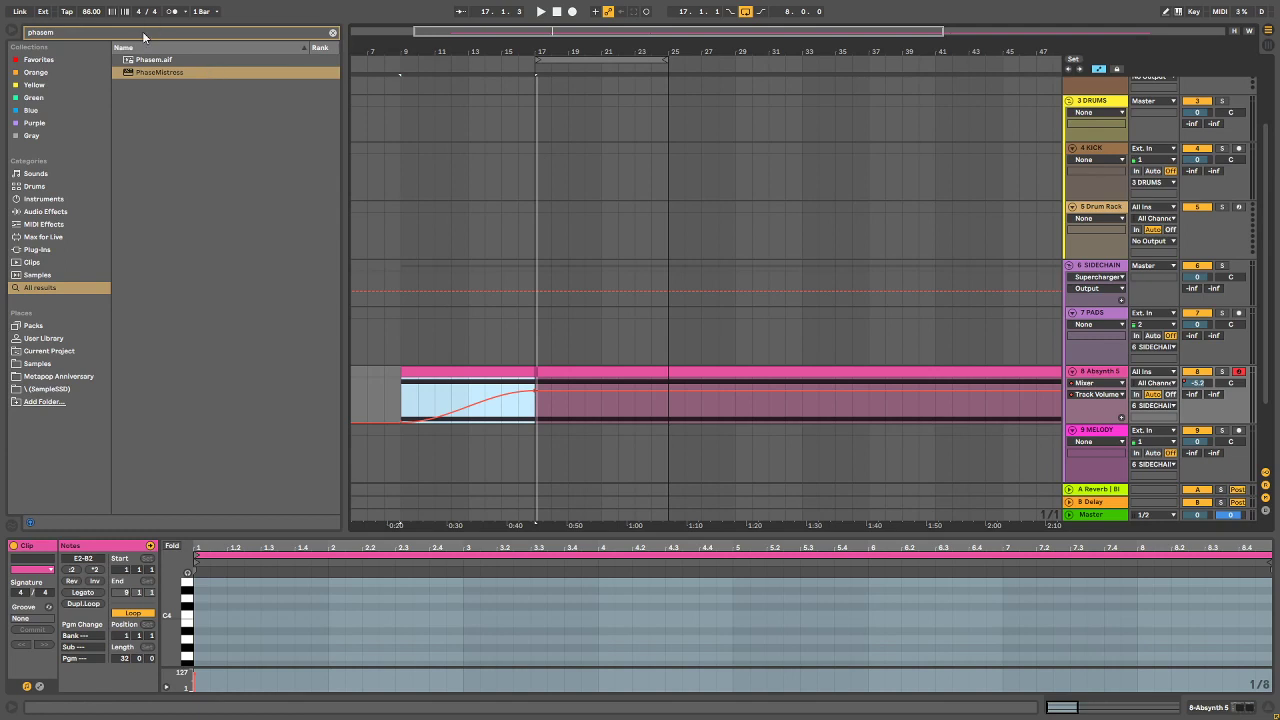
# Step: Search the browser for "found sound" and check the Metapop Anniversary and SampleSSD places for matches
pyautogui.click(332, 35)
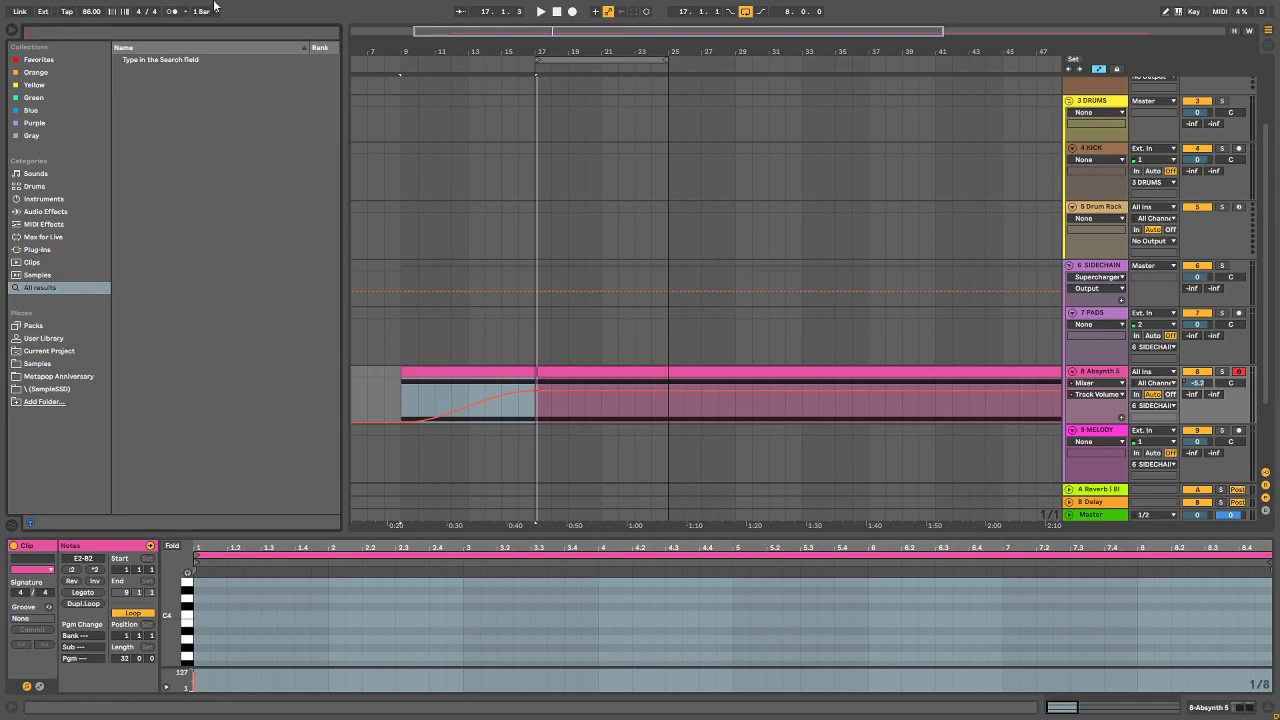
pyautogui.write('found')
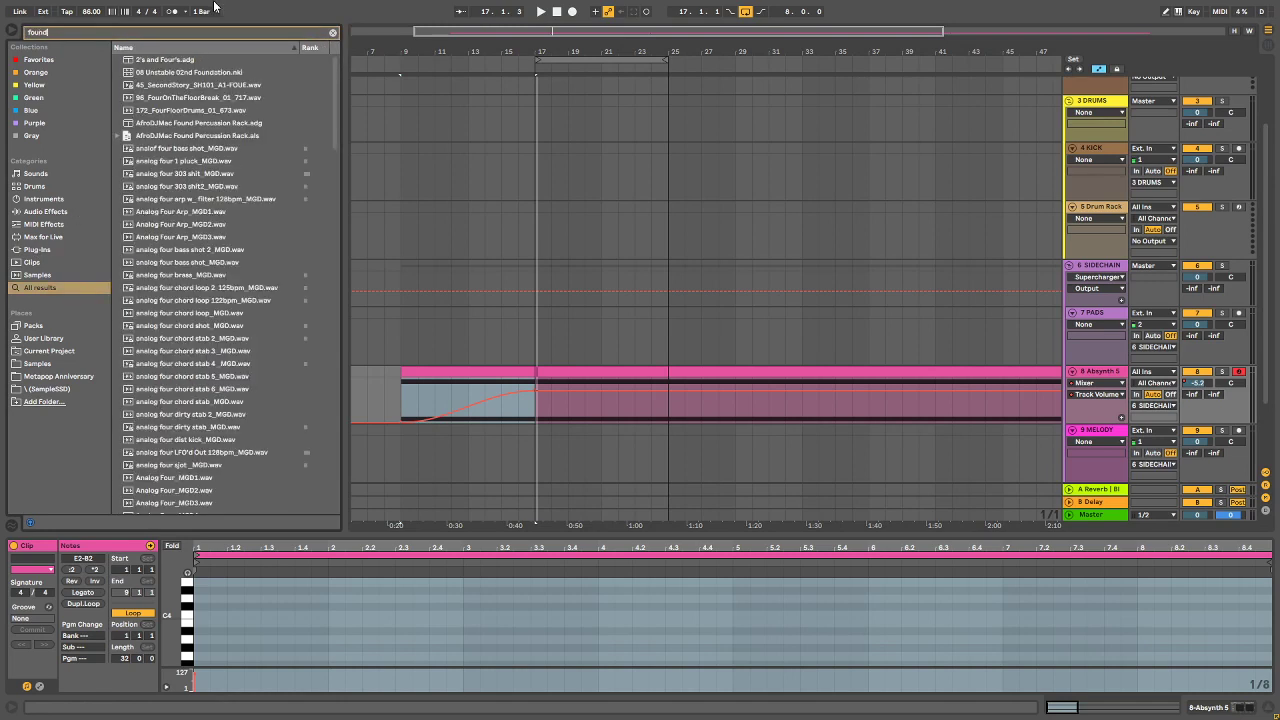
pyautogui.write(' sound')
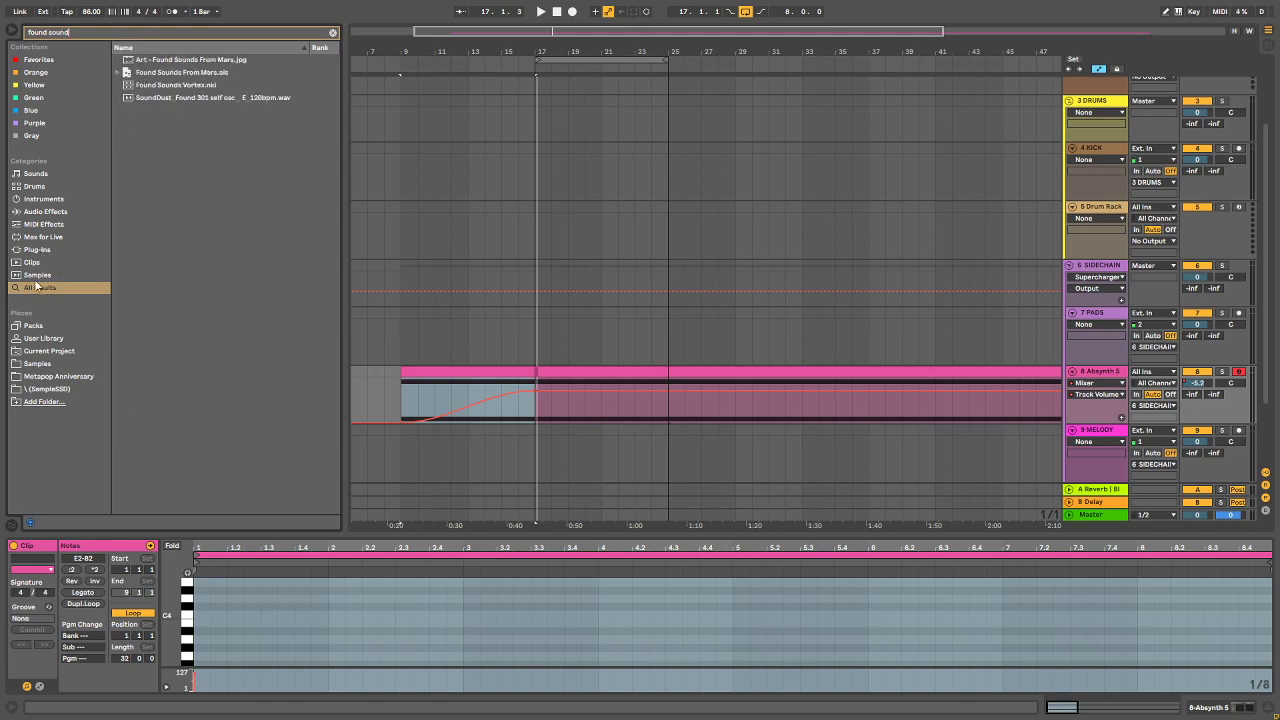
pyautogui.click(50, 376)
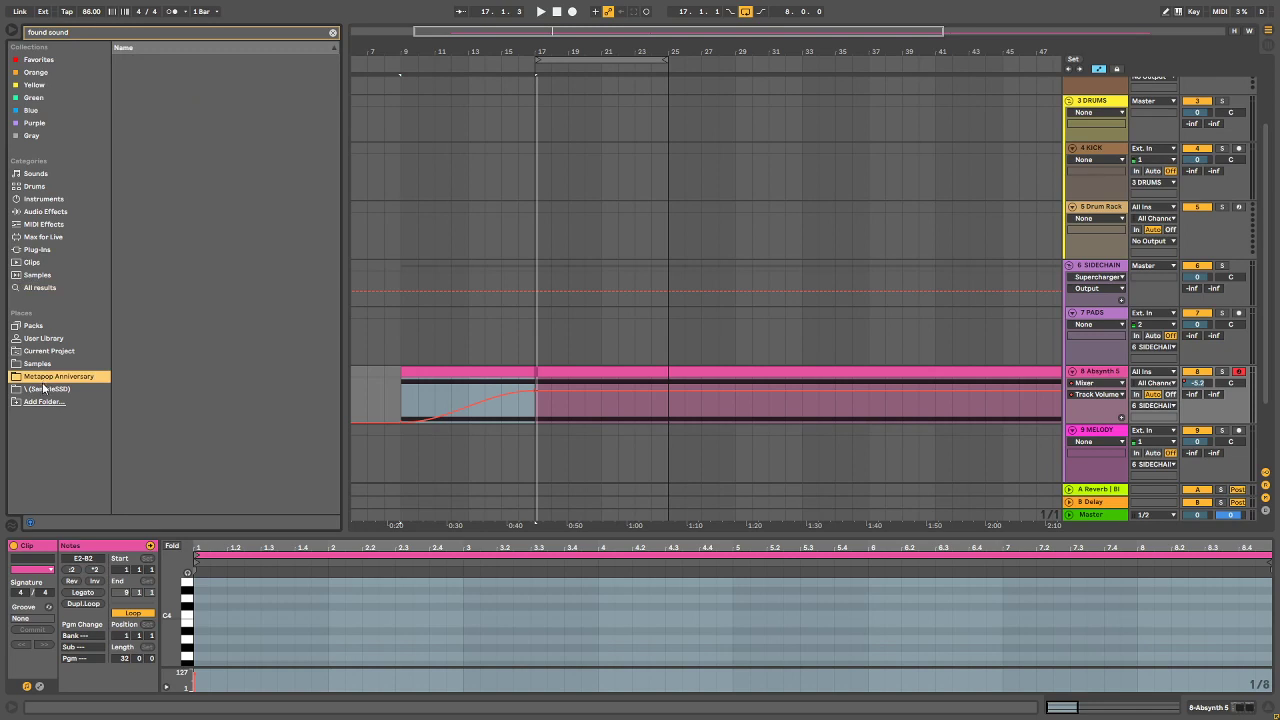
pyautogui.click(47, 389)
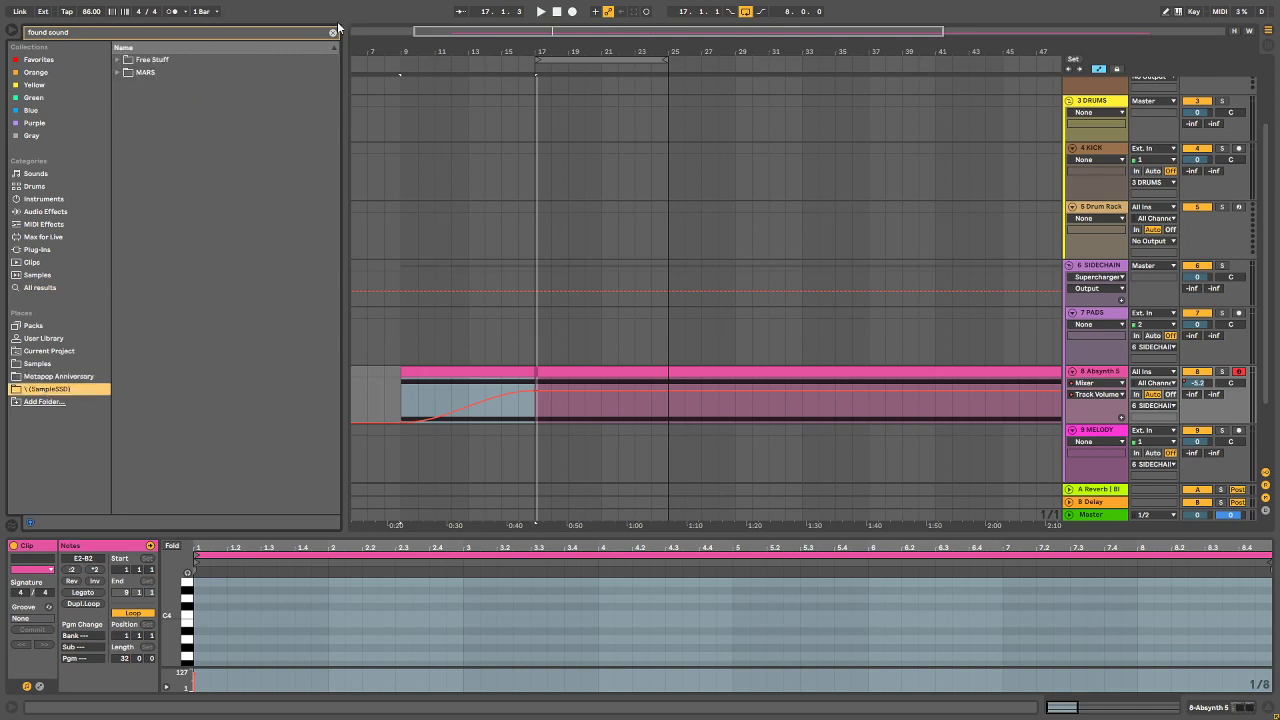
# Step: Clear the search and look through the sample packs in the MARS folder on SampleSSD
pyautogui.click(334, 33)
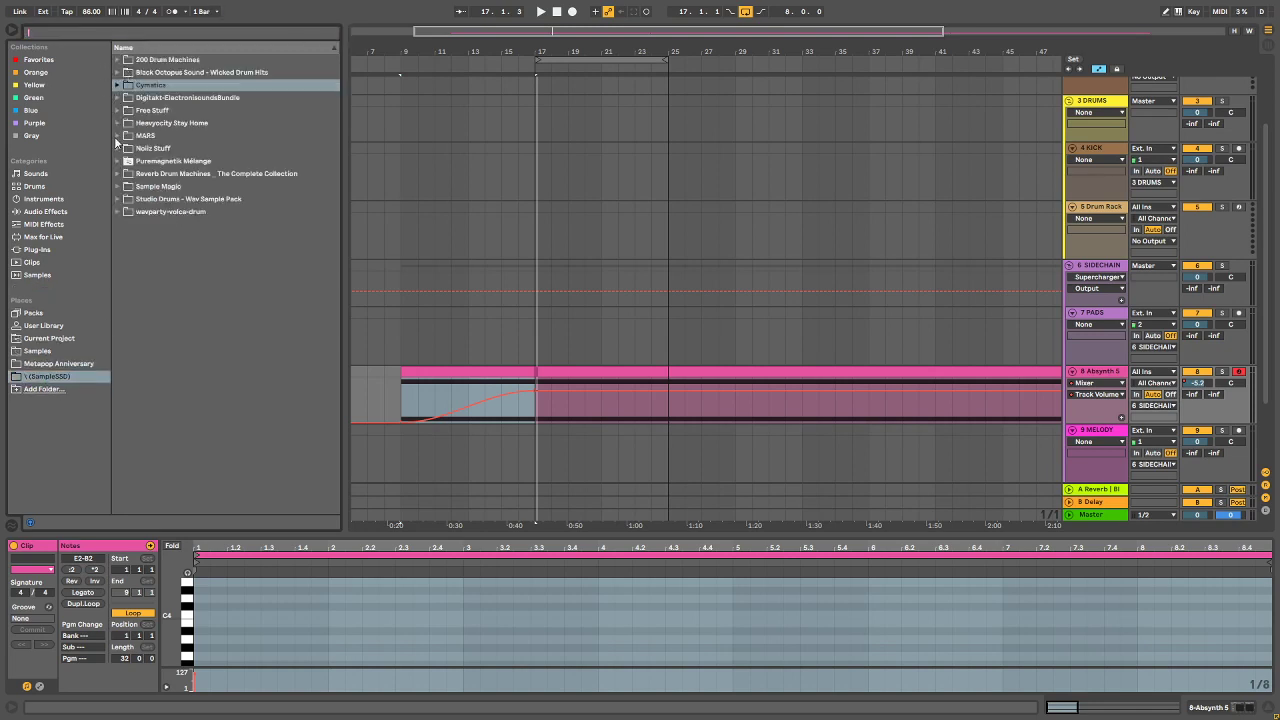
pyautogui.click(116, 136)
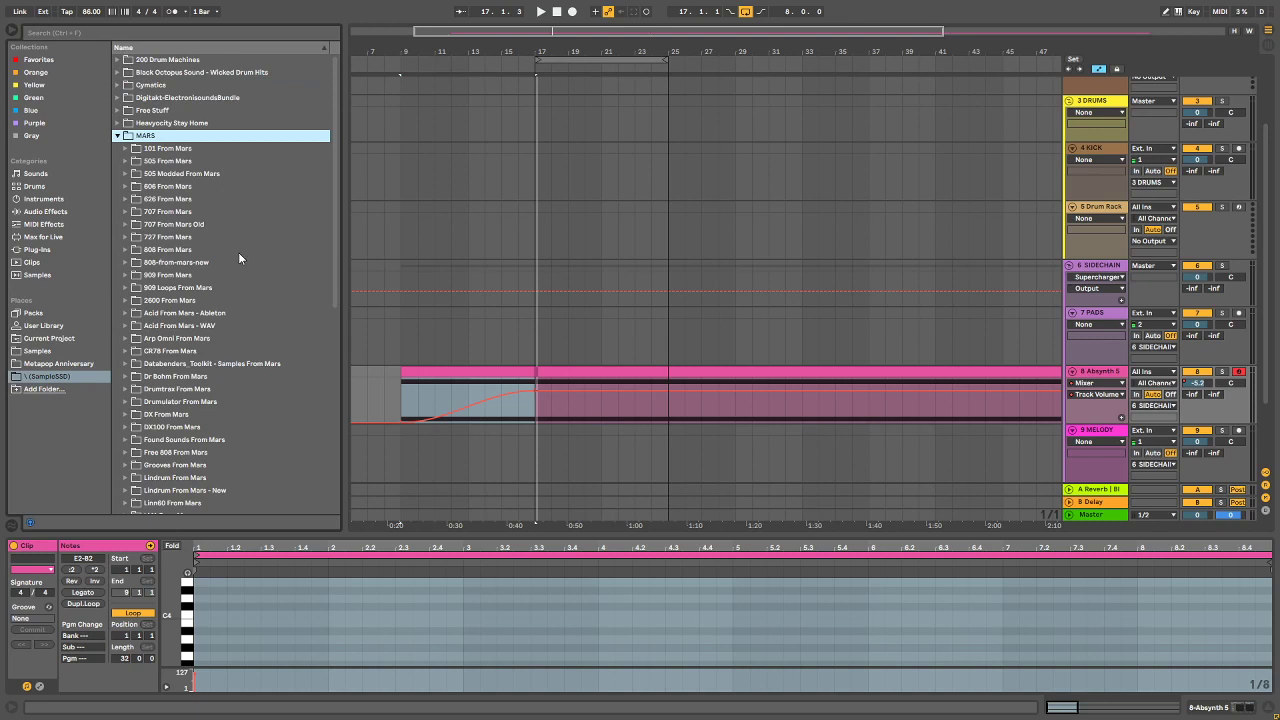
pyautogui.click(168, 262)
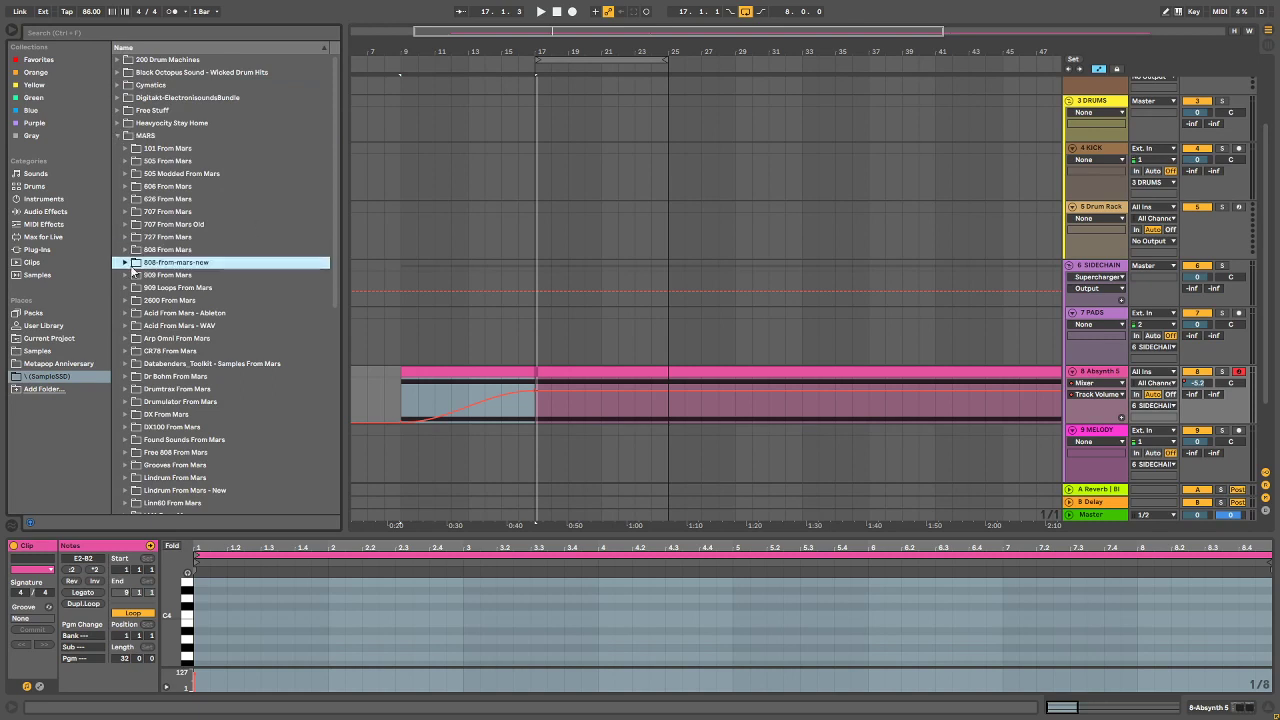
pyautogui.scroll(-3, 260, 250)
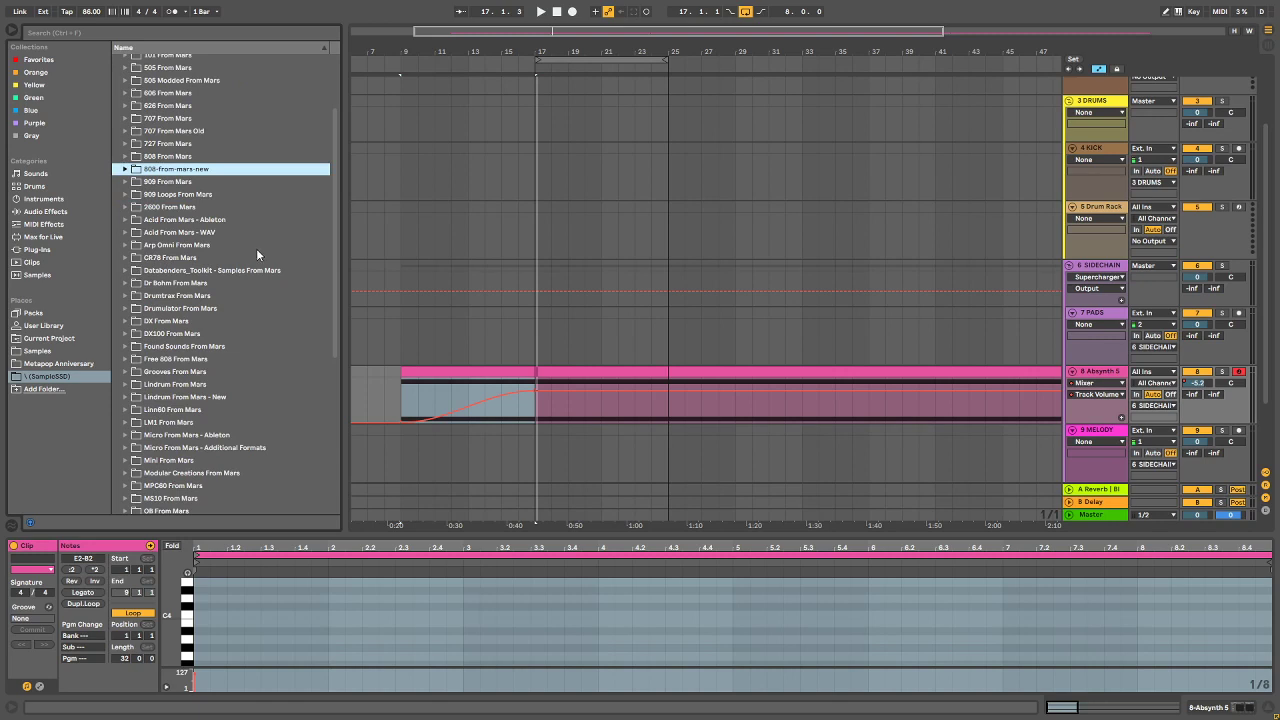
pyautogui.scroll(-8, 256, 248)
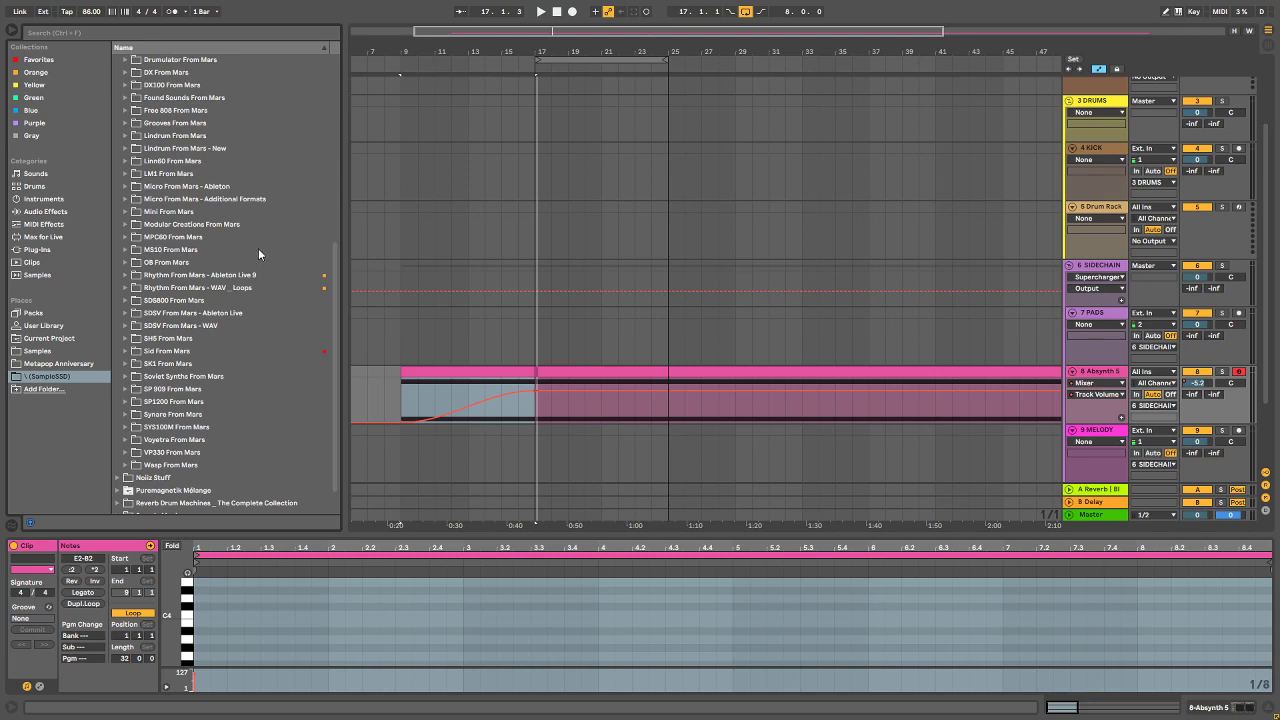
pyautogui.scroll(1, 258, 249)
pyautogui.scroll(-2, 224, 268)
pyautogui.click(170, 322)
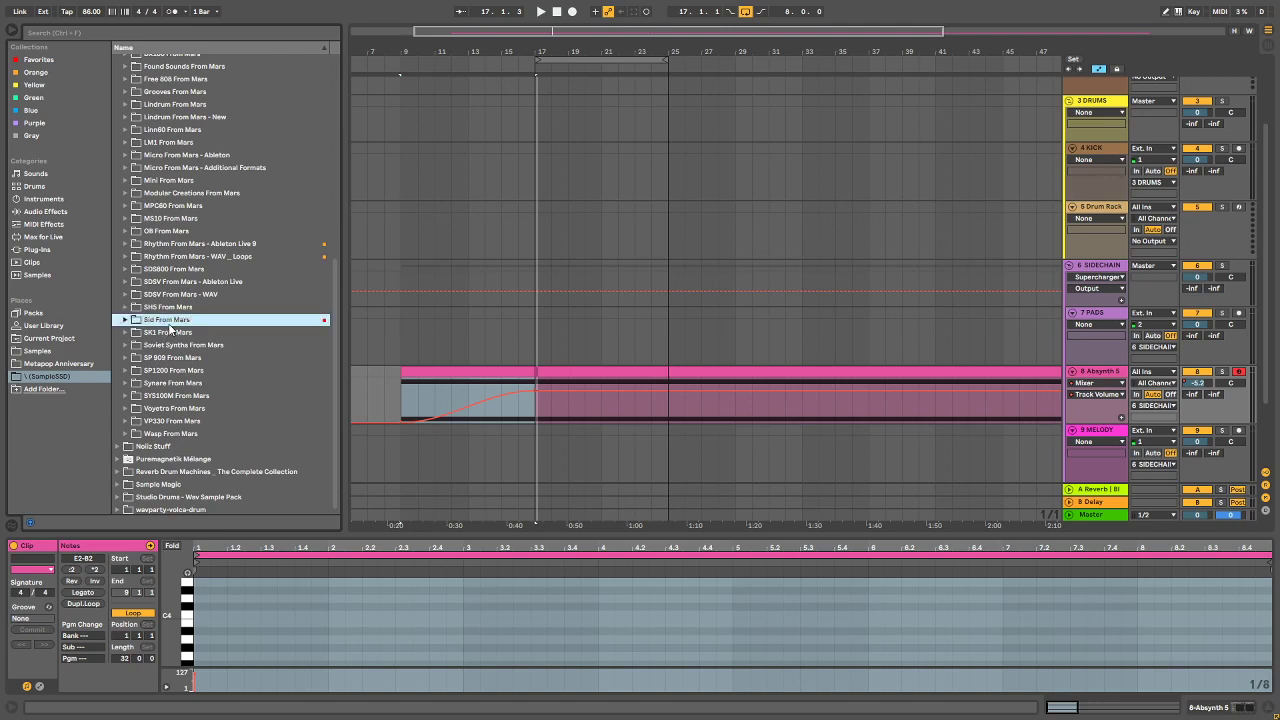
pyautogui.scroll(3, 232, 232)
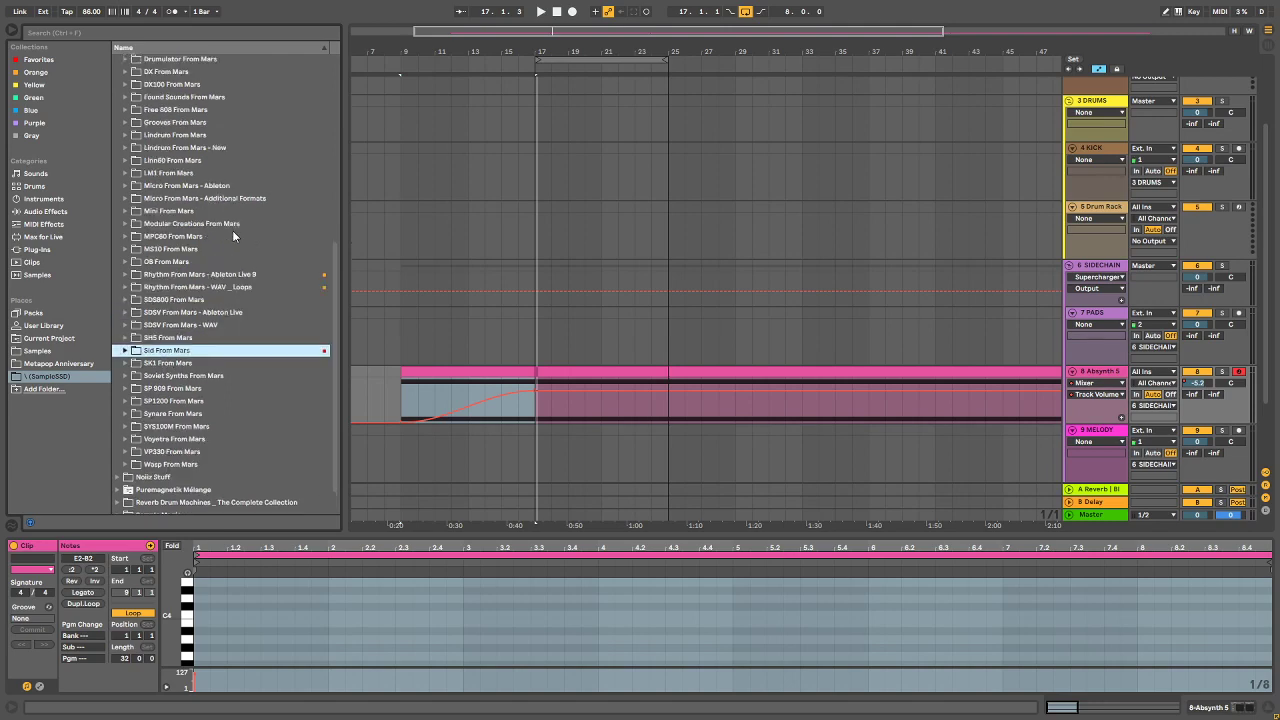
pyautogui.scroll(5, 233, 236)
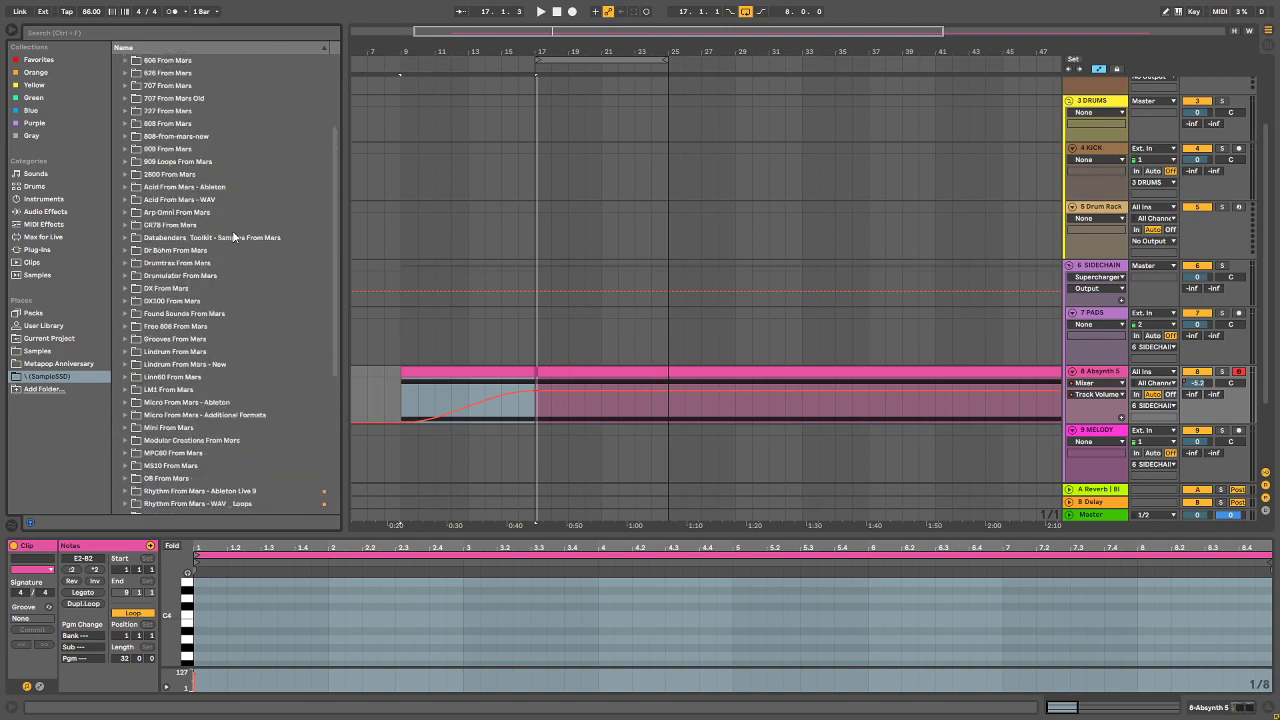
pyautogui.scroll(2, 233, 237)
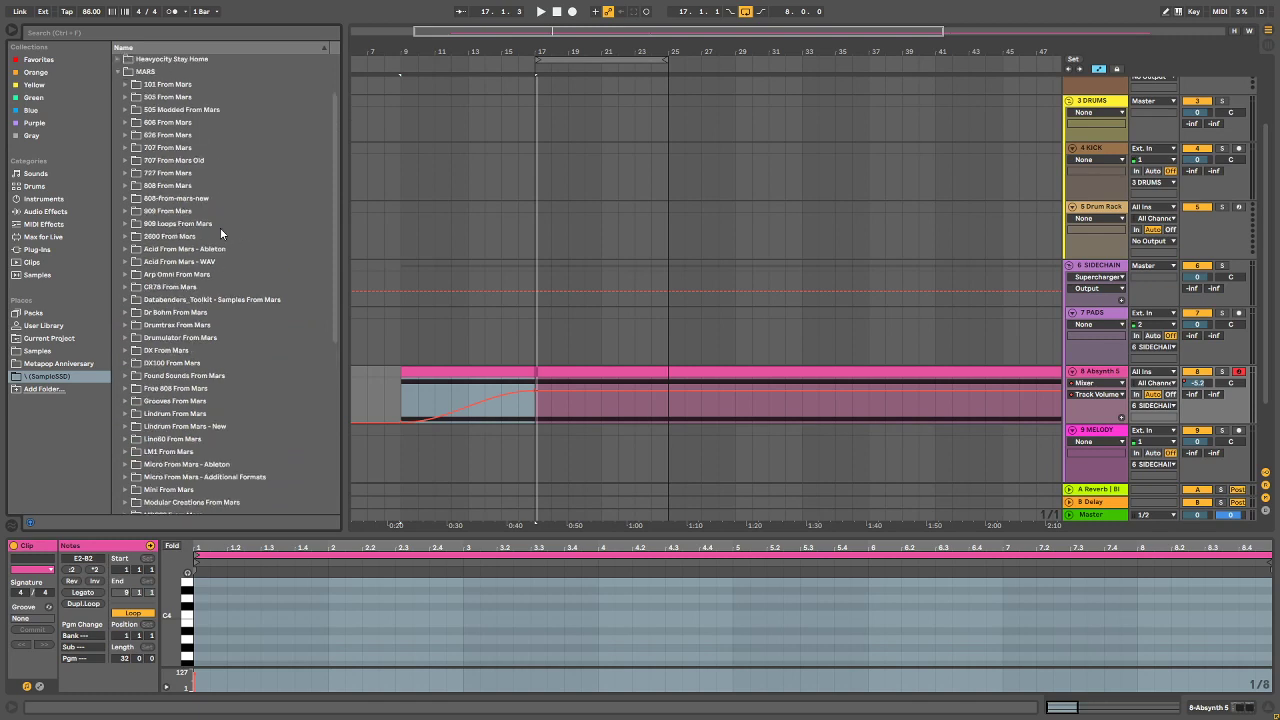
pyautogui.scroll(-4, 222, 230)
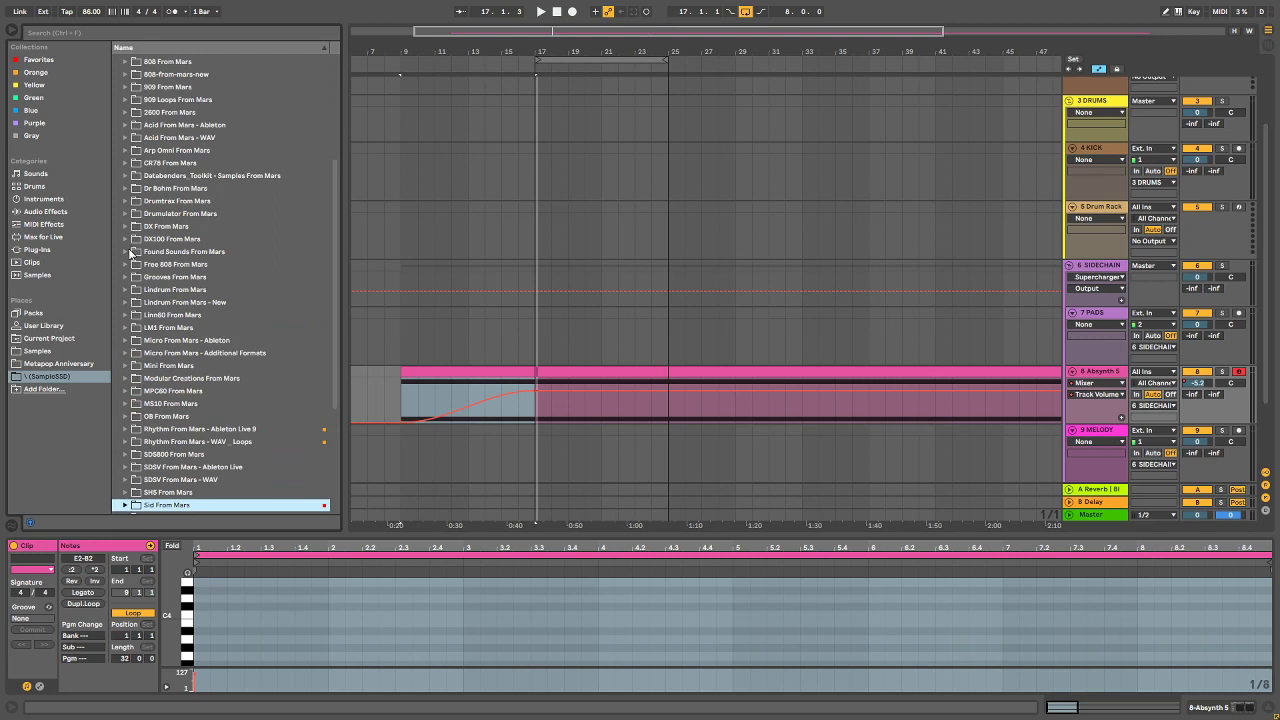
# Step: Open the WAV folder of Found Sounds From Mars and expand its Body Misc samples down to Clean
pyautogui.click(130, 254)
pyautogui.click(125, 252)
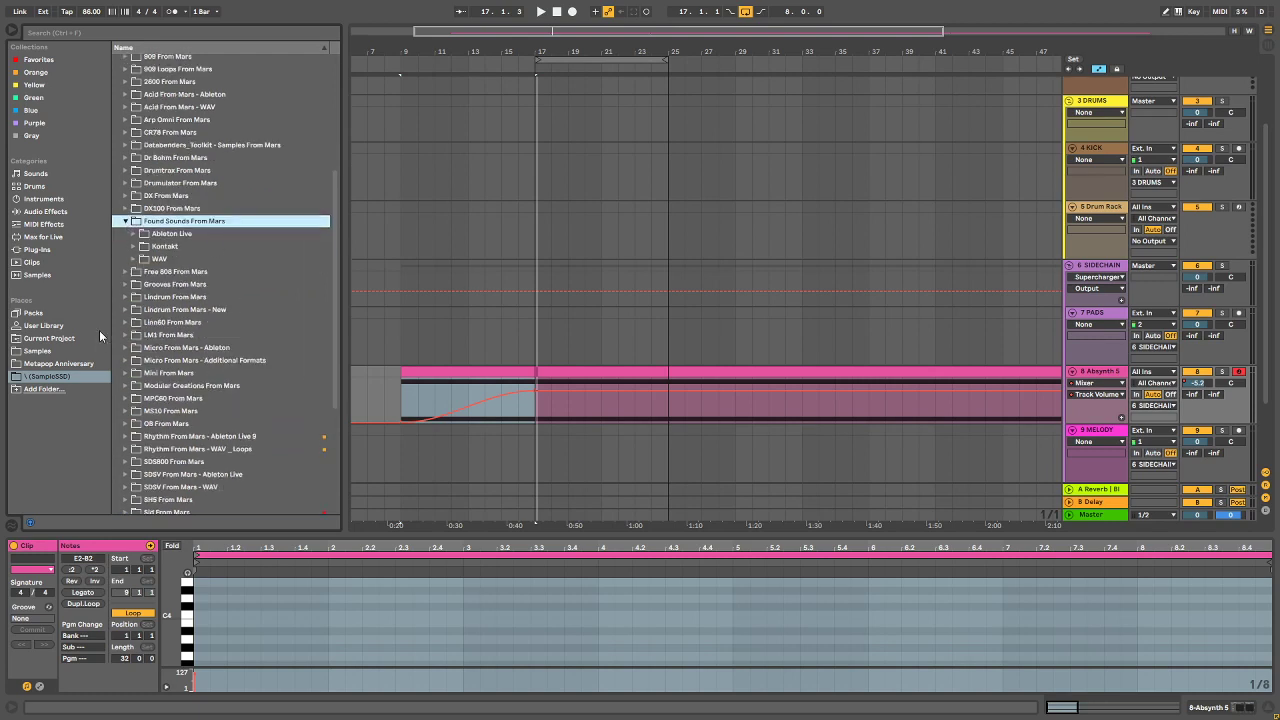
pyautogui.click(133, 258)
pyautogui.click(173, 286)
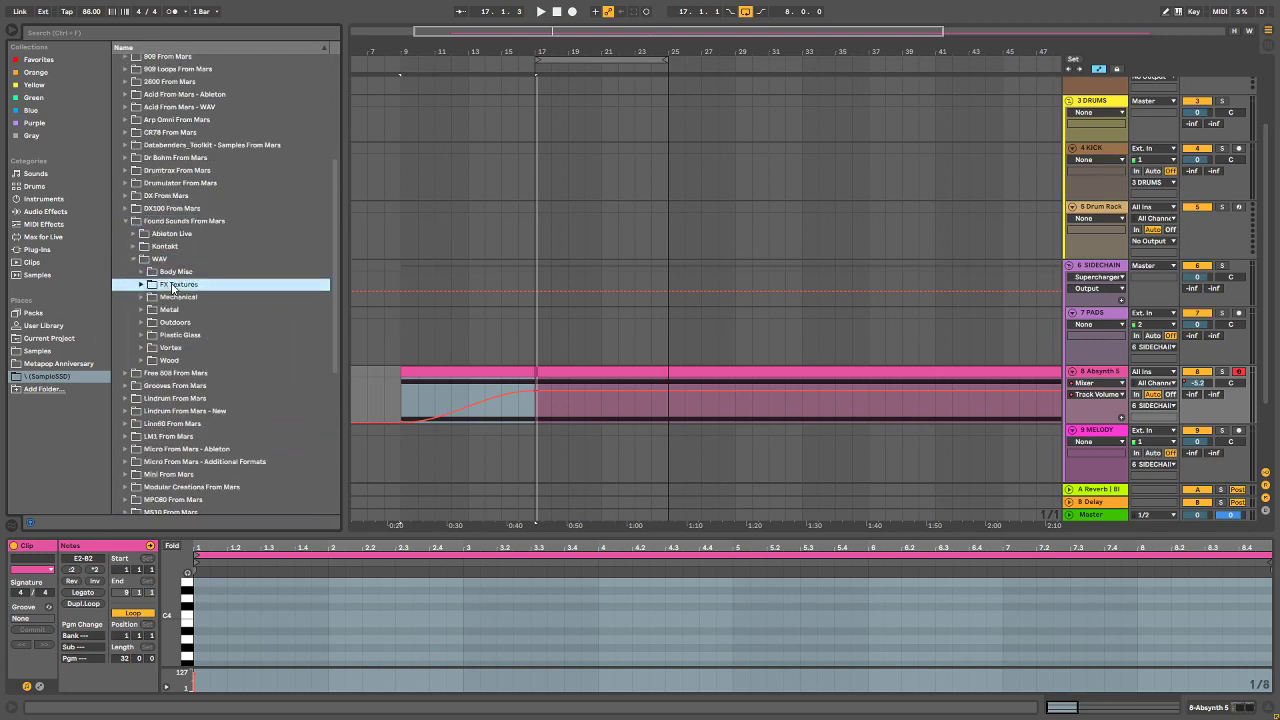
pyautogui.press('Up')
pyautogui.press('Right')
pyautogui.press('Down')
pyautogui.press('Right')
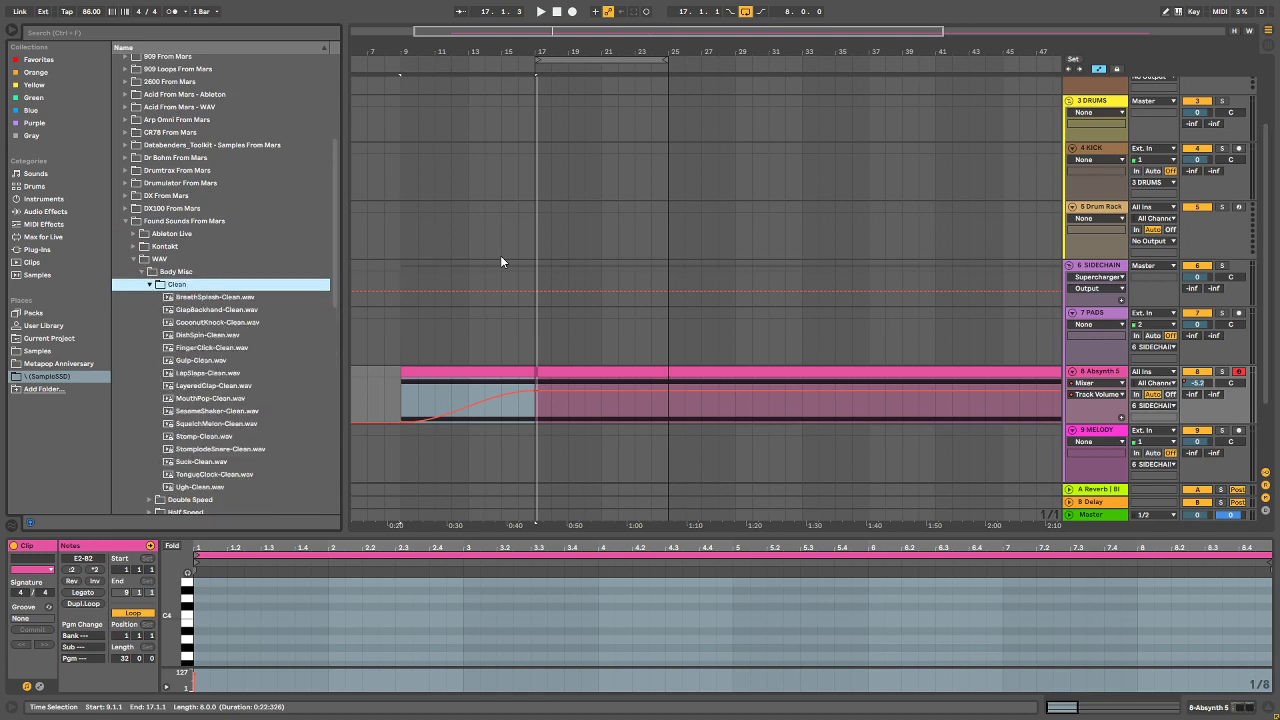
# Step: Audition the Clean body samples from BreathSplash to DishSpin and collapse their folder
pyautogui.press('Down')
pyautogui.press('Down')
pyautogui.press('Down')
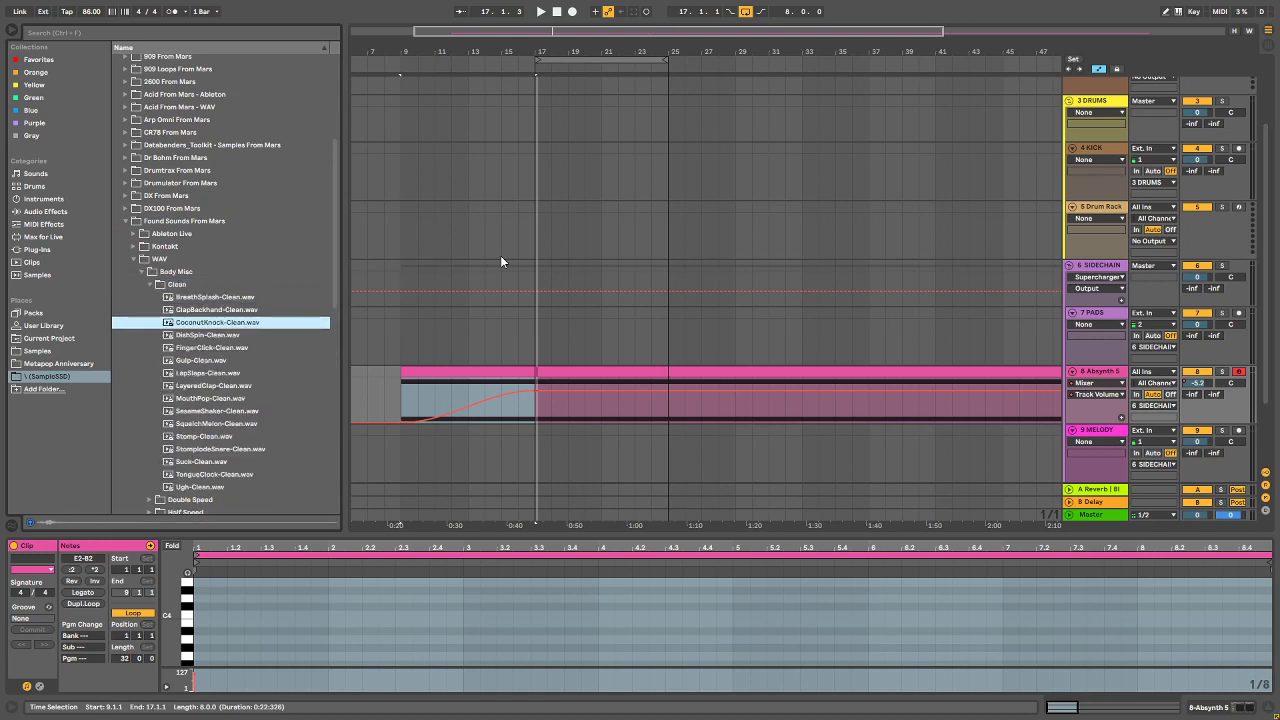
pyautogui.press('Down')
pyautogui.press('Down')
pyautogui.press('Down')
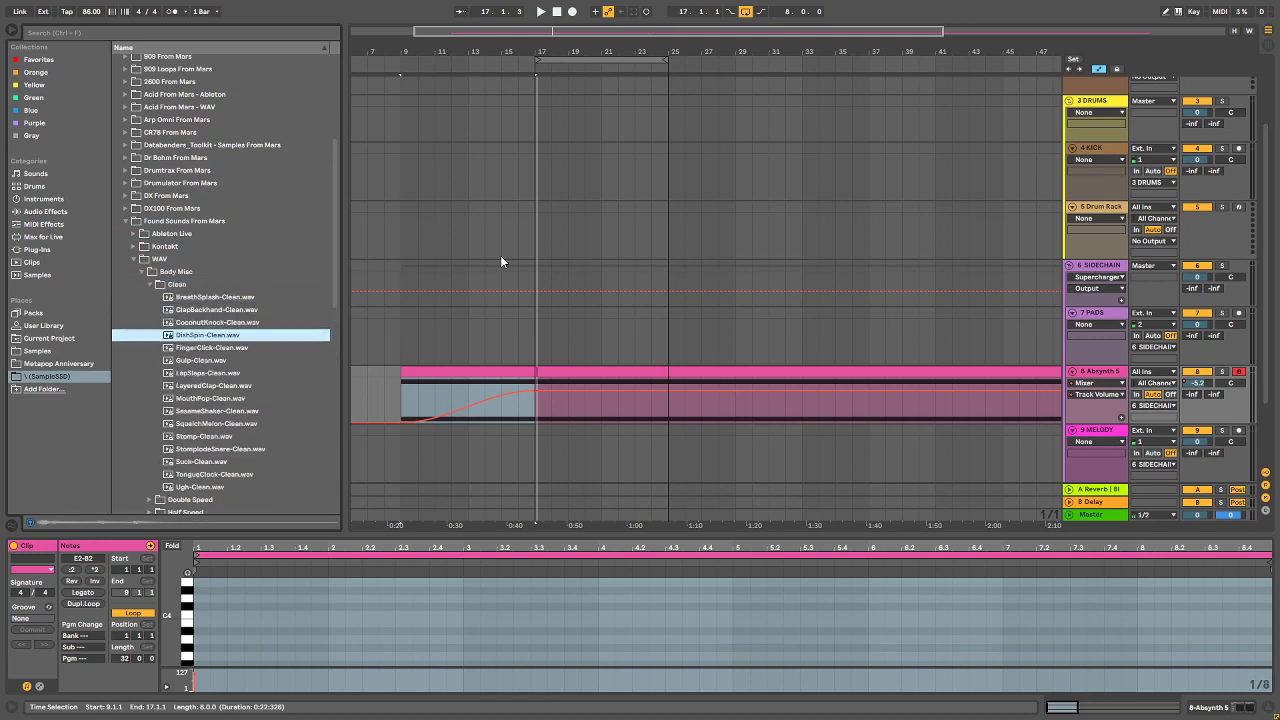
pyautogui.press('Left')
pyautogui.press('Left')
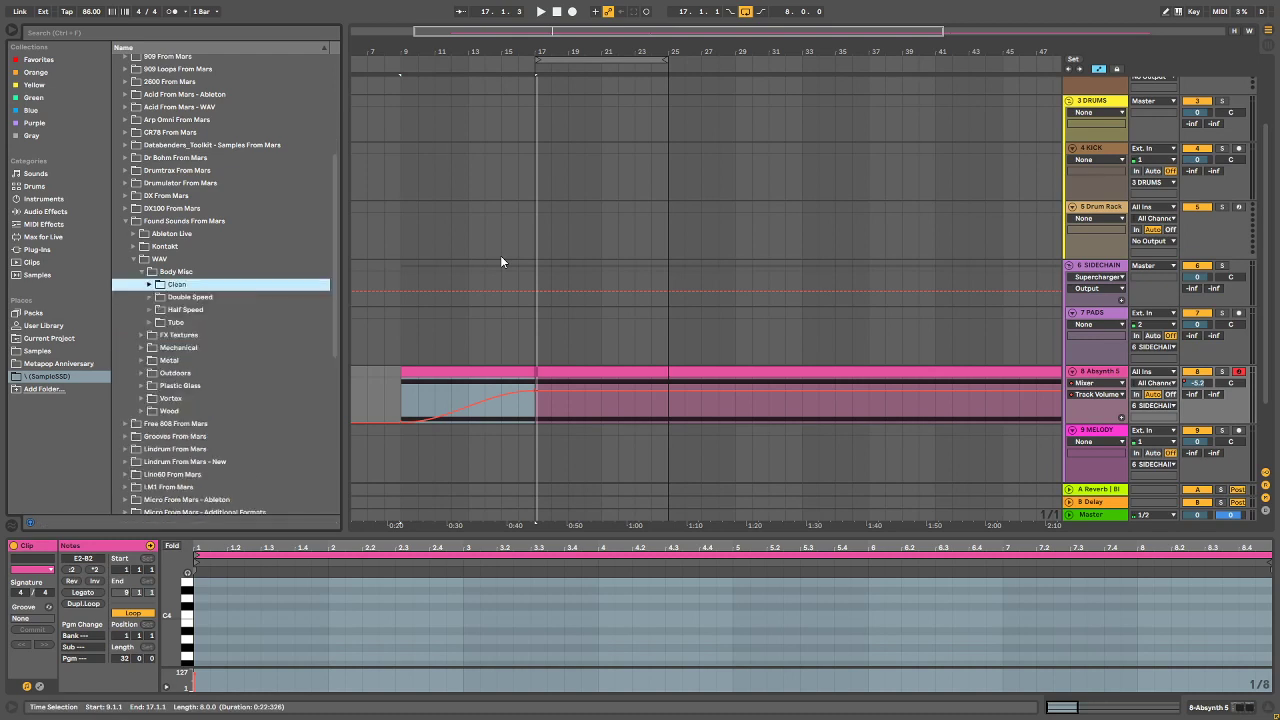
# Step: Collapse the Body Misc folder and expand the Metal folder of the Found Sounds From Mars WAV samples
pyautogui.press('Left')
pyautogui.press('Left')
pyautogui.press('Down')
pyautogui.press('Down')
pyautogui.press('Down')
pyautogui.press('Right')
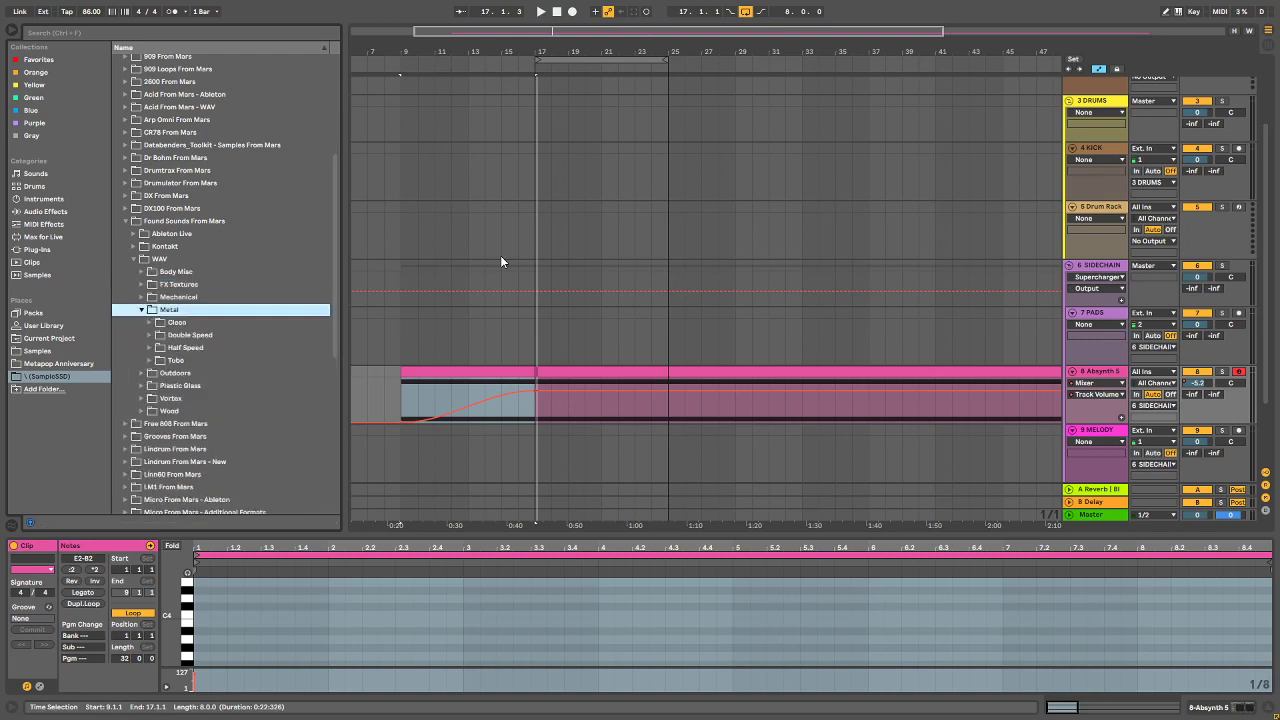
# Step: Expand the Half Speed folder inside the Metal samples
pyautogui.press('Down')
pyautogui.press('Down')
pyautogui.press('Down')
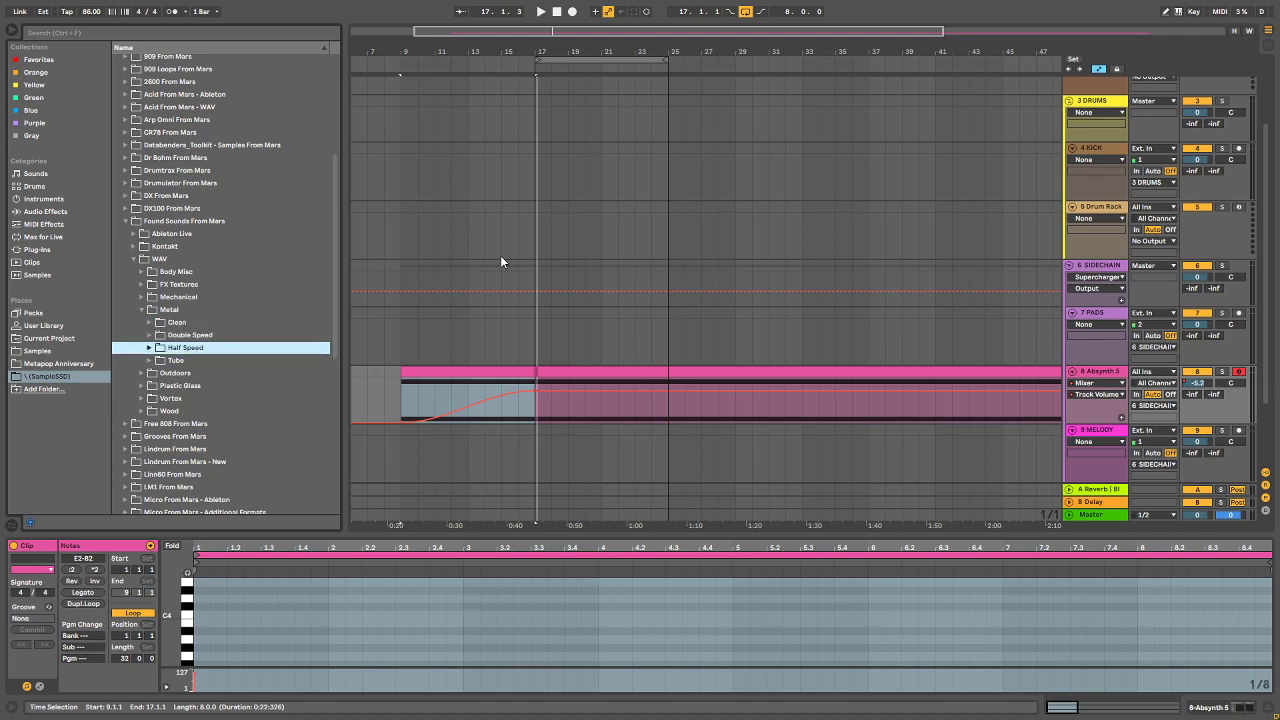
pyautogui.press('Right')
# Step: Audition the half-speed metal samples from CoinsDropCarpet down to MetalSnare
pyautogui.press('Down')
pyautogui.press('Down')
pyautogui.press('Down')
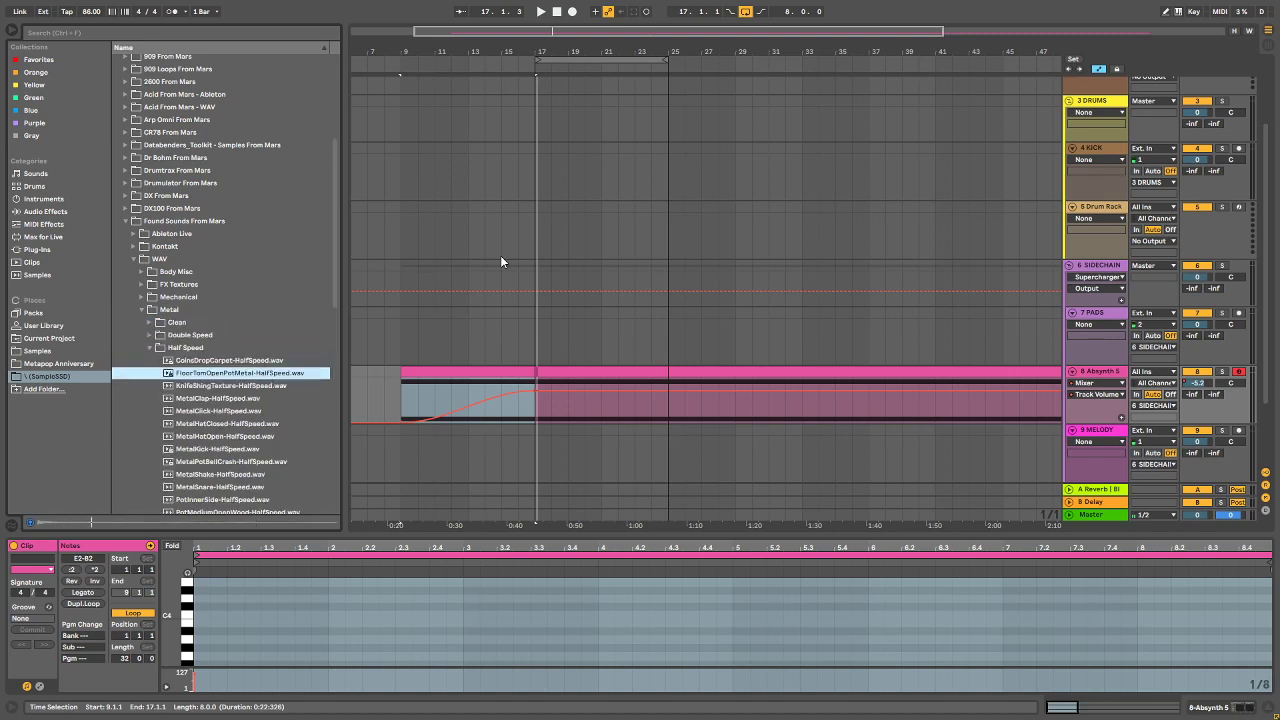
pyautogui.press('Down')
pyautogui.press('Down')
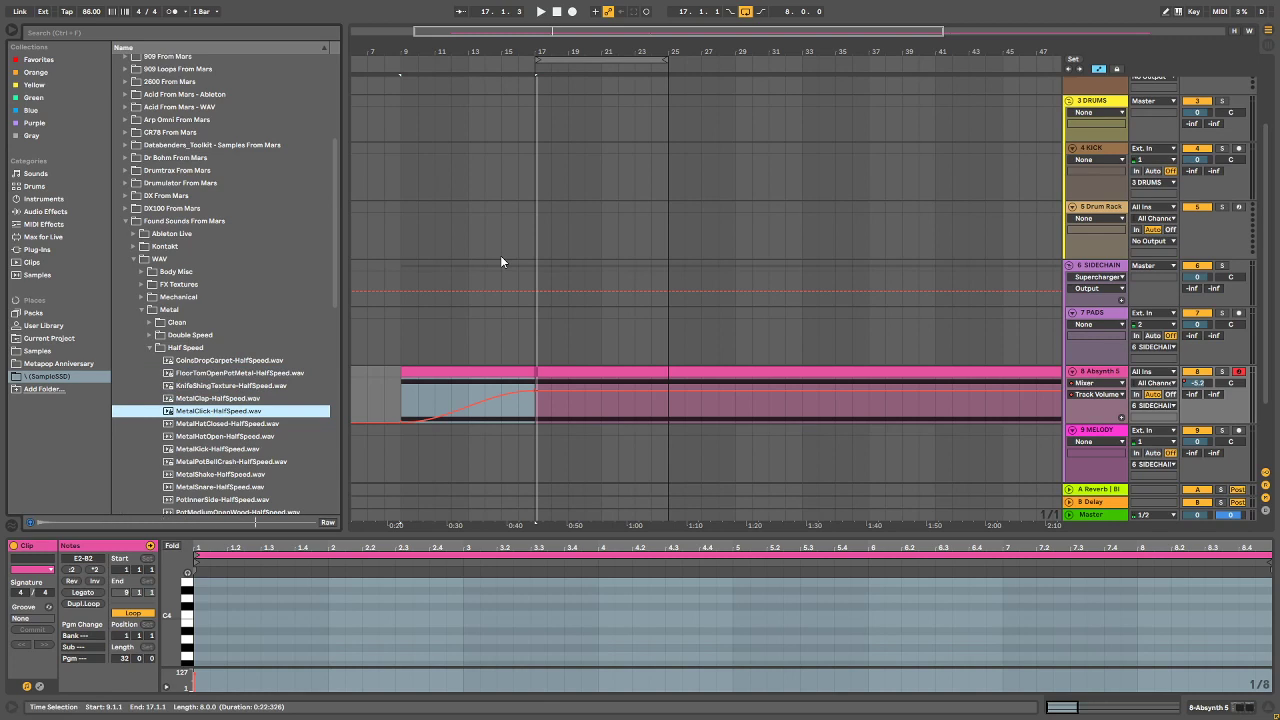
pyautogui.press('Down')
pyautogui.press('Down')
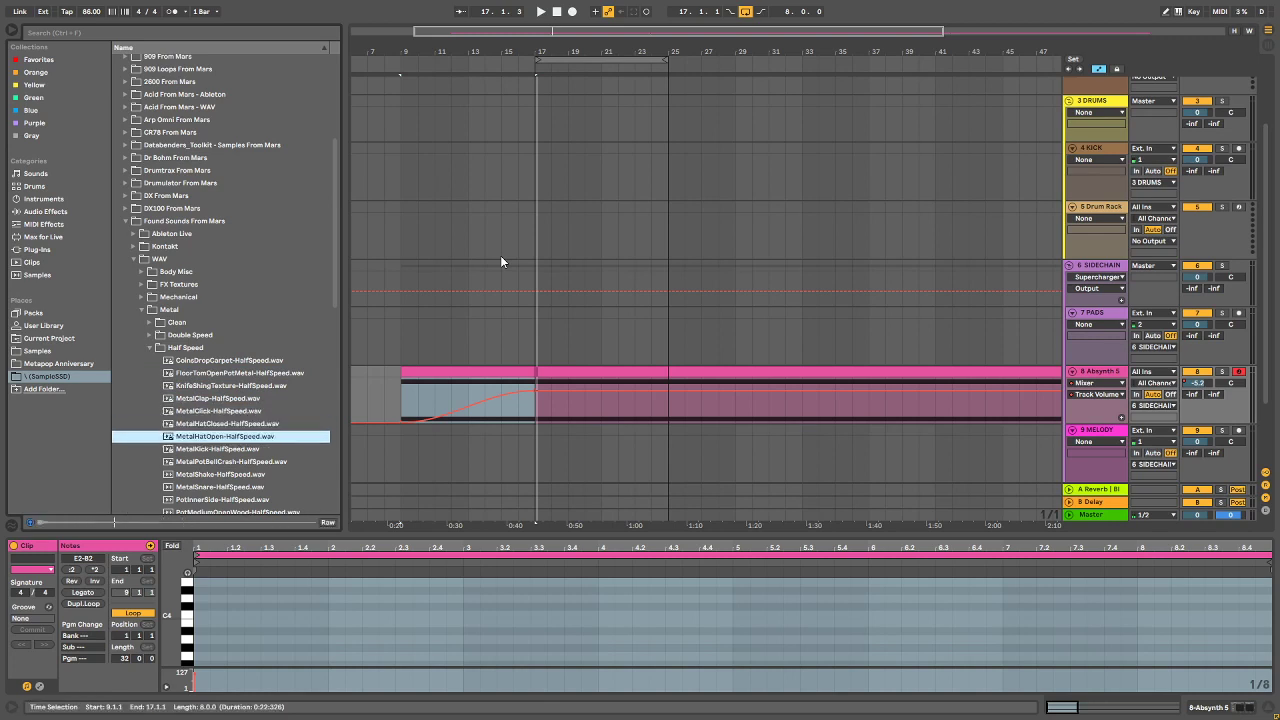
pyautogui.press('Down')
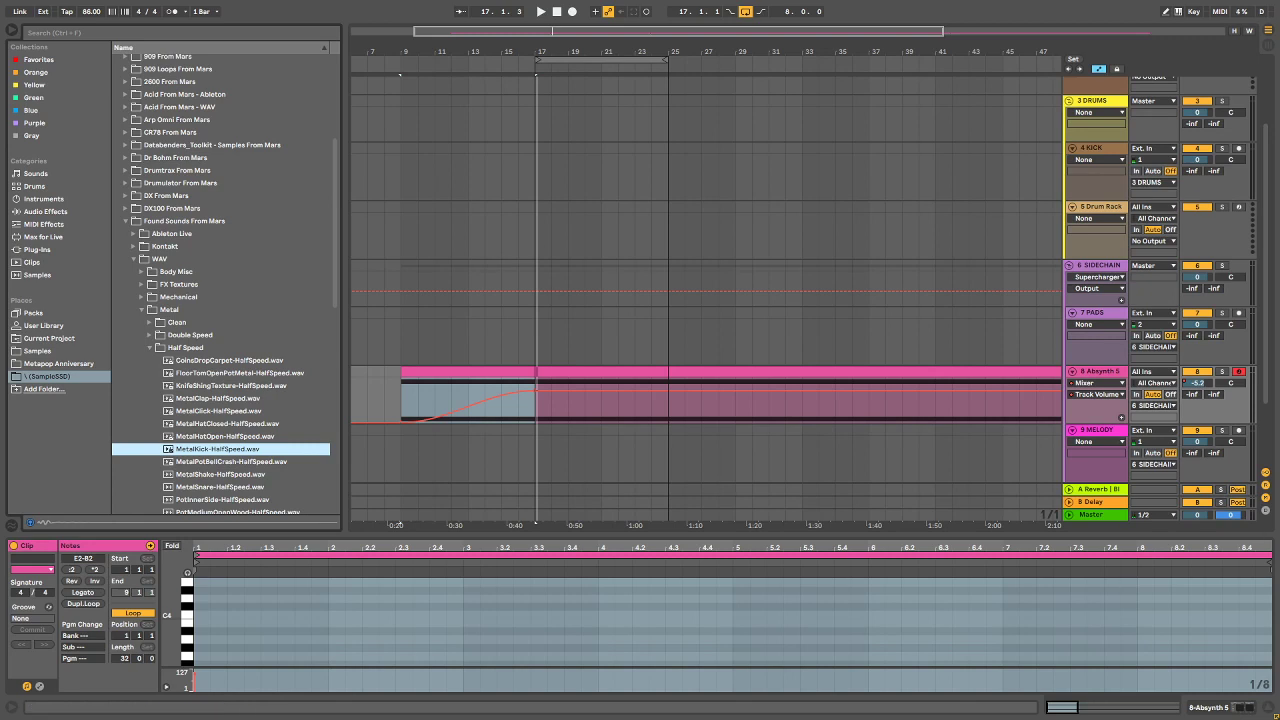
pyautogui.click(214, 487)
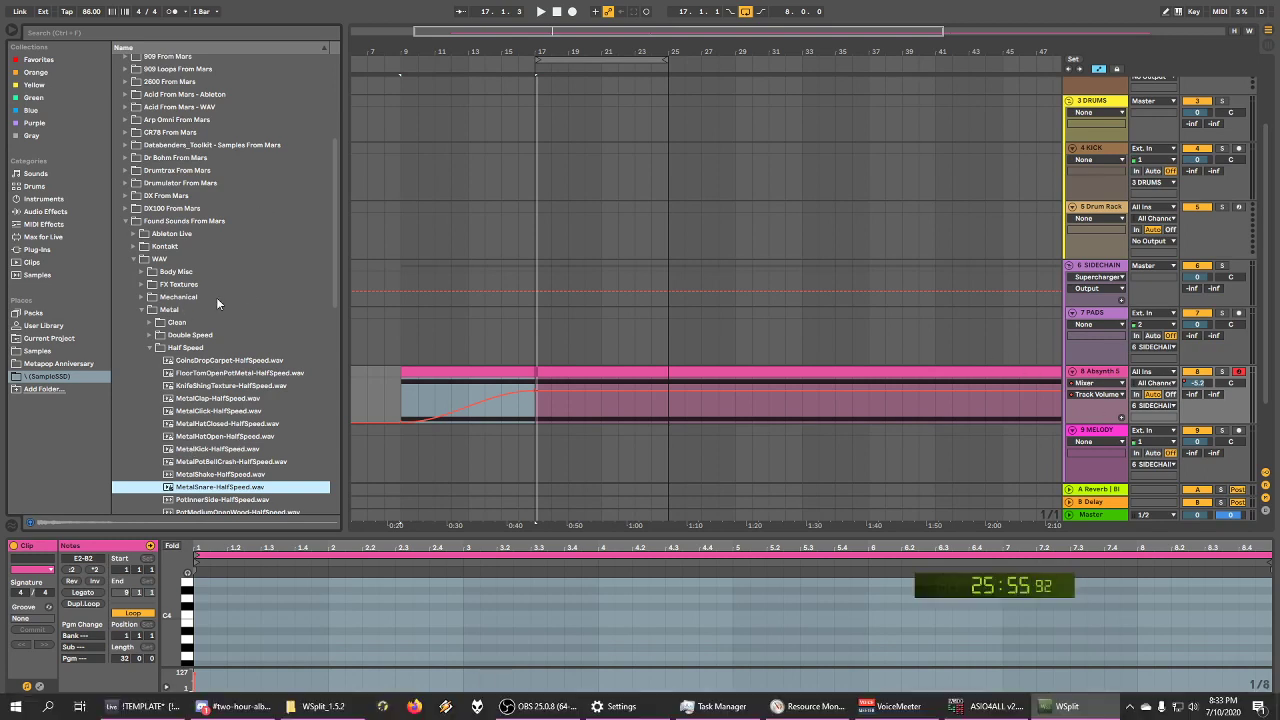
# Step: Audition the half-speed RadiatorSnare1, PotMediumOpenWood and PotInnerSide samples
pyautogui.scroll(-3, 271, 400)
pyautogui.scroll(-3, 271, 400)
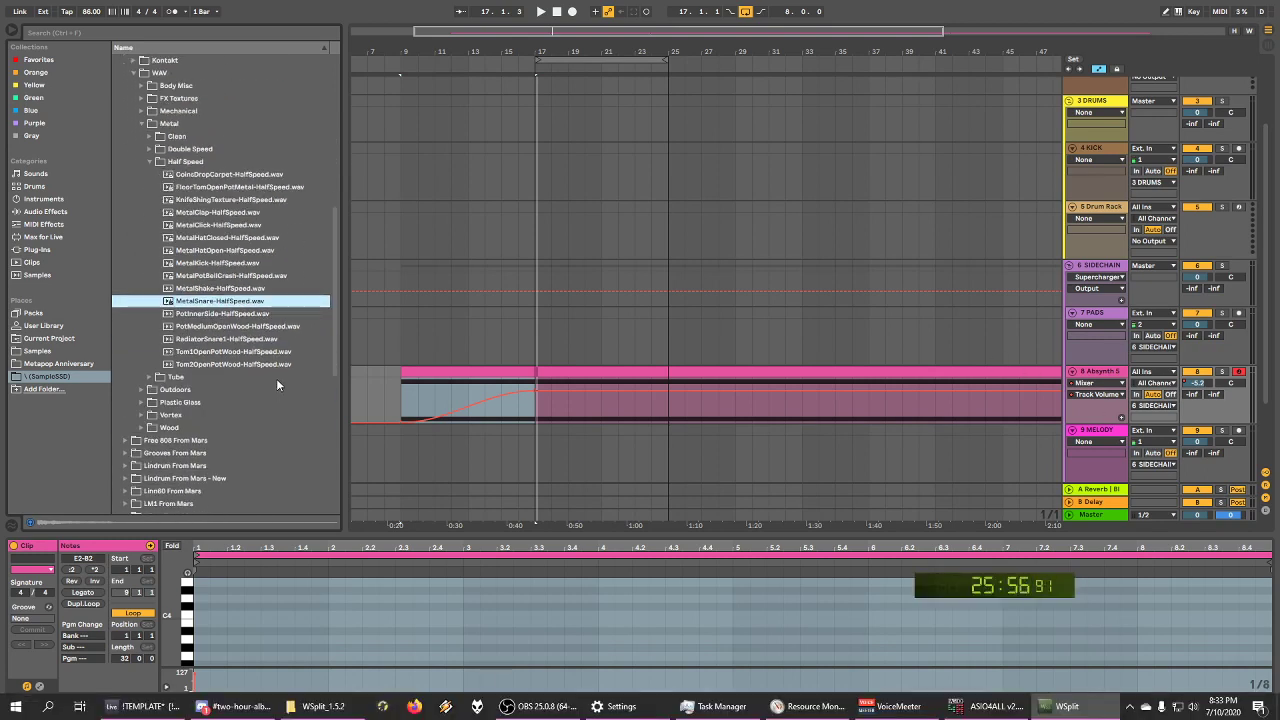
pyautogui.click(240, 341)
pyautogui.click(232, 327)
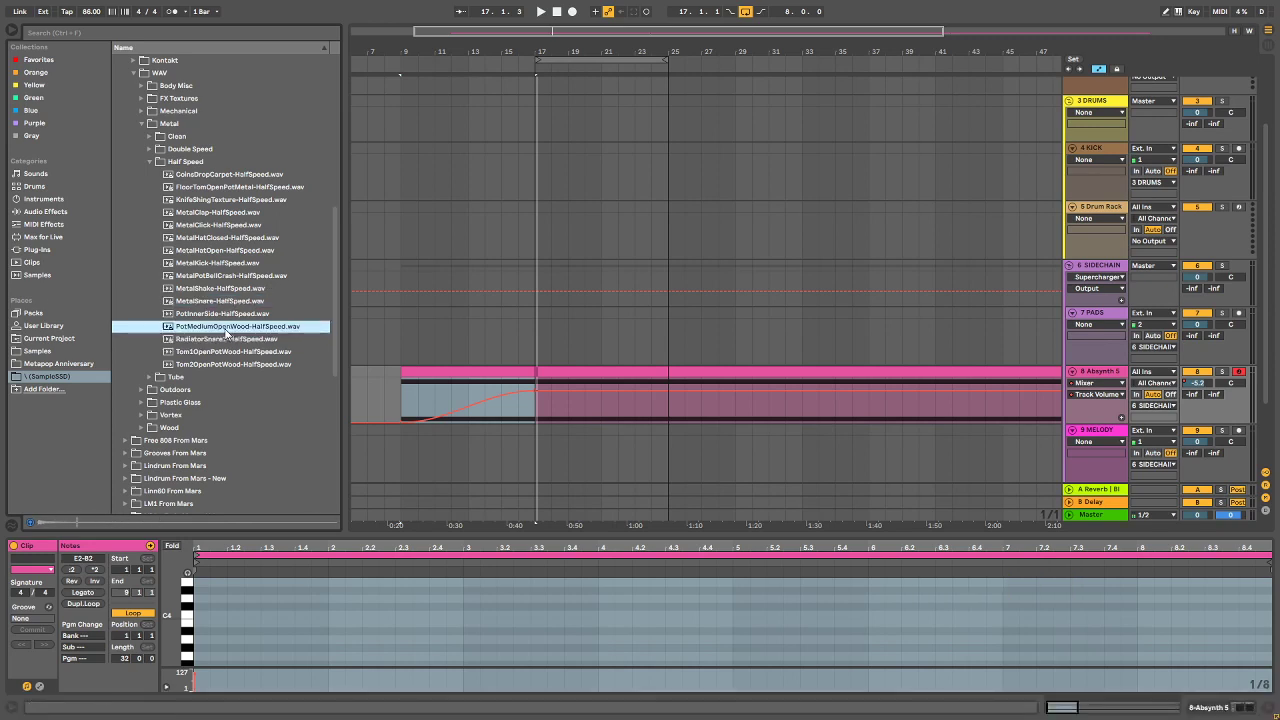
pyautogui.click(226, 315)
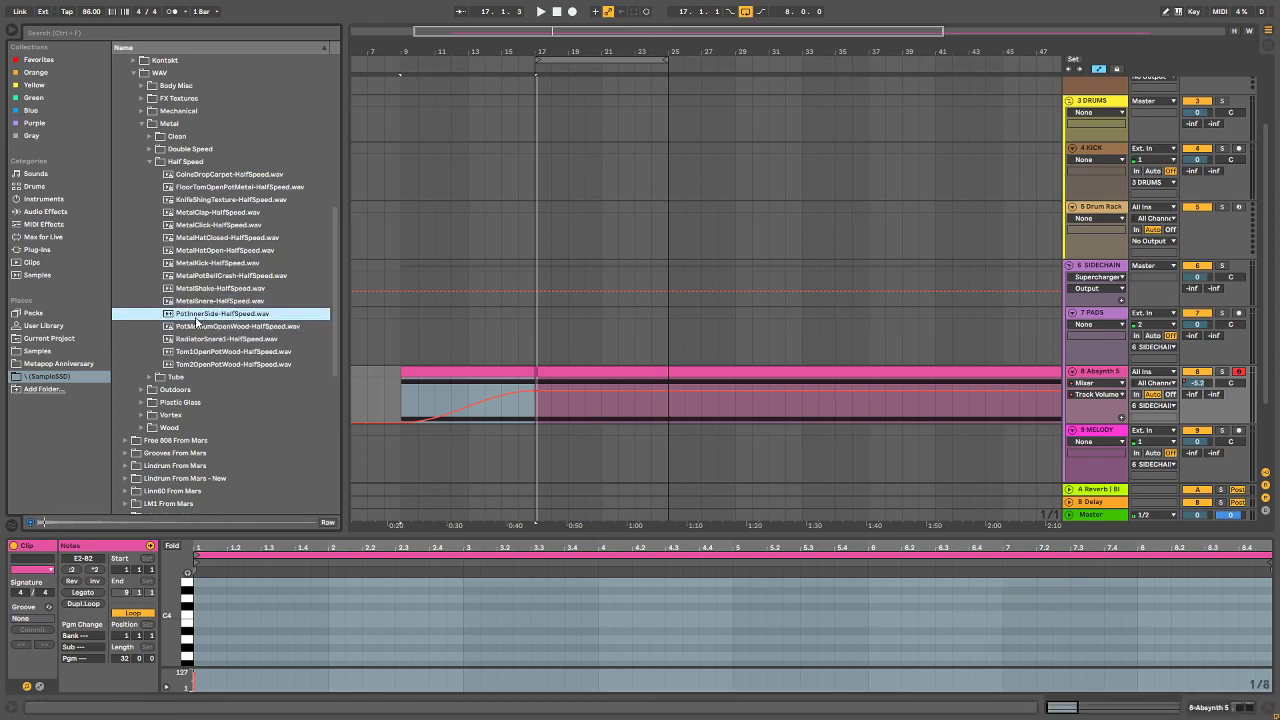
# Step: Place PotInnerSide-HalfSpeed.wav in the arrangement at bar 9 and move the clip onto the FX track
pyautogui.moveTo(196, 320); pyautogui.dragTo(412, 324)
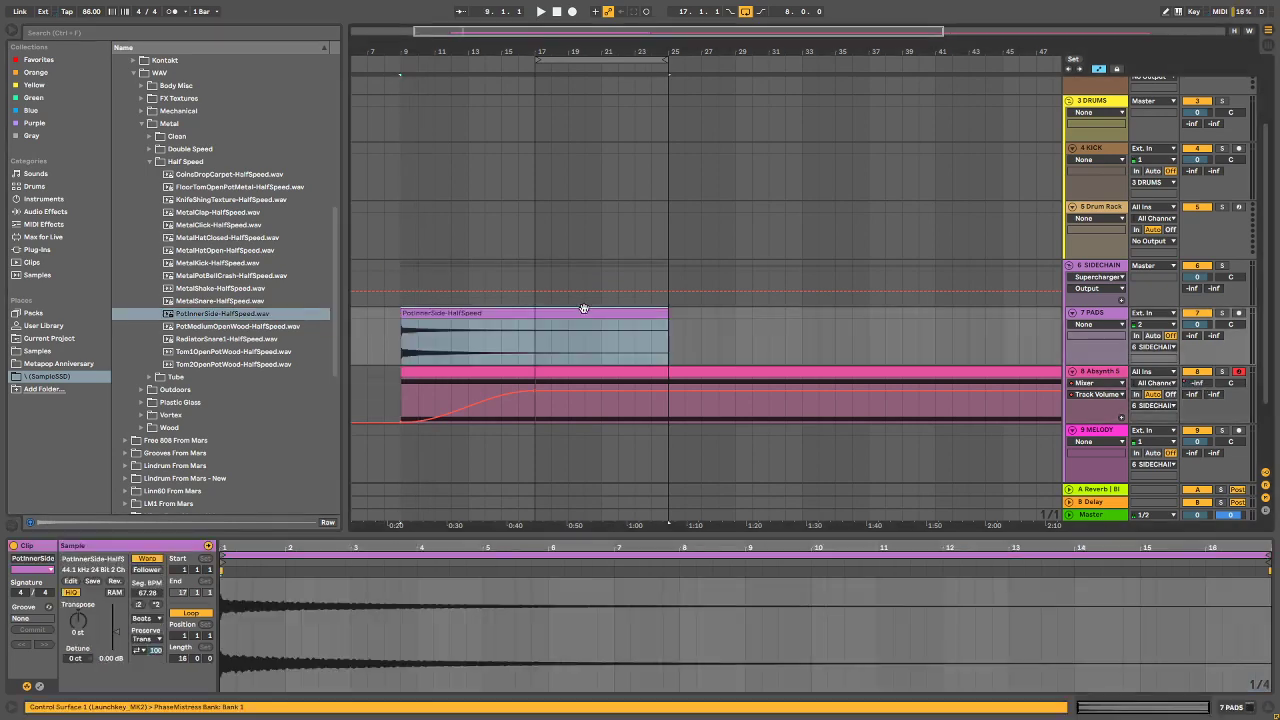
pyautogui.rightClick(541, 315)
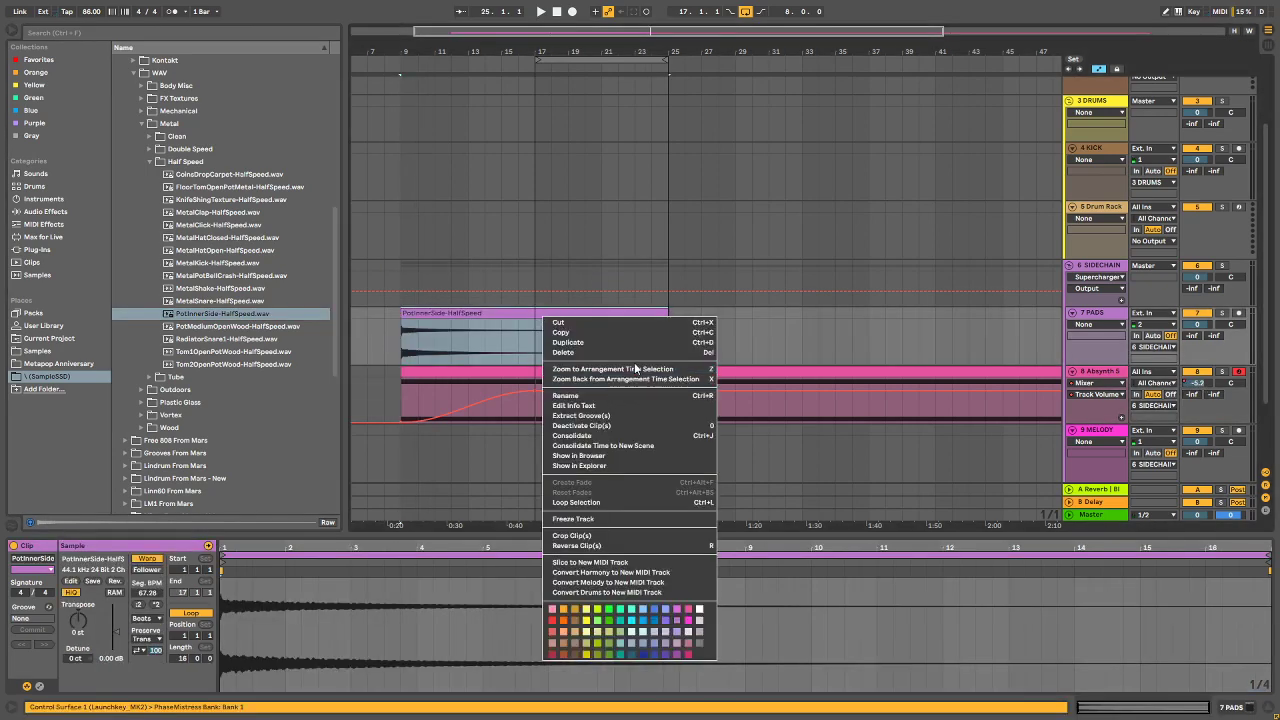
pyautogui.press('Escape')
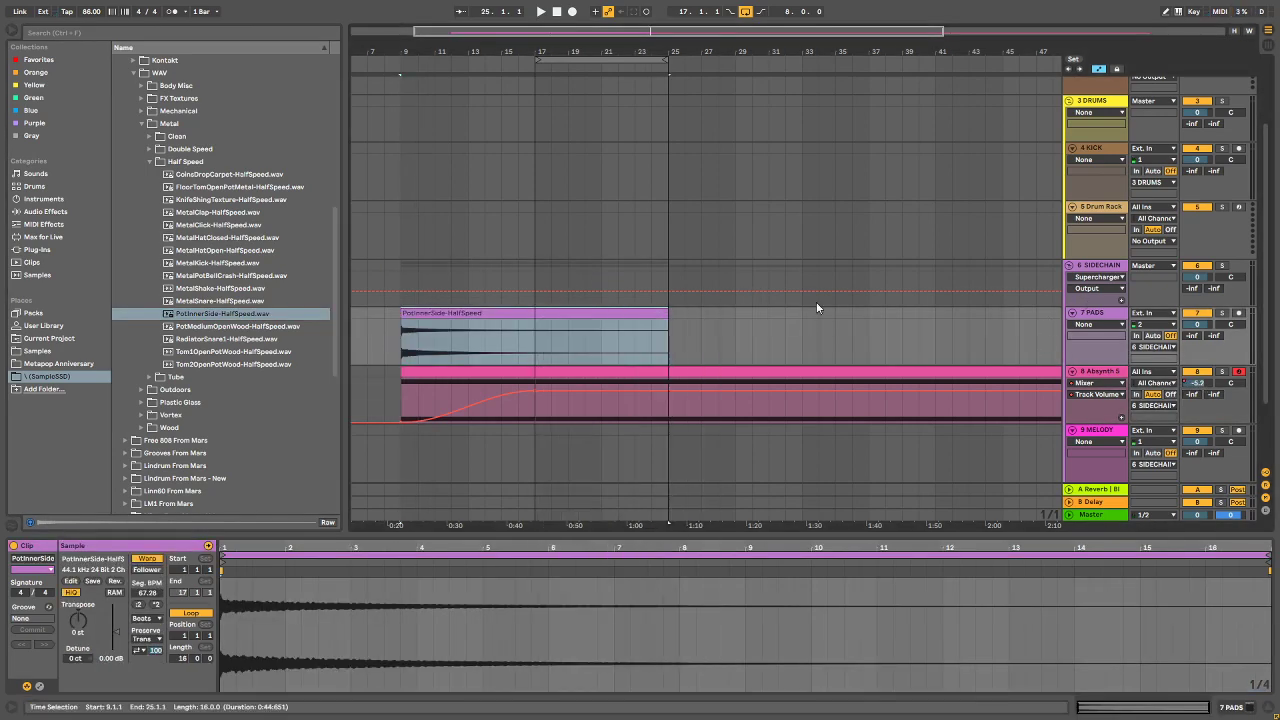
pyautogui.scroll(2, 1004, 225)
pyautogui.moveTo(601, 419); pyautogui.dragTo(608, 108)
pyautogui.scroll(1, 922, 262)
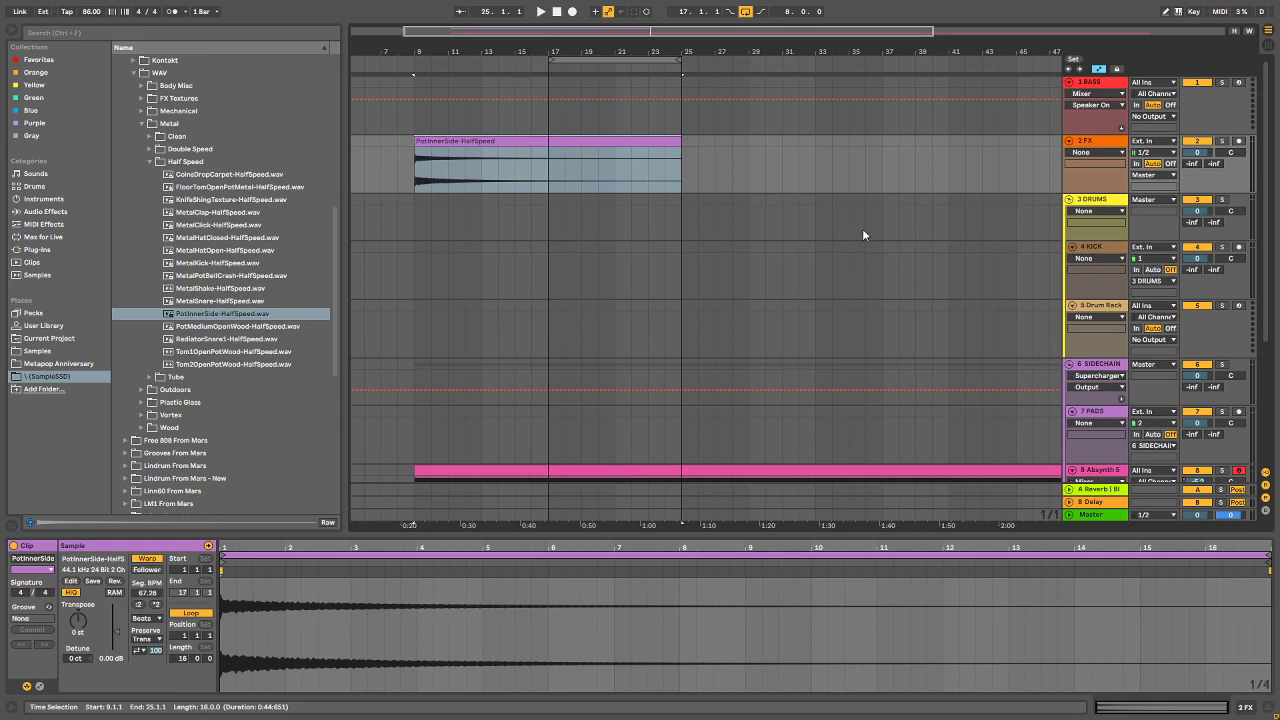
# Step: Insert a new MIDI track directly below the FX track
pyautogui.rightClick(1085, 142)
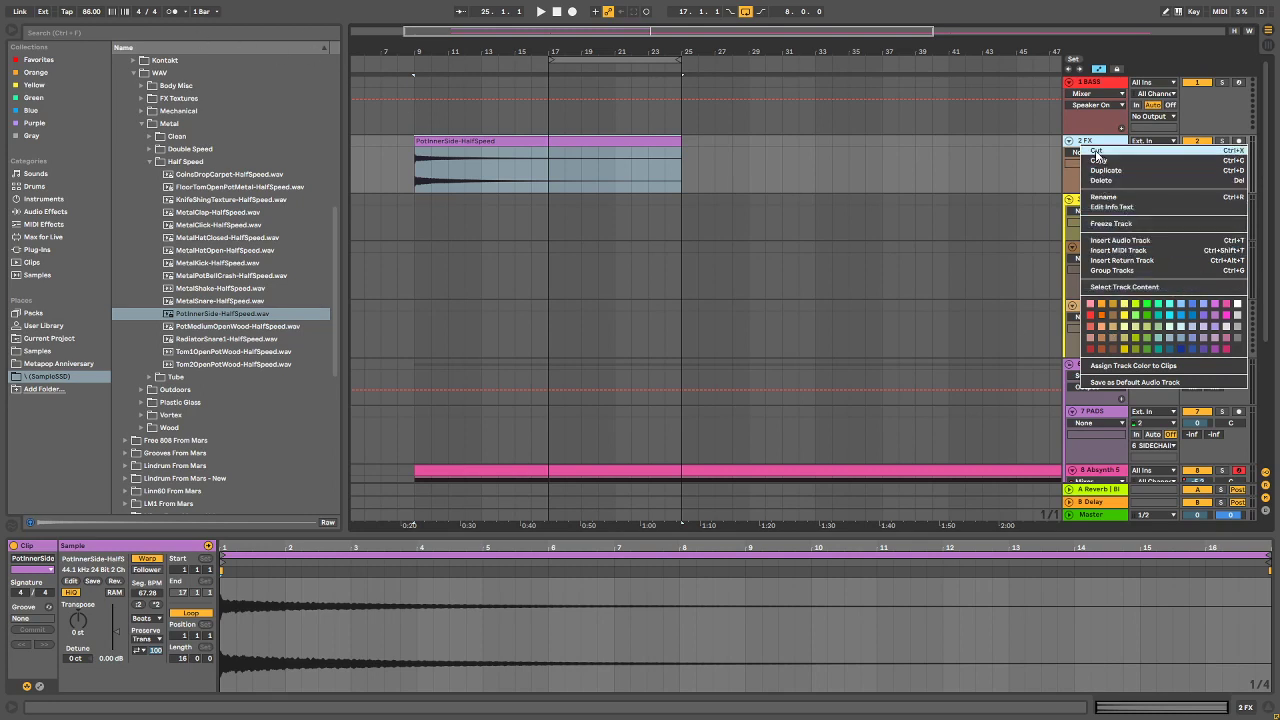
pyautogui.press('Escape')
pyautogui.rightClick(607, 143)
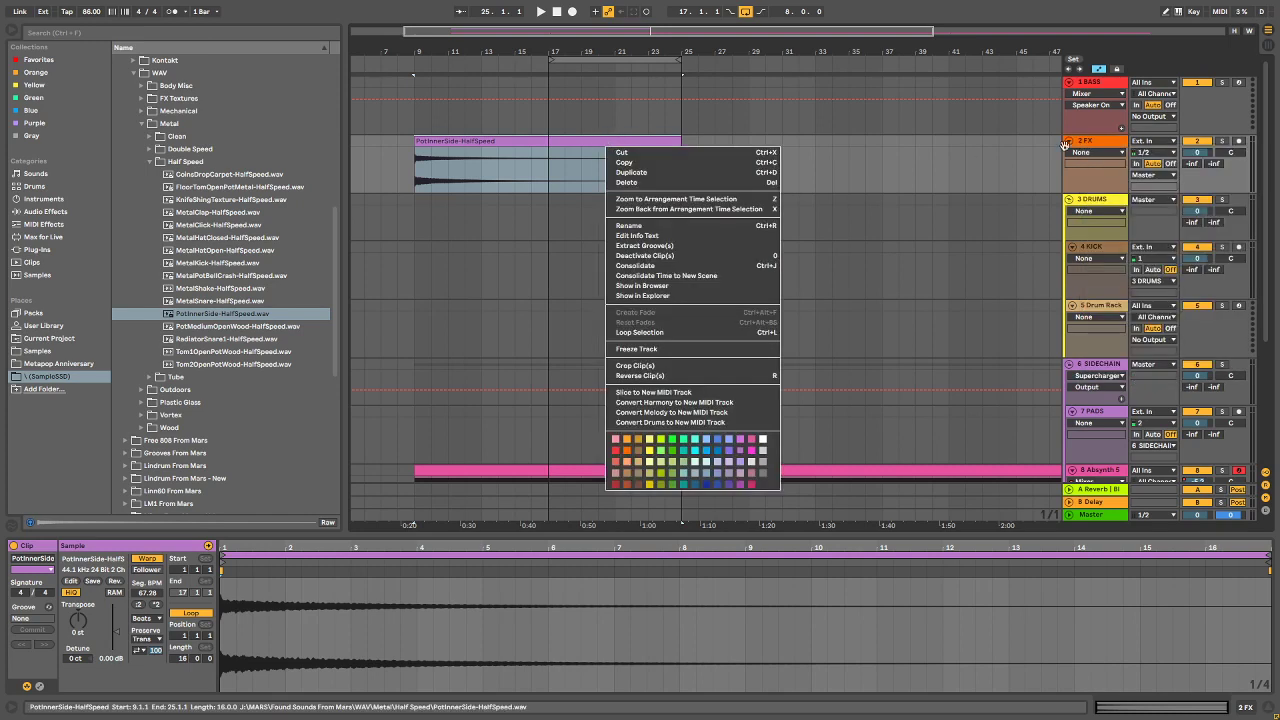
pyautogui.rightClick(1084, 142)
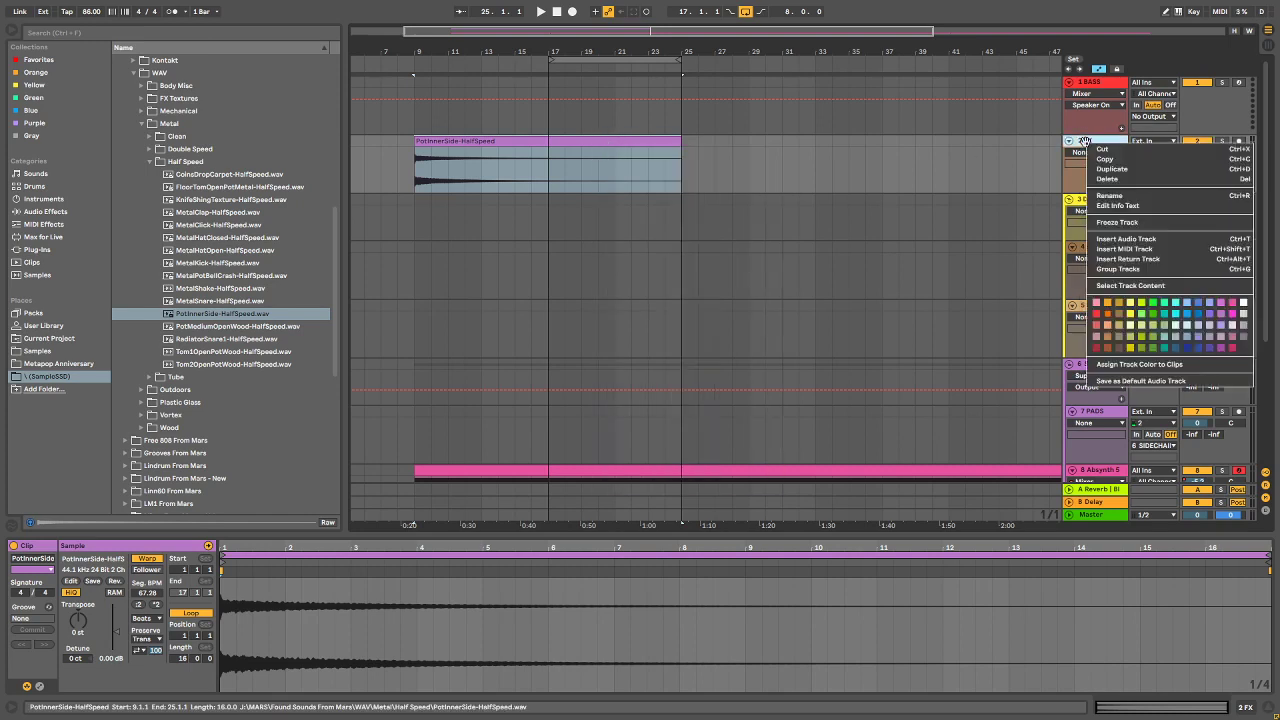
pyautogui.click(1120, 249)
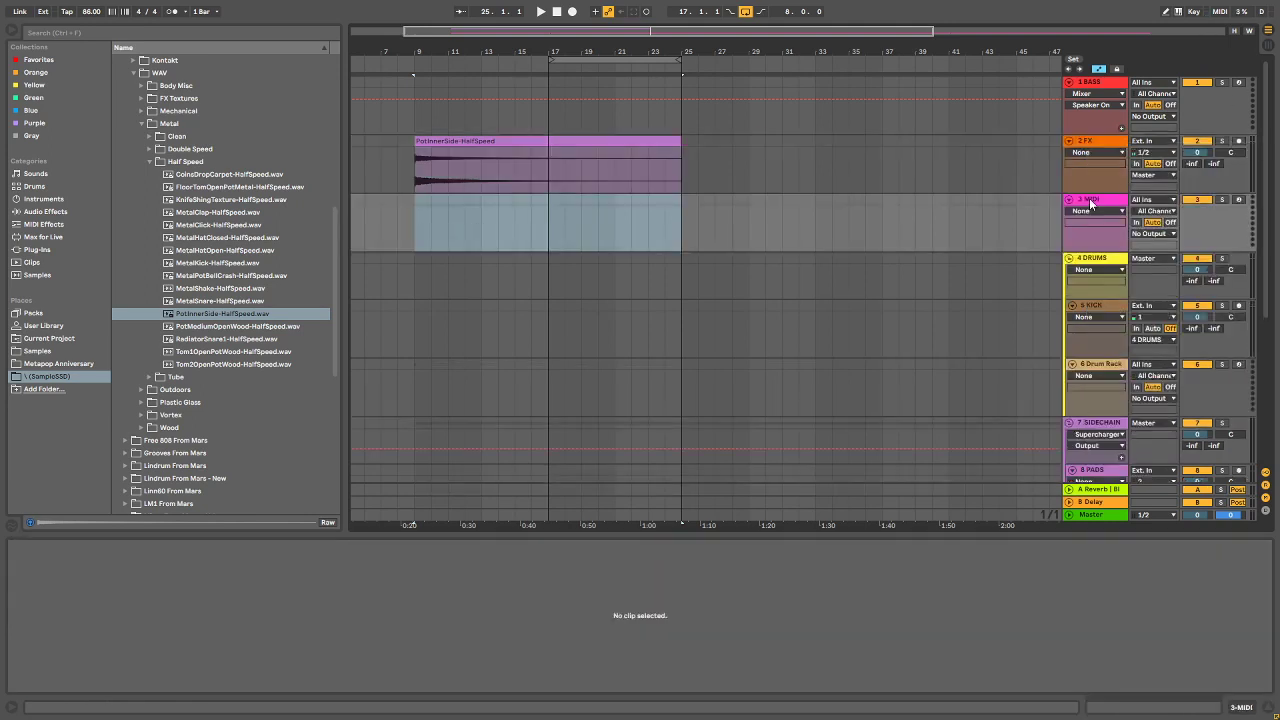
# Step: Search the browser for "simpler" and load Simpler onto the new MIDI track
pyautogui.hotkey('ctrl', 'f')
pyautogui.write('simpler')
pyautogui.press('Down')
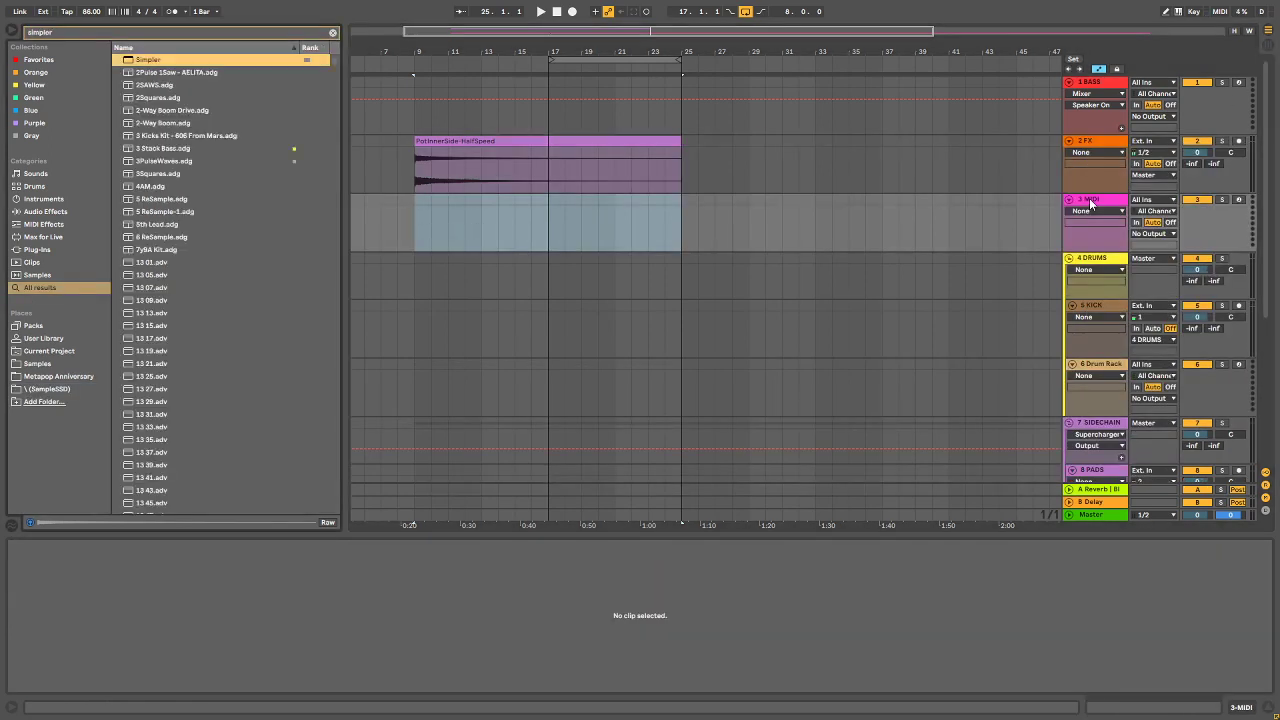
pyautogui.press('Return')
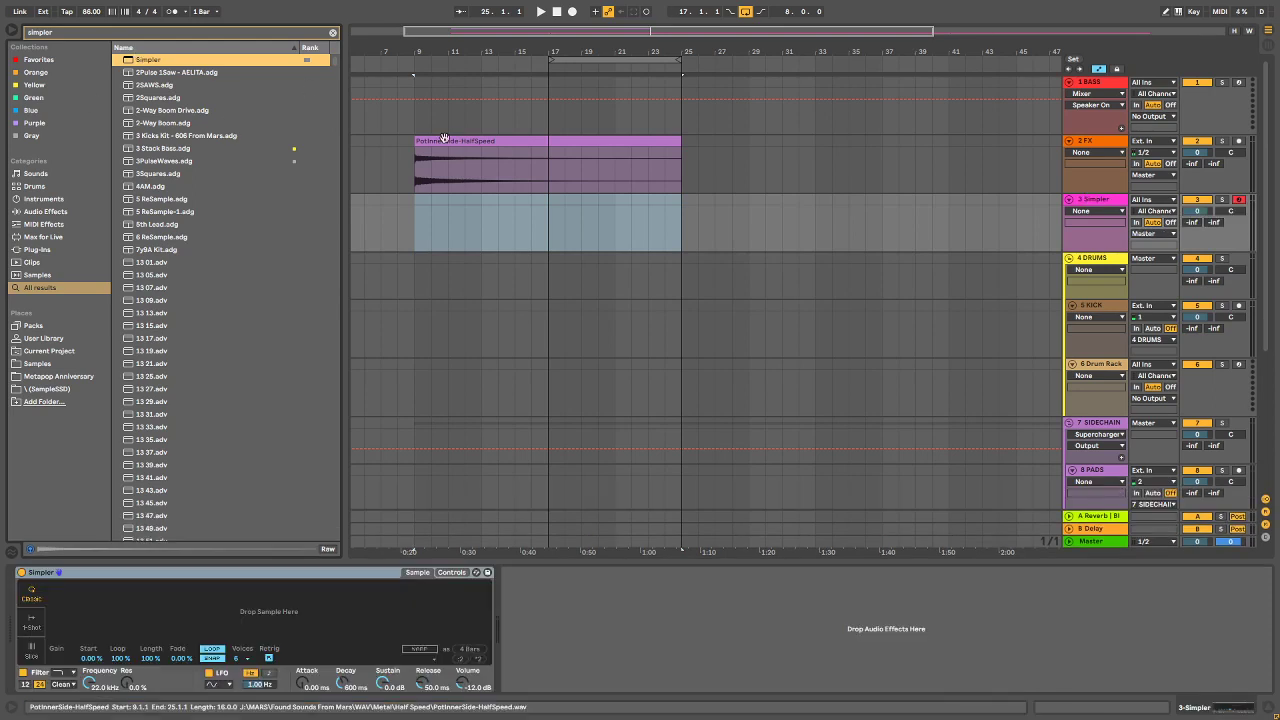
# Step: Load the PotInnerSide-HalfSpeed clip into Simpler and reverse the sample
pyautogui.moveTo(445, 139); pyautogui.dragTo(257, 608)
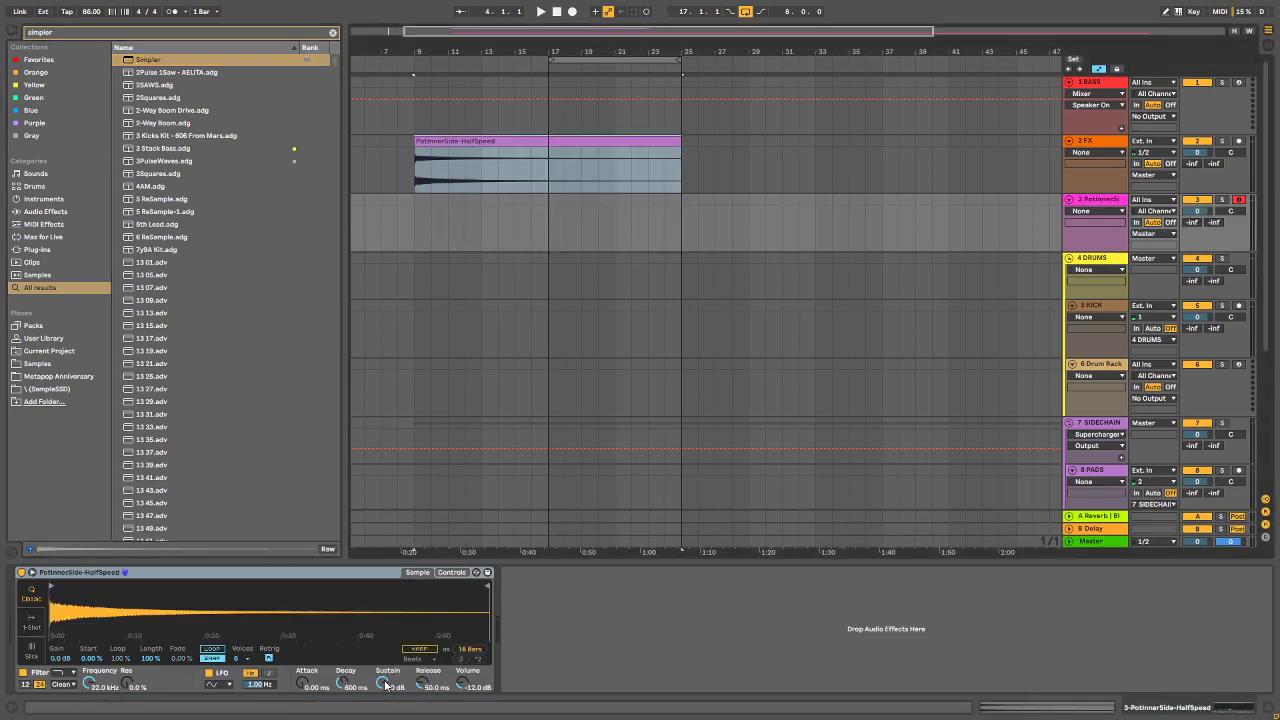
pyautogui.rightClick(305, 601)
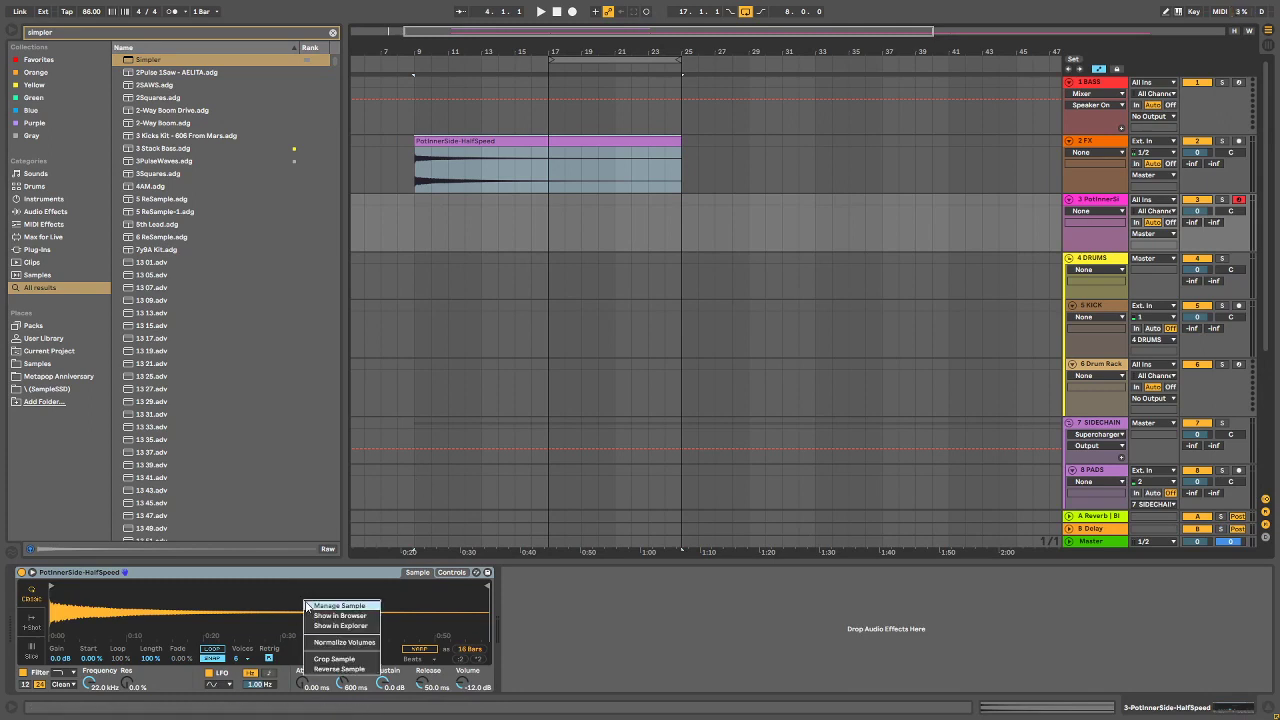
pyautogui.click(339, 668)
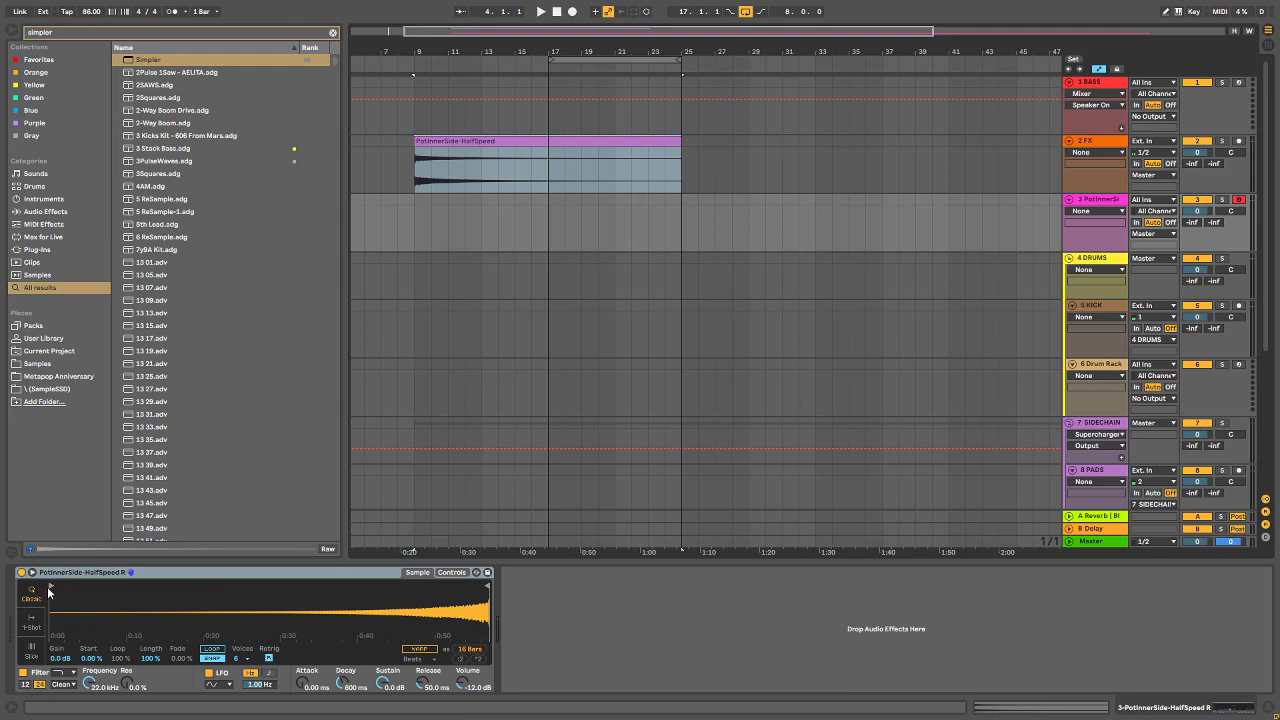
# Step: Move the reversed sample's start point in Simpler so that about the last 3 bars play
pyautogui.moveTo(49, 590); pyautogui.dragTo(371, 590)
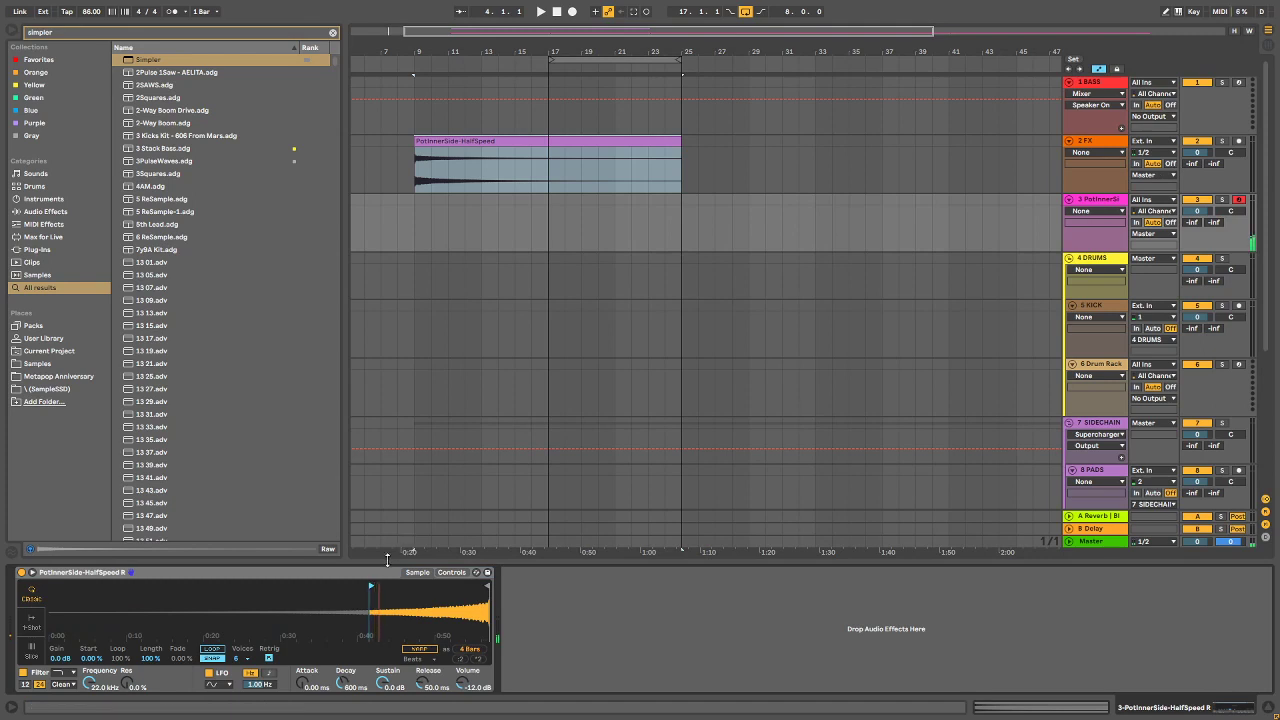
pyautogui.moveTo(371, 590); pyautogui.dragTo(440, 592)
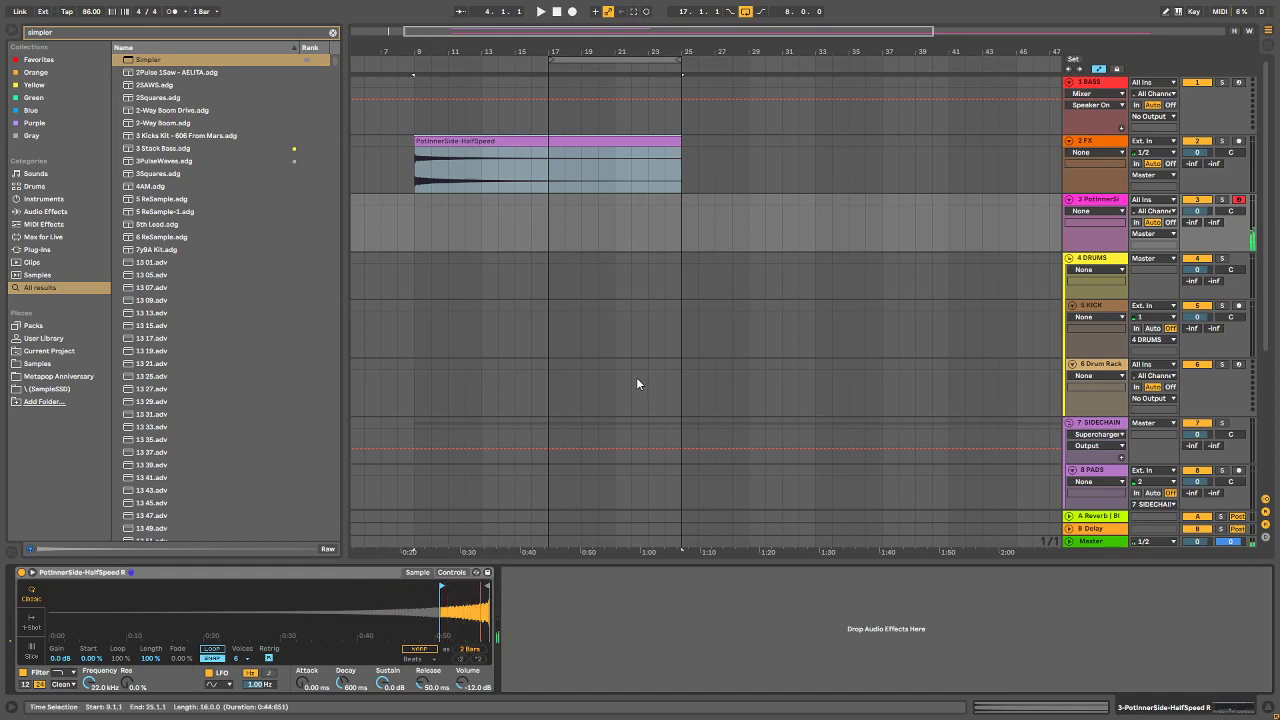
pyautogui.moveTo(441, 588); pyautogui.dragTo(419, 590)
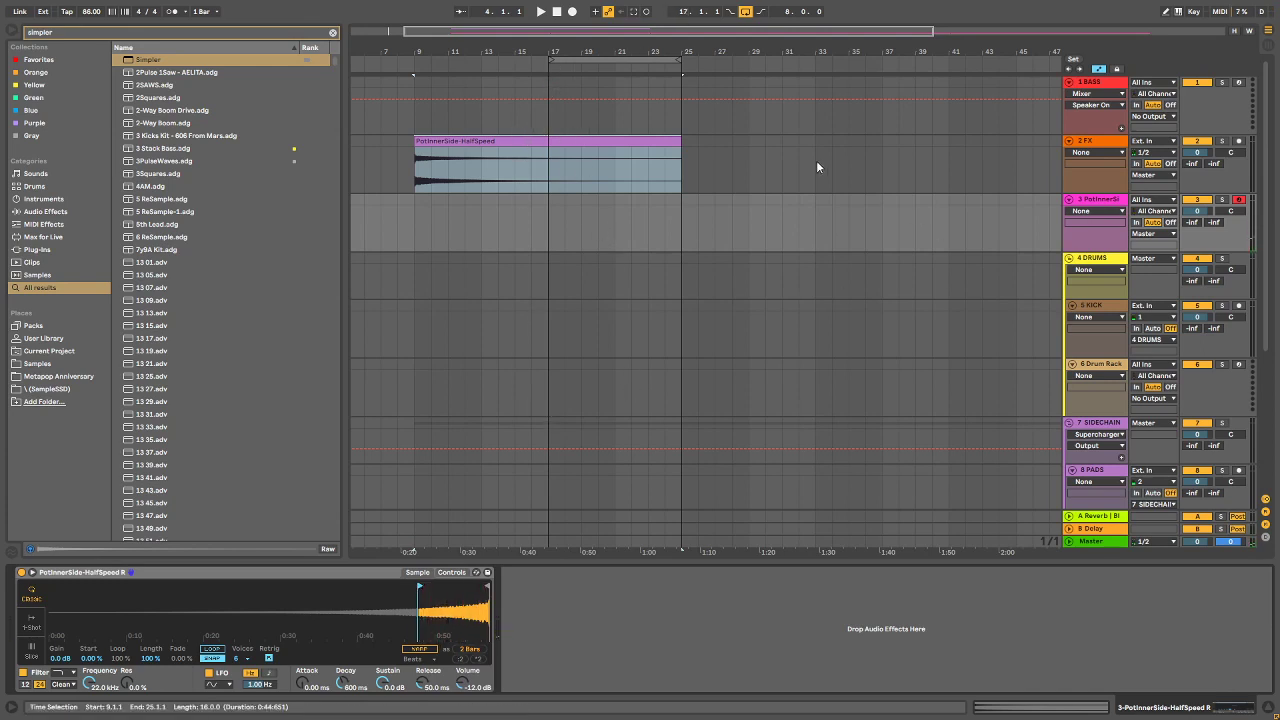
# Step: Delete the PotInnerSide-HalfSpeed clip from the FX track and set the insert marker at bar 17 on the Simpler track
pyautogui.click(555, 207)
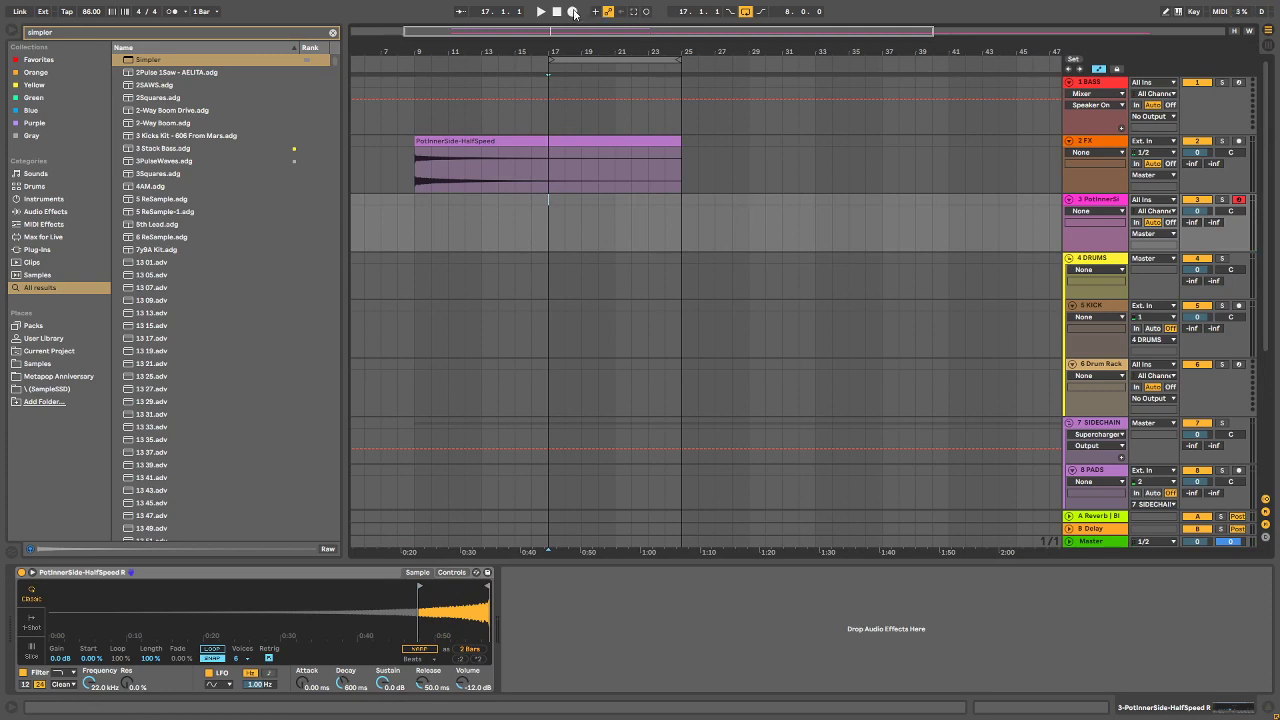
pyautogui.click(576, 141)
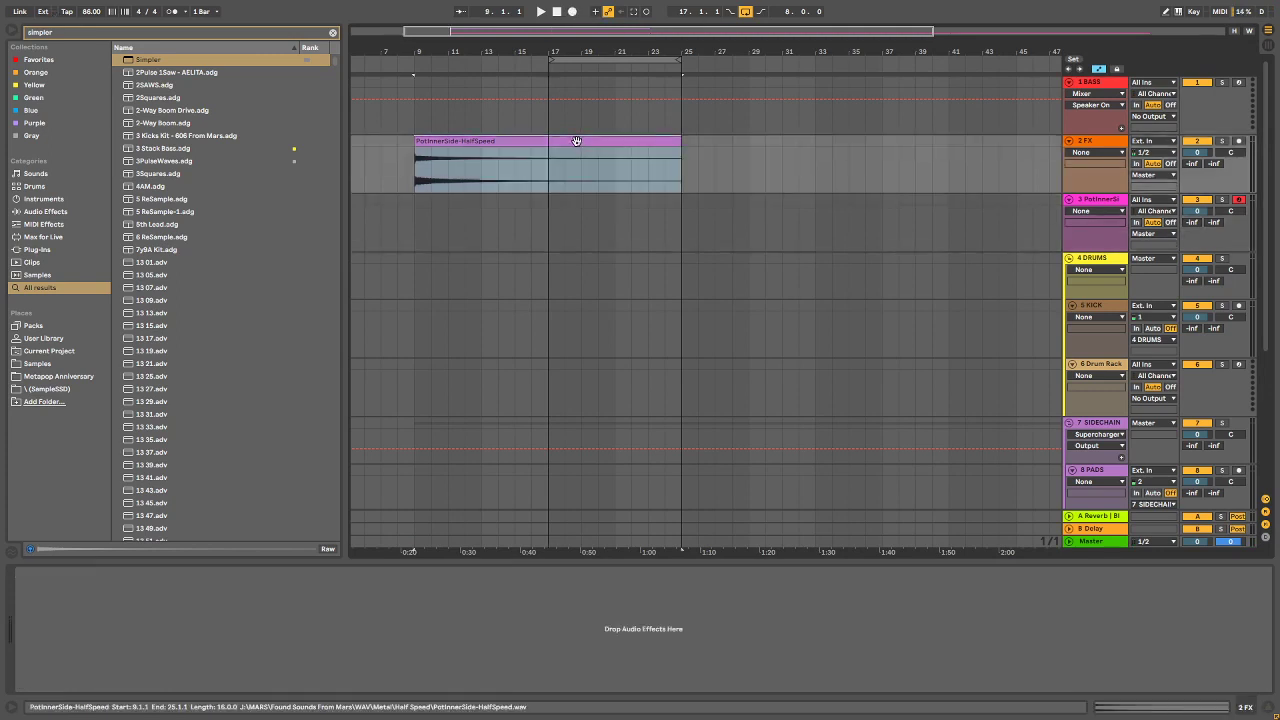
pyautogui.moveTo(576, 141); pyautogui.dragTo(549, 214)
# Step: Color the PotInnerSide Simpler track orange like the FX track and fold the DRUMS group
pyautogui.rightClick(1080, 188)
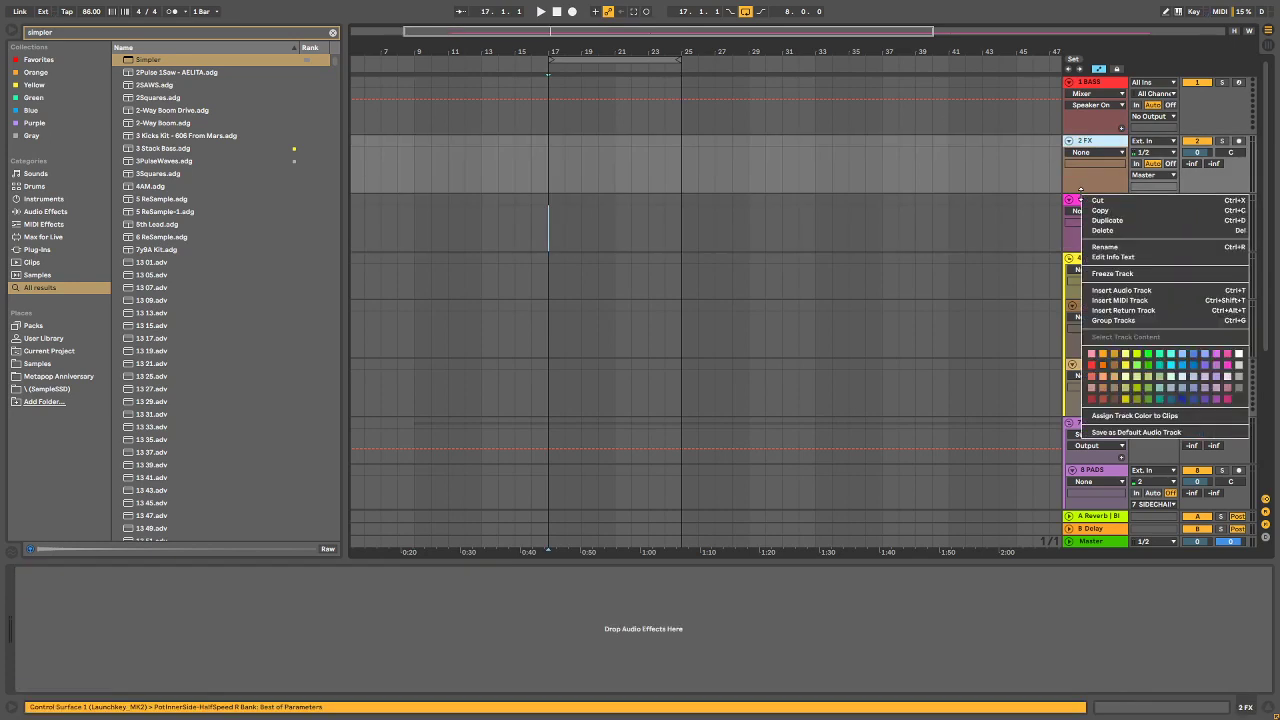
pyautogui.click(1068, 194)
pyautogui.rightClick(1082, 197)
pyautogui.click(1105, 365)
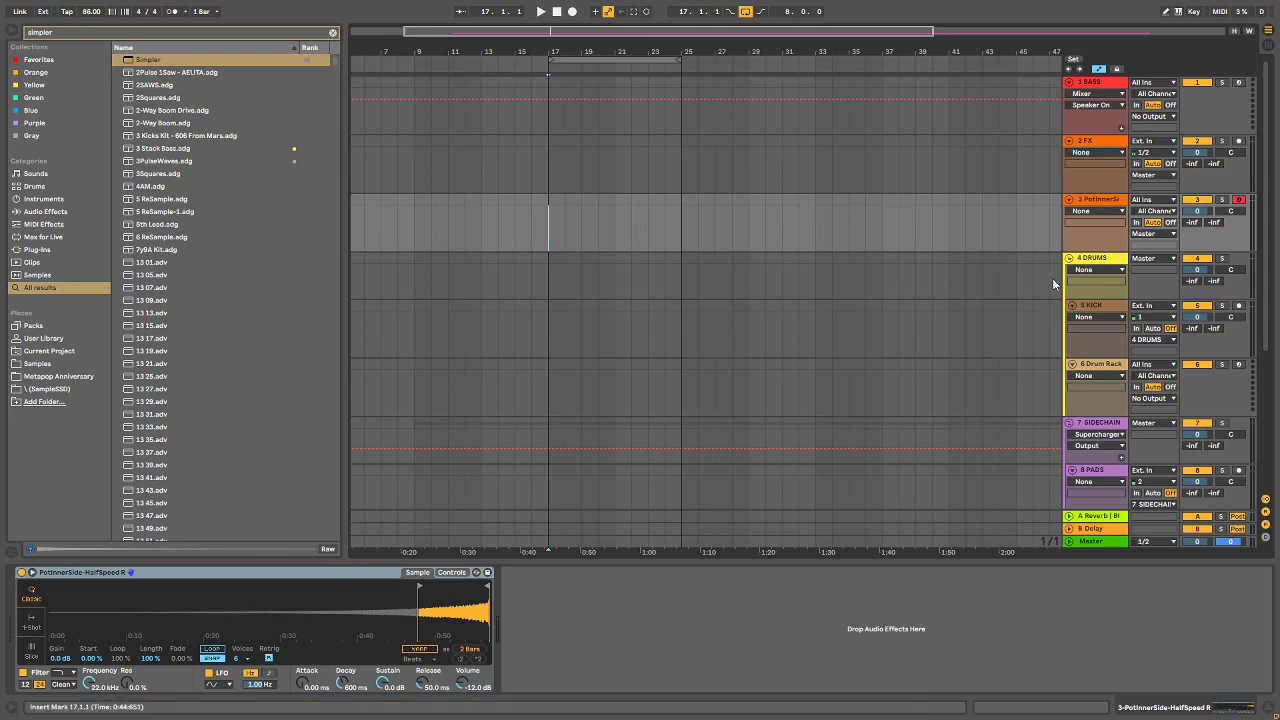
pyautogui.click(1069, 258)
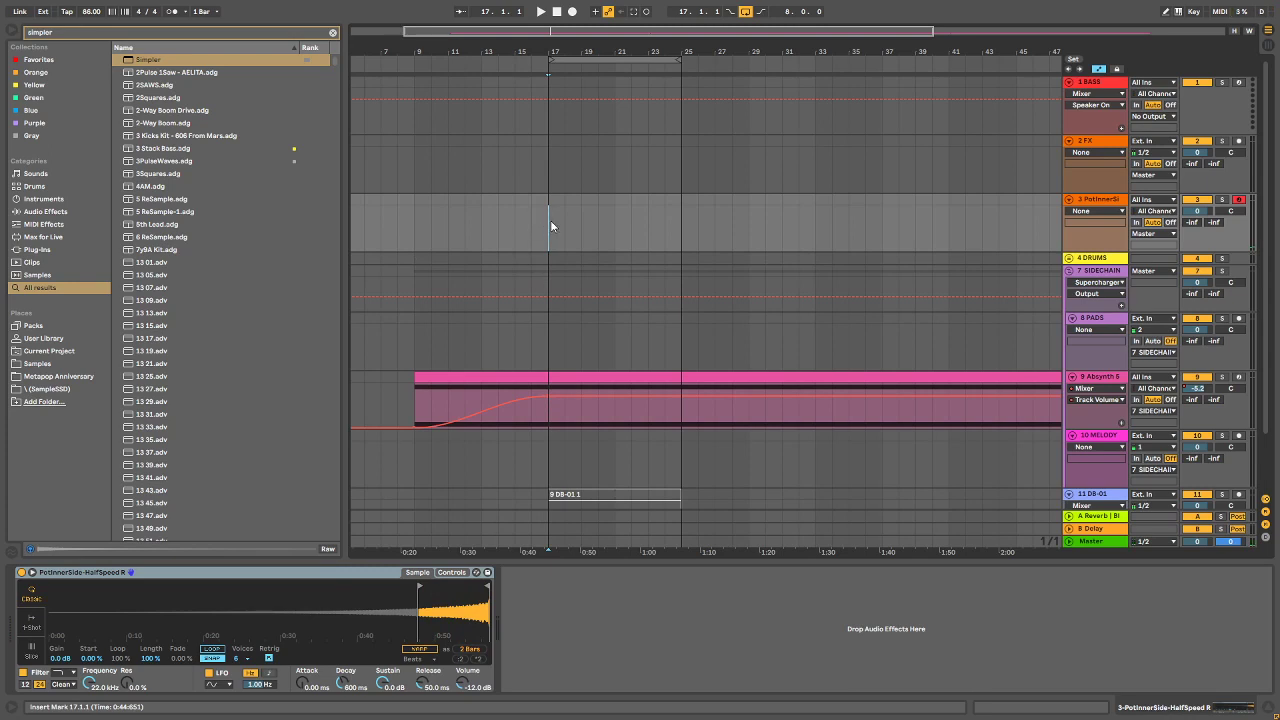
# Step: Record a take of the reversed PotInnerSide sample on its track from bar 13
pyautogui.click(496, 230)
pyautogui.click(572, 11)
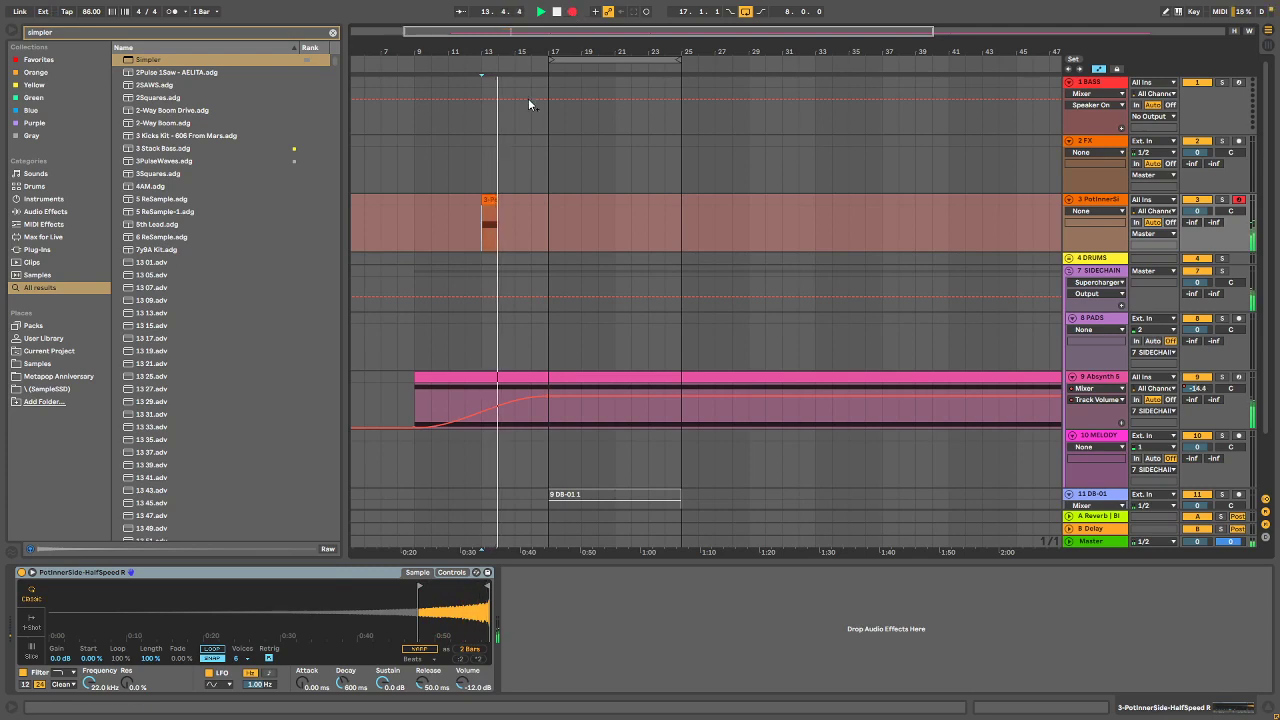
pyautogui.click(556, 11)
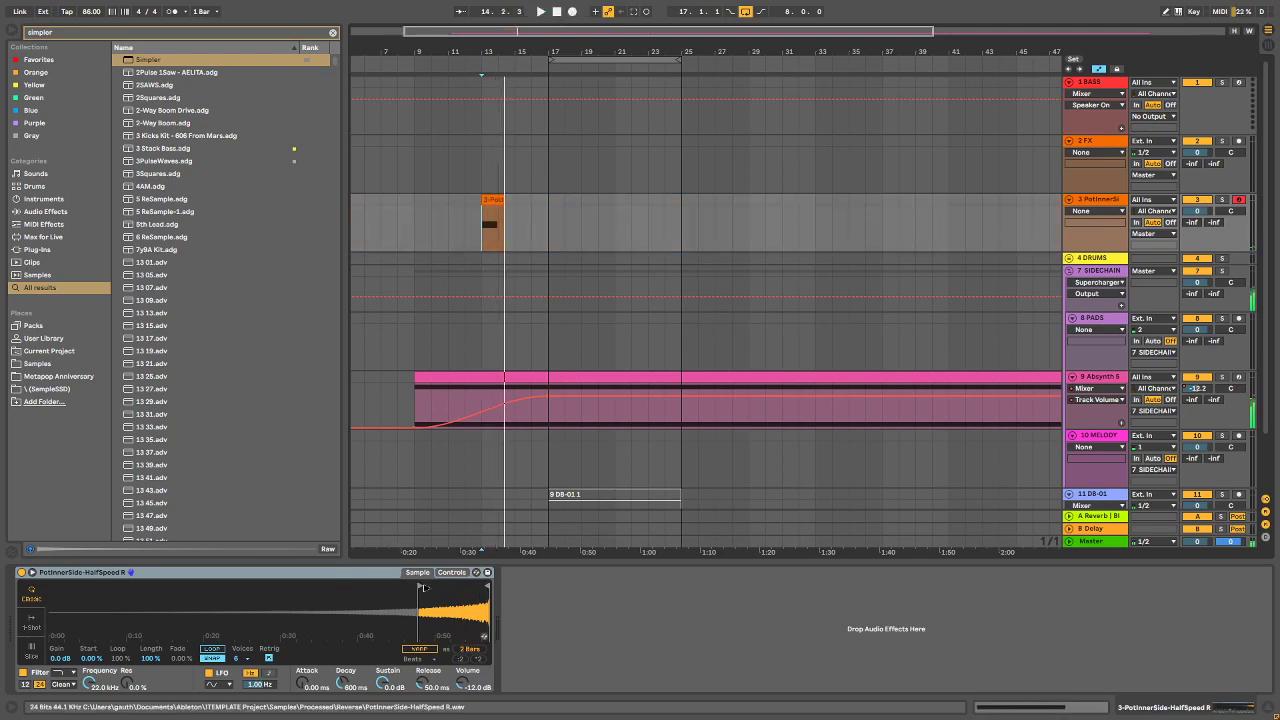
# Step: Extend the reversed sample's played region in Simpler to about 4 bars and replace the take at bar 13 with a new recording
pyautogui.moveTo(414, 587); pyautogui.dragTo(359, 587)
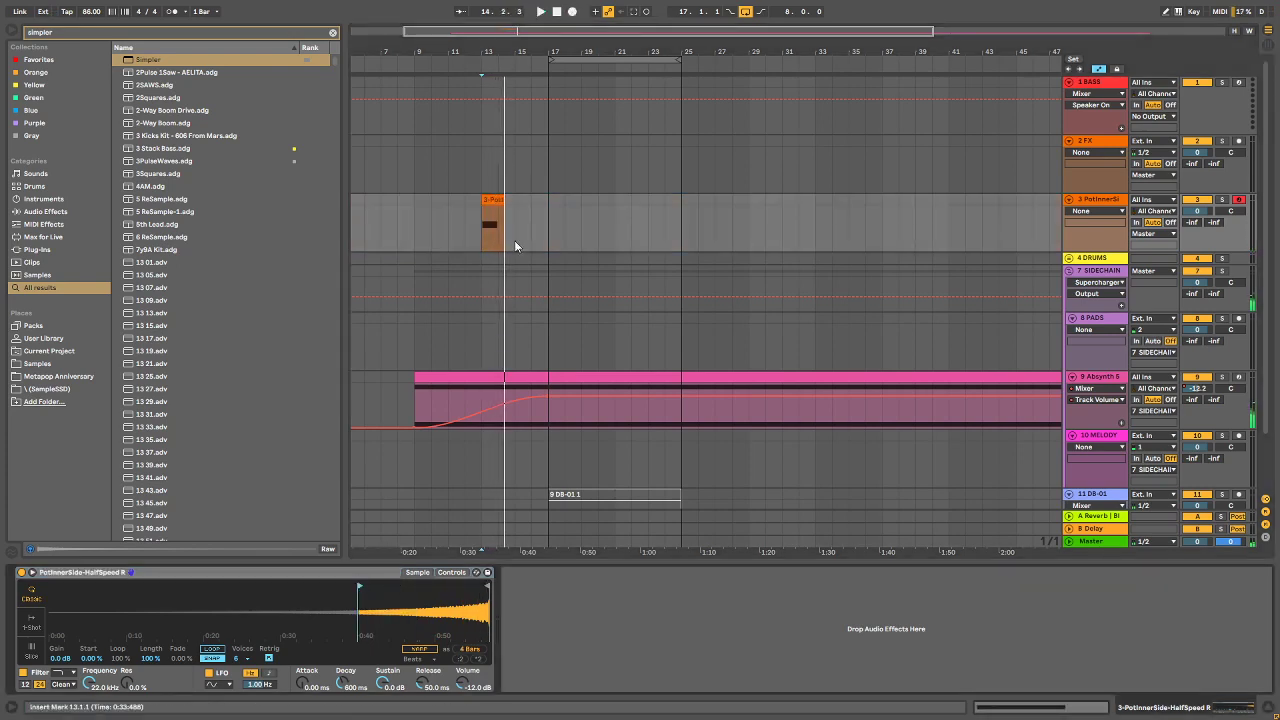
pyautogui.click(493, 202)
pyautogui.press('Delete')
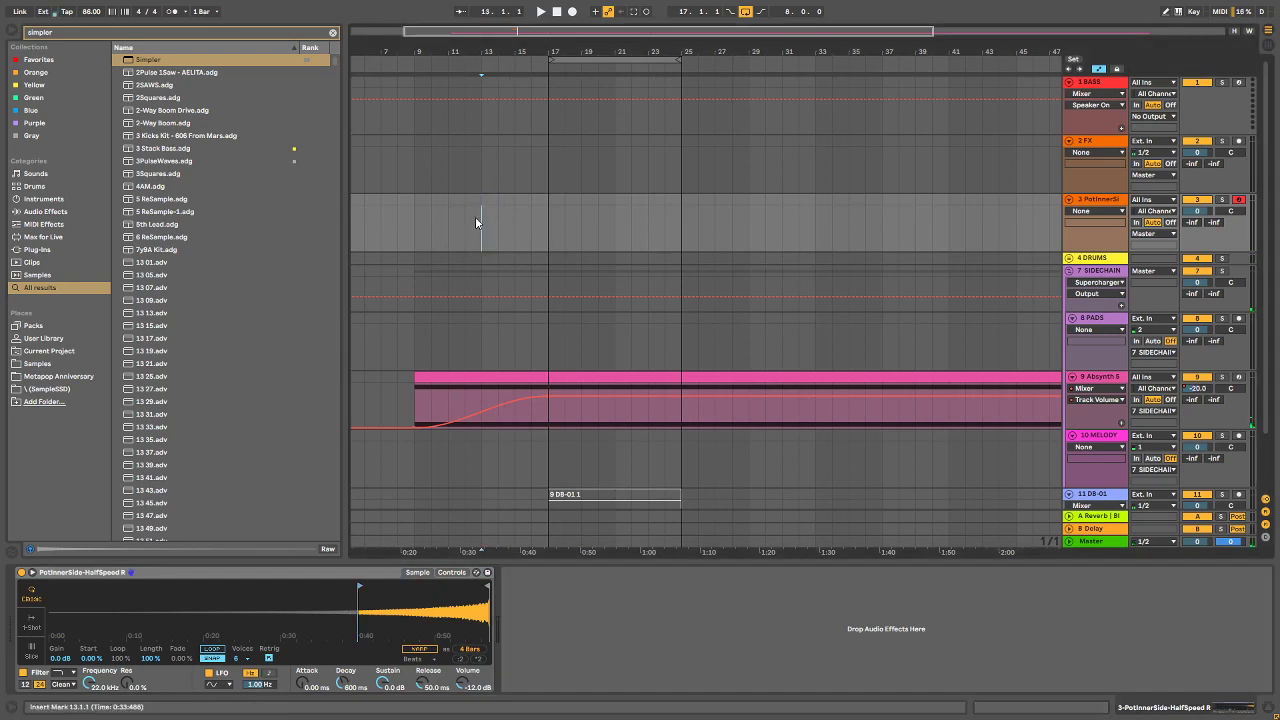
pyautogui.click(574, 12)
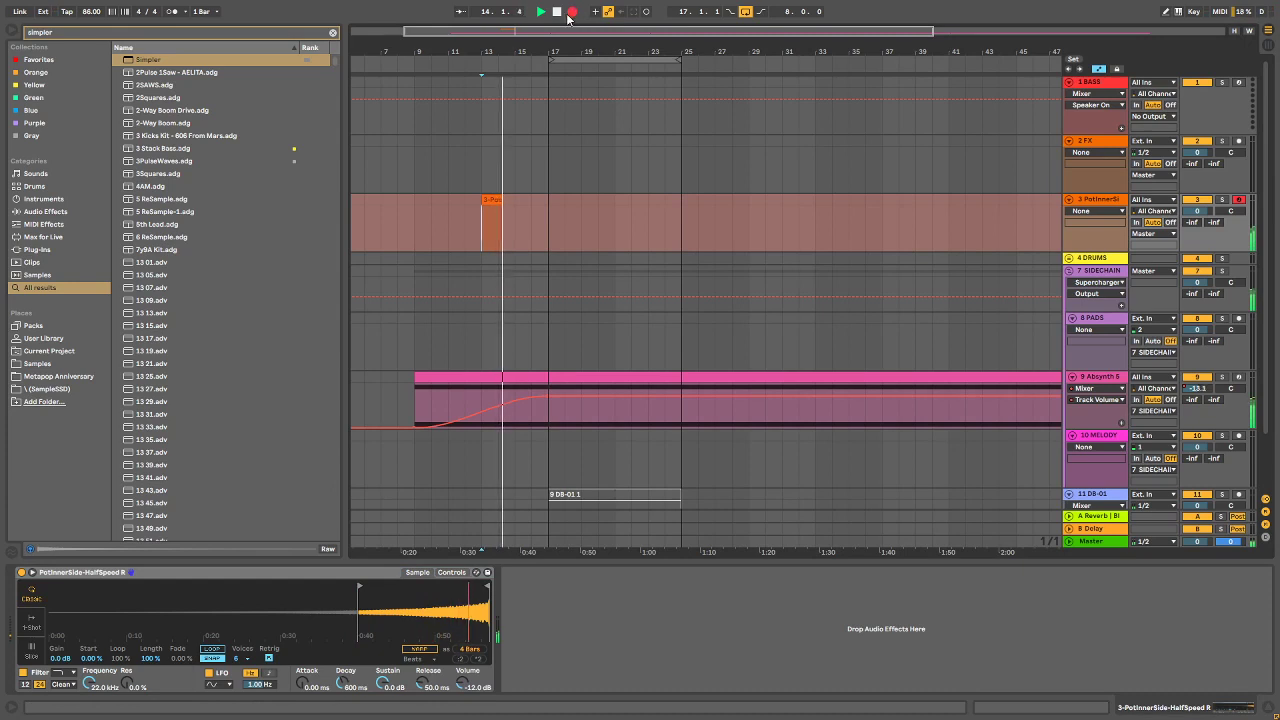
pyautogui.click(558, 12)
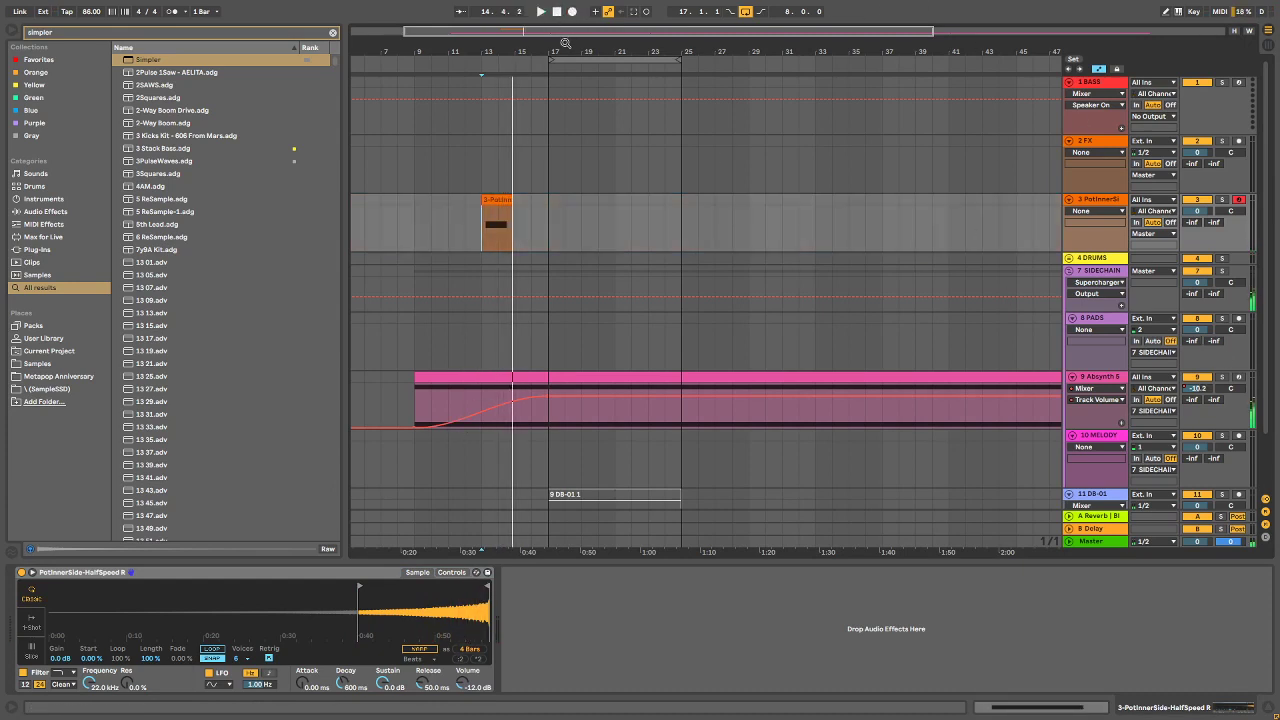
# Step: Move the new PotInnerSide take so its note ends just before bar 17 and trim the clip's end to bar 17
pyautogui.moveTo(521, 44); pyautogui.dragTo(719, 223)
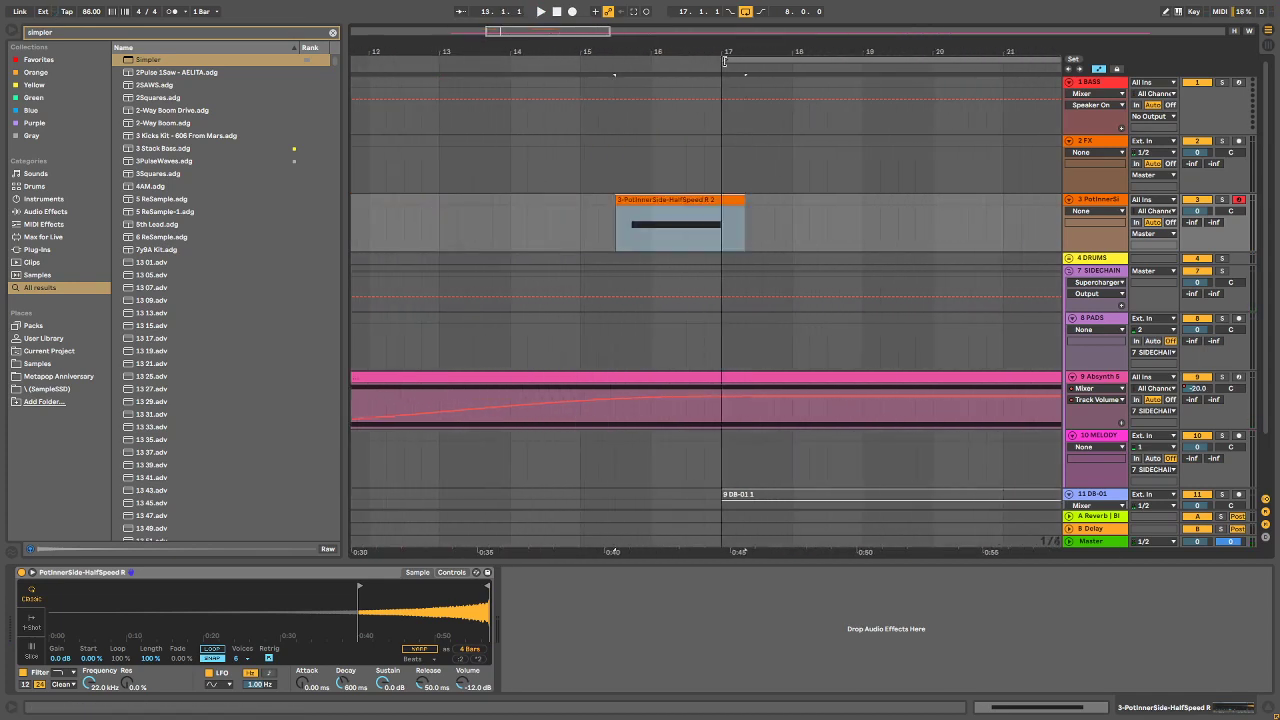
pyautogui.moveTo(733, 52); pyautogui.dragTo(849, 212)
pyautogui.click(1013, 202)
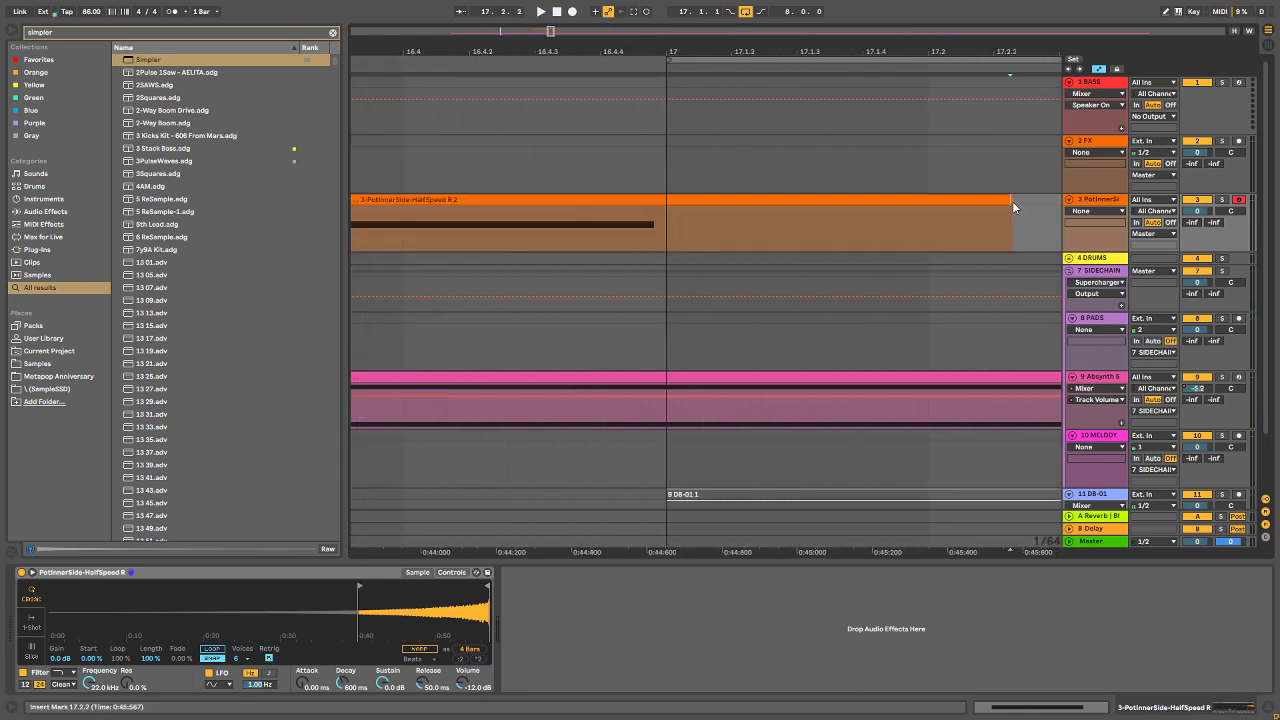
pyautogui.click(1010, 201)
pyautogui.moveTo(1012, 201); pyautogui.dragTo(667, 201)
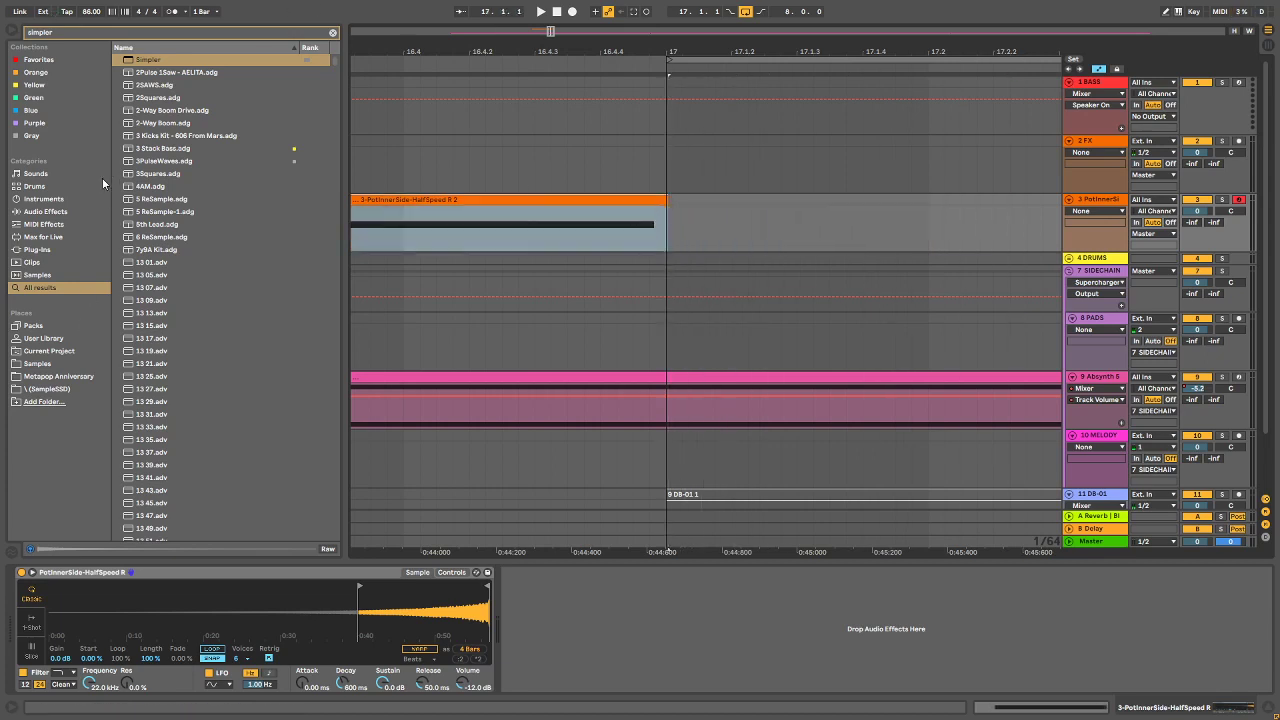
# Step: Clear the browser search and inspect the Blackhole reverb settings on return track A
pyautogui.click(333, 32)
pyautogui.moveTo(607, 52); pyautogui.dragTo(585, 34)
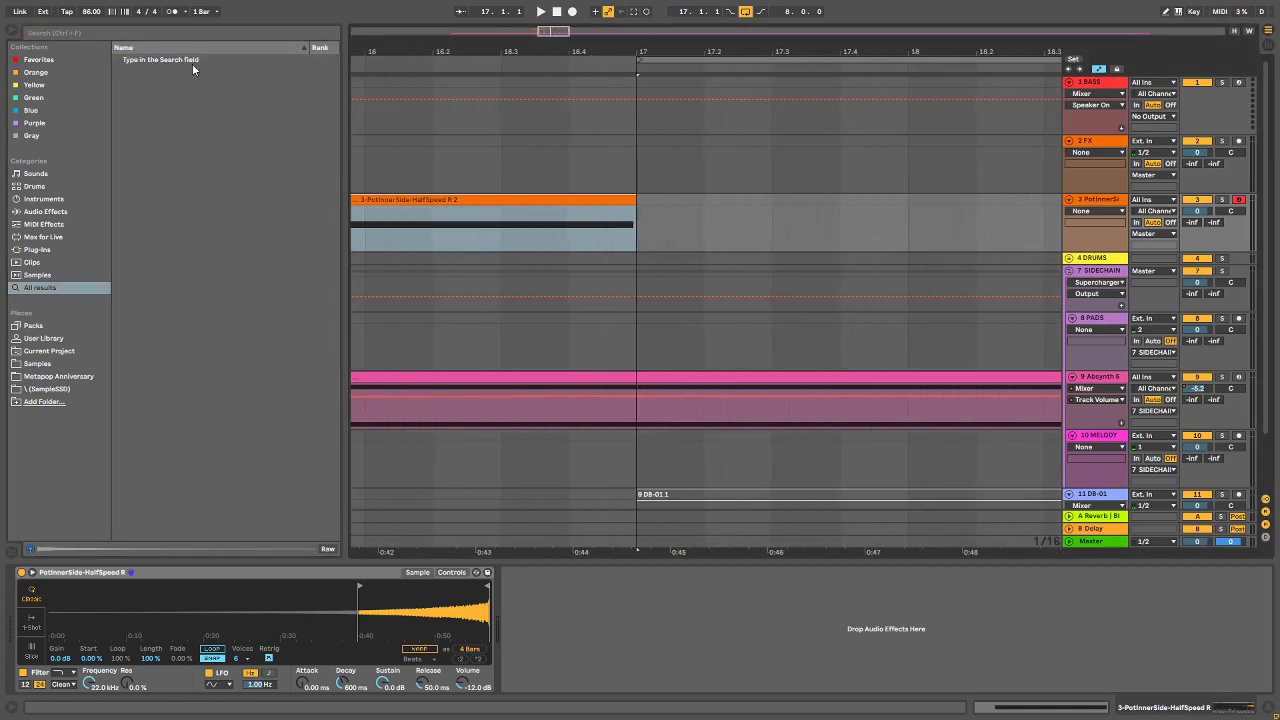
pyautogui.click(1110, 518)
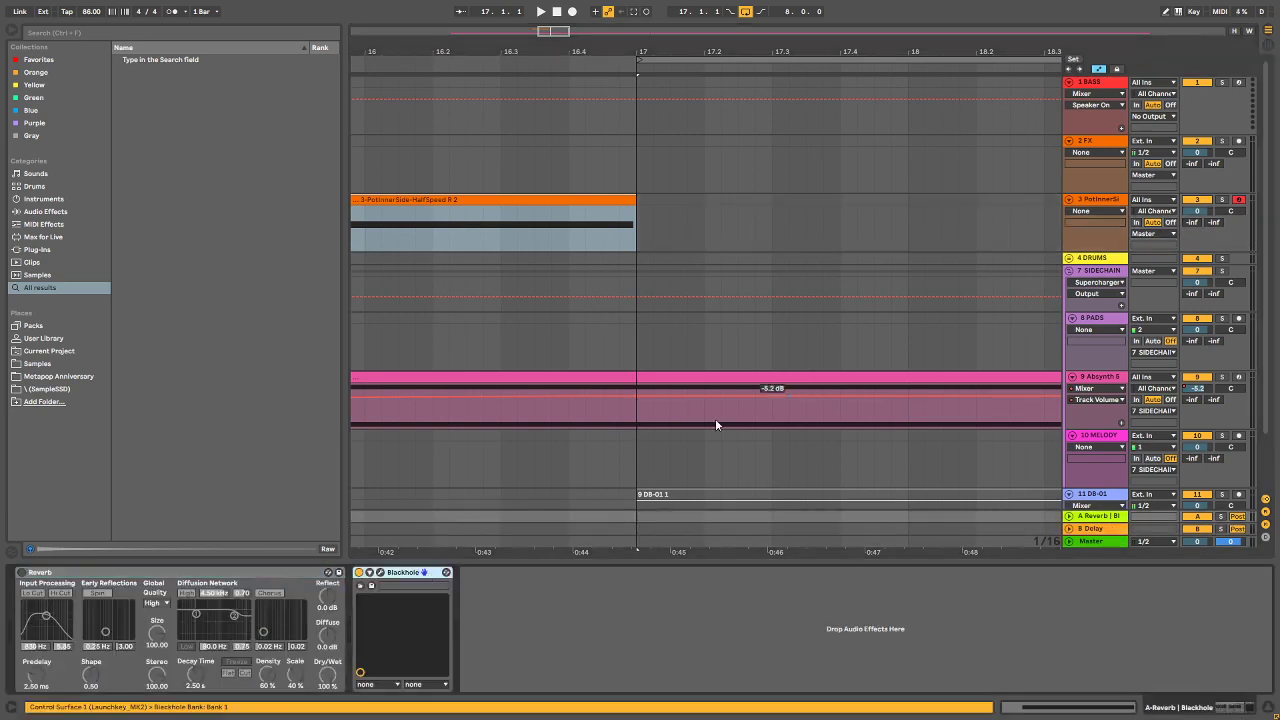
pyautogui.click(380, 572)
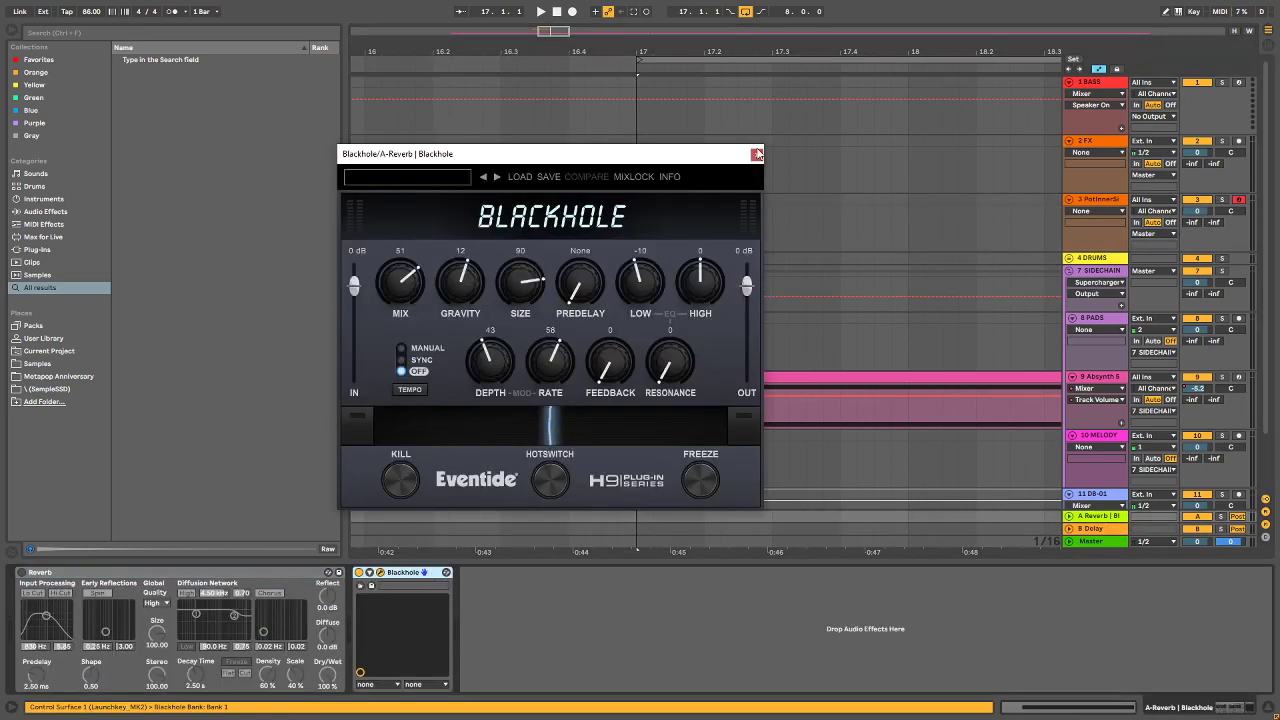
pyautogui.click(757, 154)
pyautogui.click(507, 233)
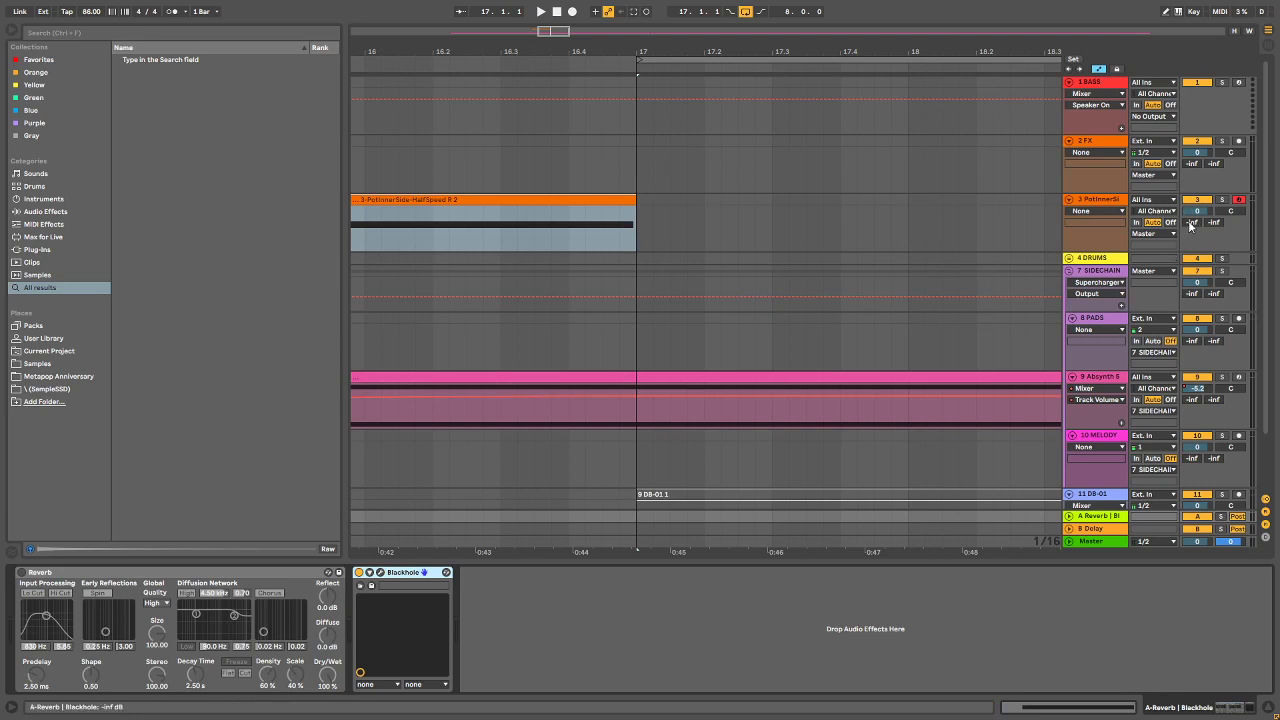
# Step: Set the PotInnerSide track's send A to about -18.6 dB, solo the track and play the swell clip
pyautogui.moveTo(1194, 224); pyautogui.dragTo(1194, 185)
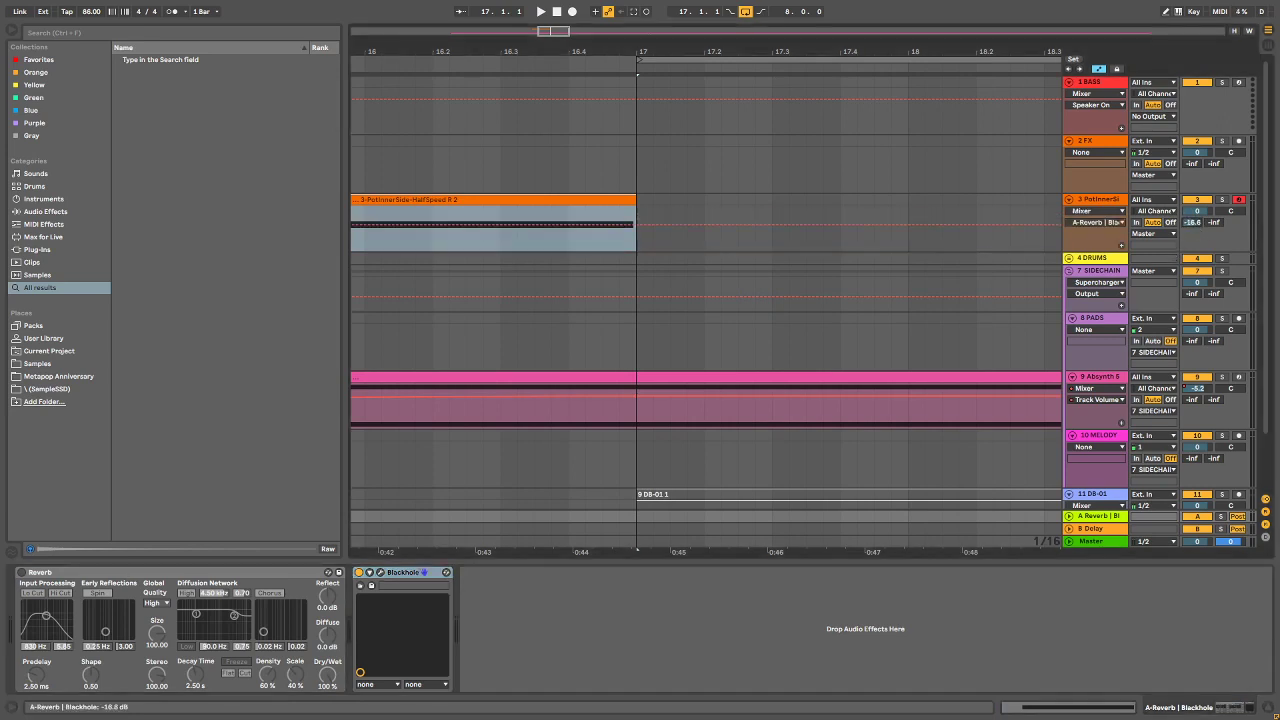
pyautogui.moveTo(664, 52); pyautogui.dragTo(652, 18)
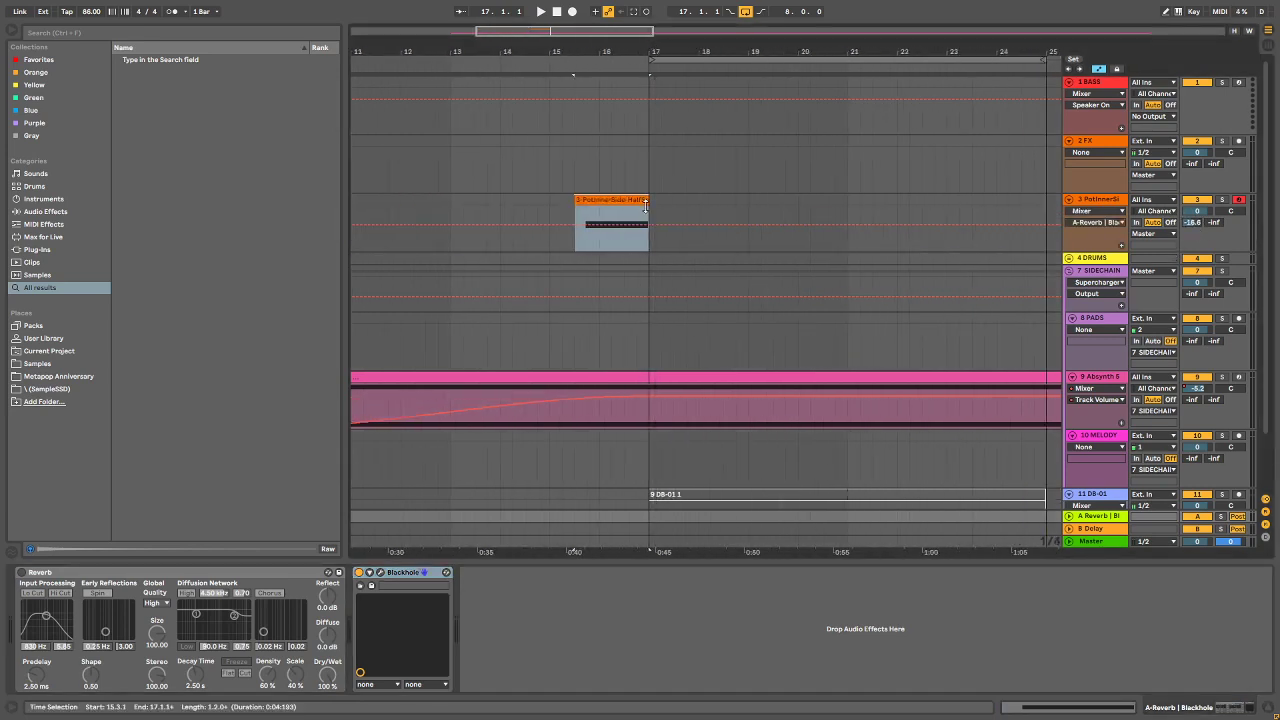
pyautogui.click(1221, 200)
pyautogui.click(623, 201)
pyautogui.press('space')
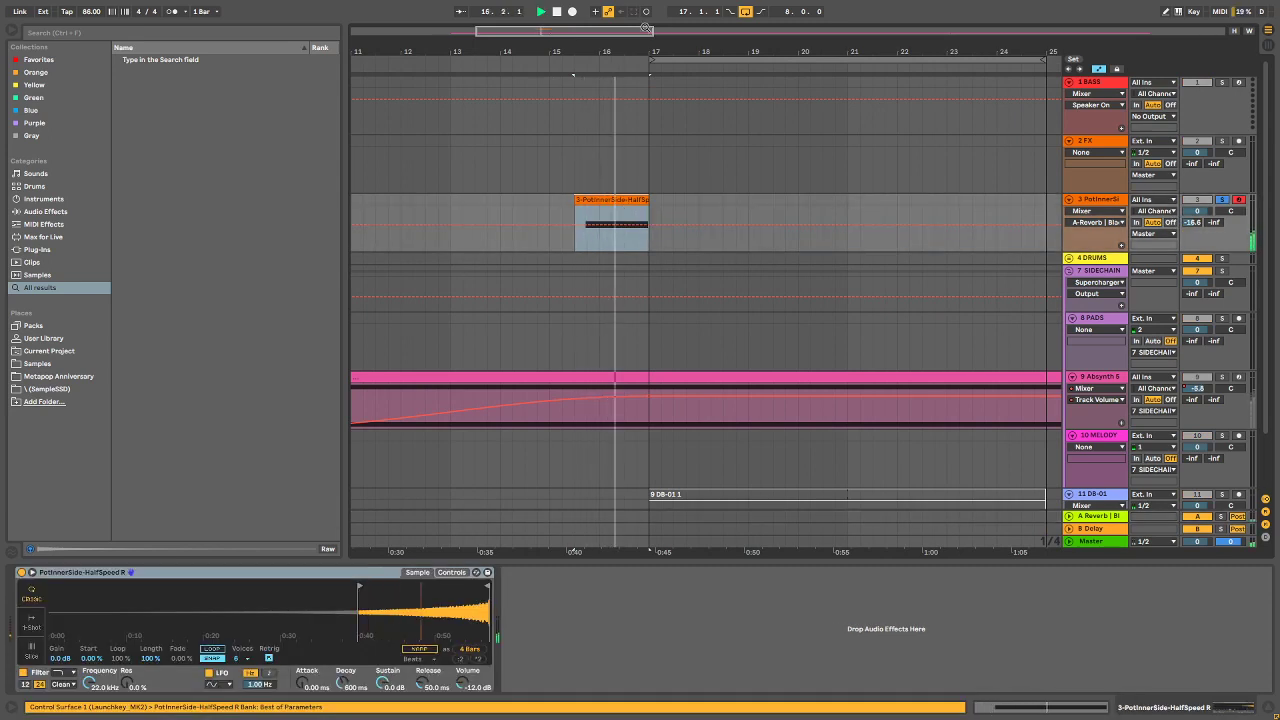
# Step: Turn off the arrangement loop and raise the PotInnerSide track's send A to -8.0 dB during playback
pyautogui.click(744, 12)
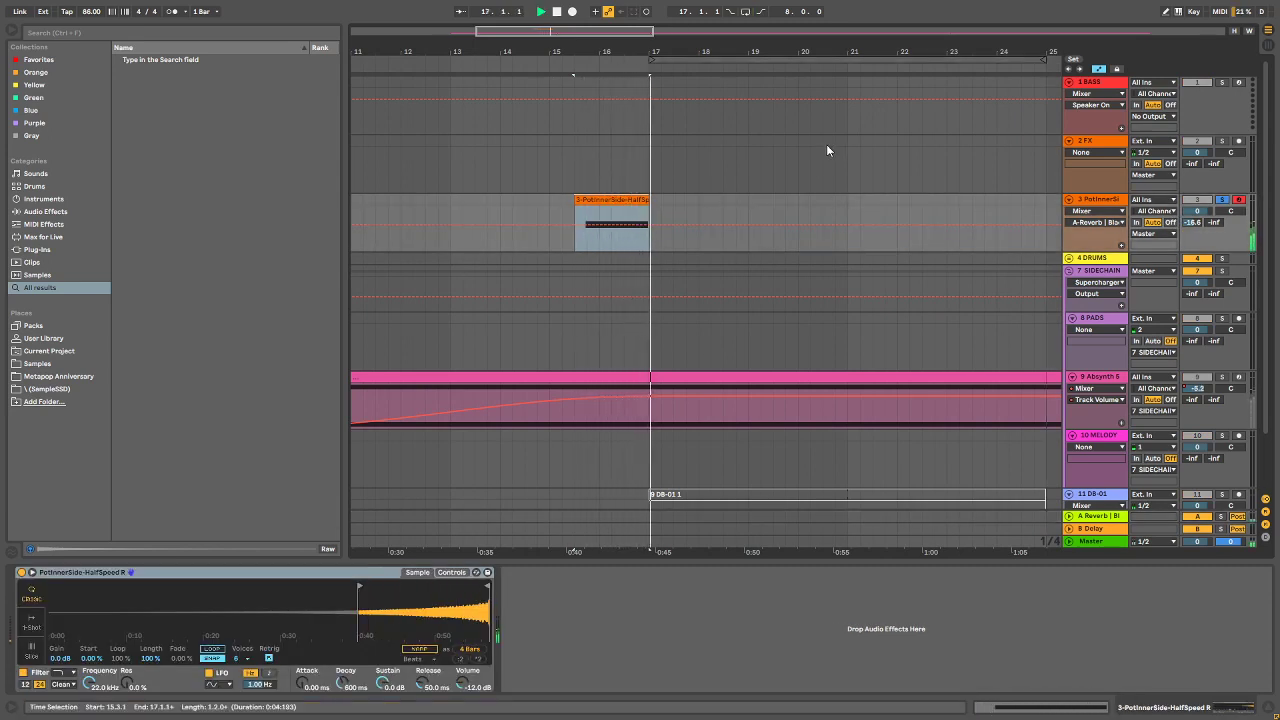
pyautogui.moveTo(1189, 223); pyautogui.dragTo(1189, 194)
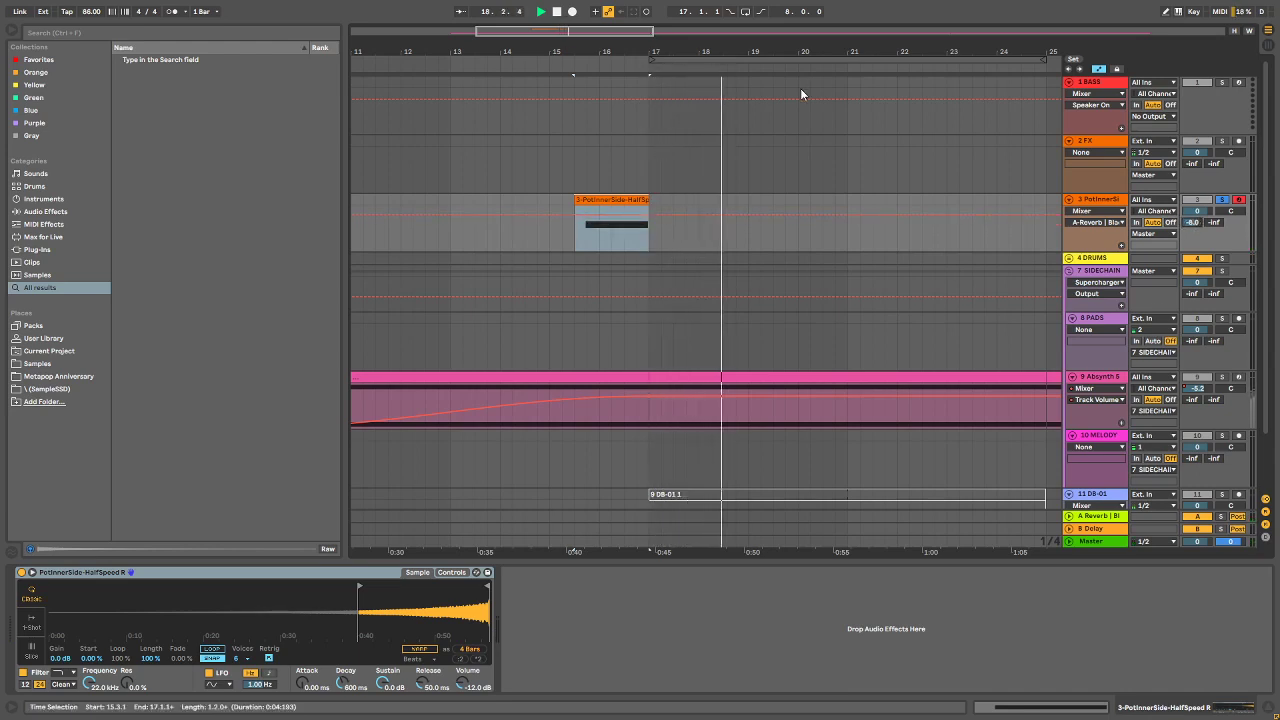
pyautogui.press('space')
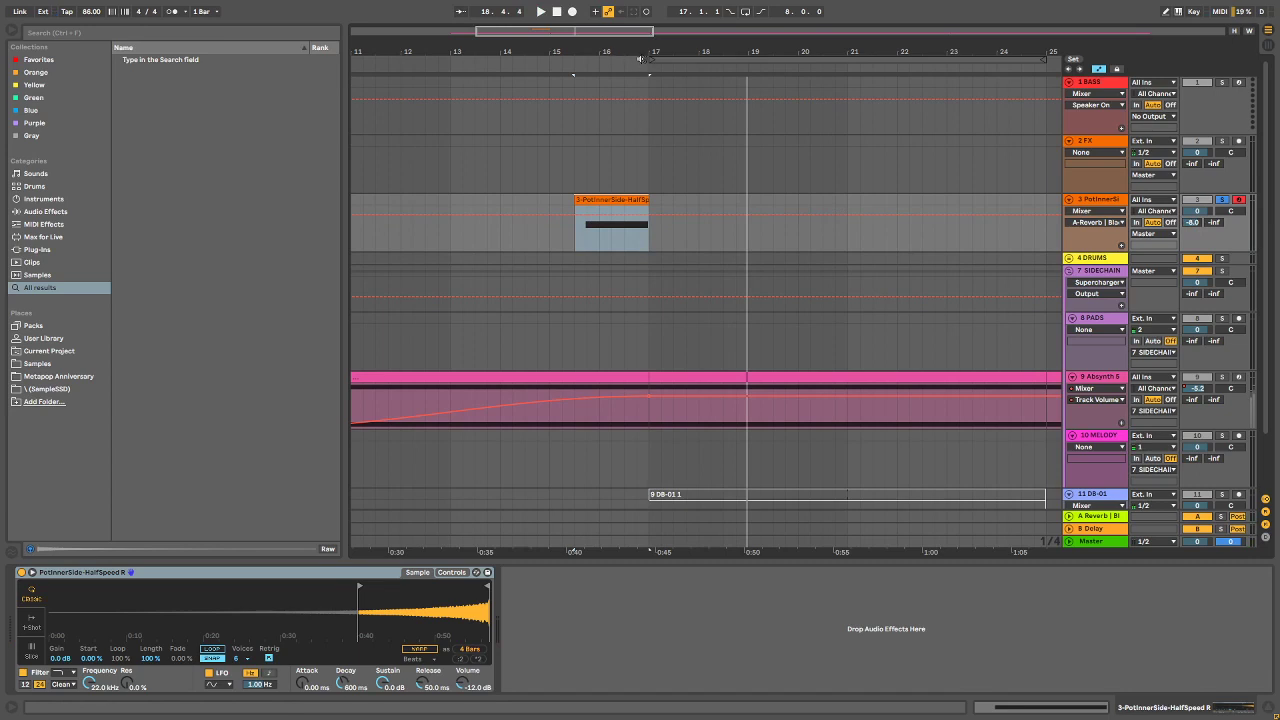
# Step: Browse the Samples place for material, examining the Drums and Guitar folders in Kit04 174bpm of musicradar-industrial-samples
pyautogui.moveTo(643, 52); pyautogui.dragTo(531, 50)
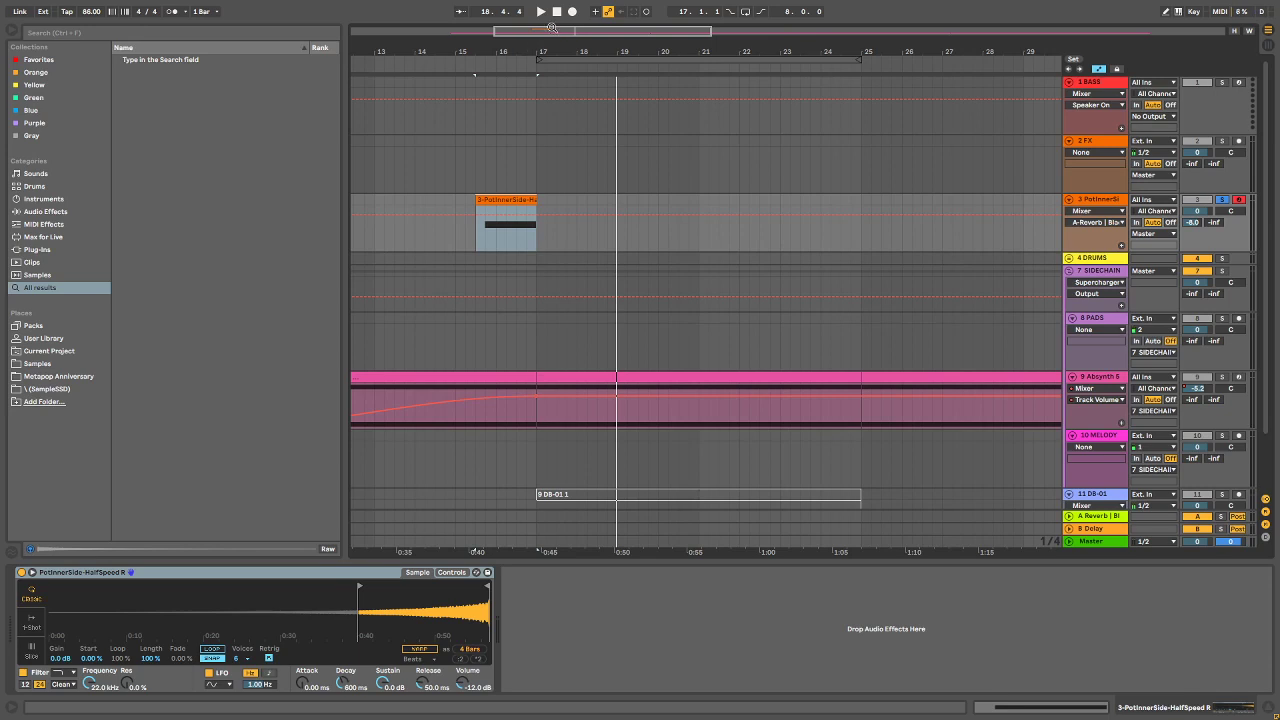
pyautogui.moveTo(556, 46); pyautogui.dragTo(474, 43)
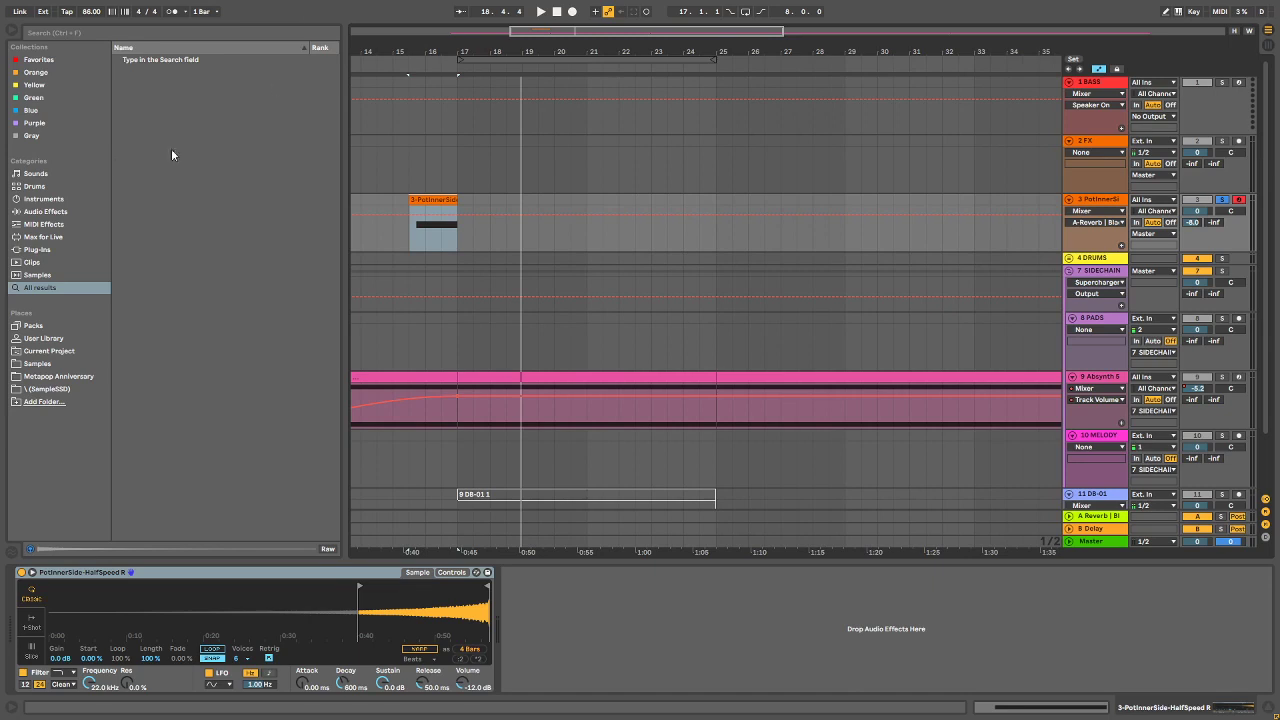
pyautogui.click(32, 363)
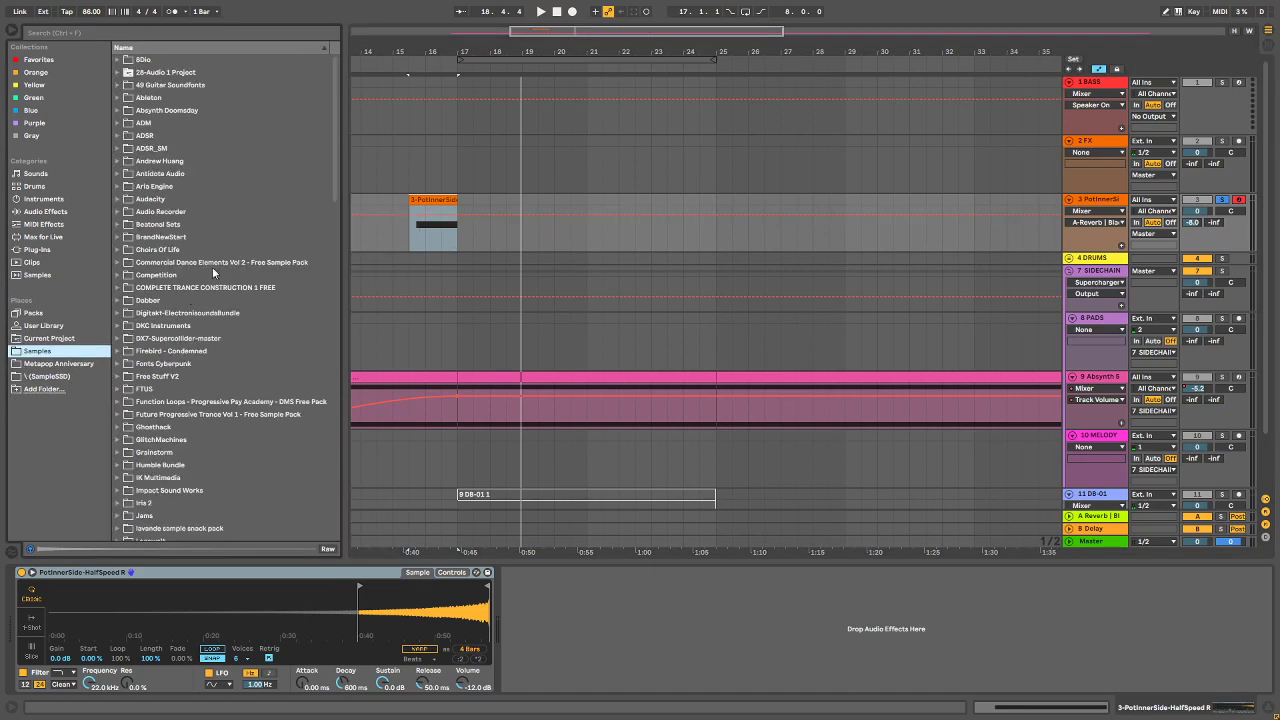
pyautogui.scroll(-10, 233, 260)
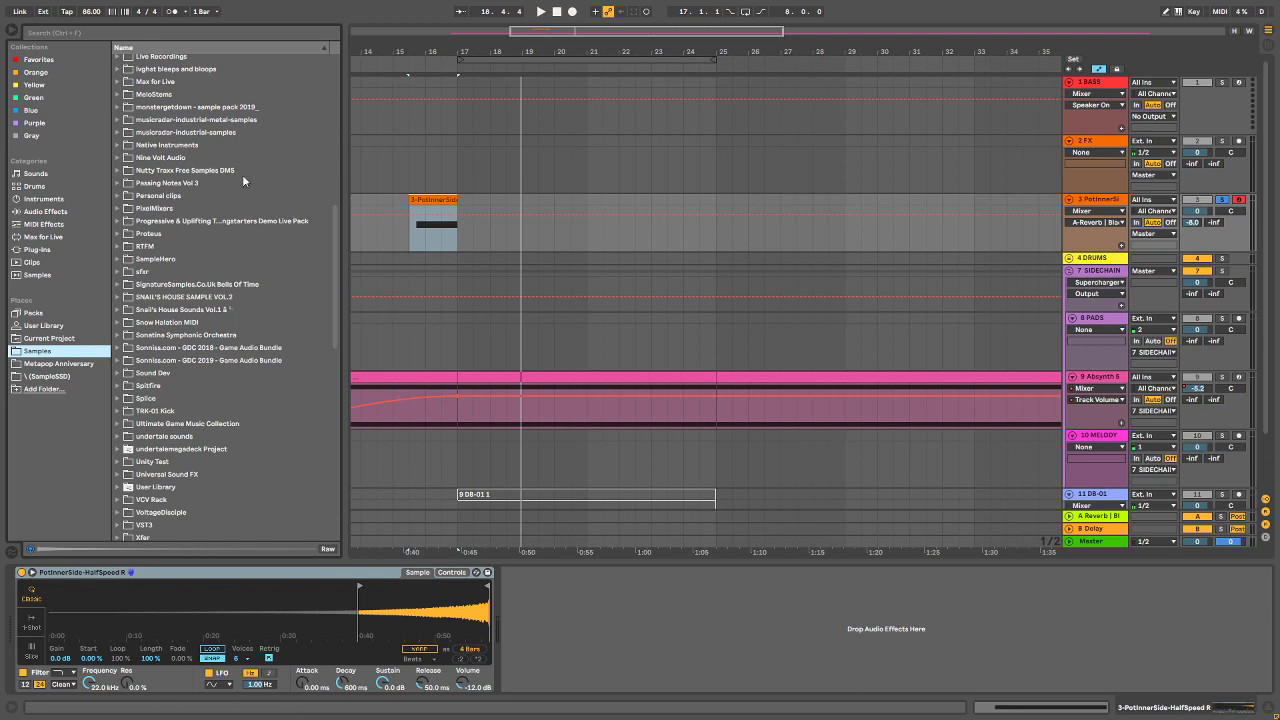
pyautogui.click(224, 134)
pyautogui.click(117, 132)
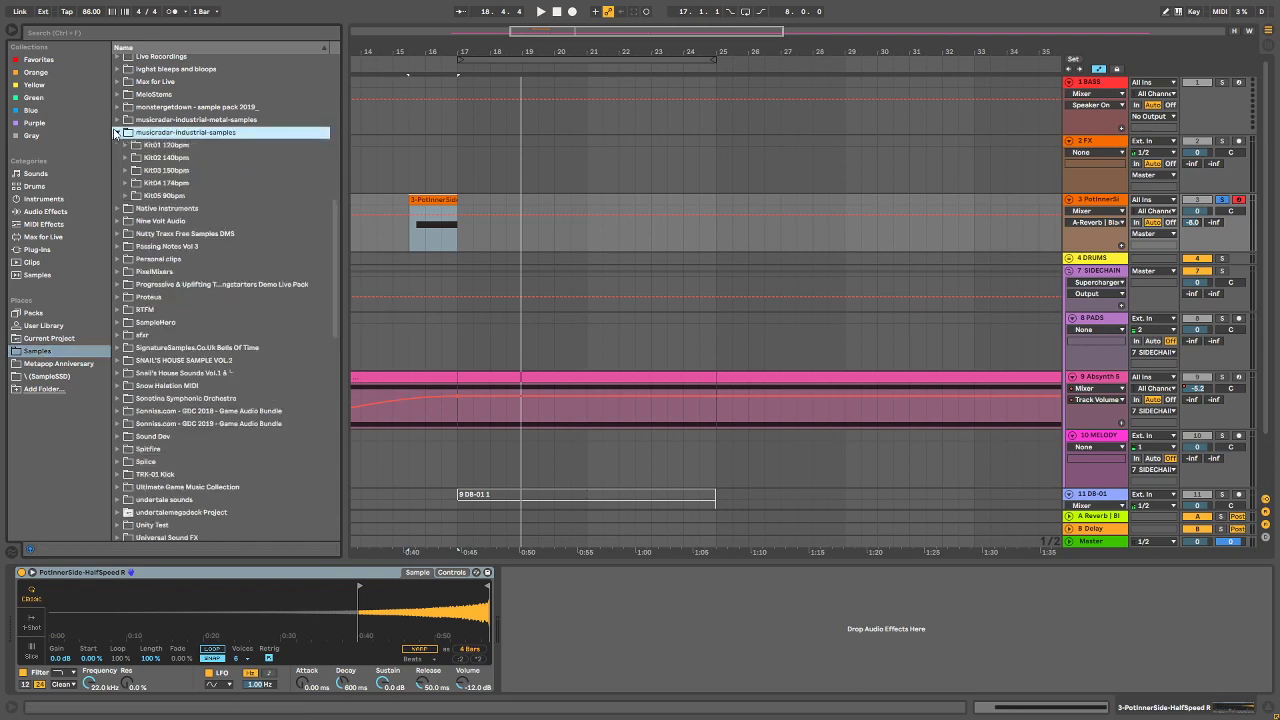
pyautogui.click(126, 184)
pyautogui.press('Down')
pyautogui.press('Down')
pyautogui.press('Down')
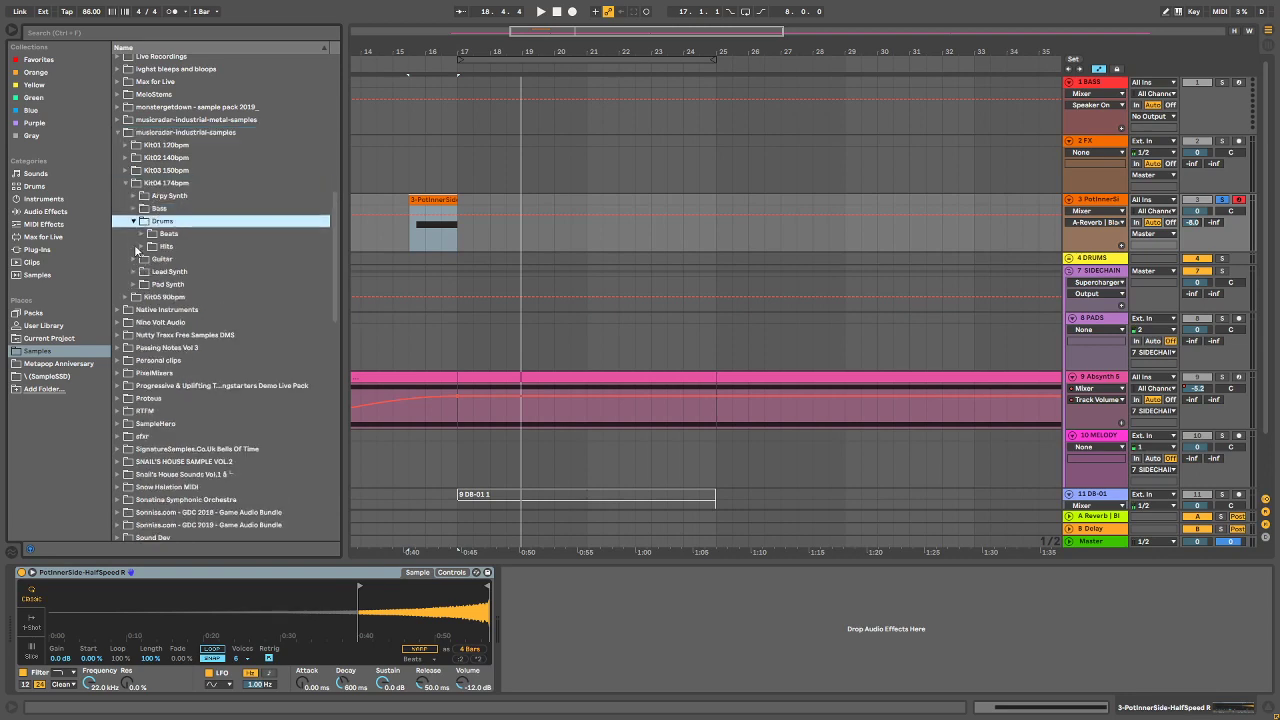
pyautogui.press('Right')
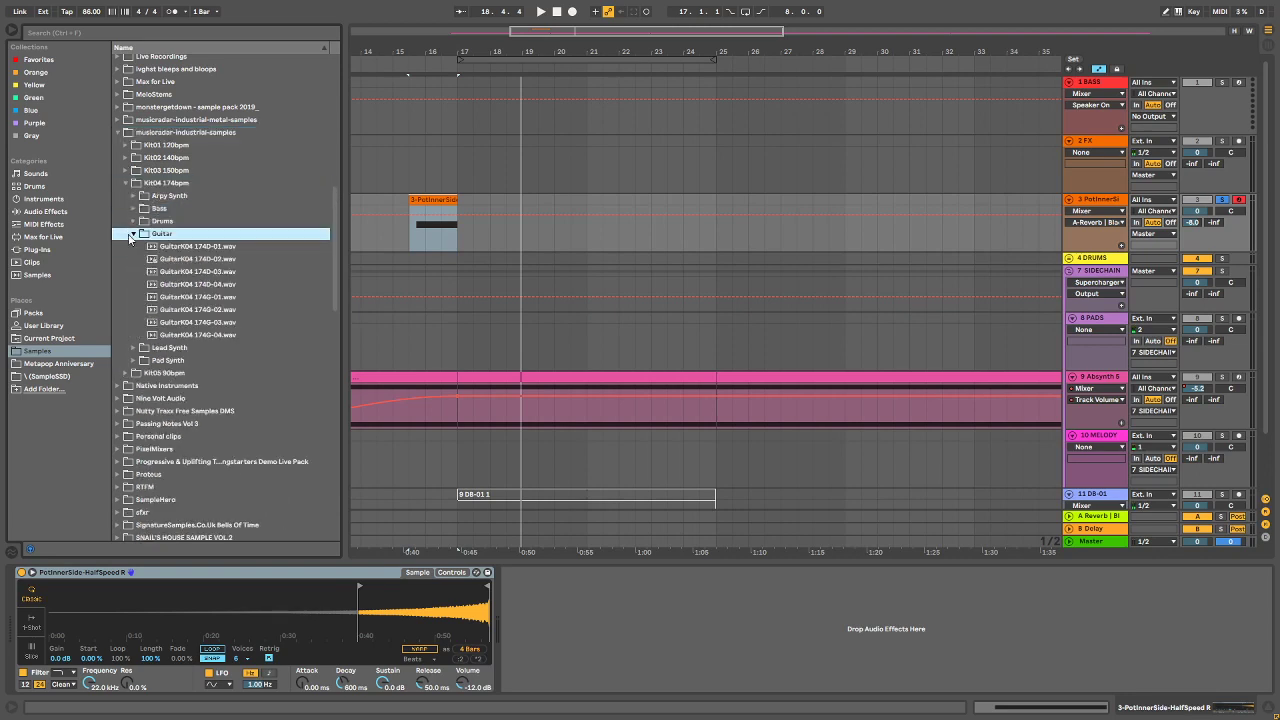
pyautogui.click(131, 234)
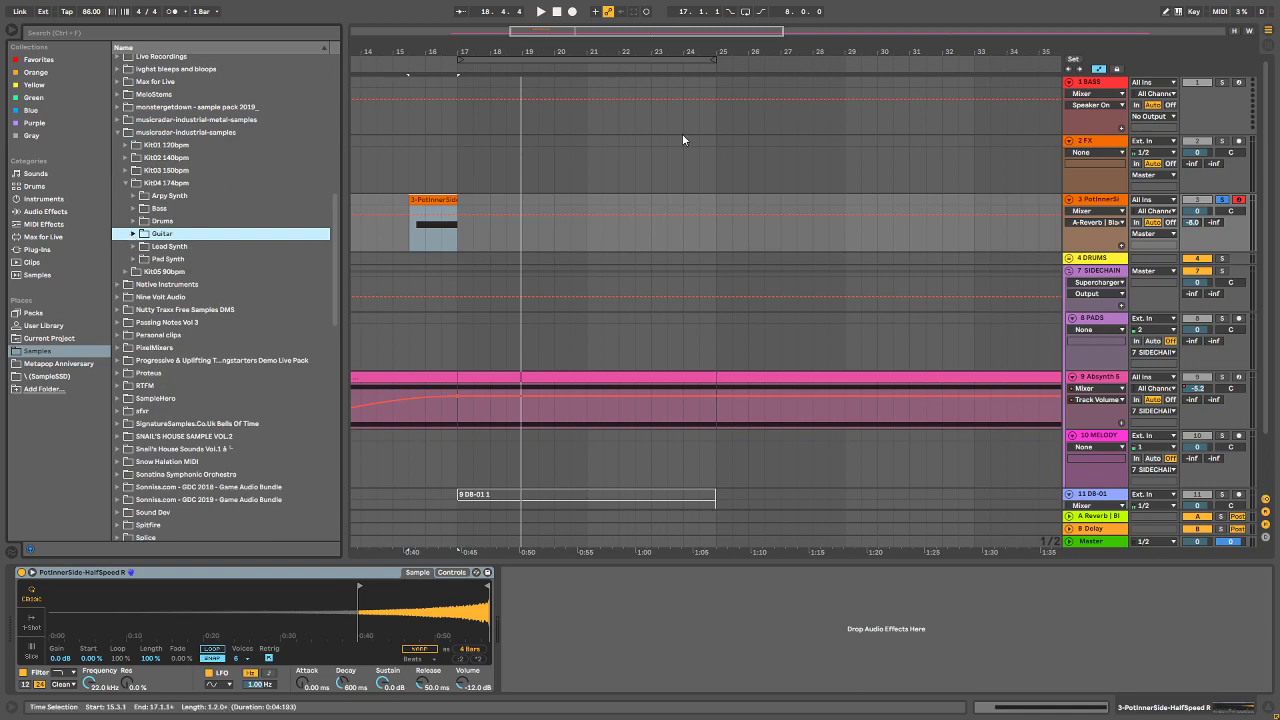
# Step: Insert a new MIDI track below the DB-01 track
pyautogui.scroll(-3, 1028, 306)
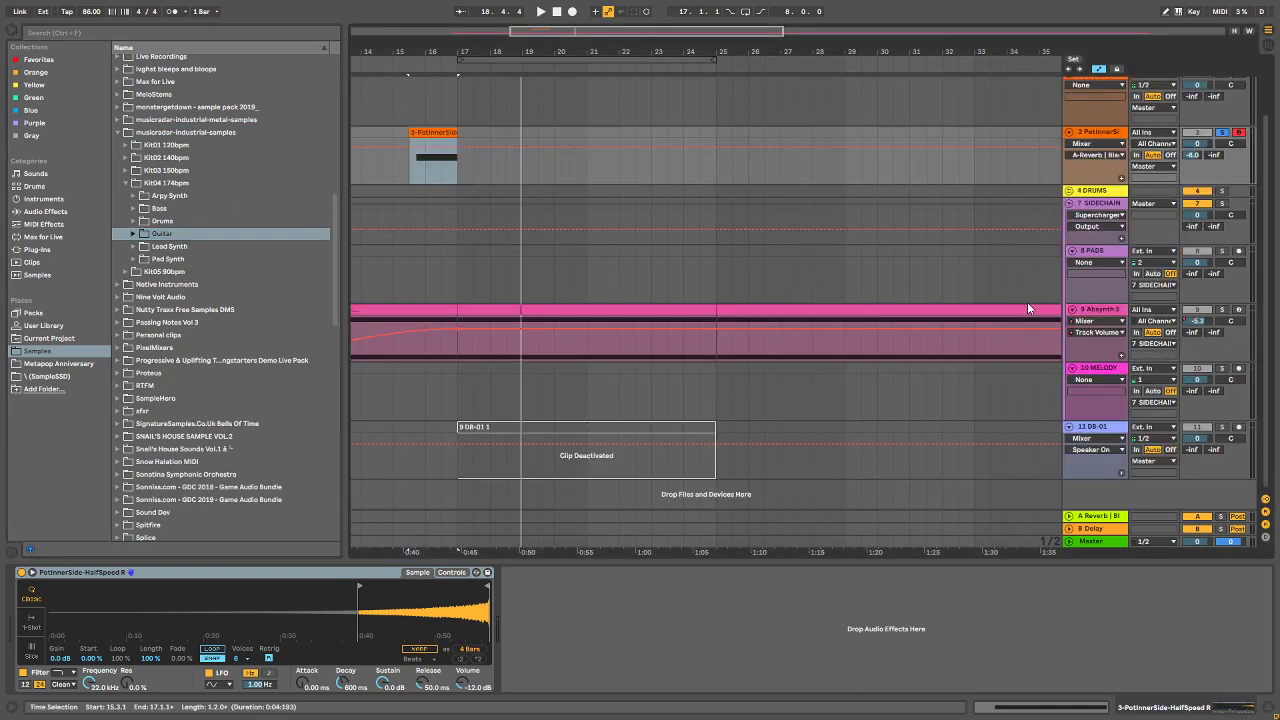
pyautogui.click(1076, 493)
pyautogui.rightClick(1077, 495)
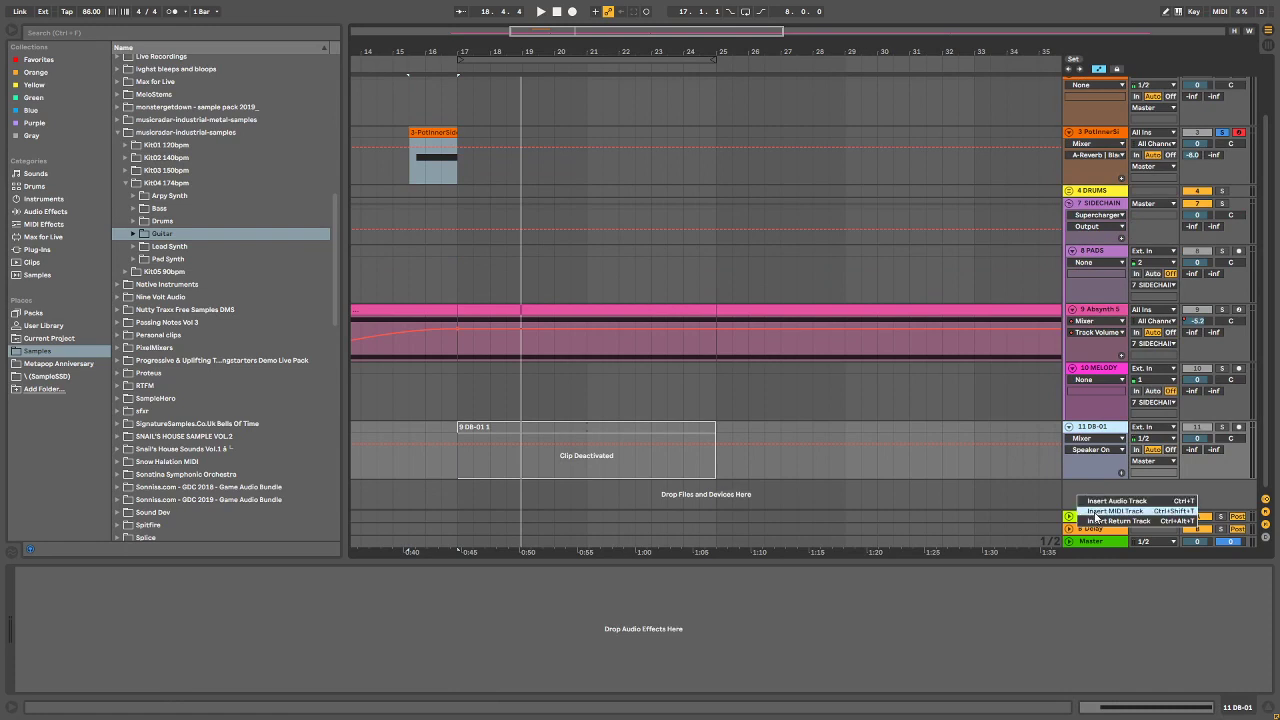
pyautogui.click(1100, 511)
# Step: Search the browser for serum, restrict the results to plug-ins and load Serum_x64 onto the new MIDI track
pyautogui.hotkey('ctrl', 'f')
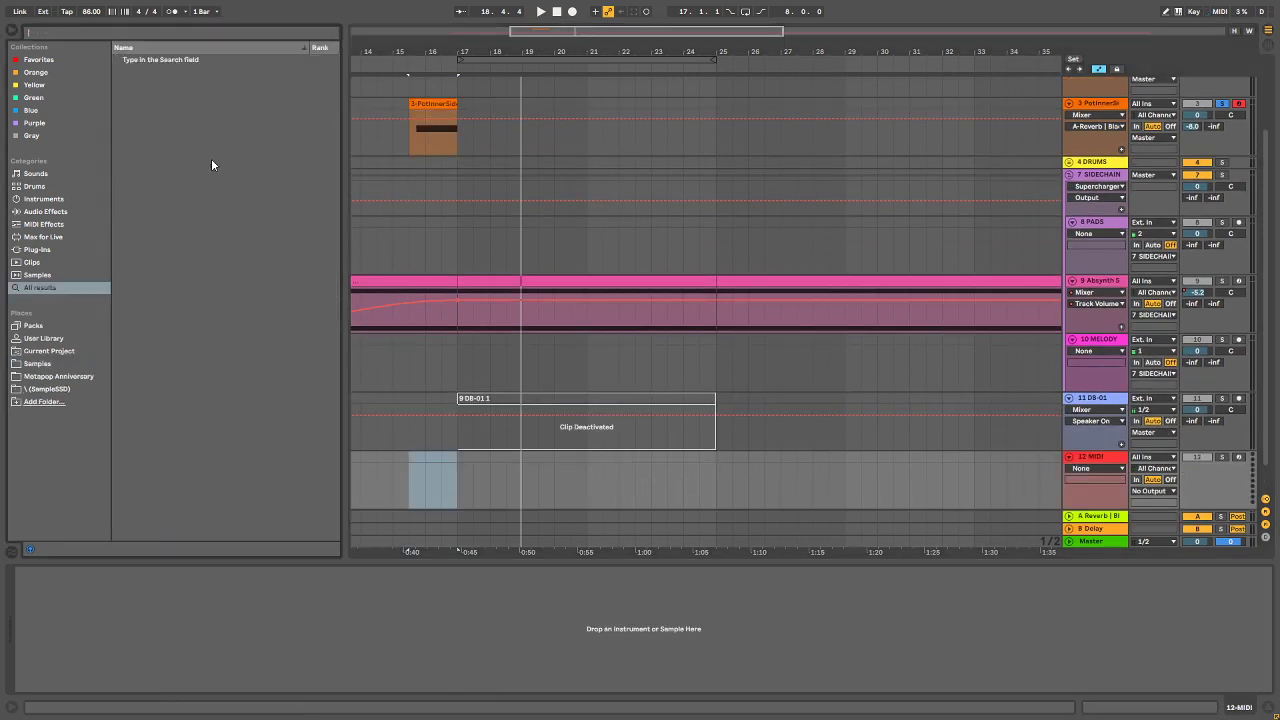
pyautogui.write('serum')
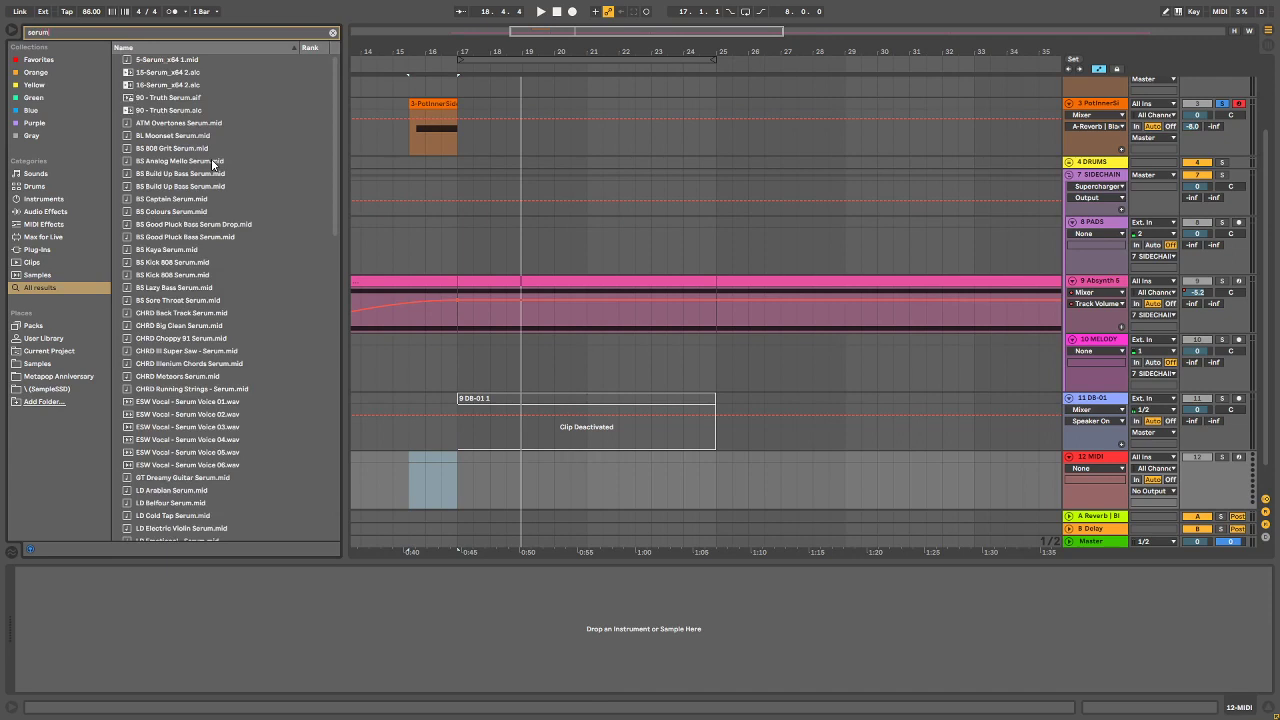
pyautogui.press('Down')
pyautogui.press('Down')
pyautogui.press('Down')
pyautogui.press('Down')
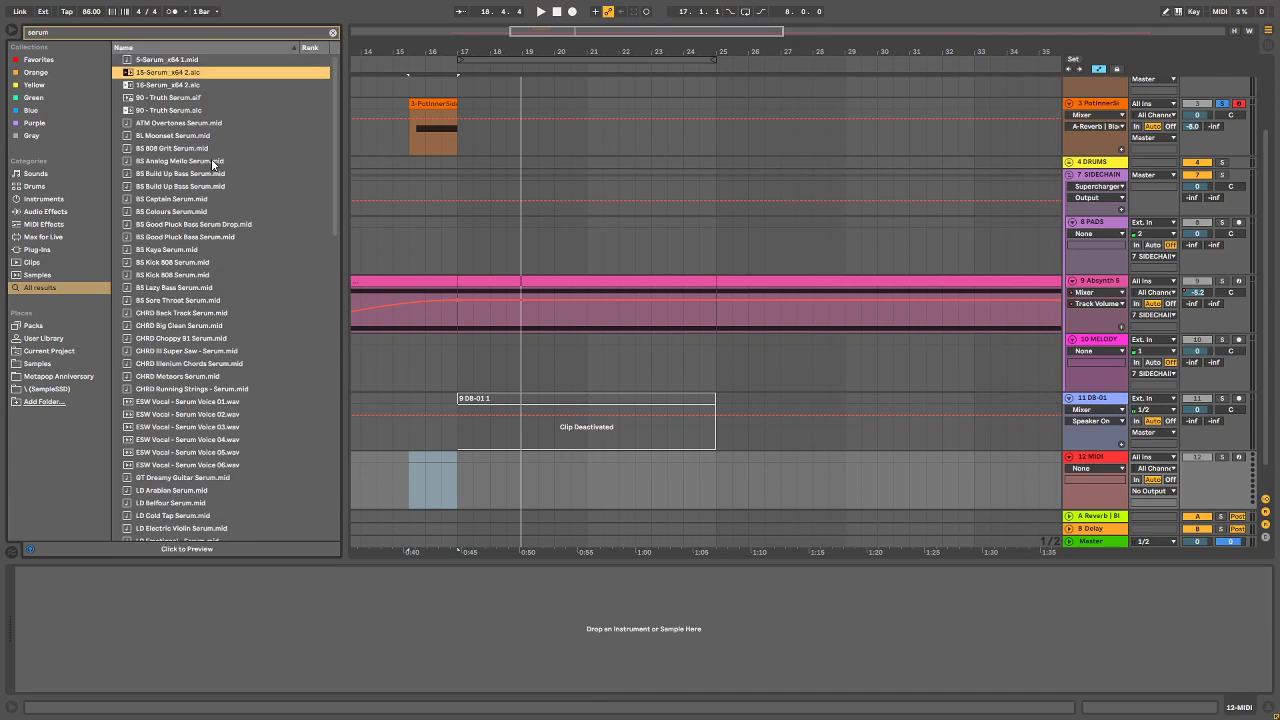
pyautogui.press('Up')
pyautogui.press('Up')
pyautogui.press('Up')
pyautogui.press('Up')
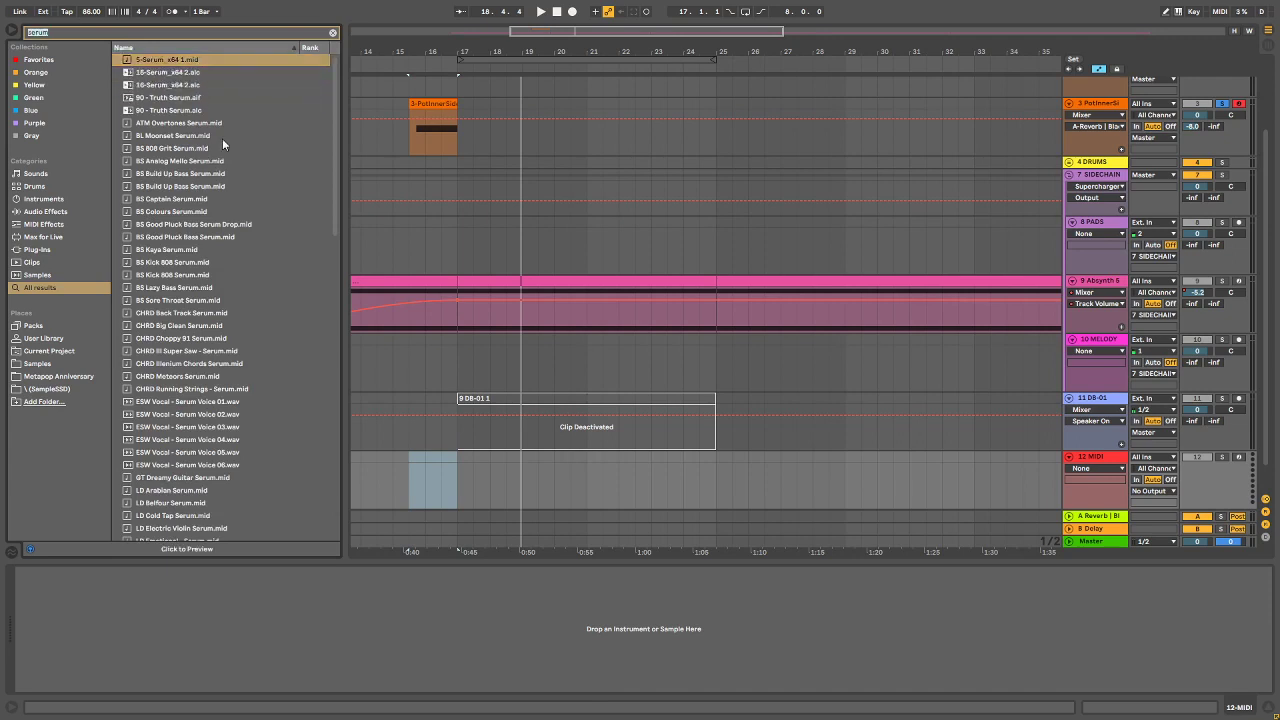
pyautogui.scroll(-15, 222, 143)
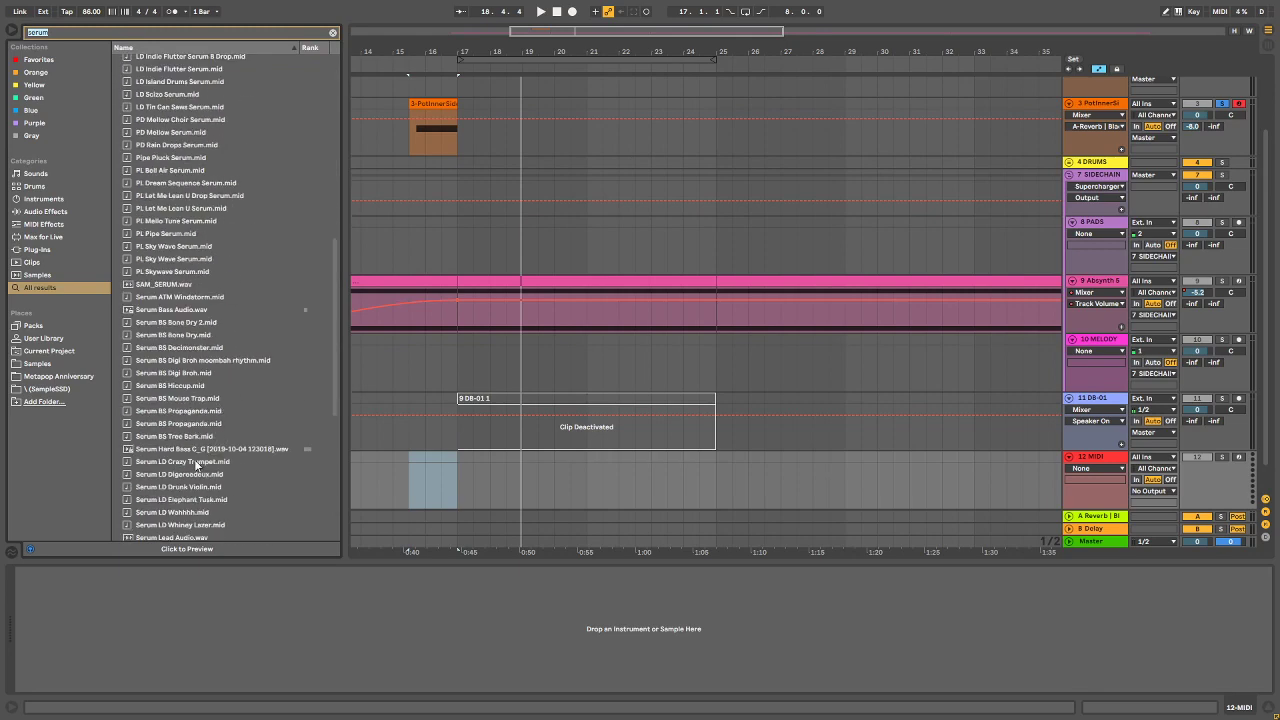
pyautogui.click(38, 250)
pyautogui.doubleClick(150, 60)
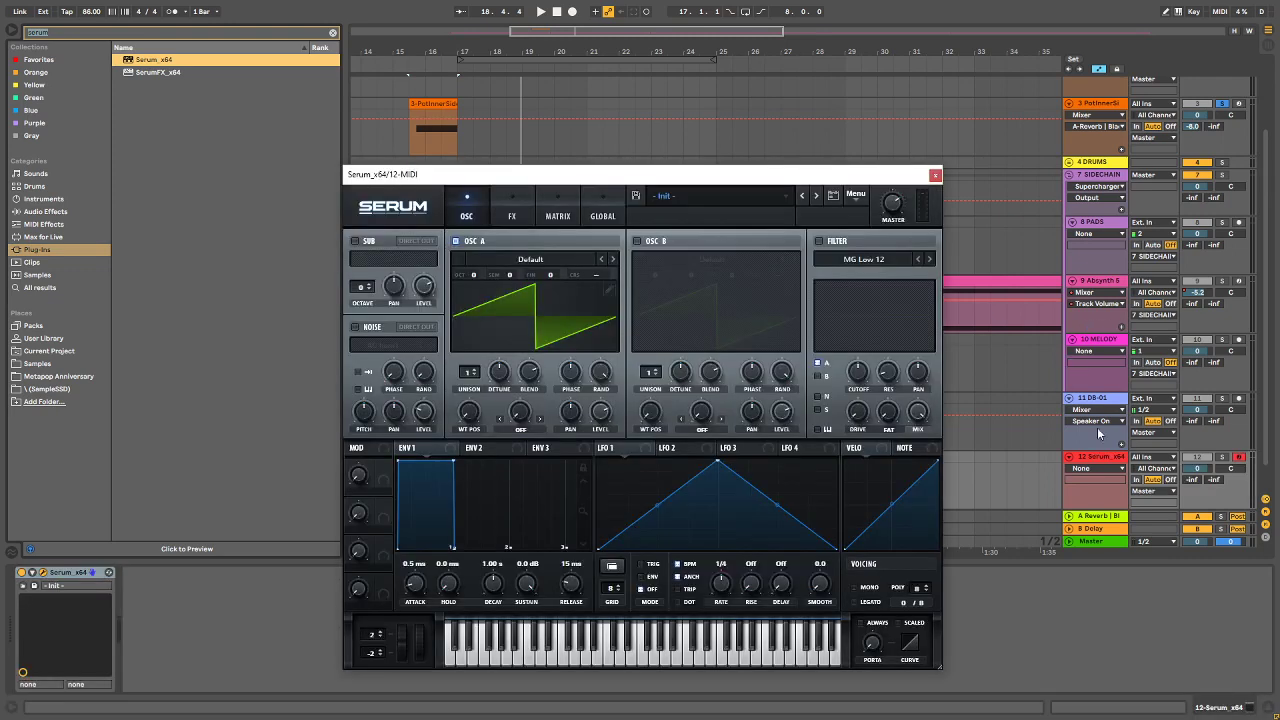
# Step: Move the Serum track into the SIDECHAIN group above PADS and color it purple
pyautogui.moveTo(1101, 459); pyautogui.dragTo(1097, 224)
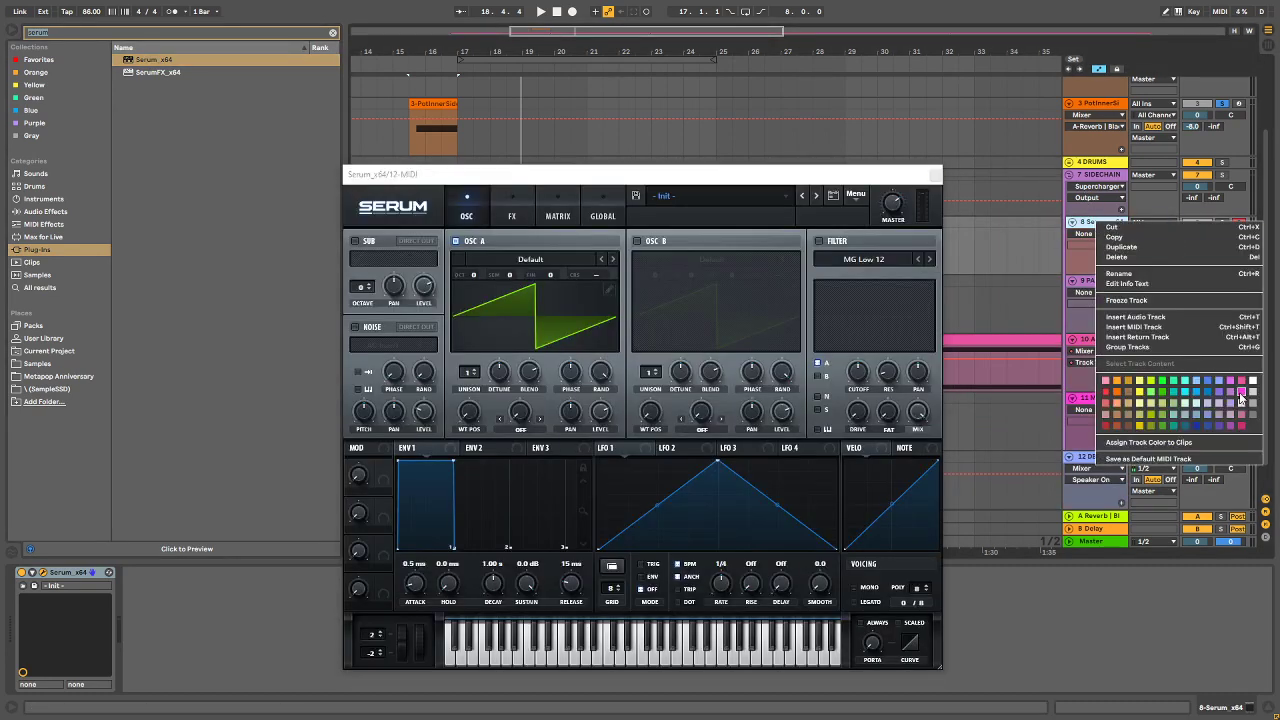
pyautogui.click(1237, 400)
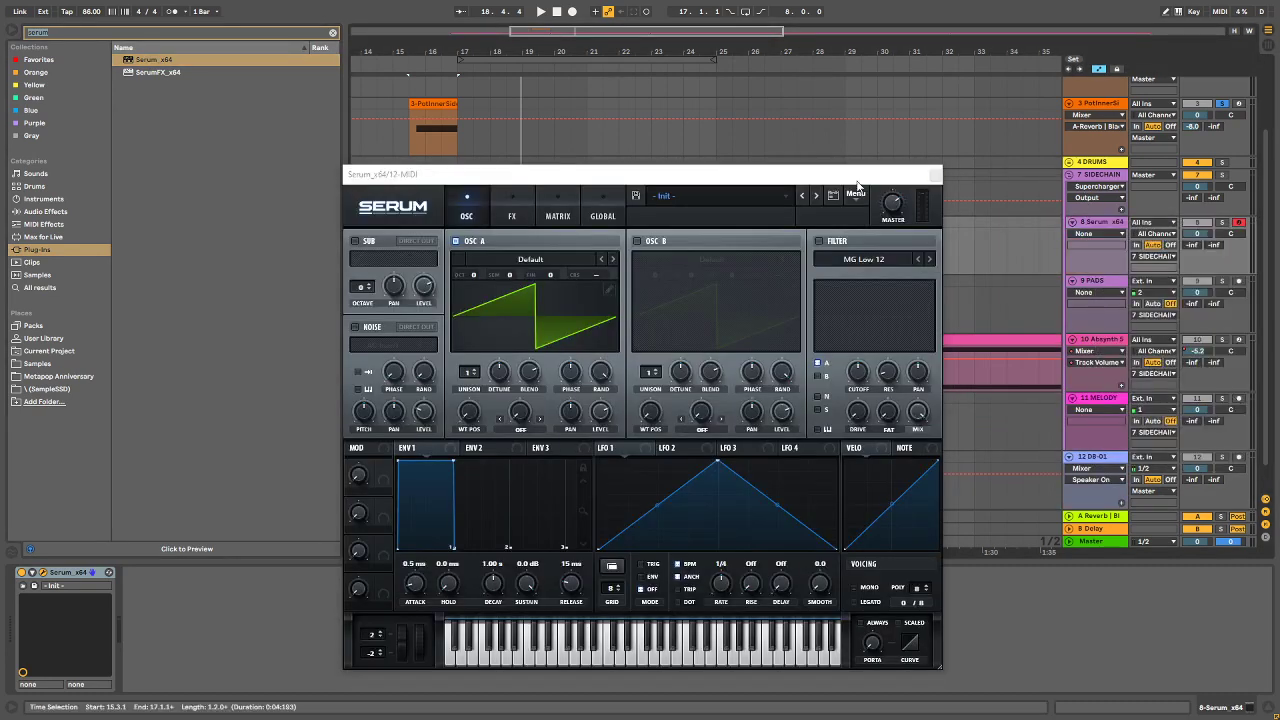
# Step: Load the Juno 60 Strings preset from the User bank in Serum
pyautogui.moveTo(857, 185); pyautogui.dragTo(911, 99)
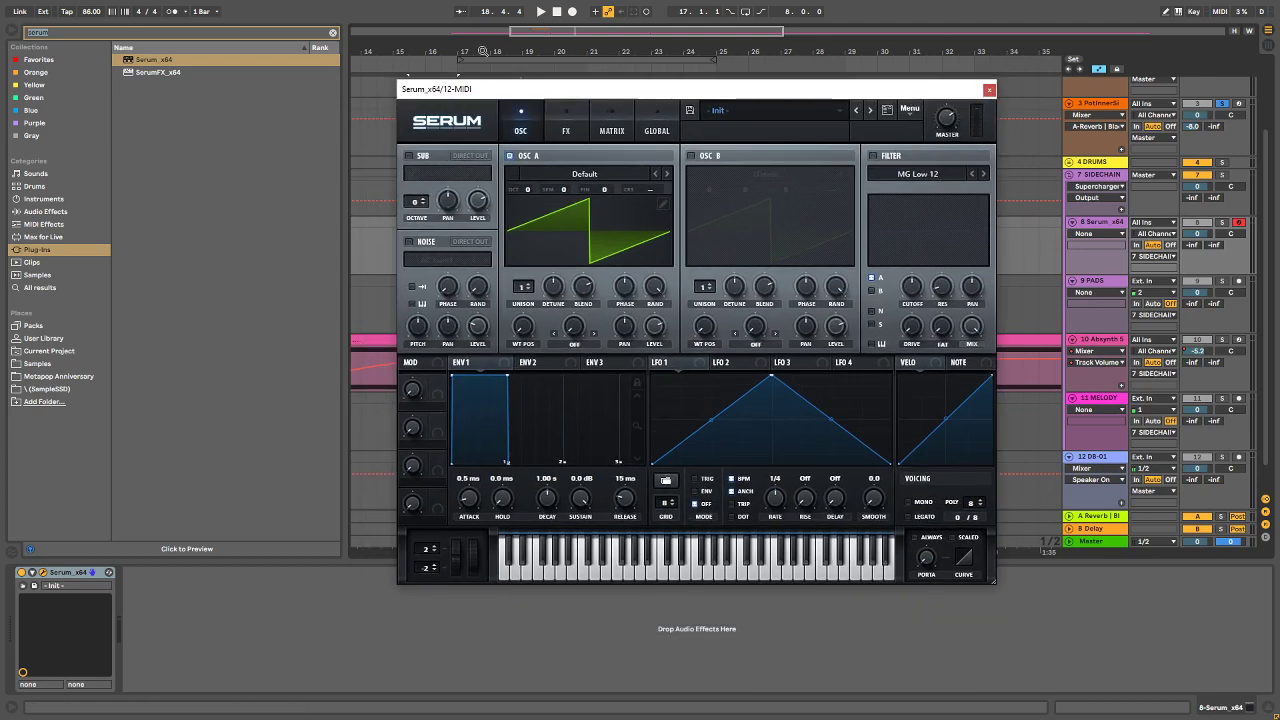
pyautogui.click(746, 117)
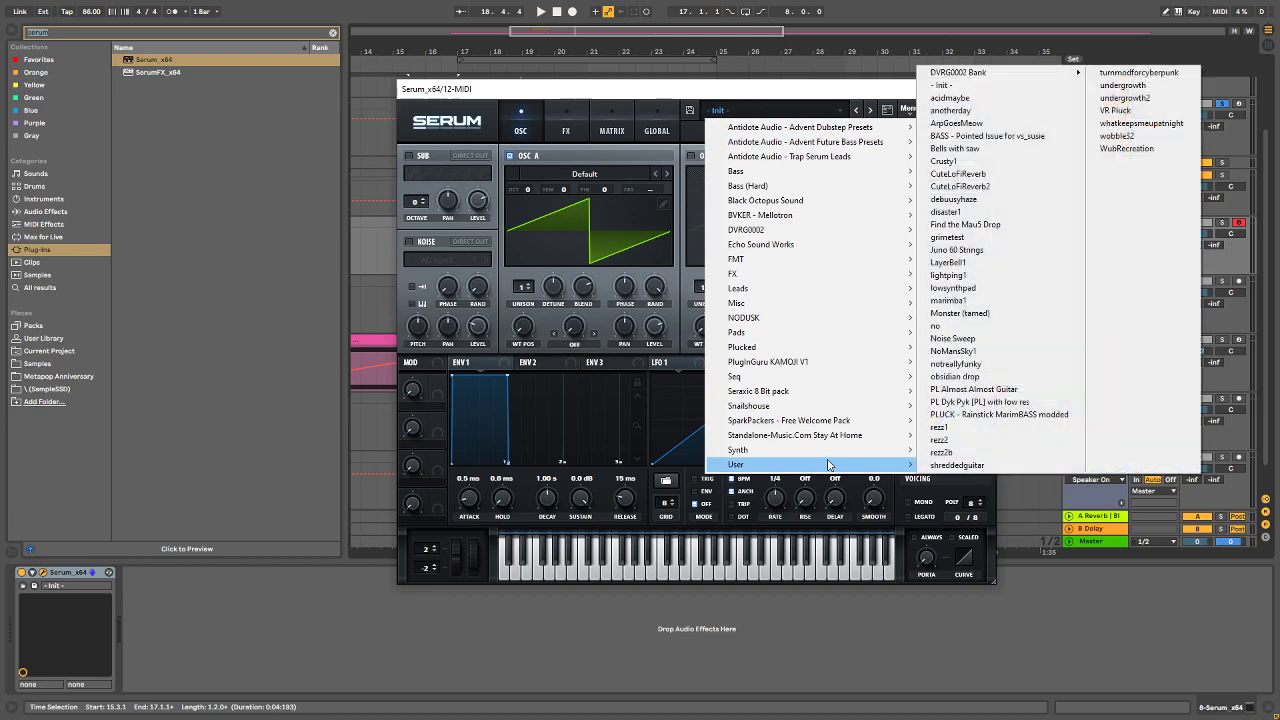
pyautogui.moveTo(829, 472)
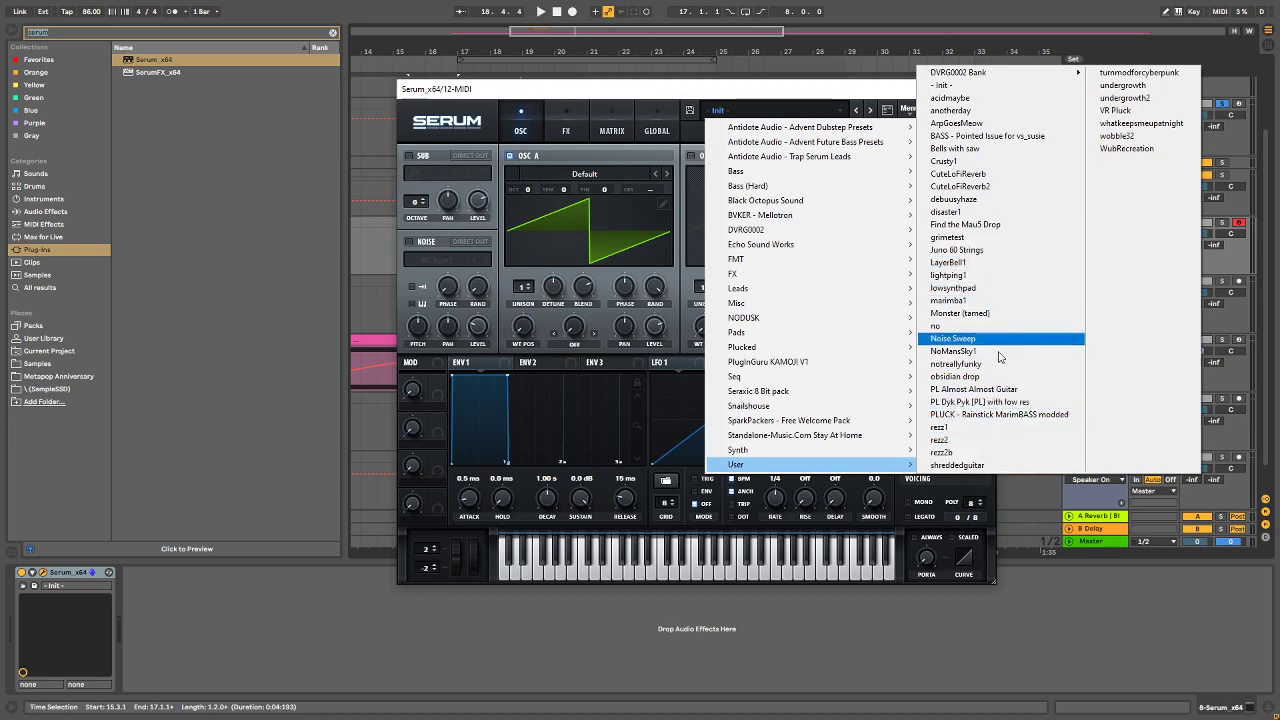
pyautogui.click(995, 250)
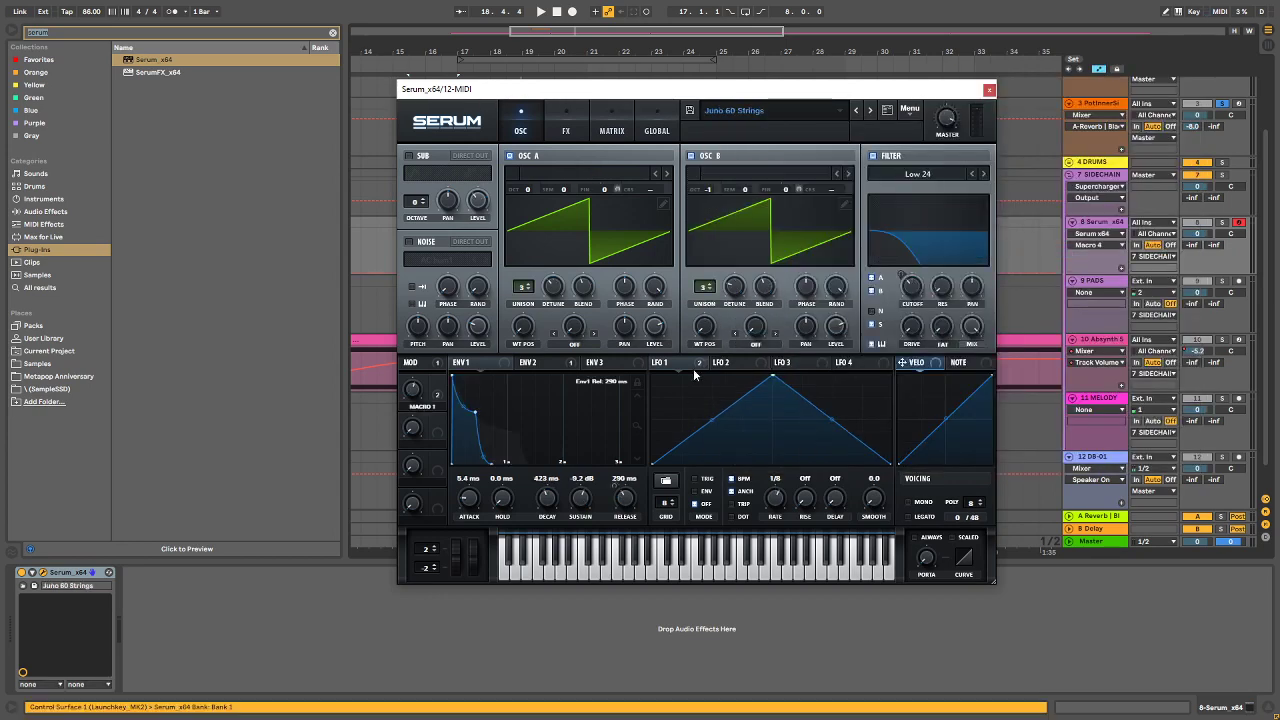
# Step: Clear the track solo and arm the Serum_x64 track for recording
pyautogui.click(1216, 457)
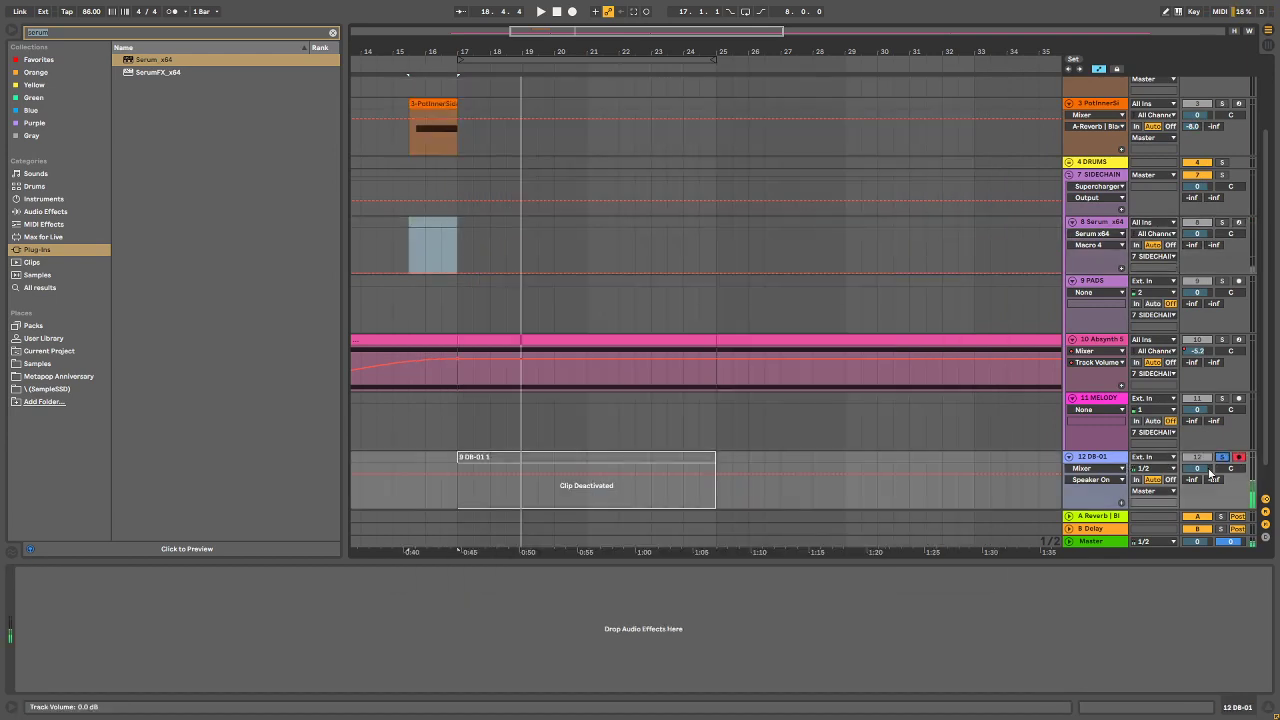
pyautogui.click(1221, 457)
pyautogui.scroll(-1, 830, 401)
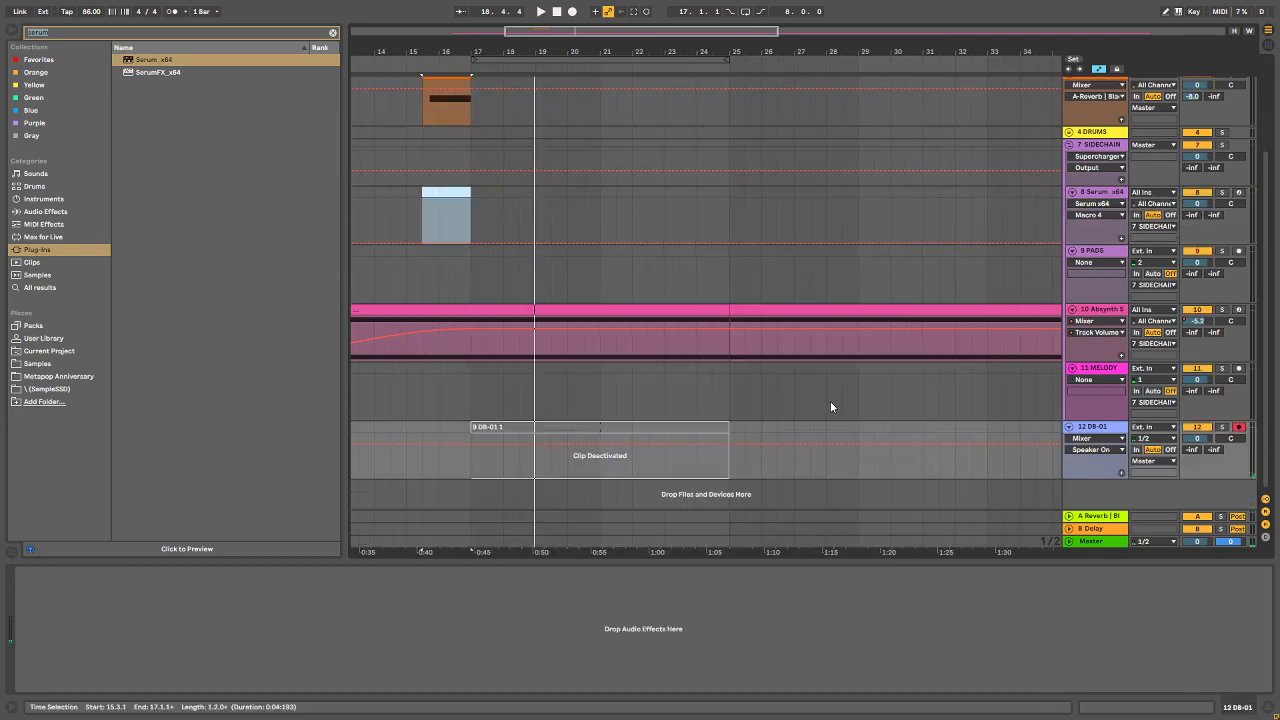
pyautogui.scroll(1, 1178, 271)
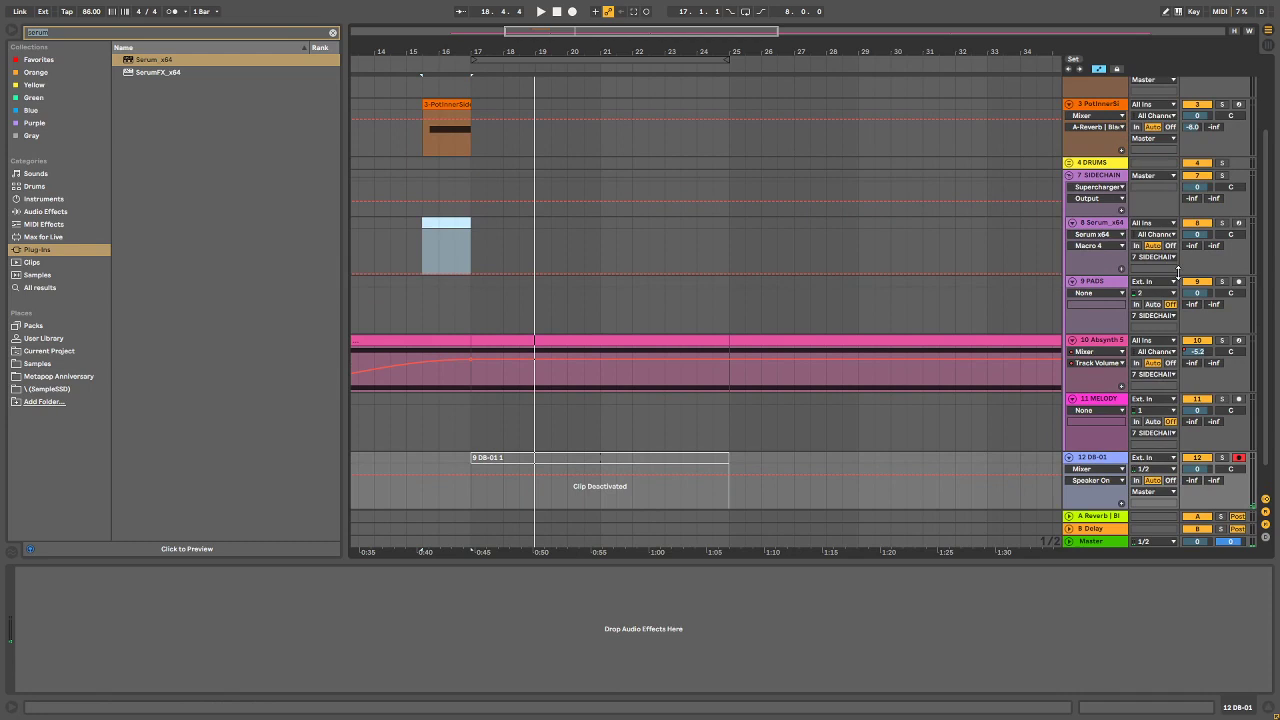
pyautogui.click(1240, 284)
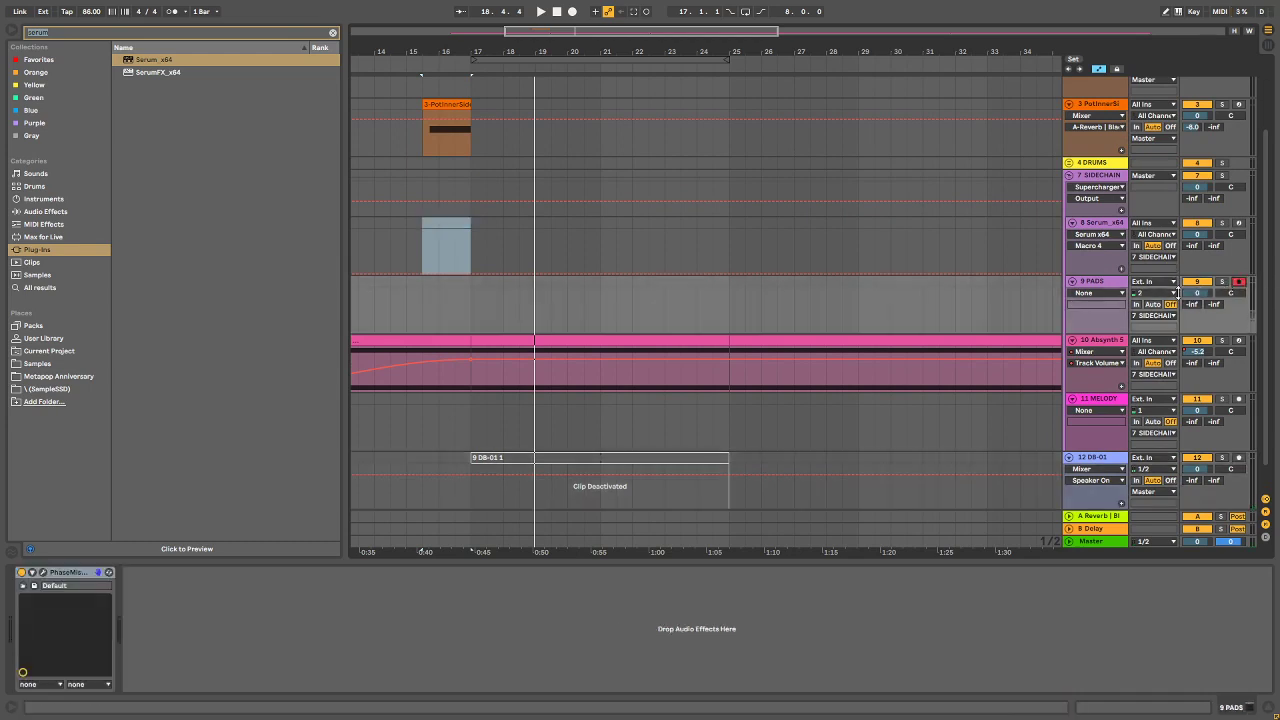
pyautogui.click(1240, 223)
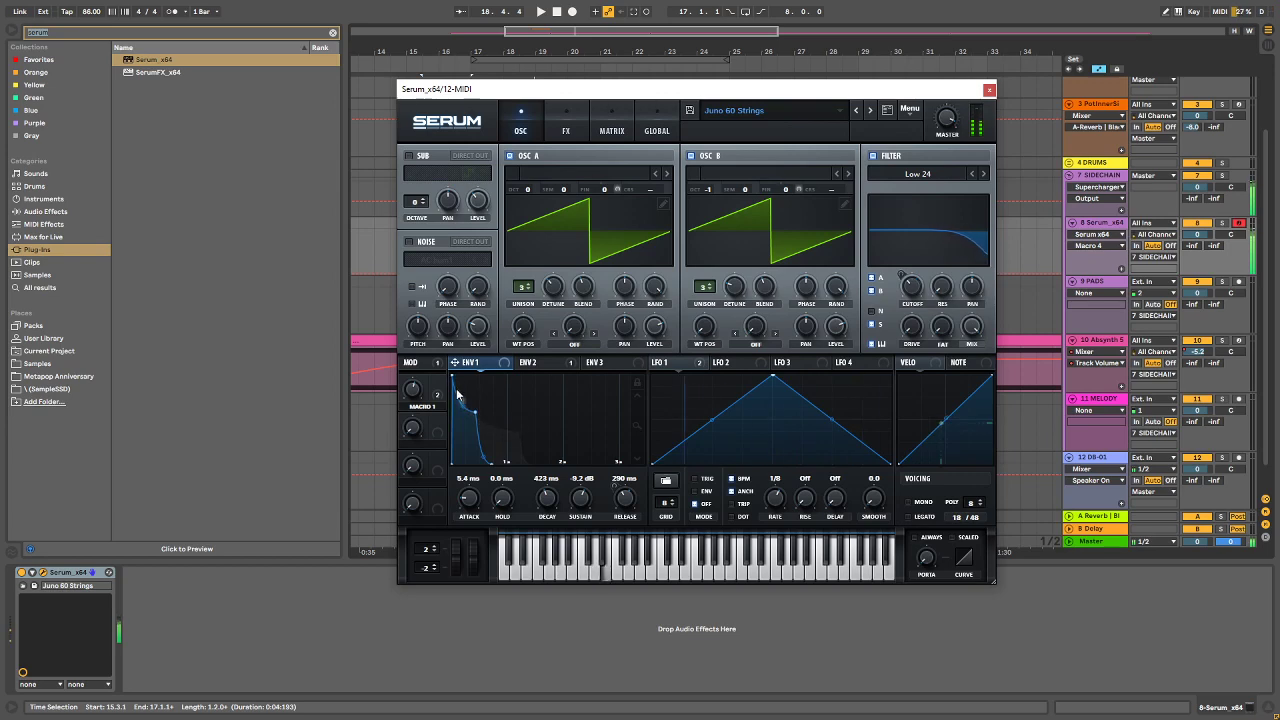
# Step: Lengthen Serum's Env 1 attack and decay, raise its sustain to -3.2 dB, and set Env 2's attack to 406 ms
pyautogui.click(412, 401)
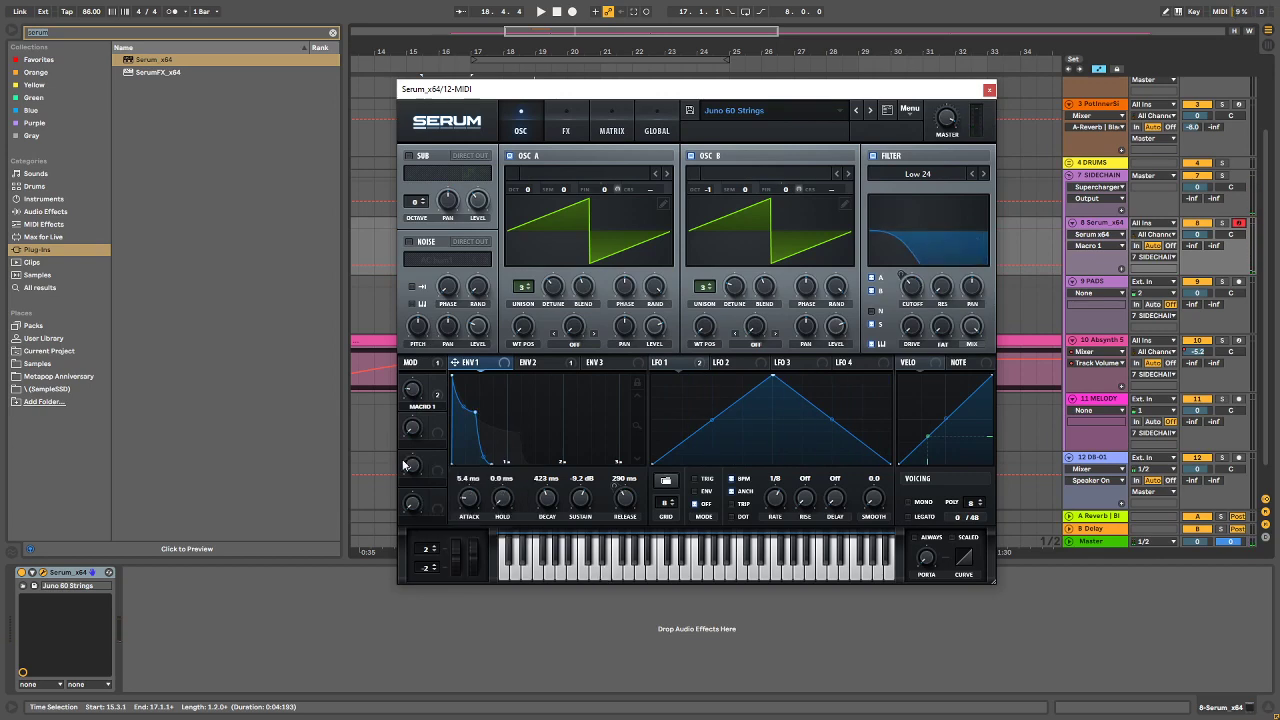
pyautogui.moveTo(418, 388)
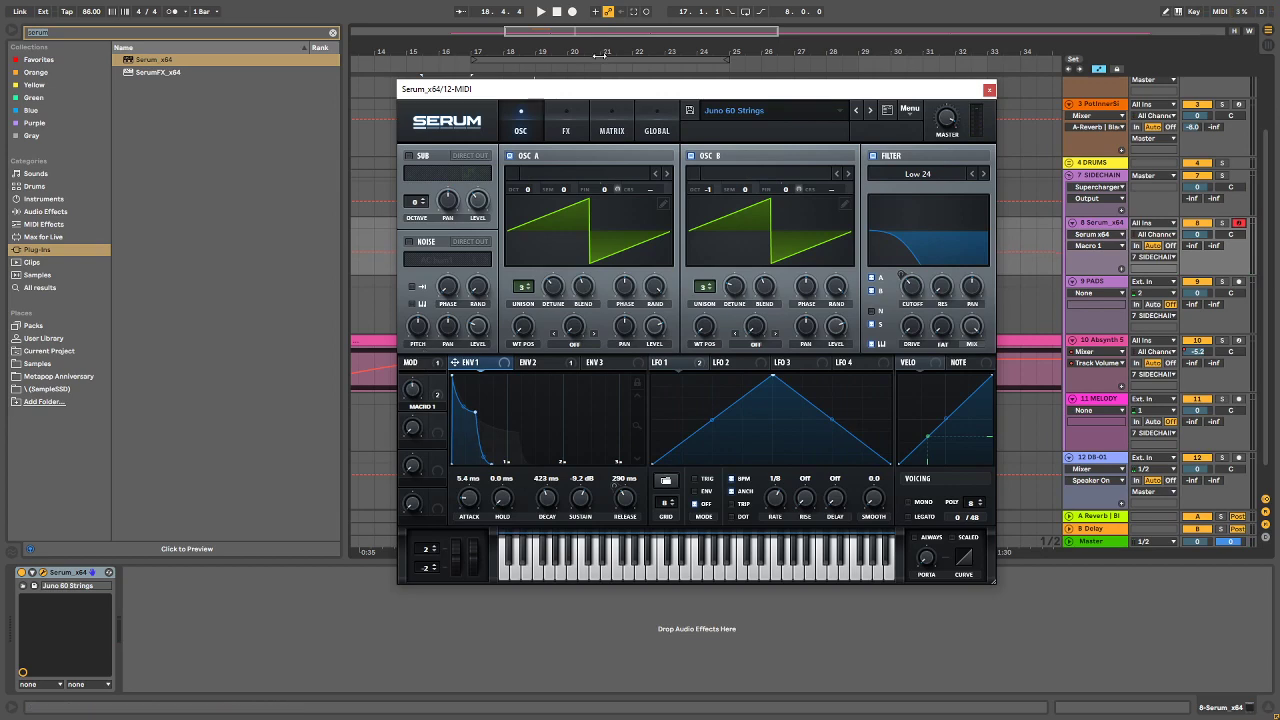
pyautogui.moveTo(586, 90); pyautogui.dragTo(1279, 99)
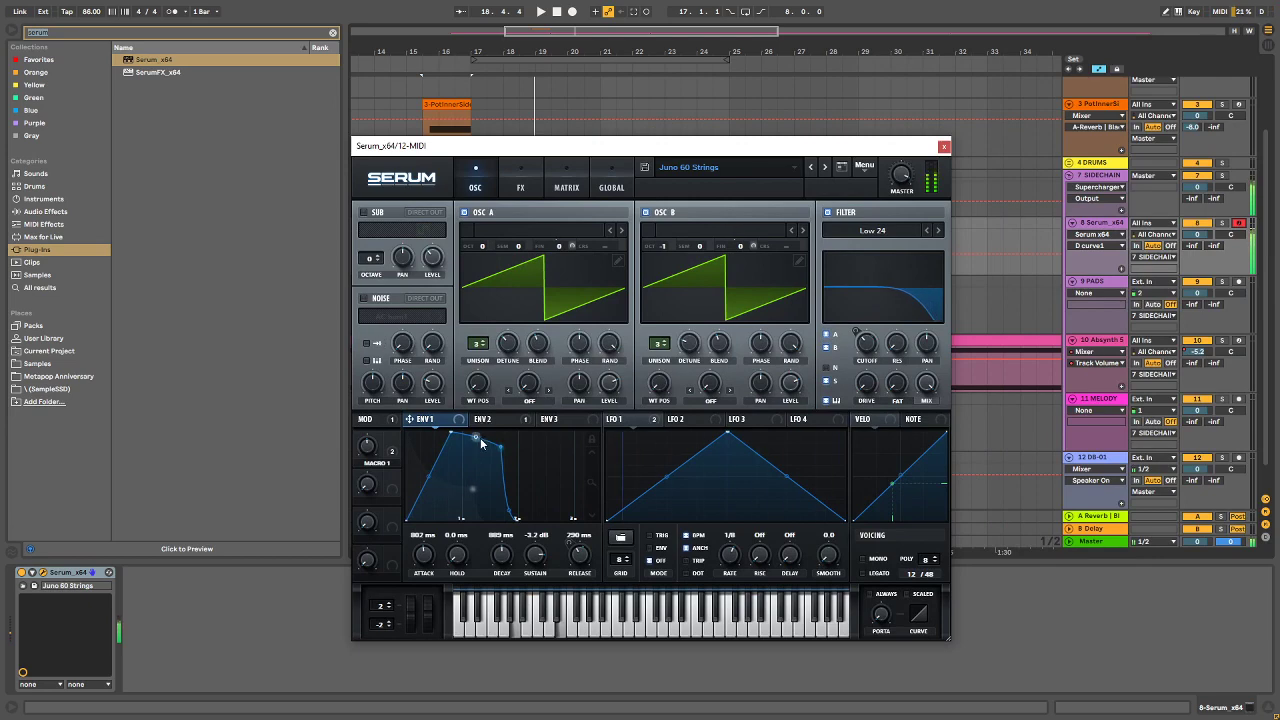
pyautogui.click(518, 421)
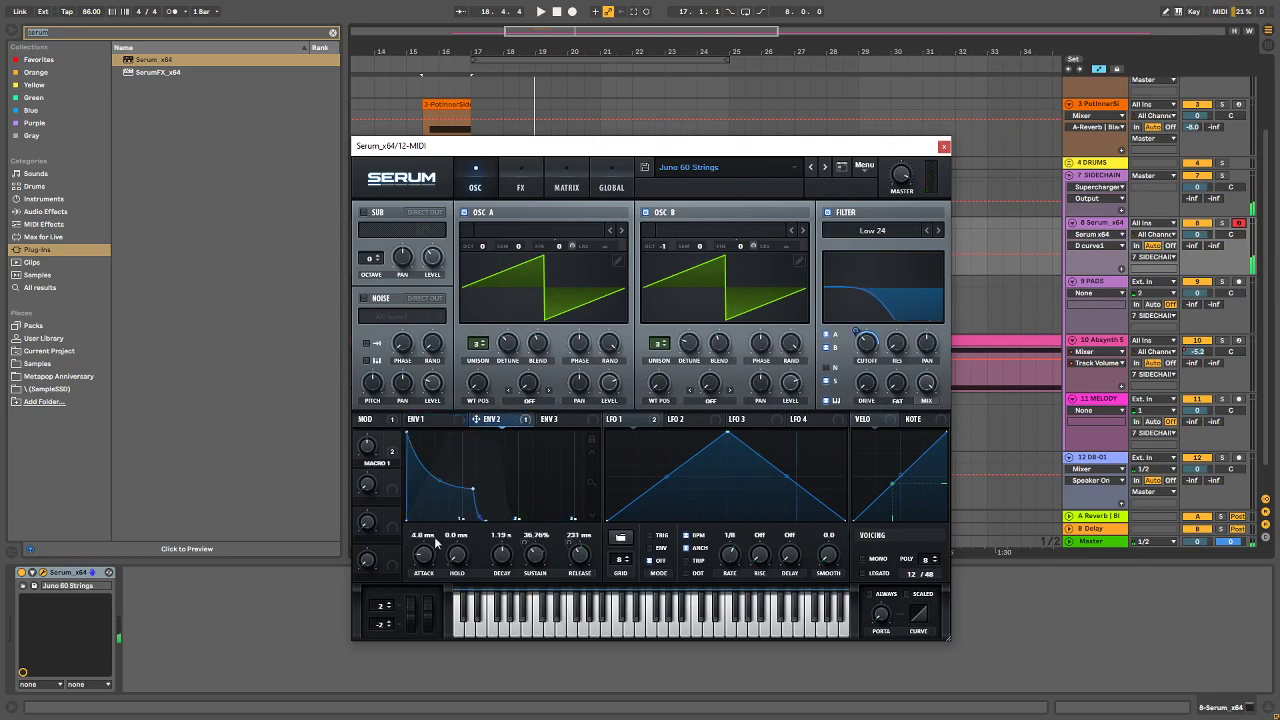
pyautogui.moveTo(424, 556); pyautogui.dragTo(423, 514)
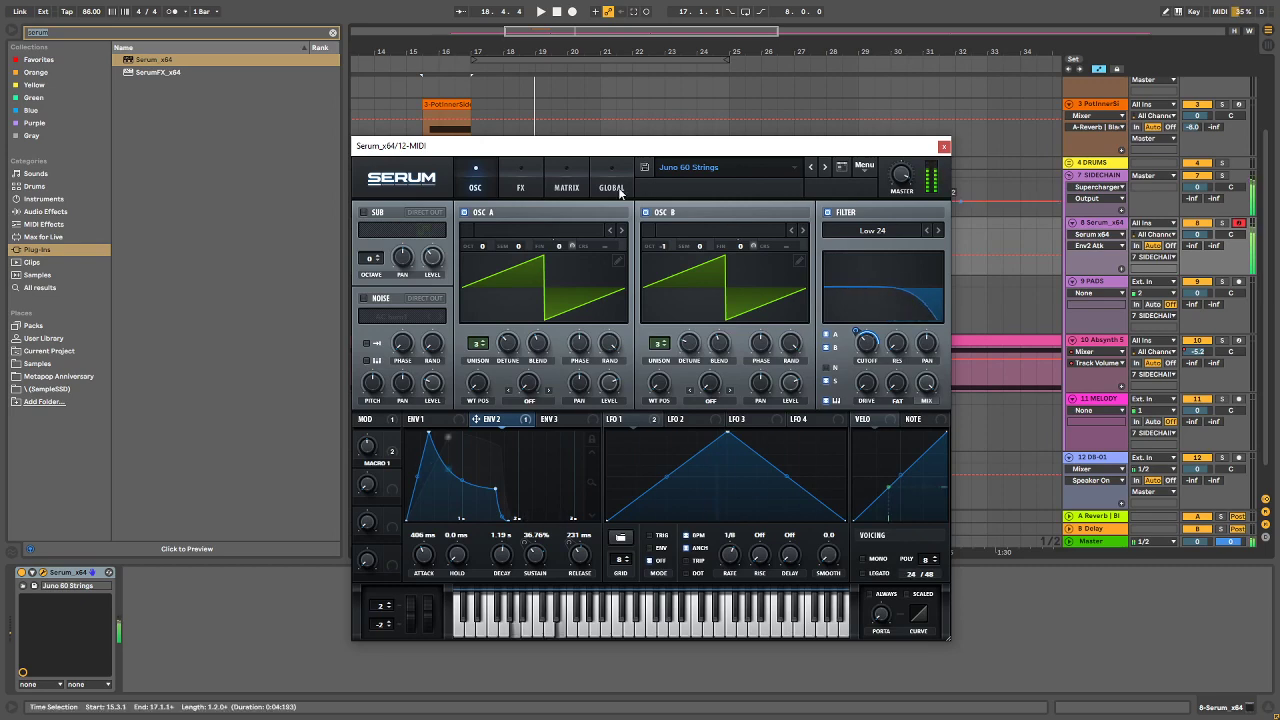
# Step: Move the Serum window off the arrangement and play the song from bar 17 to rehearse the strings part, stopping when done
pyautogui.moveTo(642, 153); pyautogui.dragTo(836, 377)
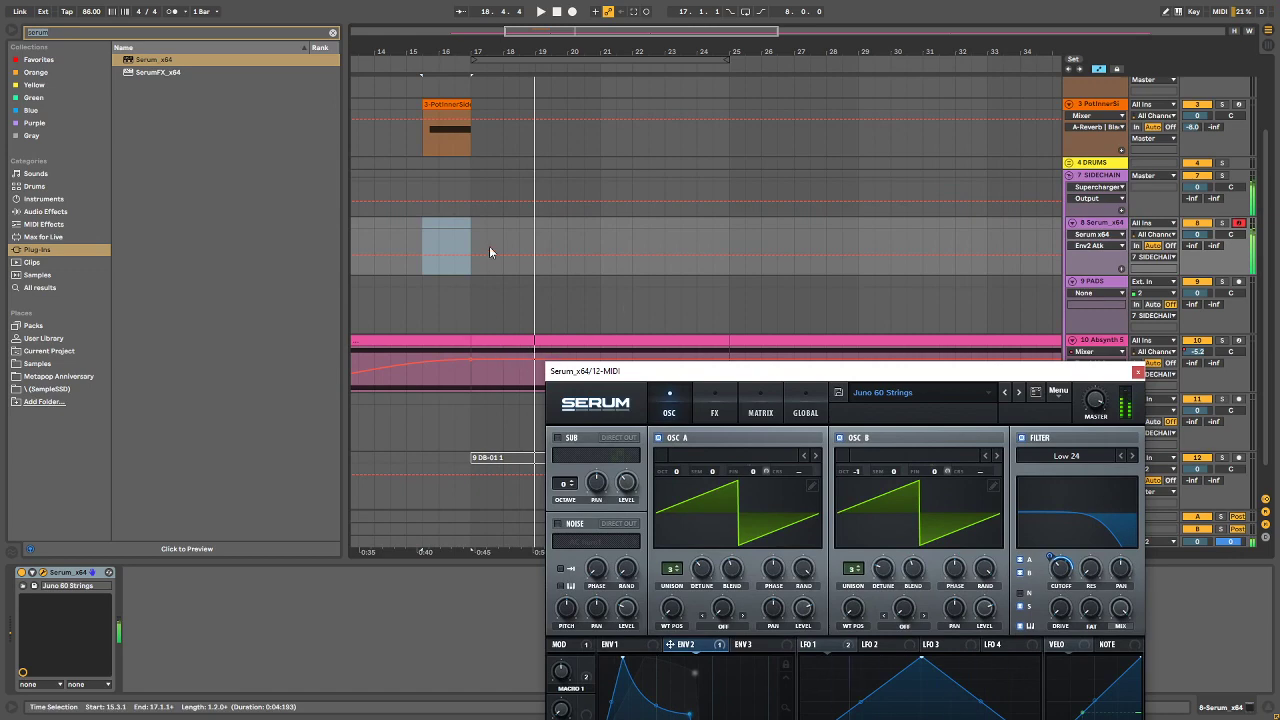
pyautogui.click(469, 301)
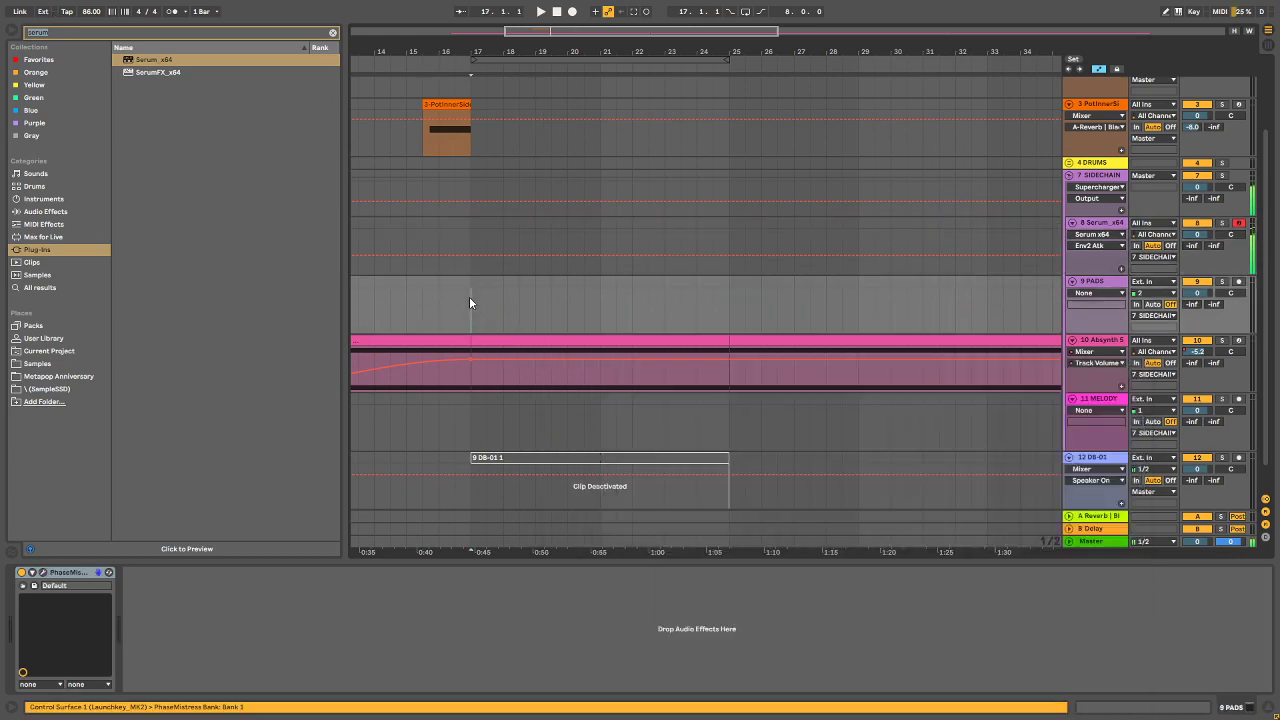
pyautogui.click(541, 11)
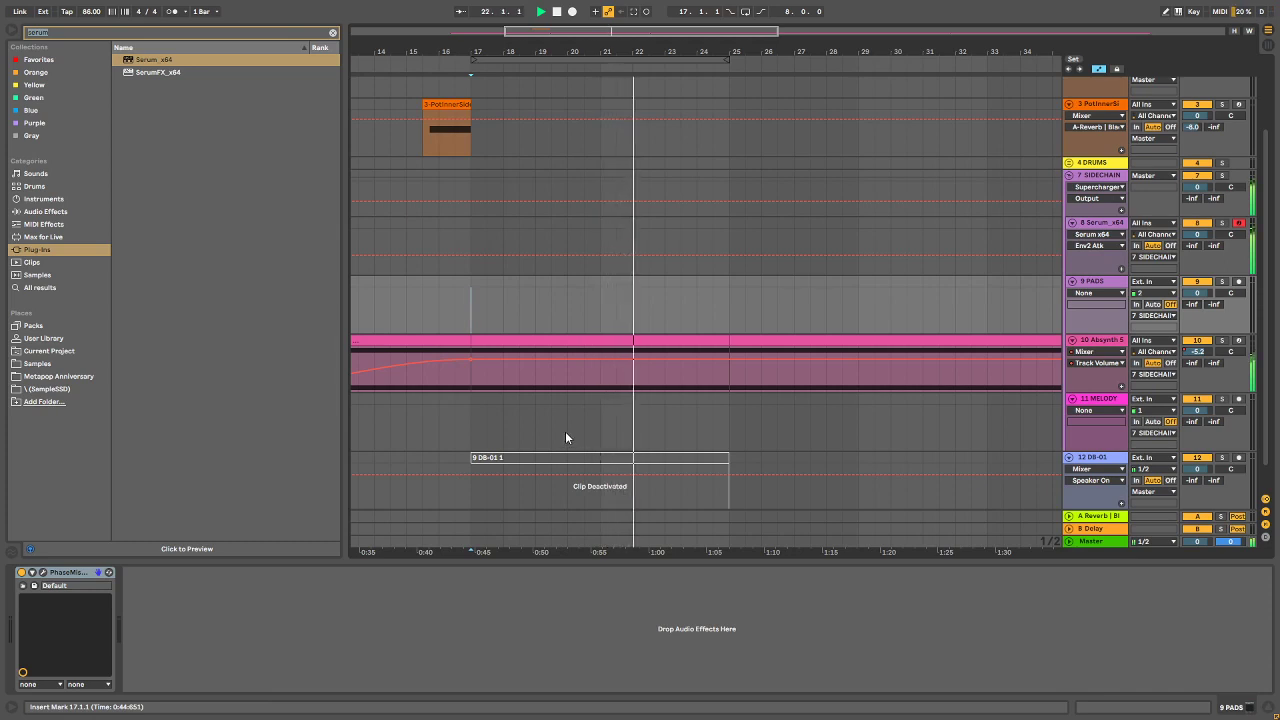
pyautogui.click(558, 13)
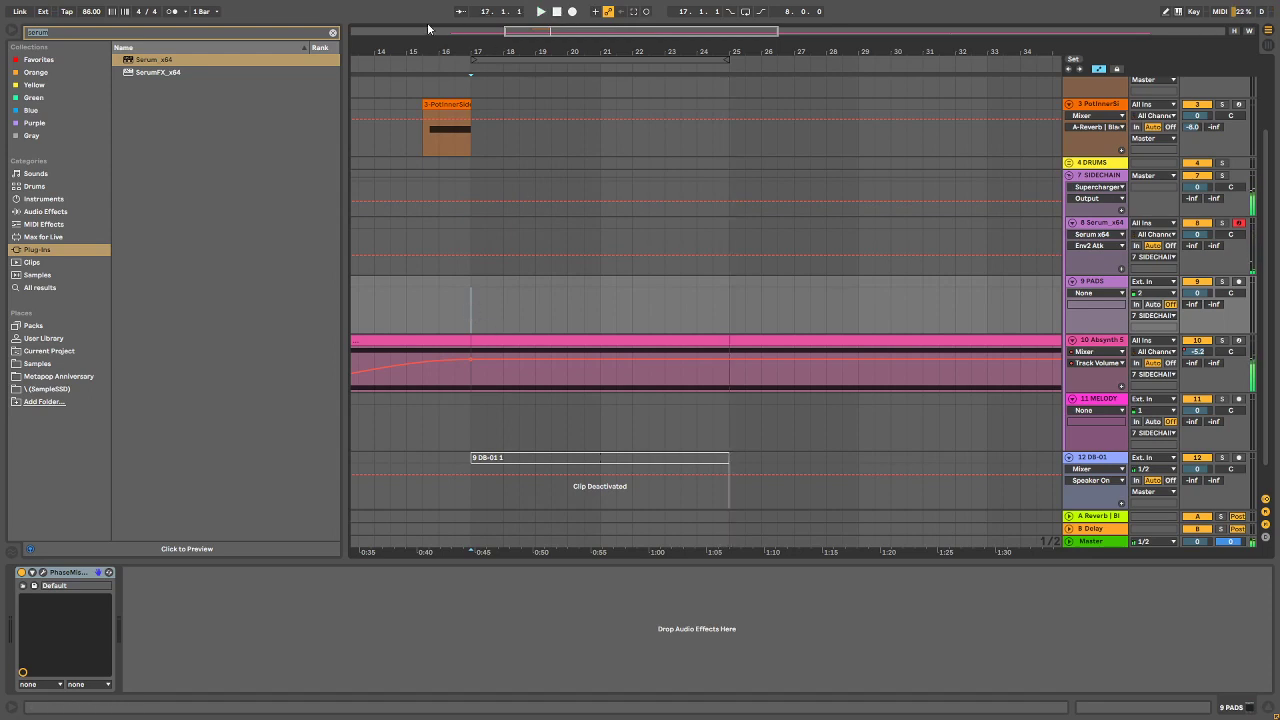
# Step: Turn on the metronome and try a recording take on the Serum track from bar 17
pyautogui.click(171, 11)
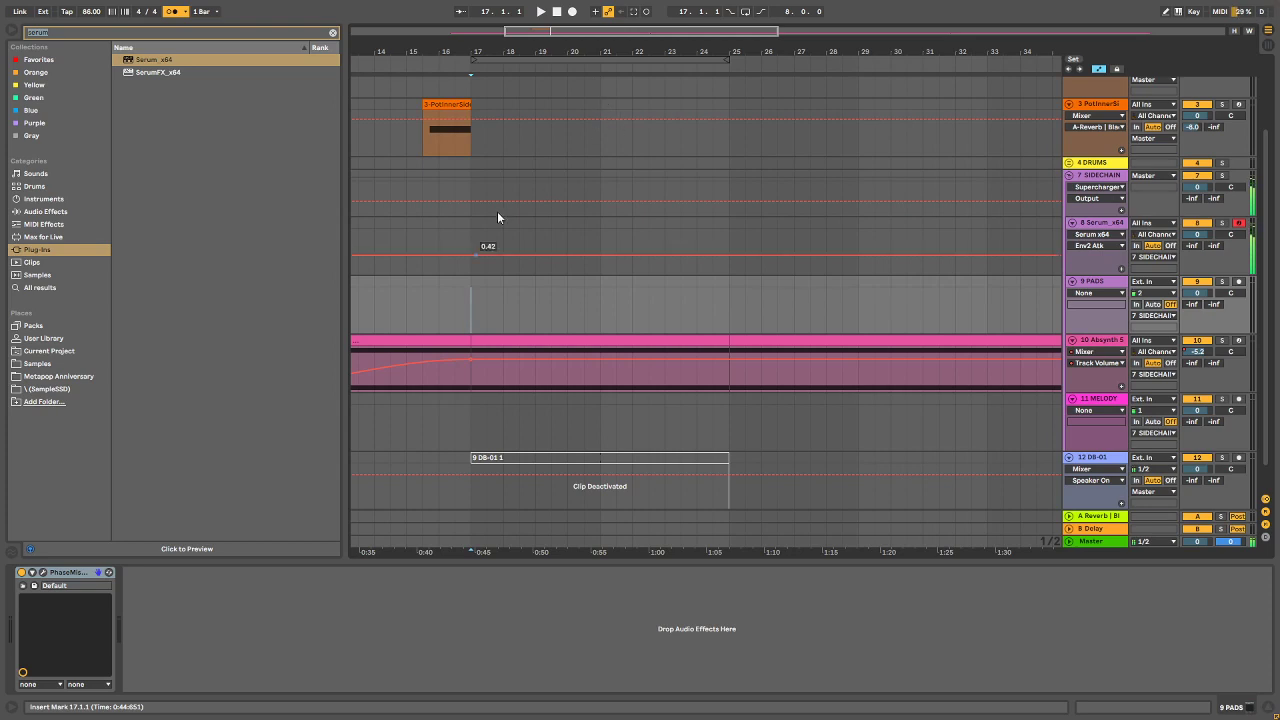
pyautogui.click(572, 16)
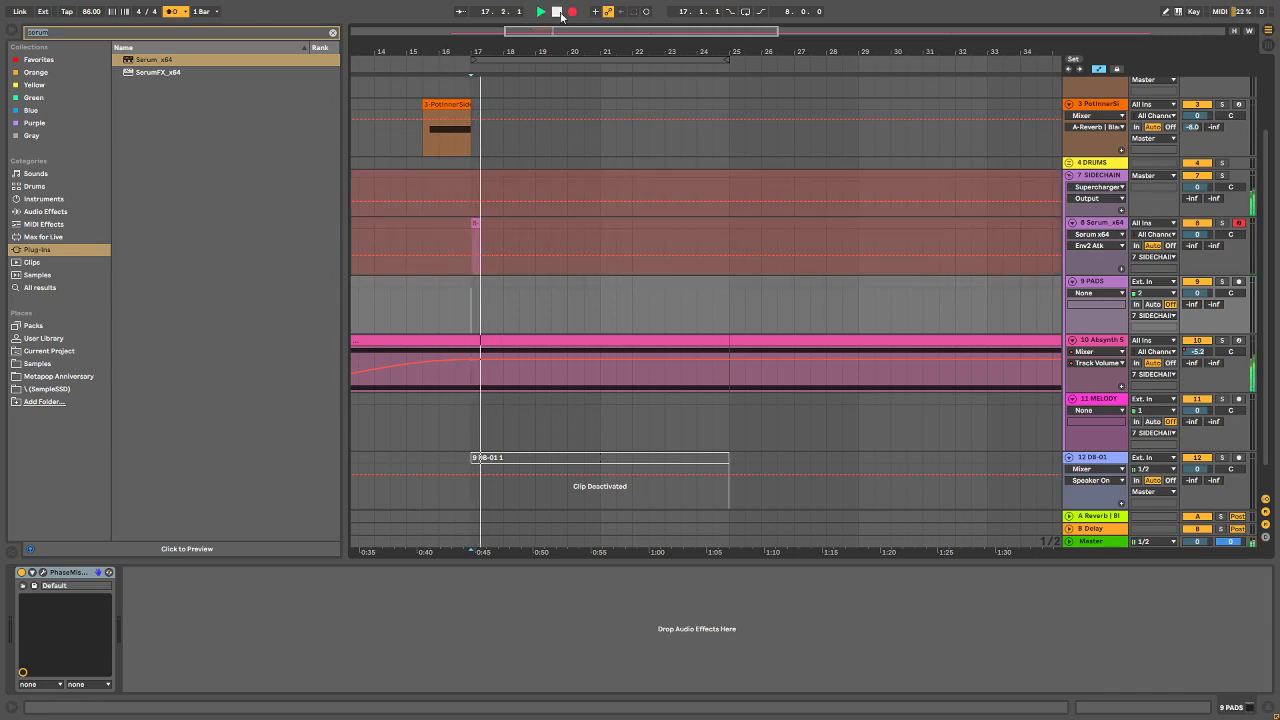
pyautogui.press('space')
# Step: Set the start position to bar 16 and enable punch-in and punch-out for the range from bar 17 to 25
pyautogui.click(444, 296)
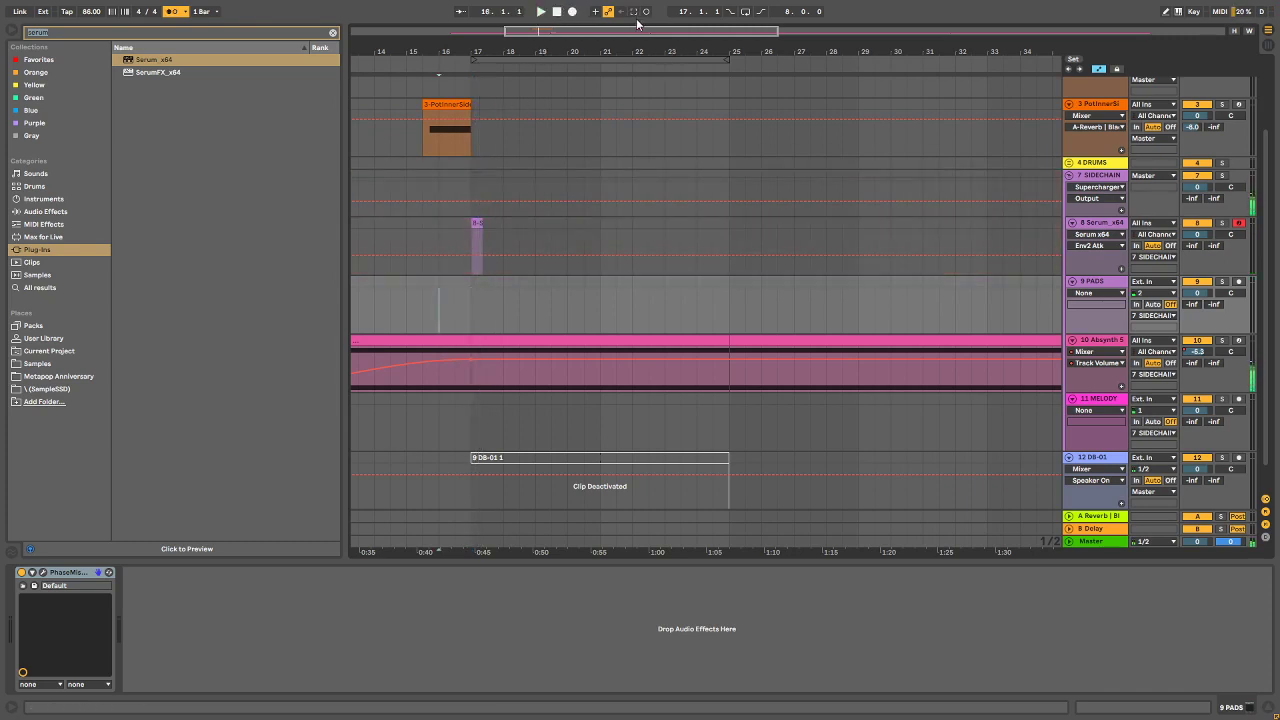
pyautogui.click(729, 12)
pyautogui.click(761, 12)
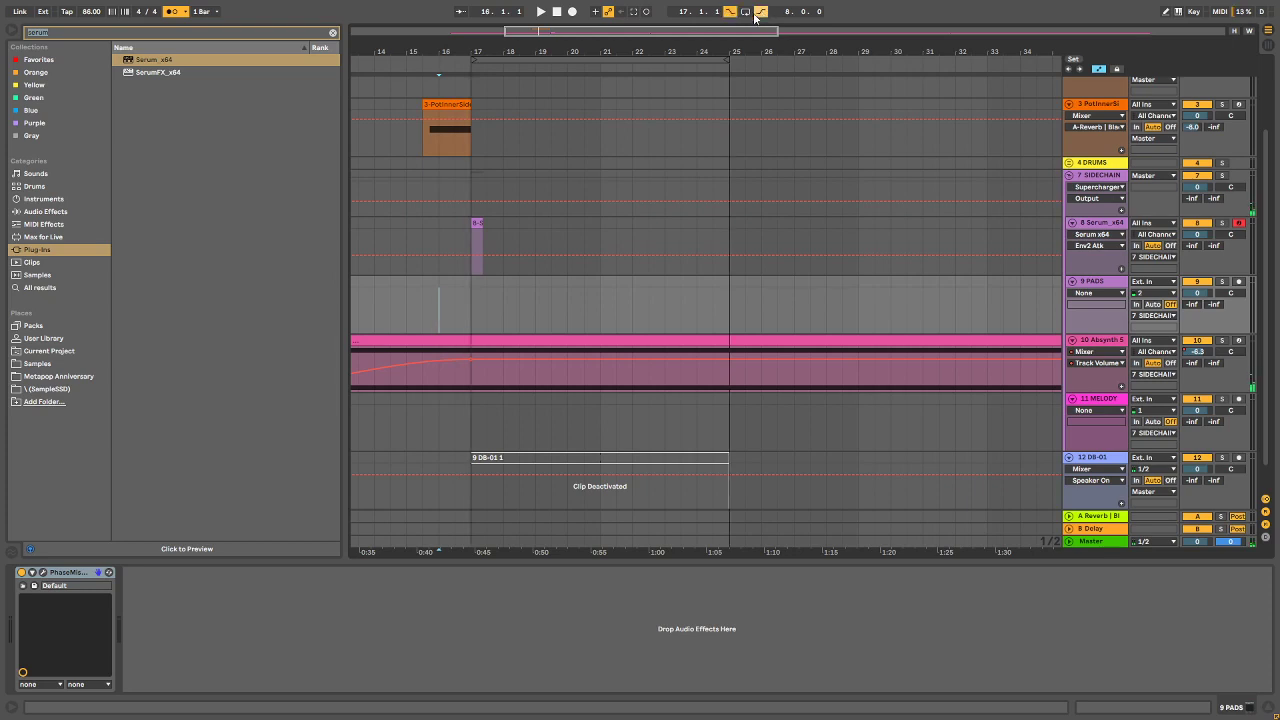
# Step: Close the Serum window and record the strings chords on the Serum track from bar 17 to 25
pyautogui.click(435, 245)
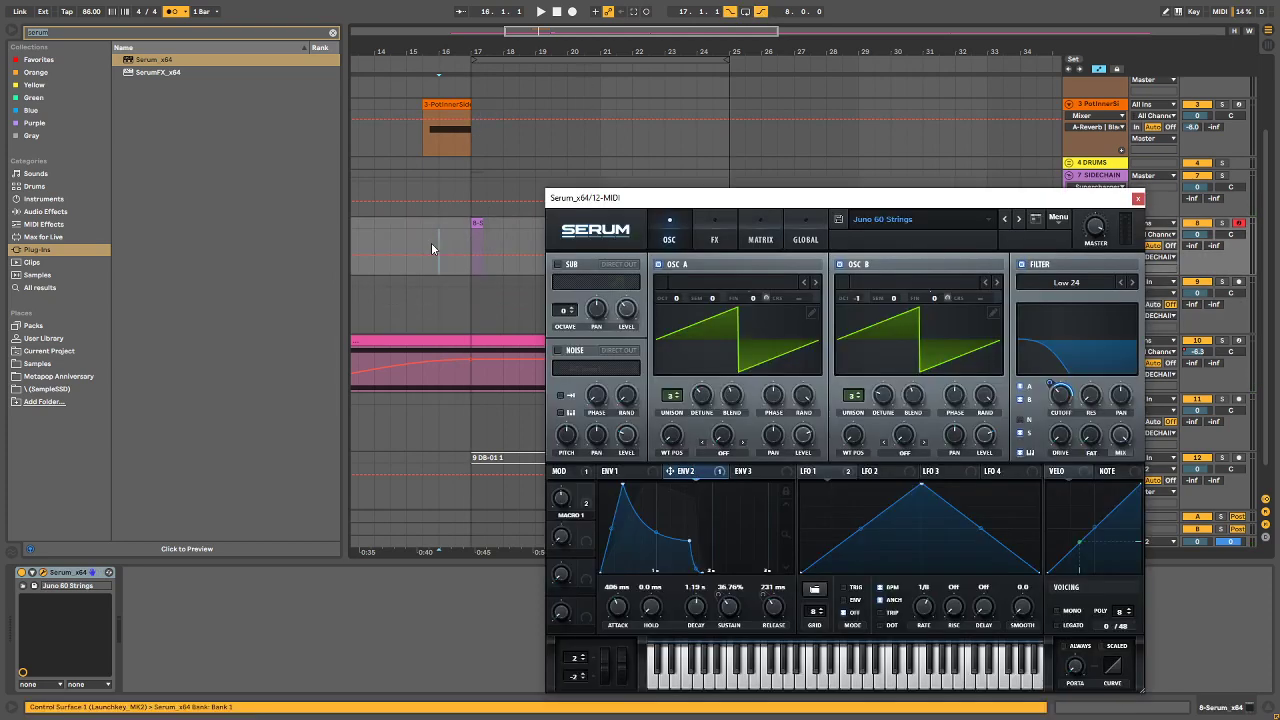
pyautogui.click(1138, 198)
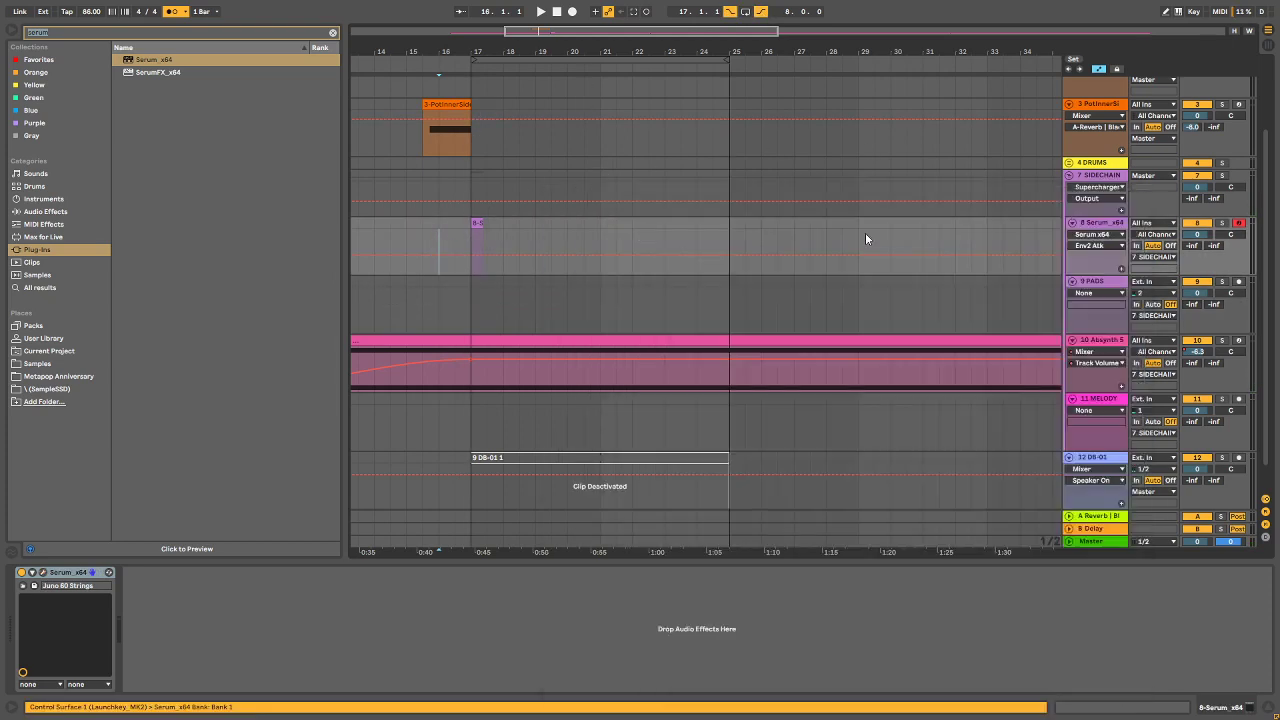
pyautogui.click(571, 12)
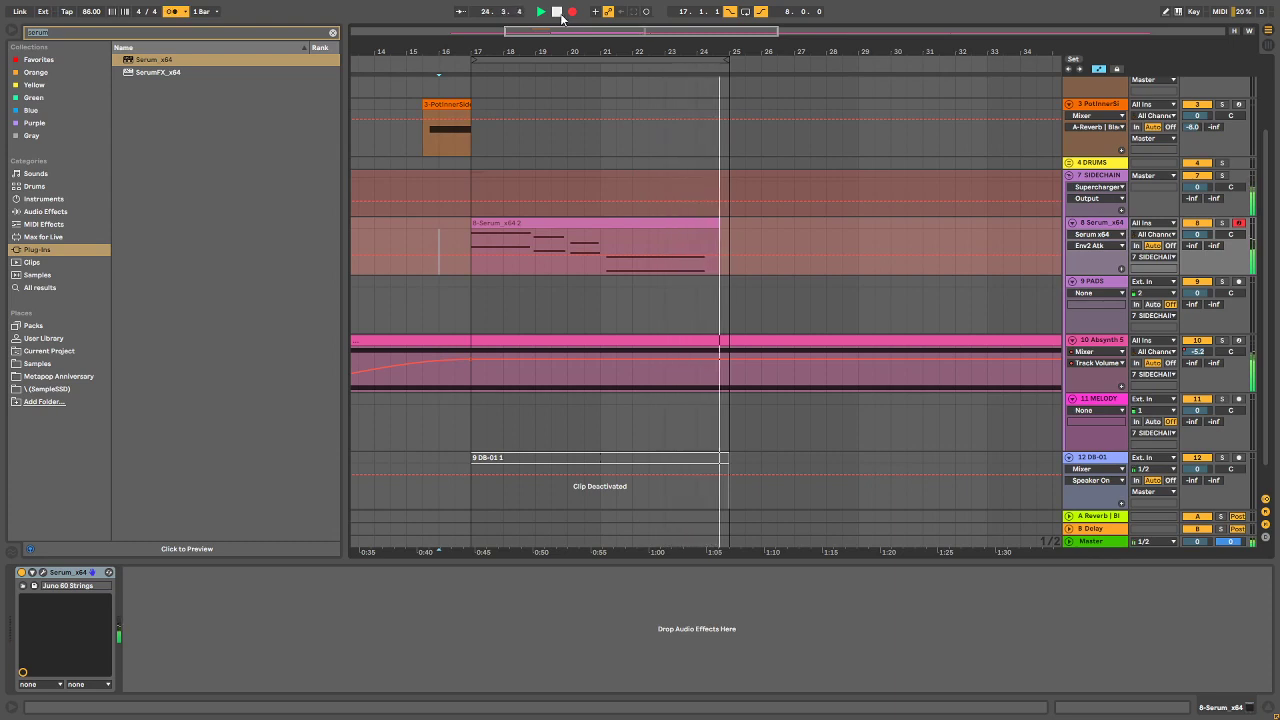
pyautogui.click(558, 12)
# Step: Reopen Serum's interface from the Serum_x64 device and raise Macro 1 slightly, clearing the window away when done
pyautogui.doubleClick(585, 223)
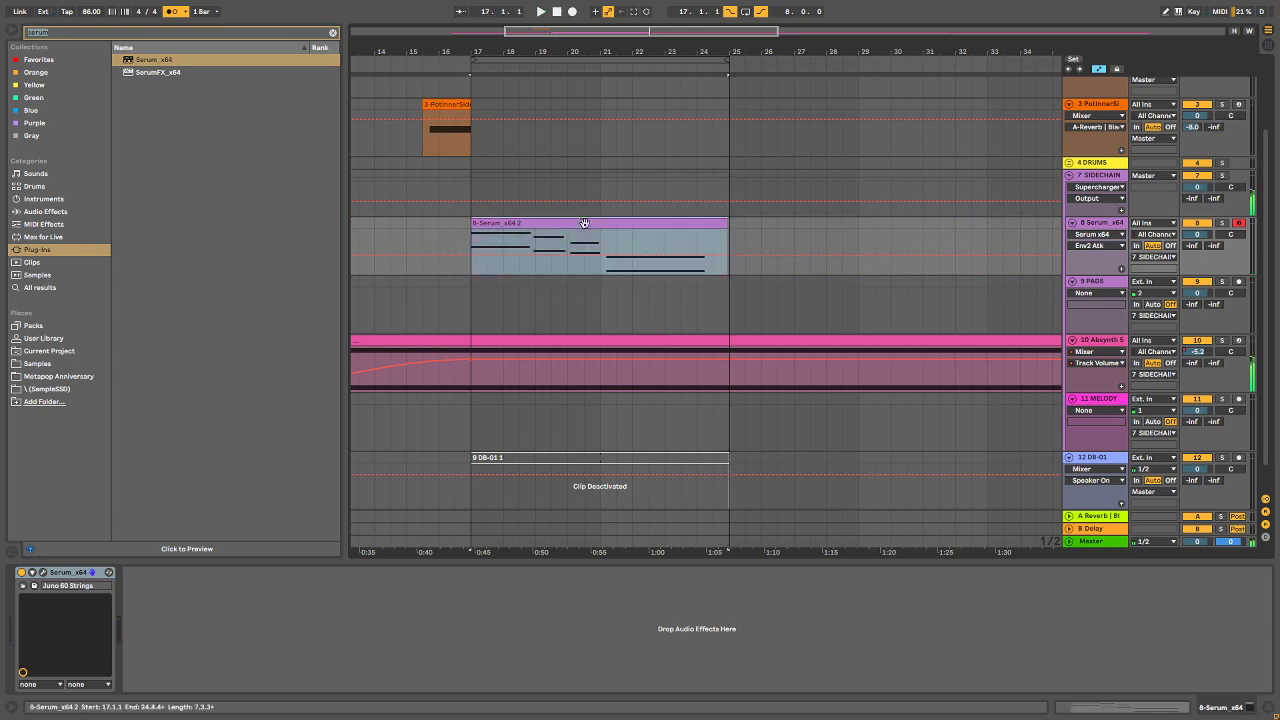
pyautogui.click(1245, 708)
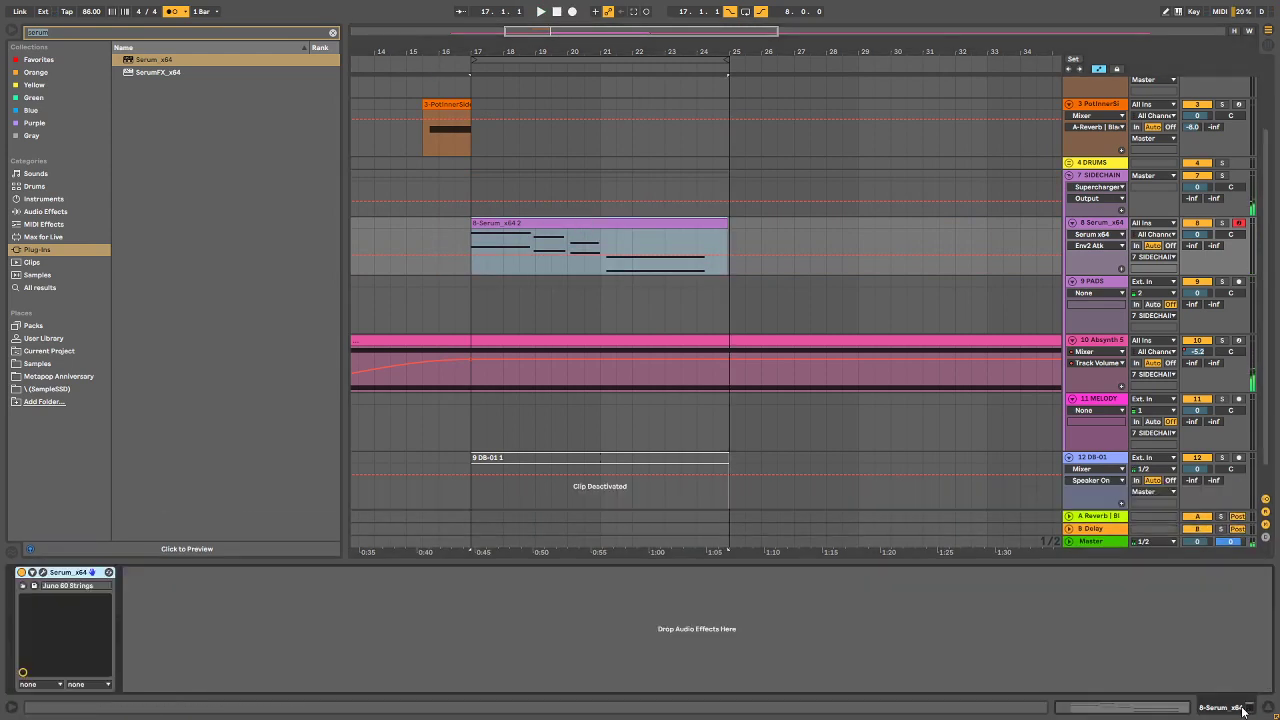
pyautogui.click(43, 573)
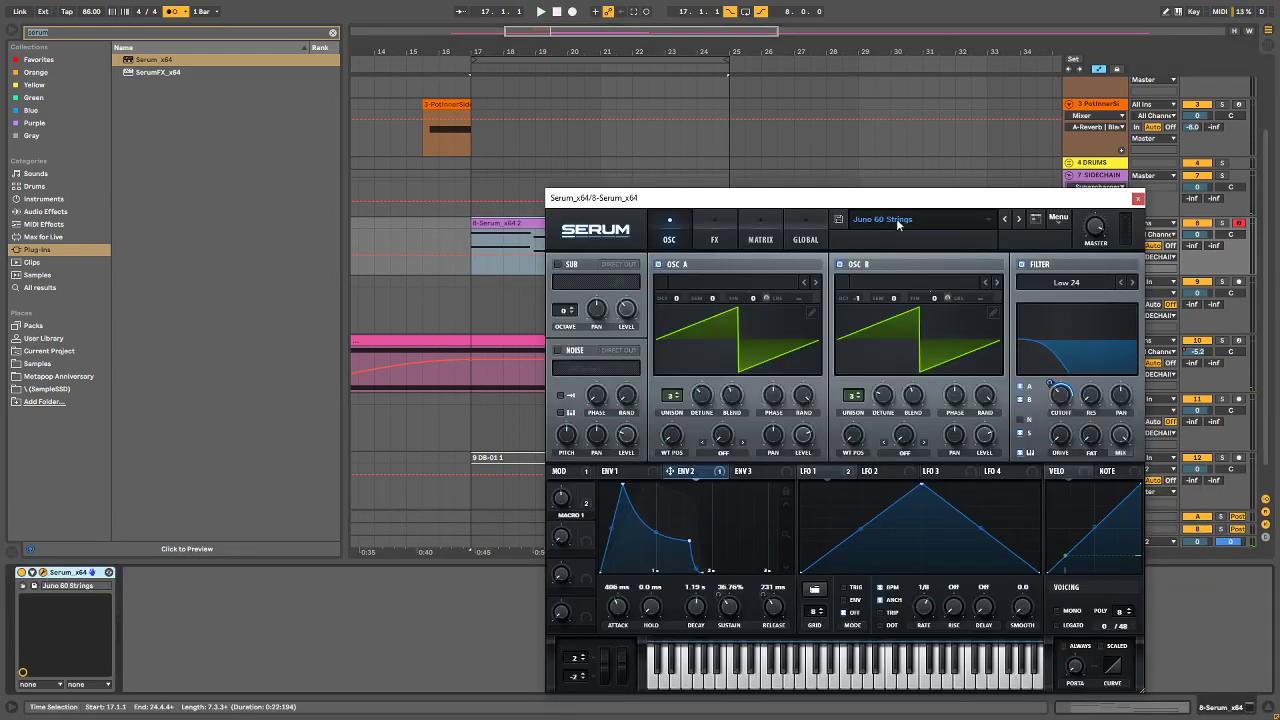
pyautogui.moveTo(906, 199); pyautogui.dragTo(817, 157)
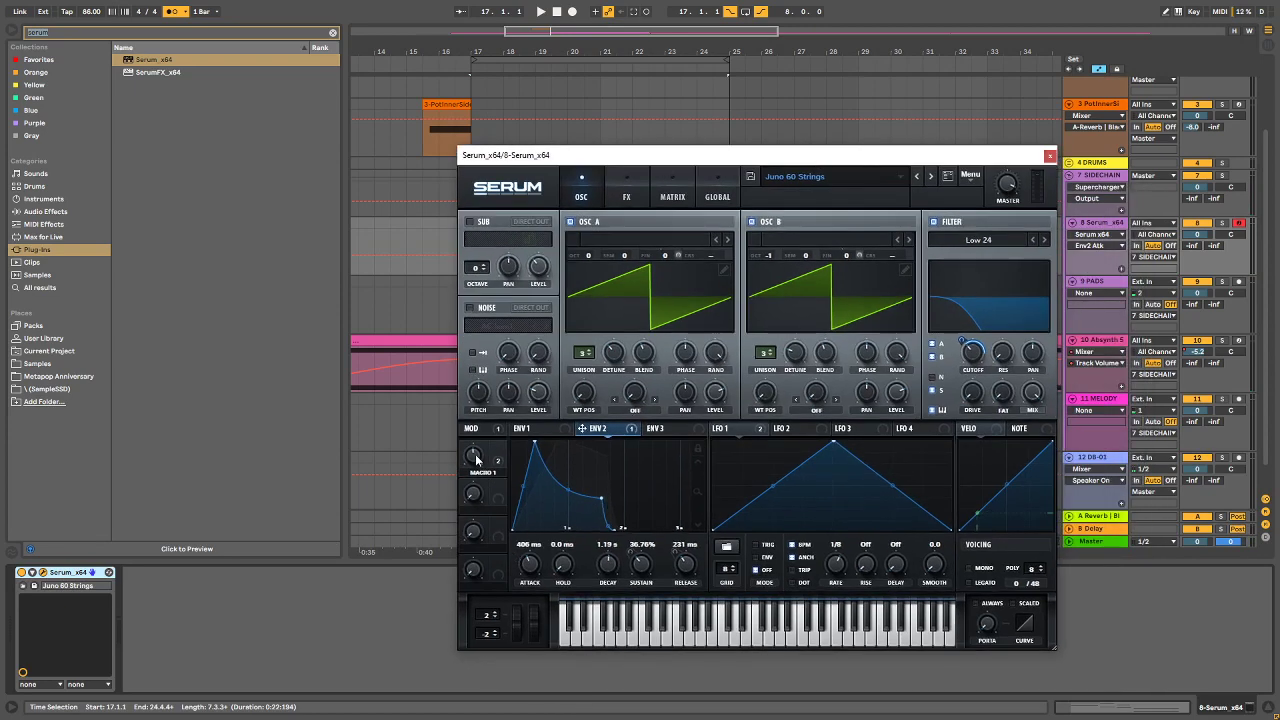
pyautogui.moveTo(476, 460); pyautogui.dragTo(478, 447)
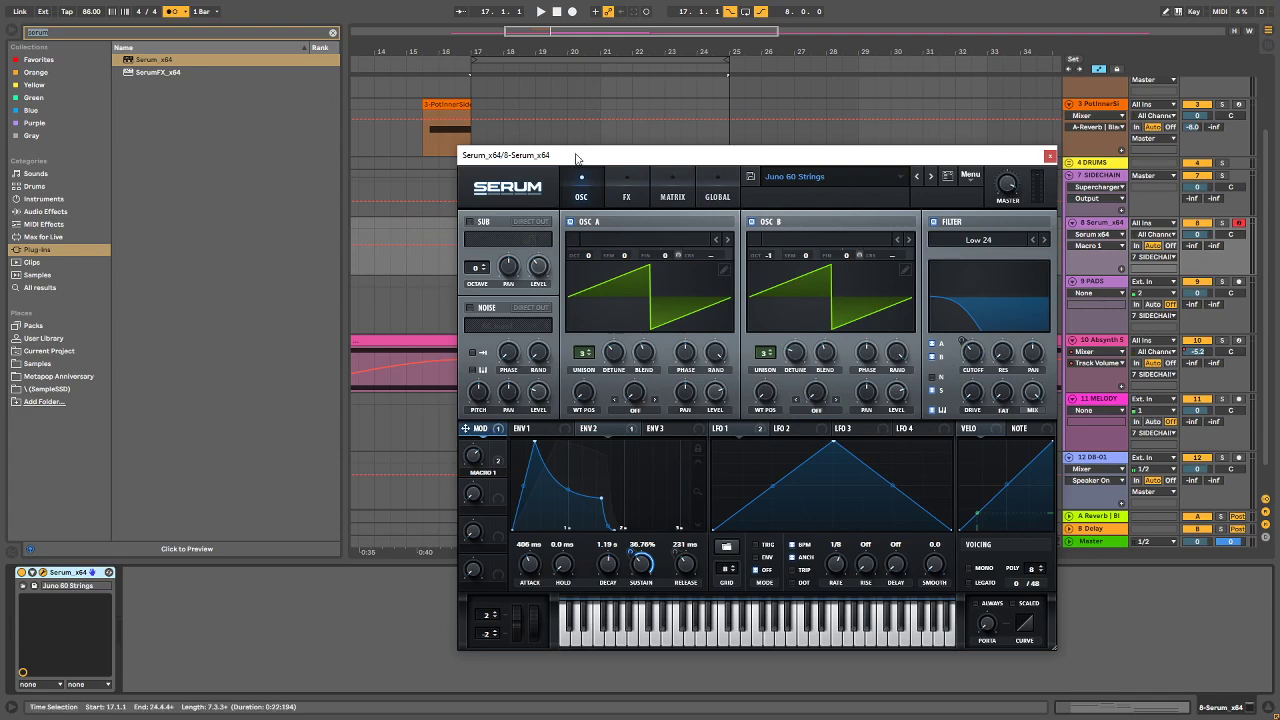
pyautogui.moveTo(576, 157); pyautogui.dragTo(1279, 140)
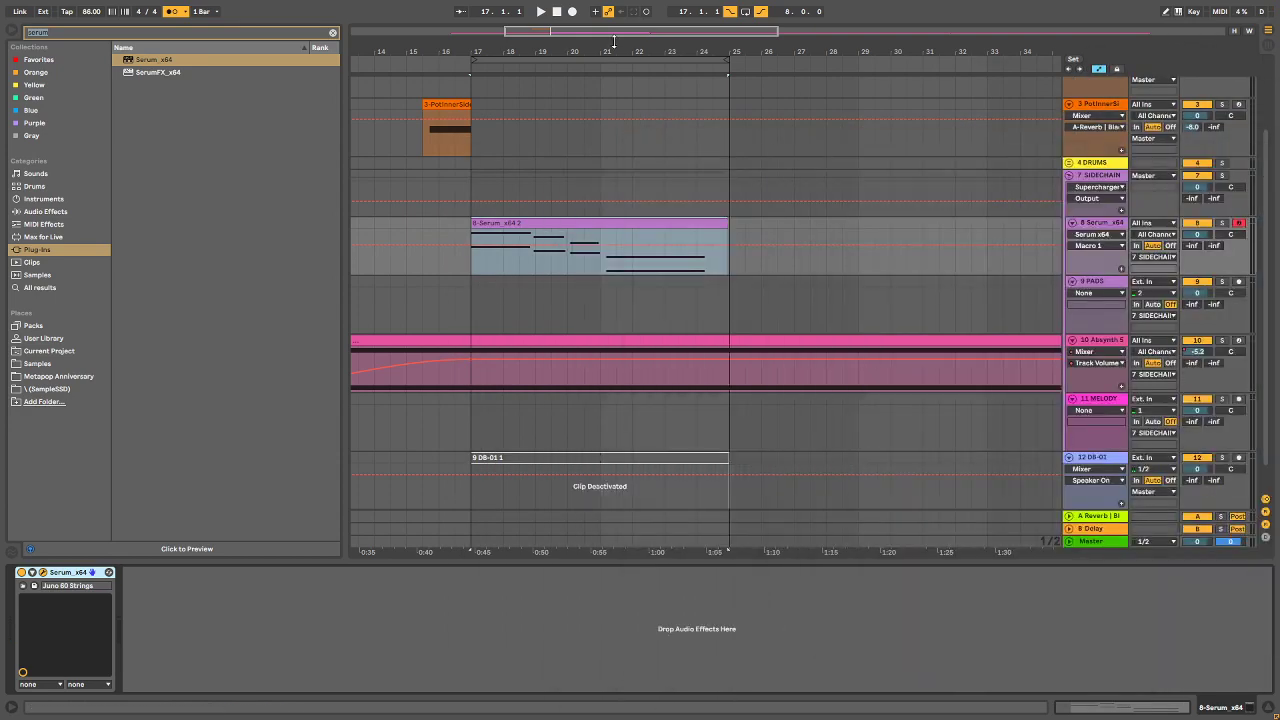
# Step: Open the recorded Serum clip in an enlarged note editor and fold the view to only the used notes
pyautogui.moveTo(614, 40)
pyautogui.mouseDown()
pyautogui.moveTo(614, 95)
pyautogui.moveTo(614, 75)
pyautogui.mouseUp()
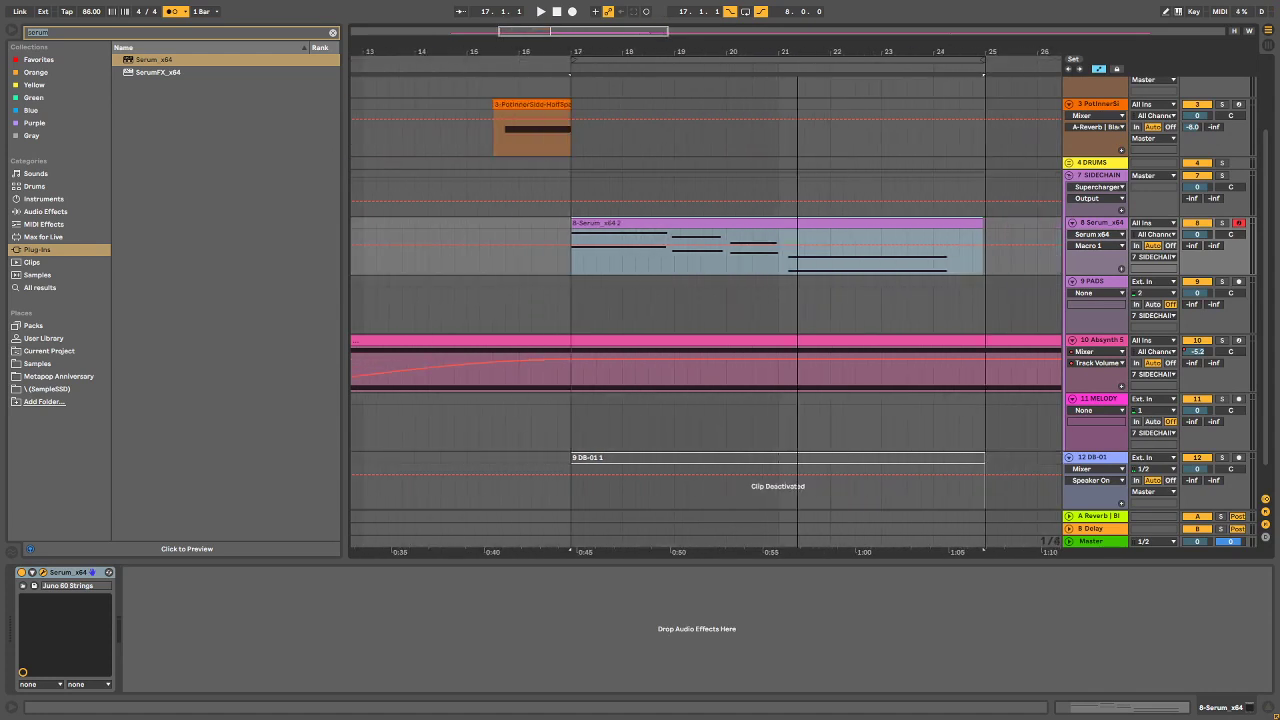
pyautogui.moveTo(797, 75); pyautogui.dragTo(722, 117)
pyautogui.doubleClick(583, 225)
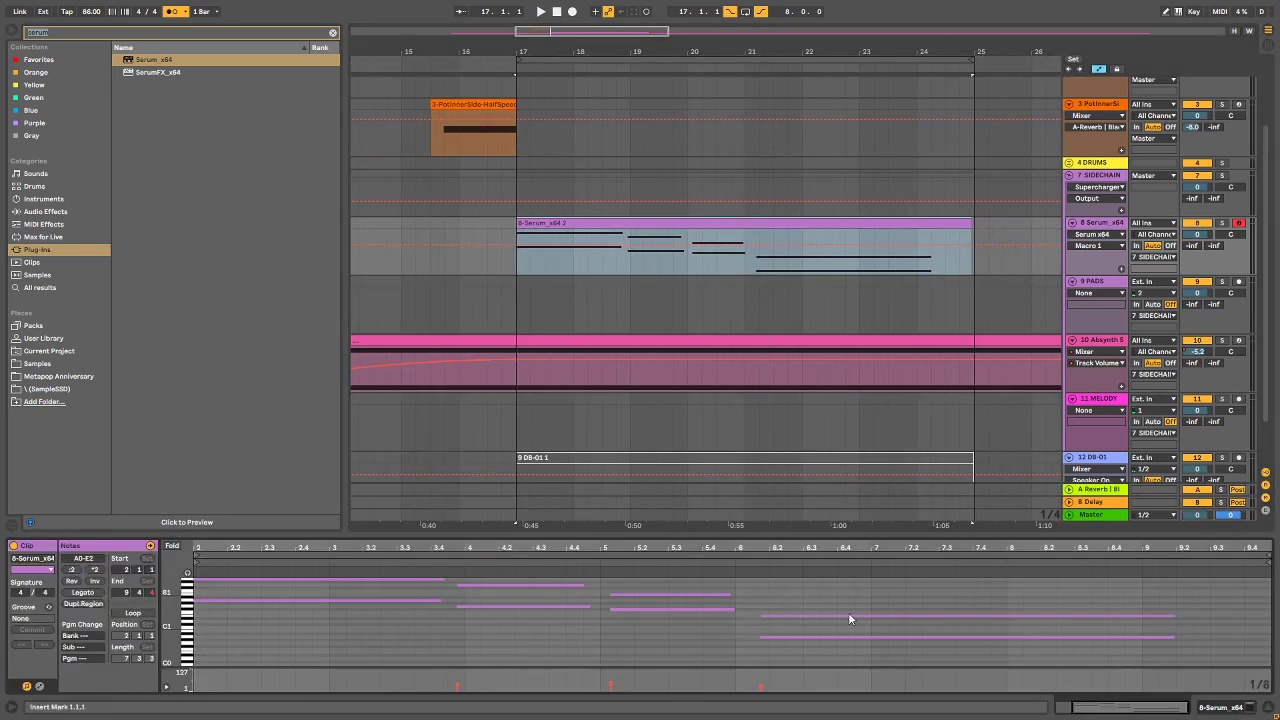
pyautogui.moveTo(437, 535); pyautogui.dragTo(437, 377)
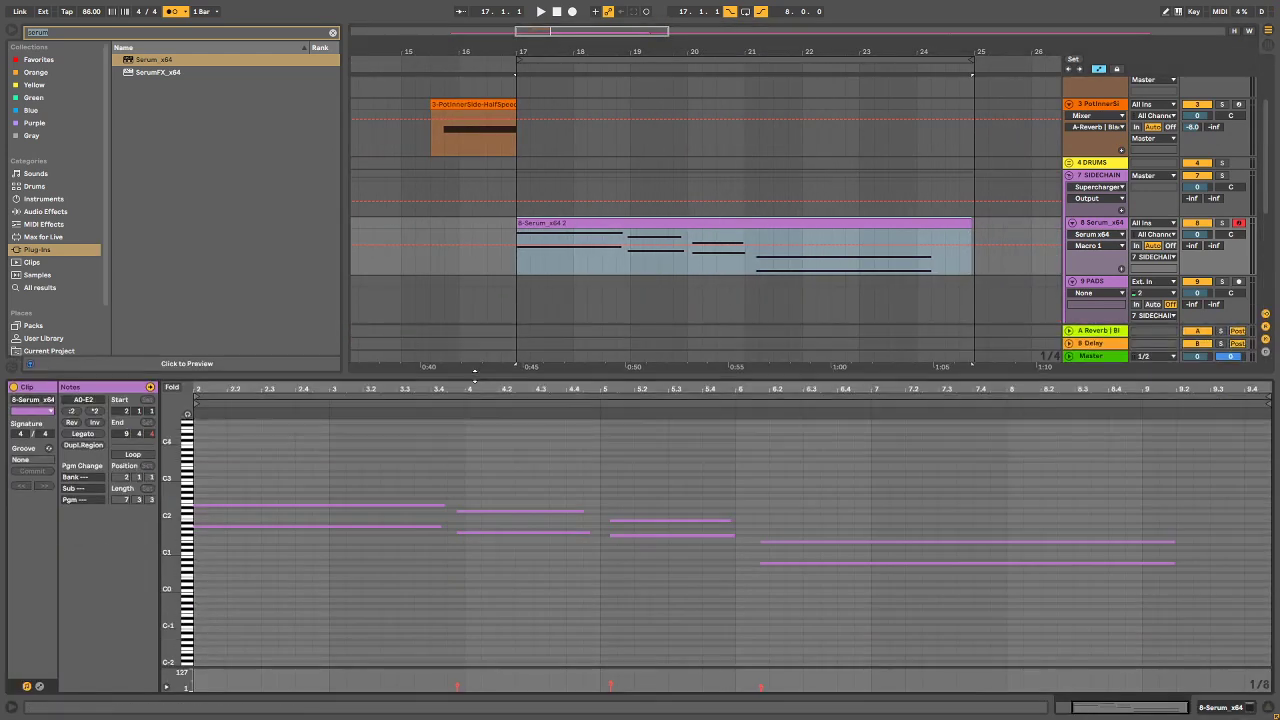
pyautogui.click(177, 389)
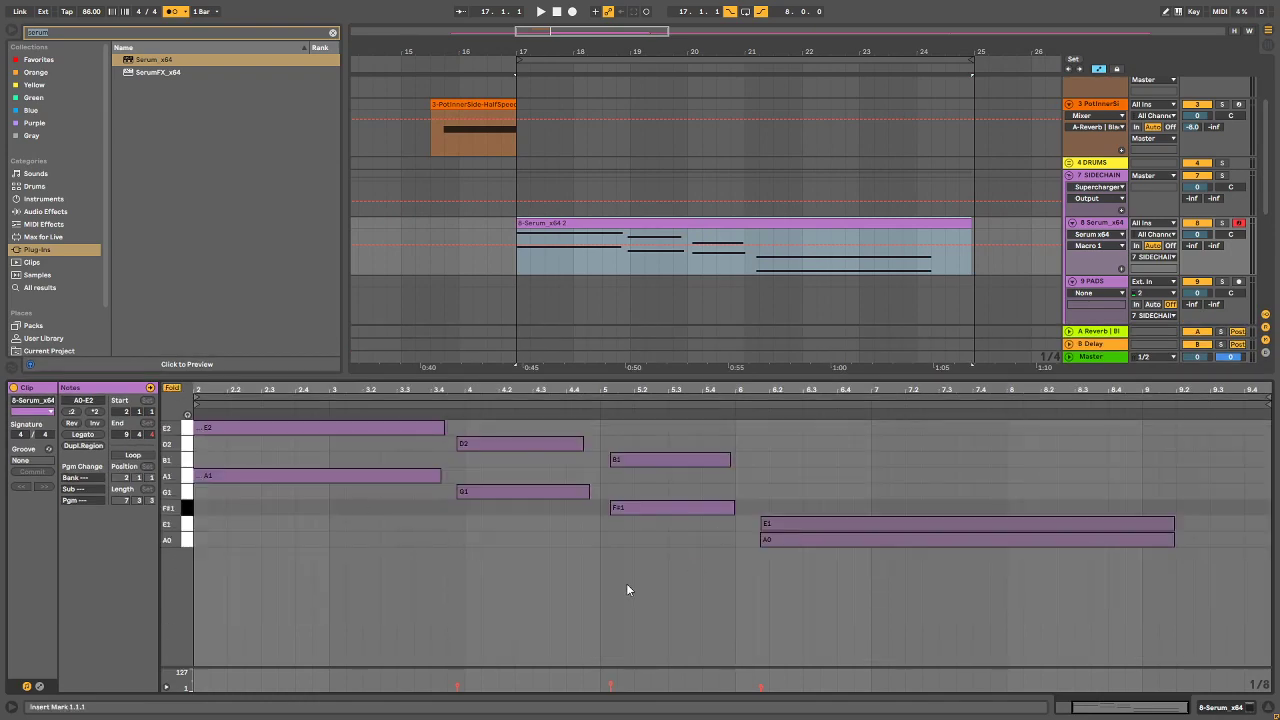
# Step: Unfold the note view and transpose the lower note of the clip's last chord to B0
pyautogui.click(172, 389)
pyautogui.click(790, 564)
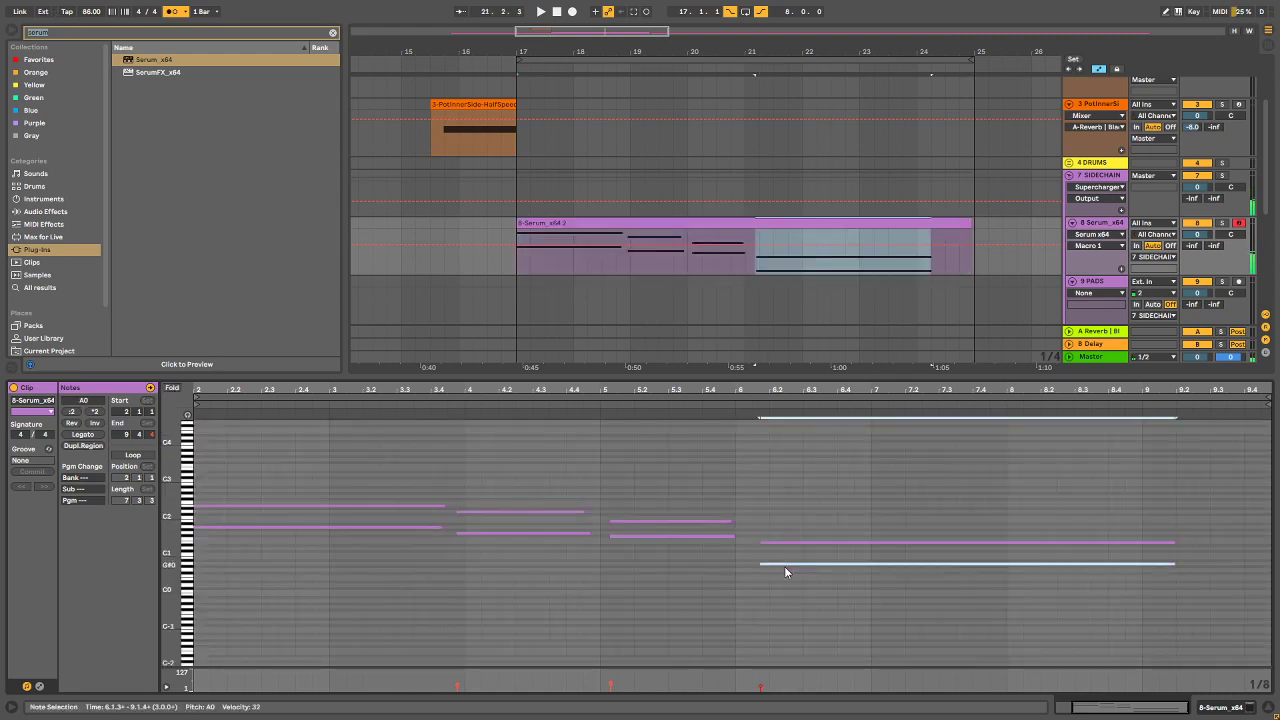
pyautogui.press('Down')
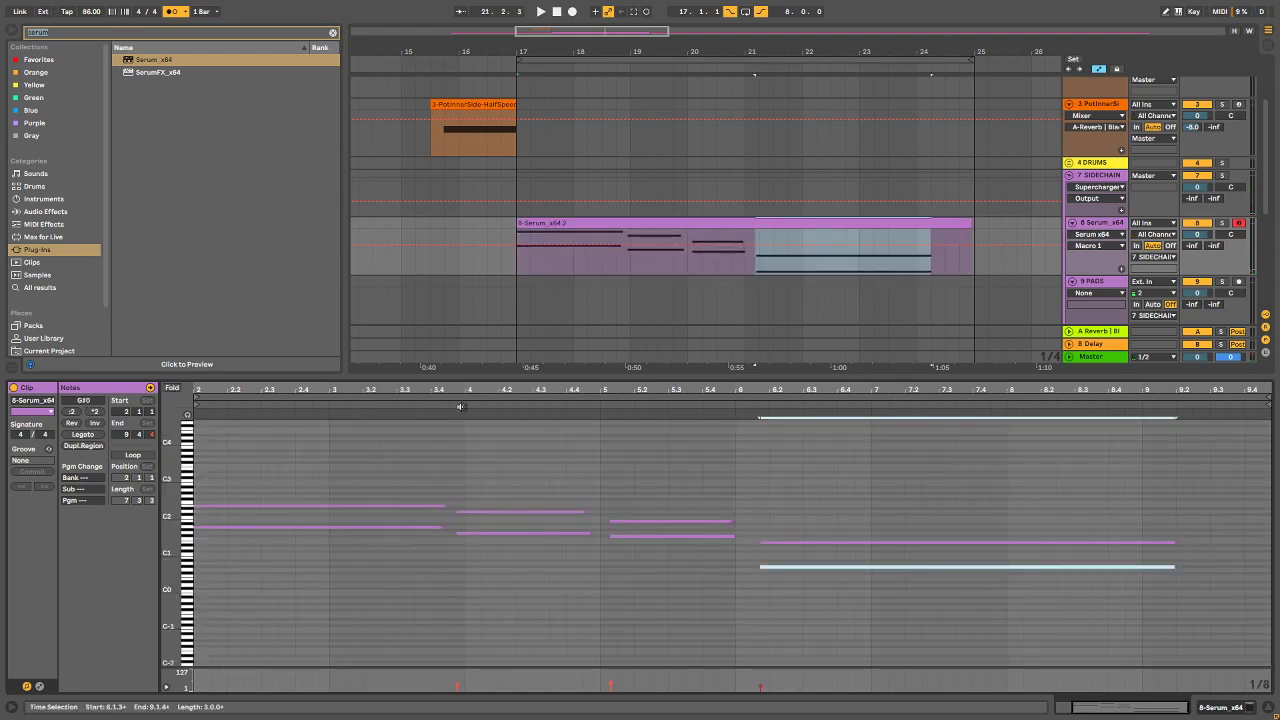
pyautogui.click(171, 388)
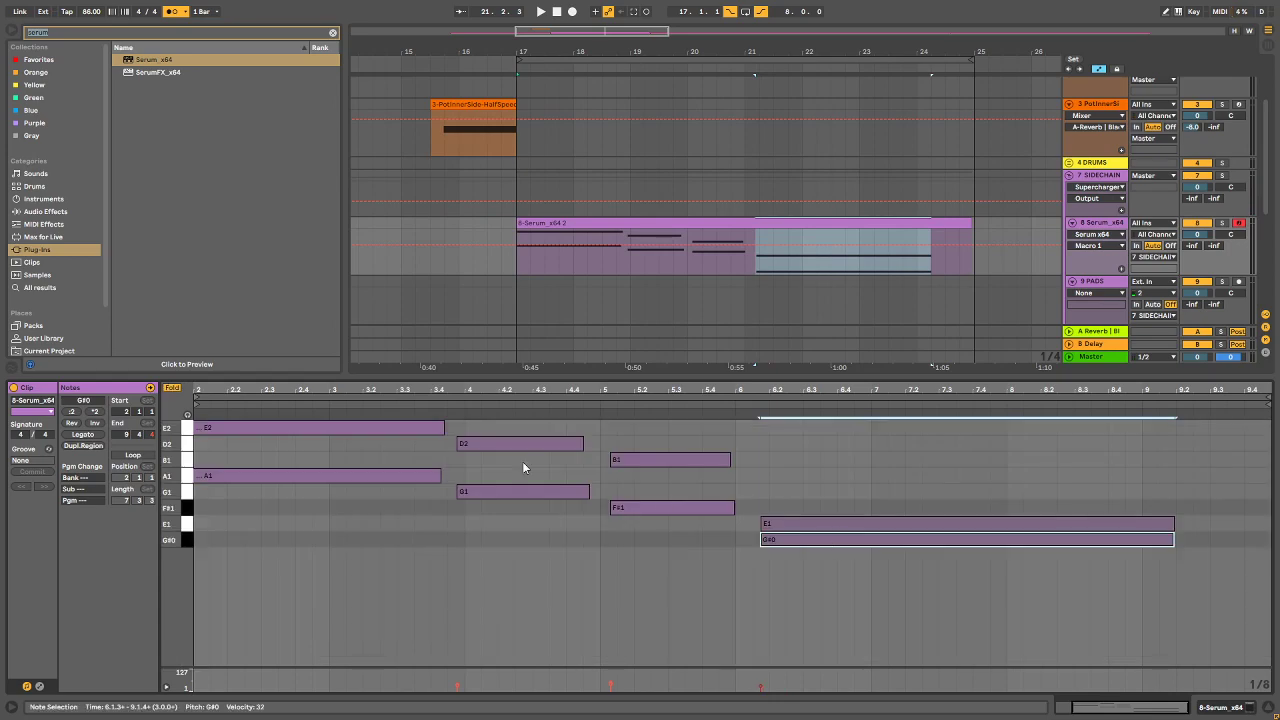
pyautogui.click(170, 389)
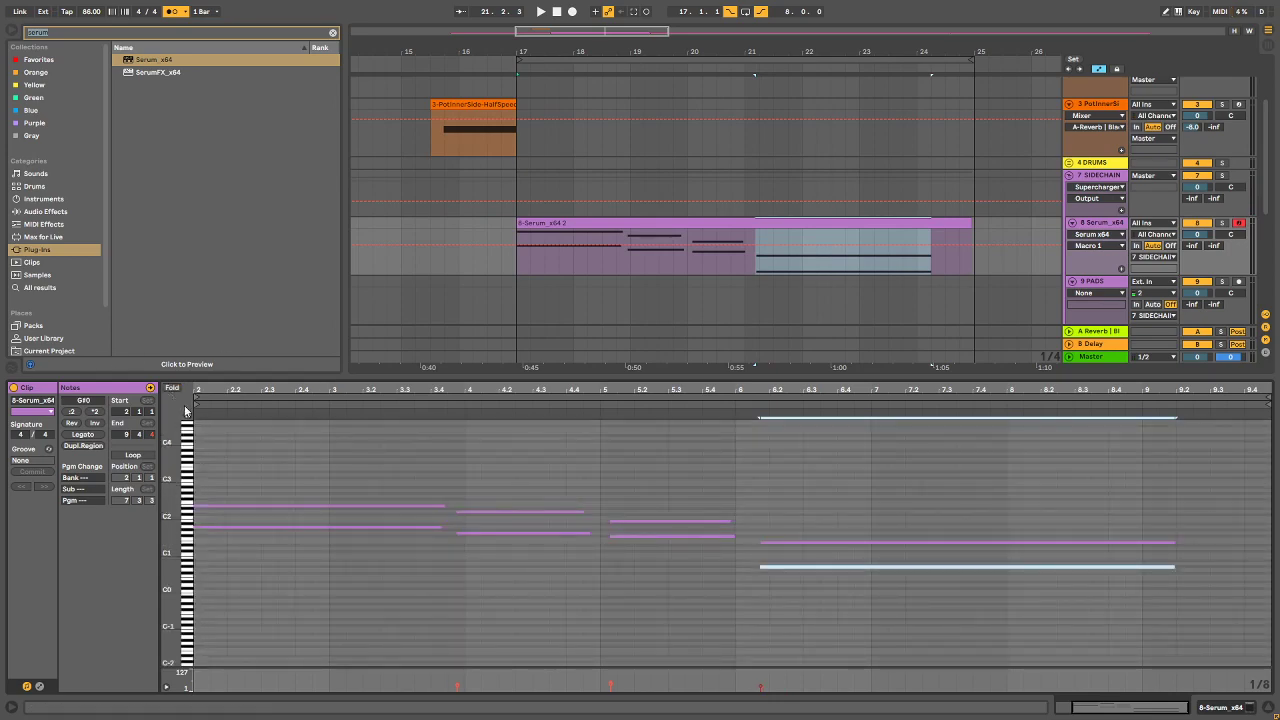
pyautogui.moveTo(170, 472); pyautogui.dragTo(200, 240)
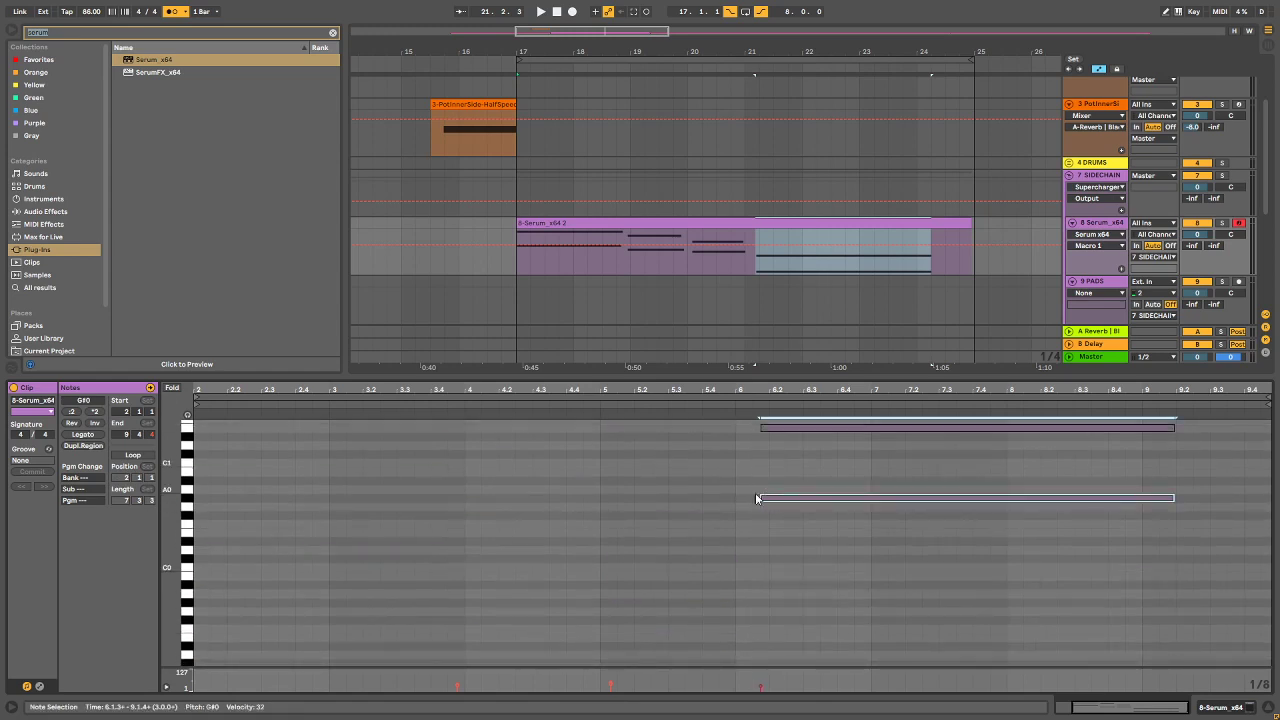
pyautogui.press('Up')
pyautogui.press('Up')
pyautogui.press('Up')
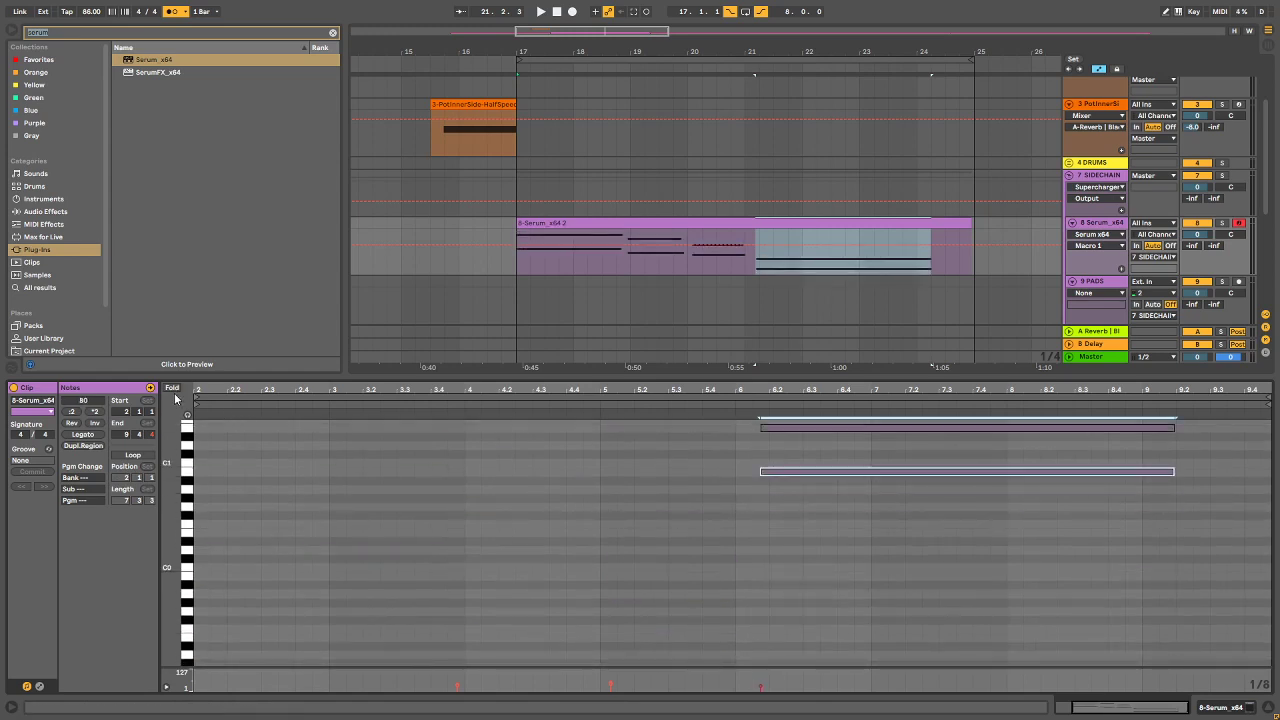
# Step: Nudge the second, third and last chords so they start on bars 4, 5 and 6 of the clip
pyautogui.scroll(5, 579, 460)
pyautogui.moveTo(398, 441); pyautogui.dragTo(245, 640)
pyautogui.moveTo(538, 445); pyautogui.dragTo(670, 646)
pyautogui.press('Right')
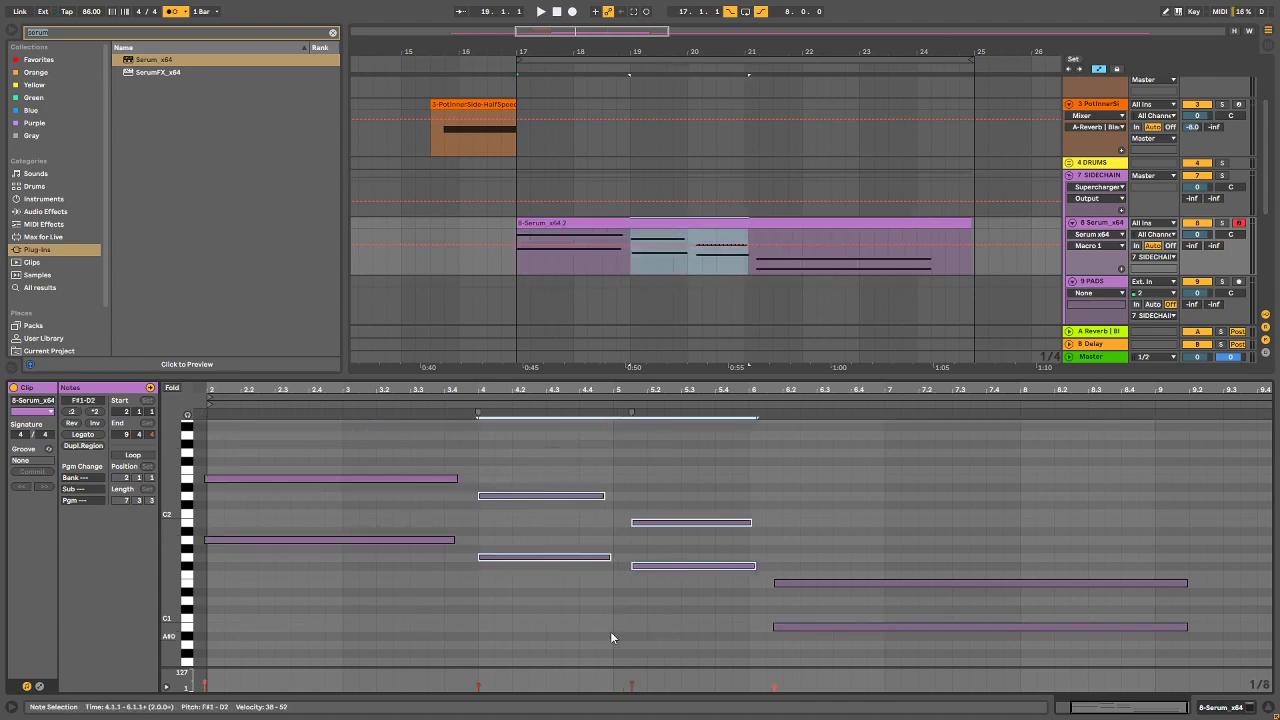
pyautogui.moveTo(681, 494); pyautogui.dragTo(662, 621)
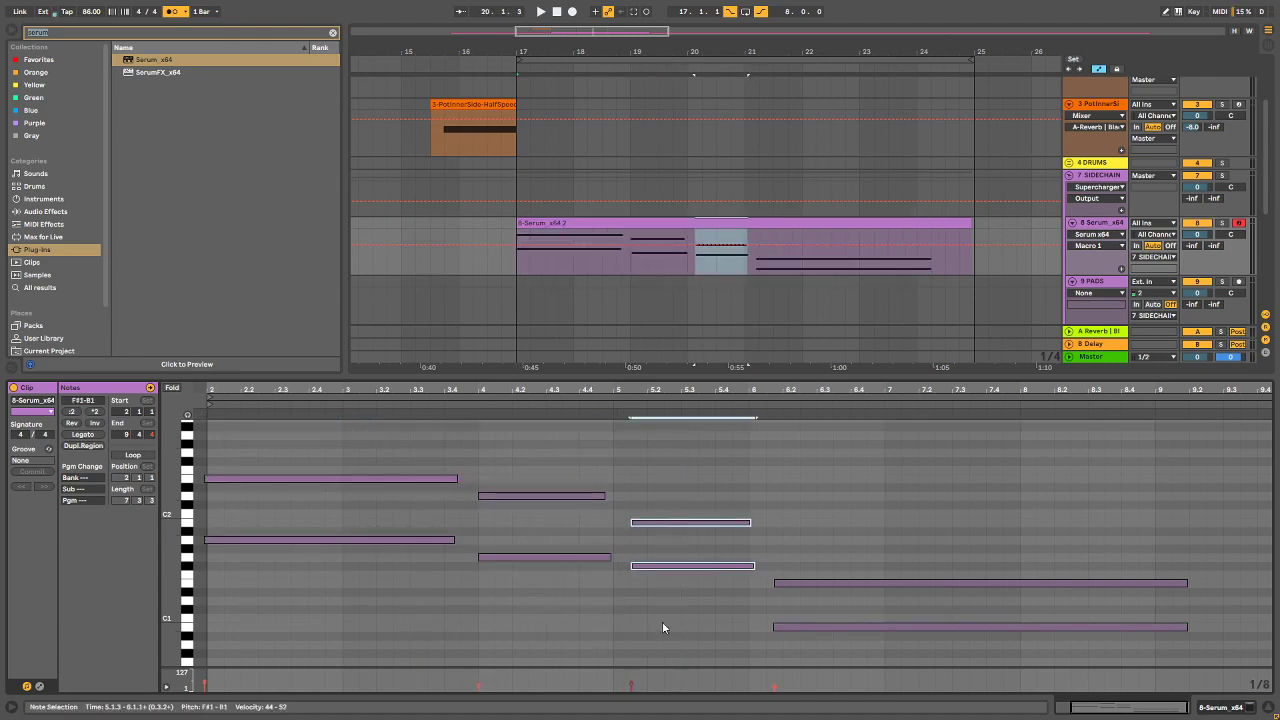
pyautogui.press('Left')
pyautogui.press('Left')
pyautogui.scroll(-1, 773, 530)
pyautogui.moveTo(848, 468); pyautogui.dragTo(224, 455)
pyautogui.press('Left')
pyautogui.press('Left')
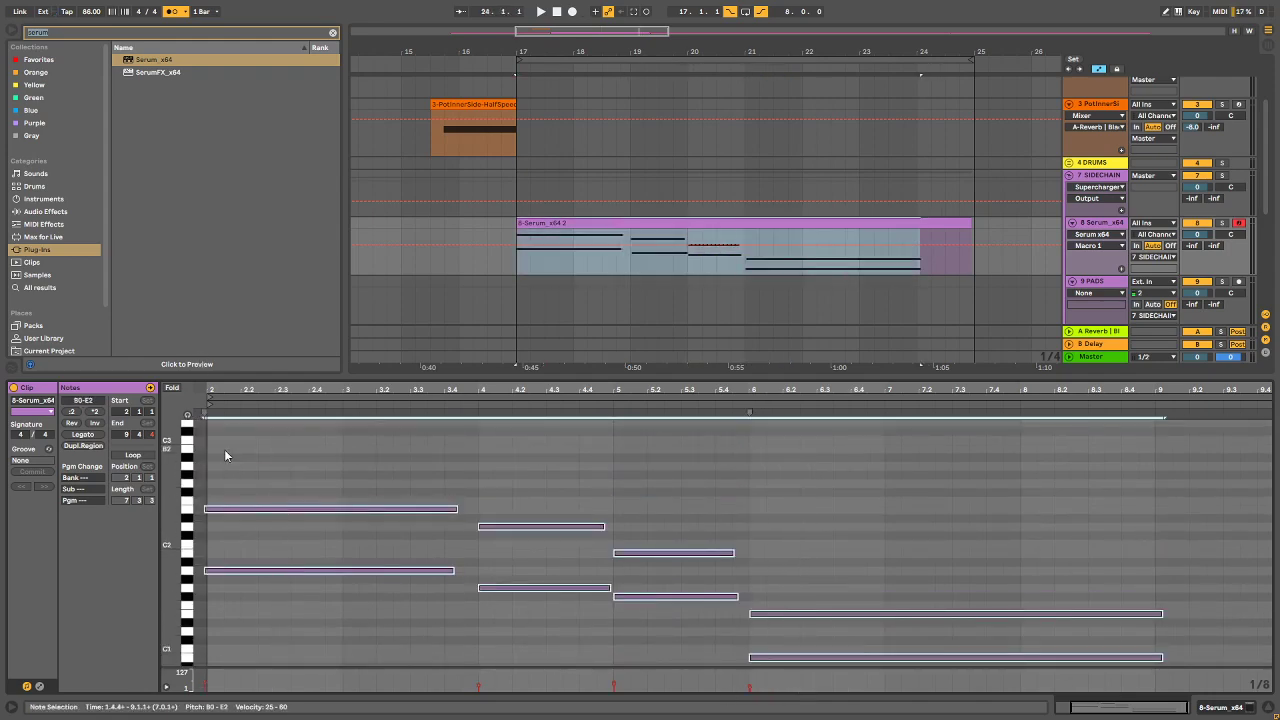
# Step: Apply Legato to all the chord notes and extend the Serum clip's end to bar 25 of the arrangement
pyautogui.click(95, 426)
pyautogui.click(97, 427)
pyautogui.scroll(-2, 850, 490)
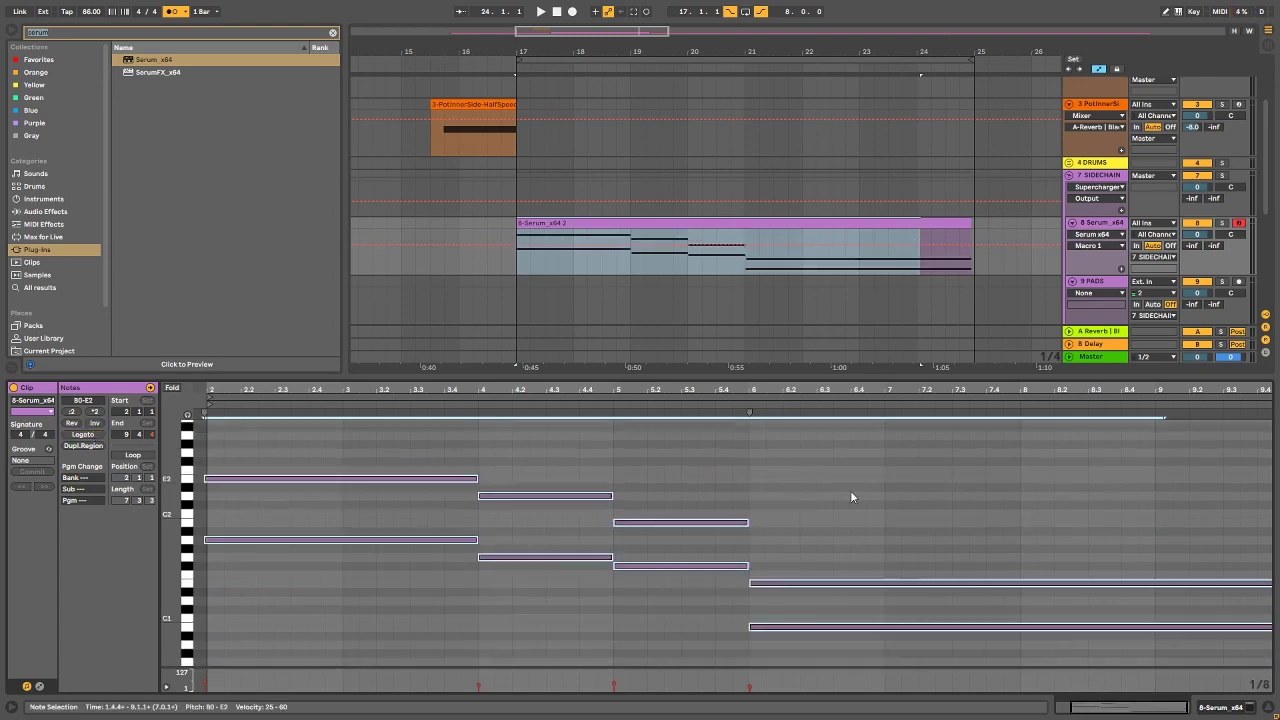
pyautogui.moveTo(1088, 383); pyautogui.dragTo(1091, 378)
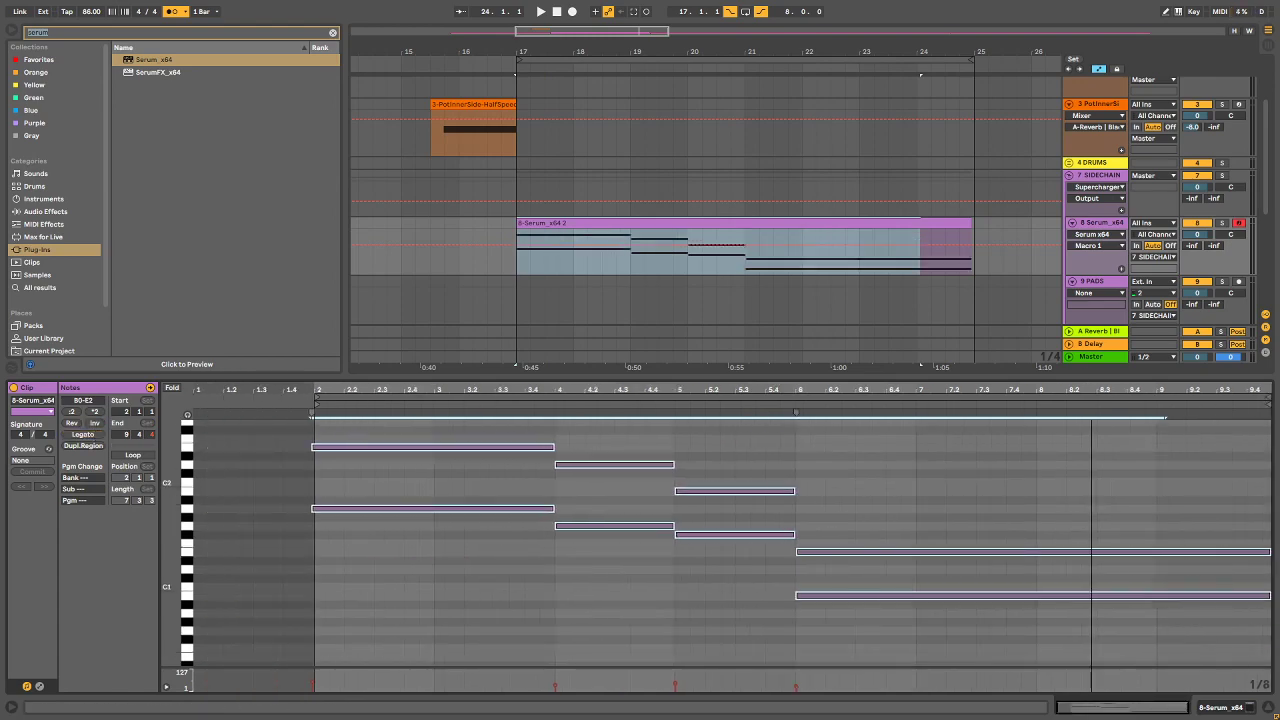
pyautogui.moveTo(932, 49); pyautogui.dragTo(934, 217)
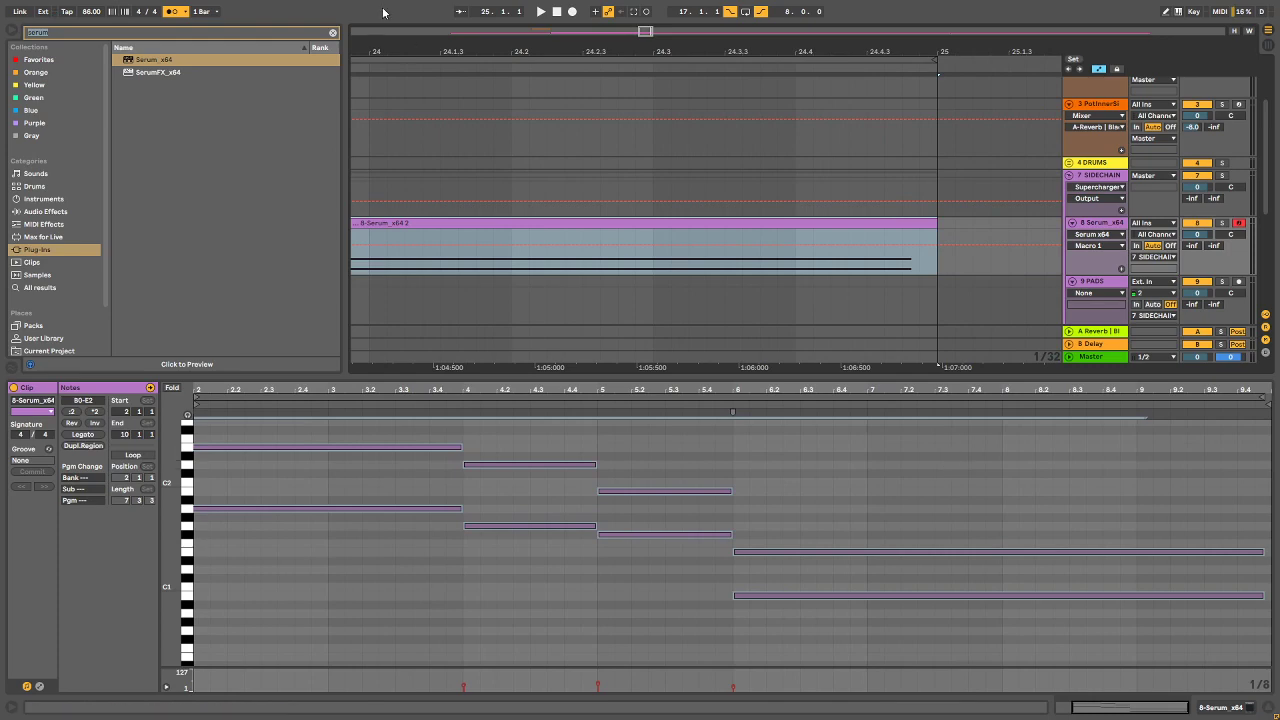
pyautogui.moveTo(645, 31); pyautogui.dragTo(426, 31)
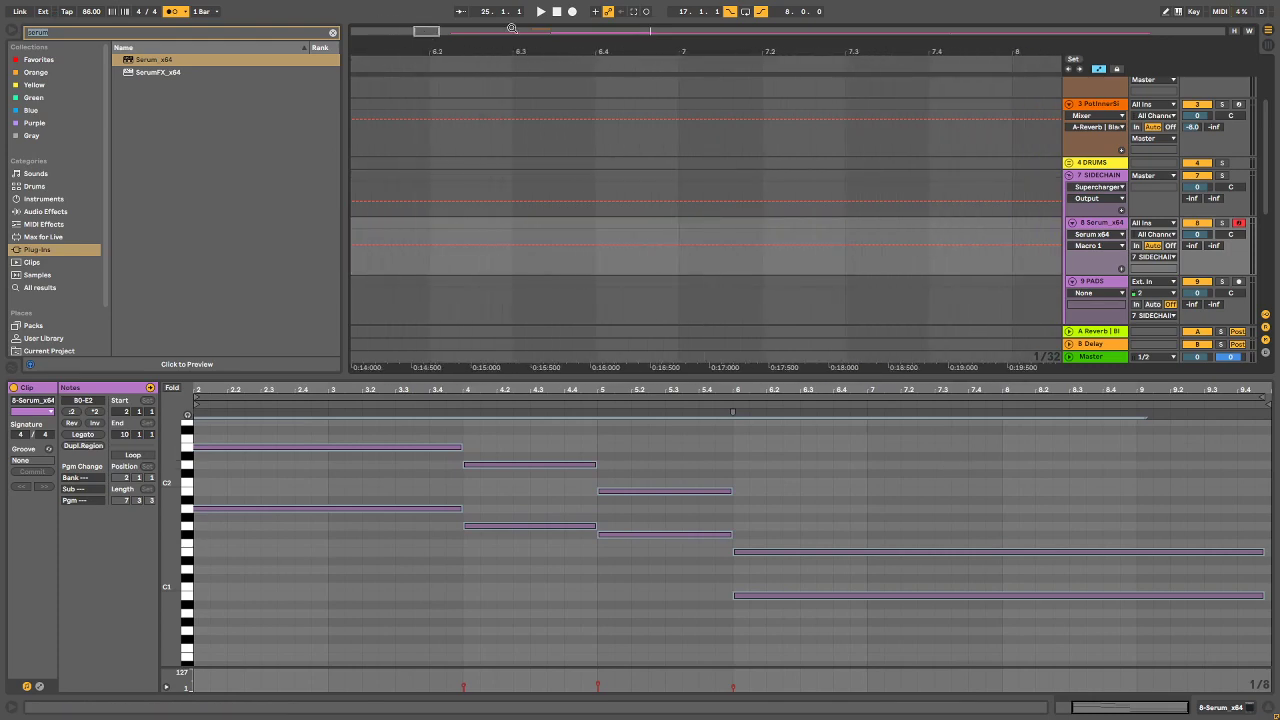
pyautogui.moveTo(511, 28); pyautogui.dragTo(567, 27)
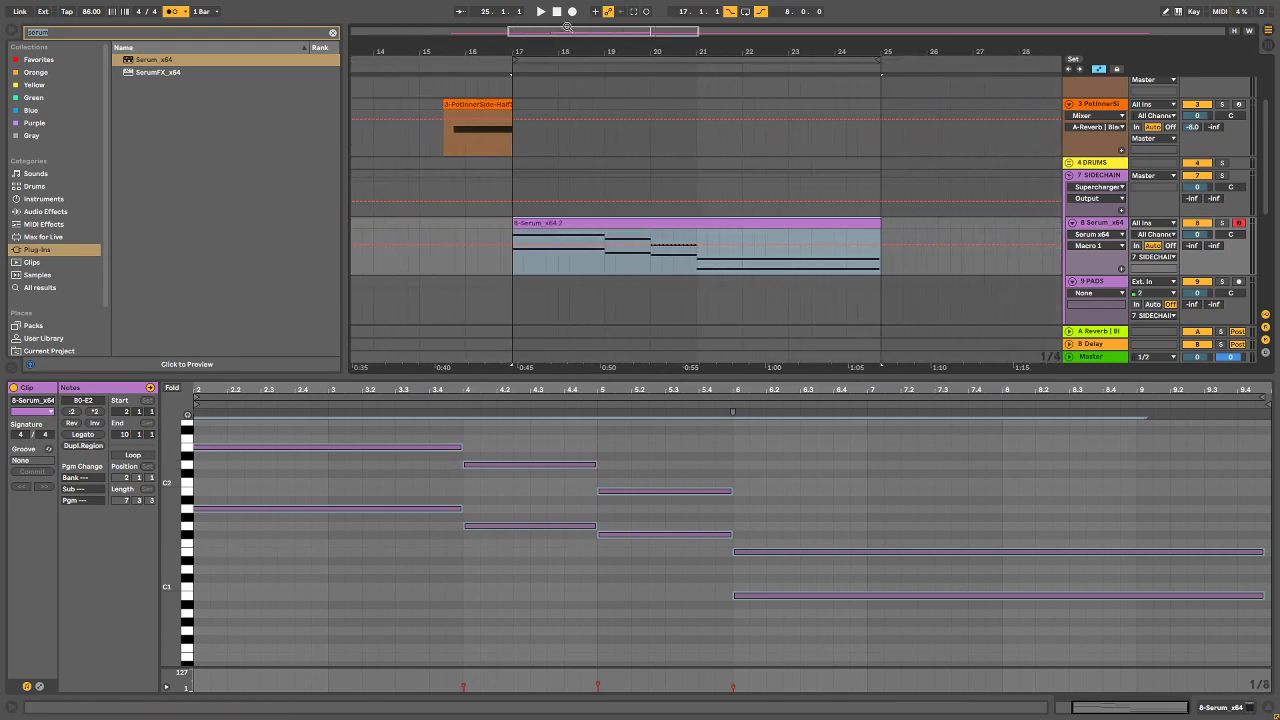
# Step: Play the strings clip and shift the start of the first chord's two notes to about bar 2 of the clip
pyautogui.click(539, 12)
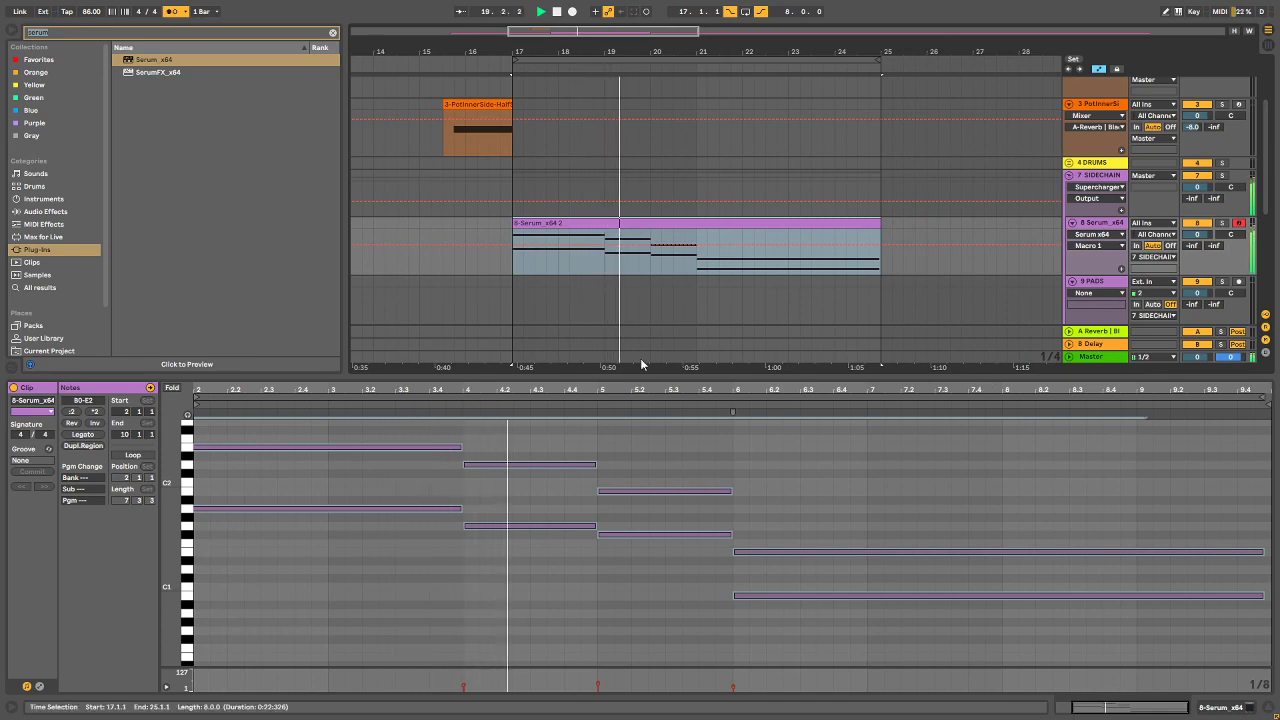
pyautogui.click(242, 460)
pyautogui.moveTo(242, 390); pyautogui.dragTo(590, 432)
pyautogui.moveTo(513, 434); pyautogui.dragTo(519, 540)
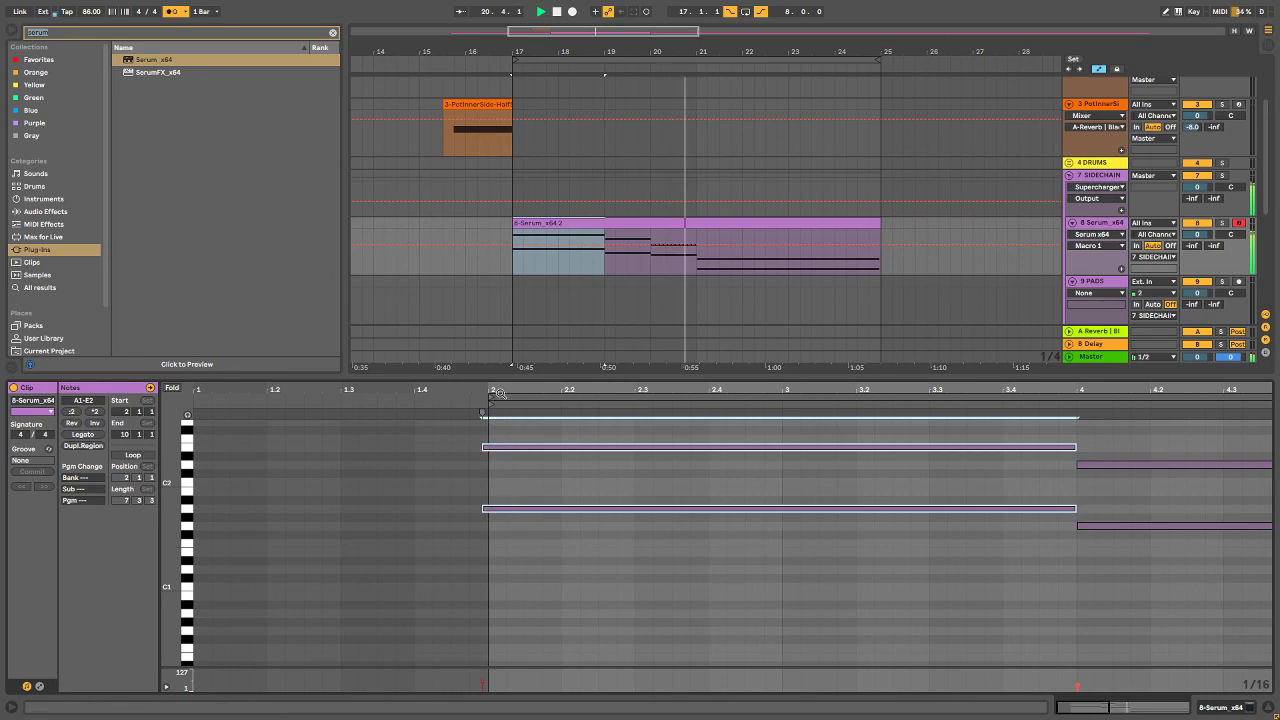
pyautogui.scroll(5, 482, 451)
pyautogui.click(457, 445)
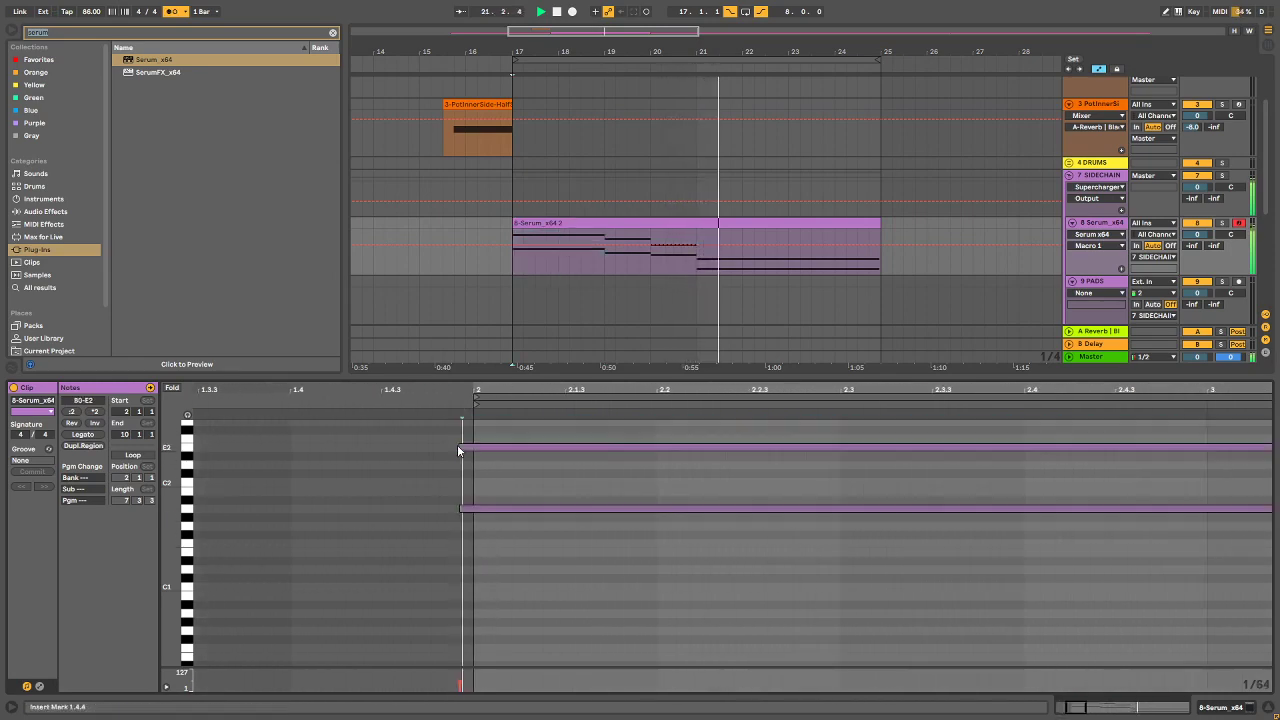
pyautogui.click(462, 446)
pyautogui.moveTo(459, 436); pyautogui.dragTo(487, 540)
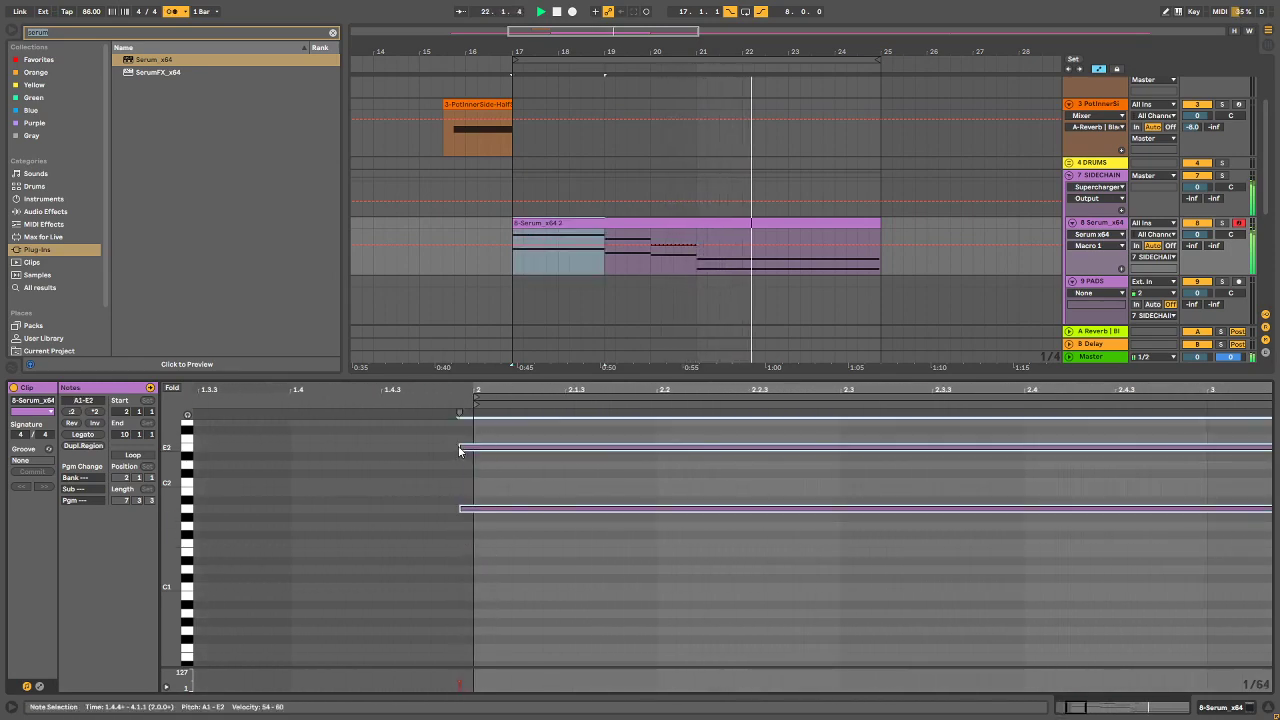
pyautogui.moveTo(459, 451); pyautogui.dragTo(482, 451)
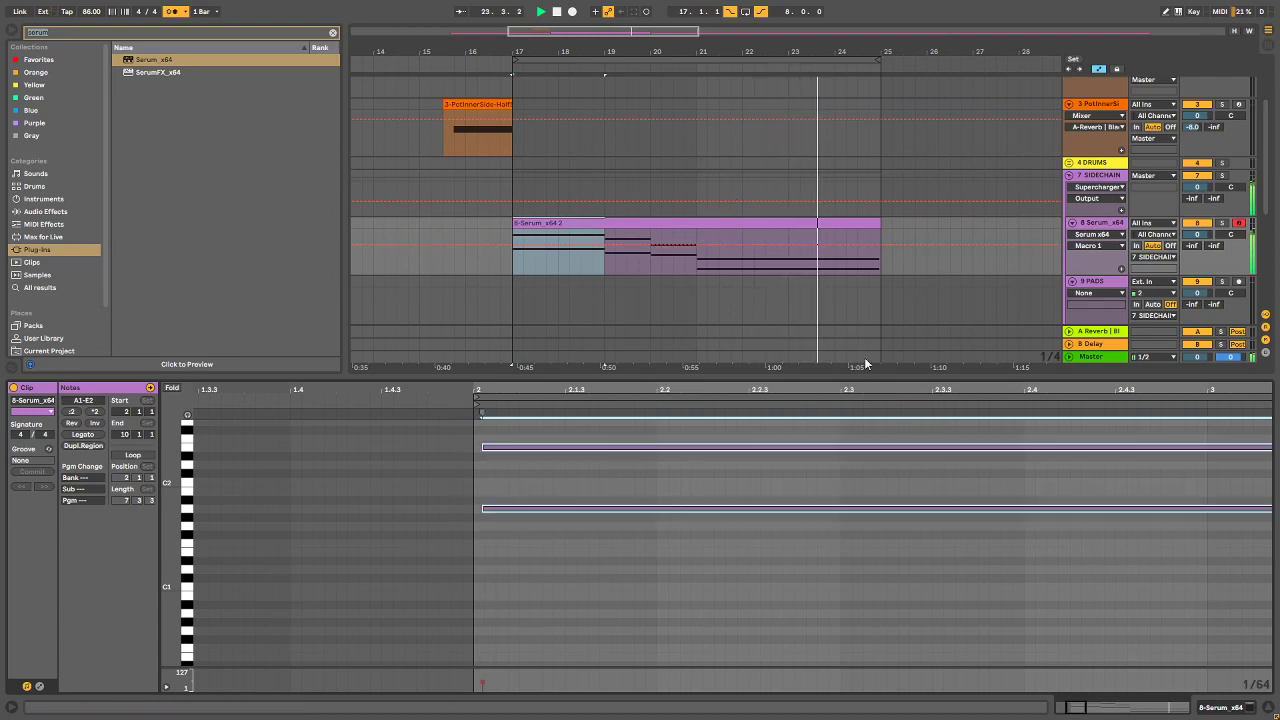
# Step: Enable looping over bars 17 to 25 and shorten the last chord to end at about 9.3.4
pyautogui.moveTo(971, 392); pyautogui.dragTo(430, 250)
pyautogui.moveTo(1166, 507); pyautogui.dragTo(1255, 617)
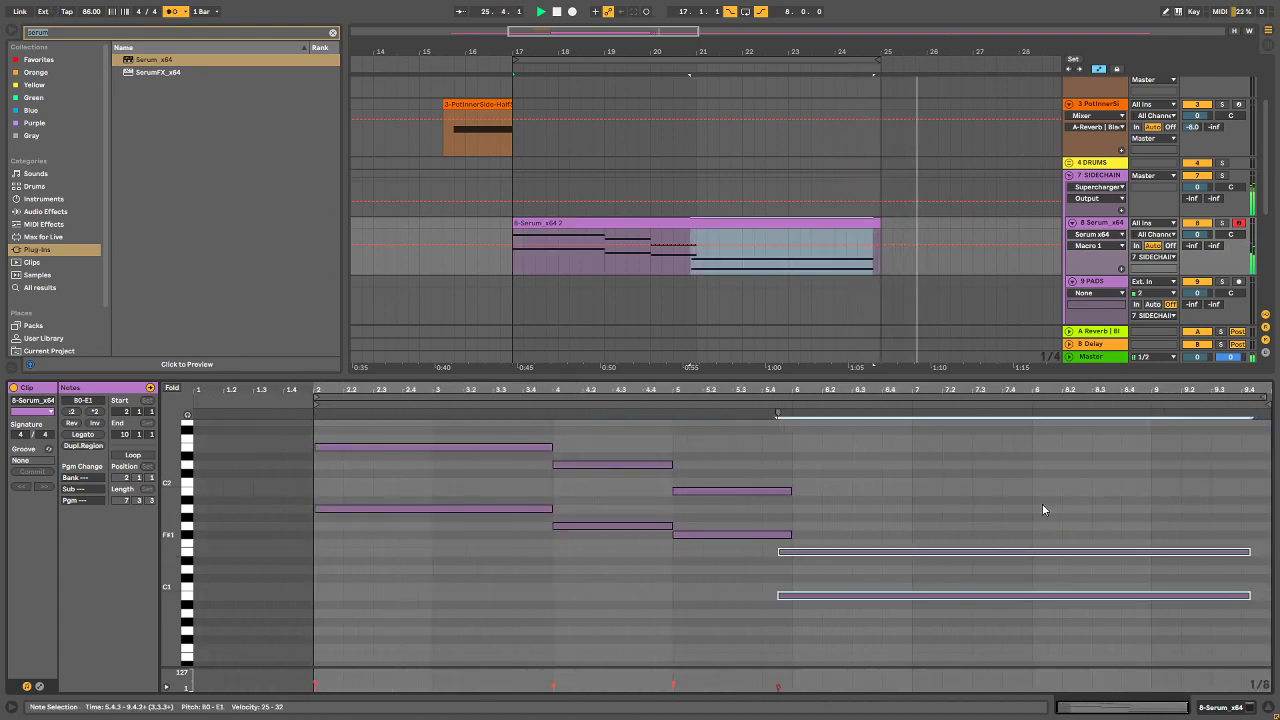
pyautogui.click(751, 11)
pyautogui.click(656, 225)
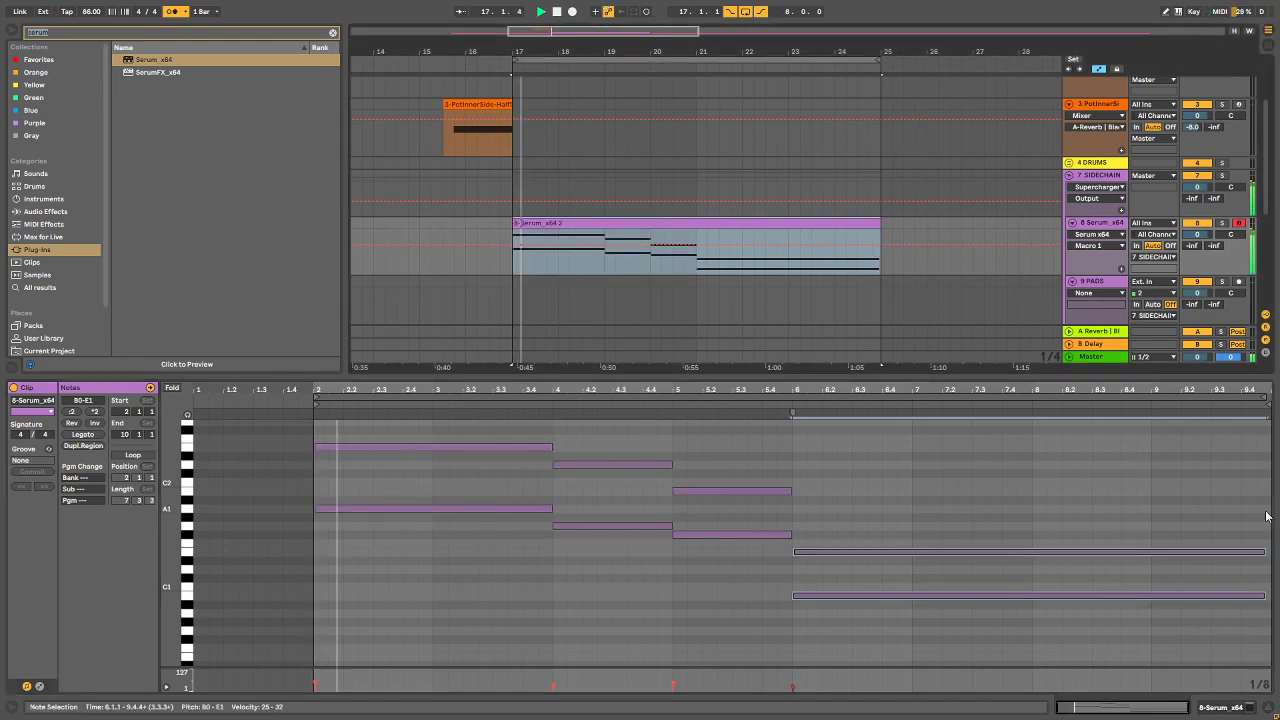
pyautogui.moveTo(1170, 486); pyautogui.dragTo(1236, 598)
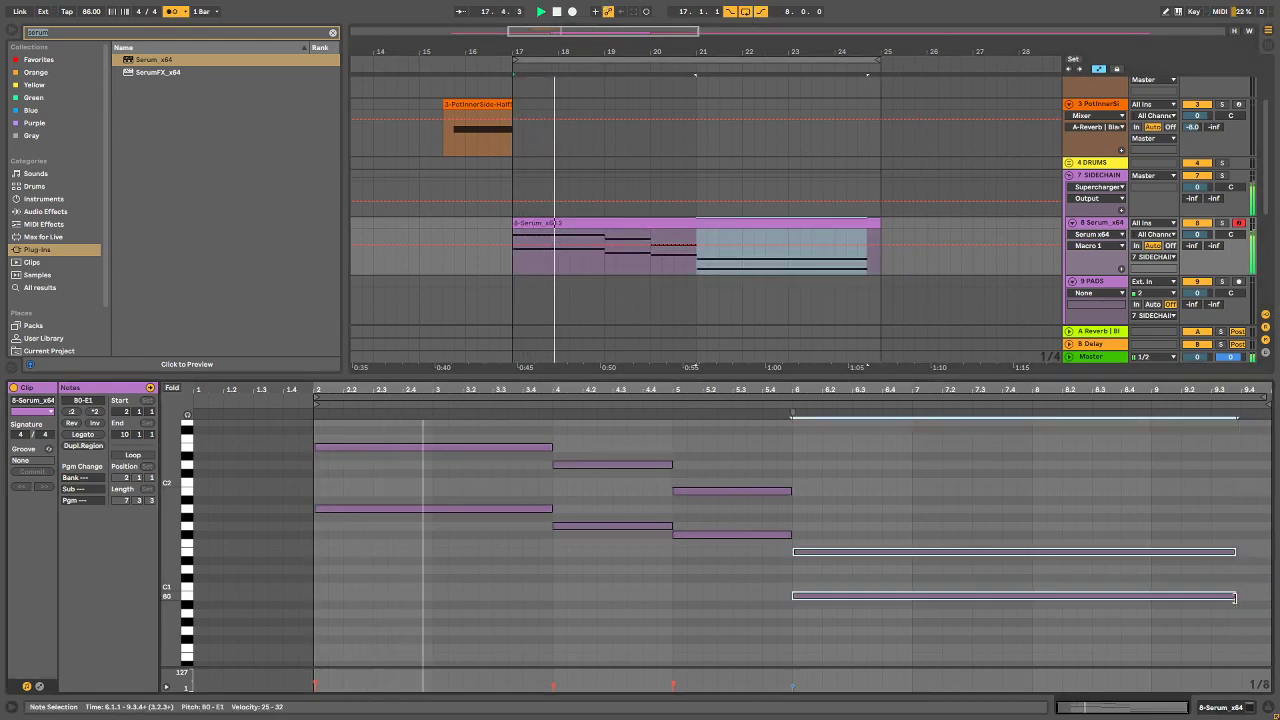
pyautogui.click(1103, 357)
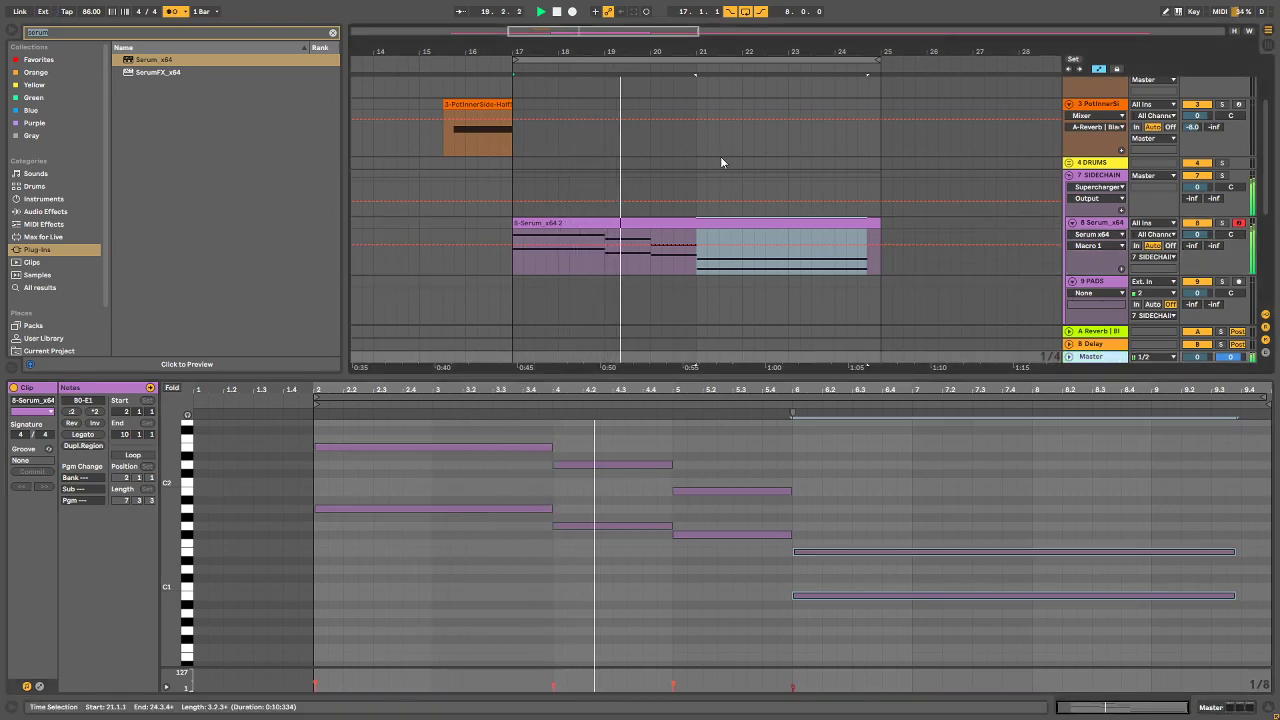
# Step: Move the change between the first and second chords earlier to about beat 3.4 and play the loop
pyautogui.moveTo(529, 436); pyautogui.dragTo(508, 535)
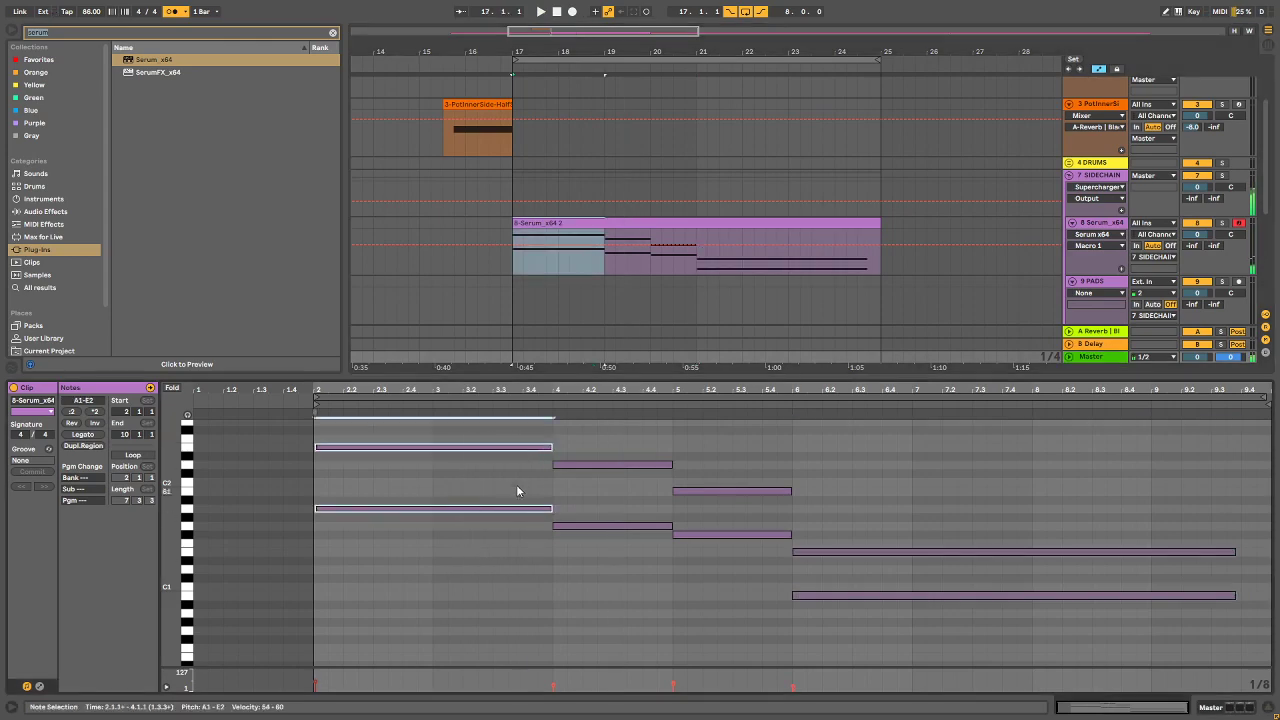
pyautogui.moveTo(553, 446); pyautogui.dragTo(523, 527)
pyautogui.press('space')
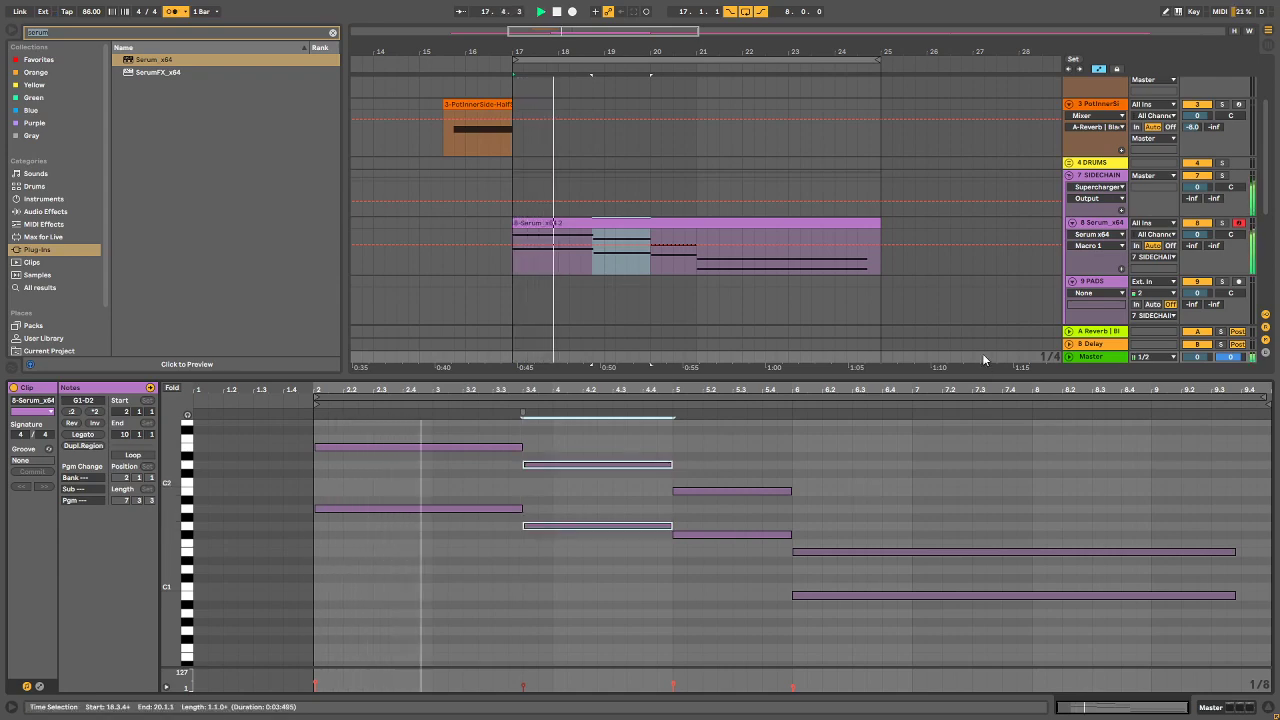
# Step: Unfold the Master track, examine its device chain, and return to the Serum clip's notes
pyautogui.click(1104, 357)
pyautogui.click(1069, 357)
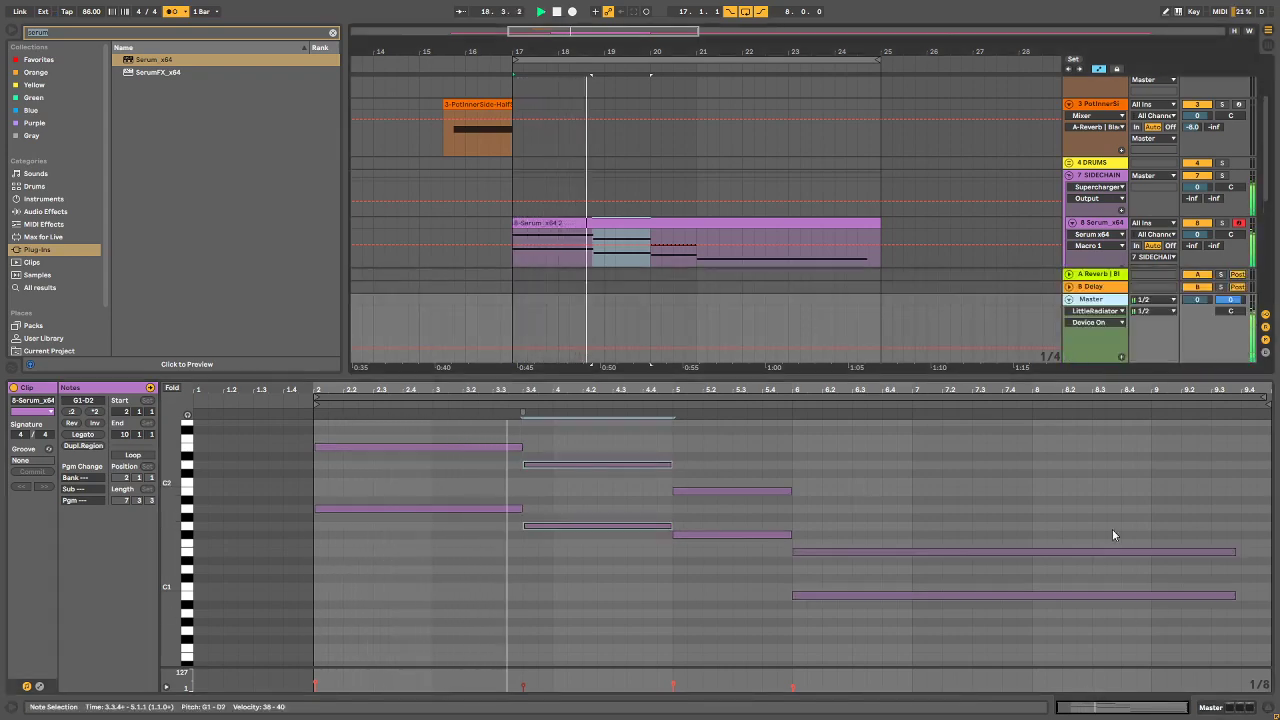
pyautogui.click(1211, 706)
pyautogui.press('space')
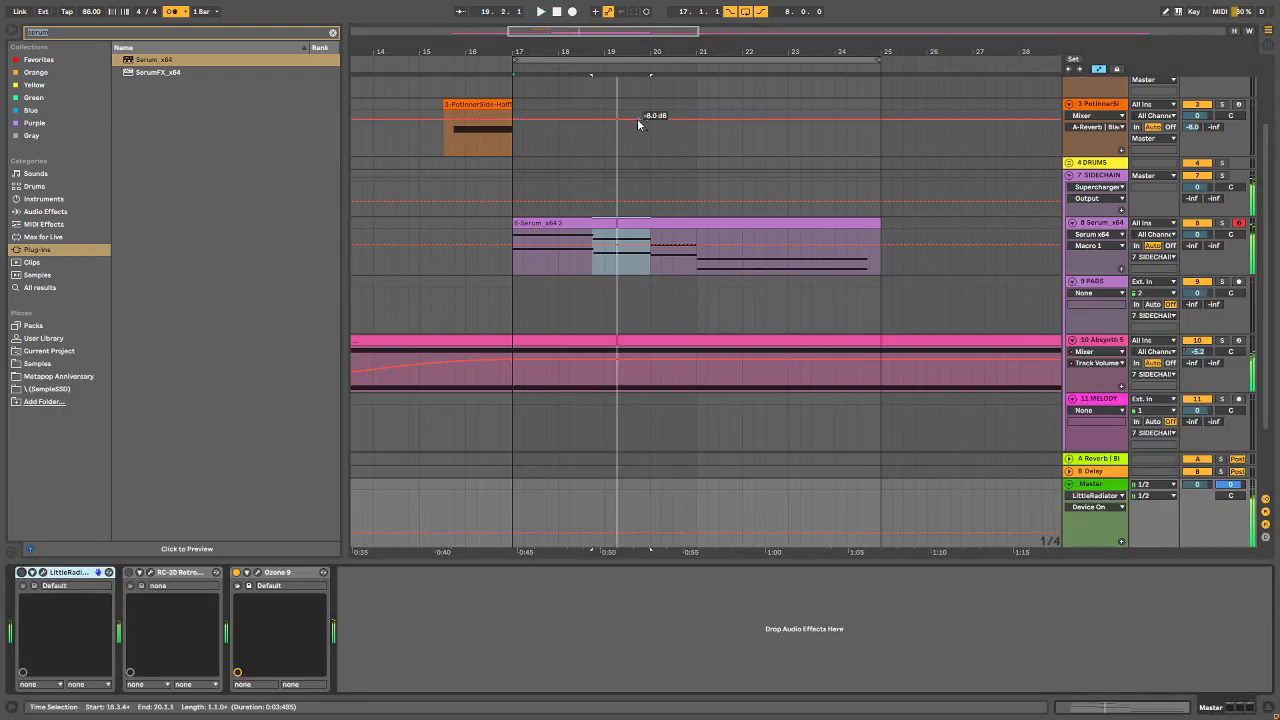
pyautogui.doubleClick(586, 222)
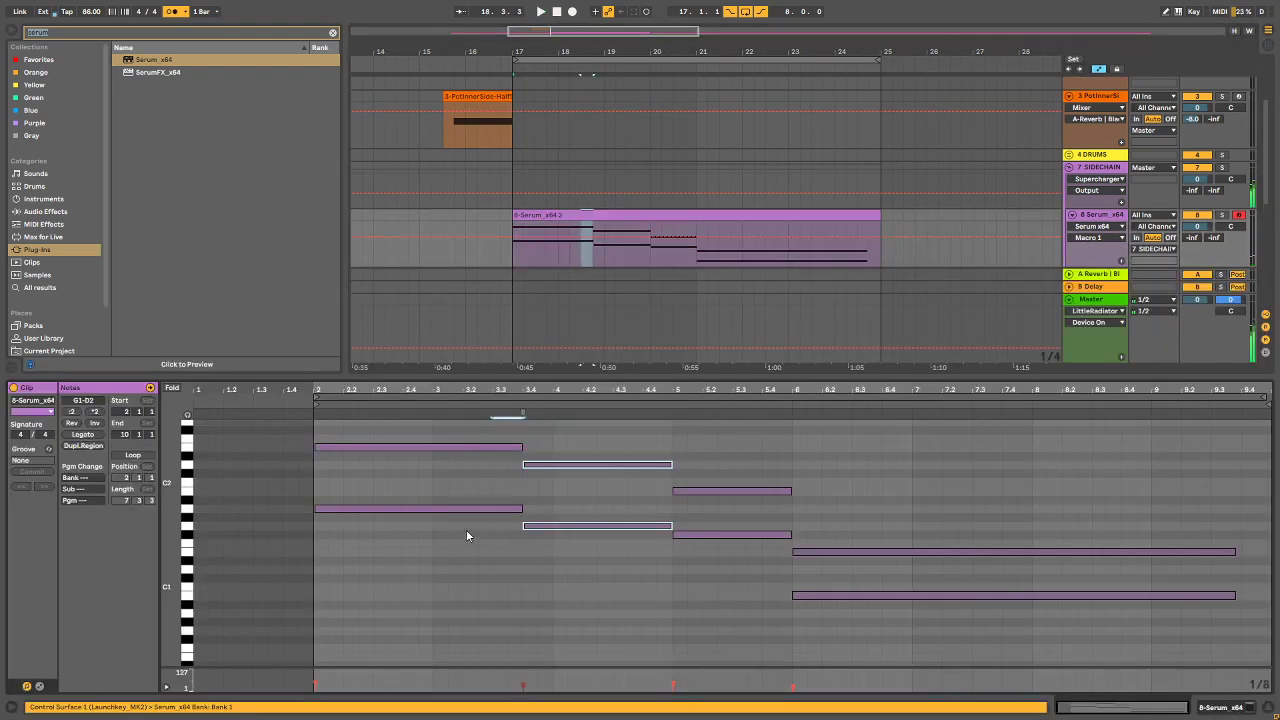
# Step: Pull the first chord's end and the second chord's start back to about beat 3.3 of the clip
pyautogui.moveTo(497, 426); pyautogui.dragTo(541, 541)
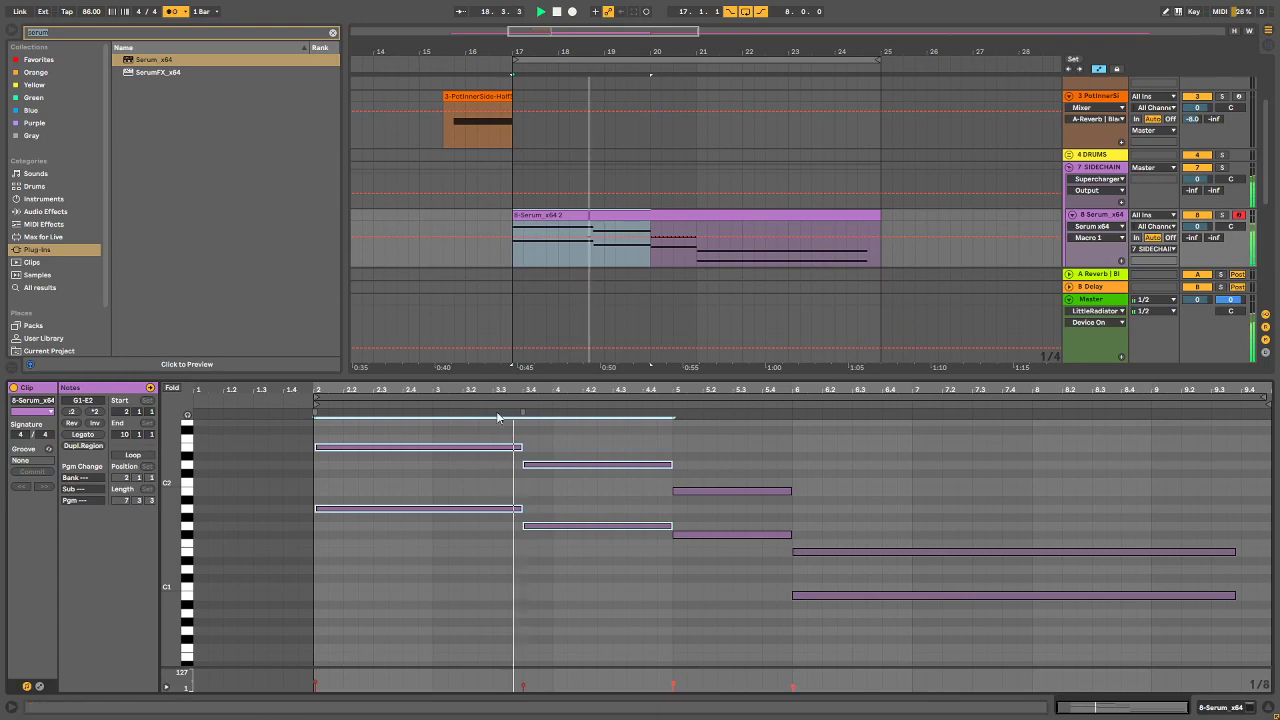
pyautogui.moveTo(494, 437); pyautogui.dragTo(492, 508)
pyautogui.moveTo(536, 440); pyautogui.dragTo(494, 528)
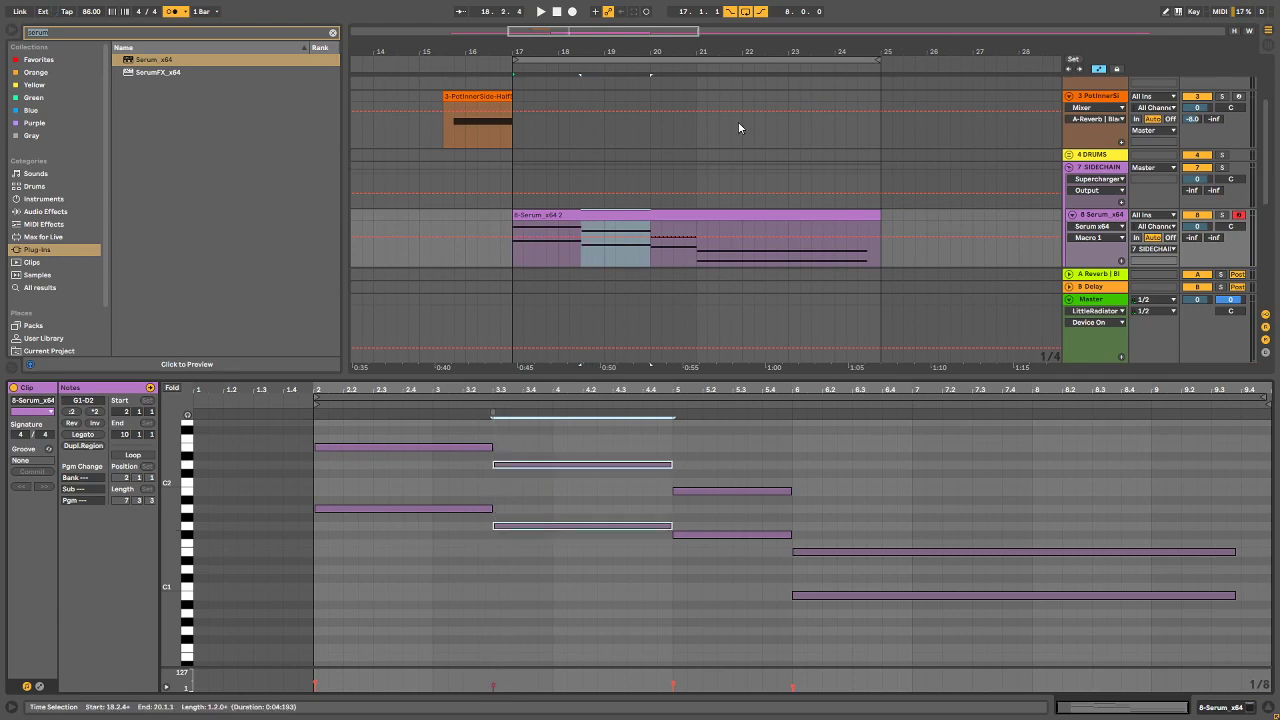
# Step: Align the starts of the first chord's E2 and A1 notes to bar 2 of the clip and play the loop
pyautogui.moveTo(306, 389); pyautogui.dragTo(360, 520)
pyautogui.moveTo(421, 427); pyautogui.dragTo(371, 516)
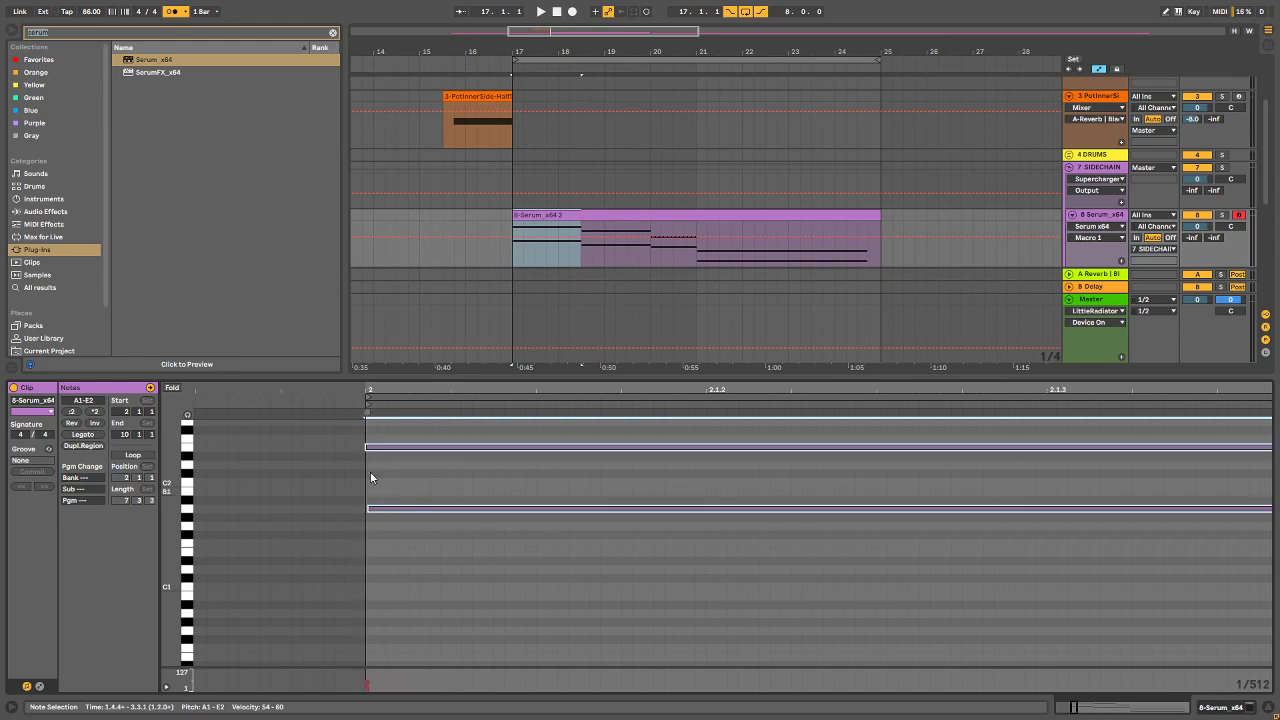
pyautogui.moveTo(370, 397); pyautogui.dragTo(524, 408)
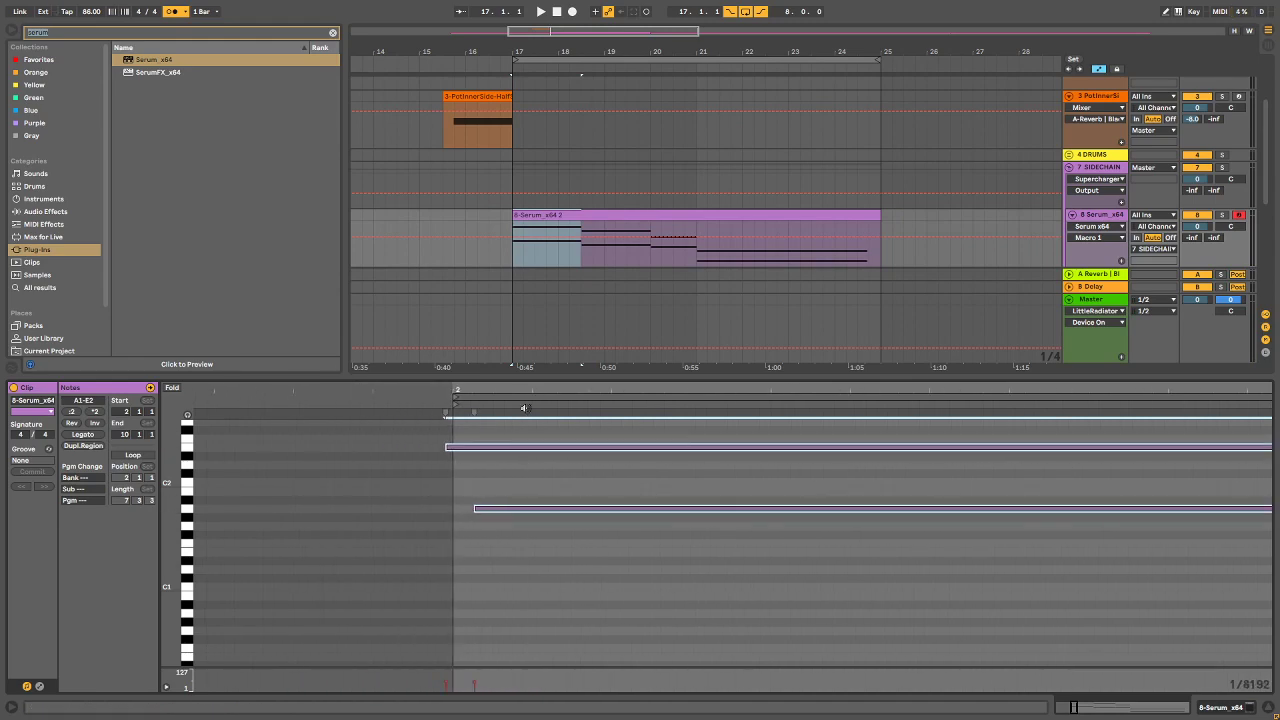
pyautogui.click(473, 476)
pyautogui.moveTo(446, 447); pyautogui.dragTo(456, 447)
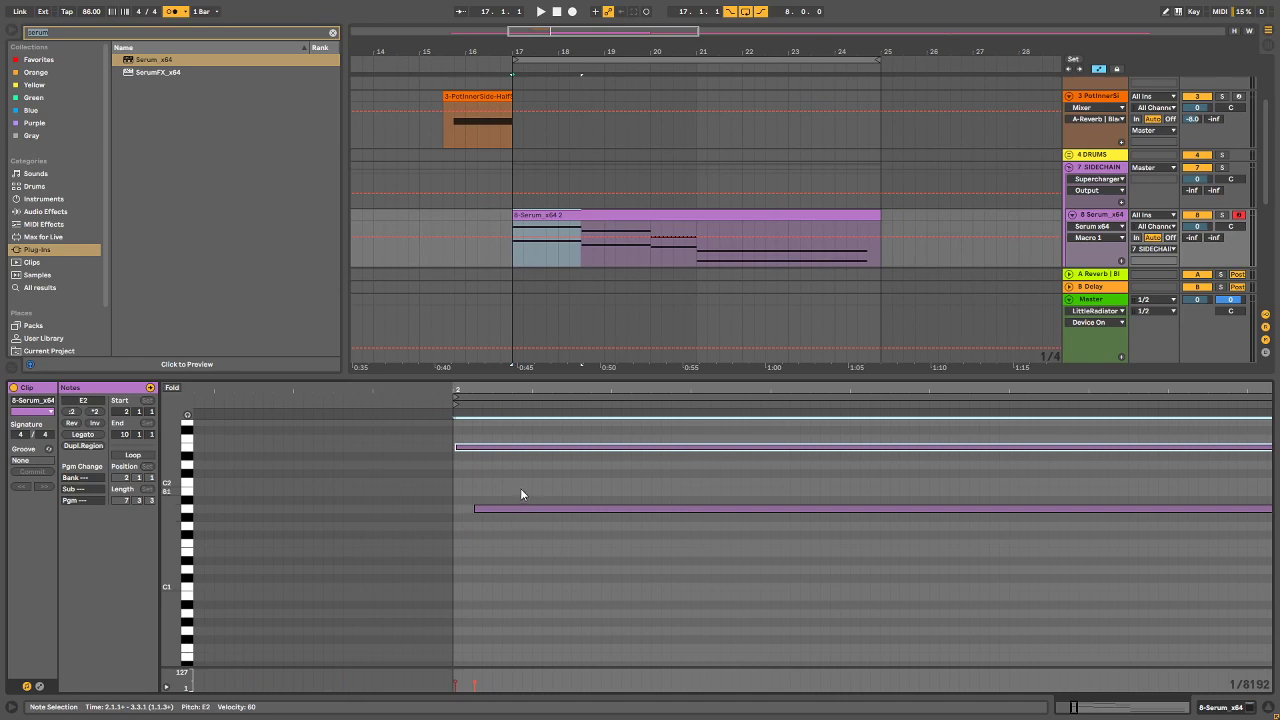
pyautogui.click(476, 509)
pyautogui.moveTo(474, 510); pyautogui.dragTo(455, 510)
pyautogui.press('space')
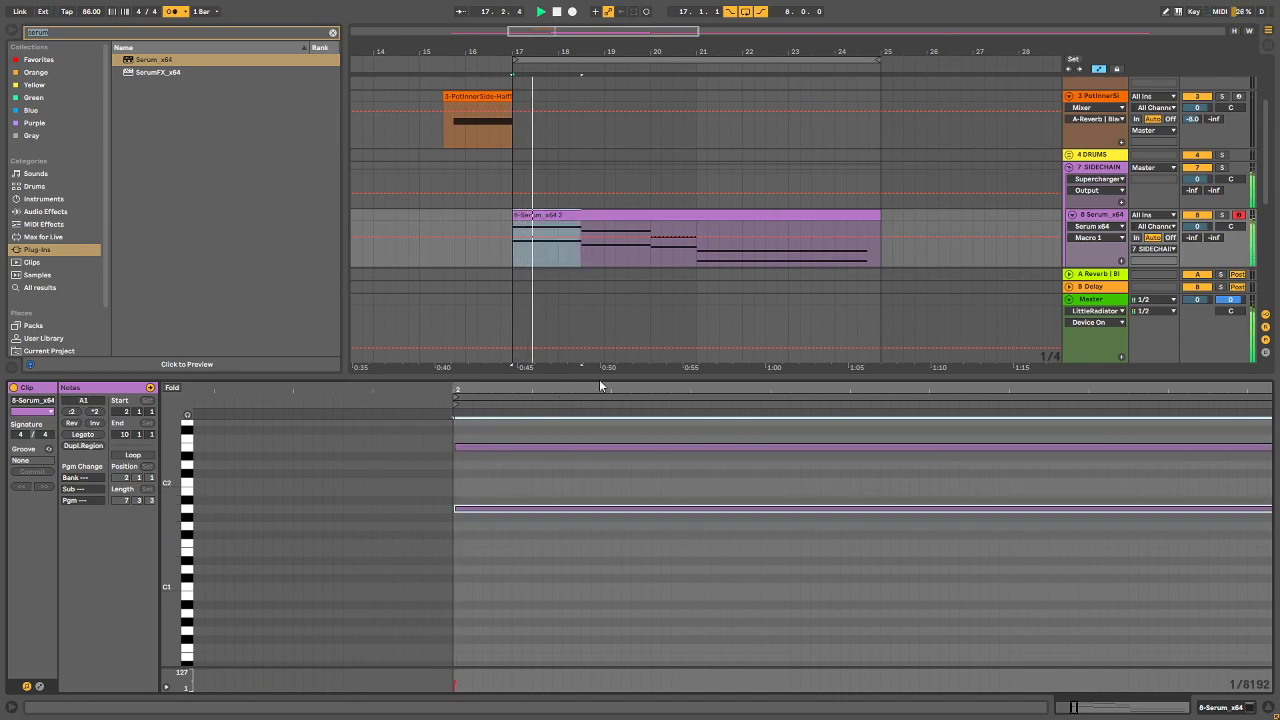
pyautogui.moveTo(597, 390); pyautogui.dragTo(372, 397)
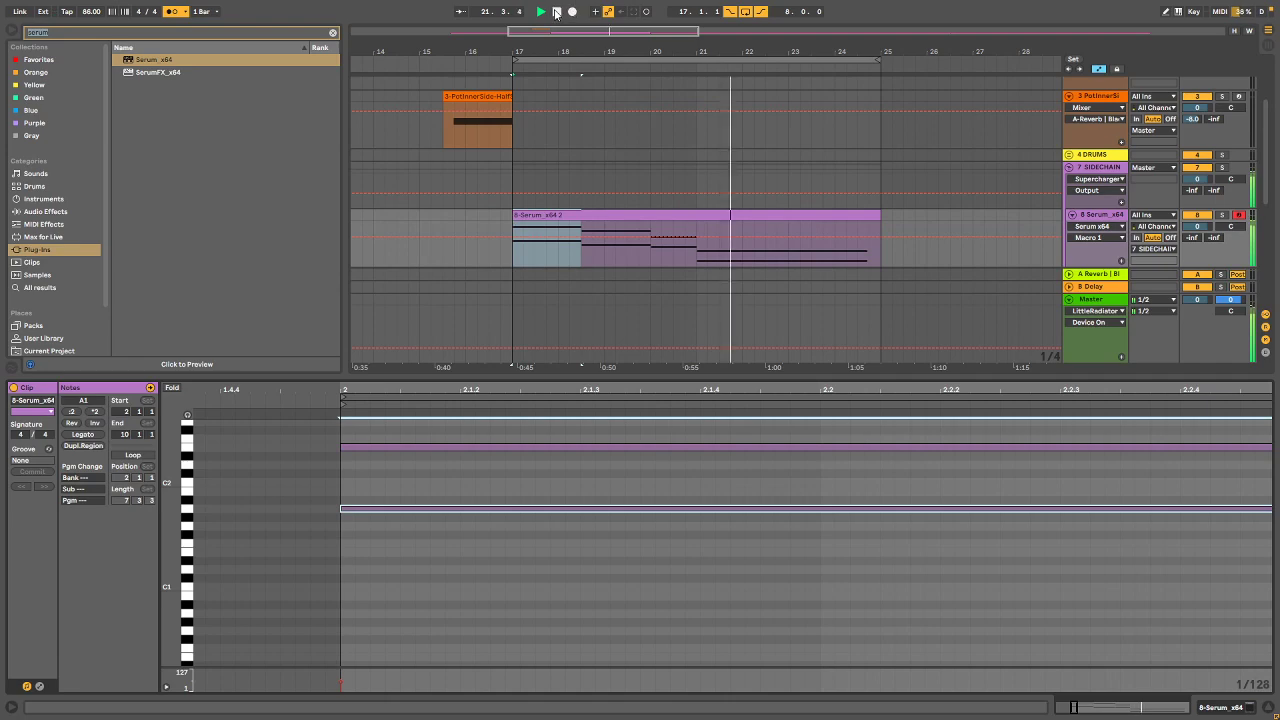
# Step: Raise the velocity of all the chord notes in the Serum clip to 74
pyautogui.click(716, 212)
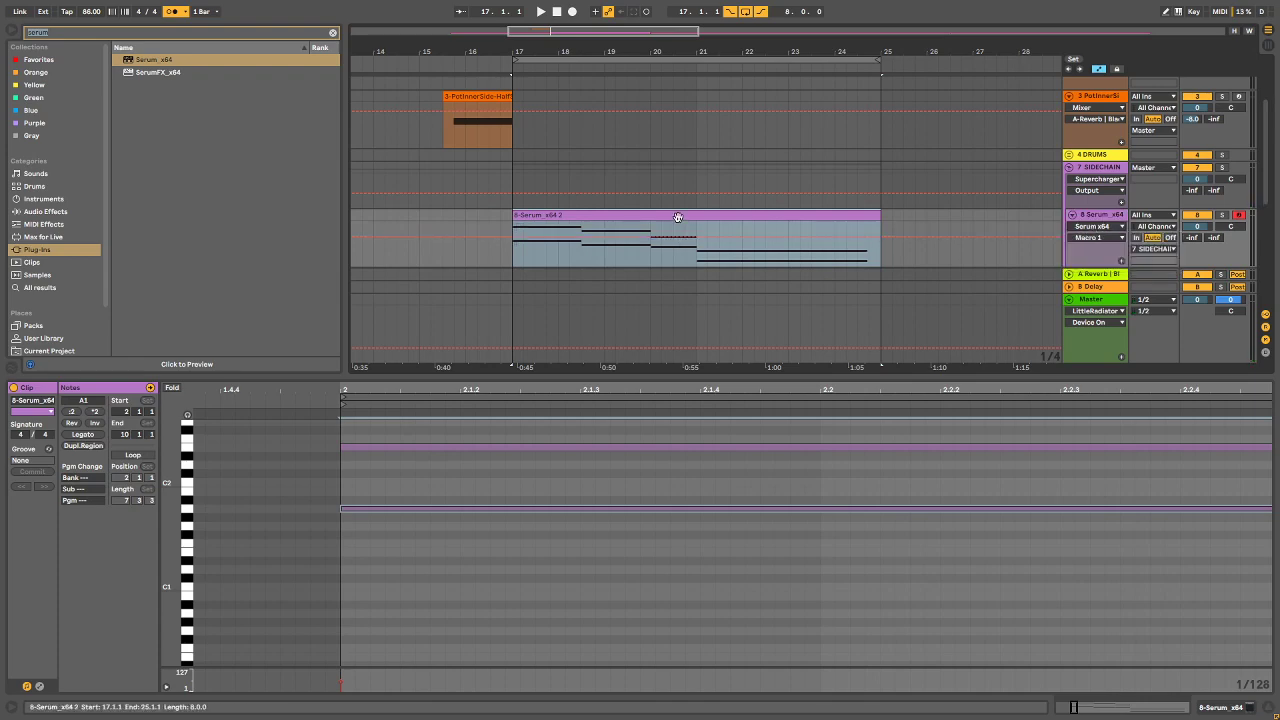
pyautogui.moveTo(722, 400); pyautogui.dragTo(335, 249)
pyautogui.moveTo(728, 358); pyautogui.dragTo(562, 398)
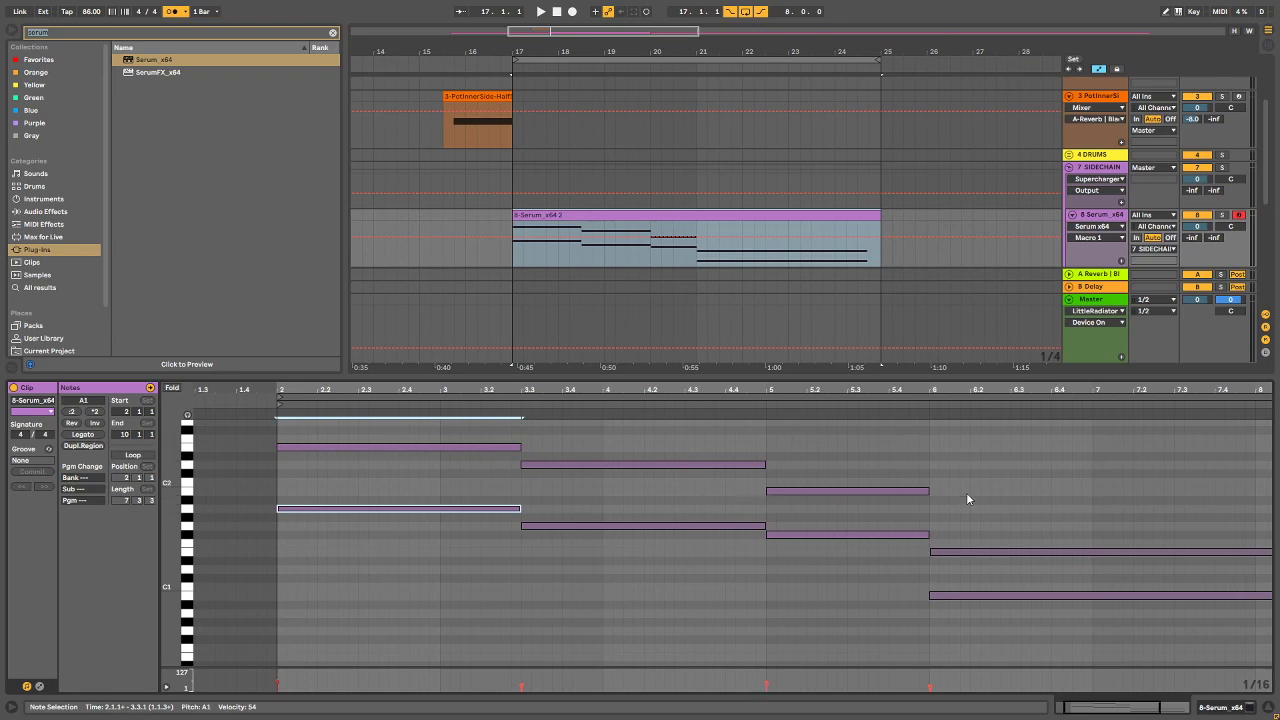
pyautogui.moveTo(957, 516); pyautogui.dragTo(937, 612)
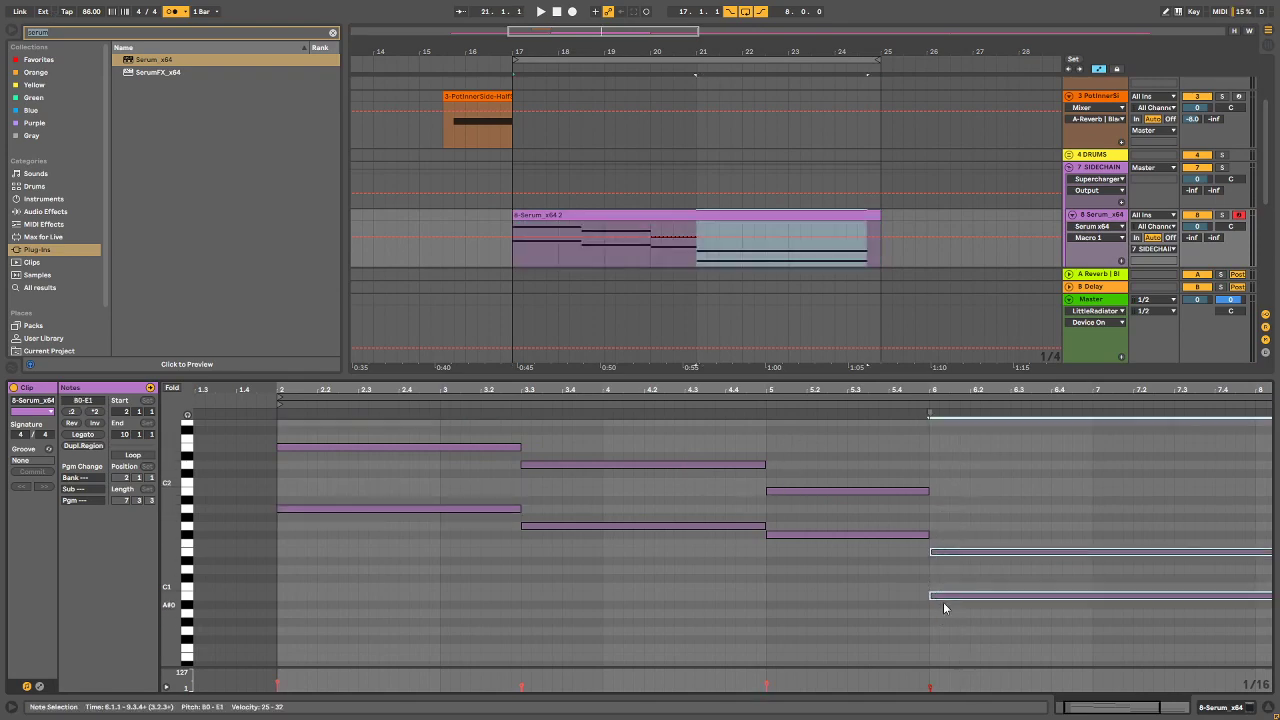
pyautogui.click(929, 600)
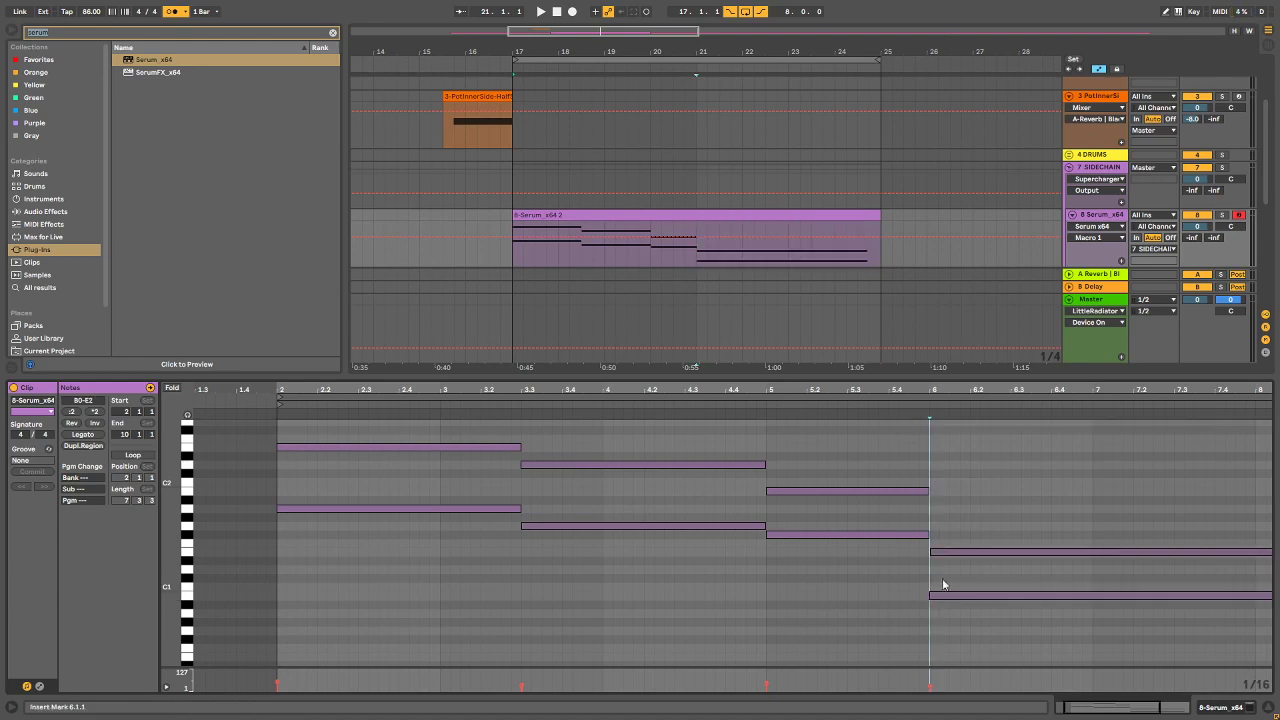
pyautogui.moveTo(987, 514); pyautogui.dragTo(200, 425)
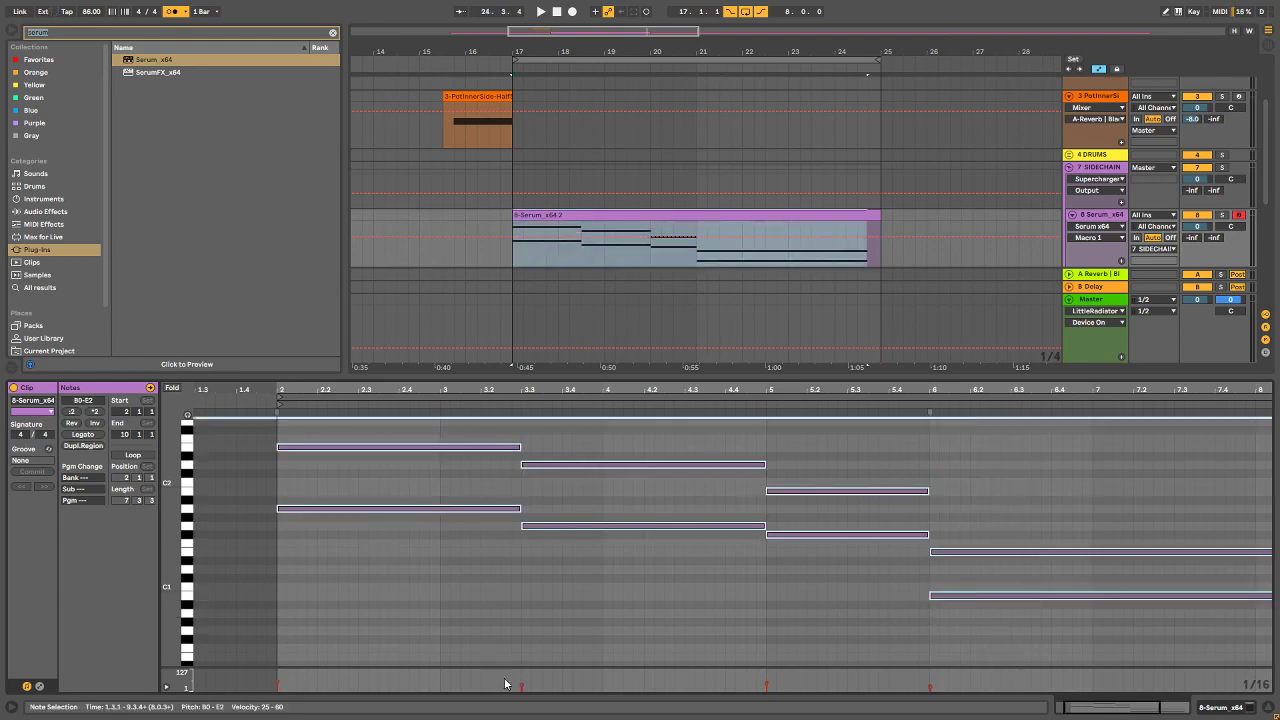
pyautogui.moveTo(522, 687); pyautogui.dragTo(522, 679)
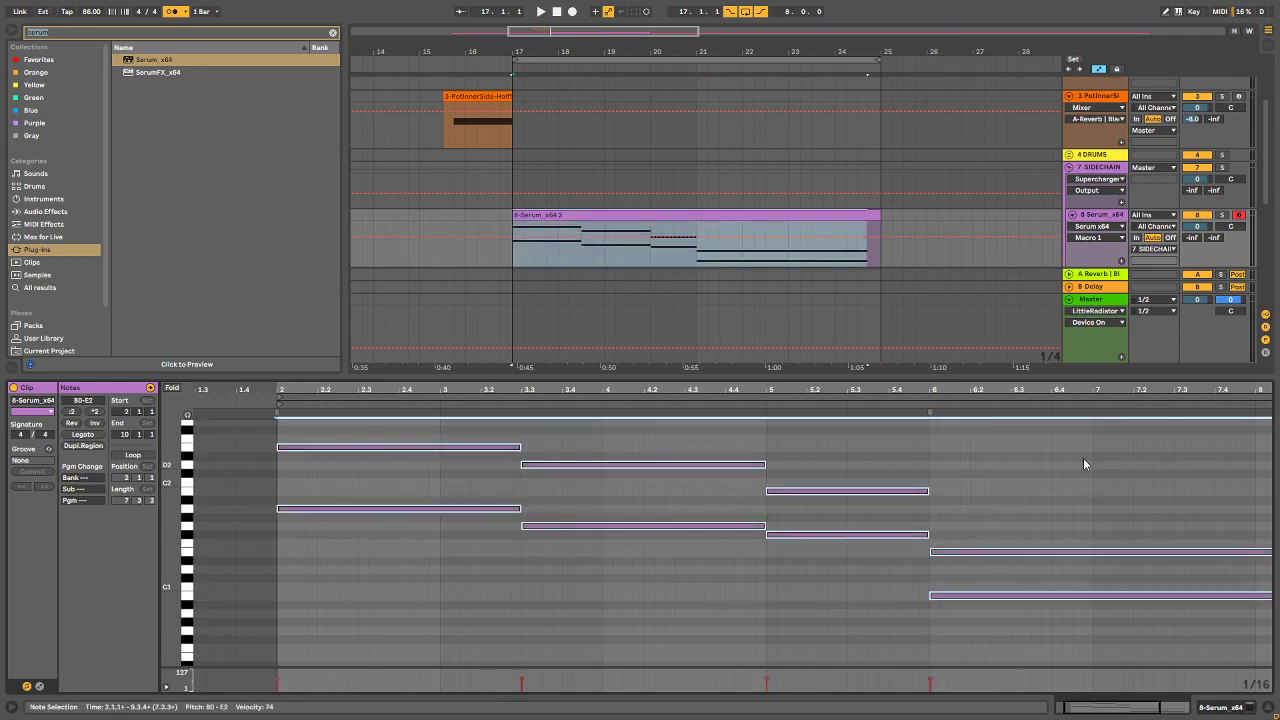
# Step: Start the last chord at beat 6.3, extend the third chord to meet it, and play the loop
pyautogui.moveTo(1061, 474); pyautogui.dragTo(1025, 610)
pyautogui.moveTo(930, 595); pyautogui.dragTo(1011, 582)
pyautogui.moveTo(932, 460); pyautogui.dragTo(1010, 536)
pyautogui.click(540, 11)
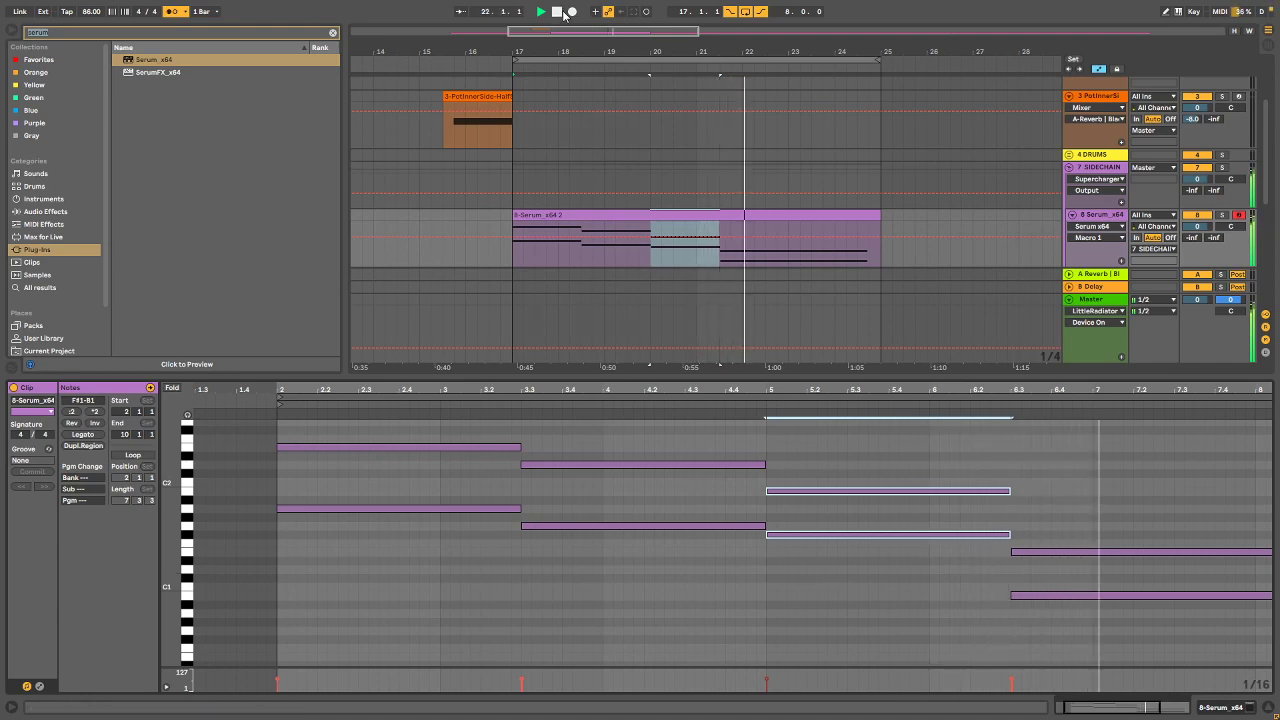
pyautogui.press('space')
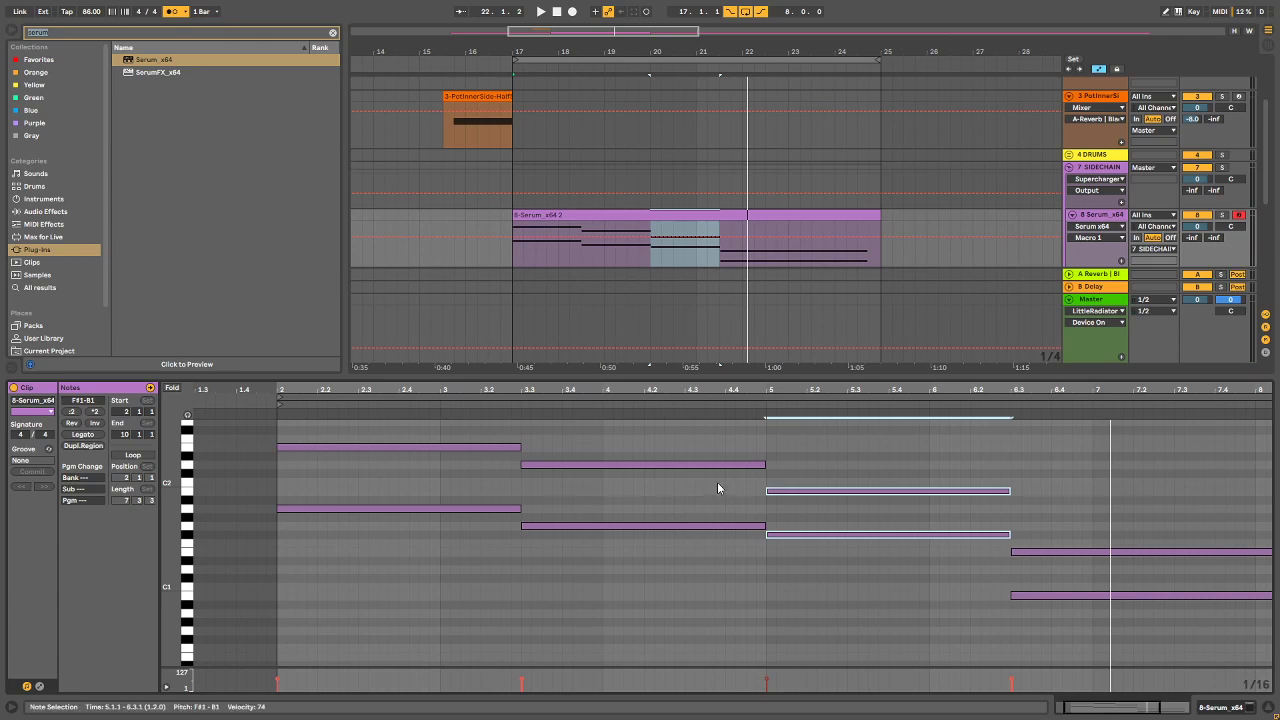
# Step: Shorten the first chord to end at bar 3 and try shifting the second chord slightly in time
pyautogui.click(477, 449)
pyautogui.moveTo(480, 434); pyautogui.dragTo(448, 607)
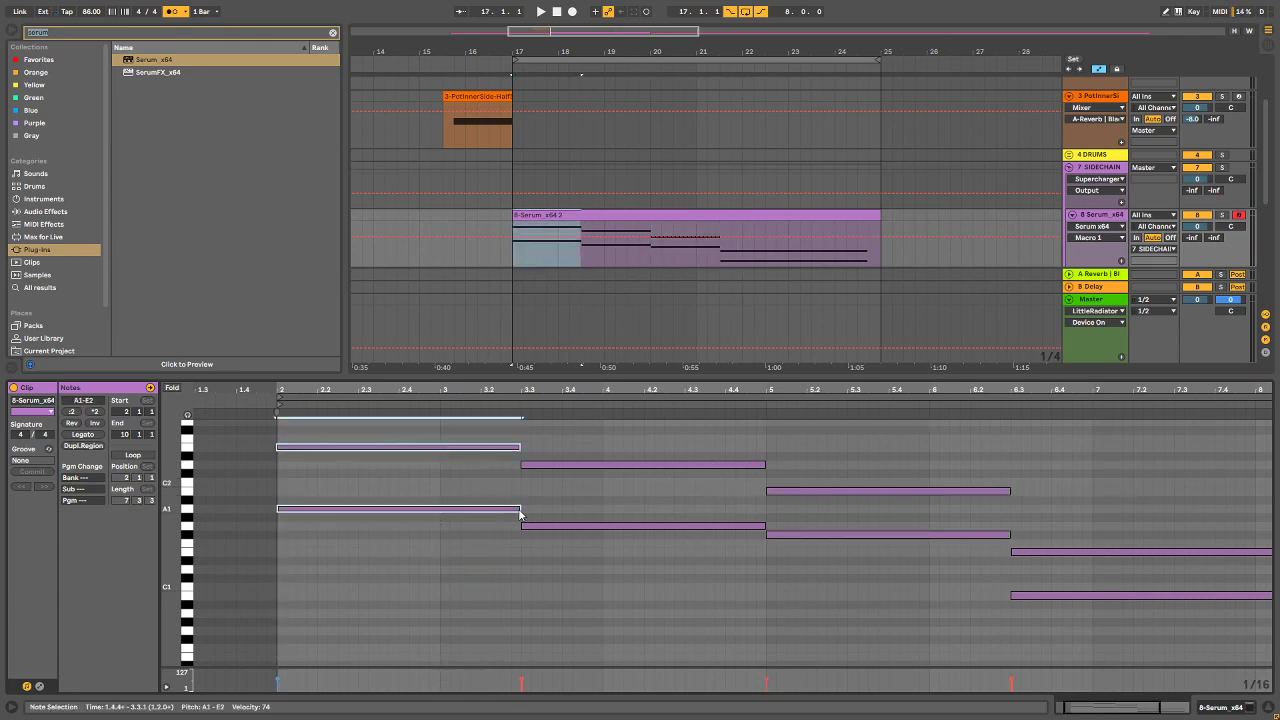
pyautogui.moveTo(520, 514); pyautogui.dragTo(440, 510)
pyautogui.click(524, 464)
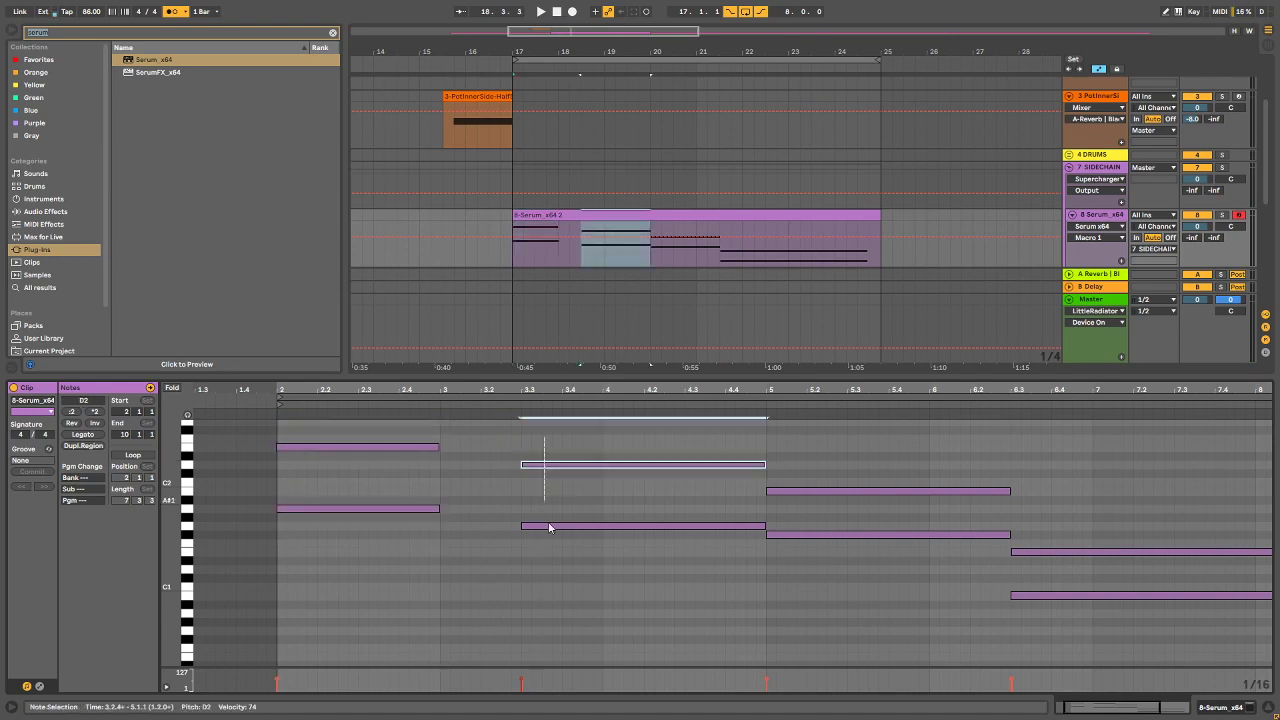
pyautogui.keyDown('shift'); pyautogui.click(548, 526); pyautogui.keyUp('shift')
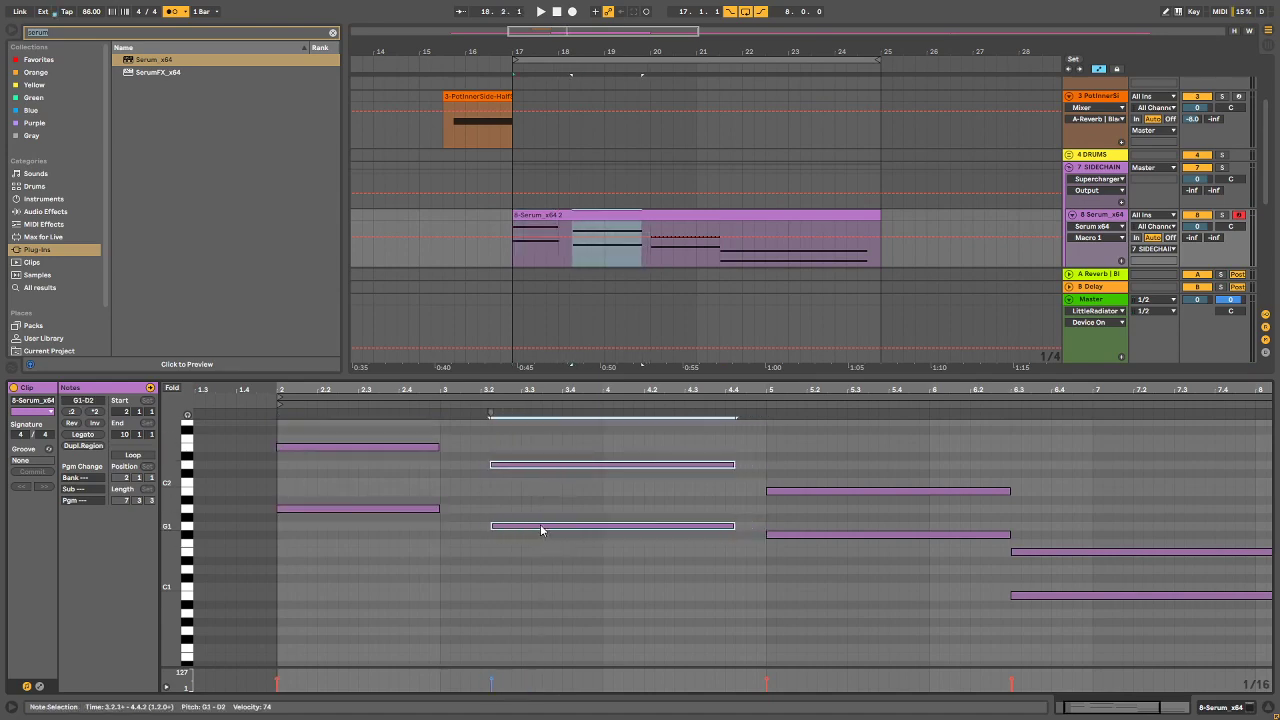
pyautogui.press('Right')
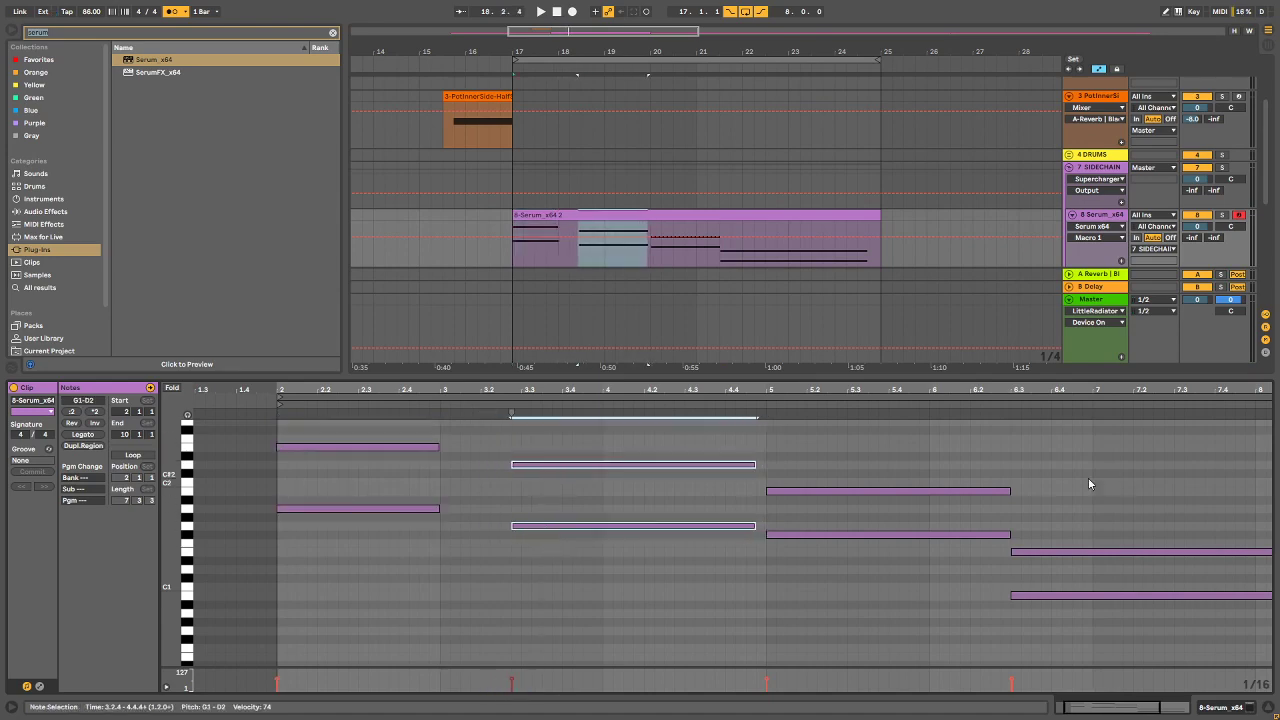
pyautogui.press('Right')
# Step: Move the last chord back to bar 6 of the clip and trim the third chord's end to match
pyautogui.moveTo(1058, 508); pyautogui.dragTo(1043, 605)
pyautogui.press('Left')
pyautogui.press('Left')
pyautogui.press('Left')
pyautogui.press('Left')
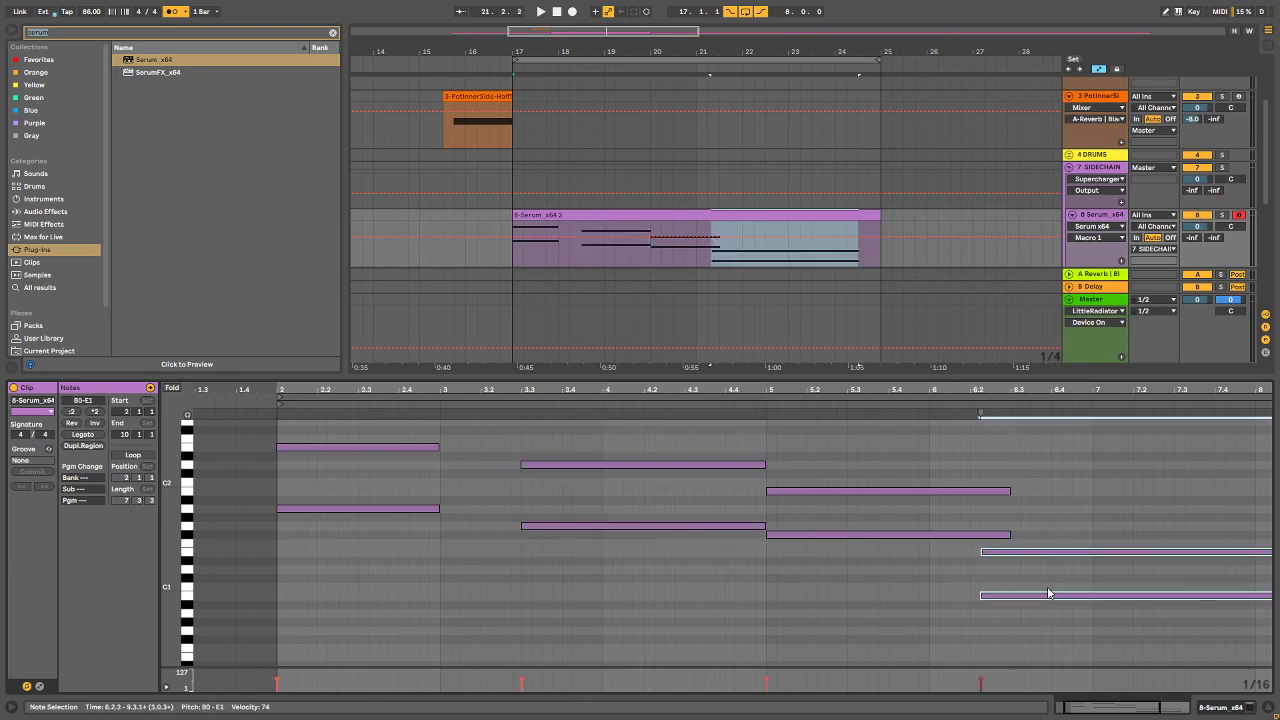
pyautogui.moveTo(998, 438); pyautogui.dragTo(930, 534)
# Step: Trim the second chord's start to bar 4, extend the first chord to meet it, and play the loop
pyautogui.moveTo(641, 458); pyautogui.dragTo(508, 548)
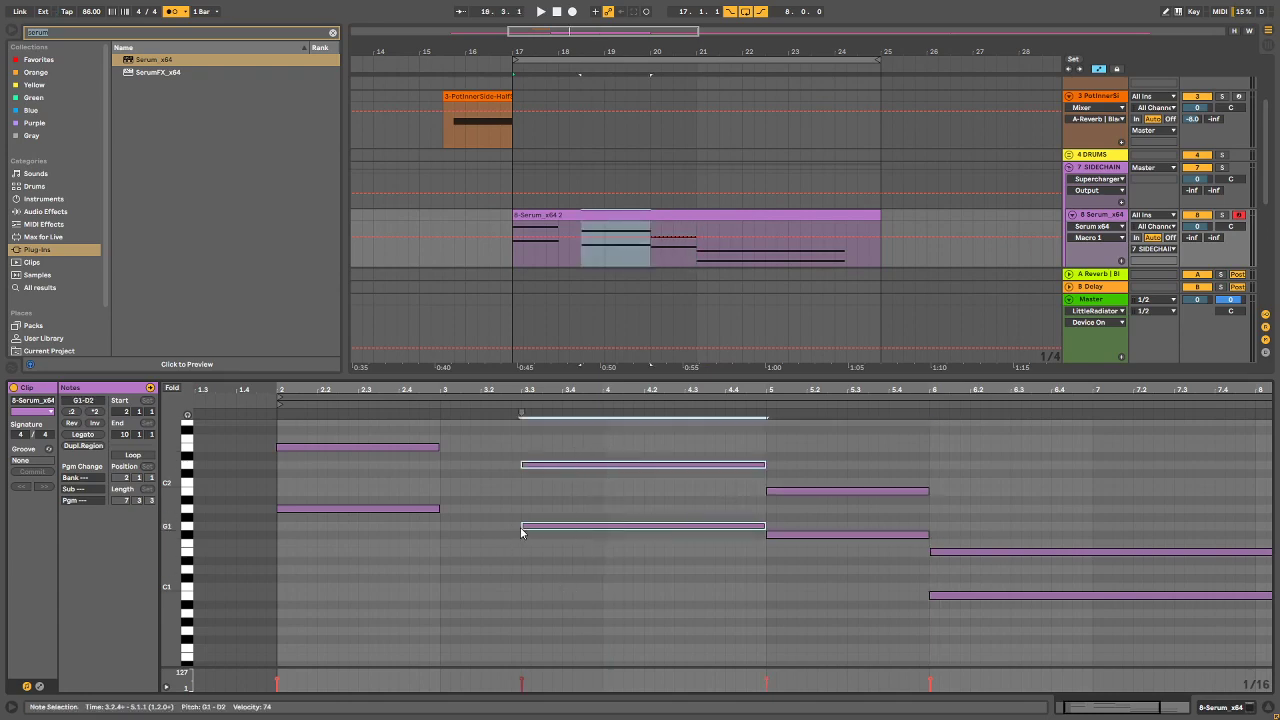
pyautogui.moveTo(527, 524); pyautogui.dragTo(604, 525)
pyautogui.moveTo(471, 434); pyautogui.dragTo(603, 508)
pyautogui.press('space')
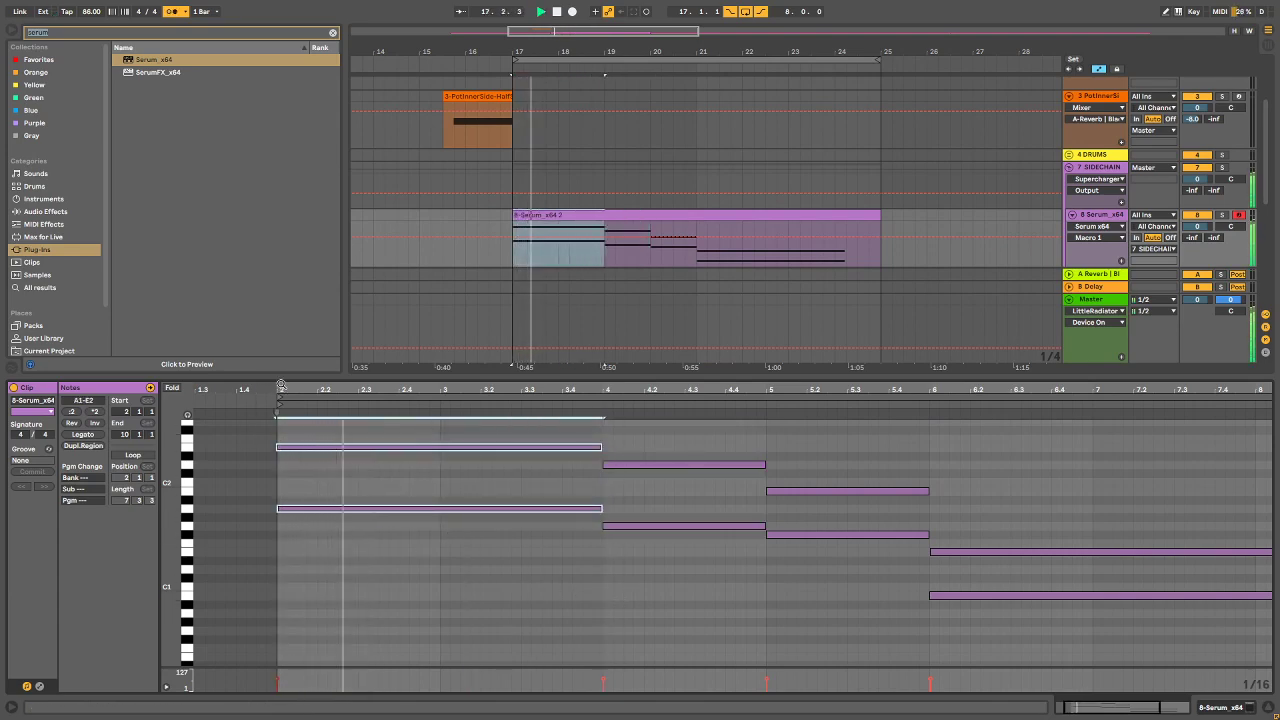
# Step: Trim the start of the first chord's E2 note to bar 2 of the clip and replay the loop
pyautogui.moveTo(281, 386); pyautogui.dragTo(628, 438)
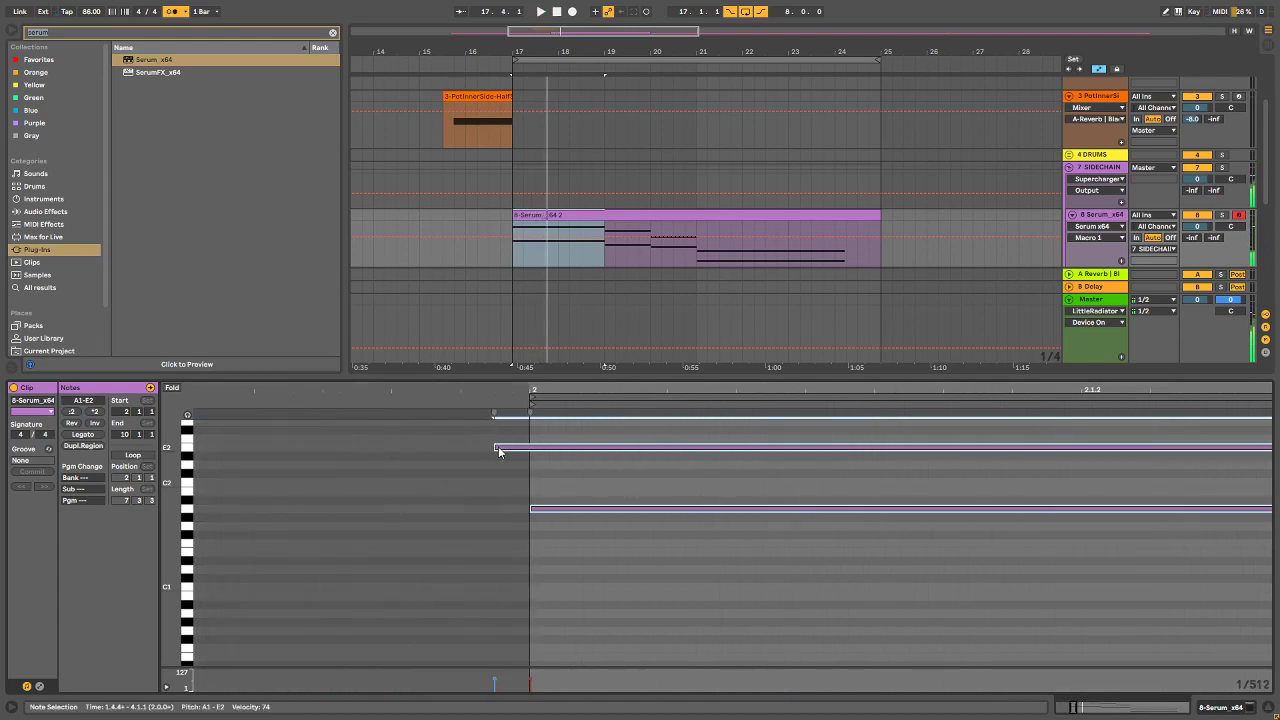
pyautogui.moveTo(494, 446); pyautogui.dragTo(535, 446)
pyautogui.press('space')
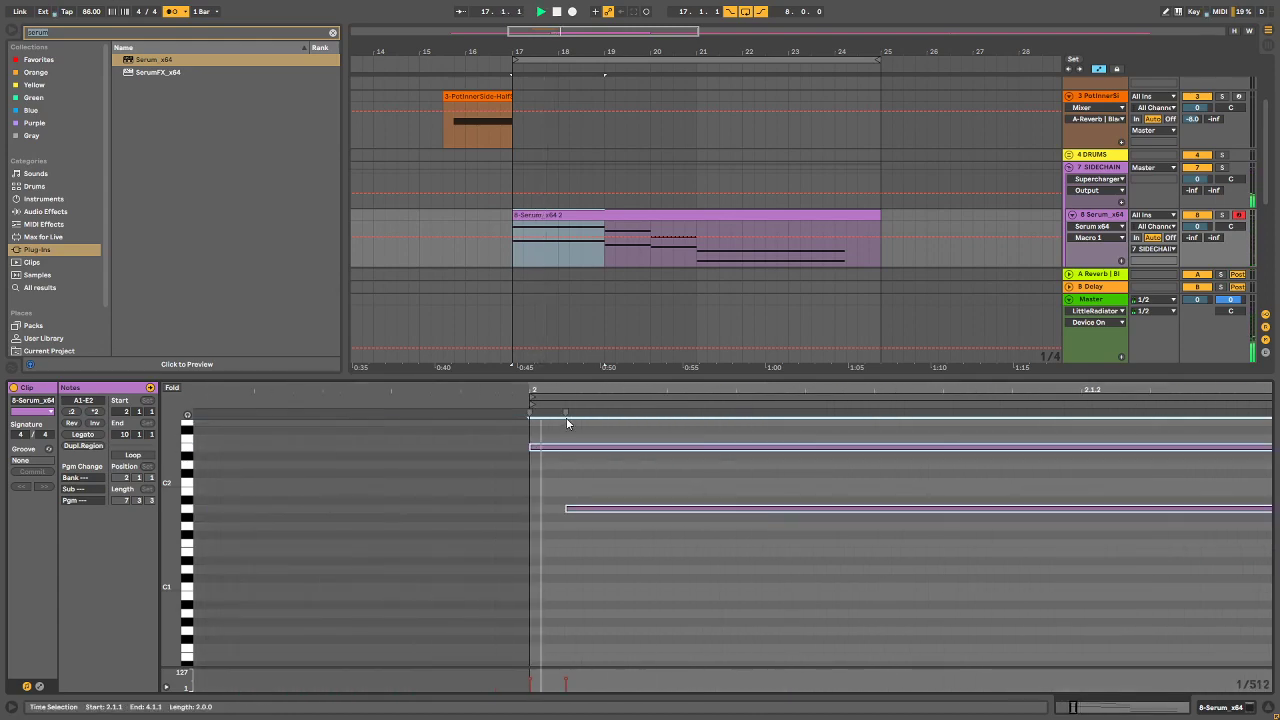
pyautogui.moveTo(643, 392); pyautogui.dragTo(570, 280)
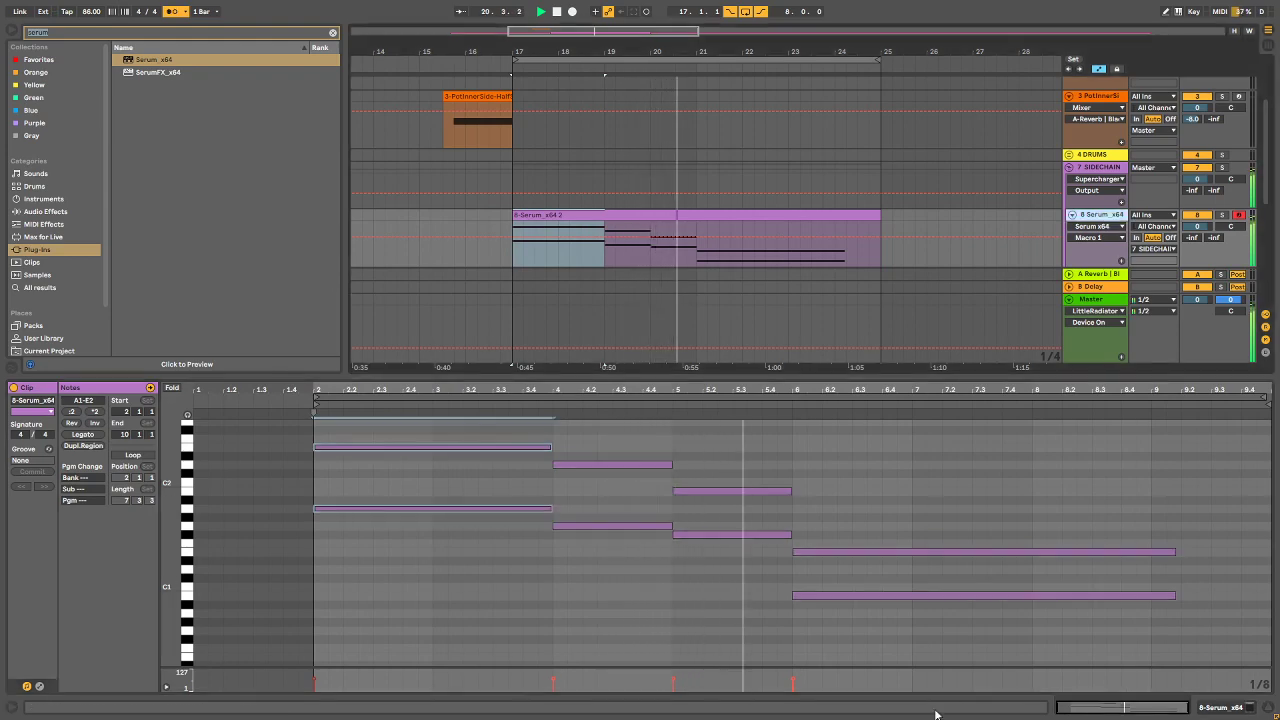
# Step: Open the Serum Juno 60 Strings plug-in and shorten the displayed envelope's attack to 28 ms
pyautogui.click(1243, 706)
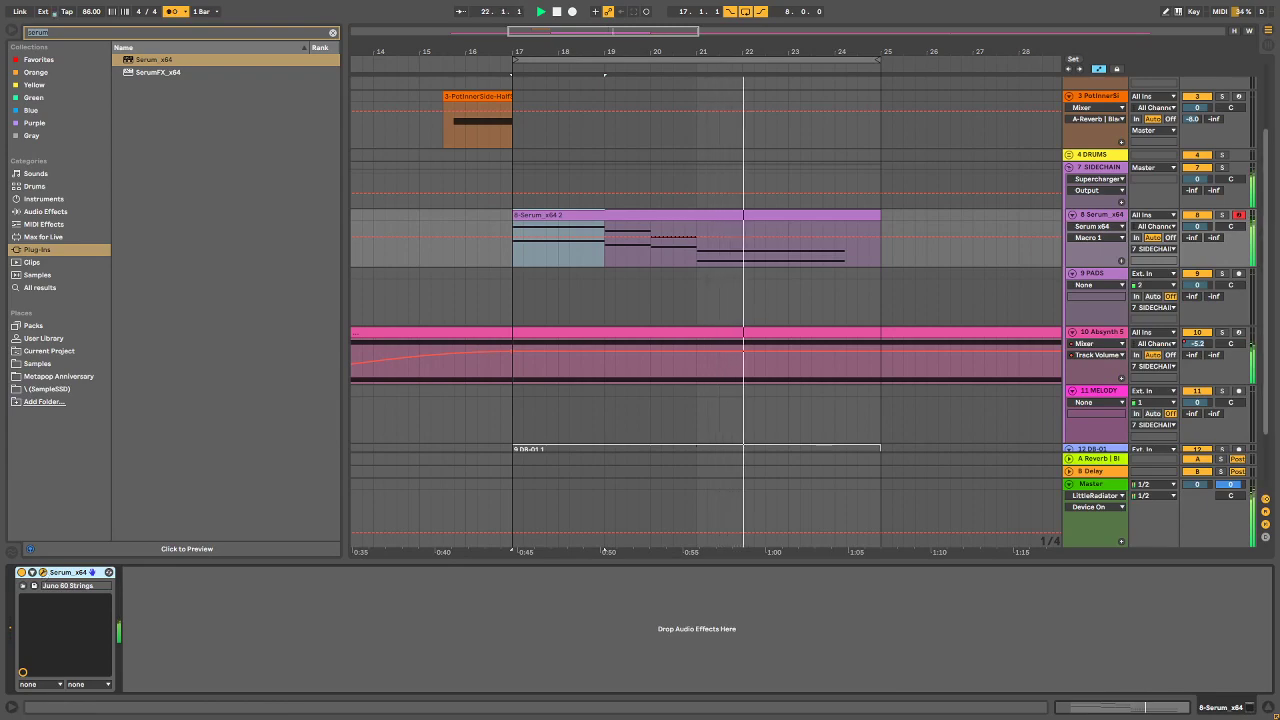
pyautogui.moveTo(1279, 139); pyautogui.dragTo(614, 94)
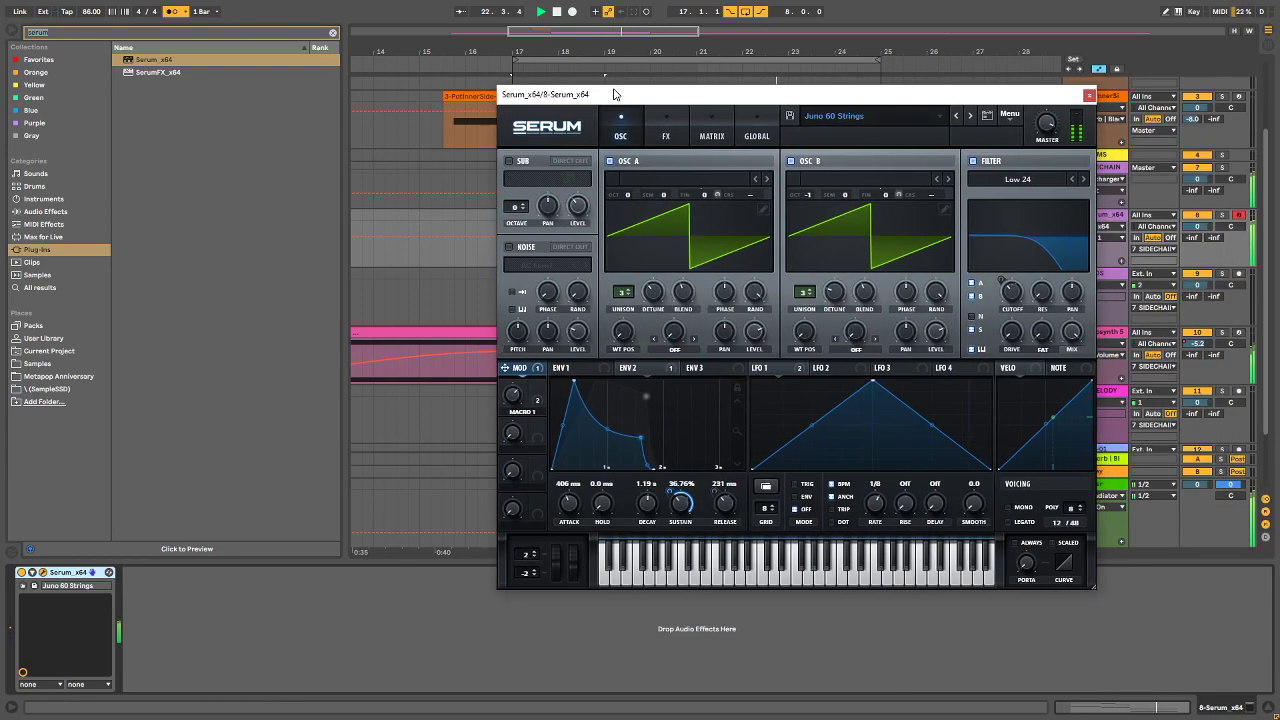
pyautogui.moveTo(579, 383); pyautogui.dragTo(545, 374)
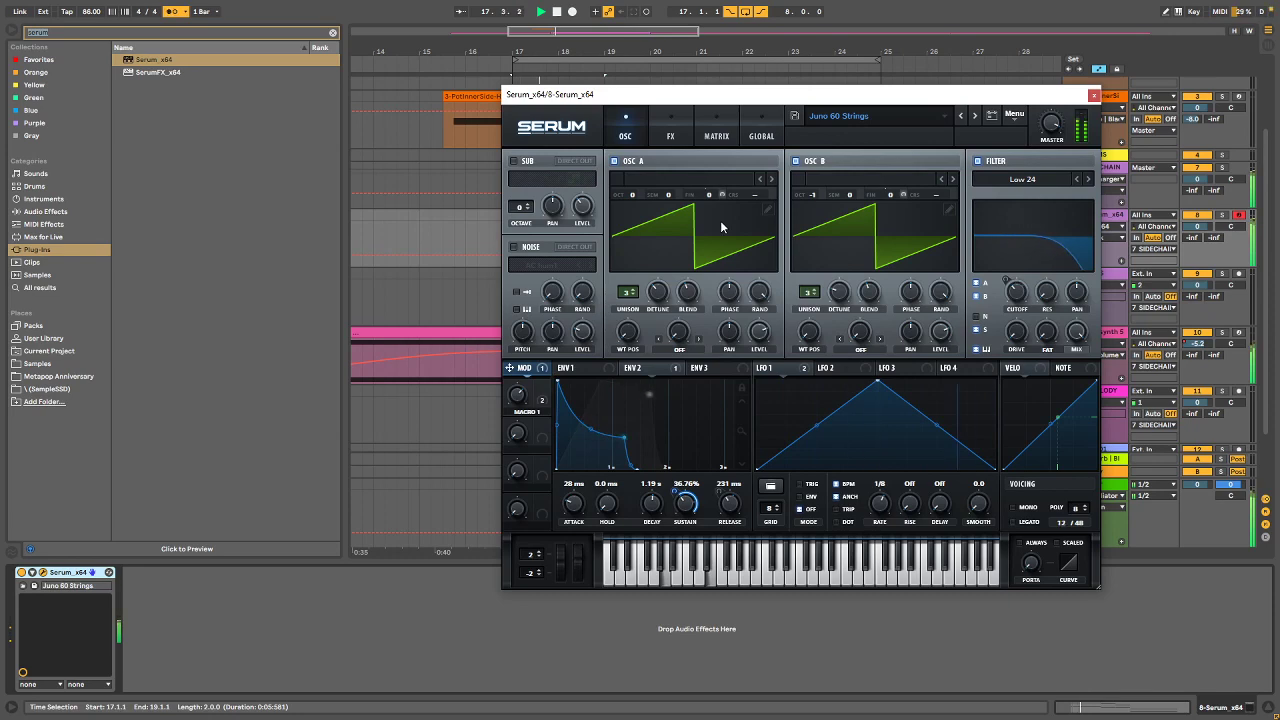
# Step: Reopen the Serum clip's notes beside the plug-in window and set the displayed envelope's attack to about 506 ms
pyautogui.moveTo(582, 90); pyautogui.dragTo(832, 55)
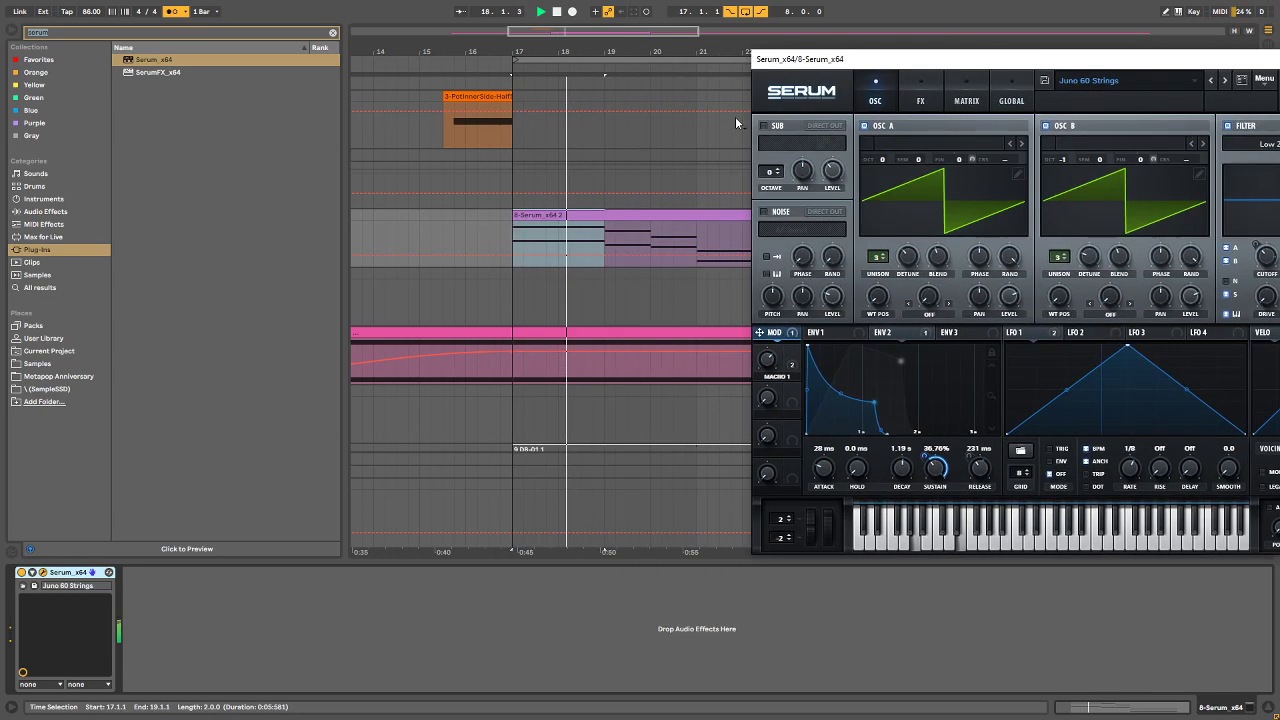
pyautogui.click(574, 218)
pyautogui.doubleClick(574, 218)
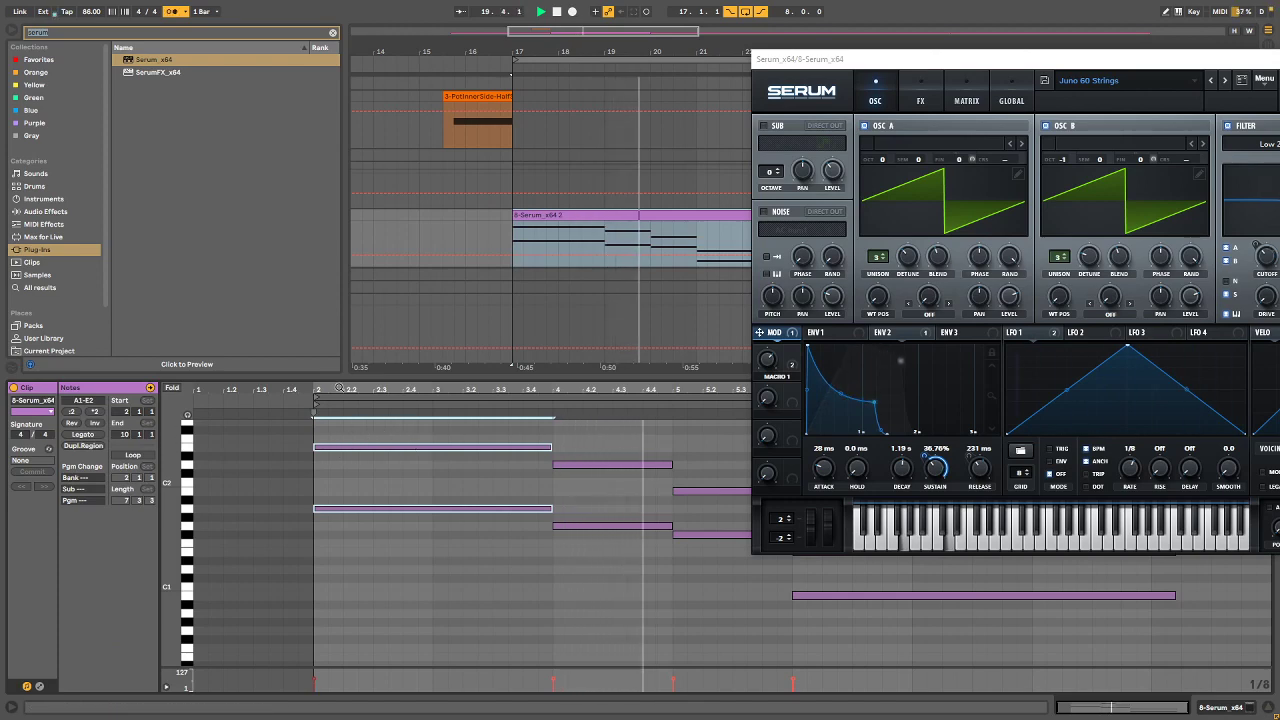
pyautogui.moveTo(340, 390); pyautogui.dragTo(528, 425)
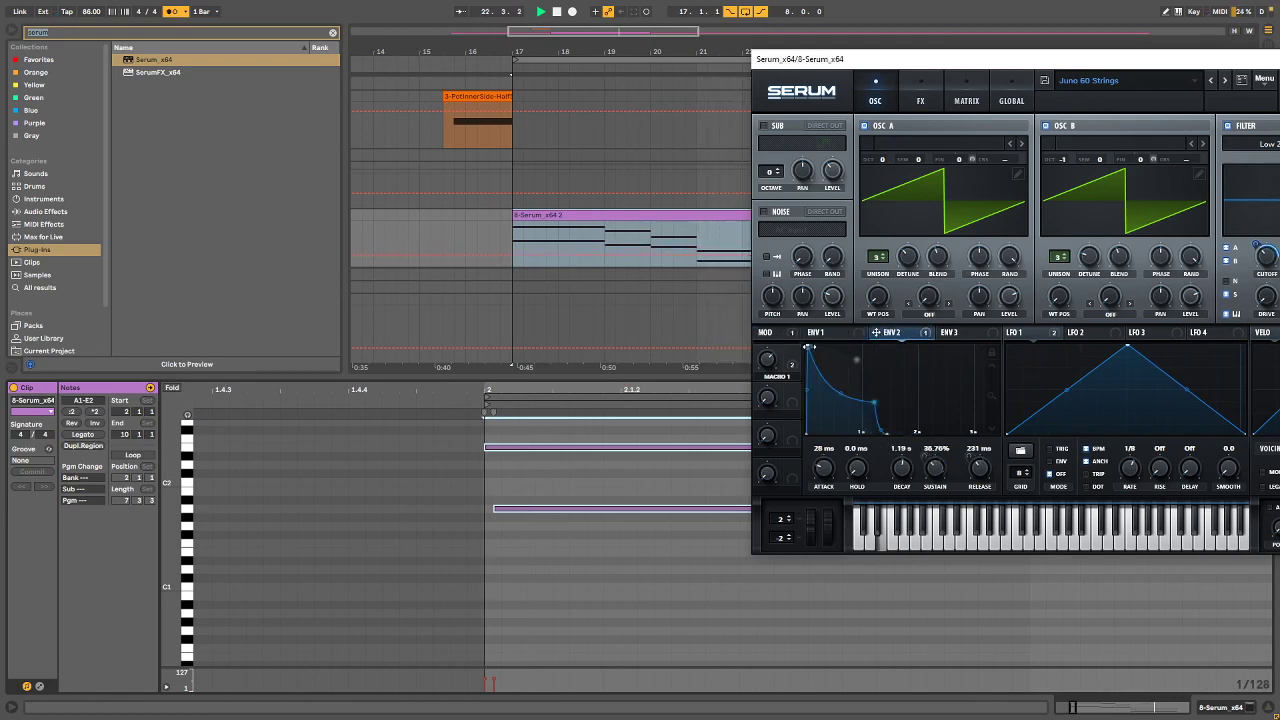
pyautogui.moveTo(821, 344); pyautogui.dragTo(858, 337)
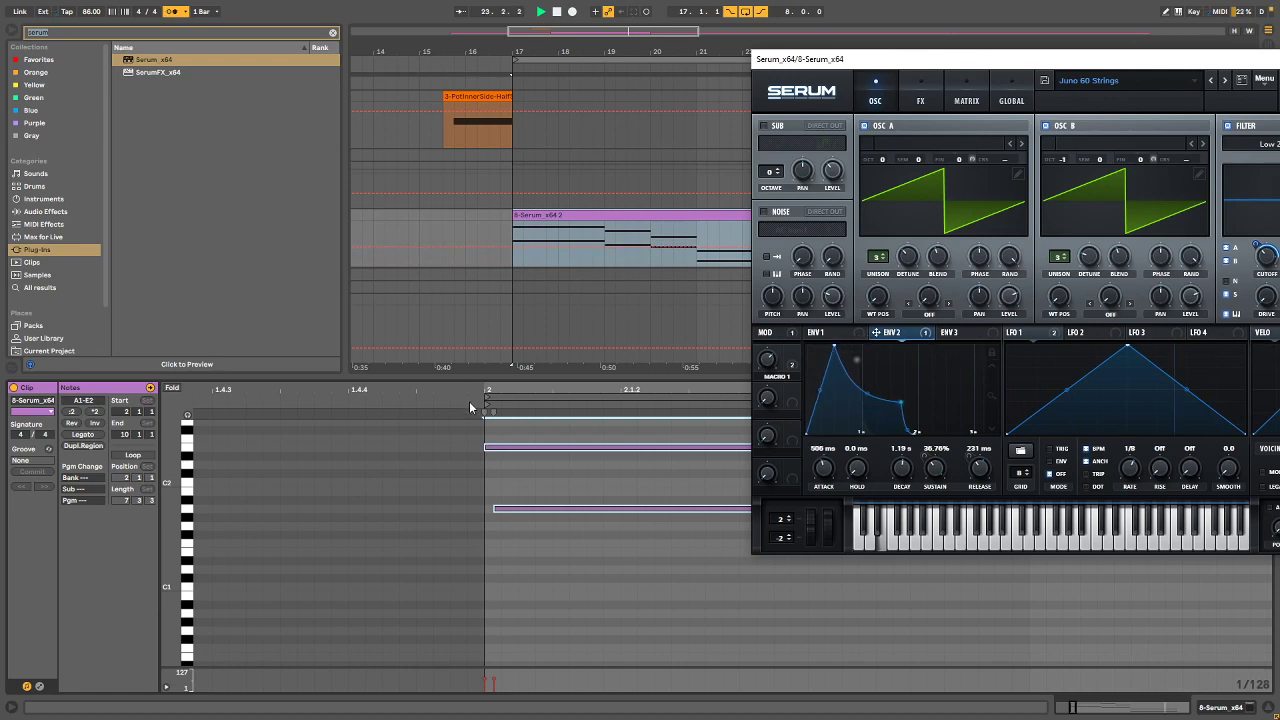
# Step: Extend the start of the first chord's A1 note back to bar 2 of the clip
pyautogui.click(516, 393)
pyautogui.moveTo(513, 391); pyautogui.dragTo(661, 389)
pyautogui.moveTo(495, 509); pyautogui.dragTo(416, 510)
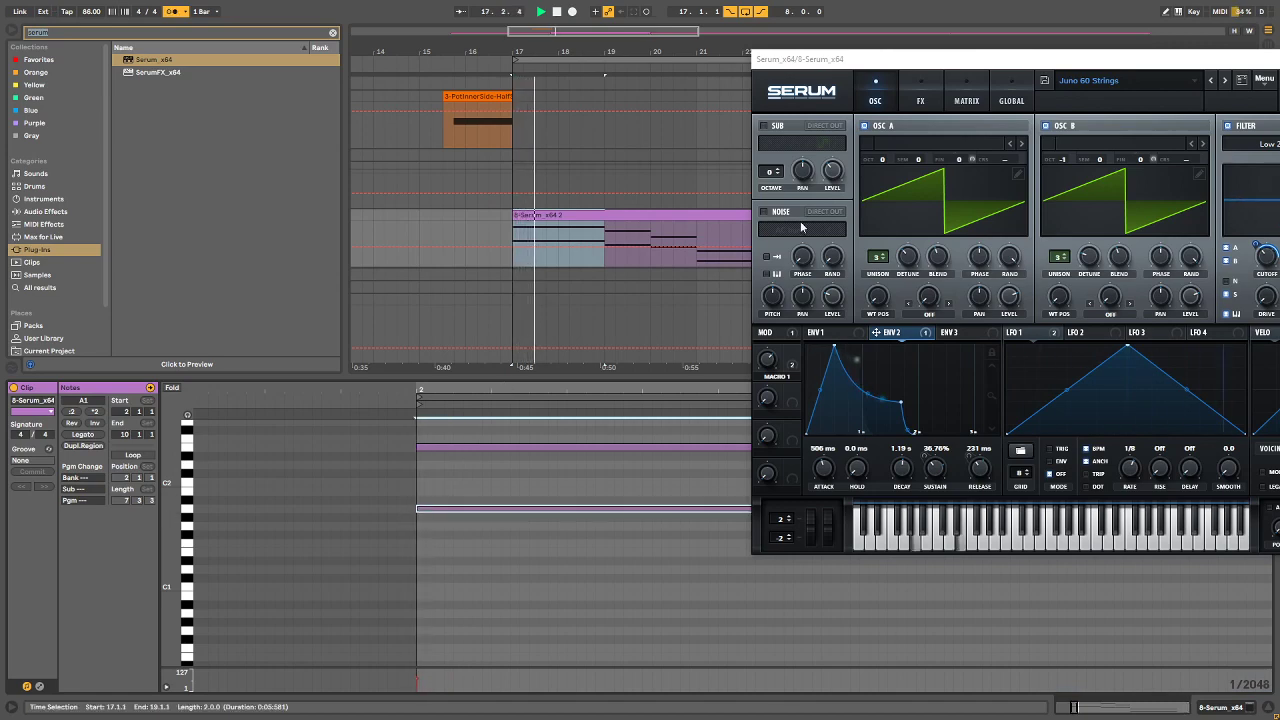
# Step: Set the attack of Serum's Env 2 to about 398 ms and close the synth window
pyautogui.moveTo(839, 341); pyautogui.dragTo(846, 350)
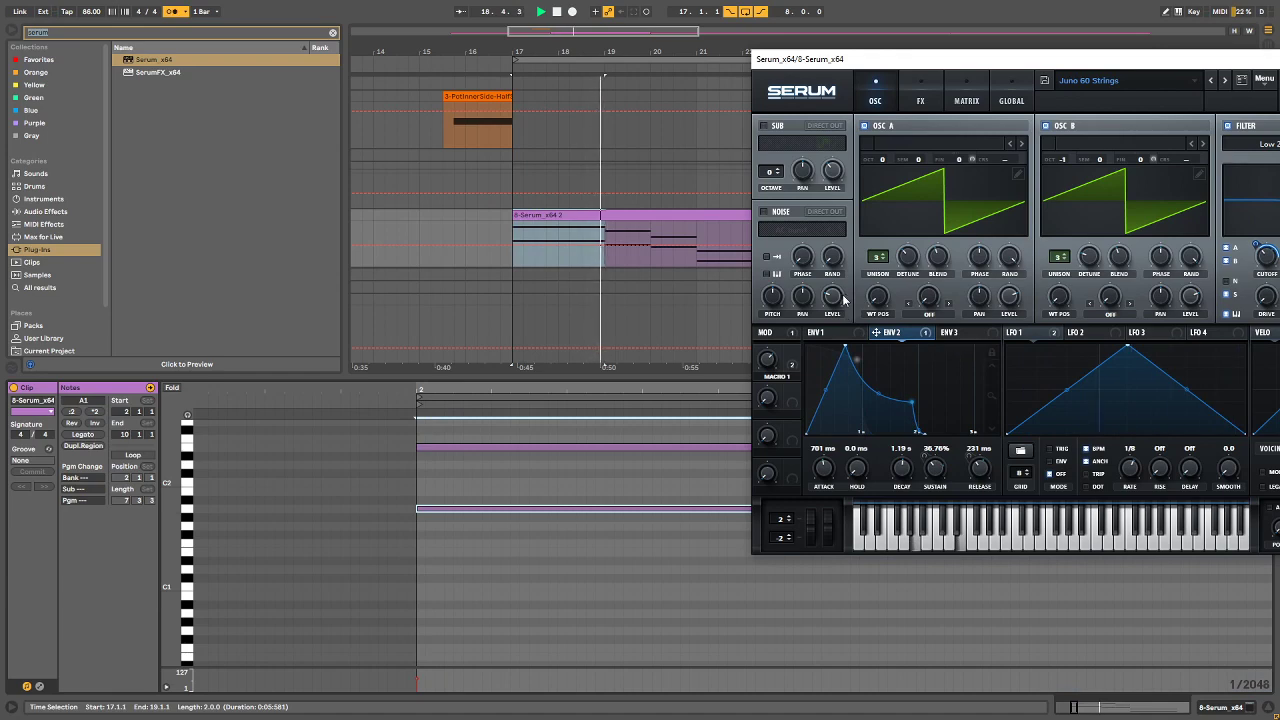
pyautogui.moveTo(845, 346)
pyautogui.mouseDown()
pyautogui.moveTo(797, 341)
pyautogui.moveTo(827, 346)
pyautogui.mouseUp()
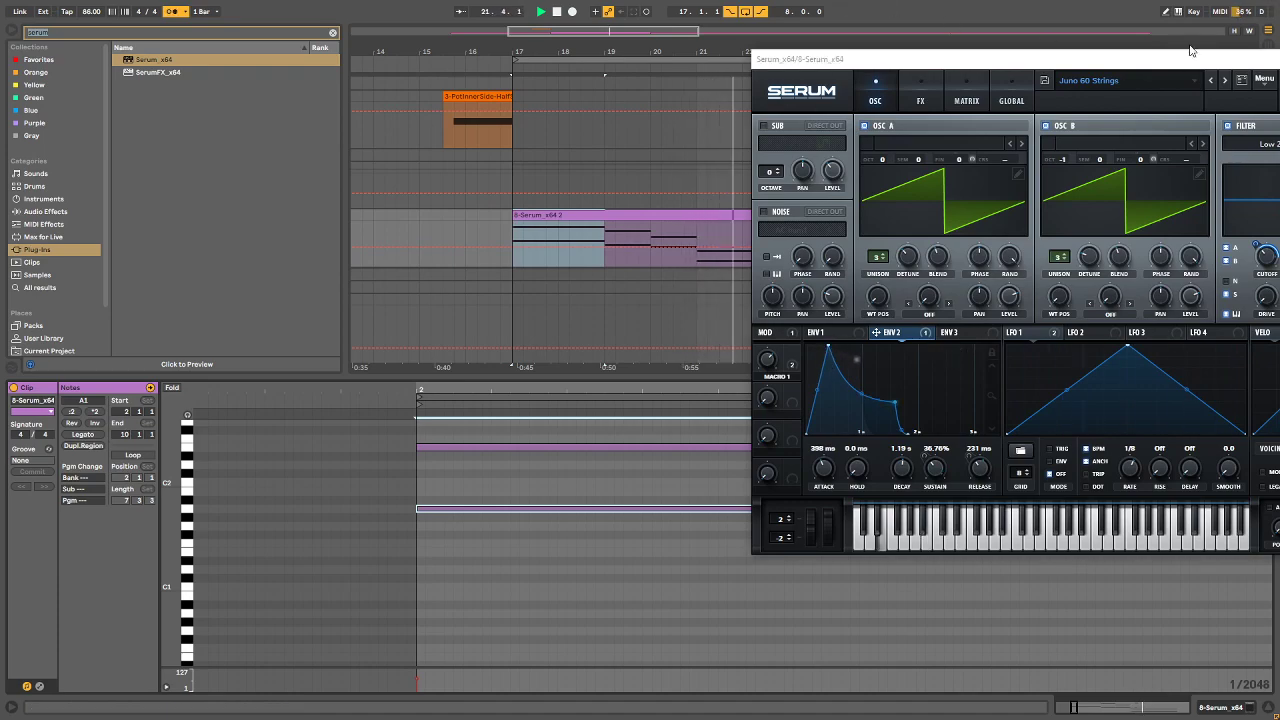
pyautogui.moveTo(1186, 63); pyautogui.dragTo(668, 146)
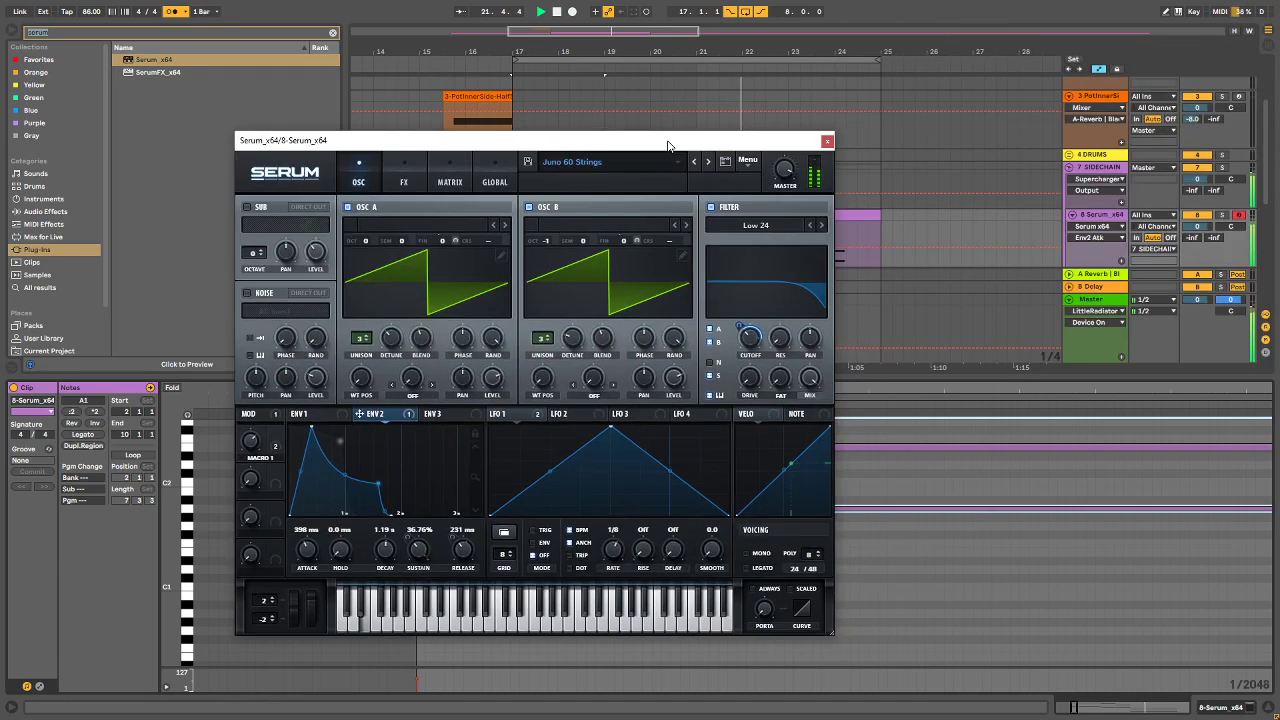
pyautogui.click(827, 142)
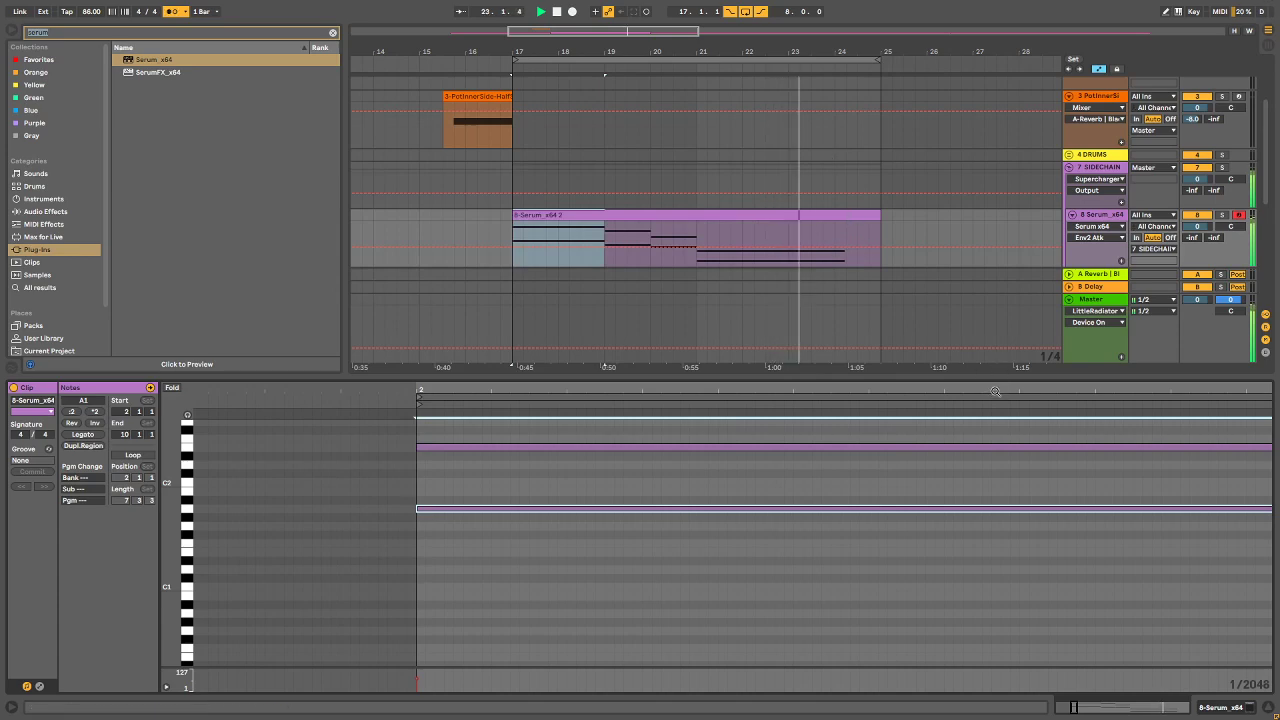
# Step: Stop playback and lengthen the clip's last two notes, B0 and E1, to end at about 9.4.3
pyautogui.moveTo(995, 391); pyautogui.dragTo(995, 275)
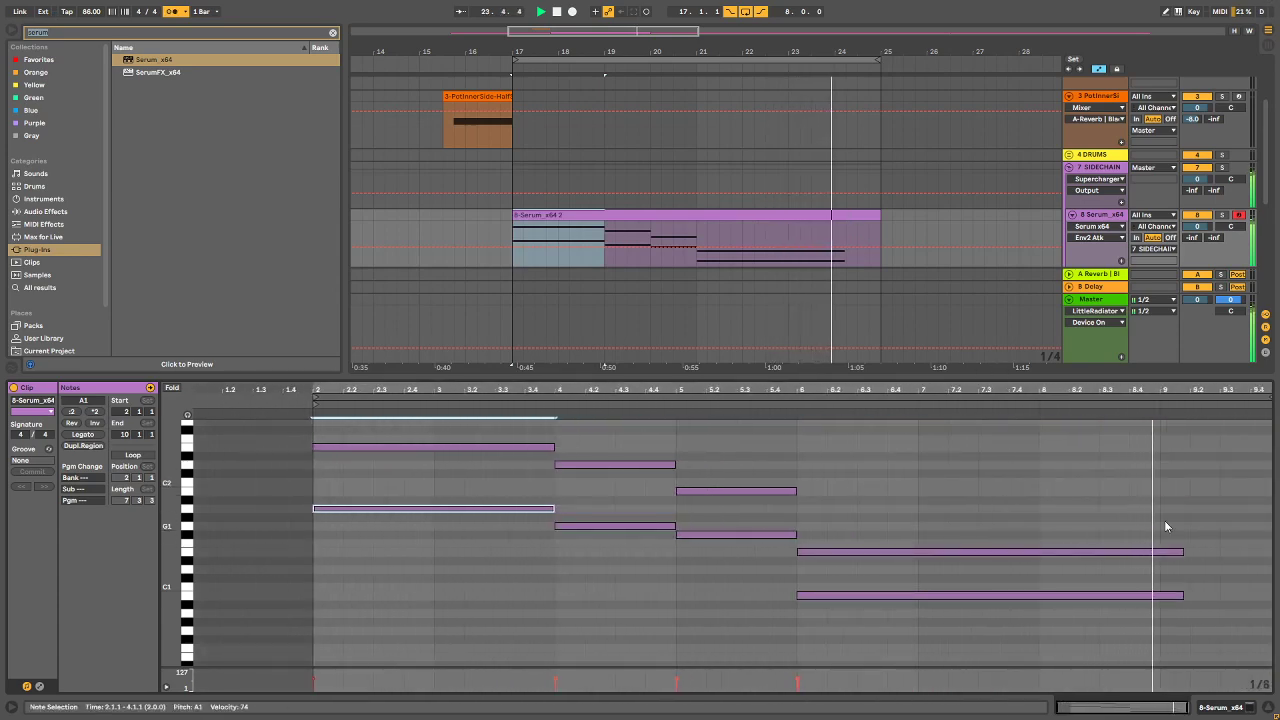
pyautogui.moveTo(1164, 526); pyautogui.dragTo(1182, 625)
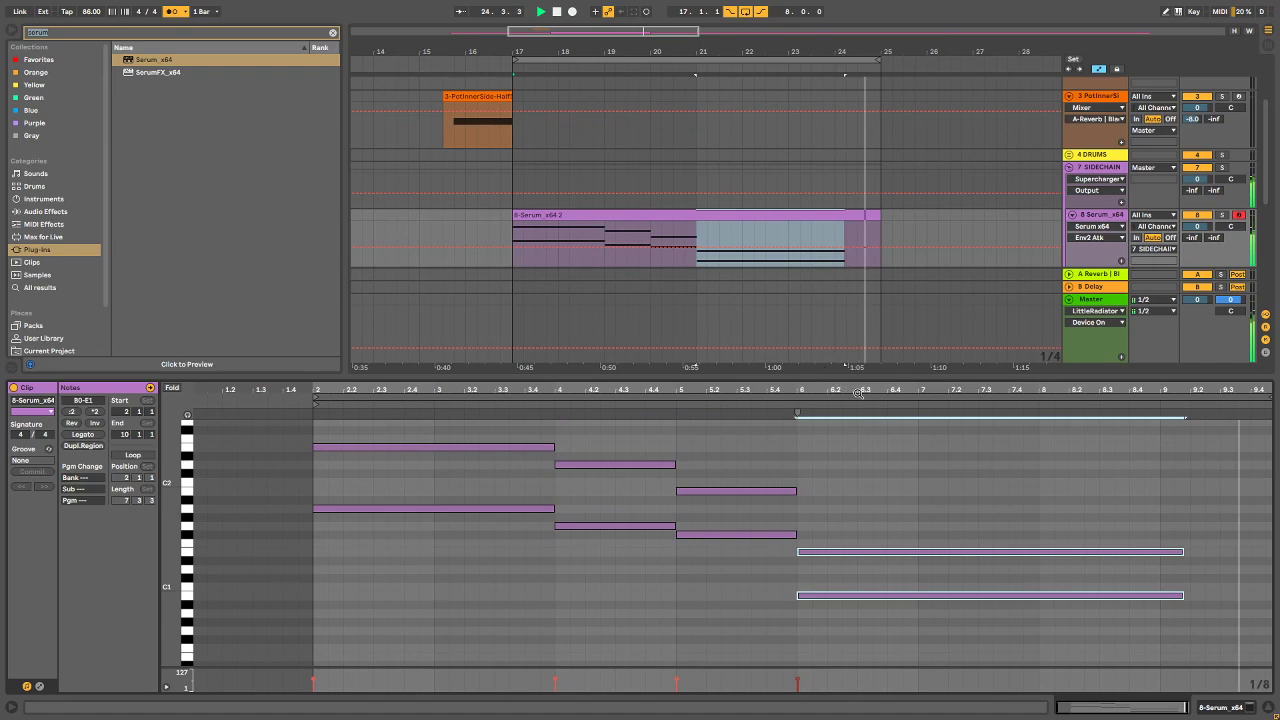
pyautogui.press('space')
pyautogui.moveTo(1182, 555); pyautogui.dragTo(1265, 555)
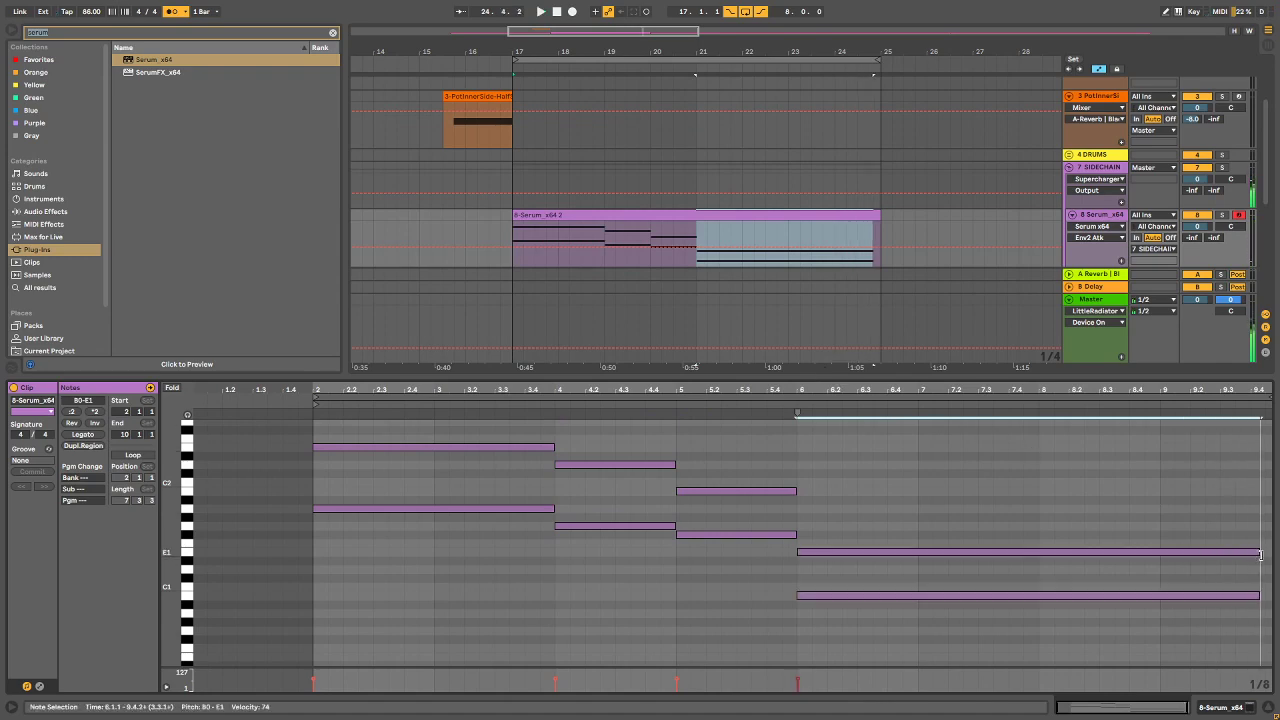
# Step: Enable MIDI arrangement overdub and record two takes over the Serum clip, starting from bar 16
pyautogui.scroll(-3, 1133, 238)
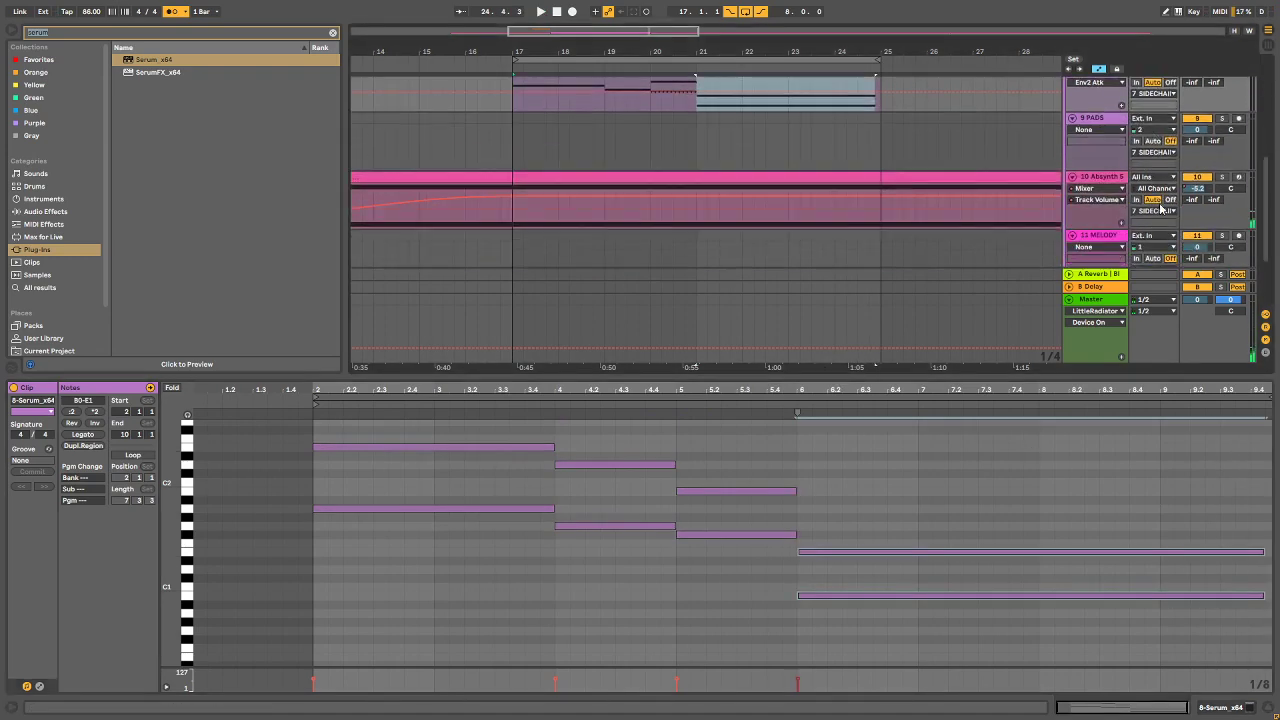
pyautogui.scroll(3, 943, 157)
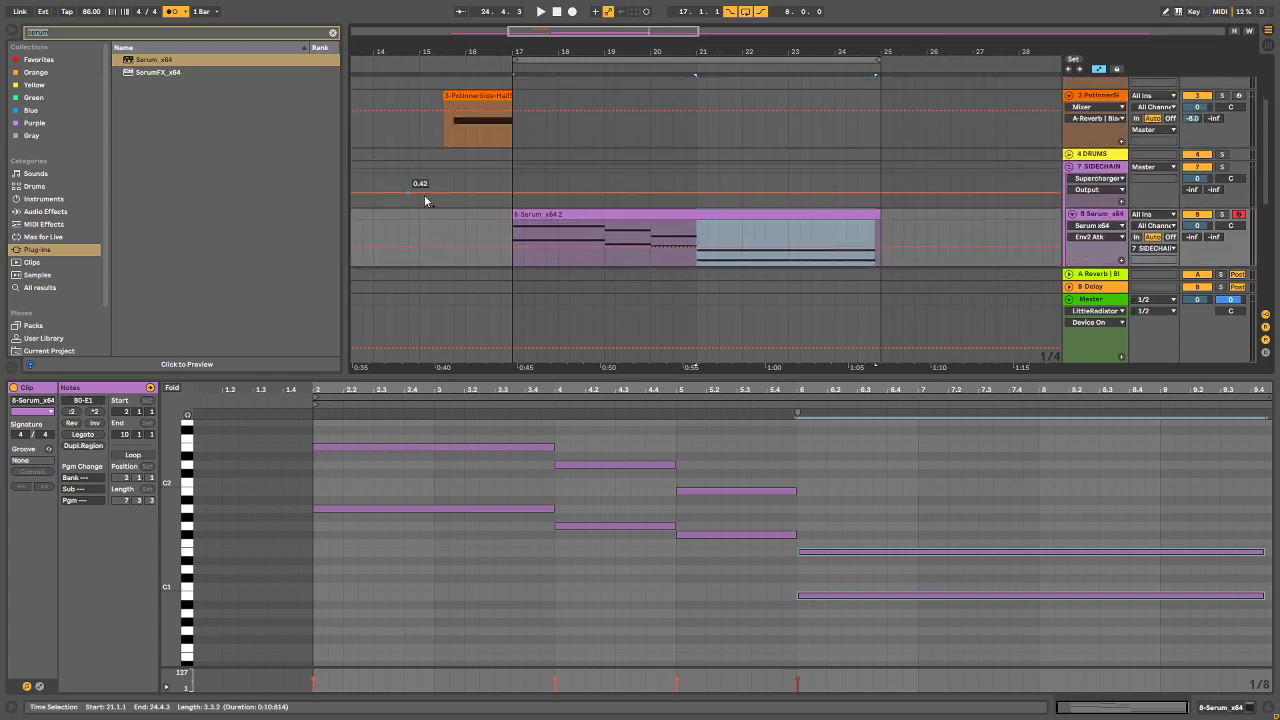
pyautogui.click(516, 220)
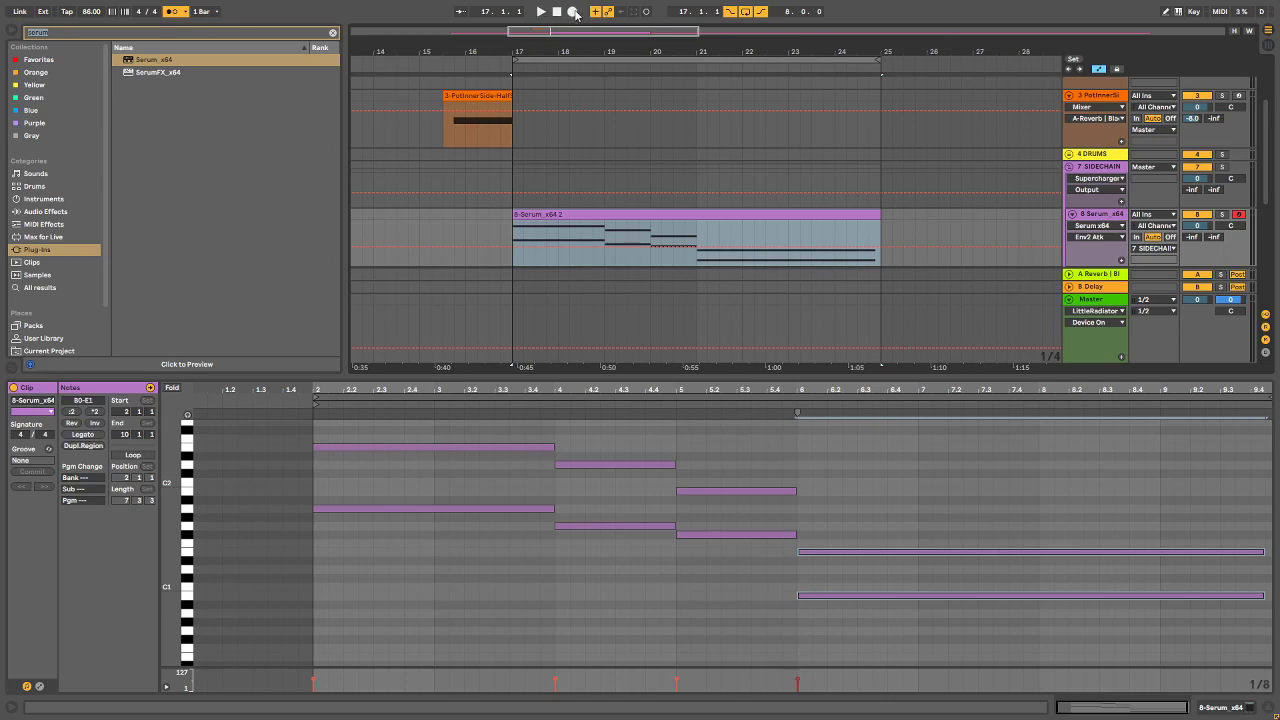
pyautogui.click(466, 228)
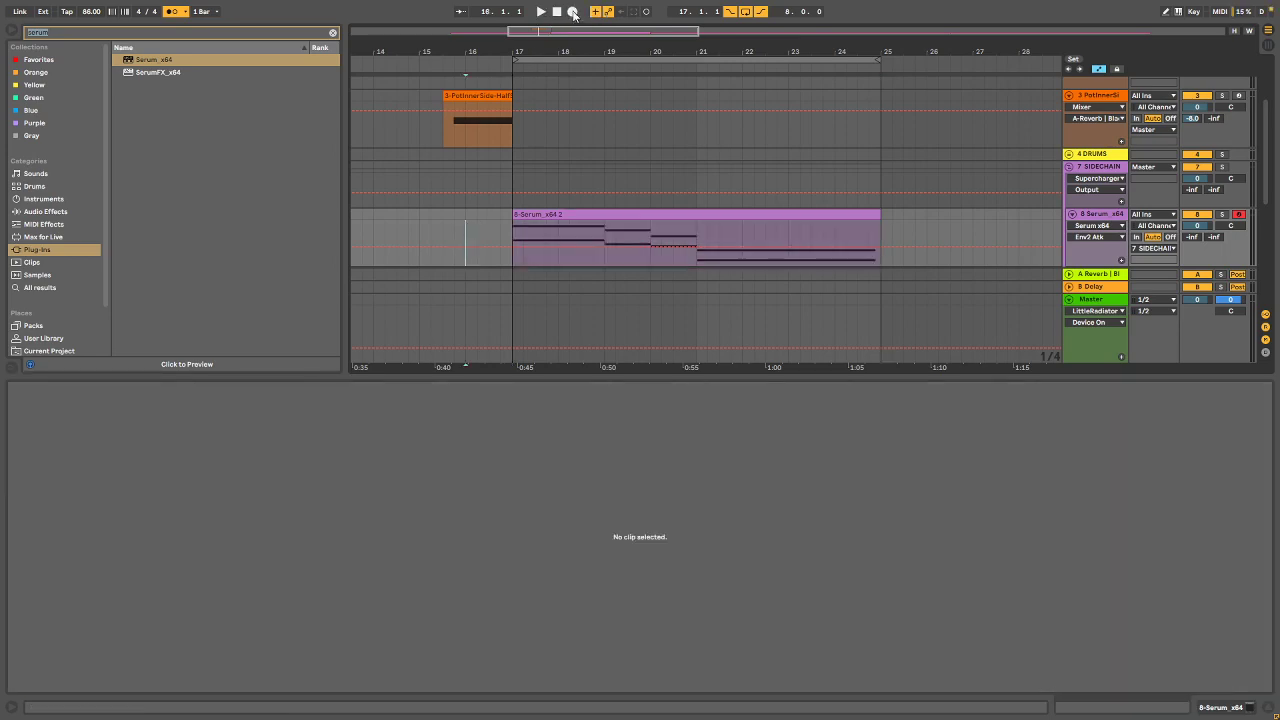
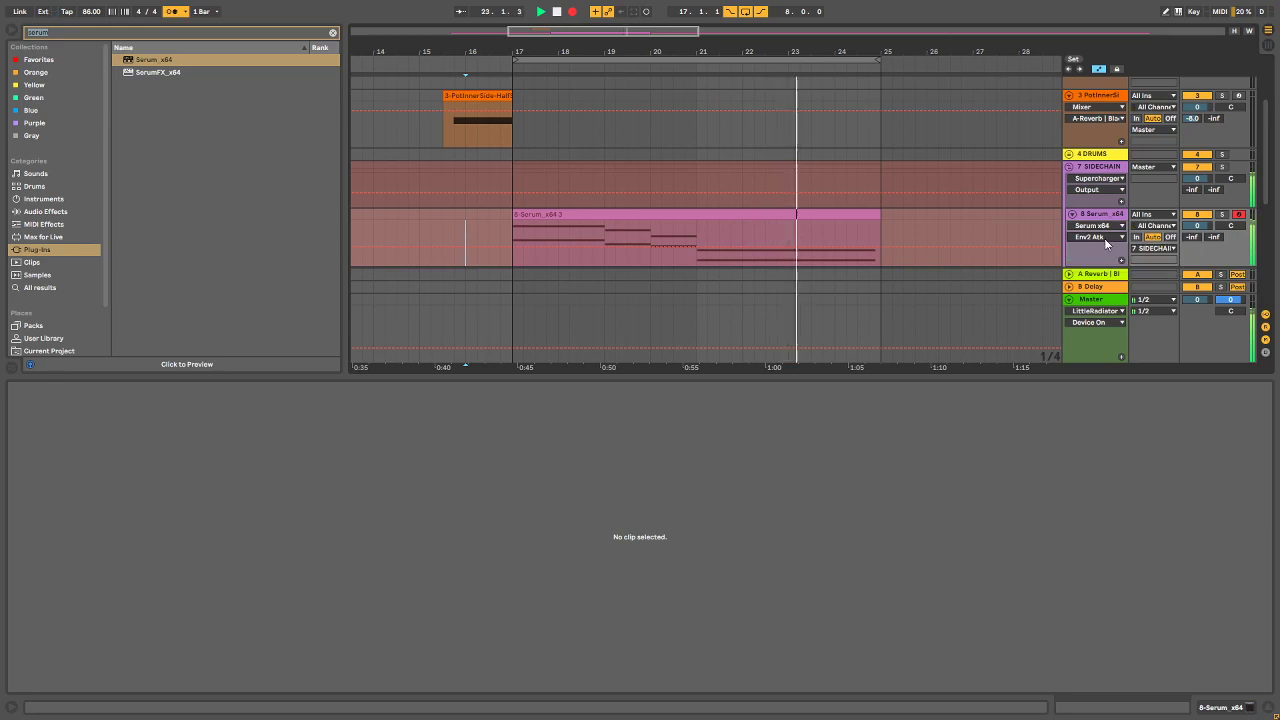
pyautogui.click(557, 12)
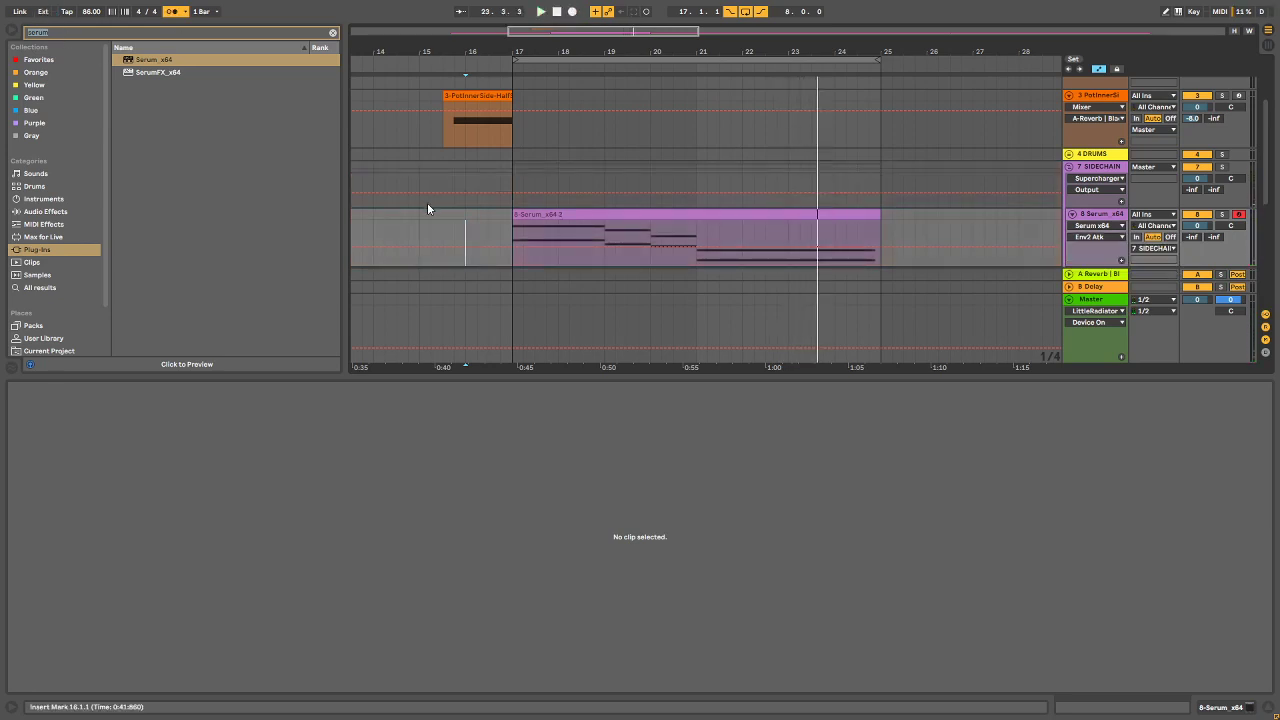
pyautogui.click(570, 14)
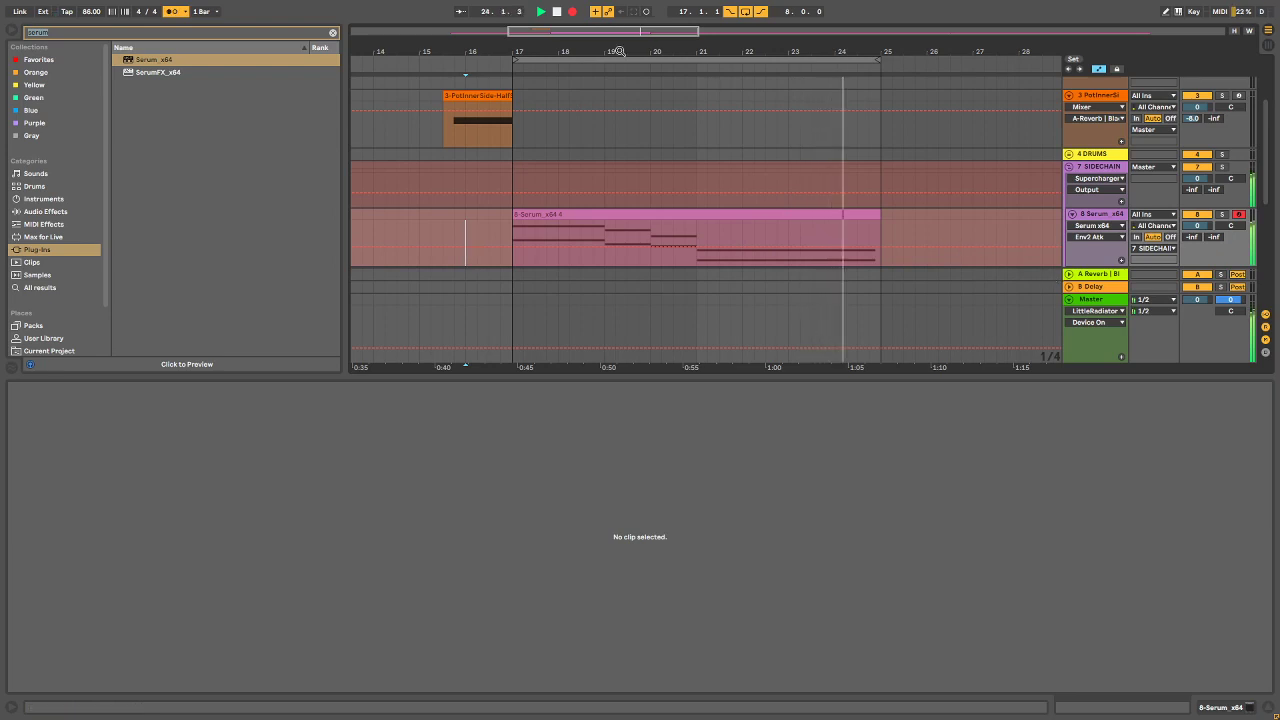
pyautogui.click(557, 12)
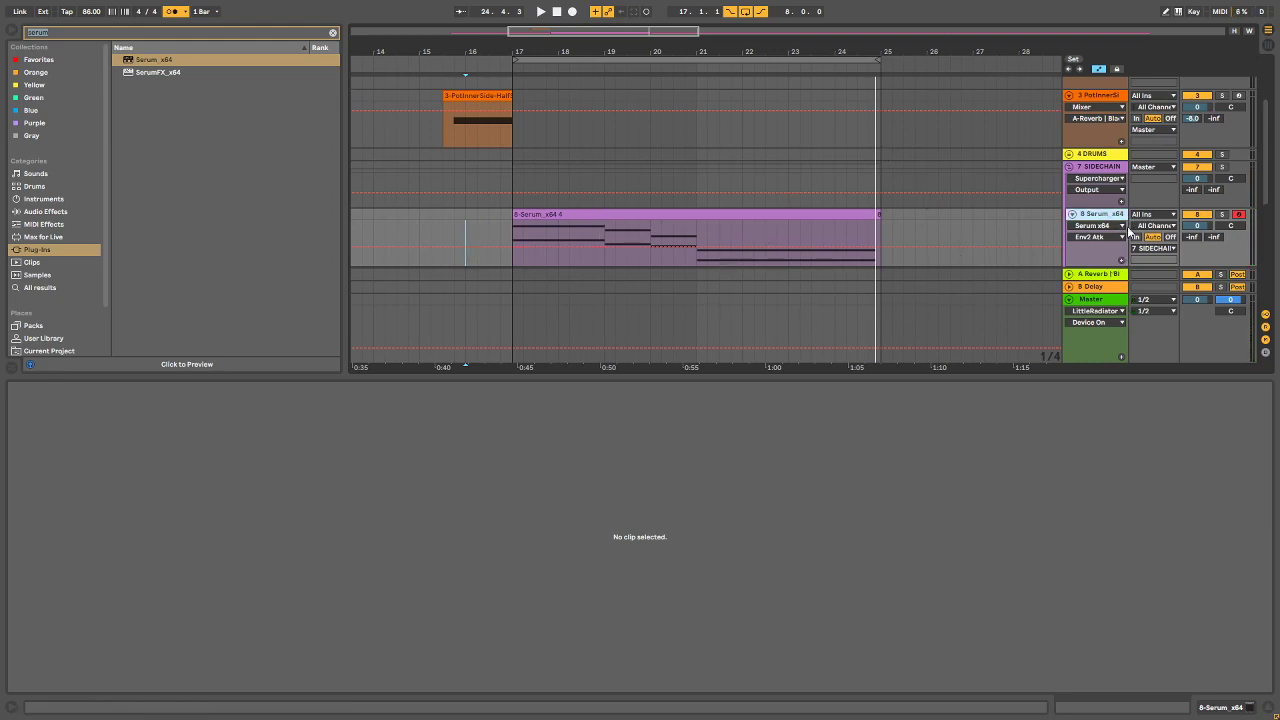
# Step: Reopen the Serum synth and, during playback, set the Env 2 attack to 114 ms and the Env 1 attack to 105 ms
pyautogui.click(1226, 707)
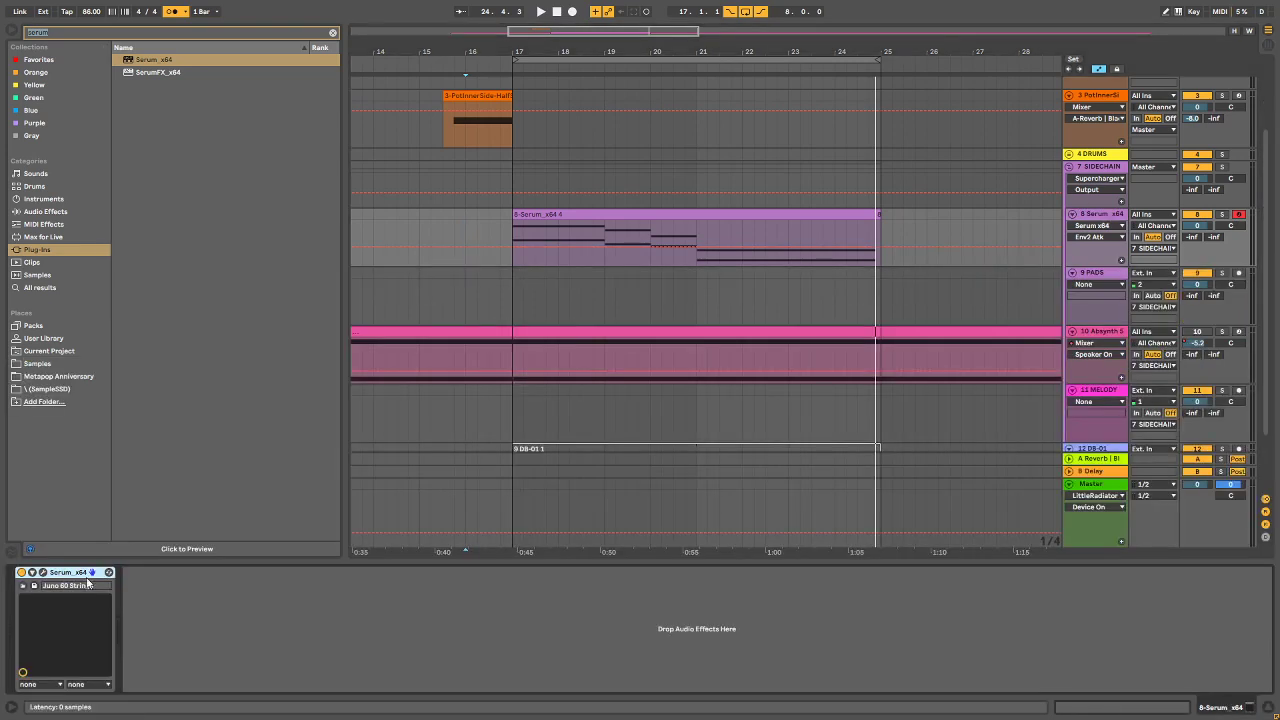
pyautogui.click(43, 573)
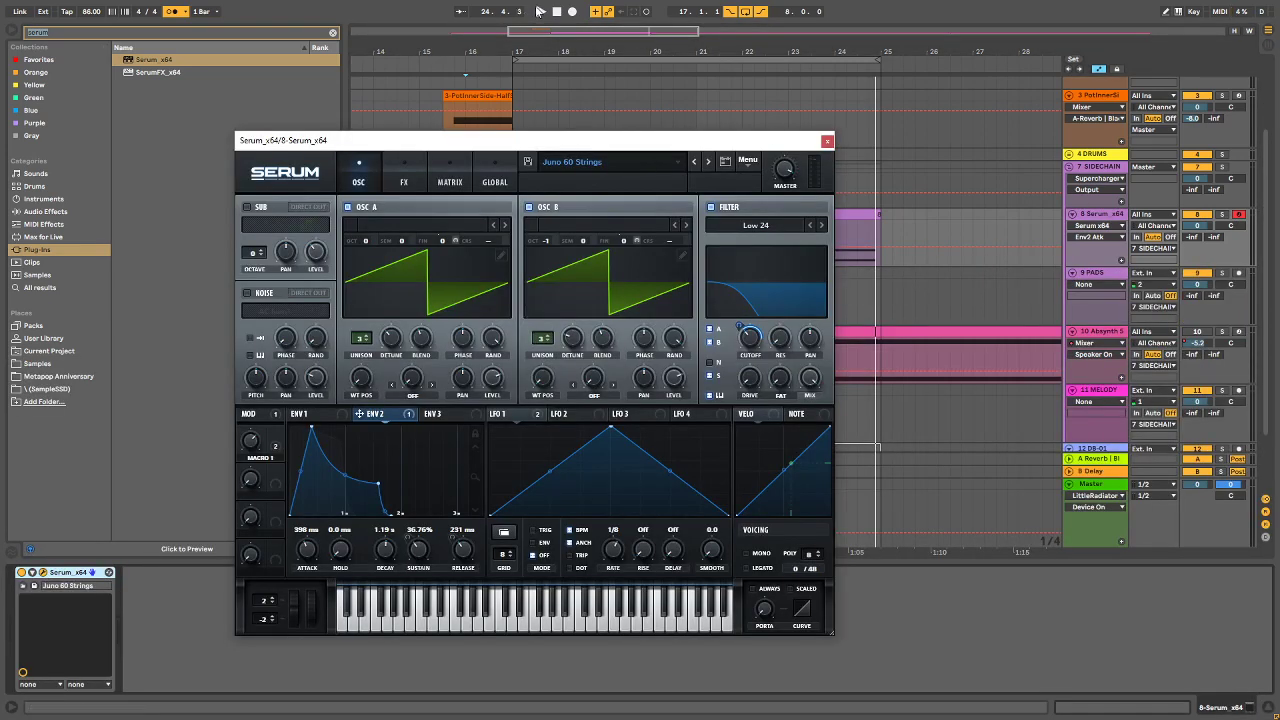
pyautogui.click(540, 11)
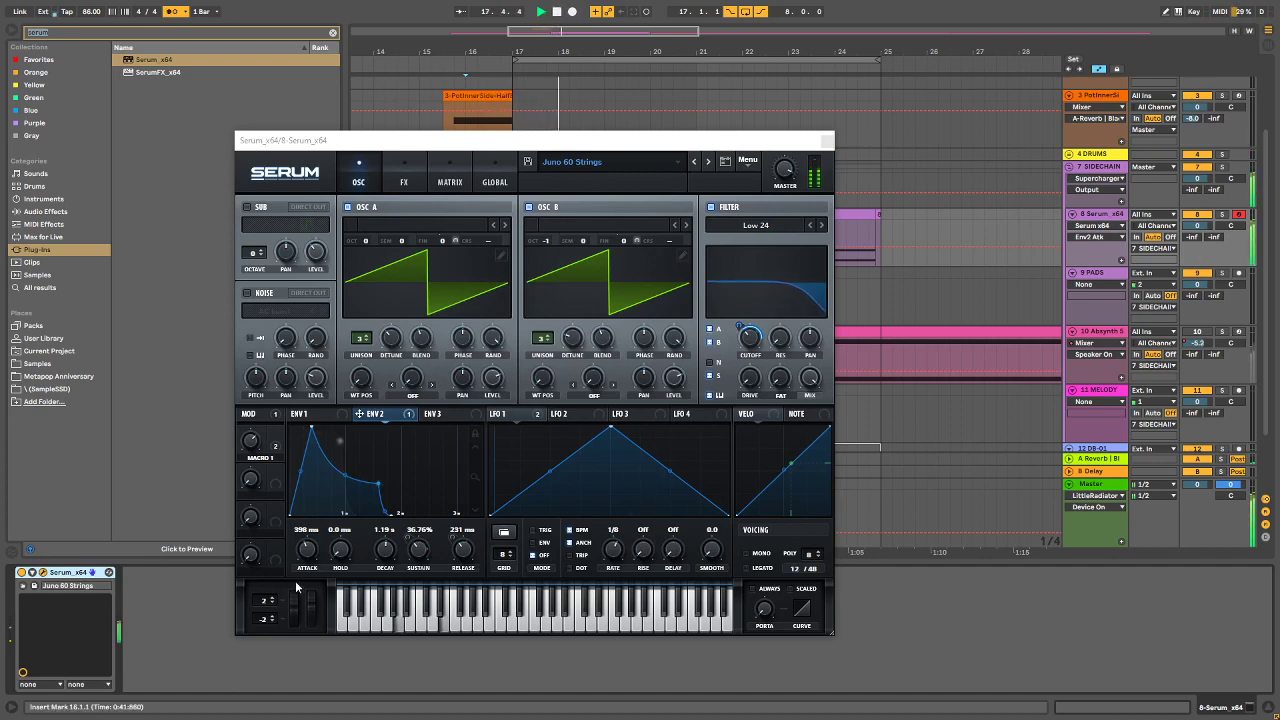
pyautogui.moveTo(318, 557); pyautogui.dragTo(300, 575)
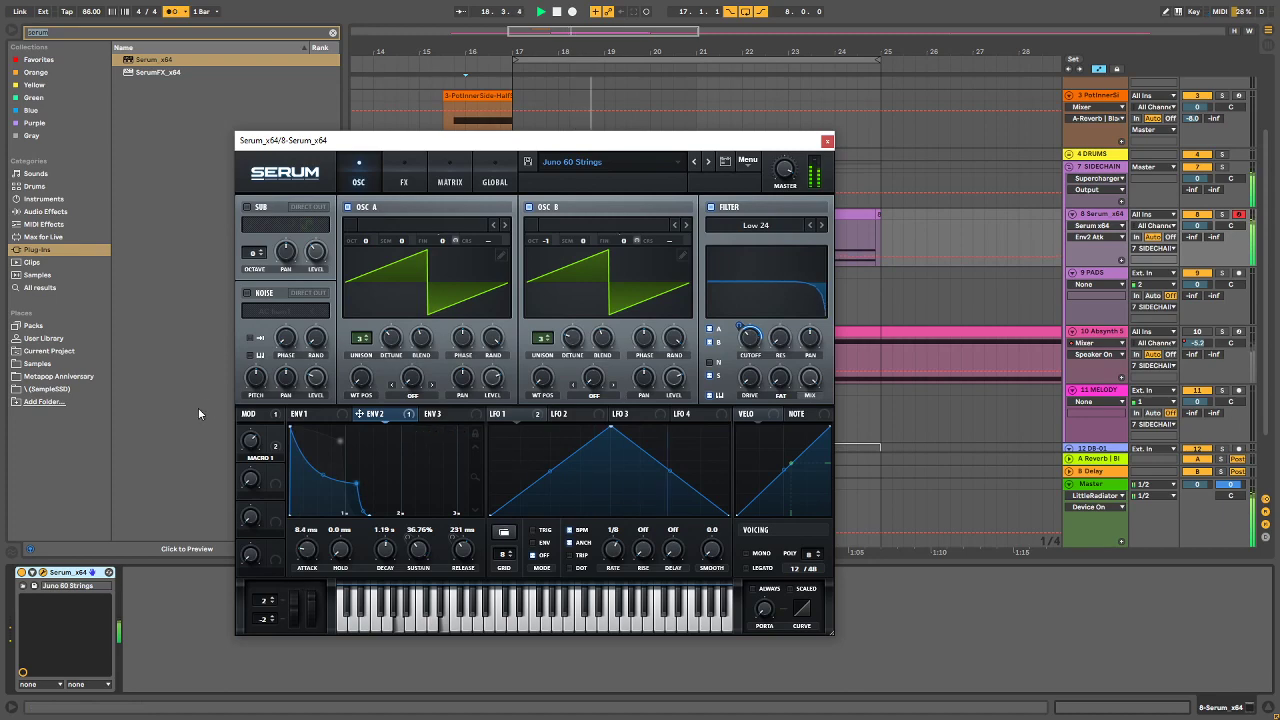
pyautogui.moveTo(309, 547); pyautogui.dragTo(311, 540)
pyautogui.click(322, 415)
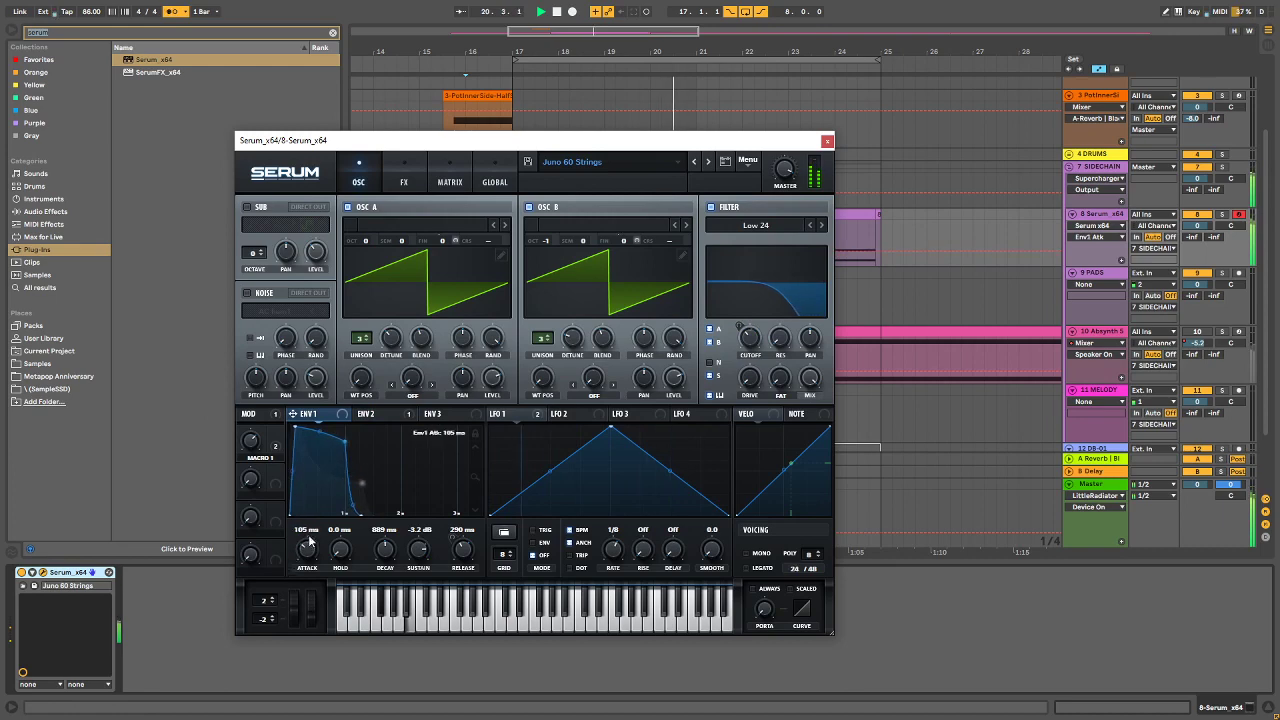
# Step: Shorten the Env 2 attack to 42 ms, close the synth window and stop playback
pyautogui.click(398, 414)
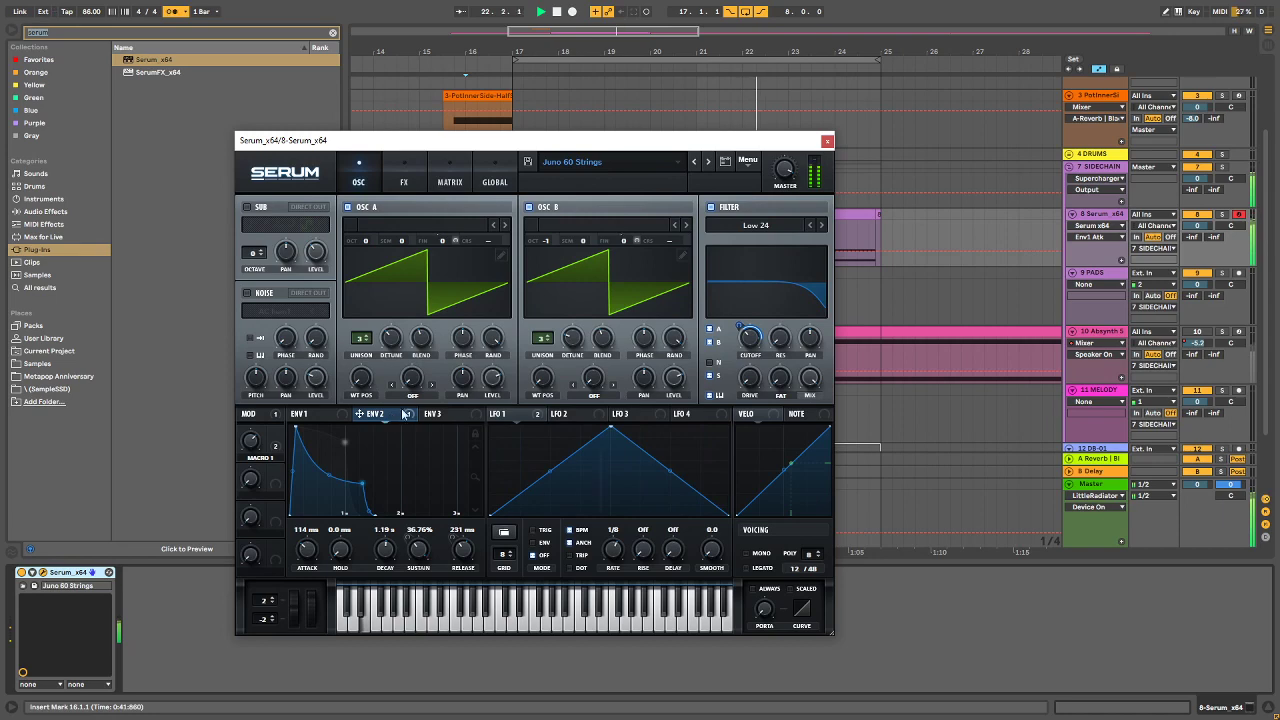
pyautogui.moveTo(737, 329)
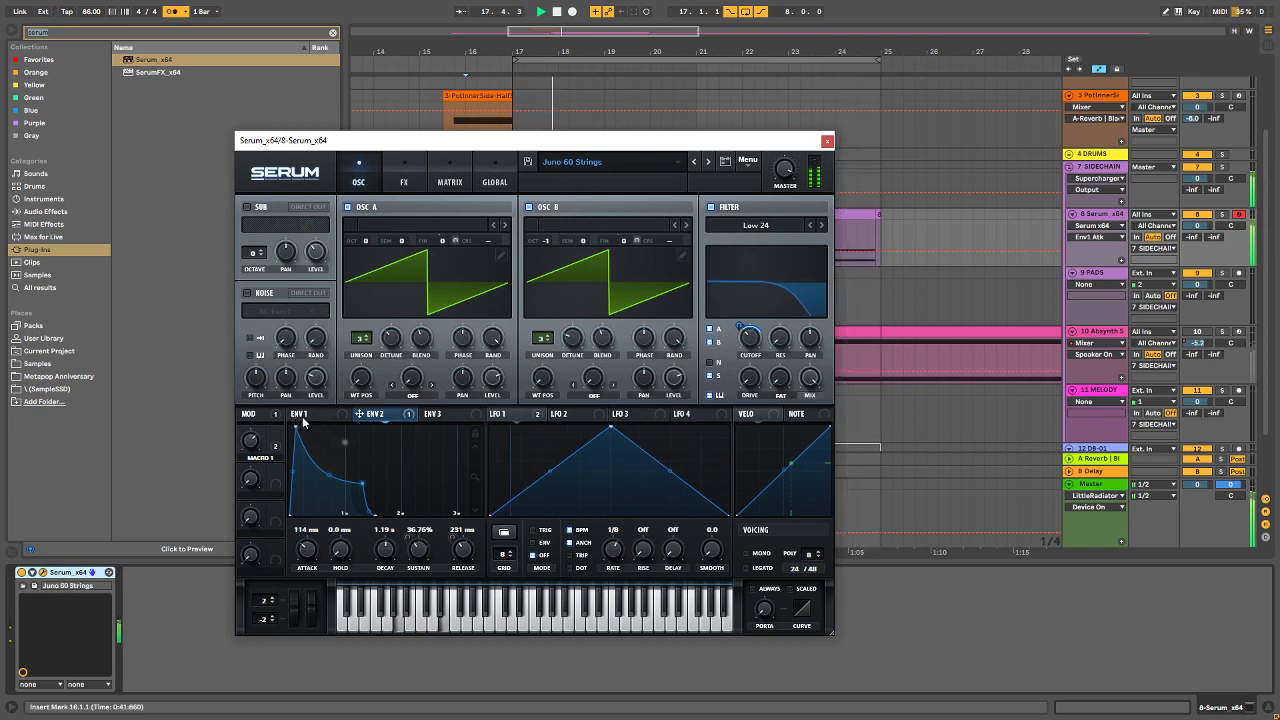
pyautogui.moveTo(298, 428); pyautogui.dragTo(289, 426)
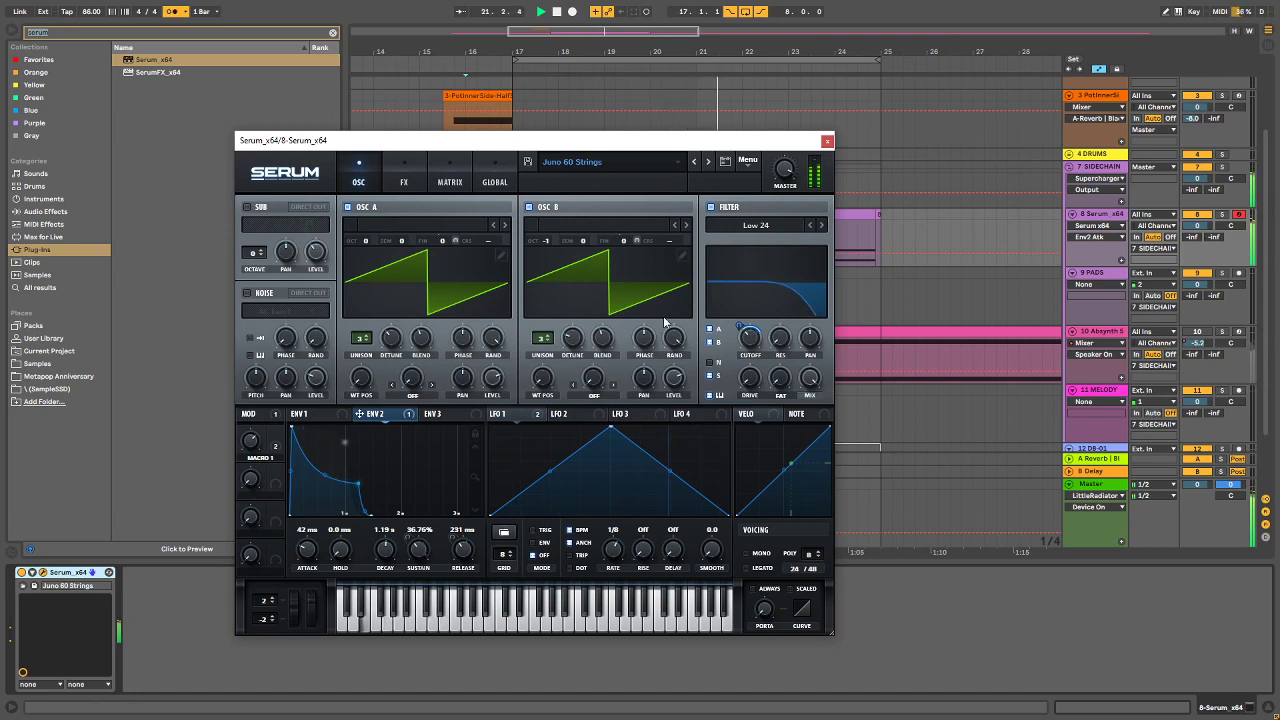
pyautogui.click(827, 140)
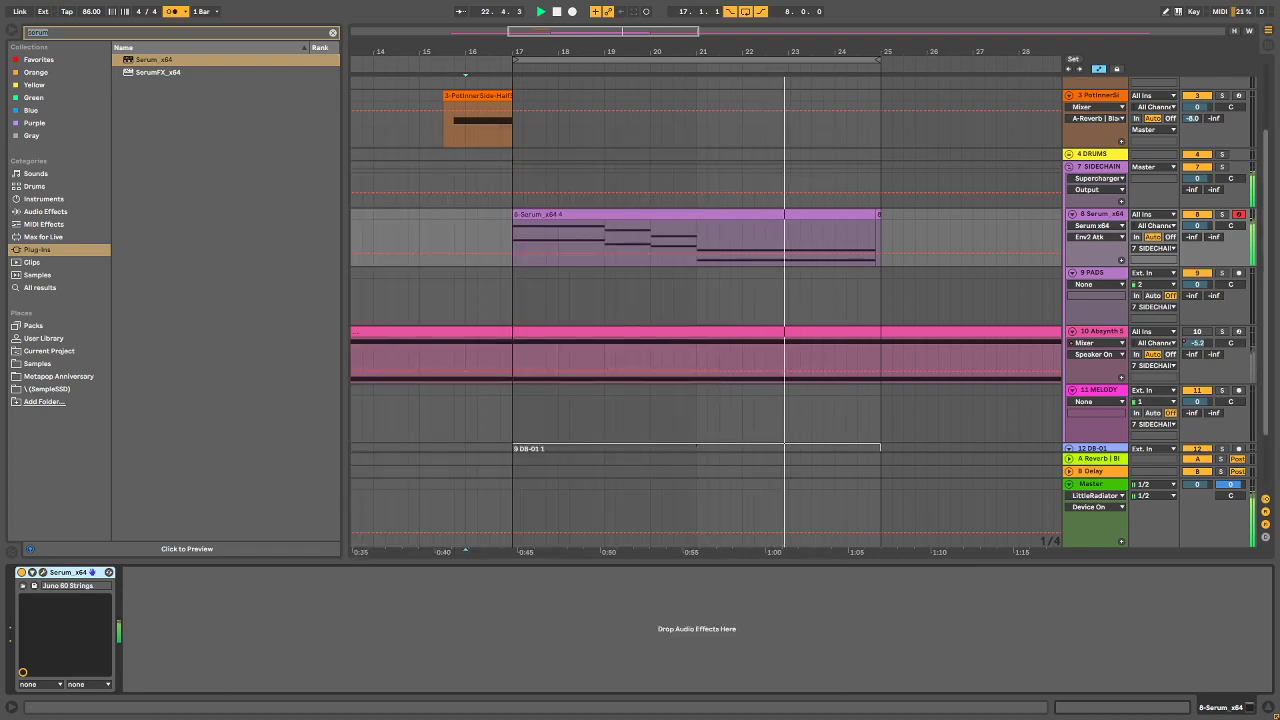
pyautogui.press('space')
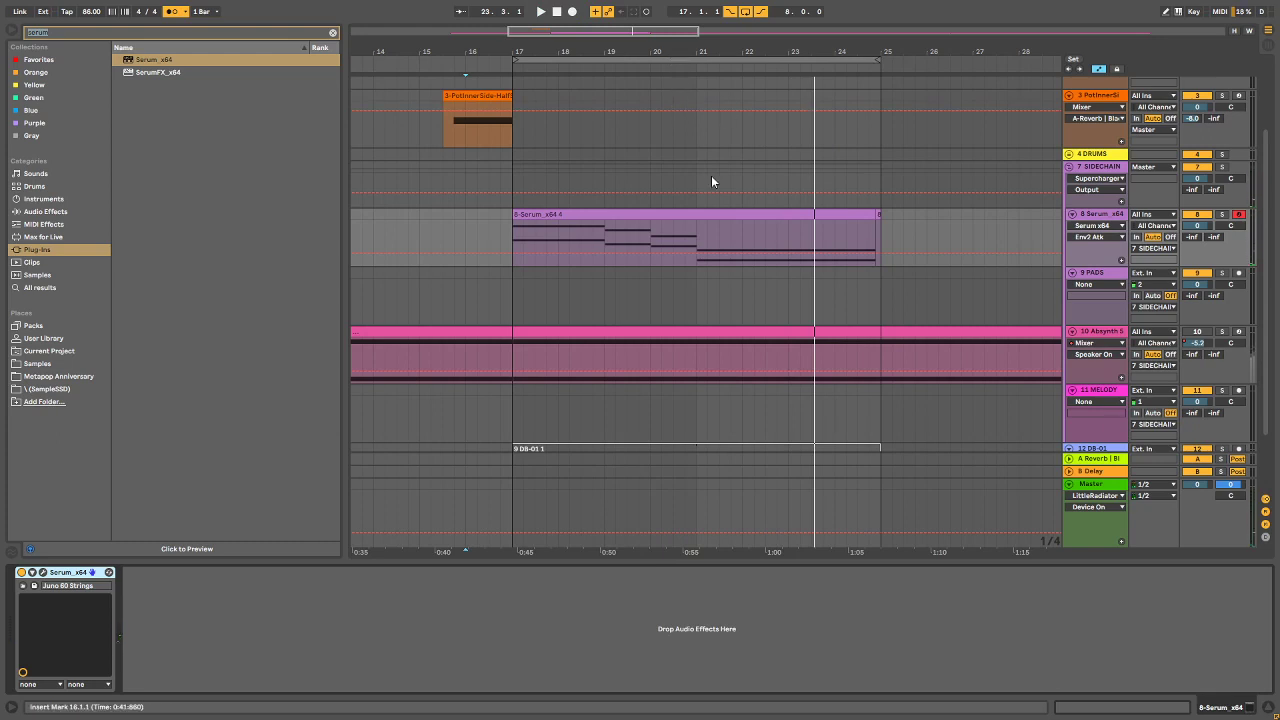
pyautogui.moveTo(744, 52); pyautogui.dragTo(522, 14)
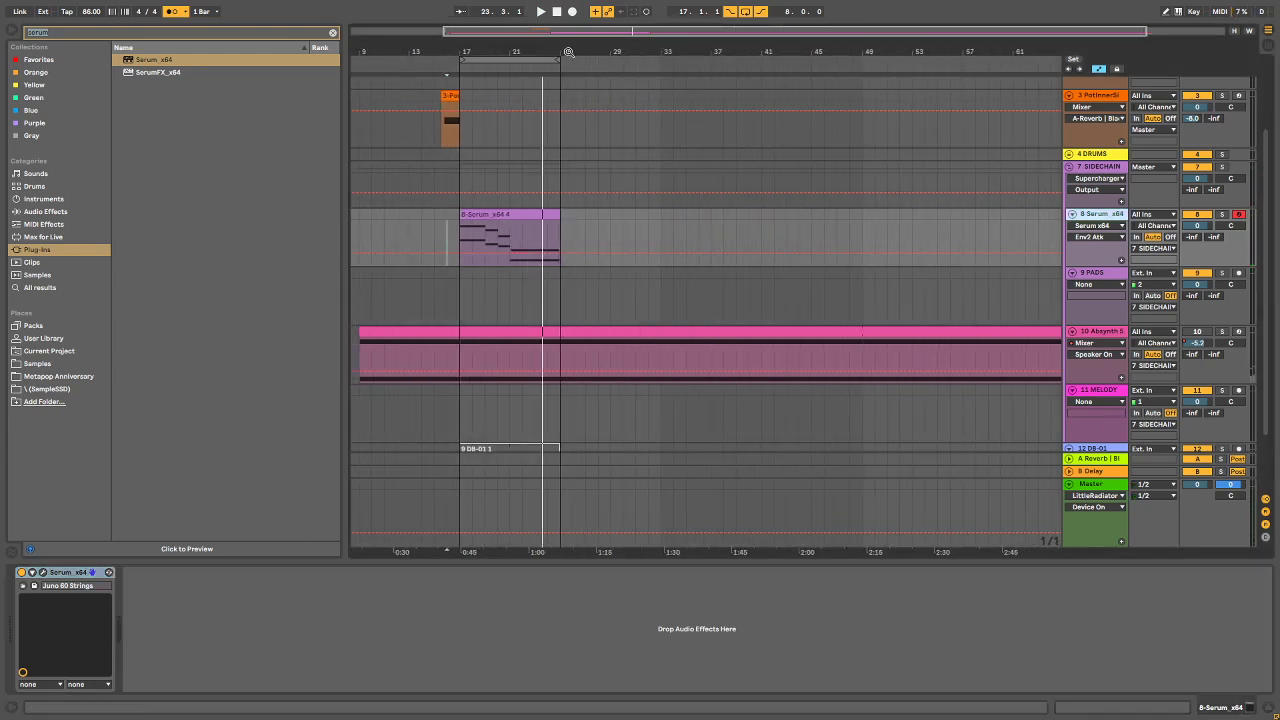
pyautogui.moveTo(564, 51); pyautogui.dragTo(646, 258)
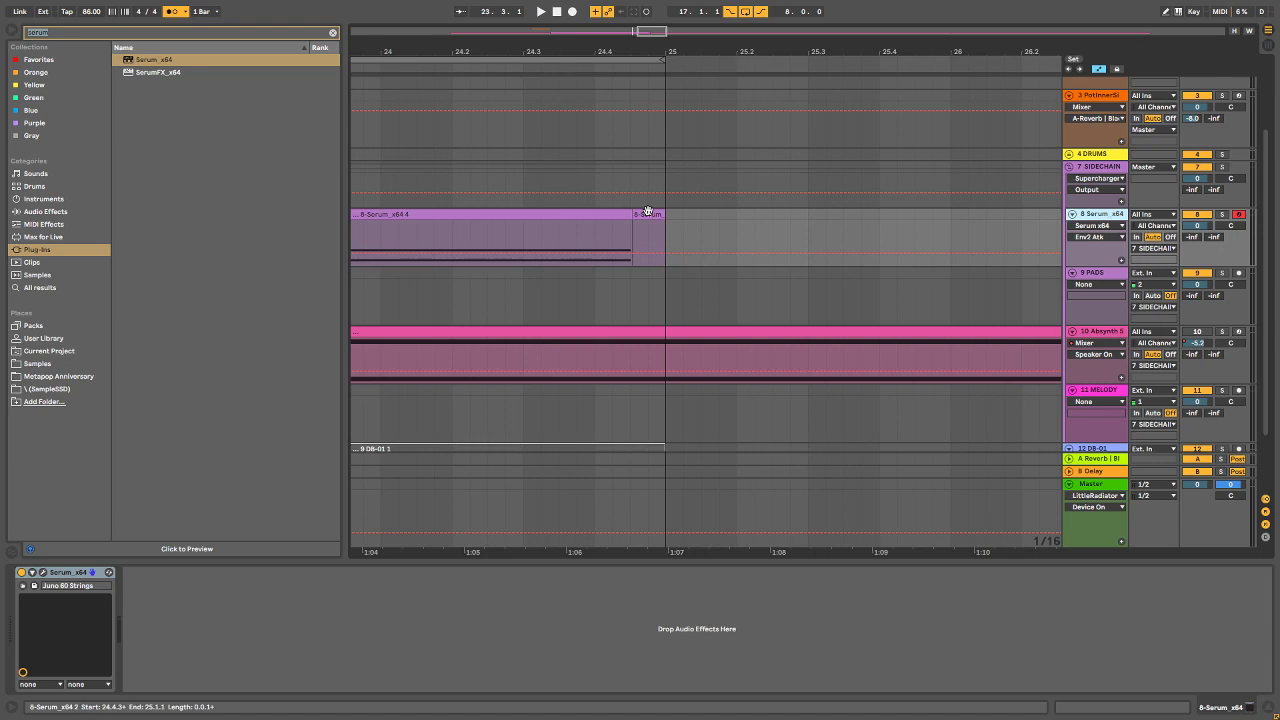
pyautogui.press('-')
pyautogui.press('-')
pyautogui.press('-')
pyautogui.press('-')
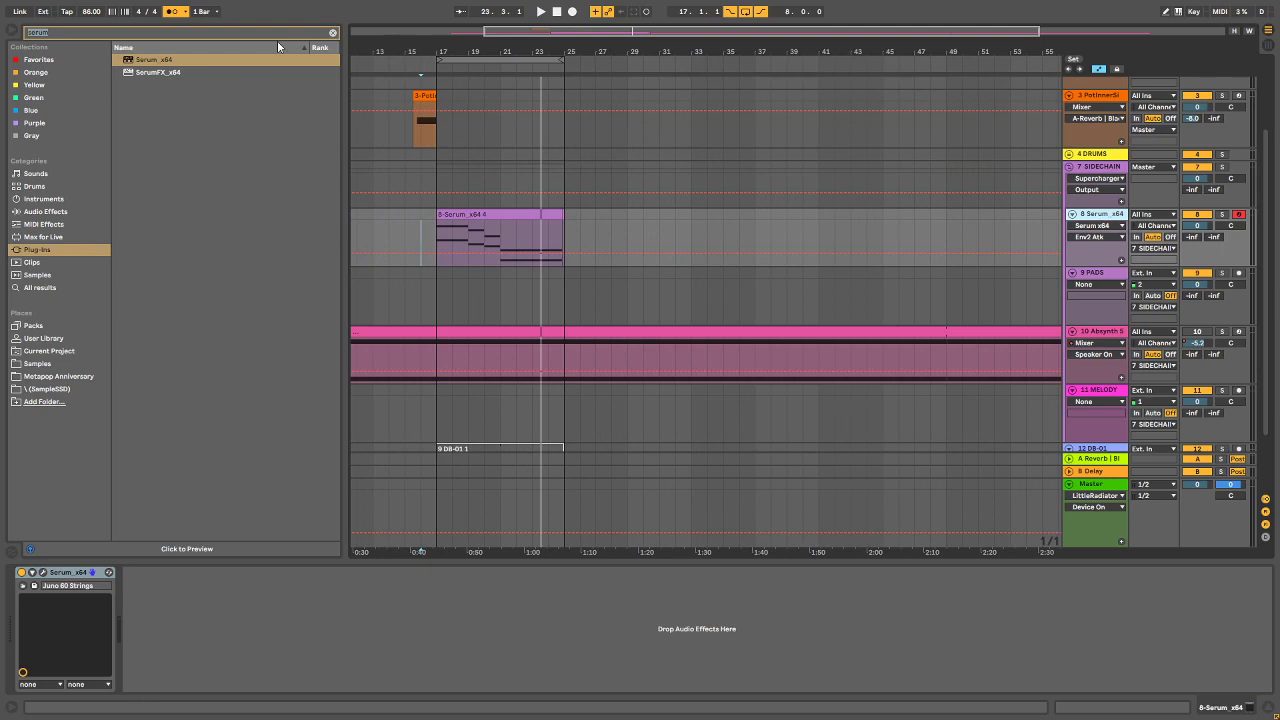
# Step: Clear the plug-in search and search the Samples folder for "bells"
pyautogui.click(333, 32)
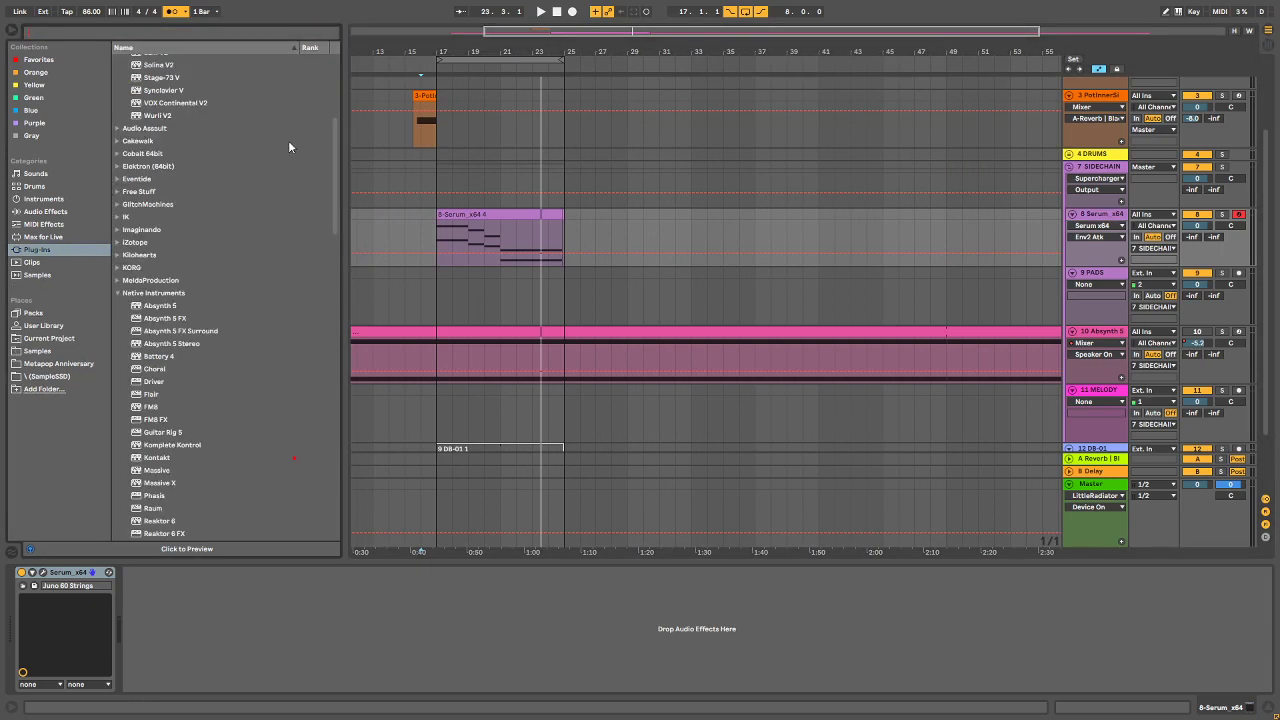
pyautogui.scroll(-3, 289, 141)
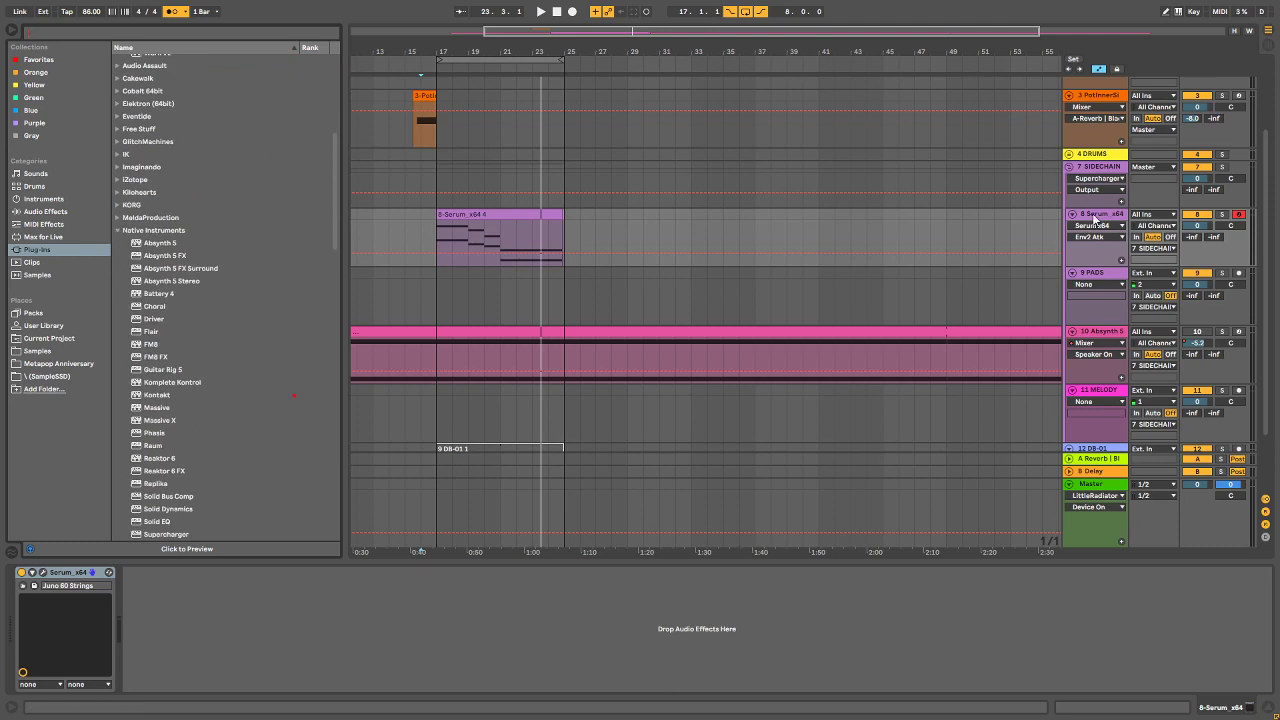
pyautogui.scroll(9, 180, 177)
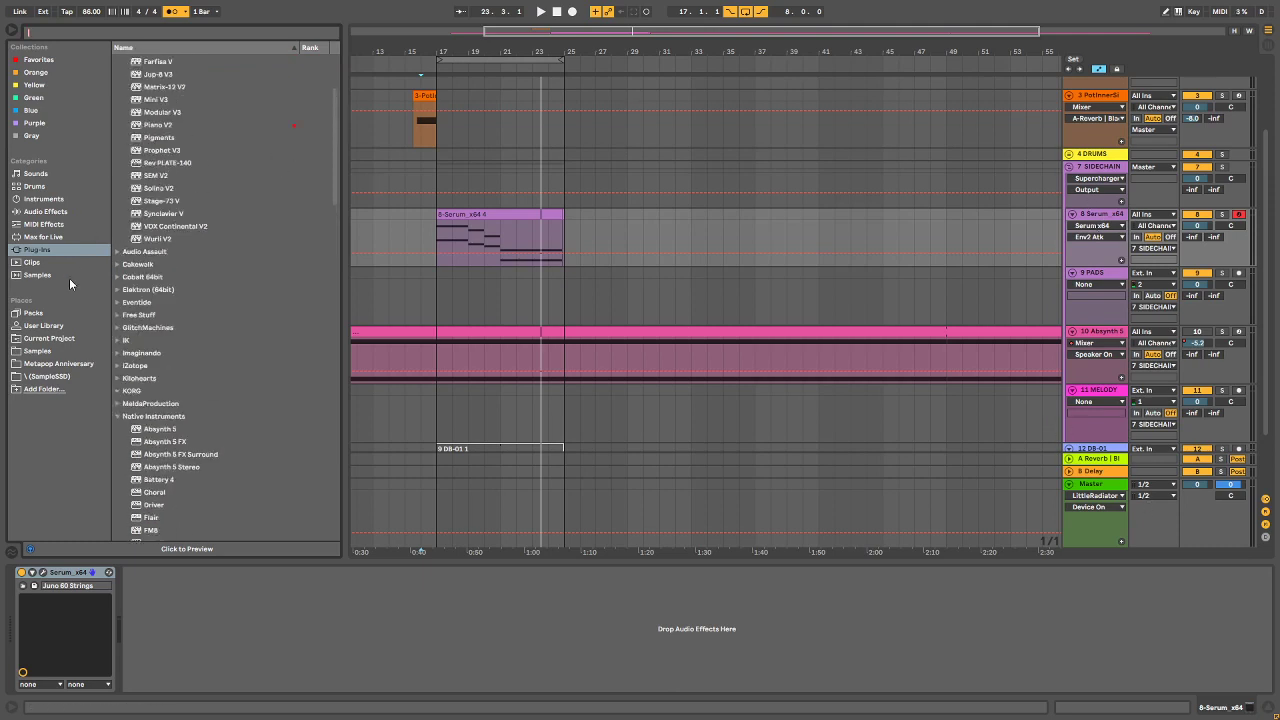
pyautogui.click(28, 350)
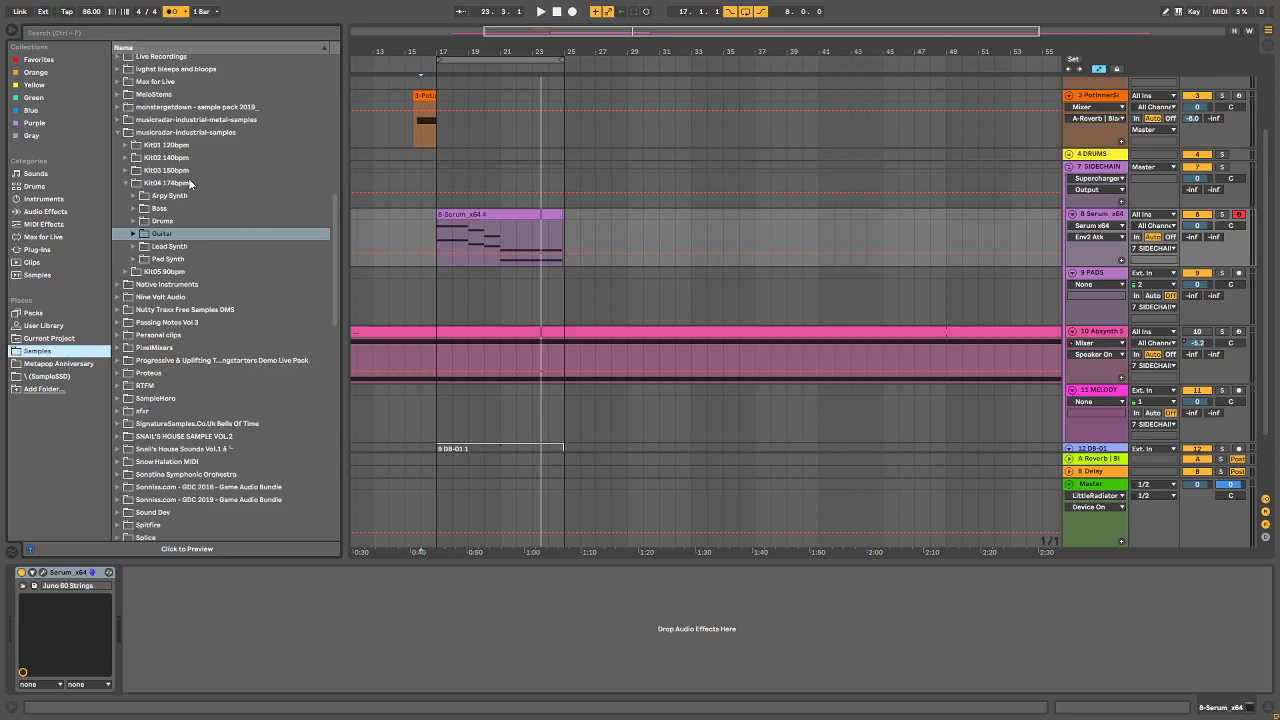
pyautogui.hotkey('ctrl', 'f')
pyautogui.write('bells')
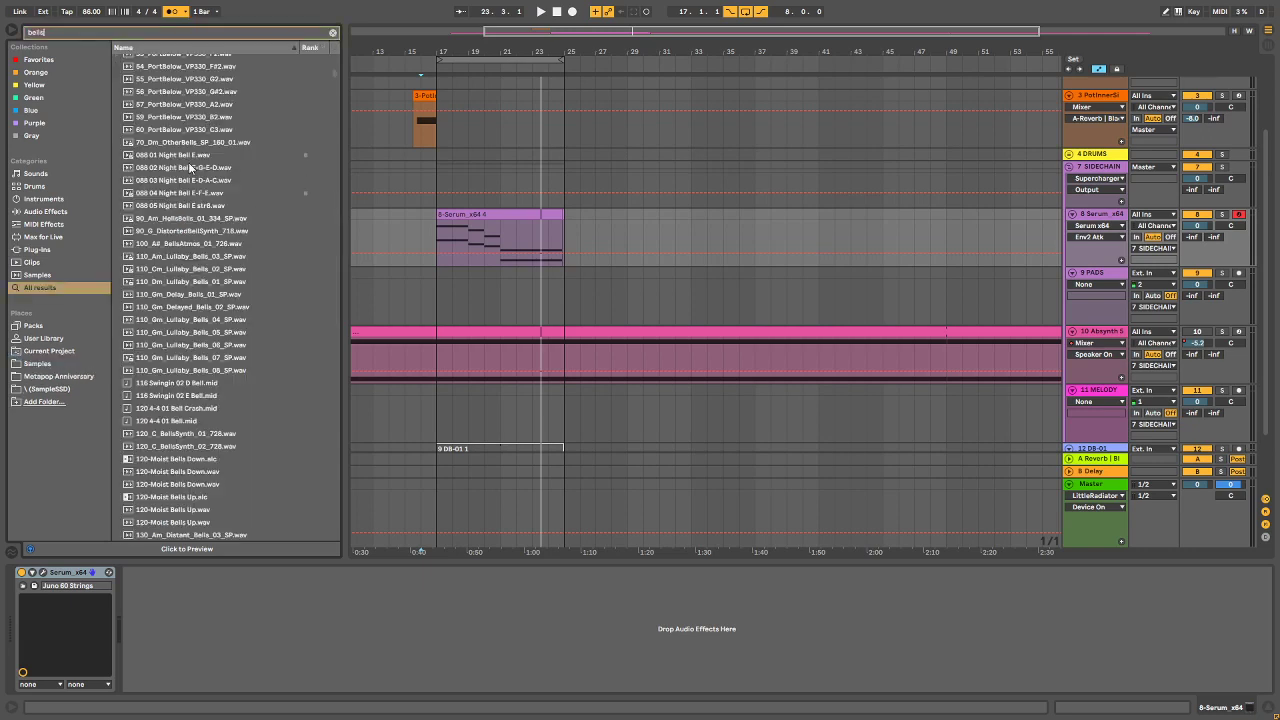
pyautogui.scroll(-10, 188, 167)
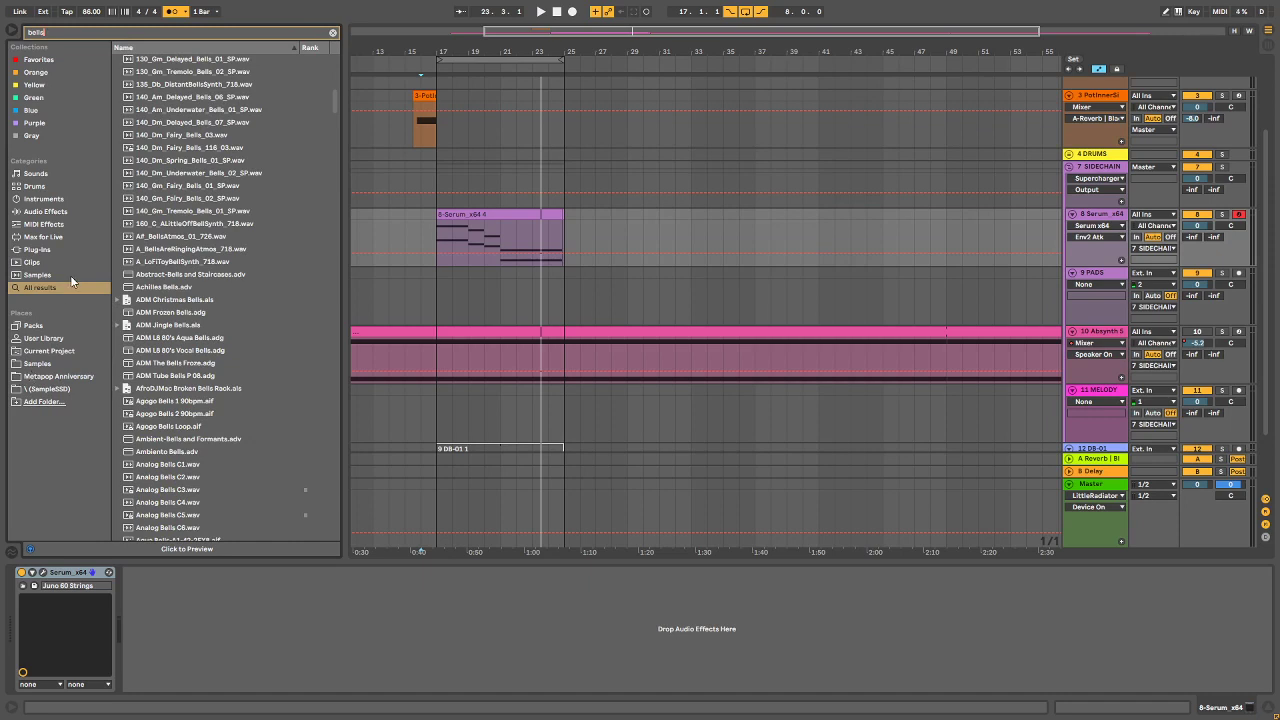
pyautogui.click(45, 364)
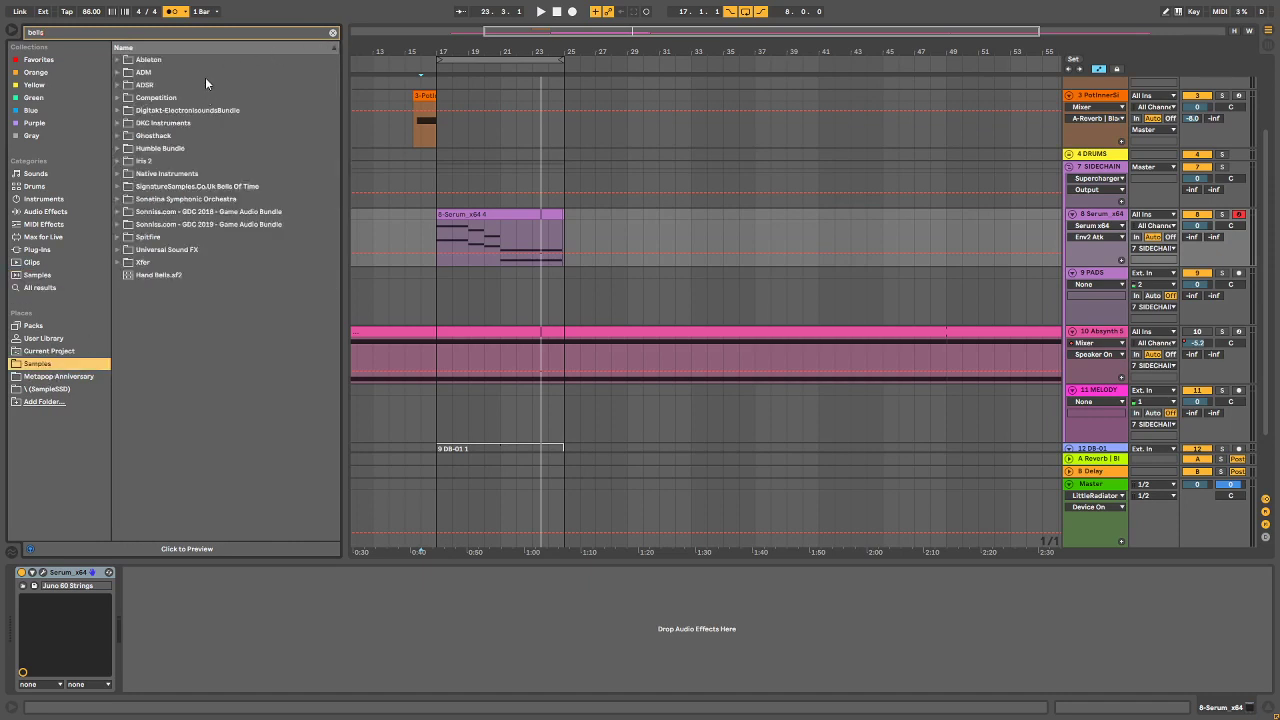
# Step: Browse the "bells" results in the Iris 2, Ghosthack and Spitfire Audio - LABS folders, including the LABS Patches folder
pyautogui.click(118, 161)
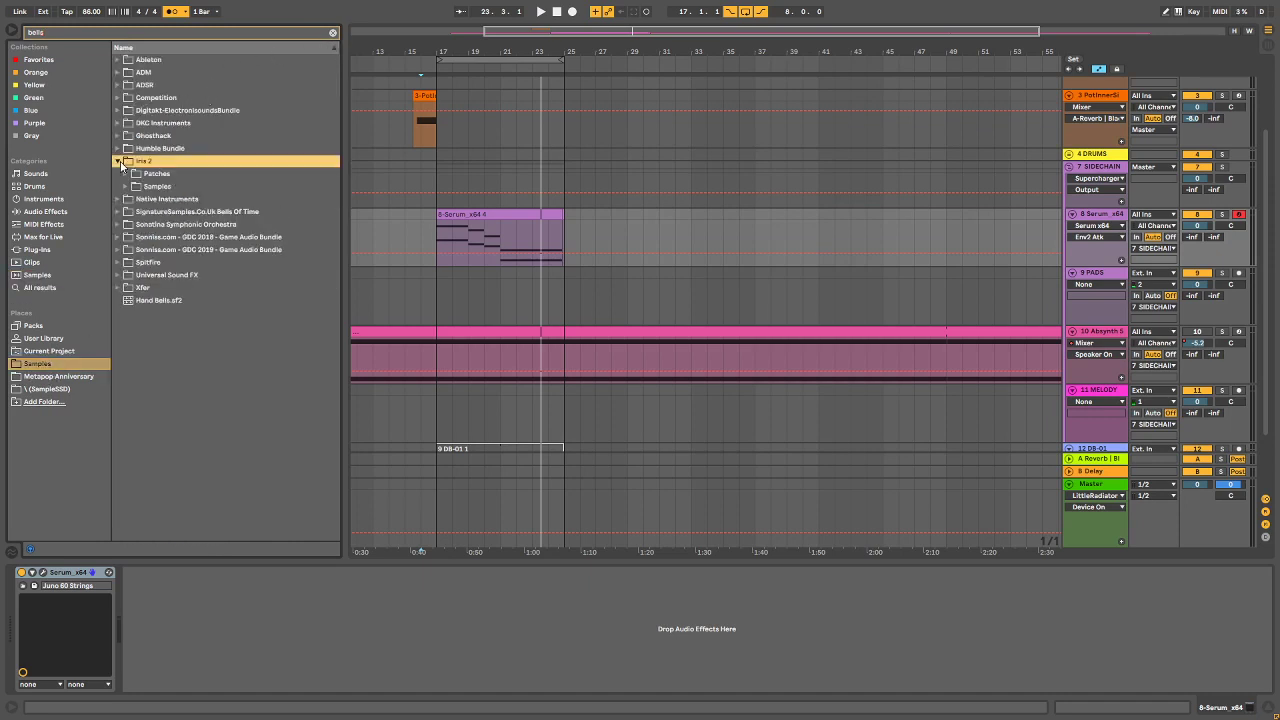
pyautogui.click(118, 161)
pyautogui.click(117, 136)
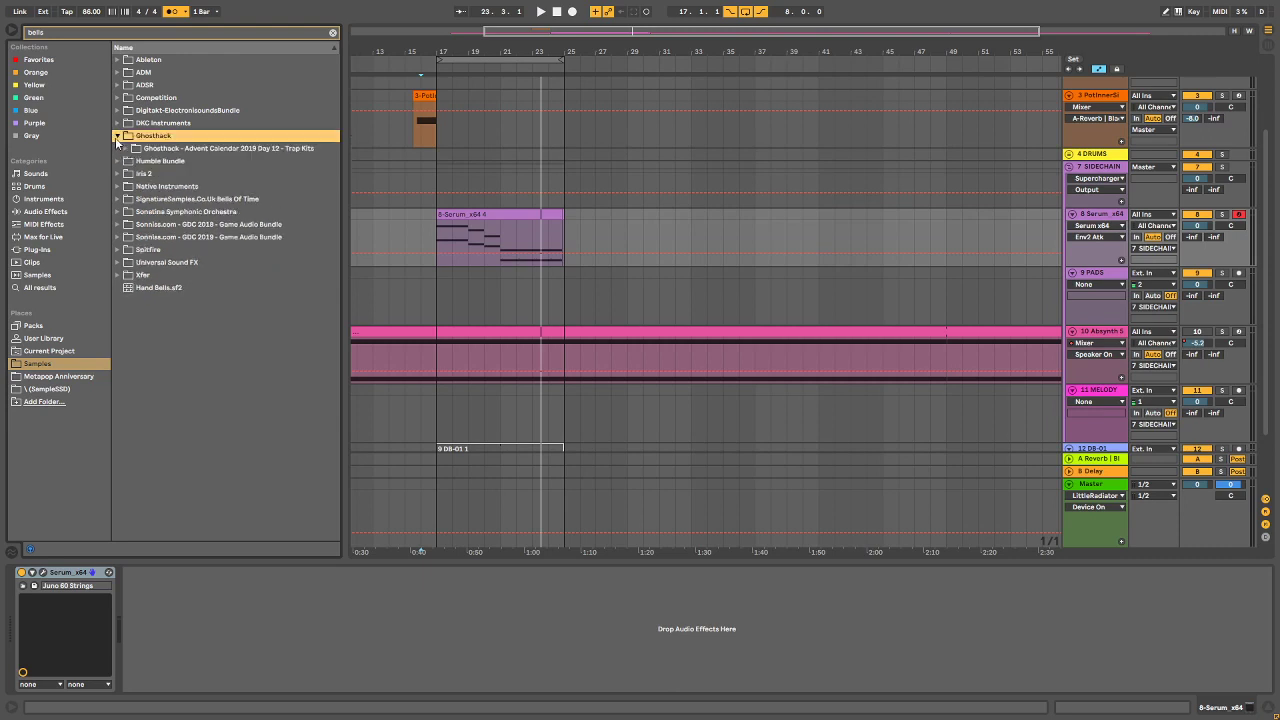
pyautogui.click(117, 137)
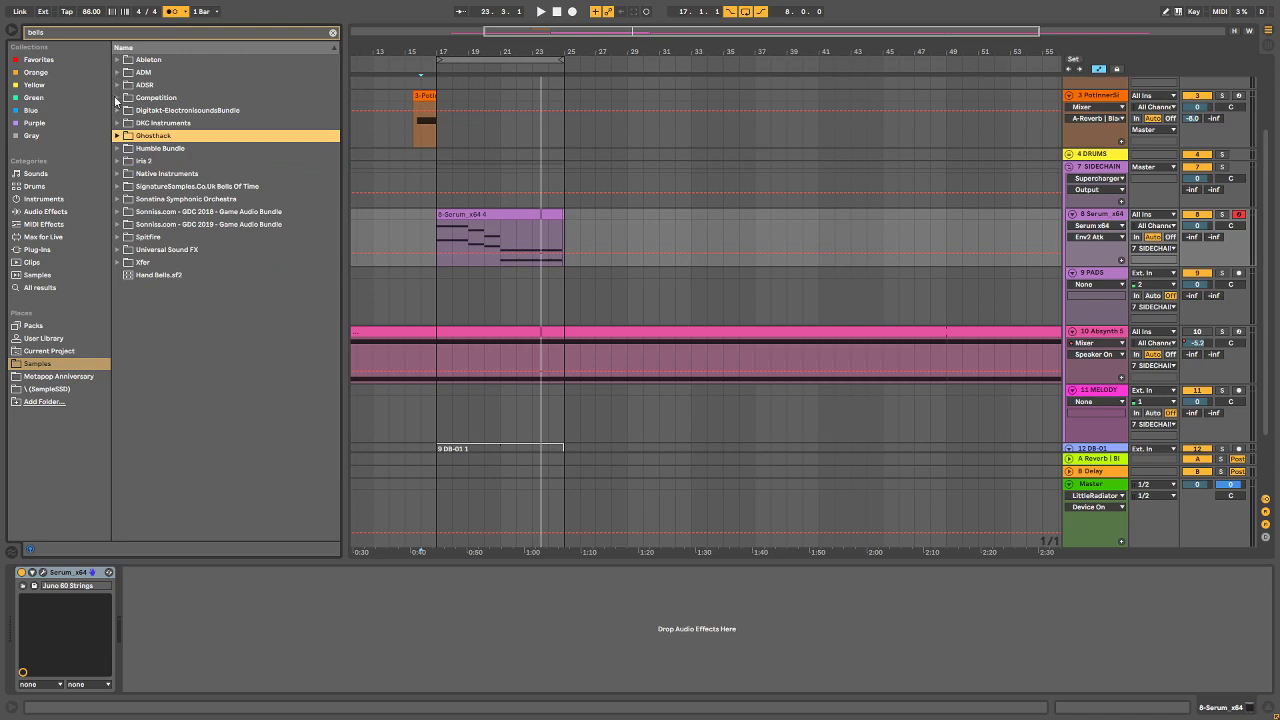
pyautogui.click(117, 238)
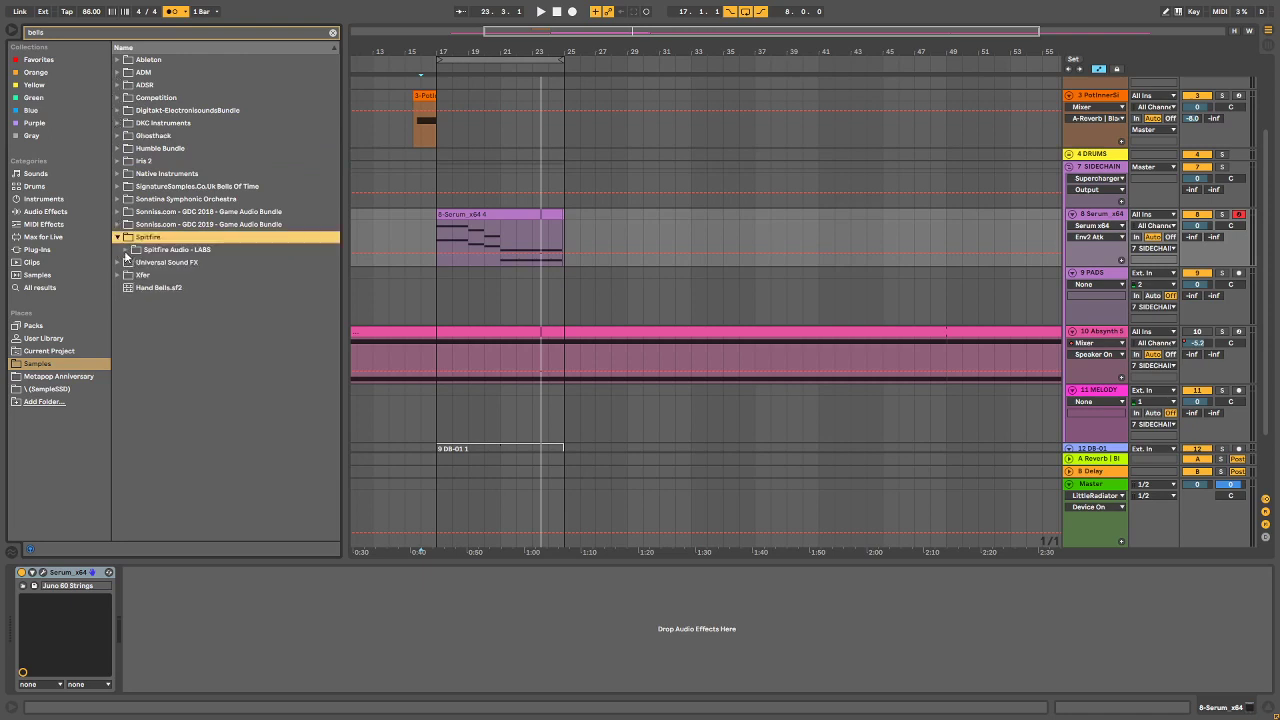
pyautogui.click(125, 250)
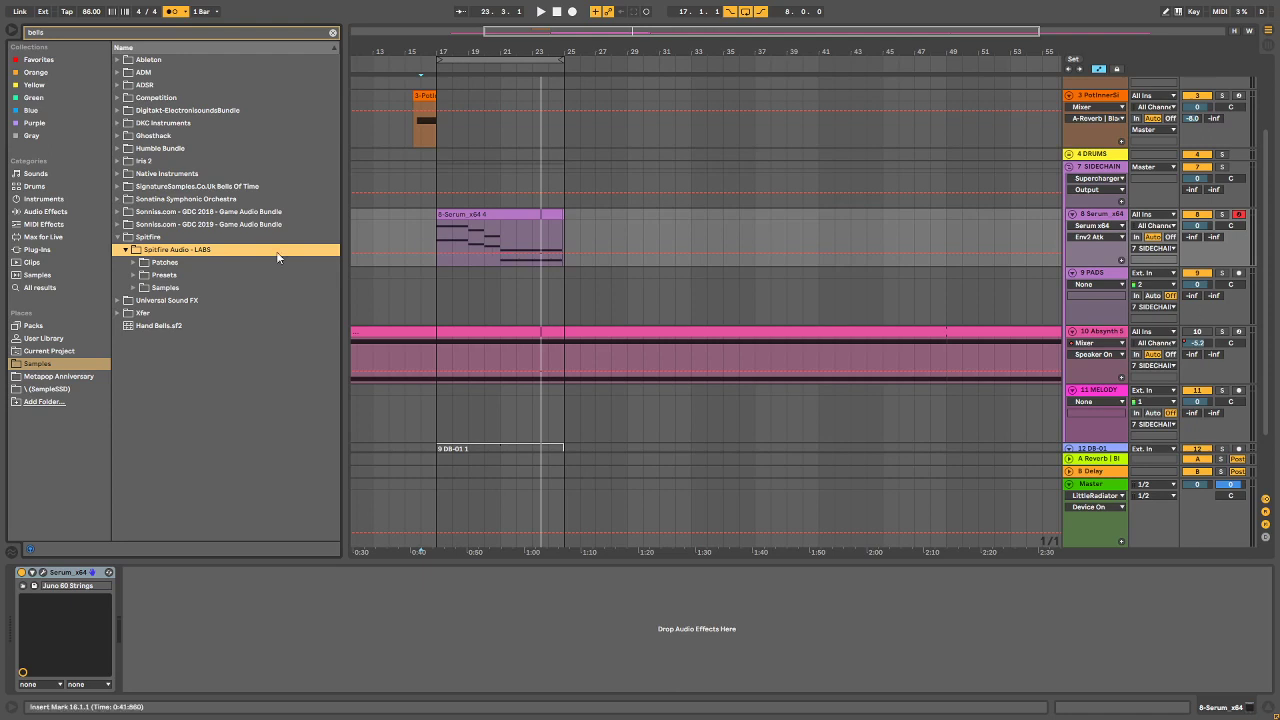
pyautogui.click(134, 263)
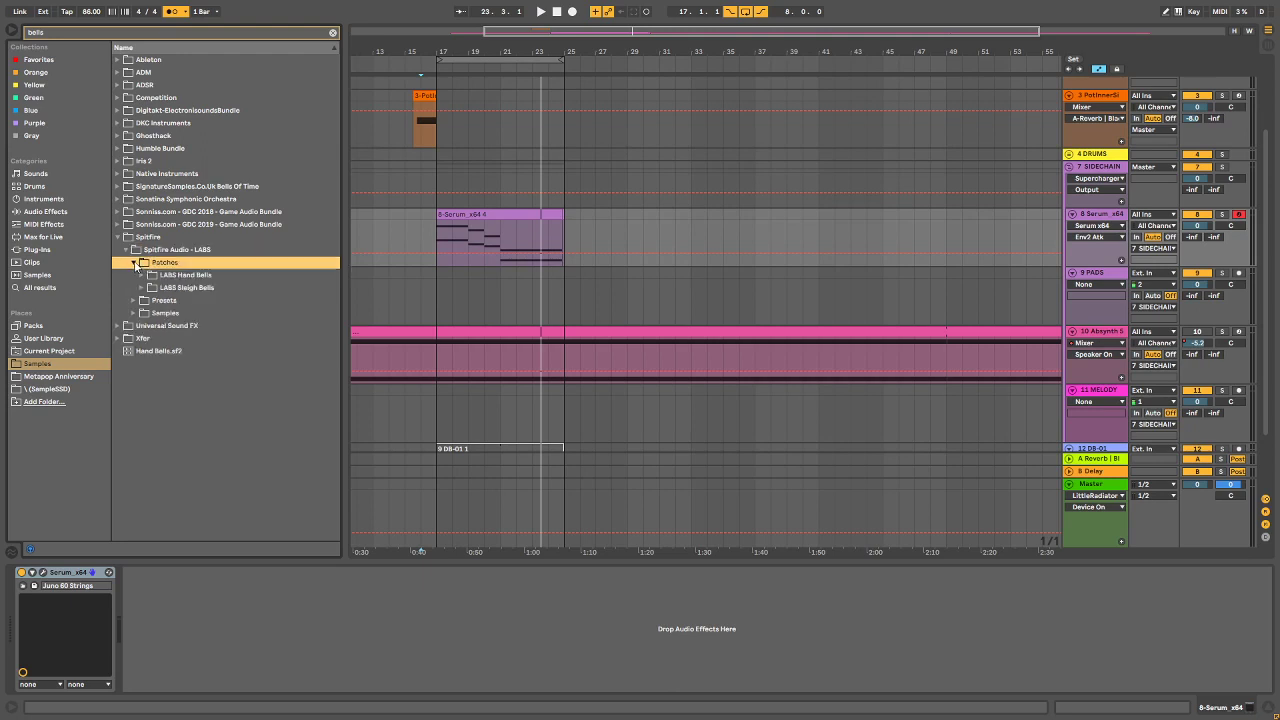
pyautogui.click(134, 263)
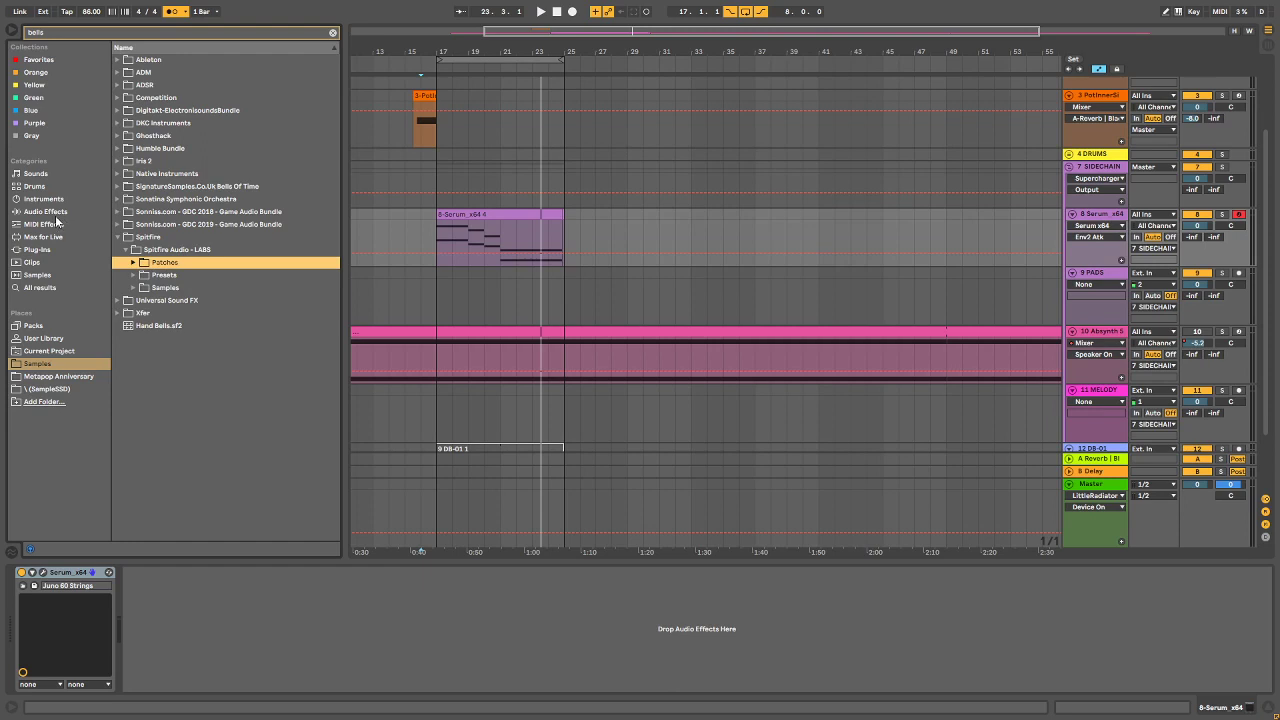
# Step: Search the whole library for "labs" and load LABS (64 Bit) onto the Serum track
pyautogui.hotkey('ctrl', 'f')
pyautogui.write('labs')
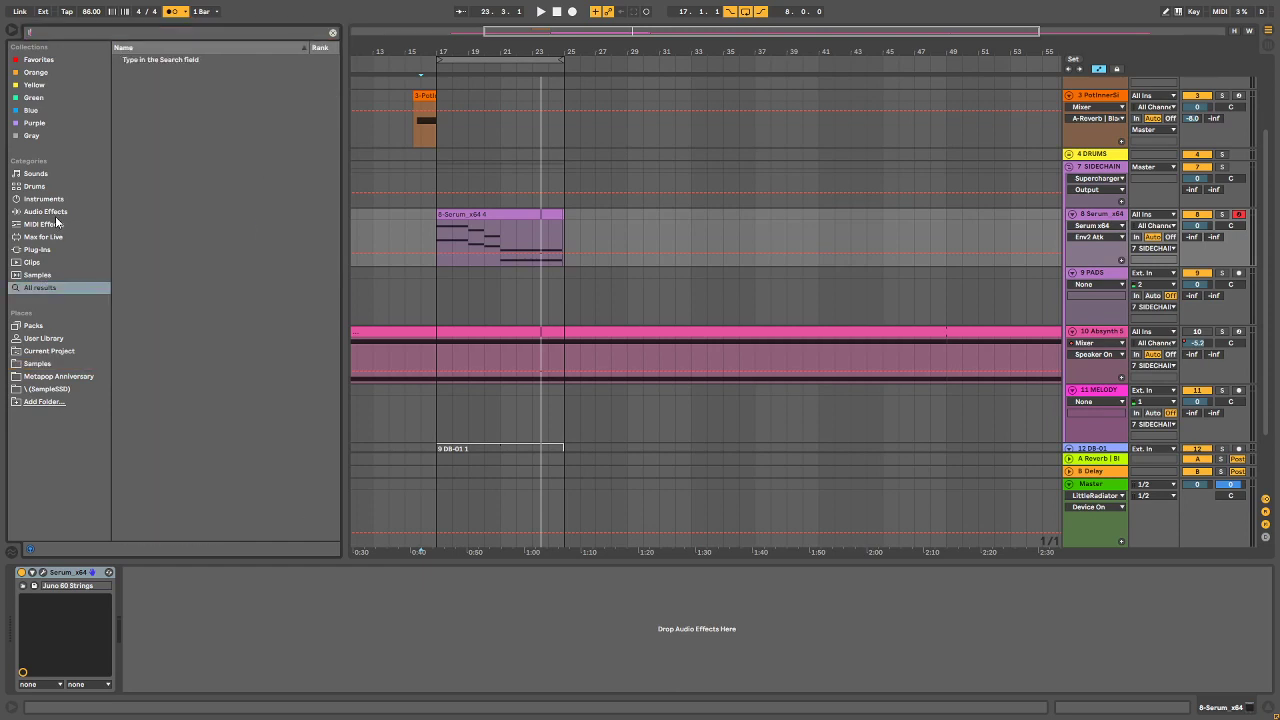
pyautogui.press('Down')
pyautogui.press('Down')
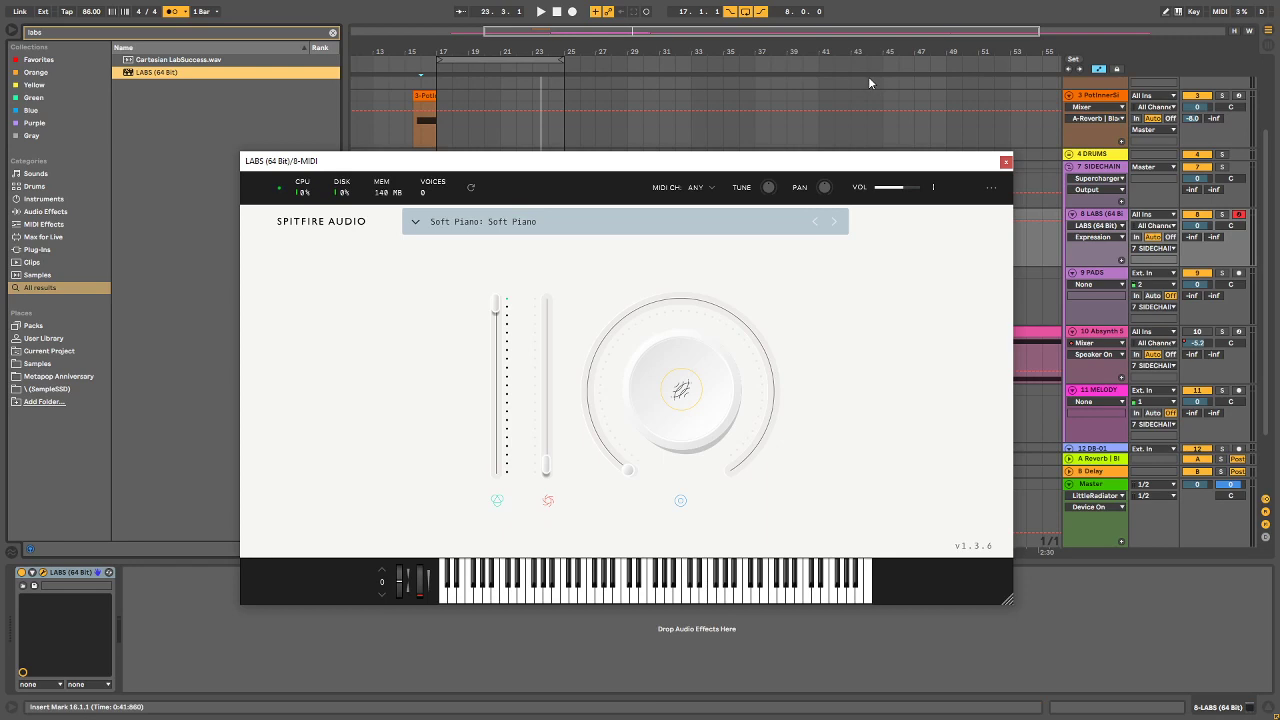
# Step: Load the Ghost Hand Bells preset from the Tuned Percussion category in LABS
pyautogui.click(432, 224)
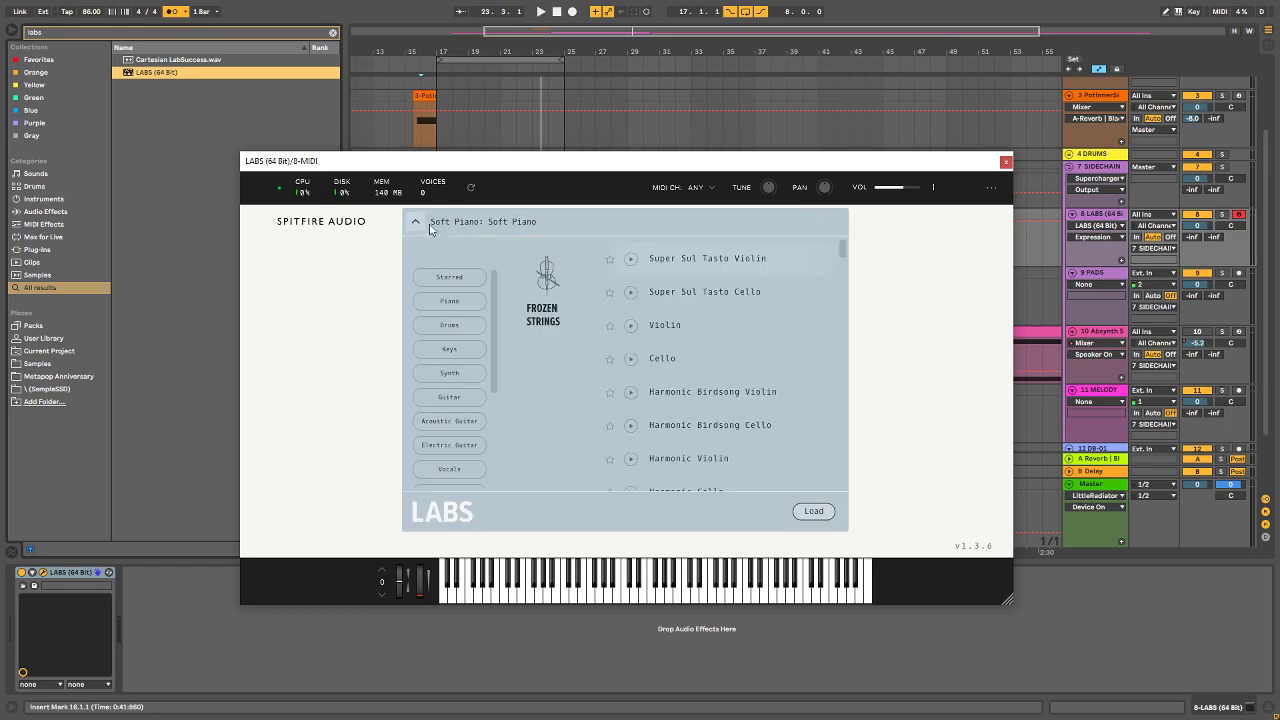
pyautogui.scroll(-3, 459, 322)
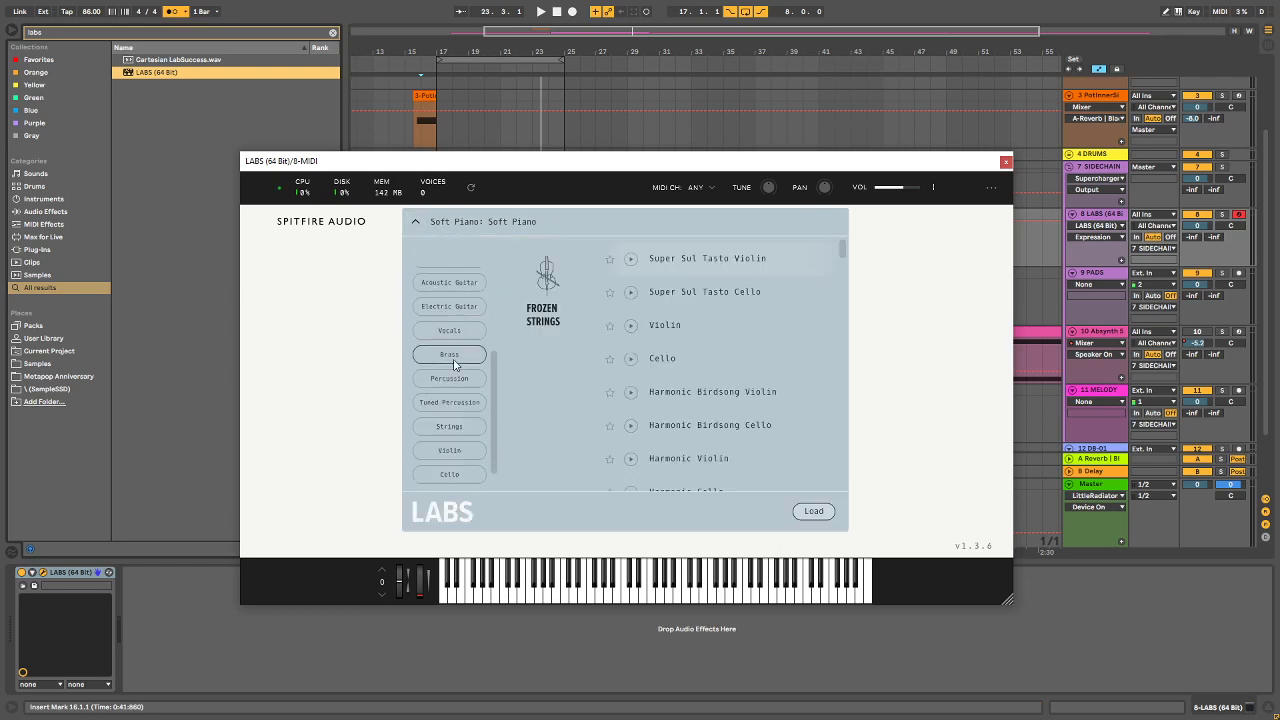
pyautogui.scroll(-1, 456, 338)
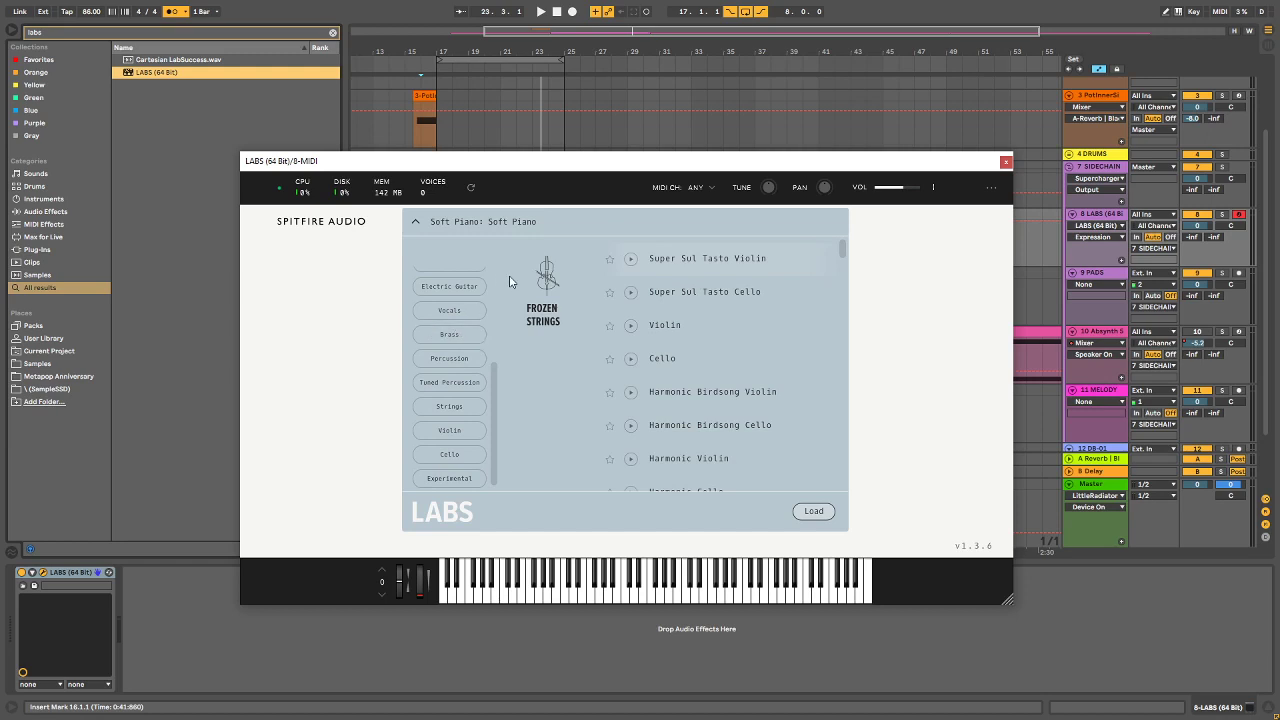
pyautogui.click(493, 313)
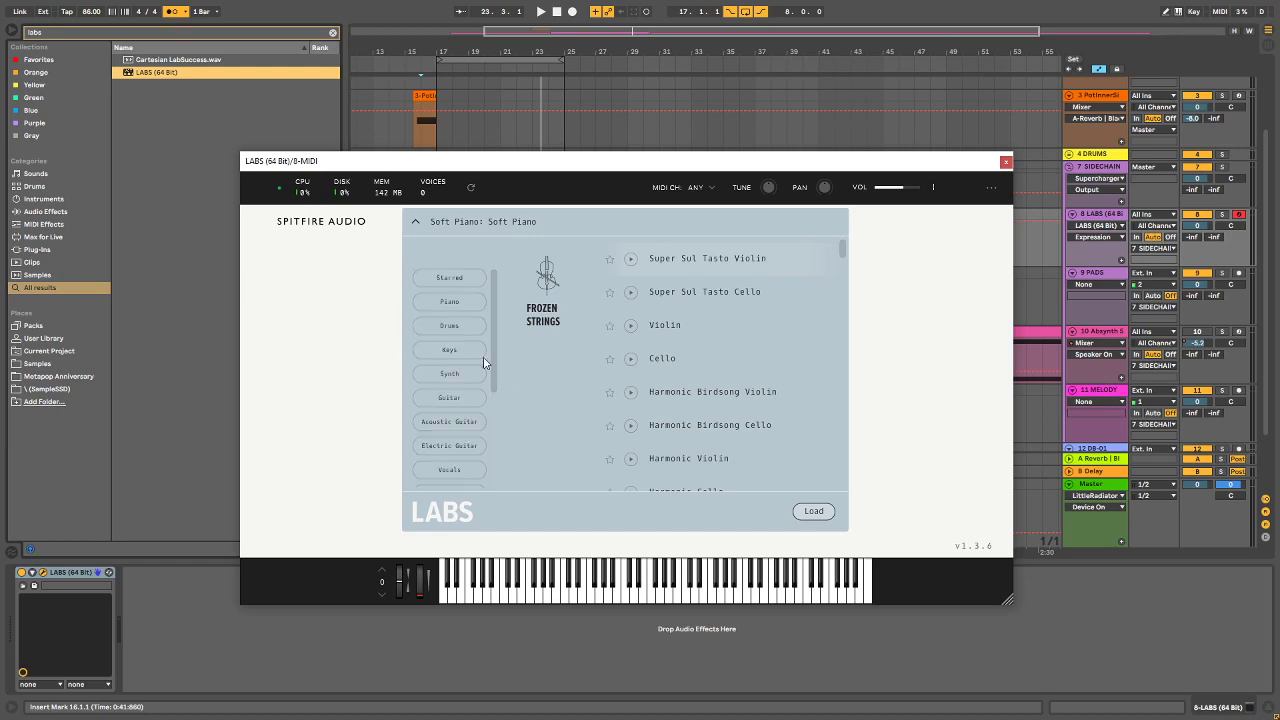
pyautogui.scroll(-5, 468, 330)
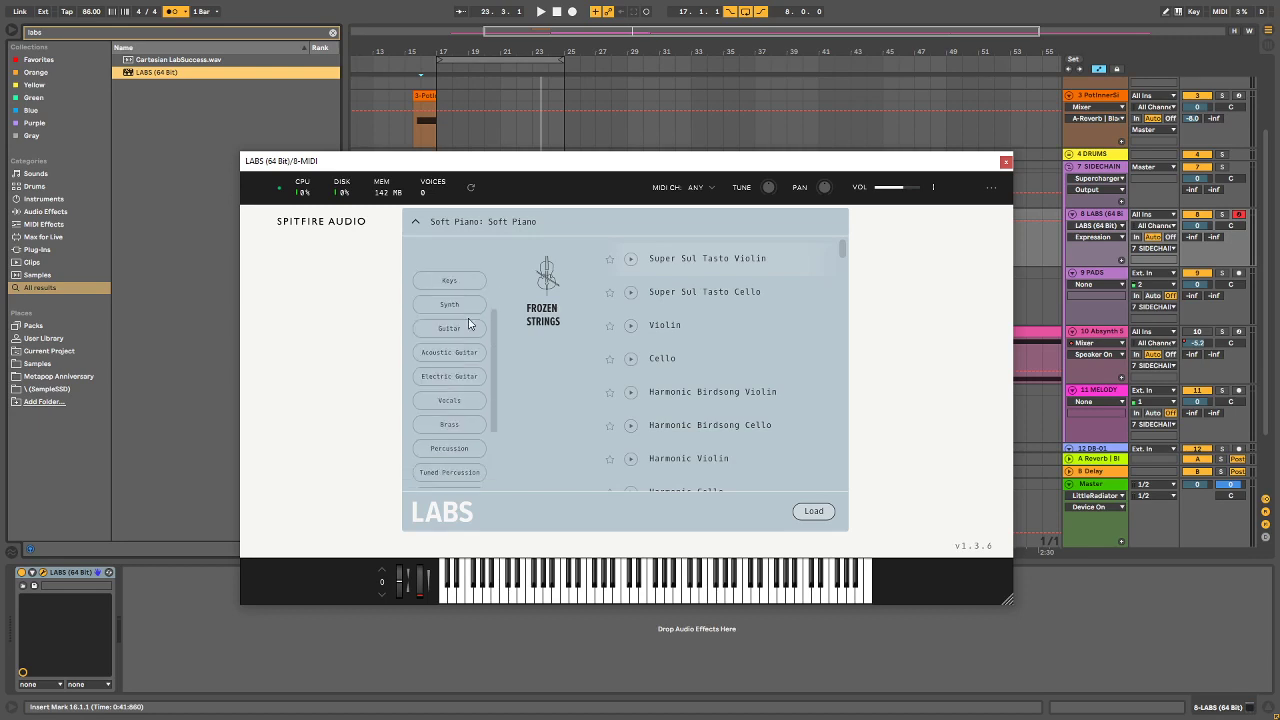
pyautogui.scroll(-1, 465, 360)
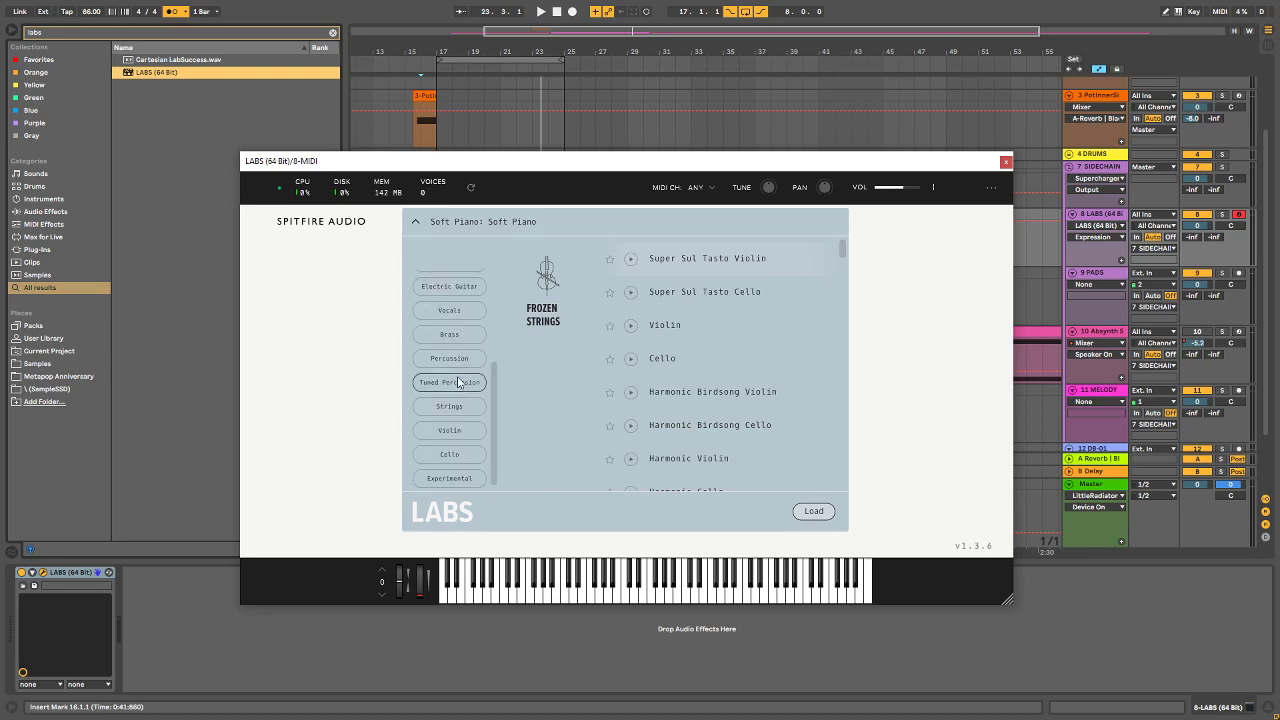
pyautogui.click(455, 382)
pyautogui.doubleClick(712, 264)
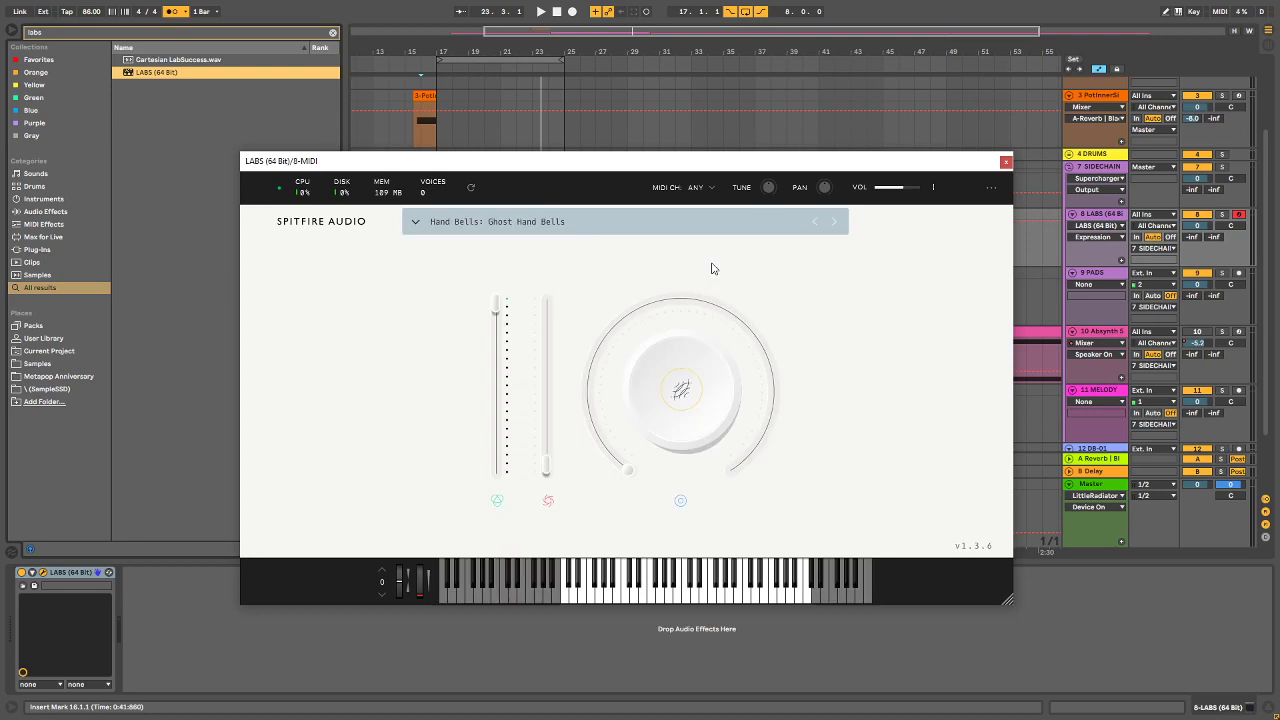
# Step: Raise the LABS Dynamics slider to roughly two thirds, audition several bell notes and move the synth window out of the way
pyautogui.moveTo(547, 468); pyautogui.dragTo(536, 352)
pyautogui.click(610, 586)
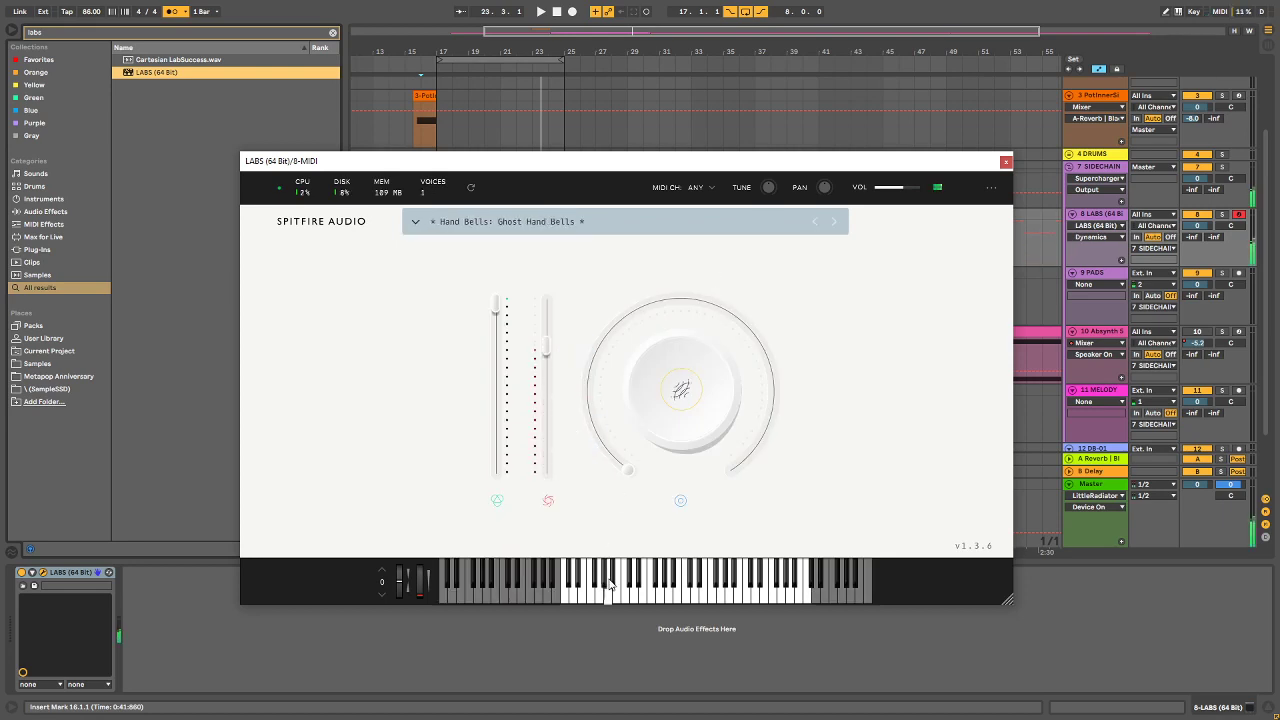
pyautogui.click(658, 595)
pyautogui.click(746, 600)
pyautogui.click(719, 596)
pyautogui.click(791, 595)
pyautogui.click(730, 595)
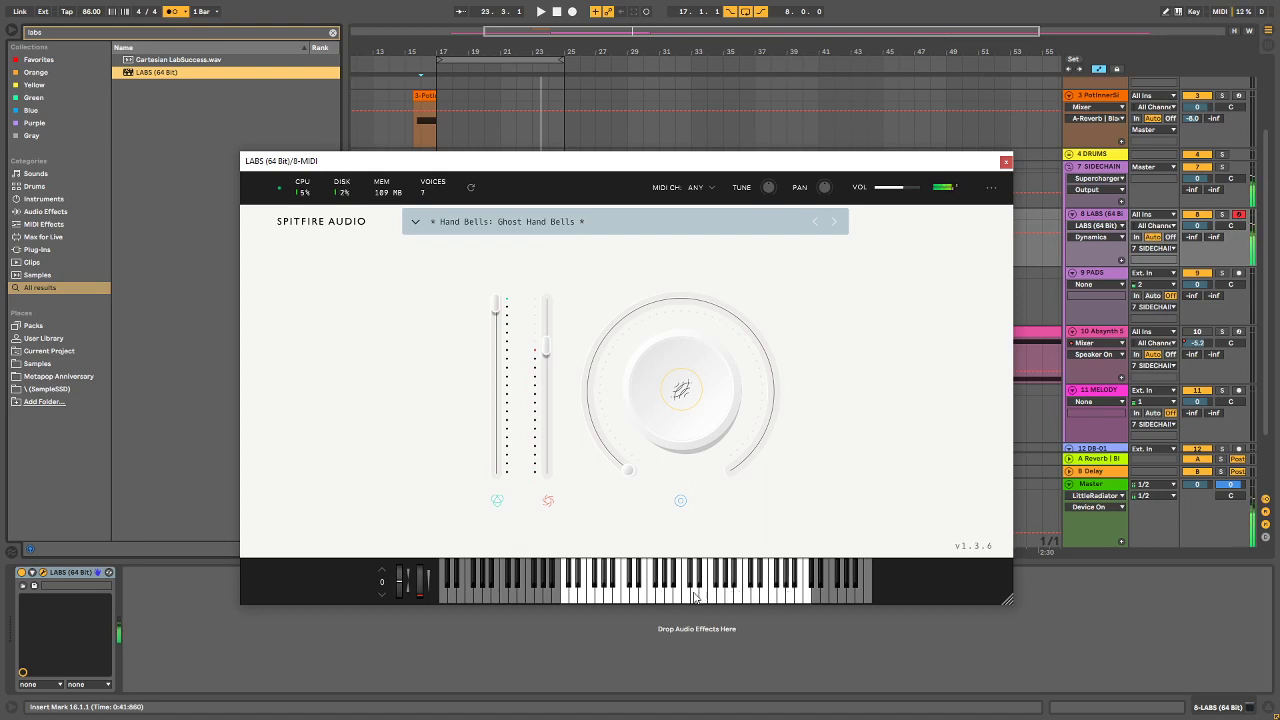
pyautogui.click(622, 595)
pyautogui.moveTo(813, 161); pyautogui.dragTo(1279, 200)
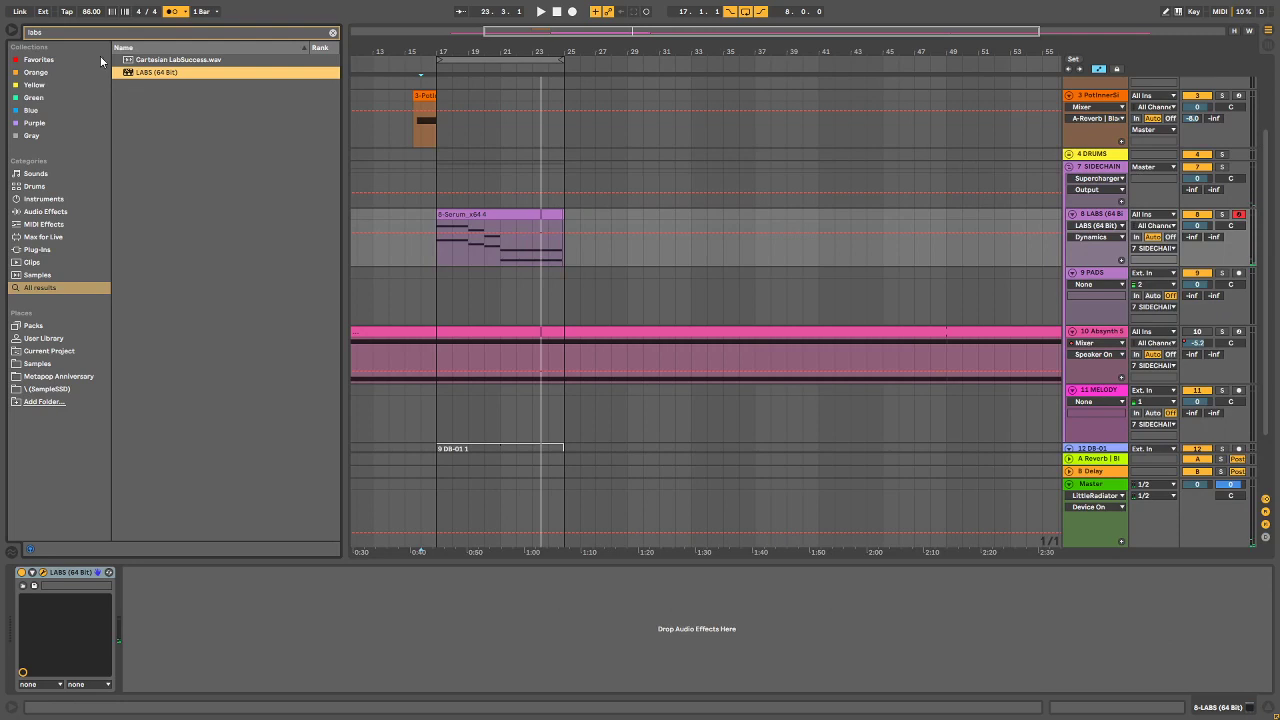
# Step: Show the unfiltered list of audio effects and hide automation in the arrangement
pyautogui.click(58, 211)
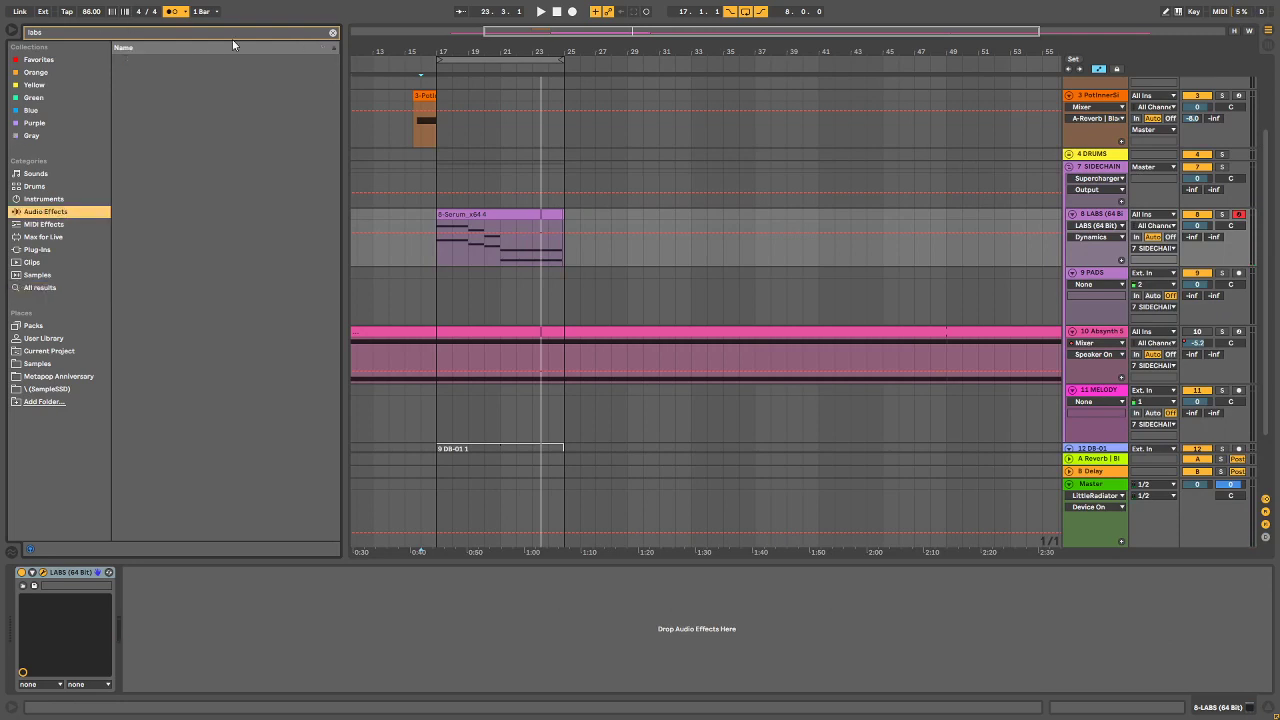
pyautogui.click(333, 32)
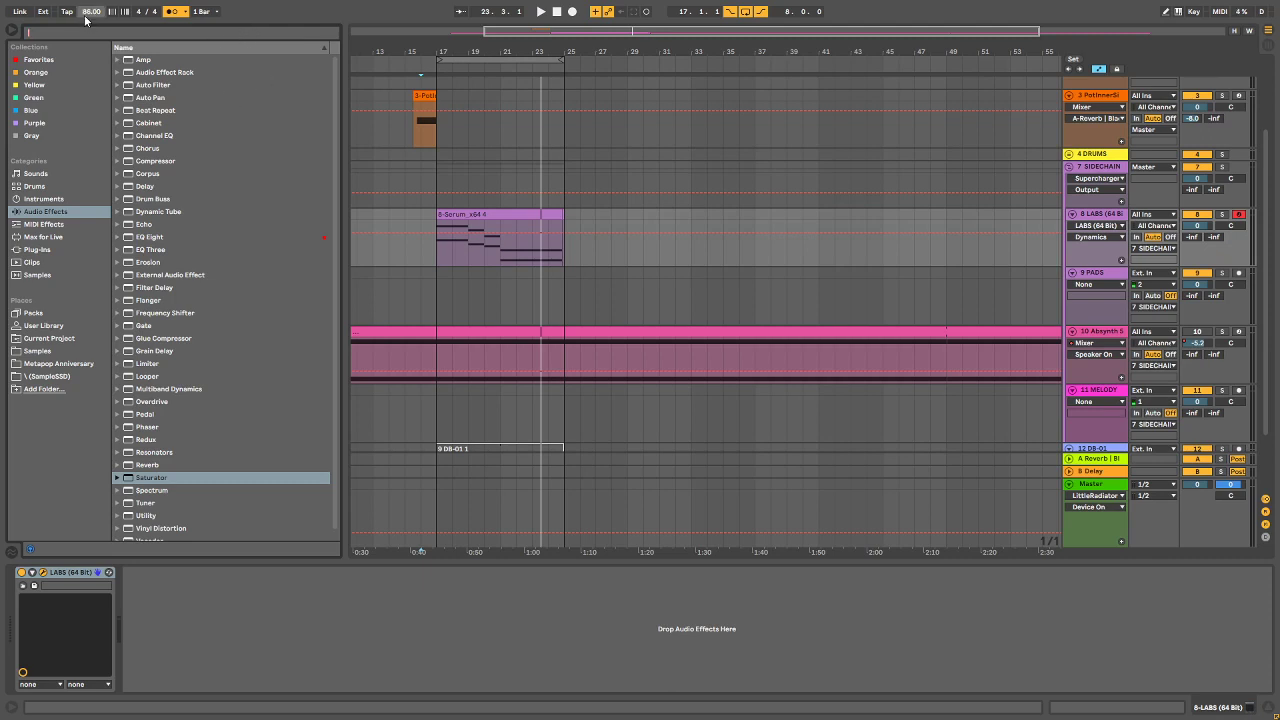
pyautogui.scroll(-2, 800, 318)
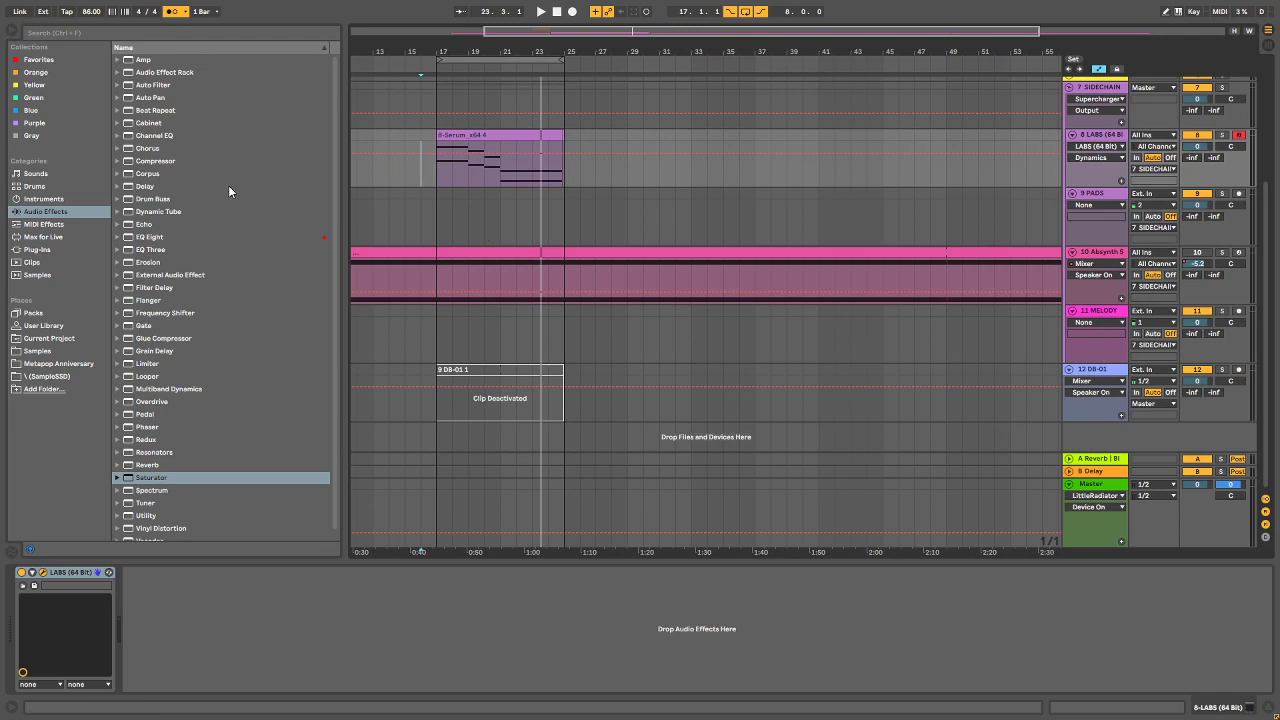
pyautogui.press('a')
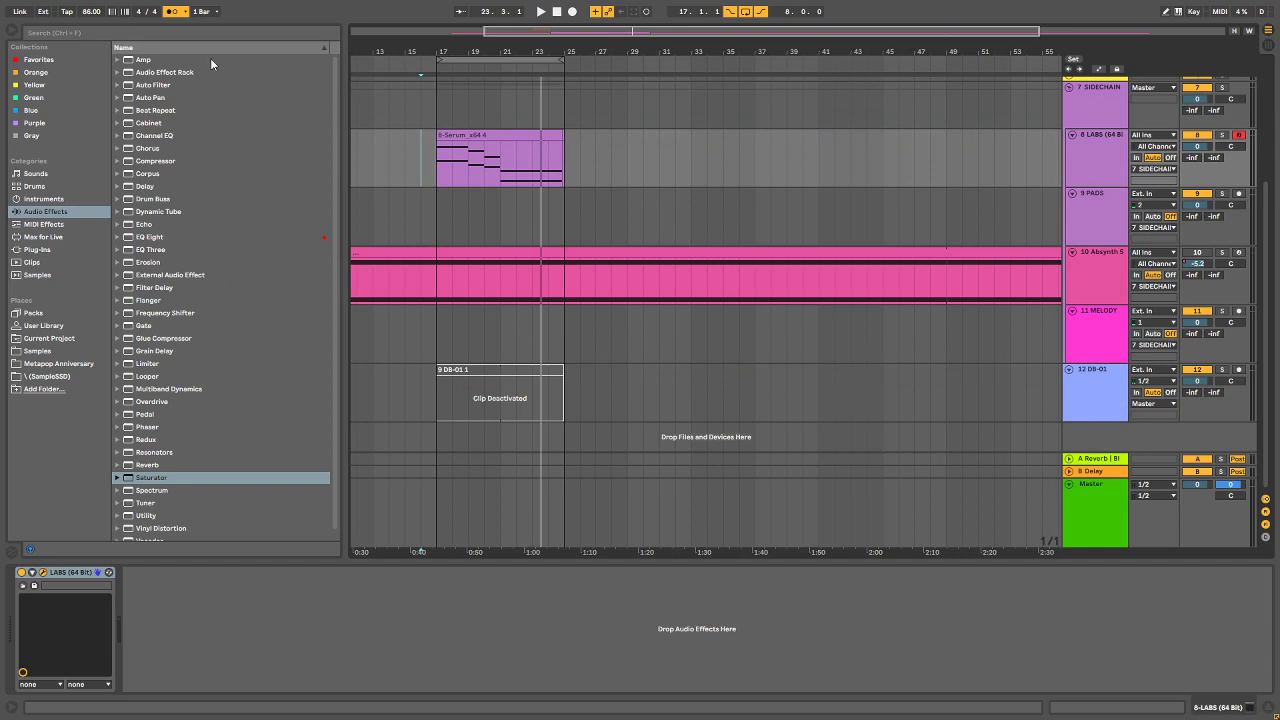
# Step: Search the whole library for "arpe"
pyautogui.click(221, 32)
pyautogui.write('sr')
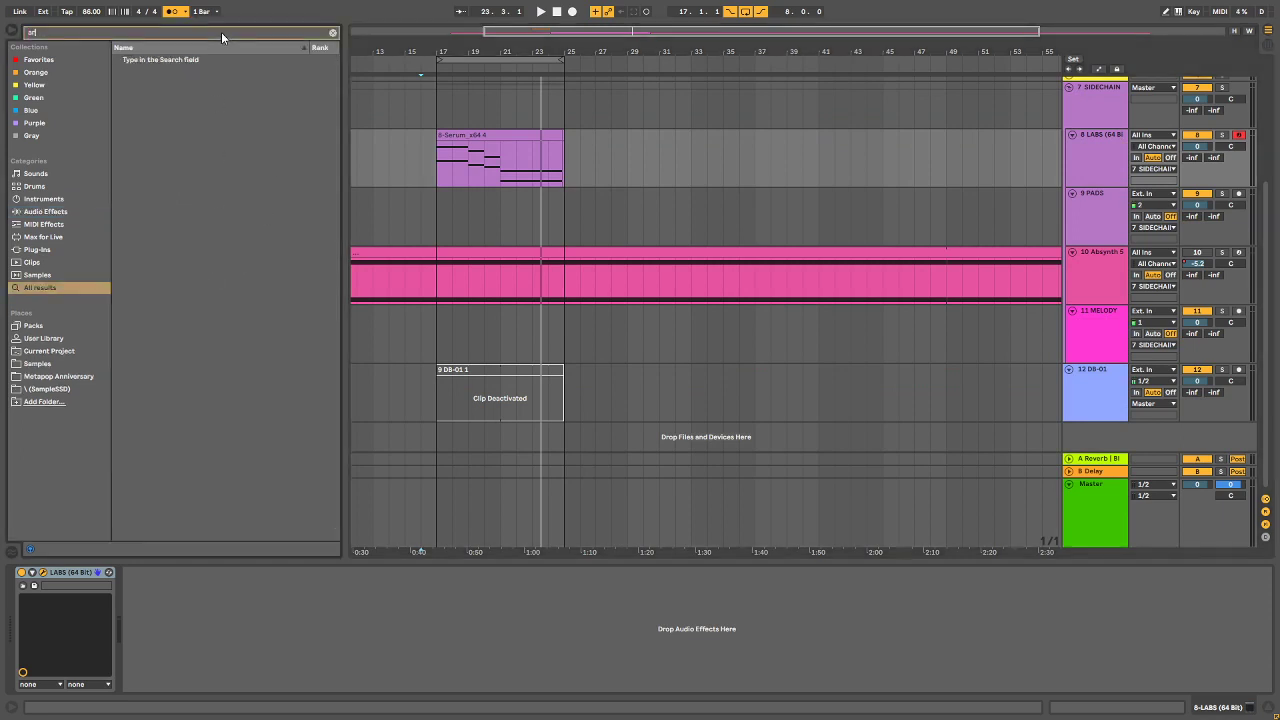
pyautogui.write('pe')
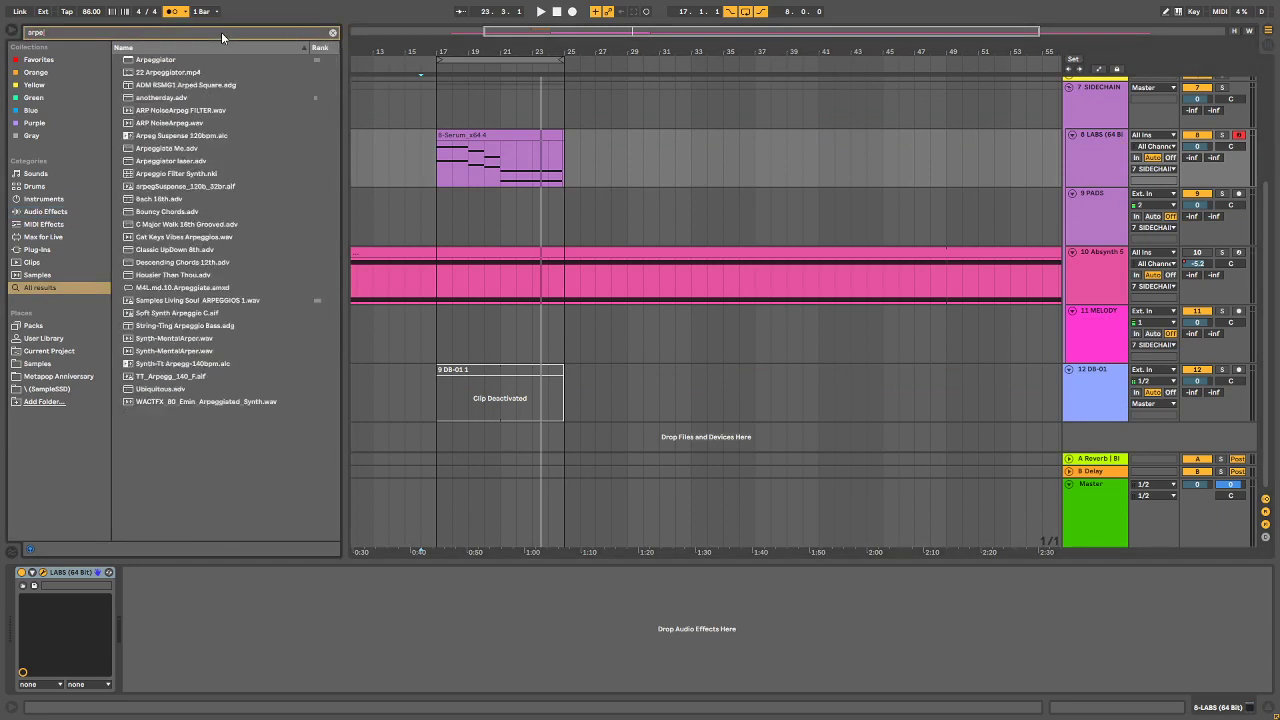
# Step: Undo the LABS changes on track 8 to restore the Serum Juno 60 Strings instrument
pyautogui.click(1085, 316)
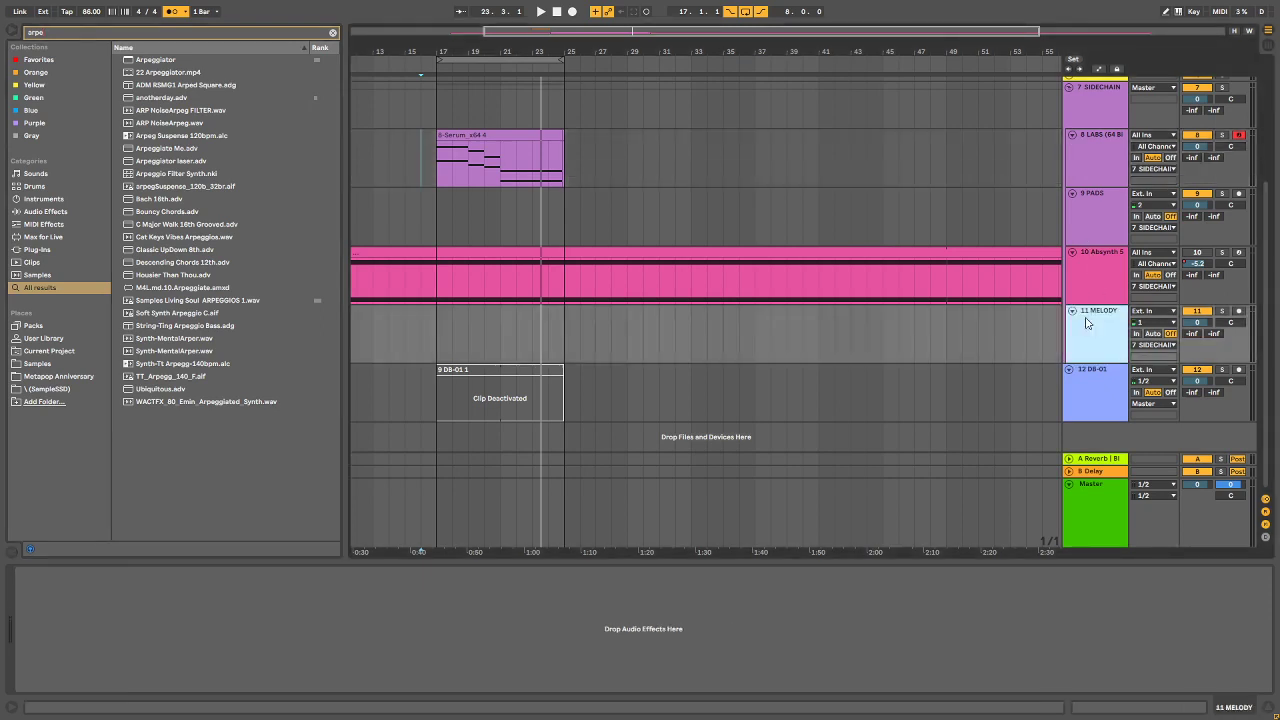
pyautogui.click(1106, 234)
pyautogui.click(1105, 167)
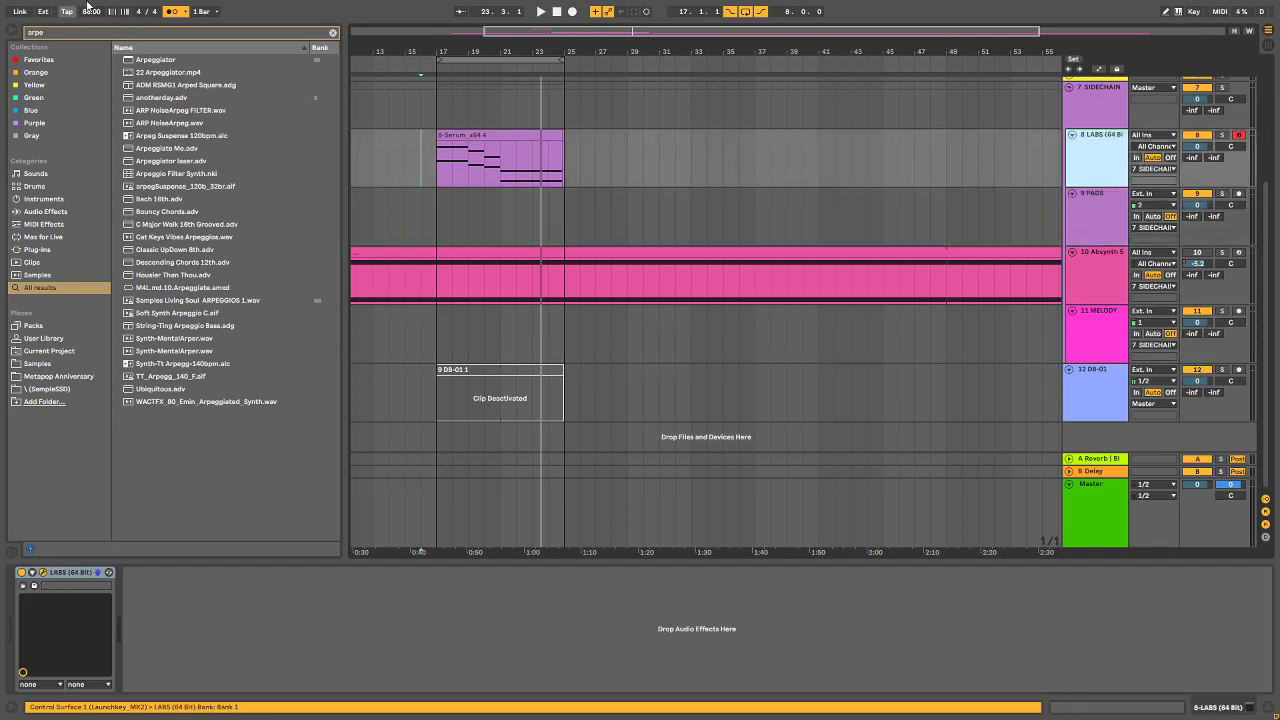
pyautogui.click(1056, 602)
pyautogui.hotkey('ctrl', 'z')
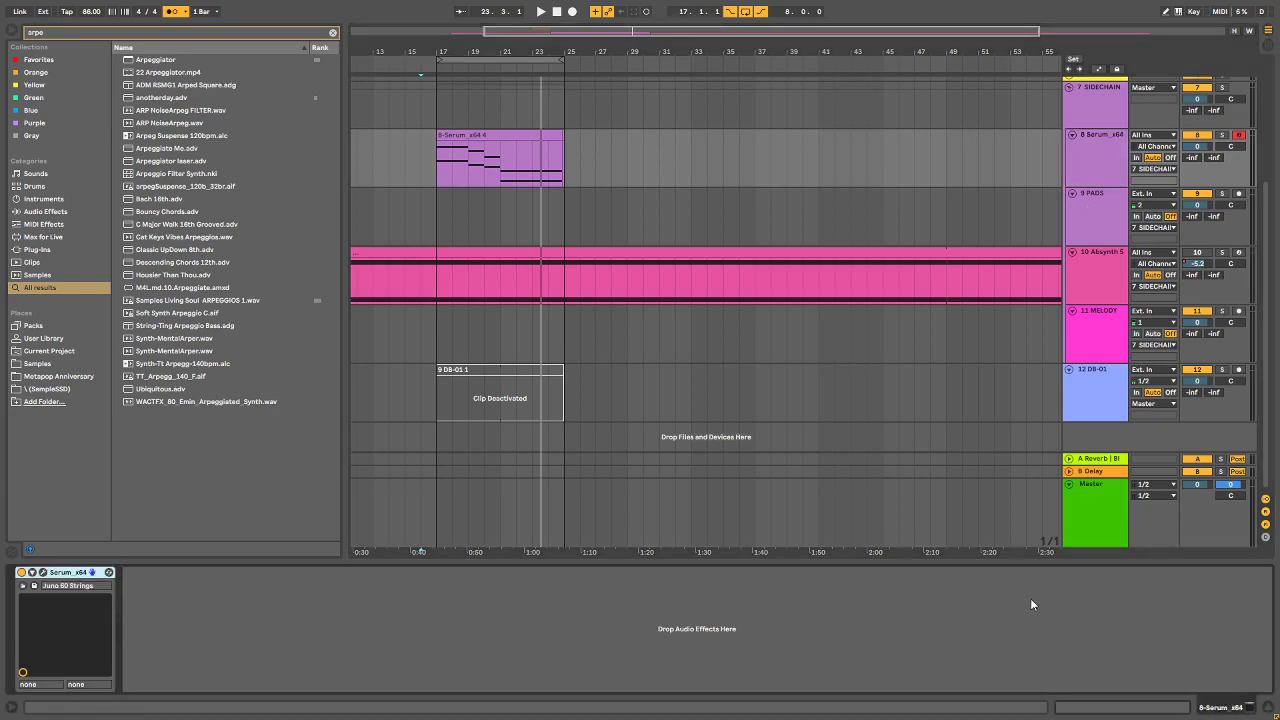
# Step: Play the start of the Serum clip from bar 17 to check its sound, and stop playback
pyautogui.click(453, 134)
pyautogui.press('space')
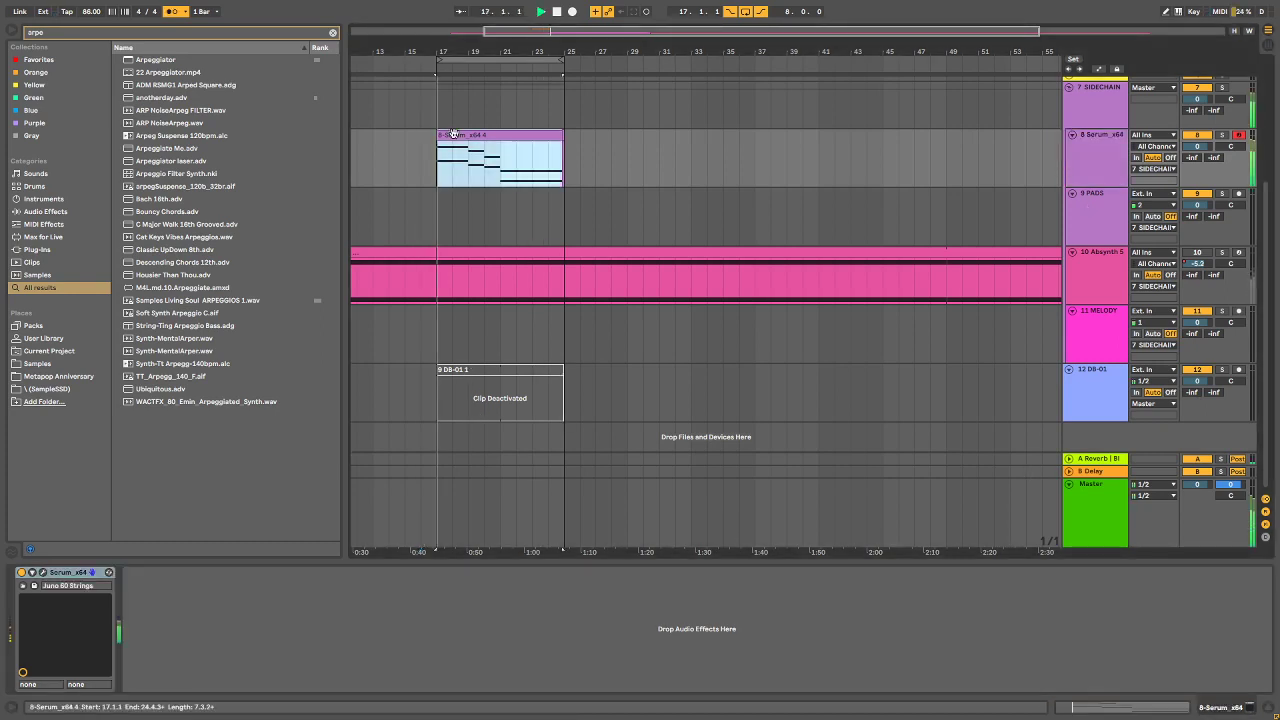
pyautogui.press('space')
# Step: Insert a new MIDI track directly below the MELODY track
pyautogui.rightClick(1097, 155)
pyautogui.click(1068, 291)
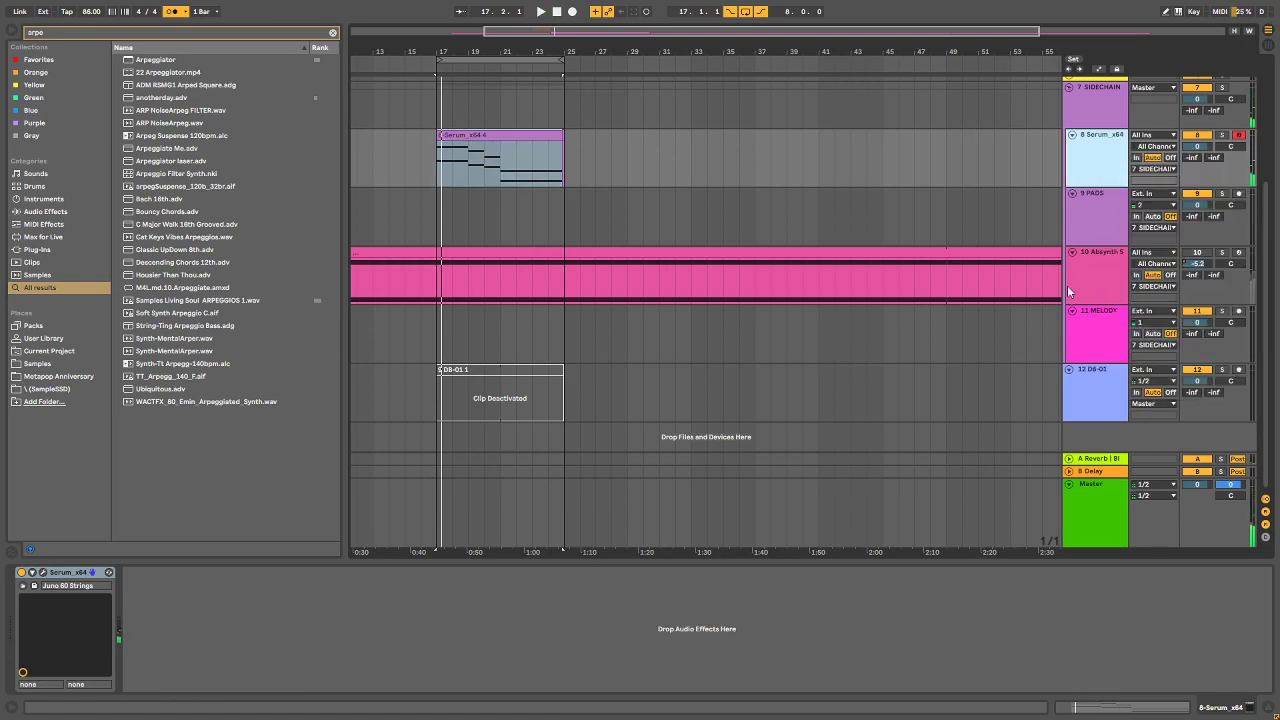
pyautogui.click(1097, 341)
pyautogui.rightClick(1097, 341)
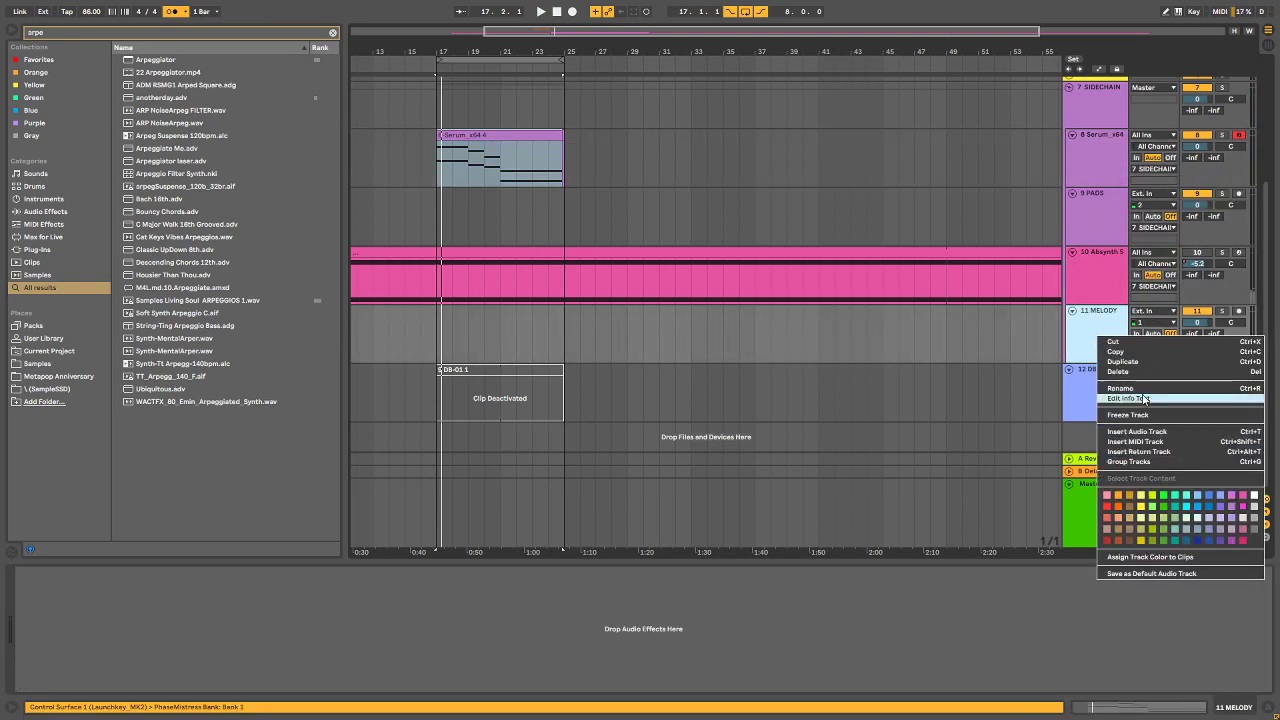
pyautogui.click(1143, 444)
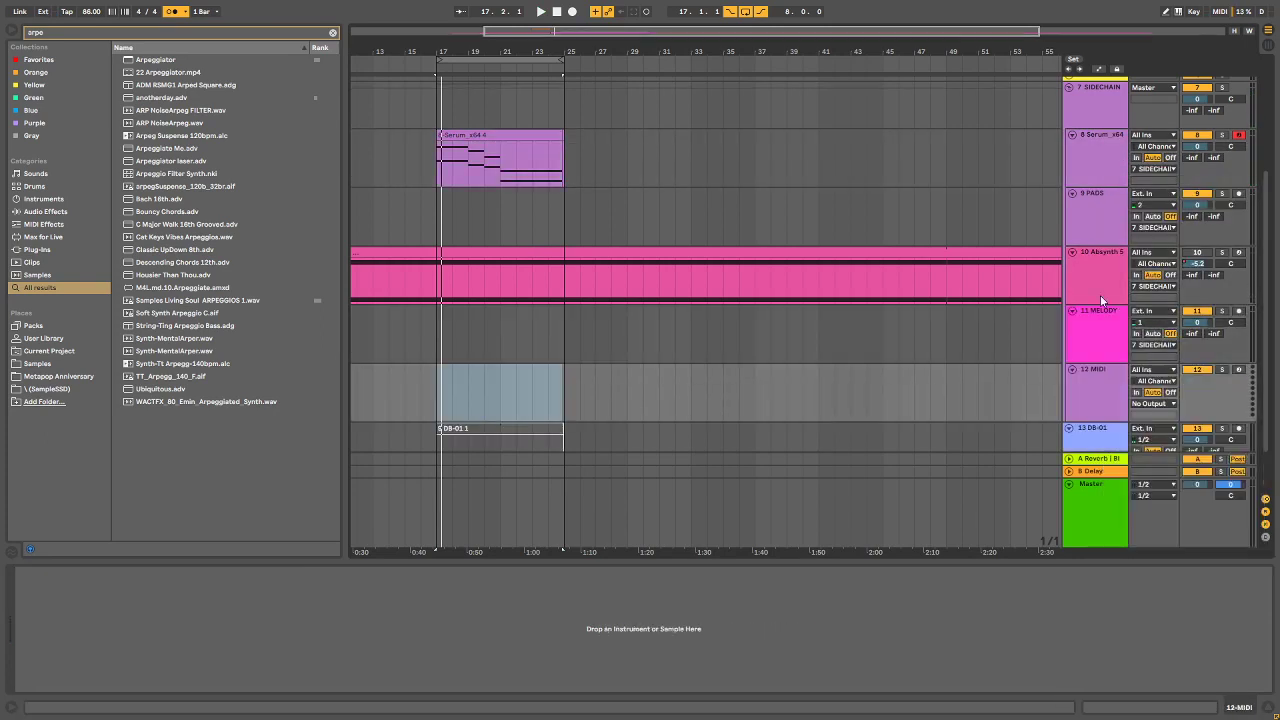
# Step: Search the library for "labs" and load LABS (64 Bit) onto the new MIDI track
pyautogui.click(1098, 390)
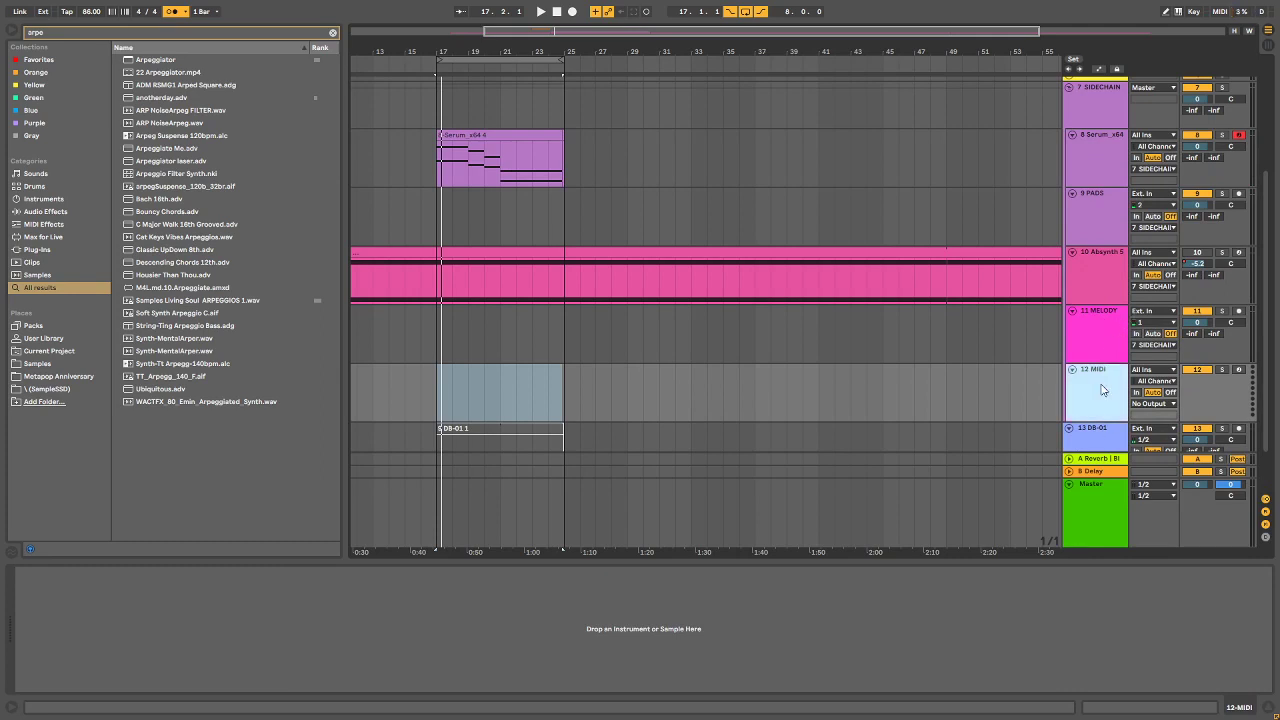
pyautogui.hotkey('ctrl', 'f')
pyautogui.write('labs')
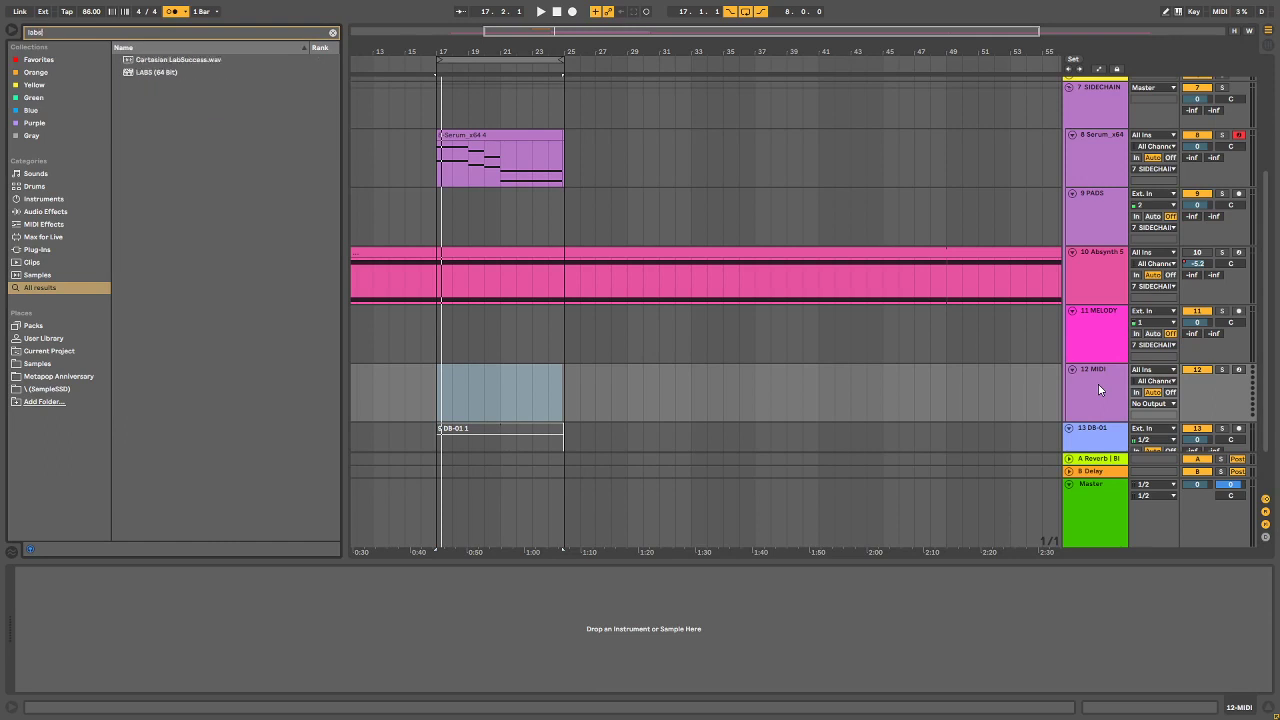
pyautogui.press('Down')
pyautogui.press('Down')
pyautogui.press('Return')
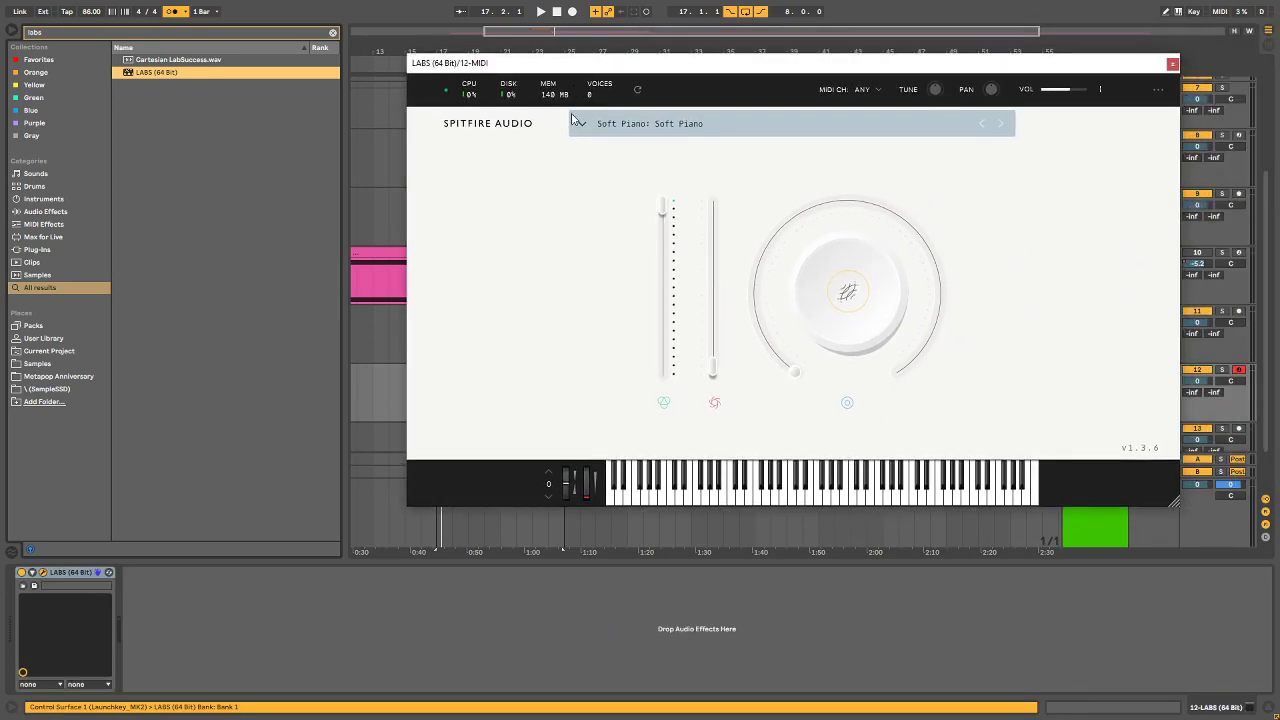
# Step: Filter the LABS presets to Tuned Percussion and load Ghost Hand Bells
pyautogui.click(582, 123)
pyautogui.scroll(-3, 600, 300)
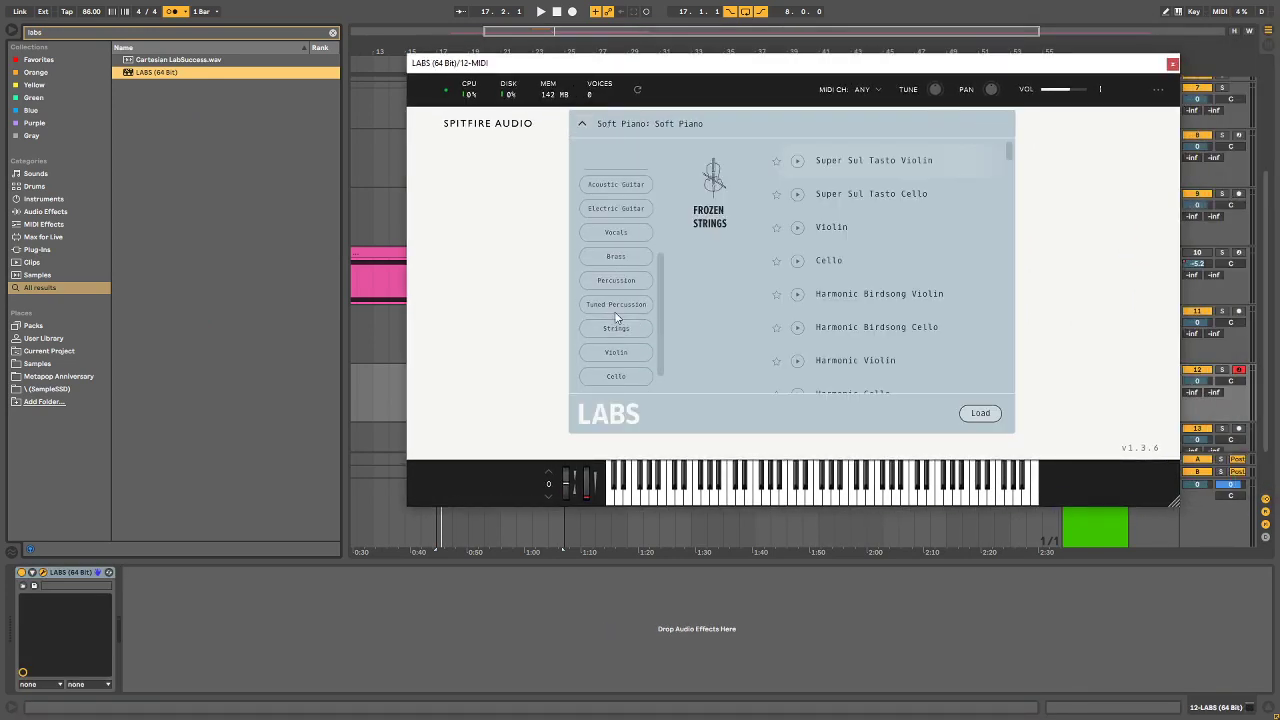
pyautogui.click(616, 304)
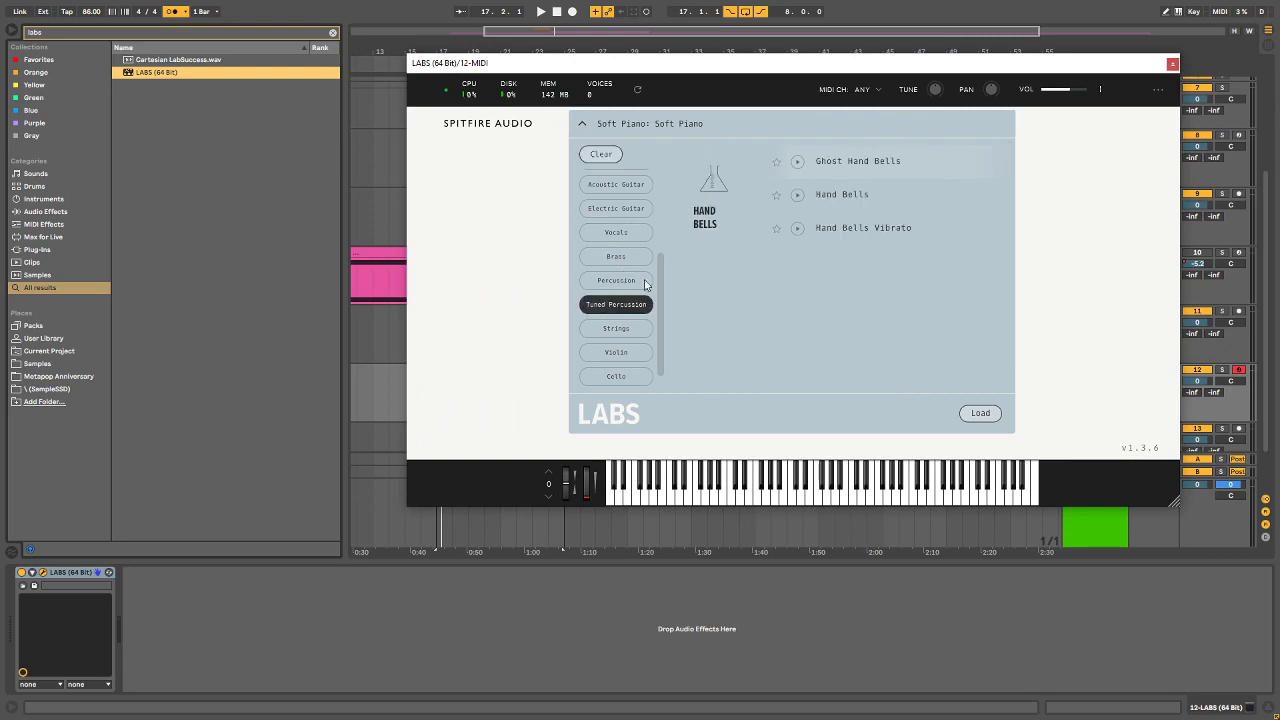
pyautogui.doubleClick(857, 174)
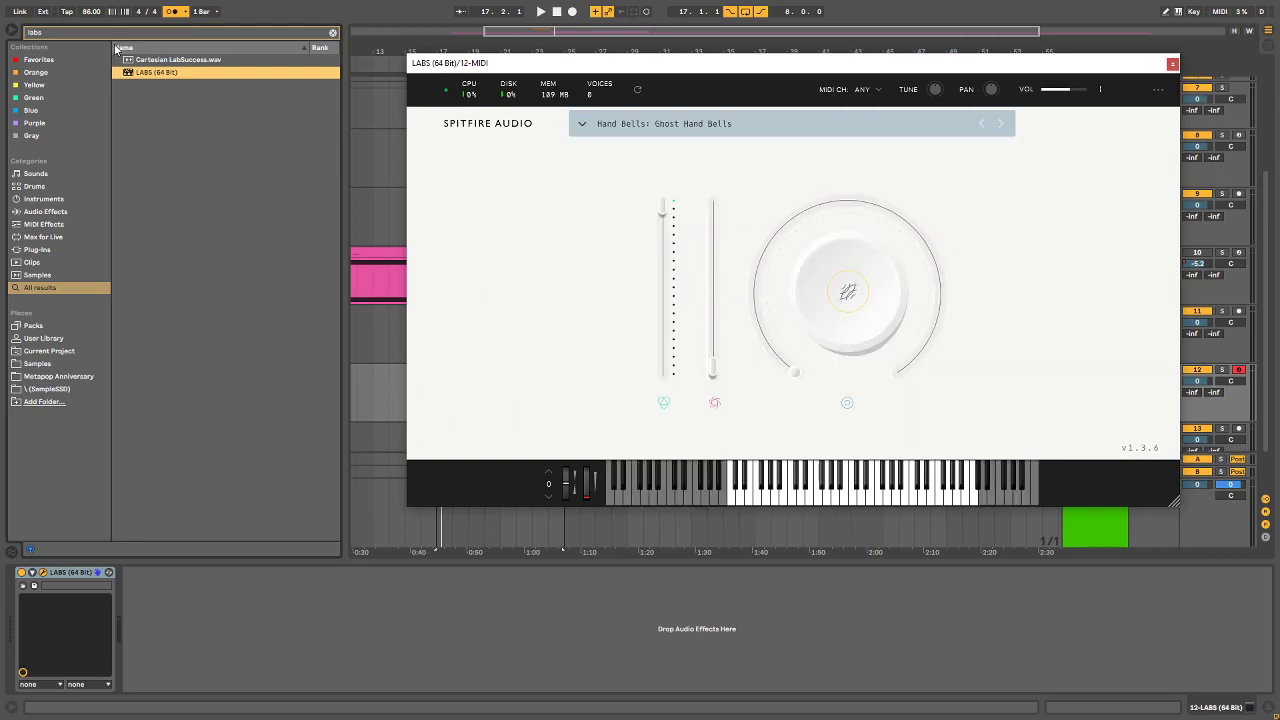
# Step: Clear the library search and add the Arpeggiator and Chord MIDI effects, in that order, ahead of LABS
pyautogui.moveTo(113, 32); pyautogui.dragTo(3, 27)
pyautogui.click(45, 224)
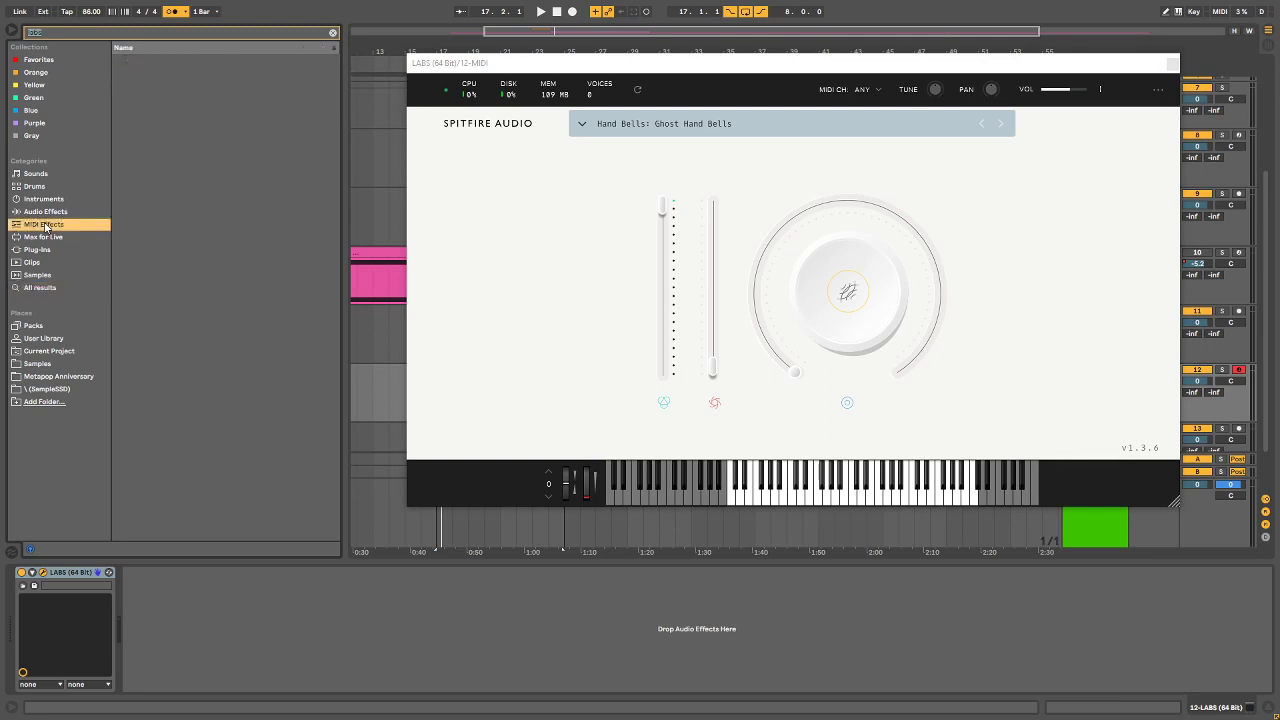
pyautogui.click(332, 33)
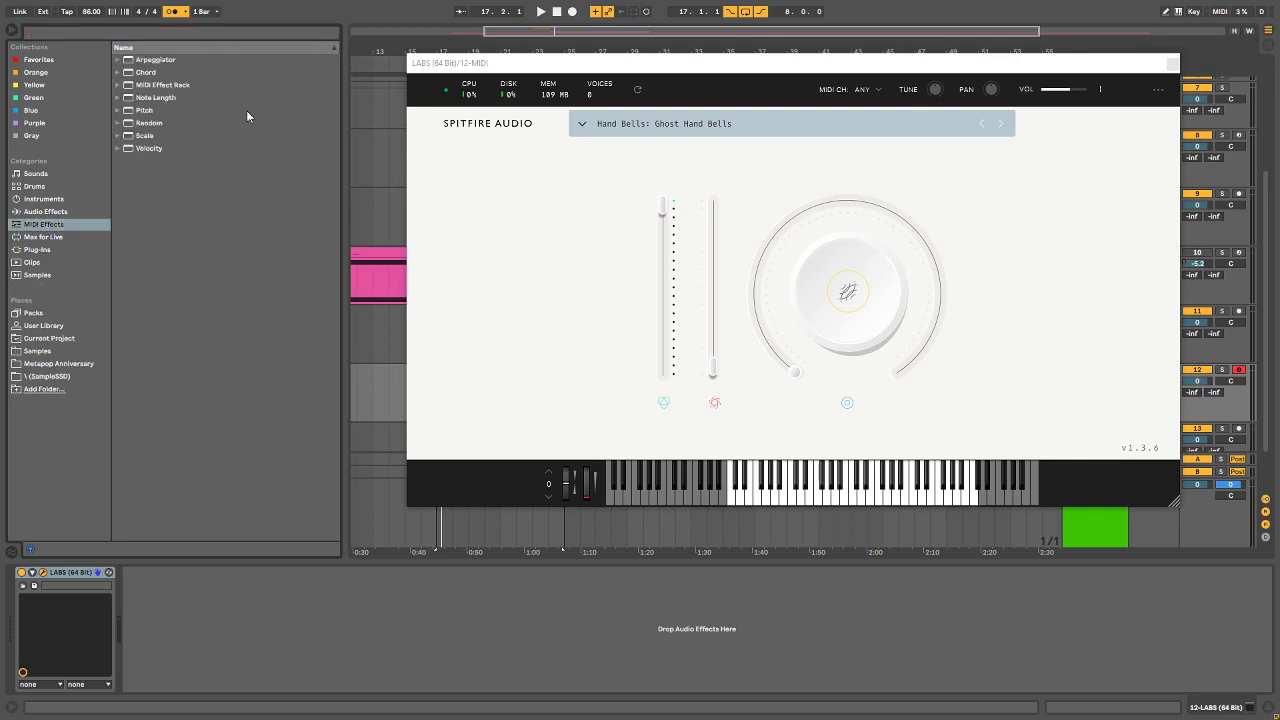
pyautogui.moveTo(162, 60); pyautogui.dragTo(30, 640)
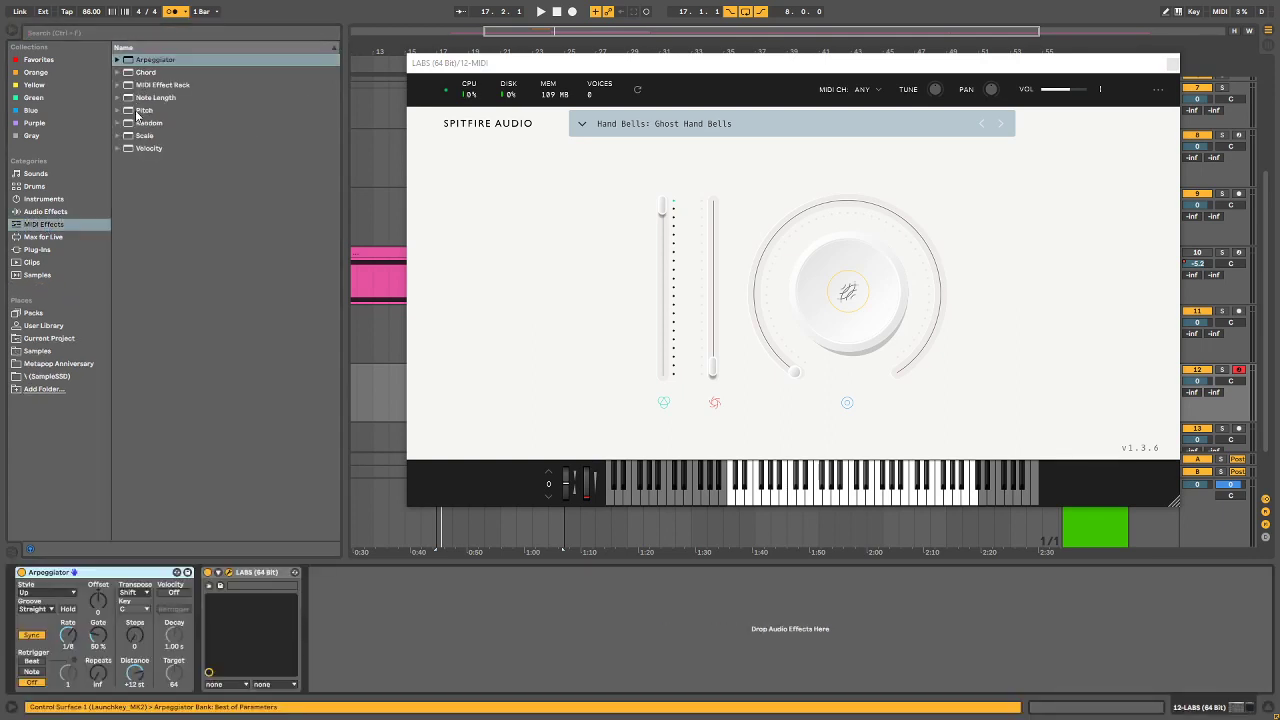
pyautogui.moveTo(156, 73); pyautogui.dragTo(215, 637)
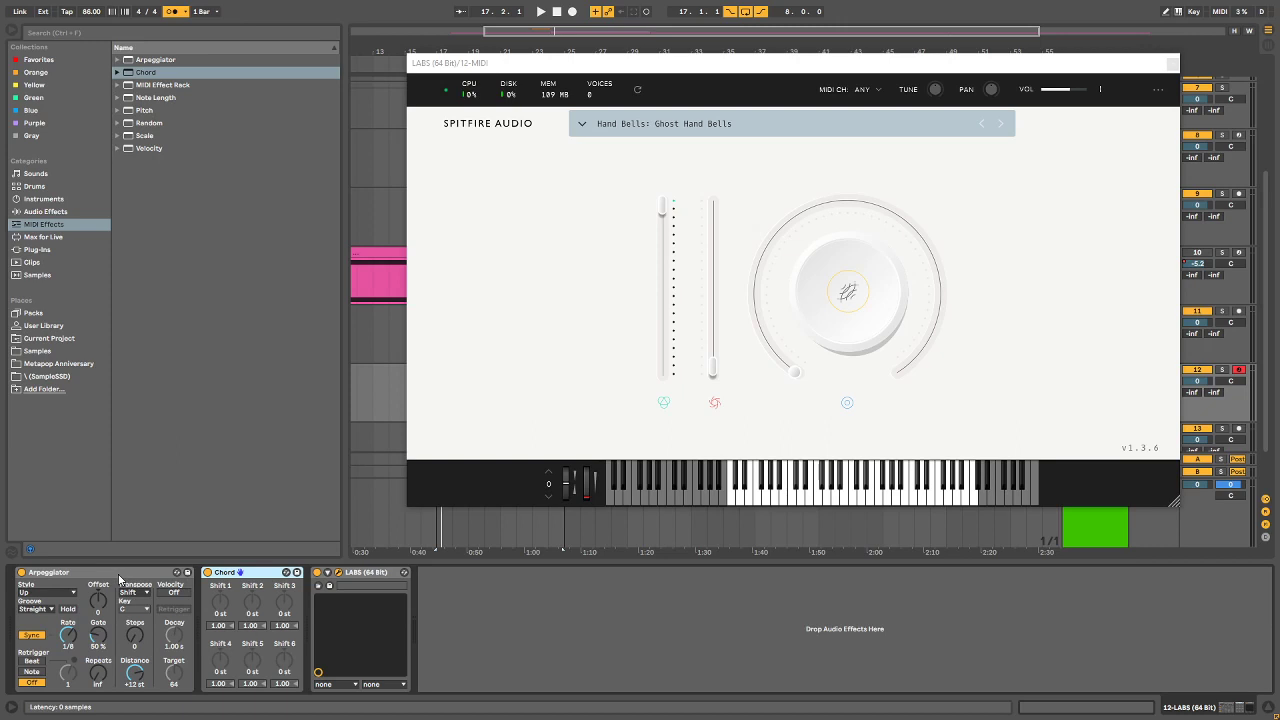
# Step: Raise the second vertical LABS slider to about halfway and set Chord shifts 2 to 6 to +3, +7, -3, +12 and -7 st
pyautogui.moveTo(713, 366); pyautogui.dragTo(712, 287)
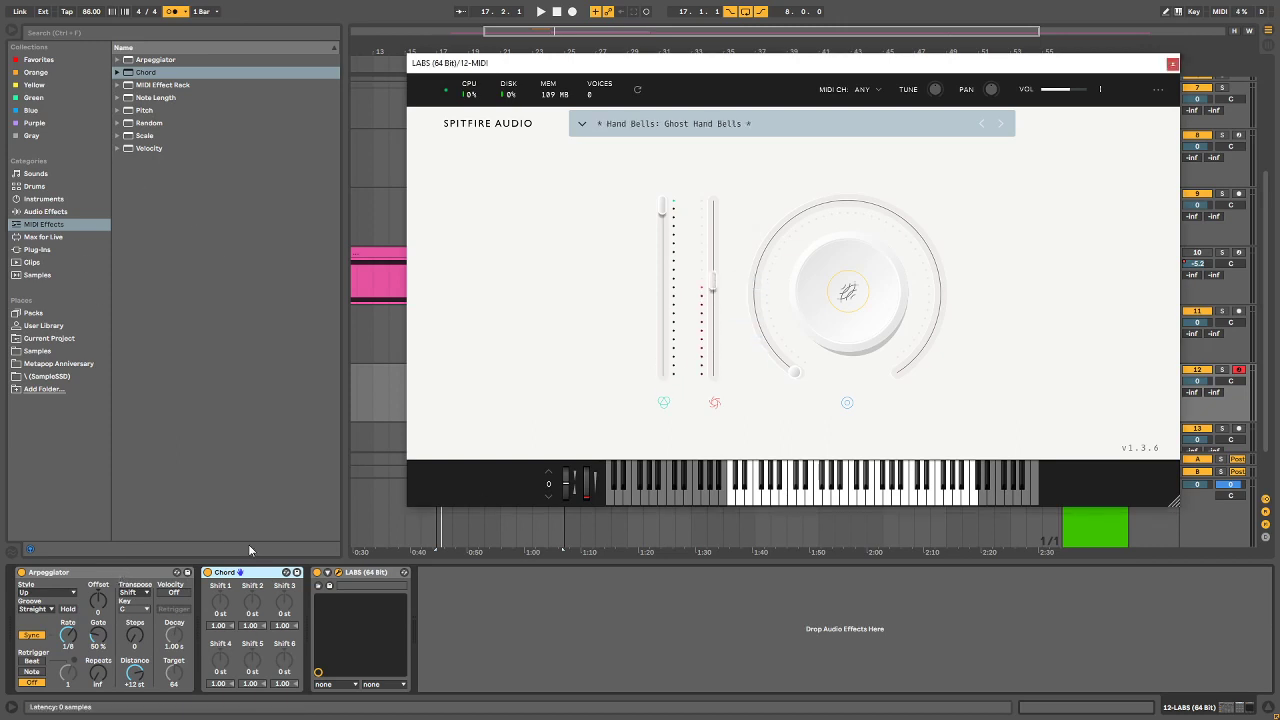
pyautogui.moveTo(252, 601); pyautogui.dragTo(252, 592)
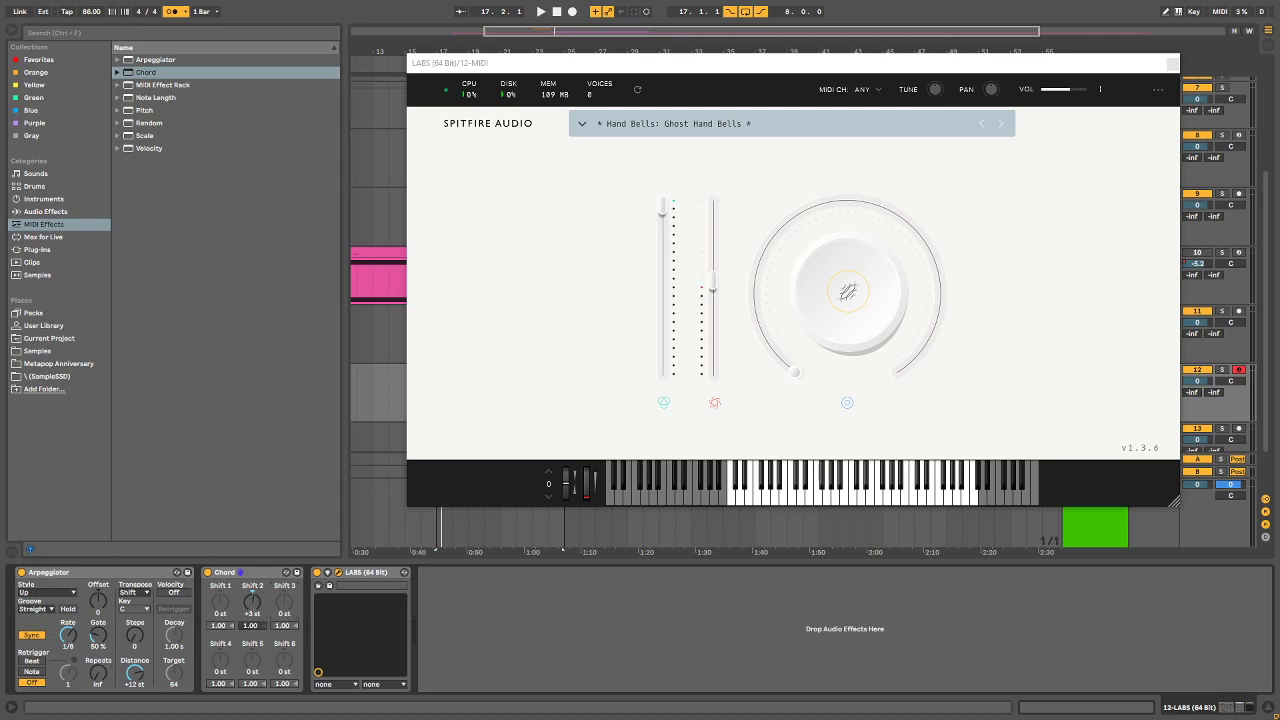
pyautogui.moveTo(284, 601); pyautogui.dragTo(284, 585)
pyautogui.moveTo(220, 671); pyautogui.dragTo(220, 680)
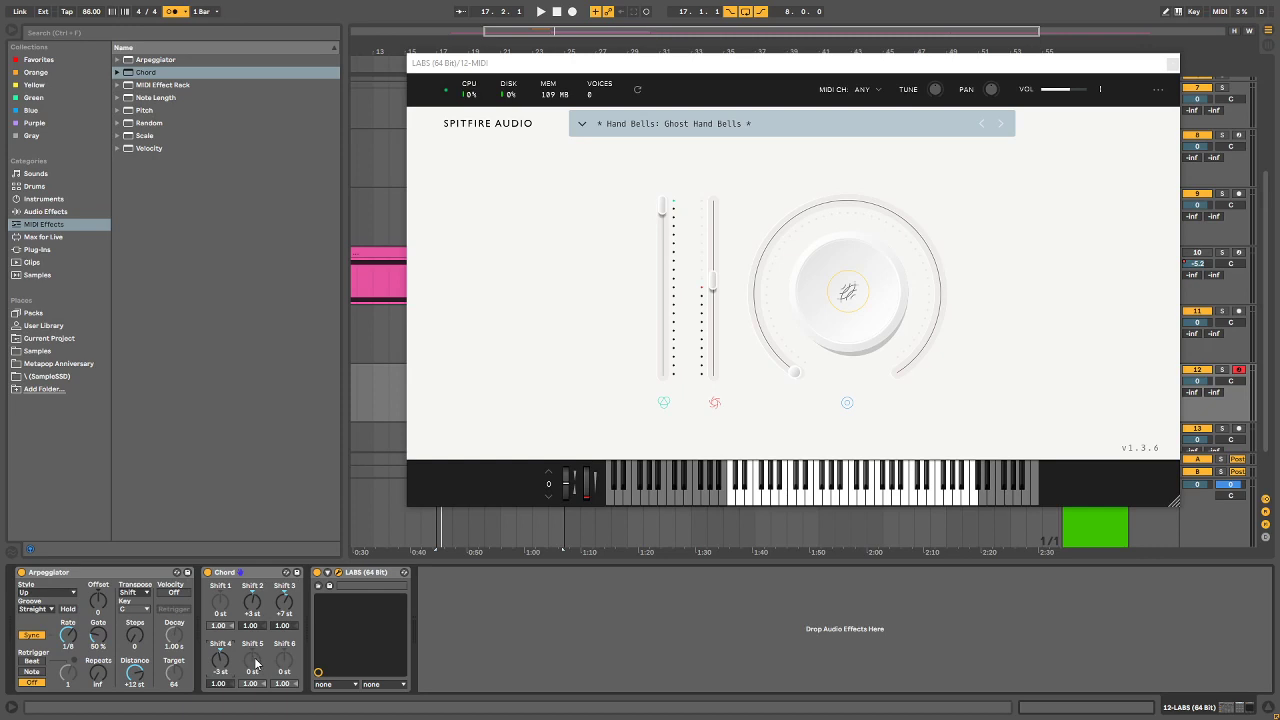
pyautogui.moveTo(256, 664); pyautogui.dragTo(256, 640)
pyautogui.moveTo(284, 659); pyautogui.dragTo(284, 679)
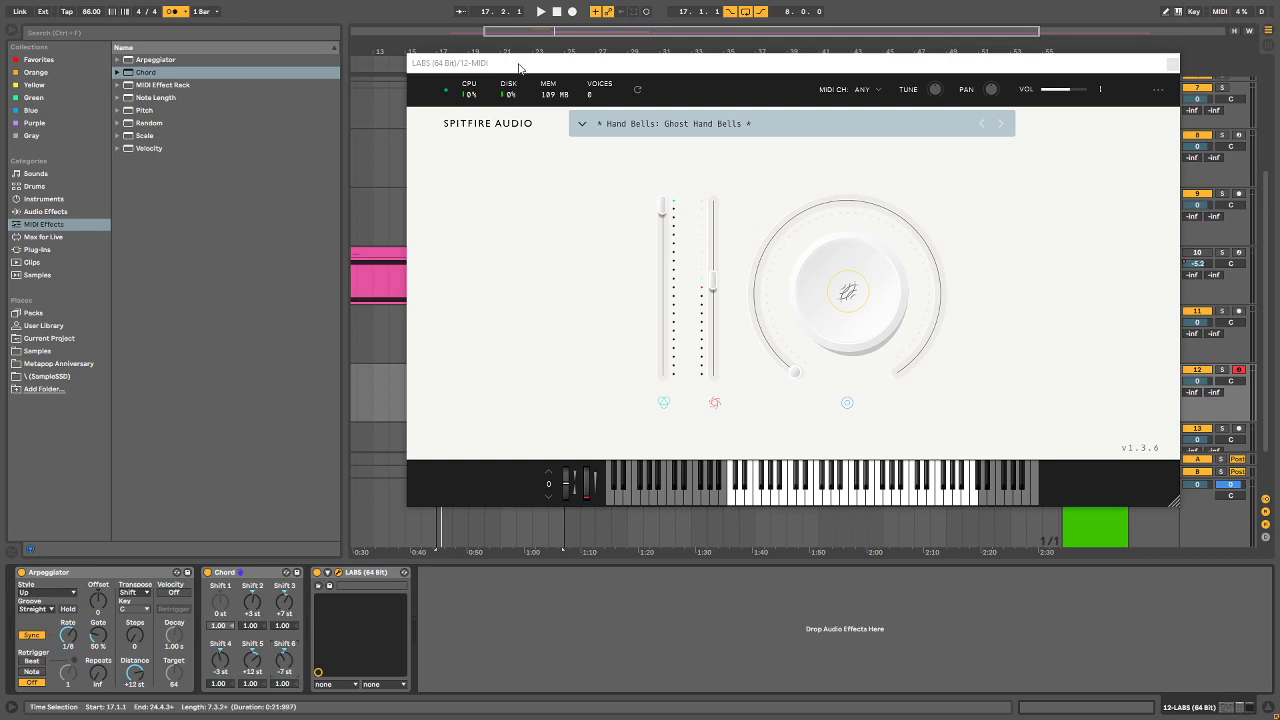
# Step: Set the Arpeggiator's style to Random Other
pyautogui.moveTo(519, 67); pyautogui.dragTo(482, 52)
pyautogui.click(44, 594)
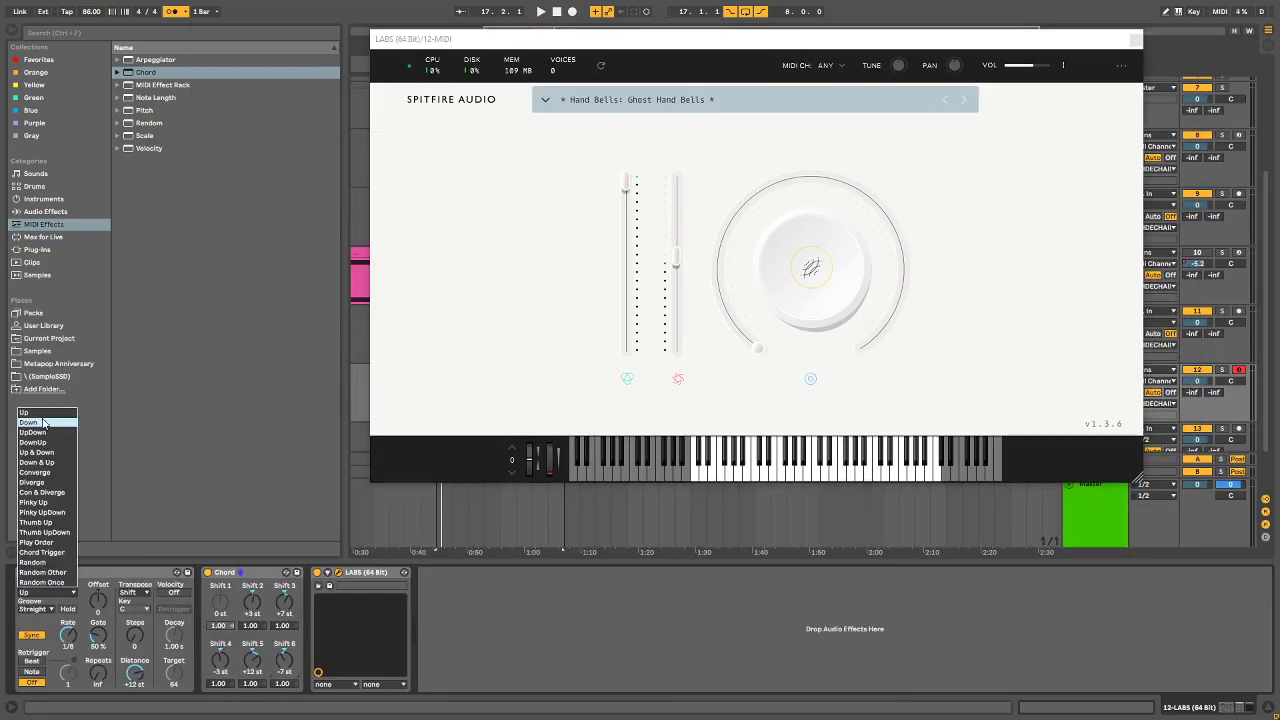
pyautogui.click(48, 572)
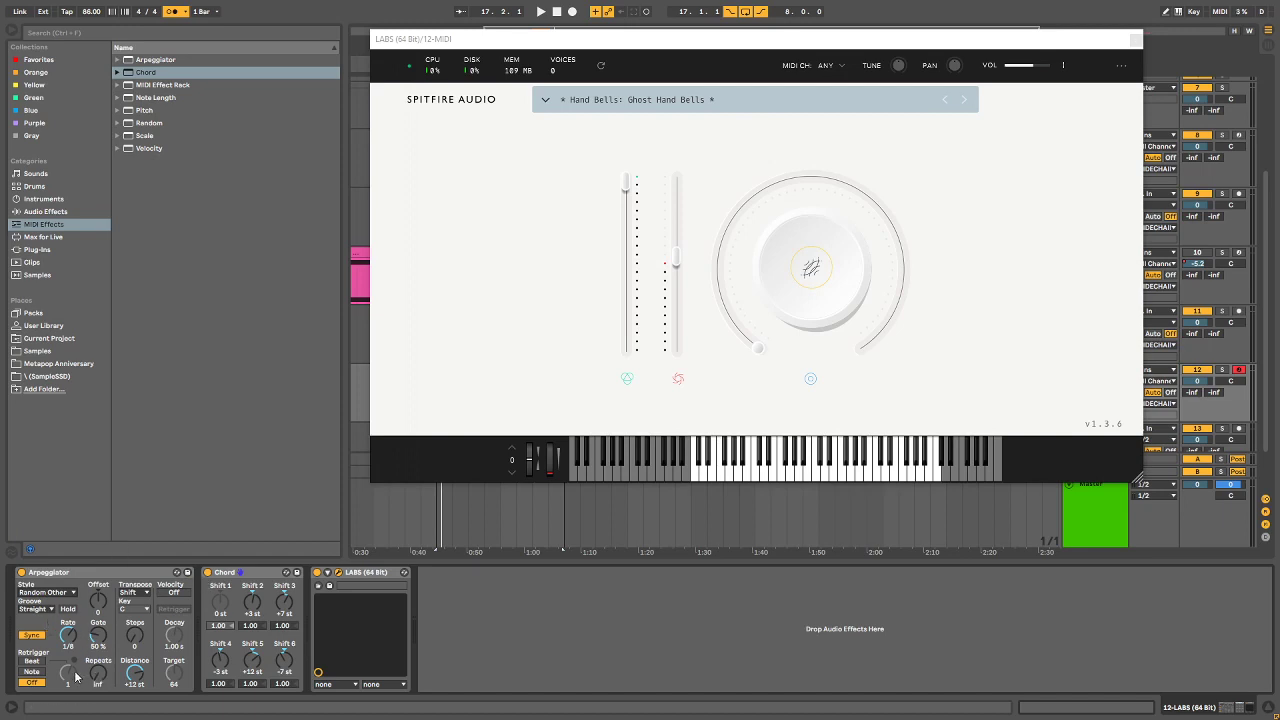
pyautogui.click(94, 583)
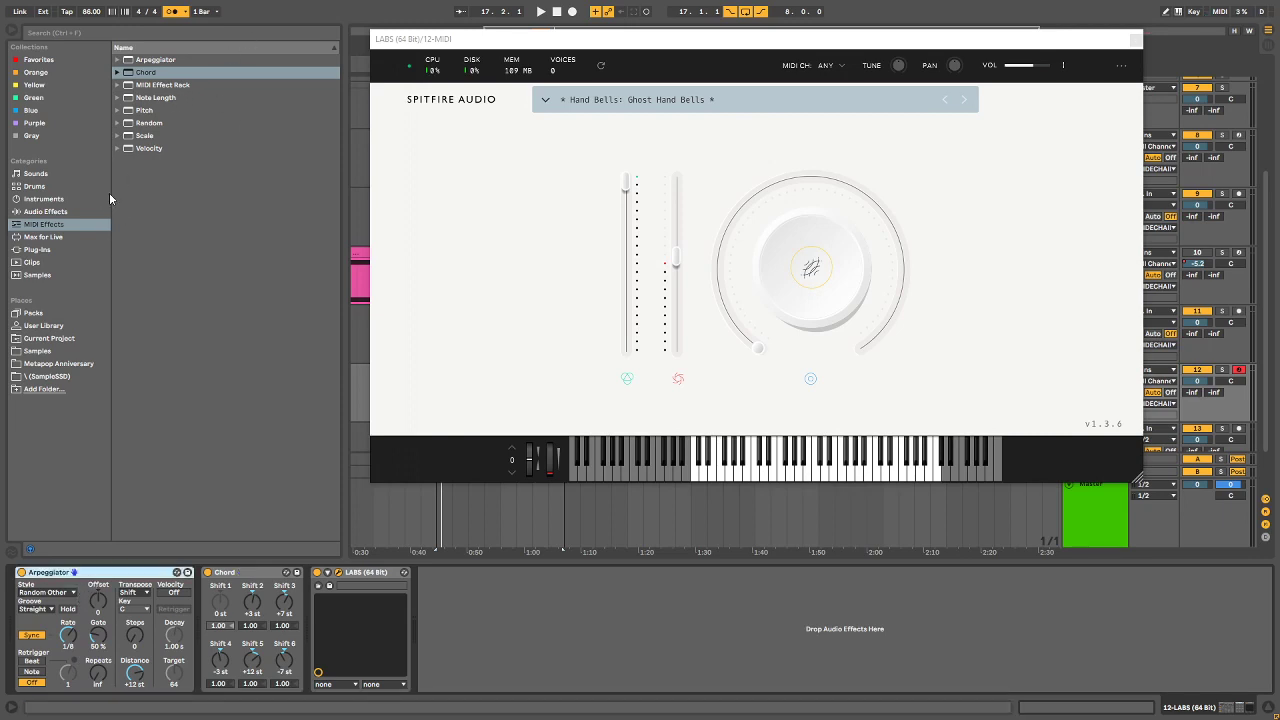
# Step: Add the Random MIDI effect ahead of the Arpeggiator, with Chance at 53 % and Choices at 1
pyautogui.click(118, 123)
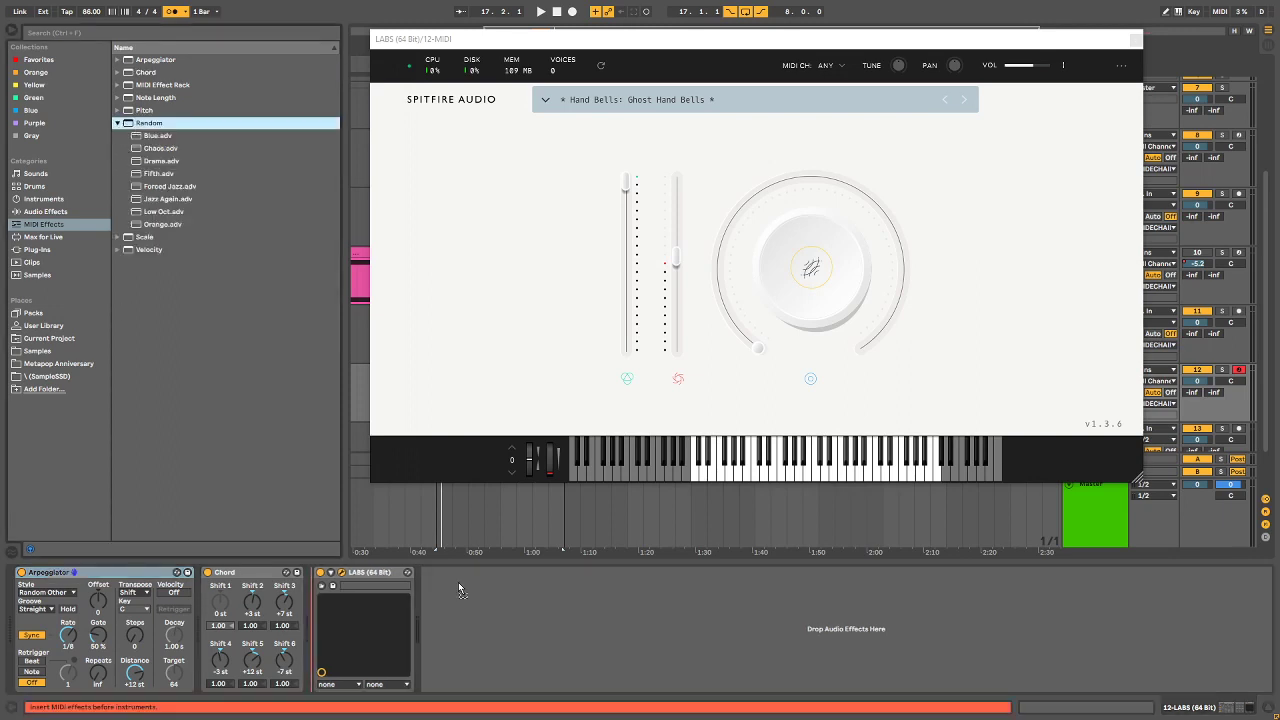
pyautogui.moveTo(3, 620); pyautogui.dragTo(35, 558)
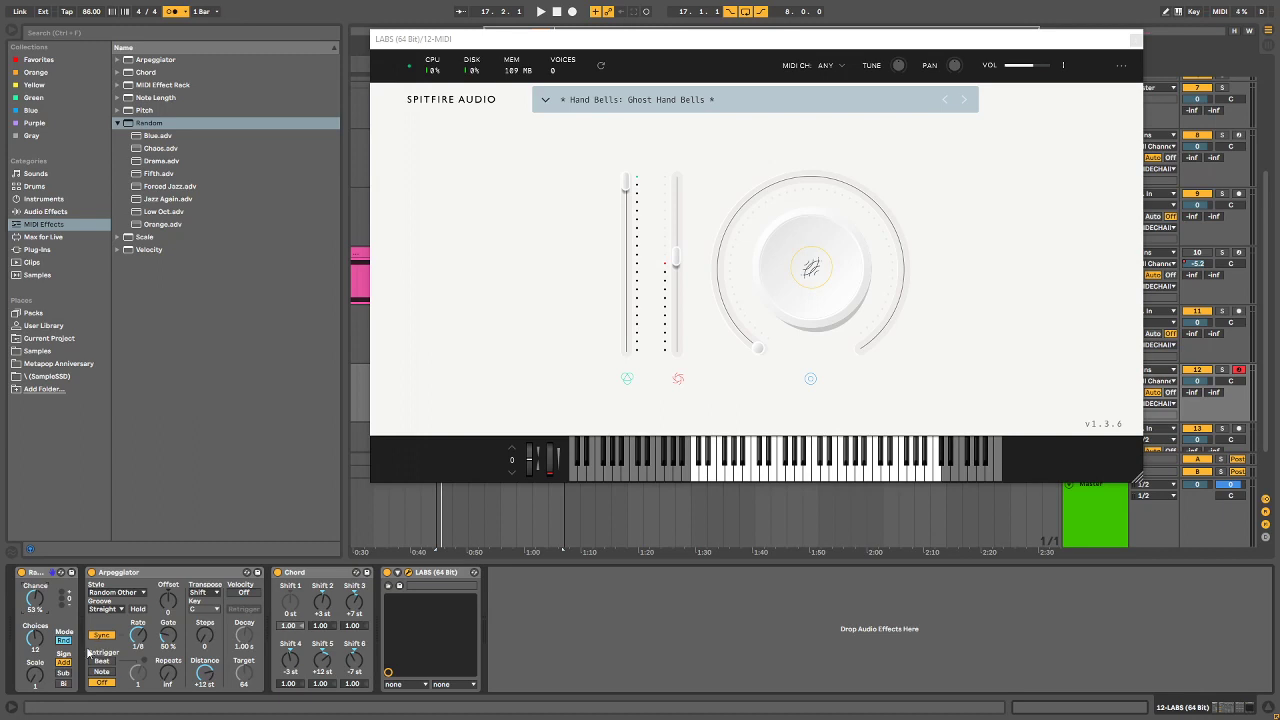
pyautogui.moveTo(35, 646); pyautogui.dragTo(35, 700)
# Step: Set the Arpeggiator's retrigger to Beat and its gate to 78 %, and move the LABS window off the arrangement
pyautogui.click(100, 661)
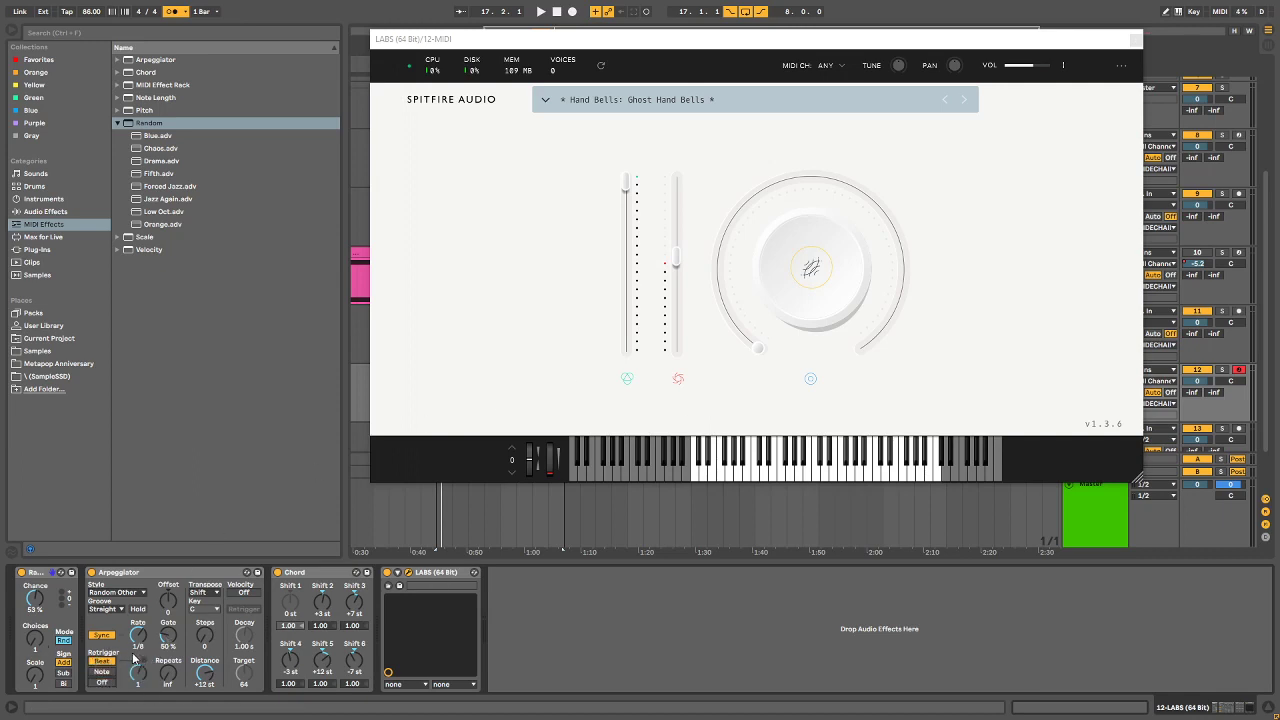
pyautogui.moveTo(170, 638); pyautogui.dragTo(170, 610)
pyautogui.moveTo(487, 46); pyautogui.dragTo(1279, 155)
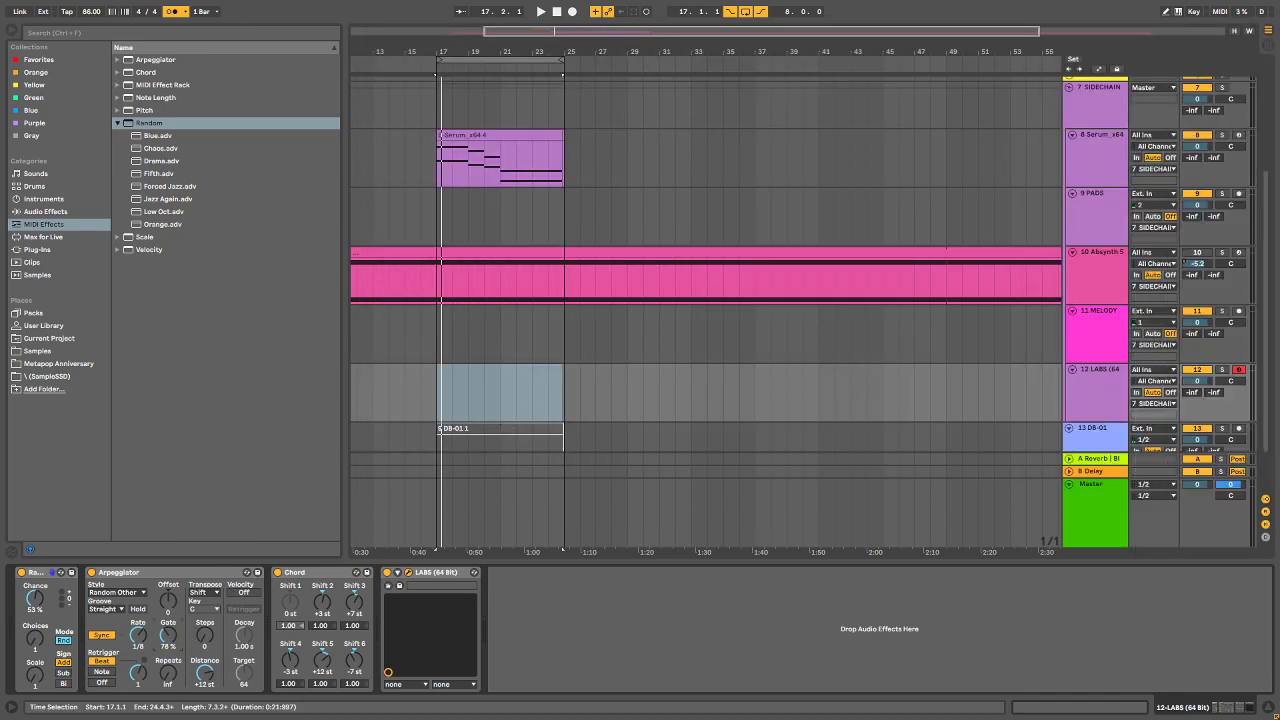
# Step: Insert a MIDI clip from bar 17 to bar 25 on the LABS track and fill its full length with one E2 note
pyautogui.moveTo(446, 394); pyautogui.dragTo(548, 390)
pyautogui.rightClick(547, 390)
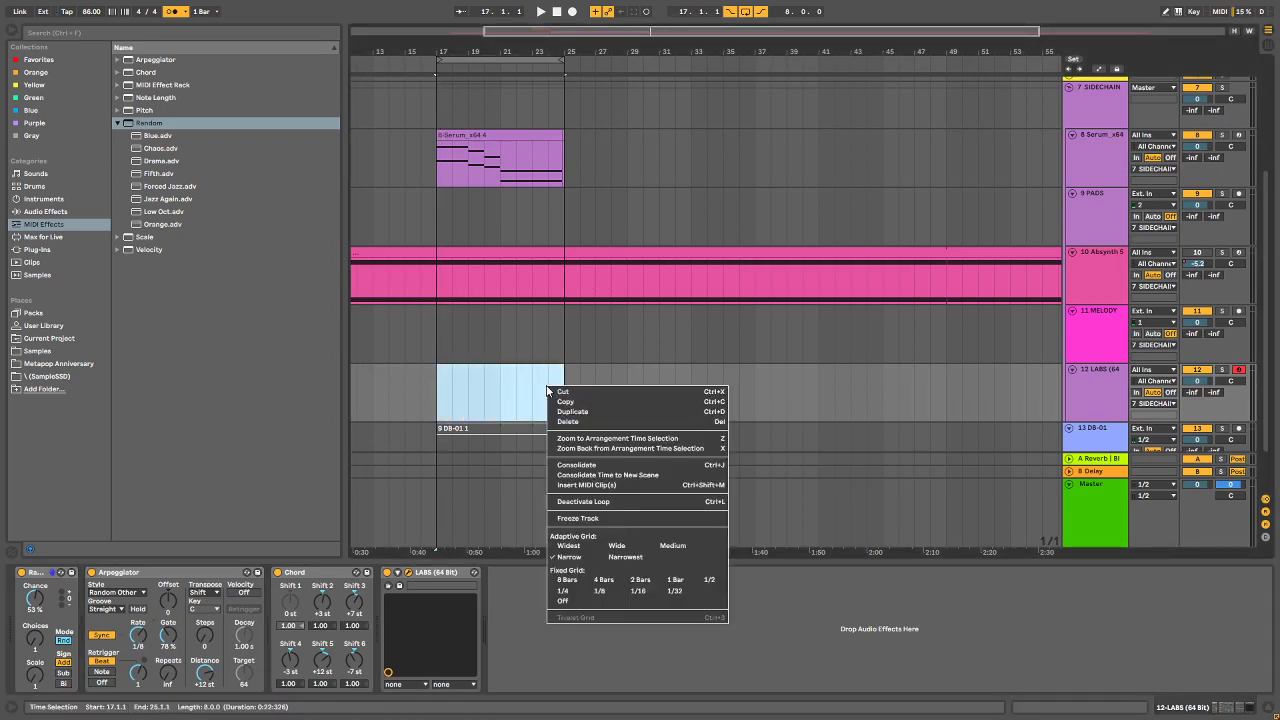
pyautogui.click(608, 484)
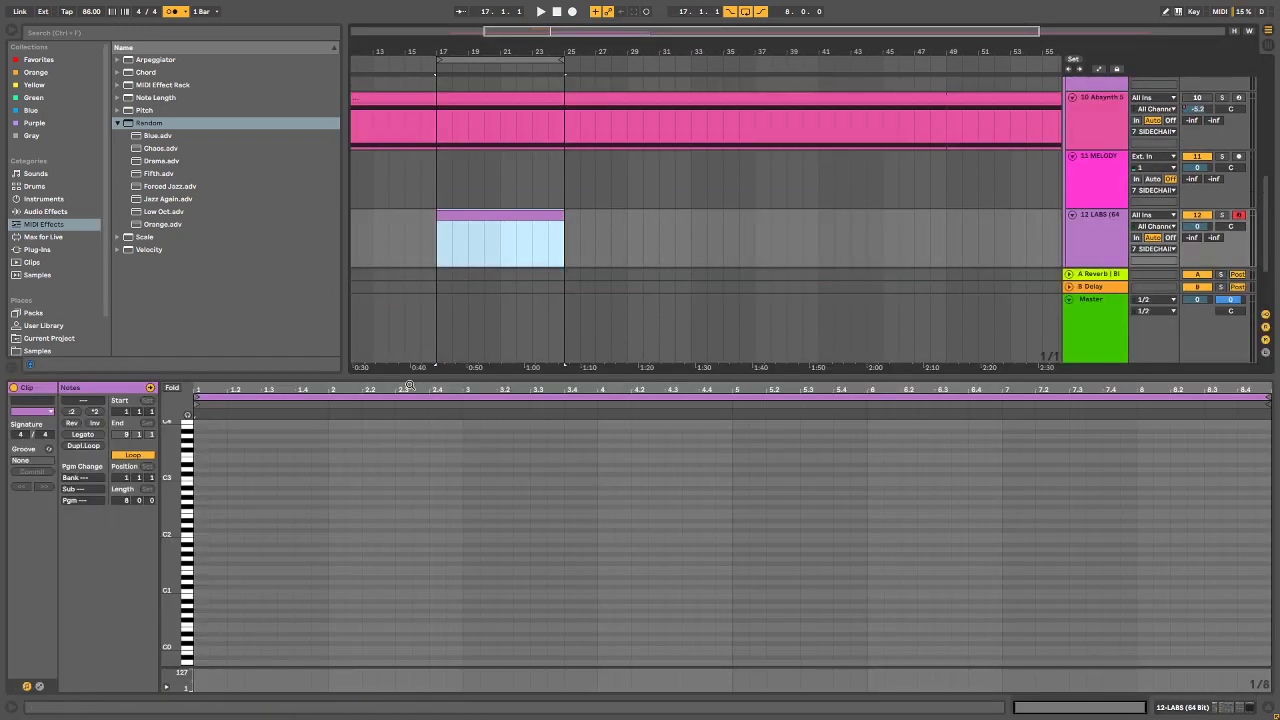
pyautogui.click(200, 517)
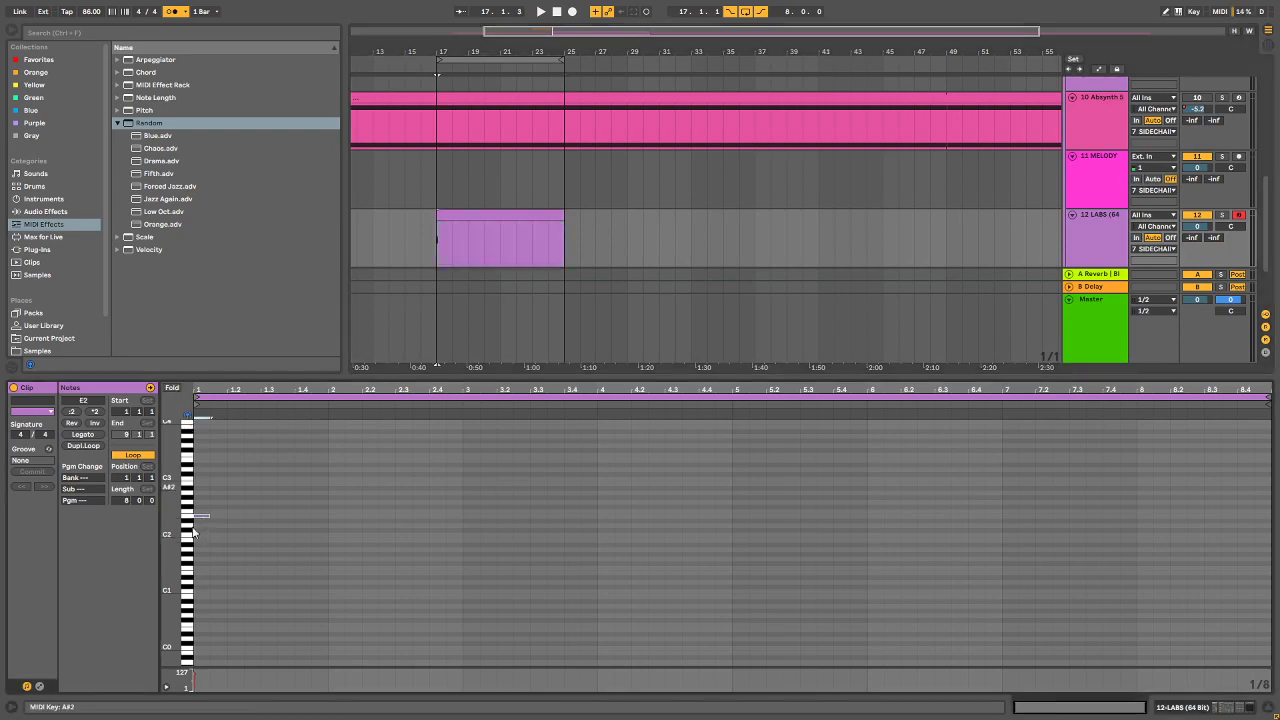
pyautogui.moveTo(204, 516)
pyautogui.mouseDown()
pyautogui.moveTo(1140, 502)
pyautogui.moveTo(1245, 505)
pyautogui.moveTo(1080, 517)
pyautogui.moveTo(1264, 531)
pyautogui.mouseUp()
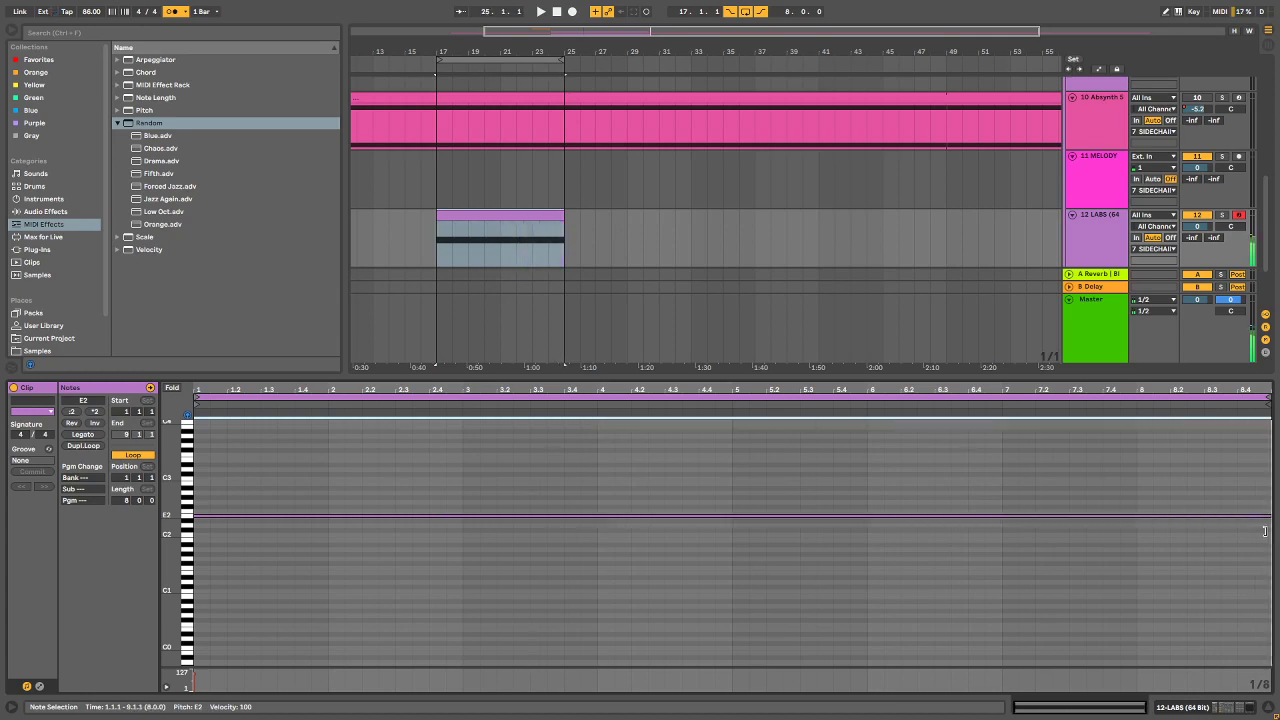
pyautogui.click(766, 440)
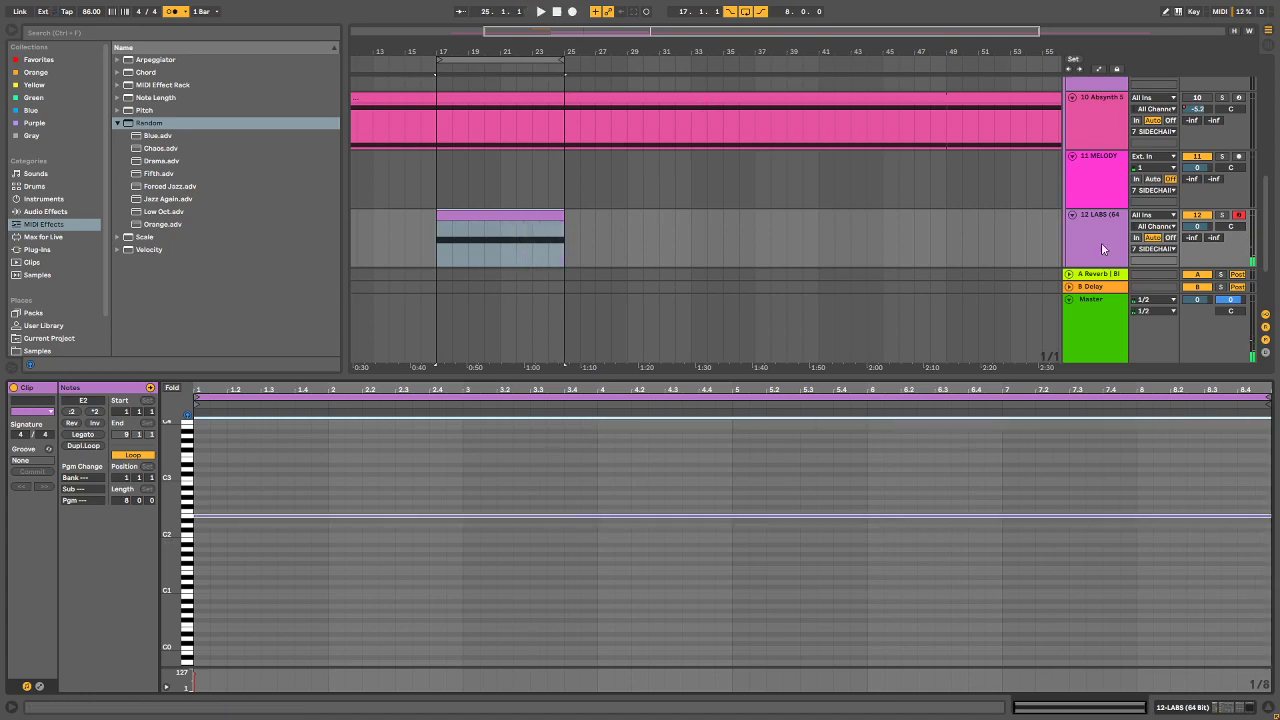
# Step: Solo the LABS track for playback and move the Chord effect ahead of the Arpeggiator in the device chain
pyautogui.click(1222, 215)
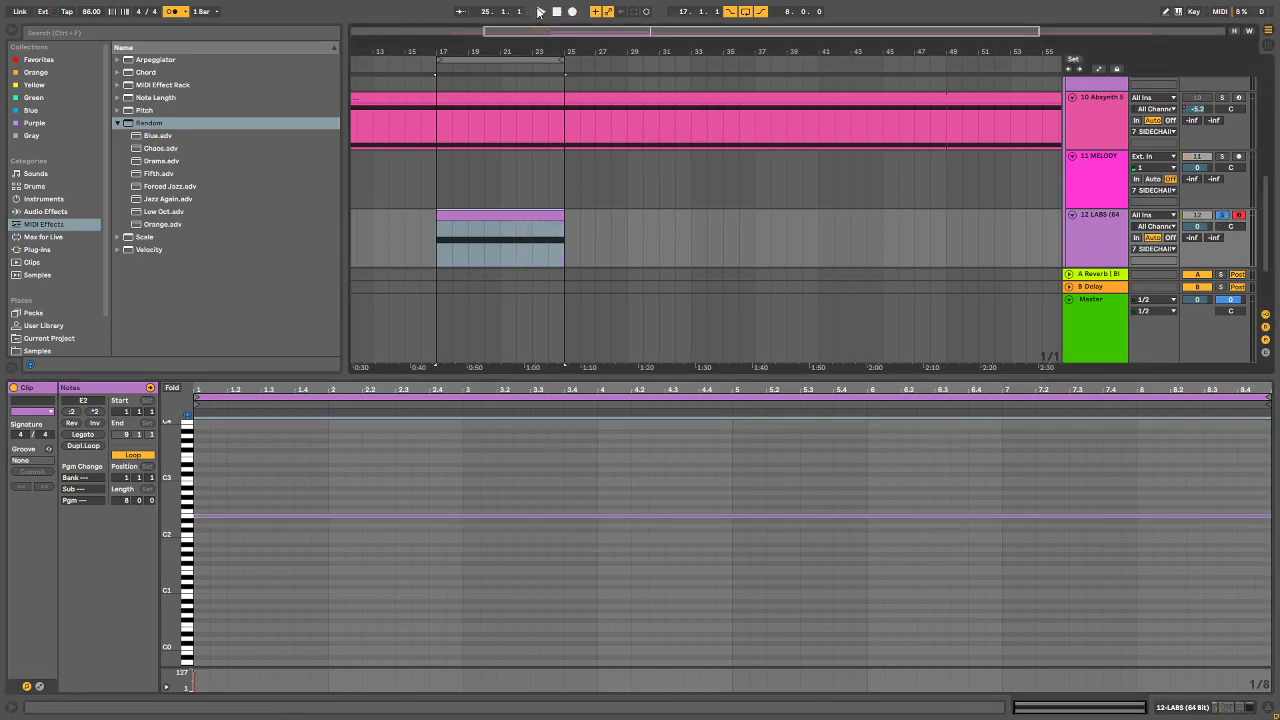
pyautogui.click(540, 11)
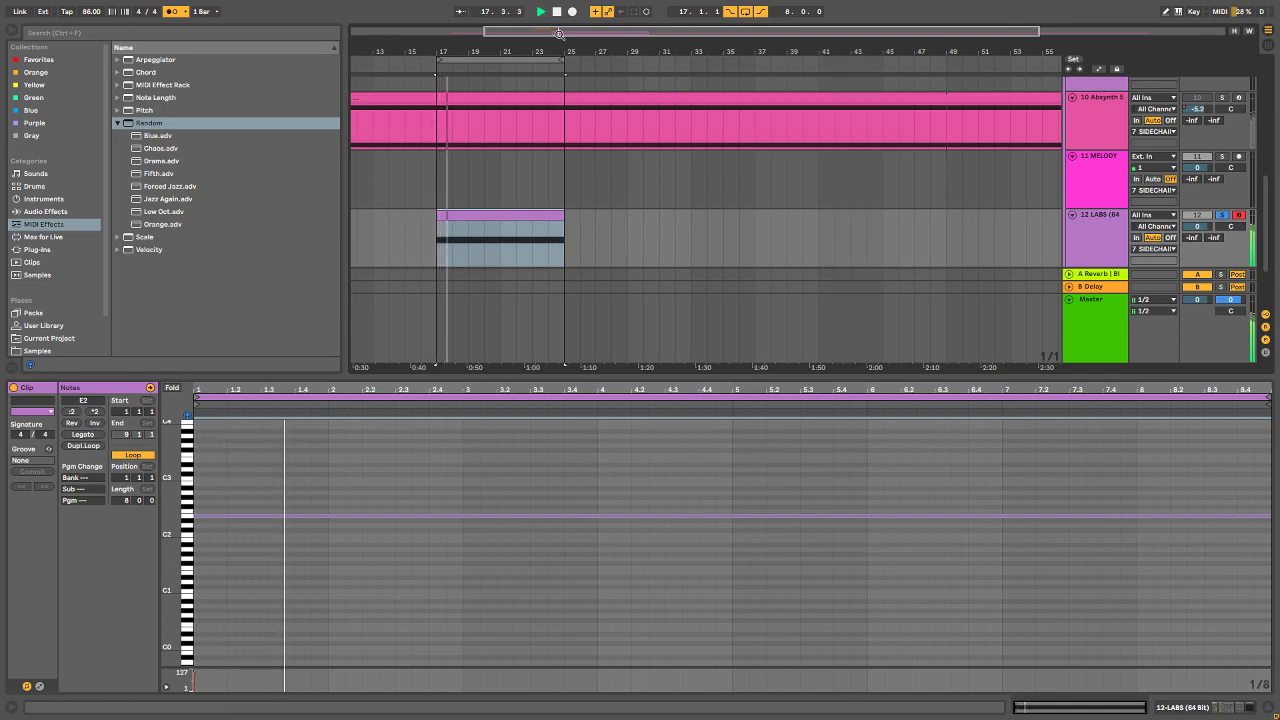
pyautogui.click(1208, 712)
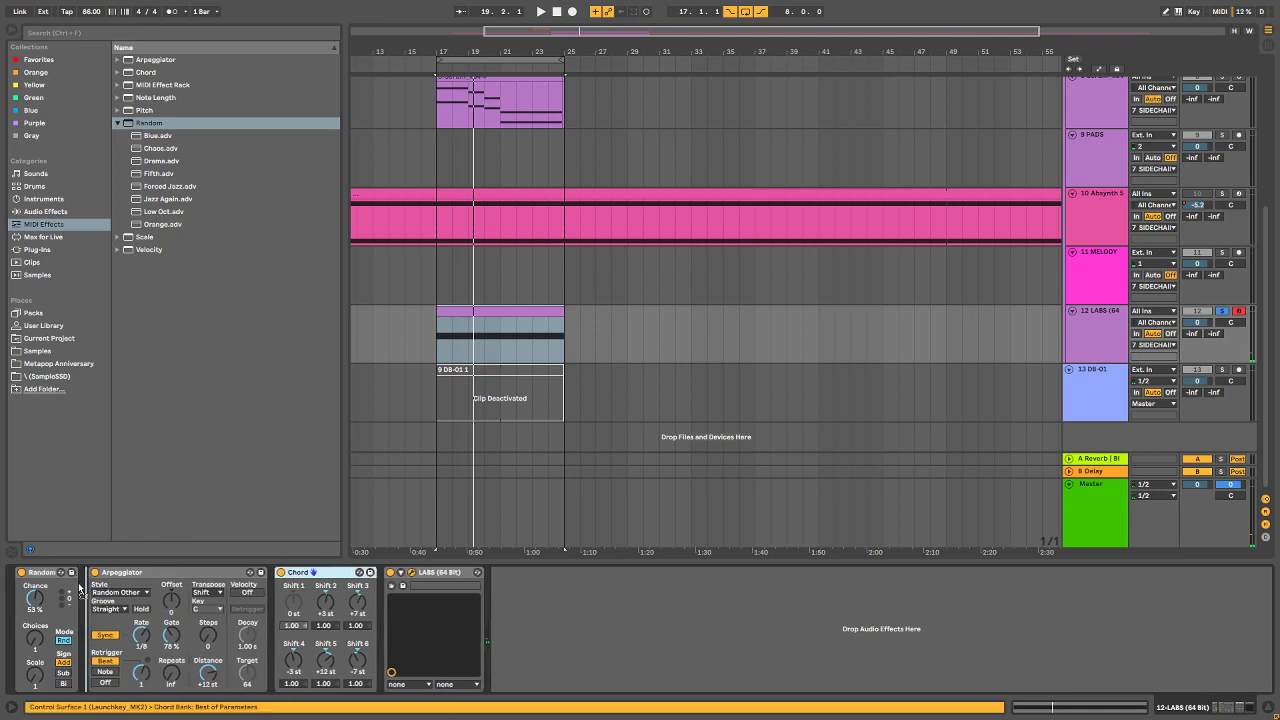
pyautogui.moveTo(80, 591); pyautogui.dragTo(81, 591)
pyautogui.press('space')
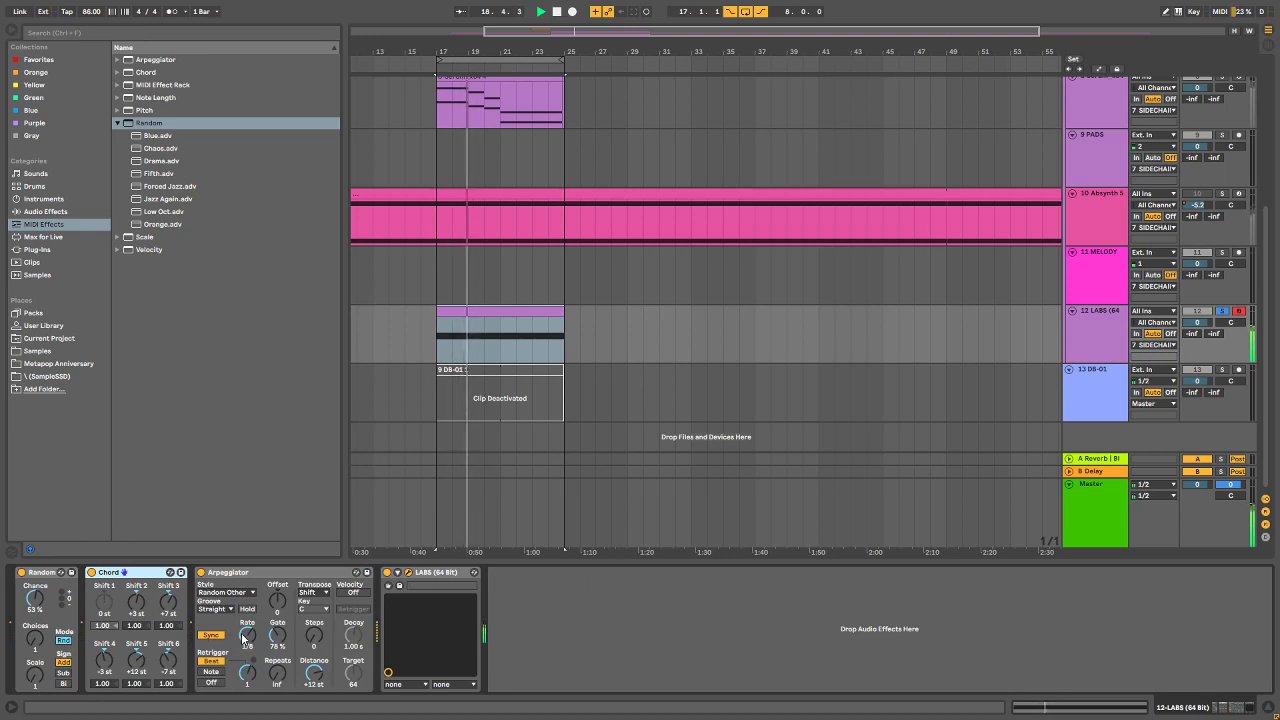
# Step: Turn off the Random and Chord effects, and set the Arpeggiator to 2 steps at a 1/16 rate
pyautogui.moveTo(243, 636); pyautogui.dragTo(243, 610)
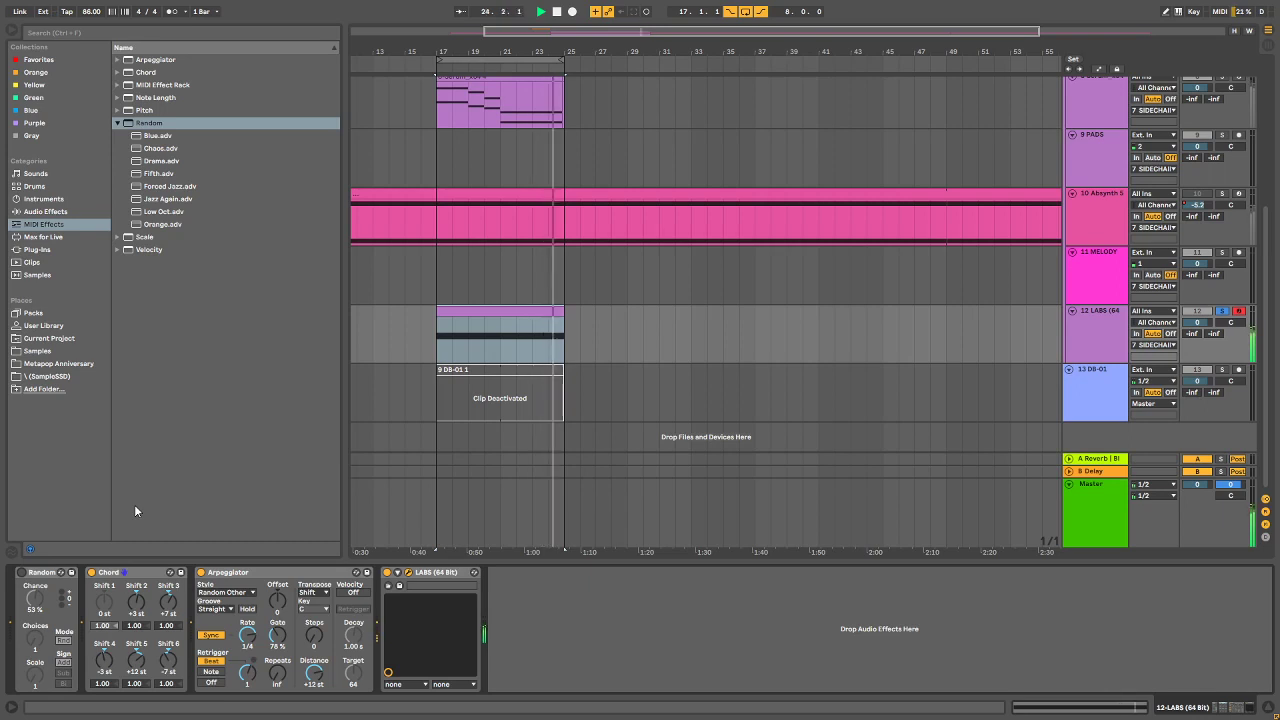
pyautogui.click(557, 11)
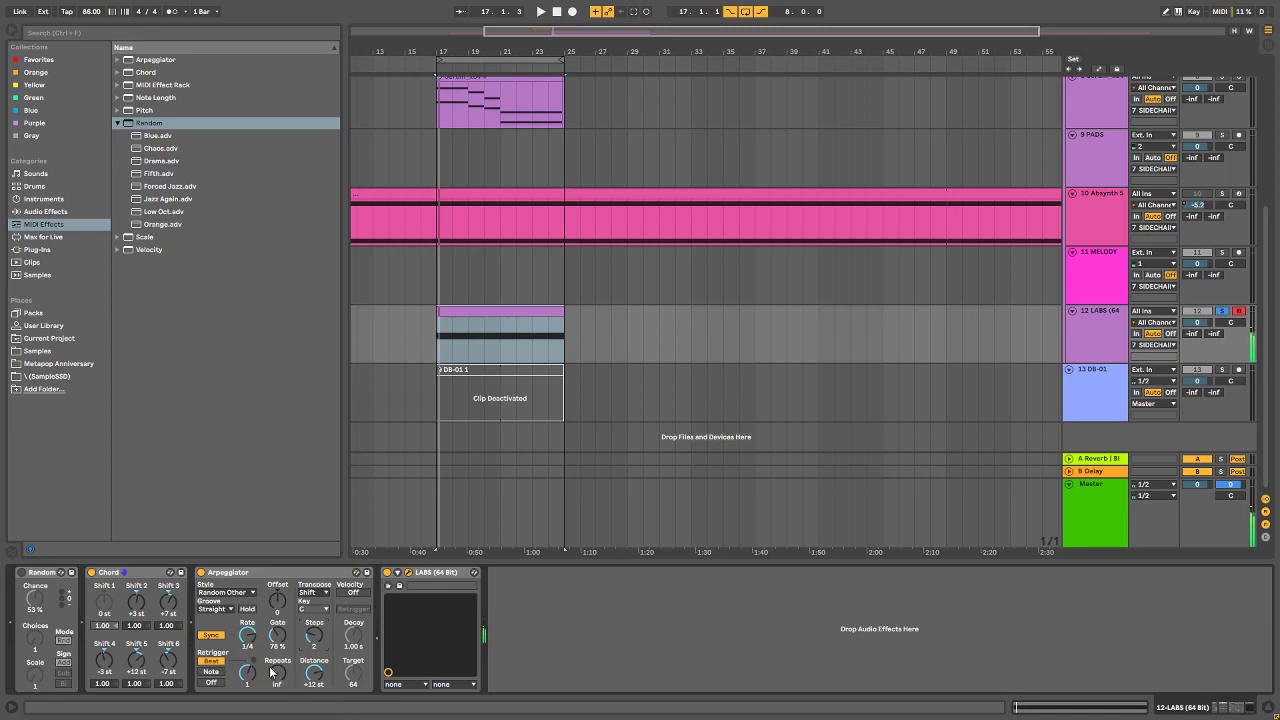
pyautogui.click(91, 573)
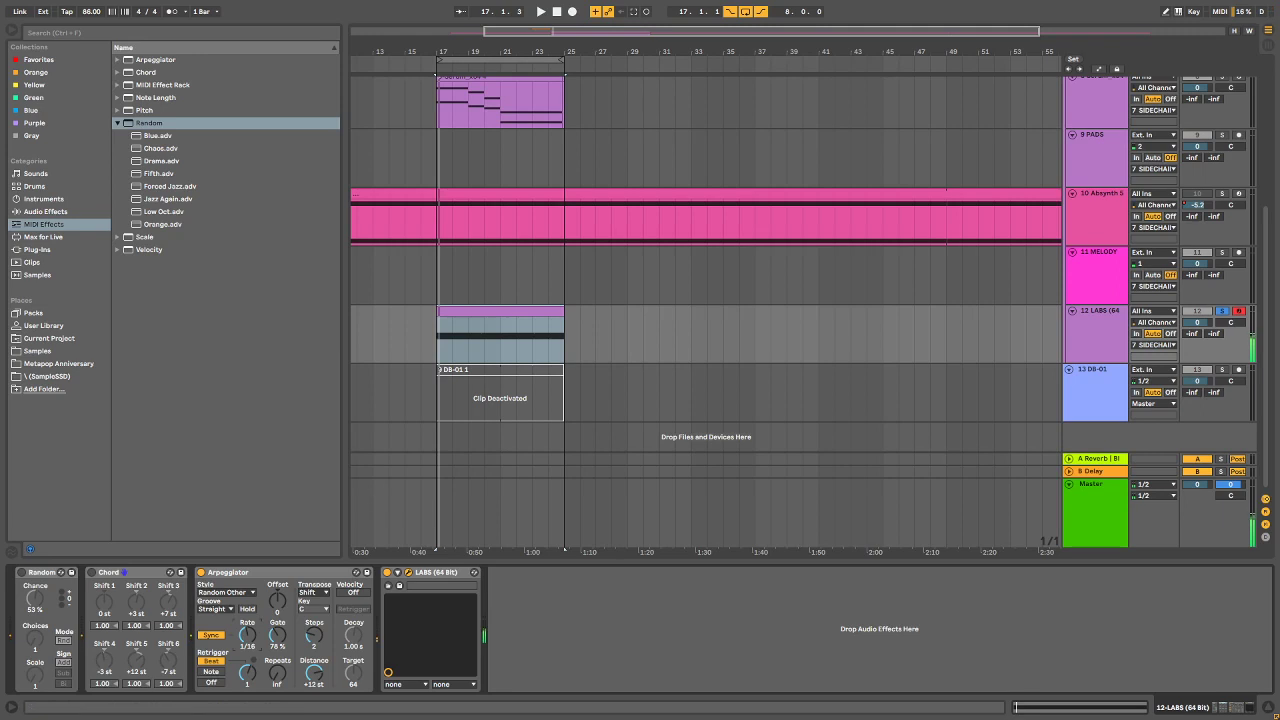
# Step: Bring the LABS window back into view and assign its large knob to Attack
pyautogui.moveTo(1279, 140); pyautogui.dragTo(829, 92)
pyautogui.click(888, 310)
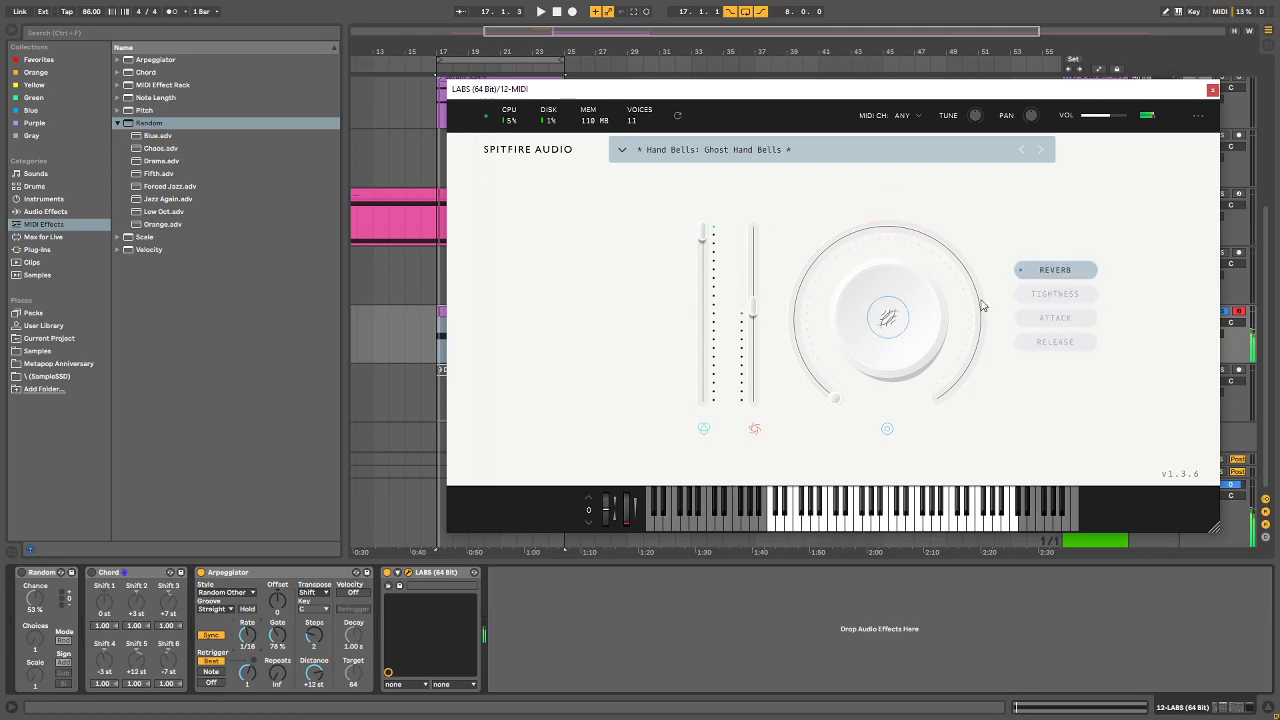
pyautogui.click(1048, 320)
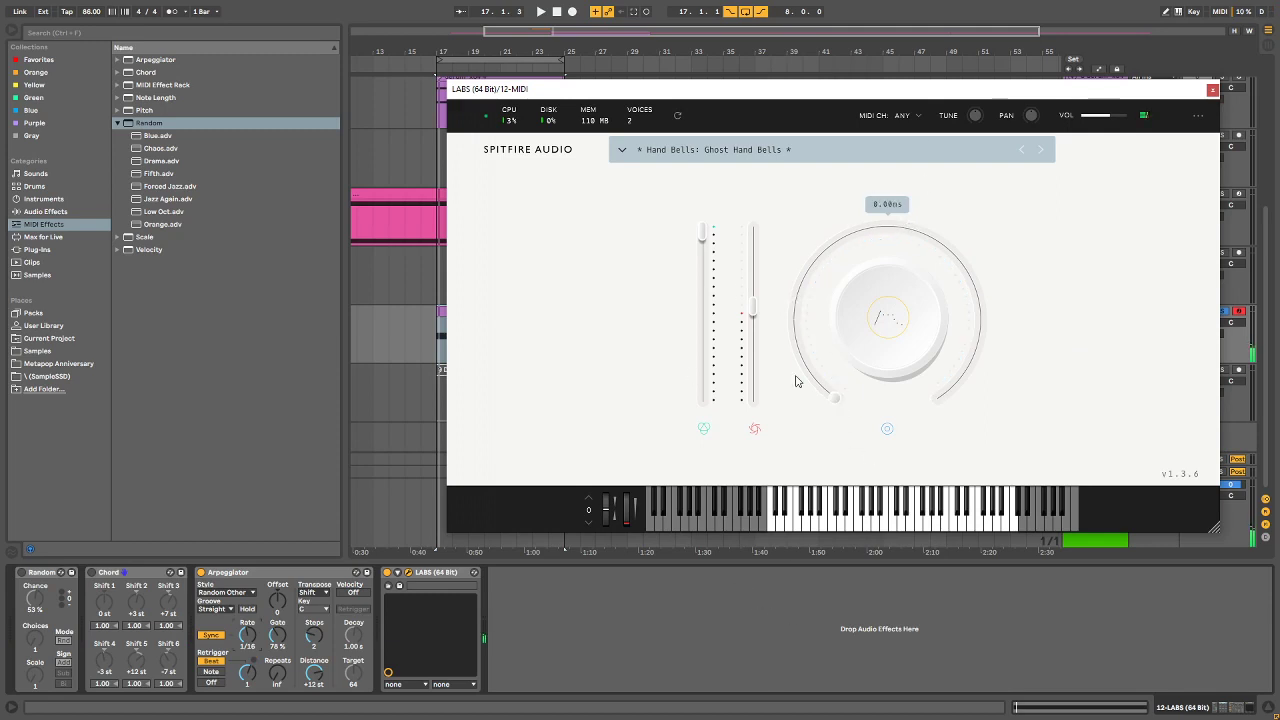
# Step: Lower the second vertical LABS slider to about 47% and assign the large knob to Tightness
pyautogui.moveTo(753, 307)
pyautogui.mouseDown()
pyautogui.moveTo(756, 230)
pyautogui.moveTo(766, 325)
pyautogui.mouseUp()
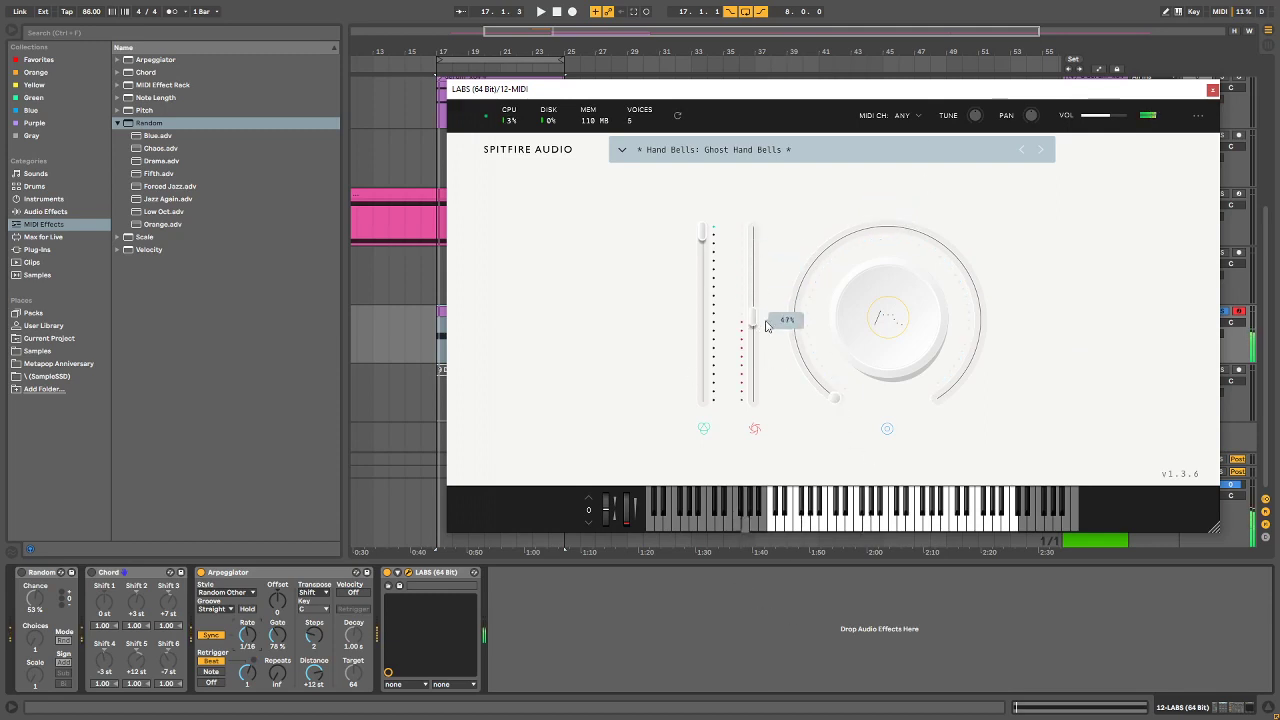
pyautogui.moveTo(704, 234)
pyautogui.mouseDown()
pyautogui.moveTo(705, 270)
pyautogui.moveTo(695, 229)
pyautogui.mouseUp()
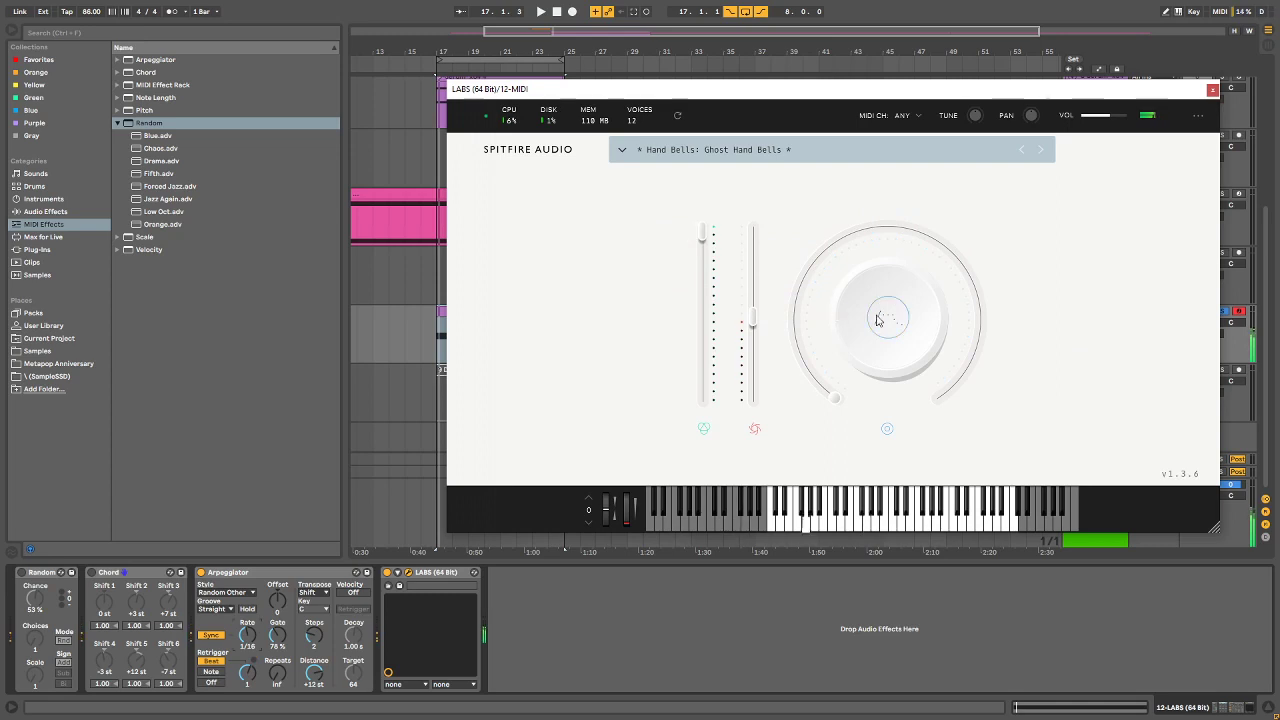
pyautogui.moveTo(884, 316)
pyautogui.click(1080, 294)
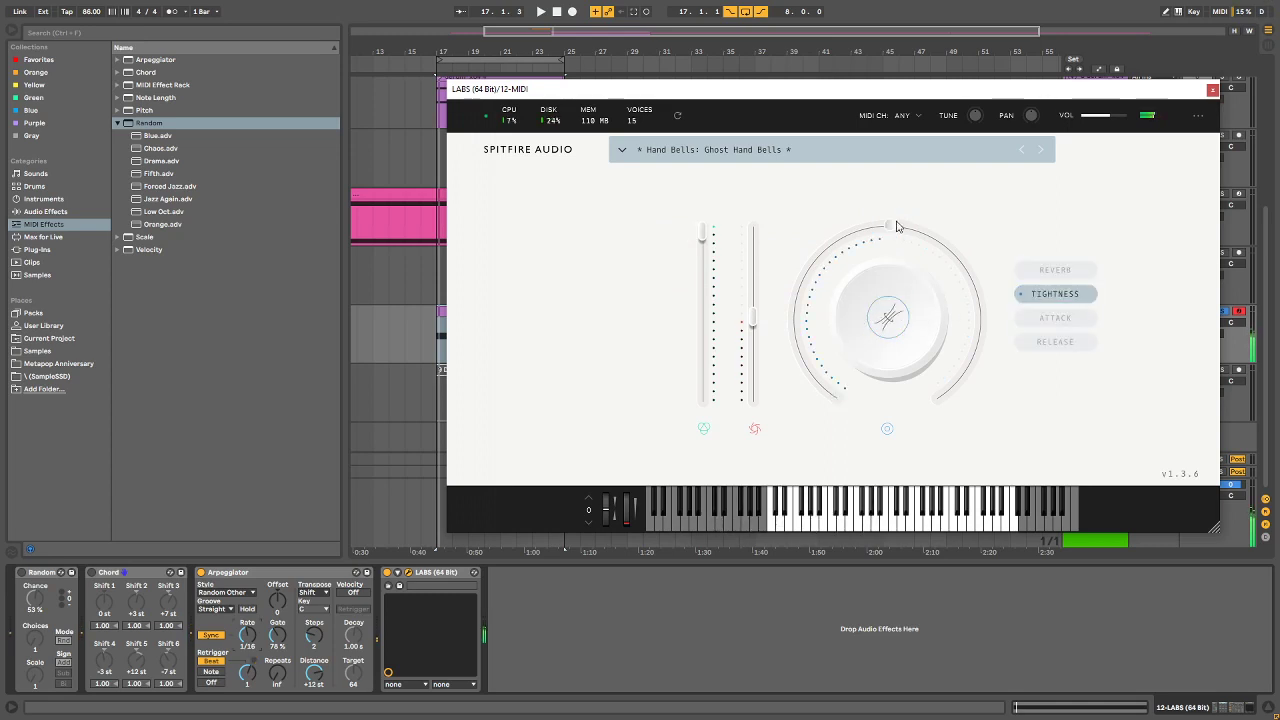
# Step: Raise the LABS Tightness knob and set the Arpeggiator's rate to 1/4
pyautogui.moveTo(897, 226); pyautogui.dragTo(900, 162)
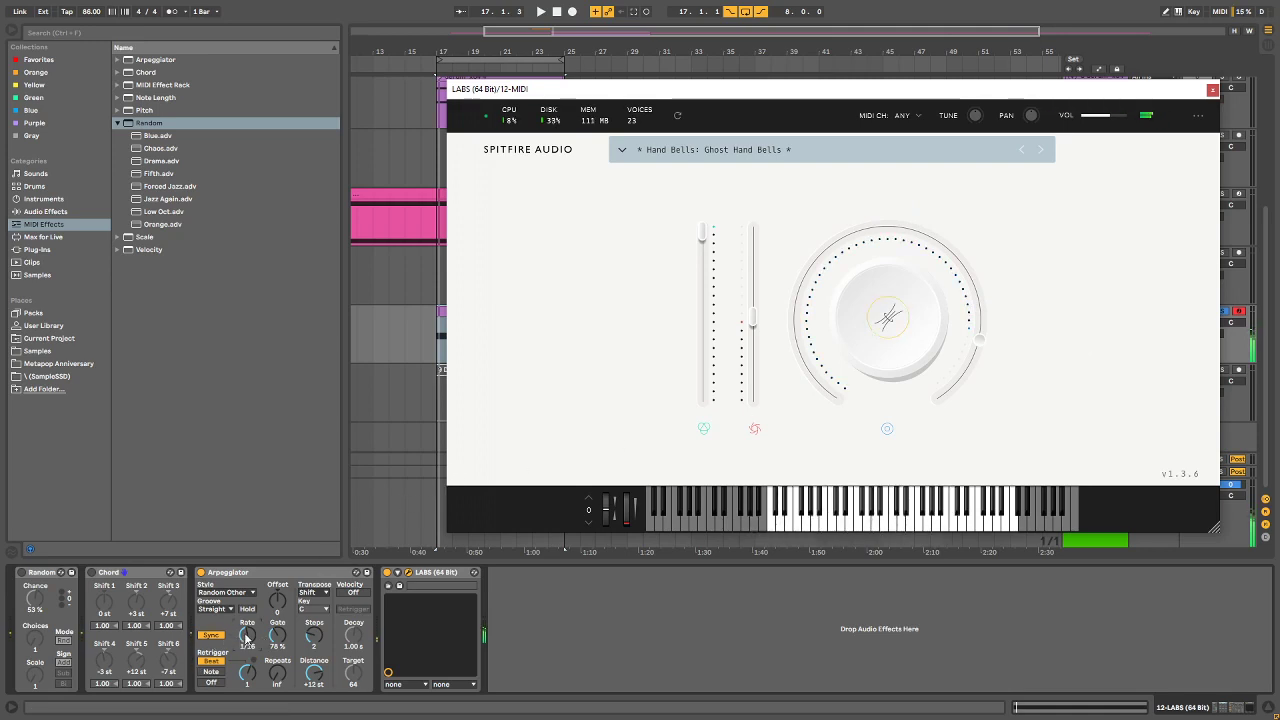
pyautogui.moveTo(246, 636)
pyautogui.mouseDown()
pyautogui.moveTo(246, 610)
pyautogui.moveTo(247, 637)
pyautogui.mouseUp()
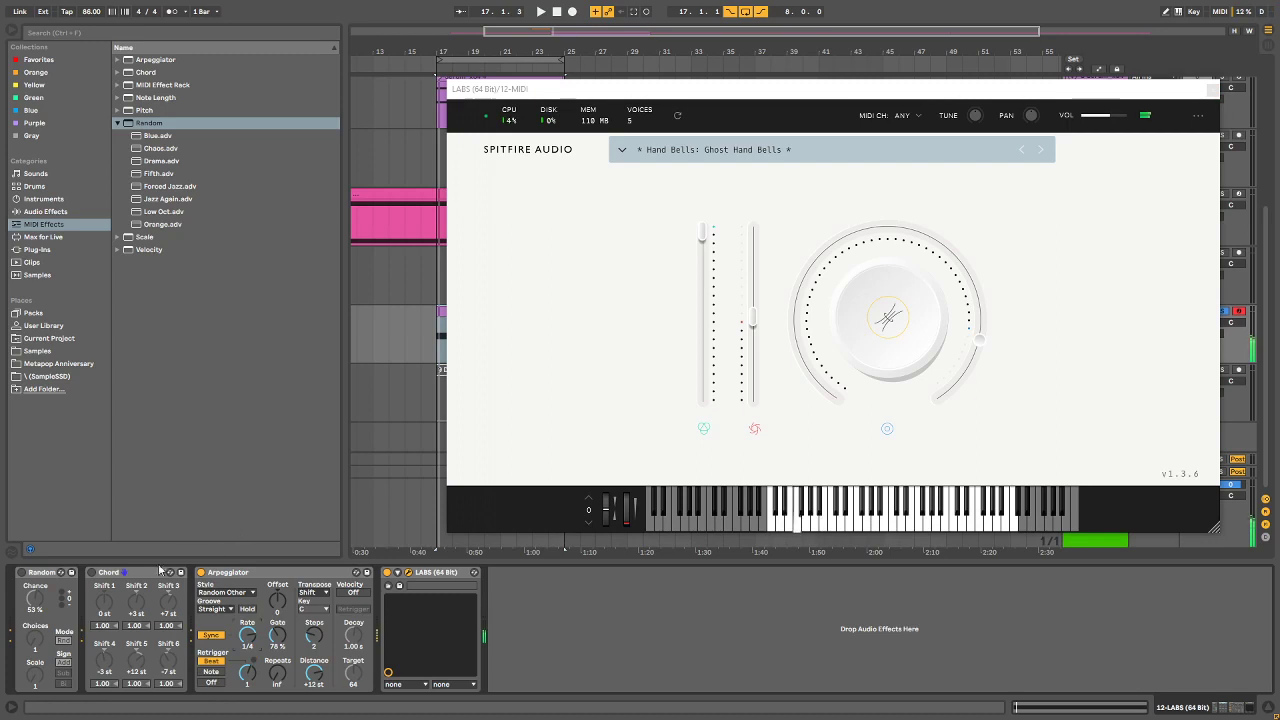
# Step: Turn the Chord effect back on and delete the Random effect, moving the LABS window clear of the arrangement
pyautogui.click(92, 573)
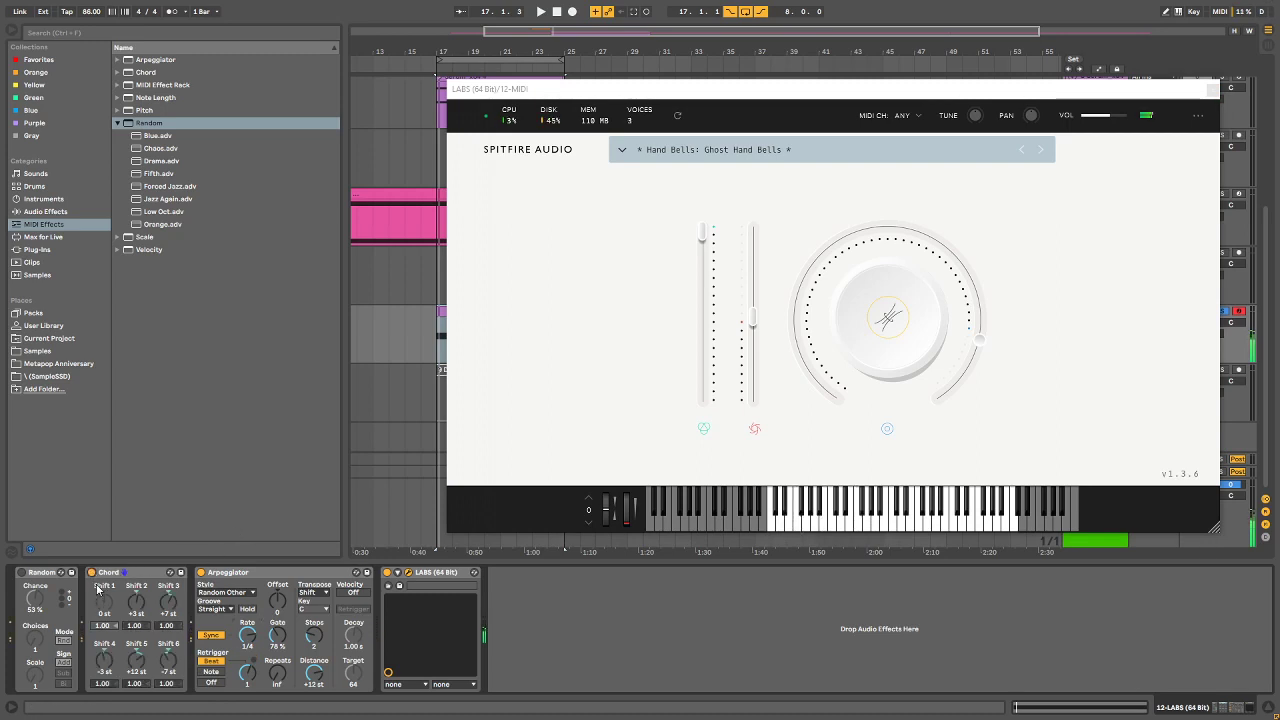
pyautogui.rightClick(42, 573)
pyautogui.click(58, 505)
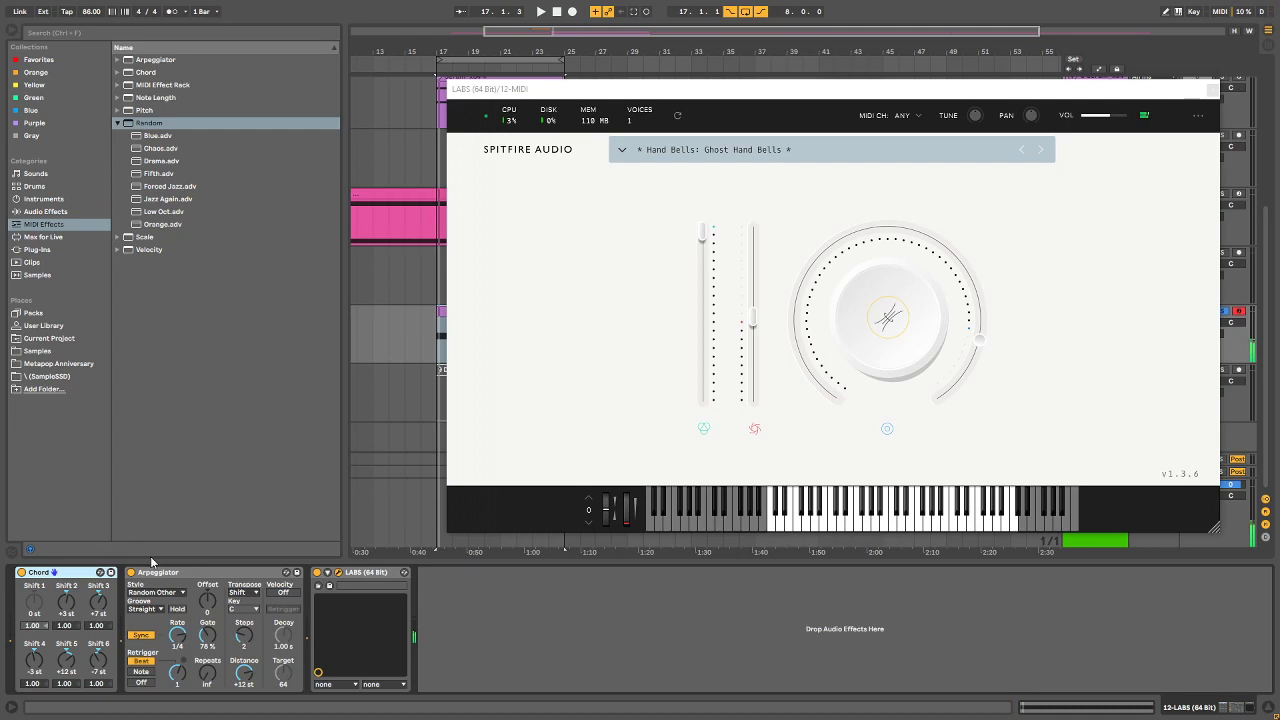
pyautogui.moveTo(754, 86); pyautogui.dragTo(1279, 88)
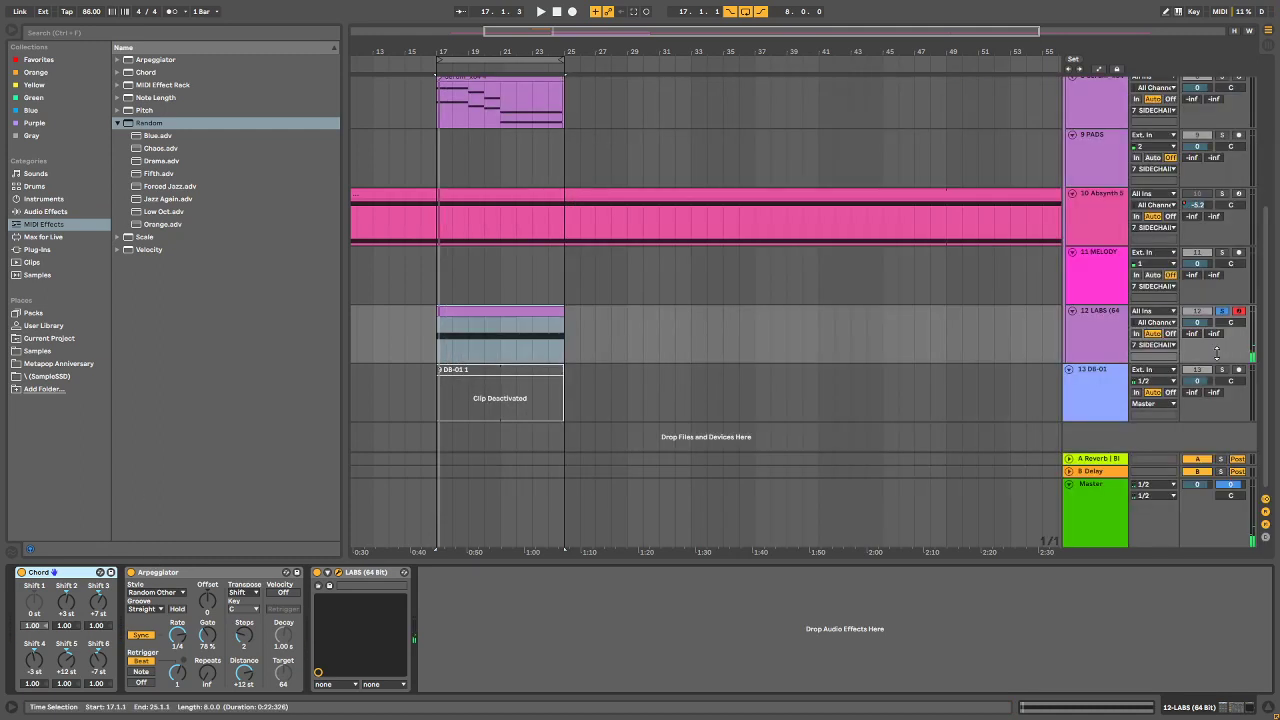
# Step: Return the Arpeggiator to its place behind the Chord effect and set its Steps to 0
pyautogui.doubleClick(526, 324)
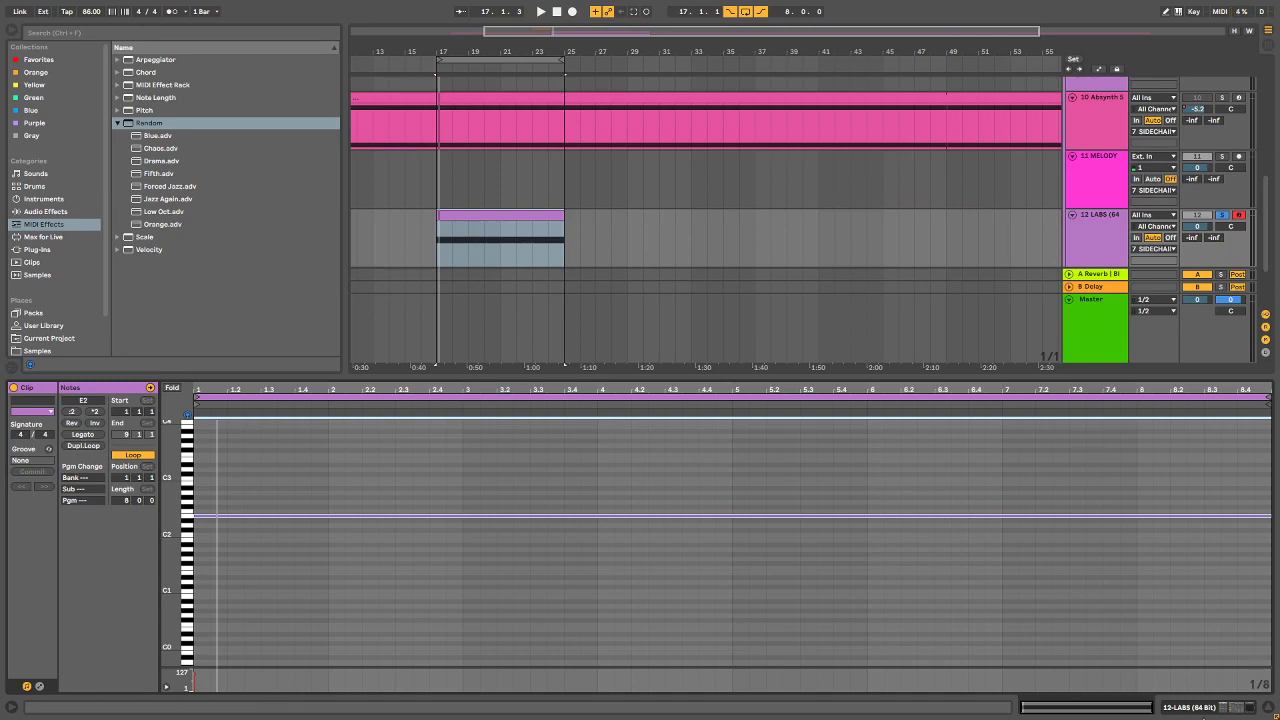
pyautogui.hotkey('shift', 'Tab')
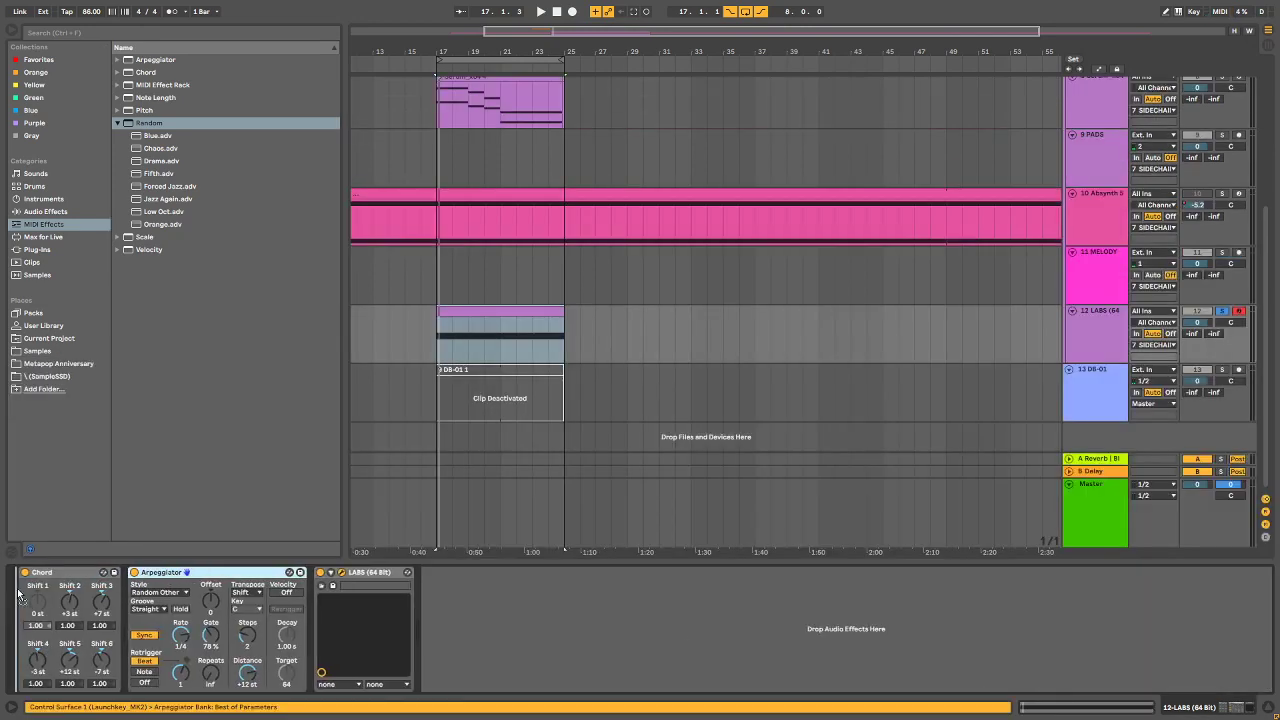
pyautogui.moveTo(18, 594); pyautogui.dragTo(157, 580)
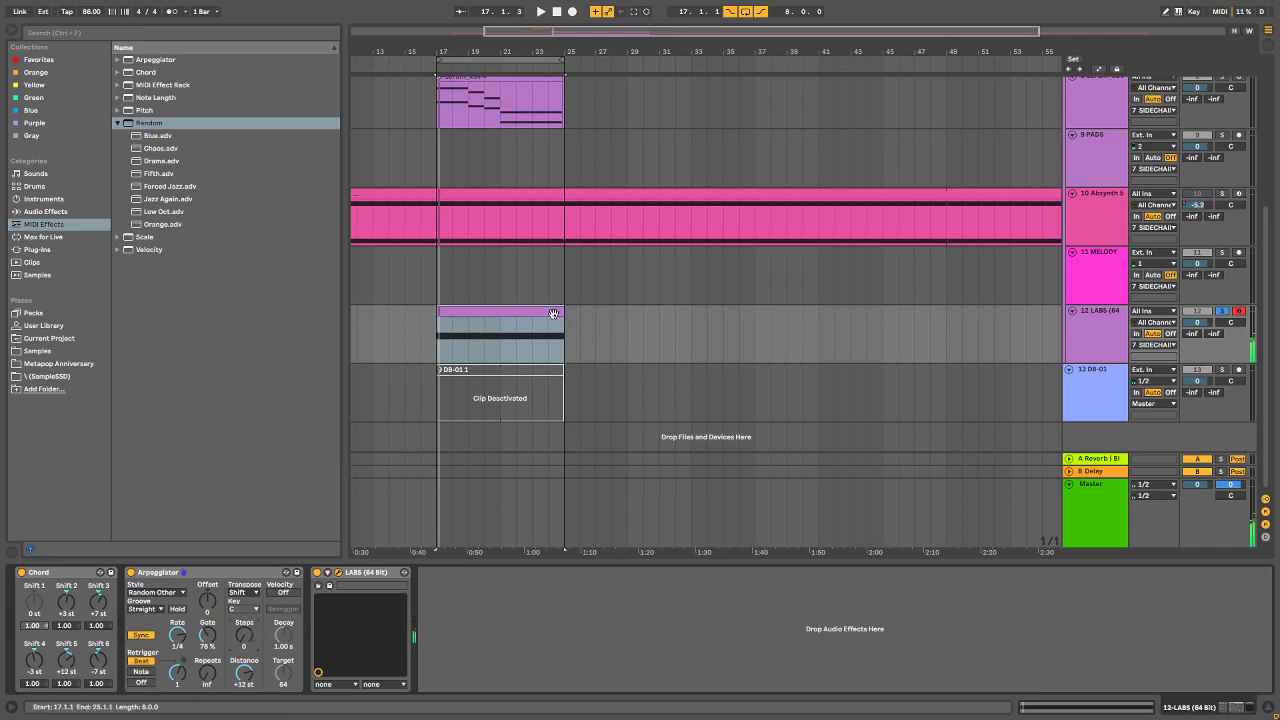
# Step: Shorten the E2 note in the LABS clip at bar 17 to two bars
pyautogui.doubleClick(464, 347)
pyautogui.moveTo(1096, 468); pyautogui.dragTo(722, 552)
pyautogui.moveTo(687, 477); pyautogui.dragTo(756, 570)
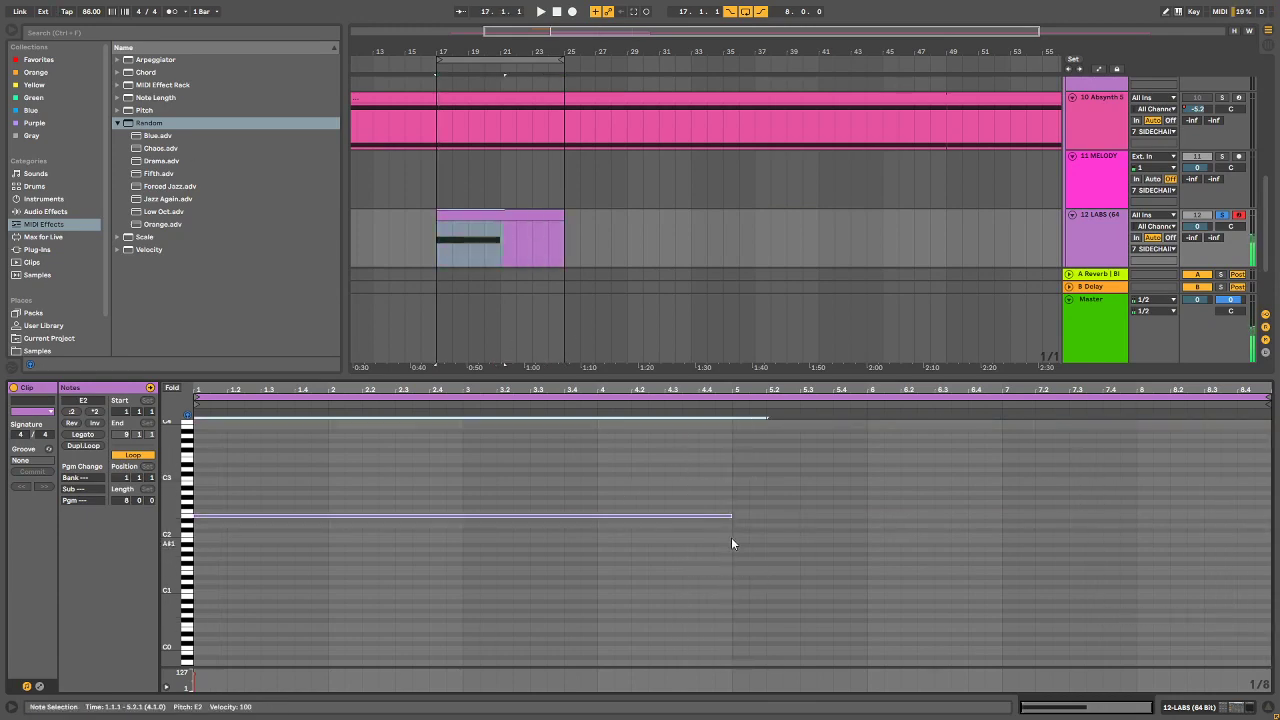
pyautogui.moveTo(731, 516); pyautogui.dragTo(465, 518)
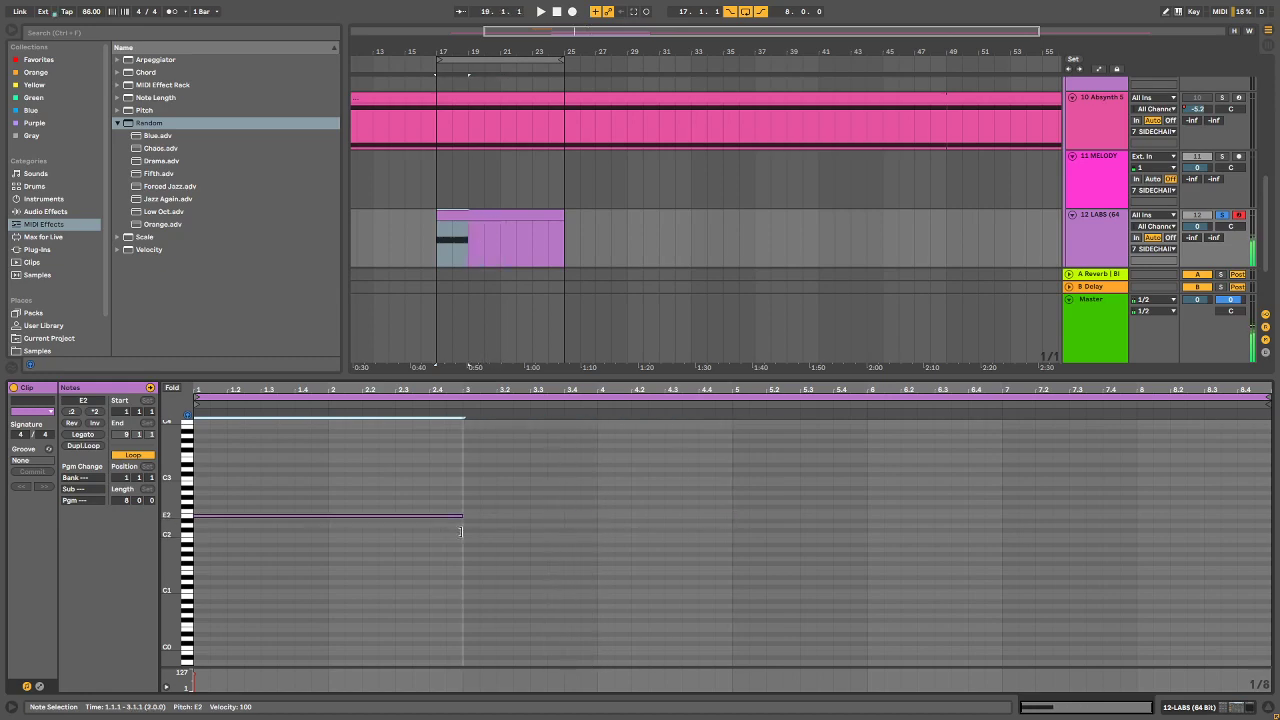
# Step: Duplicate the eight-bar LABS clip seven times along its track, up to bar 81
pyautogui.click(503, 212)
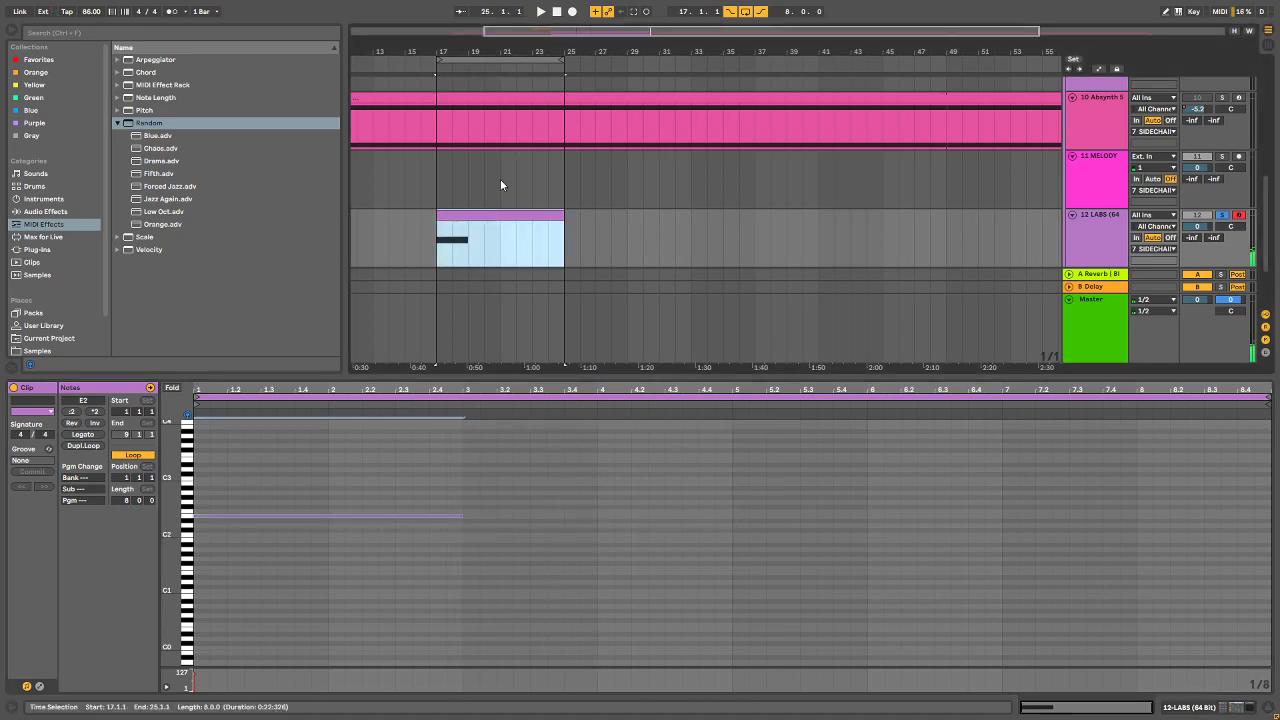
pyautogui.hotkey('ctrl', 'd')
pyautogui.hotkey('ctrl', 'd')
pyautogui.hotkey('ctrl', 'd')
pyautogui.hotkey('ctrl', 'd')
pyautogui.hotkey('ctrl', 'd')
pyautogui.hotkey('ctrl', 'd')
pyautogui.hotkey('ctrl', 'd')
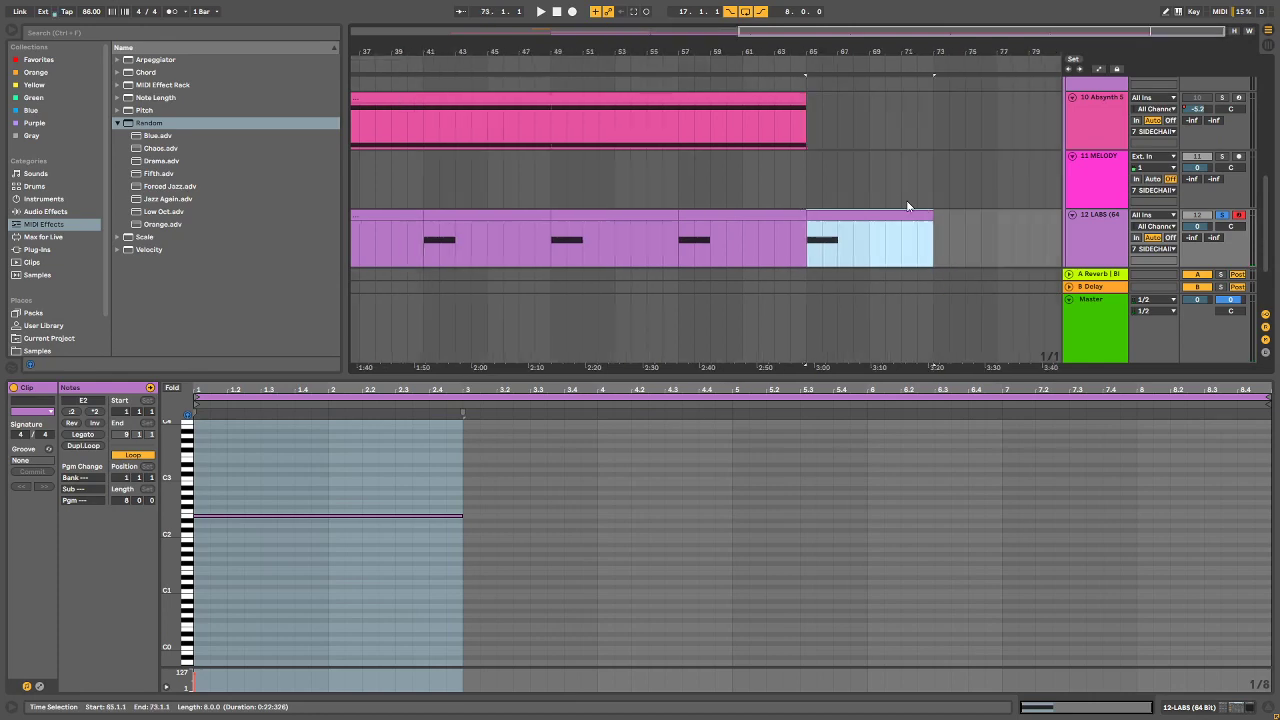
# Step: Turn off the arrangement loop and start playback from the first LABS clip at bar 17
pyautogui.moveTo(799, 50); pyautogui.dragTo(929, 20)
pyautogui.click(510, 214)
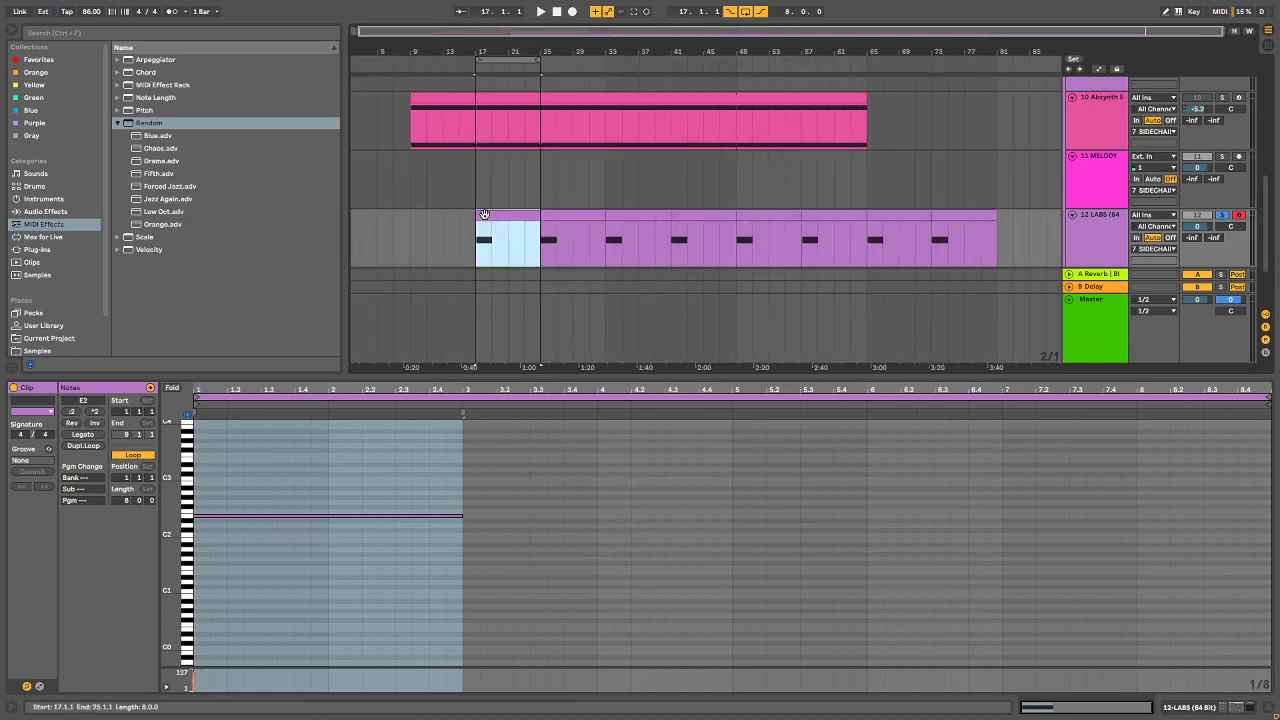
pyautogui.click(741, 17)
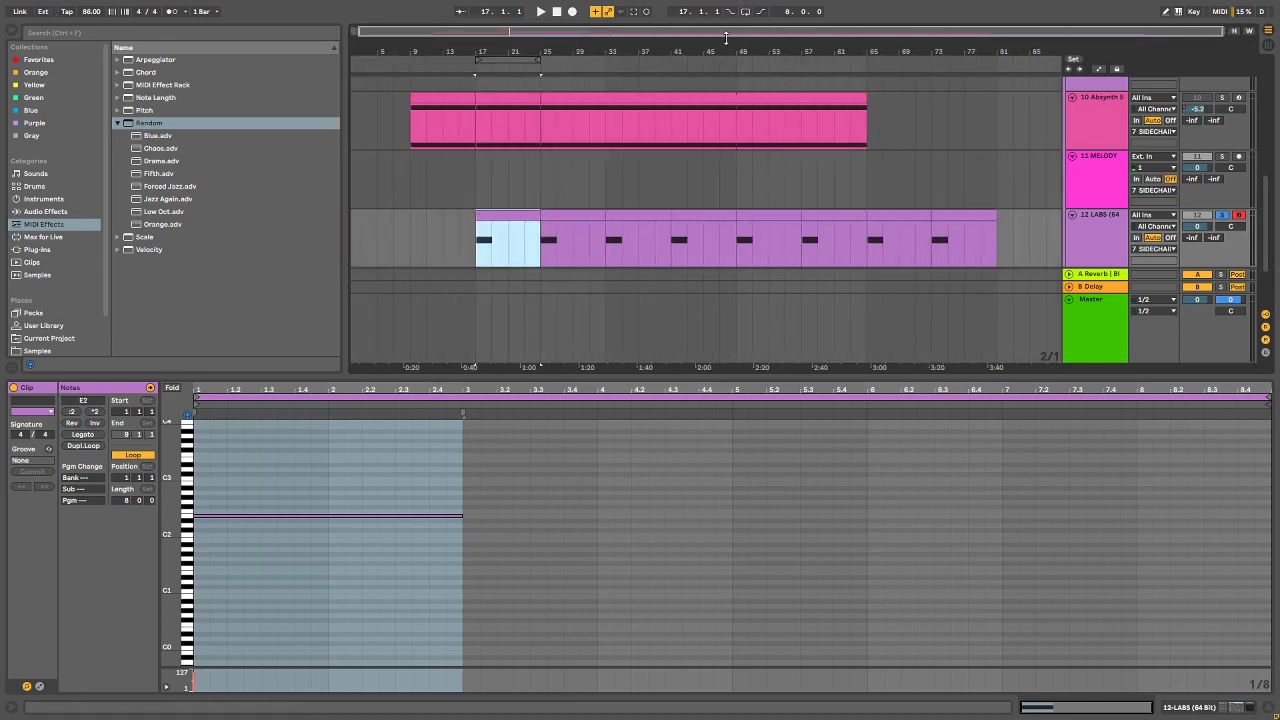
pyautogui.press('space')
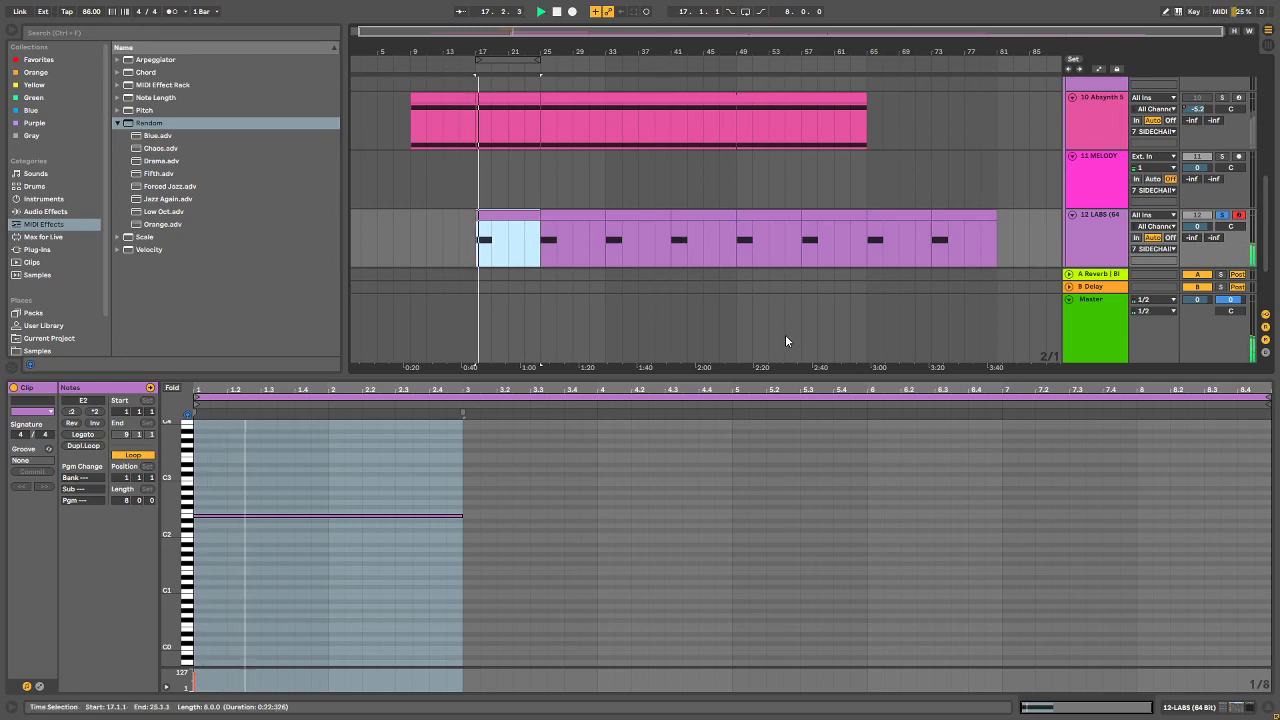
# Step: Set the Arpeggiator's Retrigger to Off while listening to the LABS part, and stop playback
pyautogui.click(1229, 709)
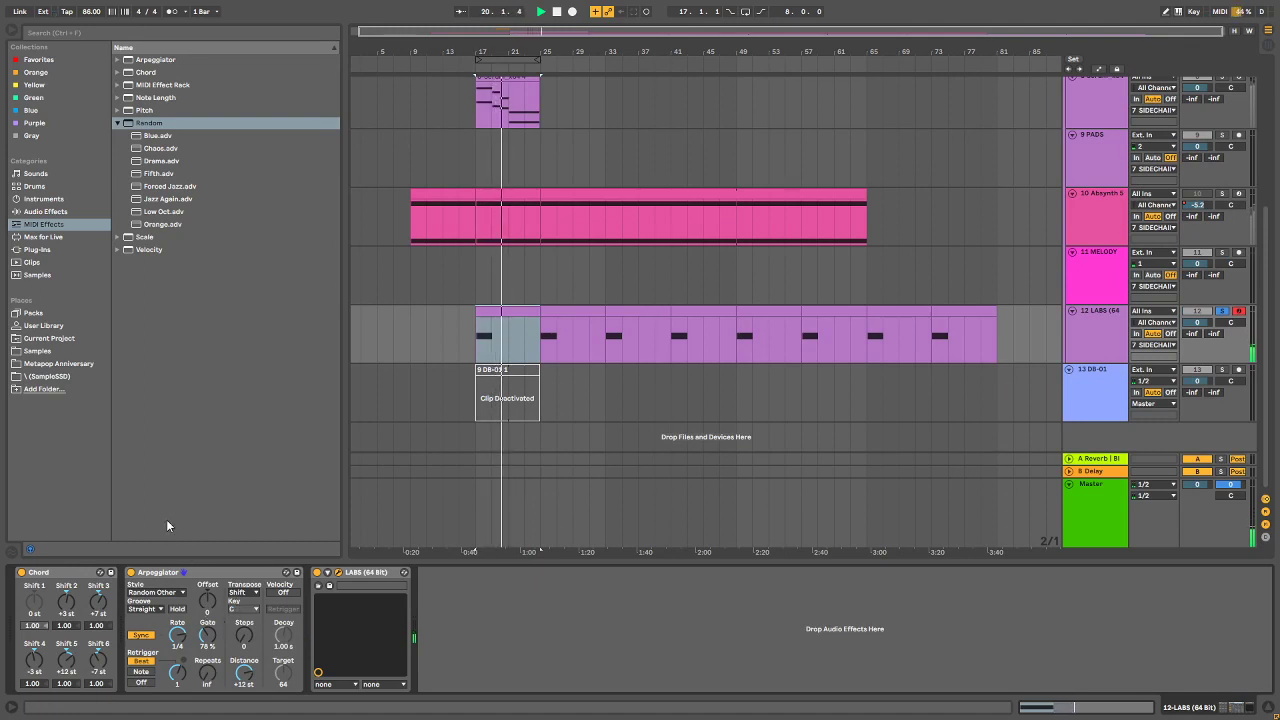
pyautogui.click(155, 594)
pyautogui.click(155, 594)
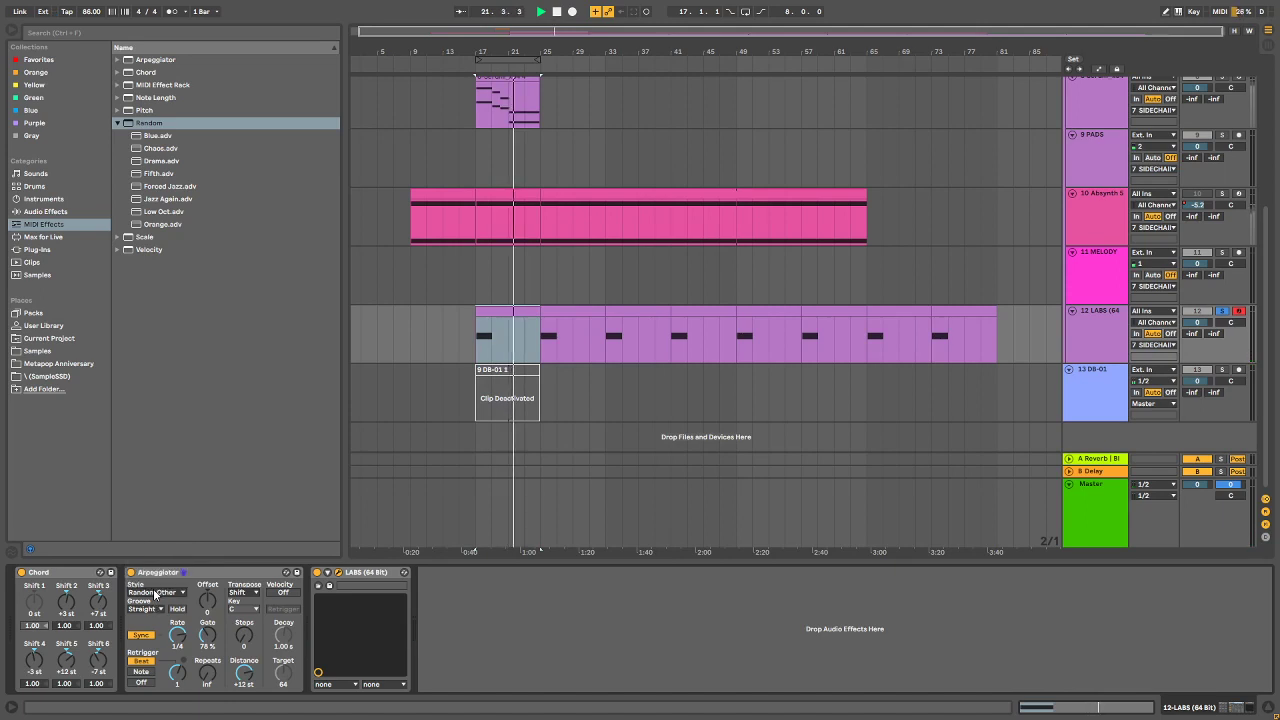
pyautogui.click(145, 609)
pyautogui.click(147, 618)
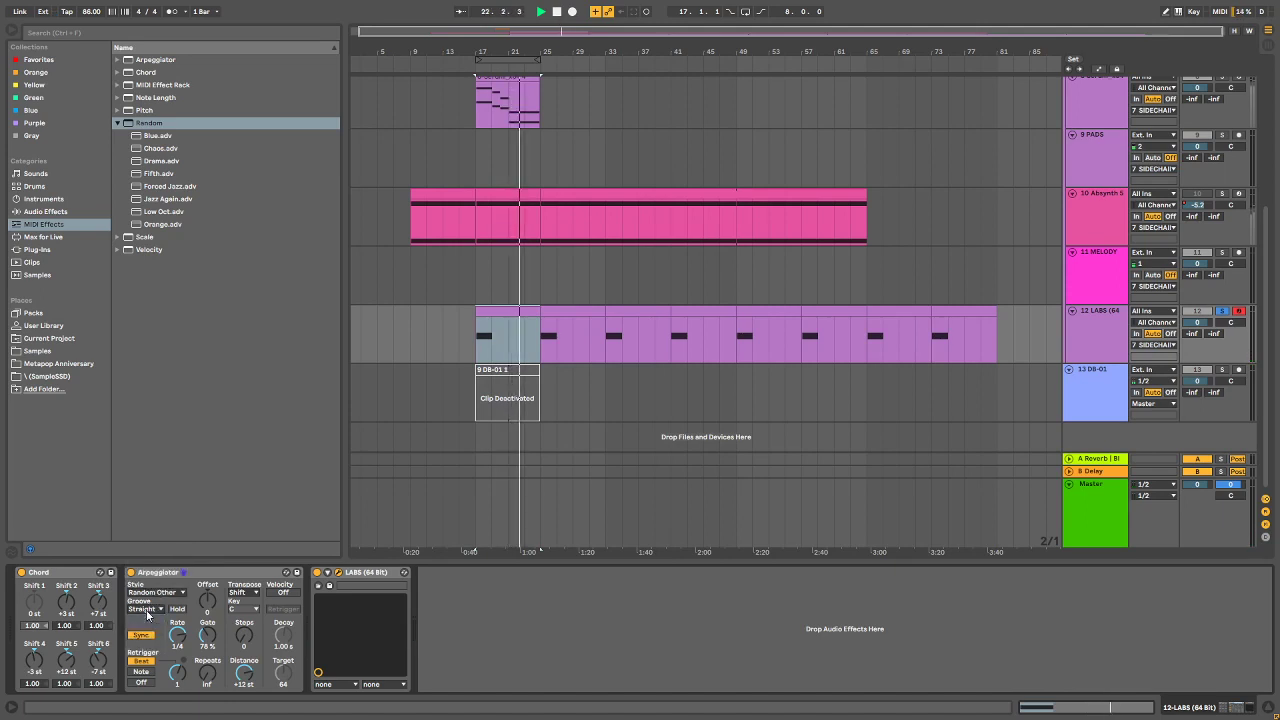
pyautogui.click(150, 682)
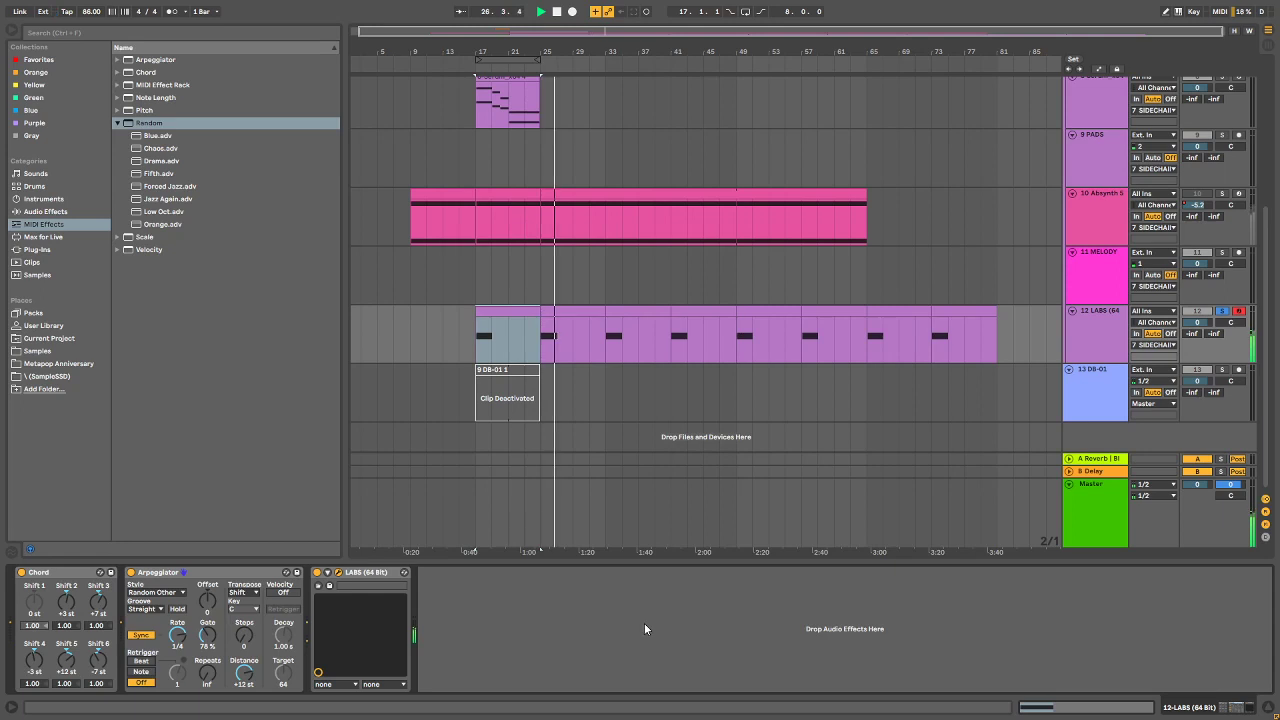
pyautogui.press('space')
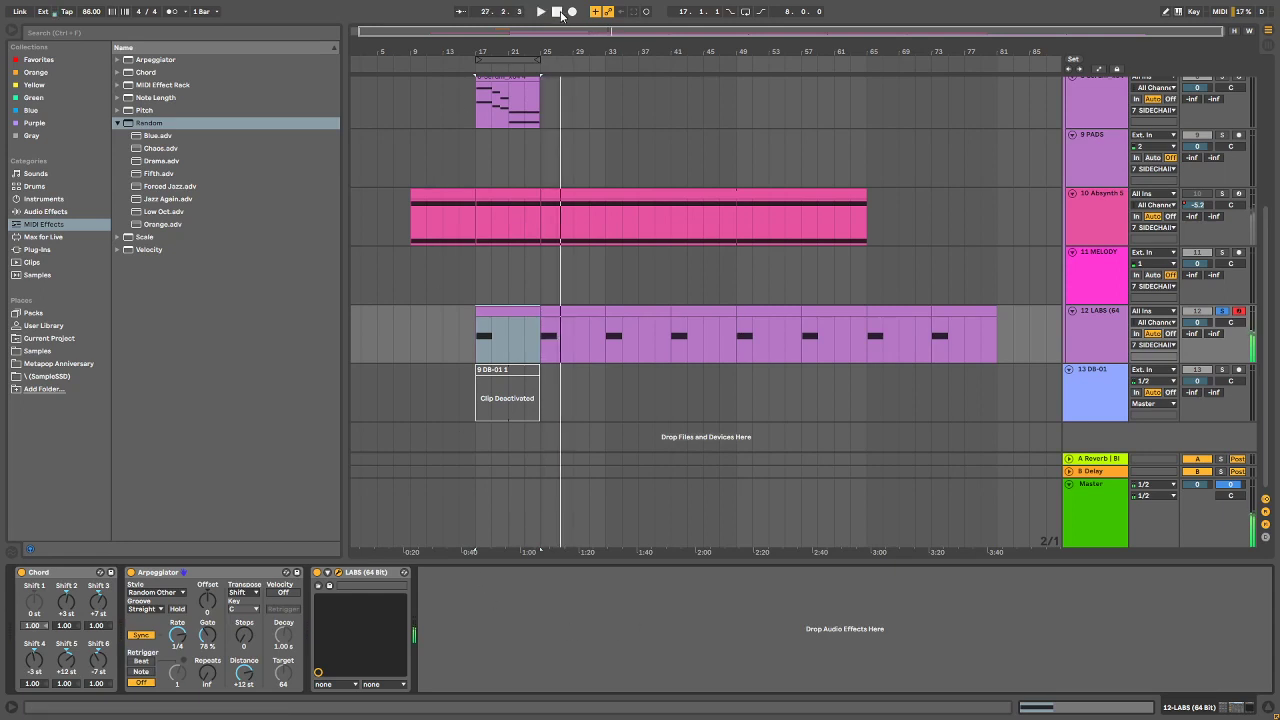
# Step: Extend the E2 note in the LABS clip at bar 25 to six bars
pyautogui.click(575, 308)
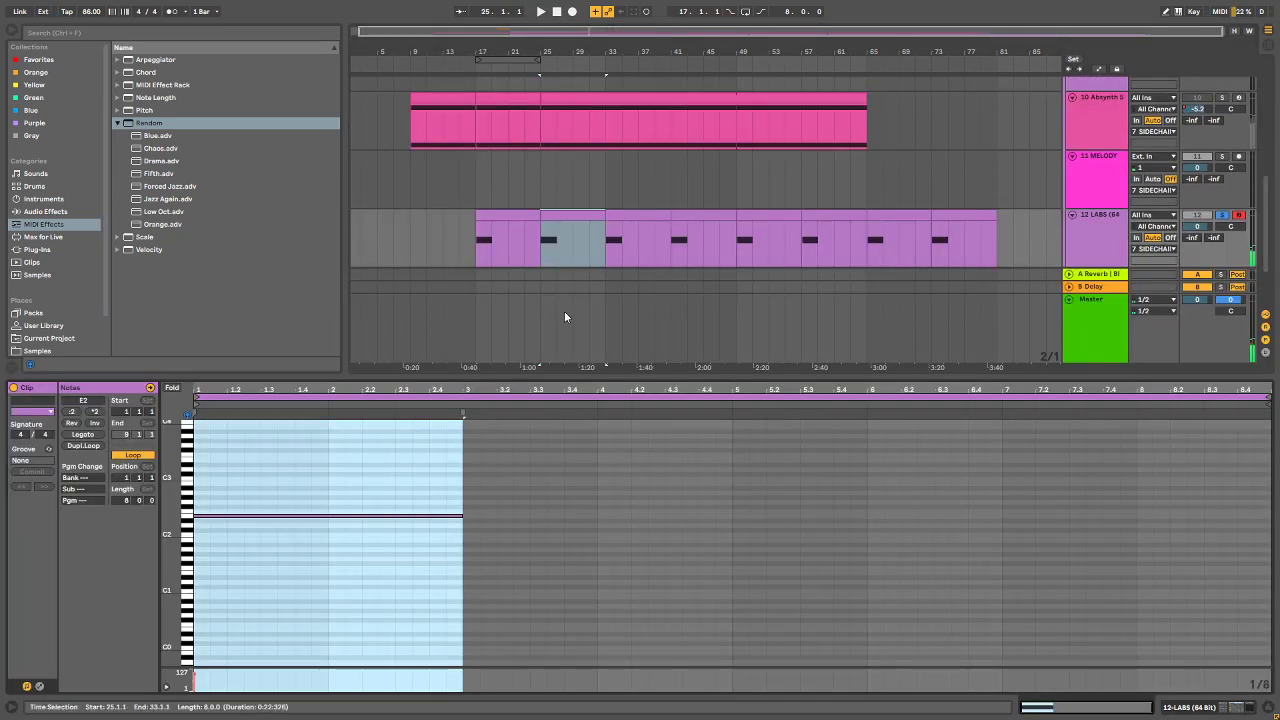
pyautogui.doubleClick(564, 322)
pyautogui.moveTo(464, 458); pyautogui.dragTo(340, 616)
pyautogui.moveTo(463, 517); pyautogui.dragTo(1002, 517)
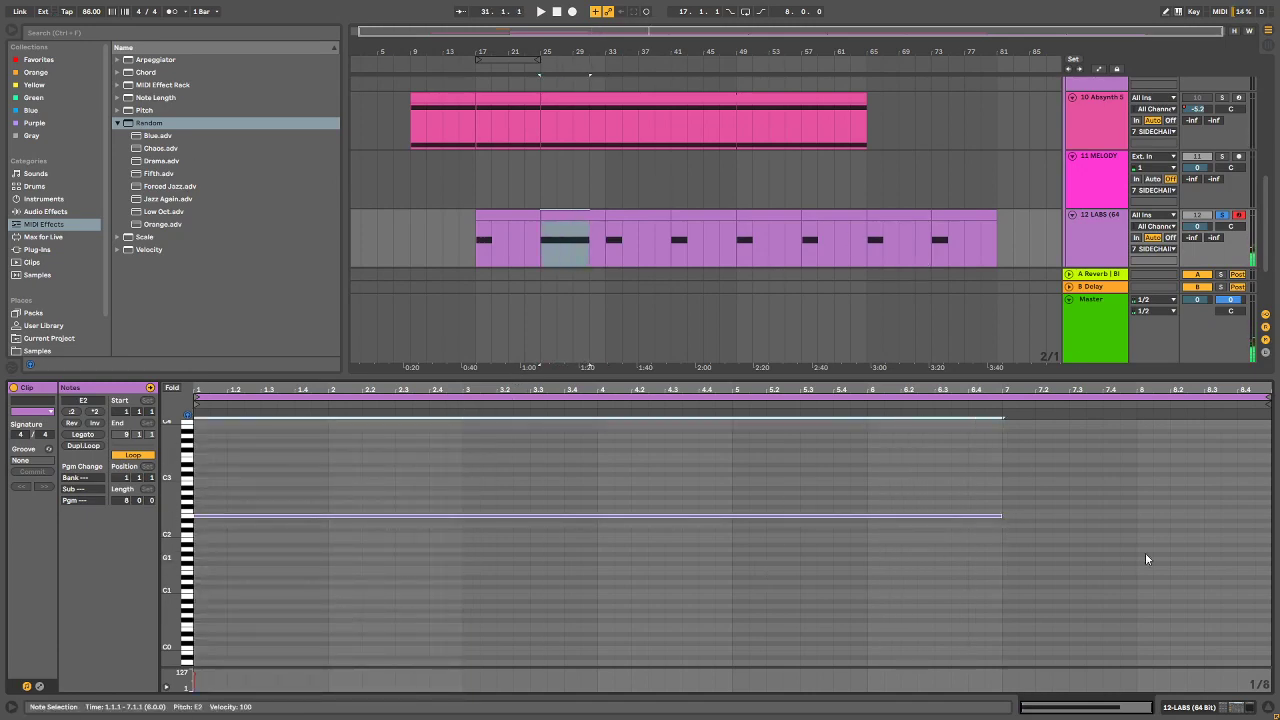
# Step: Replace the other LABS clips between bars 17 and 81 with copies holding the six-bar E2 note
pyautogui.moveTo(548, 217); pyautogui.dragTo(519, 222)
pyautogui.hotkey('ctrl', 'z')
pyautogui.click(521, 215)
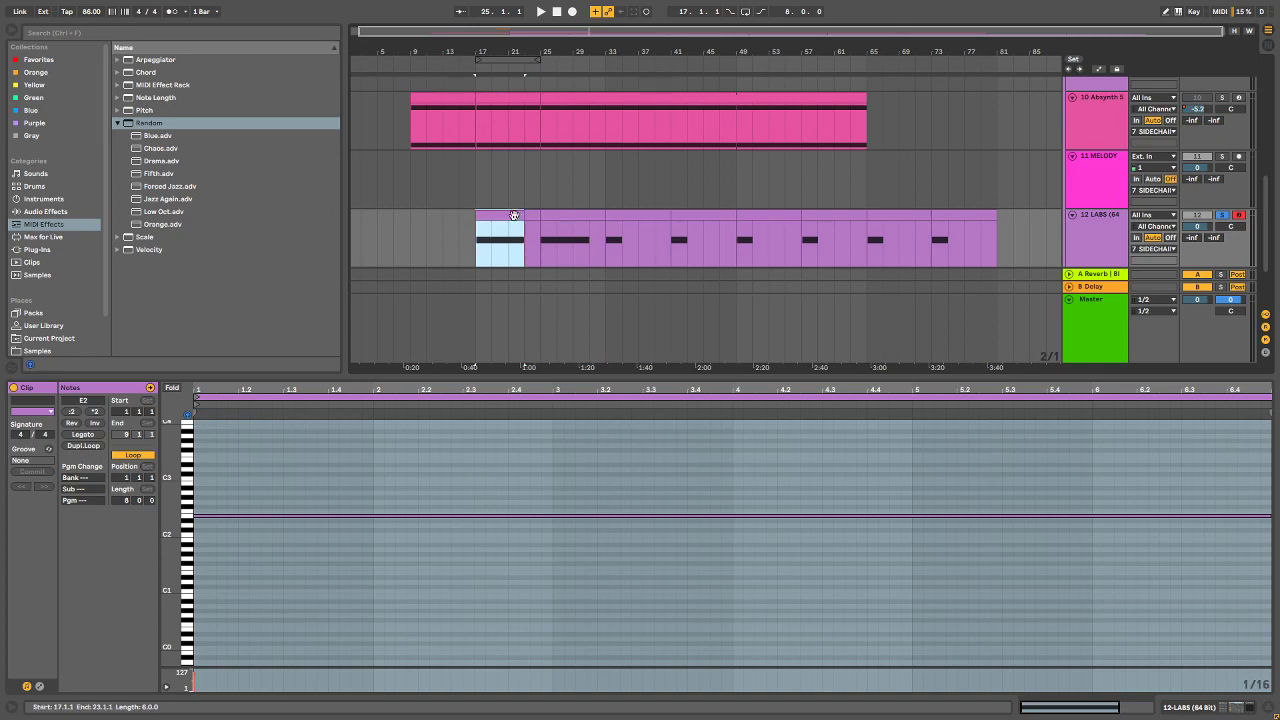
pyautogui.hotkey('ctrl', 'd')
pyautogui.hotkey('ctrl', 'd')
pyautogui.hotkey('ctrl', 'd')
pyautogui.hotkey('ctrl', 'd')
pyautogui.hotkey('ctrl', 'd')
pyautogui.hotkey('ctrl', 'd')
pyautogui.hotkey('ctrl', 'd')
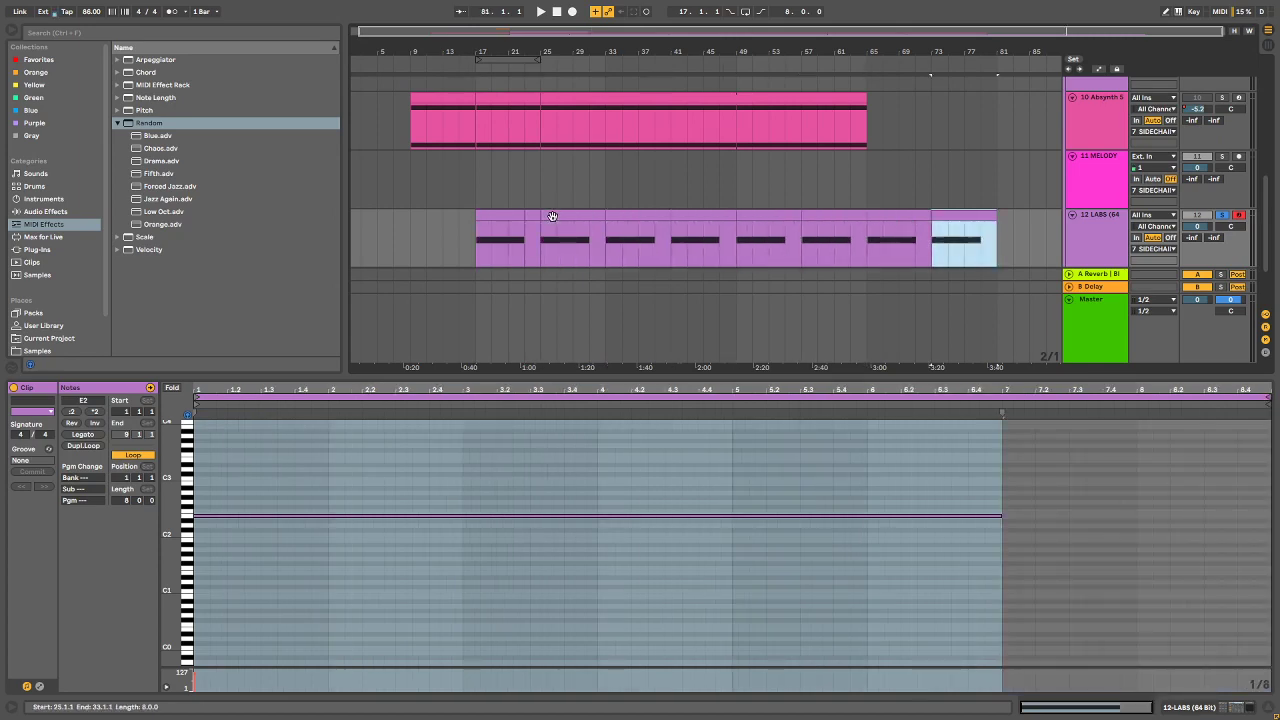
# Step: Deactivate the LABS clips that start at bars 33 and 57
pyautogui.click(619, 228)
pyautogui.press('0')
pyautogui.click(808, 237)
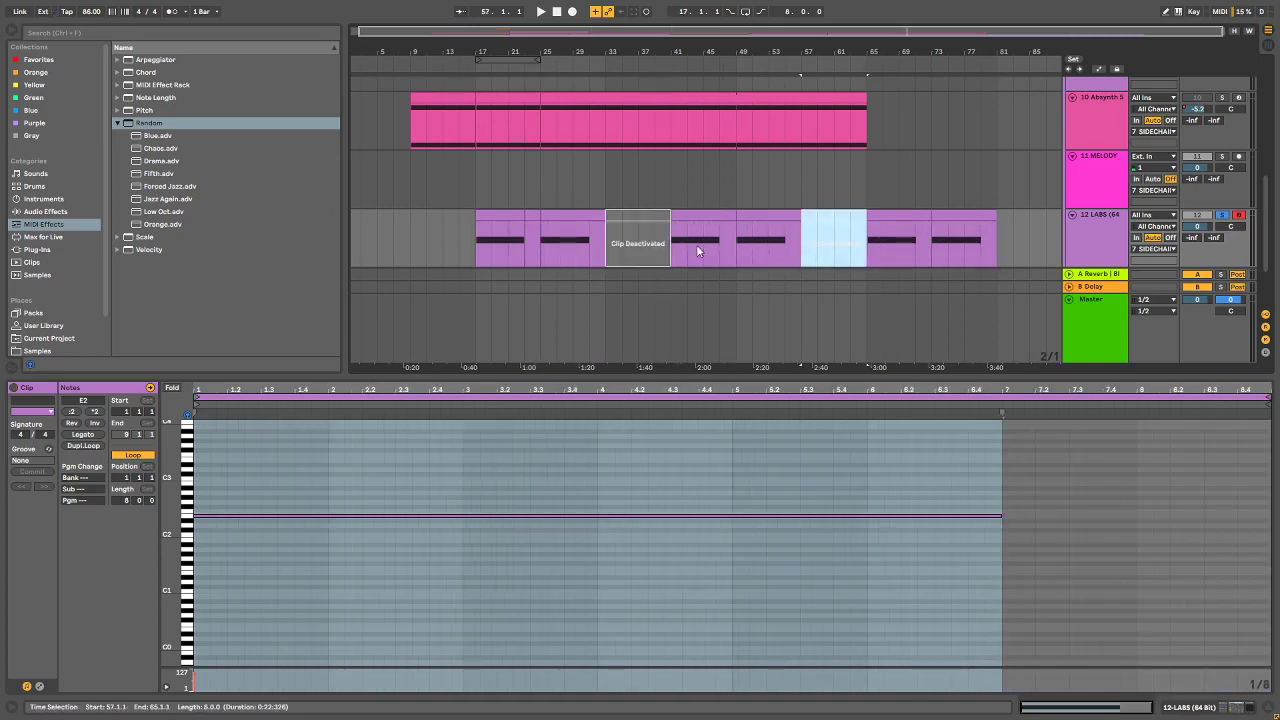
pyautogui.press('space')
pyautogui.press('space')
pyautogui.press('0')
# Step: Play the arrangement from bar 49 and reactivate the LABS clip at bar 57
pyautogui.click(739, 226)
pyautogui.press('space')
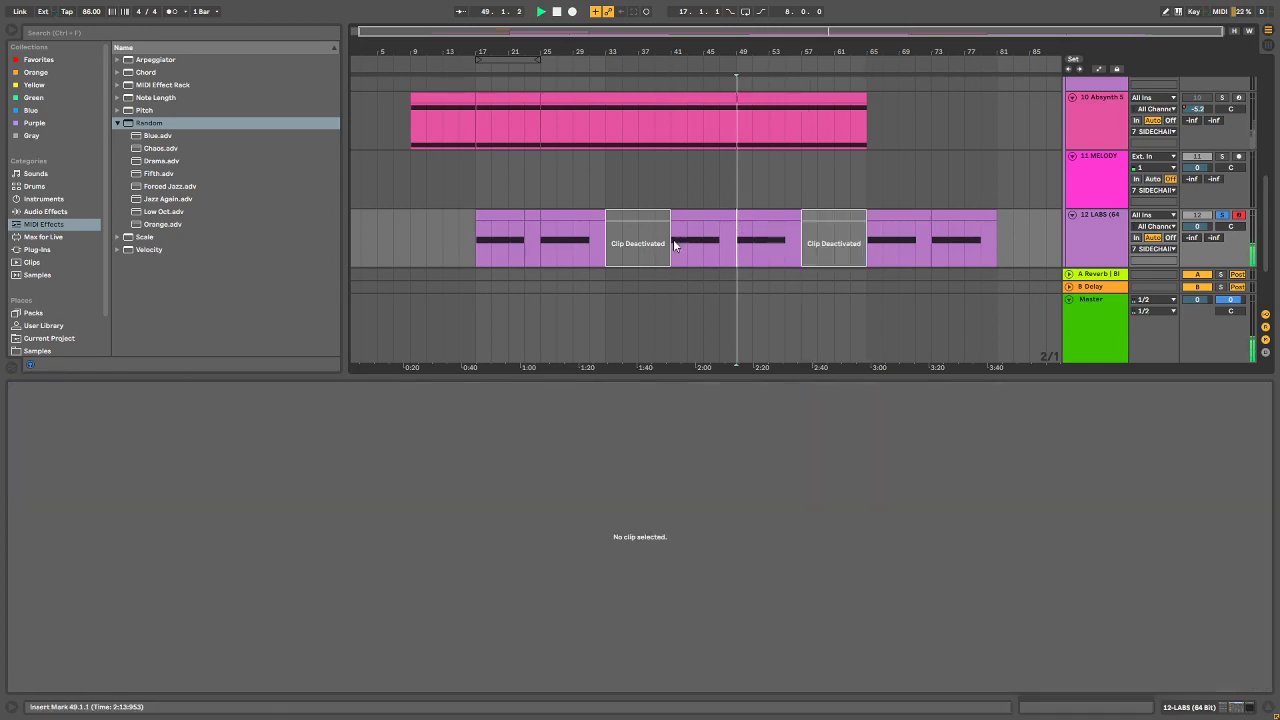
pyautogui.click(837, 214)
pyautogui.press('0')
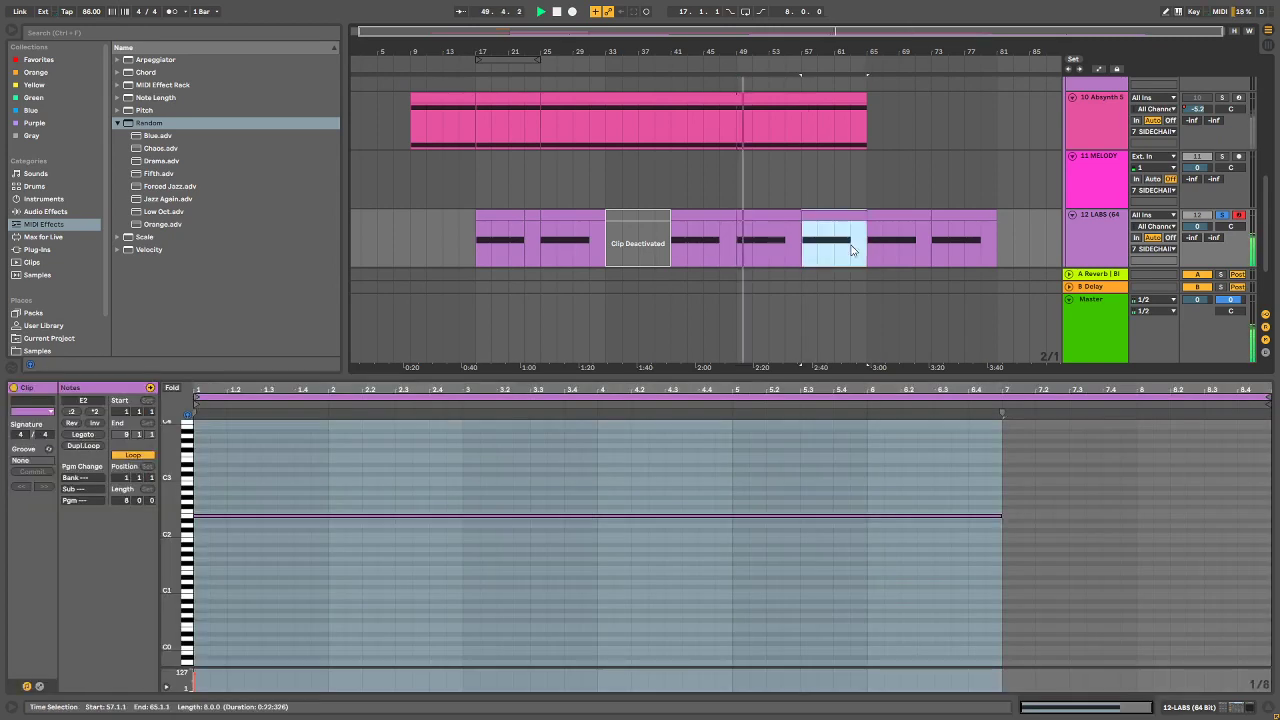
# Step: Transpose the note in the LABS clip at bar 57 up an octave to E3 and play from that clip
pyautogui.click(582, 598)
pyautogui.click(586, 516)
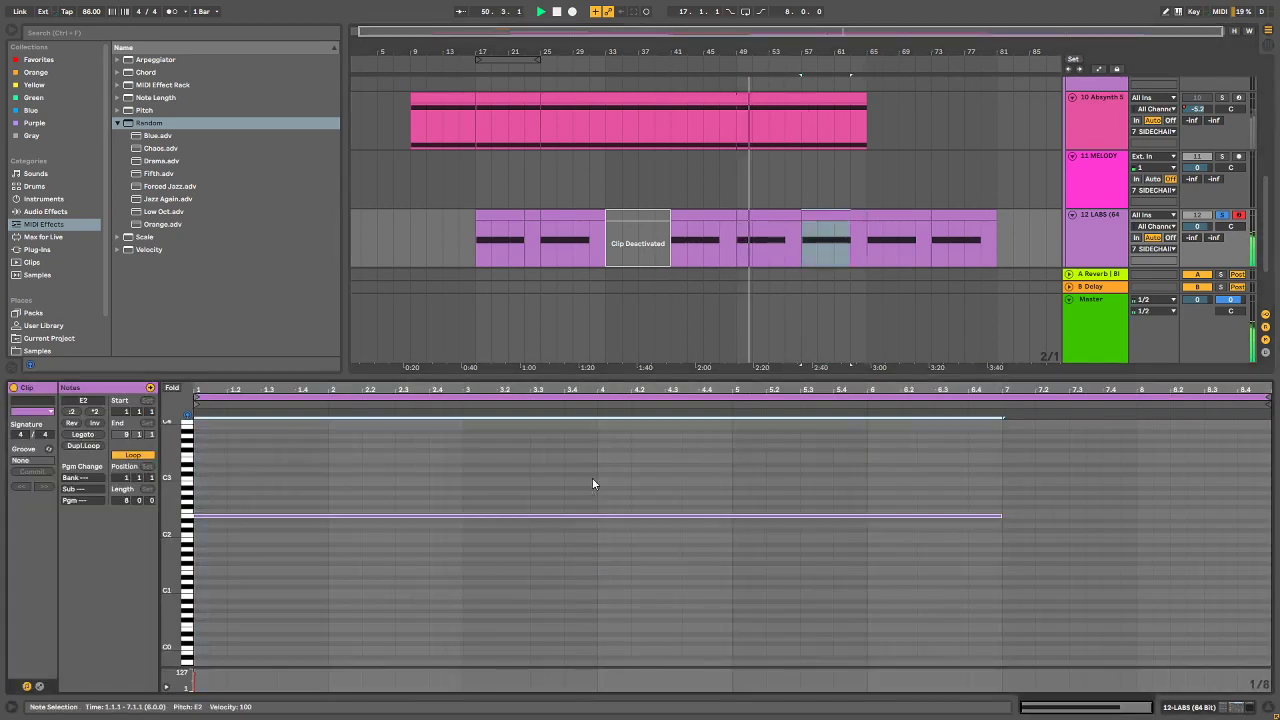
pyautogui.hotkey('shift', 'Up')
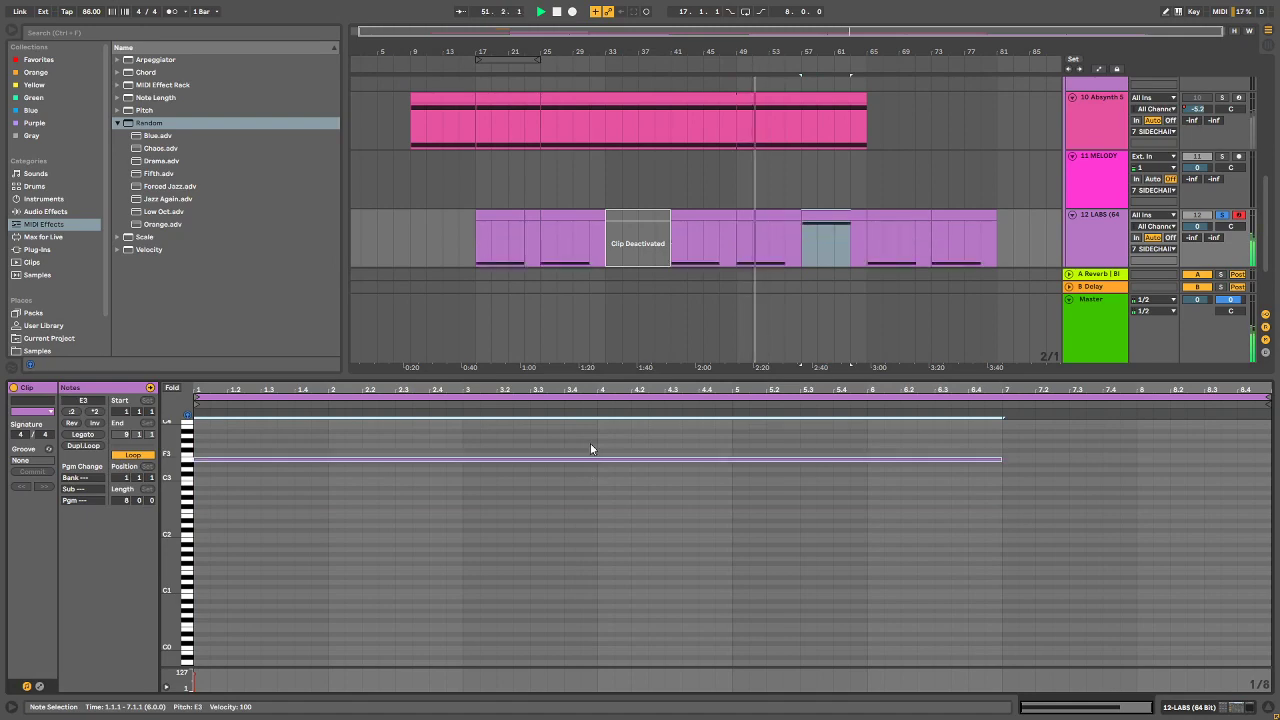
pyautogui.click(825, 243)
pyautogui.click(800, 233)
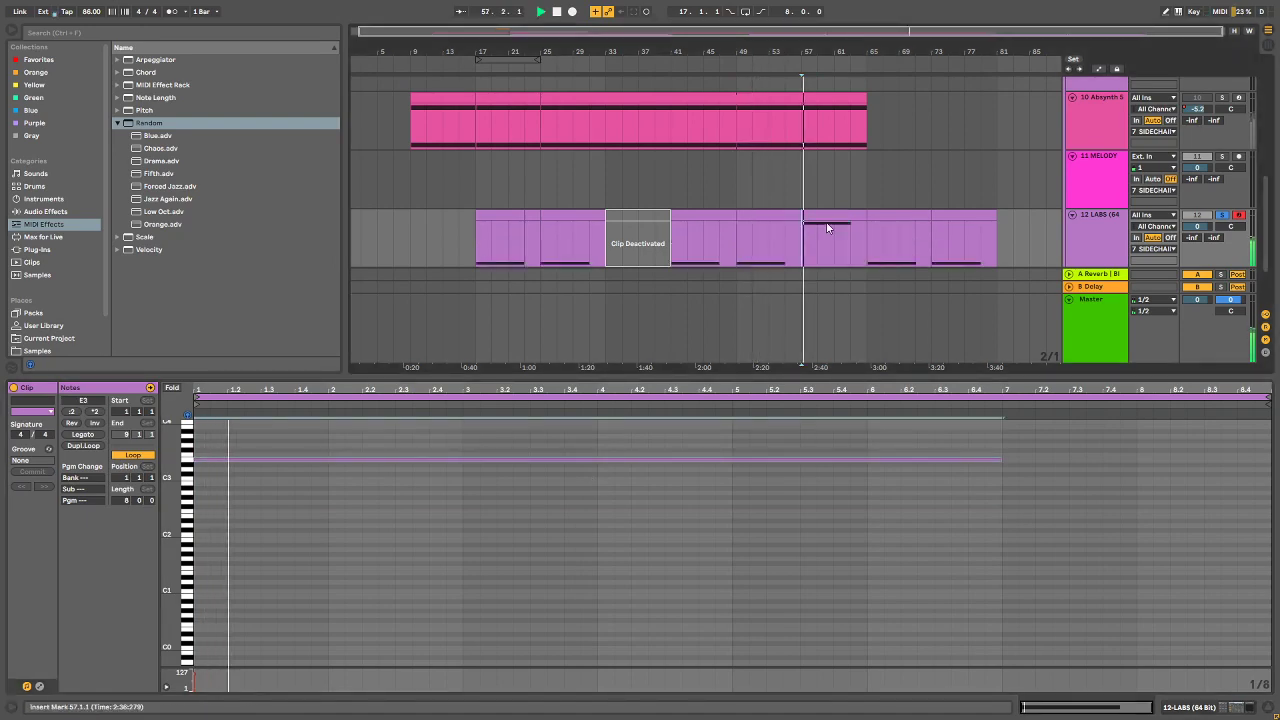
# Step: Open the LABS window and place it below the LABS track, stop playback, and select the clip at bar 41
pyautogui.click(1189, 707)
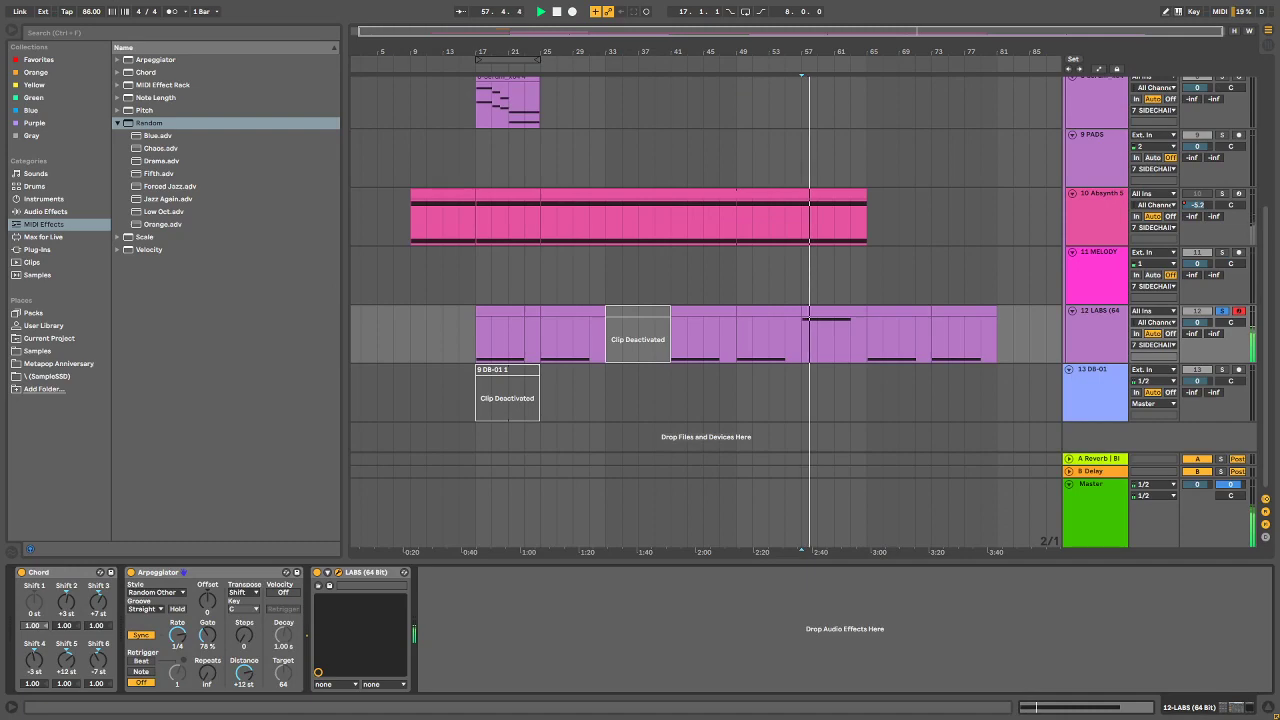
pyautogui.click(338, 572)
pyautogui.moveTo(733, 213); pyautogui.dragTo(617, 122)
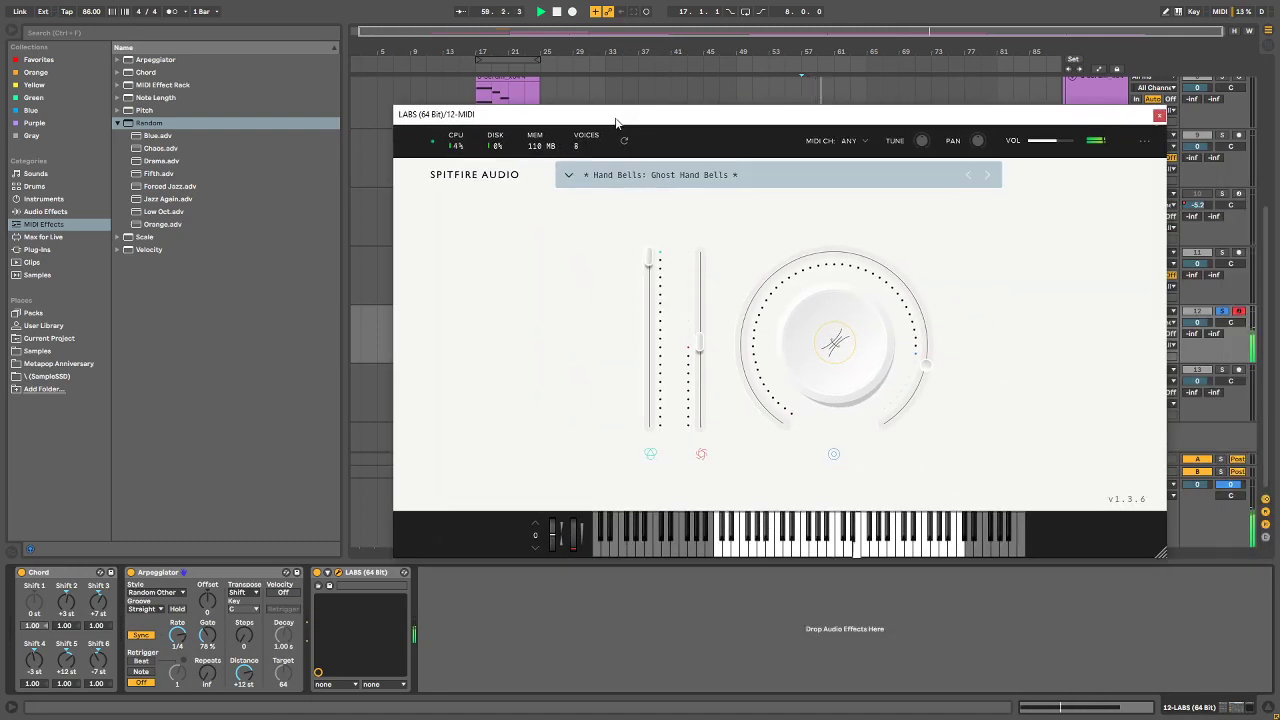
pyautogui.moveTo(617, 122); pyautogui.dragTo(457, 403)
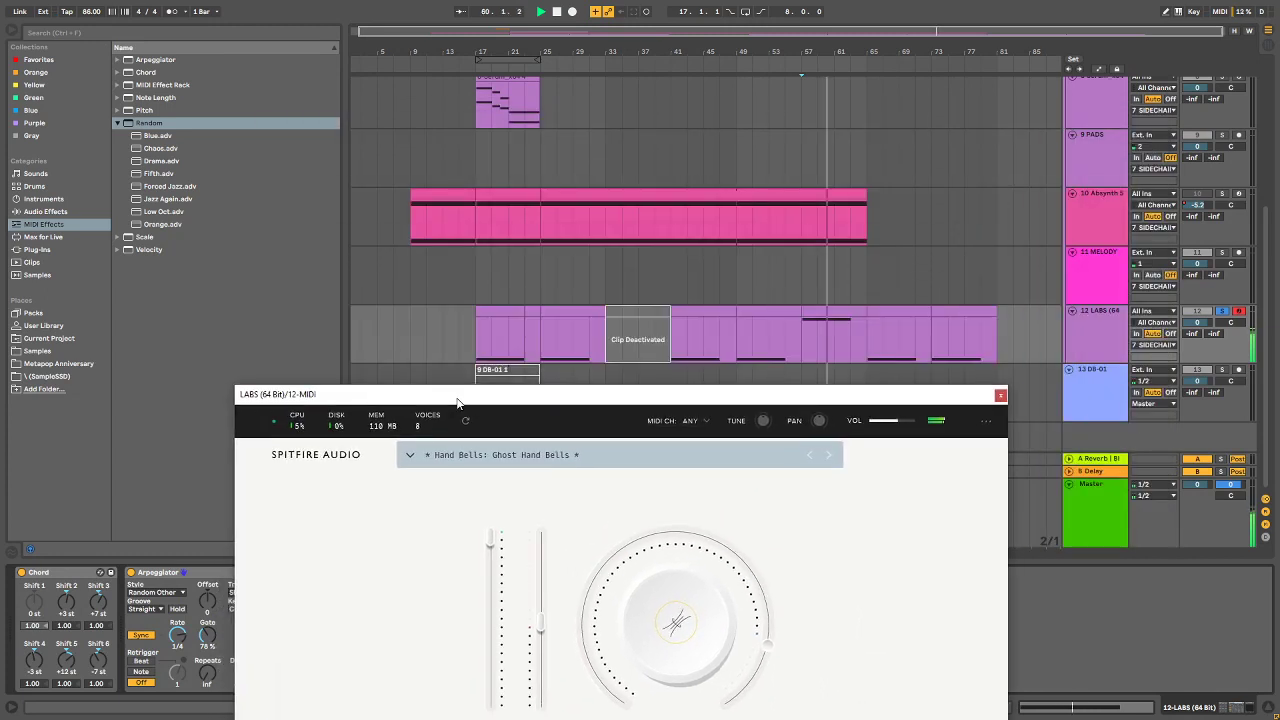
pyautogui.press('space')
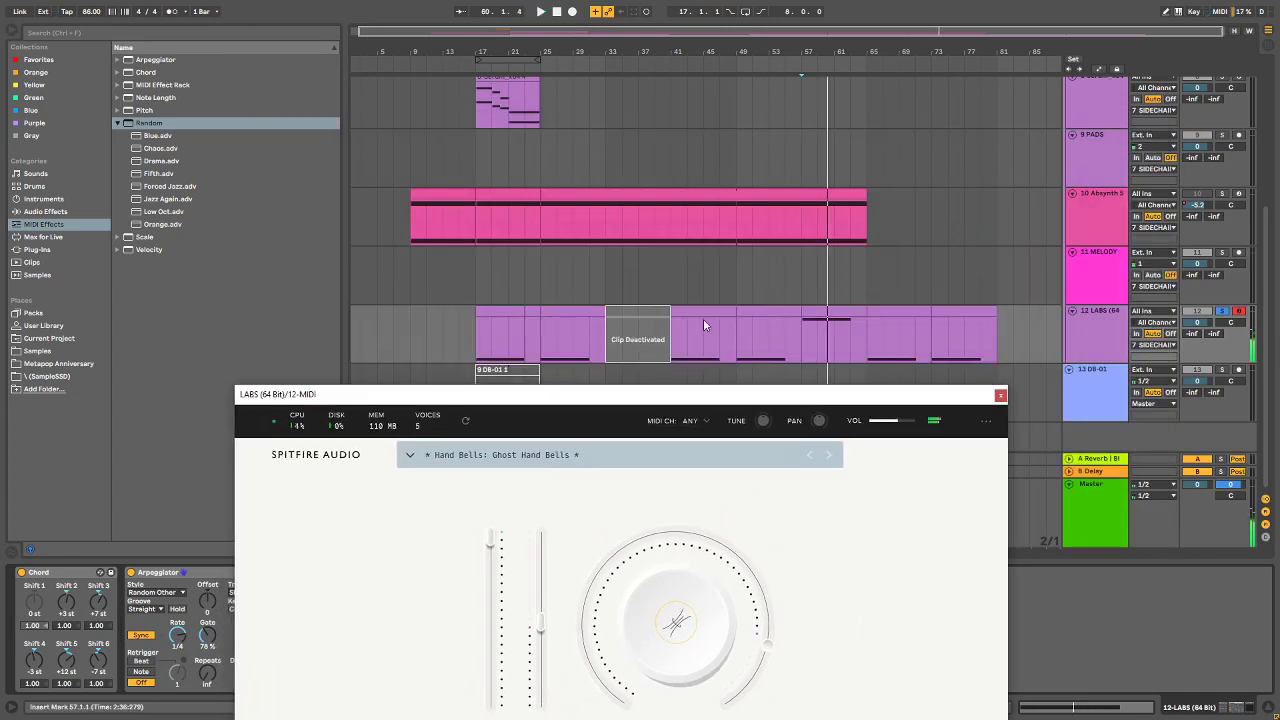
pyautogui.click(703, 318)
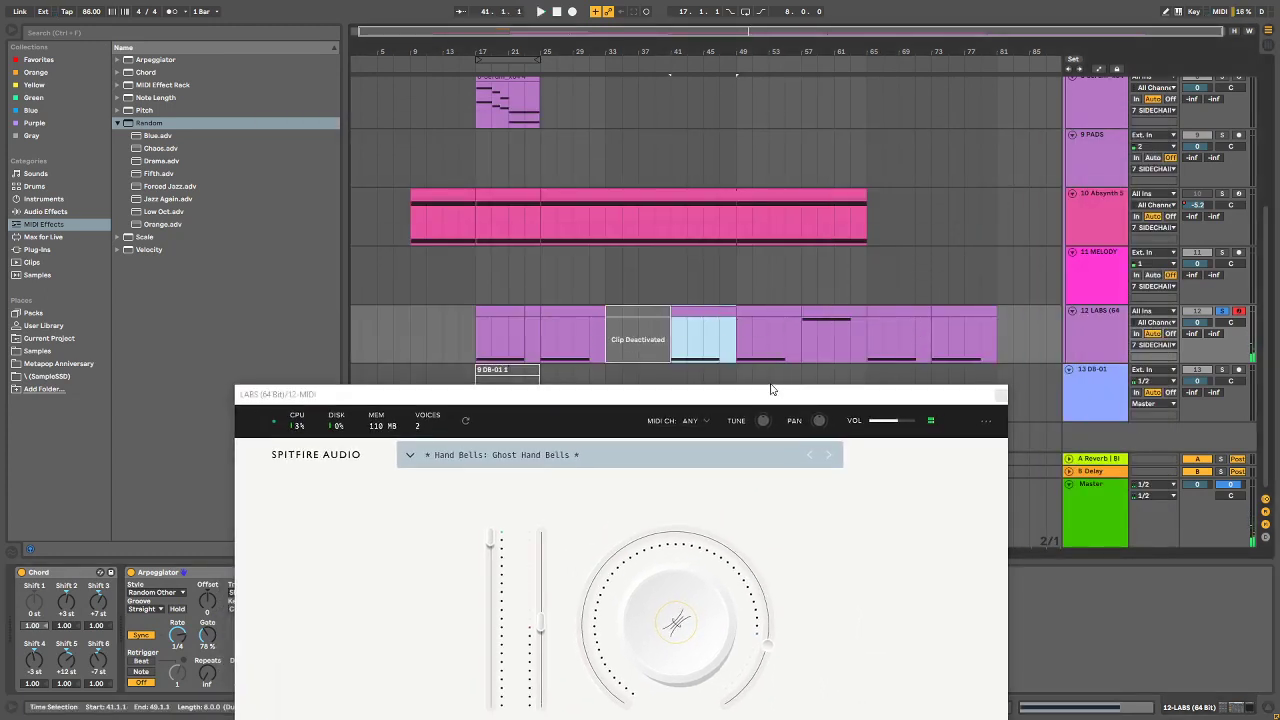
# Step: Move the LABS window out of the way and transpose the note in the LABS clip at bar 17 up an octave to E3
pyautogui.moveTo(771, 390); pyautogui.dragTo(1279, 120)
pyautogui.click(503, 310)
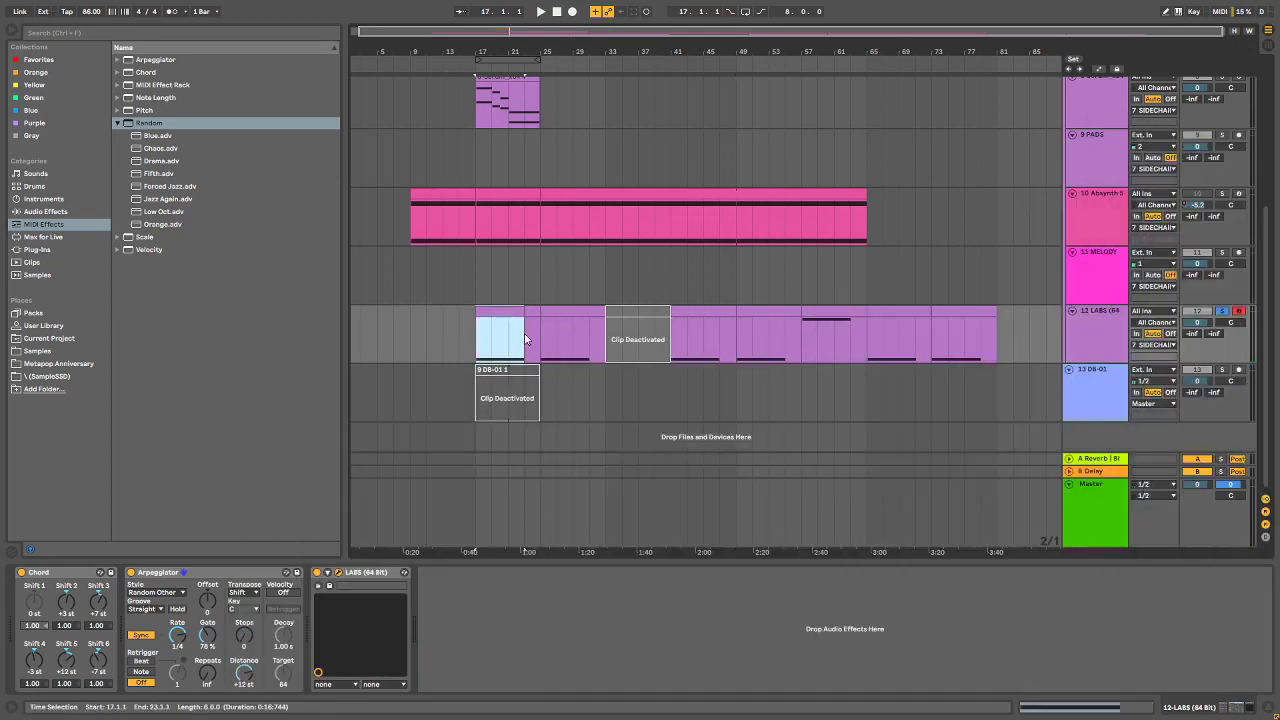
pyautogui.doubleClick(525, 340)
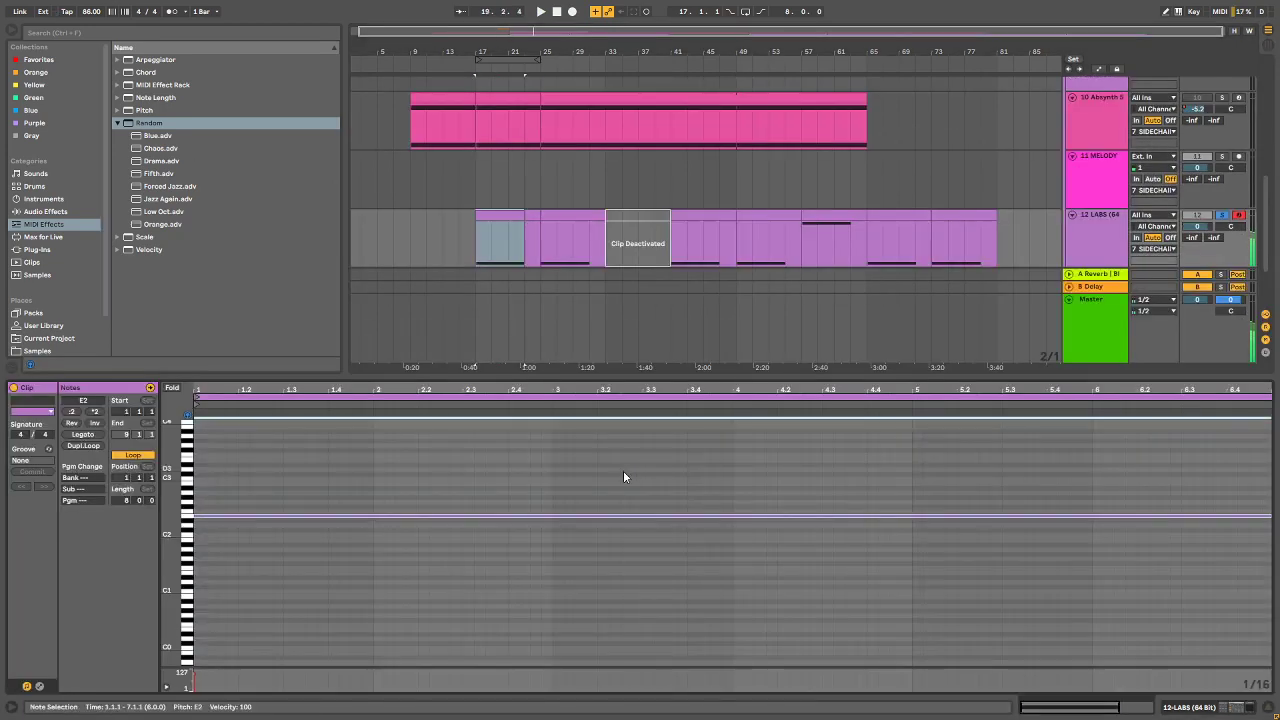
# Step: Transpose the note in the LABS clip at bar 25 up an octave to E3 and remove the stray short note
pyautogui.click(585, 249)
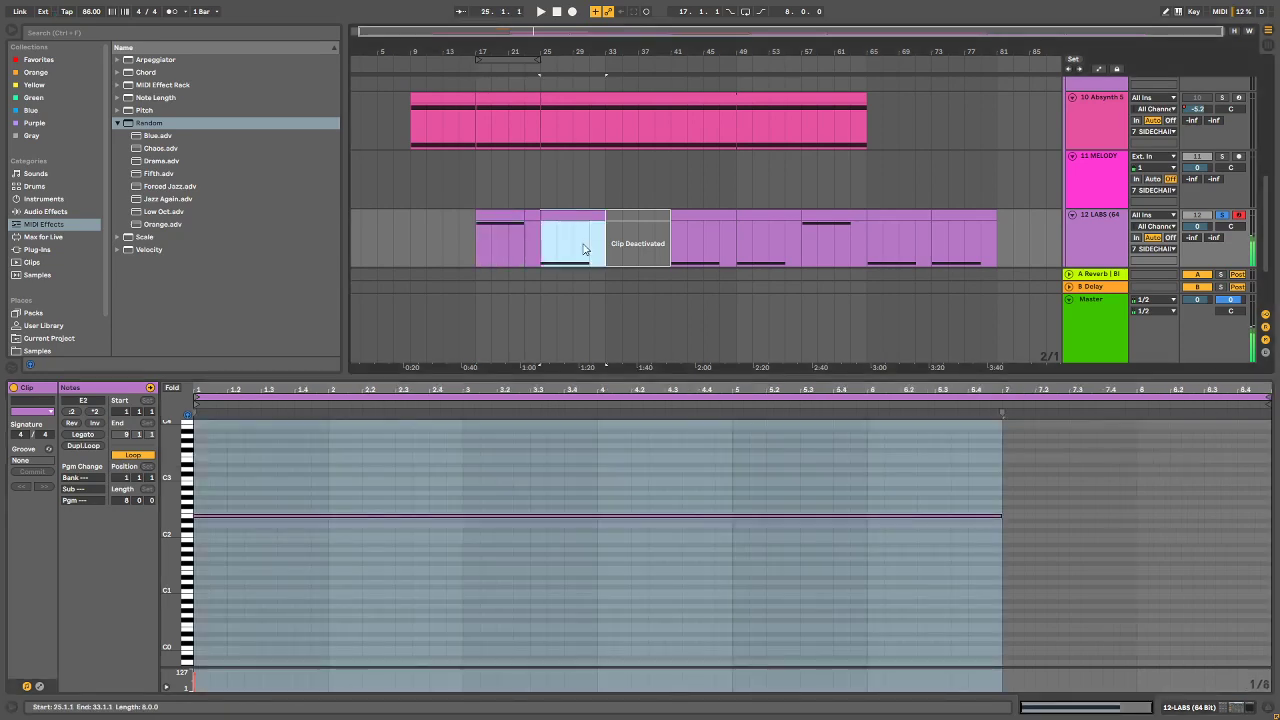
pyautogui.click(655, 569)
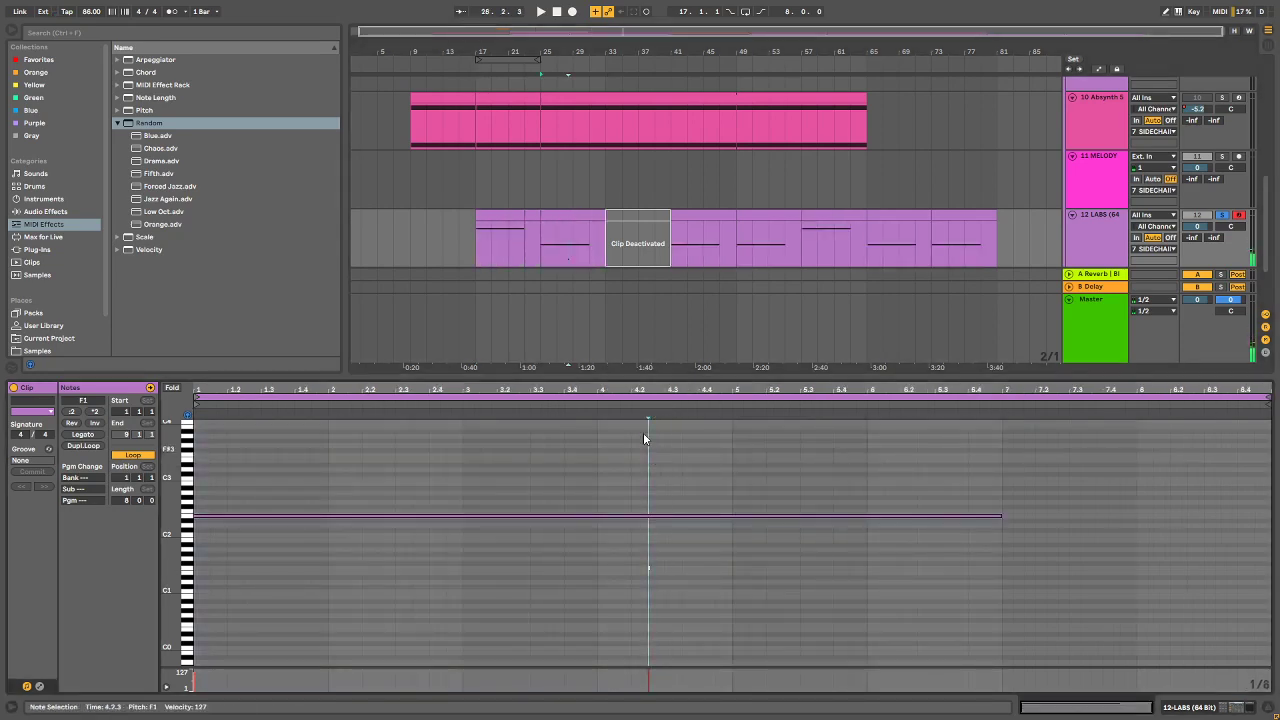
pyautogui.moveTo(612, 452)
pyautogui.mouseDown()
pyautogui.moveTo(584, 518)
pyautogui.moveTo(759, 603)
pyautogui.mouseUp()
pyautogui.hotkey('shift', 'Up')
pyautogui.press('Delete')
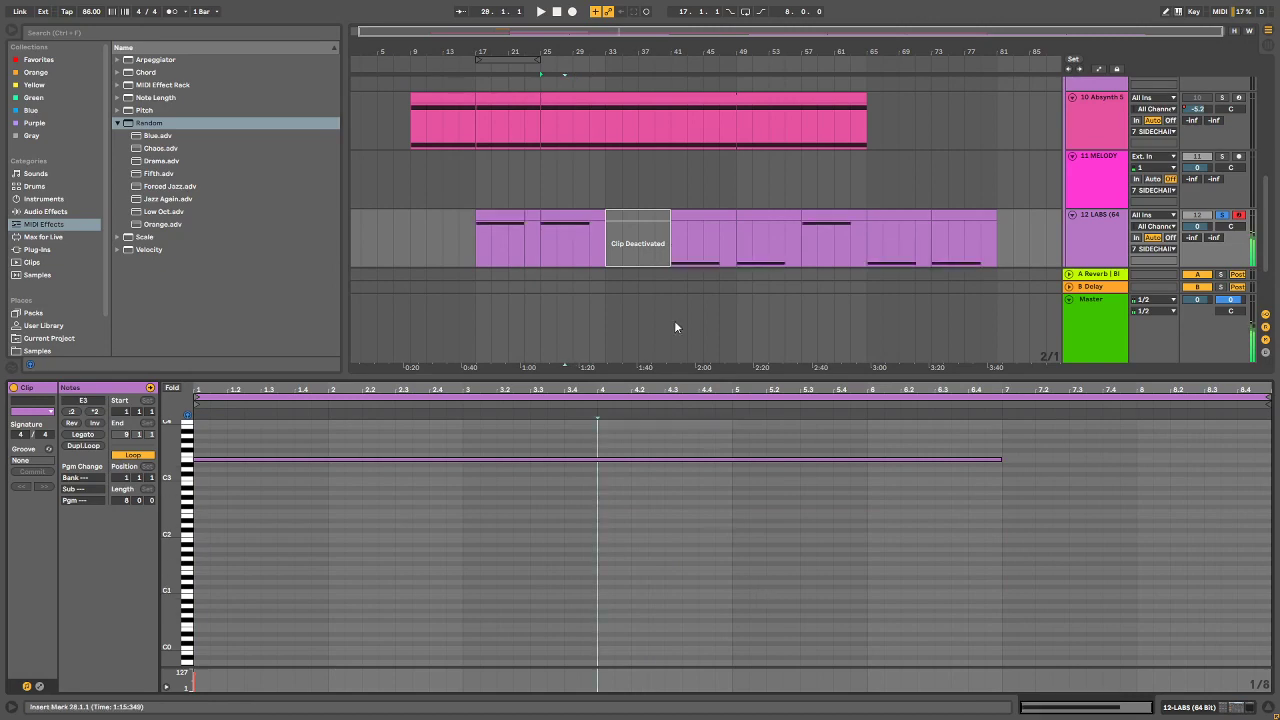
# Step: Transpose the note in the LABS clip at bar 41 up an octave to E3
pyautogui.click(729, 215)
pyautogui.moveTo(729, 645); pyautogui.dragTo(727, 457)
pyautogui.hotkey('shift', 'Up')
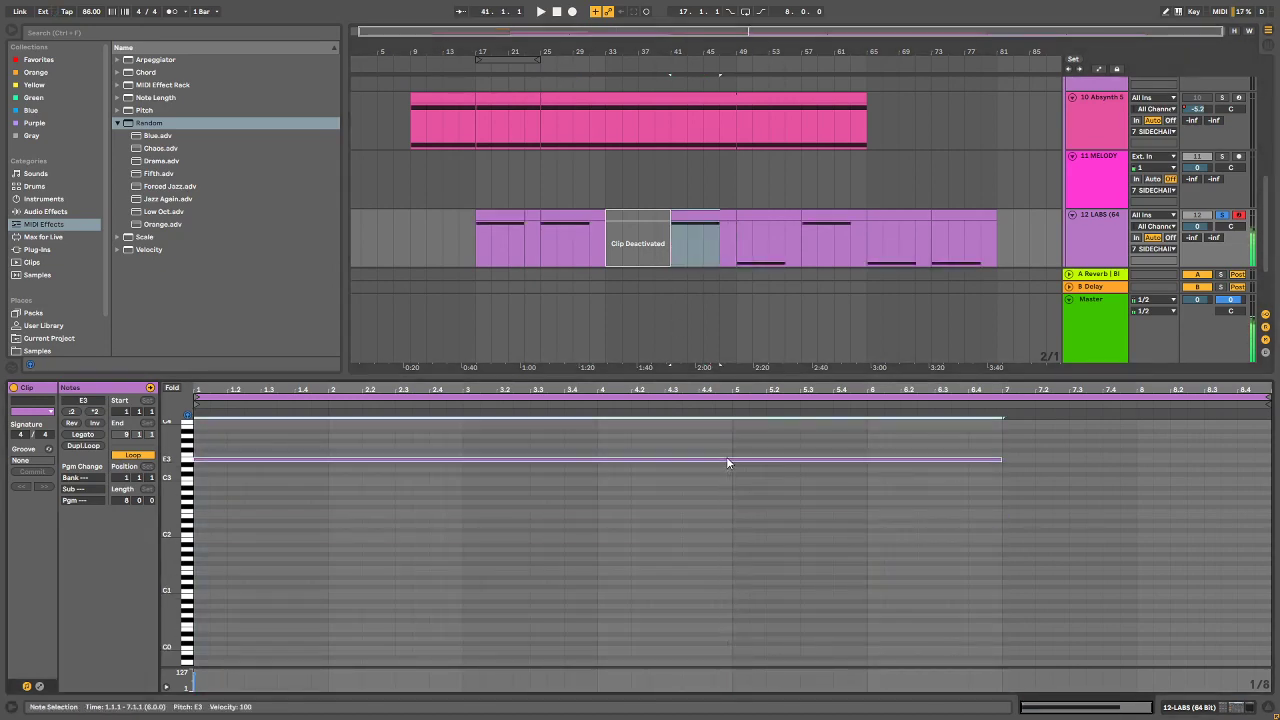
# Step: Show the LABS track's devices, play the clip at bar 41 with the LABS window in view, then close that window and stop playback
pyautogui.hotkey('shift', 'Tab')
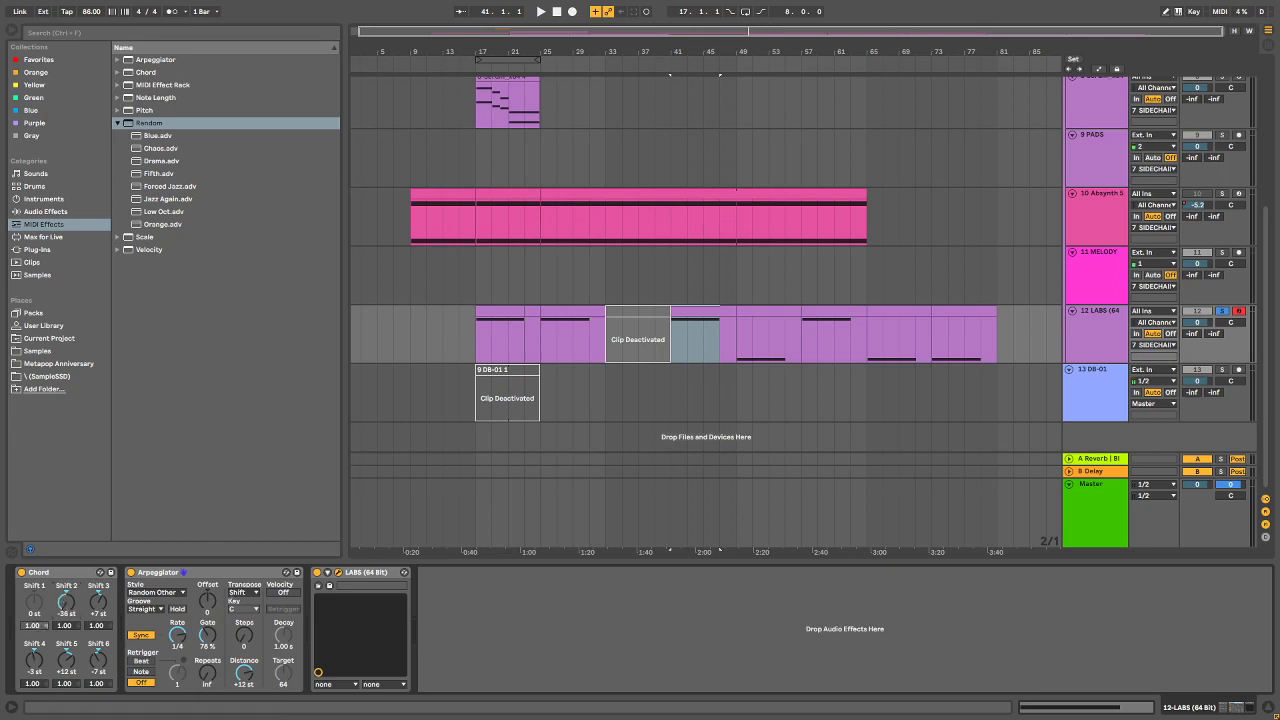
pyautogui.moveTo(1279, 197); pyautogui.dragTo(781, 22)
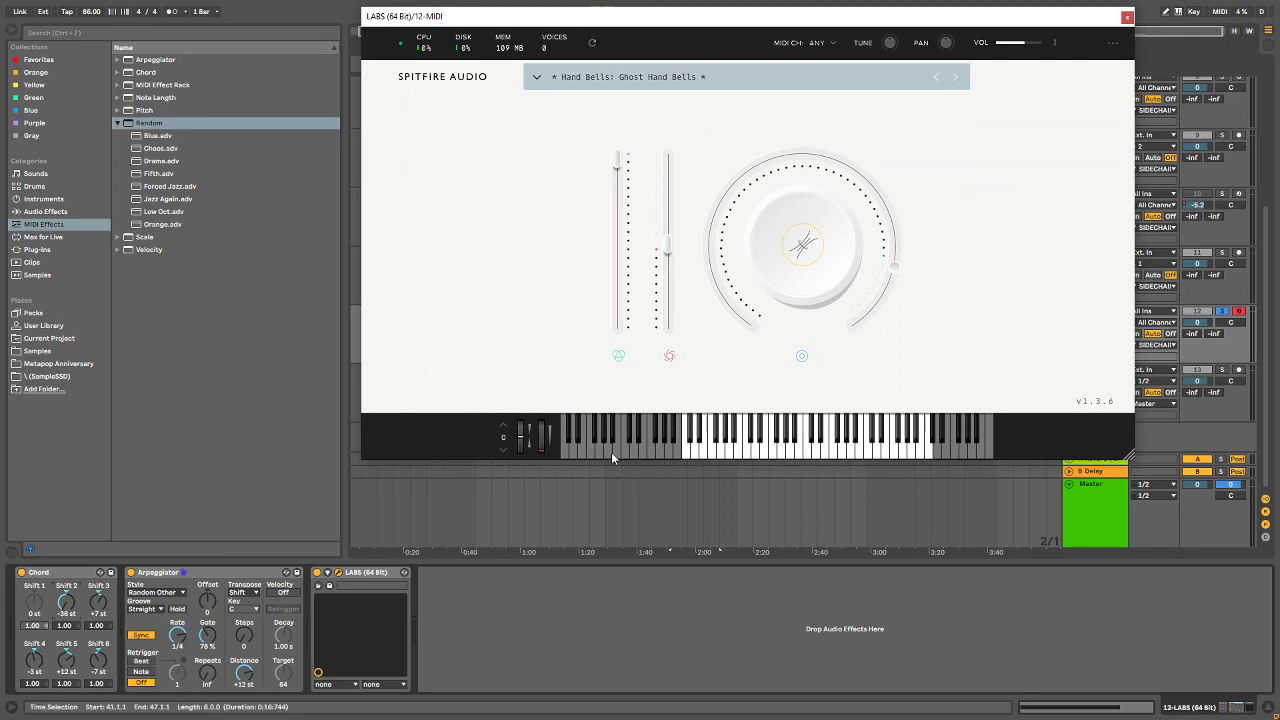
pyautogui.press('space')
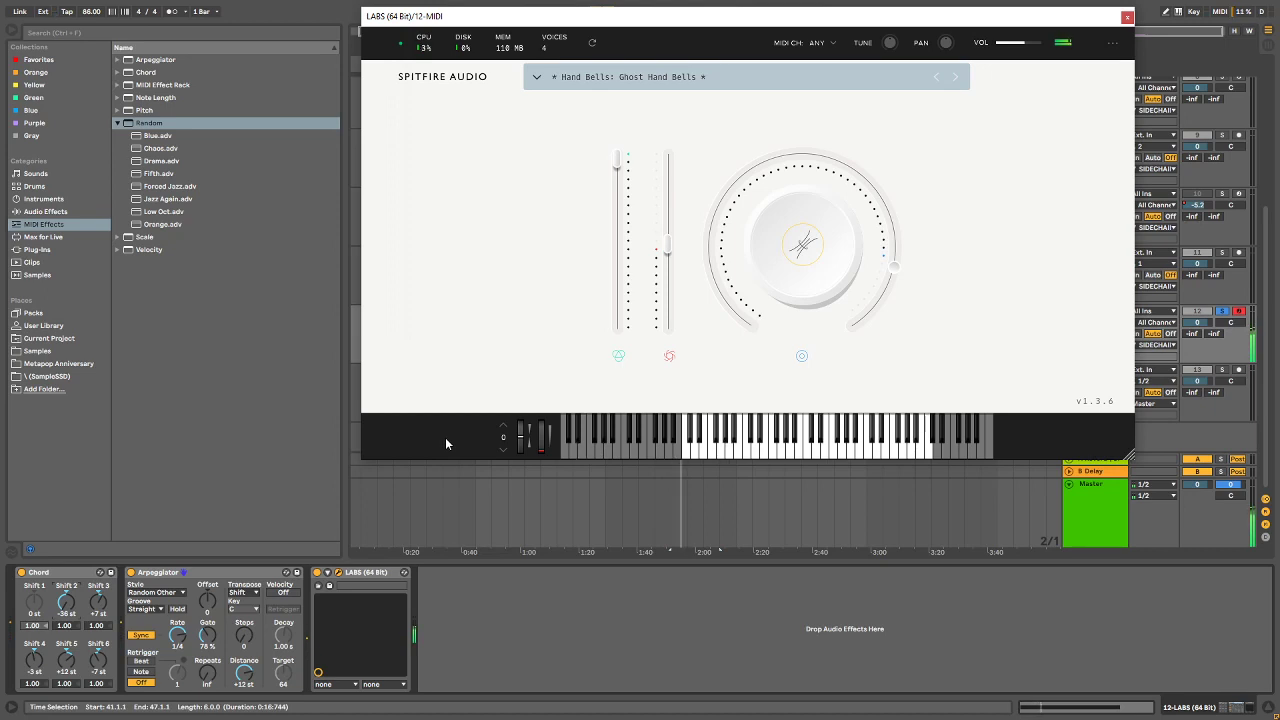
pyautogui.click(1127, 17)
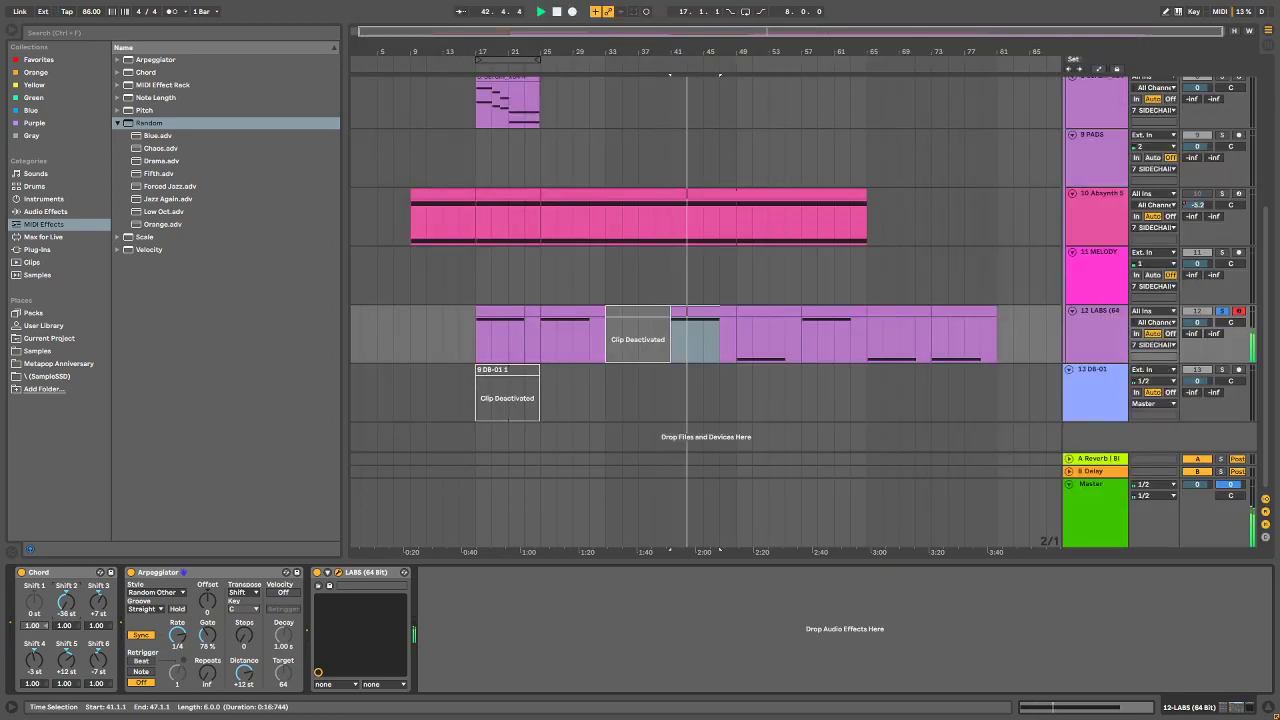
pyautogui.press('space')
# Step: Transpose the notes in the LABS clips at bars 49, 65 and 73 up an octave to E3
pyautogui.click(770, 301)
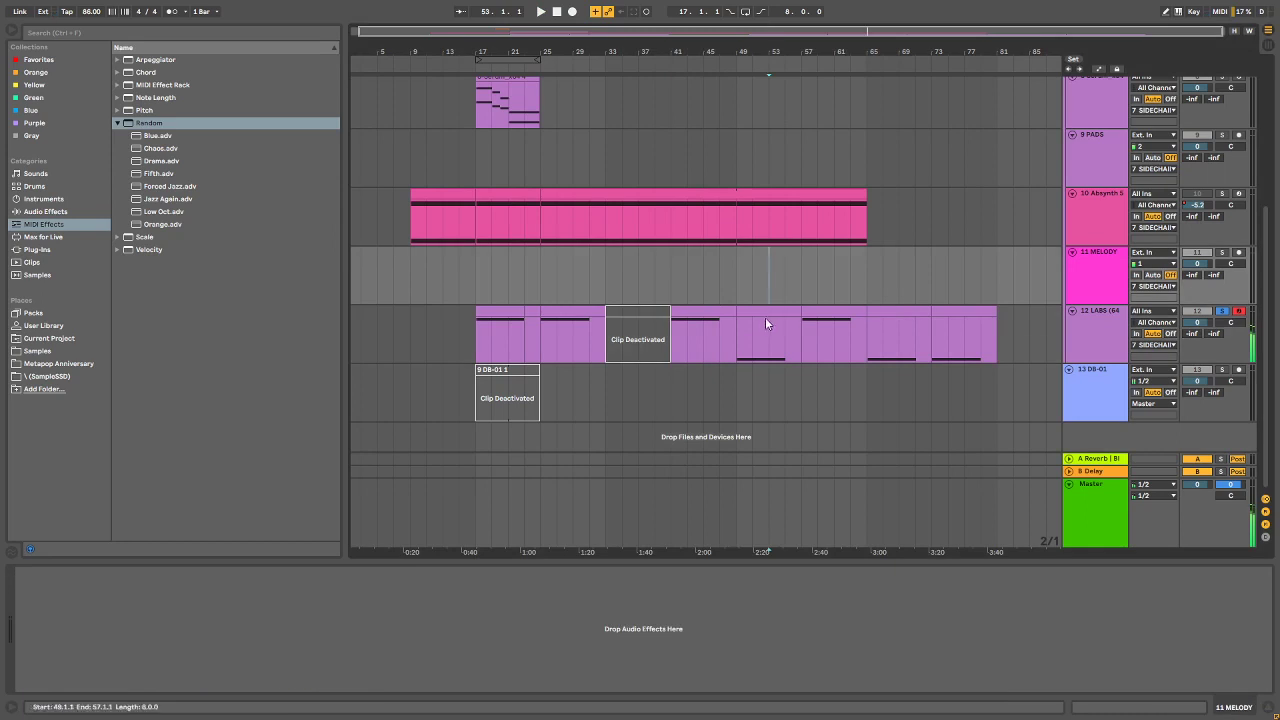
pyautogui.doubleClick(764, 322)
pyautogui.click(594, 472)
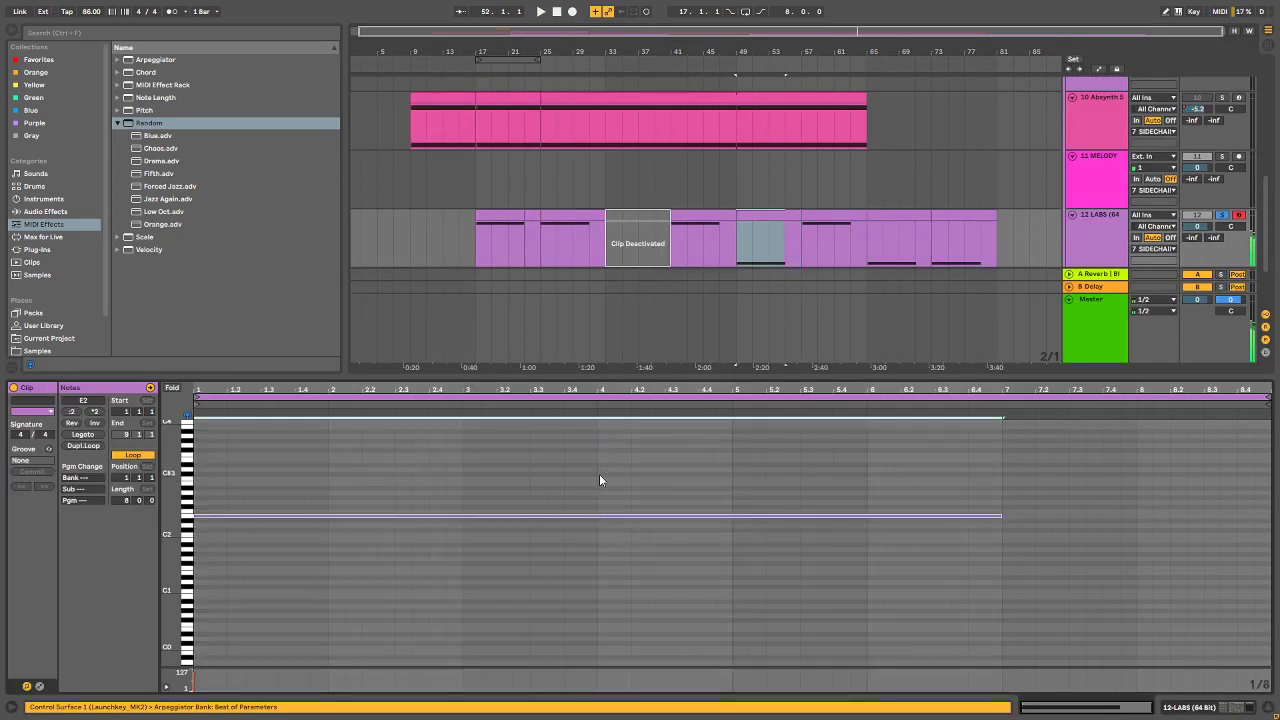
pyautogui.hotkey('shift', 'Up')
pyautogui.doubleClick(896, 215)
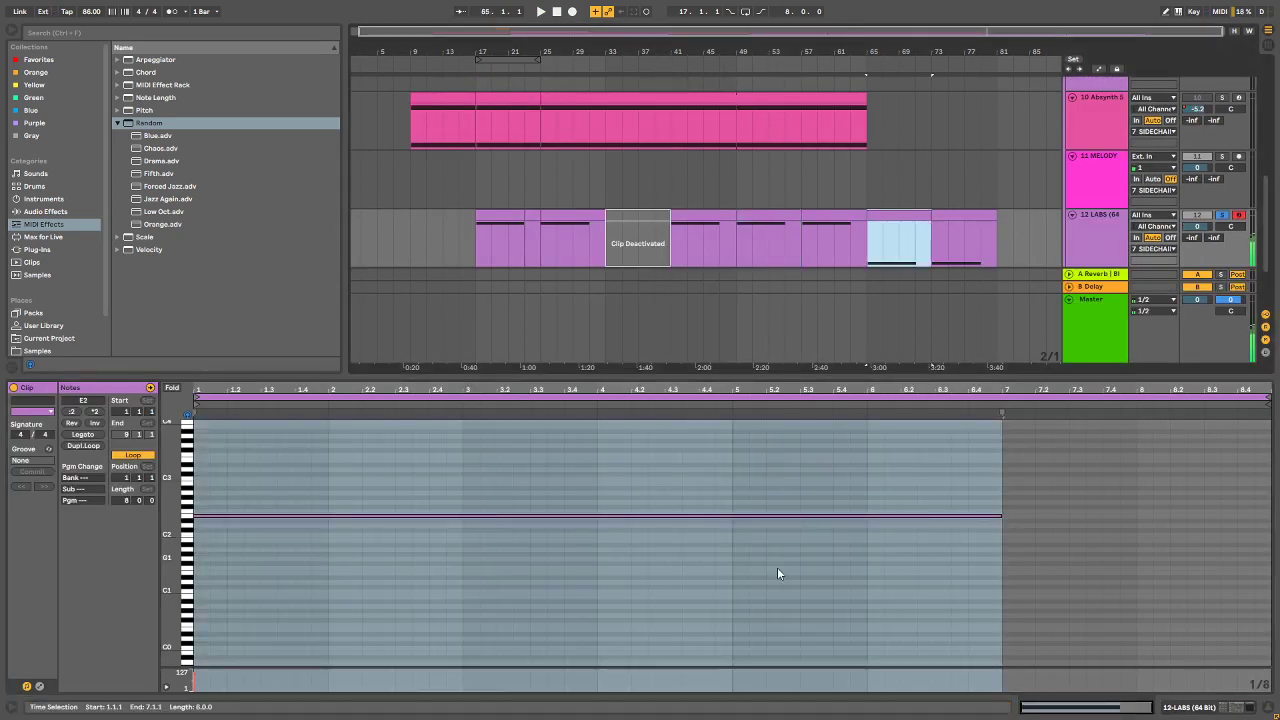
pyautogui.click(777, 567)
pyautogui.hotkey('shift', 'Up')
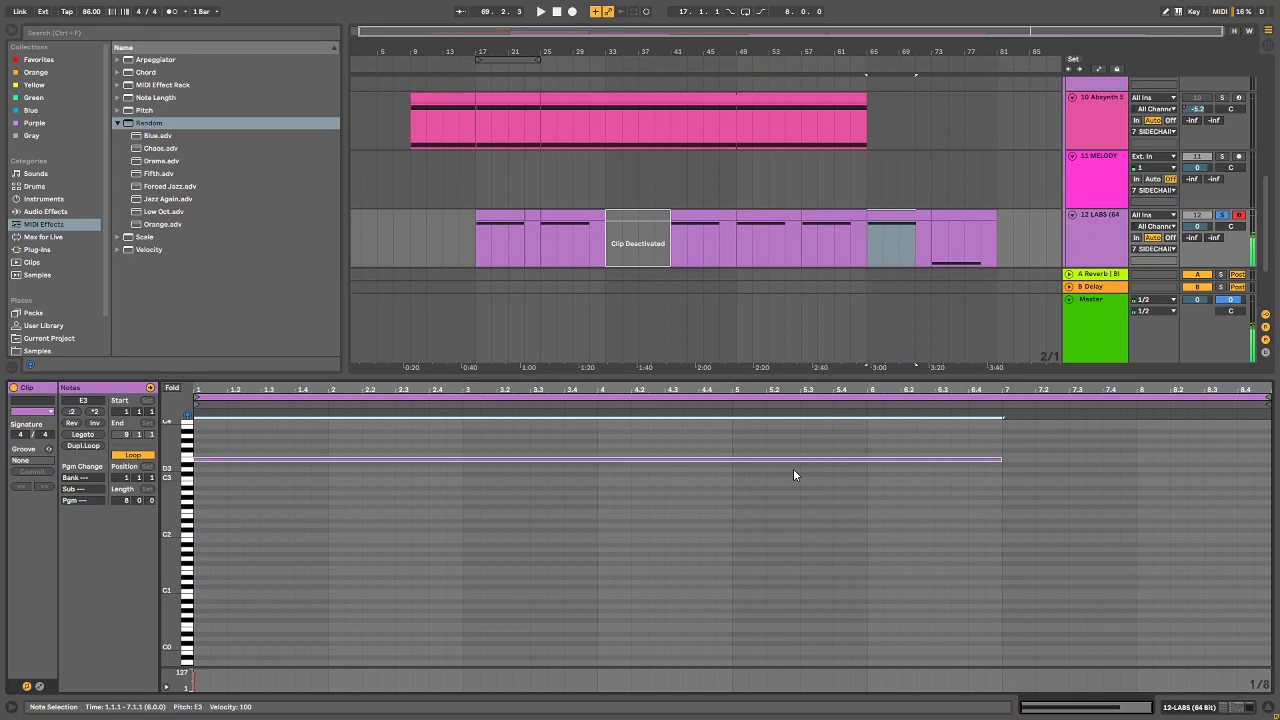
pyautogui.doubleClick(971, 212)
pyautogui.click(585, 494)
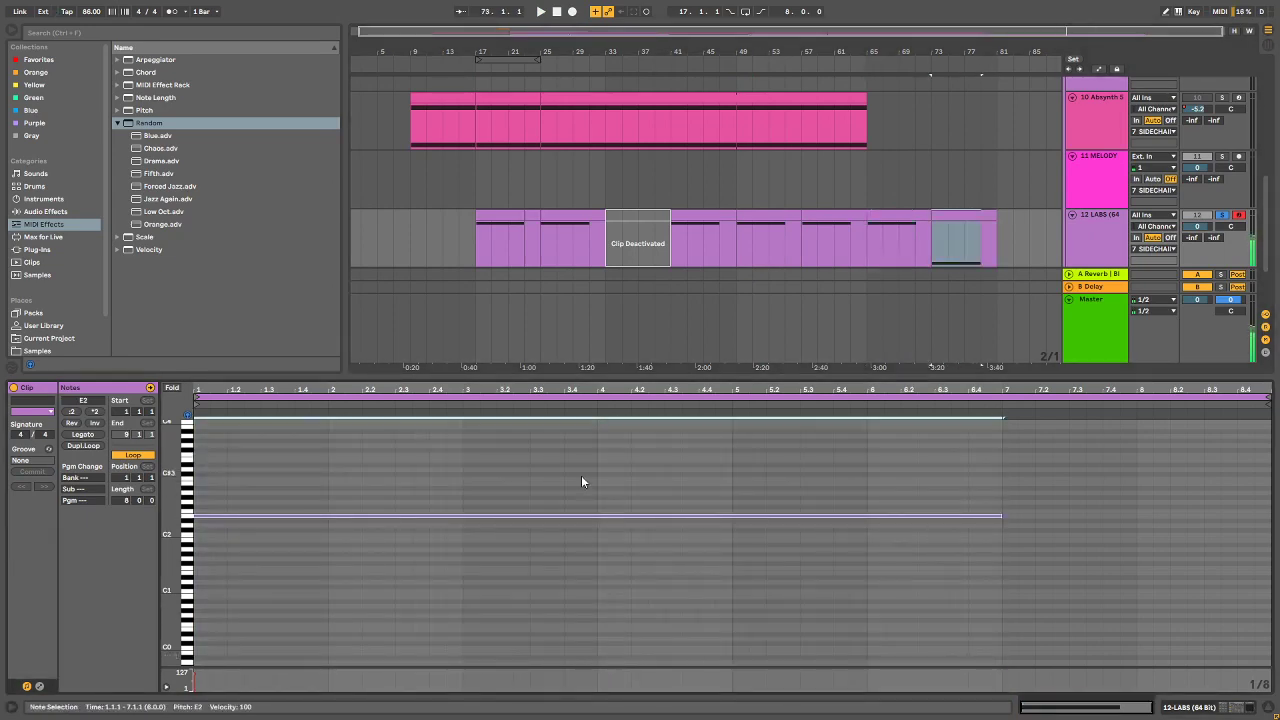
pyautogui.hotkey('shift', 'Up')
# Step: Play the arrangement from bar 17 and shrink the clip detail area to show more tracks
pyautogui.moveTo(517, 51); pyautogui.dragTo(521, 46)
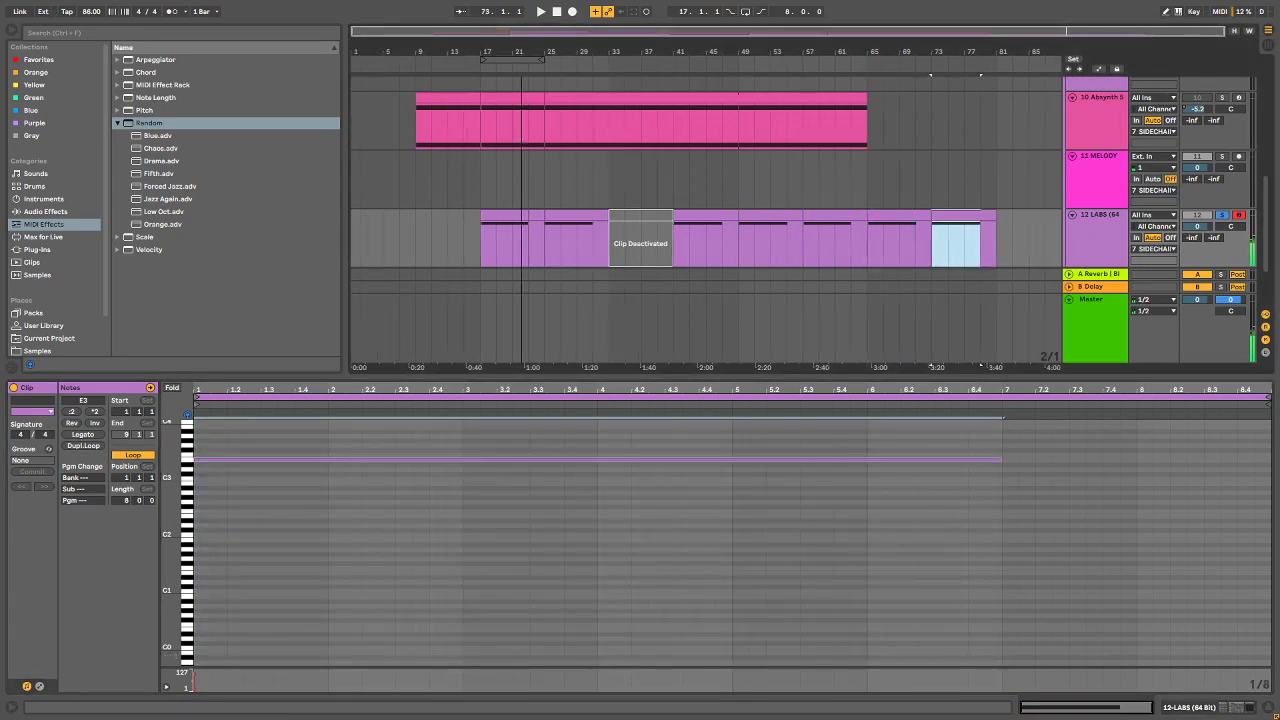
pyautogui.scroll(-2, 571, 188)
pyautogui.scroll(5, 540, 188)
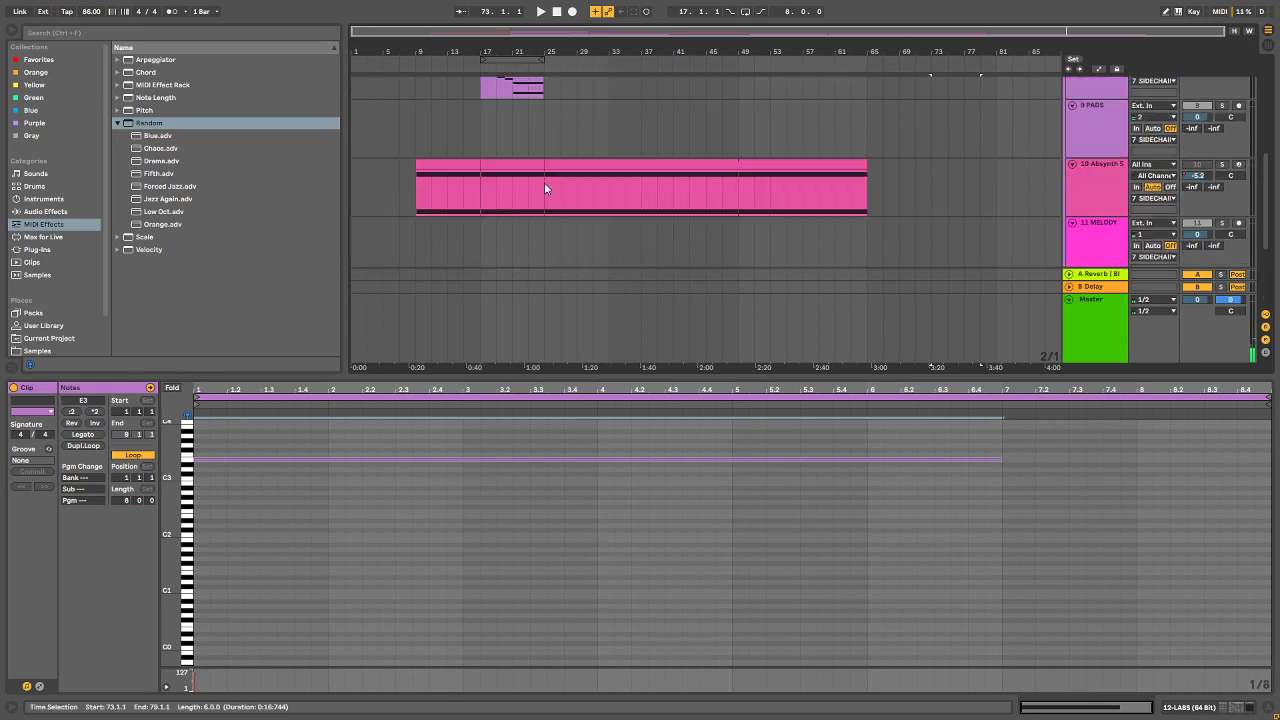
pyautogui.scroll(-1, 530, 175)
pyautogui.scroll(2, 500, 155)
pyautogui.click(482, 155)
pyautogui.press('space')
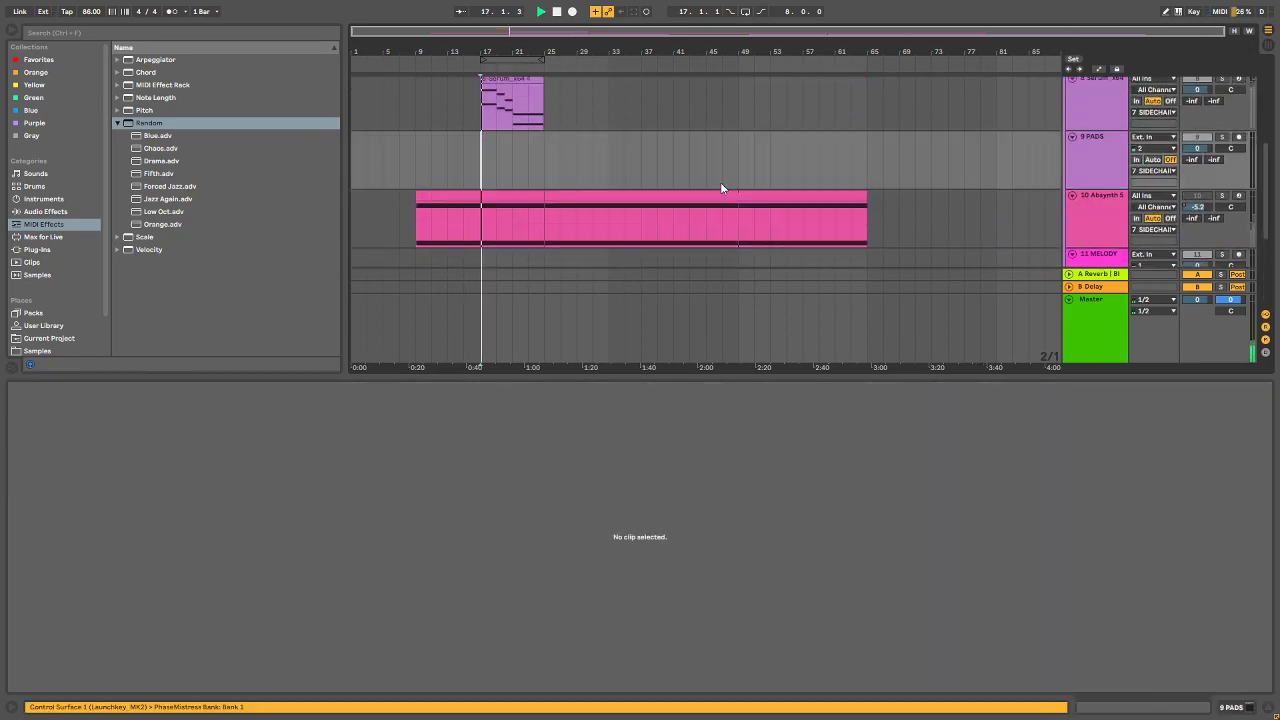
pyautogui.scroll(-3, 1207, 232)
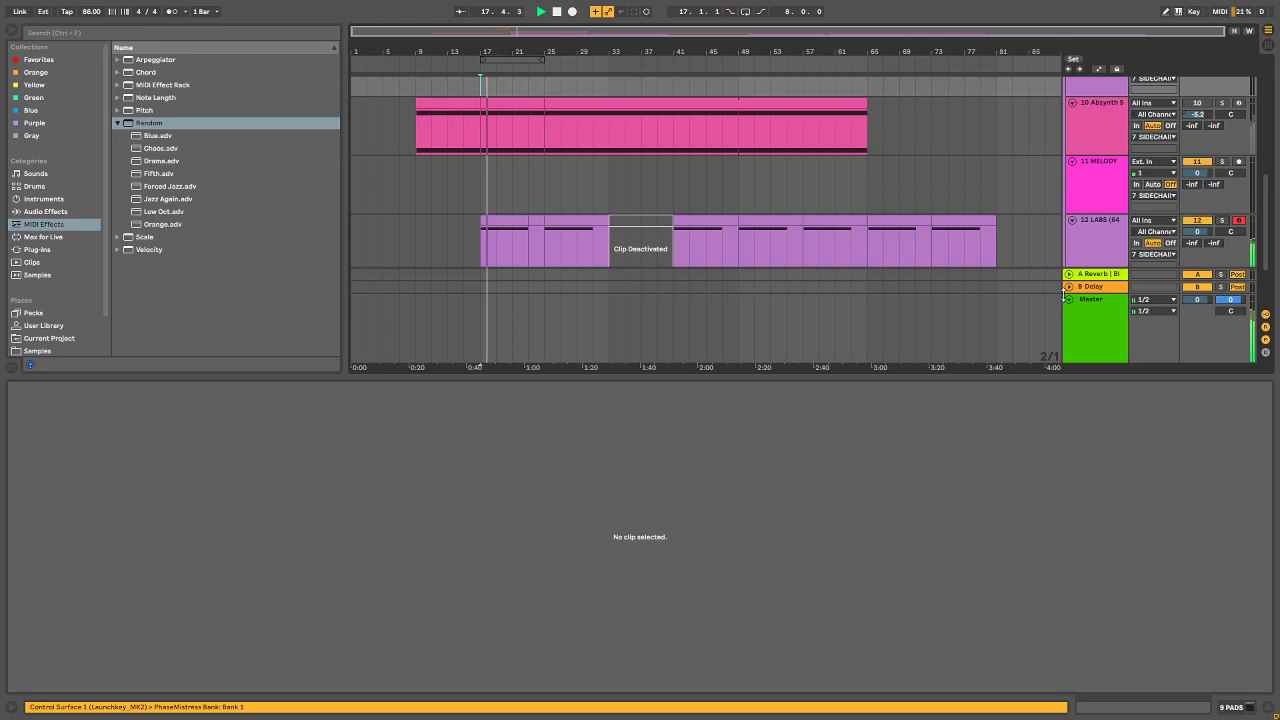
pyautogui.moveTo(850, 375); pyautogui.dragTo(847, 560)
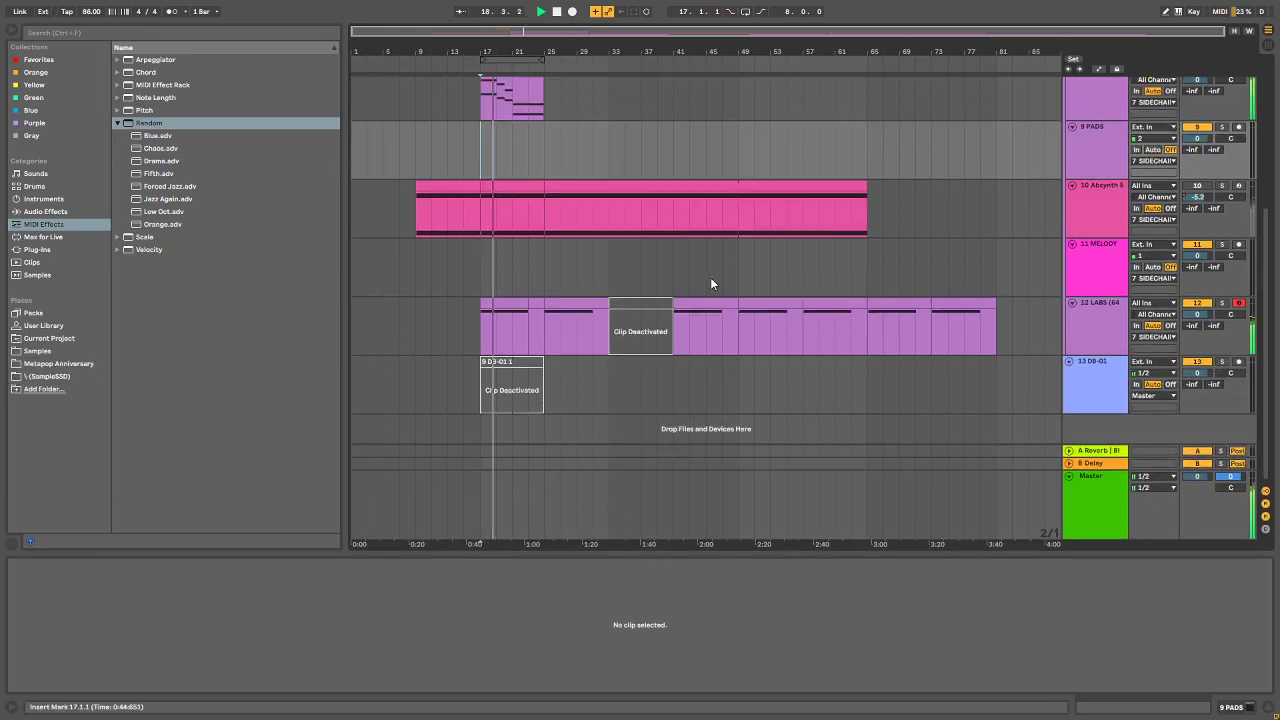
pyautogui.scroll(2, 700, 295)
# Step: Search the browser for EQ Eight and add it to the Serum track
pyautogui.click(1084, 160)
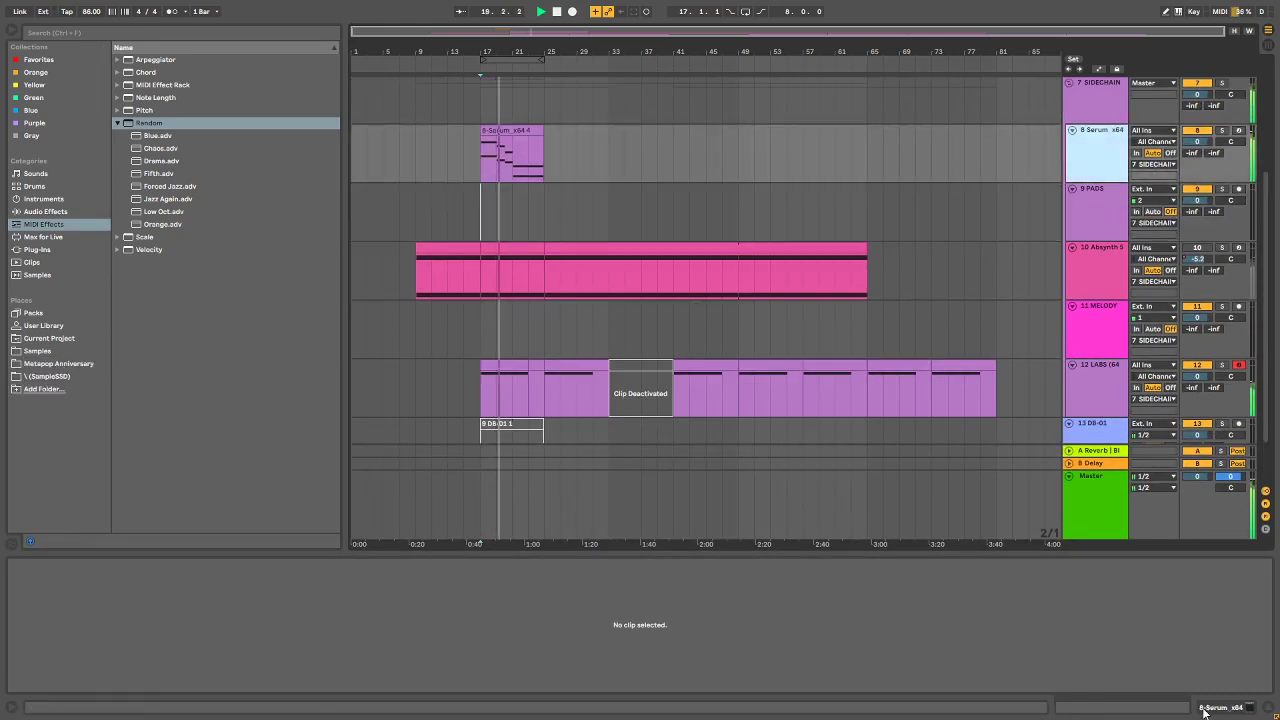
pyautogui.hotkey('ctrl', 'f')
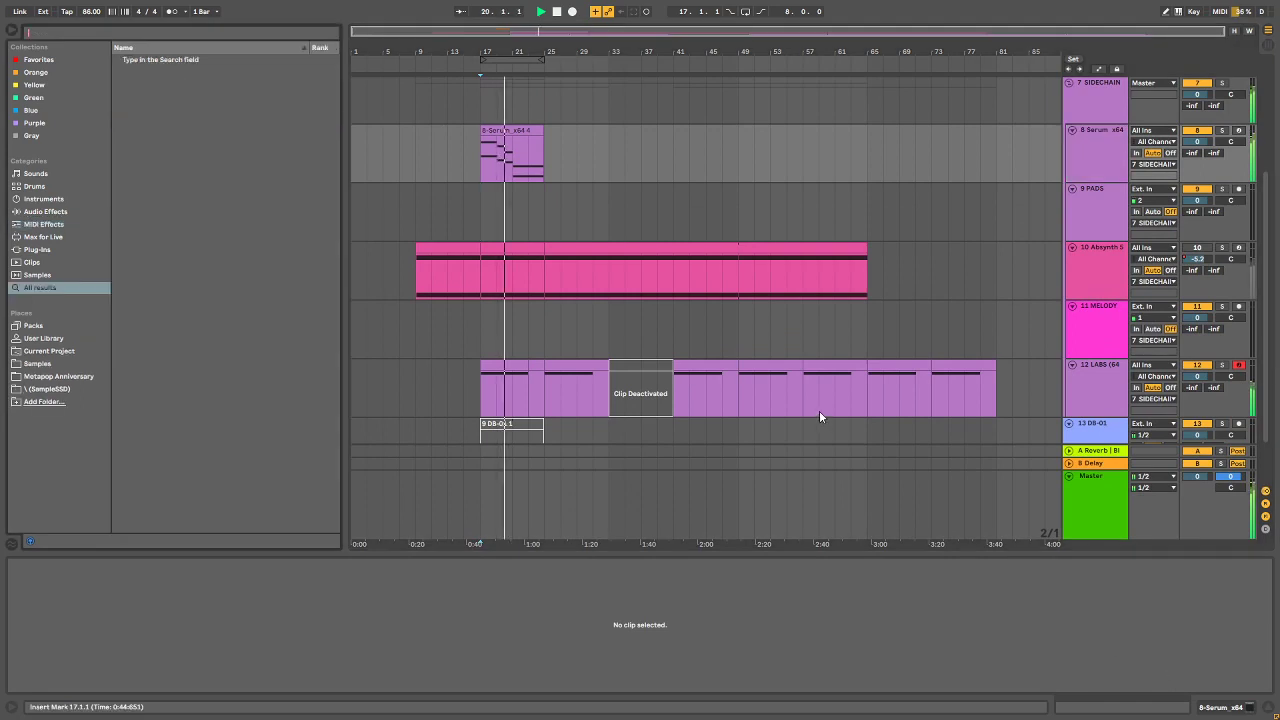
pyautogui.write('eq eifgh')
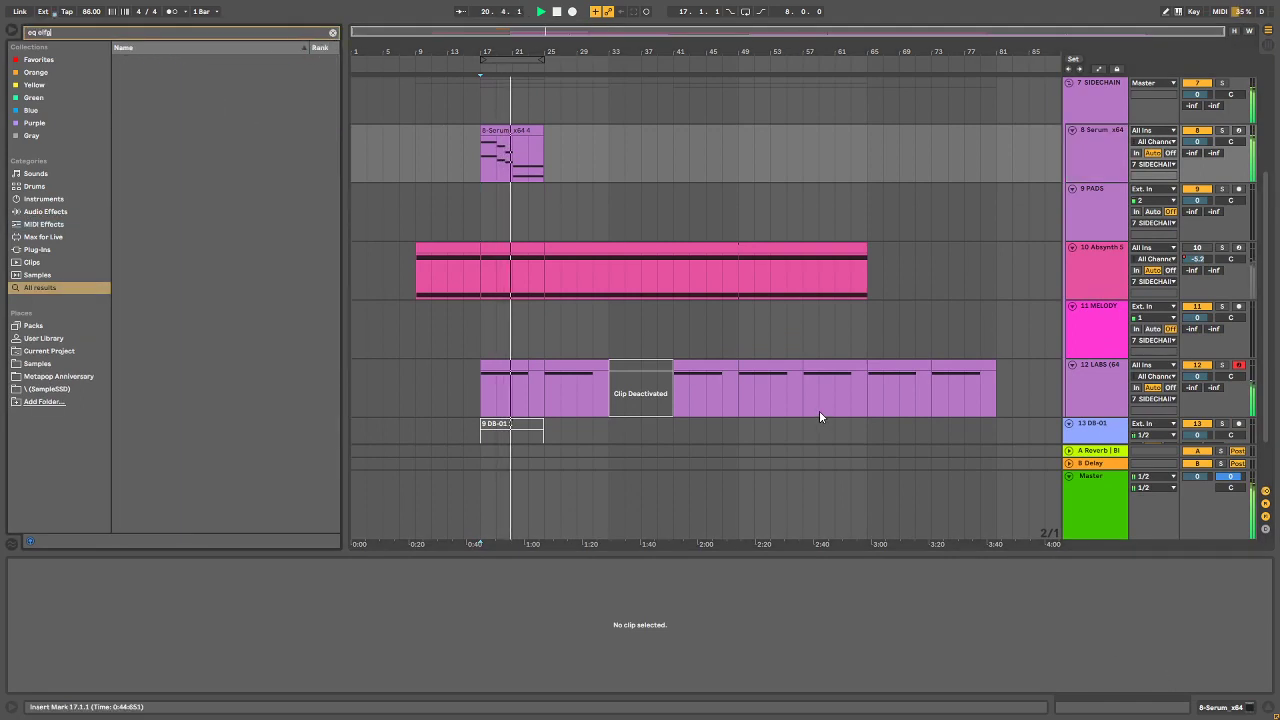
pyautogui.press('BackSpace')
pyautogui.press('BackSpace')
pyautogui.press('BackSpace')
pyautogui.write('gh')
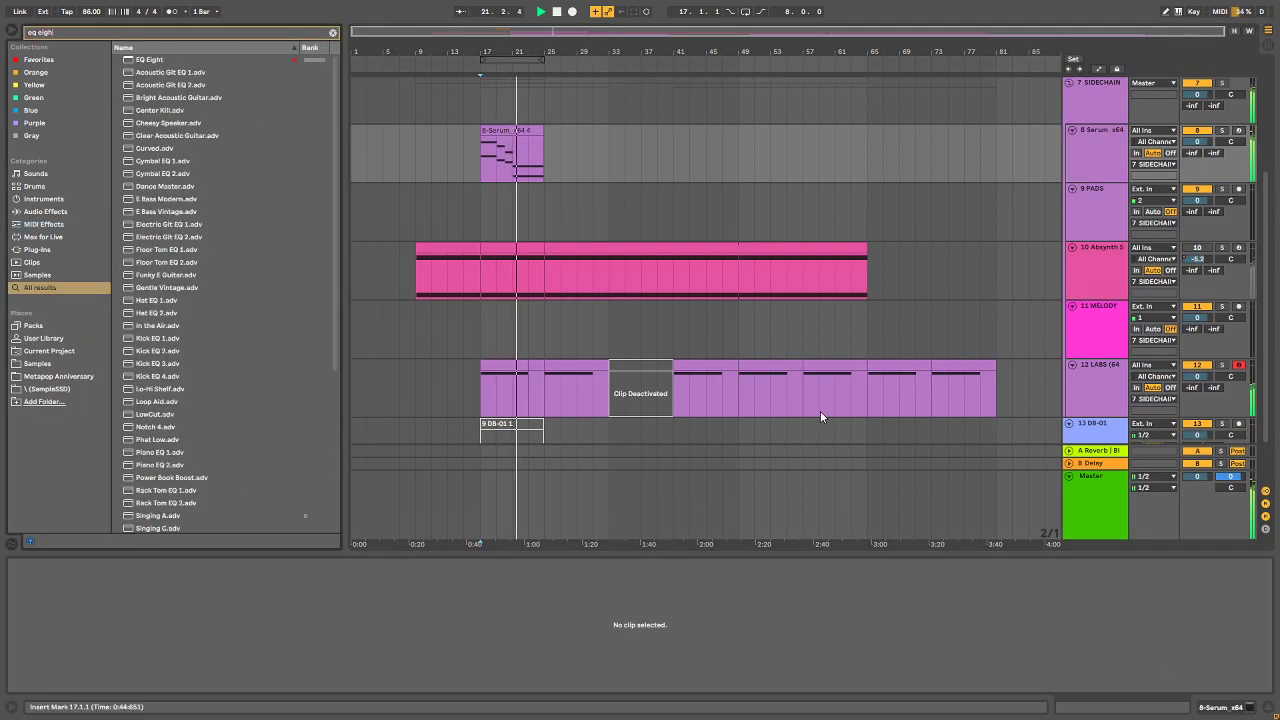
pyautogui.press('Down')
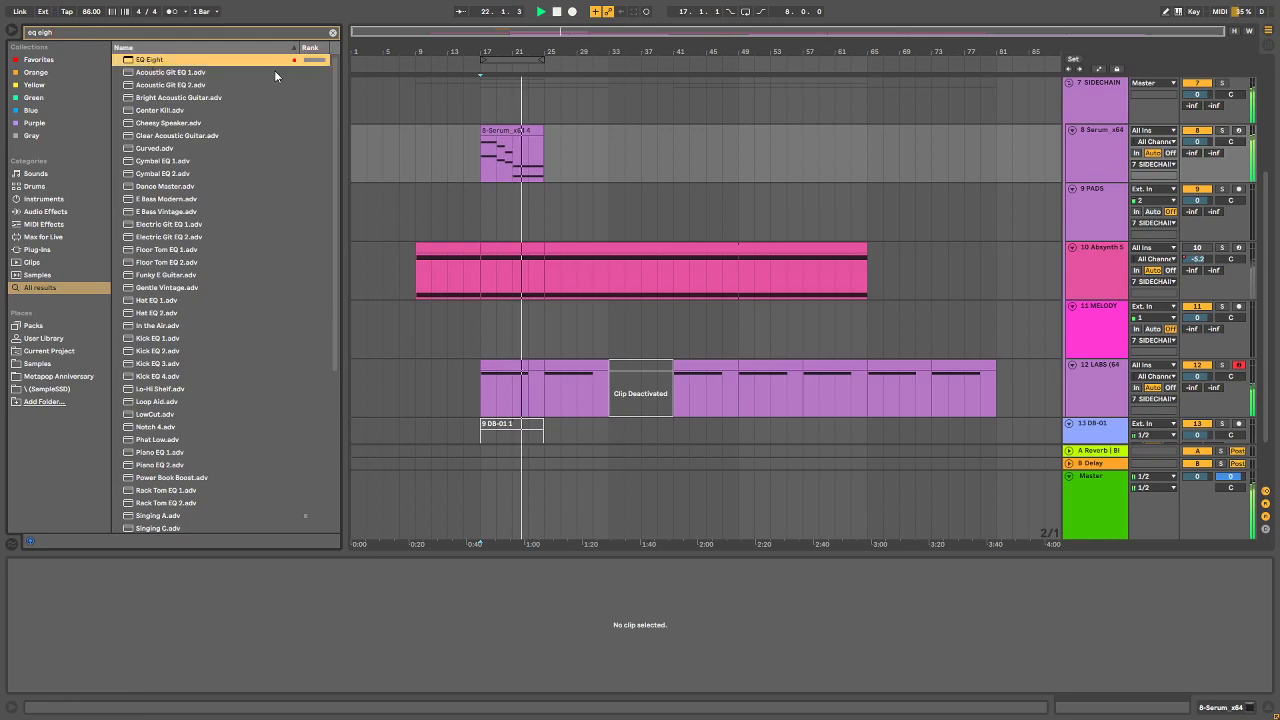
pyautogui.click(1118, 145)
pyautogui.moveTo(163, 63); pyautogui.dragTo(1104, 172)
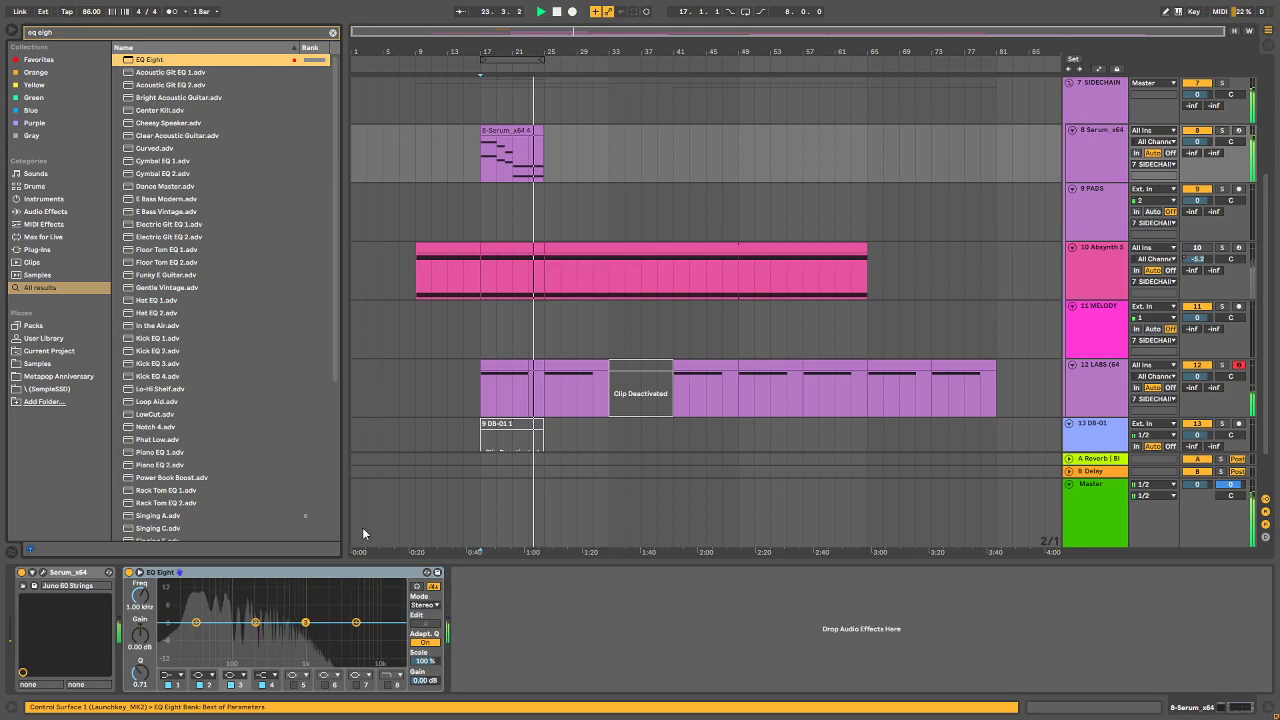
# Step: Try EQ Eight's band 4 on the Serum track as a low shelf, then as a bell cut at about 1.70 kHz and -4.59 dB
pyautogui.click(262, 675)
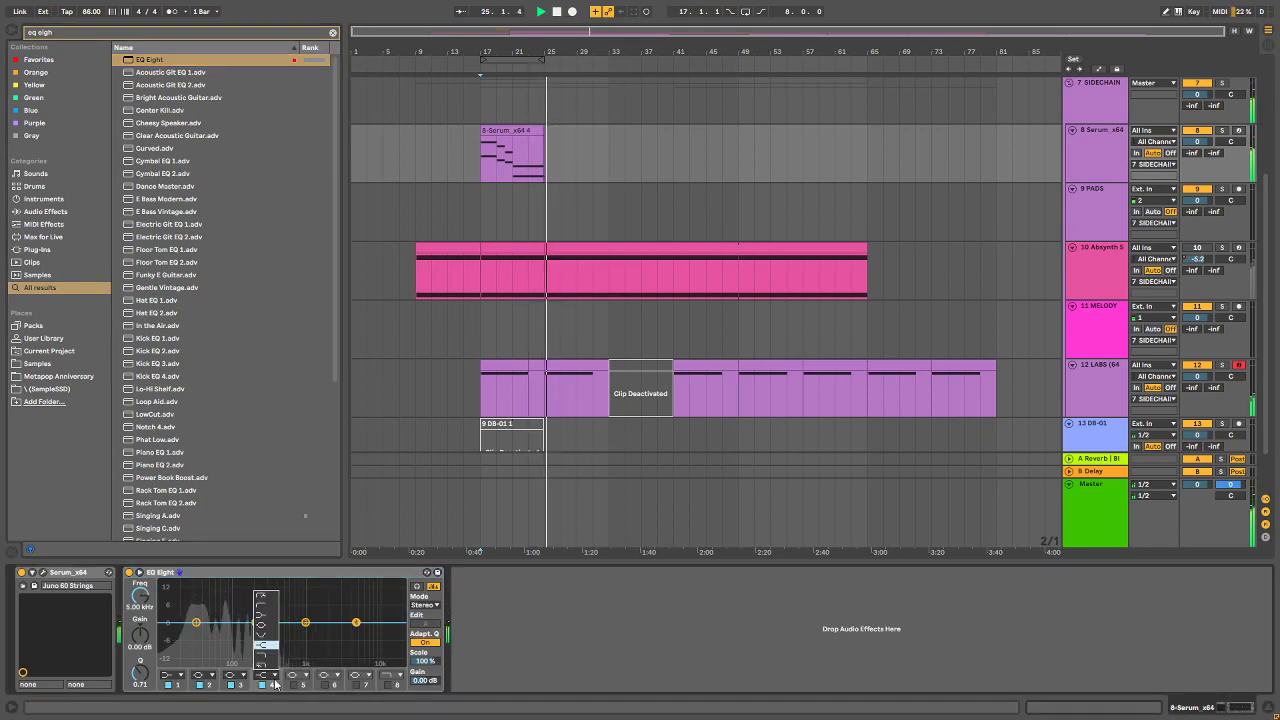
pyautogui.click(262, 614)
pyautogui.moveTo(356, 622)
pyautogui.mouseDown()
pyautogui.moveTo(340, 647)
pyautogui.moveTo(339, 623)
pyautogui.mouseUp()
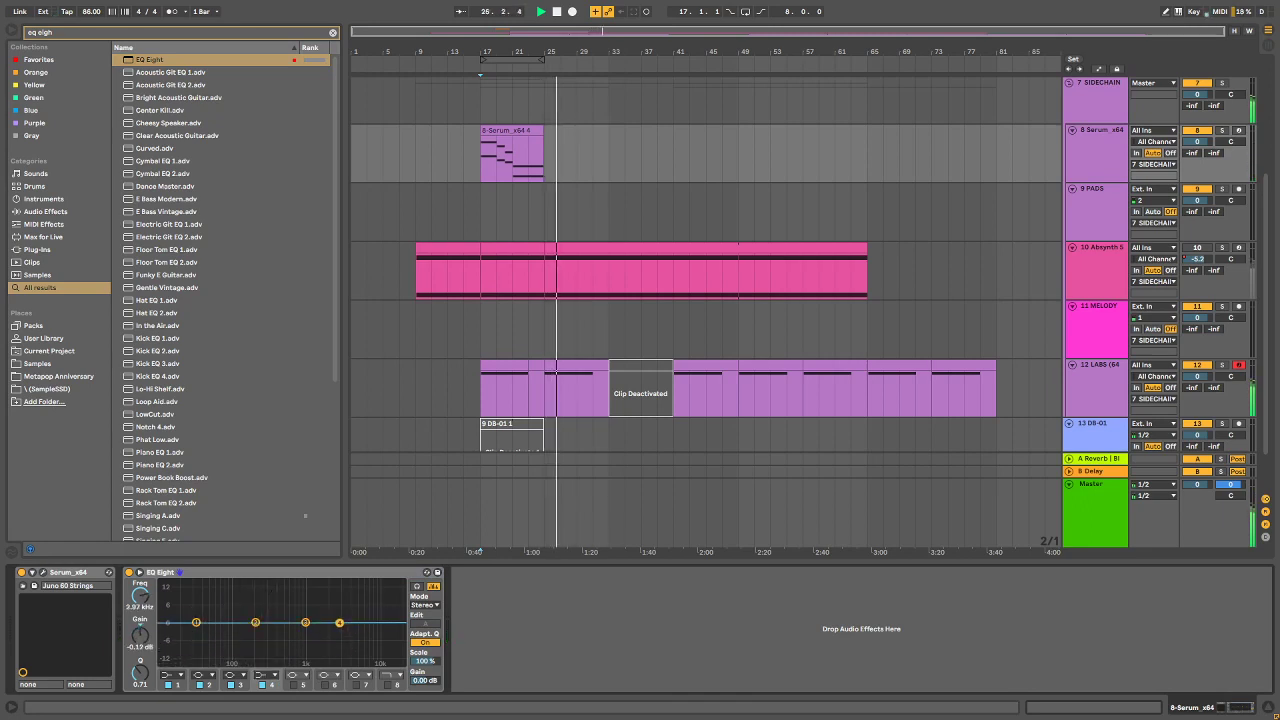
pyautogui.click(270, 676)
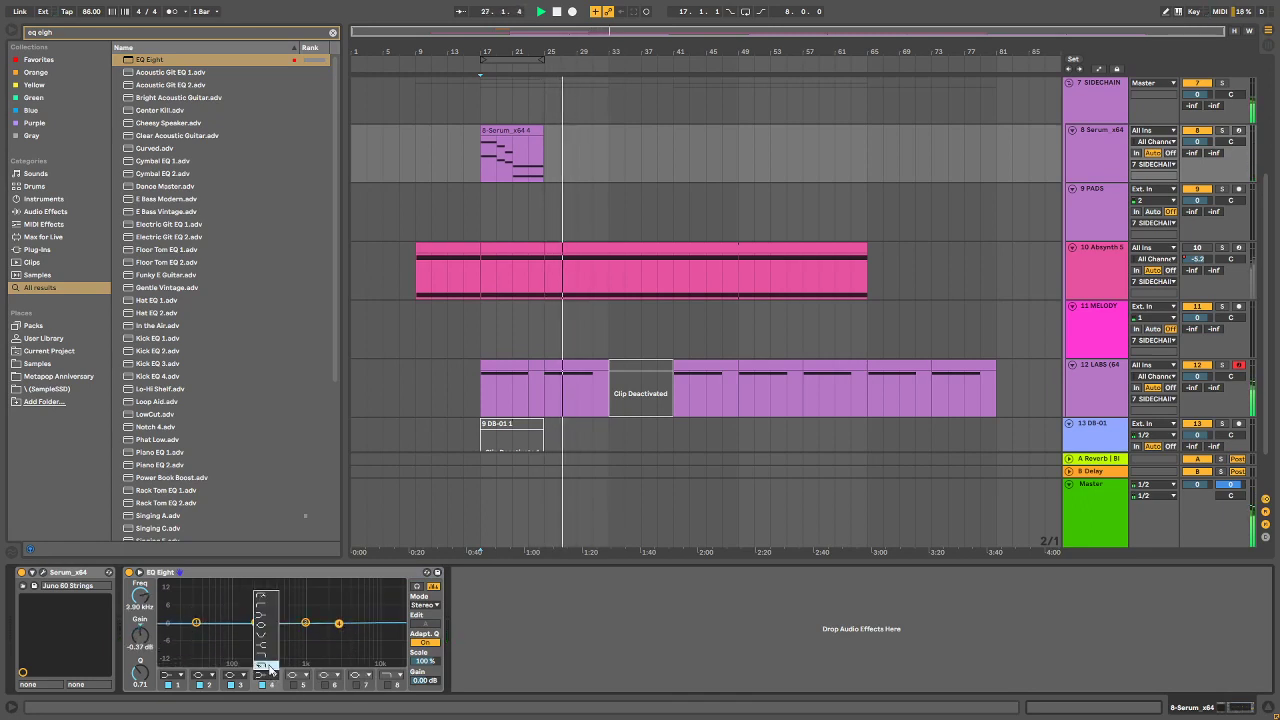
pyautogui.click(262, 627)
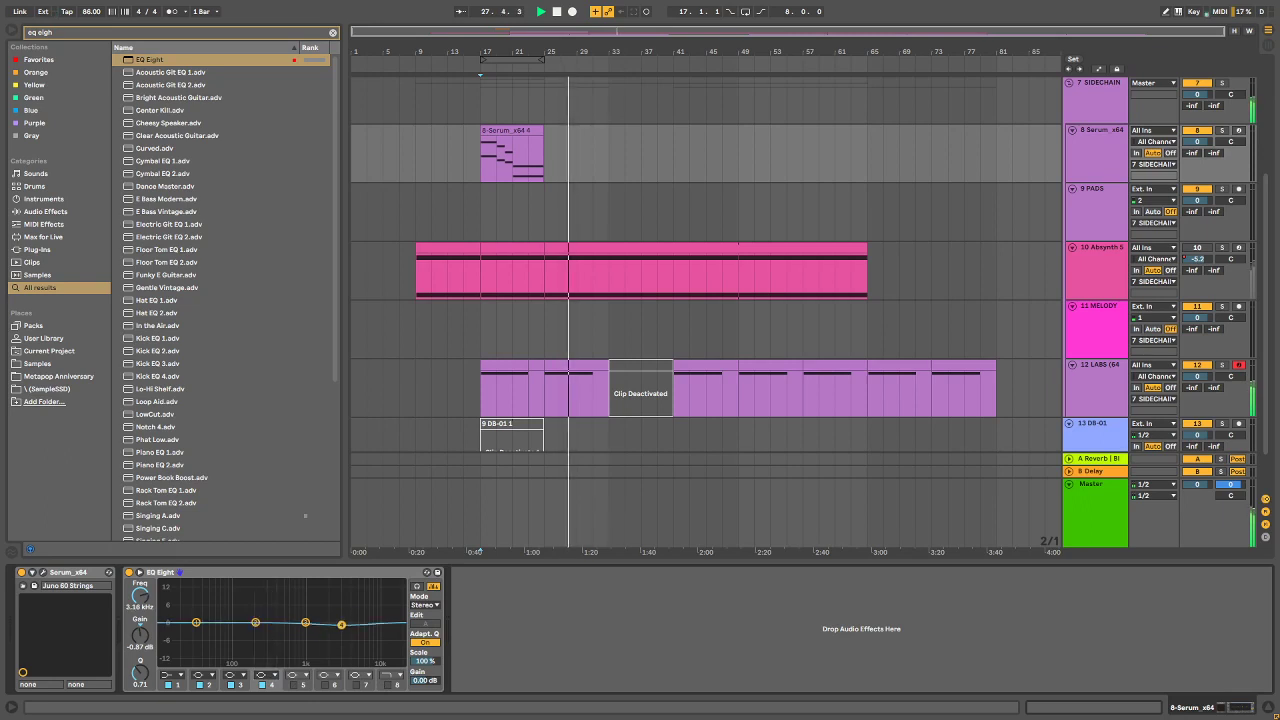
pyautogui.moveTo(339, 623); pyautogui.dragTo(322, 635)
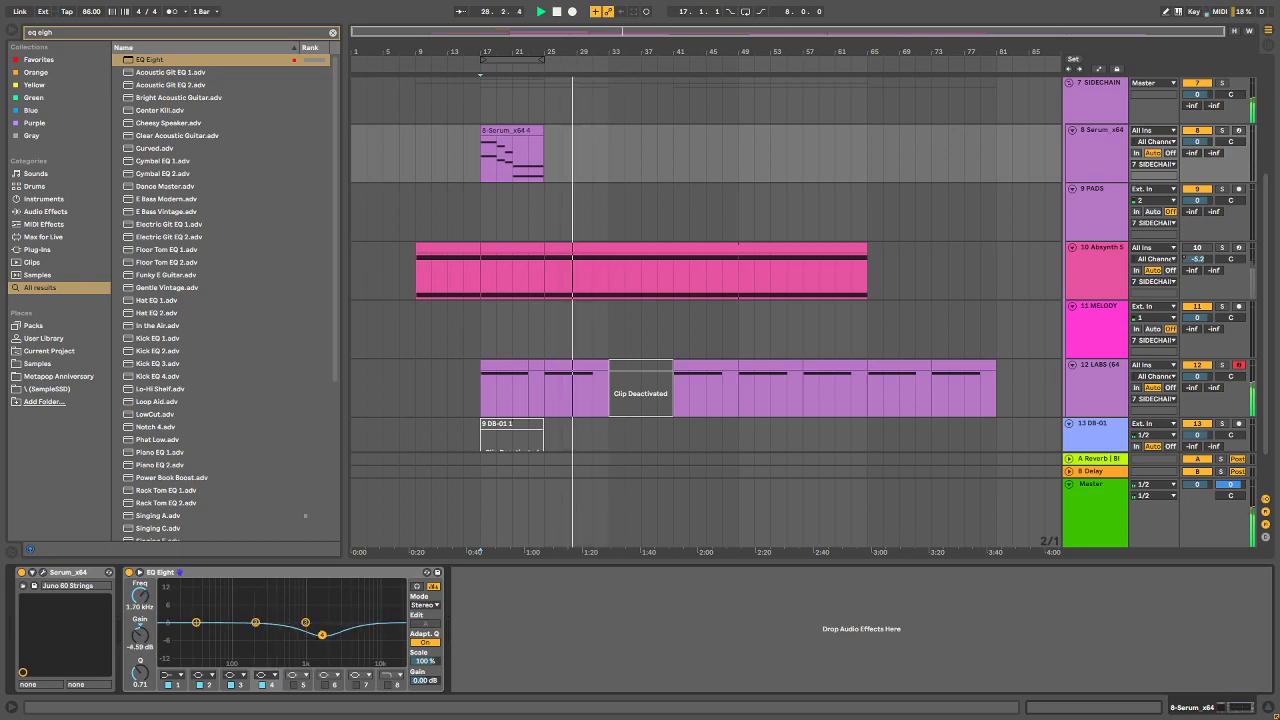
# Step: Compare filter shapes for EQ Eight's band 4 and settle on a high shelf at about 1.44 kHz with -5.08 dB gain
pyautogui.click(268, 676)
pyautogui.click(265, 624)
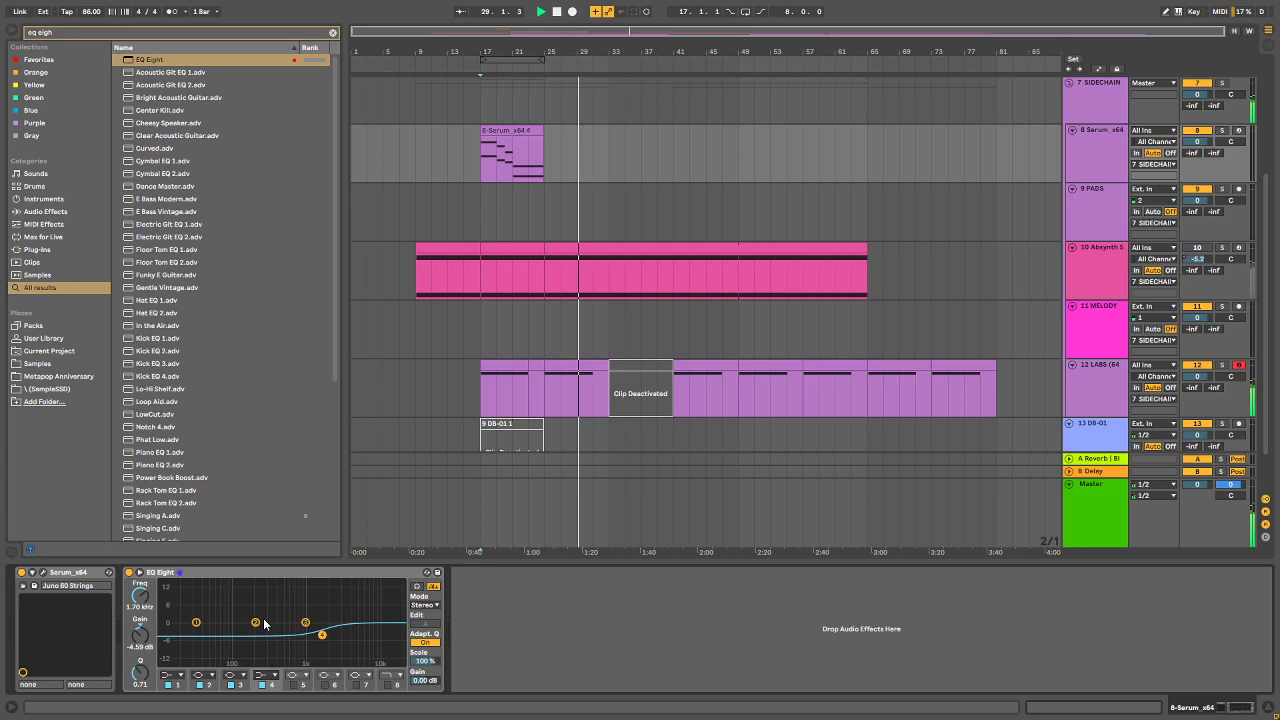
pyautogui.click(268, 676)
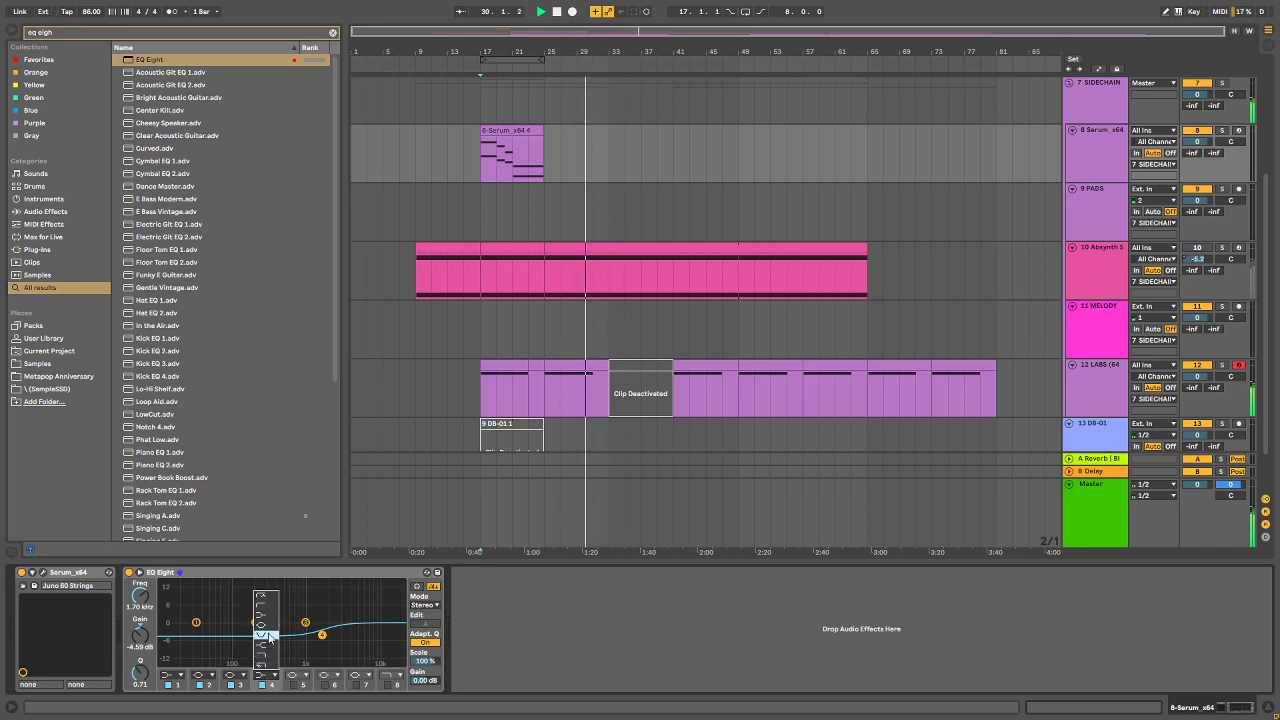
pyautogui.click(266, 626)
pyautogui.click(268, 676)
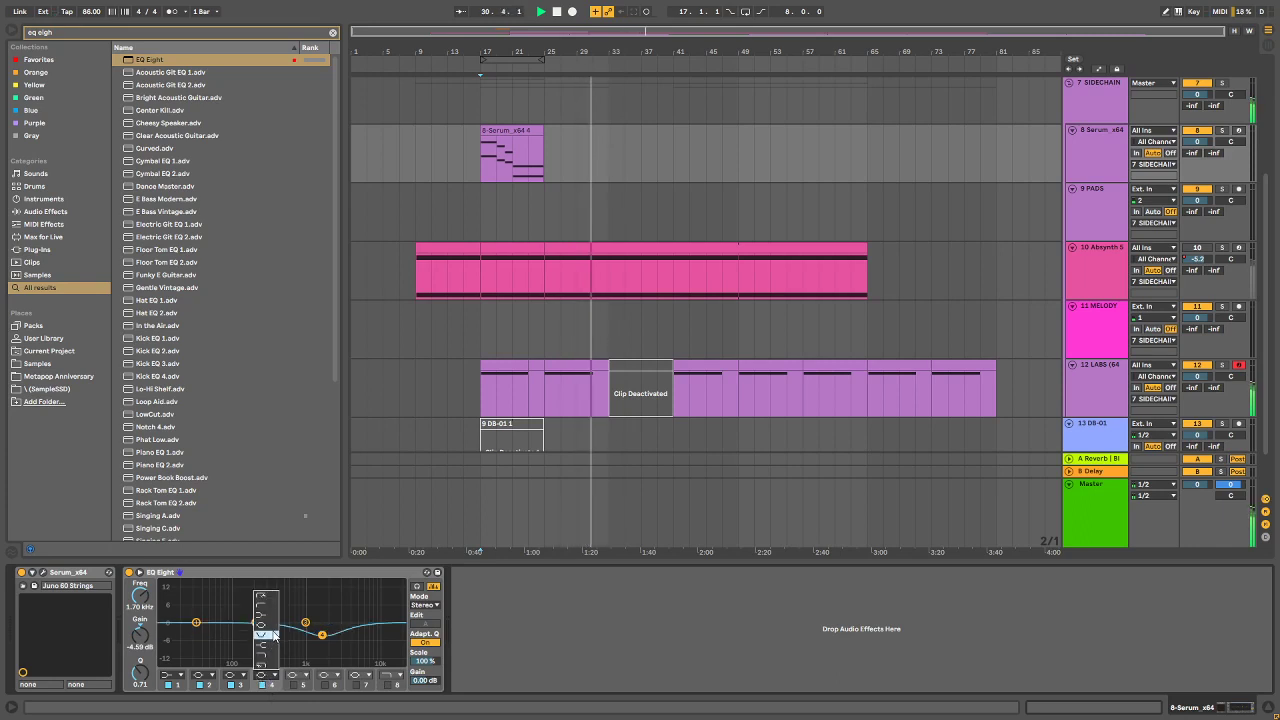
pyautogui.click(269, 645)
pyautogui.moveTo(309, 637); pyautogui.dragTo(303, 639)
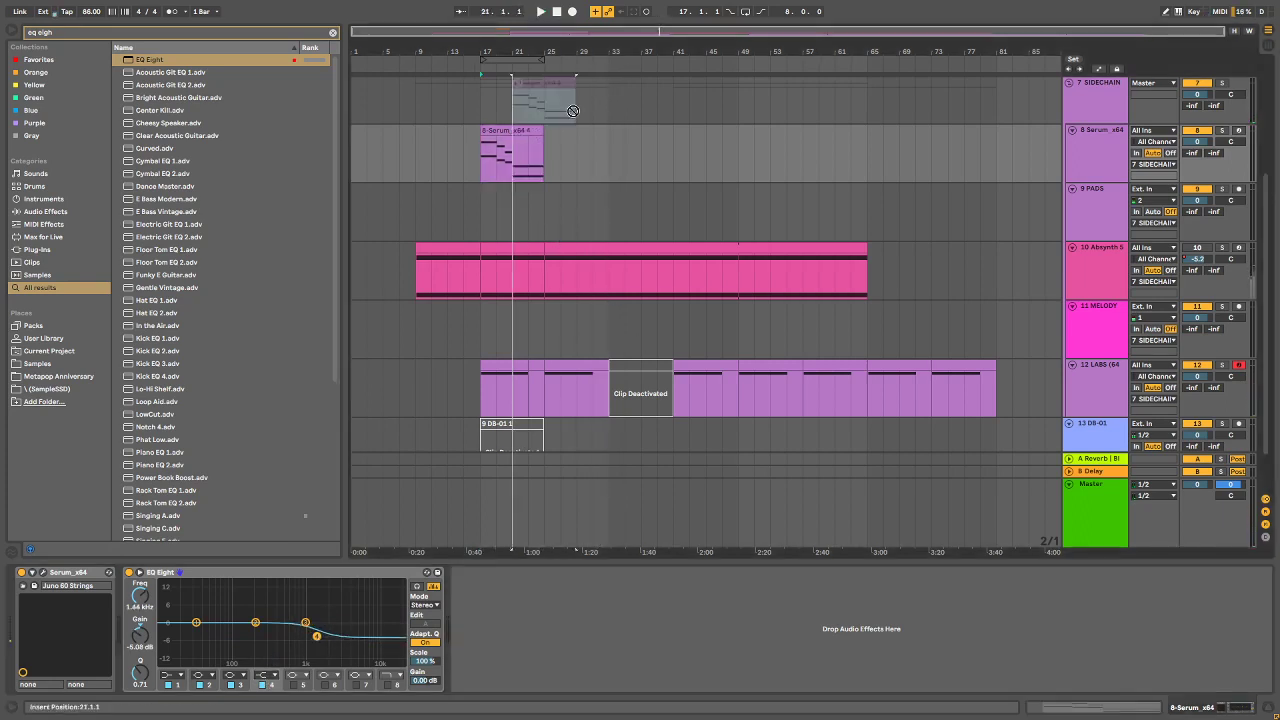
# Step: Move the Serum clip so it starts at bar 33 and solo the Serum track
pyautogui.moveTo(533, 126); pyautogui.dragTo(652, 153)
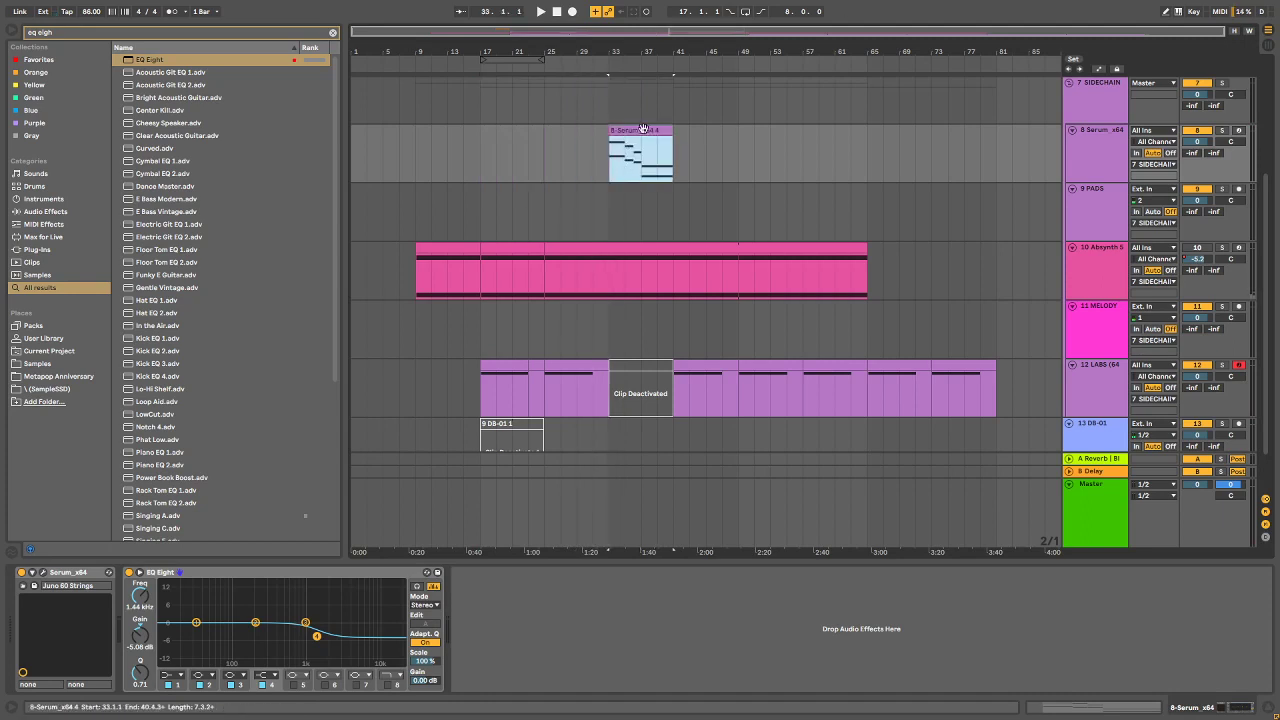
pyautogui.click(675, 150)
pyautogui.click(1221, 131)
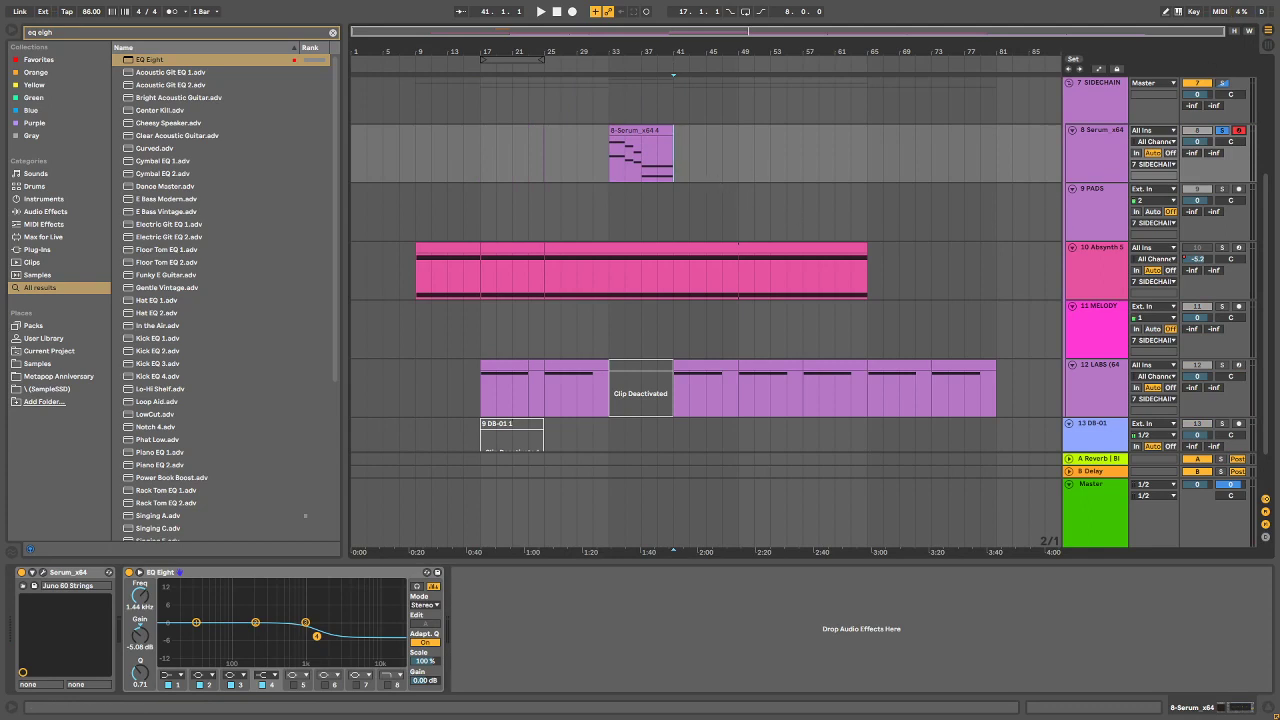
# Step: Rename the Serum track as Juno Strings
pyautogui.scroll(2, 957, 213)
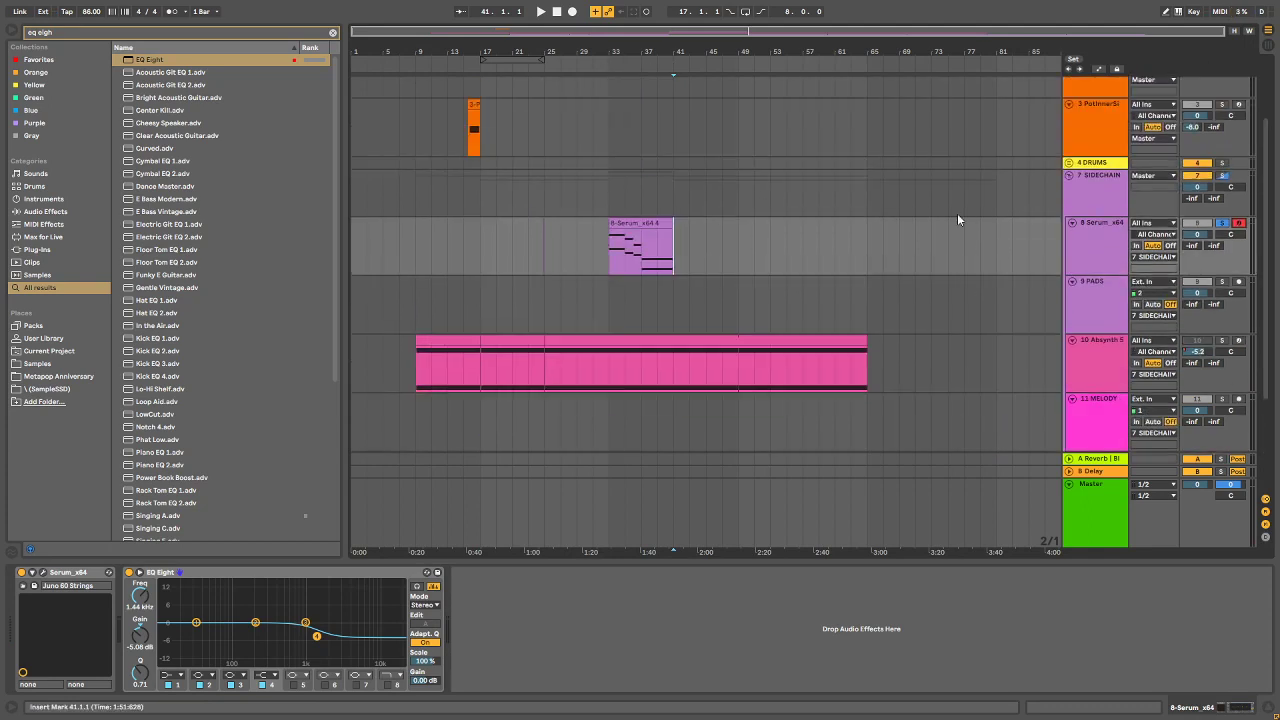
pyautogui.click(627, 222)
pyautogui.rightClick(1104, 246)
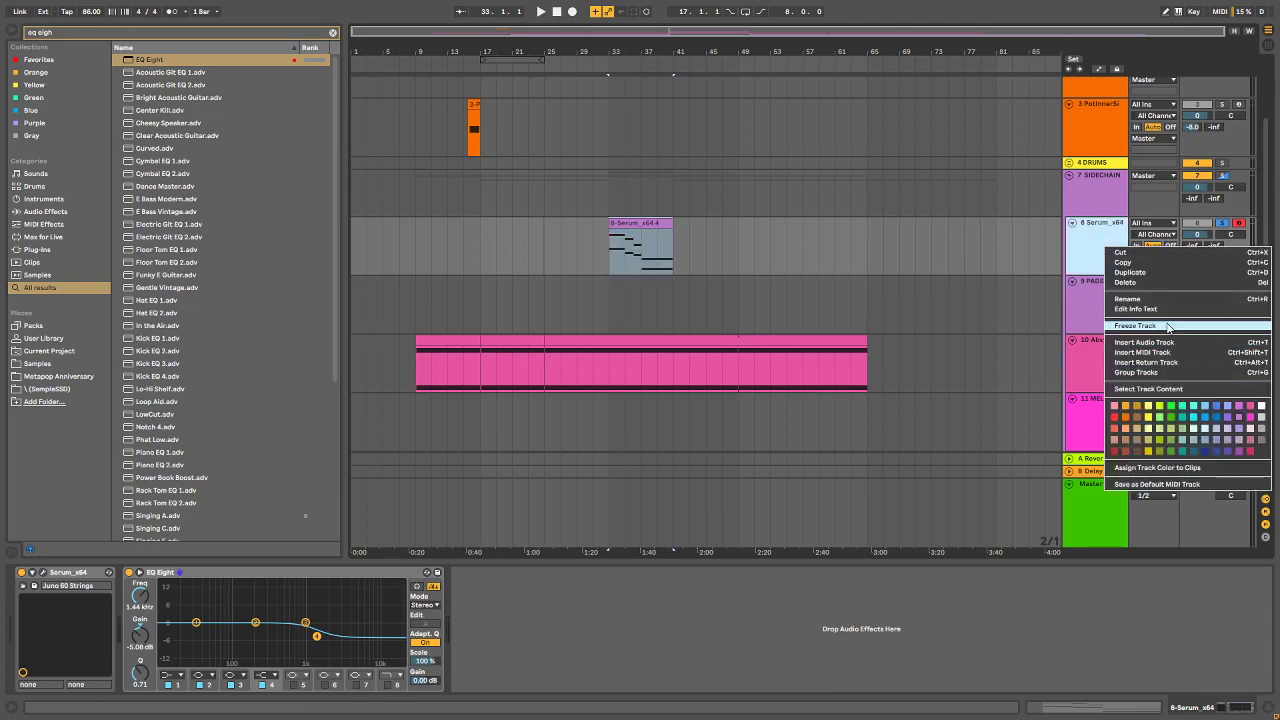
pyautogui.click(1193, 300)
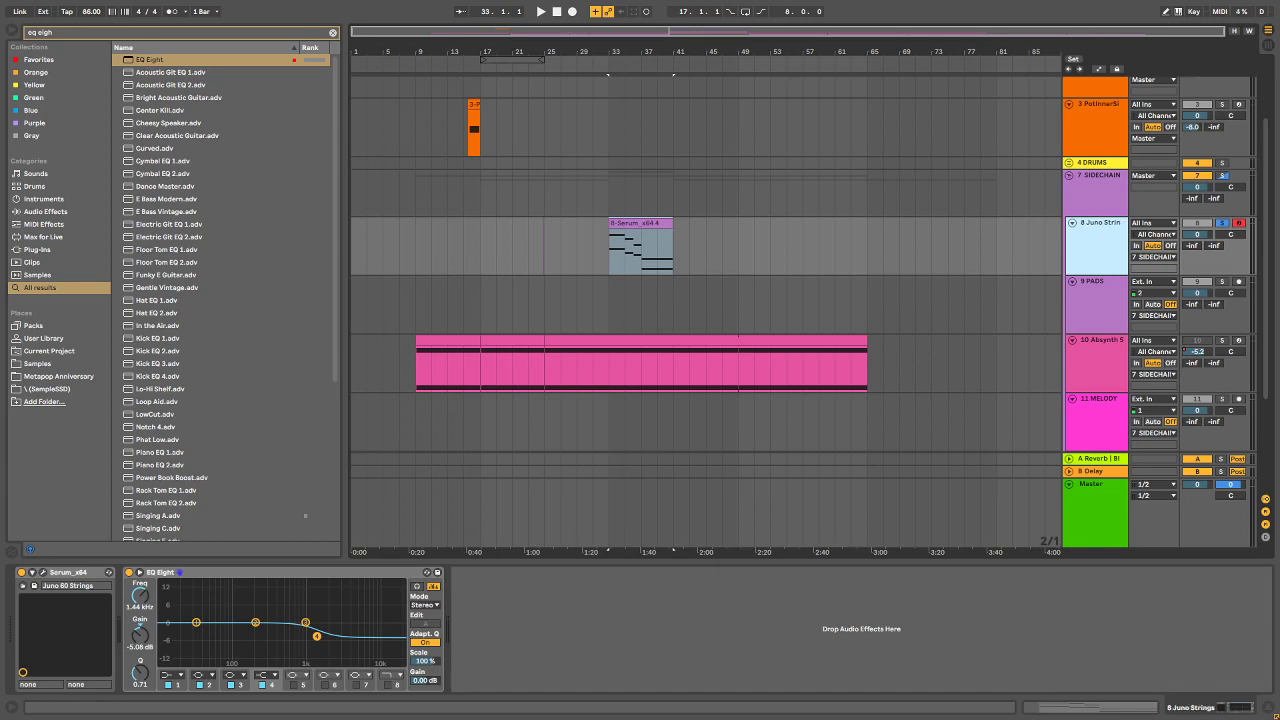
# Step: Show the notes of the Juno Strings clip and play it from bar 33
pyautogui.hotkey('alt', 'Tab')
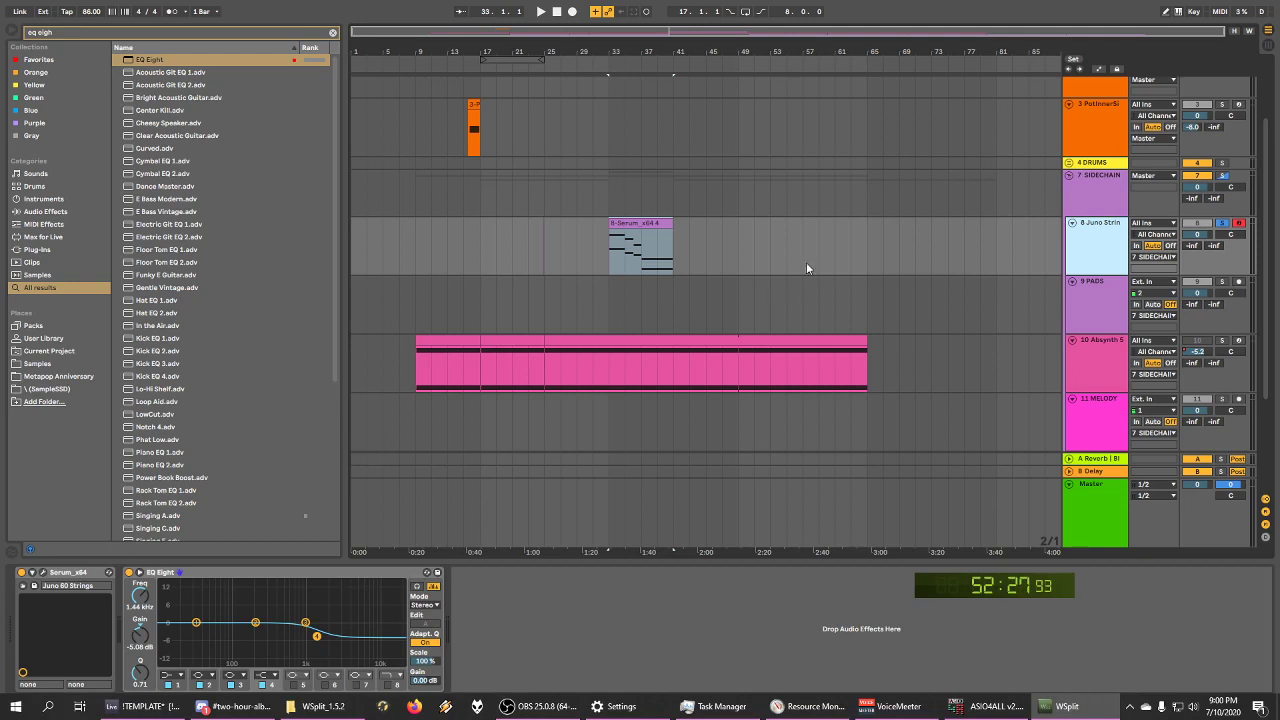
pyautogui.click(639, 220)
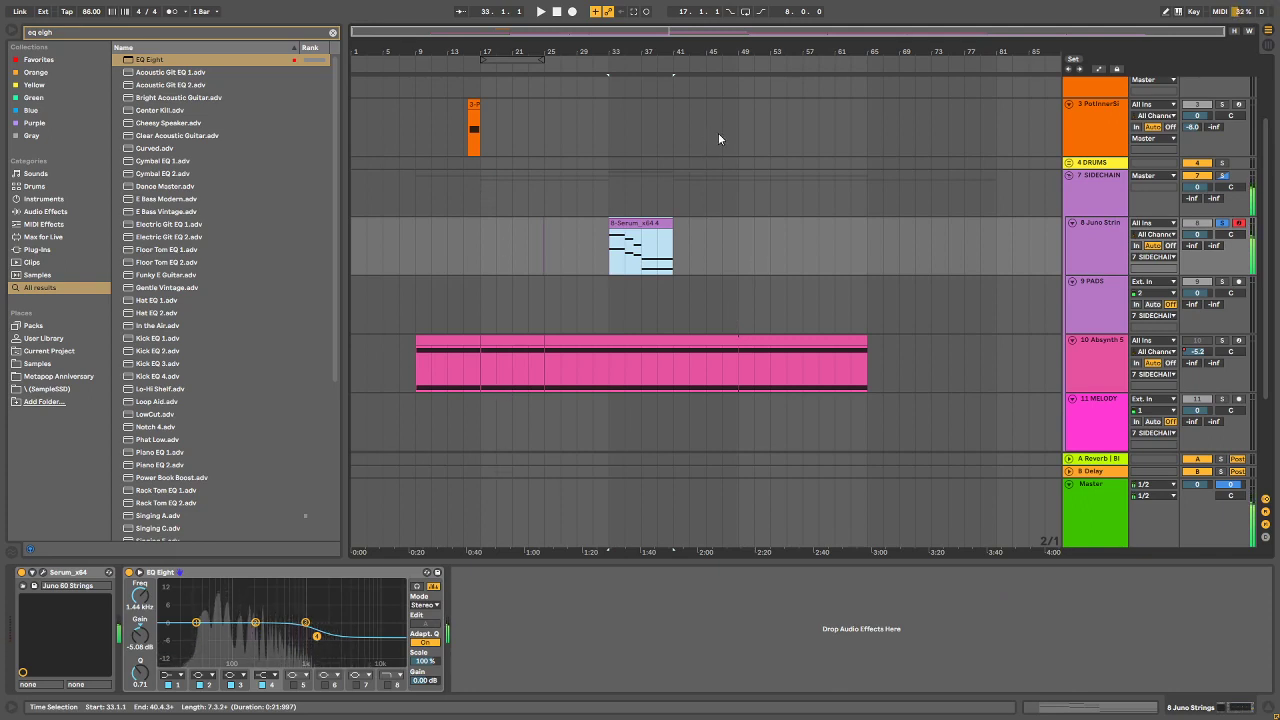
pyautogui.hotkey('shift', 'Tab')
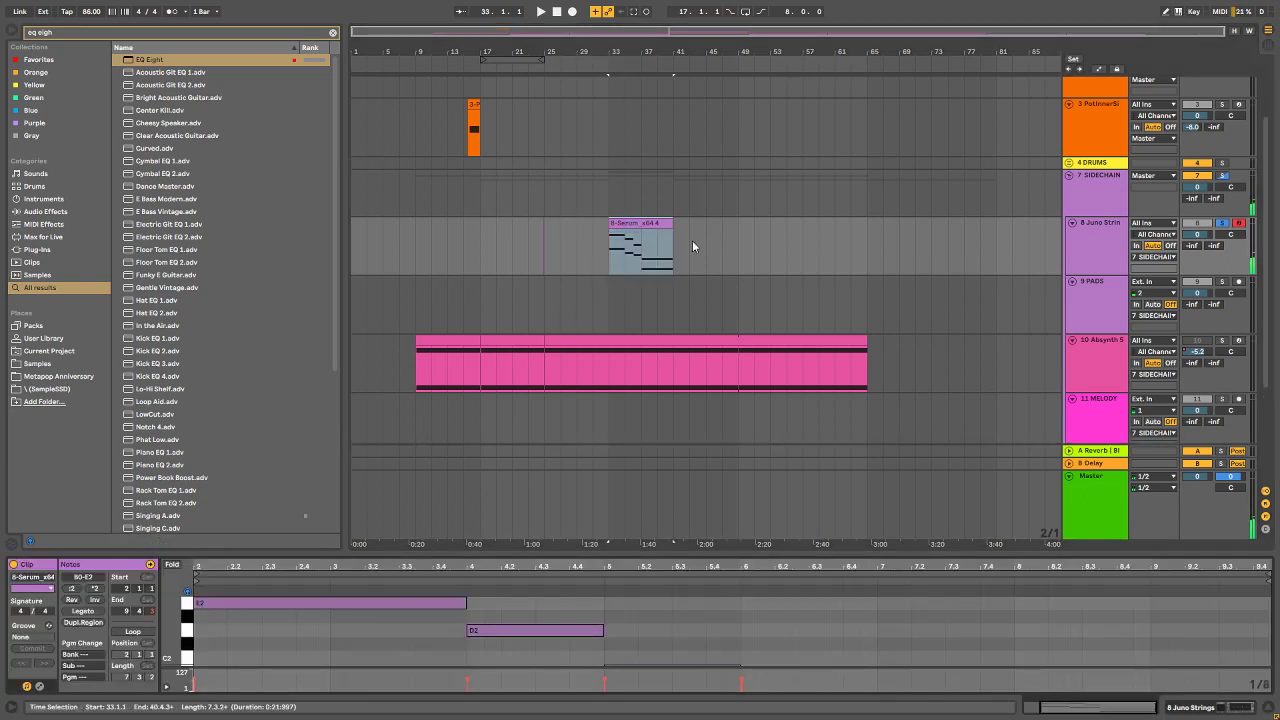
pyautogui.click(539, 11)
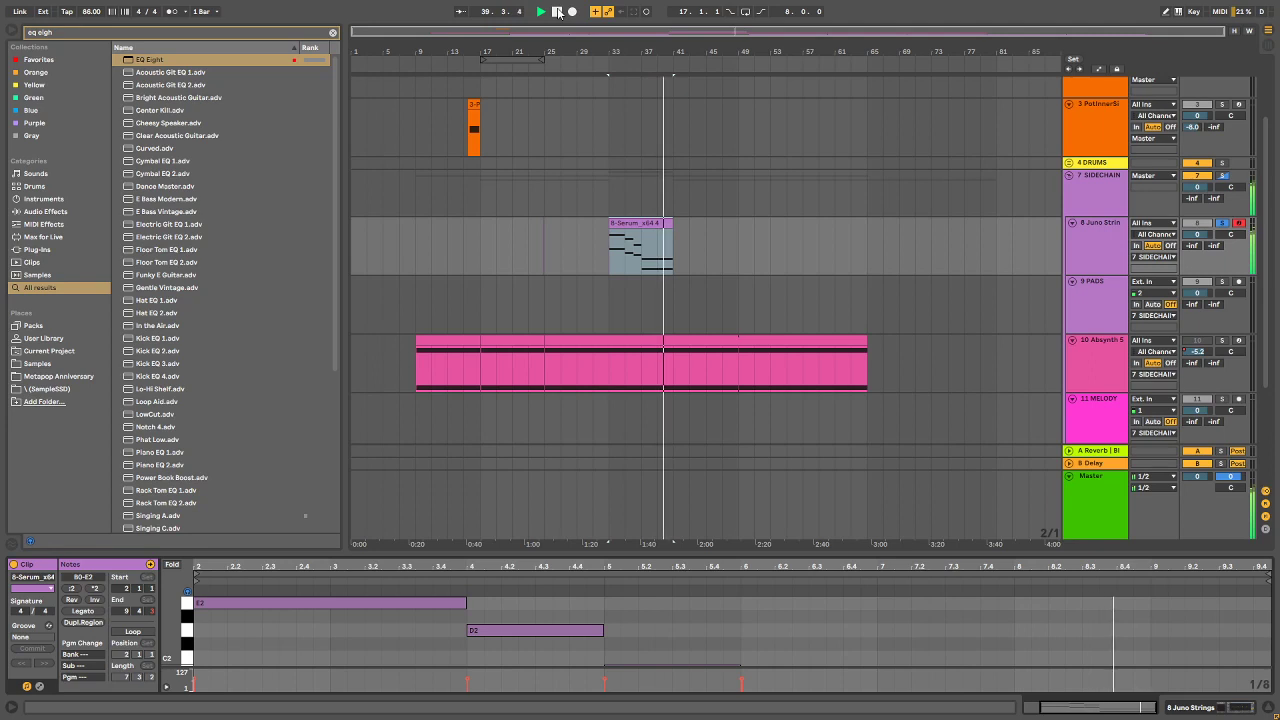
pyautogui.click(636, 223)
pyautogui.press('space')
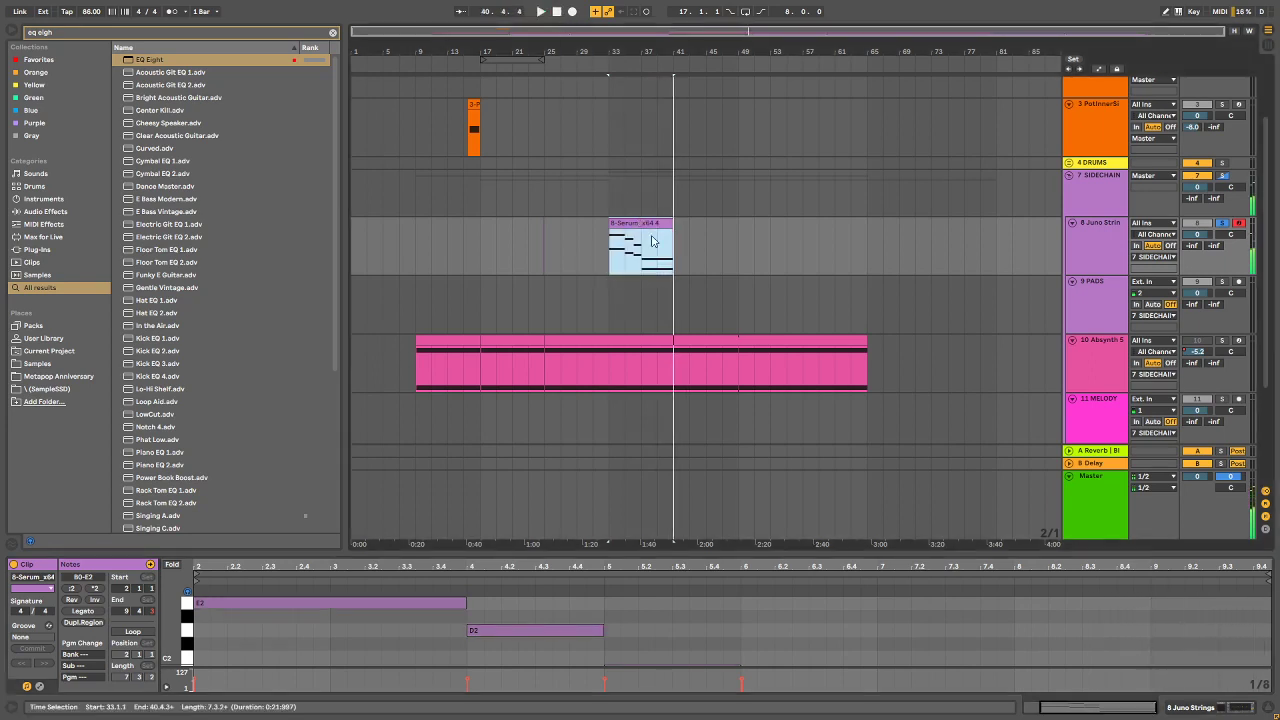
pyautogui.click(639, 225)
pyautogui.hotkey('ctrl', 'd')
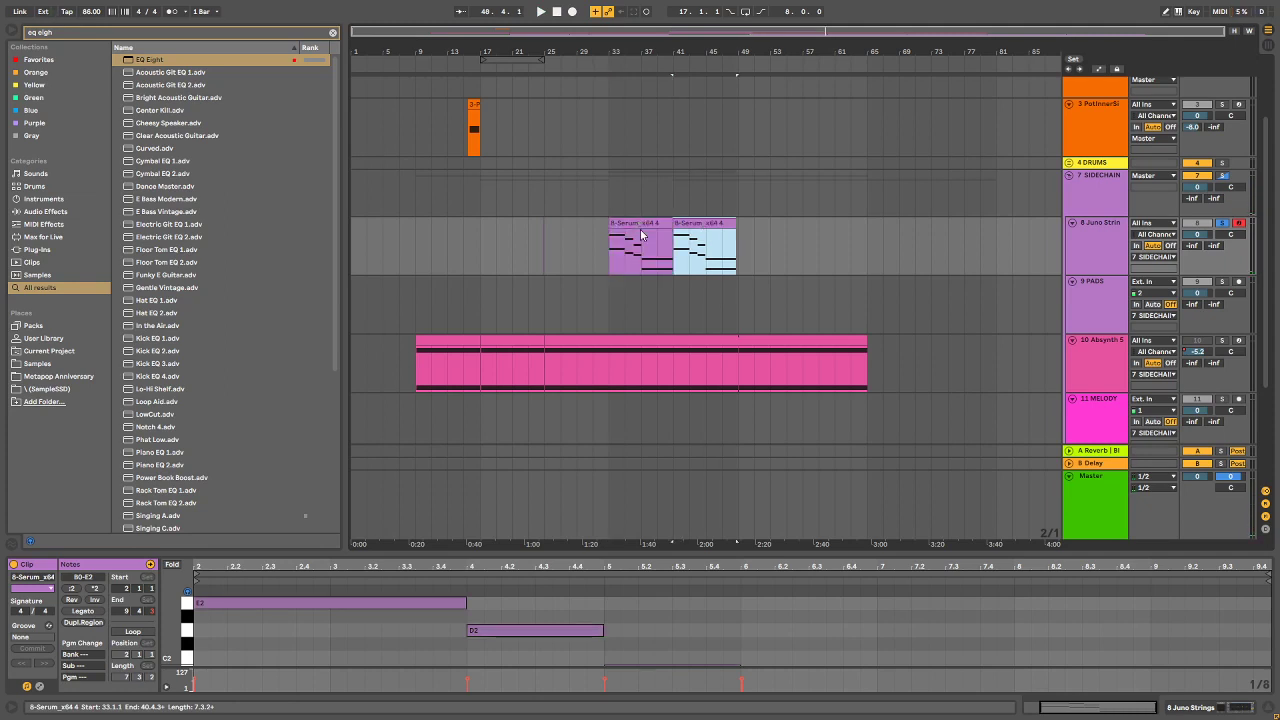
pyautogui.scroll(5, 680, 53)
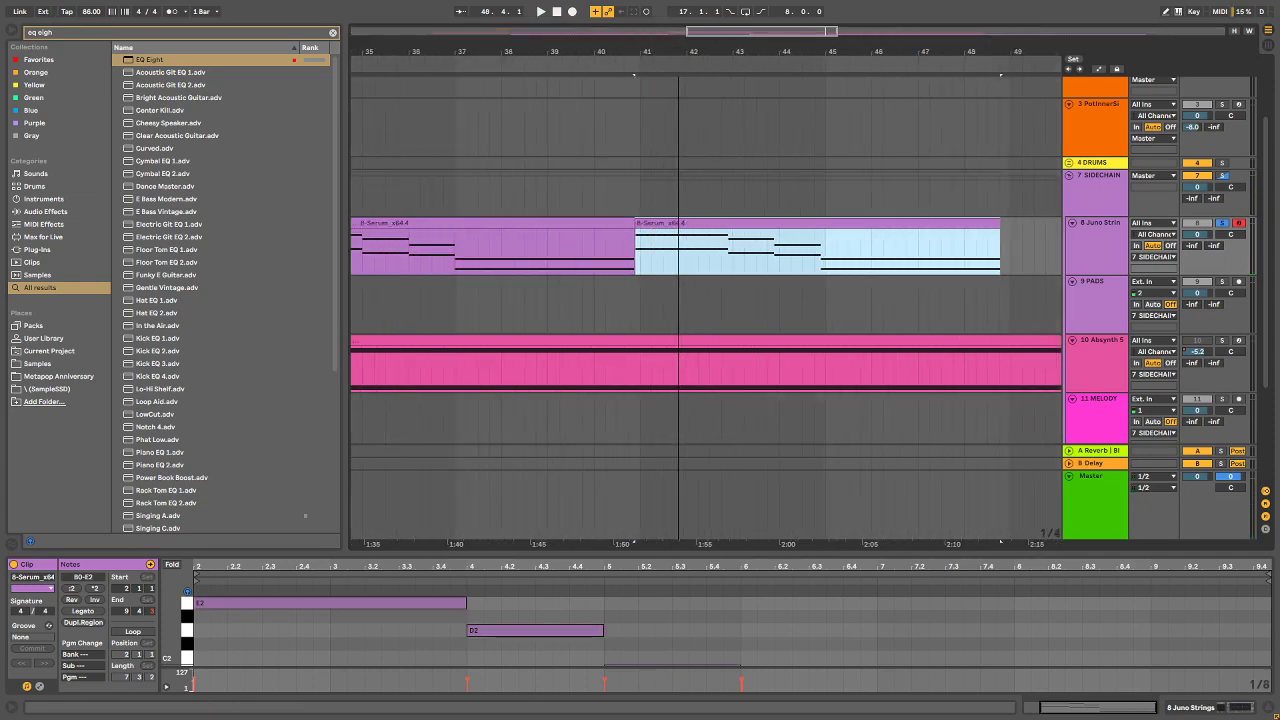
pyautogui.hotkey('ctrl', 'z')
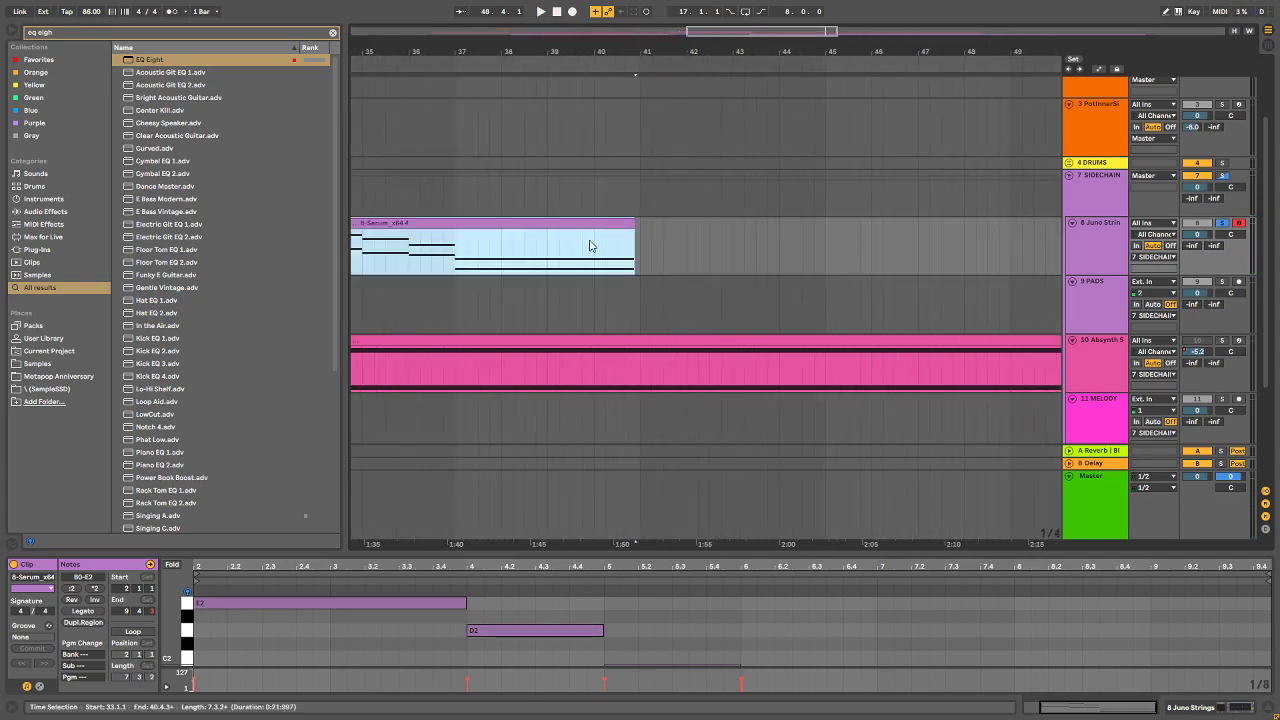
# Step: Extend the Juno Strings clip's end to 10.1.1 so it fills eight bars, and duplicate it at bar 41
pyautogui.click(150, 611)
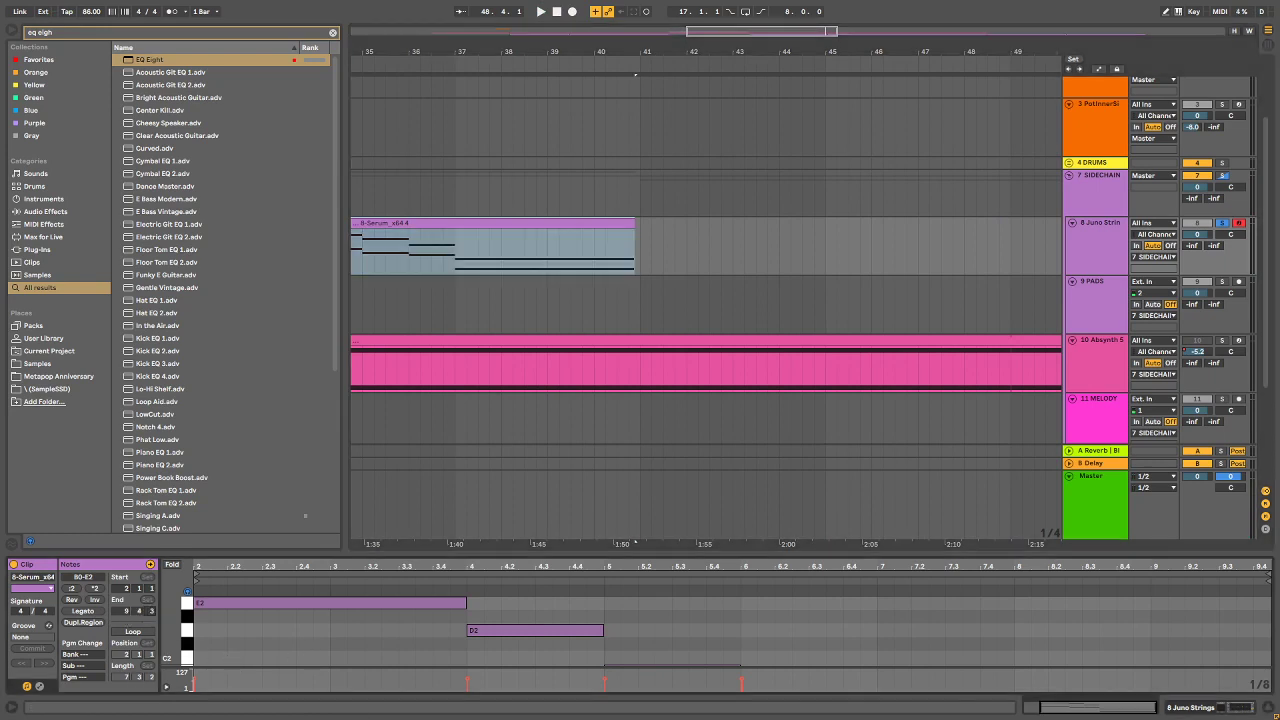
pyautogui.moveTo(150, 611); pyautogui.dragTo(150, 598)
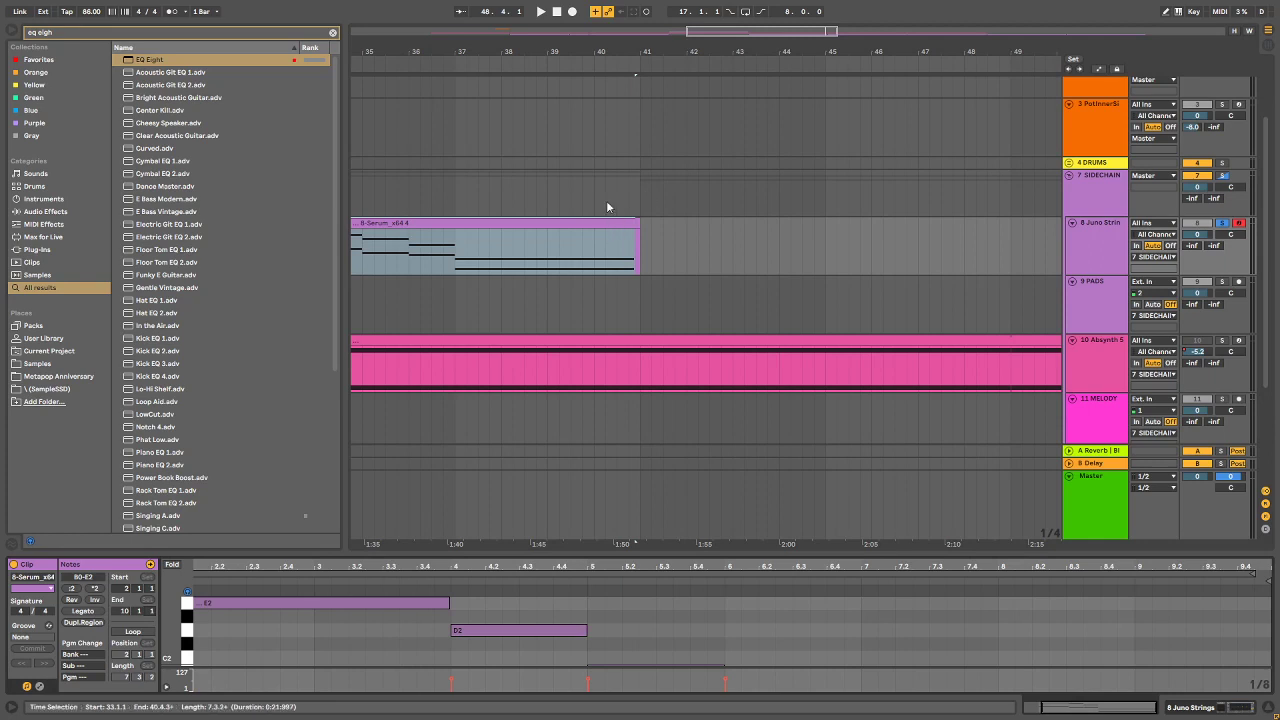
pyautogui.click(566, 222)
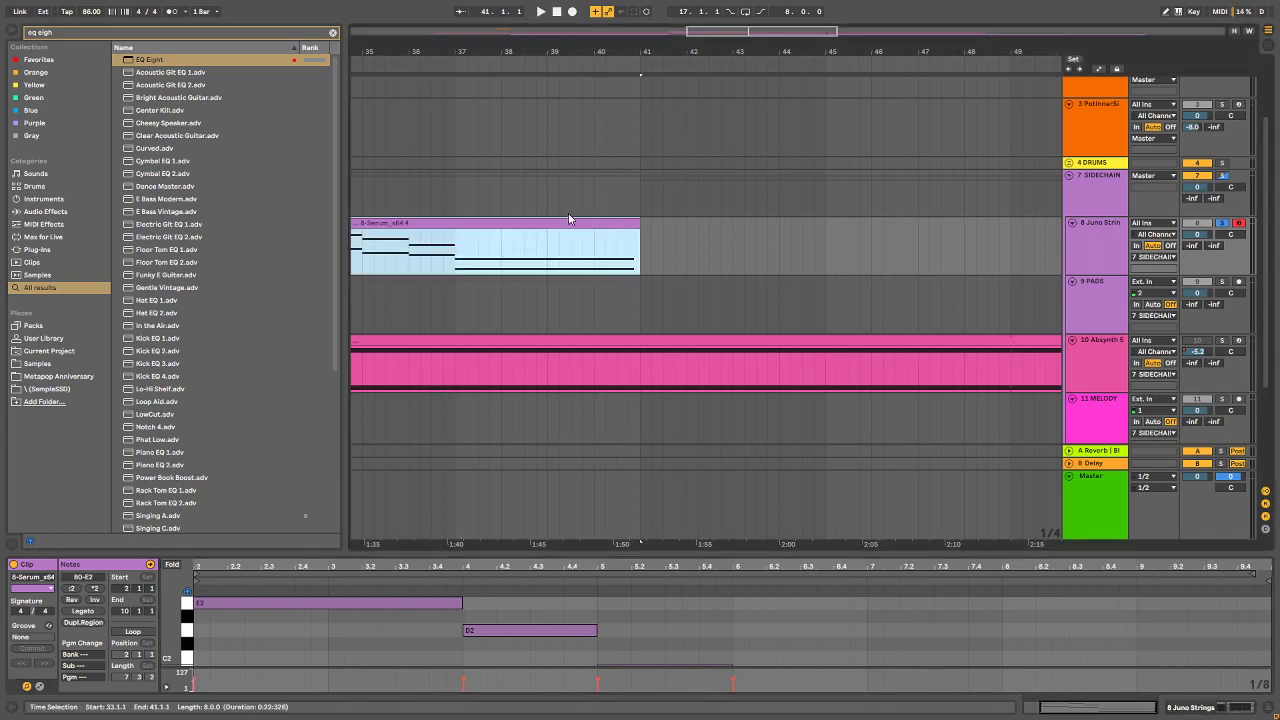
pyautogui.hotkey('ctrl', 'd')
pyautogui.moveTo(599, 50); pyautogui.dragTo(663, 12)
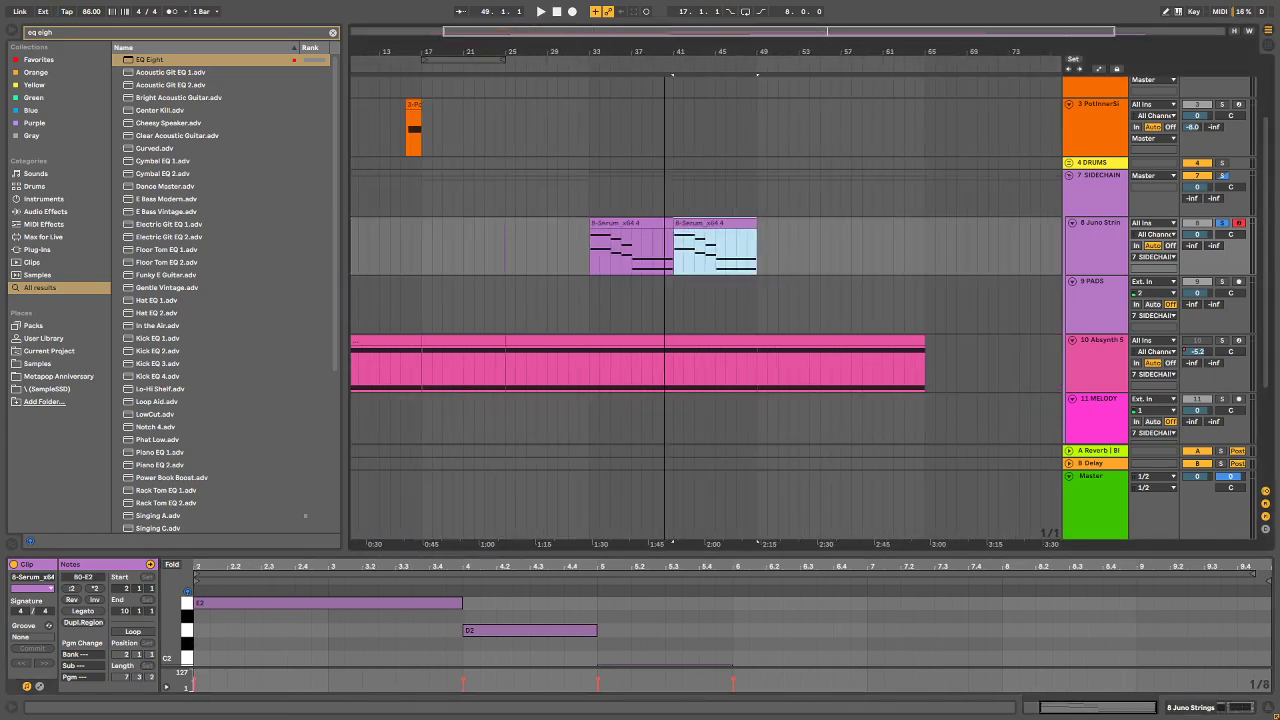
# Step: Open the Juno Strings clip at bar 33 and enlarge the note editor to show all its notes
pyautogui.click(628, 234)
pyautogui.doubleClick(628, 234)
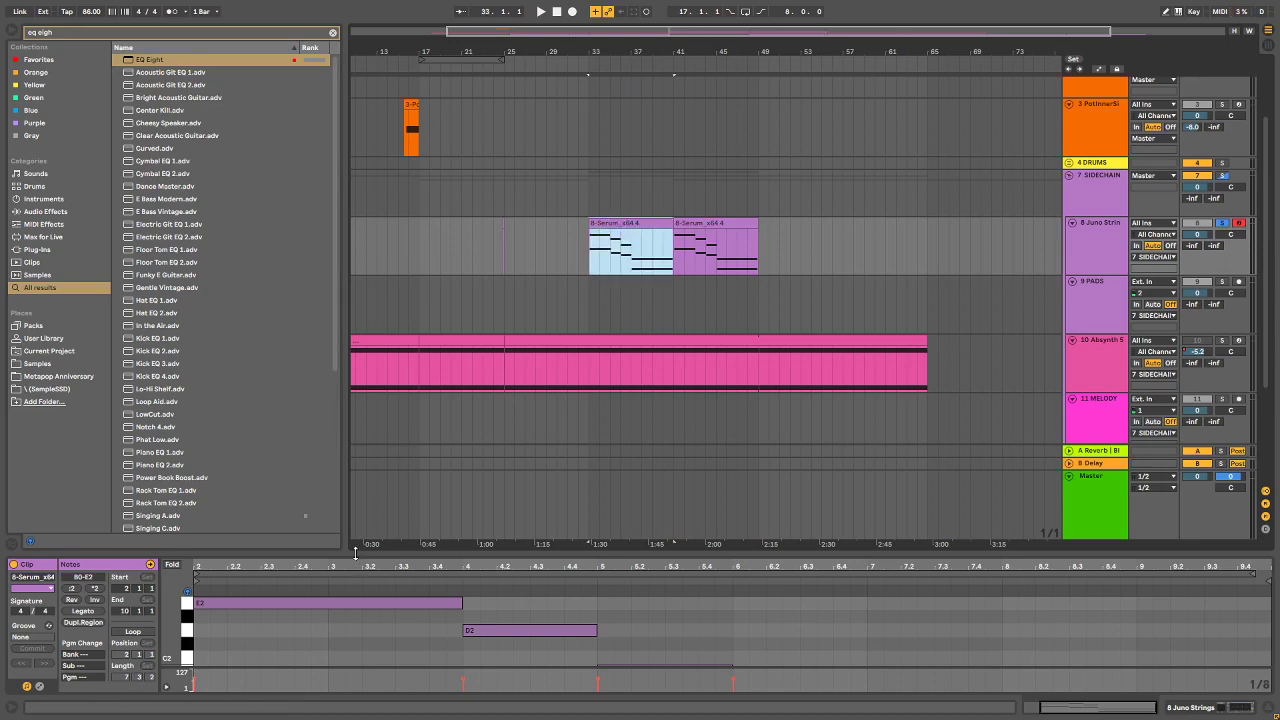
pyautogui.moveTo(355, 552); pyautogui.dragTo(355, 245)
pyautogui.moveTo(380, 430); pyautogui.dragTo(356, 288)
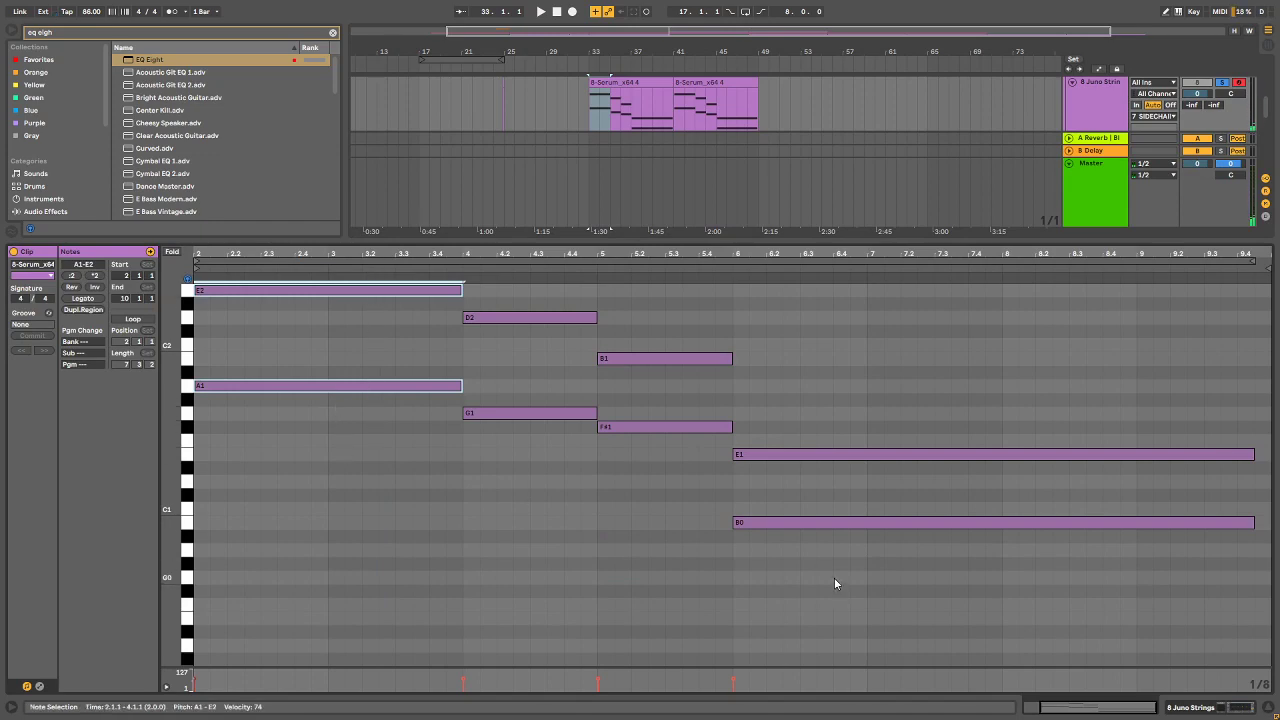
# Step: Shift the long E1 and B0 notes back to the clip's start at 2.1.1
pyautogui.moveTo(850, 378); pyautogui.dragTo(763, 563)
pyautogui.press('Left')
pyautogui.press('Left')
pyautogui.press('Left')
pyautogui.press('Left')
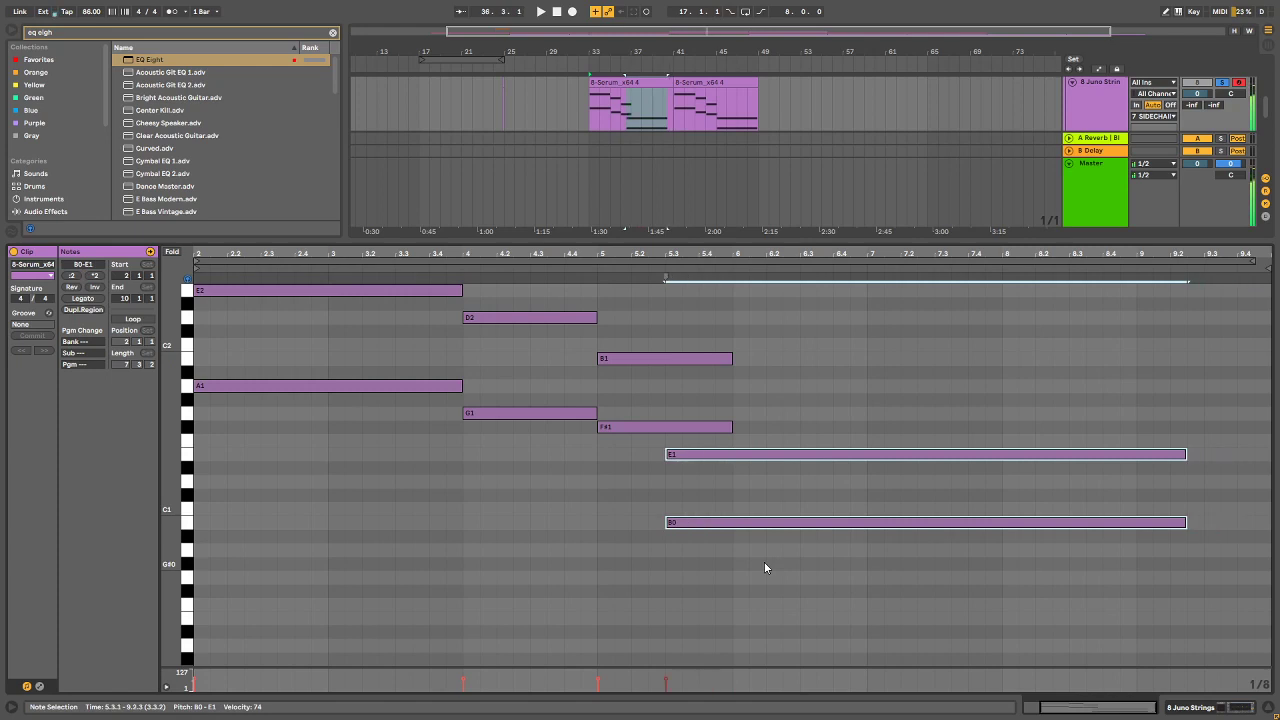
pyautogui.press('Left')
pyautogui.press('Left')
pyautogui.press('Left')
pyautogui.press('Left')
pyautogui.press('Left')
pyautogui.press('Left')
pyautogui.press('Left')
pyautogui.press('Left')
pyautogui.press('Left')
pyautogui.press('Left')
pyautogui.press('Left')
pyautogui.press('Left')
pyautogui.press('Left')
pyautogui.press('Left')
pyautogui.press('Left')
pyautogui.press('Left')
pyautogui.press('Left')
pyautogui.press('Left')
pyautogui.press('Left')
pyautogui.press('Left')
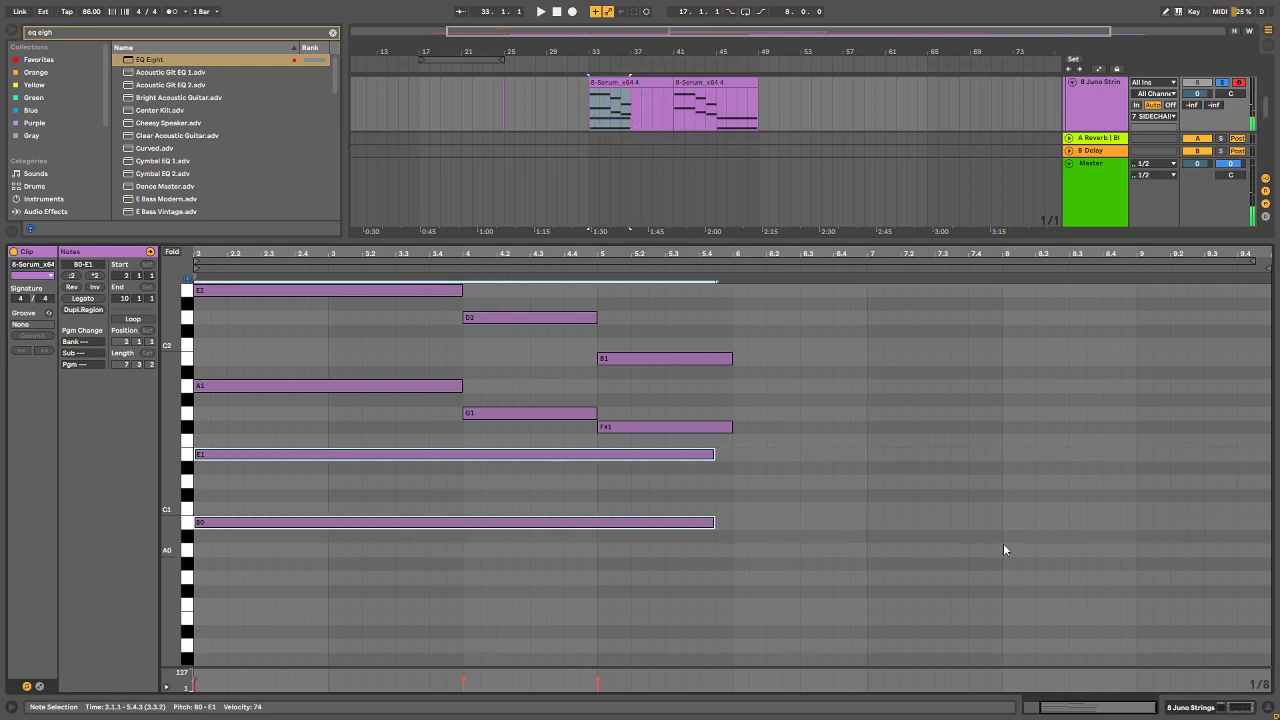
pyautogui.moveTo(738, 558); pyautogui.dragTo(679, 452)
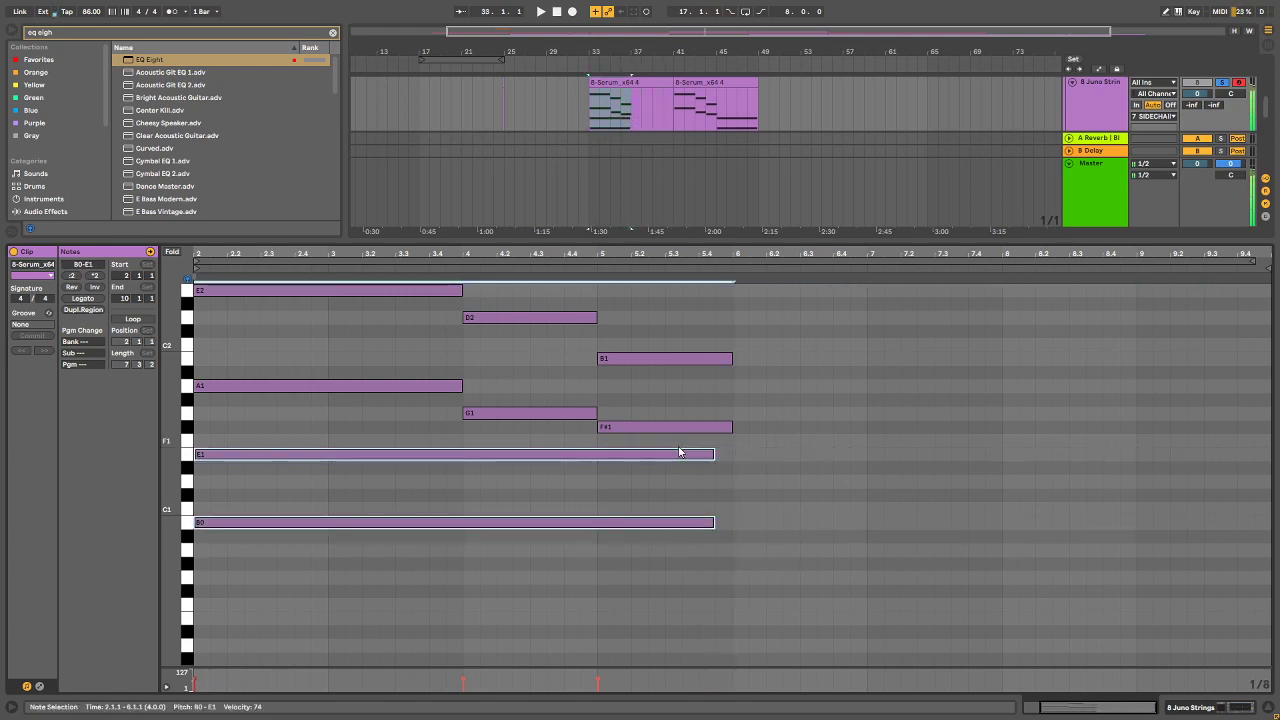
# Step: Replace the long E1 and B0 notes with two-bar E1 and B0 notes at 2.1.1, using a fixed one-bar grid
pyautogui.moveTo(339, 460); pyautogui.dragTo(338, 458)
pyautogui.press('Delete')
pyautogui.rightClick(338, 458)
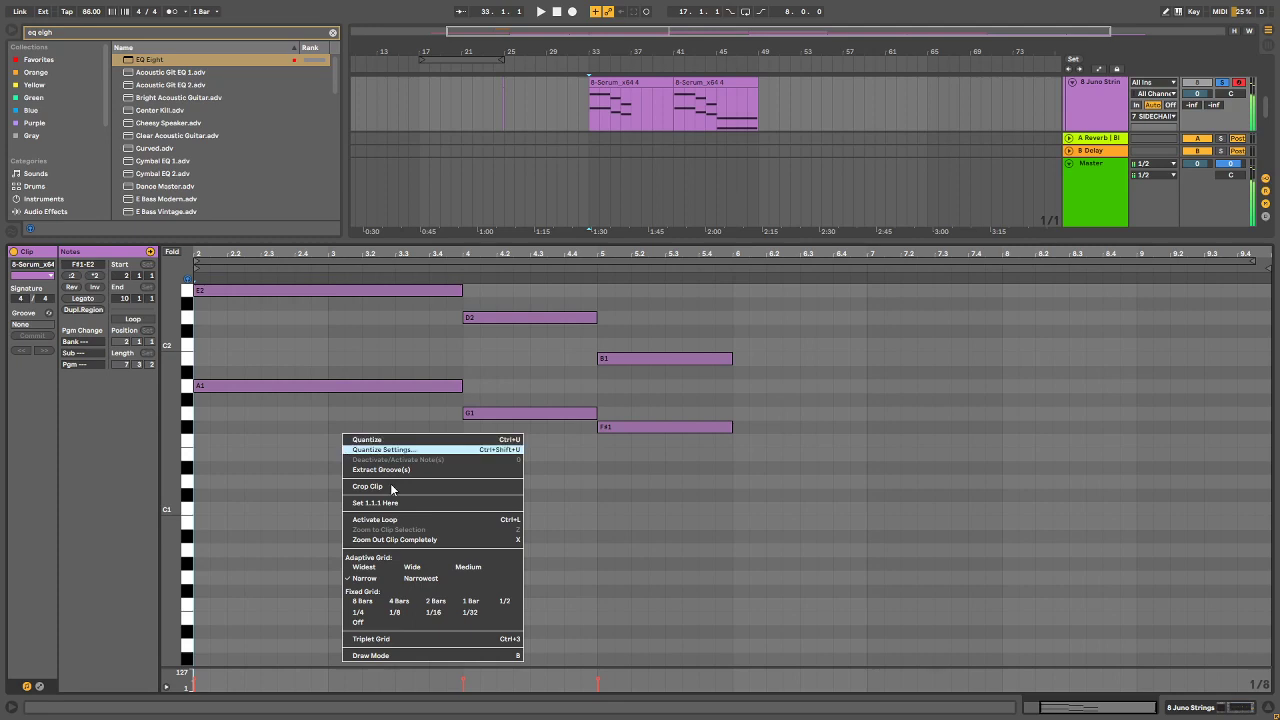
pyautogui.click(470, 601)
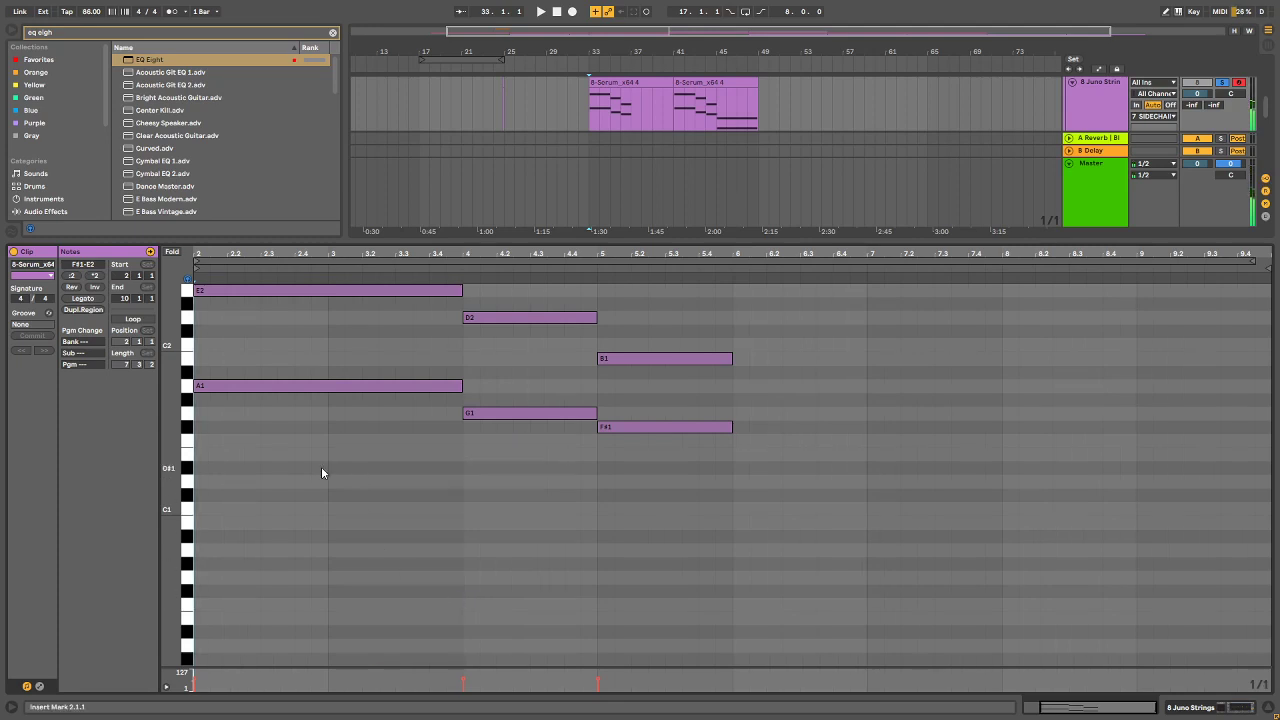
pyautogui.doubleClick(266, 455)
pyautogui.moveTo(325, 454); pyautogui.dragTo(403, 531)
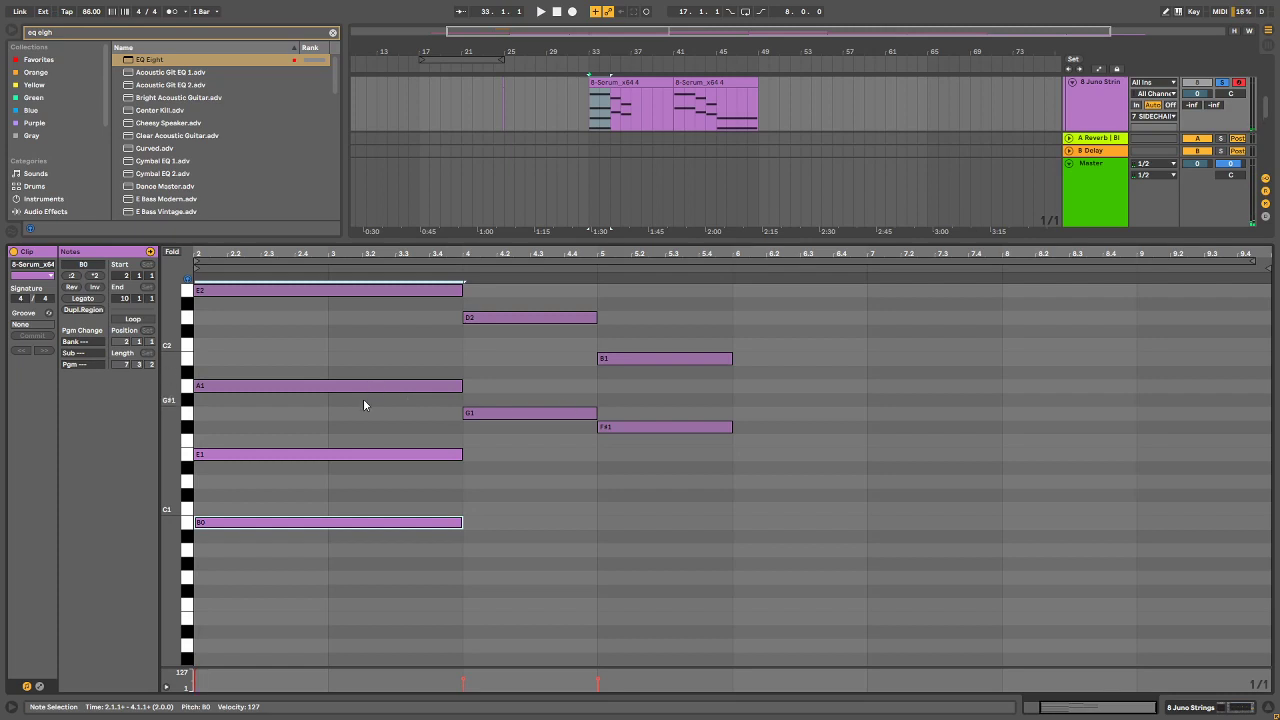
# Step: Move the opening E2 and A1 notes to the clip's end and lengthen them to span 6.1.1 to 10.1.1
pyautogui.moveTo(363, 399); pyautogui.dragTo(1188, 314)
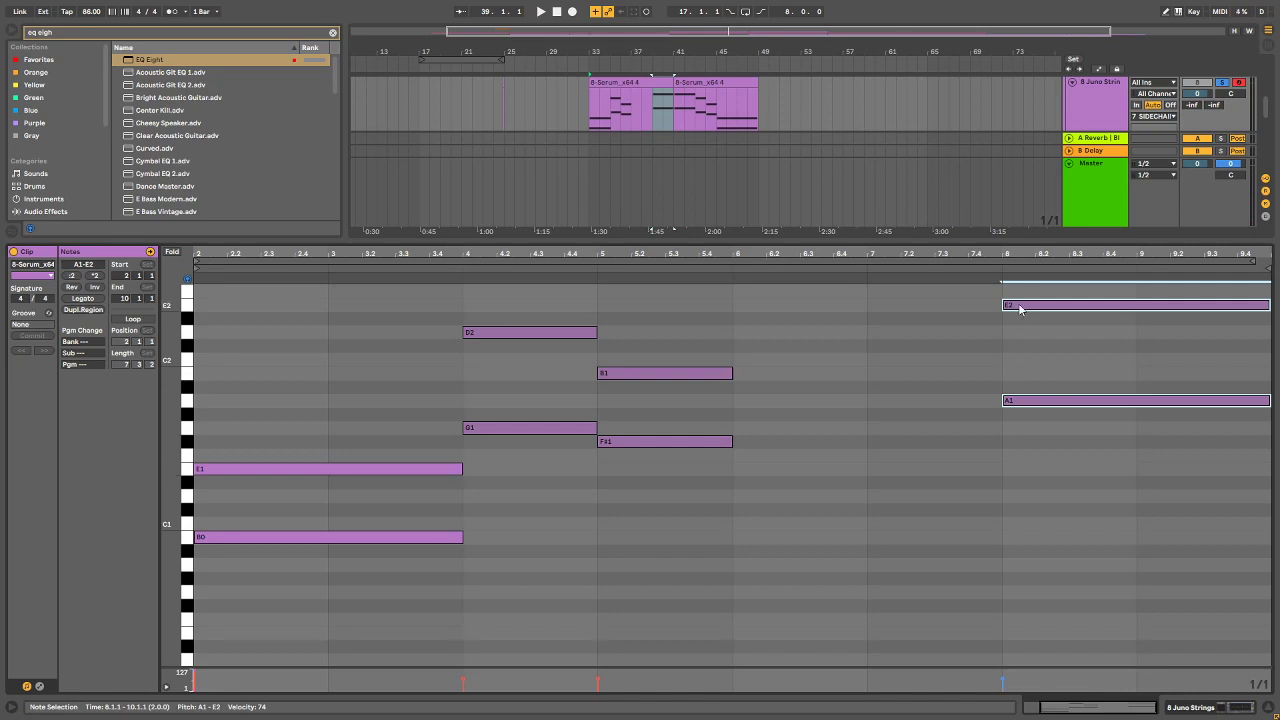
pyautogui.press('space')
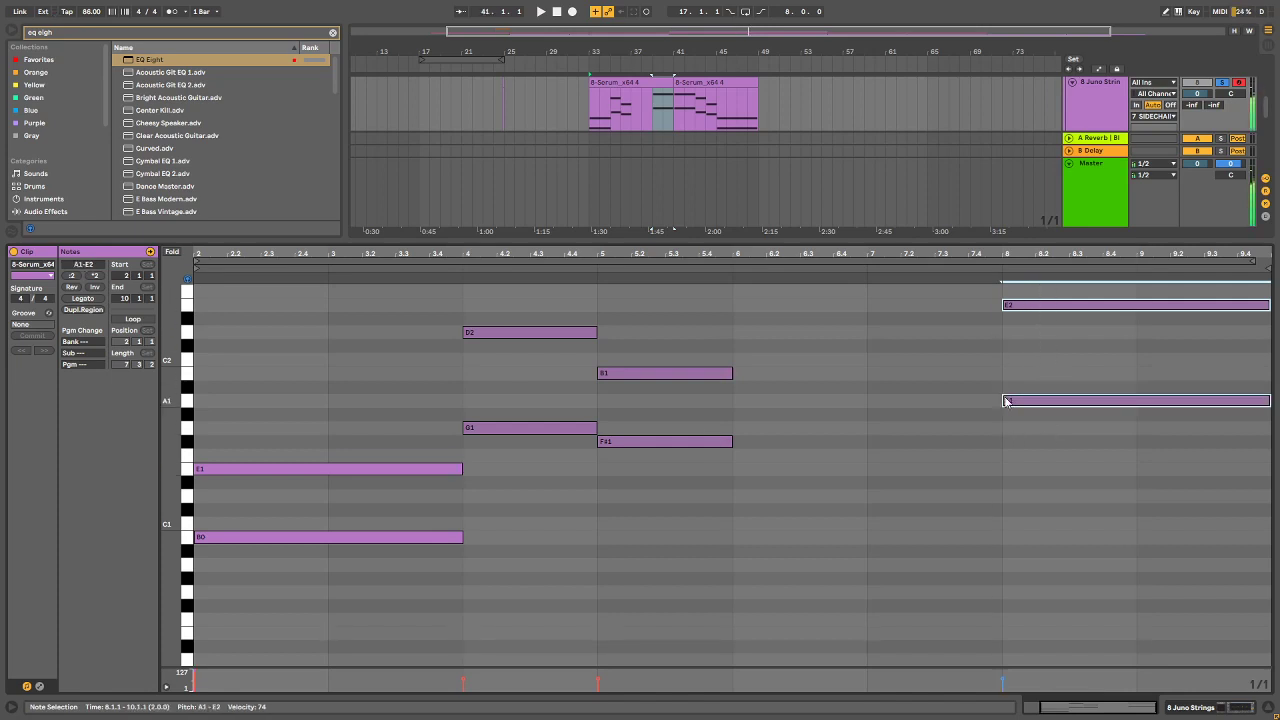
pyautogui.moveTo(1005, 398); pyautogui.dragTo(767, 408)
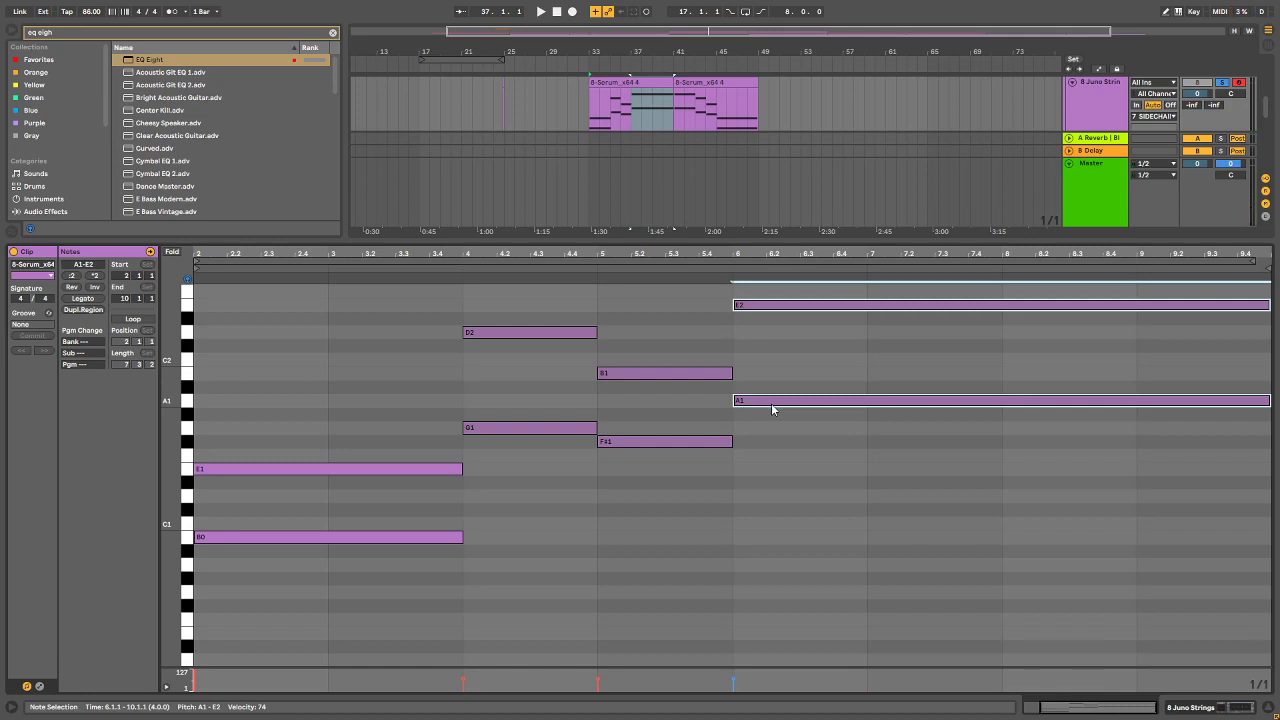
# Step: Check the duplicate clip's notes and lower the note pair at 4.1.1 in the bar 33 clip to G1 and C#1
pyautogui.click(681, 163)
pyautogui.click(721, 83)
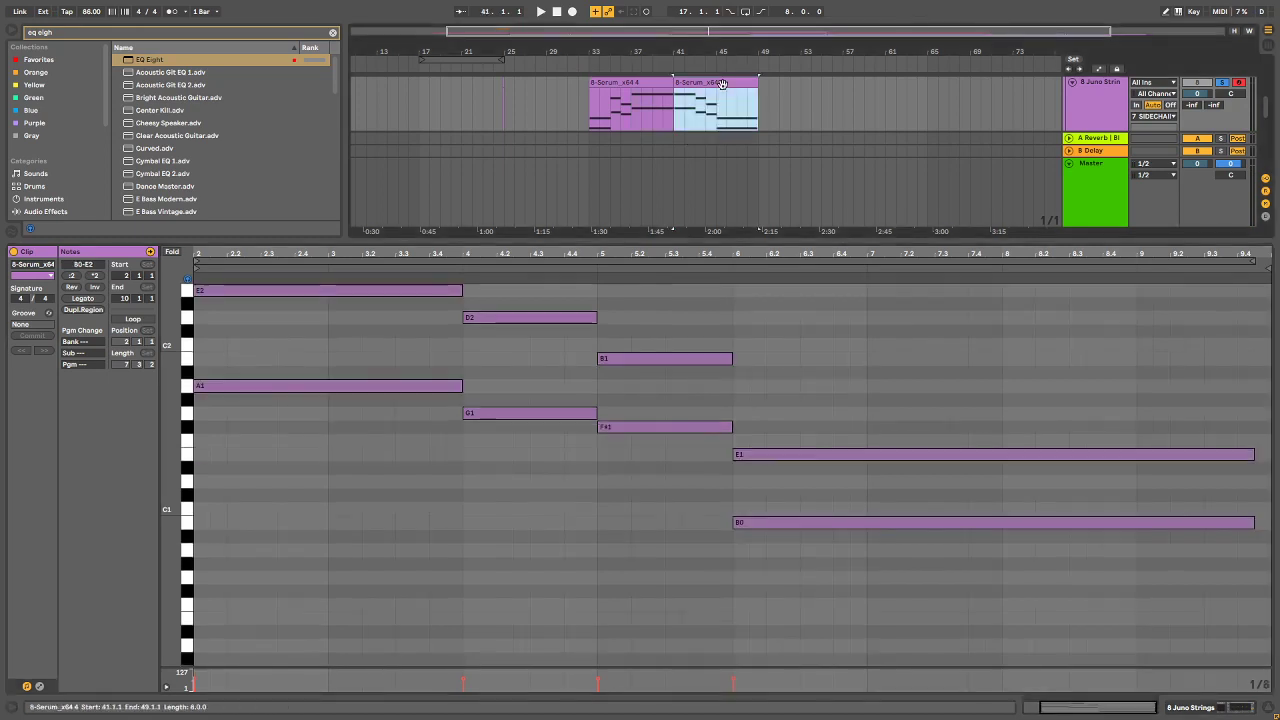
pyautogui.click(638, 85)
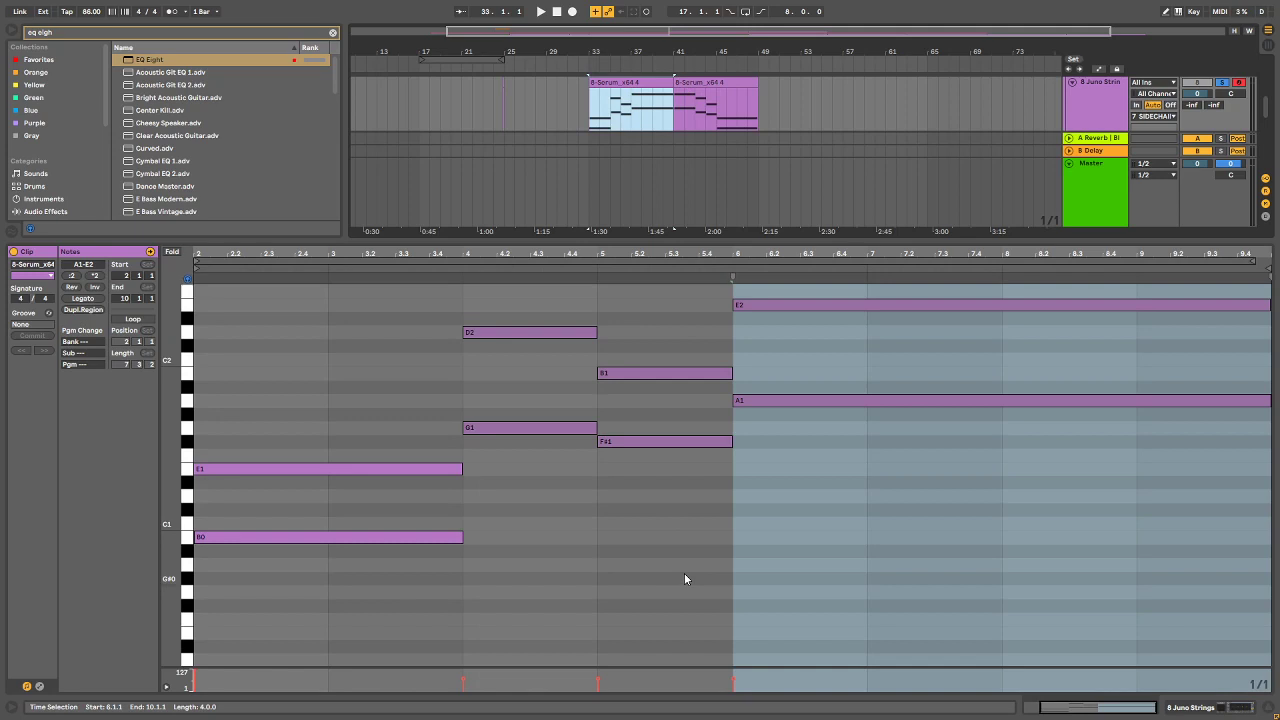
pyautogui.moveTo(665, 334); pyautogui.dragTo(668, 488)
pyautogui.moveTo(560, 333); pyautogui.dragTo(517, 509)
pyautogui.moveTo(525, 383); pyautogui.dragTo(525, 597)
pyautogui.moveTo(268, 420); pyautogui.dragTo(270, 630)
pyautogui.moveTo(530, 355); pyautogui.dragTo(539, 552)
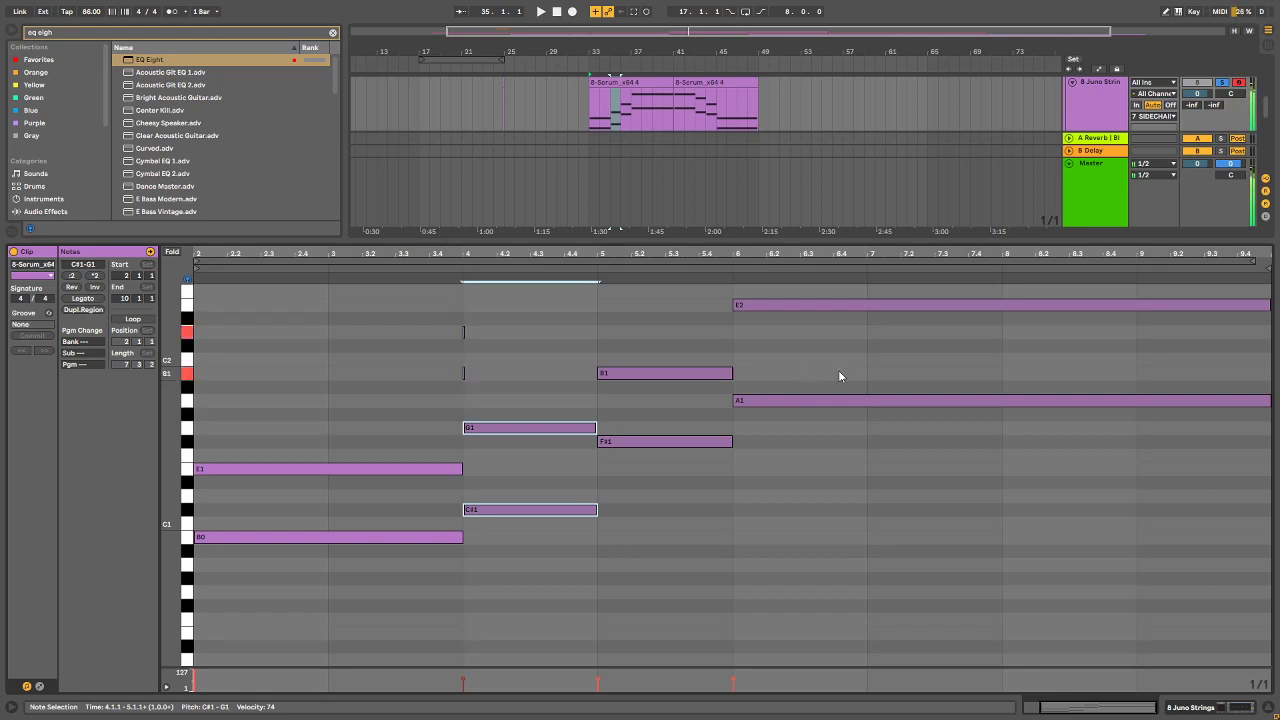
# Step: Repitch the long closing note pair at 6.1.1 to D2 and B1
pyautogui.moveTo(816, 294); pyautogui.dragTo(818, 437)
pyautogui.press('Down')
pyautogui.press('Down')
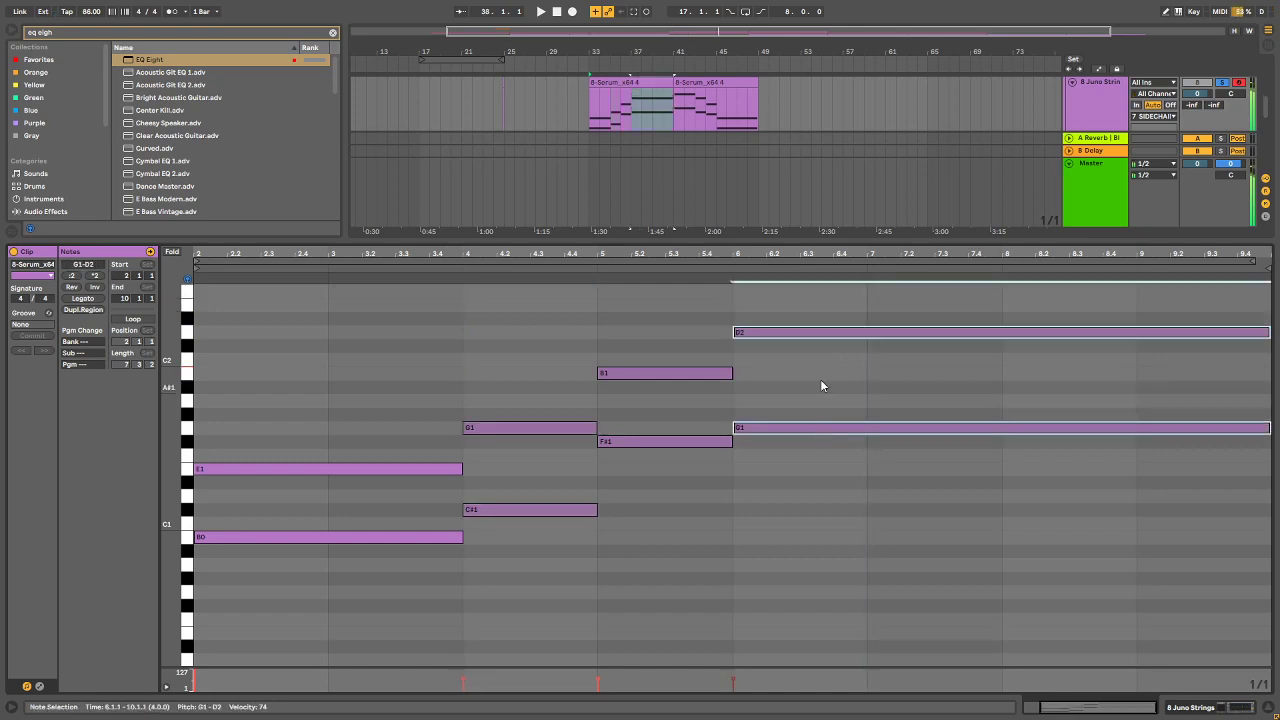
pyautogui.click(818, 428)
pyautogui.press('Up')
pyautogui.press('Up')
pyautogui.press('Up')
pyautogui.press('Up')
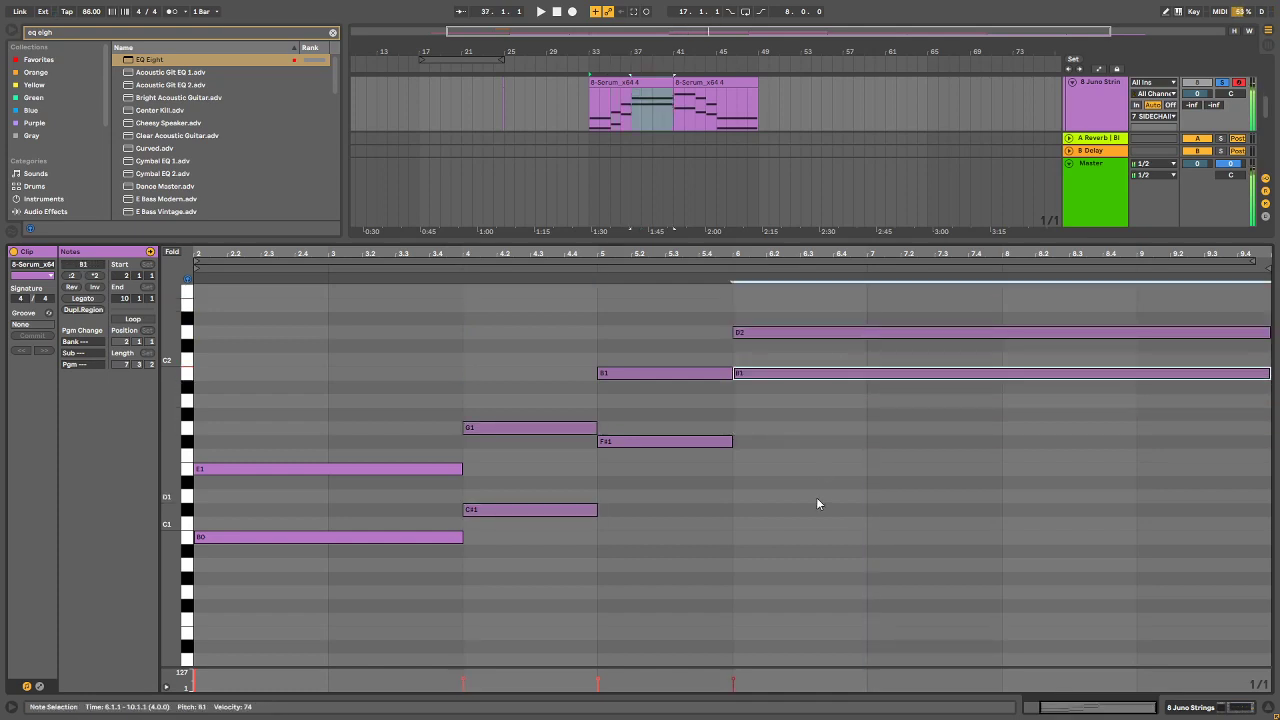
# Step: Transpose the note pair at 5.1.1 down four semitones to G1 and D1
pyautogui.moveTo(657, 343); pyautogui.dragTo(626, 500)
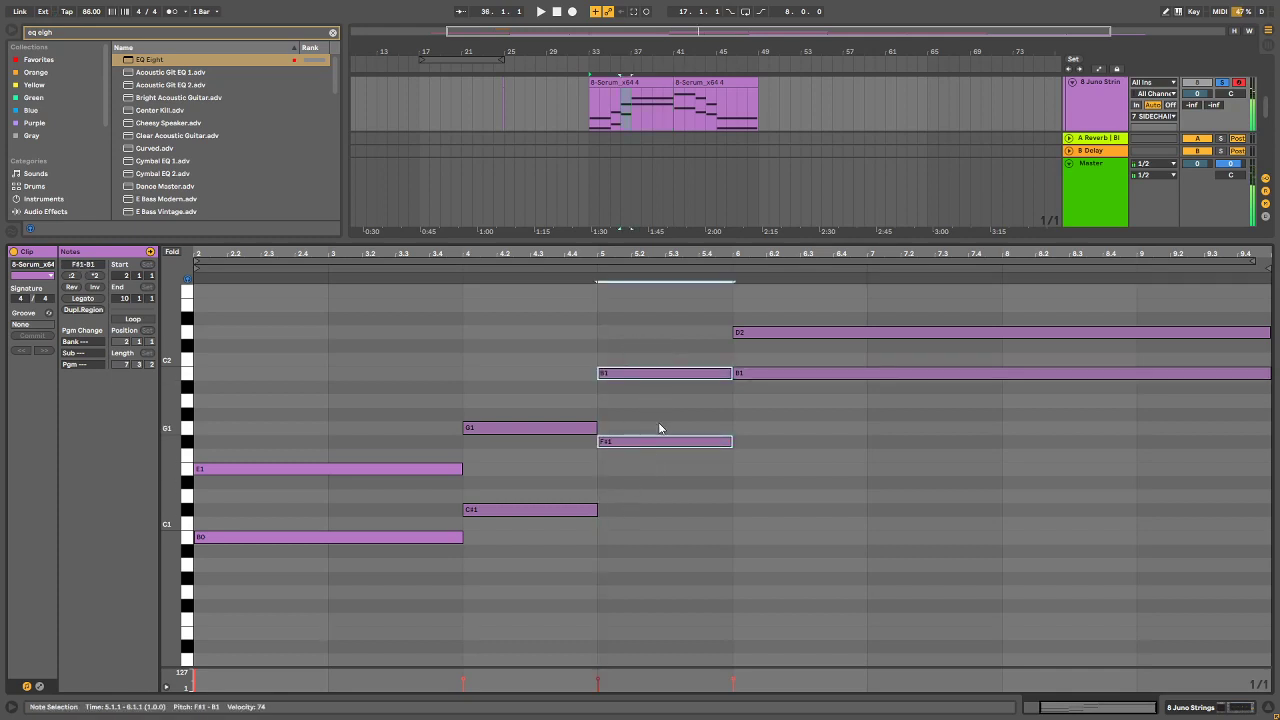
pyautogui.press('Down')
pyautogui.press('Down')
pyautogui.press('Down')
pyautogui.press('Down')
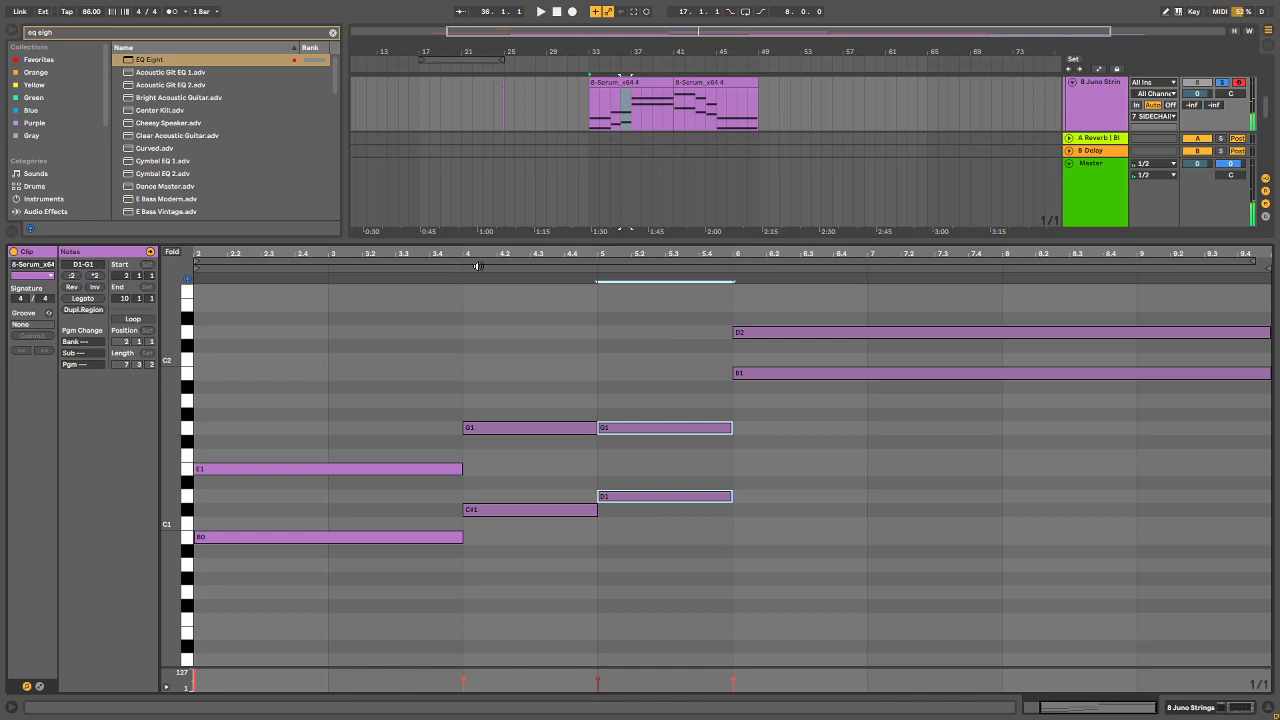
# Step: Audition the clip, and repitch the long closing note pair at 6.1.1 to B1 and F#1
pyautogui.press('space')
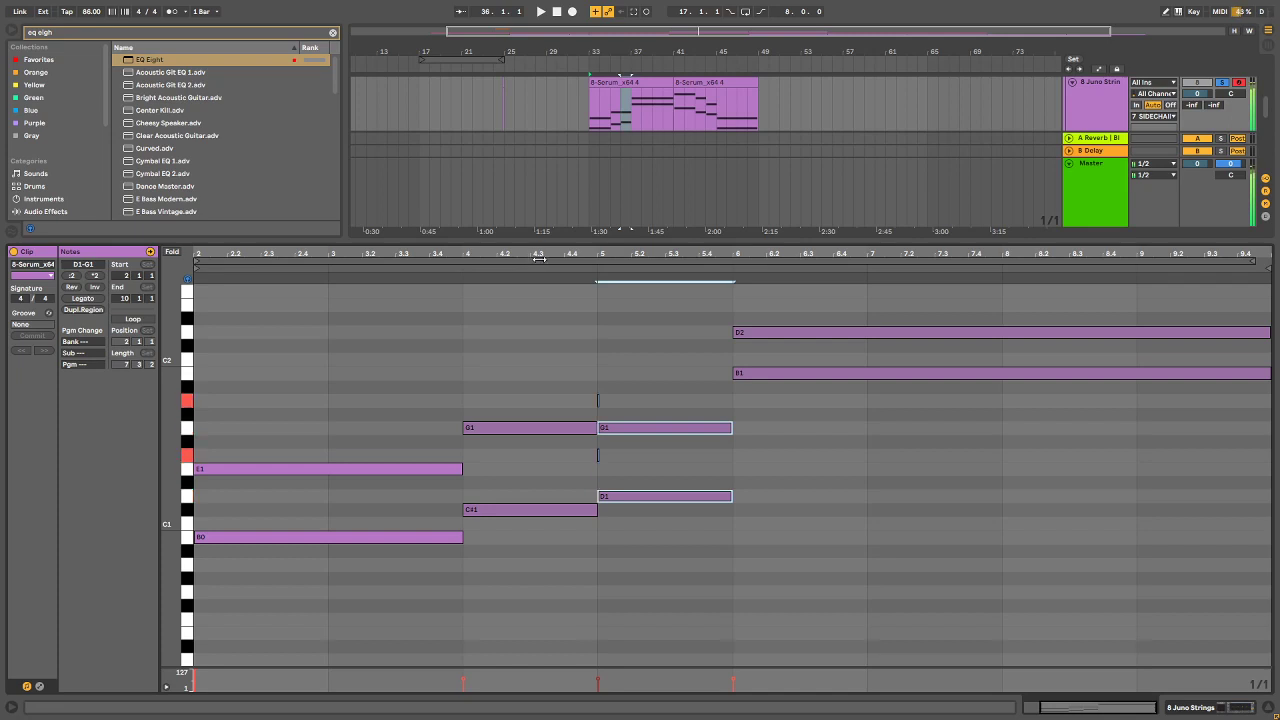
pyautogui.press('space')
pyautogui.press('space')
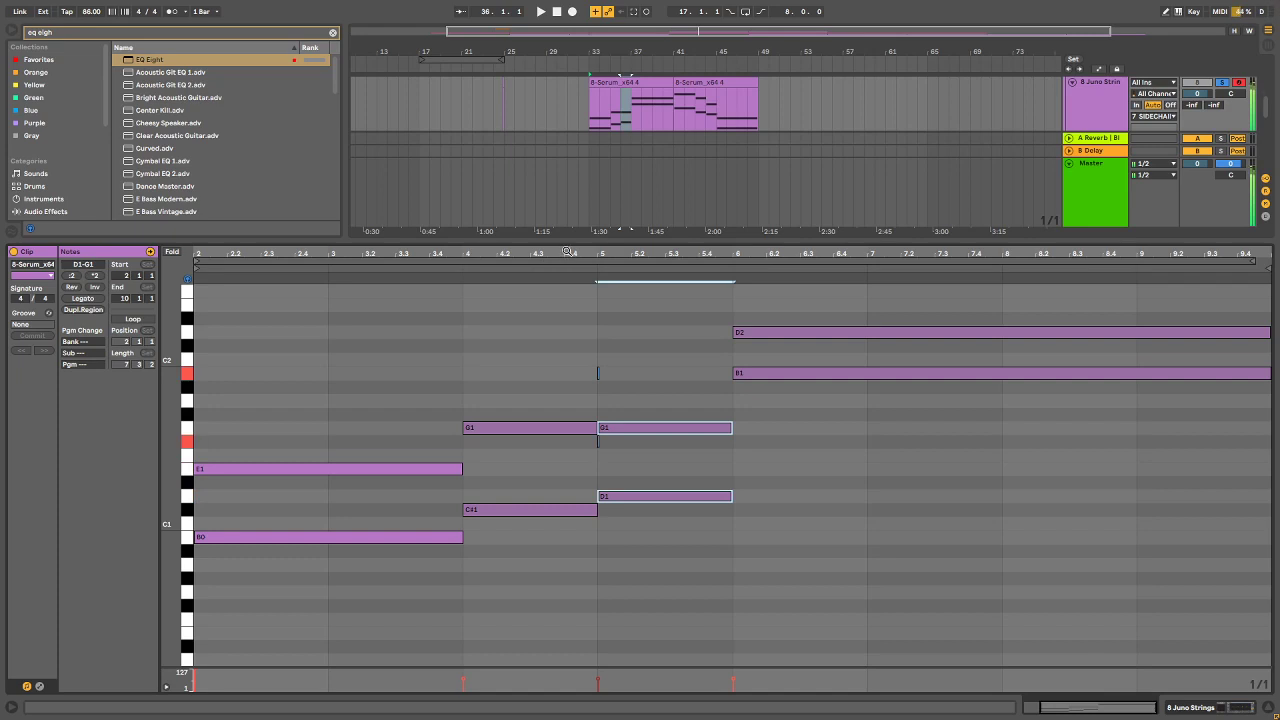
pyautogui.click(758, 444)
pyautogui.moveTo(798, 305); pyautogui.dragTo(816, 405)
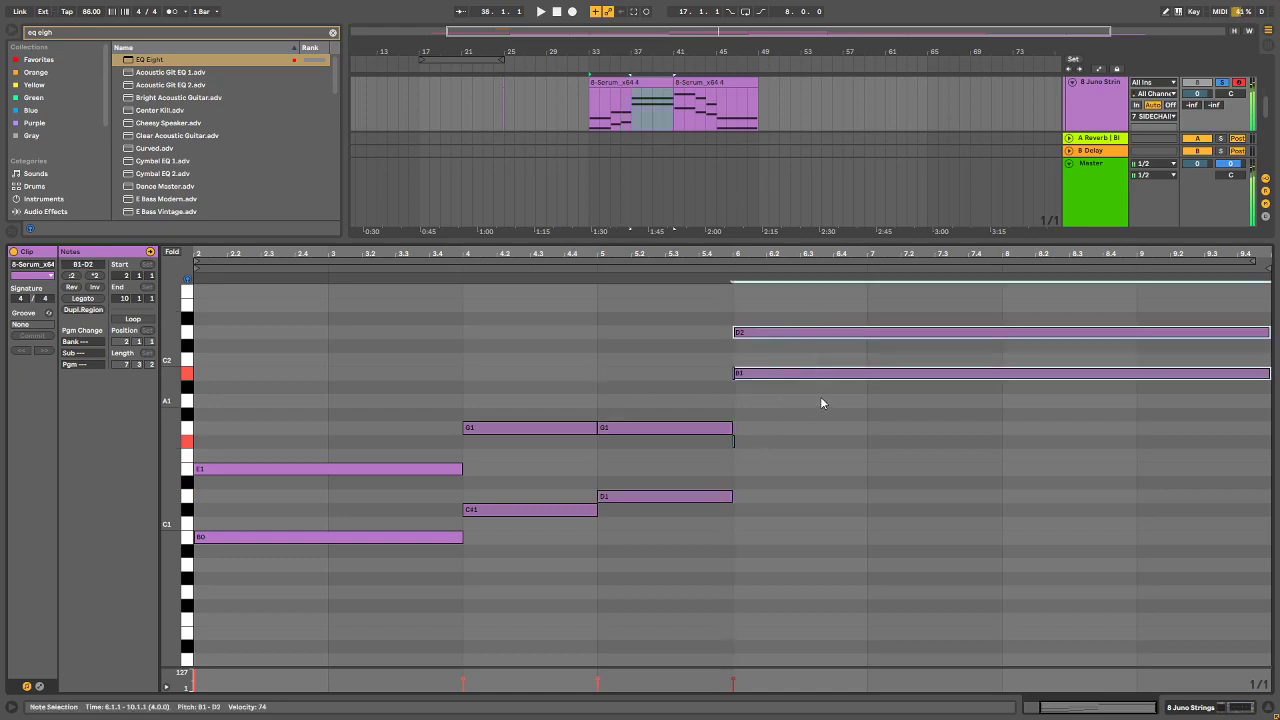
pyautogui.press('Down')
pyautogui.press('Down')
pyautogui.press('Down')
pyautogui.press('Down')
pyautogui.press('Up')
pyautogui.click(820, 403)
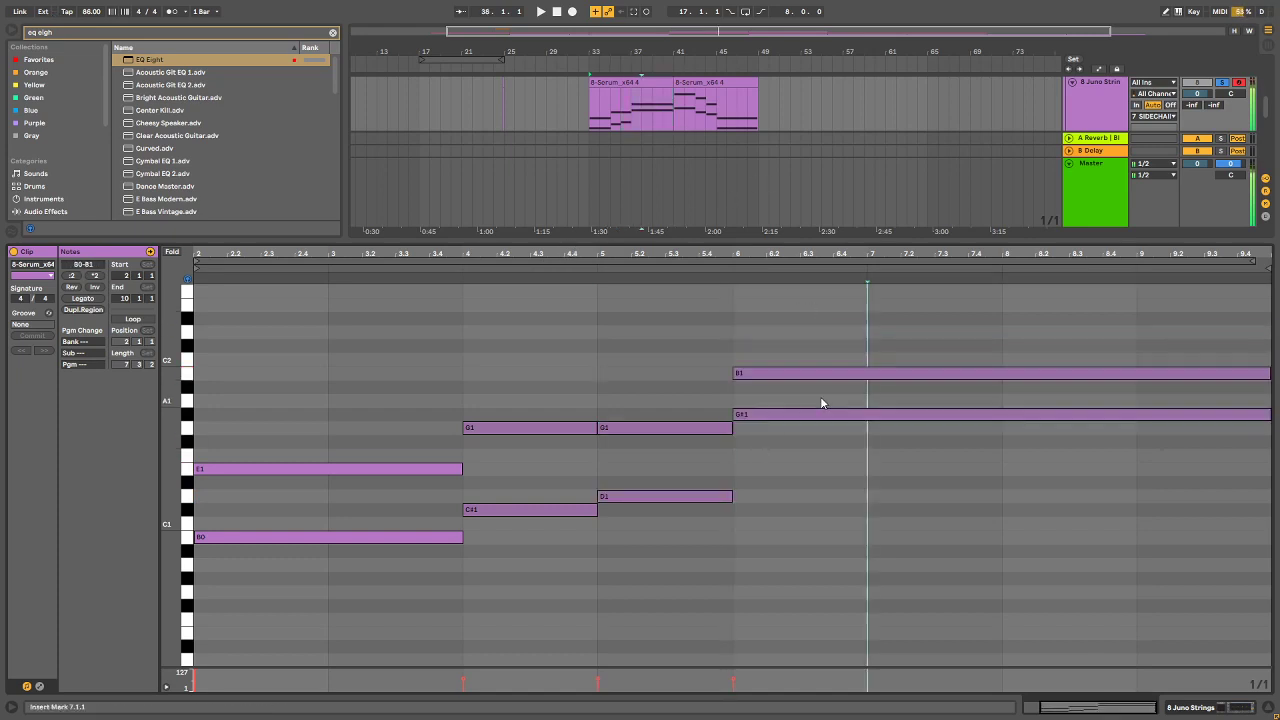
pyautogui.click(820, 414)
pyautogui.press('Down')
pyautogui.press('Down')
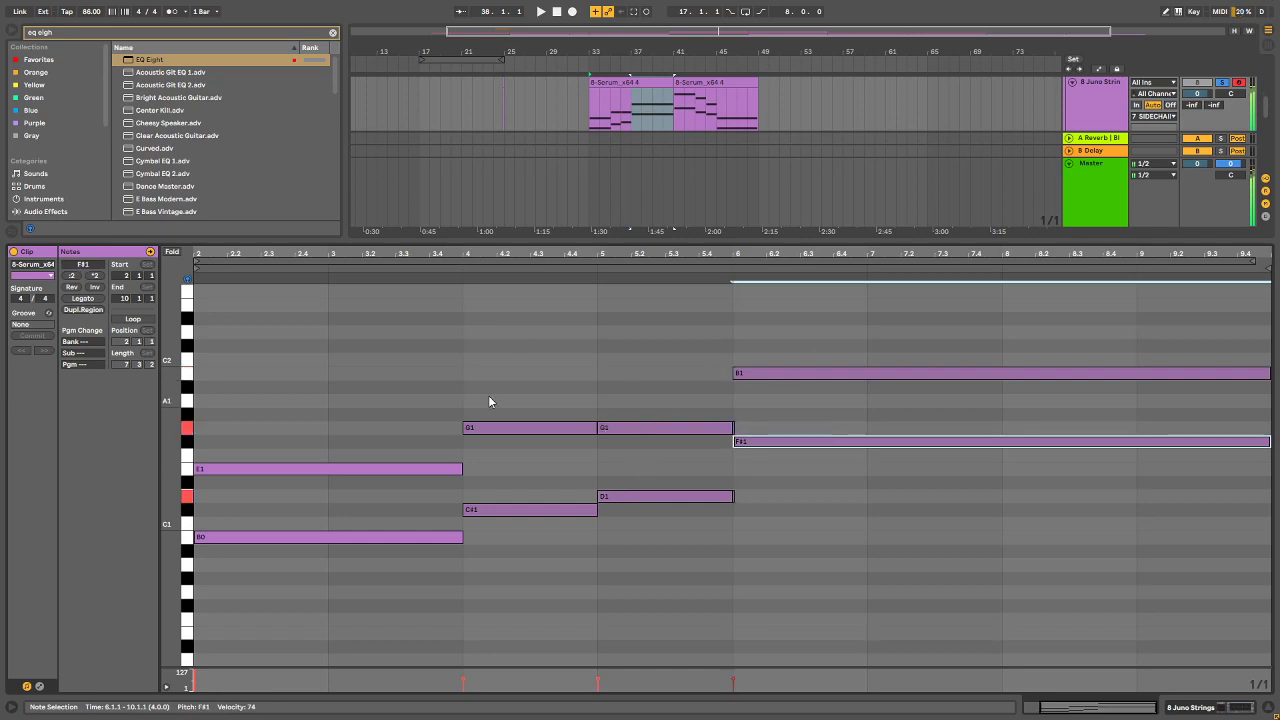
# Step: Check the note pair at 4.1.1 and repitch the pair at 5.1.1 to F#1 and C1
pyautogui.moveTo(509, 394); pyautogui.dragTo(498, 549)
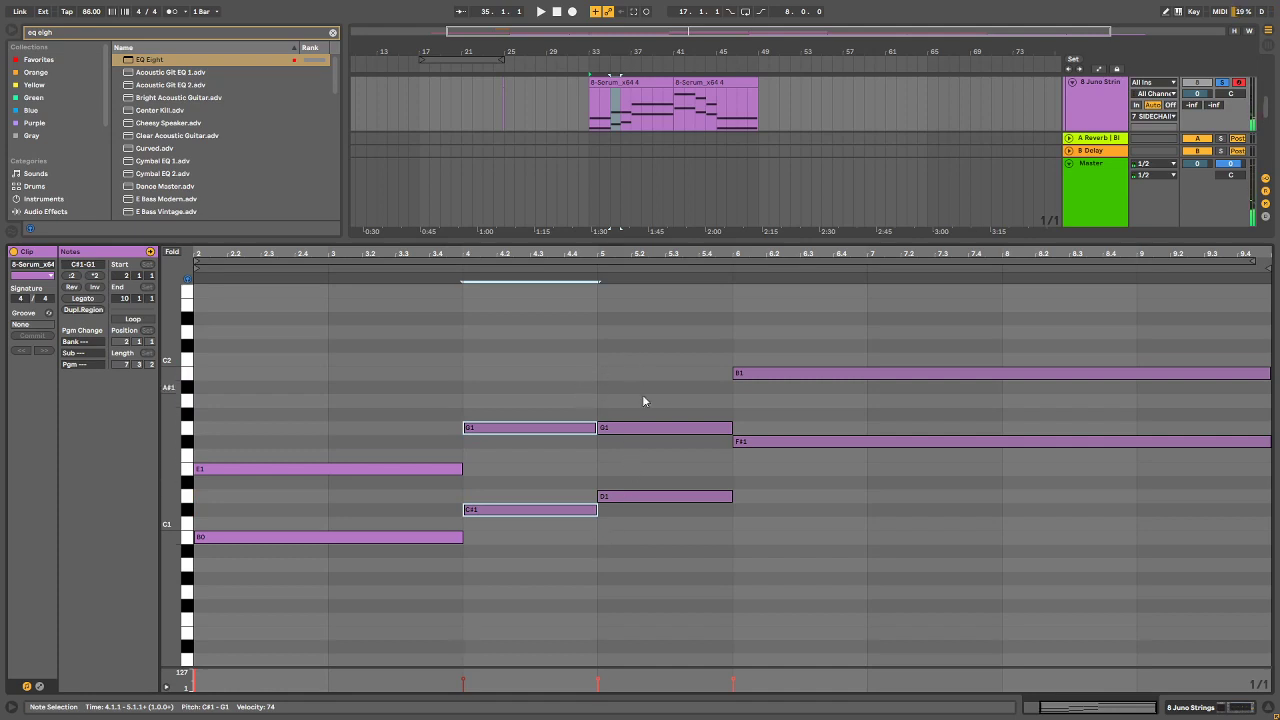
pyautogui.moveTo(642, 394); pyautogui.dragTo(663, 500)
pyautogui.press('Down')
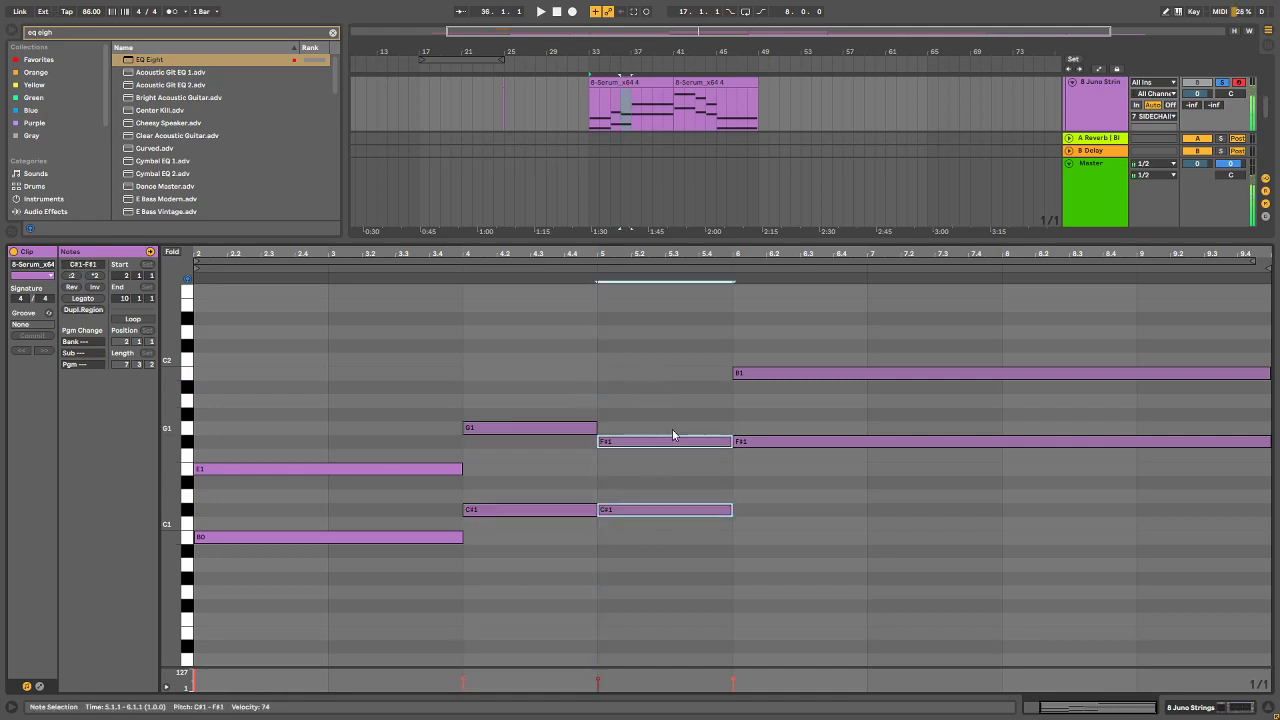
pyautogui.click(692, 511)
pyautogui.press('Down')
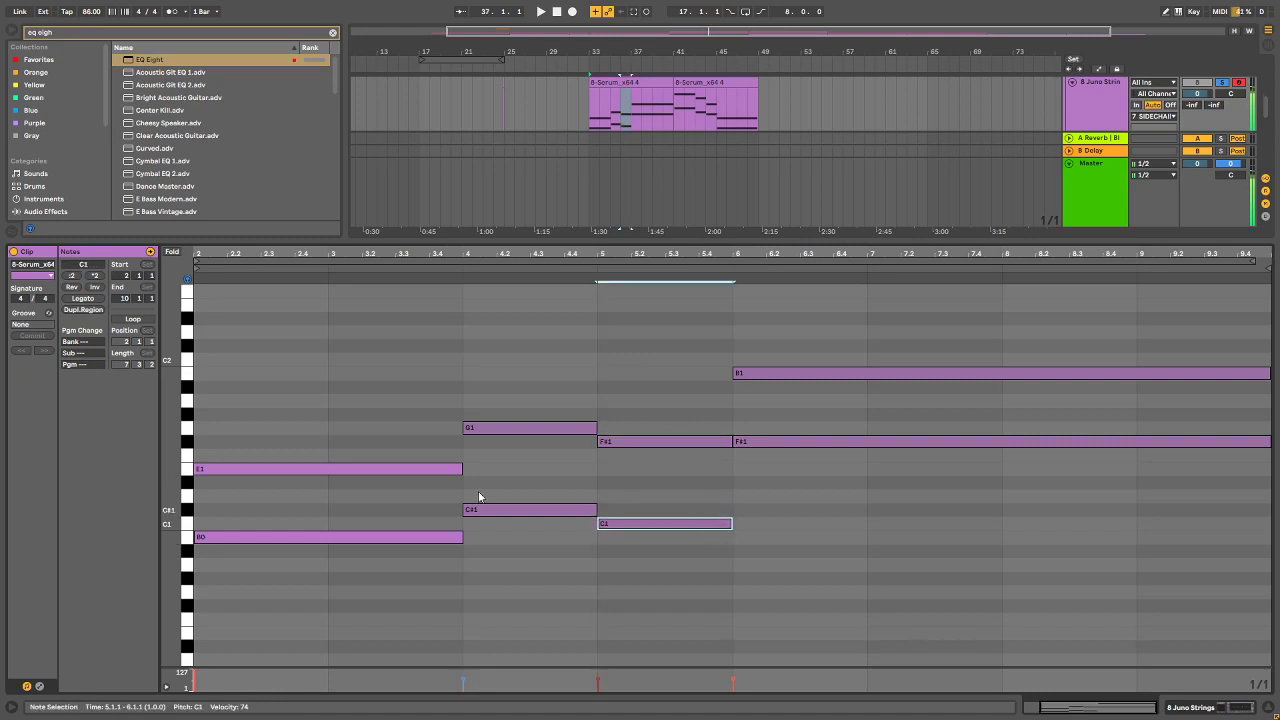
# Step: Raise the lower note at 4.1.1 to D1 and the lower closing note at 6.1.1 to G1, auditioning the progression
pyautogui.click(518, 512)
pyautogui.press('Up')
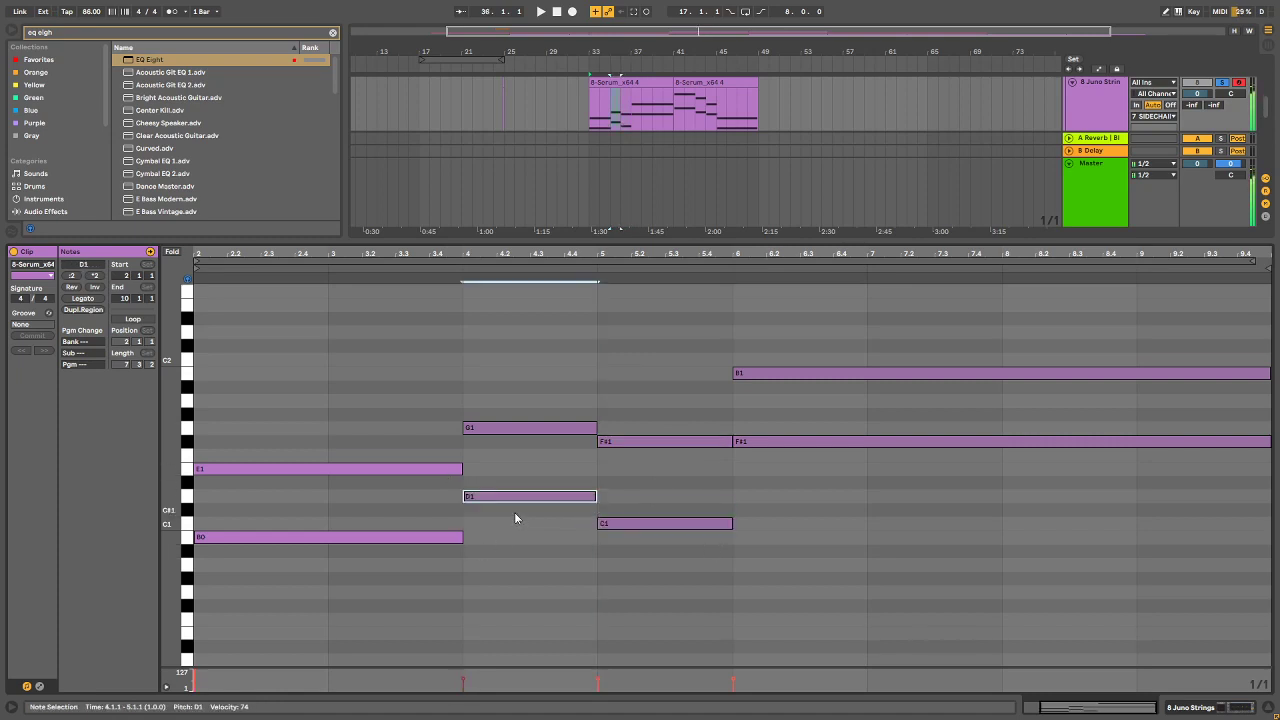
pyautogui.click(541, 11)
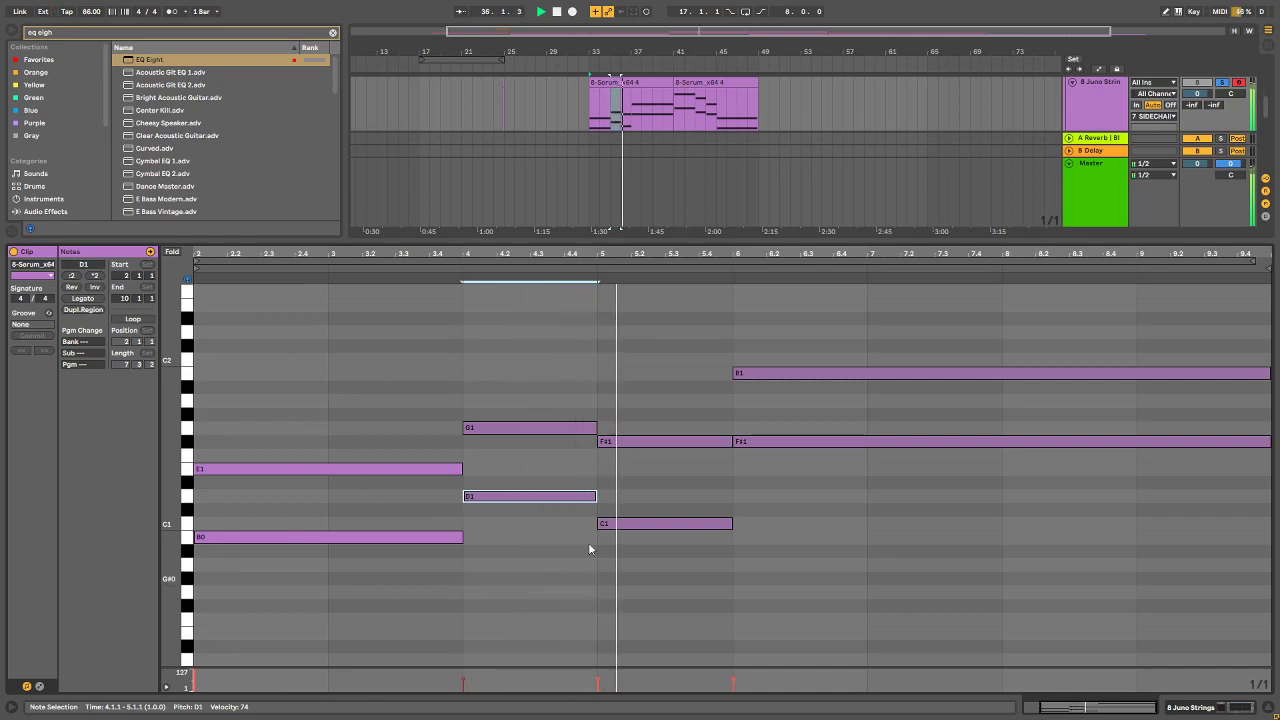
pyautogui.click(776, 441)
pyautogui.press('Up')
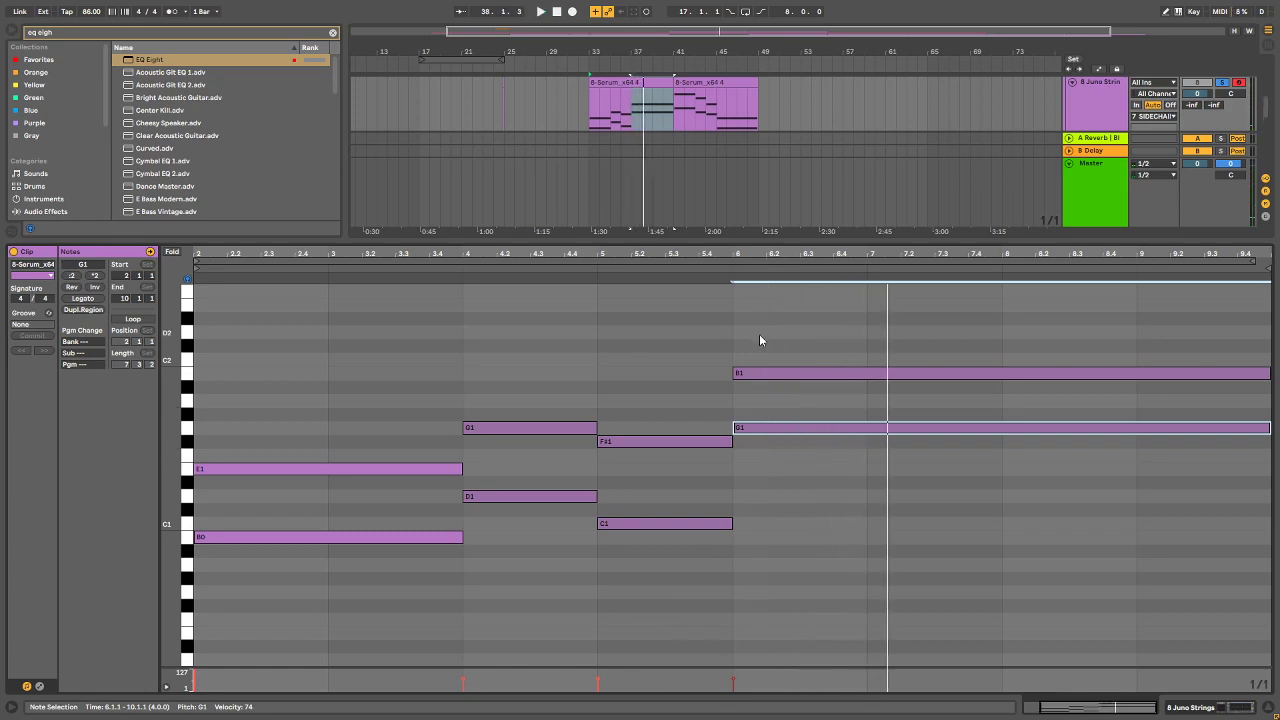
pyautogui.click(745, 430)
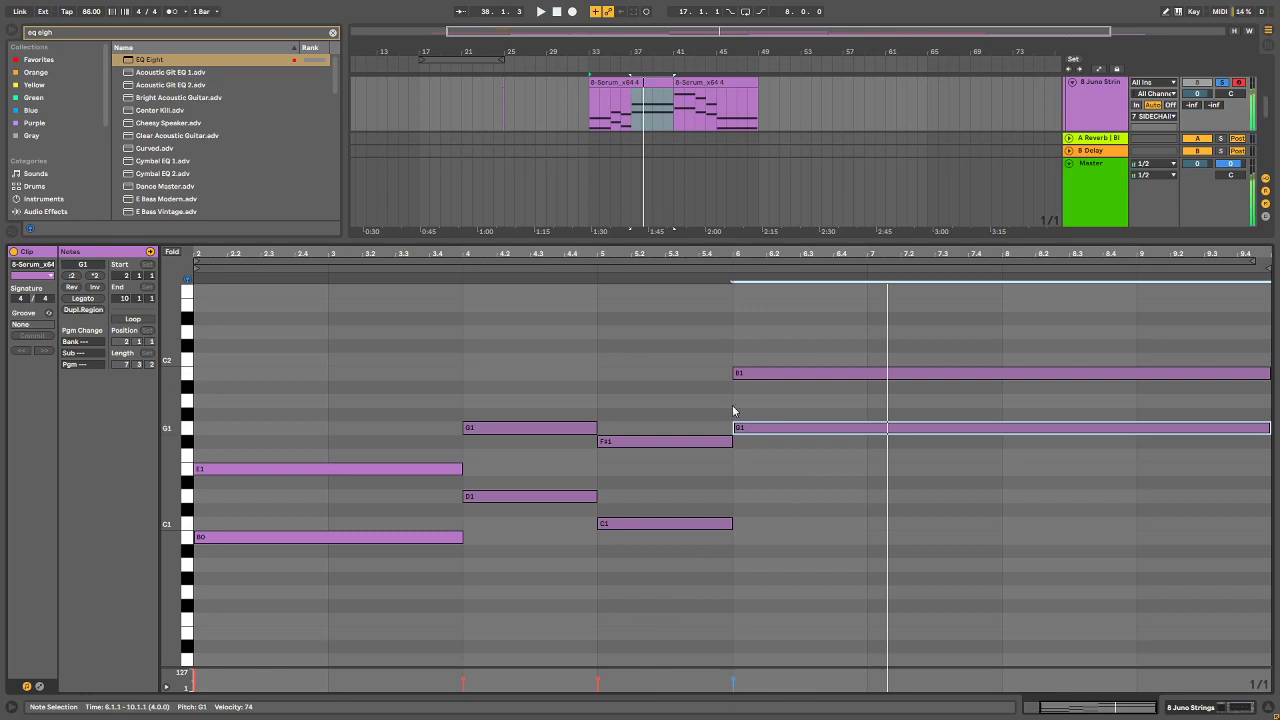
# Step: Set the project tempo to 172 BPM and loop playback across both Juno Strings clips, from bar 33 to 49
pyautogui.click(89, 12)
pyautogui.write('172')
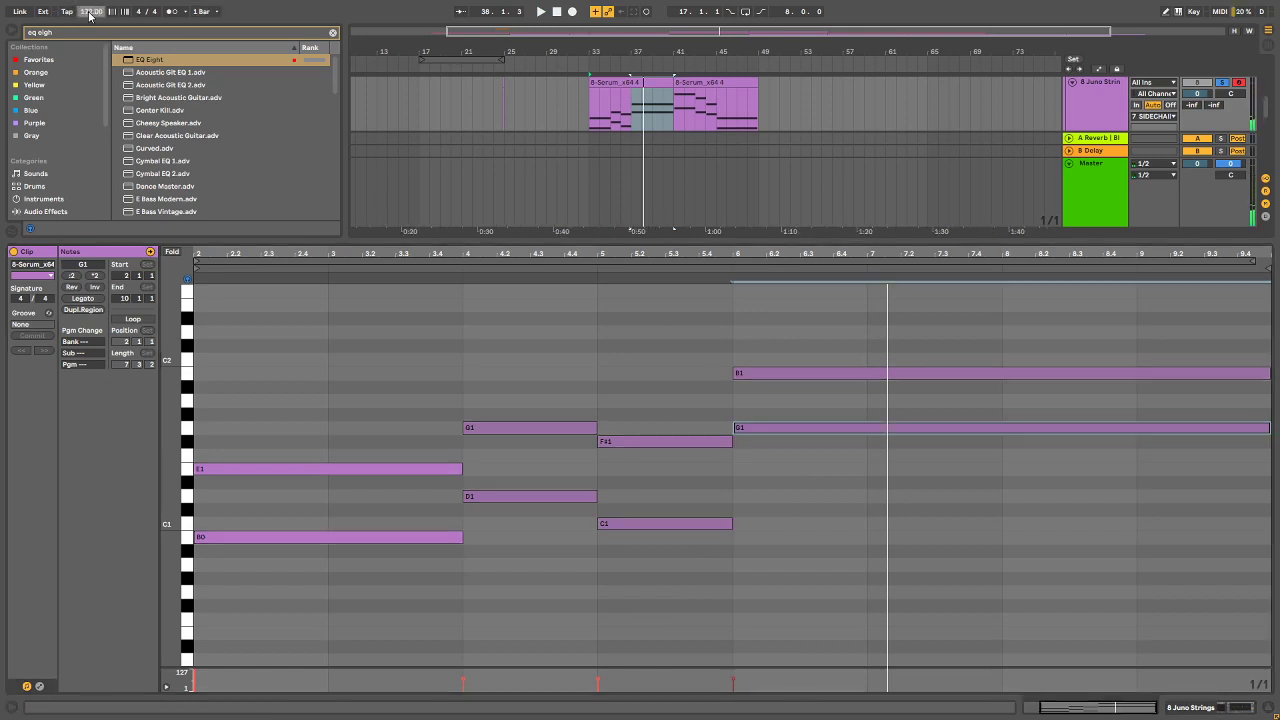
pyautogui.press('Return')
pyautogui.press('space')
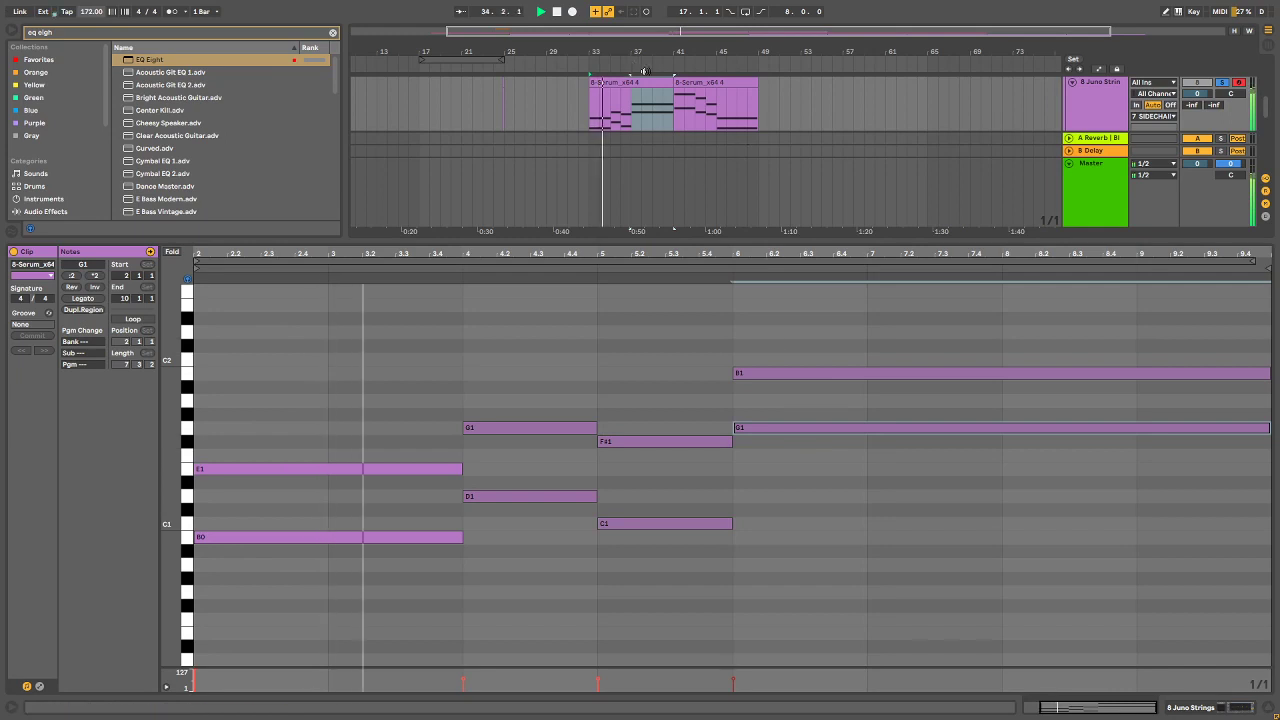
pyautogui.hotkey('ctrl', 'l')
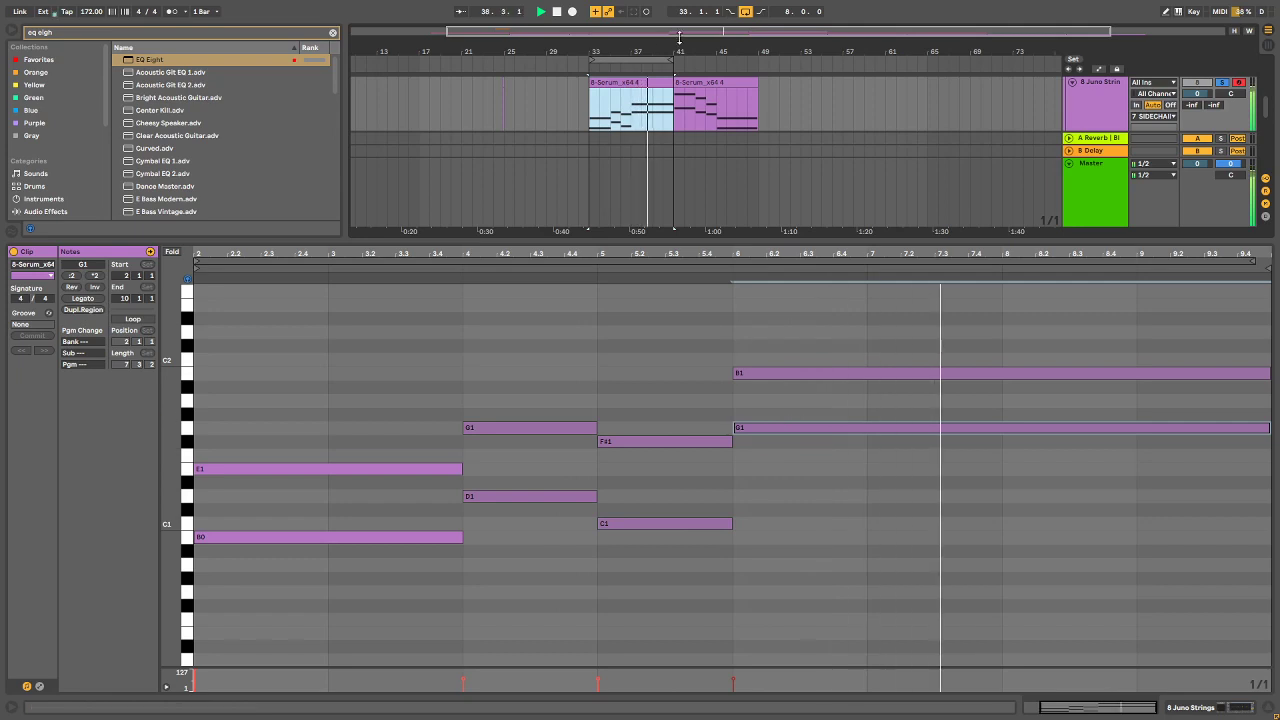
pyautogui.moveTo(673, 59); pyautogui.dragTo(762, 61)
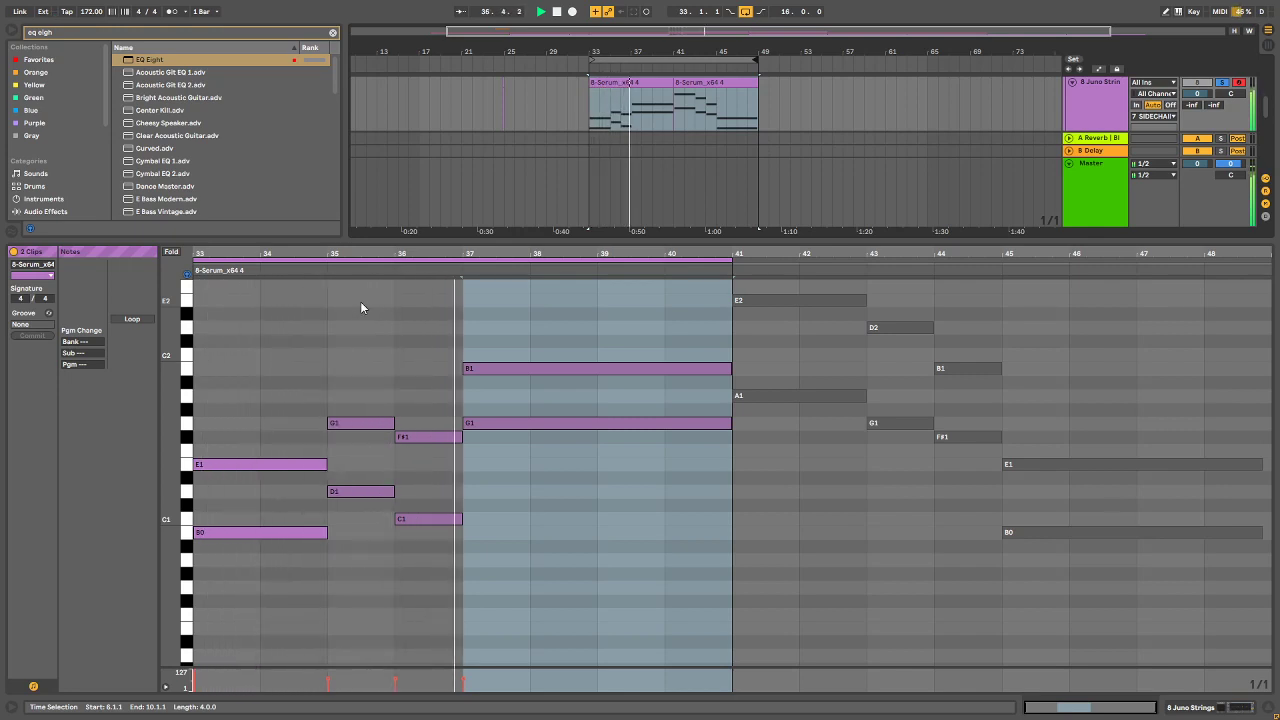
# Step: Lower the bottom note at bar 36 to B0 and play through both Juno Strings clips to check the progression
pyautogui.click(418, 520)
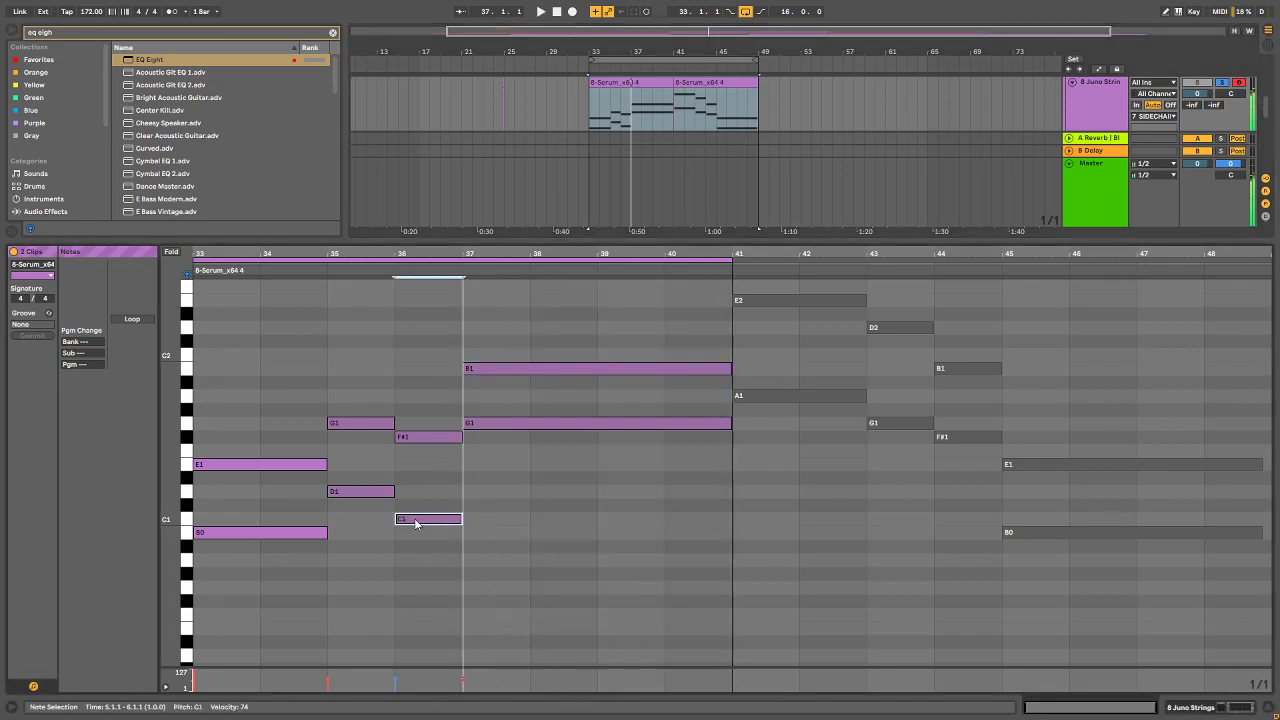
pyautogui.press('Down')
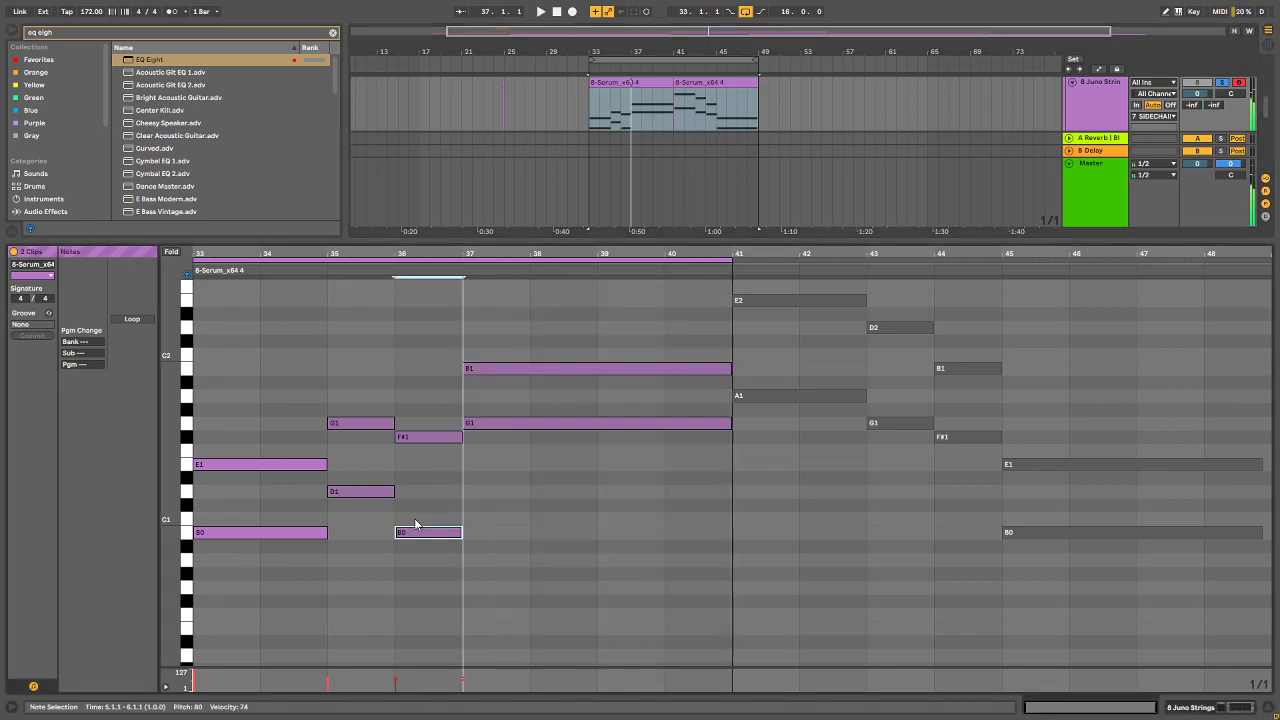
pyautogui.click(373, 494)
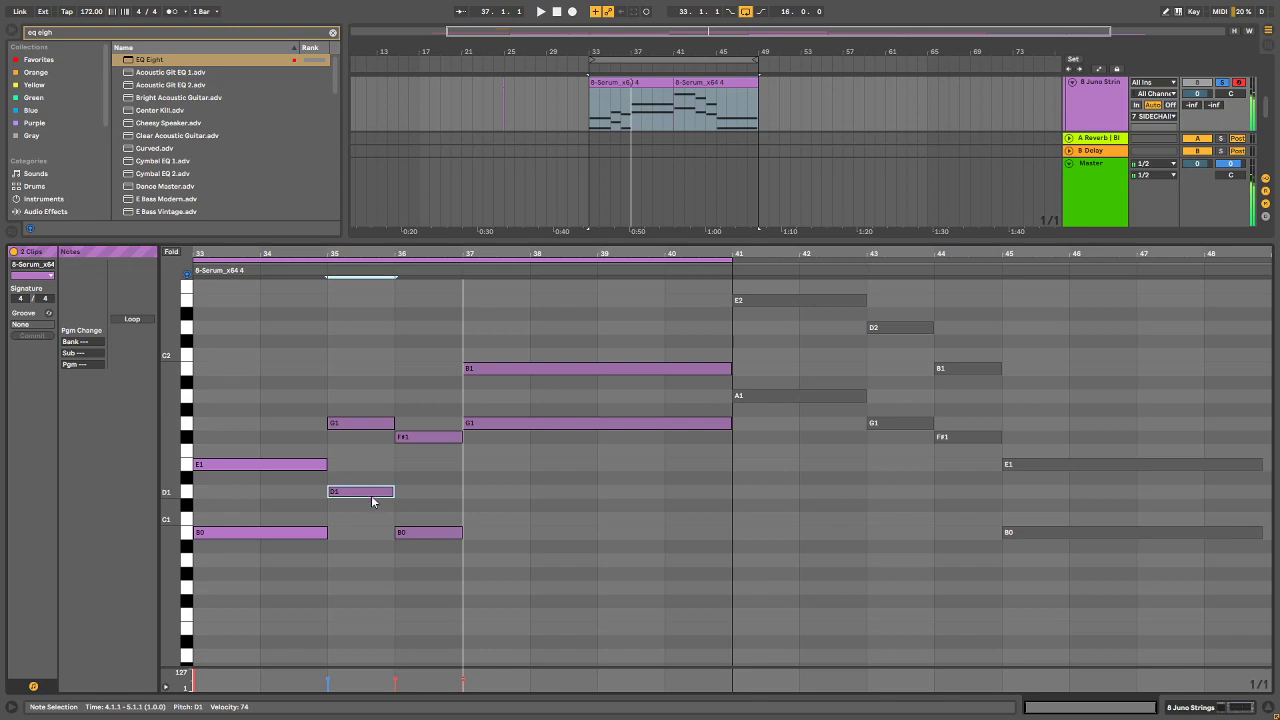
pyautogui.press('space')
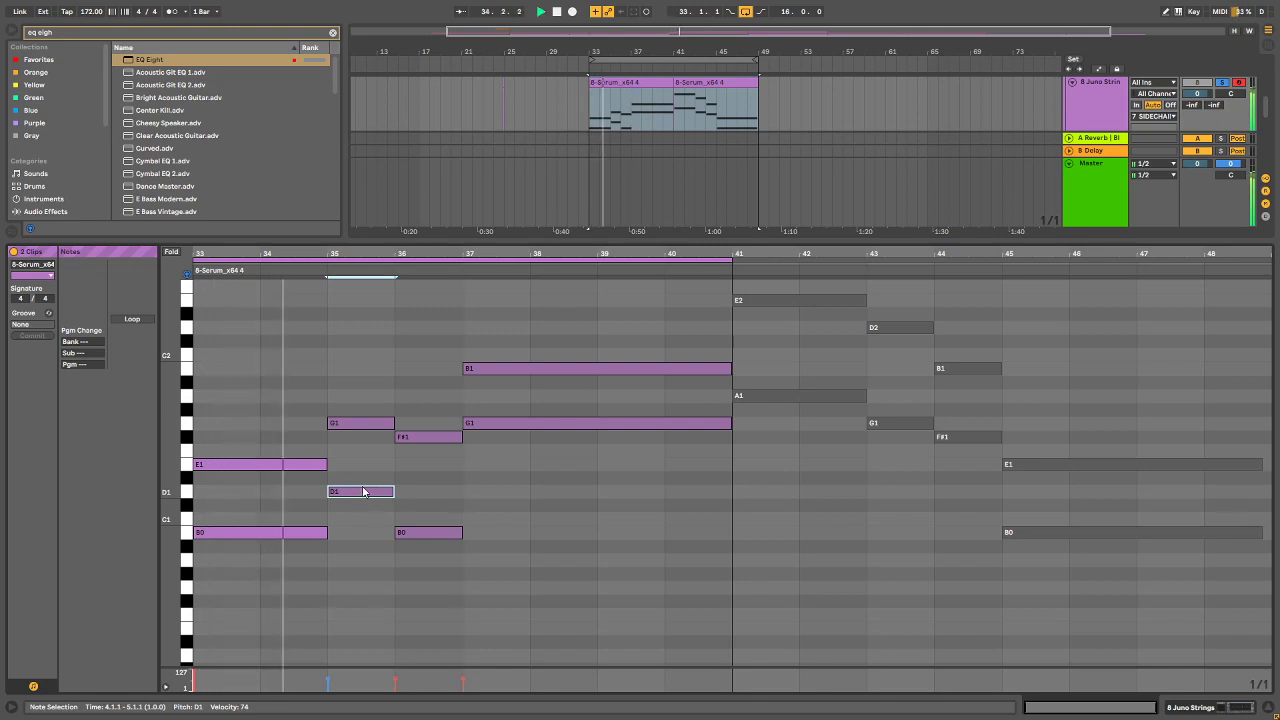
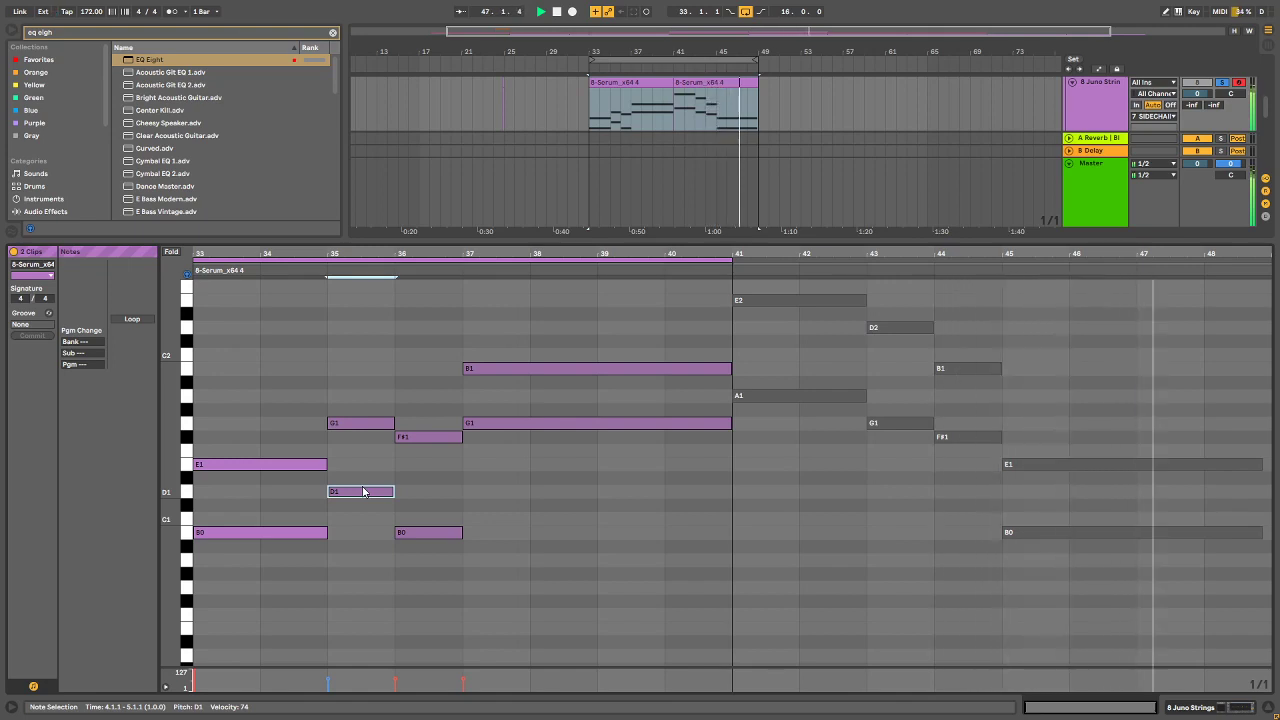
pyautogui.press('space')
# Step: Enlarge the arrangement area to show the tracks down to LABS, and clear the browser search
pyautogui.click(656, 211)
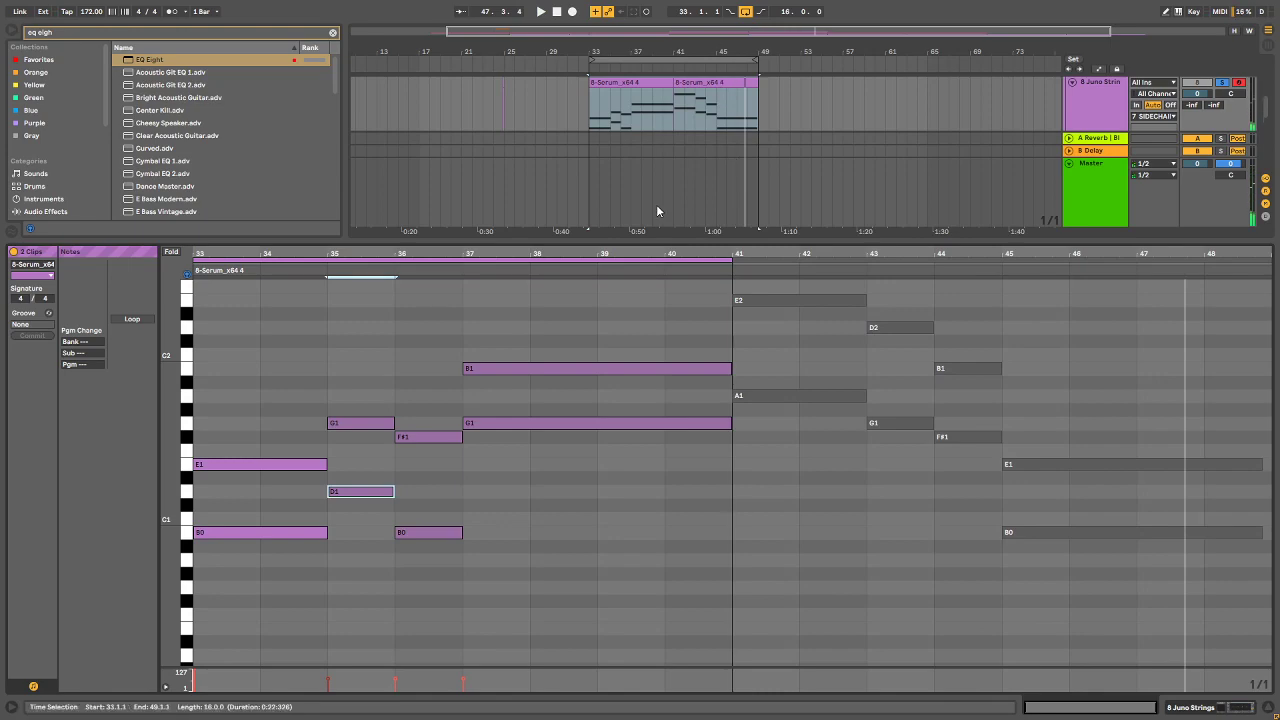
pyautogui.moveTo(641, 238); pyautogui.dragTo(635, 400)
pyautogui.moveTo(637, 400); pyautogui.dragTo(608, 310)
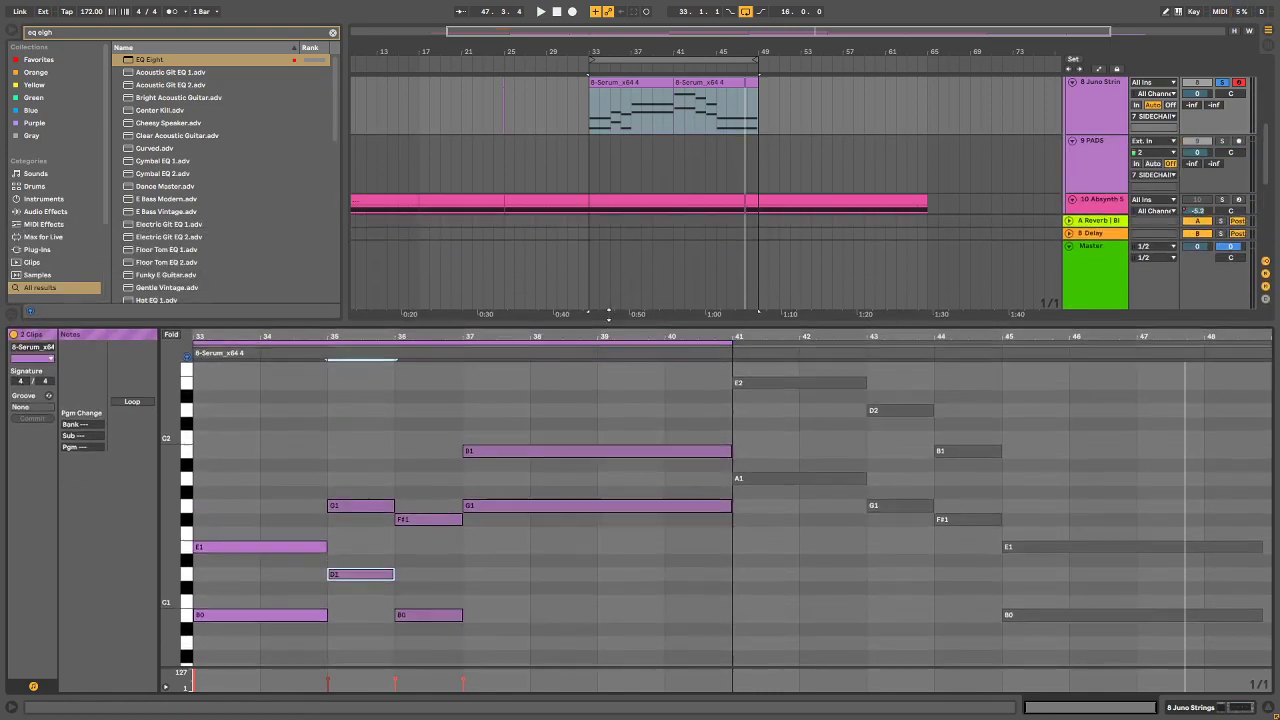
pyautogui.click(1045, 636)
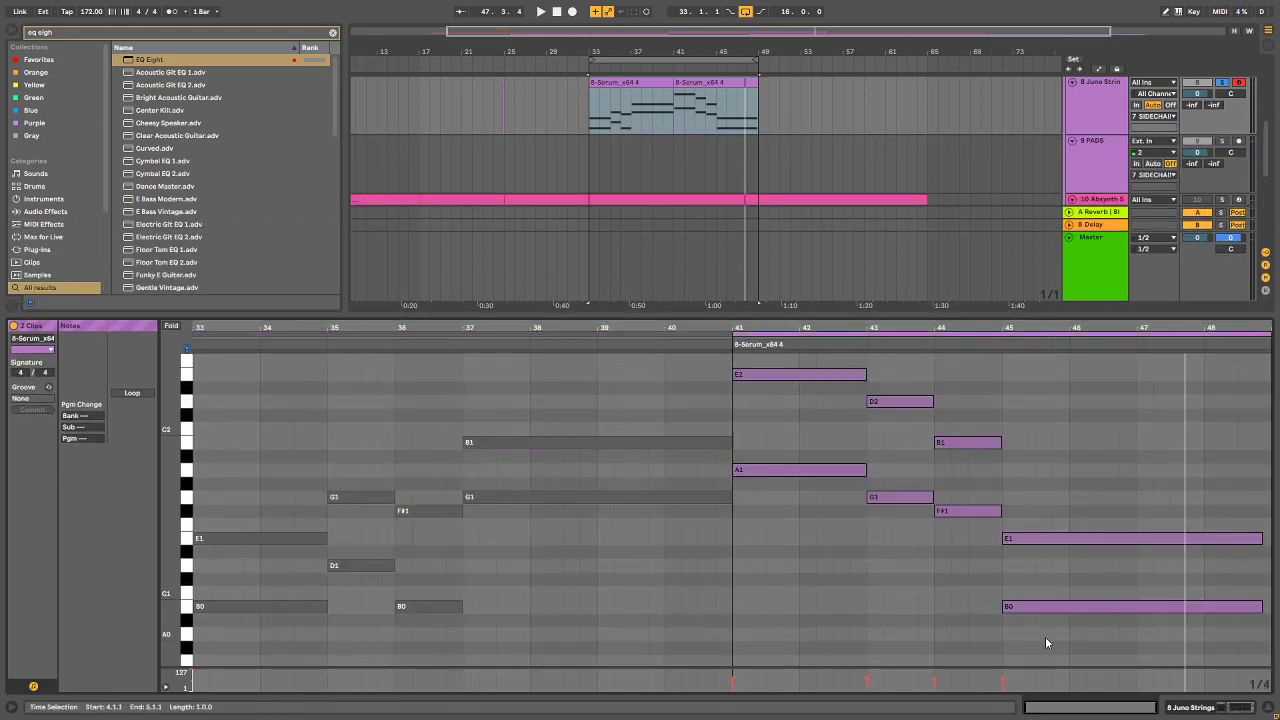
pyautogui.scroll(-4, 684, 195)
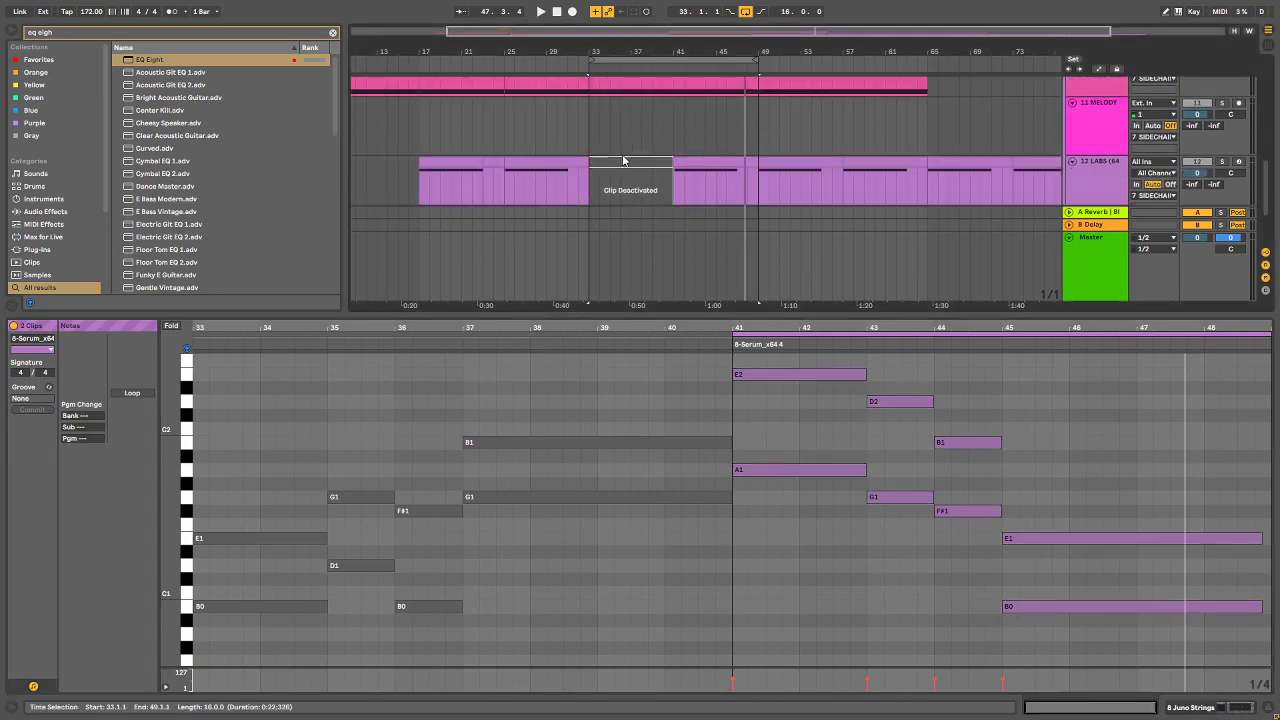
pyautogui.scroll(5, 623, 160)
pyautogui.moveTo(631, 309); pyautogui.dragTo(620, 517)
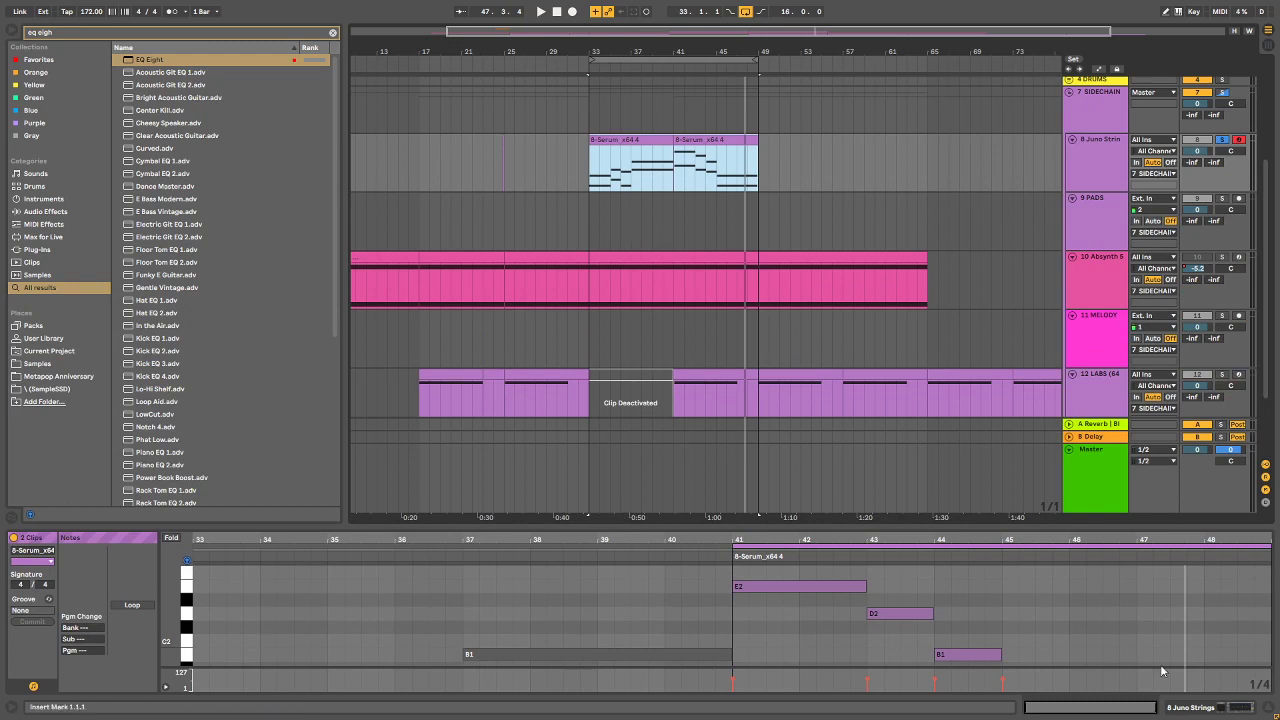
pyautogui.click(333, 35)
# Step: Copy both Juno Strings clips from bar 33 so the copies start at bar 17
pyautogui.moveTo(586, 55); pyautogui.dragTo(634, 40)
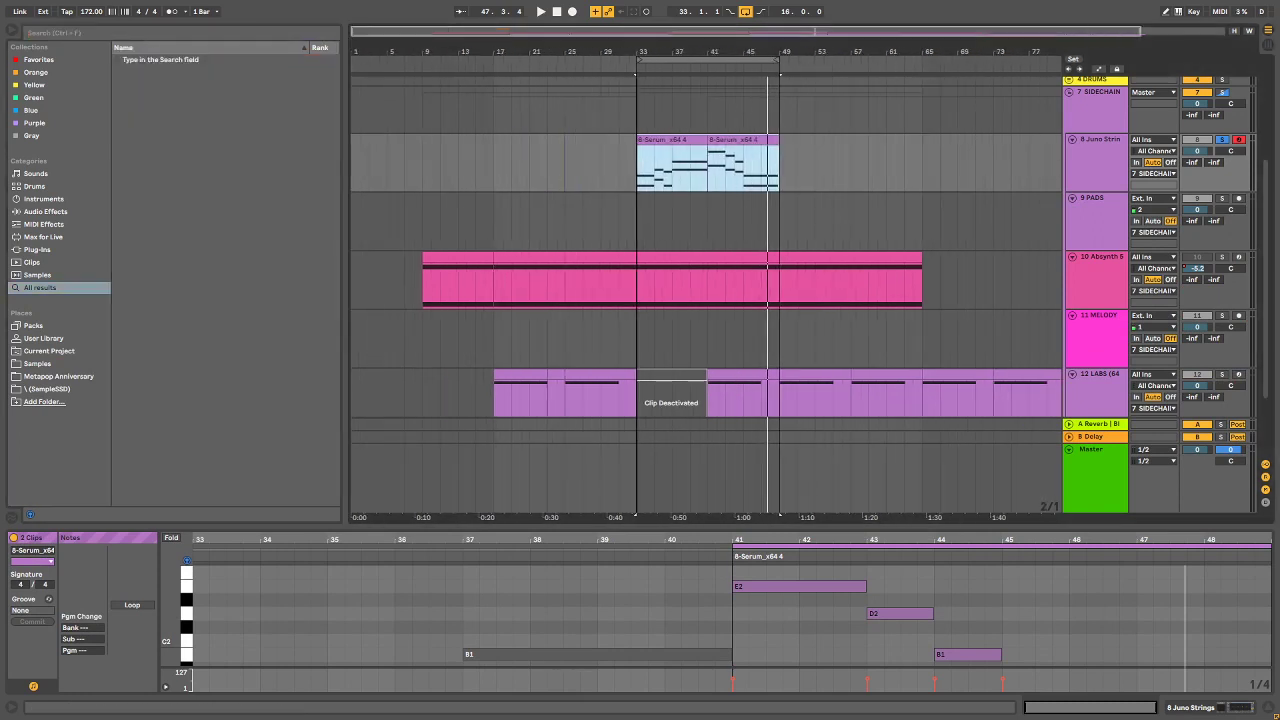
pyautogui.click(678, 140)
pyautogui.keyDown('shift'); pyautogui.click(728, 146); pyautogui.keyUp('shift')
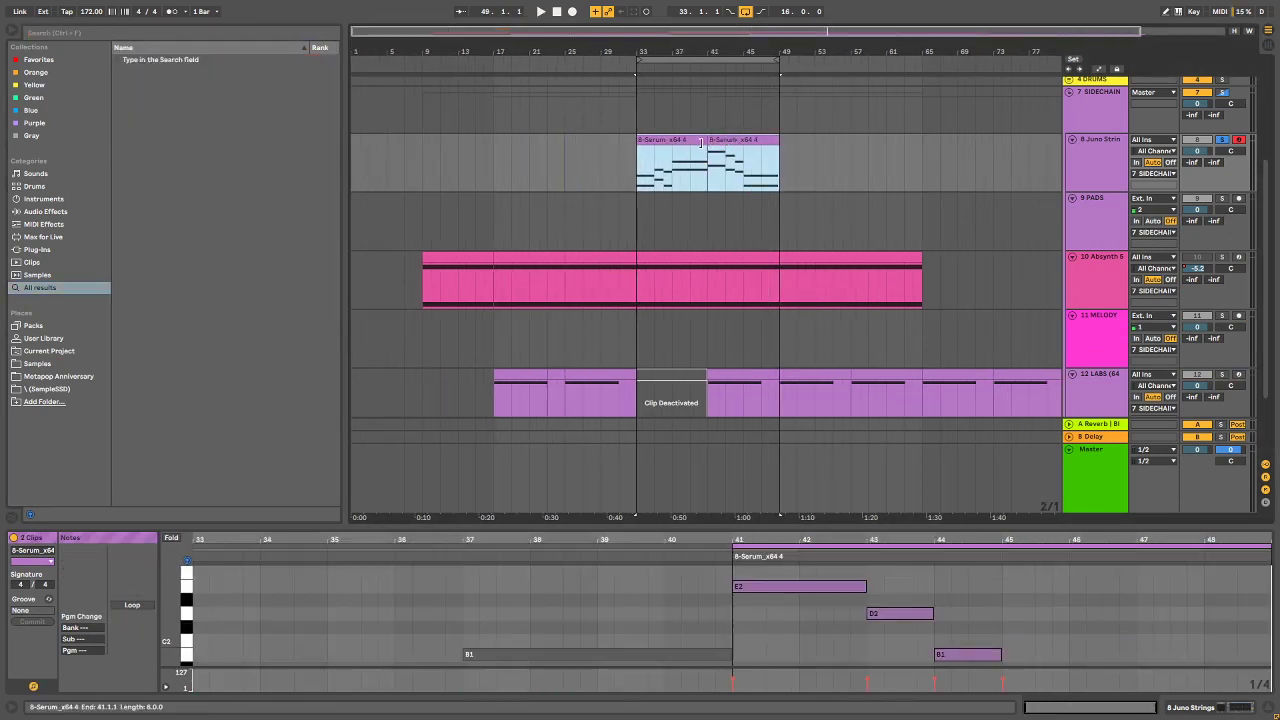
pyautogui.moveTo(678, 137); pyautogui.dragTo(536, 147)
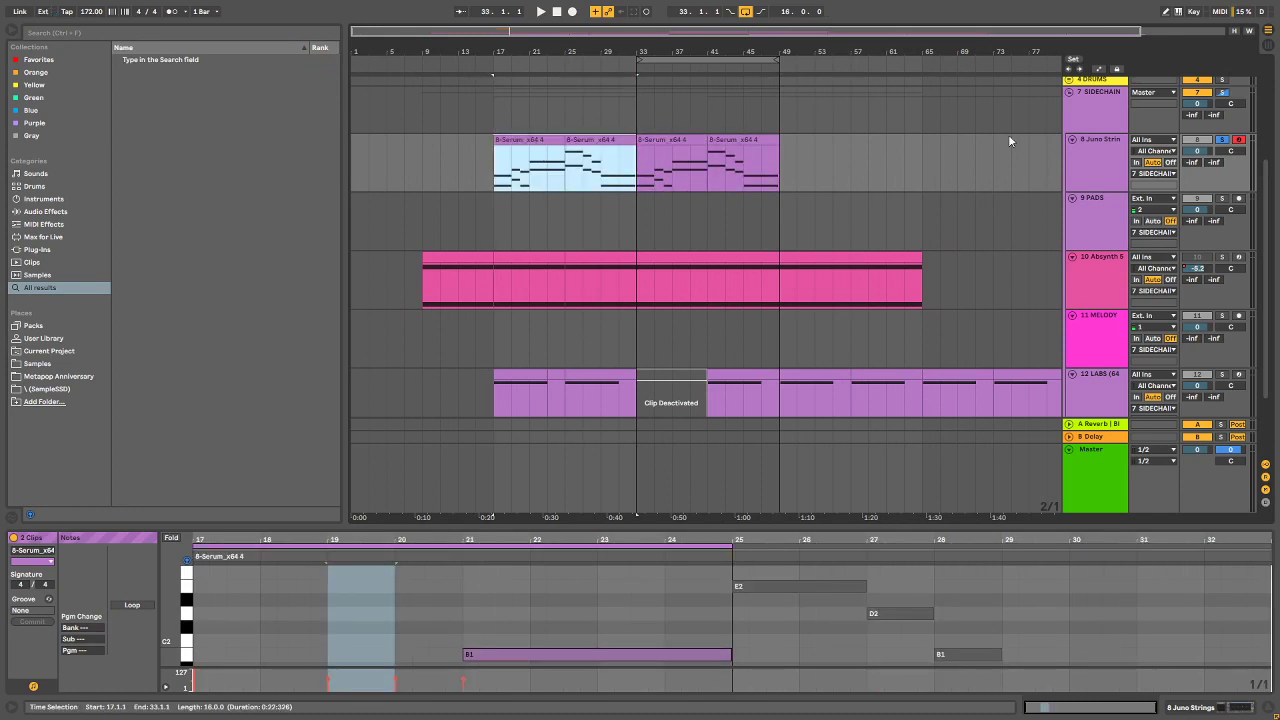
# Step: Start playback from bar 17 and unsolo the Juno Strings track to hear it with the other parts
pyautogui.press('space')
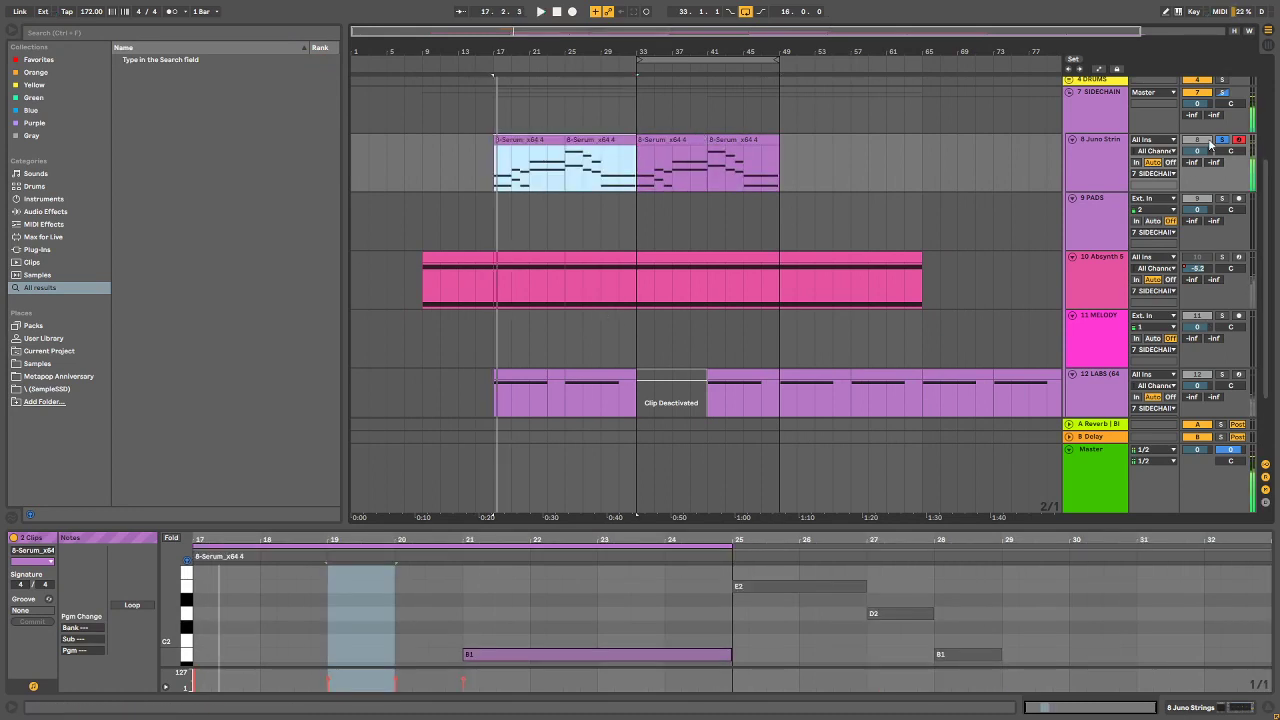
pyautogui.click(1218, 143)
pyautogui.click(1218, 143)
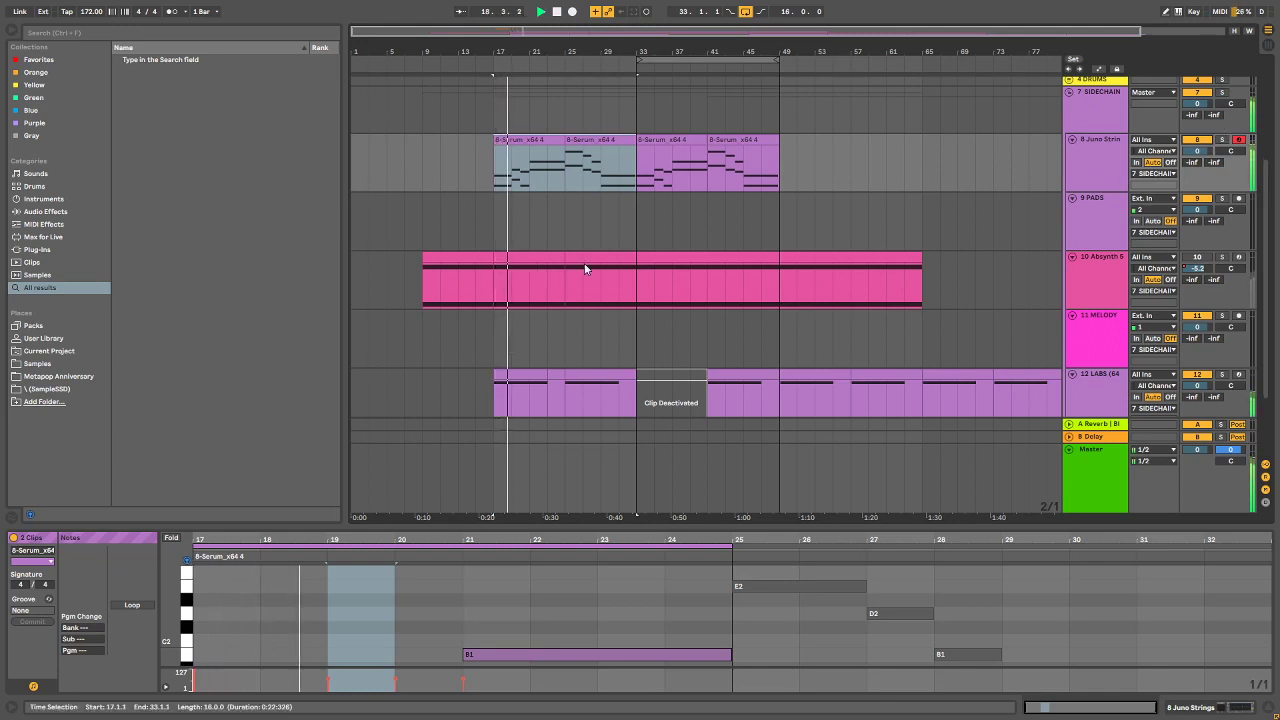
# Step: Transpose the long note in the LABS clip at bar 25 up seven semitones to B3
pyautogui.click(597, 373)
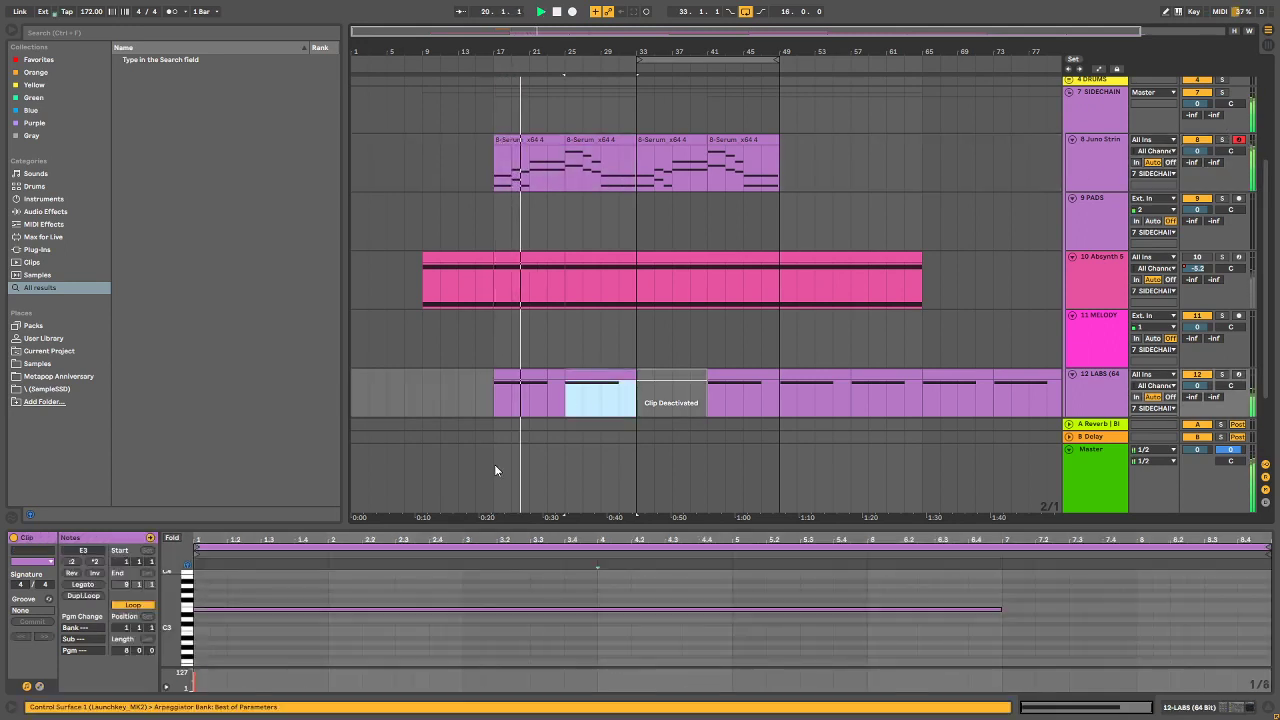
pyautogui.click(258, 623)
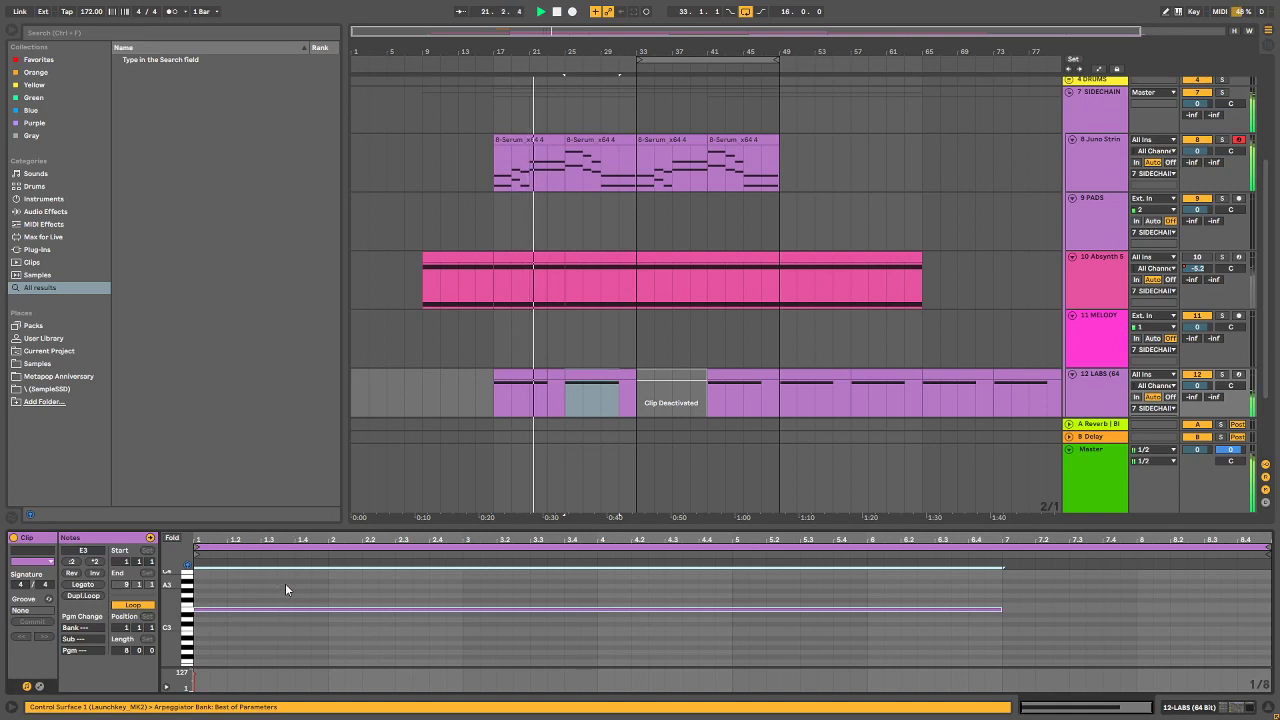
pyautogui.press('Up')
pyautogui.press('Up')
pyautogui.press('Up')
pyautogui.press('Up')
pyautogui.press('Up')
pyautogui.press('Up')
pyautogui.press('Up')
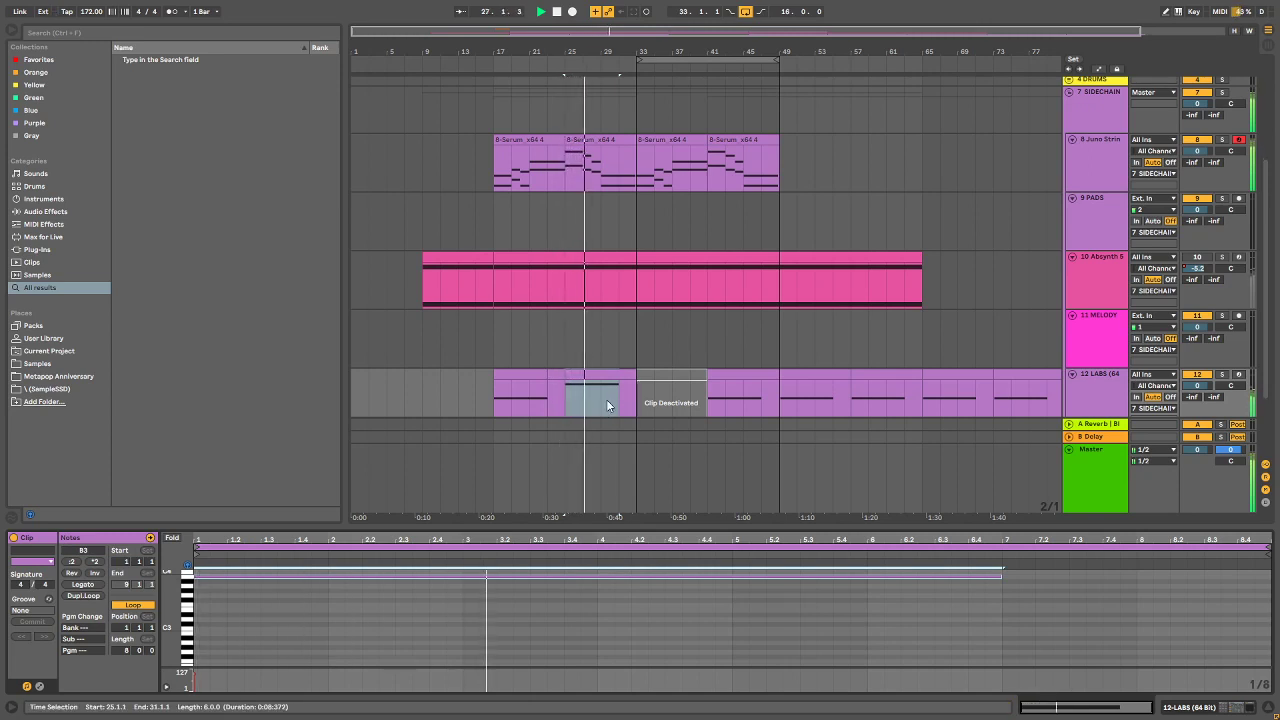
pyautogui.moveTo(606, 400); pyautogui.dragTo(636, 310)
pyautogui.scroll(3, 635, 312)
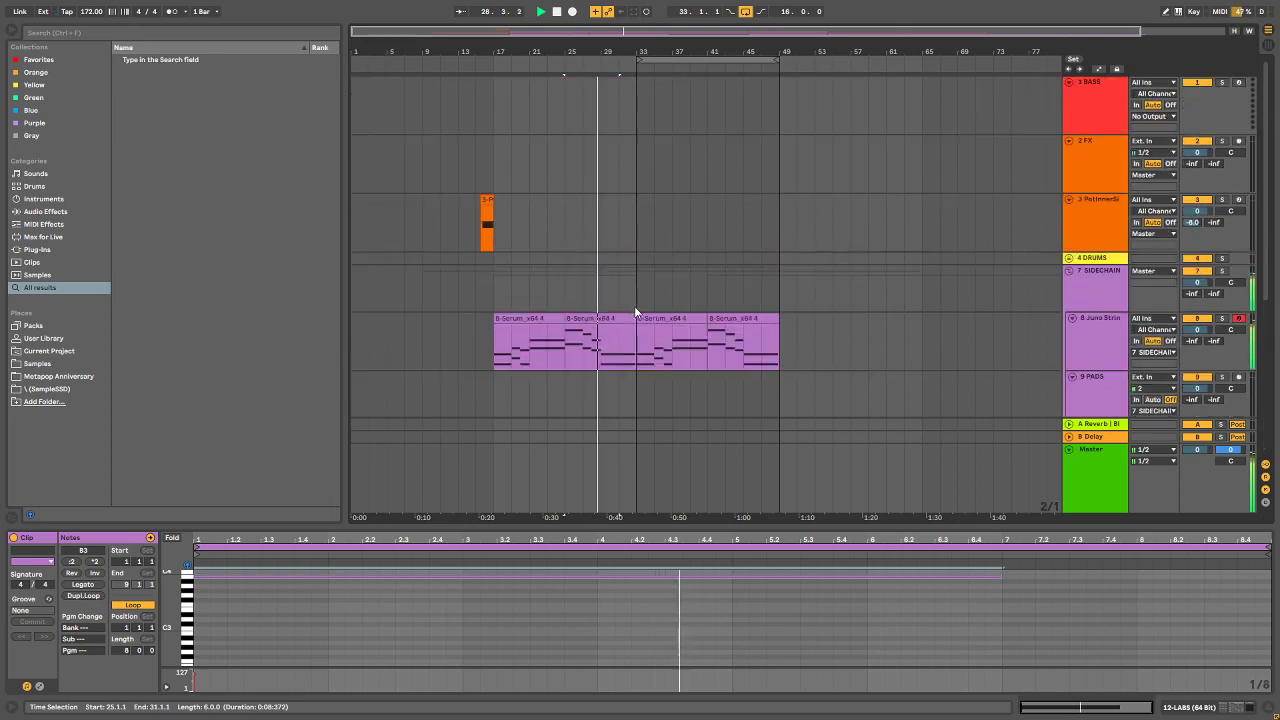
# Step: Stop playback and restart it from bar 15, just before the PotInnerSide clip, to hear the transition into the strings
pyautogui.scroll(-3, 600, 266)
pyautogui.scroll(1, 598, 264)
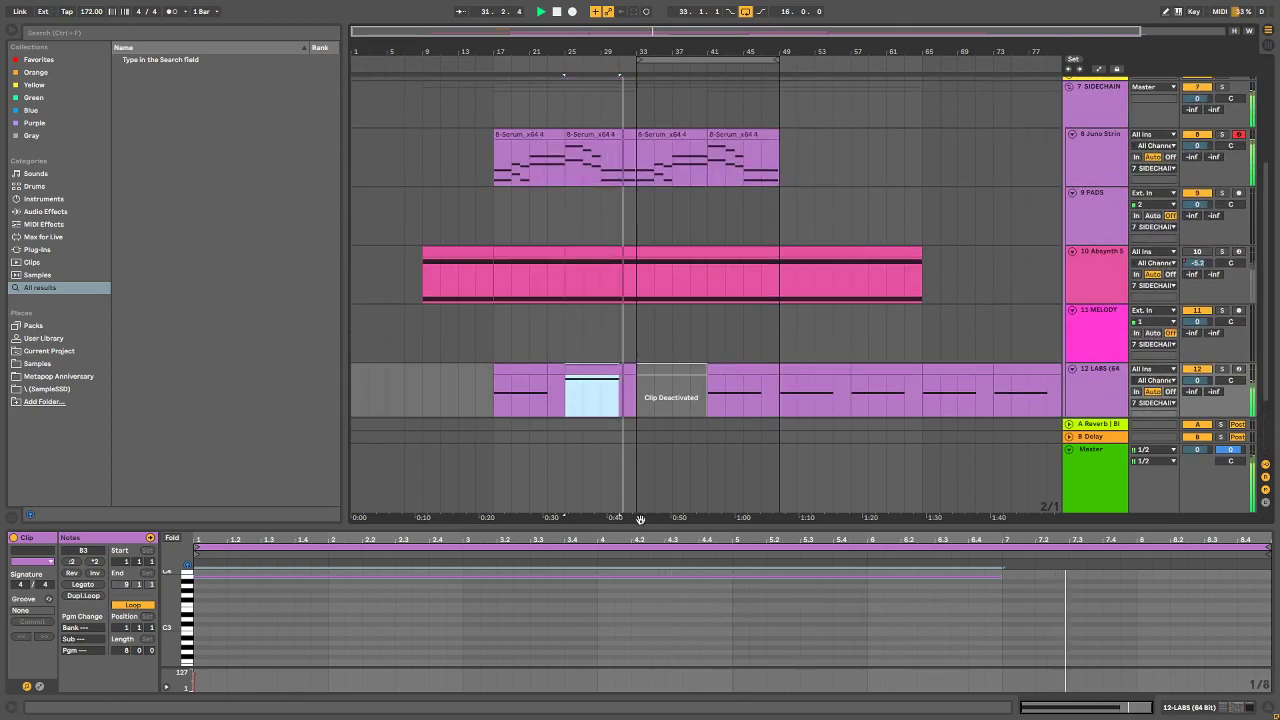
pyautogui.scroll(1, 621, 124)
pyautogui.press('space')
pyautogui.scroll(2, 571, 193)
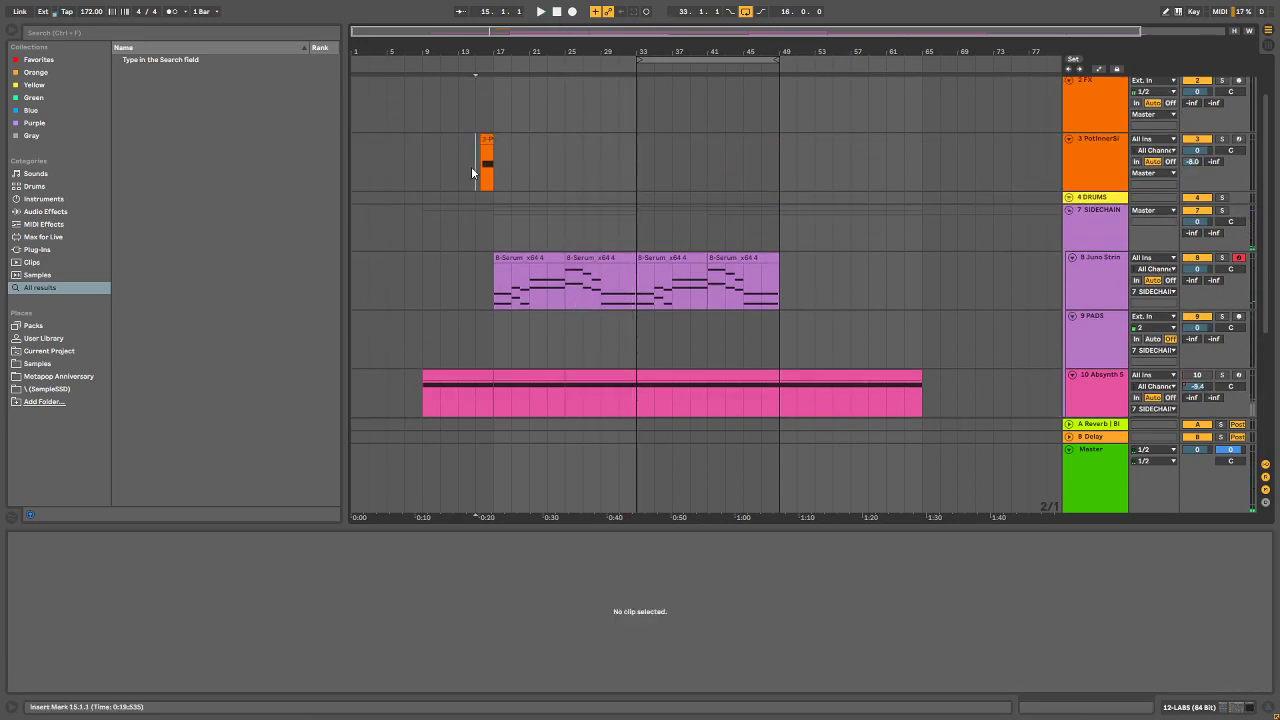
pyautogui.click(476, 166)
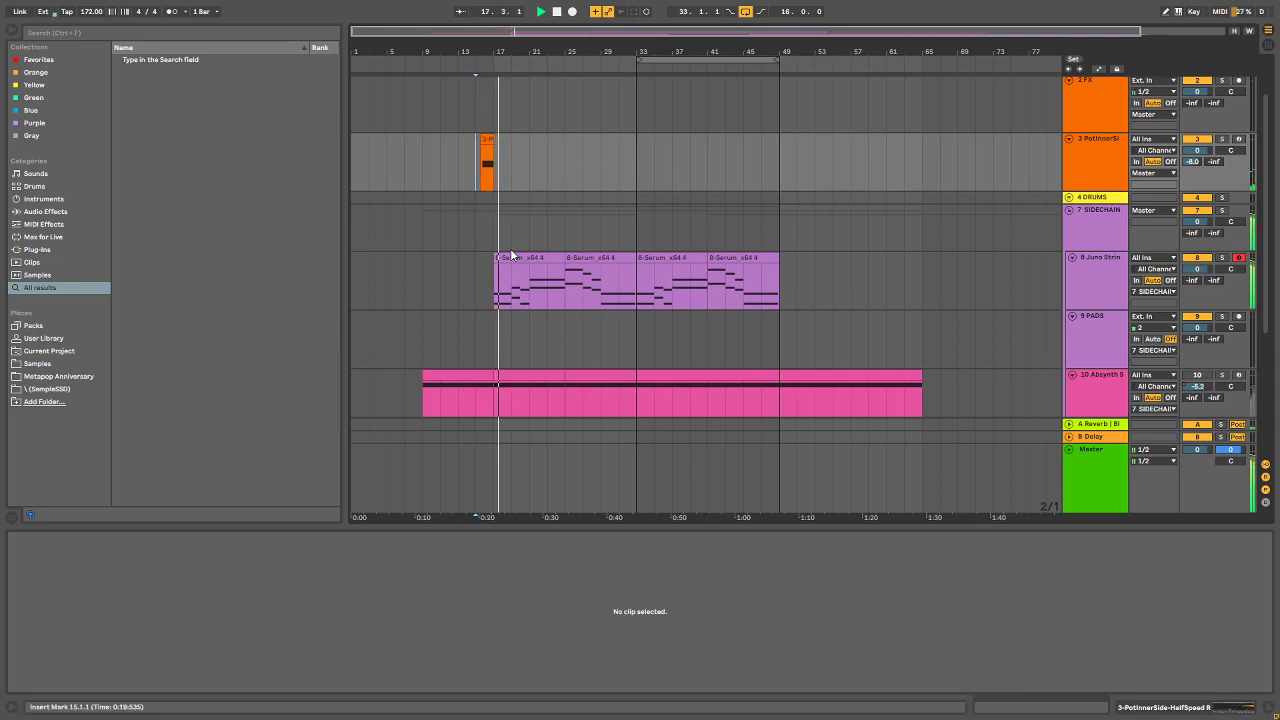
# Step: Raise the volume of the PotInnerSide-HalfSpeed sampler to 6 dB and play the transition again
pyautogui.click(1072, 150)
pyautogui.click(485, 144)
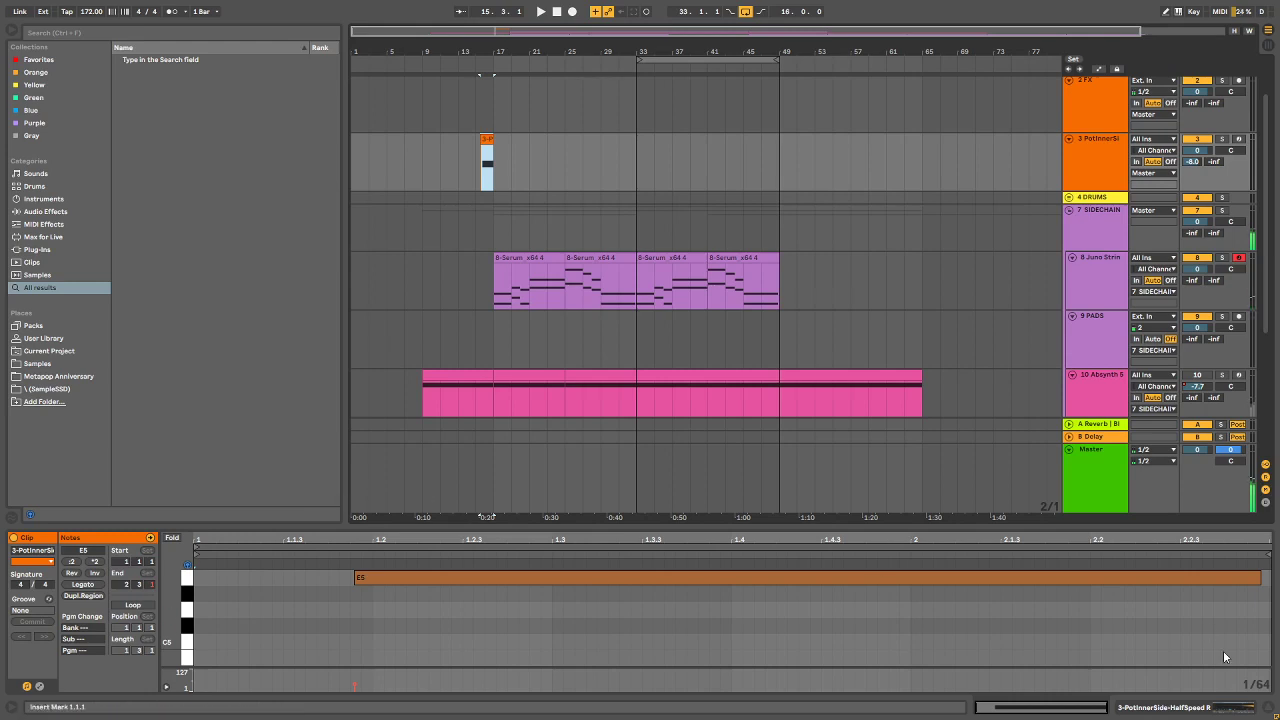
pyautogui.click(1236, 712)
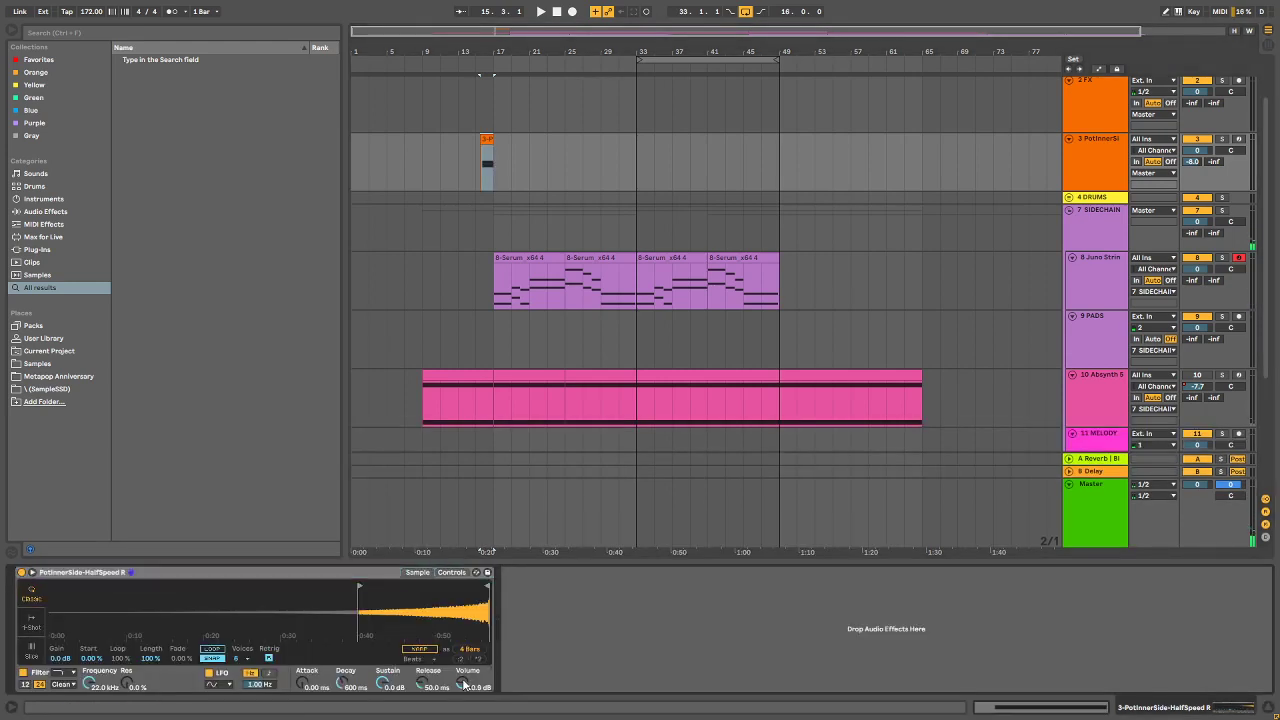
pyautogui.press('space')
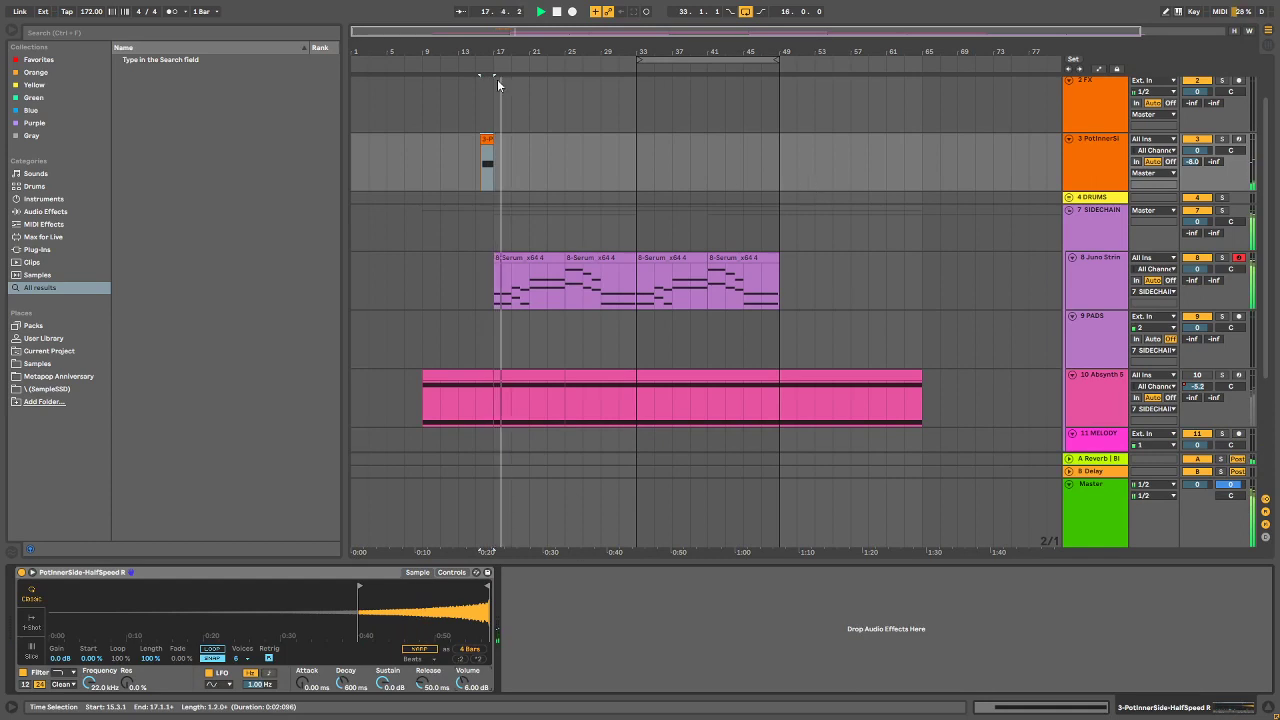
# Step: Extend the PotInnerSide clip's start back to 13.4.3, lengthen its E5 note to begin at 14.4.1, and play the result
pyautogui.press('space')
pyautogui.moveTo(474, 48); pyautogui.dragTo(400, 139)
pyautogui.click(570, 139)
pyautogui.doubleClick(597, 140)
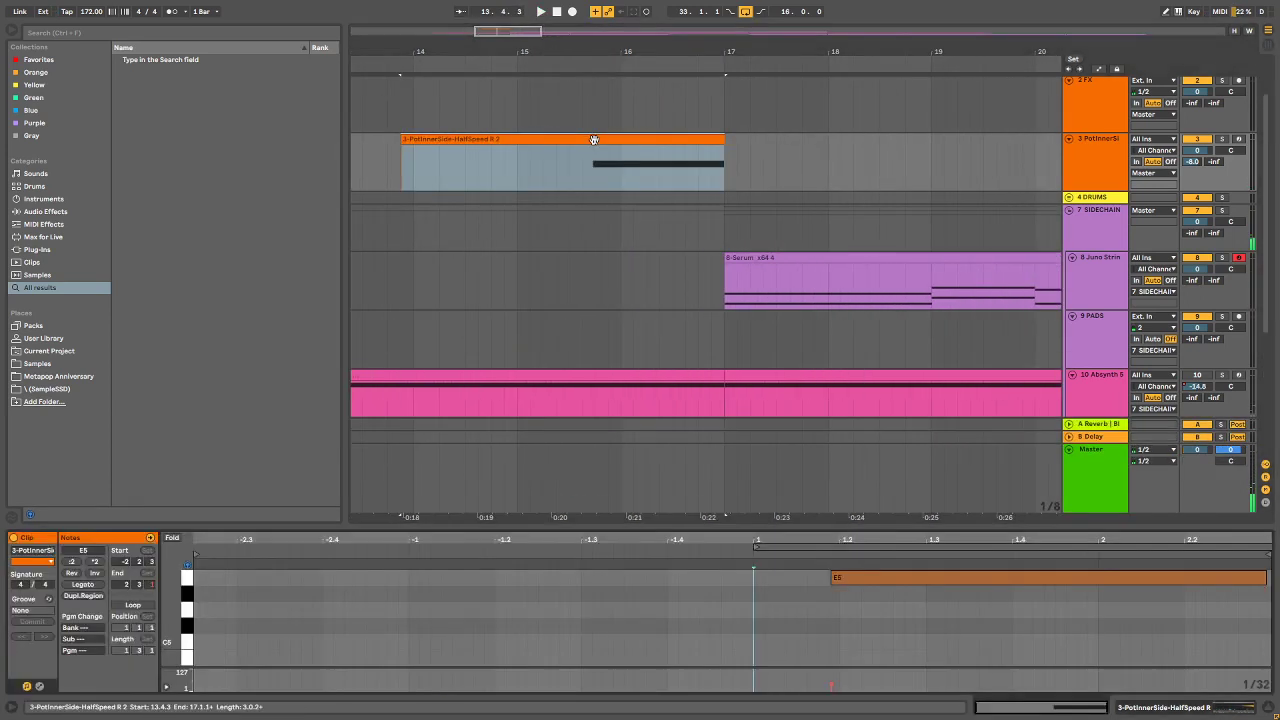
pyautogui.moveTo(836, 581); pyautogui.dragTo(509, 577)
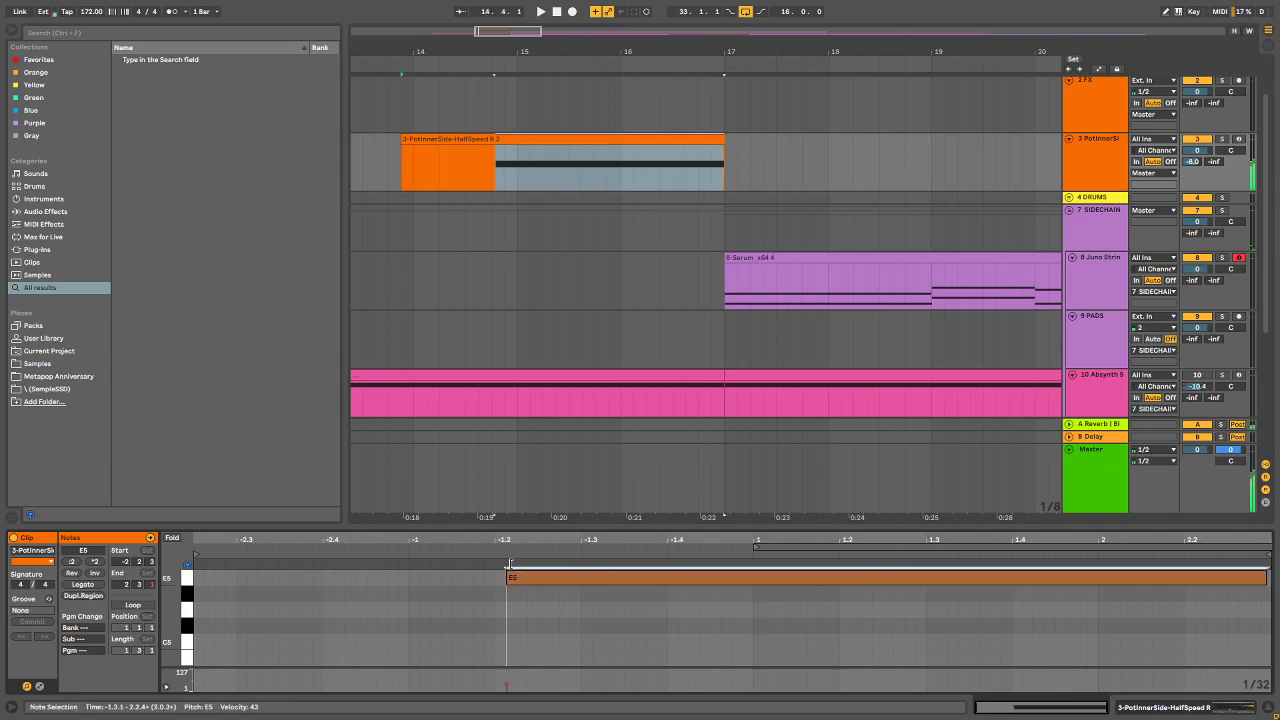
pyautogui.press('space')
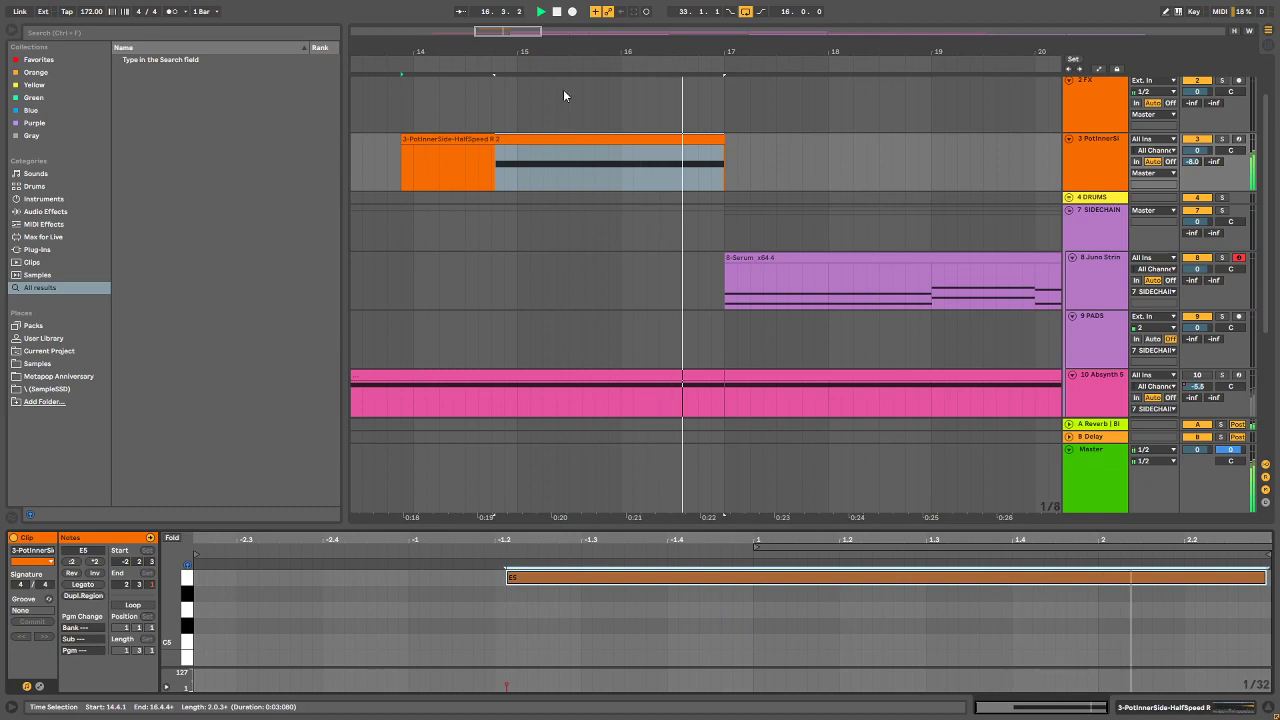
# Step: Activate the deactivated LABS clip at bar 33 during playback and select its long E2 note
pyautogui.moveTo(665, 51); pyautogui.dragTo(482, 51)
pyautogui.scroll(-2, 683, 127)
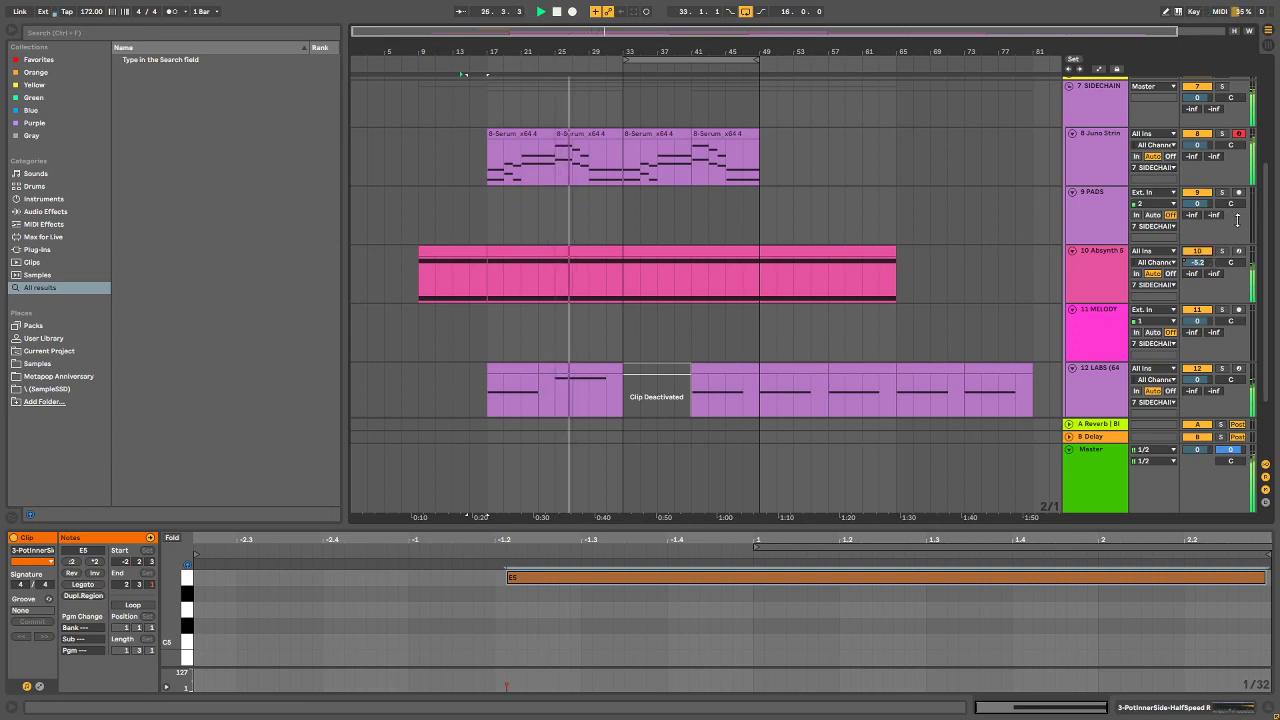
pyautogui.scroll(-2, 1213, 205)
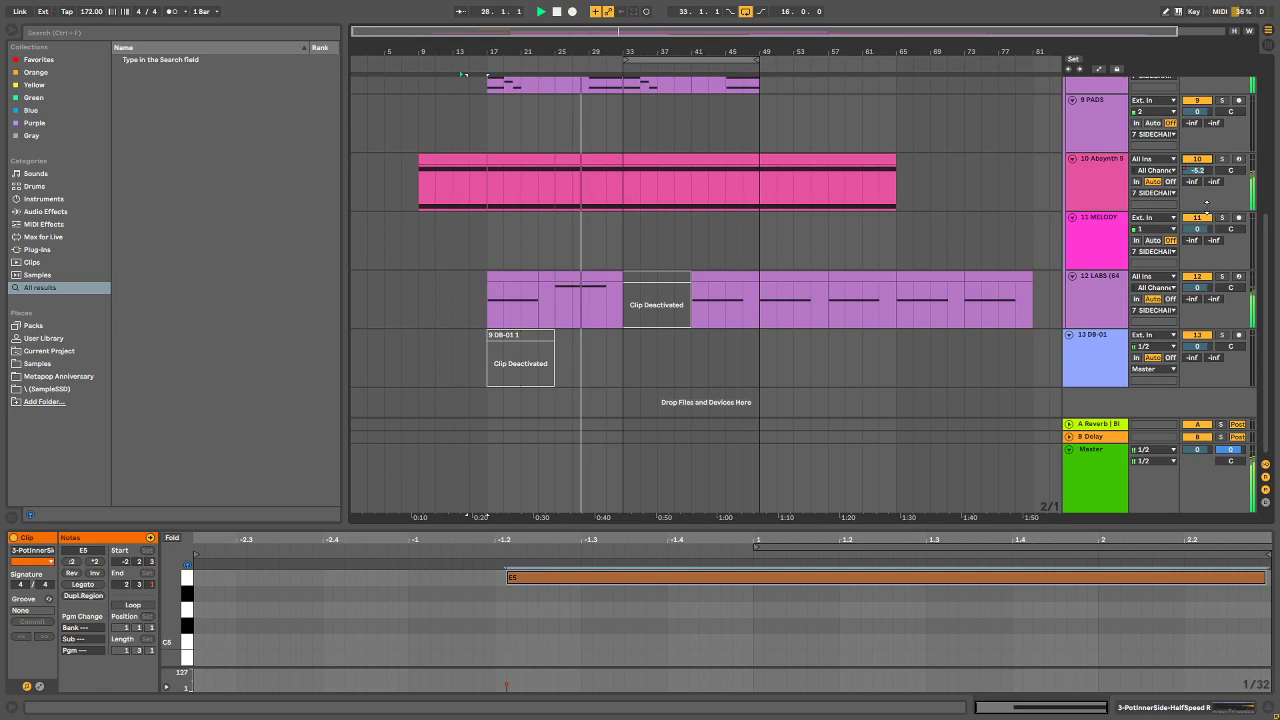
pyautogui.scroll(3, 975, 120)
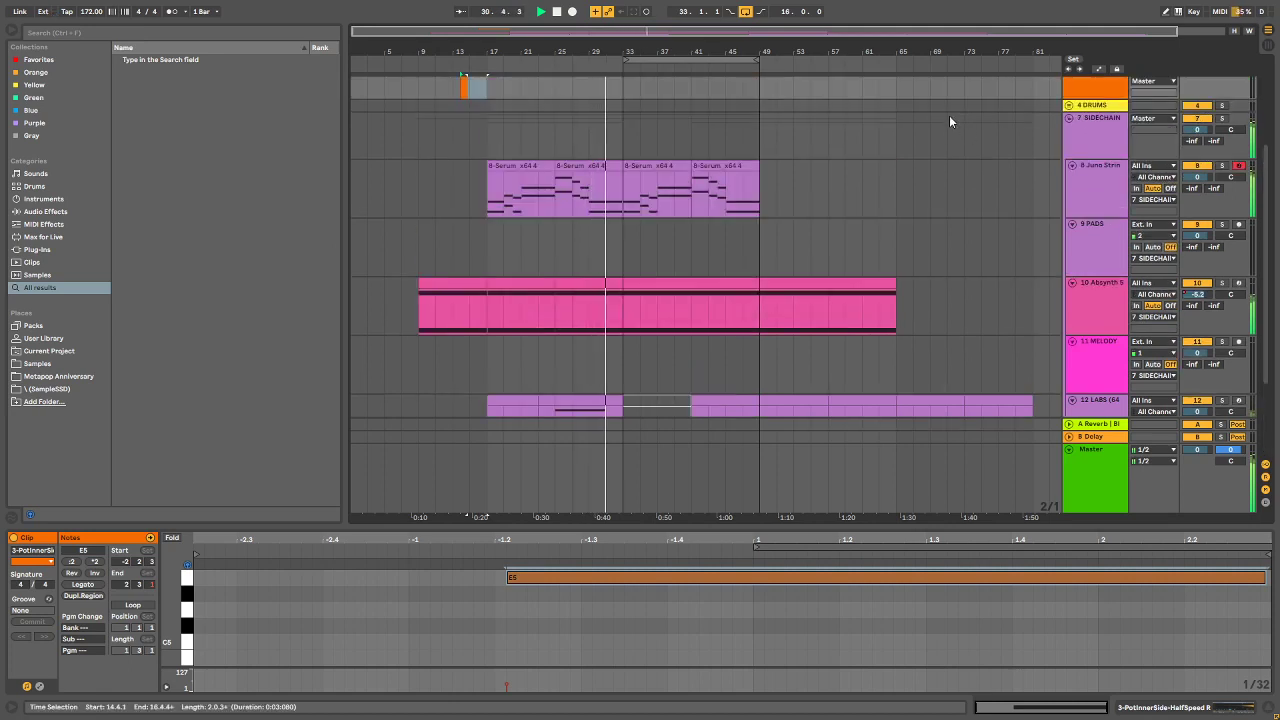
pyautogui.scroll(-2, 836, 161)
pyautogui.scroll(-2, 836, 161)
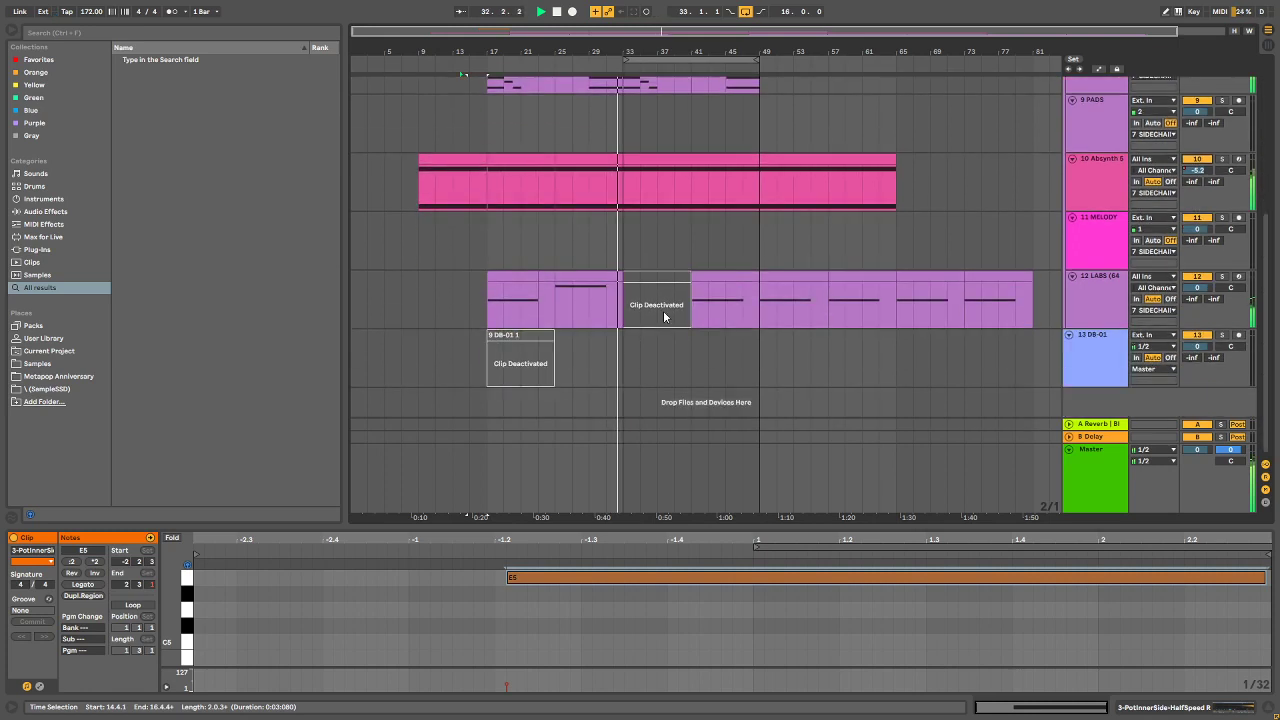
pyautogui.click(653, 277)
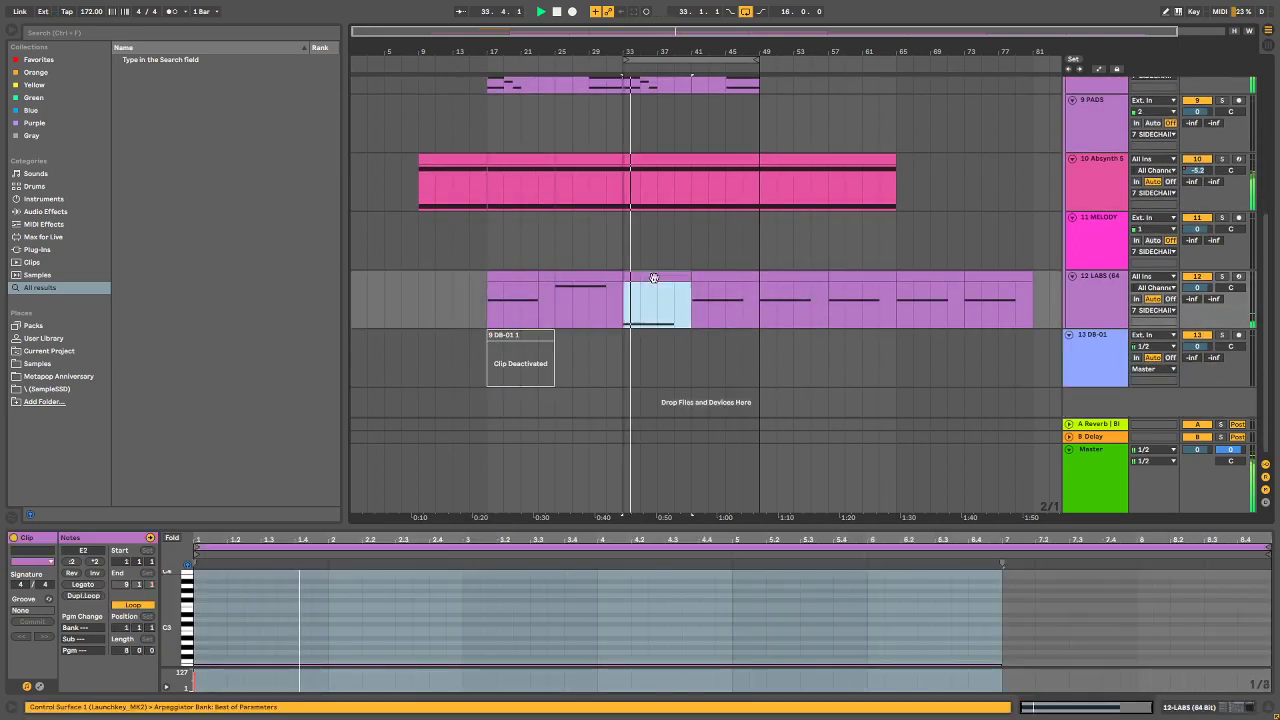
pyautogui.click(382, 608)
pyautogui.click(380, 633)
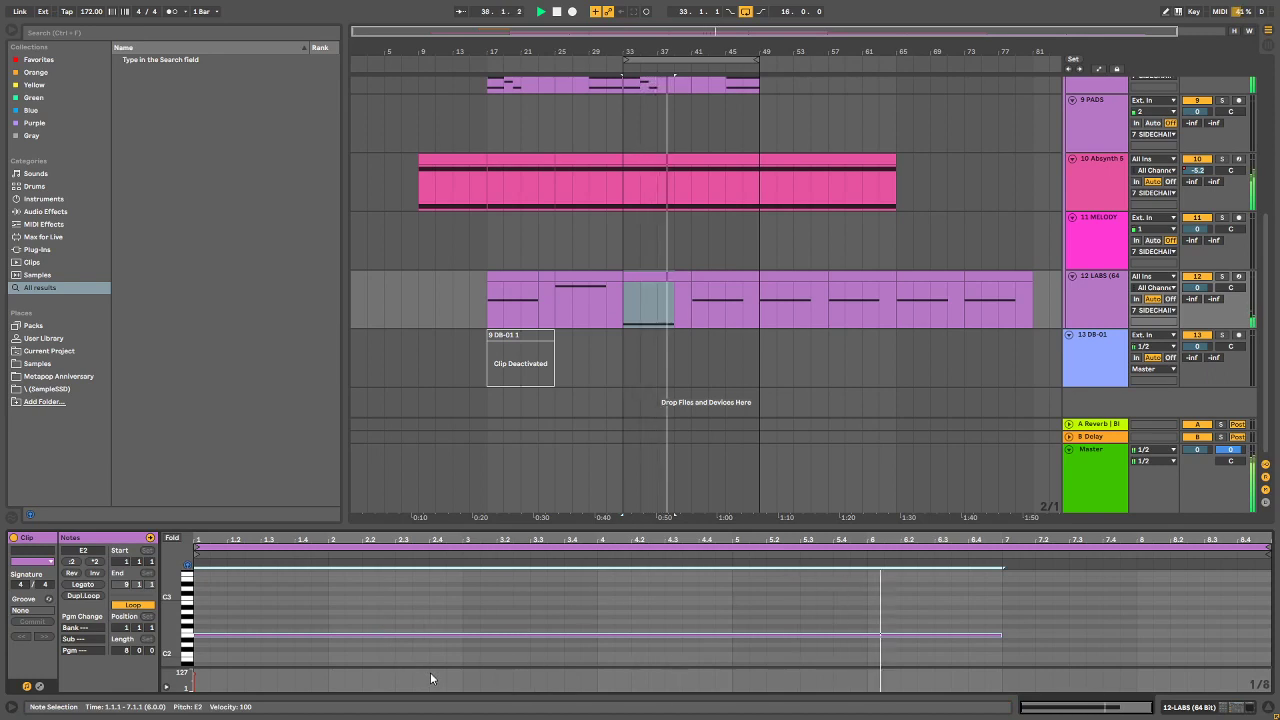
# Step: Stop playback and turn off the arrangement loop
pyautogui.scroll(2, 886, 309)
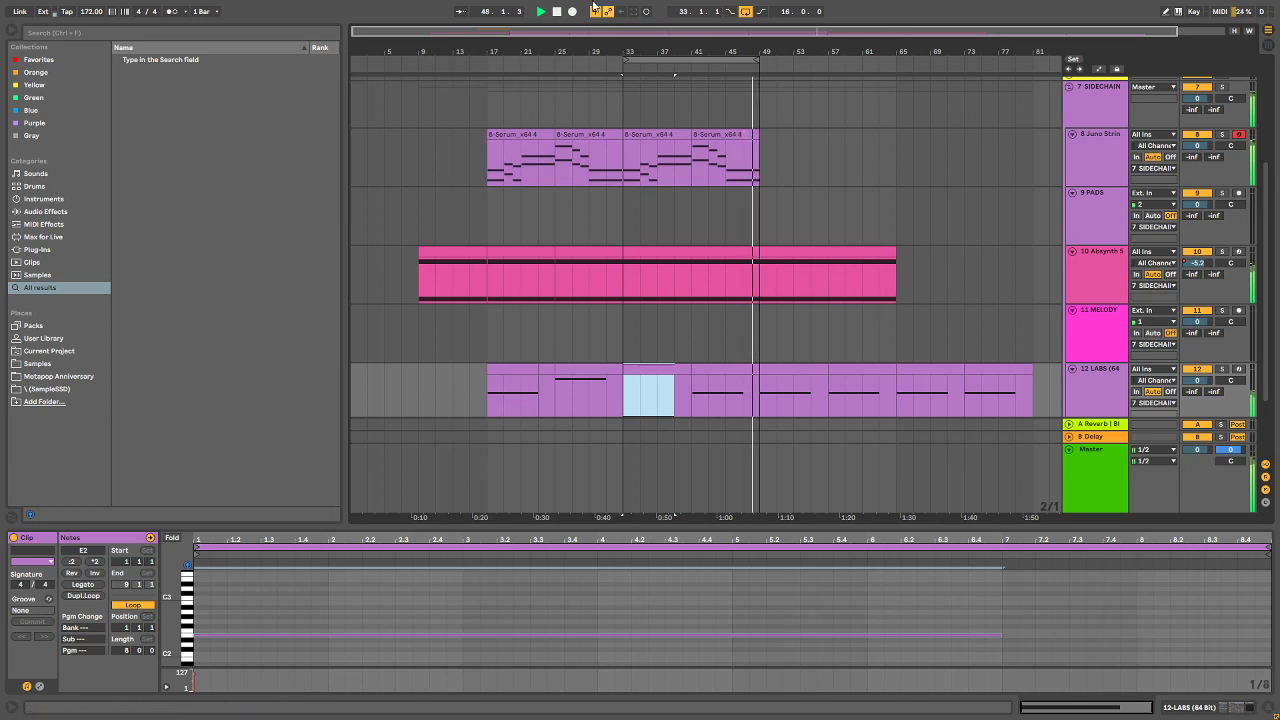
pyautogui.press('space')
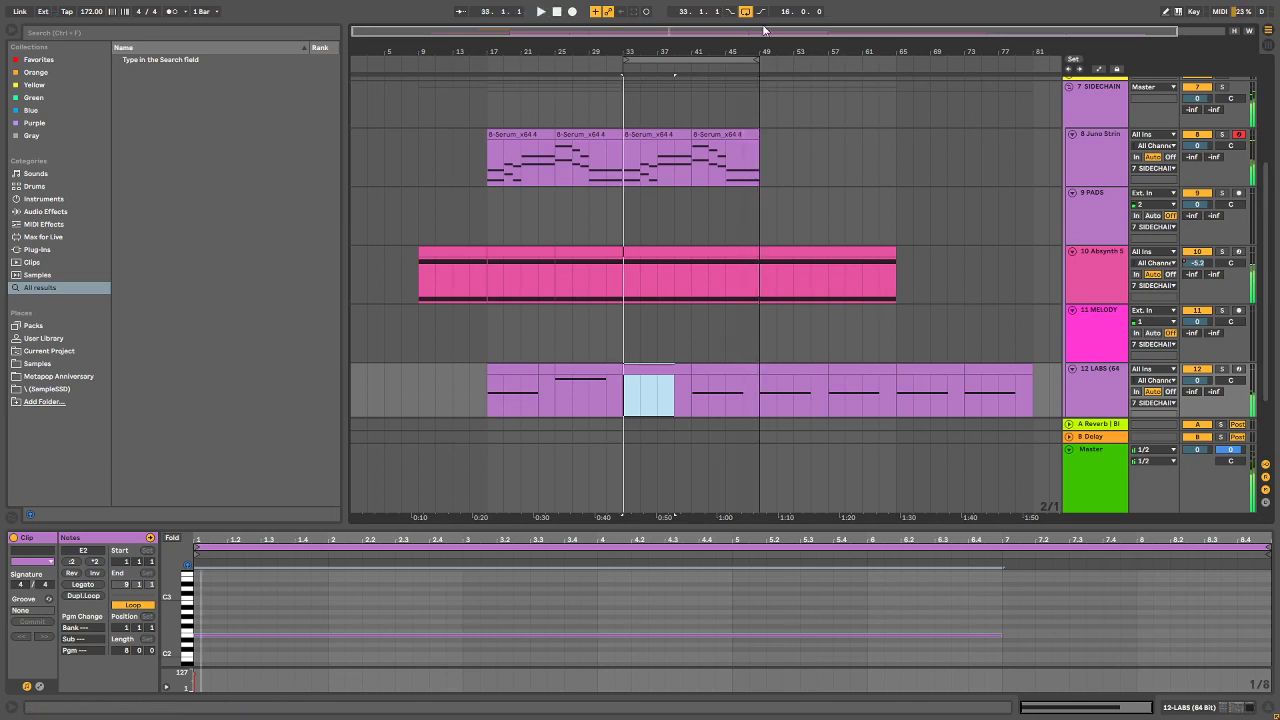
pyautogui.scroll(2, 901, 337)
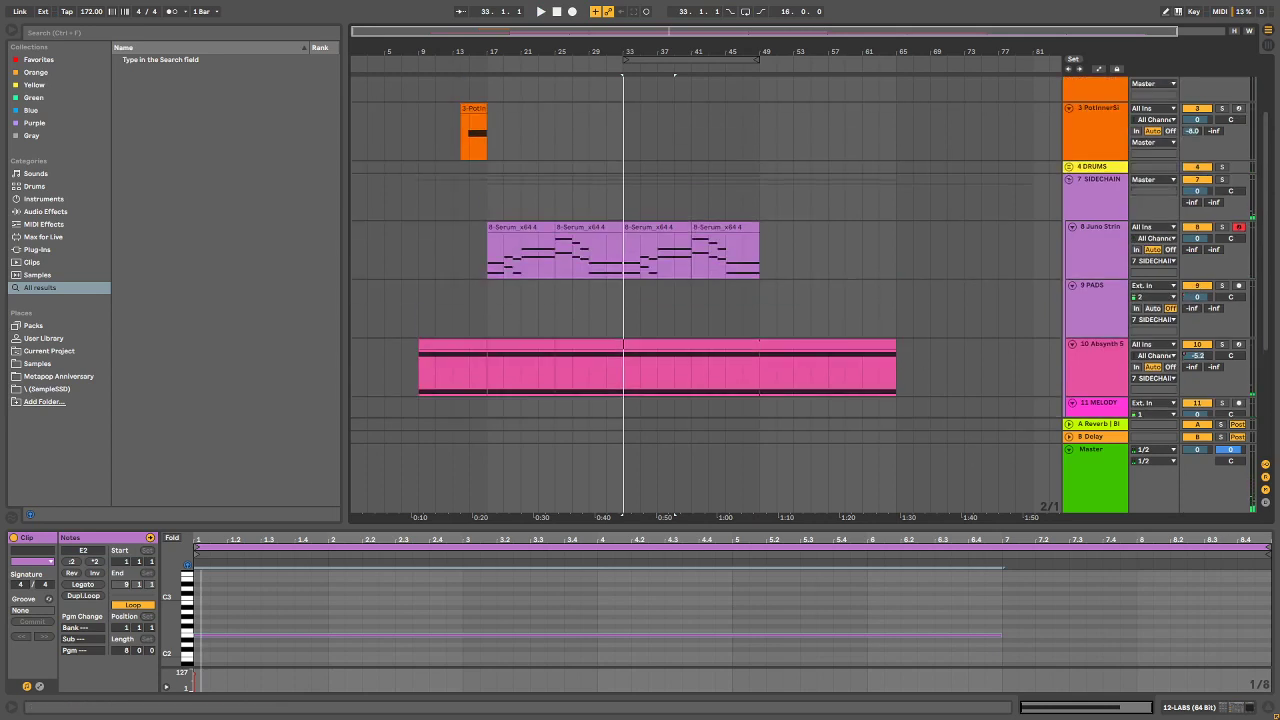
# Step: Check the elapsed time in the WSplit timer and review the arrangement from the FX track down to DB-01
pyautogui.hotkey('alt', 'Tab')
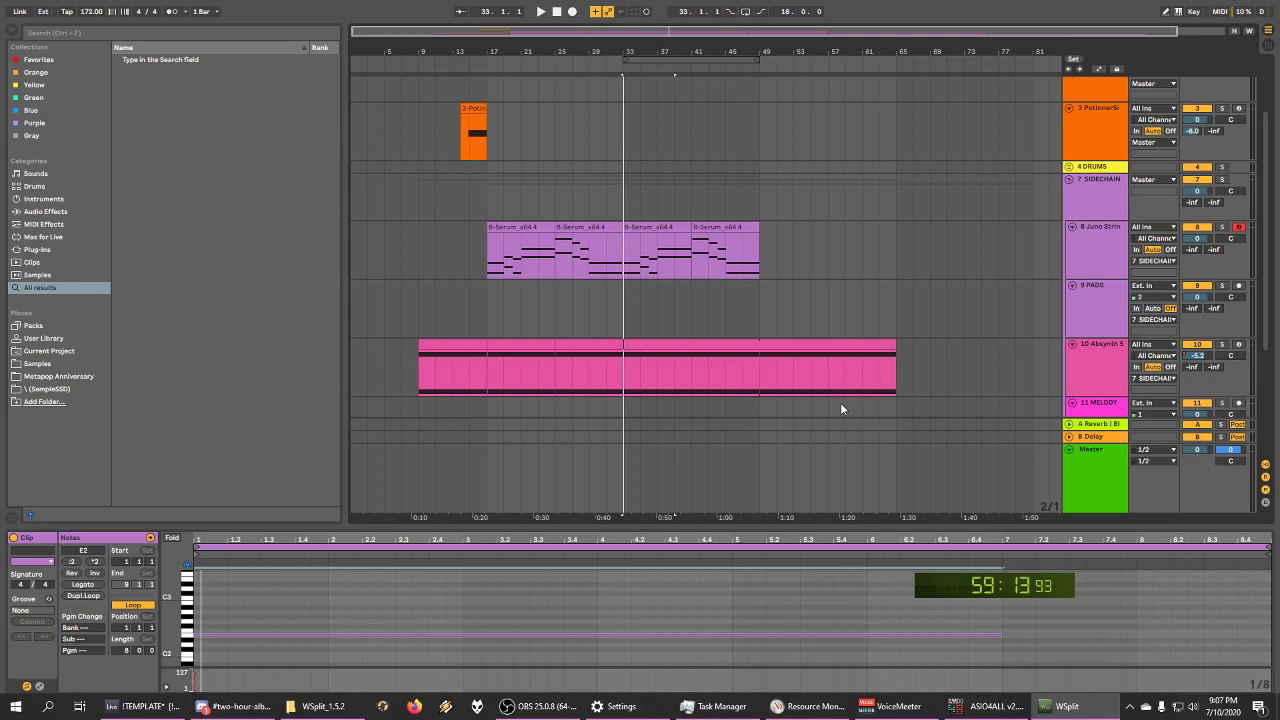
pyautogui.scroll(2, 742, 285)
pyautogui.scroll(-6, 780, 280)
pyautogui.scroll(6, 816, 277)
pyautogui.scroll(-5, 818, 303)
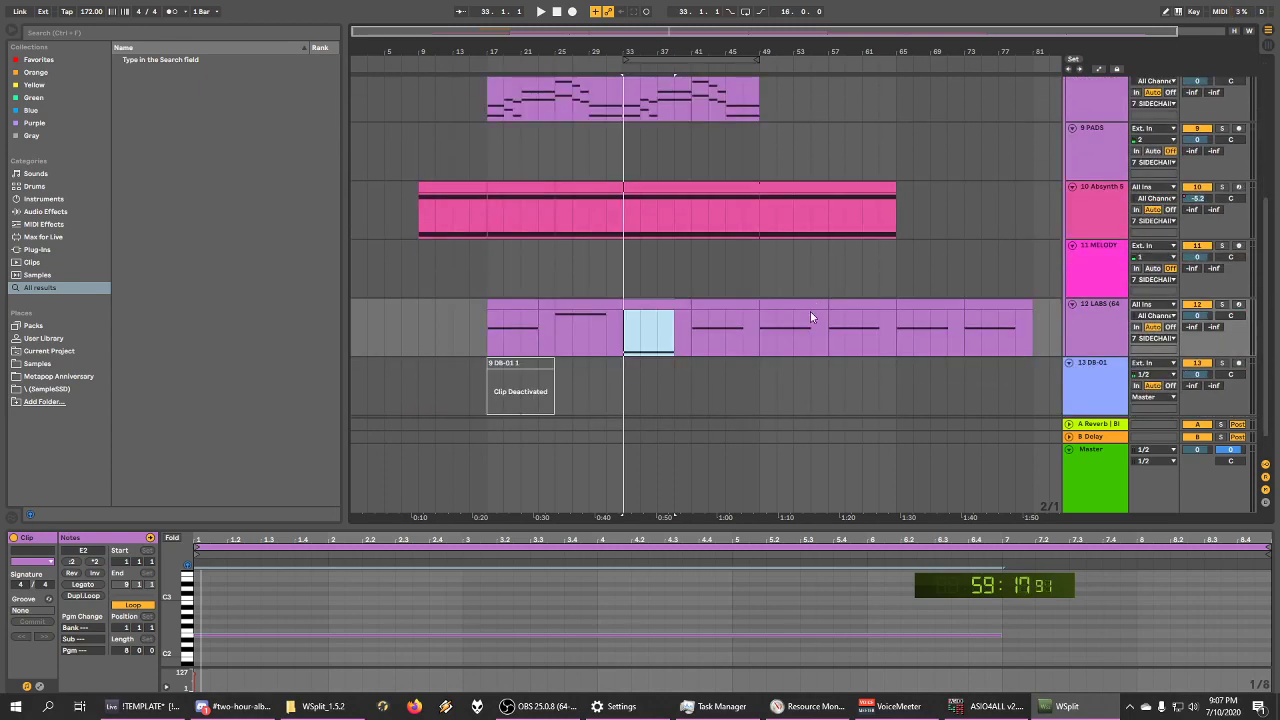
pyautogui.scroll(1, 775, 300)
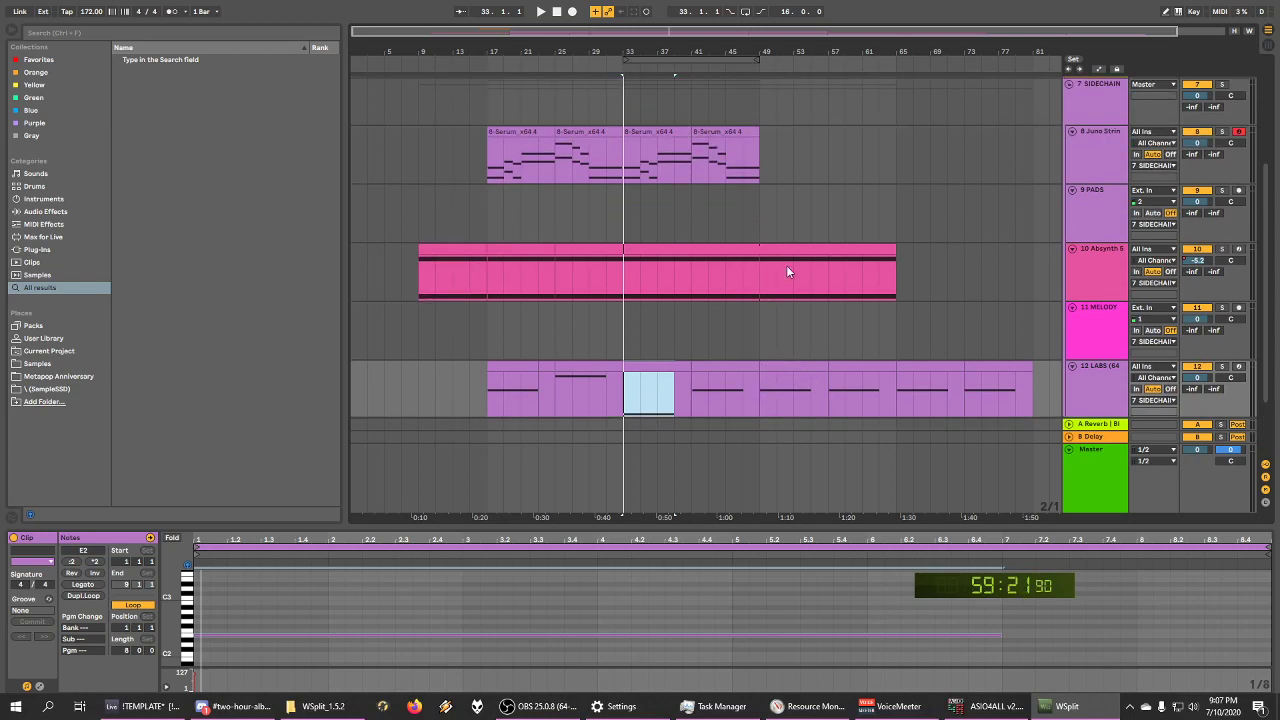
pyautogui.scroll(-2, 786, 266)
pyautogui.scroll(4, 788, 266)
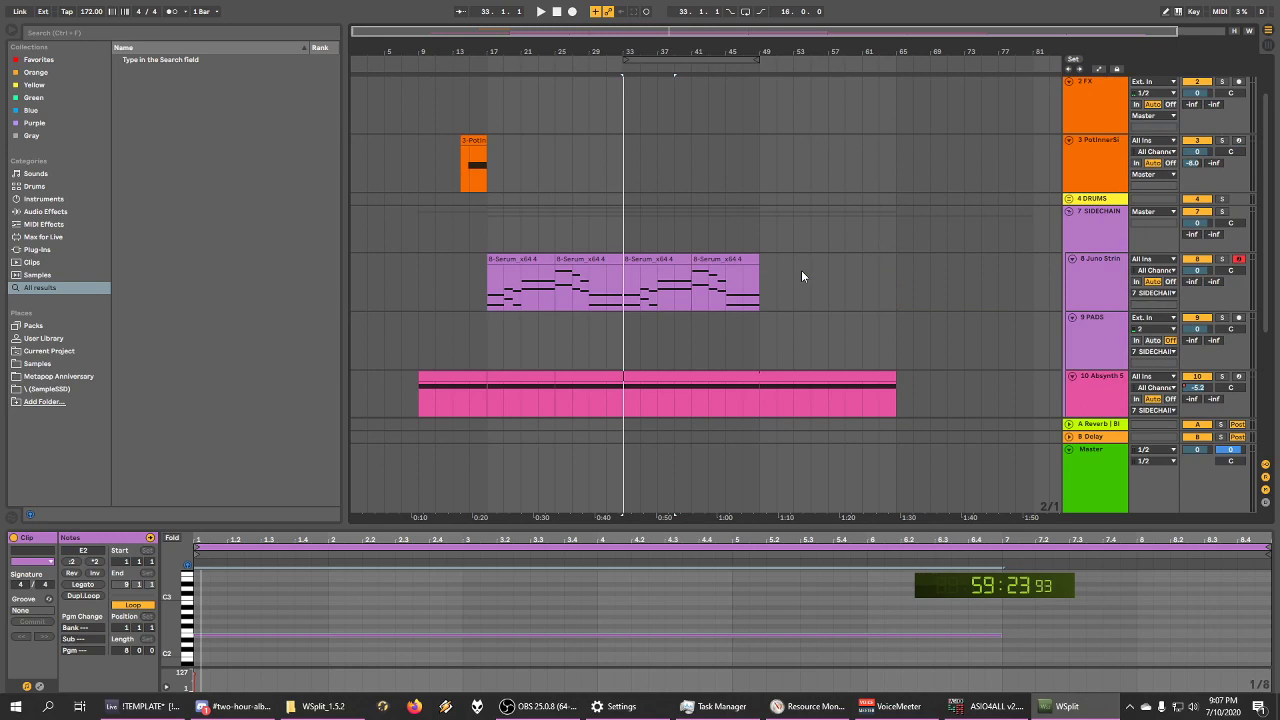
pyautogui.scroll(-3, 803, 270)
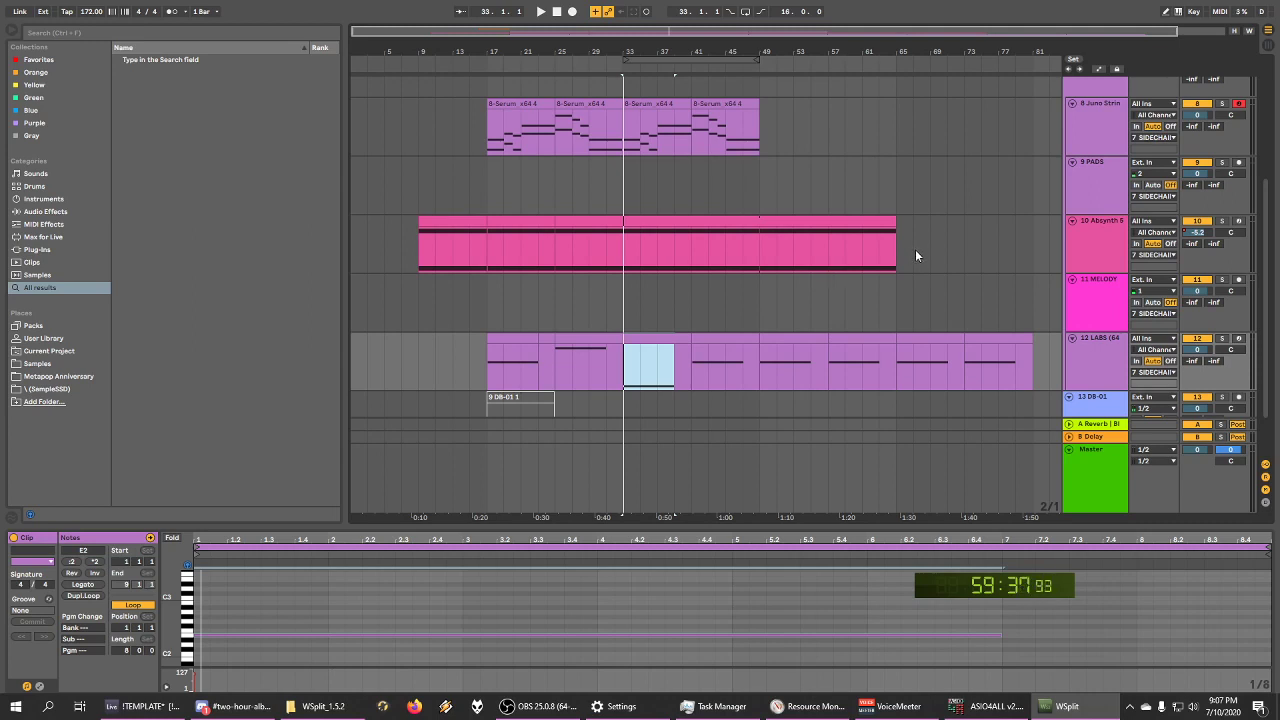
pyautogui.scroll(-2, 922, 240)
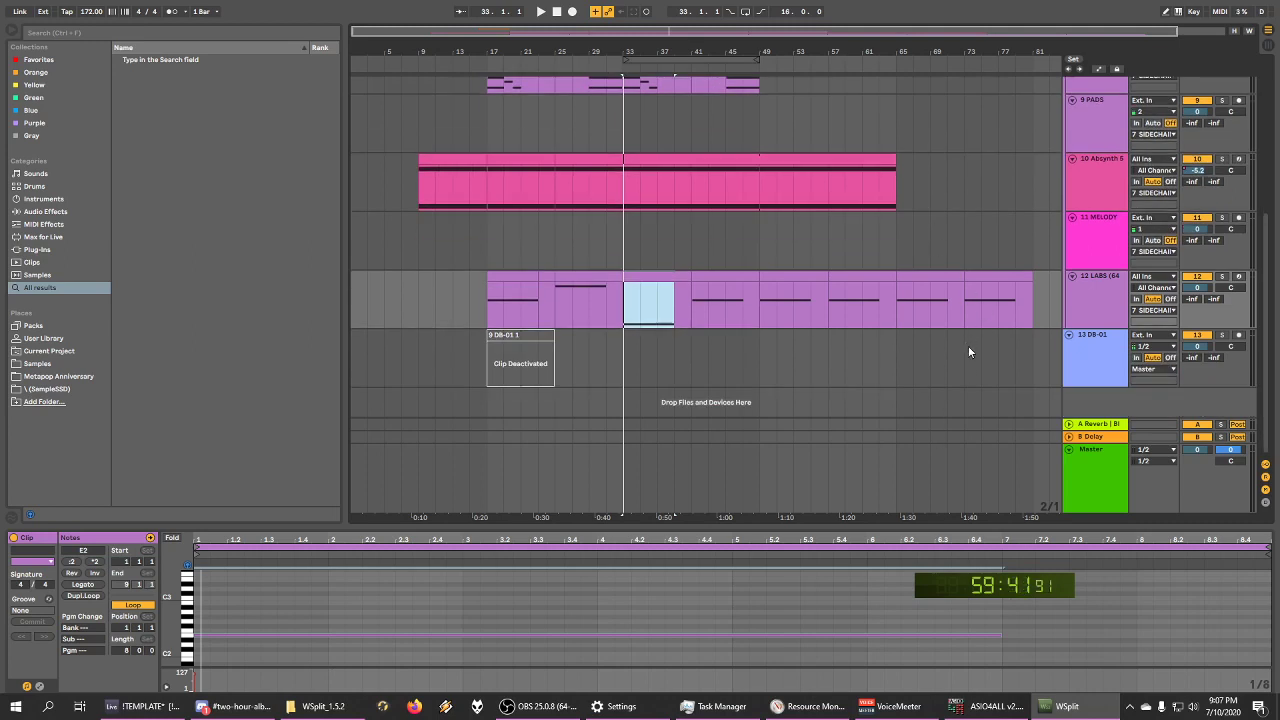
# Step: Activate the DB-01 clip at bar 17, set its track's monitoring to Off, and audition it soloed and with the mix
pyautogui.click(522, 352)
pyautogui.press('0')
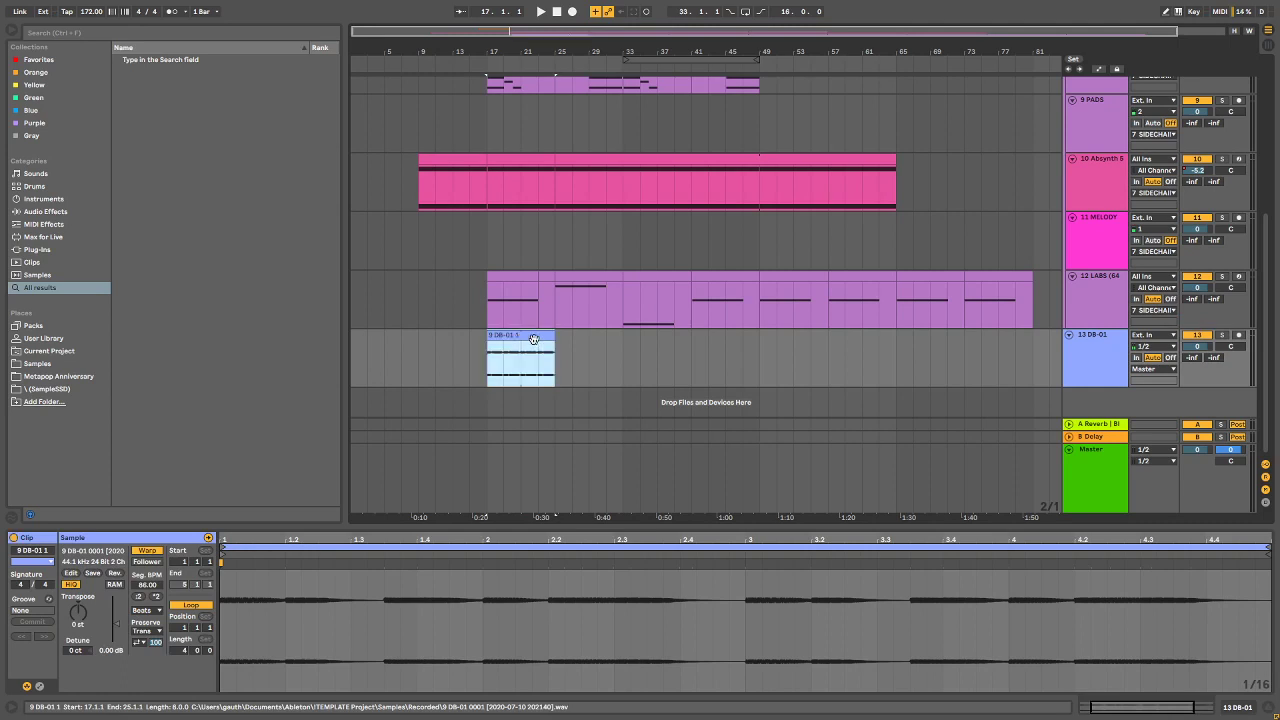
pyautogui.press('space')
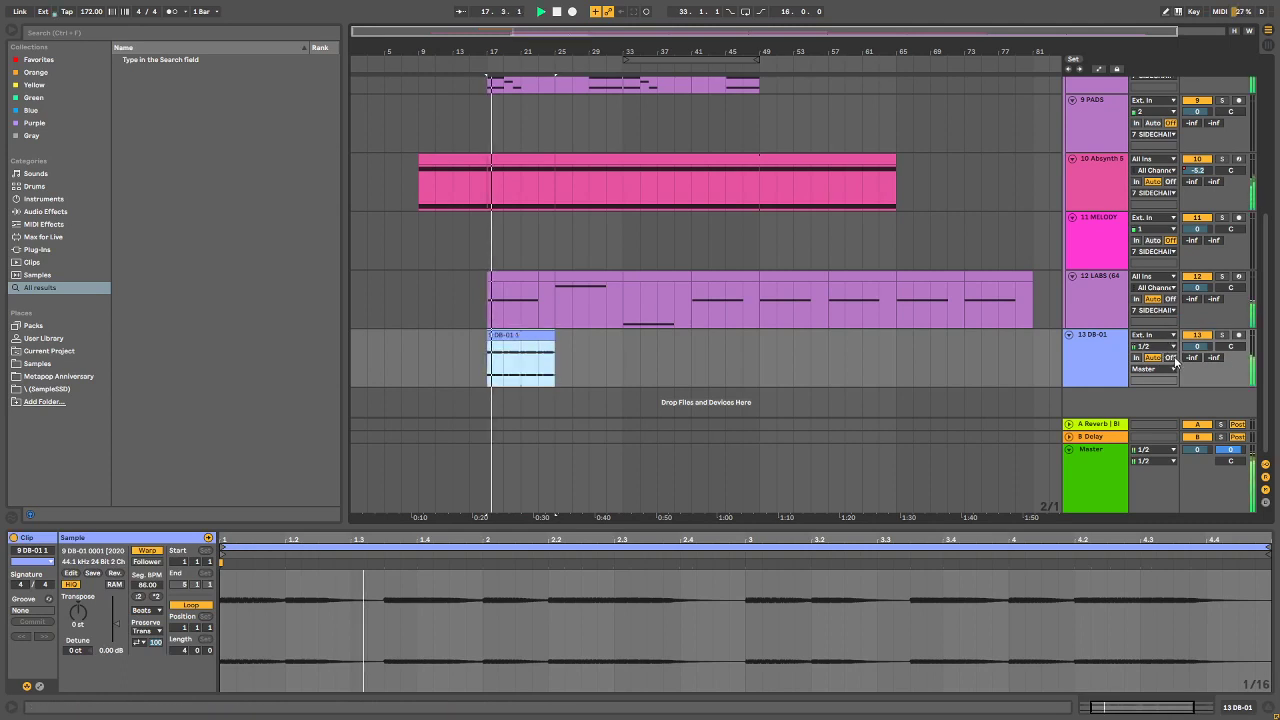
pyautogui.click(1220, 335)
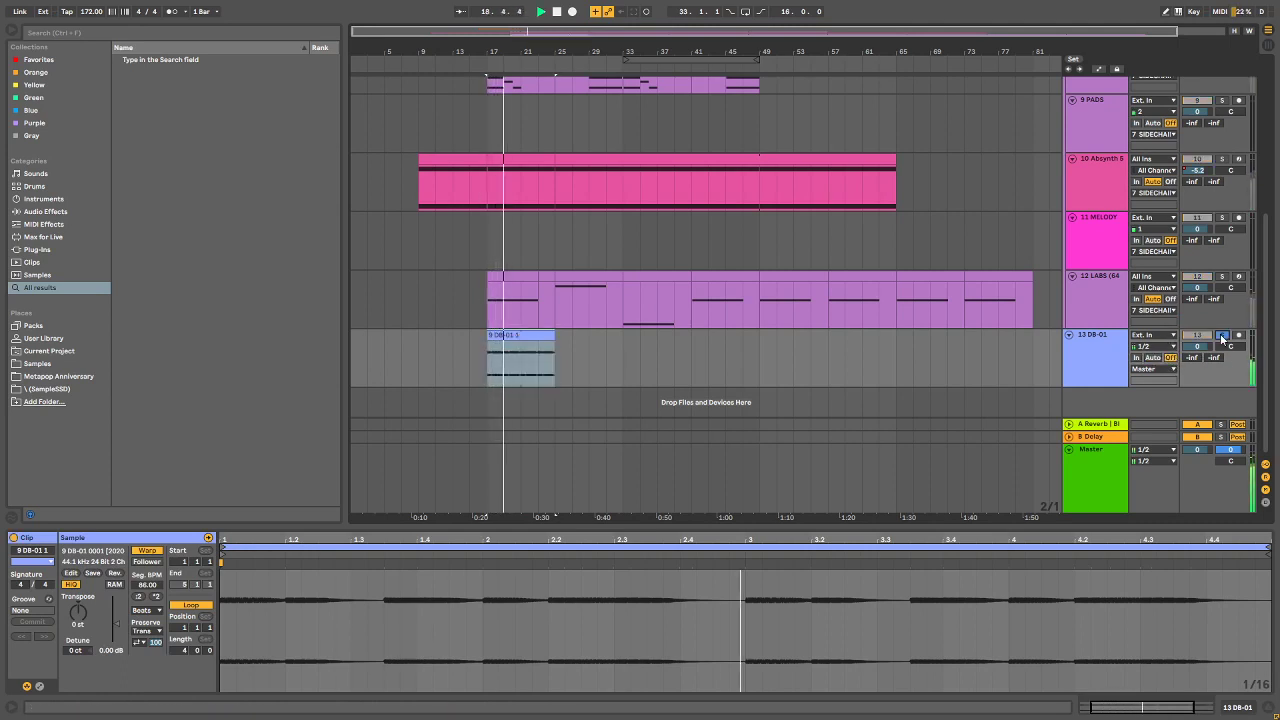
pyautogui.click(1222, 336)
pyautogui.press('space')
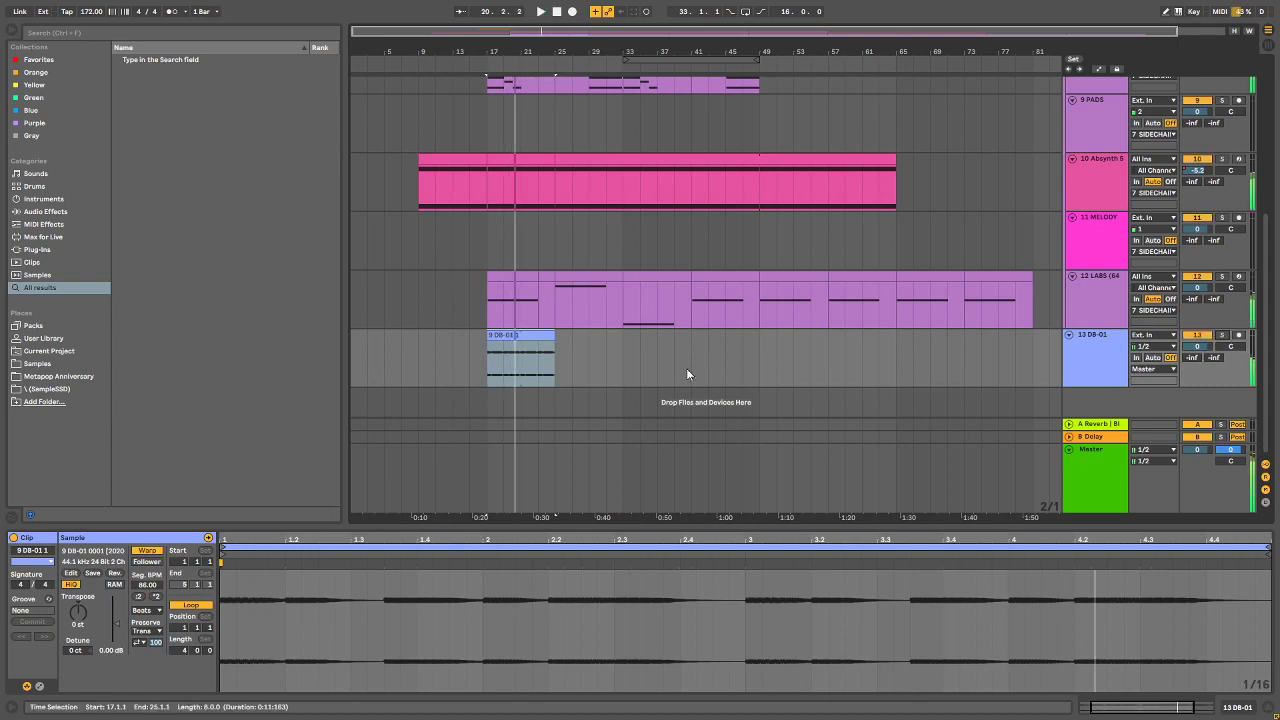
# Step: Replay the arrangement from bar 17 briefly and deactivate the DB-01 clip
pyautogui.press('space')
pyautogui.press('space')
pyautogui.click(536, 339)
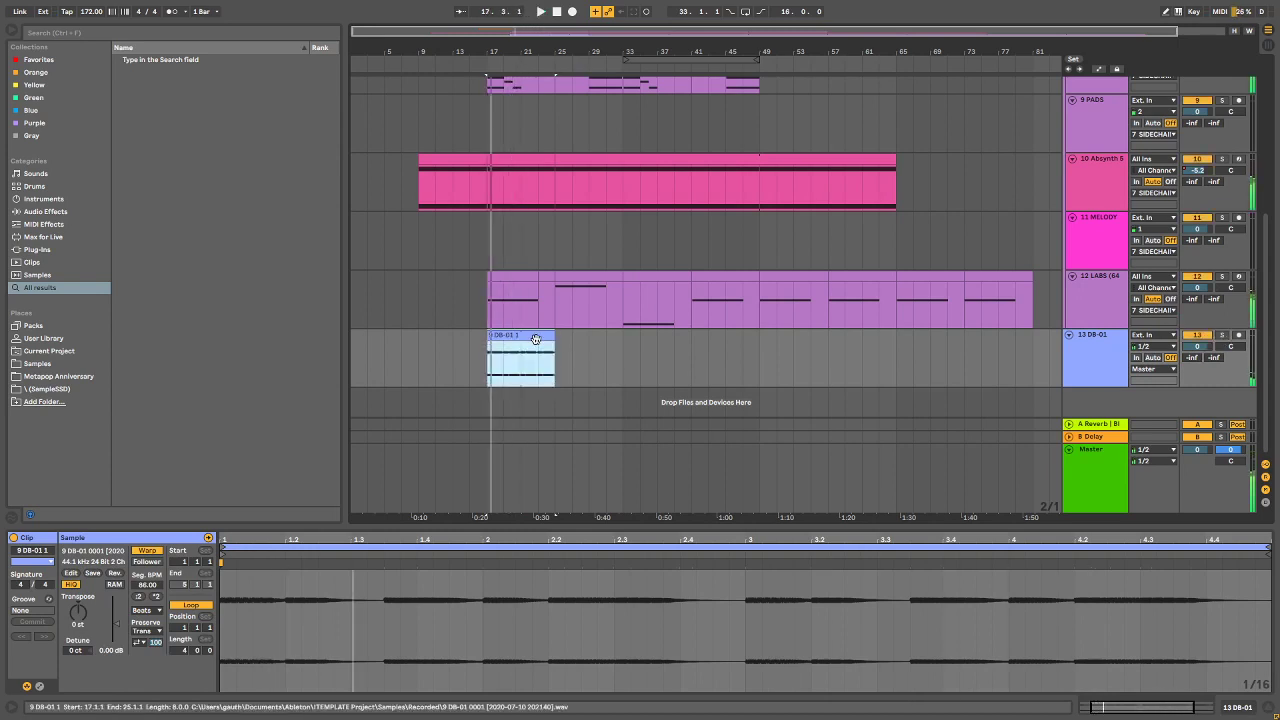
pyautogui.press('0')
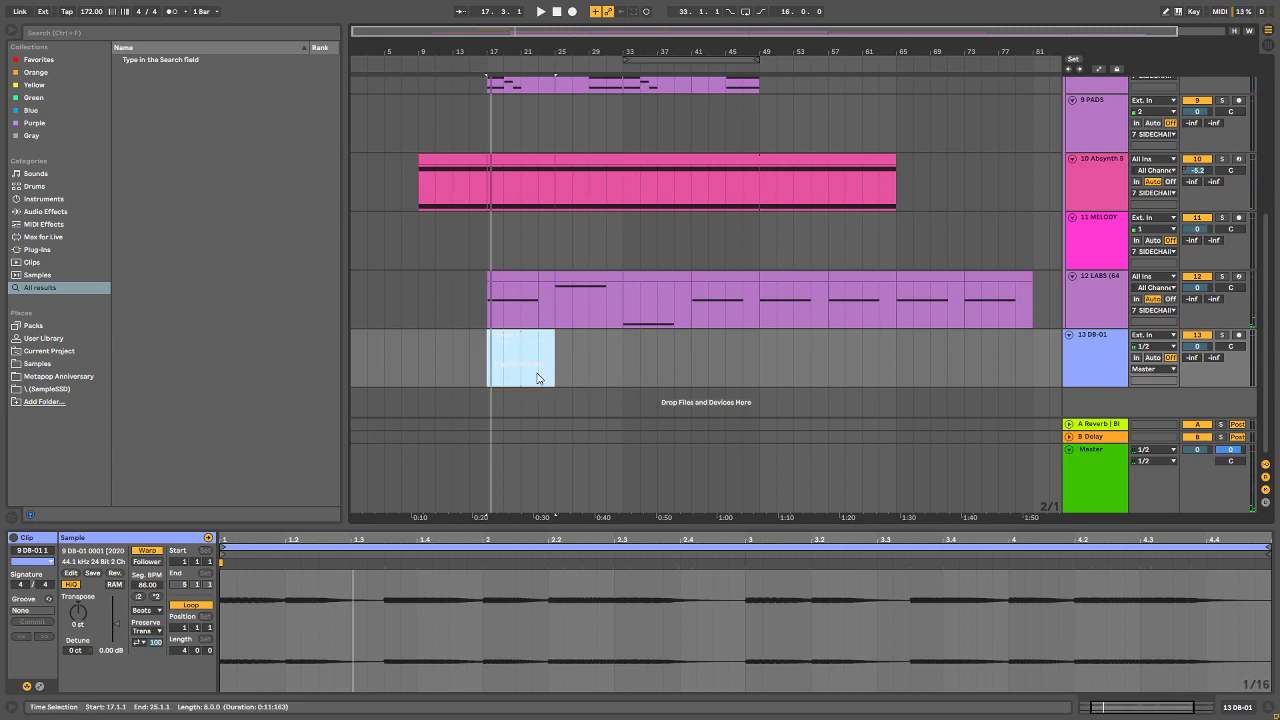
# Step: Open the Samples place in the browser and collapse the musicradar-industrial-samples and Spitfire folders
pyautogui.moveTo(598, 52); pyautogui.dragTo(587, 48)
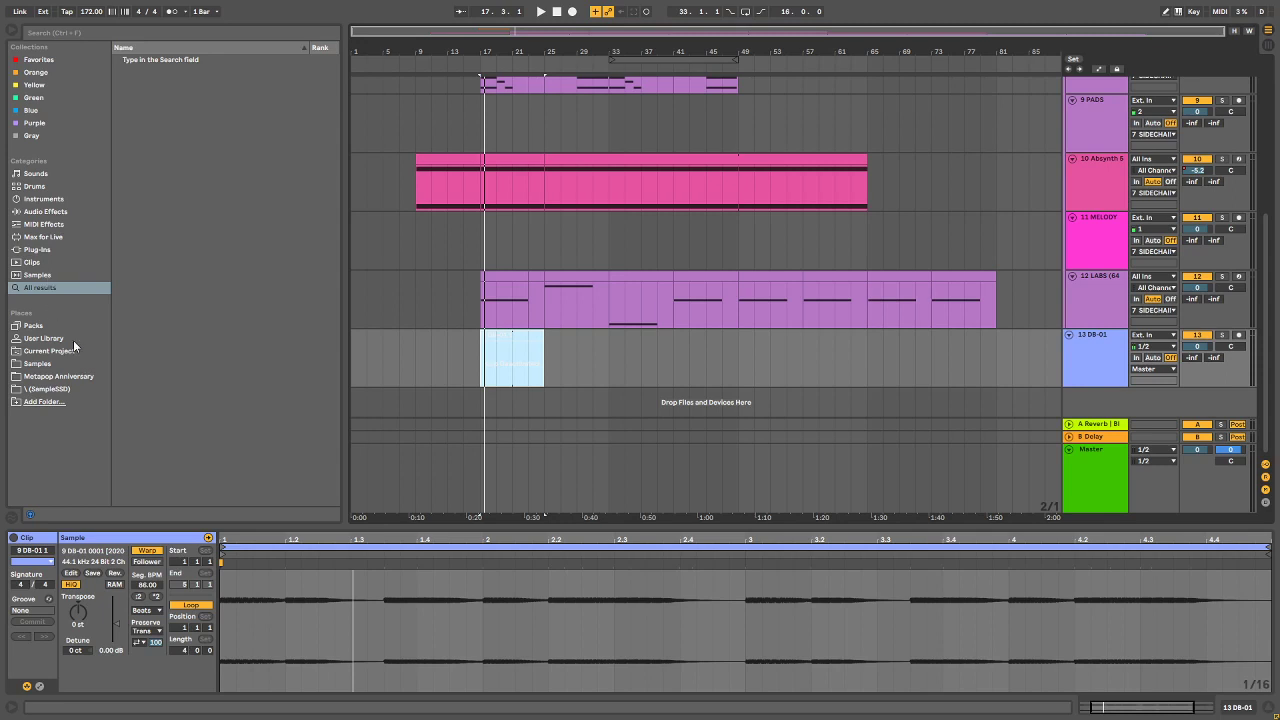
pyautogui.click(52, 363)
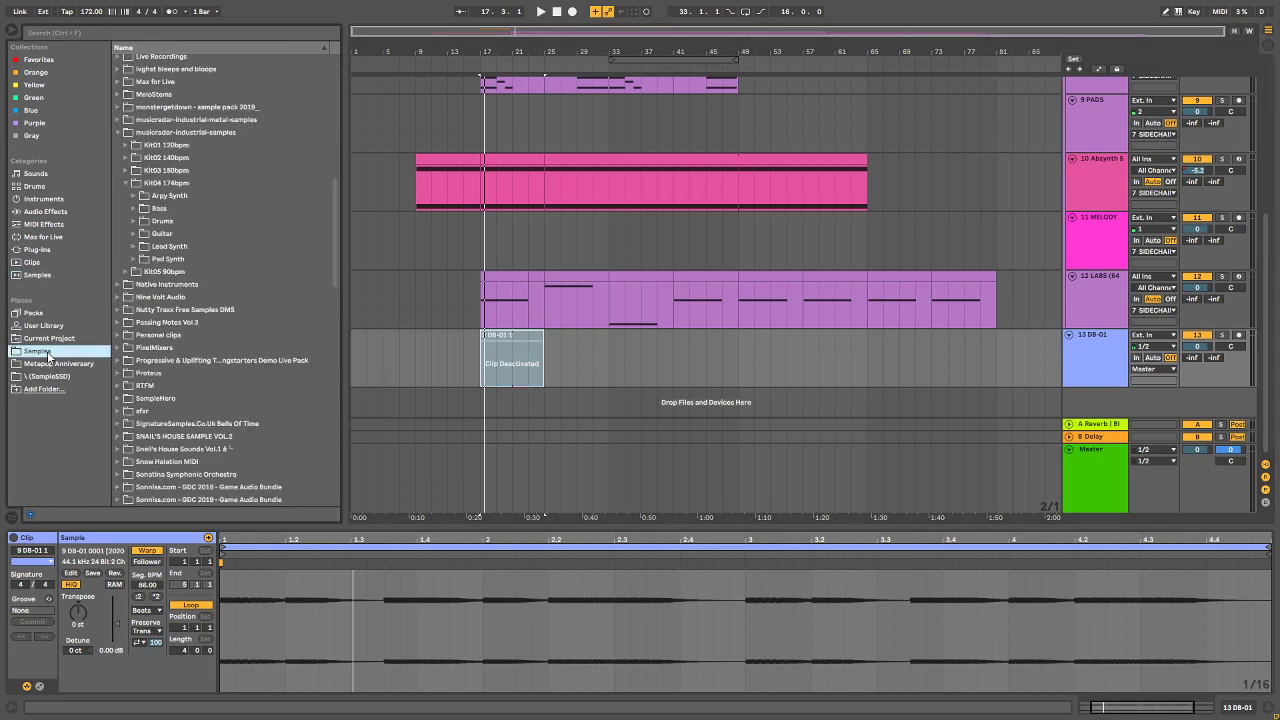
pyautogui.click(118, 133)
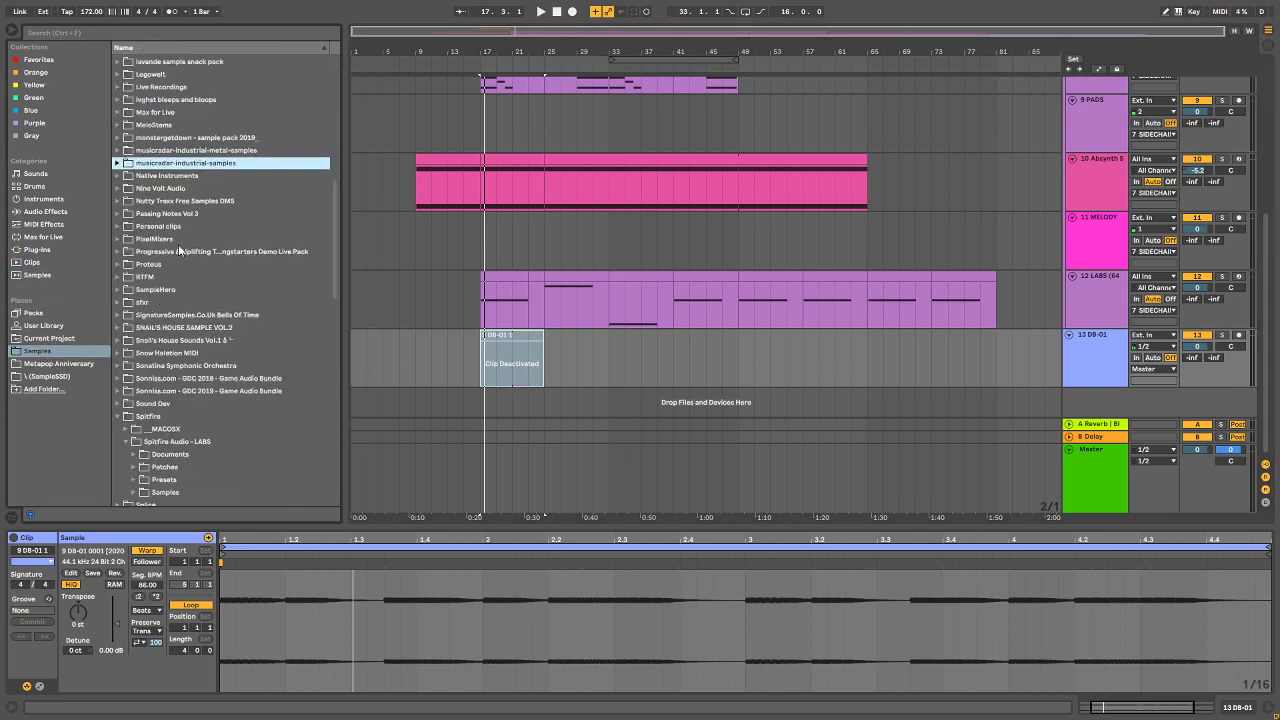
pyautogui.scroll(-5, 168, 270)
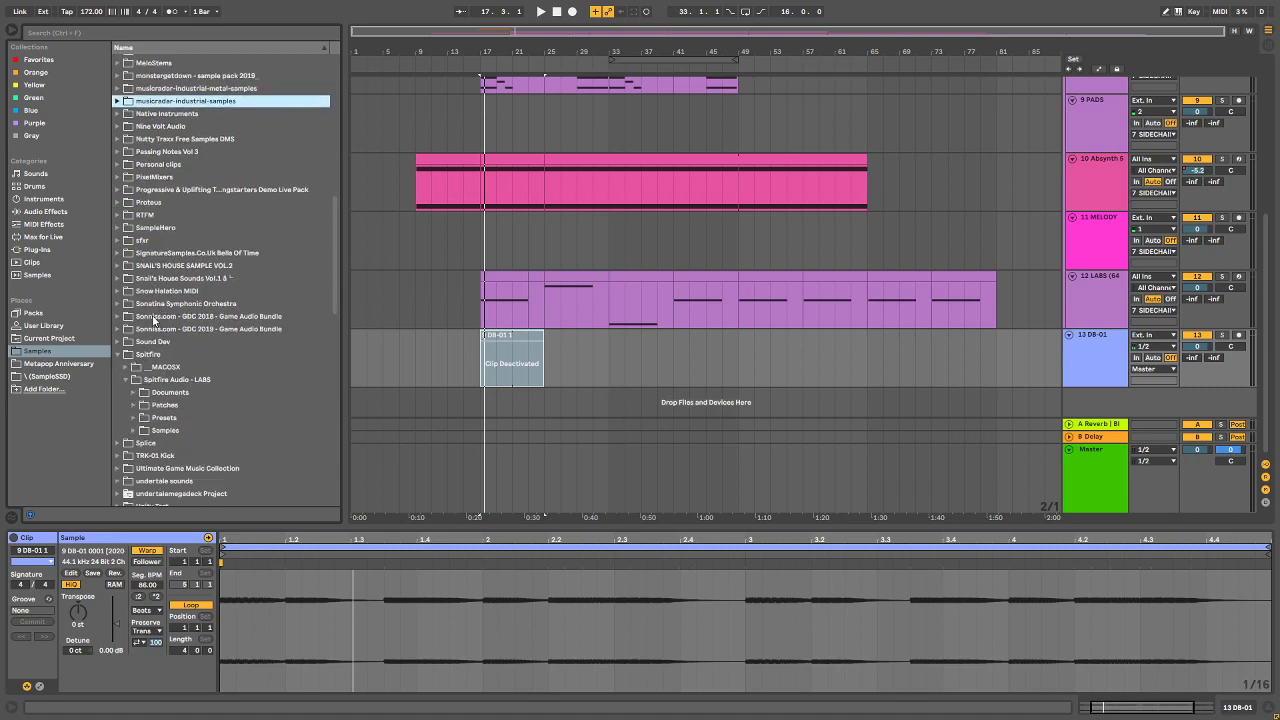
pyautogui.click(121, 356)
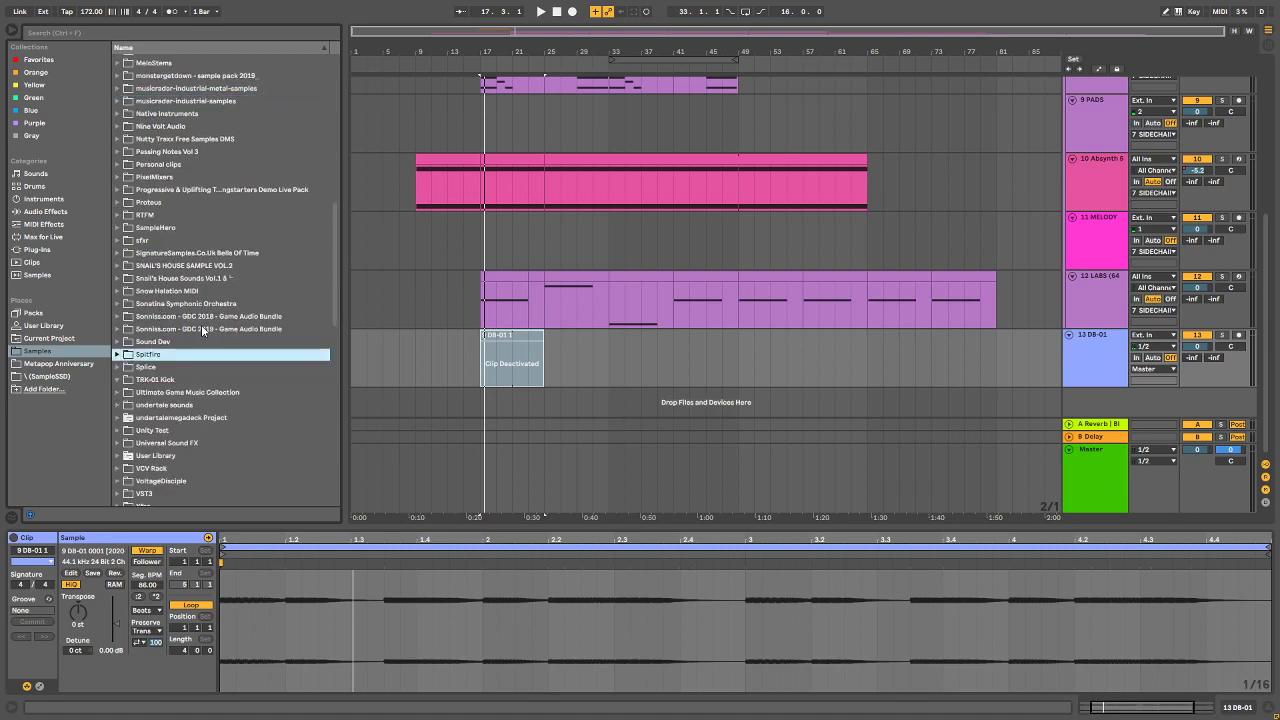
# Step: Open the SampleSSD place, collapse the MARS folder and expand Noiiz Stuff down to FracturedDrums_Noiiz
pyautogui.click(36, 376)
pyautogui.scroll(15, 128, 150)
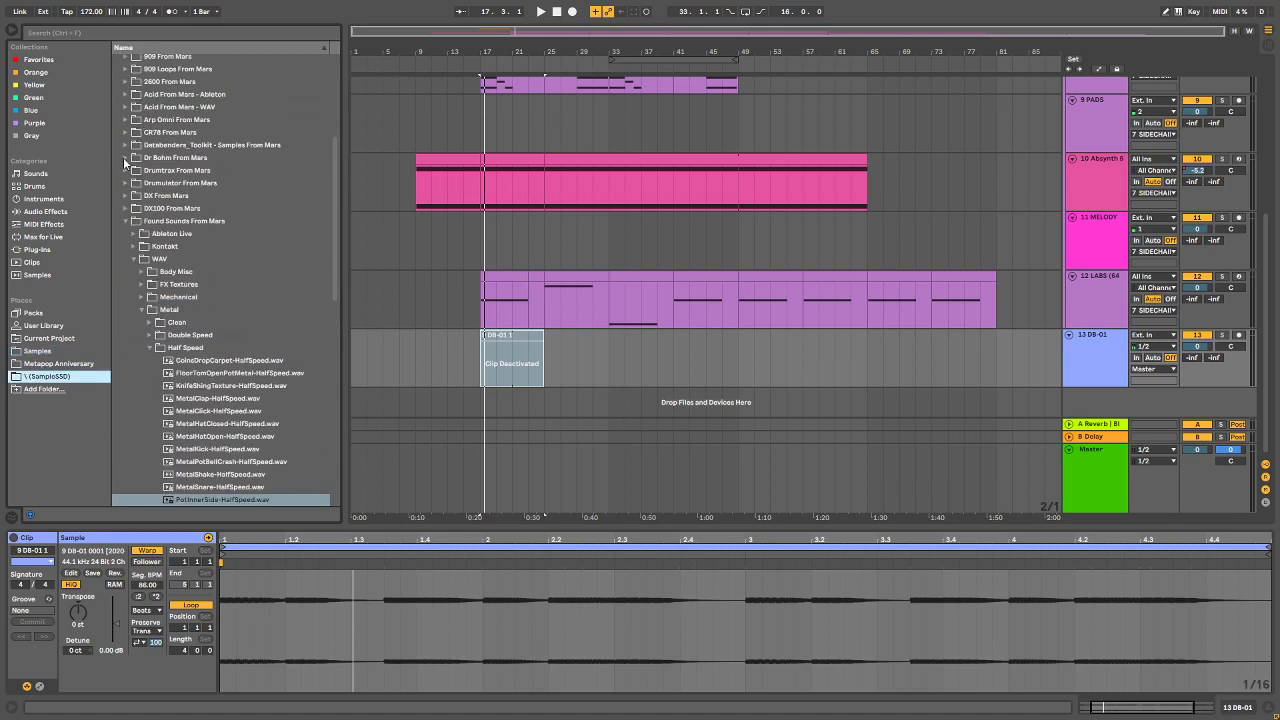
pyautogui.click(117, 135)
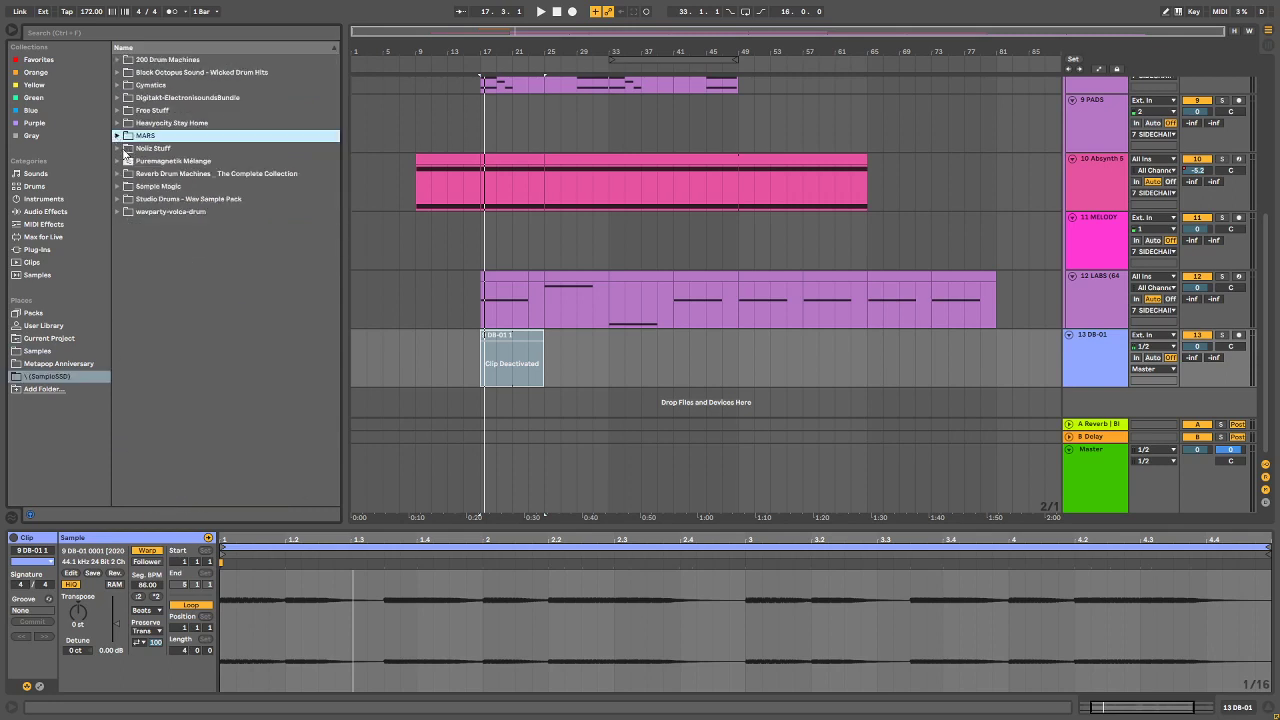
pyautogui.click(119, 148)
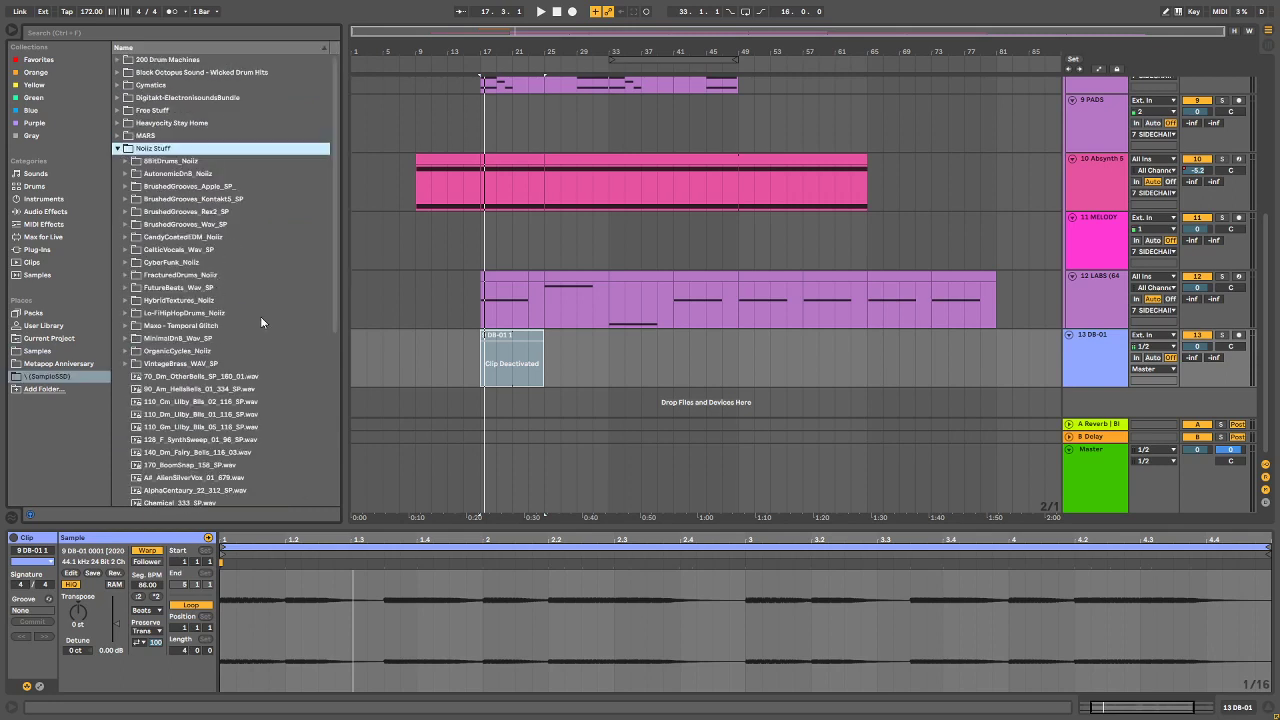
pyautogui.click(151, 276)
pyautogui.click(125, 275)
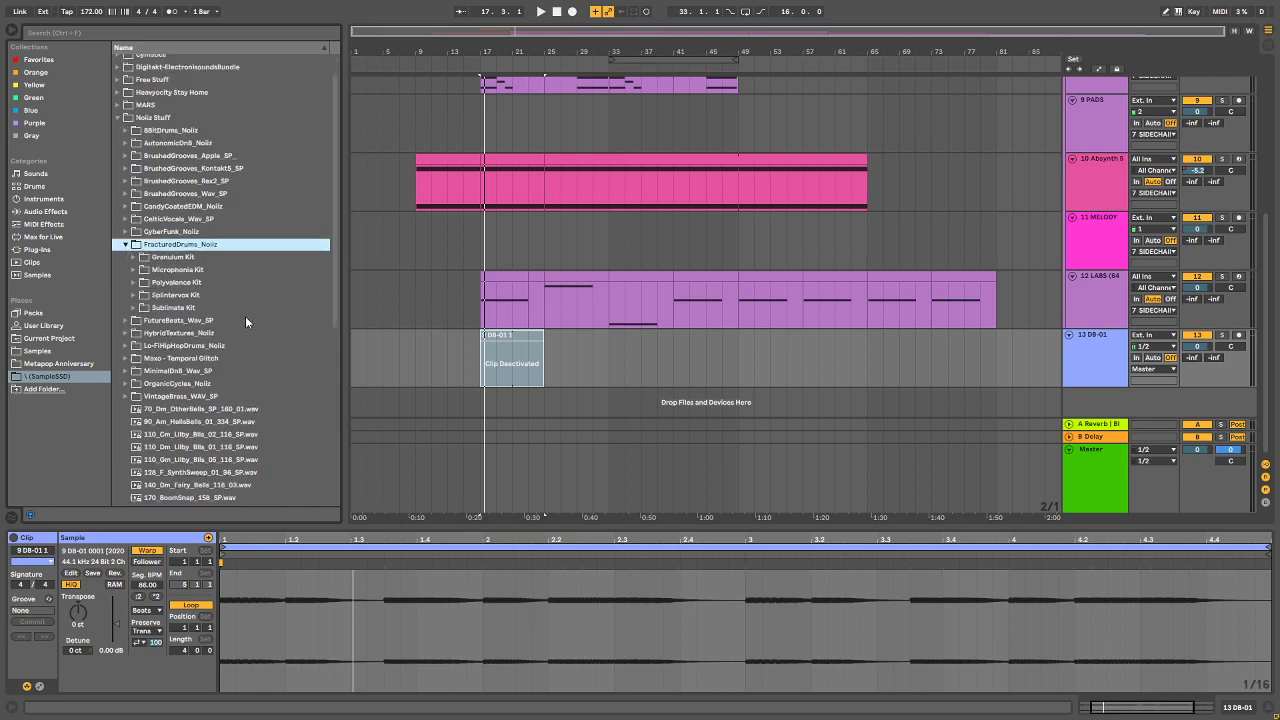
# Step: Expand the Granulum Kit's Samples and One Shots folders and preview the GranulumClap_01_681 sample
pyautogui.click(131, 258)
pyautogui.press('Down')
pyautogui.press('Down')
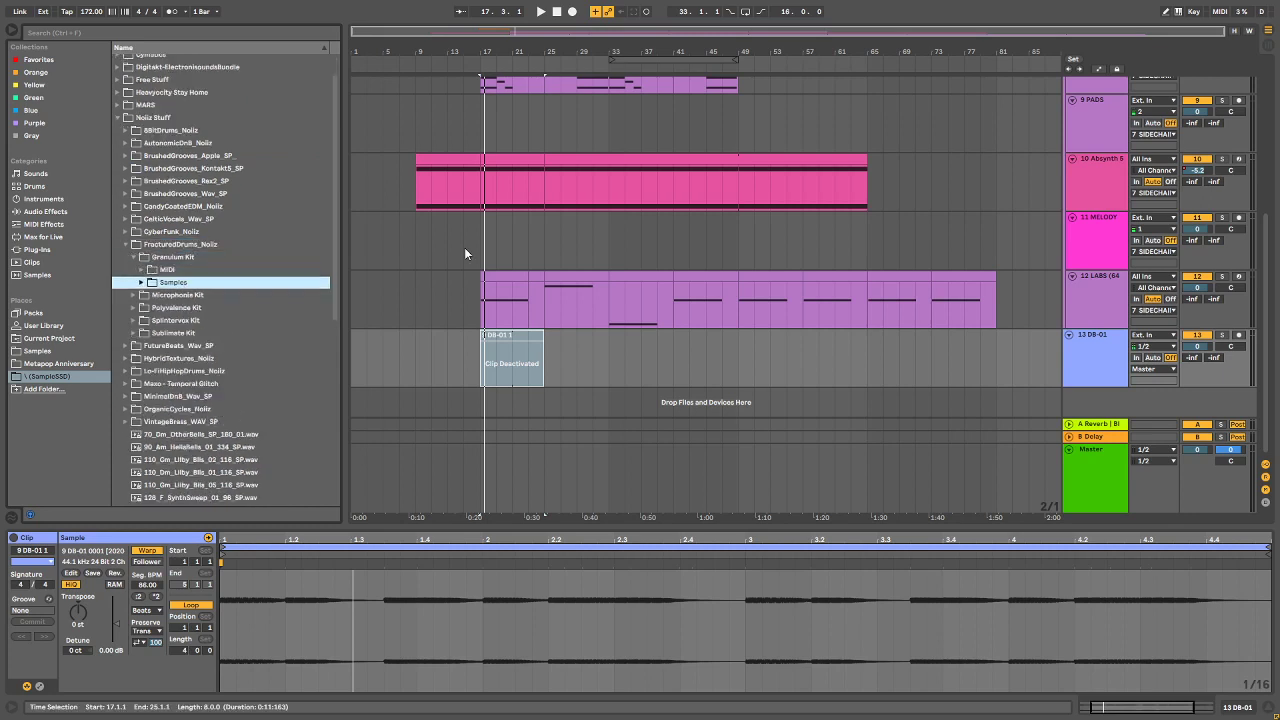
pyautogui.press('Right')
pyautogui.press('Down')
pyautogui.press('Right')
pyautogui.press('Down')
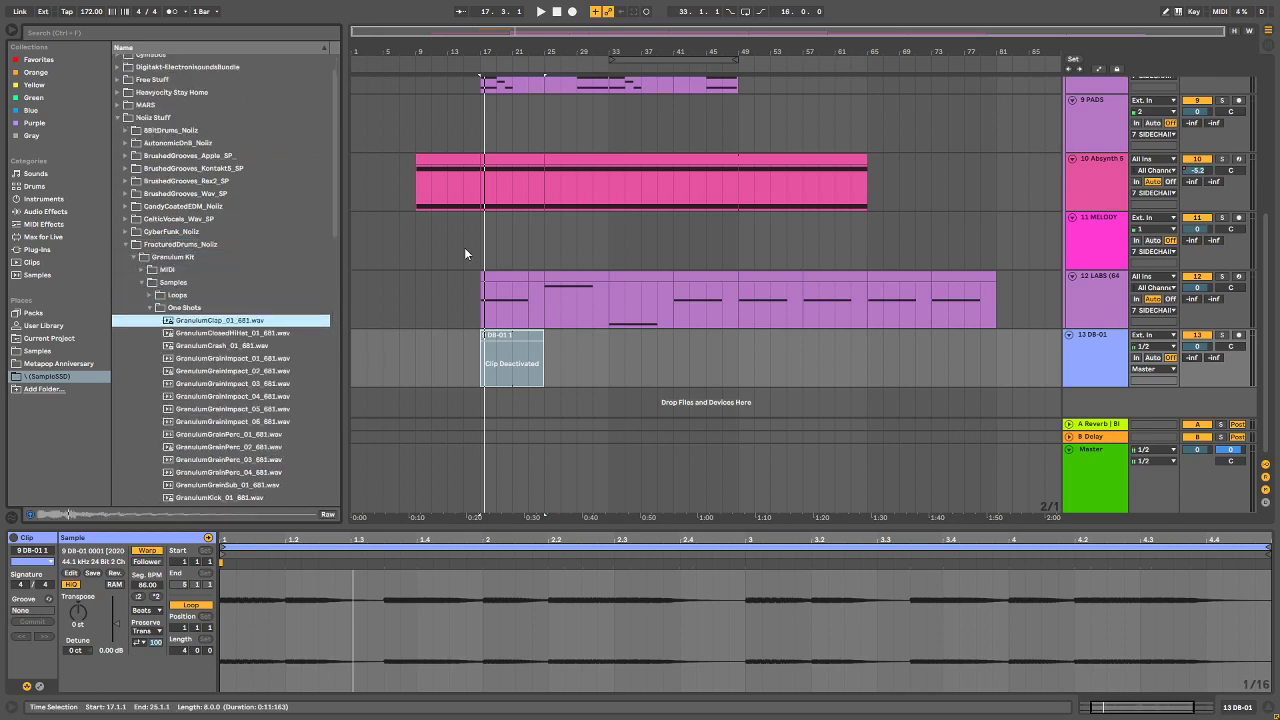
# Step: Collapse One Shots, expand the Loops folder and preview its loops from 125_ArtificialDrums_01_681 through 125_GrainsDrums_01_681
pyautogui.press('Left')
pyautogui.press('Down')
pyautogui.press('Up')
pyautogui.press('Right')
pyautogui.press('Down')
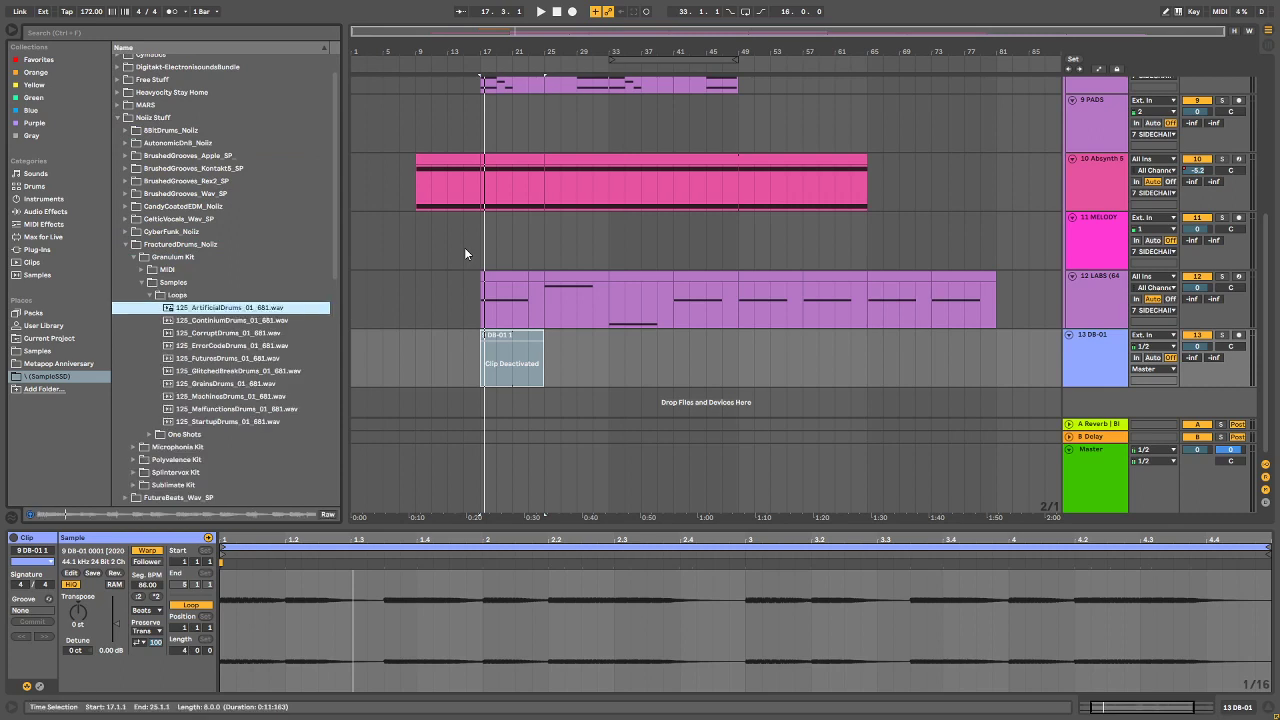
pyautogui.press('Down')
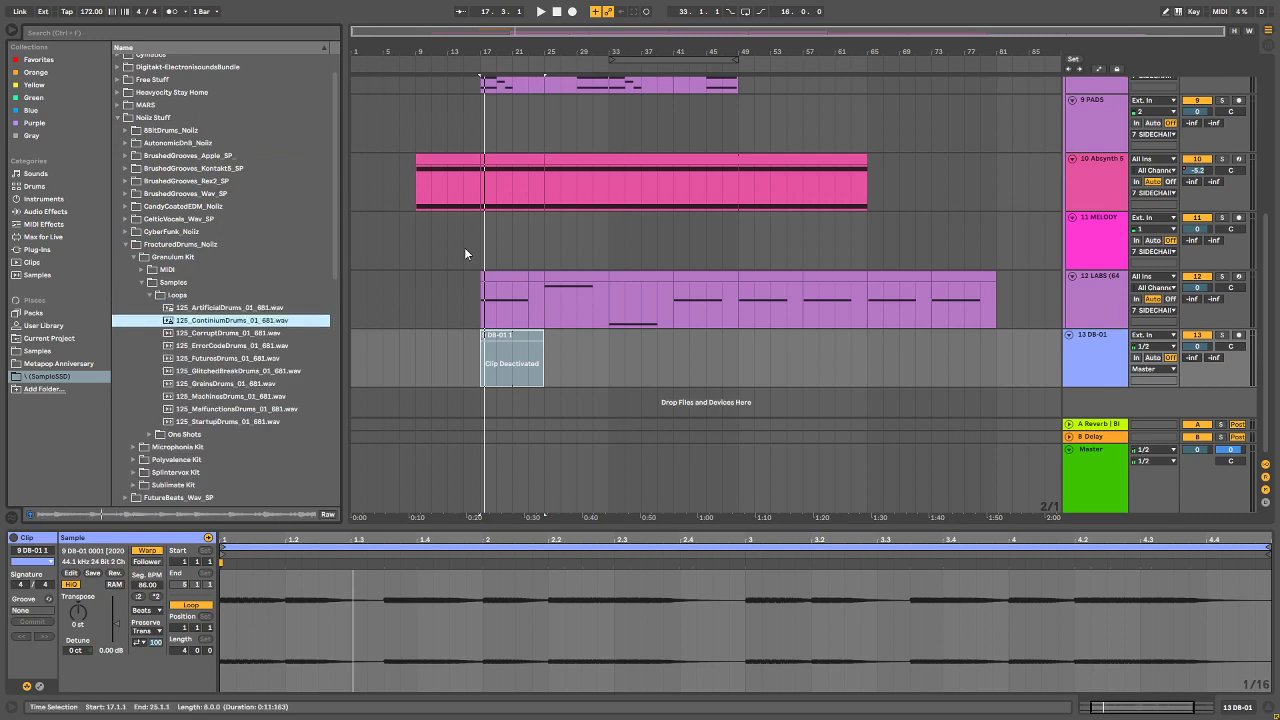
pyautogui.press('Down')
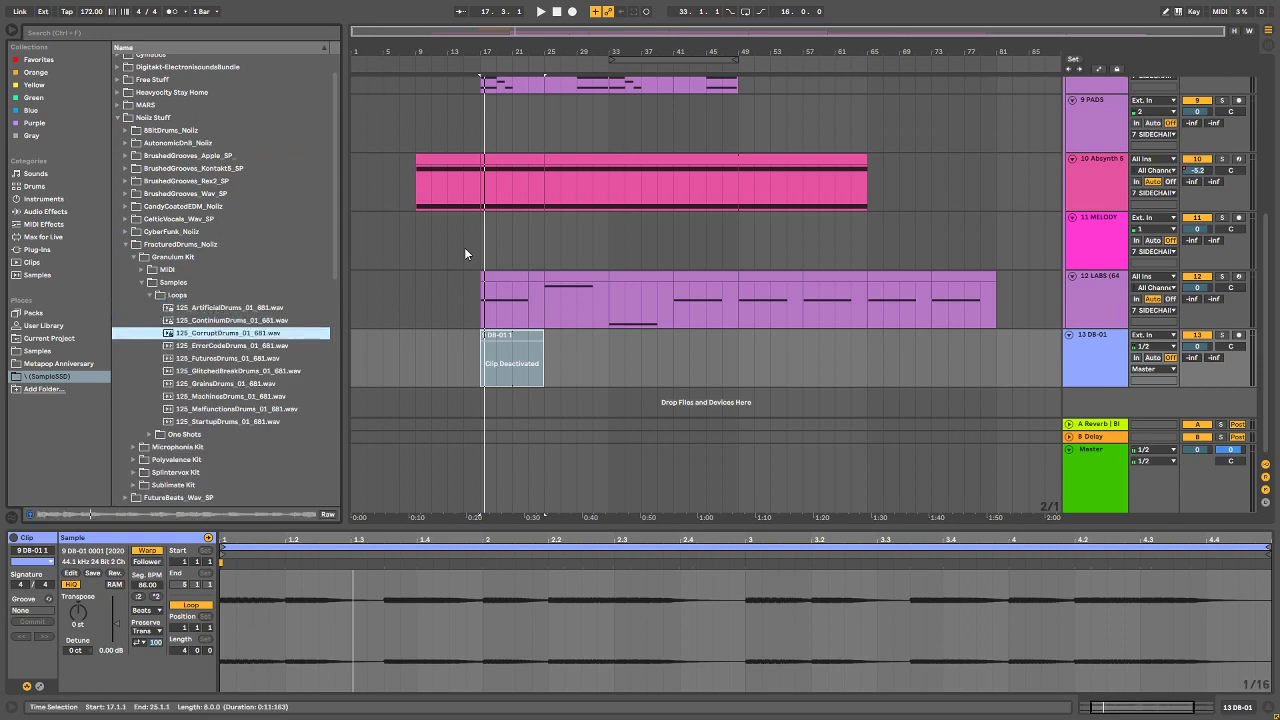
pyautogui.press('Down')
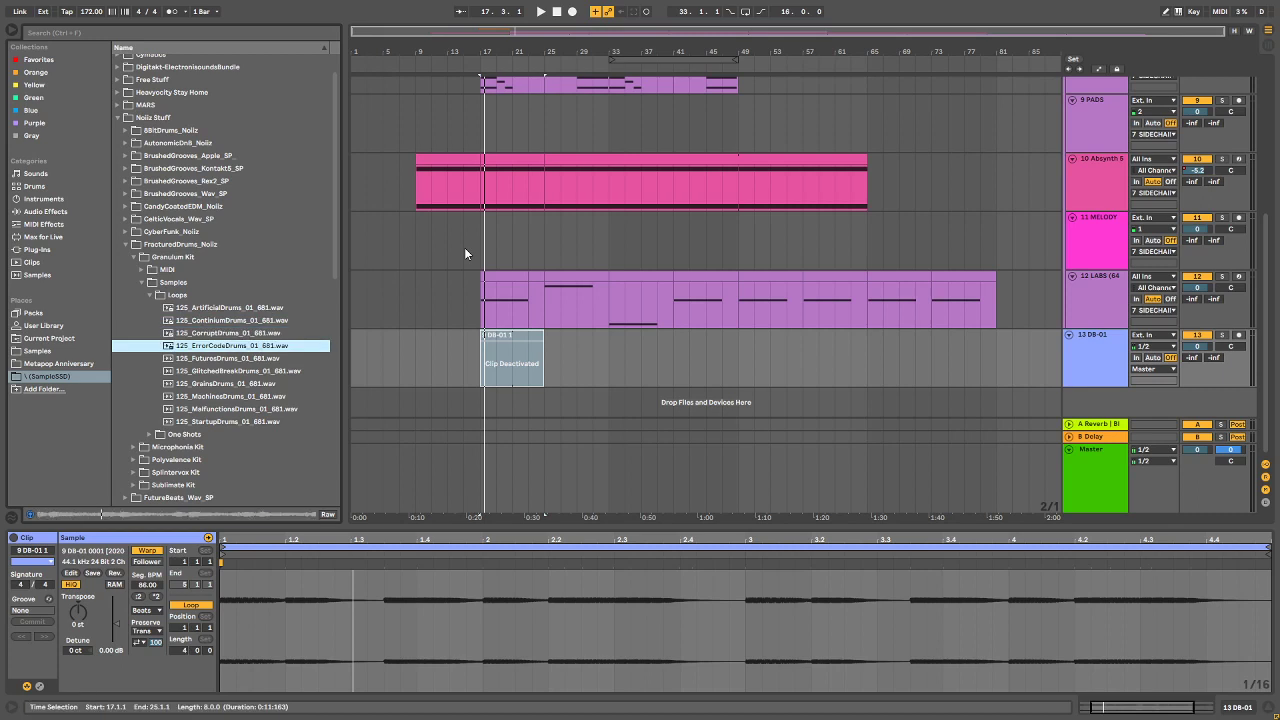
pyautogui.press('Down')
pyautogui.press('Down')
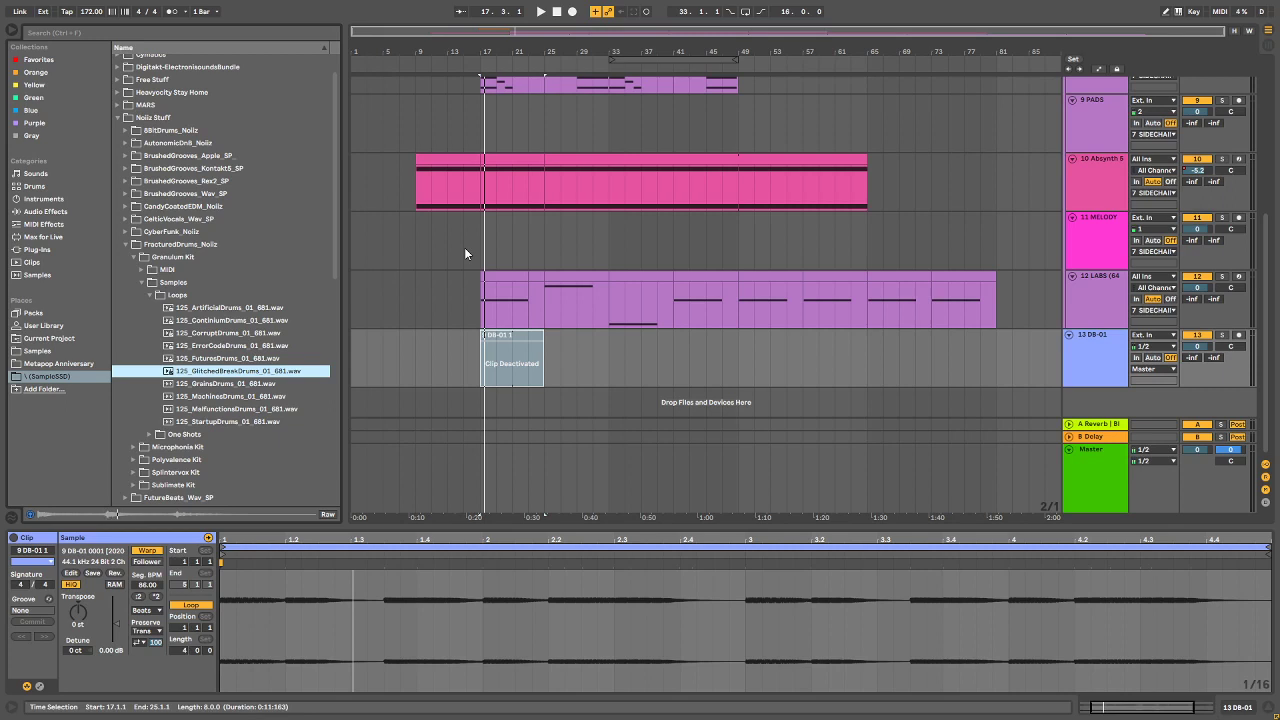
pyautogui.press('Down')
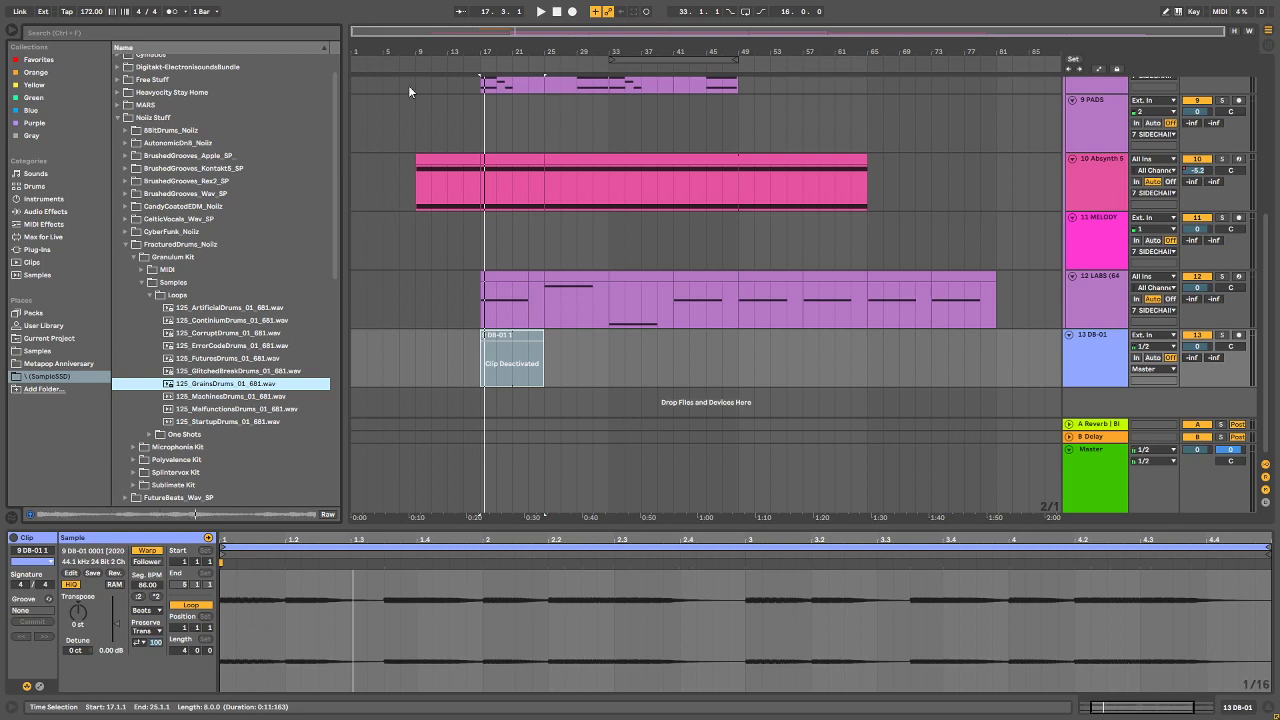
# Step: Return the transport to the song start and preview the 125_GrainsDrums_01_681 loop again
pyautogui.click(556, 12)
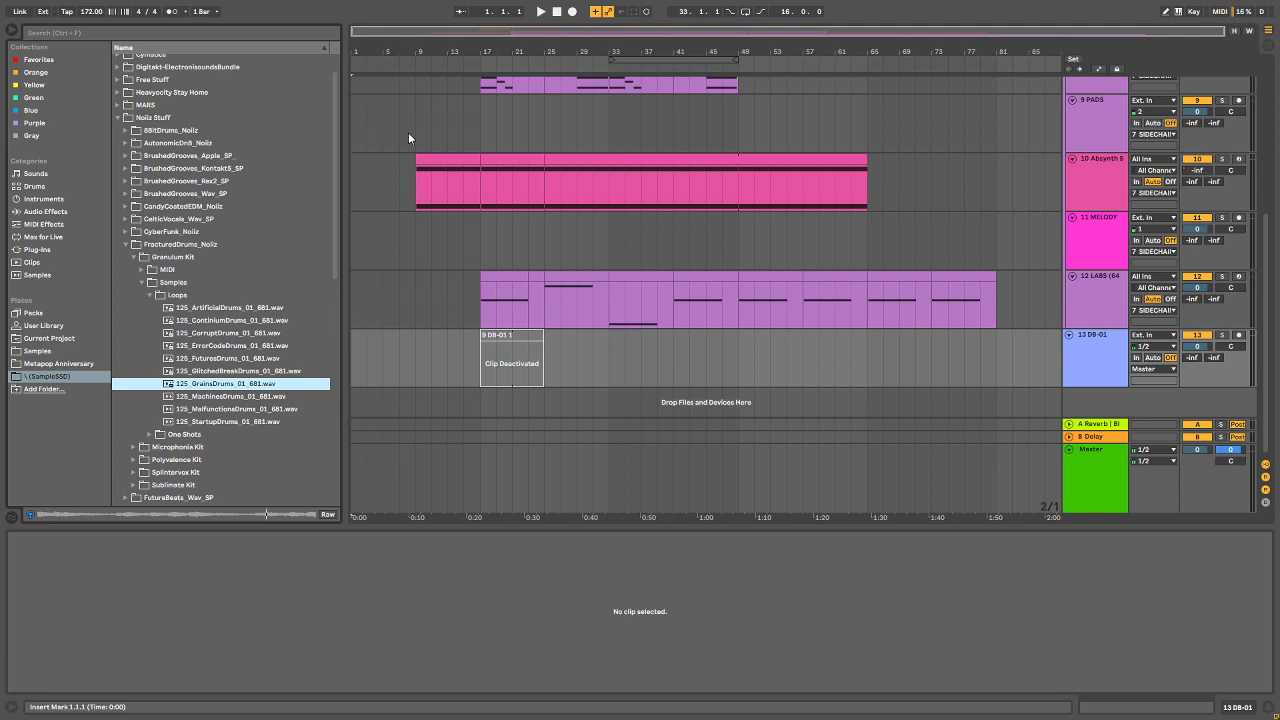
pyautogui.click(240, 295)
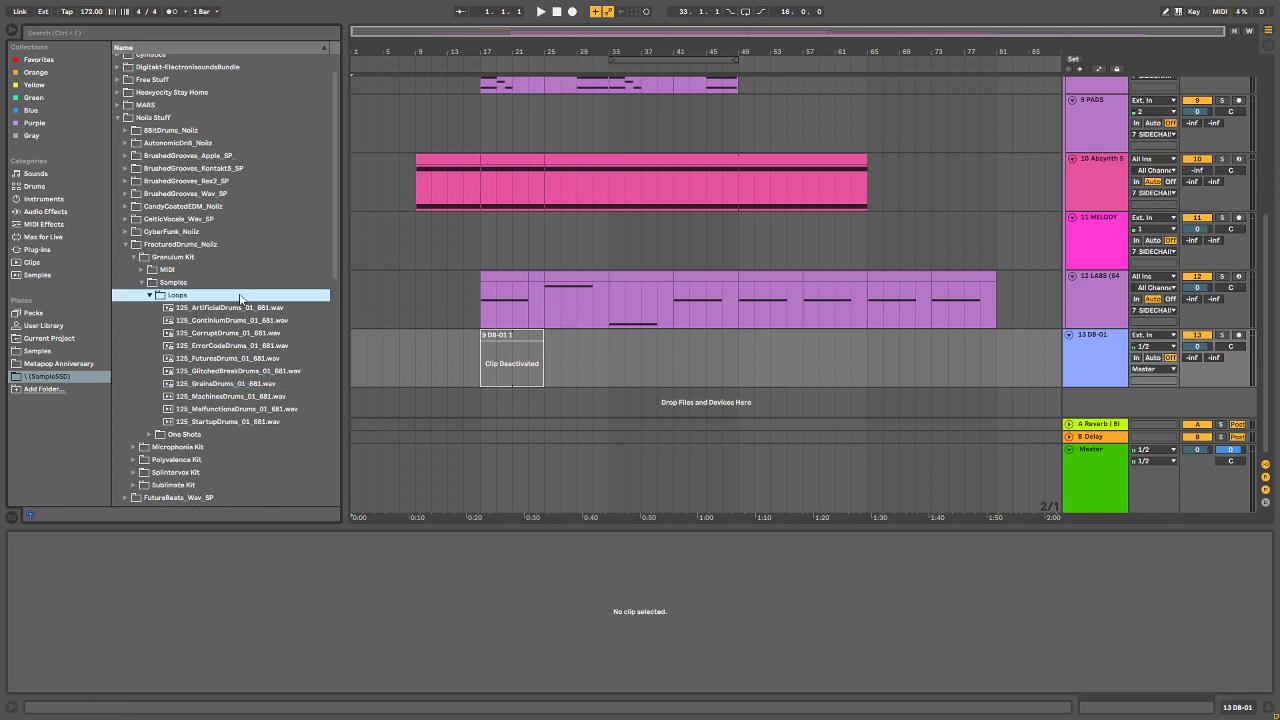
pyautogui.click(227, 386)
# Step: Unfold the DRUMS group and insert a new audio track inside it, above the KICK track
pyautogui.scroll(10, 794, 233)
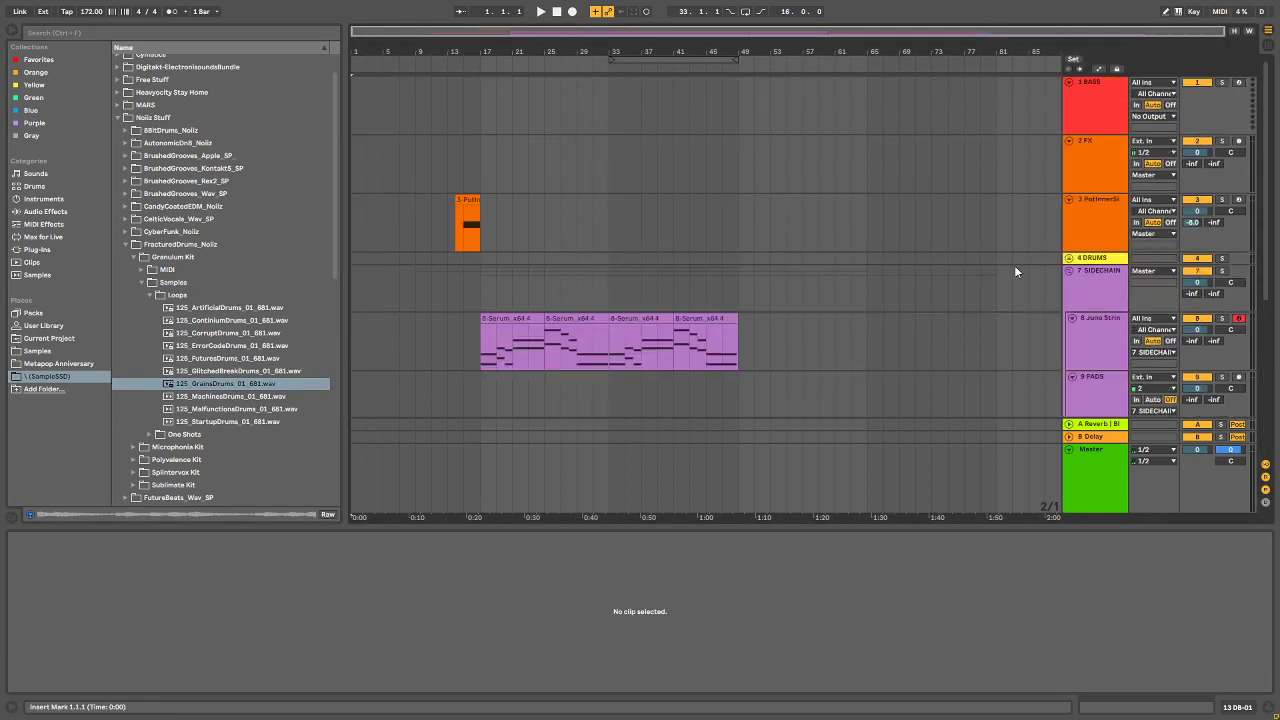
pyautogui.click(1070, 259)
pyautogui.scroll(-3, 1078, 265)
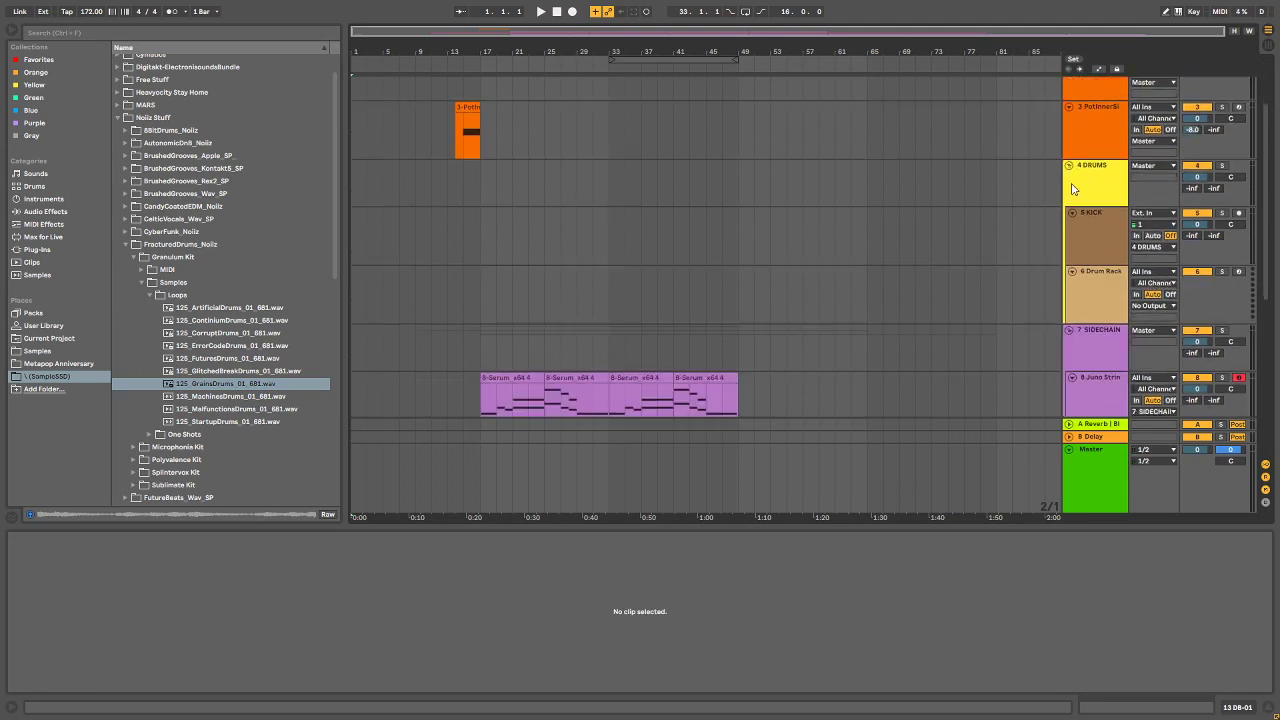
pyautogui.rightClick(1080, 187)
pyautogui.click(1120, 261)
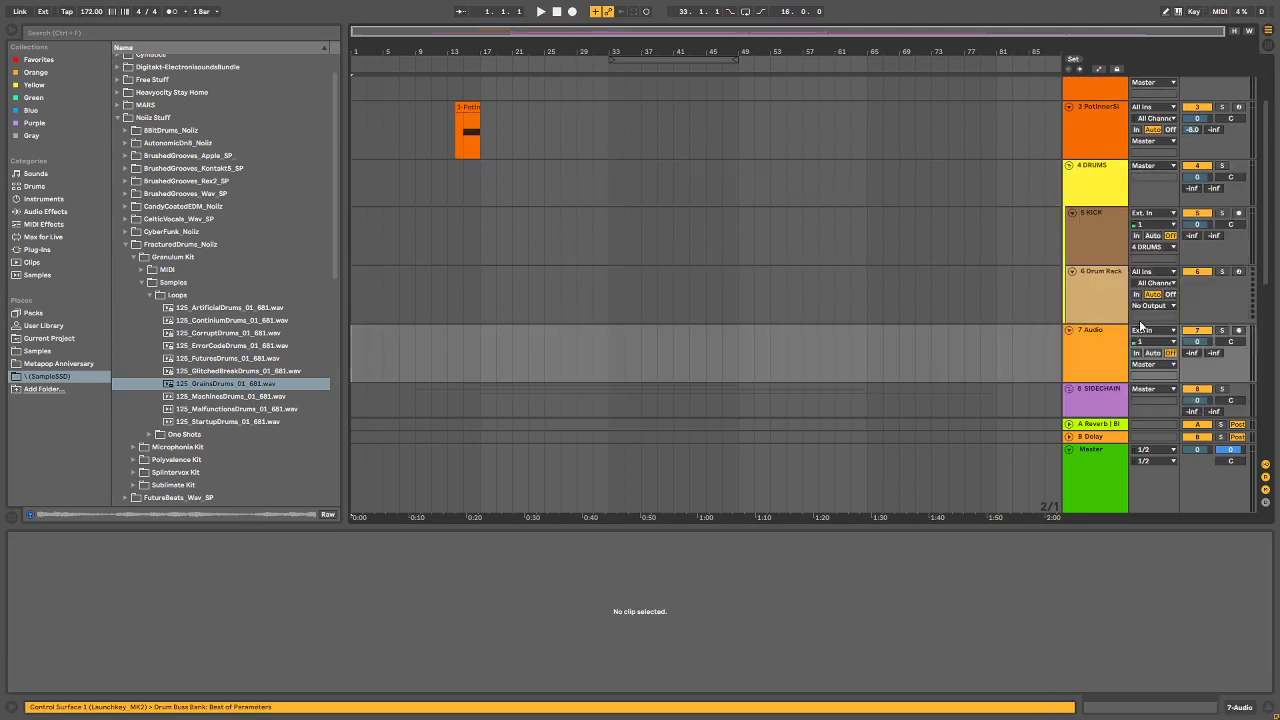
pyautogui.scroll(-2, 1106, 290)
pyautogui.moveTo(1090, 278); pyautogui.dragTo(1103, 165)
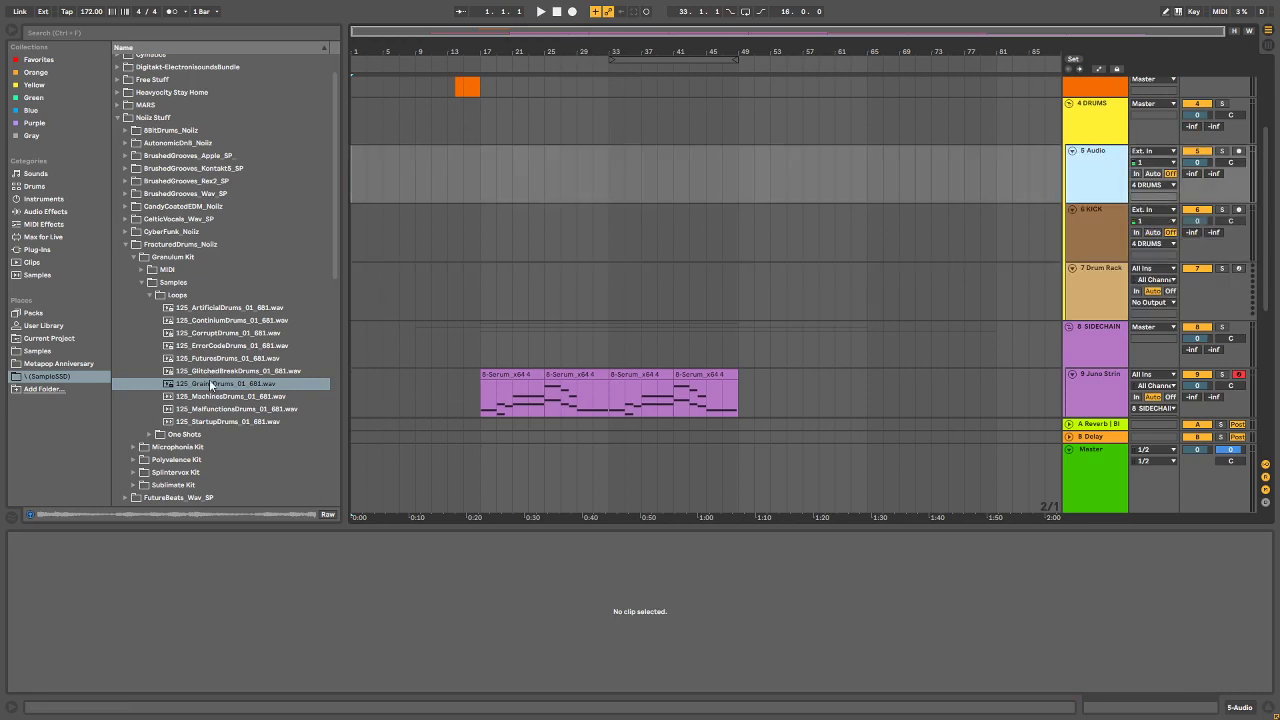
# Step: Place the 125_GrainsDrums_01_681 loop on the new audio track at bar 17 and start playback there
pyautogui.moveTo(210, 383); pyautogui.dragTo(490, 172)
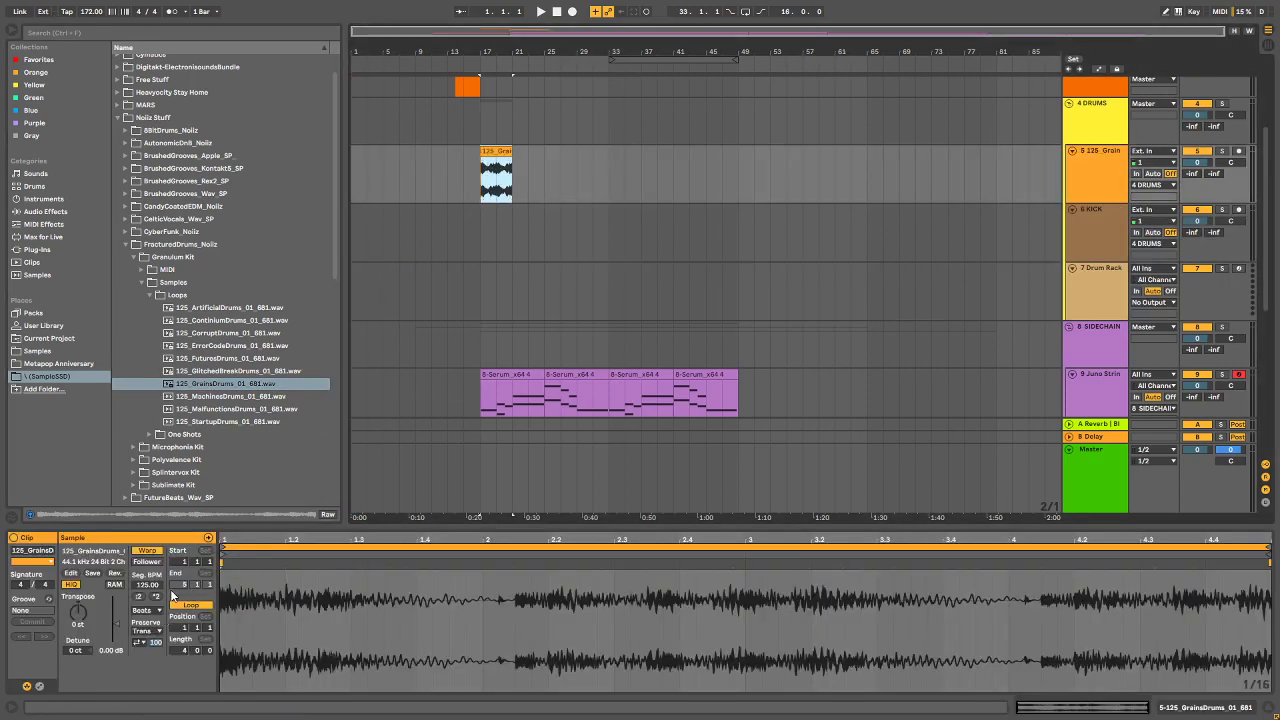
pyautogui.click(153, 586)
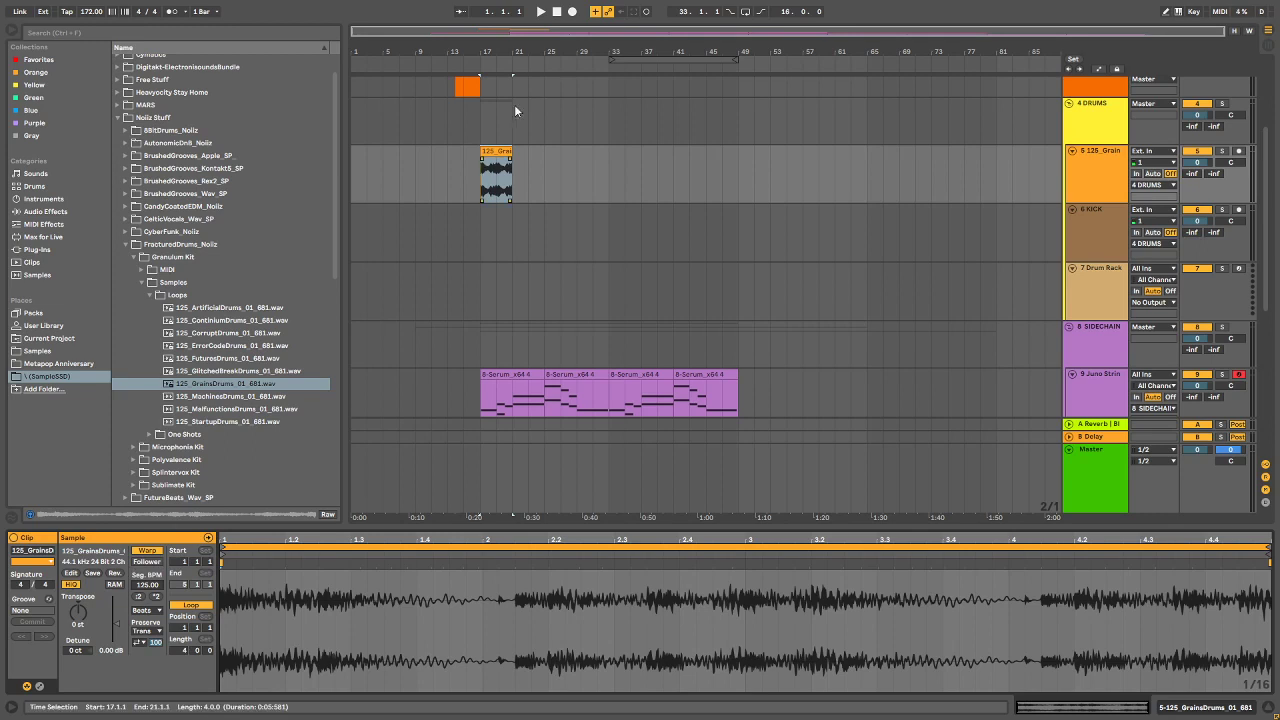
pyautogui.press('space')
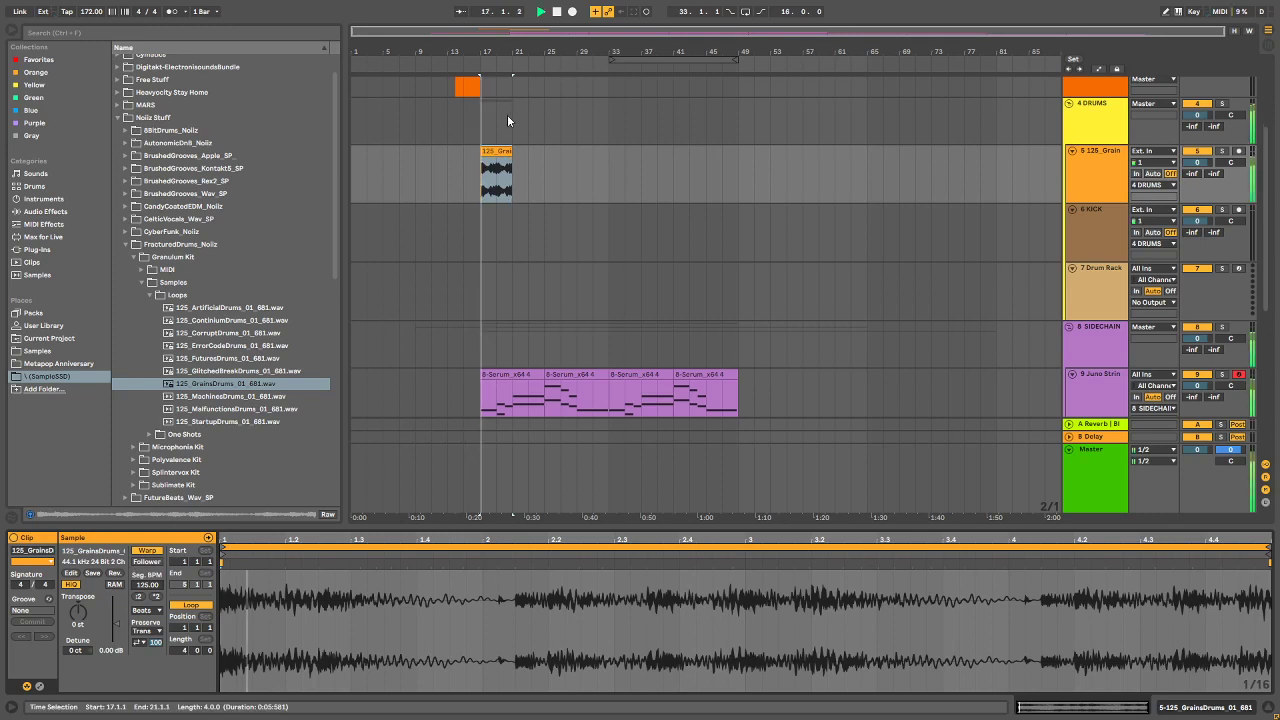
# Step: Solo the new audio track and audition the GrainsDrums clip from bar 17, then stop playback
pyautogui.click(1221, 151)
pyautogui.moveTo(515, 53); pyautogui.dragTo(765, 76)
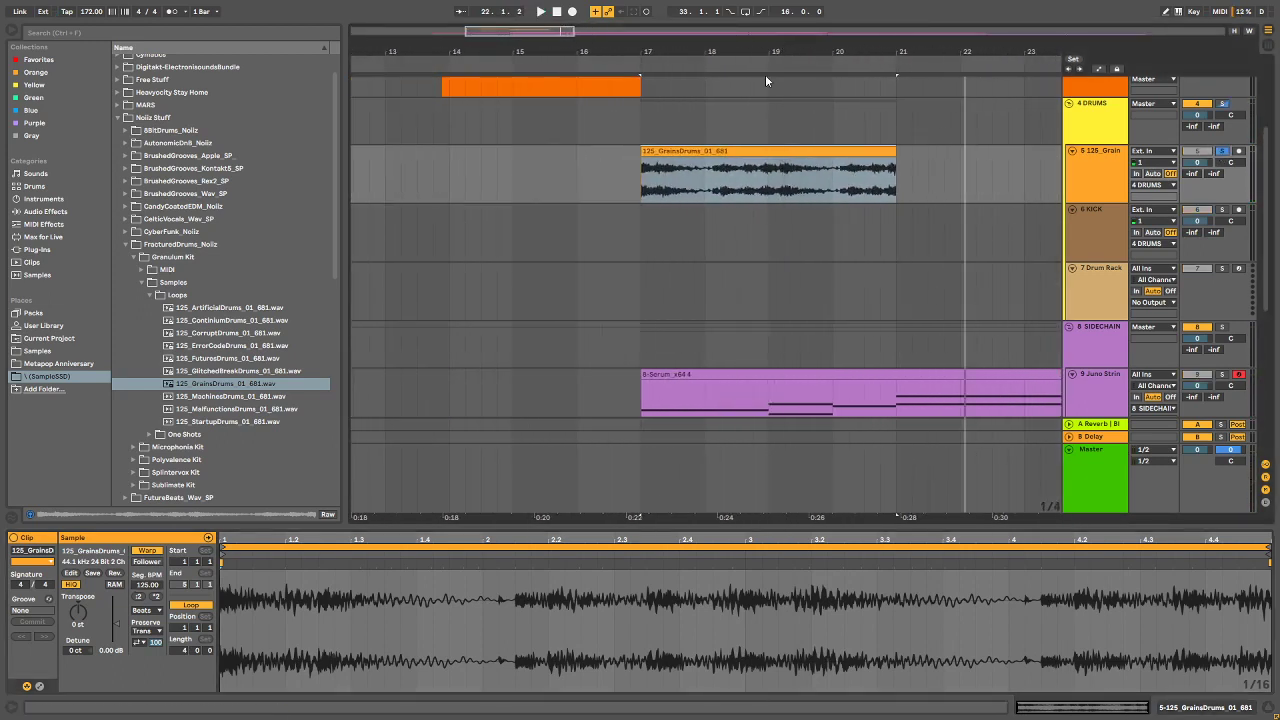
pyautogui.click(714, 151)
pyautogui.press('space')
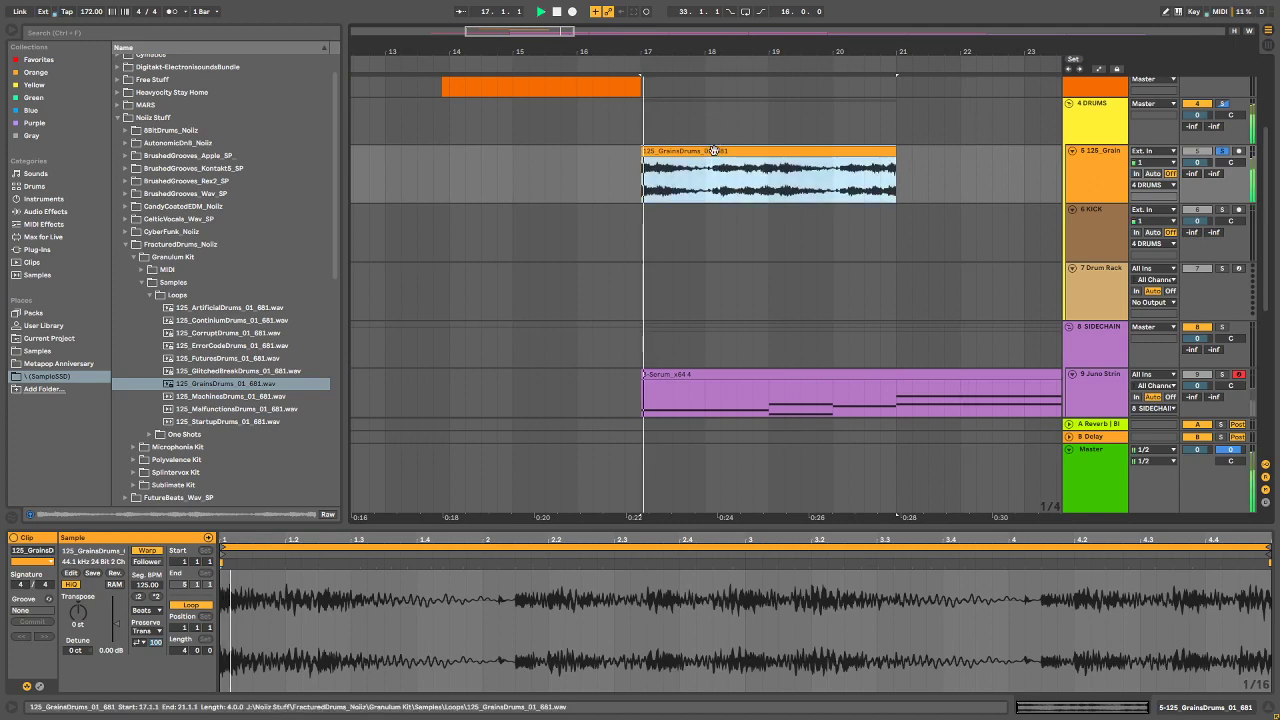
pyautogui.click(557, 13)
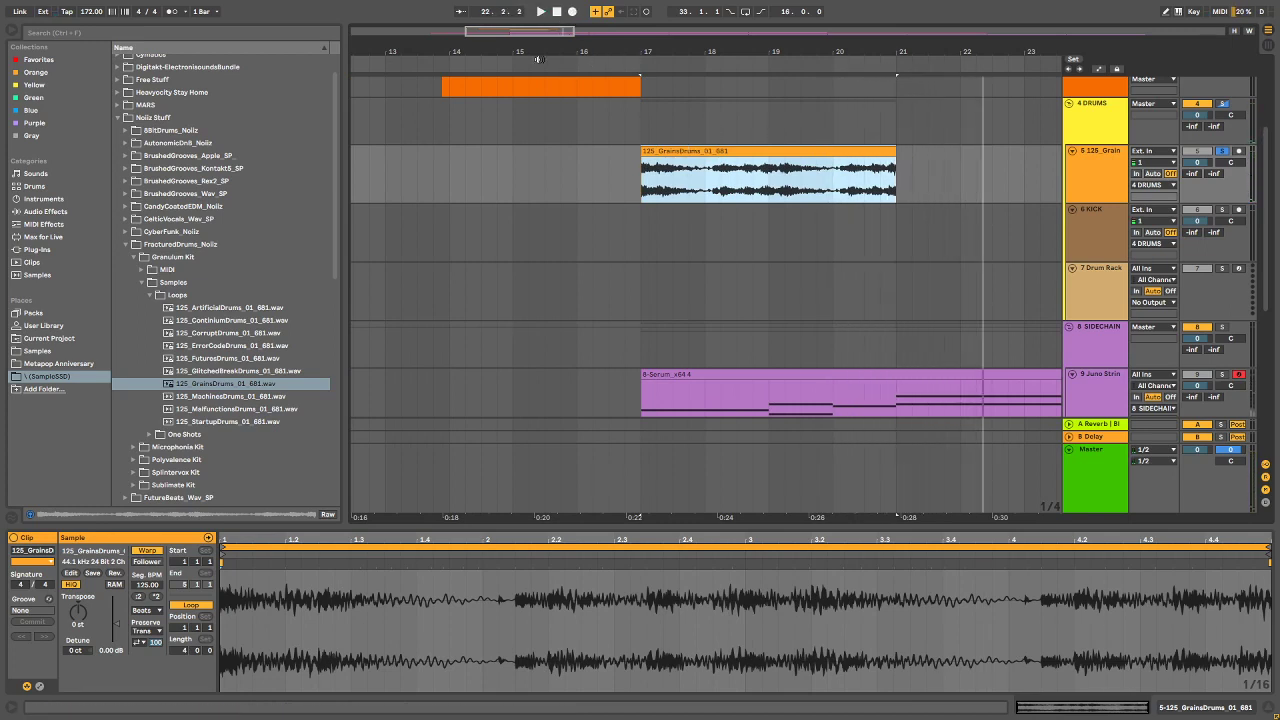
# Step: Delete the GrainsDrums clip from the audio track at bar 17
pyautogui.click(895, 540)
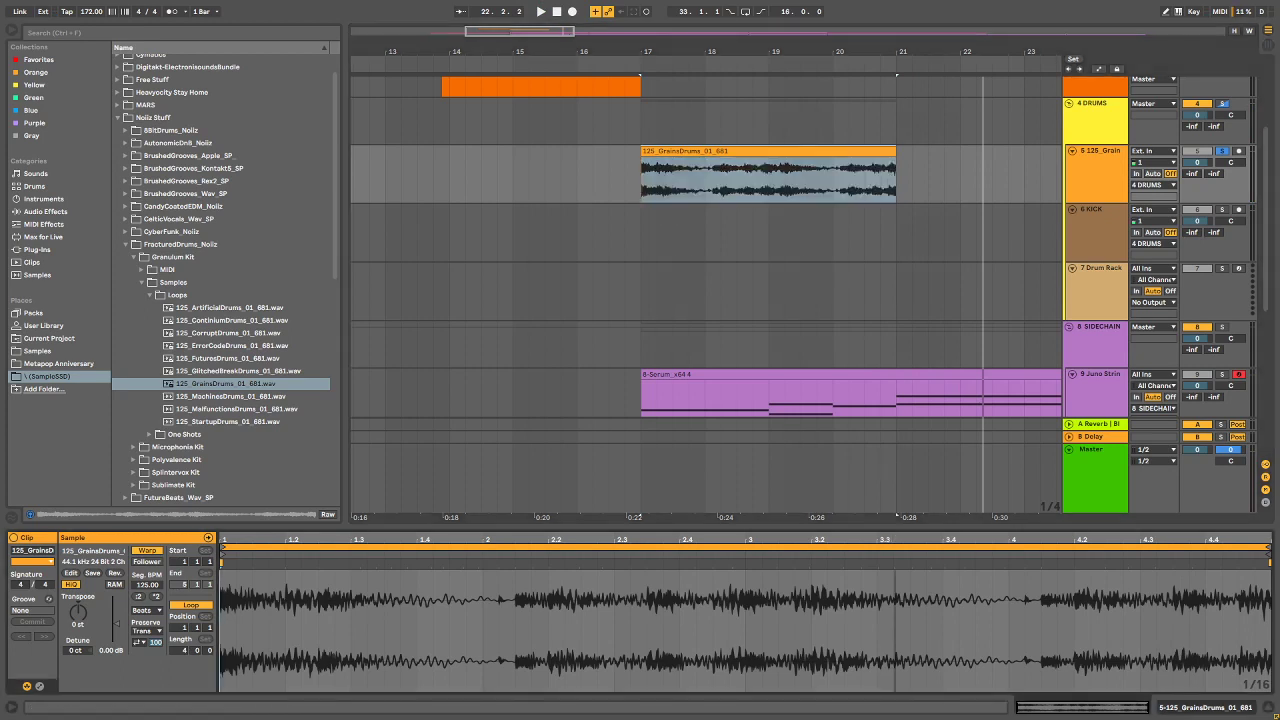
pyautogui.click(818, 151)
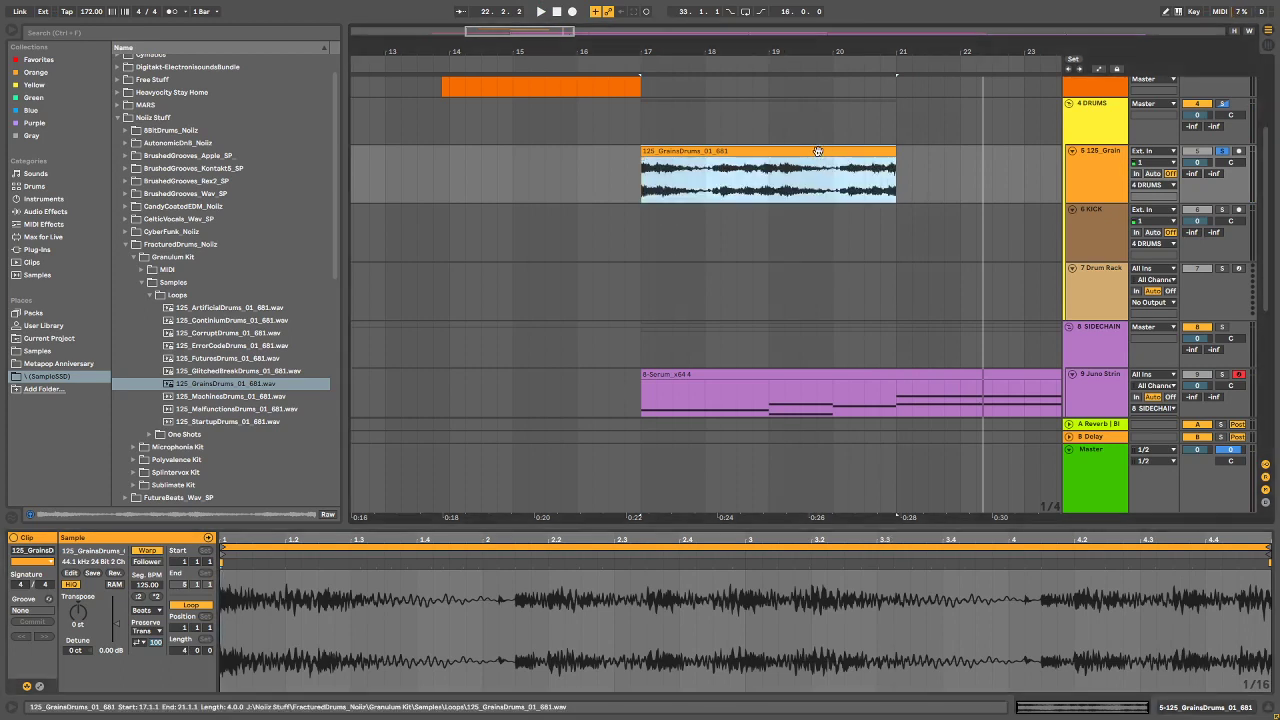
pyautogui.press('Delete')
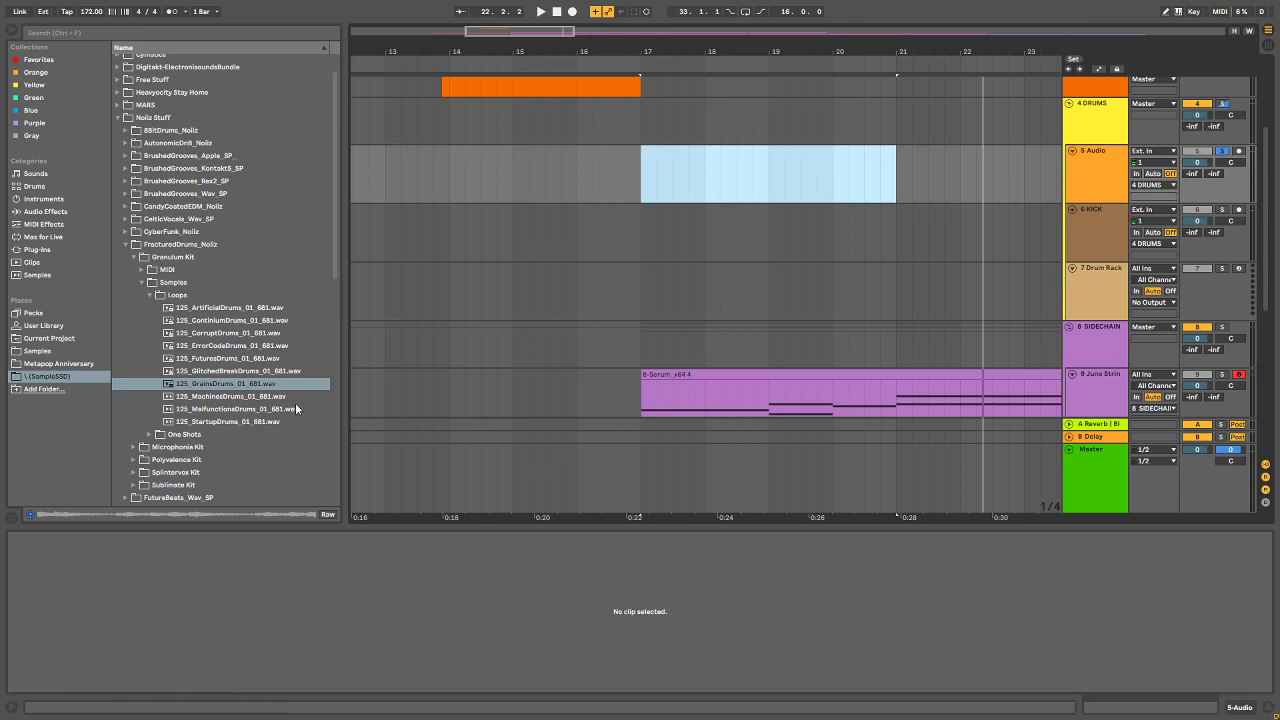
# Step: Preview the 125_StartupDrums_01_681 loop in the Granulum Kit's Loops folder
pyautogui.click(224, 434)
pyautogui.click(224, 422)
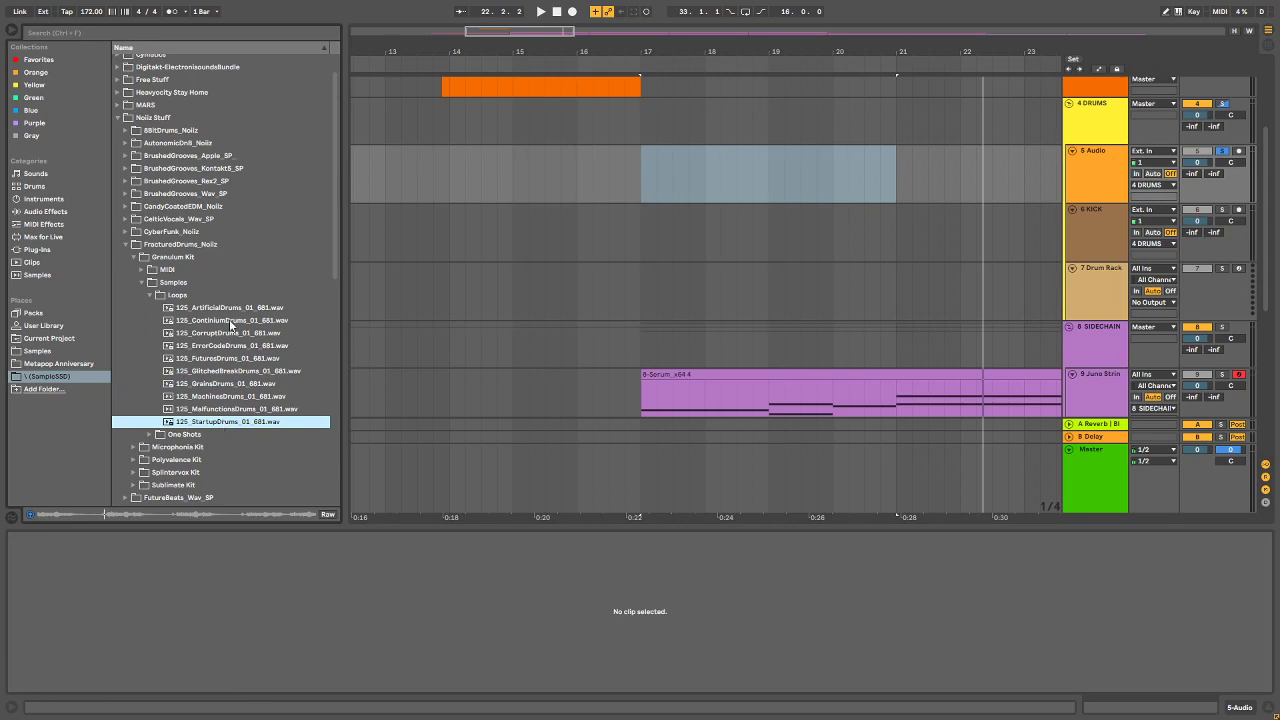
pyautogui.scroll(-3, 225, 335)
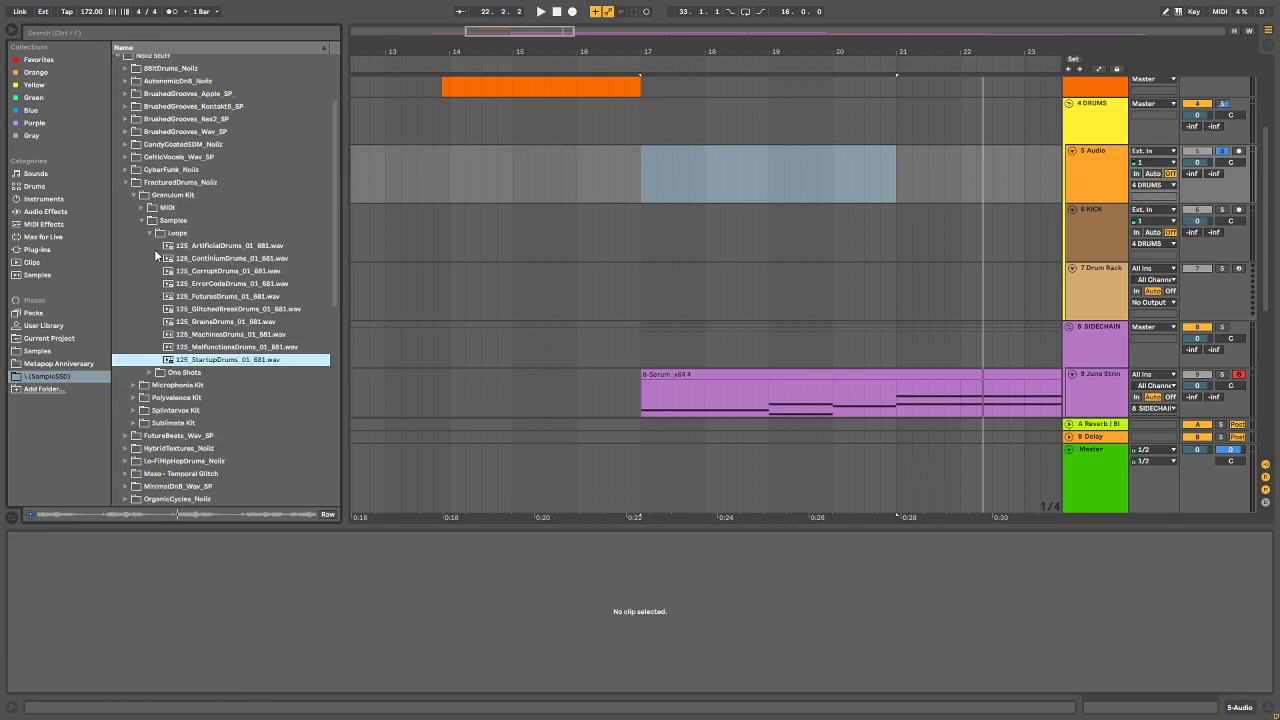
# Step: Expand the Granulum Kit's One Shots folder and preview the GranulumGrainImpact samples 01 through 06
pyautogui.click(148, 371)
pyautogui.click(188, 299)
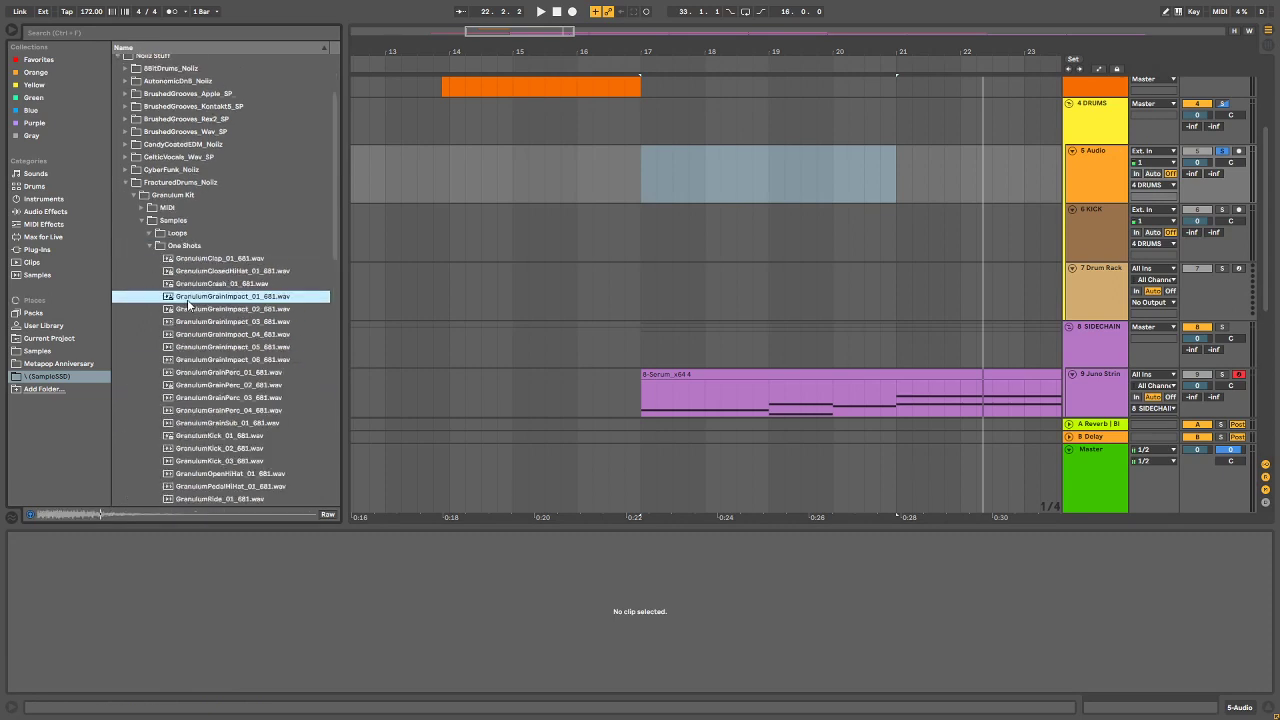
pyautogui.press('Down')
pyautogui.press('Down')
pyautogui.press('Up')
pyautogui.press('Up')
pyautogui.press('Up')
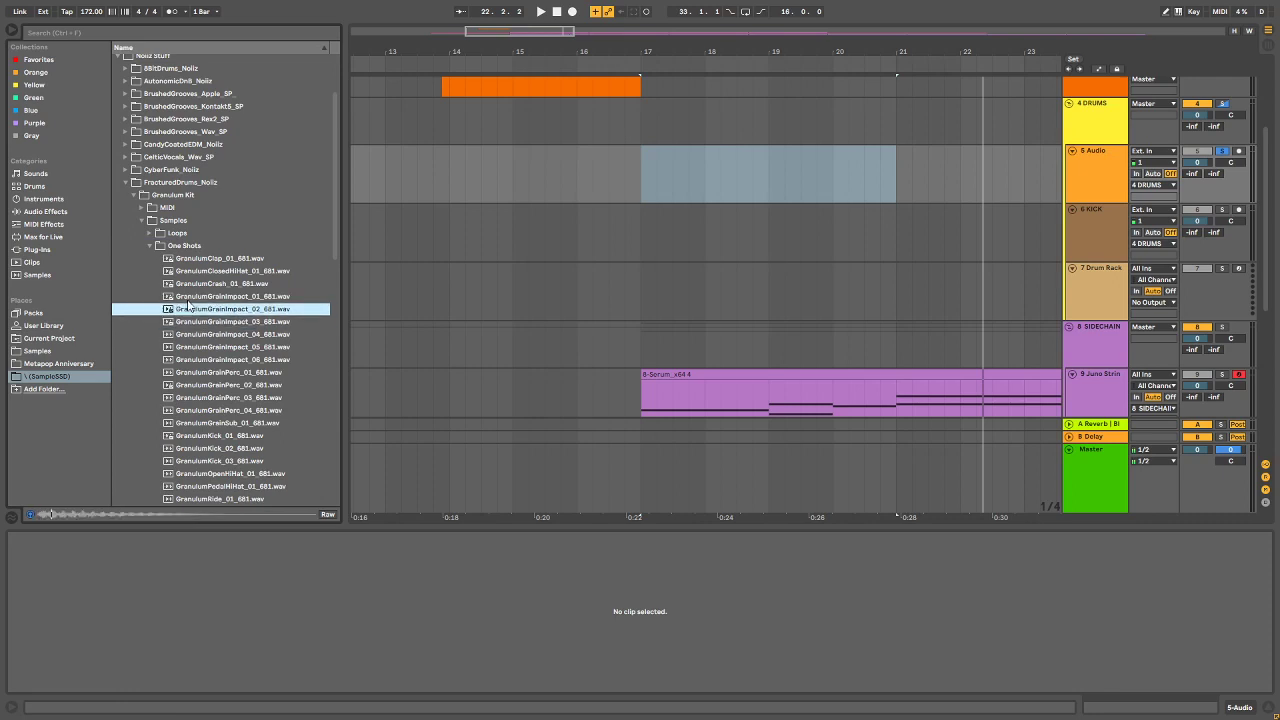
pyautogui.press('Up')
pyautogui.press('Down')
pyautogui.press('Down')
pyautogui.press('Down')
pyautogui.press('Down')
pyautogui.press('Down')
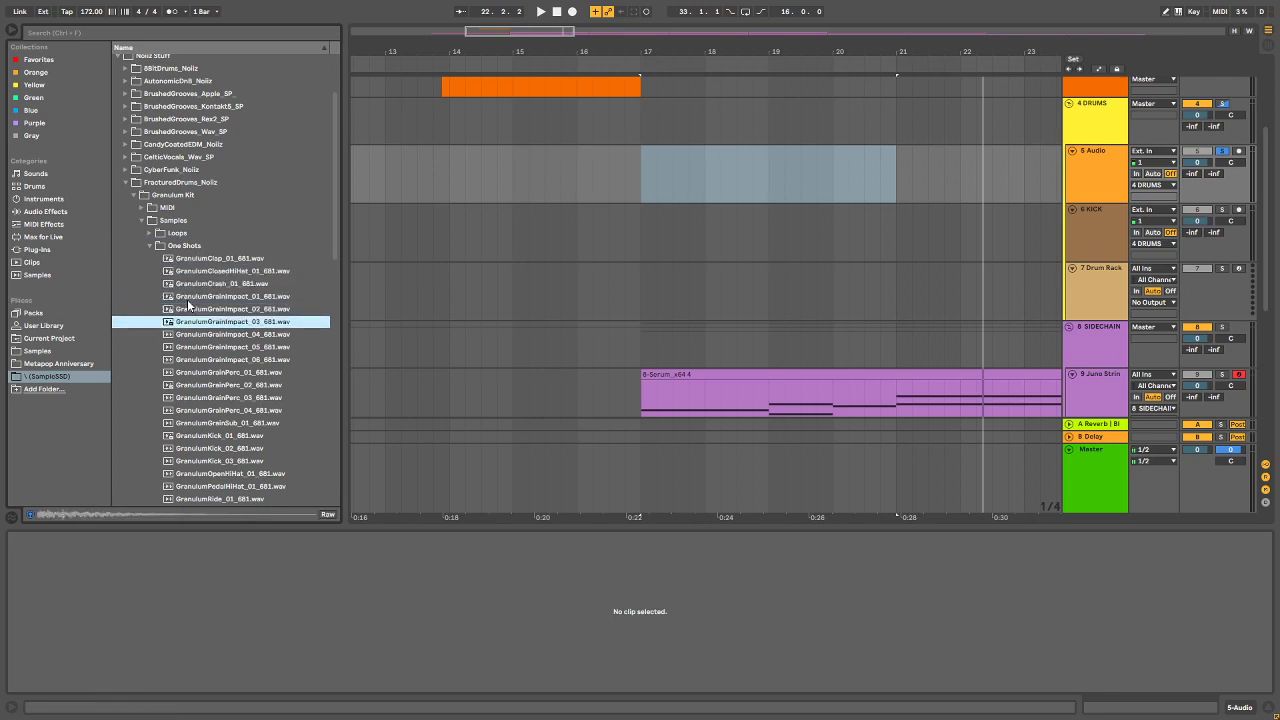
pyautogui.press('Down')
pyautogui.press('Down')
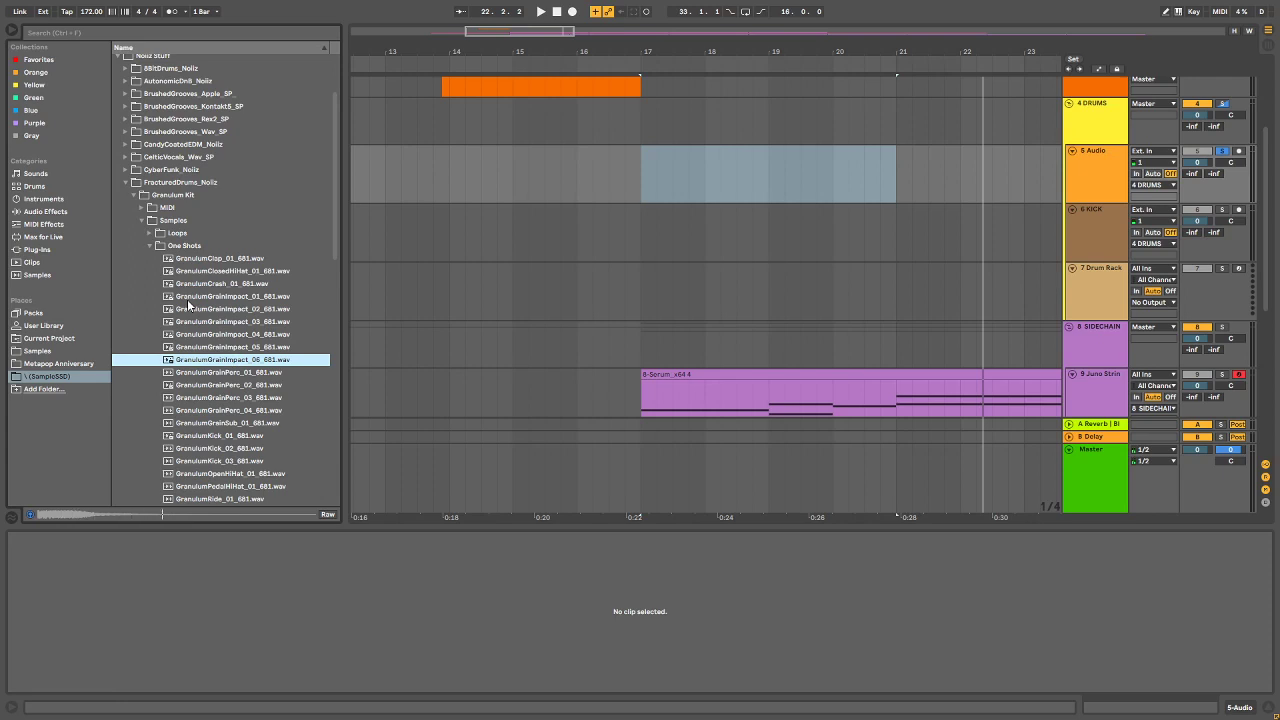
# Step: Preview the GranulumGrainPerc one-shots 01 through 03 in the Granulum Kit
pyautogui.press('Down')
pyautogui.press('Down')
pyautogui.press('Down')
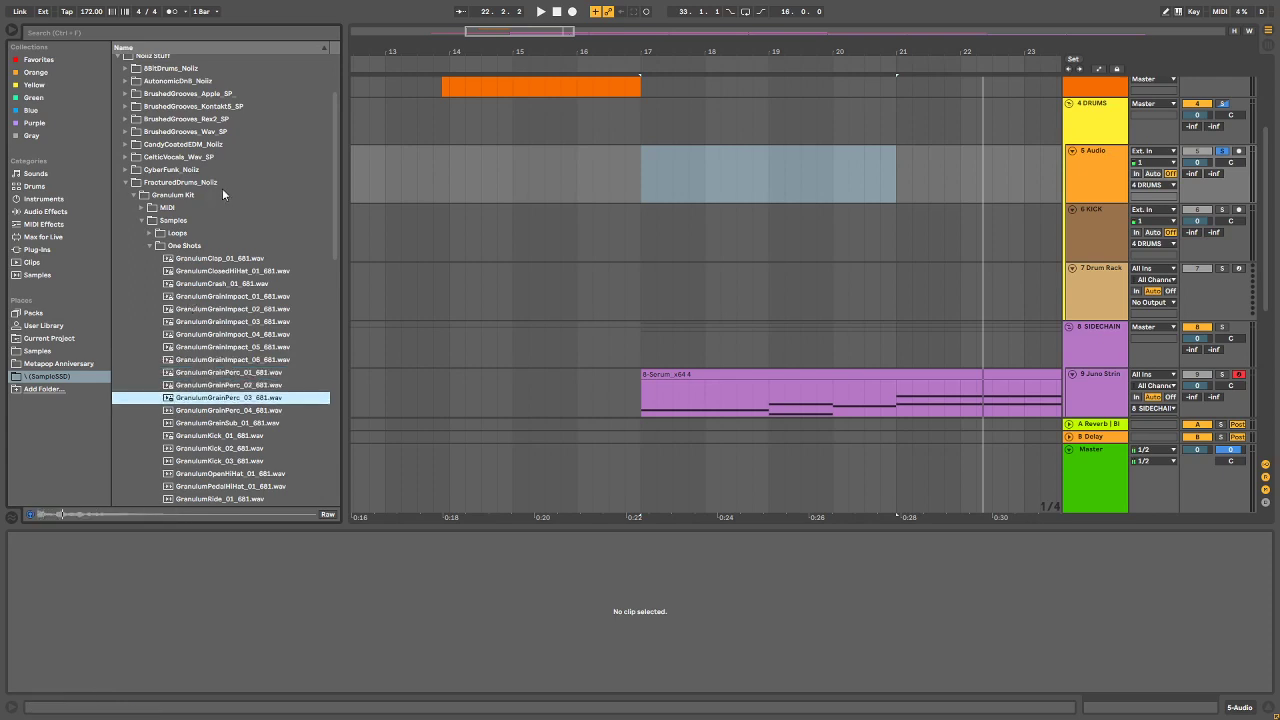
# Step: Expand the Microphonia Kit's Loops folder and preview the 125_DistanceDrums_01_681 and 125_ExpanseDrums_01_681 loops
pyautogui.press('Left')
pyautogui.press('Down')
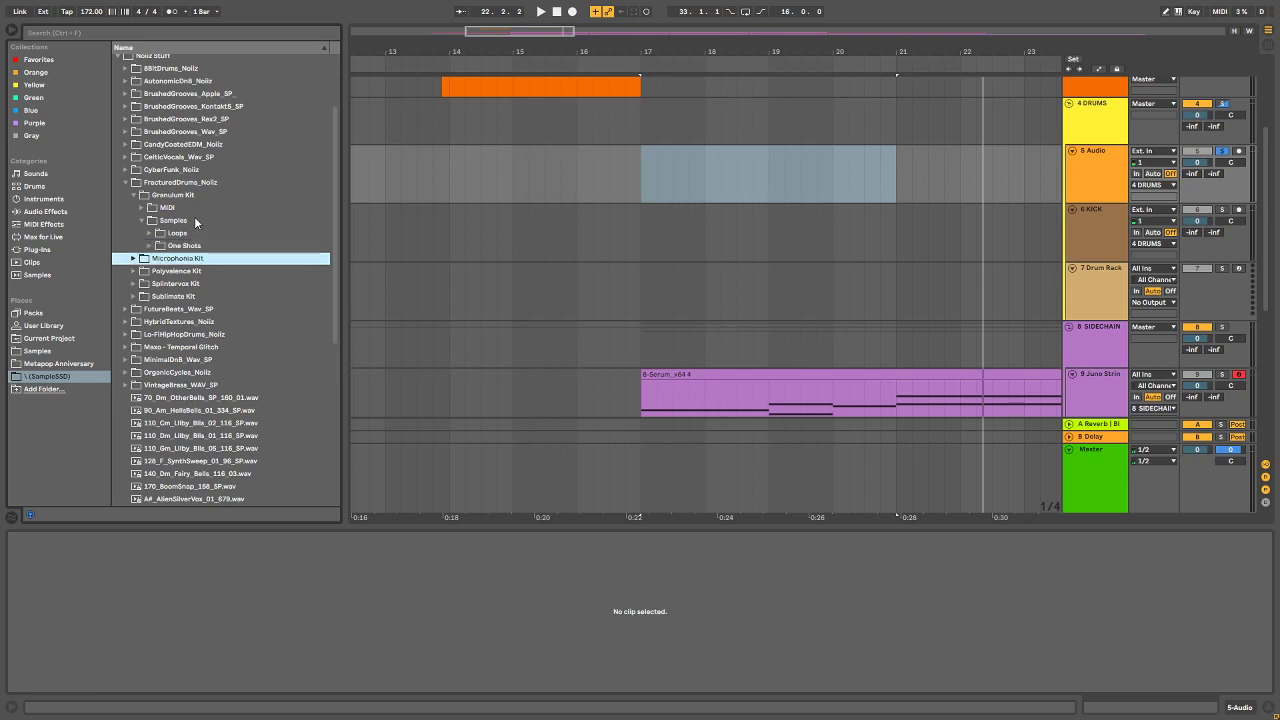
pyautogui.press('Right')
pyautogui.press('Down')
pyautogui.press('Down')
pyautogui.press('Right')
pyautogui.press('Down')
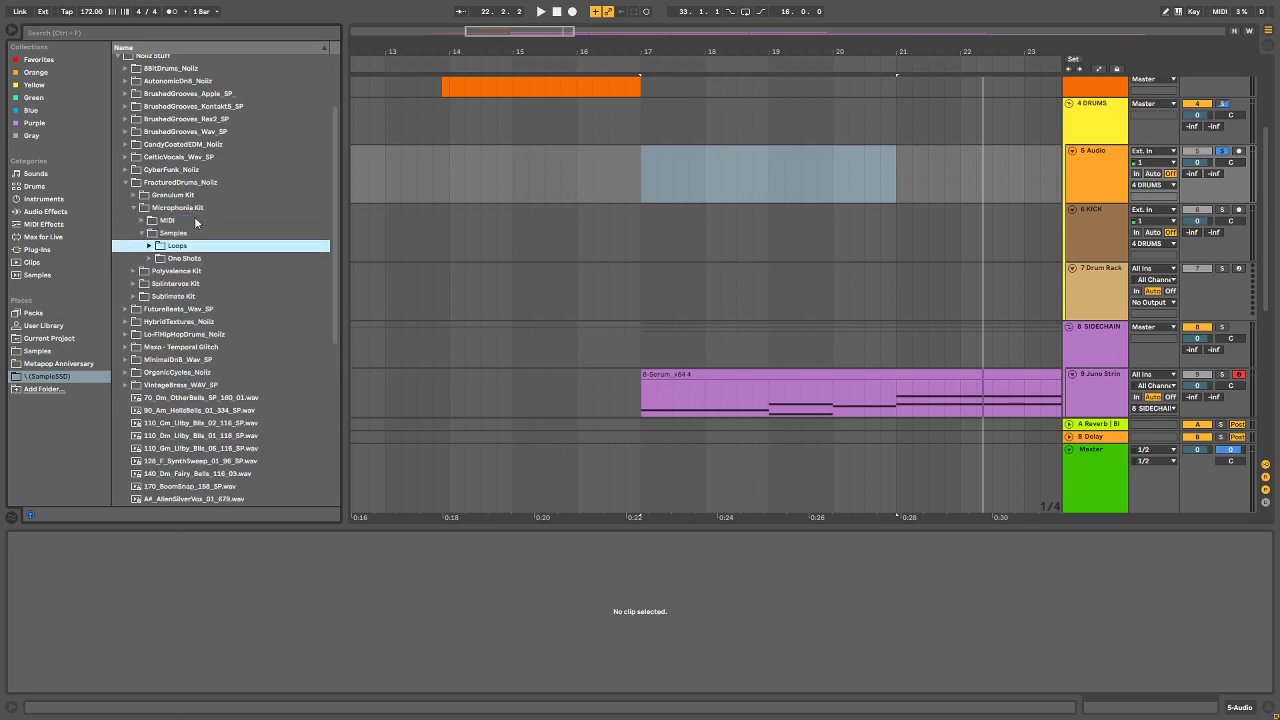
pyautogui.press('Right')
pyautogui.press('Down')
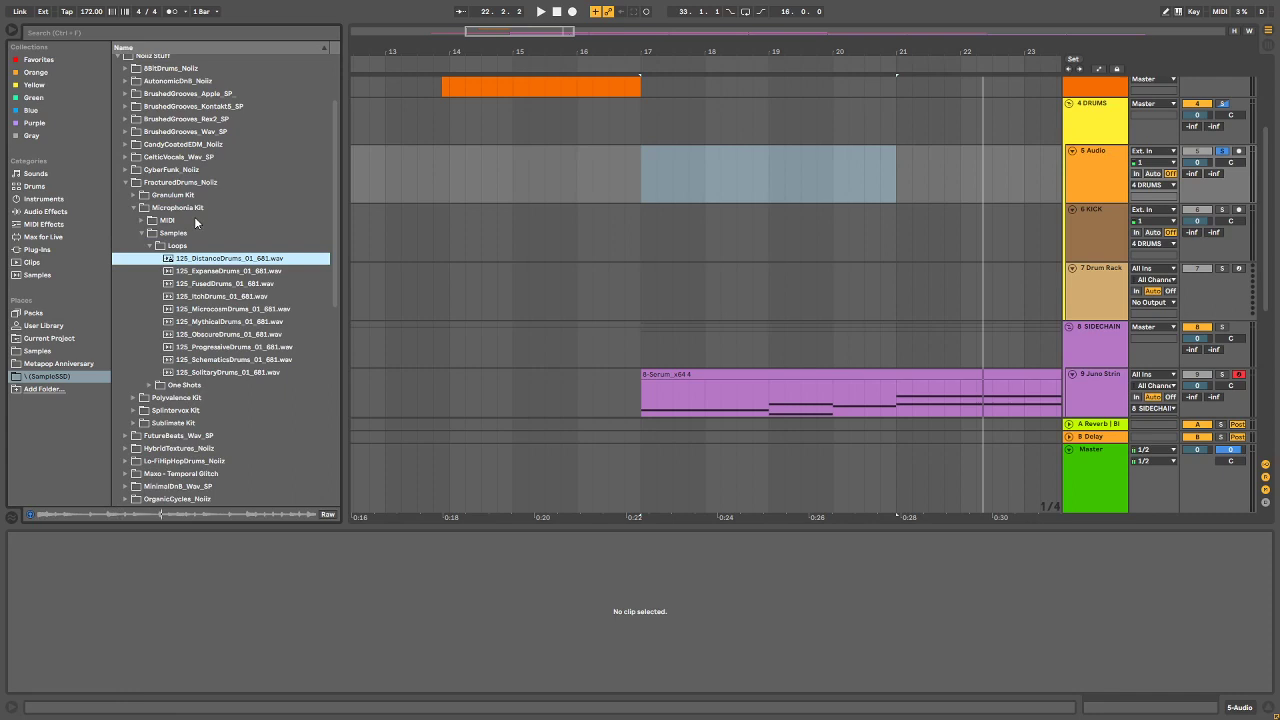
pyautogui.press('Down')
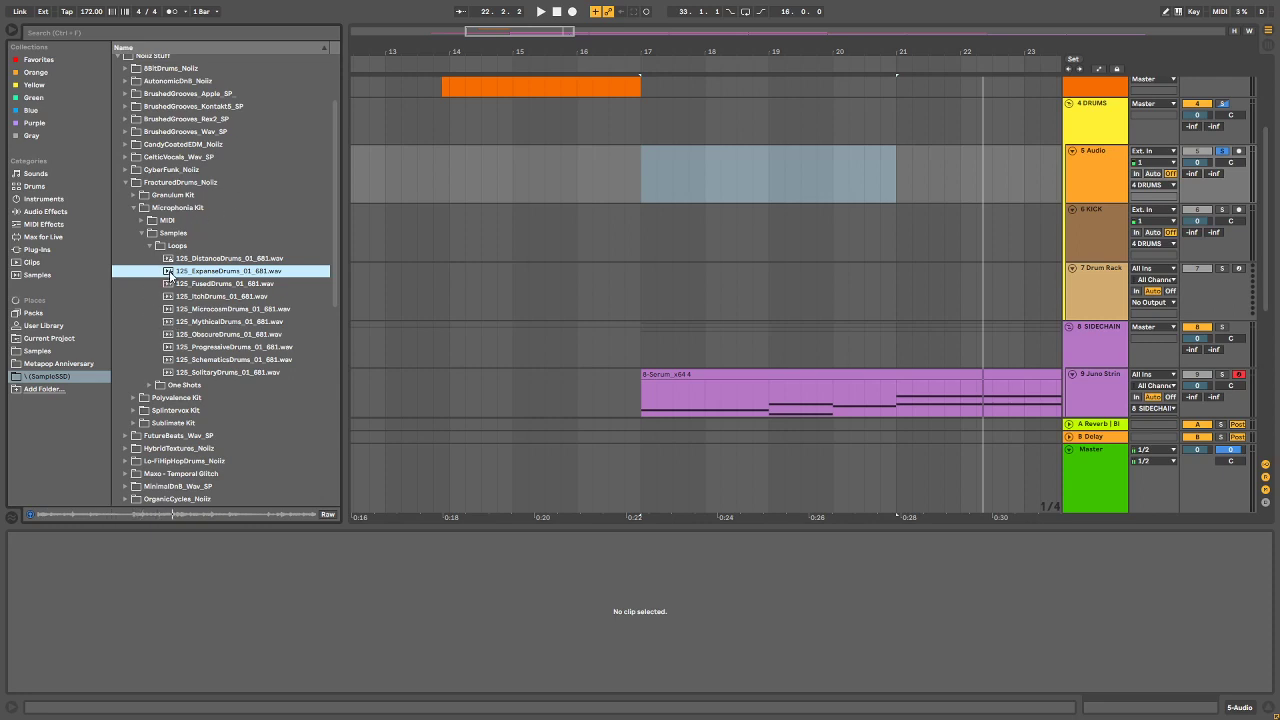
# Step: Place the 125_ExpanseDrums_01_681 loop on the soloed audio track at bar 17 and play it
pyautogui.moveTo(170, 272); pyautogui.dragTo(642, 155)
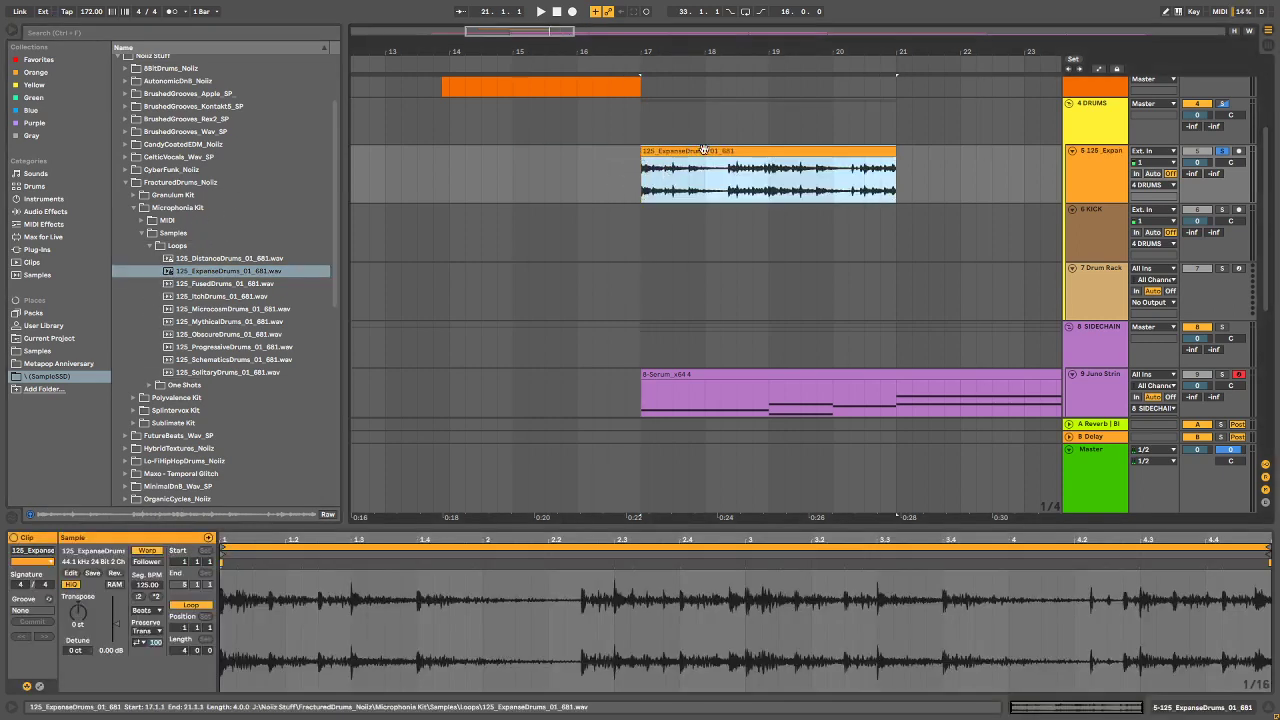
pyautogui.press('space')
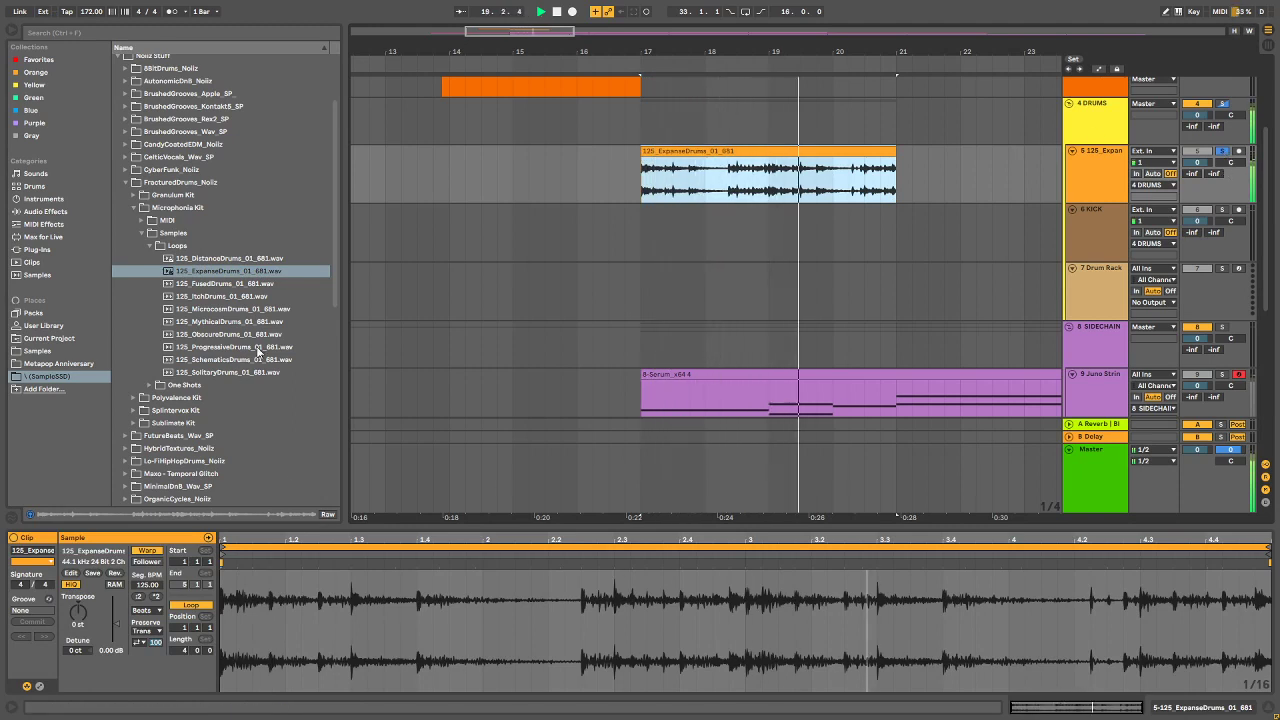
# Step: Set the project tempo to 86 BPM and replay the ExpanseDrums clip
pyautogui.click(89, 13)
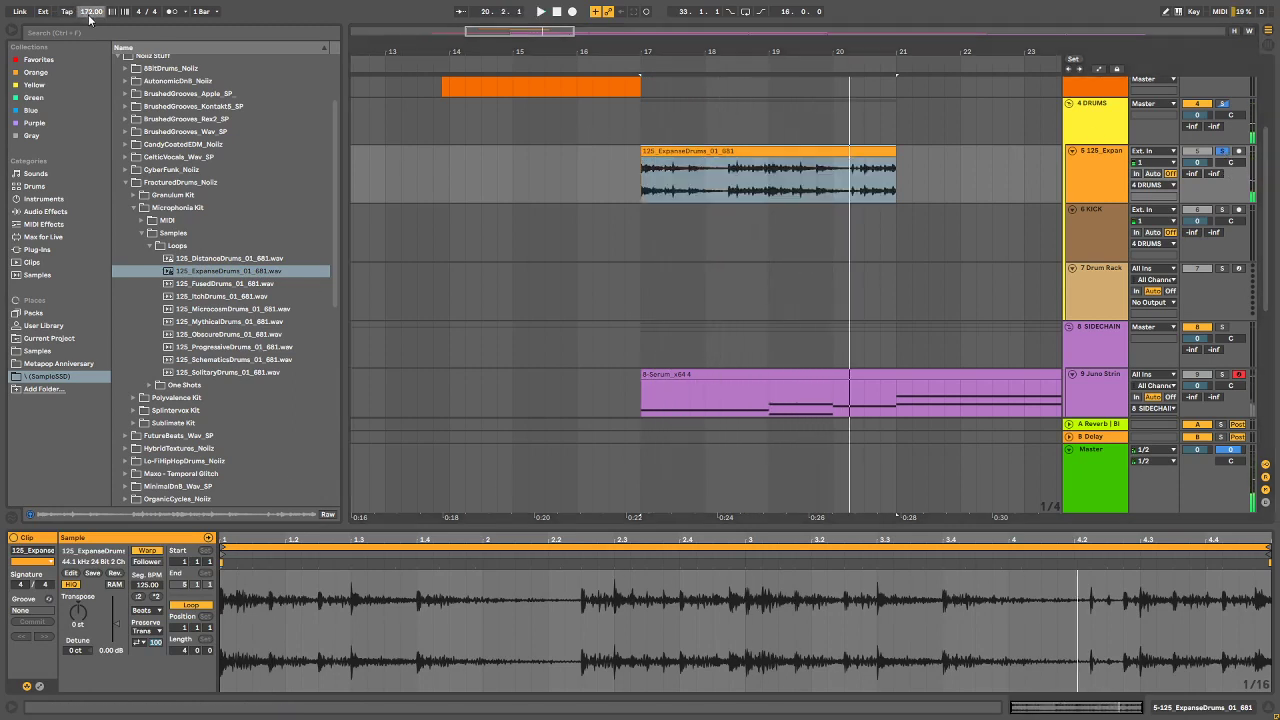
pyautogui.write('88')
pyautogui.press('Return')
pyautogui.press('space')
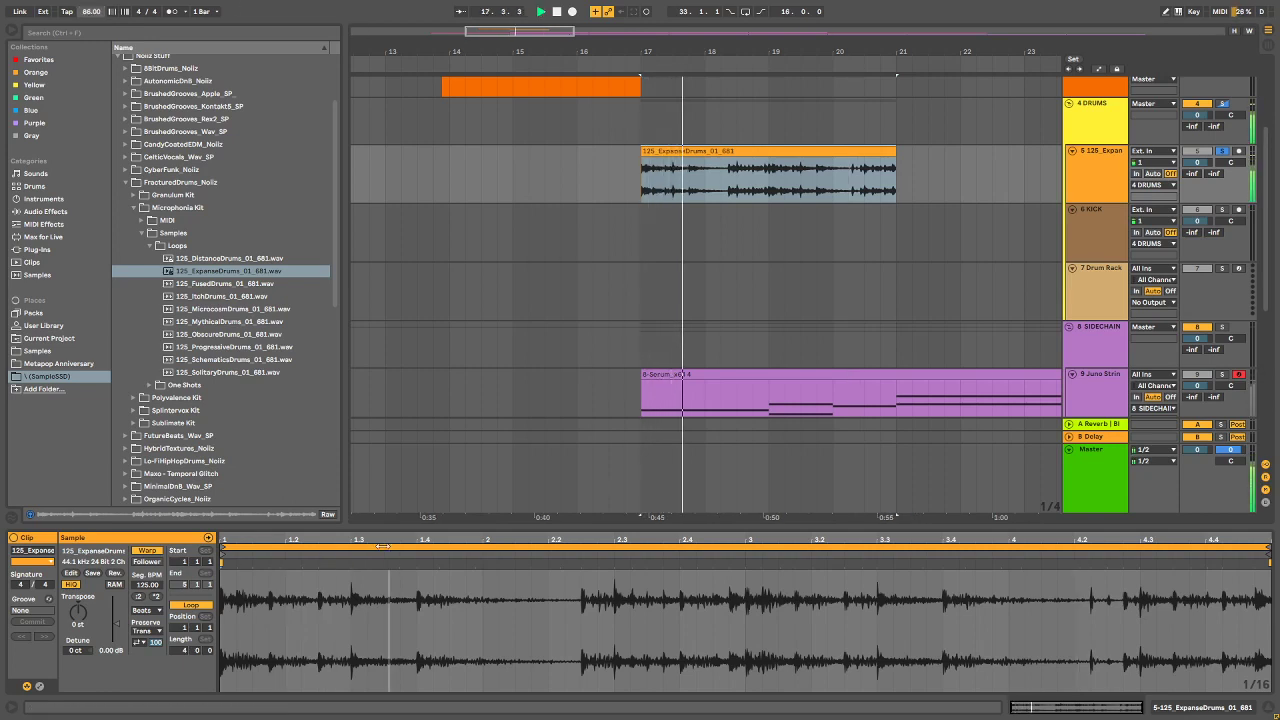
# Step: Set the ExpanseDrums clip's warp mode to Complex and unsolo its track
pyautogui.click(146, 610)
pyautogui.click(150, 658)
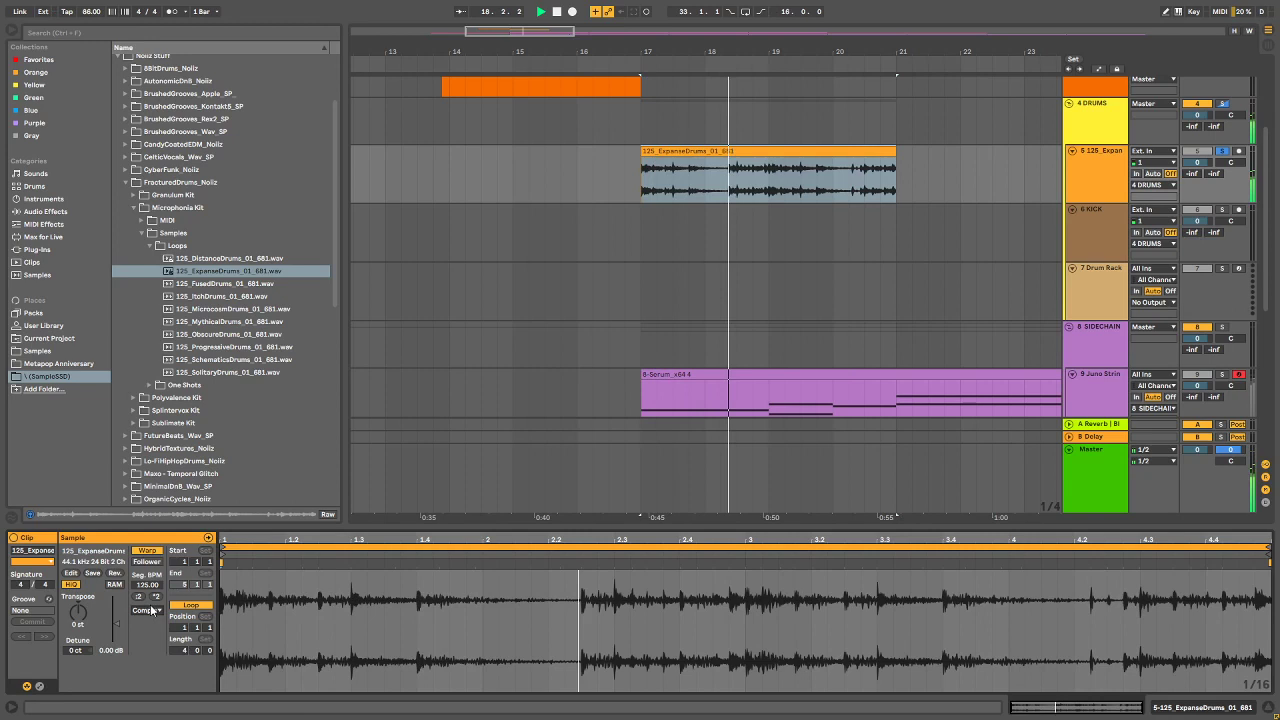
pyautogui.click(1221, 151)
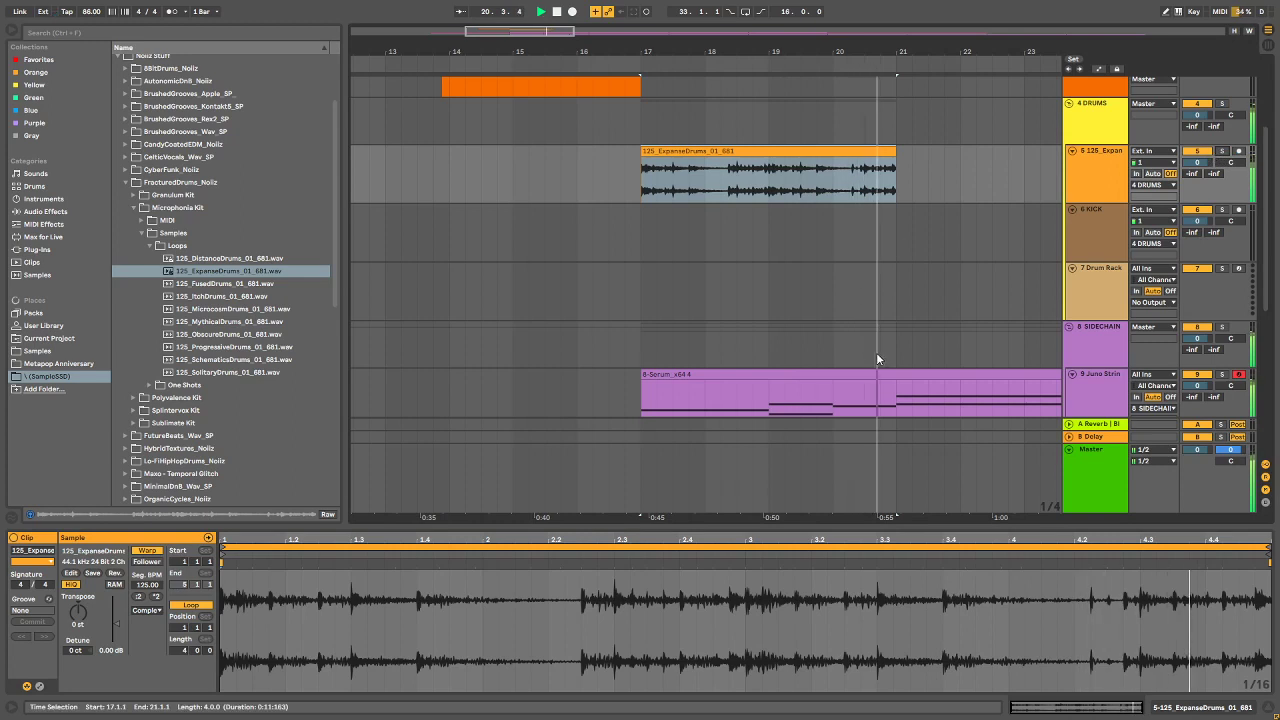
# Step: Loop the arrangement over the ExpanseDrums clip from bar 17 to 21 and audition it with the other tracks
pyautogui.click(816, 153)
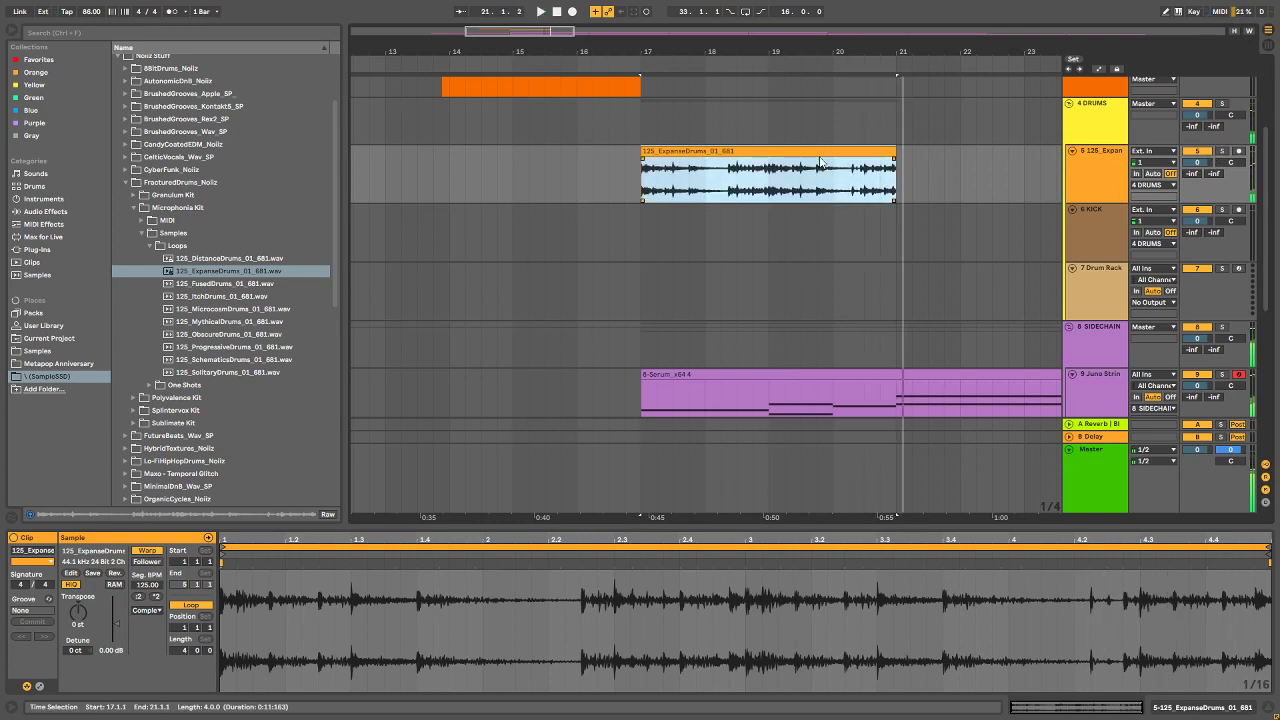
pyautogui.press('space')
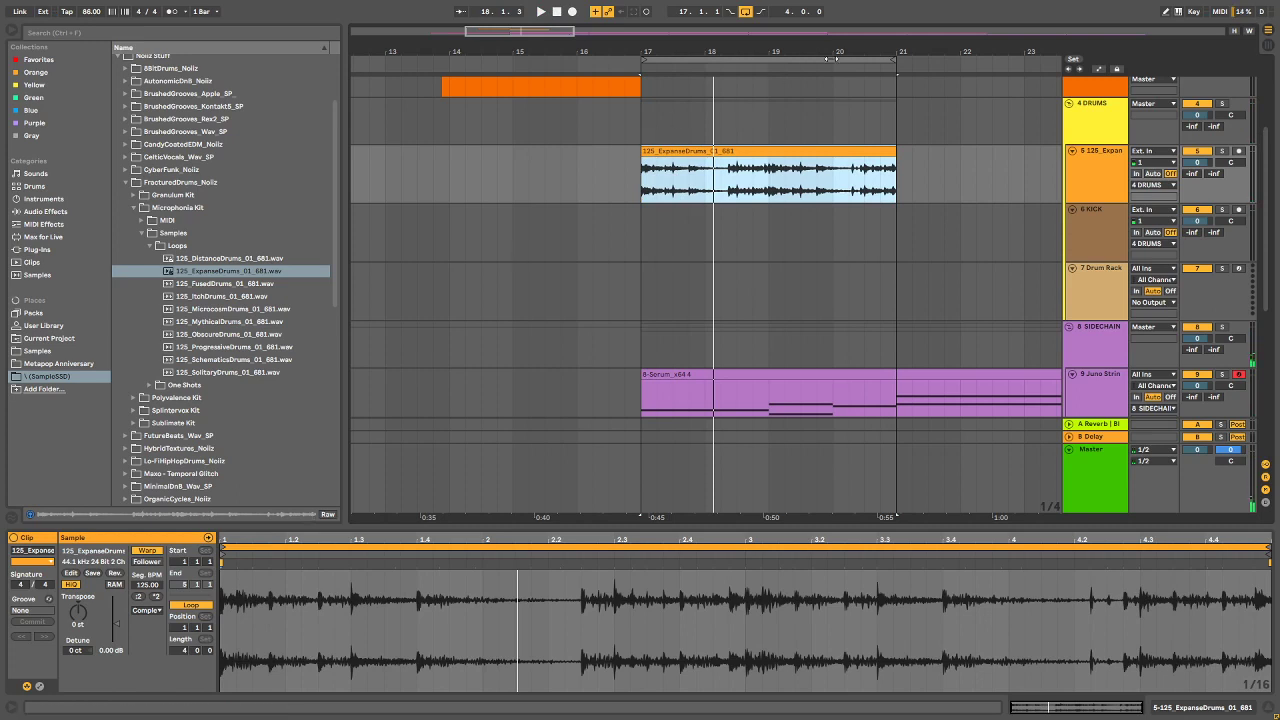
pyautogui.moveTo(745, 51); pyautogui.dragTo(508, 20)
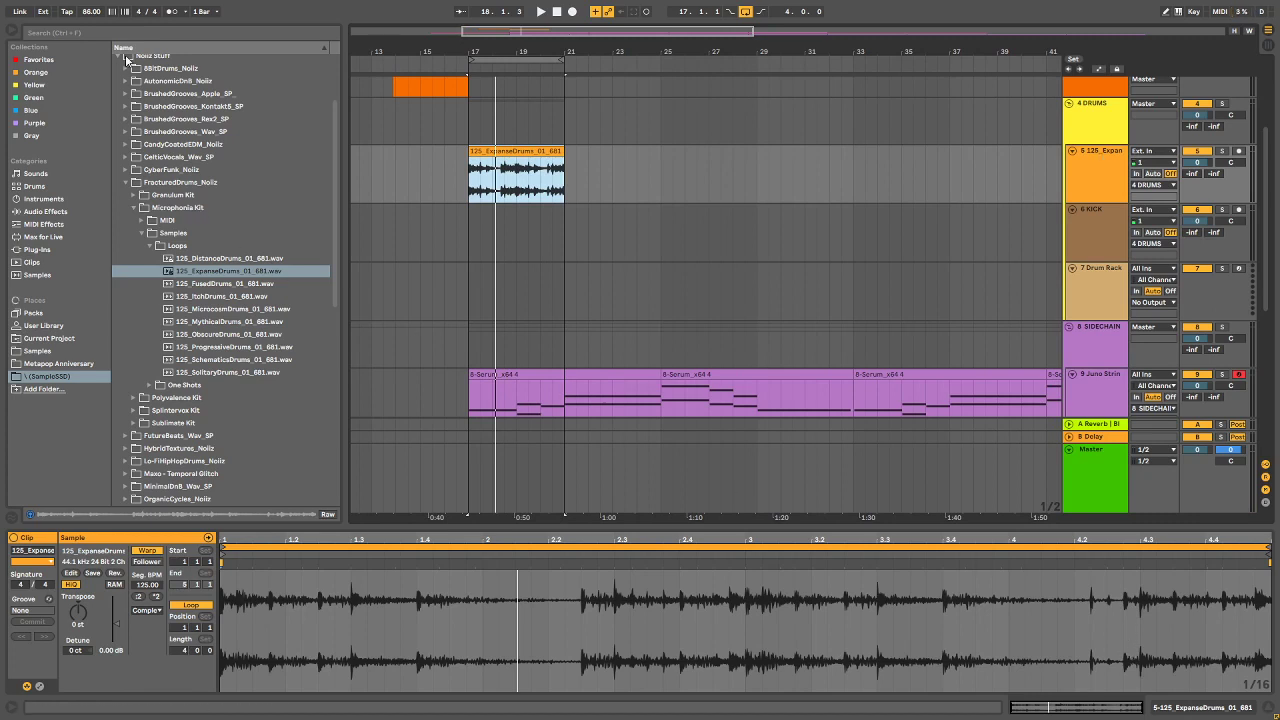
# Step: Search the browser for "eq", add EQ Eight to the ExpanseDrums track and start playback
pyautogui.hotkey('ctrl', 'f')
pyautogui.write('eq')
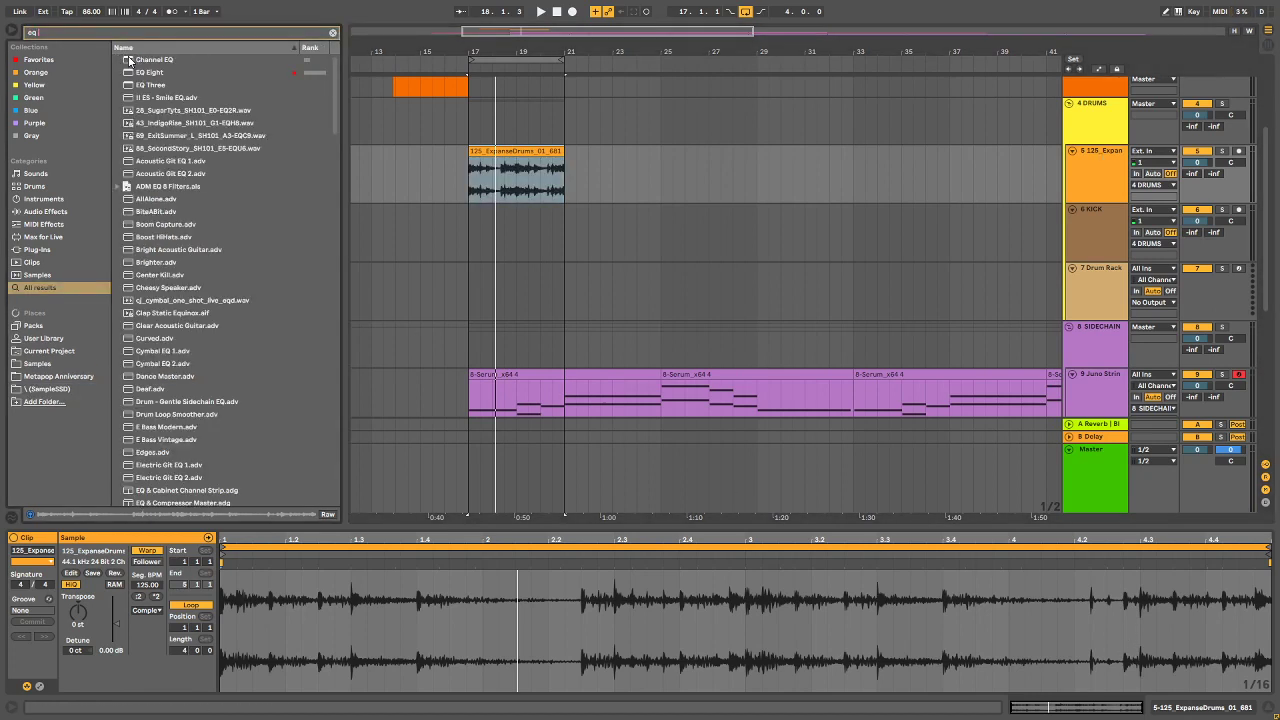
pyautogui.click(129, 61)
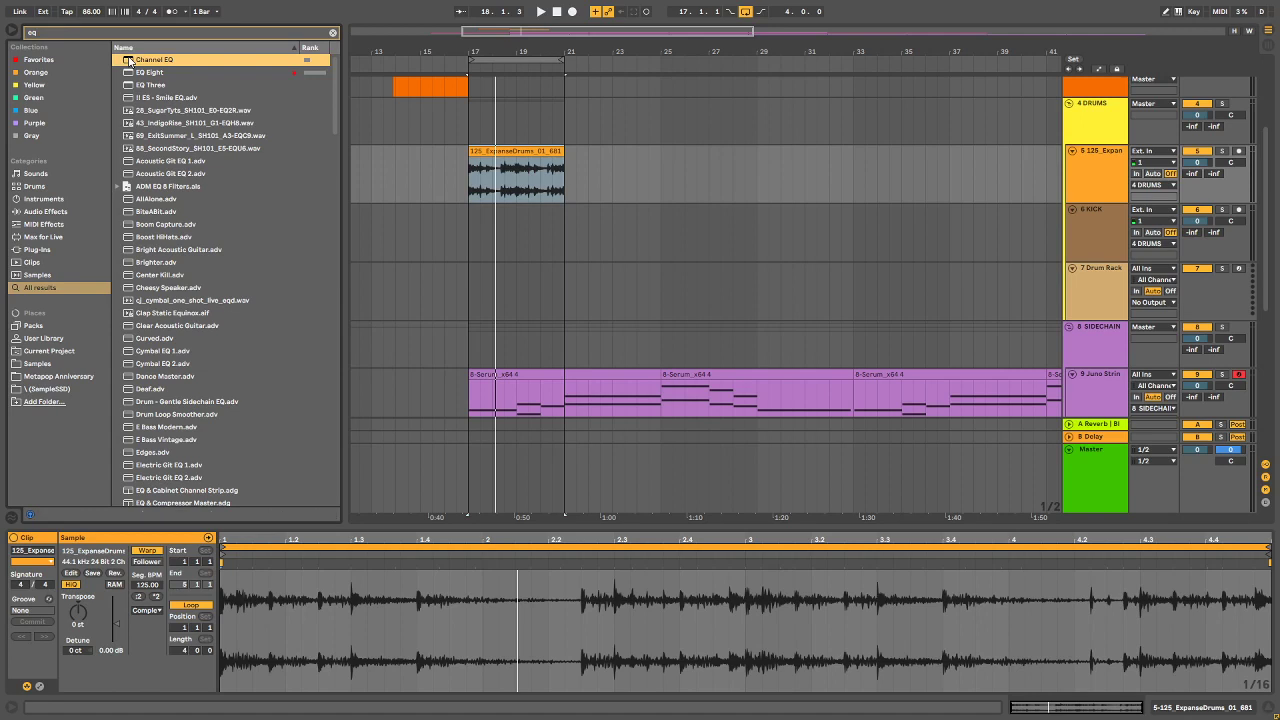
pyautogui.press('Down')
pyautogui.press('Return')
pyautogui.press('space')
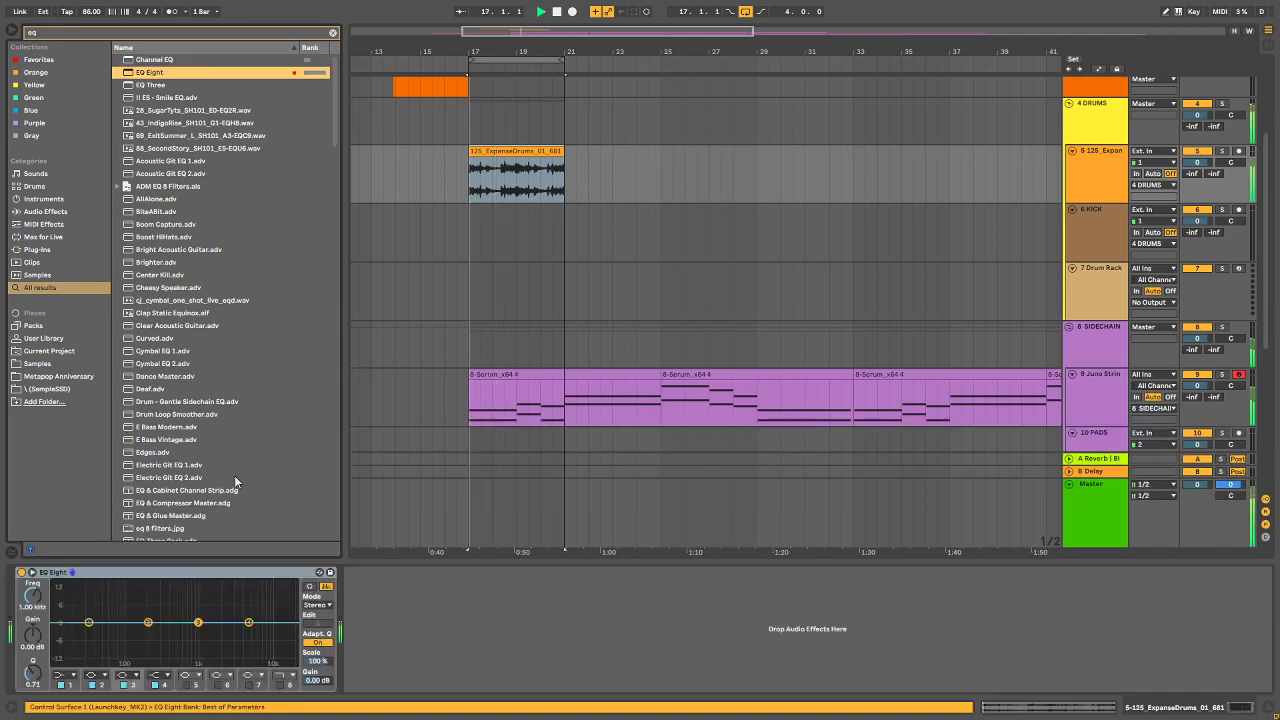
# Step: Change EQ Eight's band 1 to a low-cut filter and raise its frequency to about 133 Hz during playback
pyautogui.click(64, 675)
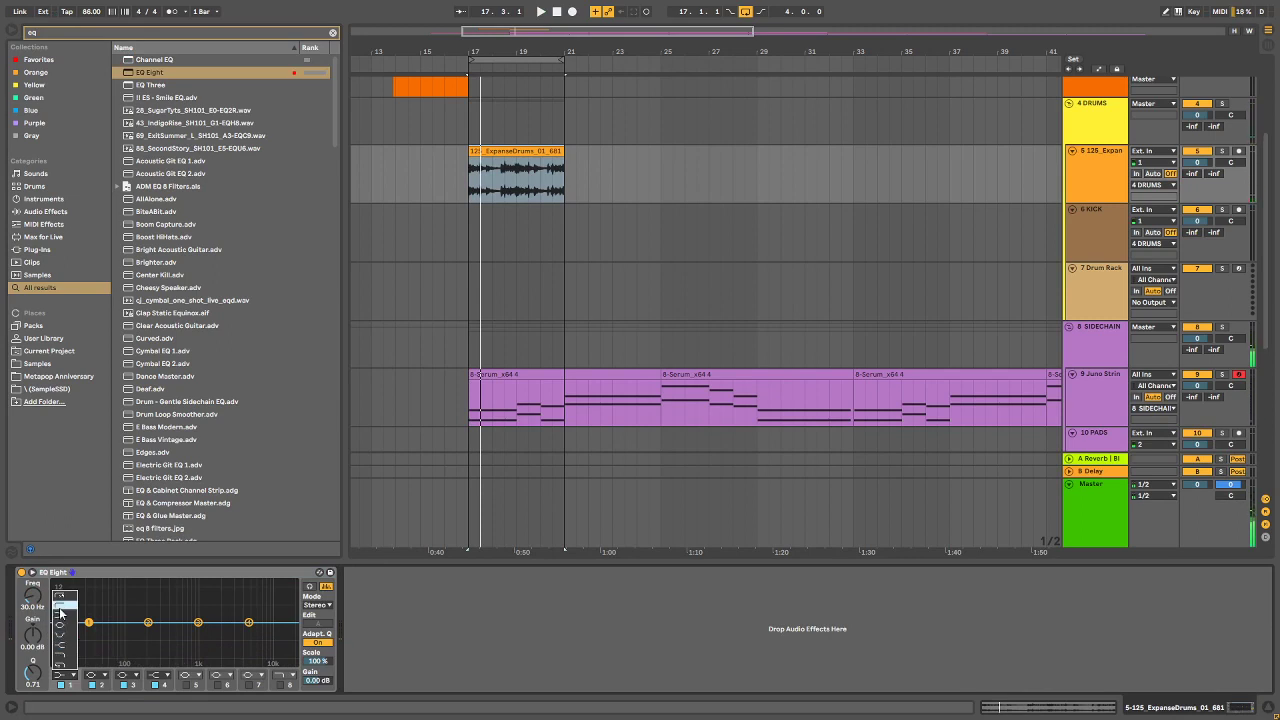
pyautogui.click(60, 606)
pyautogui.press('space')
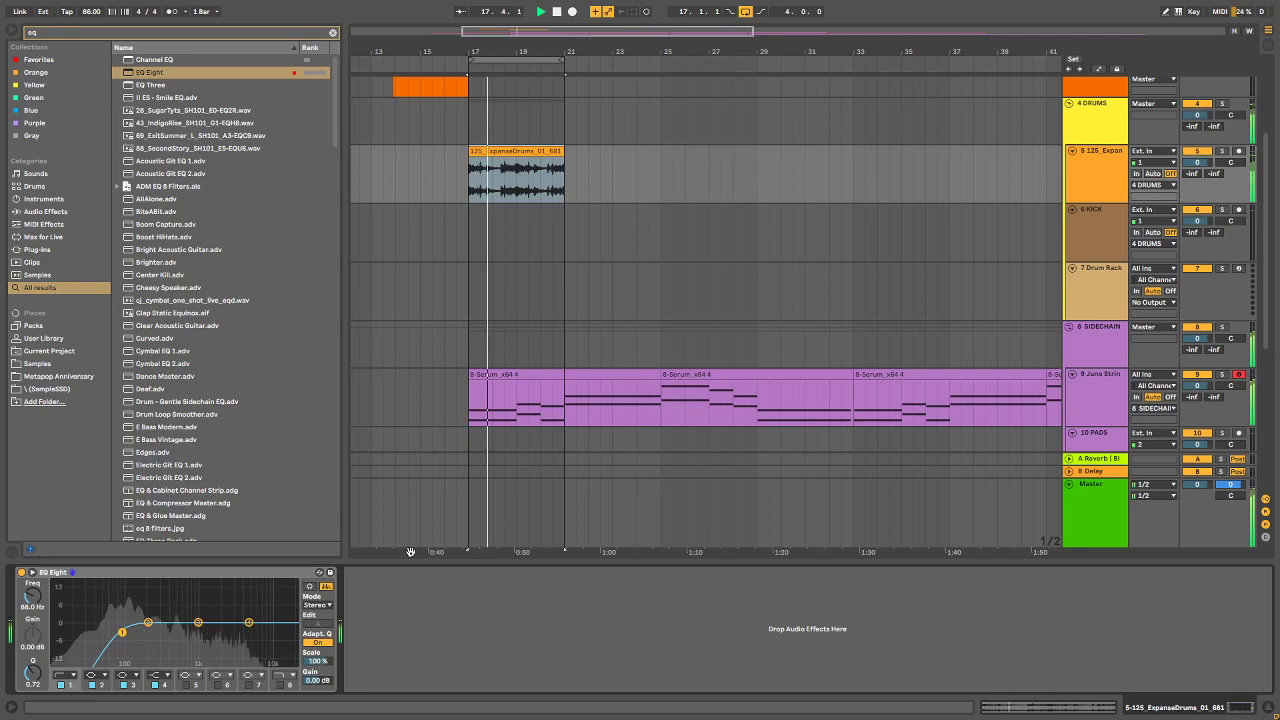
pyautogui.moveTo(122, 632); pyautogui.dragTo(124, 631)
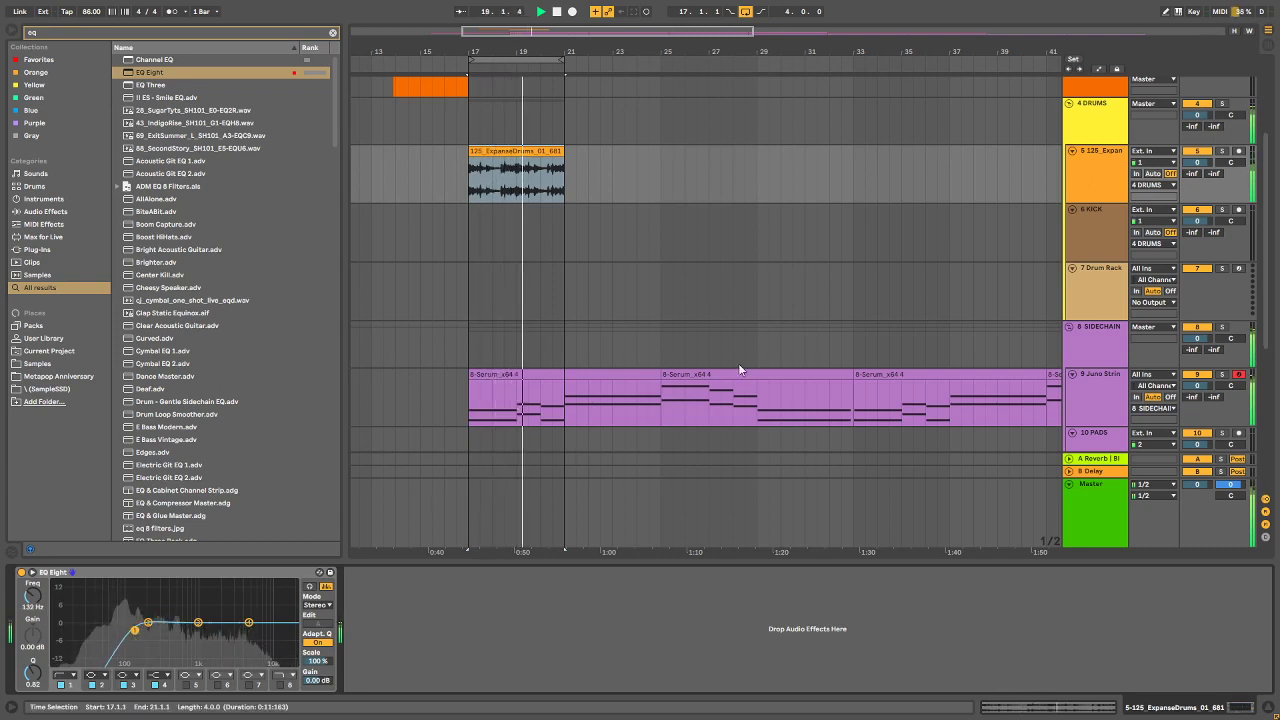
pyautogui.scroll(-2, 614, 429)
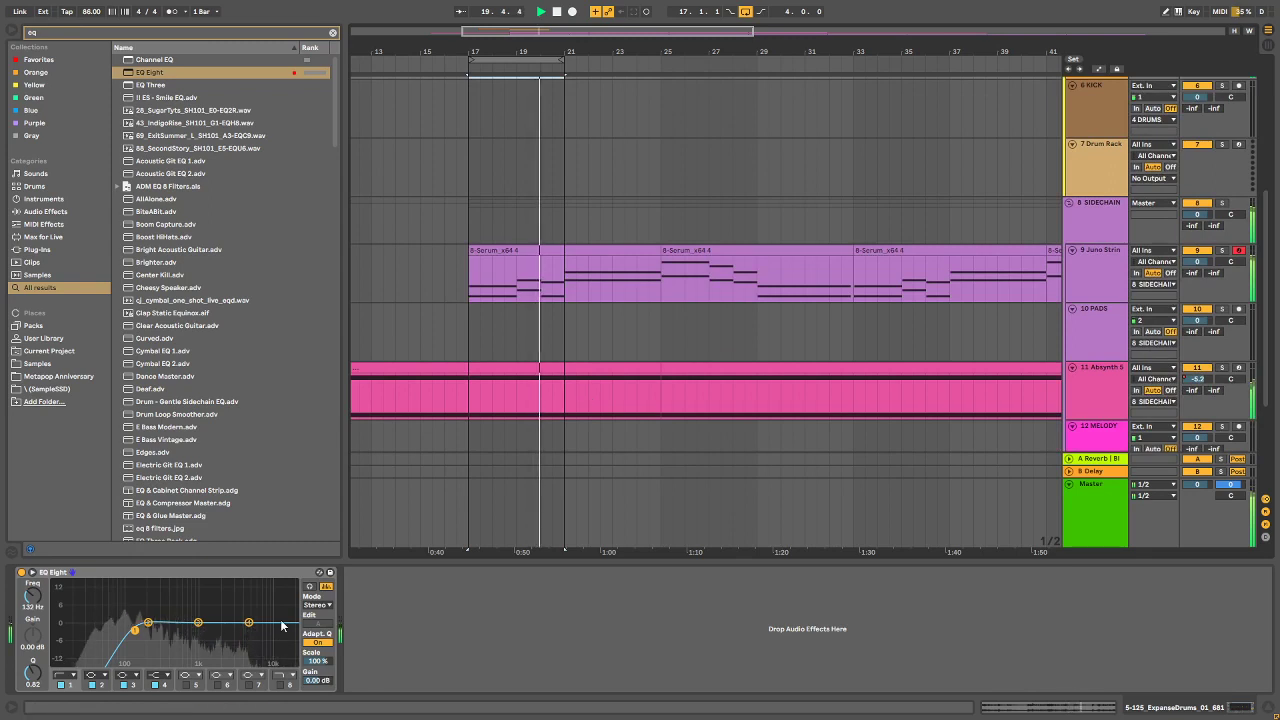
pyautogui.scroll(2, 705, 421)
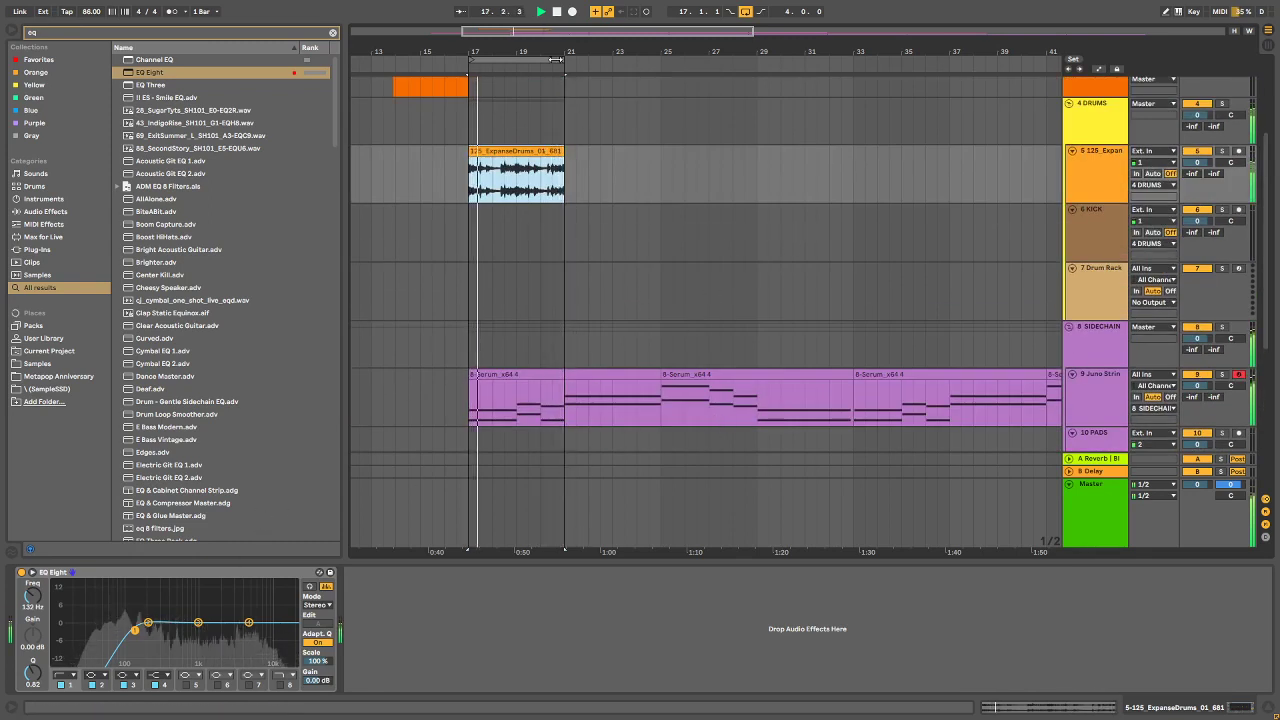
# Step: Extend the arrangement loop and the ExpanseDrums clip to bar 25
pyautogui.moveTo(564, 60); pyautogui.dragTo(659, 61)
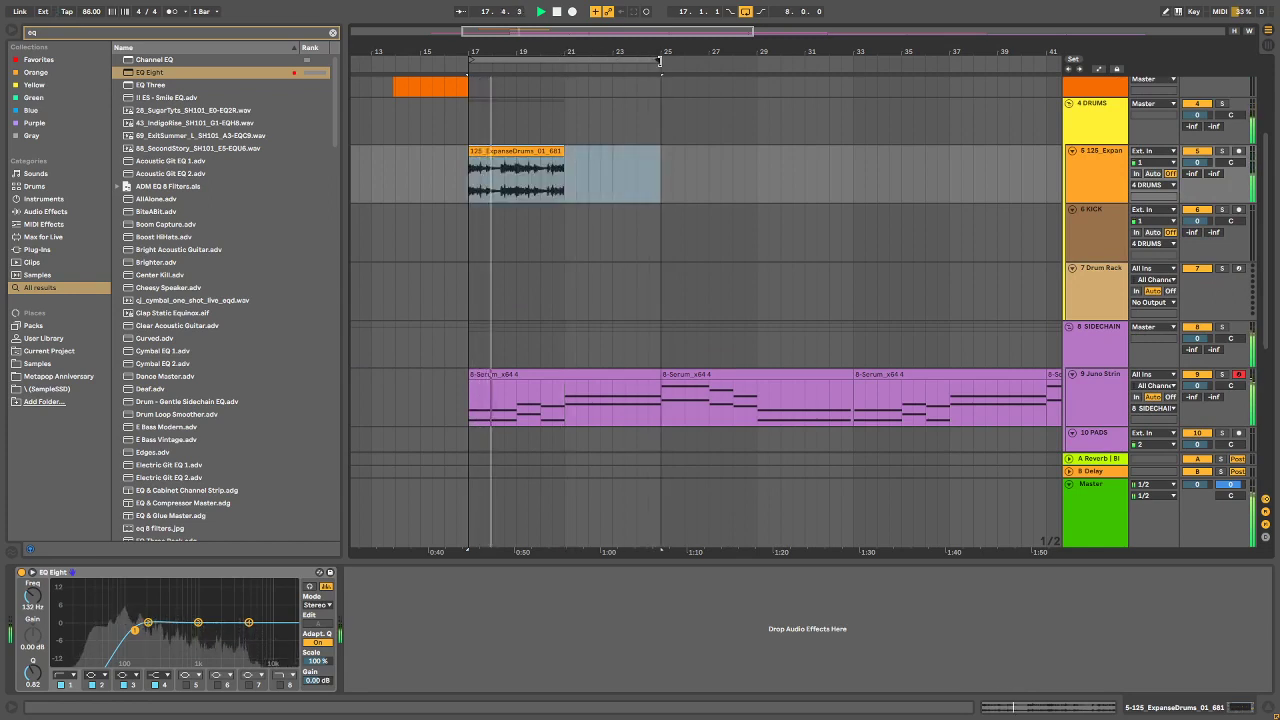
pyautogui.click(562, 152)
pyautogui.moveTo(563, 170); pyautogui.dragTo(659, 170)
# Step: Lower EQ Eight's band 4 high shelf to about -6.3 dB at about 2.67 kHz
pyautogui.moveTo(248, 622); pyautogui.dragTo(229, 640)
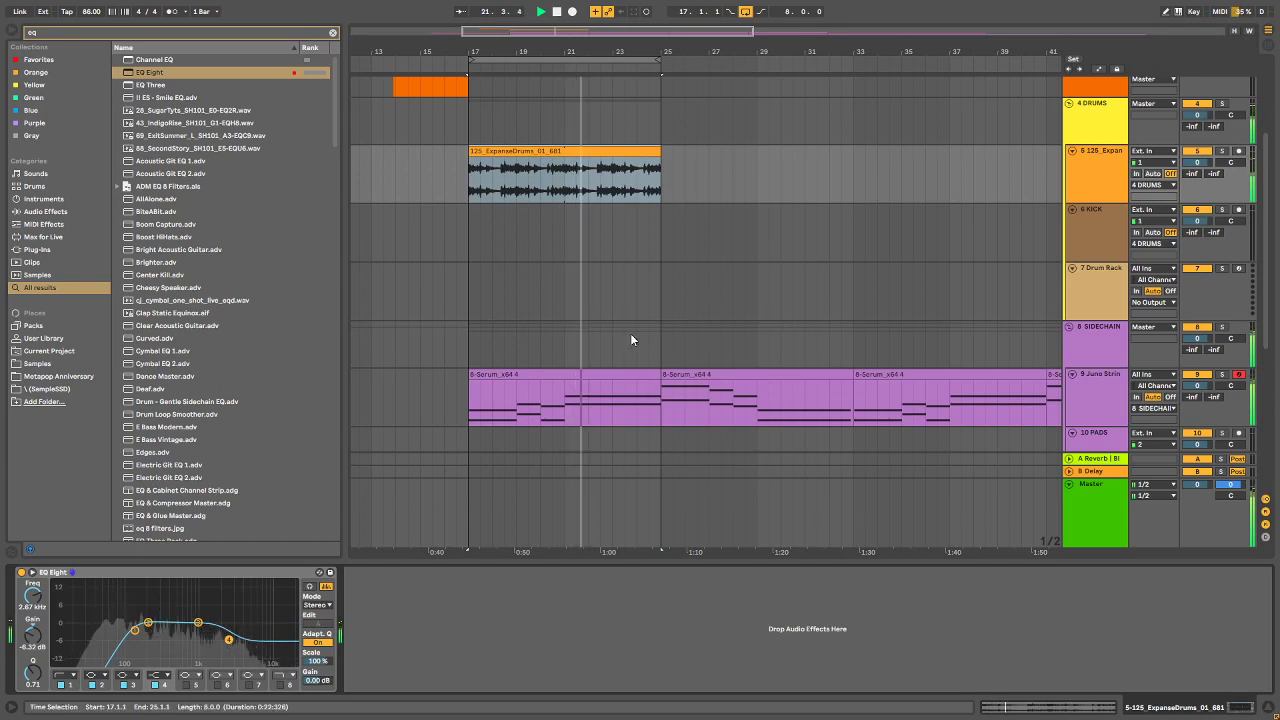
pyautogui.click(650, 175)
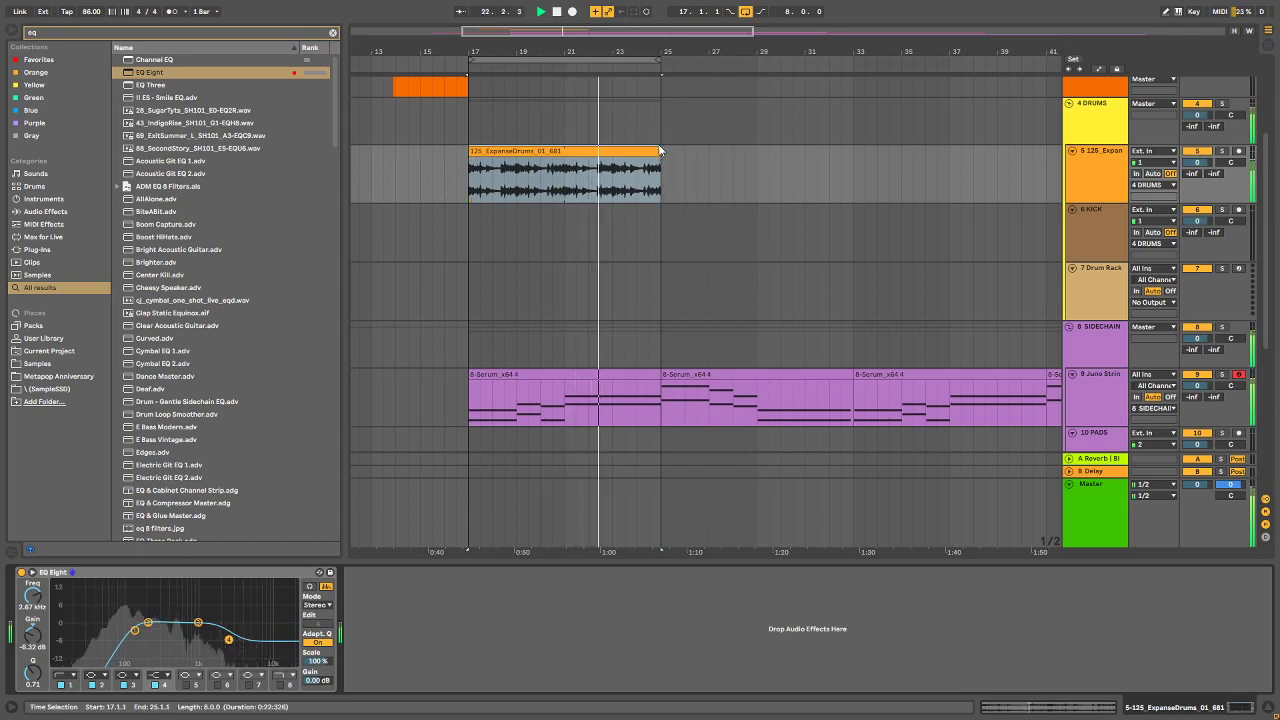
# Step: Extend the arrangement loop and the ExpanseDrums clip to bar 33, listen through, and stop playback
pyautogui.moveTo(660, 63); pyautogui.dragTo(851, 69)
pyautogui.moveTo(660, 151); pyautogui.dragTo(853, 148)
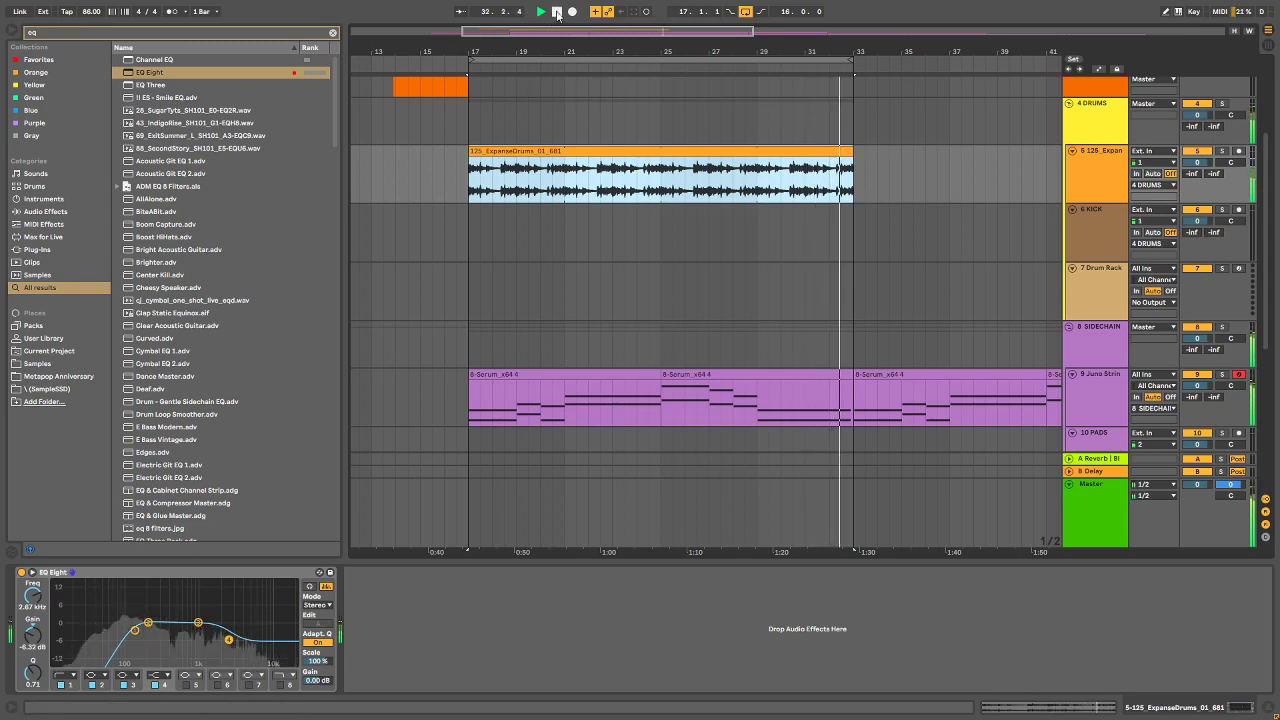
pyautogui.press('space')
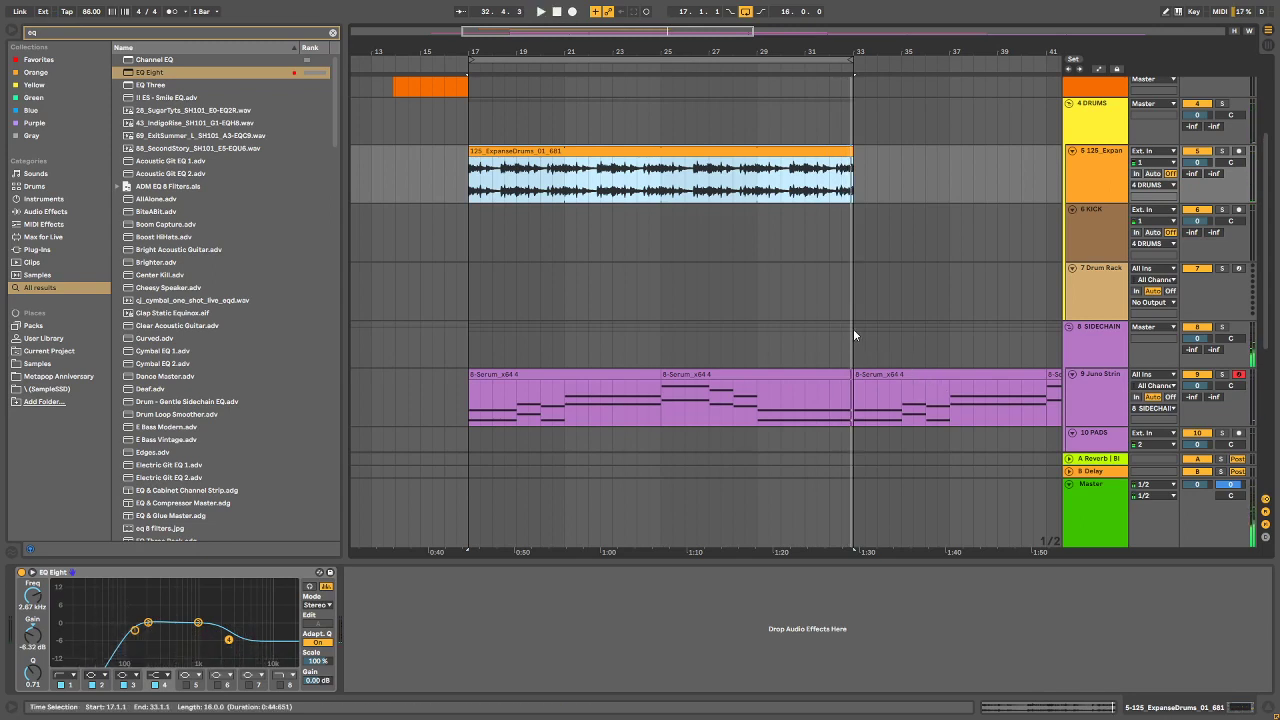
pyautogui.scroll(3, 843, 325)
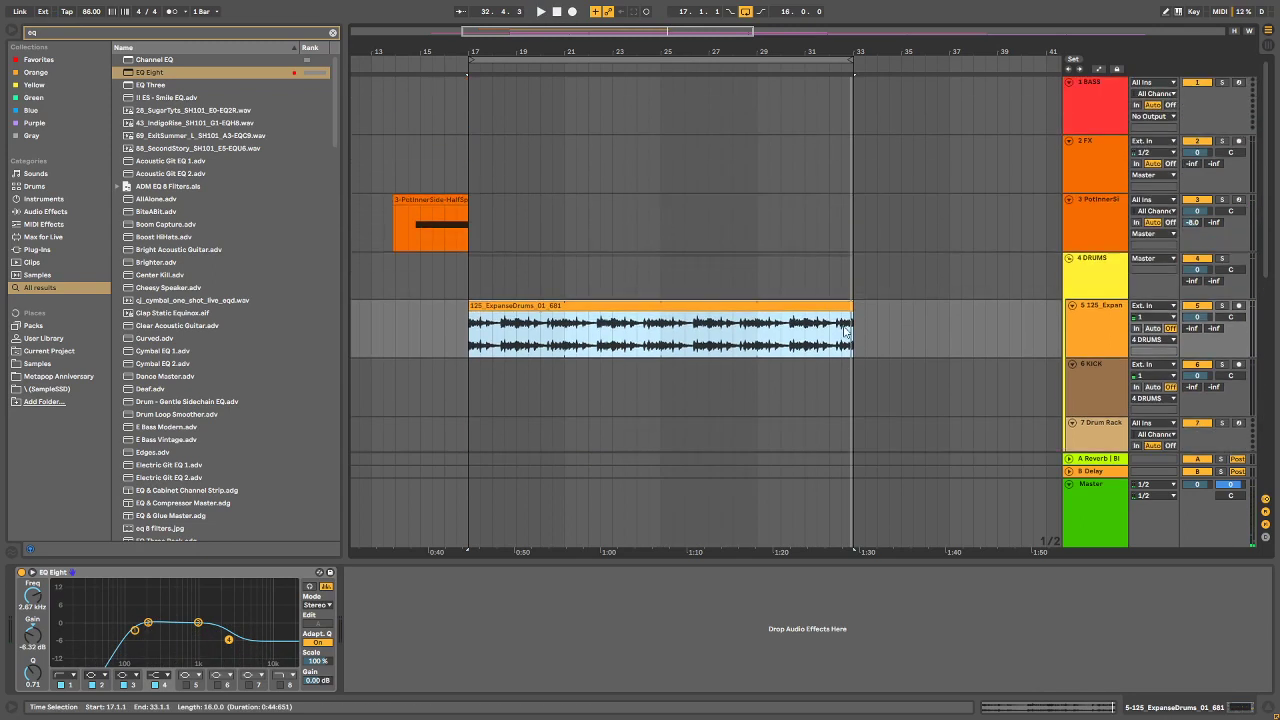
pyautogui.scroll(-3, 845, 332)
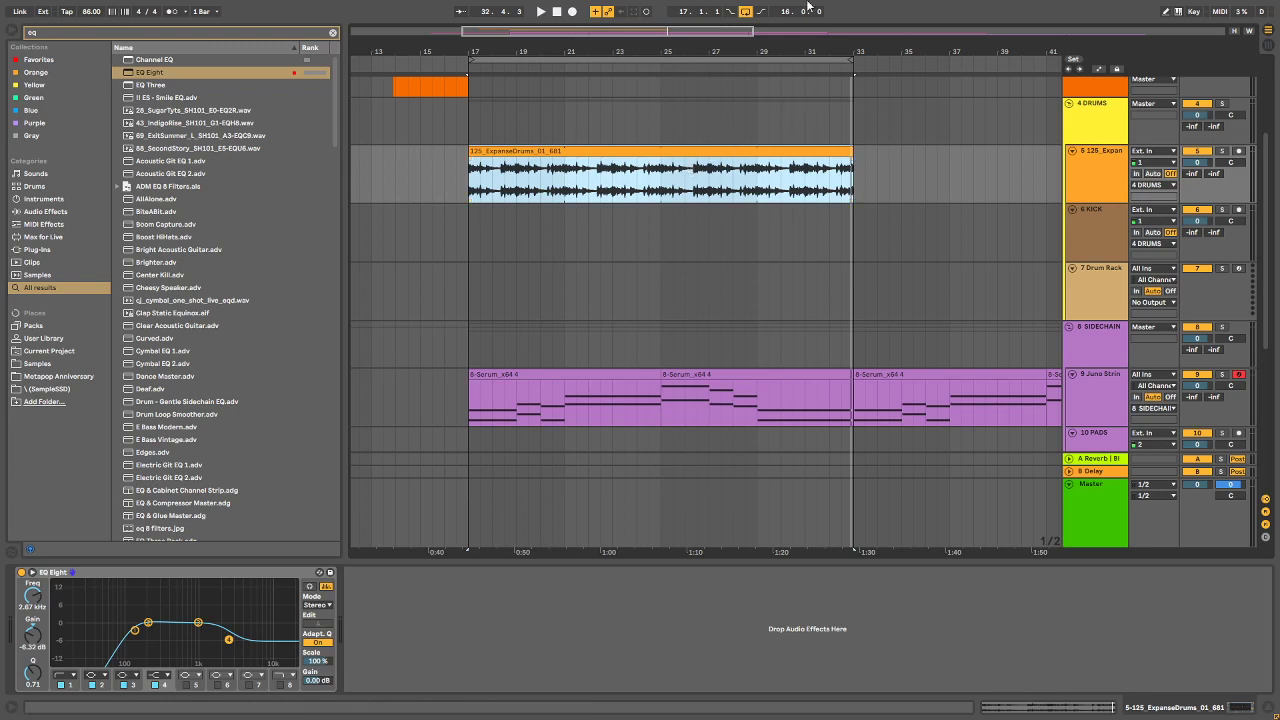
# Step: Clear the browser search and browse the Drums category down to the kits starting with C
pyautogui.click(333, 32)
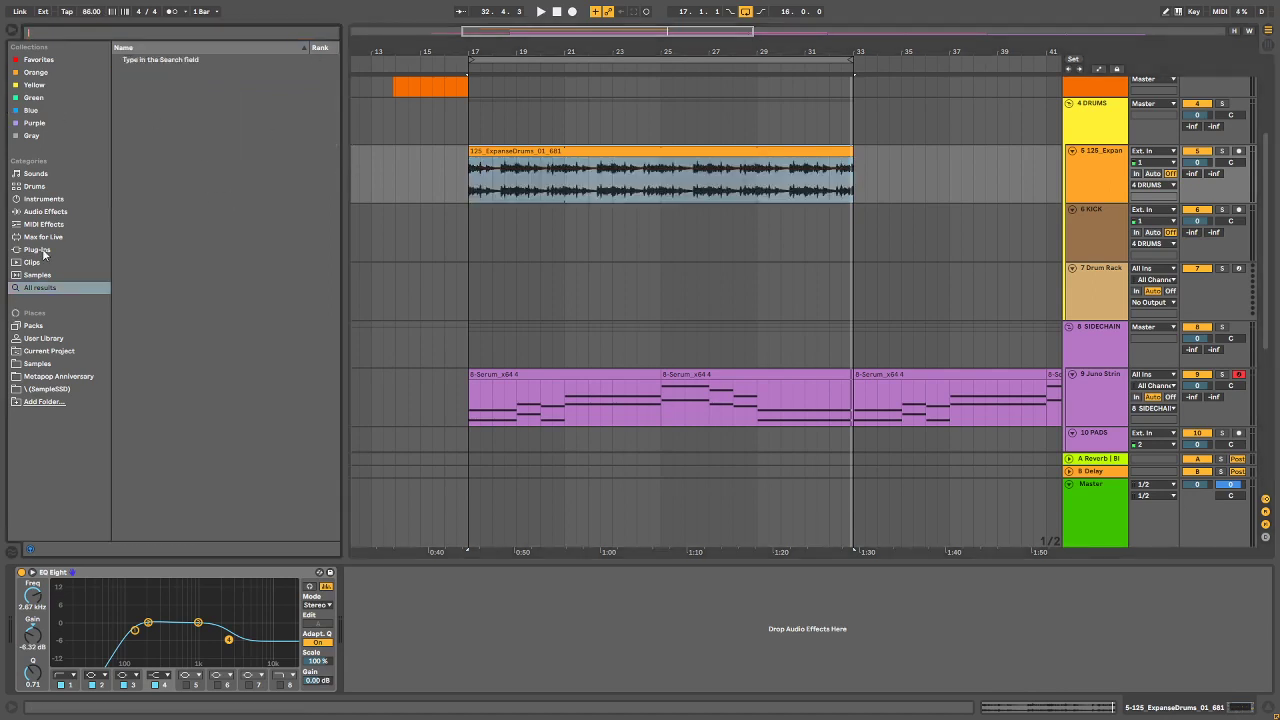
pyautogui.click(53, 212)
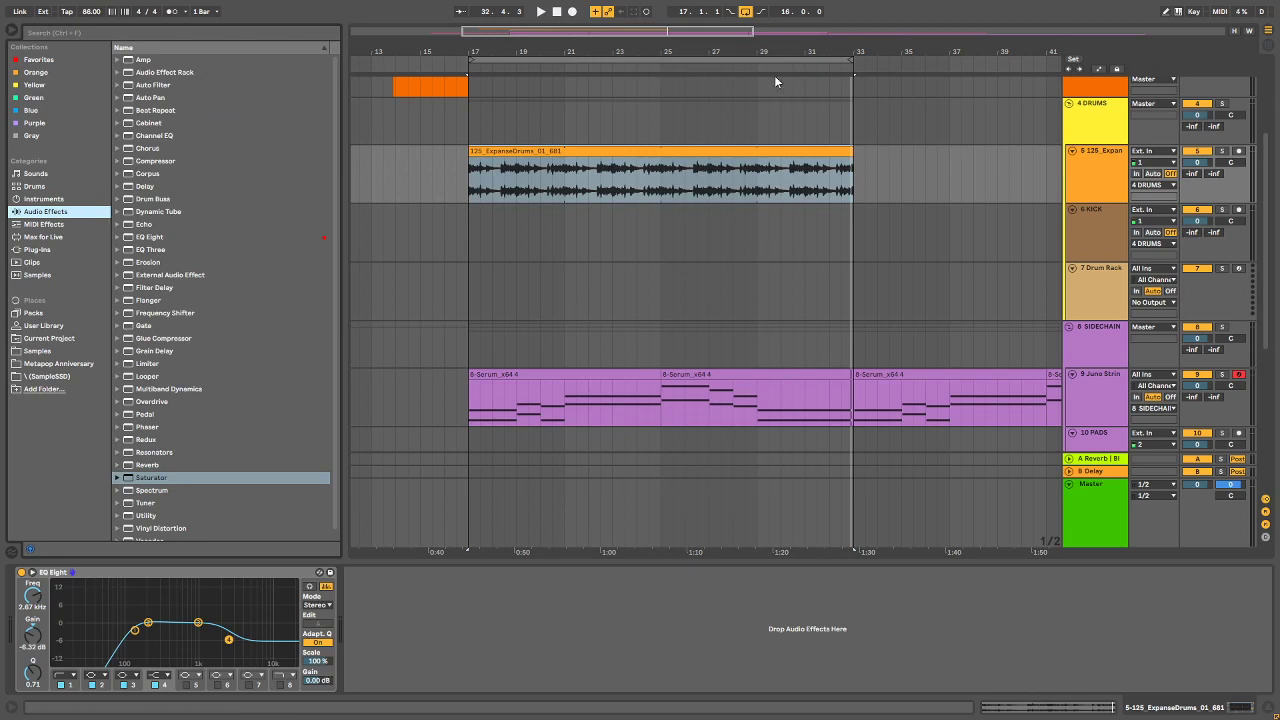
pyautogui.click(146, 30)
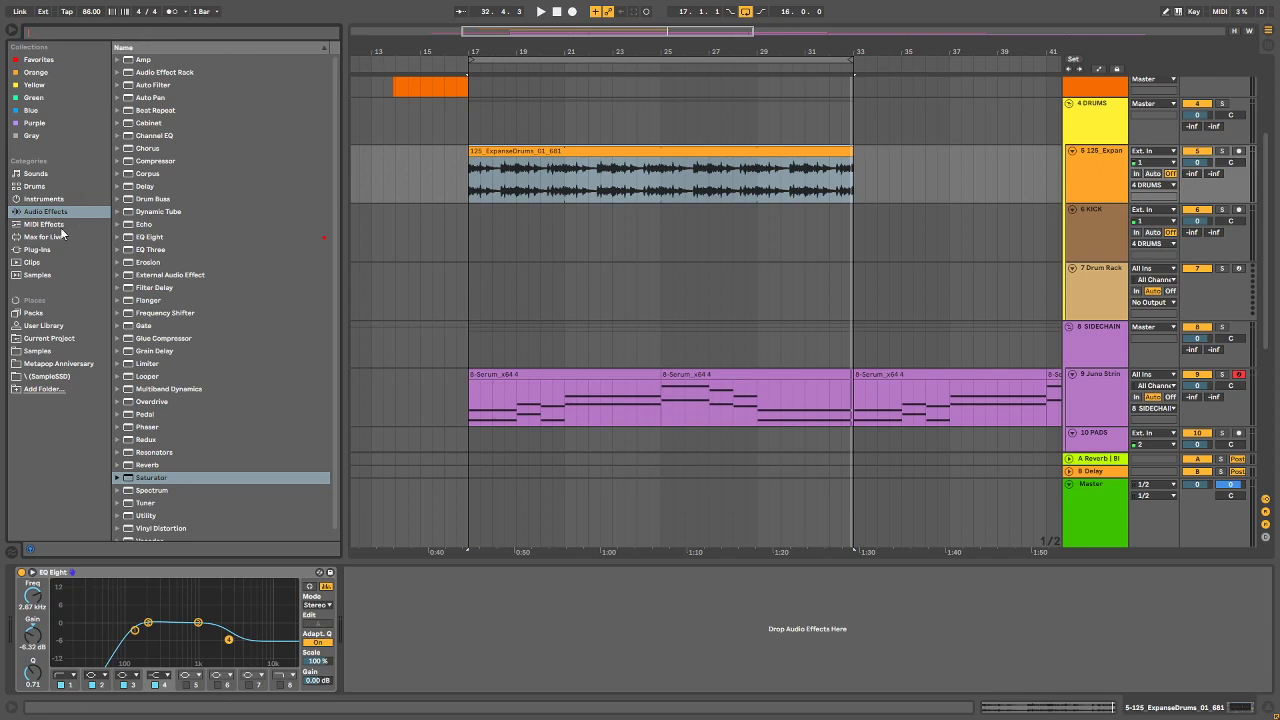
pyautogui.click(36, 186)
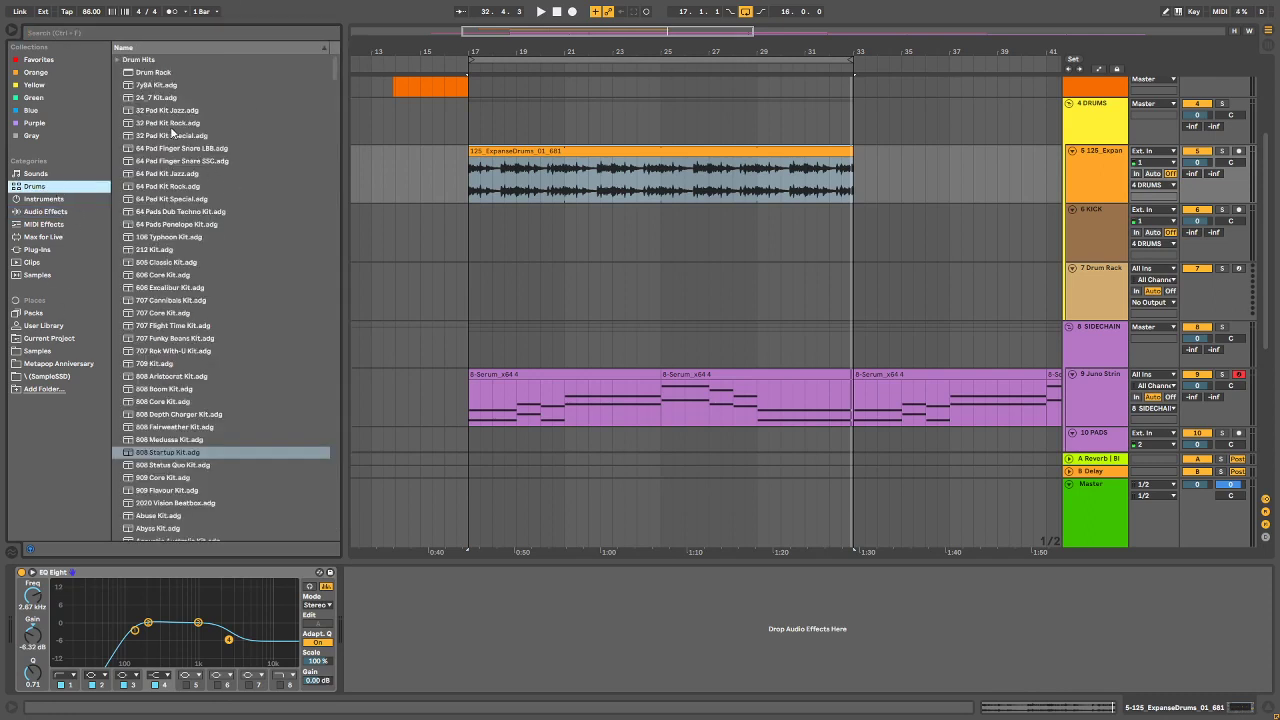
pyautogui.scroll(-15, 213, 178)
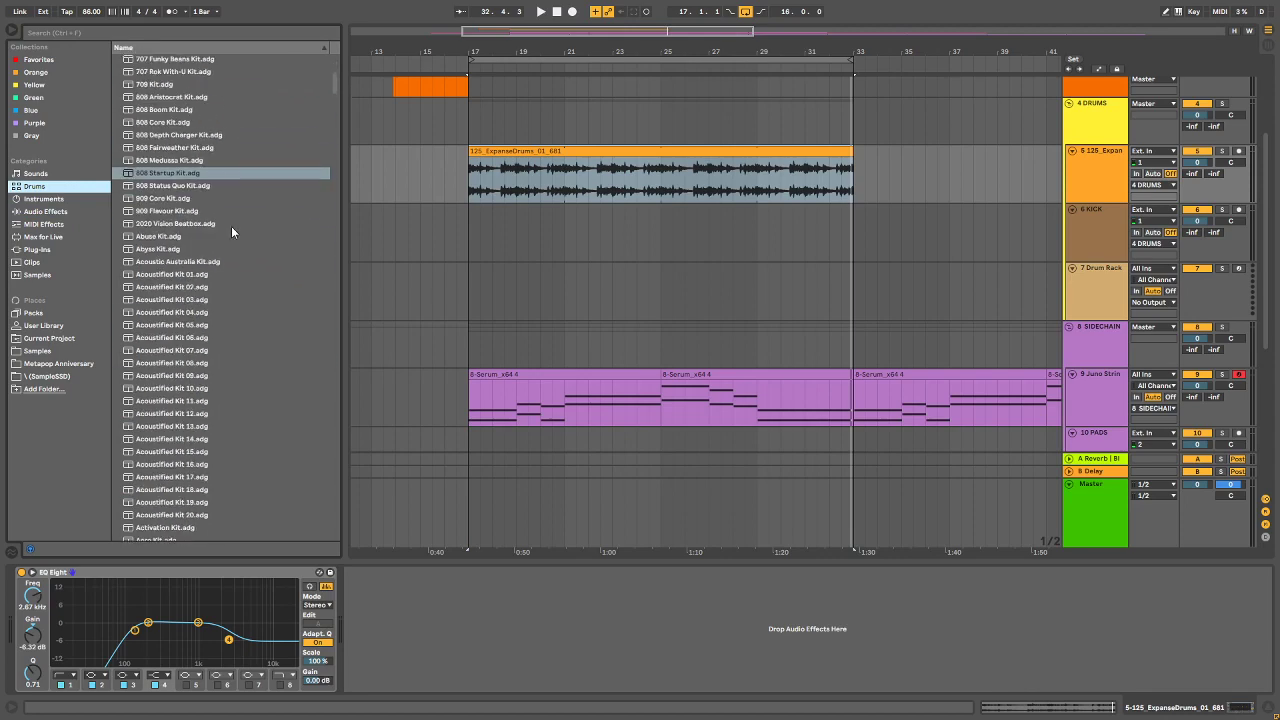
pyautogui.scroll(-10, 240, 244)
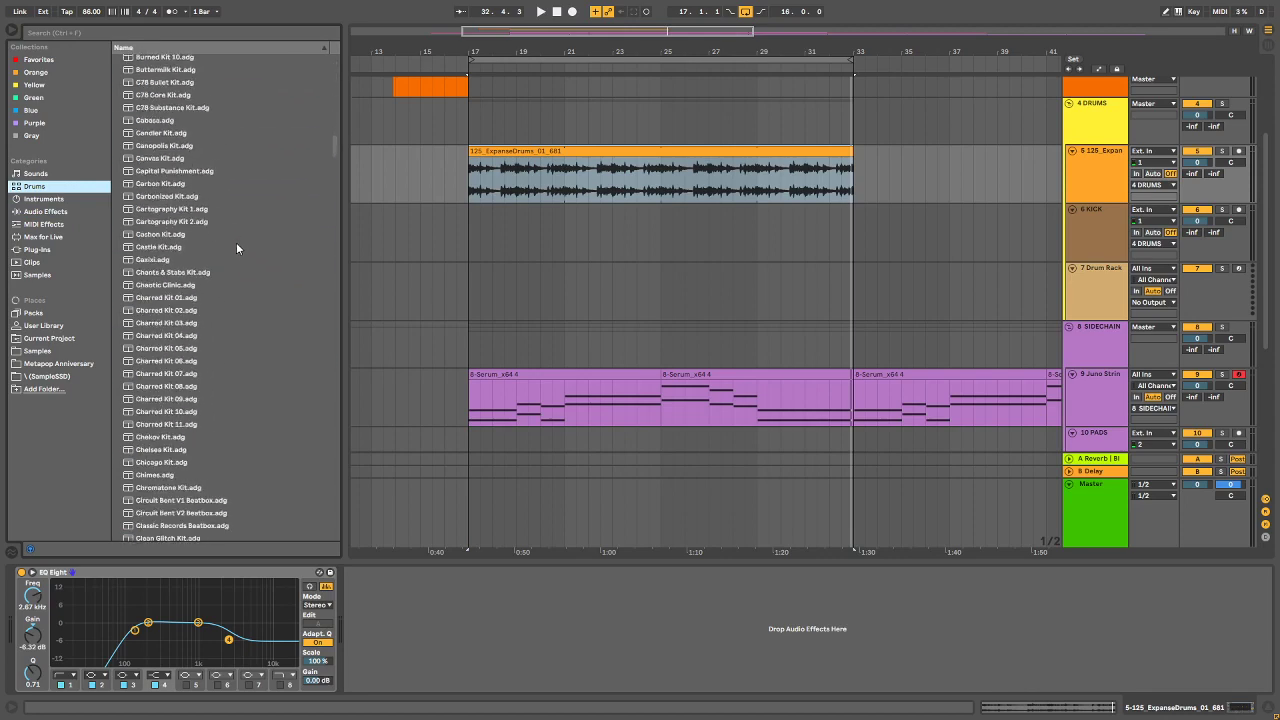
# Step: Audition drum kits including Carbon Kit, Cartography Kit 2, Castle Kit, Charred Kit 02, Charred Kit 11 and Chromatone Kit
pyautogui.click(167, 186)
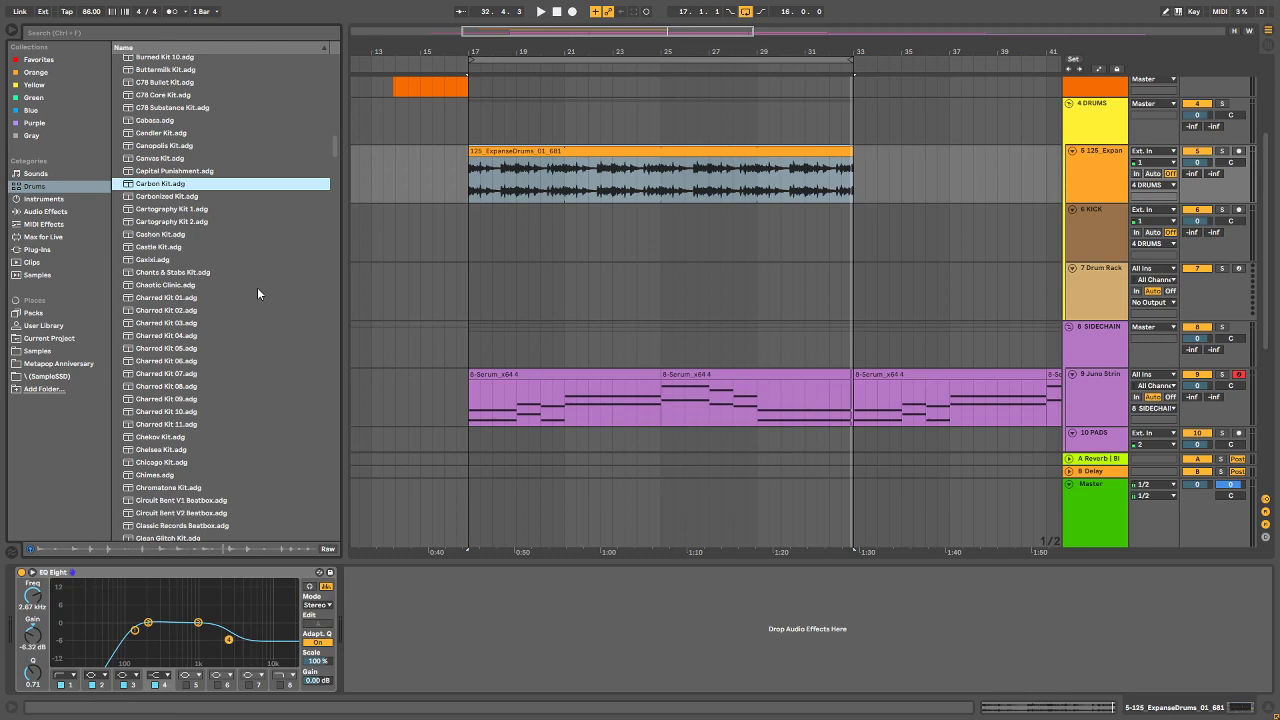
pyautogui.moveTo(215, 209); pyautogui.dragTo(214, 220)
pyautogui.click(211, 222)
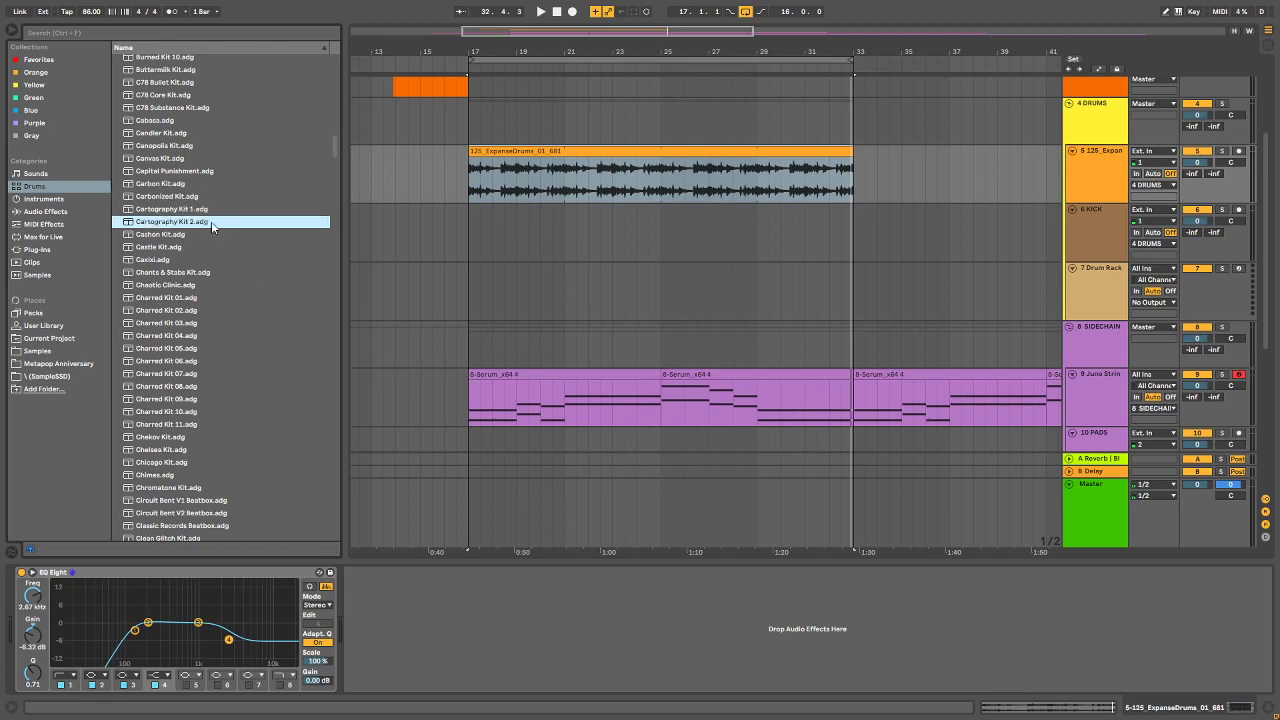
pyautogui.click(200, 250)
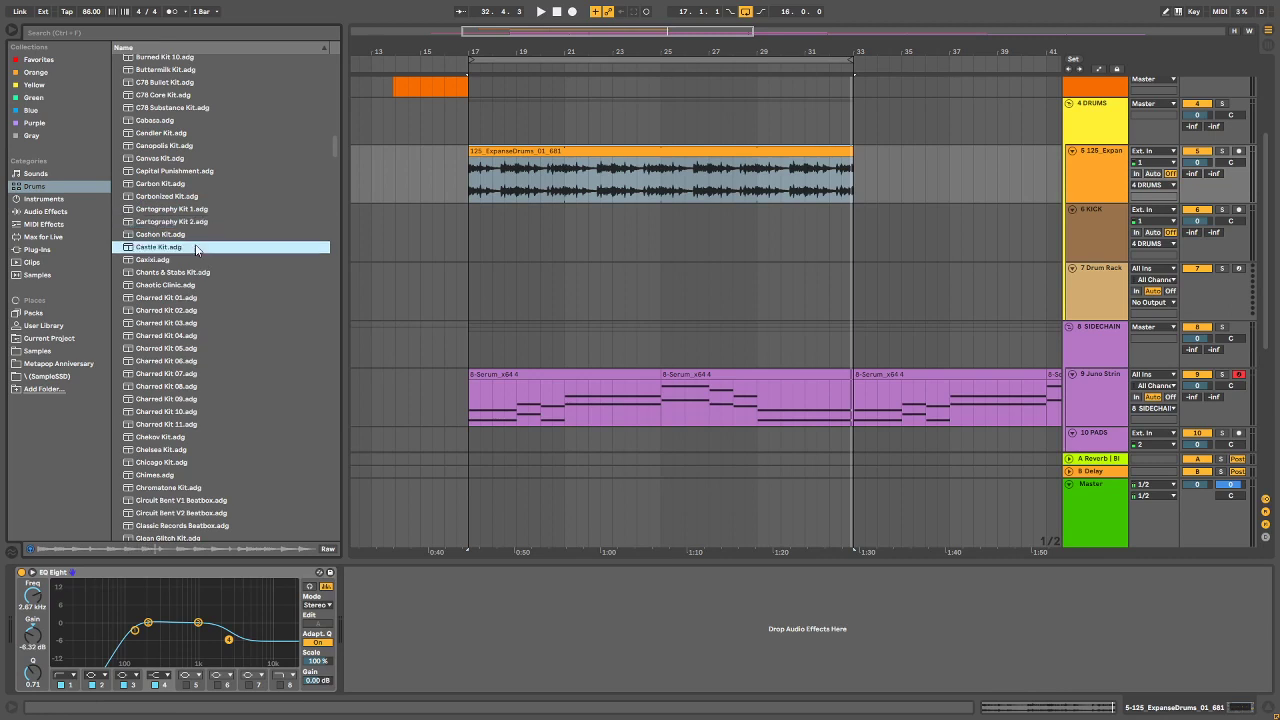
pyautogui.scroll(-3, 202, 270)
pyautogui.click(206, 249)
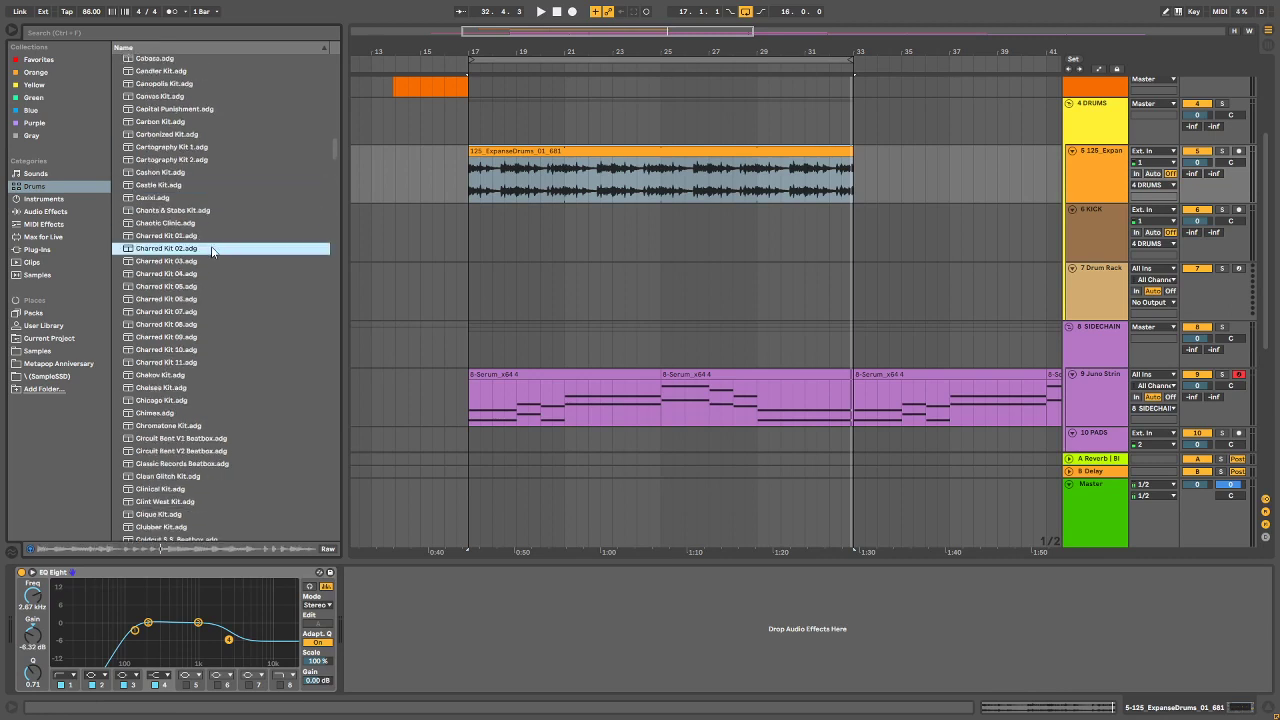
pyautogui.scroll(-3, 209, 264)
pyautogui.click(183, 302)
pyautogui.scroll(-3, 204, 291)
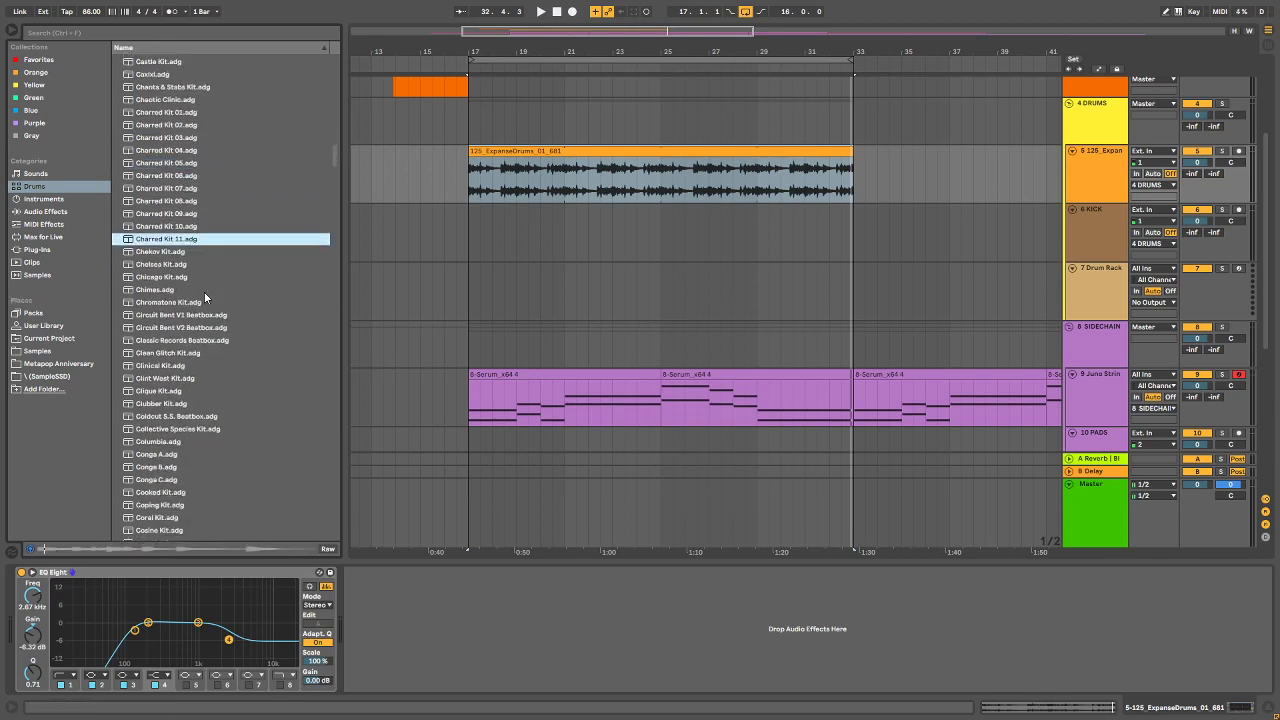
pyautogui.click(186, 272)
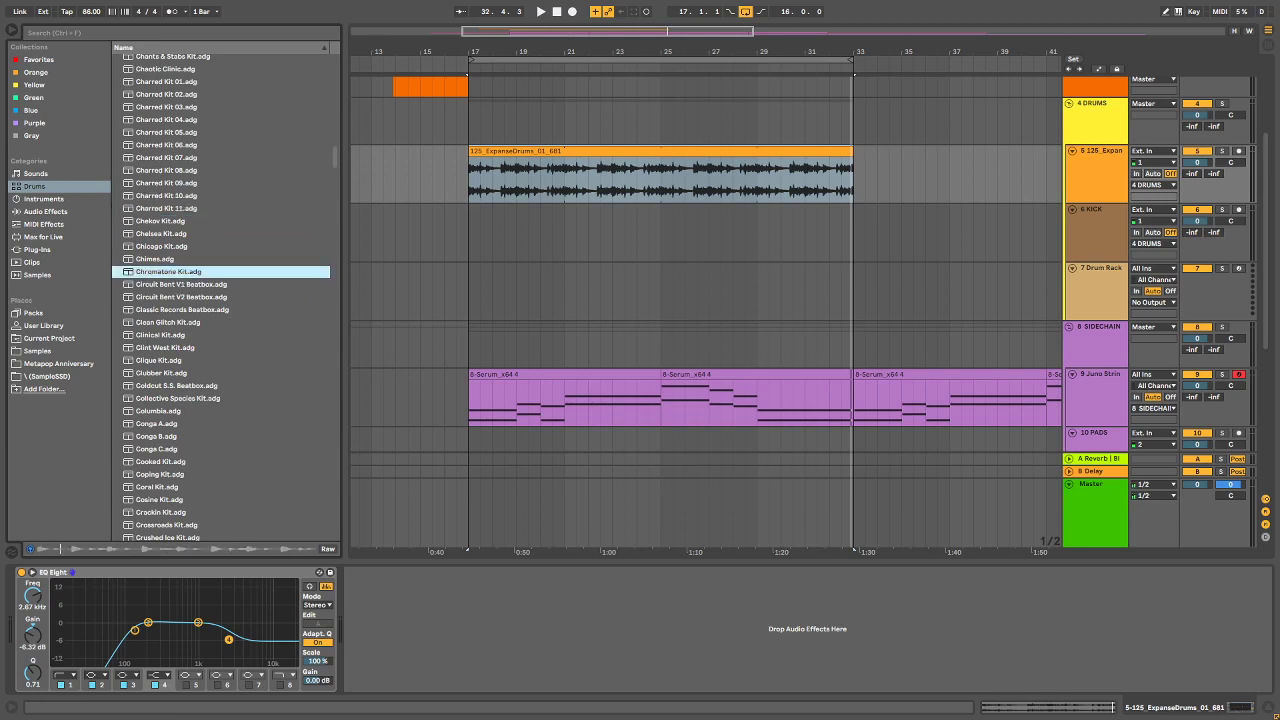
# Step: Check the session timer and preview Clint West Kit, Cosine Kit, Crossroads Kit and Crystal Clear Kit
pyautogui.hotkey('alt', 'Tab')
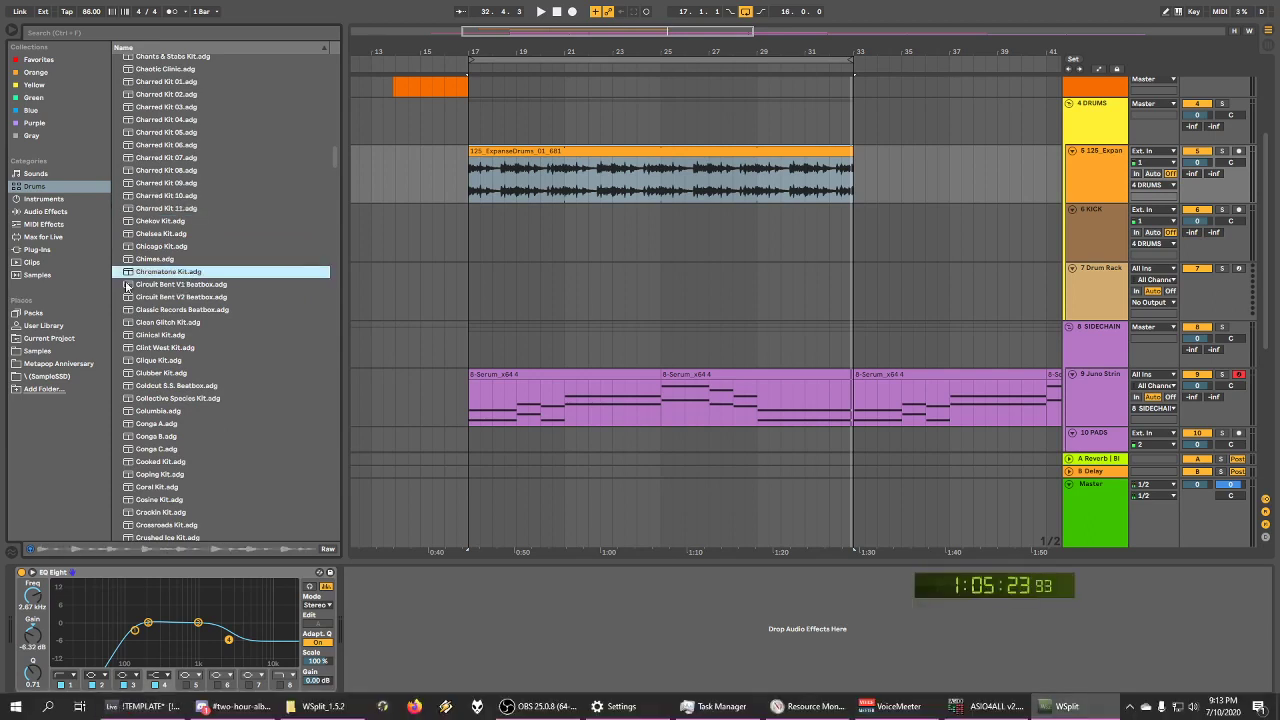
pyautogui.click(208, 347)
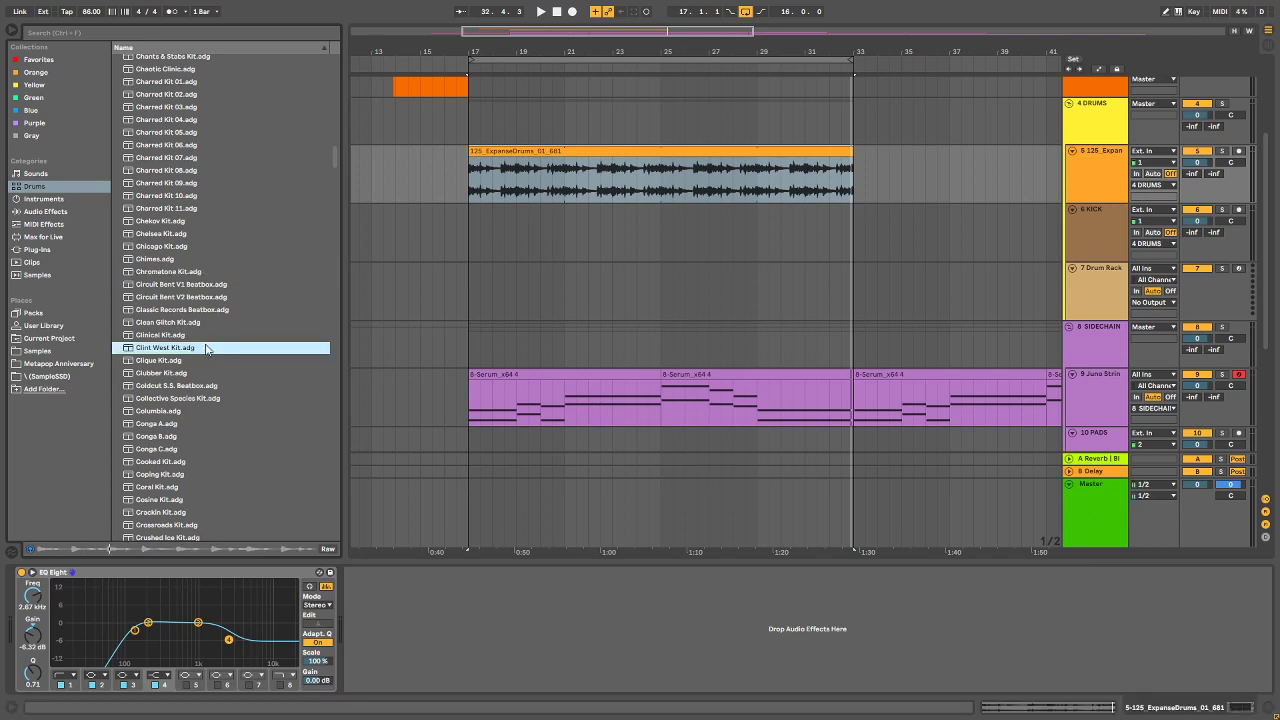
pyautogui.scroll(-6, 238, 320)
pyautogui.click(167, 256)
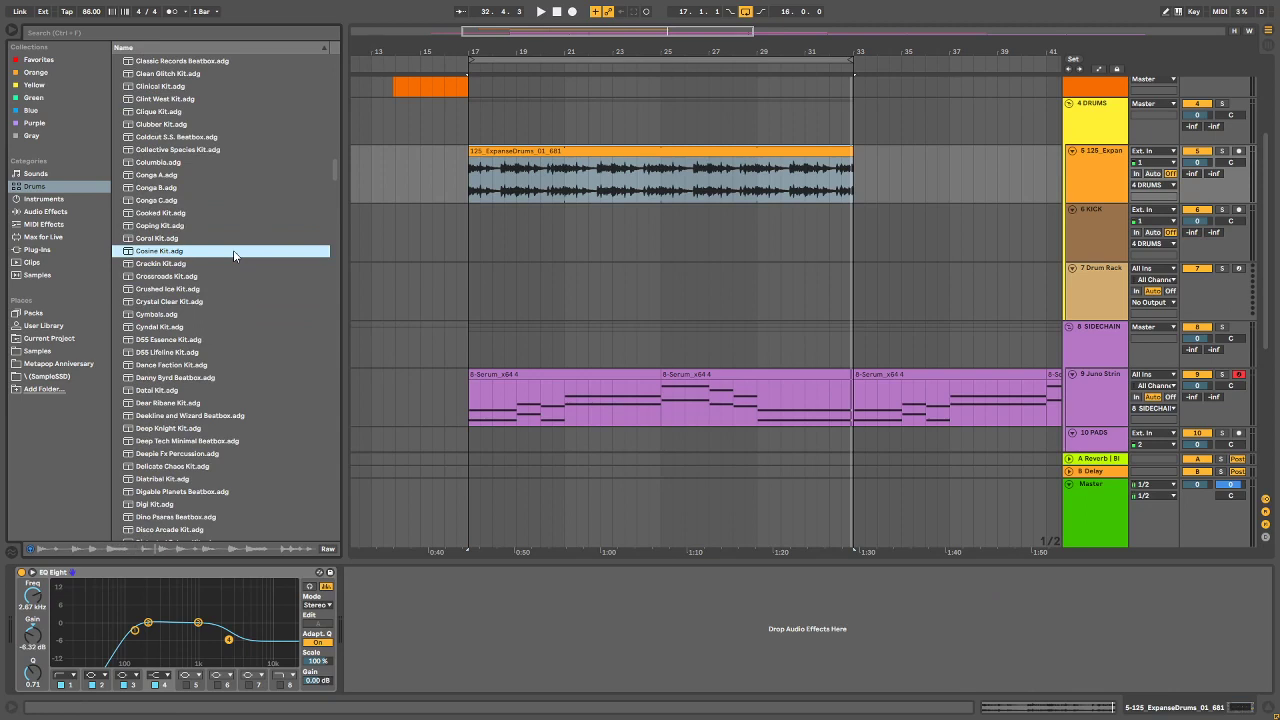
pyautogui.click(193, 278)
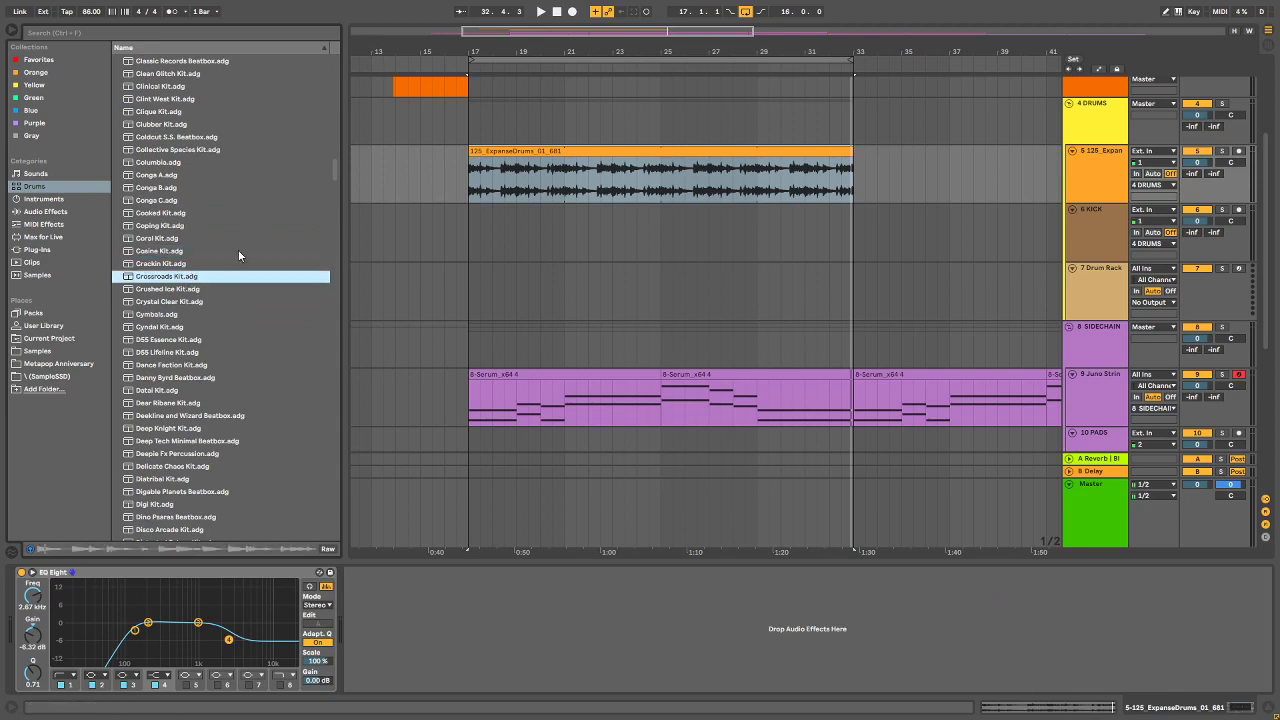
pyautogui.click(150, 303)
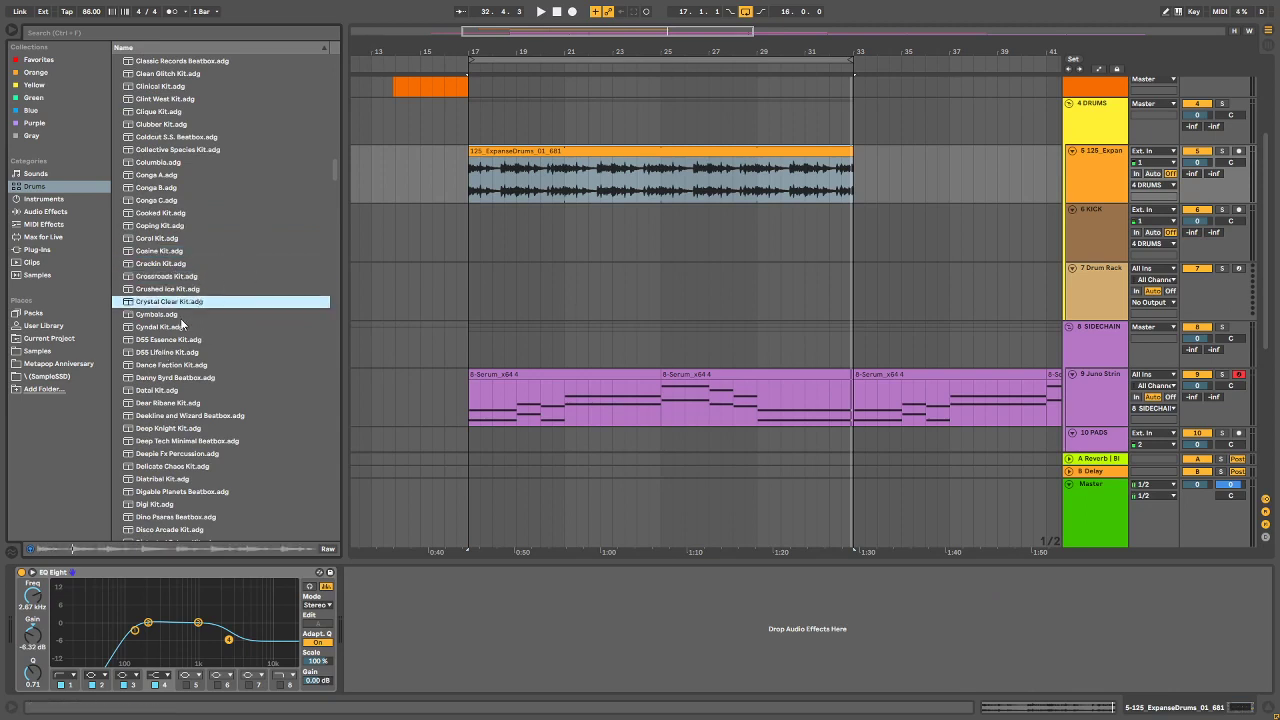
# Step: Audition Danny Byrd Beatbox, Dear Ribane Kit, Deep Knight Kit, Deepie Fx Percussion and Digable Planets Beatbox
pyautogui.scroll(-3, 205, 305)
pyautogui.click(223, 288)
pyautogui.scroll(-1, 223, 288)
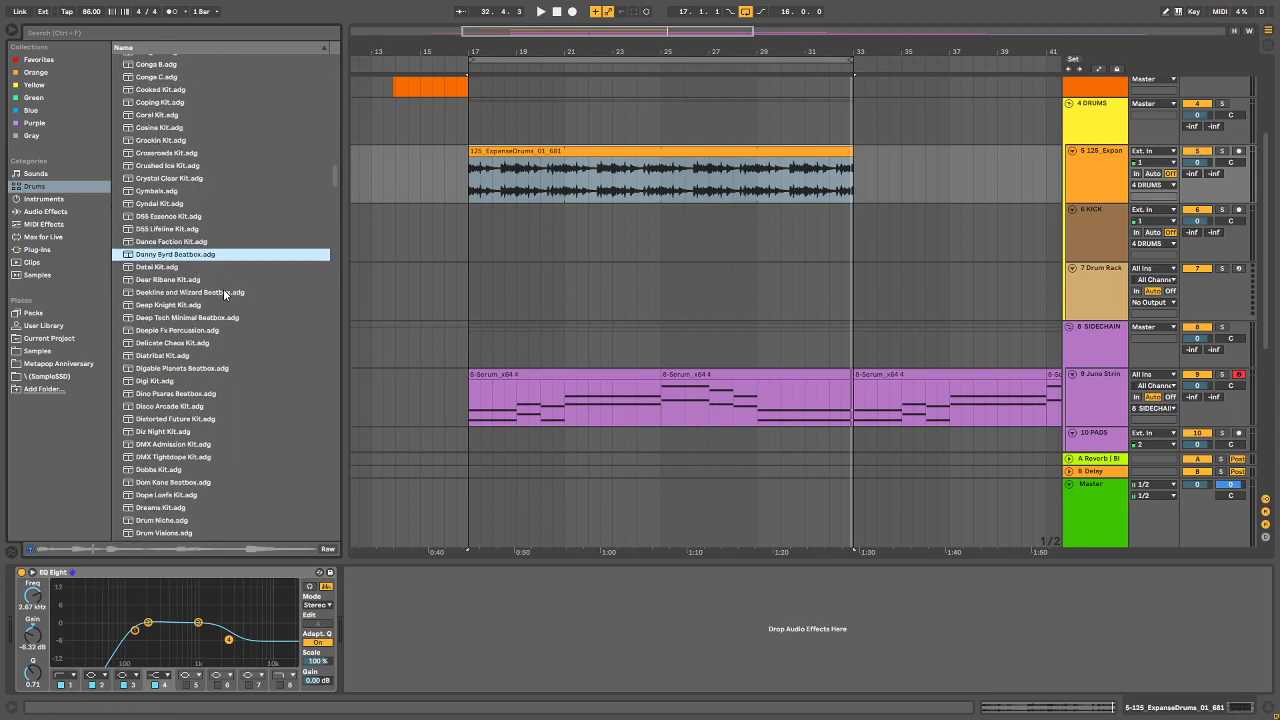
pyautogui.click(168, 281)
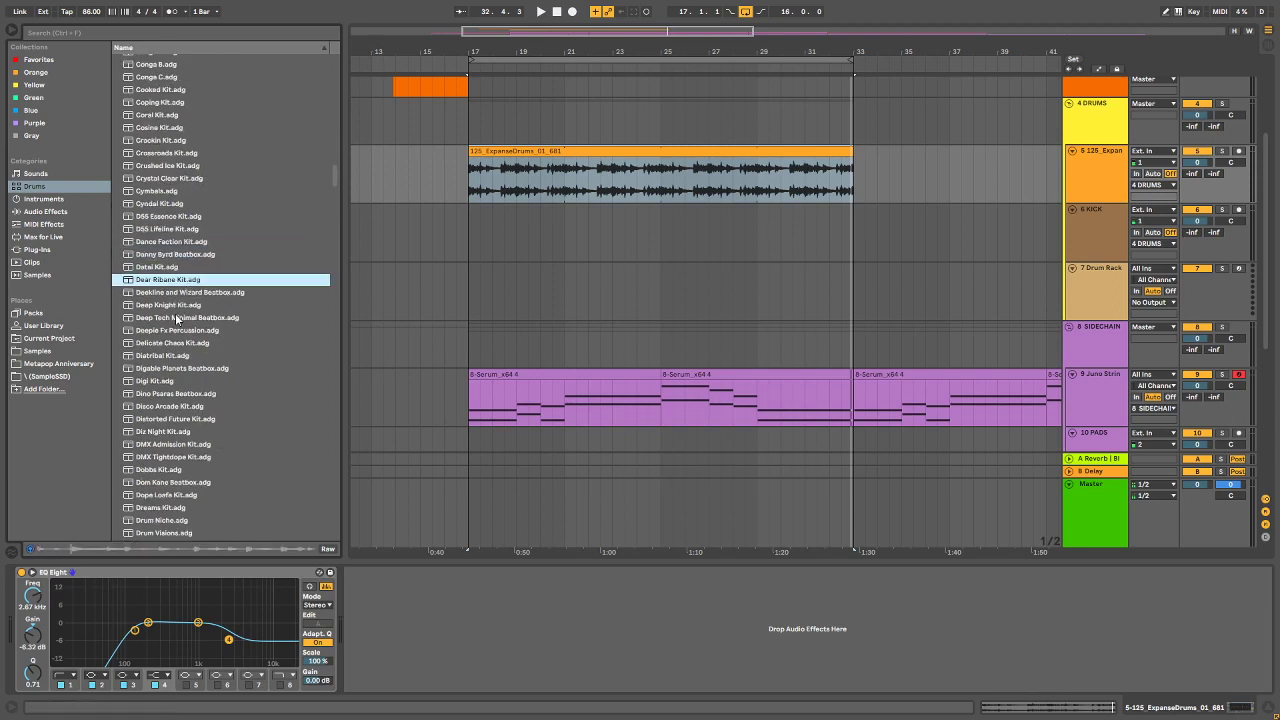
pyautogui.click(175, 309)
pyautogui.scroll(-2, 190, 312)
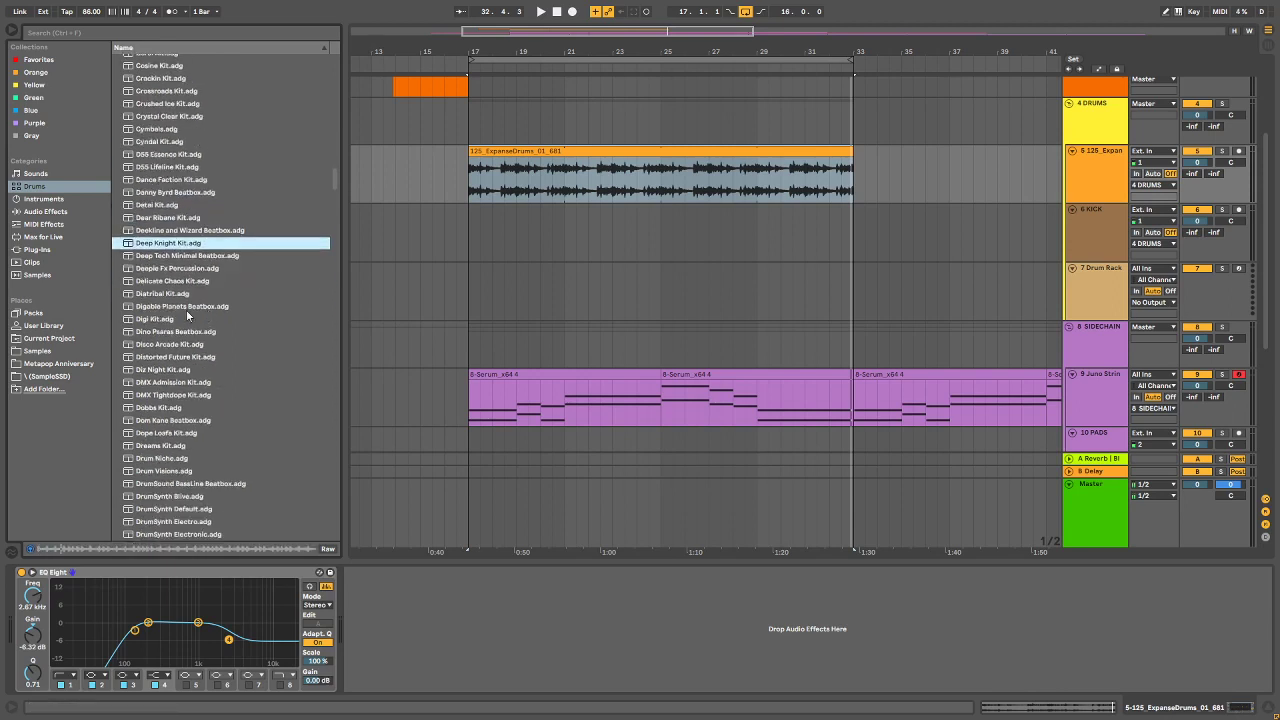
pyautogui.click(192, 269)
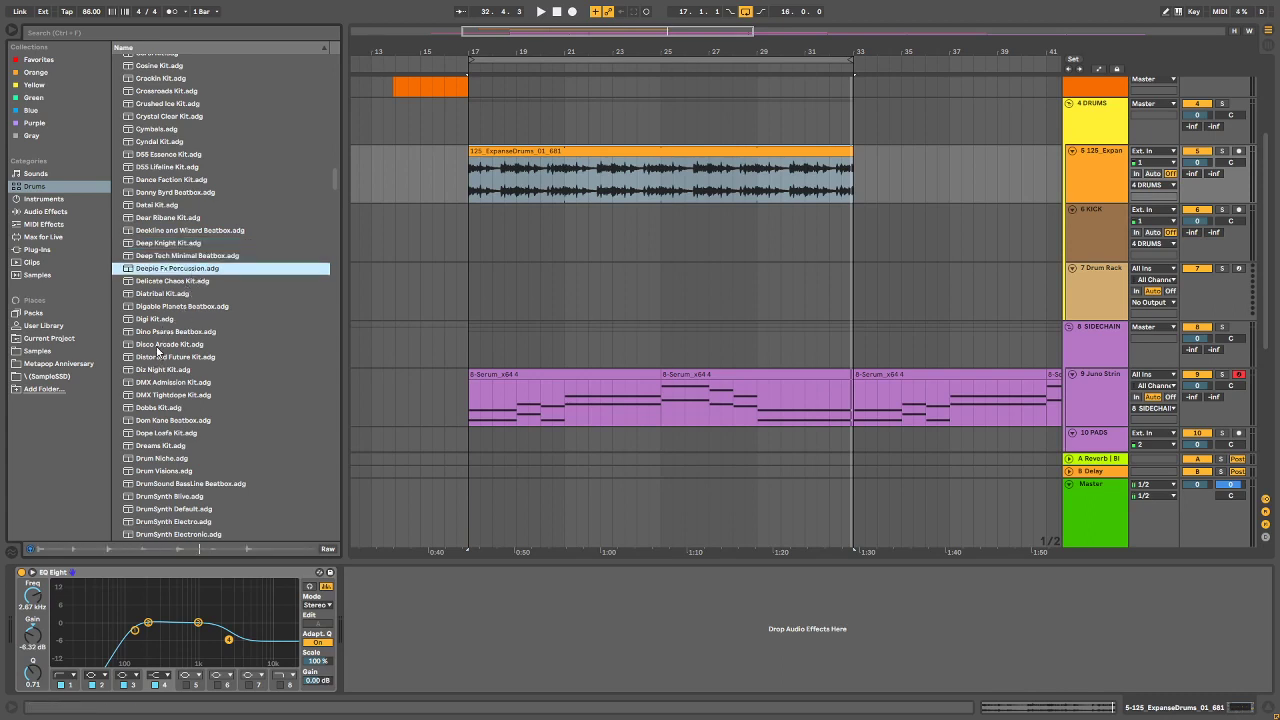
pyautogui.click(178, 309)
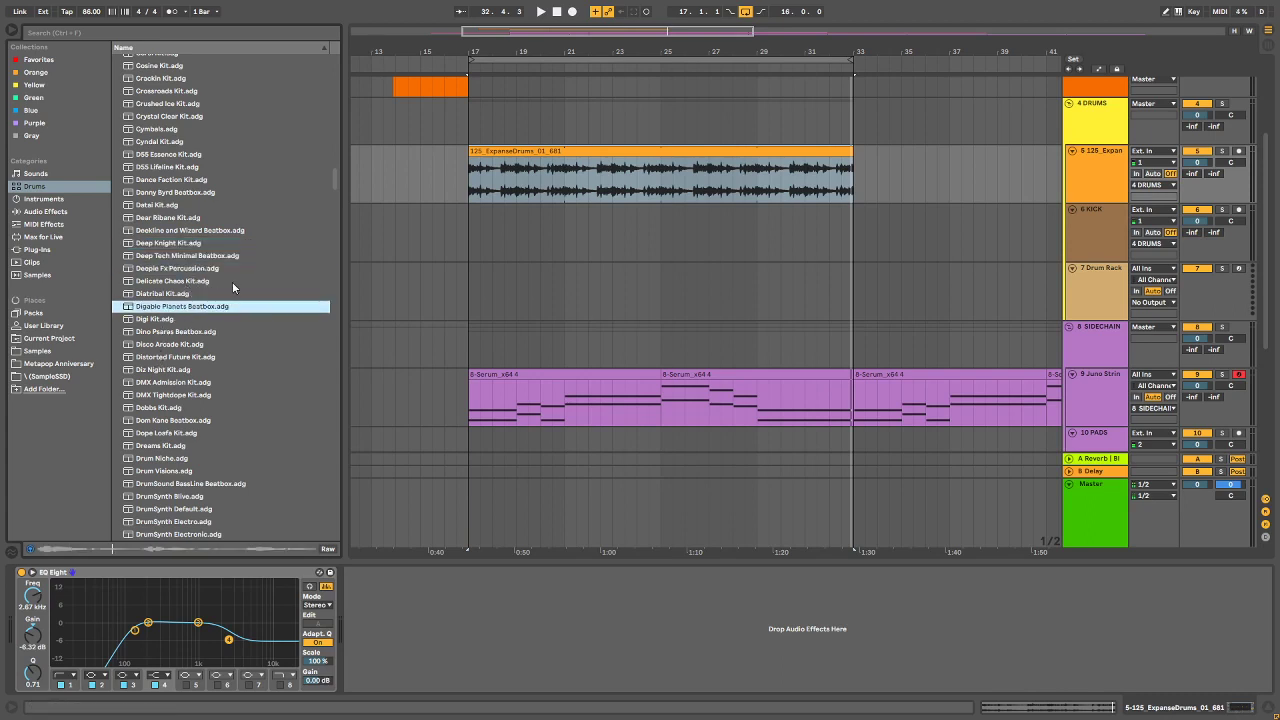
# Step: Preview Diz Night Kit, Dobbs Kit, DMX Tightdope Kit, DrumSynth MiTech and DrumSynth Electronic
pyautogui.scroll(-1, 232, 281)
pyautogui.scroll(-2, 238, 279)
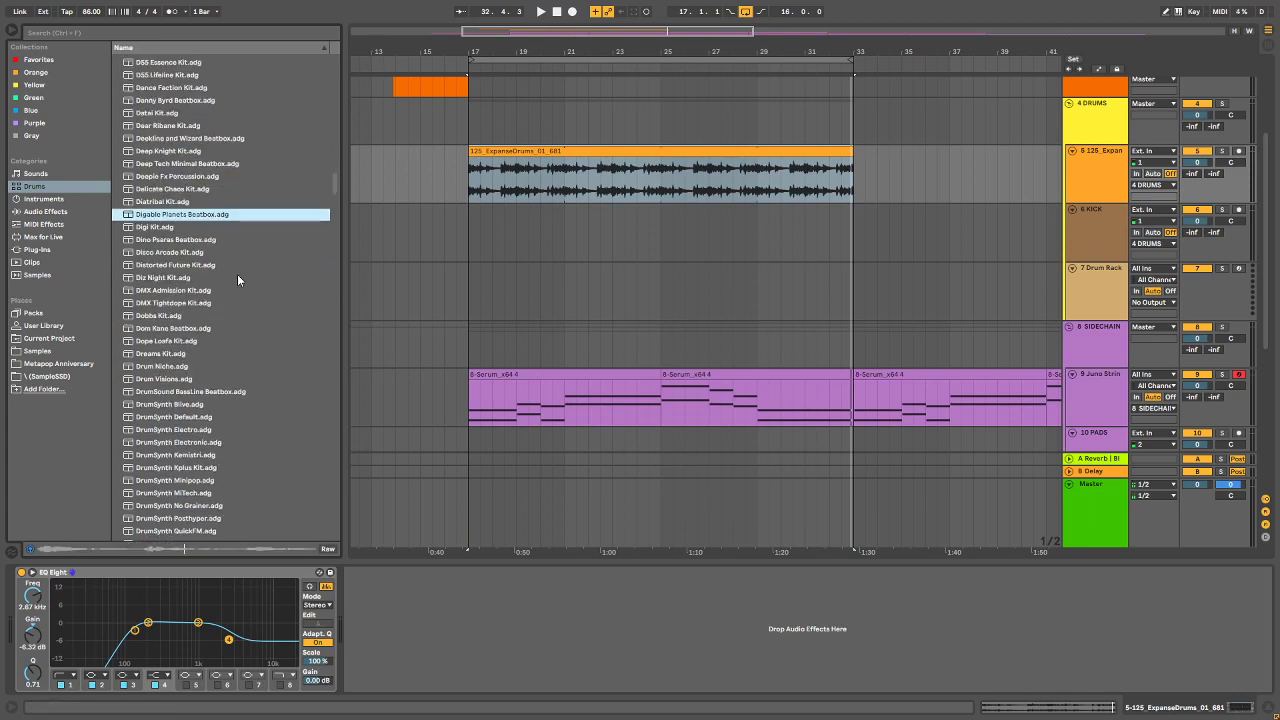
pyautogui.click(177, 280)
pyautogui.click(160, 315)
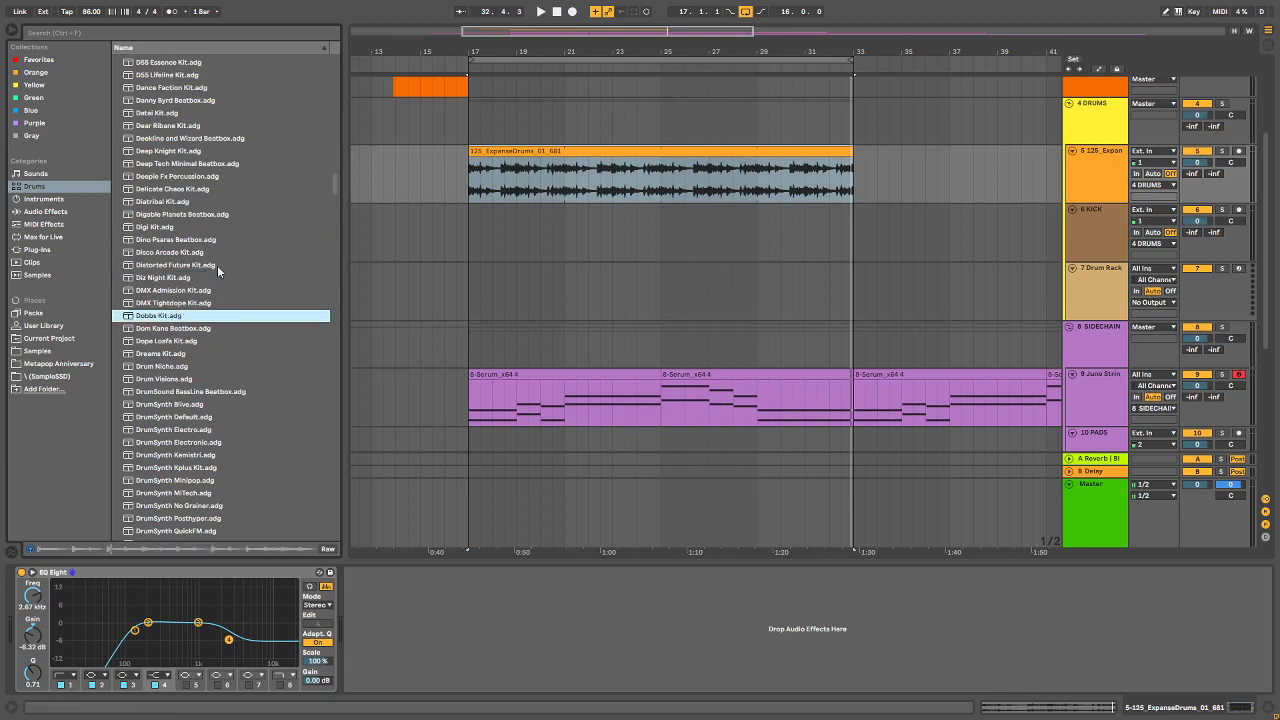
pyautogui.scroll(-2, 217, 265)
pyautogui.press('Up')
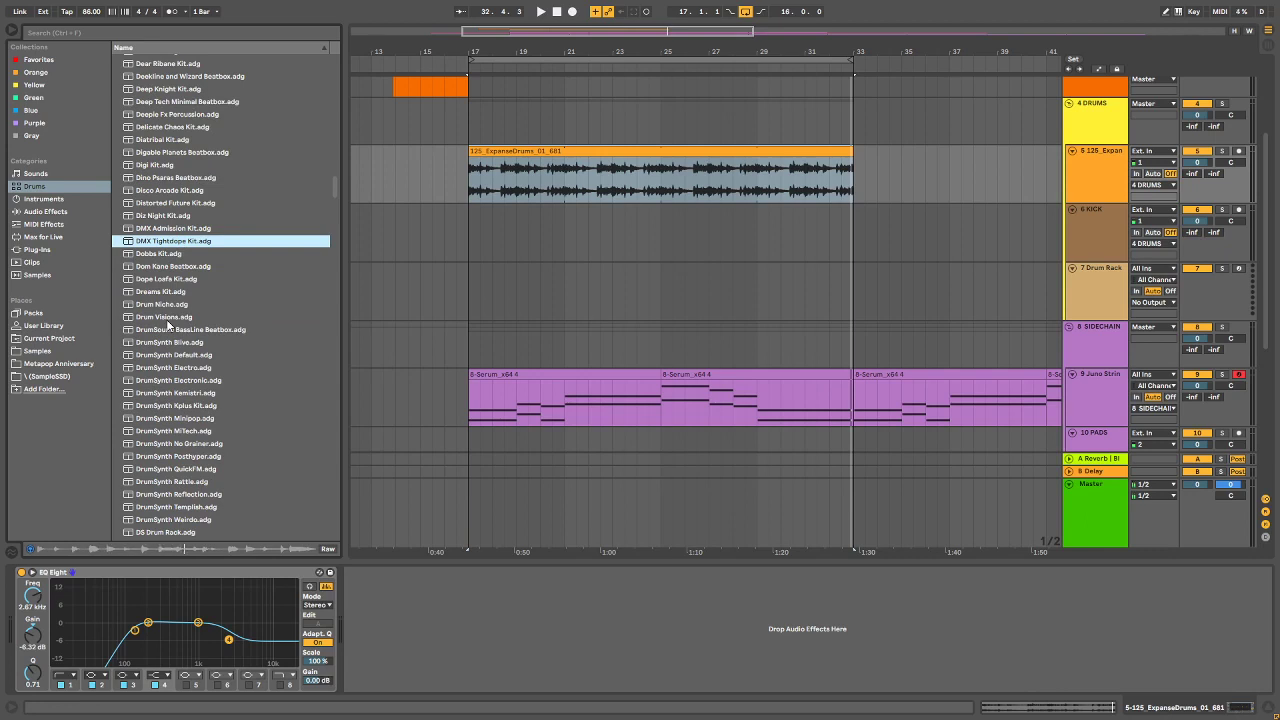
pyautogui.scroll(-4, 206, 285)
pyautogui.click(212, 275)
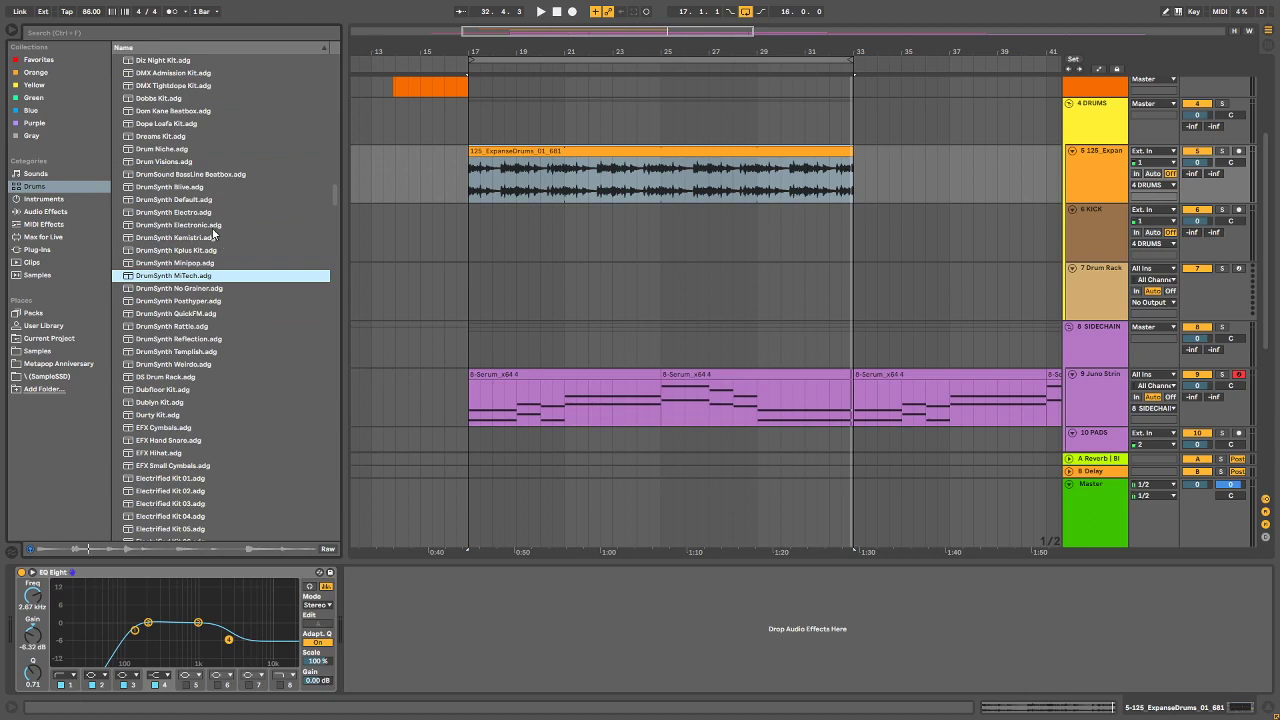
pyautogui.click(209, 226)
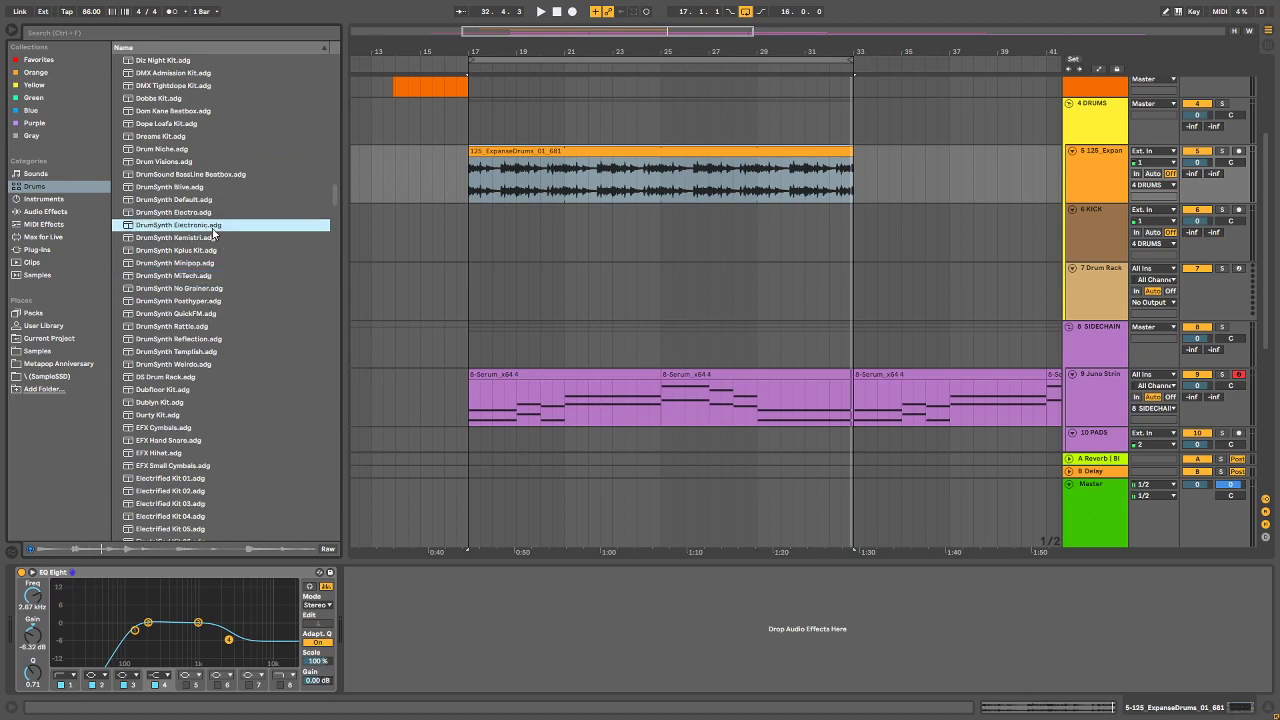
# Step: Load the DrumSynth MiTech kit onto the 7 Drum Rack track
pyautogui.click(195, 277)
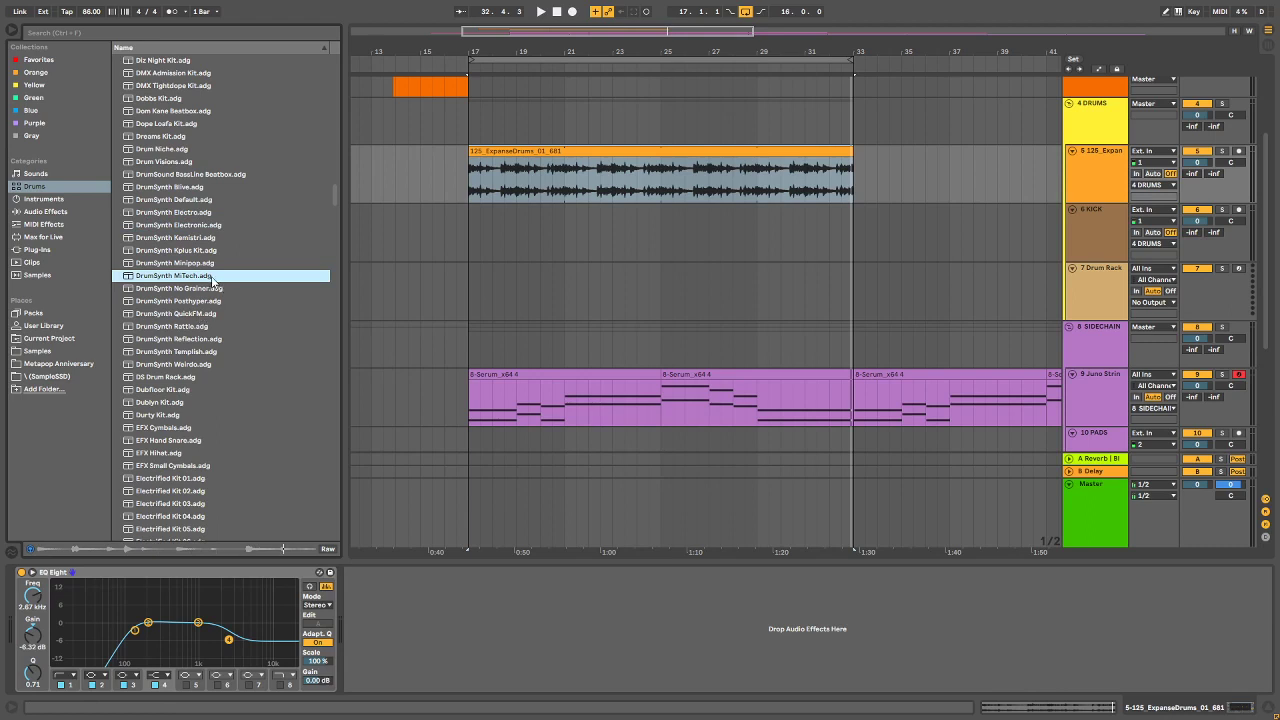
pyautogui.moveTo(212, 281); pyautogui.dragTo(1068, 290)
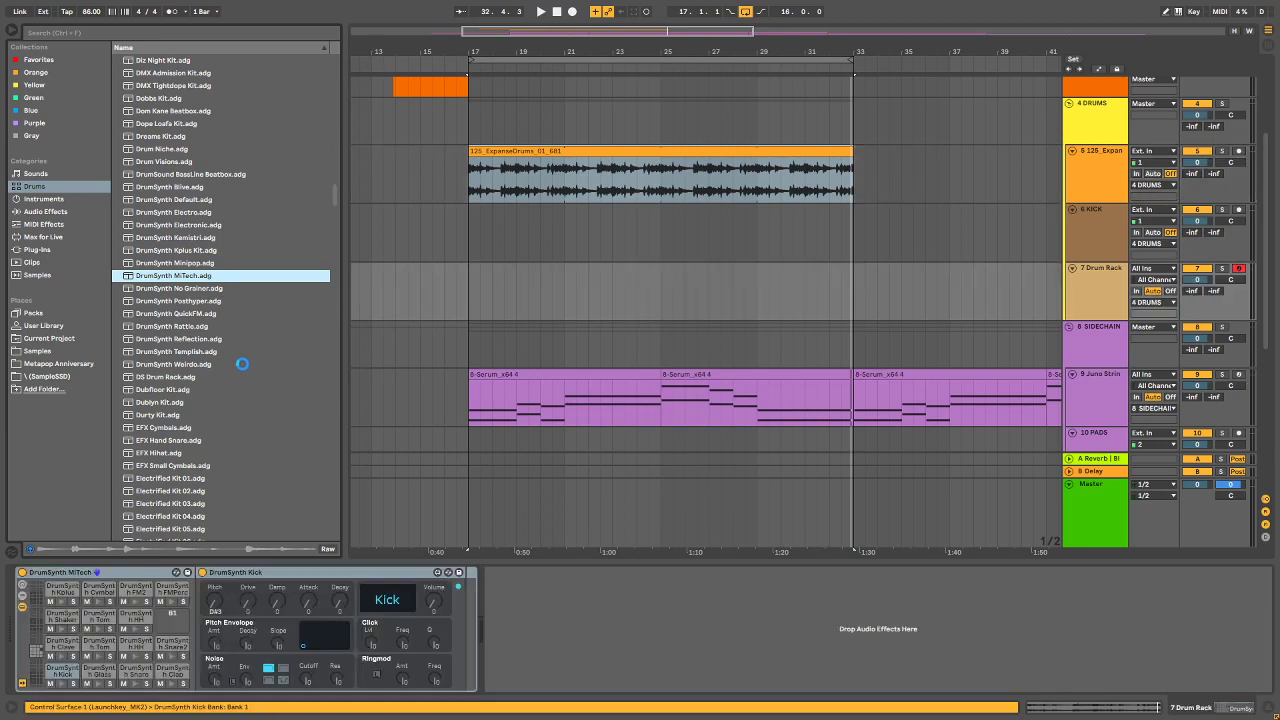
# Step: Preview Electrified Kits 01 through 06 in the drum kit list
pyautogui.scroll(-5, 222, 357)
pyautogui.scroll(-5, 223, 369)
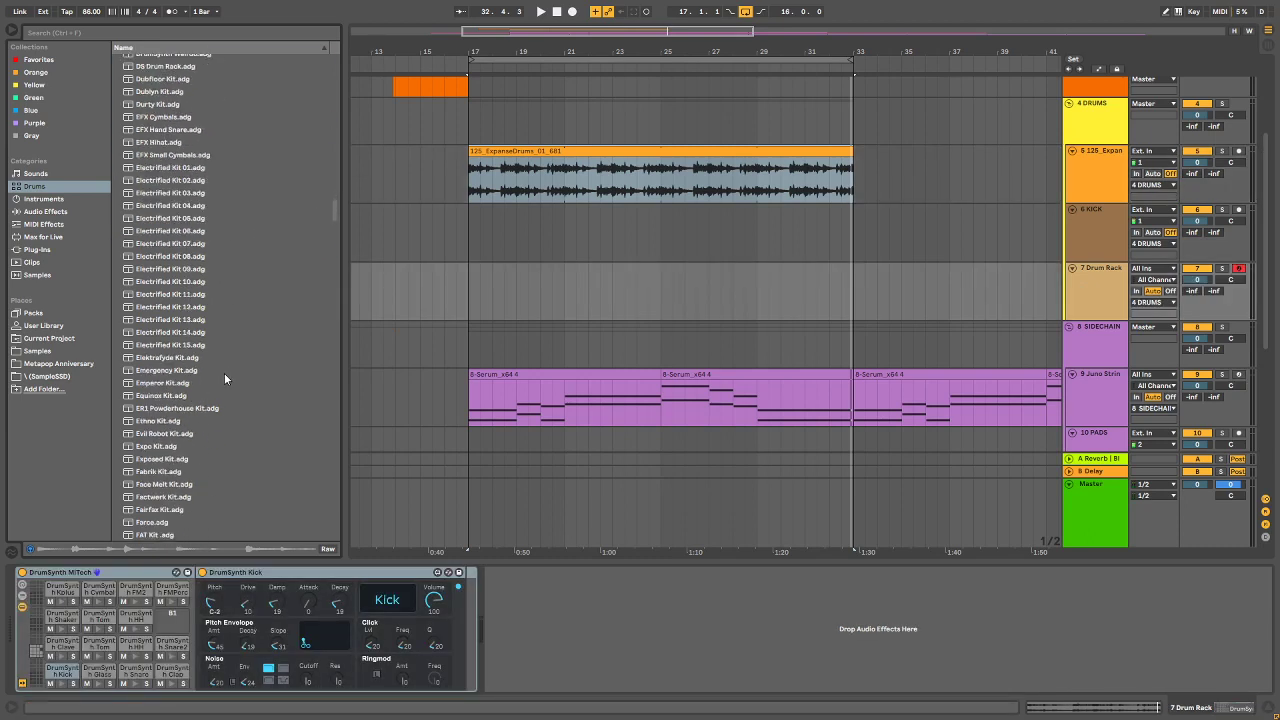
pyautogui.scroll(1, 225, 377)
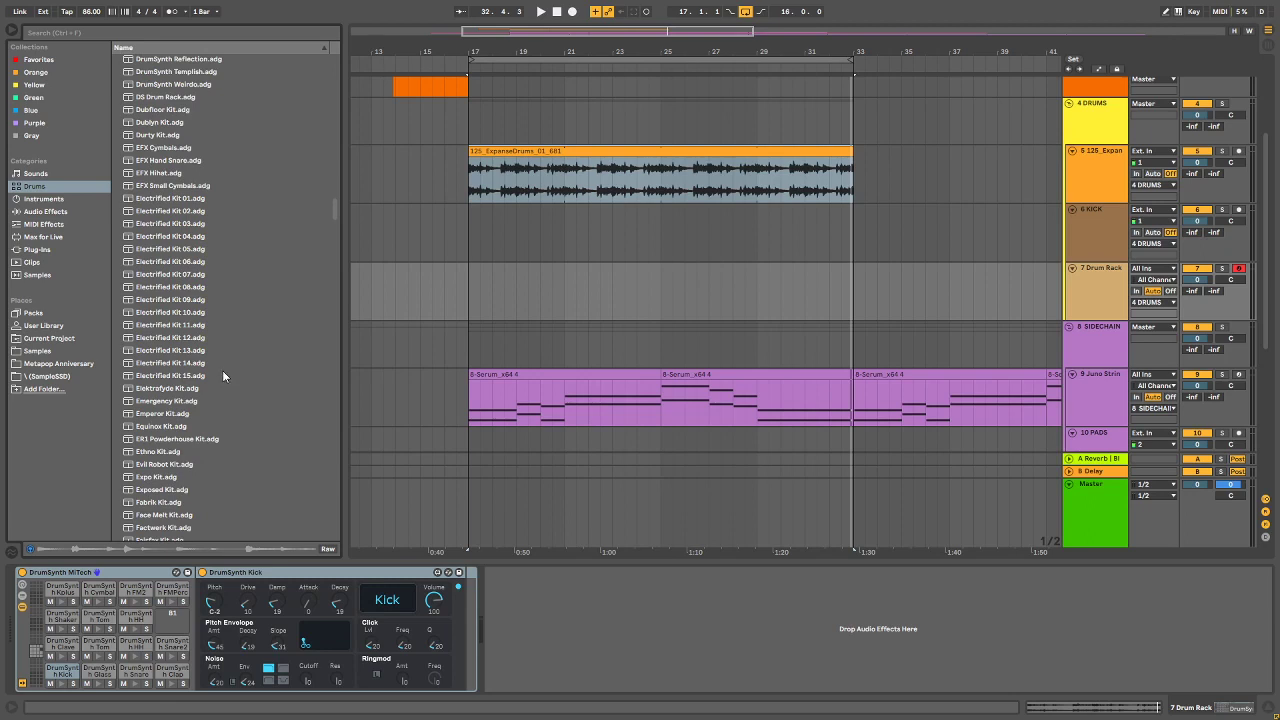
pyautogui.scroll(-2, 244, 290)
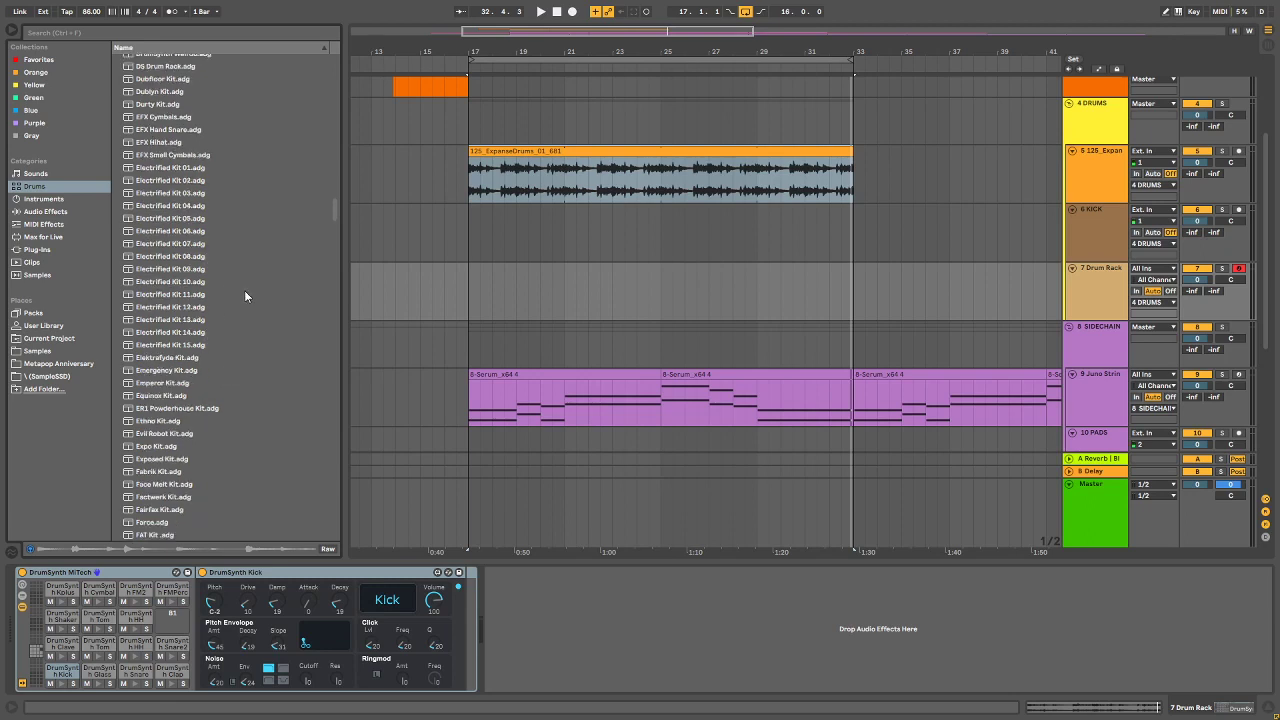
pyautogui.click(205, 136)
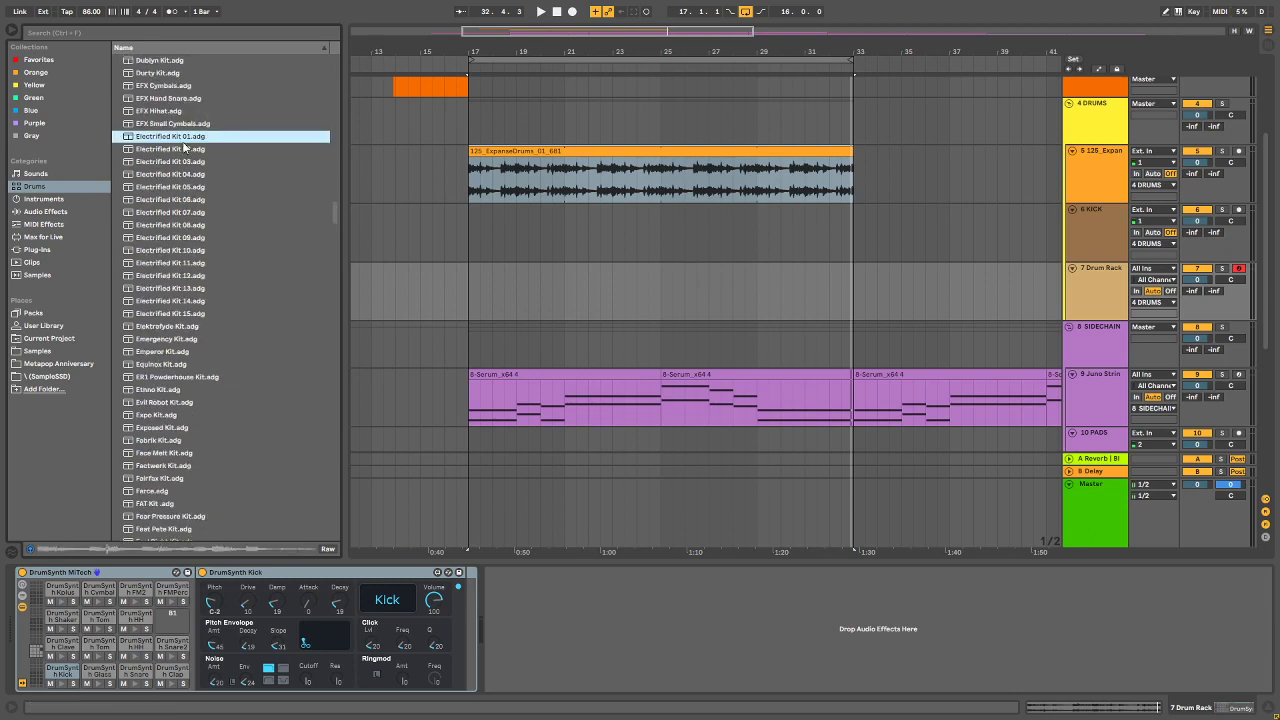
pyautogui.click(170, 153)
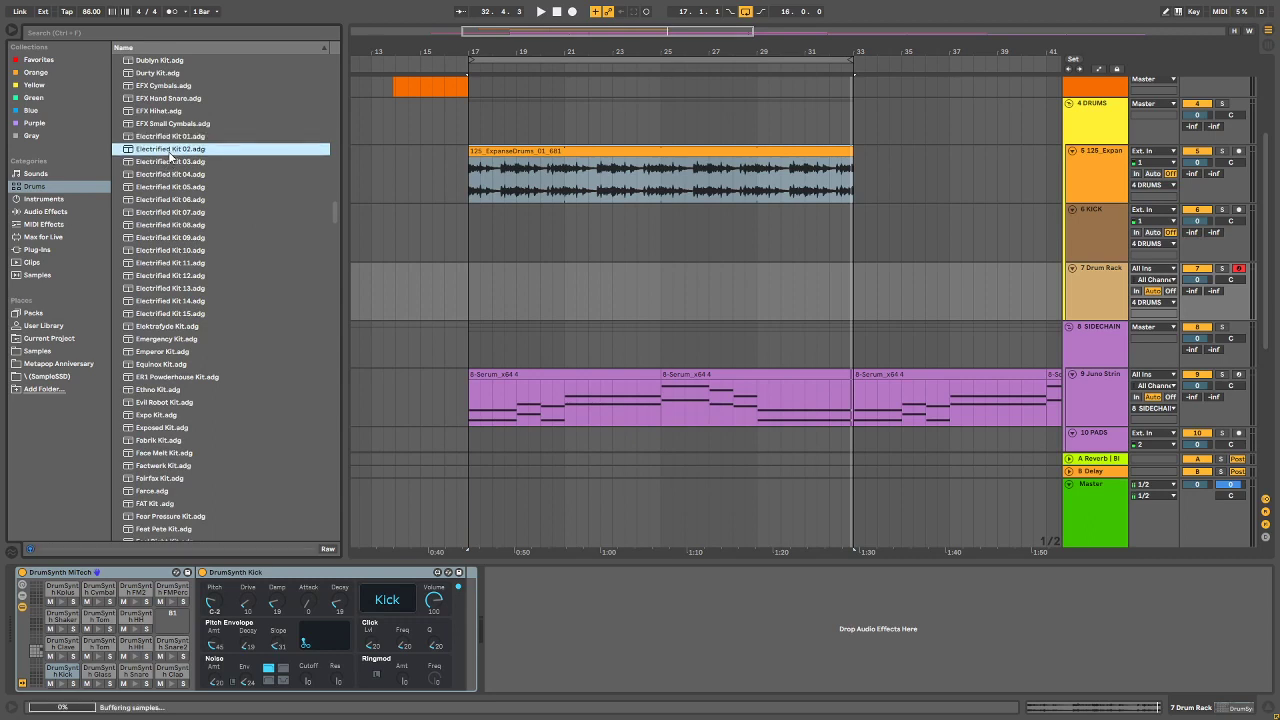
pyautogui.click(160, 163)
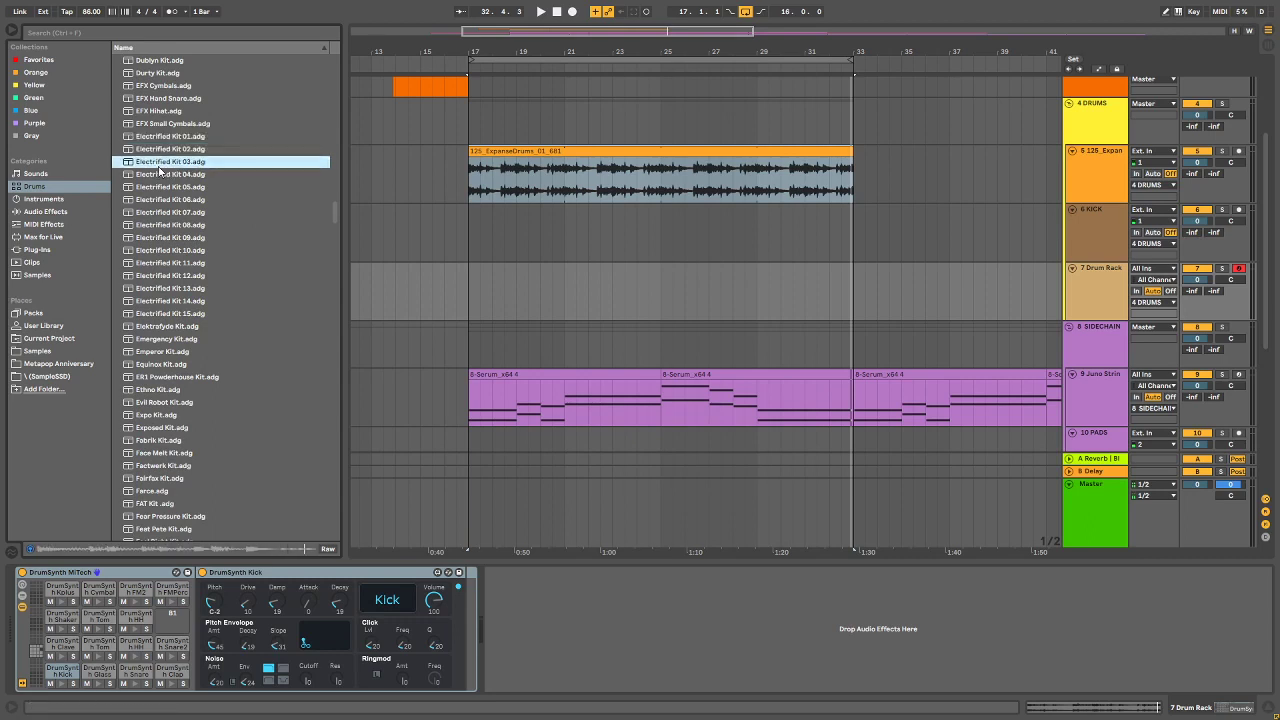
pyautogui.click(157, 176)
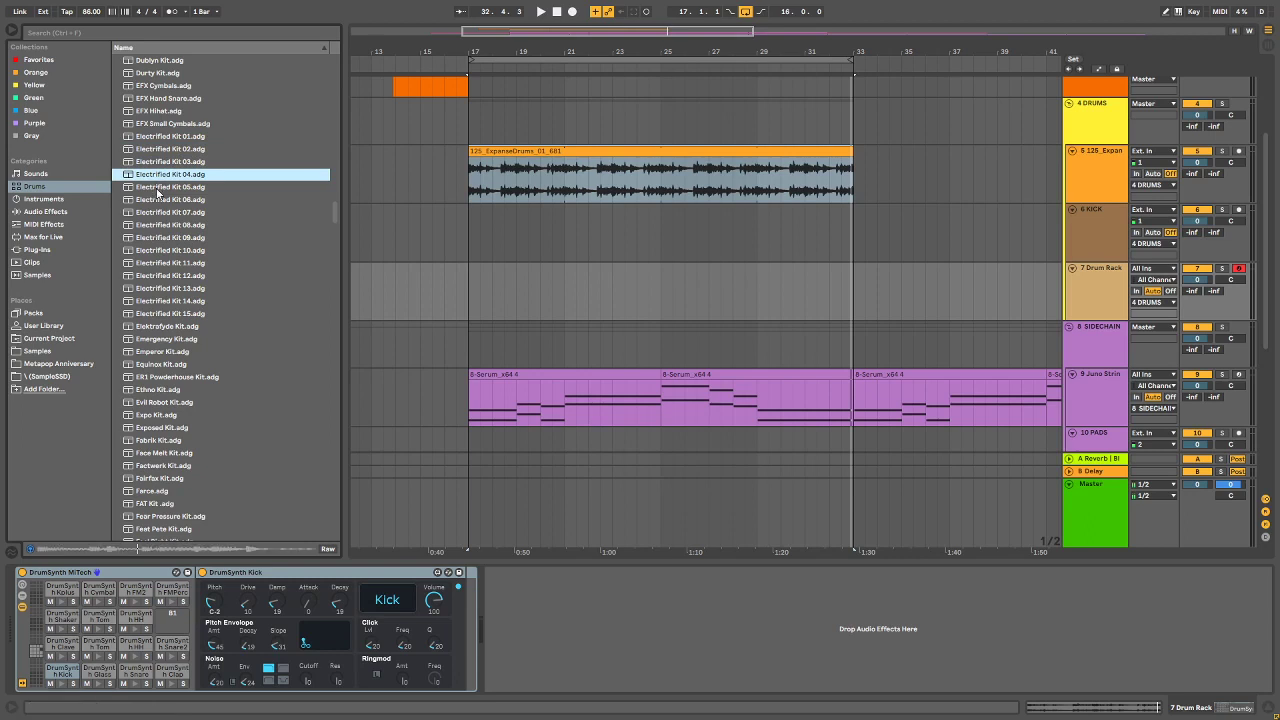
pyautogui.click(157, 187)
pyautogui.click(161, 200)
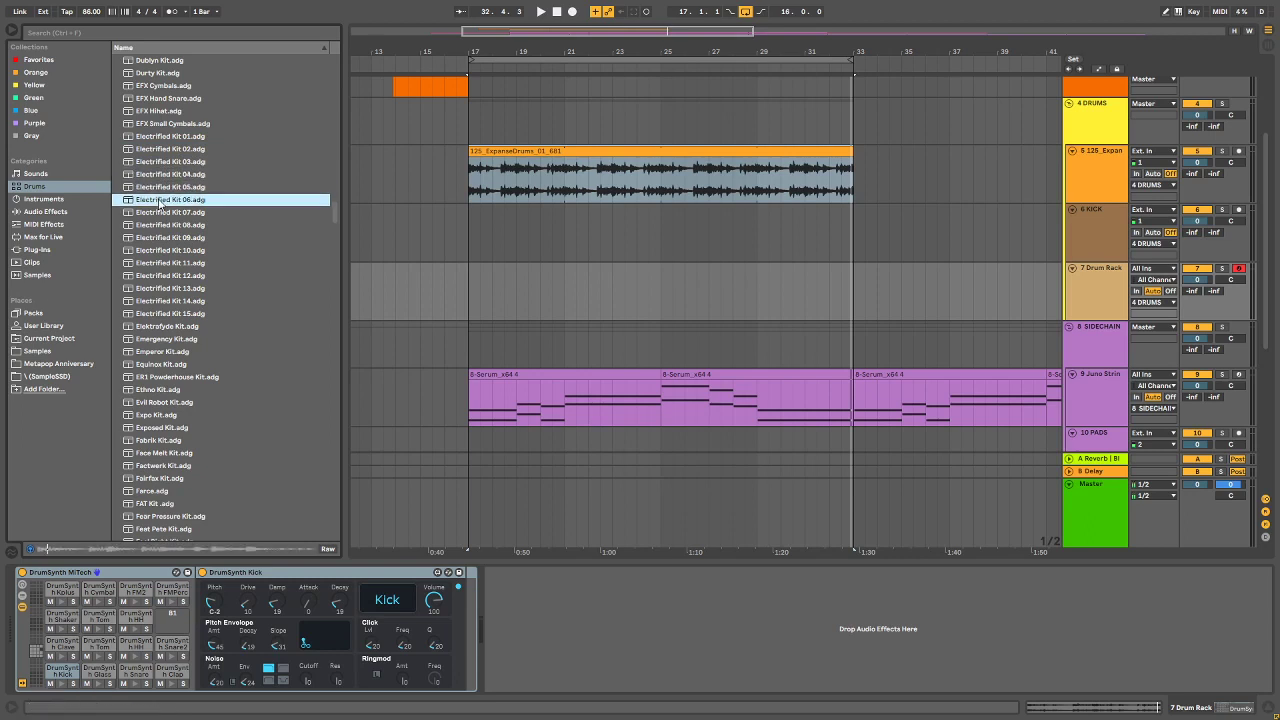
# Step: Preview Emergency Kit, Elektrofyde Kit and Electrified Kits 15, 14 and 13
pyautogui.click(185, 341)
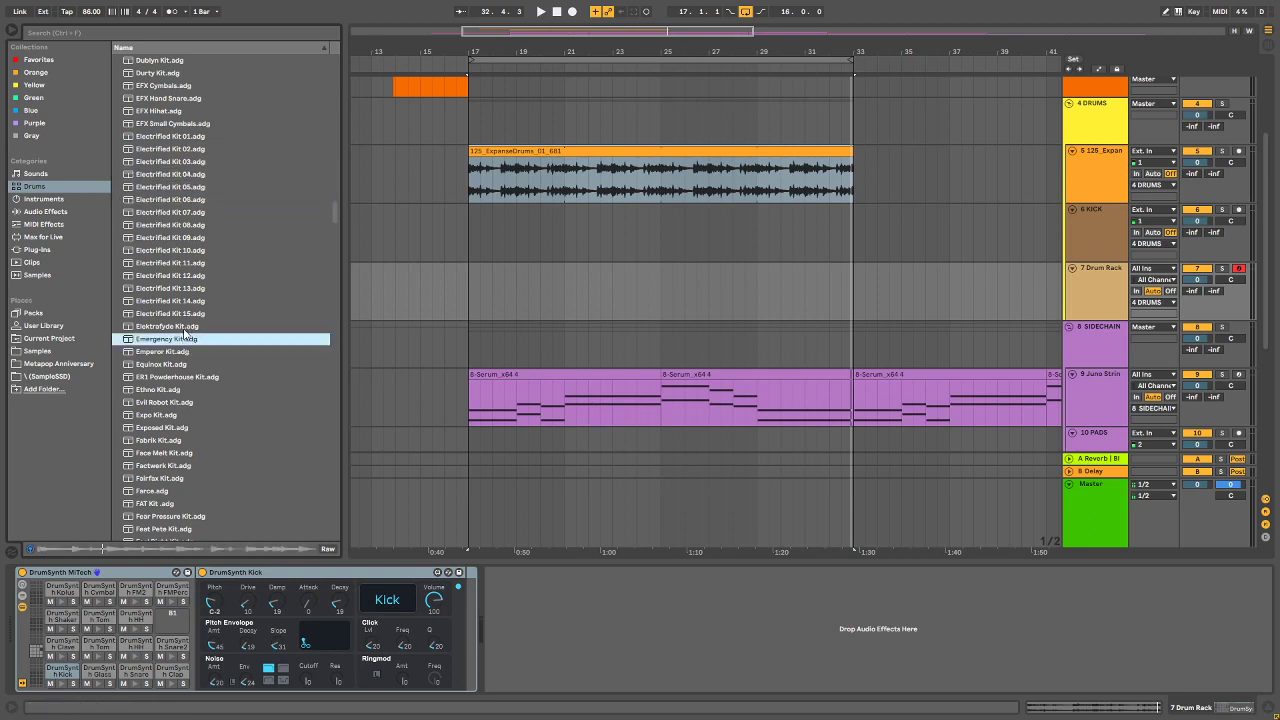
pyautogui.click(185, 322)
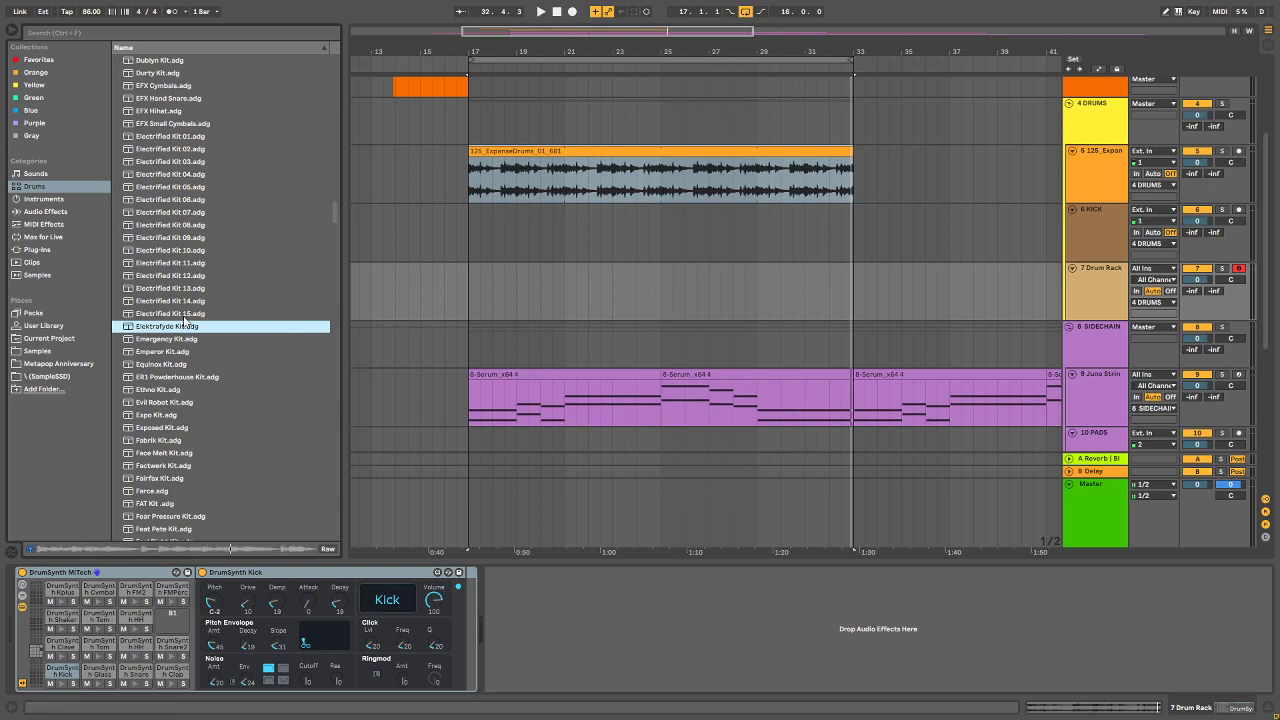
pyautogui.click(185, 316)
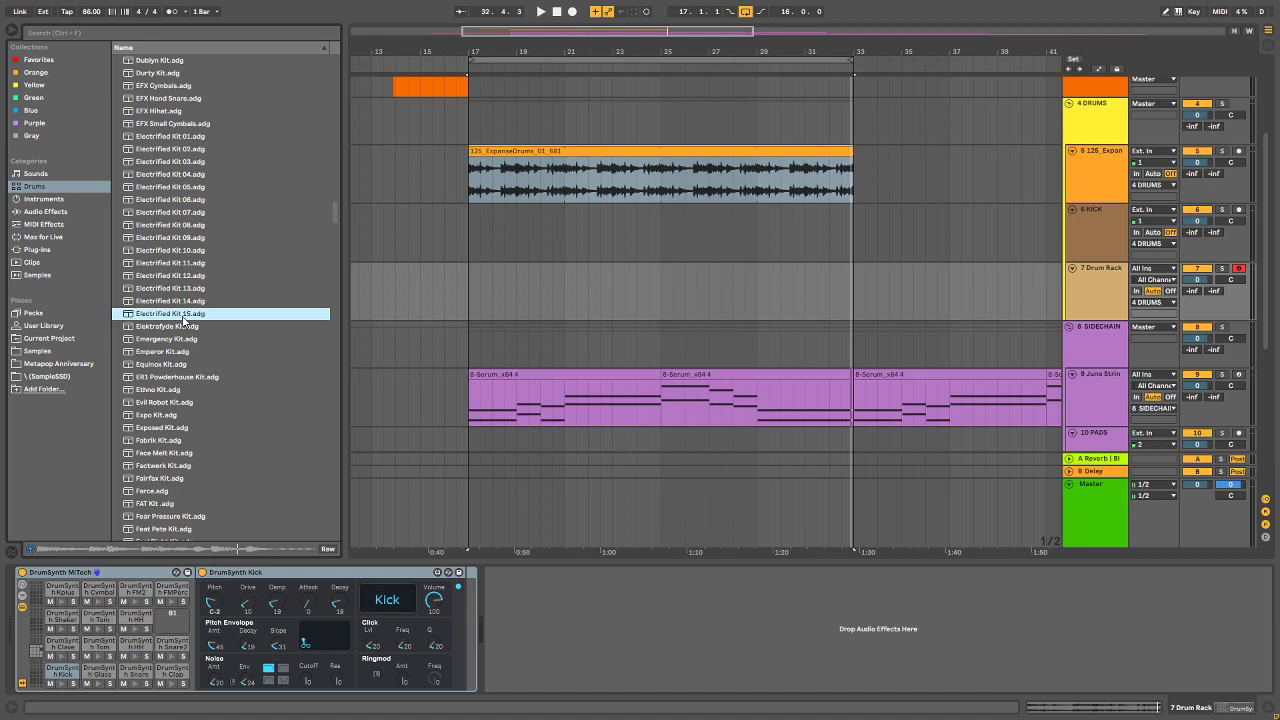
pyautogui.click(184, 301)
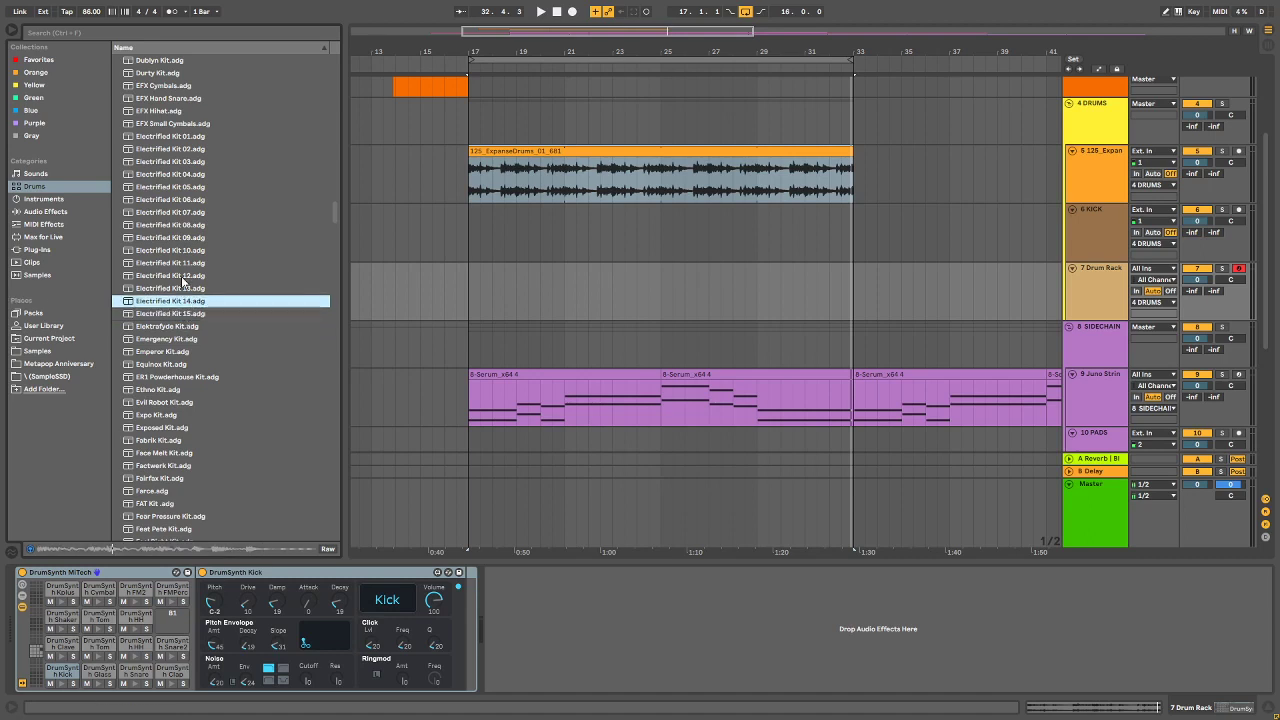
pyautogui.click(180, 289)
# Step: Preview several of the Grounded drum kits, including 03, 06 and 10
pyautogui.scroll(-15, 195, 260)
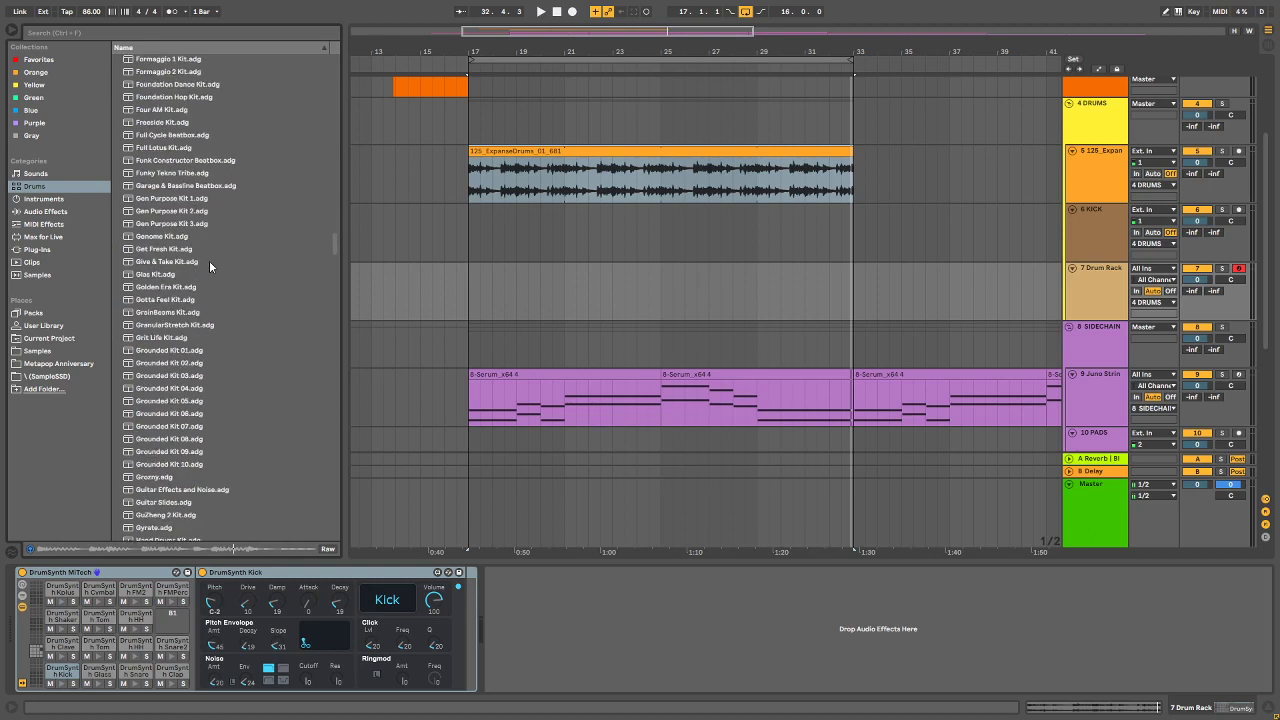
pyautogui.click(190, 375)
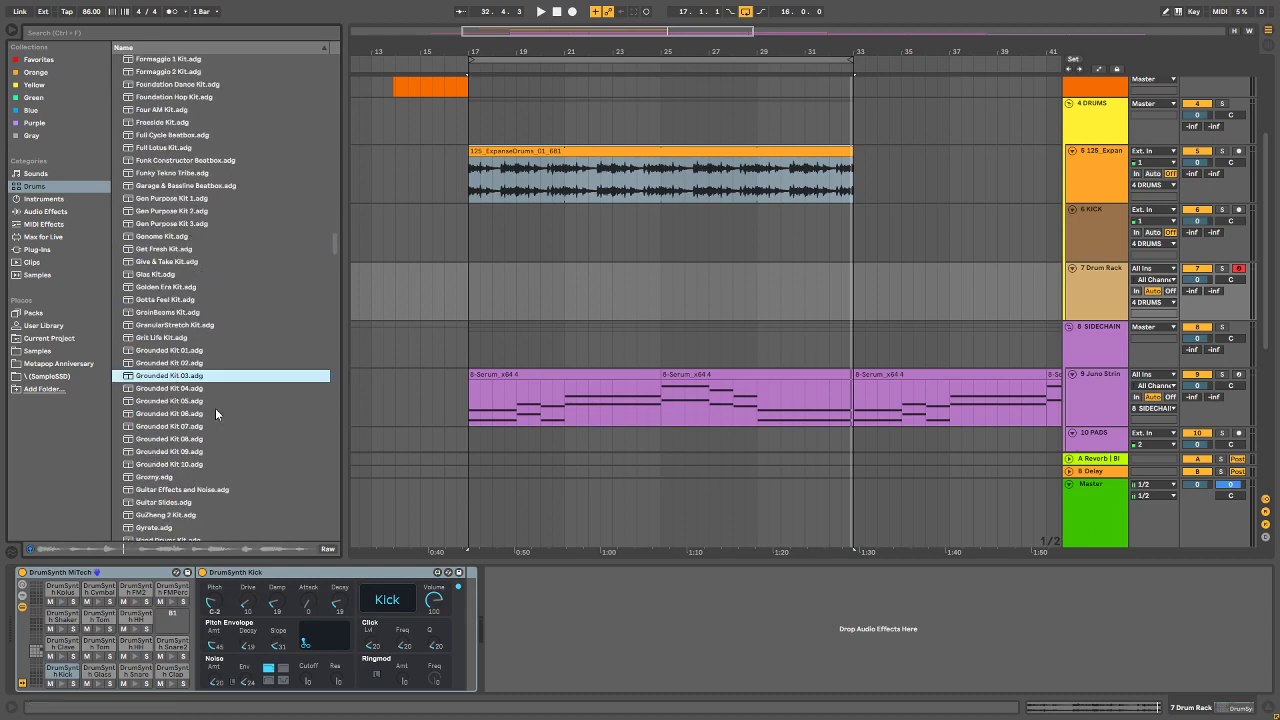
pyautogui.click(190, 416)
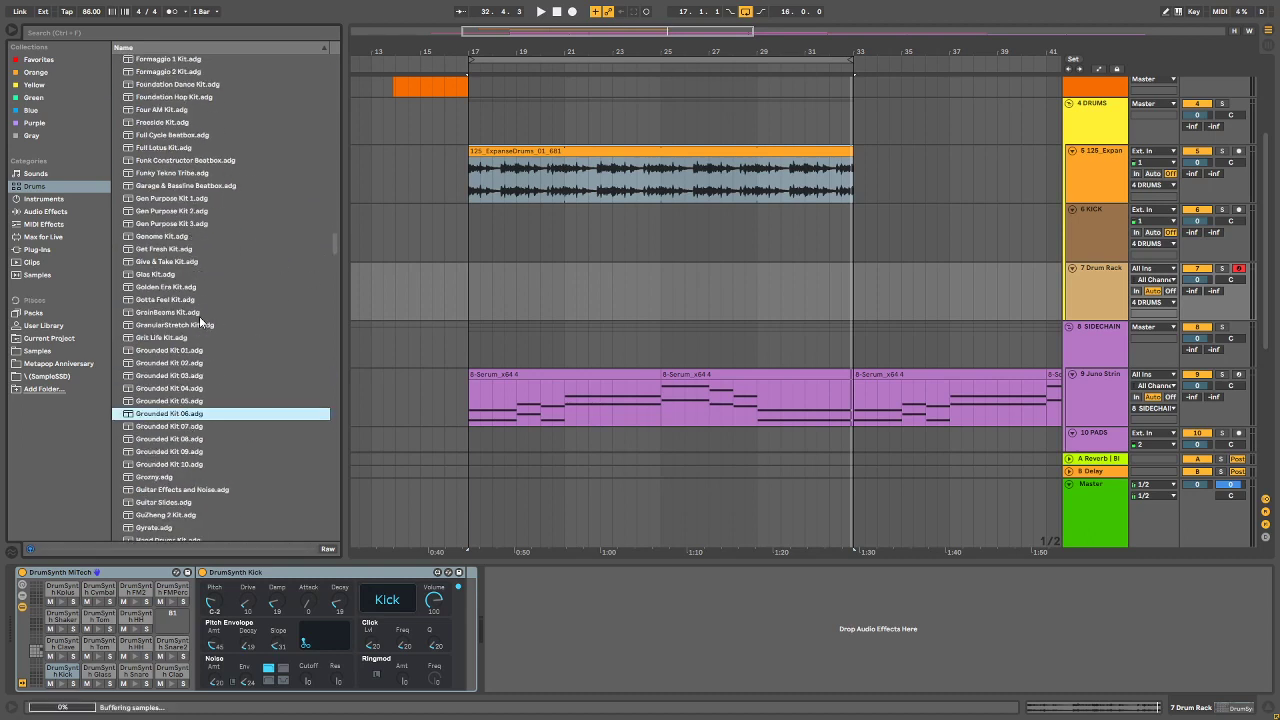
pyautogui.scroll(-5, 190, 380)
pyautogui.click(198, 280)
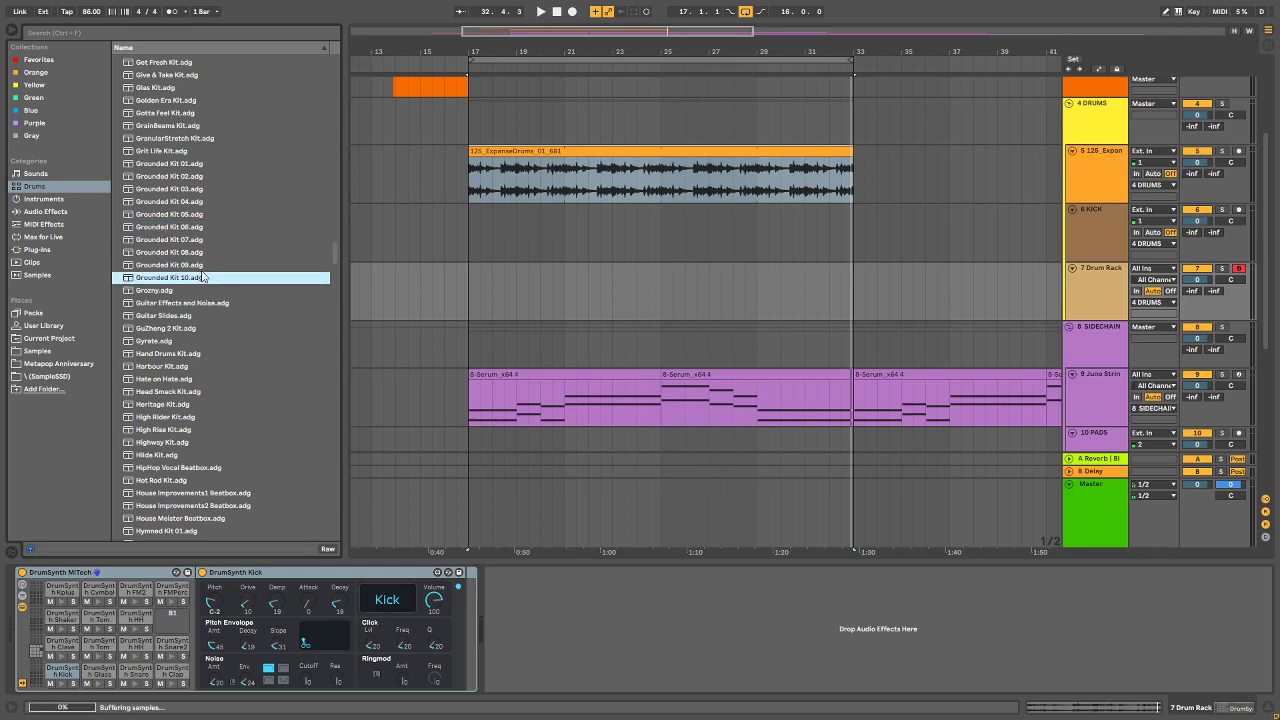
pyautogui.click(201, 265)
# Step: Preview Kindified Kit 11 and Kindified Kit 08
pyautogui.scroll(-15, 199, 258)
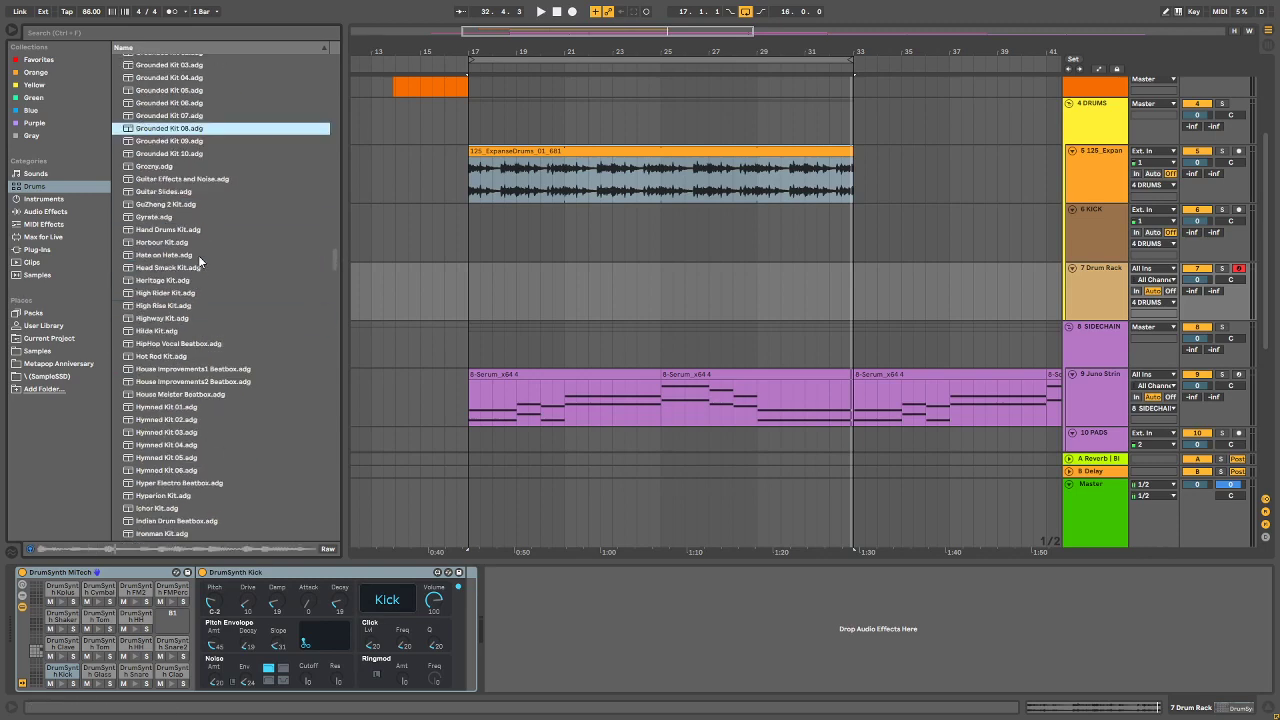
pyautogui.scroll(-5, 199, 258)
pyautogui.click(205, 162)
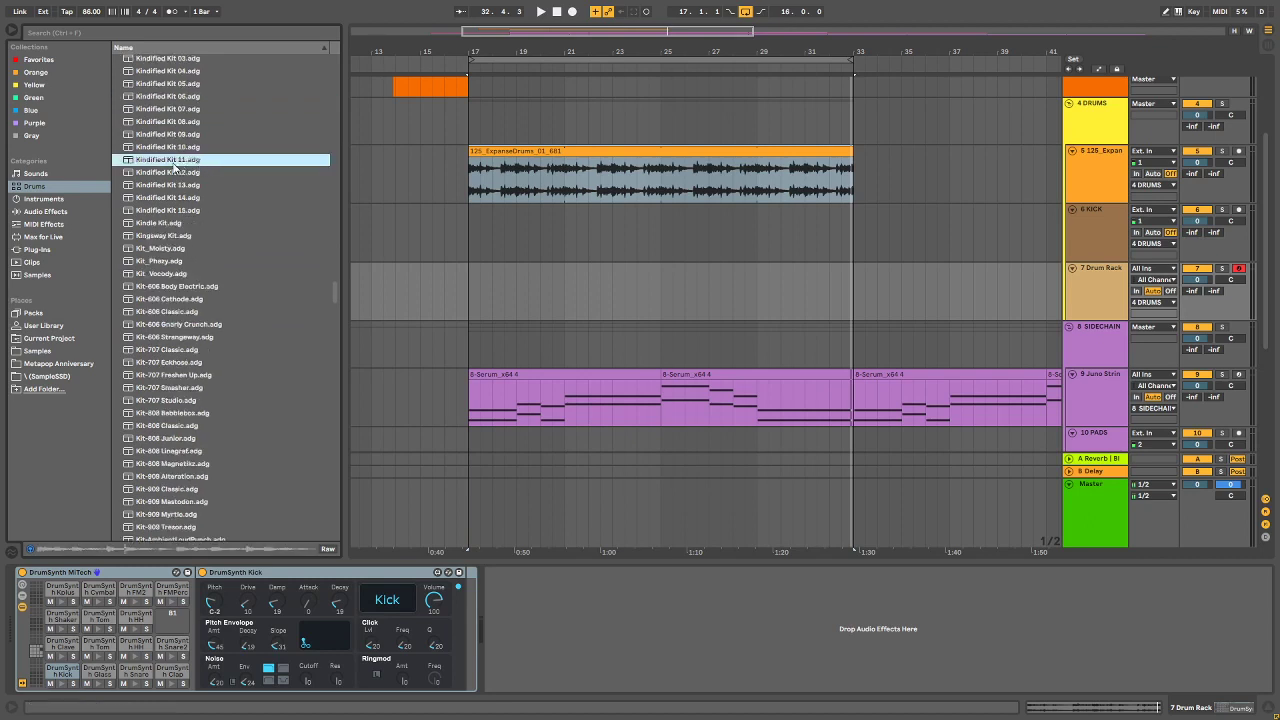
pyautogui.click(176, 122)
# Step: Preview the Kit-Drum On Son and Krull drum presets further down the list
pyautogui.scroll(-20, 232, 237)
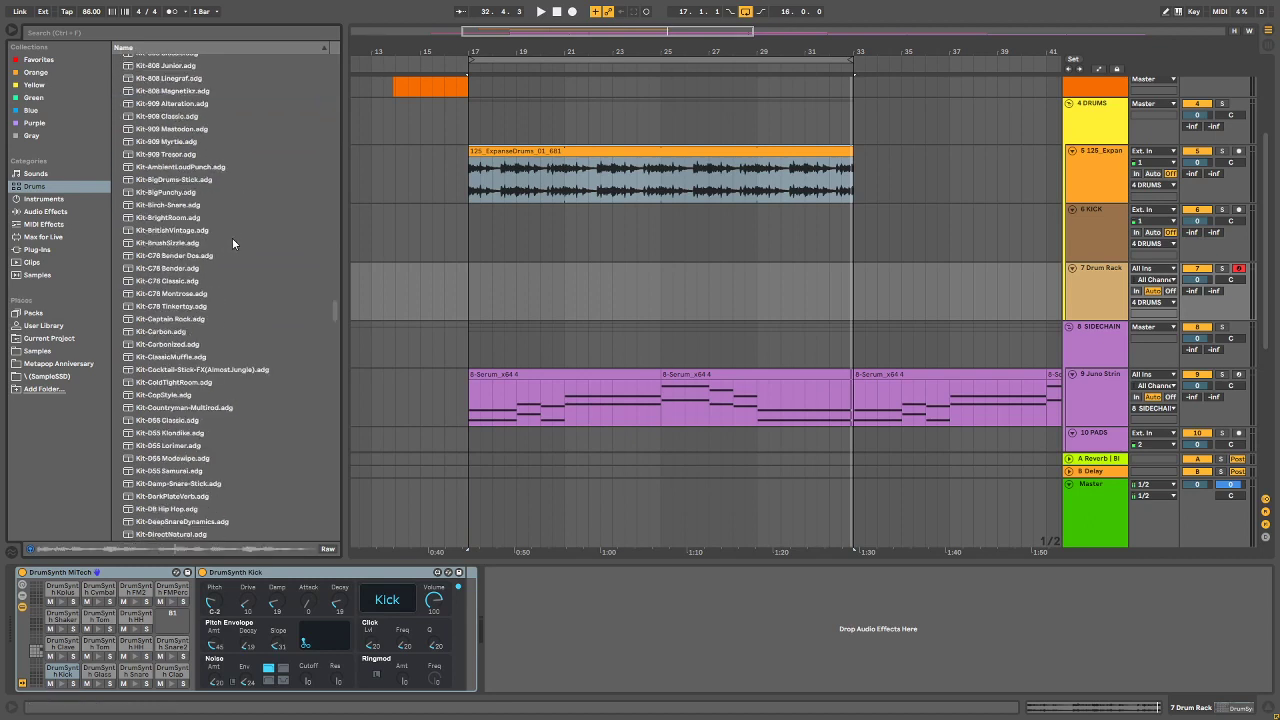
pyautogui.scroll(-3, 233, 240)
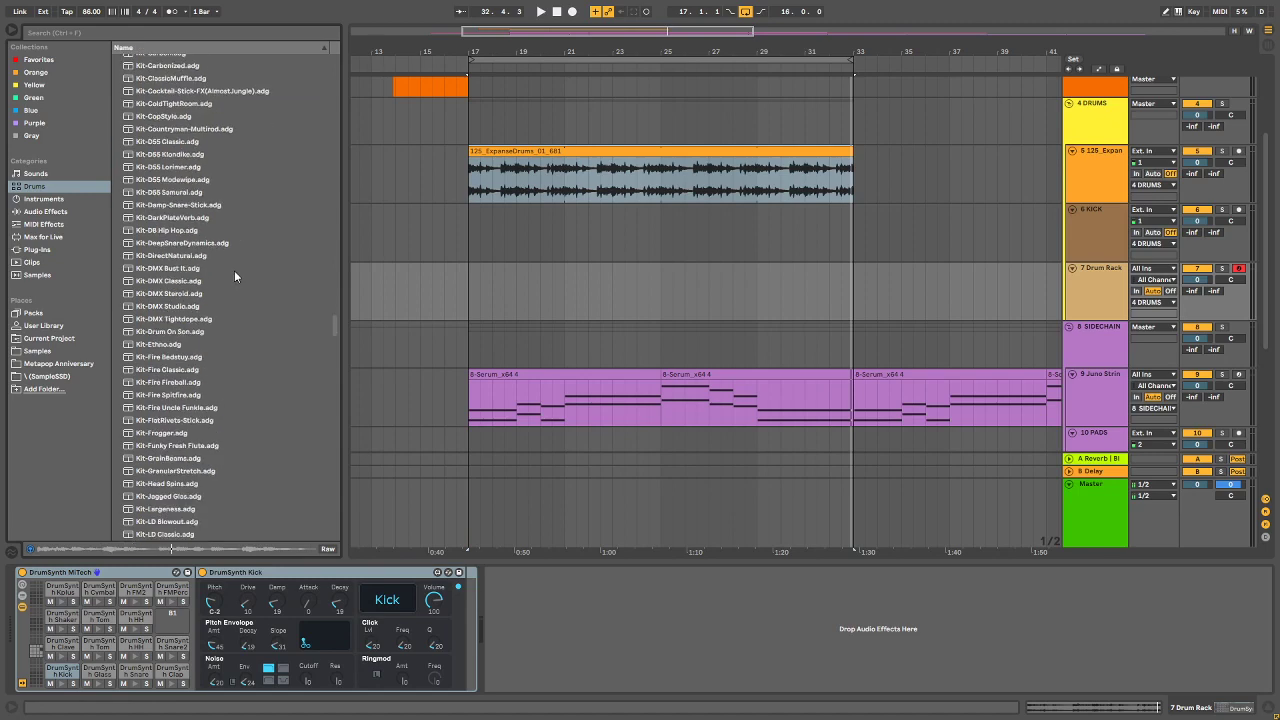
pyautogui.click(152, 334)
pyautogui.scroll(-4, 215, 267)
pyautogui.scroll(-12, 222, 240)
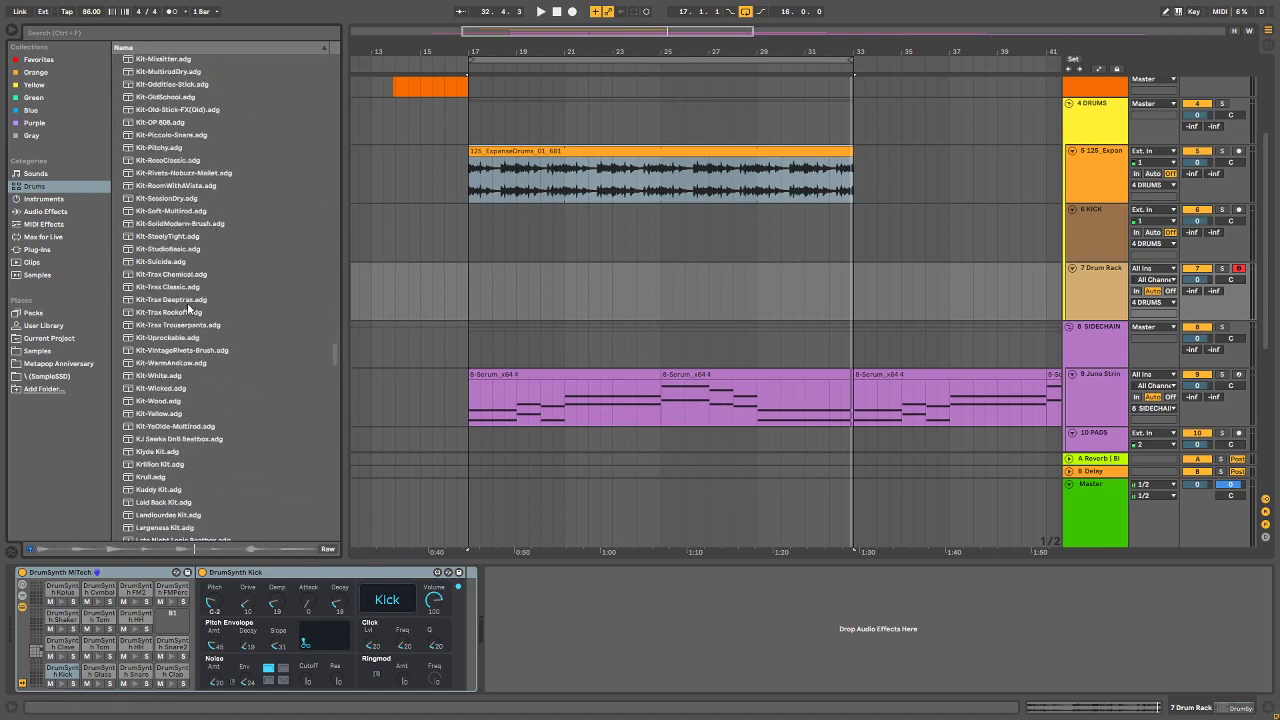
pyautogui.scroll(-3, 216, 235)
pyautogui.click(157, 353)
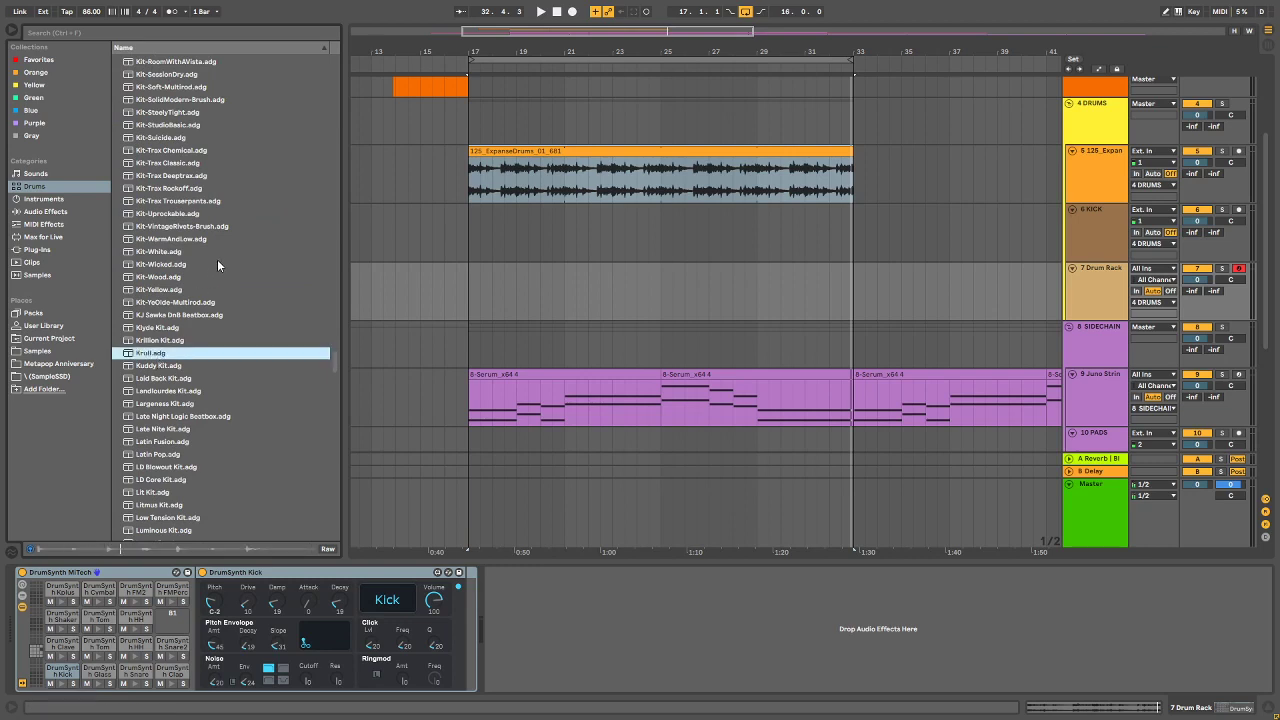
# Step: Preview the Latin Fusion, Mad Mollusc and Mafia District kits
pyautogui.scroll(-2, 217, 259)
pyautogui.click(190, 348)
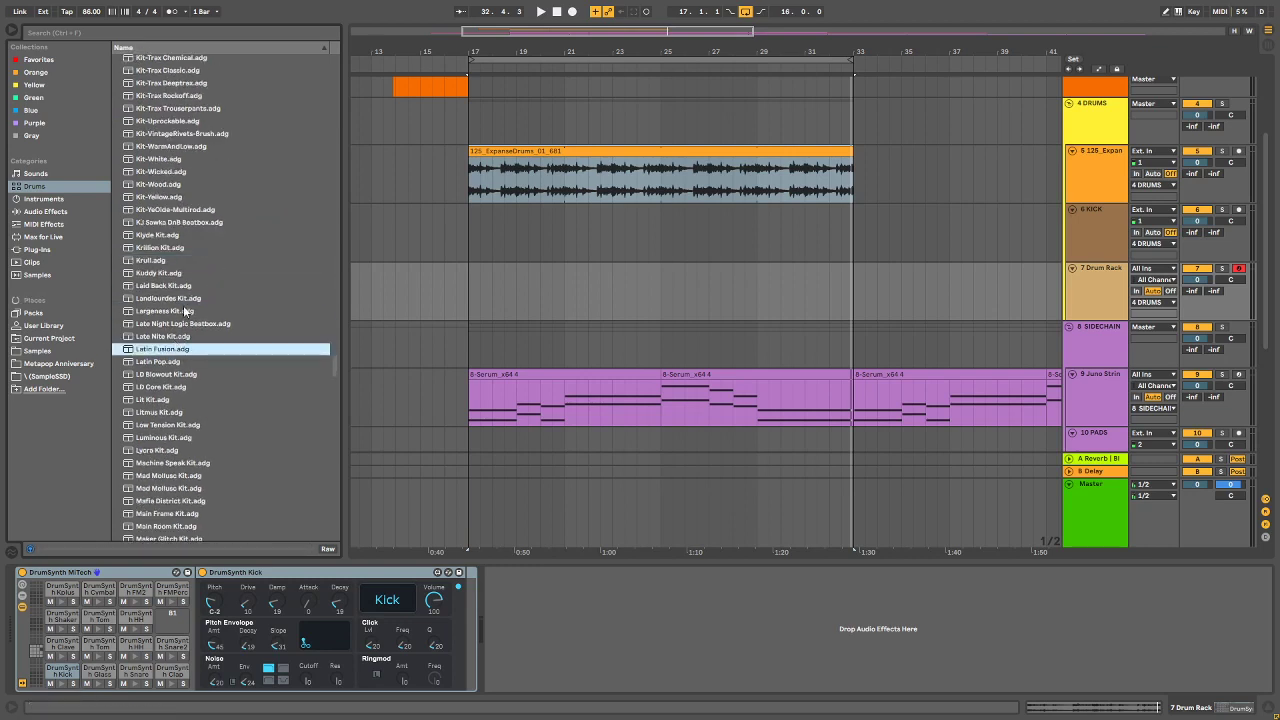
pyautogui.scroll(-3, 180, 350)
pyautogui.click(179, 352)
pyautogui.scroll(-2, 221, 259)
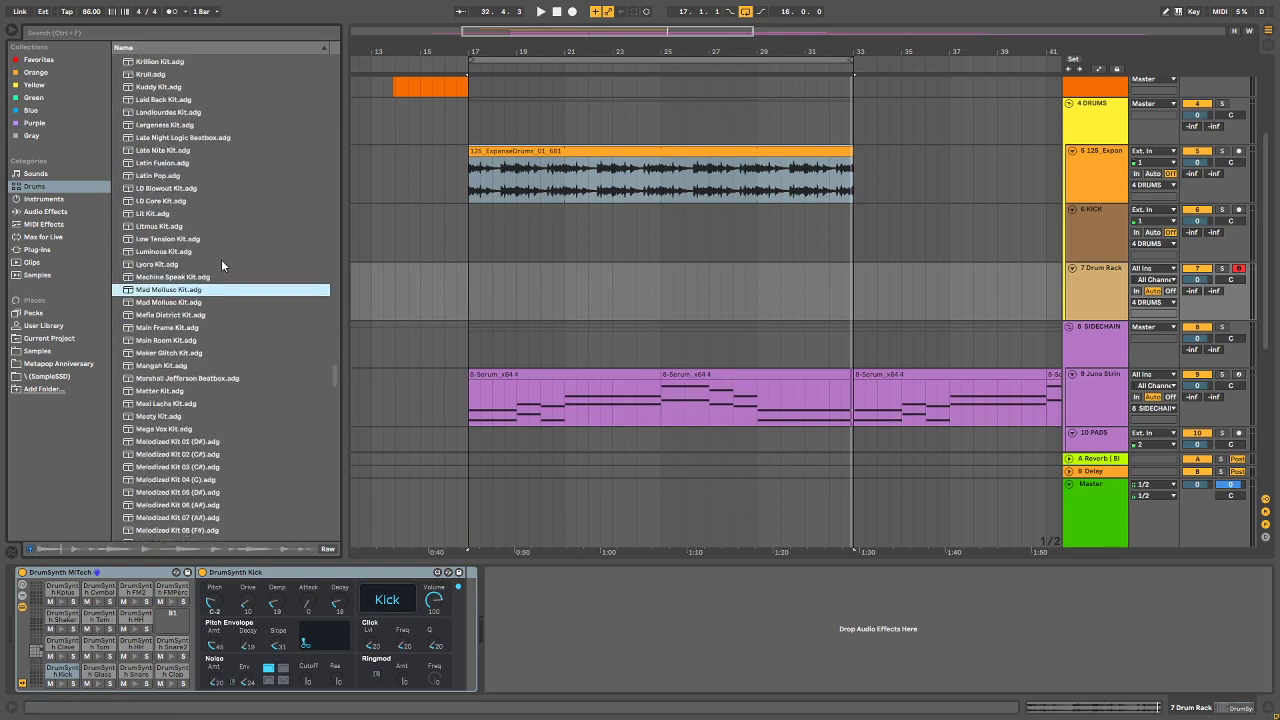
pyautogui.click(165, 315)
# Step: Preview the Main Frame, Melodized Kit 06 (A#) and Midnight Rider kits
pyautogui.scroll(-1, 252, 240)
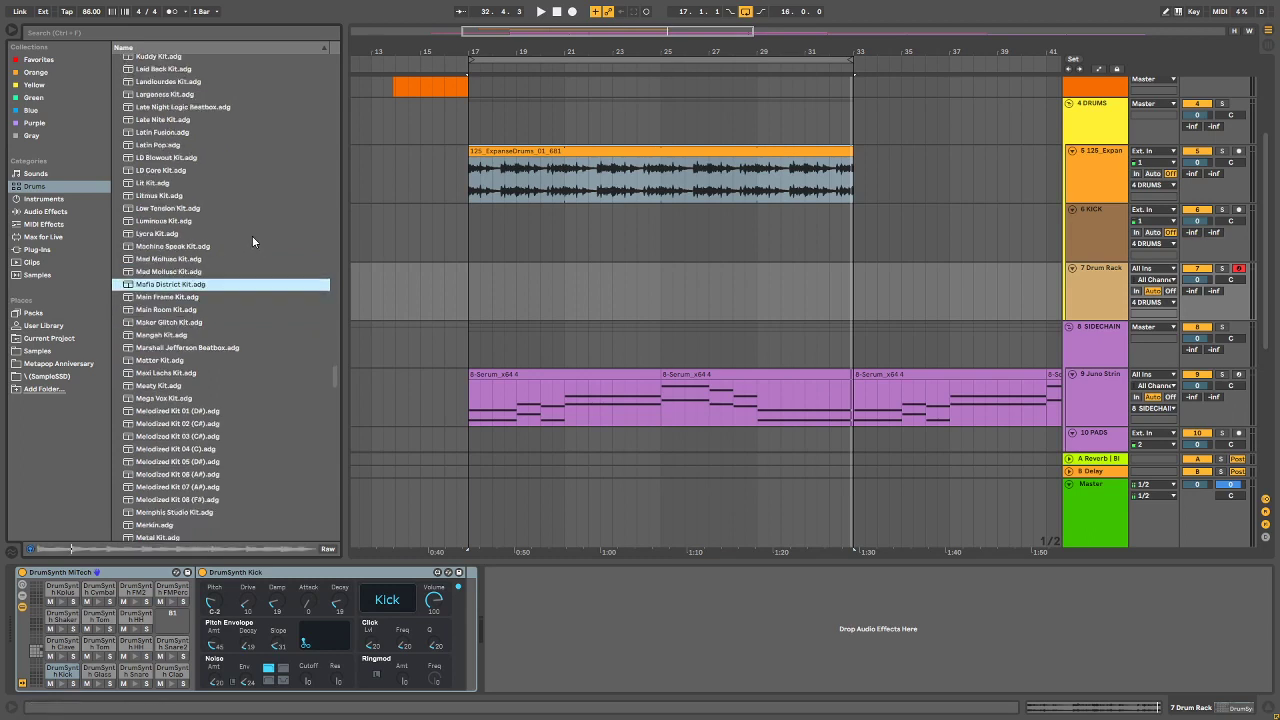
pyautogui.click(188, 297)
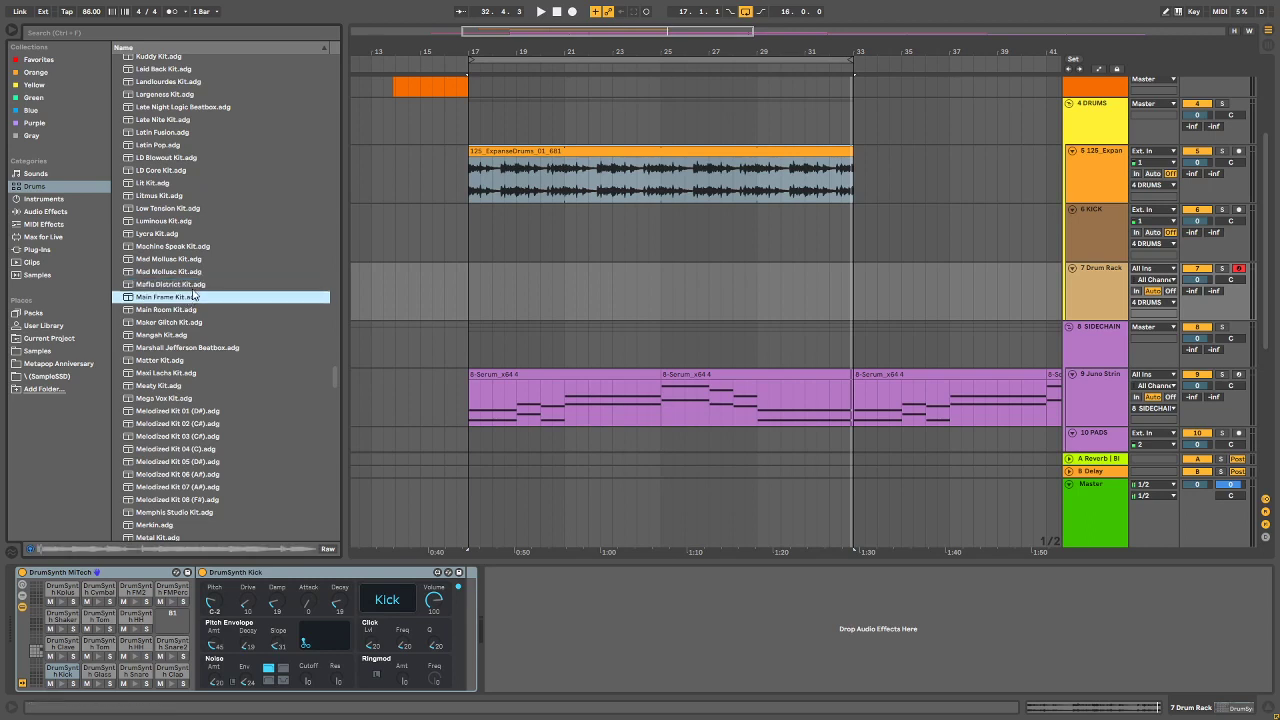
pyautogui.scroll(-3, 210, 295)
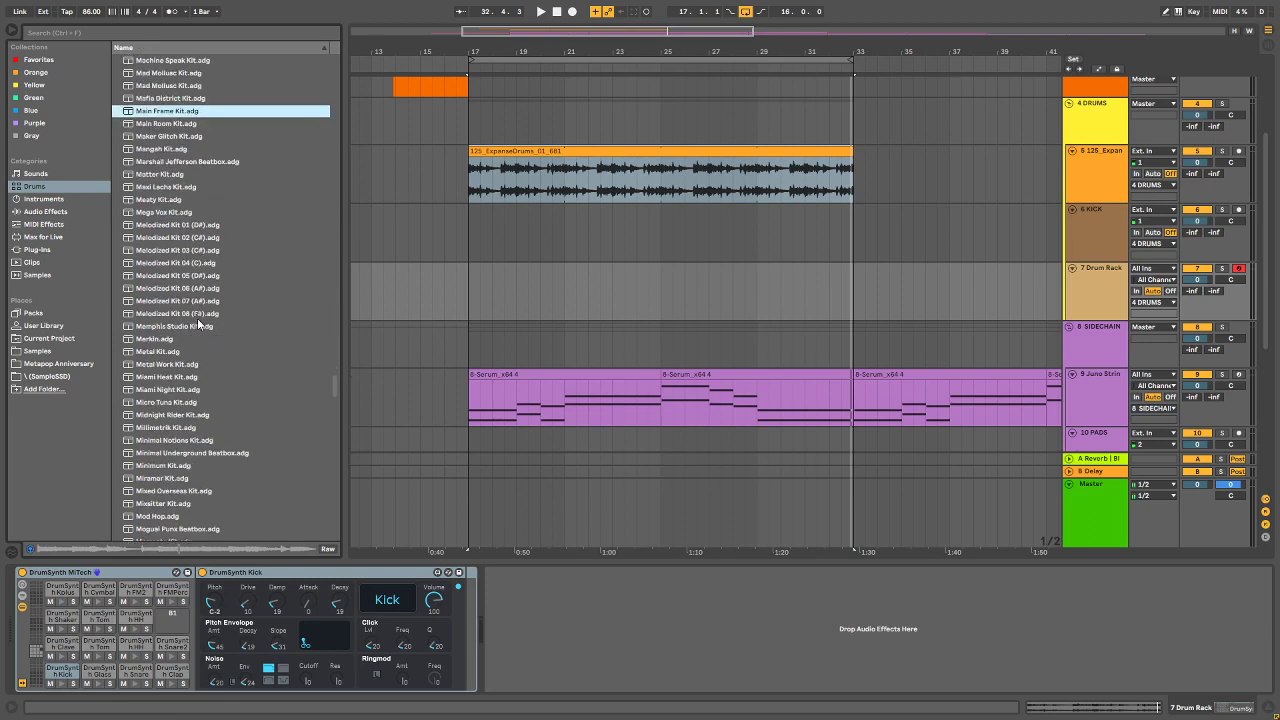
pyautogui.click(190, 288)
pyautogui.scroll(-1, 180, 340)
pyautogui.click(168, 353)
# Step: Load the Millimetrik Kit onto the 7 Drum Rack track in place of the current kit
pyautogui.scroll(-4, 195, 330)
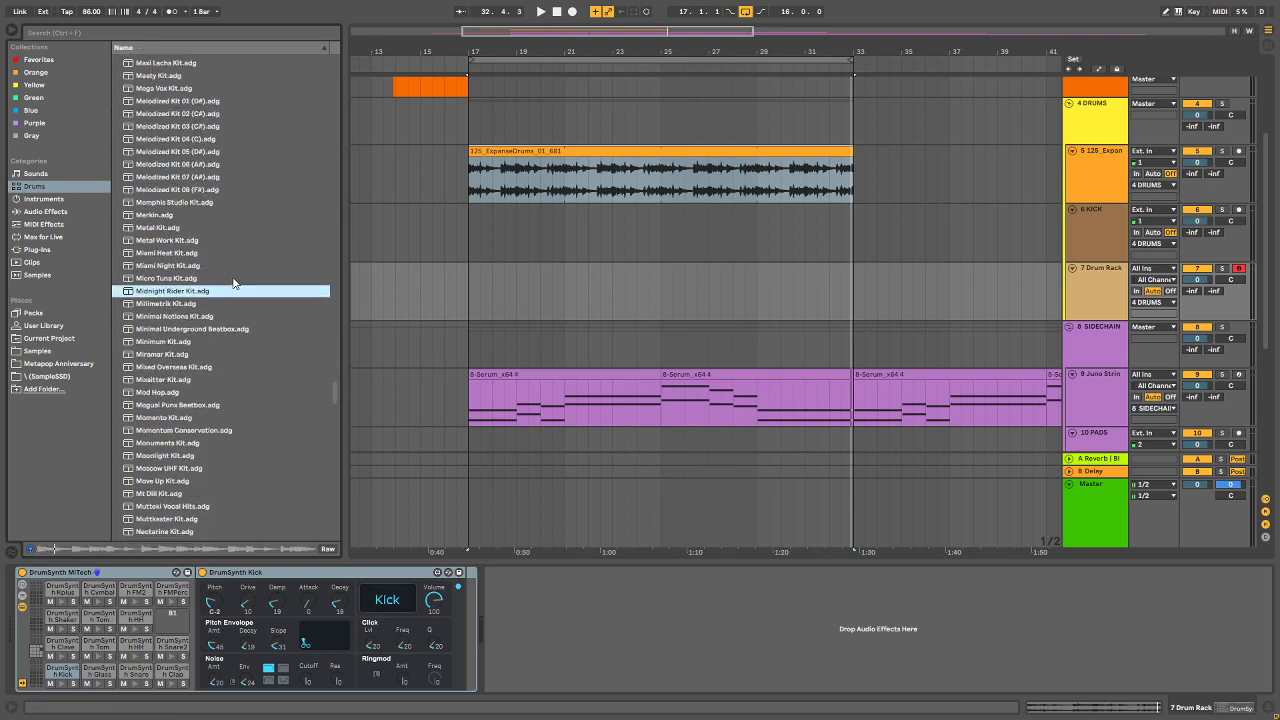
pyautogui.click(185, 211)
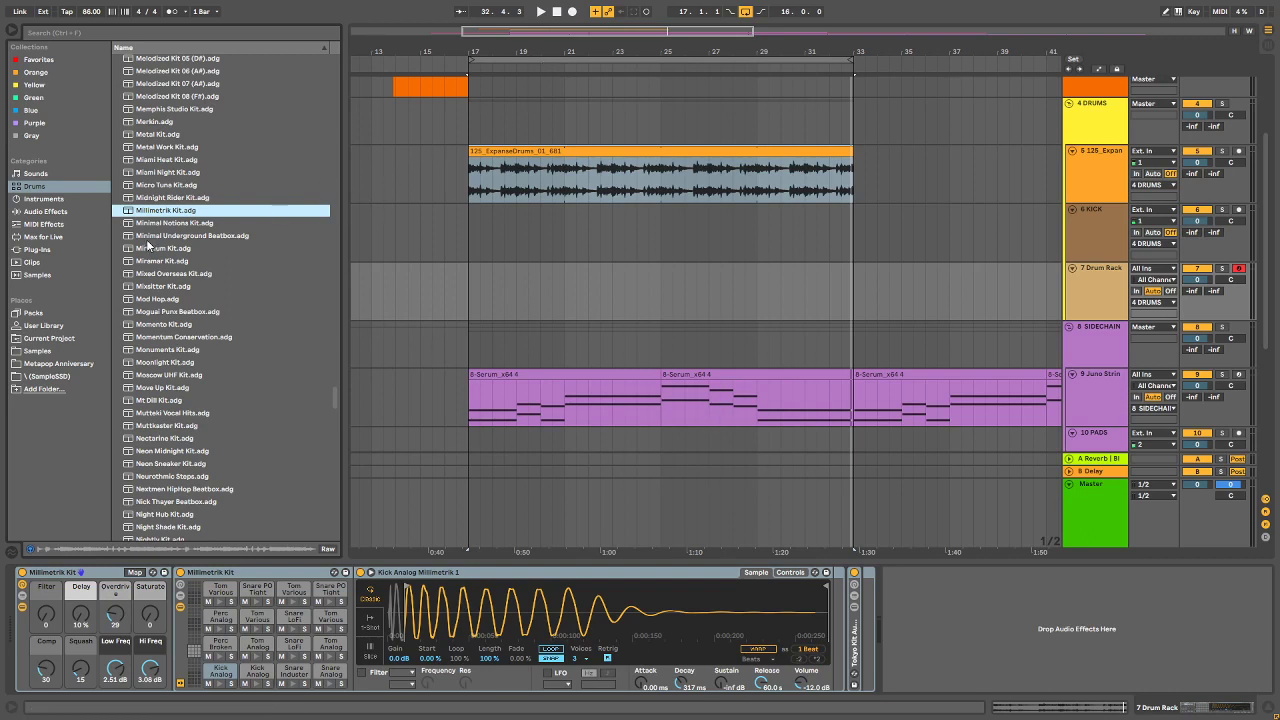
# Step: Solo the 4 DRUMS group, play the arrangement from bar 17 and stop playback in bar 19
pyautogui.click(1036, 282)
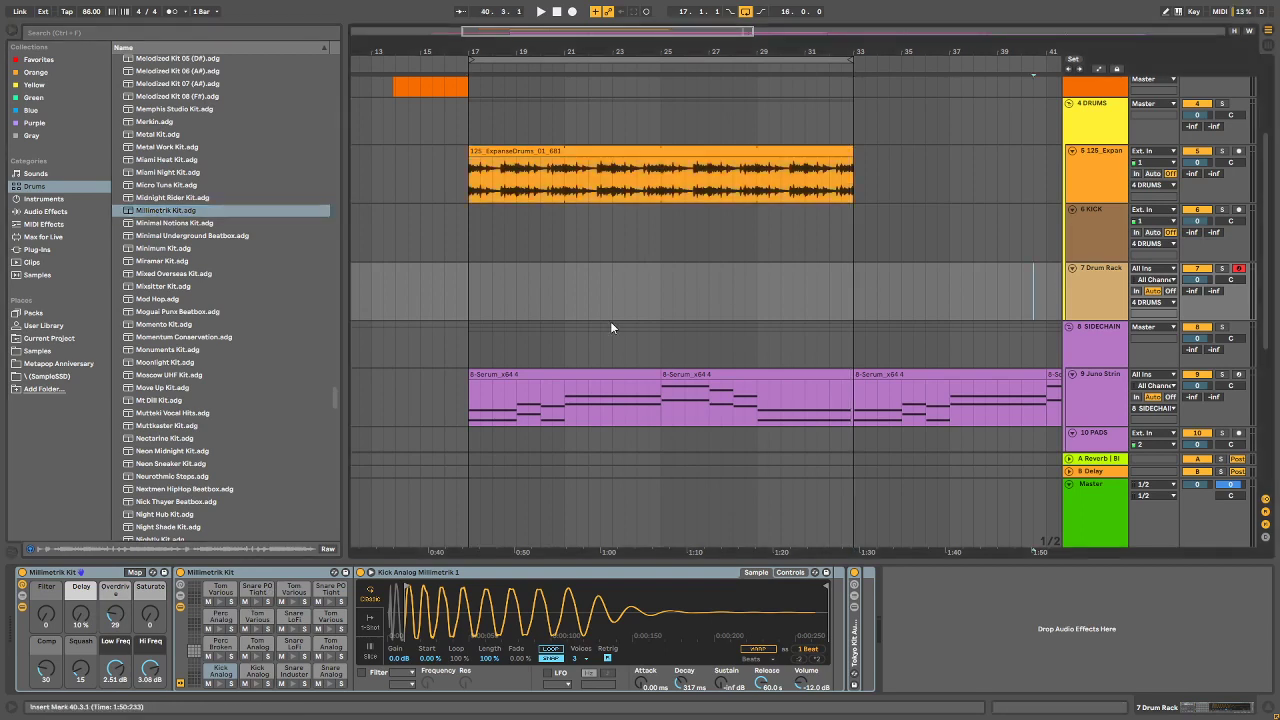
pyautogui.click(392, 290)
pyautogui.click(467, 294)
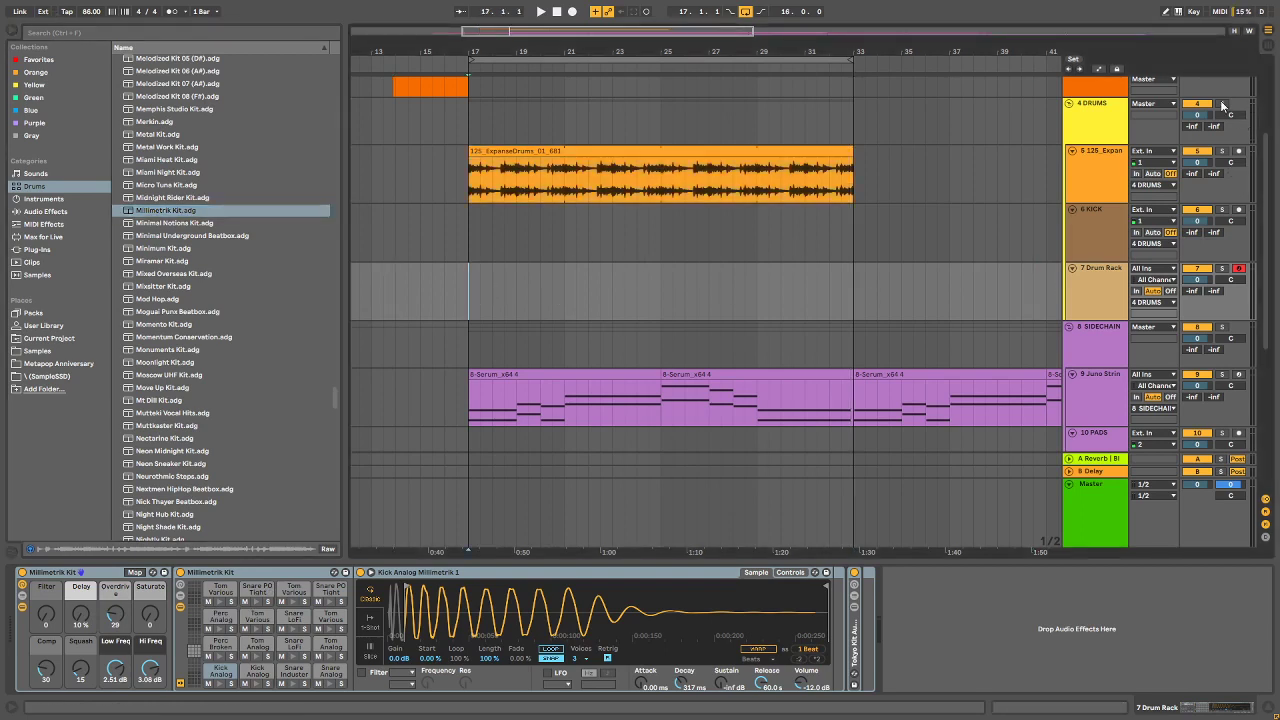
pyautogui.press('space')
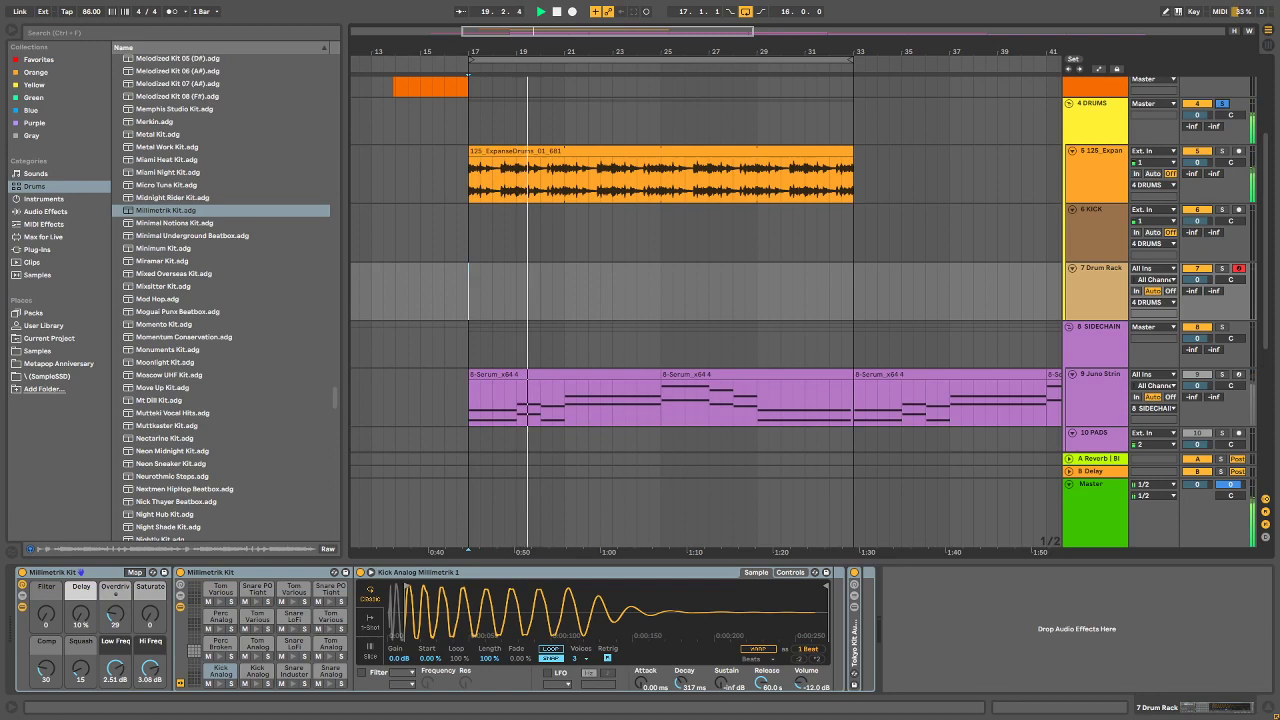
pyautogui.press('space')
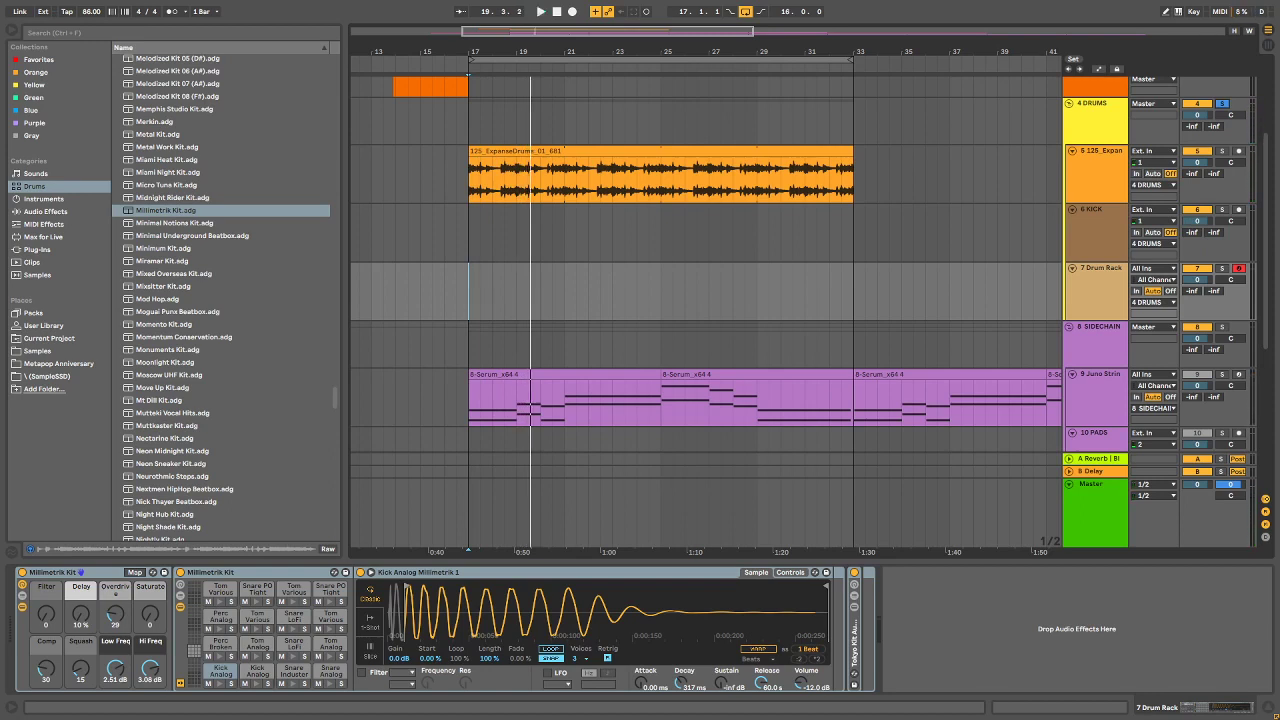
pyautogui.moveTo(468, 292); pyautogui.dragTo(851, 306)
pyautogui.rightClick(830, 288)
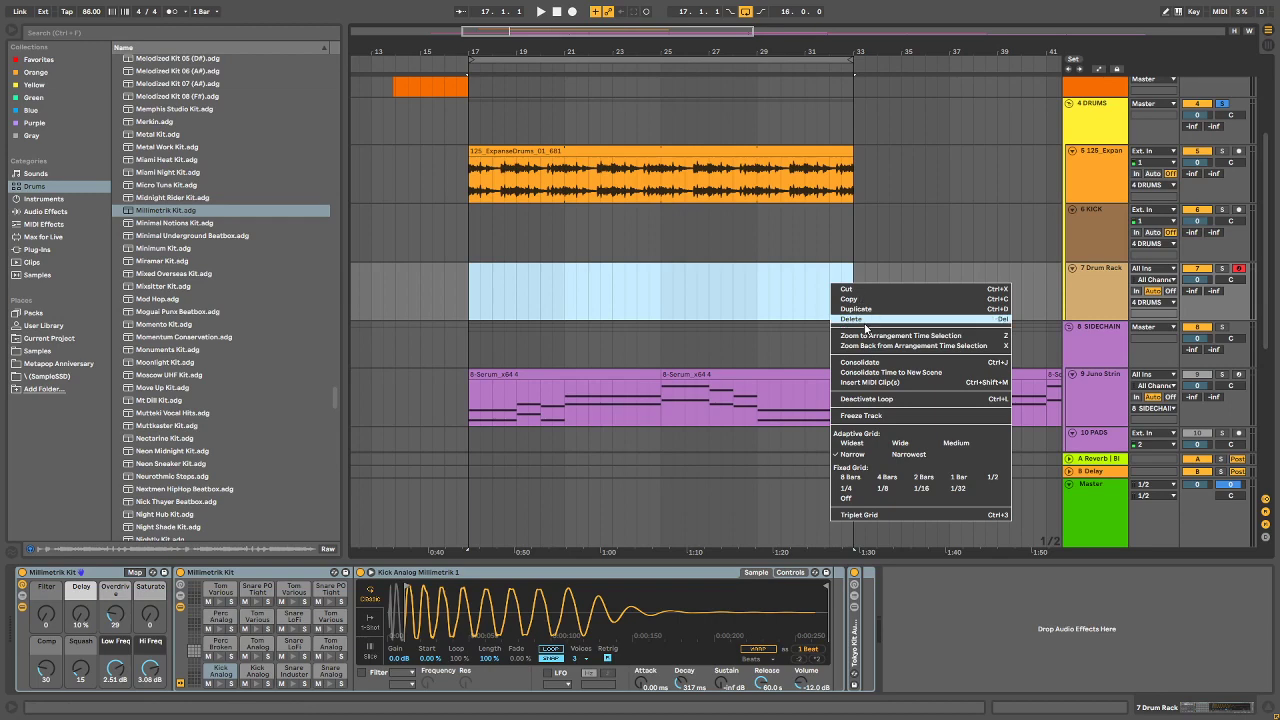
pyautogui.click(857, 55)
pyautogui.moveTo(857, 55); pyautogui.dragTo(857, 12)
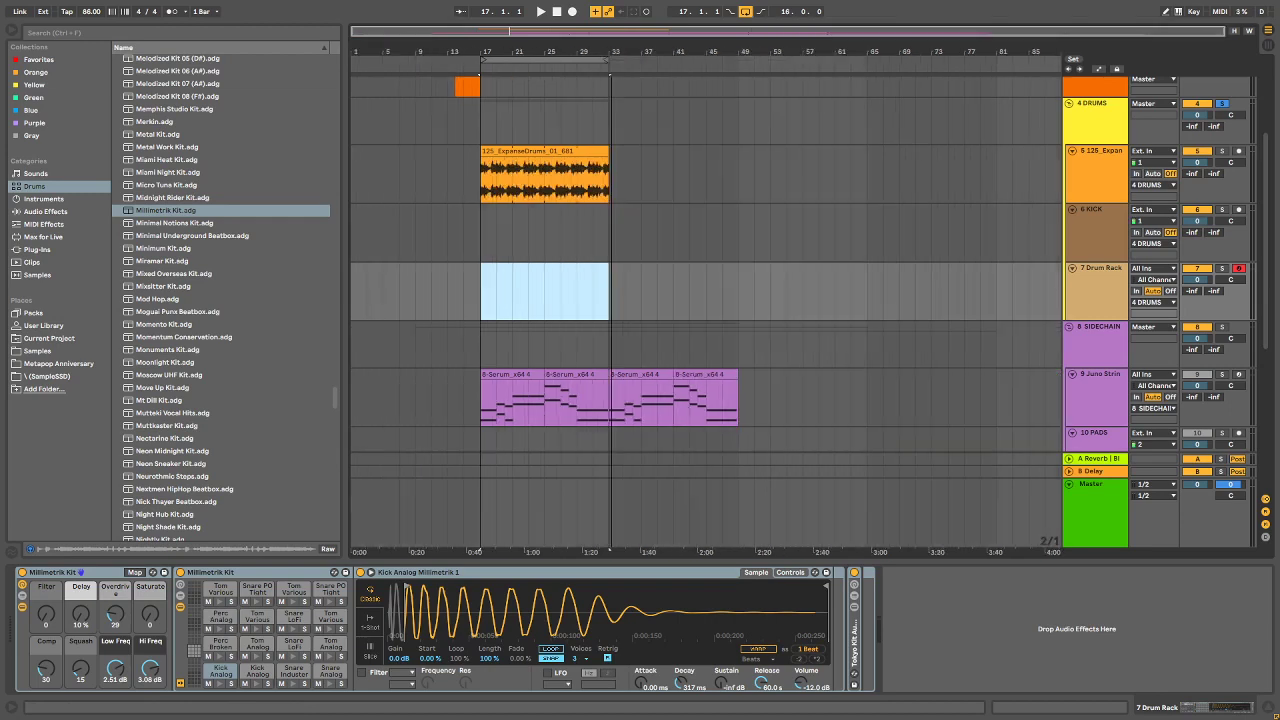
pyautogui.scroll(-4, 636, 188)
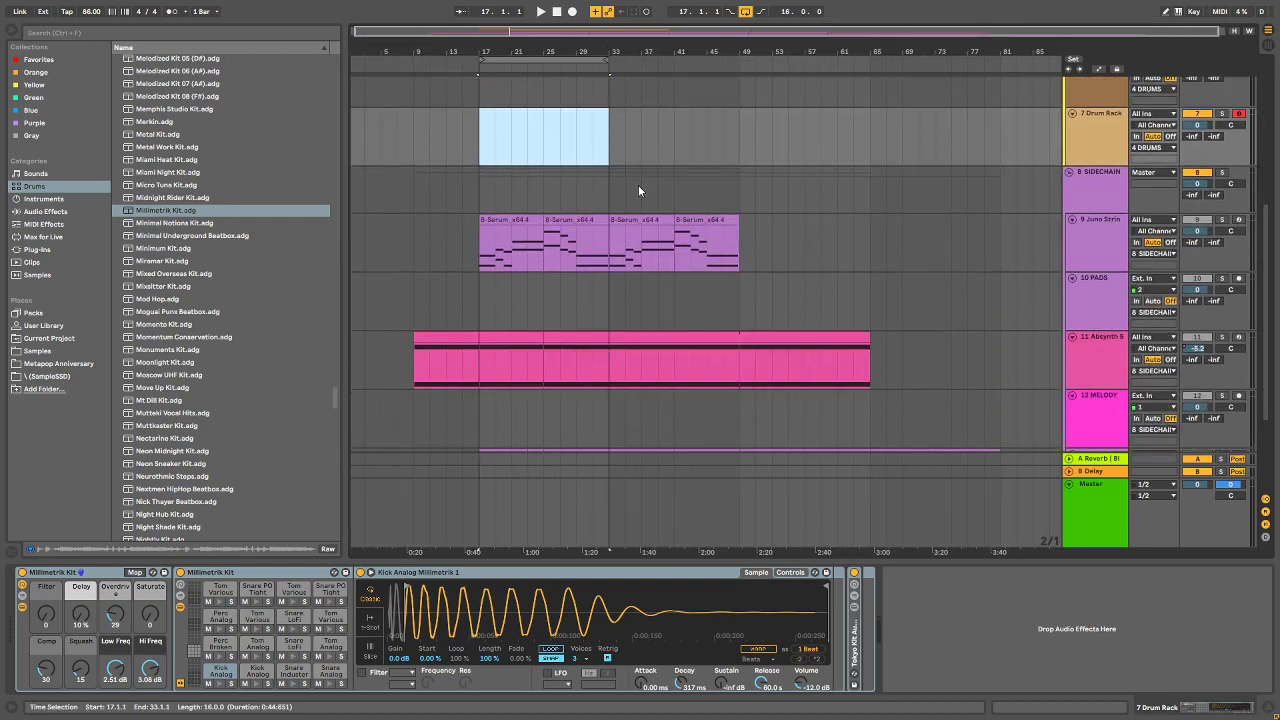
pyautogui.scroll(-4, 622, 228)
pyautogui.scroll(6, 624, 252)
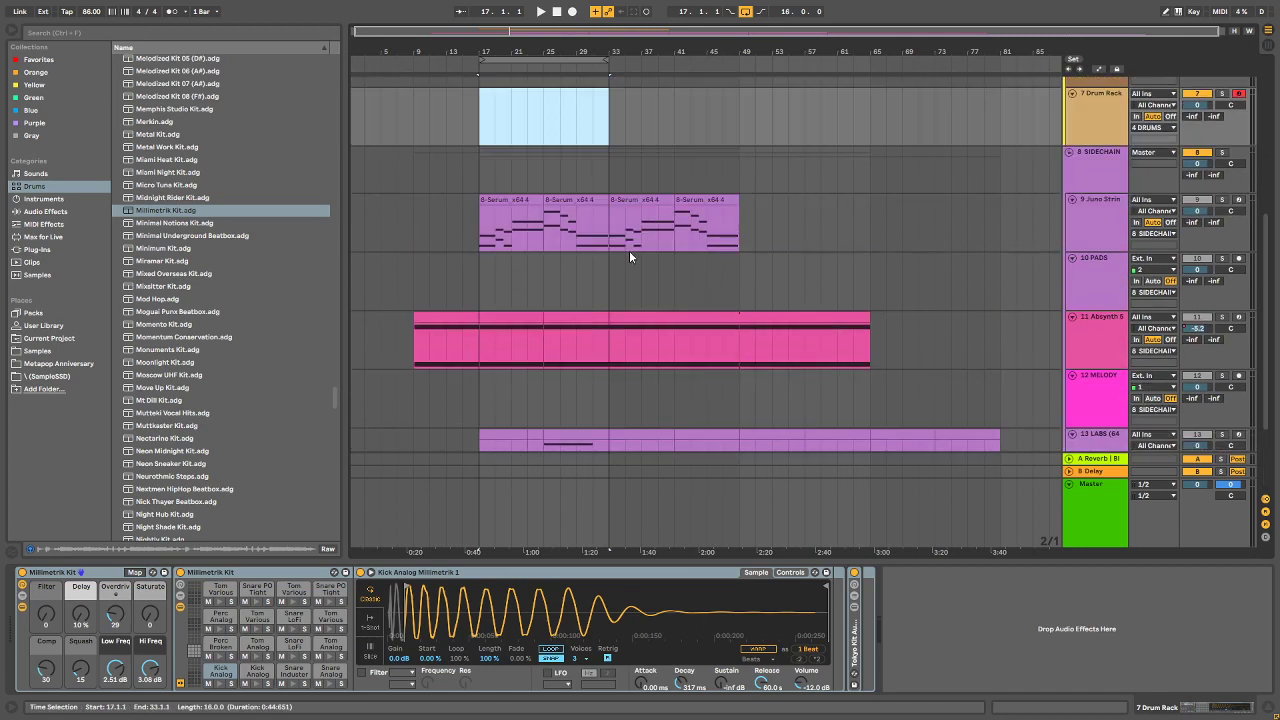
# Step: Insert an empty MIDI clip on the 7 Drum Rack track spanning bars 17 to 33
pyautogui.moveTo(503, 43); pyautogui.dragTo(503, 120)
pyautogui.click(456, 204)
pyautogui.moveTo(453, 204); pyautogui.dragTo(846, 195)
pyautogui.rightClick(846, 196)
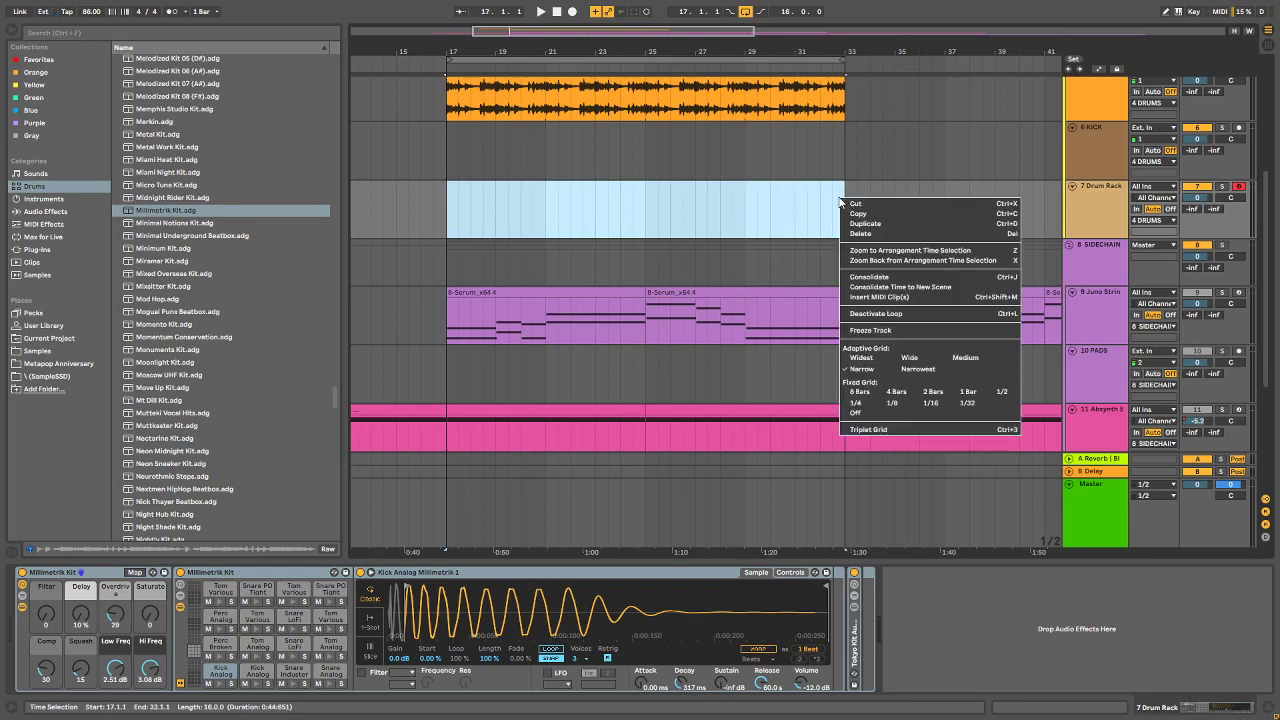
pyautogui.click(893, 297)
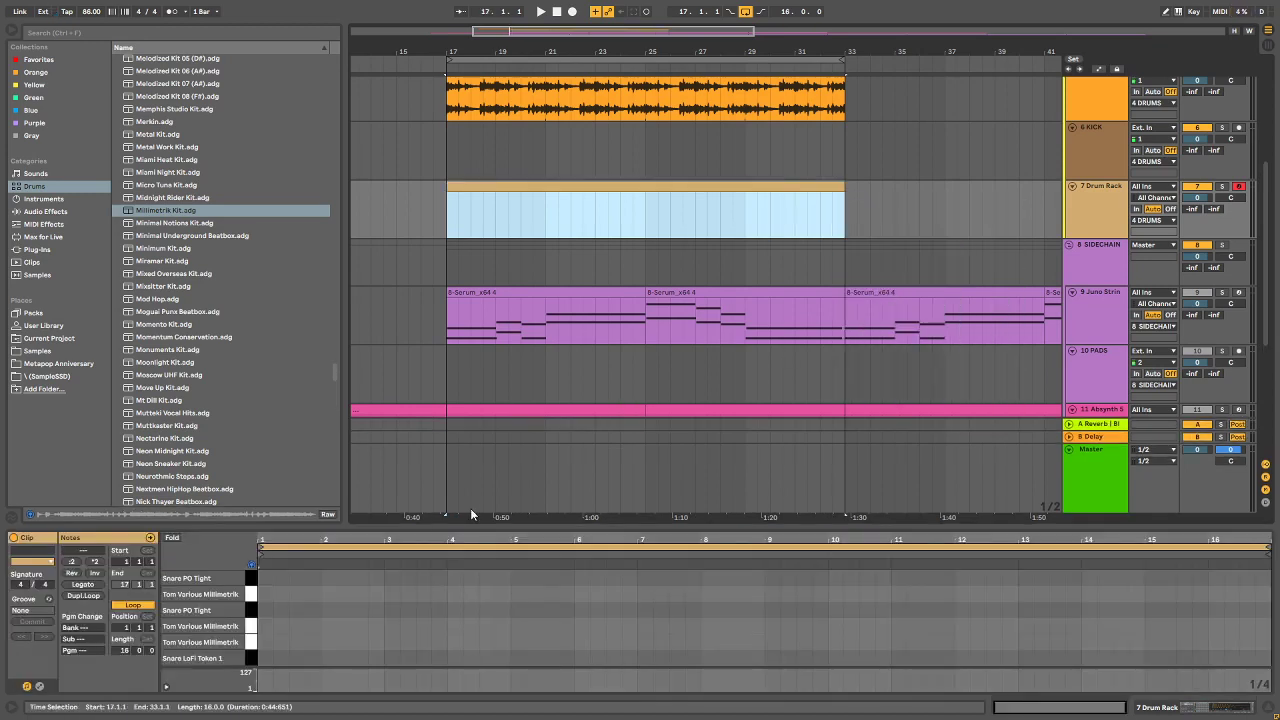
# Step: Enlarge the note editor of the new Drum Rack clip and fold the Master track
pyautogui.moveTo(442, 532); pyautogui.dragTo(486, 345)
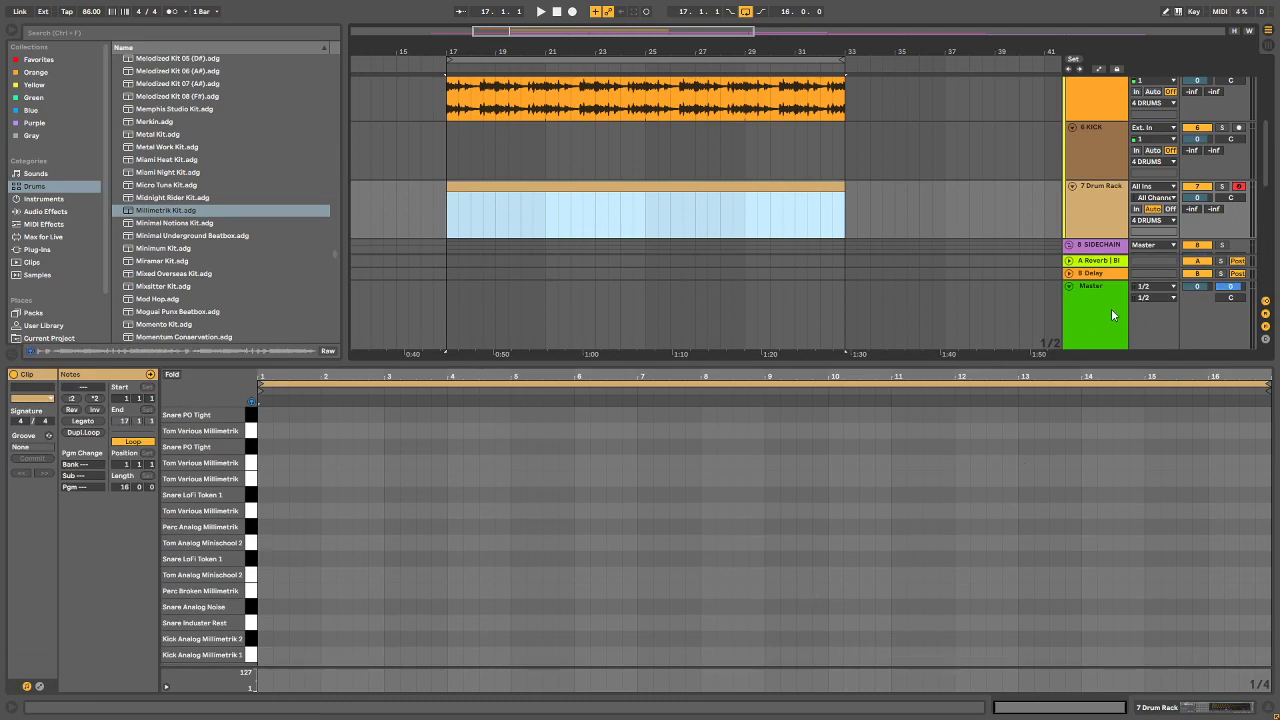
pyautogui.click(1072, 286)
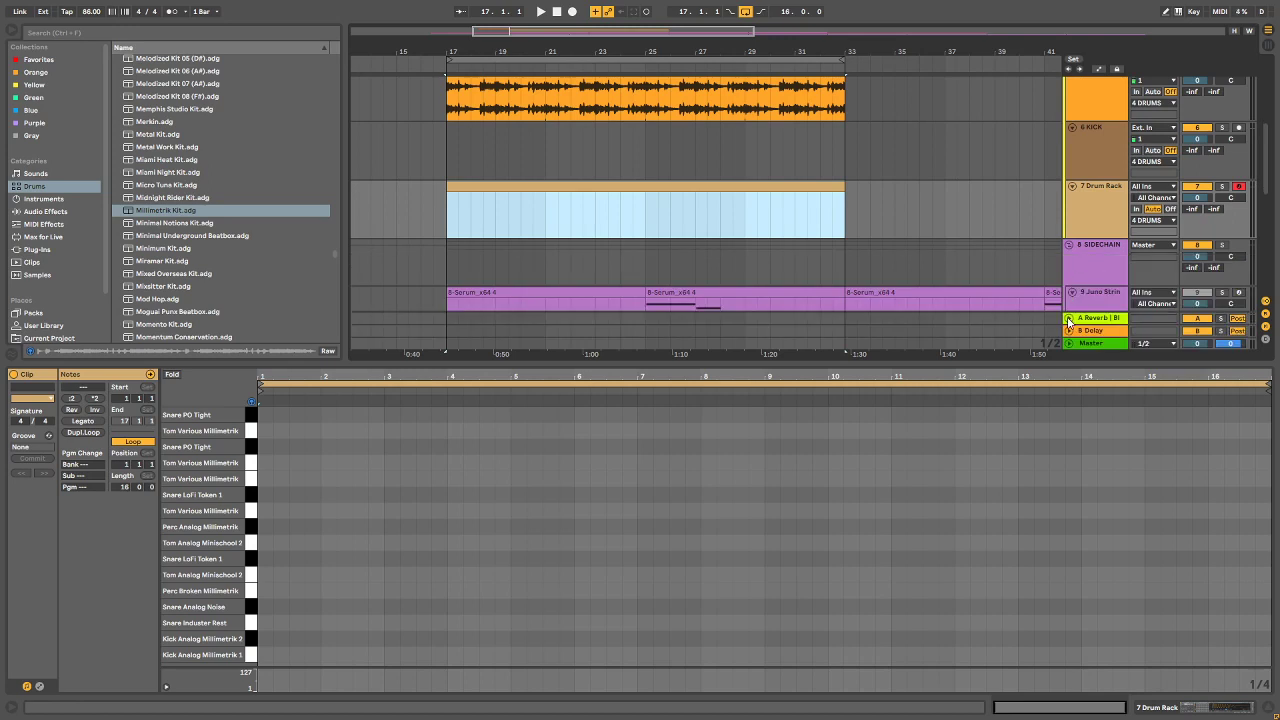
pyautogui.click(286, 573)
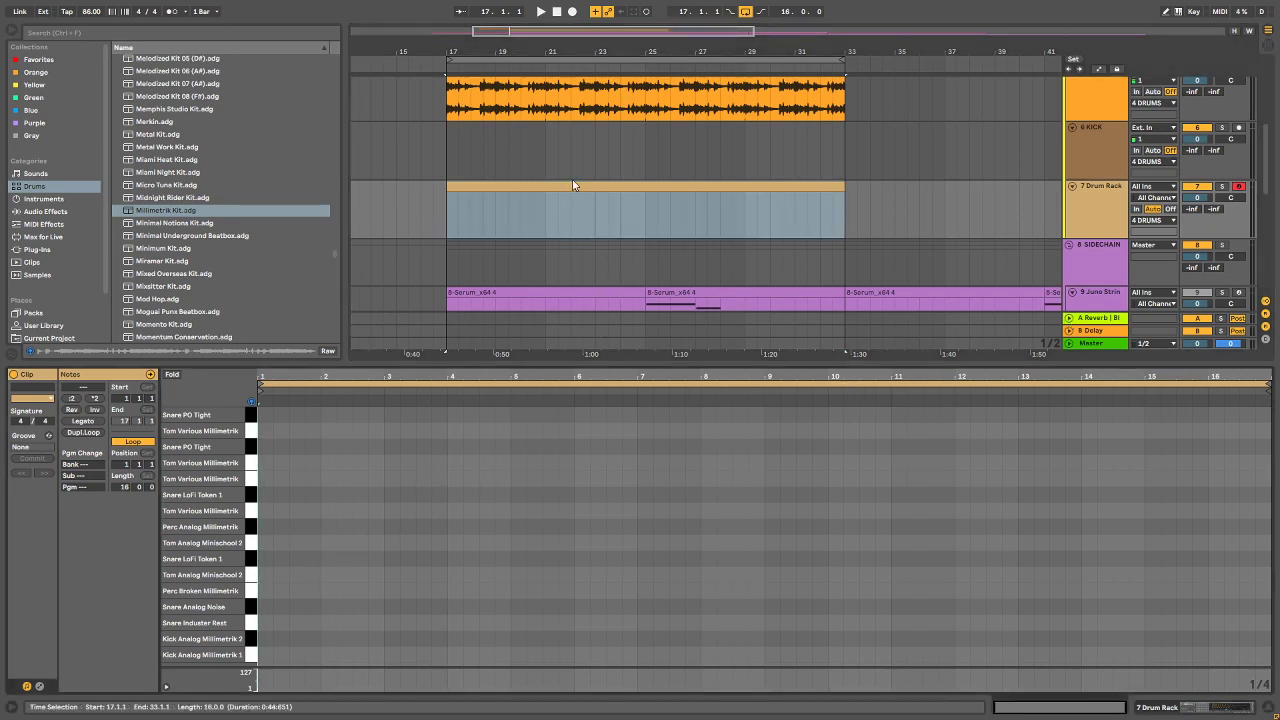
pyautogui.click(462, 186)
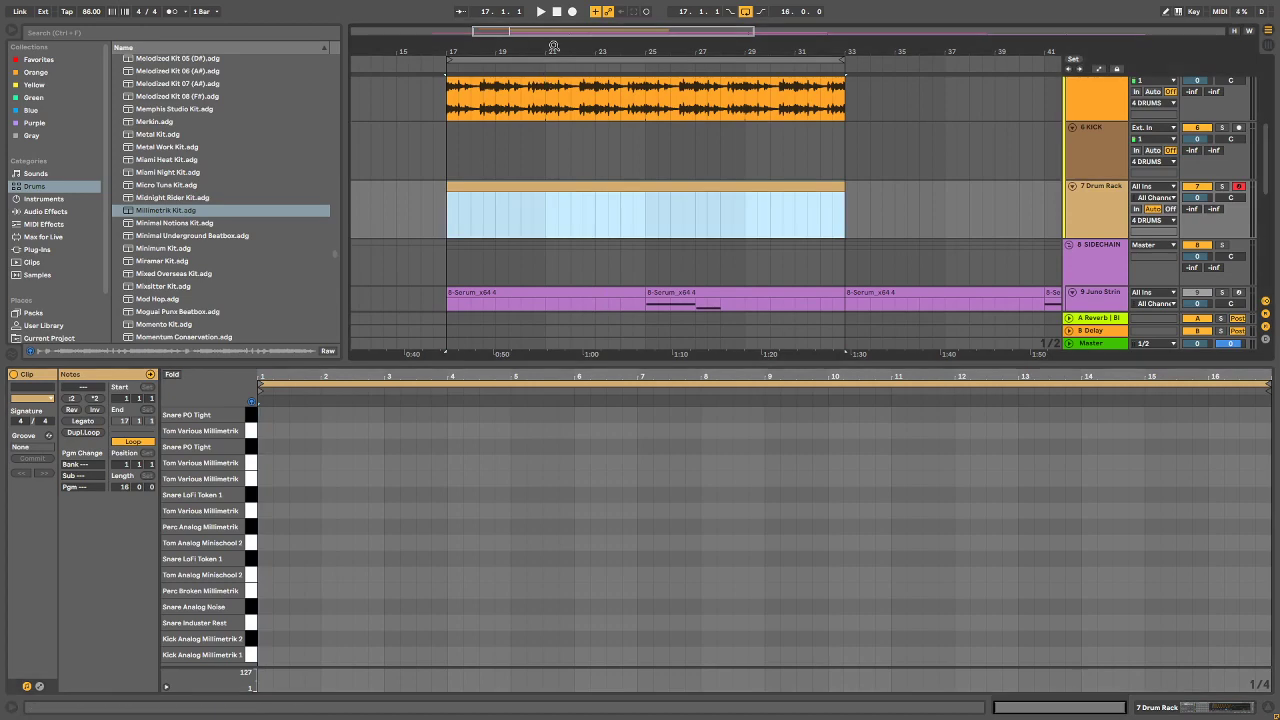
# Step: Audition the Kick Analog Millimetrik 1 and Kick Analog Millimetrik 2 sounds of the Millimetrik Kit
pyautogui.click(1186, 709)
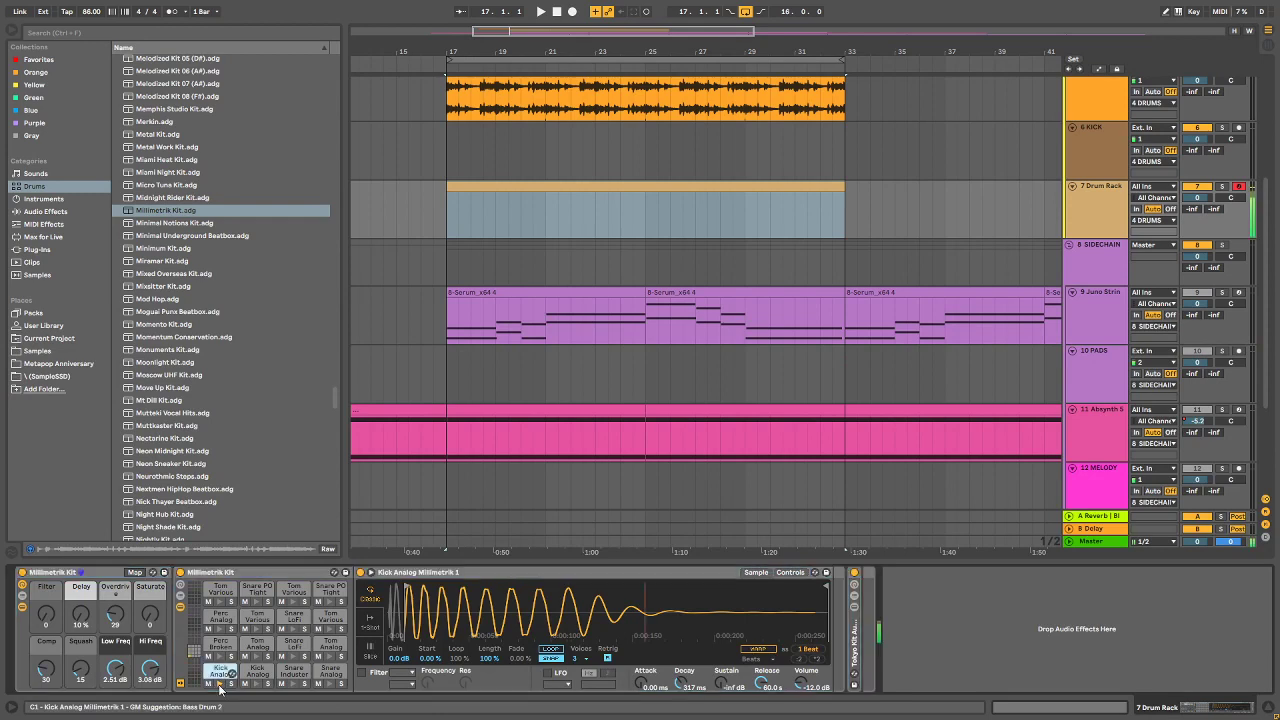
pyautogui.click(465, 186)
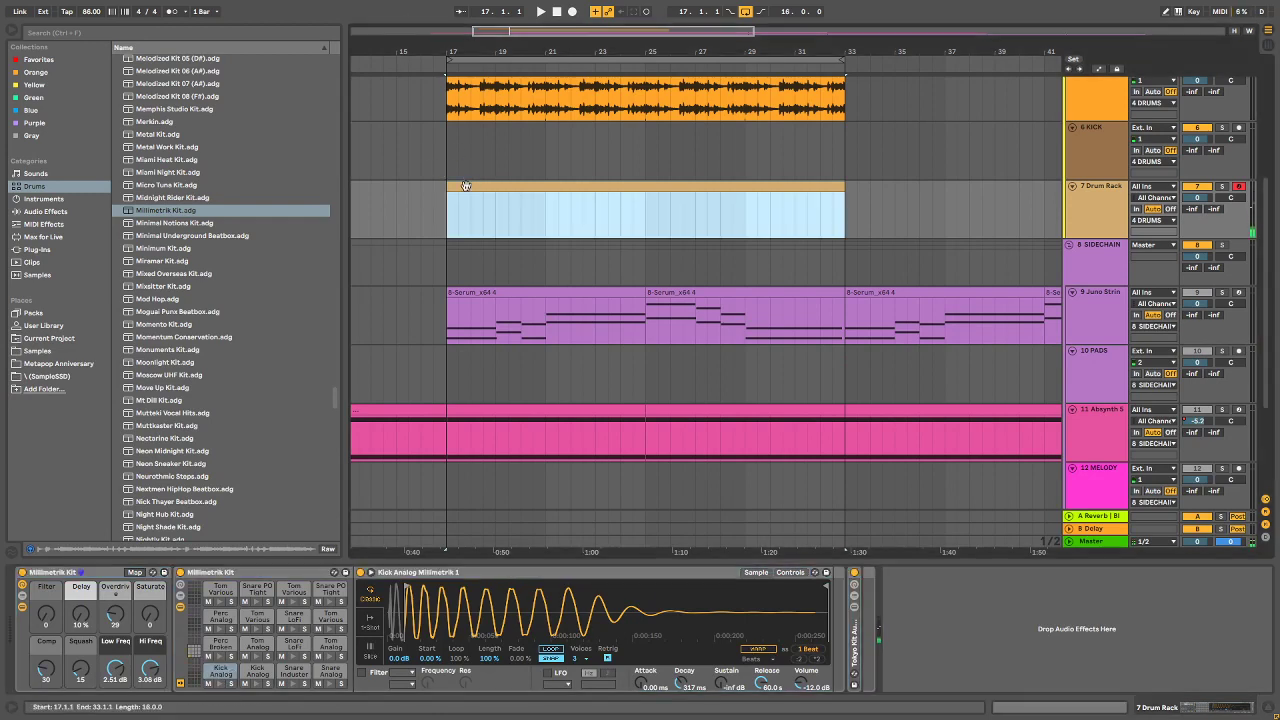
pyautogui.doubleClick(465, 186)
pyautogui.click(267, 653)
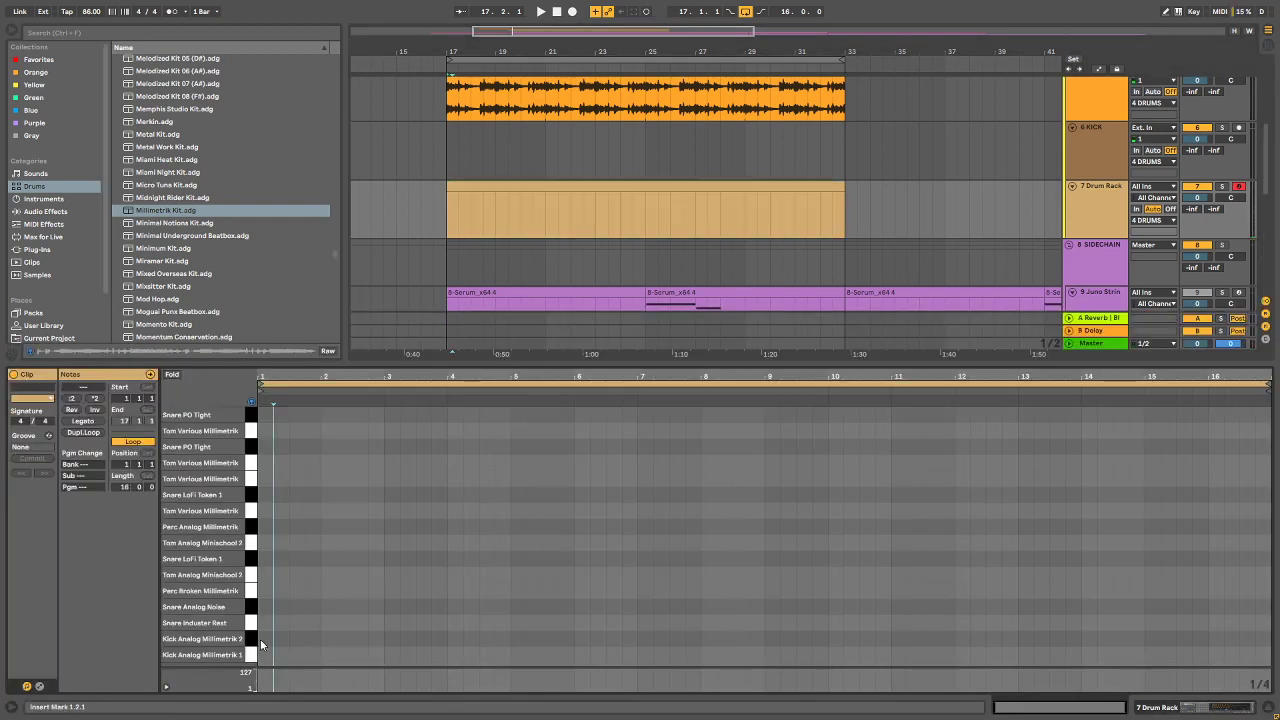
pyautogui.click(251, 663)
pyautogui.click(251, 656)
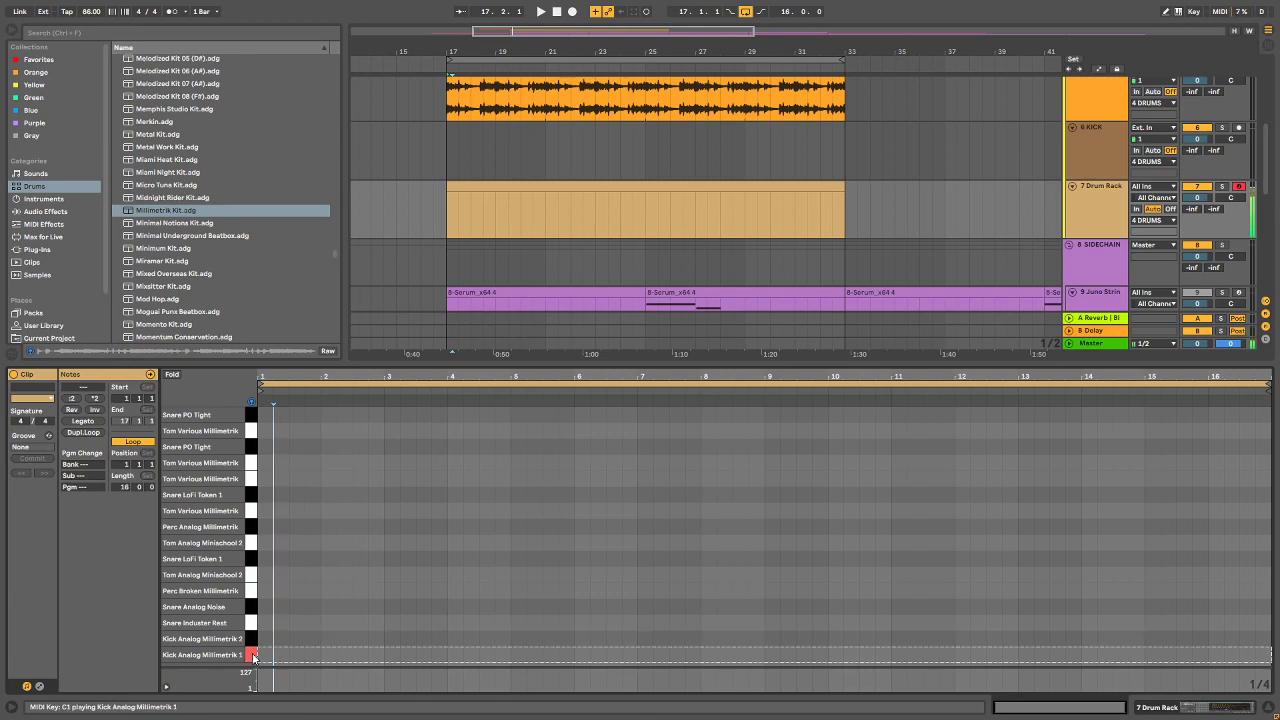
pyautogui.click(259, 637)
pyautogui.click(252, 639)
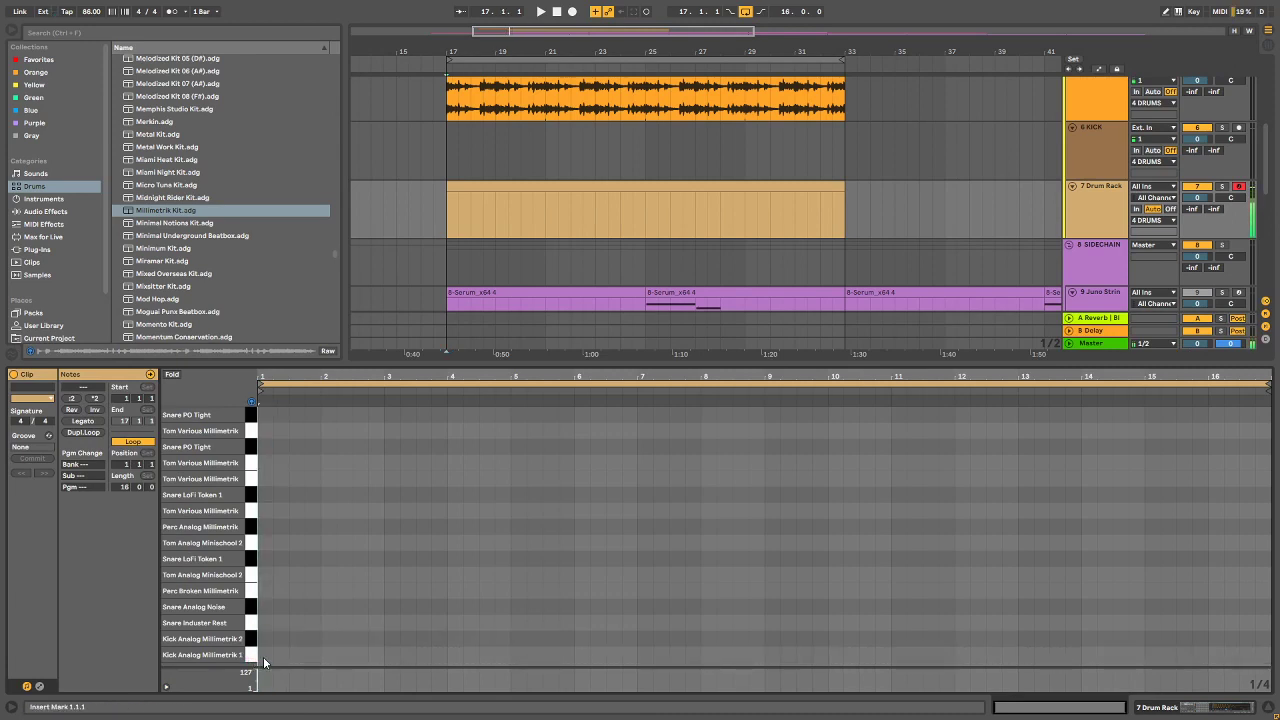
# Step: Place a Kick Analog Millimetrik 1 note at the start of the clip and set the fixed grid to 1/4
pyautogui.doubleClick(263, 656)
pyautogui.rightClick(319, 603)
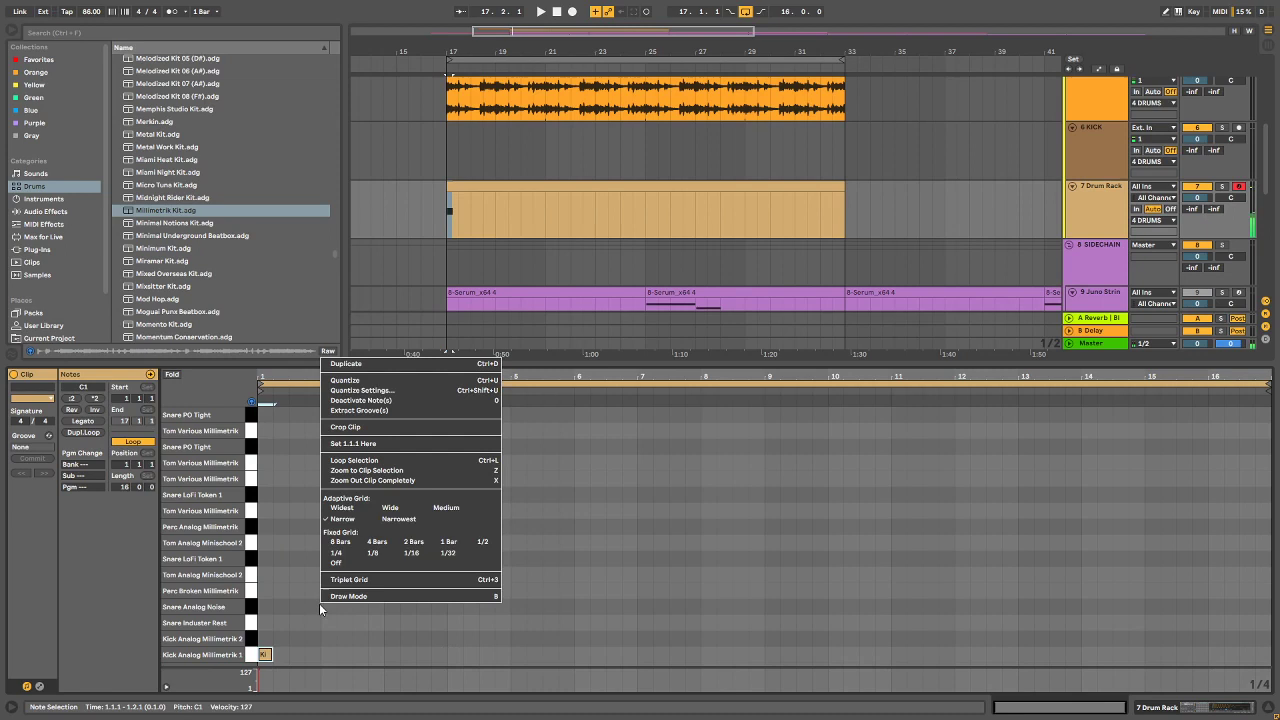
pyautogui.click(373, 552)
pyautogui.rightClick(469, 468)
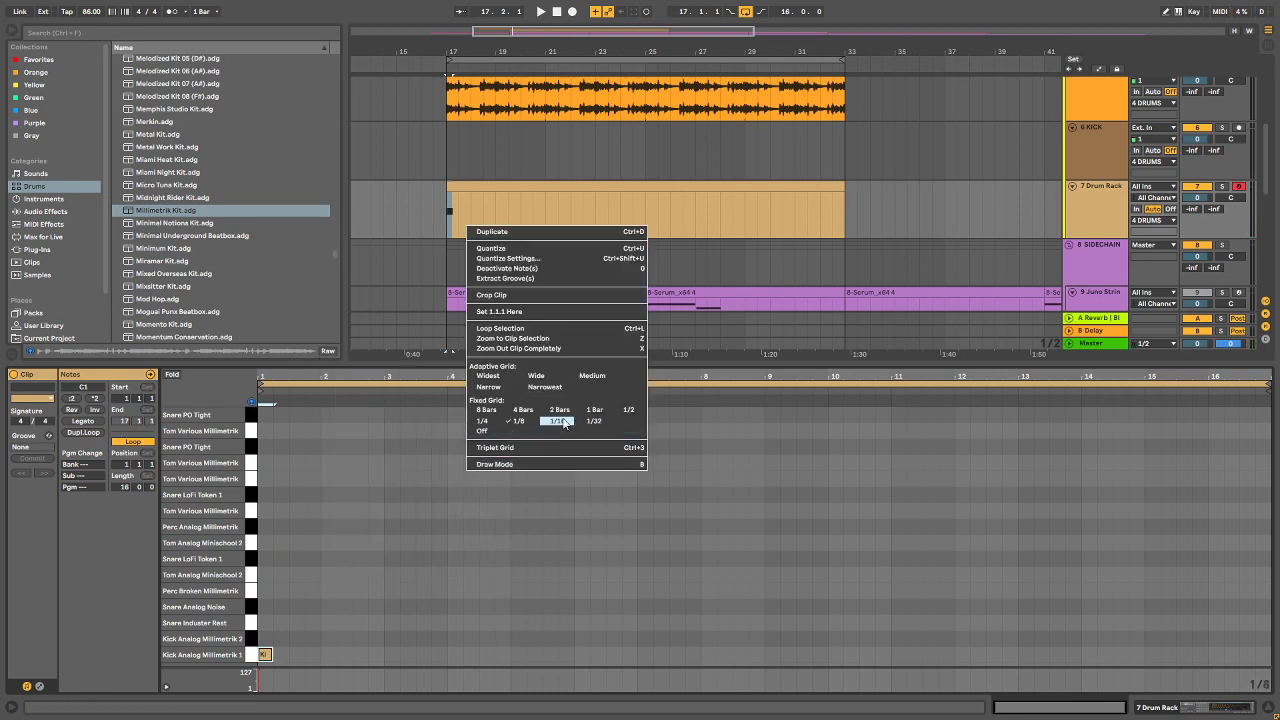
pyautogui.click(482, 420)
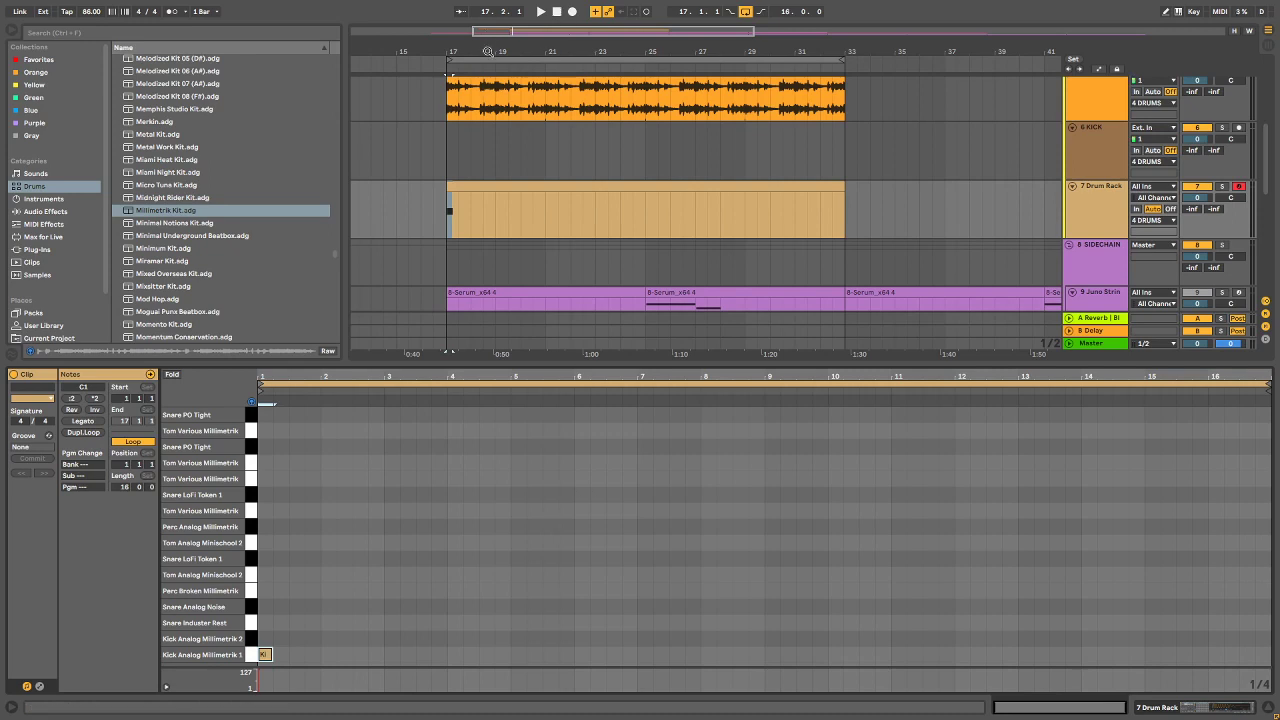
# Step: Play the drum loop together with the first kick note from bar 17 and stop playback in bar 18
pyautogui.scroll(4, 558, 145)
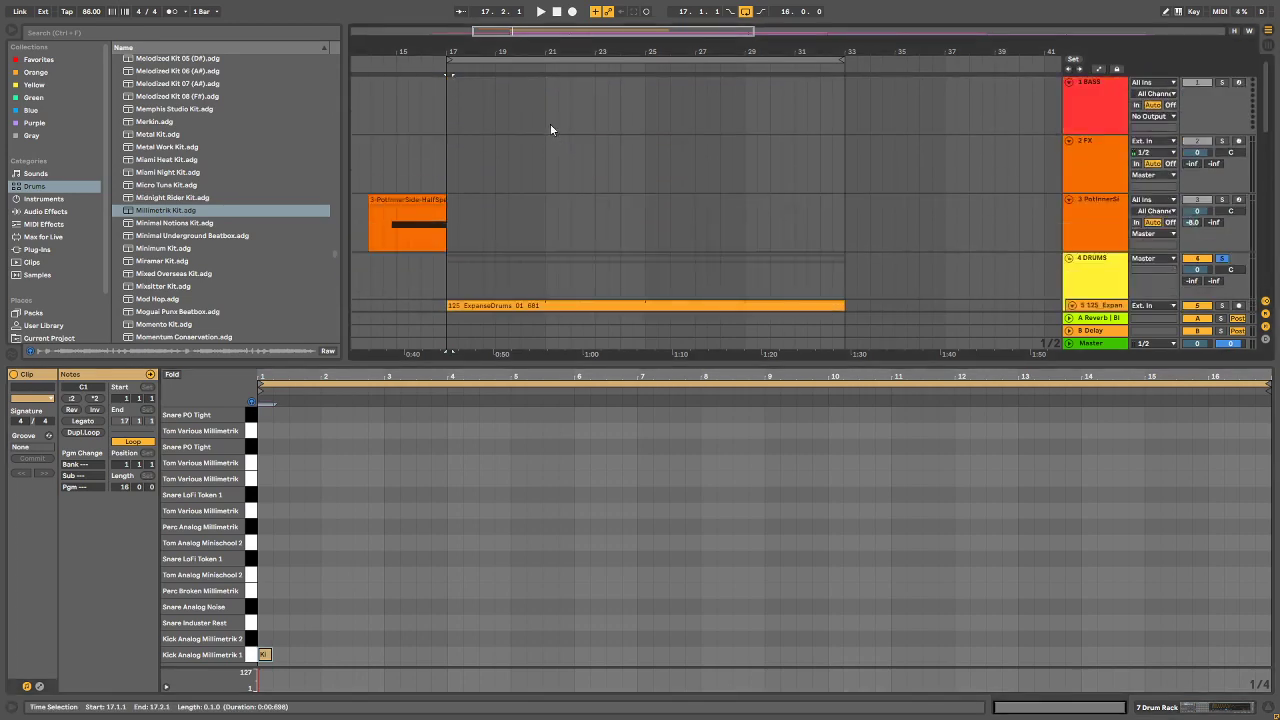
pyautogui.scroll(-3, 548, 118)
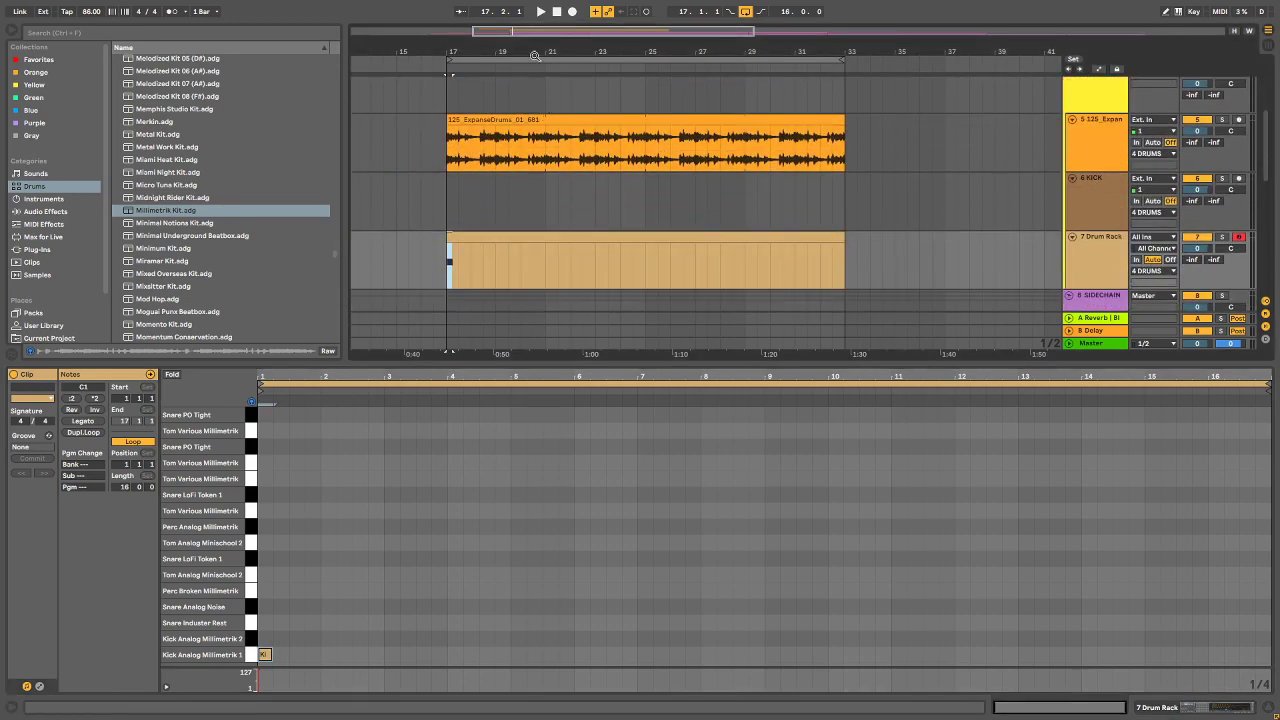
pyautogui.moveTo(467, 53); pyautogui.dragTo(478, 78)
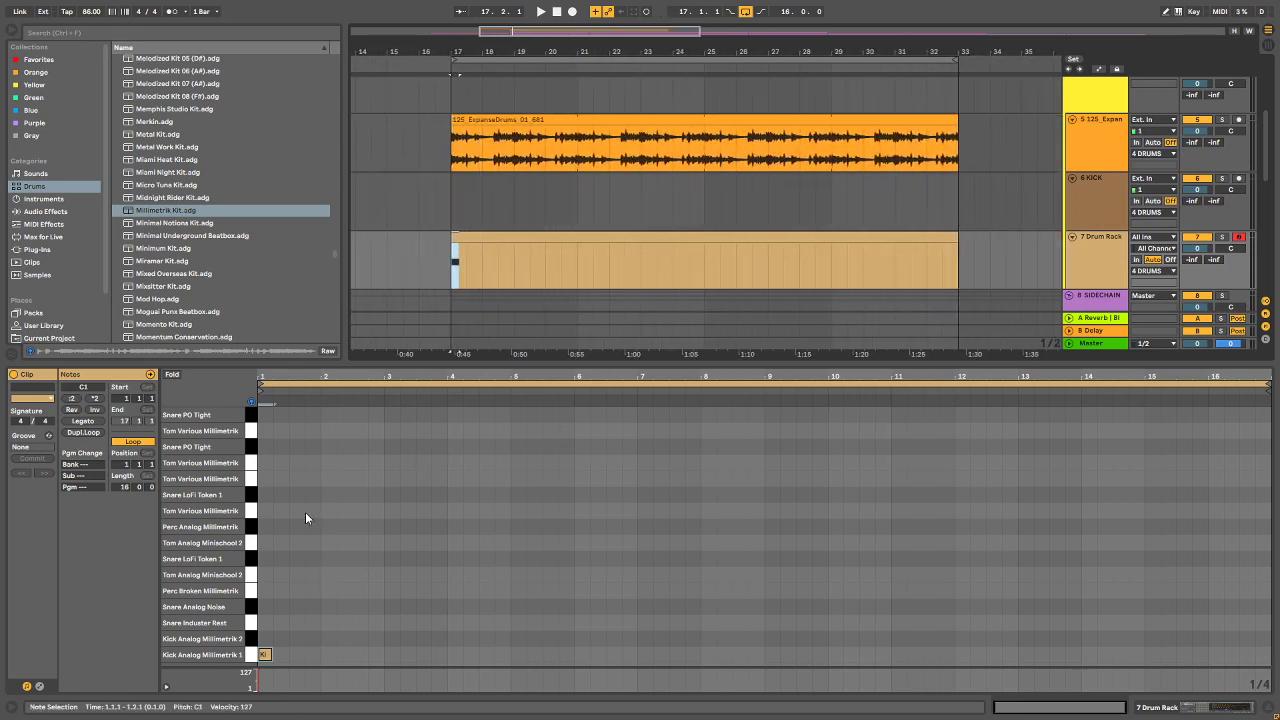
pyautogui.click(455, 262)
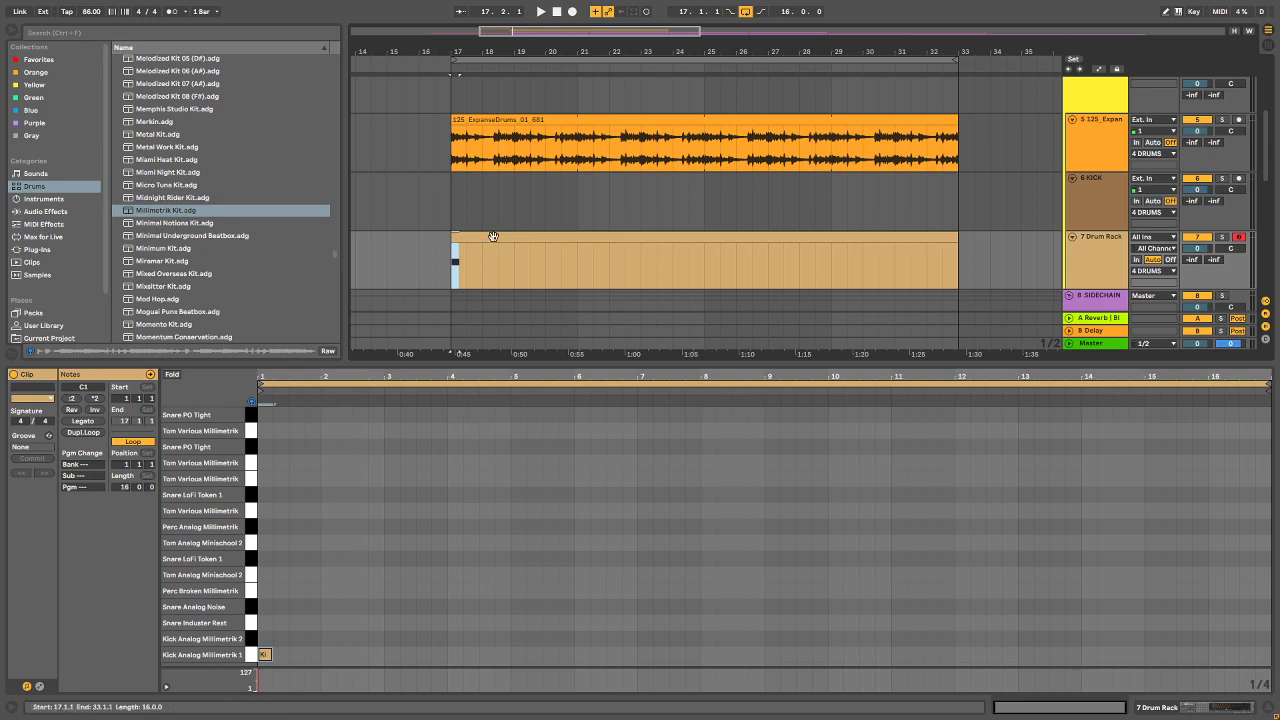
pyautogui.press('space')
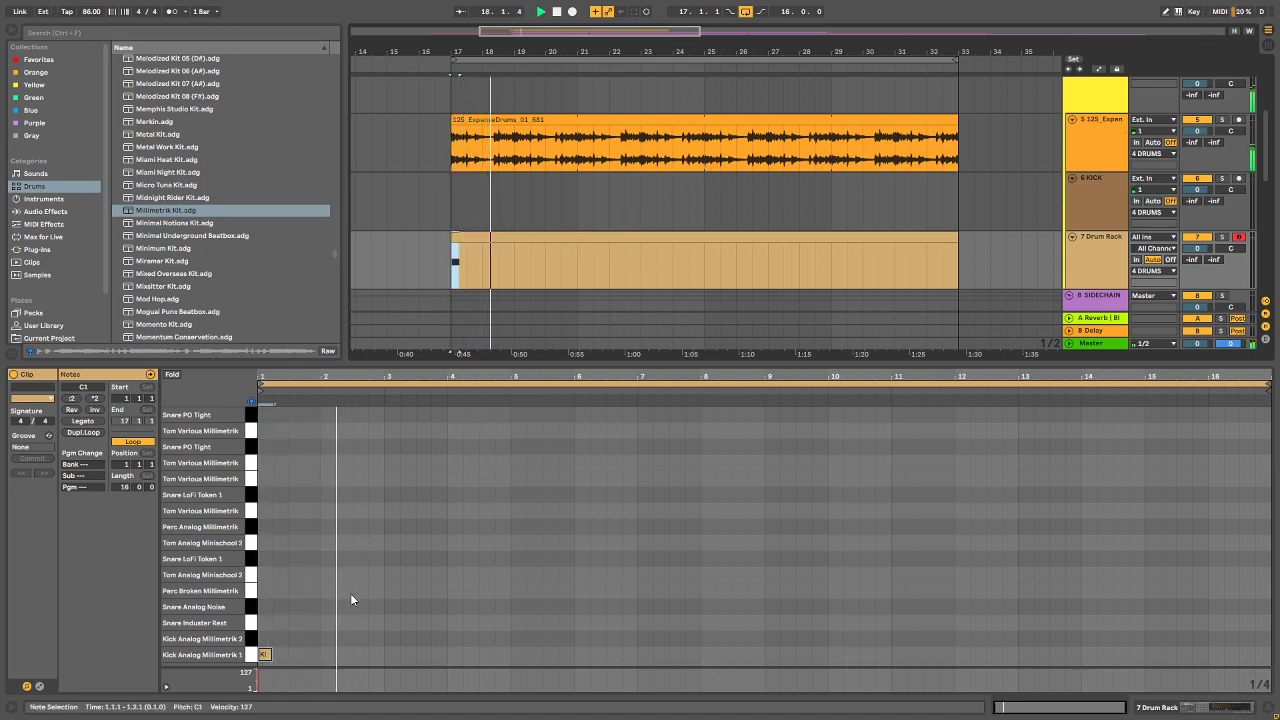
pyautogui.press('space')
# Step: Duplicate the first kick note and move the copy to beat 1.3
pyautogui.moveTo(292, 604); pyautogui.dragTo(251, 697)
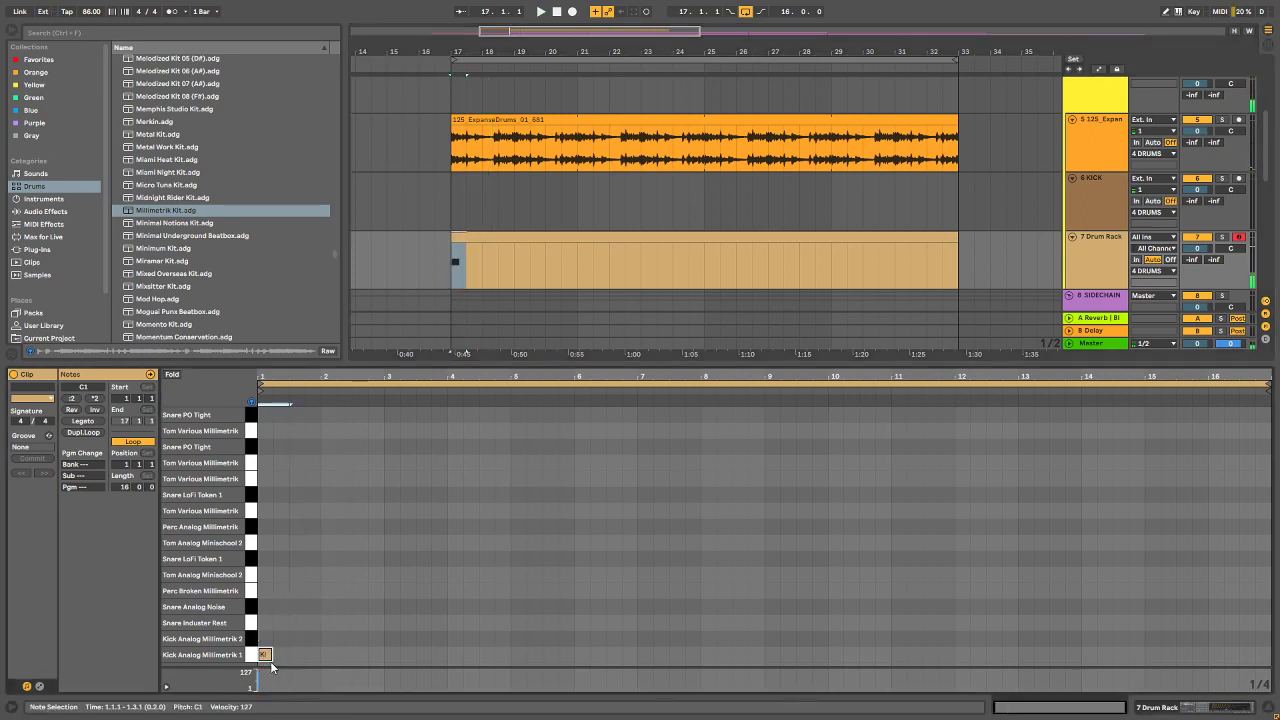
pyautogui.moveTo(319, 637); pyautogui.dragTo(243, 686)
pyautogui.hotkey('ctrl', 'd')
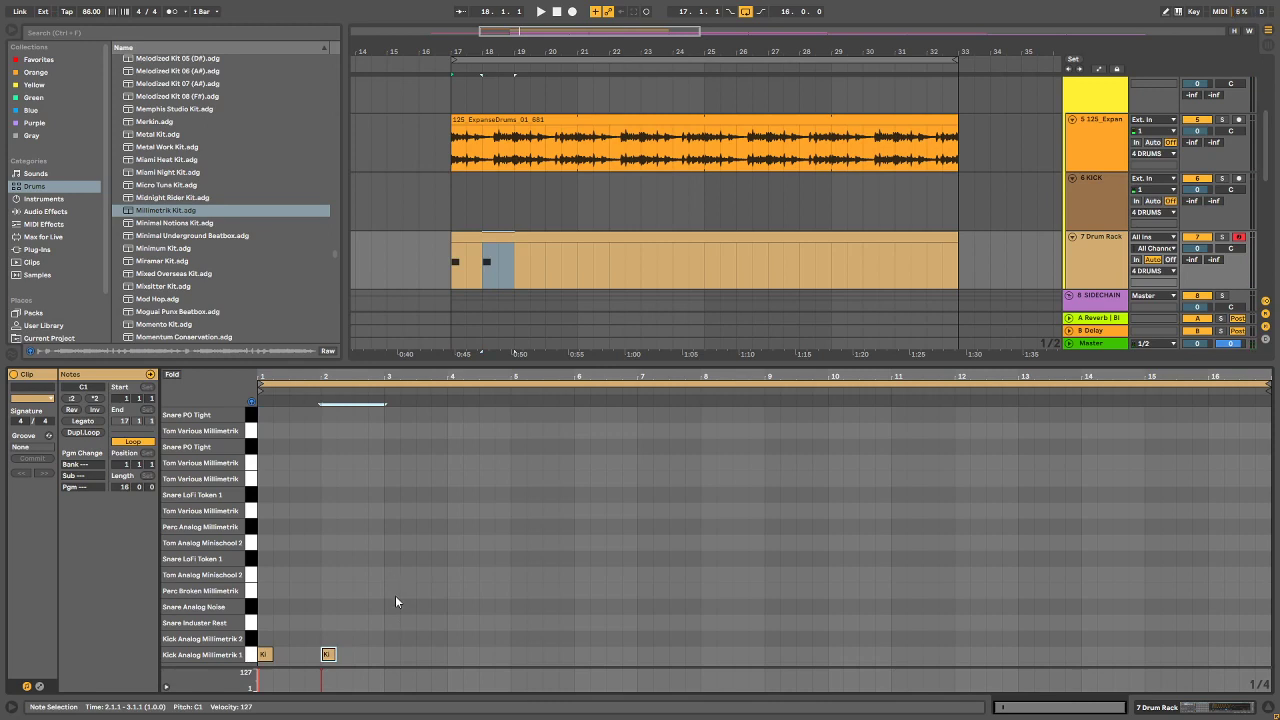
pyautogui.click(325, 660)
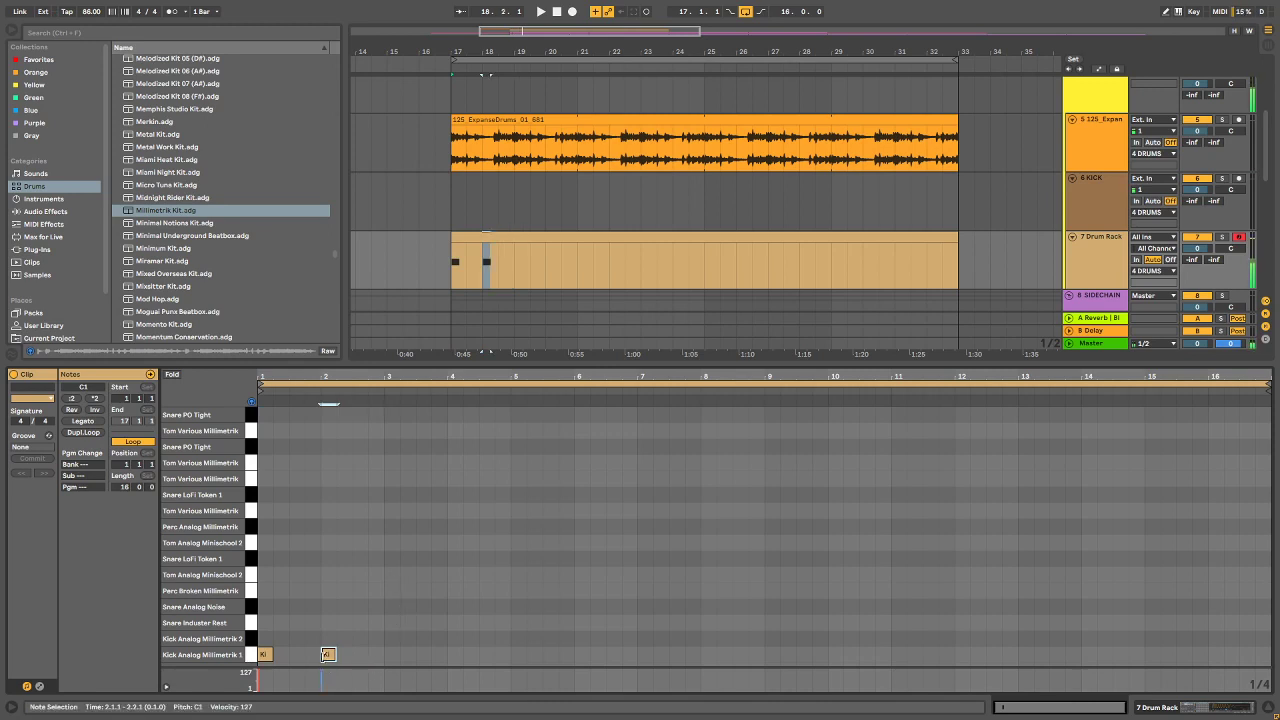
pyautogui.press('Left')
pyautogui.press('Left')
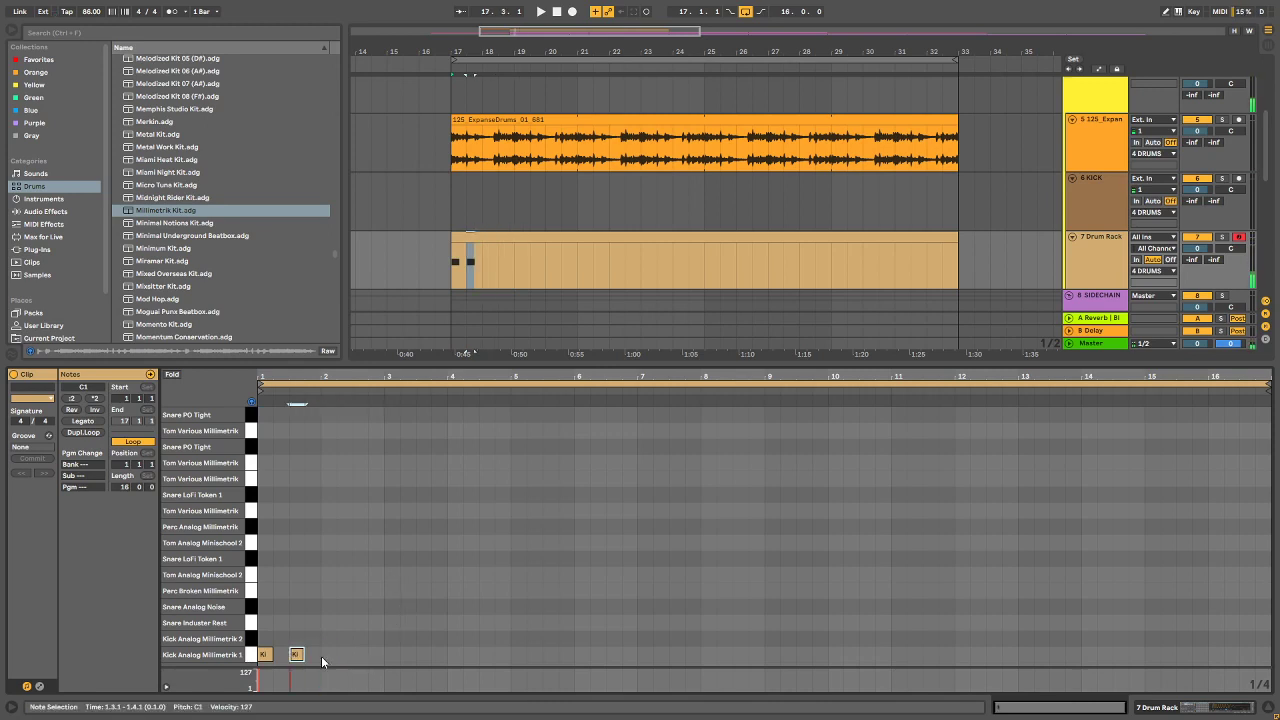
# Step: Duplicate the two kick notes and move the copied pair to beats 2.3 and 3.1
pyautogui.click(386, 633)
pyautogui.moveTo(448, 629)
pyautogui.mouseDown()
pyautogui.moveTo(366, 662)
pyautogui.moveTo(258, 660)
pyautogui.mouseUp()
pyautogui.hotkey('ctrl', 'd')
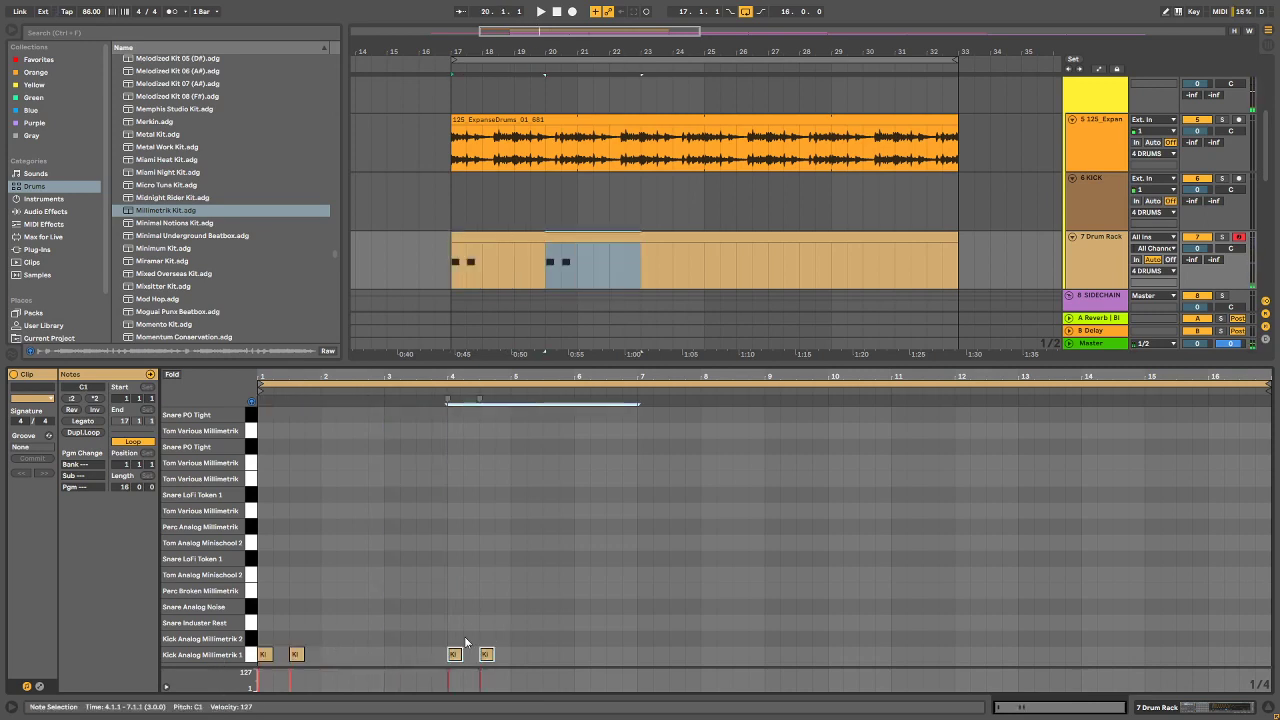
pyautogui.moveTo(437, 615); pyautogui.dragTo(507, 675)
pyautogui.press('Left')
pyautogui.press('Left')
pyautogui.press('Left')
pyautogui.press('Left')
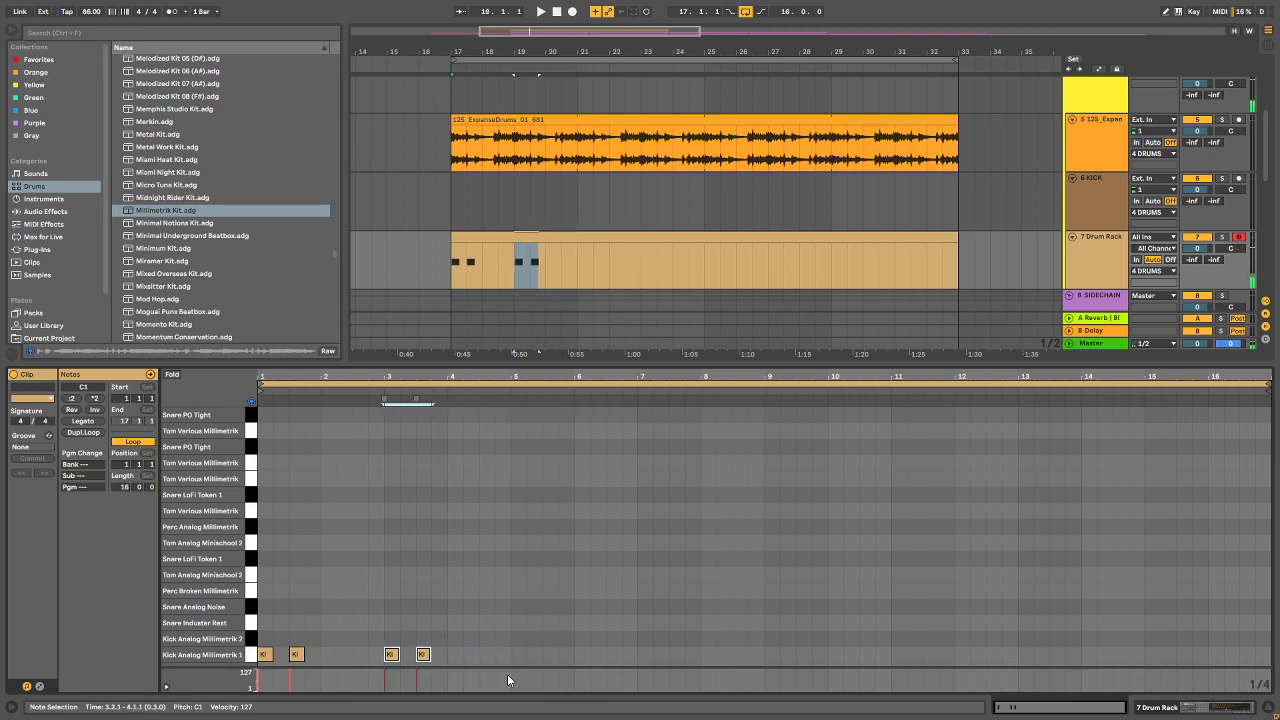
pyautogui.press('Left')
pyautogui.press('Left')
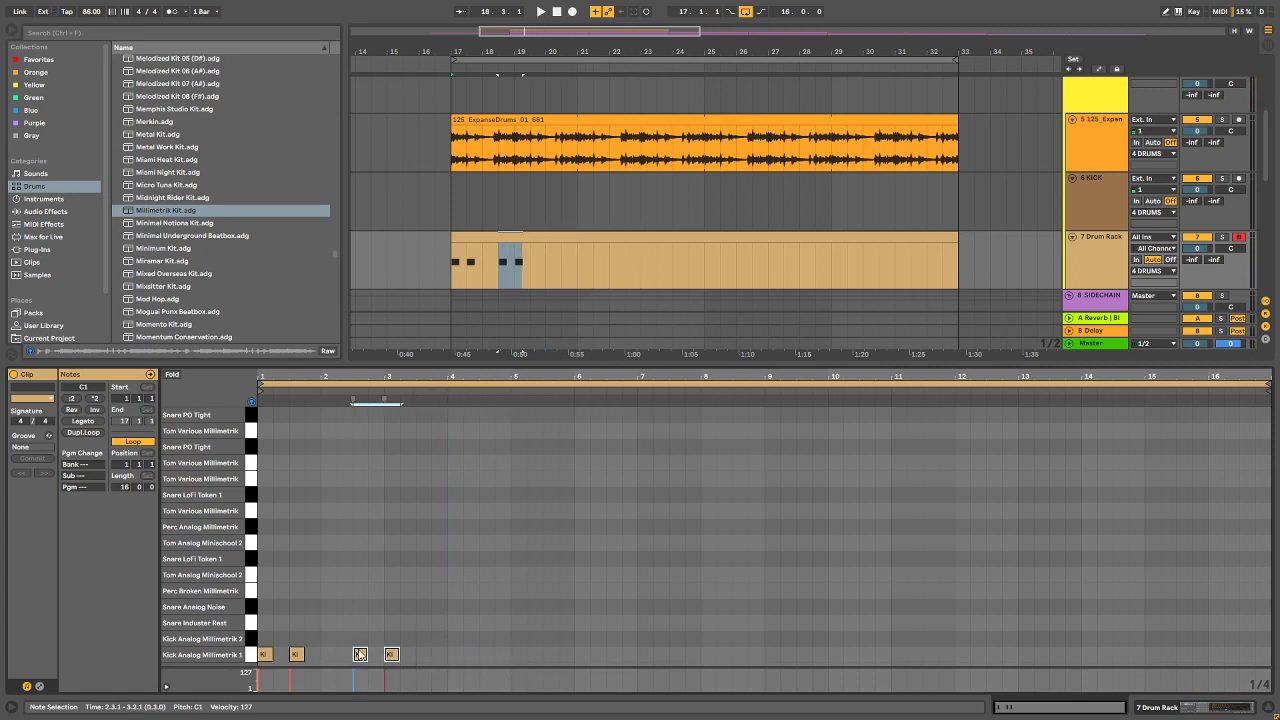
# Step: Shift the copied kick pair one beat earlier to 2.2 and 2.4 and play the pattern against the drum loop
pyautogui.moveTo(485, 50); pyautogui.dragTo(545, 71)
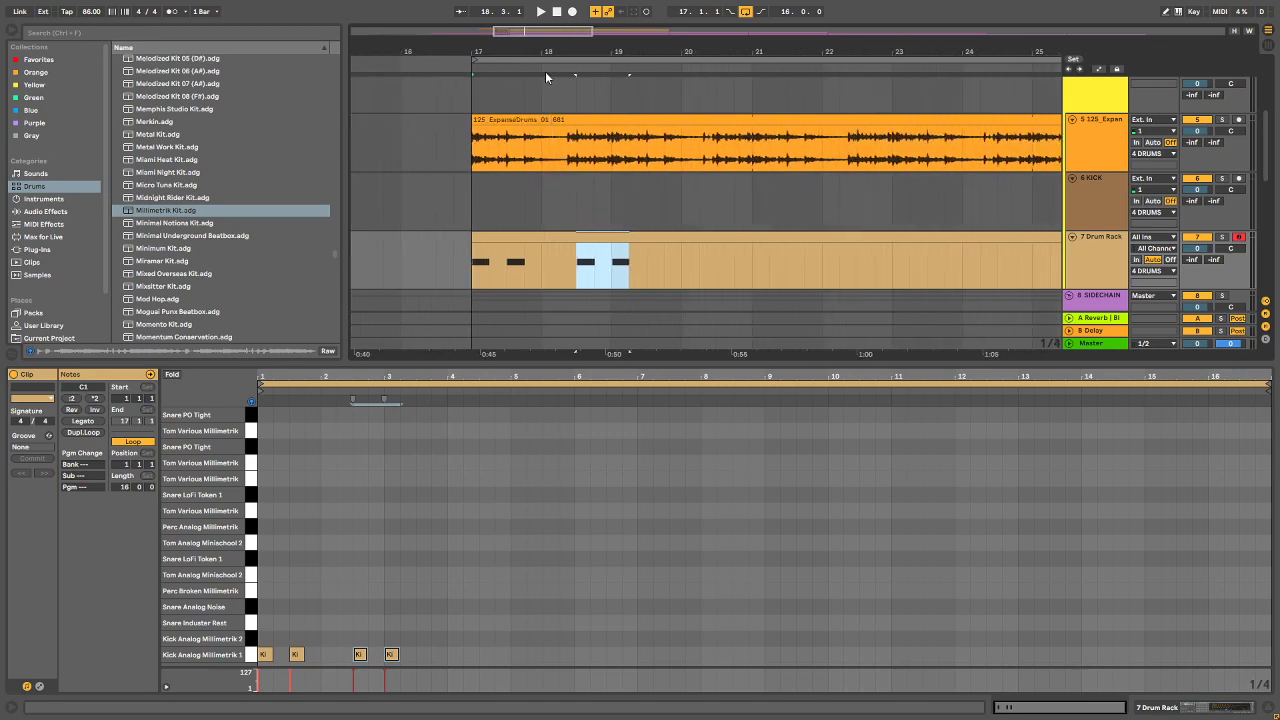
pyautogui.moveTo(349, 598); pyautogui.dragTo(395, 663)
pyautogui.press('Left')
pyautogui.press('space')
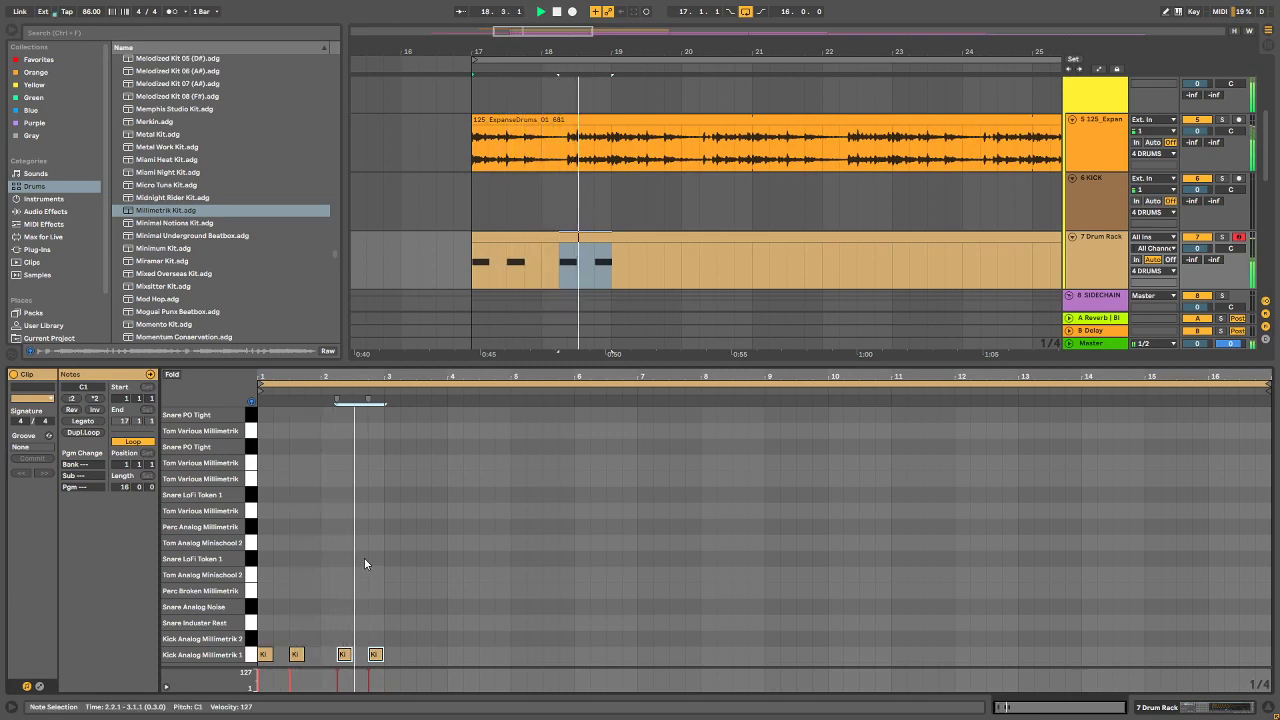
# Step: Add a Kick Analog Millimetrik 1 note at beat 3.1 and check the pattern by playing it back
pyautogui.doubleClick(393, 654)
pyautogui.press('space')
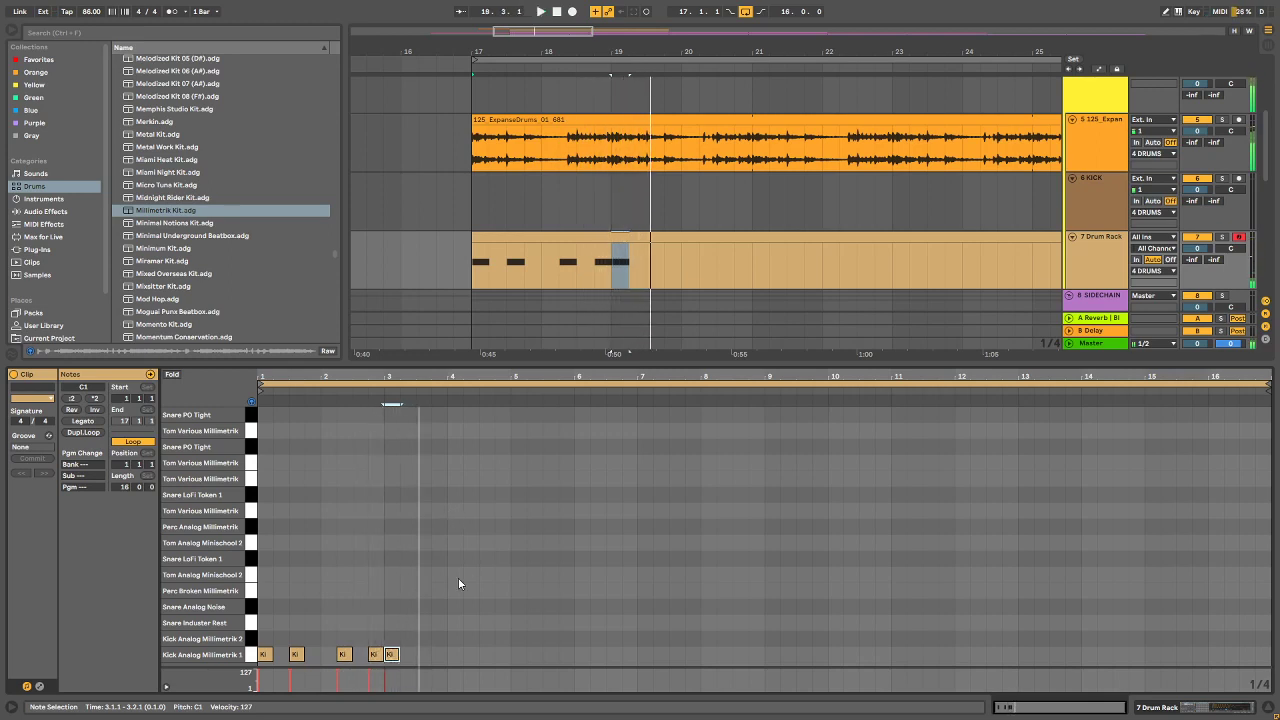
pyautogui.press('space')
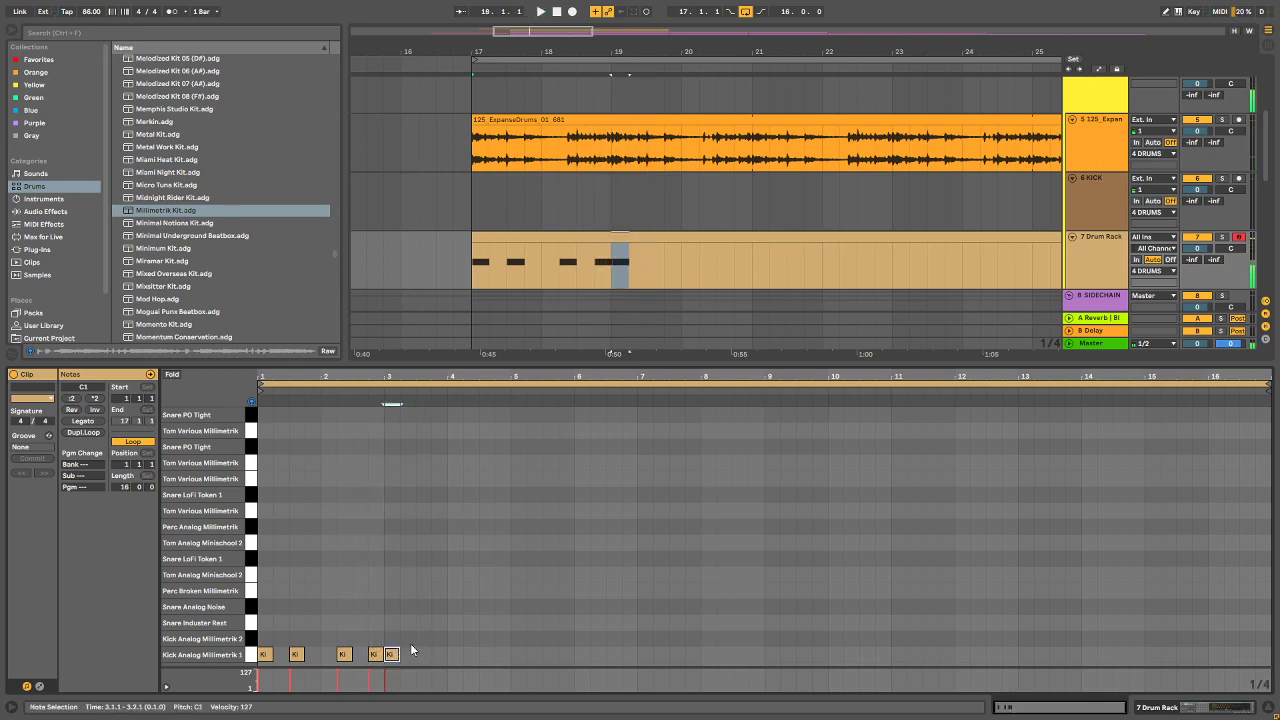
pyautogui.hotkey('shift', 'Right')
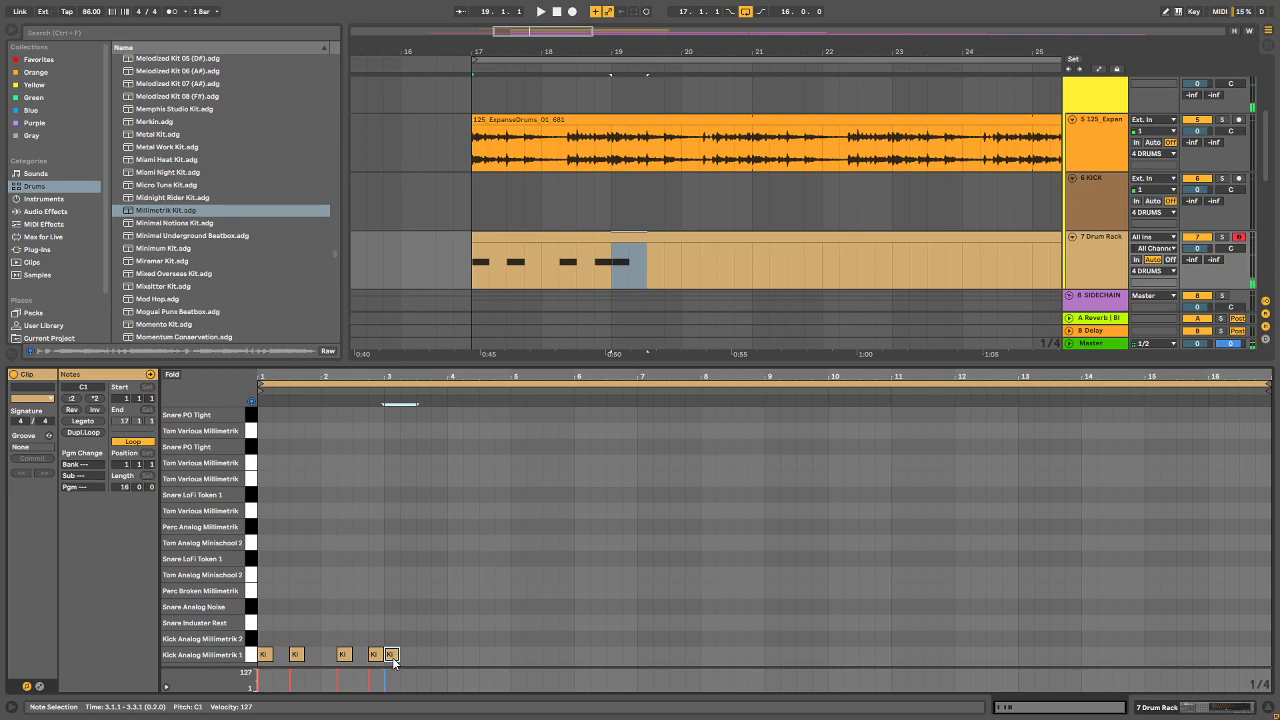
# Step: Duplicate the kick note at beat 3.1 to beat 3.3 and play back the pattern
pyautogui.hotkey('ctrl', 'd')
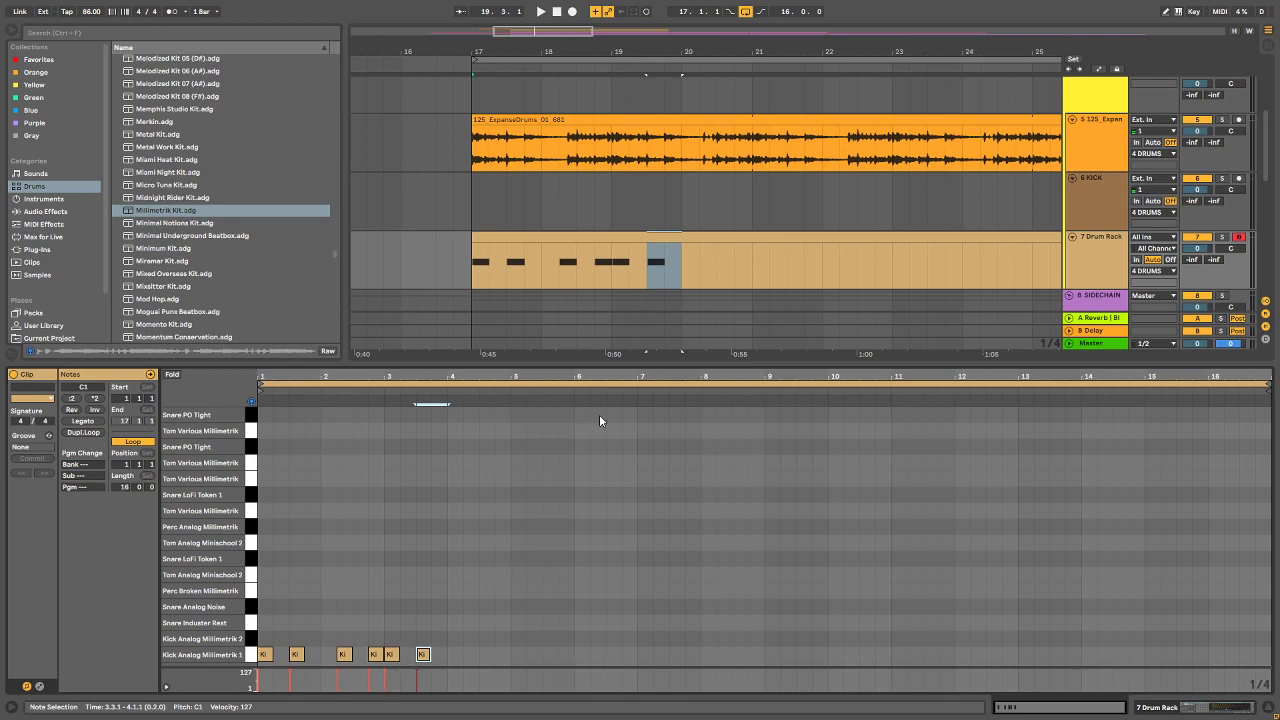
pyautogui.press('space')
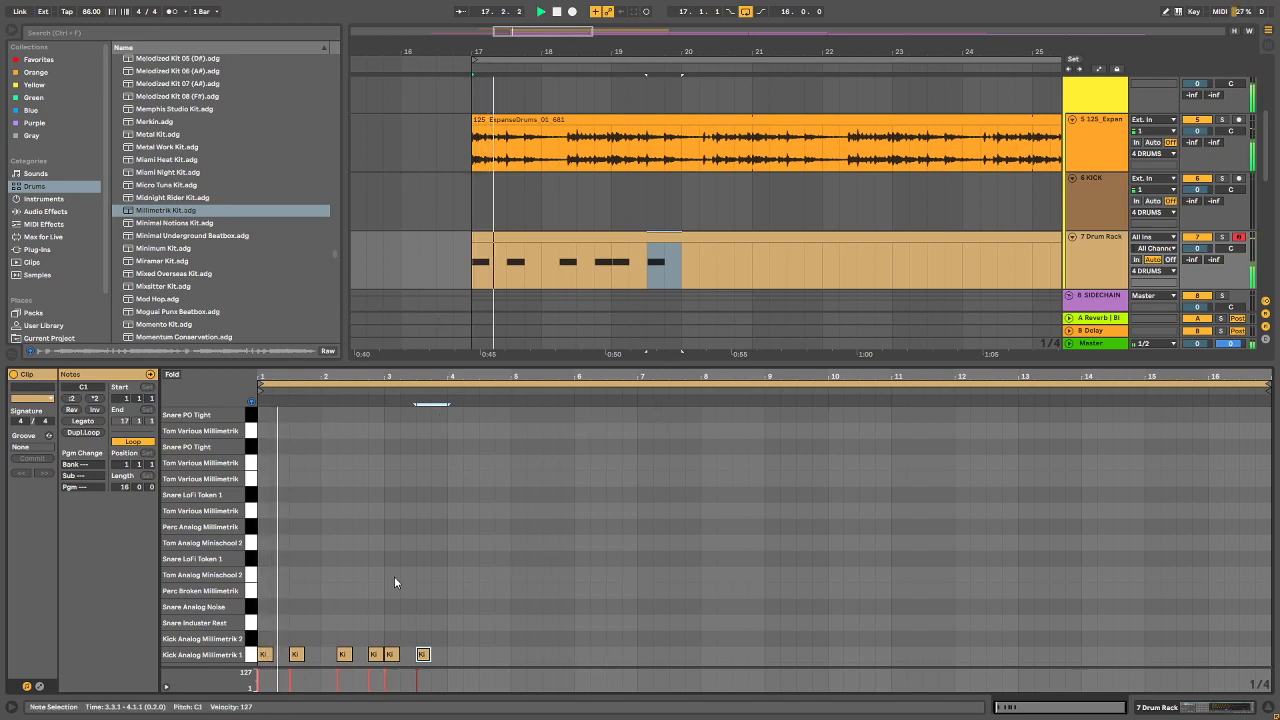
pyautogui.press('space')
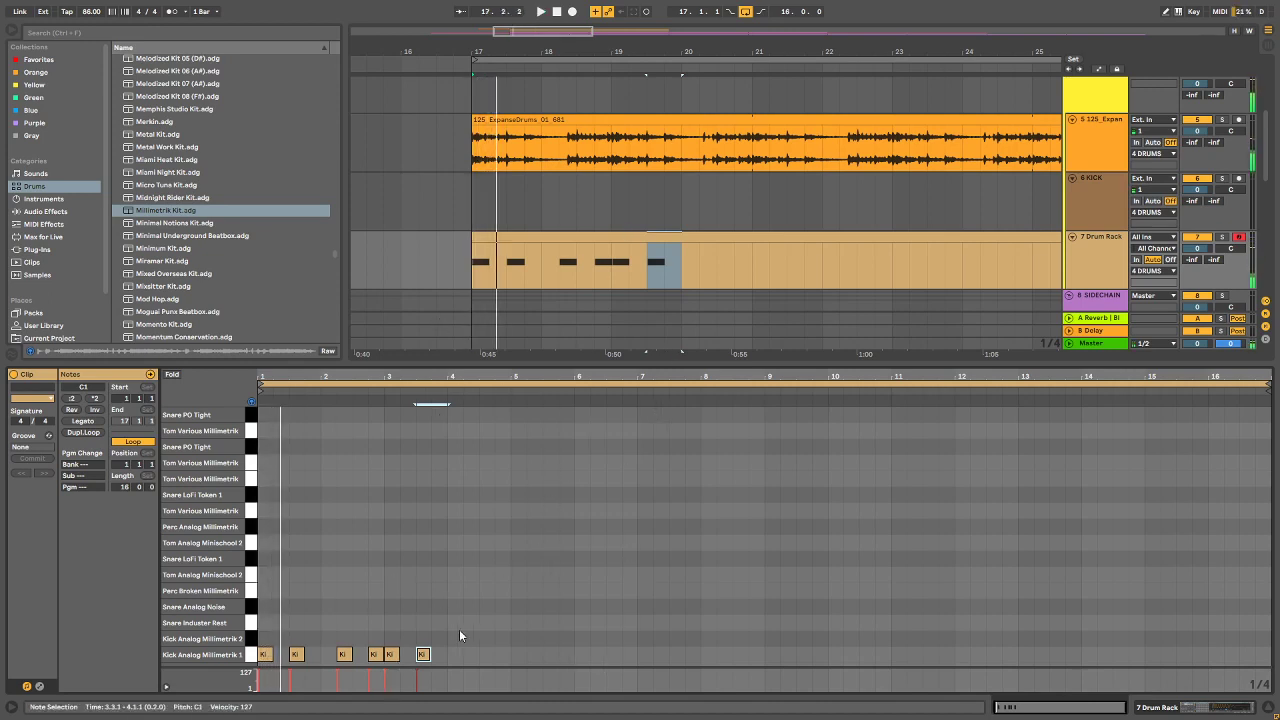
# Step: Audition the kit's snare and tom sounds, lower the Drum Rack track's volume to -6.0 dB and check it in playback
pyautogui.click(252, 494)
pyautogui.click(247, 480)
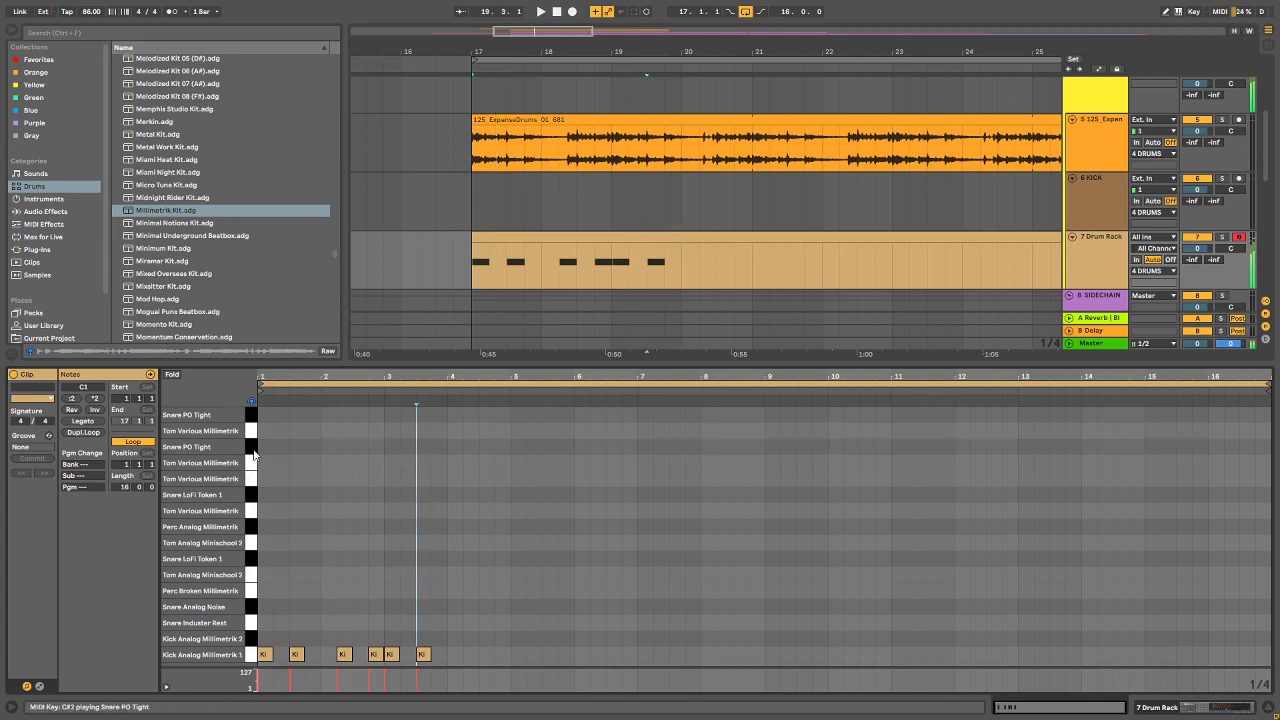
pyautogui.click(253, 447)
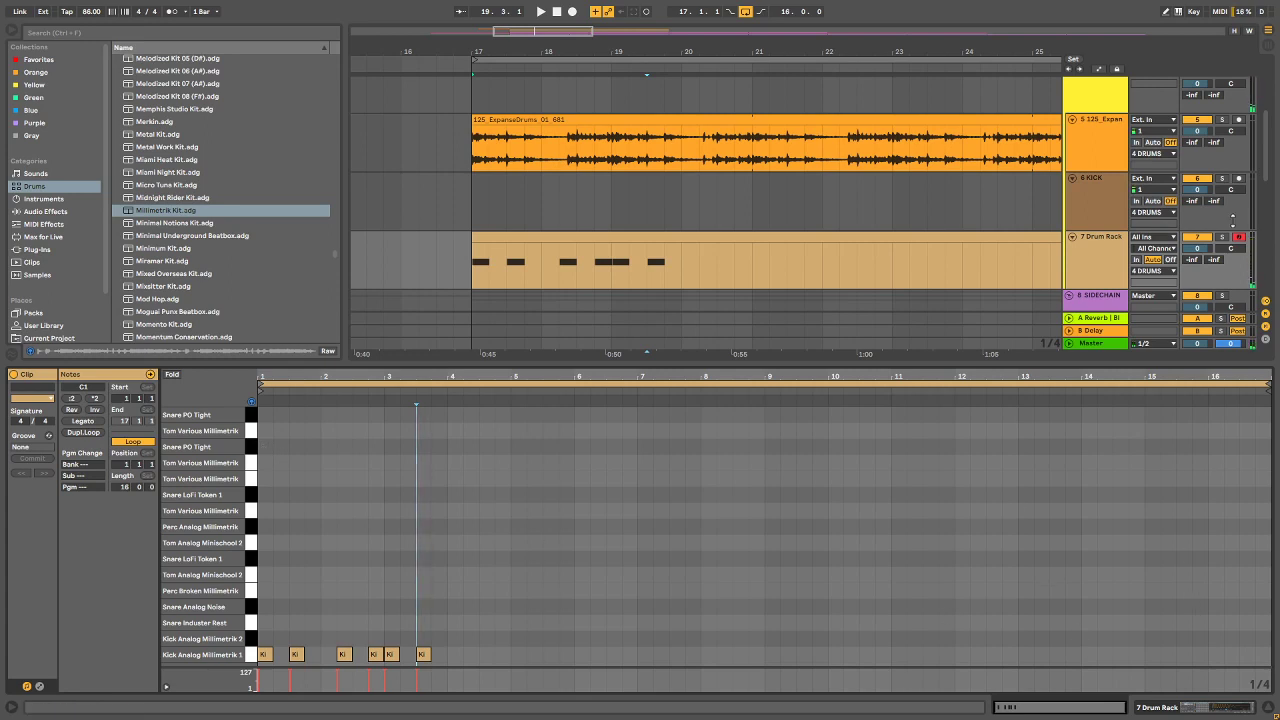
pyautogui.moveTo(1193, 249); pyautogui.dragTo(1192, 254)
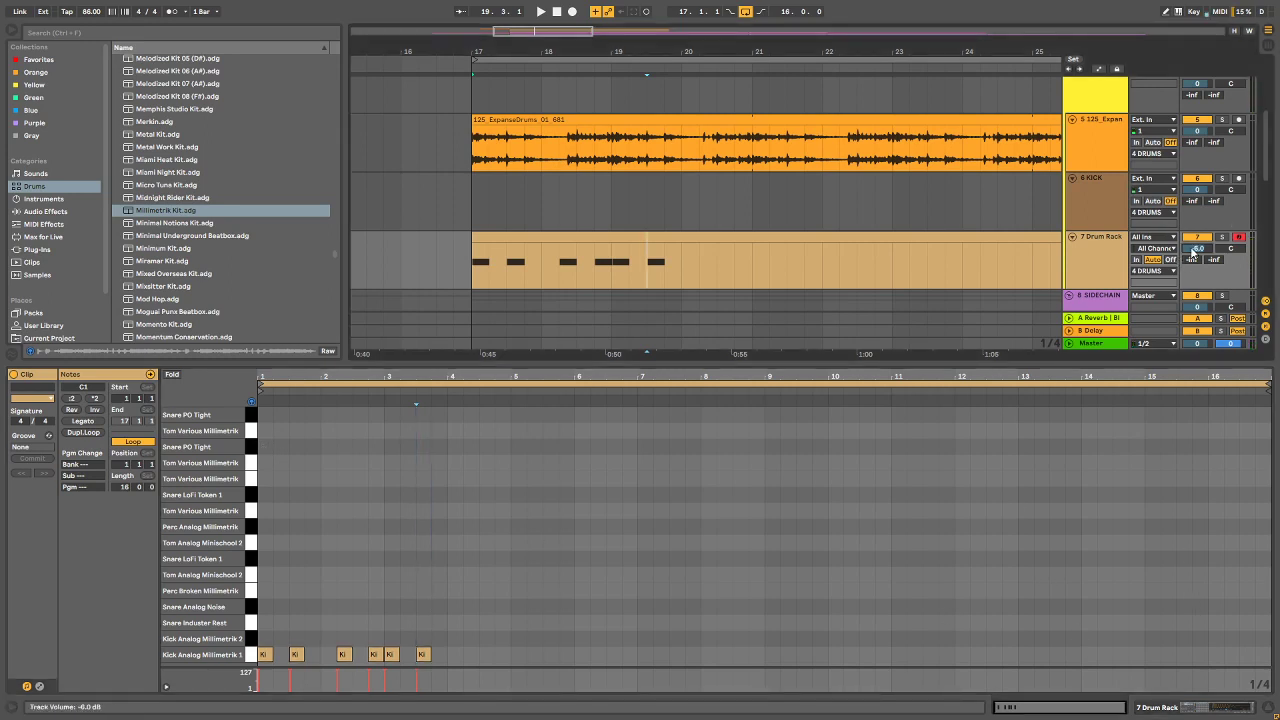
pyautogui.press('space')
# Step: Audition the kit sounds and add Snare PO Tight notes on C#2 at beats 1.1 and 2.1
pyautogui.click(255, 463)
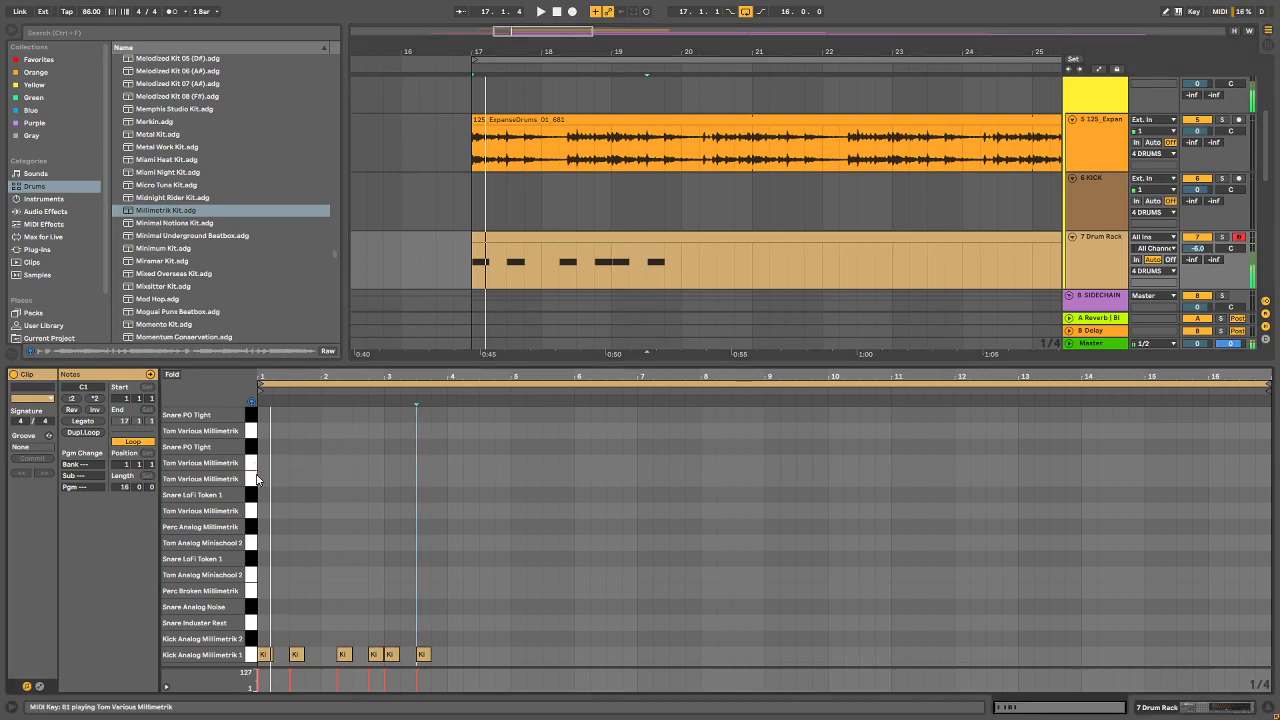
pyautogui.click(252, 457)
pyautogui.click(260, 451)
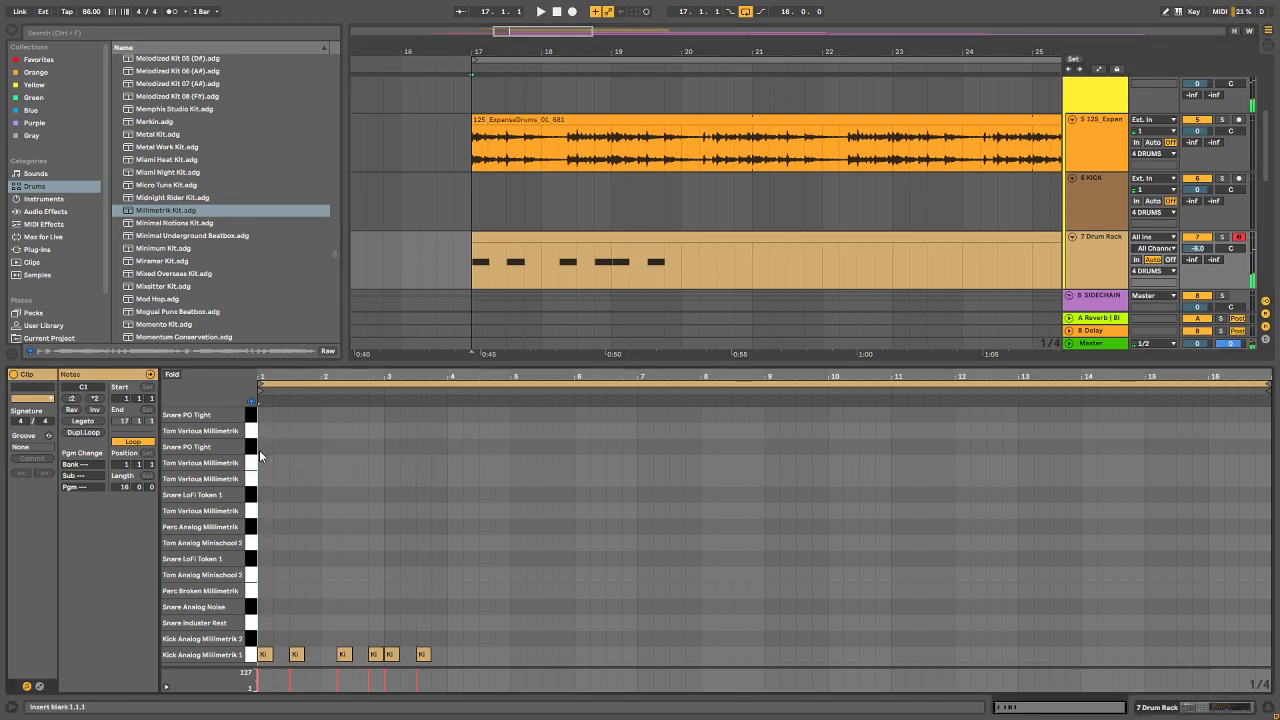
pyautogui.doubleClick(267, 449)
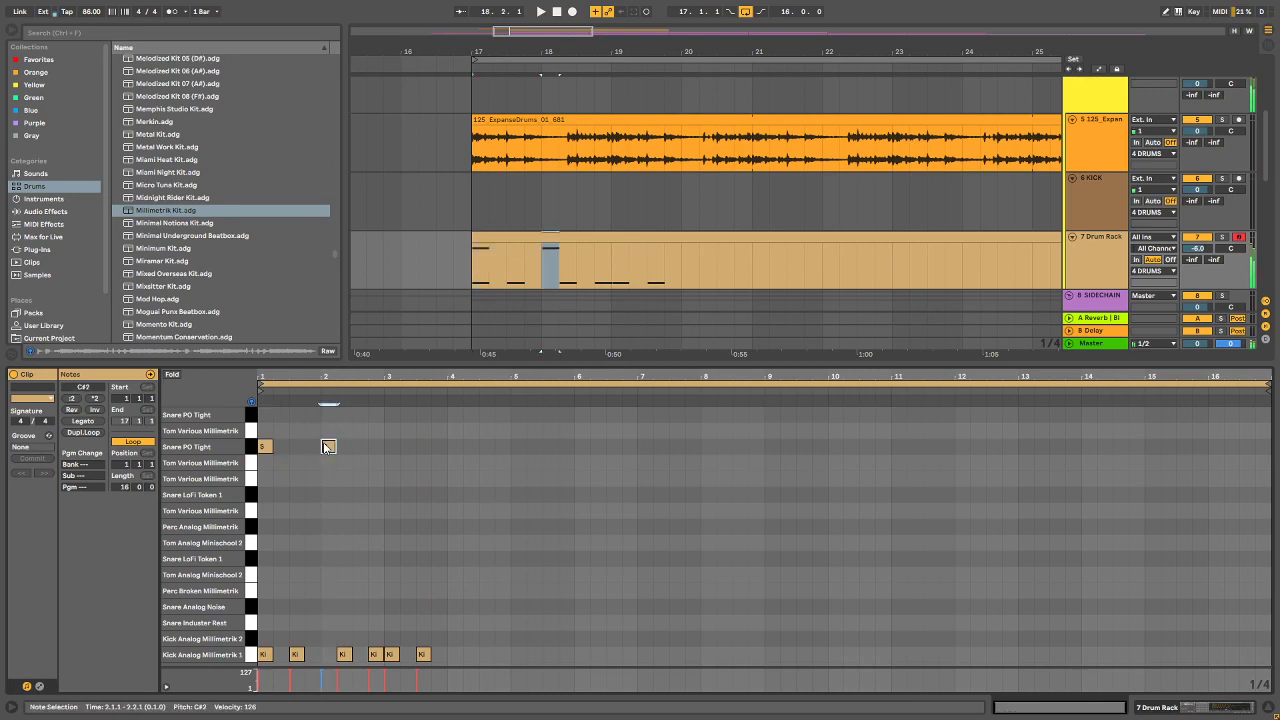
pyautogui.doubleClick(327, 446)
# Step: Audition the Snare PO Tight sound on D#2 and add notes for it at beats 5.1 and 6.1
pyautogui.click(251, 418)
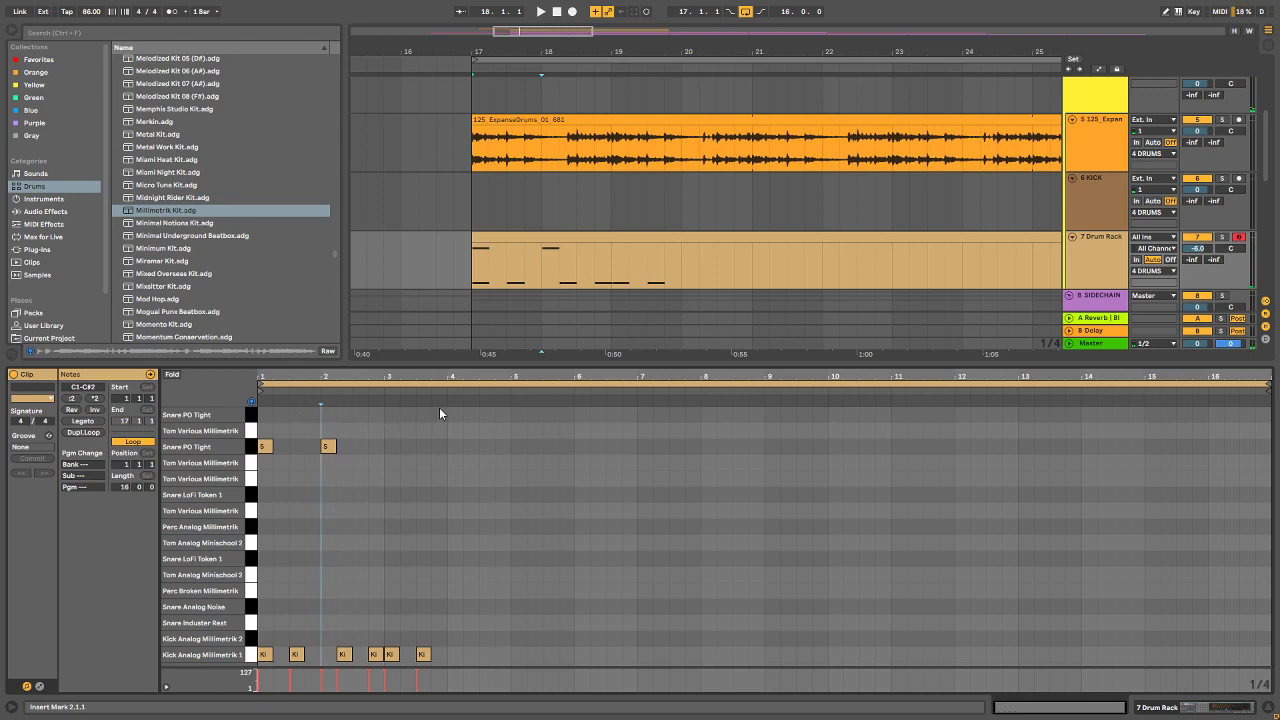
pyautogui.doubleClick(520, 416)
pyautogui.doubleClick(580, 416)
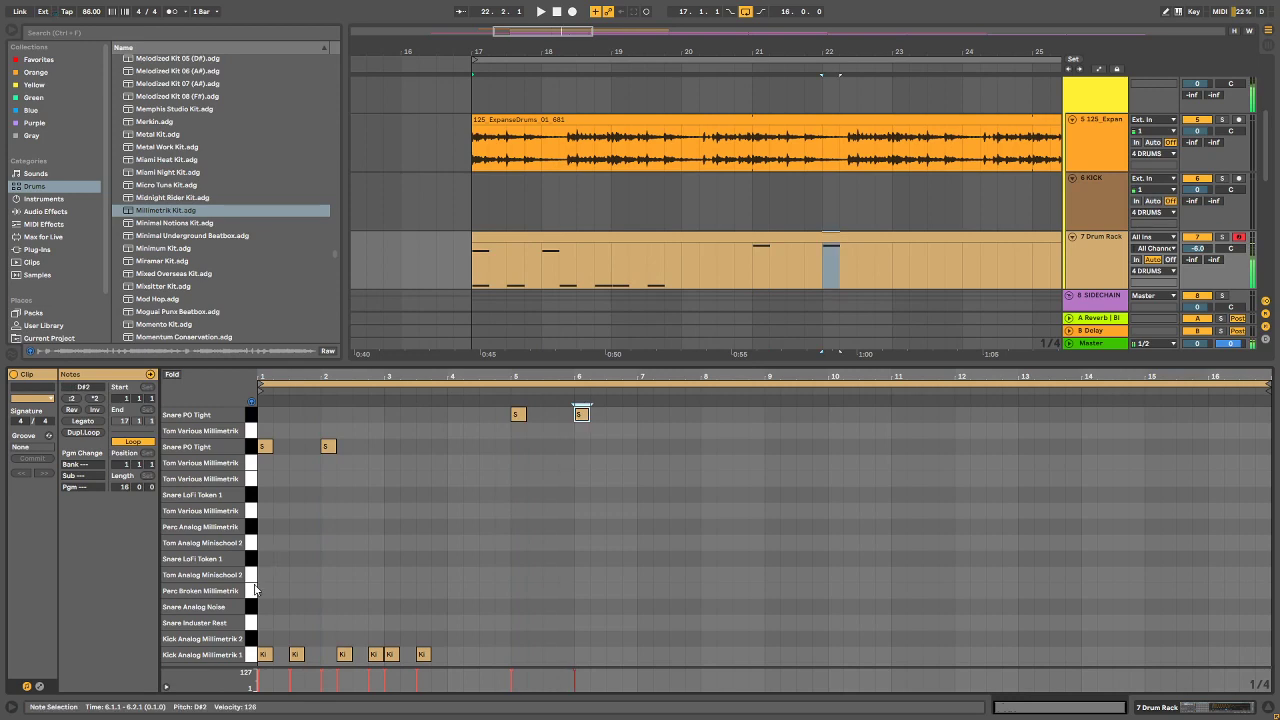
# Step: Audition Snare LoFi Token 1 on F#1 and add notes for it at beats 1.3 and 1.4
pyautogui.click(253, 560)
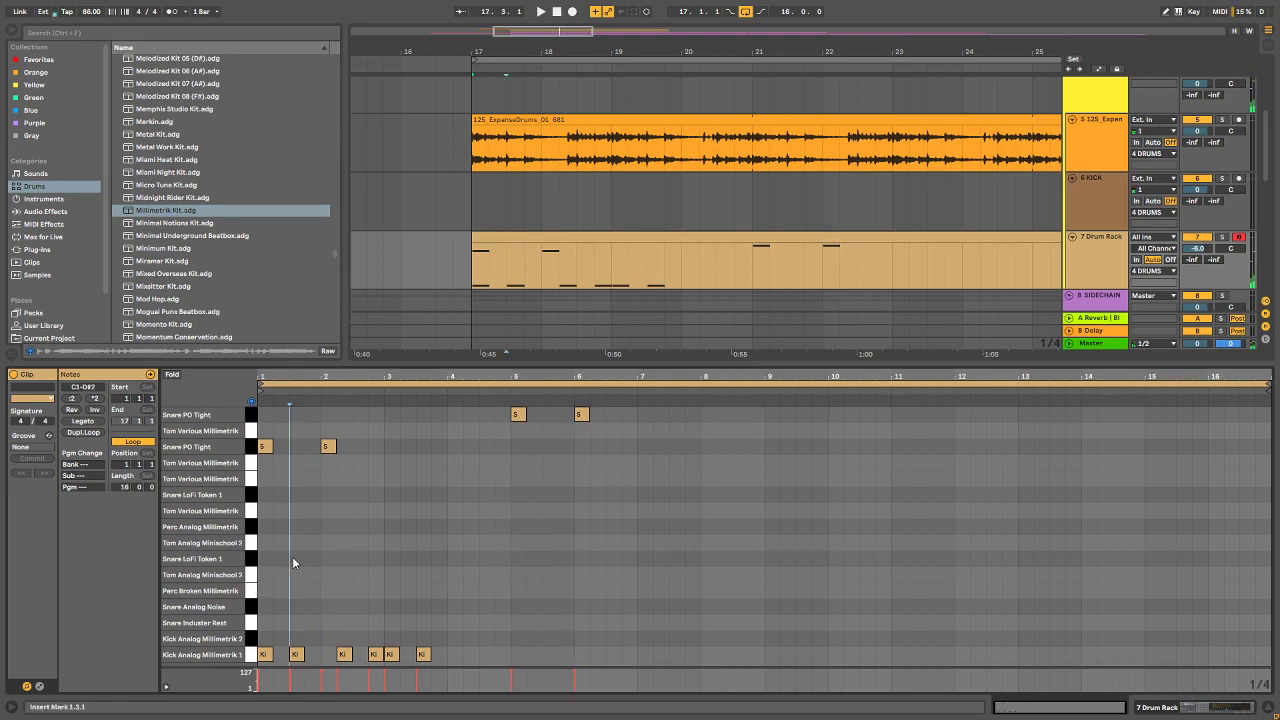
pyautogui.doubleClick(292, 557)
pyautogui.click(316, 550)
pyautogui.doubleClick(313, 558)
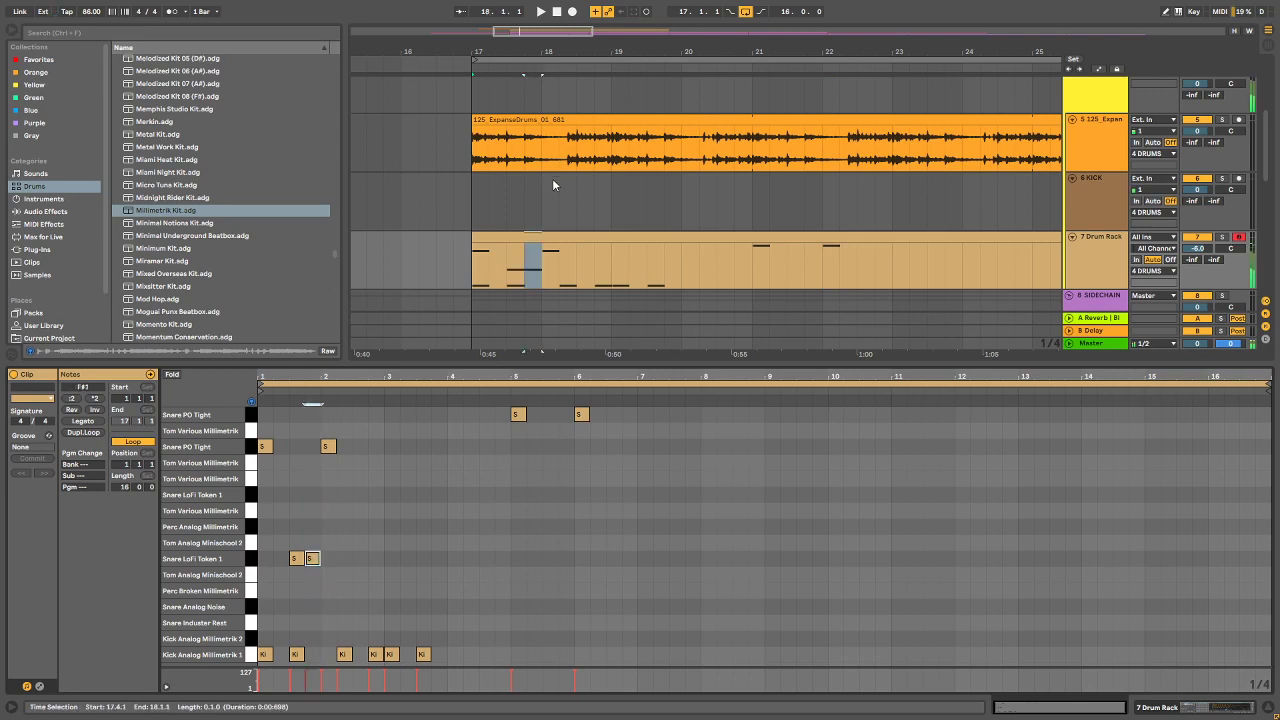
# Step: Set the arrangement loop to run from 17.1.1 to 20.1.1 and play it
pyautogui.moveTo(490, 228); pyautogui.dragTo(678, 204)
pyautogui.rightClick(678, 204)
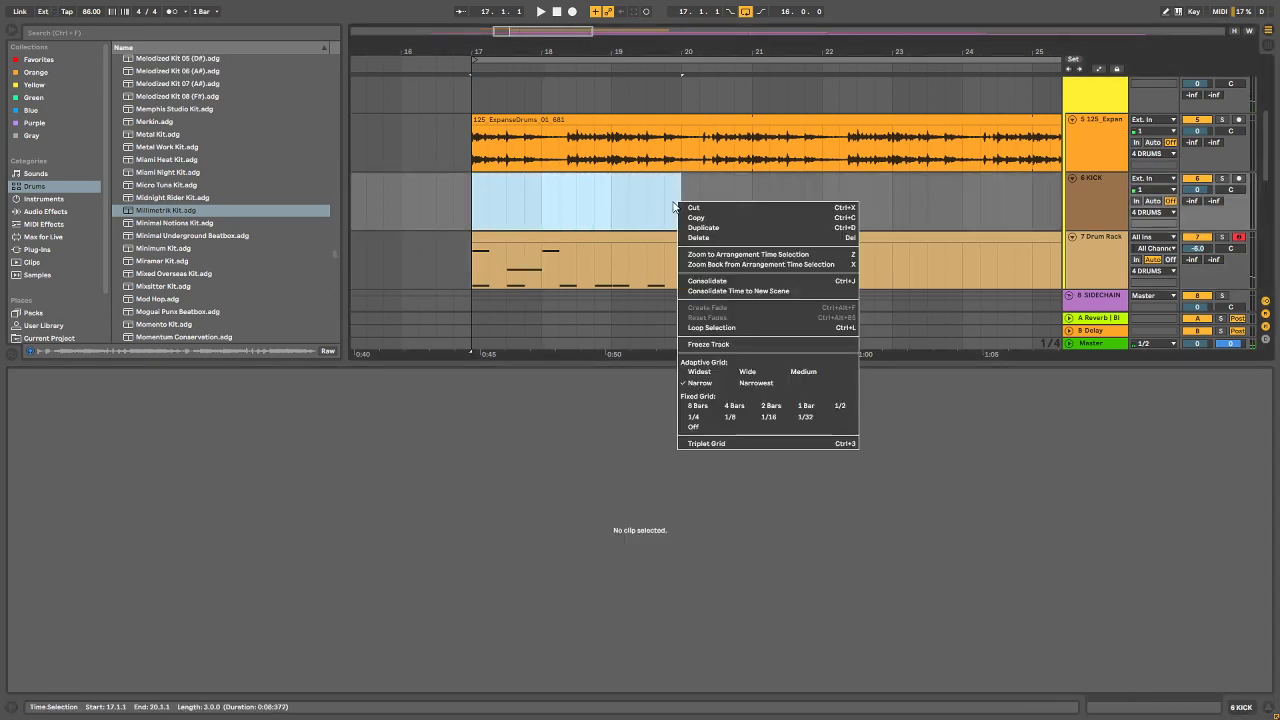
pyautogui.click(587, 197)
pyautogui.hotkey('ctrl', 'l')
pyautogui.press('space')
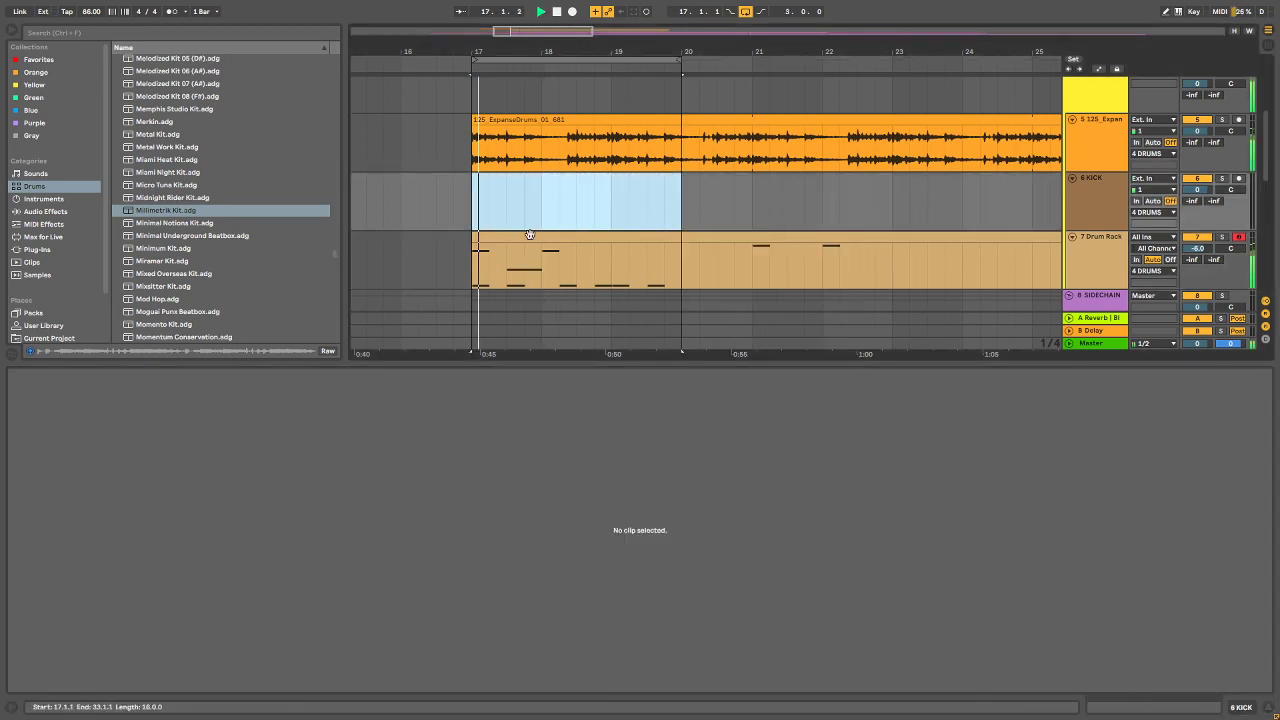
# Step: Reopen the Drum Rack clip and audition the Perc Broken Millimetrik and Snare Analog Noise sounds
pyautogui.click(512, 237)
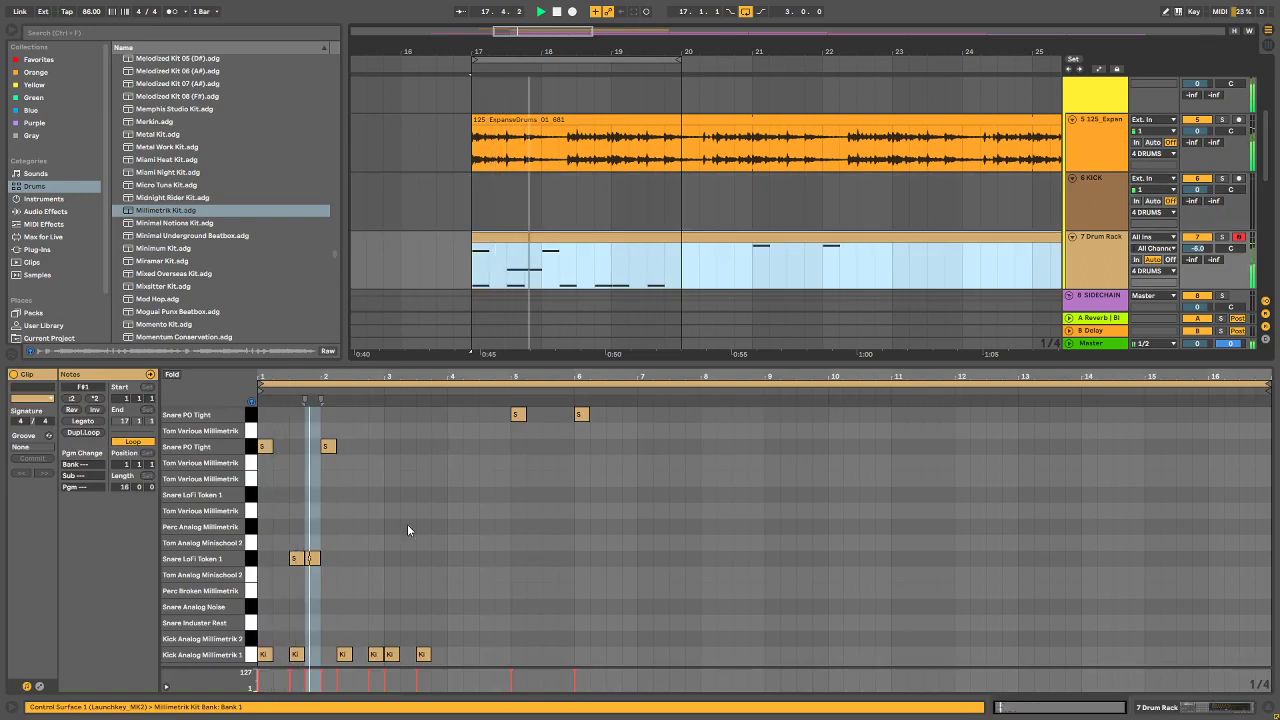
pyautogui.click(251, 591)
pyautogui.click(252, 591)
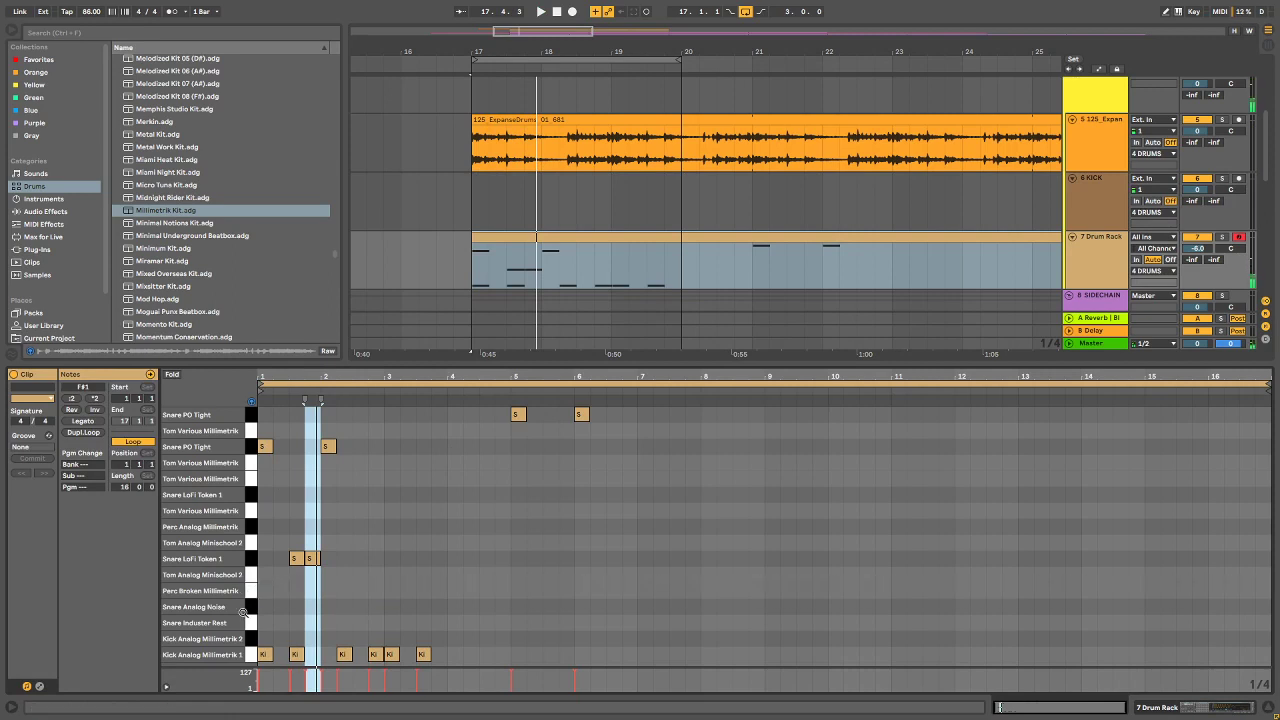
pyautogui.click(251, 607)
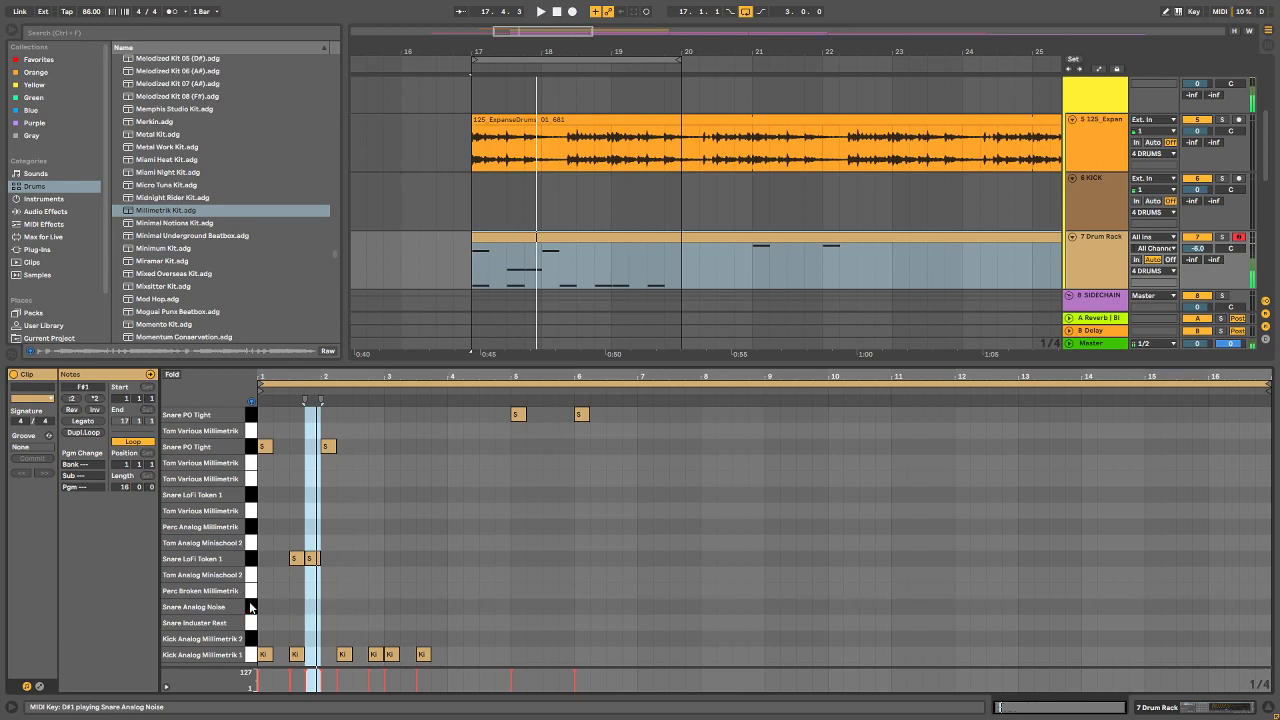
# Step: Move both Snare LoFi Token 1 notes to Snare Analog Noise at beats 2.2 and 2.3, and play the pattern with the drum loop track deactivated
pyautogui.moveTo(294, 534); pyautogui.dragTo(350, 577)
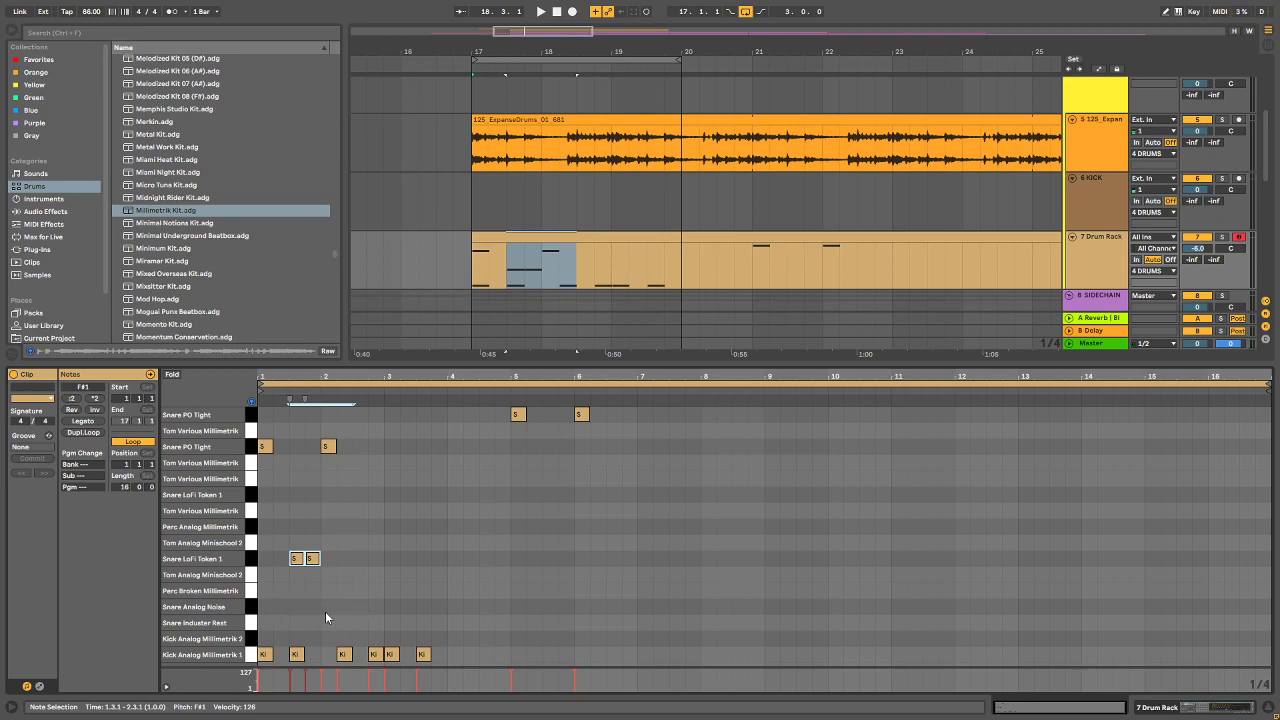
pyautogui.press('Right')
pyautogui.press('Right')
pyautogui.press('Right')
pyautogui.press('Down')
pyautogui.press('Down')
pyautogui.press('Down')
pyautogui.press('space')
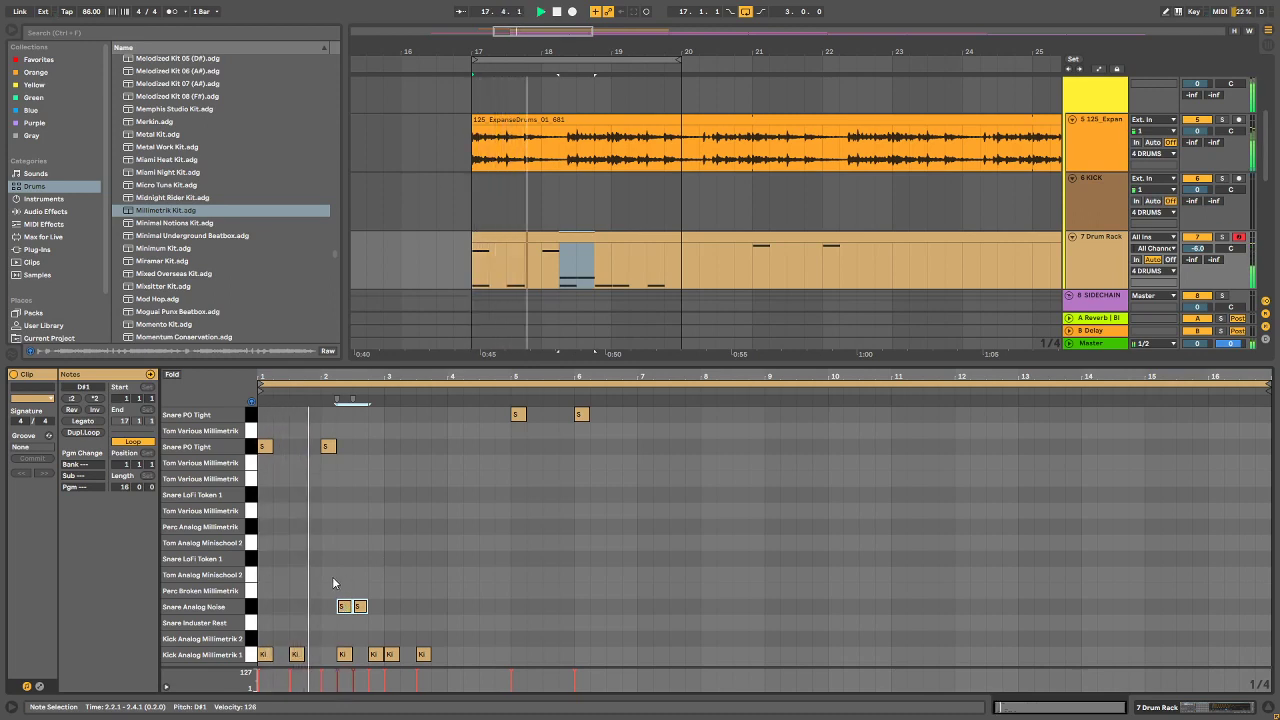
pyautogui.click(1199, 120)
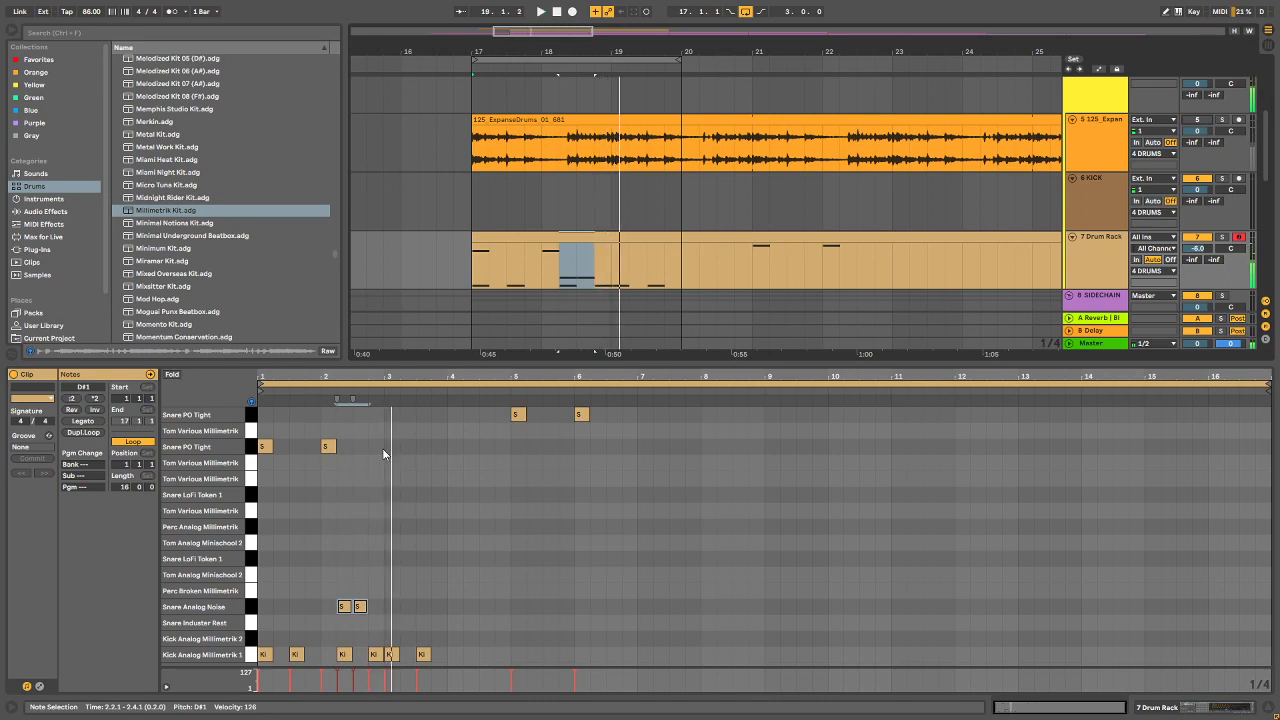
# Step: Duplicate the two Snare PO Tight notes on C#2 and place the copies at beats 3.1 and 4.1
pyautogui.moveTo(383, 453); pyautogui.dragTo(256, 428)
pyautogui.hotkey('ctrl', 'd')
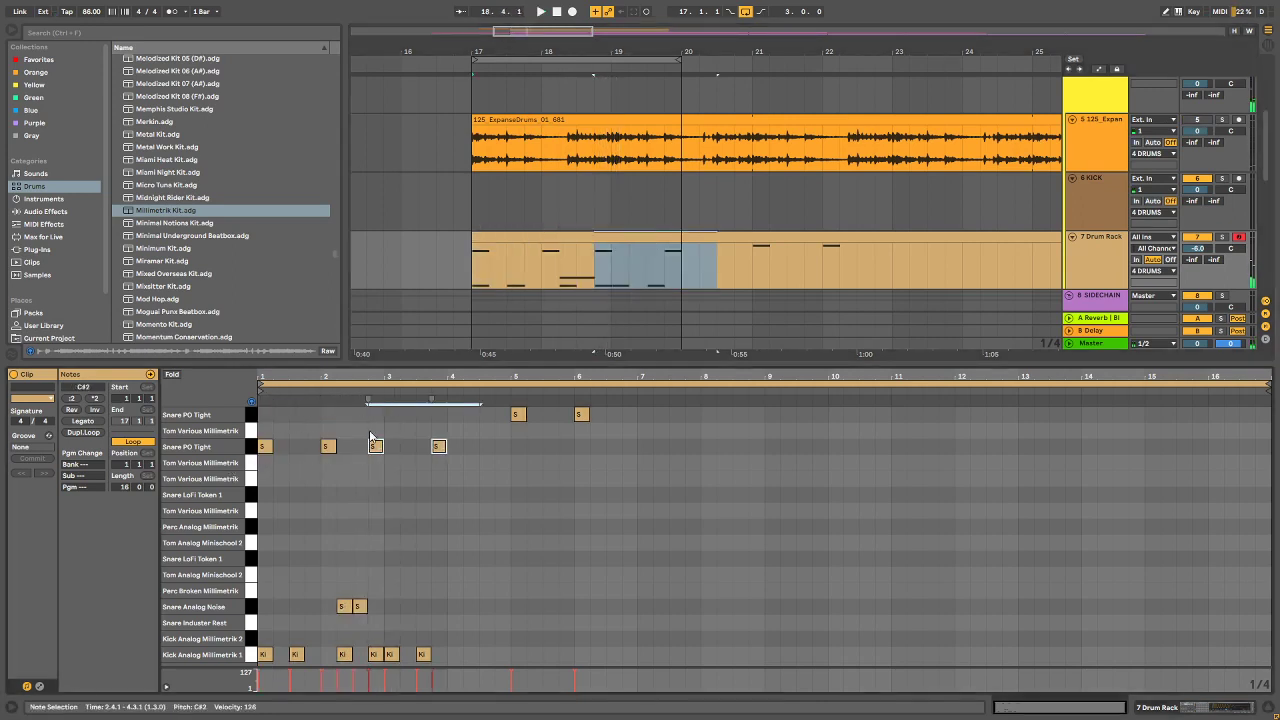
pyautogui.moveTo(370, 437); pyautogui.dragTo(503, 458)
pyautogui.press('Right')
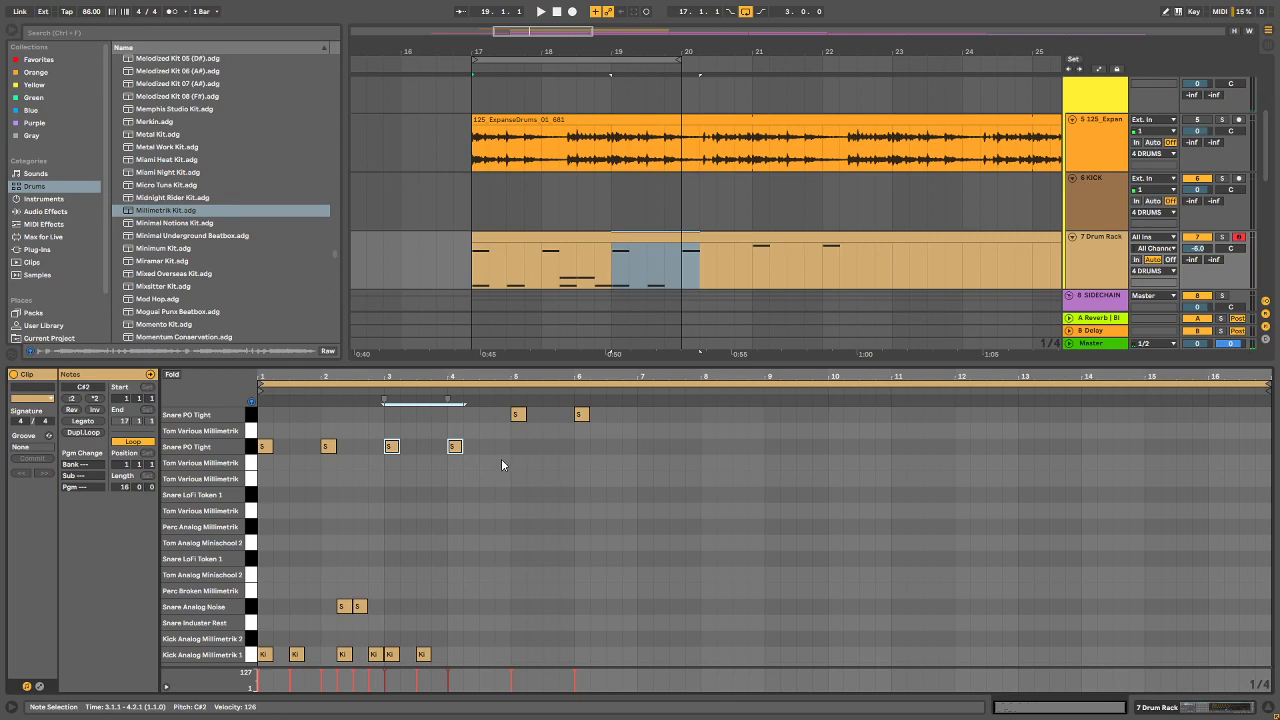
# Step: Audition the D#2 snare, show the Millimetrik Kit devices and zoom into the sample waveform of the C#2 Snare PO Tight pad
pyautogui.moveTo(502, 463); pyautogui.dragTo(254, 420)
pyautogui.click(250, 420)
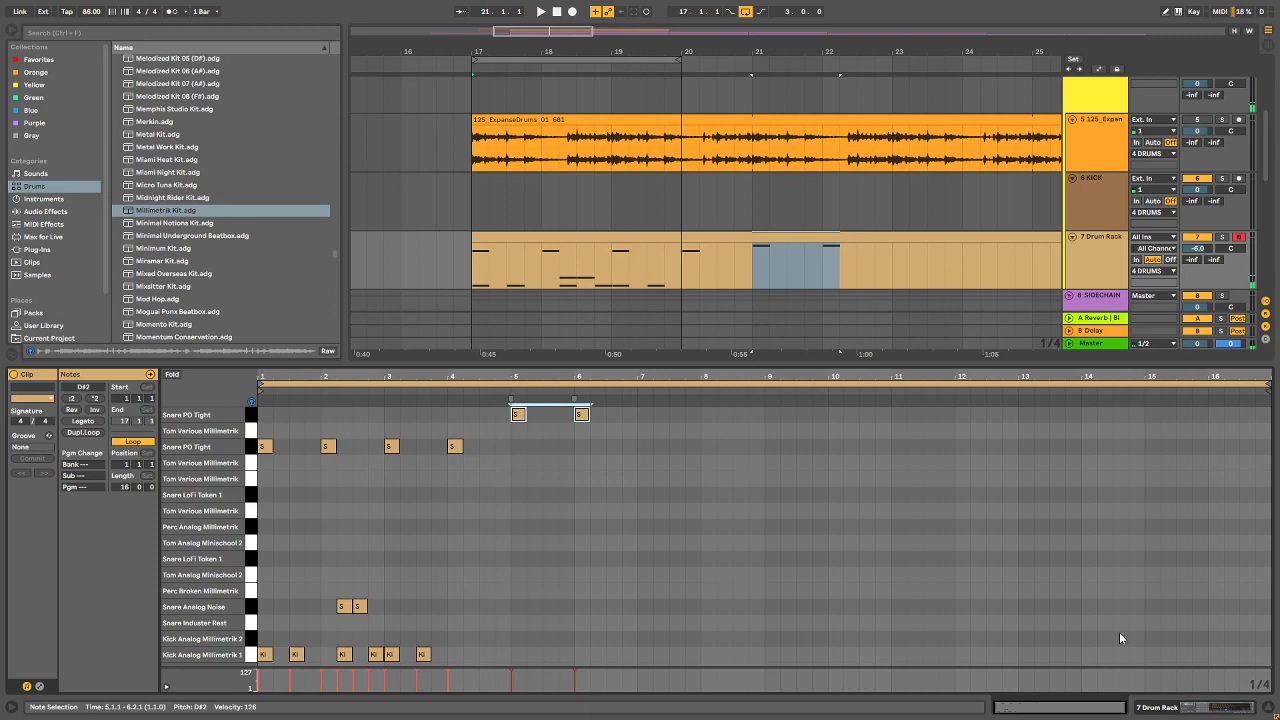
pyautogui.click(1201, 707)
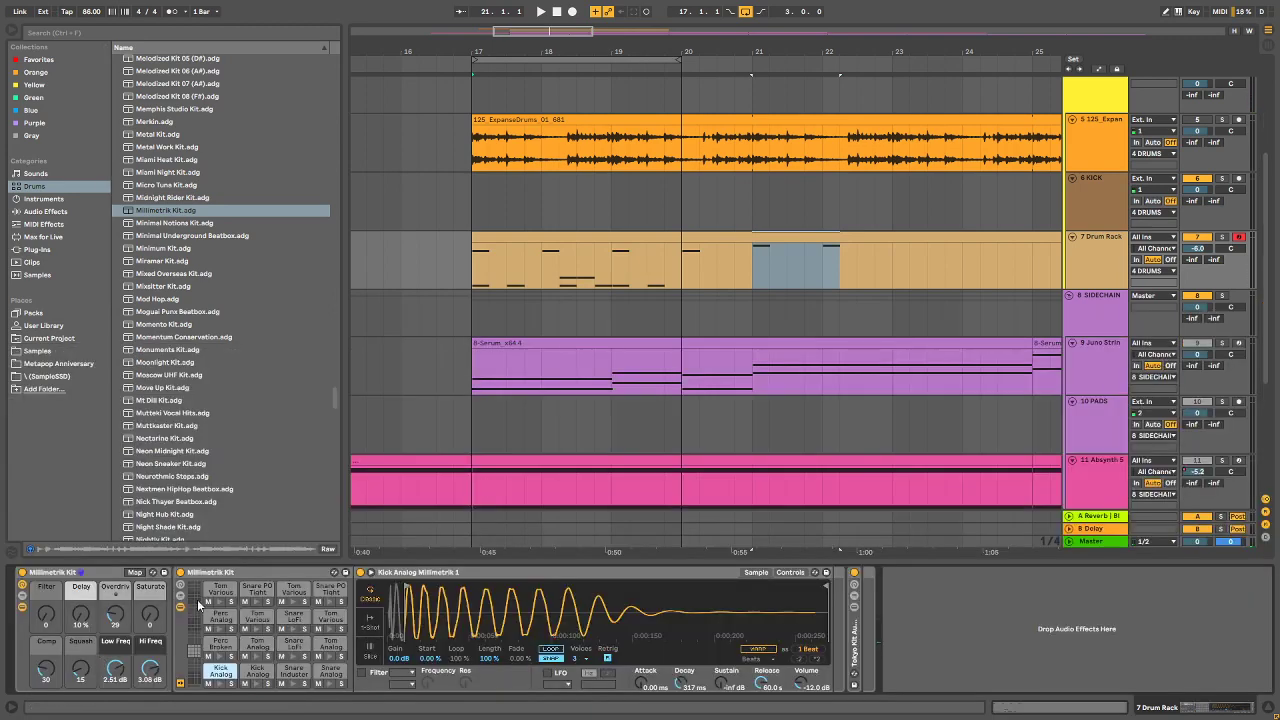
pyautogui.click(260, 590)
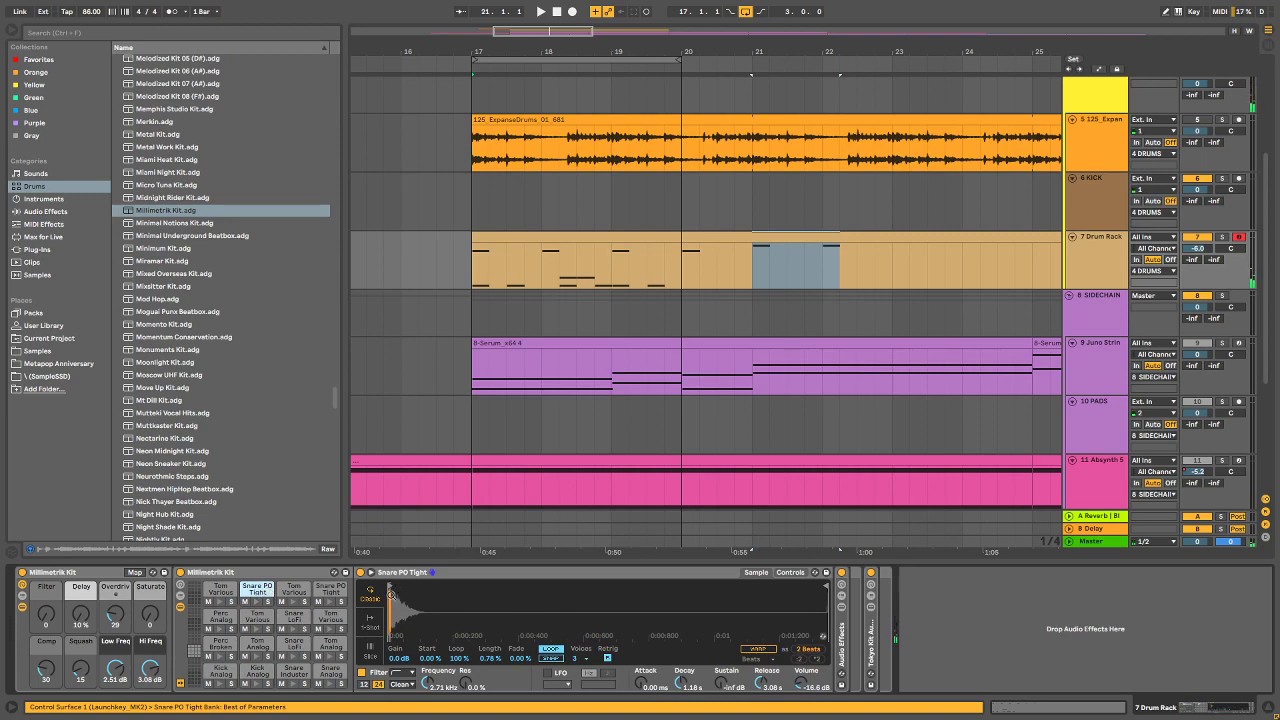
pyautogui.moveTo(402, 598); pyautogui.dragTo(398, 685)
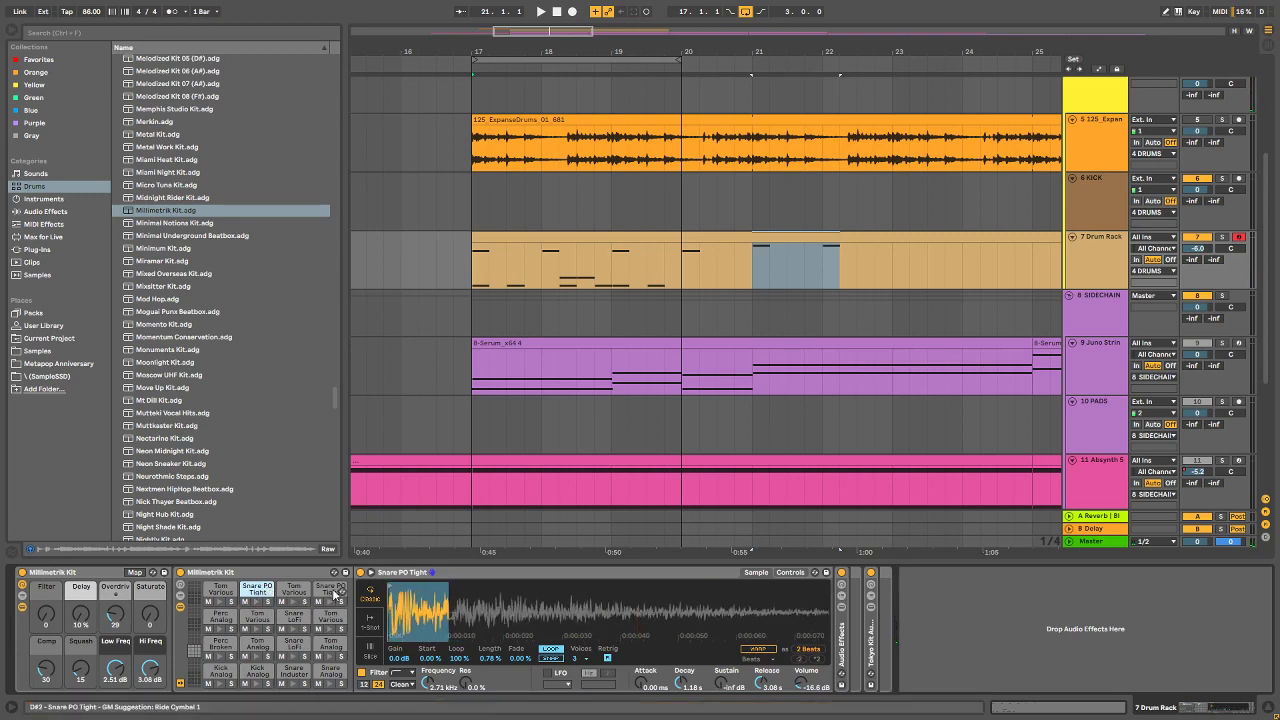
# Step: Shorten the Snare PO Tight pad's Decay to 22.1 ms, auditioning the pad between adjustments
pyautogui.click(259, 604)
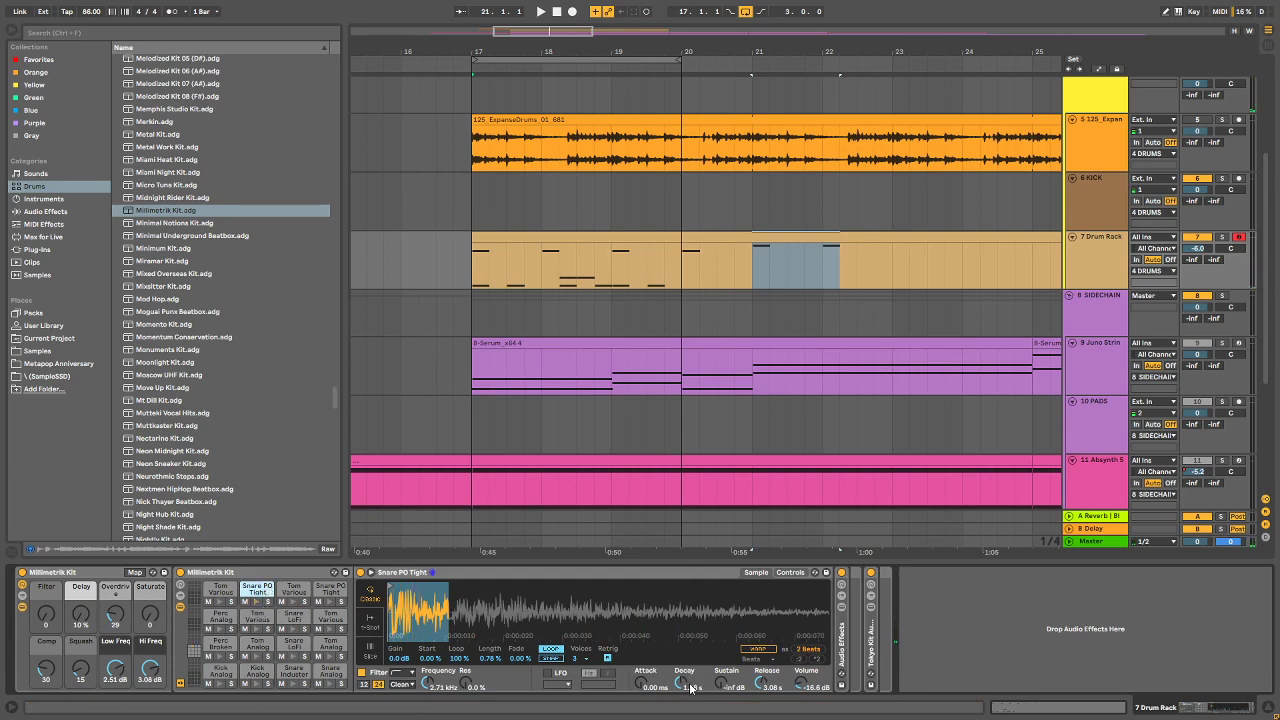
pyautogui.moveTo(681, 683); pyautogui.dragTo(681, 694)
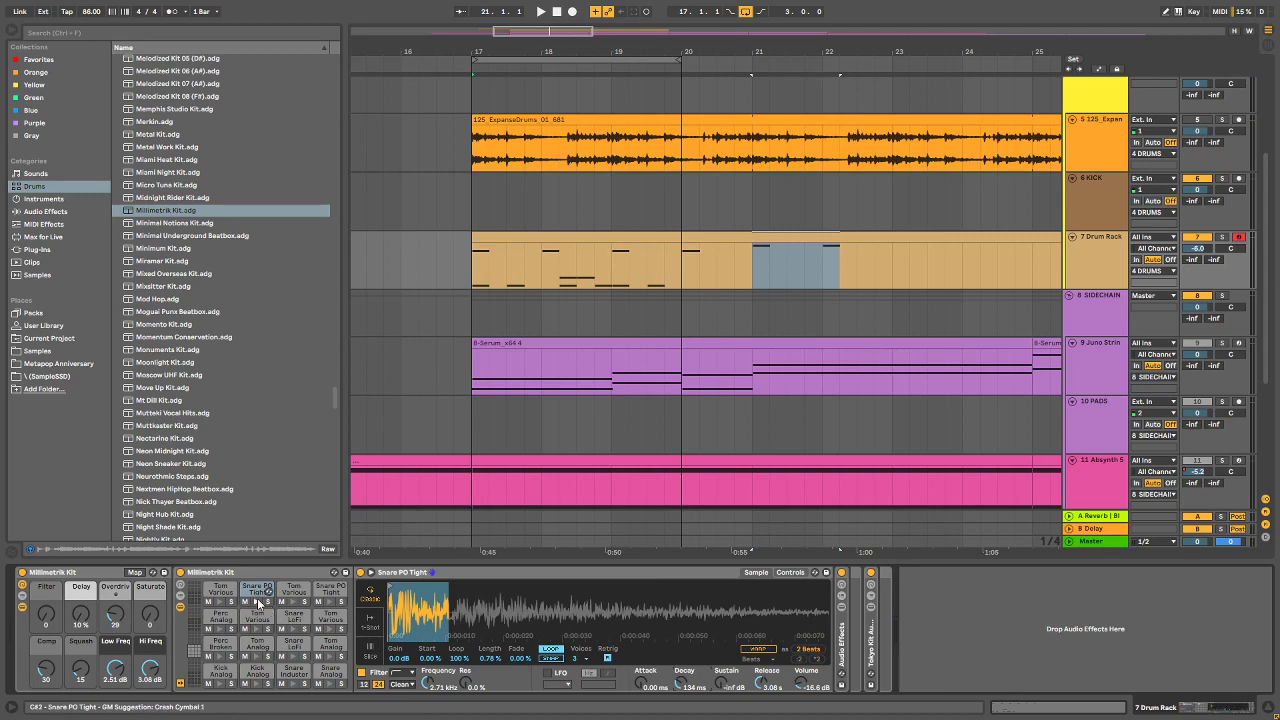
pyautogui.click(256, 599)
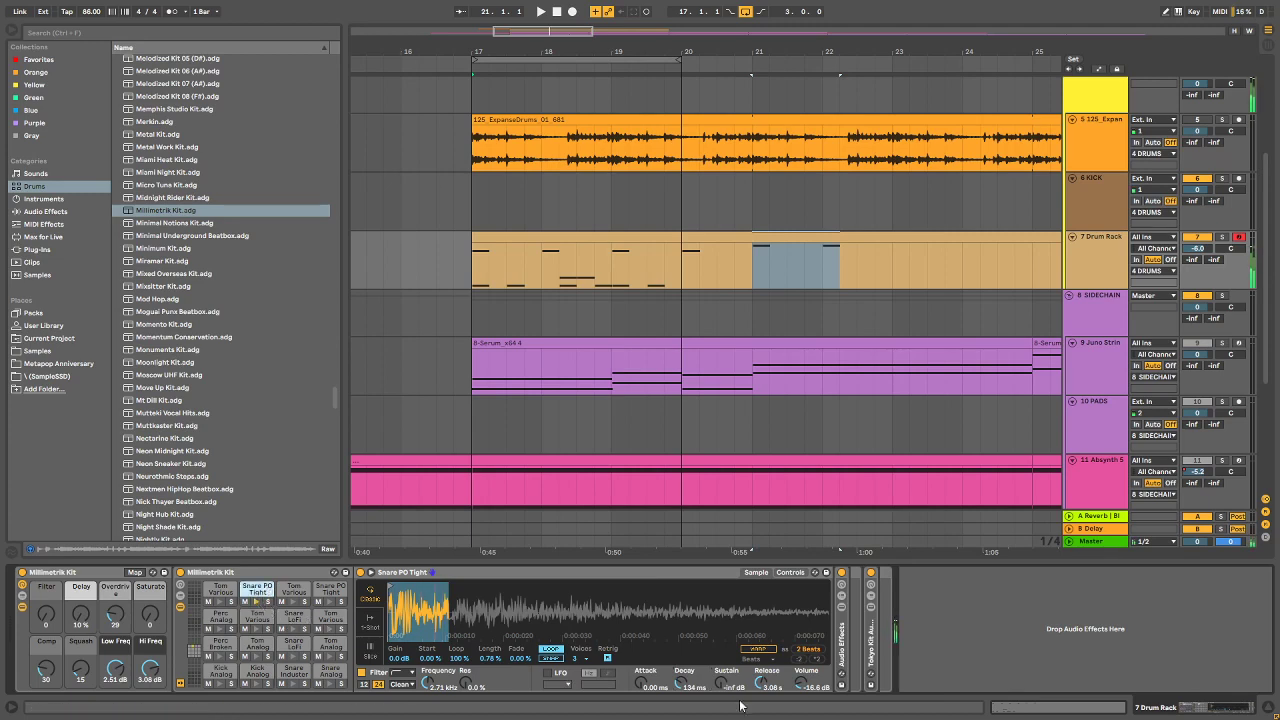
pyautogui.moveTo(684, 684); pyautogui.dragTo(684, 650)
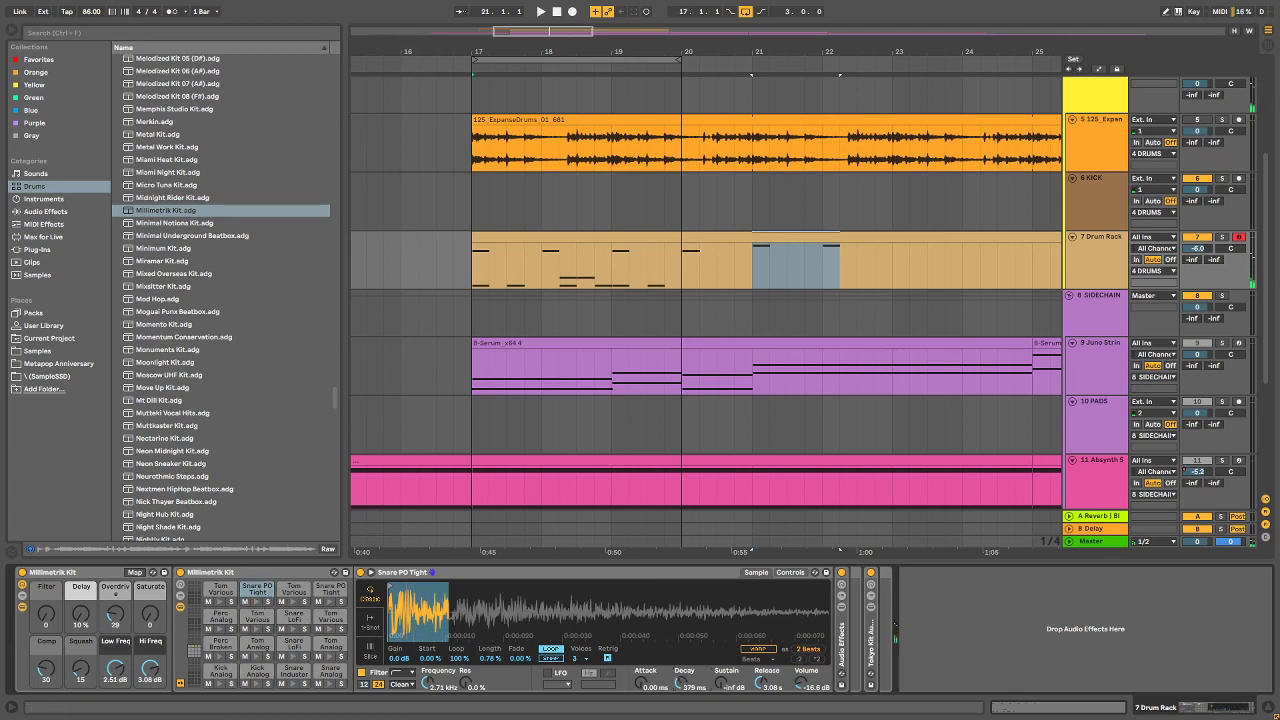
pyautogui.click(257, 598)
# Step: Unfold the Tokyo Kit Audio Effect rack, lower the kit's Overdrive macro to 18 and audition the Snare PO Tight pad
pyautogui.doubleClick(872, 645)
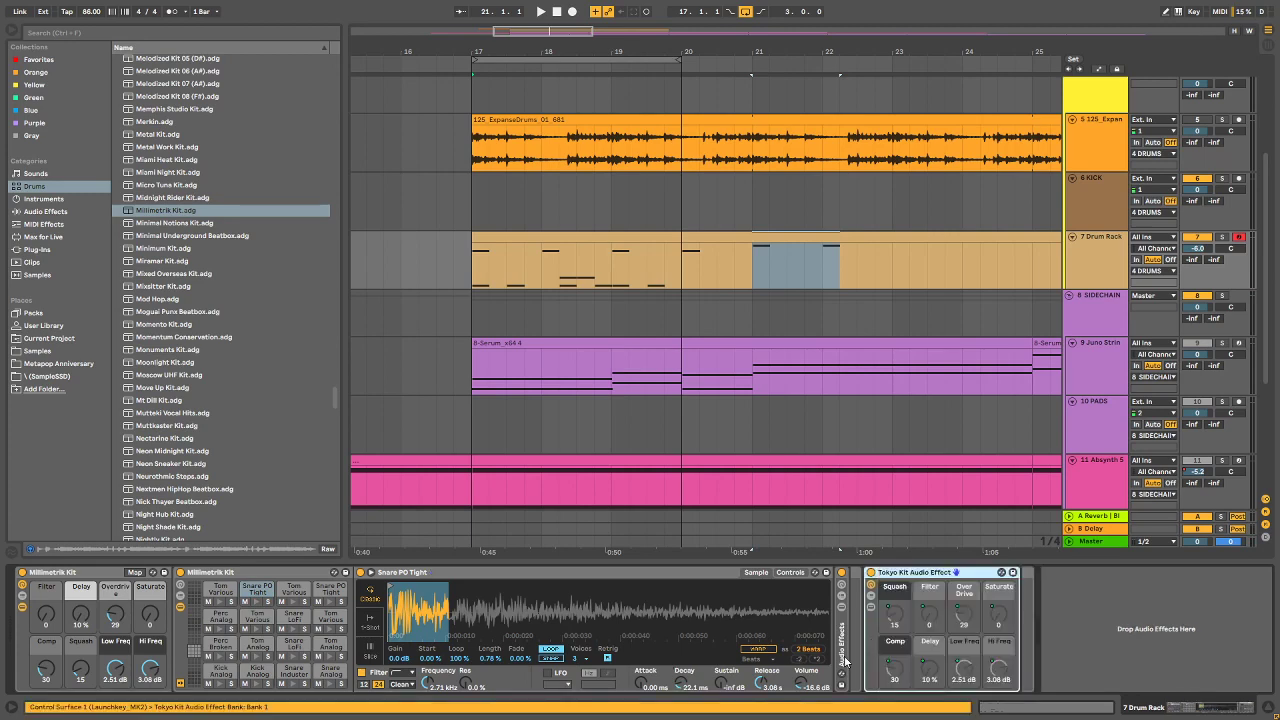
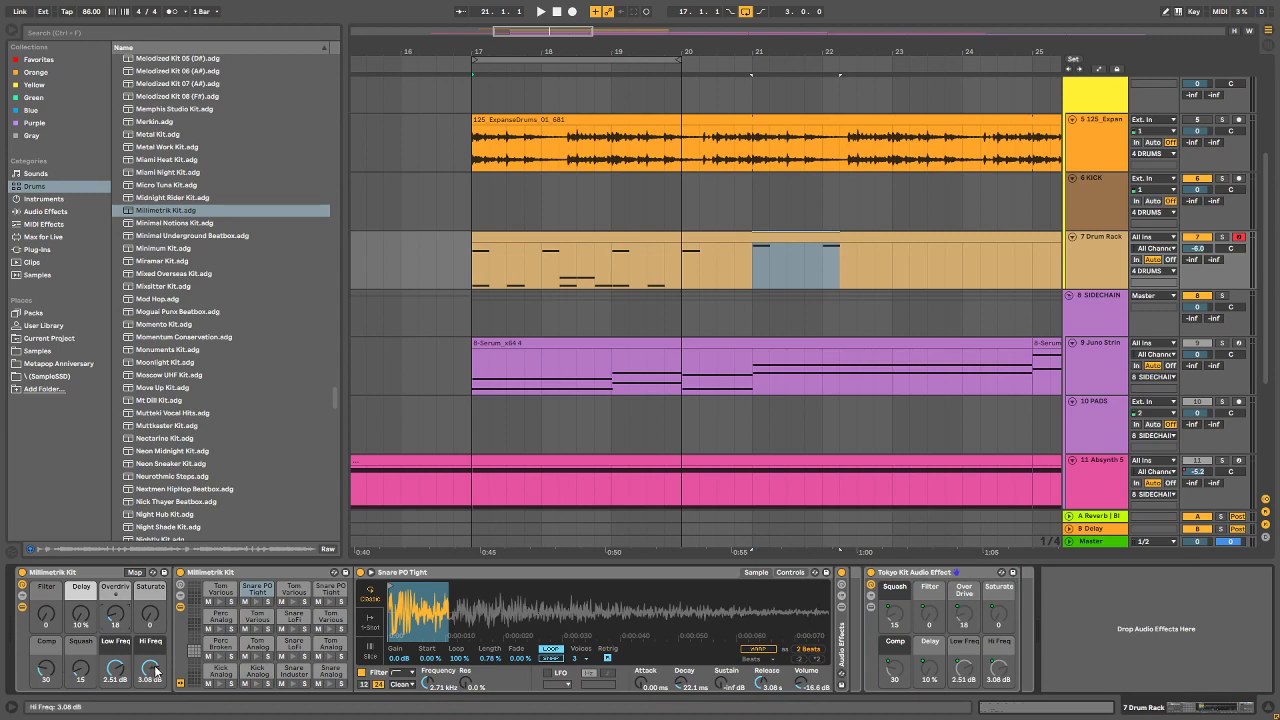
pyautogui.click(255, 601)
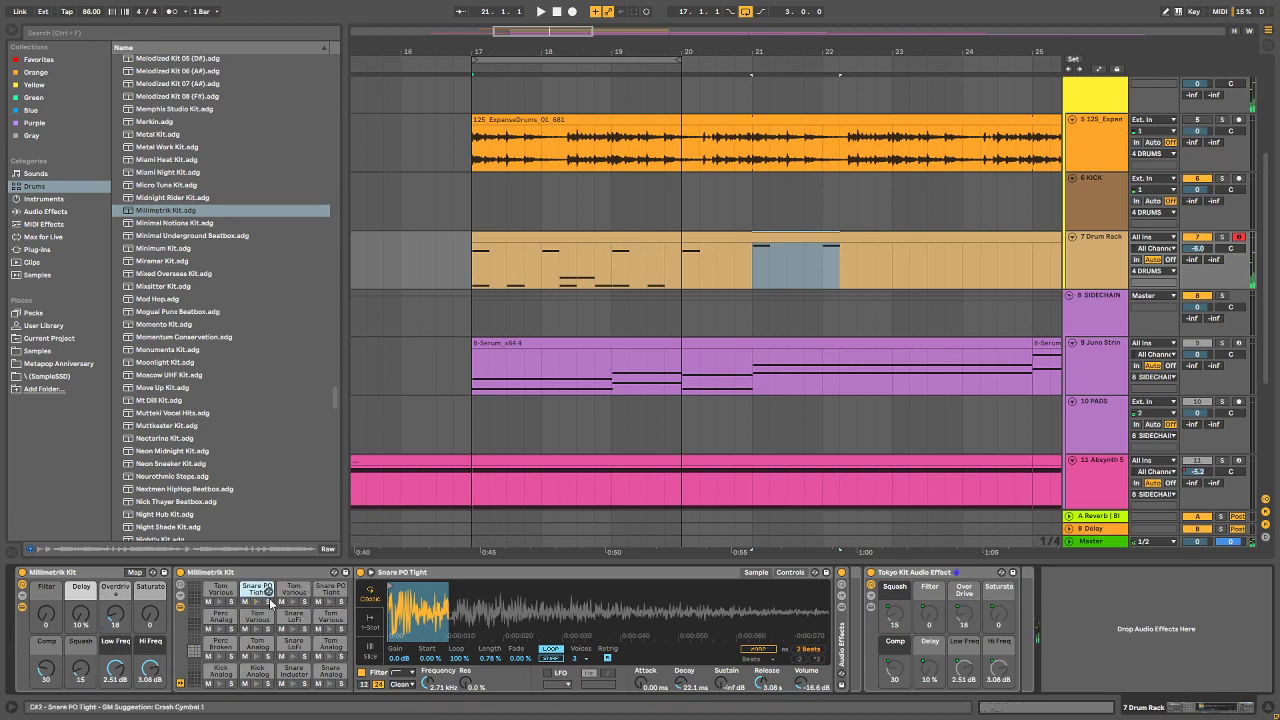
pyautogui.click(256, 602)
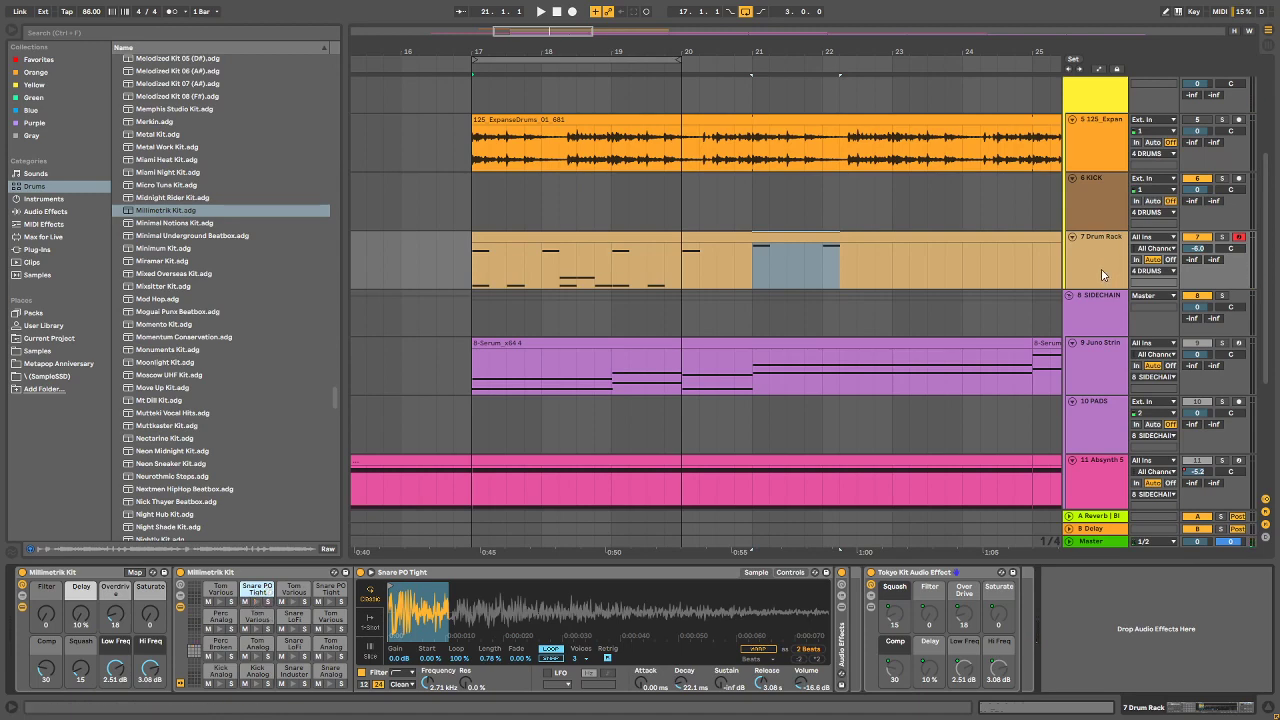
# Step: Unfold the Audio Effects rack and lengthen the Snare PO Tight pad's Decay to 832 ms, auditioning the pad and playing the pattern
pyautogui.click(259, 603)
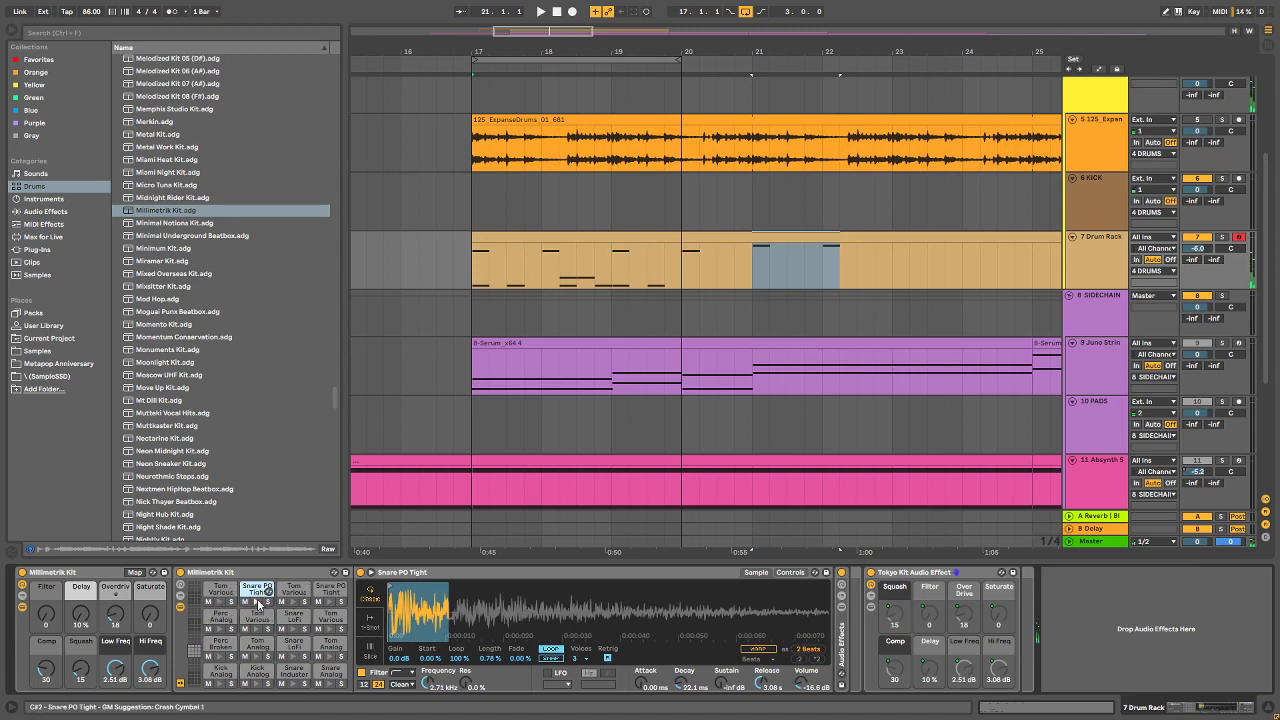
pyautogui.doubleClick(841, 635)
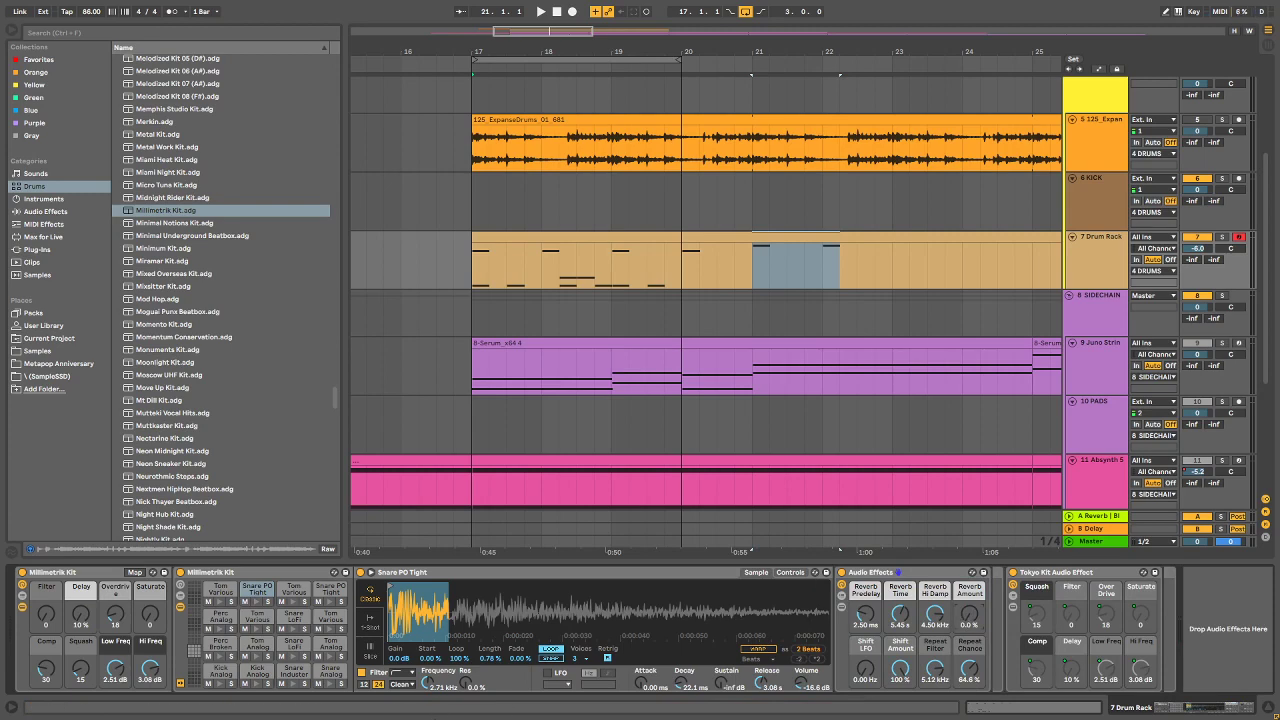
pyautogui.click(258, 603)
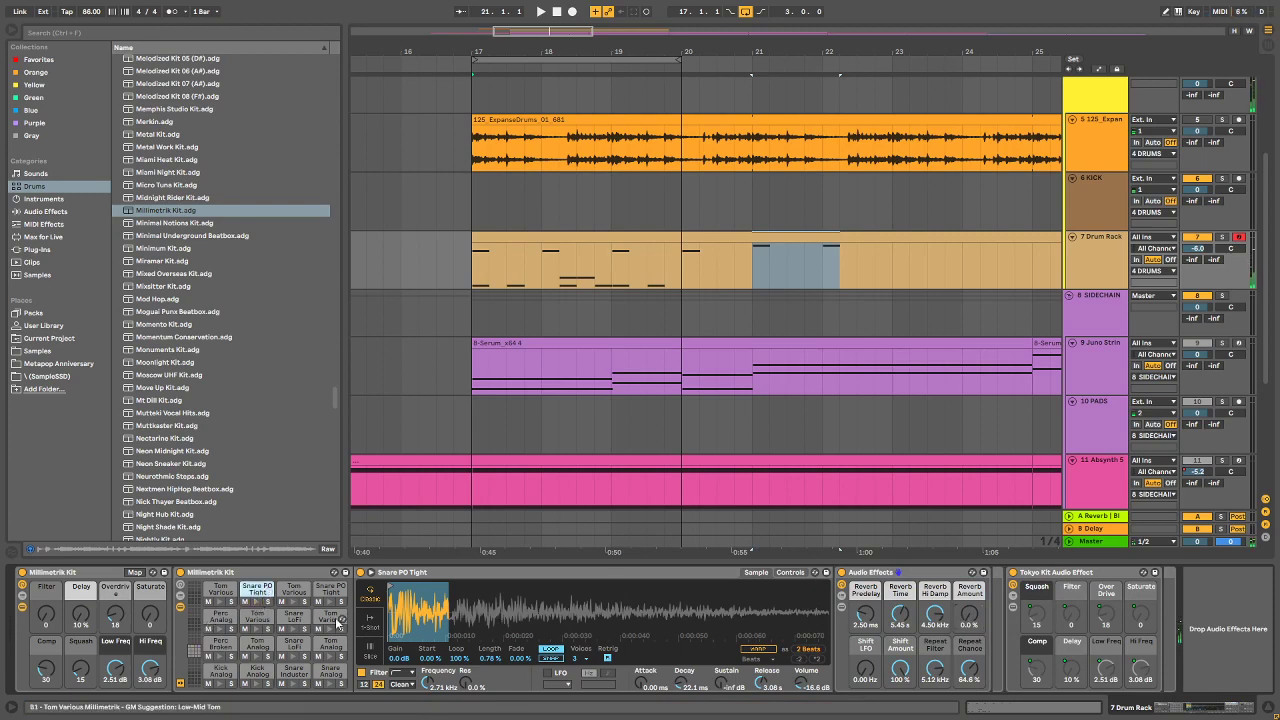
pyautogui.moveTo(684, 687); pyautogui.dragTo(684, 672)
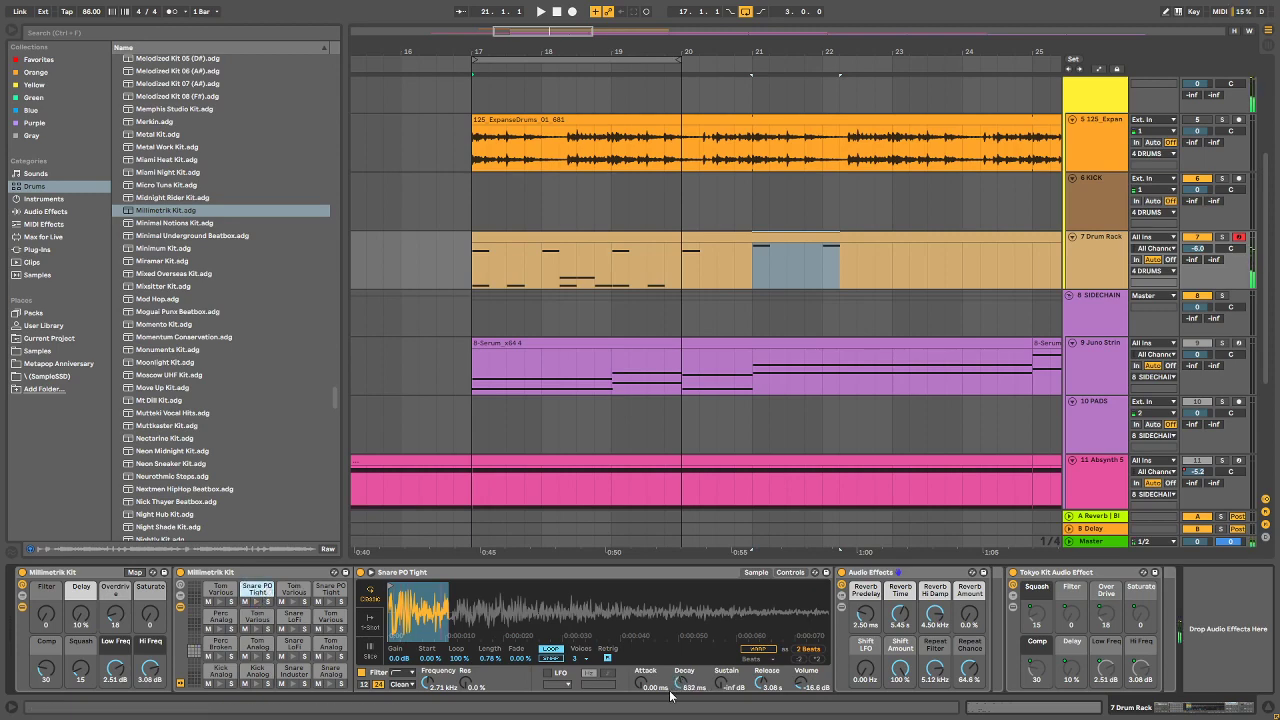
pyautogui.press('space')
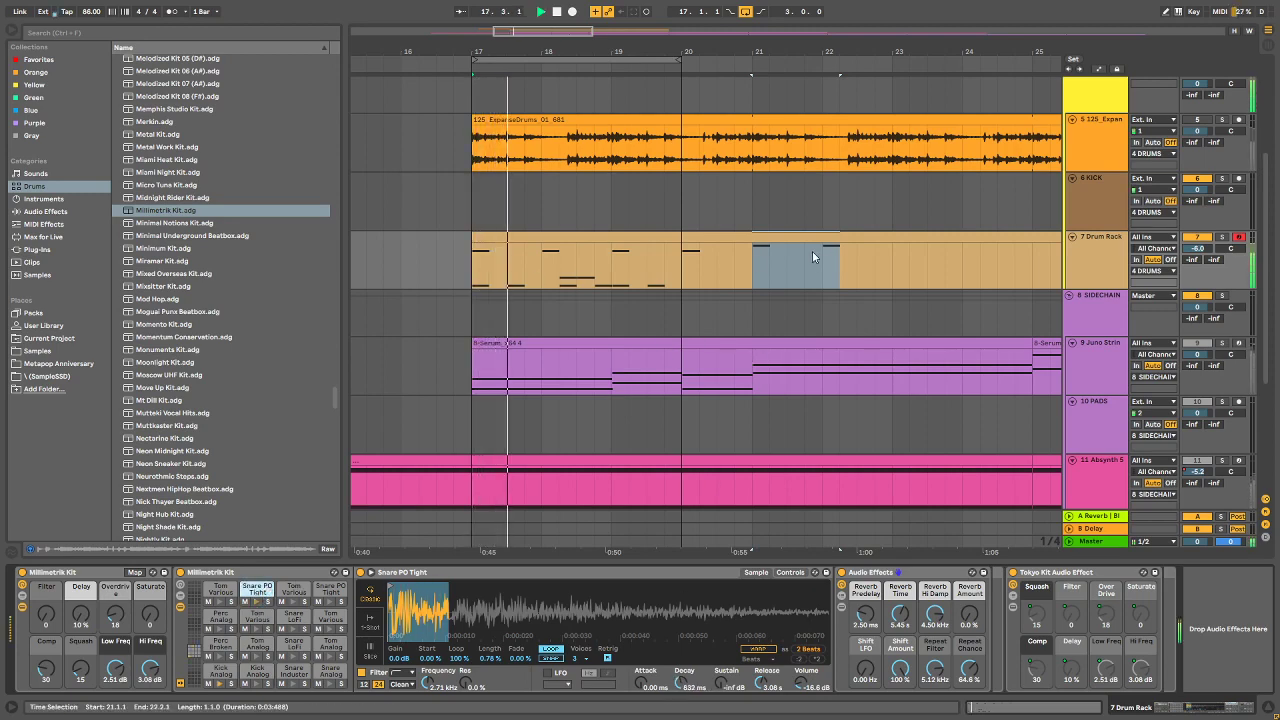
# Step: Open the Drum Rack clip's notes, add a Snare LoFi Token 1 note at beat 1.3 and play the pattern
pyautogui.doubleClick(551, 235)
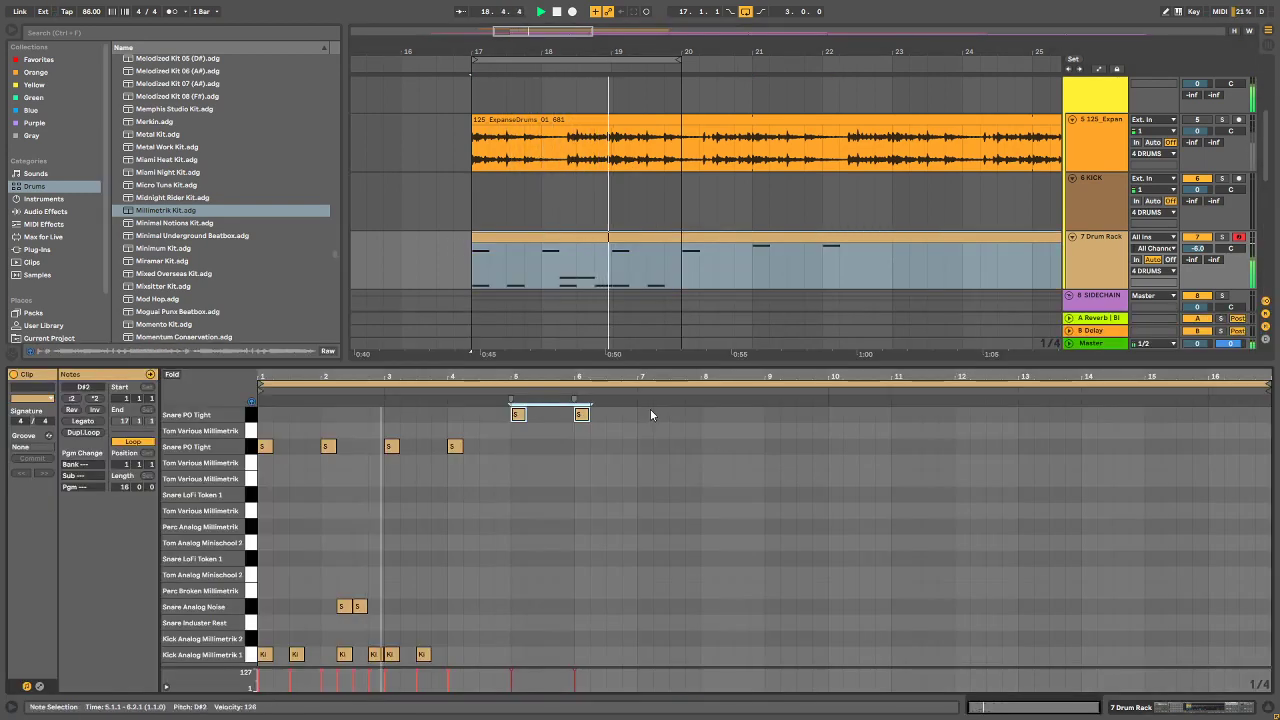
pyautogui.press('space')
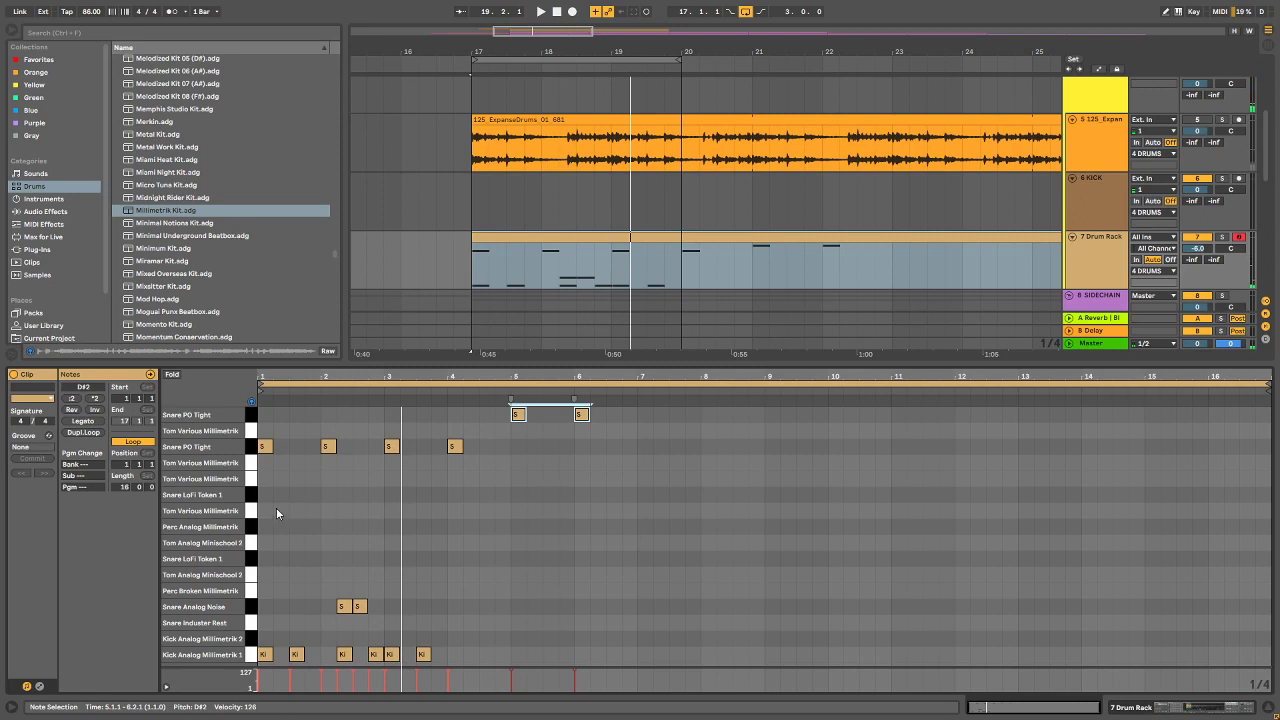
pyautogui.doubleClick(288, 490)
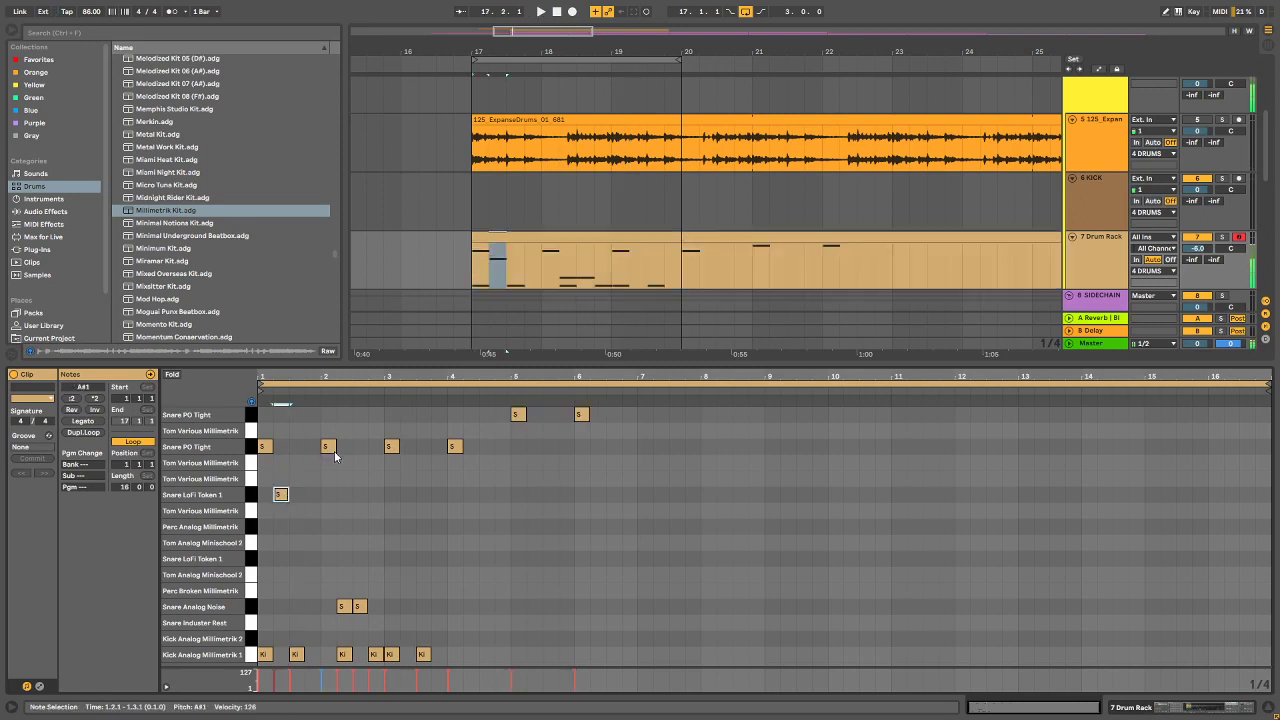
pyautogui.press('Right')
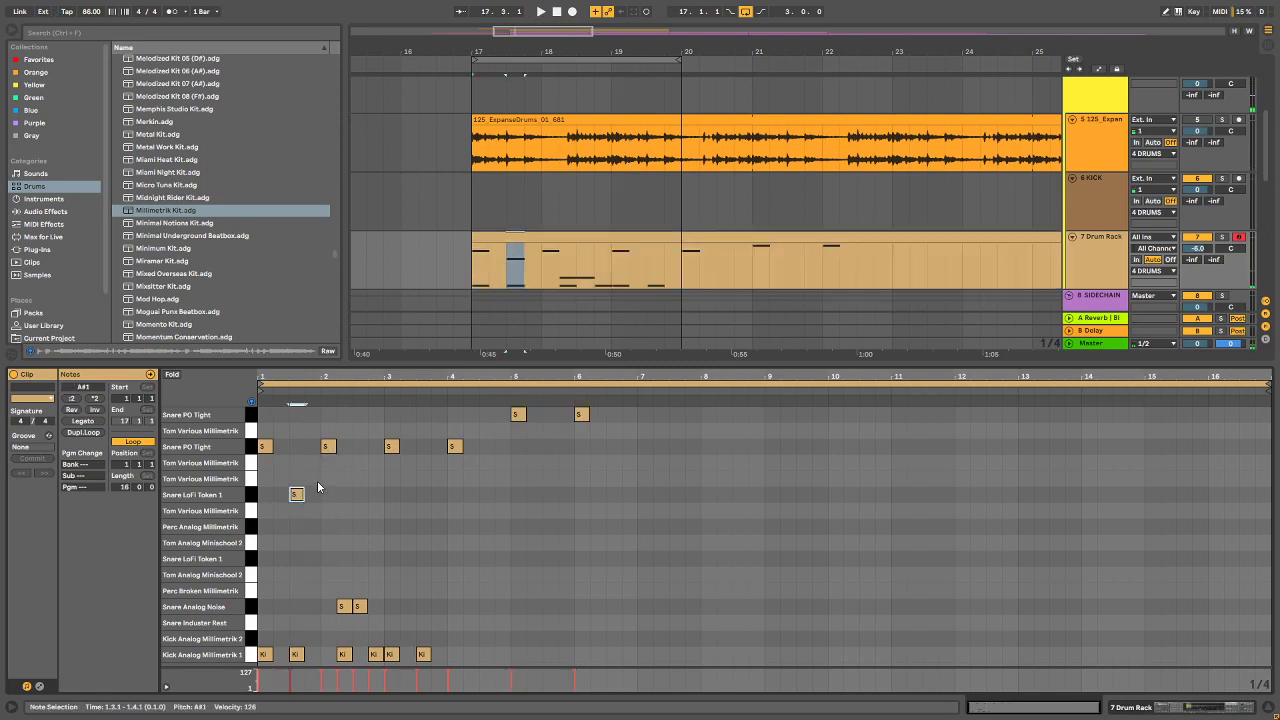
pyautogui.press('space')
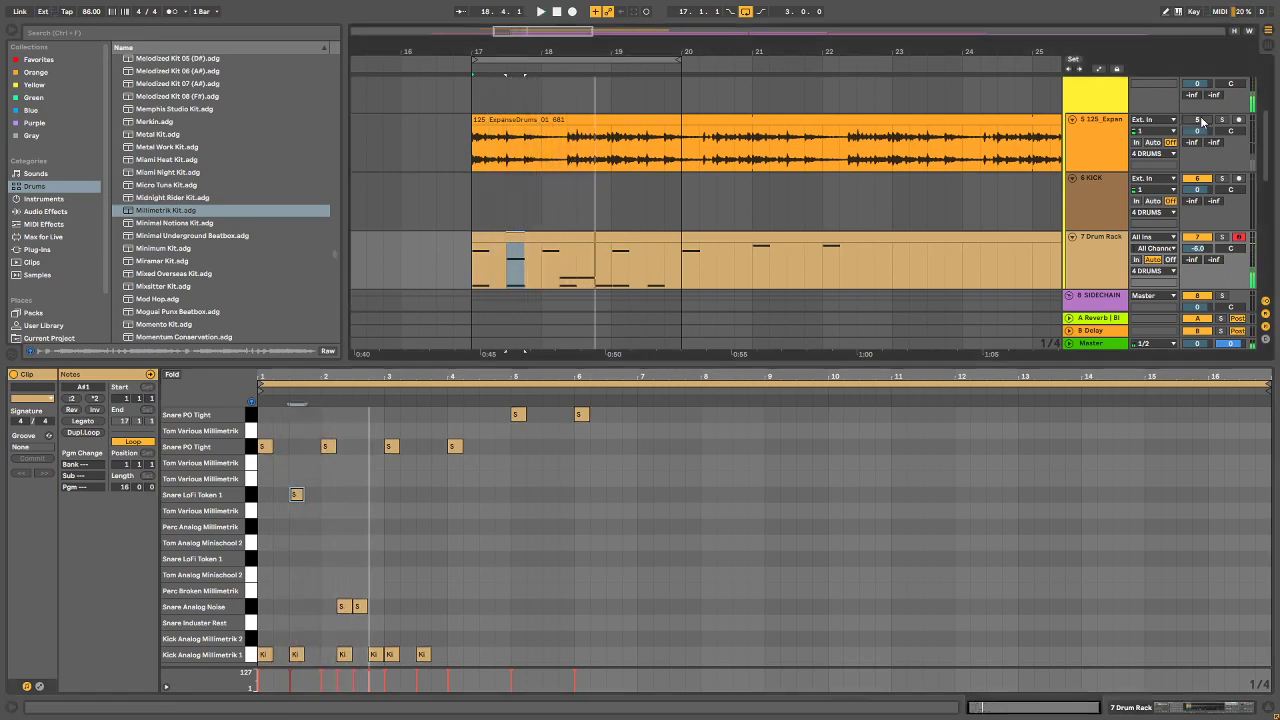
# Step: Toggle the drum loop track's activation and set the note editor's grid to 1/8 for the first beats
pyautogui.click(1199, 120)
pyautogui.moveTo(283, 375); pyautogui.dragTo(288, 450)
pyautogui.rightClick(373, 469)
pyautogui.click(426, 417)
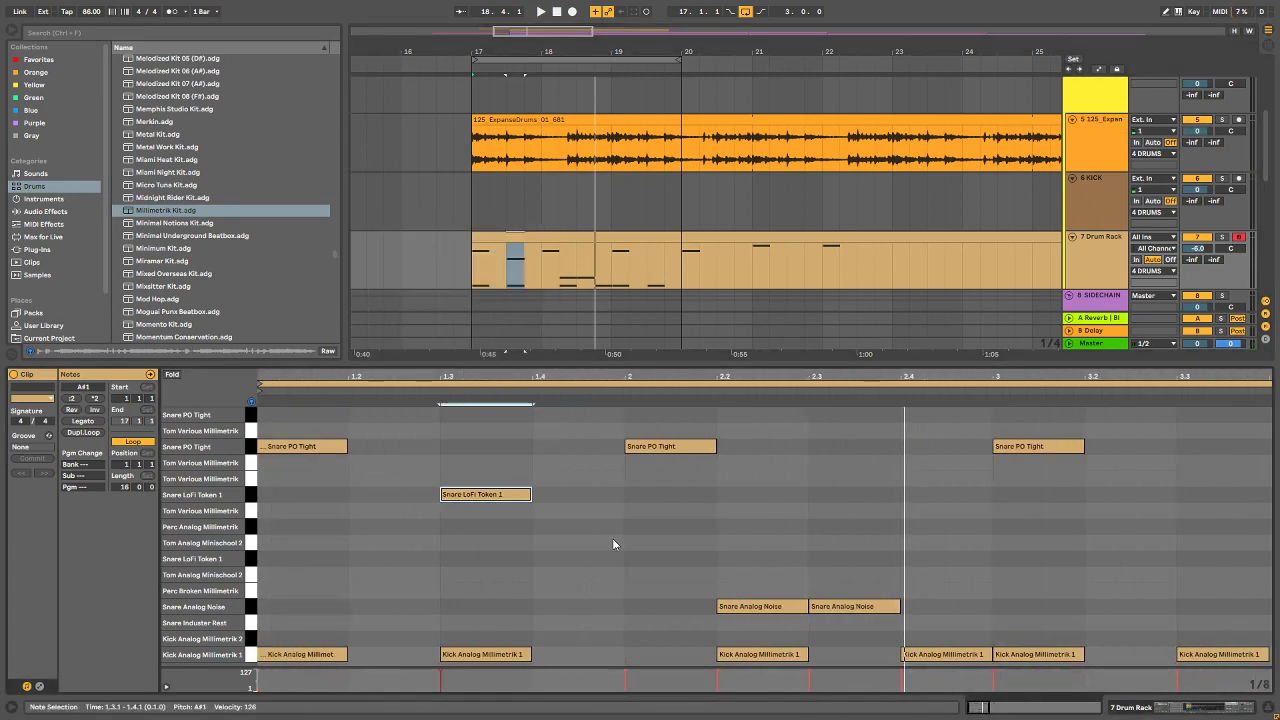
# Step: Add short Tom Various Millimetrik notes on C2 at 1.2.1 and 1.4.1 and on B1 at 1.2.3 and 1.4.3, checking by playback
pyautogui.doubleClick(368, 463)
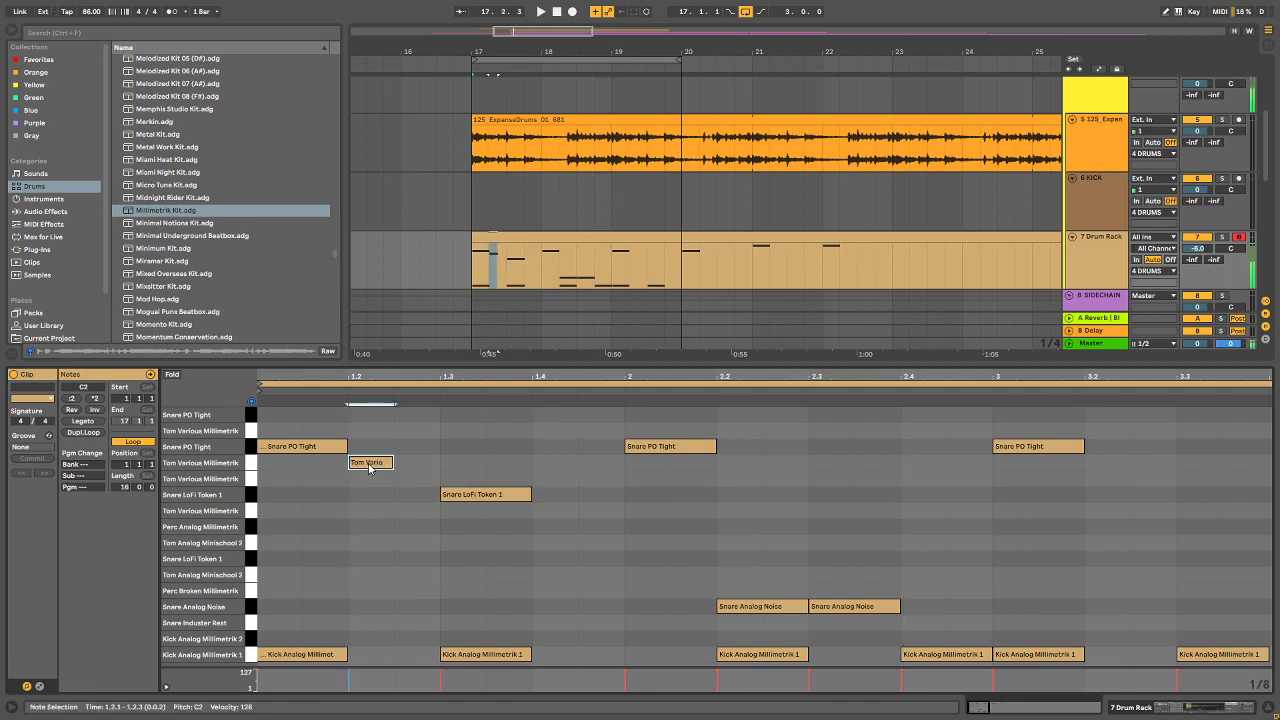
pyautogui.doubleClick(411, 478)
pyautogui.press('space')
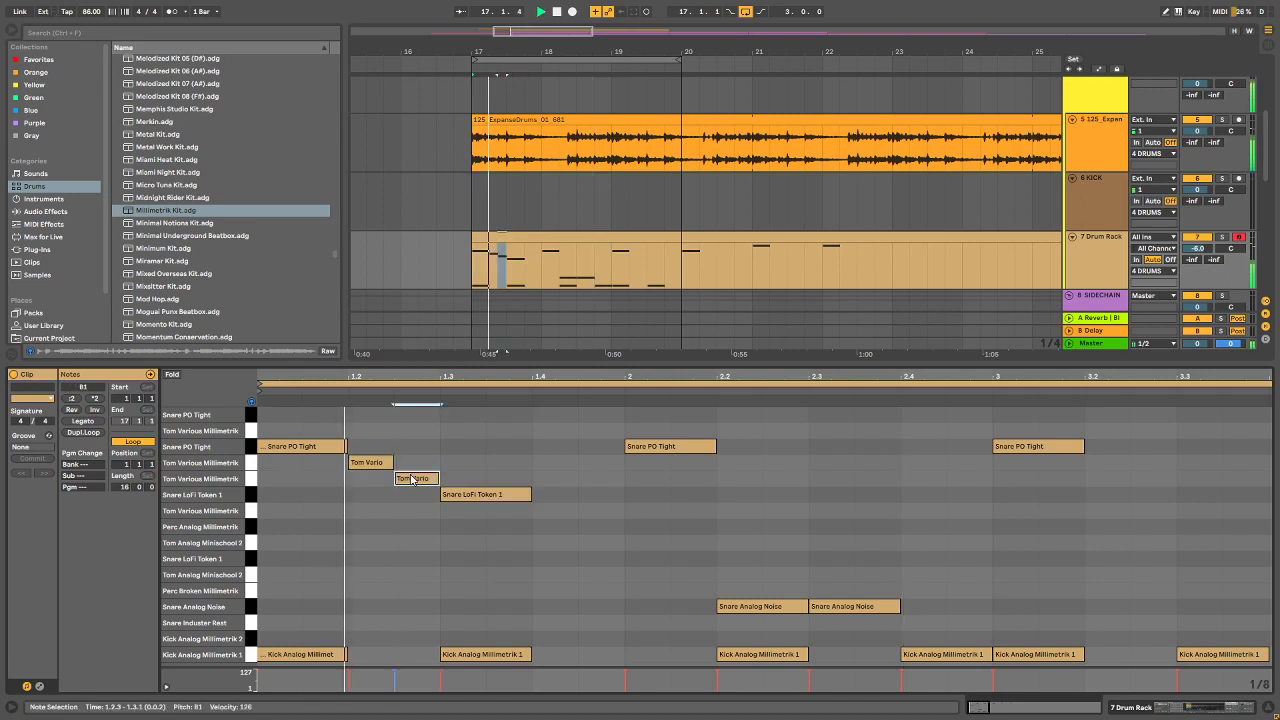
pyautogui.press('space')
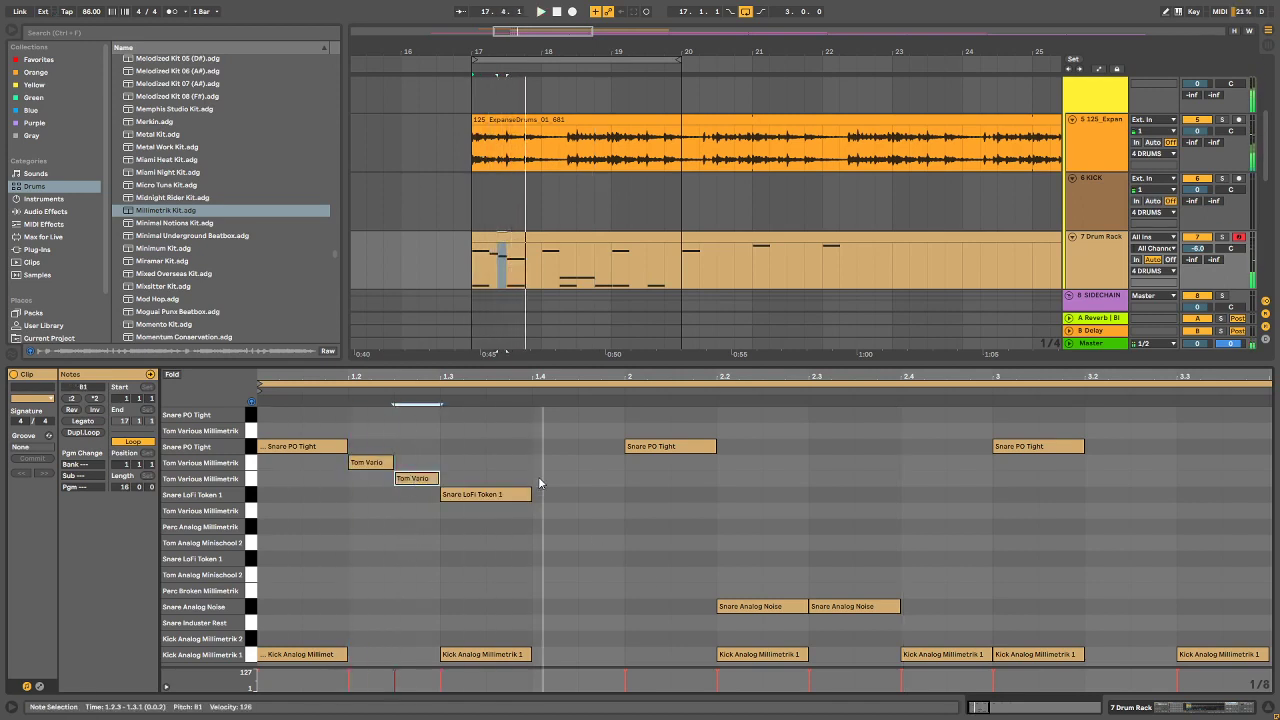
pyautogui.doubleClick(548, 452)
pyautogui.moveTo(555, 452); pyautogui.dragTo(555, 464)
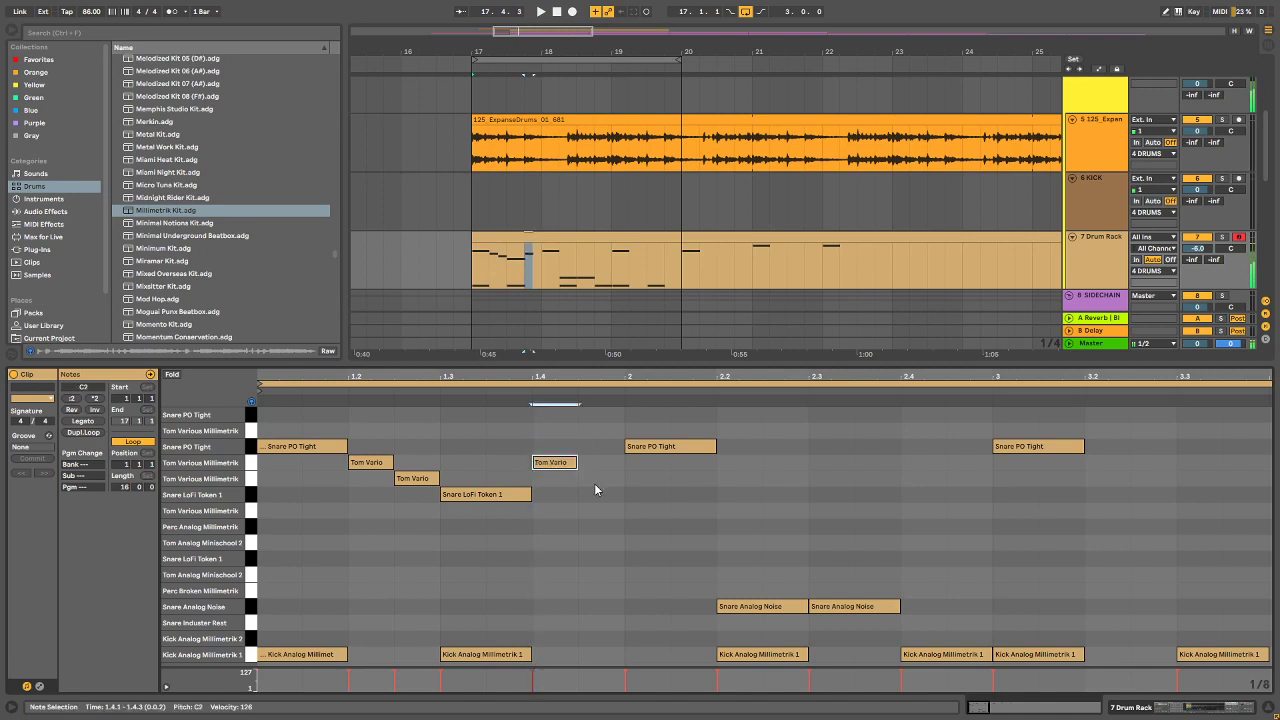
pyautogui.doubleClick(596, 479)
pyautogui.press('space')
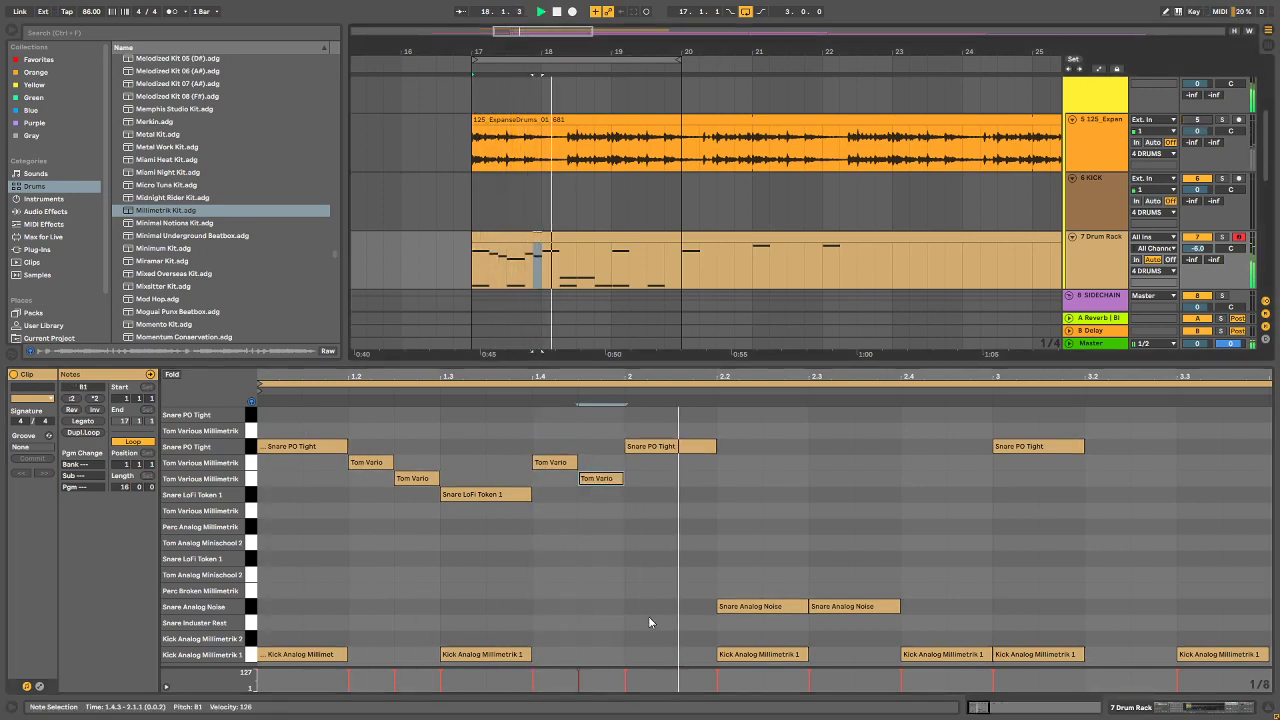
# Step: Move the Snare PO Tight note at 2.1 up from C#2 to D#2 and listen to the pattern
pyautogui.click(650, 446)
pyautogui.press('Up')
pyautogui.press('Up')
pyautogui.press('space')
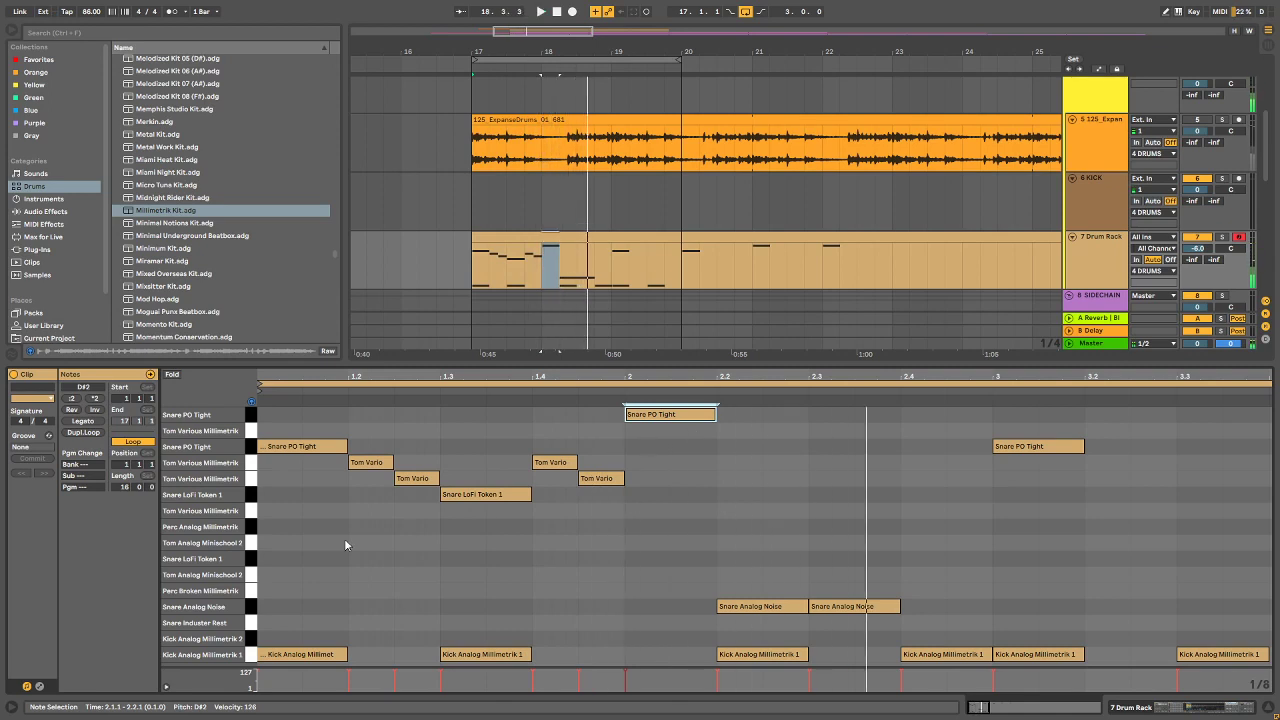
# Step: Audition the lower kit sounds, add short Kick Analog Millimetrik 2 notes at 1.1.1 and 2.2.1 and play the pattern
pyautogui.click(249, 591)
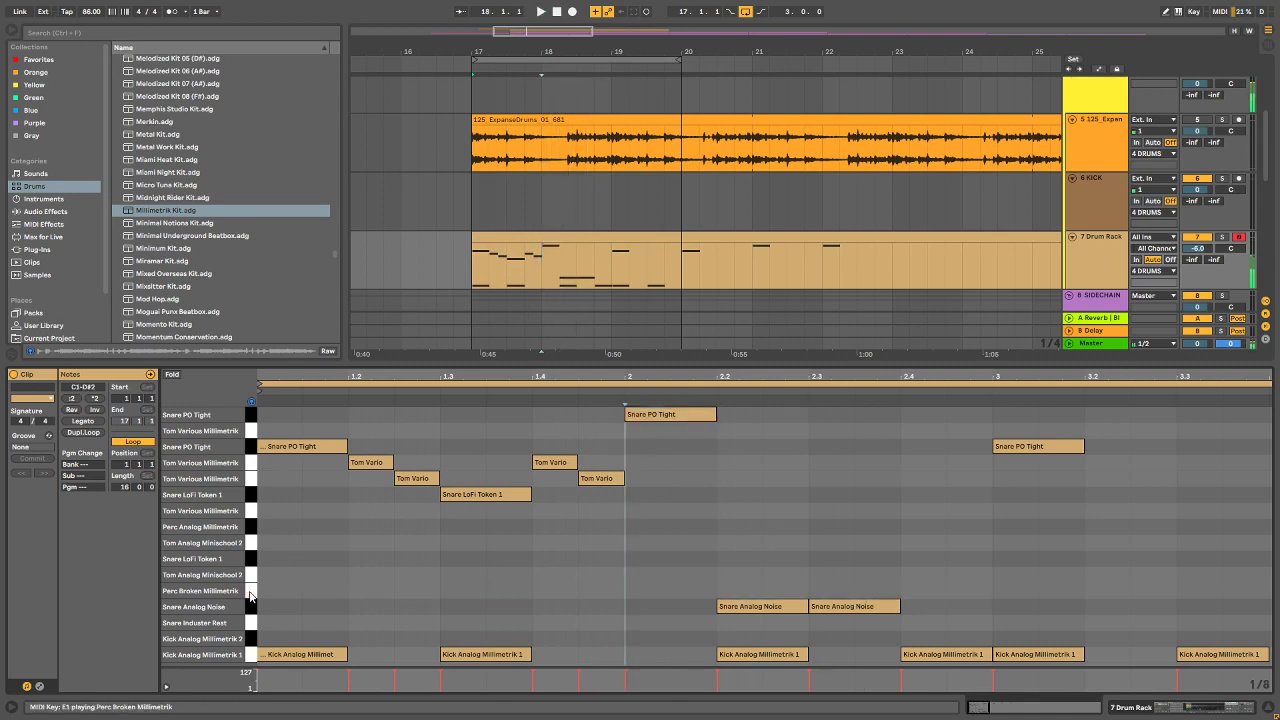
pyautogui.click(254, 639)
pyautogui.click(271, 635)
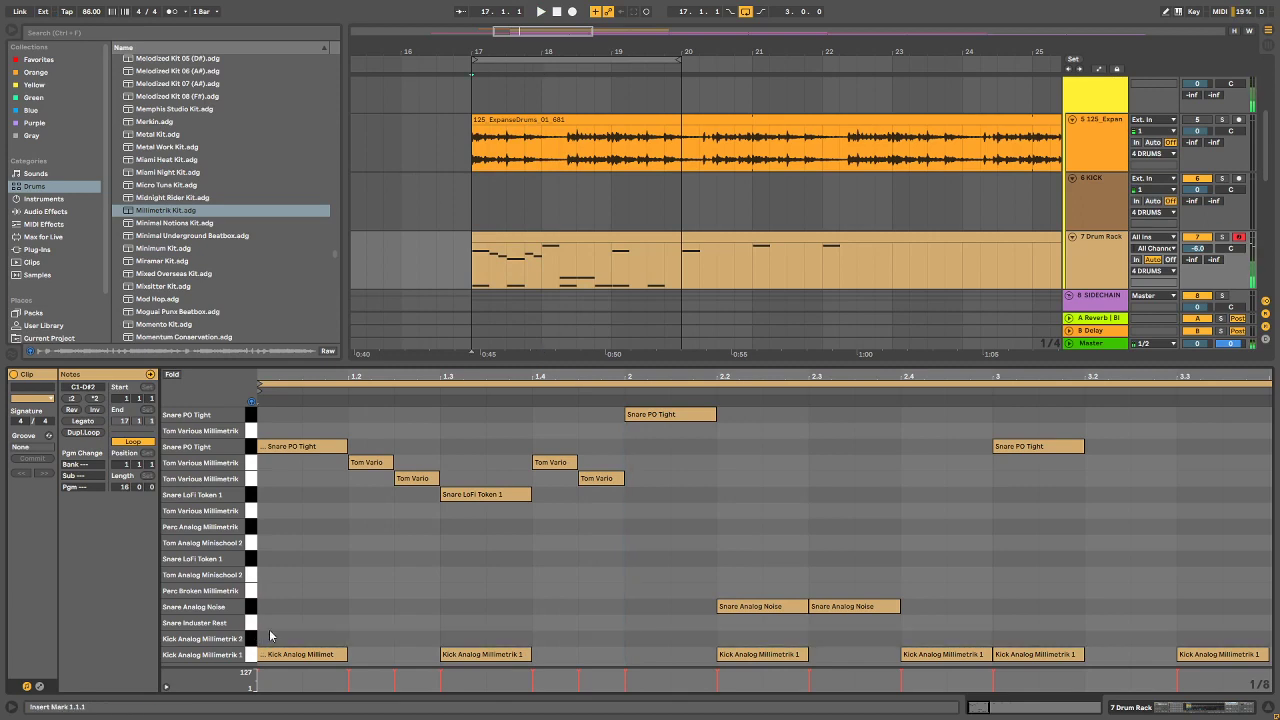
pyautogui.click(284, 641)
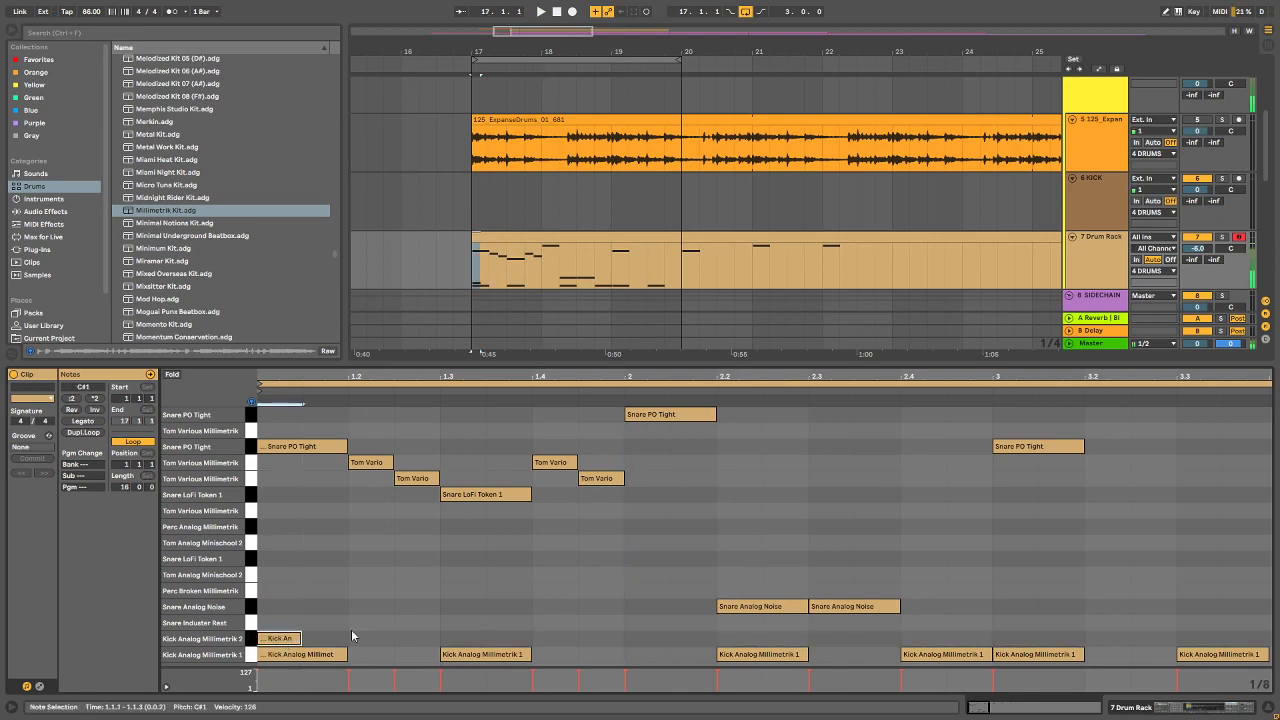
pyautogui.click(748, 636)
pyautogui.press('space')
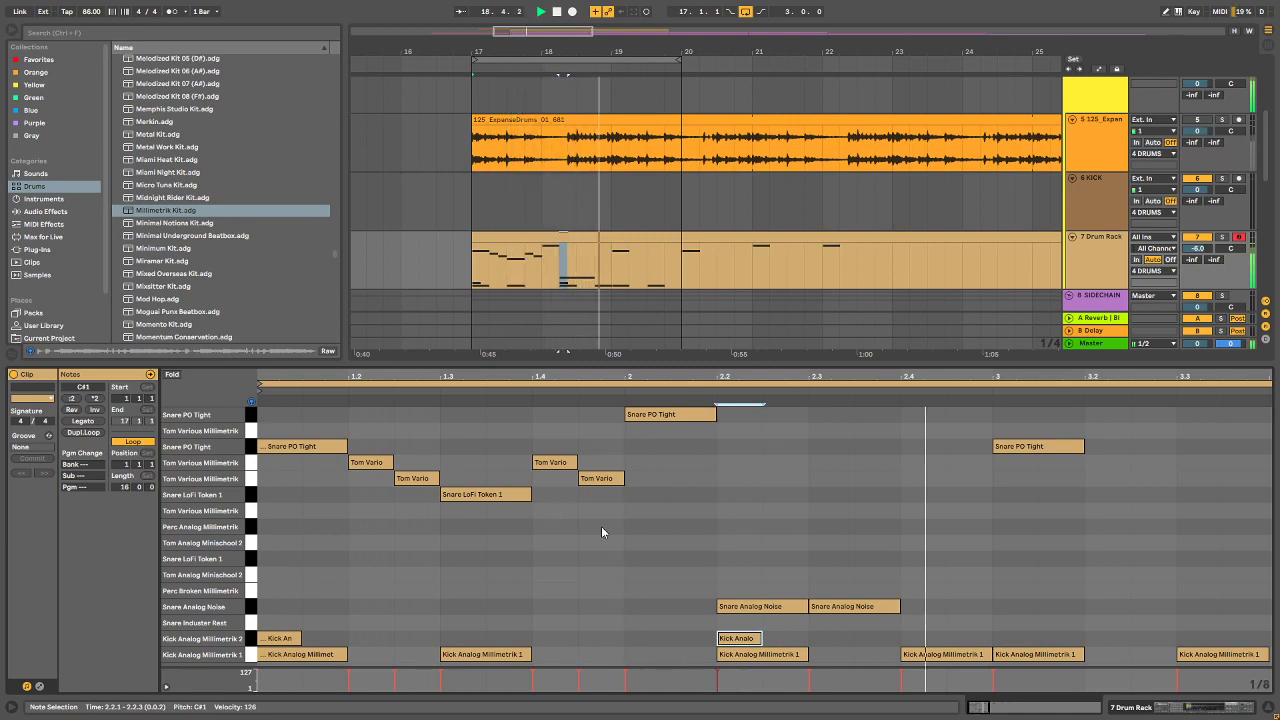
pyautogui.press('space')
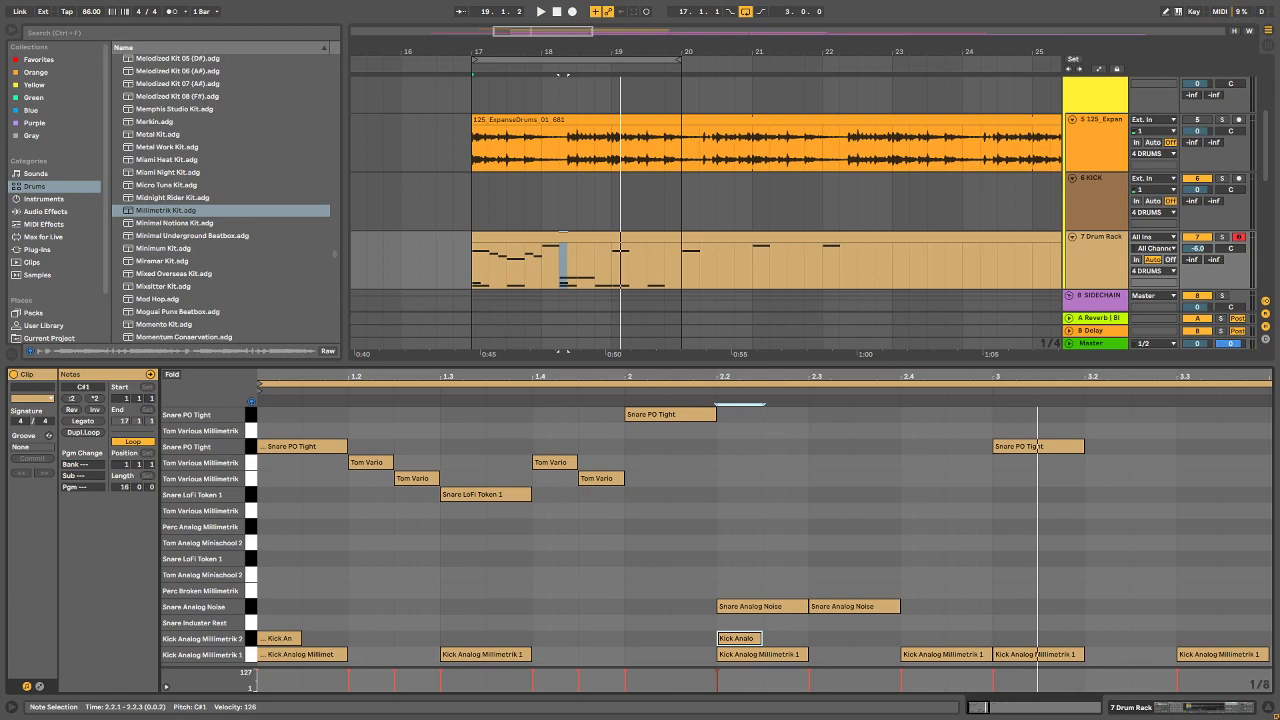
# Step: Check the WSplit timer, then fold the Drum Rack track and select its clip in the arrangement
pyautogui.hotkey('alt', 'Tab')
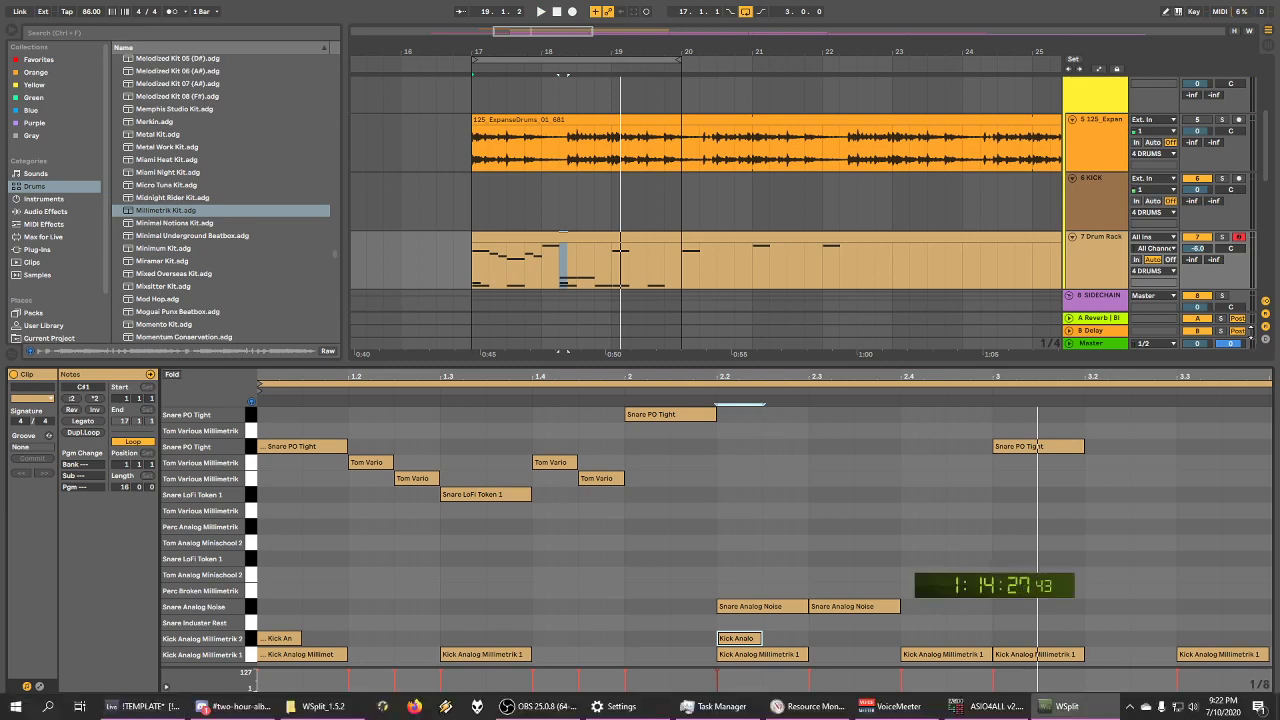
pyautogui.click(1073, 238)
pyautogui.click(1072, 237)
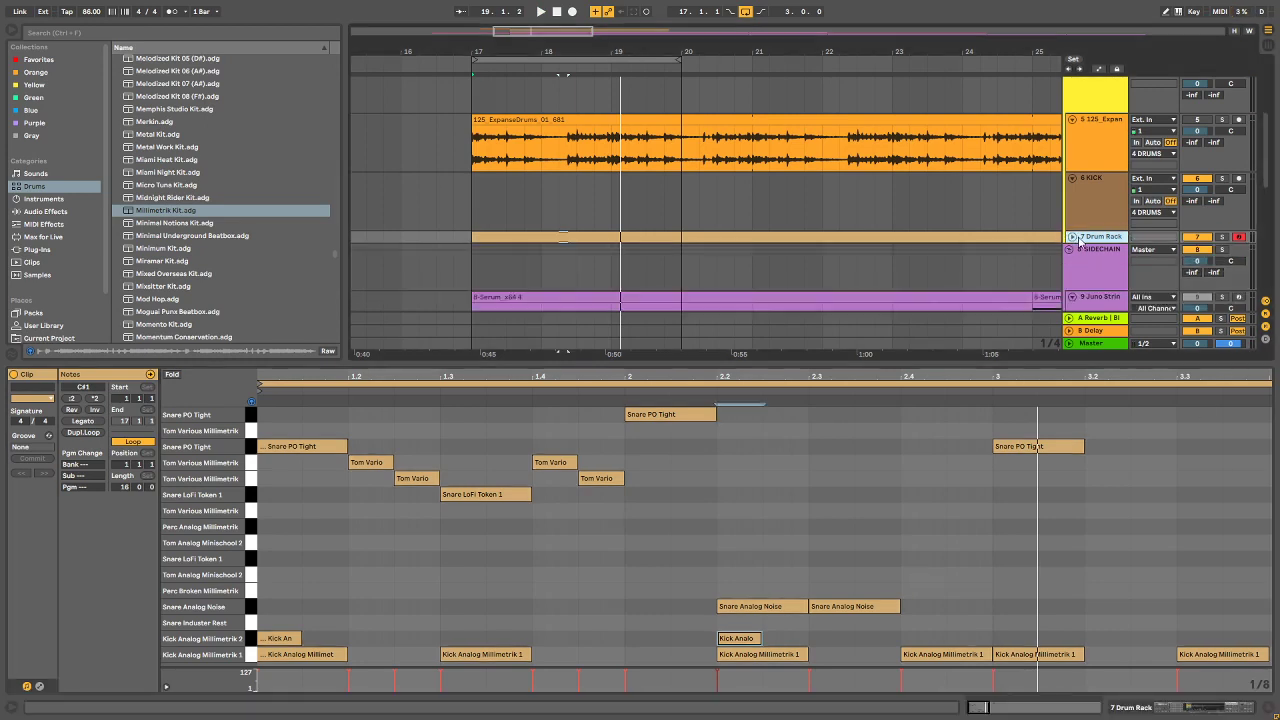
pyautogui.click(866, 231)
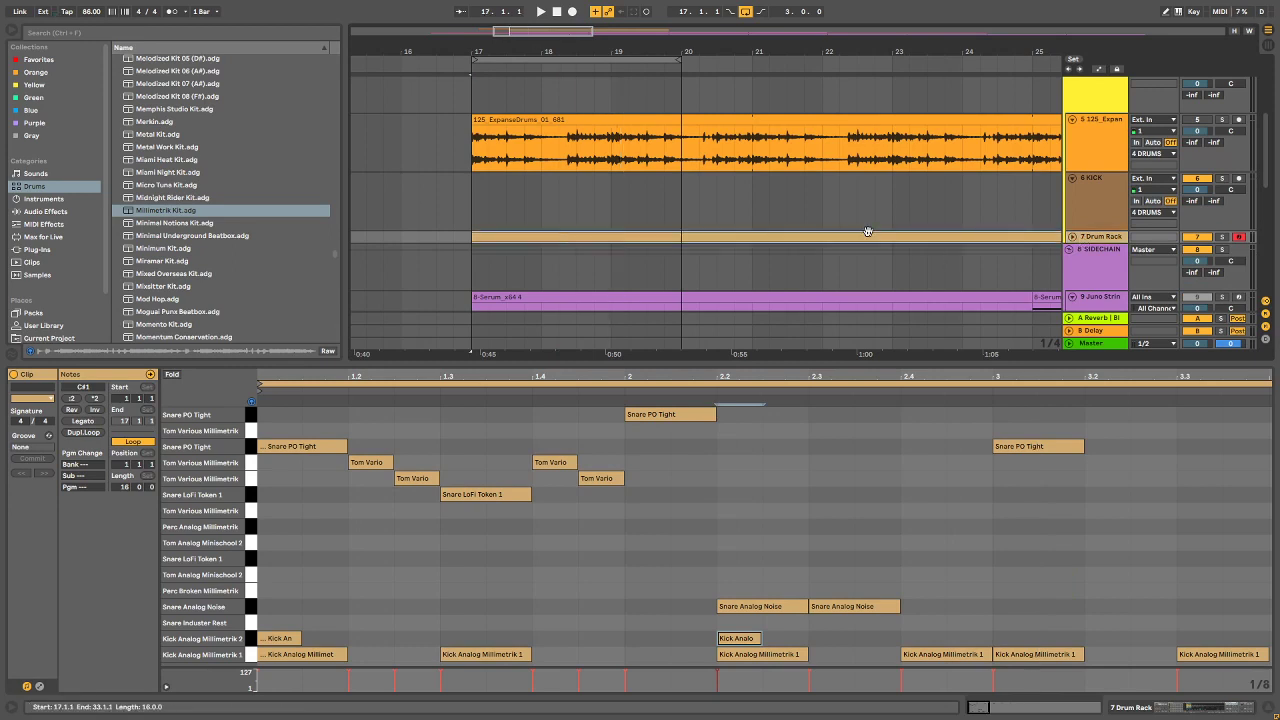
# Step: Browse the SampleSSD folder, collapse FracturedDrums_Noiiz and open the Drums loops folder of TemporalGlitch_Noiiz
pyautogui.click(160, 231)
pyautogui.scroll(-6, 150, 240)
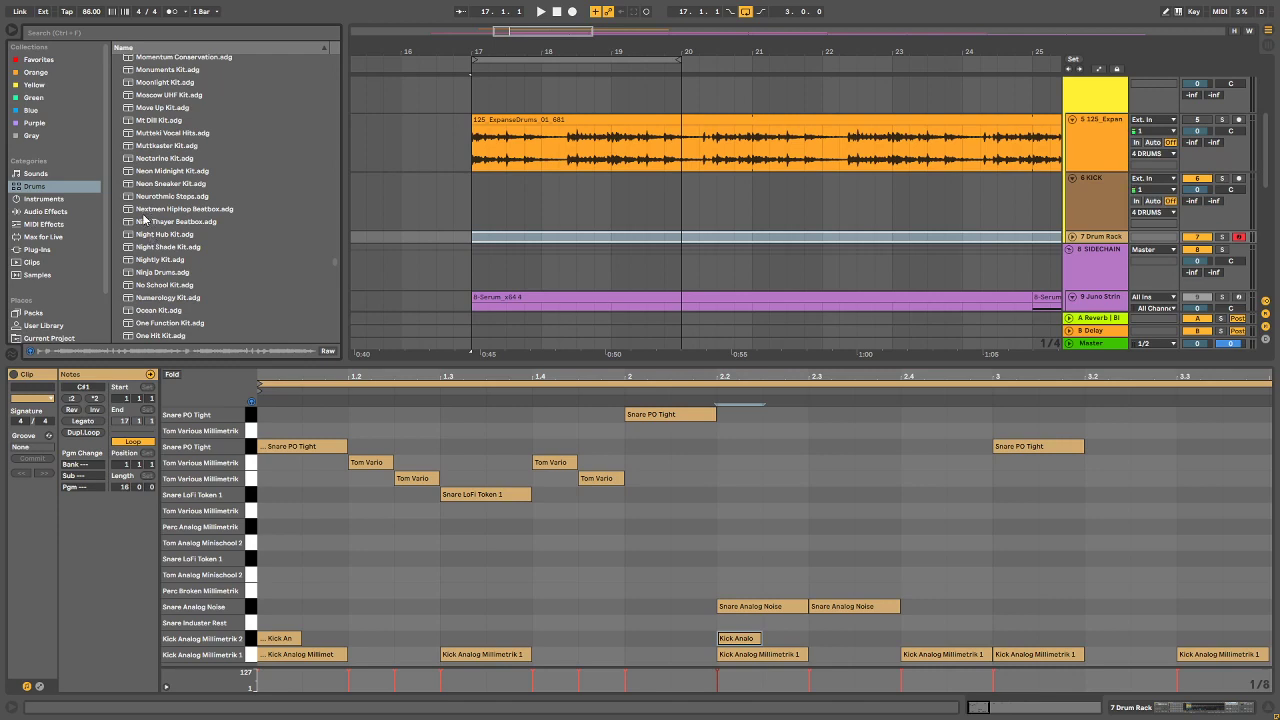
pyautogui.scroll(-2, 66, 269)
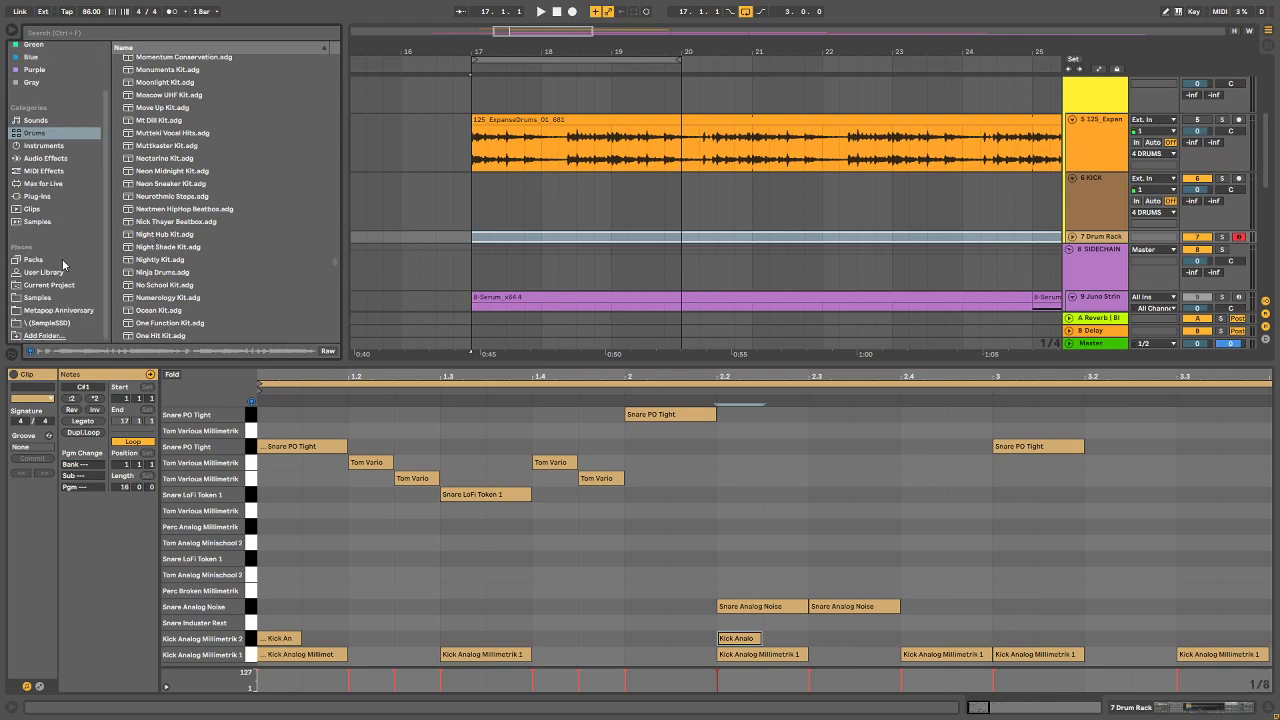
pyautogui.click(40, 323)
pyautogui.scroll(-3, 257, 174)
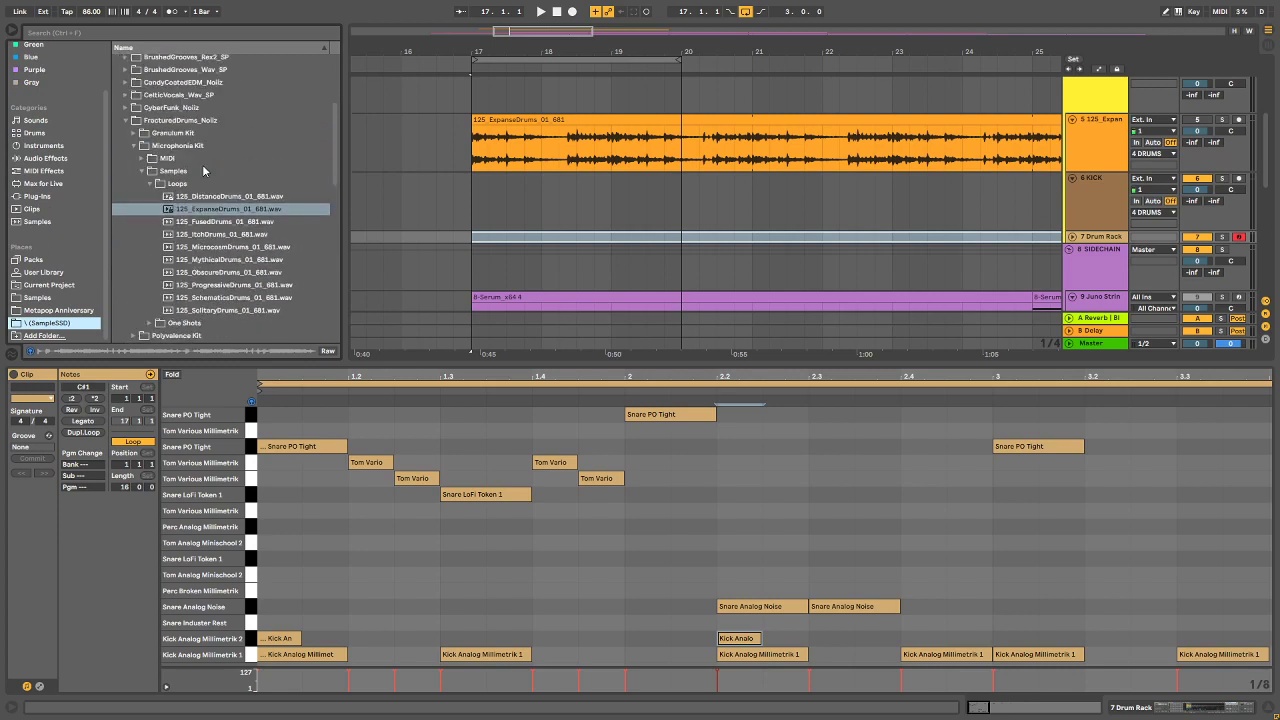
pyautogui.click(124, 120)
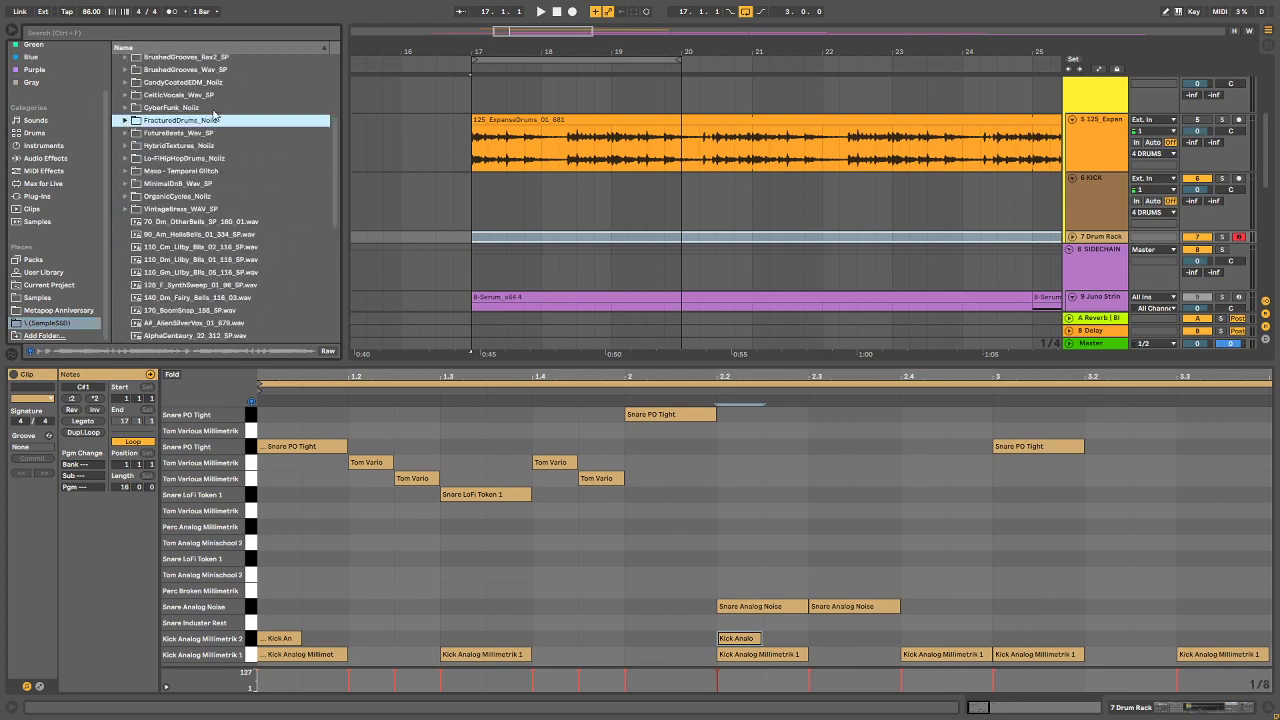
pyautogui.click(124, 172)
pyautogui.click(133, 183)
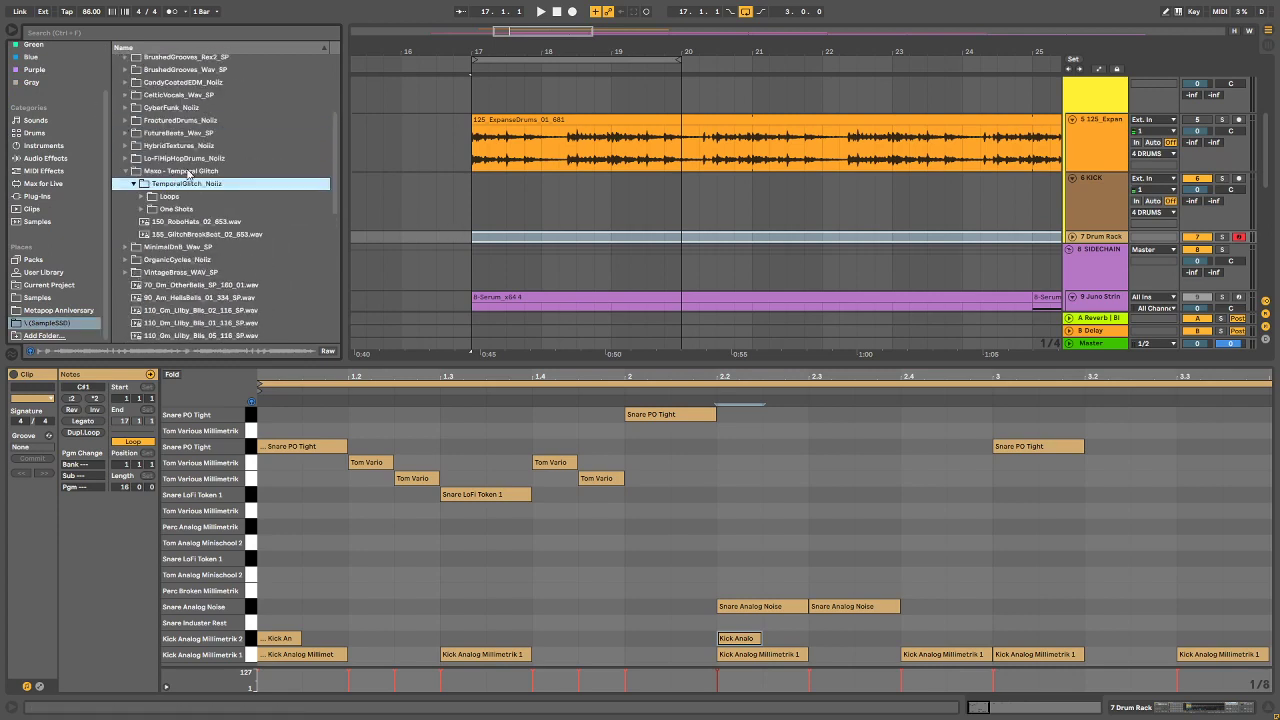
pyautogui.click(142, 197)
pyautogui.click(149, 221)
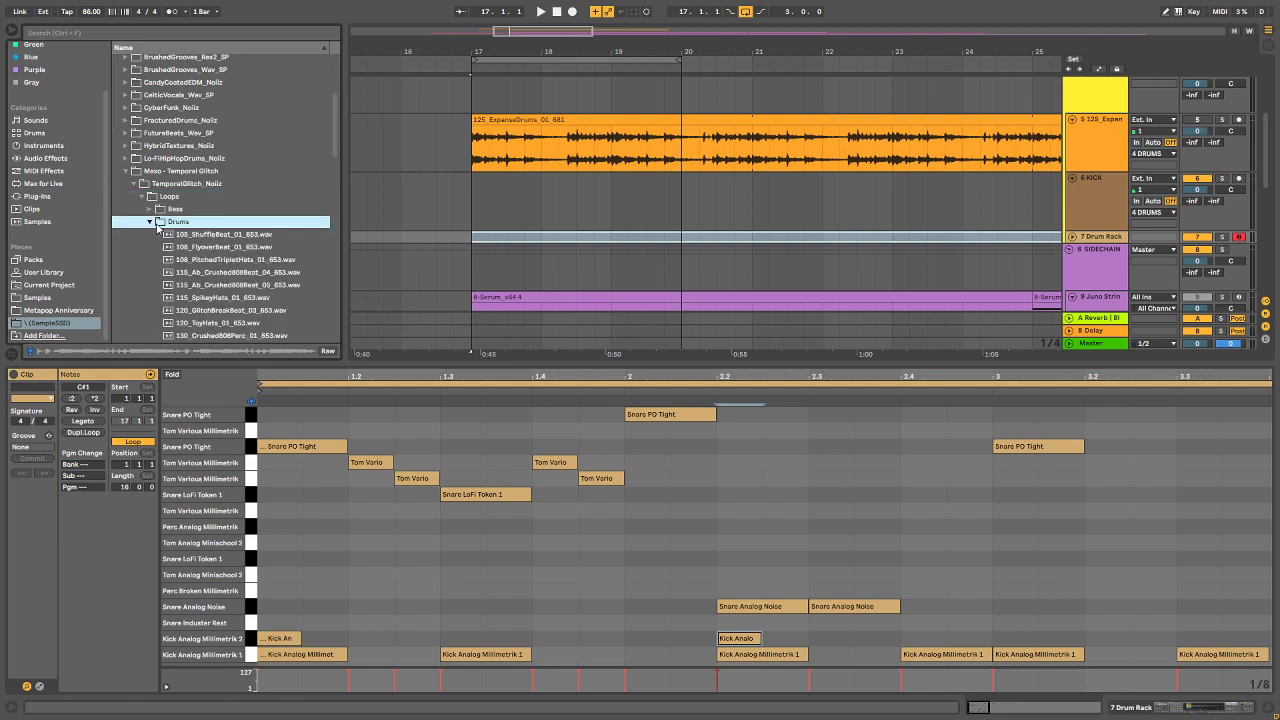
# Step: Audition the TemporalGlitch drum loops from 105_ShuffleBeat_01_653 through 155_GlitchBreakBeat_02_653
pyautogui.click(188, 236)
pyautogui.scroll(-2, 195, 218)
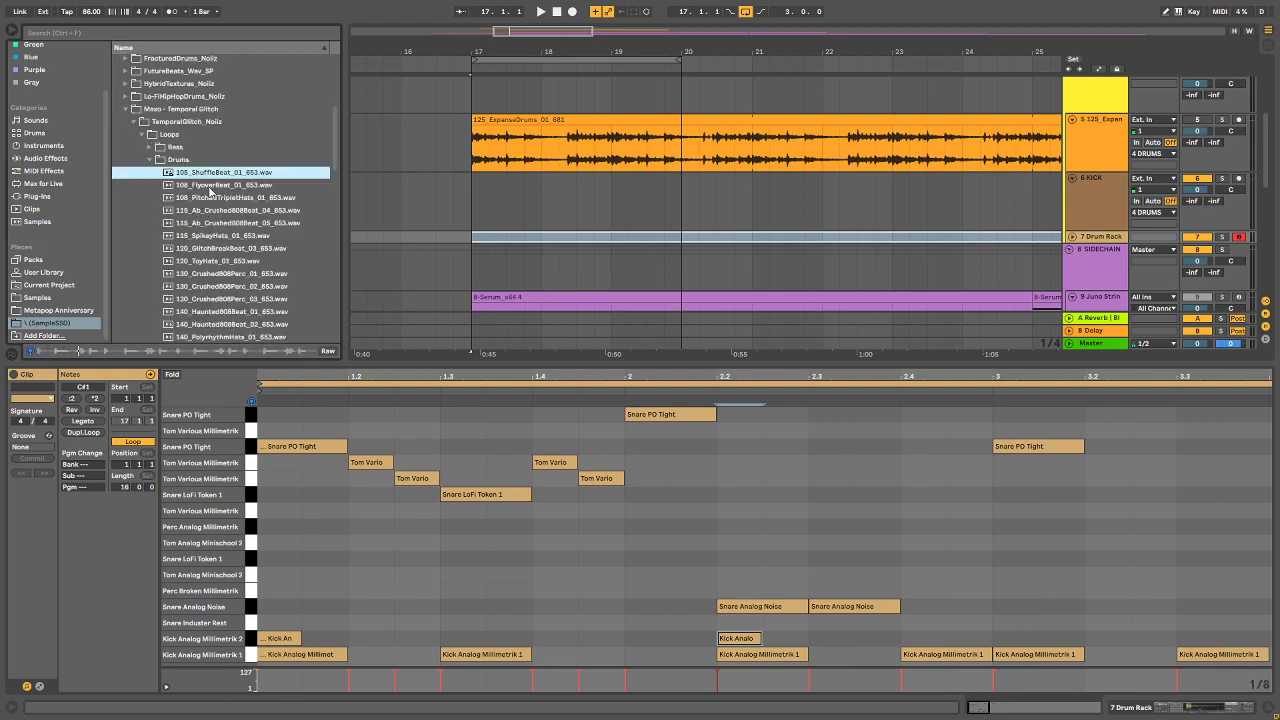
pyautogui.click(197, 188)
pyautogui.click(216, 198)
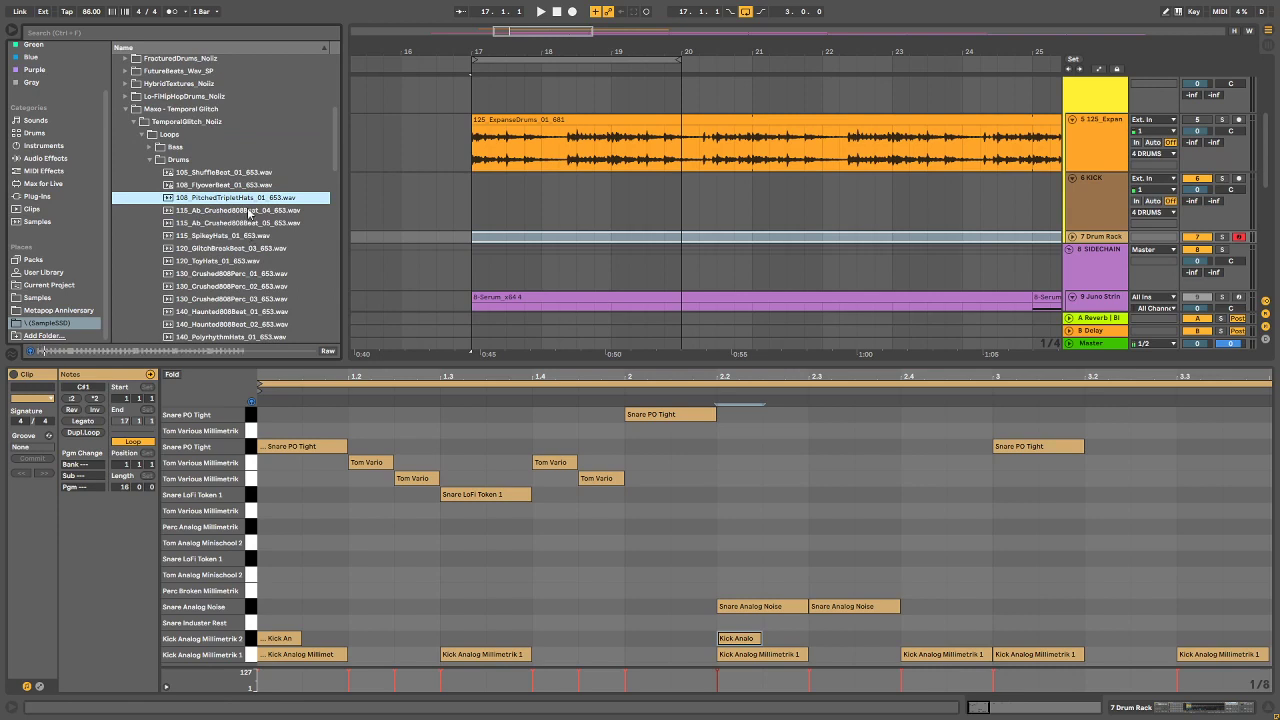
pyautogui.click(248, 212)
pyautogui.scroll(-5, 240, 218)
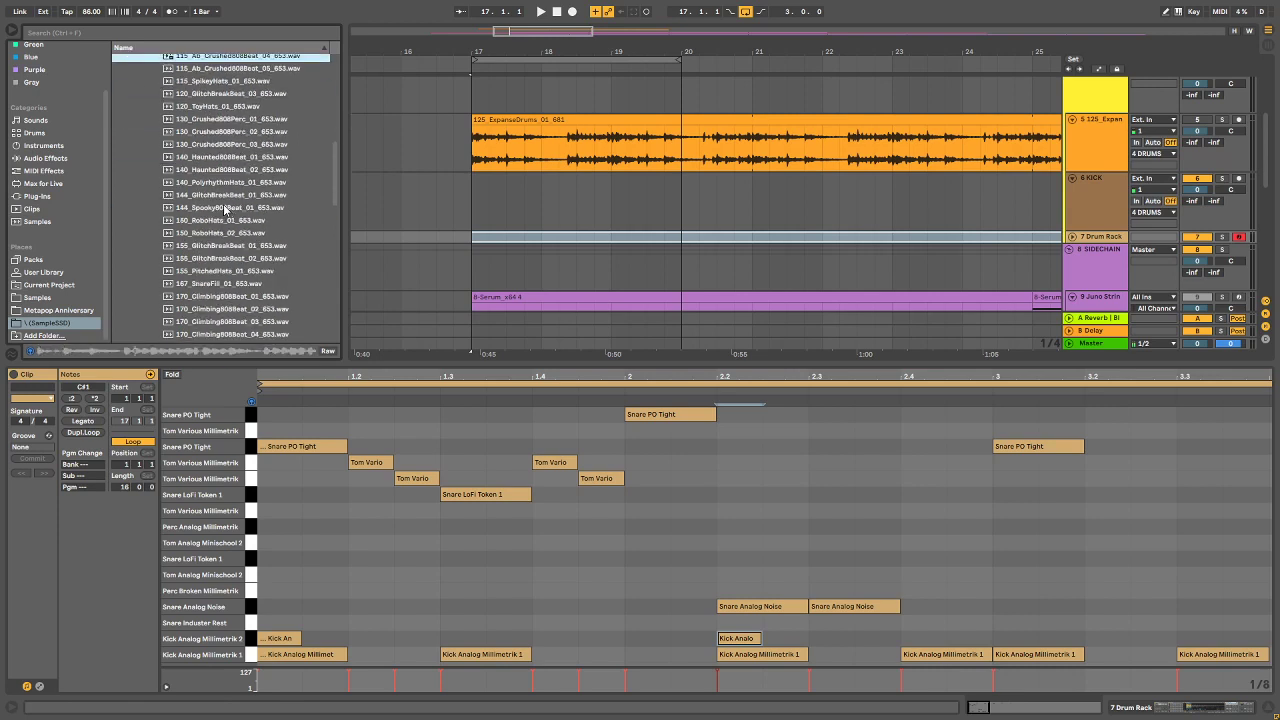
pyautogui.click(228, 185)
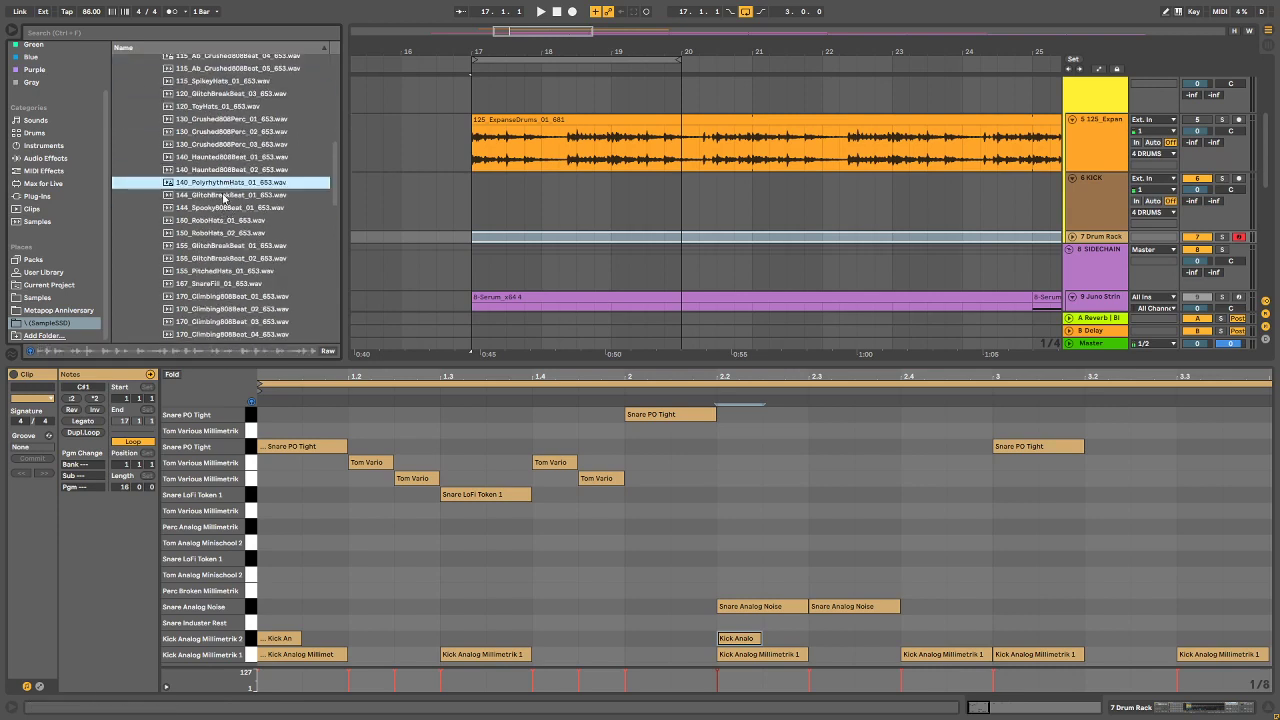
pyautogui.click(223, 196)
pyautogui.scroll(-1, 224, 205)
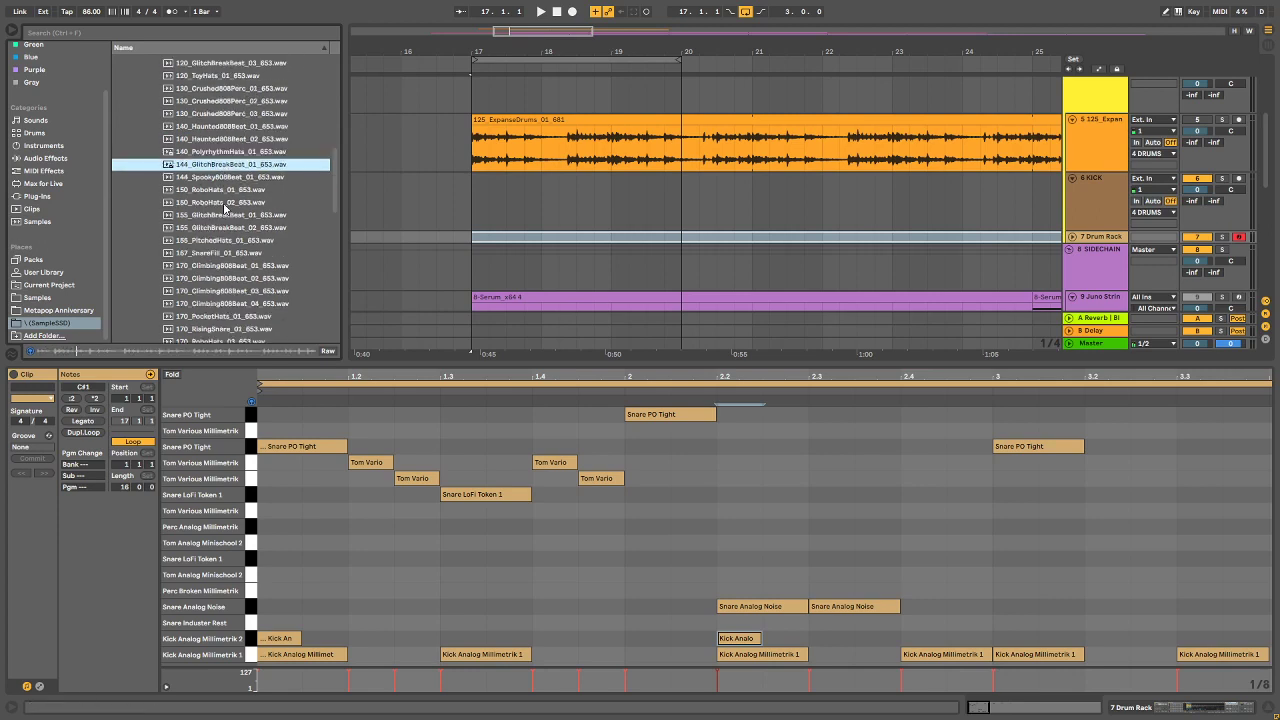
pyautogui.click(211, 227)
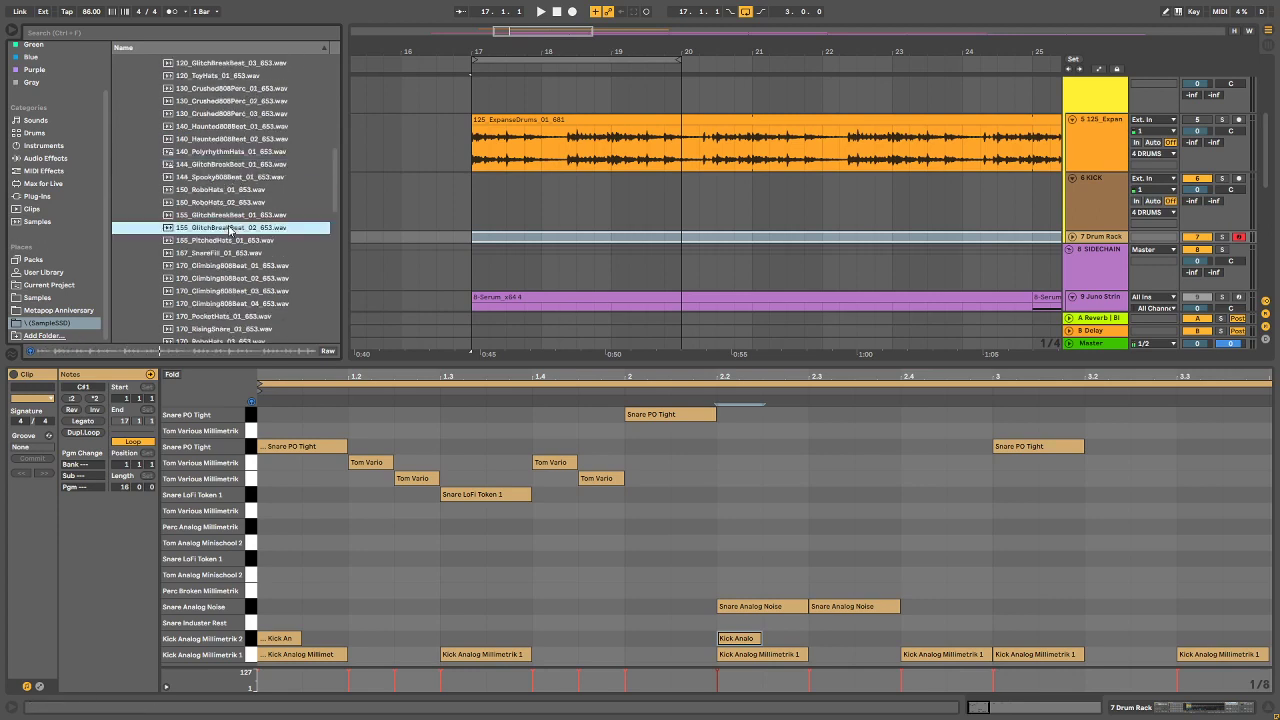
# Step: Audition the remaining TemporalGlitch loops, including Climbing808Beat, 170_PocketHats_01_653, 178_GlitchBreakBeat_05_653 and 180_2StepHats_01_653
pyautogui.scroll(-2, 210, 225)
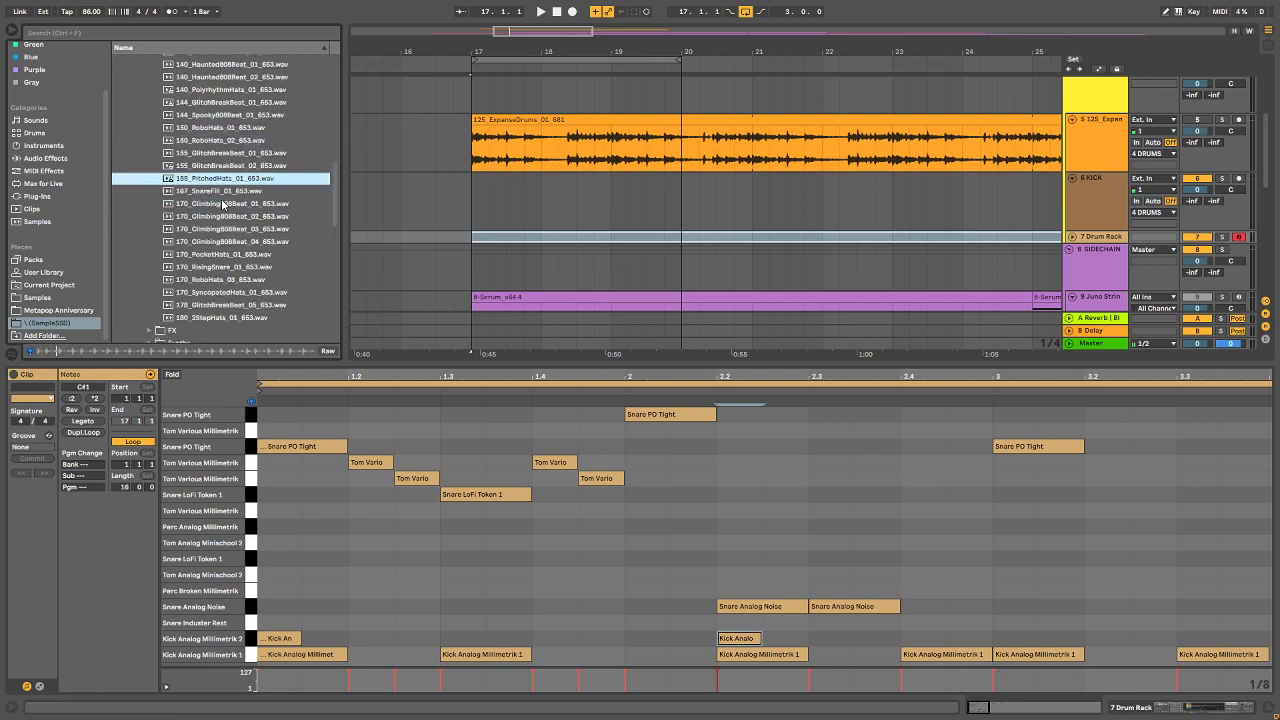
pyautogui.click(211, 204)
pyautogui.click(206, 217)
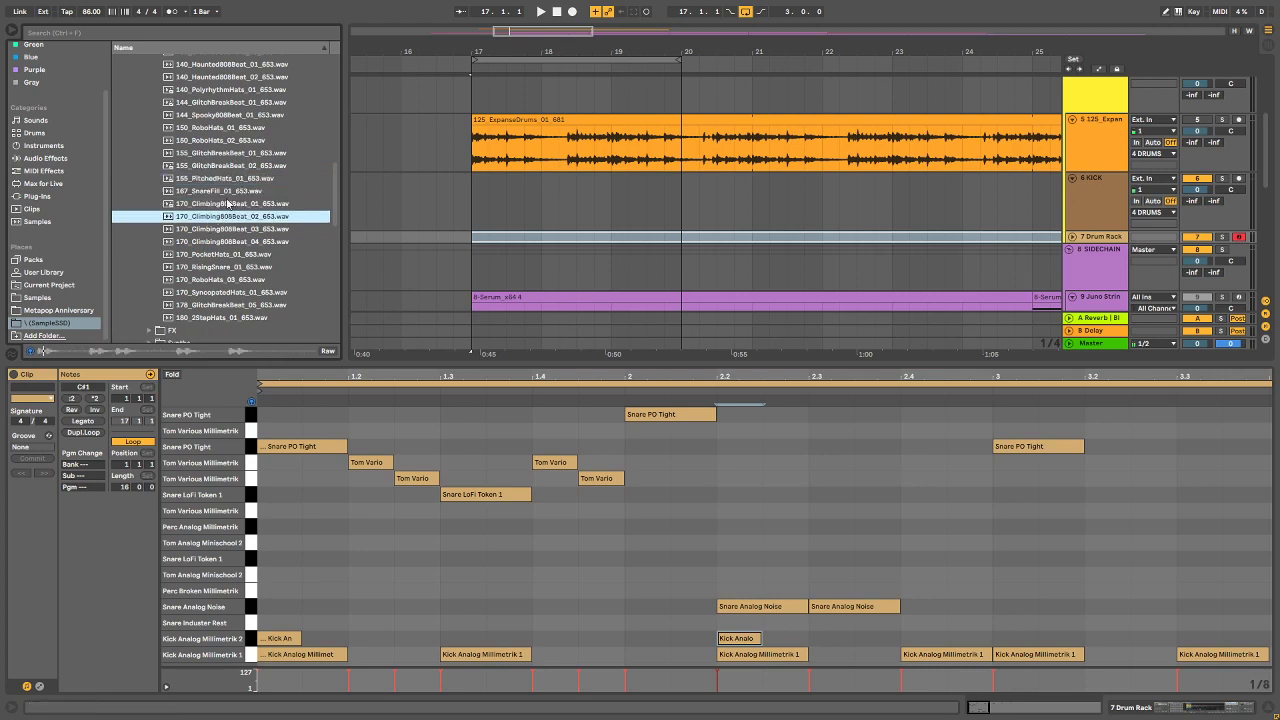
pyautogui.click(203, 230)
pyautogui.click(201, 254)
pyautogui.scroll(-2, 222, 220)
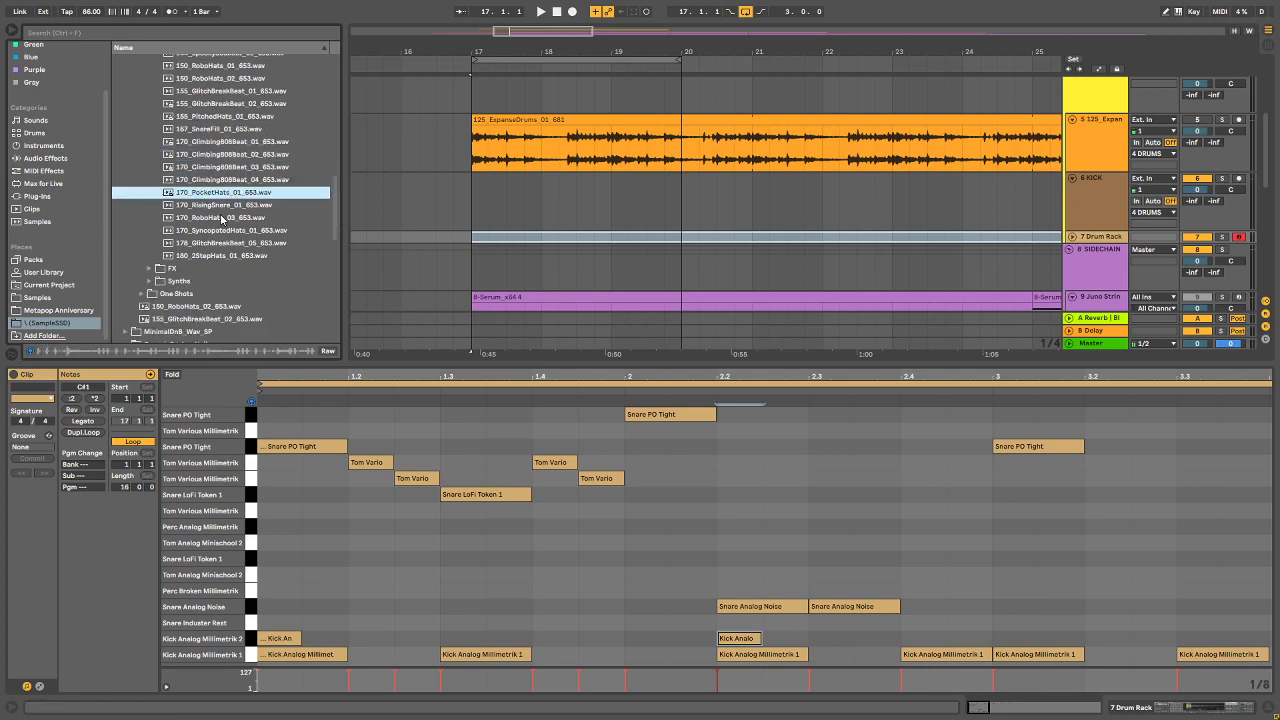
pyautogui.click(219, 244)
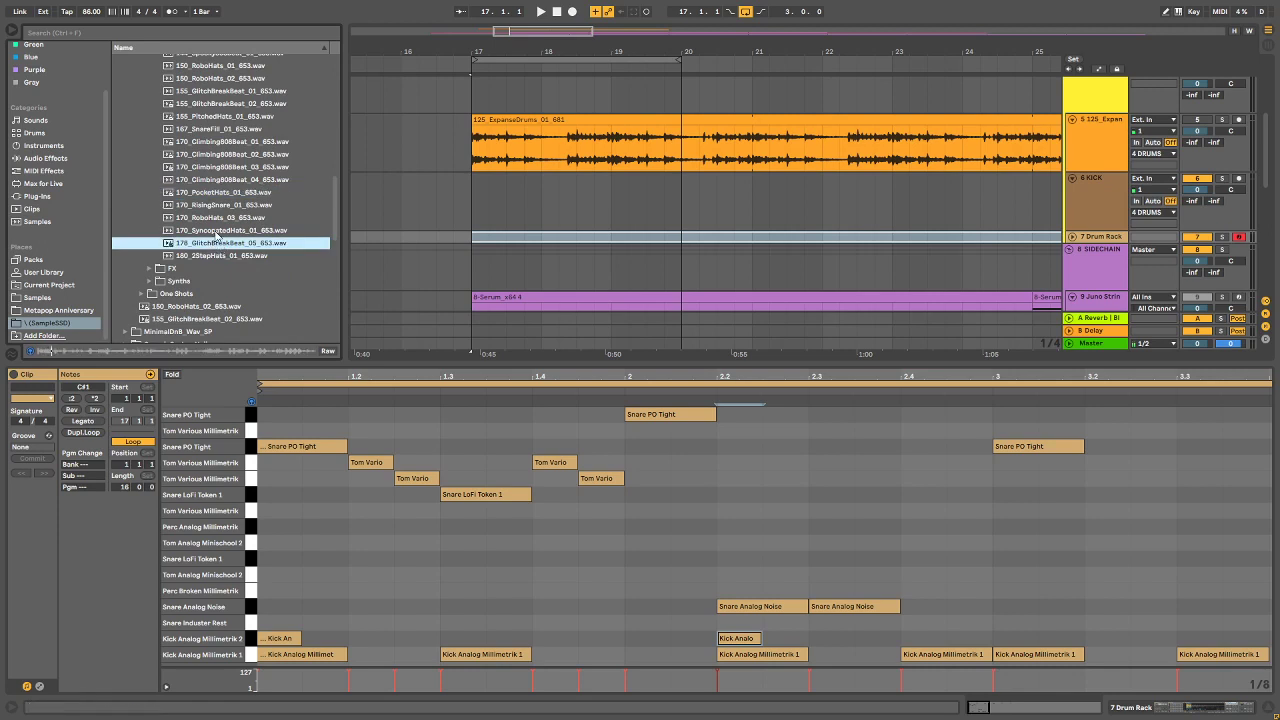
pyautogui.click(207, 257)
pyautogui.scroll(-2, 172, 262)
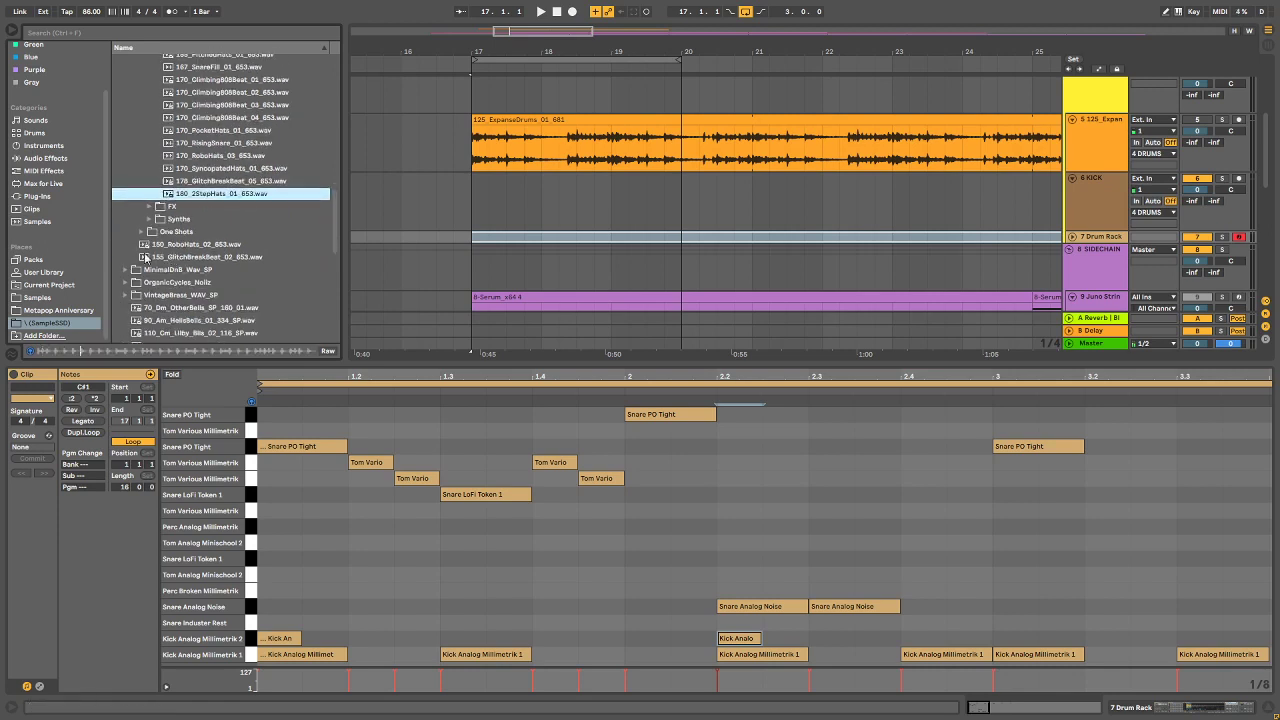
# Step: Open the Drums folder of MinimalDnB_Wav_SP and audition 120_Drumloop_02_SP, 170_Drumloop_12_SP and 170_Drumloop_07_SP
pyautogui.scroll(-1, 146, 258)
pyautogui.click(158, 215)
pyautogui.click(125, 240)
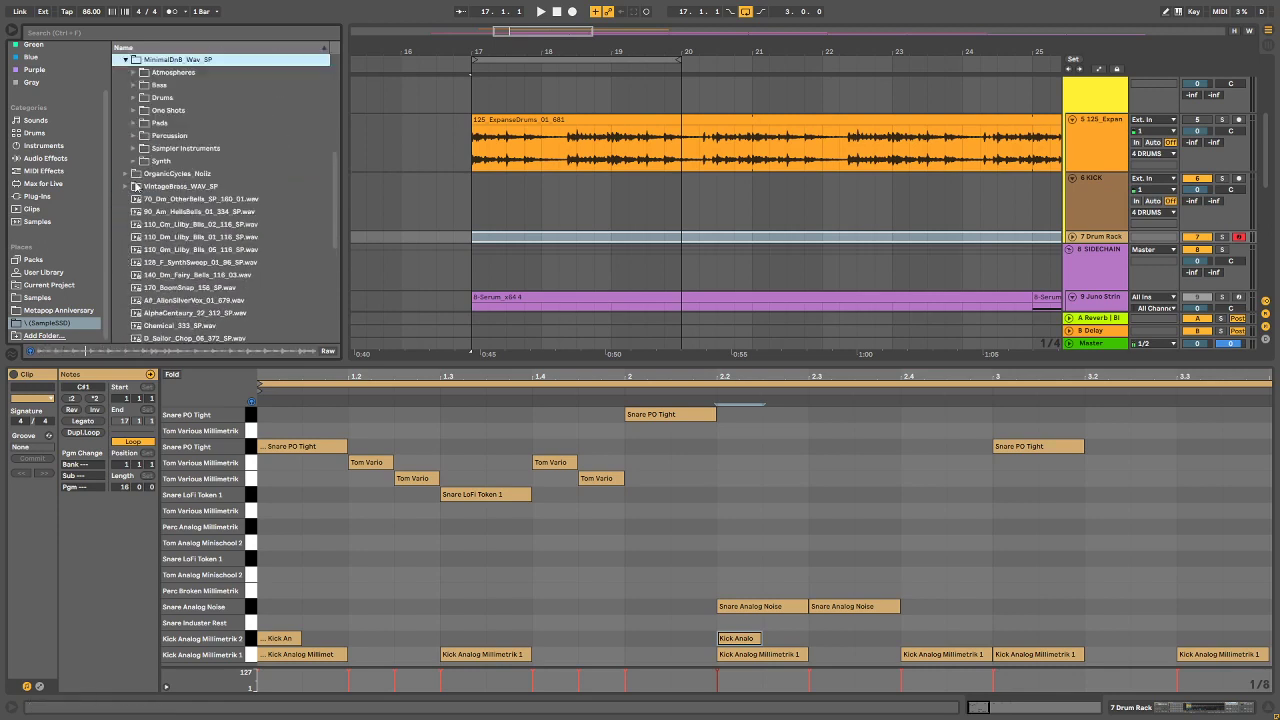
pyautogui.click(133, 98)
pyautogui.click(186, 125)
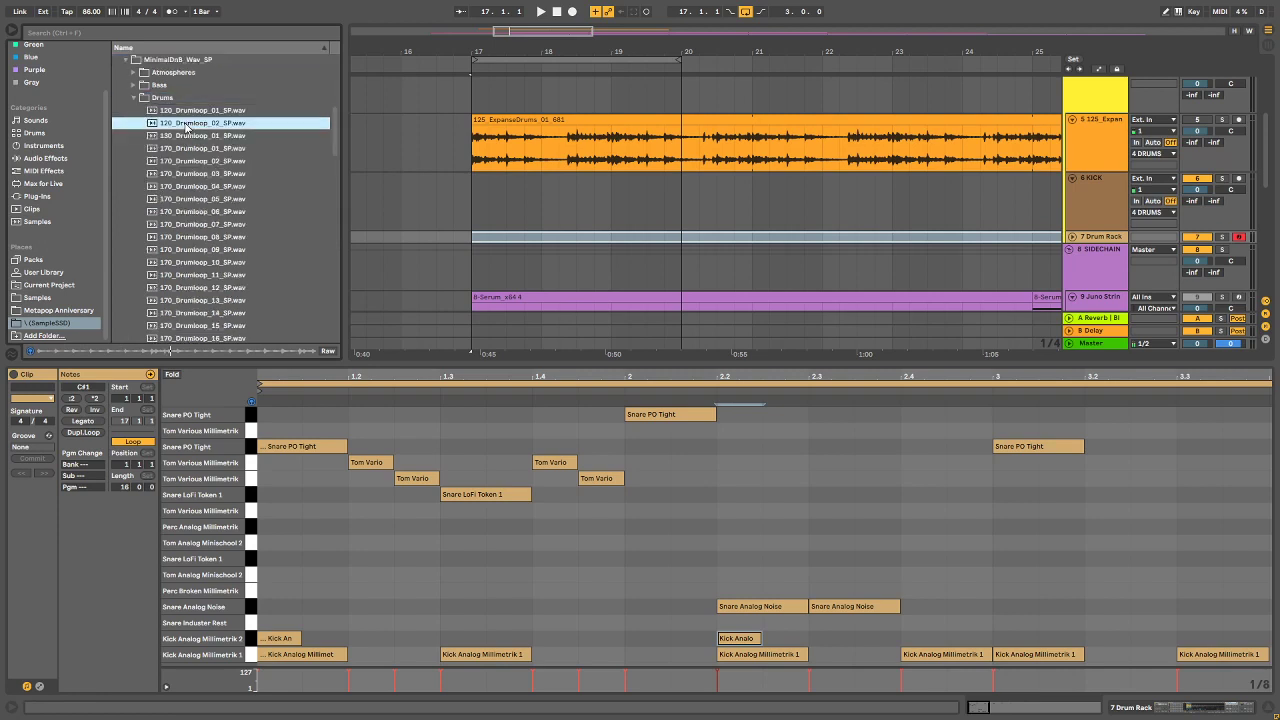
pyautogui.scroll(-3, 191, 160)
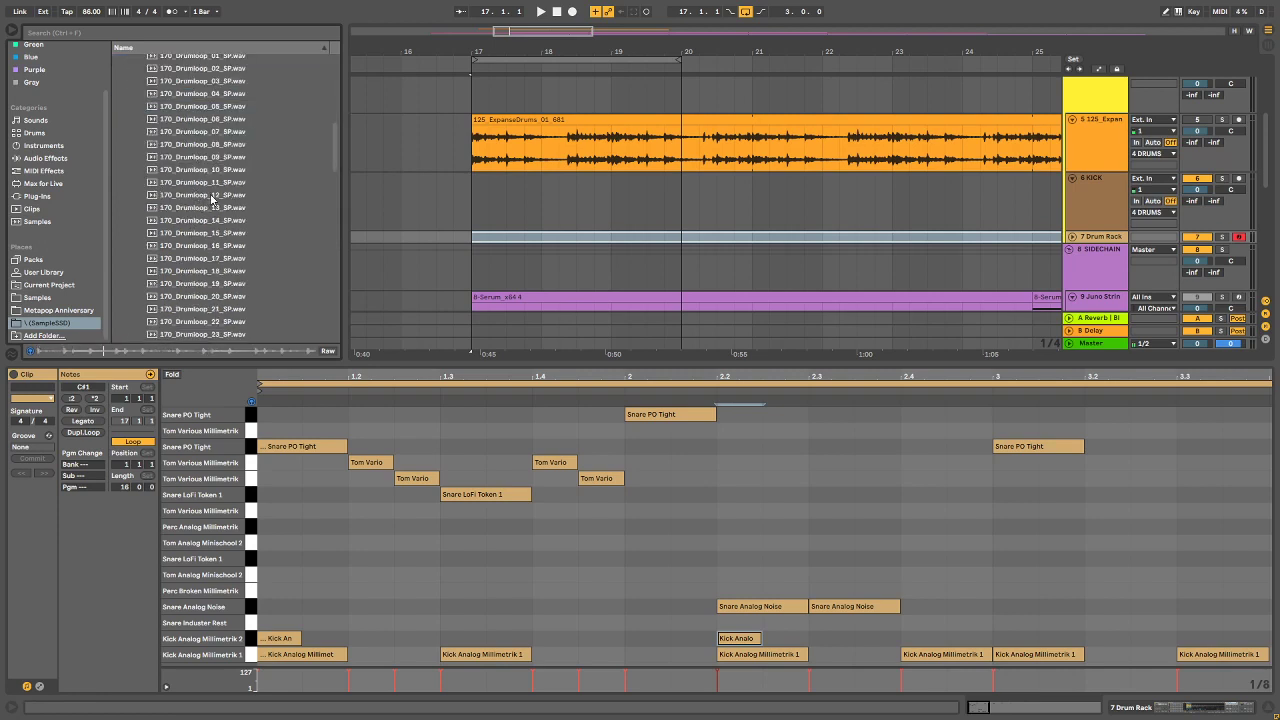
pyautogui.click(212, 196)
pyautogui.click(214, 132)
pyautogui.scroll(3, 215, 120)
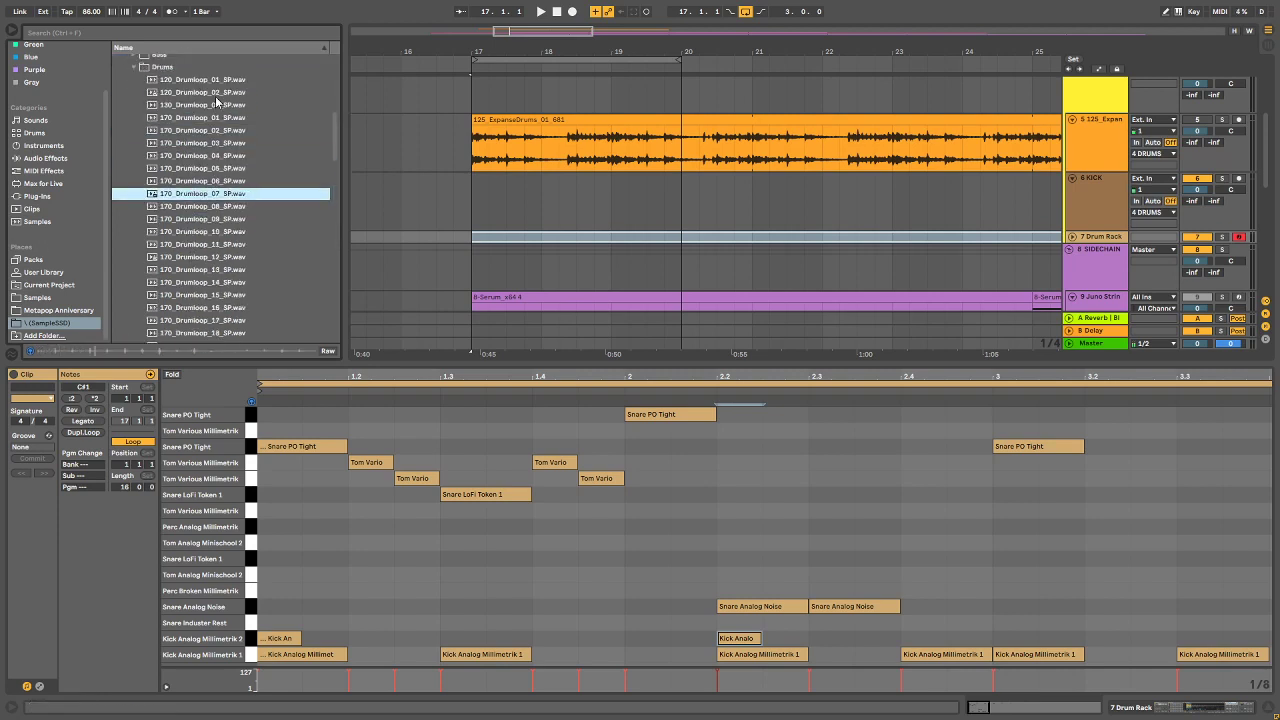
# Step: Compare 120_Drumloop_02_SP, 120_Drumloop_01_SP and 170_Drumloop_10_SP, and look through the remaining MinimalDnB drum loops
pyautogui.click(216, 94)
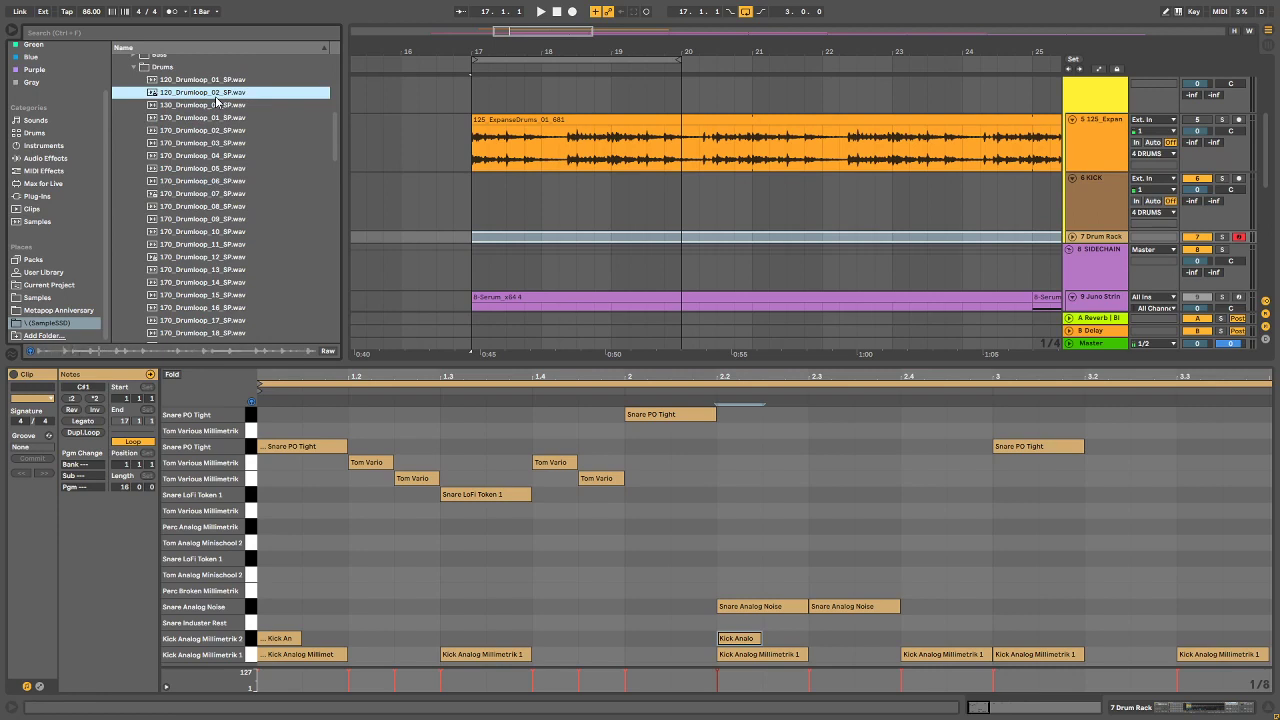
pyautogui.click(216, 80)
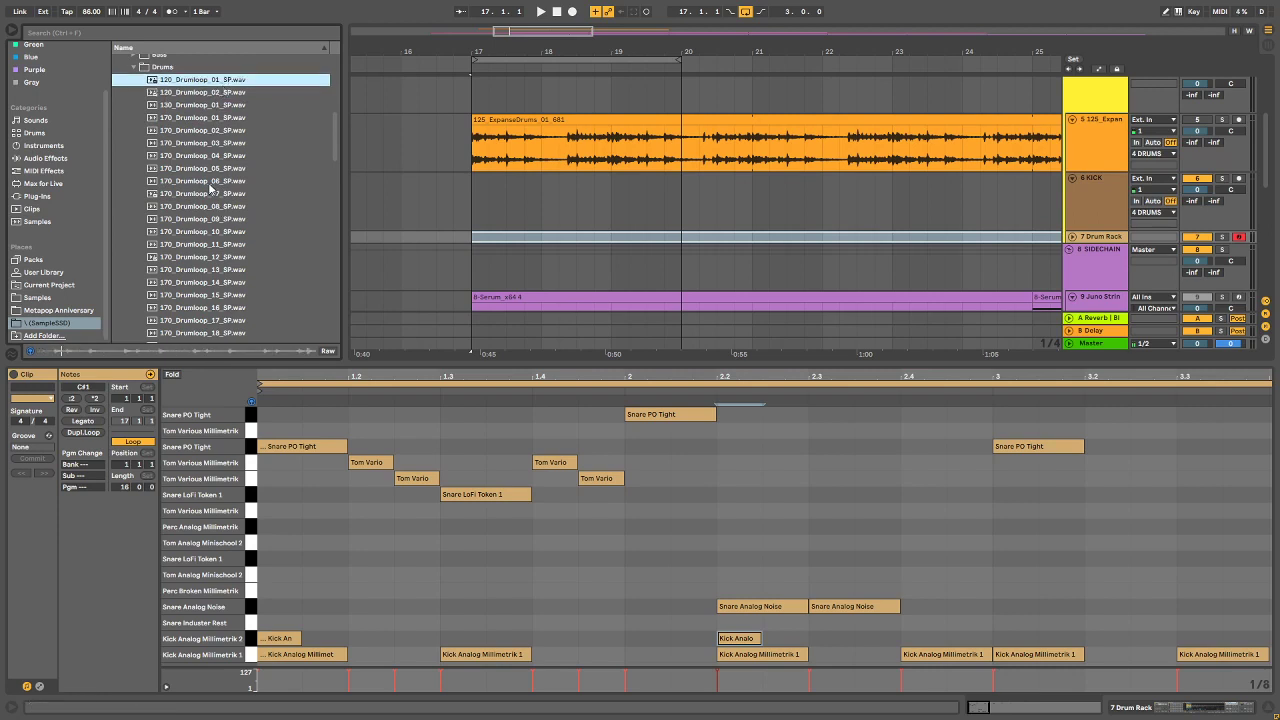
pyautogui.click(204, 231)
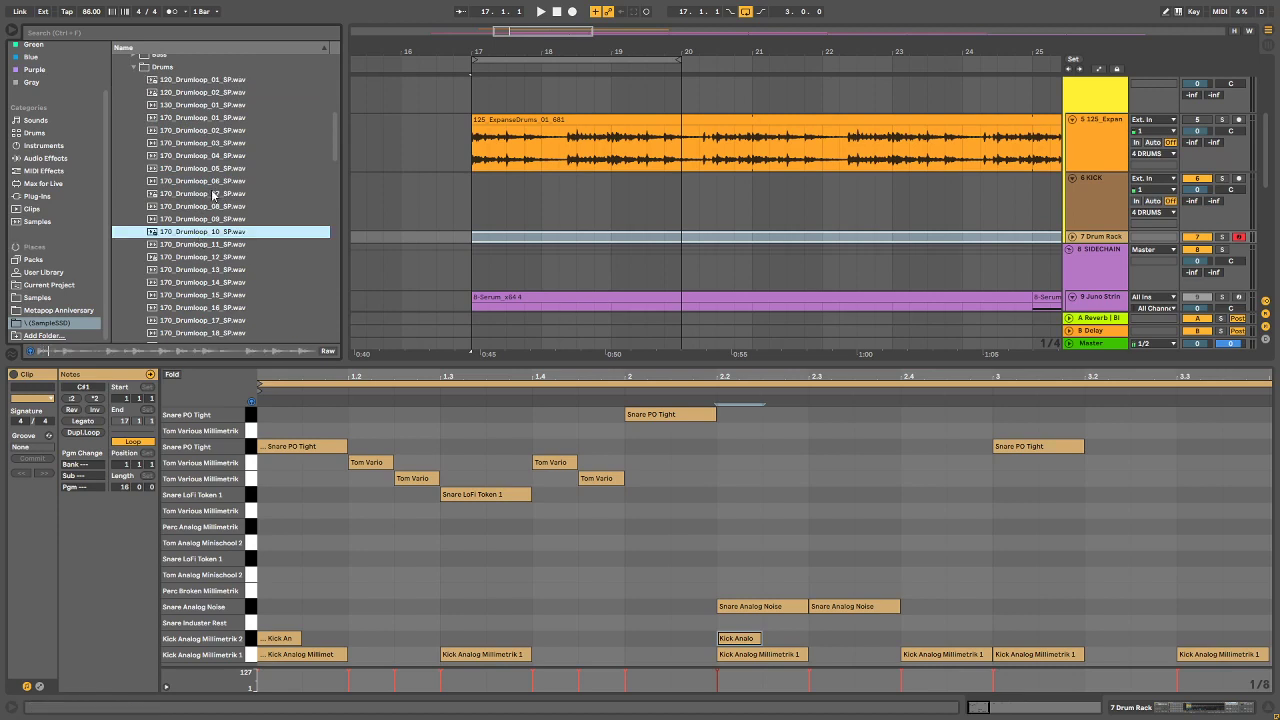
pyautogui.scroll(-5, 208, 193)
pyautogui.scroll(4, 206, 193)
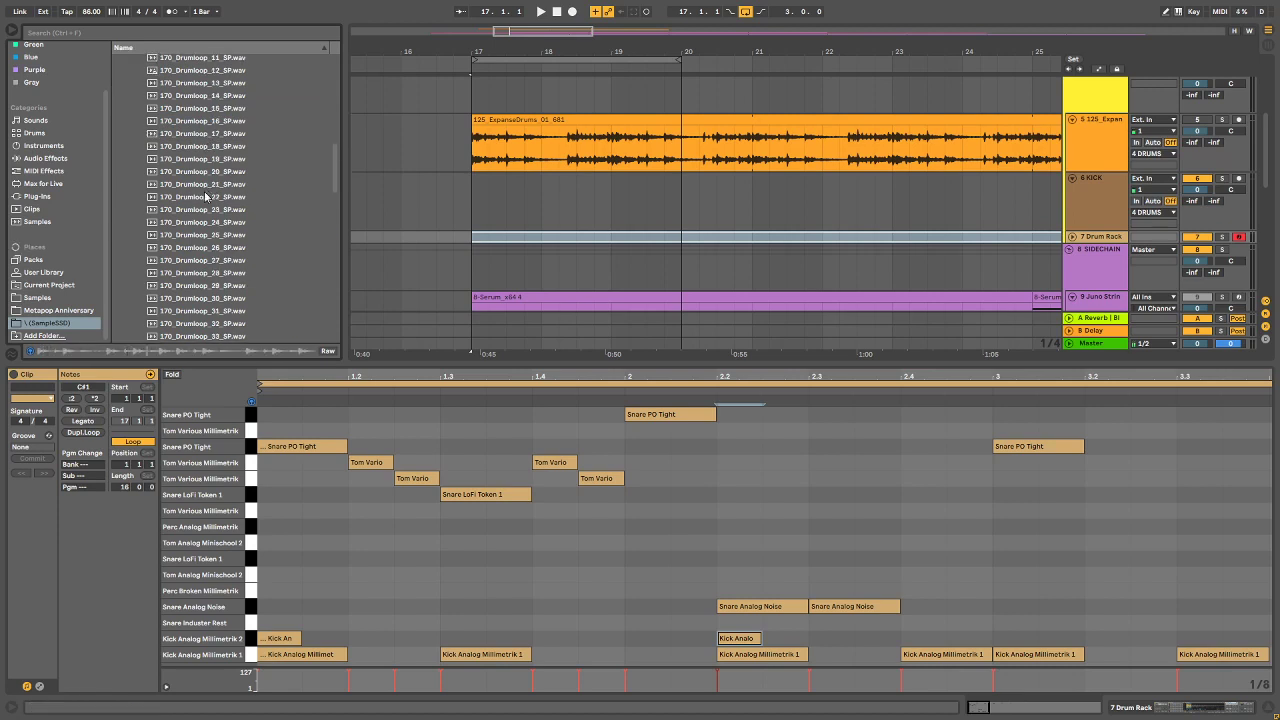
pyautogui.scroll(-12, 199, 205)
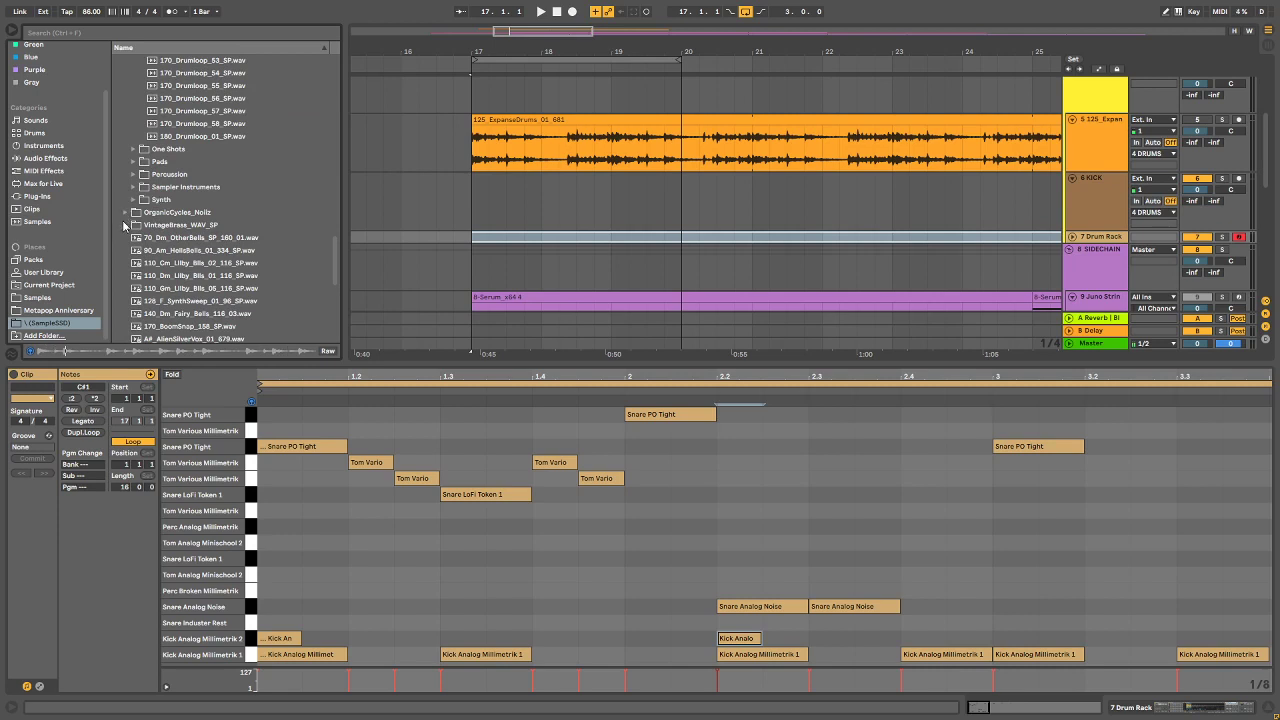
# Step: Check the VintageBrass_WAV_SP folder and open the Drums loops folder of AutonomicDnB_Noiiz
pyautogui.click(124, 226)
pyautogui.click(126, 60)
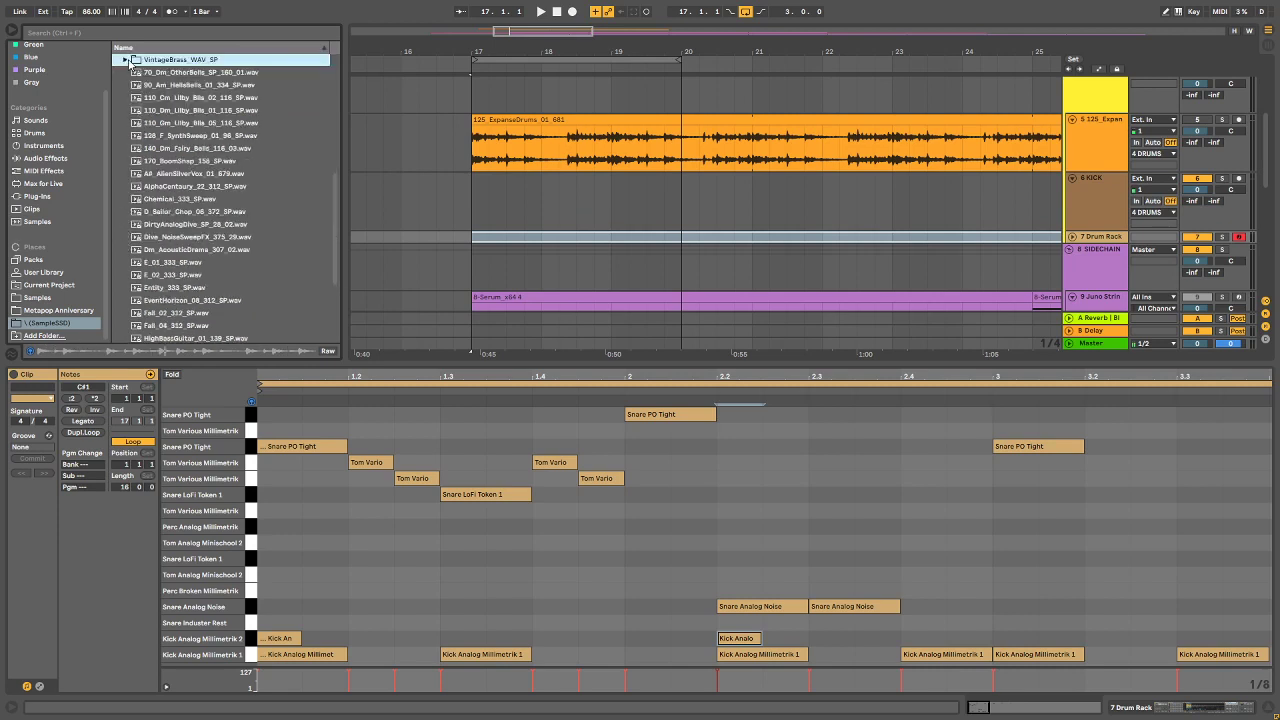
pyautogui.scroll(10, 165, 186)
pyautogui.click(125, 174)
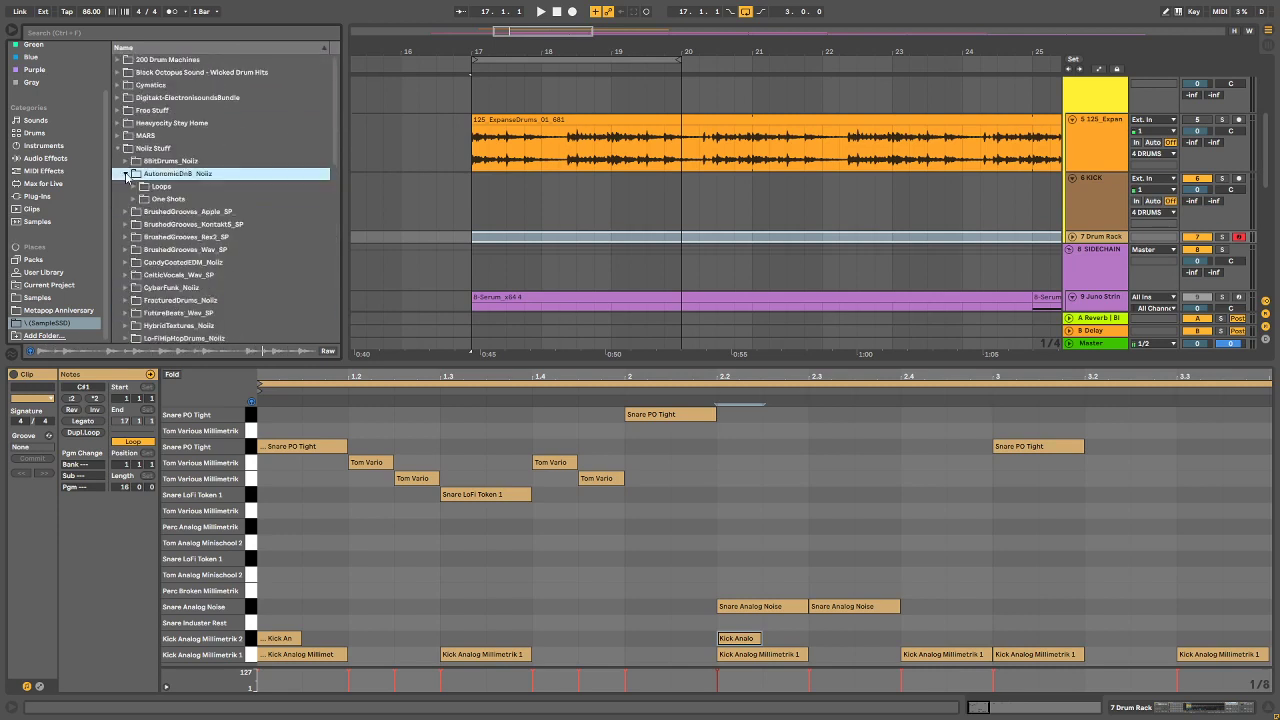
pyautogui.click(132, 187)
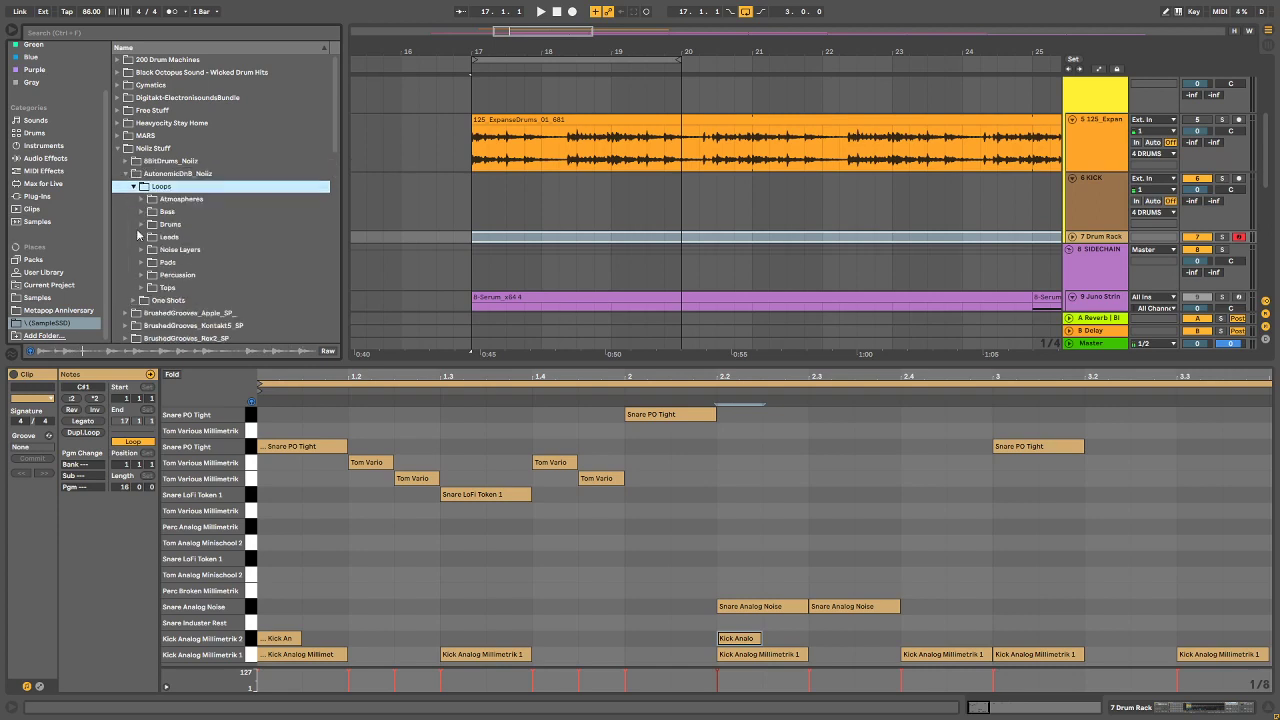
pyautogui.click(141, 225)
pyautogui.click(142, 225)
pyautogui.click(142, 225)
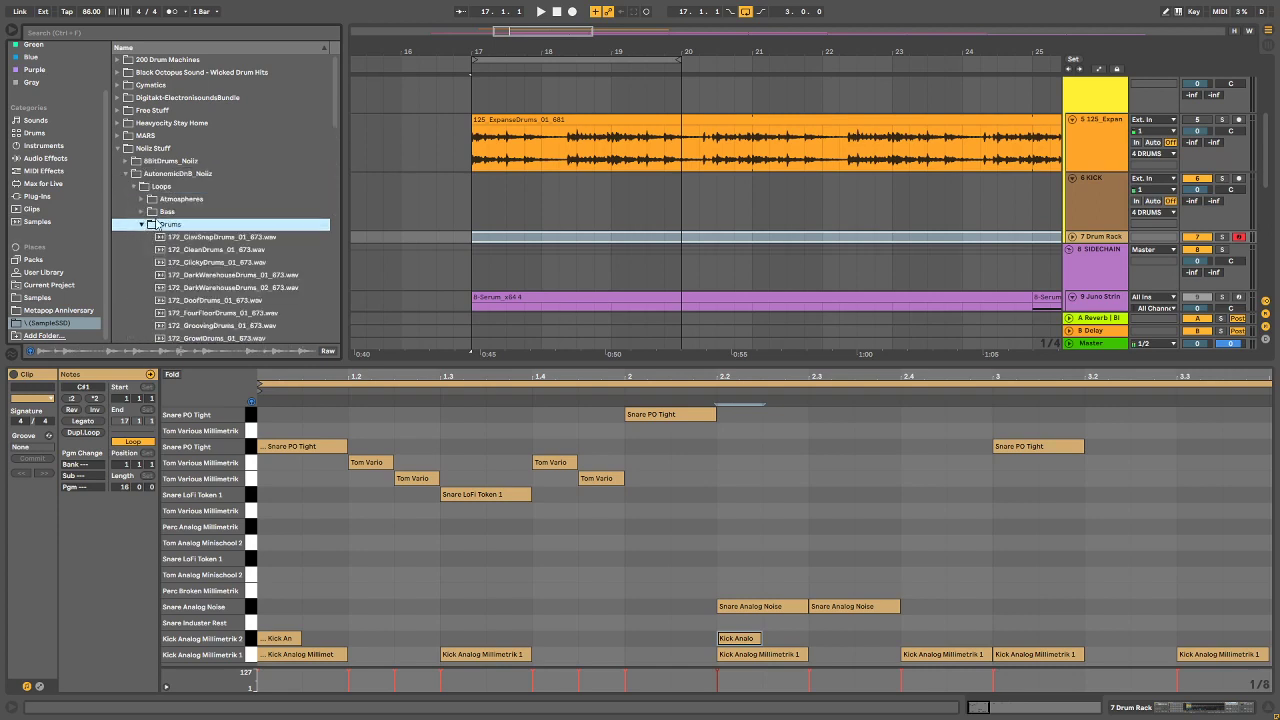
# Step: Audition 172_GrowlDrums_01_673 and 172_ClavSnapDrums_01_673, and collapse the AutonomicDnB_Noiiz folder
pyautogui.scroll(-3, 150, 225)
pyautogui.click(157, 216)
pyautogui.scroll(-4, 170, 232)
pyautogui.scroll(4, 215, 160)
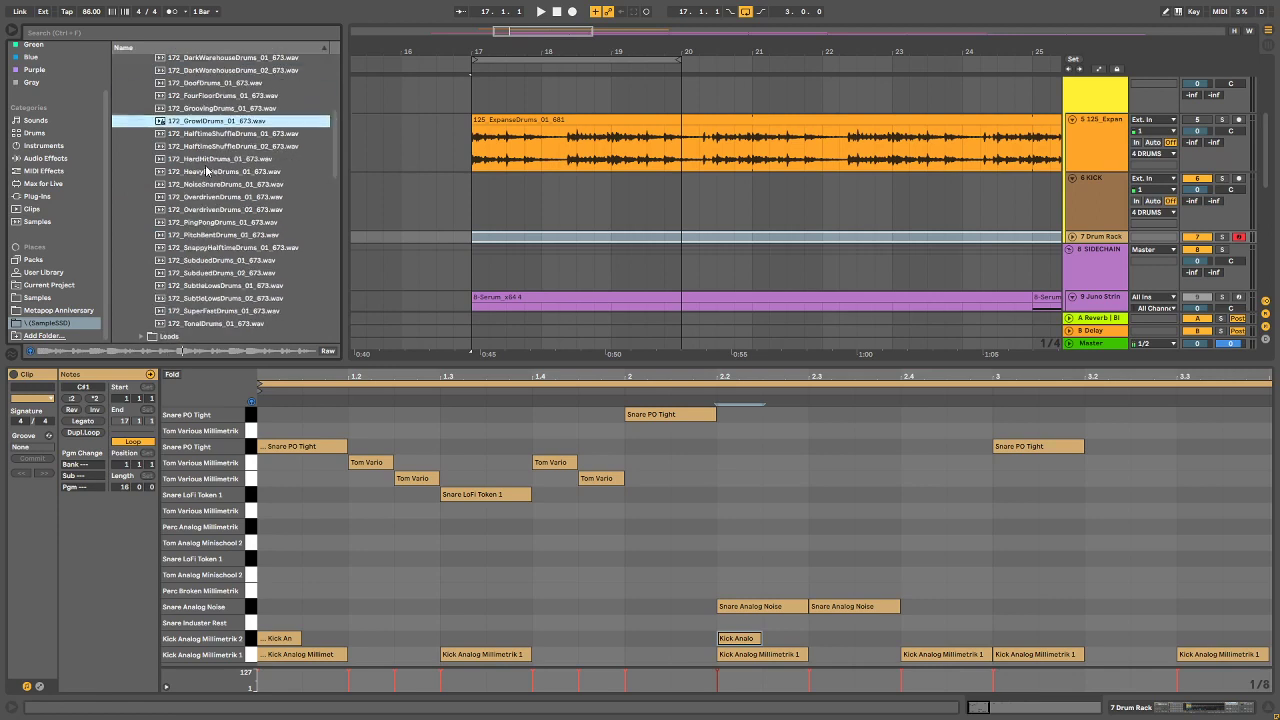
pyautogui.click(200, 206)
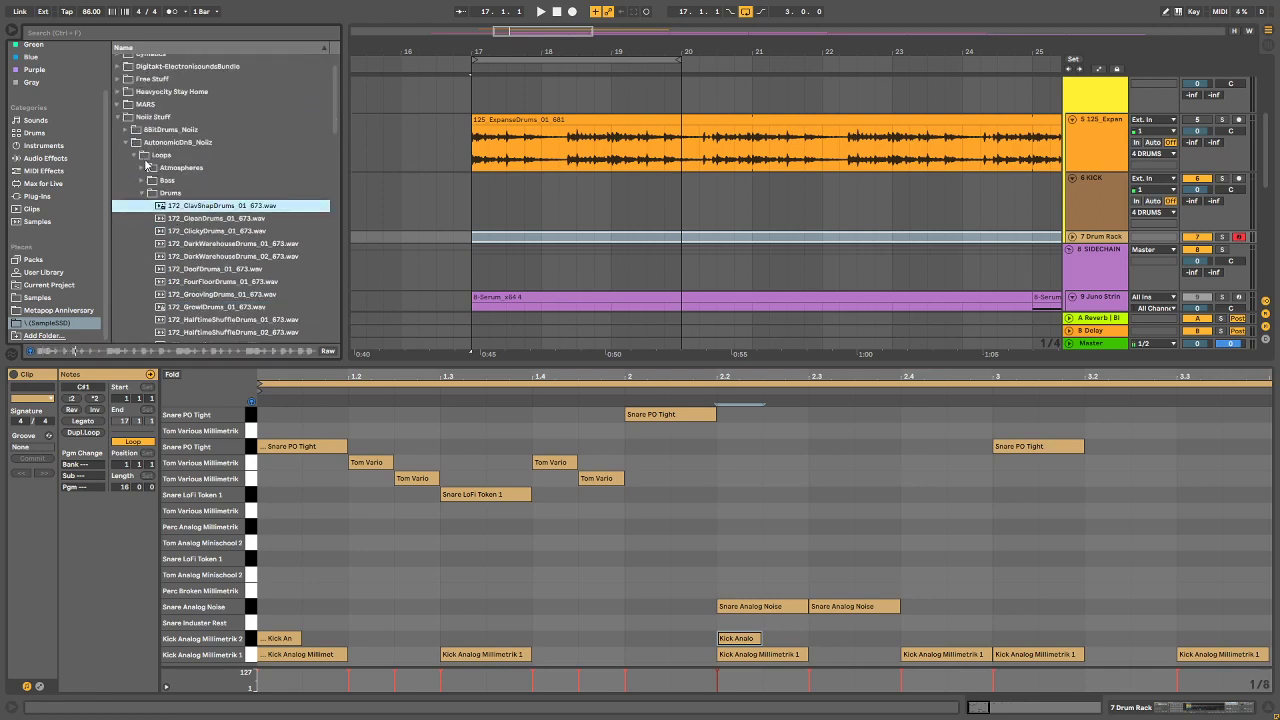
pyautogui.click(125, 142)
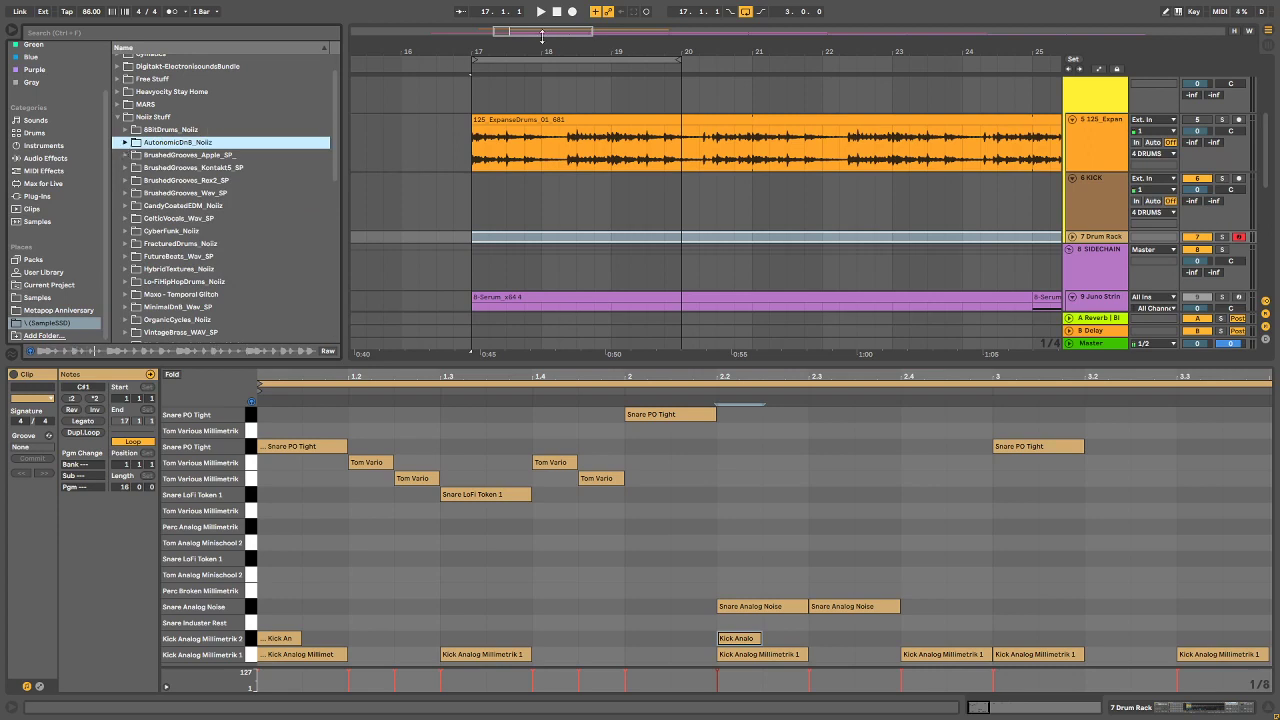
# Step: Play the section with the Drum Rack track muted and the Juno Strings track active, and extend the loop to four bars, from bar 17 to 21
pyautogui.press('space')
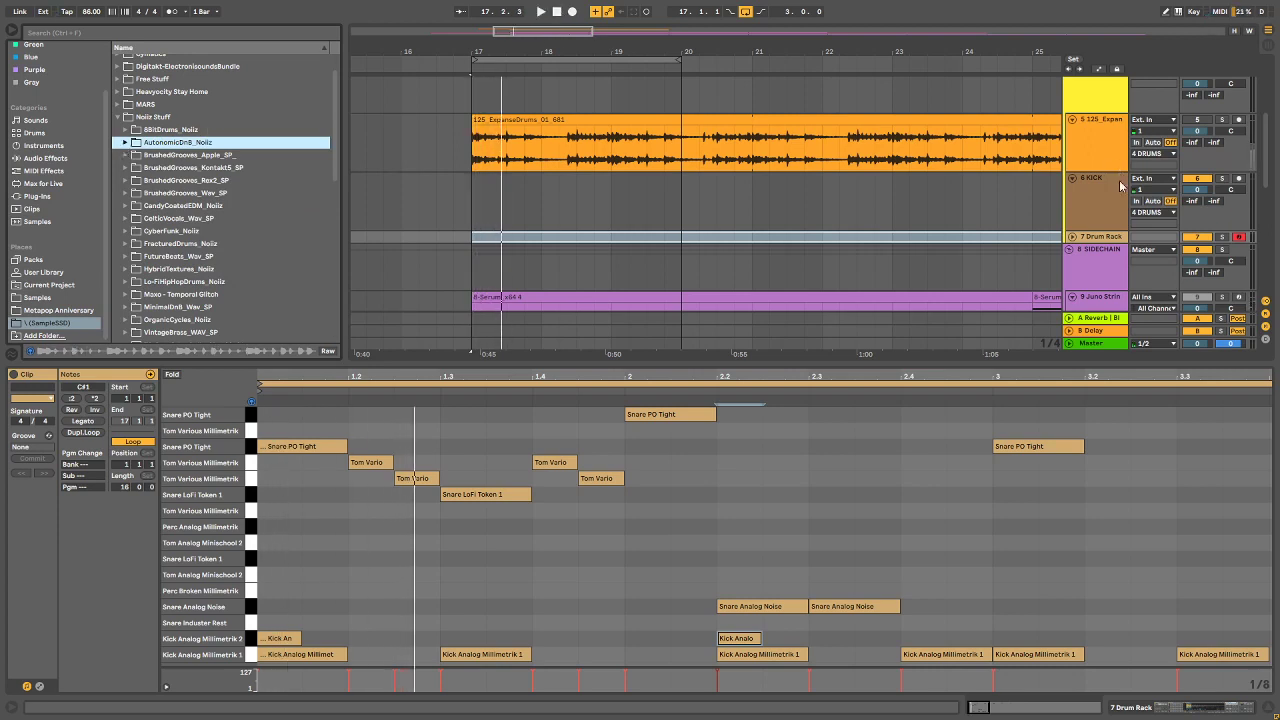
pyautogui.click(1220, 238)
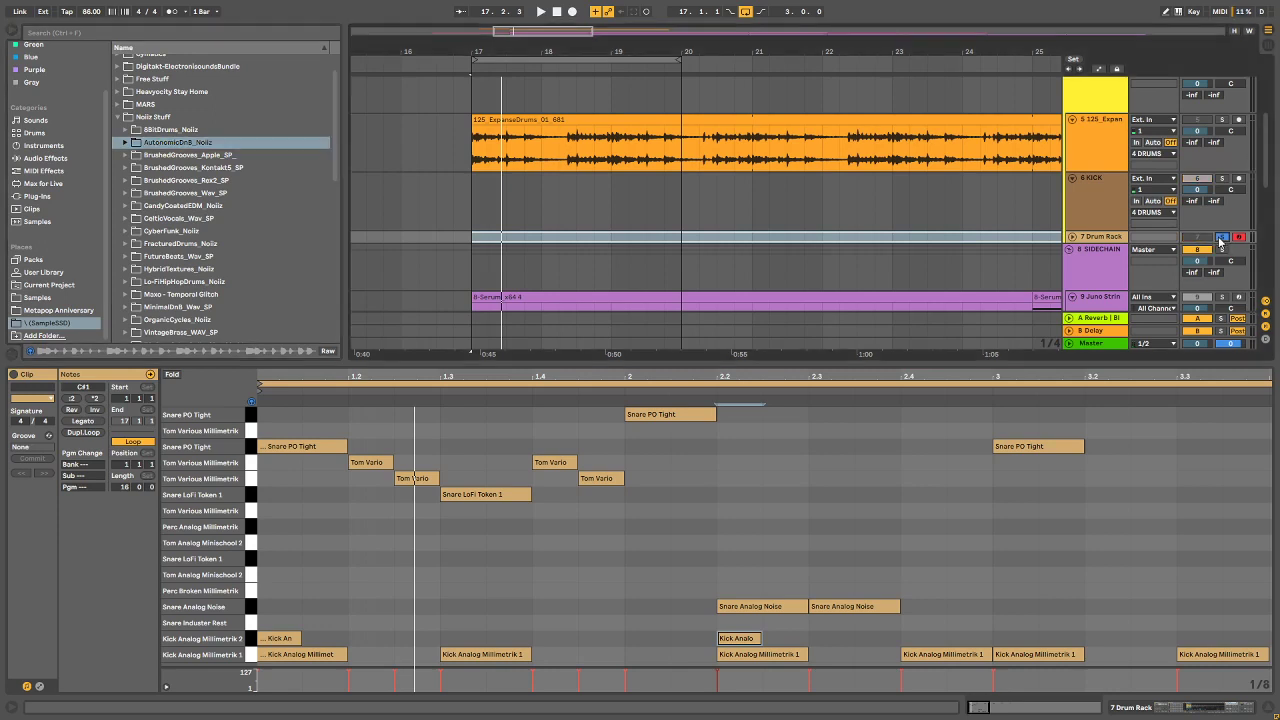
pyautogui.click(1222, 238)
pyautogui.press('space')
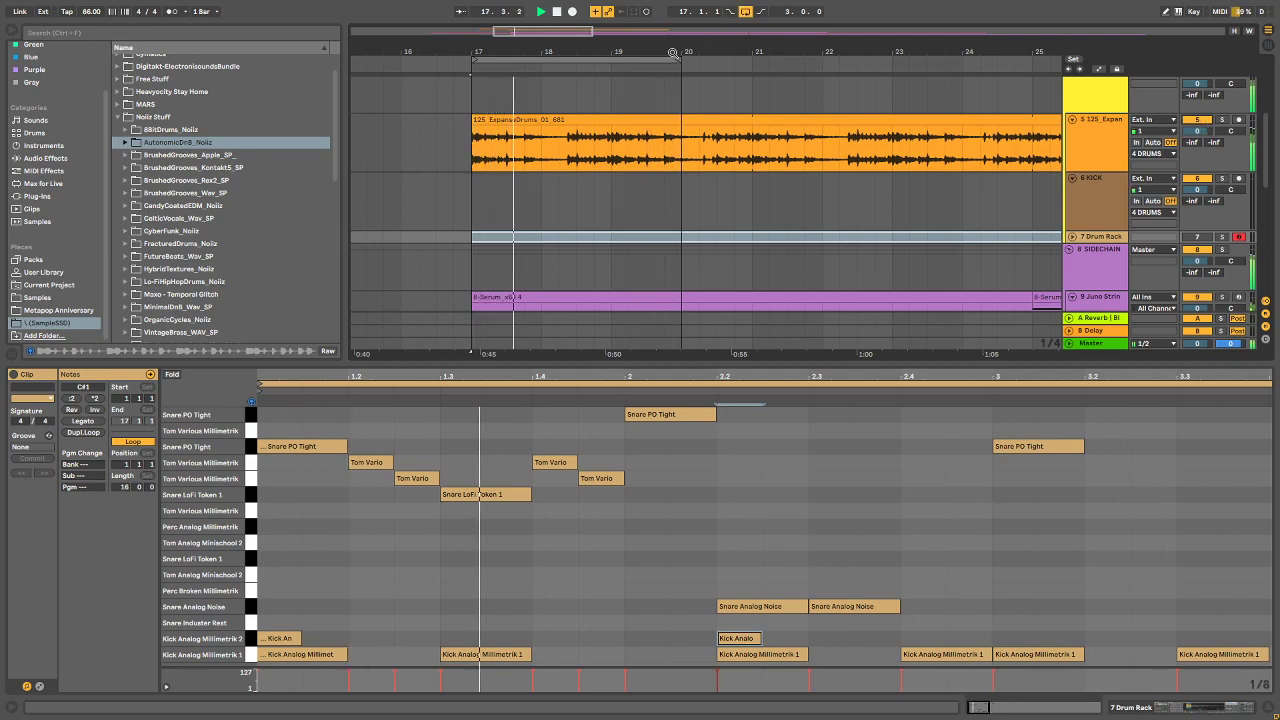
pyautogui.moveTo(678, 60); pyautogui.dragTo(751, 60)
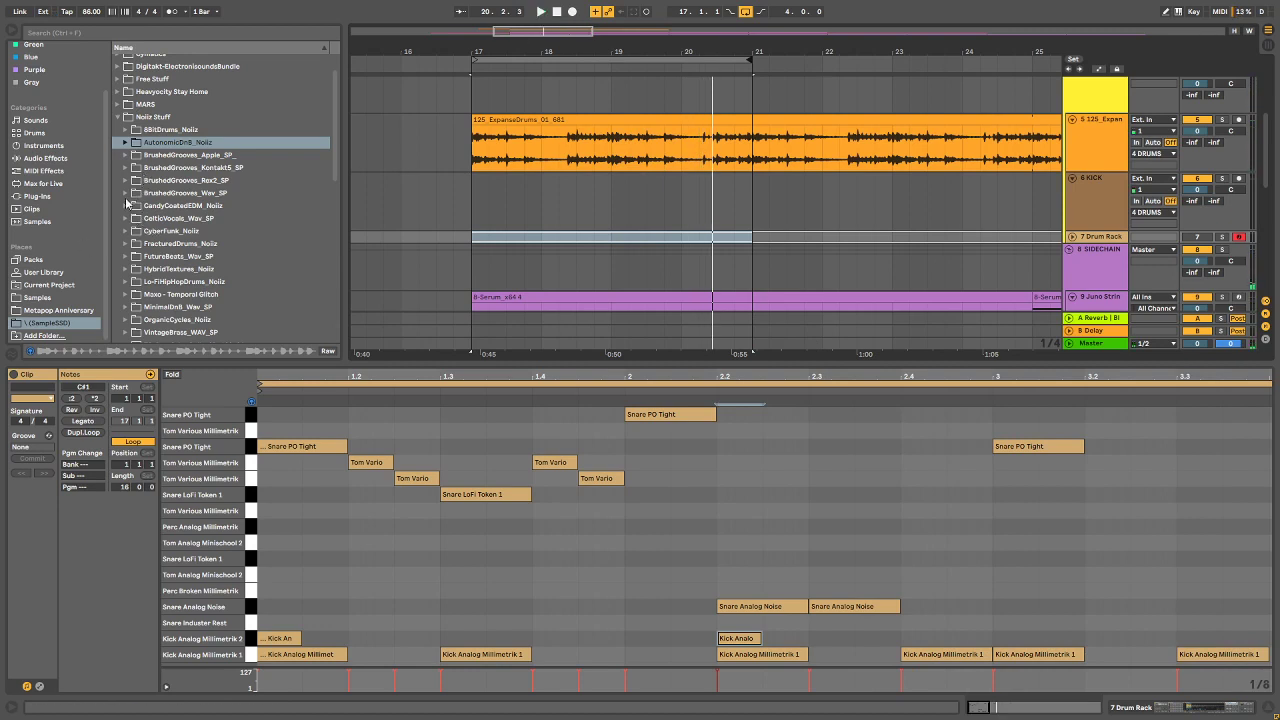
# Step: Open the BrushedGrooves_Wav_SP folder, audition 90_Shuffle.wav and look through its remaining grooves
pyautogui.click(125, 193)
pyautogui.click(185, 294)
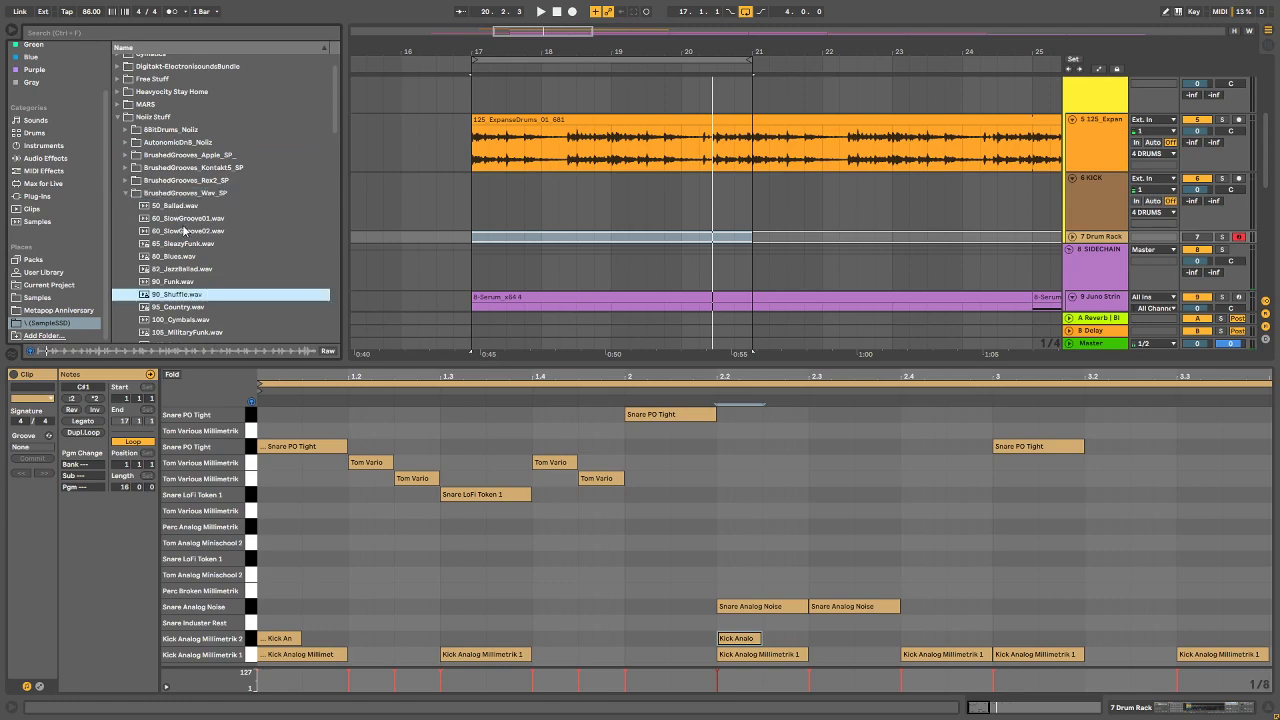
pyautogui.scroll(-10, 183, 230)
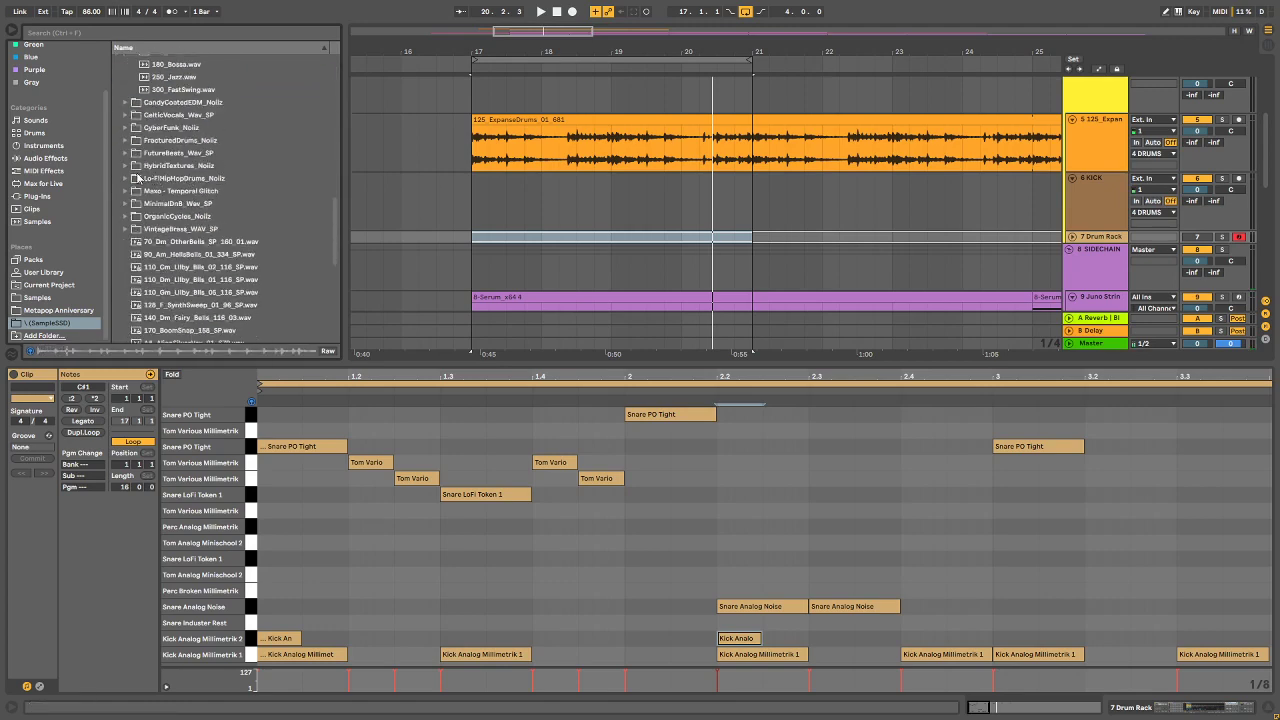
# Step: Open the Arps loops folder of HybridTextures_Noiiz and audition 120_C_GetReadyArp_718.wav
pyautogui.click(126, 166)
pyautogui.click(135, 73)
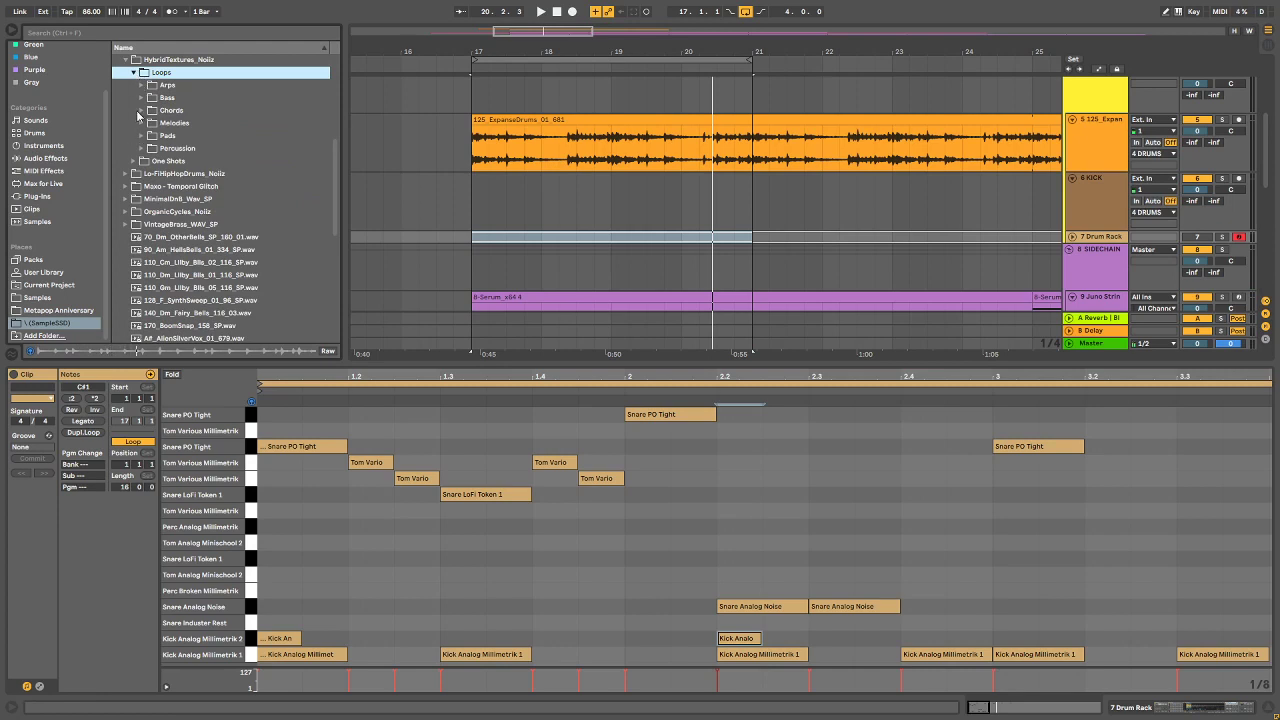
pyautogui.click(141, 86)
pyautogui.click(183, 123)
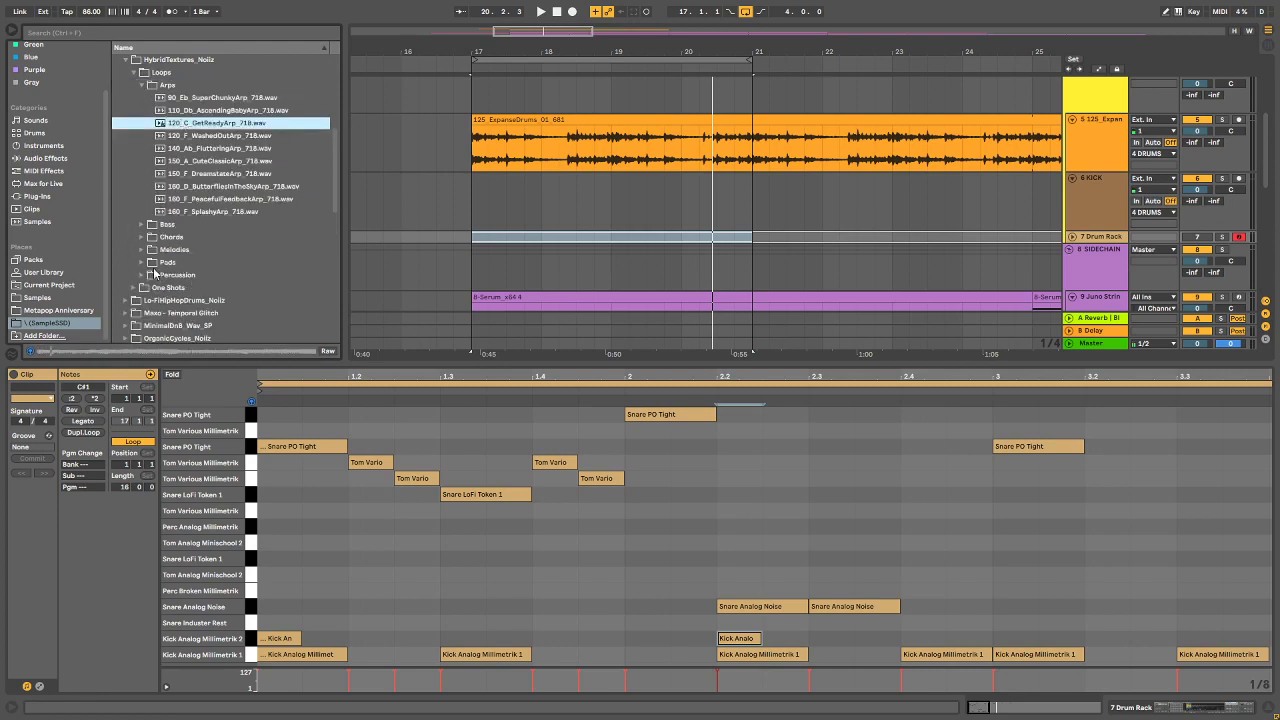
# Step: Open the Percussion loops folder of HybridTextures_Noiiz and audition the IndustrialCollapse, ChipBag and CrunchyCoins percussion tops
pyautogui.click(134, 276)
pyautogui.click(141, 275)
pyautogui.click(185, 187)
pyautogui.scroll(-3, 199, 157)
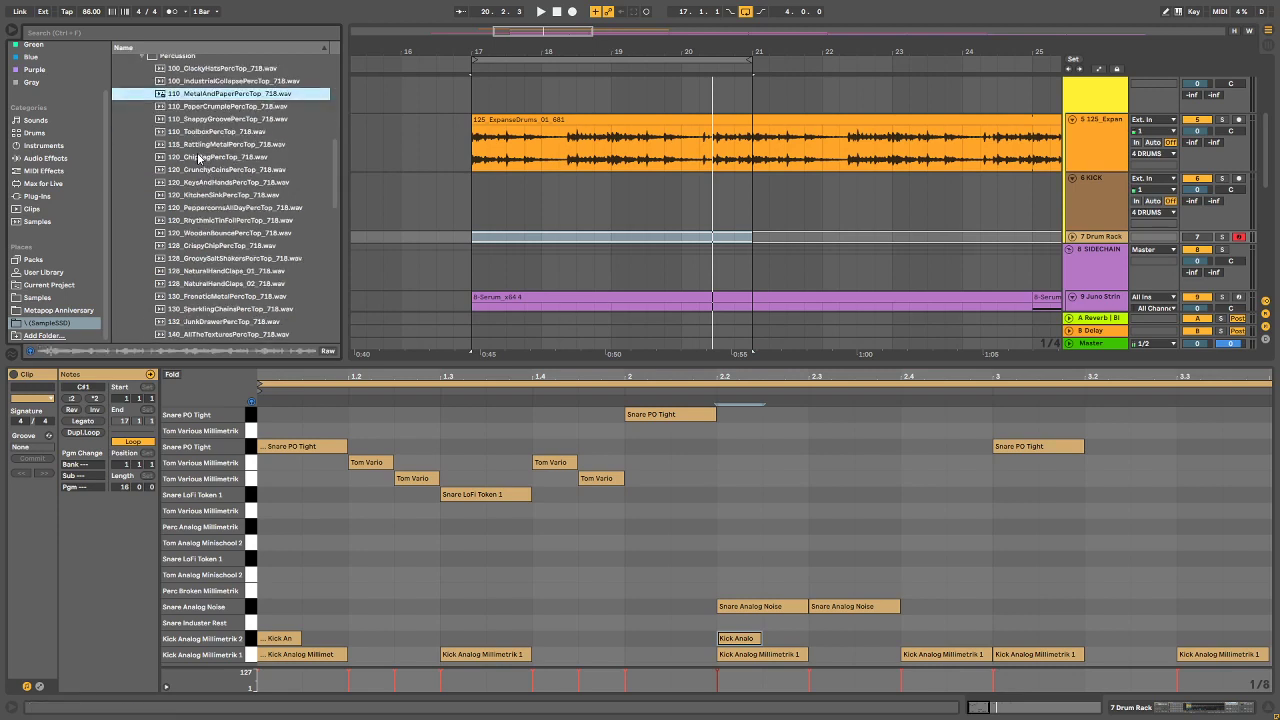
pyautogui.click(213, 82)
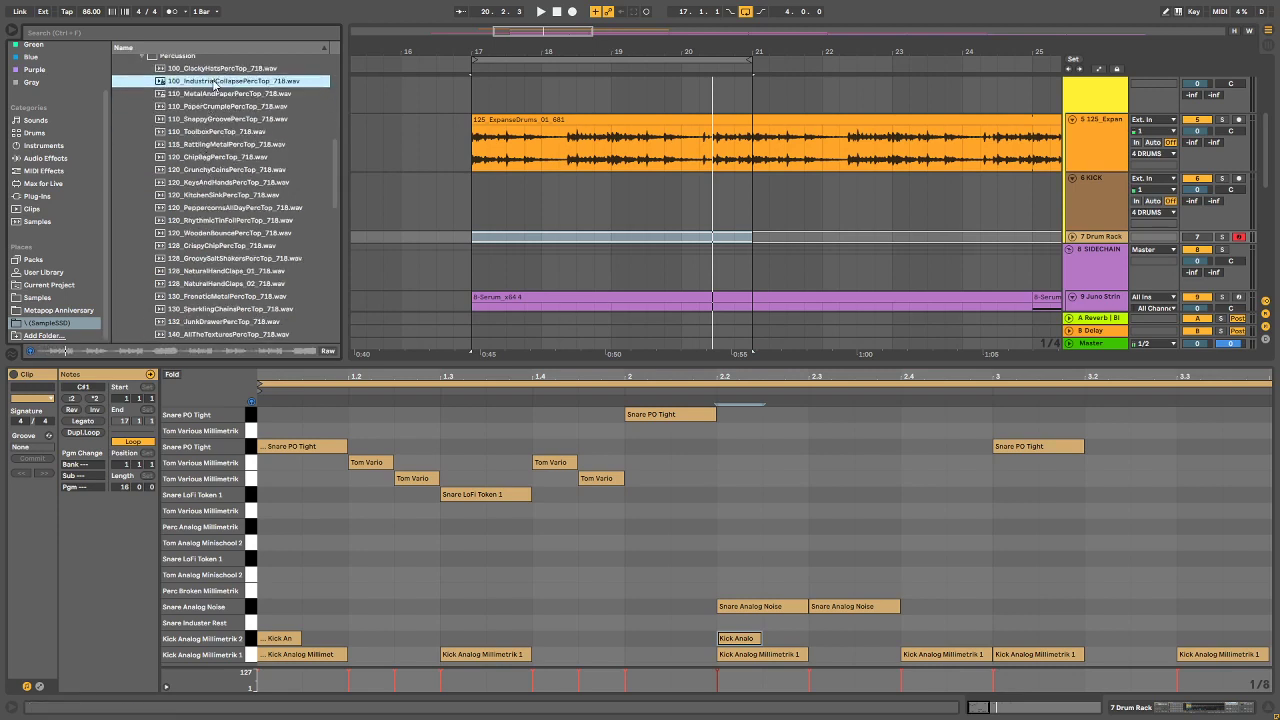
pyautogui.click(219, 157)
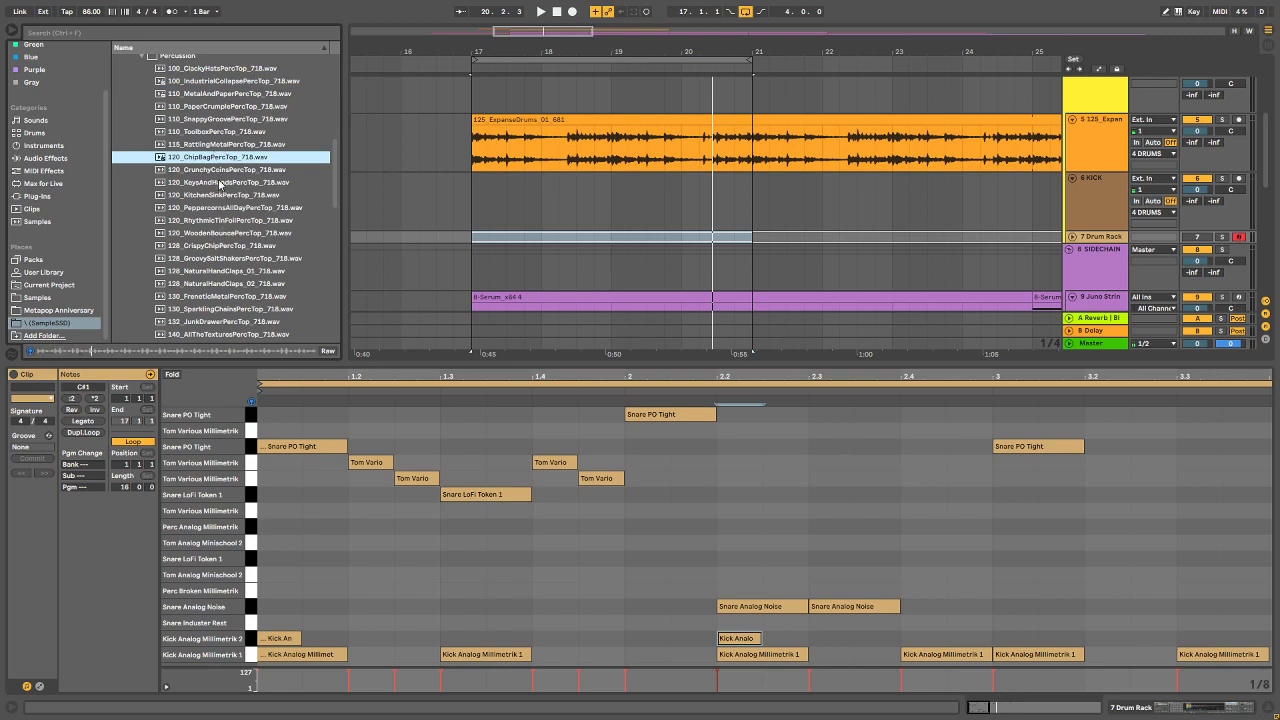
pyautogui.click(235, 172)
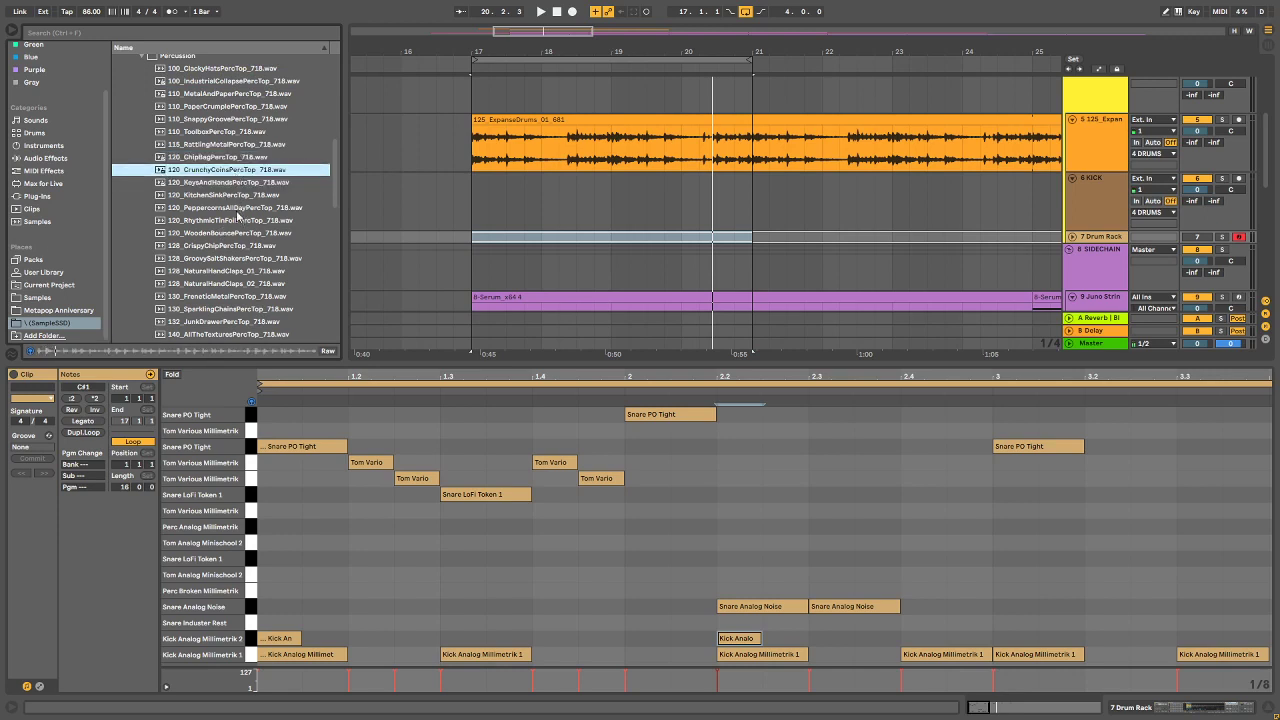
# Step: Audition more percussion tops, including 128_CrispyChipPercTop_718 and 128_NaturalHandClaps_01_718, and collapse the Percussion folder
pyautogui.click(237, 209)
pyautogui.click(245, 233)
pyautogui.click(244, 247)
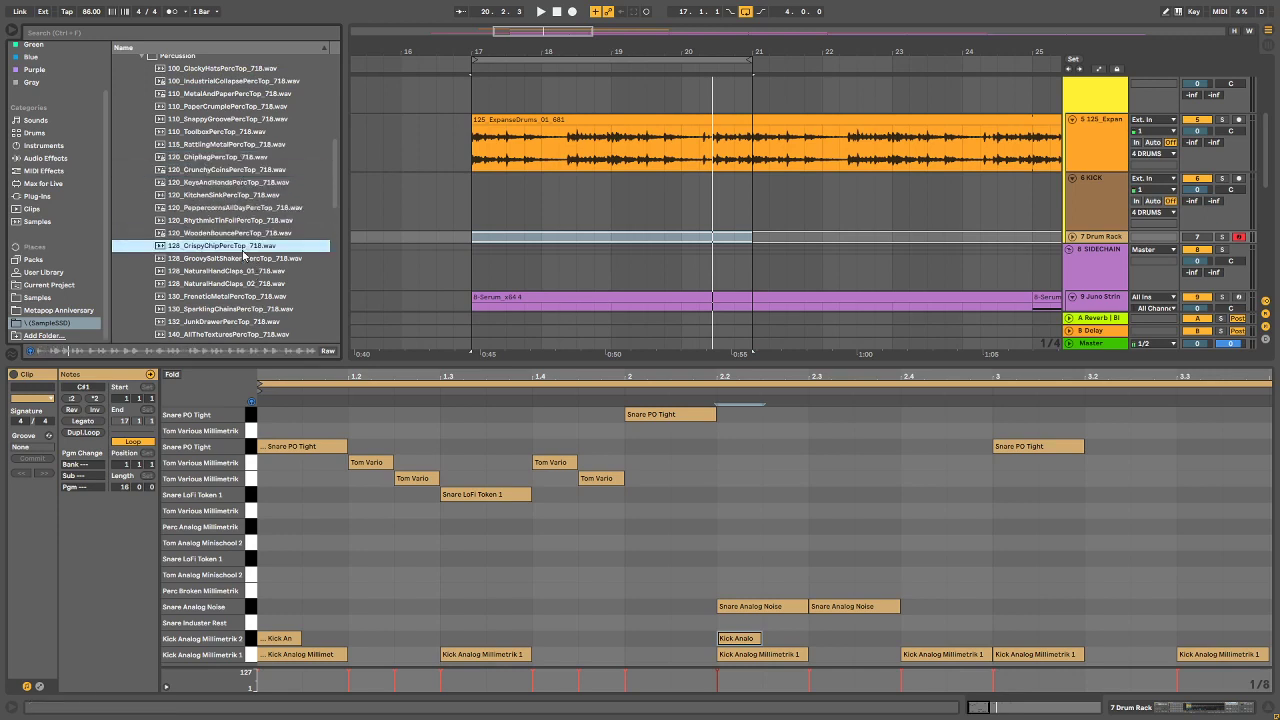
pyautogui.click(241, 259)
pyautogui.click(225, 272)
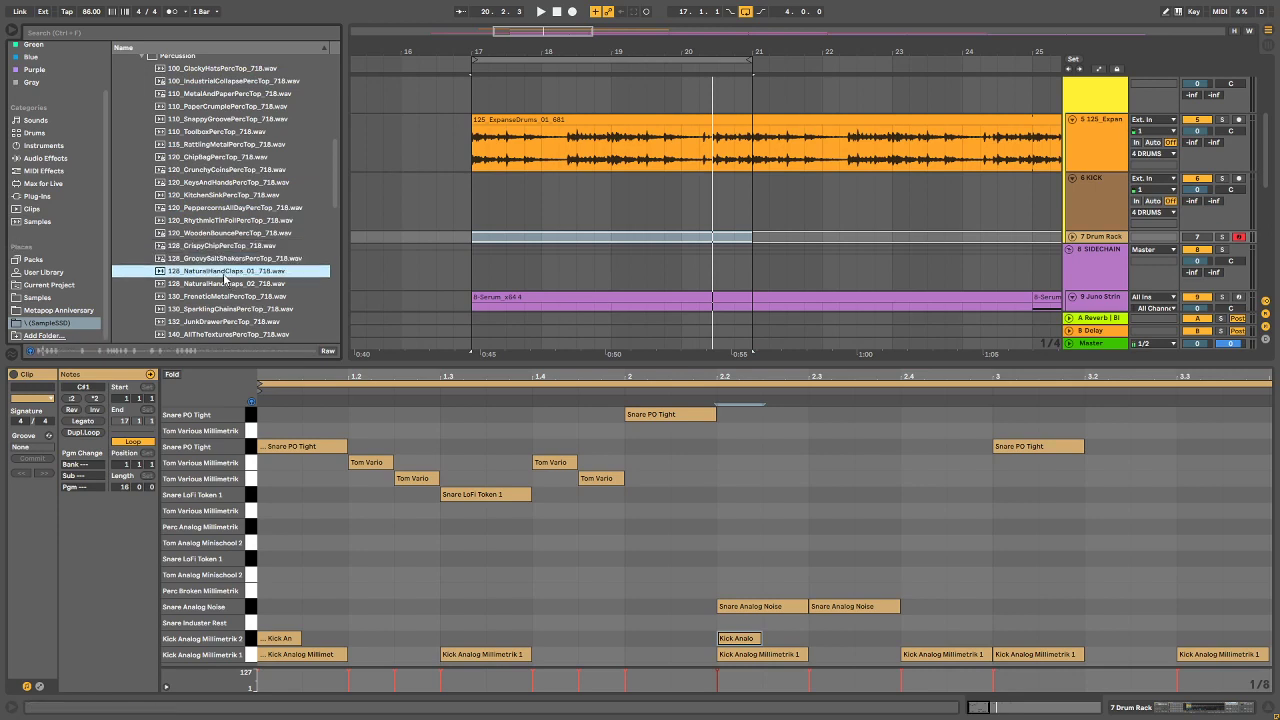
pyautogui.click(224, 308)
pyautogui.scroll(2, 160, 80)
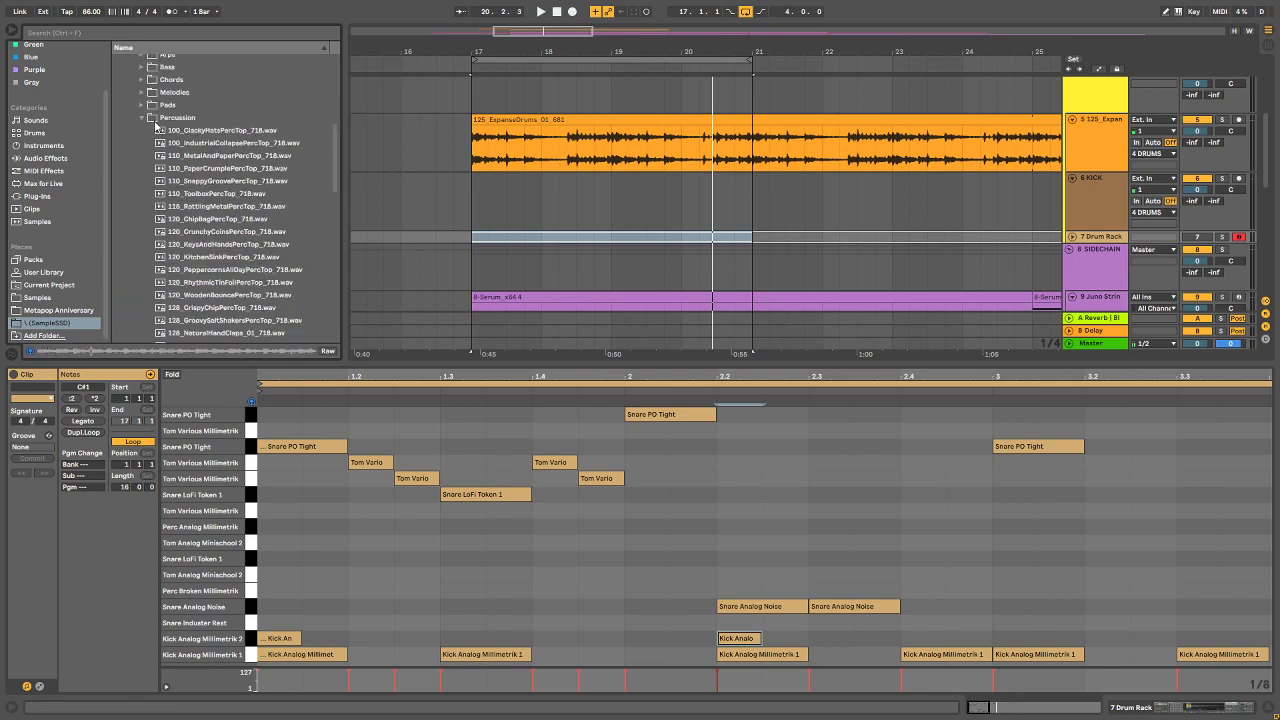
pyautogui.click(156, 122)
# Step: Look through the subfolders of the Cymatics sample folder and collapse it
pyautogui.scroll(4, 155, 171)
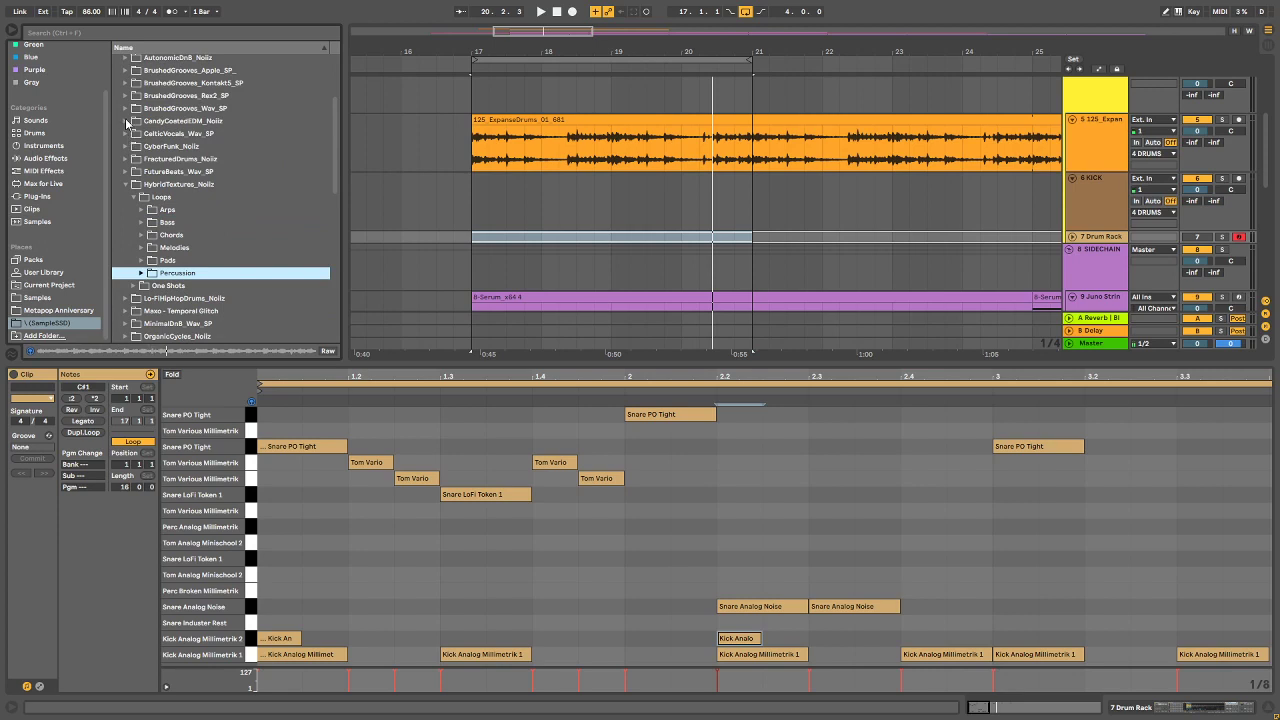
pyautogui.scroll(4, 130, 140)
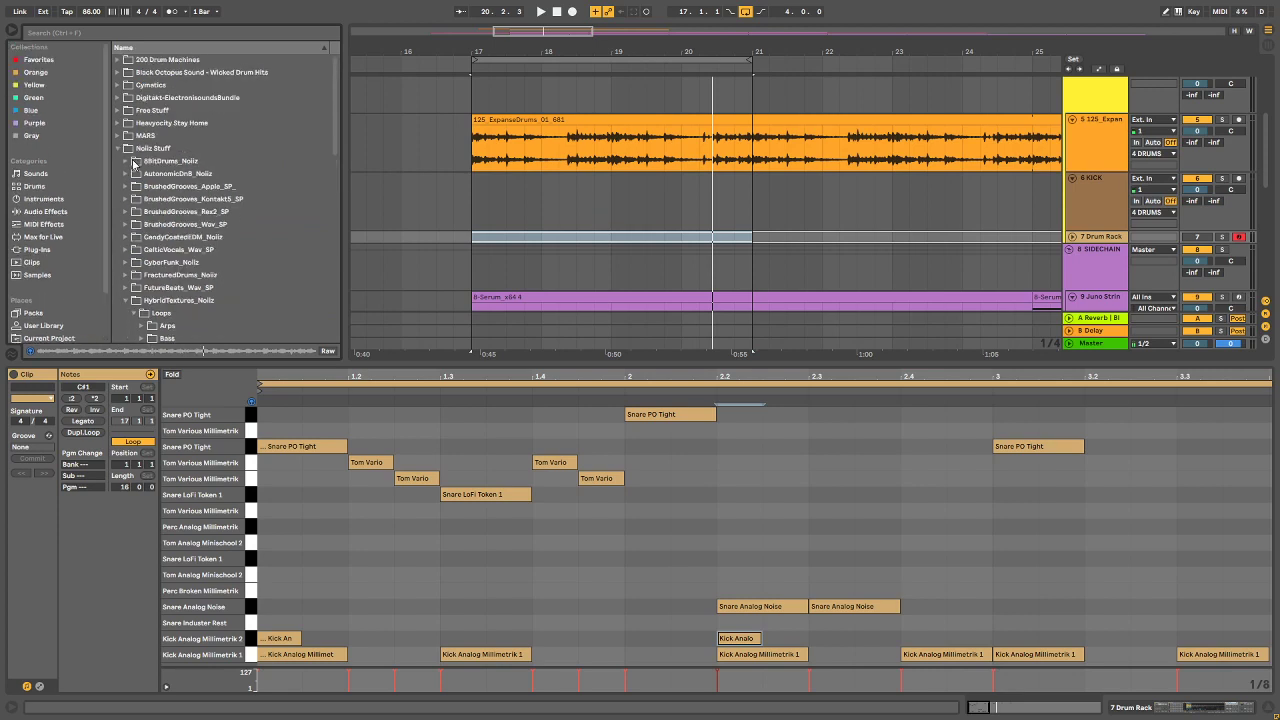
pyautogui.click(119, 86)
pyautogui.scroll(-15, 190, 134)
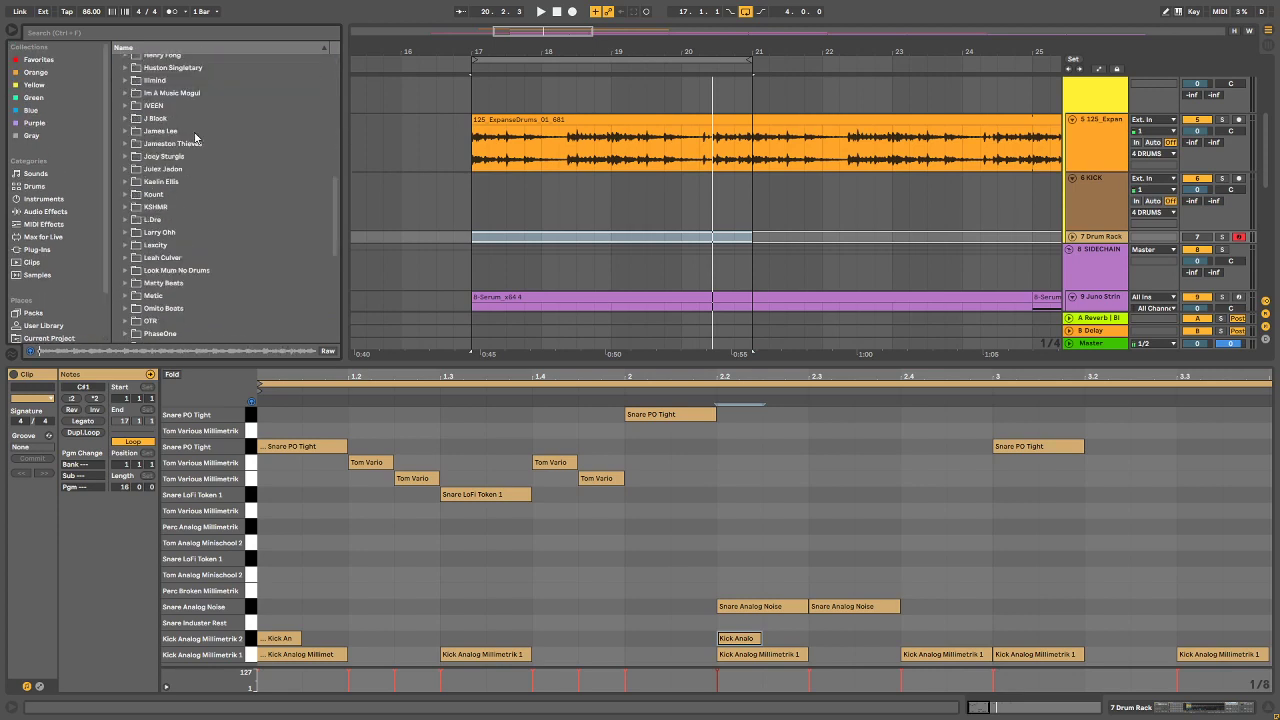
pyautogui.scroll(10, 198, 137)
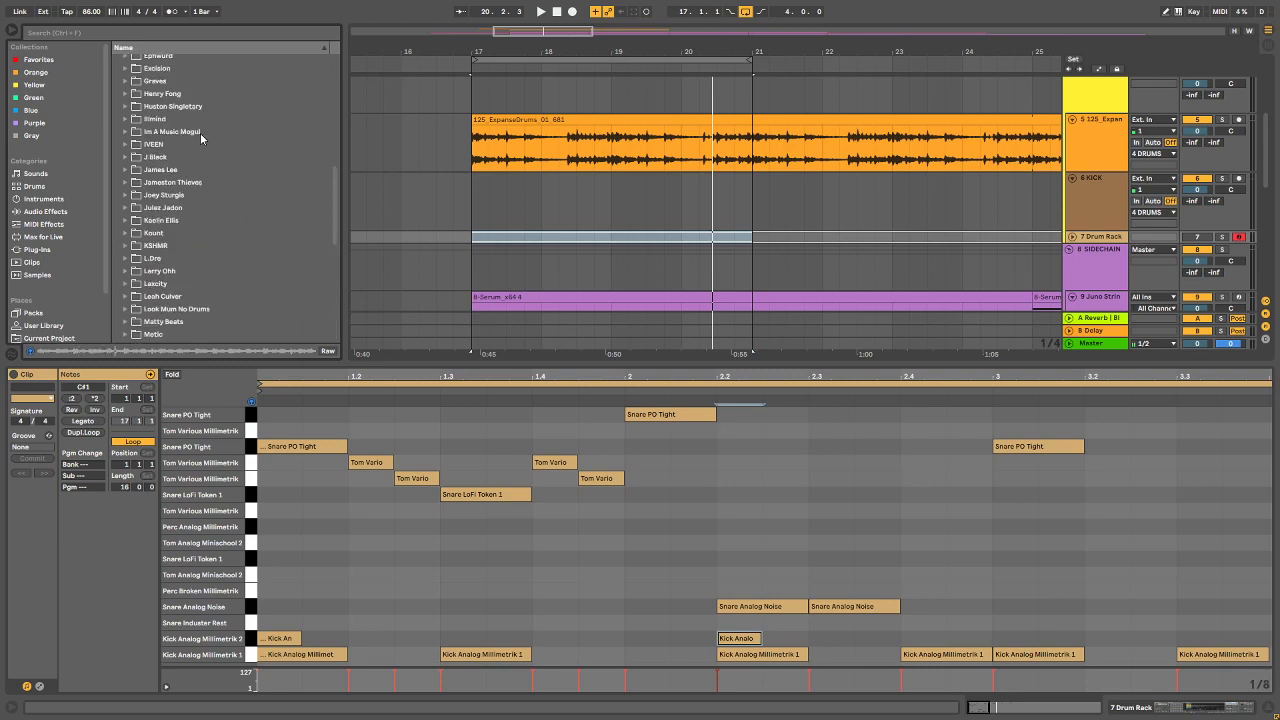
pyautogui.scroll(3, 205, 146)
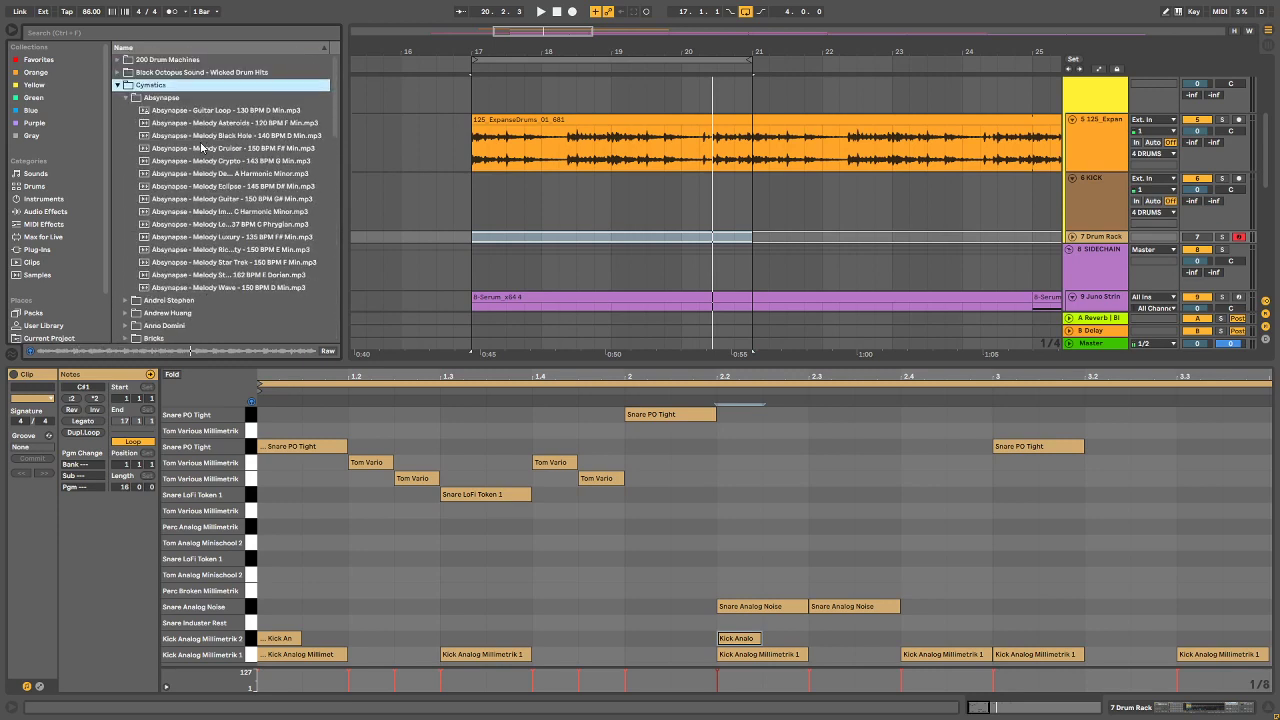
pyautogui.click(118, 86)
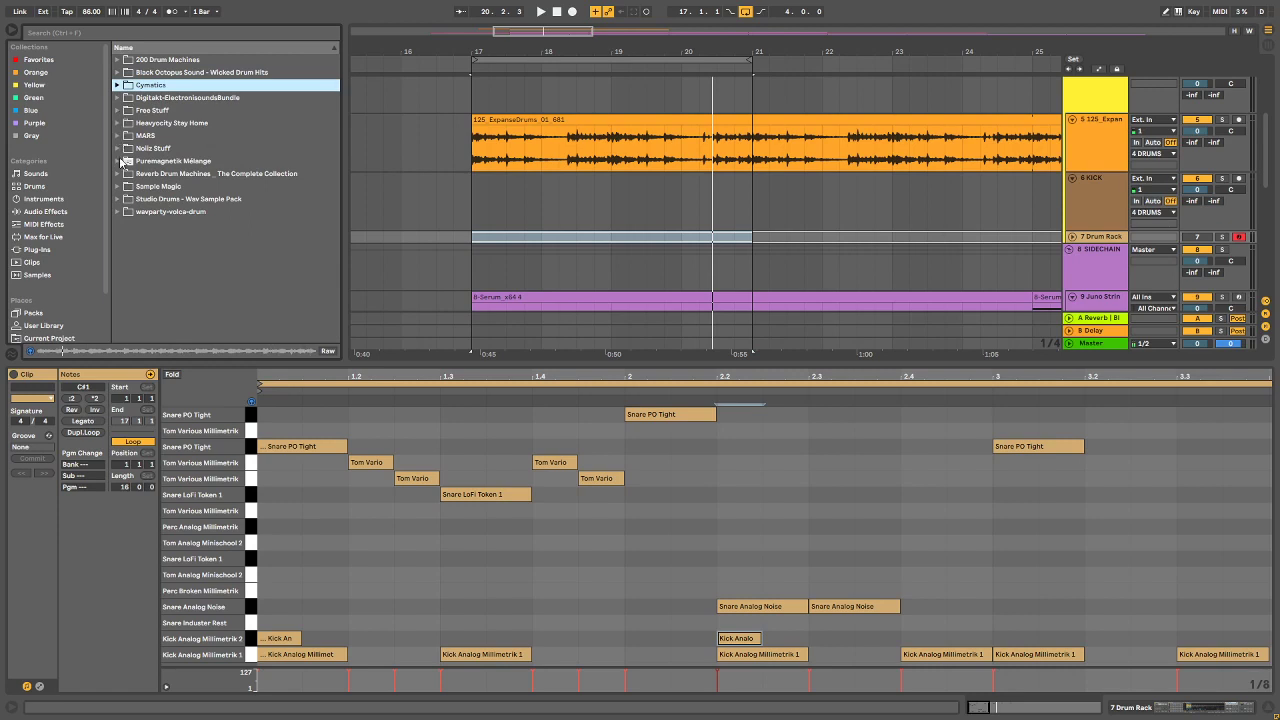
# Step: Reopen the HybridTextures_Noiiz Percussion loops folder and audition 110_PaperCrumplePercTop_718.wav
pyautogui.click(118, 149)
pyautogui.scroll(-4, 246, 210)
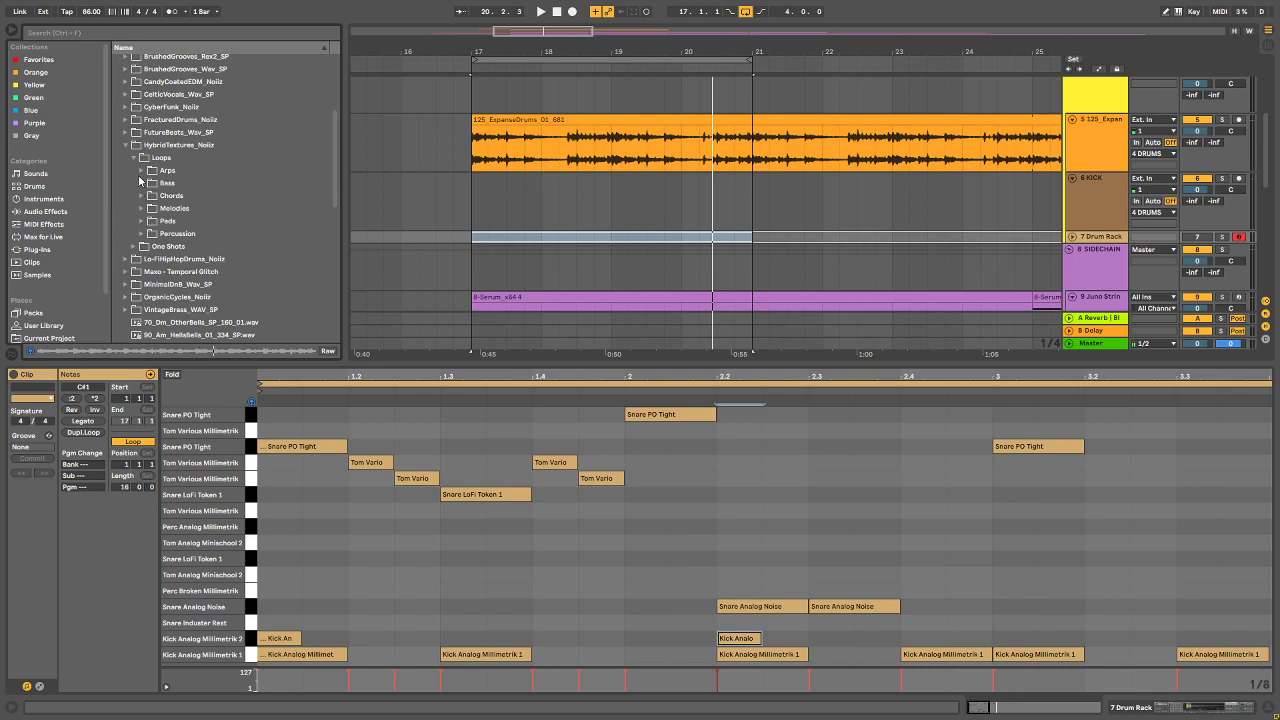
pyautogui.click(141, 233)
pyautogui.click(222, 285)
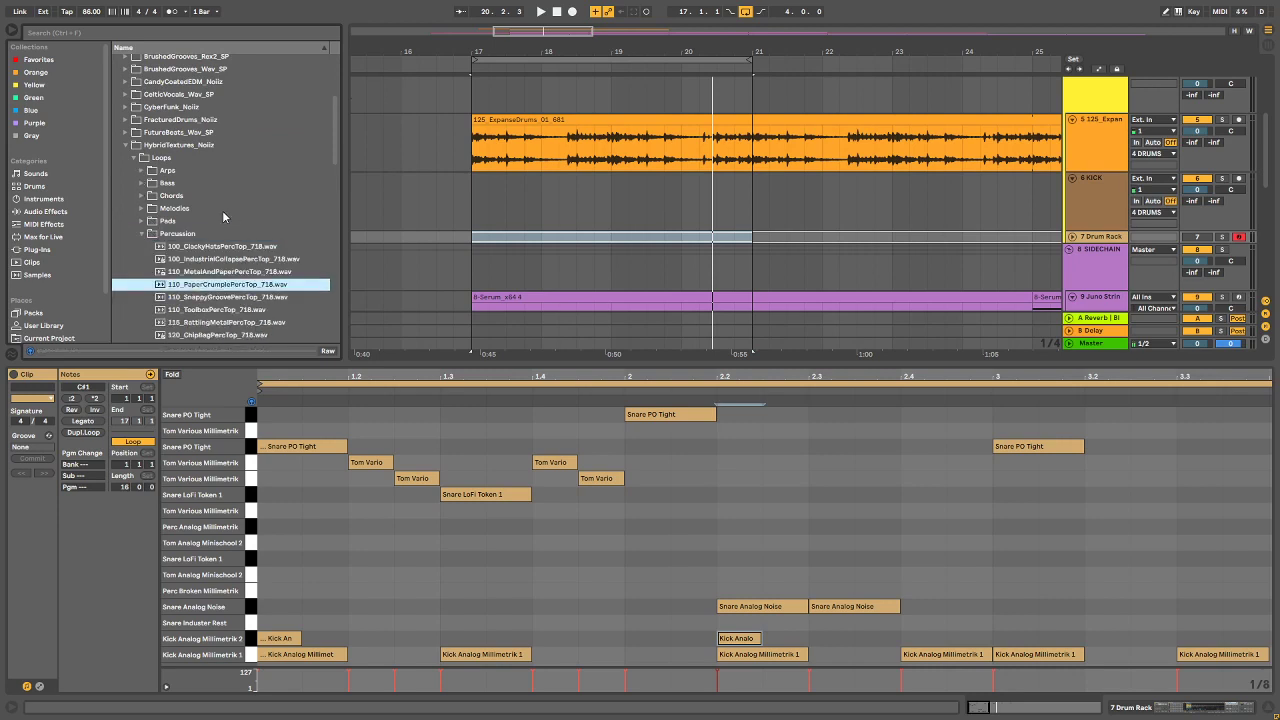
pyautogui.scroll(-3, 226, 217)
pyautogui.click(205, 249)
# Step: Audition the remaining percussion tops one after another, including 130_FreneticMetalPercTop_718 and 130_SparklingChainsPercTop_718
pyautogui.scroll(-3, 221, 236)
pyautogui.press('Down')
pyautogui.press('Down')
pyautogui.press('Down')
pyautogui.press('Down')
pyautogui.press('Down')
pyautogui.press('Down')
pyautogui.press('Down')
pyautogui.press('Down')
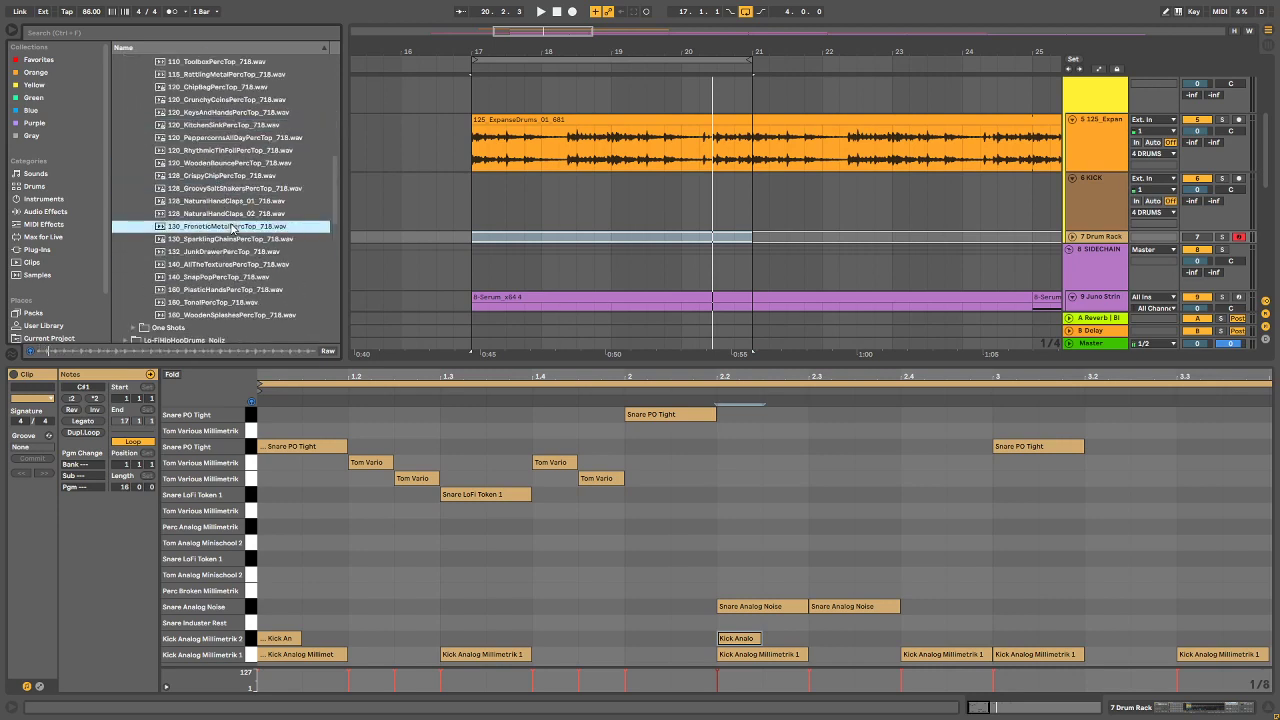
pyautogui.press('Up')
pyautogui.press('Up')
pyautogui.press('Down')
pyautogui.press('Down')
pyautogui.press('Down')
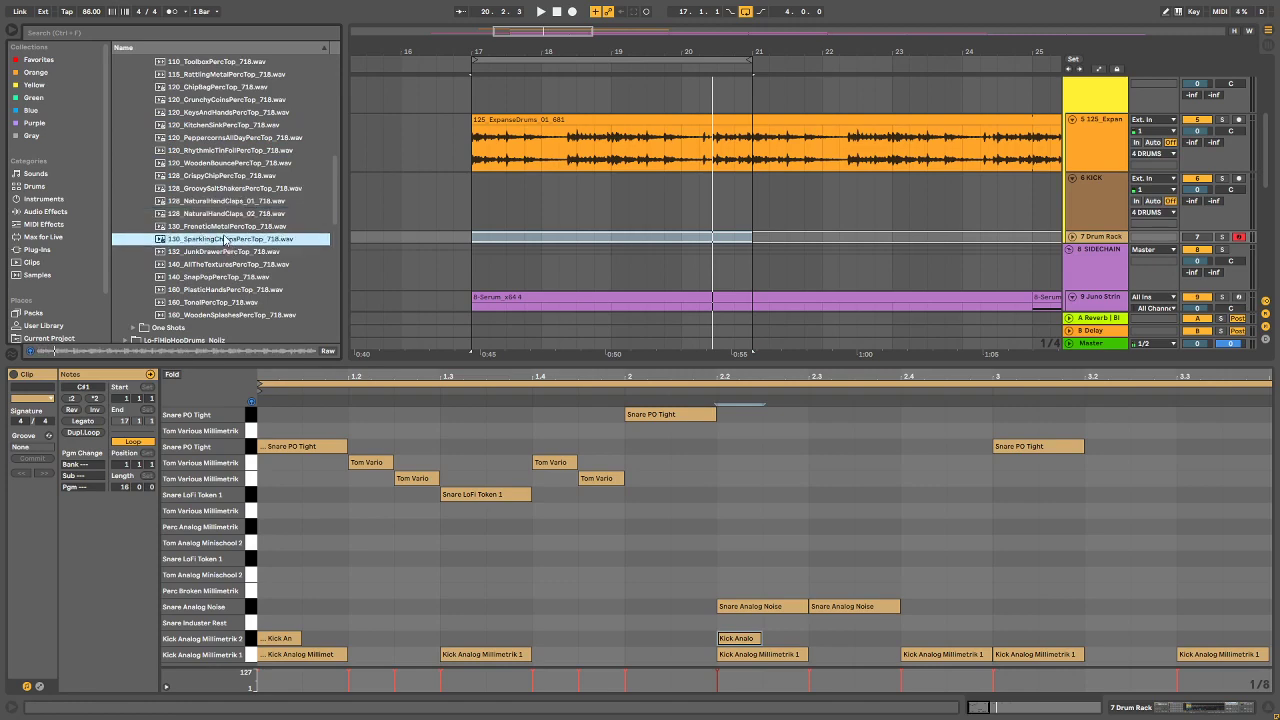
# Step: Place 130_SparklingChainsPercTop_718.wav on the KICK track at bar 17
pyautogui.moveTo(226, 240); pyautogui.dragTo(630, 248)
pyautogui.moveTo(459, 247); pyautogui.dragTo(474, 213)
pyautogui.scroll(-2, 945, 131)
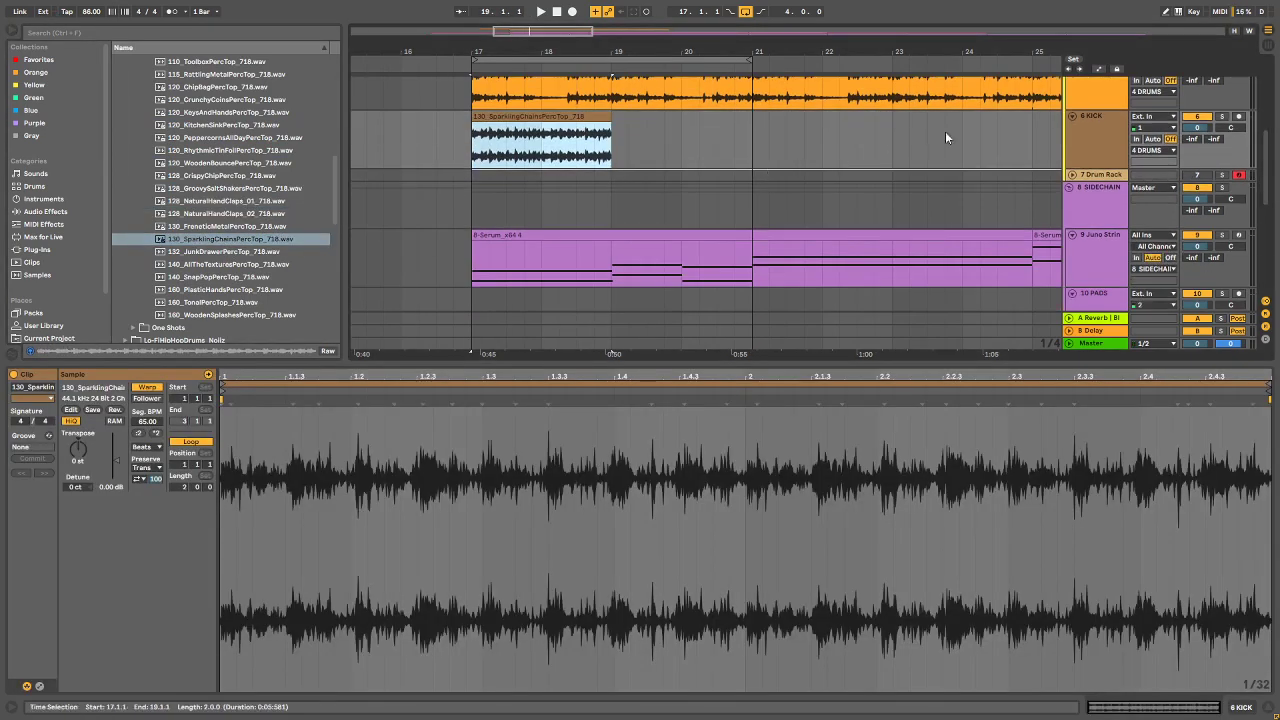
# Step: Rename the KICK track as "Chain shakers"
pyautogui.rightClick(1081, 128)
pyautogui.click(1117, 190)
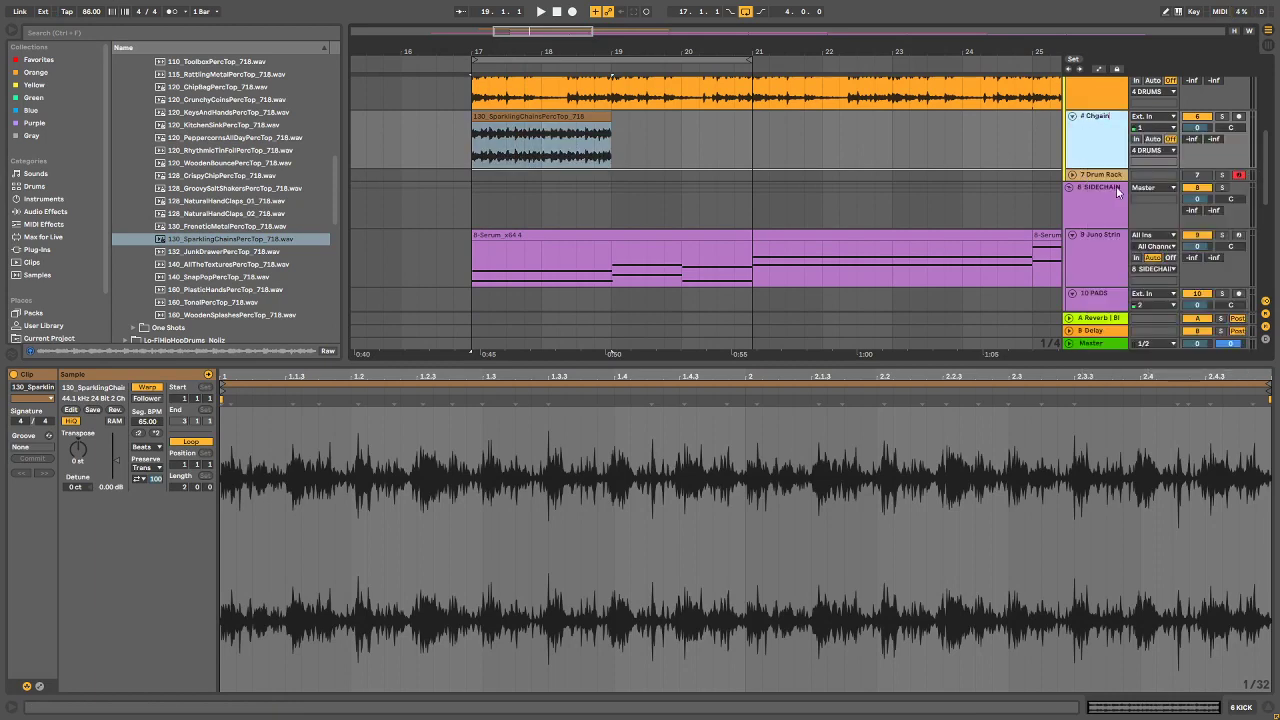
pyautogui.write('Chain shakers')
pyautogui.press('Return')
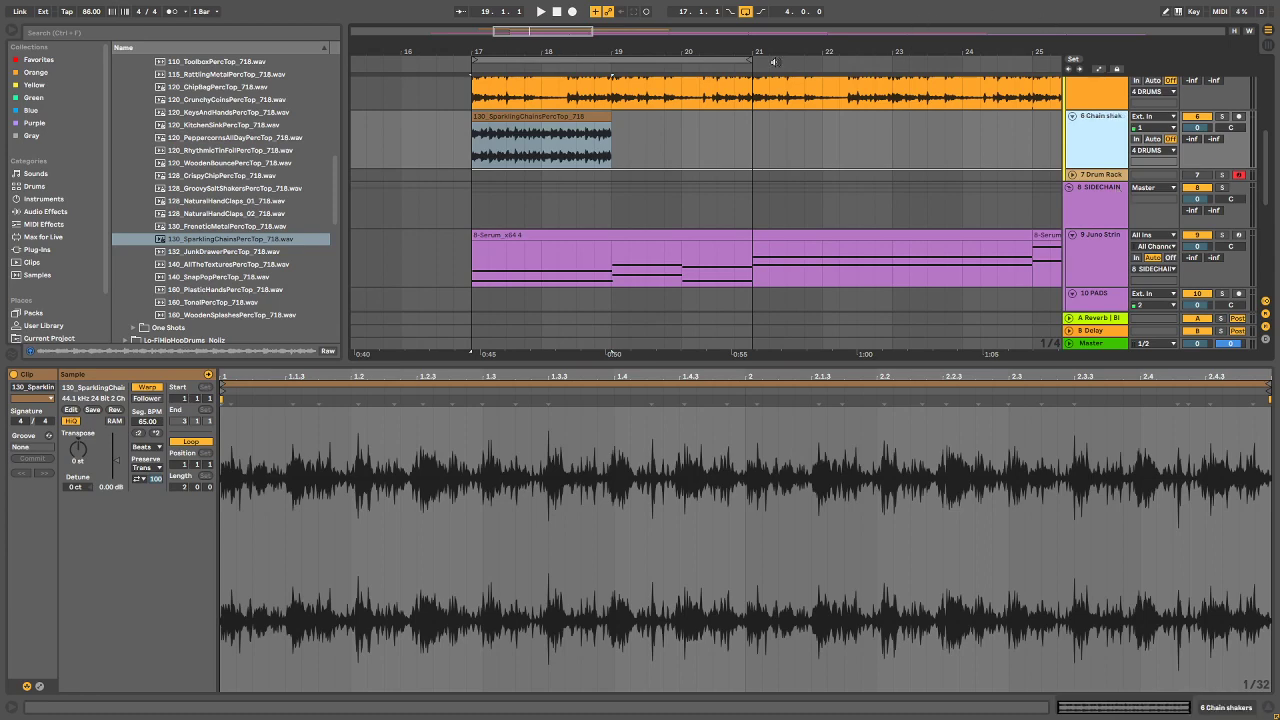
# Step: Set the SparklingChains clip's warp mode to Complex and transpose it by -12 semitones
pyautogui.moveTo(738, 51); pyautogui.dragTo(622, 38)
pyautogui.scroll(2, 604, 175)
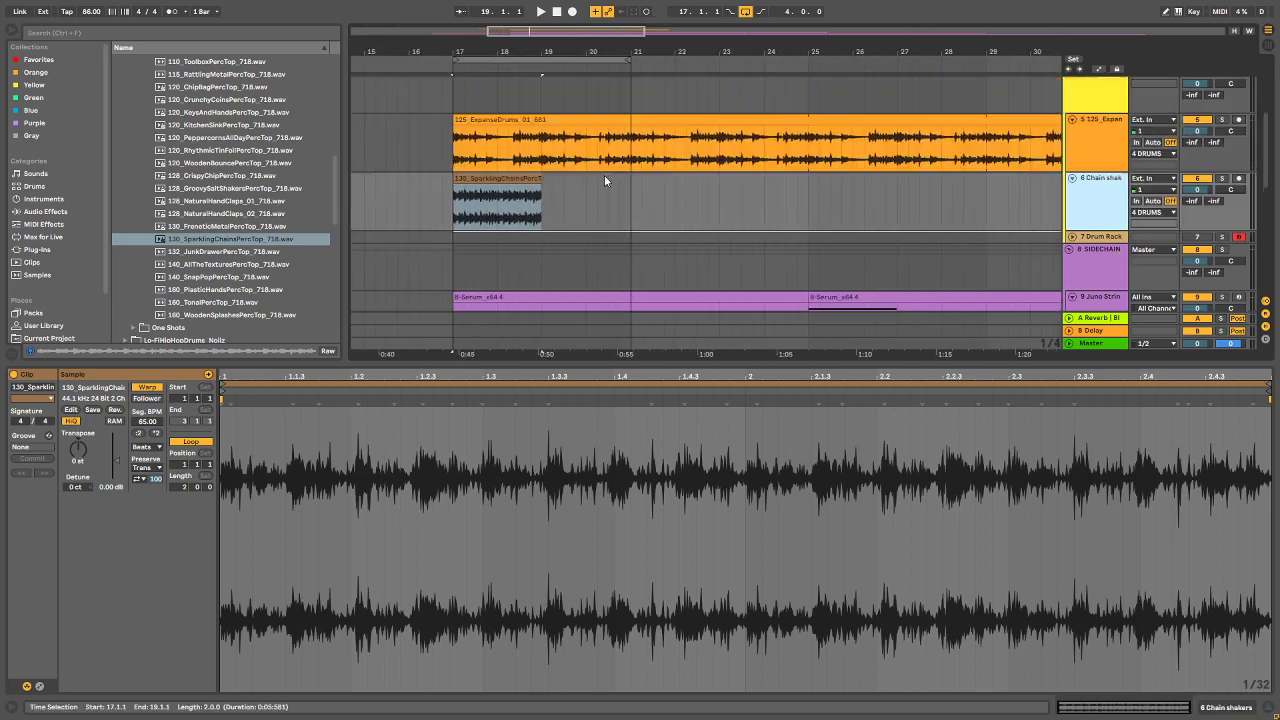
pyautogui.click(466, 276)
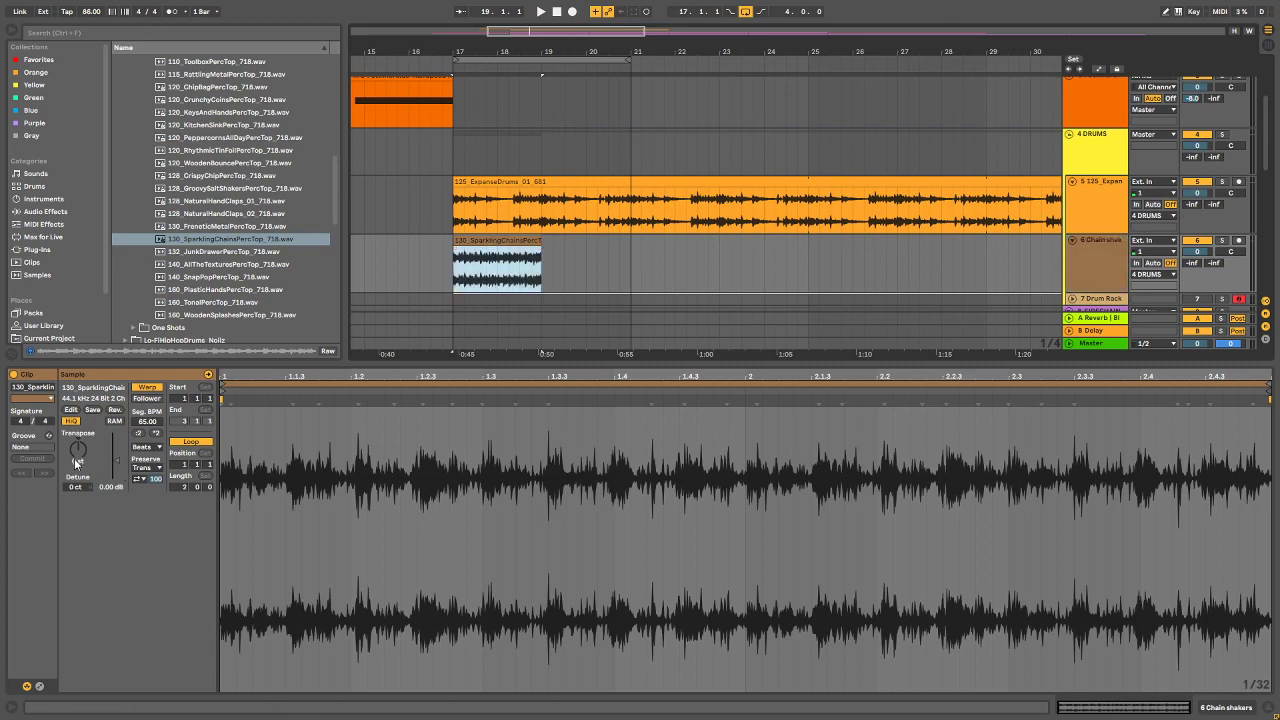
pyautogui.click(145, 467)
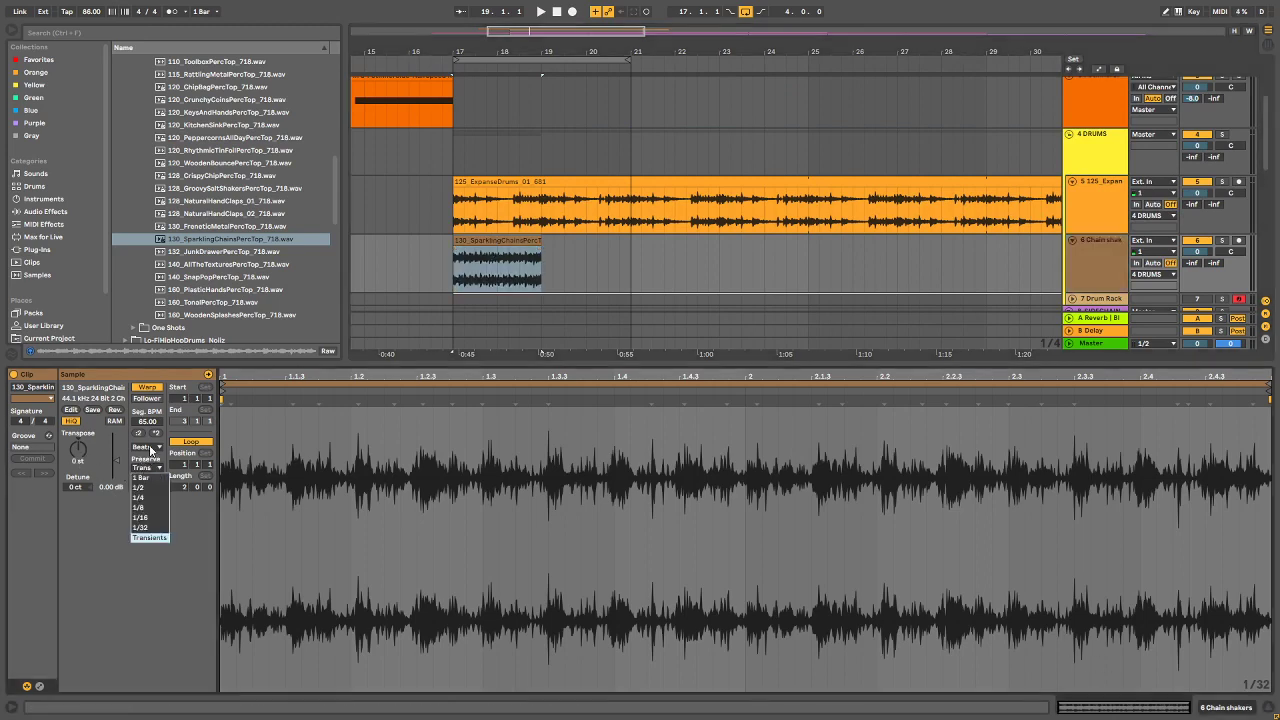
pyautogui.click(151, 448)
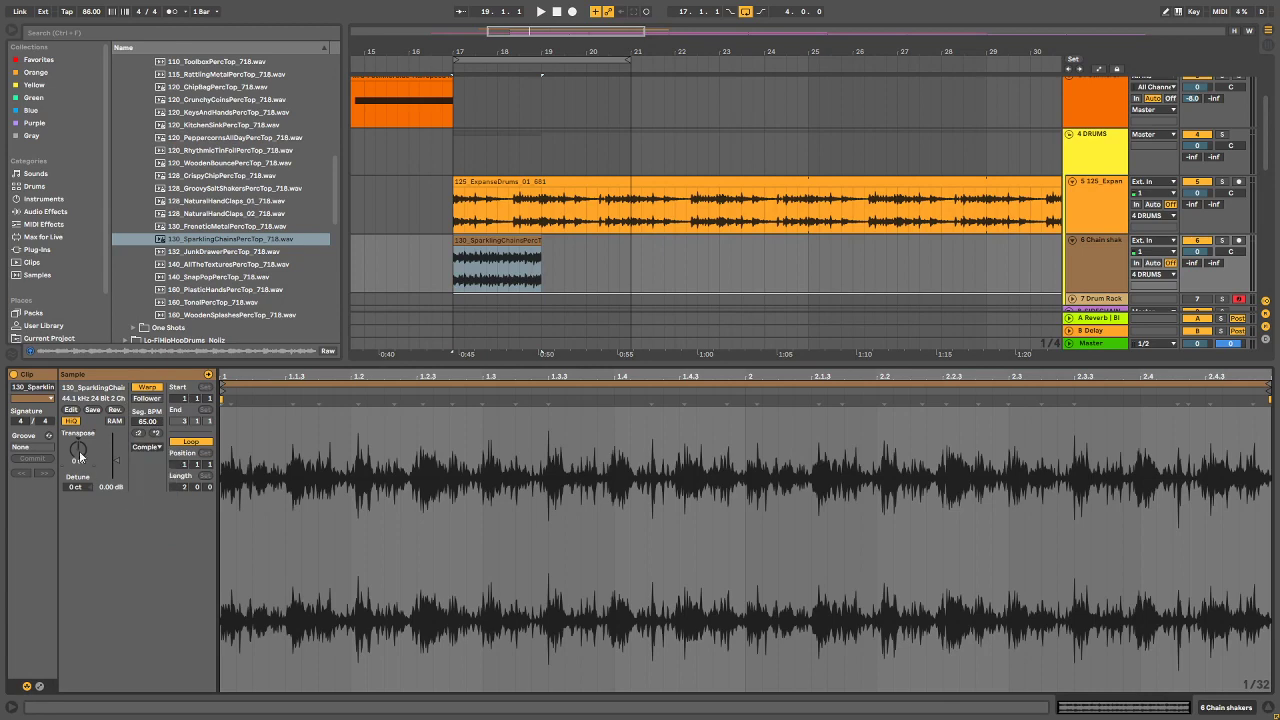
pyautogui.moveTo(80, 452); pyautogui.dragTo(80, 476)
# Step: Lower the Chain shakers track's volume to -6 dB and play the section with the ExpanseDrums track muted
pyautogui.press('space')
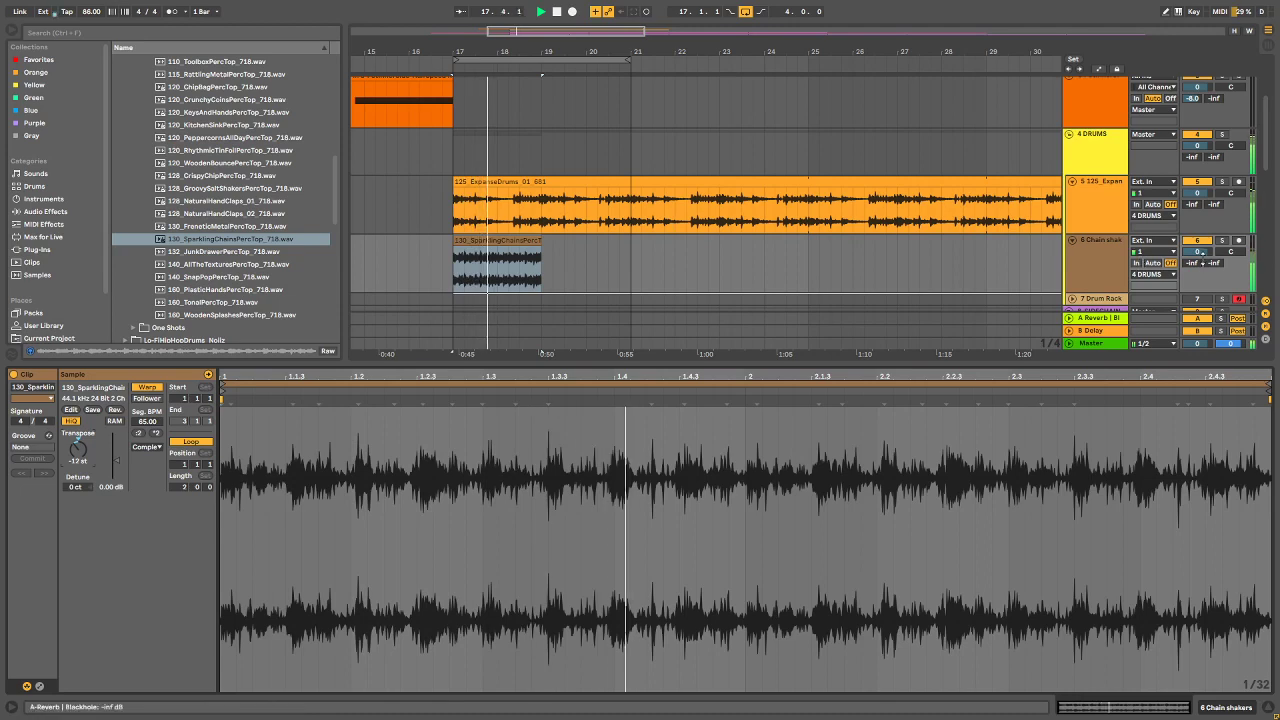
pyautogui.moveTo(1199, 253); pyautogui.dragTo(1193, 258)
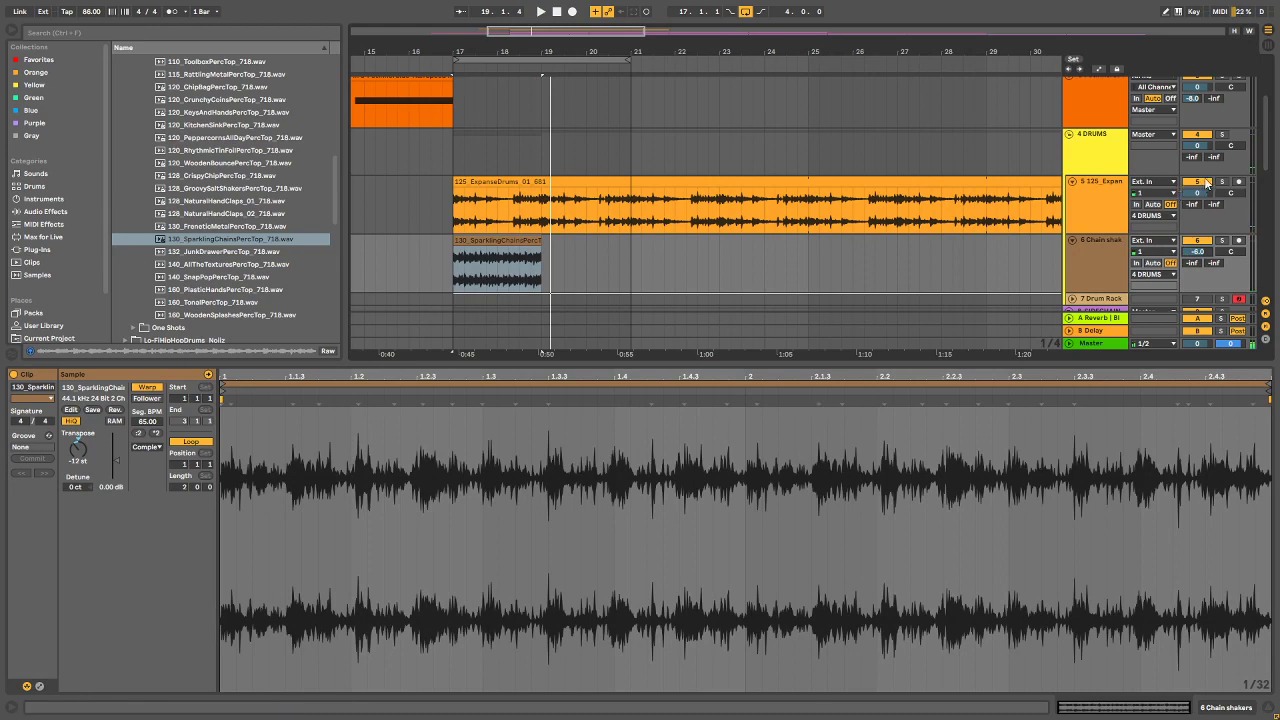
pyautogui.press('space')
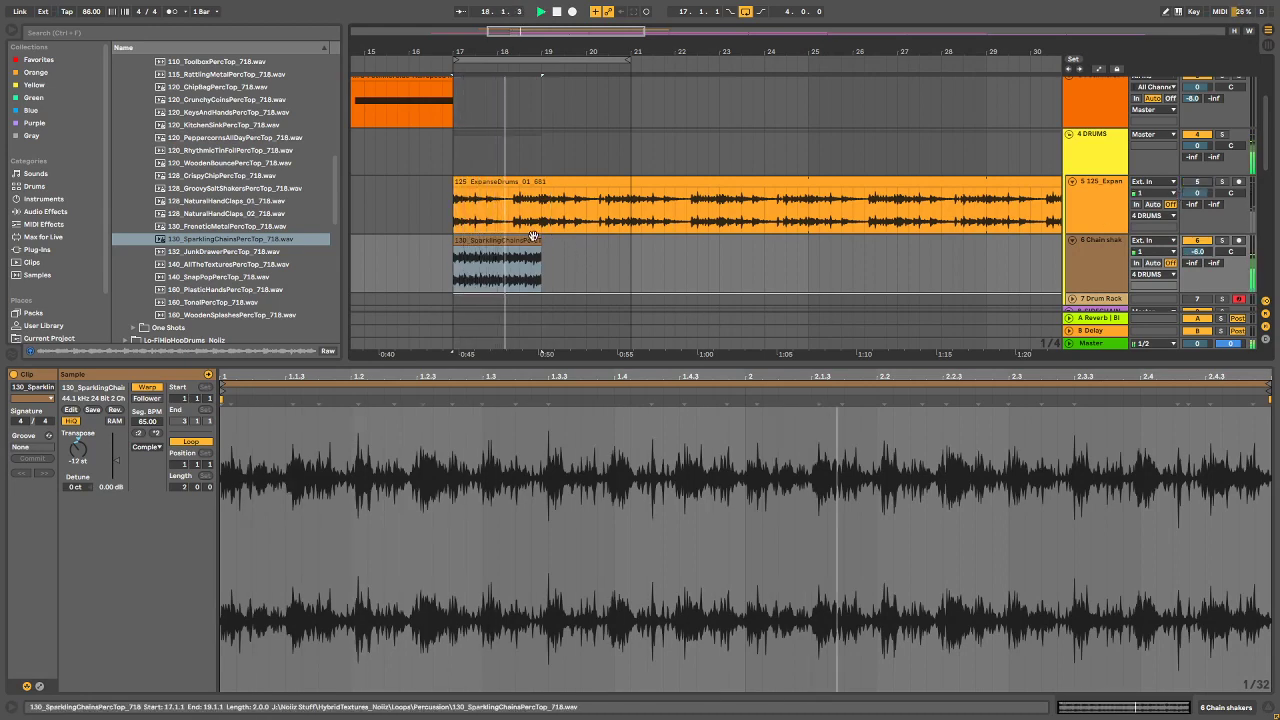
pyautogui.scroll(-3, 647, 220)
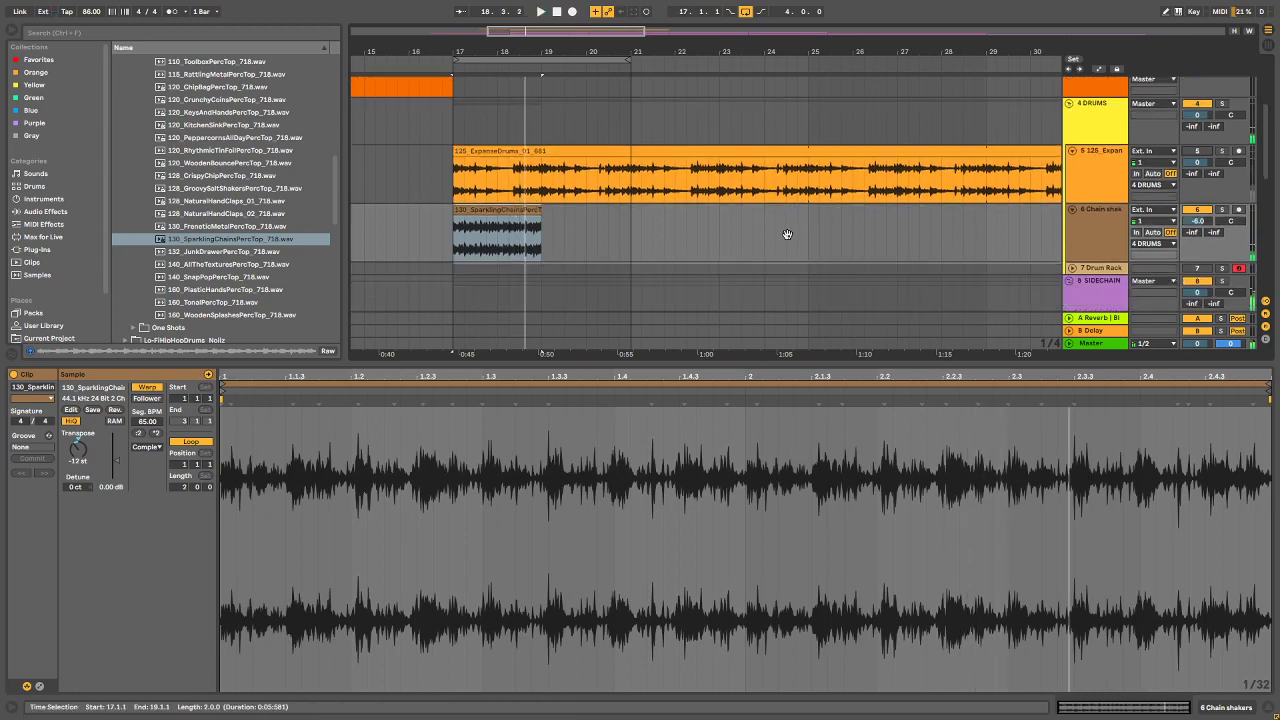
# Step: Duplicate the SparklingChains clip to fill bars 19 to 21 and play the section
pyautogui.click(478, 170)
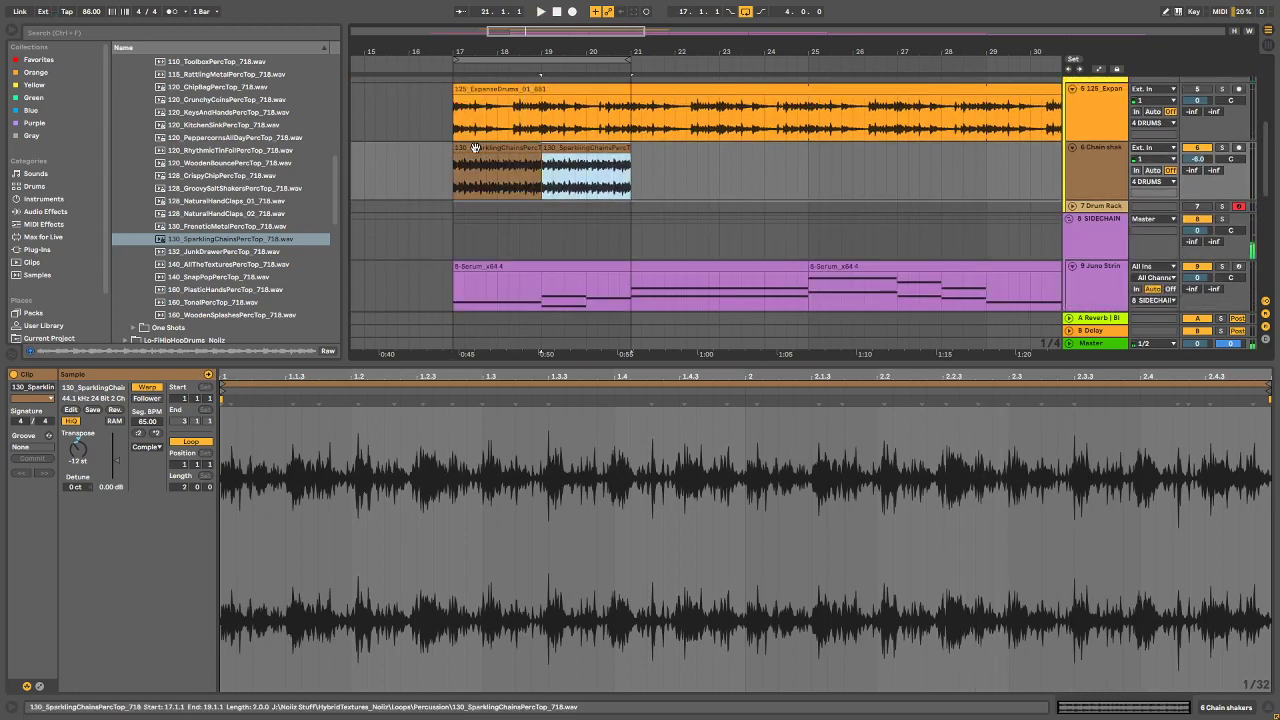
pyautogui.hotkey('ctrl', 'd')
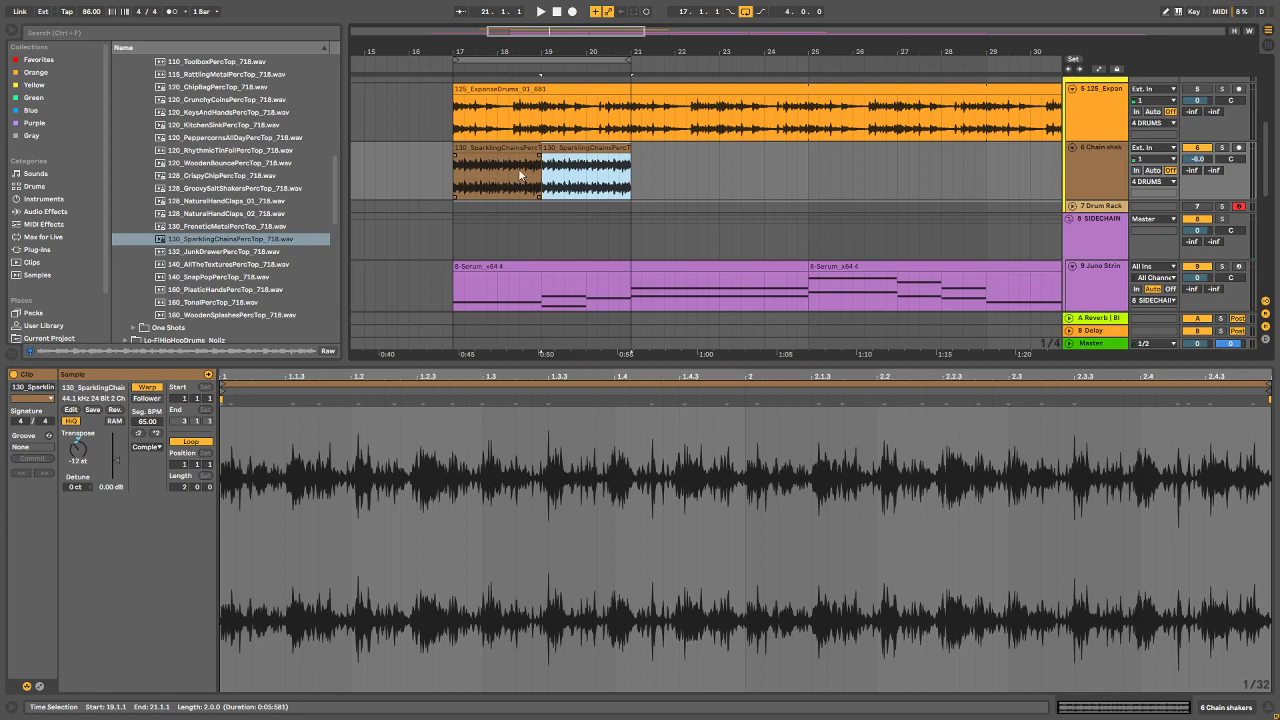
pyautogui.press('space')
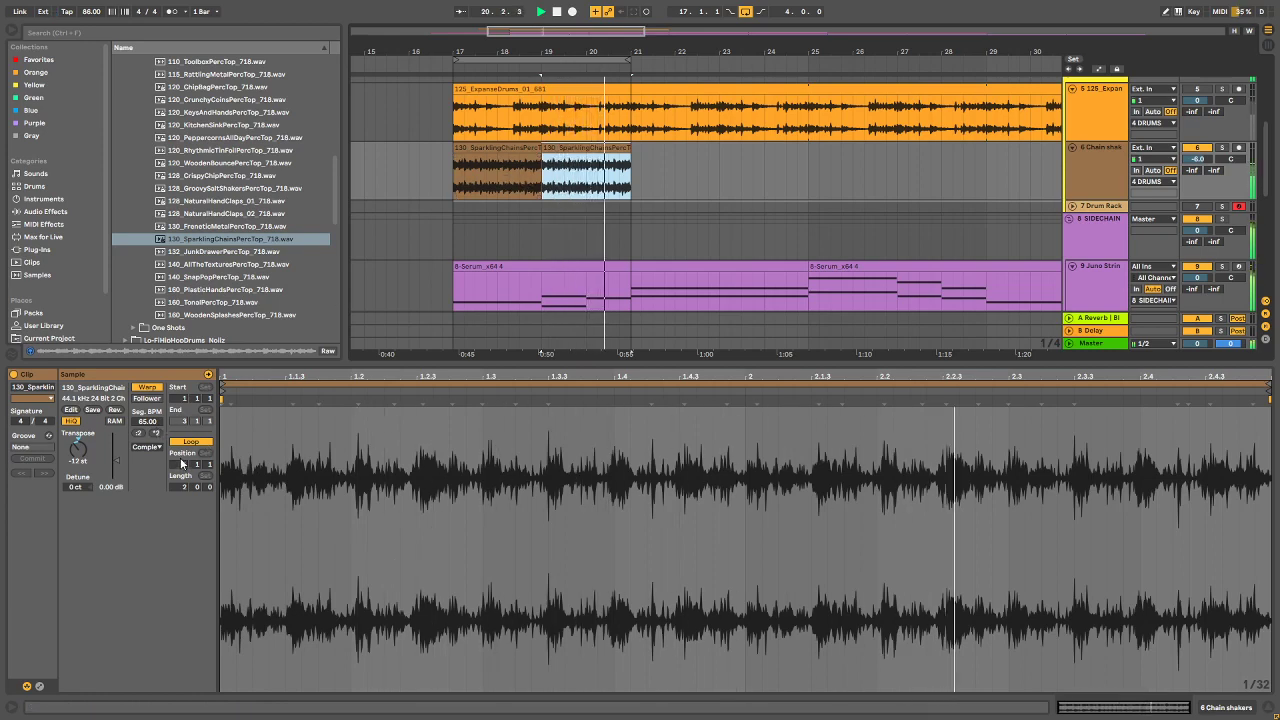
# Step: Add an EQ Eight to the Chain shakers track and lower the track's volume to -11.4 dB
pyautogui.hotkey('ctrl', 'f')
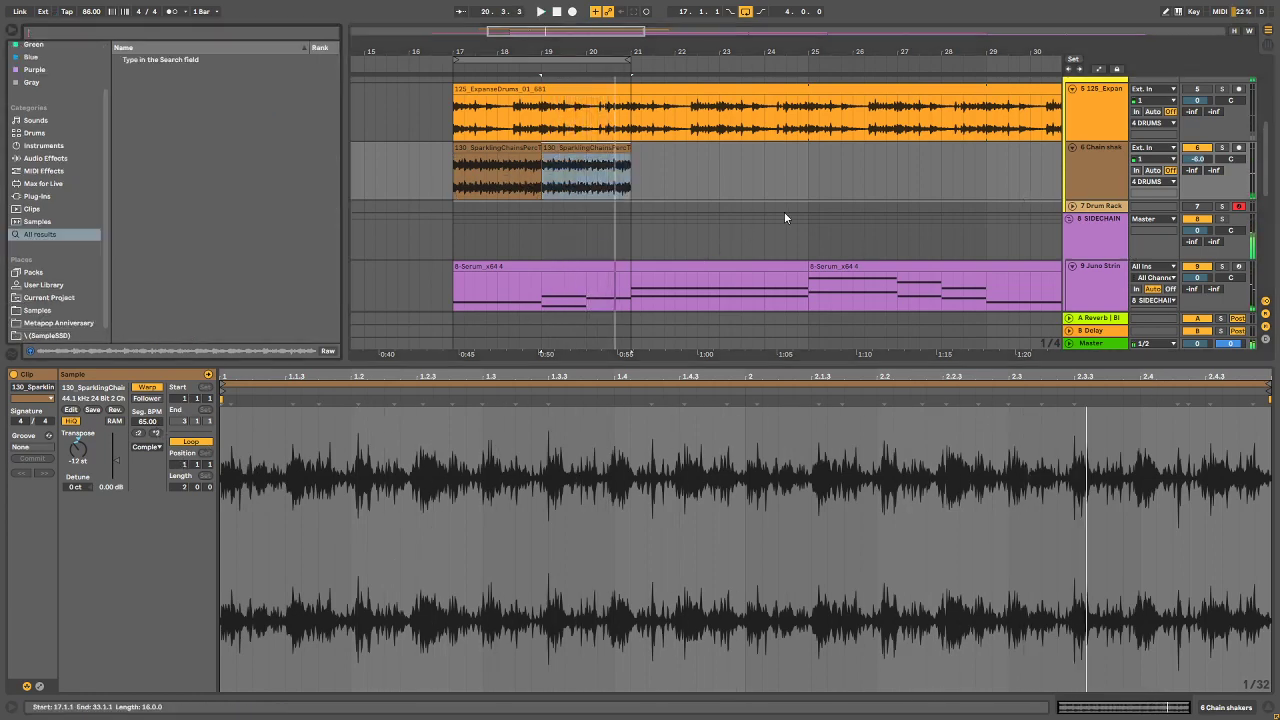
pyautogui.write('eq e')
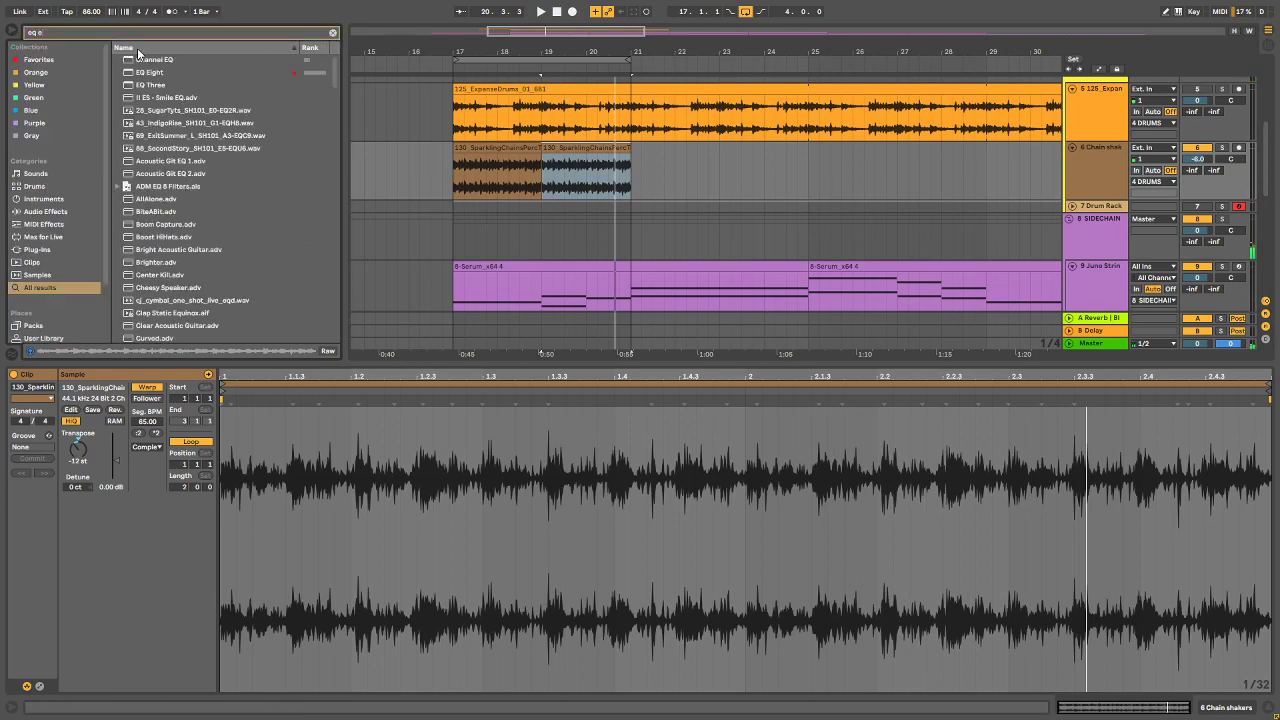
pyautogui.click(148, 75)
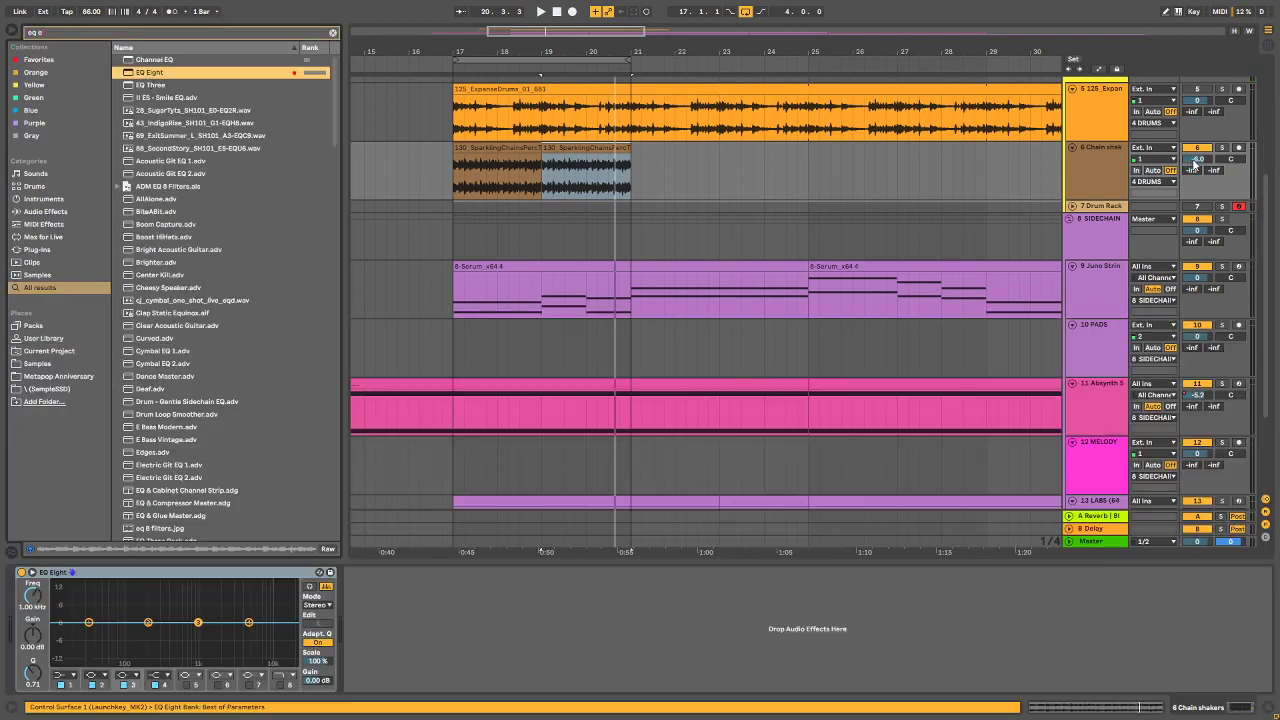
pyautogui.moveTo(1194, 158); pyautogui.dragTo(1194, 176)
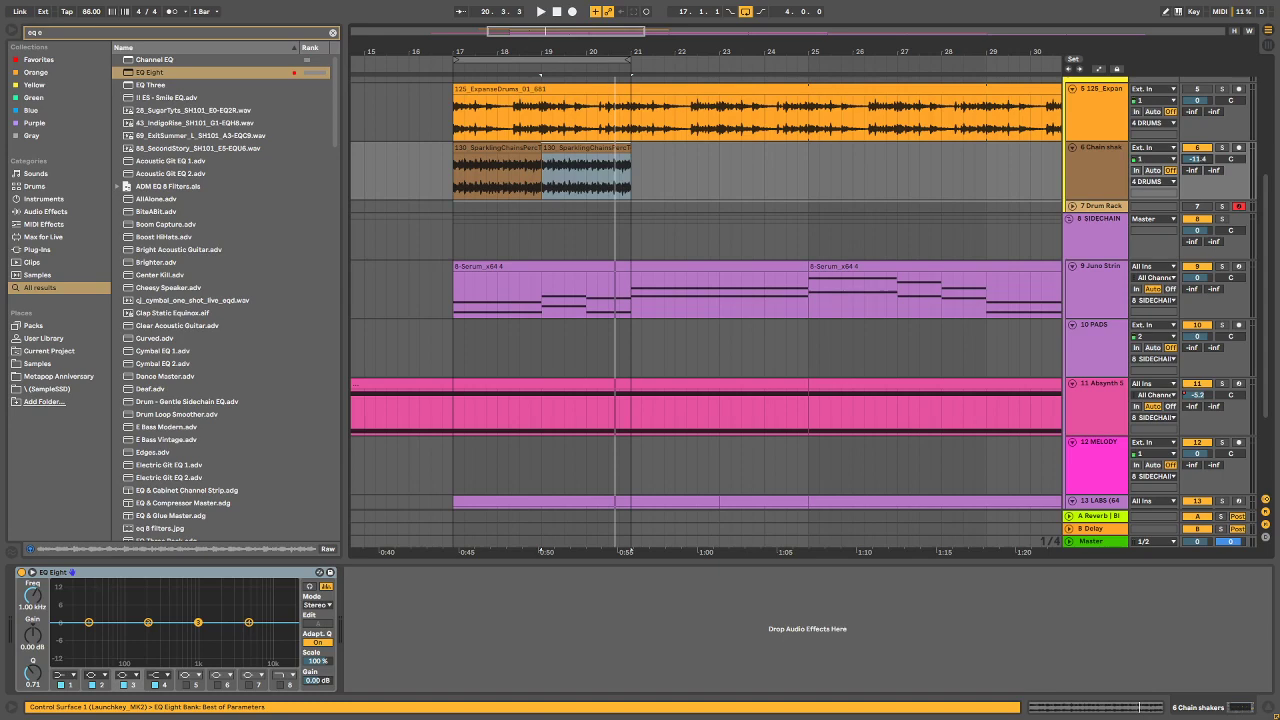
# Step: Search the audio effects for "stereo", add Utility's Wide Stereo preset to the Chain shakers track, and play the section
pyautogui.click(175, 36)
pyautogui.write('stereo')
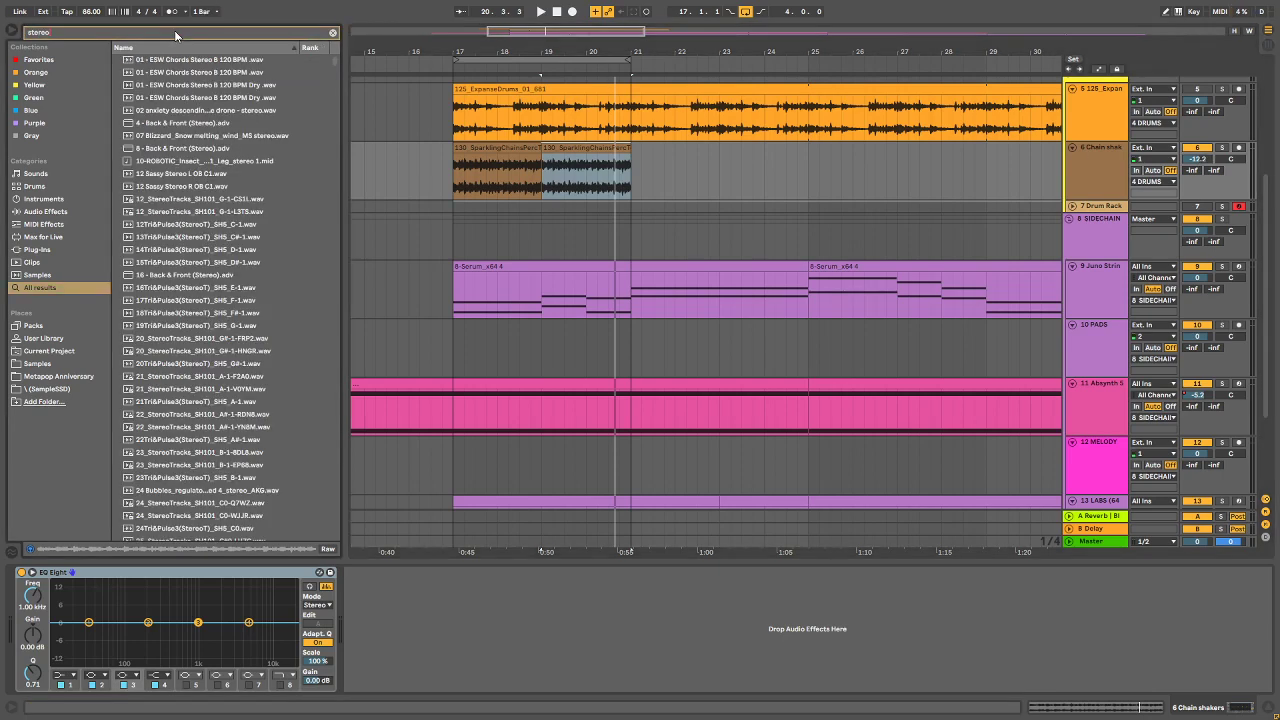
pyautogui.click(30, 213)
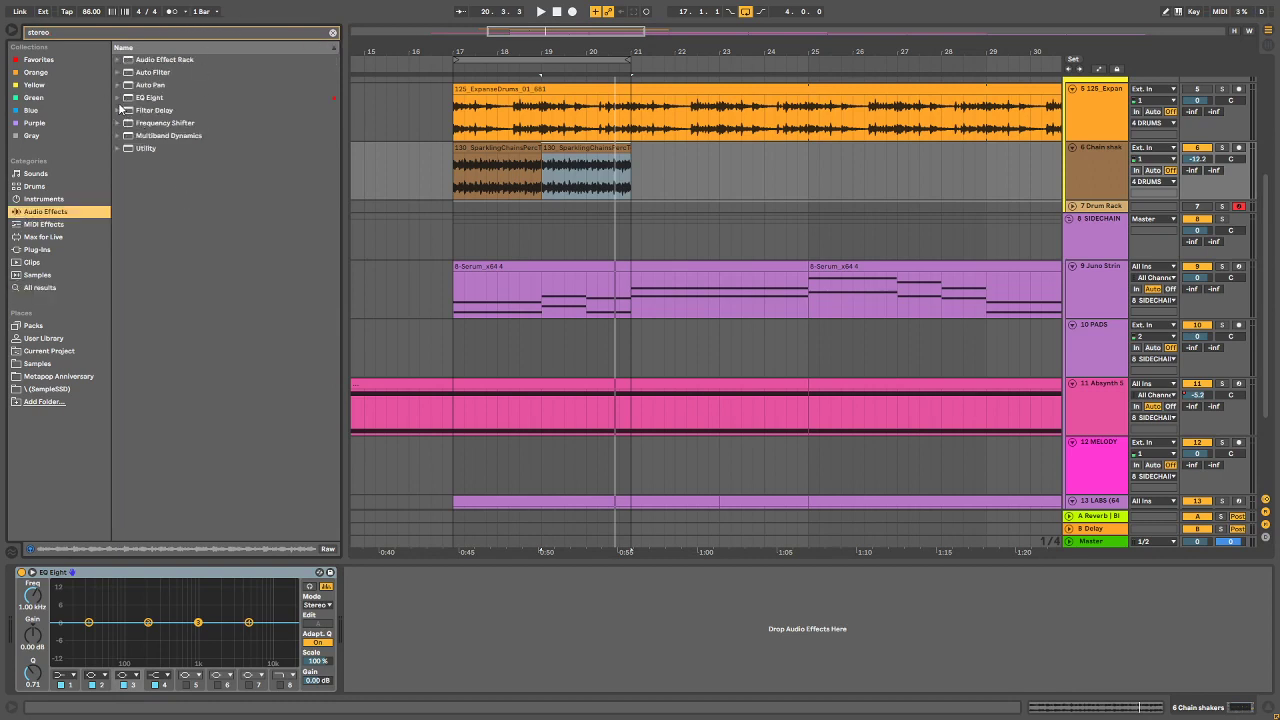
pyautogui.click(117, 148)
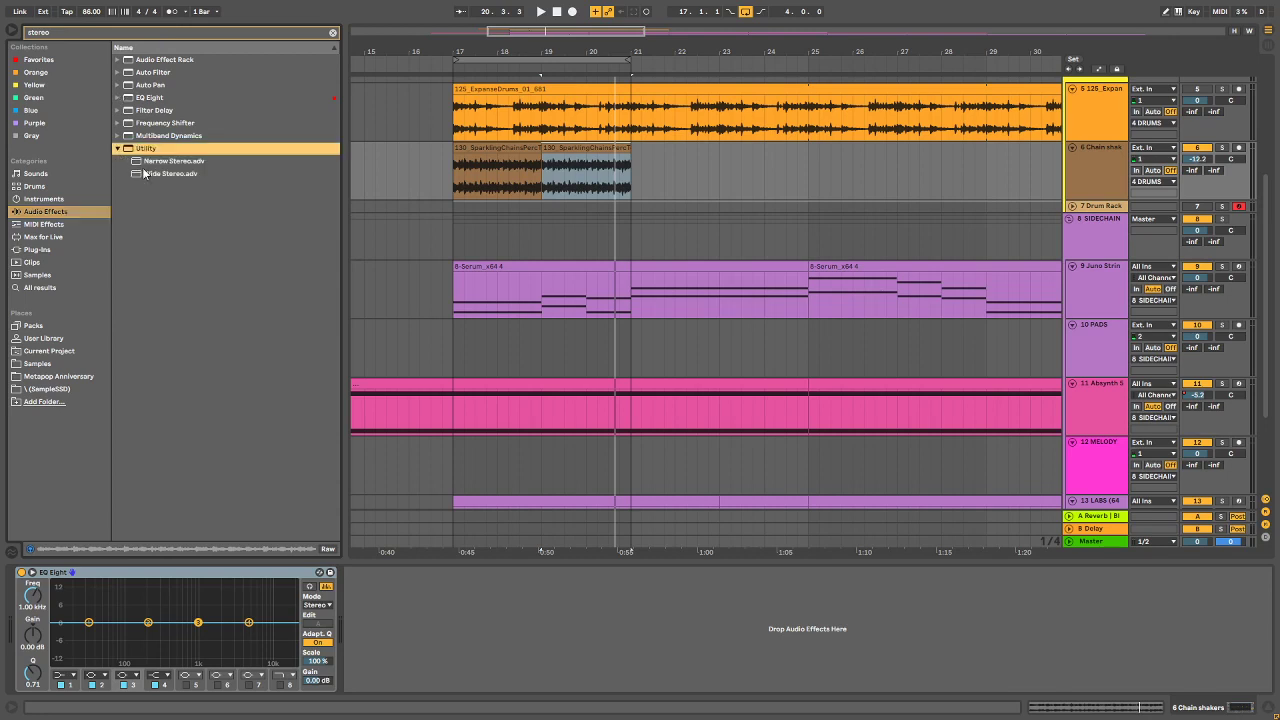
pyautogui.moveTo(144, 175); pyautogui.dragTo(369, 597)
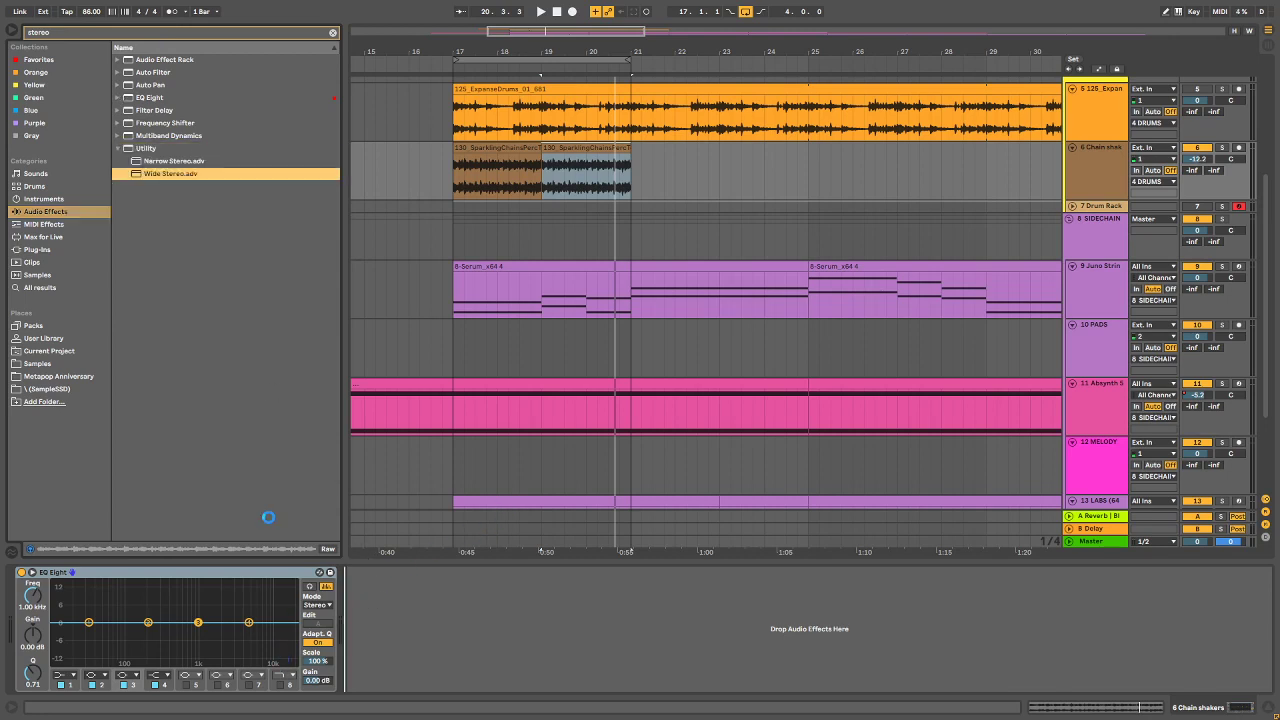
pyautogui.press('space')
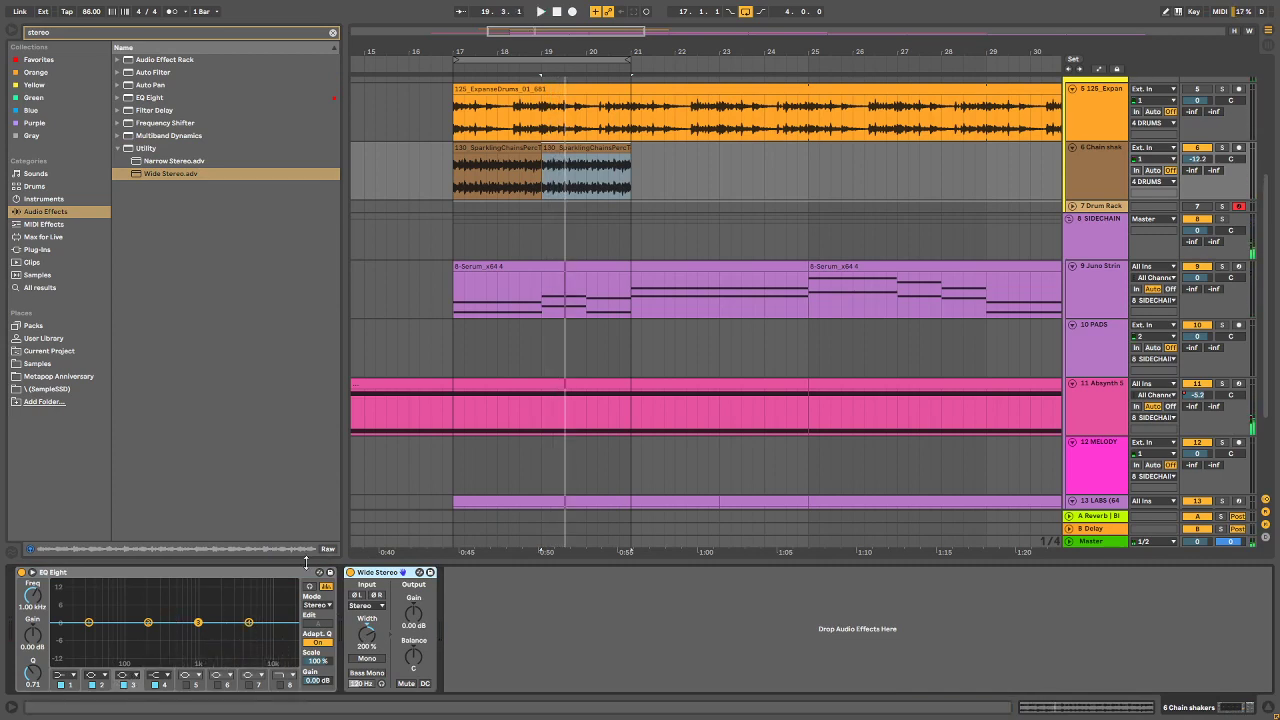
# Step: Transpose both SparklingChains clips to +12 semitones while playing the section
pyautogui.doubleClick(517, 150)
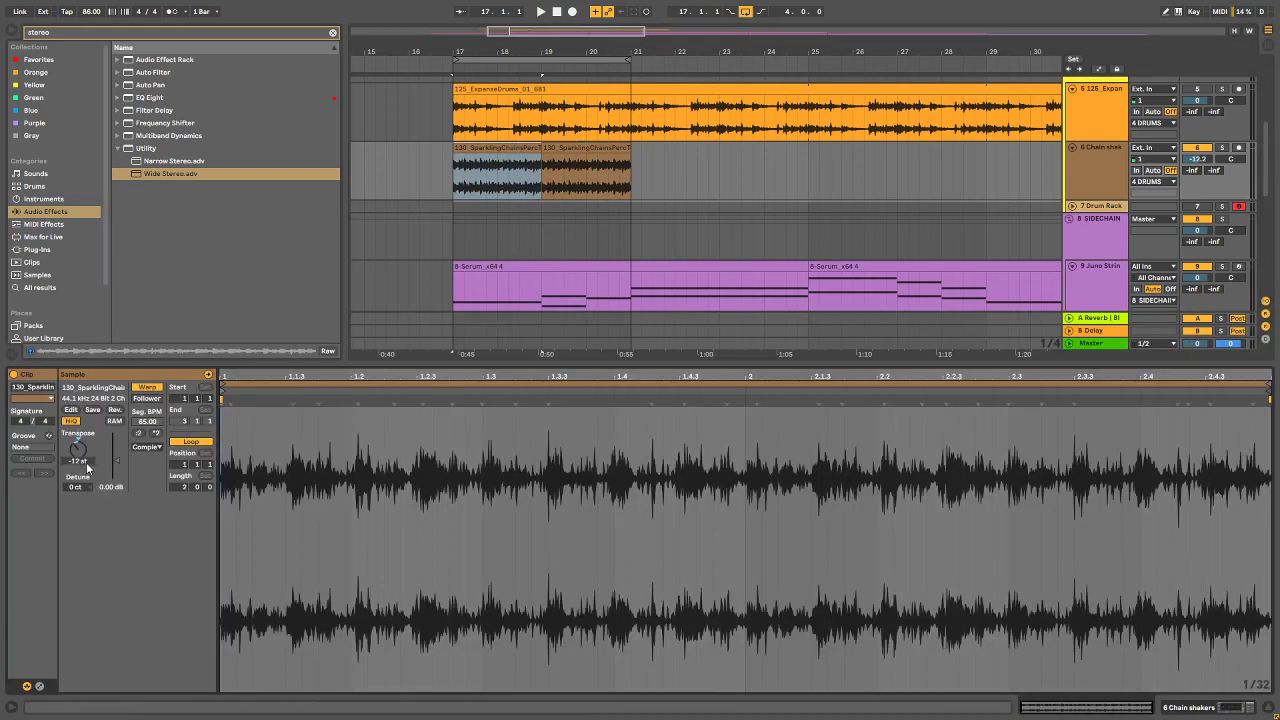
pyautogui.press('space')
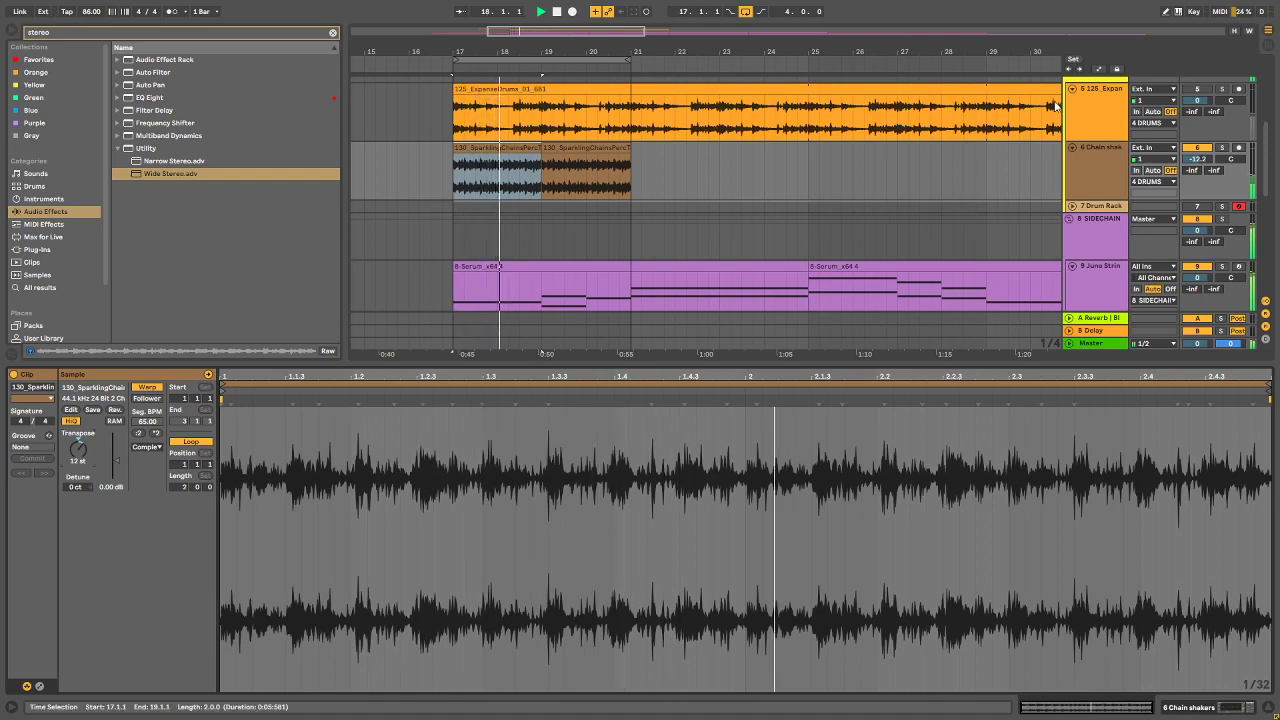
pyautogui.click(585, 172)
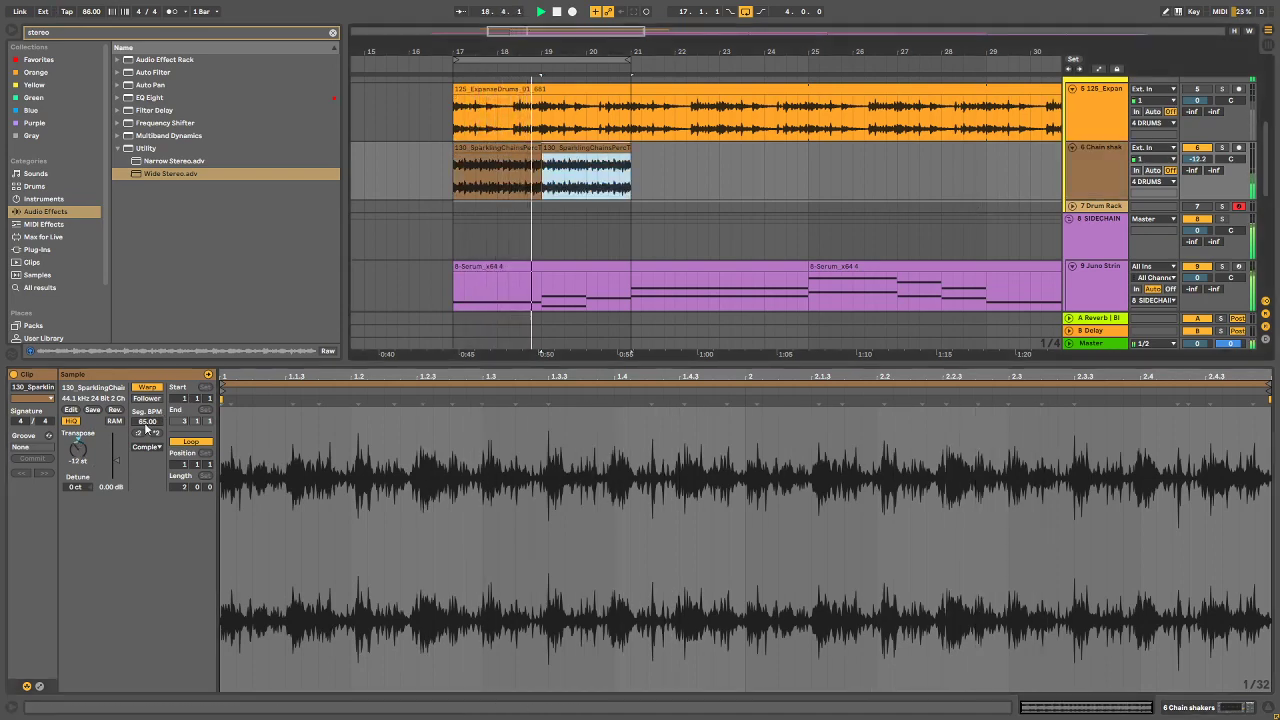
pyautogui.click(81, 458)
pyautogui.press('Delete')
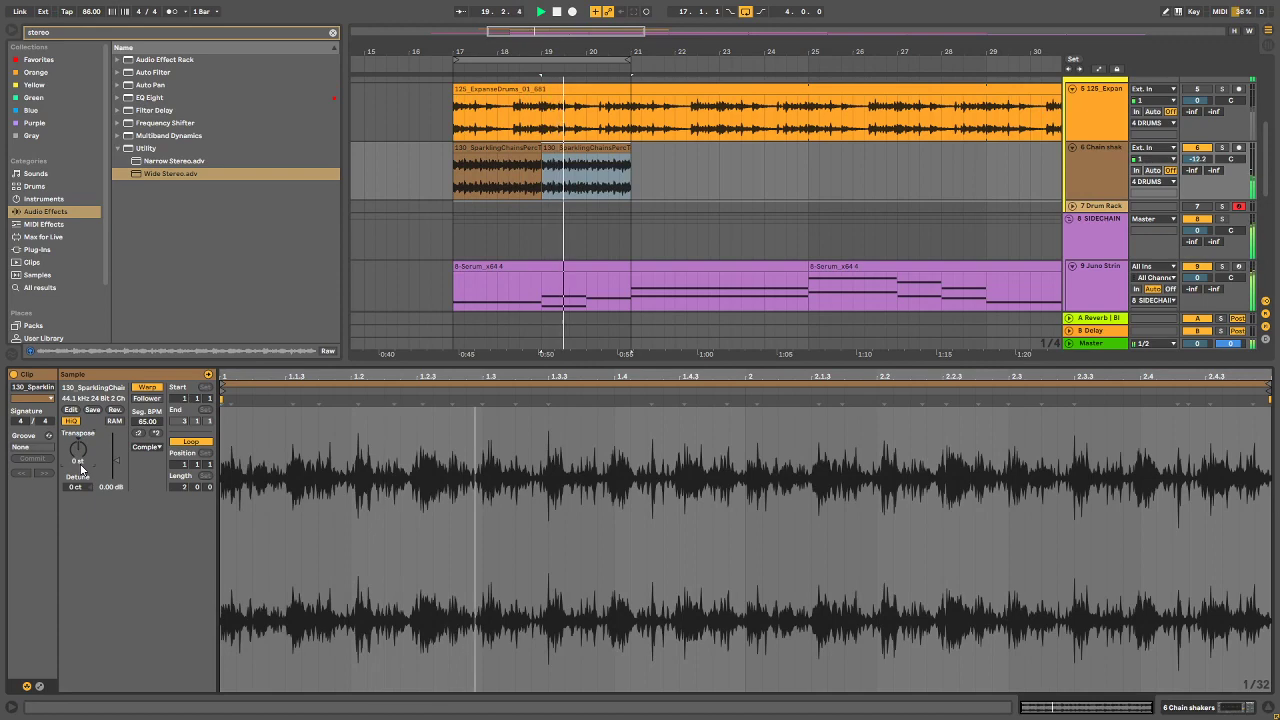
pyautogui.write('+1')
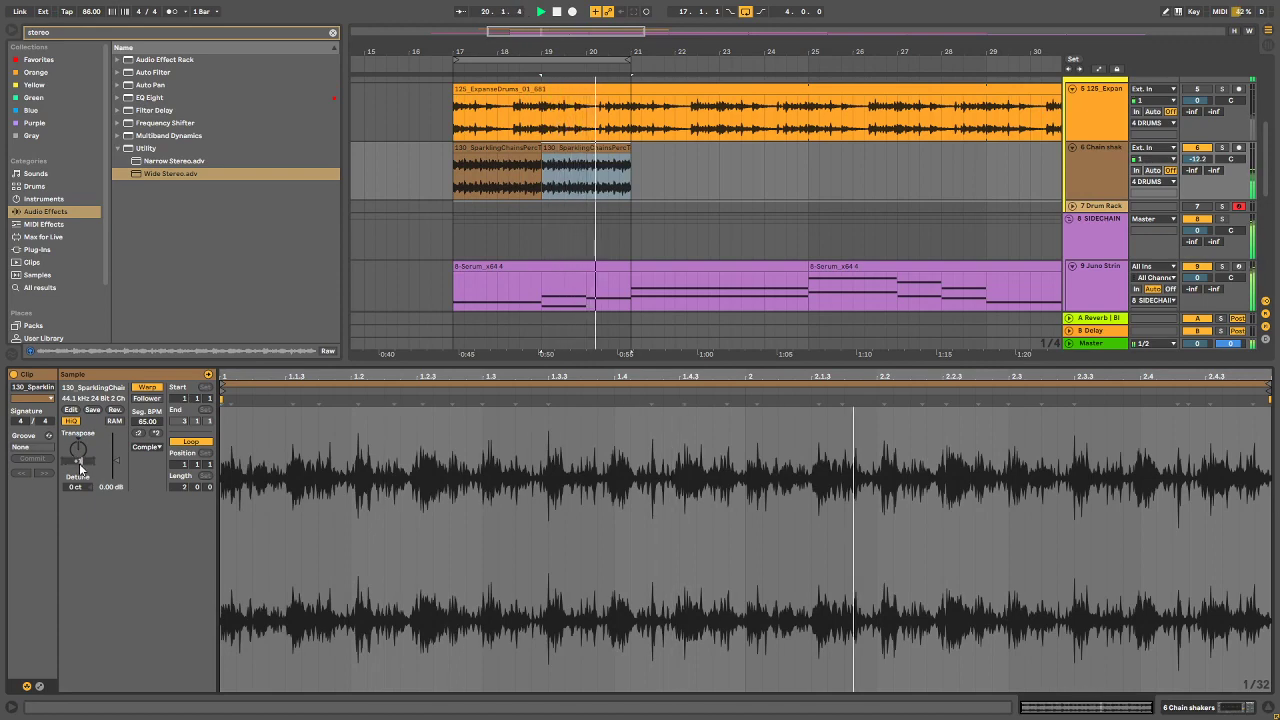
pyautogui.write('2 st')
pyautogui.press('Return')
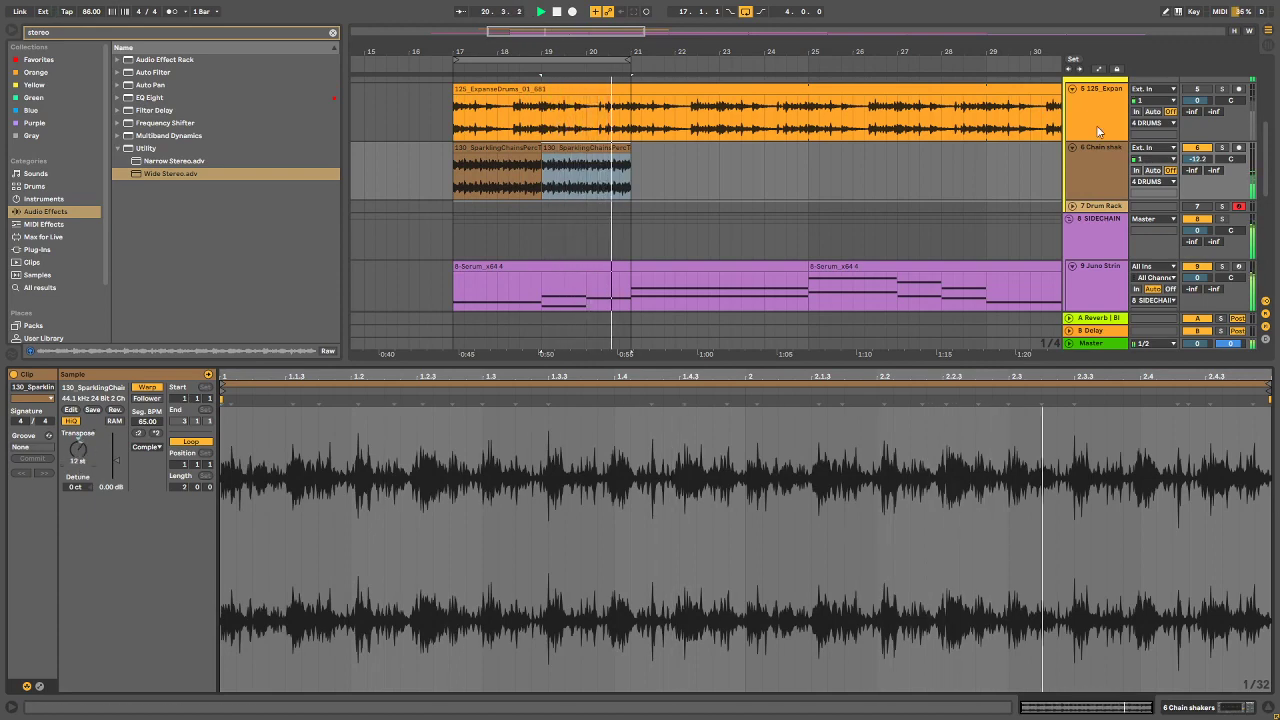
# Step: Enable the Chain shakers EQ Eight's 18 kHz high-cut band and set the track's reverb send to -8 dB
pyautogui.click(1243, 698)
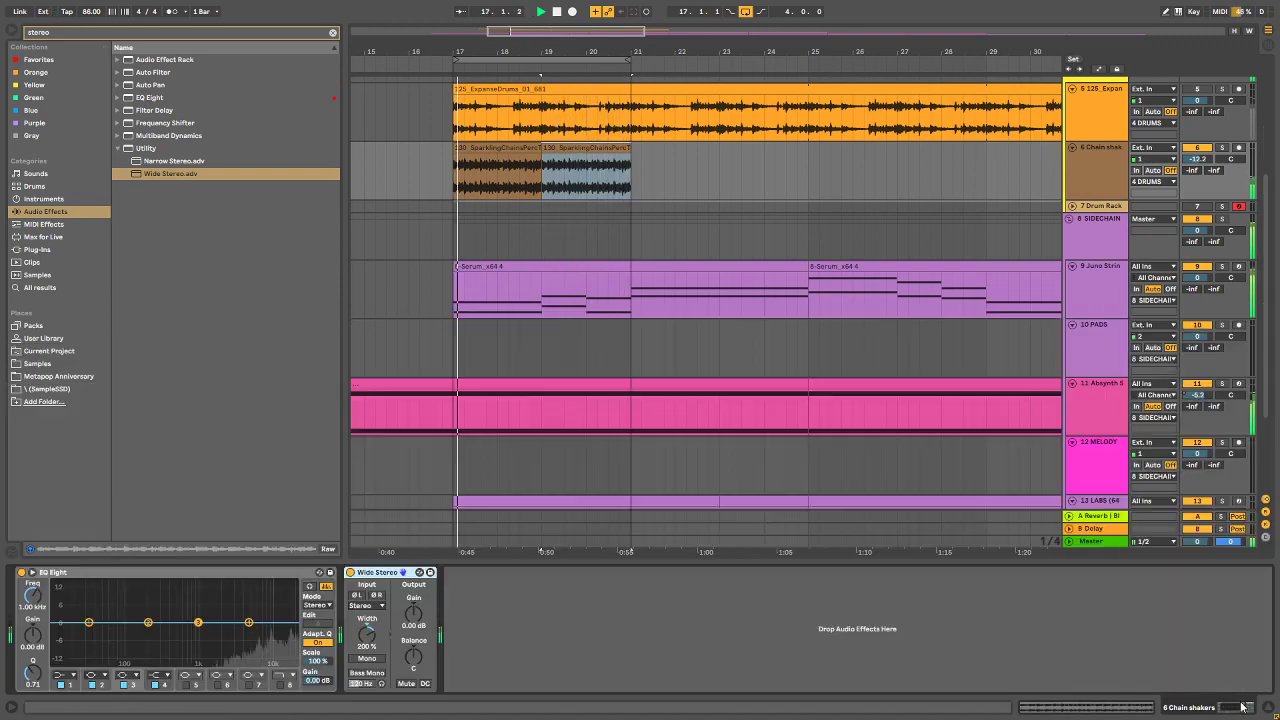
pyautogui.click(281, 685)
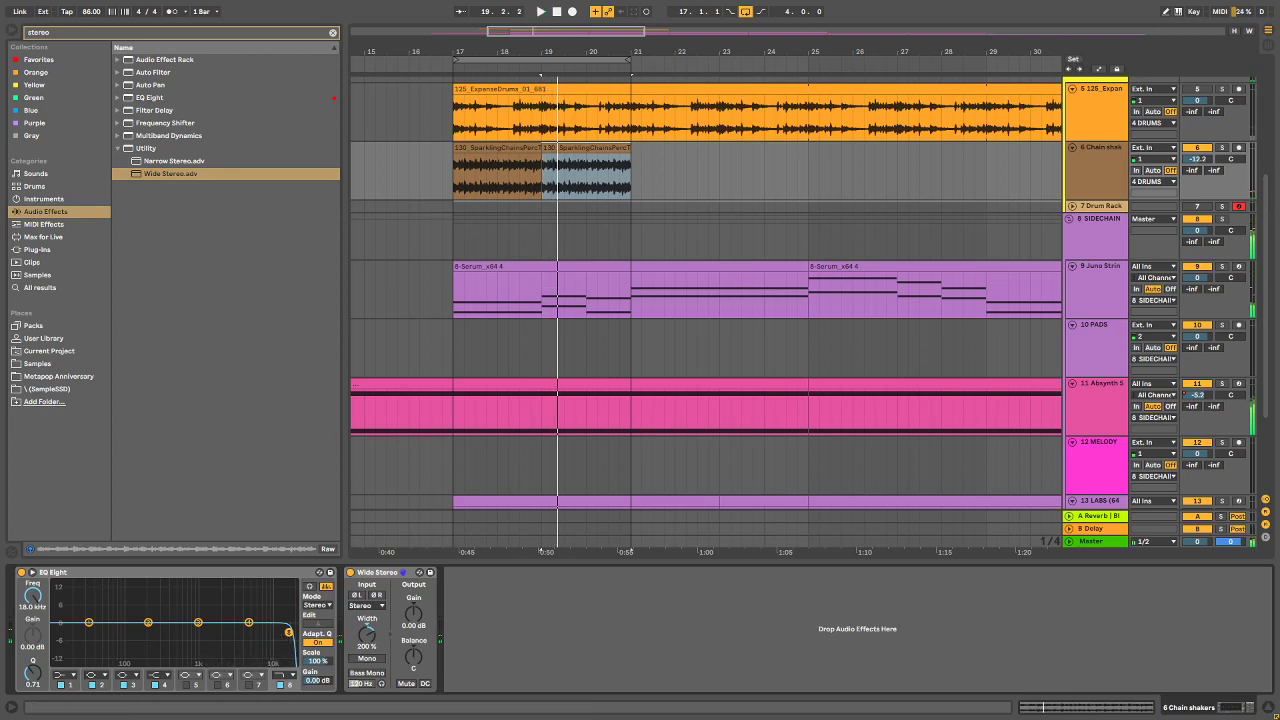
pyautogui.moveTo(1195, 172); pyautogui.dragTo(1195, 150)
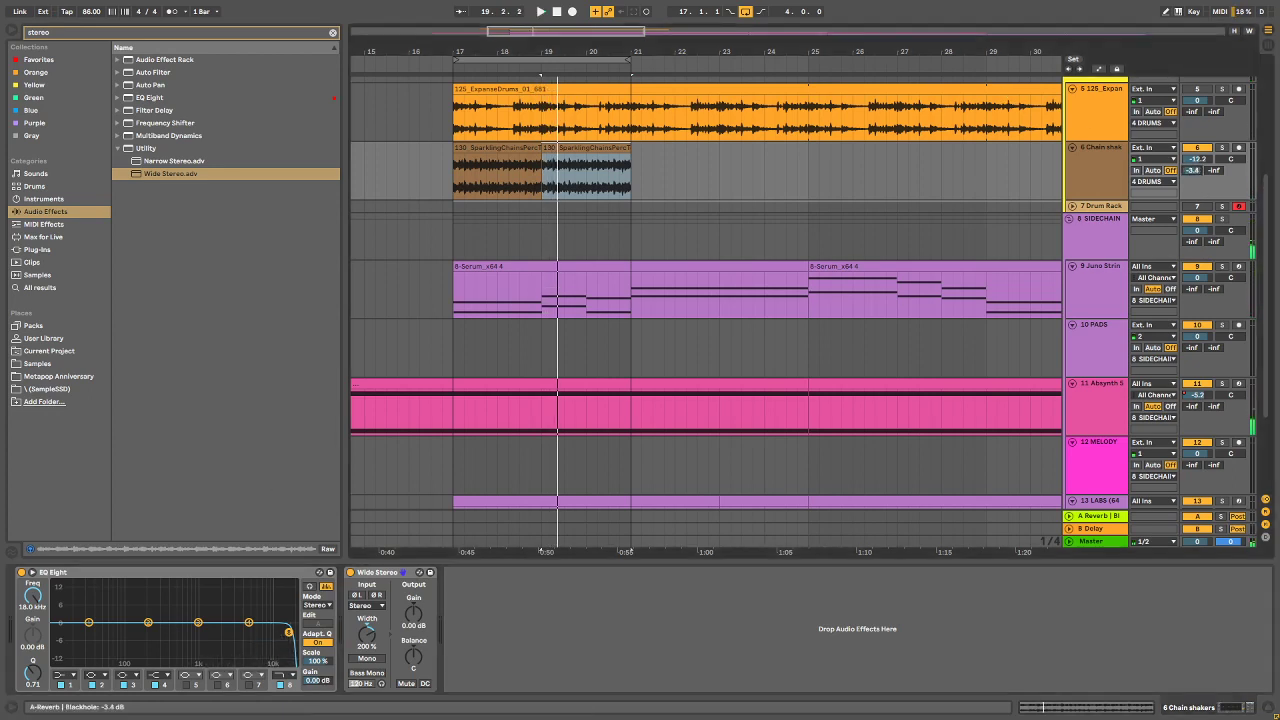
pyautogui.press('space')
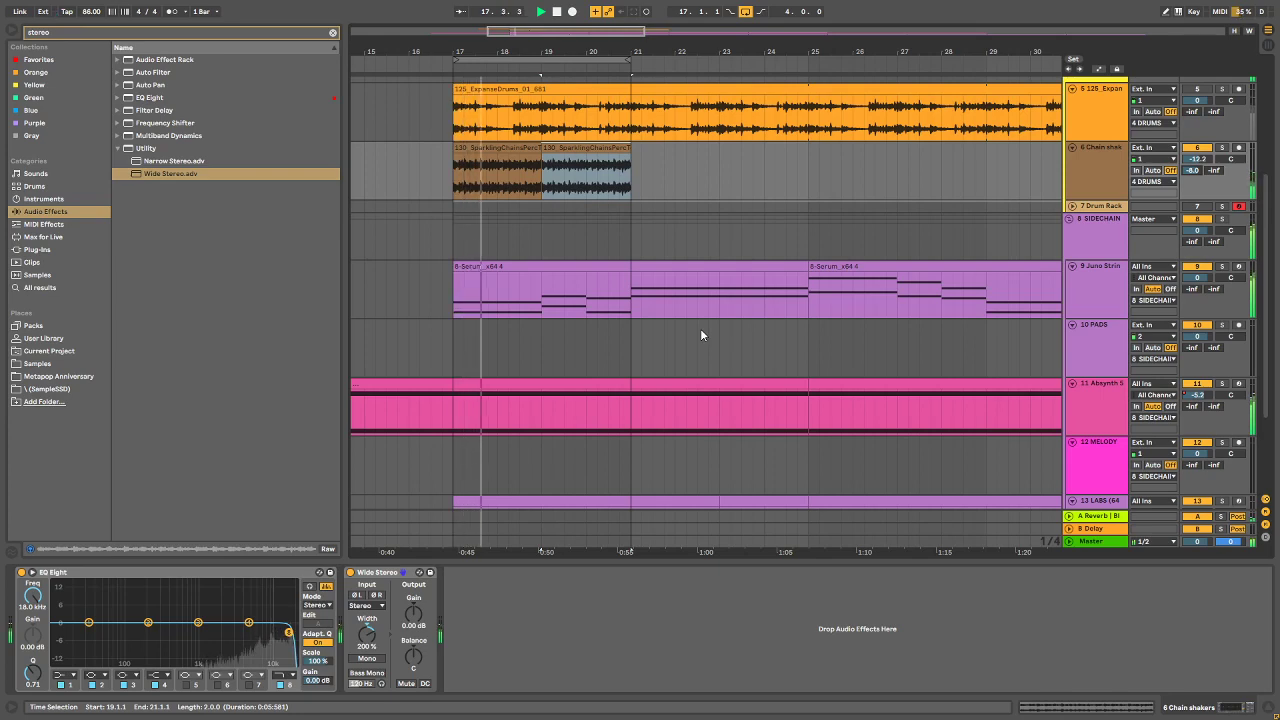
# Step: Lower the Chain shakers track's volume to -16.5 dB during playback, and stop the playback
pyautogui.scroll(-2, 680, 331)
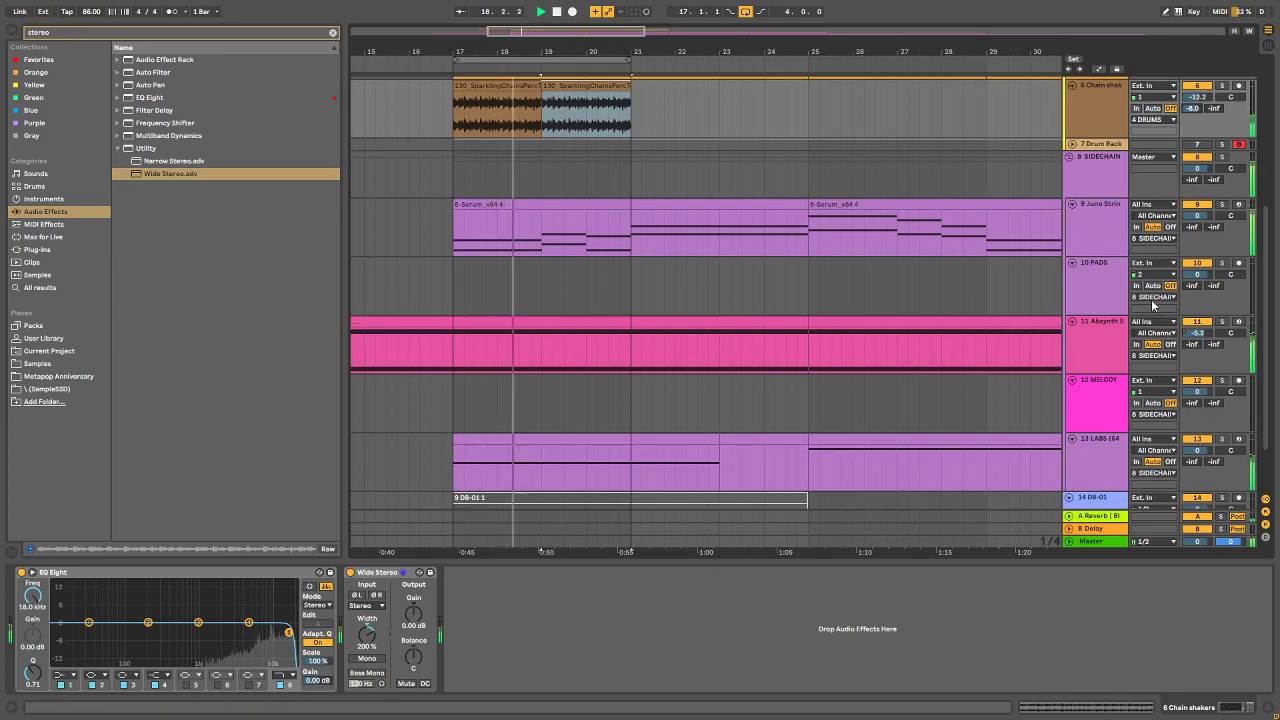
pyautogui.scroll(2, 1166, 190)
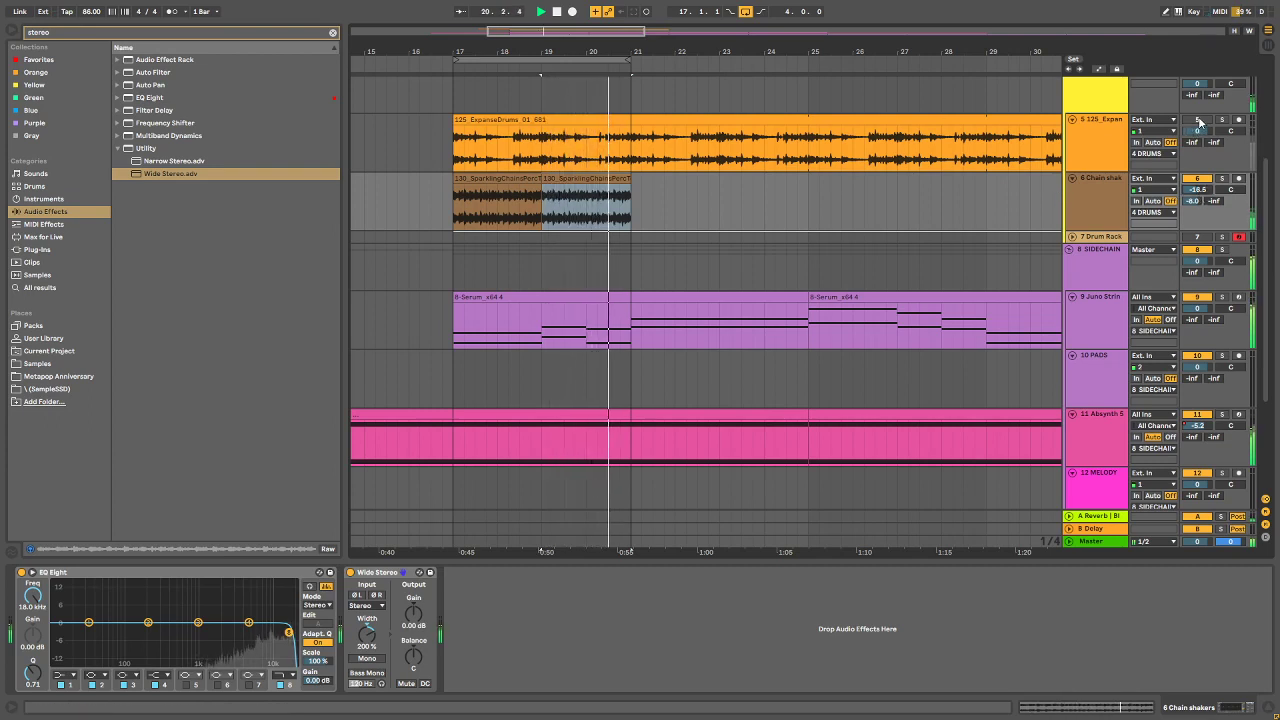
pyautogui.press('space')
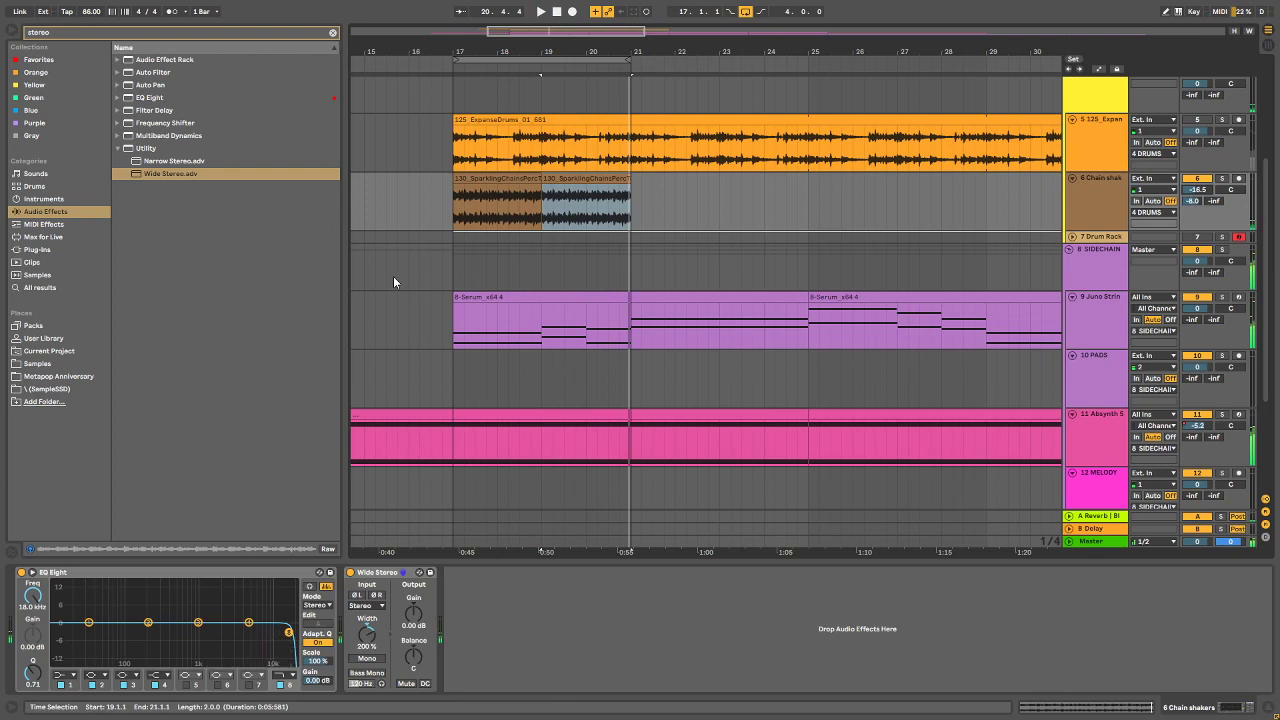
# Step: Shorten both SparklingChains clips by half a bar at their ends and play the section
pyautogui.moveTo(502, 51); pyautogui.dragTo(503, 80)
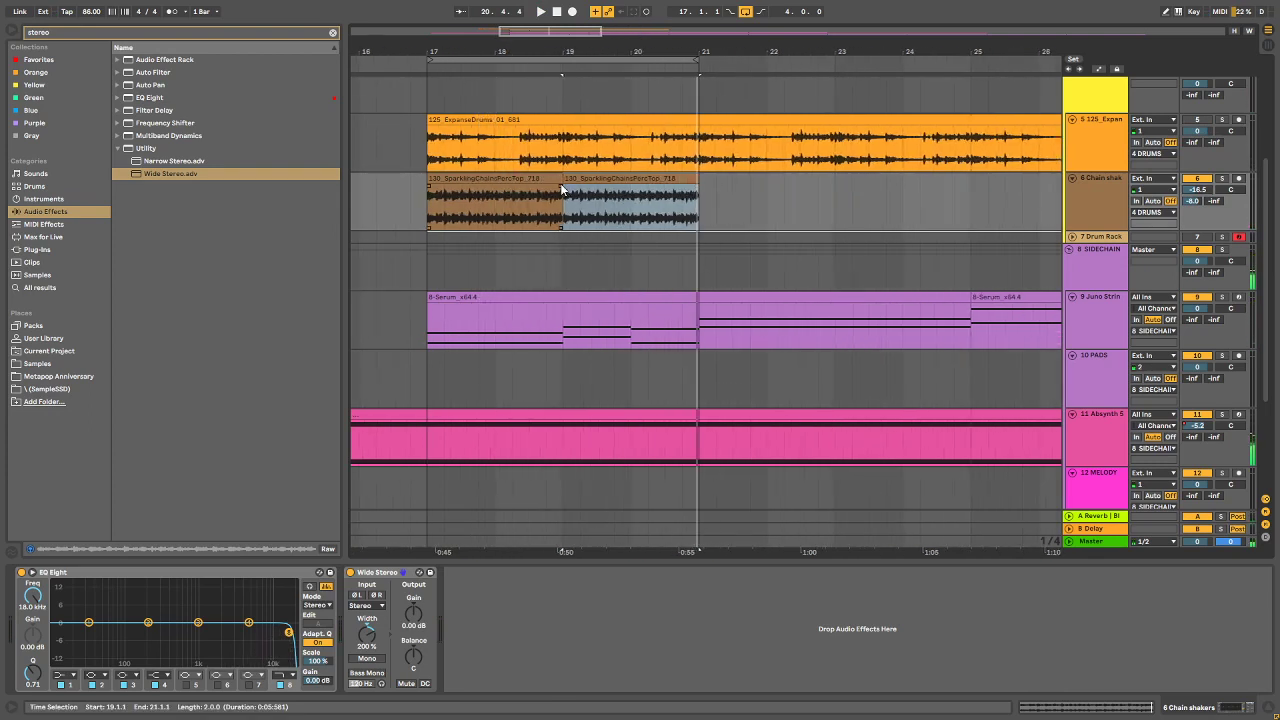
pyautogui.moveTo(563, 180); pyautogui.dragTo(529, 180)
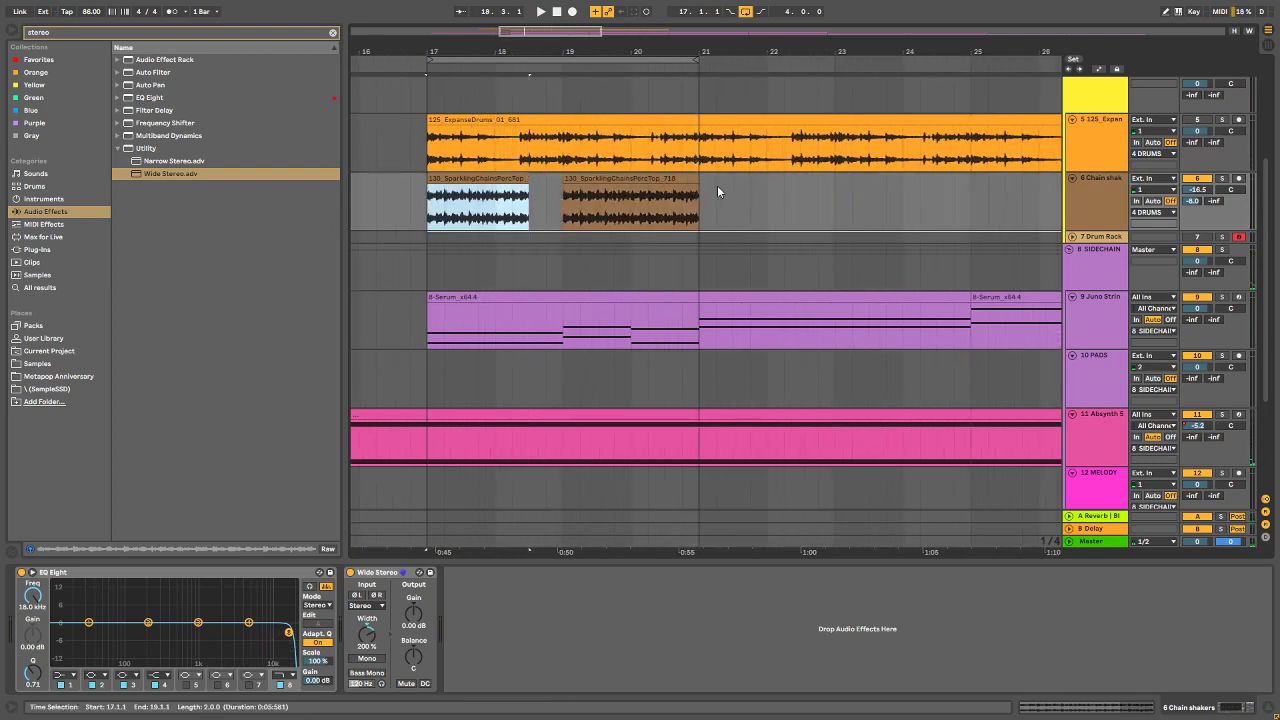
pyautogui.moveTo(699, 185); pyautogui.dragTo(665, 185)
pyautogui.press('space')
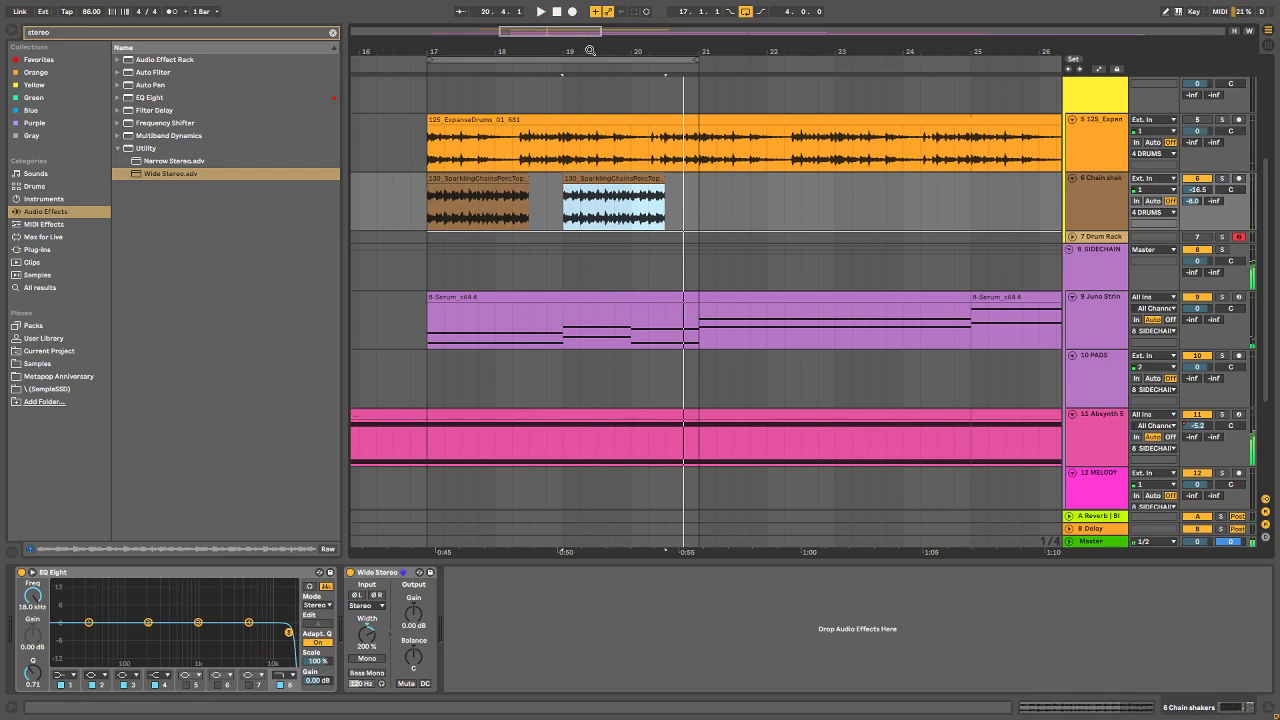
# Step: Extend both SparklingChains clips back to two bars each, ending at bars 19 and 21
pyautogui.moveTo(666, 184); pyautogui.dragTo(700, 175)
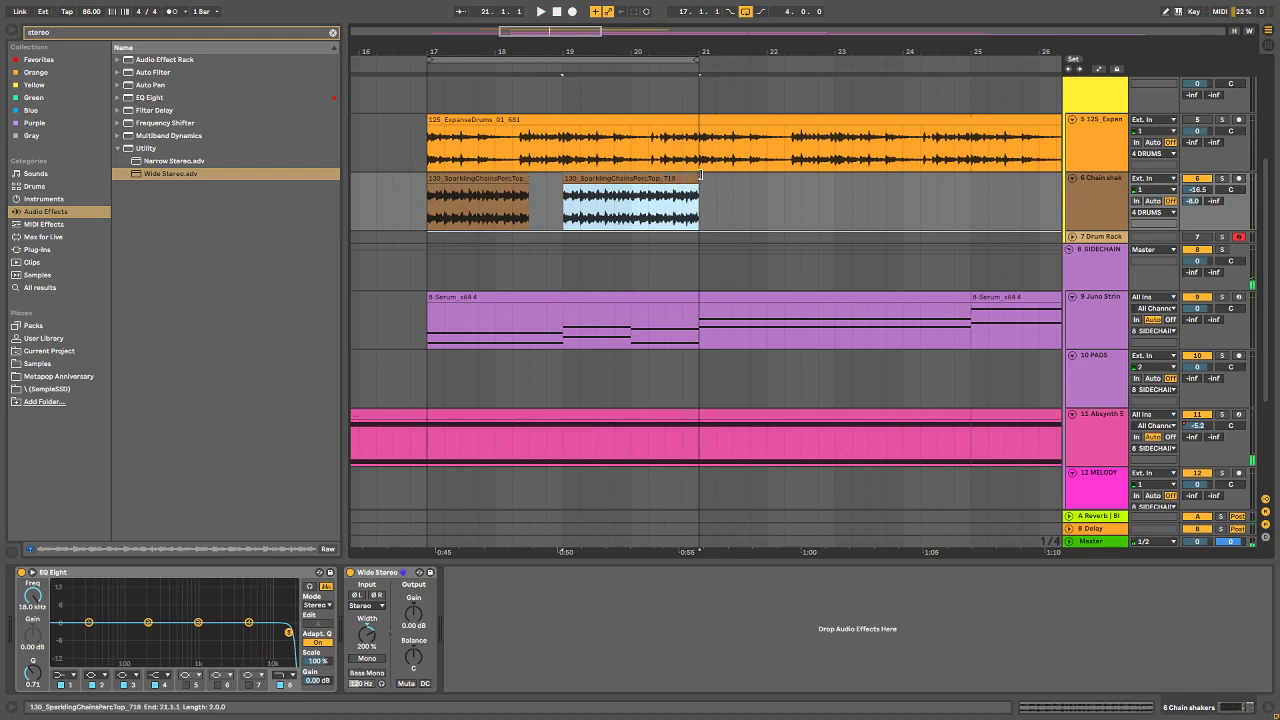
pyautogui.press('a')
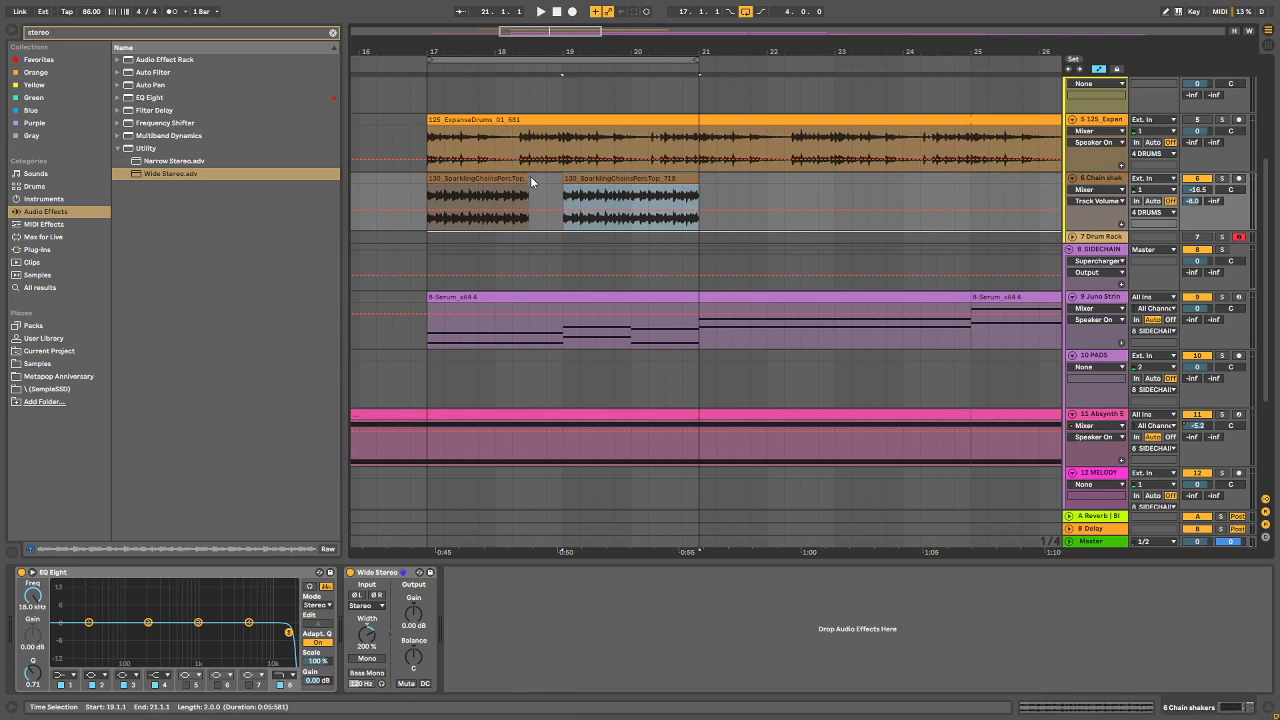
pyautogui.moveTo(529, 176); pyautogui.dragTo(563, 176)
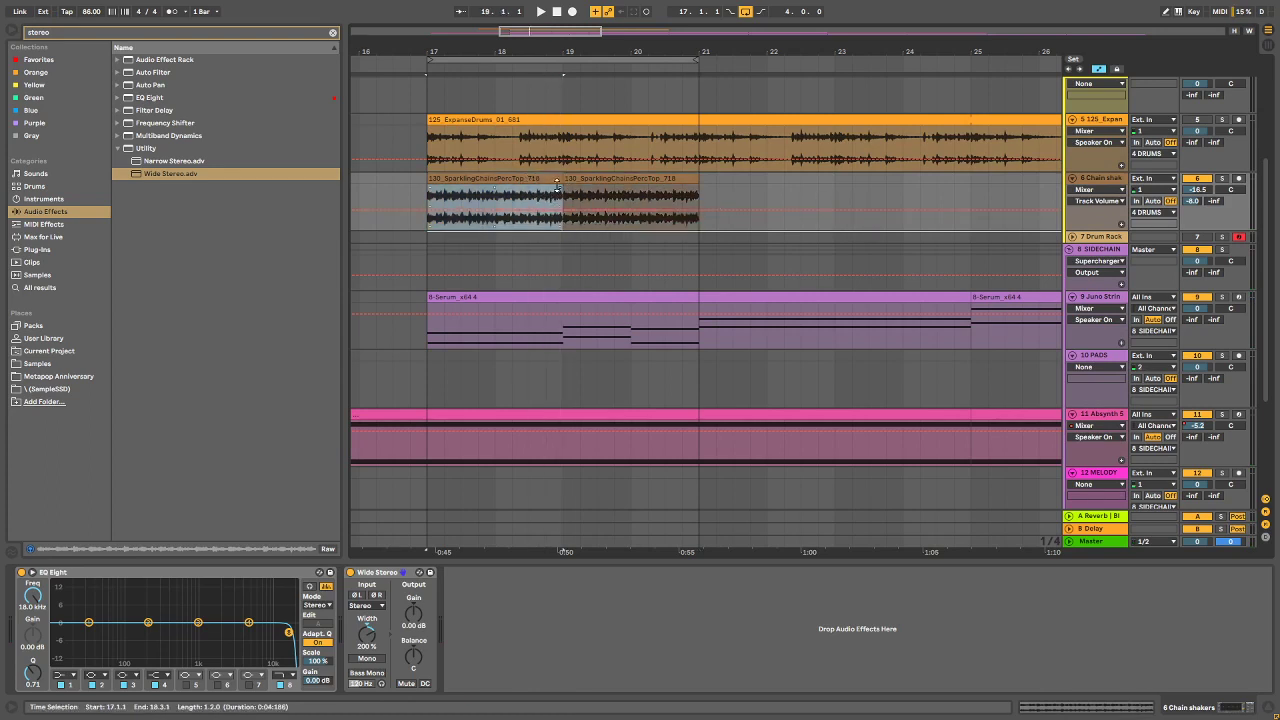
# Step: Add a long fade-out to the end of each SparklingChains clip and play the section
pyautogui.moveTo(534, 47); pyautogui.dragTo(588, 85)
pyautogui.press('a')
pyautogui.moveTo(632, 190); pyautogui.dragTo(522, 201)
pyautogui.press('space')
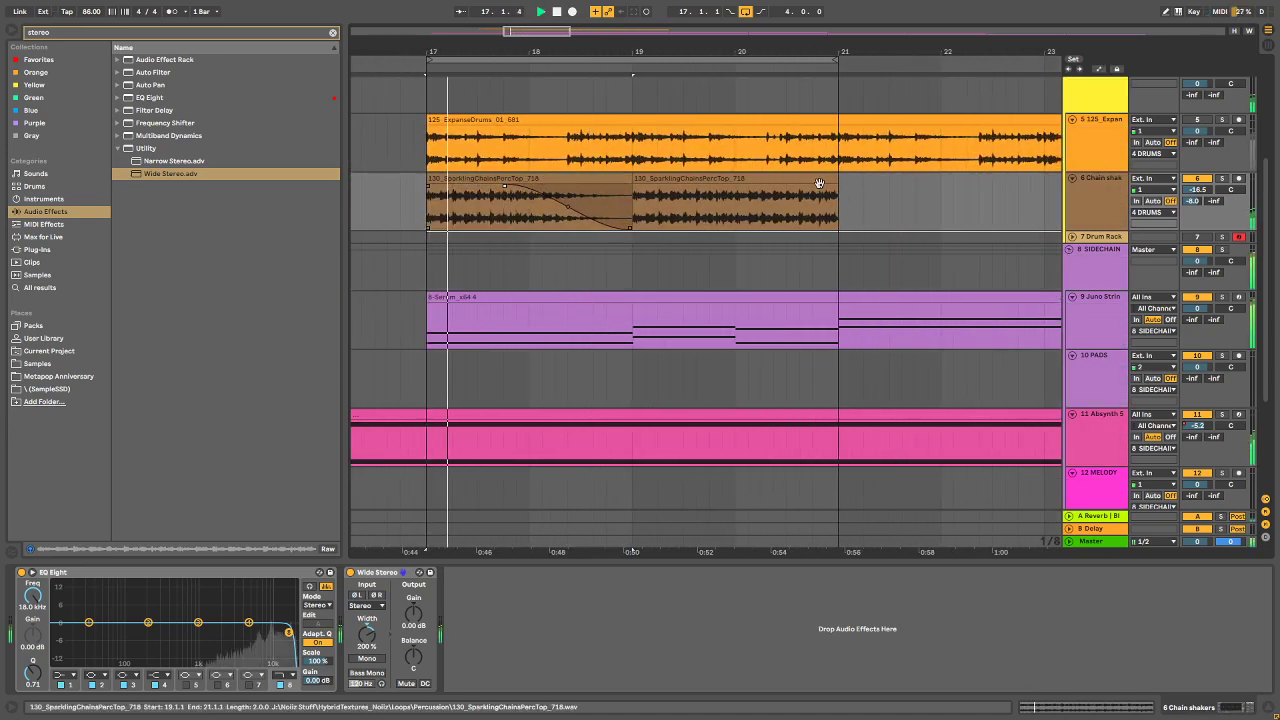
pyautogui.moveTo(834, 180); pyautogui.dragTo(740, 208)
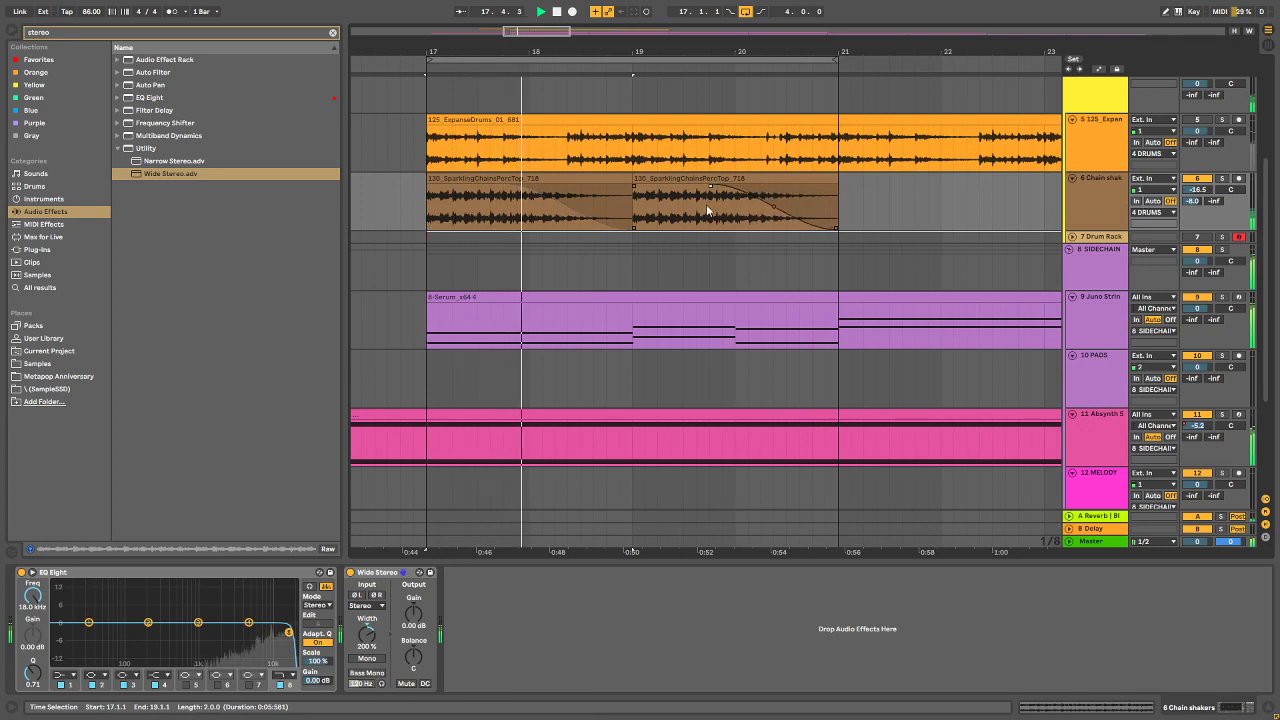
# Step: Colour the Chain shakers track yellow and shorten the two clips' fade-outs so they start at bars 18 and 20
pyautogui.rightClick(1110, 191)
pyautogui.click(1150, 352)
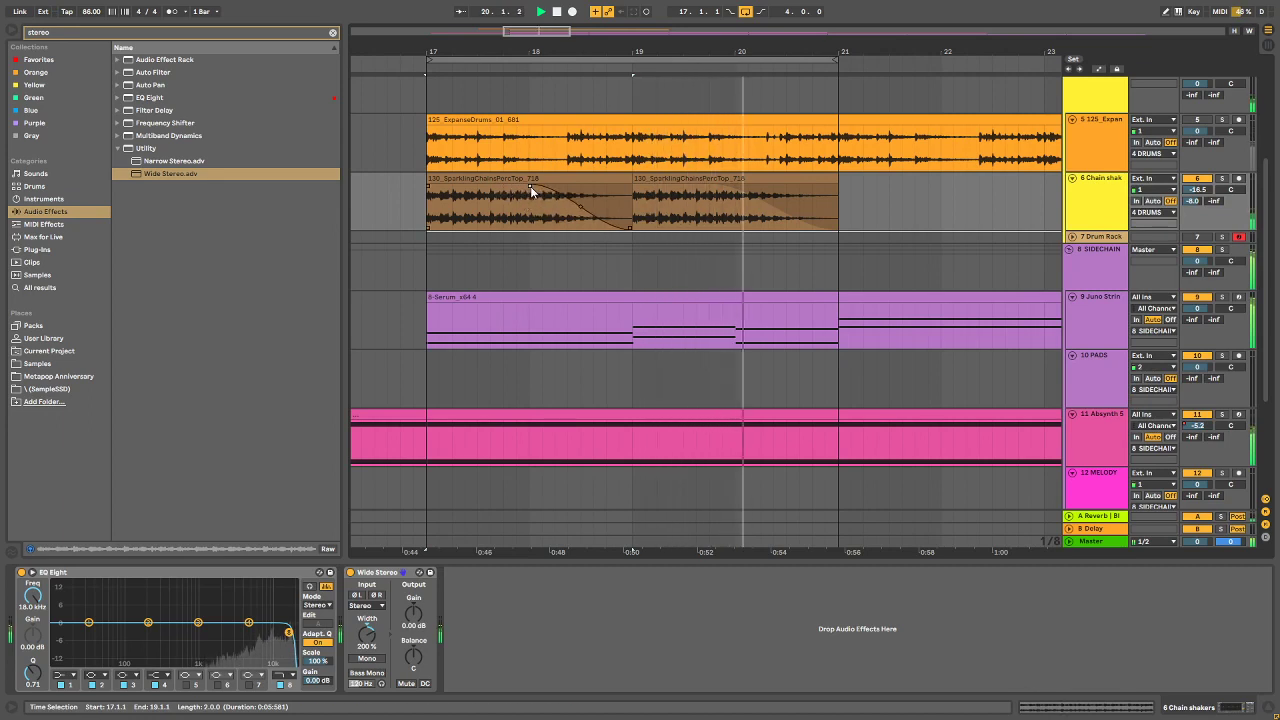
pyautogui.click(712, 183)
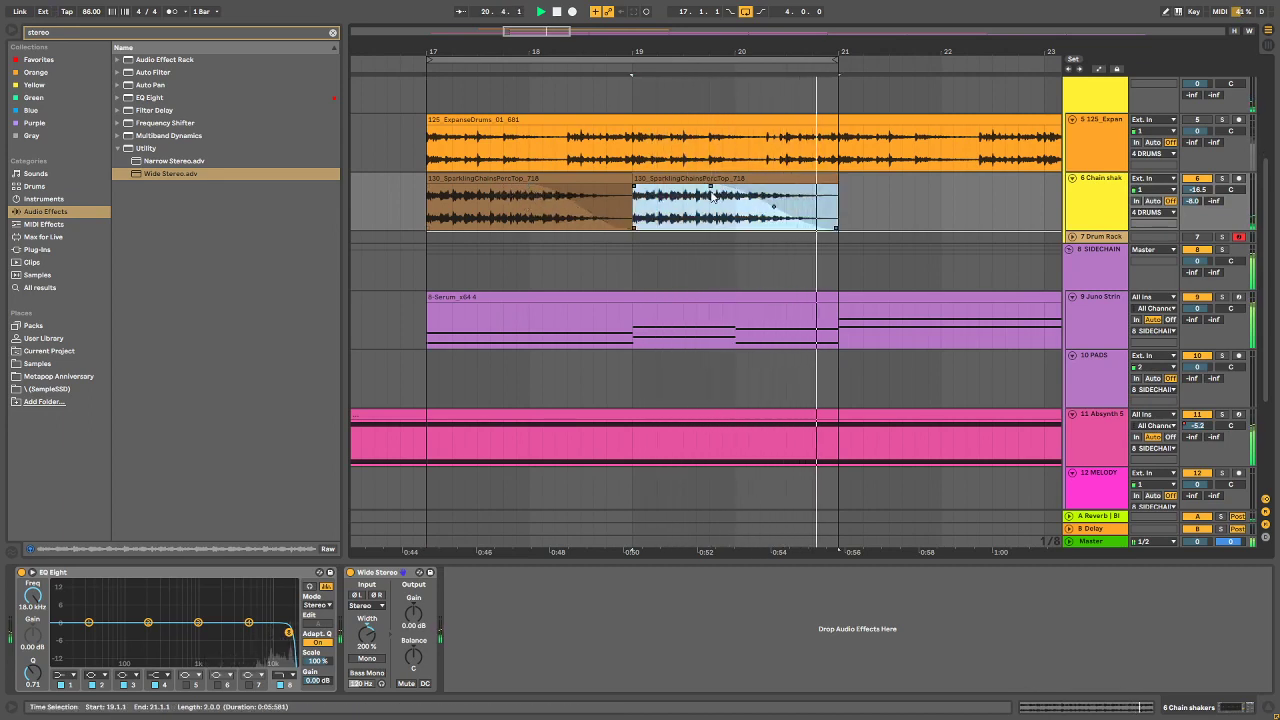
pyautogui.moveTo(711, 186); pyautogui.dragTo(736, 190)
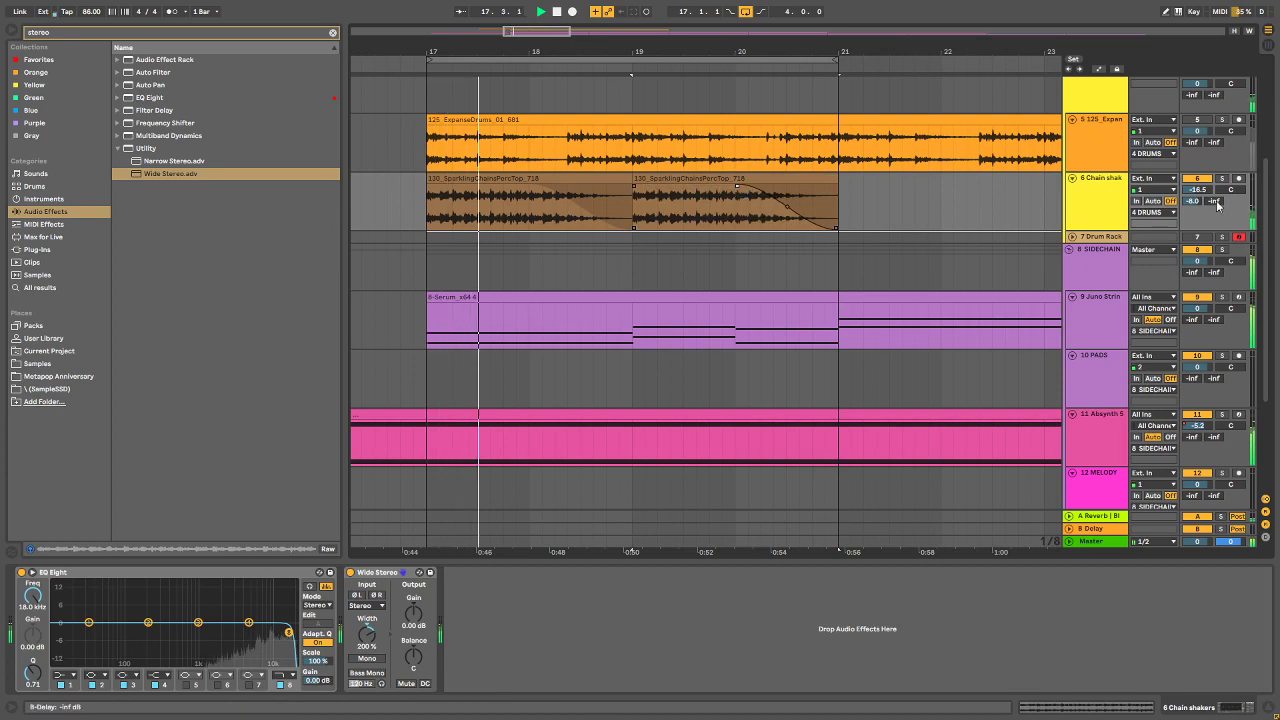
# Step: Lower the Chain shakers track's reverb send to -11.6 dB and check the Blackhole mix setting on the reverb return
pyautogui.moveTo(1190, 202)
pyautogui.mouseDown()
pyautogui.moveTo(1190, 190)
pyautogui.moveTo(1192, 204)
pyautogui.mouseUp()
pyautogui.click(1104, 517)
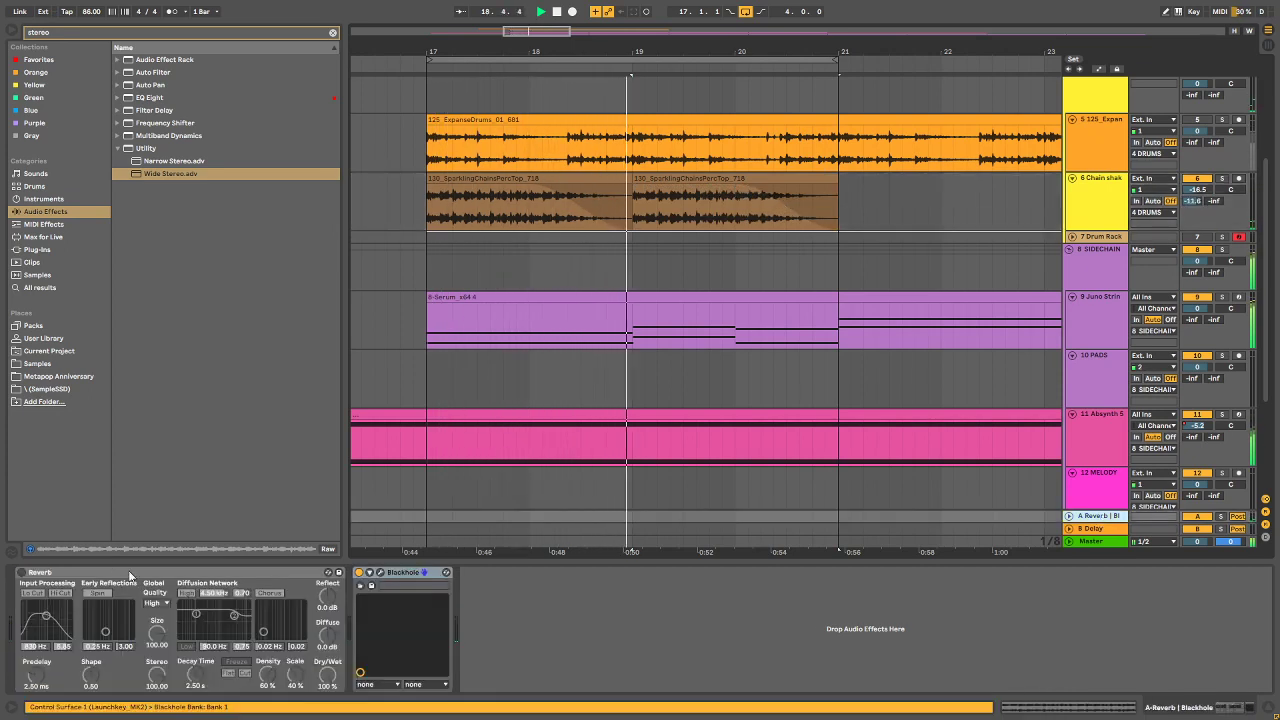
pyautogui.click(380, 573)
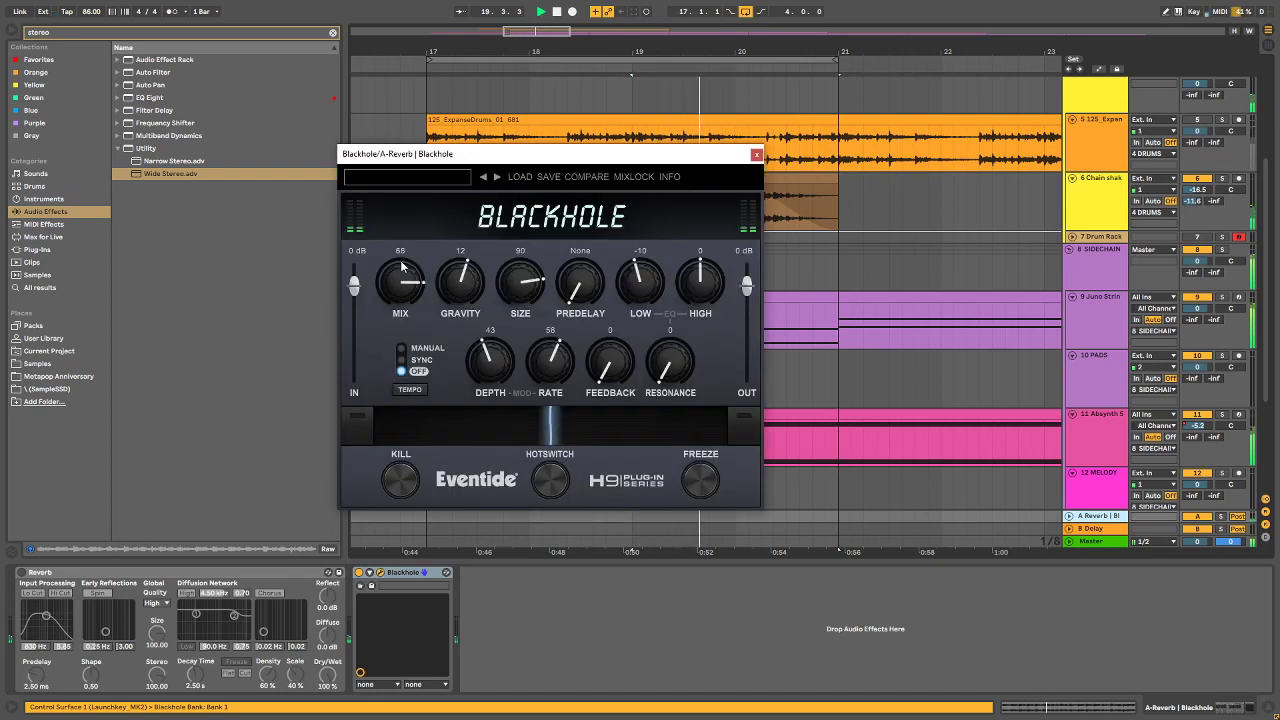
pyautogui.moveTo(401, 265); pyautogui.dragTo(838, 198)
pyautogui.click(757, 154)
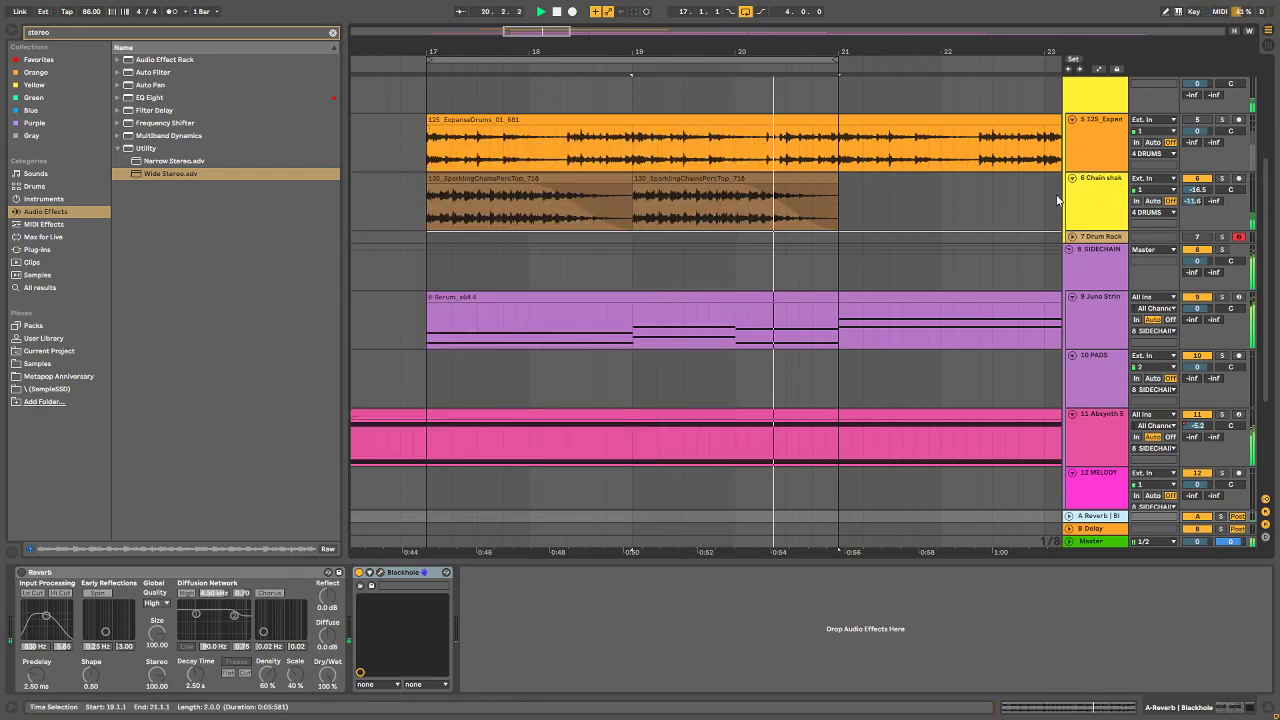
# Step: Unmute the ExpanseDrums track and play the section together with the Chain shakers
pyautogui.click(1090, 205)
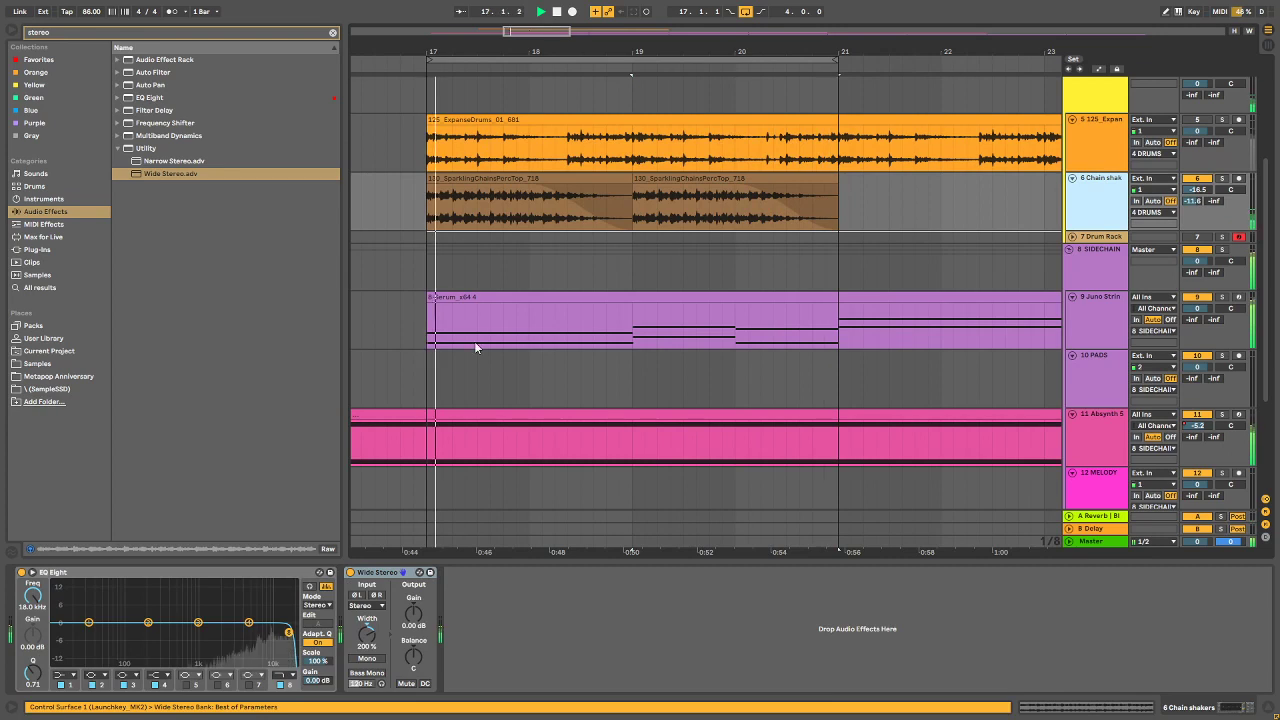
pyautogui.click(792, 191)
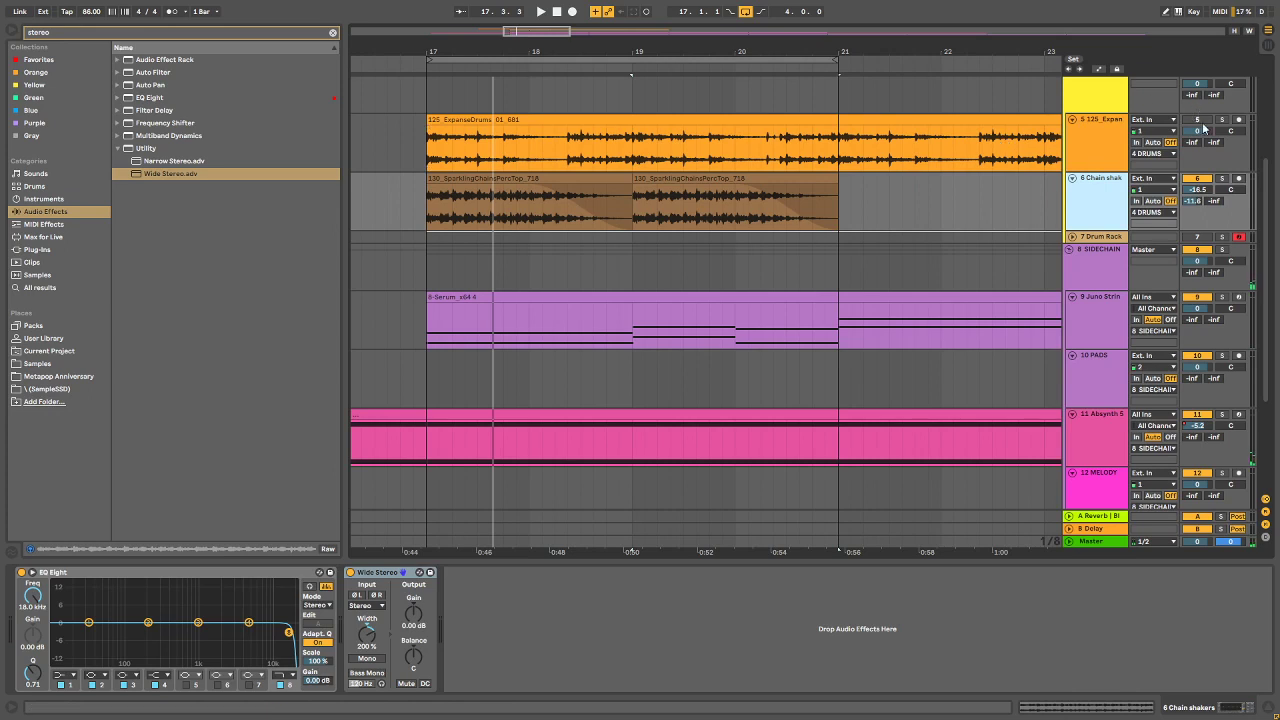
pyautogui.press('space')
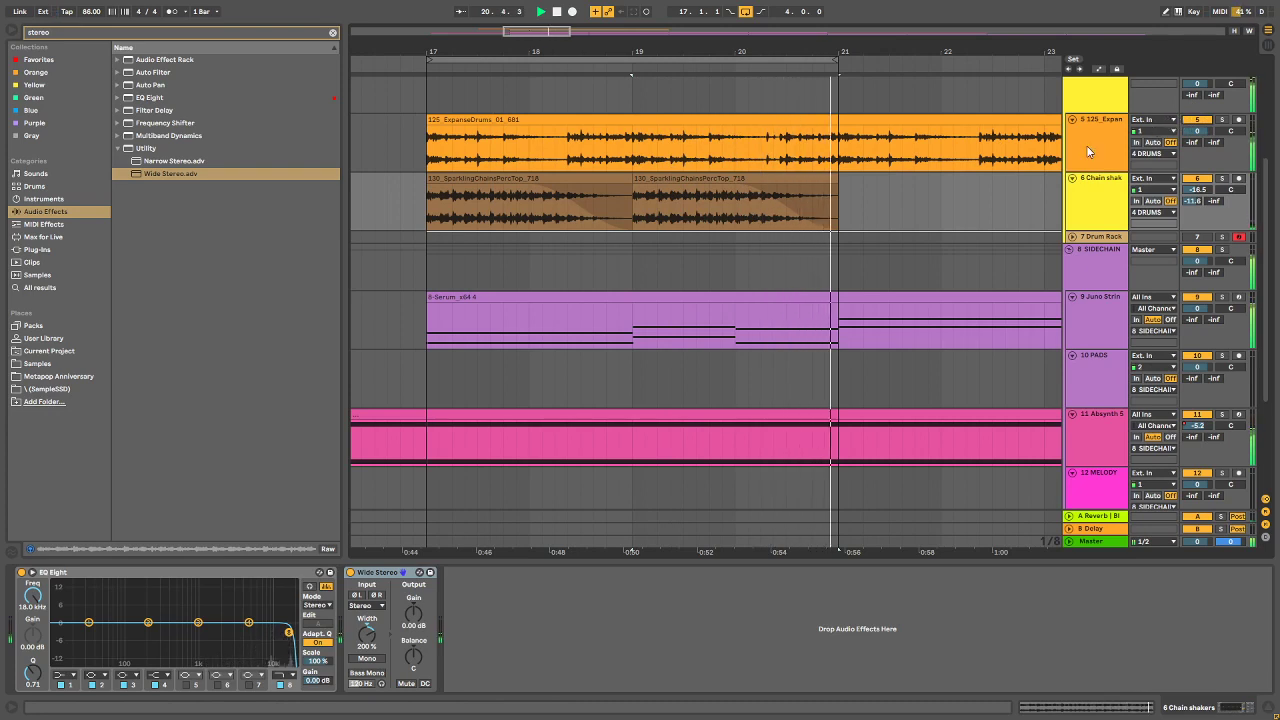
# Step: Stop playback and search the whole sample library for "loop"
pyautogui.press('space')
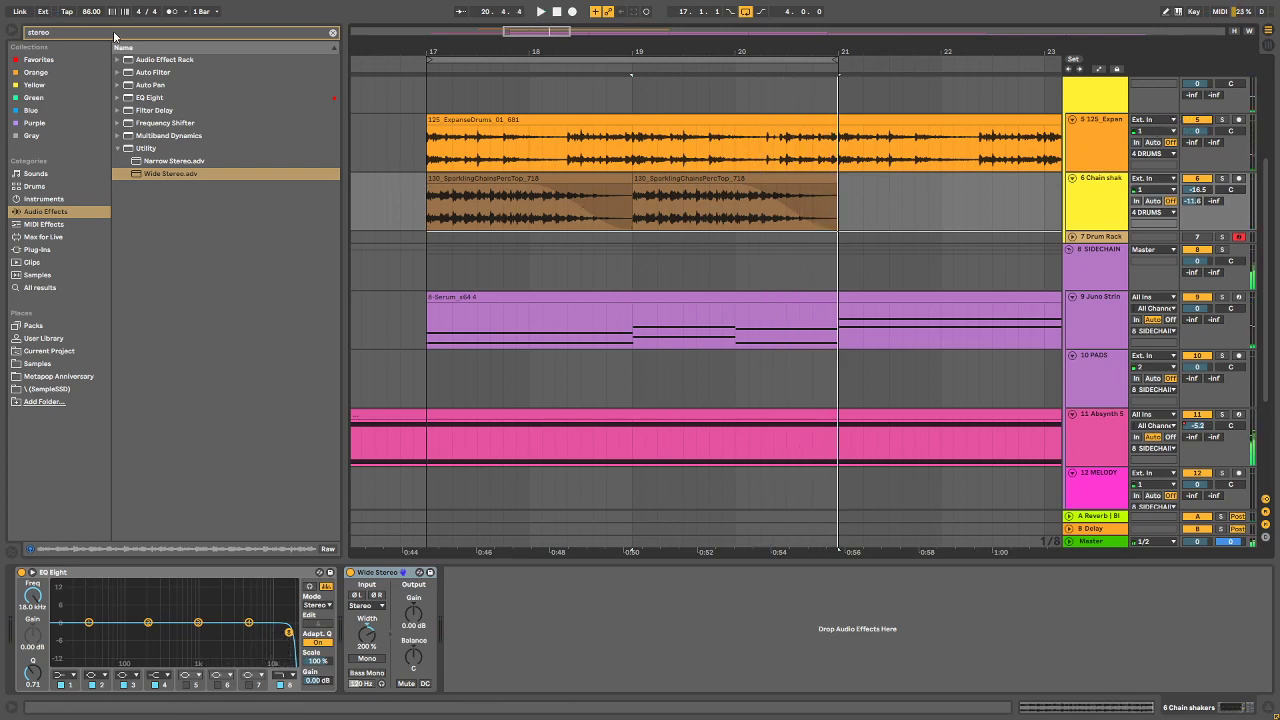
pyautogui.hotkey('ctrl', 'f')
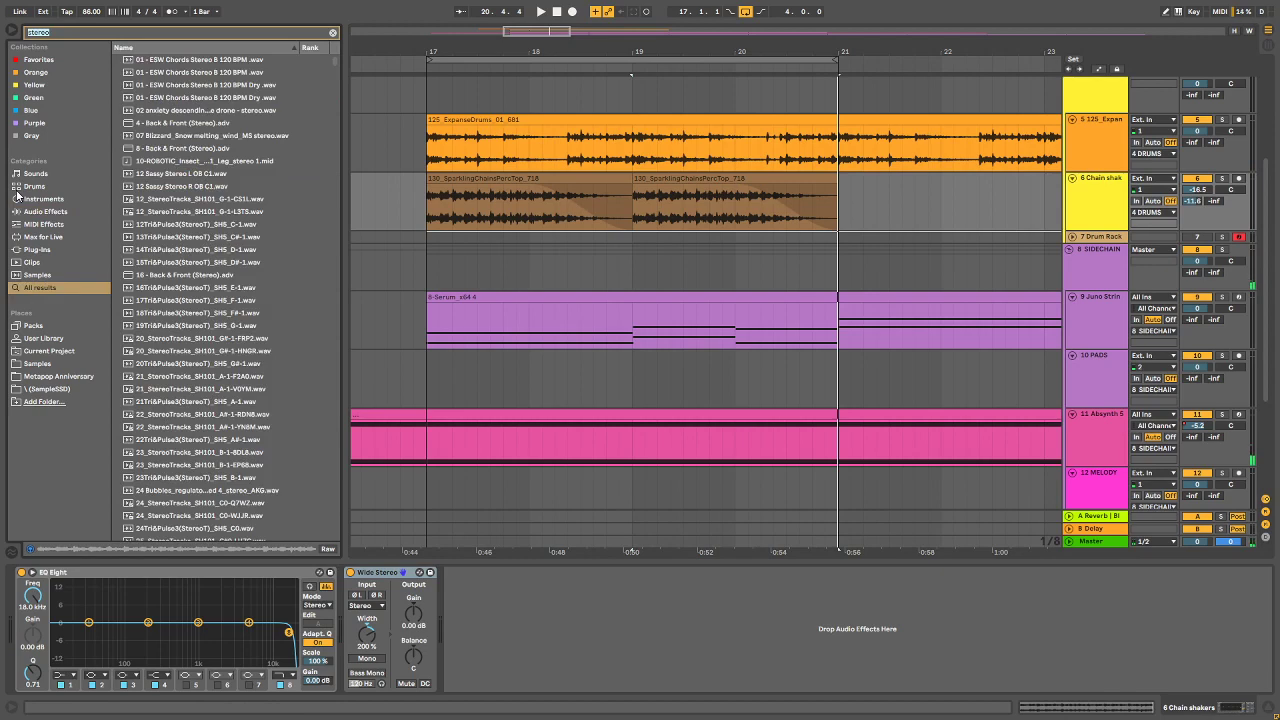
pyautogui.write('loop')
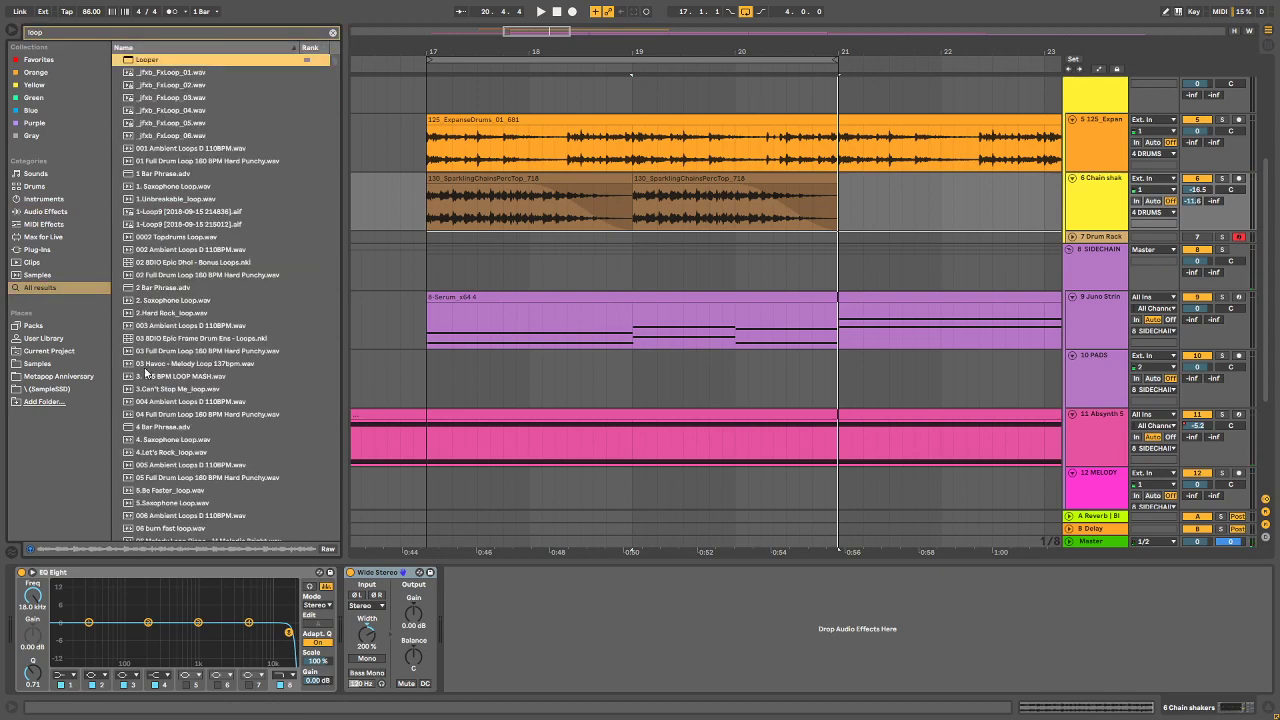
pyautogui.scroll(-5, 163, 139)
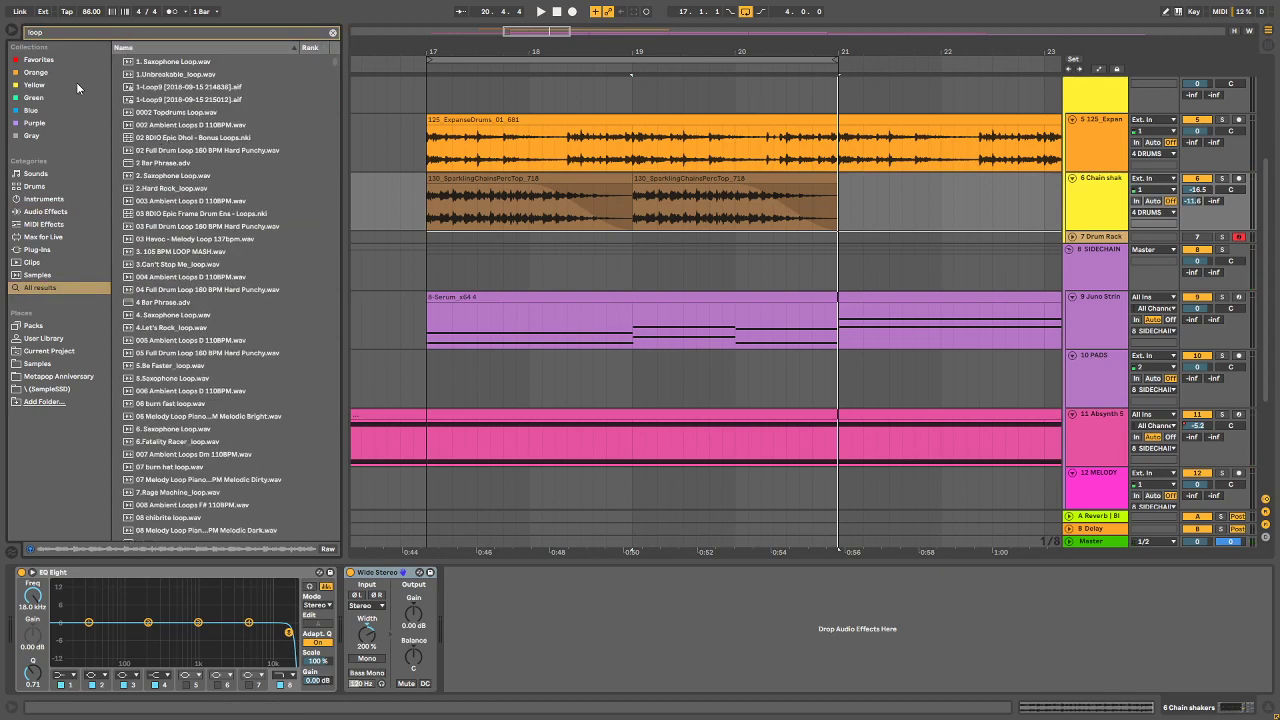
# Step: Search the library for "broken" and audition samples including Broken Bell and the BROKEN - DESIGNED mine shaft Very Long 06 sound
pyautogui.hotkey('ctrl', 'f')
pyautogui.write('broken')
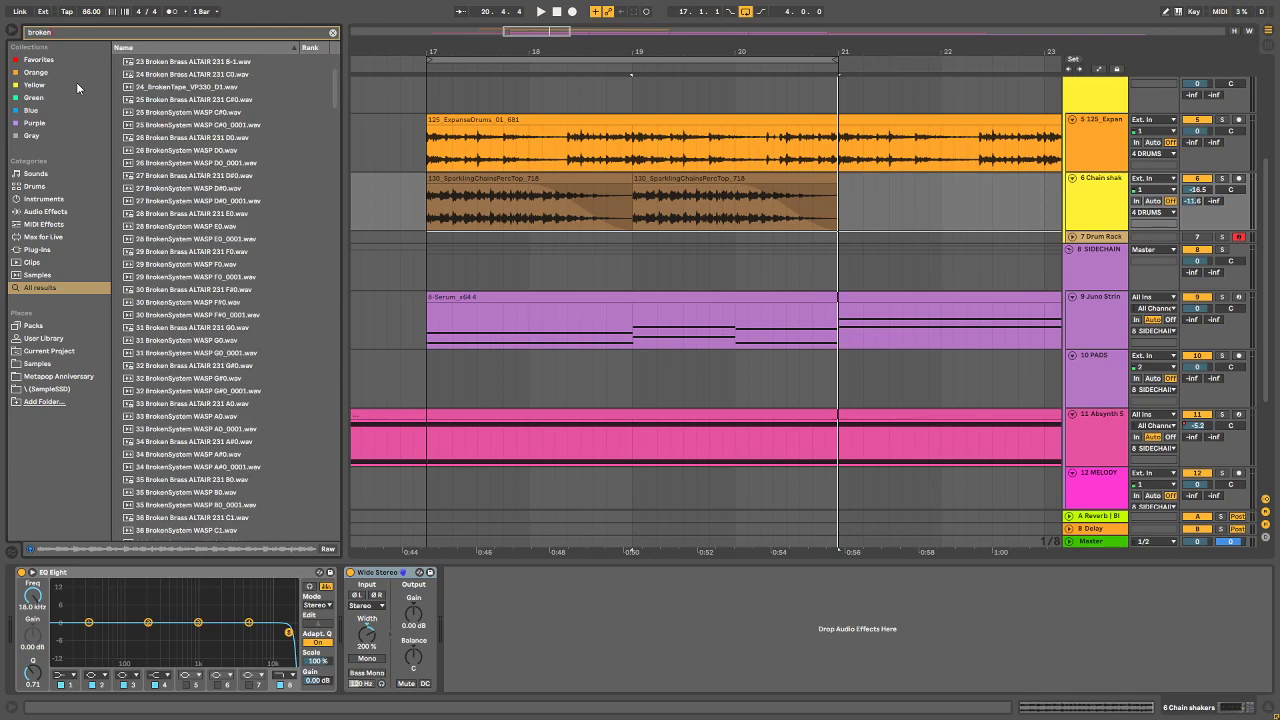
pyautogui.scroll(-20, 172, 125)
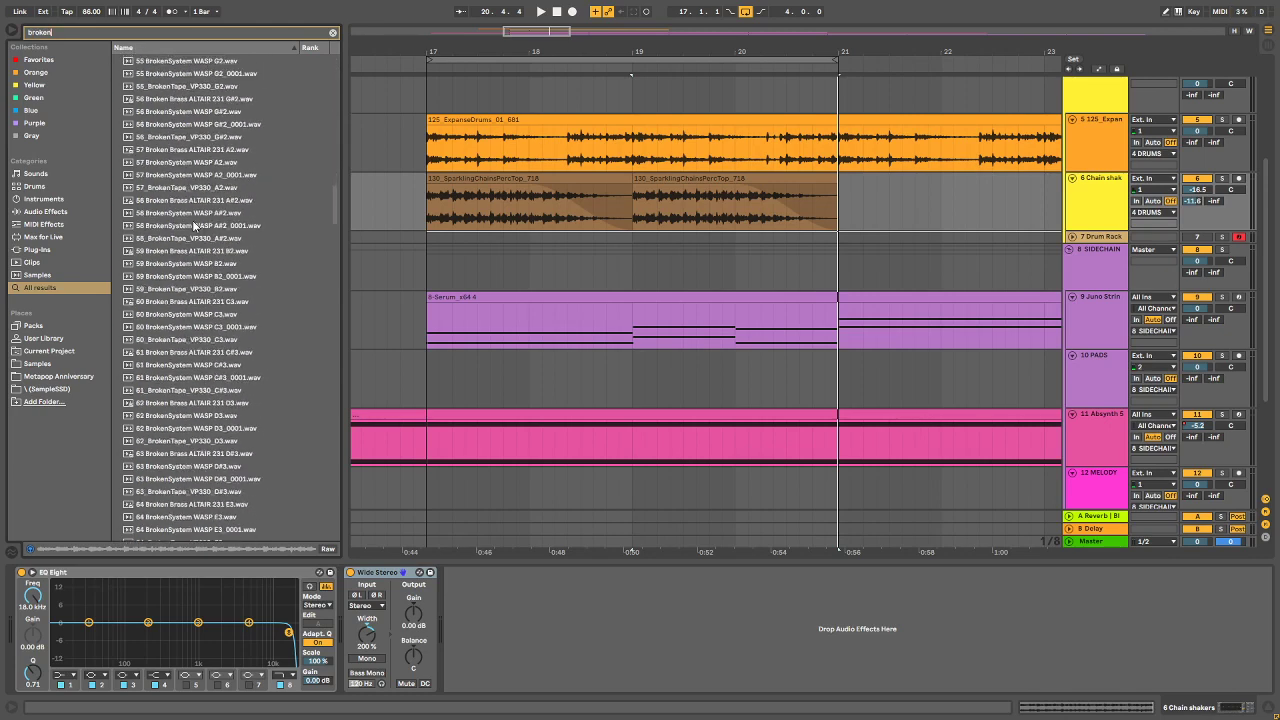
pyautogui.click(254, 166)
pyautogui.scroll(-15, 245, 220)
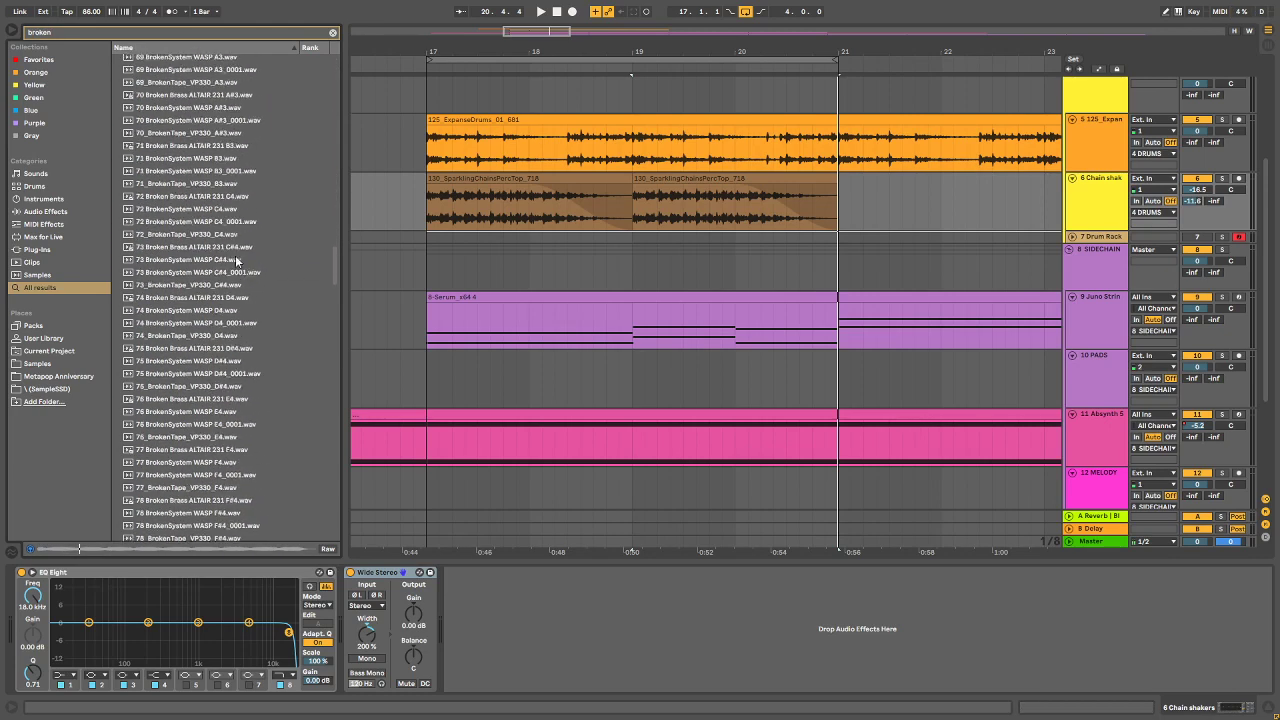
pyautogui.scroll(-7, 240, 339)
pyautogui.click(242, 331)
pyautogui.scroll(-15, 238, 270)
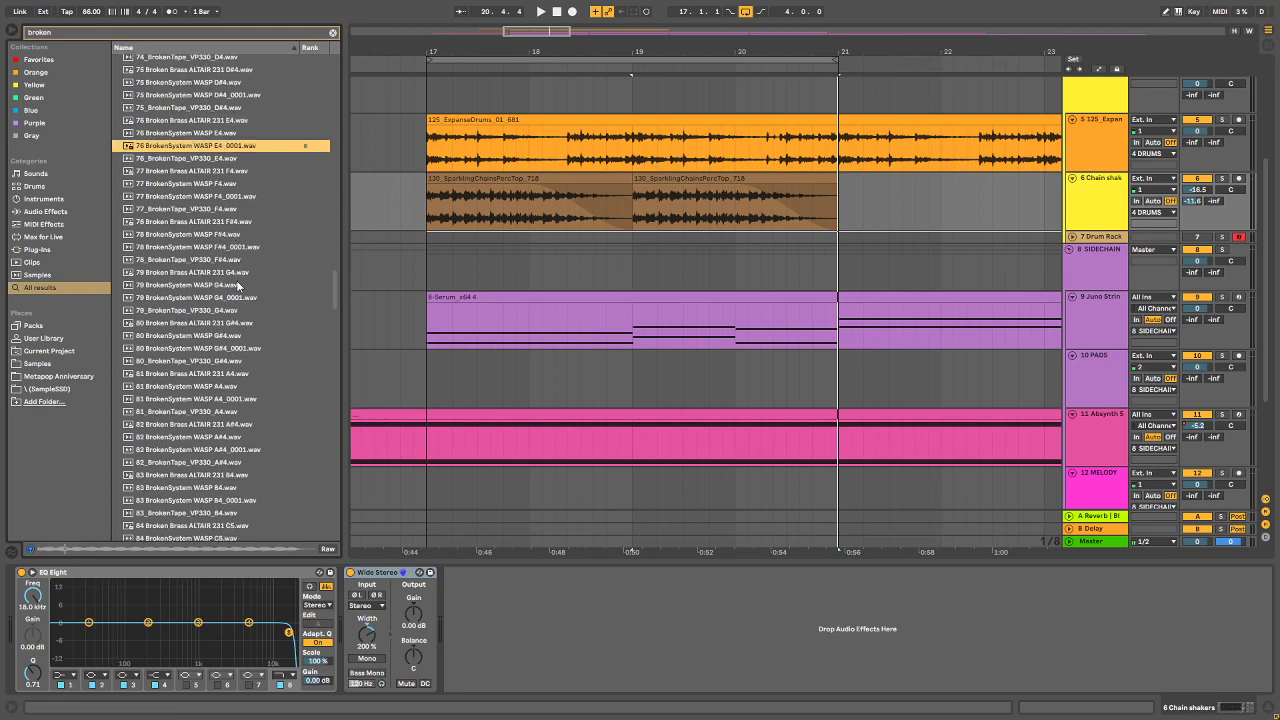
pyautogui.scroll(-20, 246, 290)
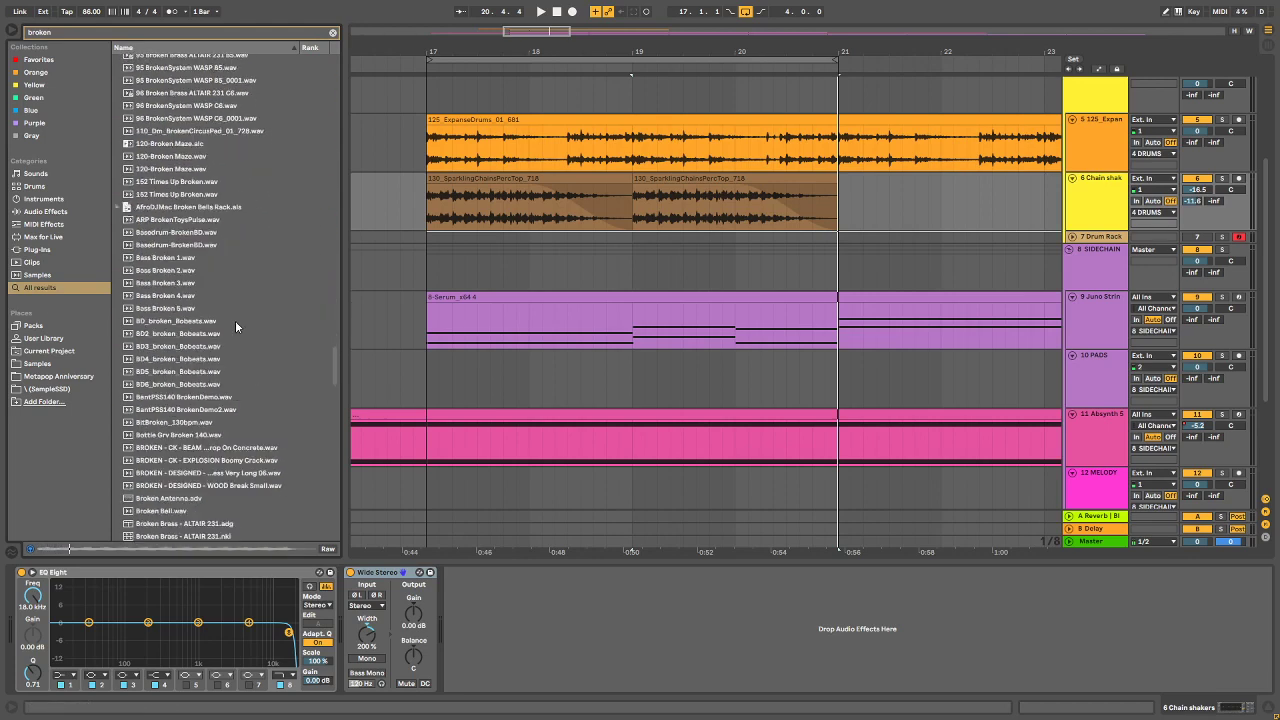
pyautogui.click(183, 290)
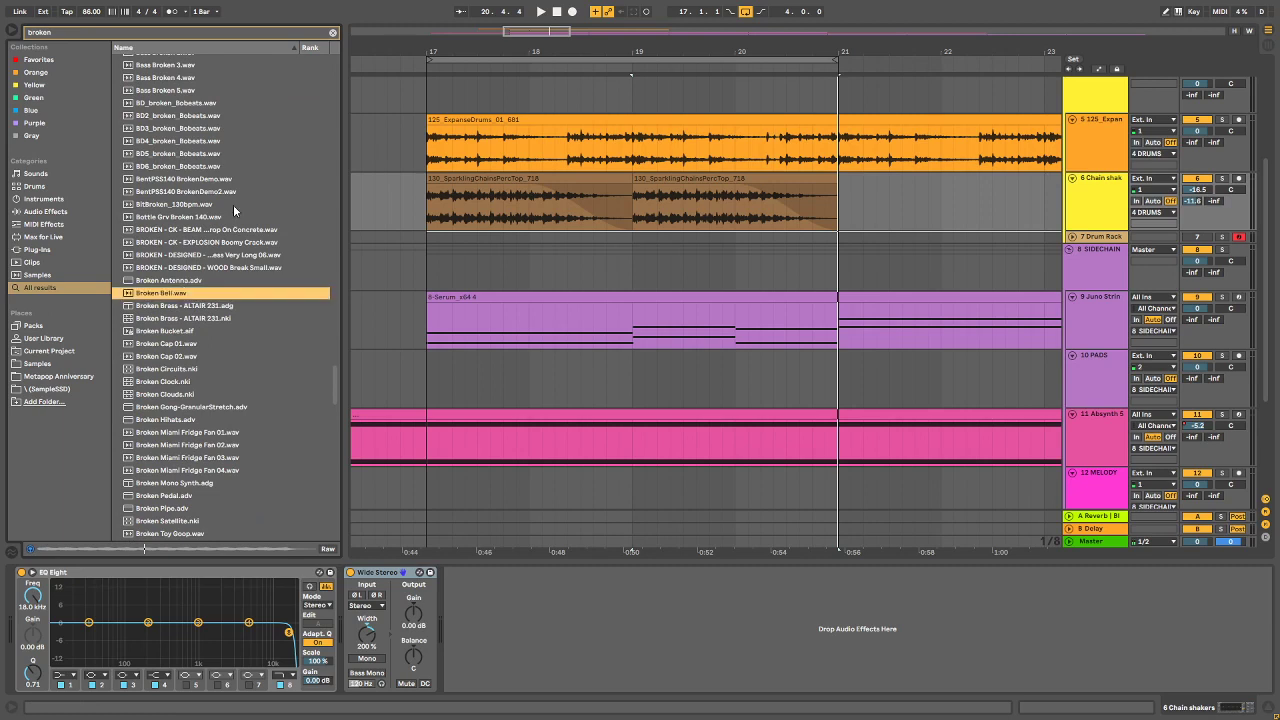
pyautogui.click(210, 257)
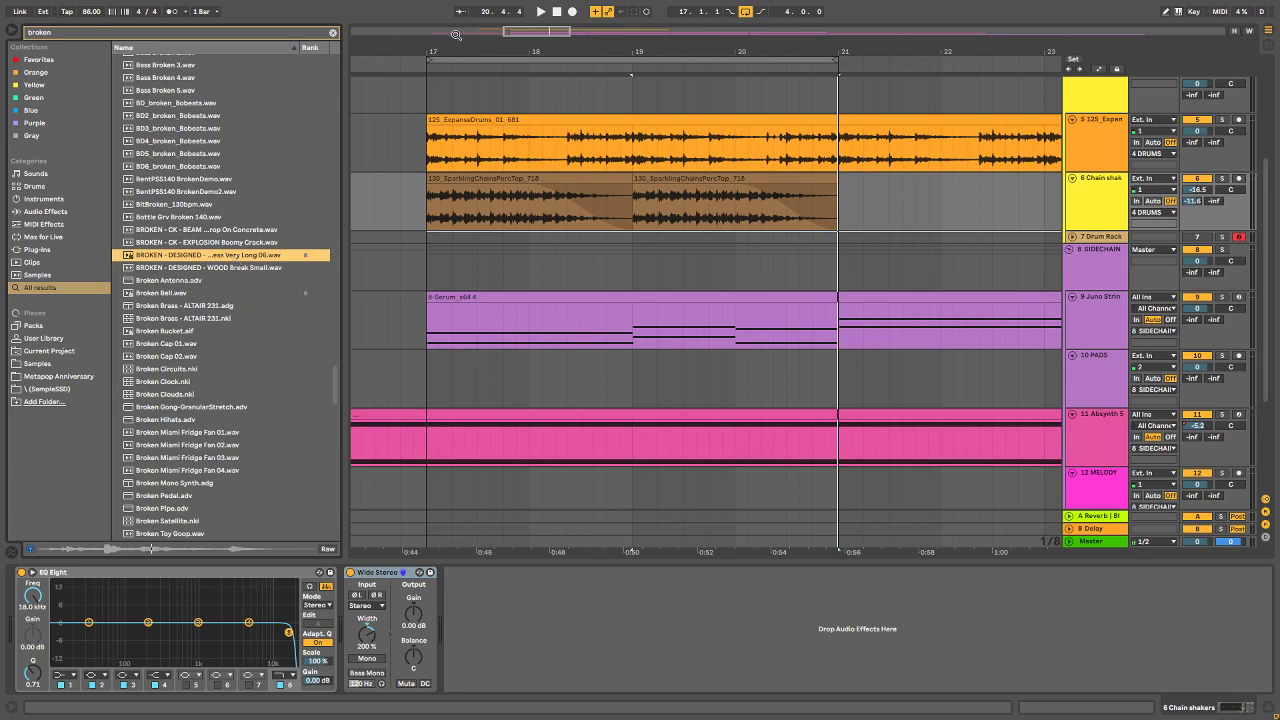
# Step: Place the BROKEN - DESIGNED mine shaft Very Long 06 sample on a new audio track below DB-01, starting at bar 5
pyautogui.moveTo(455, 35); pyautogui.dragTo(460, 396)
pyautogui.scroll(-5, 460, 396)
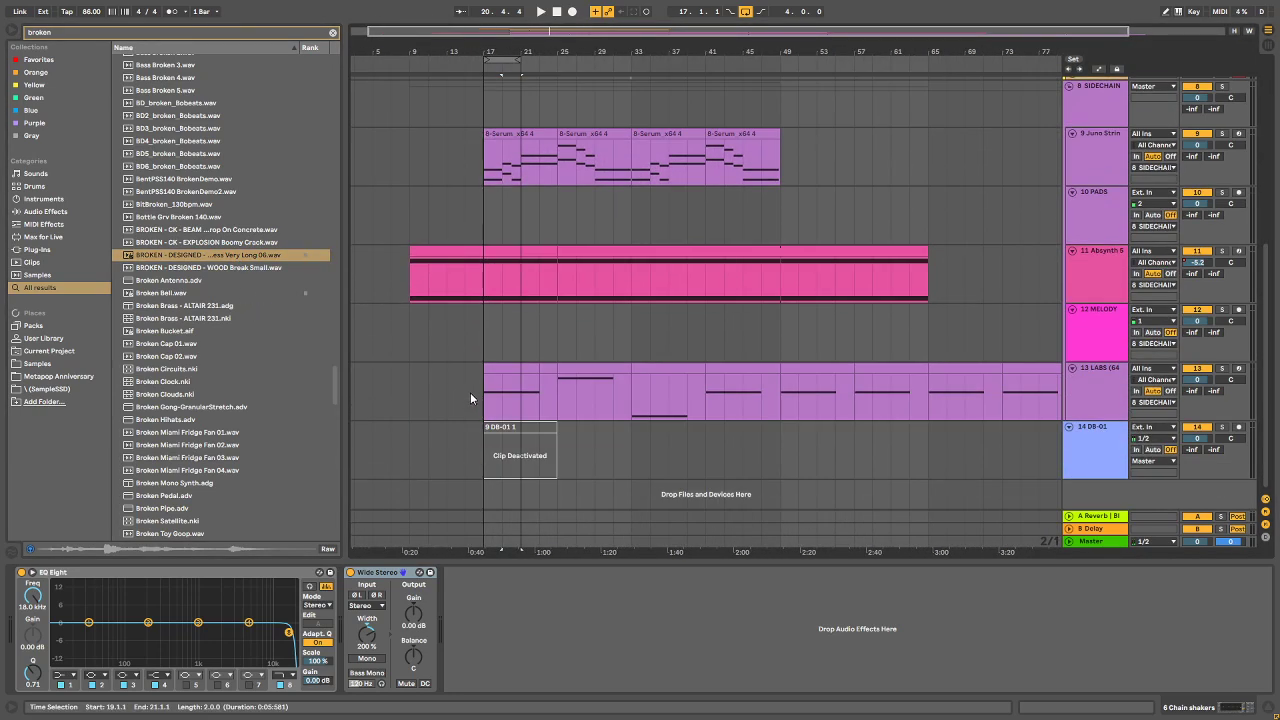
pyautogui.moveTo(207, 258); pyautogui.dragTo(390, 494)
# Step: Add a locator named Start at bar 5 of the arrangement
pyautogui.rightClick(392, 66)
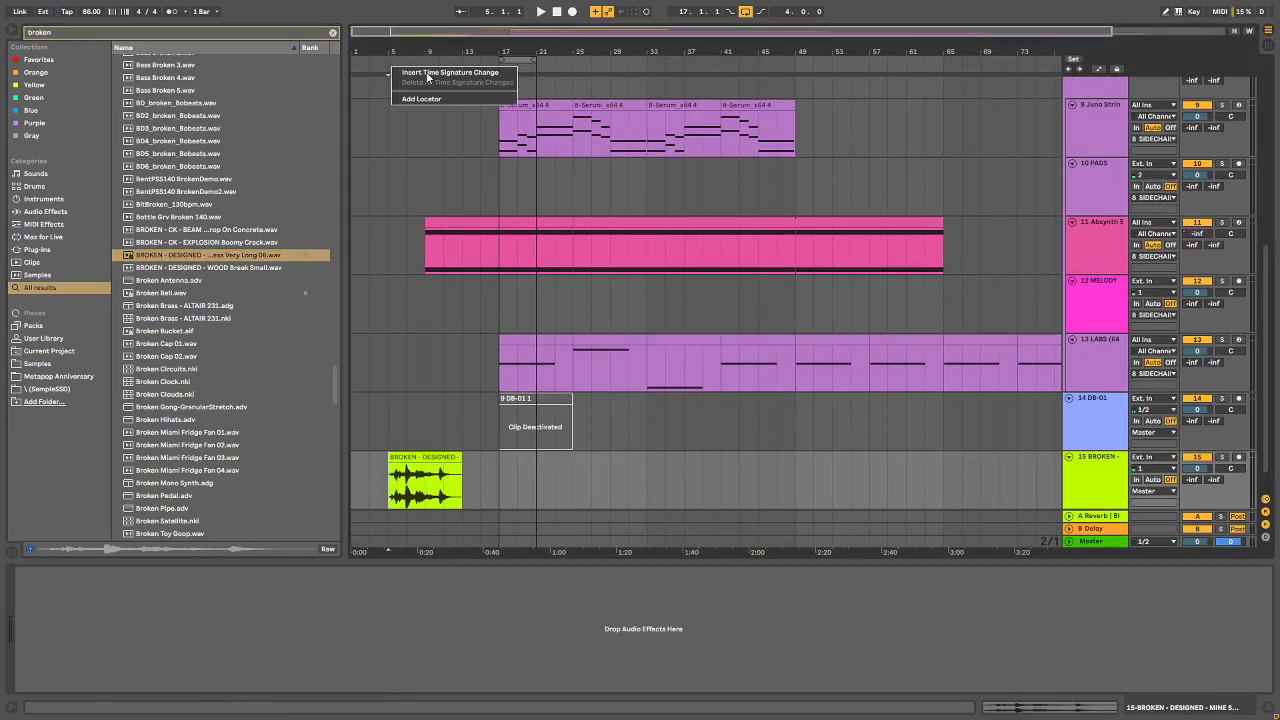
pyautogui.click(424, 99)
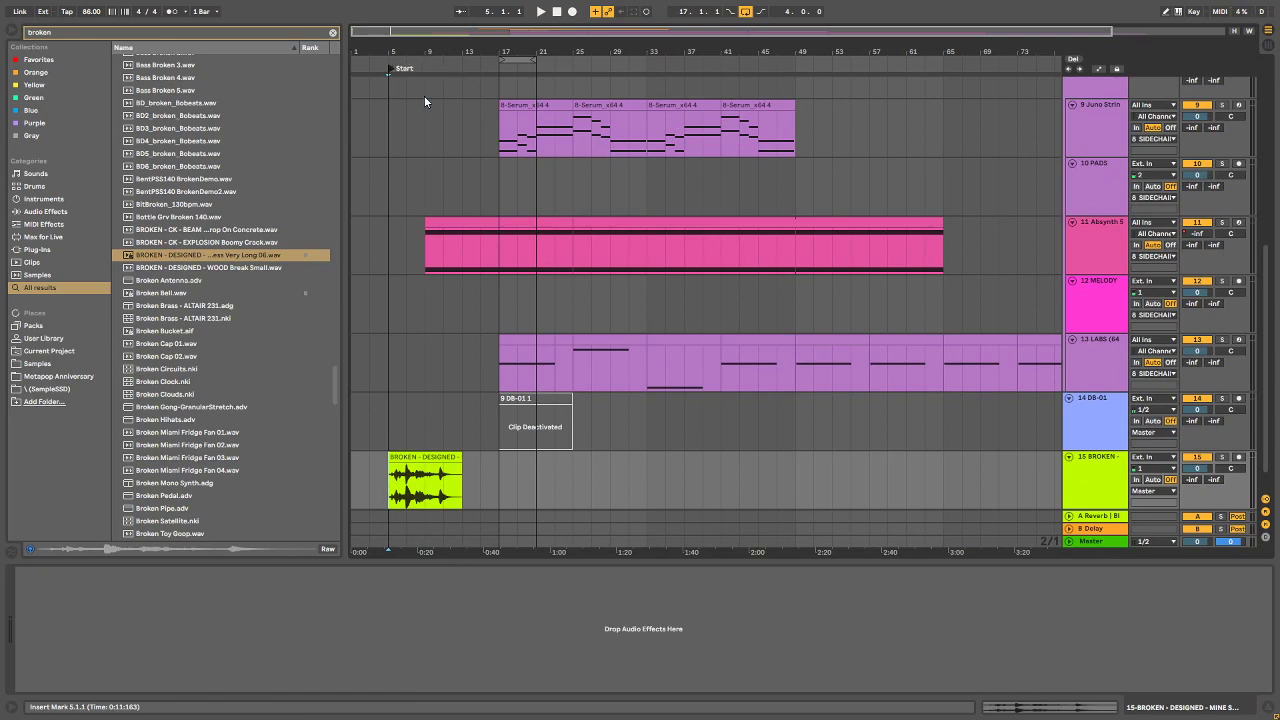
pyautogui.scroll(5, 450, 104)
pyautogui.scroll(-6, 492, 90)
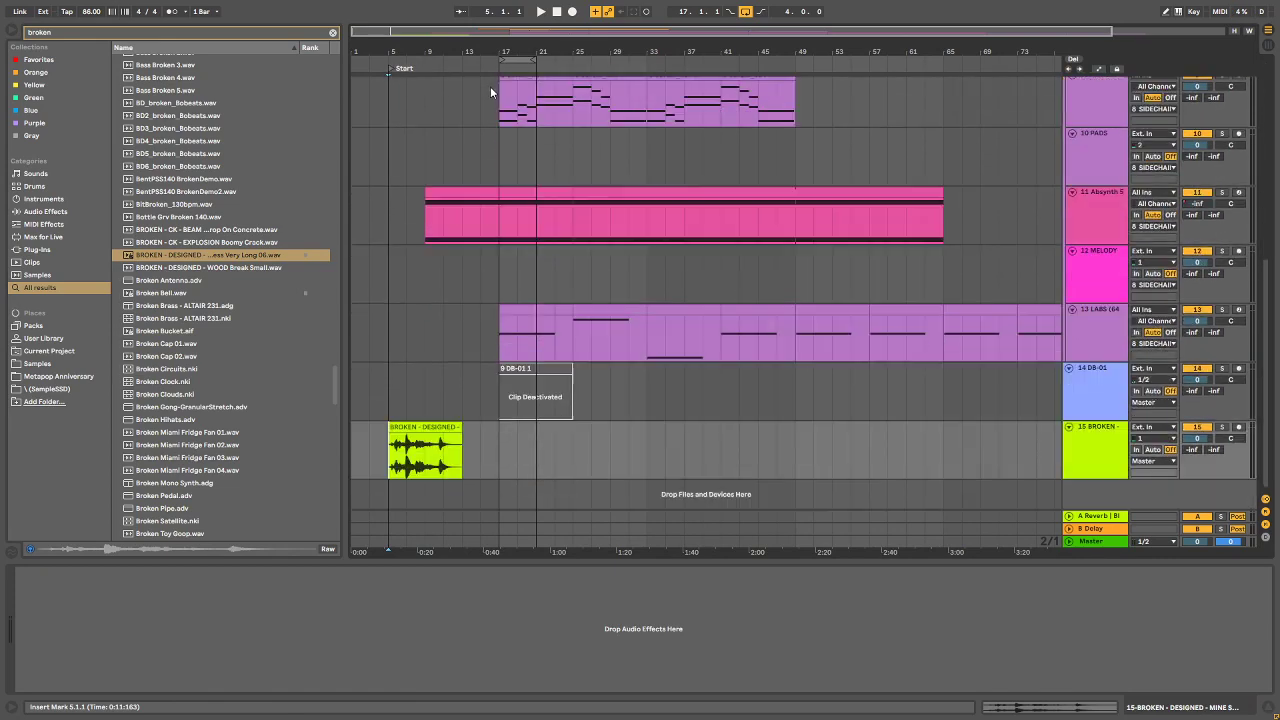
# Step: Play the arrangement from bar 5 and set the BROKEN track's reverb send to -12.0 dB
pyautogui.press('space')
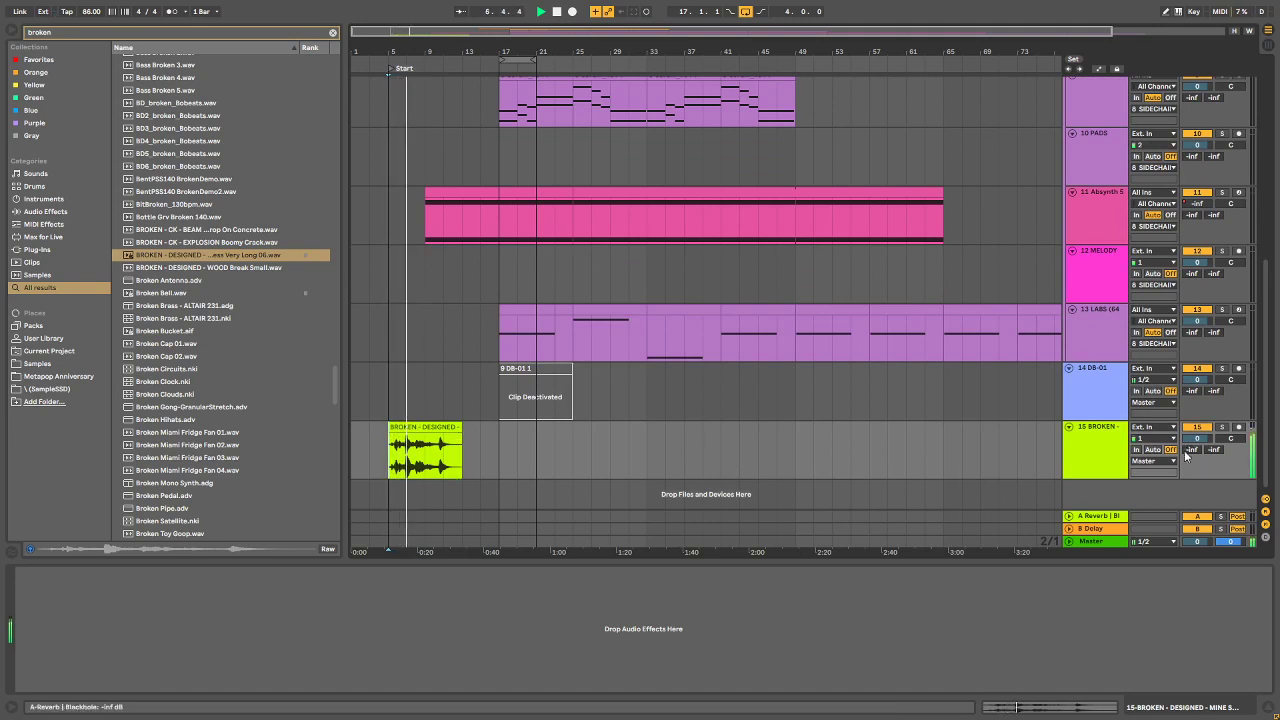
pyautogui.moveTo(1186, 456); pyautogui.dragTo(1186, 444)
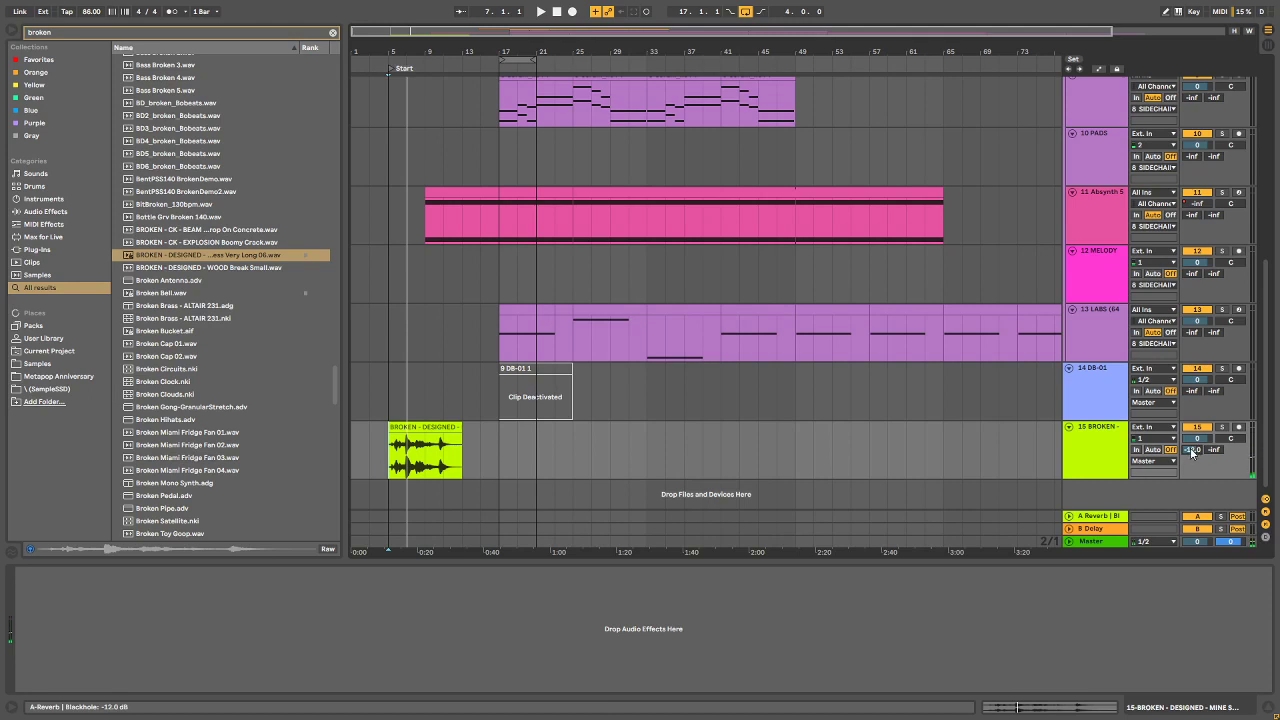
pyautogui.press('space')
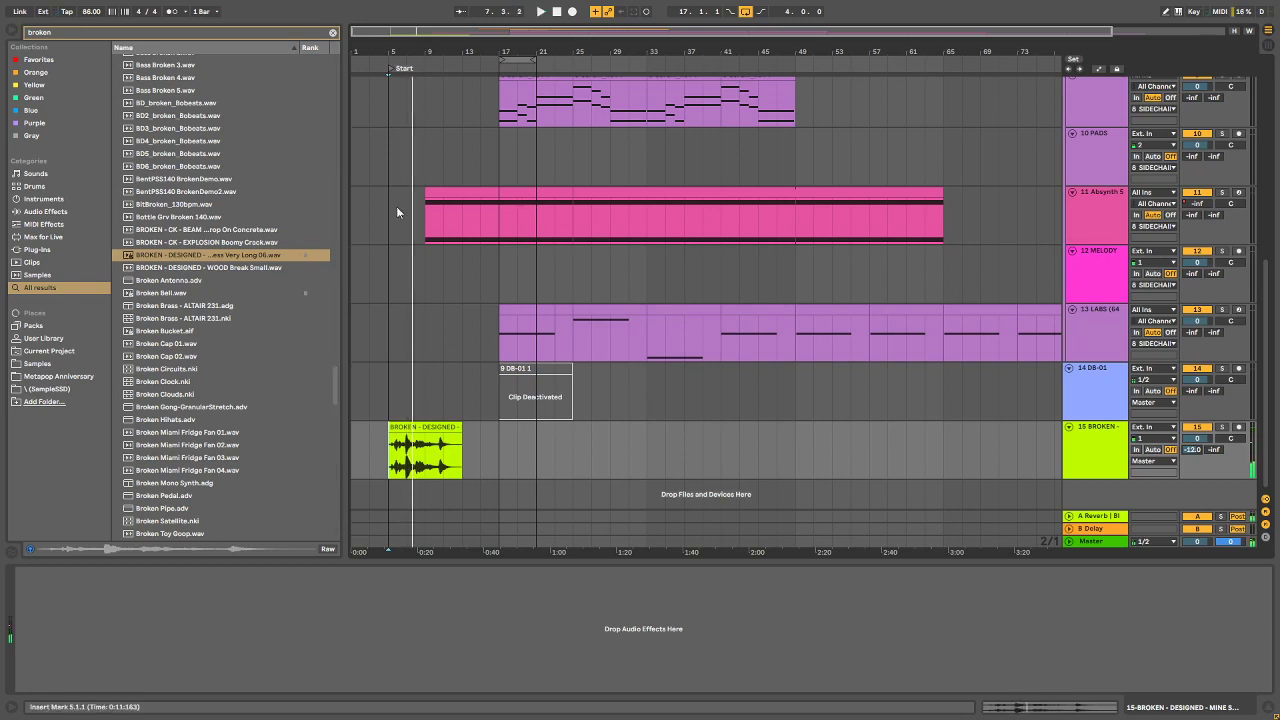
# Step: Search the library for "kick" and audition samples such as Kick Liebing 14 and Kick Lo Drum Case
pyautogui.hotkey('ctrl', 'f')
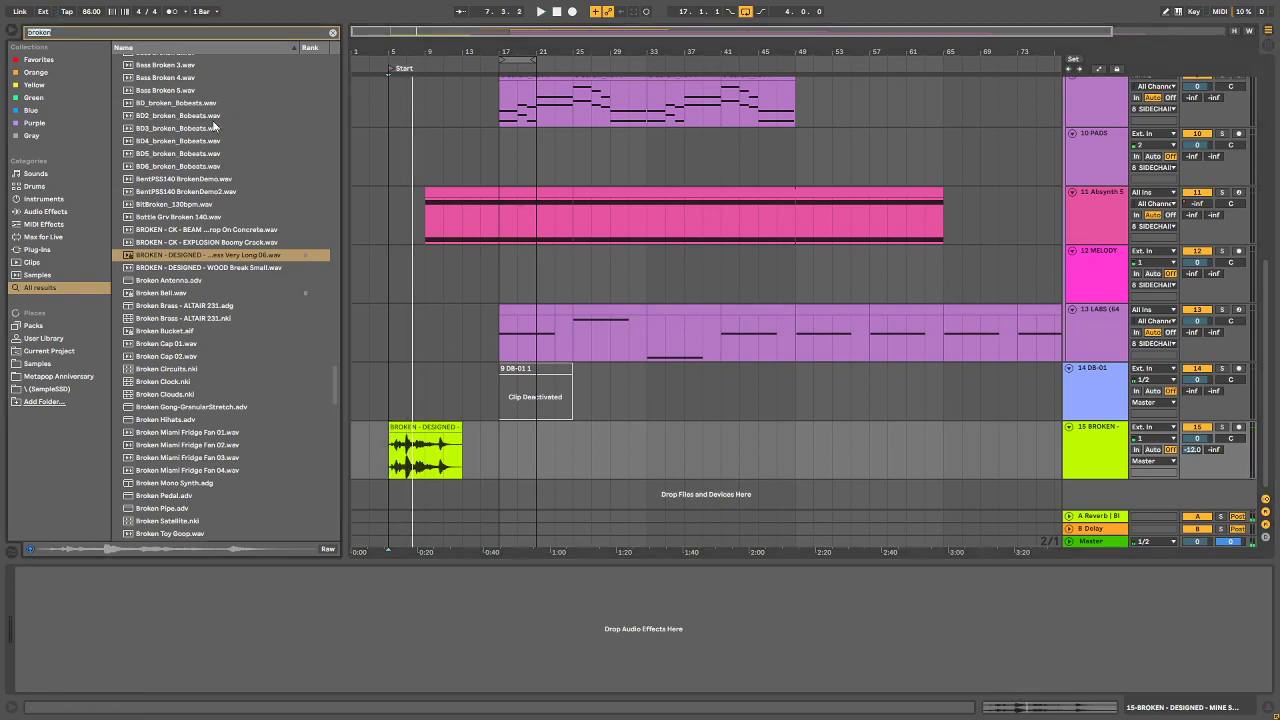
pyautogui.write('kick')
pyautogui.scroll(-12, 214, 125)
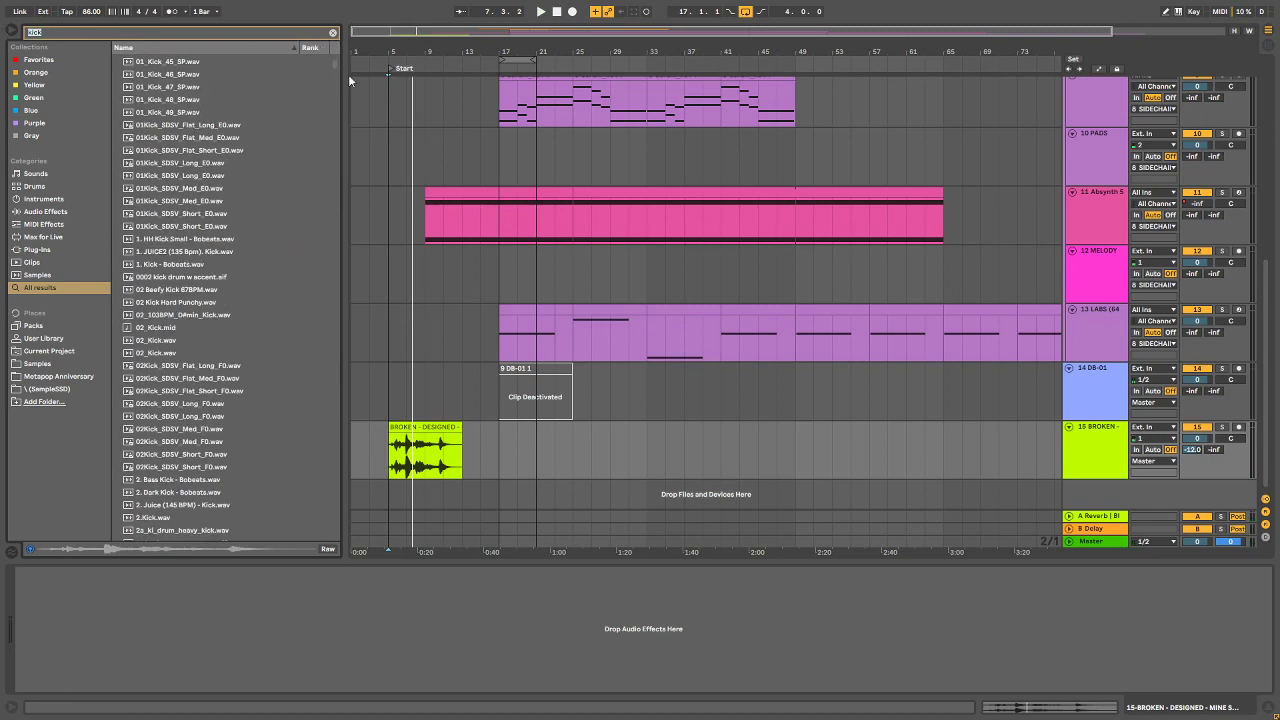
pyautogui.moveTo(336, 64); pyautogui.dragTo(246, 266)
pyautogui.click(240, 256)
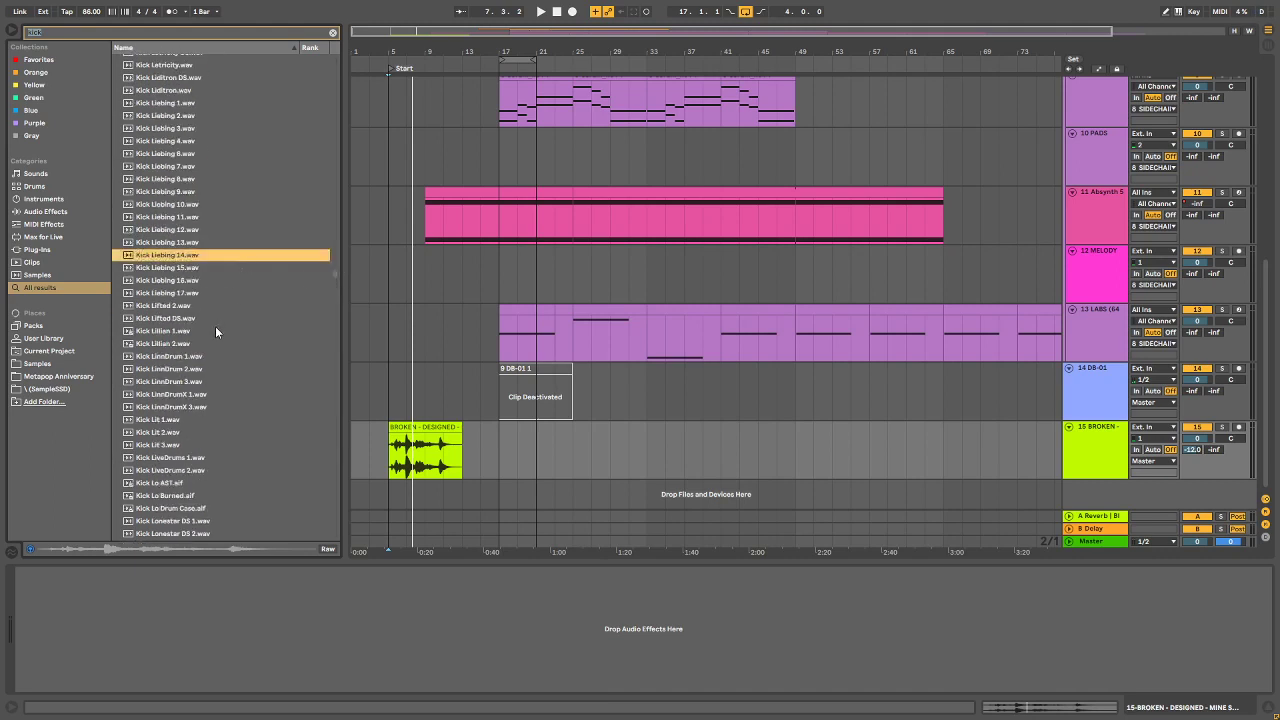
pyautogui.scroll(-5, 215, 331)
pyautogui.click(214, 326)
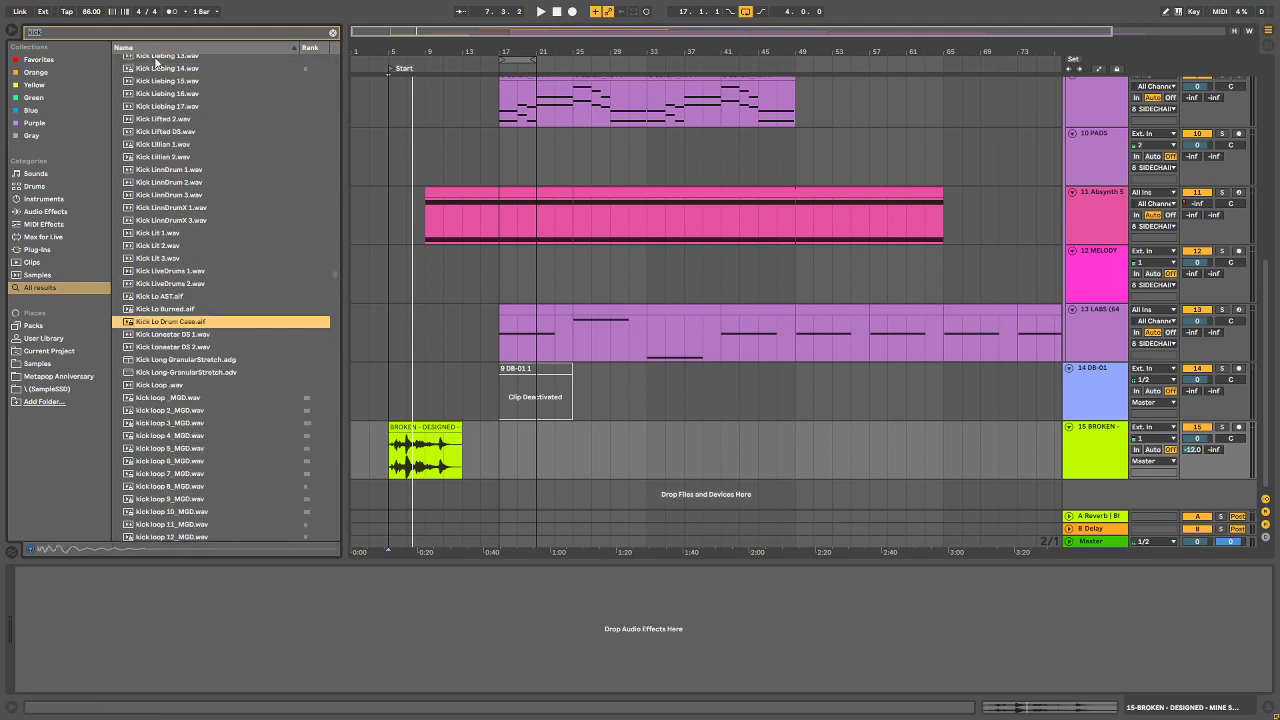
# Step: Search for "kick long", audition the SDSV kicks and place 01Kick_SDSV_Long_E0 on a new track at bar 5
pyautogui.write('kick long')
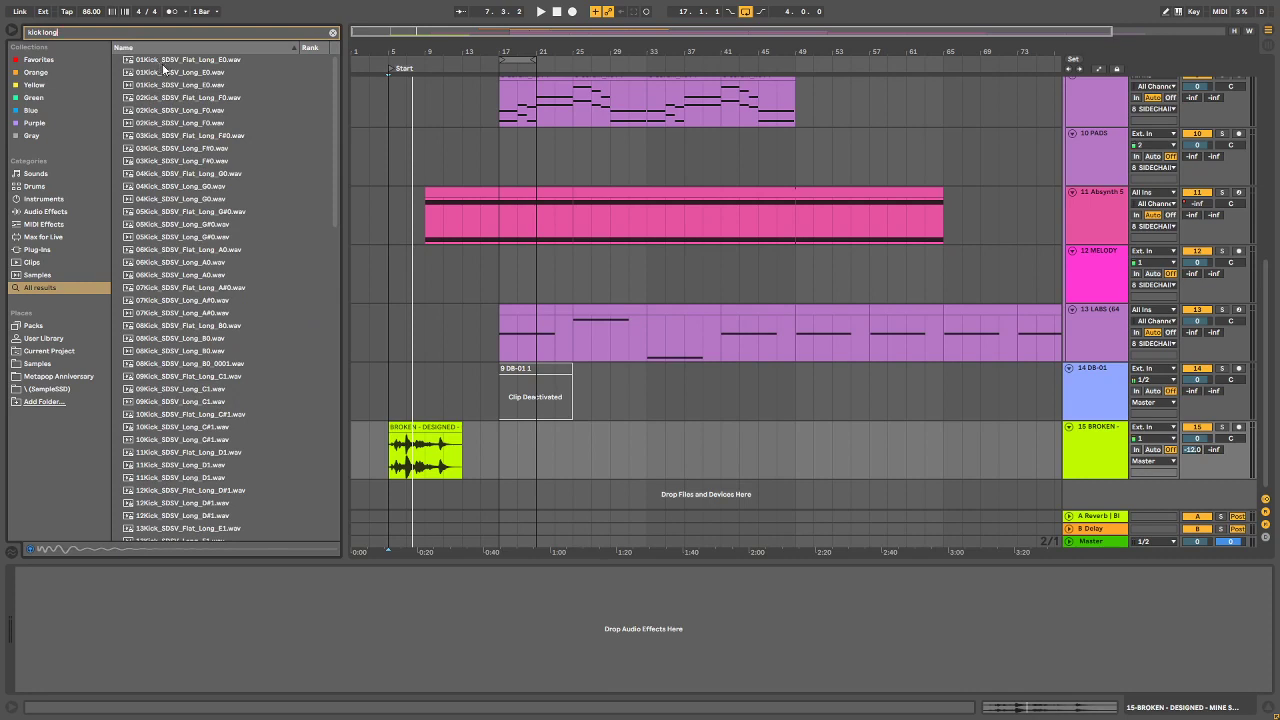
pyautogui.click(160, 72)
pyautogui.click(241, 465)
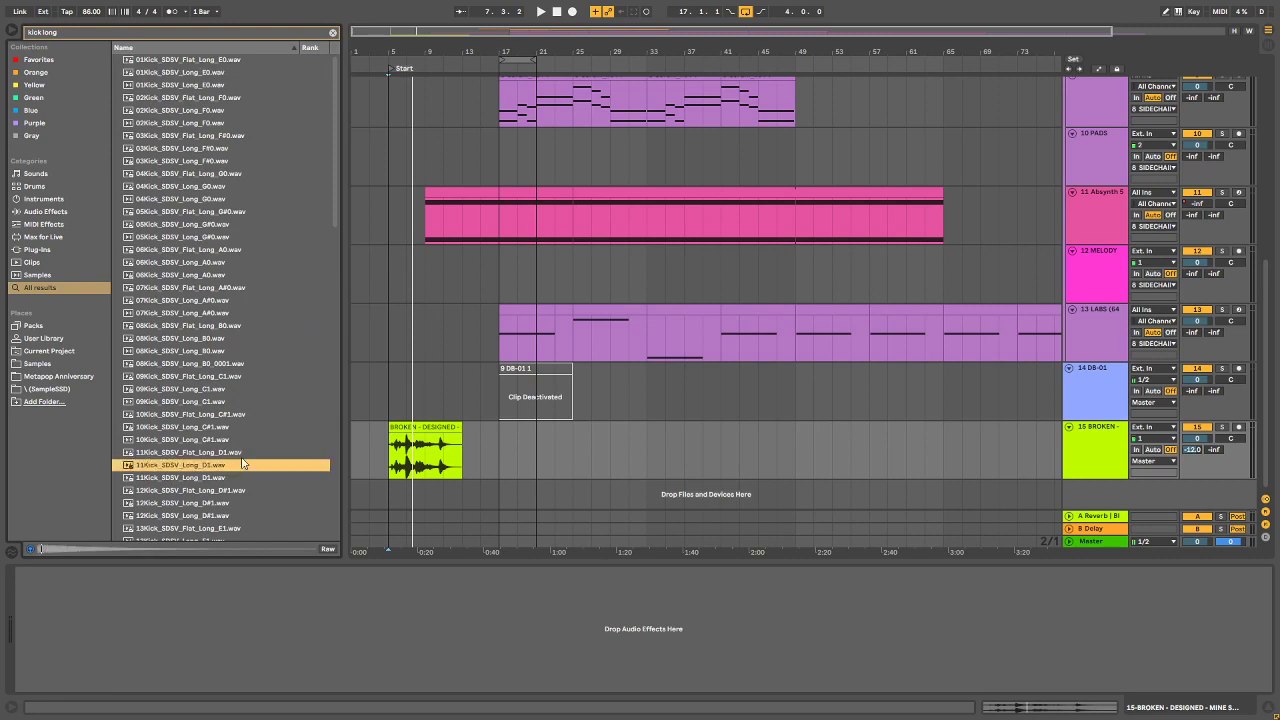
pyautogui.click(197, 74)
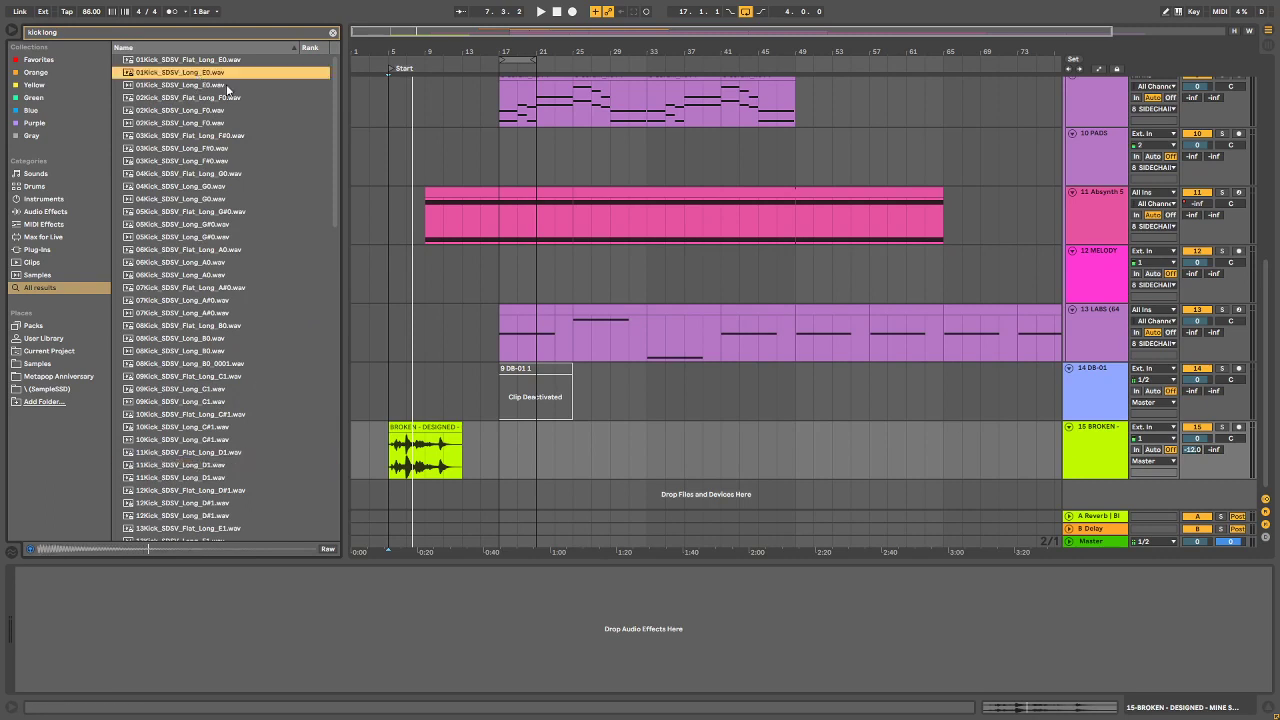
pyautogui.moveTo(186, 85); pyautogui.dragTo(384, 494)
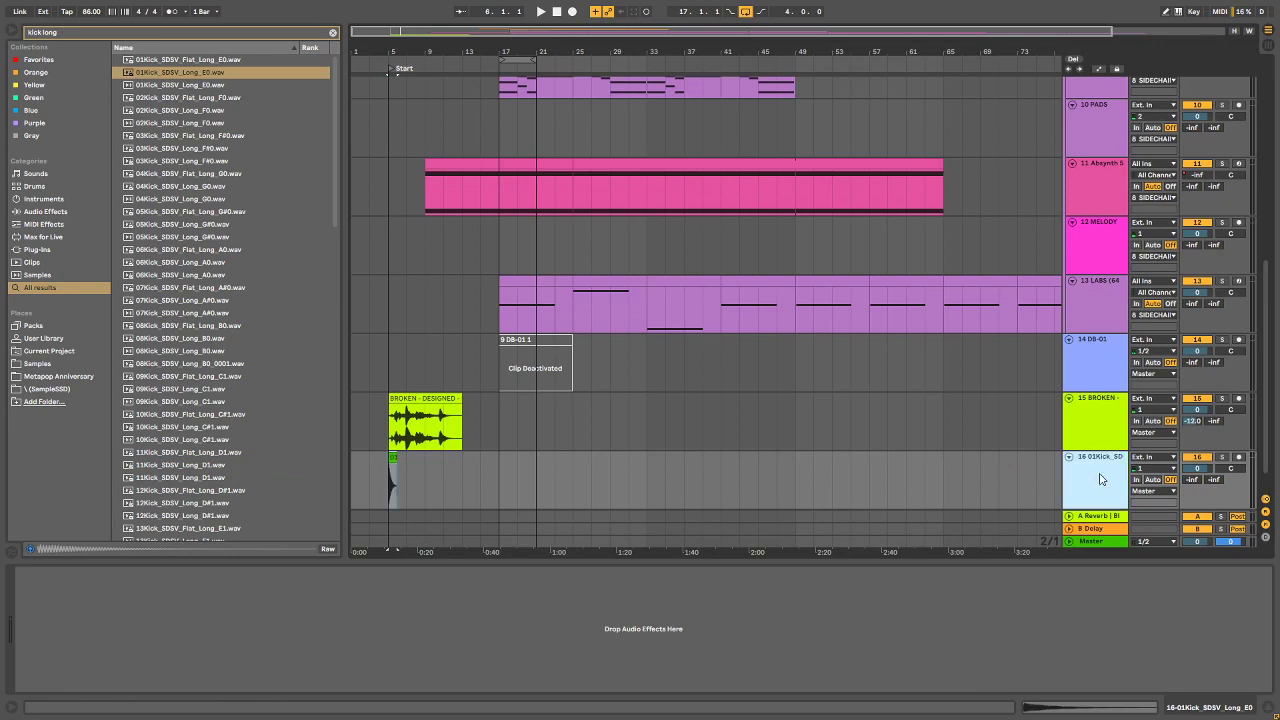
# Step: Colour the new 01Kick_SDSV_Long_E0 track light green
pyautogui.rightClick(1099, 460)
pyautogui.click(1160, 410)
pyautogui.rightClick(1106, 450)
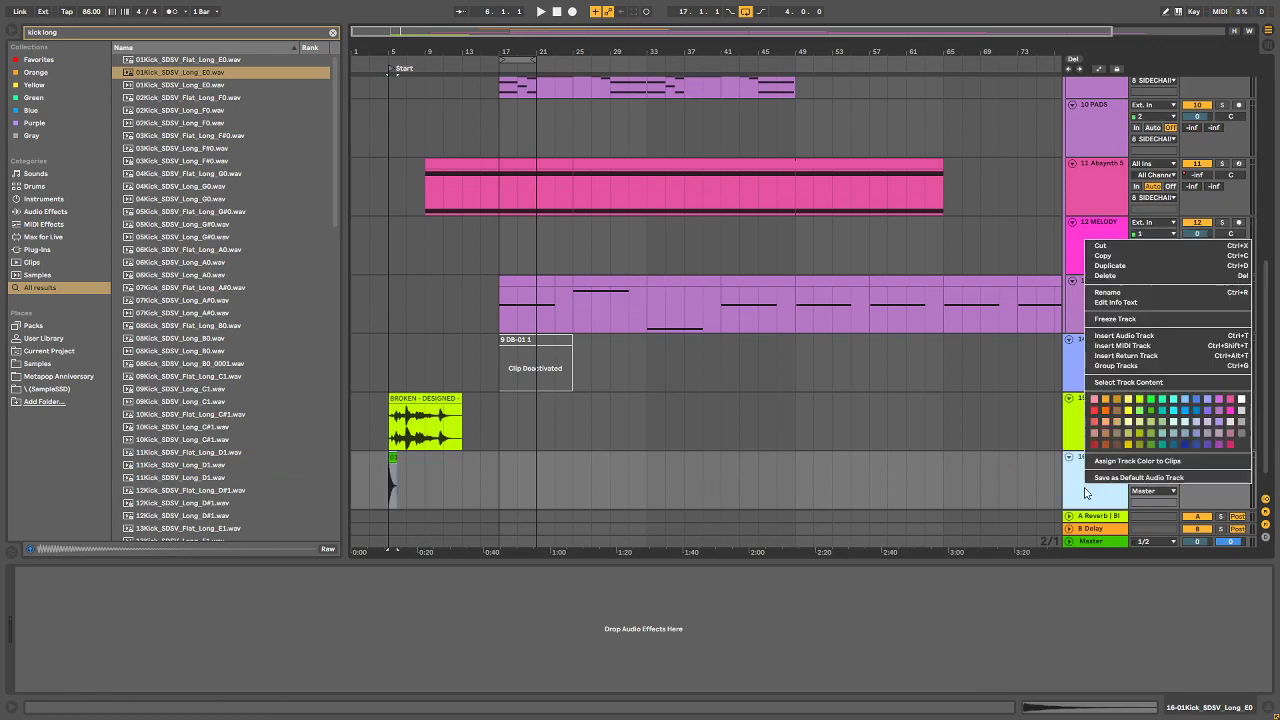
pyautogui.click(1136, 412)
pyautogui.click(1101, 442)
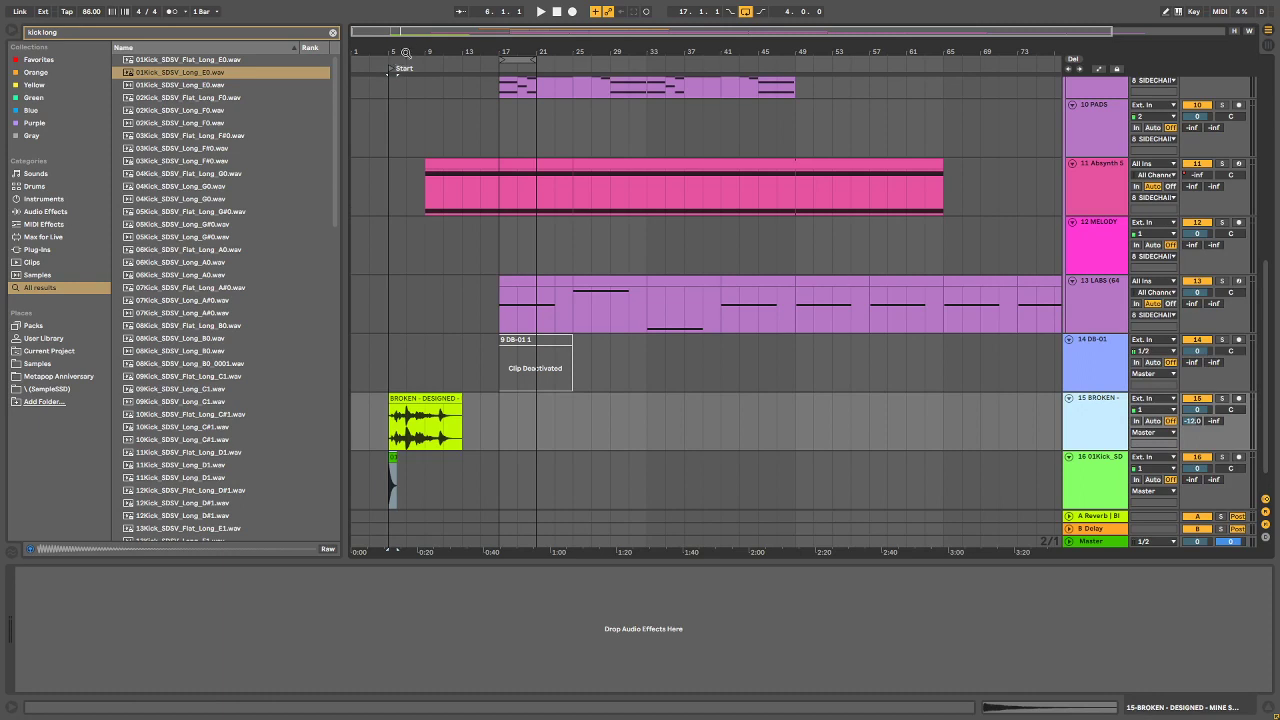
# Step: Move the kick clip to start at bar 7 and open the BROKEN mine shaft clip's sample view
pyautogui.moveTo(405, 52); pyautogui.dragTo(520, 49)
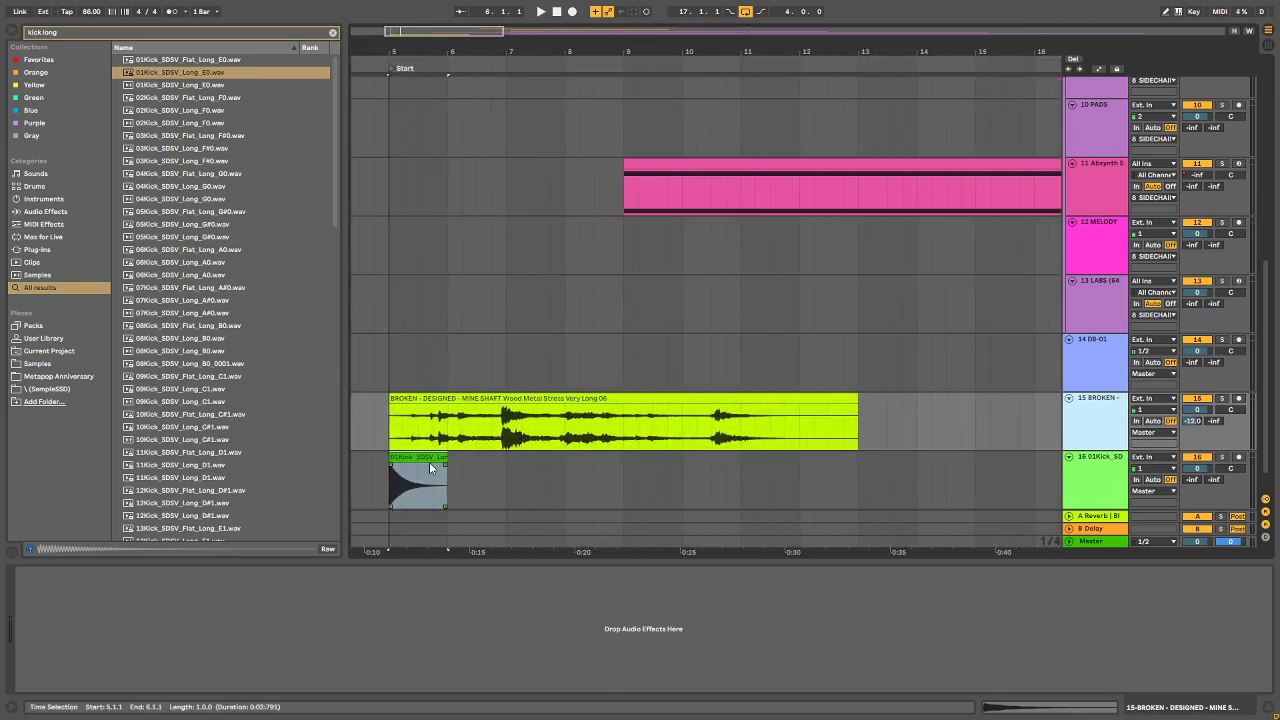
pyautogui.moveTo(430, 467); pyautogui.dragTo(548, 466)
pyautogui.click(552, 401)
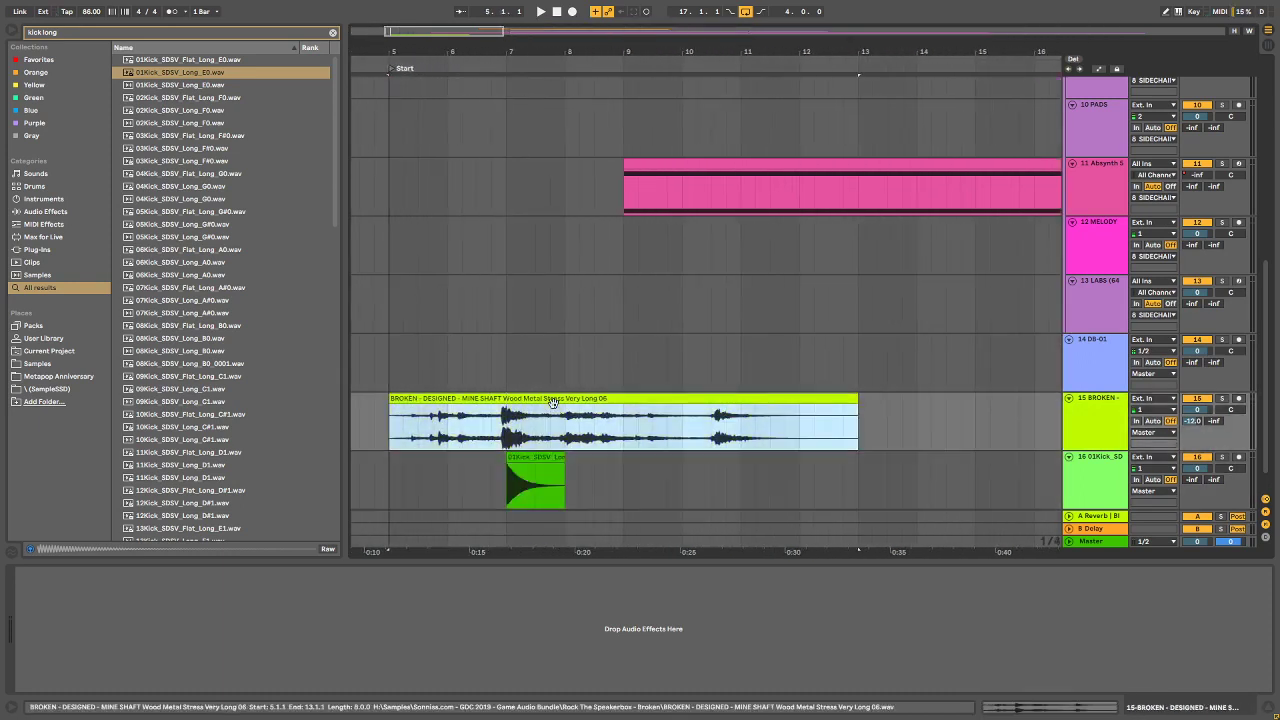
pyautogui.doubleClick(555, 397)
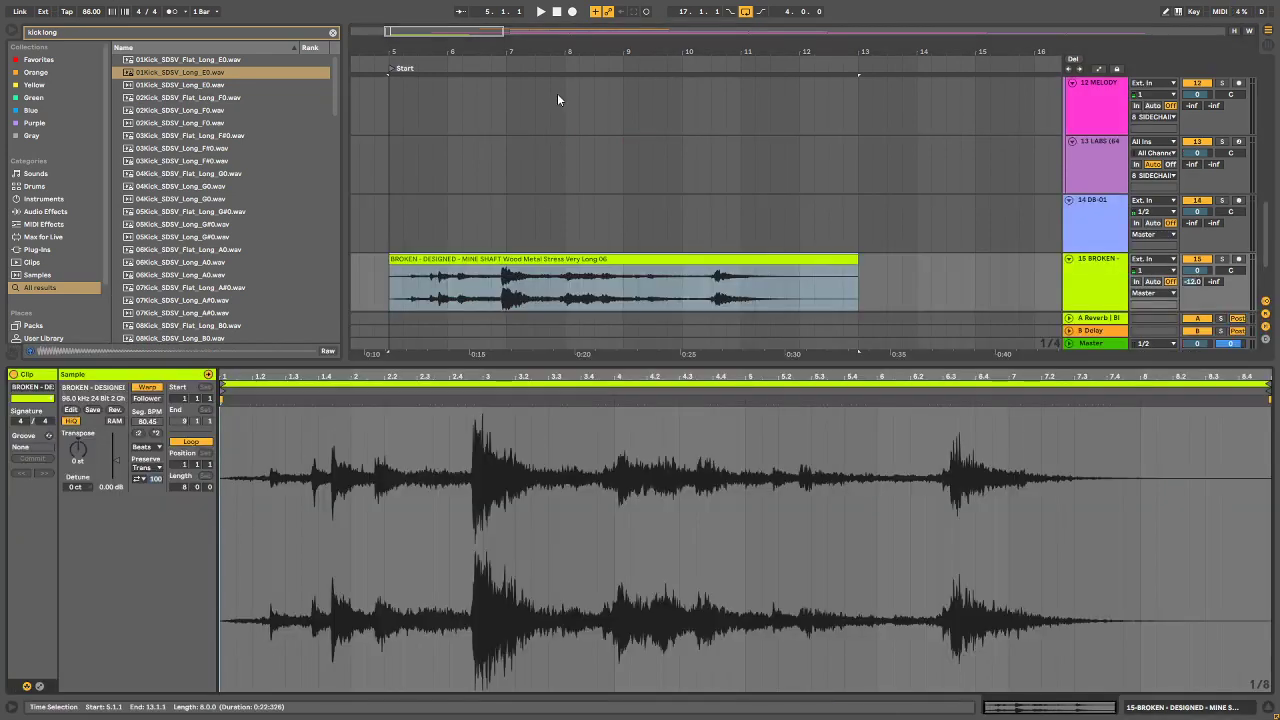
# Step: Move the 01Kick_SDSV_Long_E0 clip to start at 6.4.3, just before the mine shaft impact, and play it back
pyautogui.moveTo(560, 50); pyautogui.dragTo(560, 20)
pyautogui.scroll(-3, 836, 277)
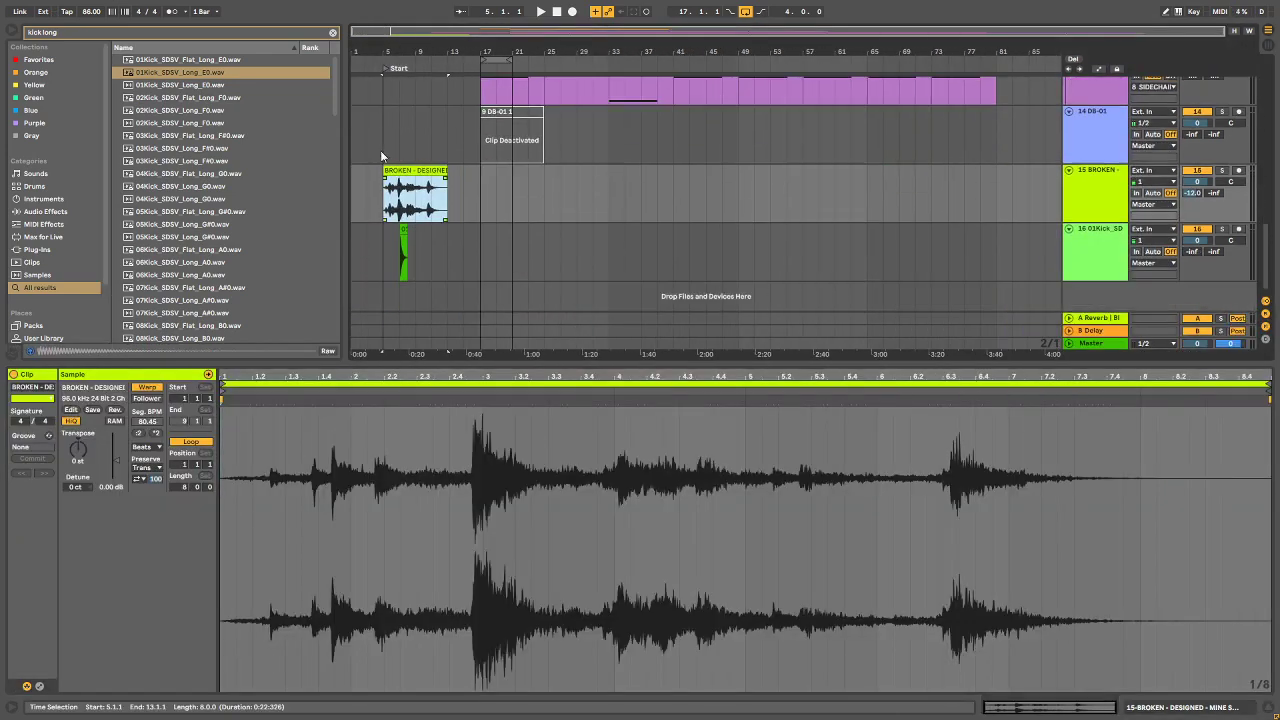
pyautogui.moveTo(391, 49); pyautogui.dragTo(314, 148)
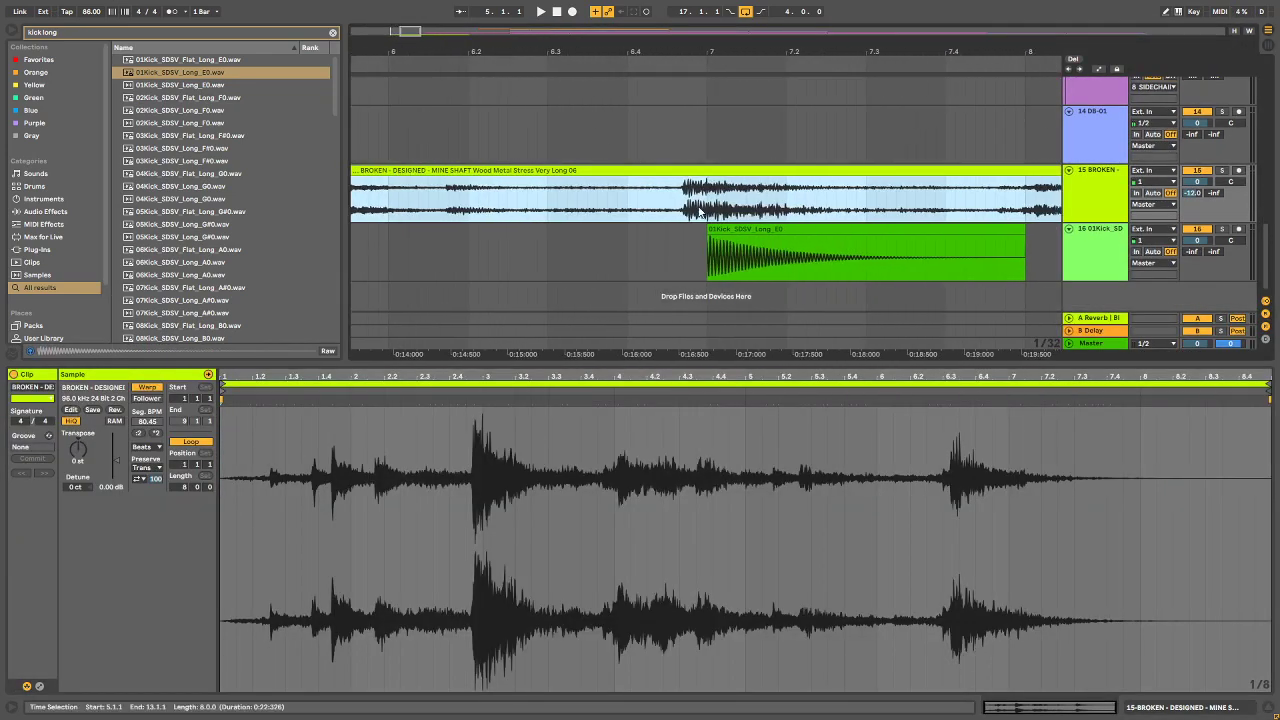
pyautogui.hotkey('alt', 'Tab')
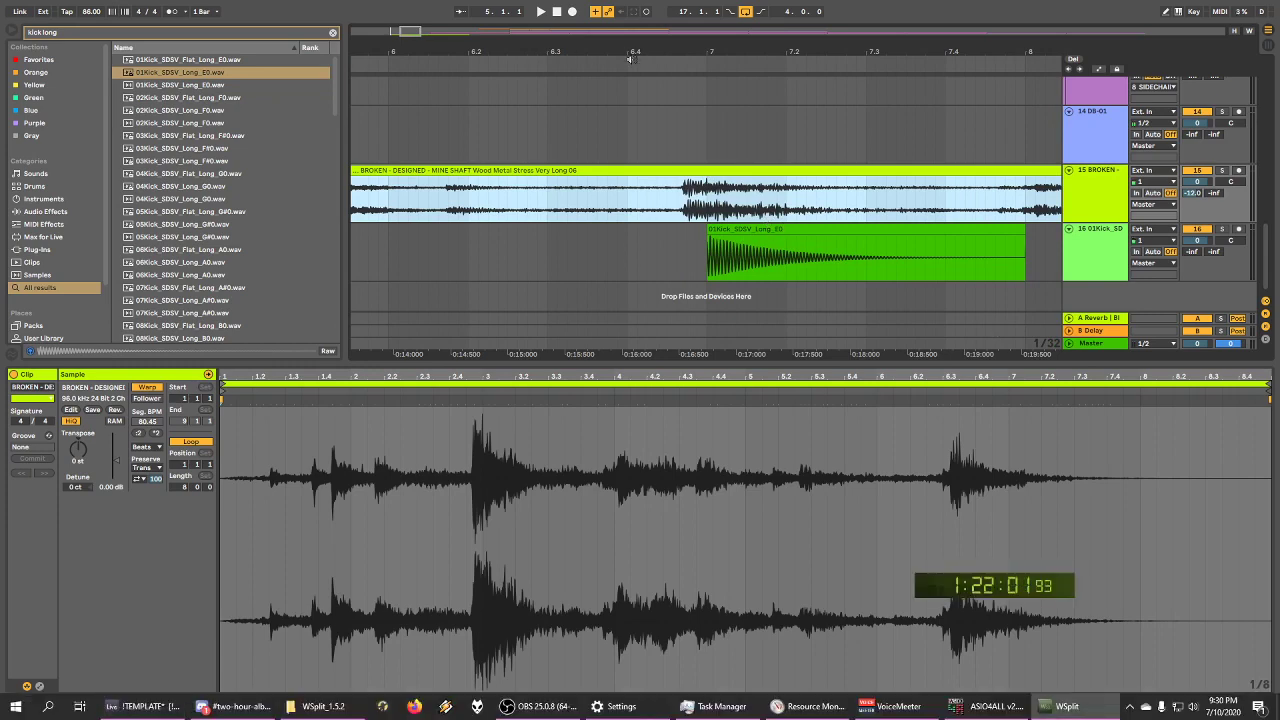
pyautogui.click(707, 235)
pyautogui.moveTo(707, 235); pyautogui.dragTo(694, 235)
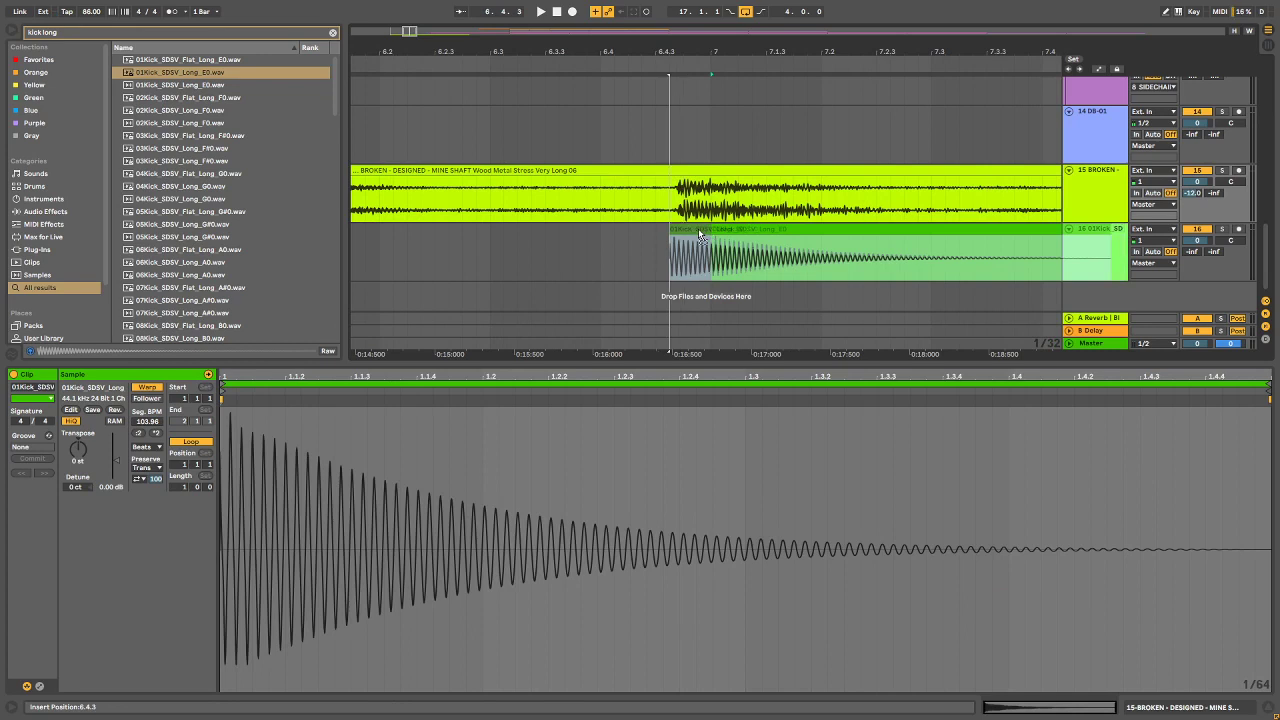
pyautogui.press('space')
pyautogui.moveTo(615, 38); pyautogui.dragTo(615, 8)
pyautogui.press('space')
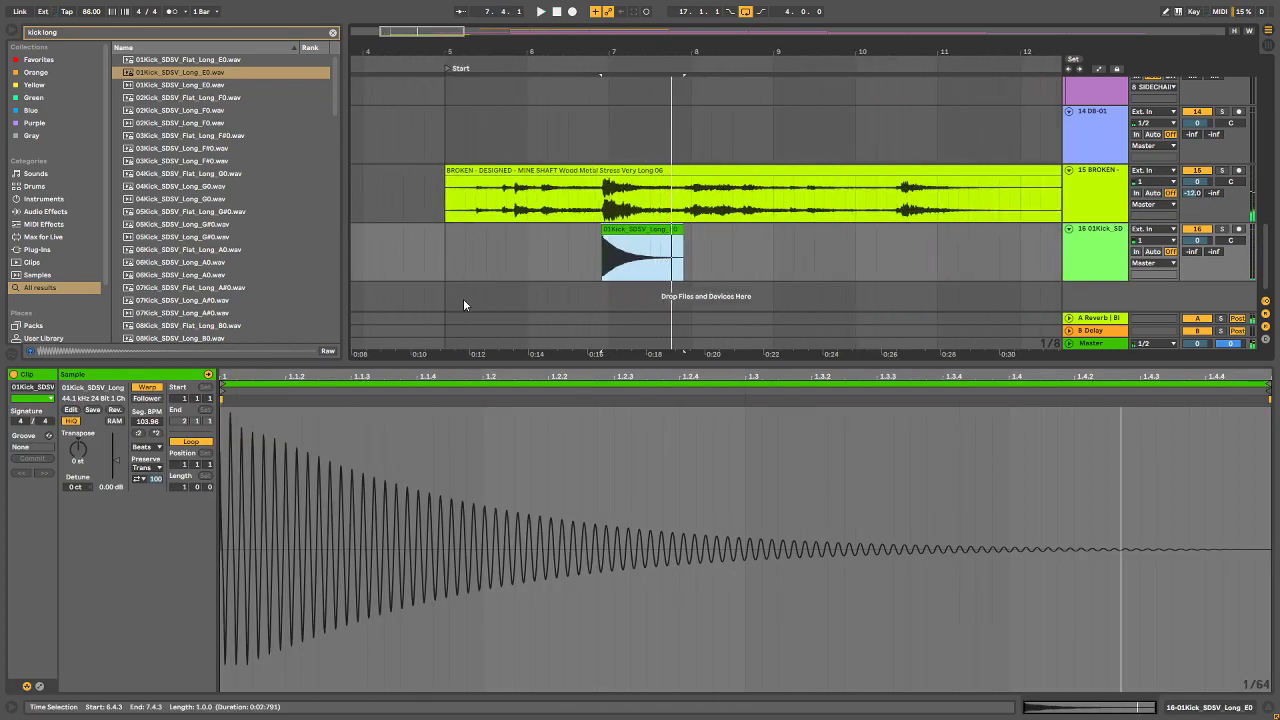
# Step: Turn off warping for the kick clip and play the intro from bar 5 to hear it
pyautogui.click(147, 387)
pyautogui.press('space')
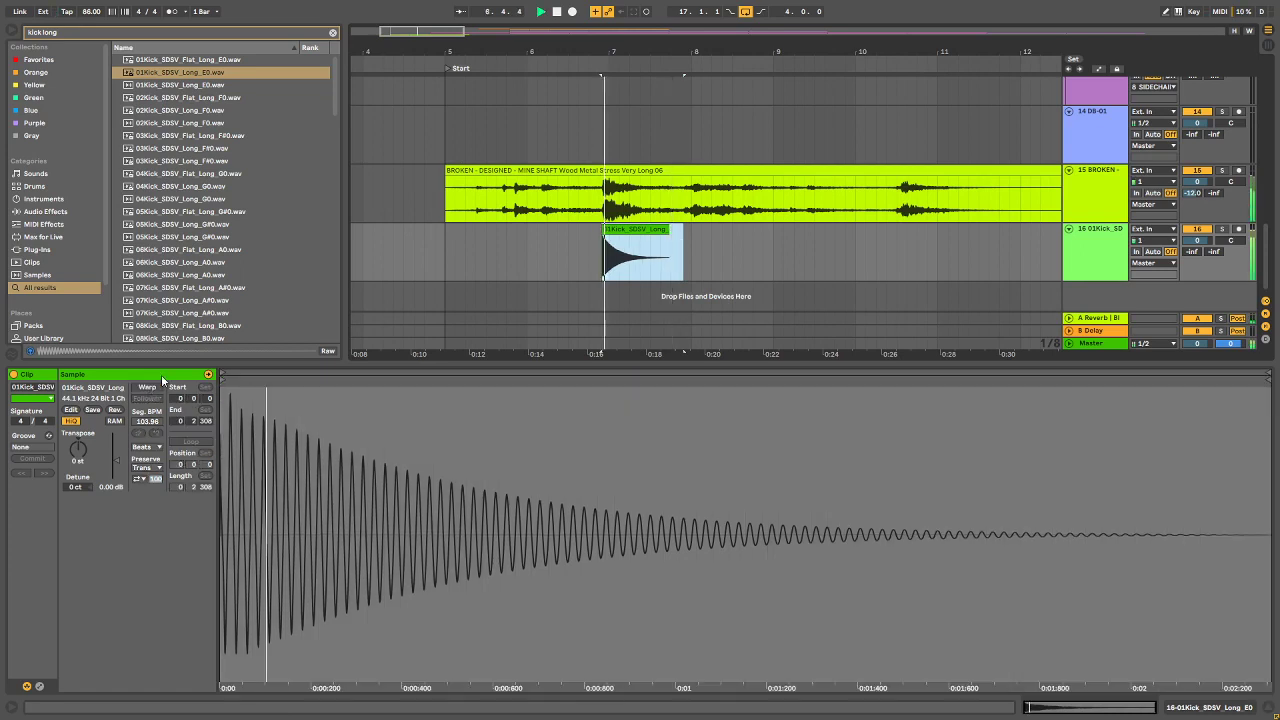
pyautogui.click(442, 284)
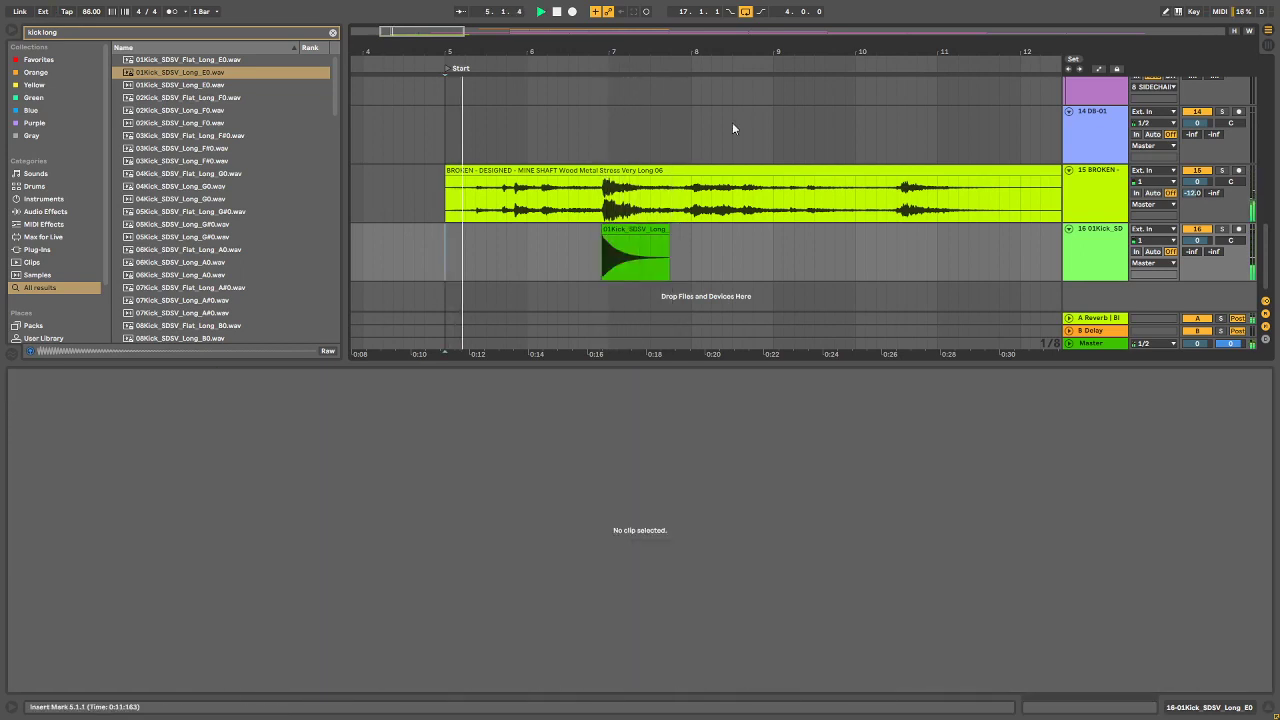
pyautogui.press('-')
pyautogui.press('-')
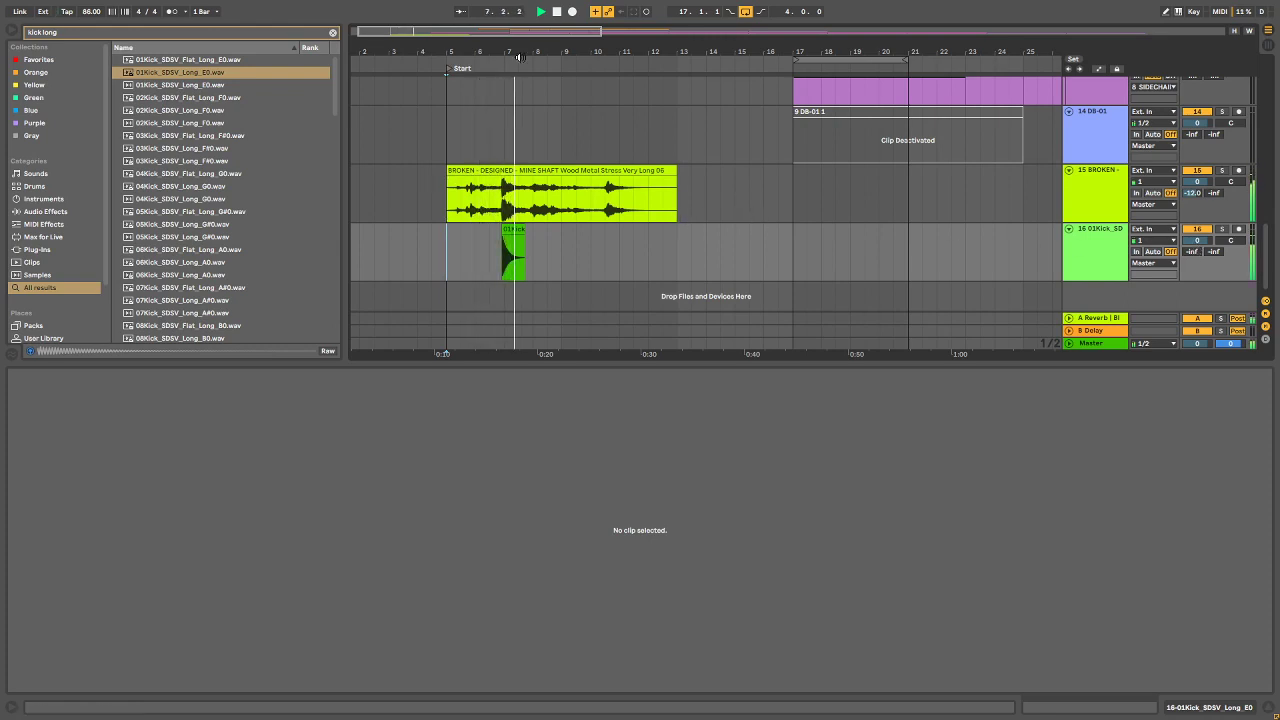
pyautogui.moveTo(517, 55); pyautogui.dragTo(853, 200)
pyautogui.press('space')
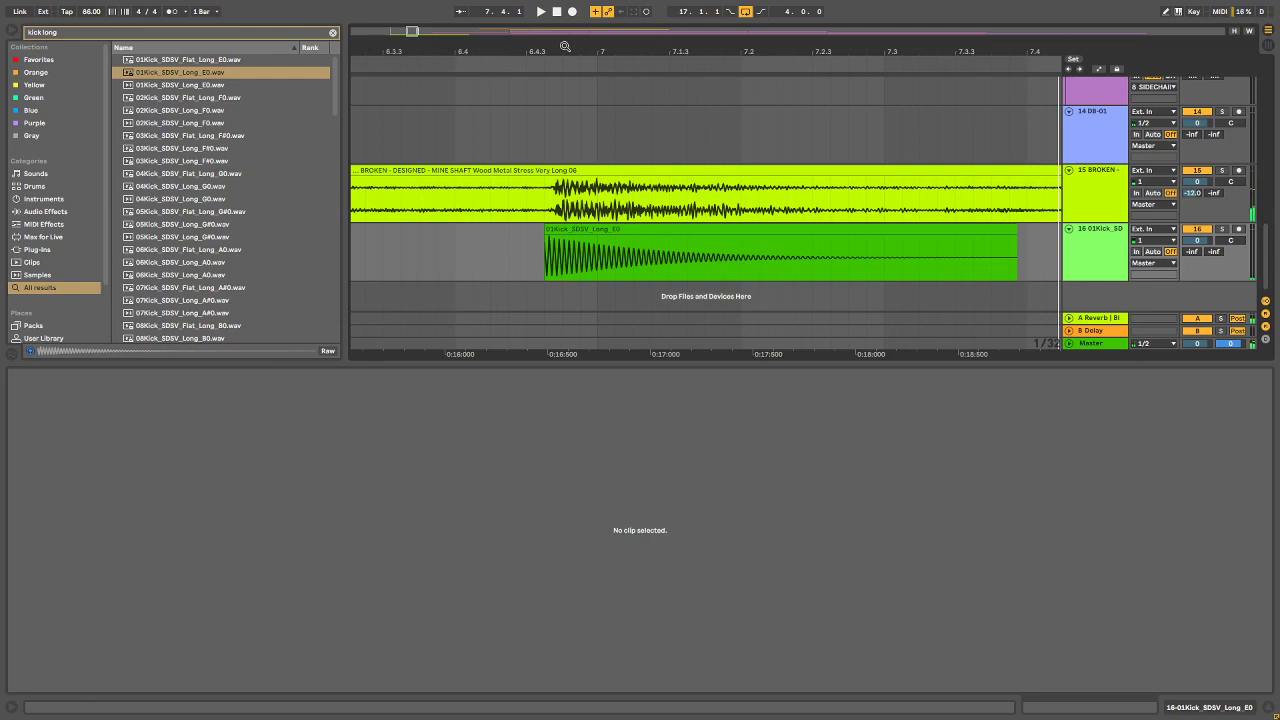
# Step: Turn off the arrangement grid, shift the kick clip later to line up with the mine shaft impact's onset, and play it
pyautogui.moveTo(562, 47); pyautogui.dragTo(562, 130)
pyautogui.rightClick(489, 276)
pyautogui.click(505, 417)
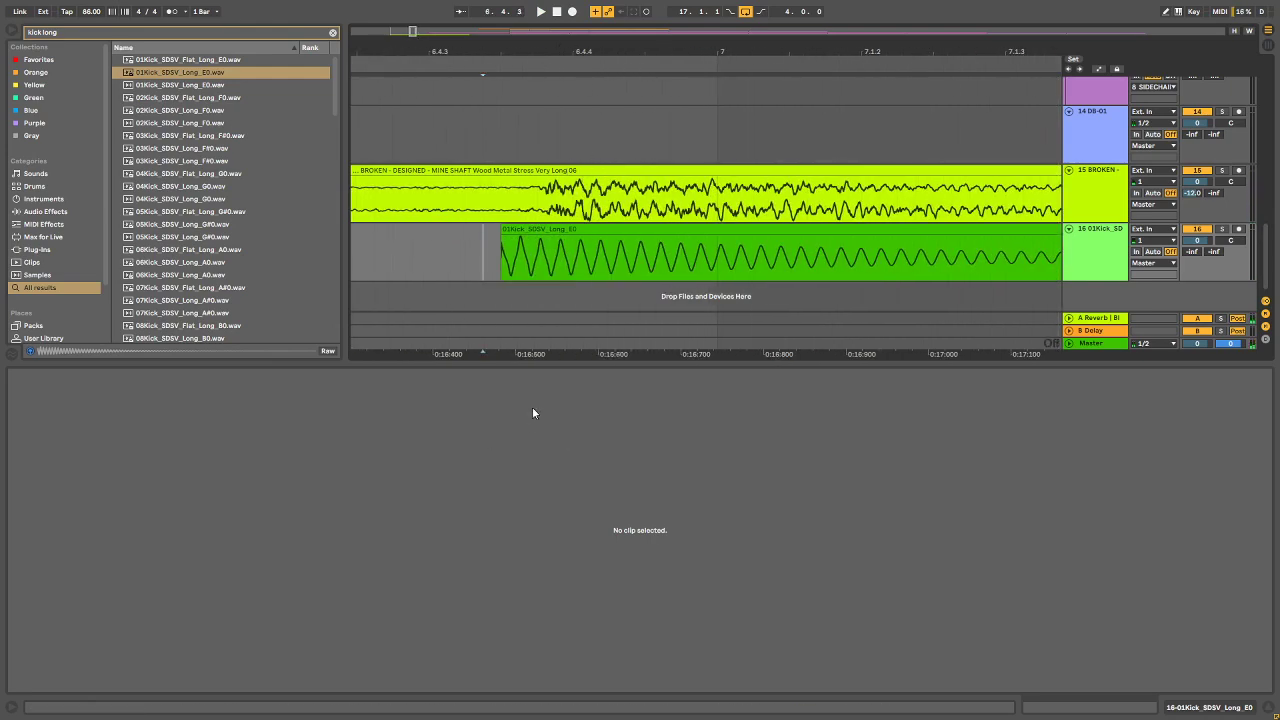
pyautogui.click(597, 238)
pyautogui.moveTo(596, 233)
pyautogui.mouseDown()
pyautogui.moveTo(616, 233)
pyautogui.moveTo(579, 233)
pyautogui.mouseUp()
pyautogui.click(502, 247)
pyautogui.press('space')
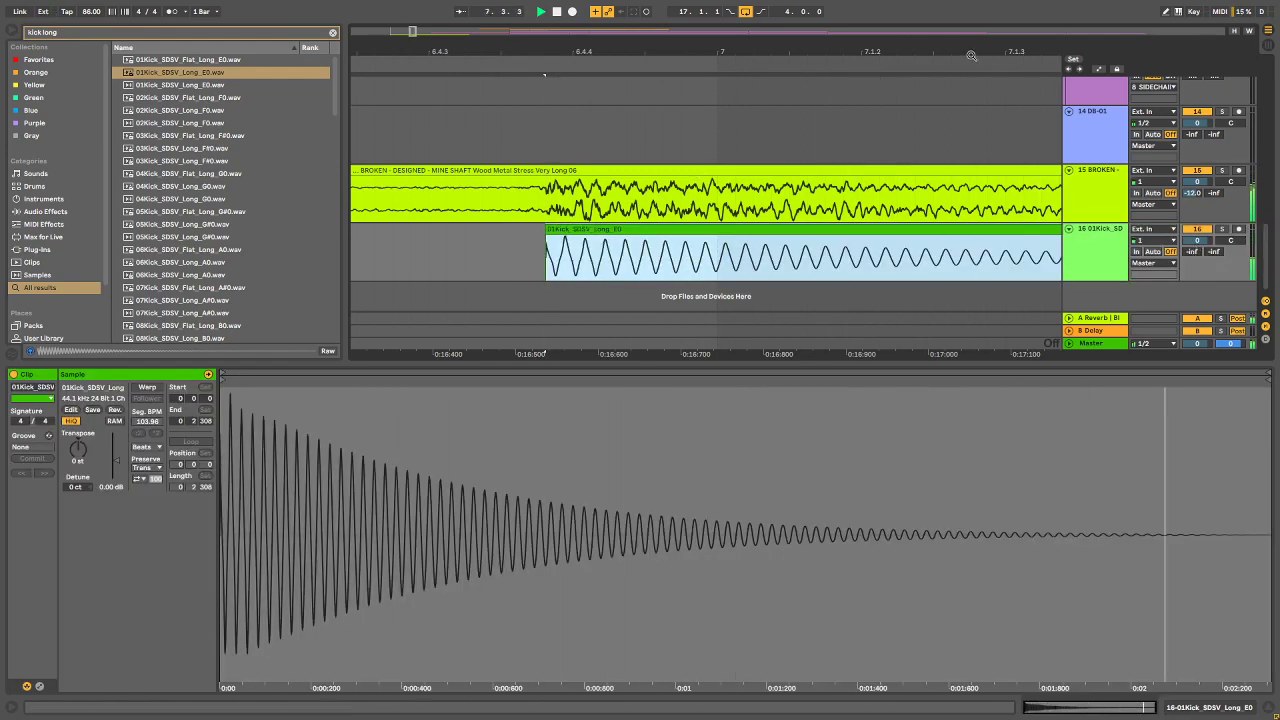
pyautogui.press('space')
# Step: Play the drum section around bar 17, starting from within the 125_ExpanseDrums loop
pyautogui.moveTo(971, 54); pyautogui.dragTo(971, 12)
pyautogui.press('-')
pyautogui.press('-')
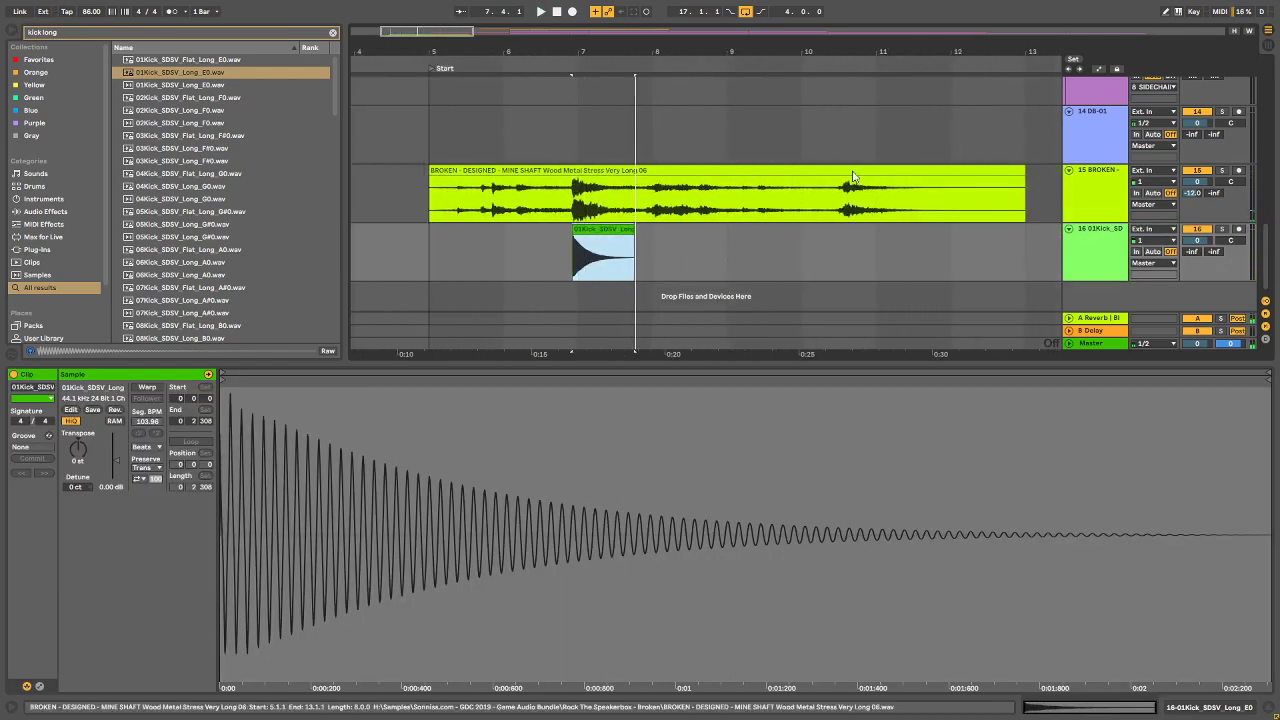
pyautogui.scroll(2, 764, 100)
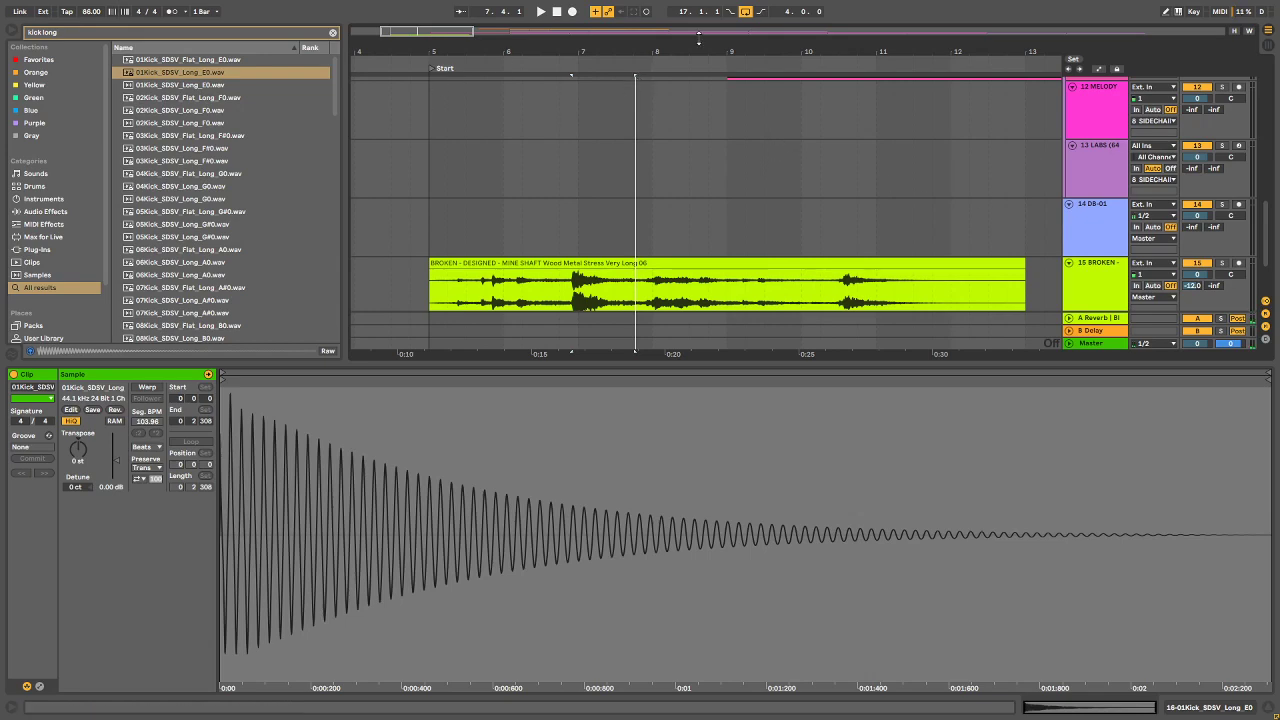
pyautogui.press('-')
pyautogui.press('-')
pyautogui.press('-')
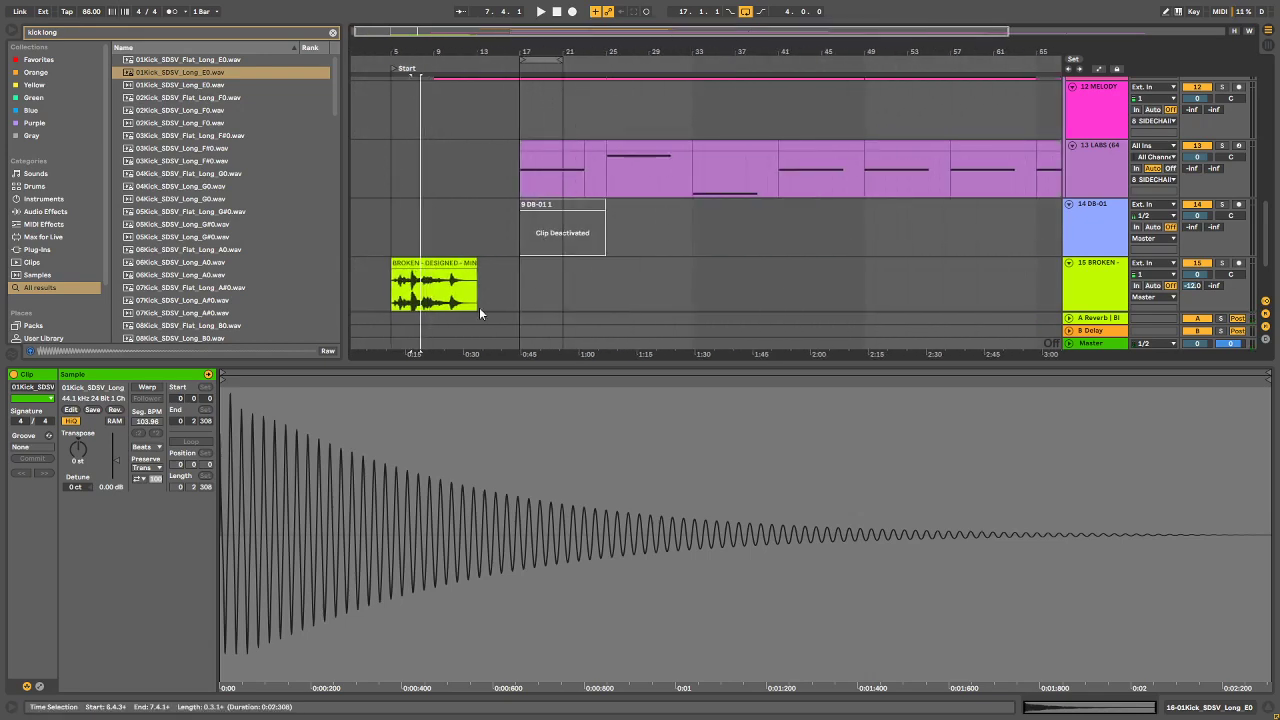
pyautogui.scroll(8, 479, 307)
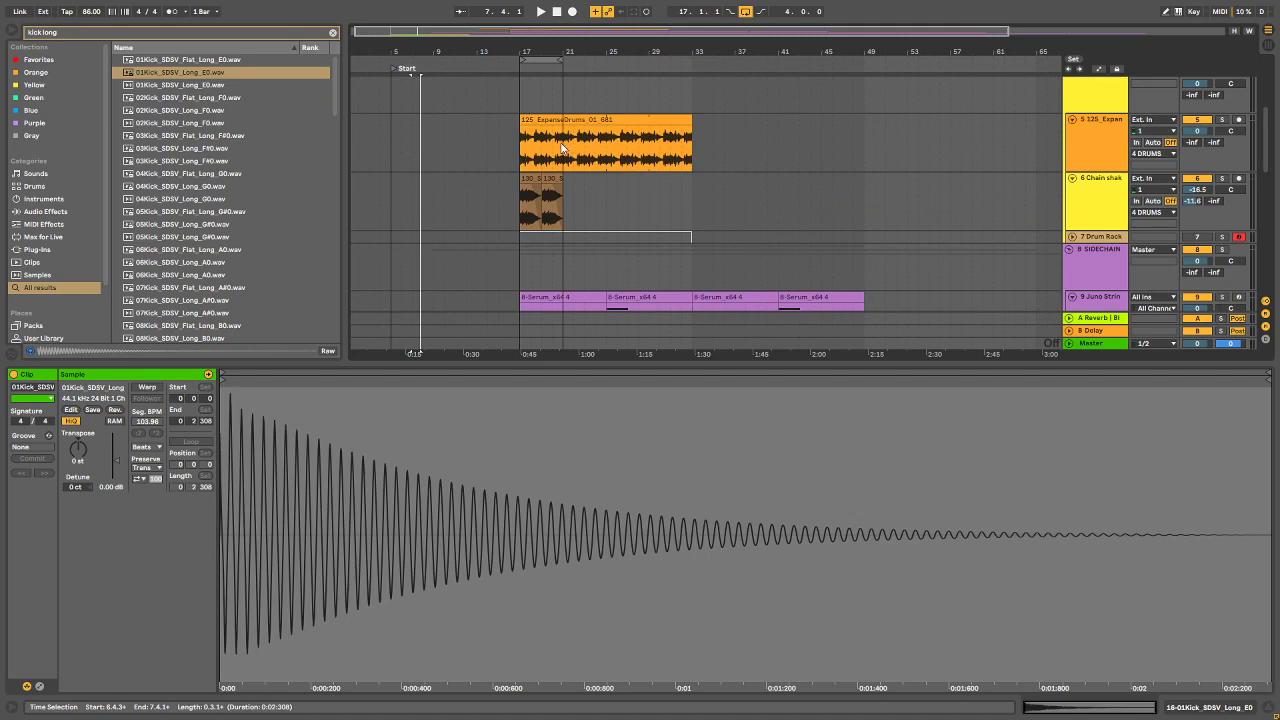
pyautogui.click(562, 147)
pyautogui.press('space')
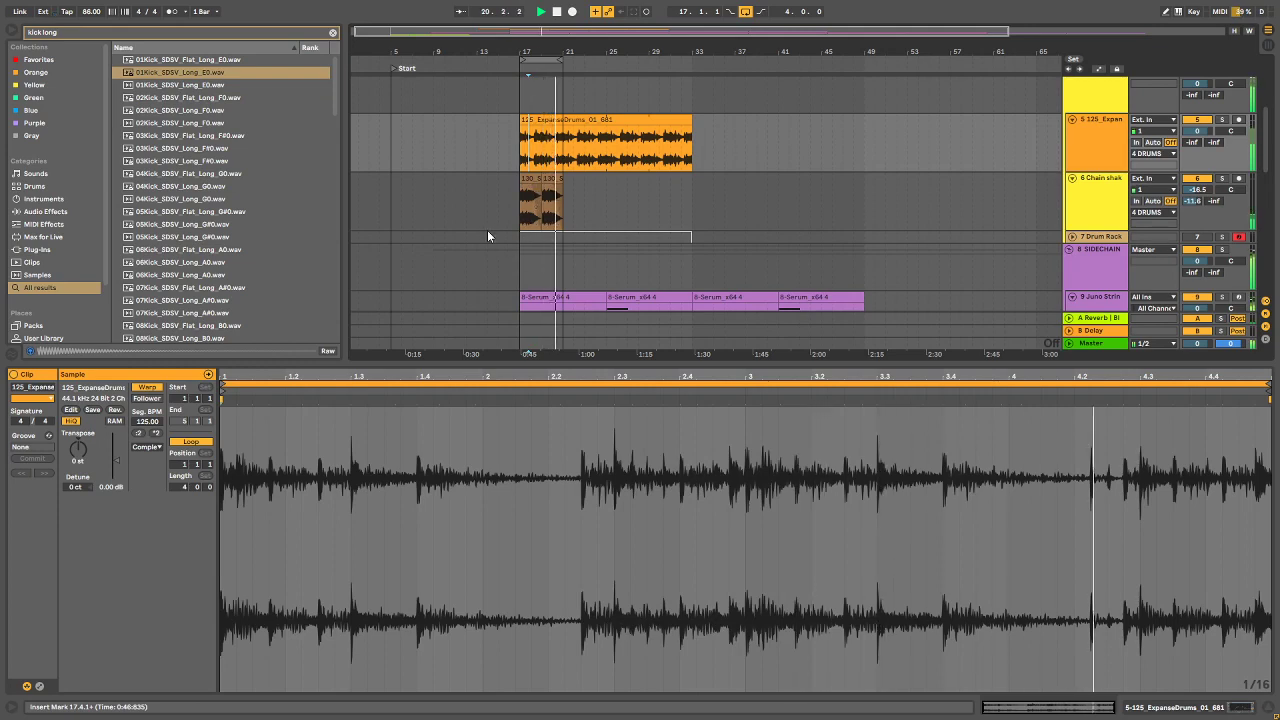
pyautogui.press('space')
# Step: Clear the kick search and browse the Free Stuff folder on the SampleSSD drive
pyautogui.scroll(-10, 220, 200)
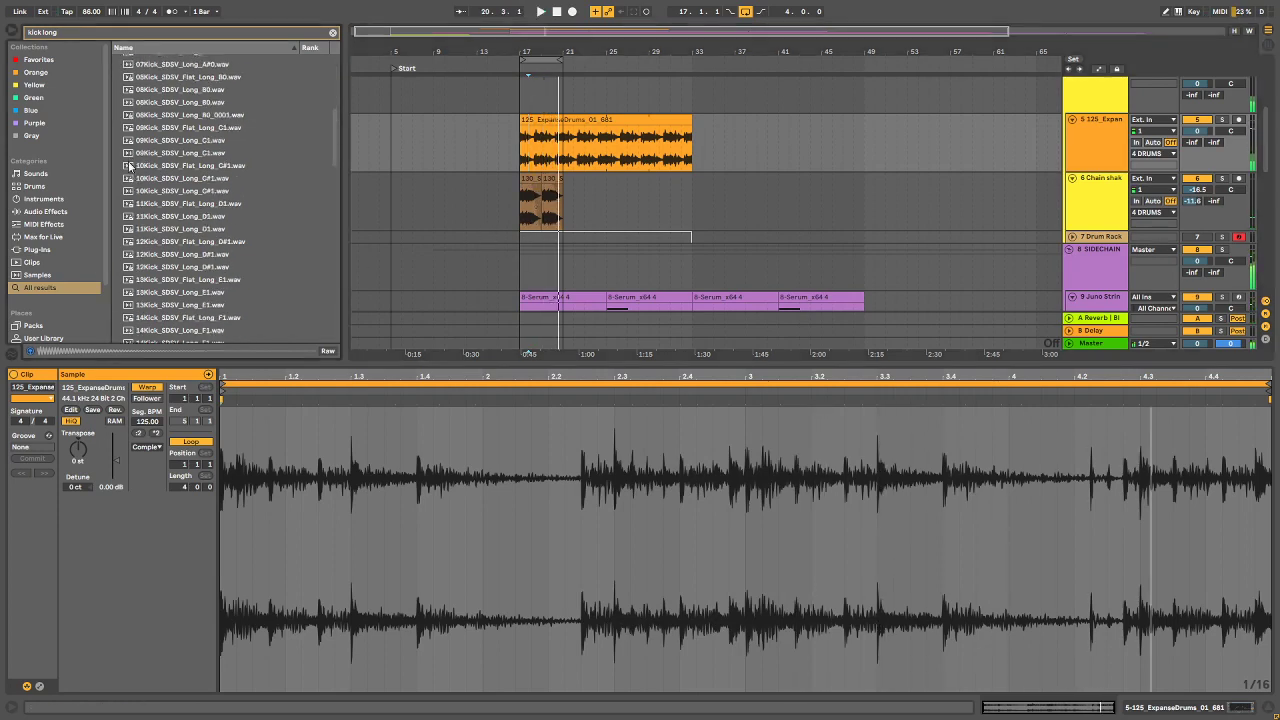
pyautogui.click(333, 33)
pyautogui.scroll(-2, 28, 208)
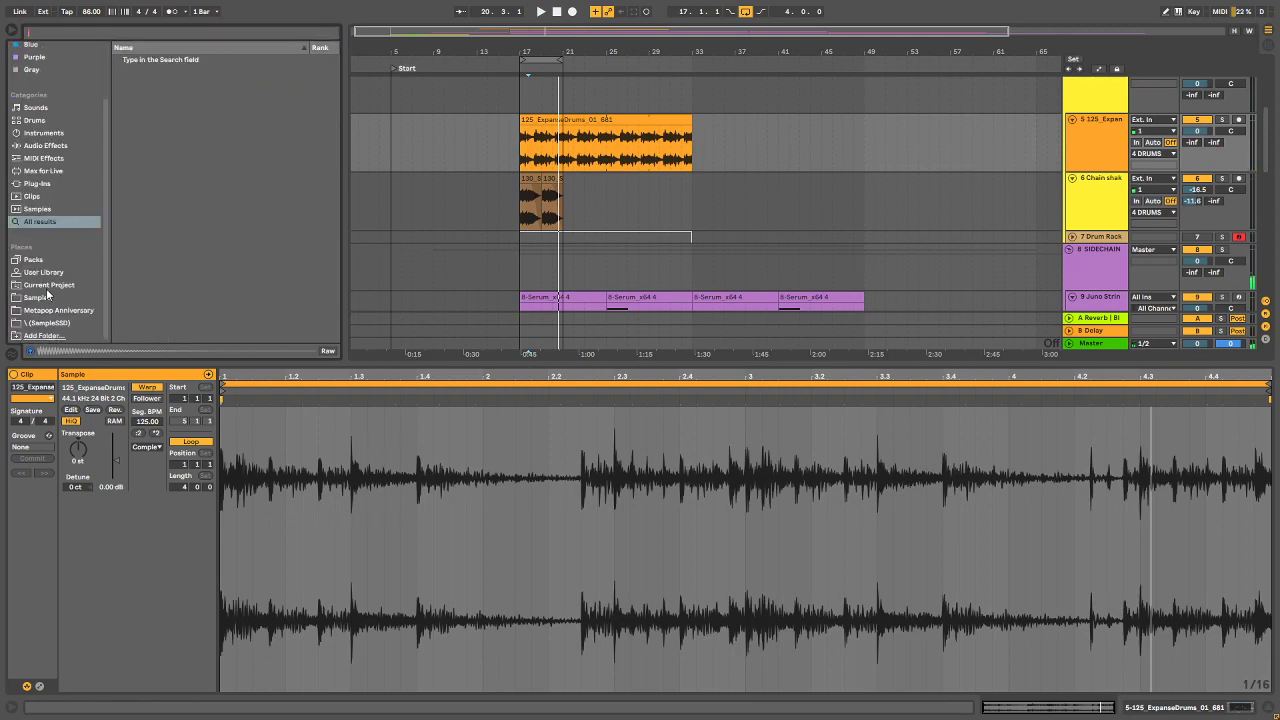
pyautogui.click(31, 326)
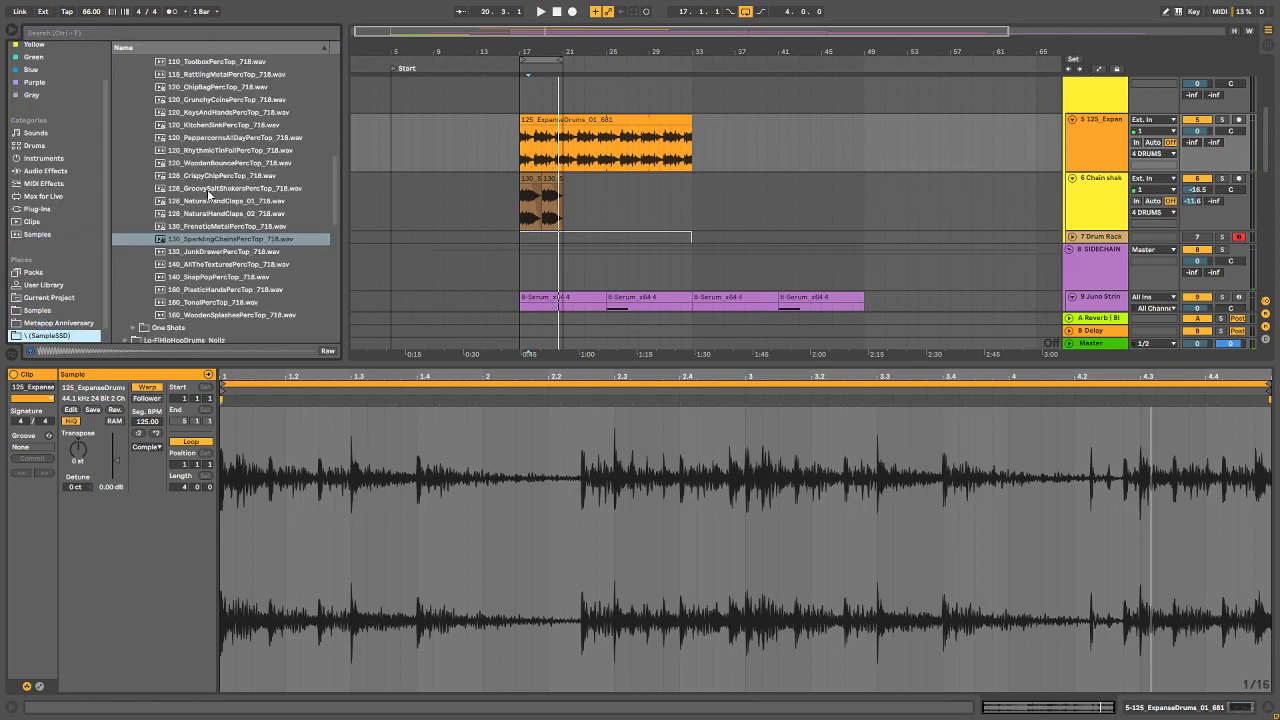
pyautogui.click(147, 150)
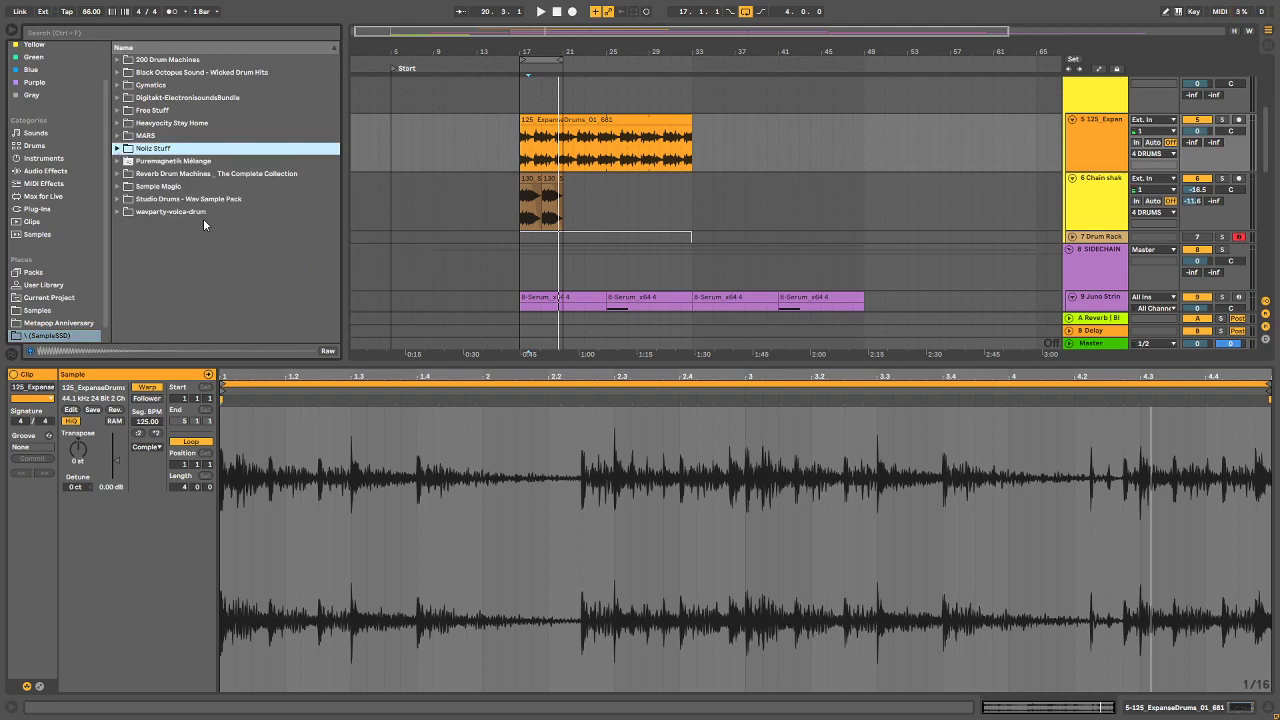
pyautogui.click(116, 110)
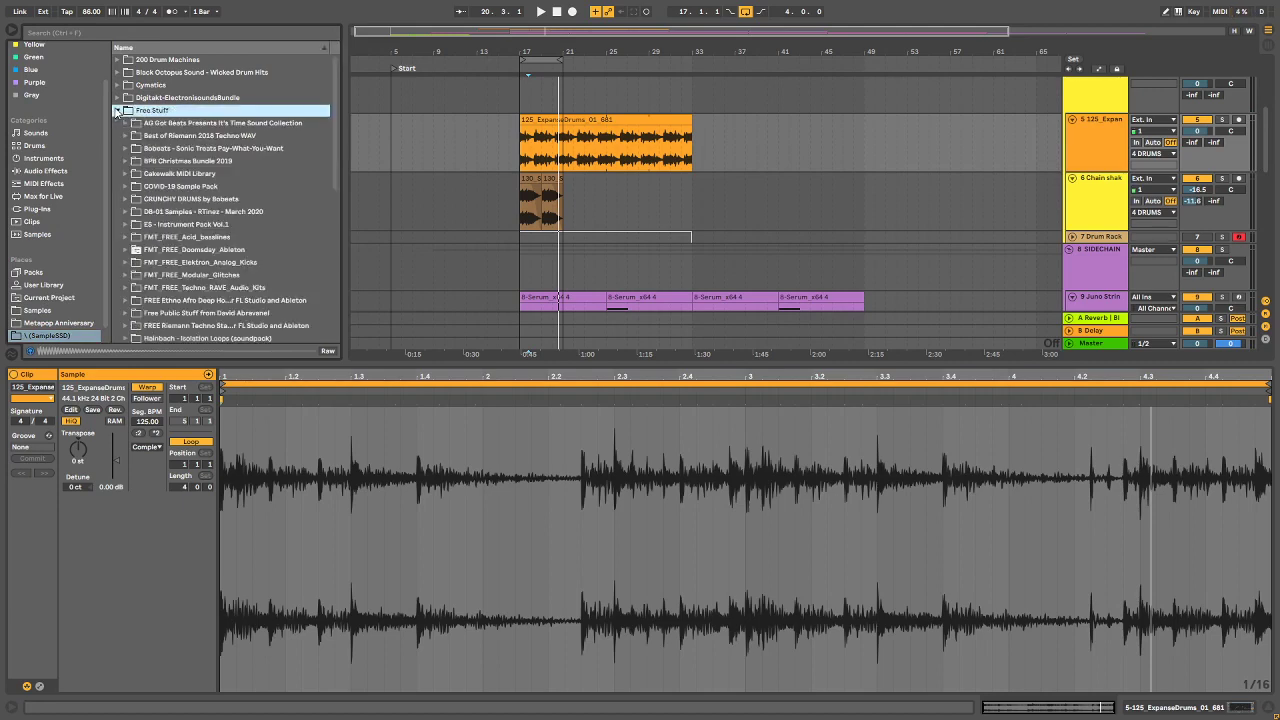
pyautogui.scroll(-6, 240, 210)
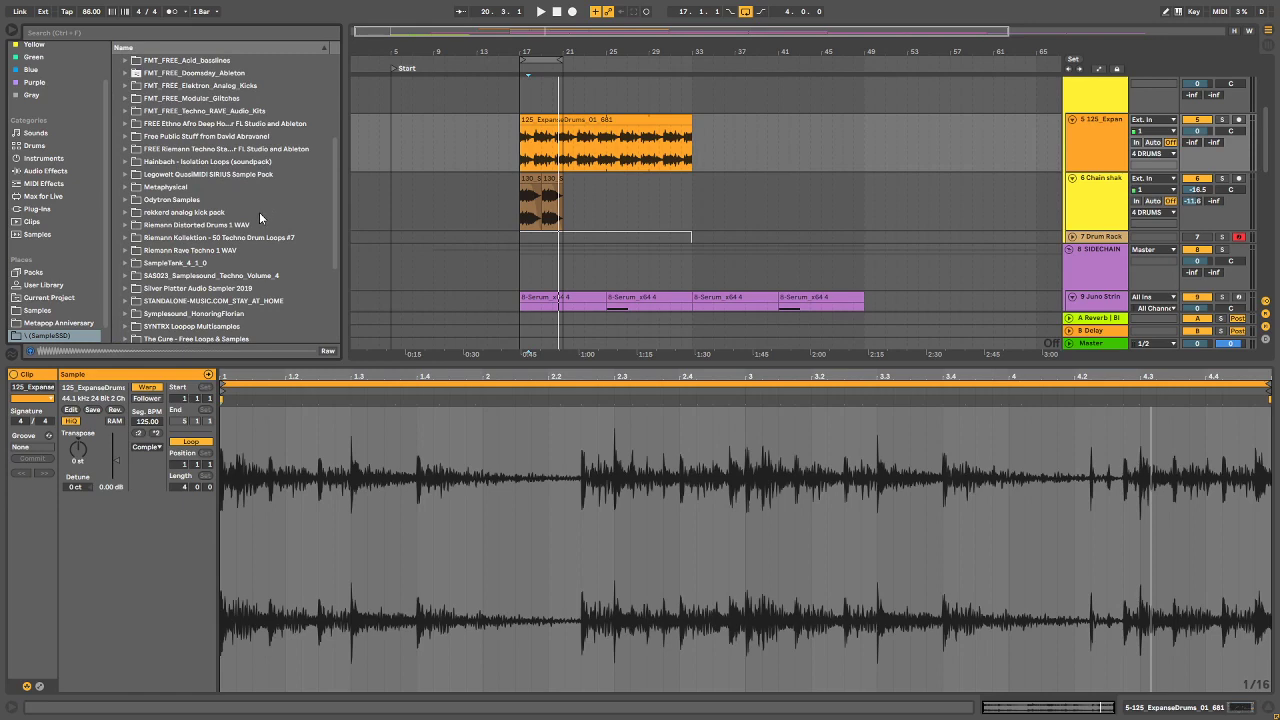
# Step: Open the SMFH_Full_Loops folder inside the STANDALONE-MUSIC.COM_STAY_AT_HOME pack's FUTURE HOUSE SAMPLES drum loops
pyautogui.scroll(-1, 256, 228)
pyautogui.click(212, 272)
pyautogui.scroll(-2, 257, 231)
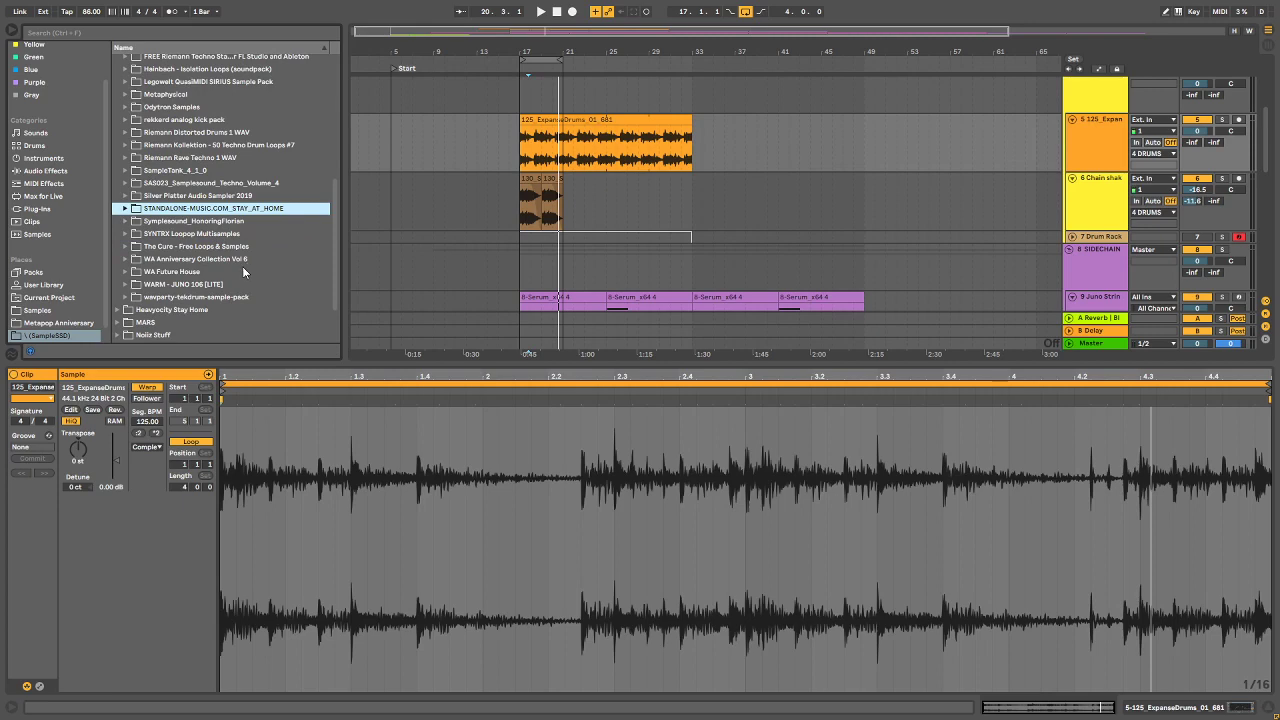
pyautogui.press('Right')
pyautogui.press('Down')
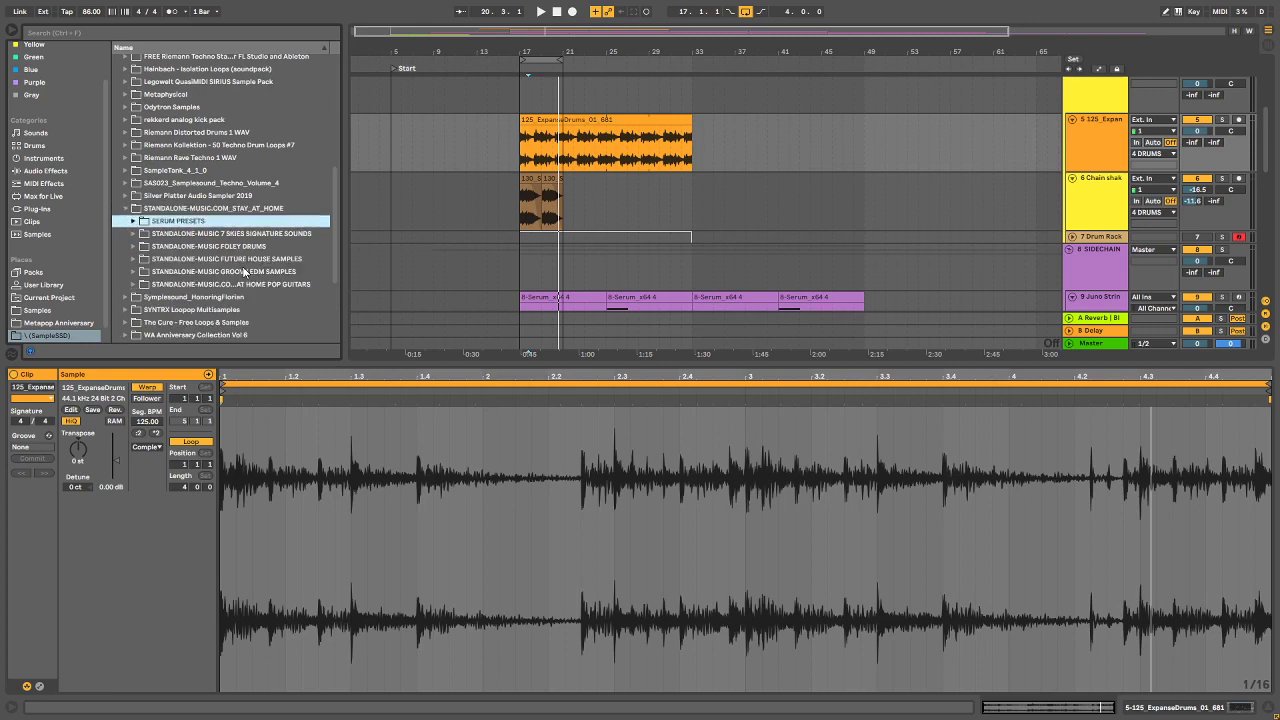
pyautogui.press('Down')
pyautogui.press('Down')
pyautogui.press('Down')
pyautogui.press('Right')
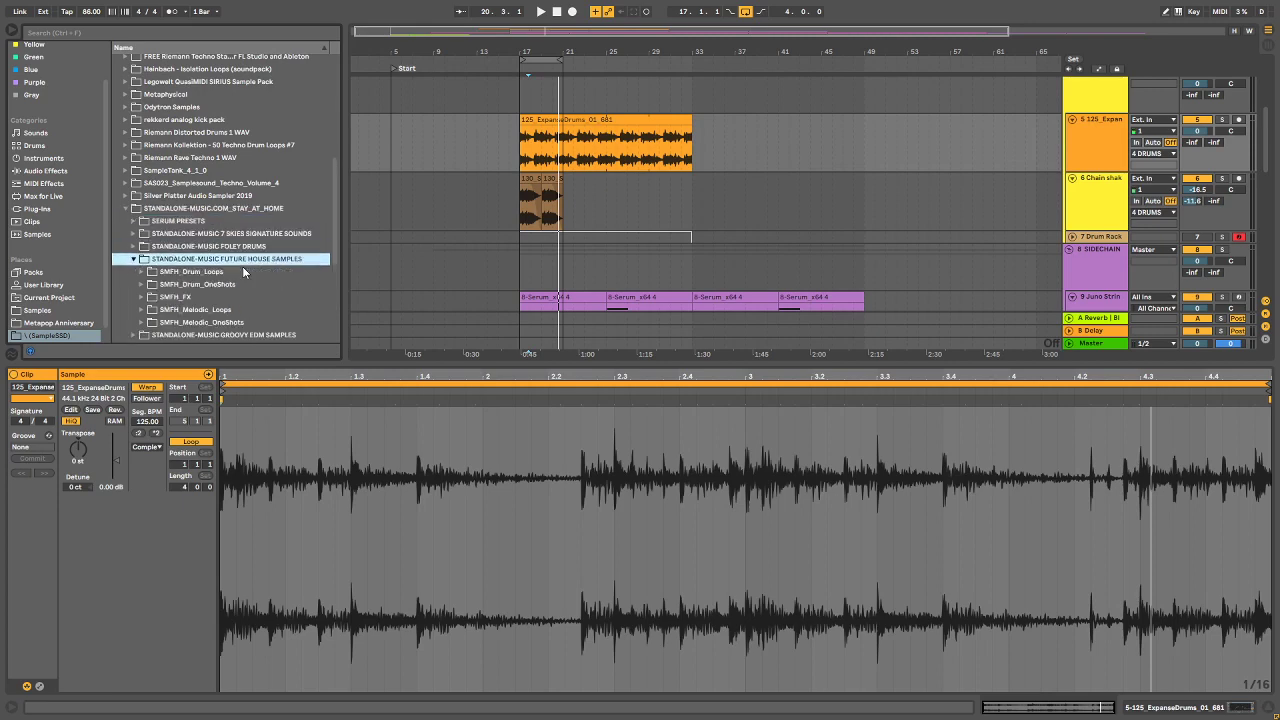
pyautogui.press('Down')
pyautogui.press('Right')
pyautogui.press('Down')
pyautogui.press('Right')
# Step: Audition the drum loops in the SMFH_Full_Loops folder one after another
pyautogui.press('Down')
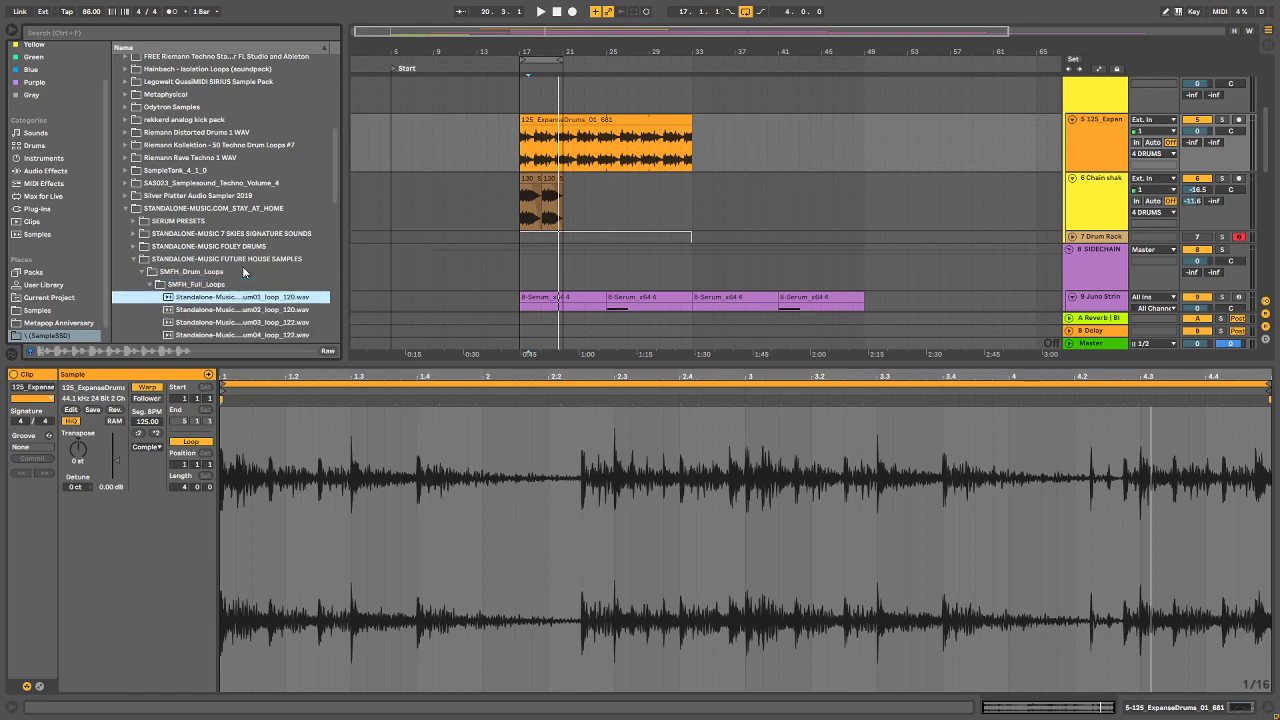
pyautogui.press('Down')
pyautogui.press('Down')
pyautogui.press('Down')
pyautogui.press('Down')
pyautogui.press('Down')
pyautogui.press('Down')
pyautogui.press('Down')
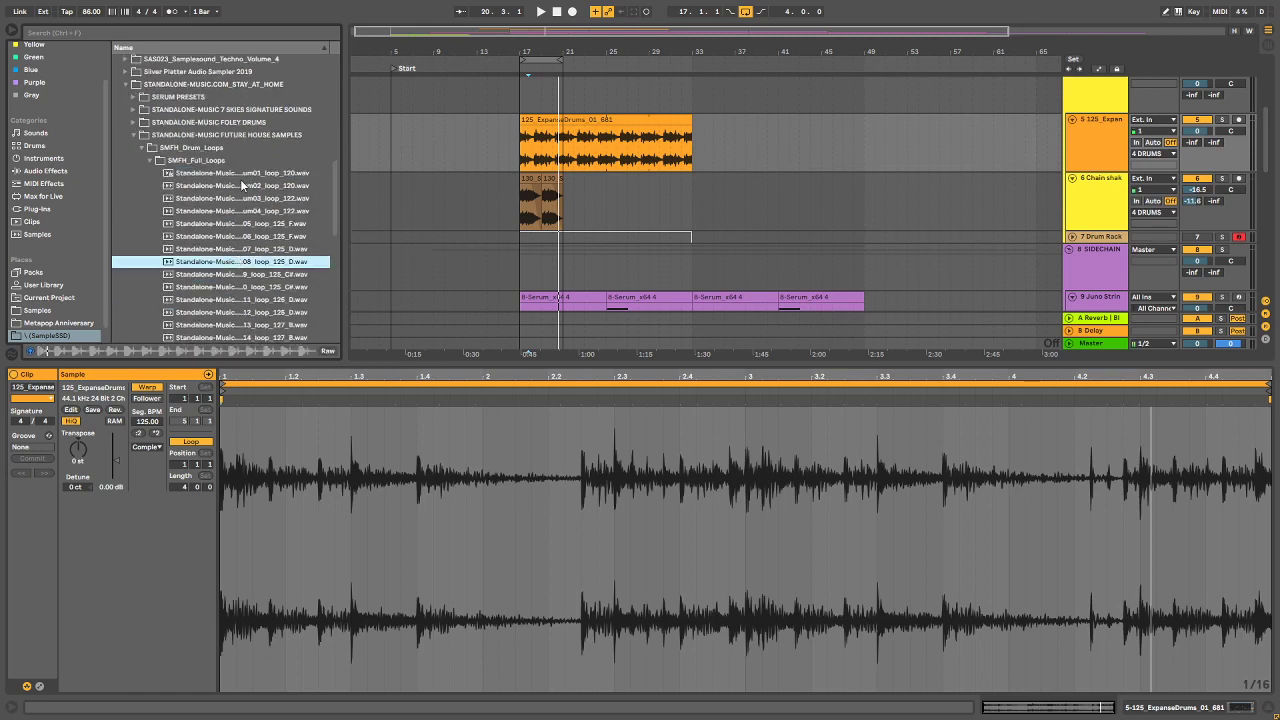
pyautogui.press('Down')
pyautogui.press('Down')
pyautogui.press('Down')
pyautogui.press('Down')
pyautogui.press('Down')
pyautogui.press('Down')
pyautogui.press('Down')
pyautogui.press('Down')
pyautogui.press('Down')
pyautogui.press('Down')
pyautogui.press('Down')
pyautogui.press('Down')
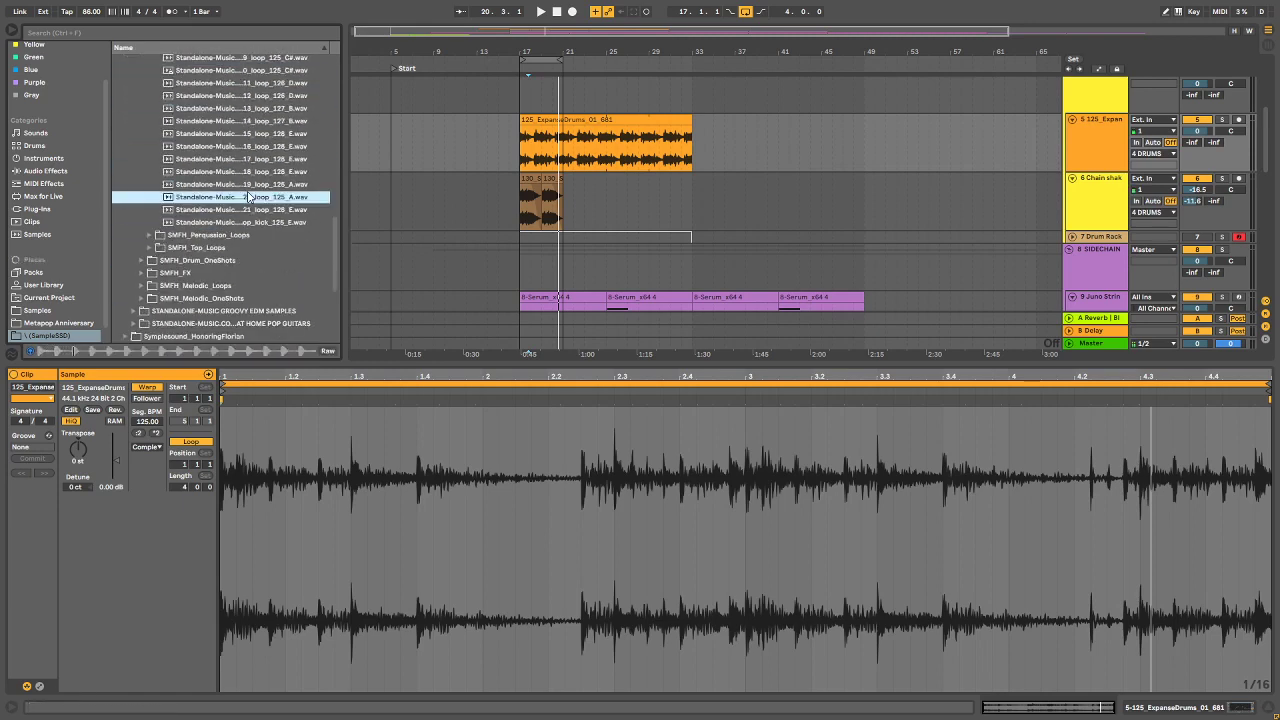
# Step: Close the full loops folder, audition loops in SMFH_Percussion_Loops, and close that folder too
pyautogui.click(150, 68)
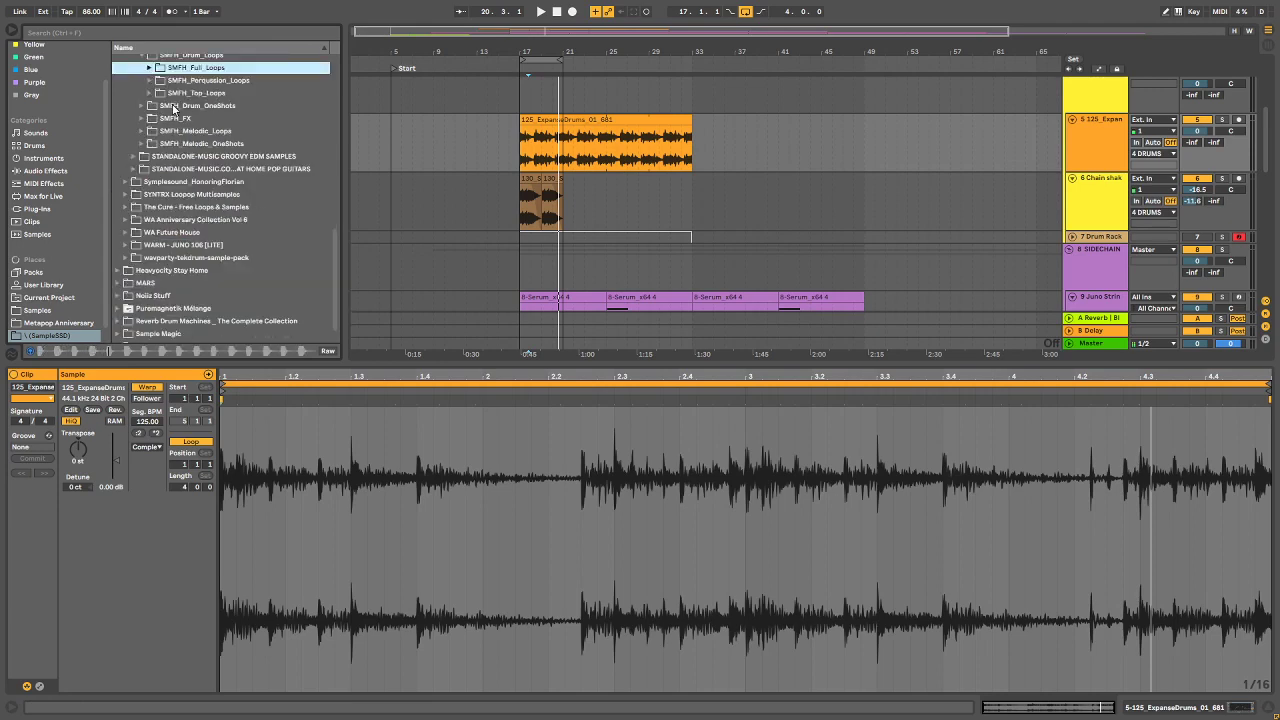
pyautogui.click(150, 80)
pyautogui.click(241, 130)
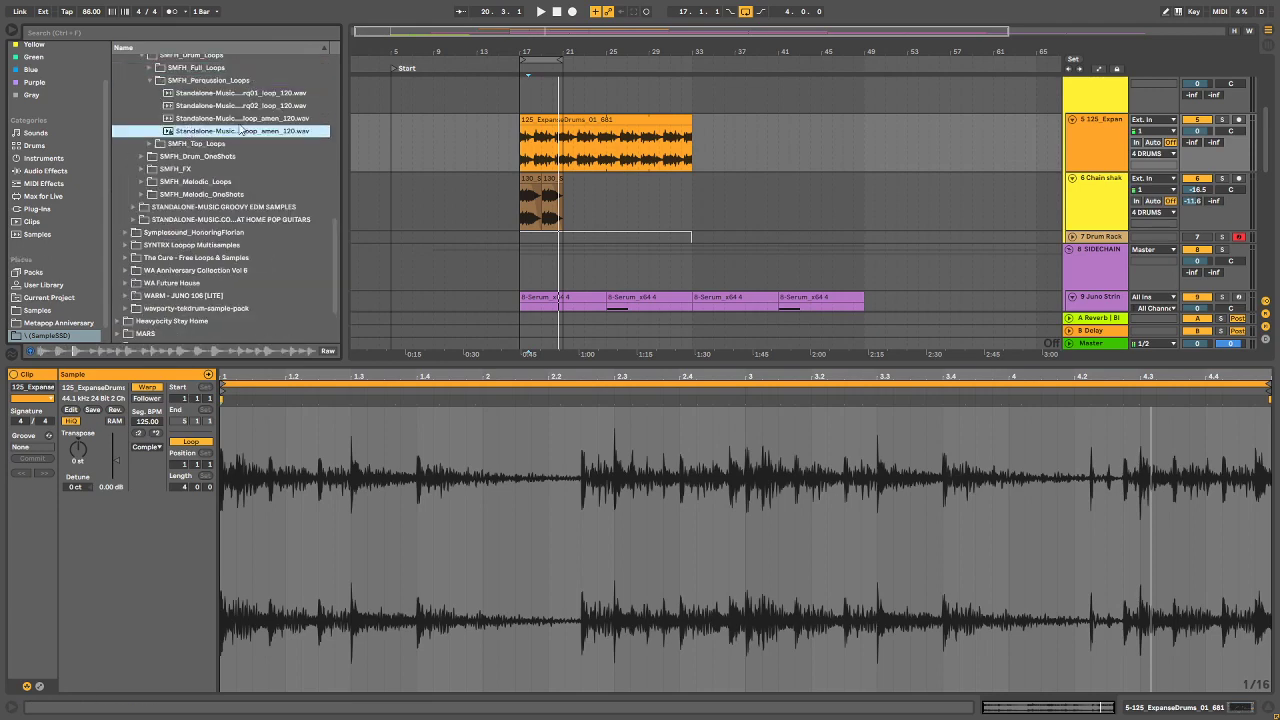
pyautogui.click(235, 94)
pyautogui.click(150, 80)
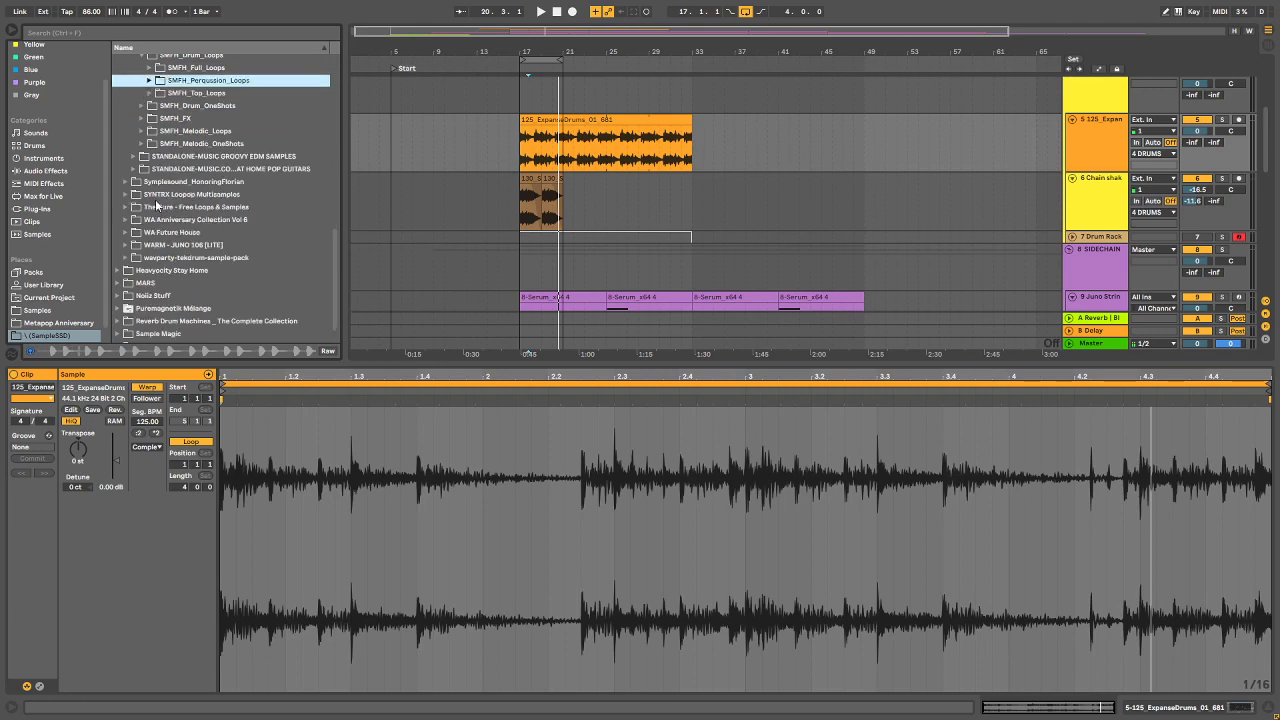
# Step: Look through SMFH_Drum_OneShots, then audition one-shots such as misc 11 and 12 in the SMFH_FX pack's SFH_Misc folder
pyautogui.scroll(3, 163, 198)
pyautogui.click(142, 199)
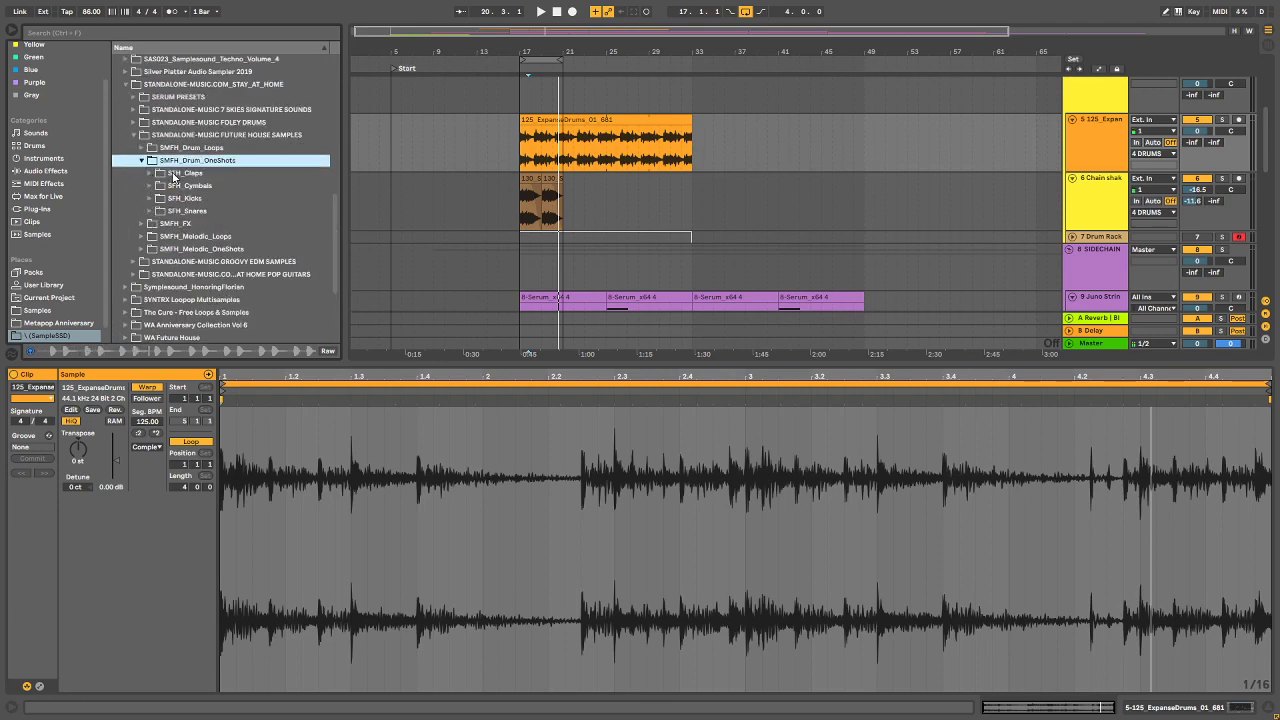
pyautogui.click(143, 161)
pyautogui.click(143, 174)
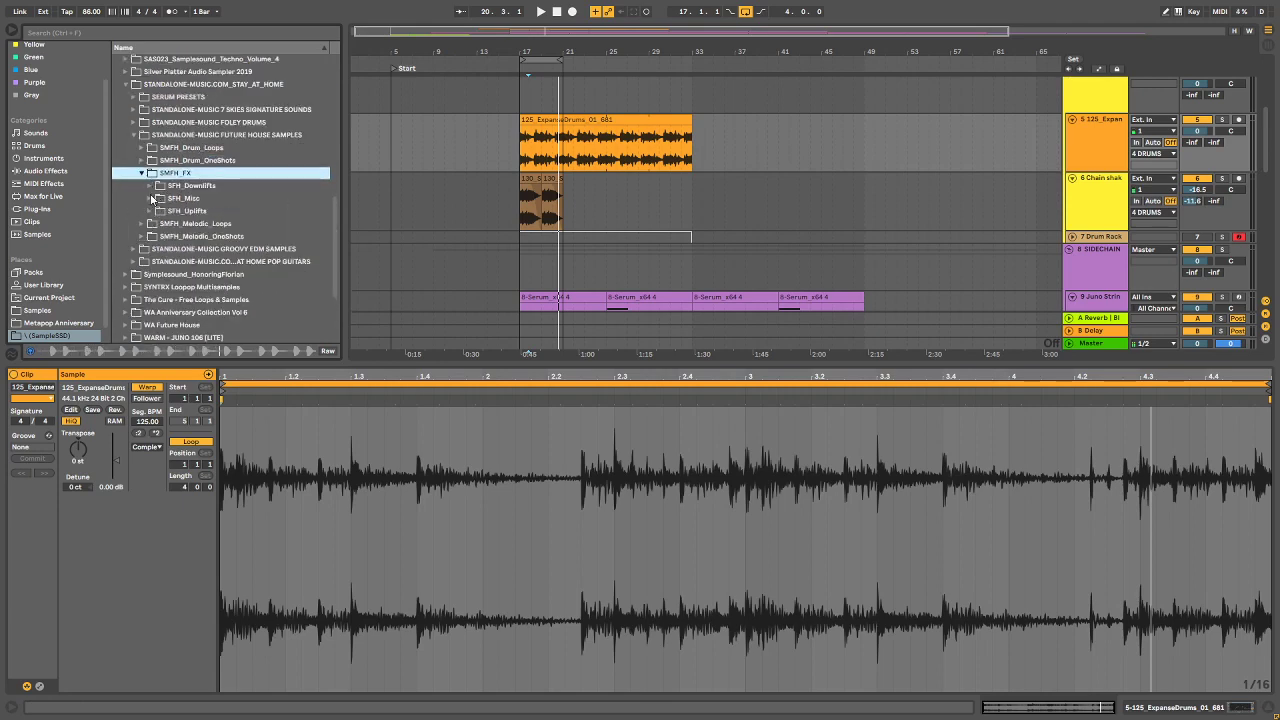
pyautogui.click(150, 198)
pyautogui.click(206, 236)
pyautogui.scroll(-2, 212, 197)
pyautogui.click(237, 276)
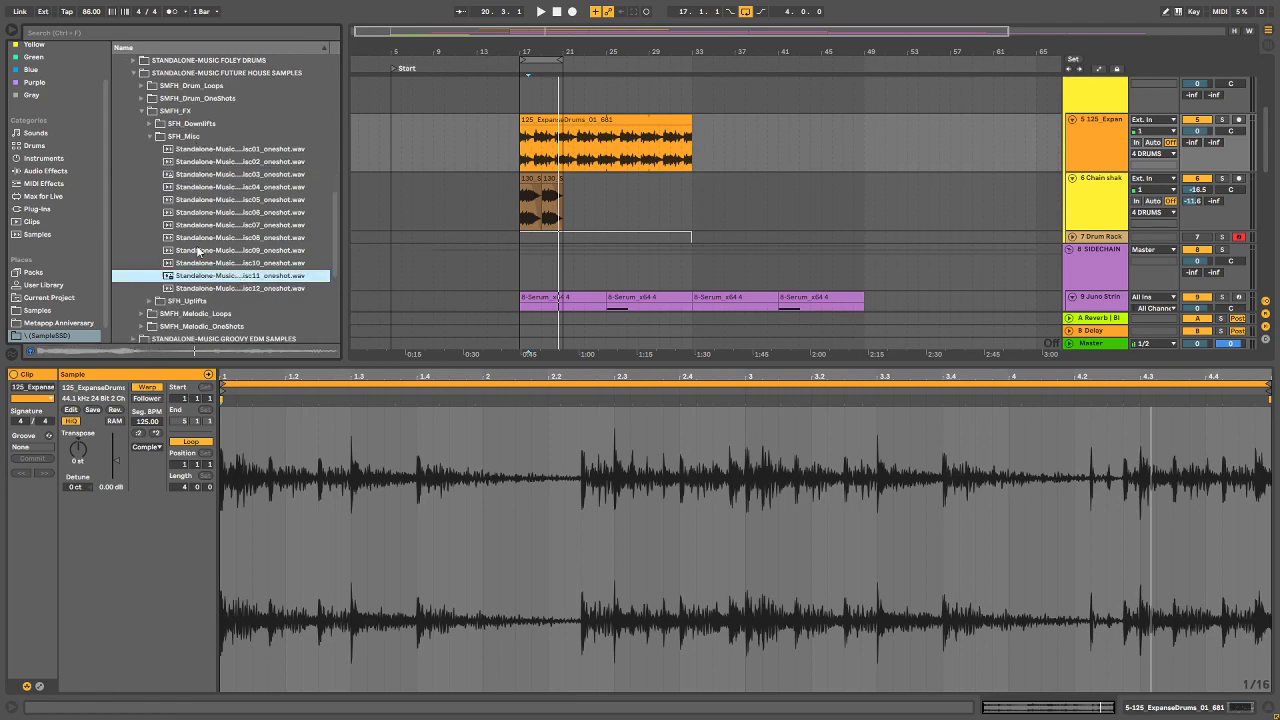
pyautogui.click(205, 288)
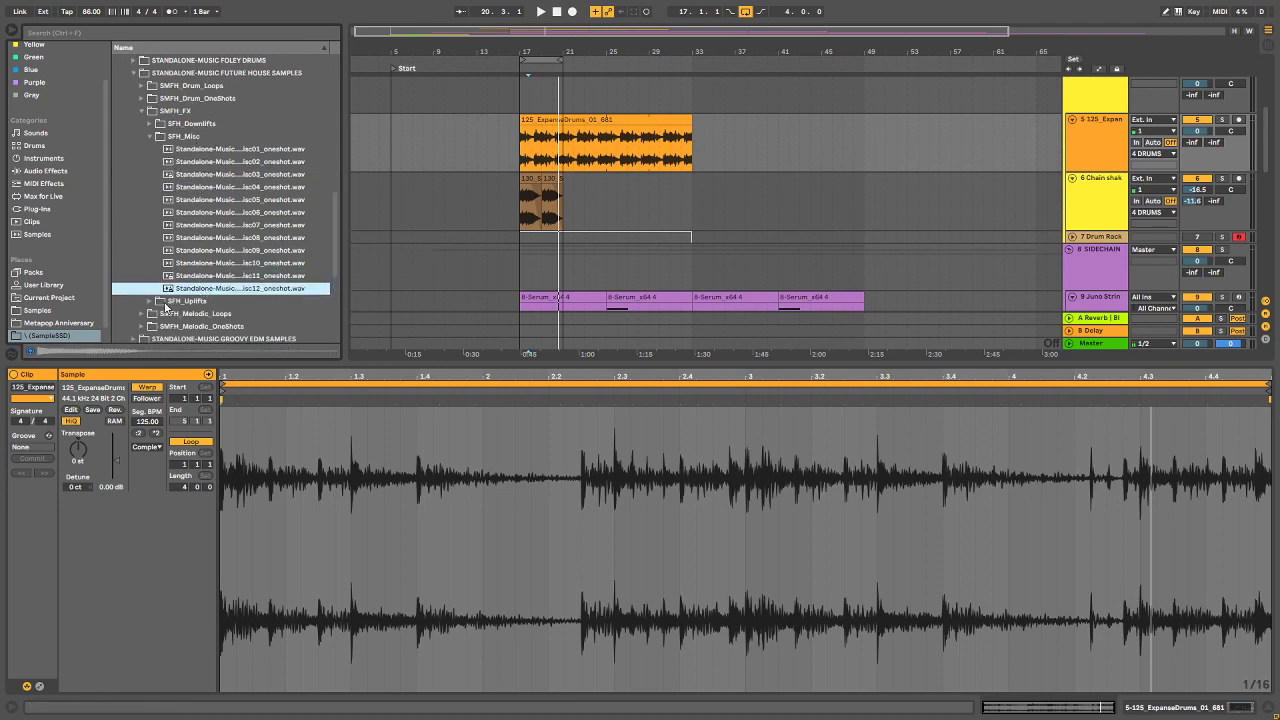
# Step: Audition the third one-shot in the SFH_Uplifts folder, then close that folder and the STANDALONE-MUSIC.COM_STAY_AT_HOME pack
pyautogui.click(150, 301)
pyautogui.click(202, 187)
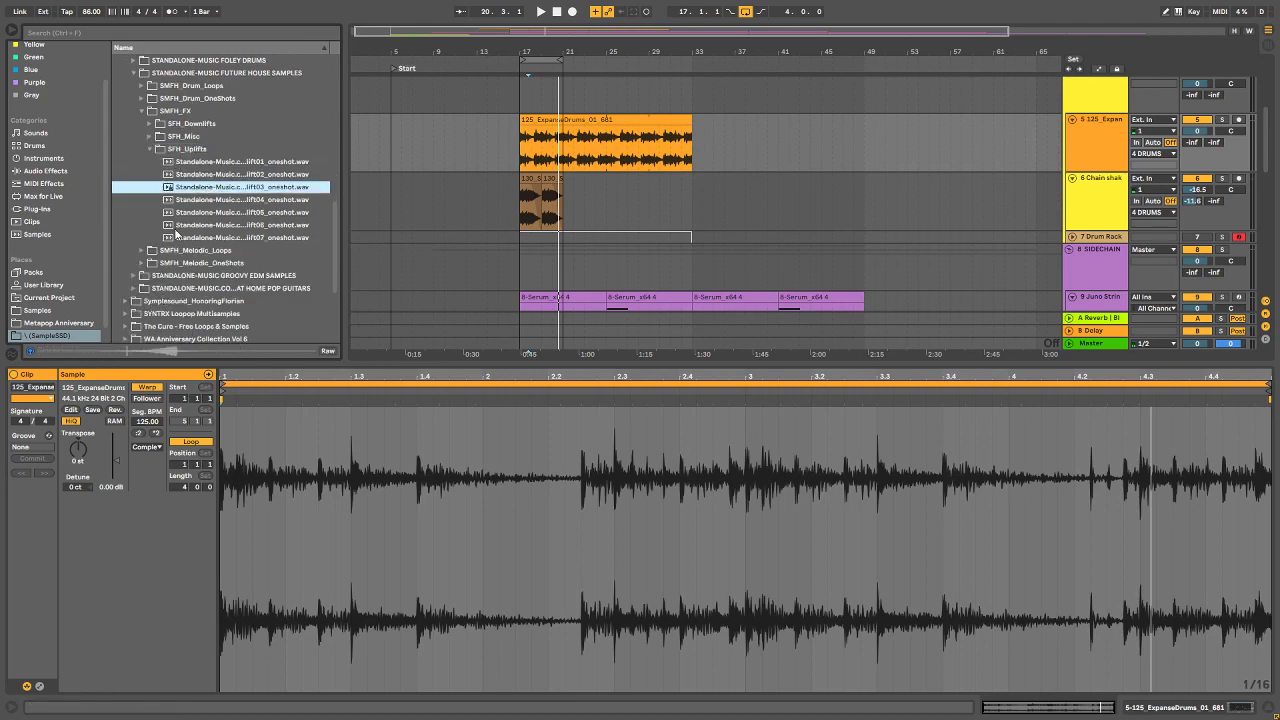
pyautogui.click(151, 148)
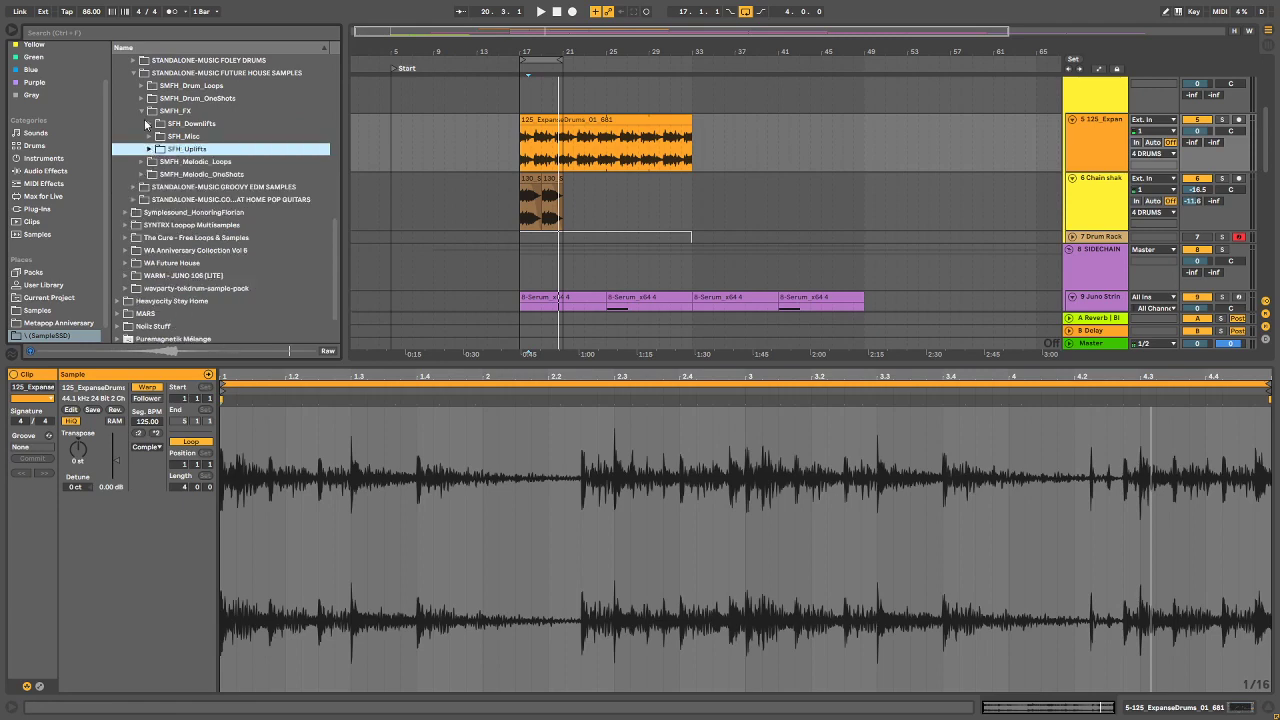
pyautogui.scroll(5, 160, 186)
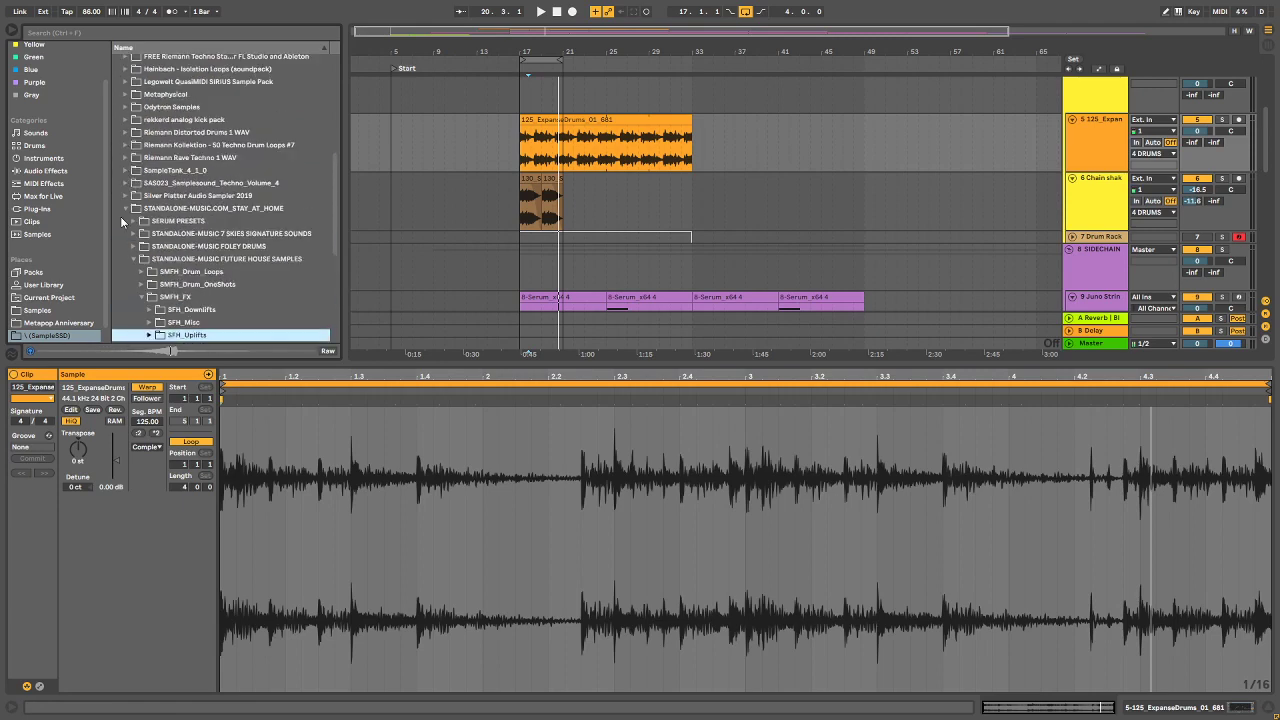
pyautogui.click(125, 208)
# Step: Open the Hainbach - Isolation Loops (soundpack) folder and audition one of its Bandpass Ambience loops
pyautogui.moveTo(150, 134); pyautogui.dragTo(180, 145)
pyautogui.scroll(2, 180, 145)
pyautogui.click(139, 135)
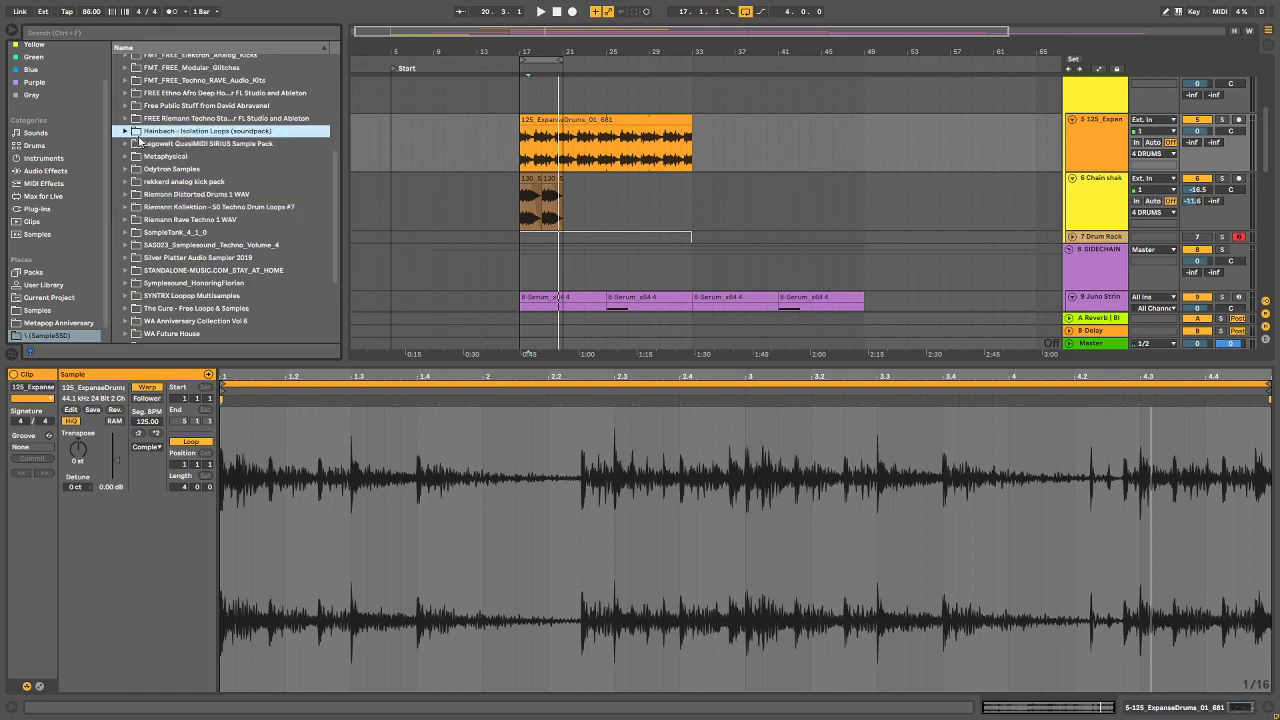
pyautogui.click(125, 131)
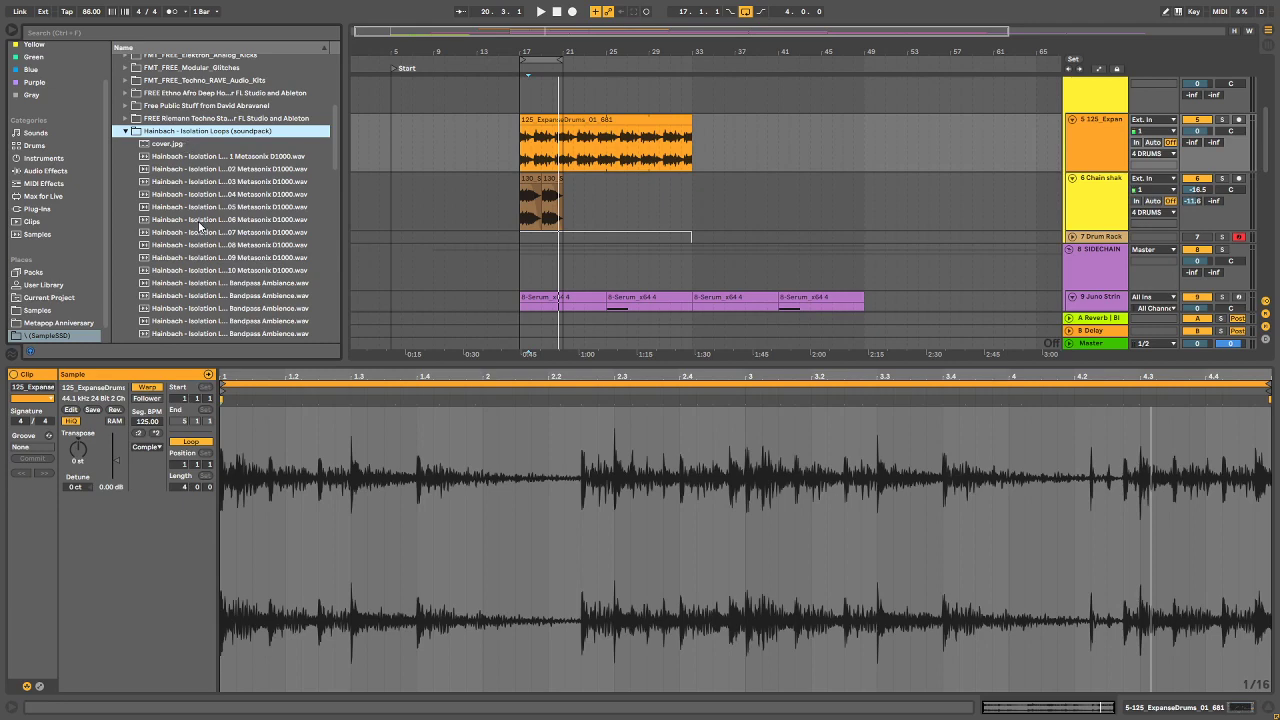
pyautogui.click(178, 308)
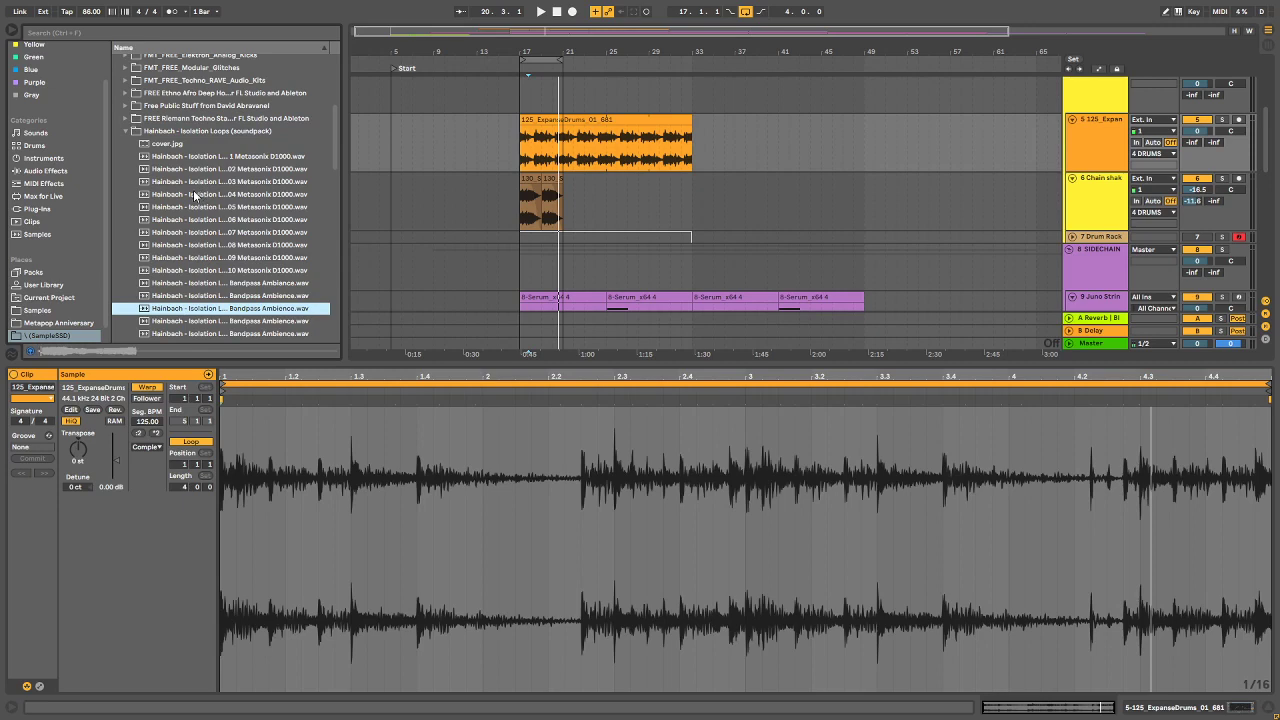
pyautogui.scroll(-2, 264, 167)
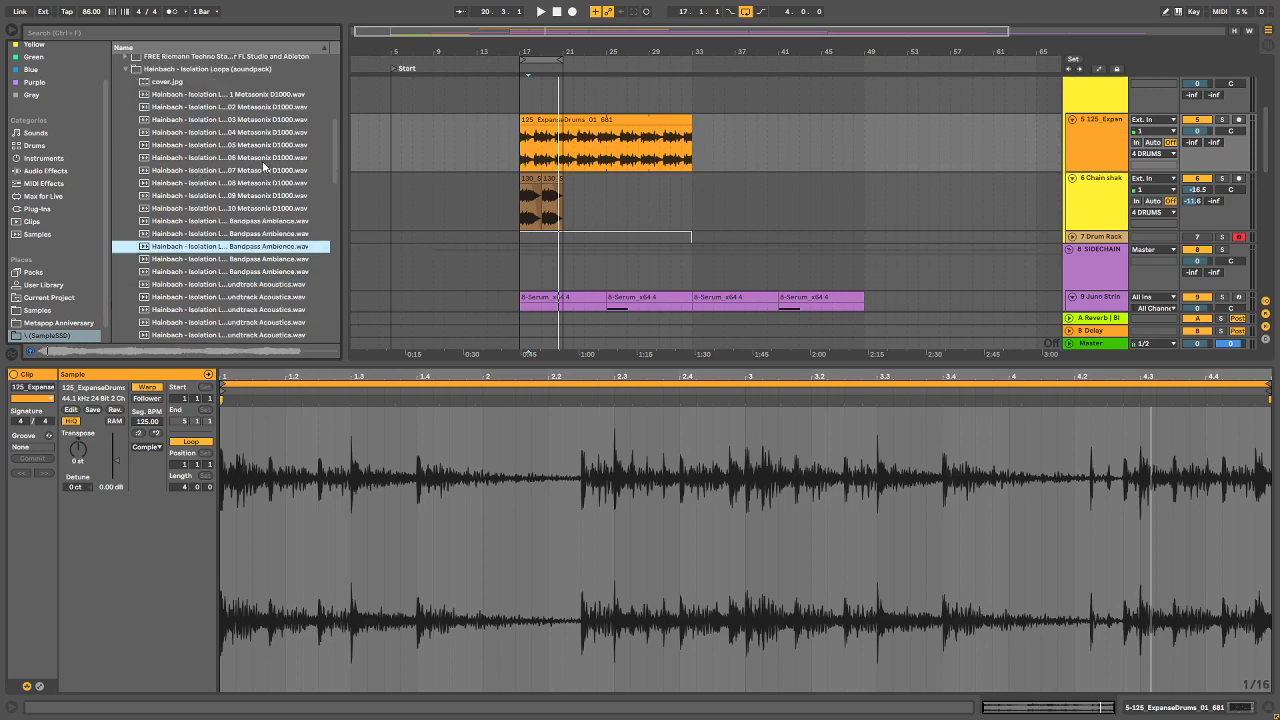
# Step: Widen the browser to show the full file names and audition the Hainbach 39 Test Equipment loop
pyautogui.moveTo(343, 137); pyautogui.dragTo(374, 142)
pyautogui.scroll(-10, 229, 187)
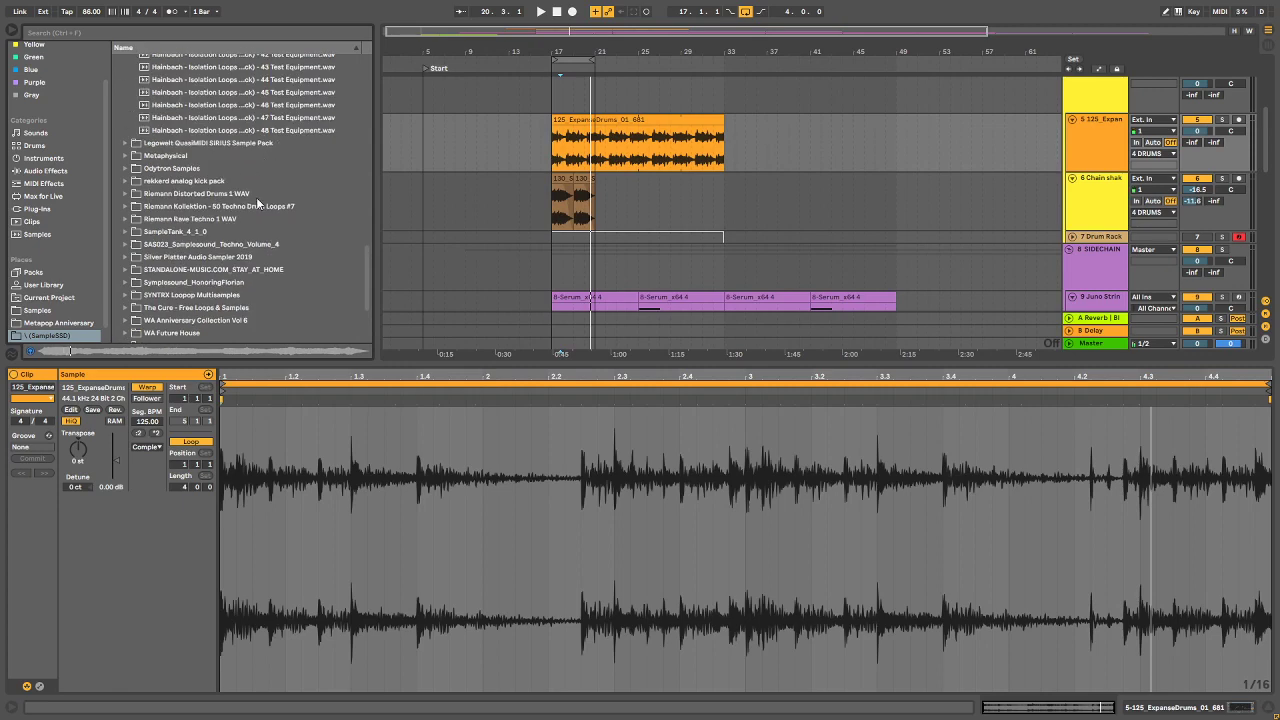
pyautogui.scroll(8, 288, 205)
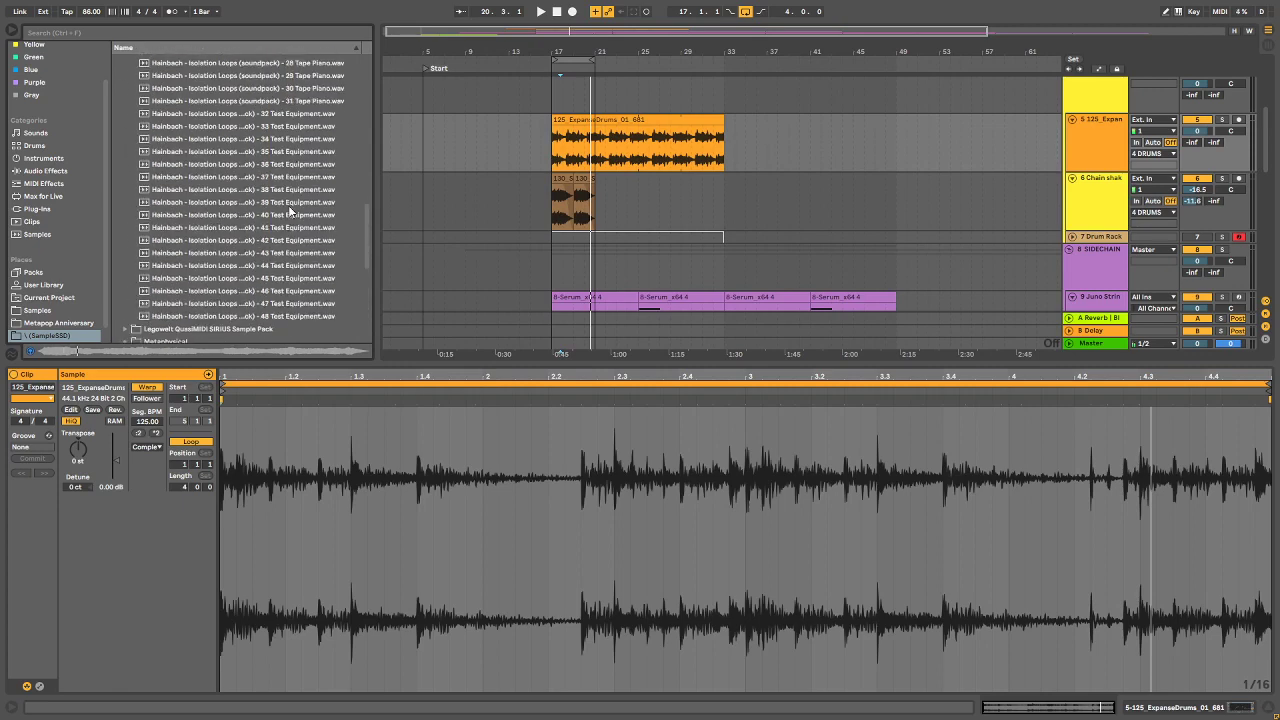
pyautogui.click(288, 207)
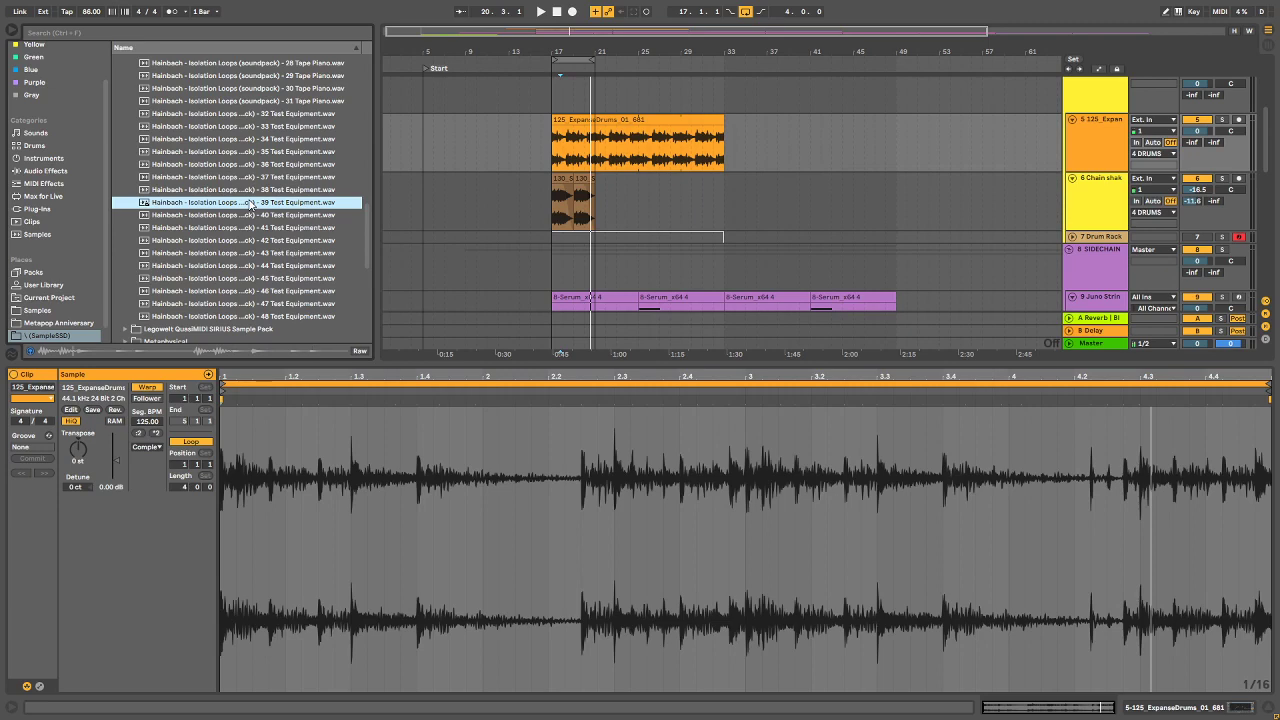
# Step: Insert an audio track below the 125_Expanse track and place the Hainbach 39 Test Equipment loop on it at bar 17
pyautogui.rightClick(1121, 157)
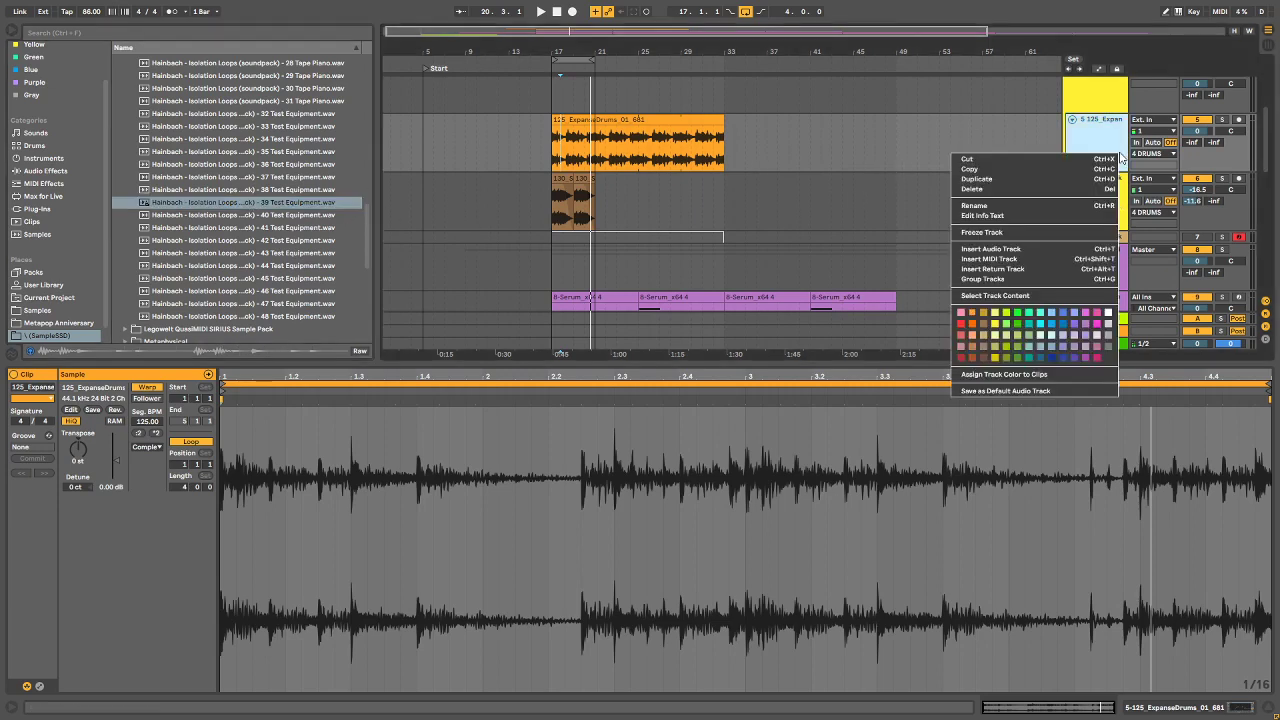
pyautogui.click(1010, 248)
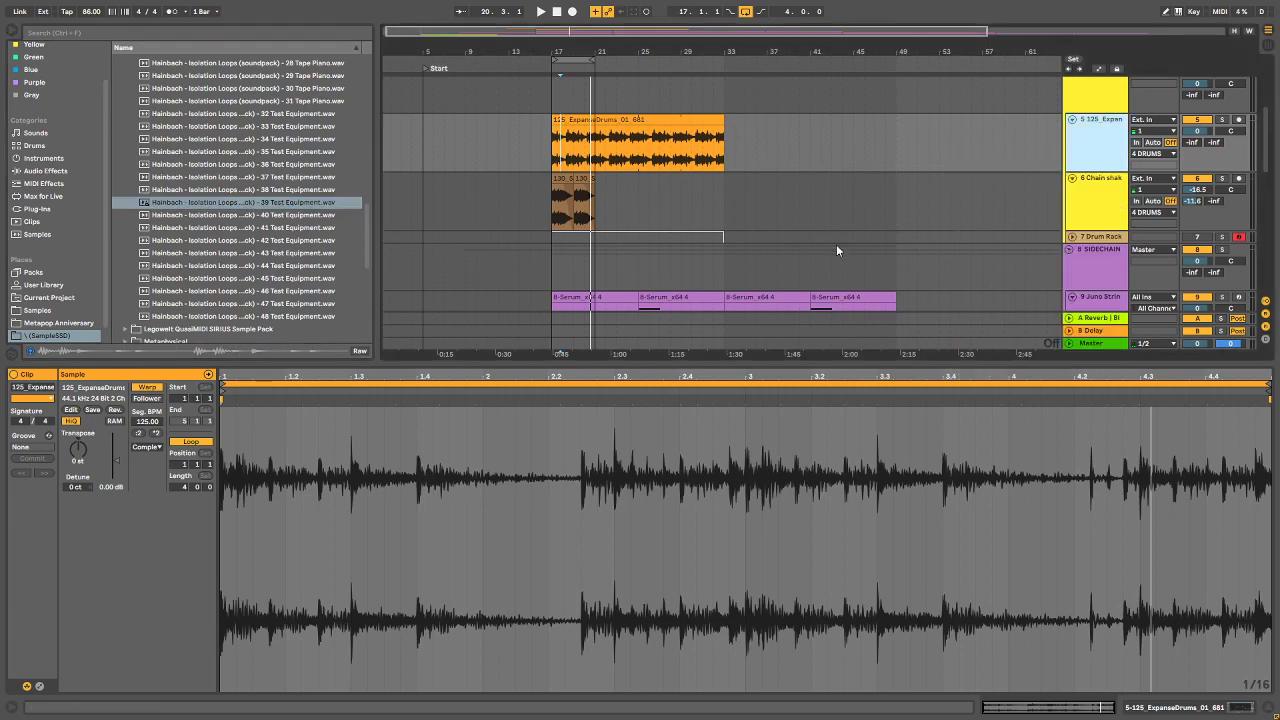
pyautogui.click(209, 204)
pyautogui.moveTo(209, 204); pyautogui.dragTo(556, 210)
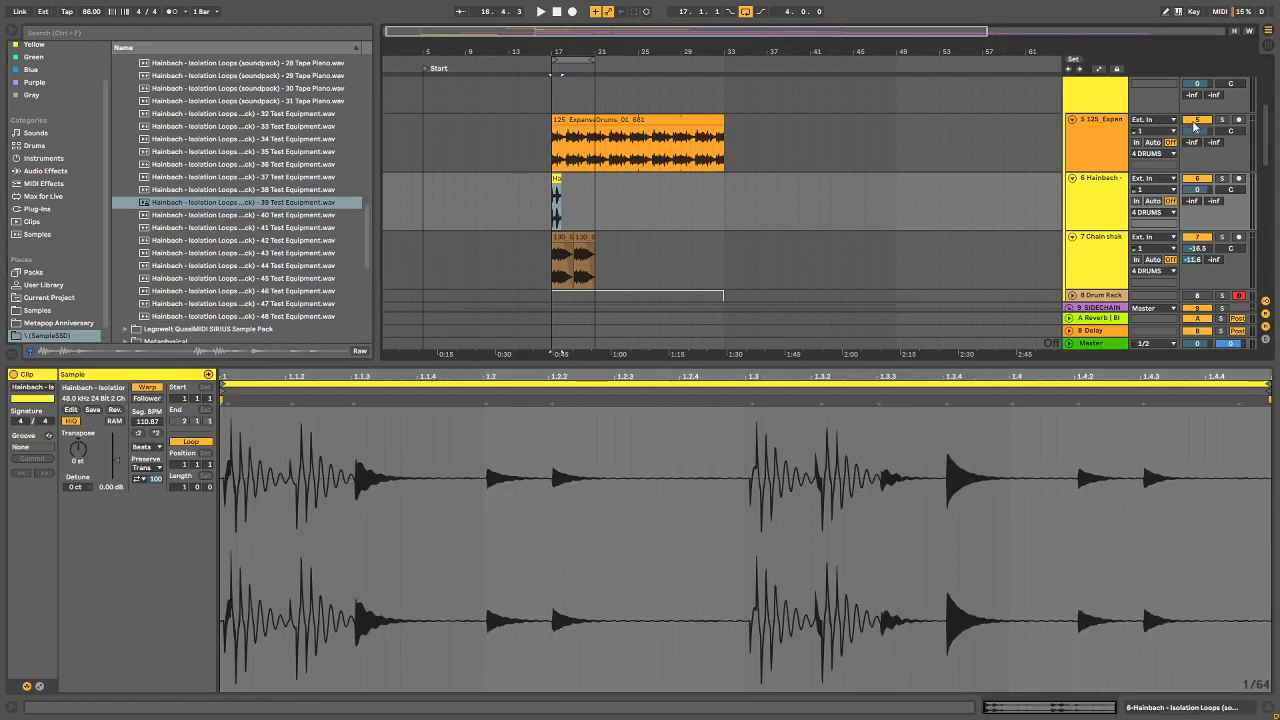
# Step: Play the Hainbach loop against the other percussion and nudge its clip to start on bar 17
pyautogui.press('space')
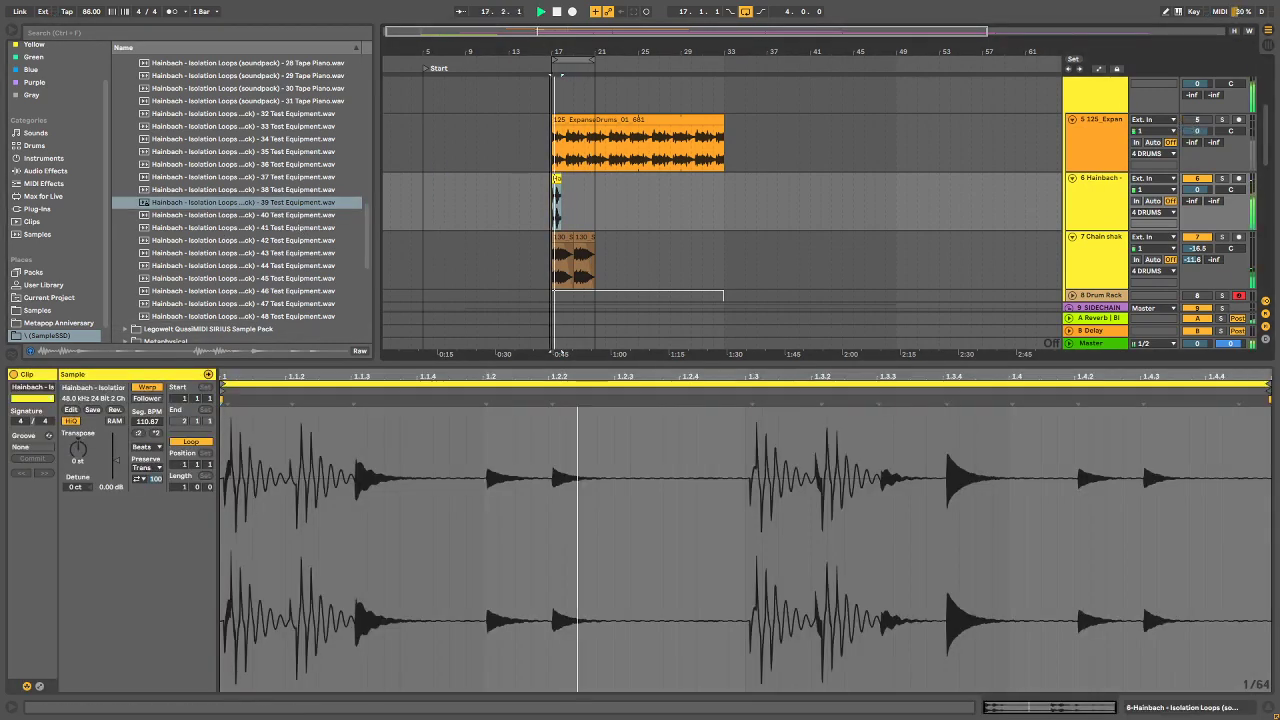
pyautogui.scroll(8, 551, 172)
pyautogui.press('space')
pyautogui.moveTo(613, 177); pyautogui.dragTo(631, 177)
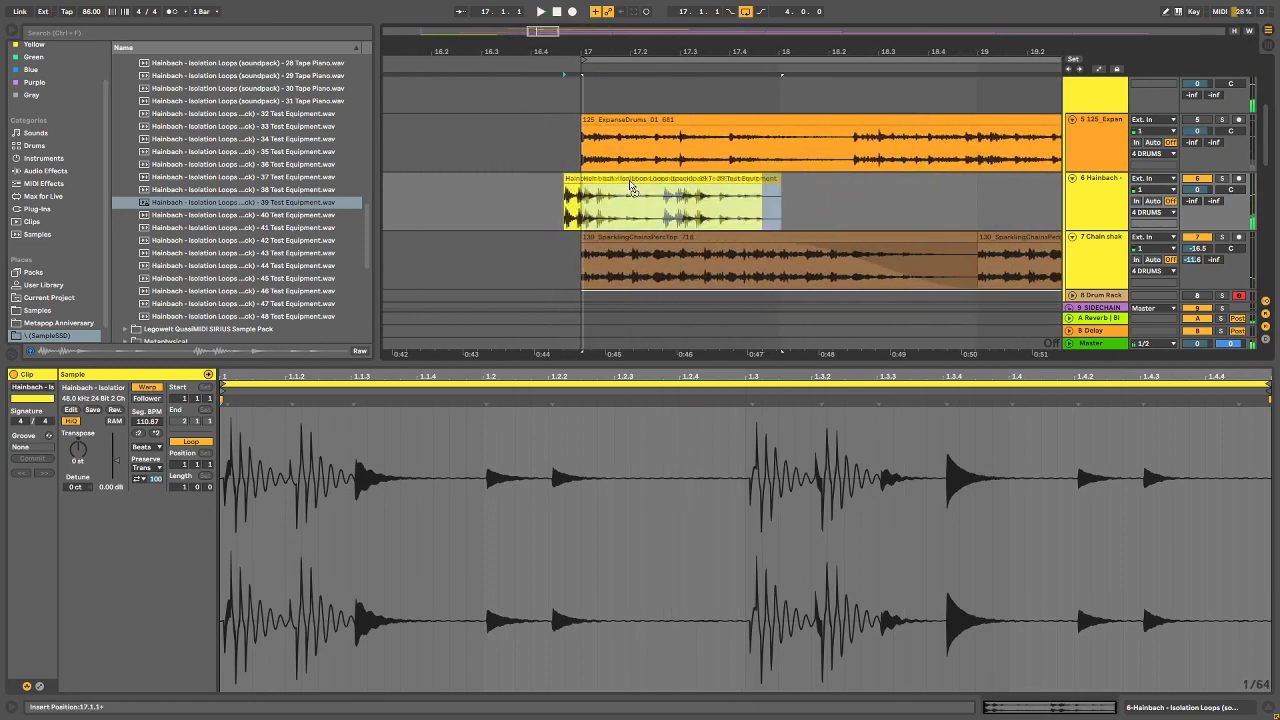
pyautogui.moveTo(616, 41); pyautogui.dragTo(663, 110)
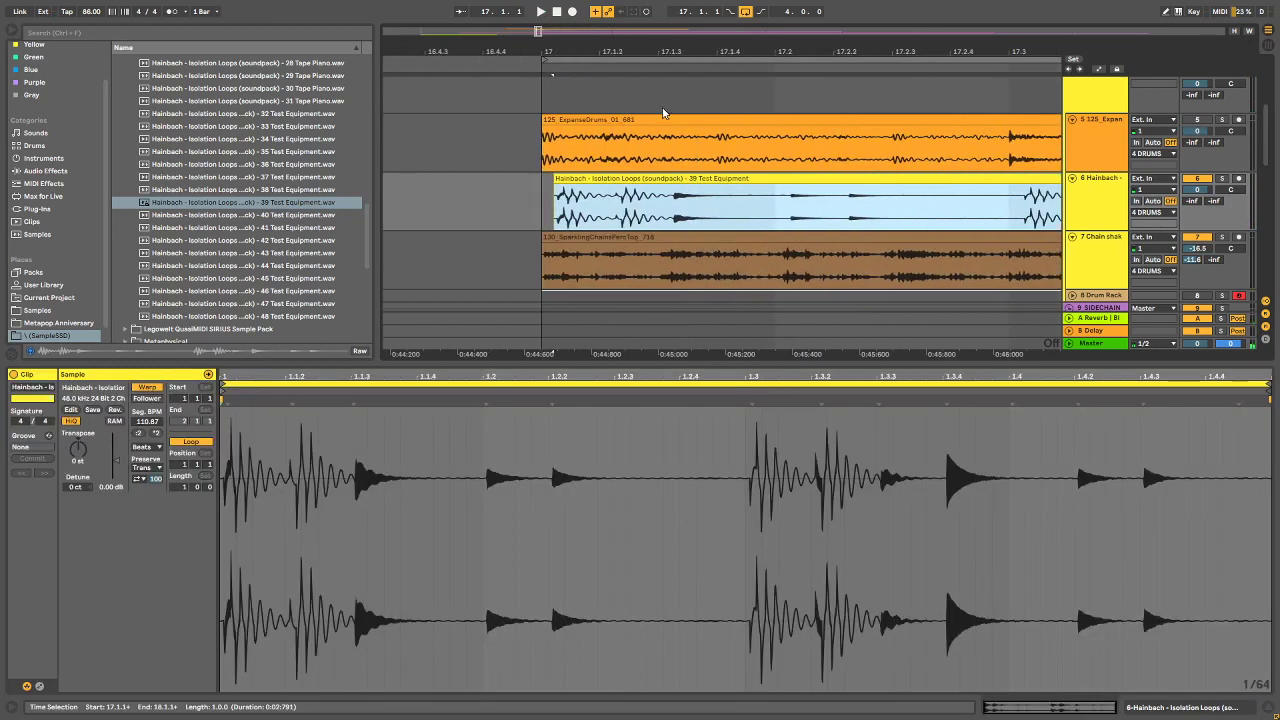
pyautogui.moveTo(597, 179); pyautogui.dragTo(586, 186)
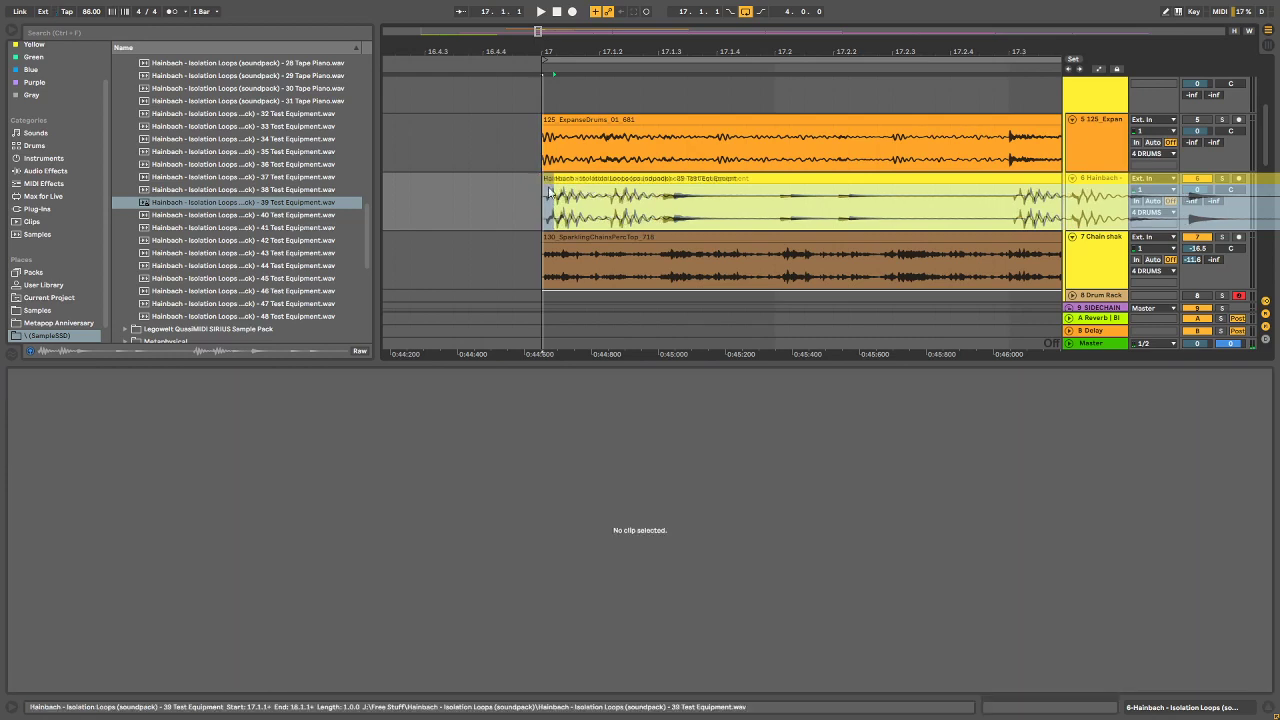
# Step: Set the arrangement grid to 1/8 and check the Hainbach clip's start against bar 17 up close
pyautogui.rightClick(503, 187)
pyautogui.click(556, 319)
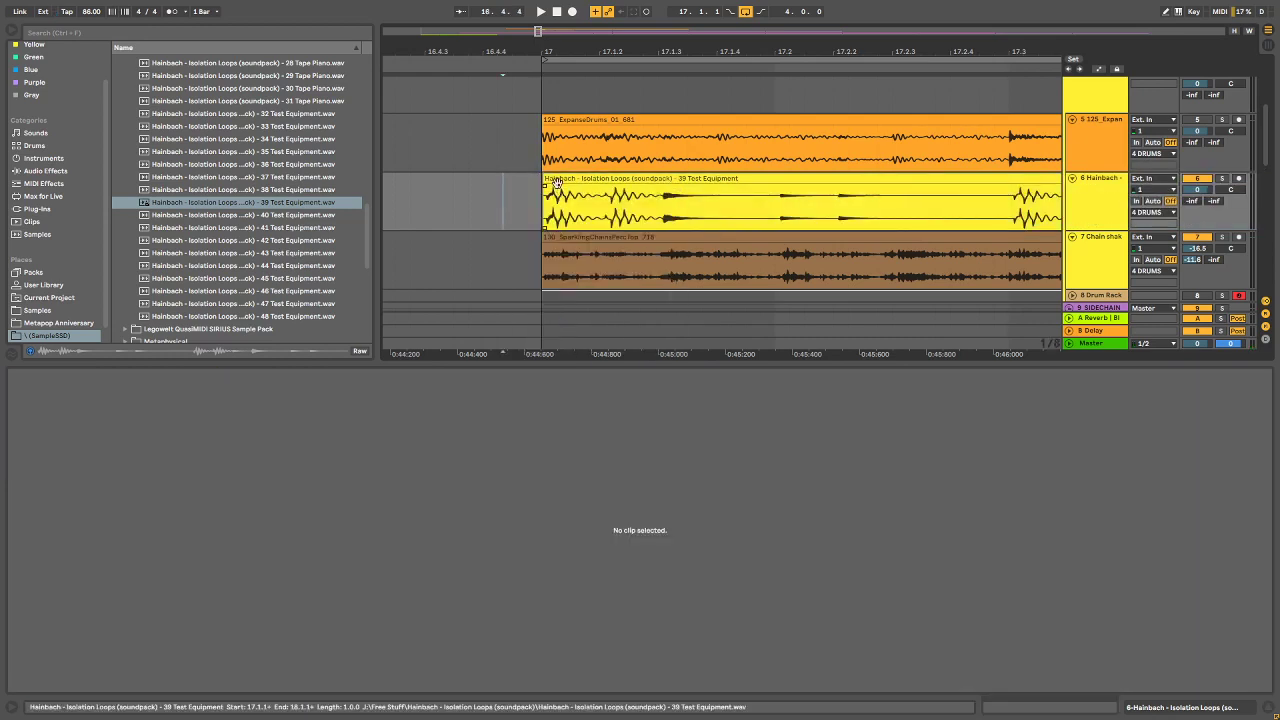
pyautogui.click(557, 184)
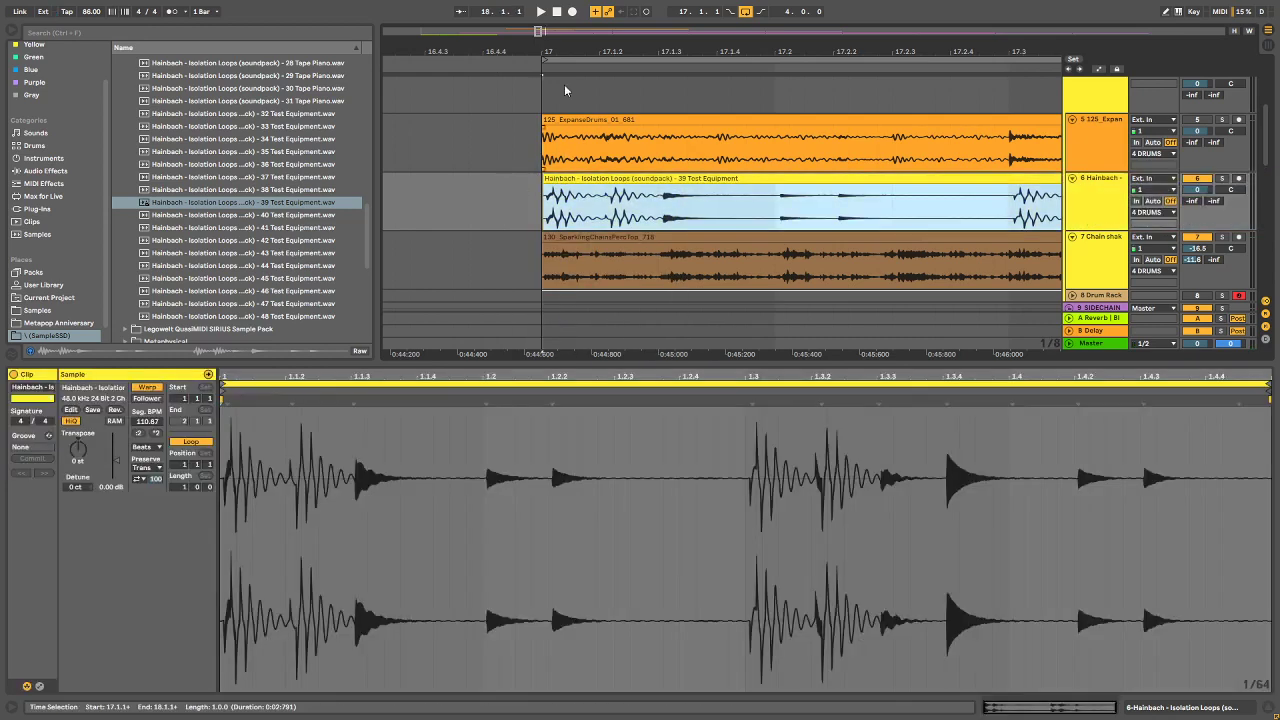
pyautogui.moveTo(551, 47); pyautogui.dragTo(651, 172)
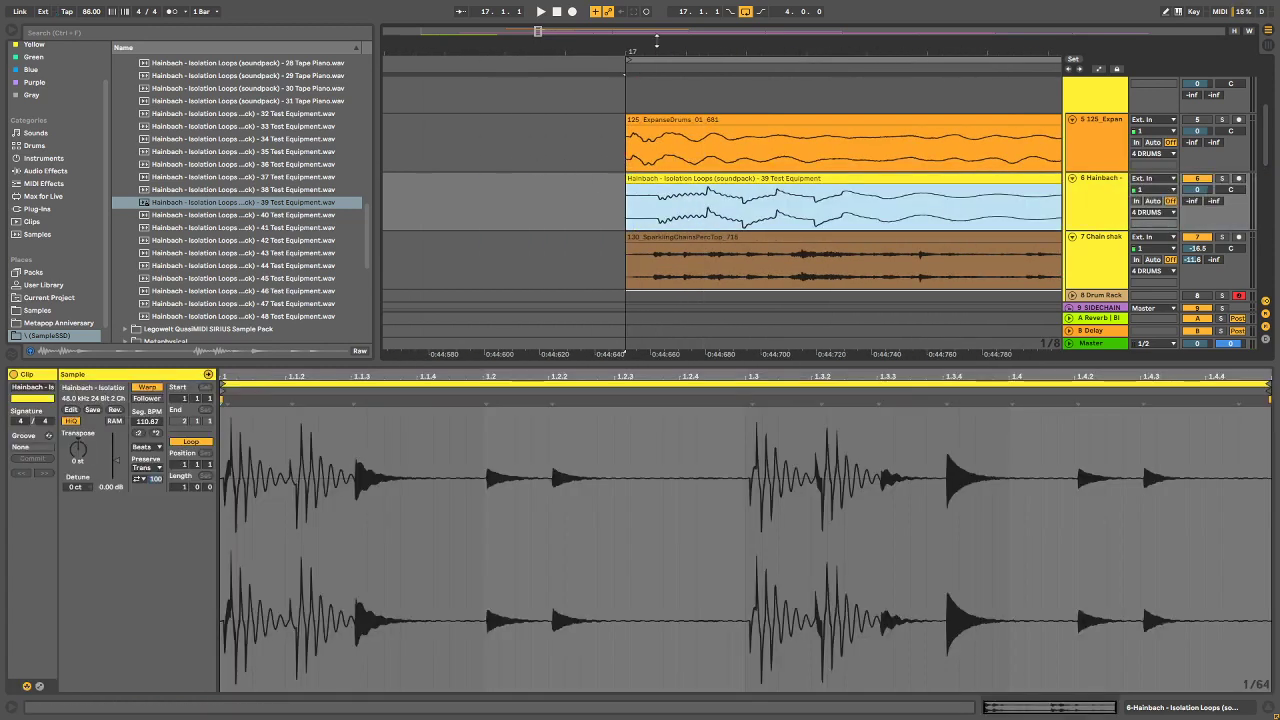
pyautogui.moveTo(657, 42); pyautogui.dragTo(431, 2)
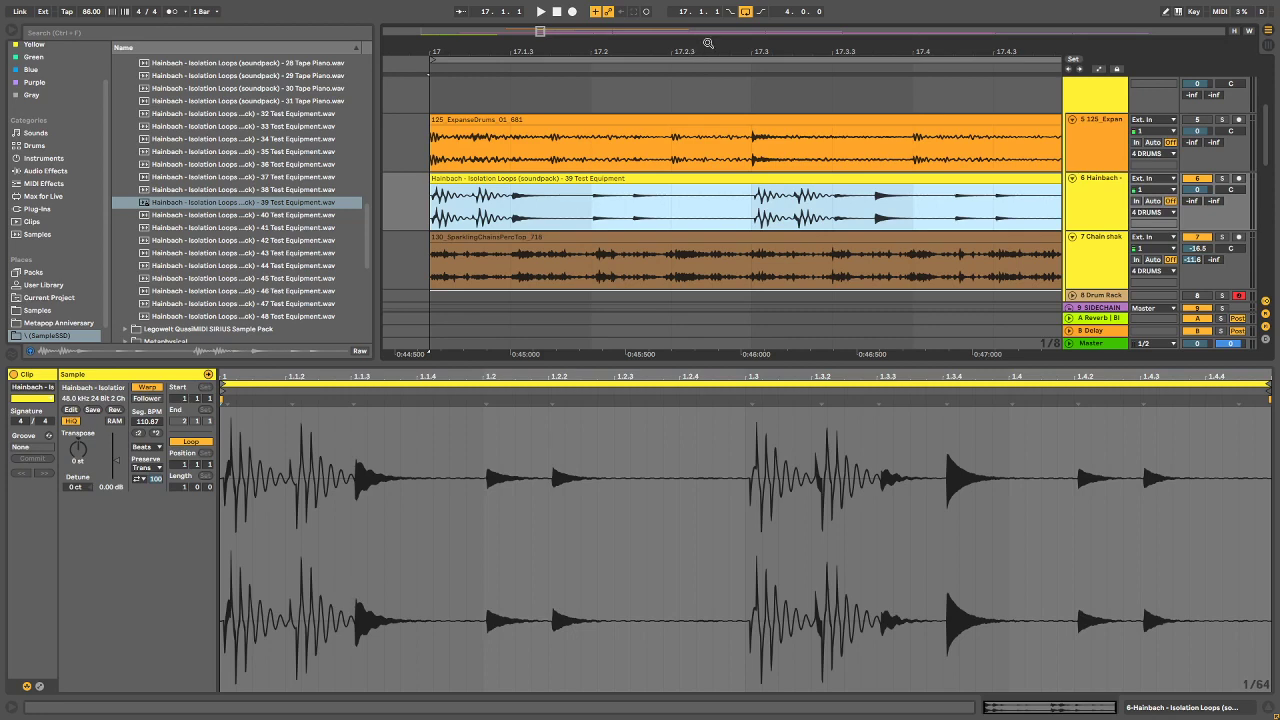
pyautogui.moveTo(720, 46); pyautogui.dragTo(510, 45)
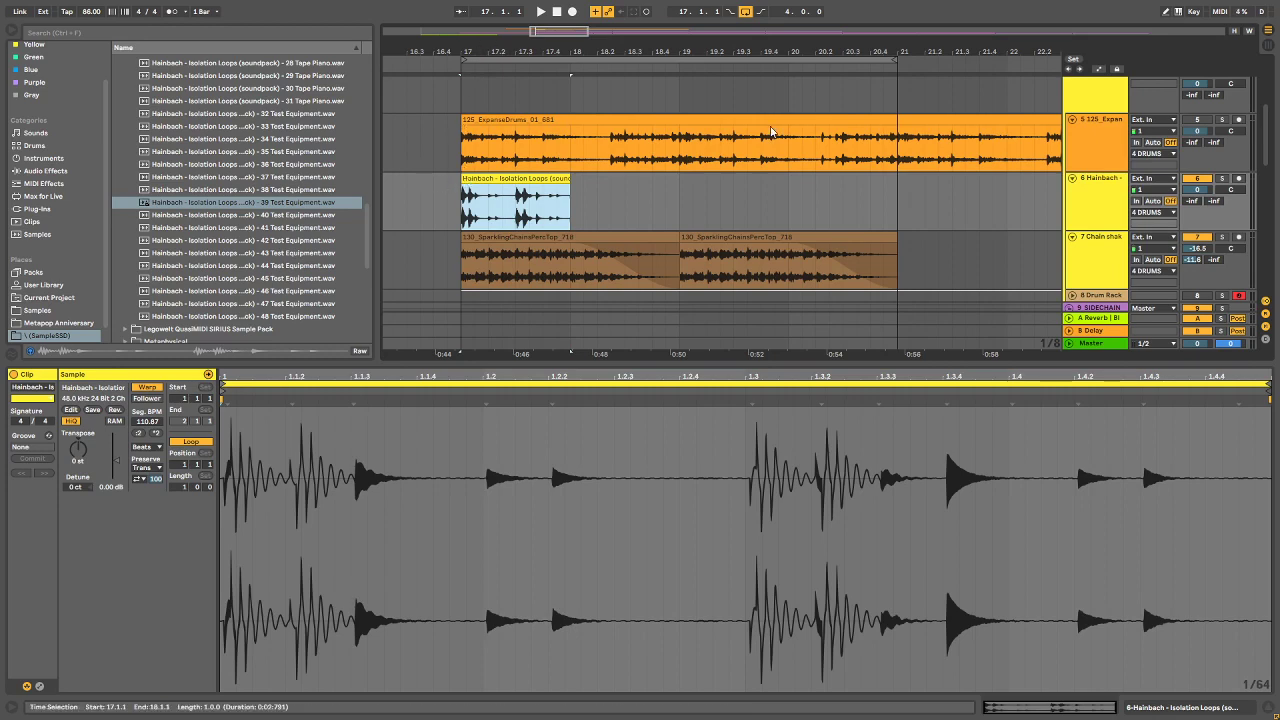
# Step: Duplicate the one-bar Hainbach clip three times to fill bars 17 to 21, and lower its track volume to -7.4 dB during playback
pyautogui.press('space')
pyautogui.click(578, 280)
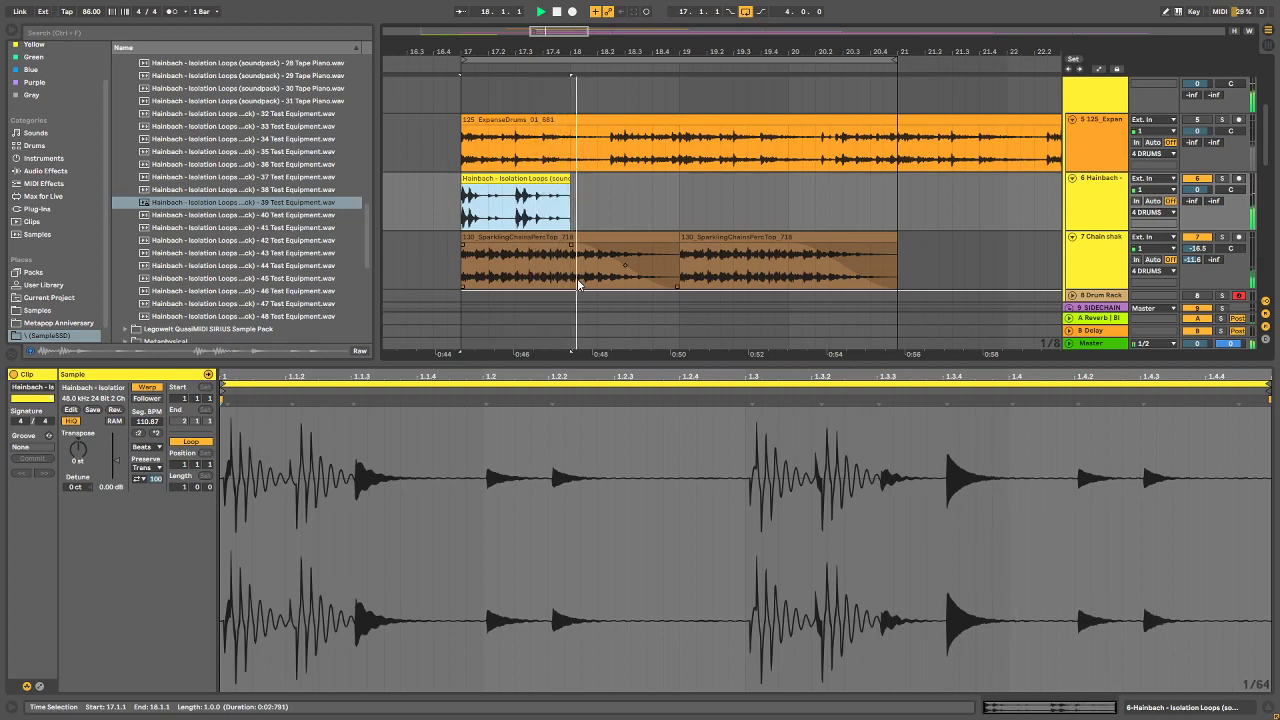
pyautogui.press('space')
pyautogui.hotkey('ctrl', 'd')
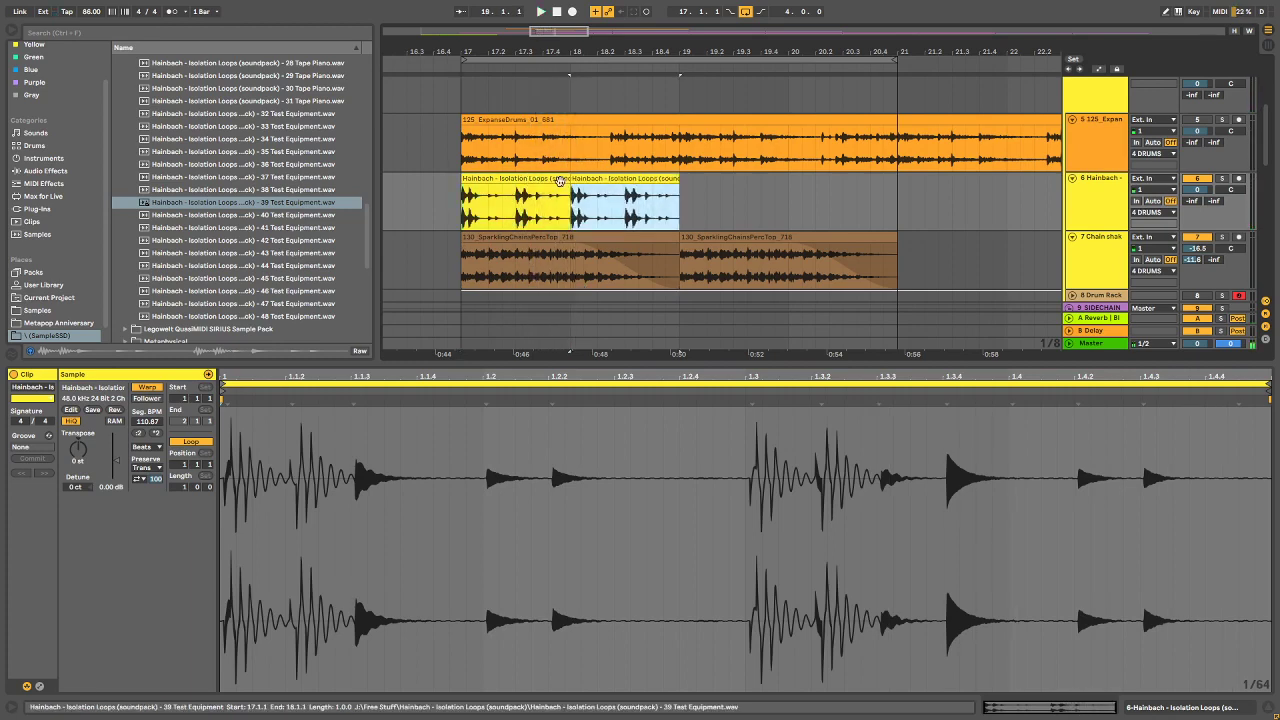
pyautogui.hotkey('ctrl', 'd')
pyautogui.hotkey('ctrl', 'd')
pyautogui.moveTo(1194, 206); pyautogui.dragTo(1205, 204)
pyautogui.press('space')
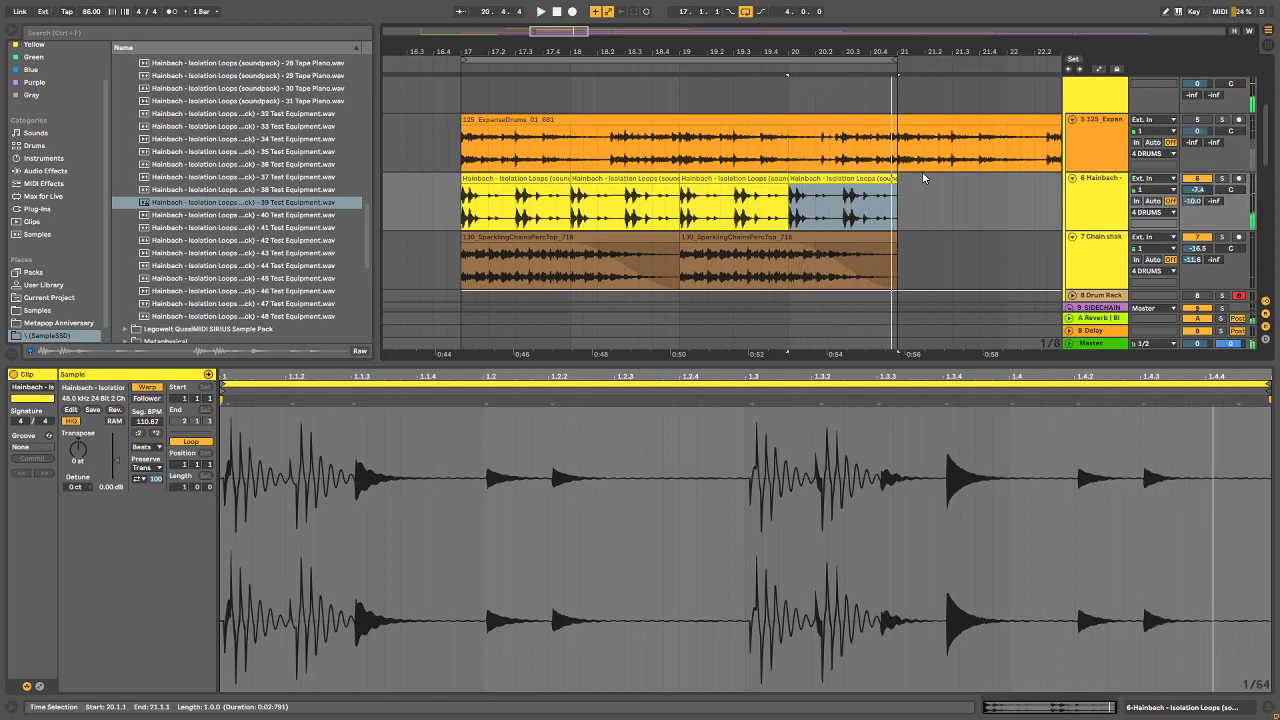
# Step: Transpose the last Hainbach clip, at bar 20, to -12 semitones and play it back
pyautogui.click(834, 192)
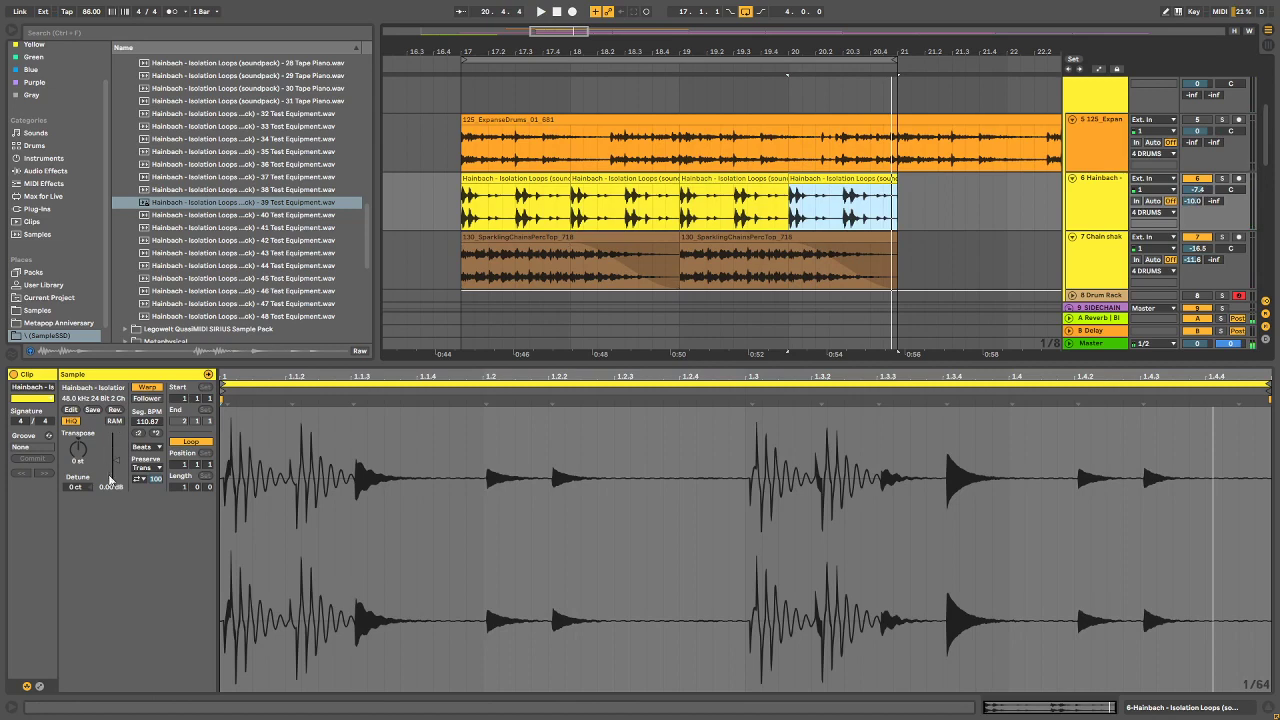
pyautogui.click(146, 447)
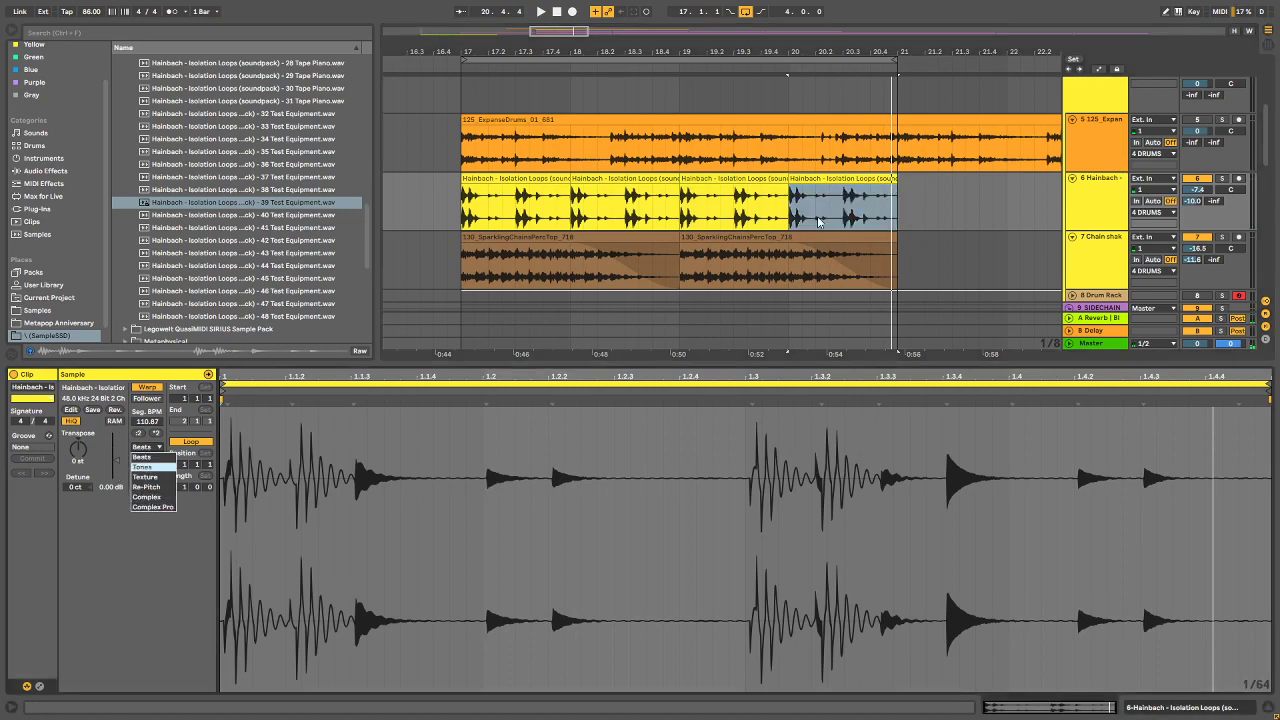
pyautogui.press('Escape')
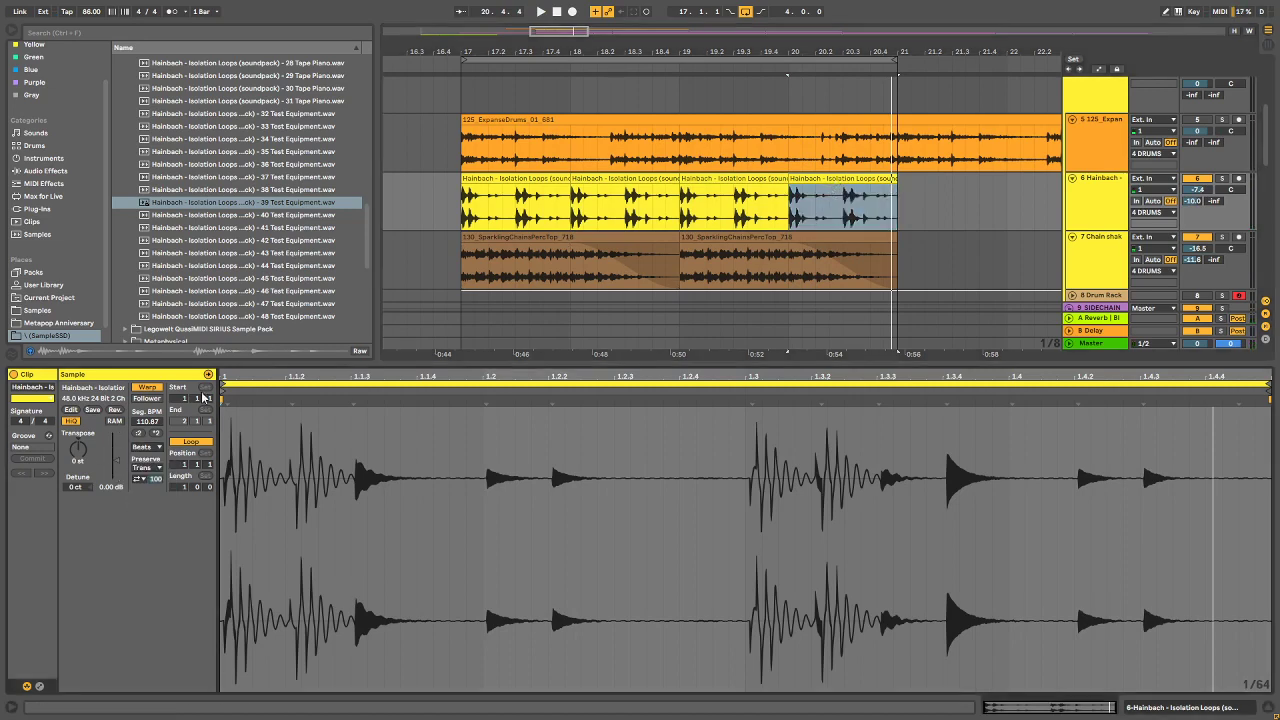
pyautogui.click(80, 459)
pyautogui.click(833, 178)
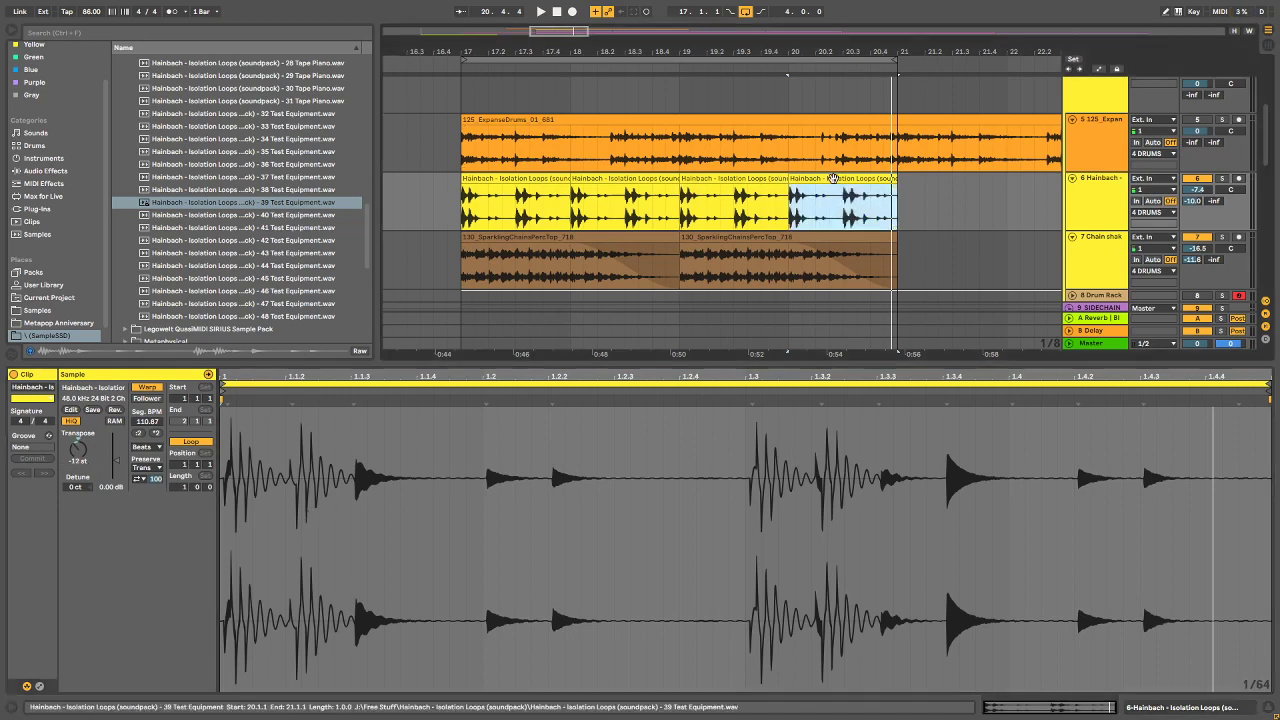
pyautogui.press('space')
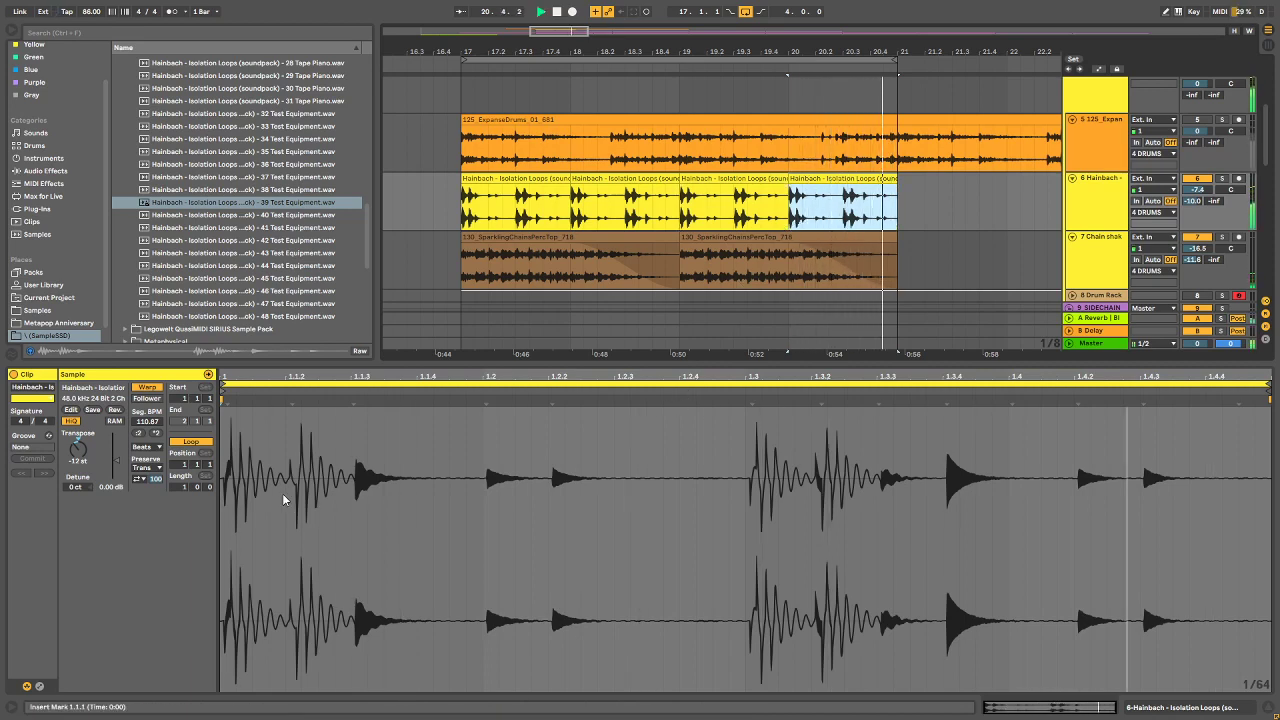
pyautogui.press('space')
pyautogui.press('space')
pyautogui.press('space')
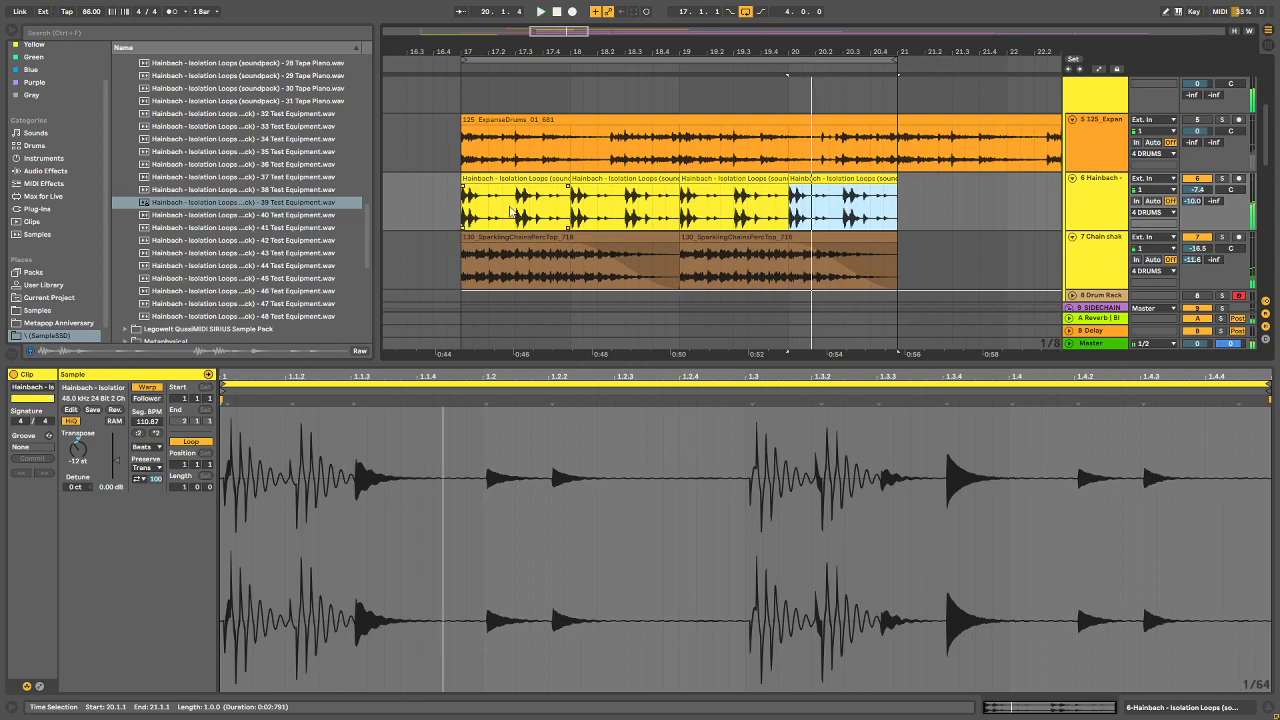
# Step: Transpose the first Hainbach clip, at bar 17, to 12 semitones and listen to it
pyautogui.click(503, 178)
pyautogui.press('space')
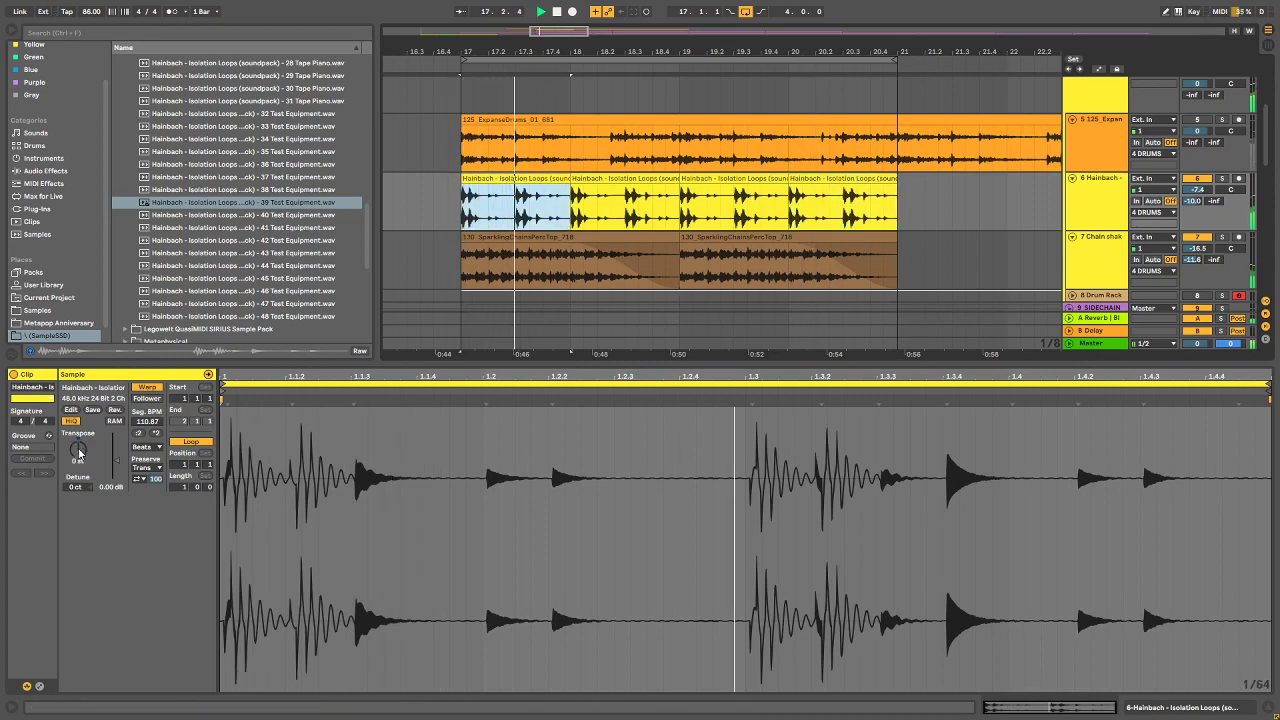
pyautogui.moveTo(79, 450); pyautogui.dragTo(79, 438)
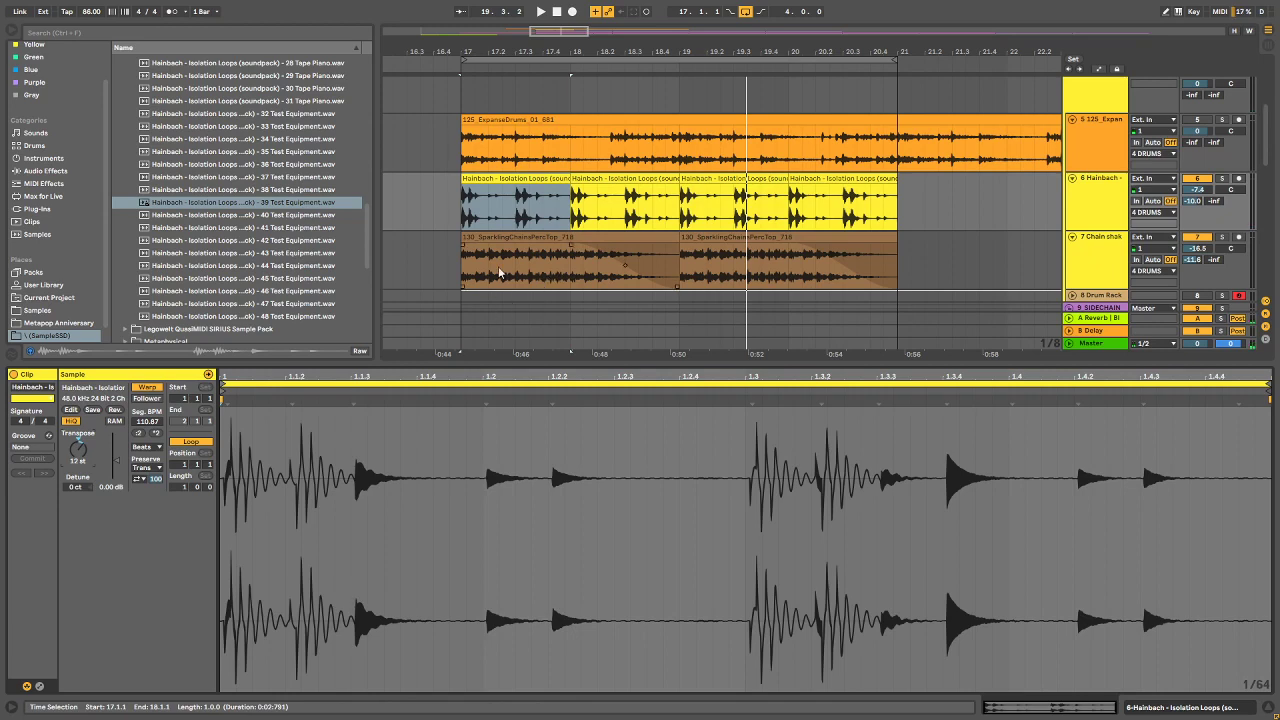
pyautogui.click(492, 200)
pyautogui.press('space')
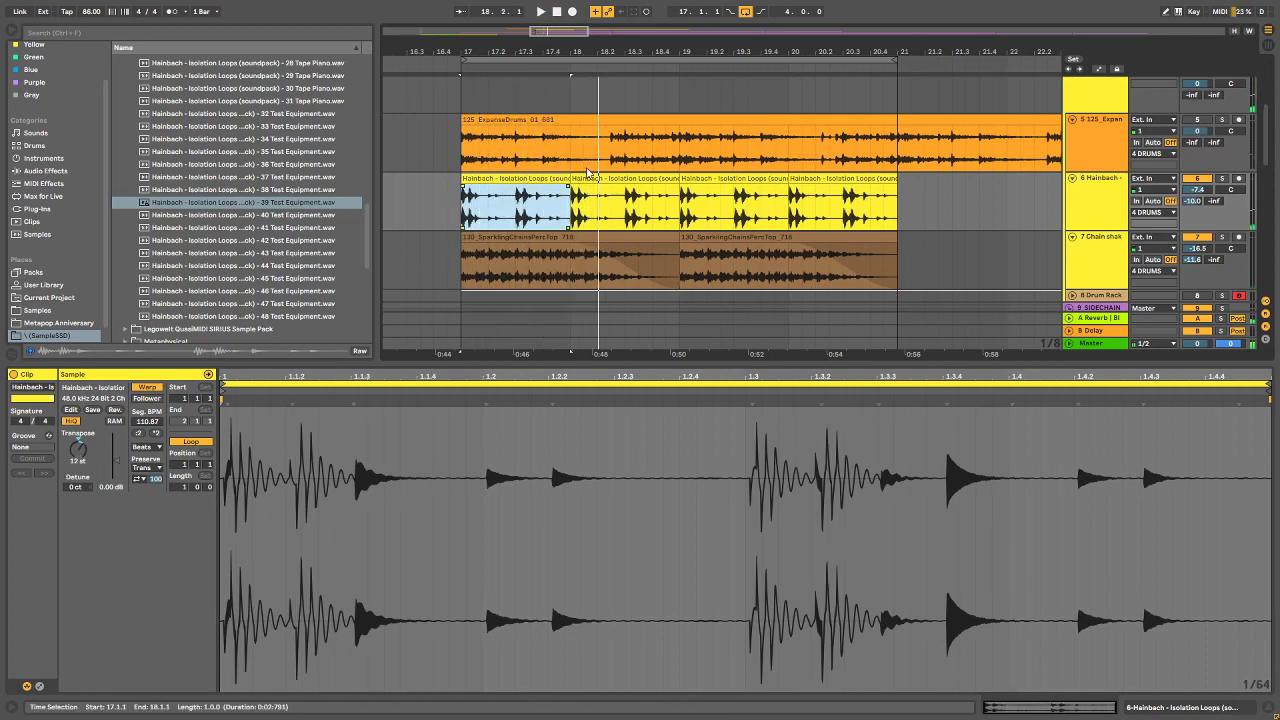
# Step: Adjust the transposition of the second Hainbach clip, at bar 18, and play it back
pyautogui.press('Right')
pyautogui.moveTo(75, 452); pyautogui.dragTo(75, 432)
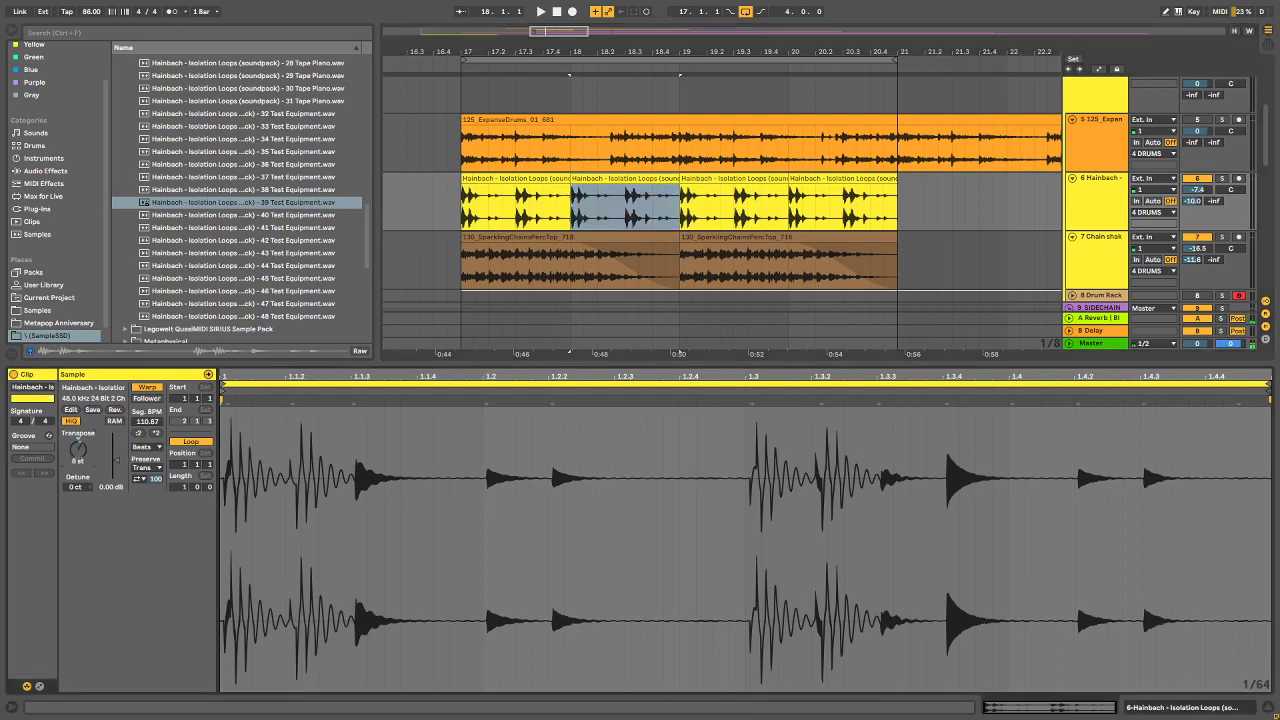
pyautogui.press('space')
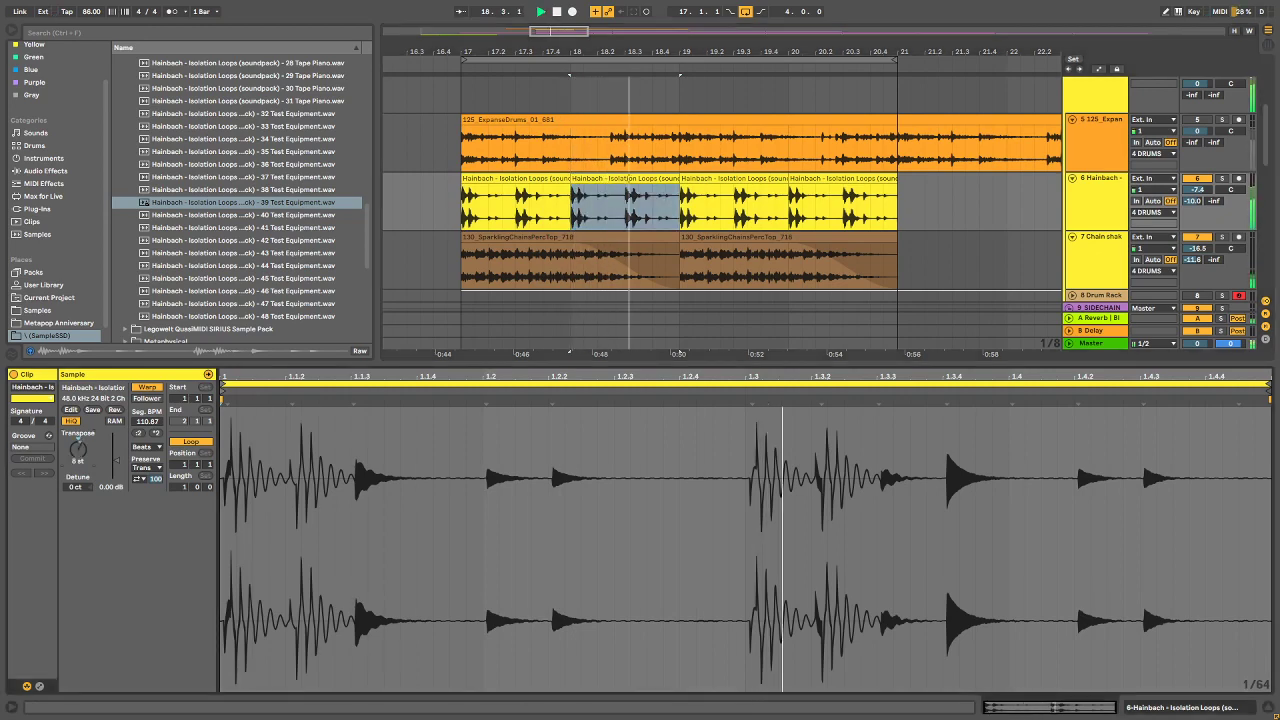
pyautogui.press('space')
# Step: Loop bar 17 around the first Hainbach clip, and solo the Juno strings and Hainbach tracks
pyautogui.click(471, 172)
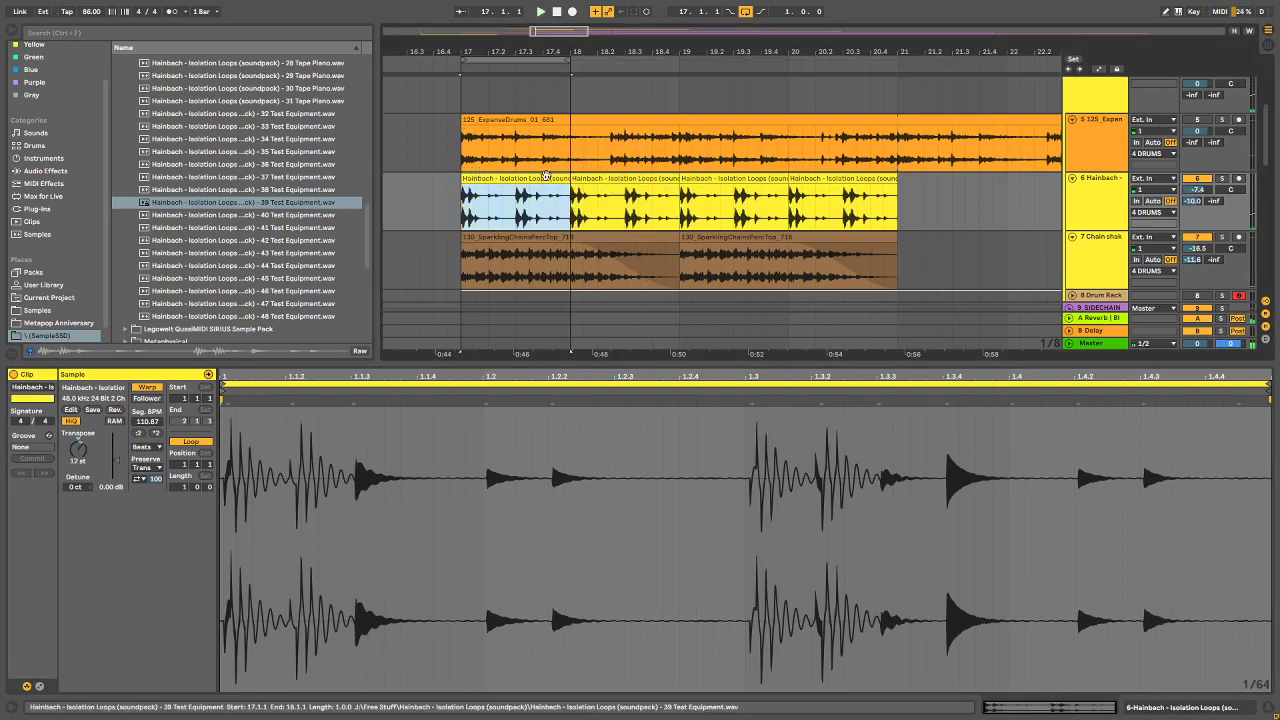
pyautogui.scroll(-6, 1021, 190)
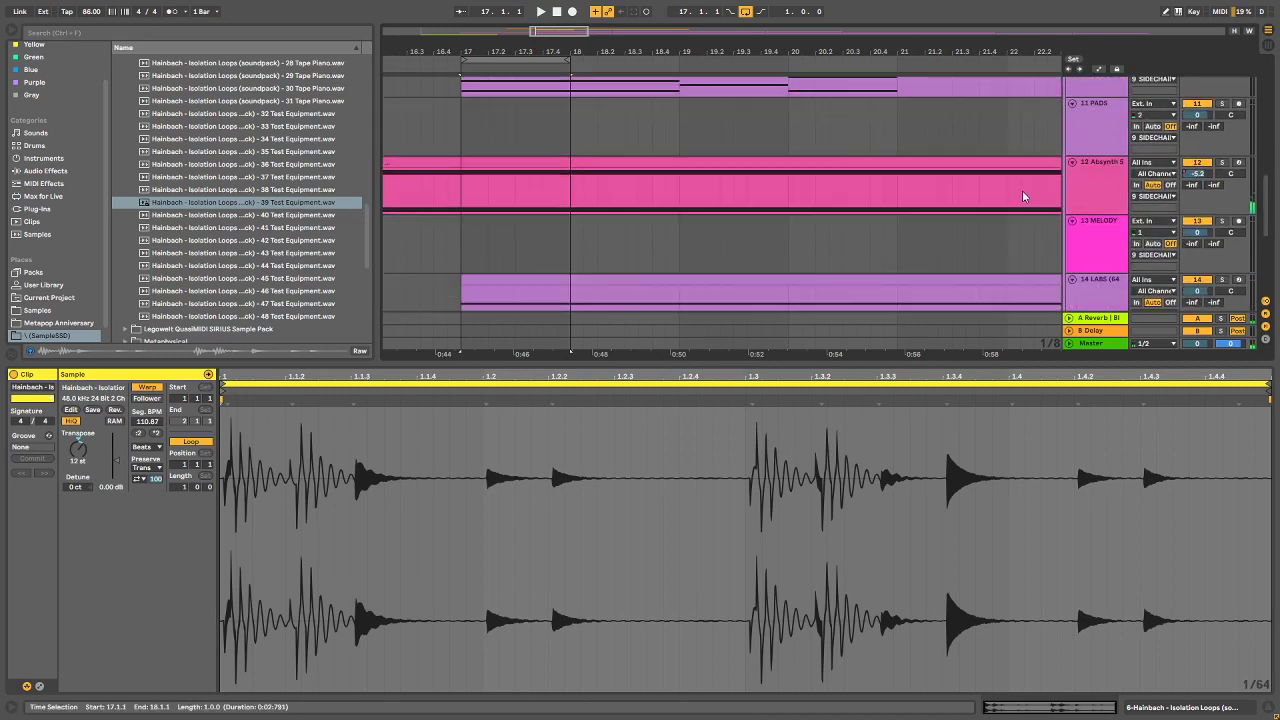
pyautogui.scroll(-3, 1022, 190)
pyautogui.scroll(-3, 854, 179)
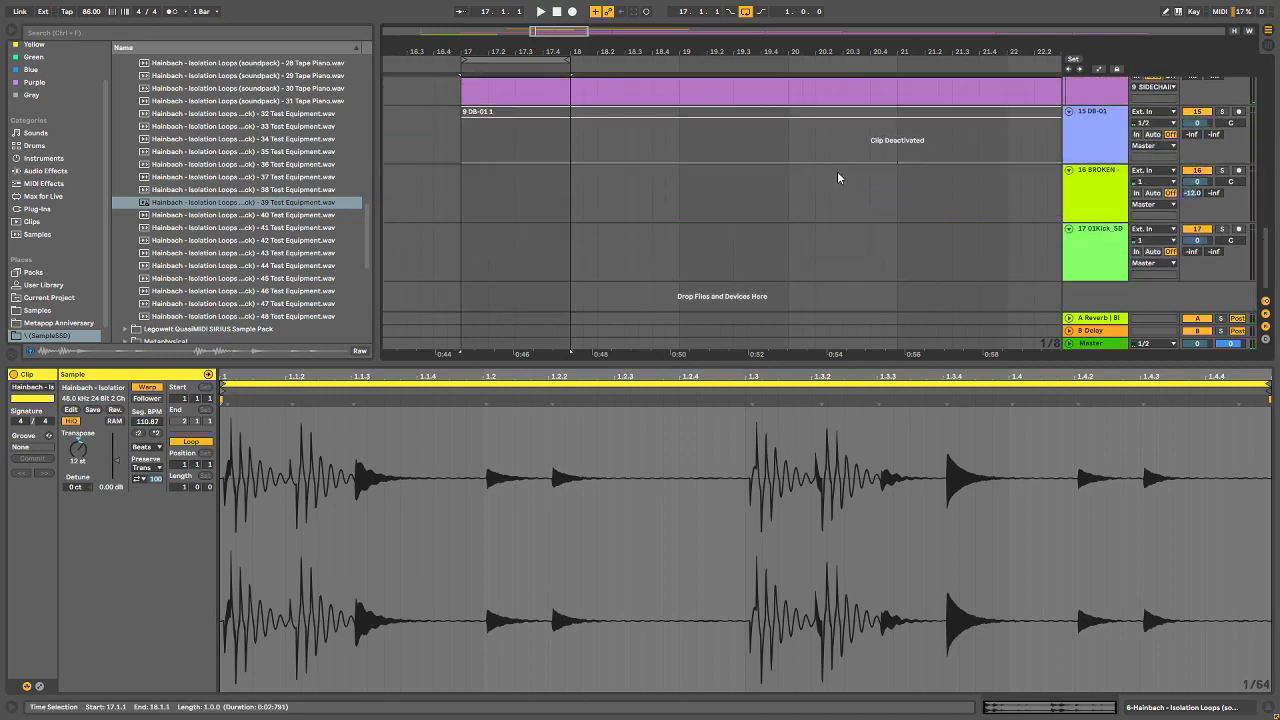
pyautogui.scroll(5, 838, 177)
pyautogui.scroll(1, 838, 177)
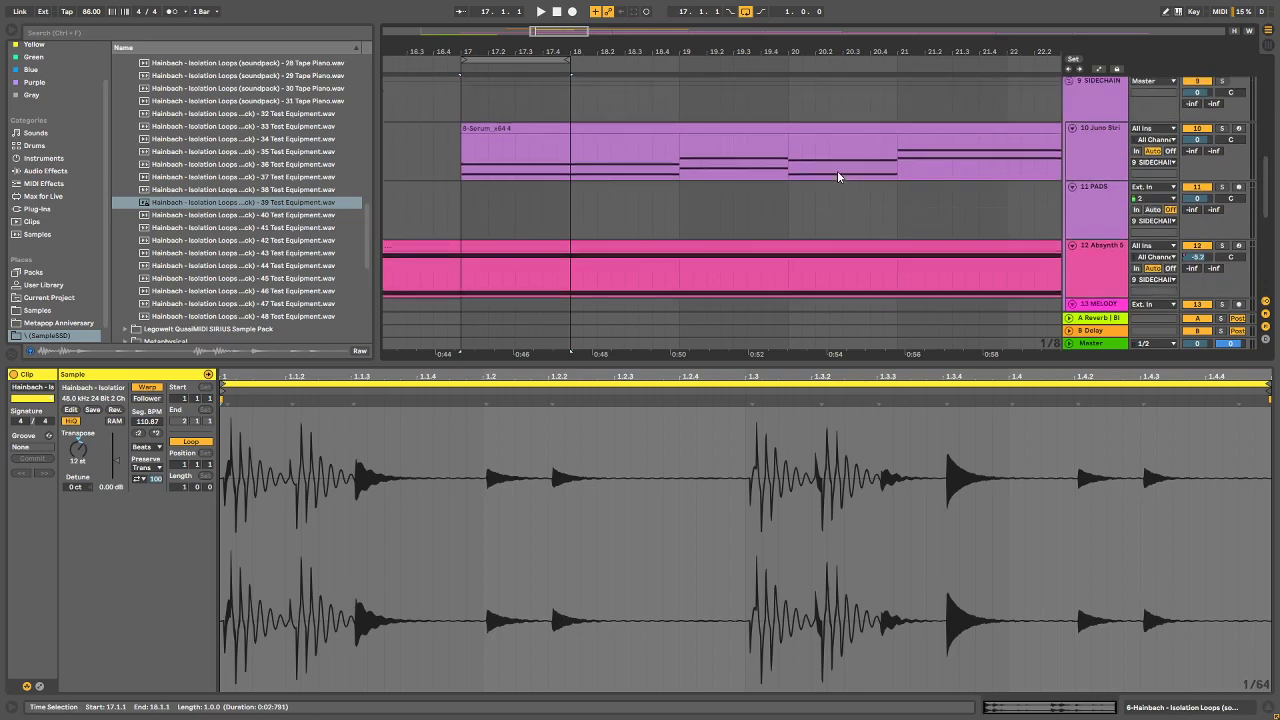
pyautogui.scroll(6, 942, 200)
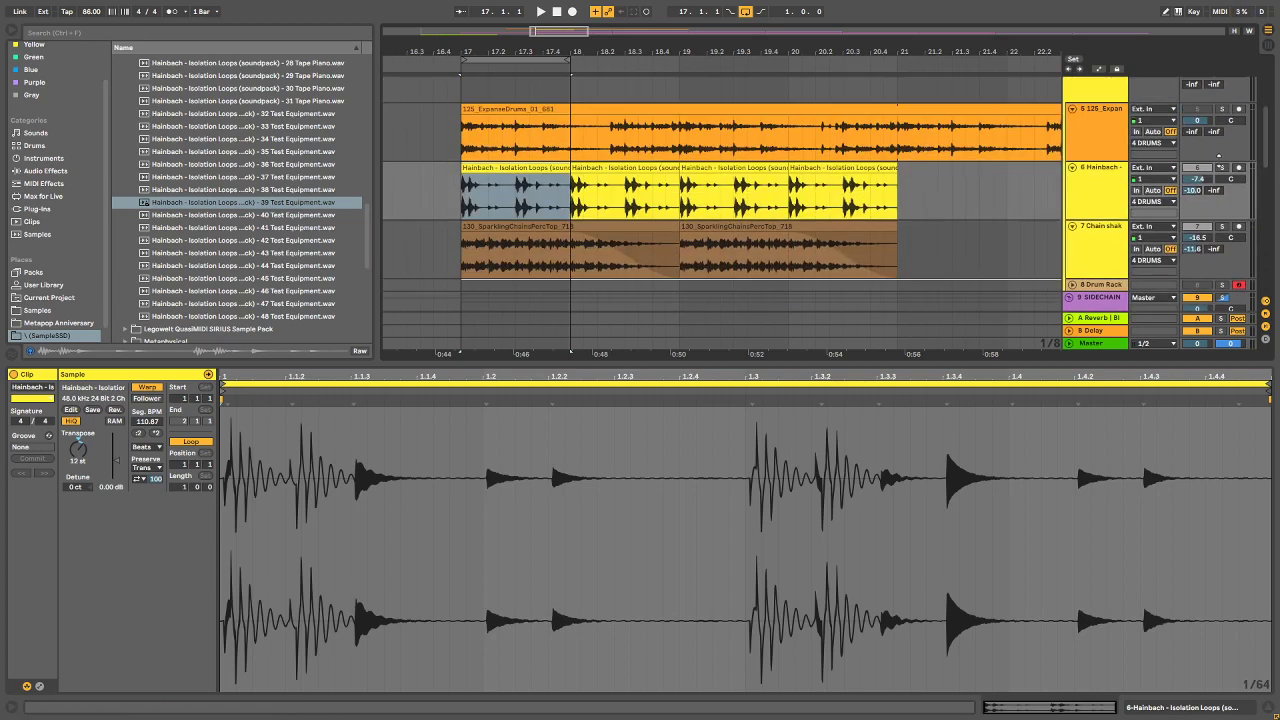
pyautogui.click(1221, 167)
pyautogui.scroll(-4, 1075, 210)
pyautogui.scroll(3, 1040, 213)
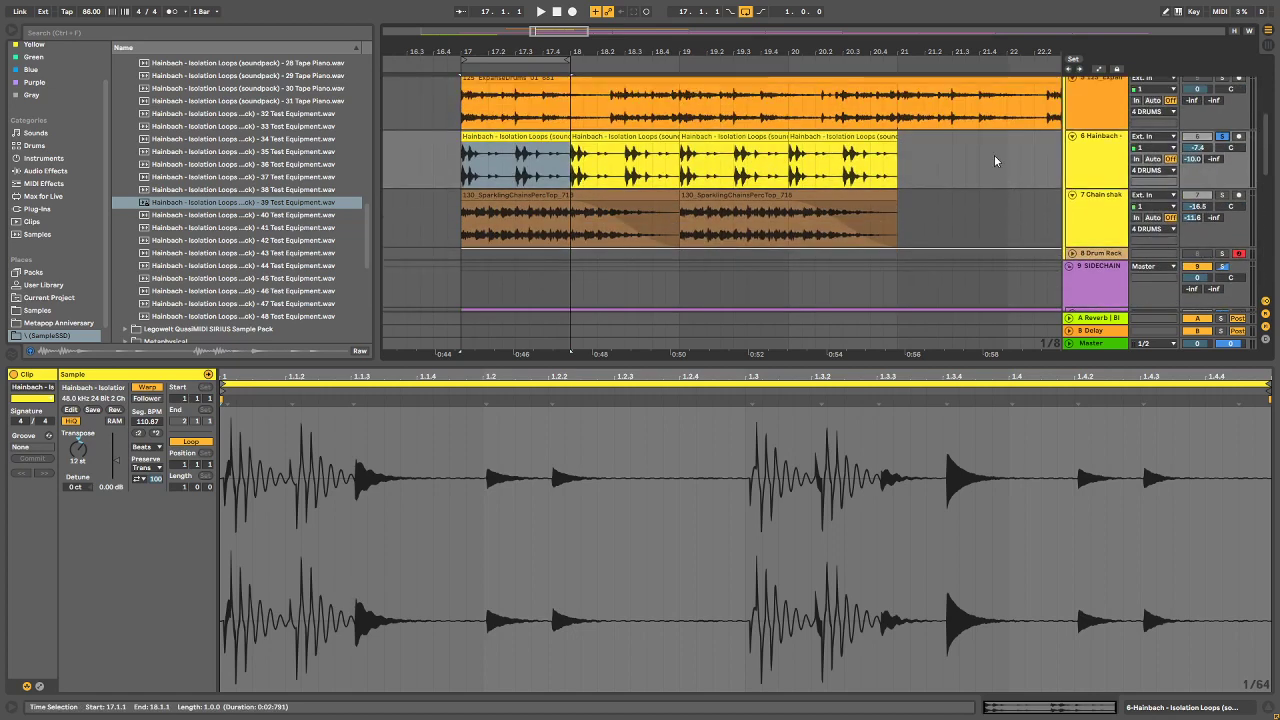
# Step: Transpose the first Hainbach clip, at bar 17, to 0 semitones while playing it against the strings
pyautogui.moveTo(509, 50); pyautogui.dragTo(614, 50)
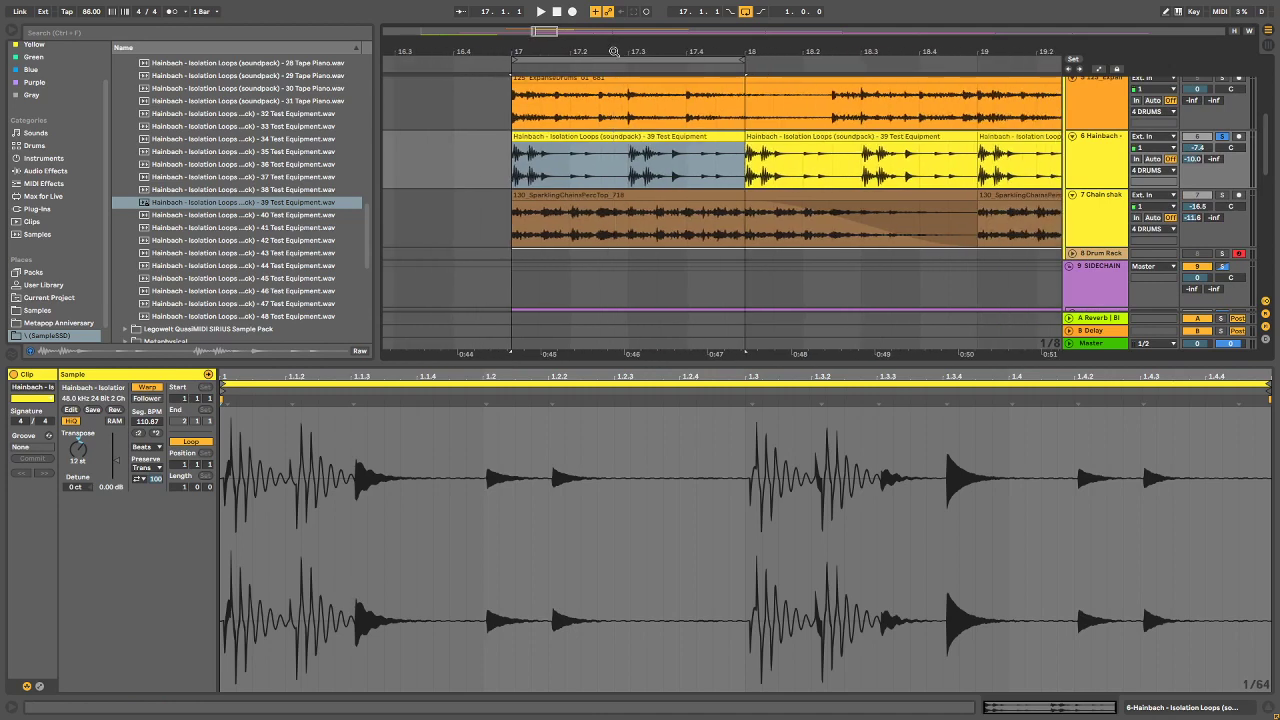
pyautogui.click(536, 135)
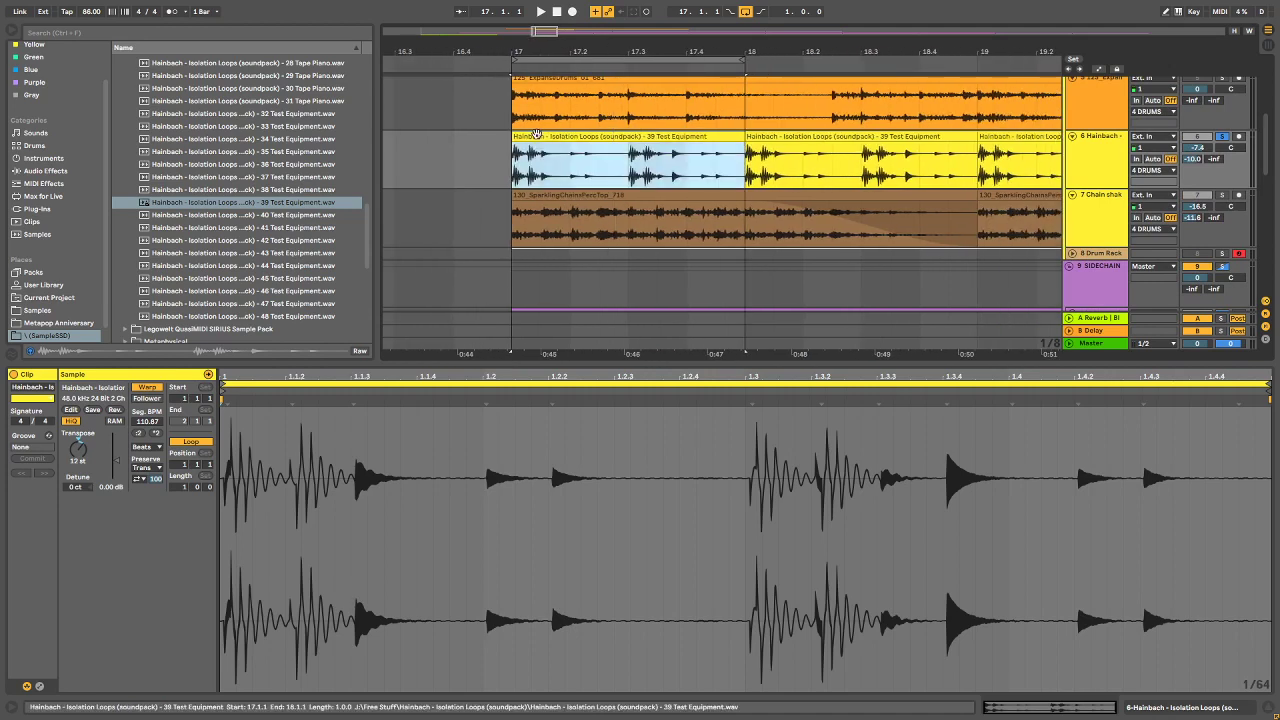
pyautogui.press('space')
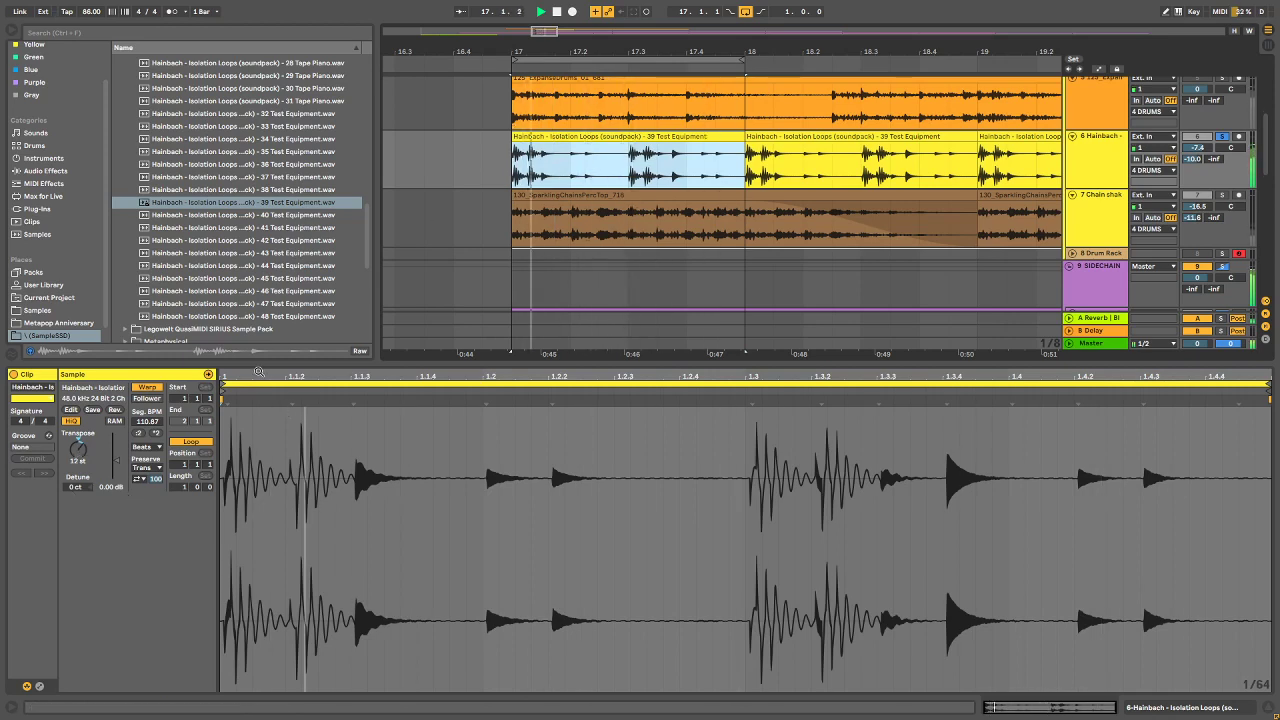
pyautogui.moveTo(78, 451)
pyautogui.mouseDown()
pyautogui.moveTo(78, 470)
pyautogui.moveTo(78, 455)
pyautogui.mouseUp()
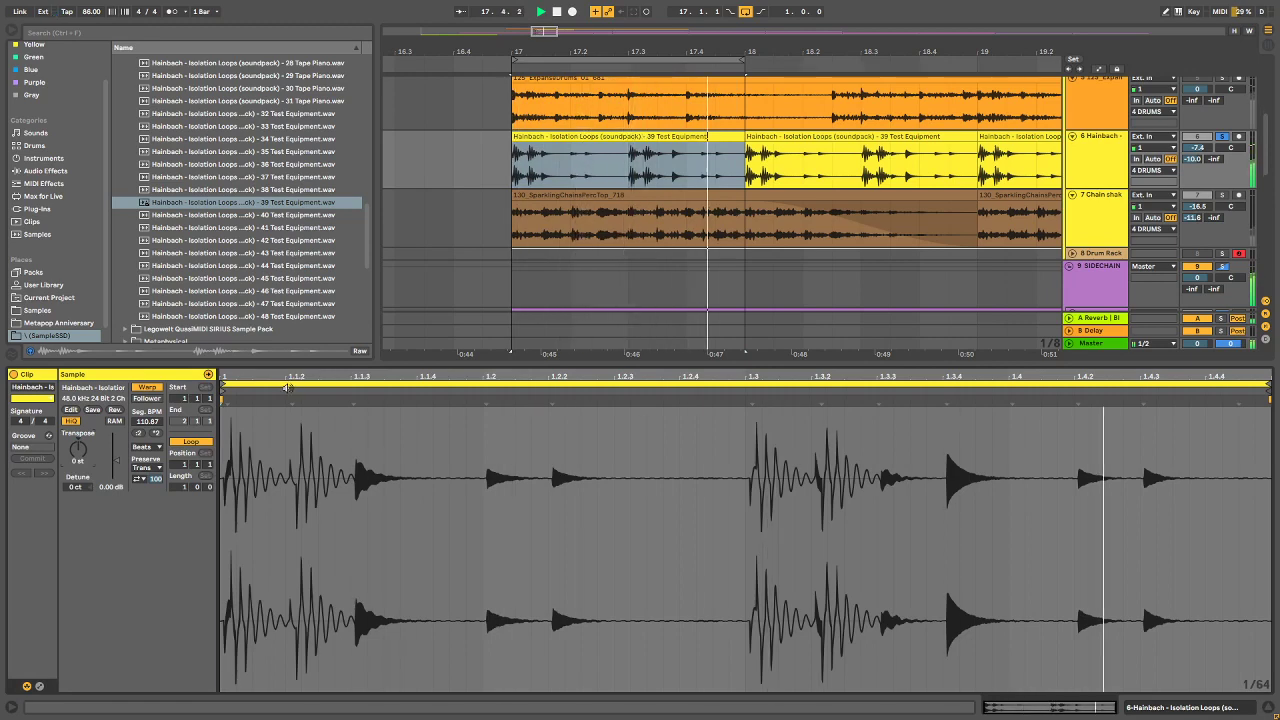
# Step: Look over the tracks across the whole arrangement while bar 17 loops, and stop playback
pyautogui.click(482, 50)
pyautogui.moveTo(482, 50); pyautogui.dragTo(726, 44)
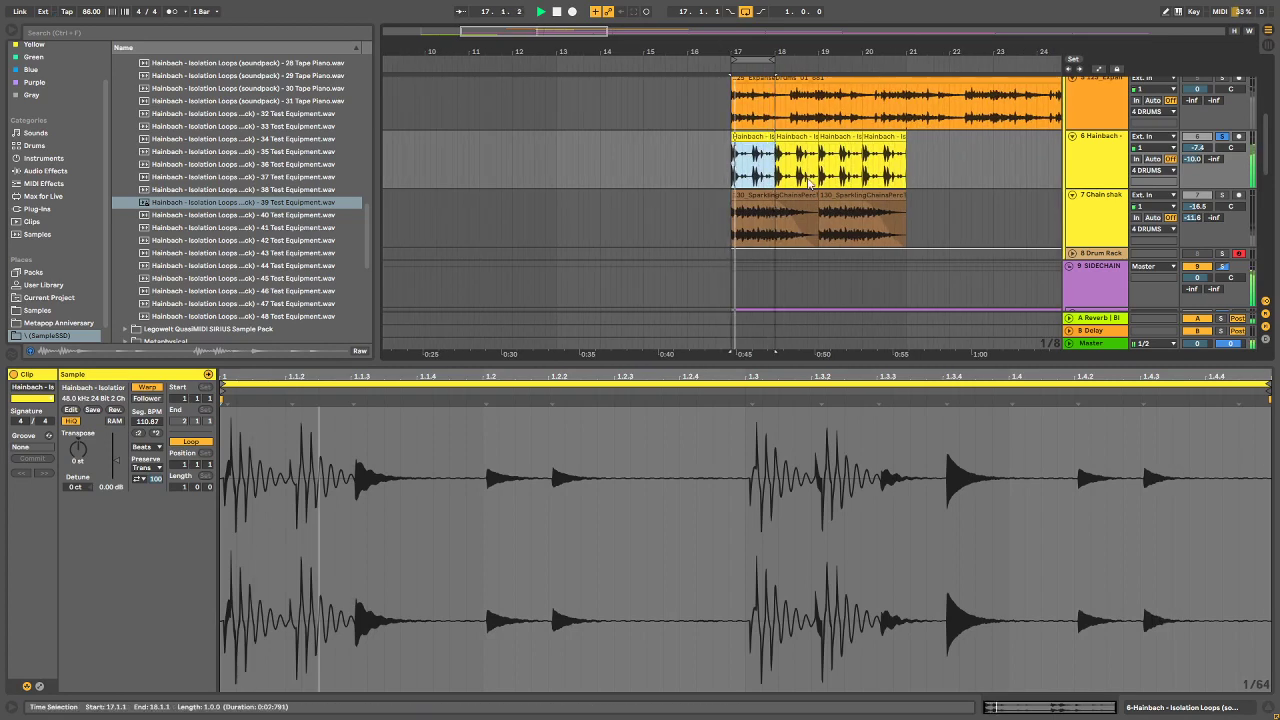
pyautogui.scroll(-5, 742, 228)
pyautogui.scroll(5, 877, 190)
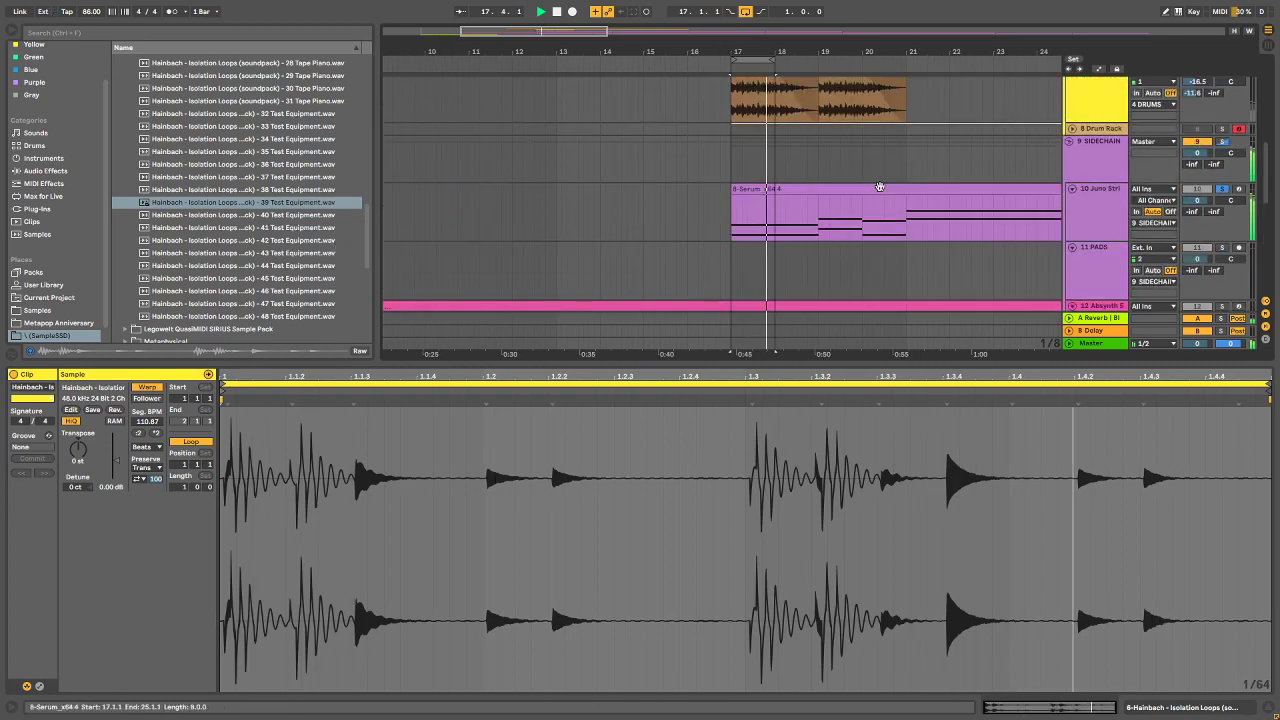
pyautogui.moveTo(868, 50); pyautogui.dragTo(574, 47)
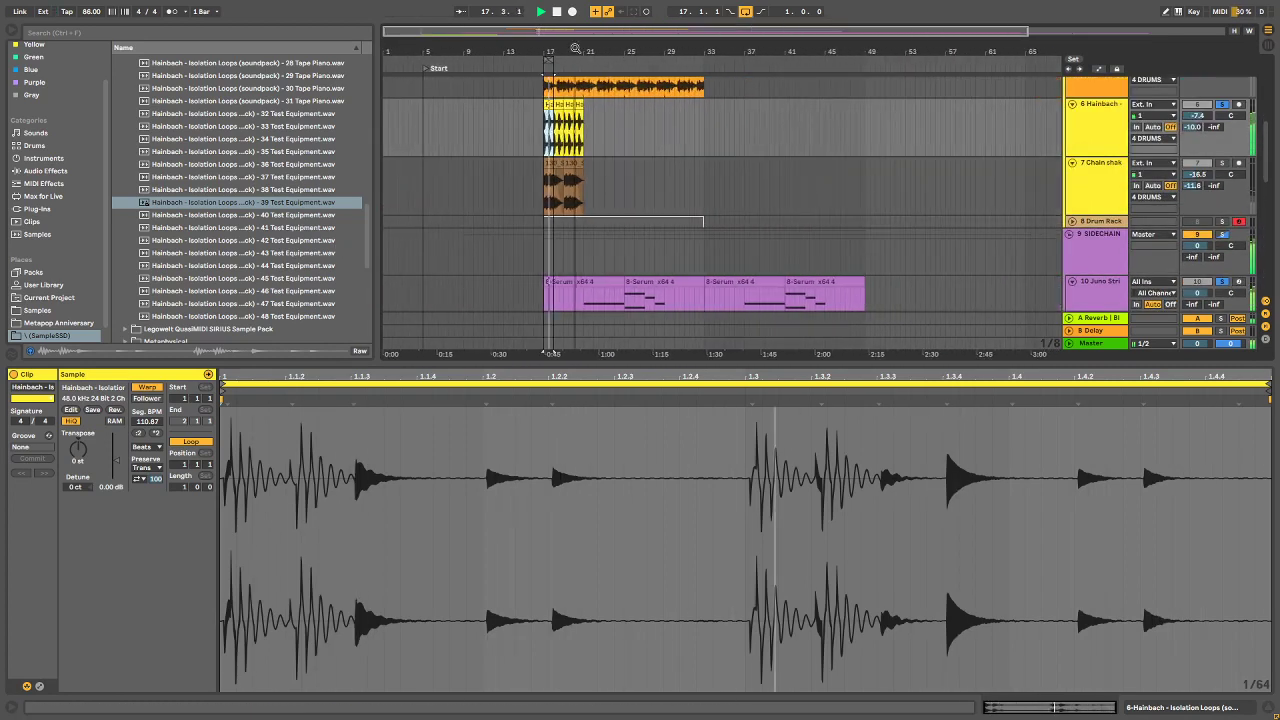
pyautogui.scroll(-5, 563, 155)
pyautogui.scroll(8, 566, 180)
pyautogui.scroll(-6, 600, 200)
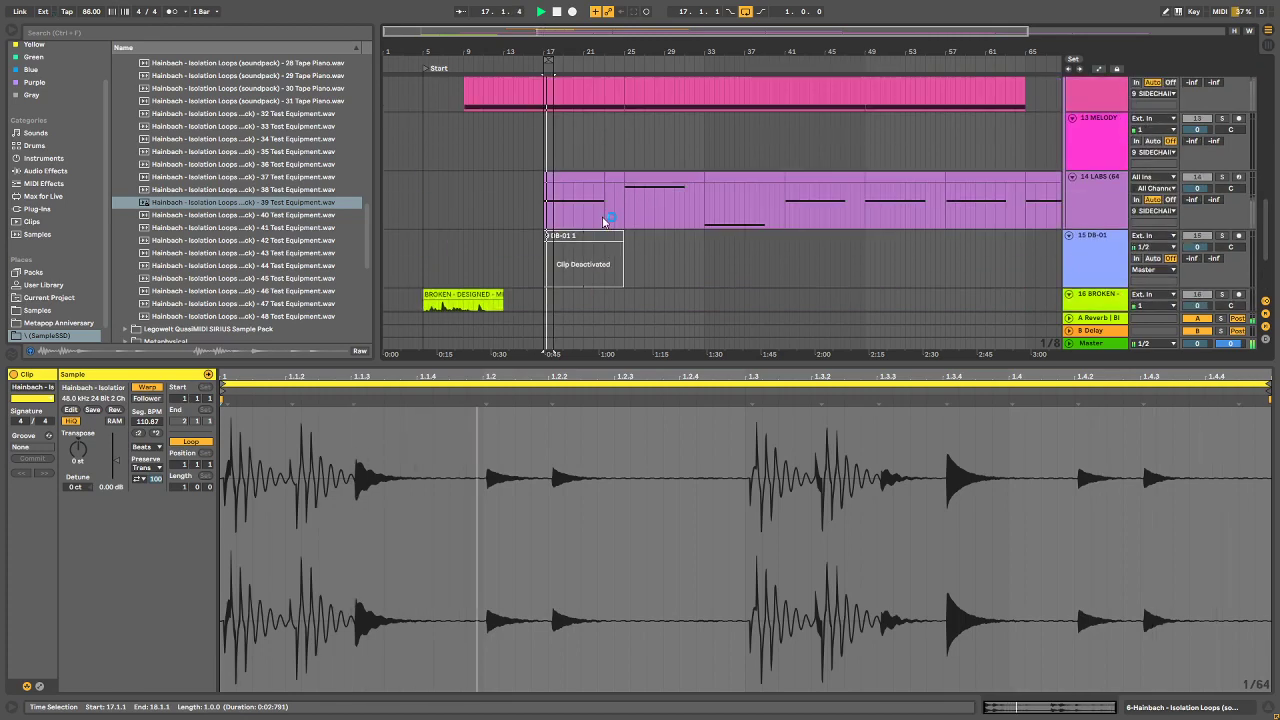
pyautogui.scroll(3, 618, 225)
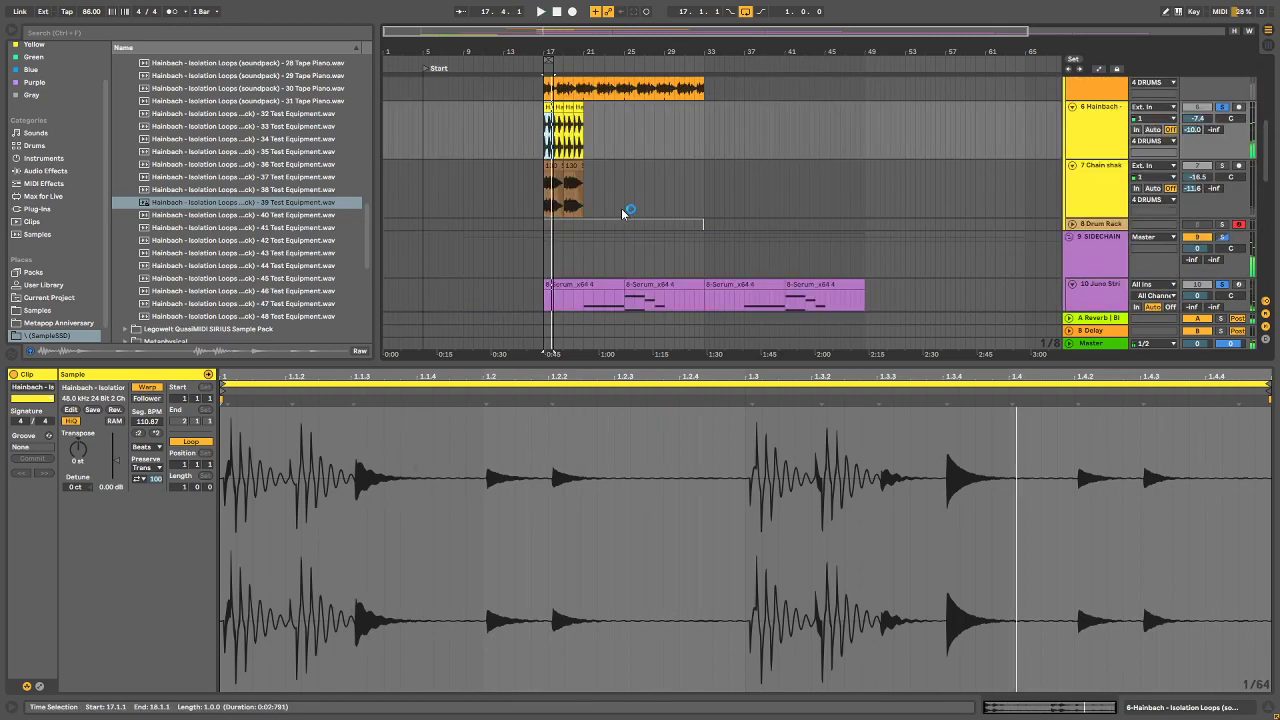
pyautogui.scroll(-8, 514, 263)
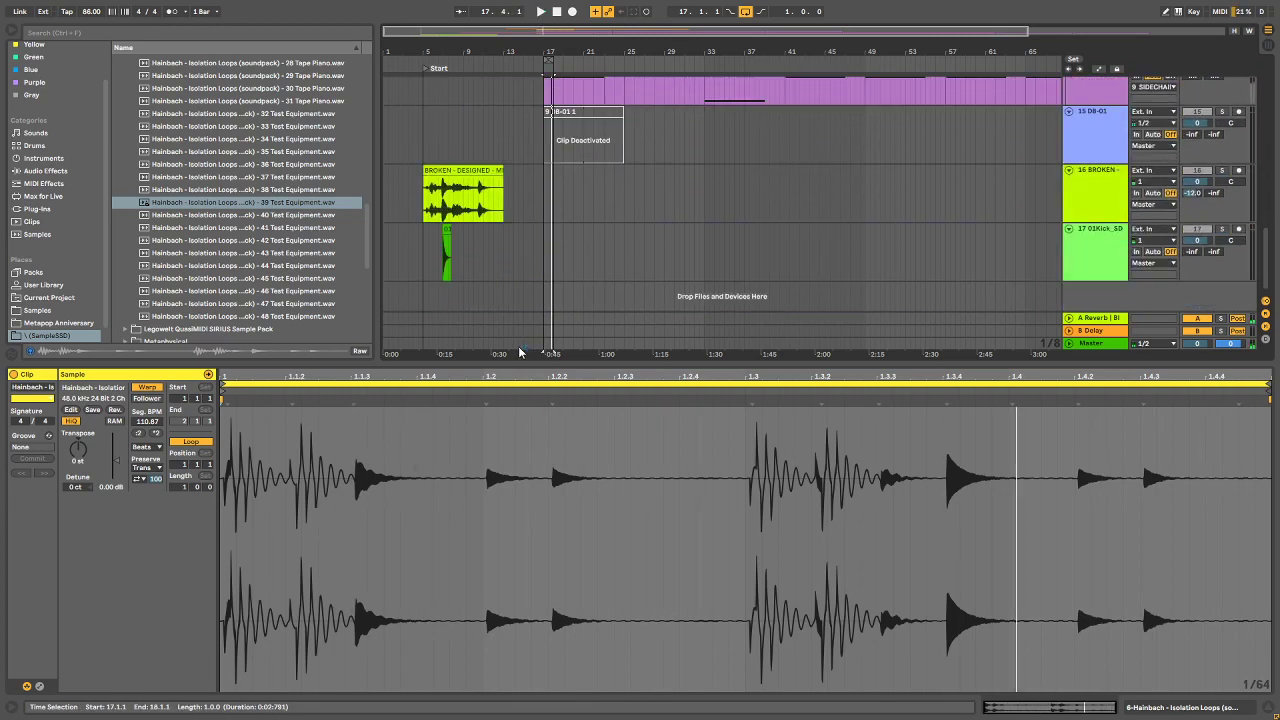
# Step: Shrink the clip detail view to enlarge the arrangement, and review all tracks around bars 9 to 25
pyautogui.moveTo(505, 398); pyautogui.dragTo(505, 551)
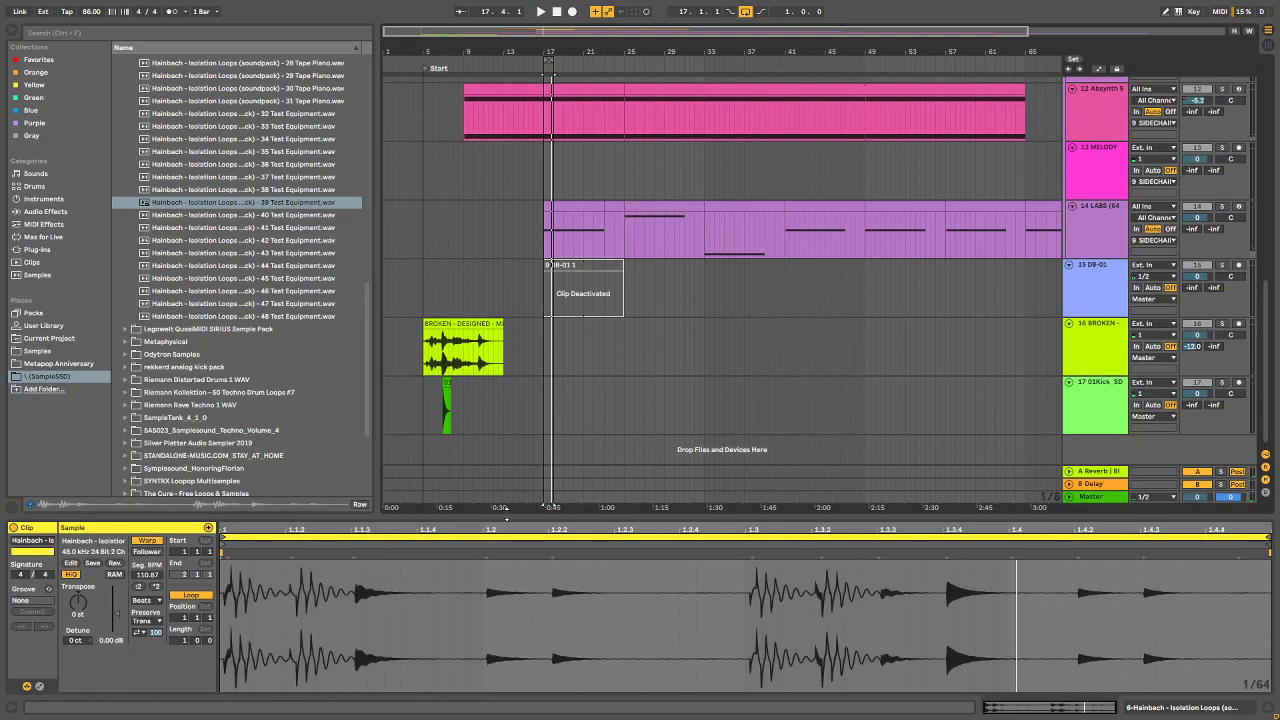
pyautogui.scroll(5, 458, 288)
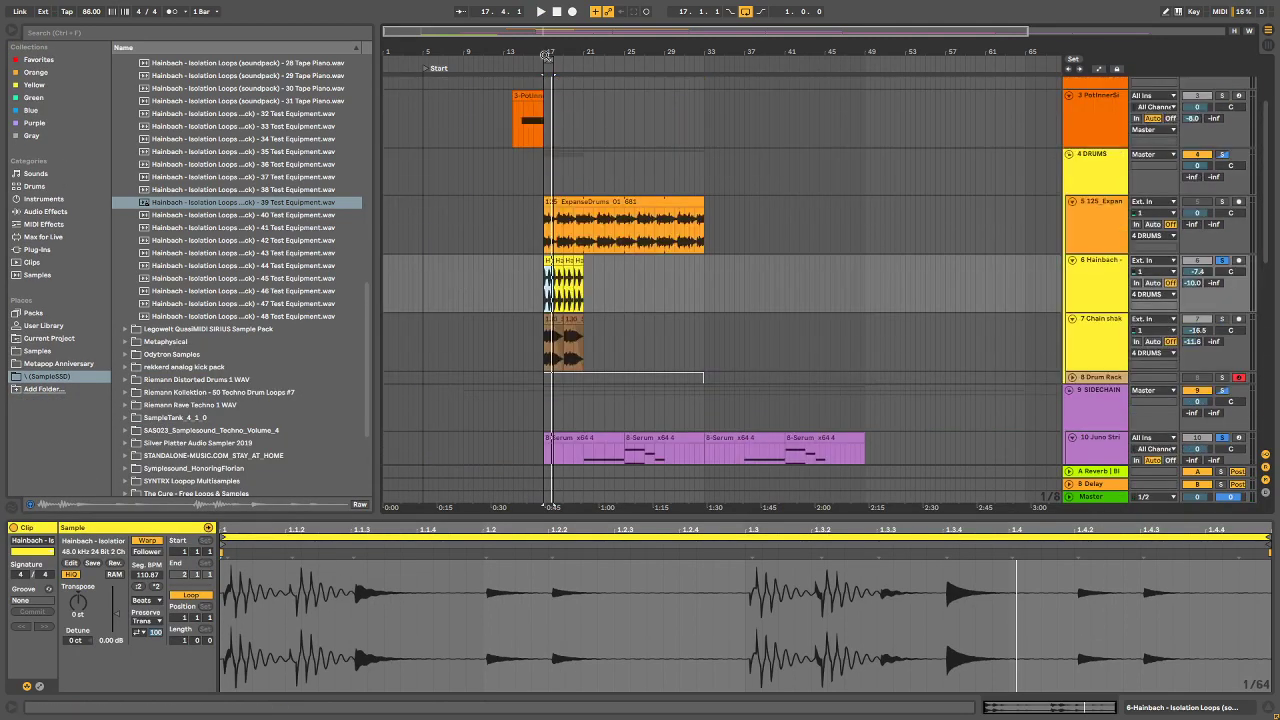
pyautogui.moveTo(545, 56); pyautogui.dragTo(712, 160)
pyautogui.scroll(-4, 672, 254)
pyautogui.scroll(-3, 671, 252)
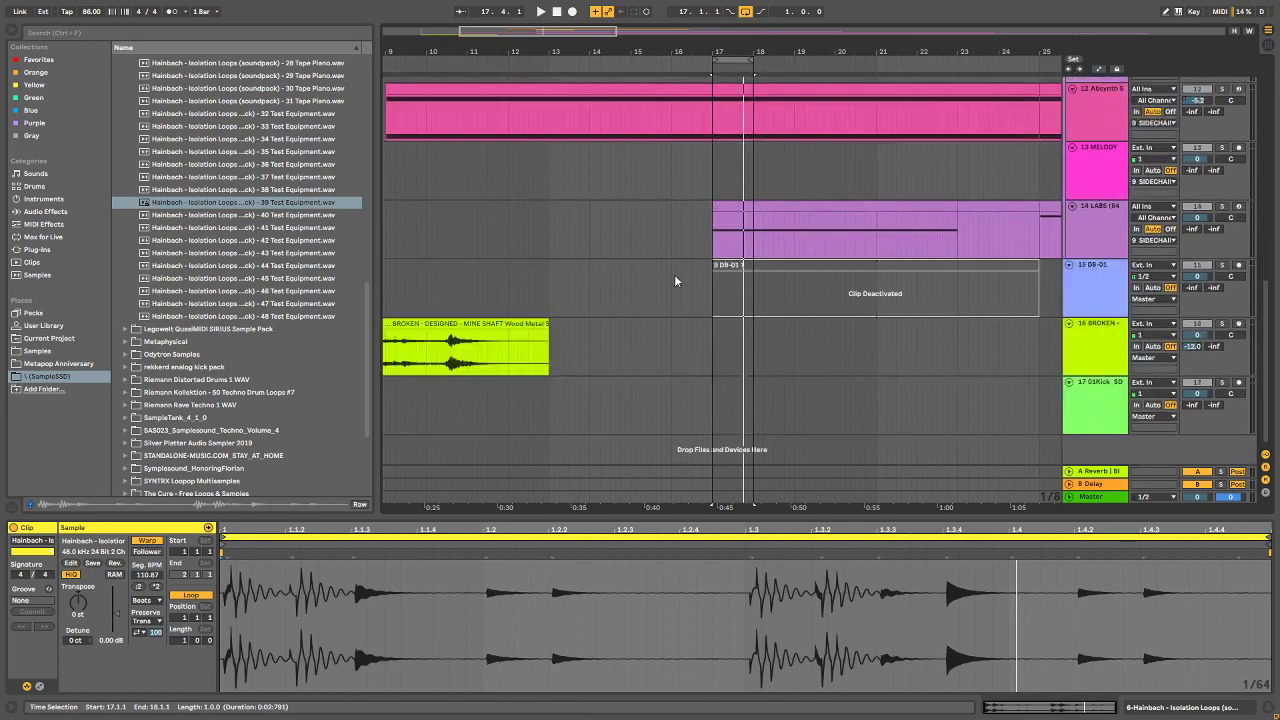
pyautogui.scroll(5, 674, 274)
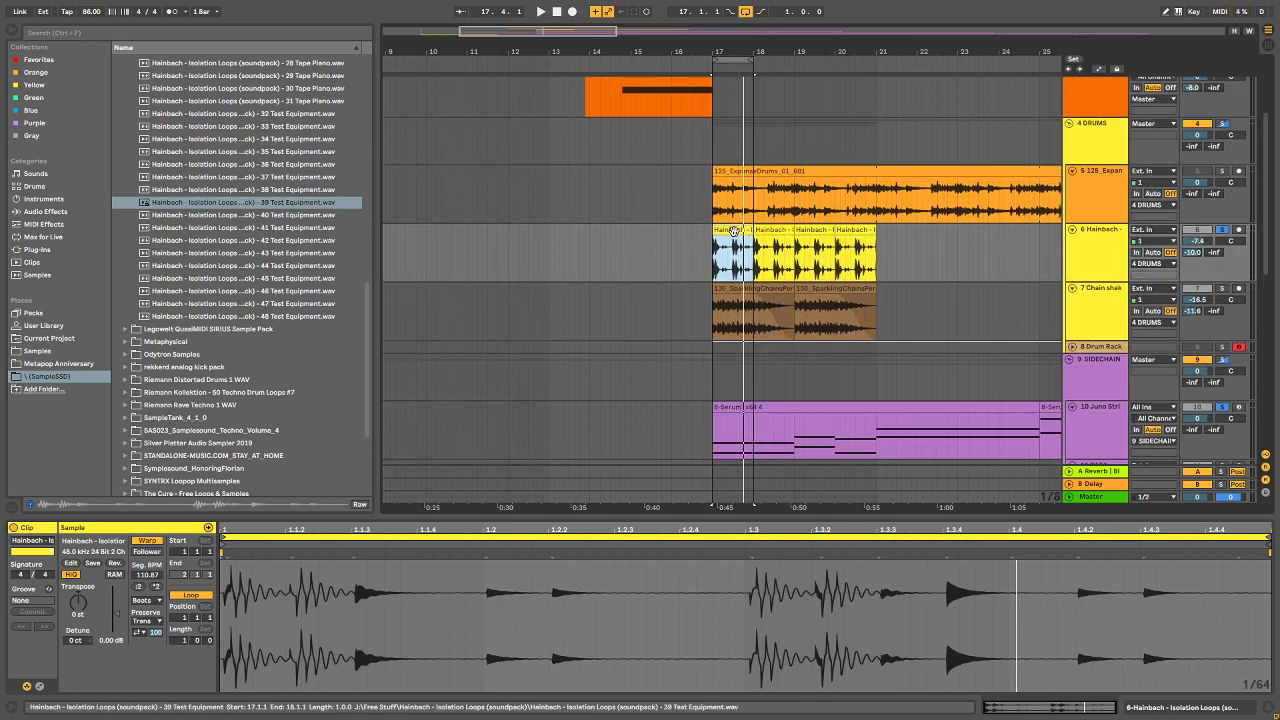
pyautogui.scroll(-5, 709, 206)
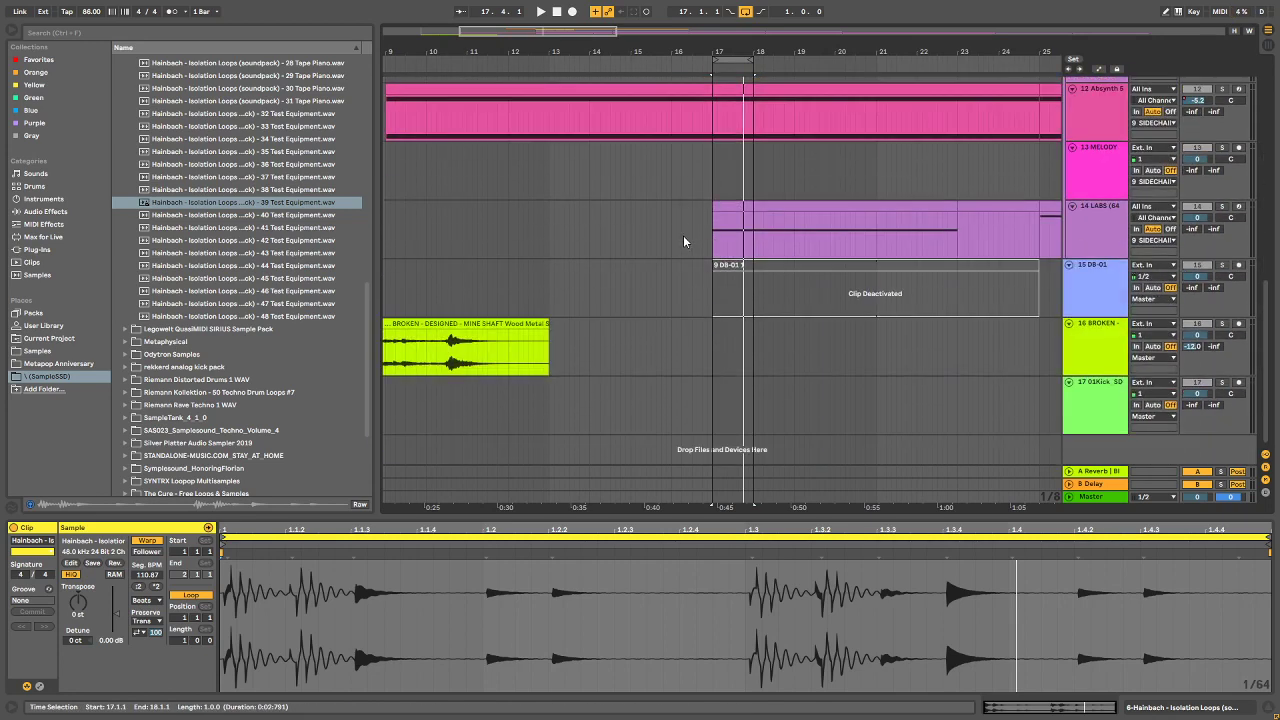
pyautogui.scroll(8, 540, 290)
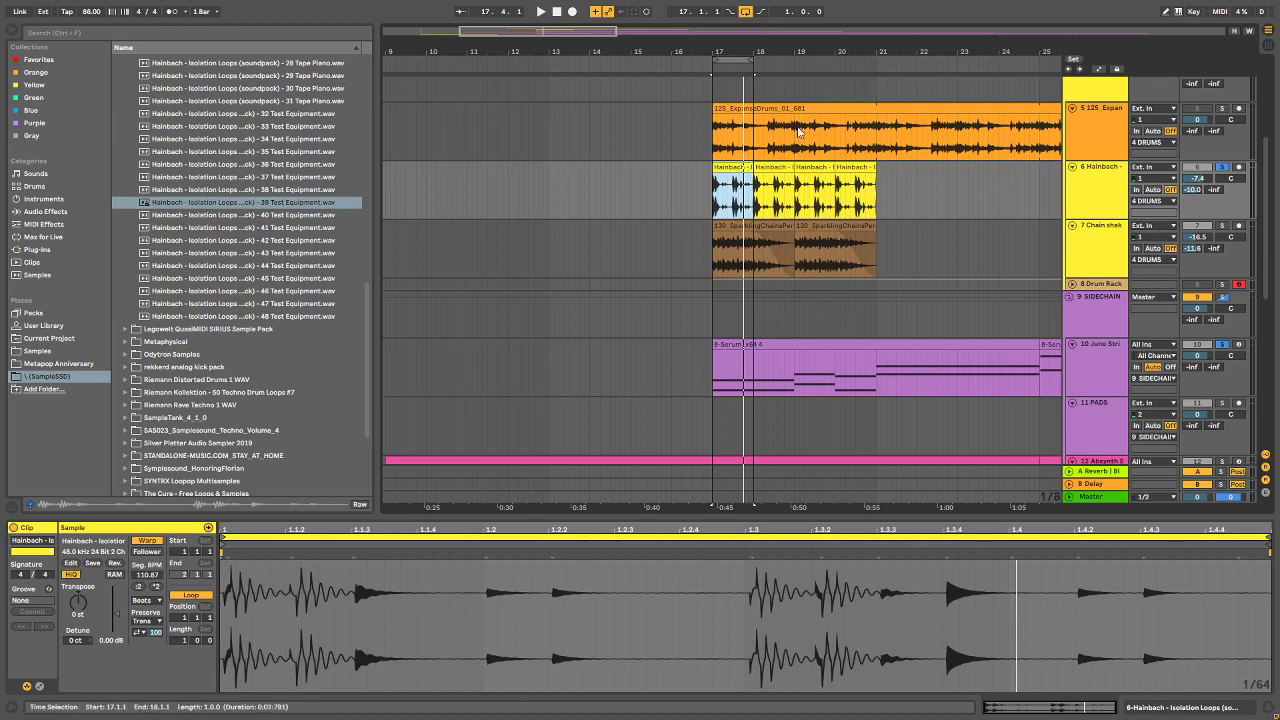
# Step: Duplicate the last one-bar Hainbach clip, at bar 20, four times to fill bars 21 to 25
pyautogui.moveTo(904, 45); pyautogui.dragTo(639, 40)
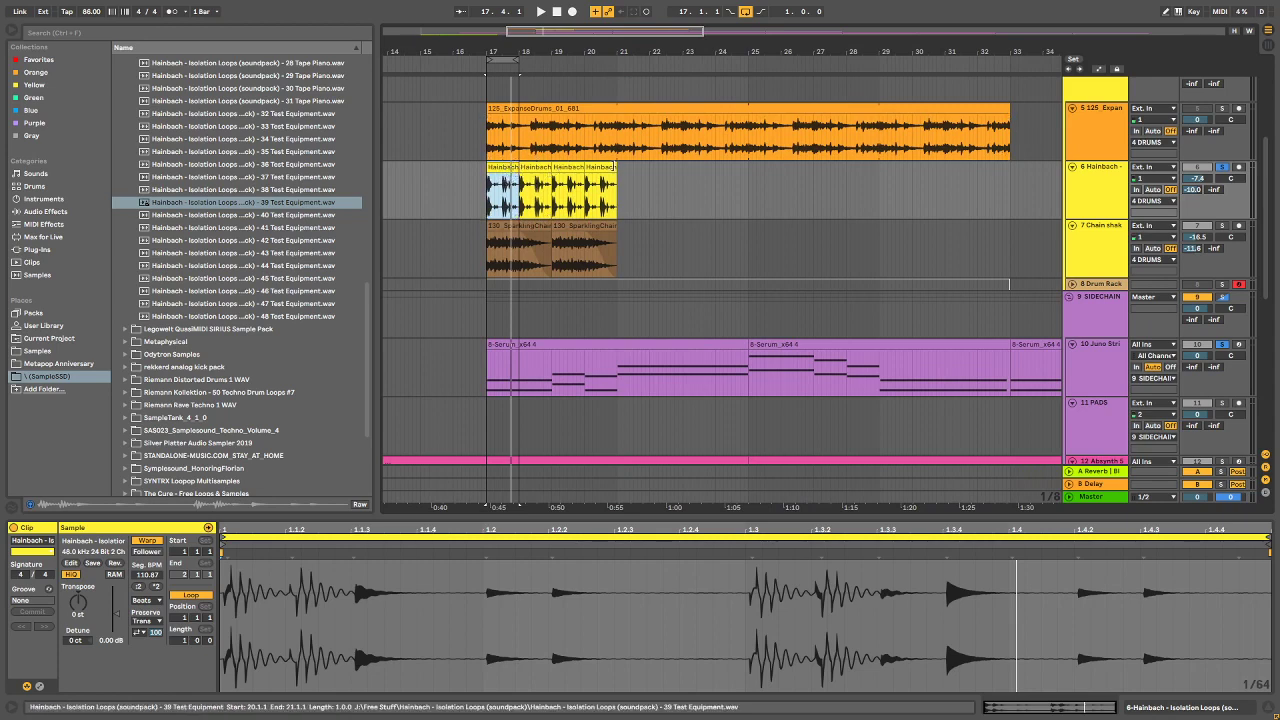
pyautogui.click(600, 190)
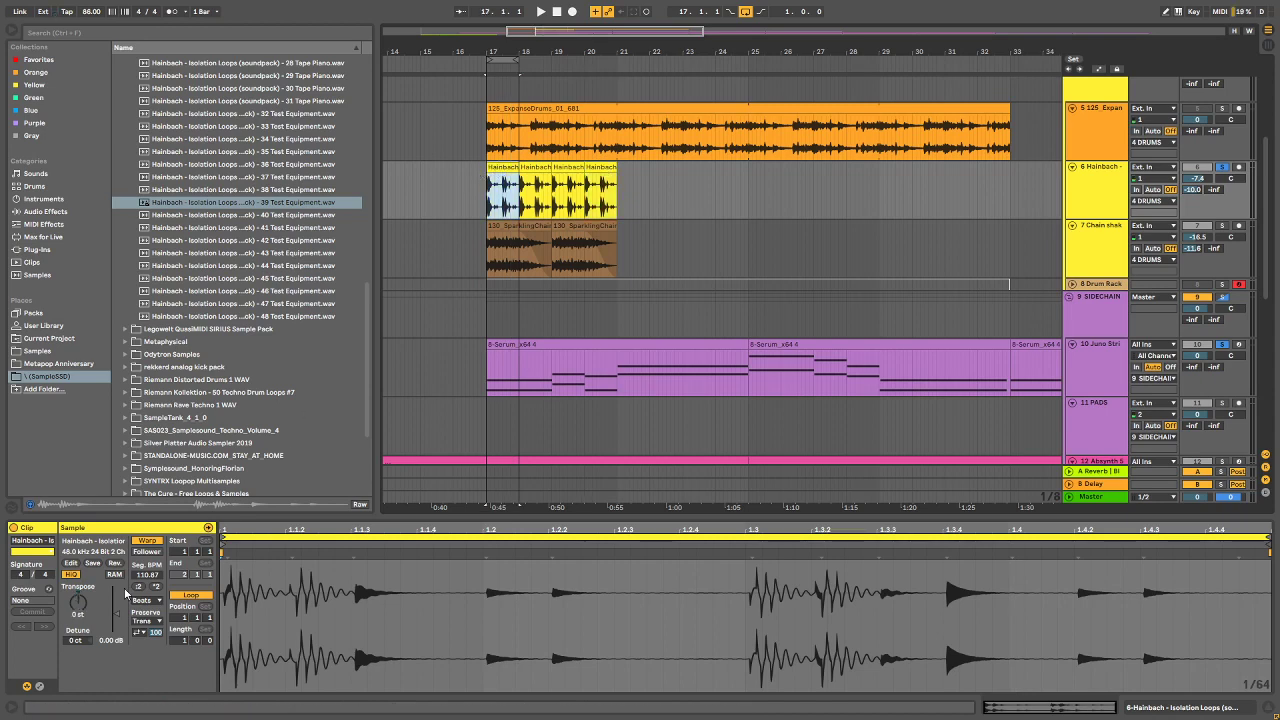
pyautogui.press('space')
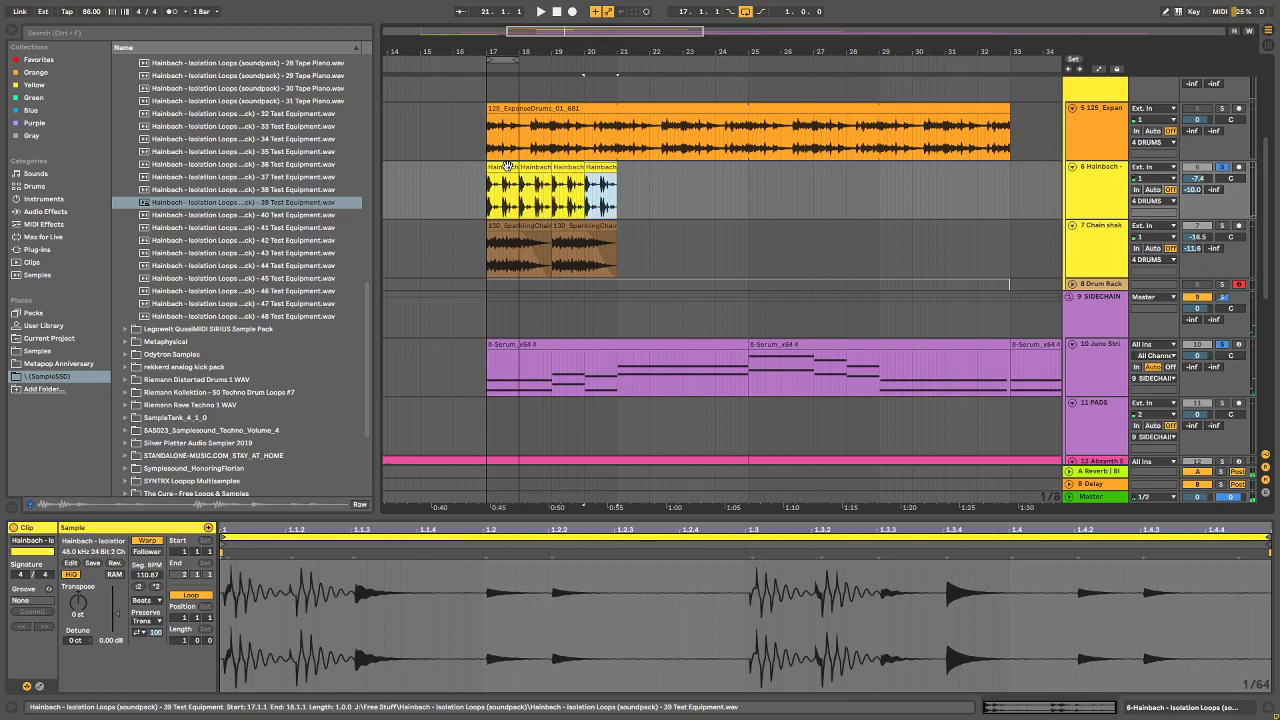
pyautogui.hotkey('ctrl', 'd')
pyautogui.hotkey('ctrl', 'd')
pyautogui.hotkey('ctrl', 'd')
pyautogui.hotkey('ctrl', 'd')
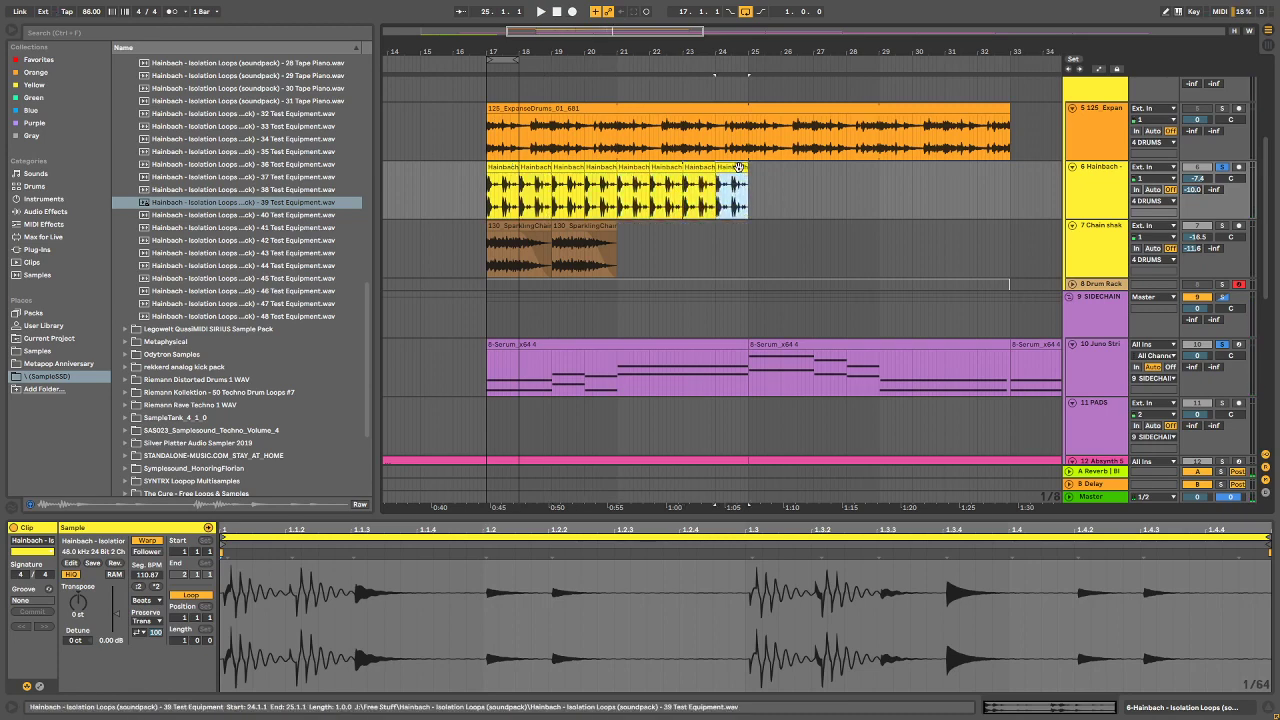
# Step: Extend the Hainbach loop with four one-bar copies at bars 25 to 28, transposed by 12 st
pyautogui.hotkey('ctrl', 'd')
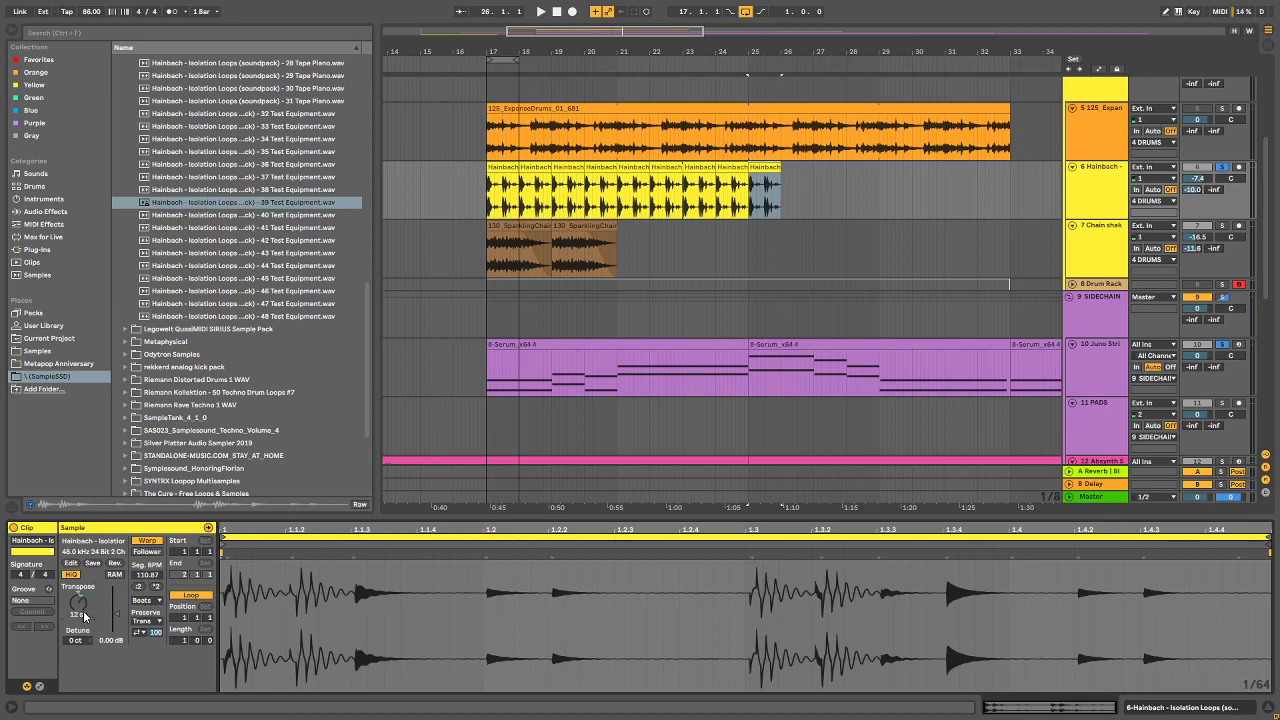
pyautogui.click(769, 167)
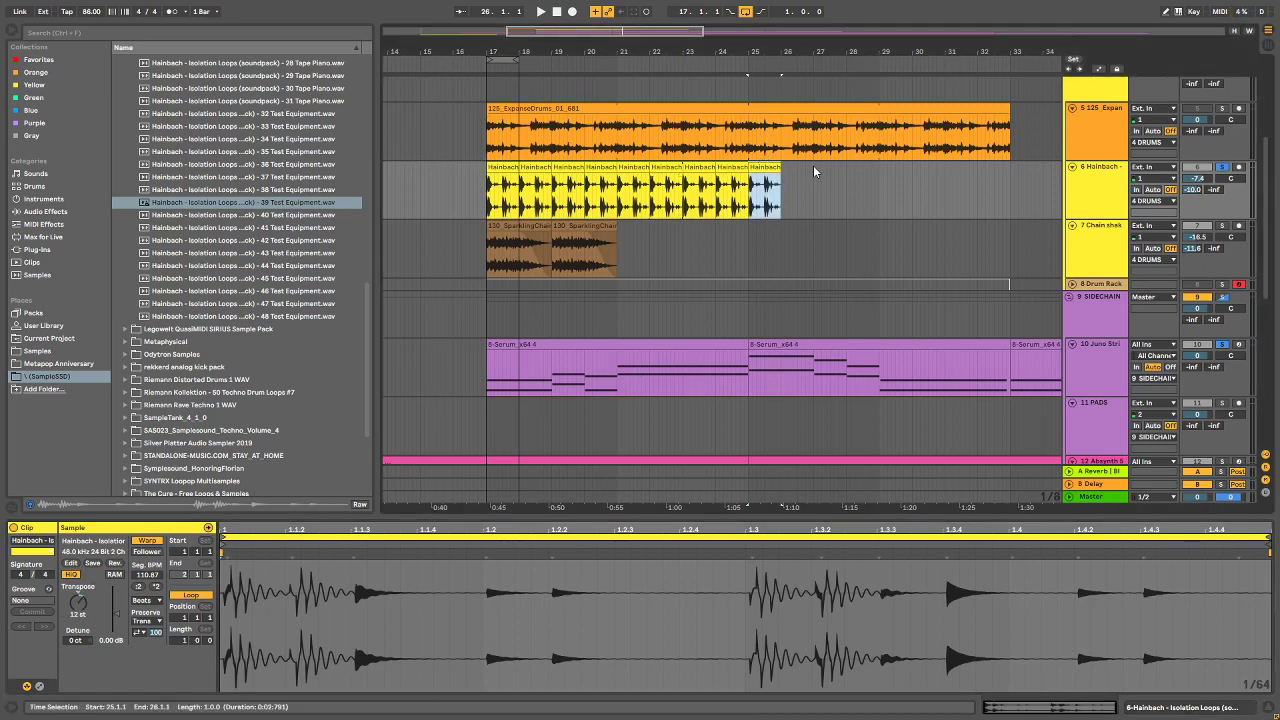
pyautogui.hotkey('ctrl', 'd')
pyautogui.hotkey('ctrl', 'd')
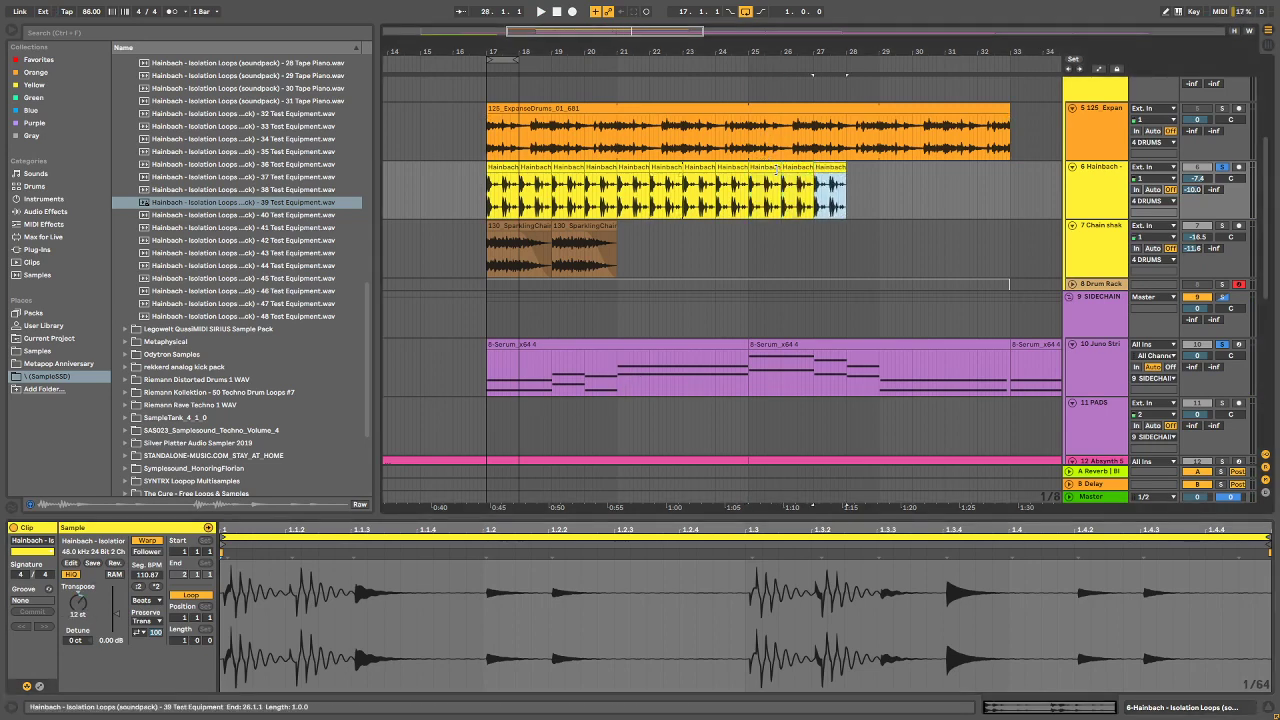
pyautogui.hotkey('ctrl', 'd')
# Step: Consolidate the four Hainbach clips covering bars 21 to 24 into one clip and copy it to bar 29
pyautogui.click(732, 188)
pyautogui.keyDown('shift'); pyautogui.click(638, 180); pyautogui.keyUp('shift')
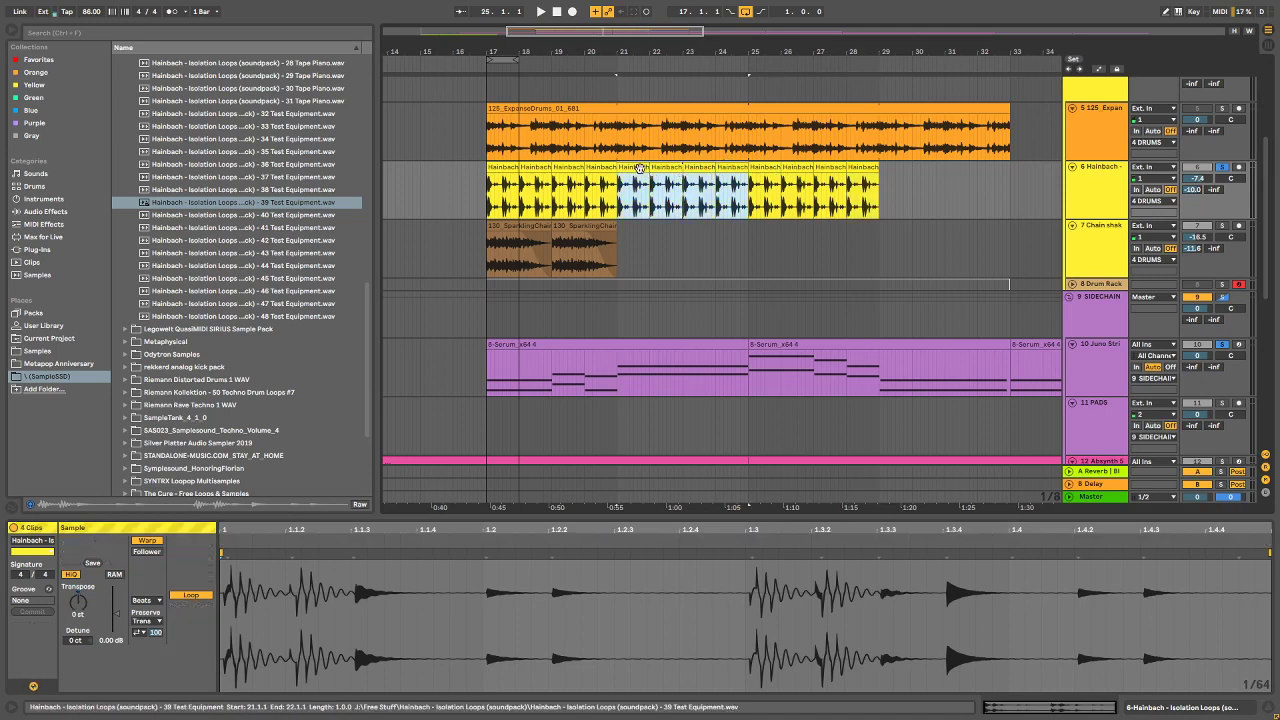
pyautogui.rightClick(641, 167)
pyautogui.click(690, 268)
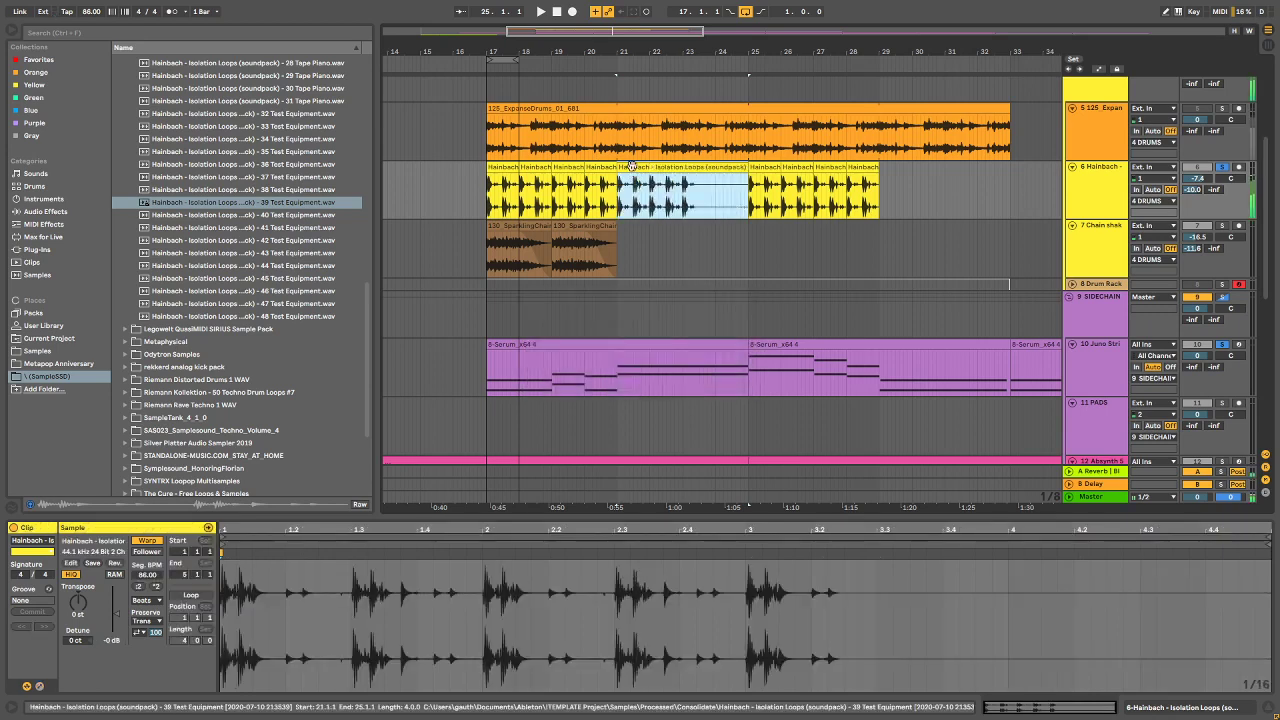
pyautogui.moveTo(632, 176); pyautogui.dragTo(903, 176)
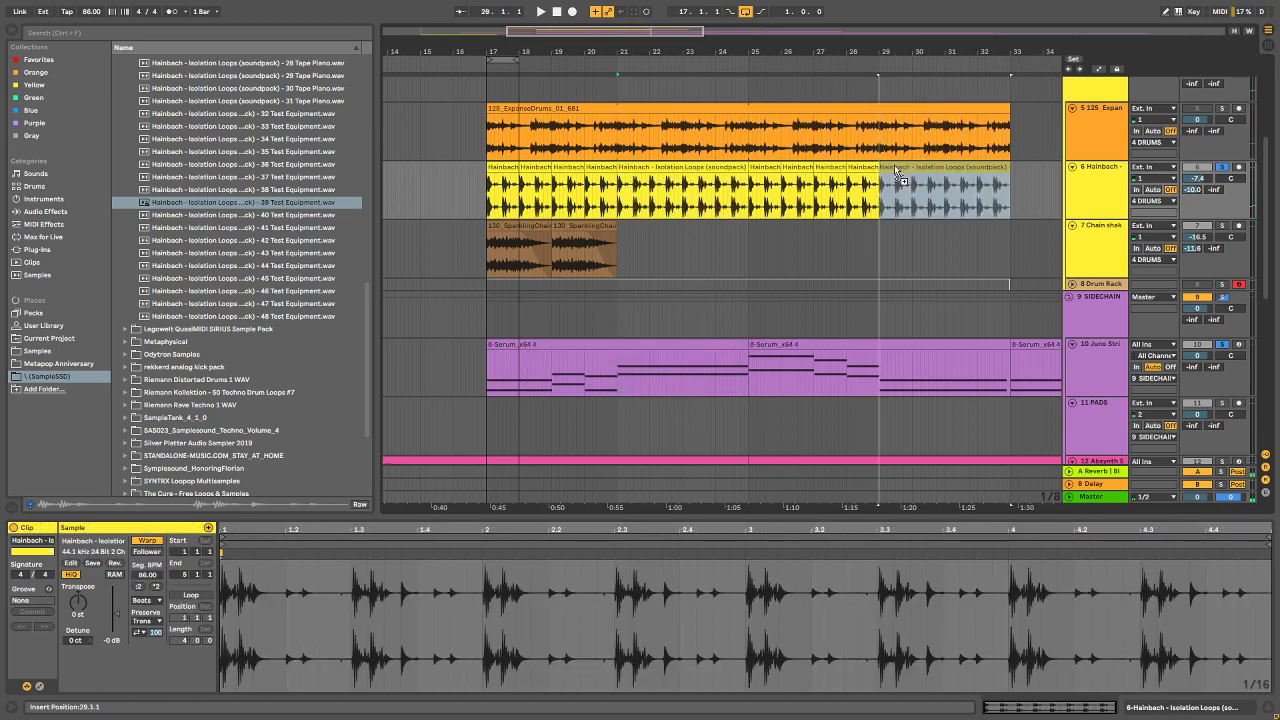
pyautogui.press('space')
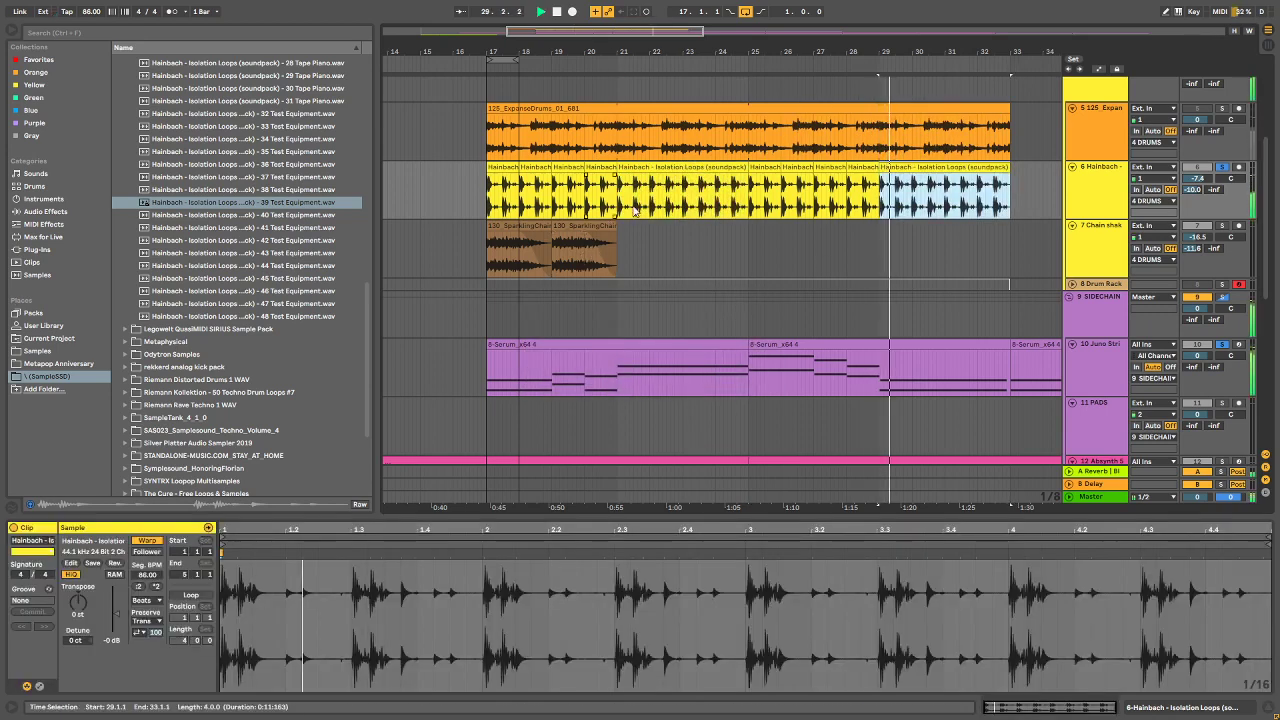
# Step: Turn off arrangement looping and set the loop region to four bars starting at bar 17
pyautogui.click(489, 190)
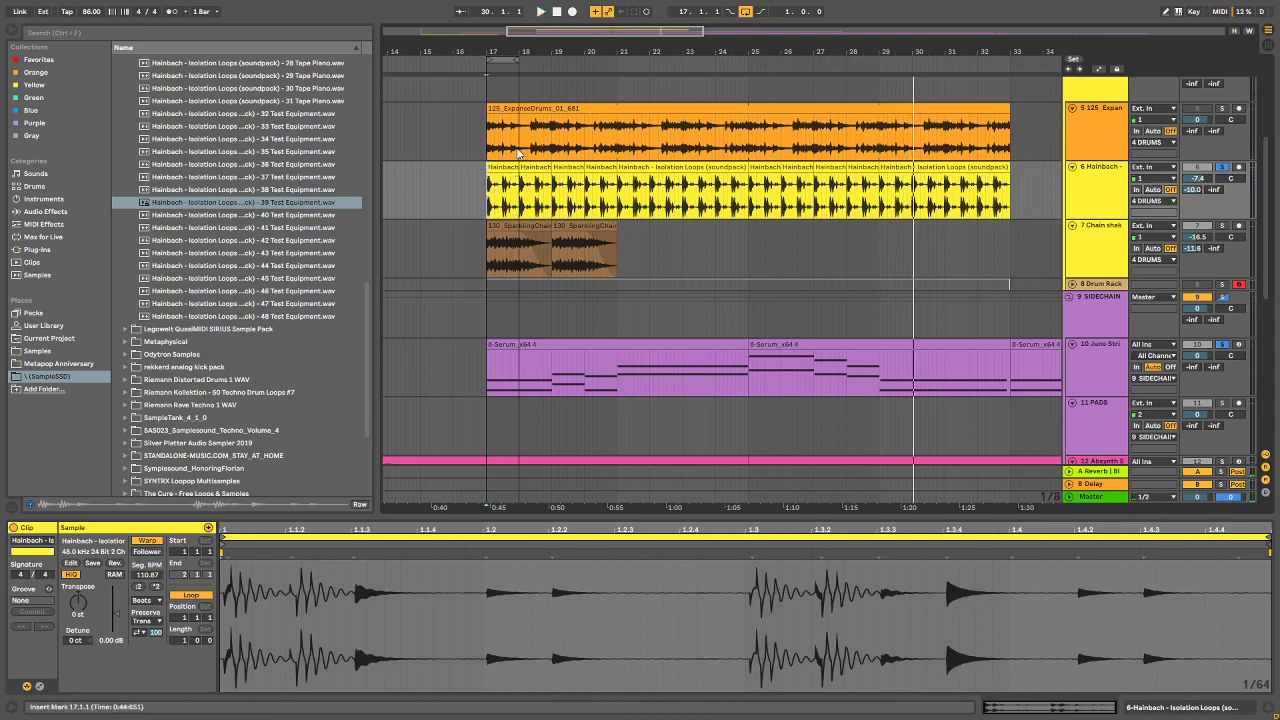
pyautogui.press('space')
pyautogui.press('space')
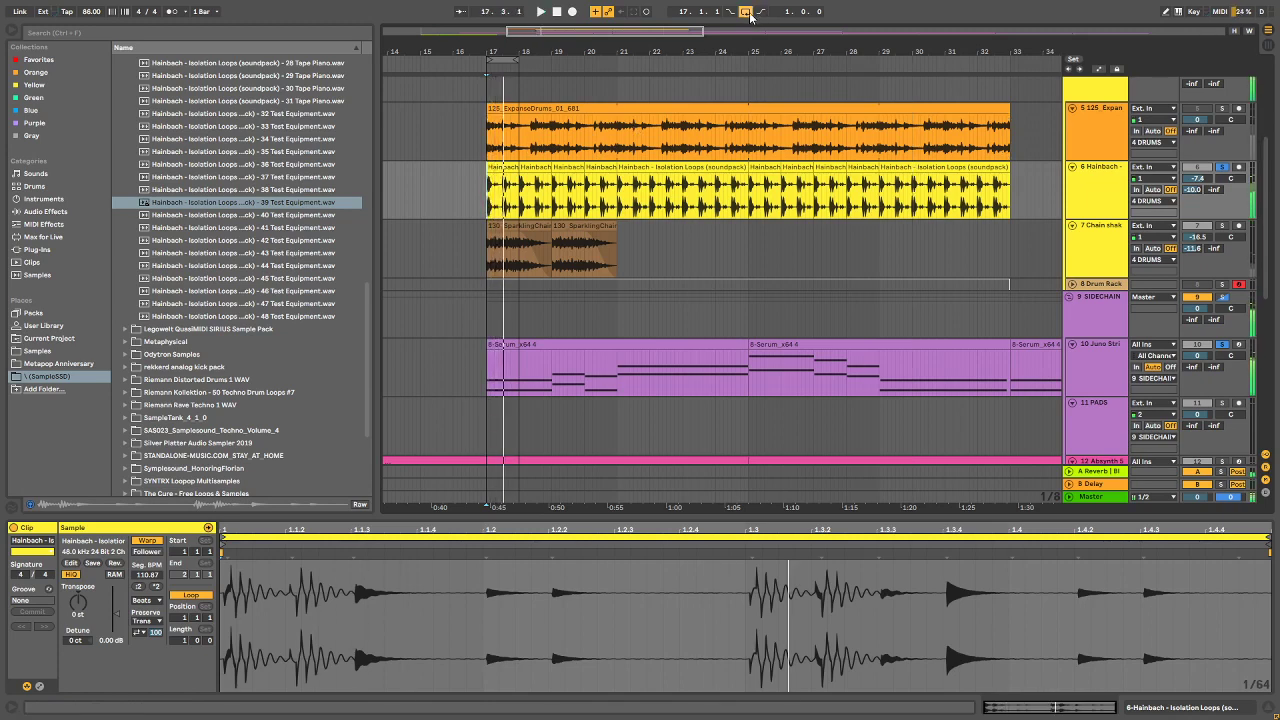
pyautogui.click(747, 12)
pyautogui.moveTo(505, 31); pyautogui.dragTo(834, 91)
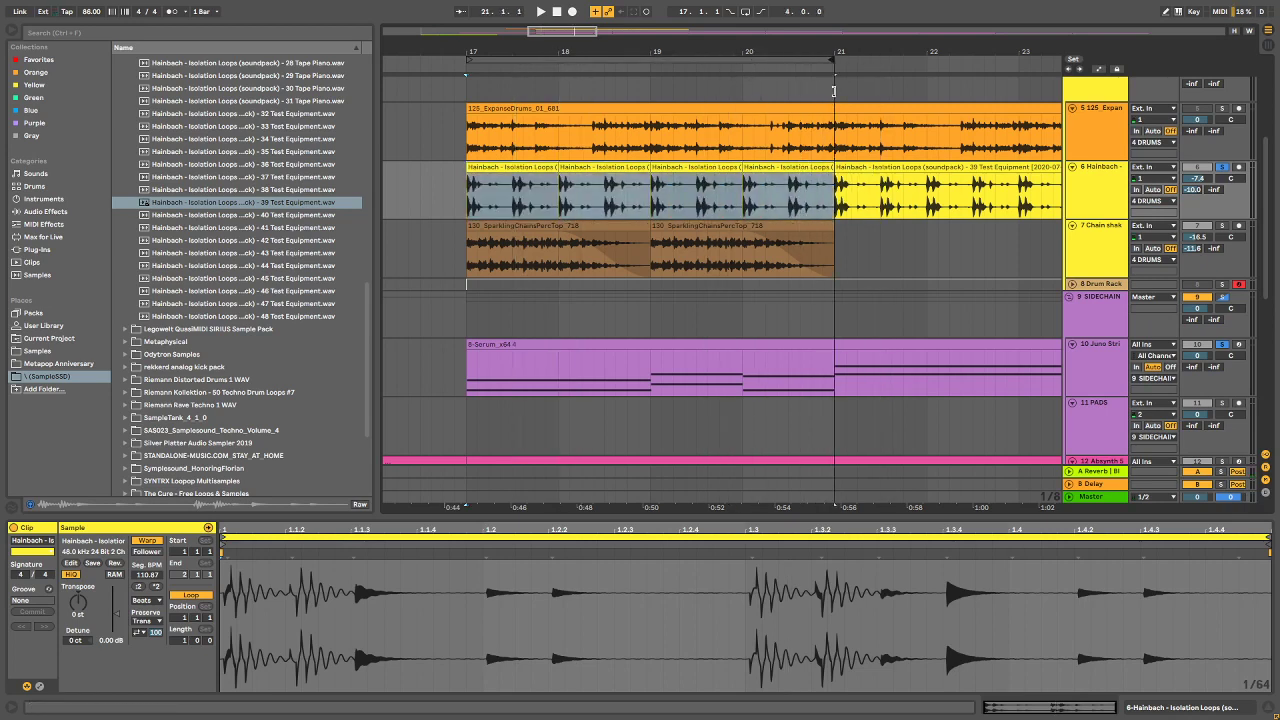
# Step: Play the arrangement from bar 17 and check the Hainbach clips at bars 25 and 27
pyautogui.press('space')
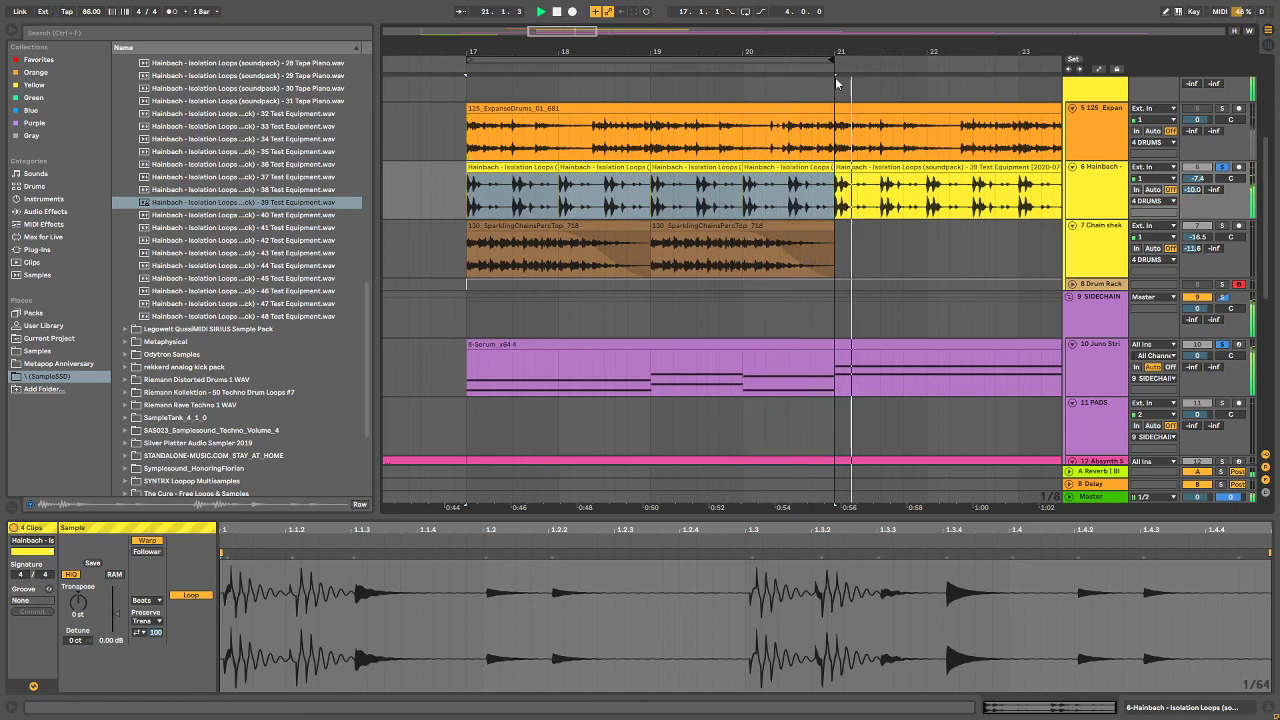
pyautogui.scroll(-2, 858, 88)
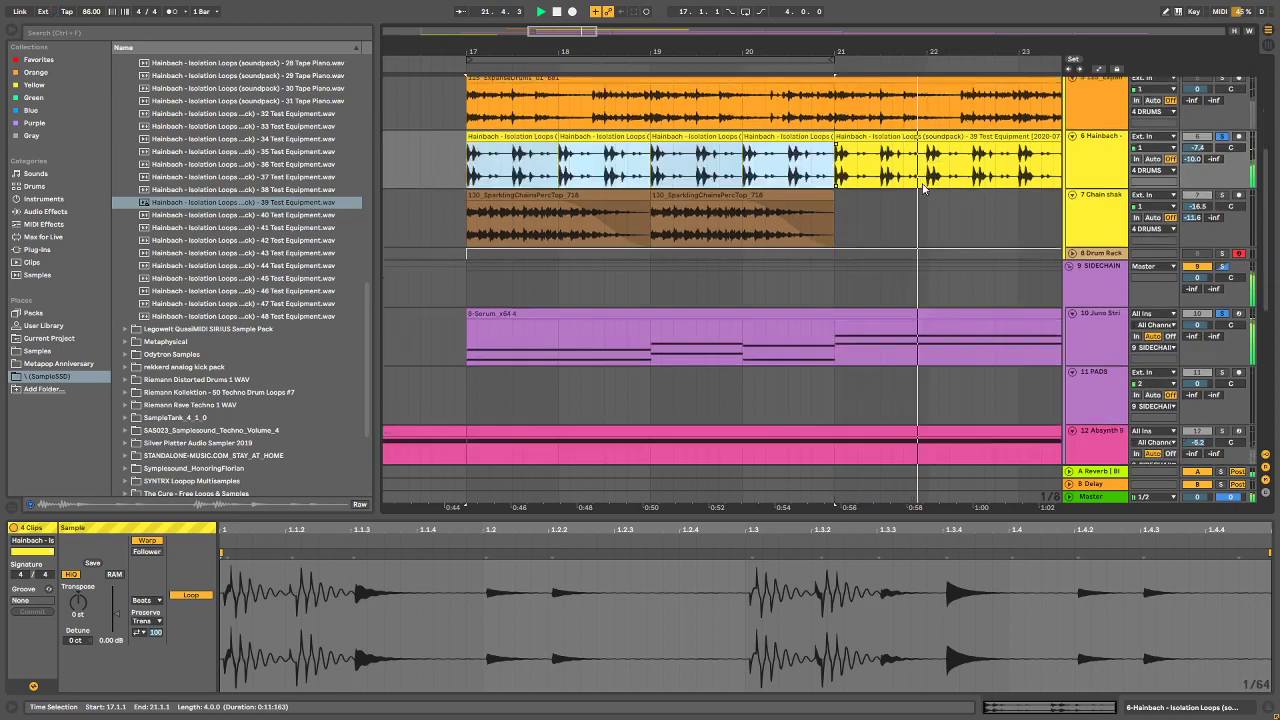
pyautogui.moveTo(913, 49); pyautogui.dragTo(520, 49)
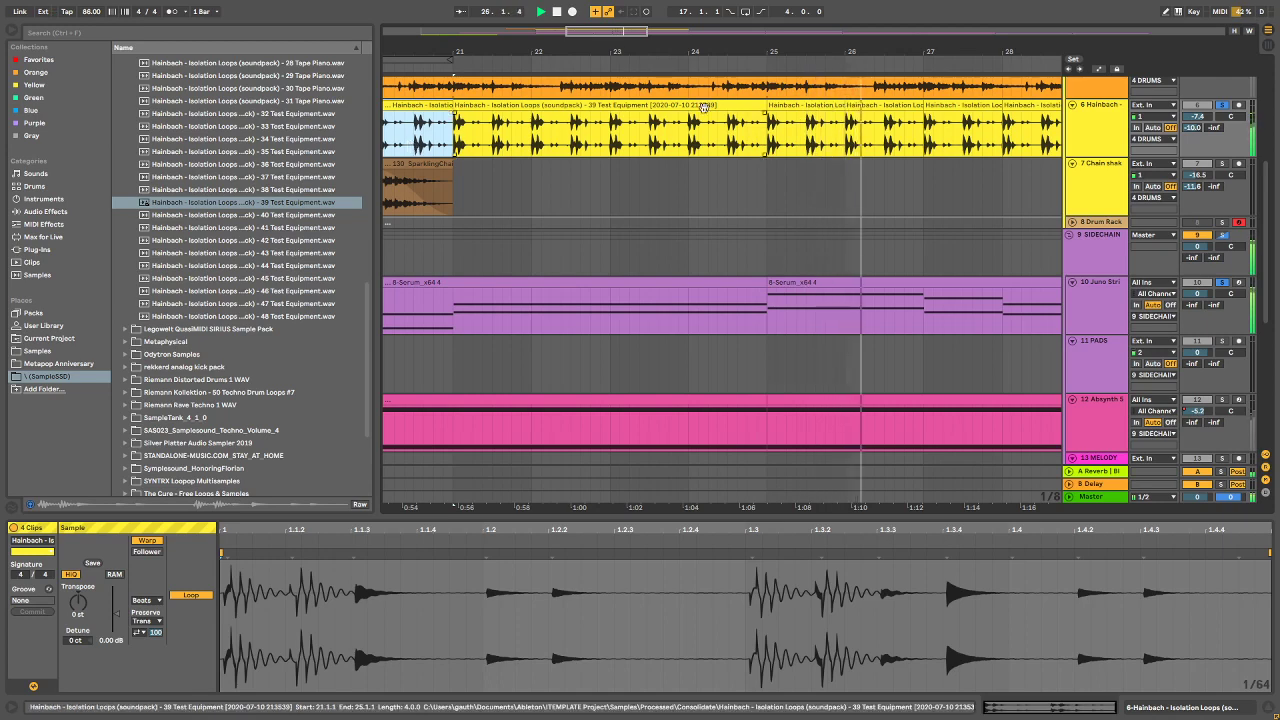
pyautogui.click(795, 103)
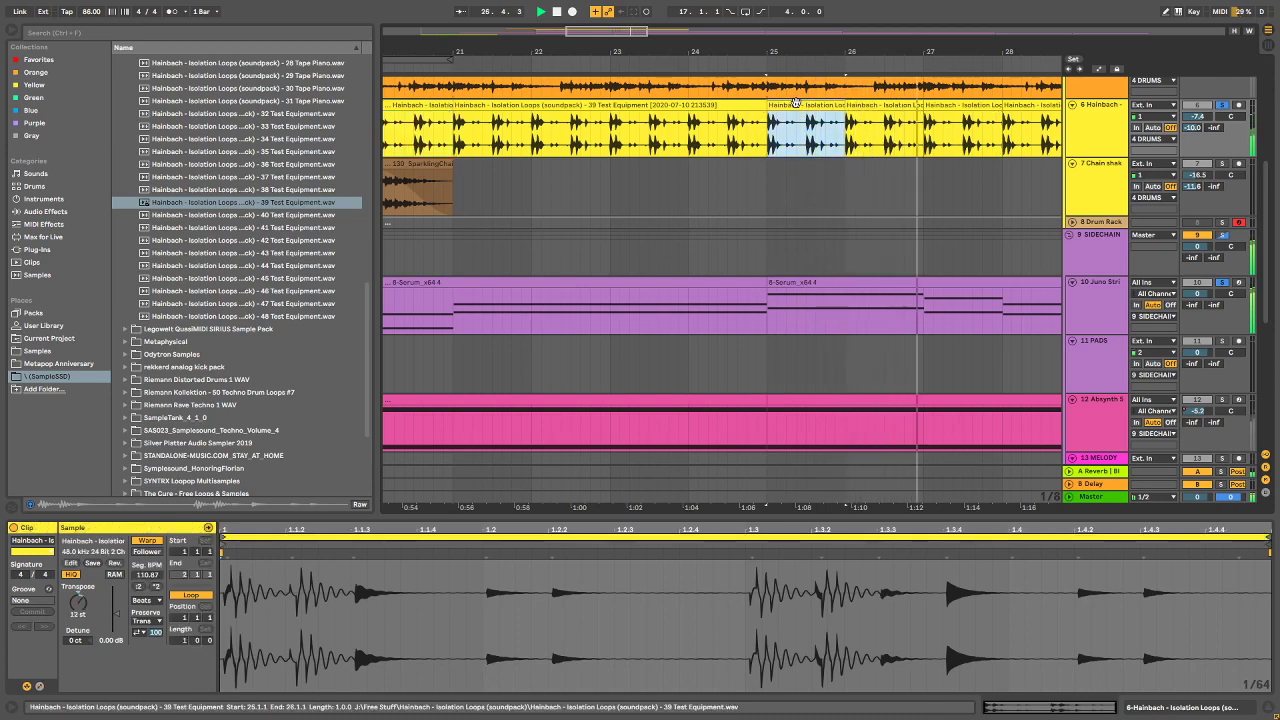
pyautogui.click(961, 108)
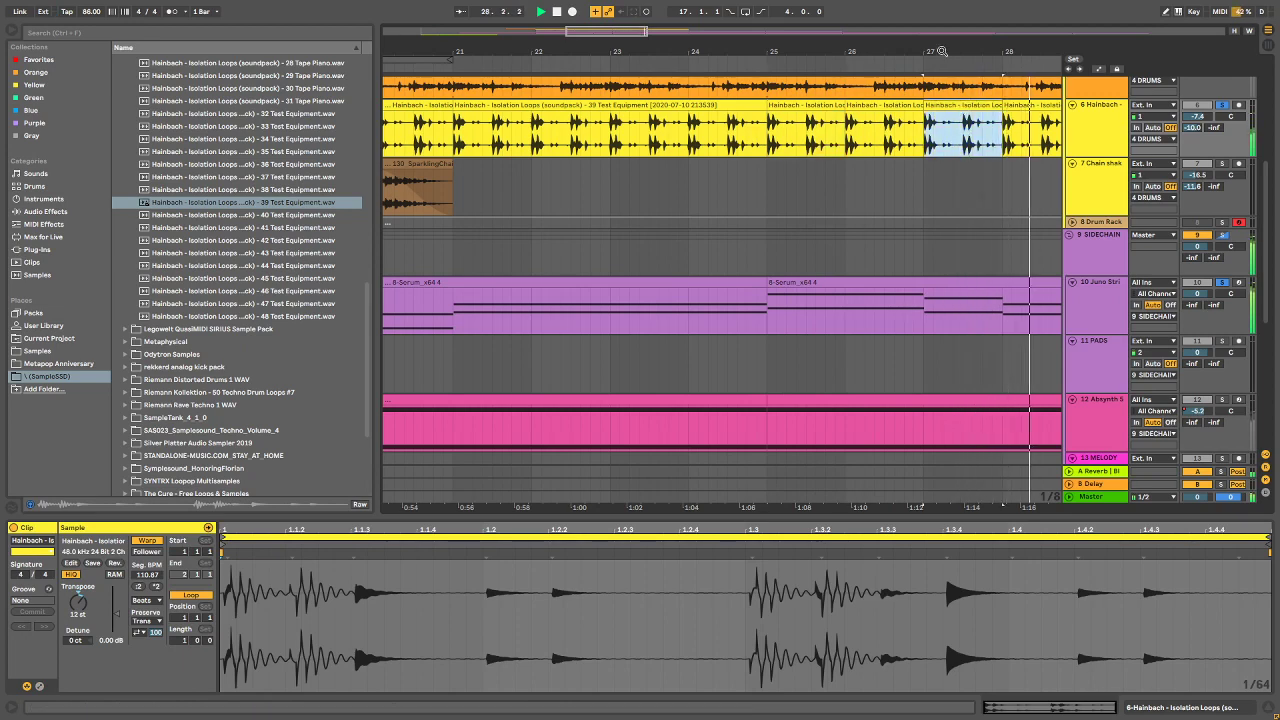
pyautogui.moveTo(941, 51); pyautogui.dragTo(689, 51)
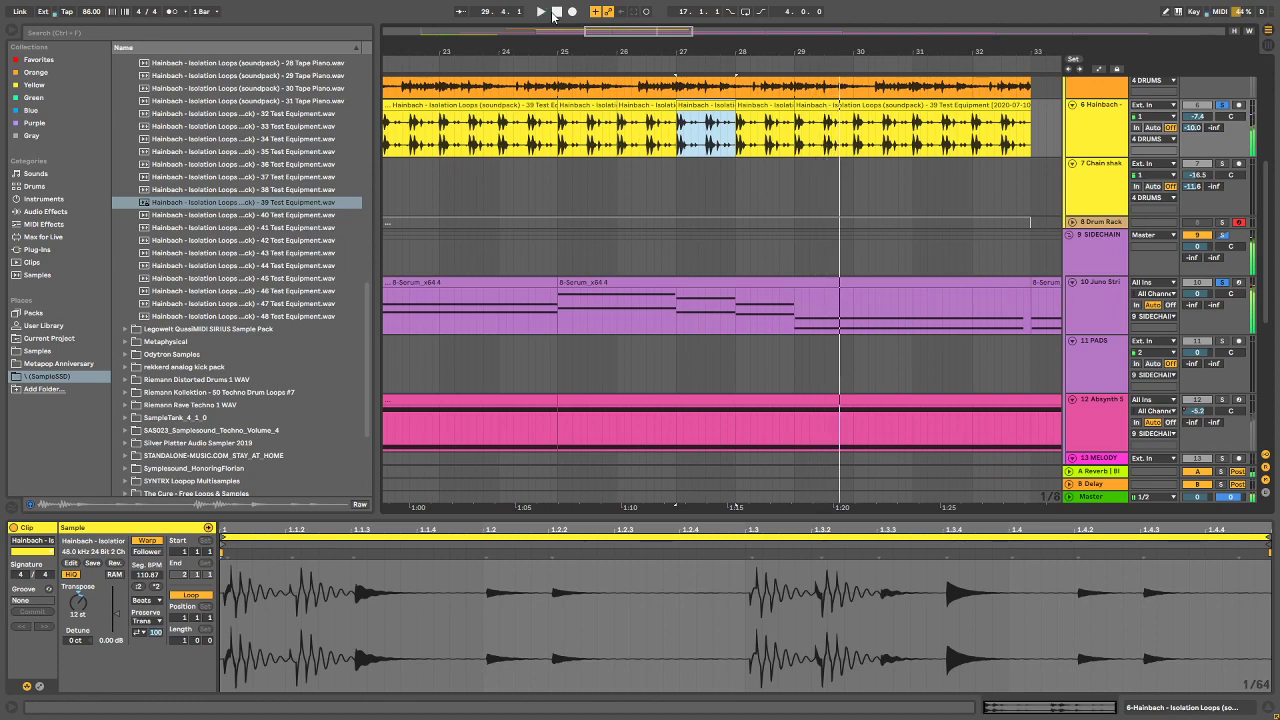
# Step: Pan the Hainbach track to 20L and audition it from bar 27
pyautogui.moveTo(547, 52); pyautogui.dragTo(706, 50)
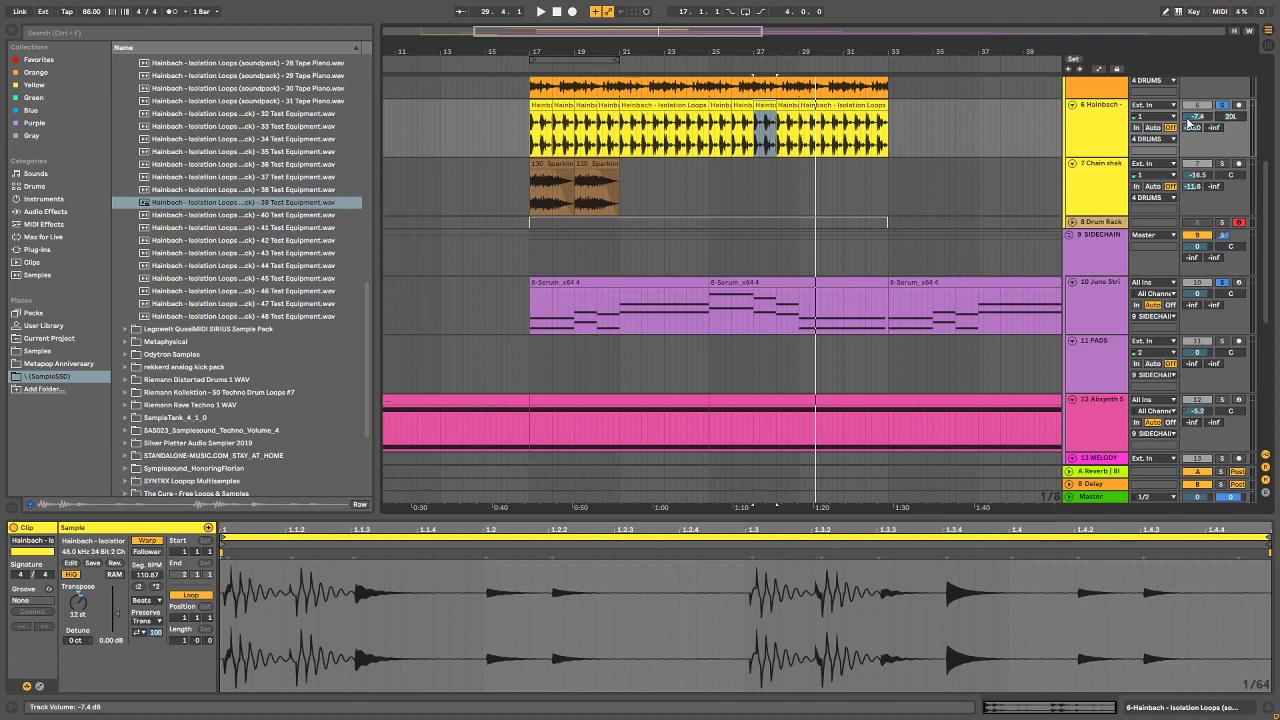
pyautogui.press('space')
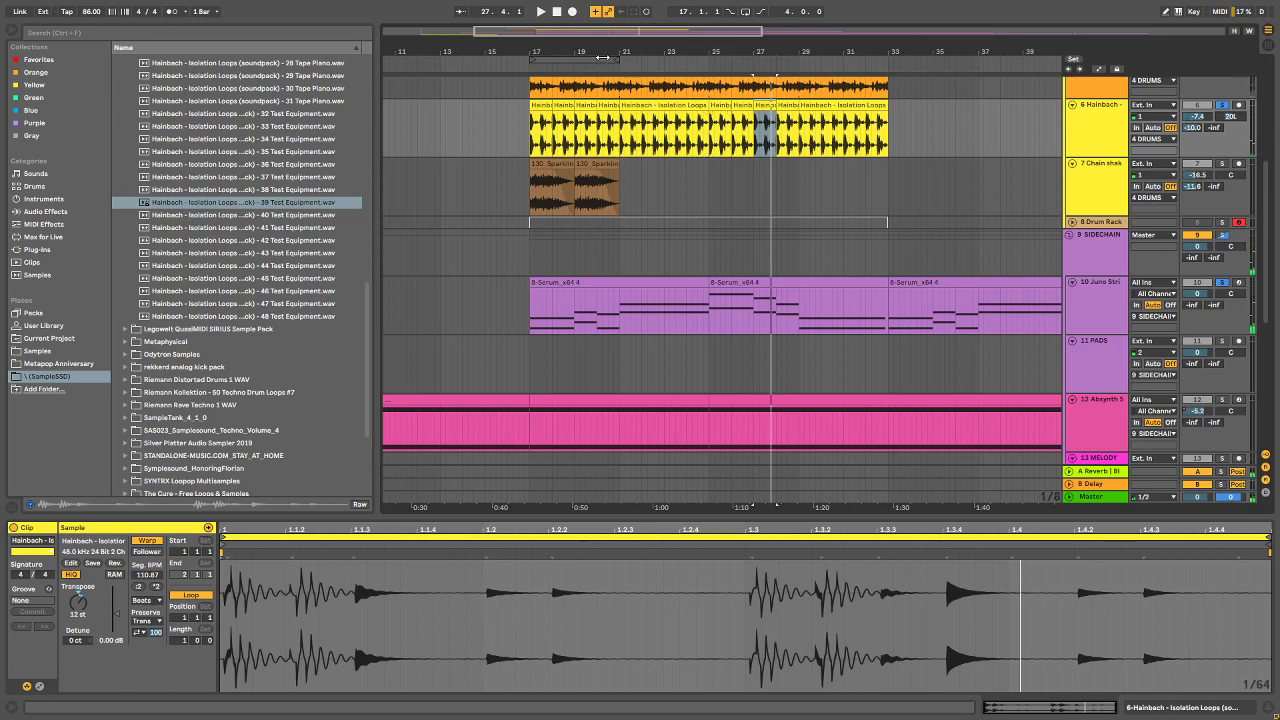
pyautogui.scroll(-5, 509, 91)
pyautogui.scroll(6, 460, 147)
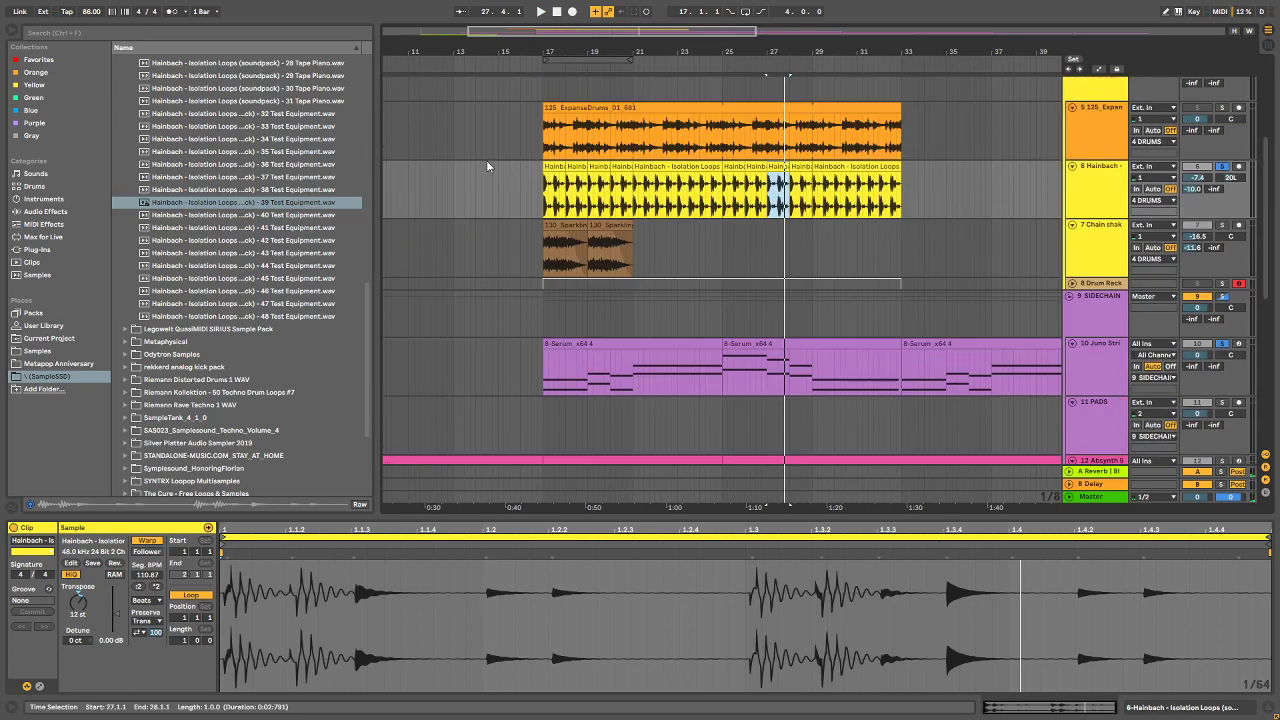
# Step: Copy the first two Hainbach clips from bar 17 to bar 15 as a lead-in
pyautogui.click(552, 188)
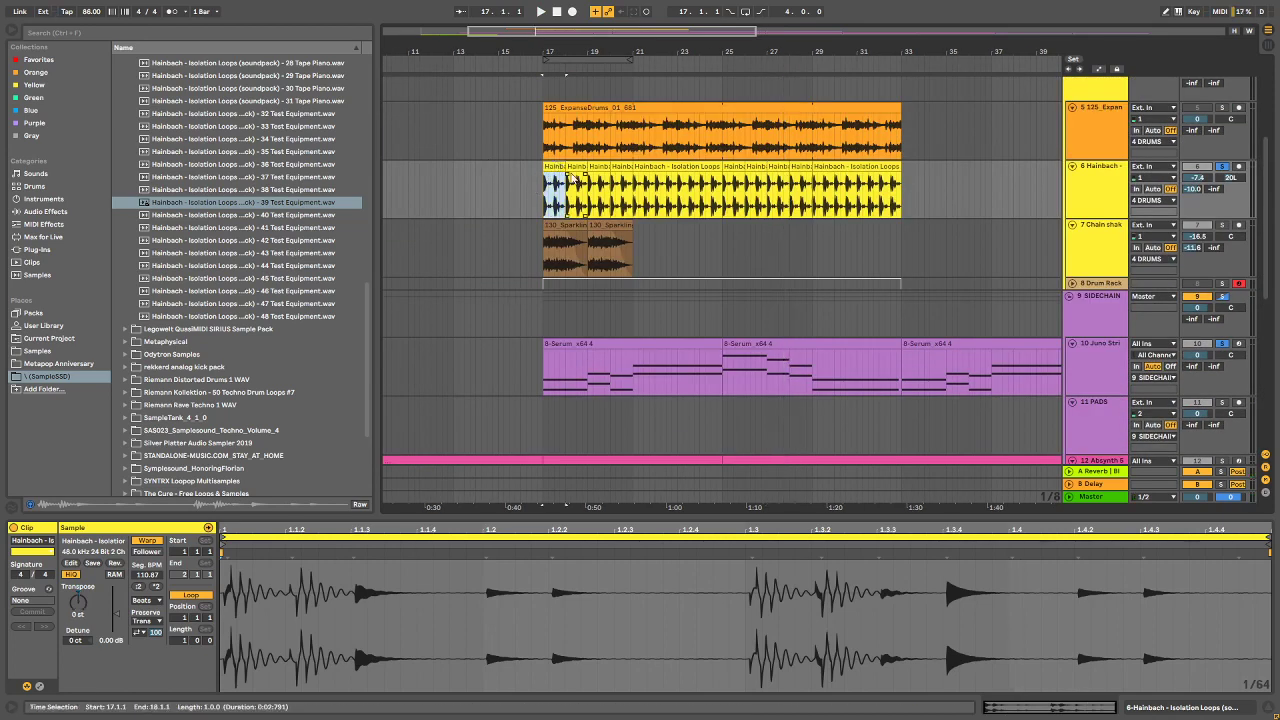
pyautogui.keyDown('shift'); pyautogui.click(578, 168); pyautogui.keyUp('shift')
pyautogui.moveTo(557, 171); pyautogui.dragTo(514, 178)
# Step: Turn off the track solos and place the playback start at bar 17 on the ExpanseDrums track
pyautogui.scroll(-5, 816, 243)
pyautogui.scroll(8, 791, 204)
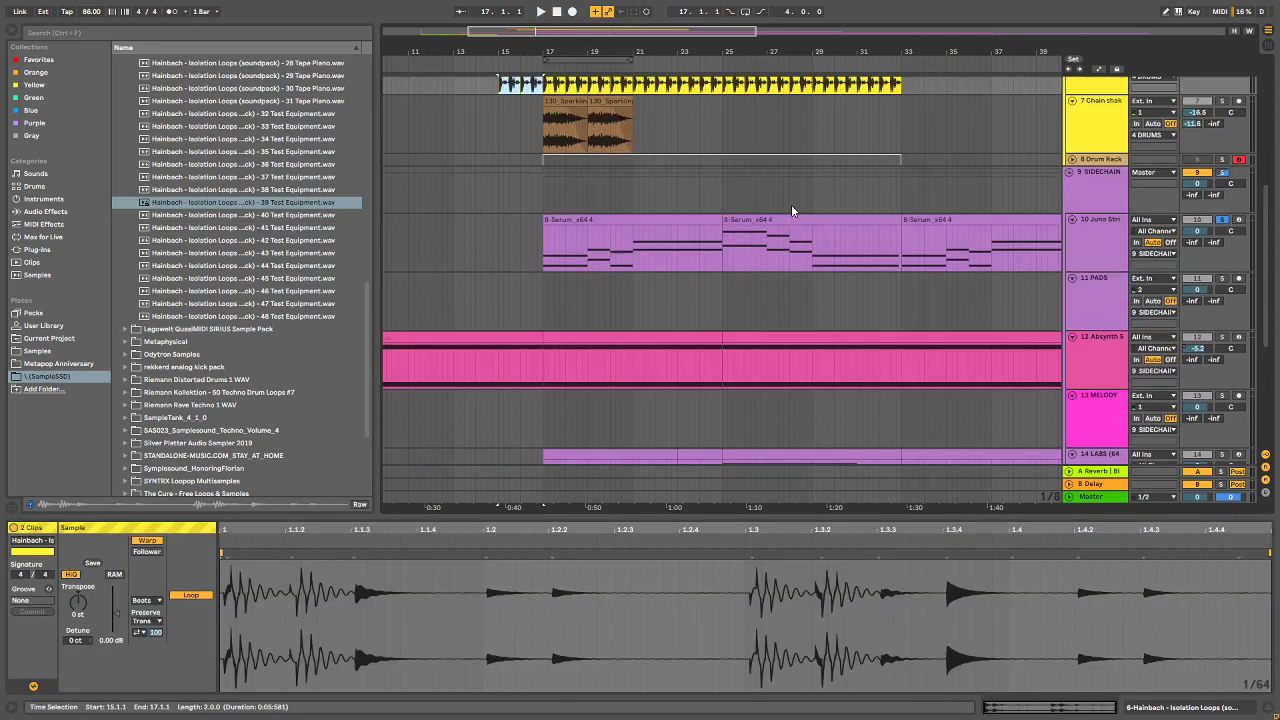
pyautogui.scroll(-5, 800, 206)
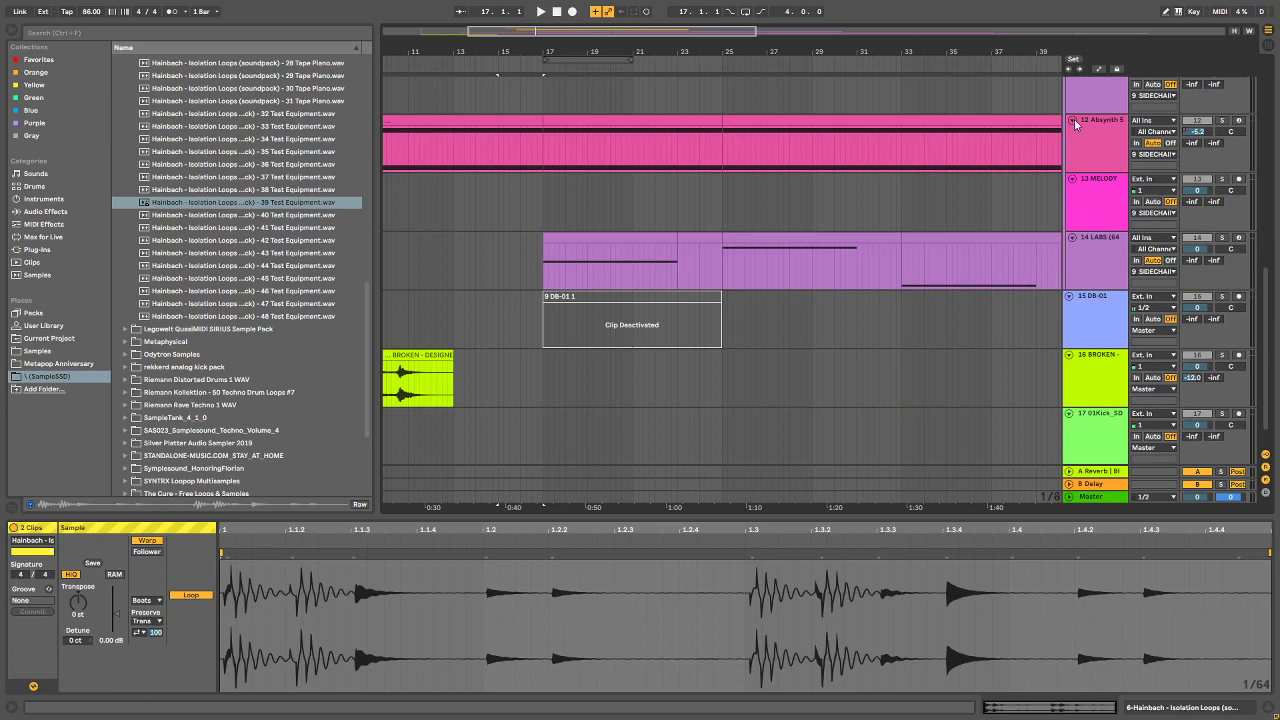
pyautogui.scroll(-1, 1075, 124)
pyautogui.scroll(6, 1150, 170)
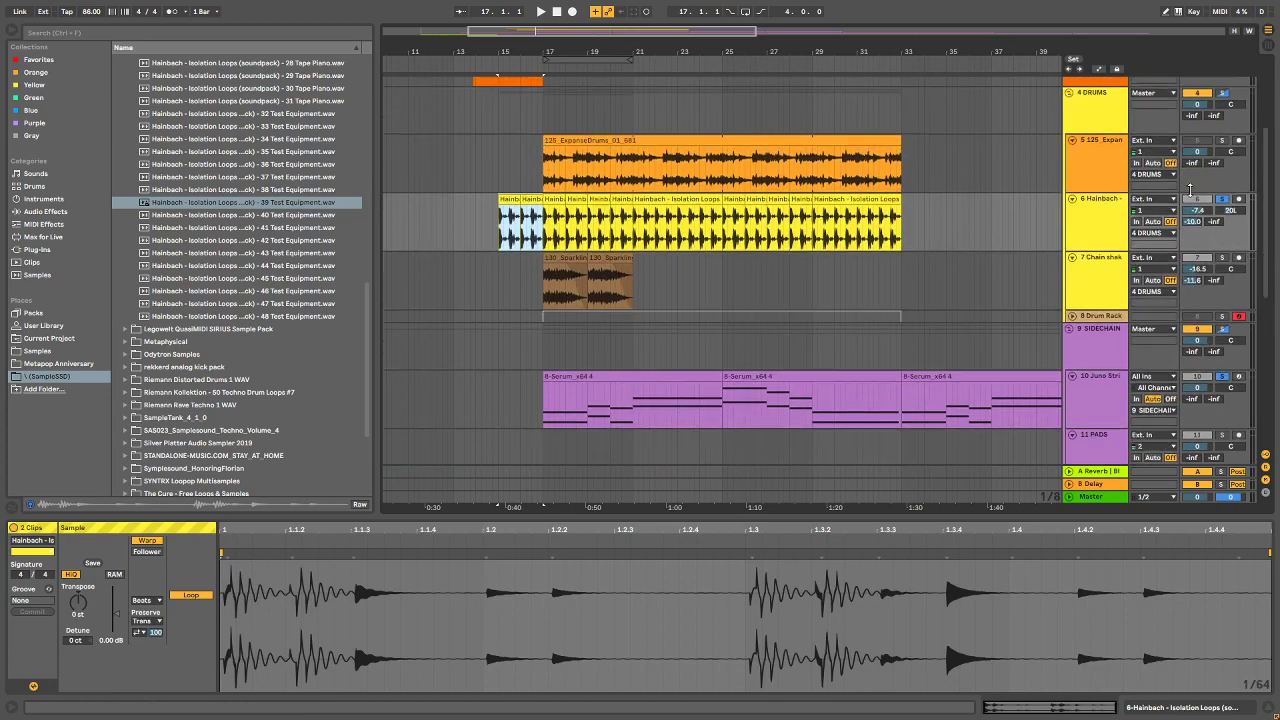
pyautogui.click(512, 216)
pyautogui.click(548, 181)
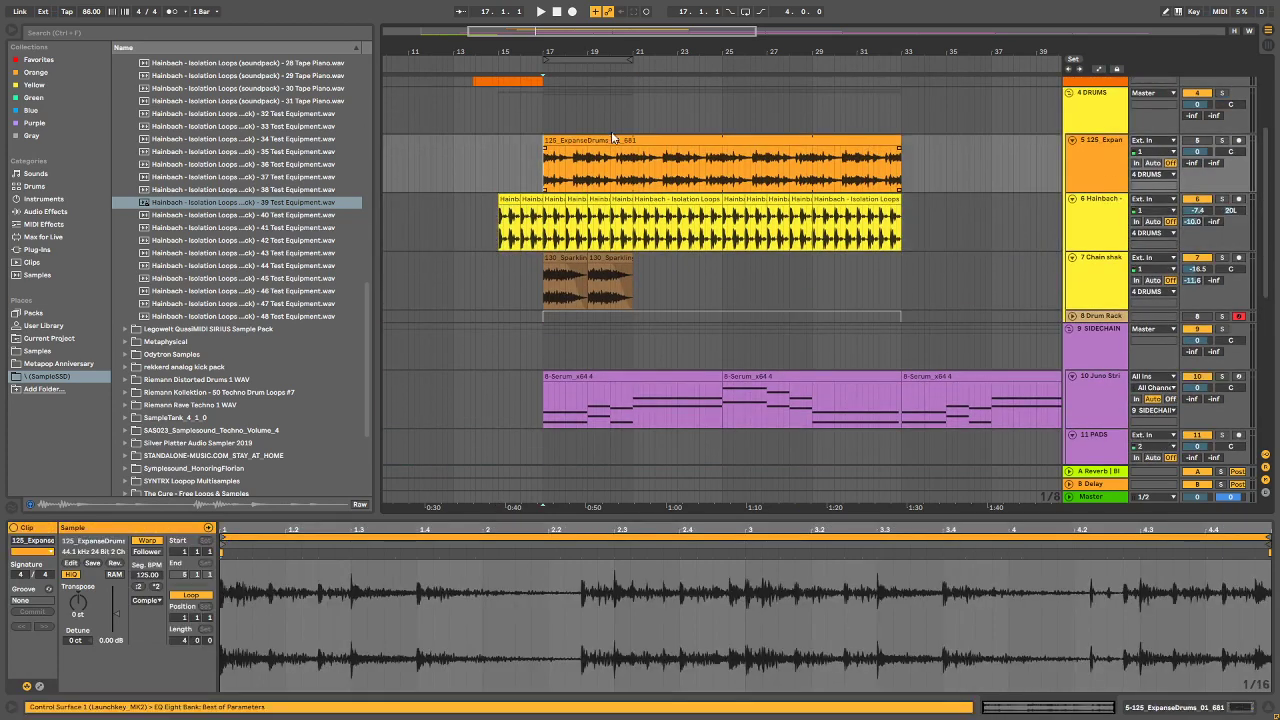
# Step: Play the full mix from bar 17 and review how the drum, strings and melody tracks work together
pyautogui.press('space')
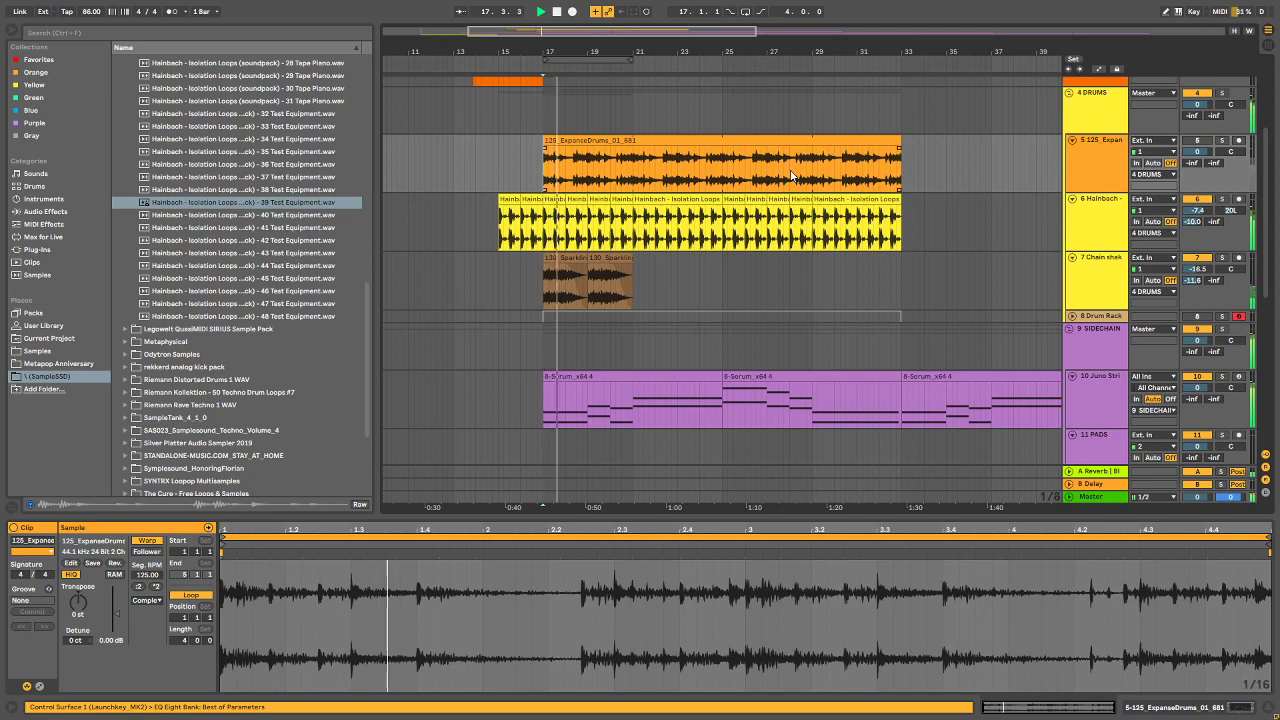
pyautogui.scroll(-5, 800, 168)
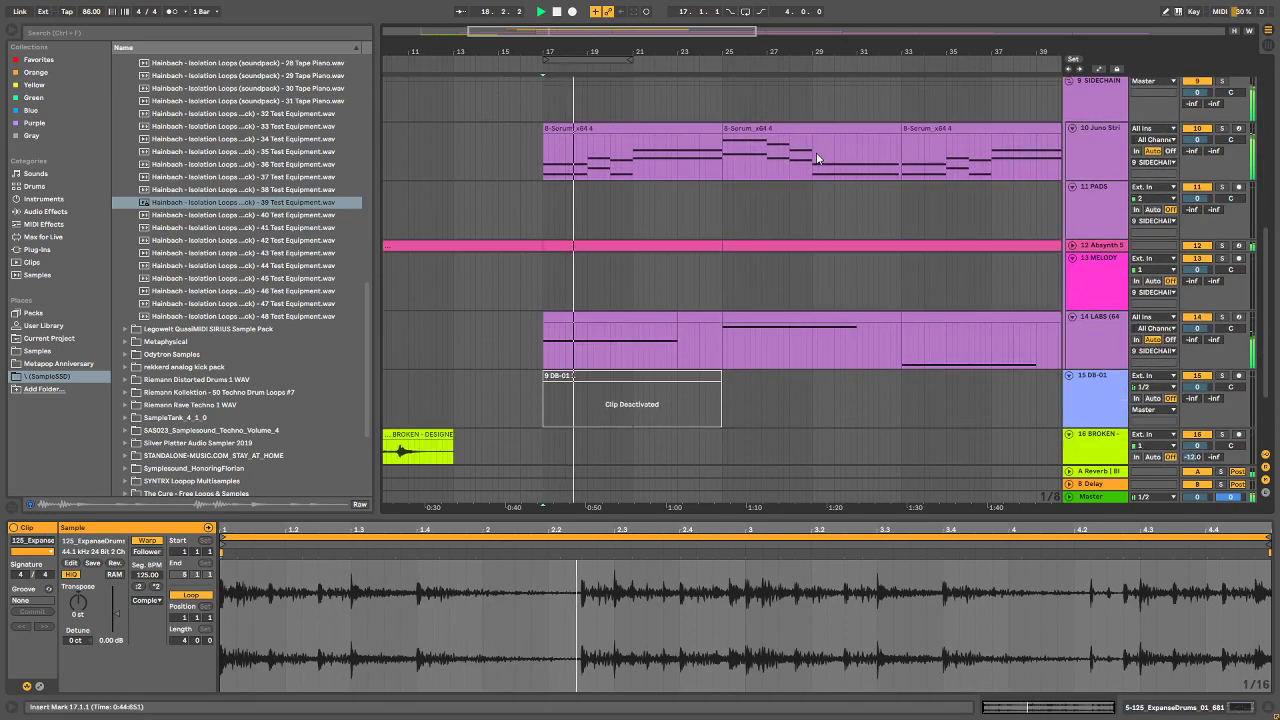
pyautogui.scroll(4, 776, 181)
pyautogui.scroll(2, 692, 197)
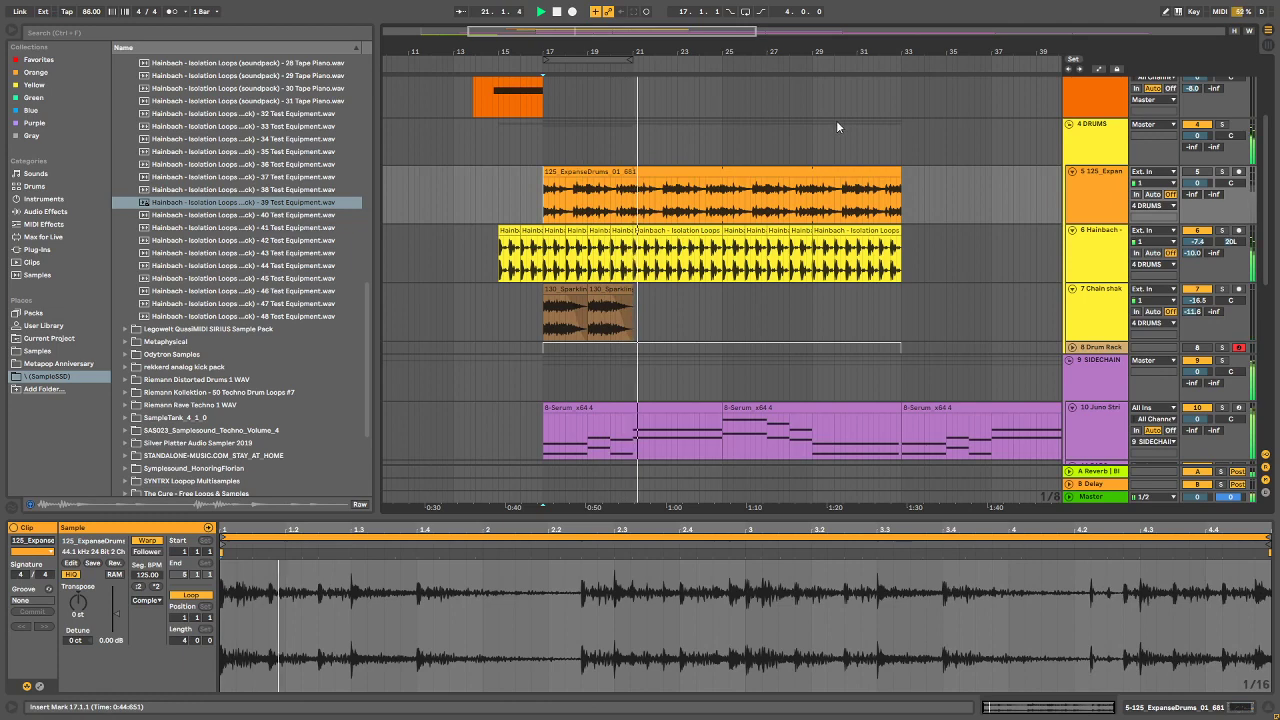
pyautogui.scroll(-1, 802, 129)
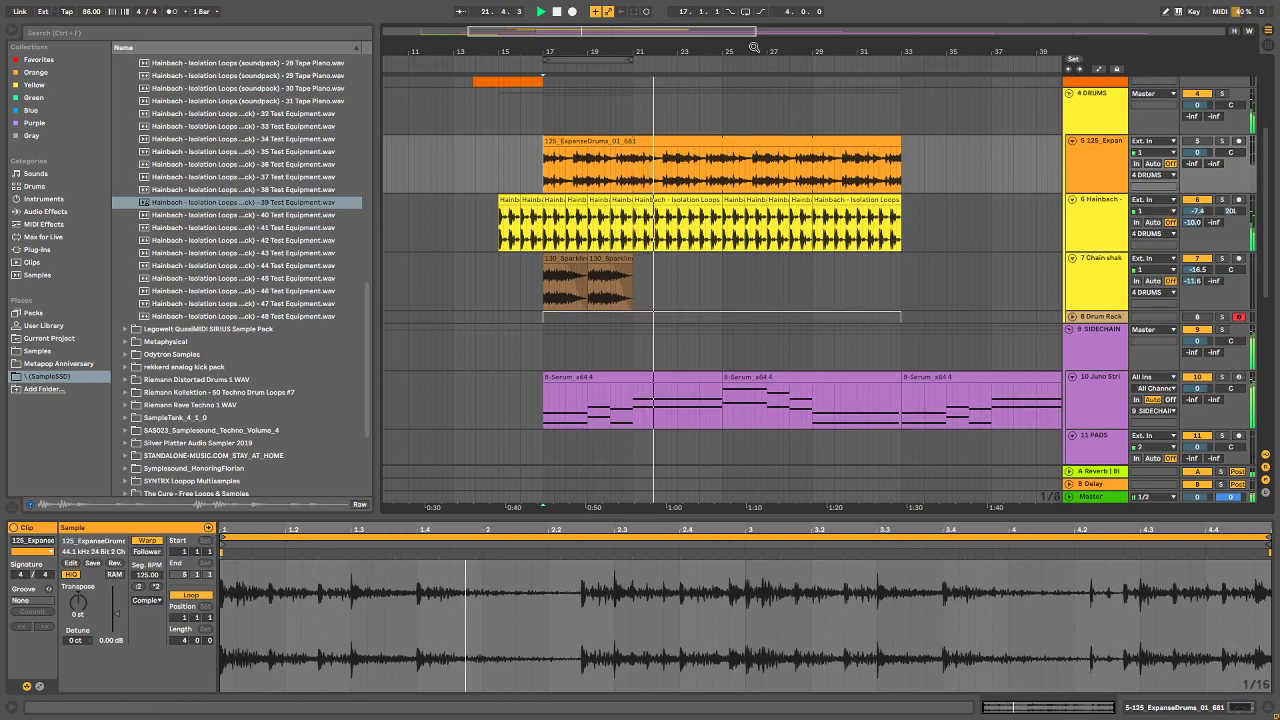
pyautogui.moveTo(739, 53); pyautogui.dragTo(610, 34)
pyautogui.press('space')
# Step: Move the four Juno Strings clips to start at bar 25 and copy the first one back to bar 17
pyautogui.click(560, 385)
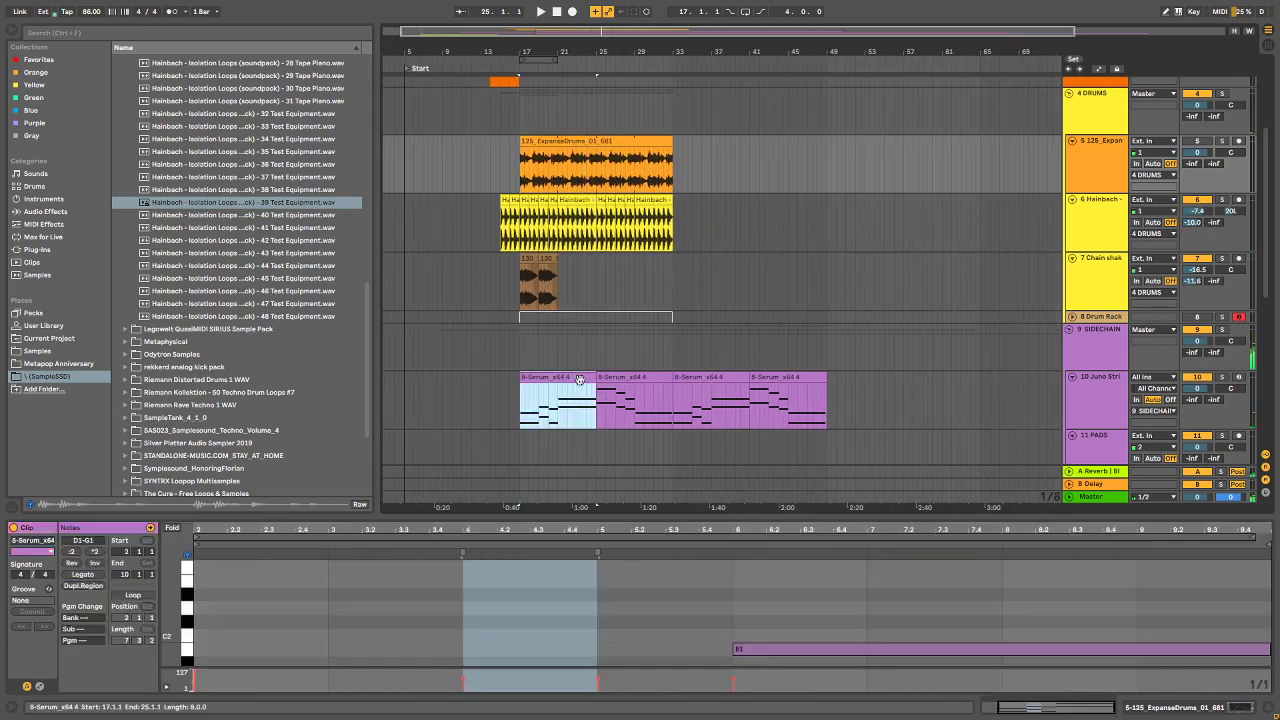
pyautogui.keyDown('shift'); pyautogui.click(775, 380); pyautogui.keyUp('shift')
pyautogui.moveTo(557, 375); pyautogui.dragTo(634, 376)
pyautogui.moveTo(586, 60)
pyautogui.mouseDown()
pyautogui.moveTo(596, 115)
pyautogui.moveTo(601, 92)
pyautogui.mouseUp()
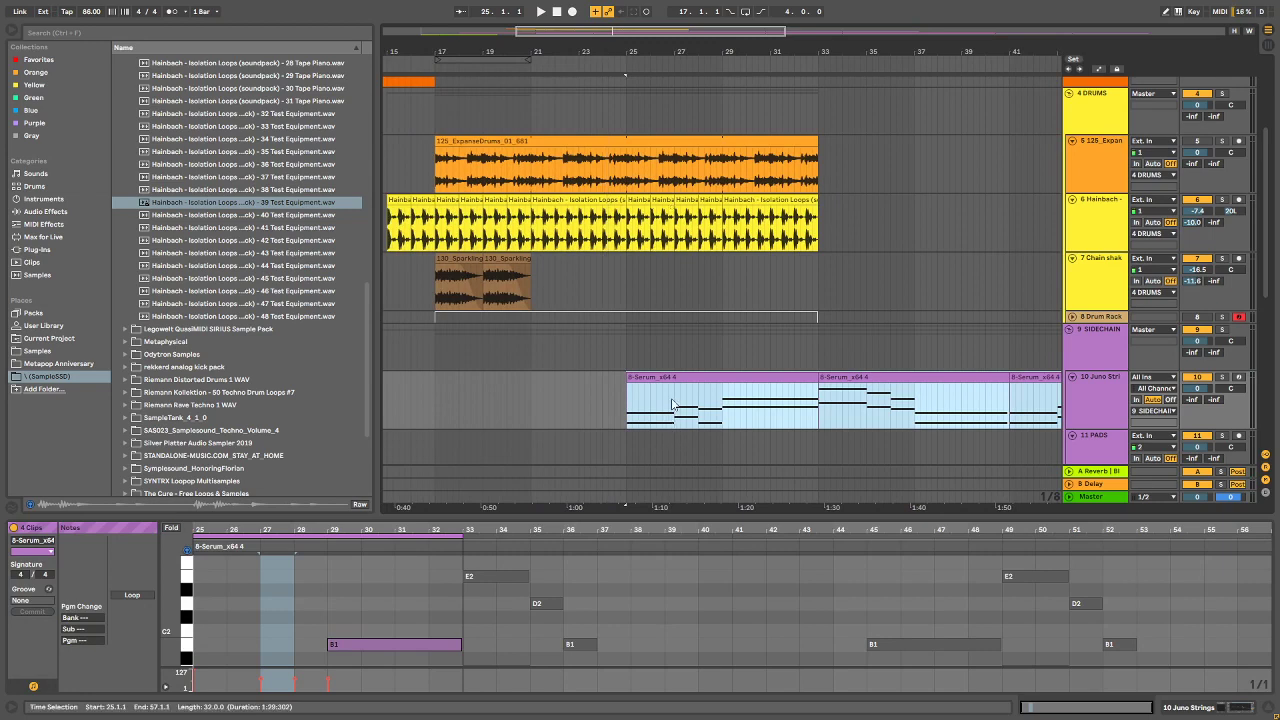
pyautogui.click(677, 378)
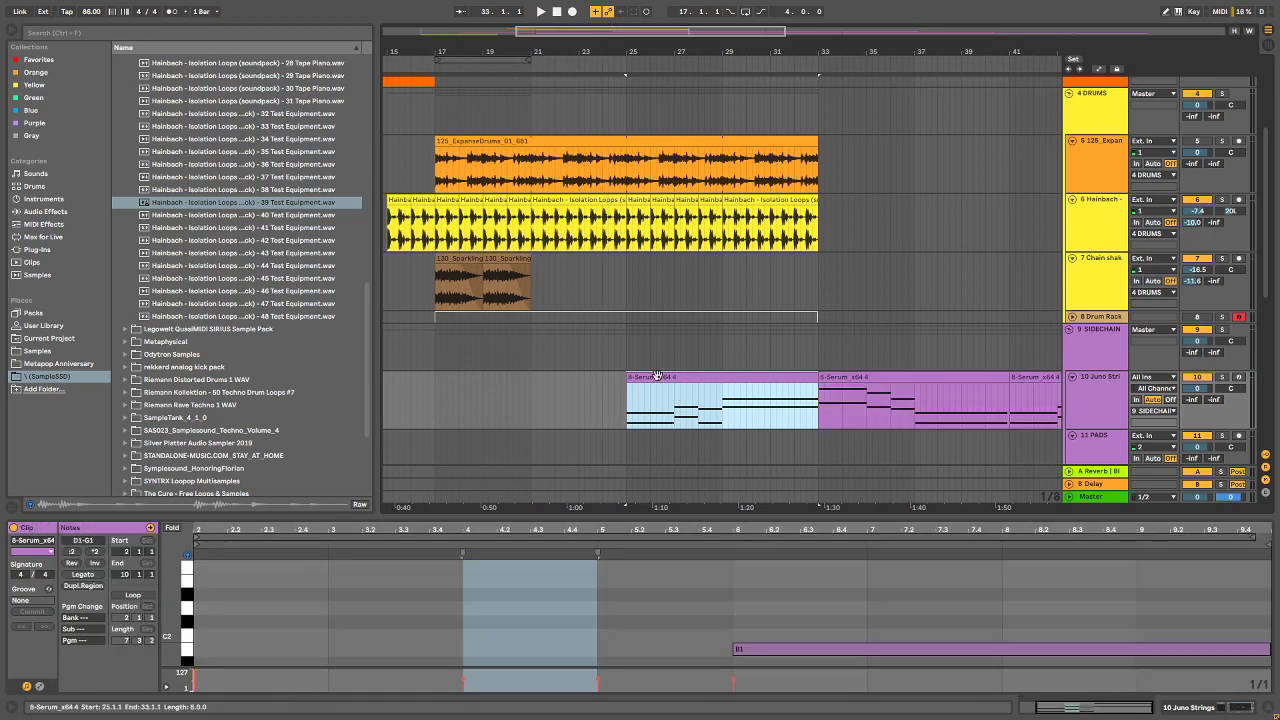
pyautogui.moveTo(656, 376); pyautogui.dragTo(466, 382)
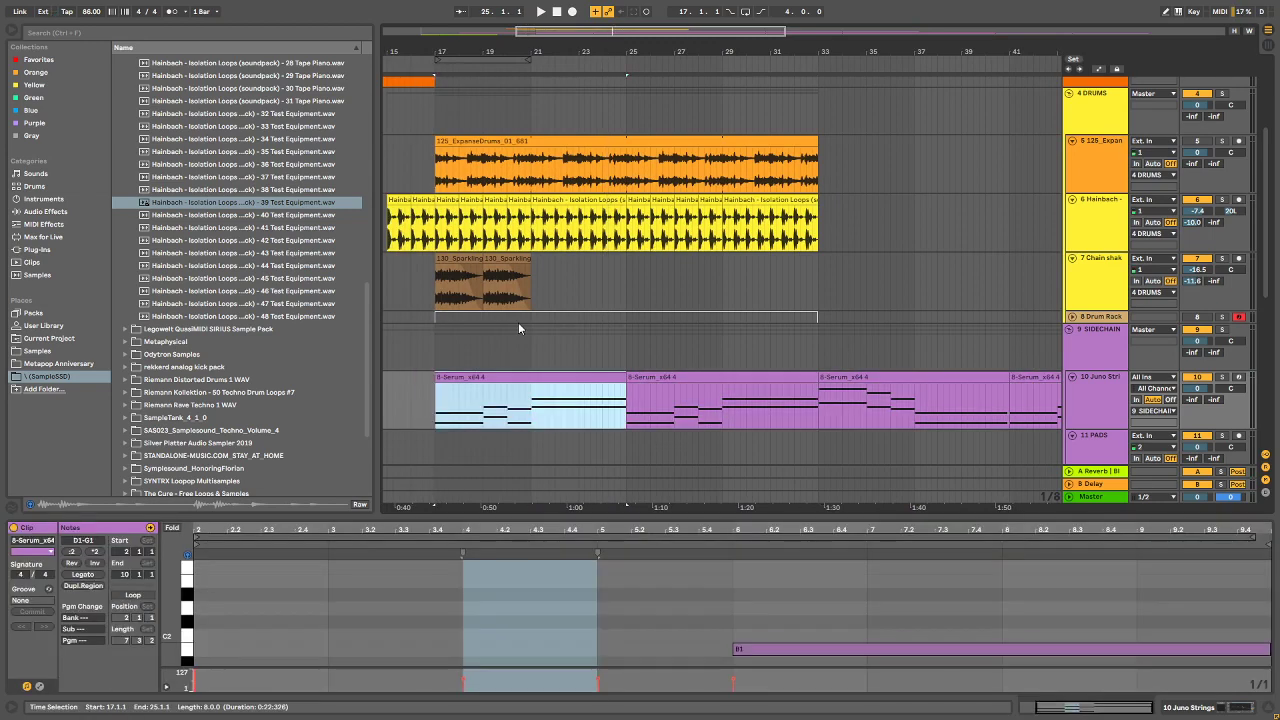
# Step: In the bar 17 Juno Strings clip, transpose the final long G1 and B1 notes down to C1 and E1
pyautogui.doubleClick(495, 377)
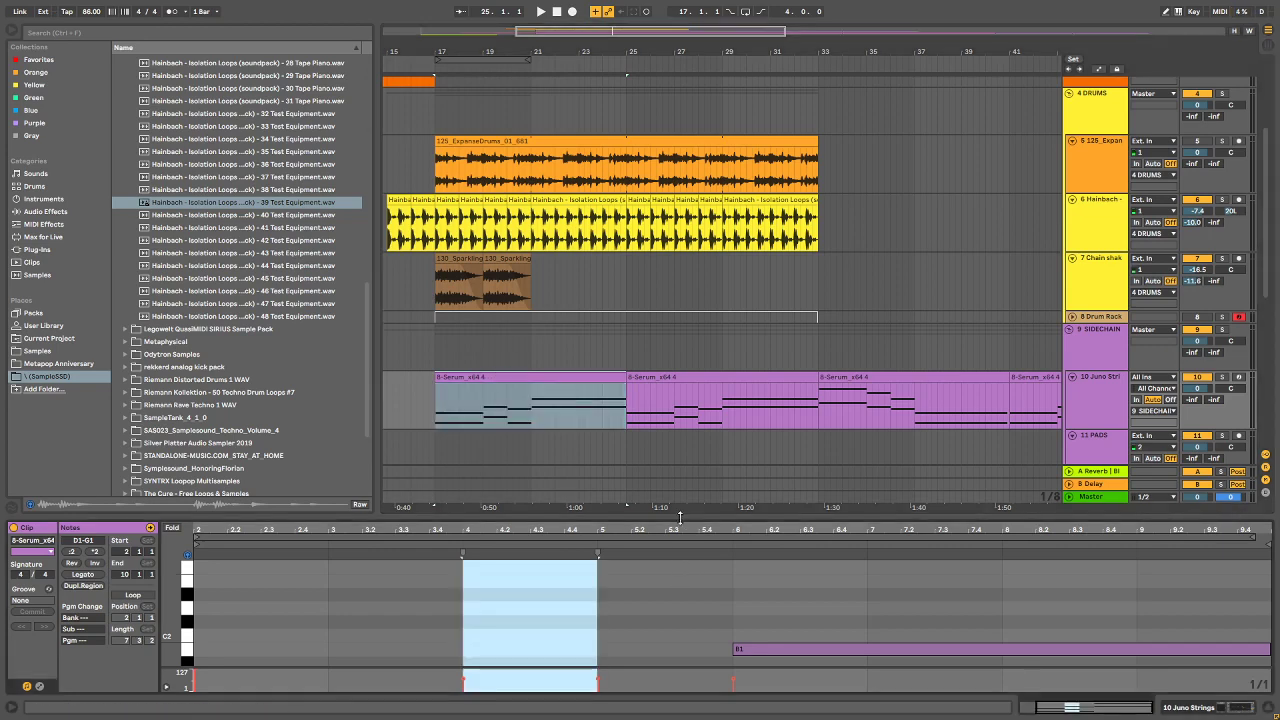
pyautogui.moveTo(680, 517); pyautogui.dragTo(676, 364)
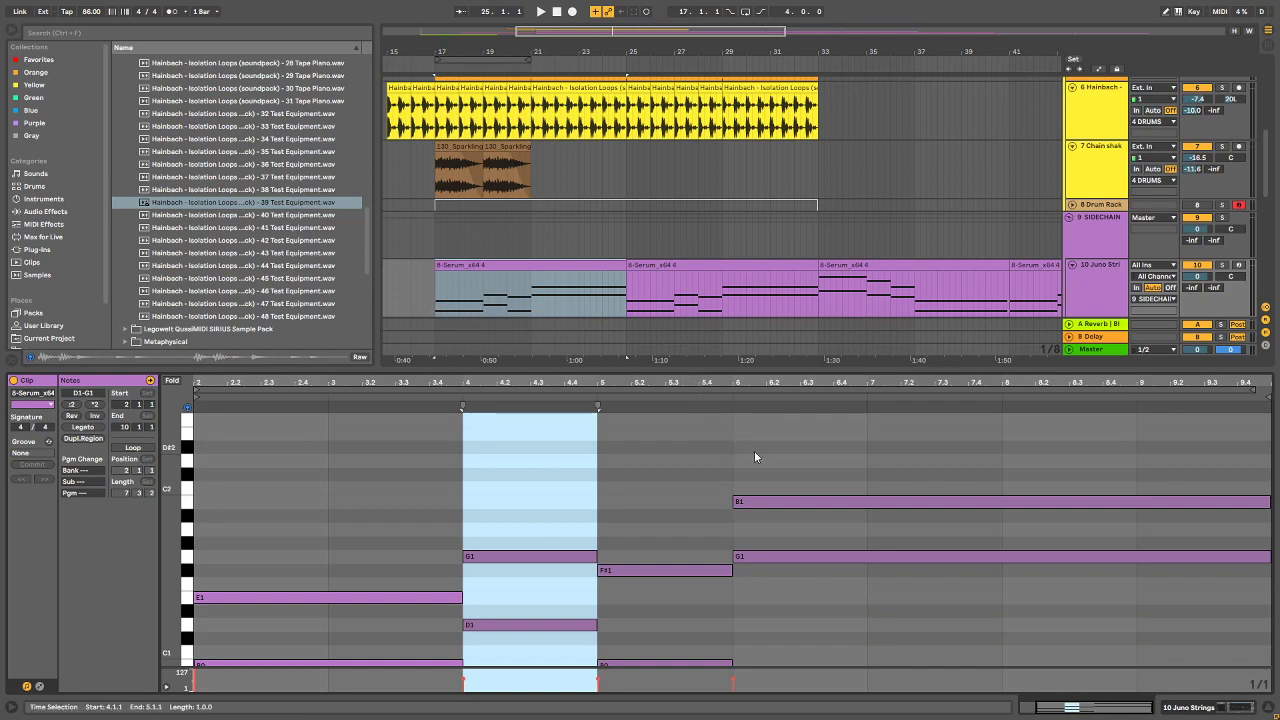
pyautogui.moveTo(754, 451); pyautogui.dragTo(840, 604)
pyautogui.scroll(-4, 806, 530)
pyautogui.scroll(3, 813, 531)
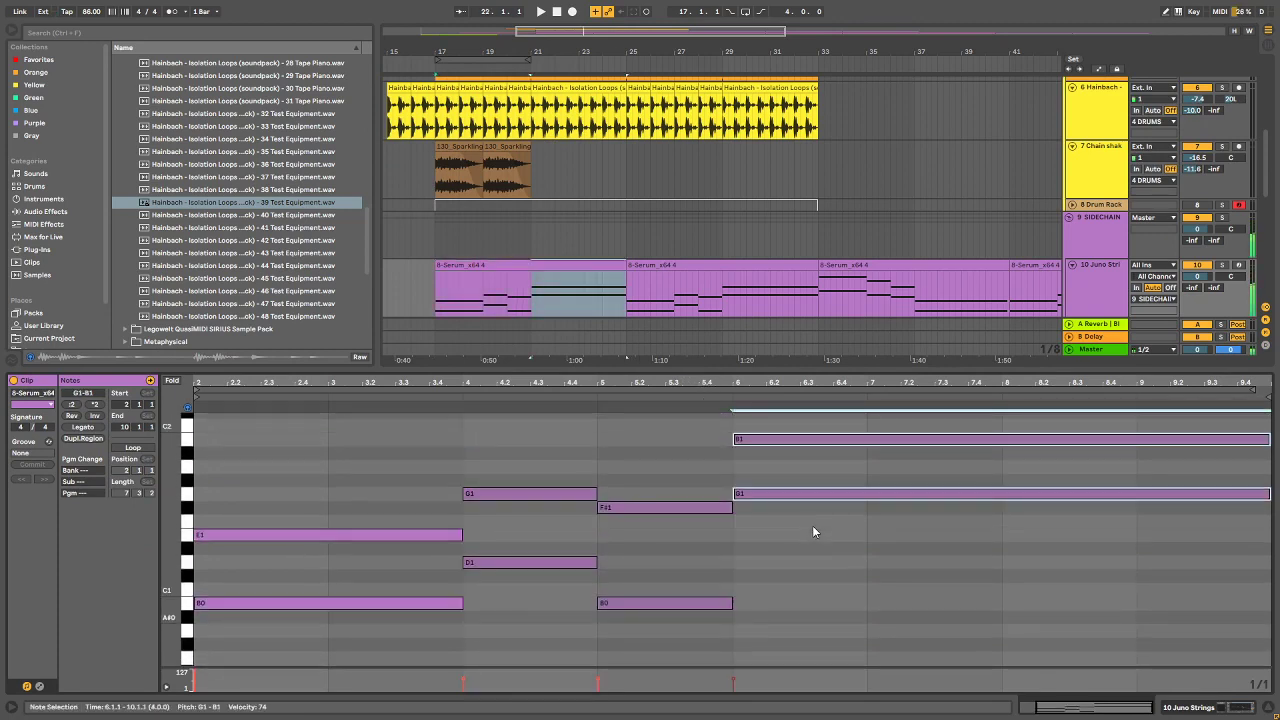
pyautogui.press('Down')
pyautogui.press('Down')
pyautogui.press('Down')
pyautogui.press('Down')
pyautogui.press('Down')
pyautogui.press('Down')
pyautogui.press('Down')
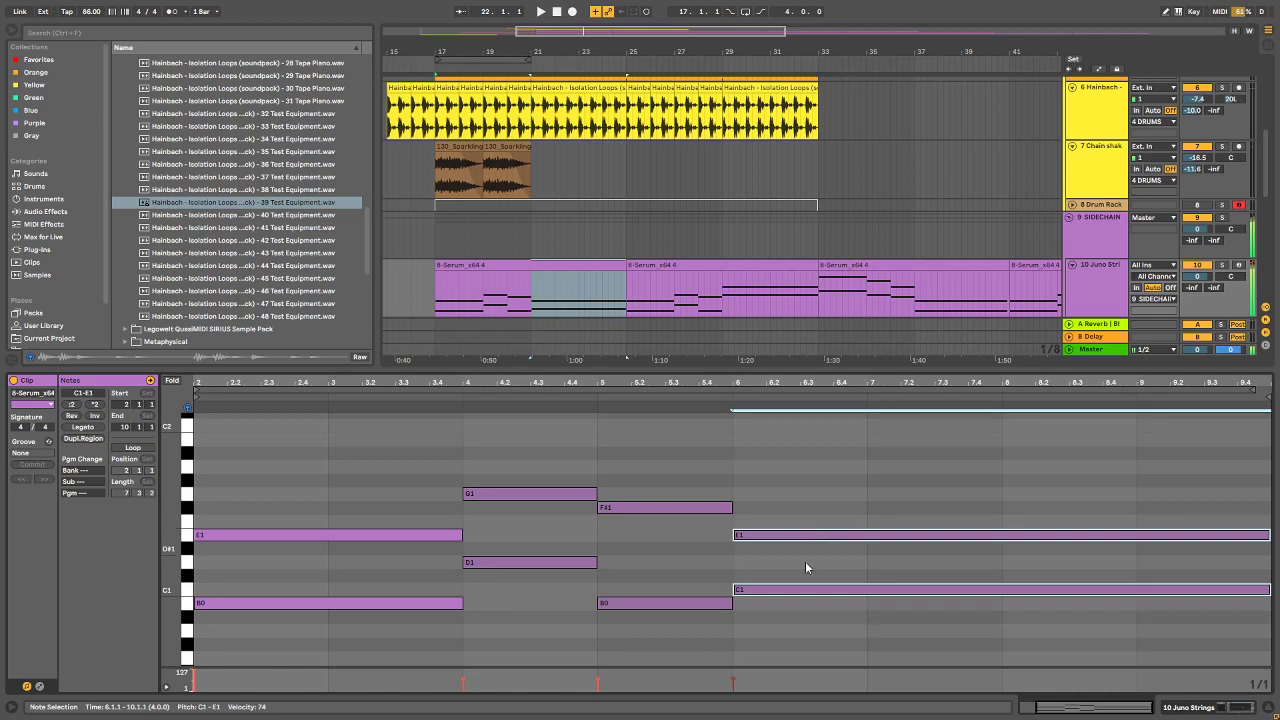
# Step: Lower the final long C1 note in the Juno Strings clip to A0
pyautogui.click(787, 591)
pyautogui.press('Down')
pyautogui.press('Down')
pyautogui.press('Down')
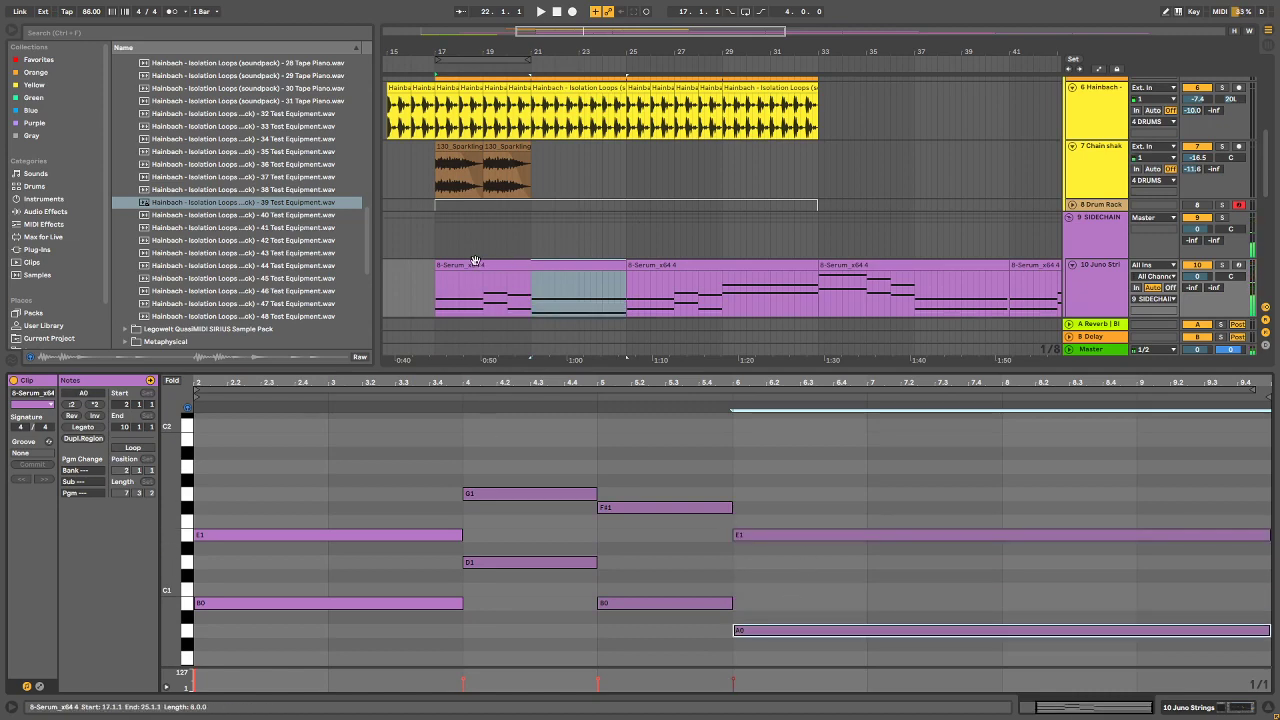
# Step: Copy the two Chain shakers clips from bar 17 to bar 25
pyautogui.click(466, 146)
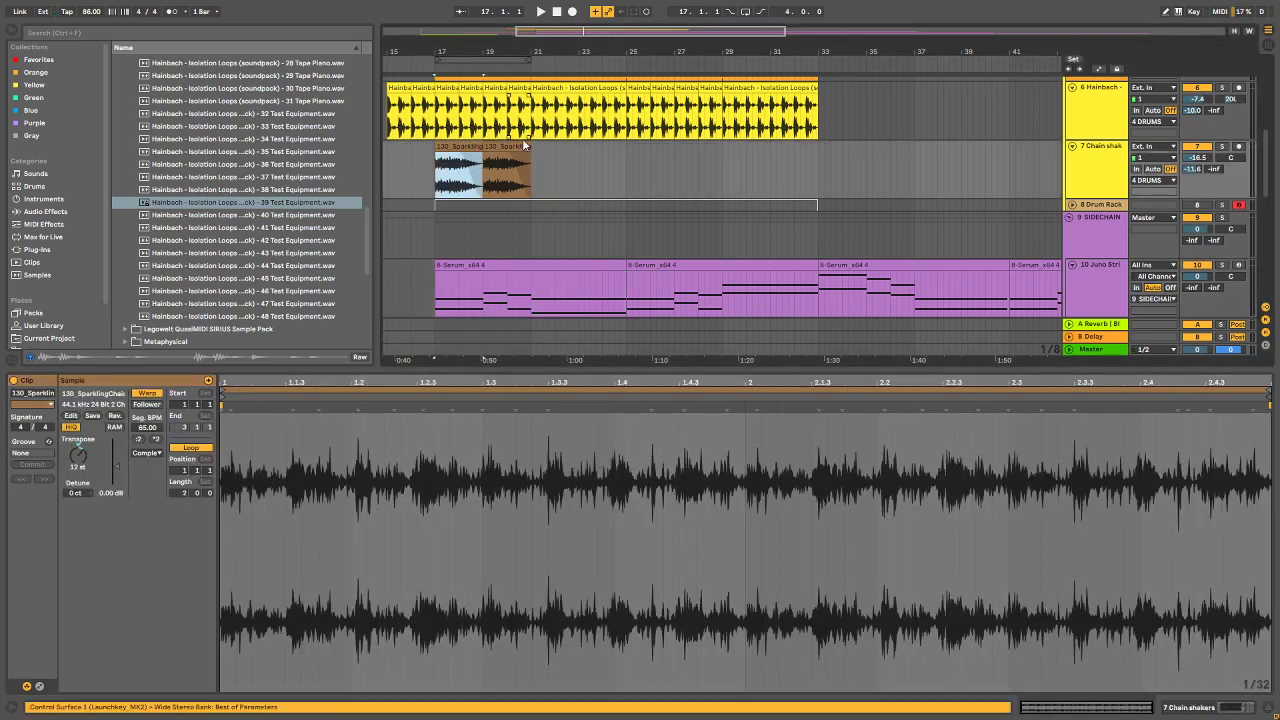
pyautogui.keyDown('shift'); pyautogui.click(503, 146); pyautogui.keyUp('shift')
pyautogui.moveTo(464, 145); pyautogui.dragTo(656, 148)
# Step: Play the arrangement from bar 17 into bar 25 to check the changed strings chord and the repeated shakers
pyautogui.click(464, 261)
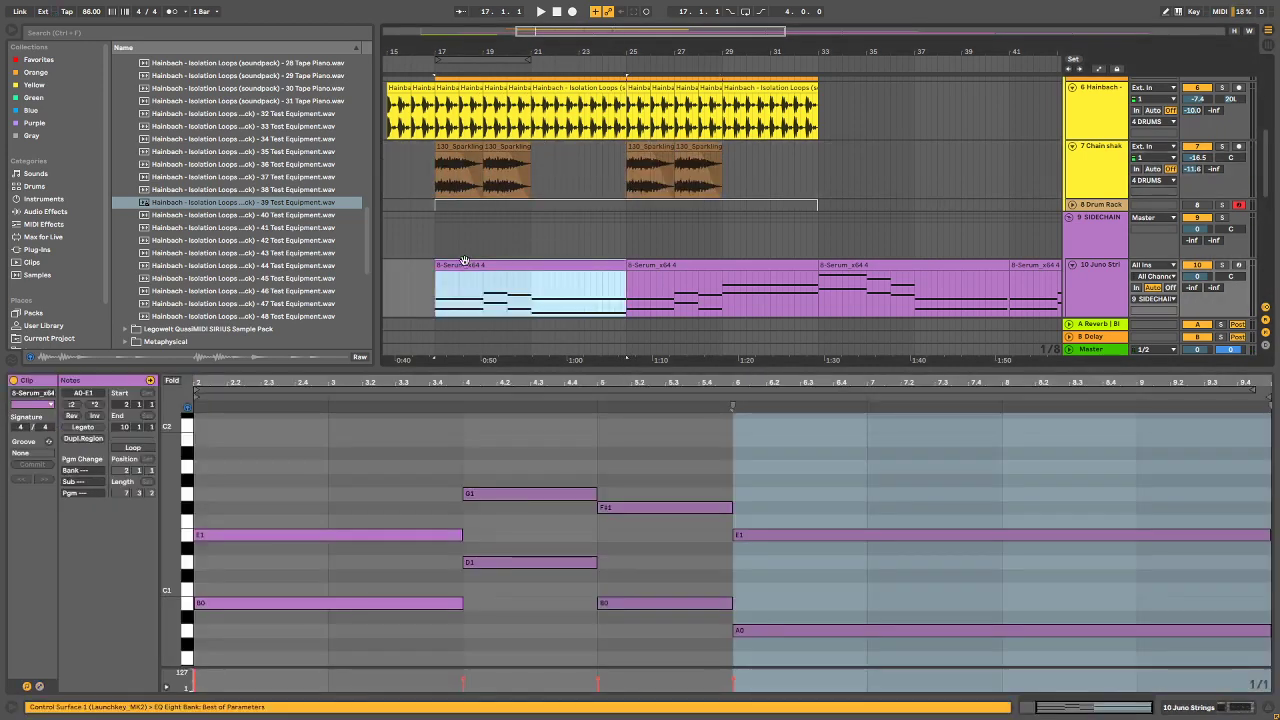
pyautogui.press('space')
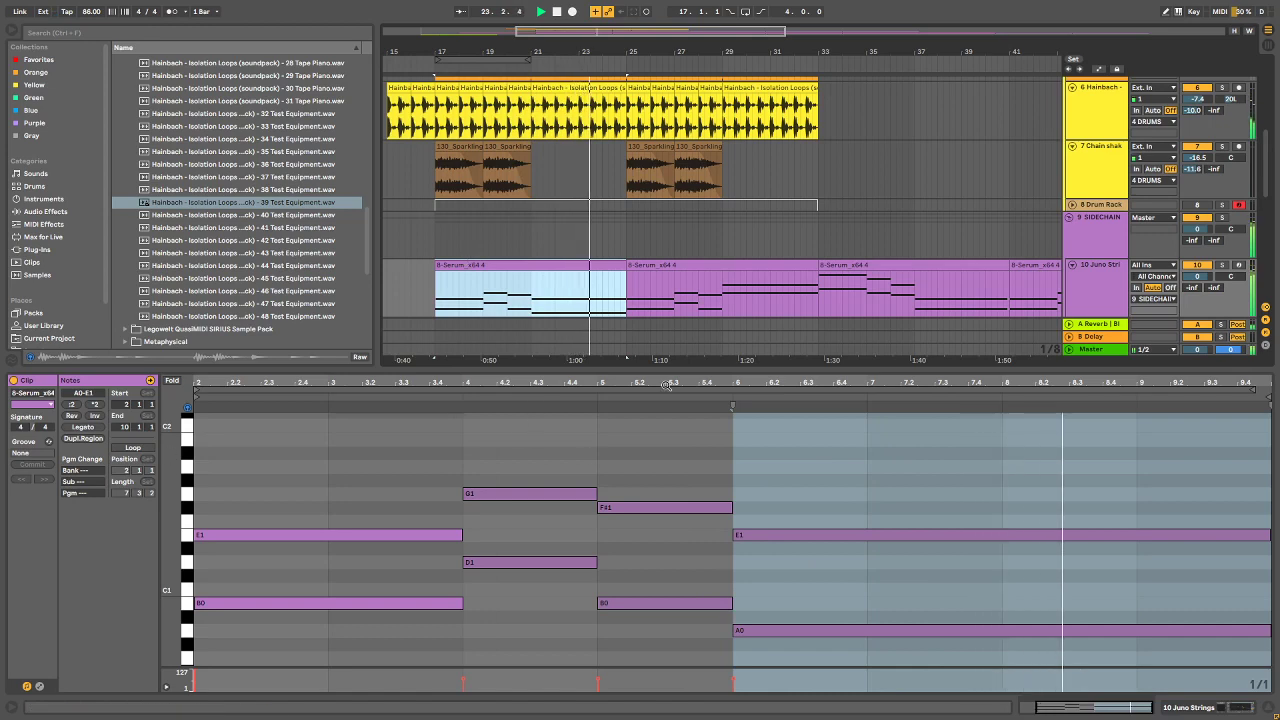
pyautogui.scroll(-2, 763, 431)
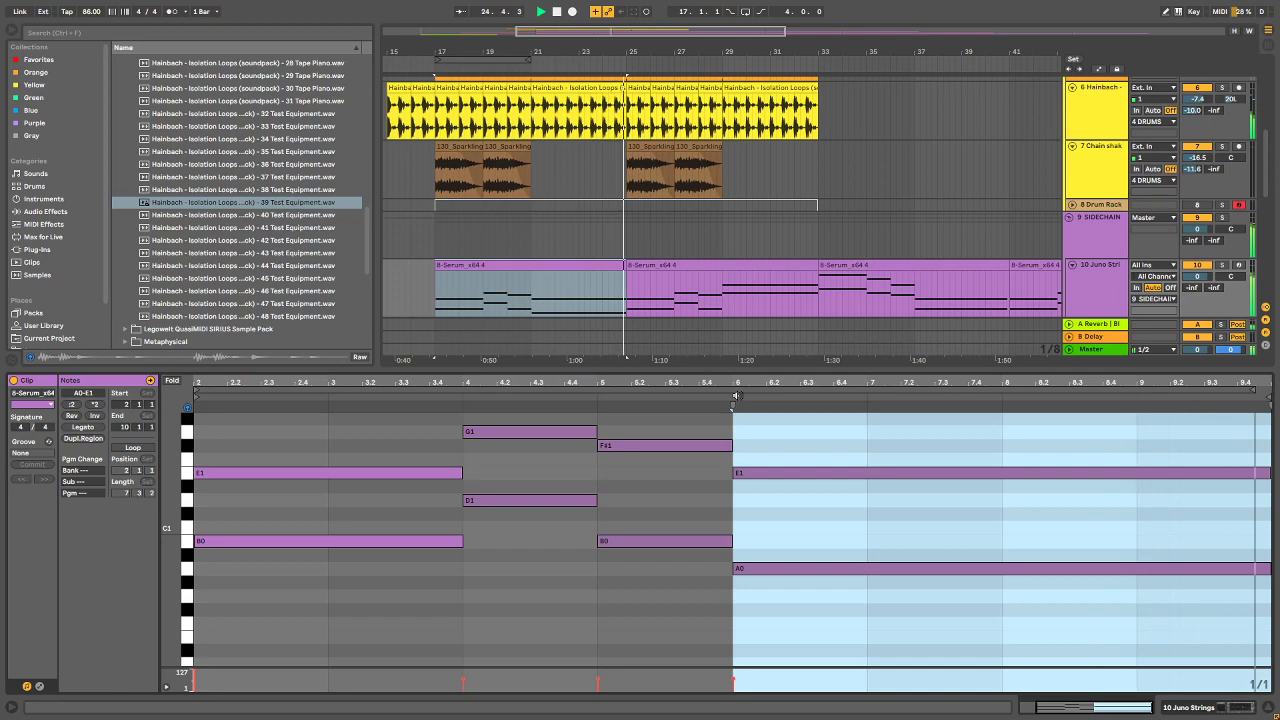
pyautogui.scroll(-5, 618, 133)
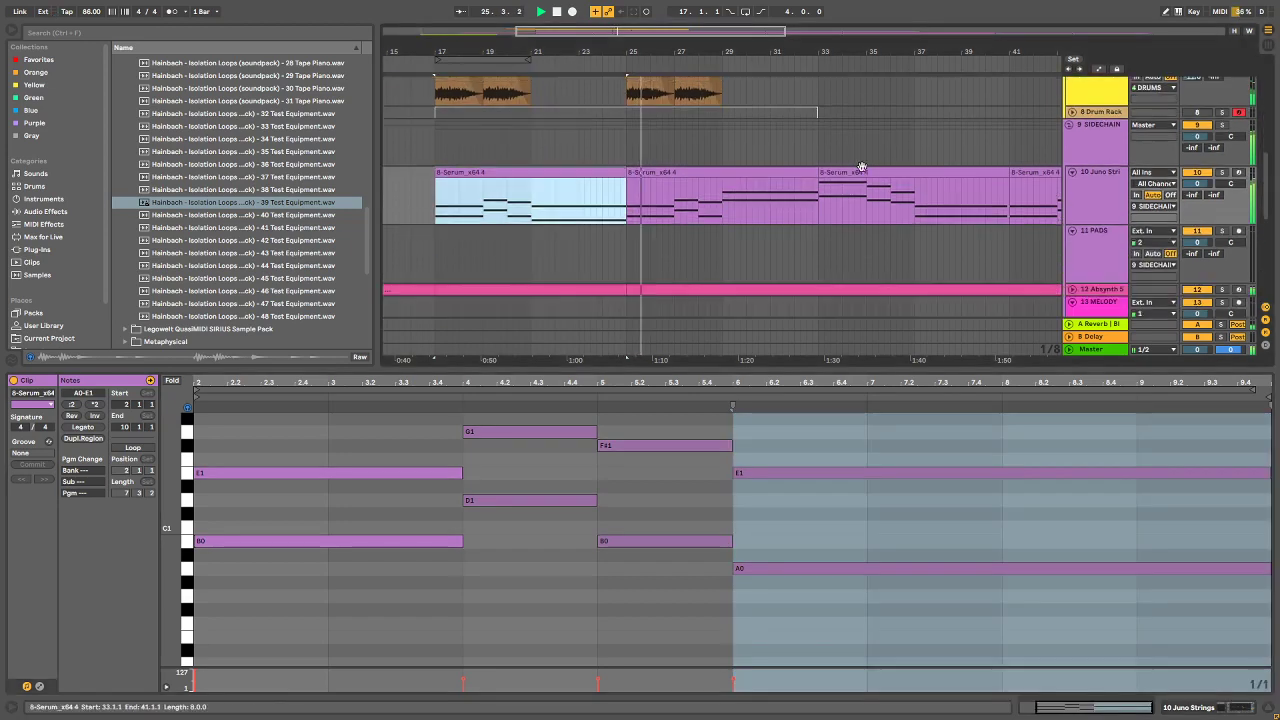
pyautogui.press('space')
# Step: Move the whole run of clips on the LABS track so that it starts at bar 25
pyautogui.scroll(2, 771, 193)
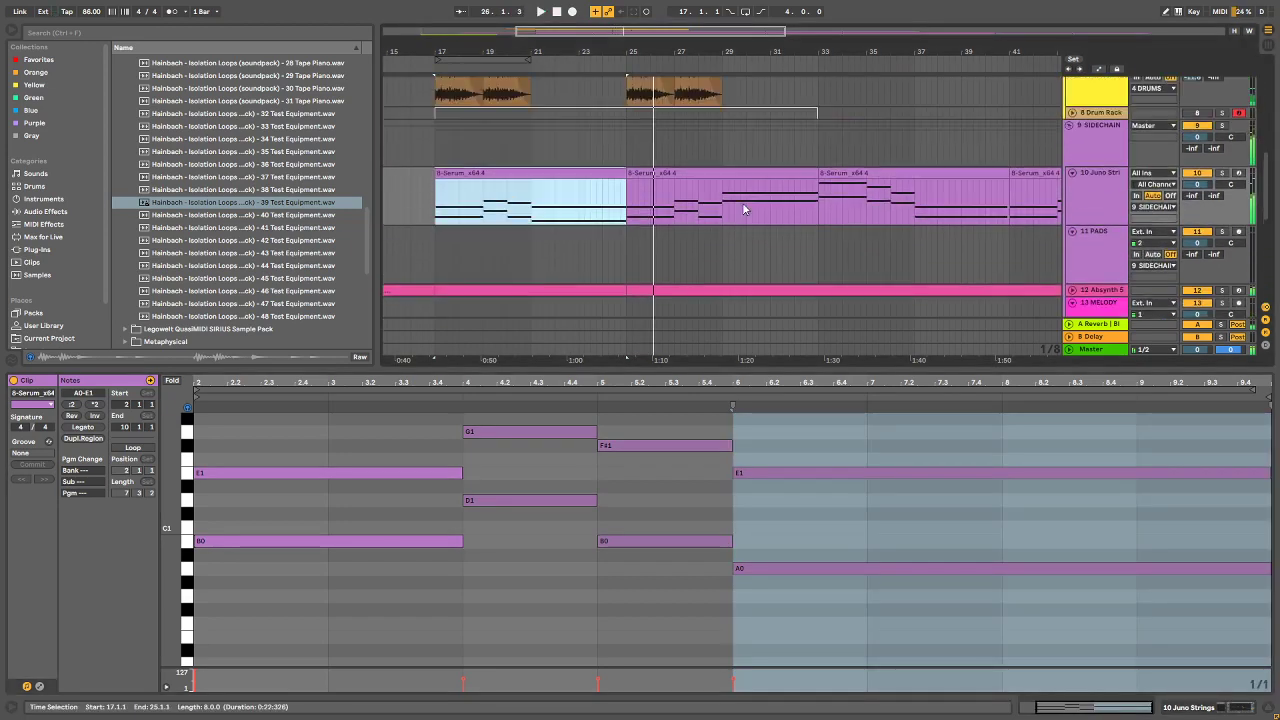
pyautogui.scroll(-3, 762, 209)
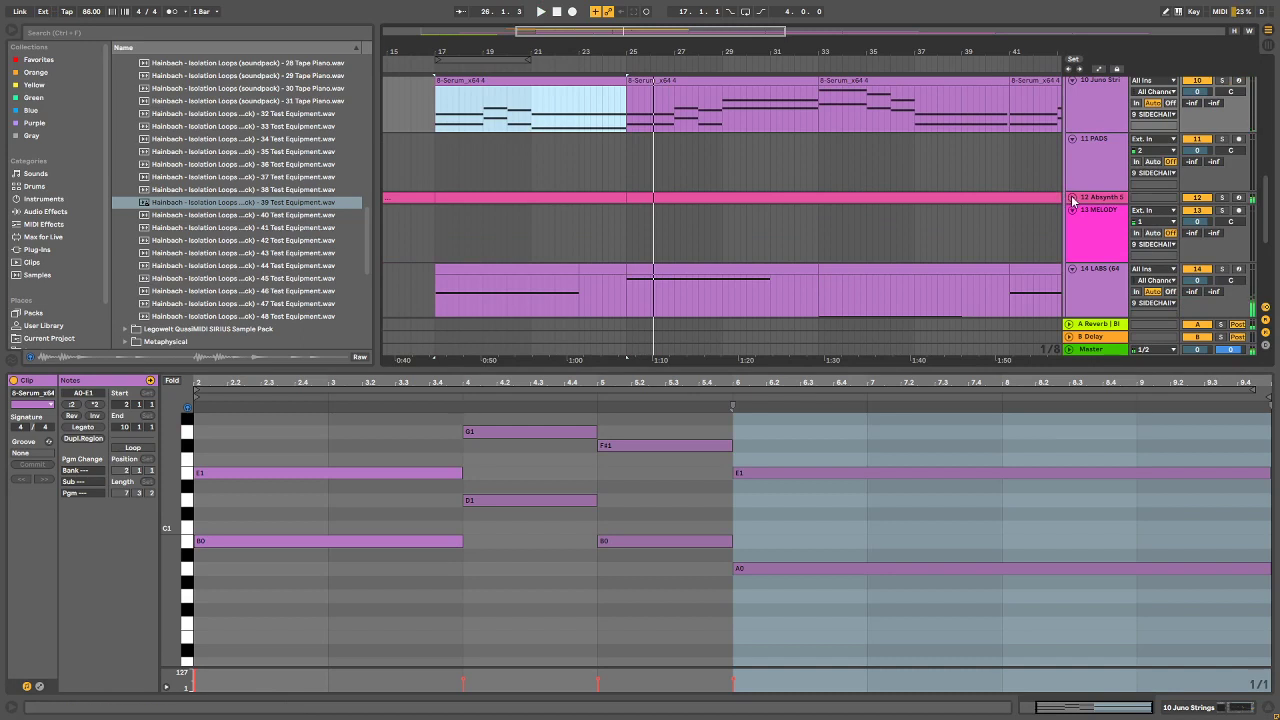
pyautogui.scroll(-2, 1058, 205)
pyautogui.click(590, 210)
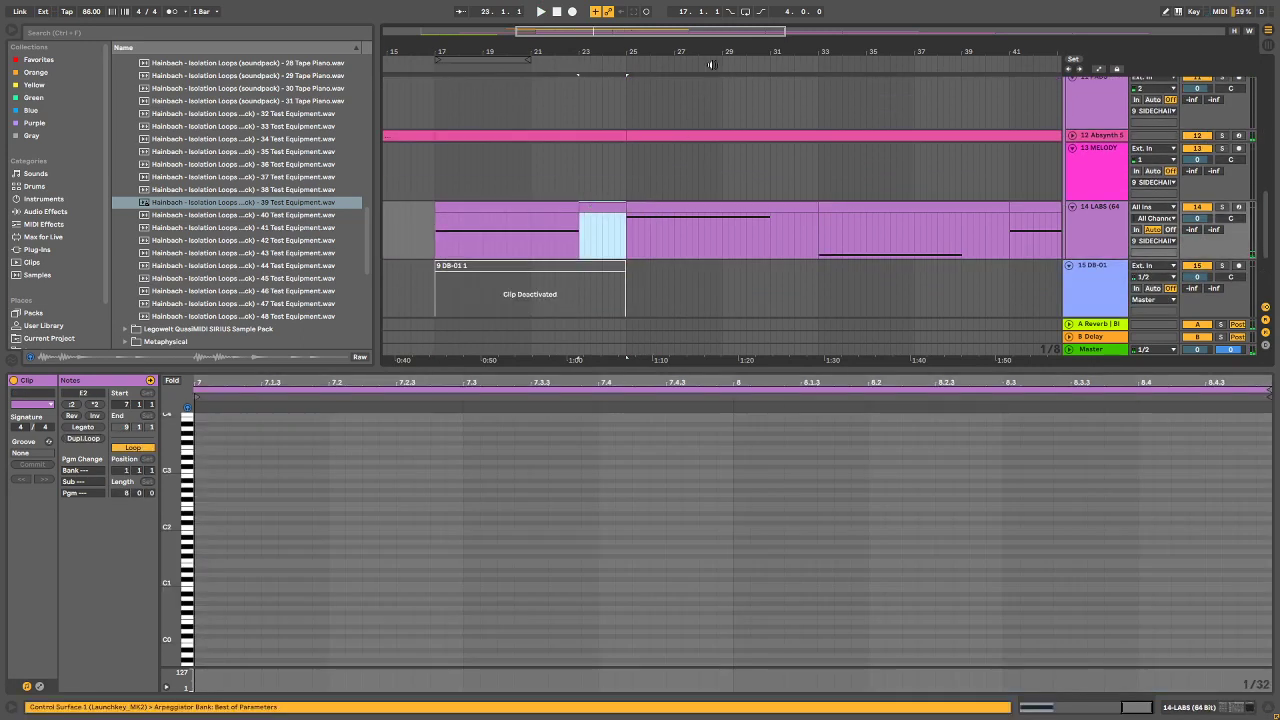
pyautogui.press('w')
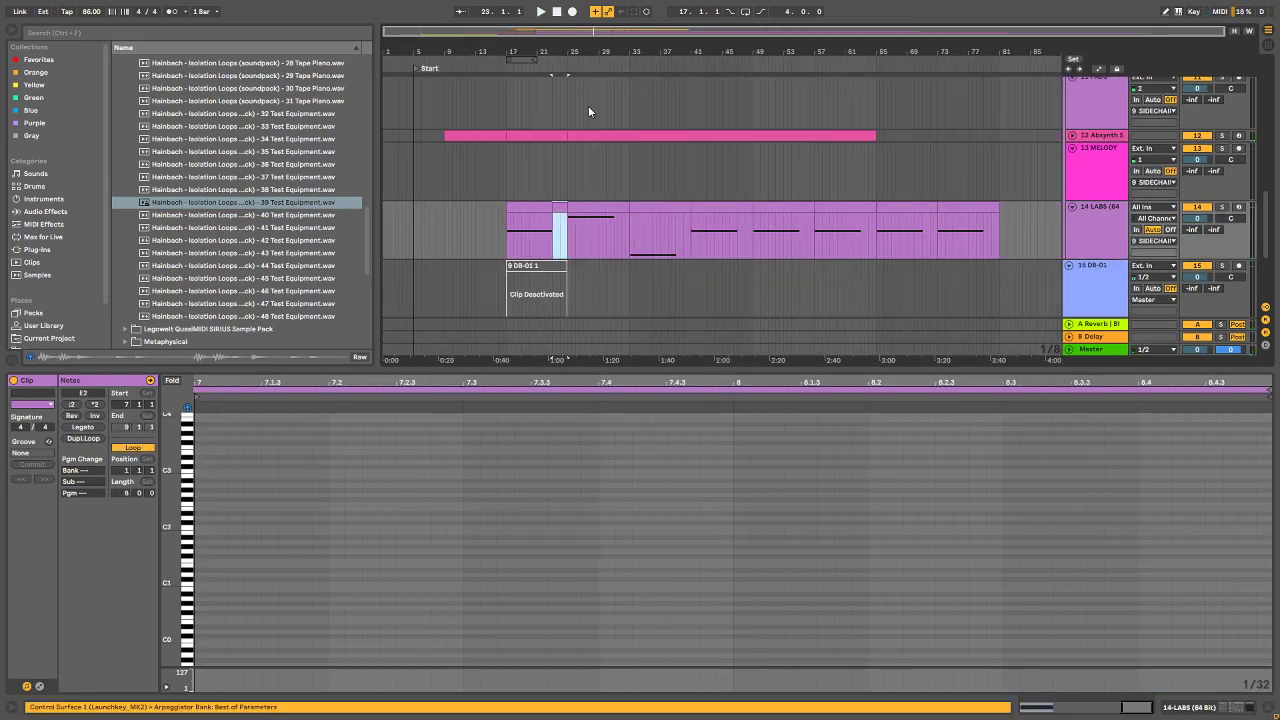
pyautogui.click(510, 209)
pyautogui.keyDown('shift'); pyautogui.click(945, 207); pyautogui.keyUp('shift')
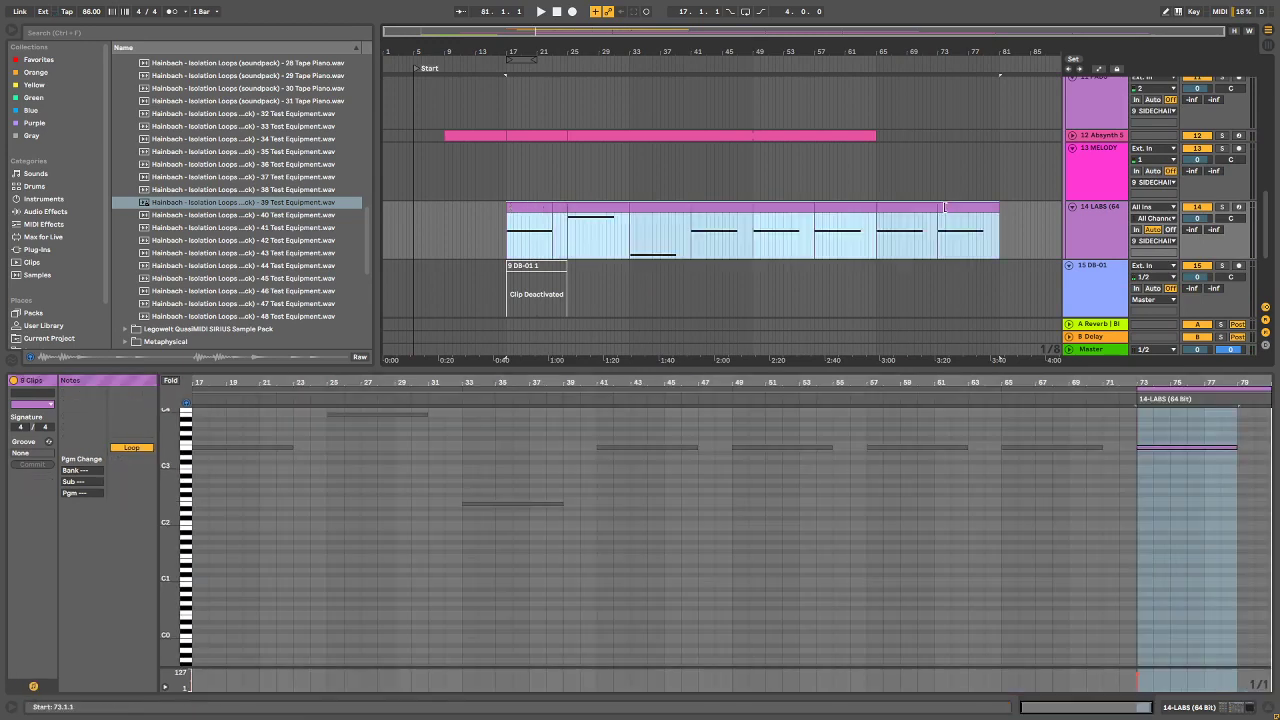
pyautogui.click(583, 217)
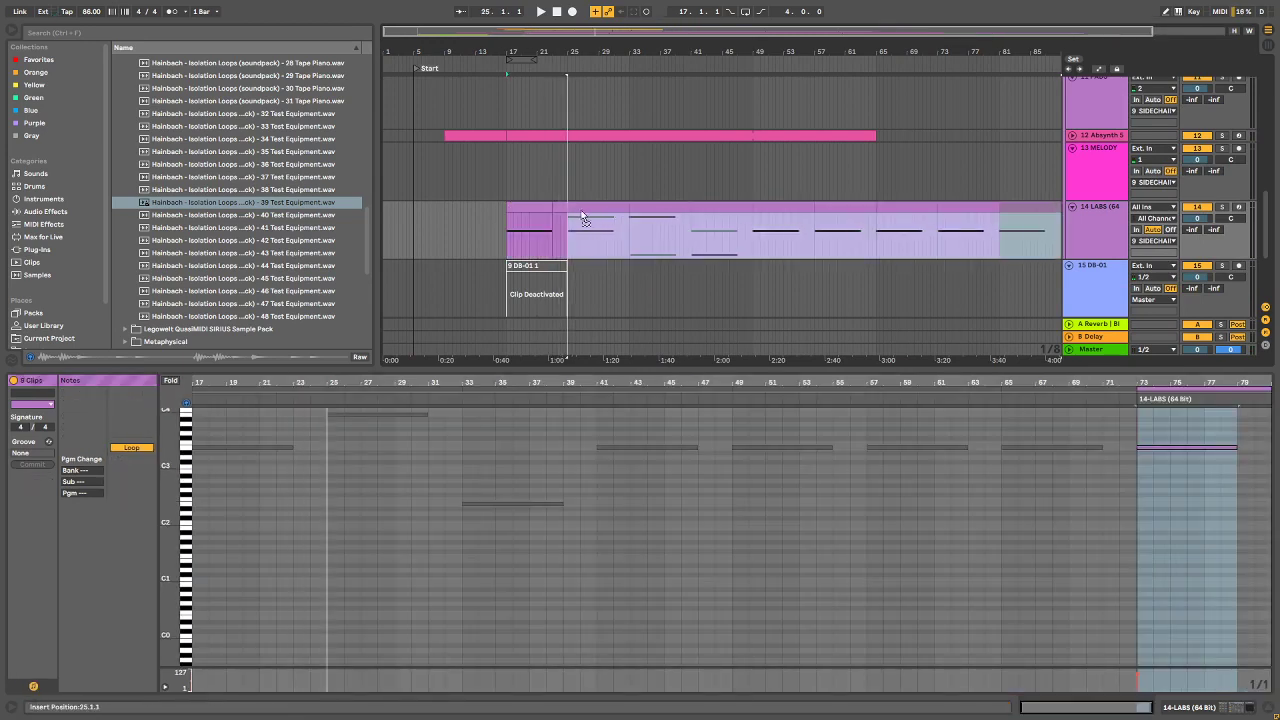
pyautogui.hotkey('shift', 'End')
# Step: Play the arrangement from bar 17 and from just before bar 25 to hear the LABS melody's entry
pyautogui.scroll(5, 560, 182)
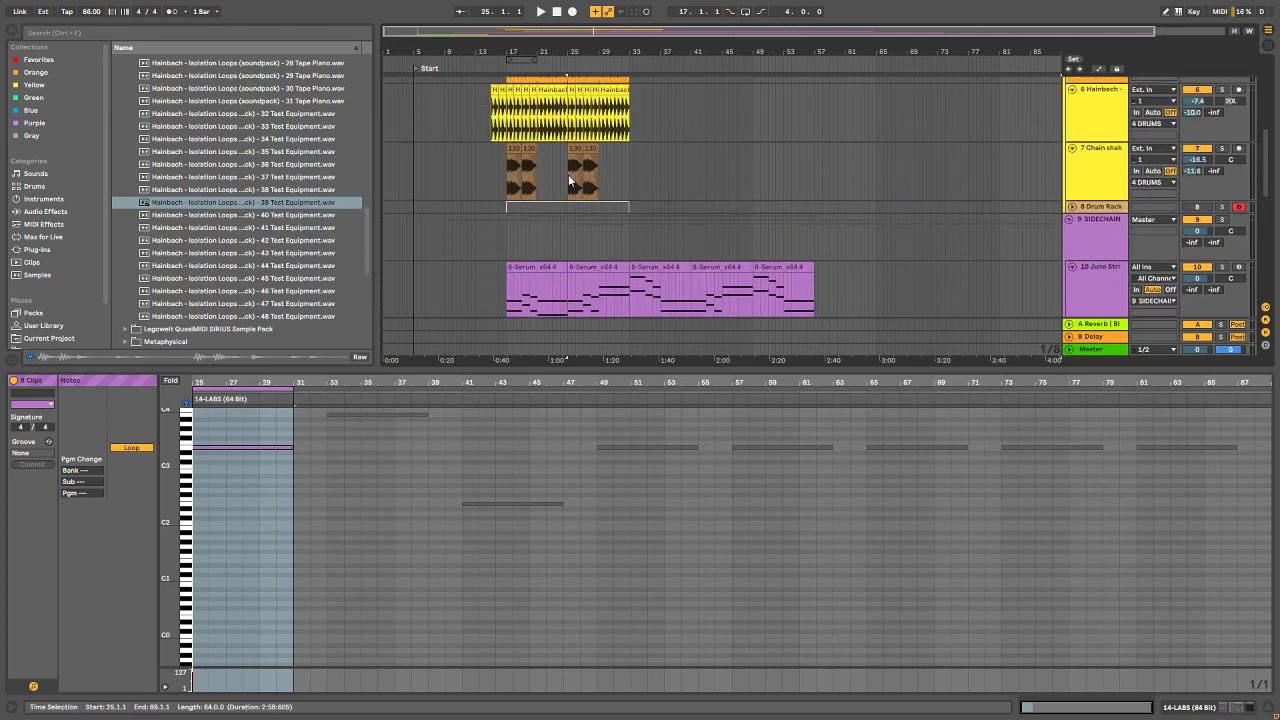
pyautogui.scroll(-3, 566, 170)
pyautogui.scroll(-2, 562, 159)
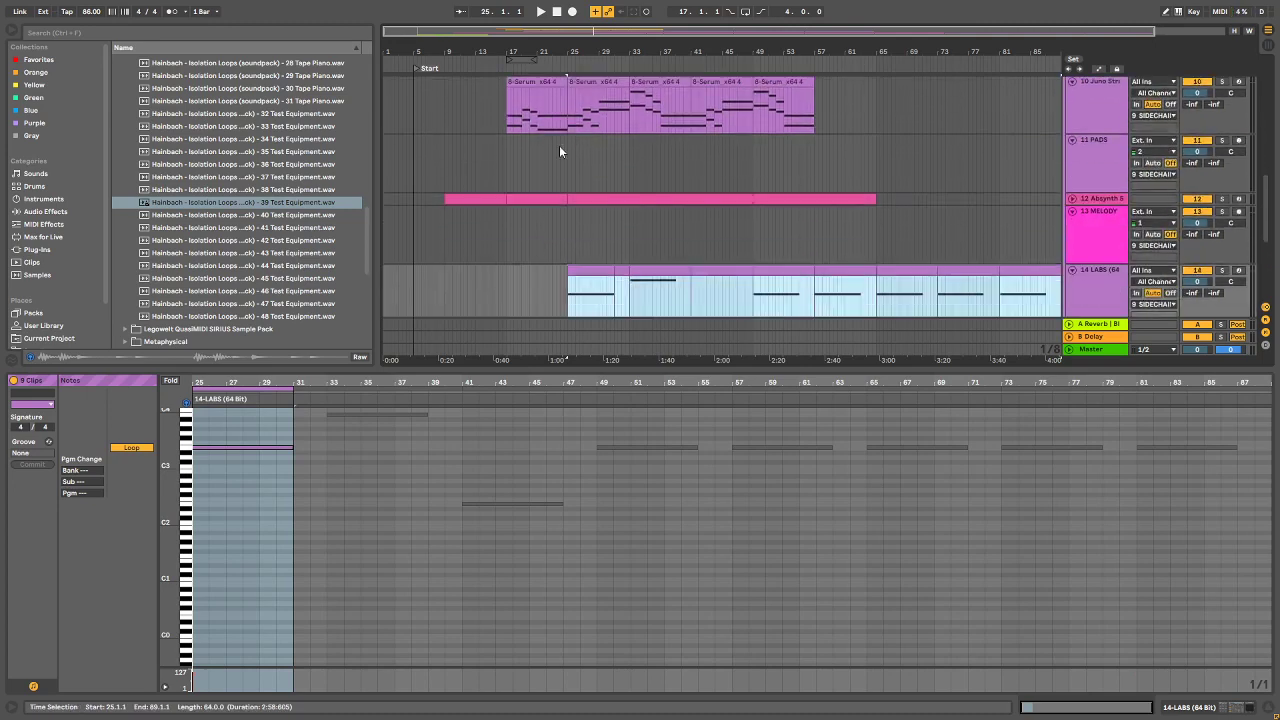
pyautogui.scroll(2, 560, 149)
pyautogui.click(507, 157)
pyautogui.press('space')
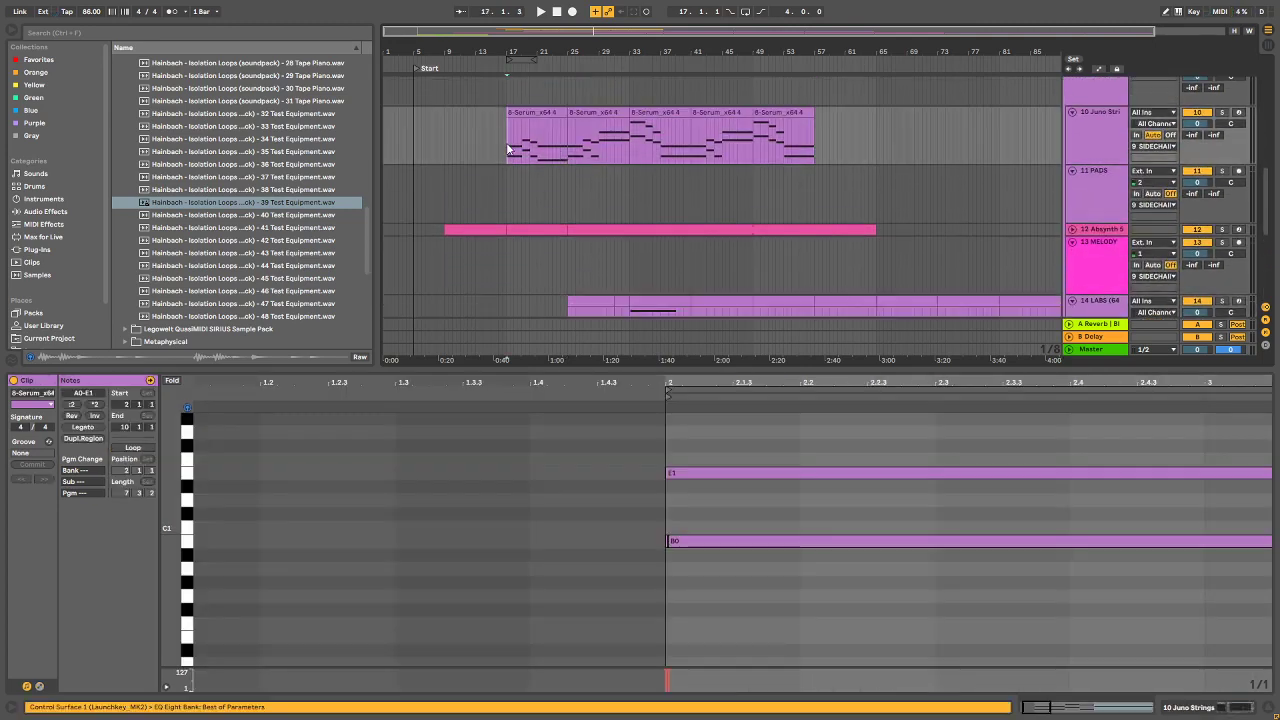
pyautogui.scroll(-1, 729, 192)
pyautogui.scroll(-1, 729, 192)
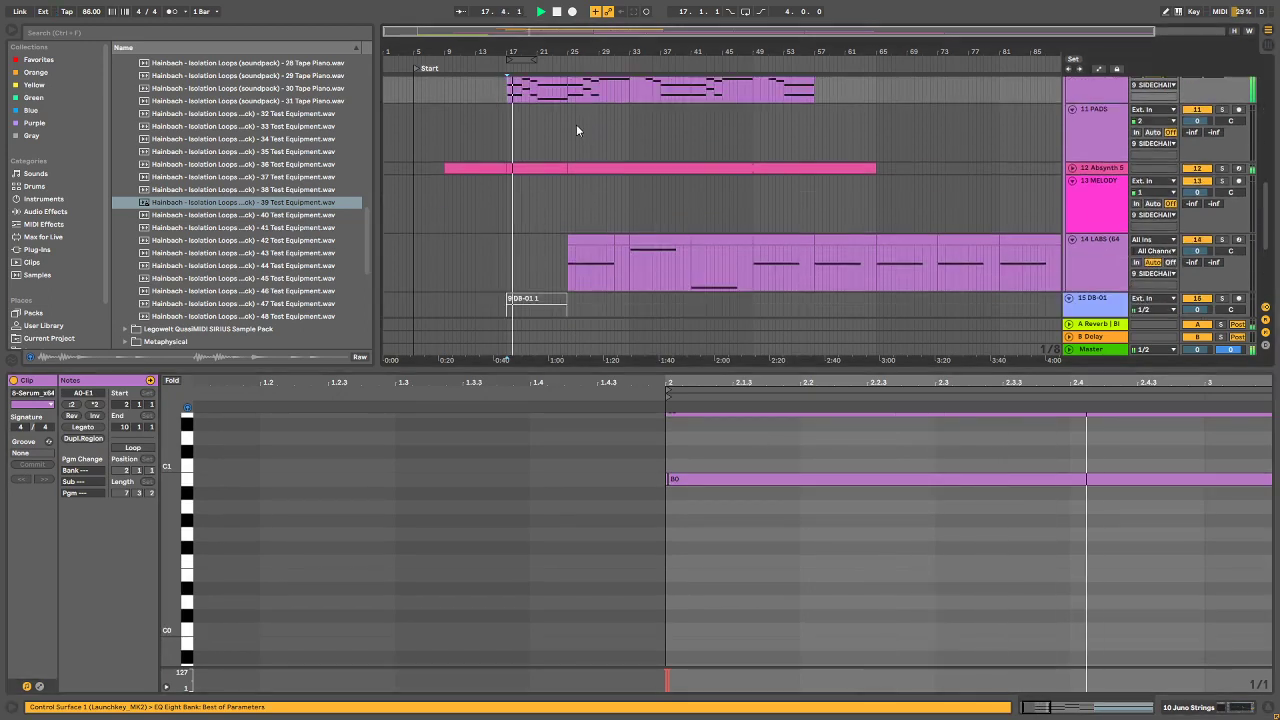
pyautogui.click(568, 115)
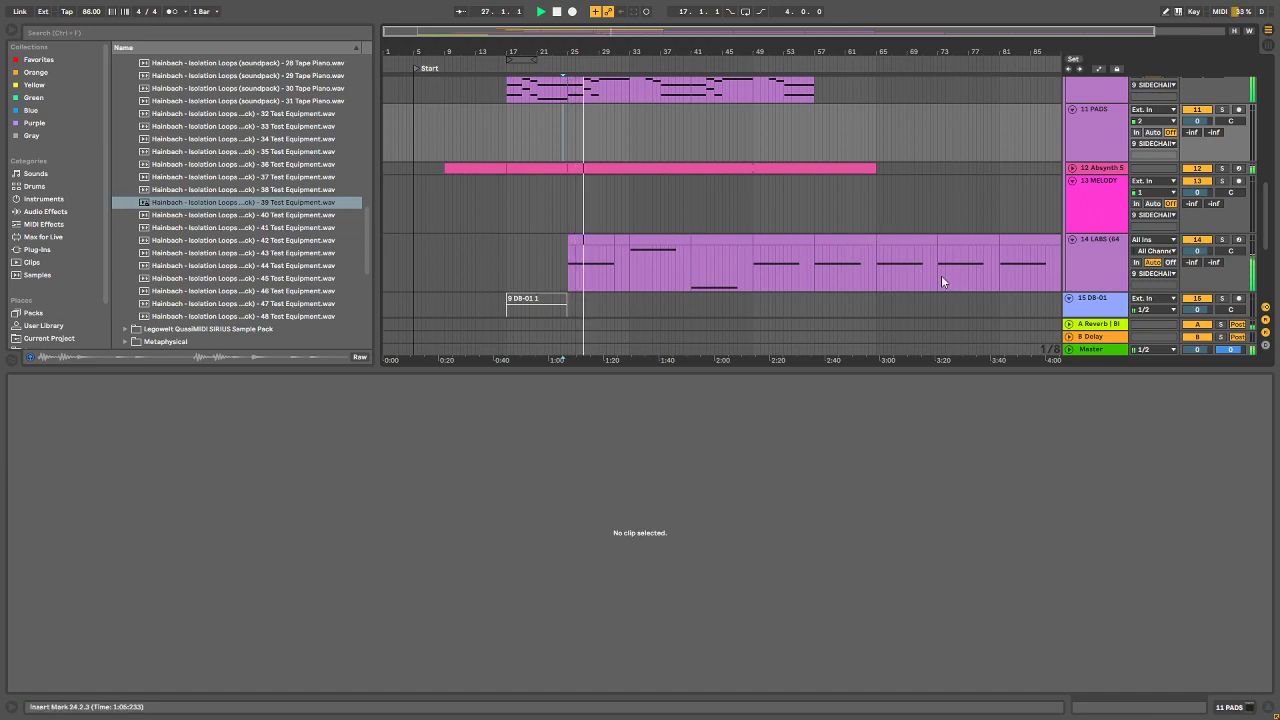
# Step: Select the LABS track and search the browser for "outpoo"
pyautogui.click(1095, 260)
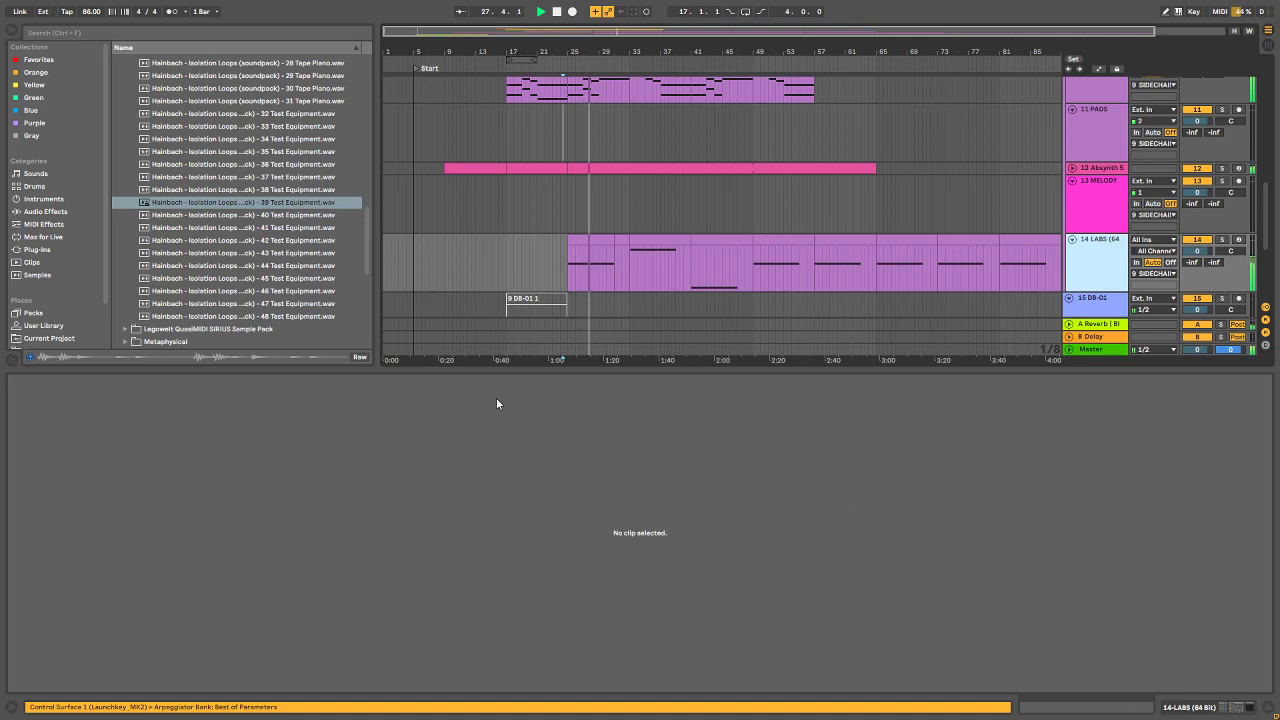
pyautogui.hotkey('ctrl', 'f')
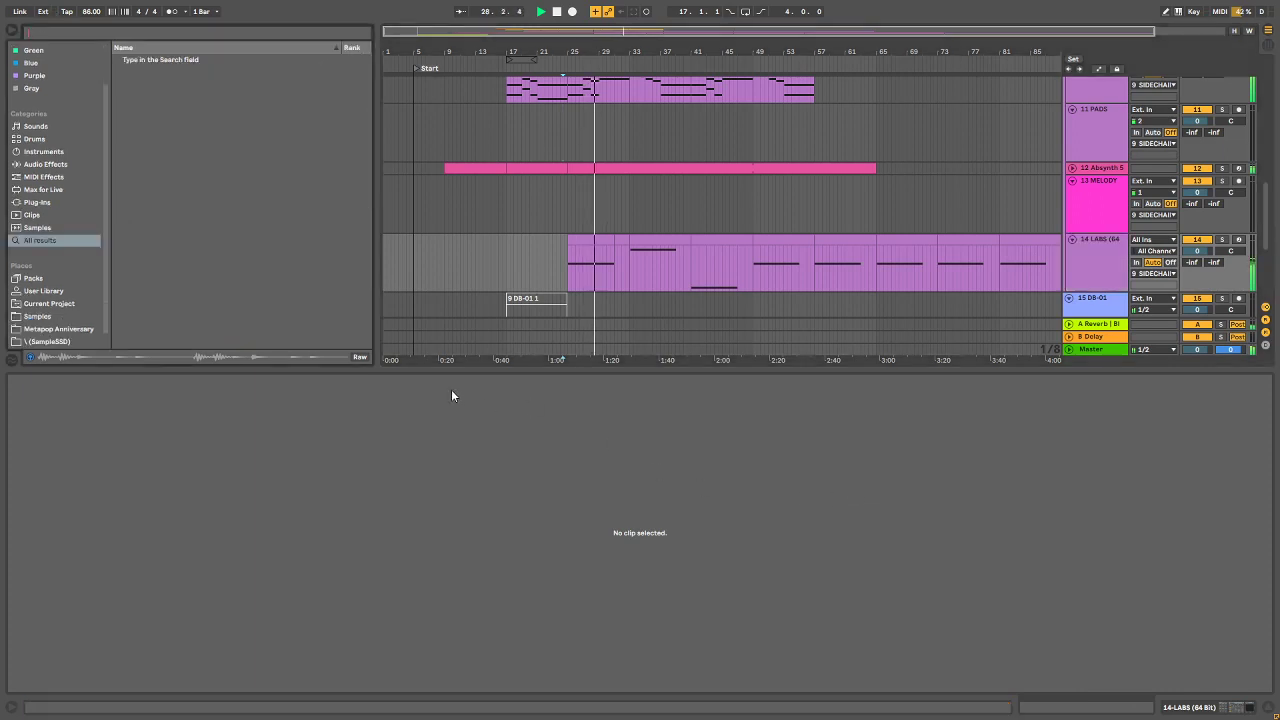
pyautogui.write('outpo')
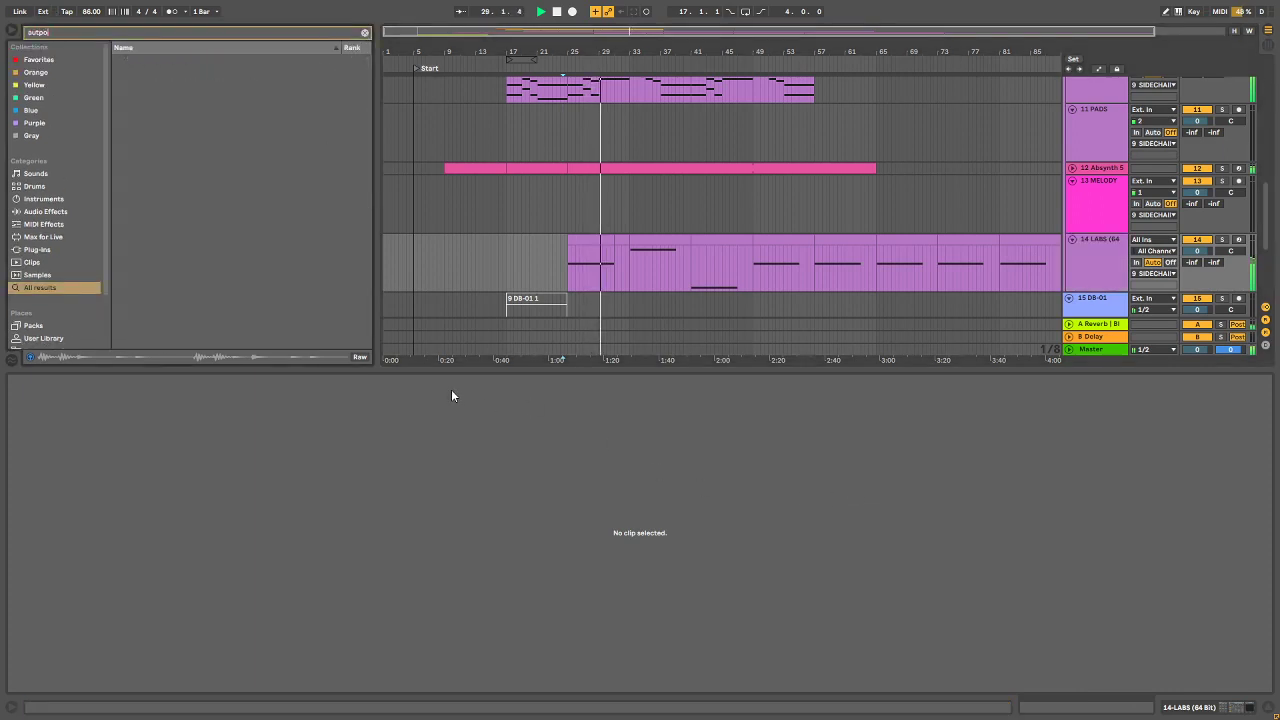
pyautogui.write('s')
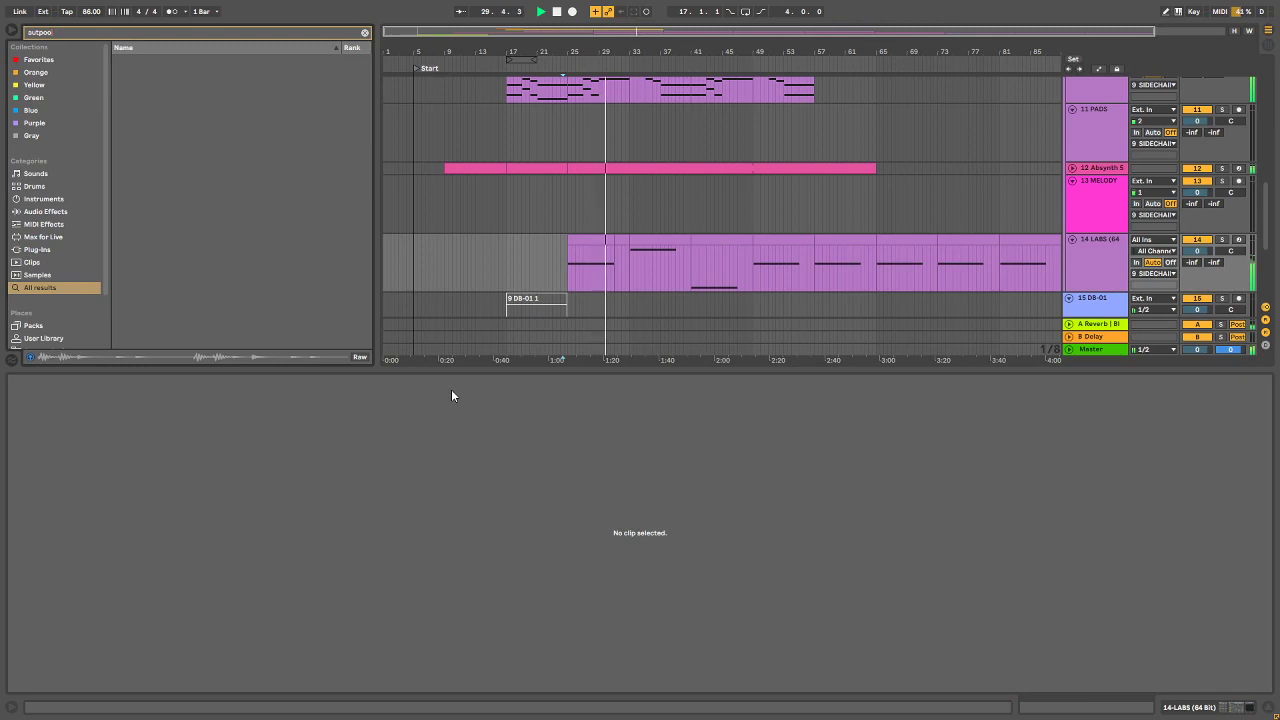
# Step: Stop playback and move the ExpanseDrums clip so that it starts at bar 25
pyautogui.scroll(3, 690, 185)
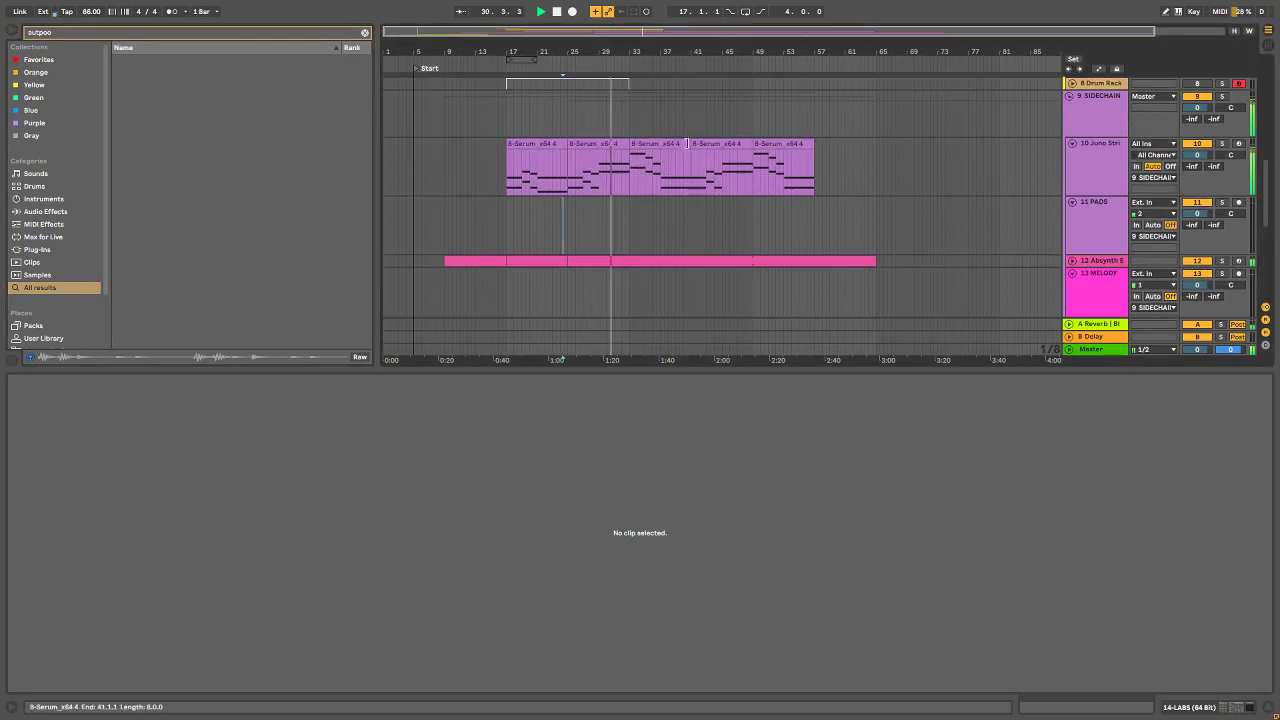
pyautogui.scroll(-2, 690, 145)
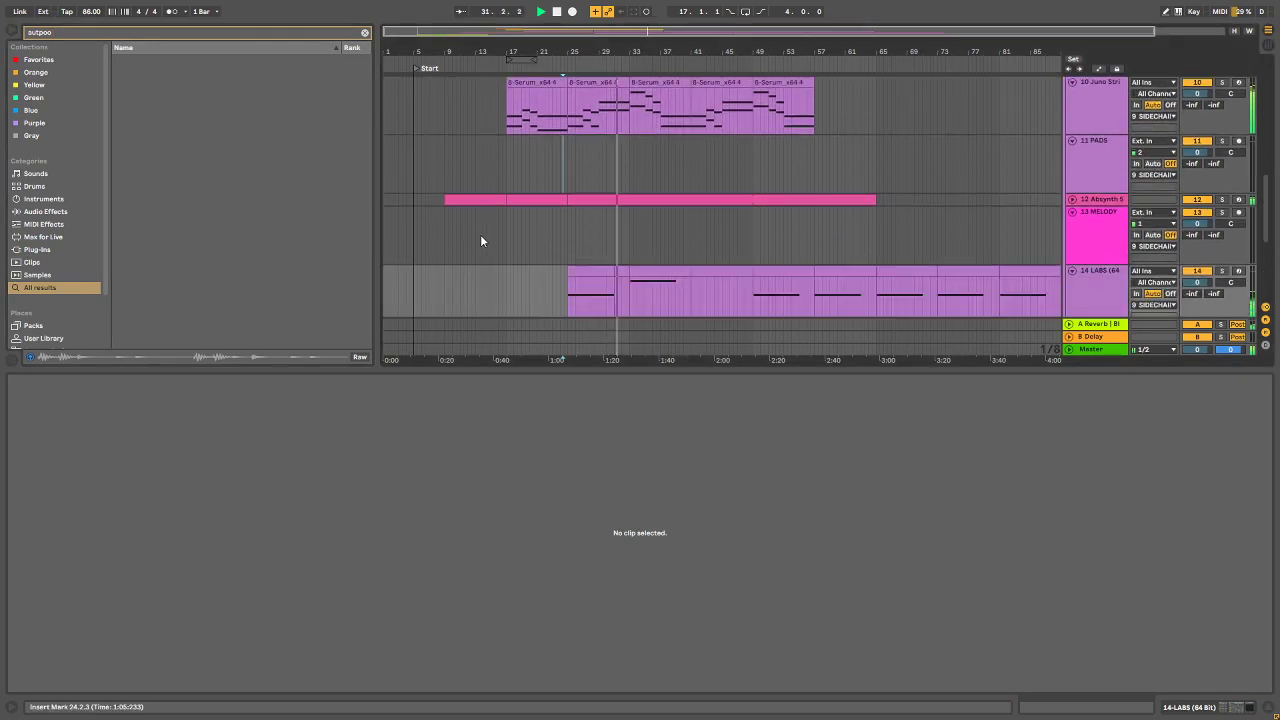
pyautogui.scroll(6, 572, 202)
pyautogui.scroll(-2, 702, 211)
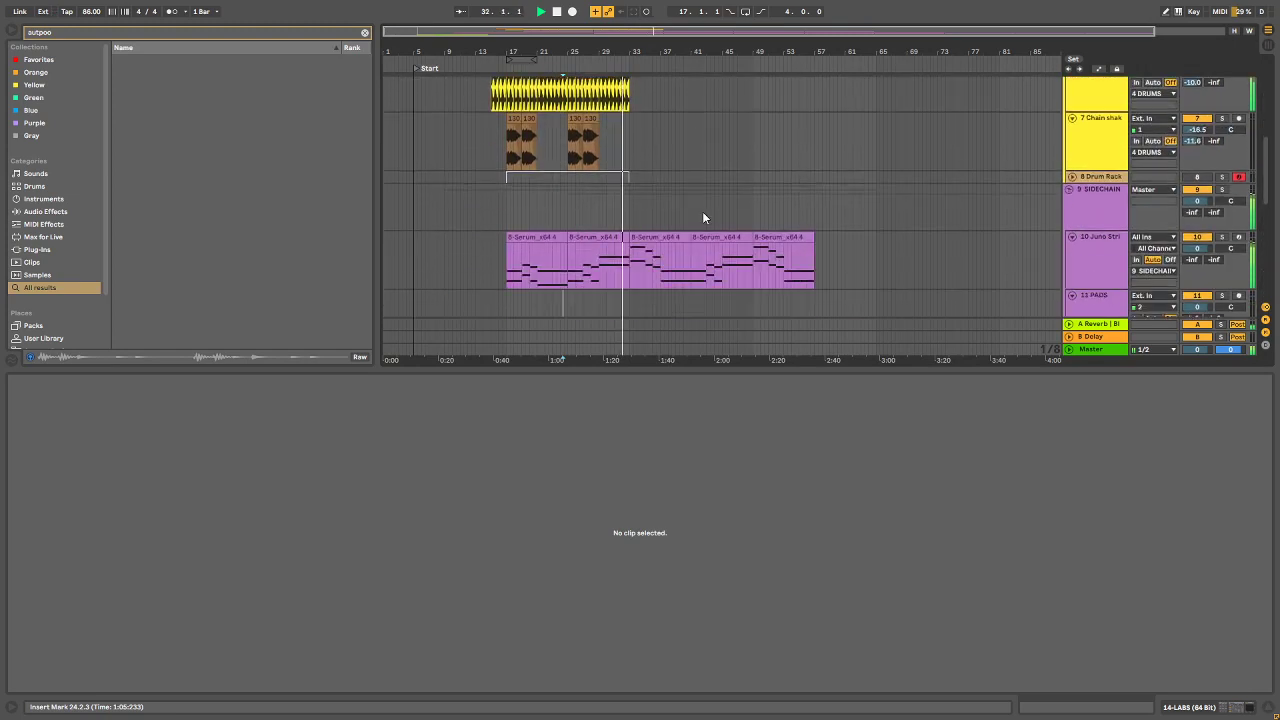
pyautogui.scroll(2, 600, 180)
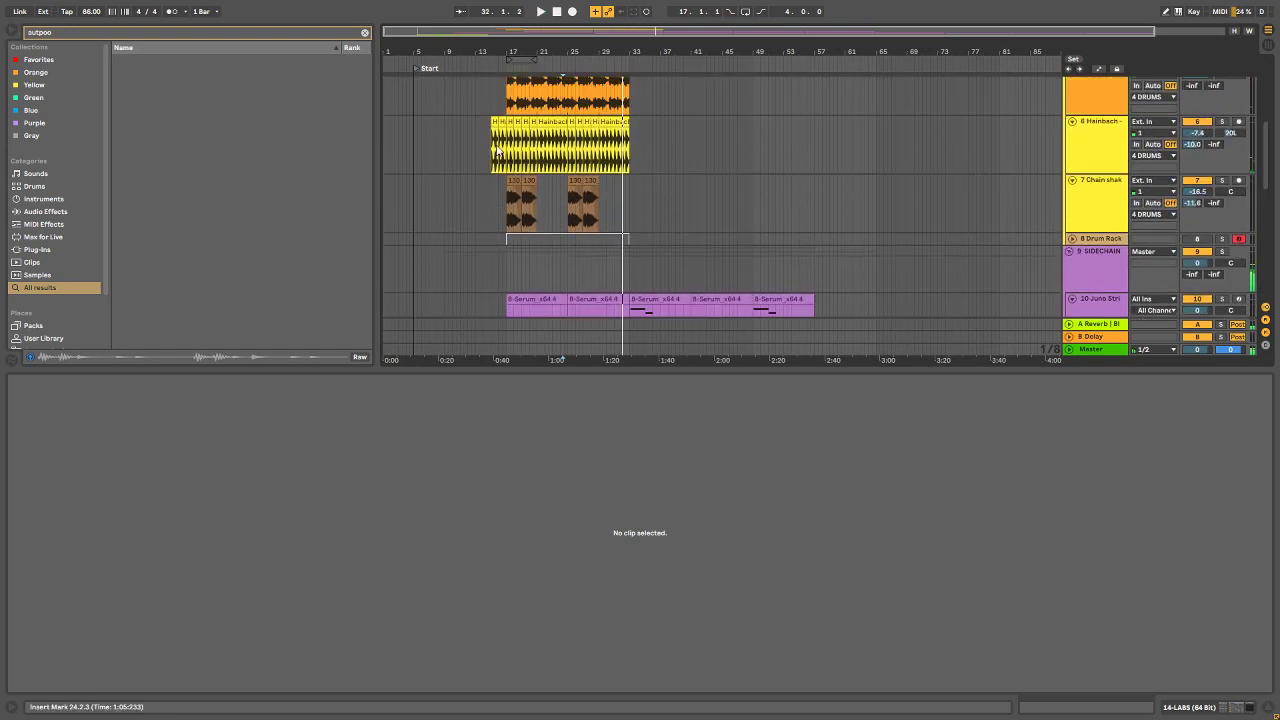
pyautogui.moveTo(517, 50); pyautogui.dragTo(500, 110)
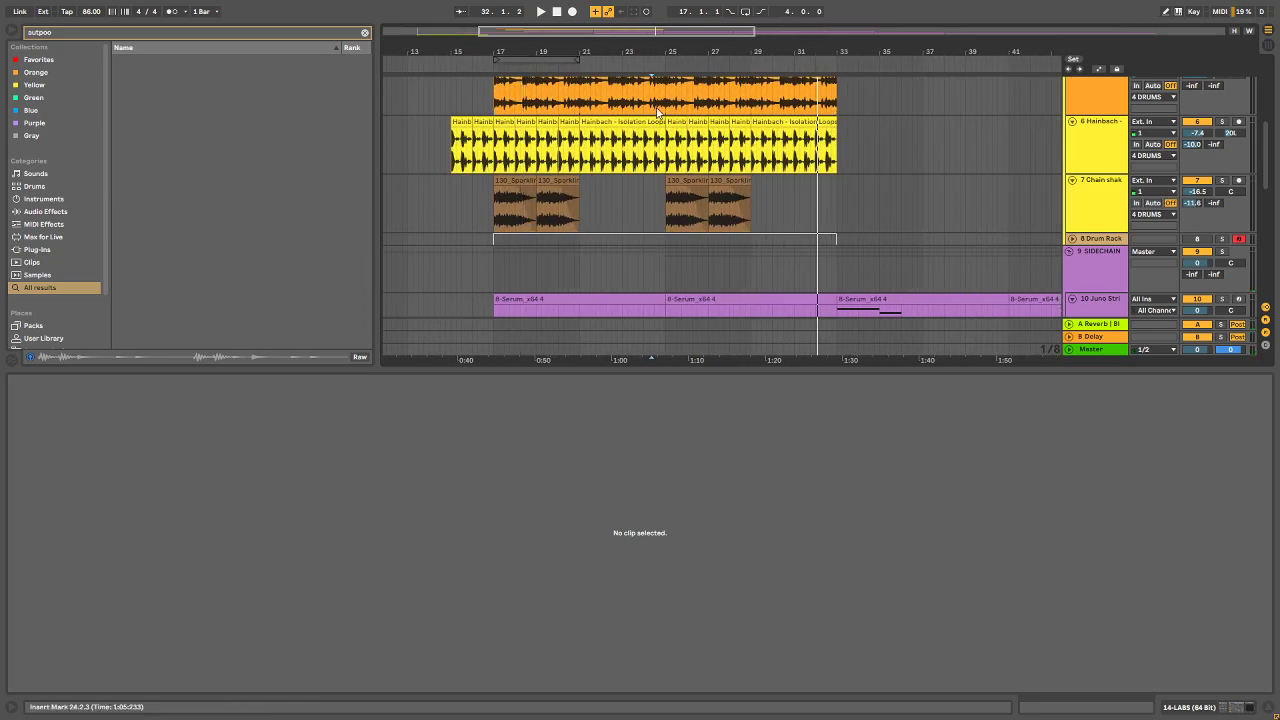
pyautogui.scroll(-1, 656, 124)
pyautogui.scroll(3, 673, 132)
pyautogui.scroll(-4, 680, 145)
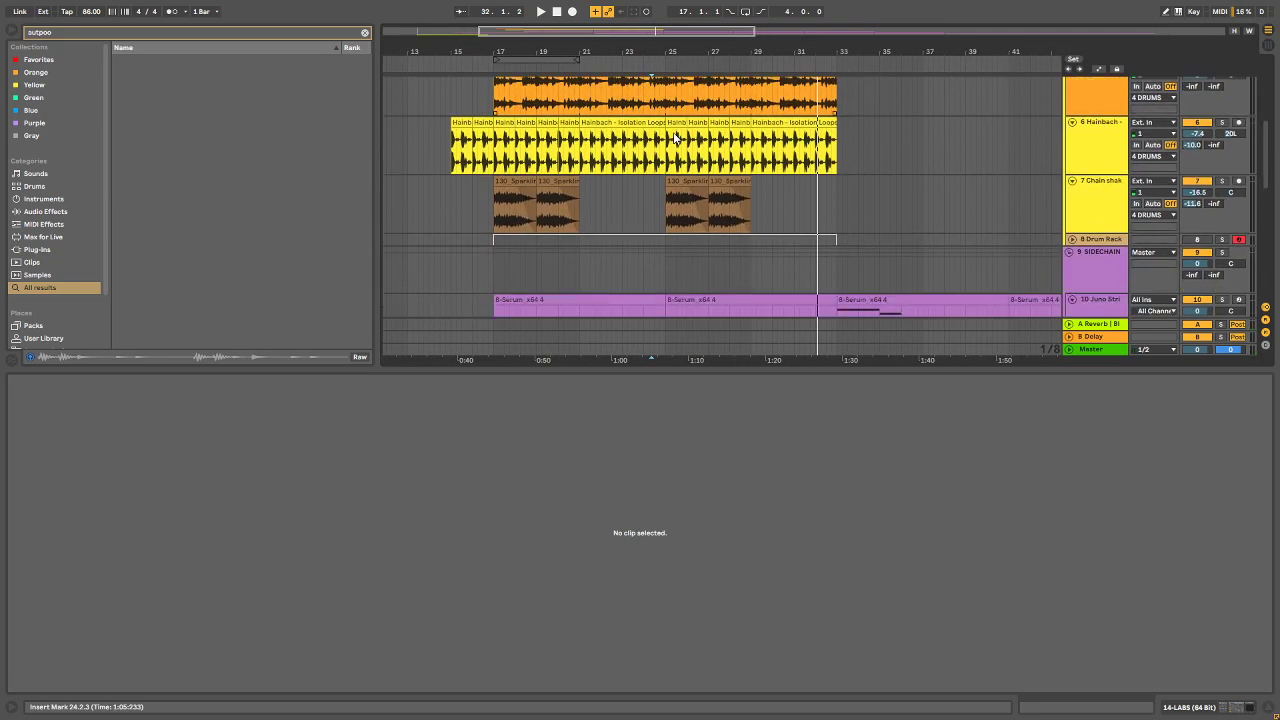
pyautogui.scroll(5, 697, 128)
pyautogui.moveTo(694, 128); pyautogui.dragTo(866, 148)
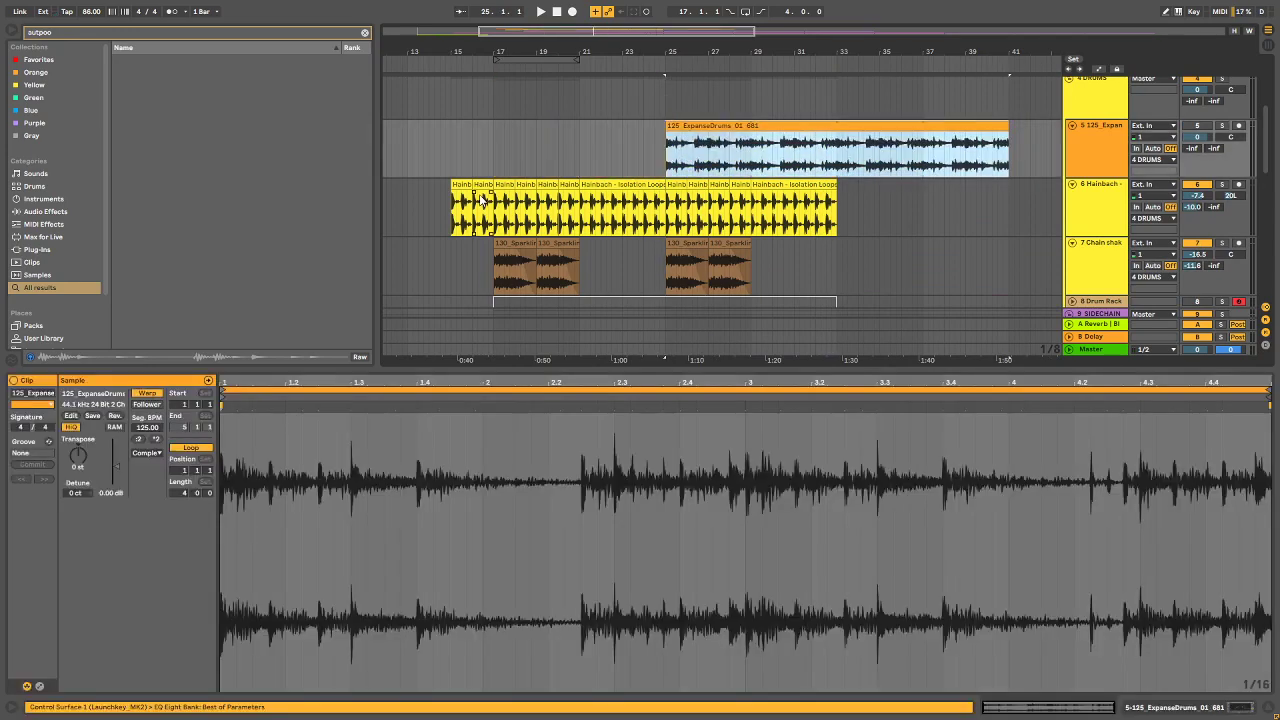
# Step: Move all the Hainbach clips to start at bar 19 and the four Chain shakers clips to start at bar 33
pyautogui.click(468, 186)
pyautogui.keyDown('shift'); pyautogui.click(796, 184); pyautogui.keyUp('shift')
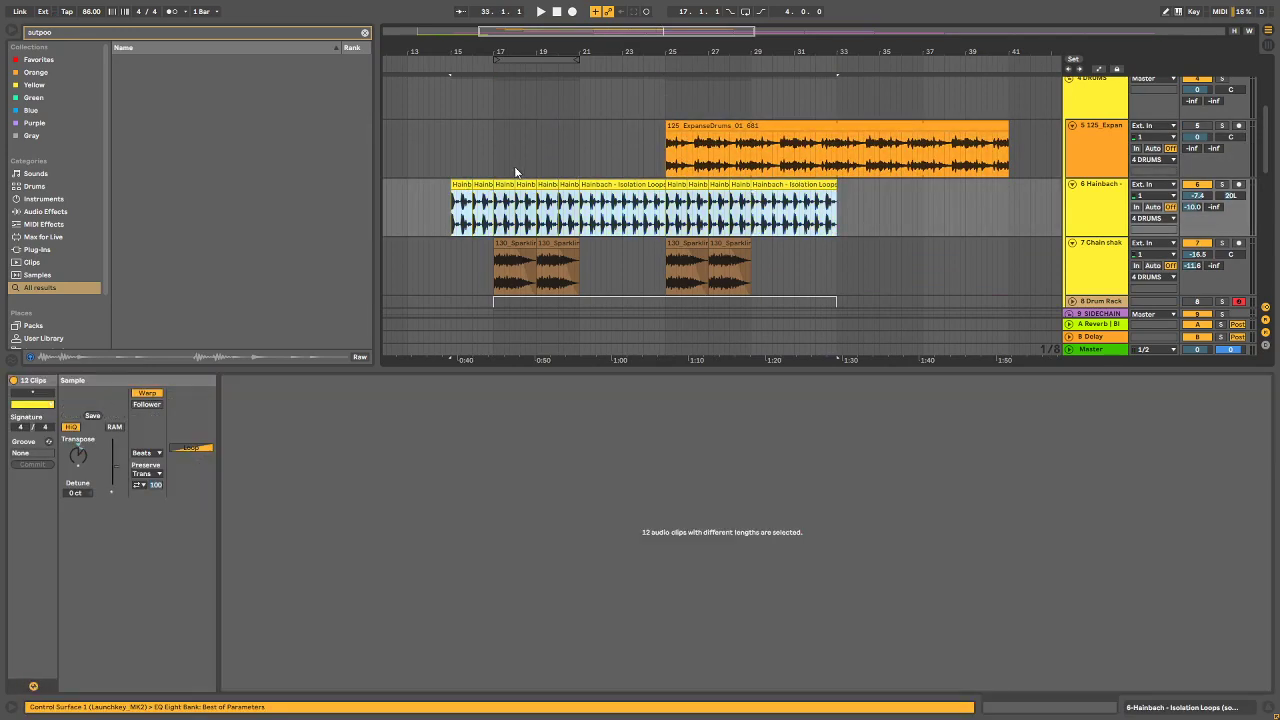
pyautogui.moveTo(463, 184); pyautogui.dragTo(552, 196)
pyautogui.moveTo(455, 263); pyautogui.dragTo(749, 260)
pyautogui.moveTo(827, 266)
pyautogui.mouseDown()
pyautogui.moveTo(499, 262)
pyautogui.moveTo(620, 246)
pyautogui.moveTo(850, 255)
pyautogui.mouseUp()
# Step: Play the arrangement from just before bar 33 and review the drum, strings, Absynth and LABS tracks while listening
pyautogui.press('space')
pyautogui.scroll(-5, 776, 247)
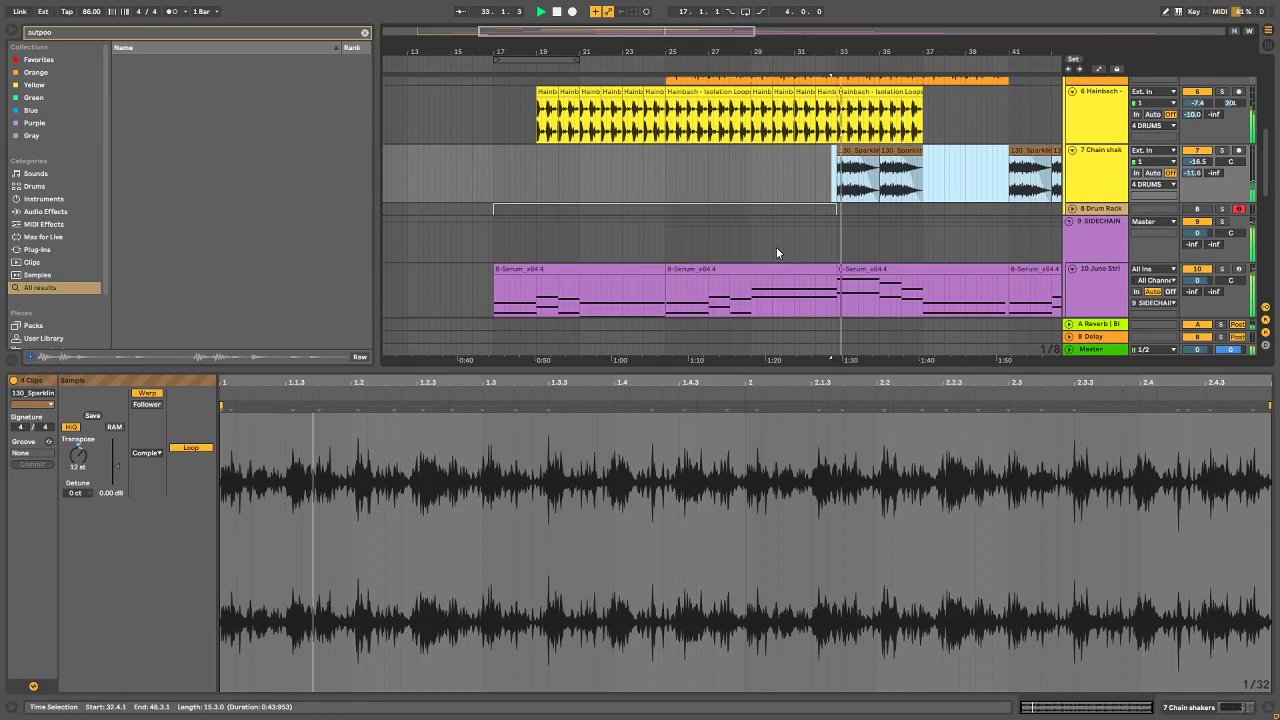
pyautogui.scroll(3, 800, 261)
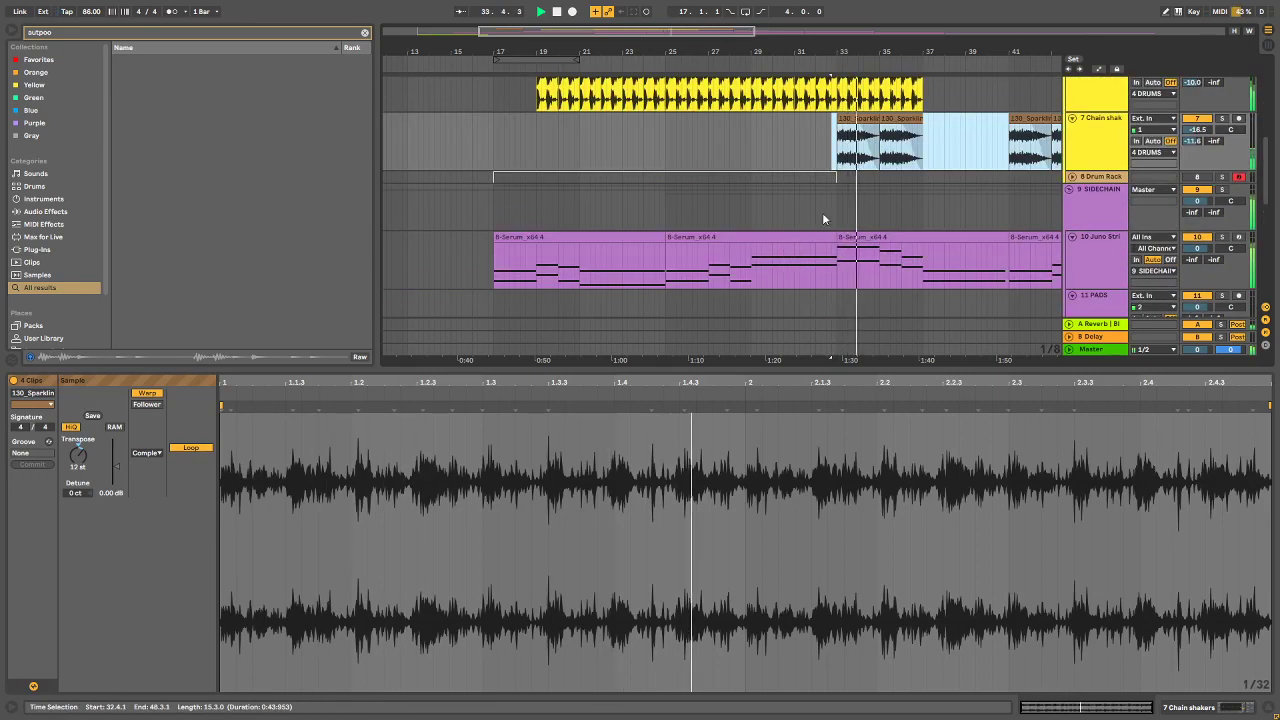
pyautogui.scroll(-4, 826, 207)
pyautogui.scroll(5, 829, 202)
pyautogui.scroll(-3, 829, 202)
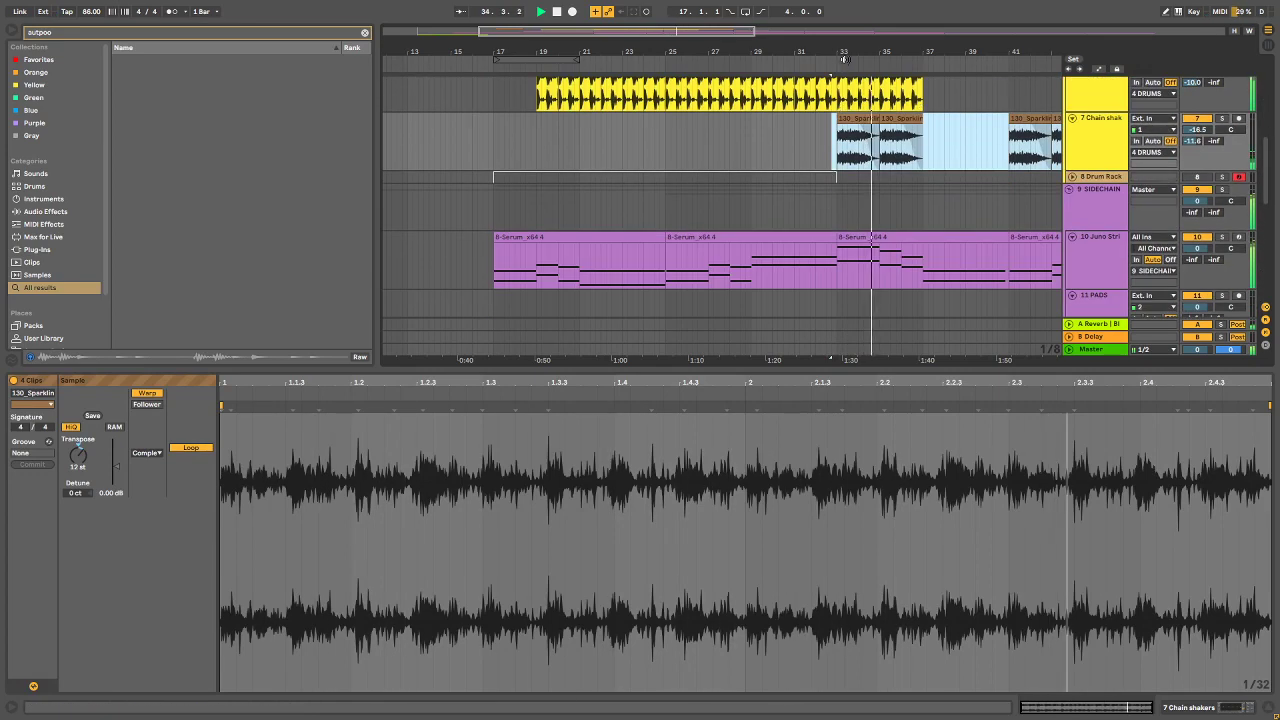
pyautogui.moveTo(829, 52); pyautogui.dragTo(580, 28)
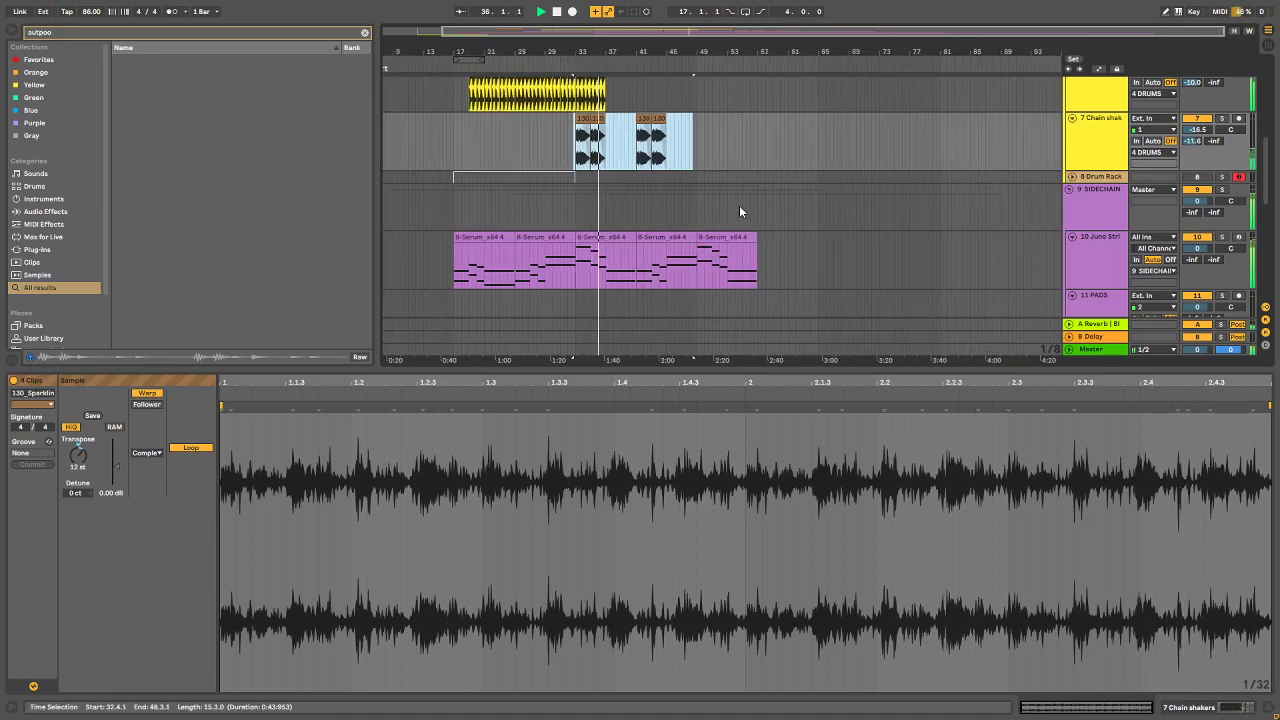
pyautogui.scroll(2, 736, 205)
pyautogui.scroll(-5, 740, 228)
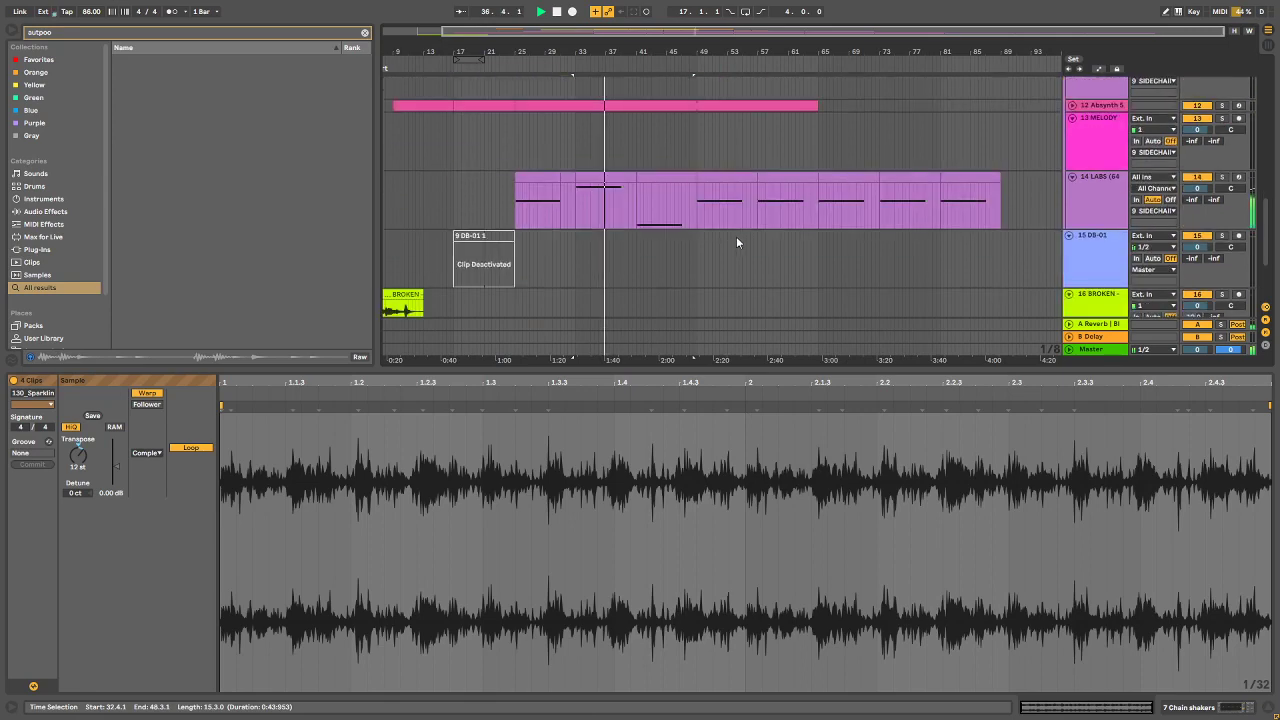
pyautogui.scroll(2, 730, 245)
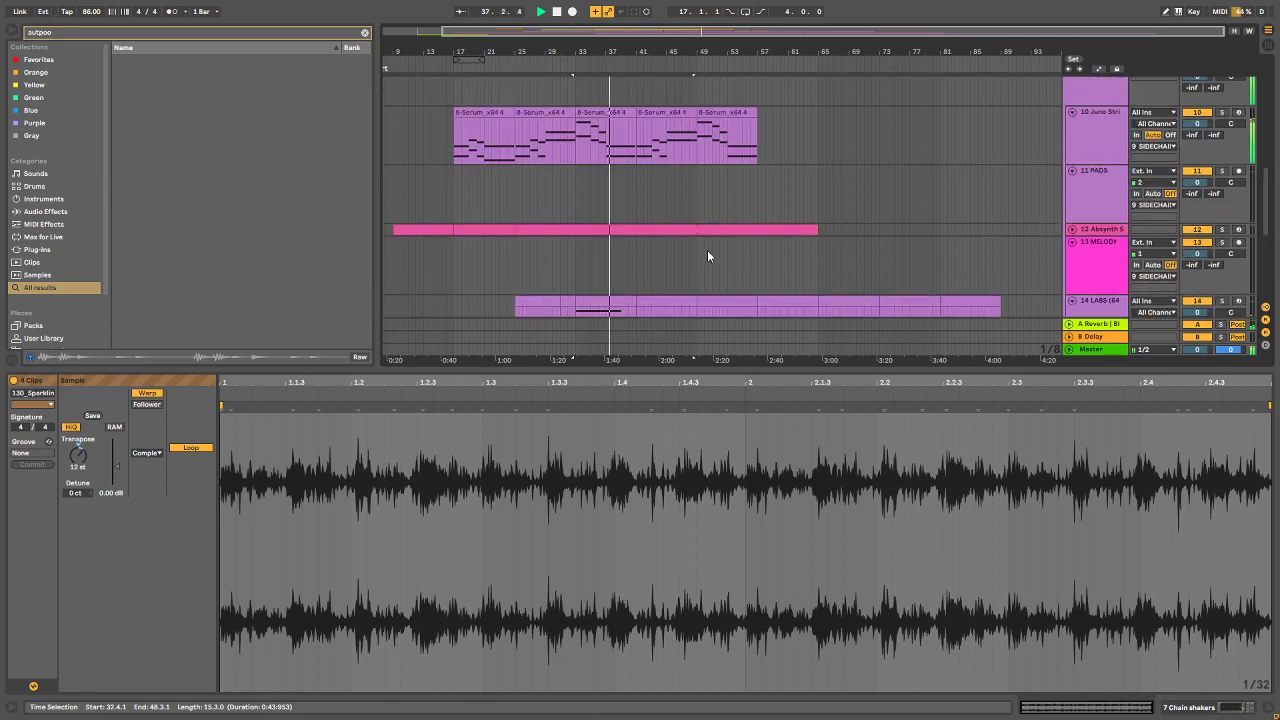
pyautogui.scroll(4, 707, 256)
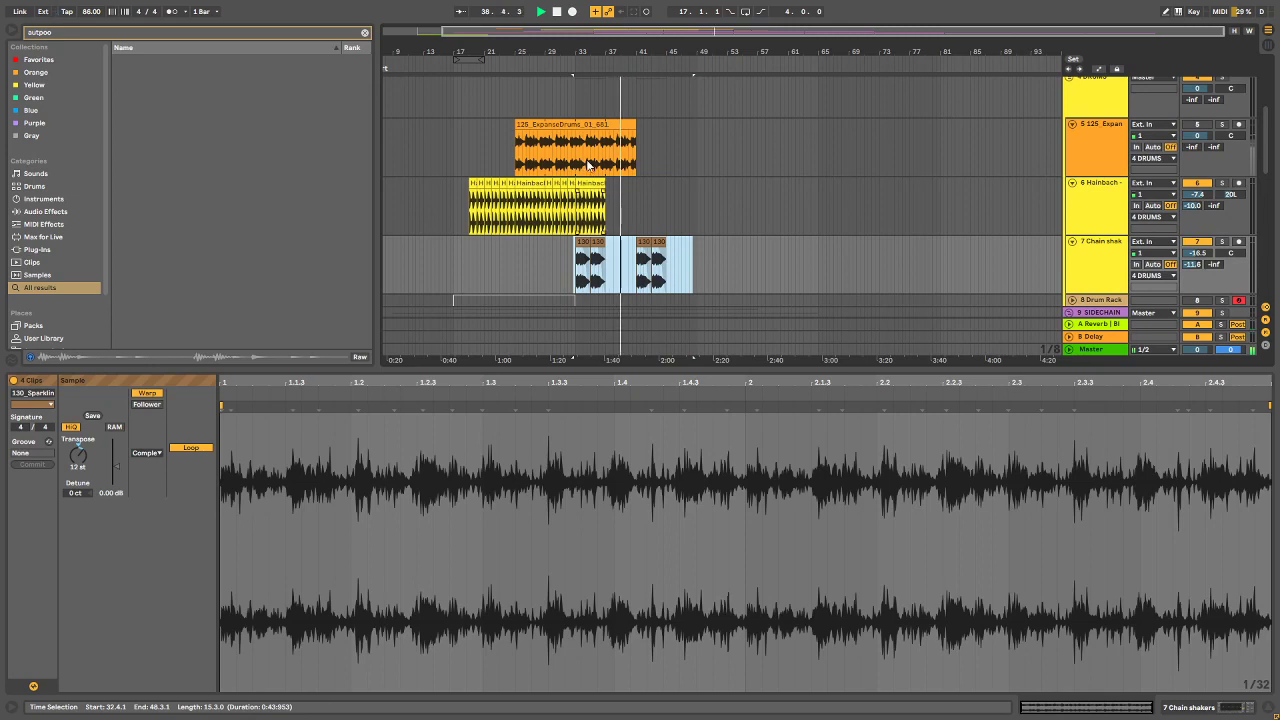
pyautogui.moveTo(585, 44); pyautogui.dragTo(704, 240)
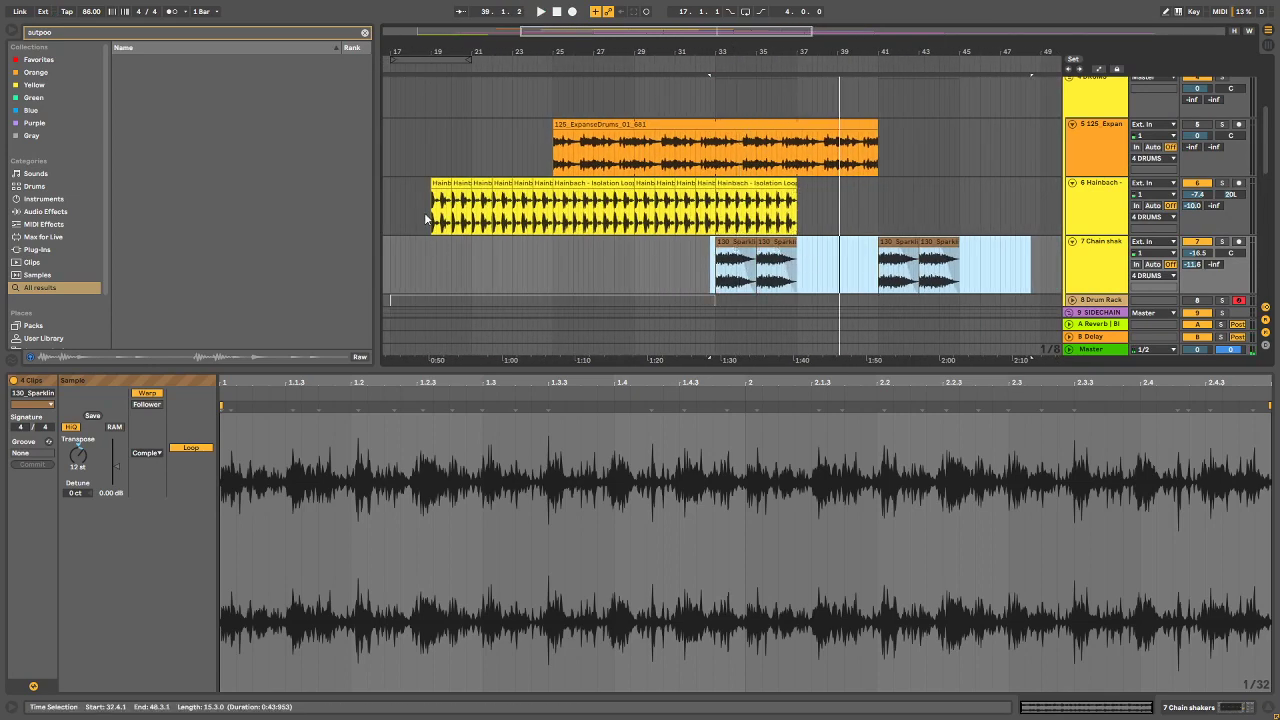
# Step: Move all twelve Hainbach clips so that they start at bar 23
pyautogui.moveTo(424, 212); pyautogui.dragTo(683, 229)
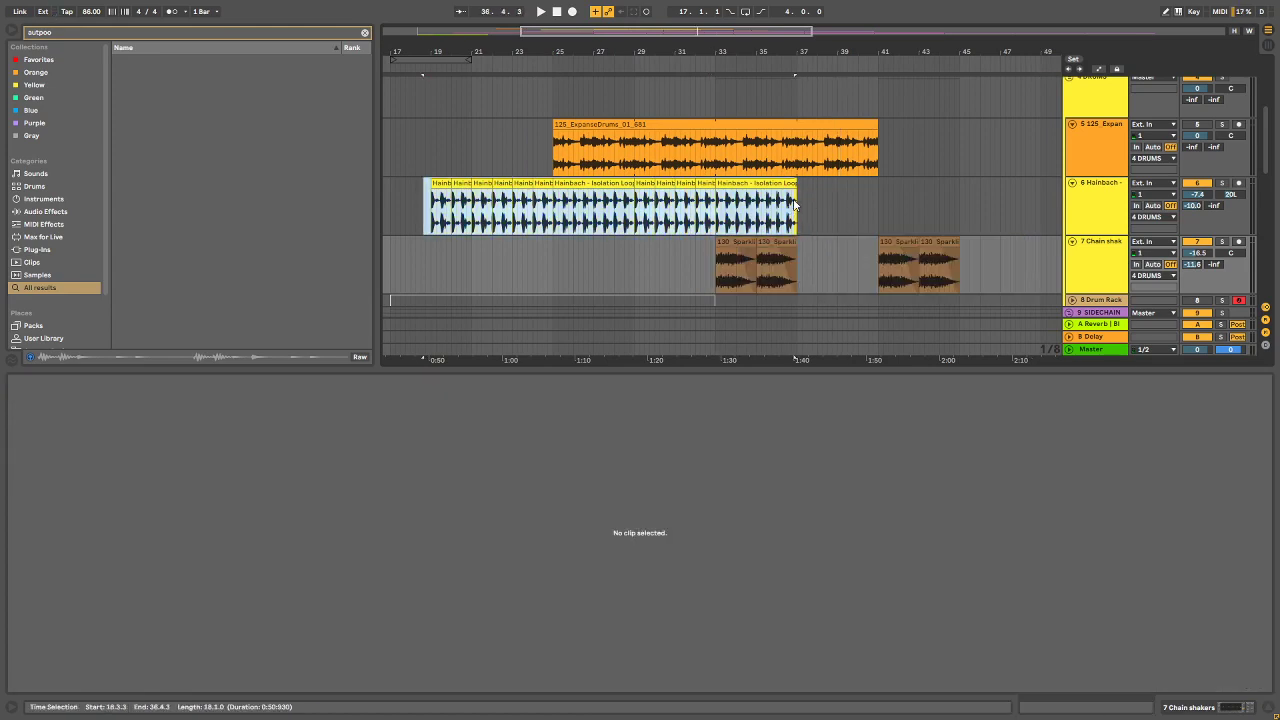
pyautogui.moveTo(799, 202); pyautogui.dragTo(797, 202)
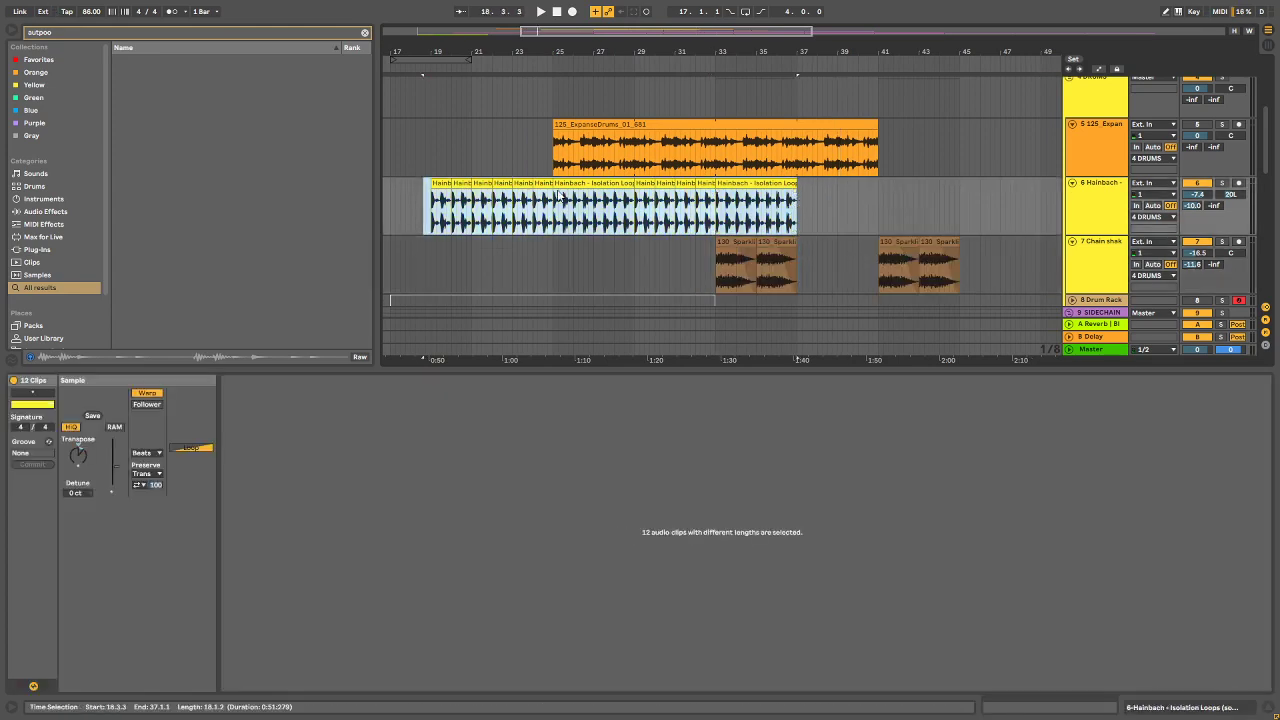
pyautogui.moveTo(562, 178); pyautogui.dragTo(645, 183)
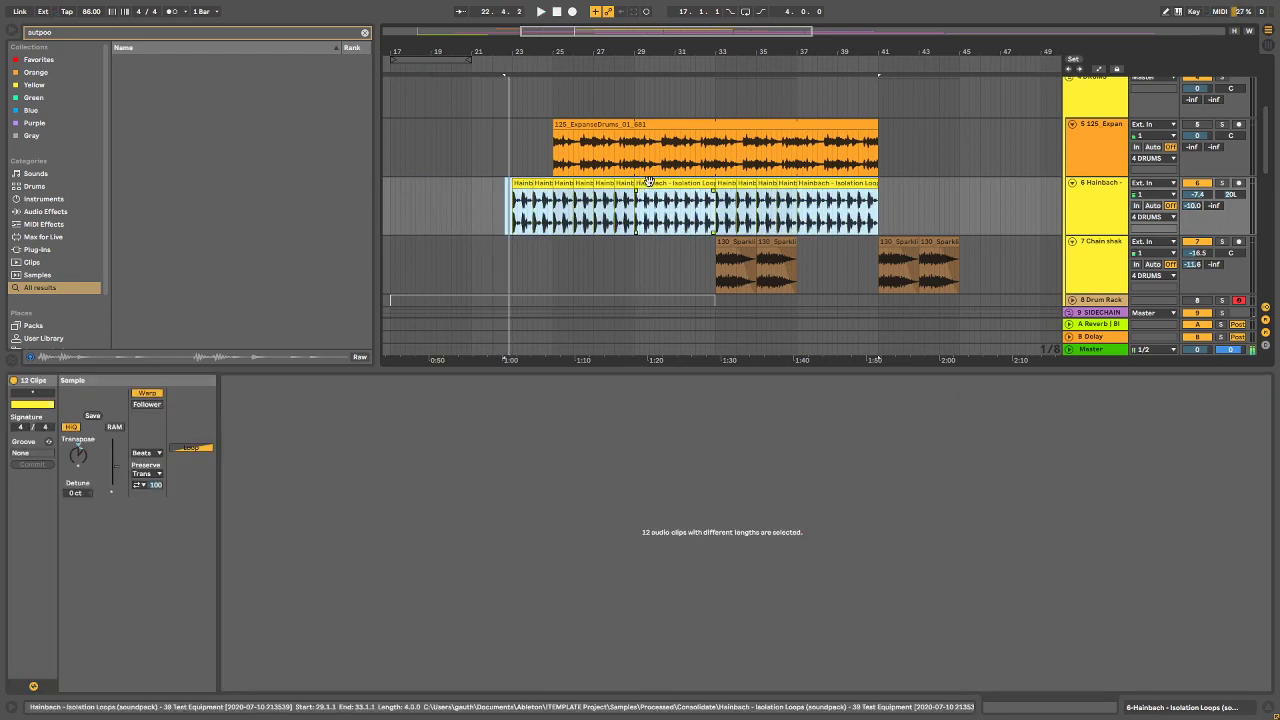
# Step: Play from bar 29 to hear the Hainbach clips against the ExpanseDrums, shakers and Juno Strings parts
pyautogui.click(632, 210)
pyautogui.press('space')
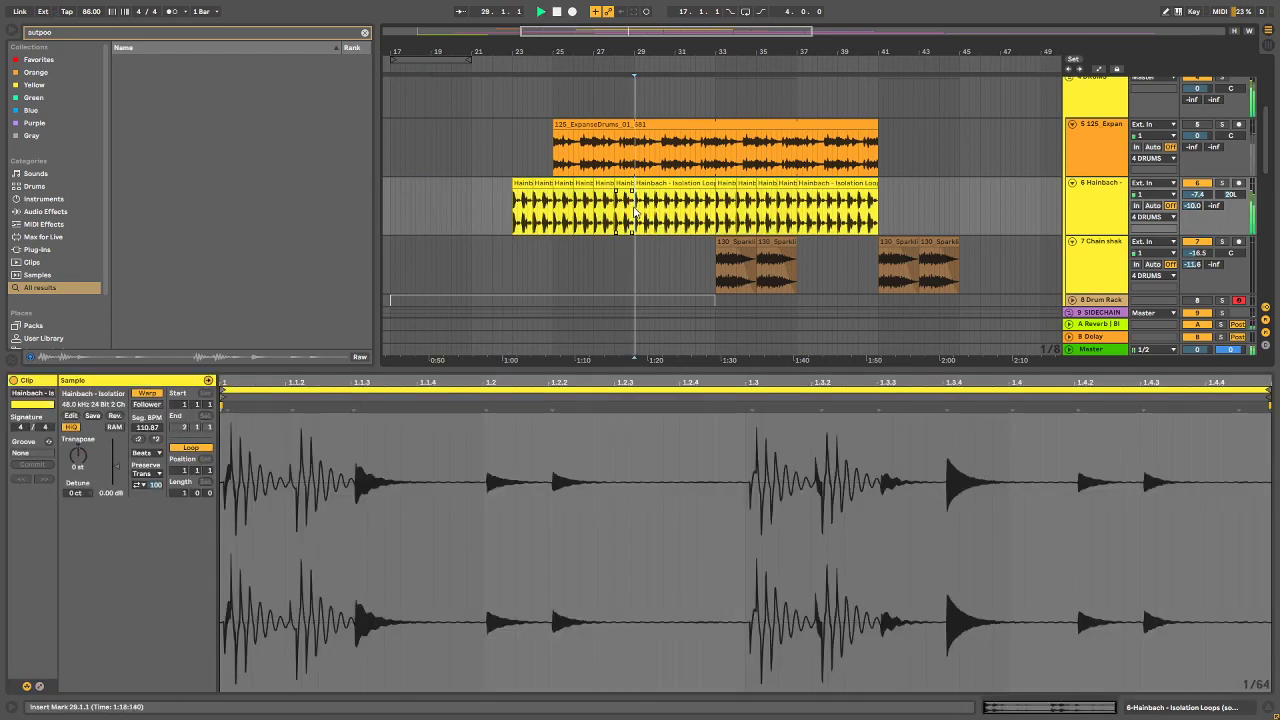
pyautogui.click(1194, 125)
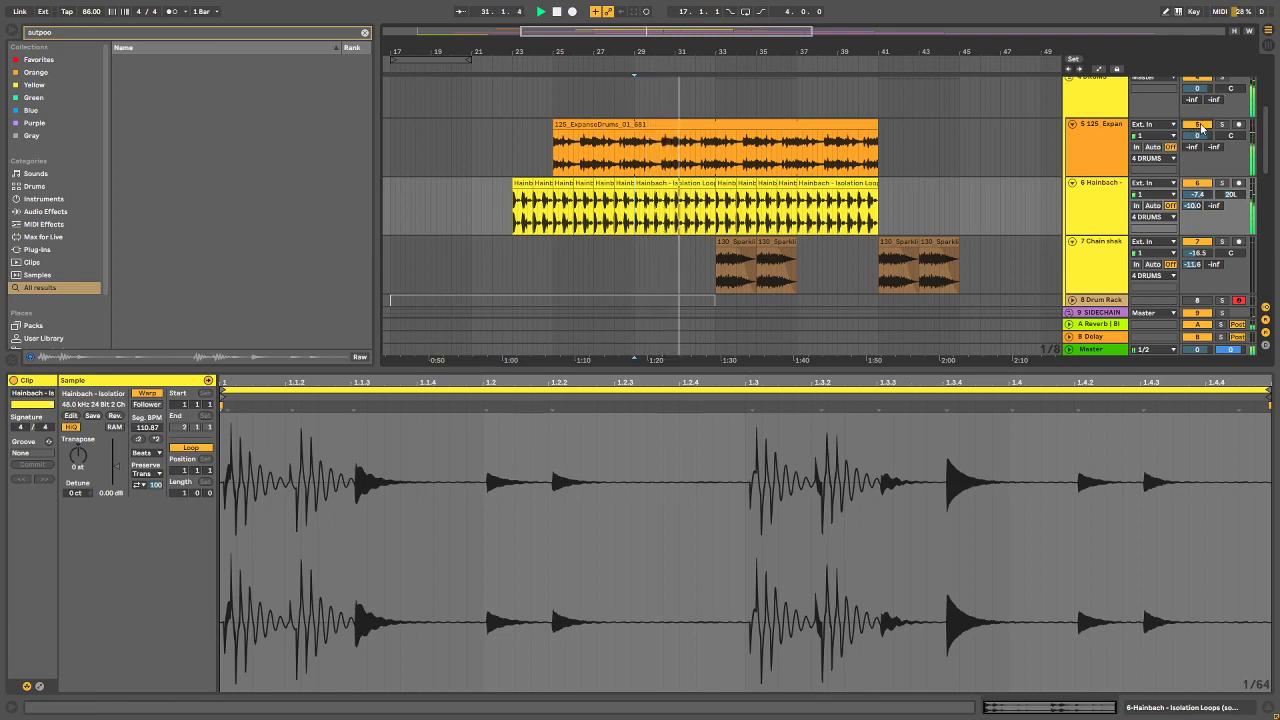
pyautogui.scroll(-2, 828, 239)
pyautogui.scroll(-10, 830, 230)
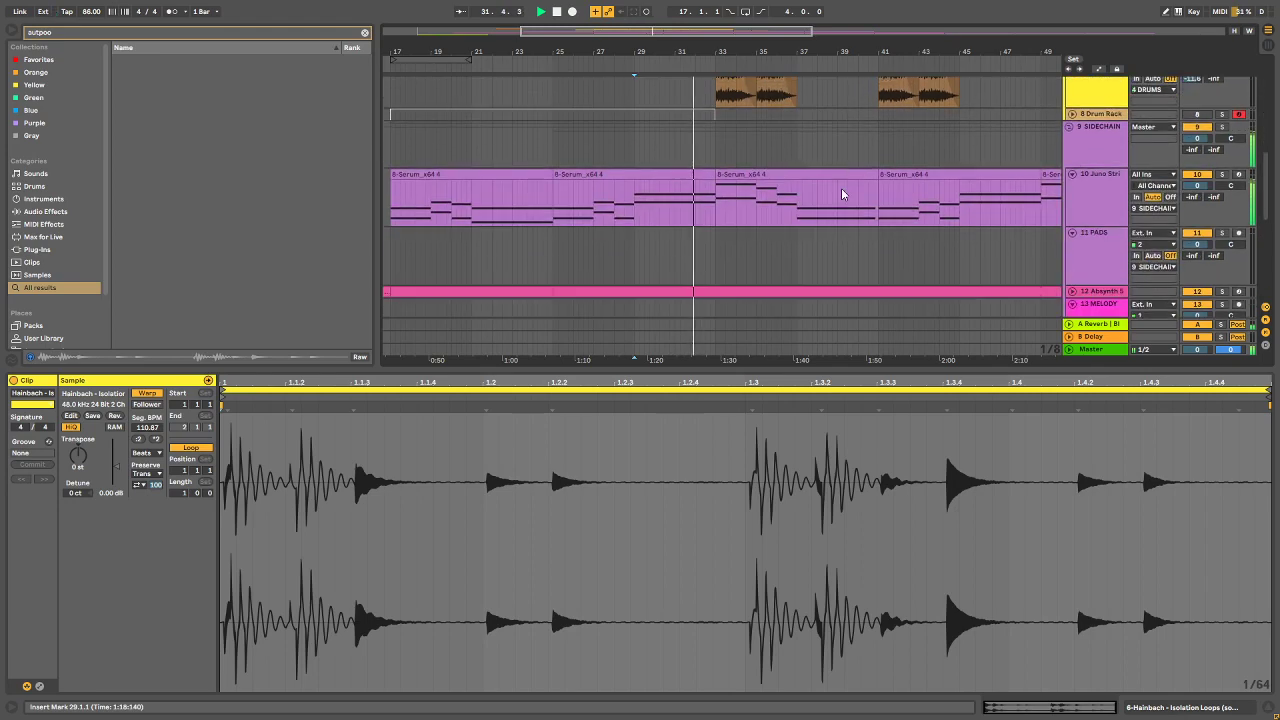
pyautogui.scroll(5, 840, 196)
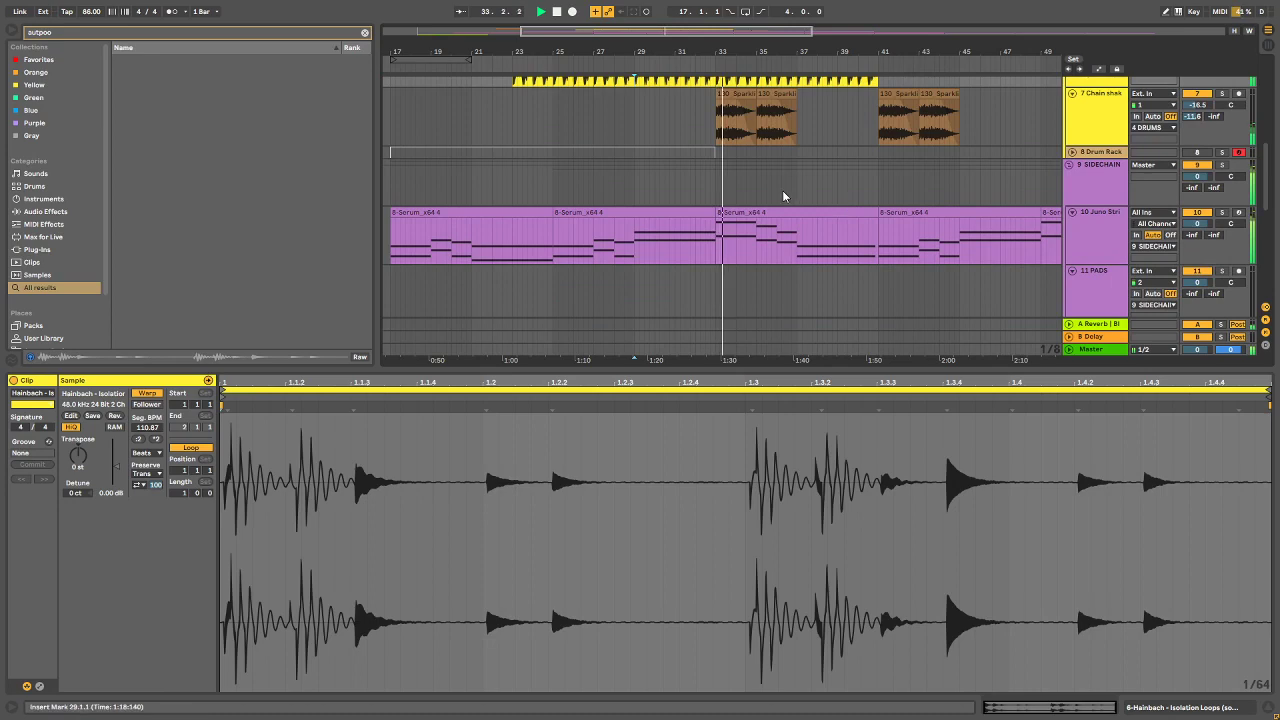
pyautogui.scroll(-2, 775, 200)
pyautogui.scroll(4, 765, 196)
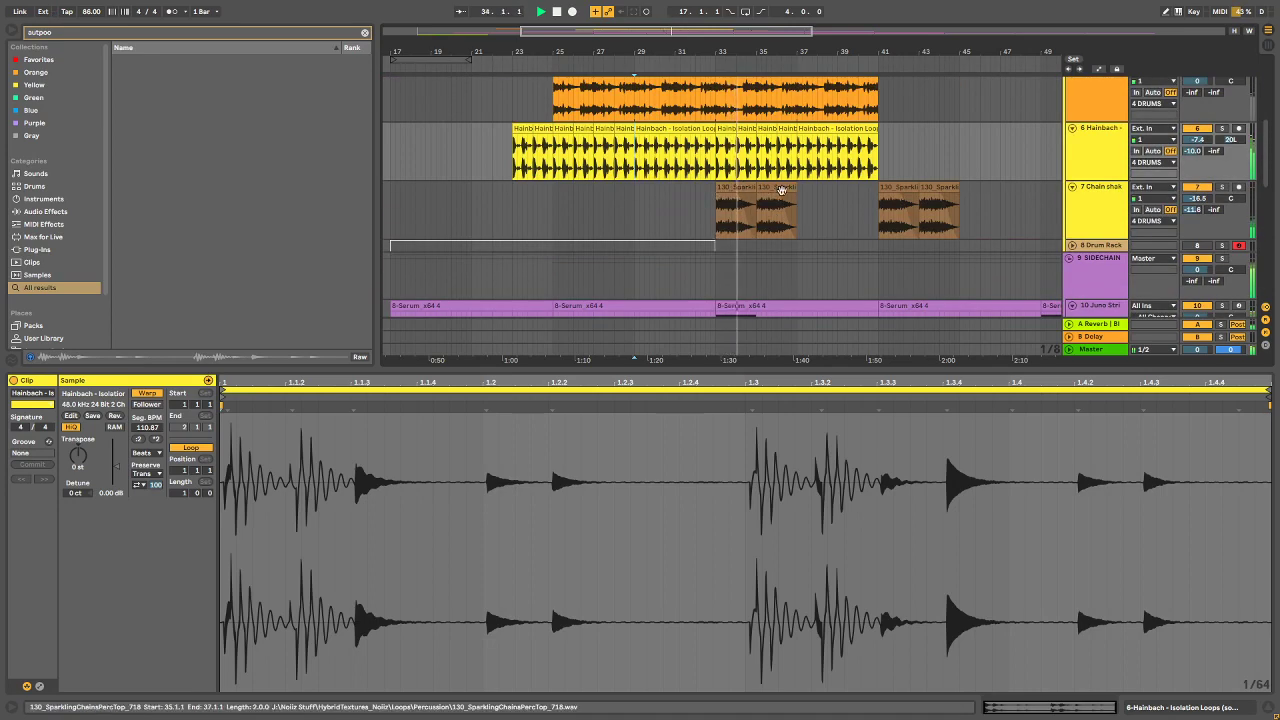
# Step: Move the first two Chain shakers clips to bar 29 and duplicate the pair to bar 33
pyautogui.click(812, 200)
pyautogui.click(779, 187)
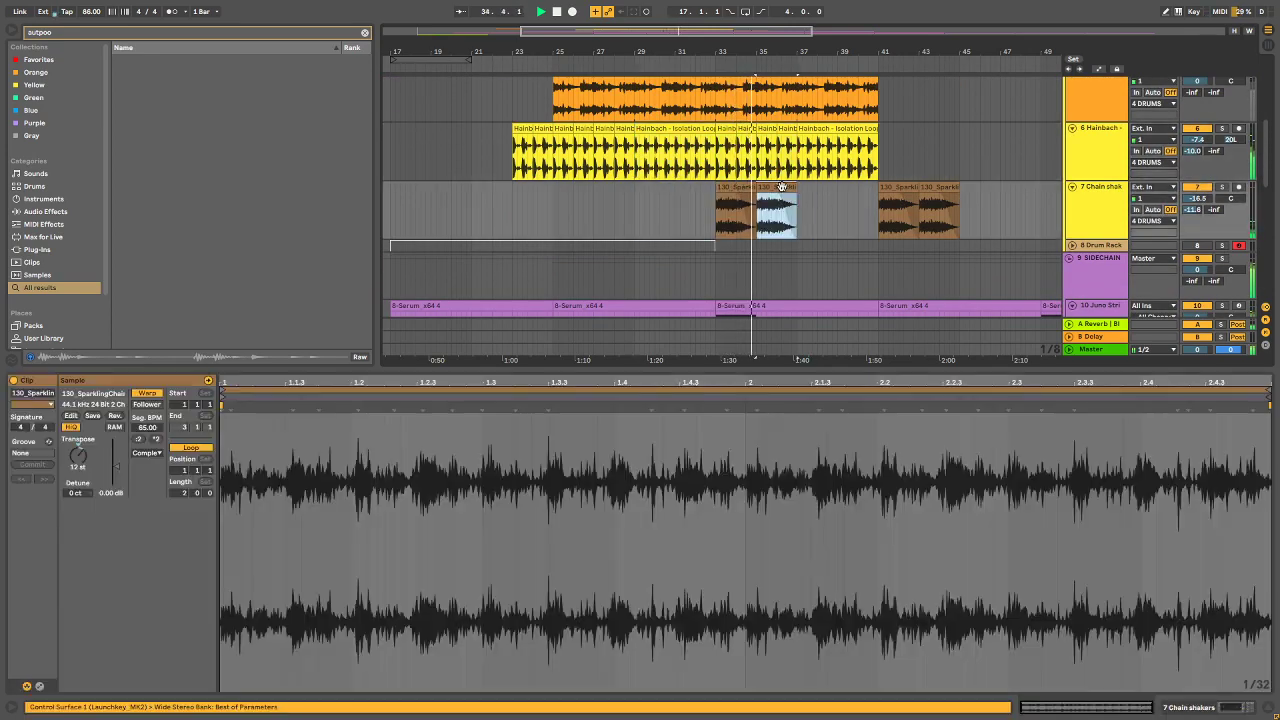
pyautogui.keyDown('shift'); pyautogui.click(736, 187); pyautogui.keyUp('shift')
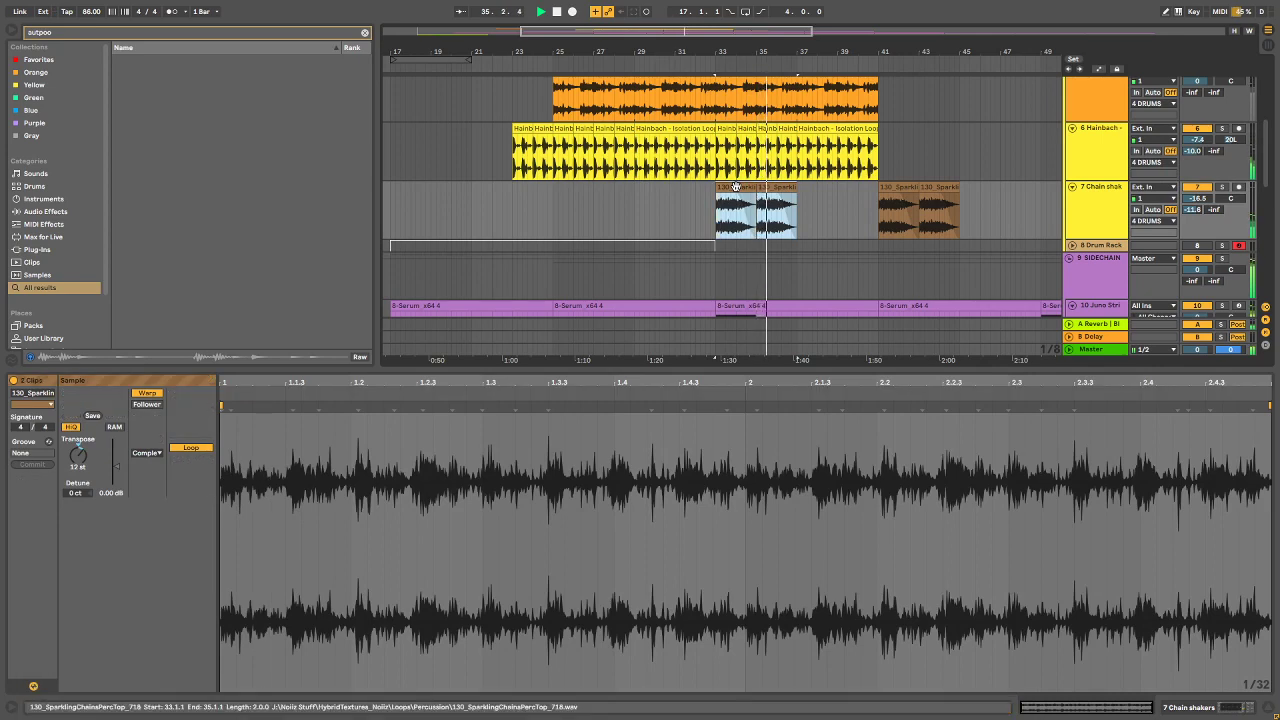
pyautogui.moveTo(736, 186); pyautogui.dragTo(654, 180)
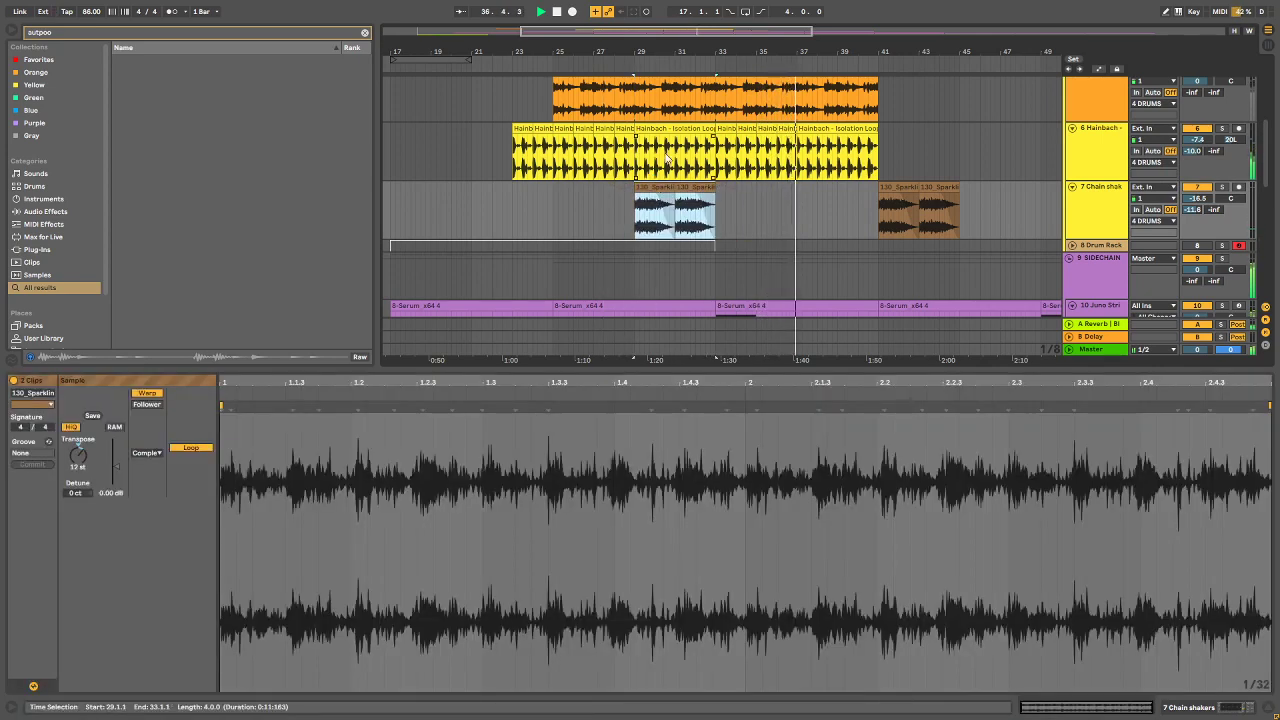
pyautogui.hotkey('ctrl', 'd')
# Step: Listen to the arrangement up to bar 41, and replay the Hainbach clip from bar 33
pyautogui.moveTo(726, 51); pyautogui.dragTo(374, 120)
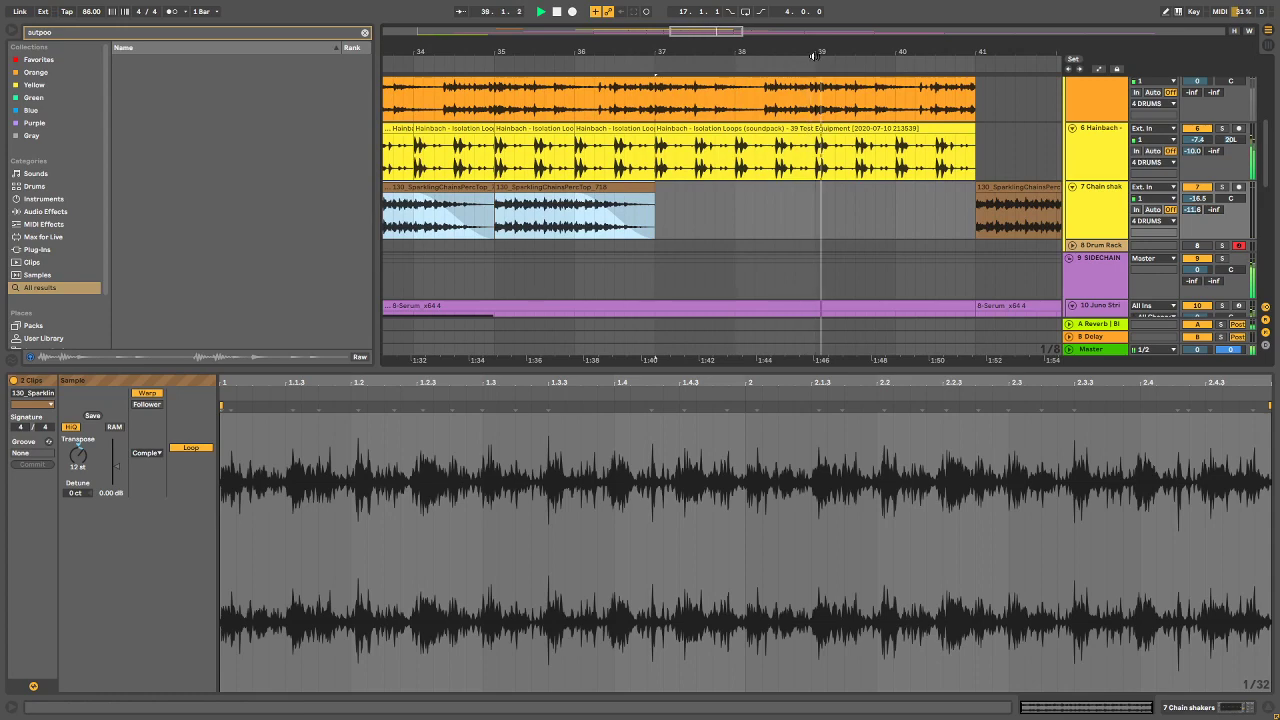
pyautogui.moveTo(812, 55); pyautogui.dragTo(551, 22)
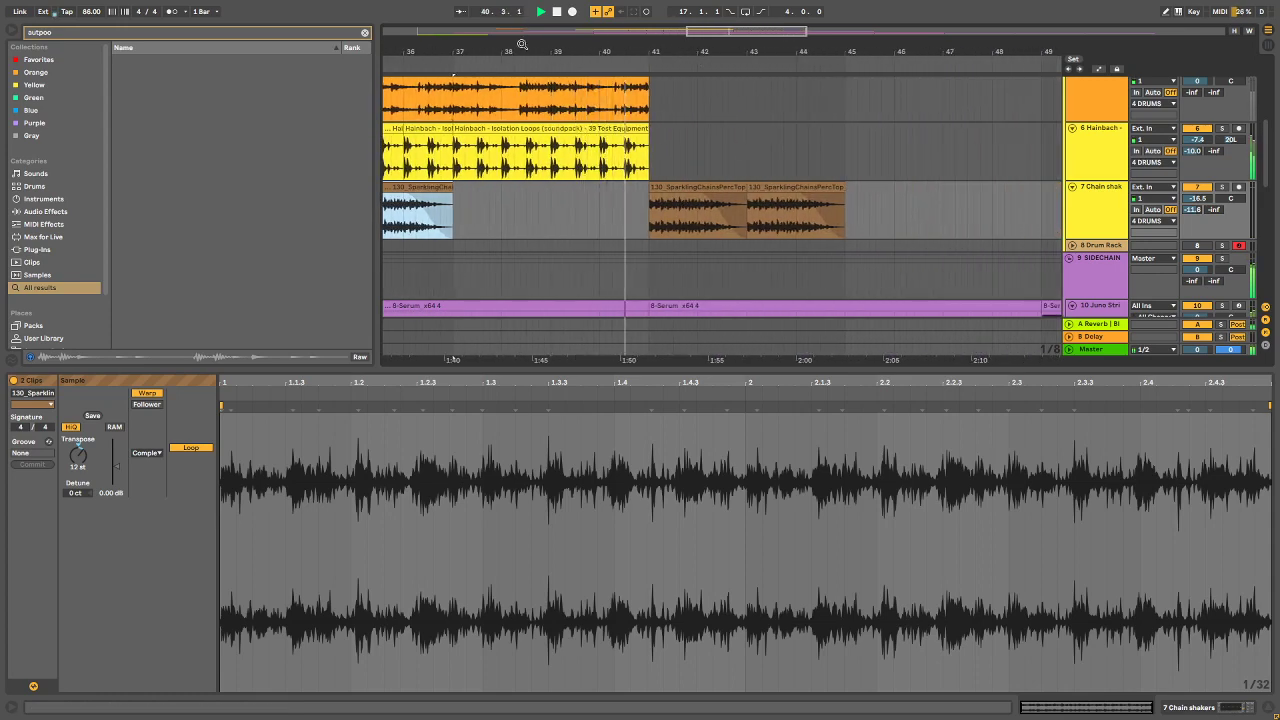
pyautogui.moveTo(523, 44); pyautogui.dragTo(652, 18)
pyautogui.press('+')
pyautogui.press('+')
pyautogui.press('+')
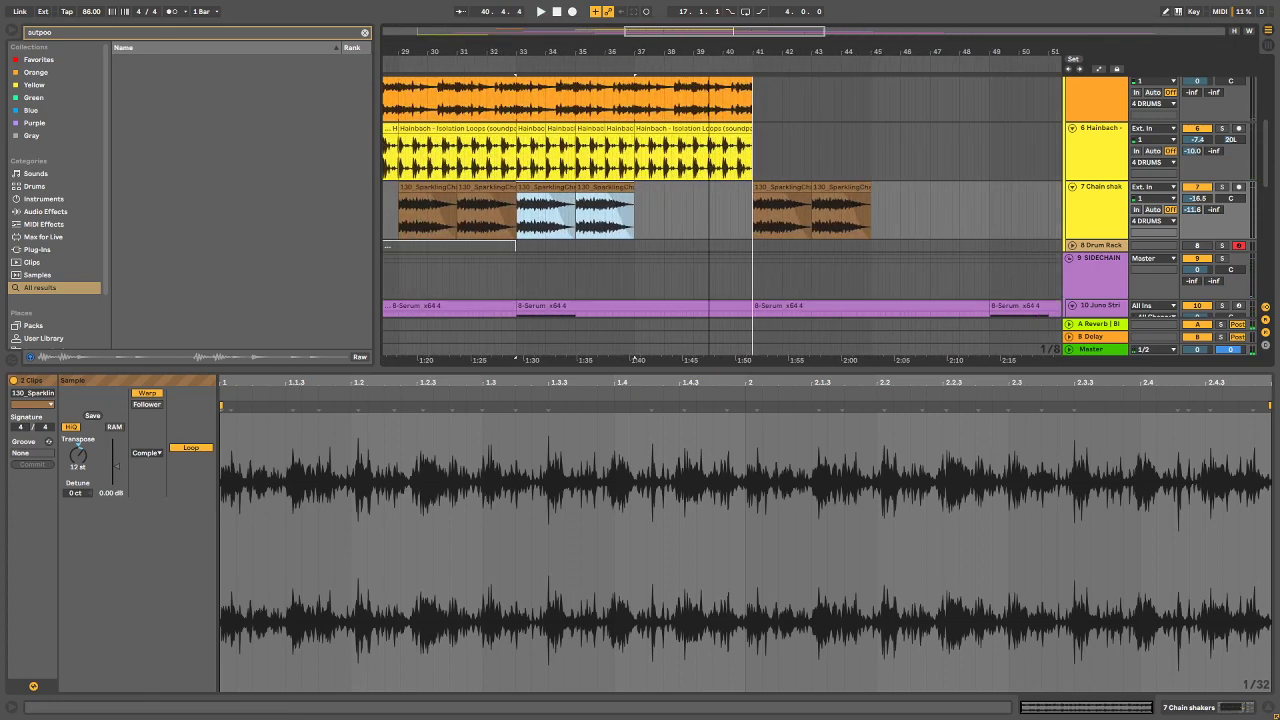
pyautogui.click(716, 130)
pyautogui.press('space')
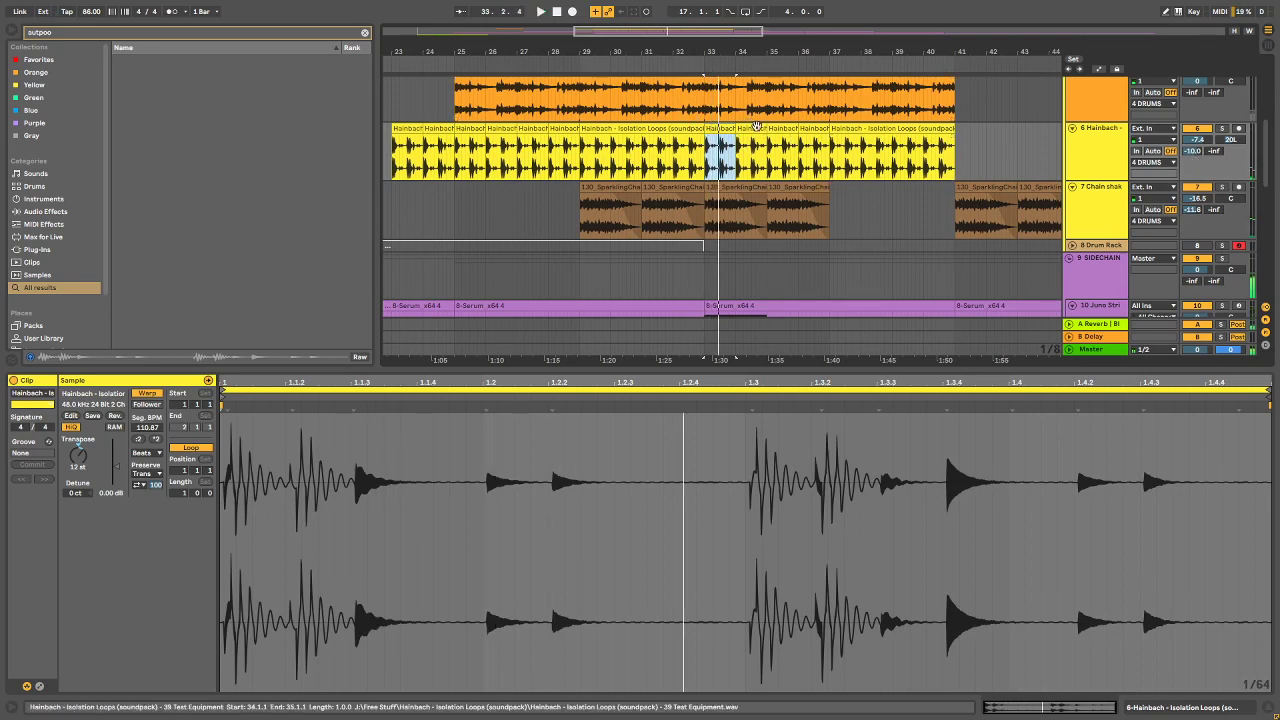
pyautogui.press('space')
# Step: Consolidate the four one-bar Hainbach clips between bars 33 and 37 into a single clip
pyautogui.click(757, 135)
pyautogui.click(790, 135)
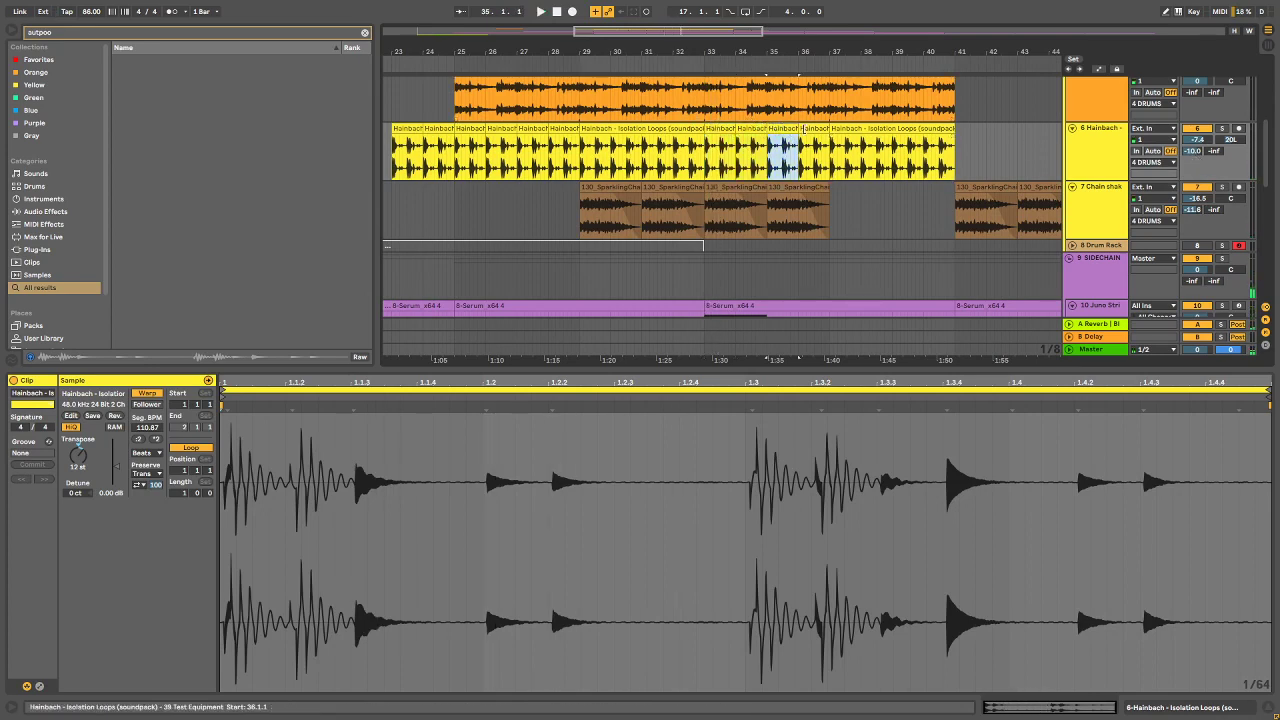
pyautogui.keyDown('shift'); pyautogui.click(716, 130); pyautogui.keyUp('shift')
pyautogui.rightClick(719, 131)
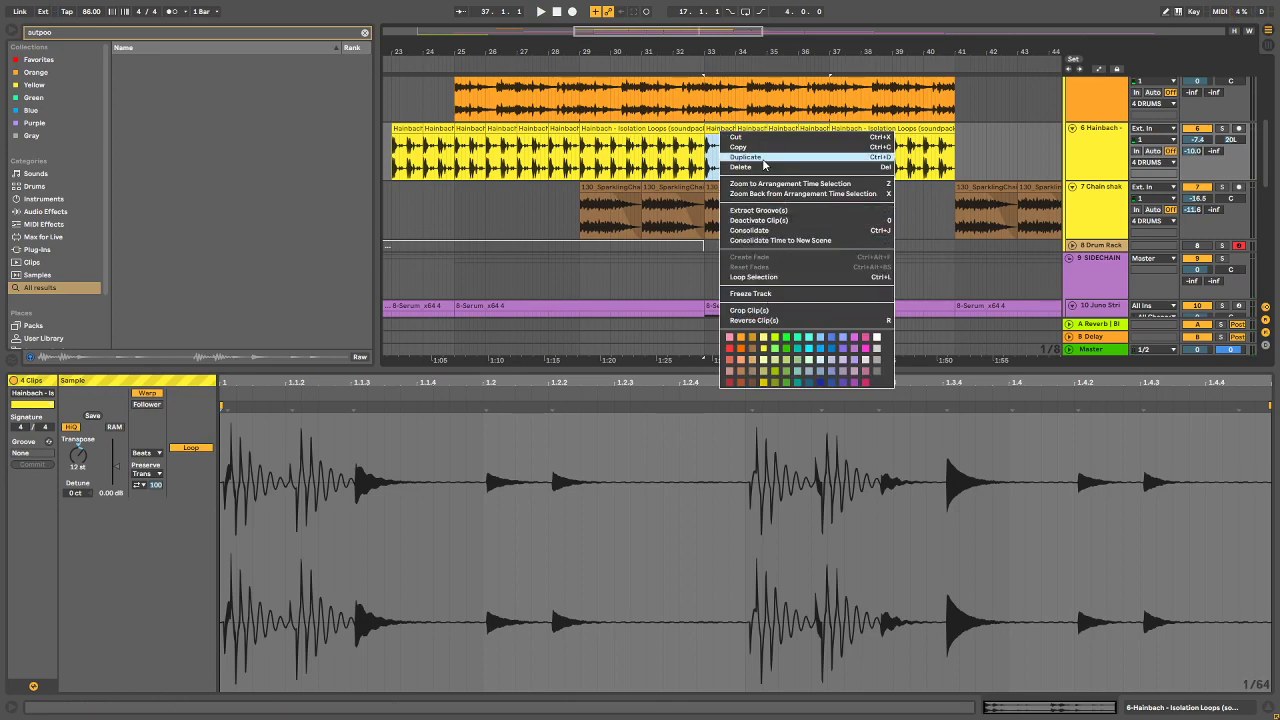
pyautogui.click(765, 230)
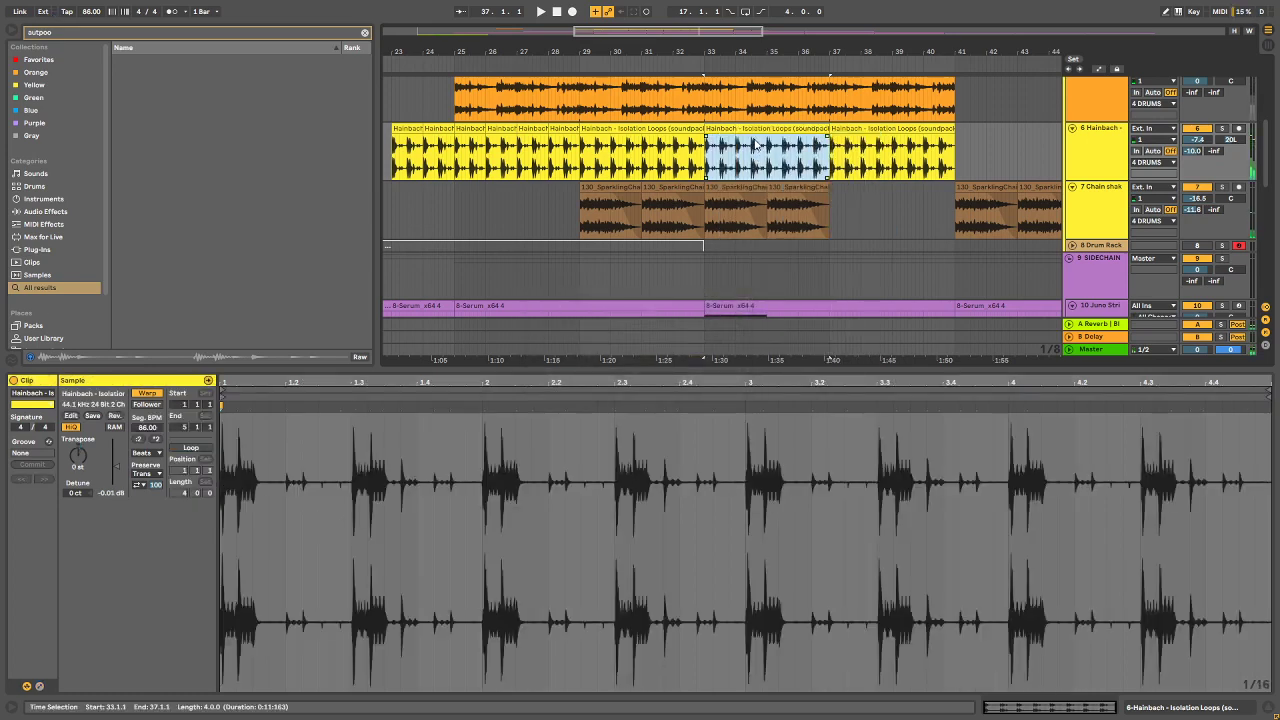
# Step: Rename the consolidated Hainbach clip at bar 33 as "8va"
pyautogui.rightClick(757, 129)
pyautogui.click(1051, 178)
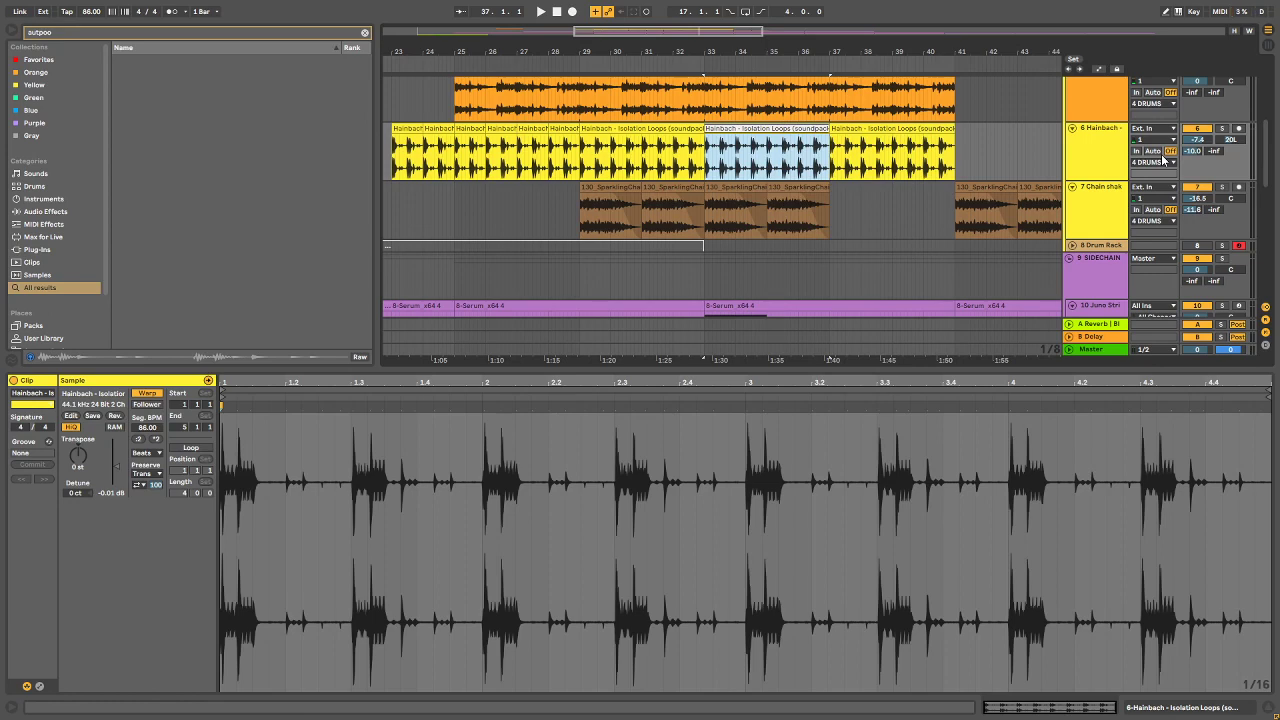
pyautogui.write('8va')
pyautogui.press('Return')
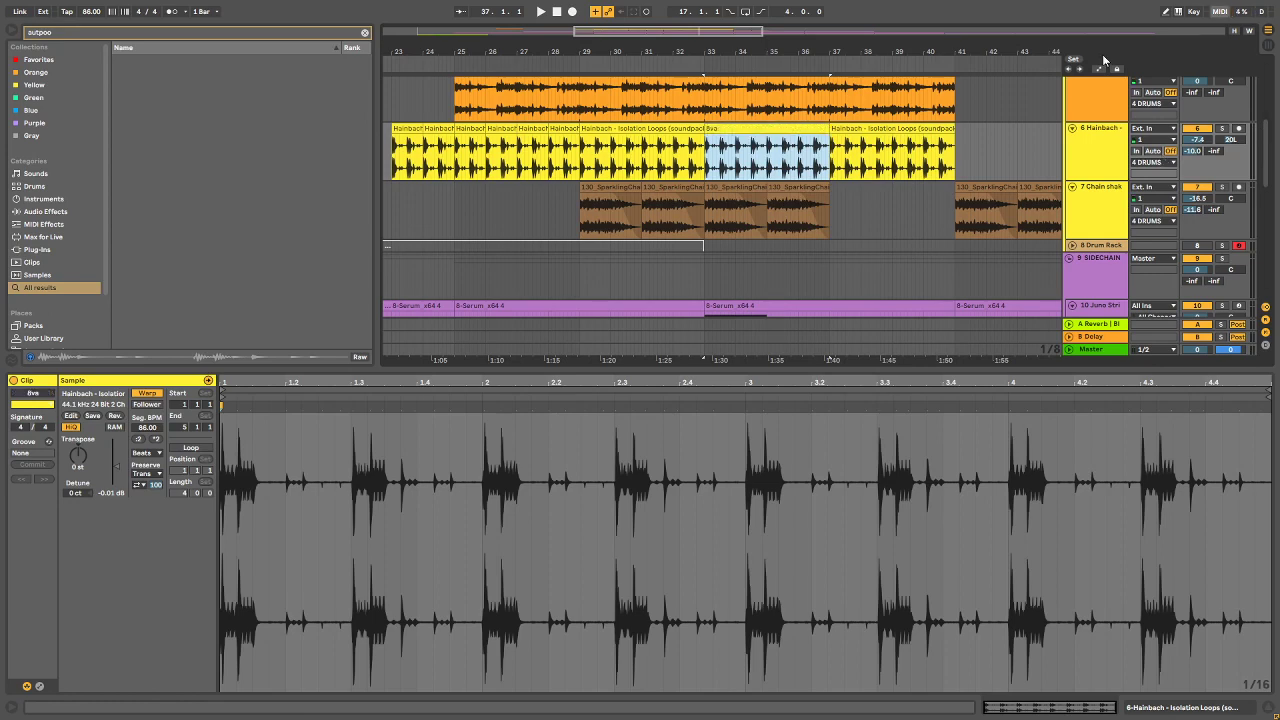
# Step: Rename the four-bar Hainbach clip at bar 29 as "Loco"
pyautogui.click(661, 127)
pyautogui.rightClick(661, 127)
pyautogui.click(725, 208)
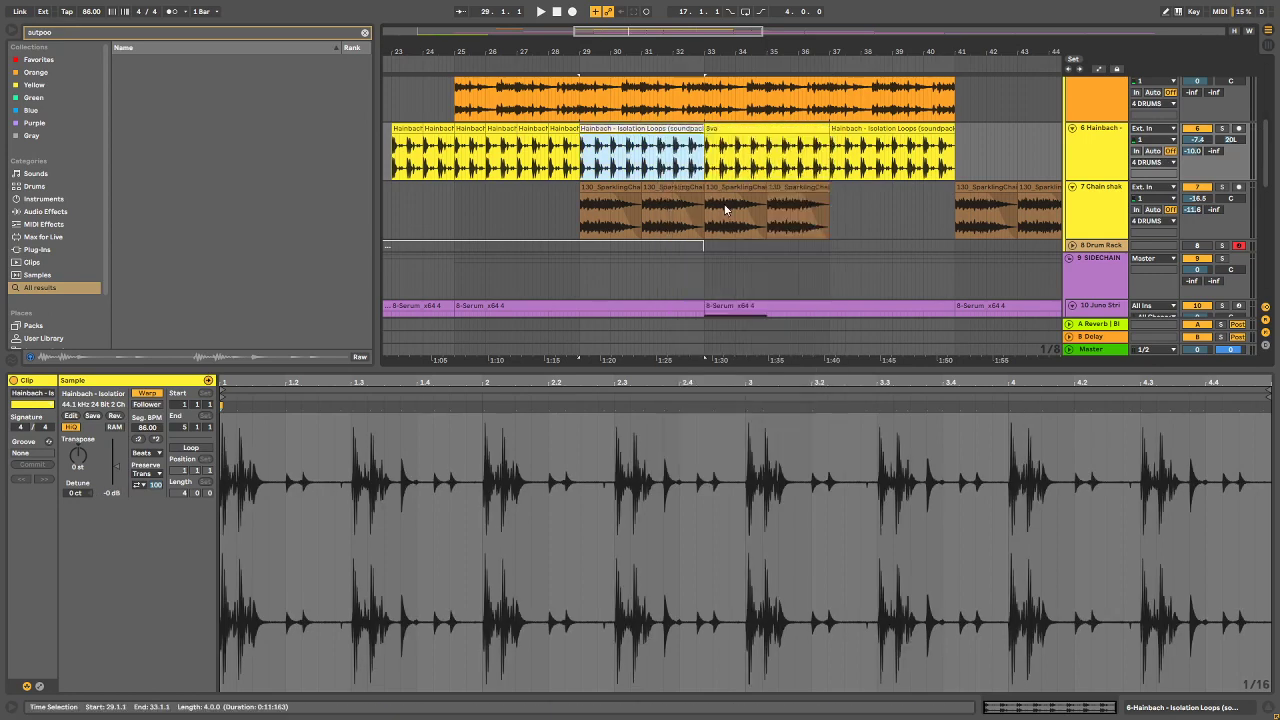
pyautogui.write('Loc')
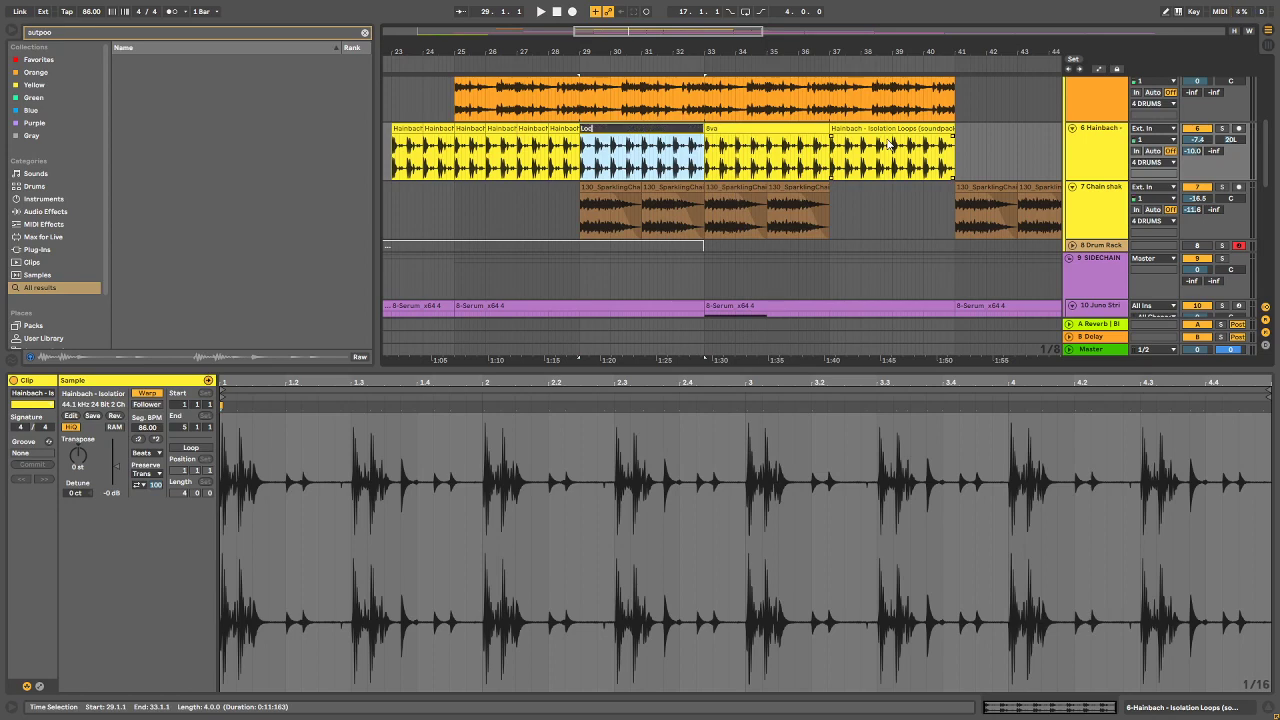
pyautogui.write('o')
pyautogui.press('Return')
# Step: Rename the four-bar Hainbach clip at bar 37 as "Loco"
pyautogui.click(900, 141)
pyautogui.rightClick(900, 141)
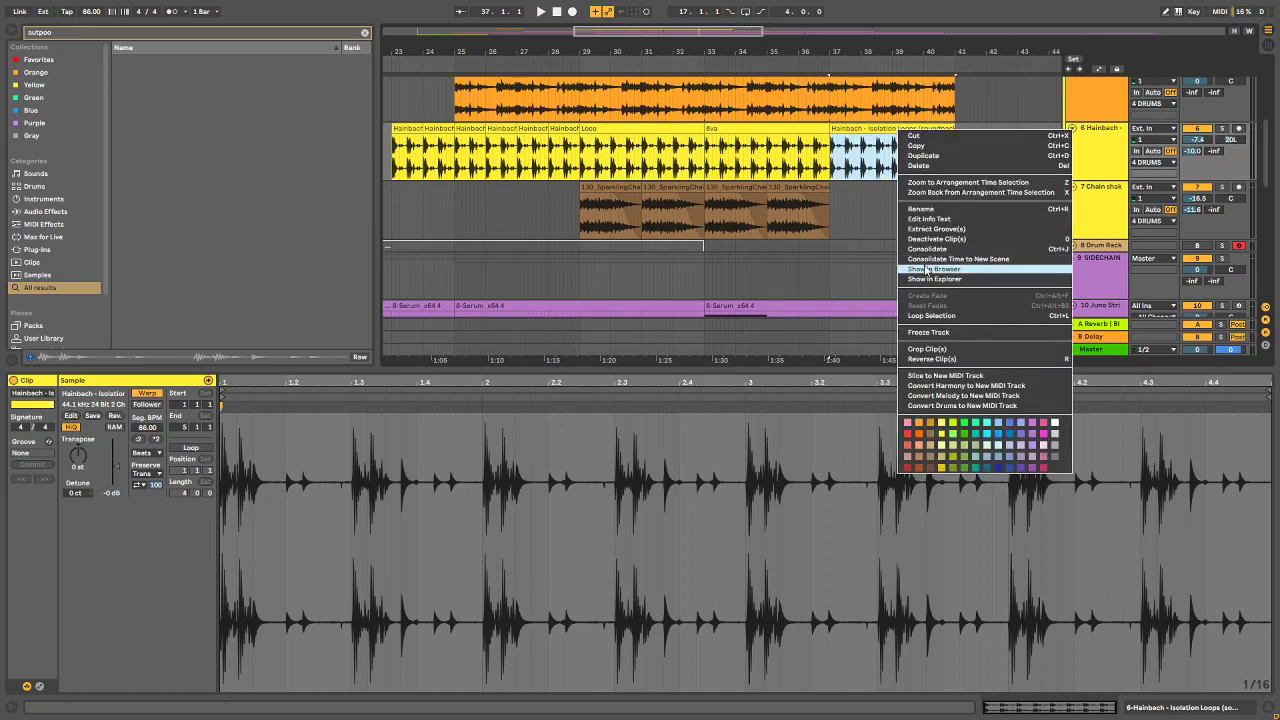
pyautogui.click(935, 212)
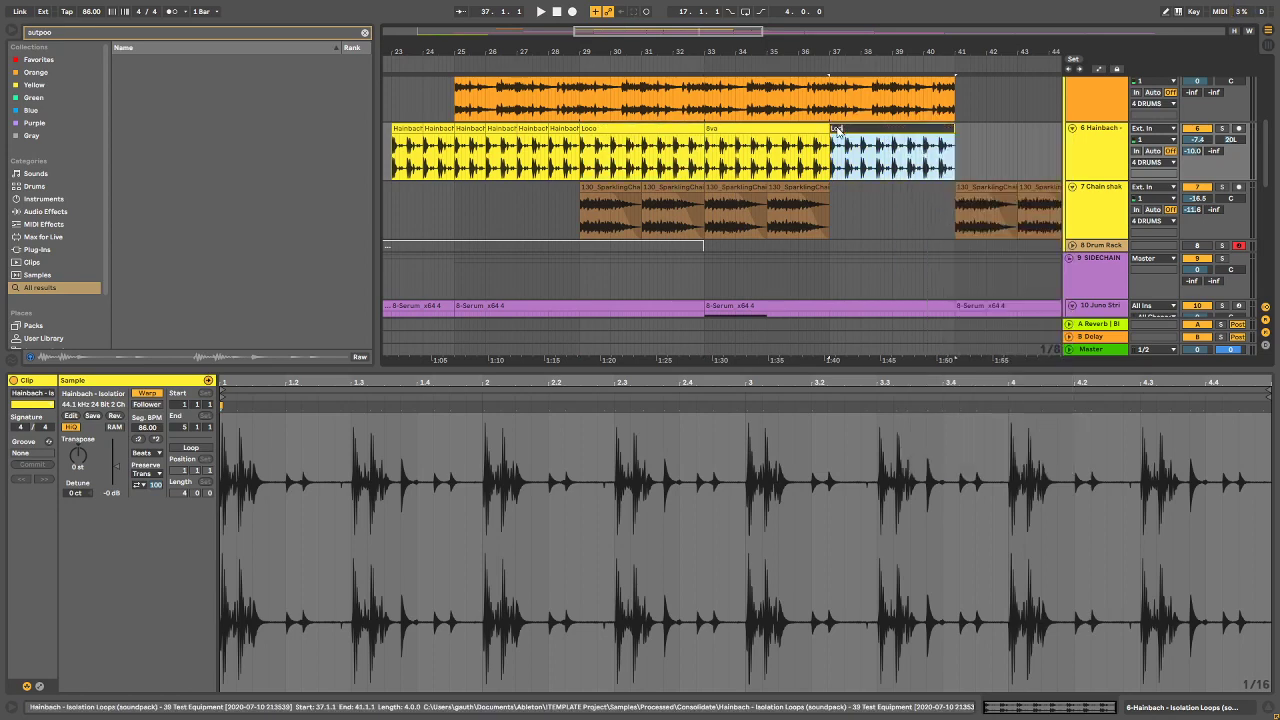
pyautogui.write('Loco')
pyautogui.press('Return')
# Step: Replace the Hainbach clips between bars 23 and 29 with copies of the Loco clip and play from bar 23
pyautogui.moveTo(630, 127); pyautogui.dragTo(504, 134)
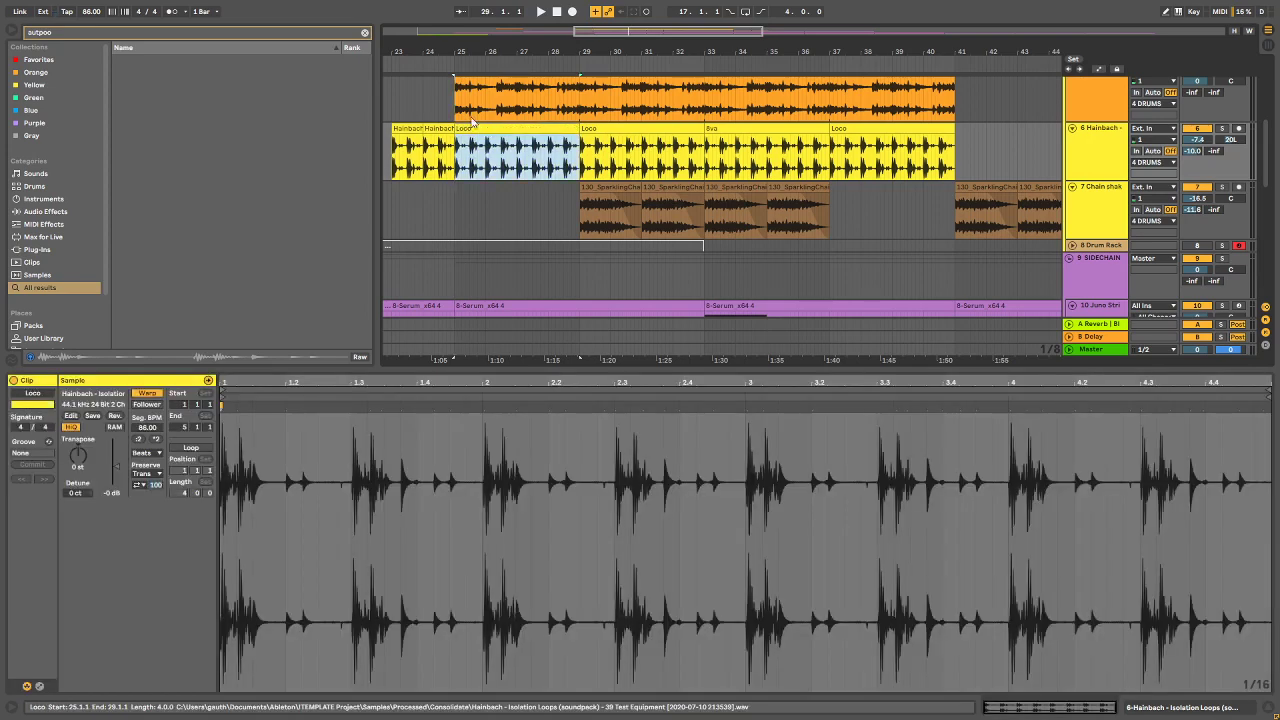
pyautogui.moveTo(459, 47); pyautogui.dragTo(544, 129)
pyautogui.click(616, 129)
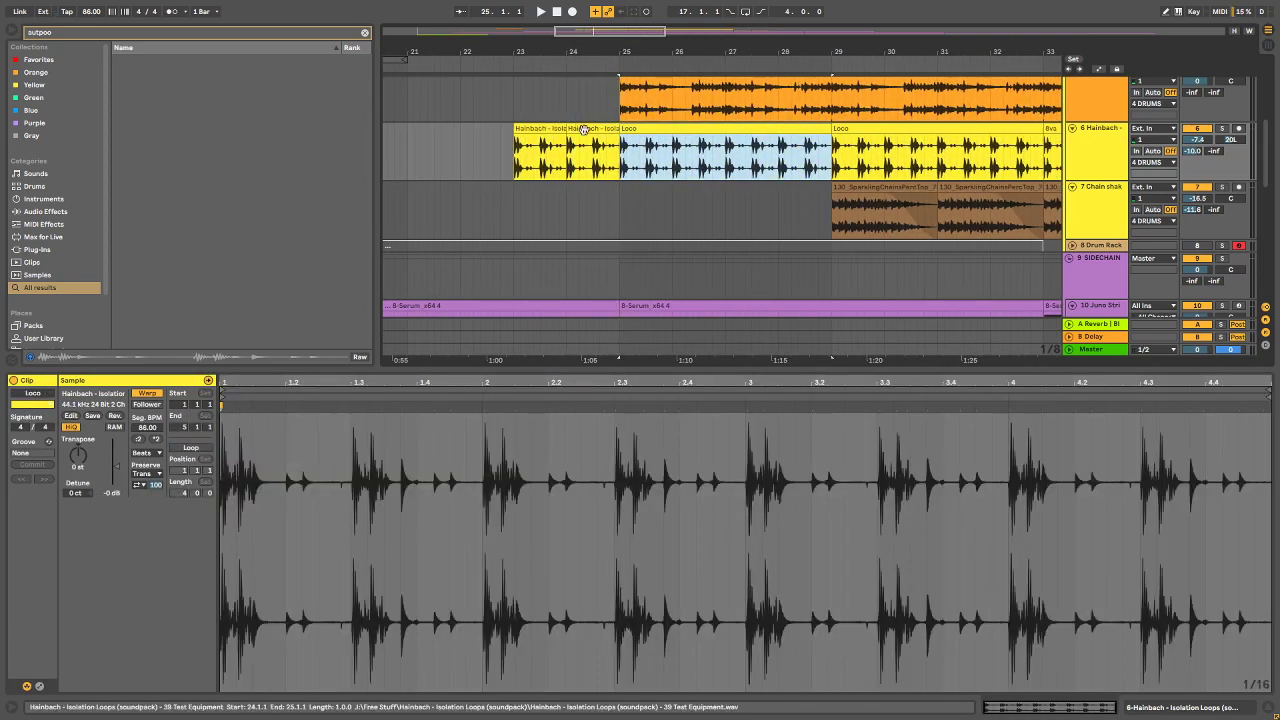
pyautogui.moveTo(645, 128); pyautogui.dragTo(519, 128)
pyautogui.press('space')
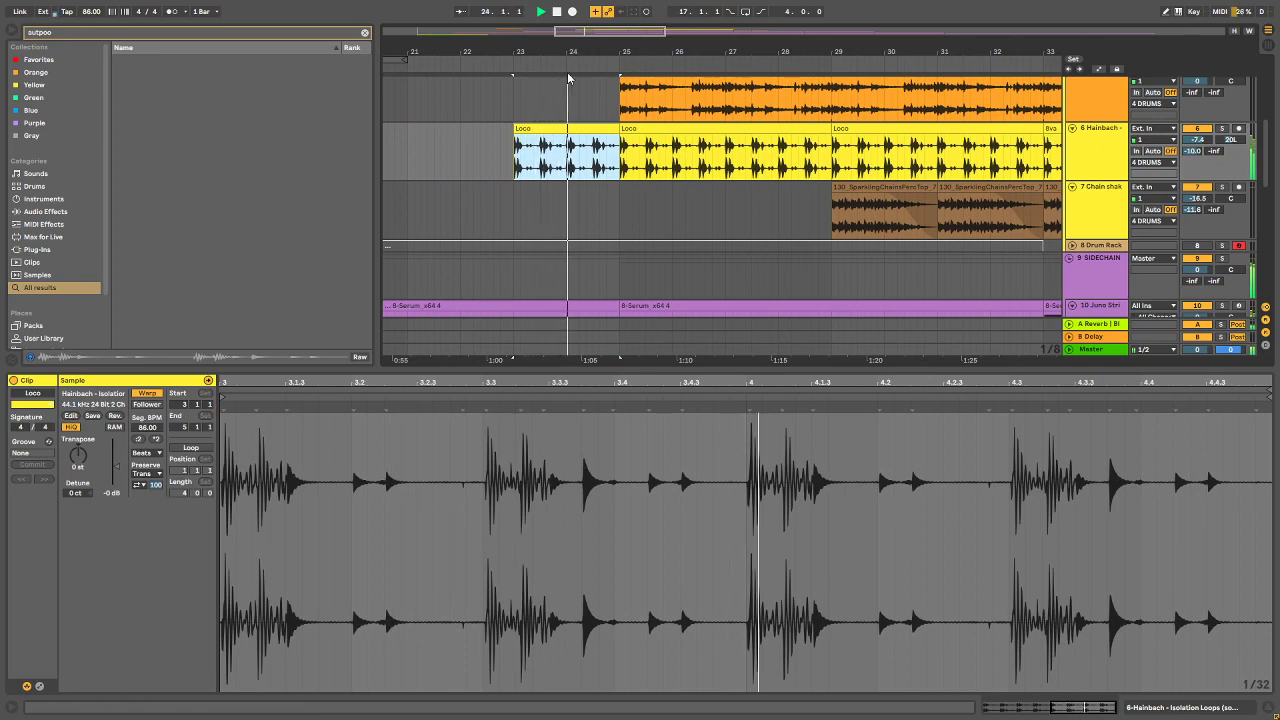
# Step: Move the two-bar Loco clip on the Hainbach track from bar 23 to bar 11
pyautogui.scroll(-5, 532, 175)
pyautogui.scroll(2, 522, 143)
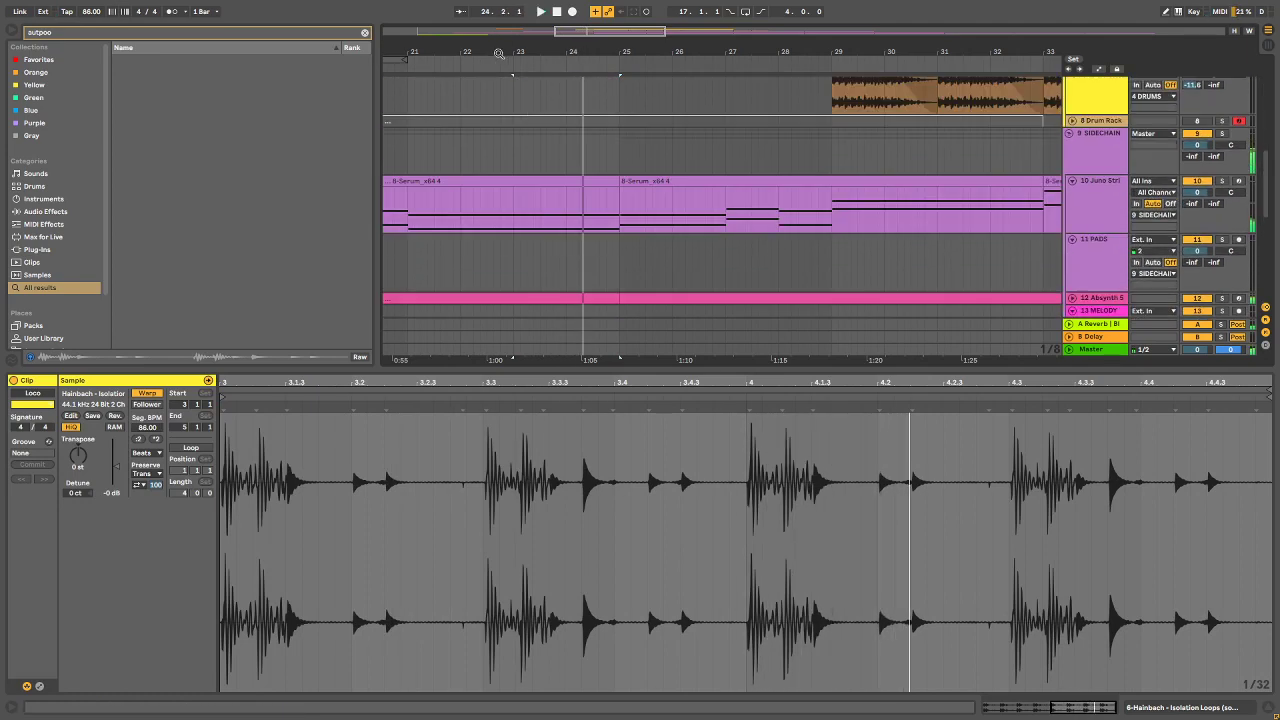
pyautogui.moveTo(499, 53); pyautogui.dragTo(499, 10)
pyautogui.scroll(5, 464, 175)
pyautogui.scroll(-8, 466, 186)
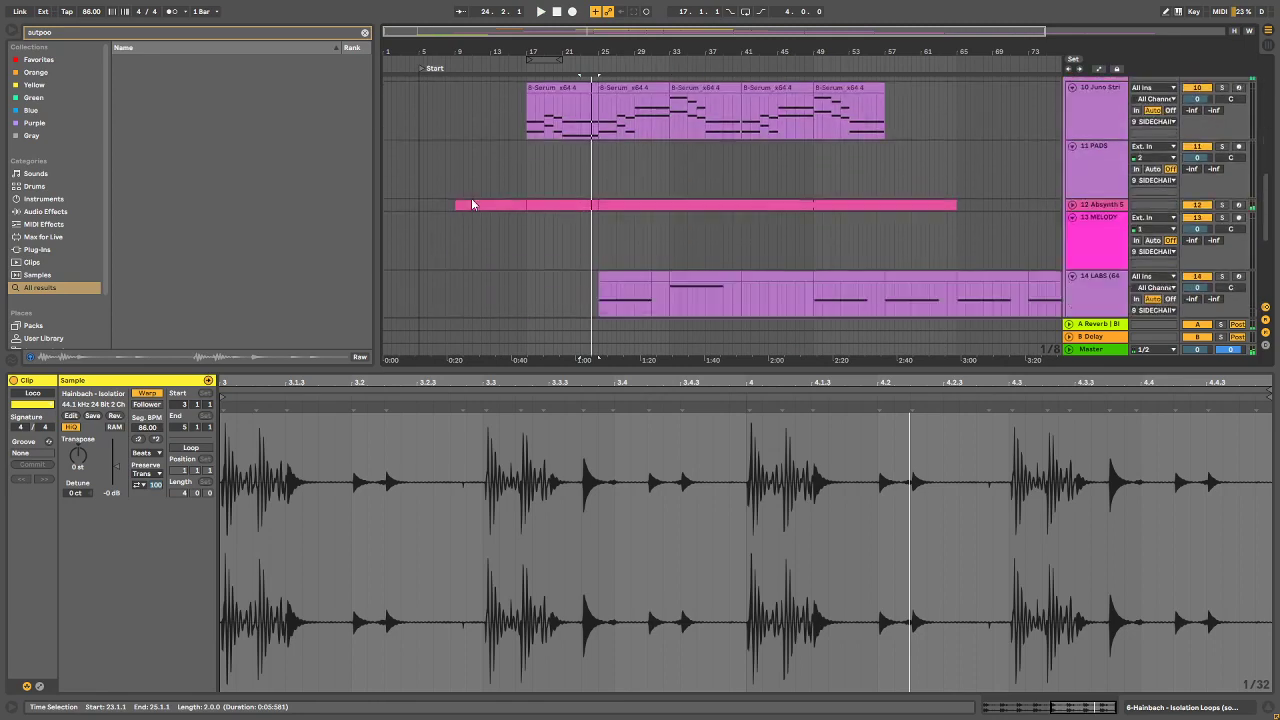
pyautogui.scroll(-3, 471, 198)
pyautogui.scroll(6, 488, 151)
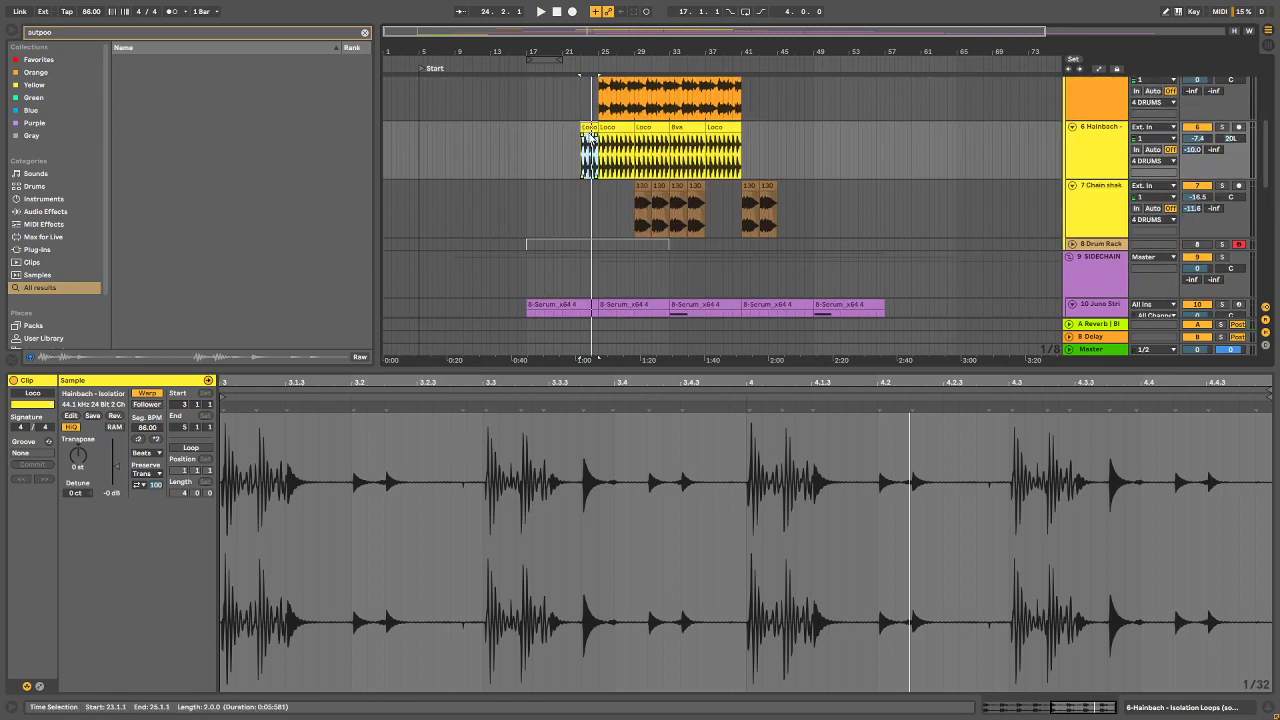
pyautogui.moveTo(591, 140); pyautogui.dragTo(483, 140)
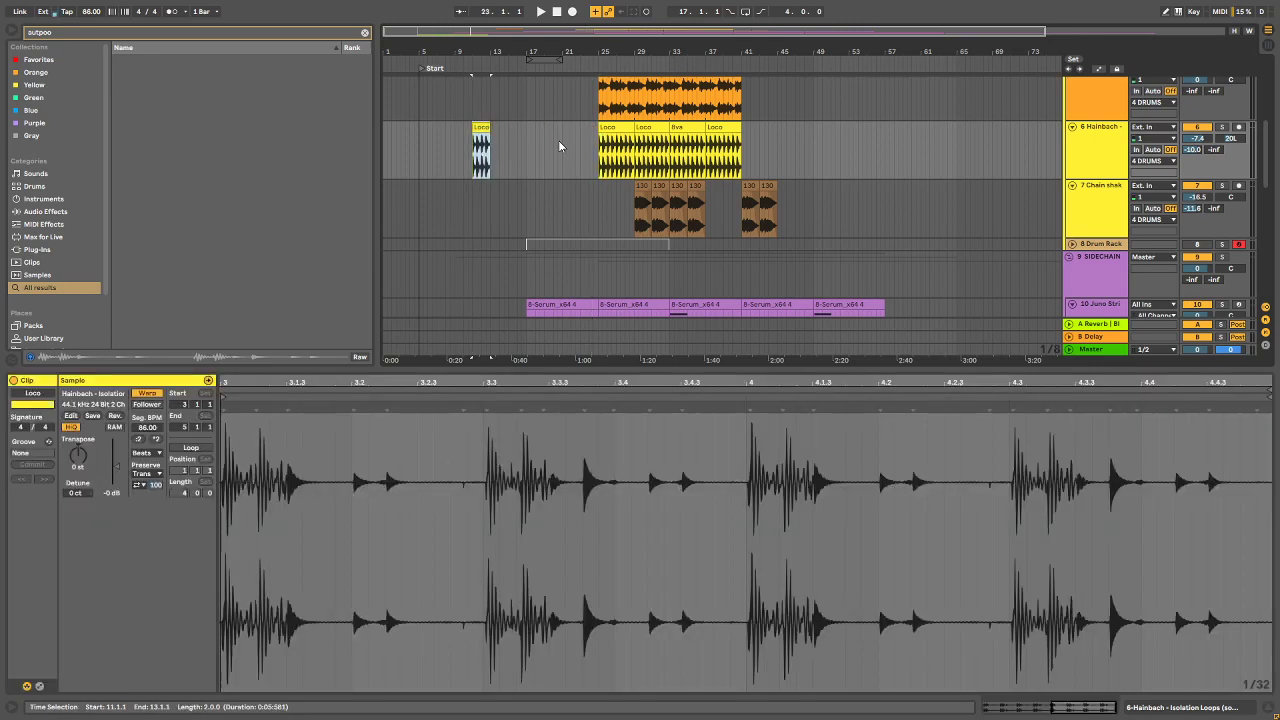
# Step: Copy the four-bar Loco clip to bar 13 and duplicate it repeatedly to fill the Hainbach track up to bar 29
pyautogui.moveTo(620, 125); pyautogui.dragTo(510, 137)
pyautogui.moveTo(497, 48); pyautogui.dragTo(548, 130)
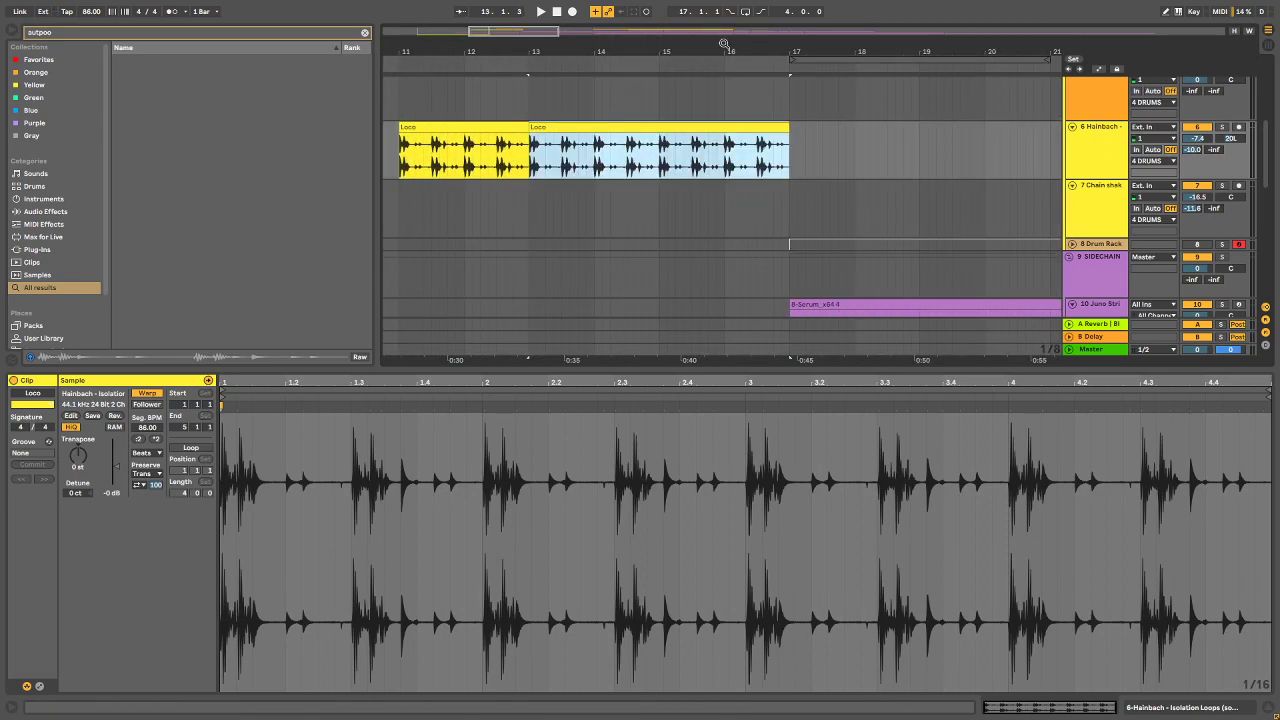
pyautogui.moveTo(724, 43); pyautogui.dragTo(526, 35)
pyautogui.hotkey('ctrl', 'd')
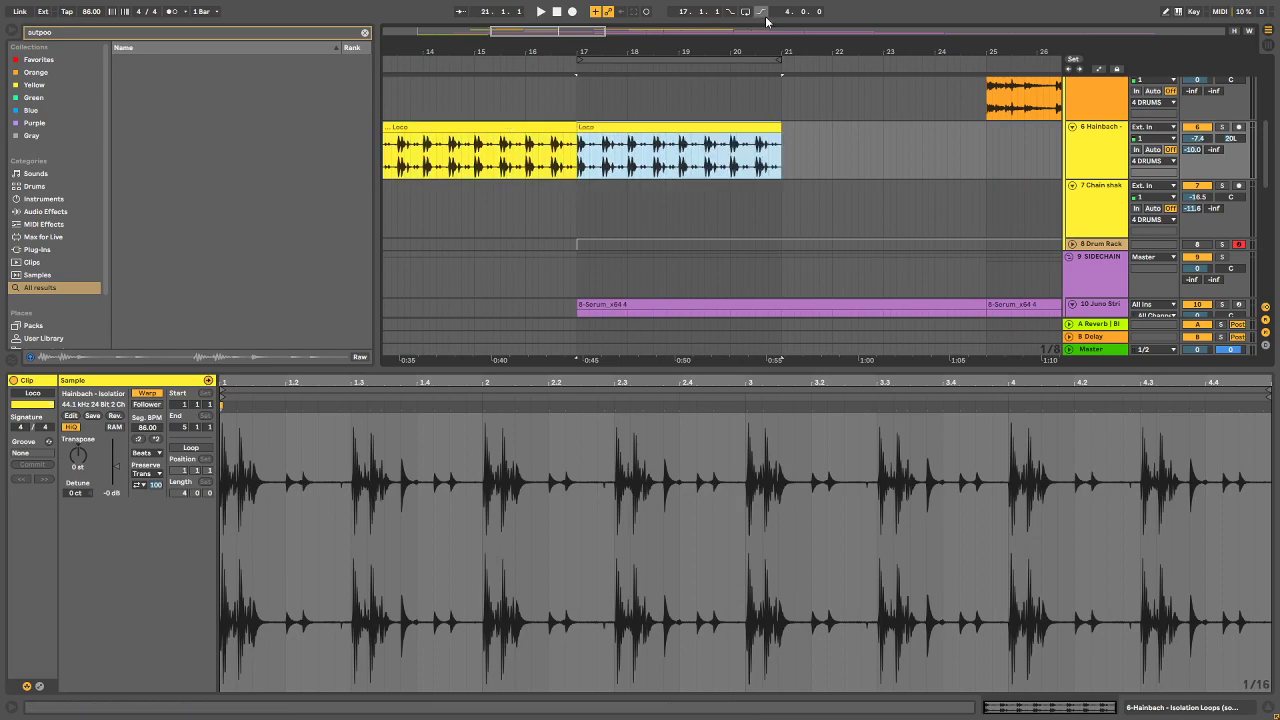
pyautogui.hotkey('ctrl', 'd')
pyautogui.press('-')
pyautogui.hotkey('ctrl', 'd')
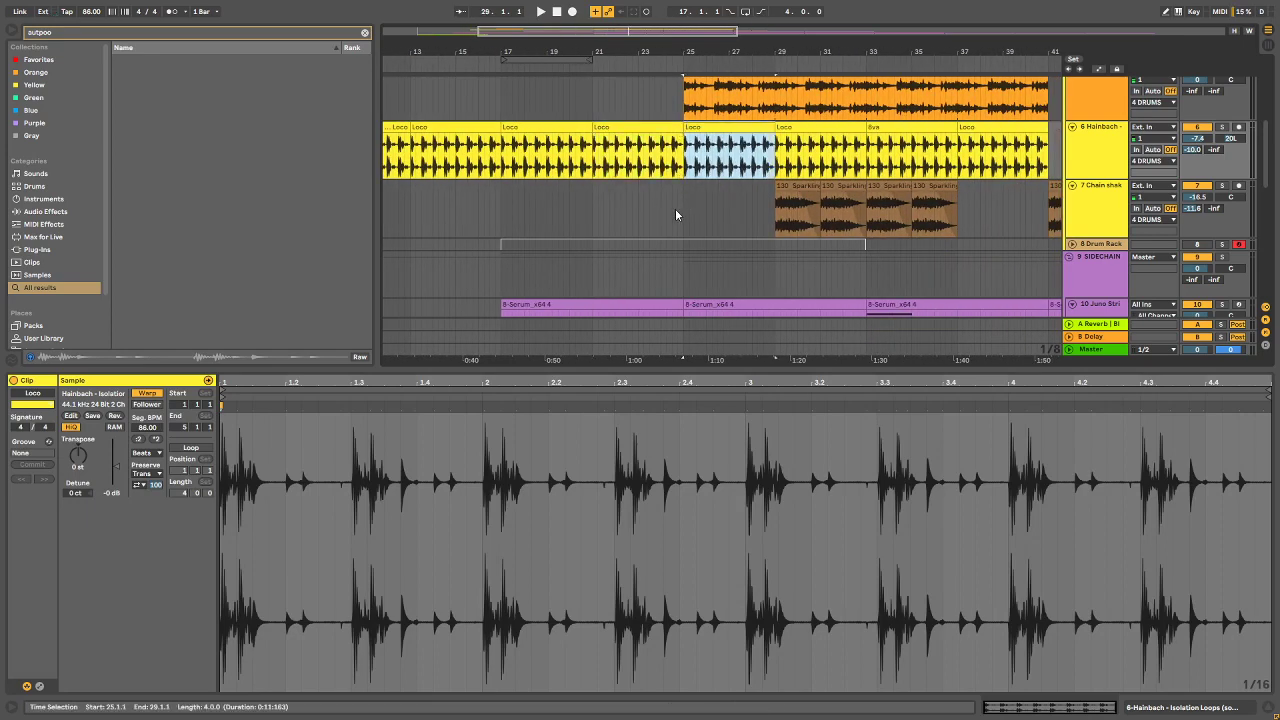
pyautogui.scroll(-3, 684, 216)
pyautogui.scroll(3, 690, 213)
pyautogui.scroll(-1, 873, 235)
pyautogui.scroll(-4, 873, 230)
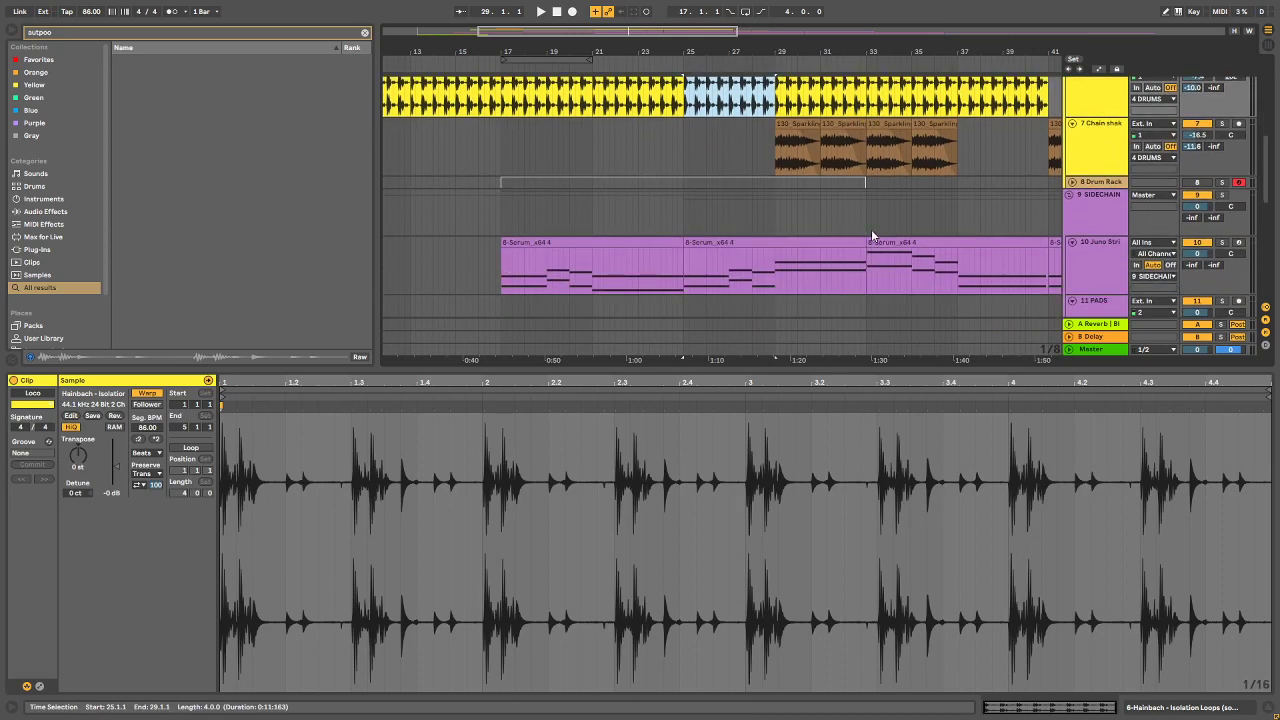
pyautogui.click(870, 219)
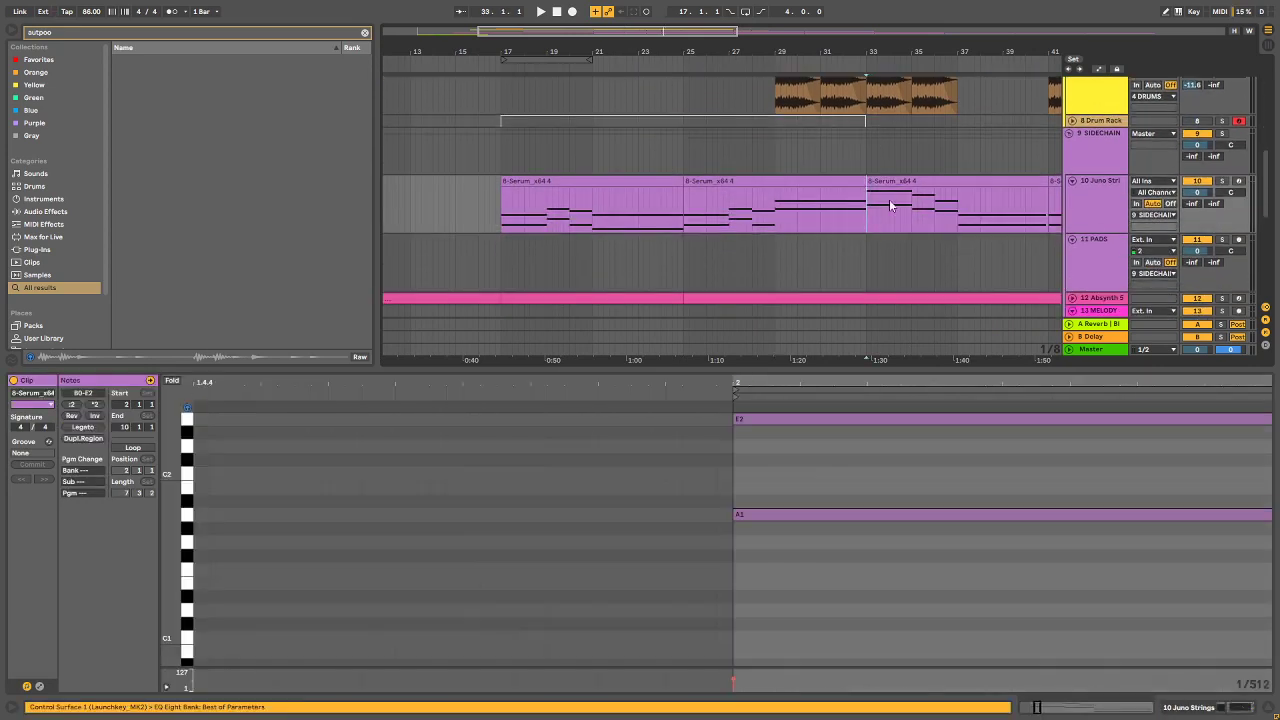
pyautogui.click(891, 162)
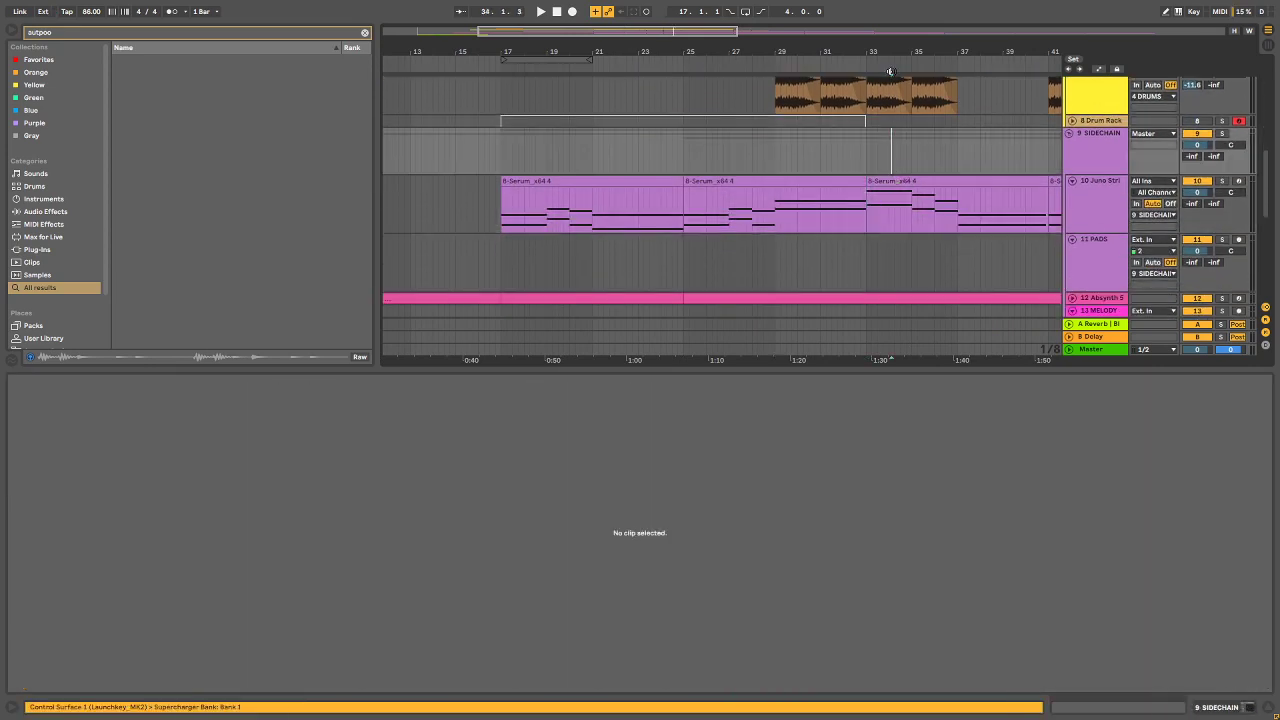
pyautogui.scroll(4, 845, 155)
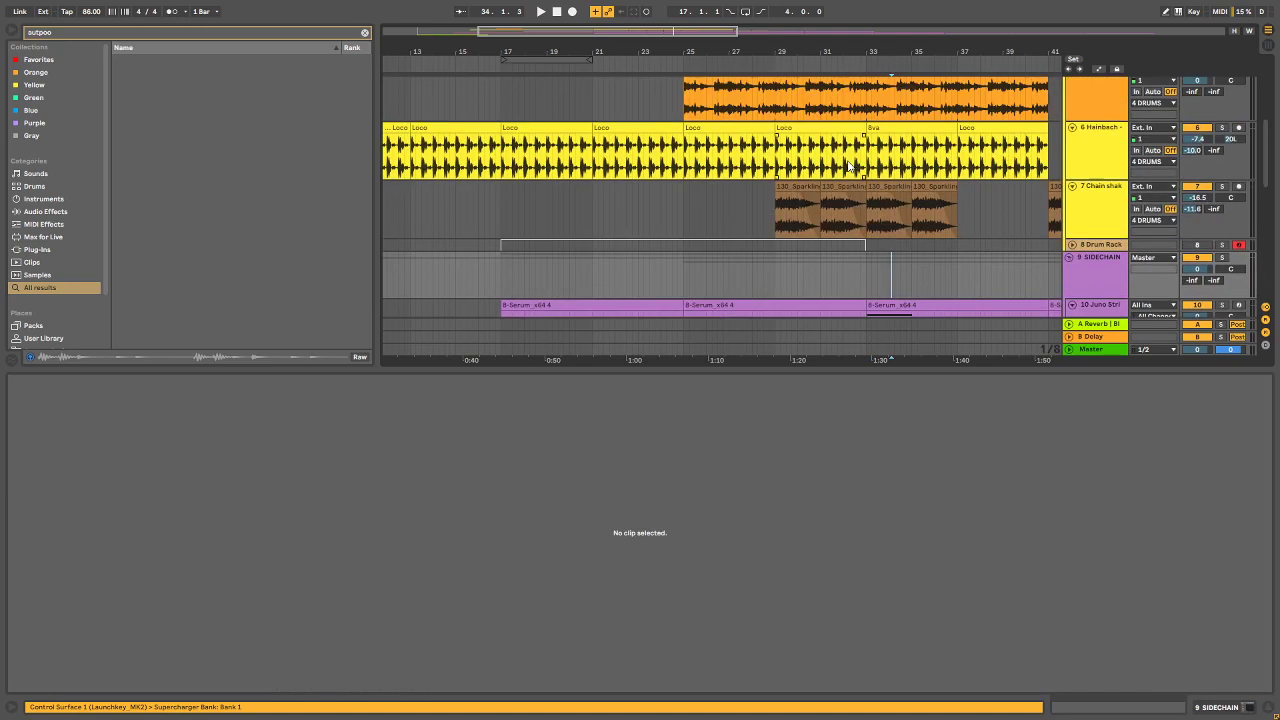
# Step: Copy the two Chain shakers clips at bar 29 so they fill bars 21 to 29, and play from bar 21
pyautogui.click(797, 187)
pyautogui.keyDown('shift'); pyautogui.click(828, 187); pyautogui.keyUp('shift')
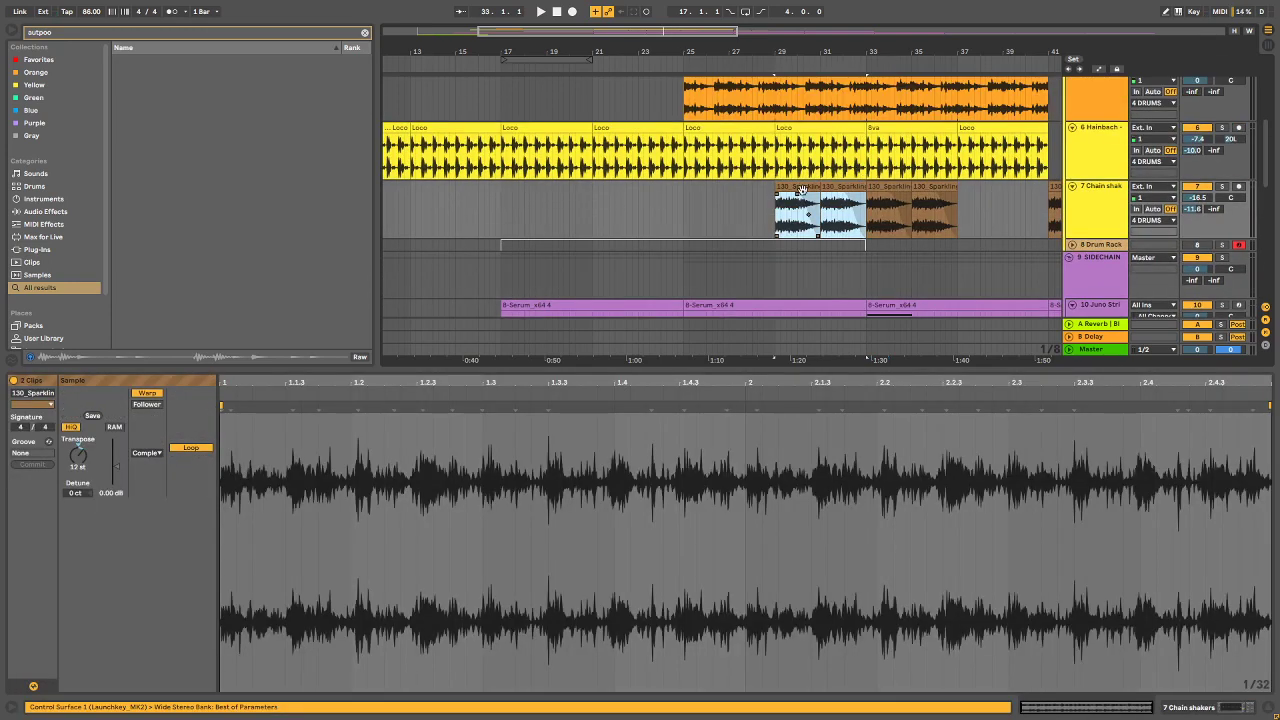
pyautogui.moveTo(802, 190); pyautogui.dragTo(606, 197)
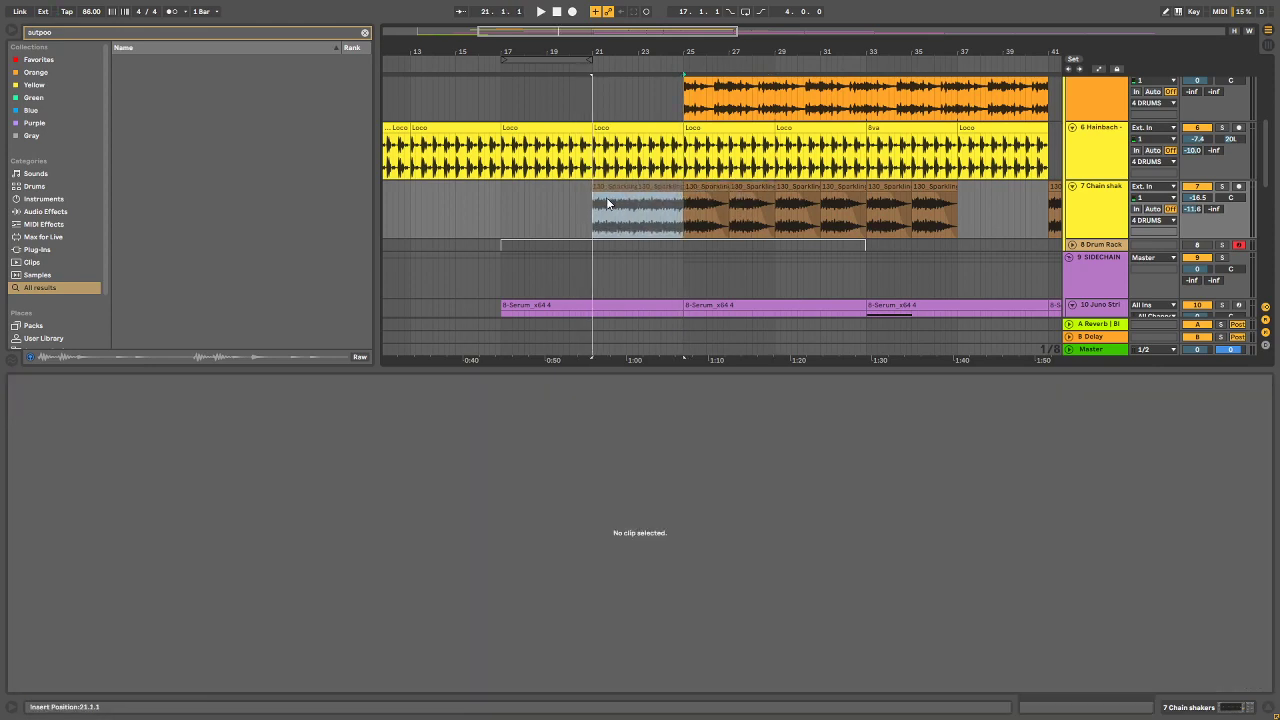
pyautogui.press('space')
# Step: Fold the empty PADS and MELODY group tracks in the arrangement
pyautogui.scroll(3, 629, 119)
pyautogui.scroll(-3, 617, 115)
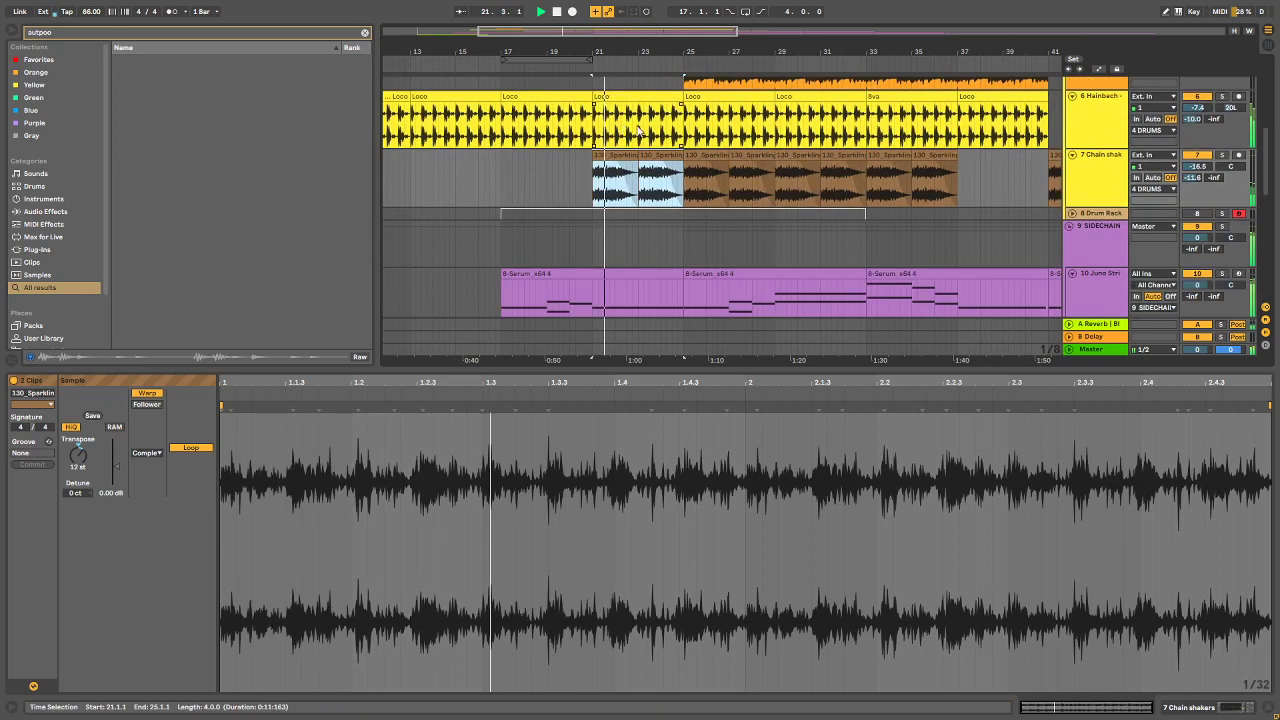
pyautogui.scroll(3, 617, 115)
pyautogui.scroll(-1, 955, 124)
pyautogui.scroll(-5, 827, 155)
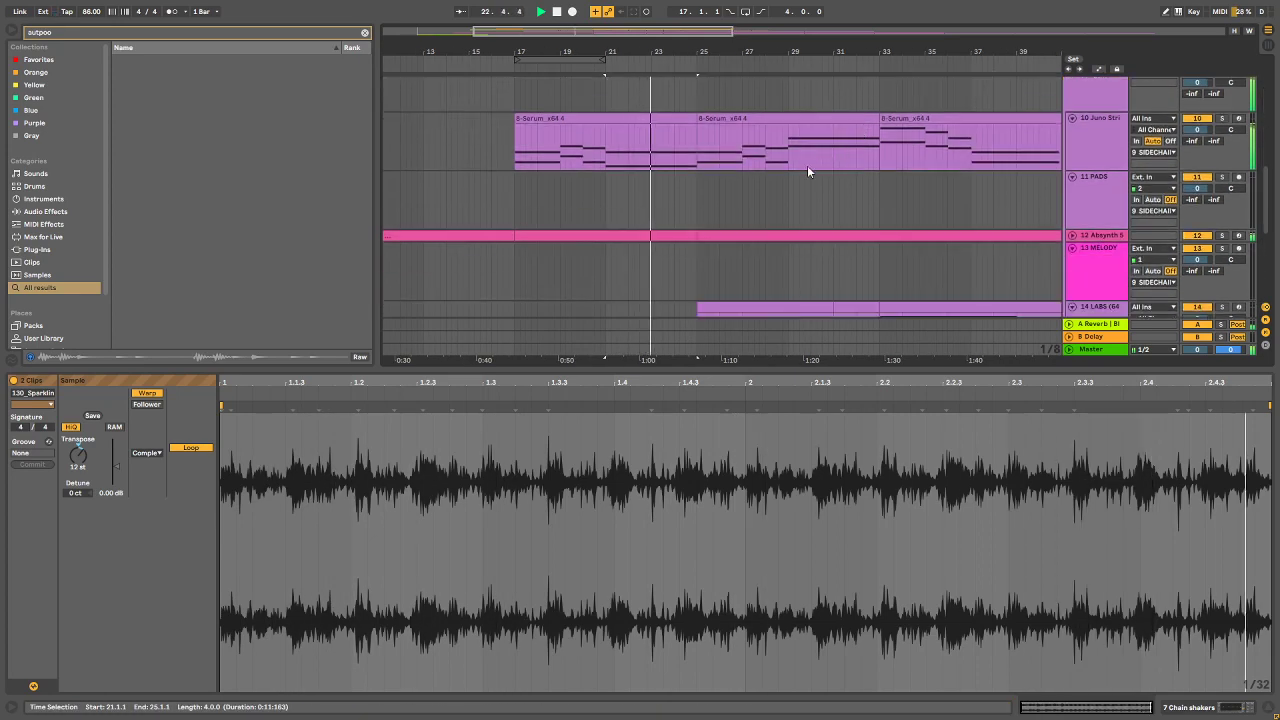
pyautogui.click(1072, 177)
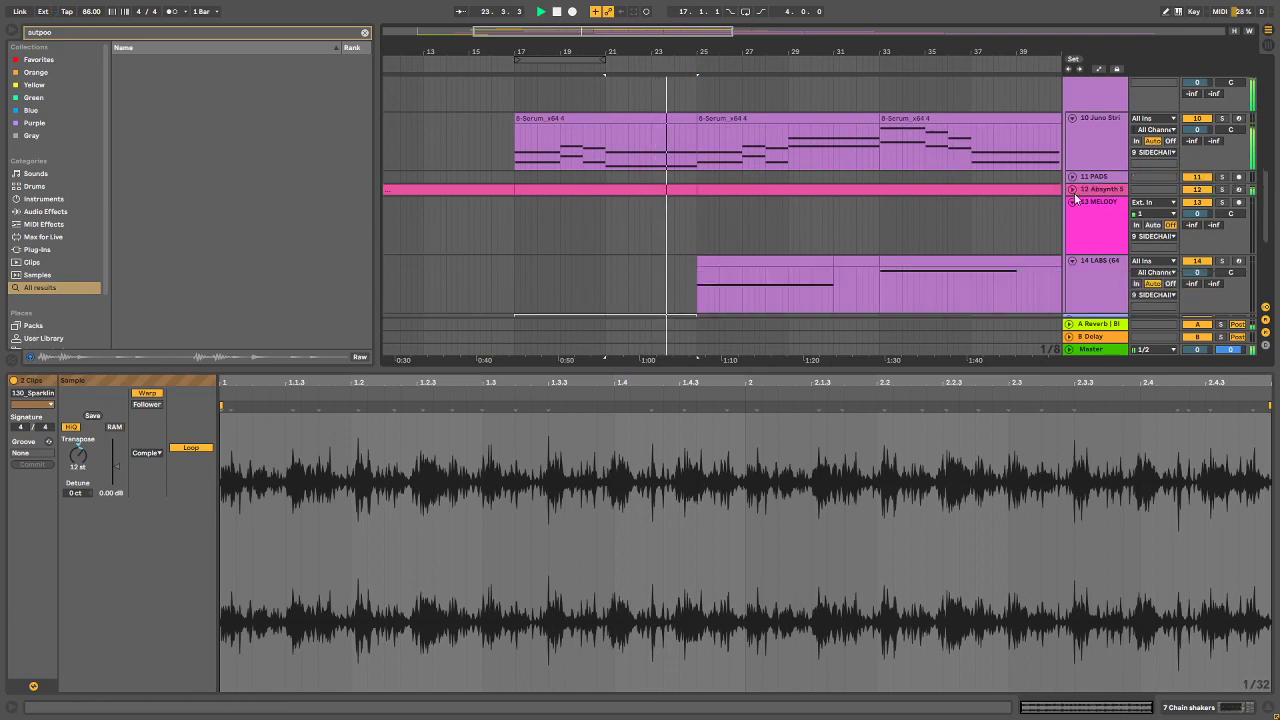
pyautogui.click(1072, 202)
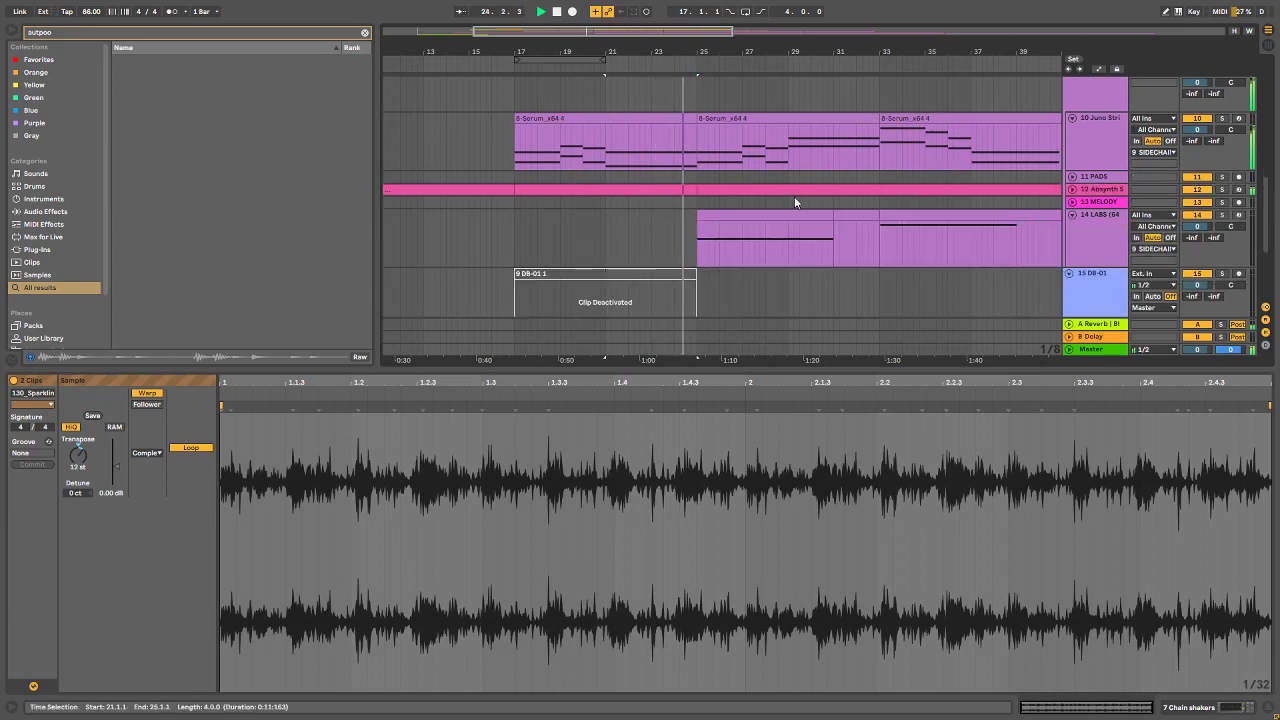
# Step: Examine how the drum, shaker, Juno string and LABS clips line up while the section up to bar 33 plays
pyautogui.scroll(2, 800, 196)
pyautogui.scroll(1, 800, 196)
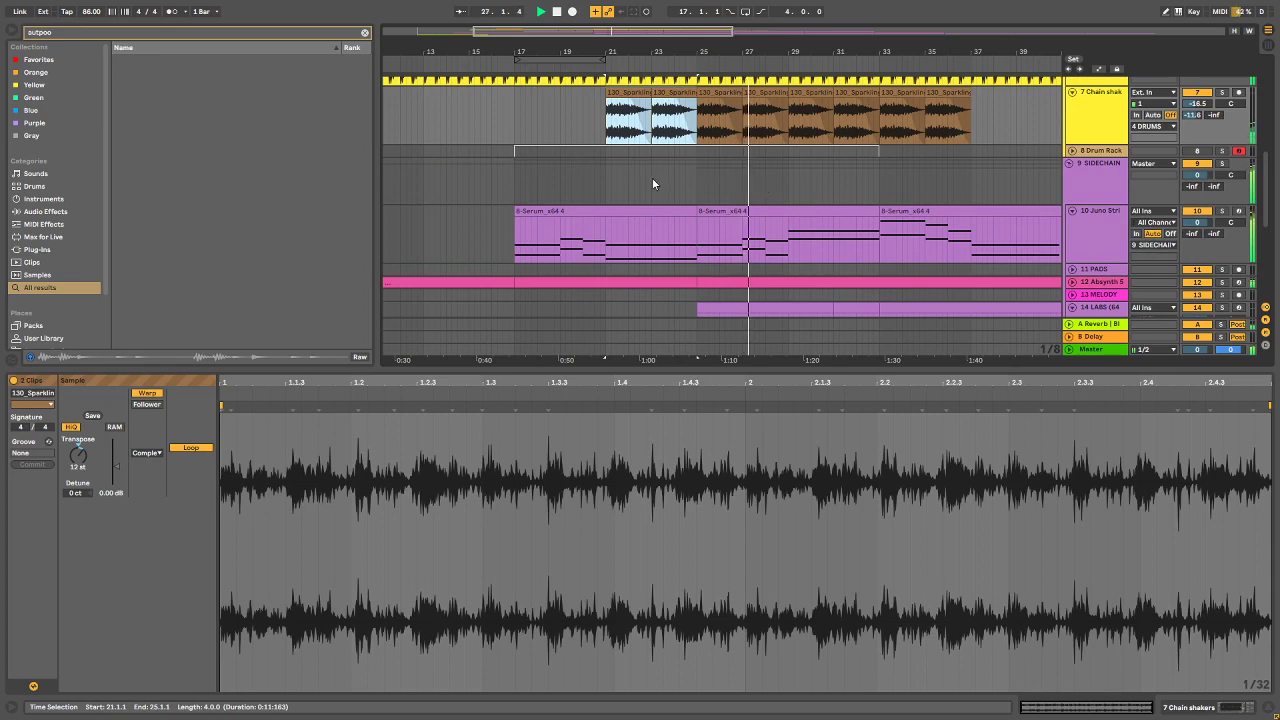
pyautogui.scroll(4, 700, 185)
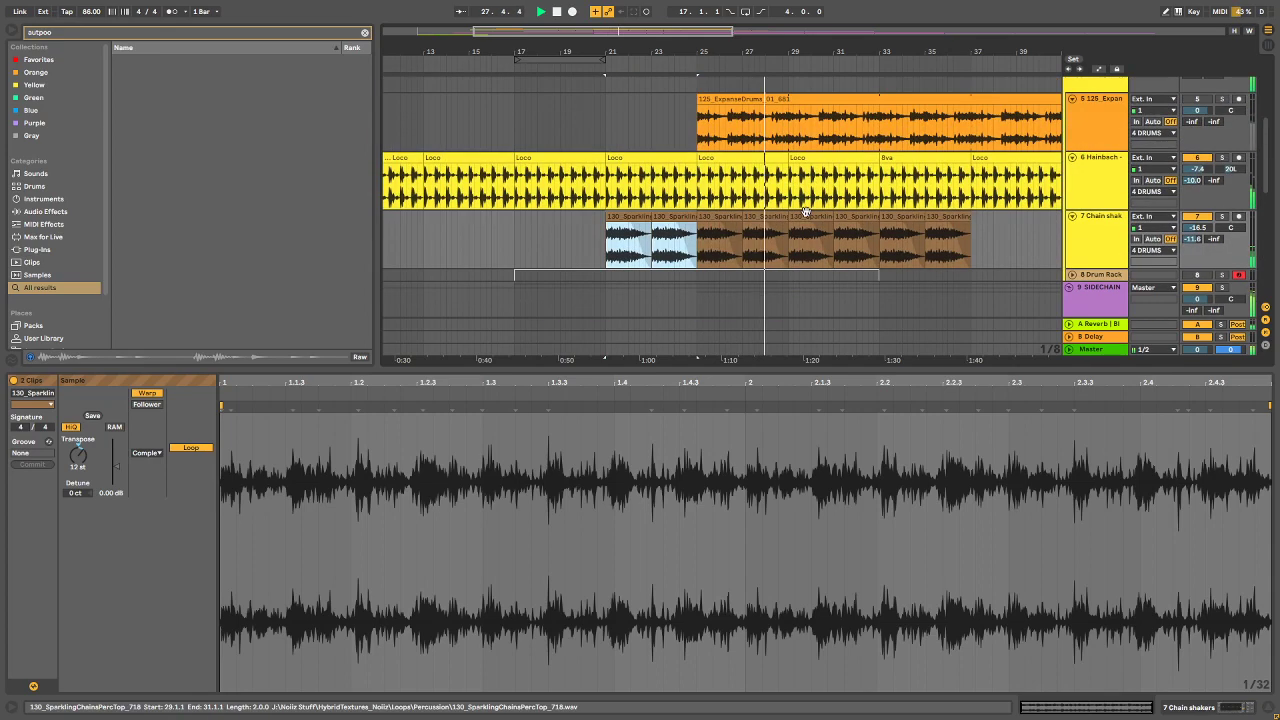
pyautogui.scroll(-3, 820, 187)
pyautogui.scroll(-3, 820, 187)
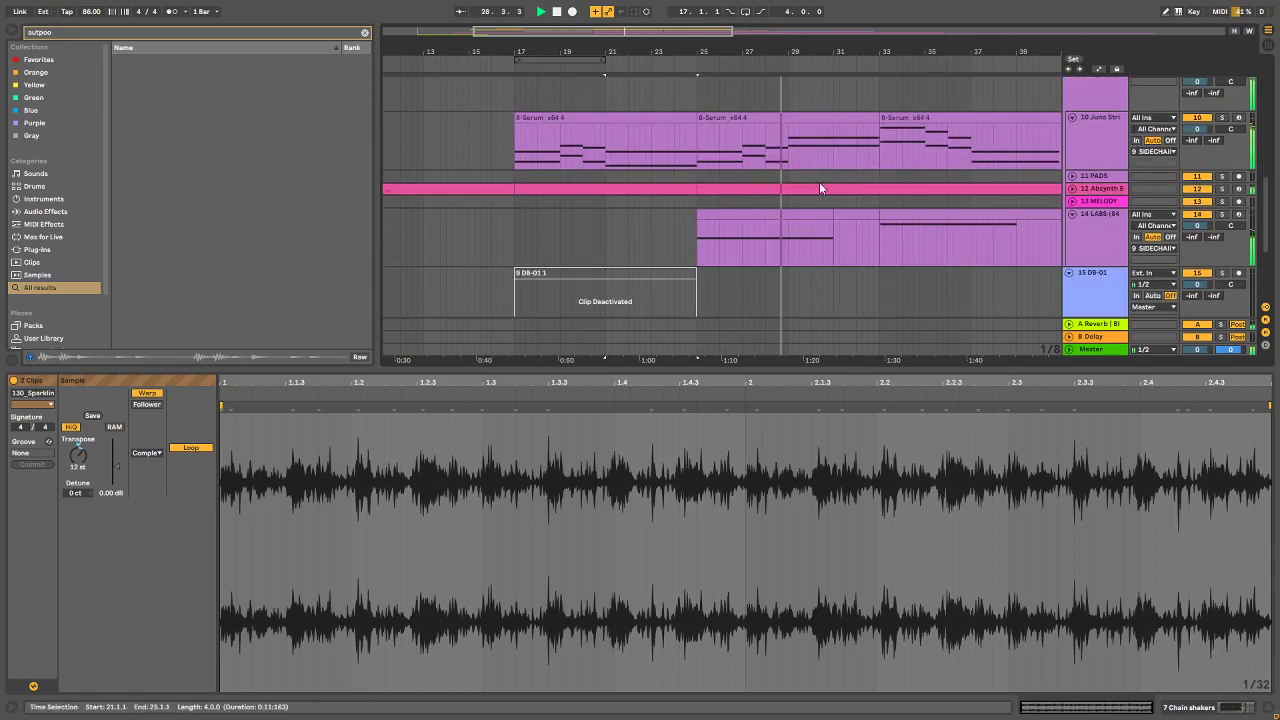
pyautogui.scroll(4, 868, 210)
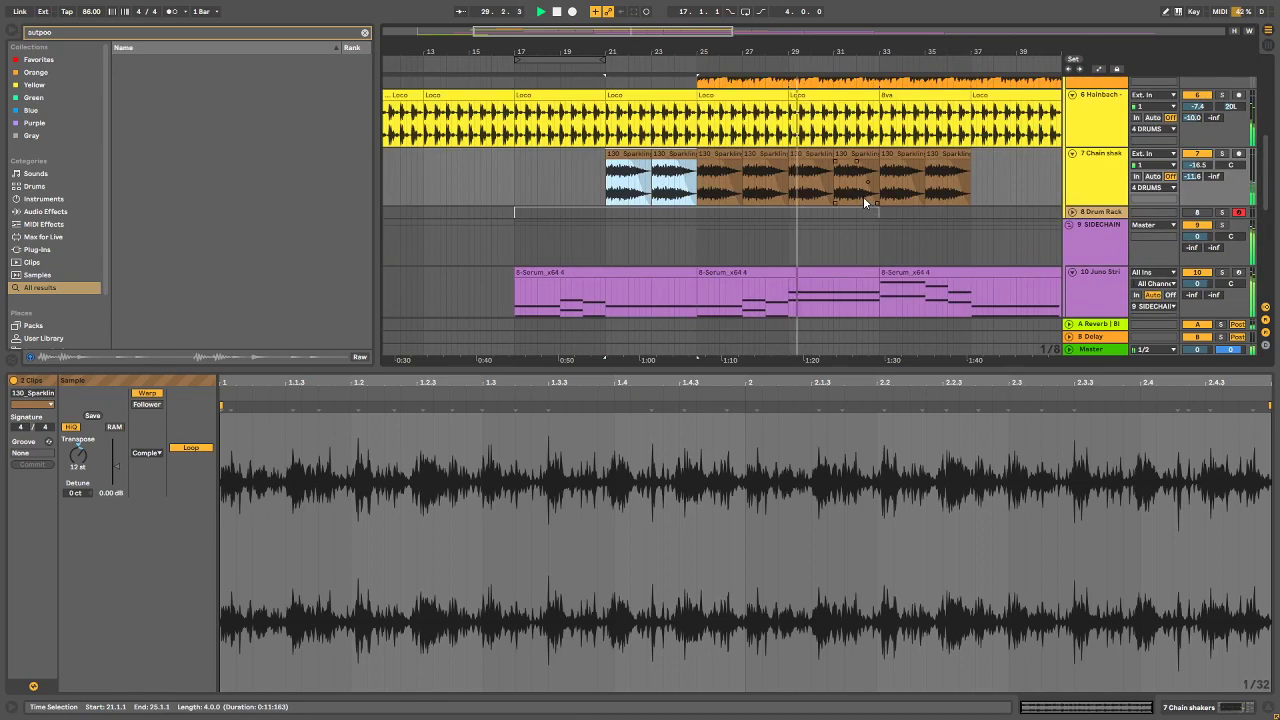
pyautogui.scroll(-5, 863, 196)
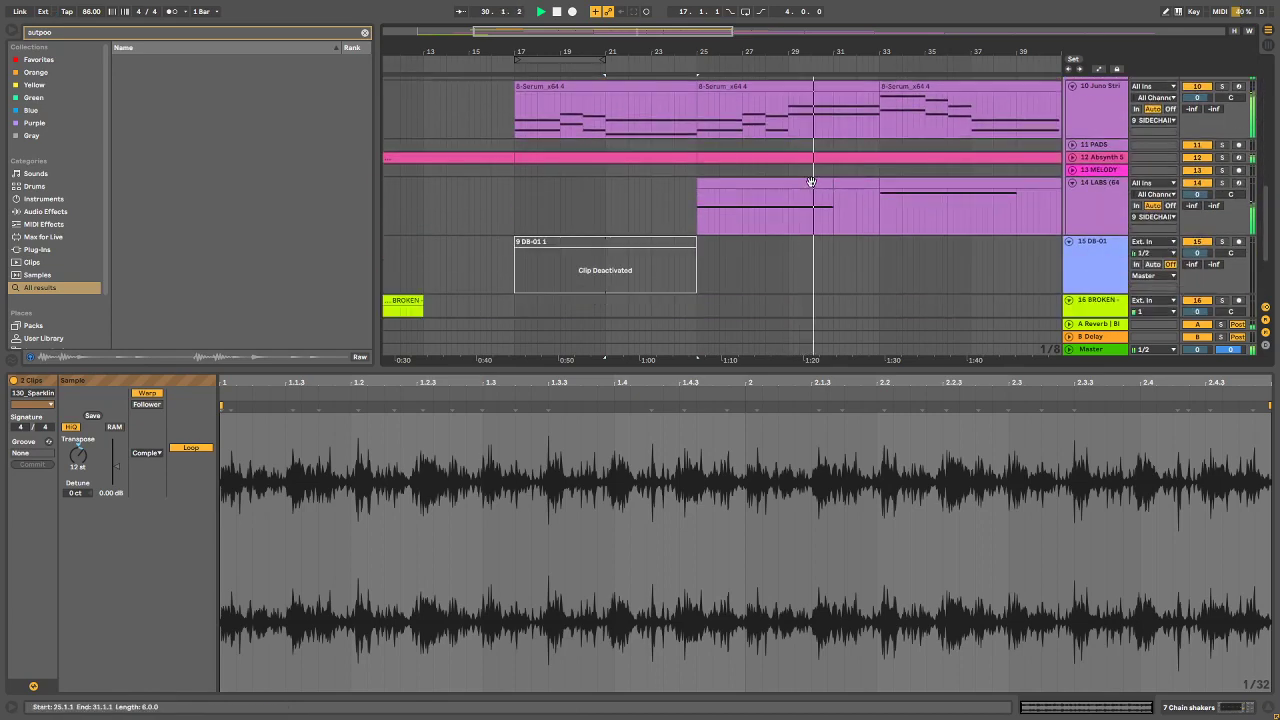
pyautogui.scroll(5, 815, 175)
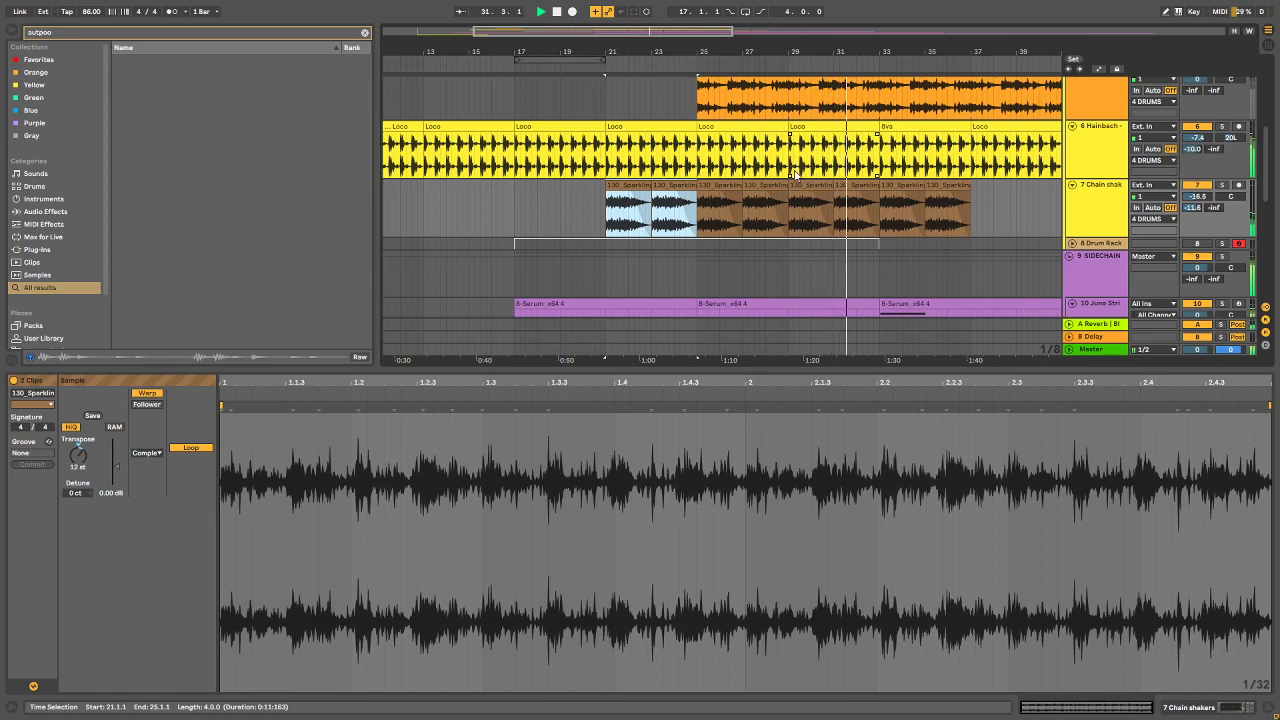
pyautogui.scroll(-5, 853, 165)
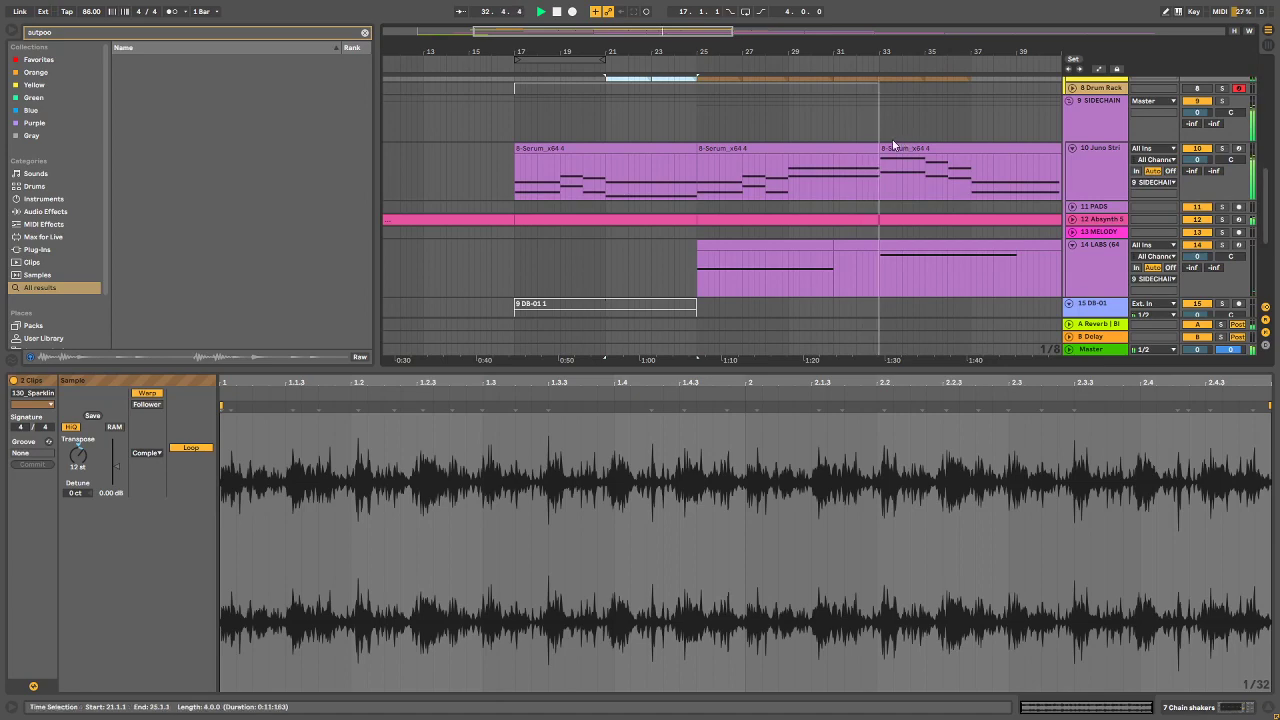
pyautogui.scroll(2, 930, 148)
pyautogui.scroll(2, 930, 152)
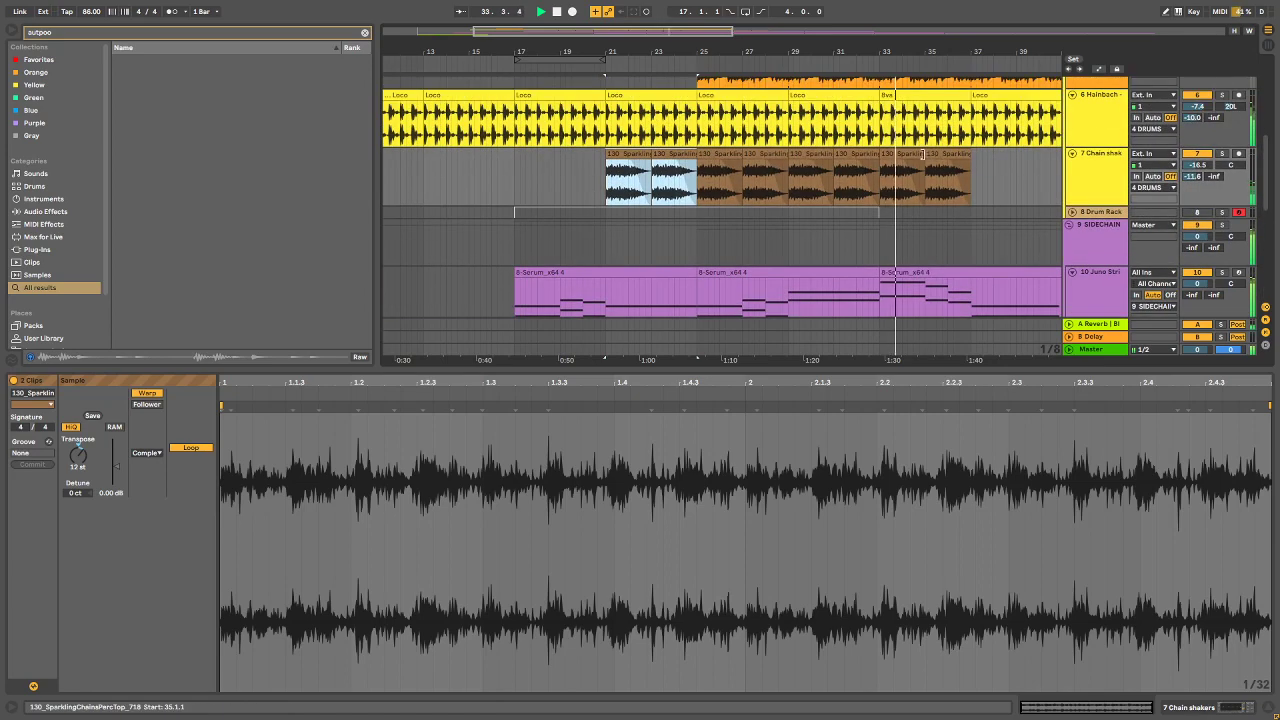
# Step: Duplicate the Chain shakers clip at bar 35 so a copy fills bars 37 to 39
pyautogui.moveTo(913, 50); pyautogui.dragTo(894, 72)
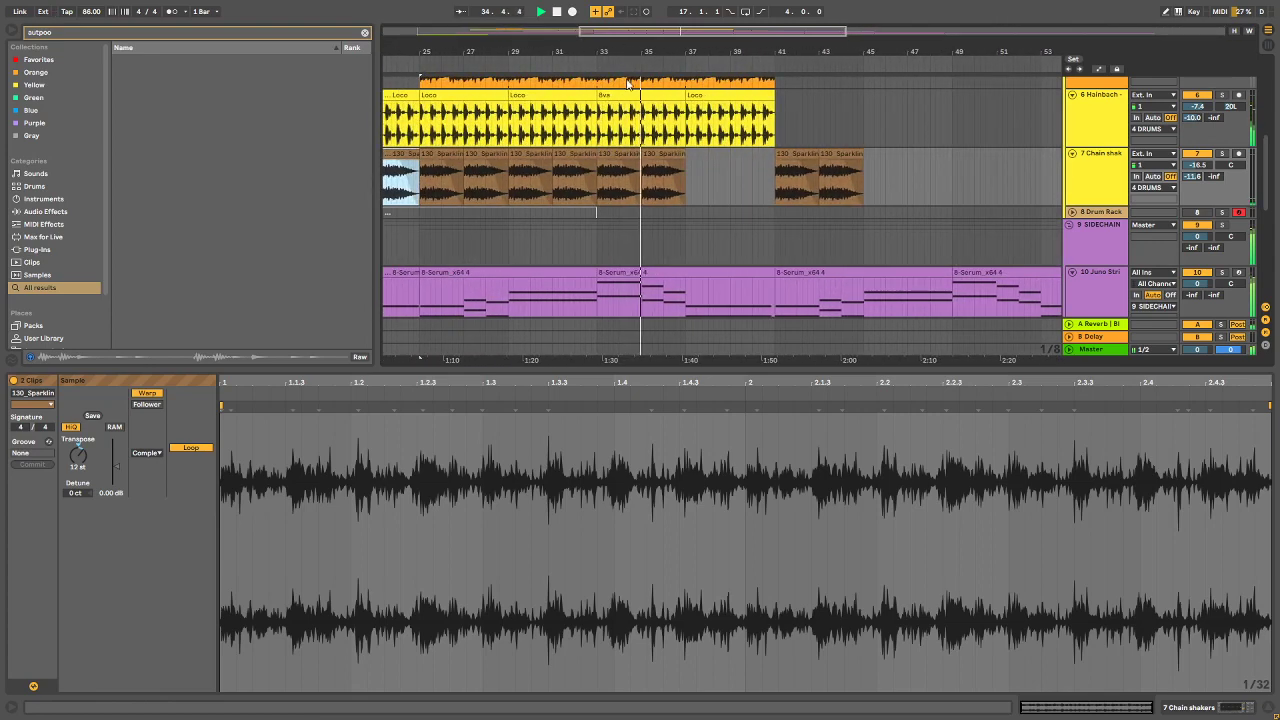
pyautogui.click(663, 156)
pyautogui.hotkey('ctrl', 'd')
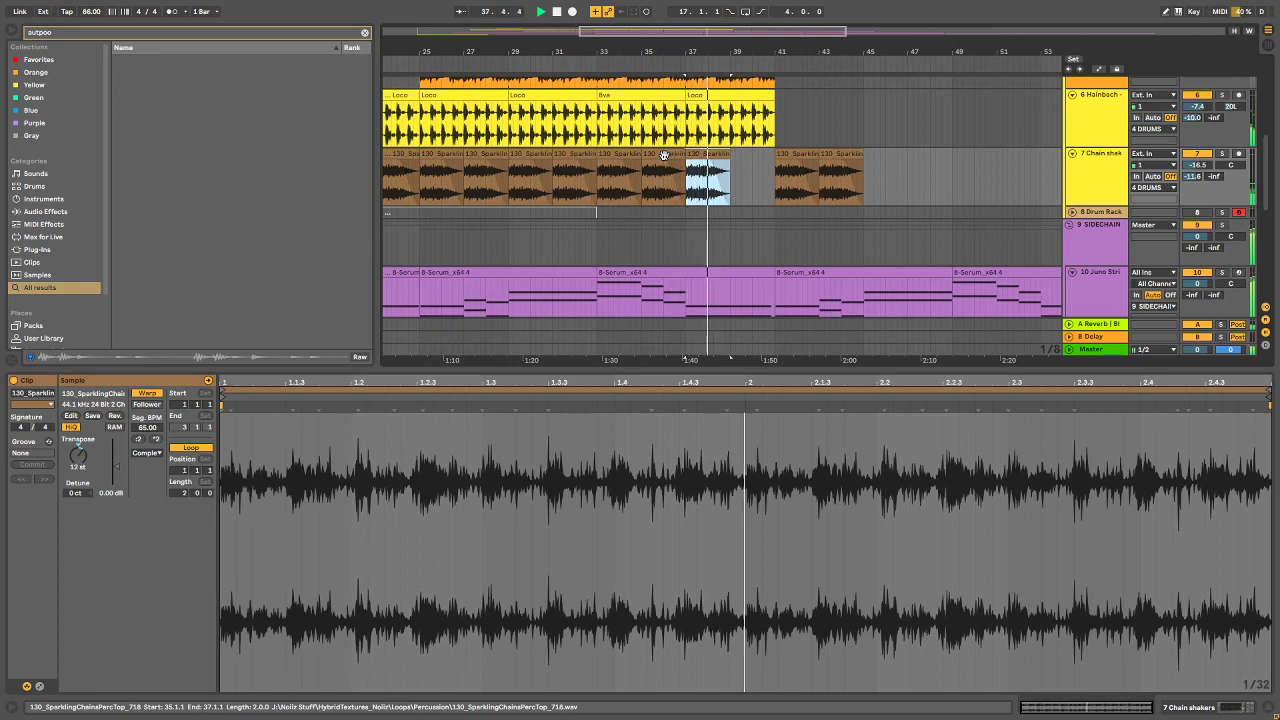
# Step: Audition the end of the Hainbach loop leading into bar 41 to find a spot for a break
pyautogui.scroll(-5, 660, 150)
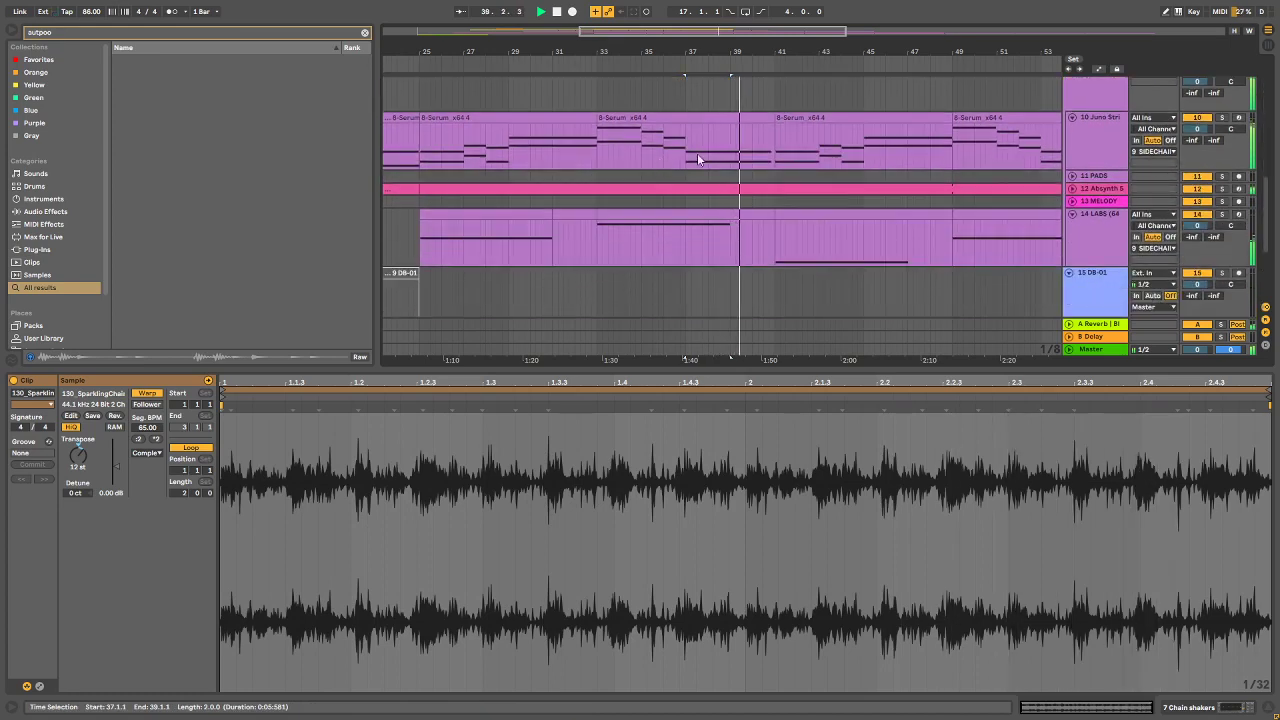
pyautogui.scroll(8, 850, 115)
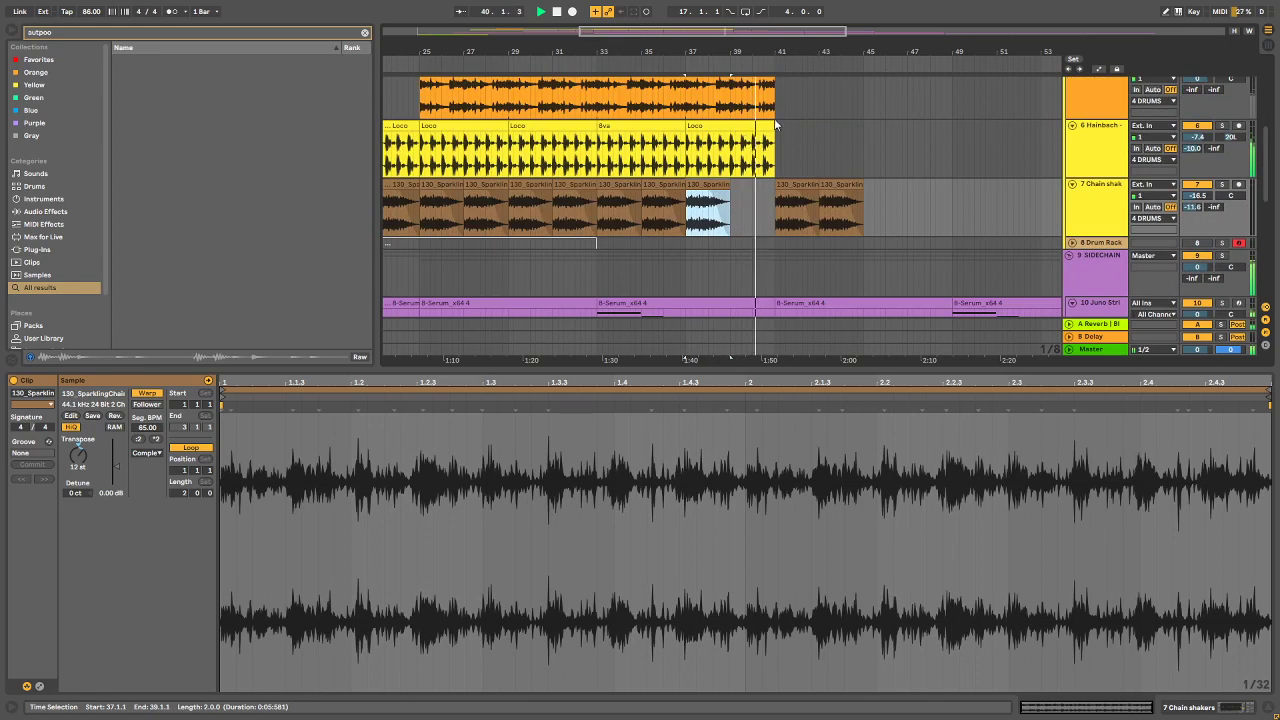
pyautogui.press('space')
pyautogui.moveTo(762, 45); pyautogui.dragTo(764, 110)
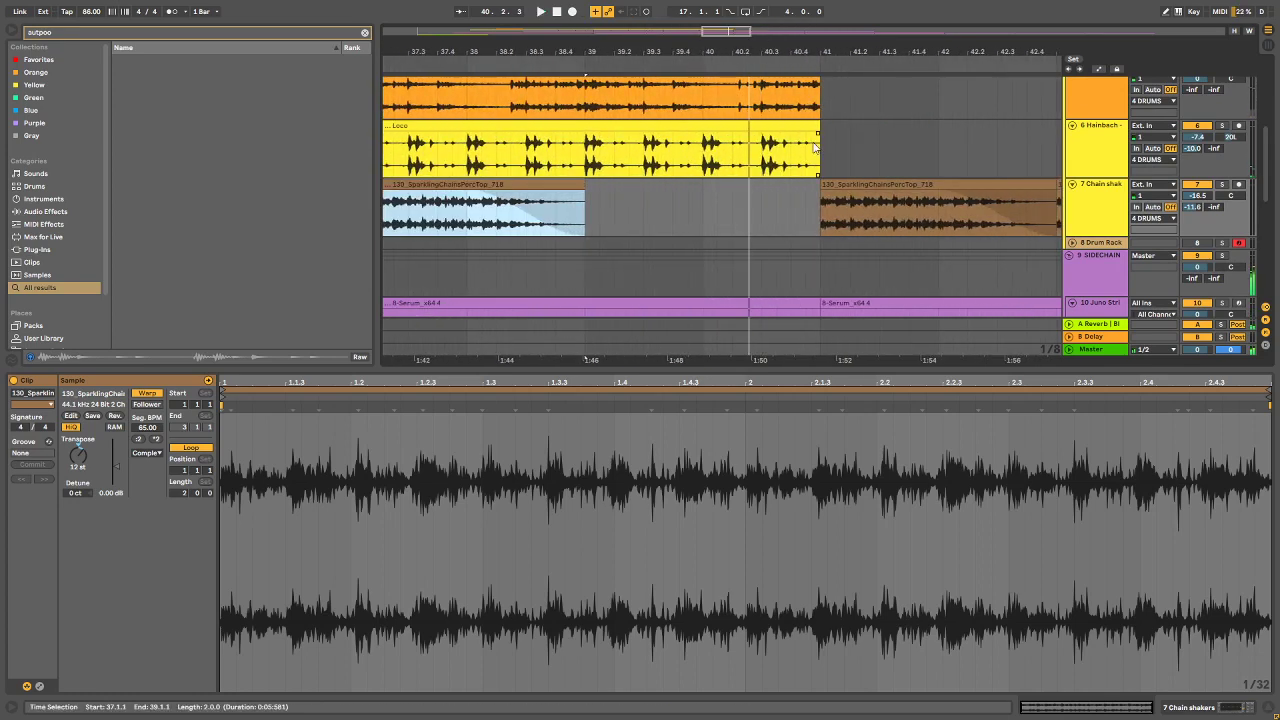
pyautogui.press('space')
pyautogui.press('space')
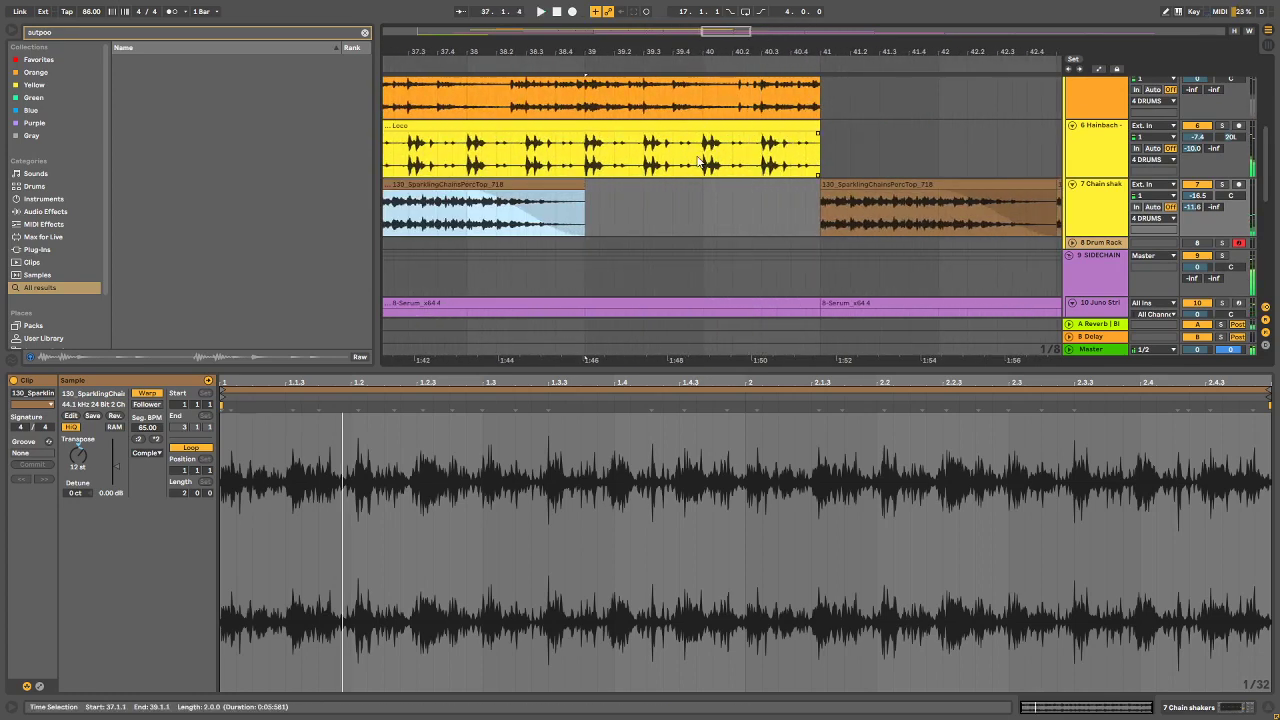
pyautogui.click(704, 160)
pyautogui.press('space')
pyautogui.moveTo(737, 37); pyautogui.dragTo(780, 105)
pyautogui.press('space')
# Step: Split the Hainbach Loco clip at 40.3 and 40.4, trim the middle segment's start to 40.3.3, and play from 40.3
pyautogui.moveTo(705, 169); pyautogui.dragTo(803, 173)
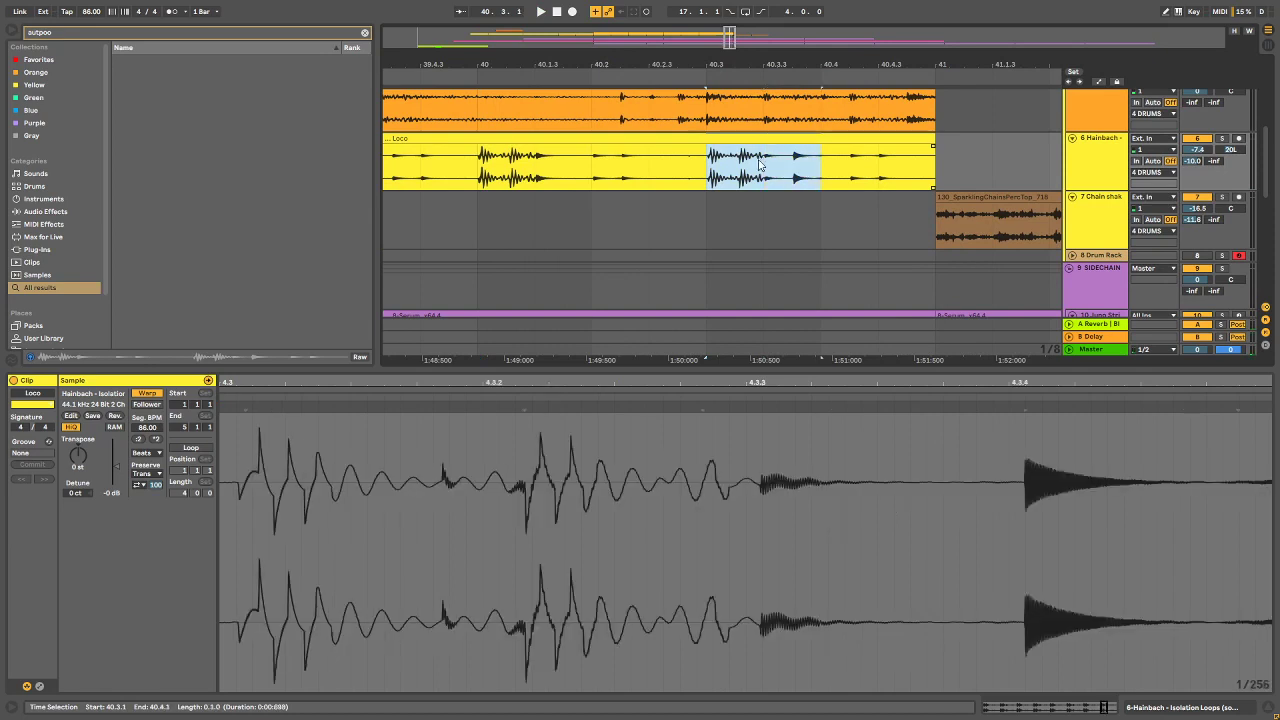
pyautogui.hotkey('ctrl', 'e')
pyautogui.click(806, 138)
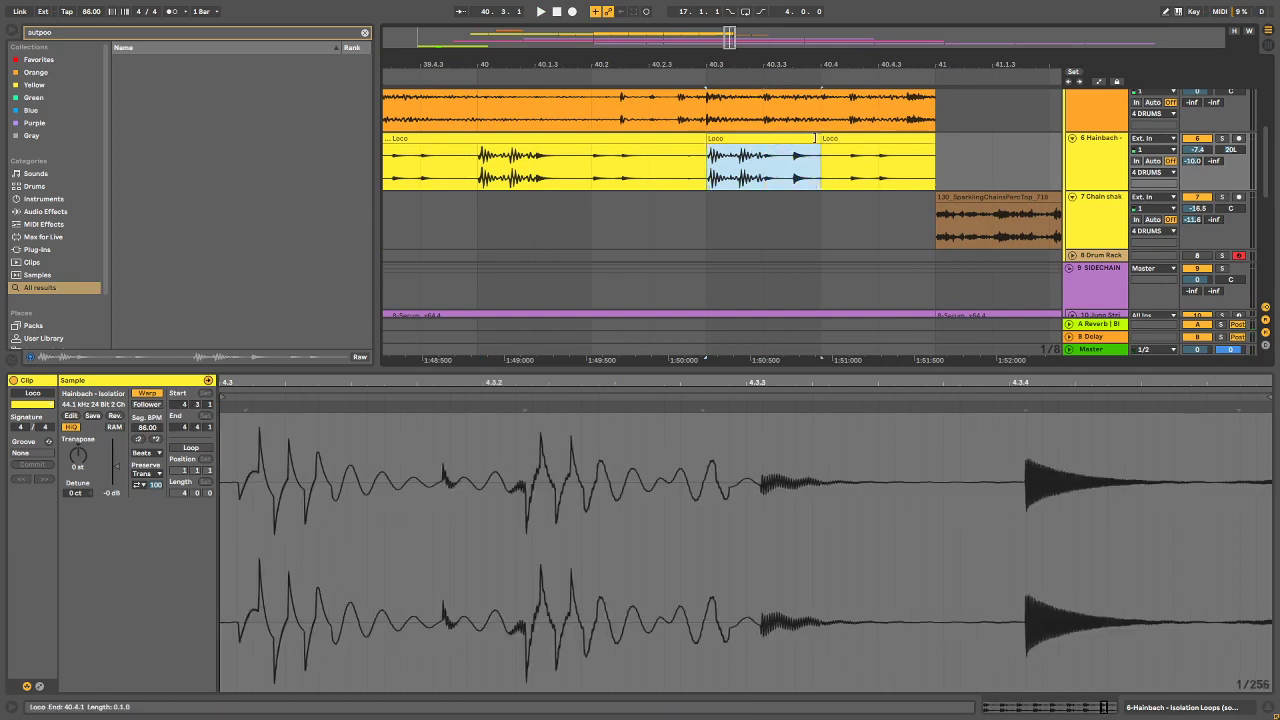
pyautogui.moveTo(708, 138); pyautogui.dragTo(764, 138)
pyautogui.click(712, 157)
pyautogui.press('space')
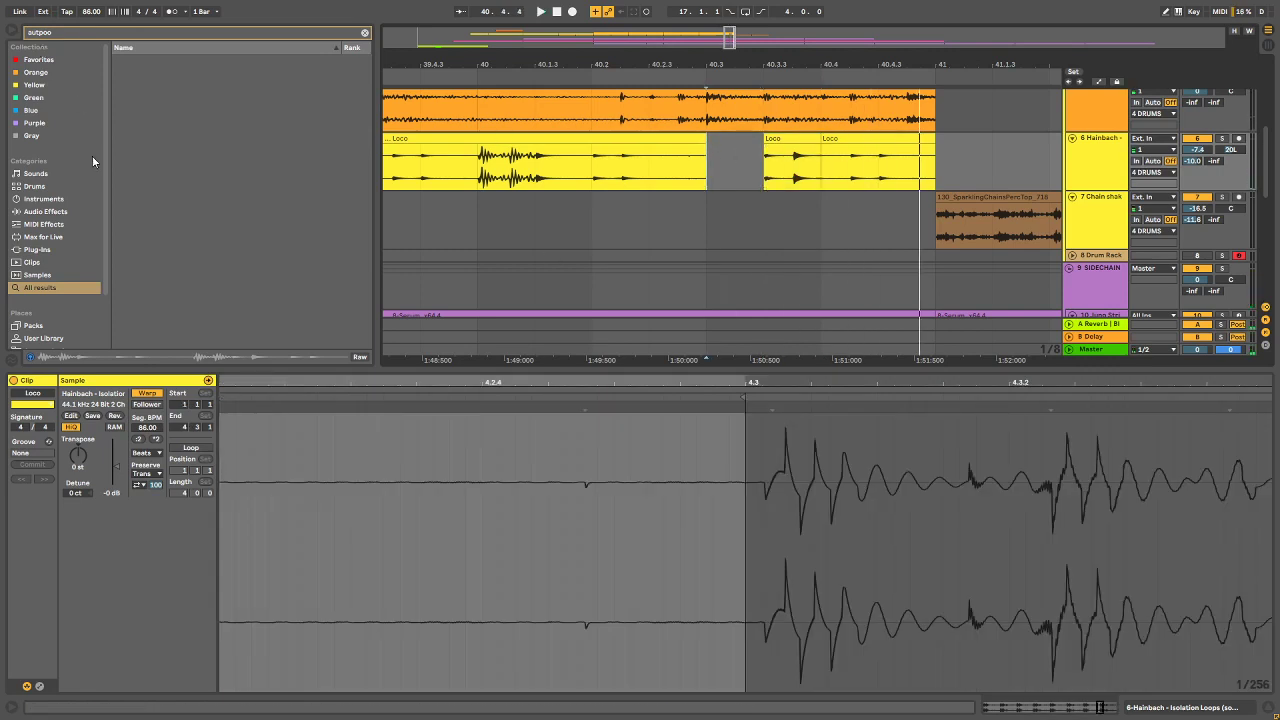
# Step: Search all browser results for "hainb" to find the Hainbach Isolation Loops samples
pyautogui.scroll(-2, 59, 277)
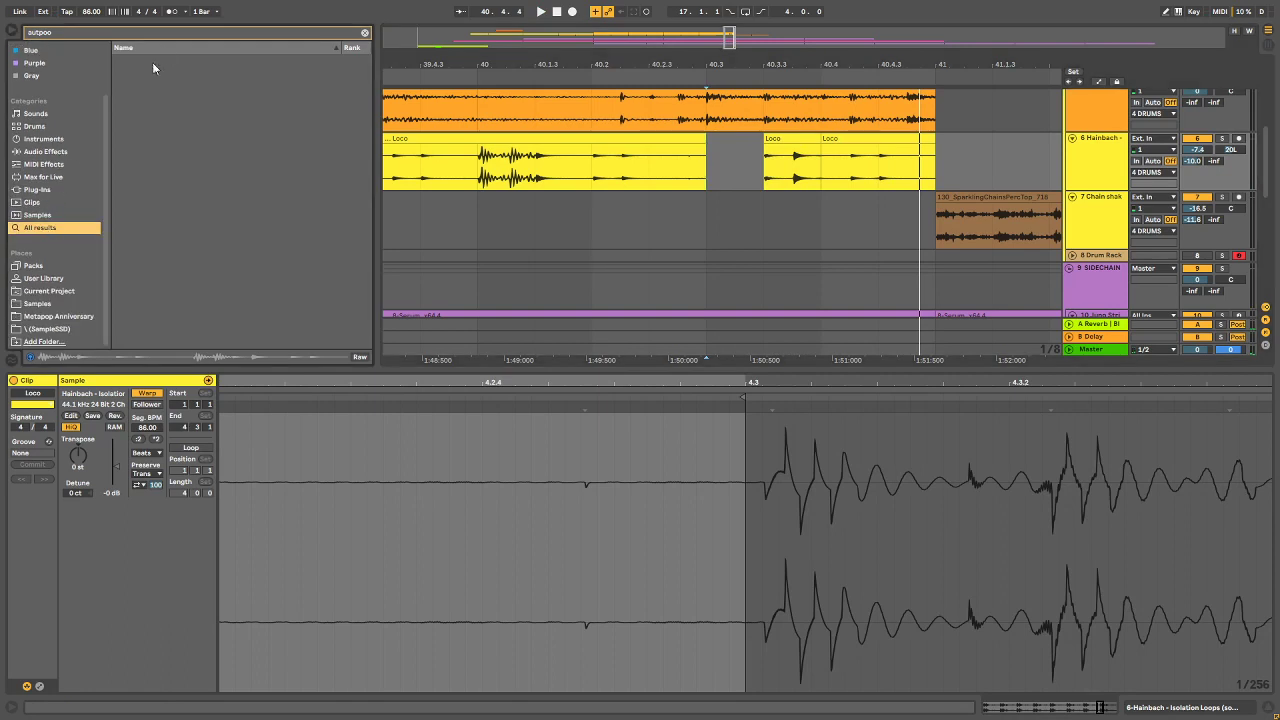
pyautogui.hotkey('ctrl', 'f')
pyautogui.write('heinb')
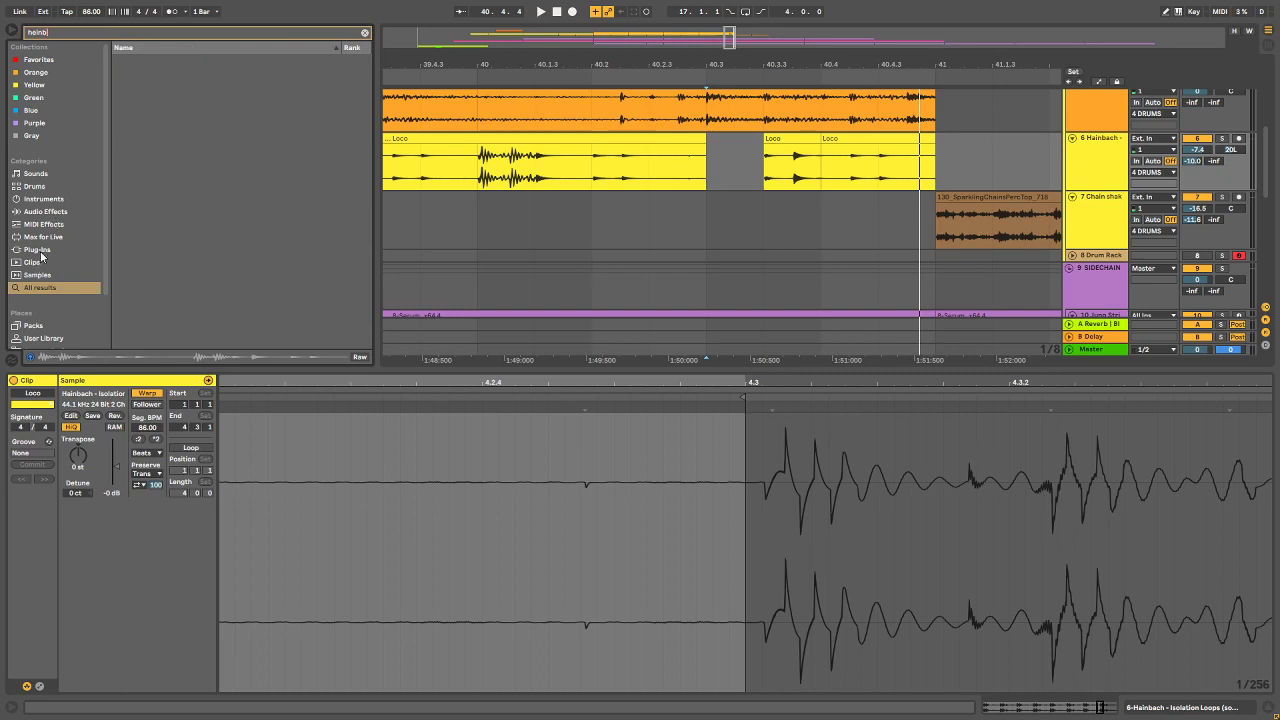
pyautogui.scroll(-2, 41, 254)
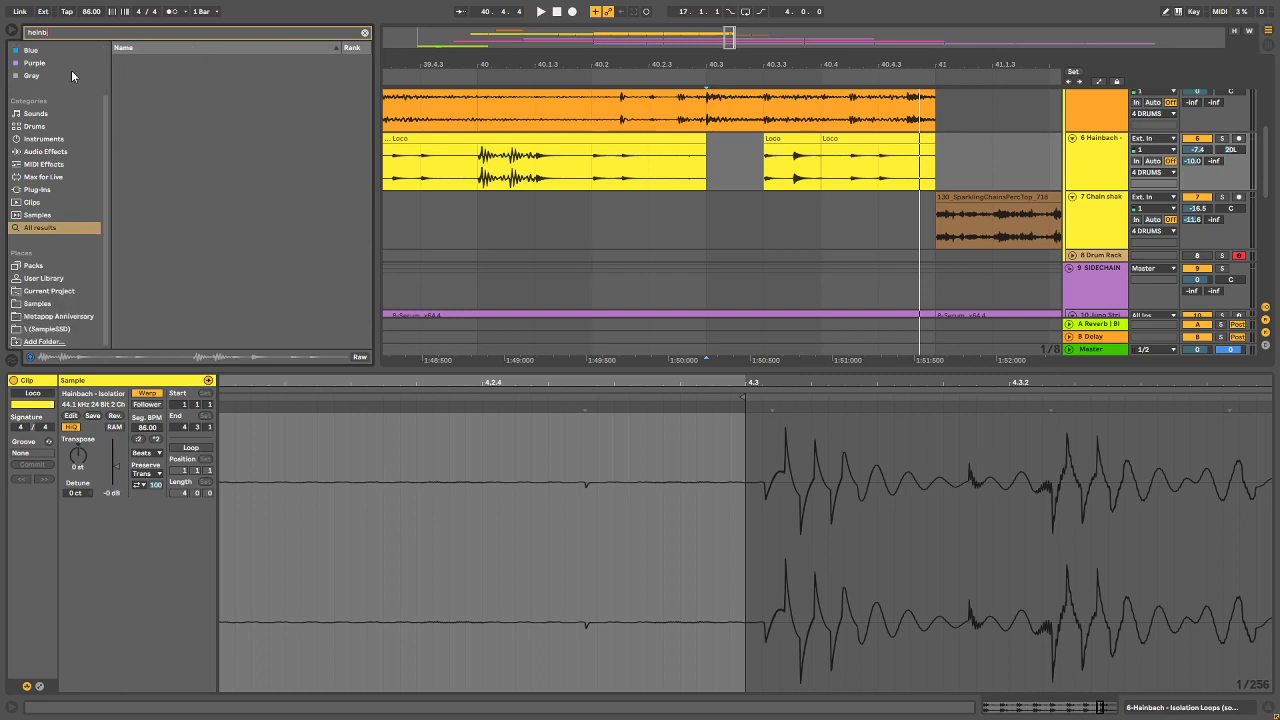
pyautogui.write('hainm')
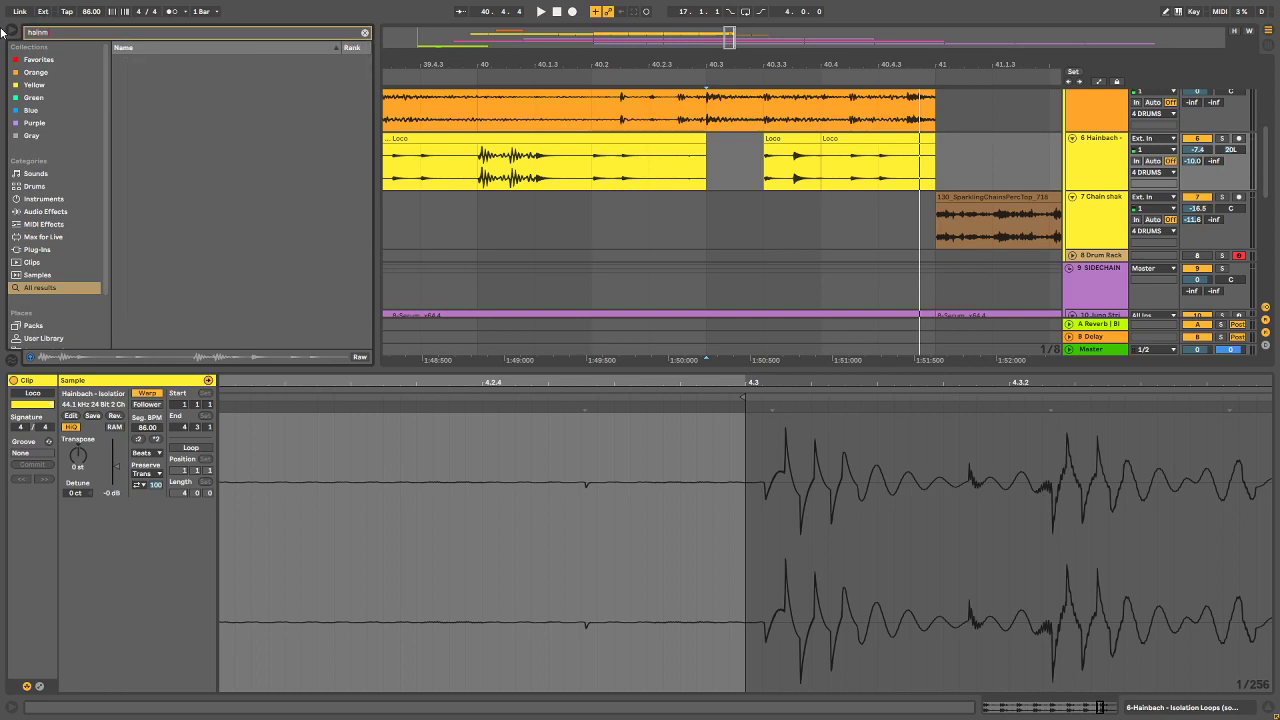
pyautogui.press('BackSpace')
pyautogui.write('b')
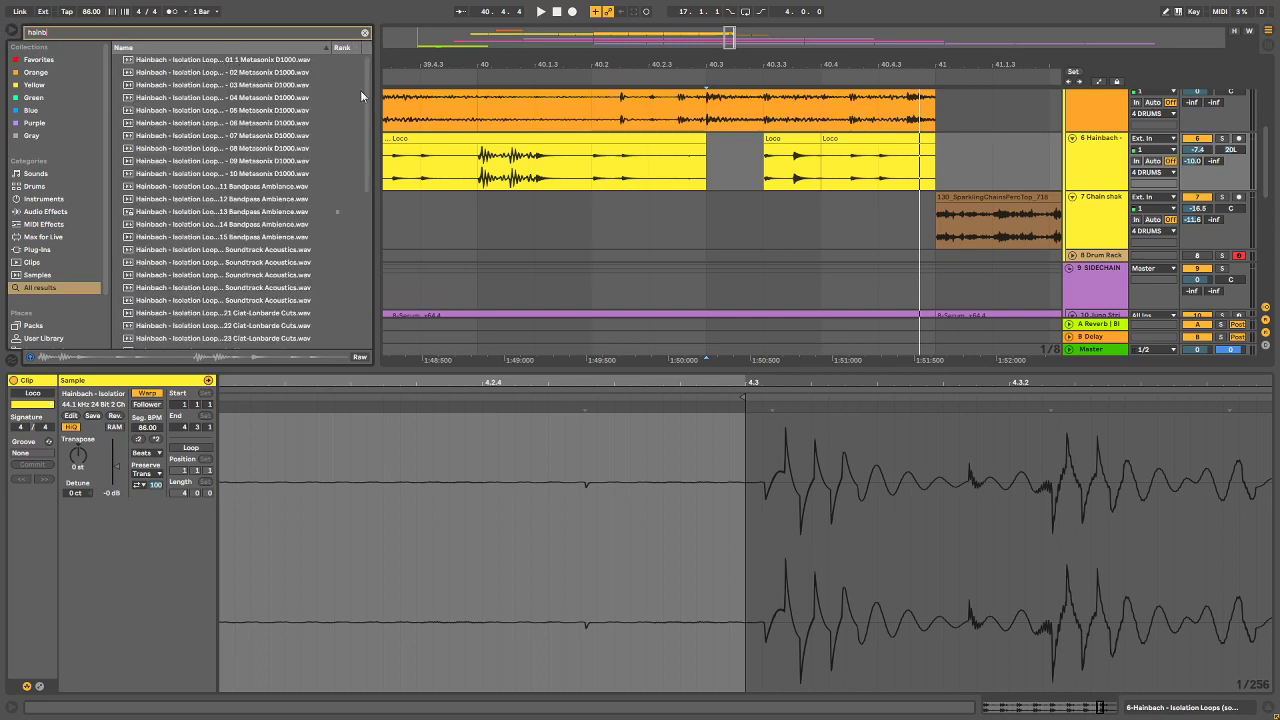
# Step: Audition the Hainbach Test Equipment loops in the search results, from number 35 through number 48
pyautogui.scroll(-10, 255, 160)
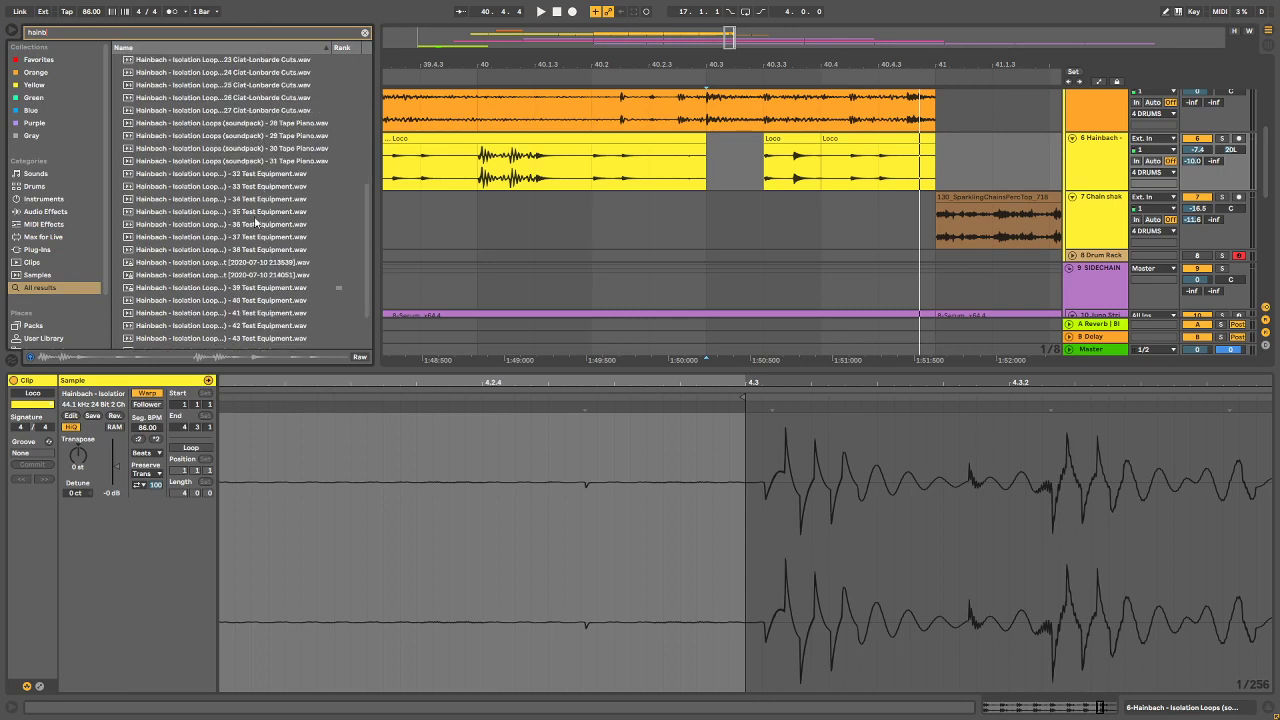
pyautogui.click(258, 212)
pyautogui.press('Down')
pyautogui.press('Down')
pyautogui.press('Down')
pyautogui.press('Down')
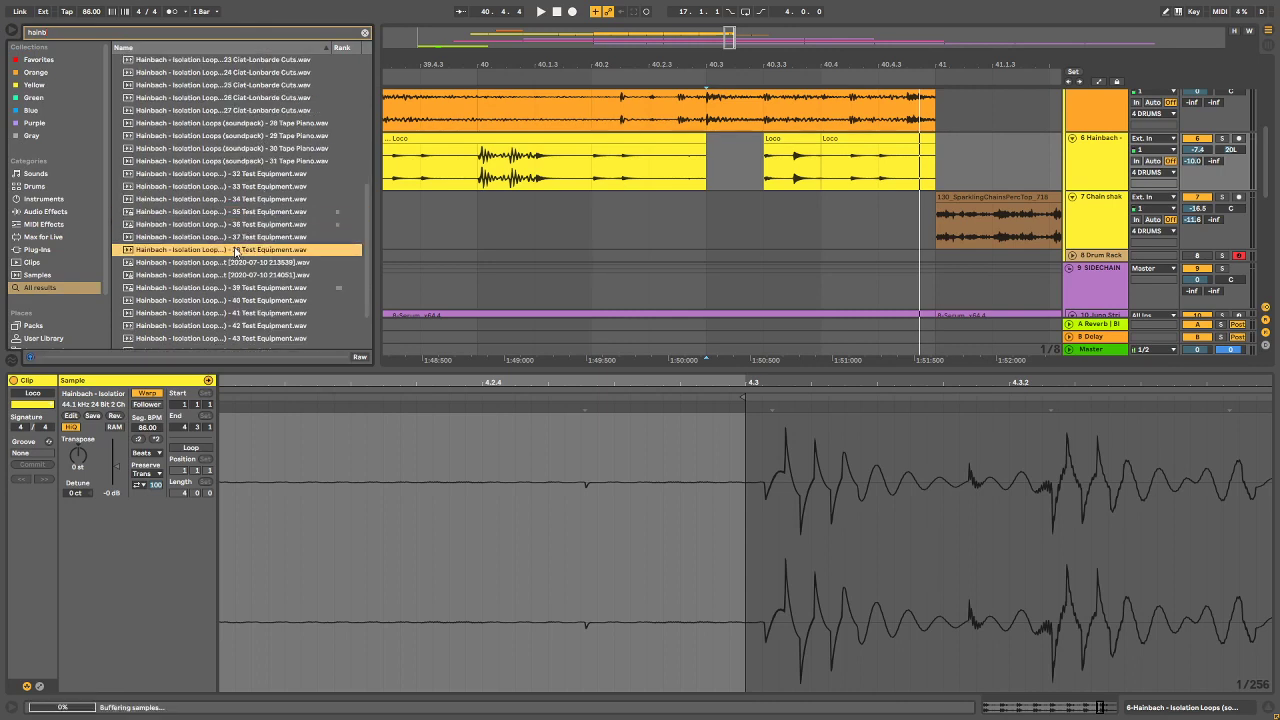
pyautogui.click(226, 274)
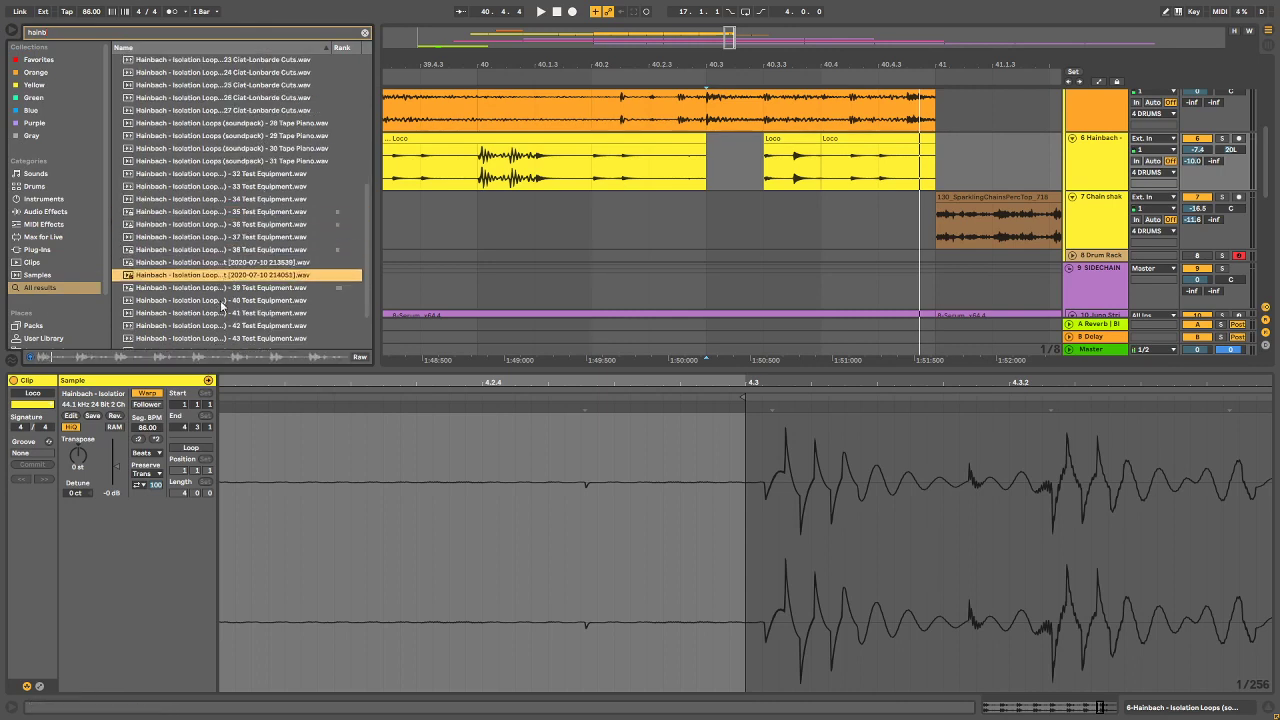
pyautogui.click(226, 287)
pyautogui.click(222, 301)
pyautogui.scroll(-2, 222, 300)
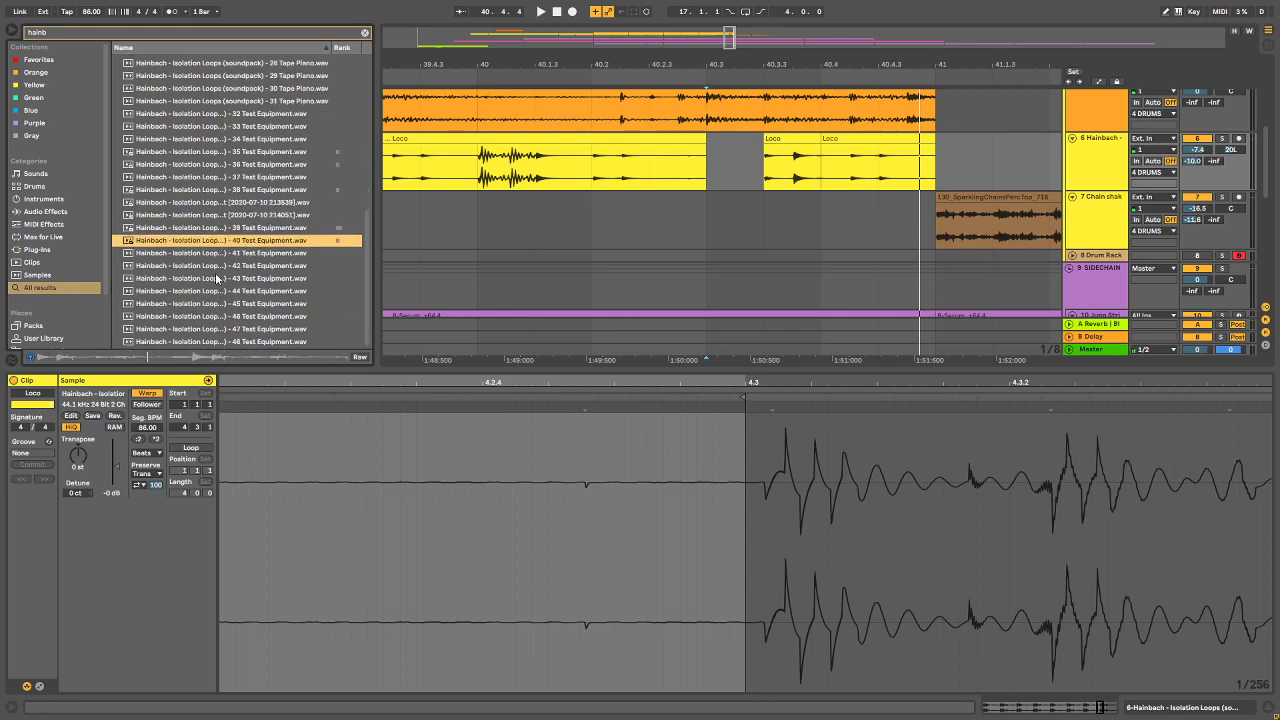
pyautogui.click(213, 280)
pyautogui.click(226, 329)
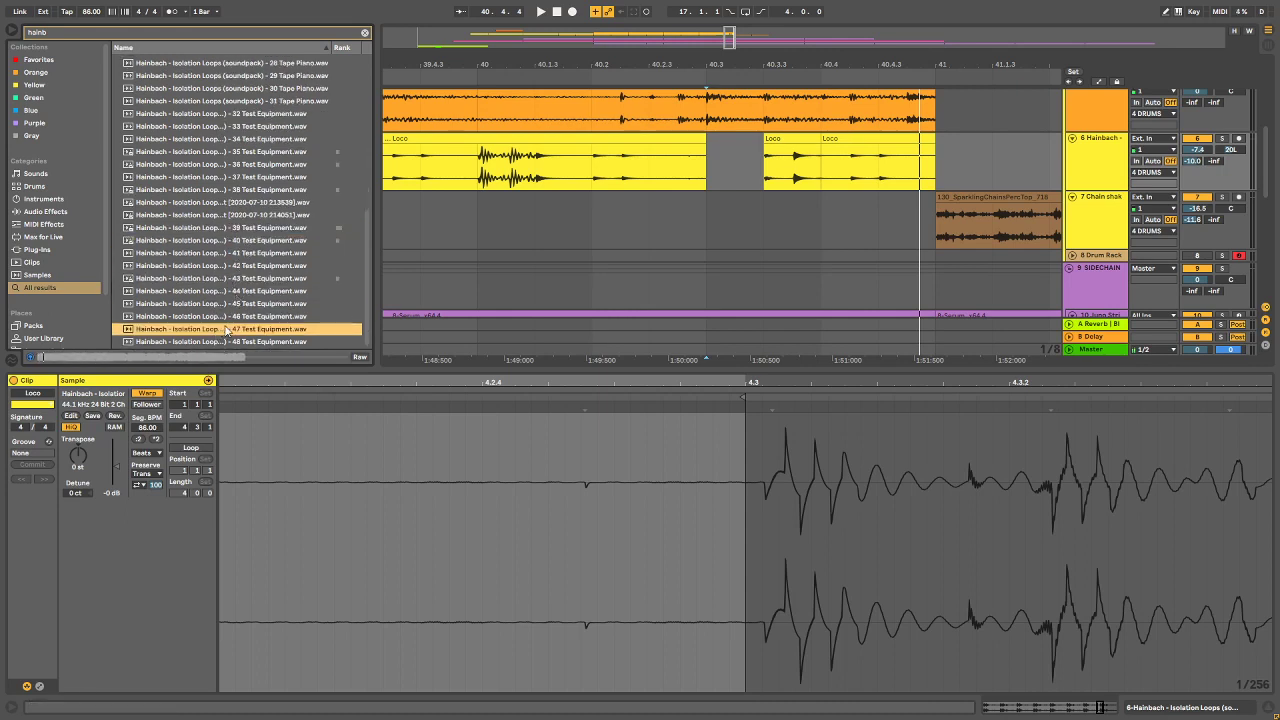
pyautogui.click(212, 343)
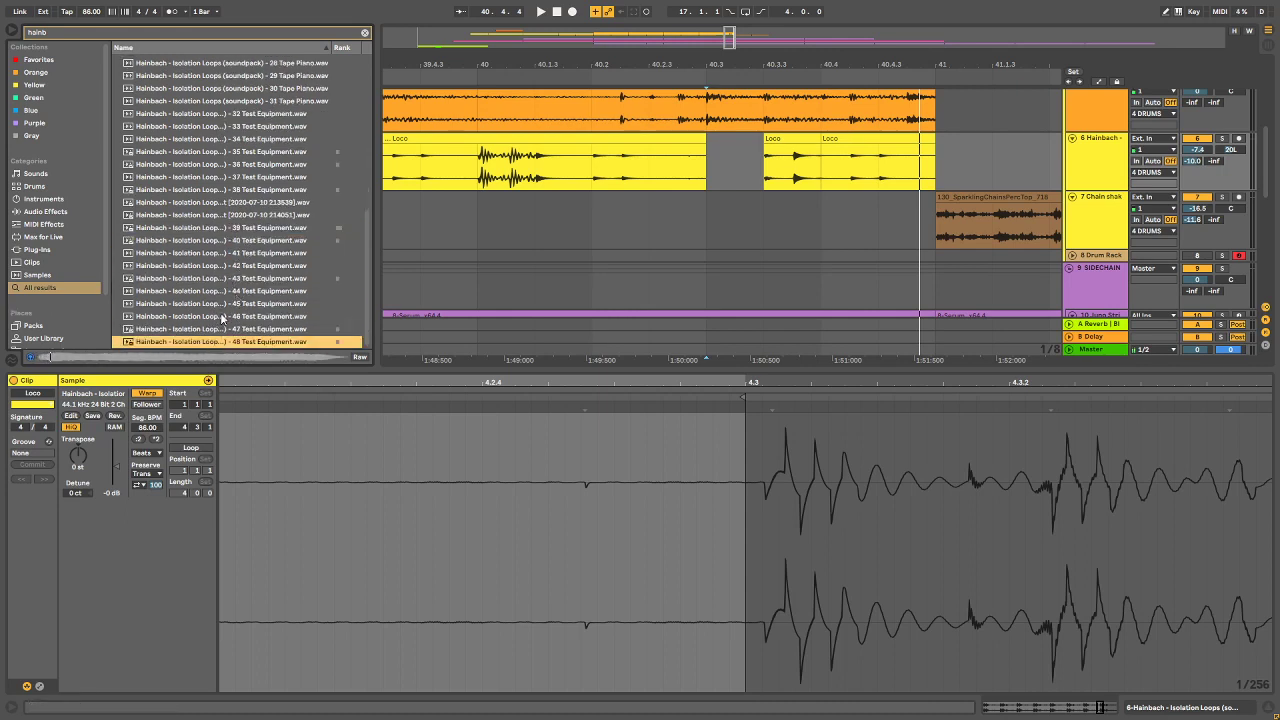
# Step: Audition the Hainbach 30 Tape Piano loop and the Ciat-Lonbarde Cuts loops 23 to 26
pyautogui.scroll(2, 231, 154)
pyautogui.click(231, 152)
pyautogui.scroll(3, 225, 157)
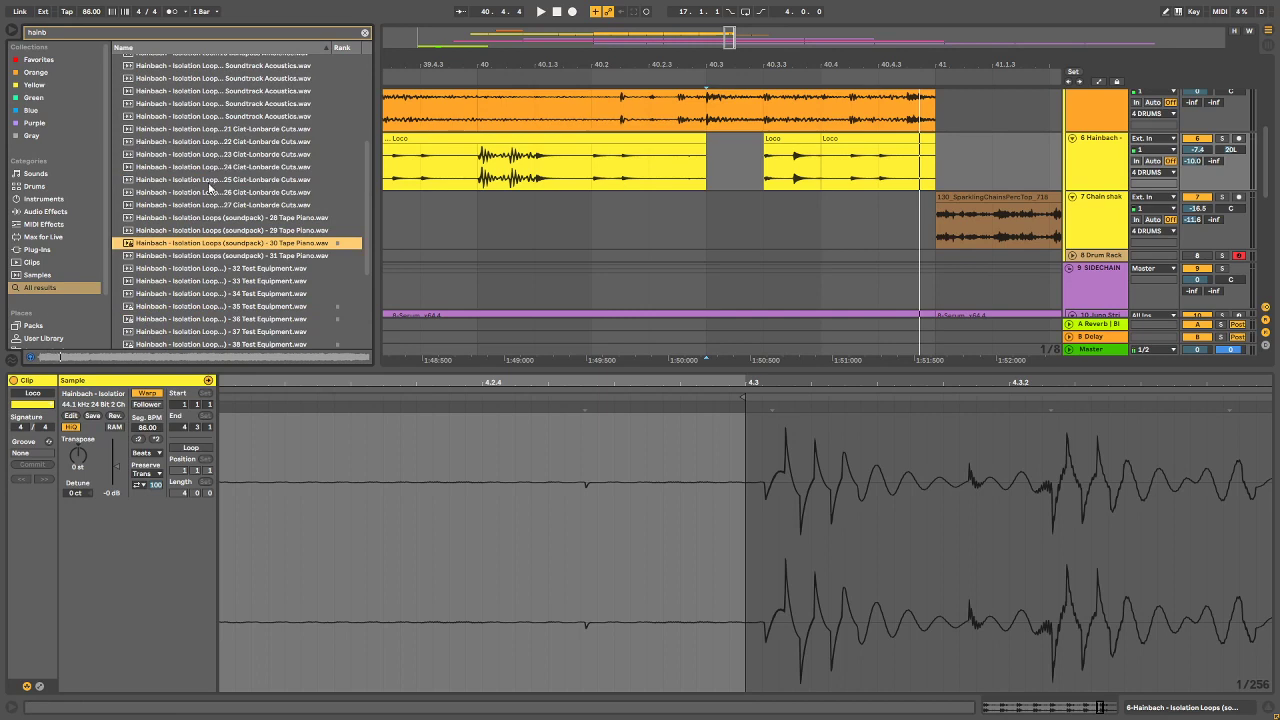
pyautogui.click(210, 181)
pyautogui.click(211, 193)
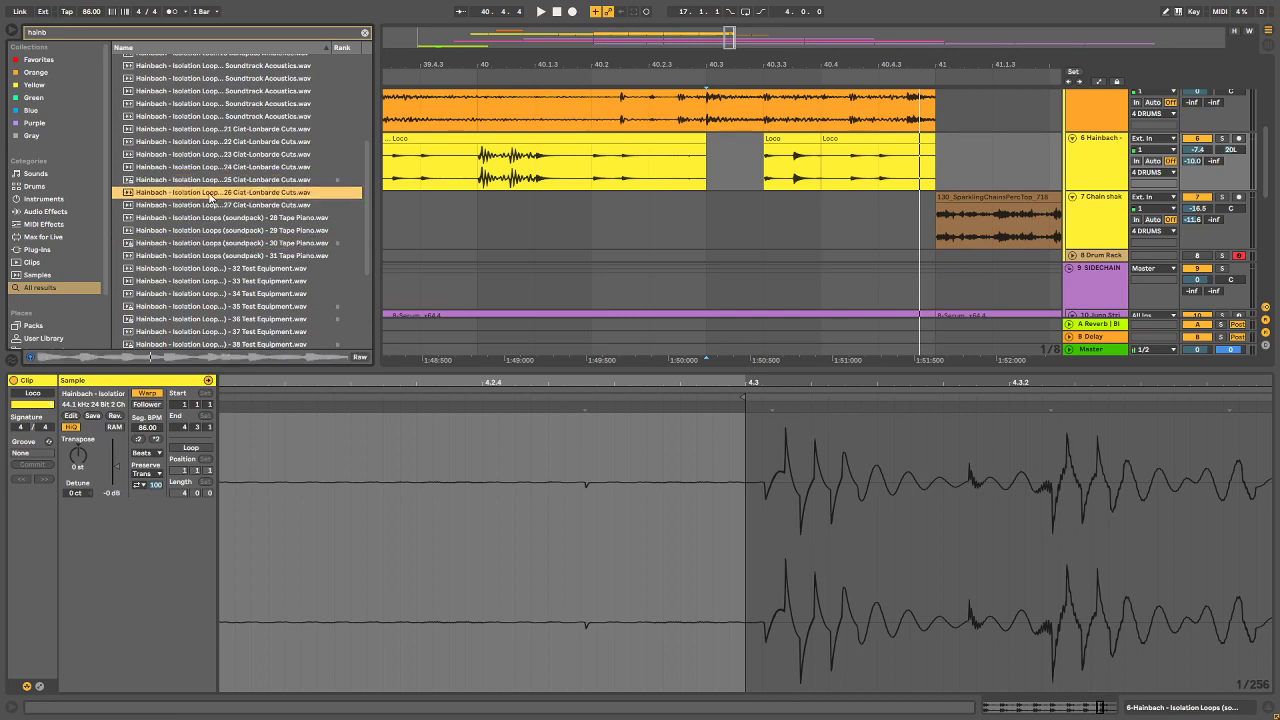
pyautogui.click(225, 167)
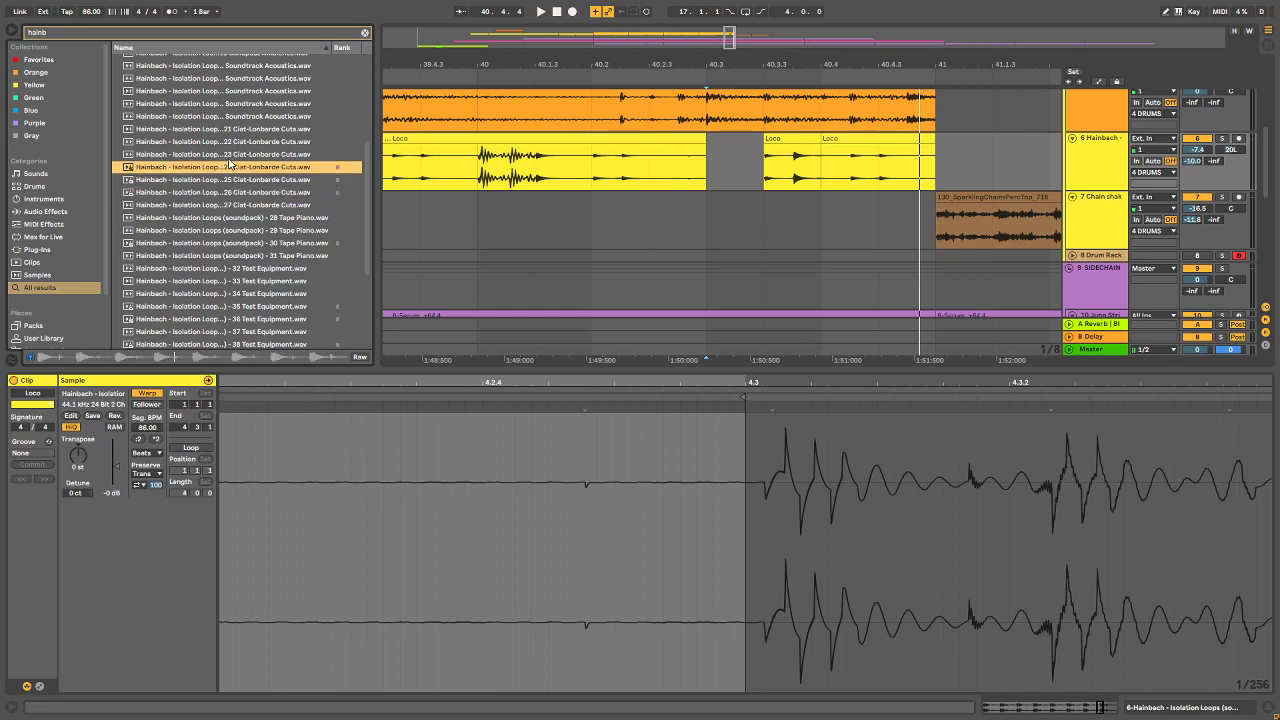
pyautogui.click(227, 158)
# Step: Return to the full arrangement and play the section from about bar 35 on the ExpanseDrums track
pyautogui.click(598, 267)
pyautogui.click(575, 230)
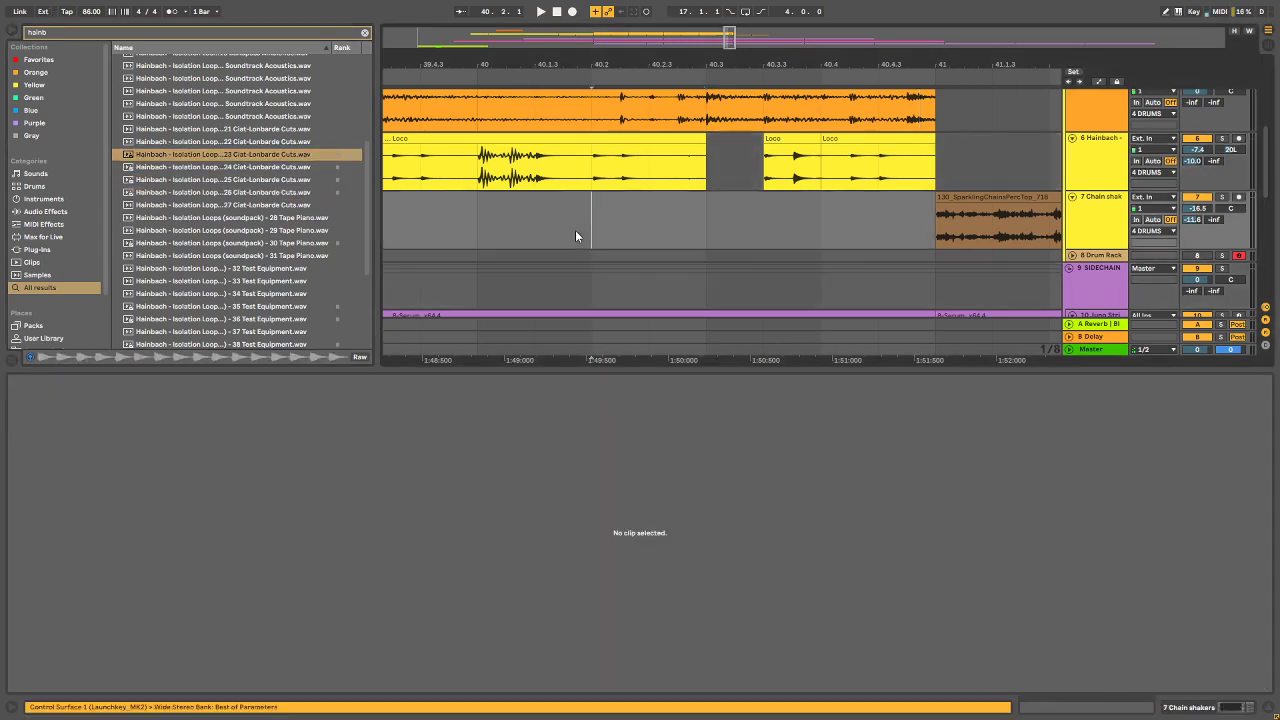
pyautogui.moveTo(569, 61); pyautogui.dragTo(680, 0)
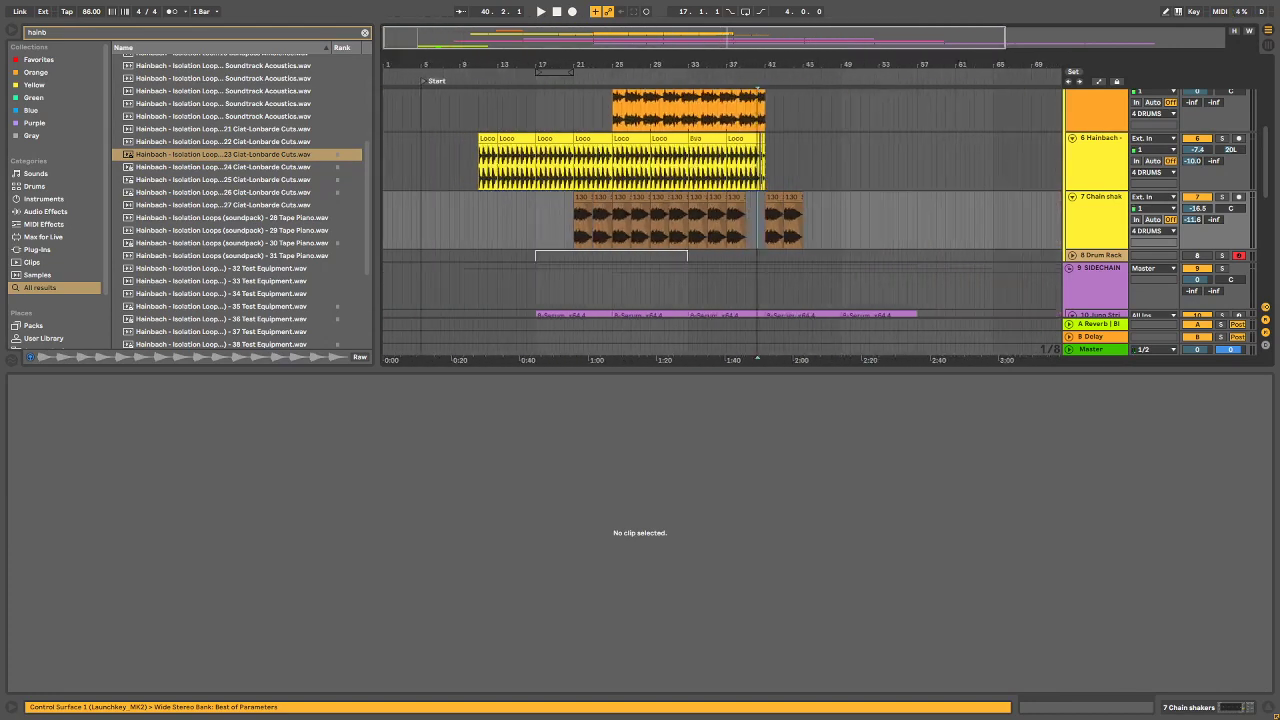
pyautogui.scroll(-8, 640, 219)
pyautogui.scroll(8, 636, 250)
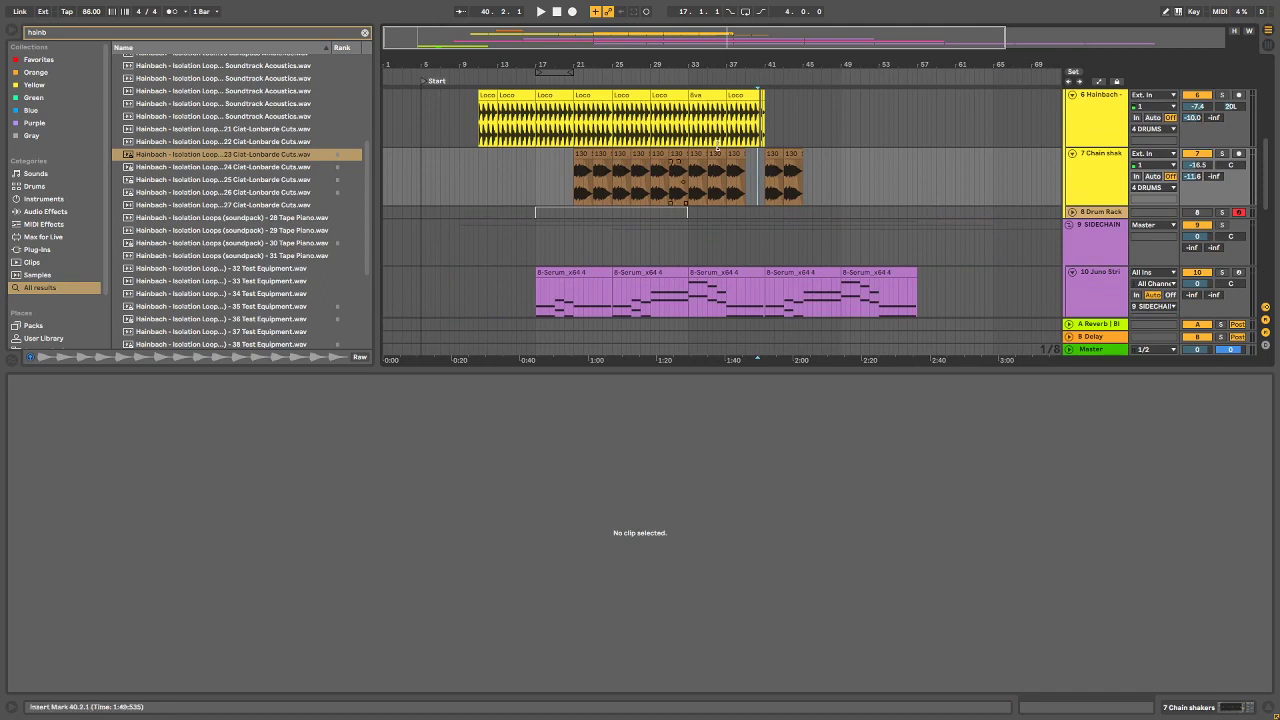
pyautogui.scroll(2, 717, 147)
pyautogui.click(714, 150)
pyautogui.press('space')
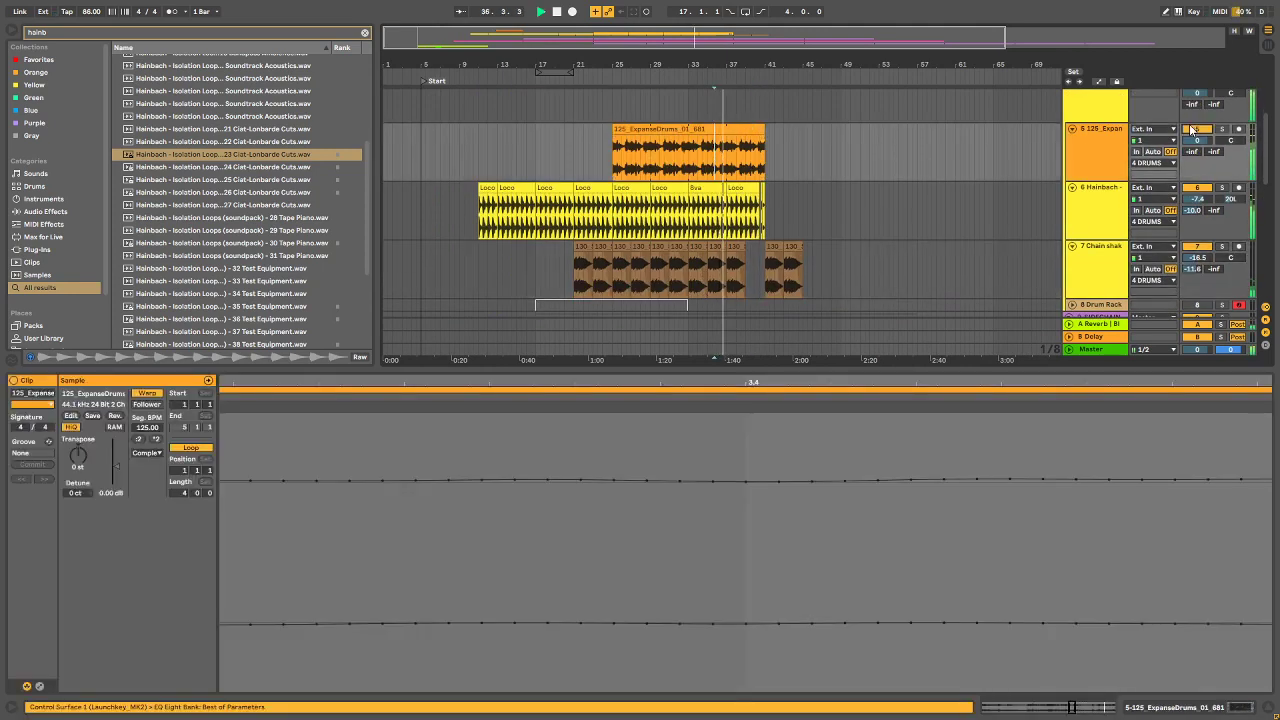
pyautogui.scroll(-1, 869, 183)
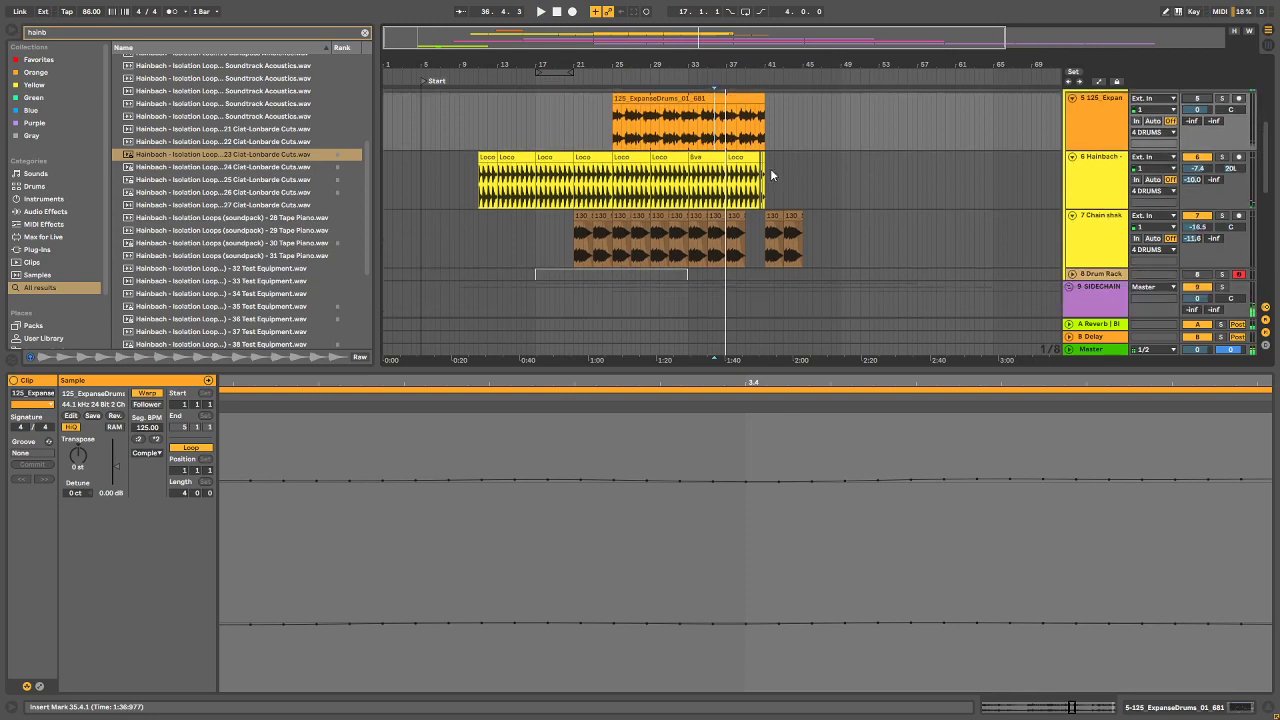
pyautogui.scroll(-1, 816, 202)
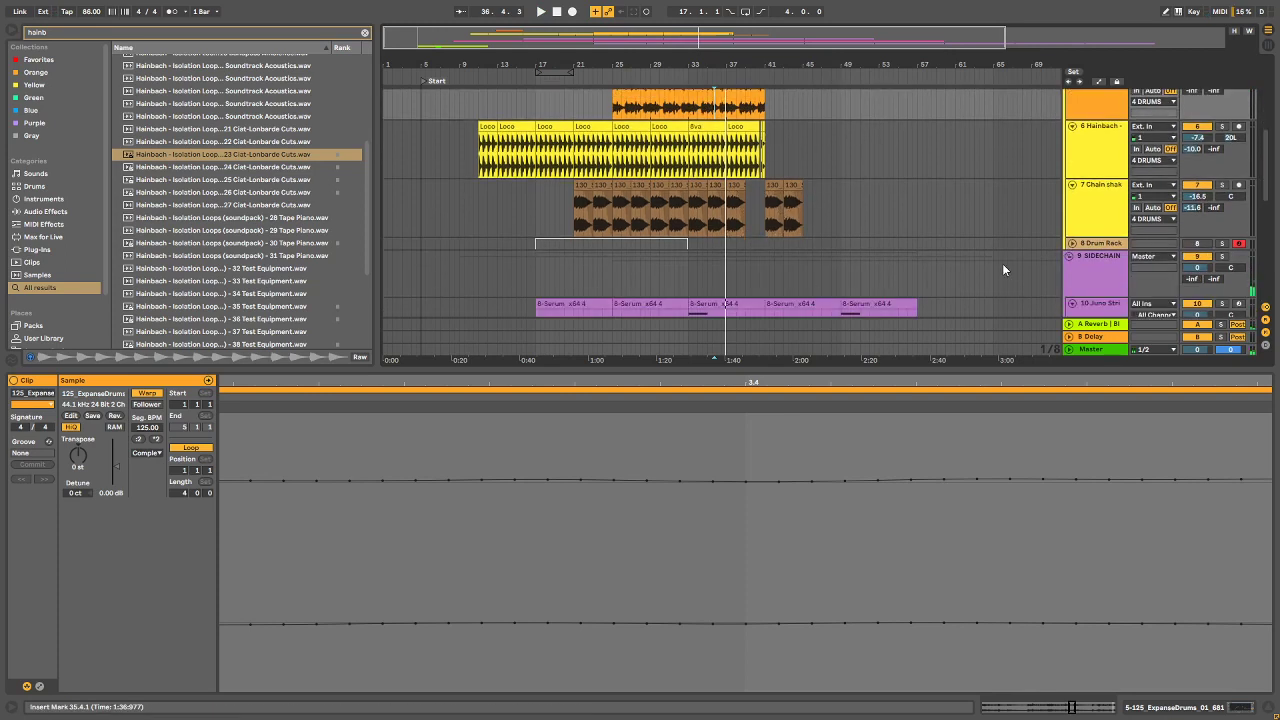
# Step: Unfold the Drum Rack track and reactivate its deactivated MIDI clip spanning bars 17 to 33
pyautogui.click(1098, 245)
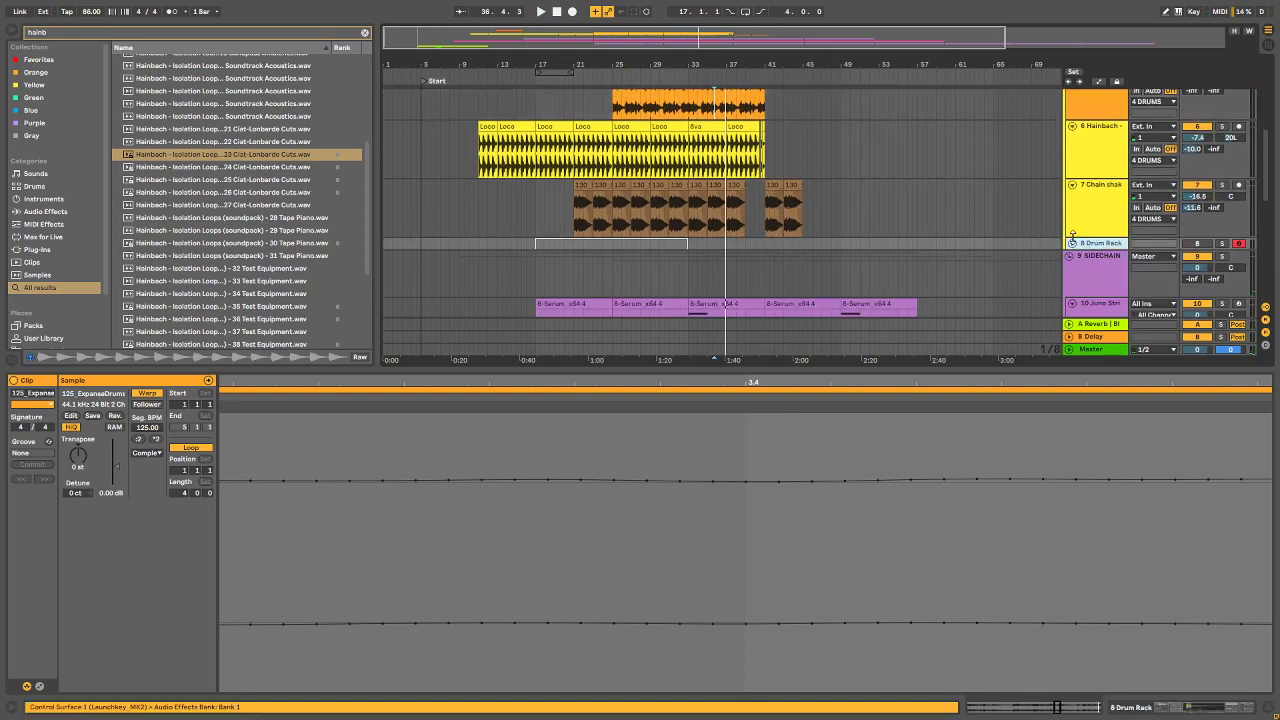
pyautogui.keyDown('alt'); pyautogui.click(1072, 244); pyautogui.keyUp('alt')
pyautogui.scroll(-3, 681, 274)
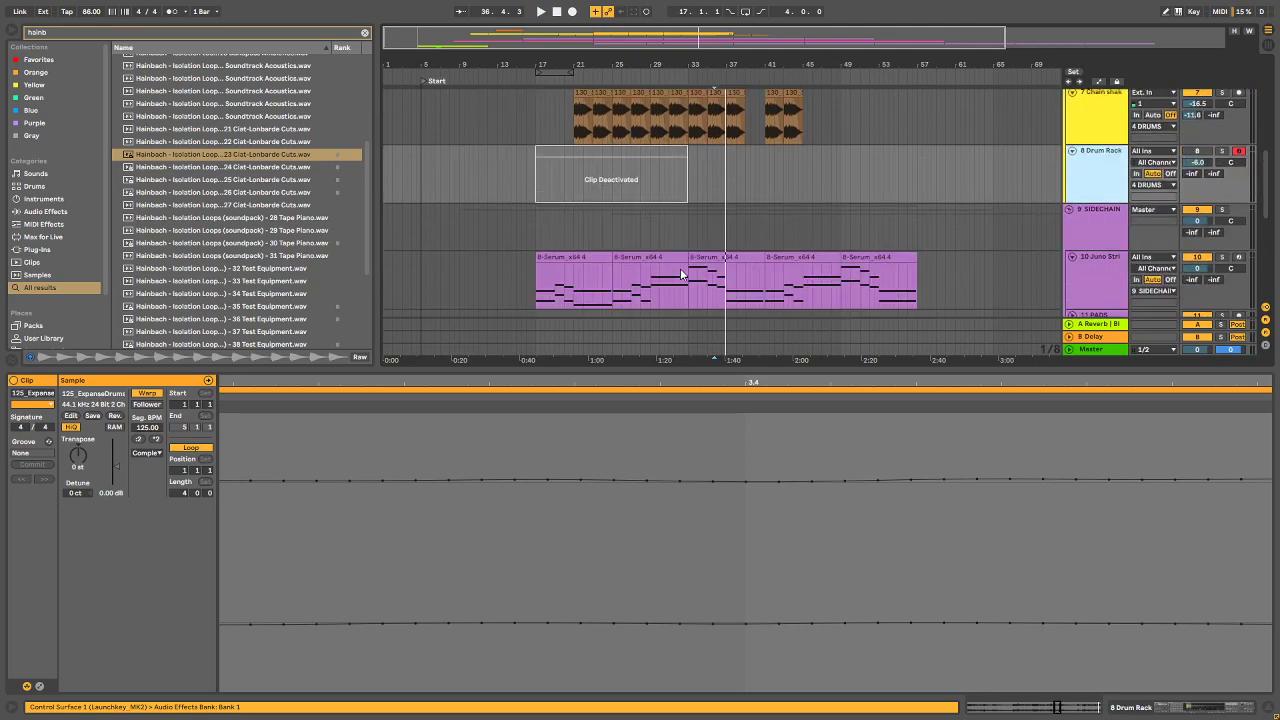
pyautogui.click(634, 156)
pyautogui.press('0')
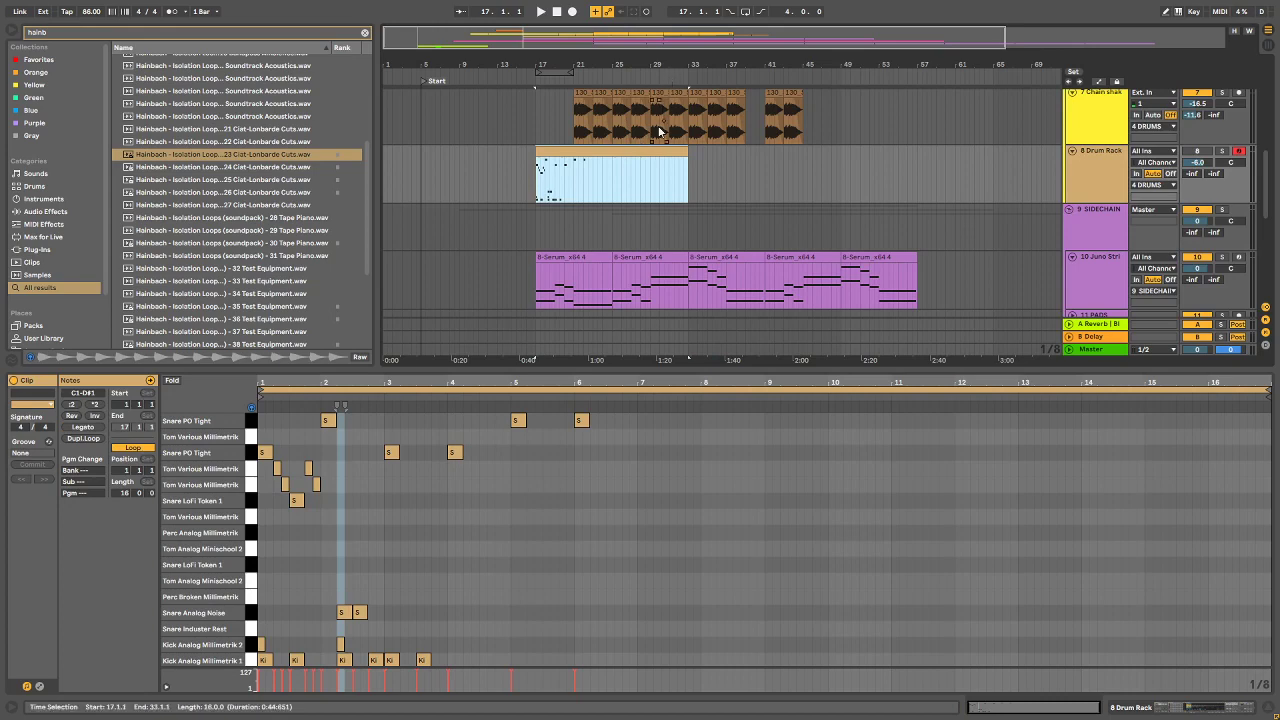
# Step: Insert an empty MIDI clip on the Drum Rack track from bar 37 to bar 41
pyautogui.scroll(5, 656, 172)
pyautogui.scroll(-2, 507, 134)
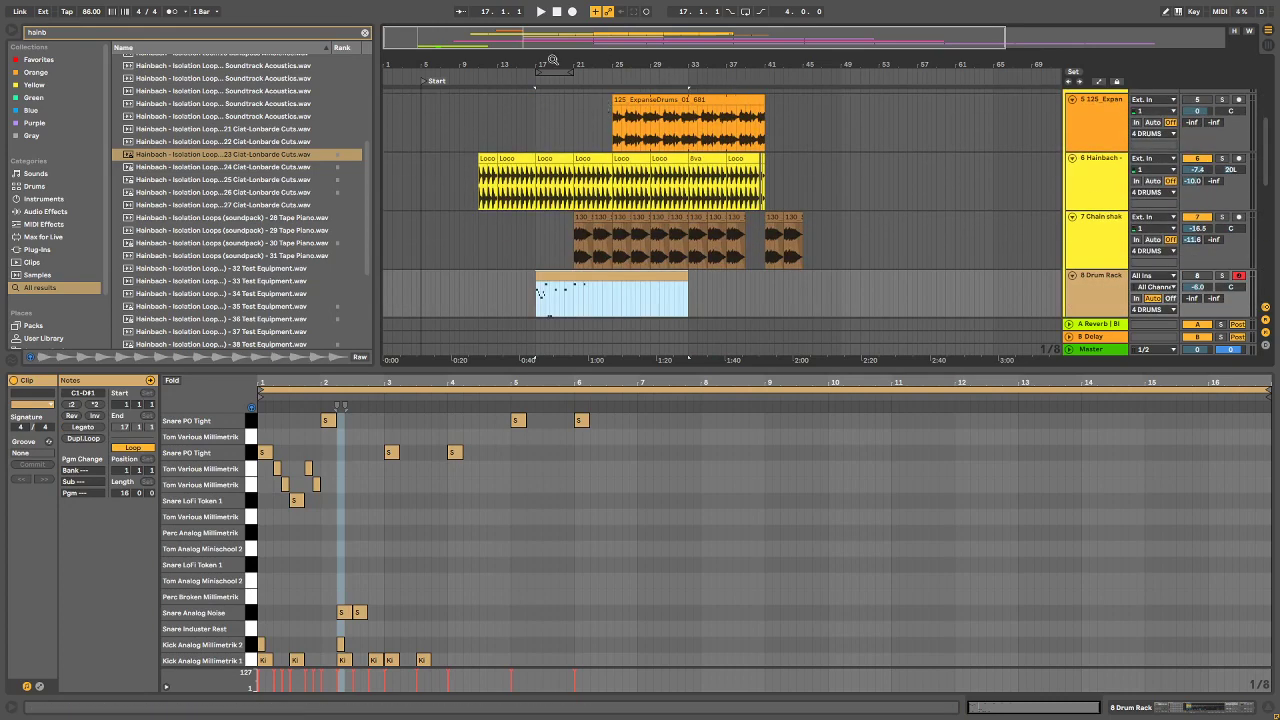
pyautogui.moveTo(546, 73); pyautogui.dragTo(720, 291)
pyautogui.click(751, 285)
pyautogui.moveTo(571, 307); pyautogui.dragTo(766, 298)
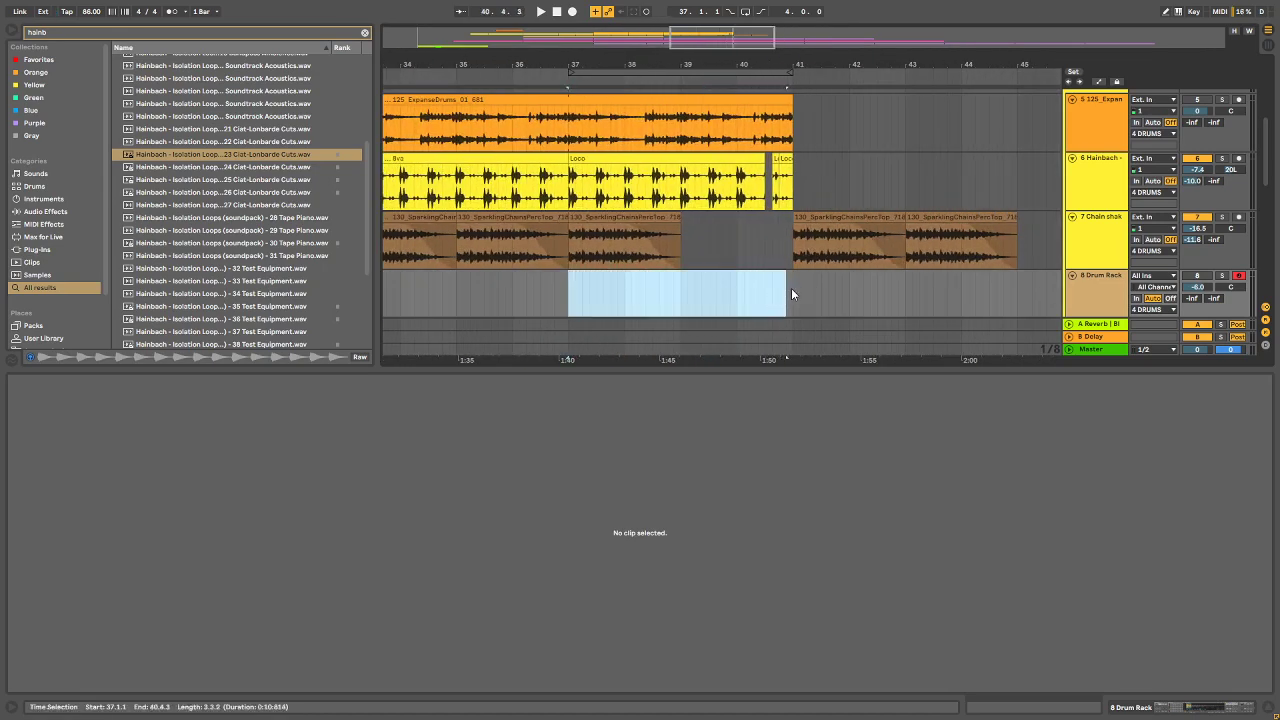
pyautogui.hotkey('ctrl', 'shift', 'm')
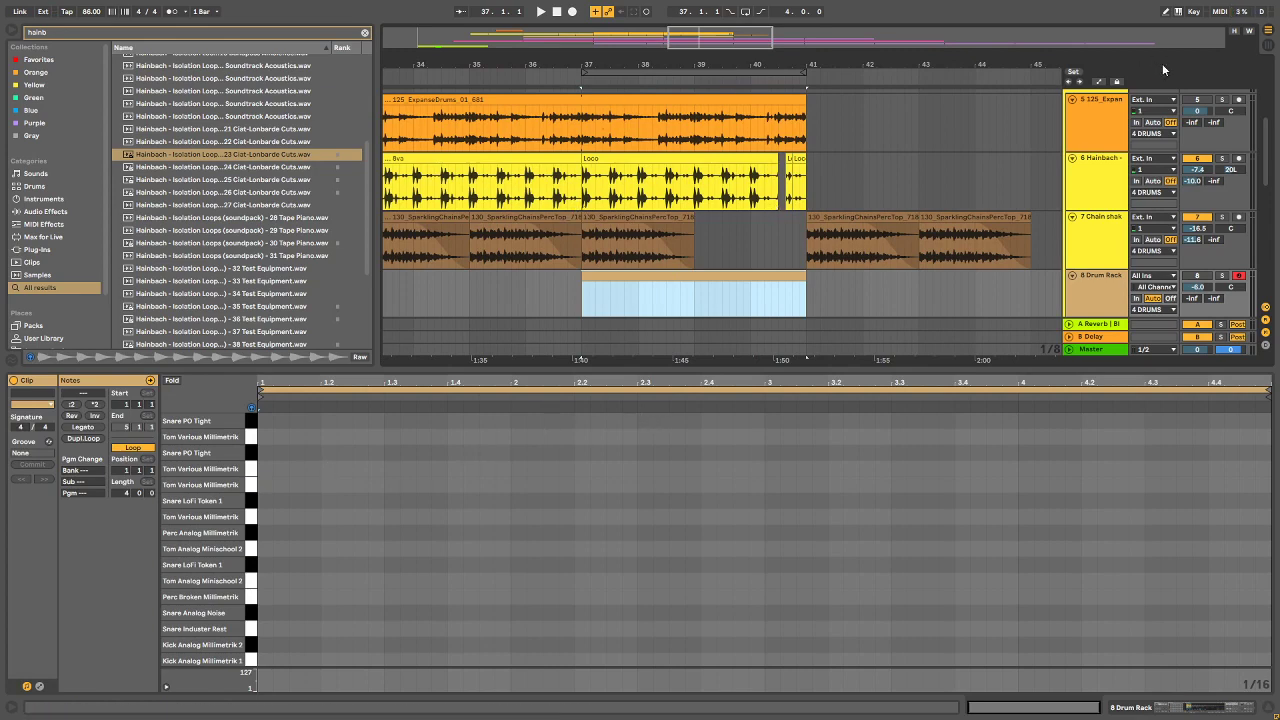
# Step: Solo the ExpanseDrums and Drum Rack tracks, and add Kick Analog Millimetrik 1 notes at 1.1 and 1.3 plus Snare Analog Noise at 1.3
pyautogui.click(1212, 101)
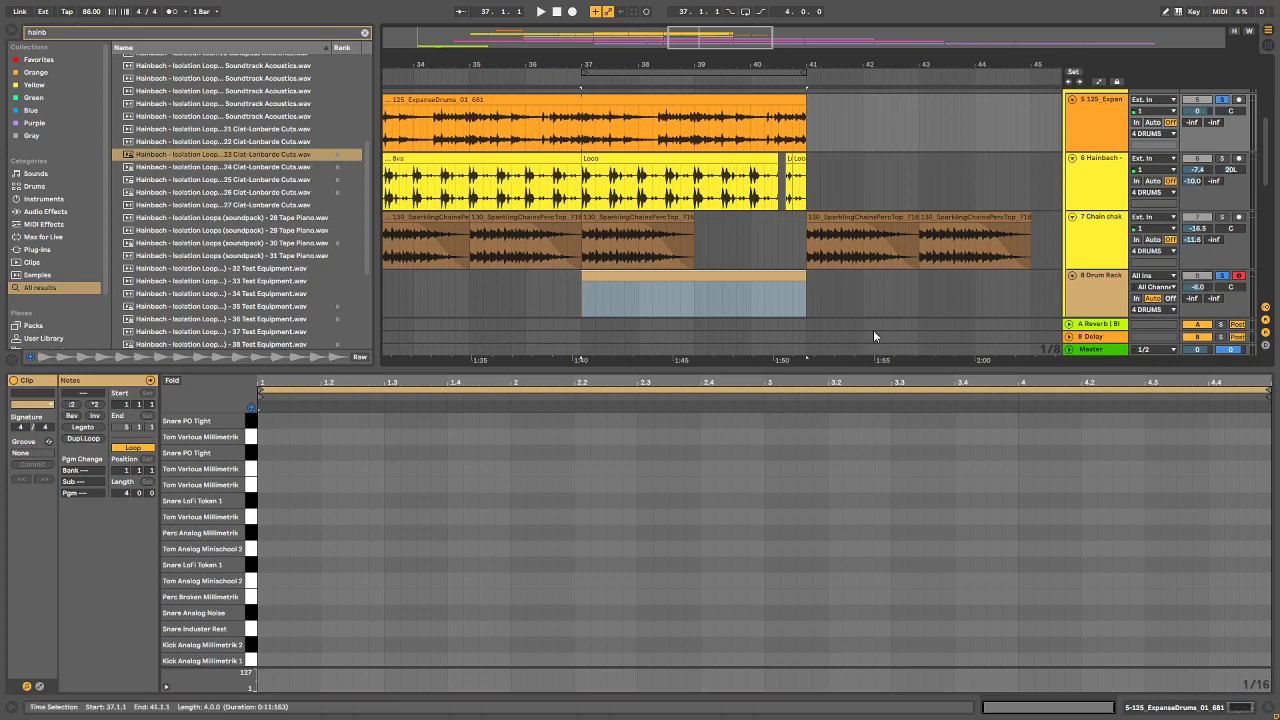
pyautogui.press('space')
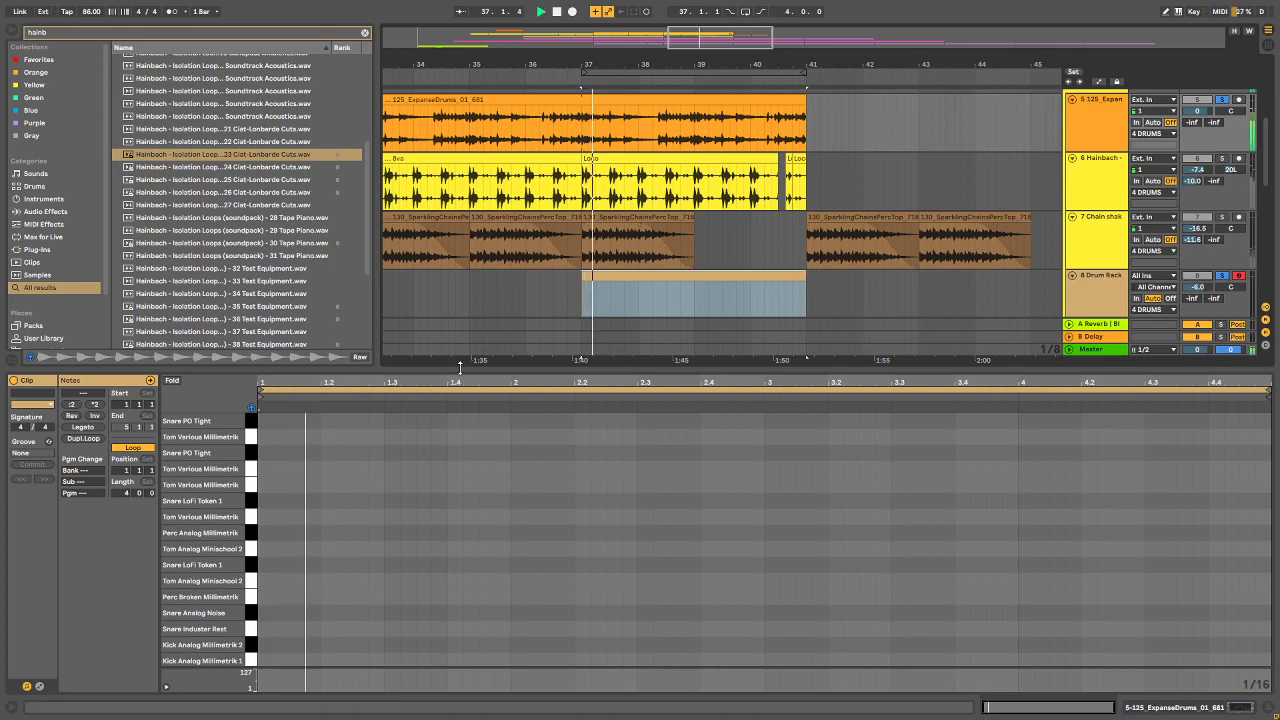
pyautogui.click(398, 612)
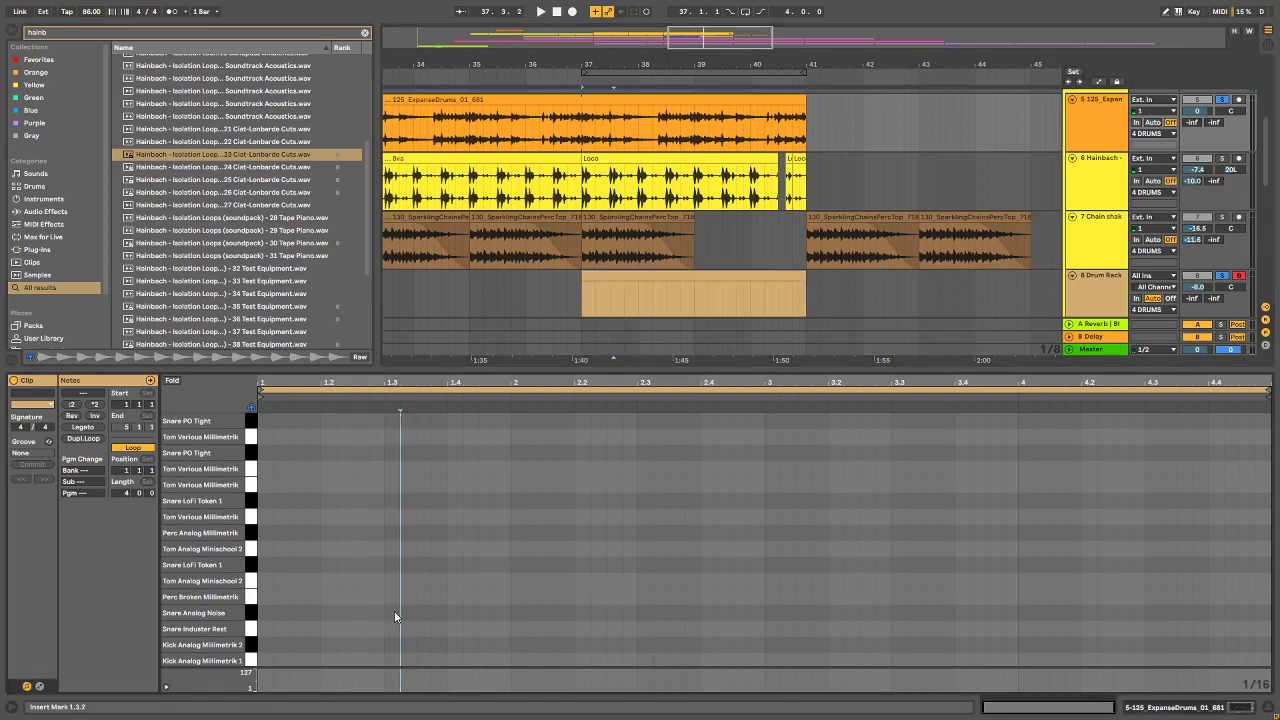
pyautogui.doubleClick(393, 613)
pyautogui.doubleClick(397, 658)
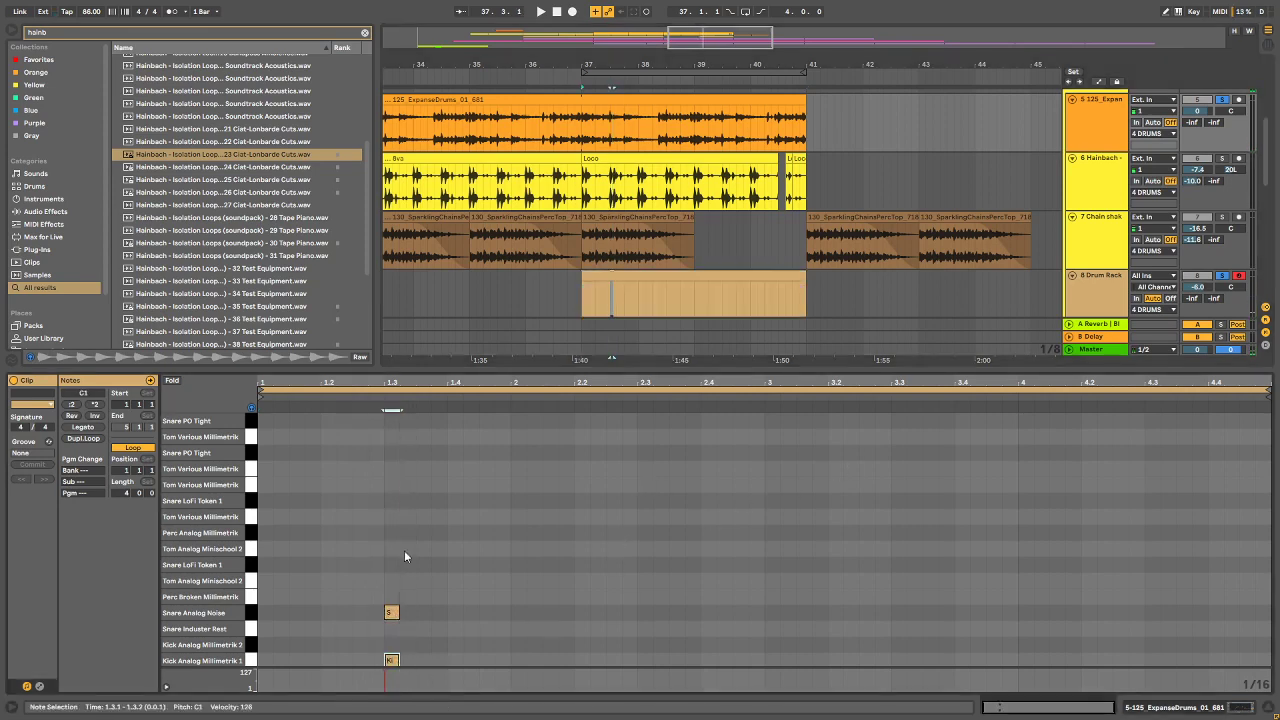
pyautogui.doubleClick(265, 660)
# Step: Audition the new pattern against the ExpanseDrums loop and add a Tom Analog Minischool 2 note at 1.1.2
pyautogui.press('space')
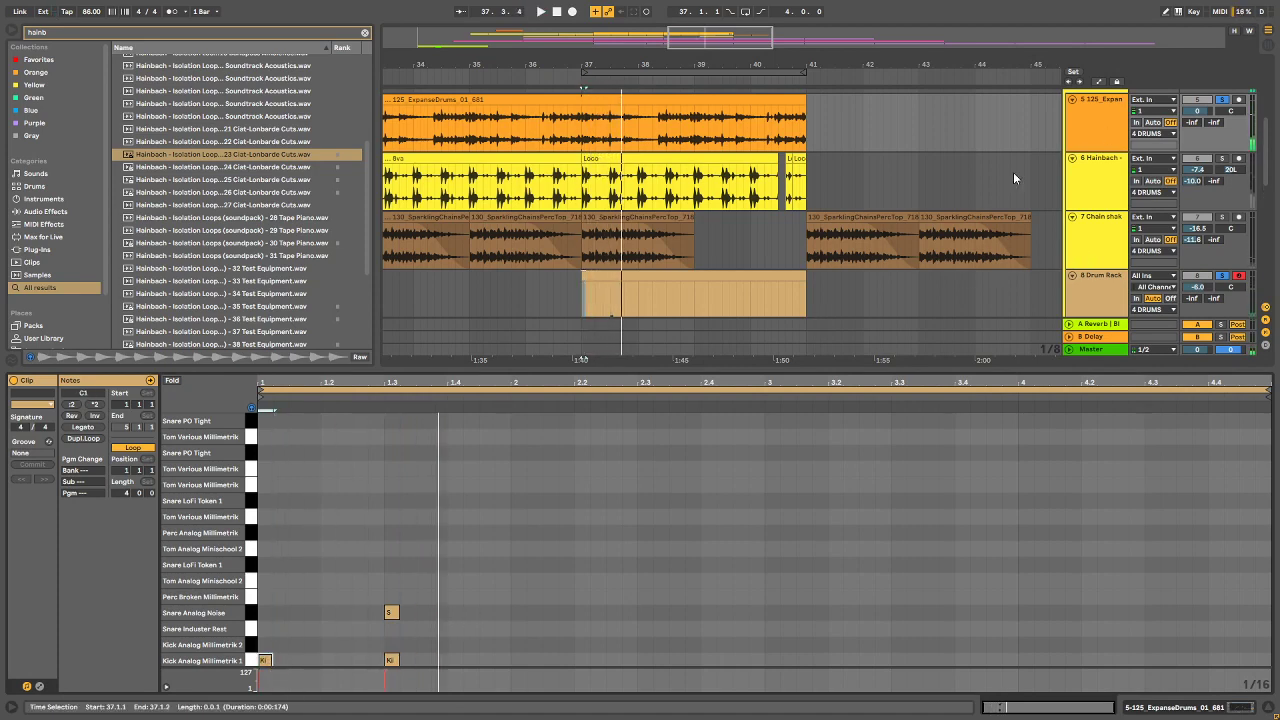
pyautogui.click(658, 135)
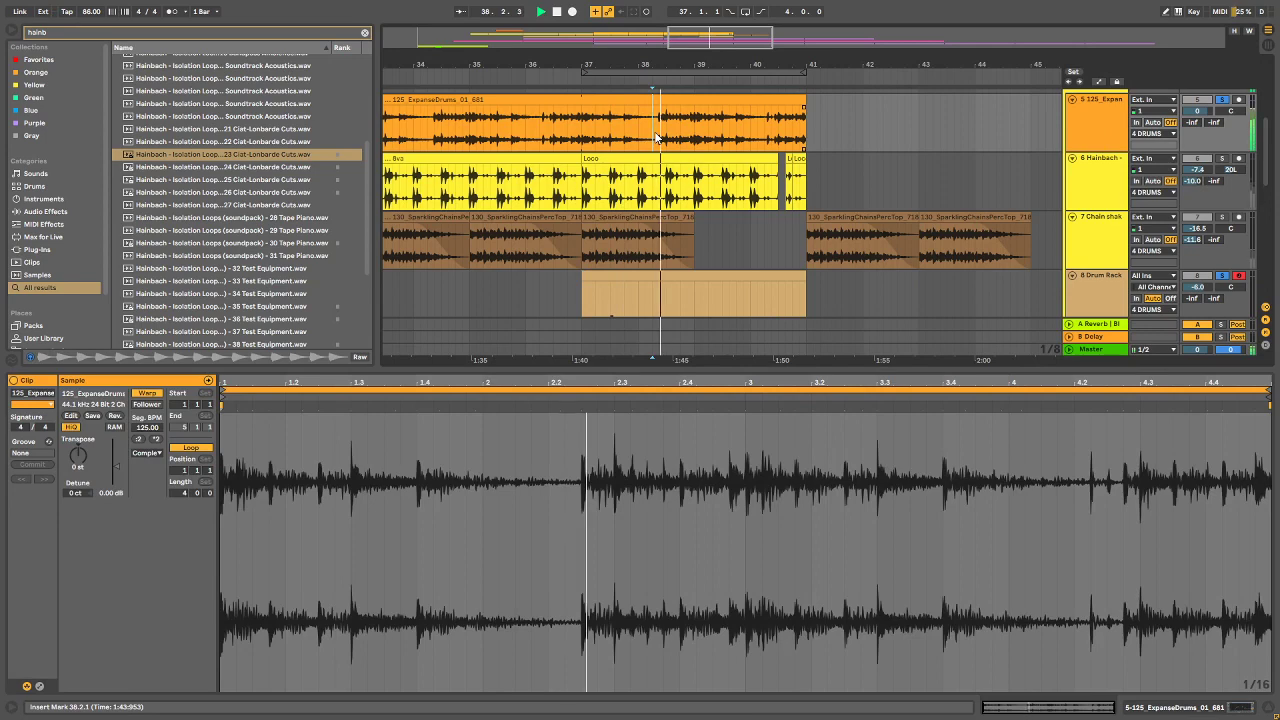
pyautogui.click(666, 274)
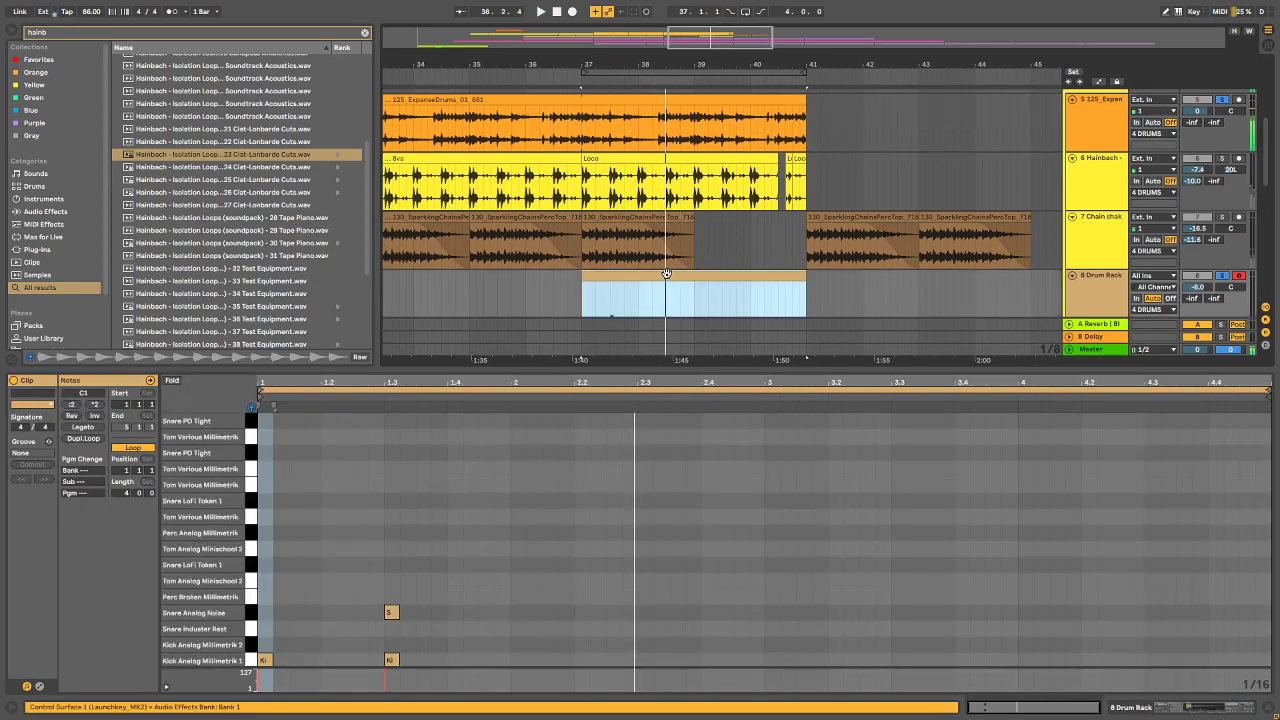
pyautogui.press('space')
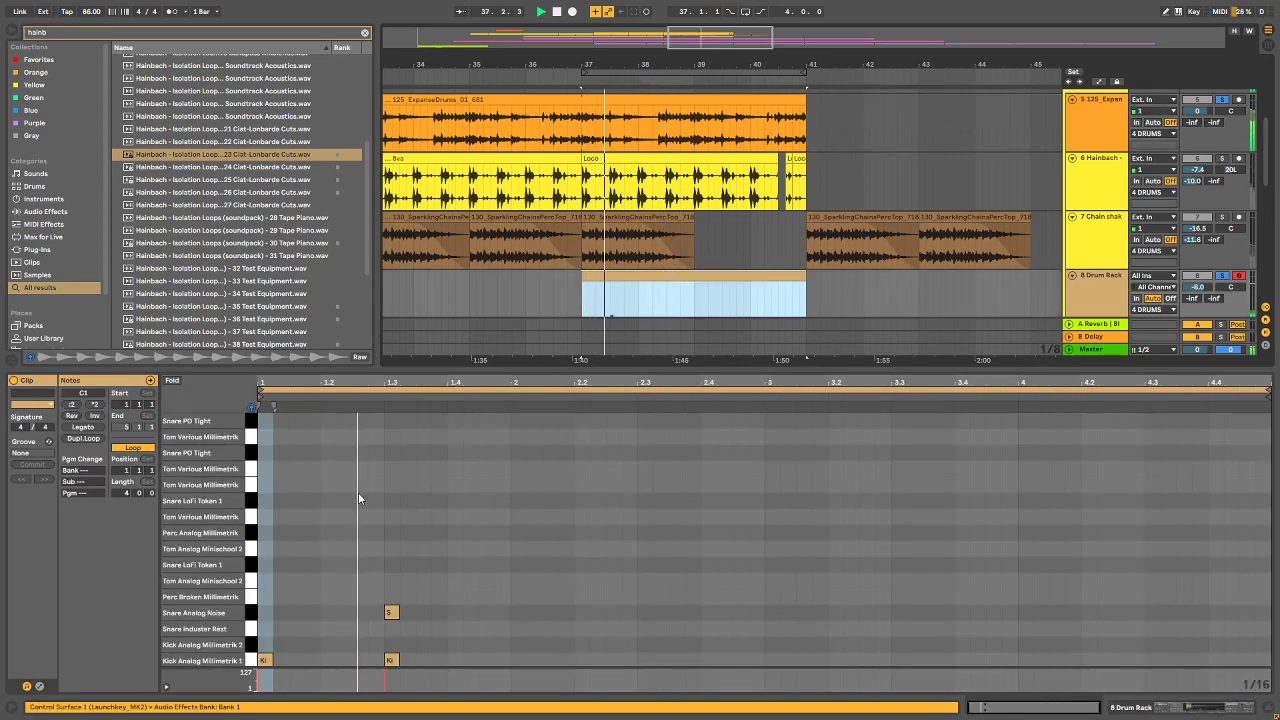
pyautogui.press('space')
pyautogui.doubleClick(281, 581)
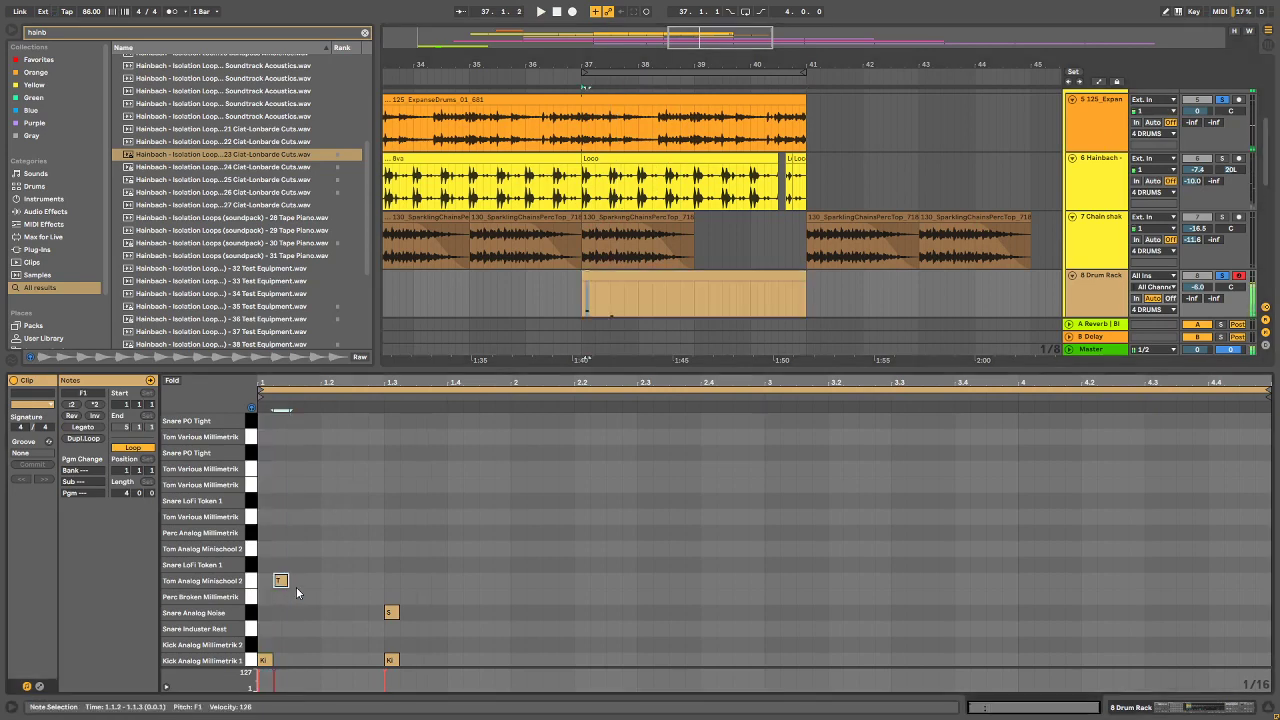
# Step: Move the tom note at 1.1.2 to the C2 Tom Various Millimetrik row and add notes there at 1.1.4, 1.3.3 and 1.3.4
pyautogui.press('Down')
pyautogui.press('Up')
pyautogui.press('Up')
pyautogui.press('Up')
pyautogui.press('Up')
pyautogui.press('Up')
pyautogui.doubleClick(312, 468)
pyautogui.press('space')
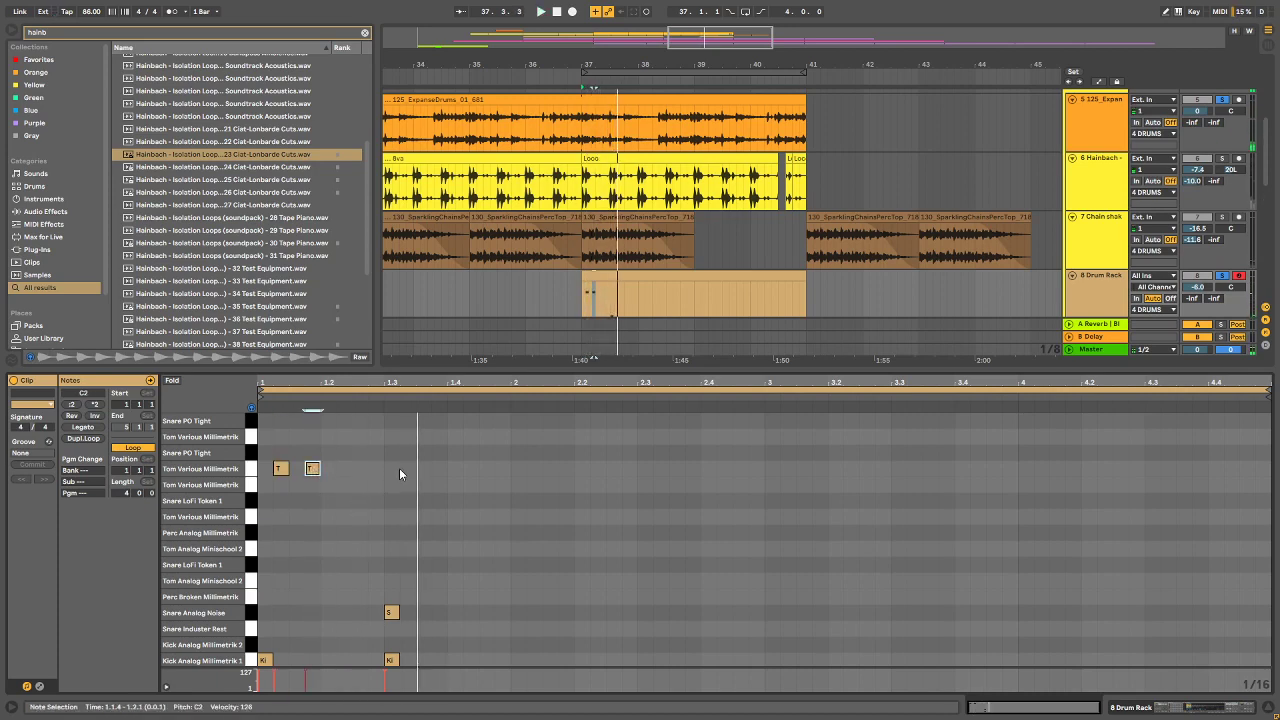
pyautogui.doubleClick(430, 466)
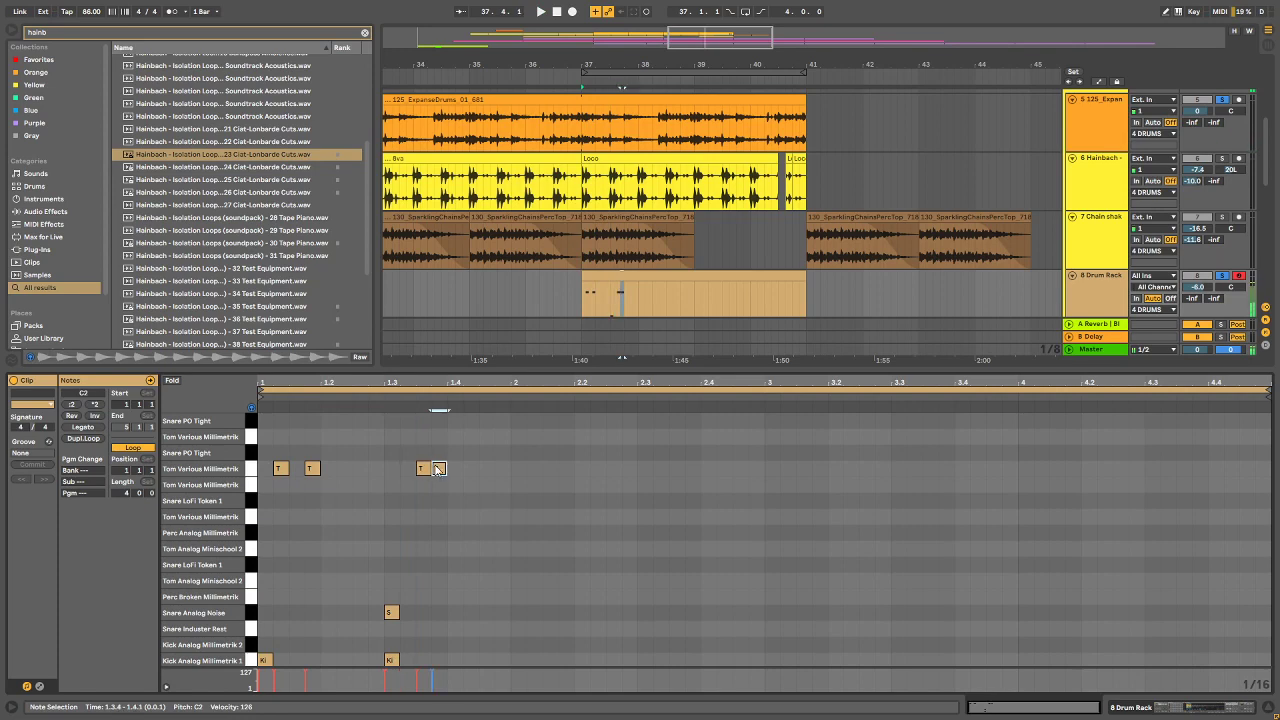
pyautogui.doubleClick(438, 468)
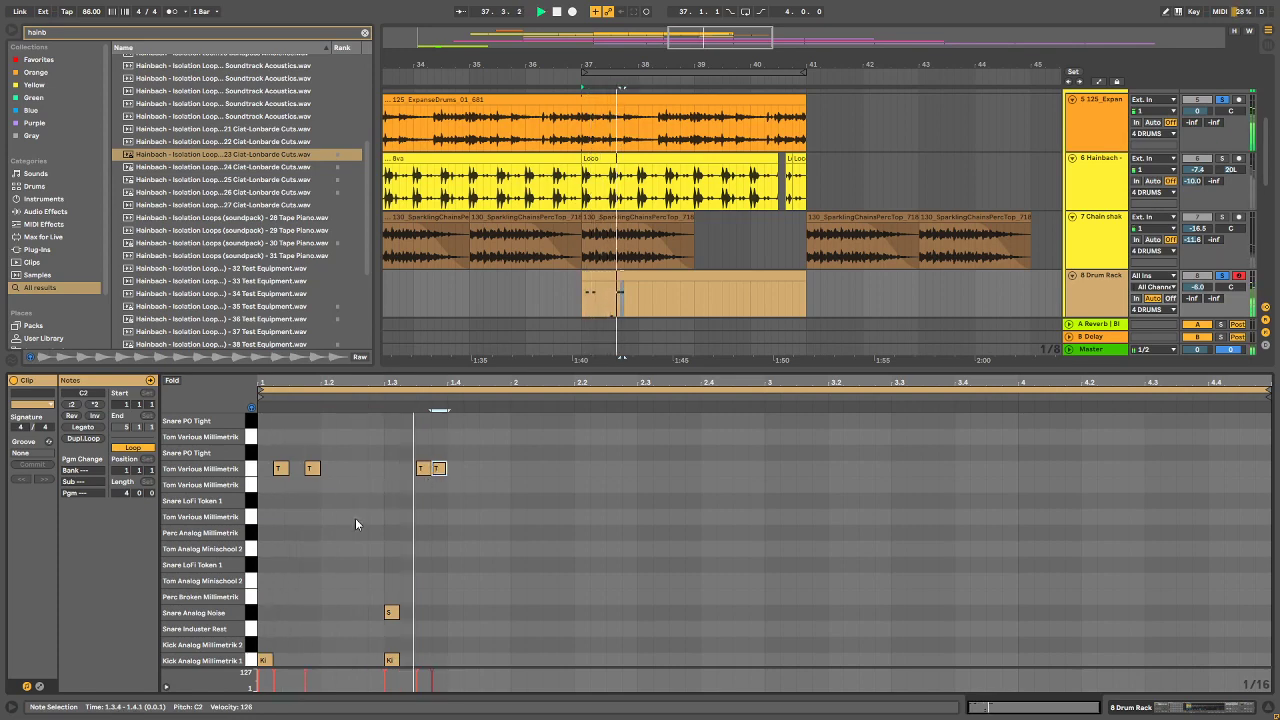
# Step: Add a tom note at 1.2.3 and move it to the G1 Tom Analog Minischool 2 row
pyautogui.doubleClick(359, 435)
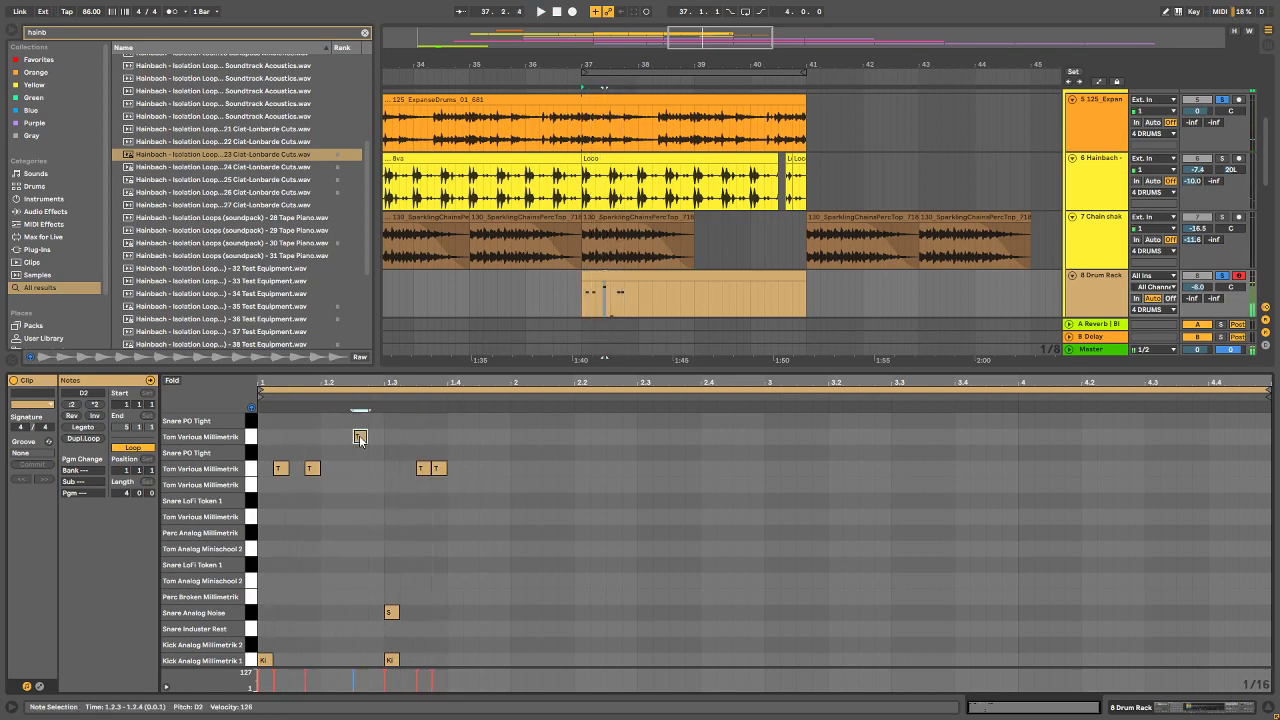
pyautogui.press('Down')
pyautogui.press('Down')
pyautogui.press('Down')
pyautogui.press('Down')
pyautogui.press('Down')
pyautogui.press('Down')
pyautogui.press('Up')
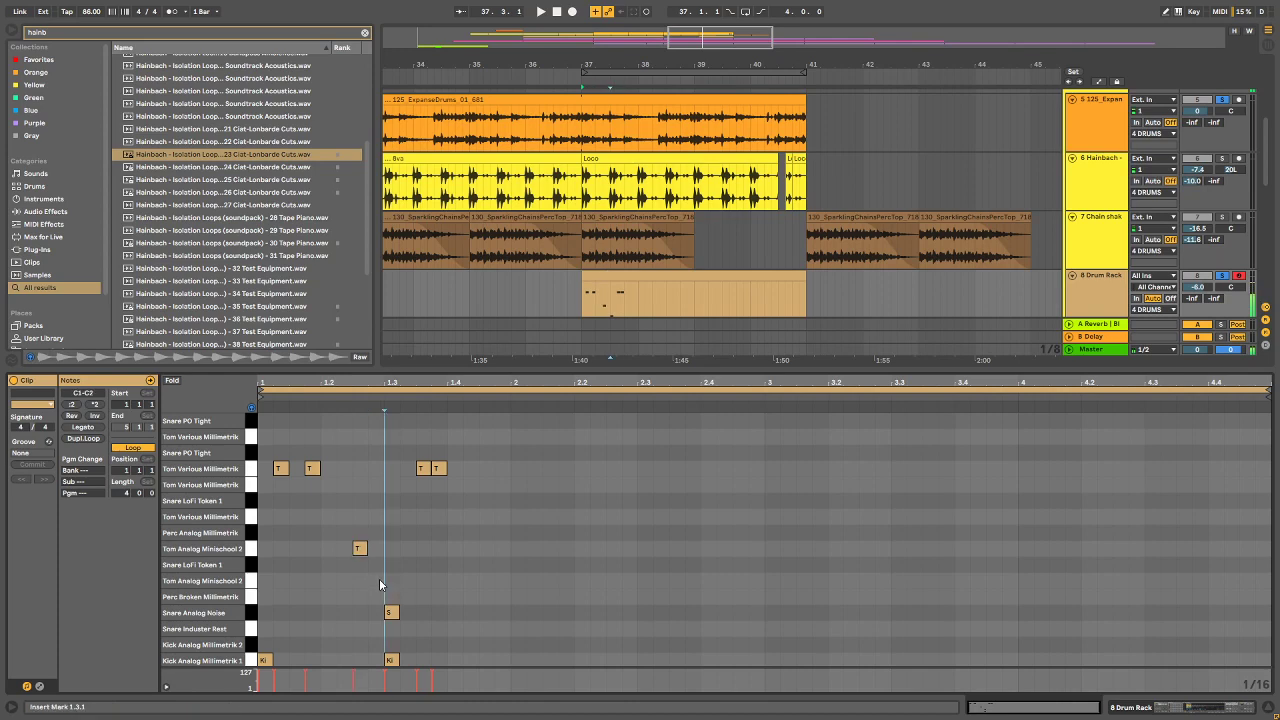
# Step: Add F1 Tom Analog Minischool 2 notes at 1.2.4 and 1.4.1, playing back the pattern
pyautogui.doubleClick(379, 580)
pyautogui.press('space')
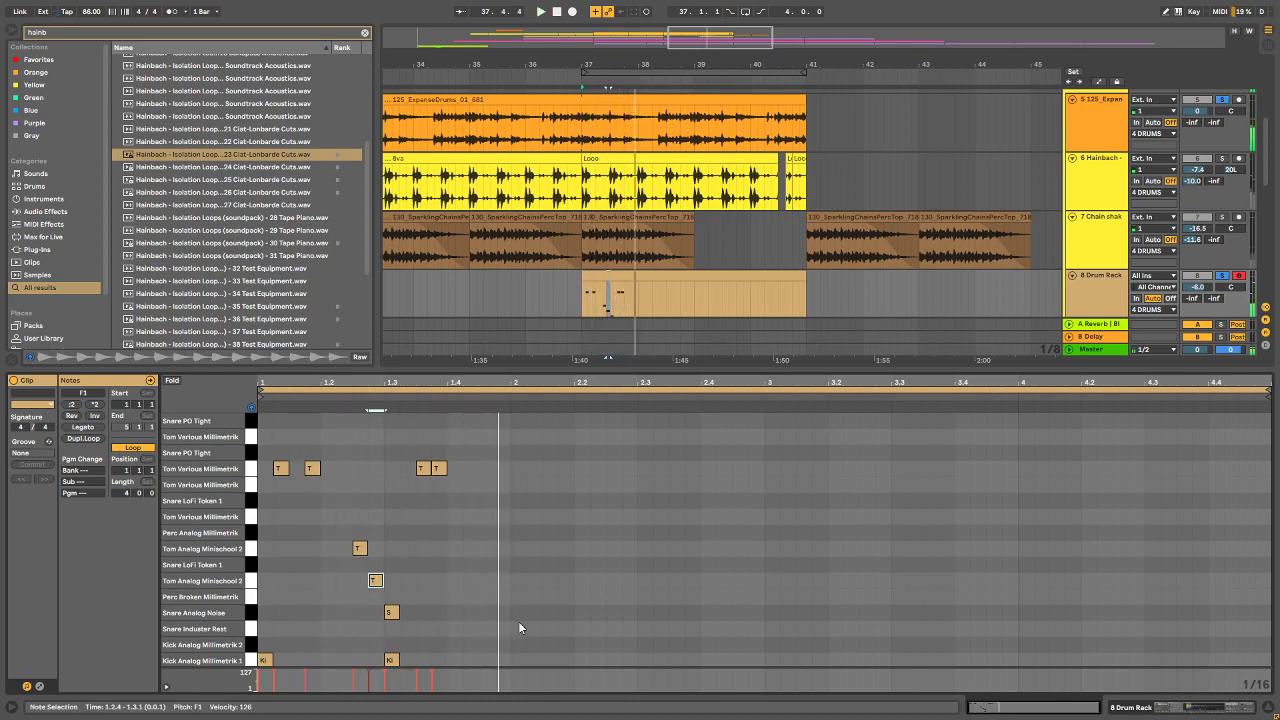
pyautogui.doubleClick(455, 580)
pyautogui.press('space')
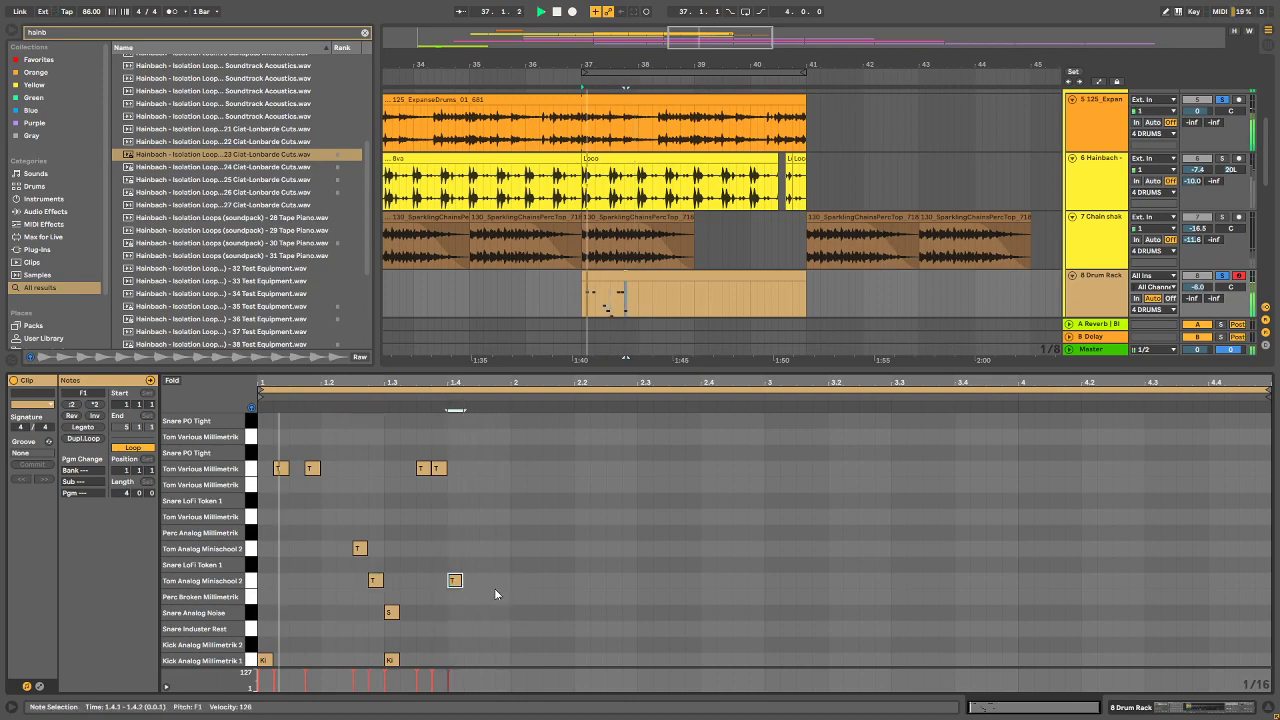
# Step: Unsolo the ExpanseDrums track and audition the Drum Rack pattern on its own
pyautogui.click(1222, 100)
pyautogui.press('space')
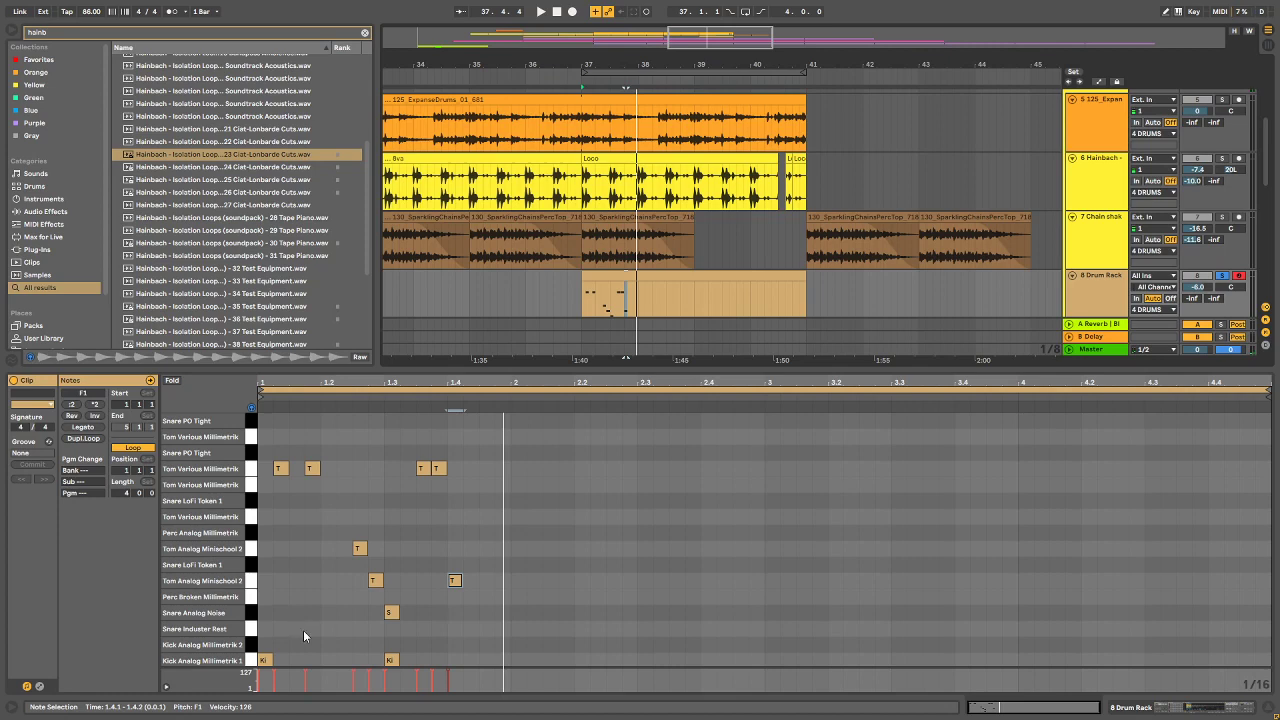
pyautogui.press('space')
# Step: Add Snare Induster Rest notes at 1.2.3 and 2.1.1
pyautogui.doubleClick(346, 628)
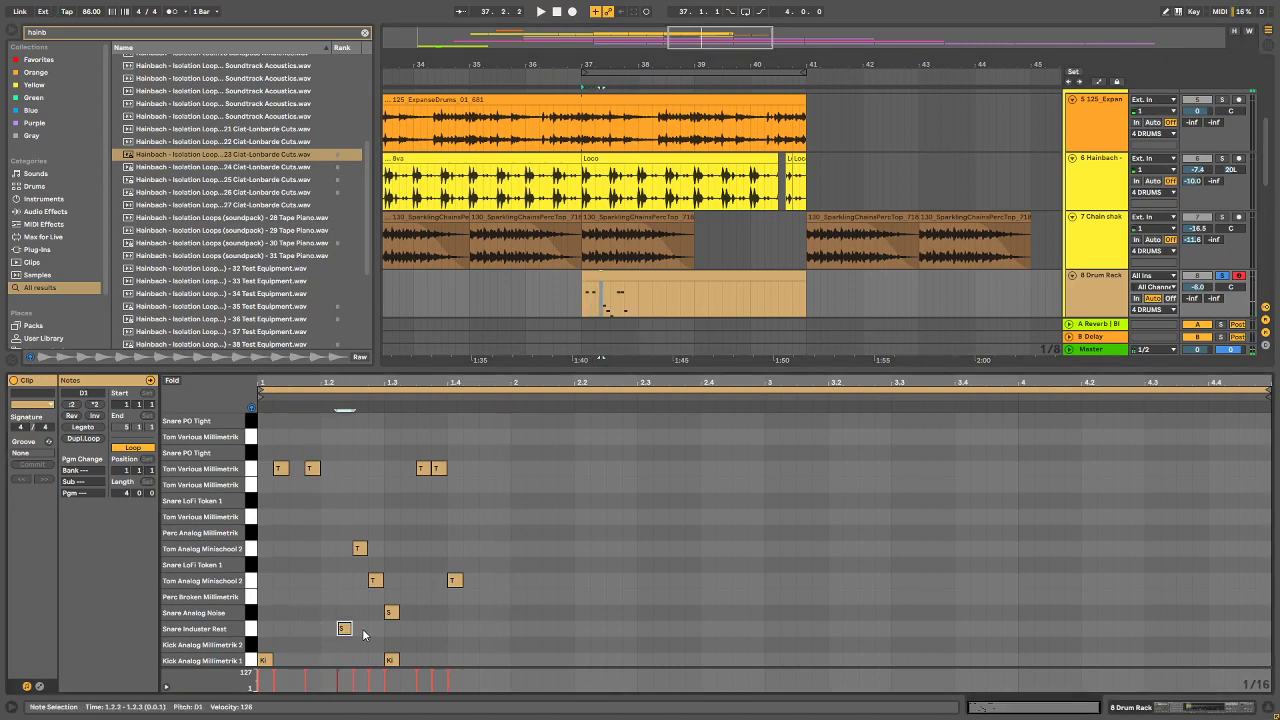
pyautogui.press('Right')
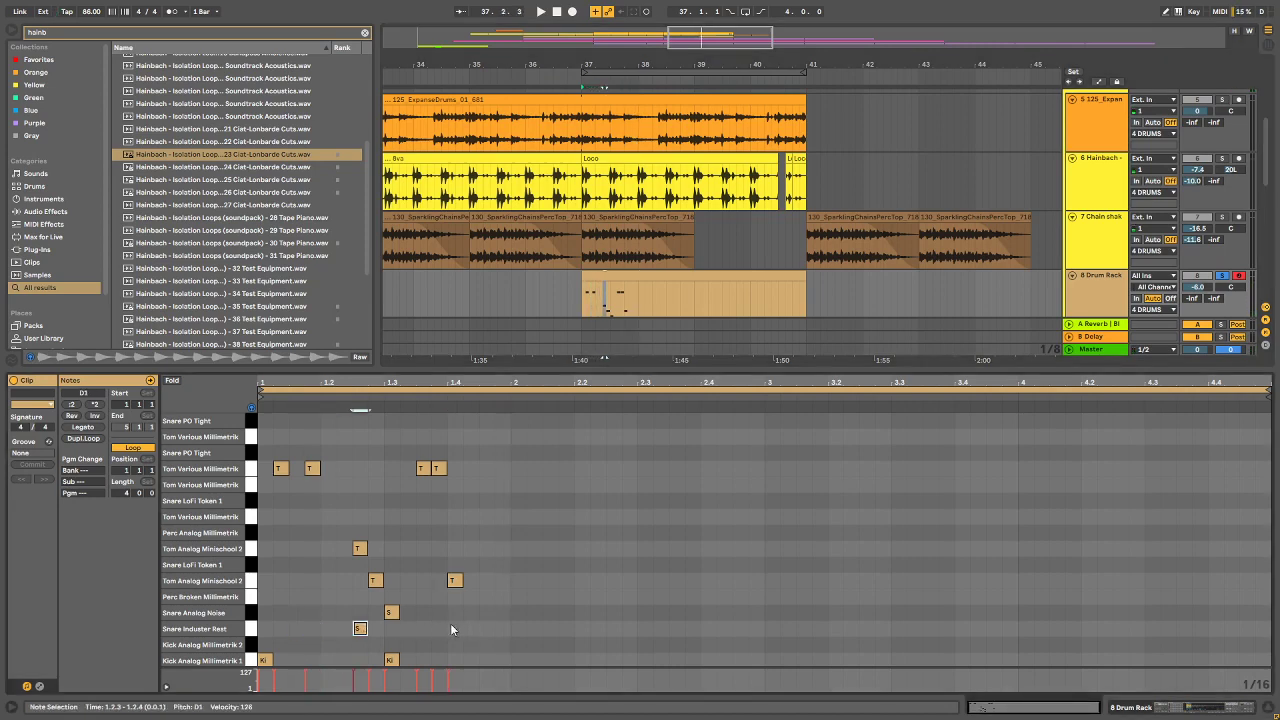
pyautogui.doubleClick(460, 628)
pyautogui.press('space')
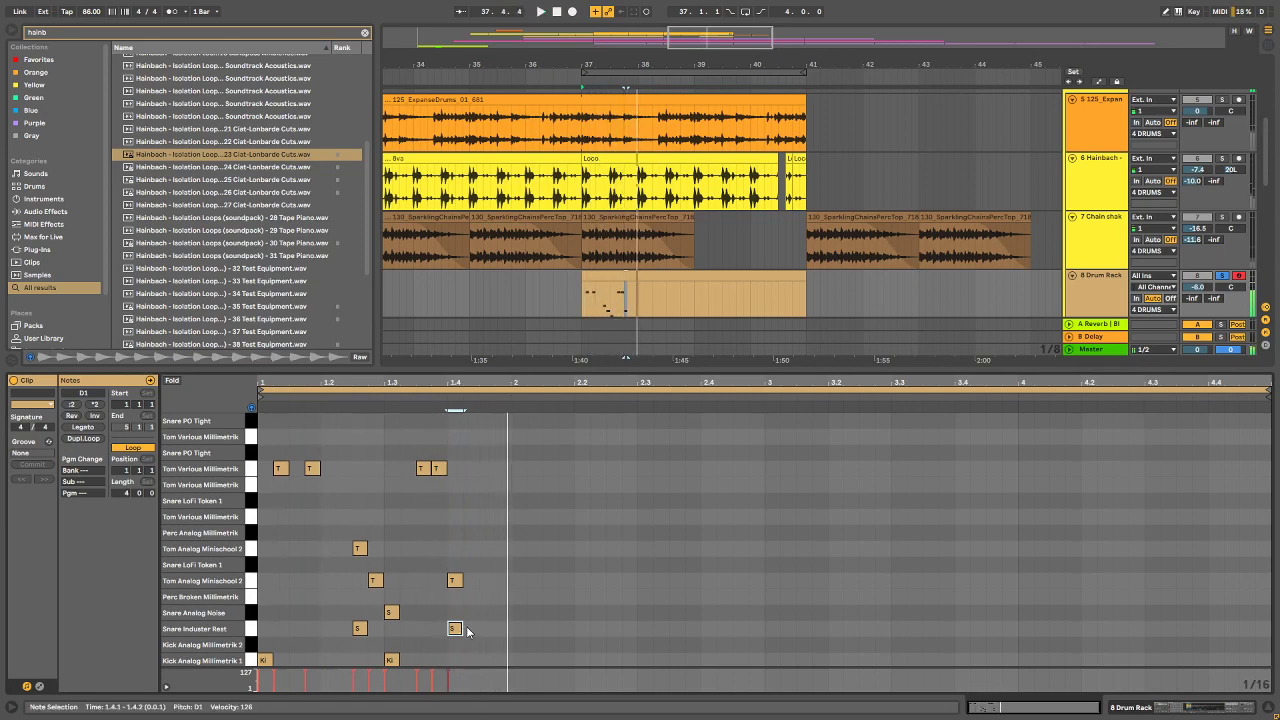
pyautogui.press('Right')
pyautogui.press('Right')
pyautogui.press('Right')
pyautogui.press('Right')
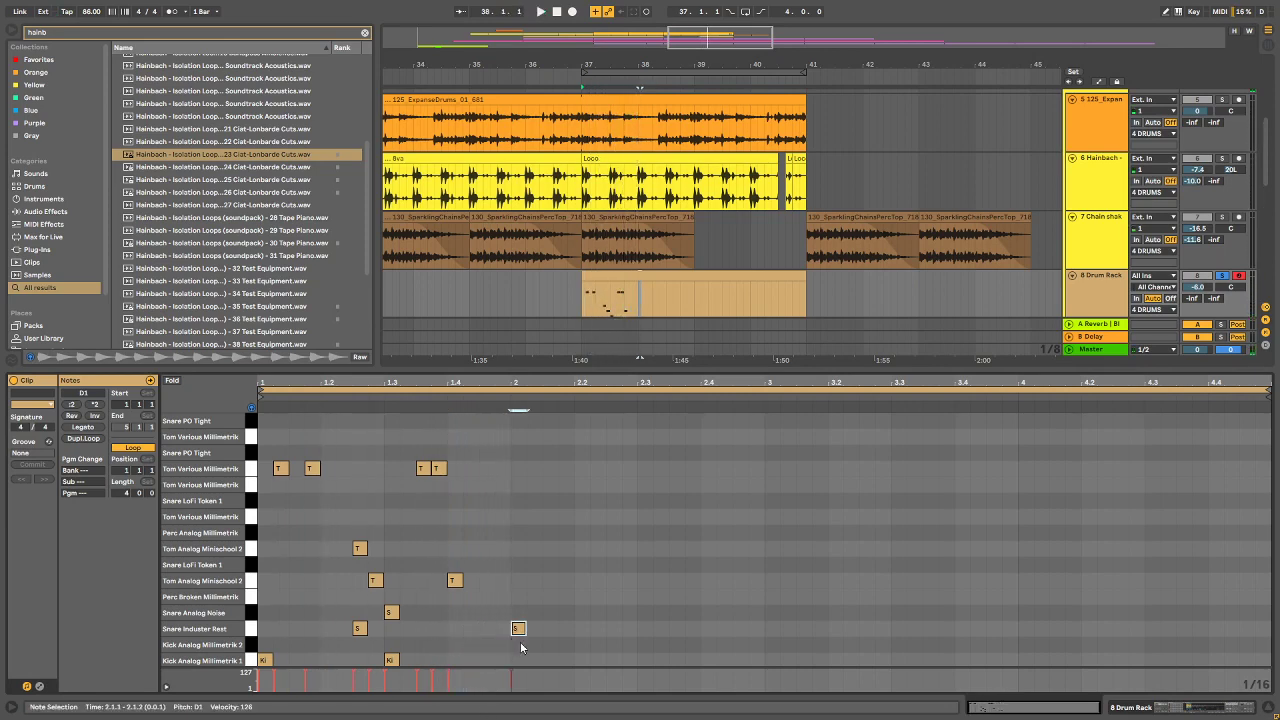
# Step: Add Kick Analog Millimetrik 1 notes at 2.1.3 and 2.2.1 and audition them
pyautogui.doubleClick(549, 660)
pyautogui.doubleClick(581, 660)
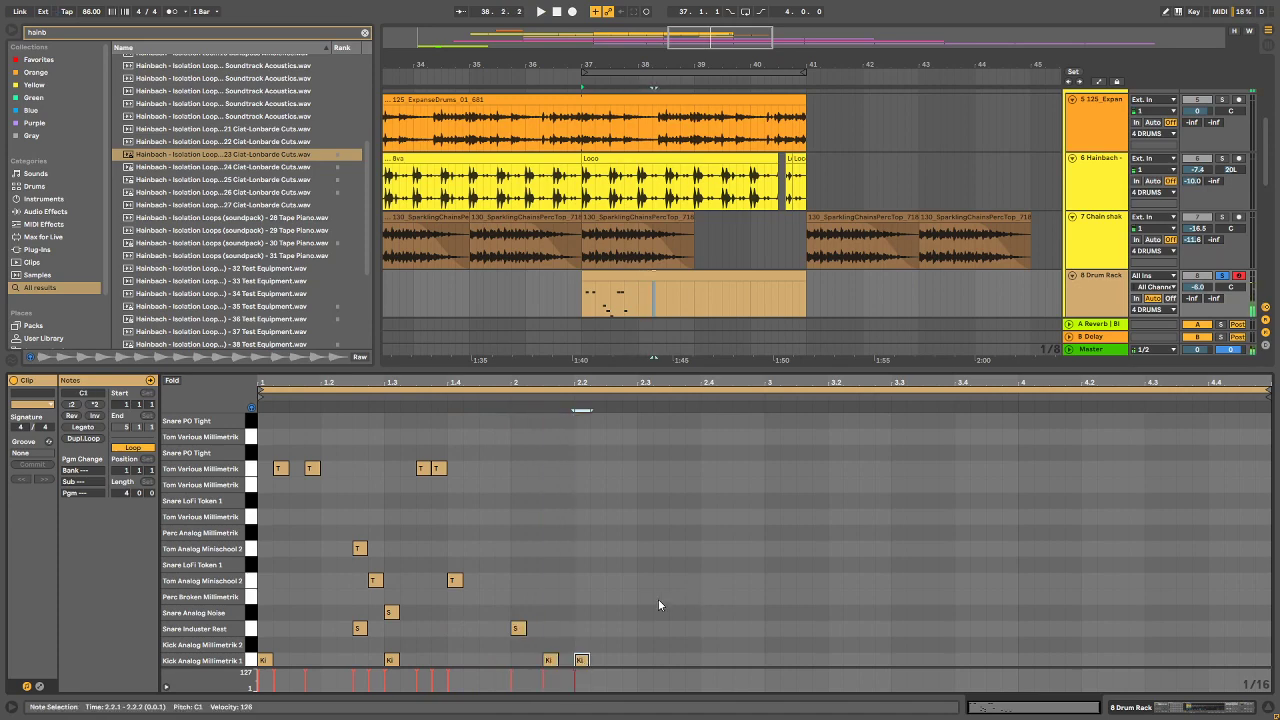
pyautogui.press('space')
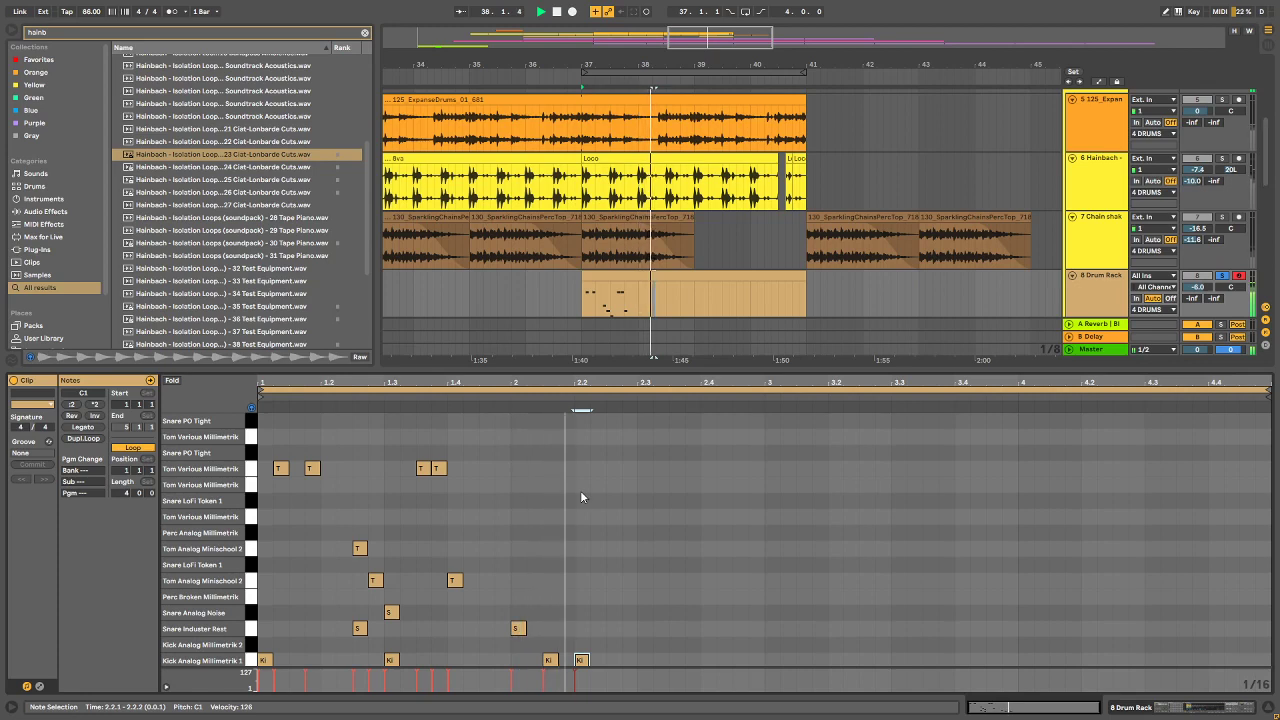
pyautogui.press('space')
# Step: Shift the second Snare Induster Rest note to 1.4.4 and add an F1 Tom Analog Minischool 2 note at 2.1.1
pyautogui.click(518, 628)
pyautogui.press('Left')
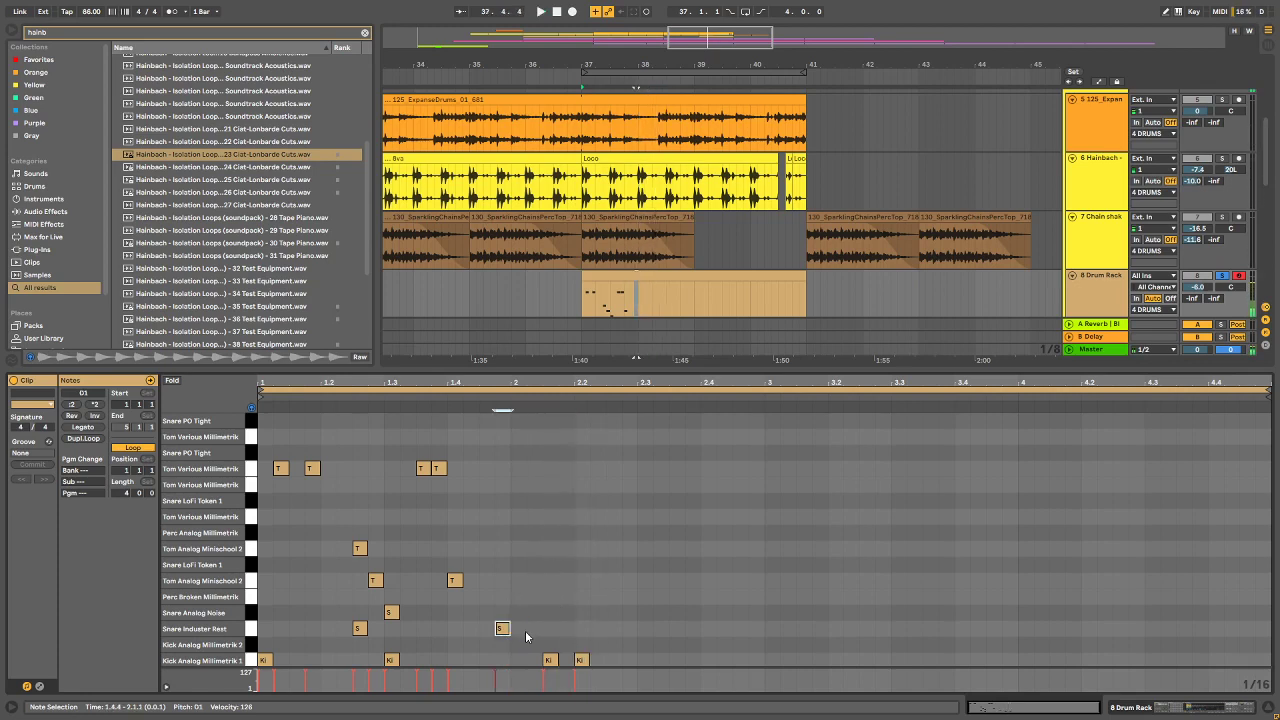
pyautogui.doubleClick(518, 580)
pyautogui.press('space')
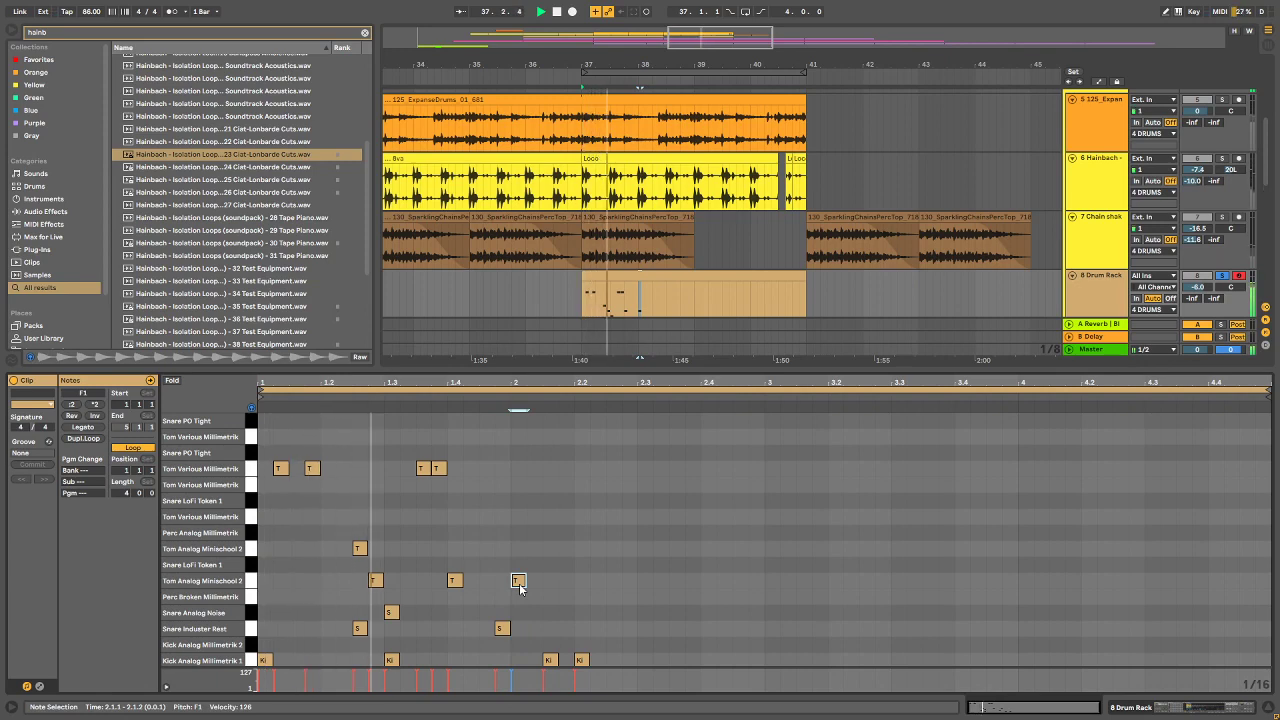
pyautogui.press('space')
# Step: Raise the tom note at 1.4.1 to G1 and add Snare LoFi Token 1 notes at 1.4.2 and 1.4.3
pyautogui.click(455, 583)
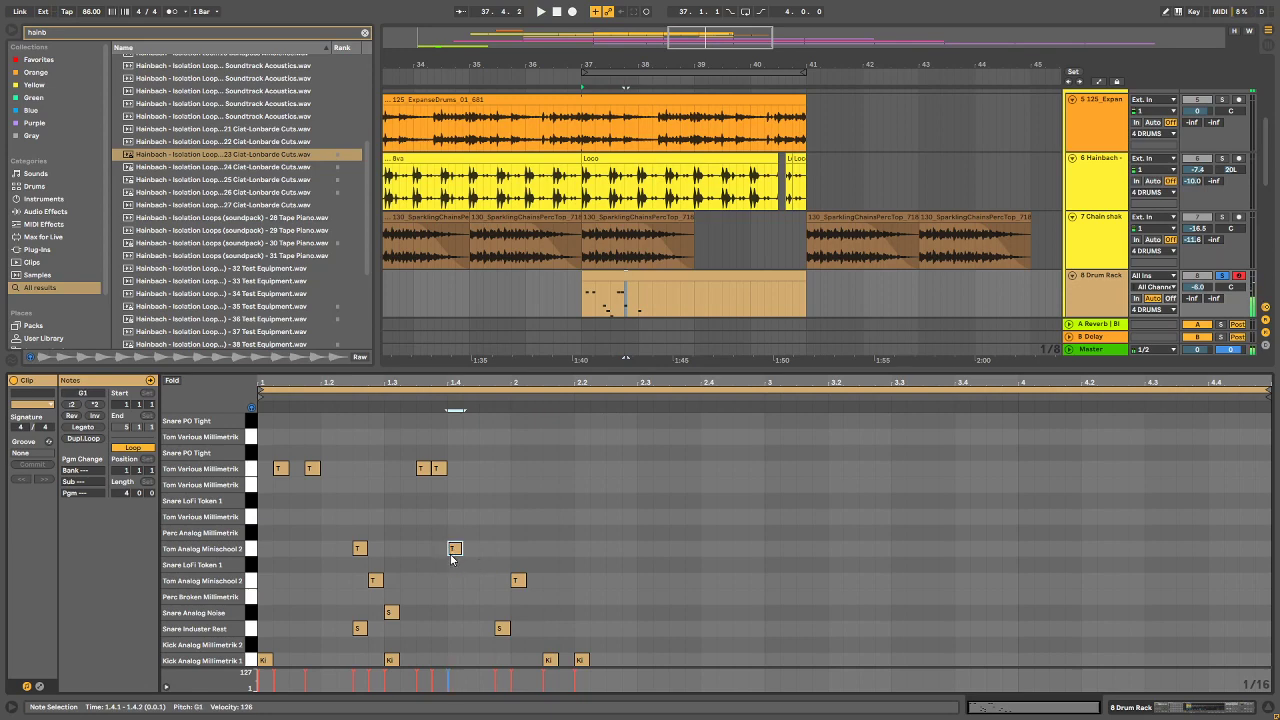
pyautogui.click(470, 562)
pyautogui.doubleClick(478, 563)
pyautogui.doubleClick(486, 563)
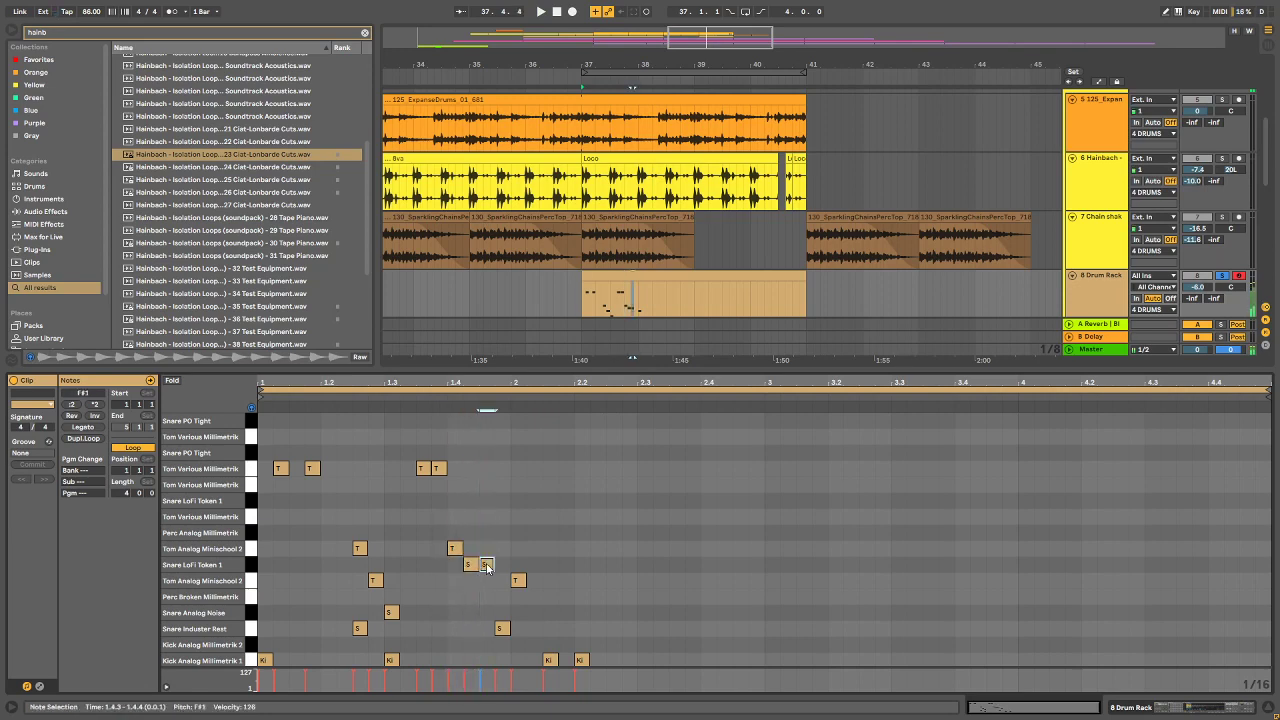
pyautogui.press('space')
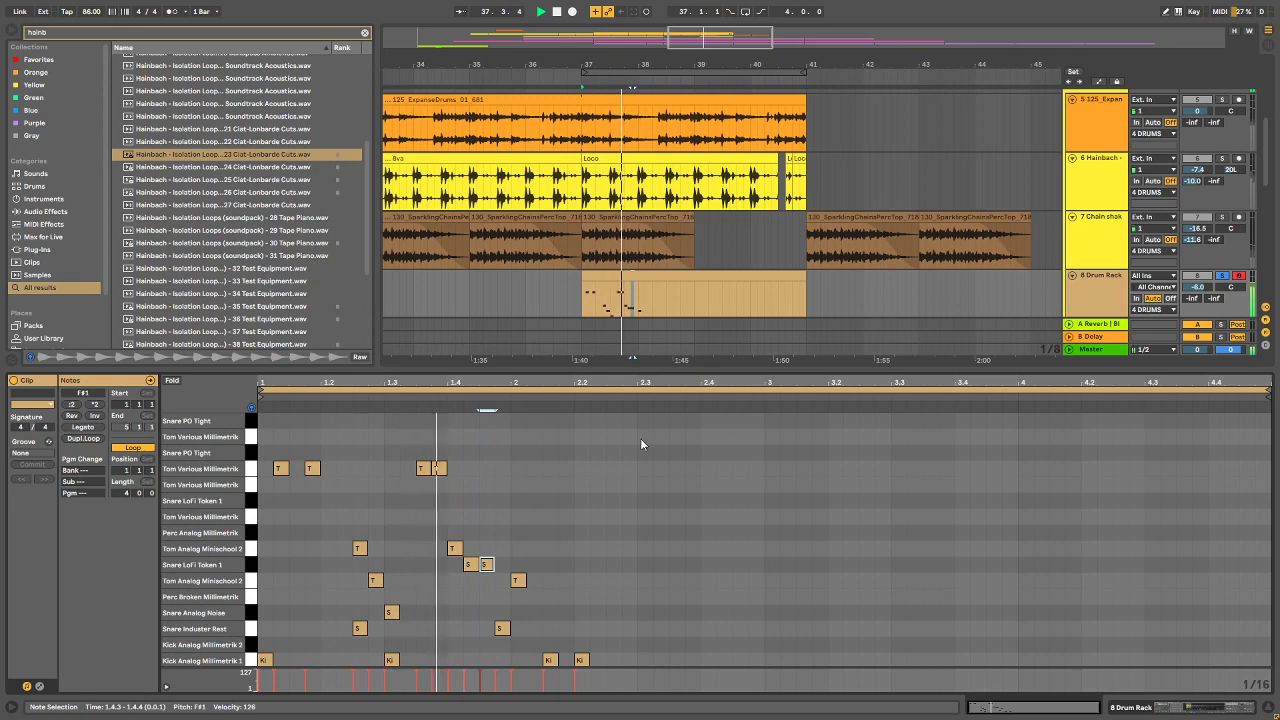
pyautogui.press('space')
# Step: Add F#1 Snare LoFi Token 1 notes at 1.1.3, 1.1.4, 1.2.1 and 1.2.2 and audition the pattern
pyautogui.doubleClick(294, 564)
pyautogui.doubleClick(310, 564)
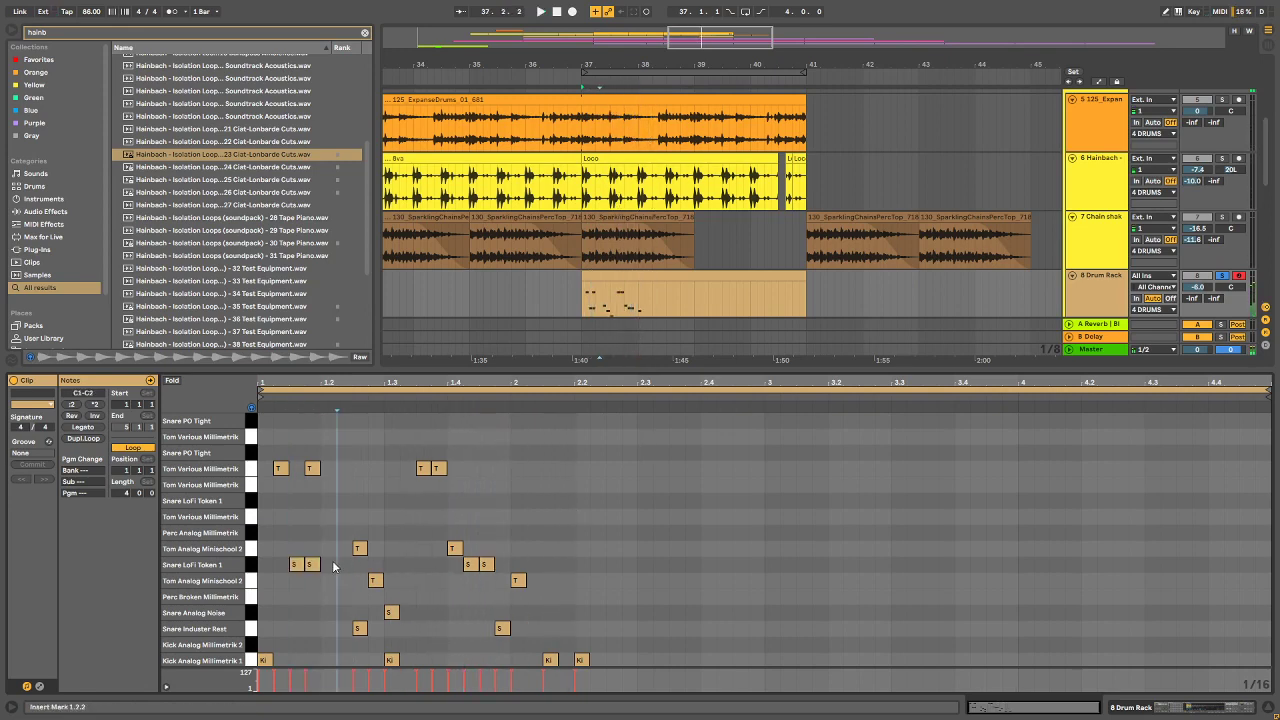
pyautogui.doubleClick(328, 564)
pyautogui.doubleClick(343, 564)
pyautogui.press('space')
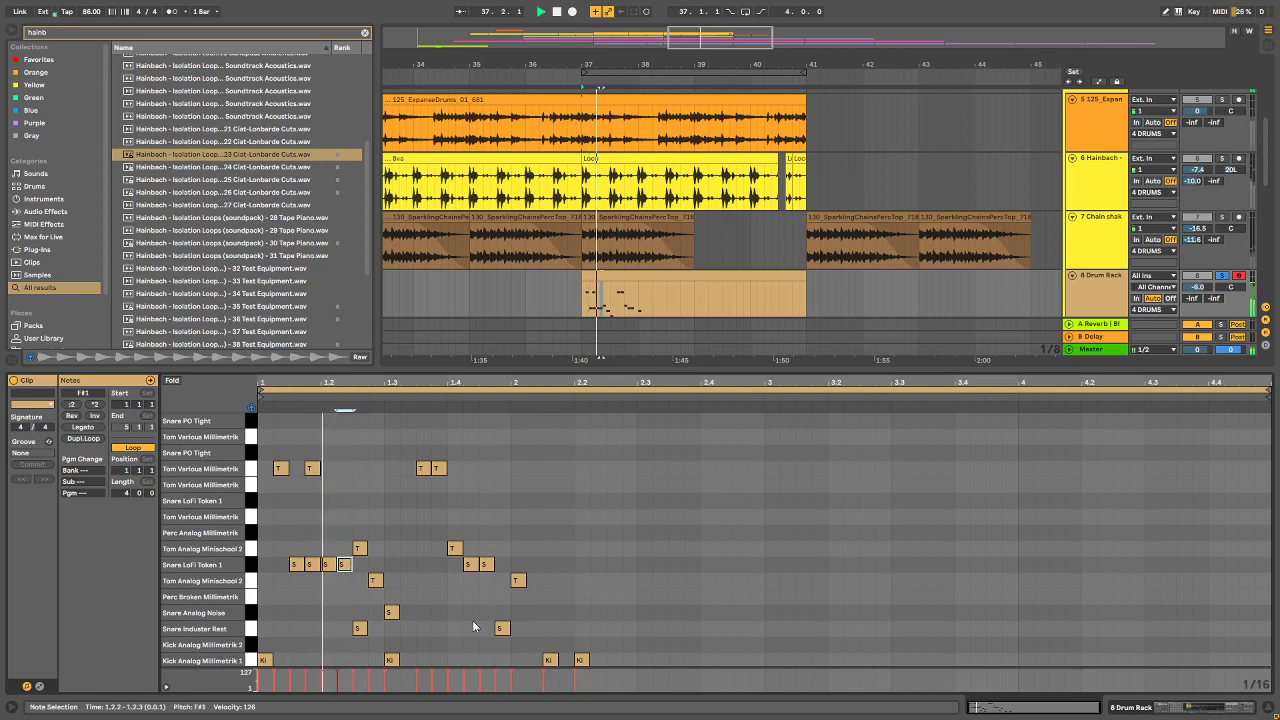
pyautogui.press('space')
# Step: Move the Snare LoFi Token 1 note at 1.1.4 to Snare Analog Noise and add another Snare Analog Noise note at 2.2.1
pyautogui.click(309, 566)
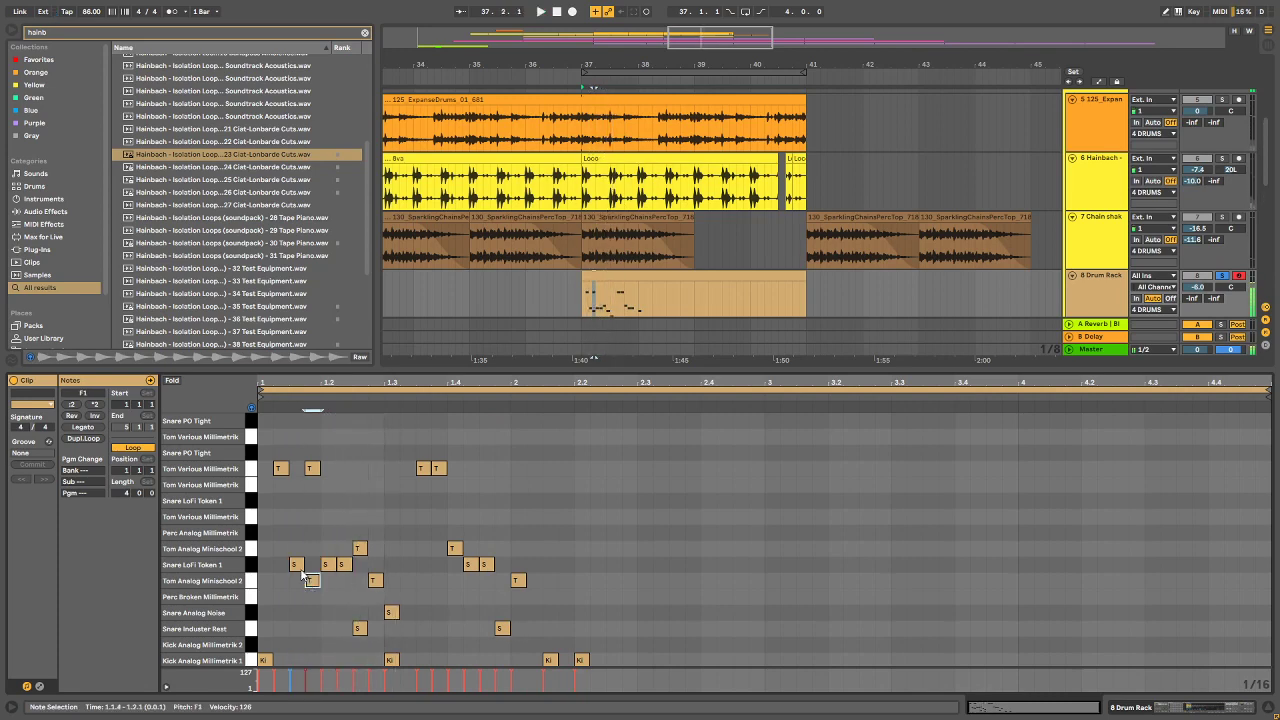
pyautogui.press('Down')
pyautogui.press('Down')
pyautogui.press('Down')
pyautogui.press('Down')
pyautogui.press('Up')
pyautogui.press('space')
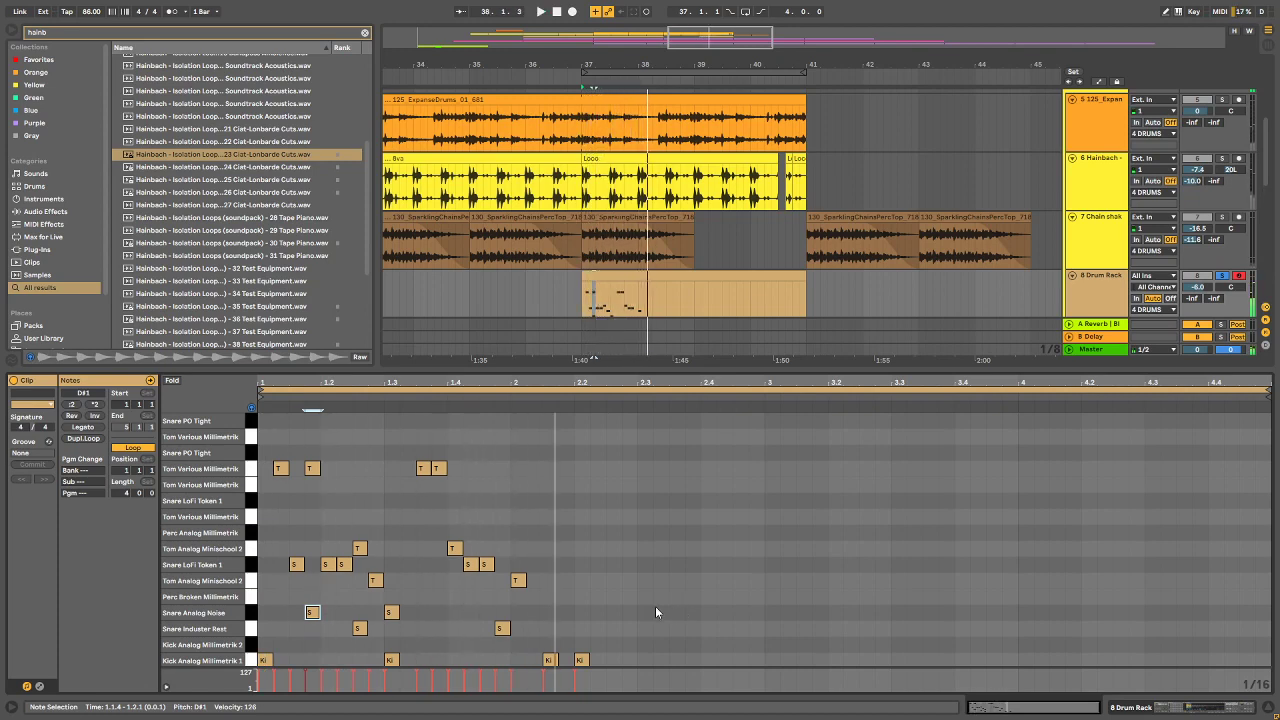
pyautogui.doubleClick(578, 612)
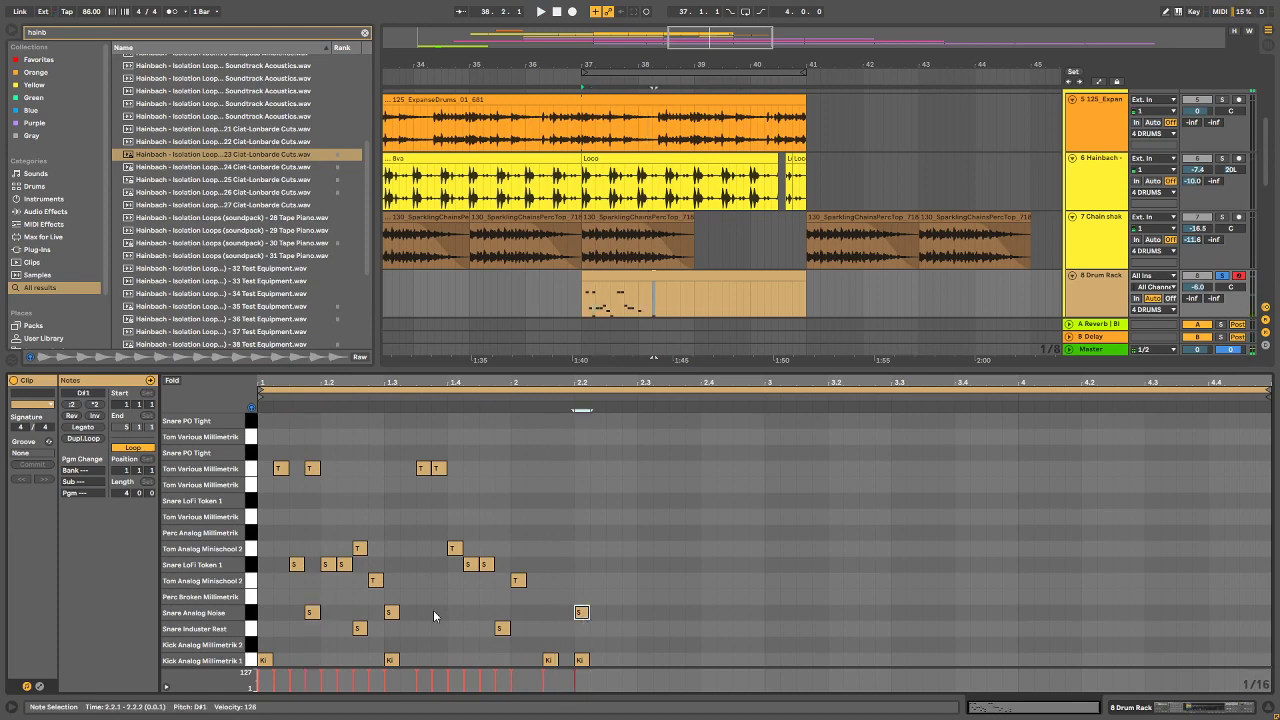
# Step: Add a D#2 Snare PO Tight note and shift it to 2.1.1
pyautogui.doubleClick(344, 424)
pyautogui.press('Right')
pyautogui.press('Right')
pyautogui.press('Right')
pyautogui.press('Right')
pyautogui.press('Right')
pyautogui.press('Right')
pyautogui.press('Right')
pyautogui.press('Right')
pyautogui.press('Right')
pyautogui.press('Right')
pyautogui.press('Right')
pyautogui.press('Right')
pyautogui.press('Right')
pyautogui.press('Right')
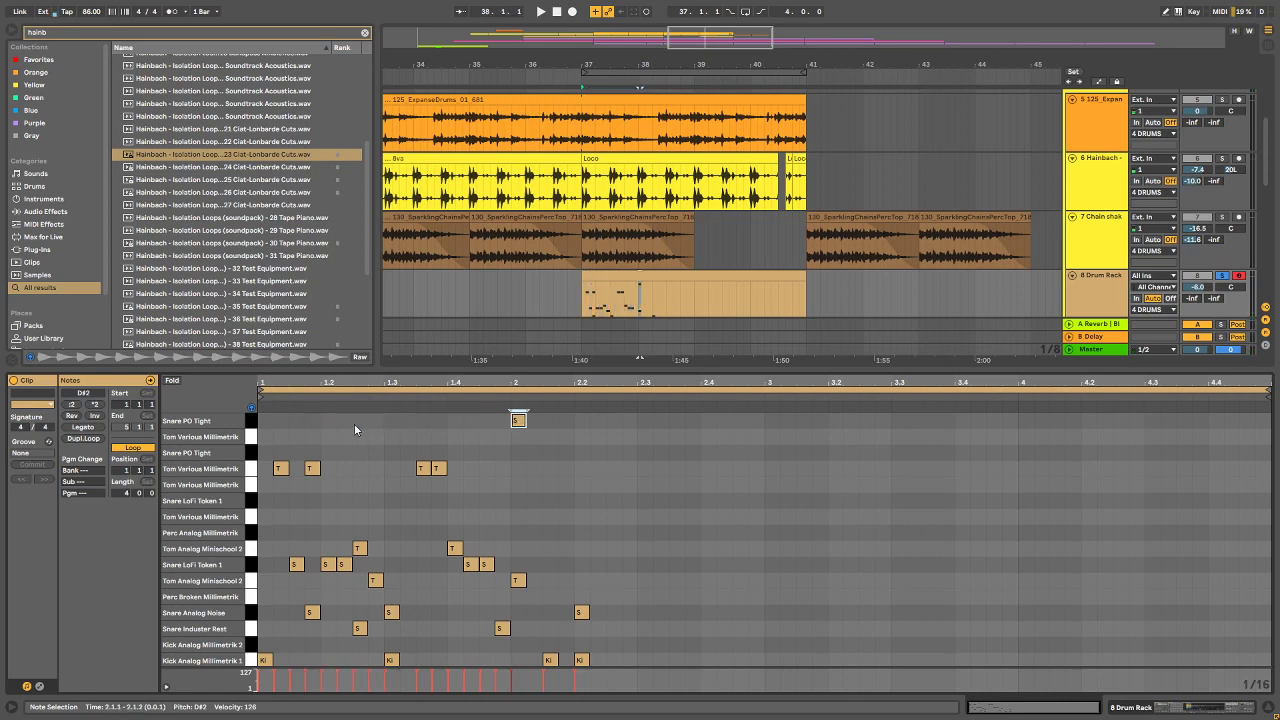
pyautogui.press('Left')
pyautogui.press('Left')
pyautogui.press('Left')
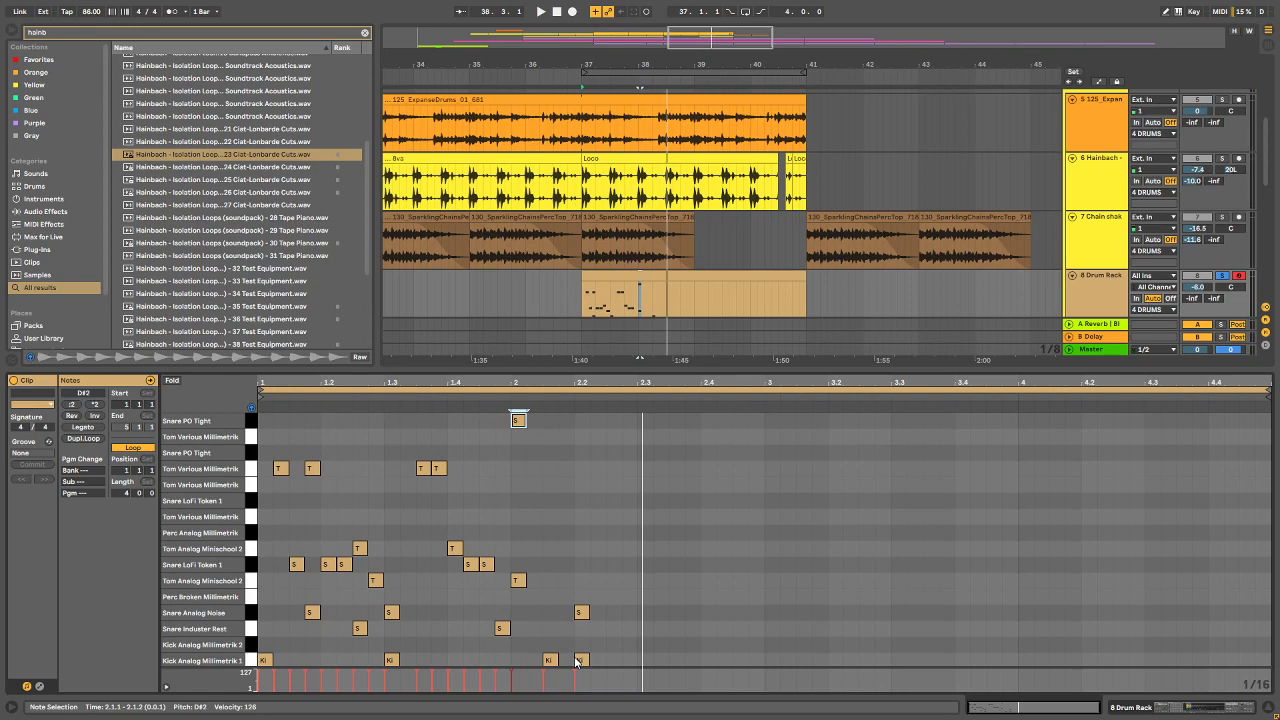
# Step: Audition the pattern, checking the Snare Analog Noise note at 1.3
pyautogui.press('space')
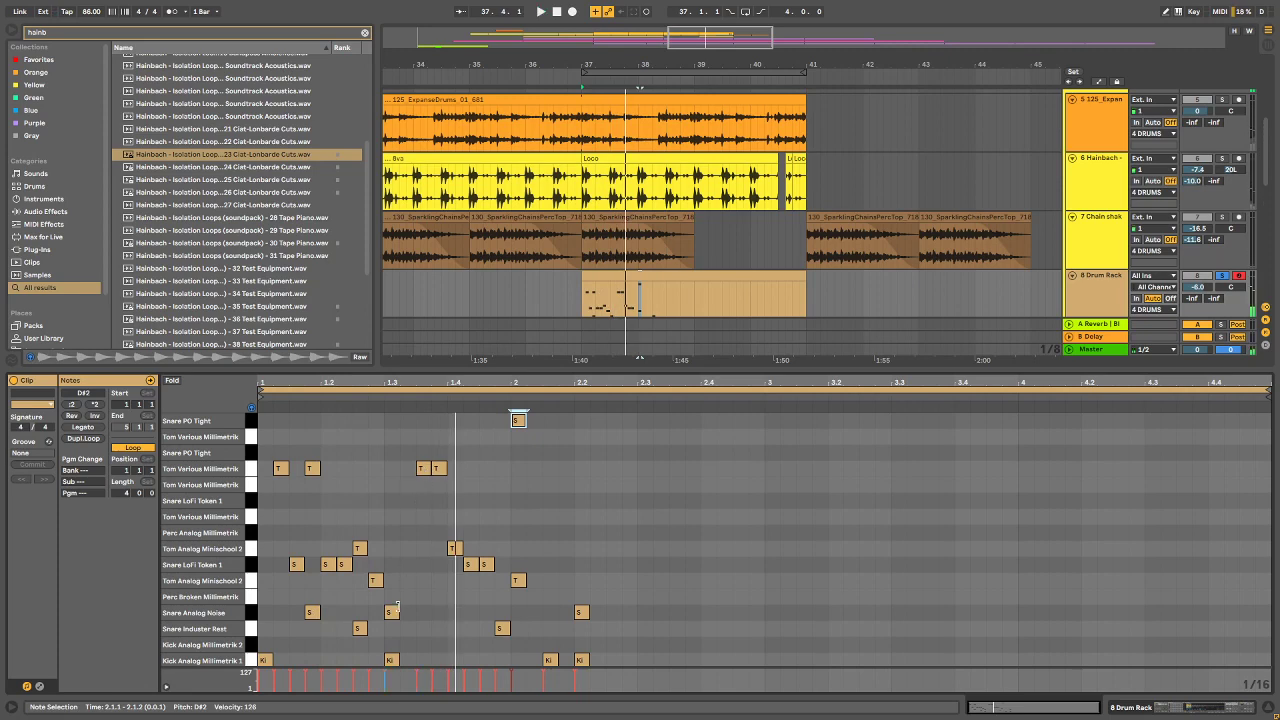
pyautogui.click(392, 612)
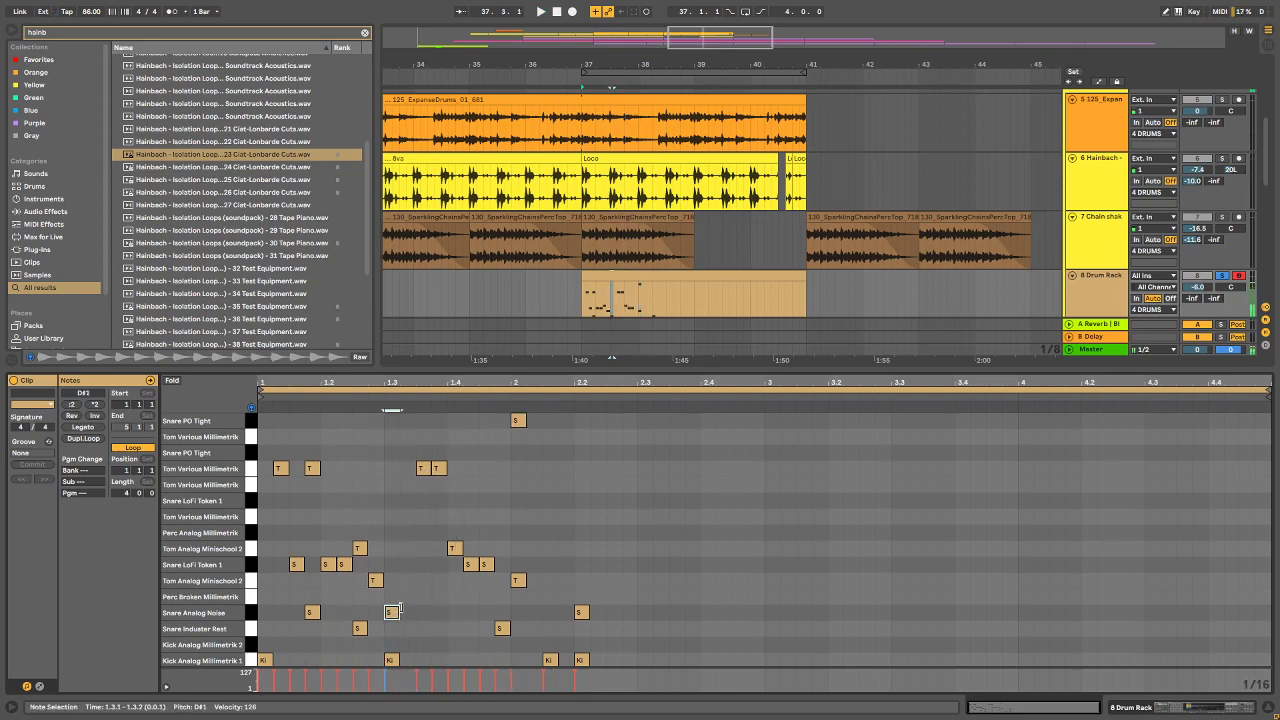
pyautogui.press('space')
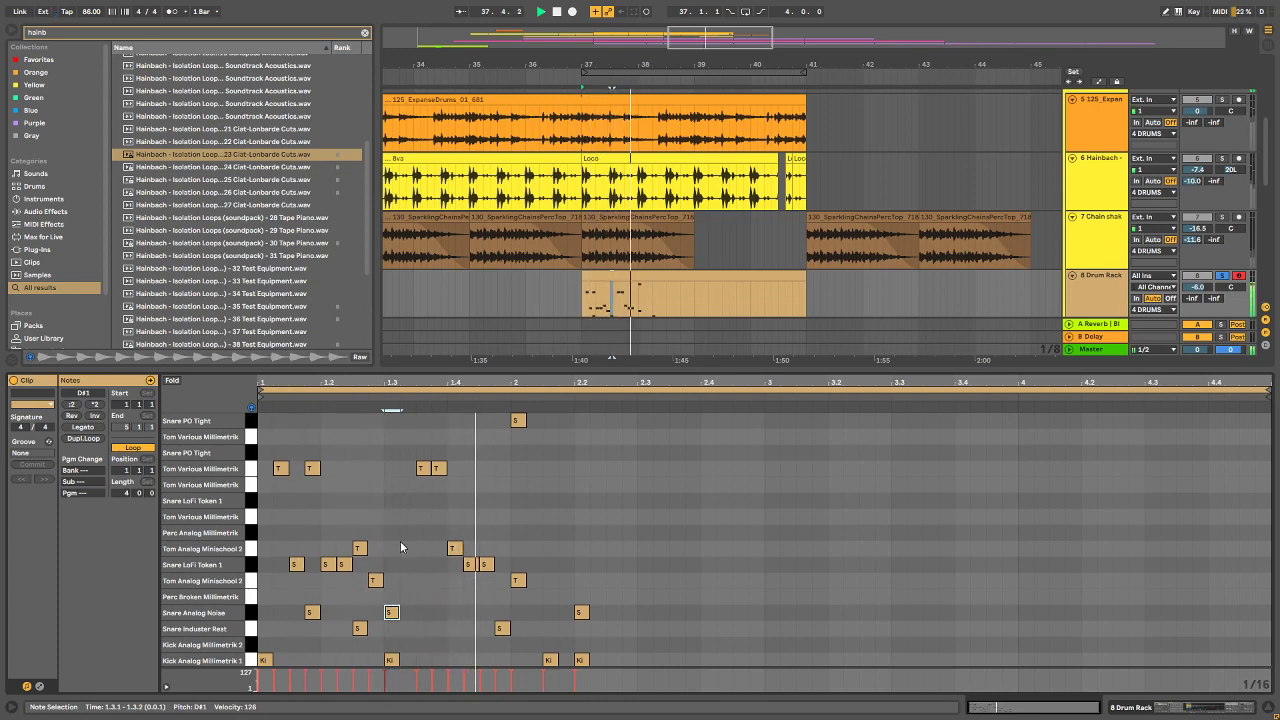
pyautogui.press('space')
# Step: Add Tom Various Millimetrik notes on D2 at 2.1.2 and on C2 at 2.1.3, auditioning the pattern
pyautogui.doubleClick(408, 436)
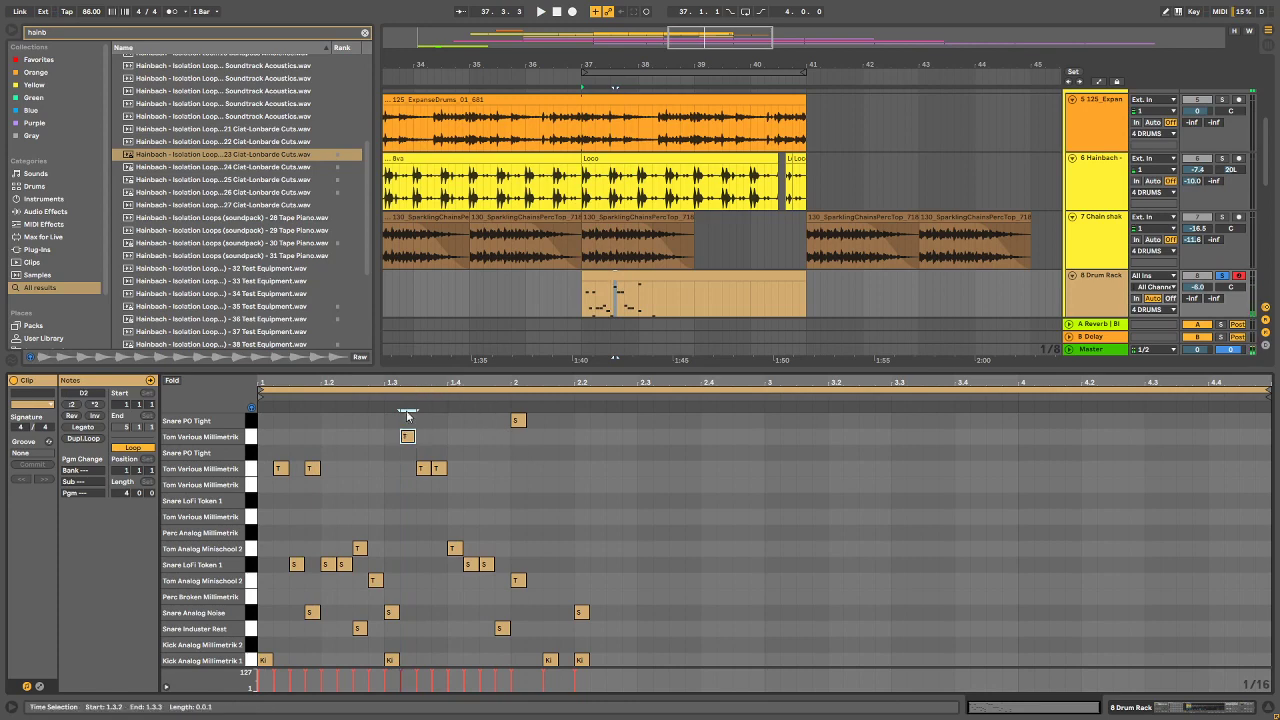
pyautogui.press('Right')
pyautogui.press('Right')
pyautogui.press('Right')
pyautogui.press('Right')
pyautogui.press('Right')
pyautogui.press('Right')
pyautogui.press('Right')
pyautogui.press('Right')
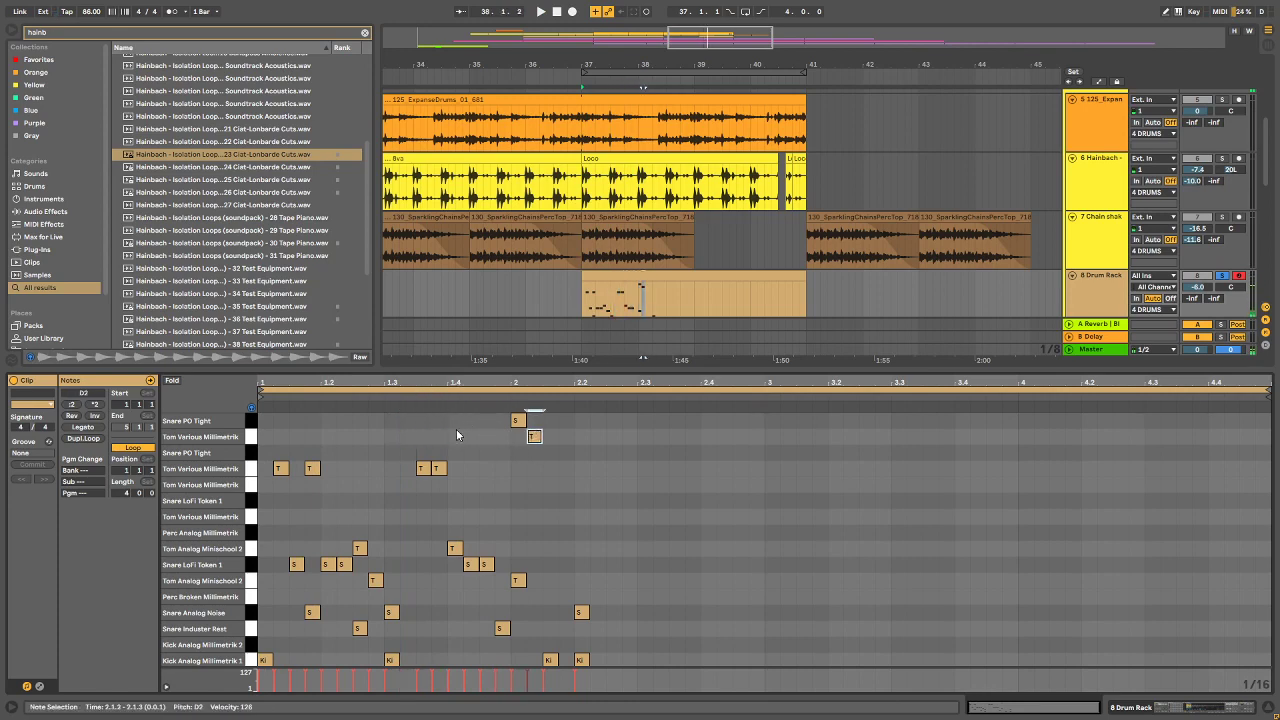
pyautogui.press('space')
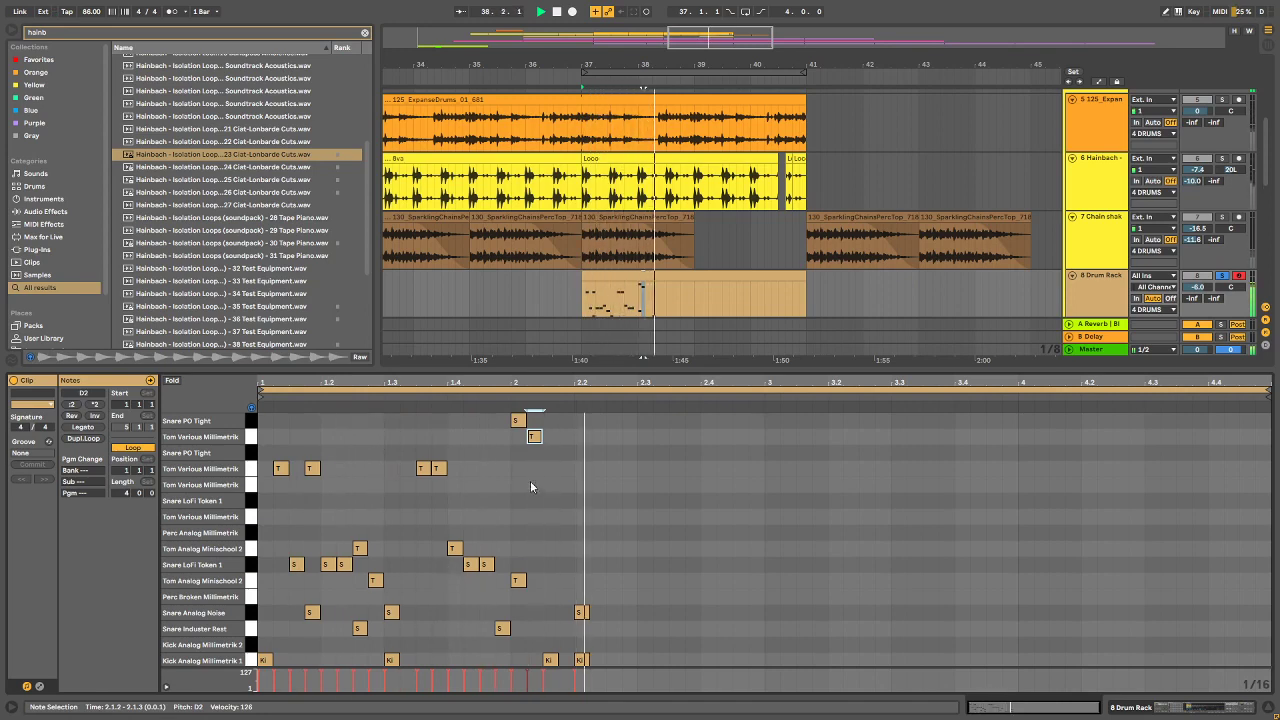
pyautogui.press('space')
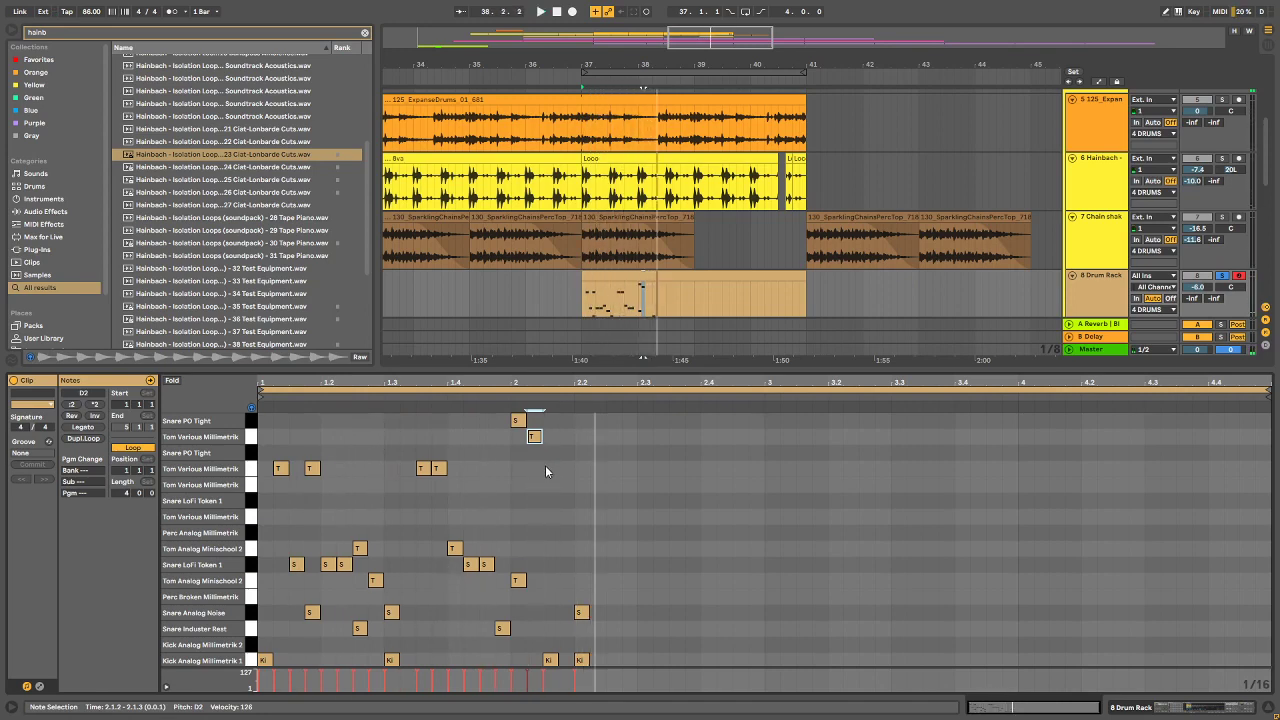
pyautogui.doubleClick(549, 468)
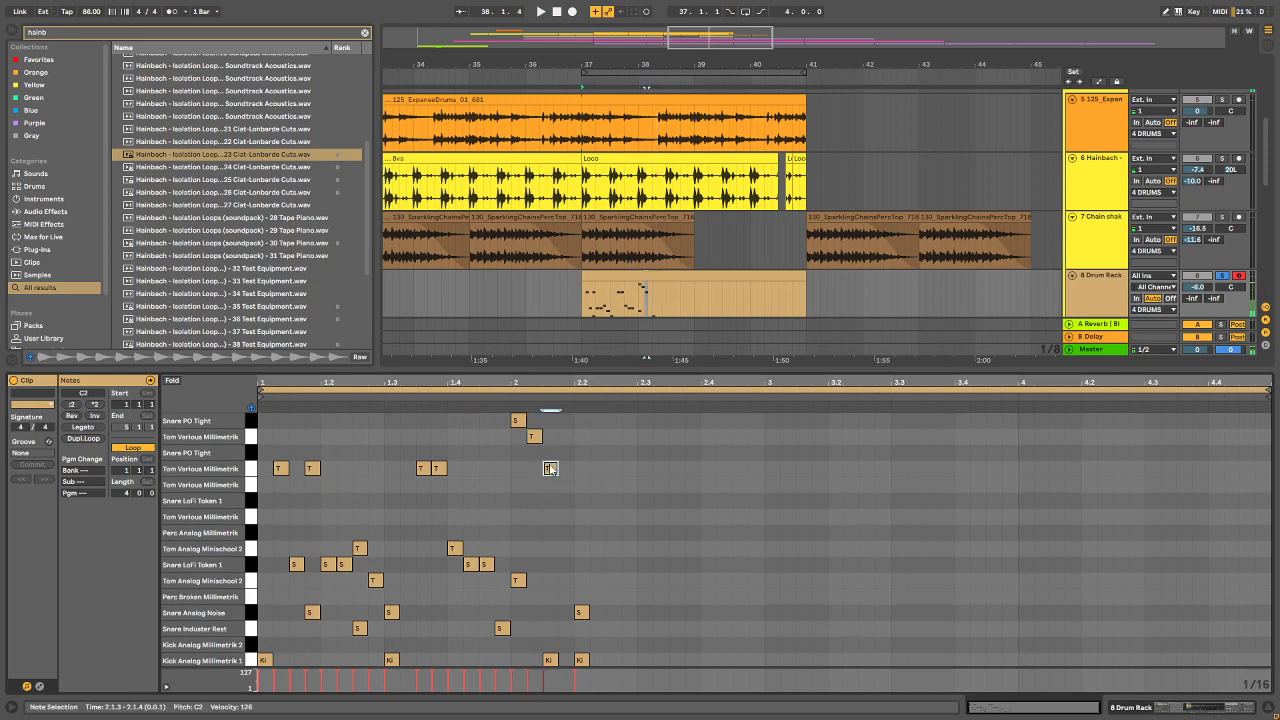
pyautogui.press('space')
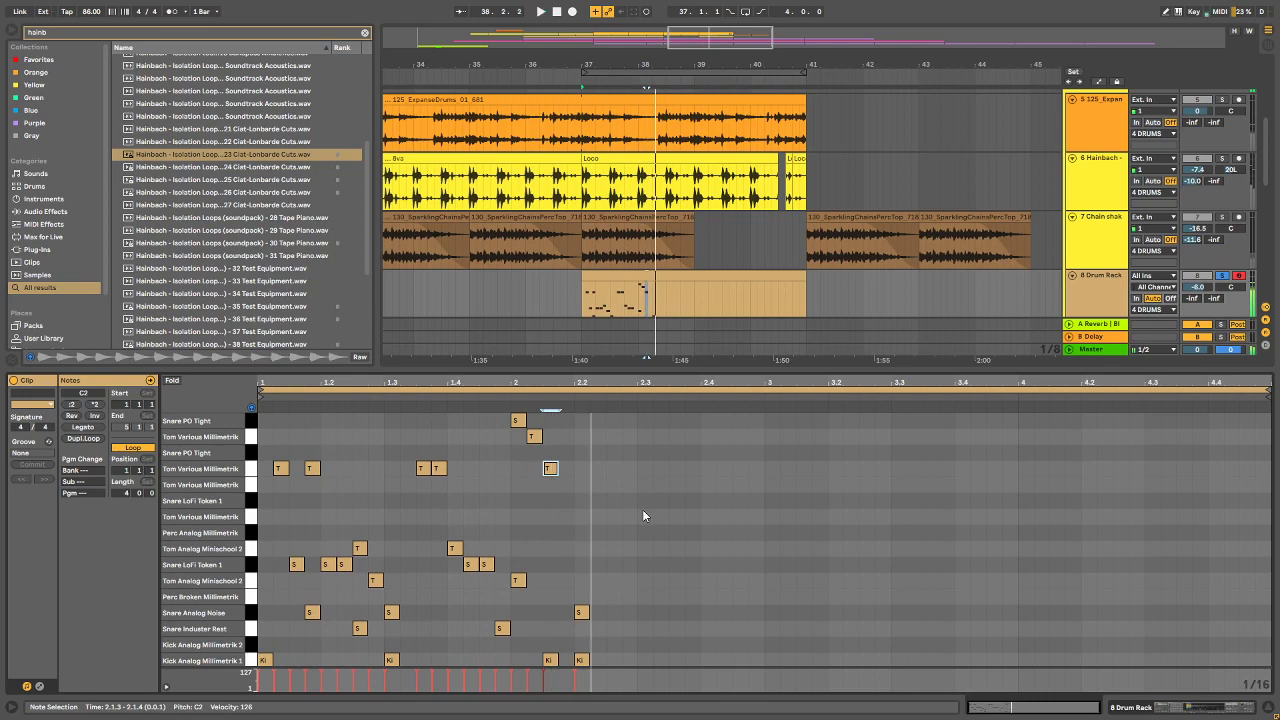
# Step: Add a Snare LoFi Token 1 note at 2.1.4 in place of a trial Tom Analog Minischool 2 note, and audition it
pyautogui.doubleClick(564, 578)
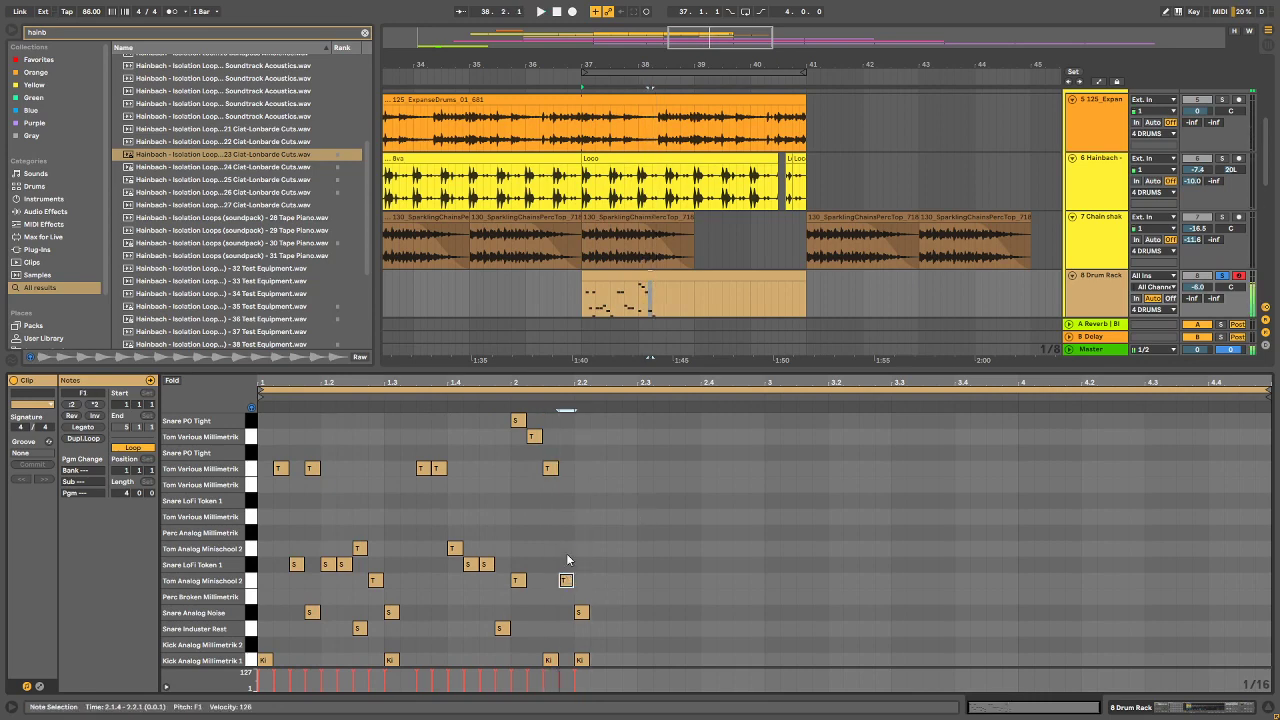
pyautogui.doubleClick(565, 564)
pyautogui.doubleClick(563, 583)
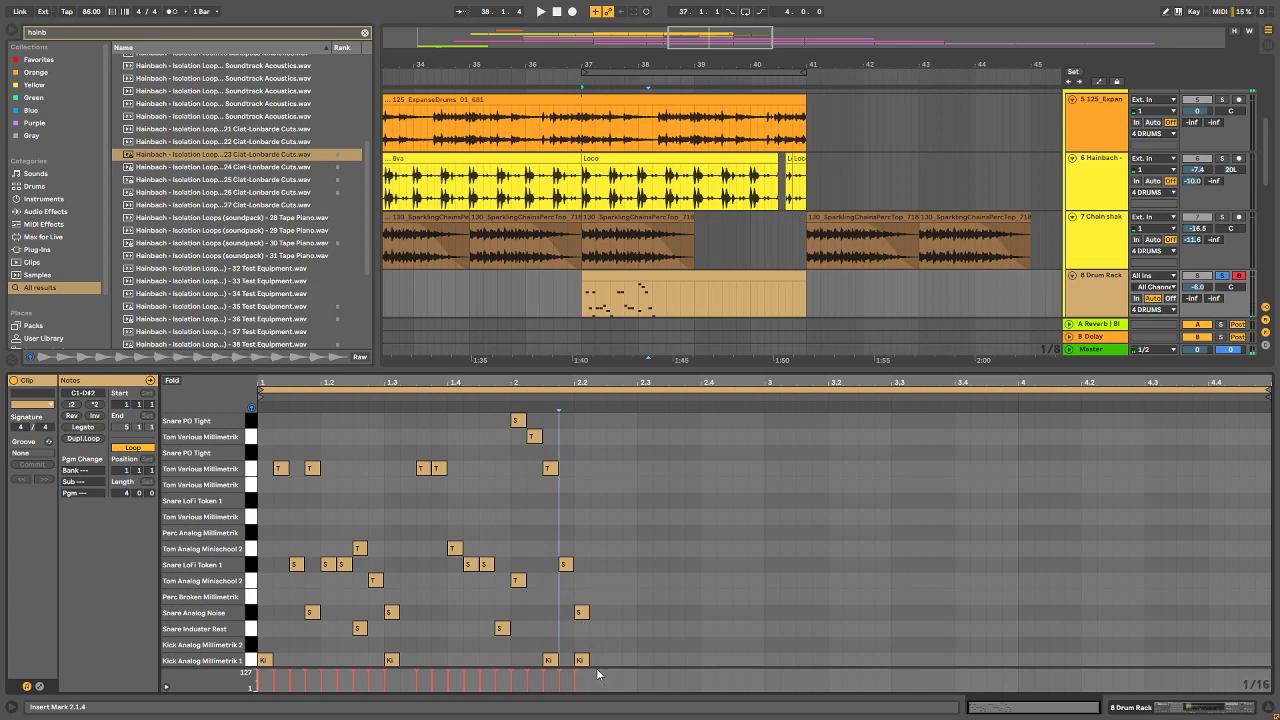
pyautogui.press('space')
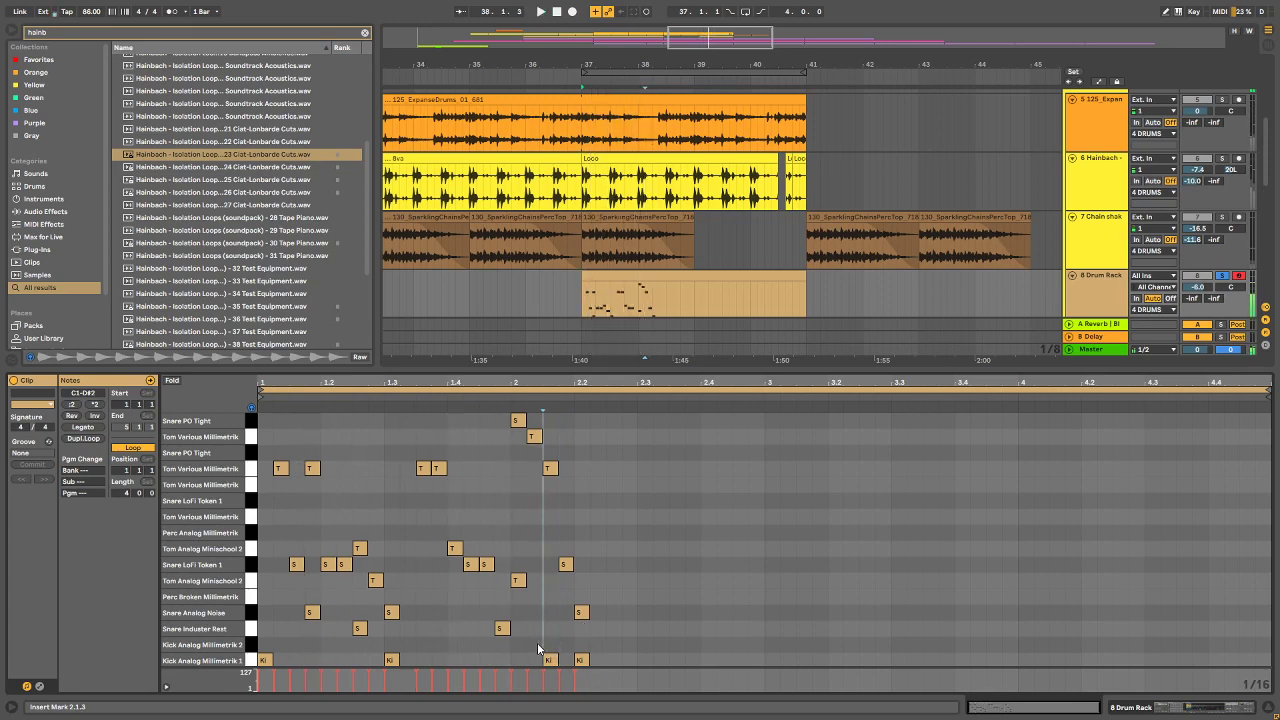
# Step: Move the two Kick Analog Millimetrik 1 notes at 2.1.3 and 2.2.1 to 1.4.4 and 2.1.1, and play the pattern
pyautogui.moveTo(537, 642); pyautogui.dragTo(490, 662)
pyautogui.click(474, 642)
pyautogui.click(485, 654)
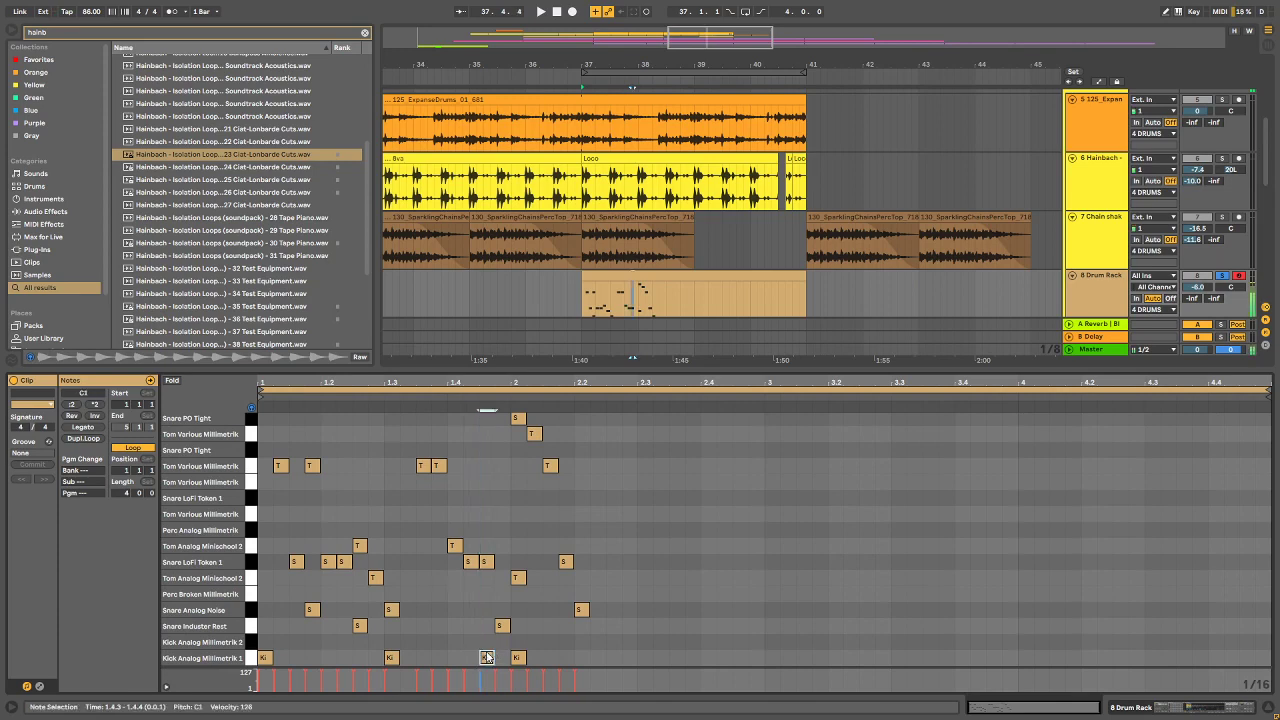
pyautogui.press('Right')
pyautogui.press('space')
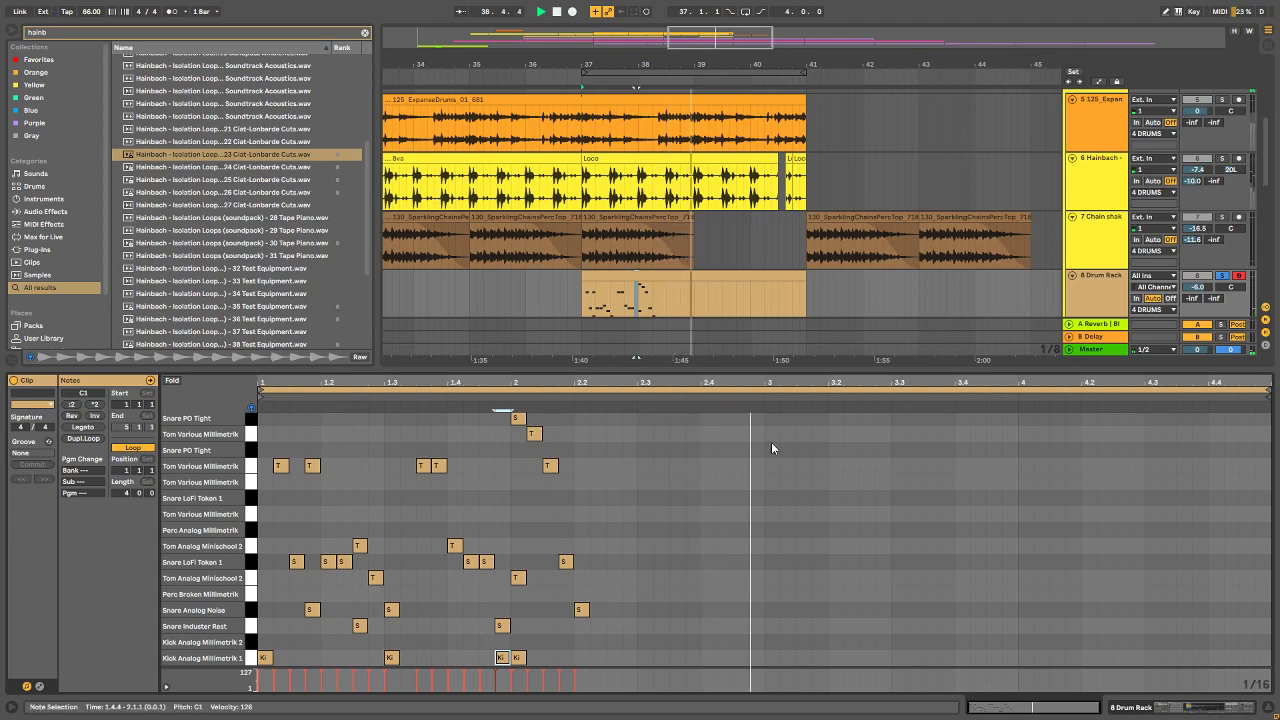
# Step: Add Kick Analog Millimetrik 1 notes at 2.3.1 and 2.4.4, and shorten the clip's loop length to 2 bars
pyautogui.click(743, 496)
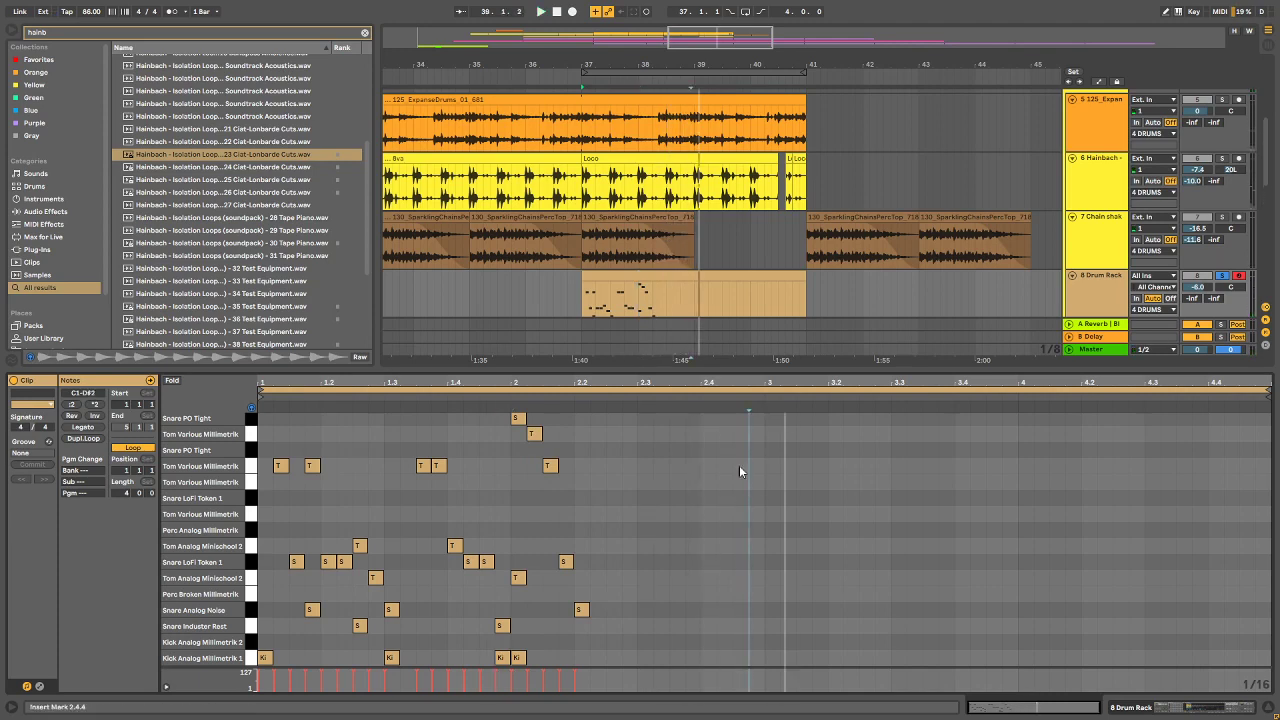
pyautogui.doubleClick(650, 652)
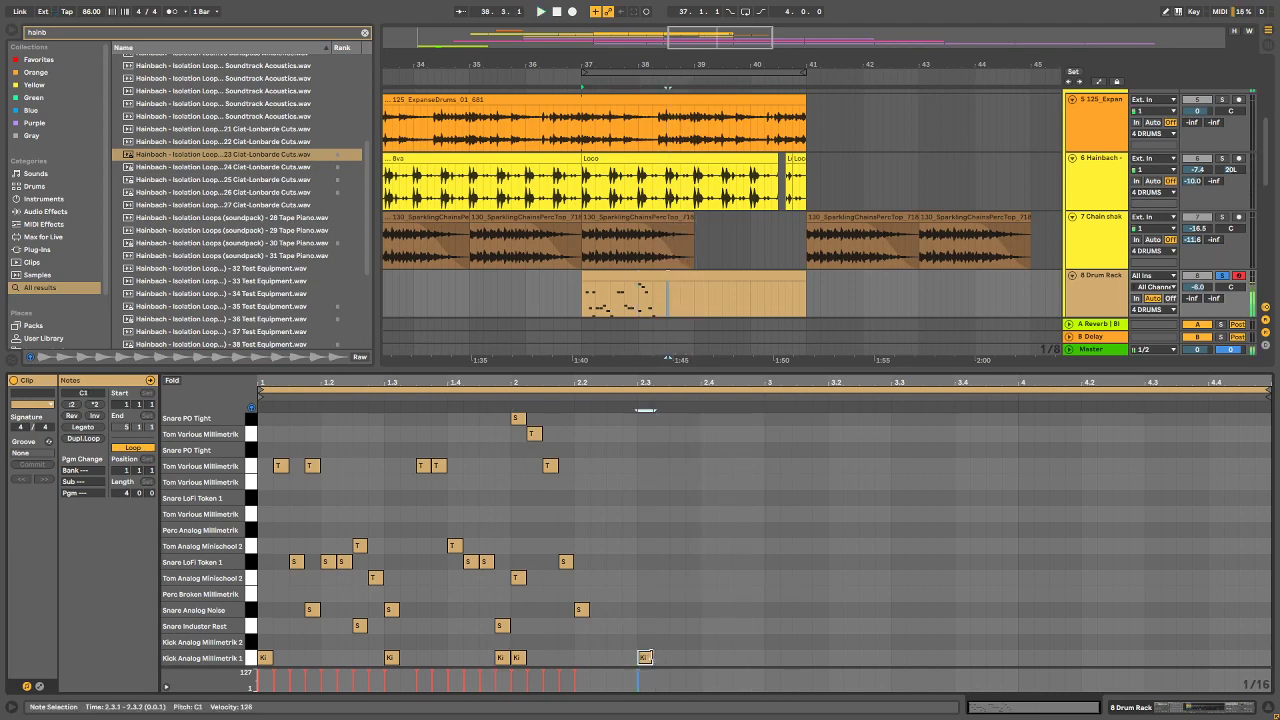
pyautogui.doubleClick(756, 657)
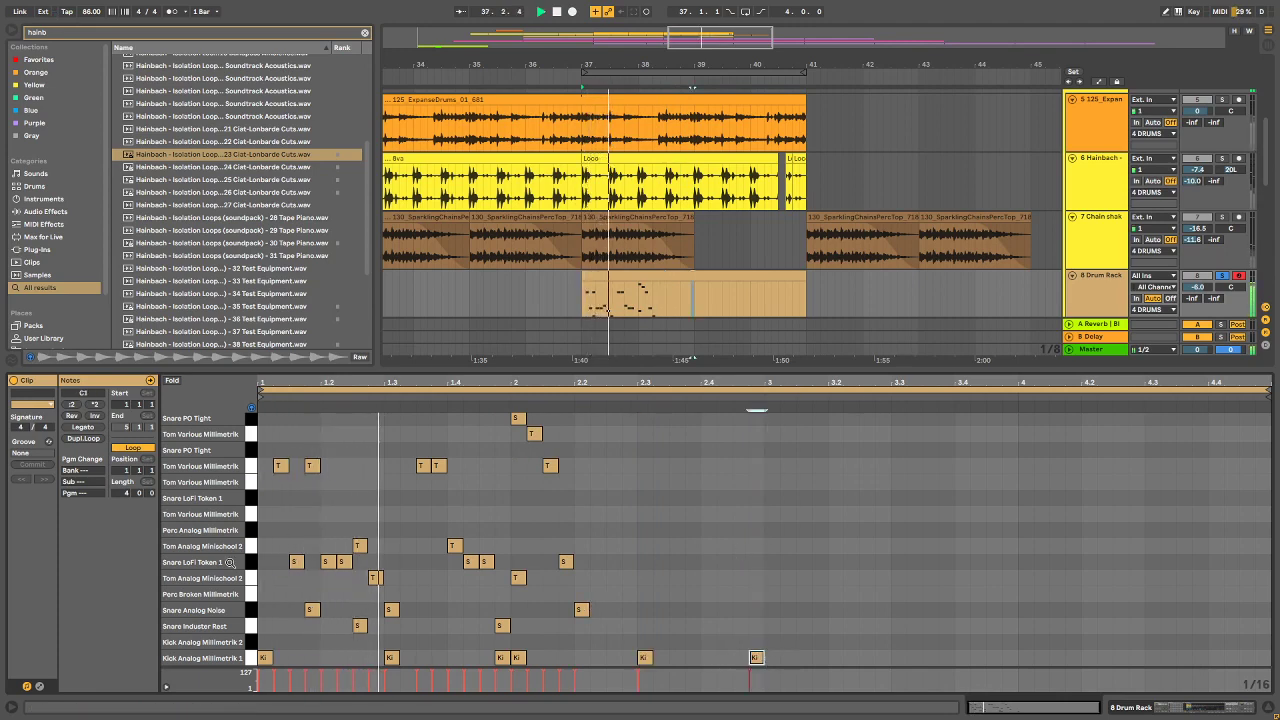
pyautogui.moveTo(127, 494); pyautogui.dragTo(127, 505)
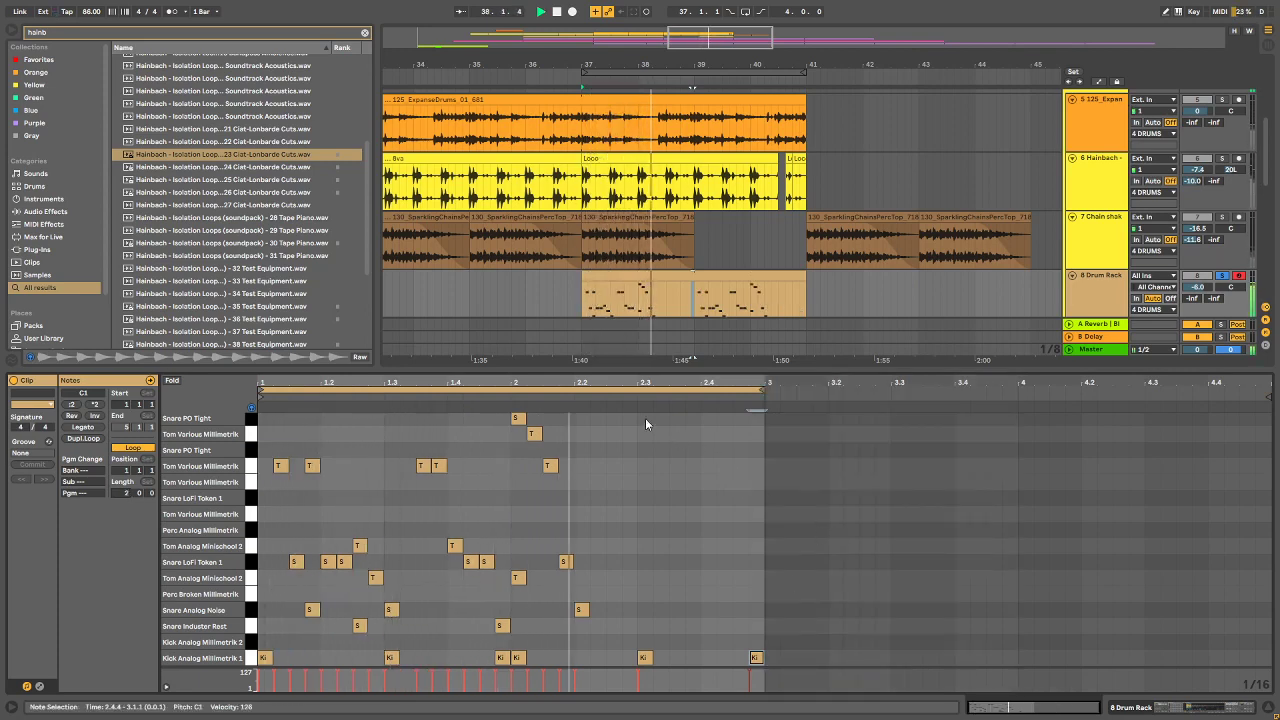
pyautogui.press('space')
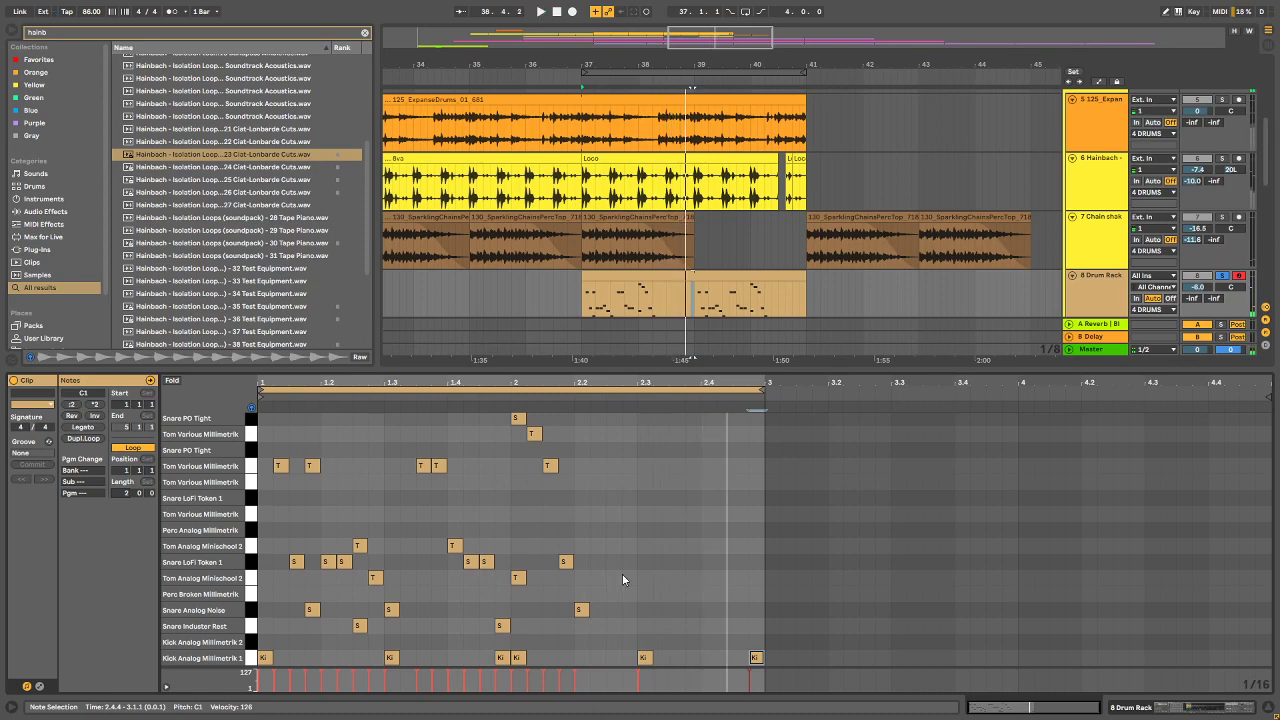
# Step: Add a Kick Analog Millimetrik 2 note at 2.2.4, discarding a trial Snare Induster Rest note at 2.2.2
pyautogui.doubleClick(591, 628)
pyautogui.doubleClick(597, 643)
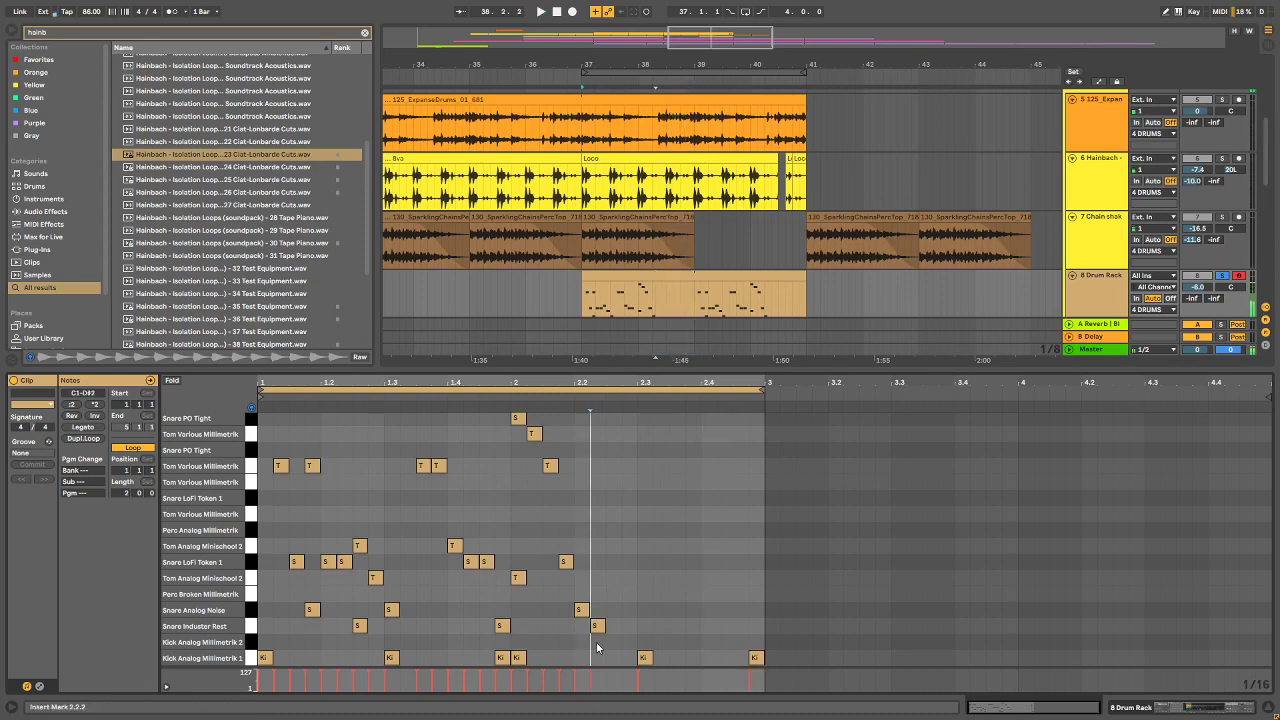
pyautogui.click(599, 626)
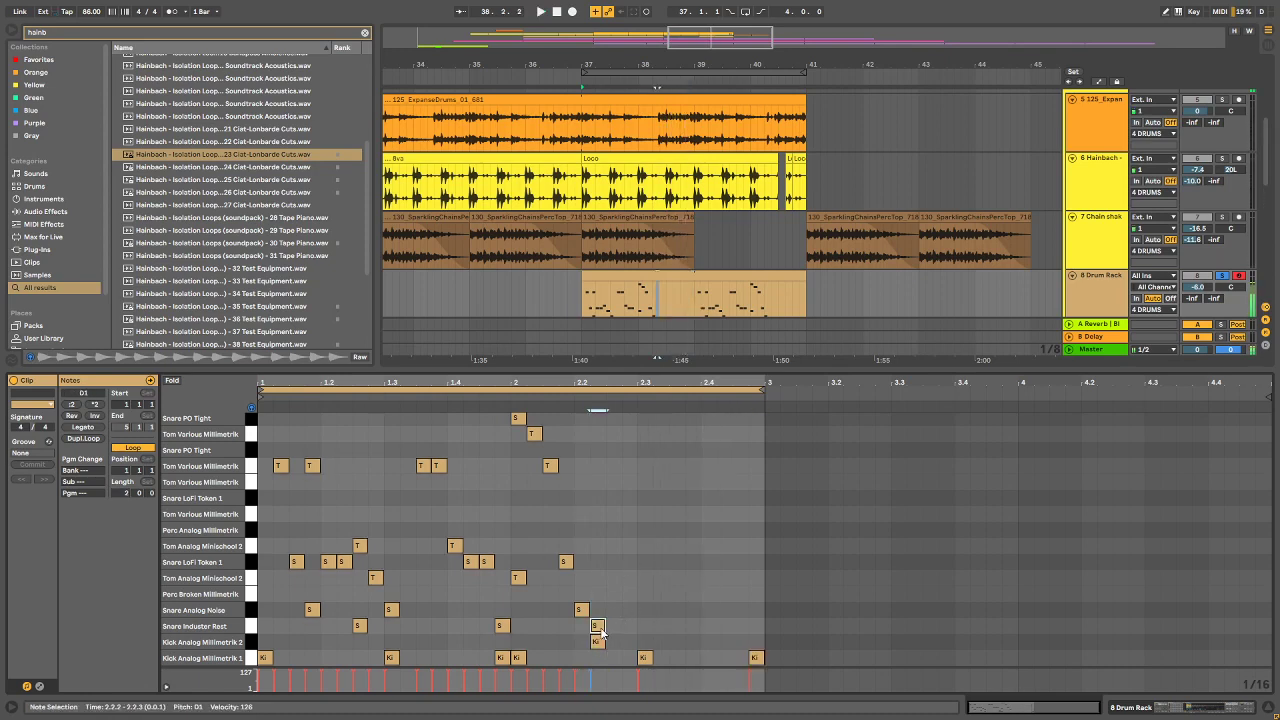
pyautogui.doubleClick(599, 626)
pyautogui.moveTo(597, 641); pyautogui.dragTo(629, 641)
pyautogui.doubleClick(741, 641)
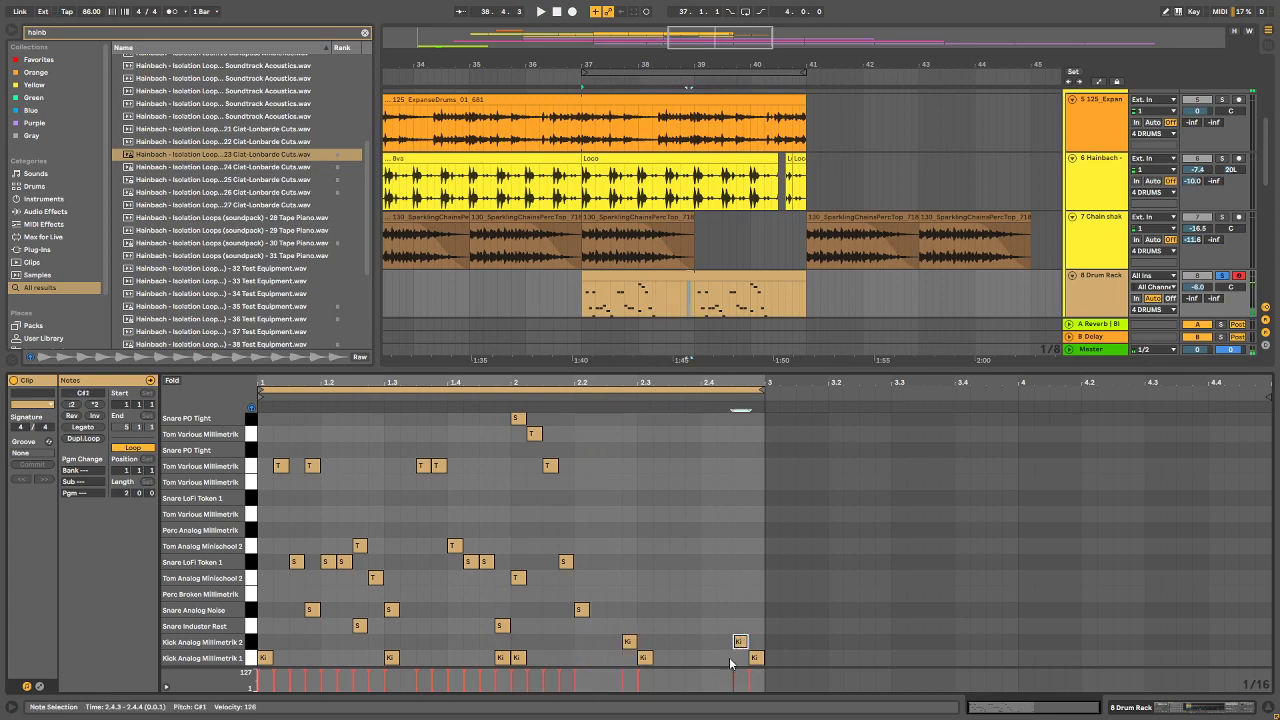
pyautogui.doubleClick(739, 657)
pyautogui.click(738, 642)
pyautogui.moveTo(739, 668); pyautogui.dragTo(740, 665)
pyautogui.doubleClick(740, 660)
pyautogui.doubleClick(736, 646)
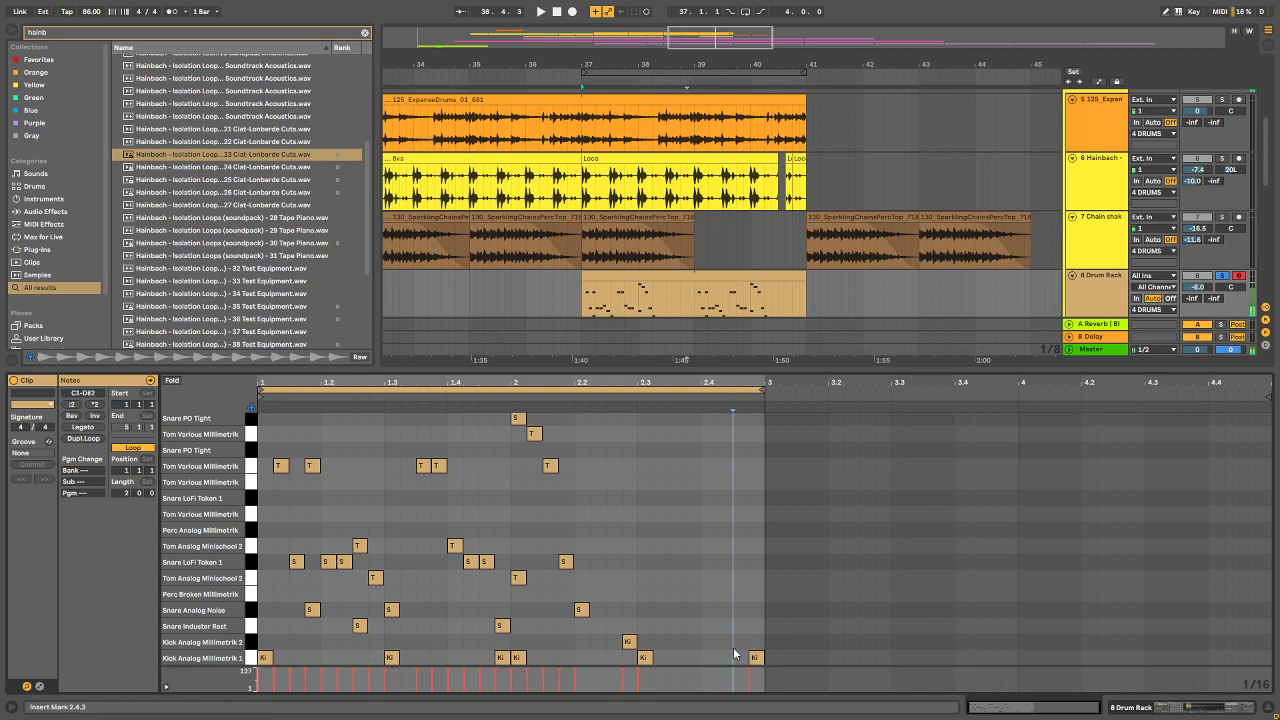
# Step: Add a Kick Analog Millimetrik 2 note at 2.4.1 and a Kick Analog Millimetrik 1 note at 2.4.3, and audition them
pyautogui.doubleClick(707, 648)
pyautogui.doubleClick(737, 648)
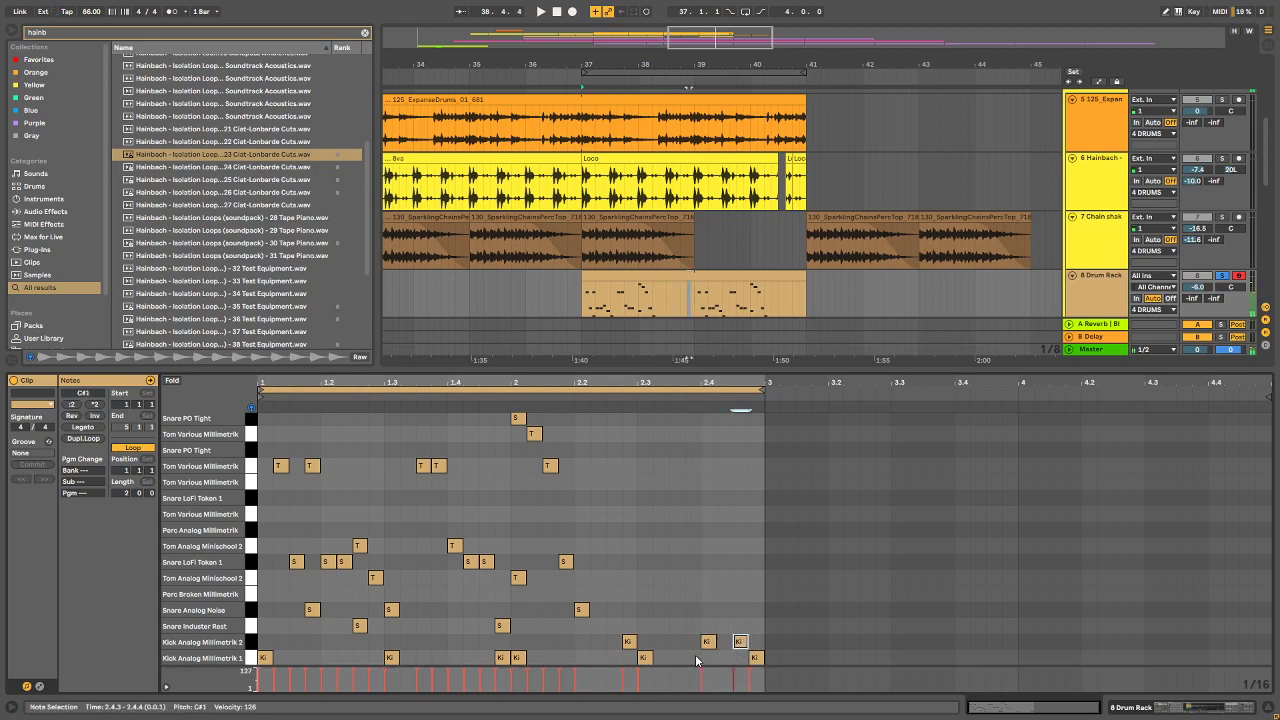
pyautogui.moveTo(741, 648); pyautogui.dragTo(741, 664)
pyautogui.press('space')
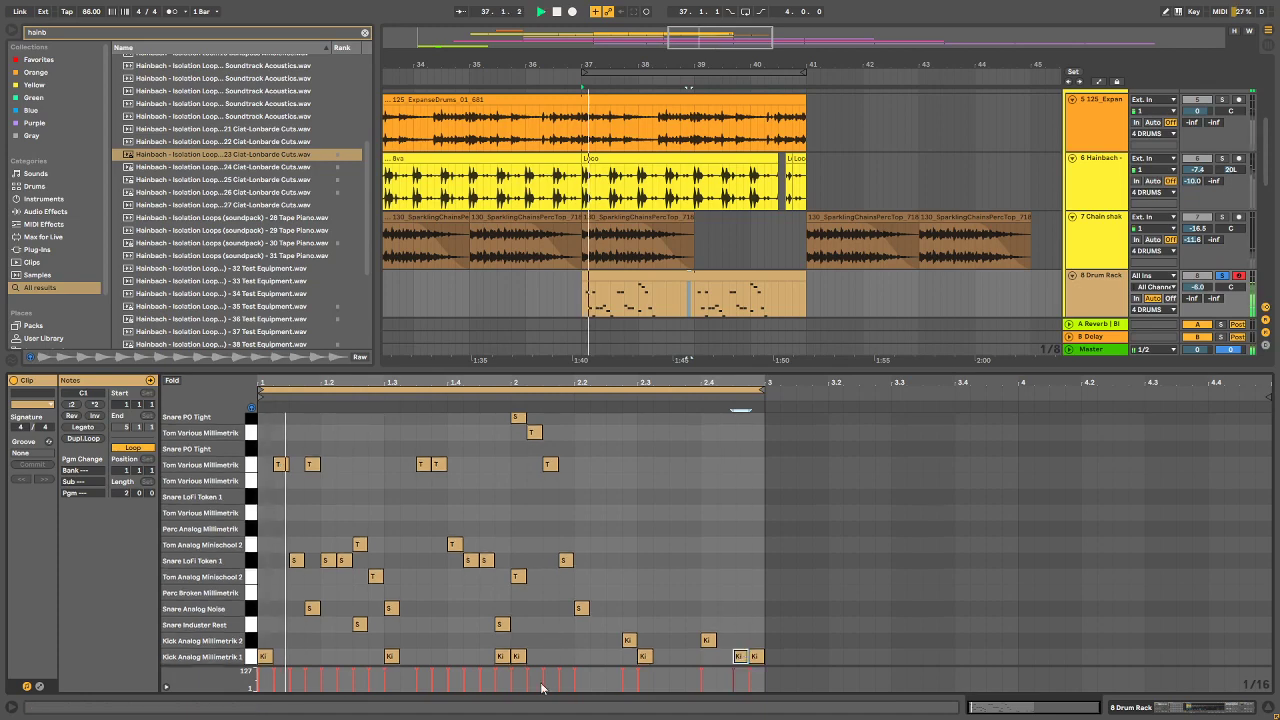
pyautogui.click(595, 668)
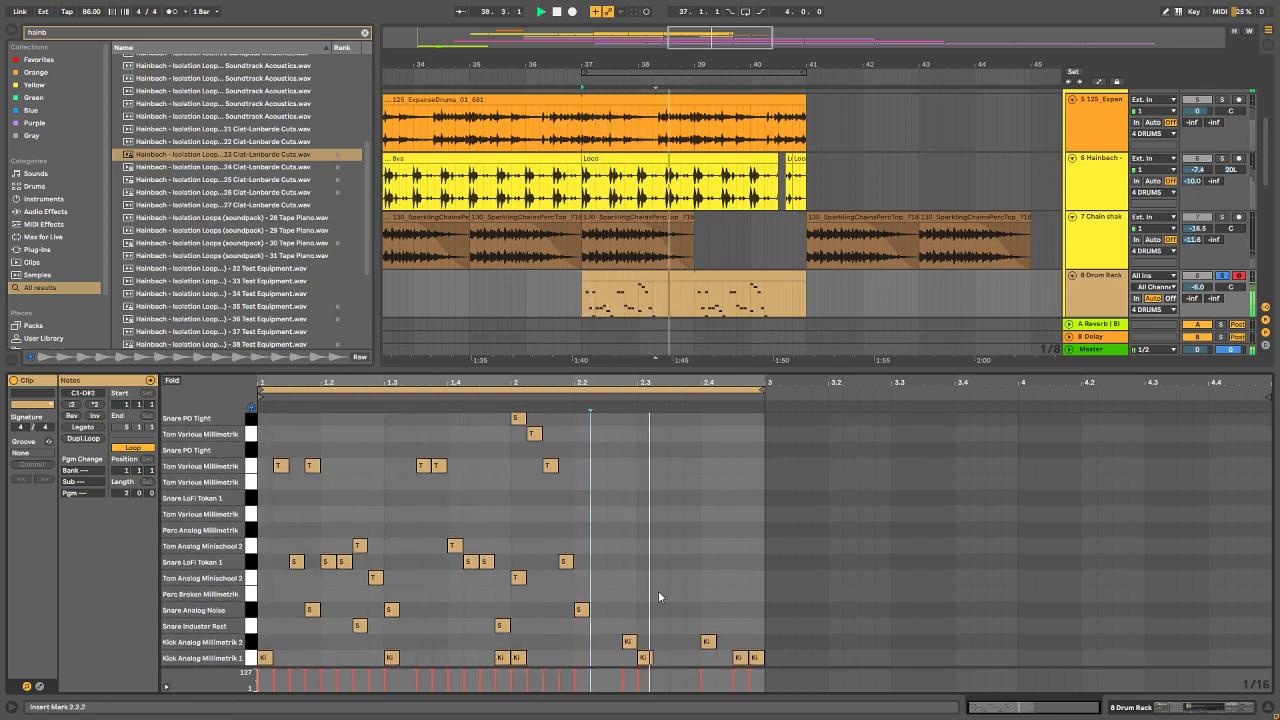
pyautogui.press('space')
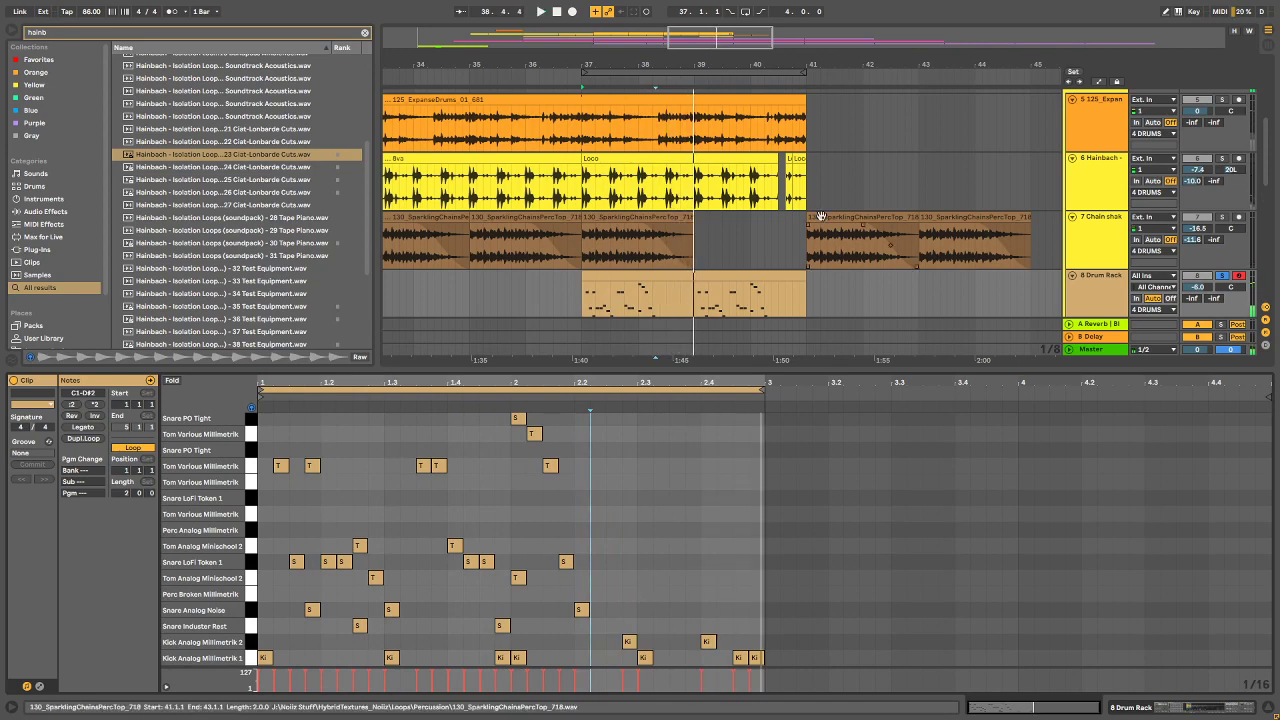
# Step: Solo the 125_ExpanseDrums track alongside the Drum Rack and listen to the two together
pyautogui.click(1222, 100)
pyautogui.press('space')
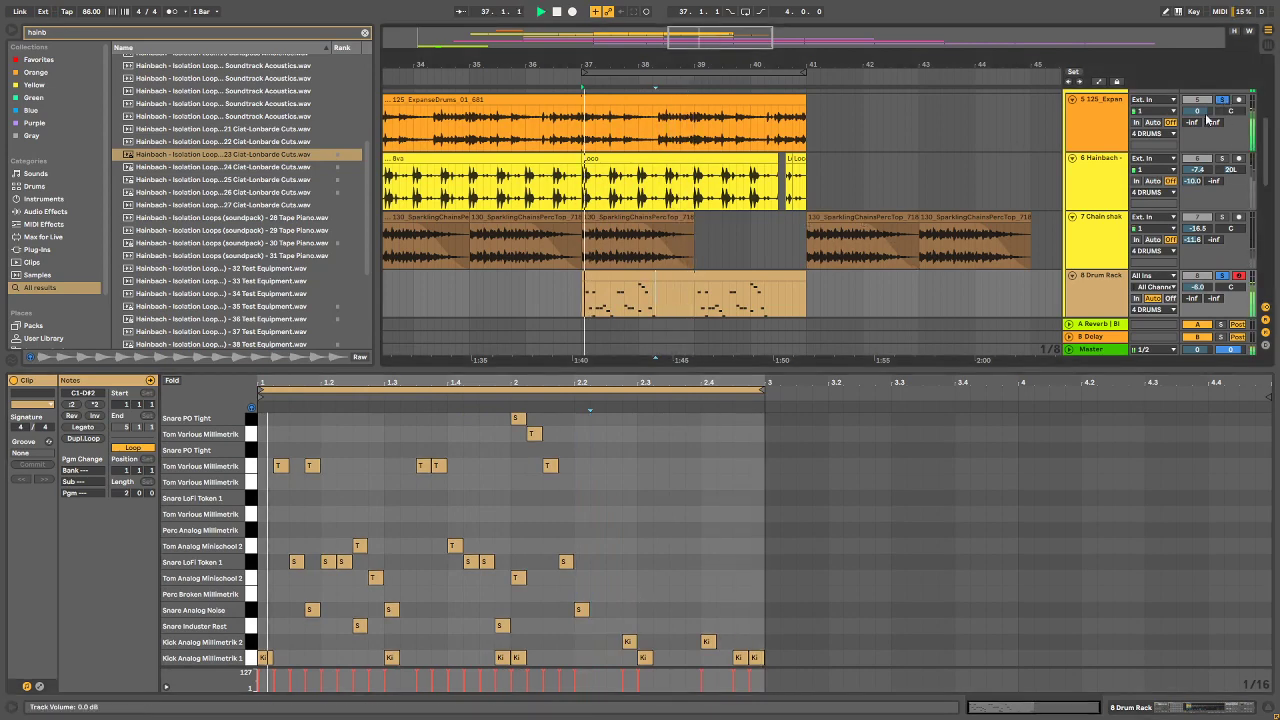
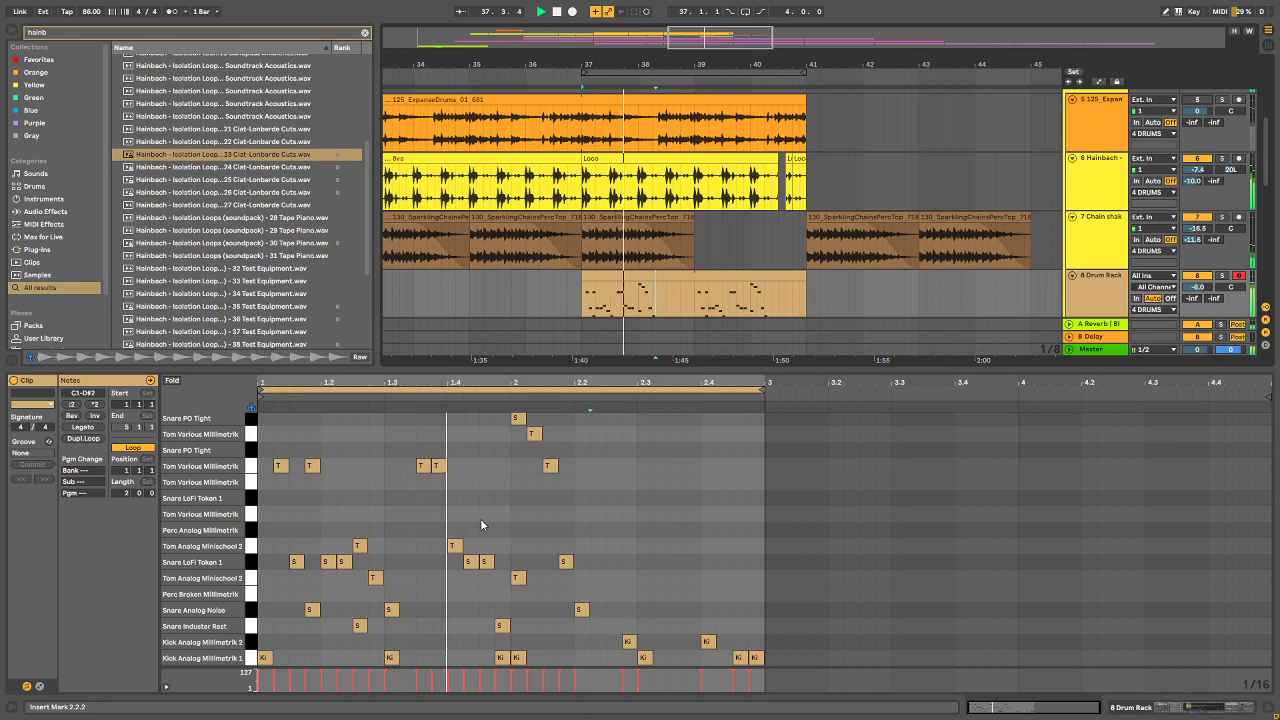
pyautogui.press('space')
# Step: Move the D#2 Snare PO Tight note to 1.3.1 and add a C#2 Snare PO Tight note at 2.3.1
pyautogui.click(530, 414)
pyautogui.click(519, 418)
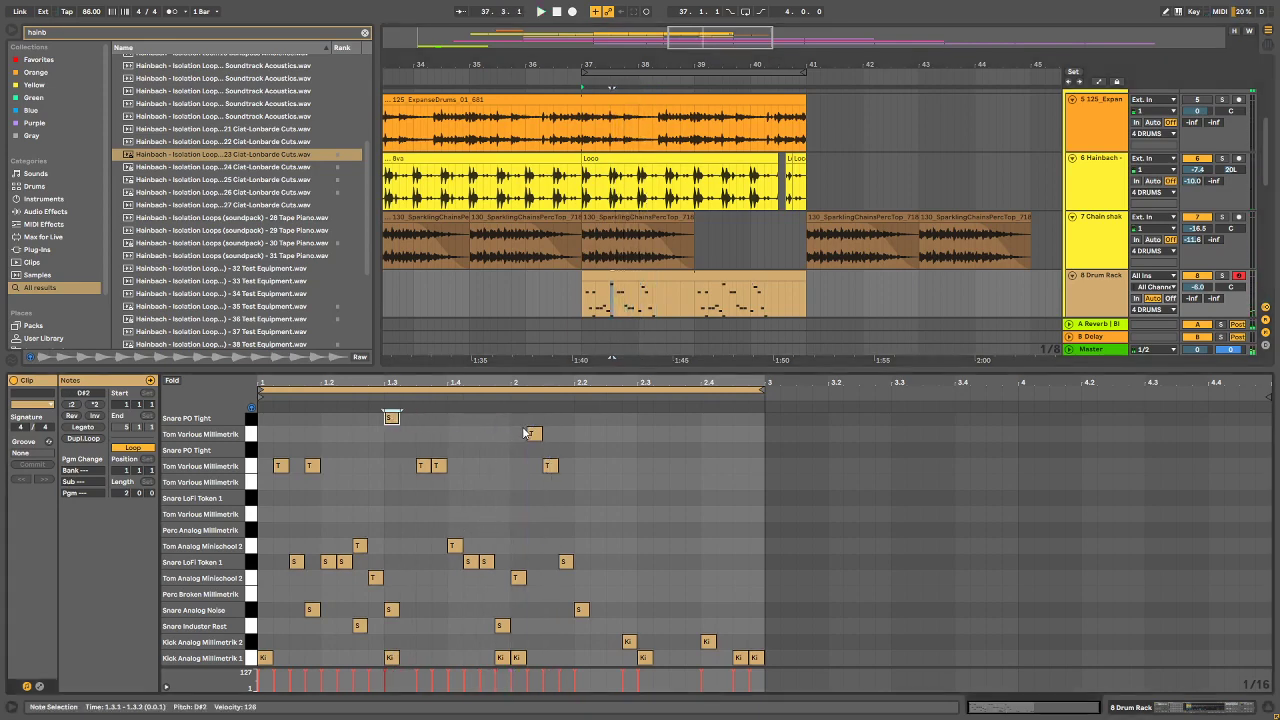
pyautogui.press('space')
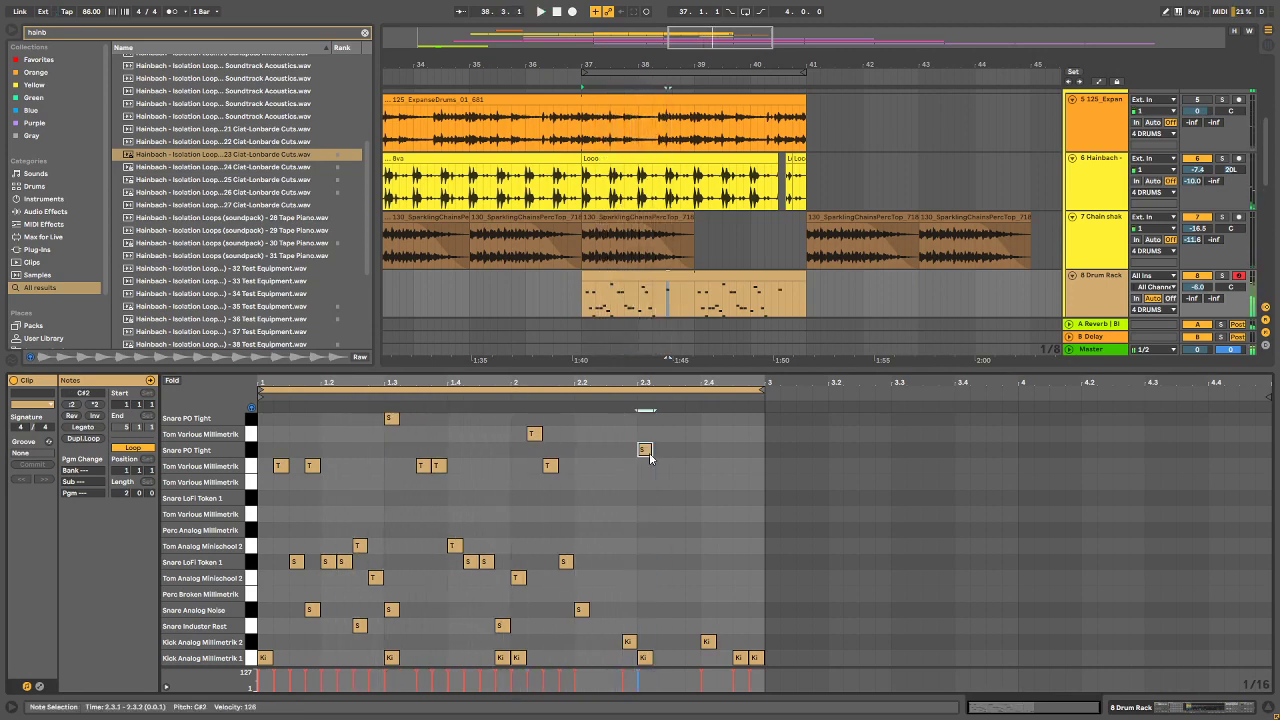
pyautogui.doubleClick(649, 452)
pyautogui.press('space')
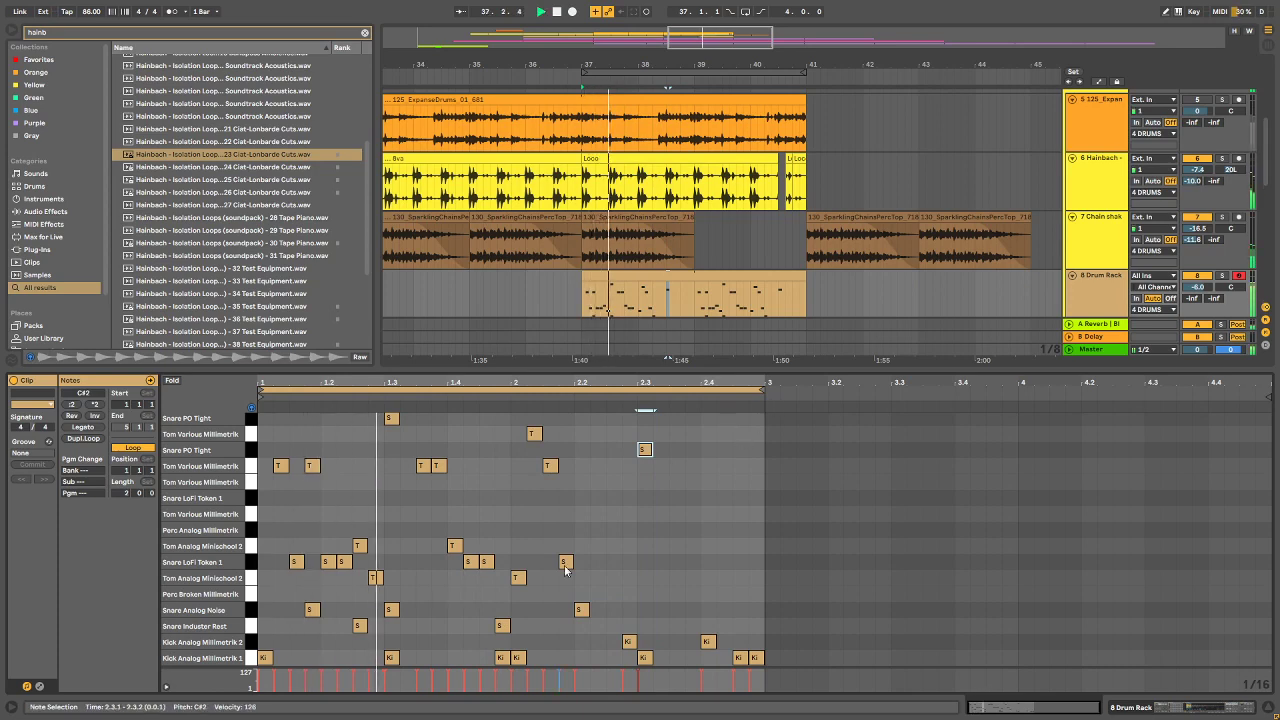
# Step: Set Reverb Amount to 0.0 % in the Audio Effects rack of the D#2 Snare PO Tight pad, and audition it
pyautogui.hotkey('shift', 'Tab')
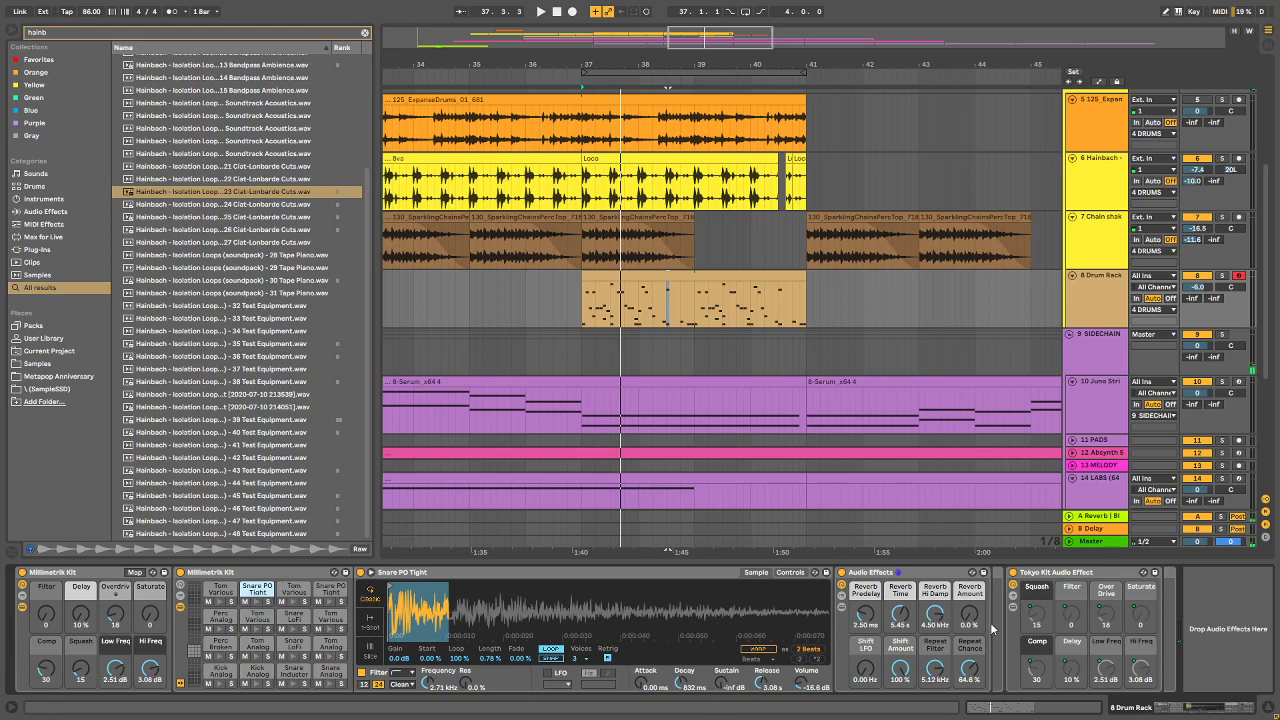
pyautogui.click(331, 604)
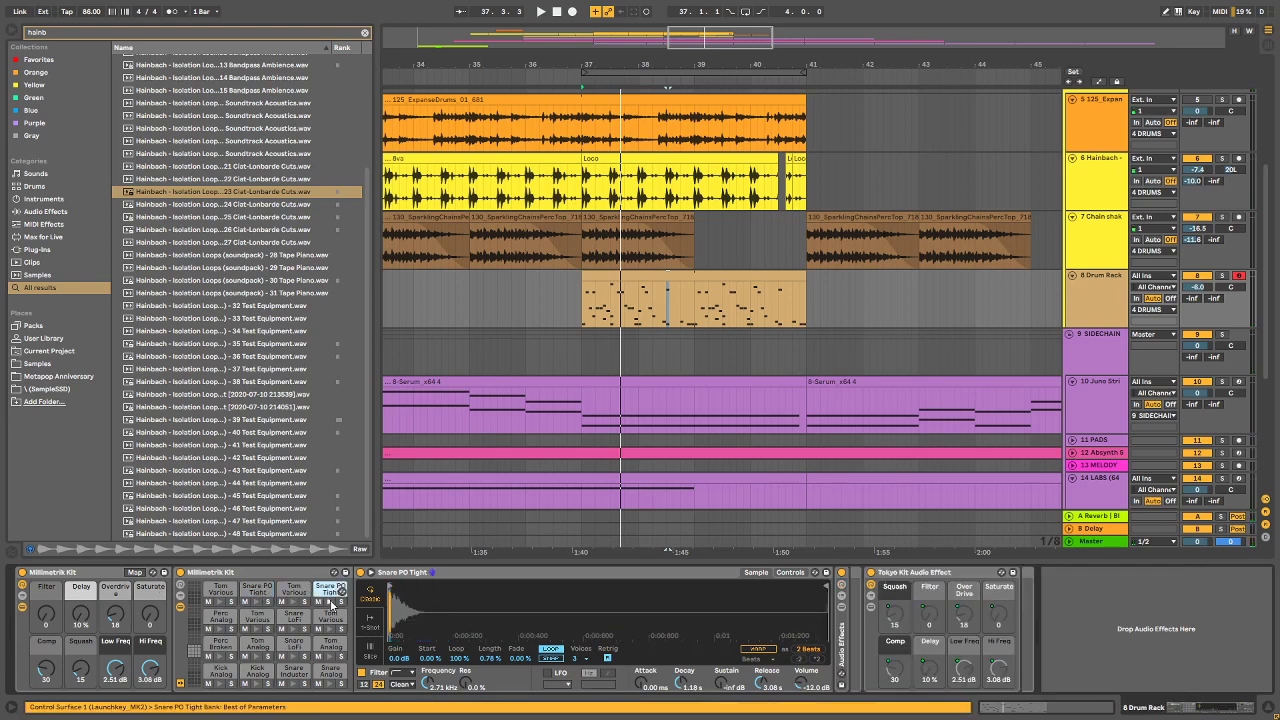
pyautogui.doubleClick(845, 641)
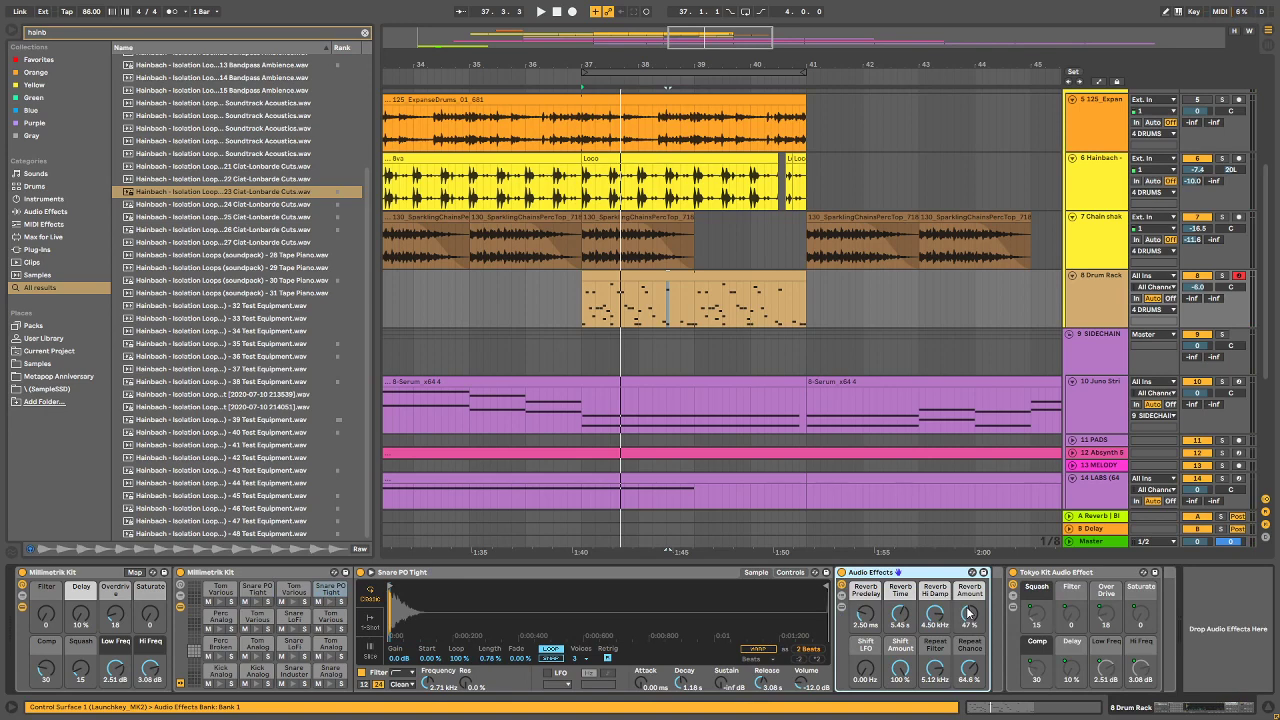
pyautogui.doubleClick(968, 613)
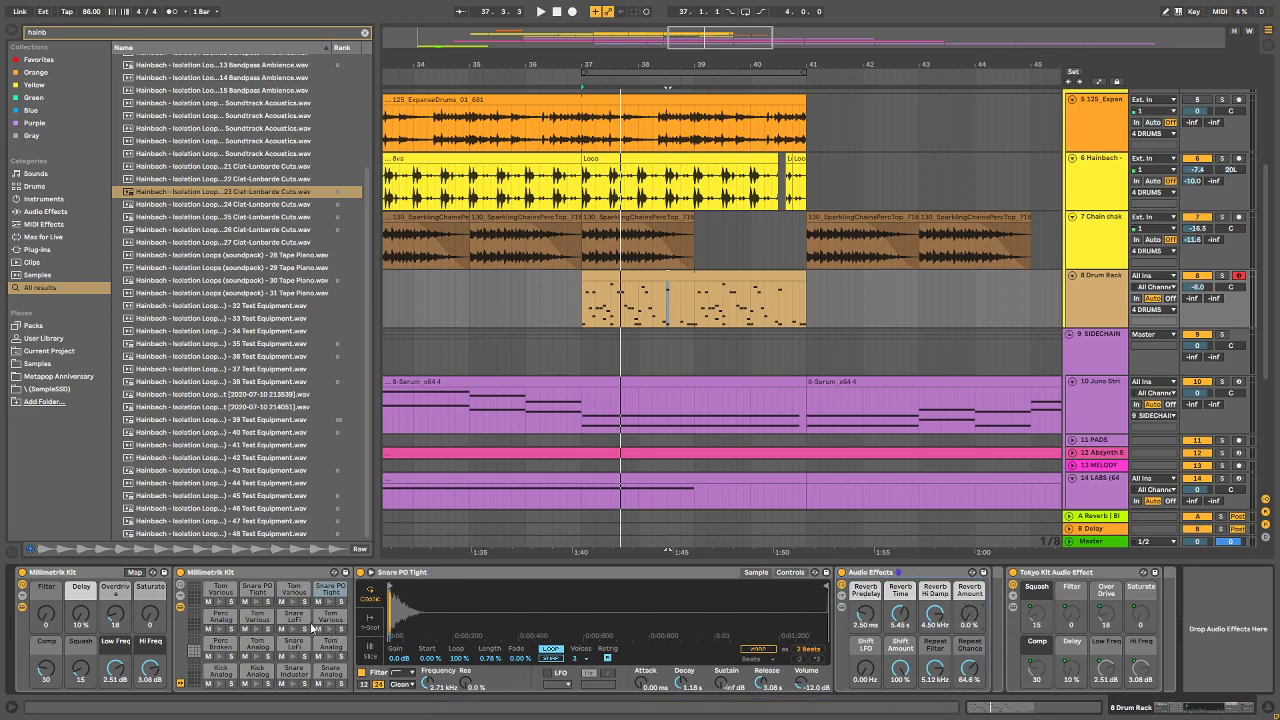
pyautogui.press('space')
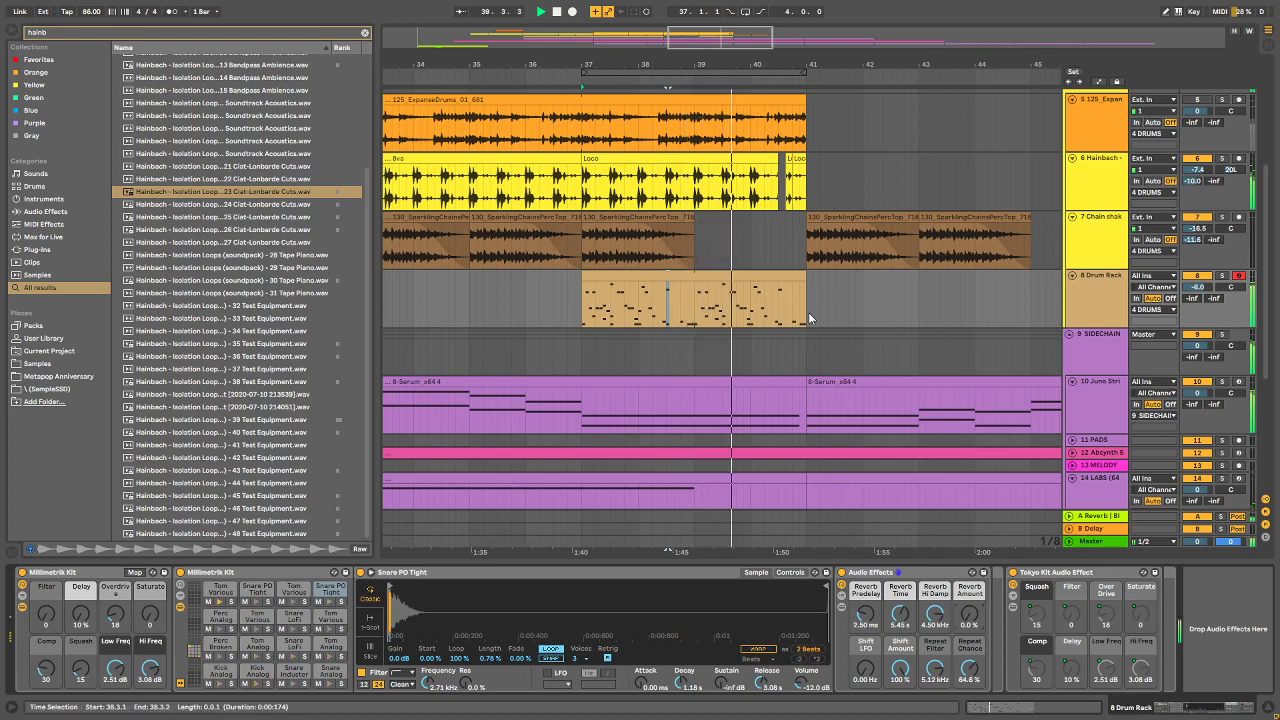
pyautogui.press('space')
# Step: Loop playback over the Drum Rack clip from bar 37 to 41, and set its note grid to 1/16
pyautogui.click(665, 275)
pyautogui.press('space')
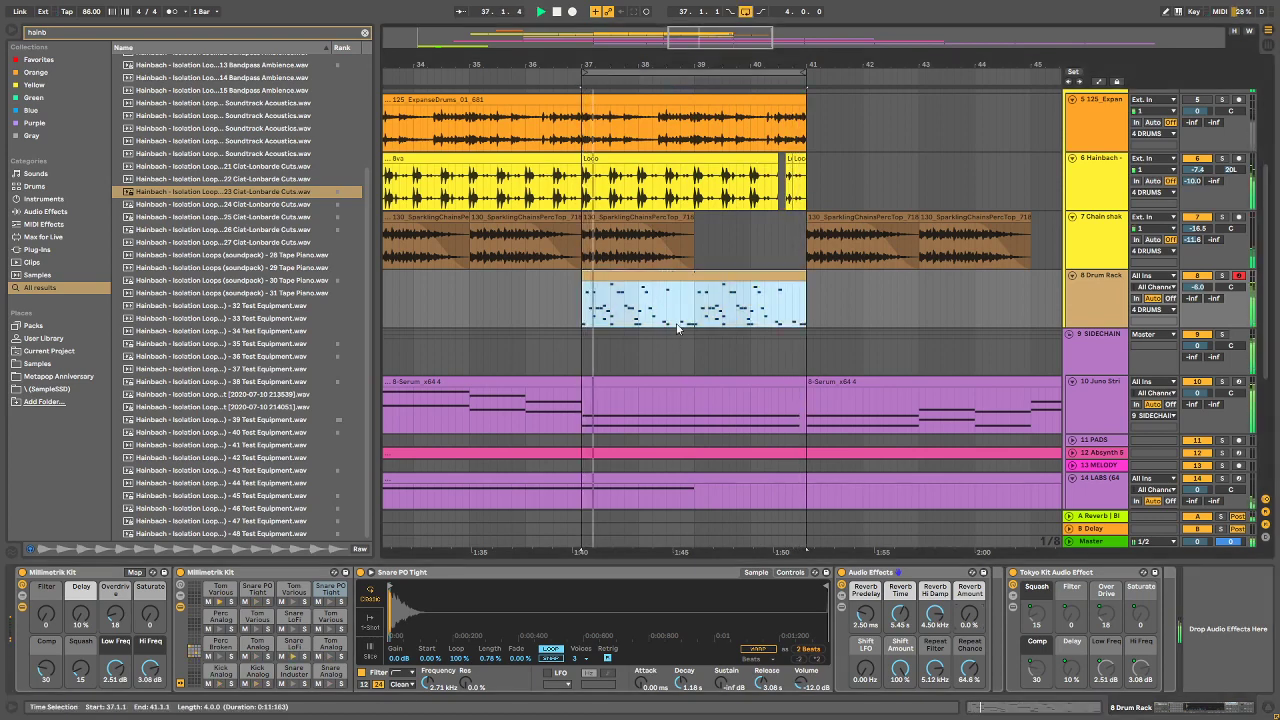
pyautogui.doubleClick(705, 288)
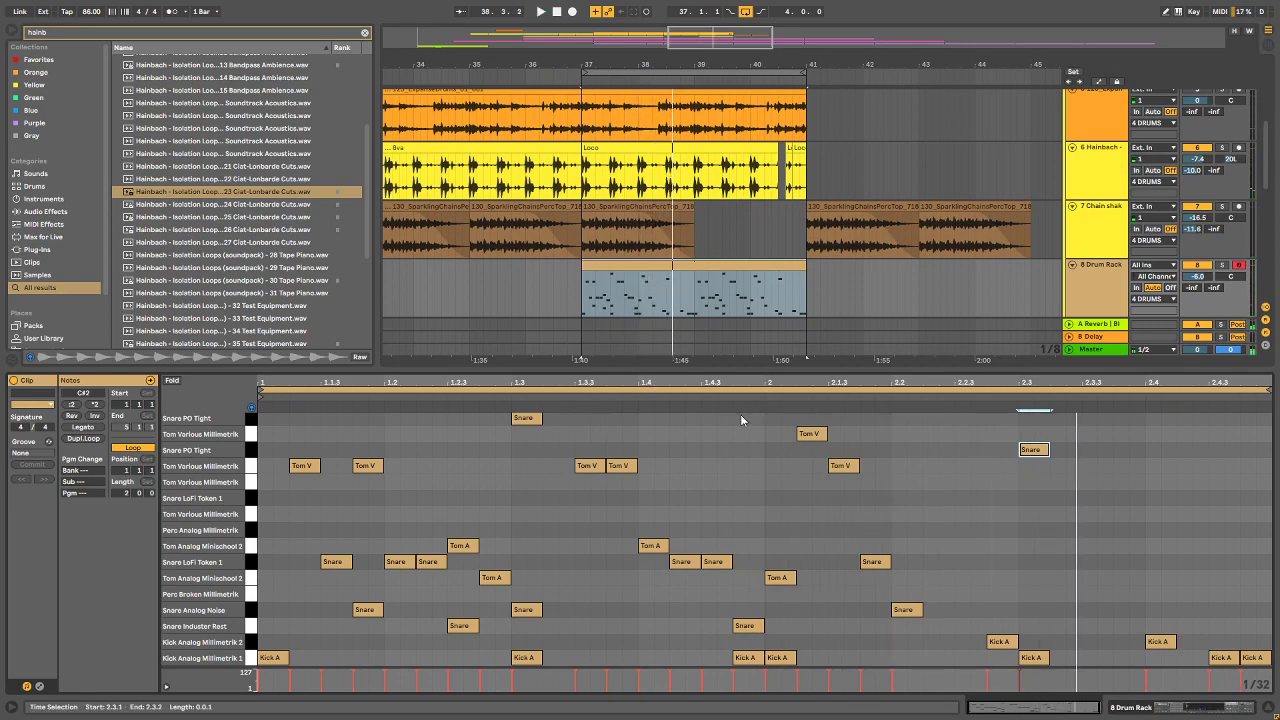
pyautogui.rightClick(886, 412)
pyautogui.click(995, 445)
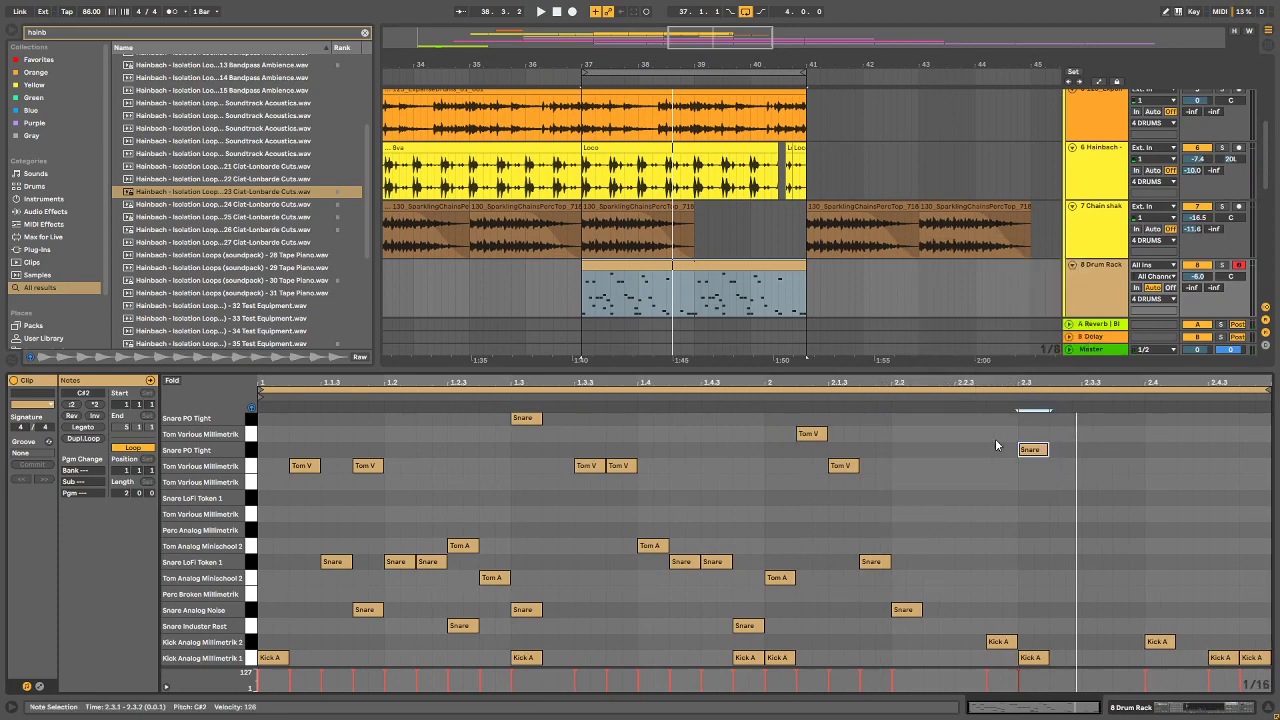
# Step: Add a Snare Analog Noise note at 2.2.3 and audition the looped pattern
pyautogui.press('space')
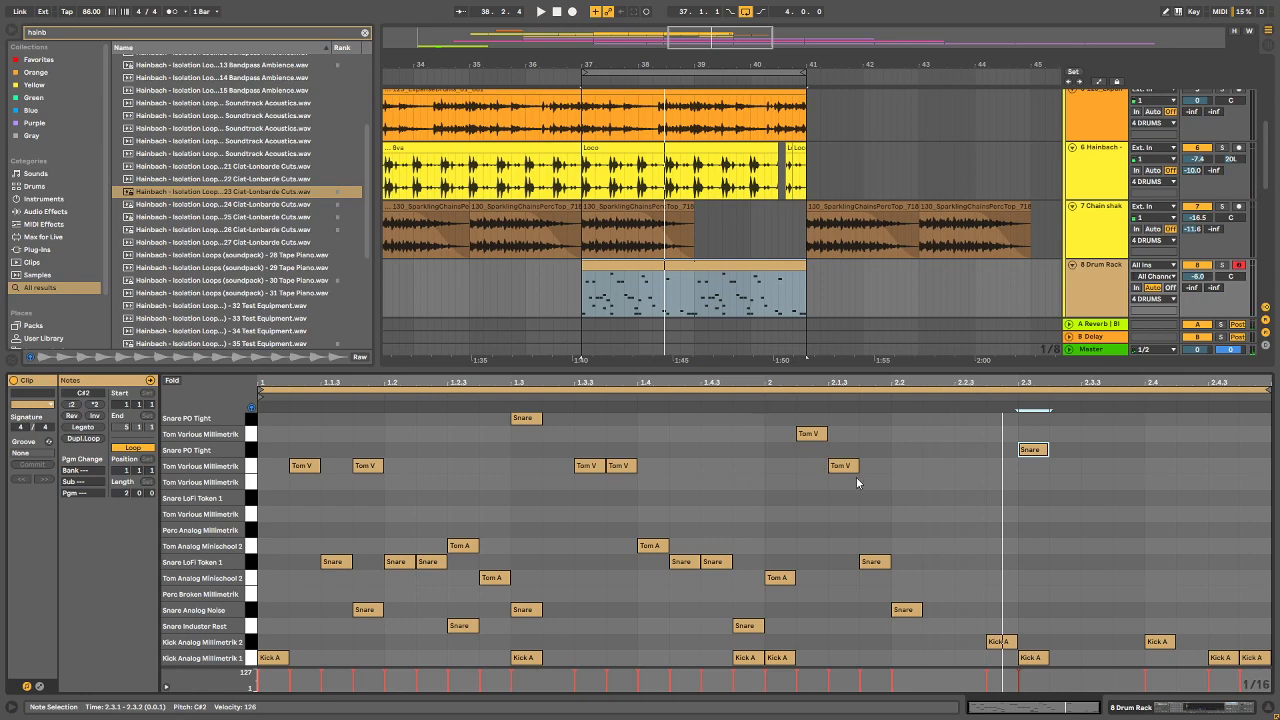
pyautogui.press('space')
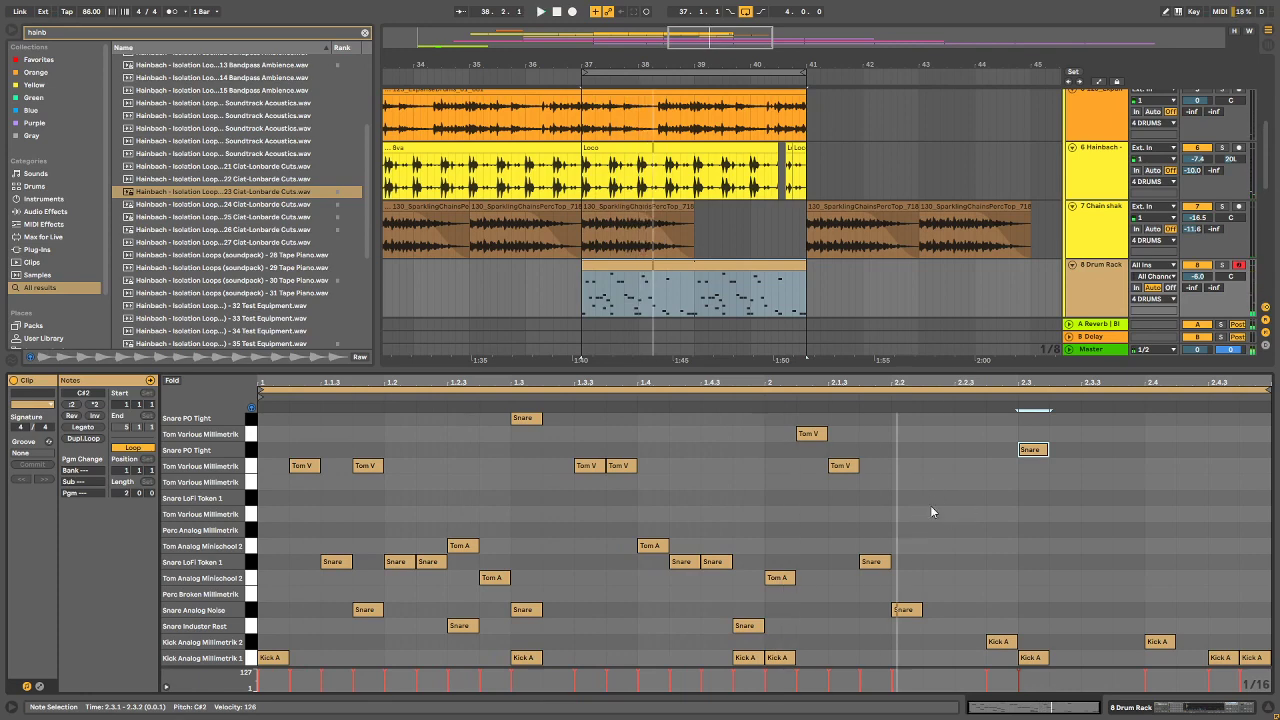
pyautogui.doubleClick(967, 495)
pyautogui.moveTo(967, 497); pyautogui.dragTo(978, 535)
pyautogui.press('Down')
pyautogui.press('Down')
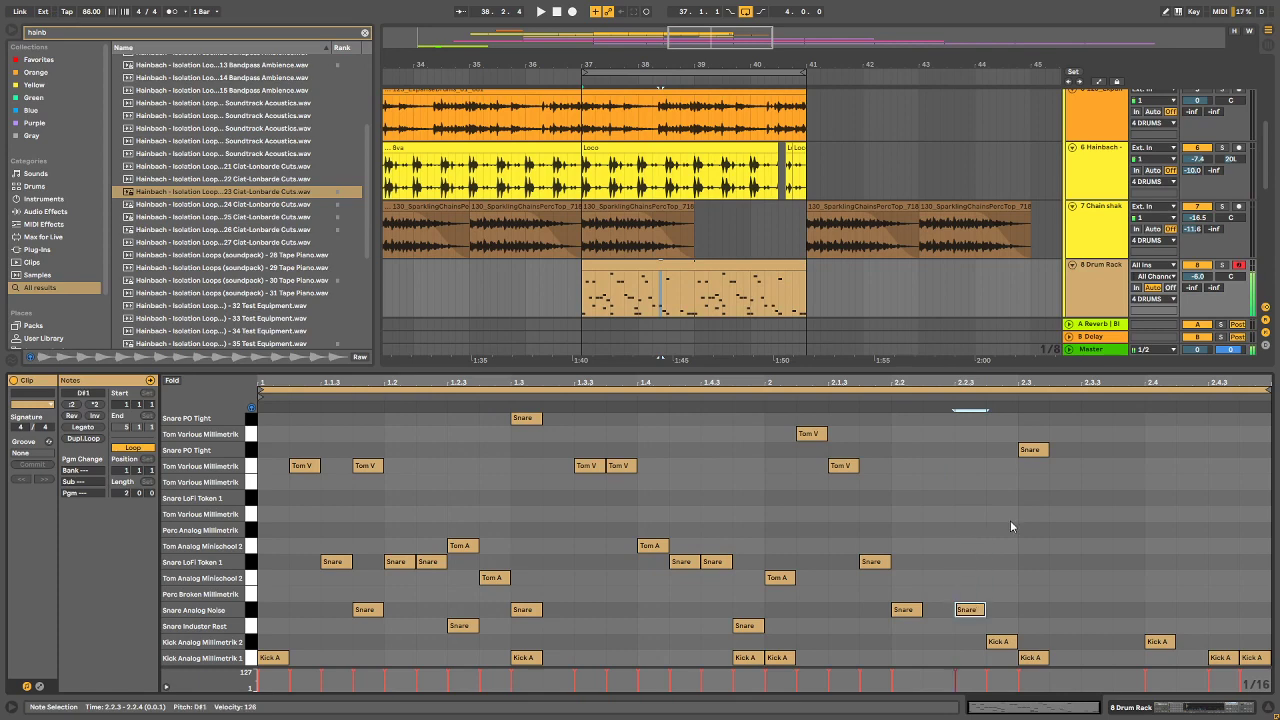
pyautogui.press('space')
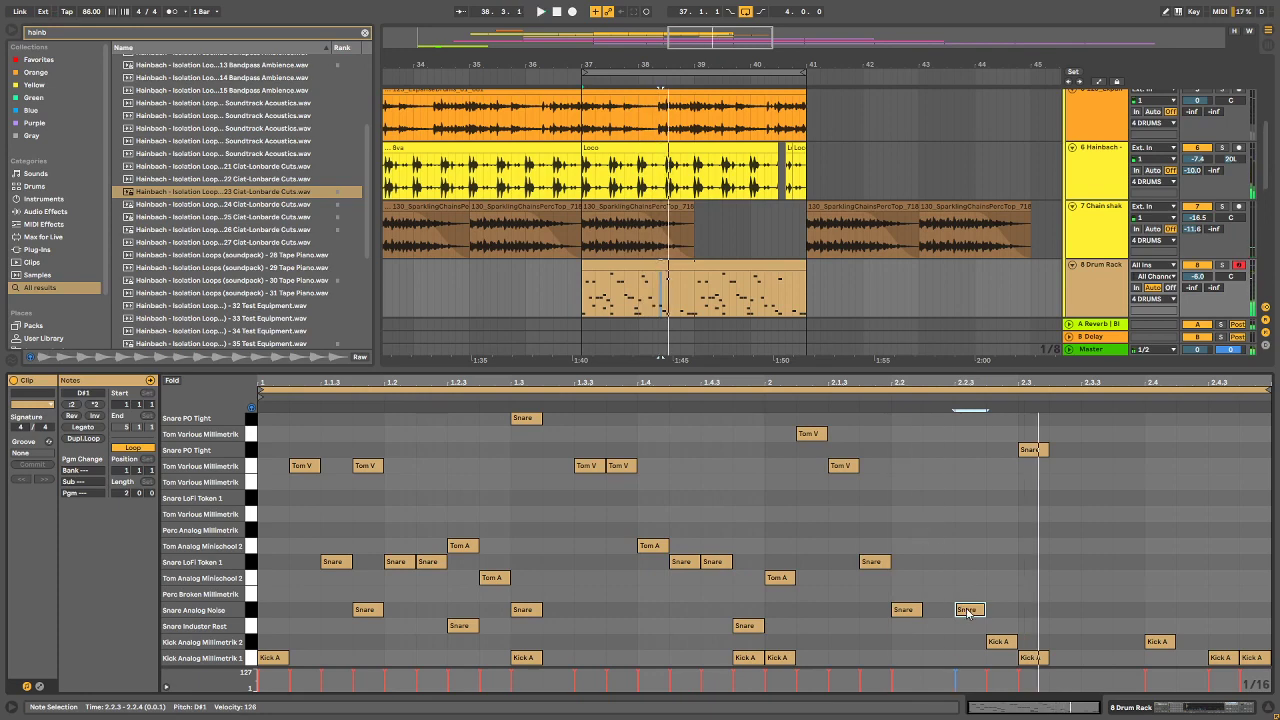
# Step: Move the Snare Analog Noise note at 2.2.3 down to Snare Induster Rest, after trying and removing a Snare Induster Rest note at 2.2.2
pyautogui.doubleClick(940, 626)
pyautogui.press('space')
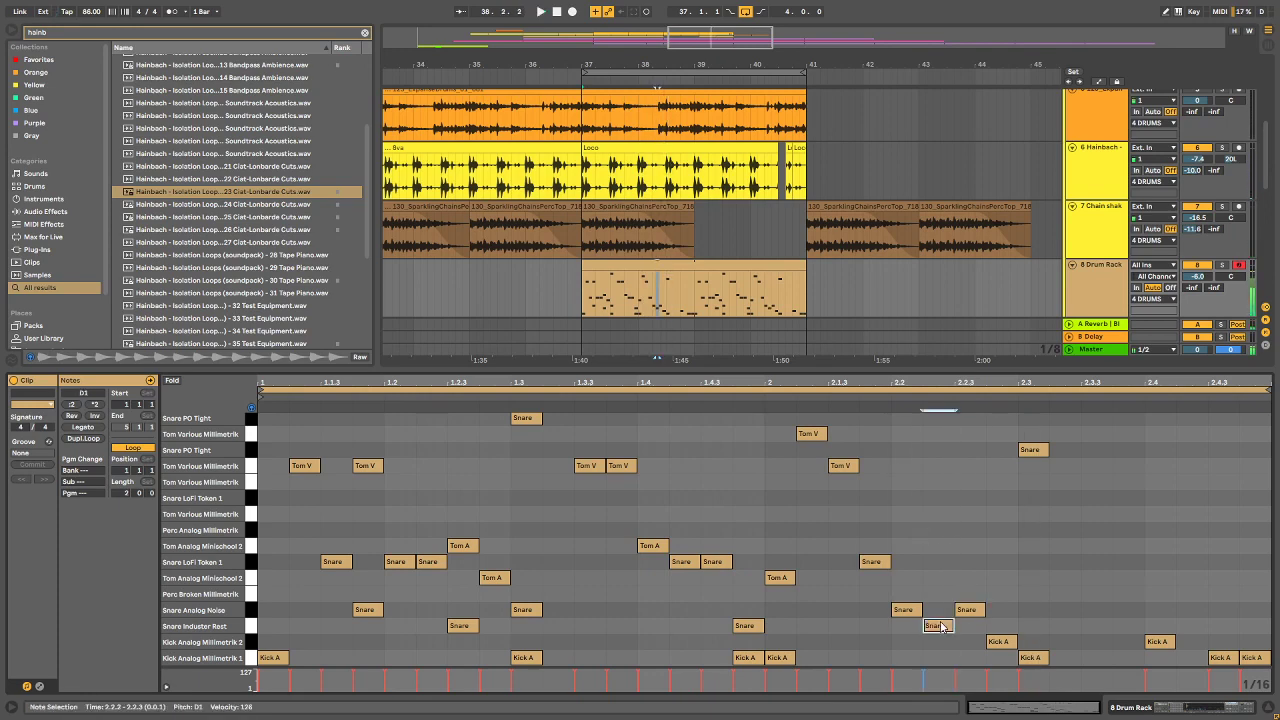
pyautogui.click(961, 612)
pyautogui.press('Down')
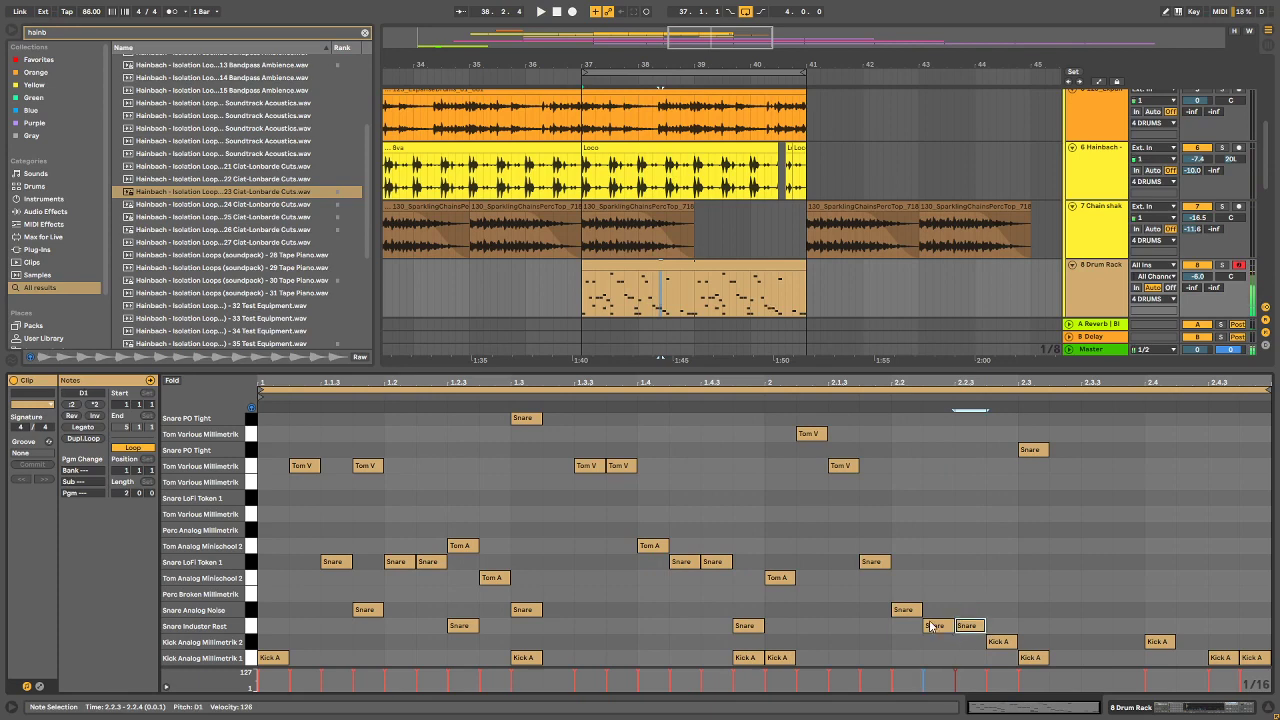
pyautogui.doubleClick(929, 625)
# Step: Try a Snare Analog Noise note at 2.3.1 against the playing loop, then remove it
pyautogui.doubleClick(1030, 610)
pyautogui.press('space')
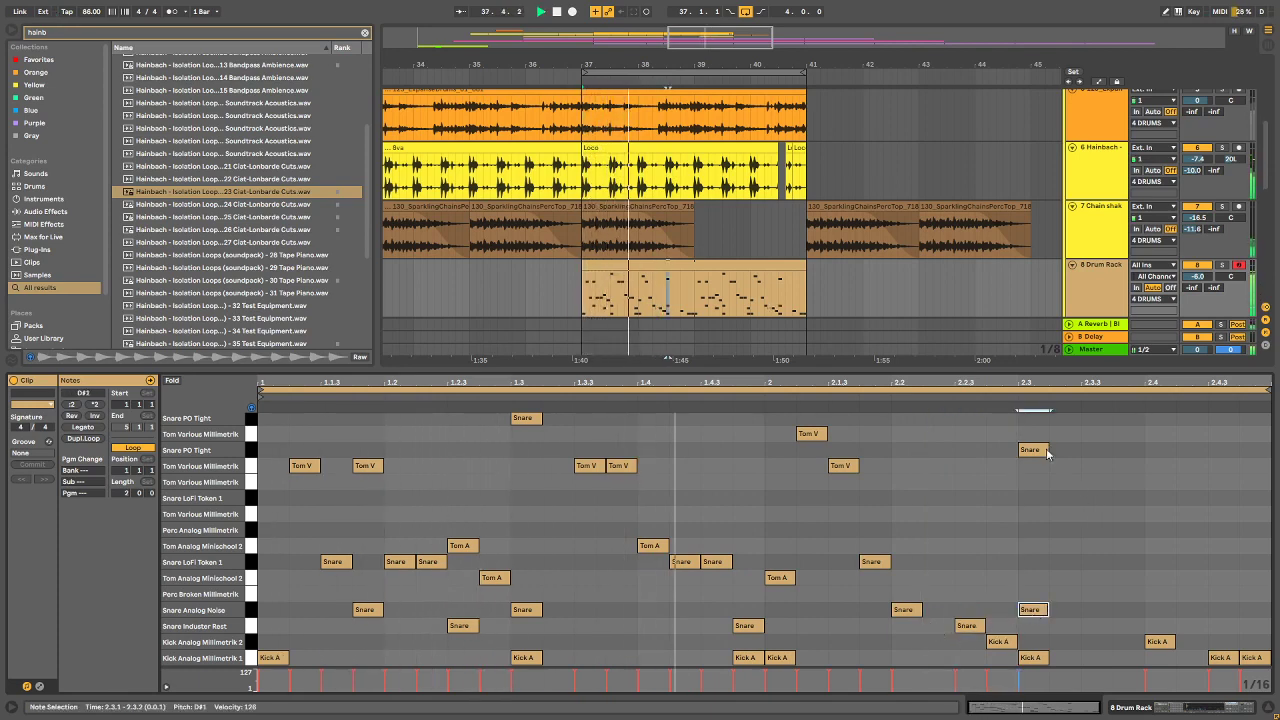
pyautogui.doubleClick(1039, 614)
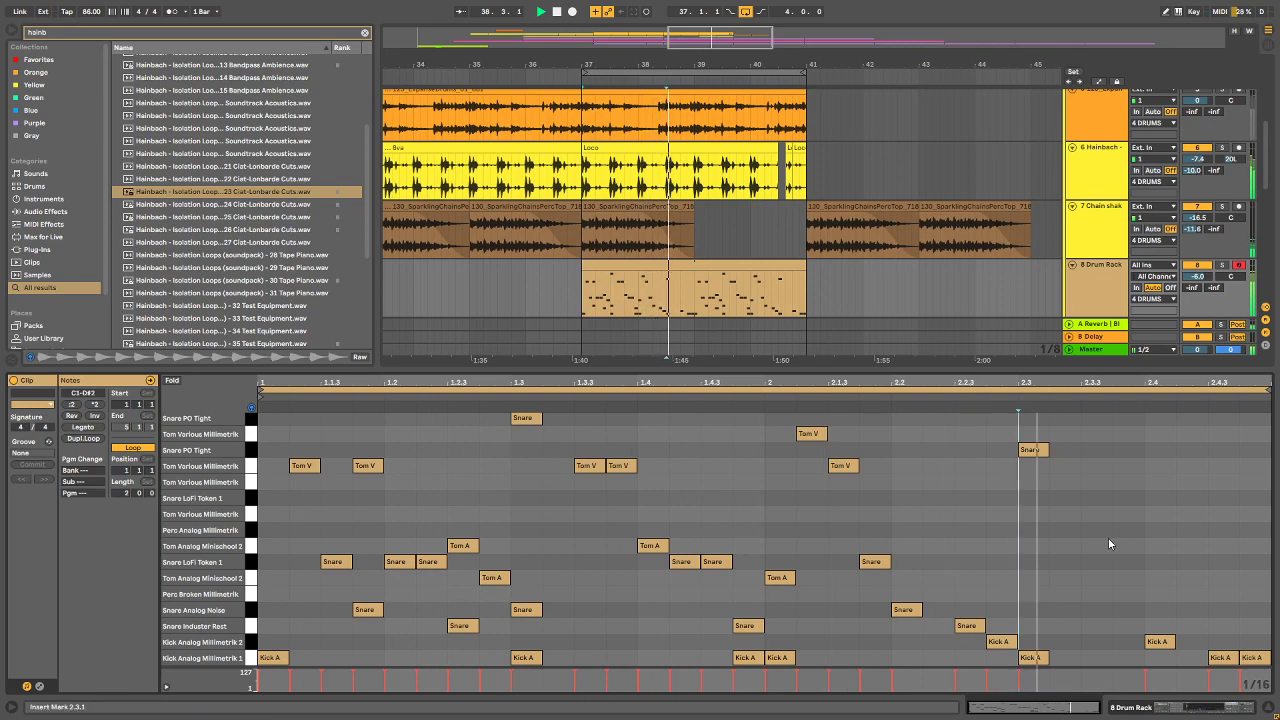
pyautogui.press('space')
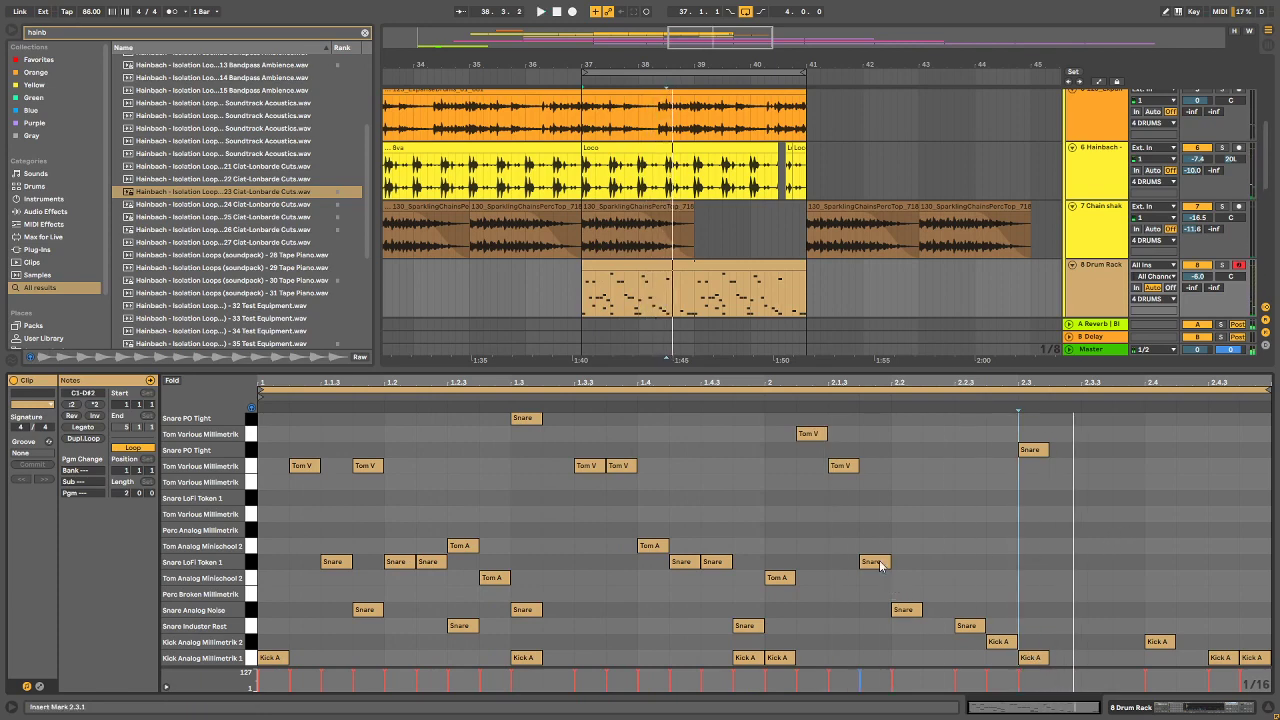
# Step: Delete the Snare LoFi Token 1 note at 2.1.4 and audition the looped pattern
pyautogui.doubleClick(879, 563)
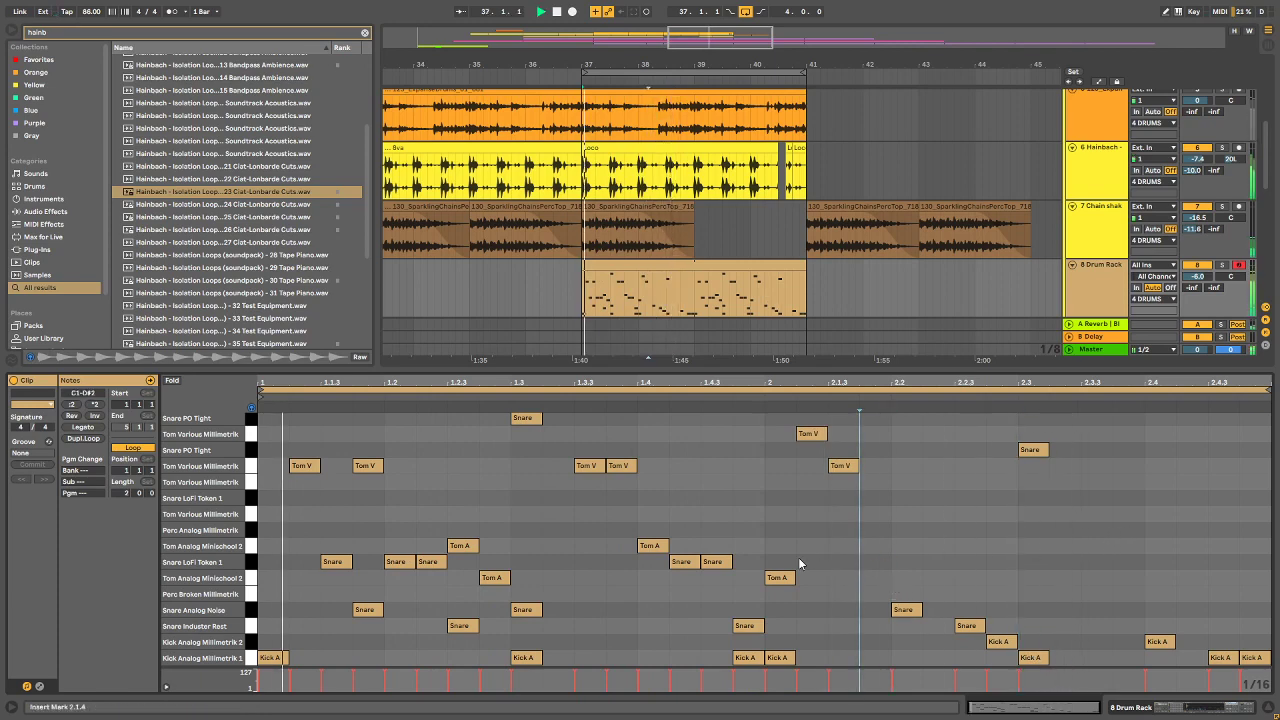
pyautogui.scroll(-10, 748, 204)
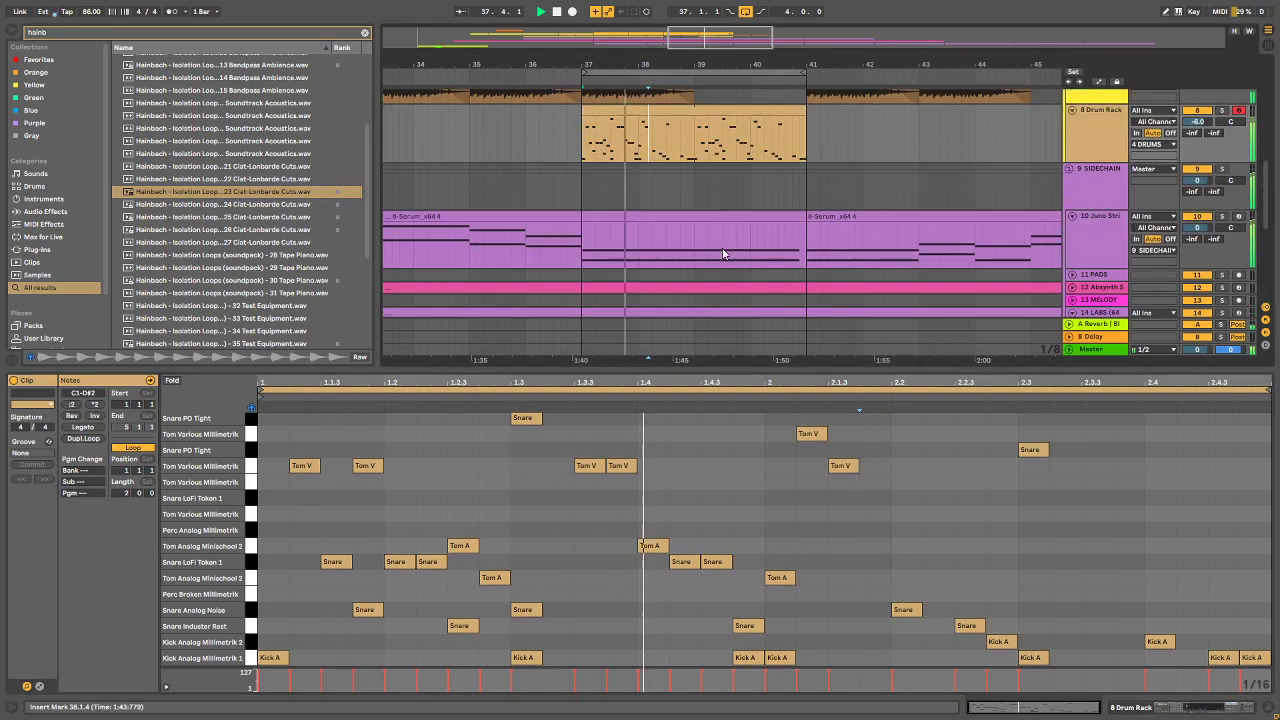
pyautogui.scroll(4, 710, 268)
pyautogui.click(885, 557)
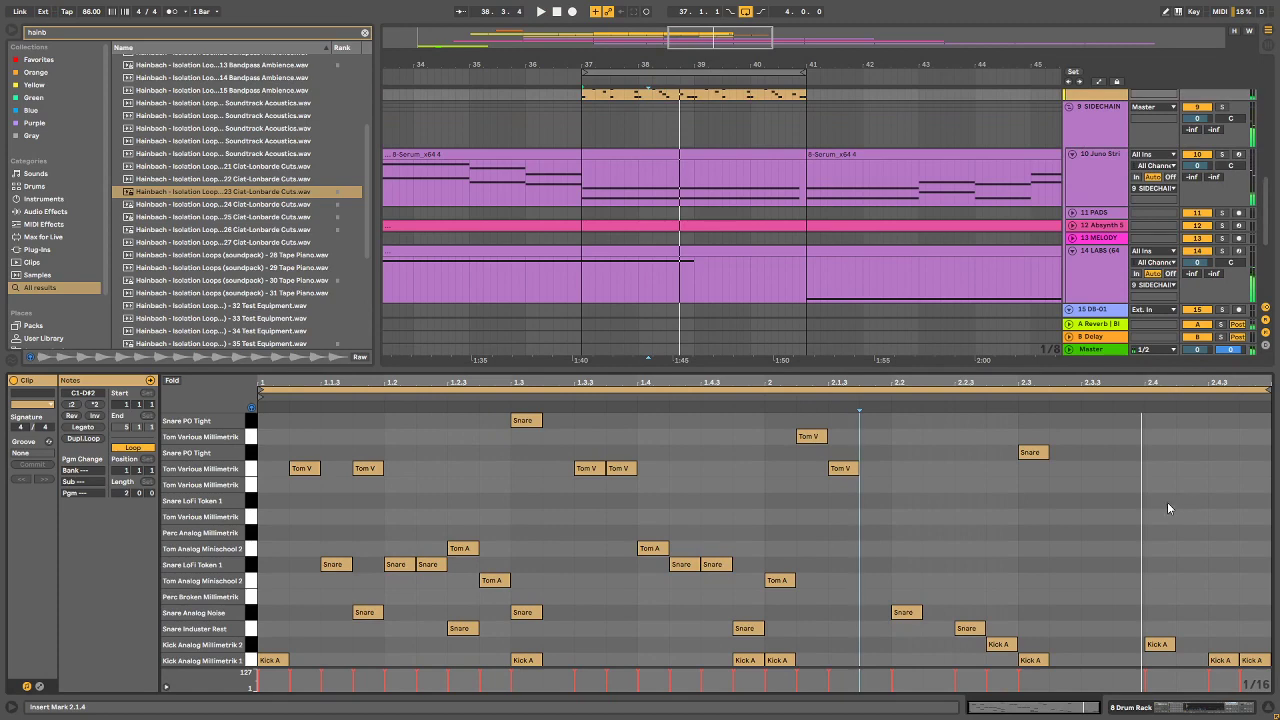
pyautogui.scroll(-1, 1121, 620)
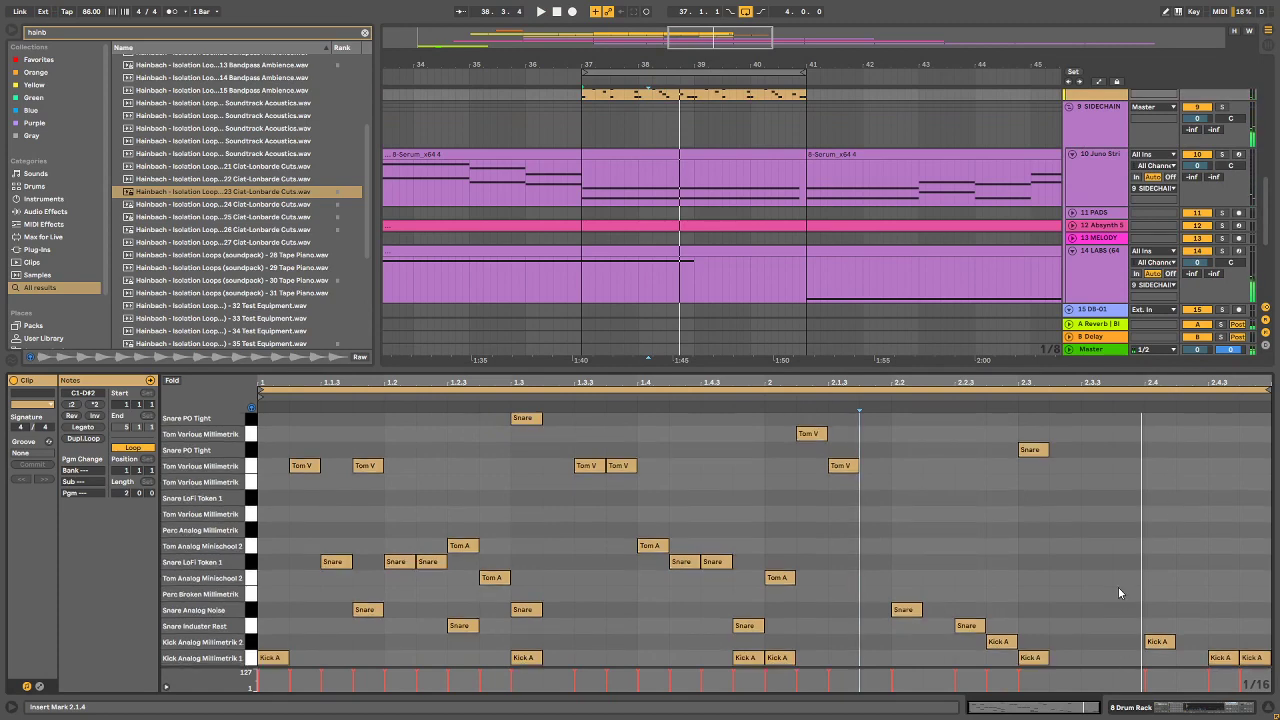
# Step: Add three consecutive Snare LoFi Token 1 notes at 2.4.2, 2.4.3 and 2.4.4, and audition them
pyautogui.doubleClick(1186, 562)
pyautogui.hotkey('ctrl', 'd')
pyautogui.hotkey('ctrl', 'd')
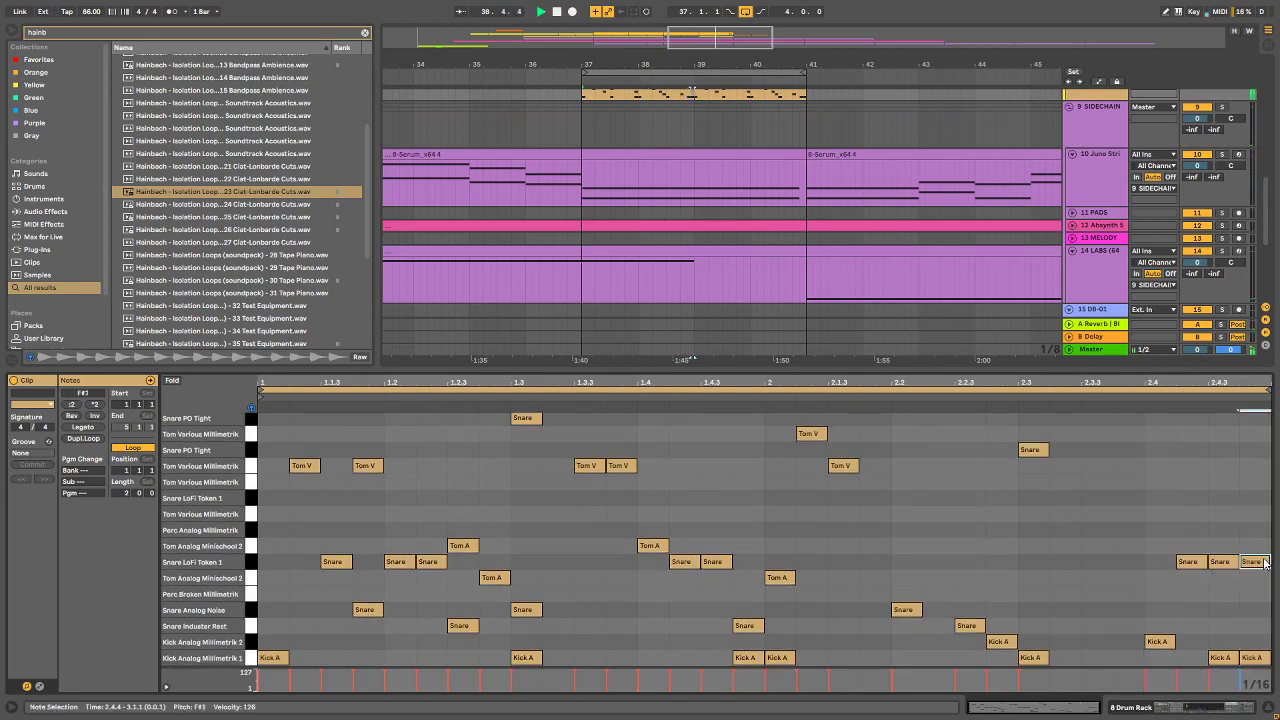
pyautogui.press('space')
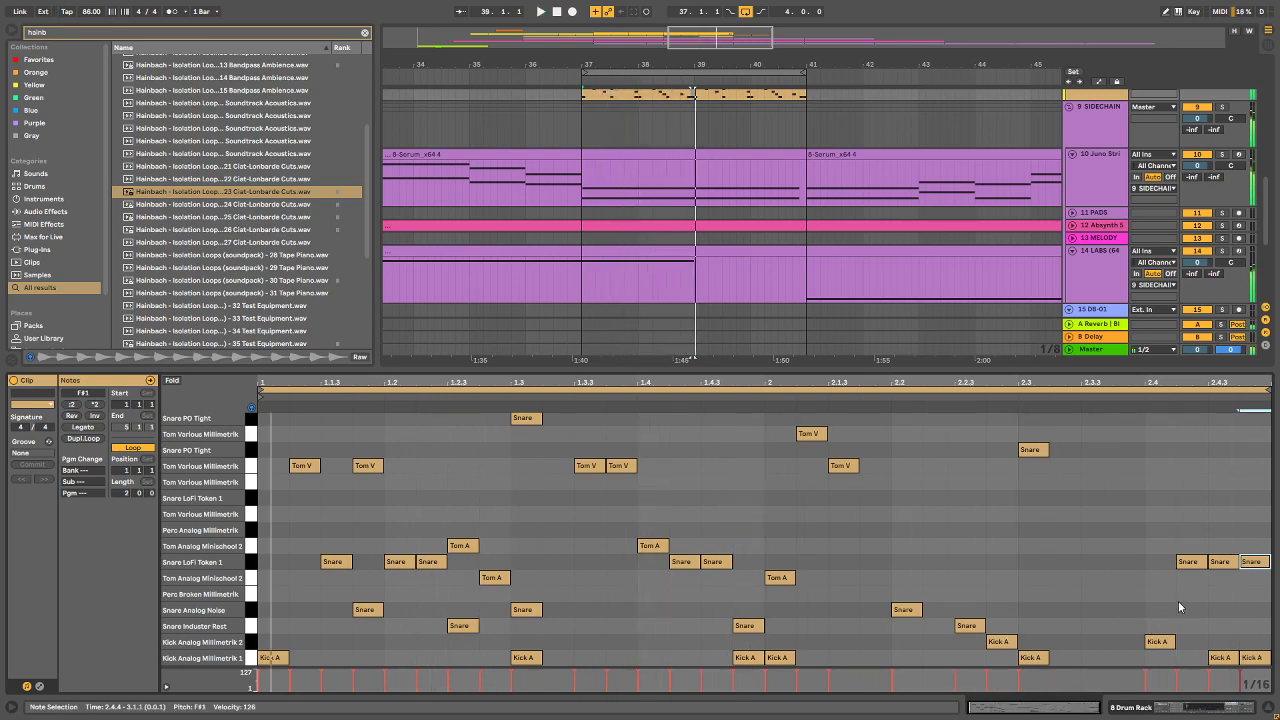
# Step: Replace the Snare LoFi Token 1 note at 2.4.3 with a Perc Analog Millimetrik note and audition the loop
pyautogui.click(1222, 562)
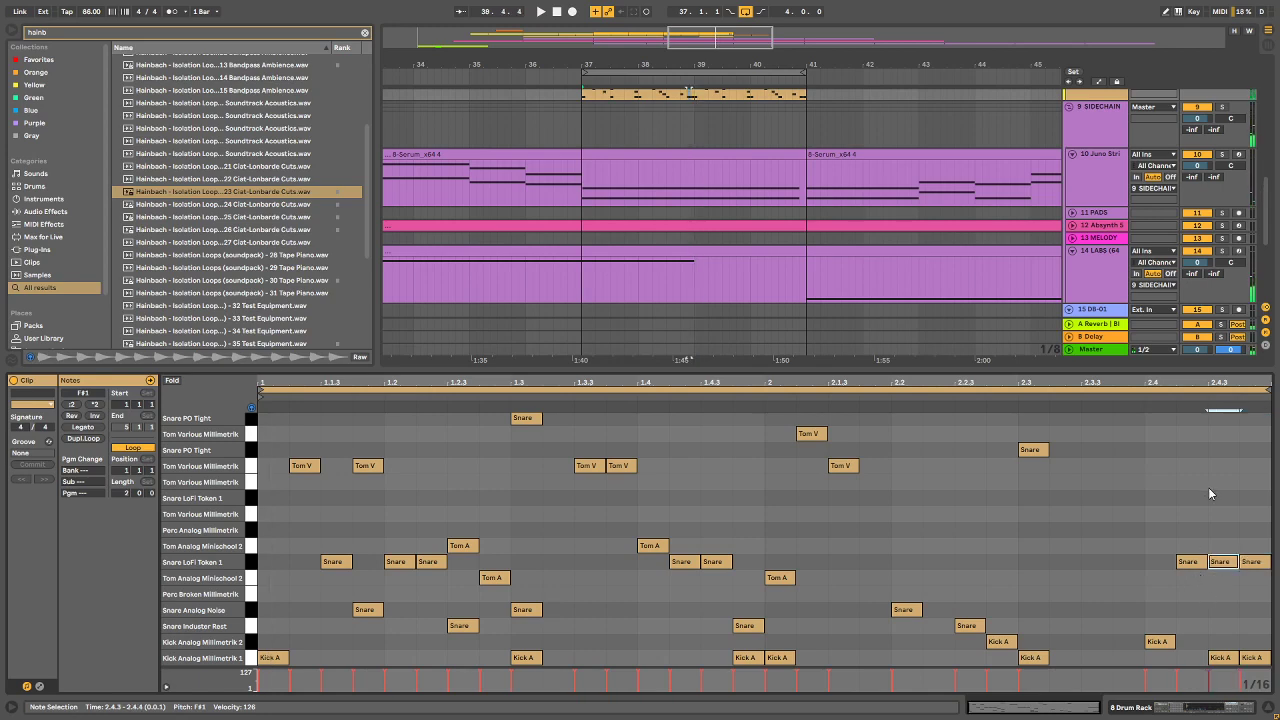
pyautogui.doubleClick(1229, 422)
pyautogui.press('Down')
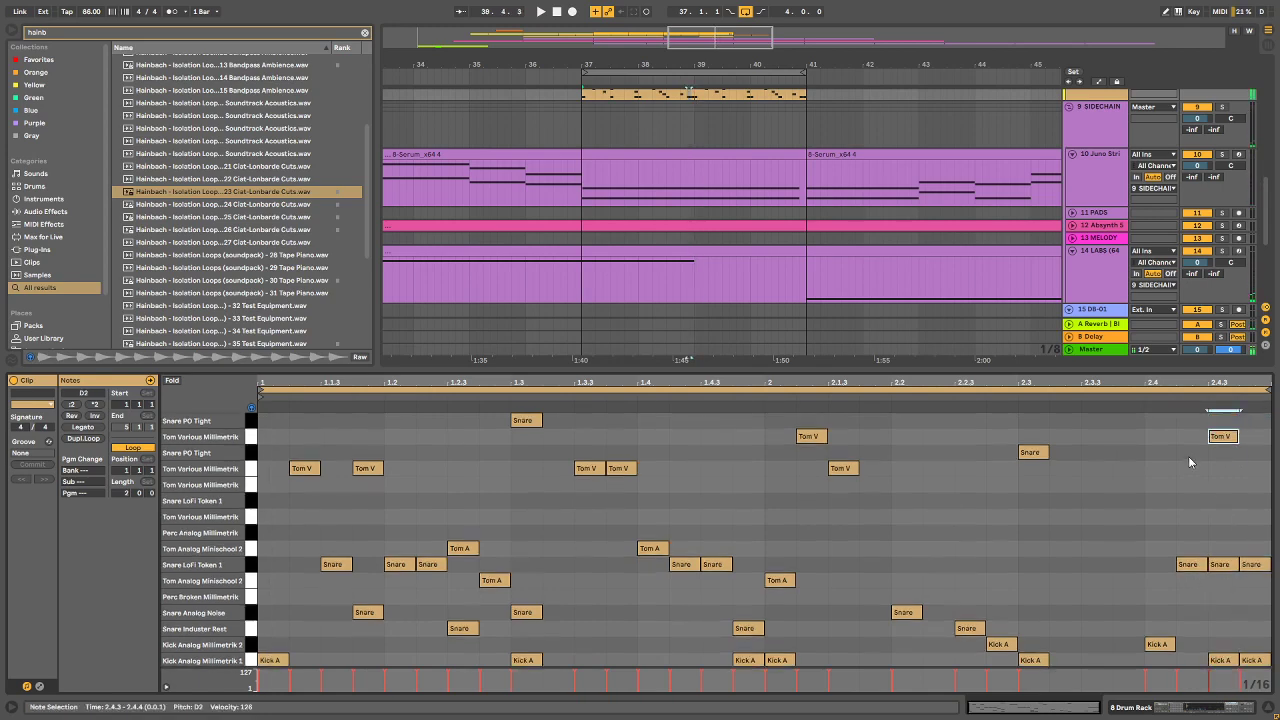
pyautogui.press('Down')
pyautogui.press('Down')
pyautogui.press('Down')
pyautogui.press('Down')
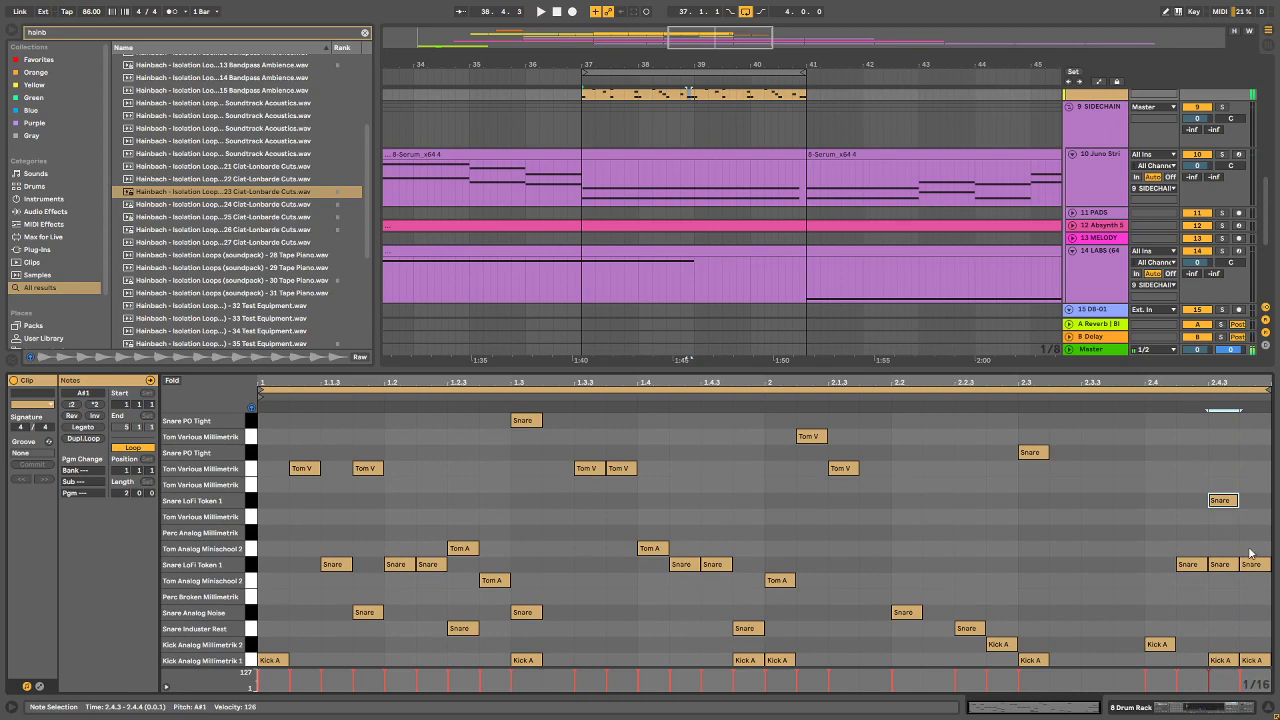
pyautogui.press('Down')
pyautogui.doubleClick(1230, 565)
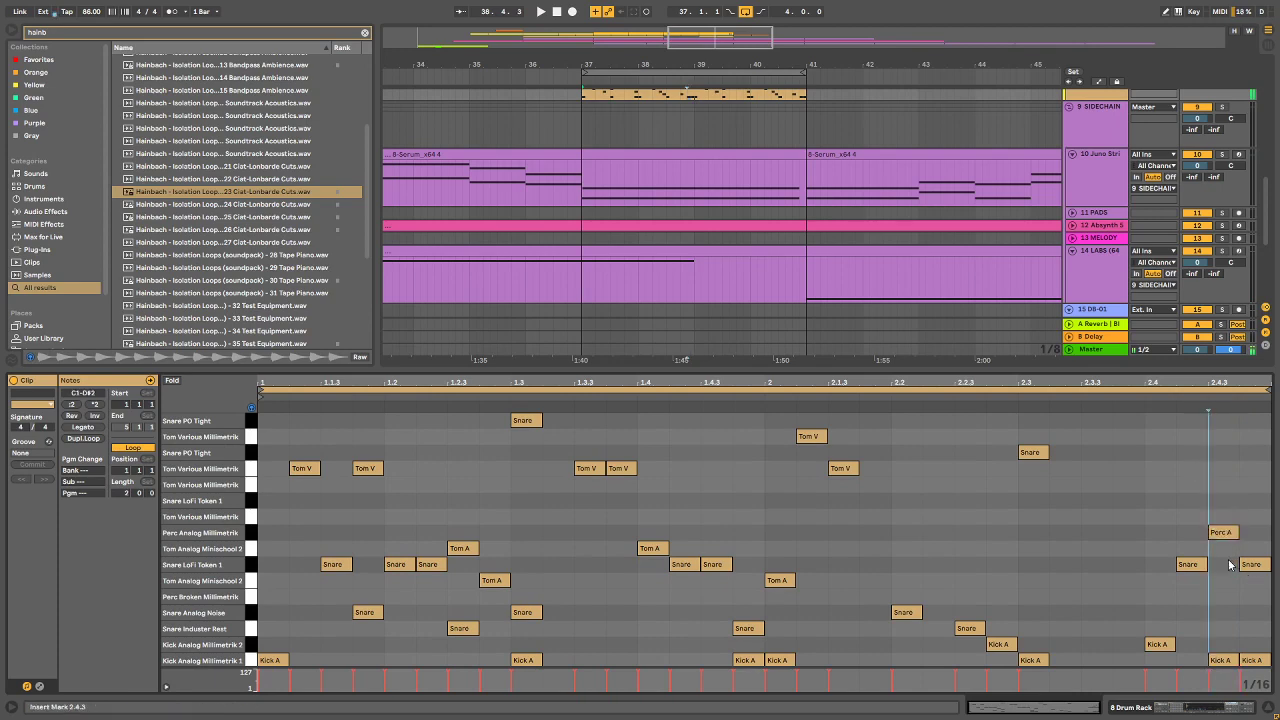
pyautogui.press('space')
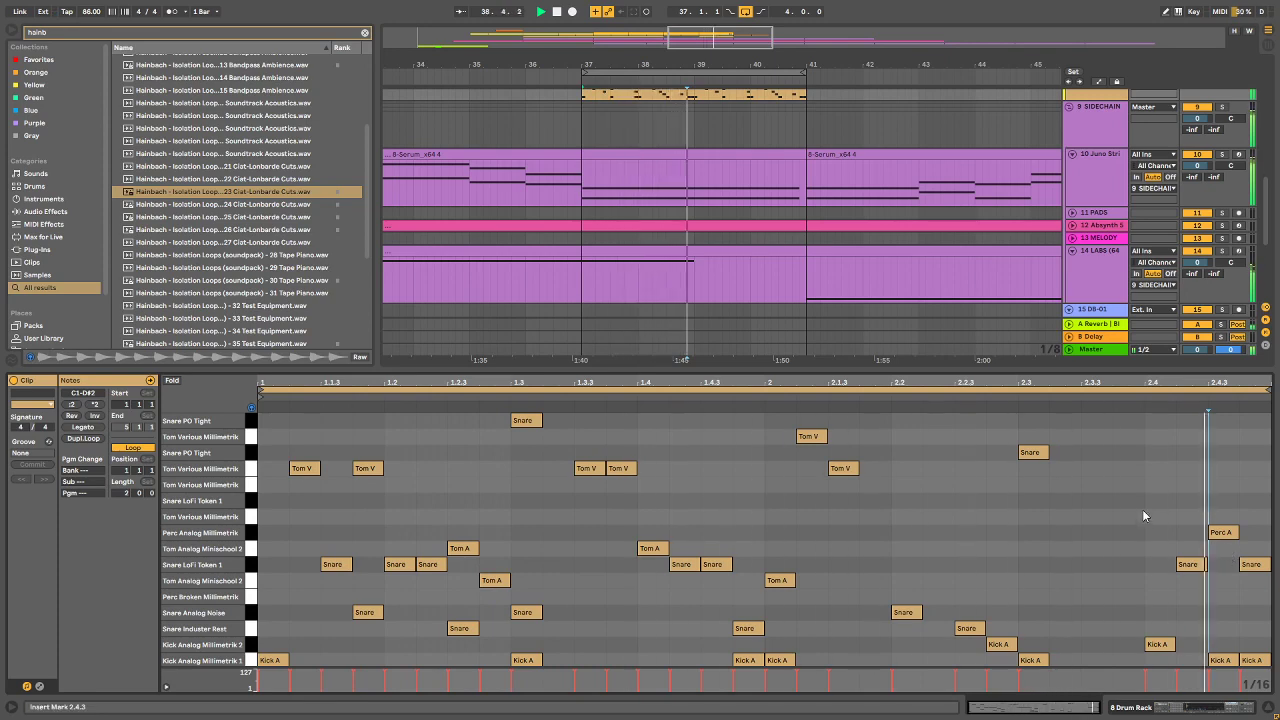
pyautogui.press('space')
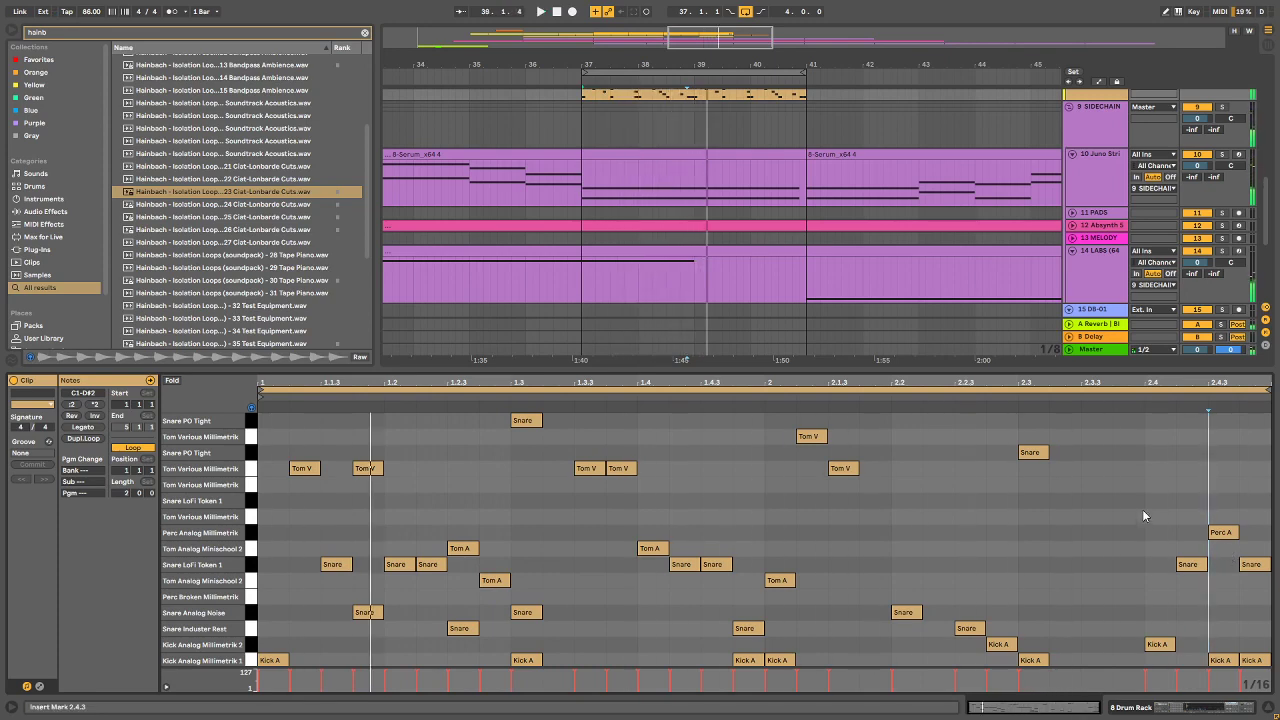
# Step: Add Tom Analog Minischool 2 notes on G1 at 2.3.3 and on F1 at 2.3.4, auditioning the pattern
pyautogui.doubleClick(1097, 550)
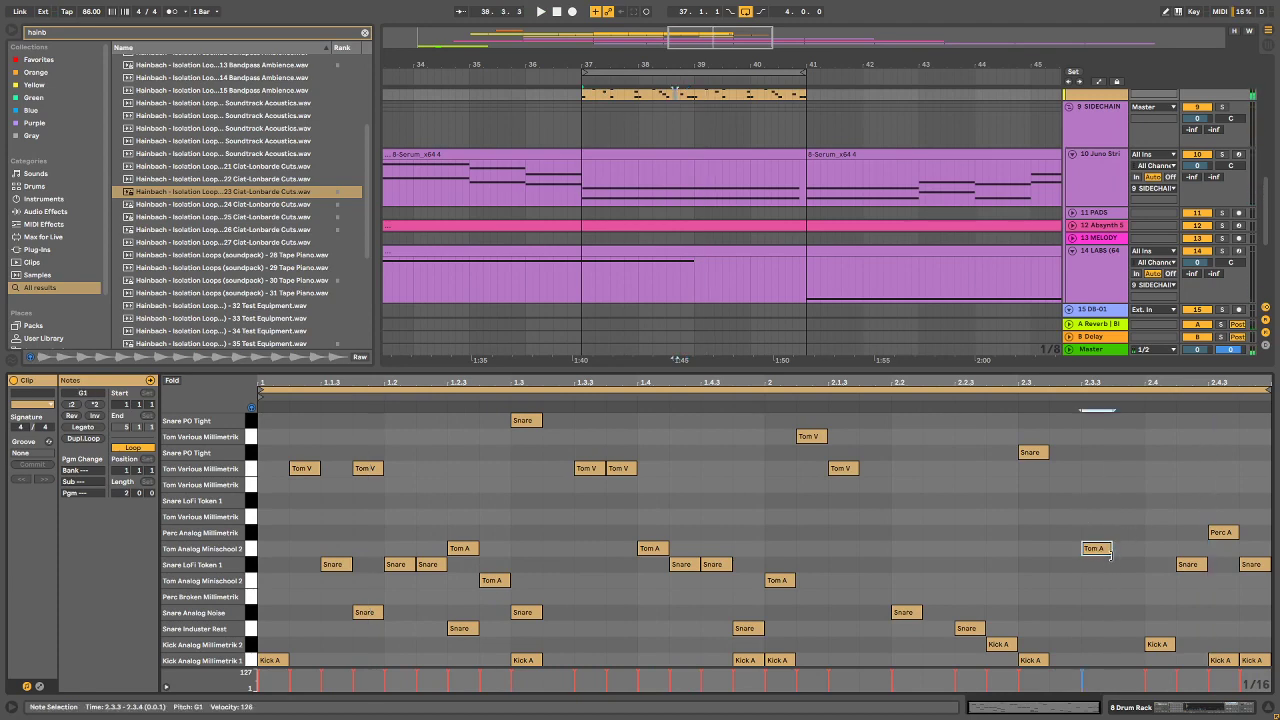
pyautogui.click(1090, 464)
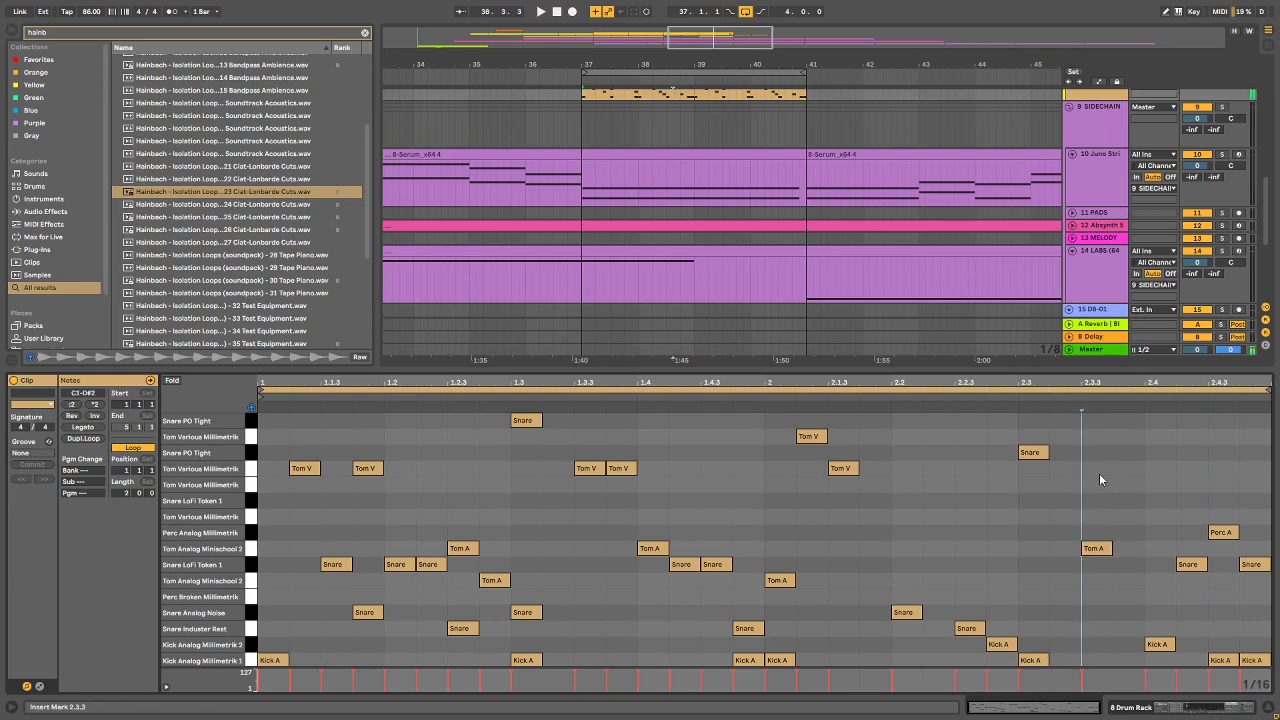
pyautogui.press('space')
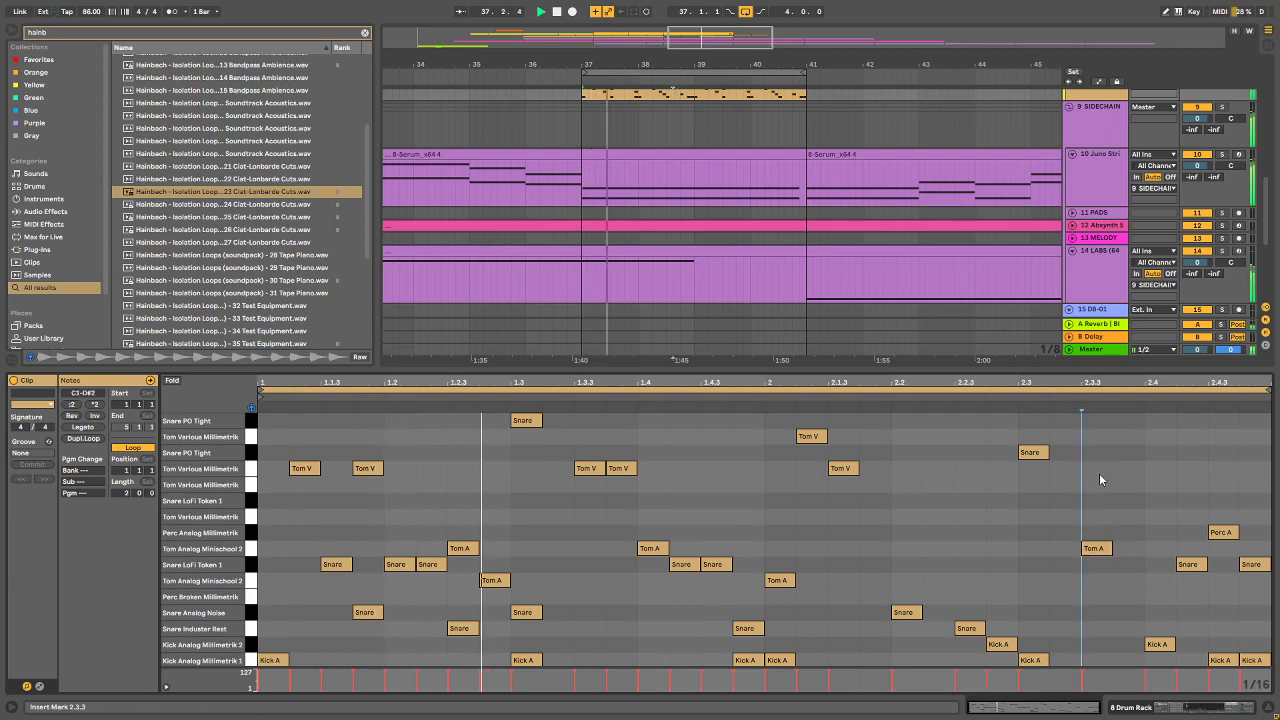
pyautogui.doubleClick(1122, 565)
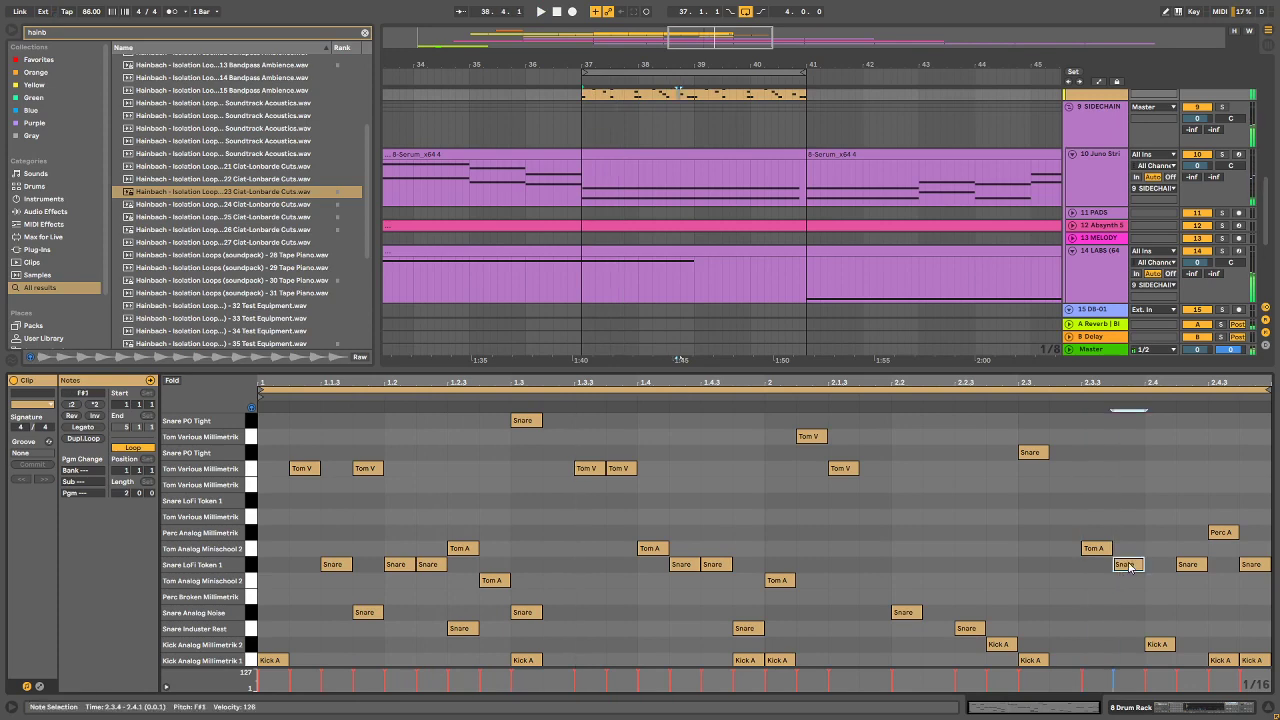
pyautogui.press('Down')
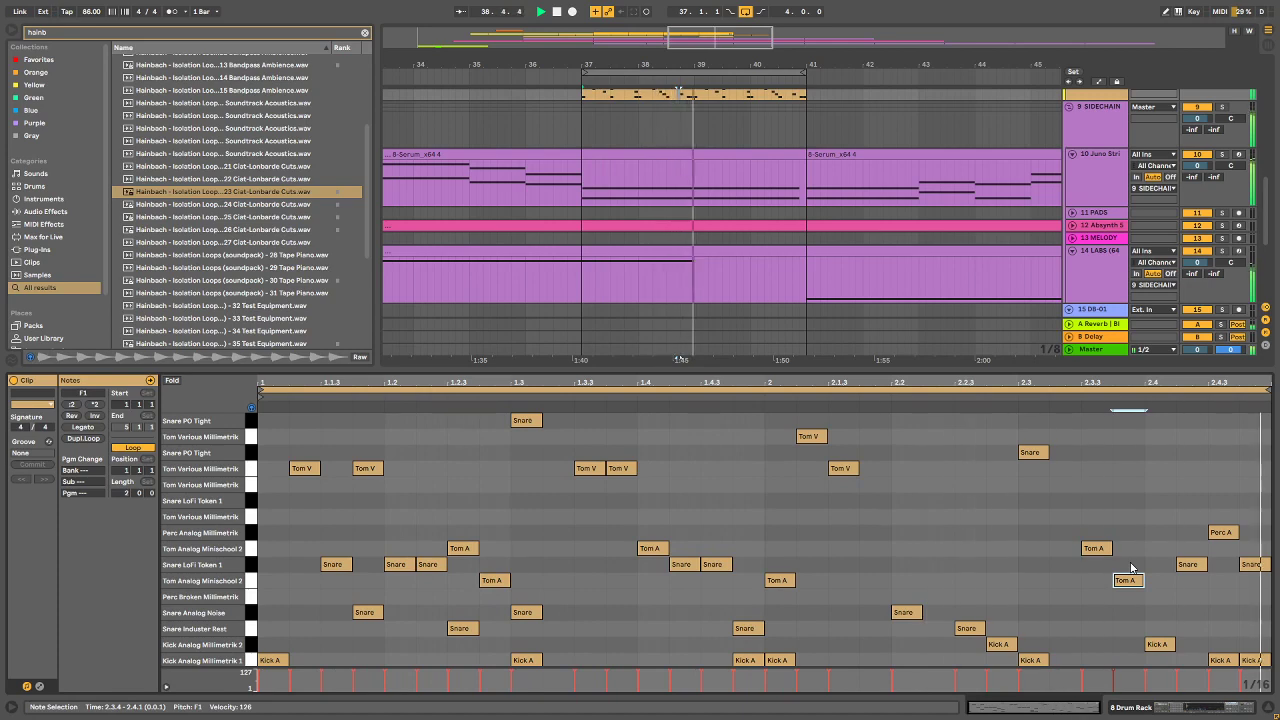
# Step: Shift the Snare Induster Rest note at 2.2.3 and the Kick Analog Millimetrik 2 note at 2.2.4 to 2.3.3 and 2.3.4
pyautogui.moveTo(964, 607); pyautogui.dragTo(1017, 640)
pyautogui.press('Right')
pyautogui.press('Right')
pyautogui.press('Right')
pyautogui.press('Right')
# Step: Shift the two Tom Analog Minischool 2 notes at 2.3.3 and 2.3.4 back to 2.2.3 and 2.2.4, and audition the loop
pyautogui.moveTo(1150, 518); pyautogui.dragTo(1110, 582)
pyautogui.press('Left')
pyautogui.press('Left')
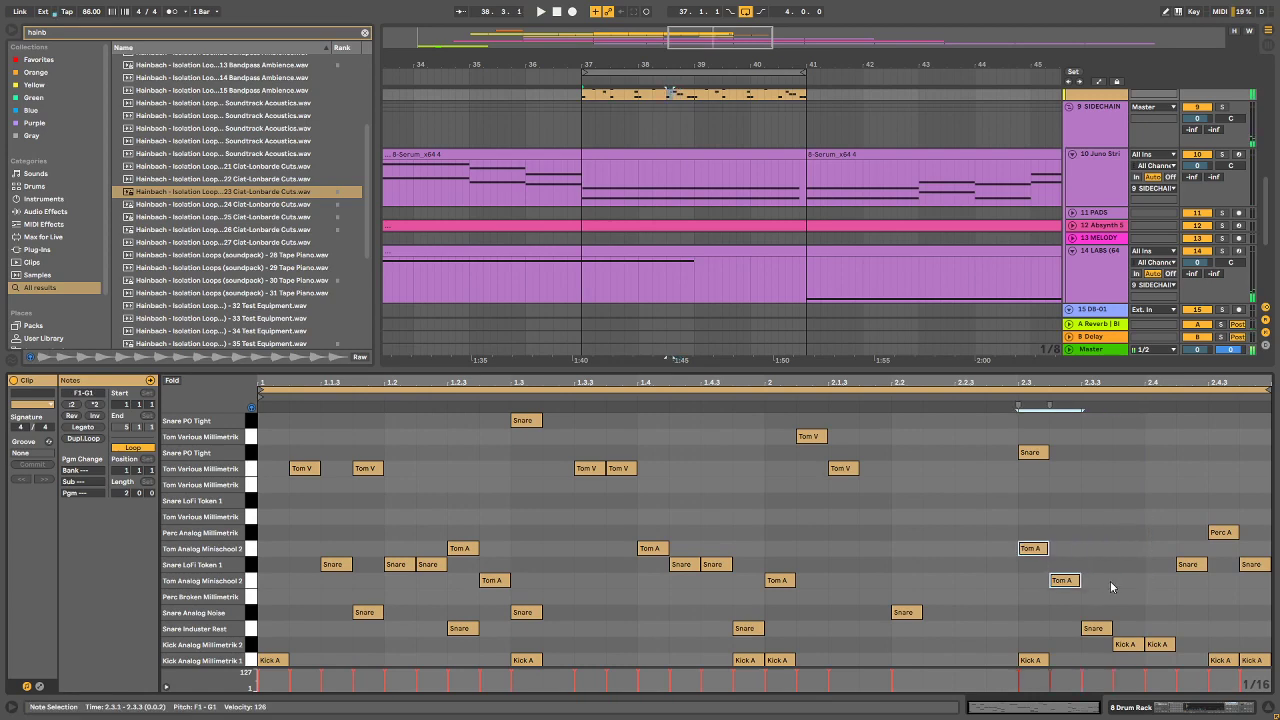
pyautogui.press('Left')
pyautogui.press('Left')
pyautogui.press('space')
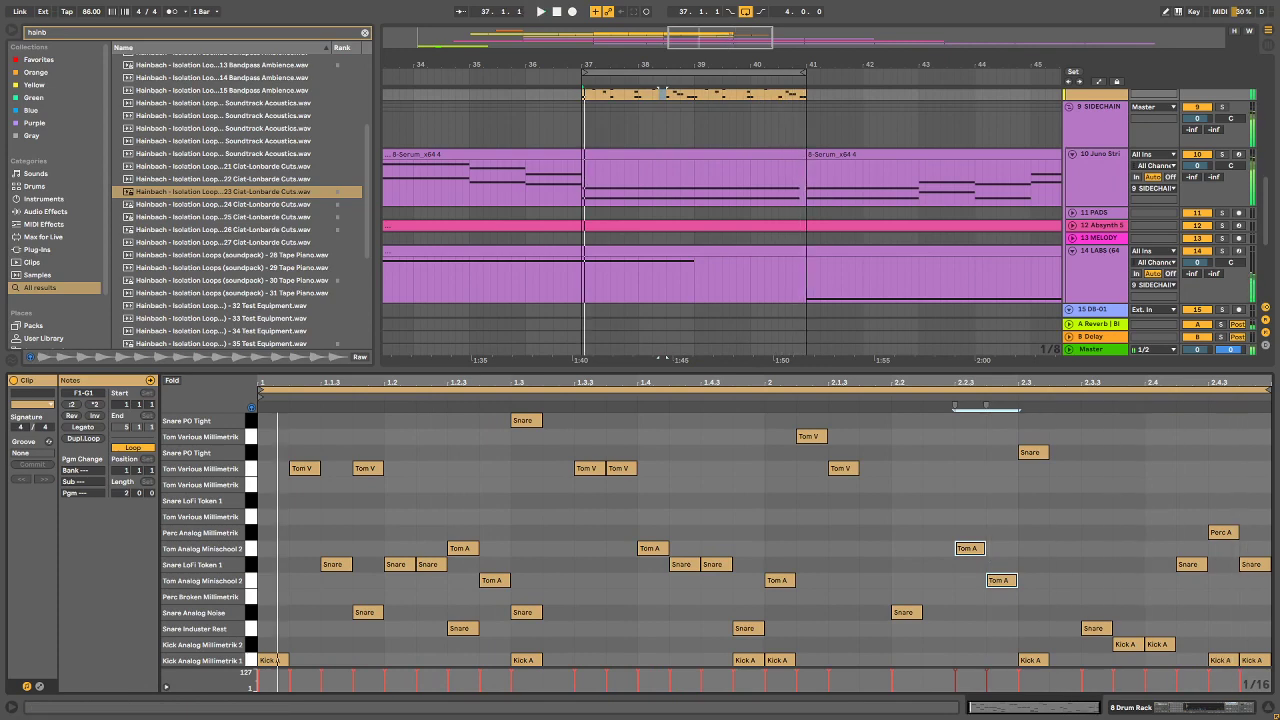
# Step: Shrink the clip's note editor to give the arrangement tracks more room around the Drum Rack clip
pyautogui.hotkey('alt', 'Tab')
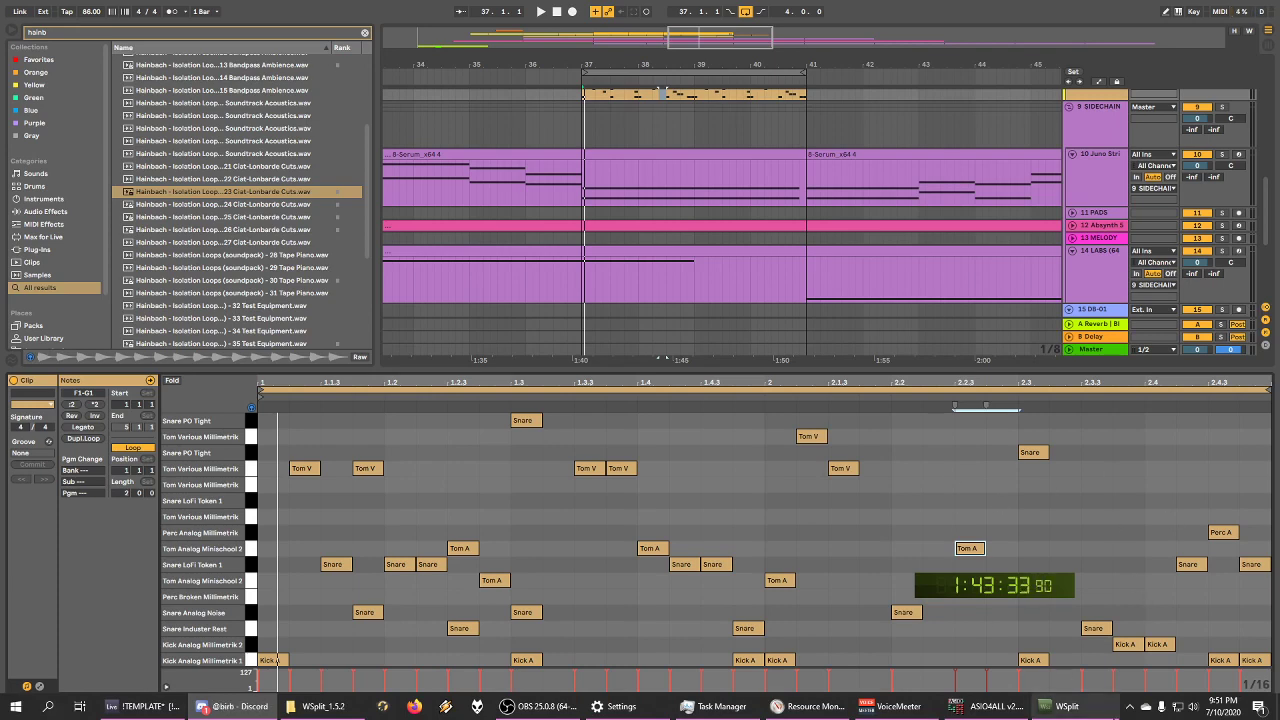
pyautogui.click(786, 371)
pyautogui.moveTo(786, 371); pyautogui.dragTo(795, 563)
pyautogui.scroll(5, 775, 300)
pyautogui.scroll(-1, 771, 324)
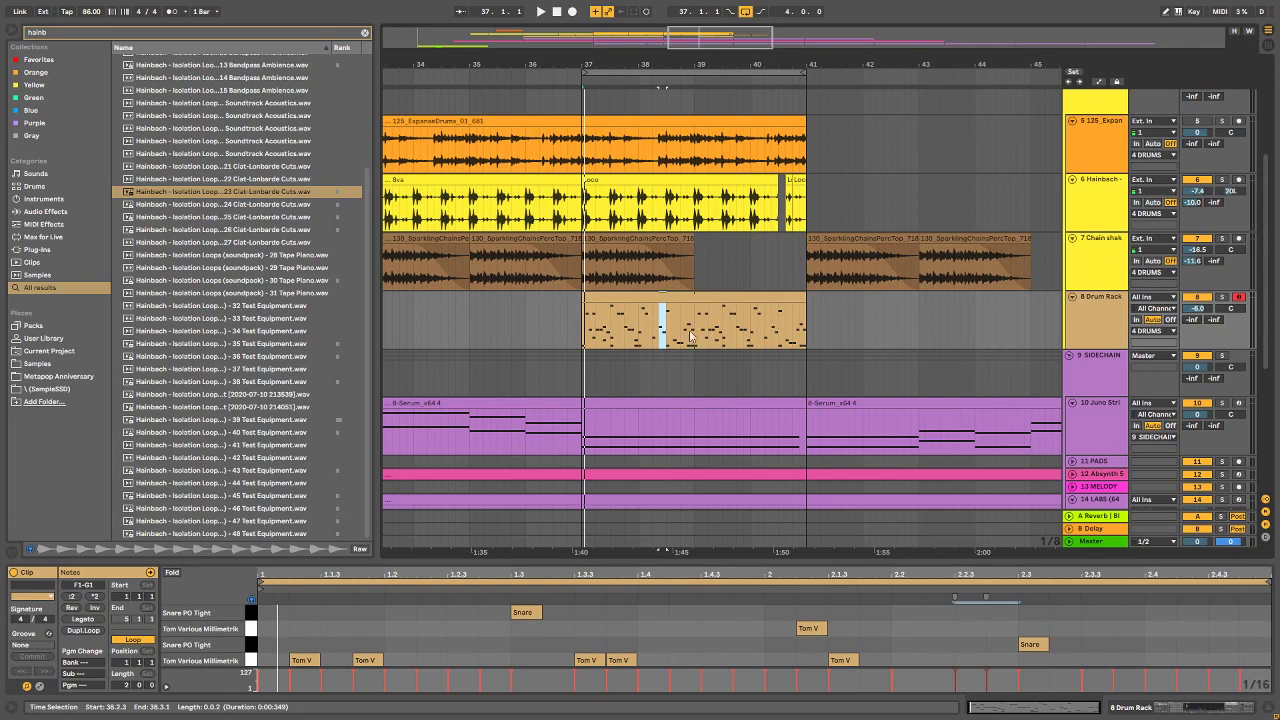
pyautogui.moveTo(875, 563); pyautogui.dragTo(871, 440)
# Step: Set Decay to 537 ms on the C#2 Snare PO Tight pad and Reverb Time to 1.05 s on the D#2 pad, auditioning the loop
pyautogui.click(1202, 708)
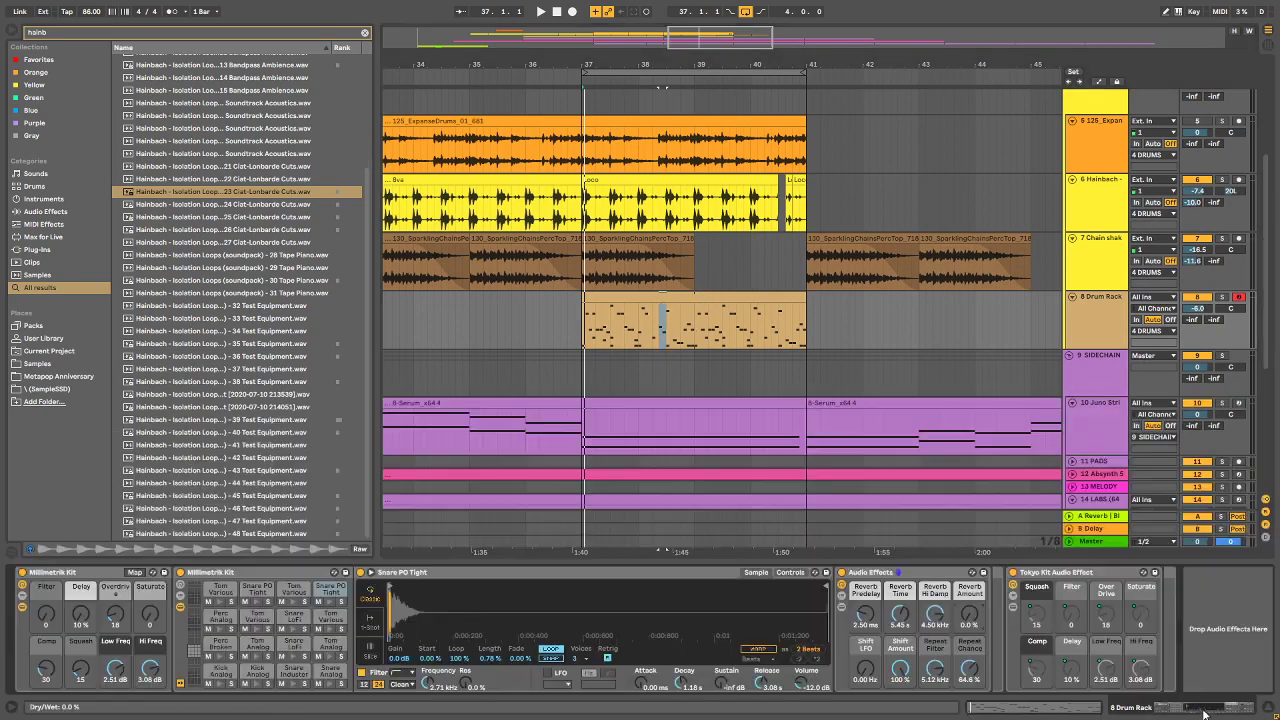
pyautogui.click(262, 600)
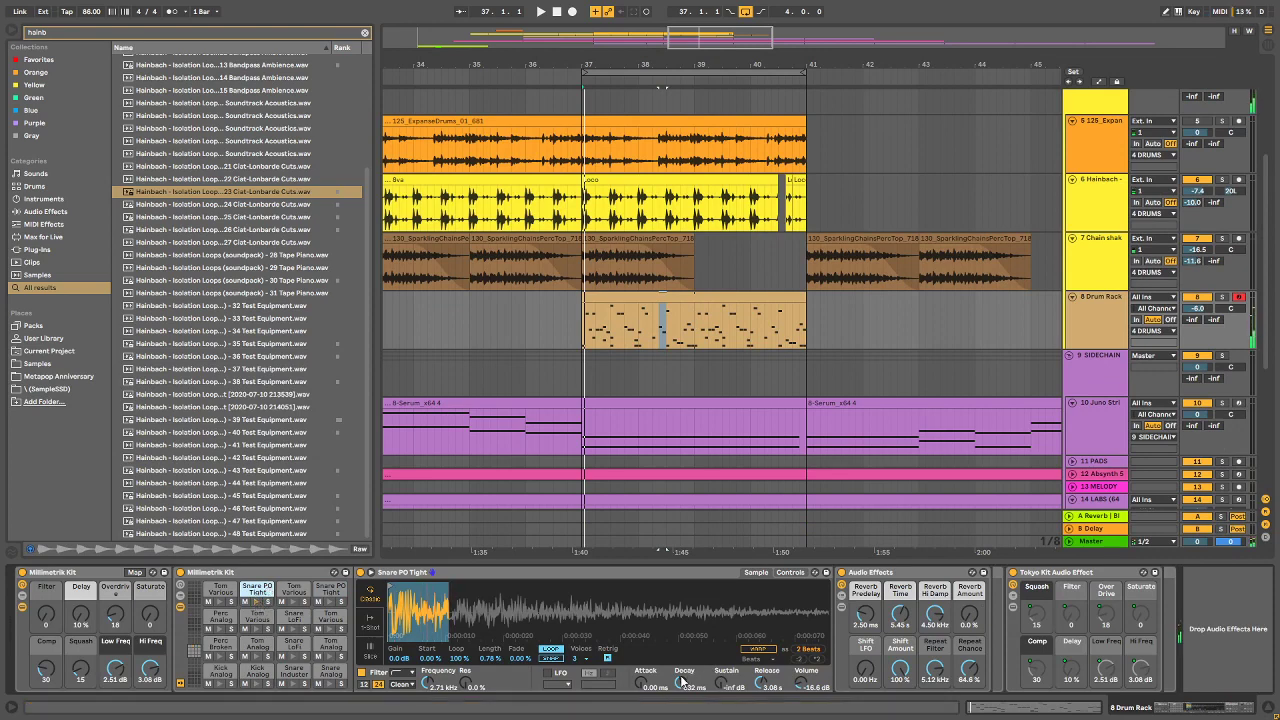
pyautogui.press('space')
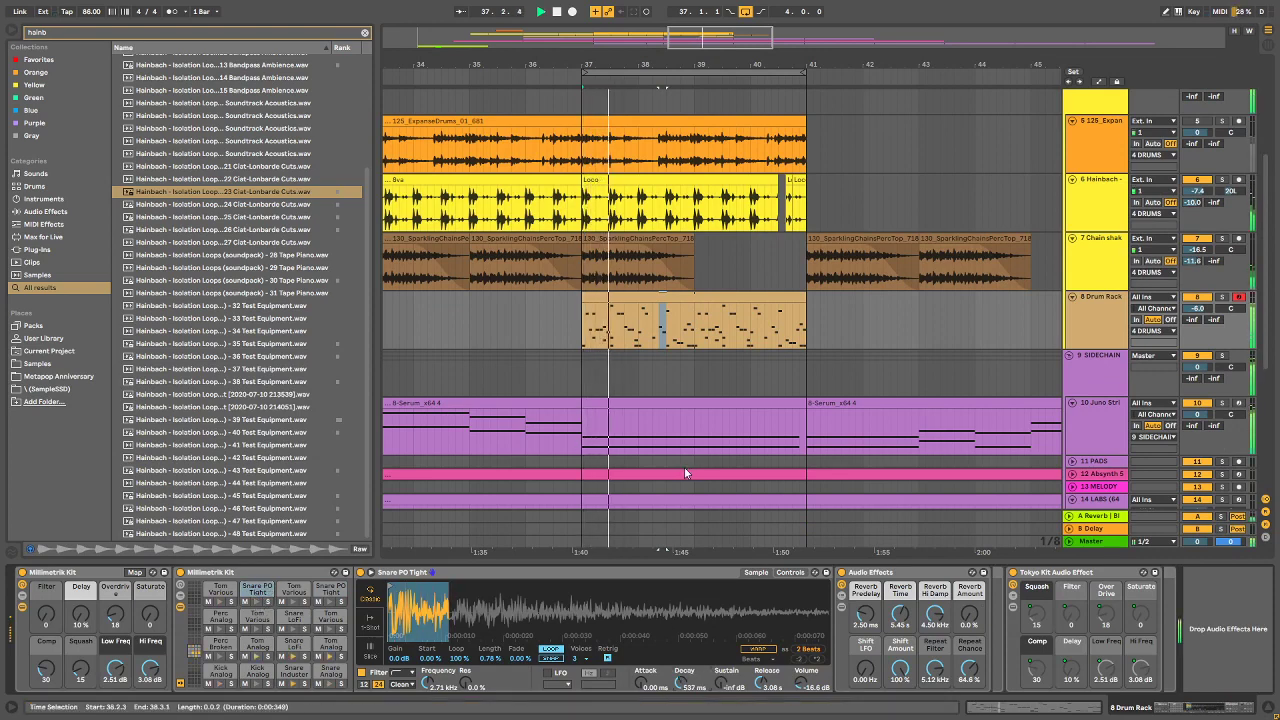
pyautogui.click(346, 598)
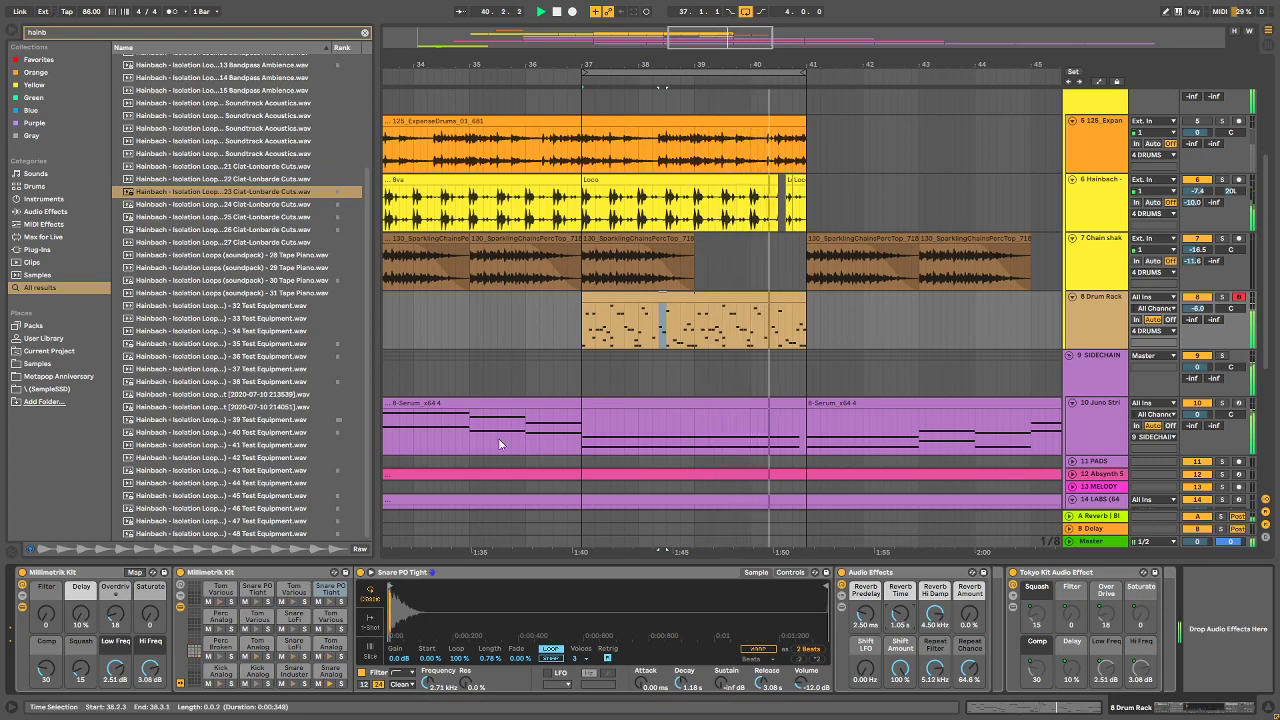
pyautogui.press('space')
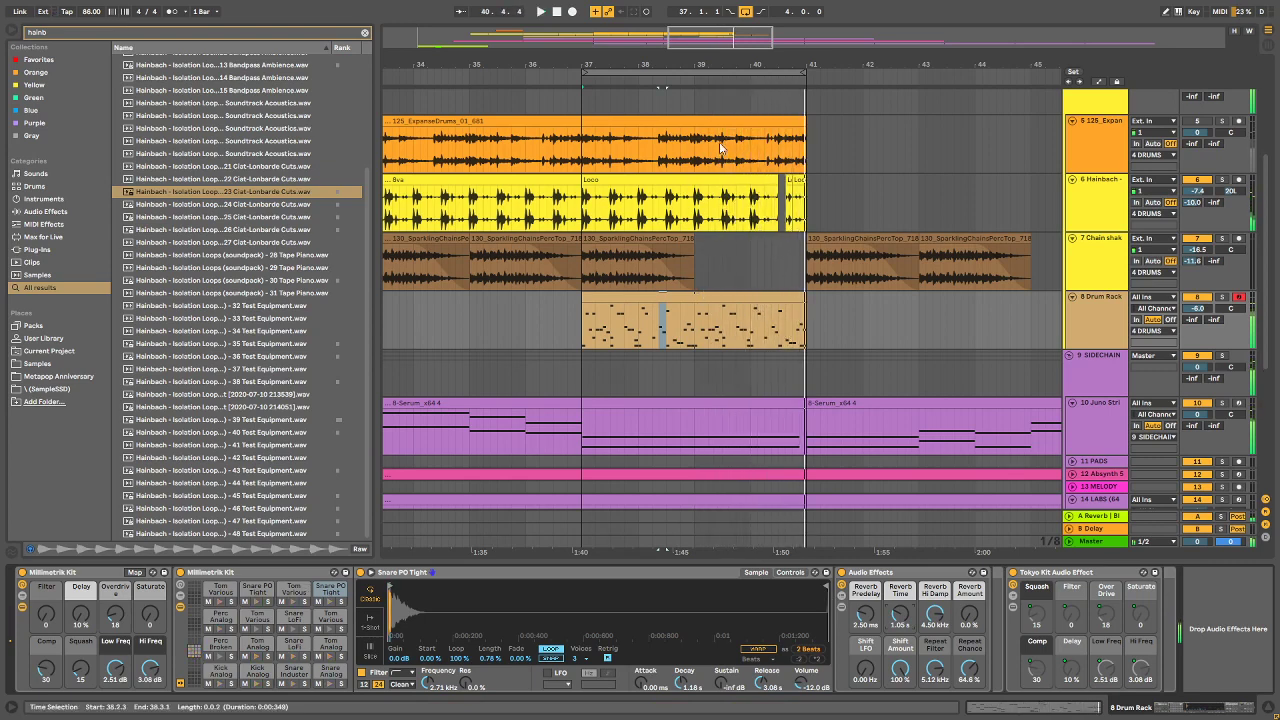
# Step: Delete the old Drum Rack clip spanning bars 17 to 33
pyautogui.moveTo(709, 64); pyautogui.dragTo(701, 22)
pyautogui.scroll(3, 580, 300)
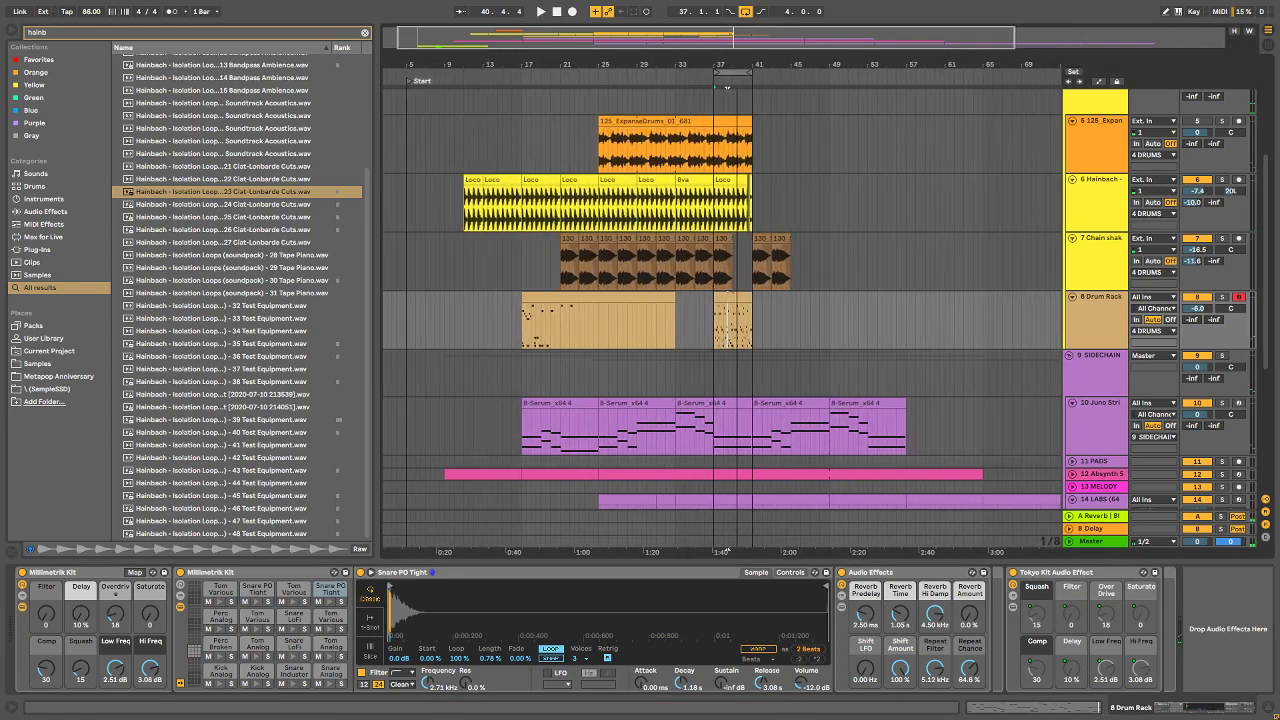
pyautogui.click(562, 318)
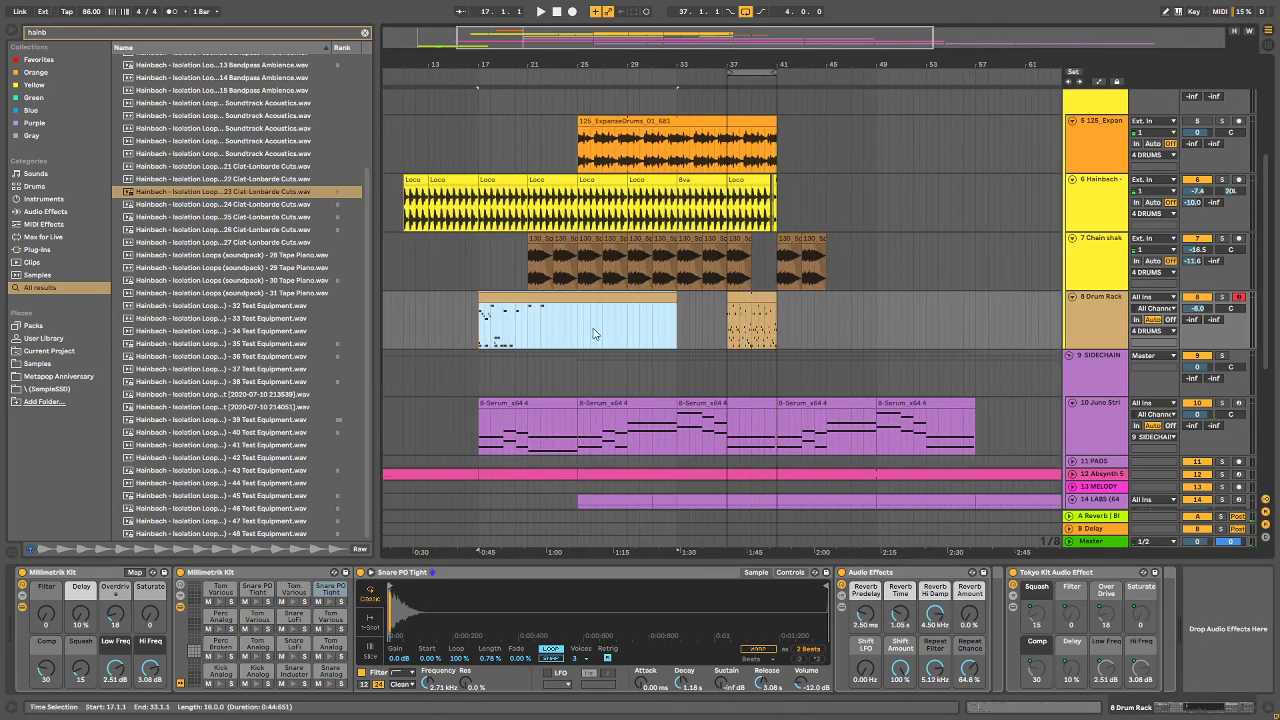
pyautogui.press('Delete')
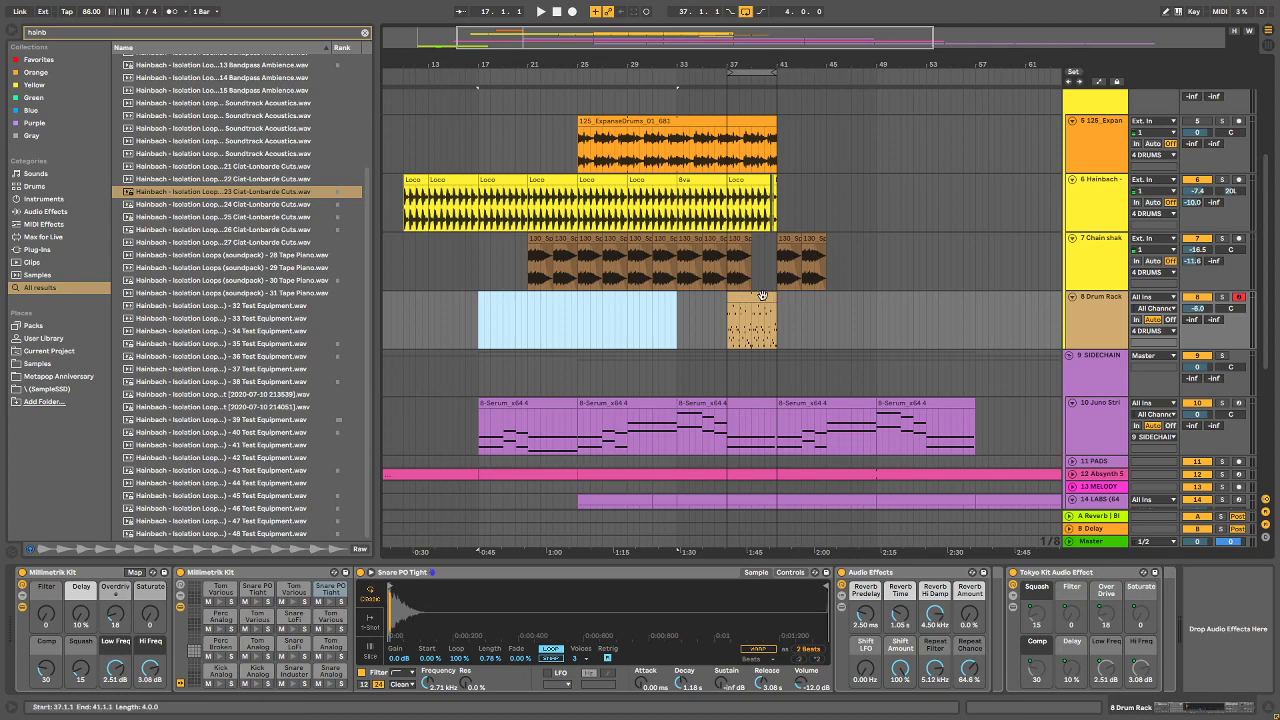
# Step: Move the four-bar Drum Rack clip from bar 37 so that it starts at bar 41, aligned with the chain shaker clips
pyautogui.moveTo(764, 297); pyautogui.dragTo(816, 303)
pyautogui.press('z')
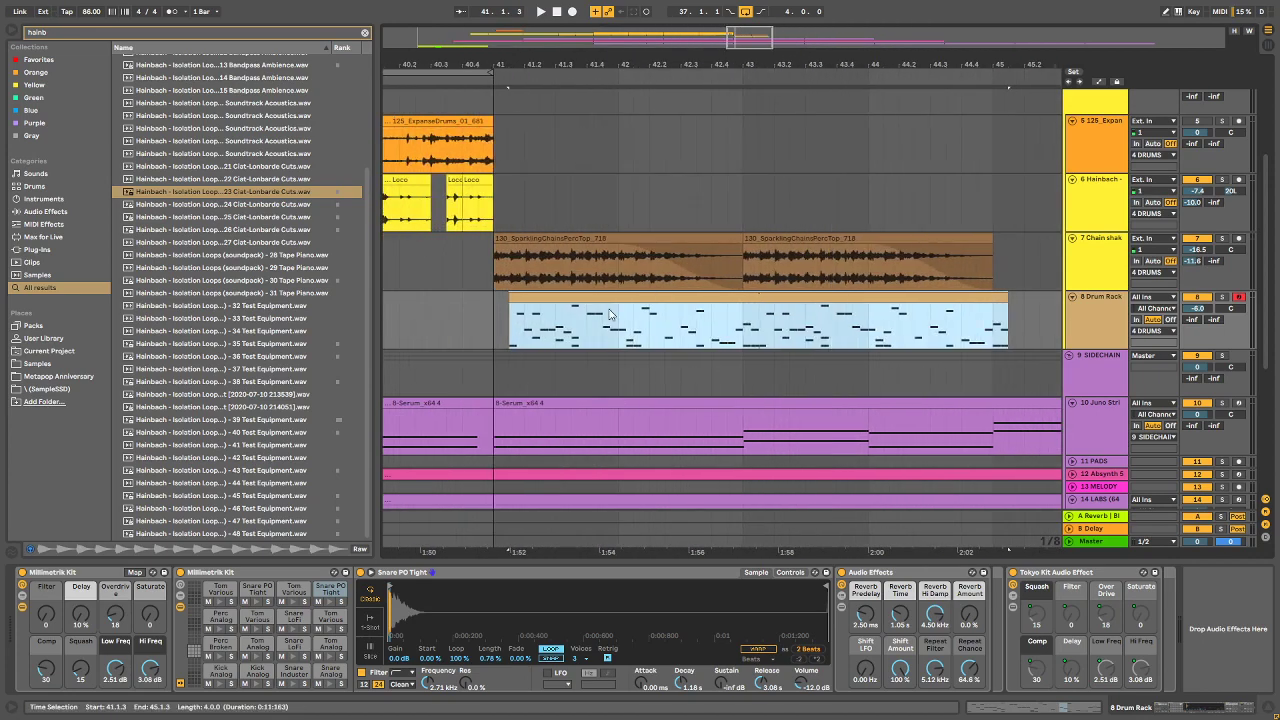
pyautogui.moveTo(608, 294); pyautogui.dragTo(592, 300)
pyautogui.moveTo(700, 51); pyautogui.dragTo(840, 40)
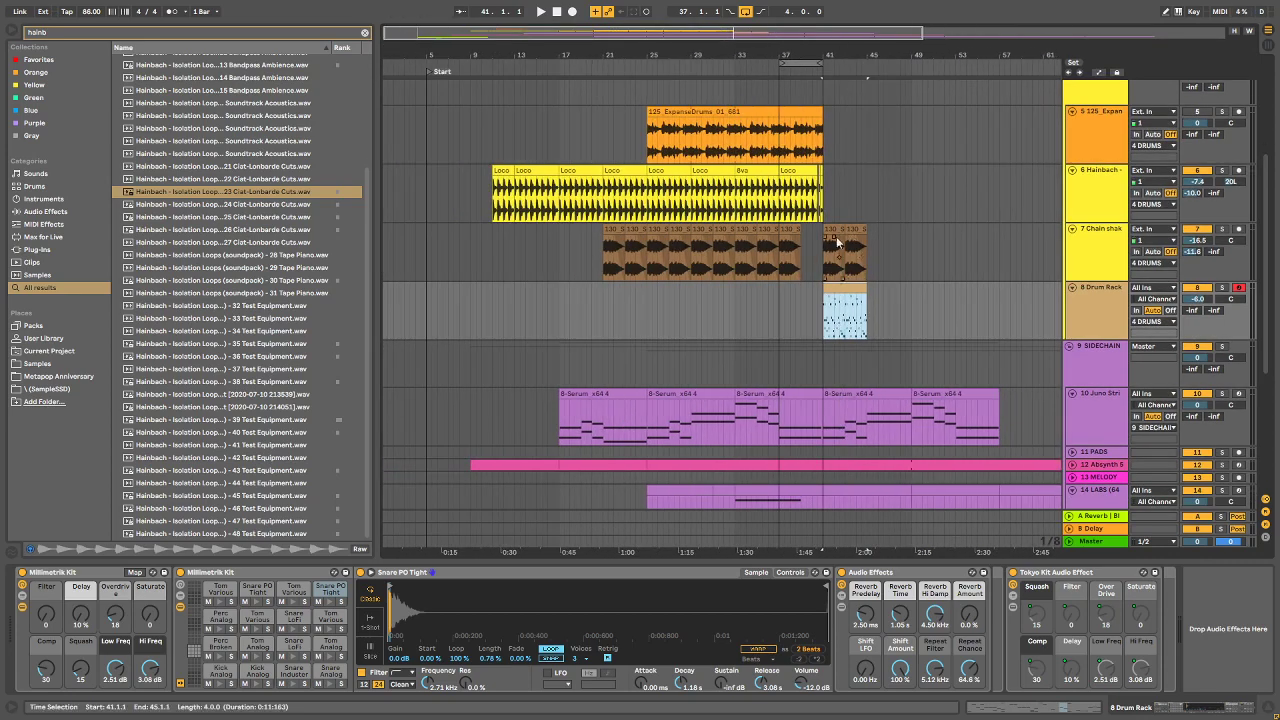
# Step: Split the Hainbach track's Loco clip that begins at bar 37 in two at bar 39
pyautogui.scroll(-1, 835, 241)
pyautogui.scroll(3, 831, 243)
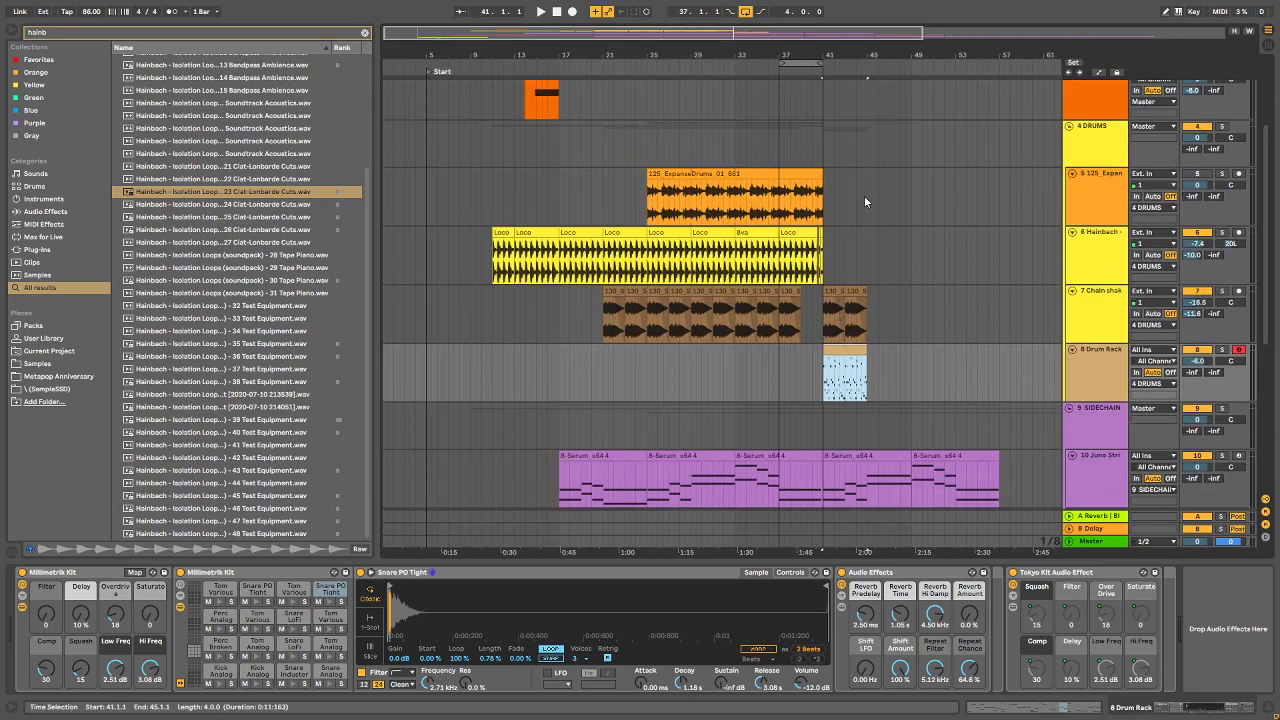
pyautogui.moveTo(802, 52); pyautogui.dragTo(715, 142)
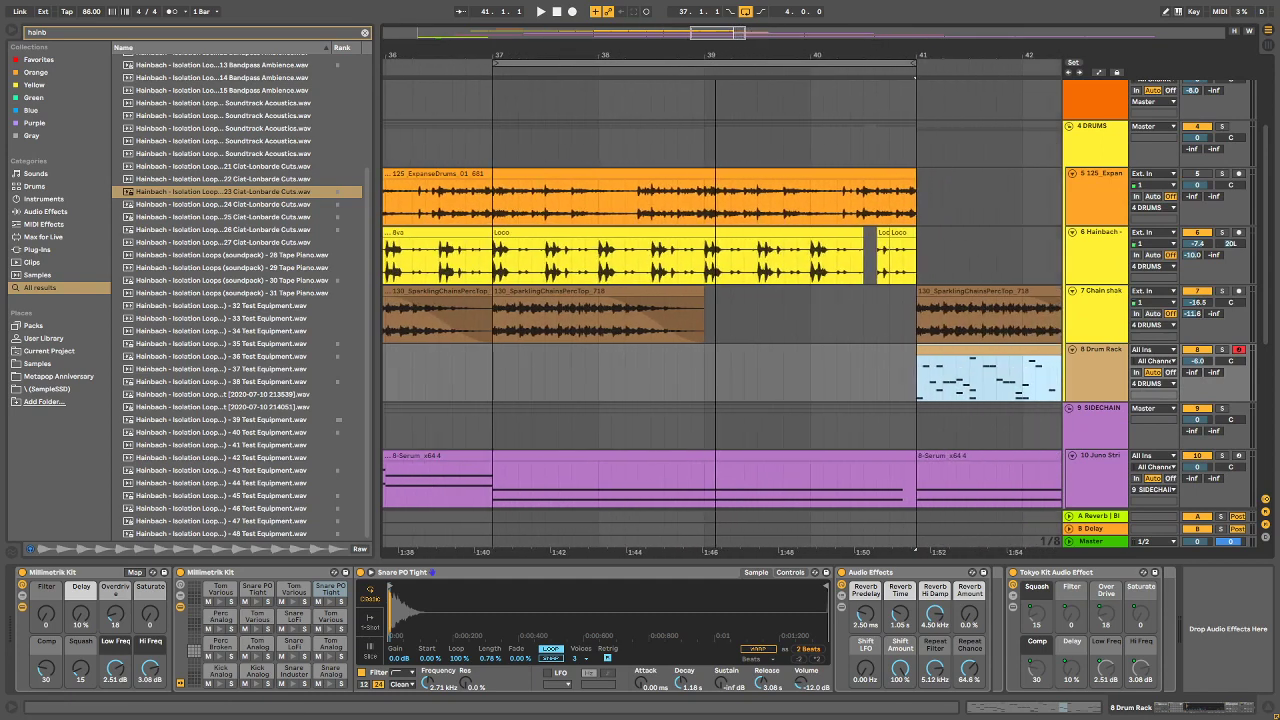
pyautogui.click(741, 232)
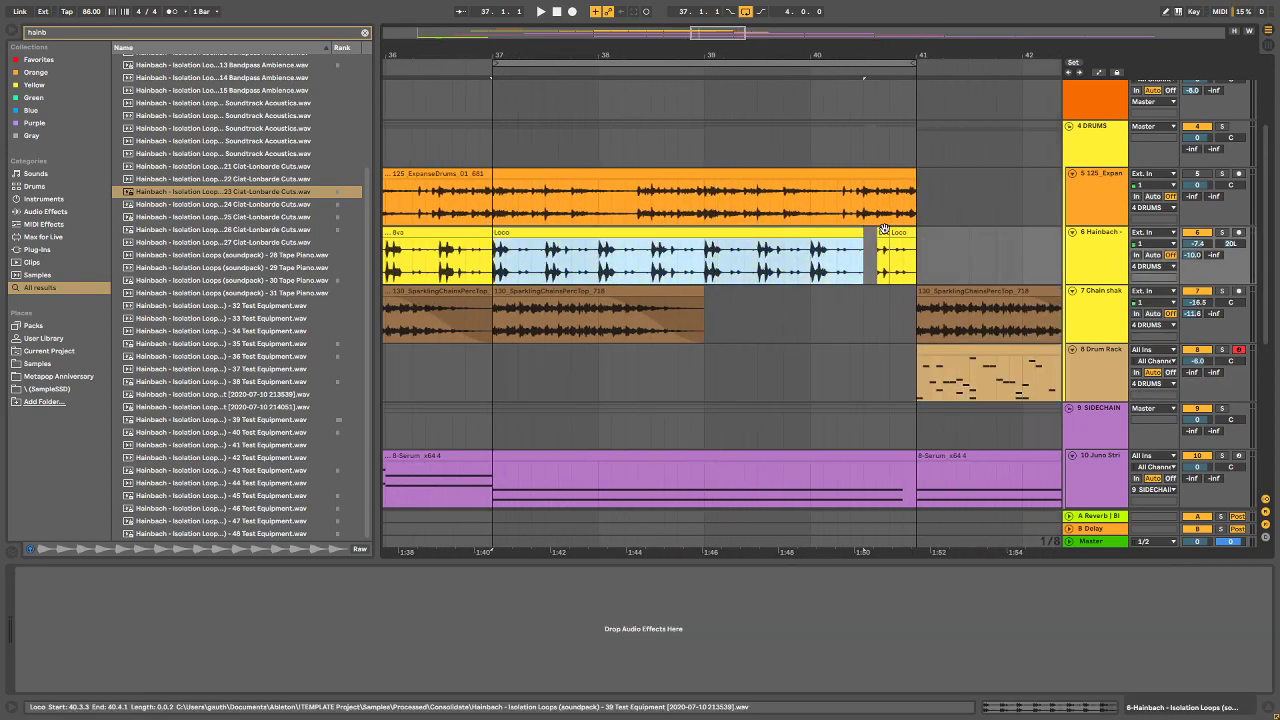
pyautogui.click(702, 271)
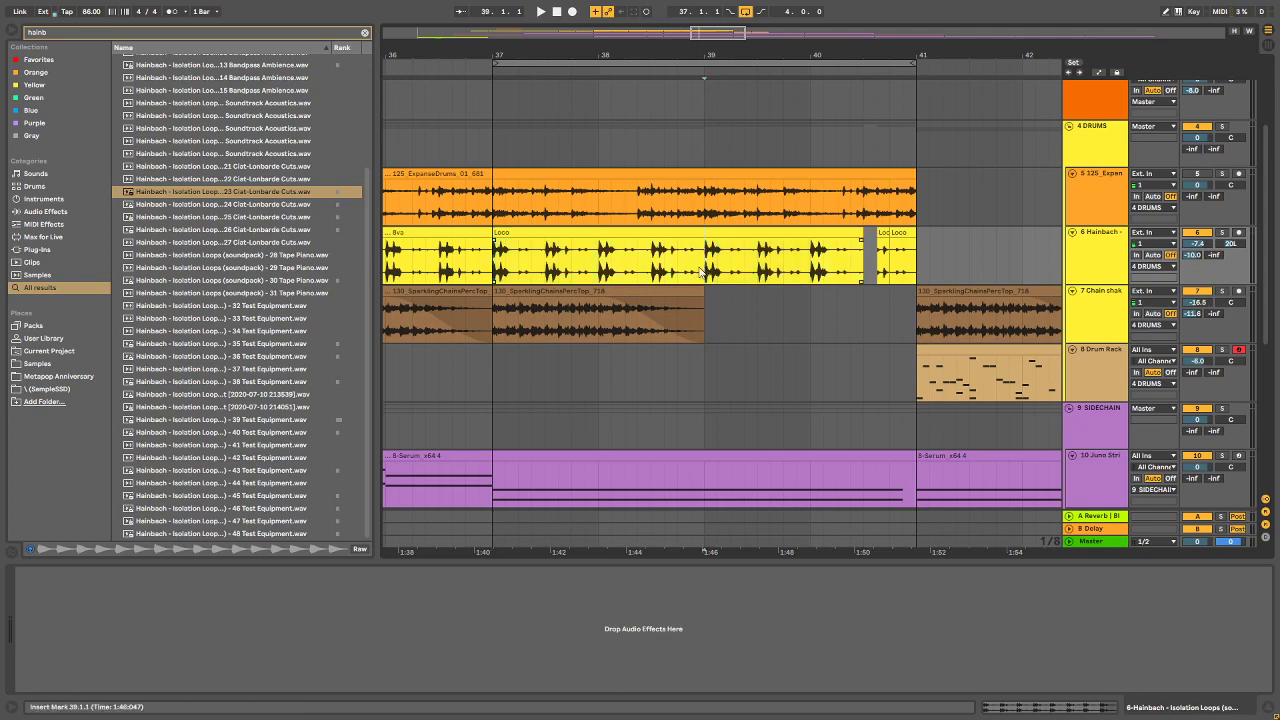
pyautogui.hotkey('ctrl', 'e')
# Step: Audition the arrangement from bar 39 and solo the Hainbach track
pyautogui.click(746, 232)
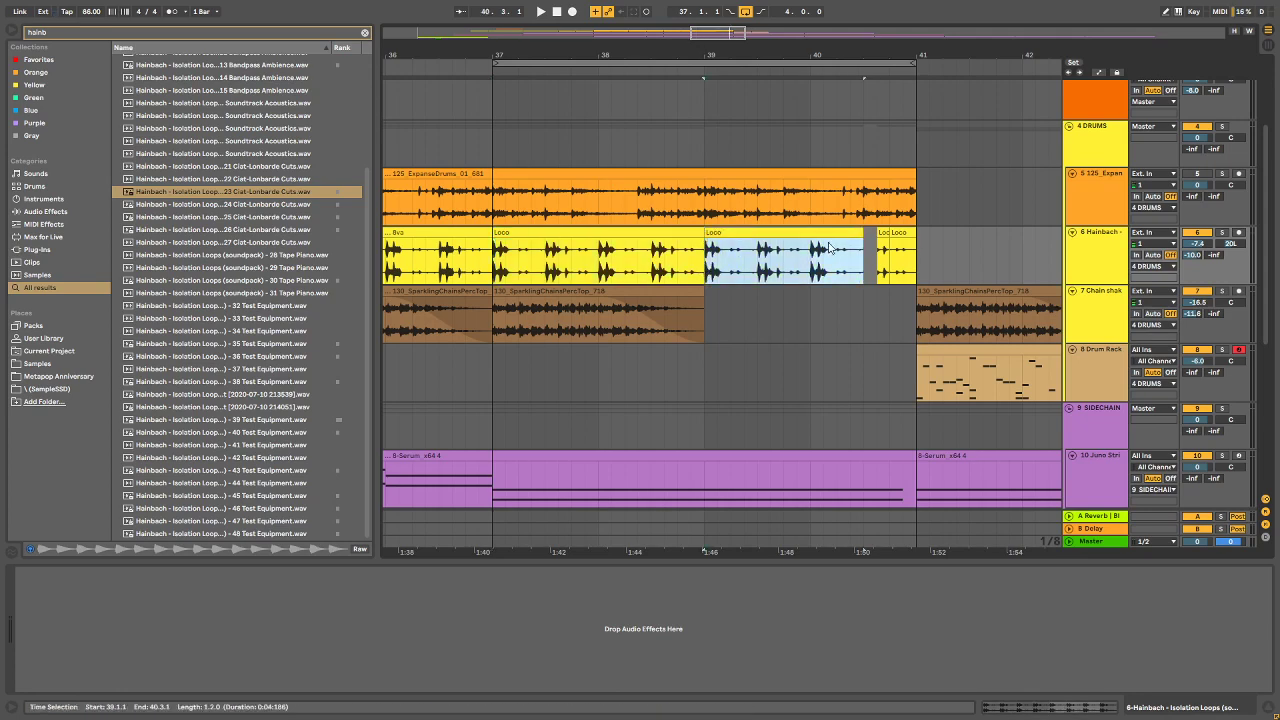
pyautogui.keyDown('shift'); pyautogui.click(899, 232); pyautogui.keyUp('shift')
pyautogui.click(706, 259)
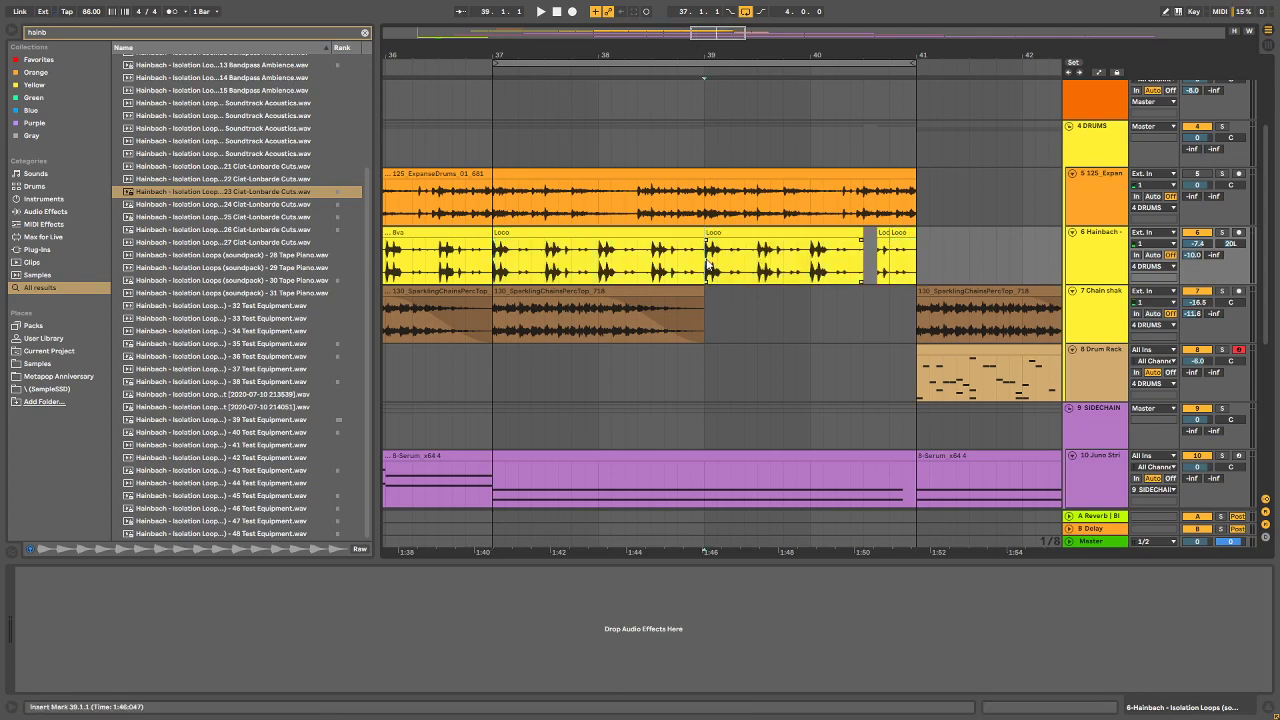
pyautogui.press('space')
pyautogui.press('space')
pyautogui.press('space')
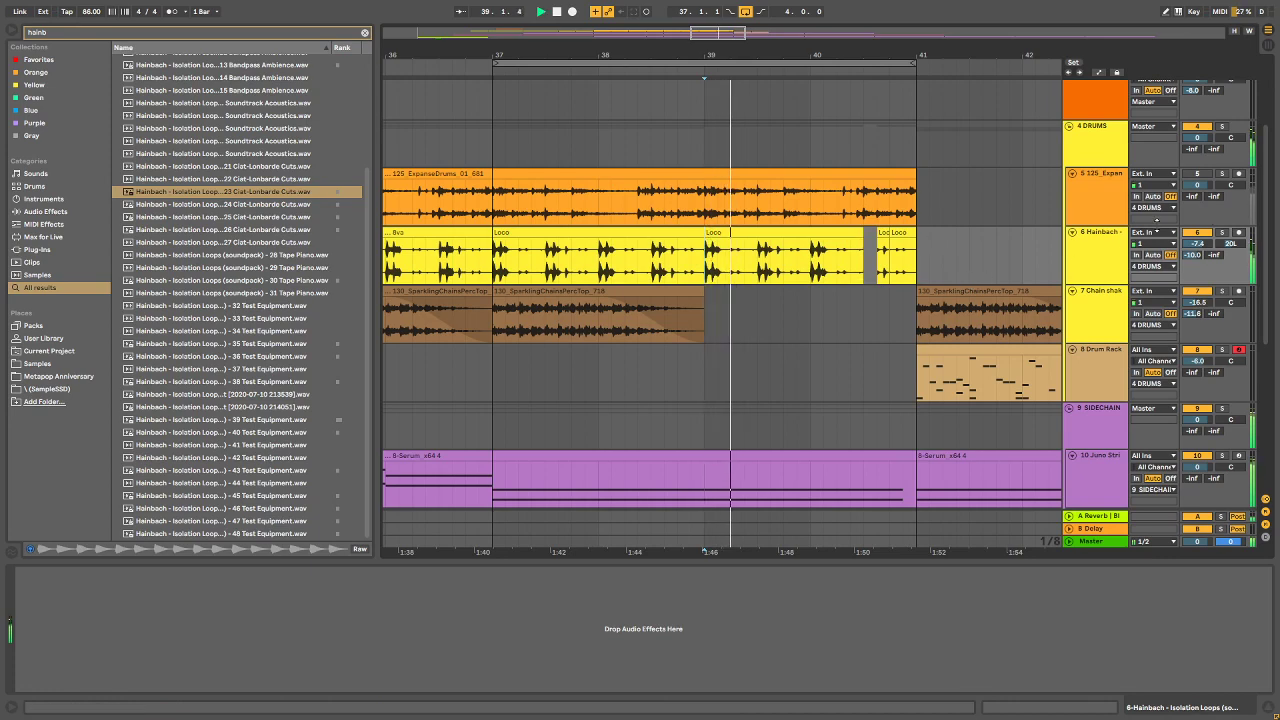
pyautogui.click(1222, 233)
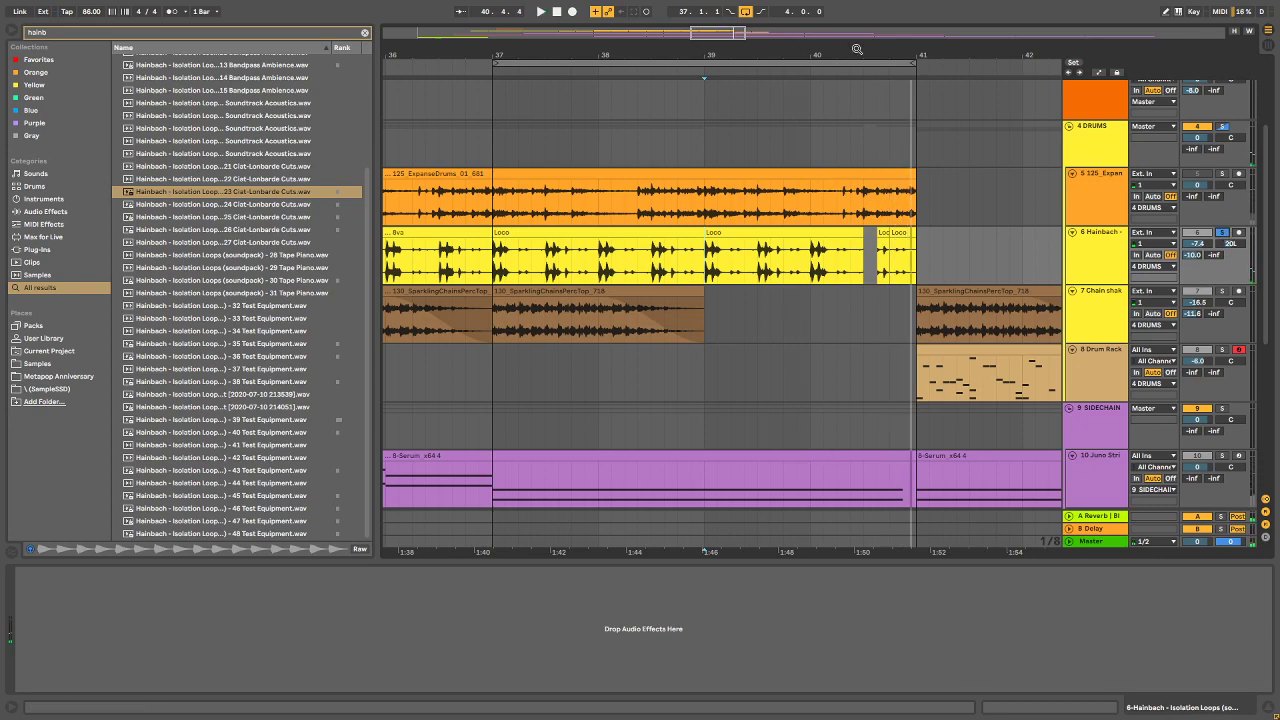
# Step: Trim the end of the Loco clip starting at bar 39 back to 40.2.3 and audition the gap
pyautogui.moveTo(857, 49); pyautogui.dragTo(846, 236)
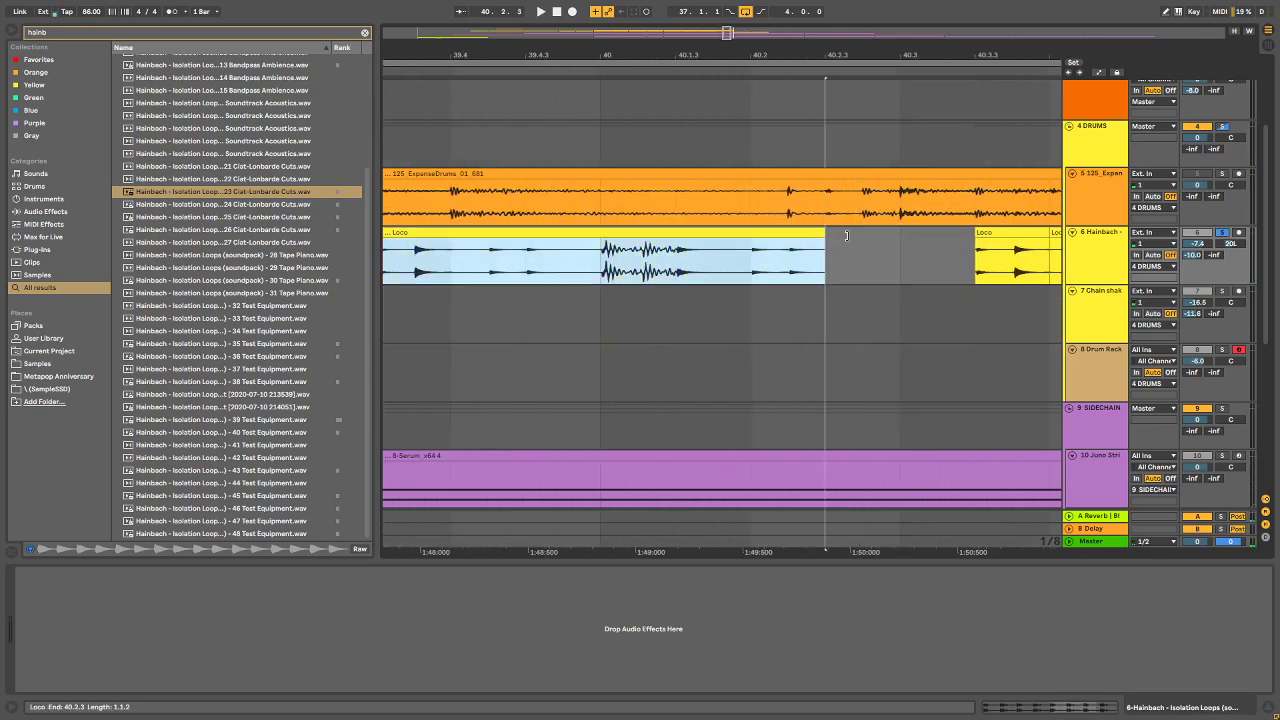
pyautogui.press('space')
pyautogui.moveTo(866, 54); pyautogui.dragTo(858, 12)
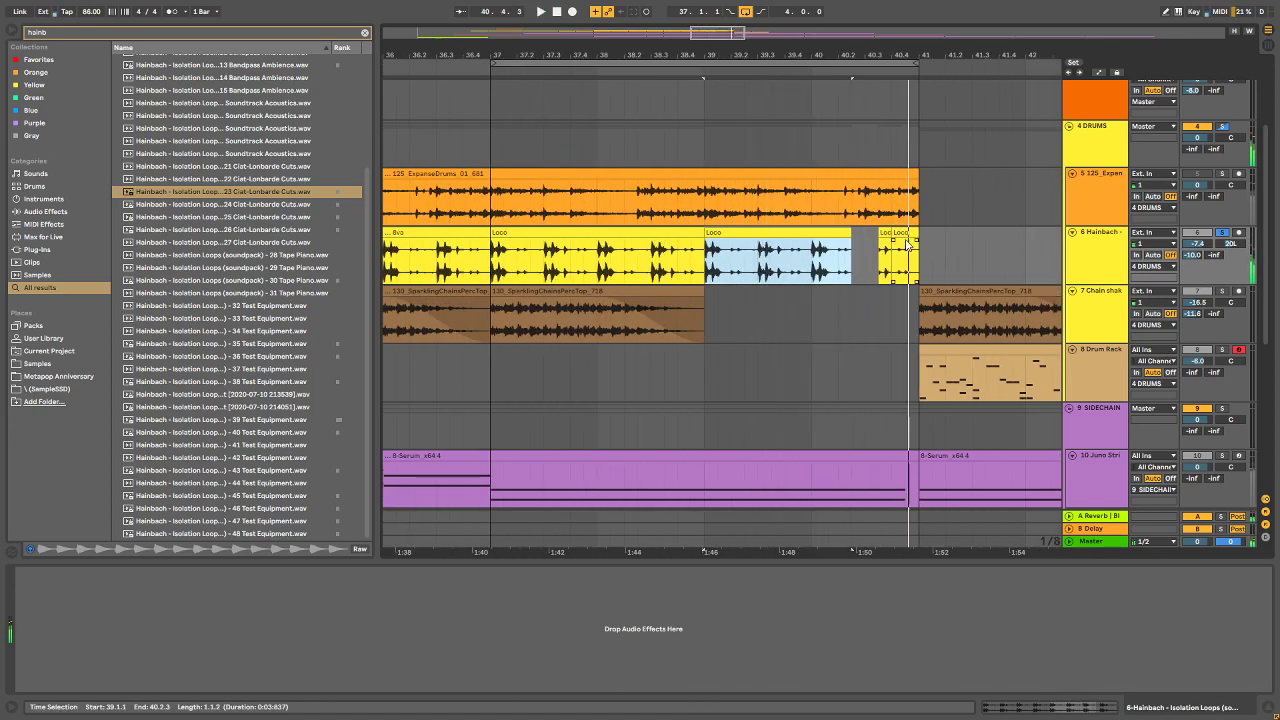
pyautogui.press('space')
# Step: Consolidate the Hainbach clips from bar 39 to 41 and rename the resulting clip "Remove 4th fart"
pyautogui.rightClick(737, 236)
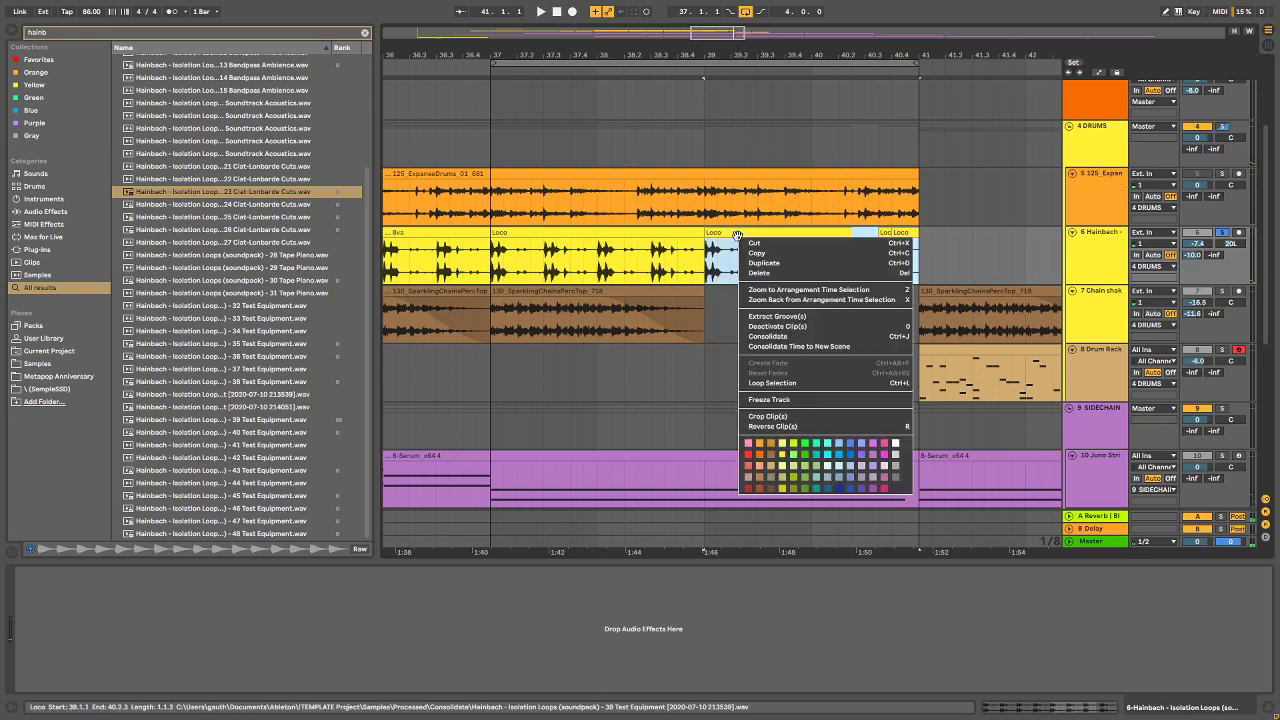
pyautogui.click(775, 336)
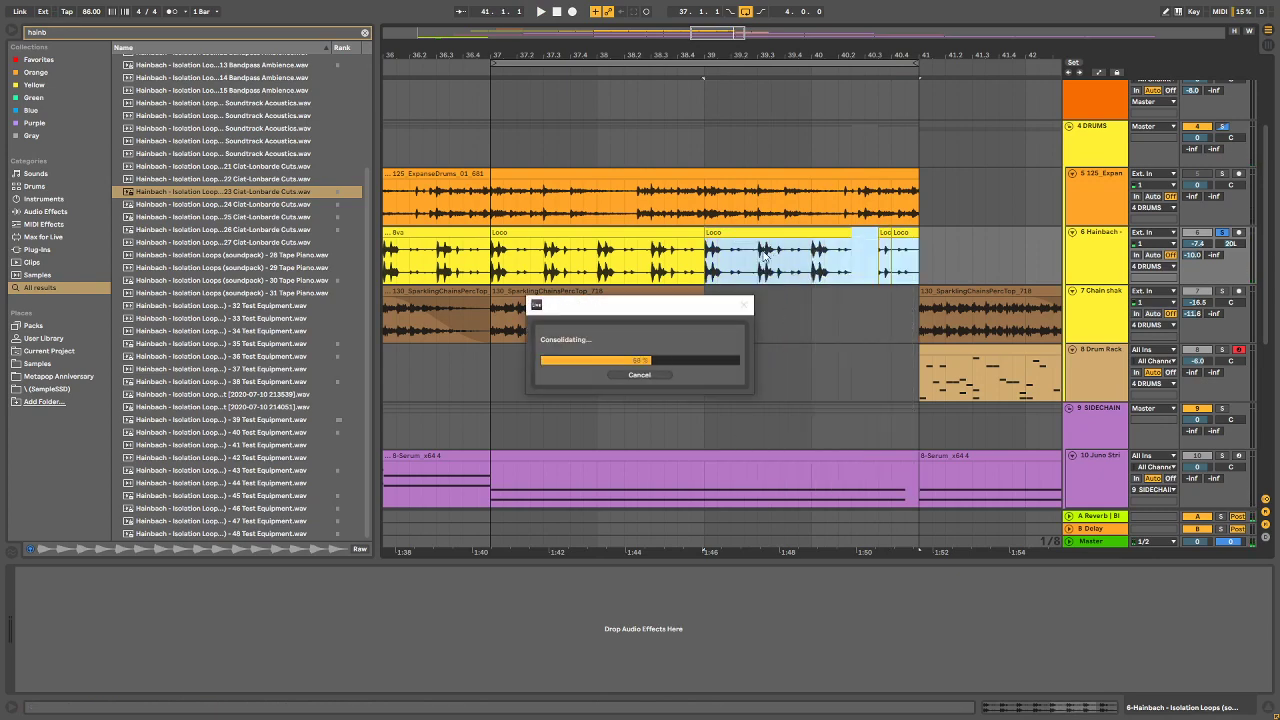
pyautogui.rightClick(759, 238)
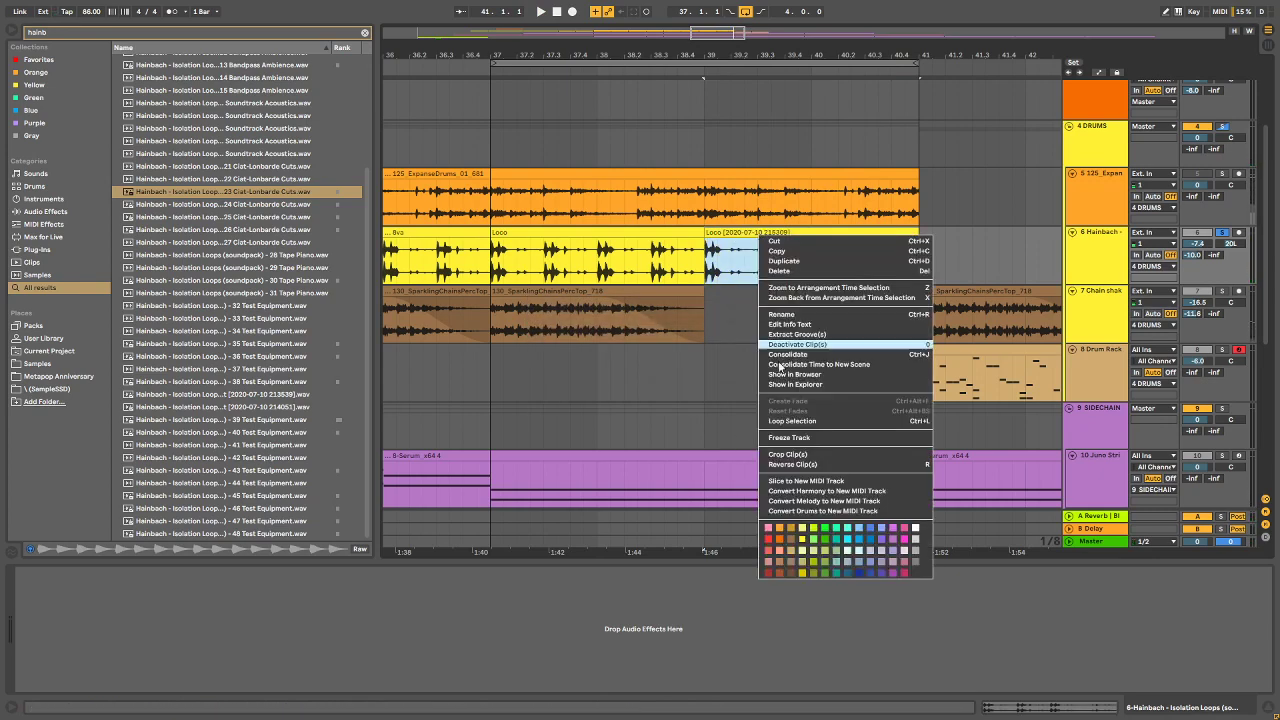
pyautogui.click(791, 314)
pyautogui.write('Remove')
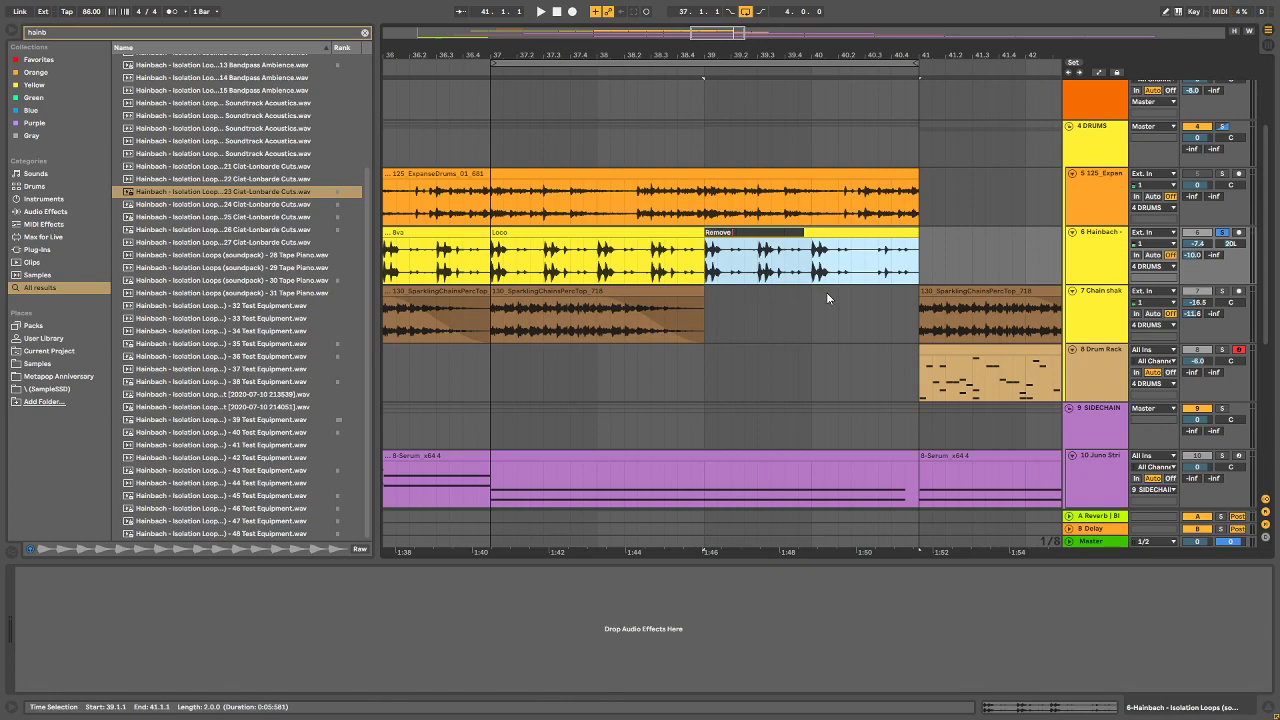
pyautogui.write(' 4th fart')
pyautogui.press('Return')
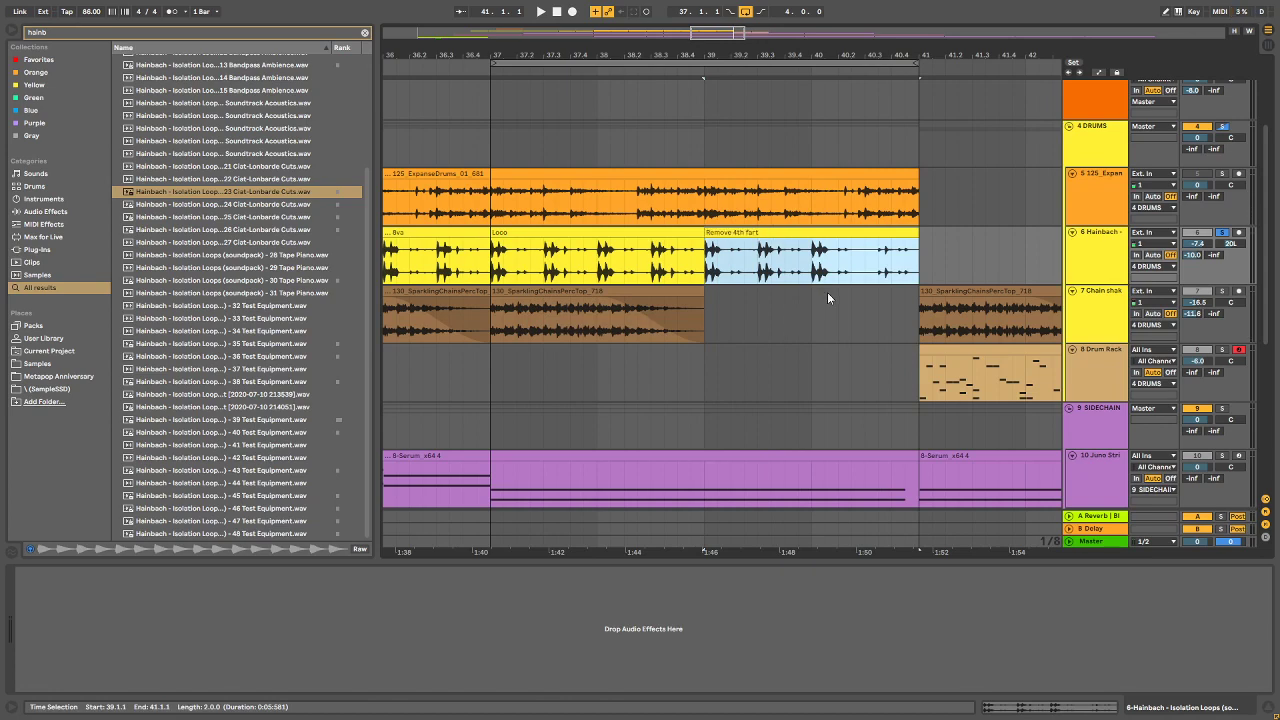
# Step: Review the arrangement's lower tracks and fold the 15 DB-01 track
pyautogui.moveTo(843, 54); pyautogui.dragTo(920, 55)
pyautogui.scroll(3, 822, 257)
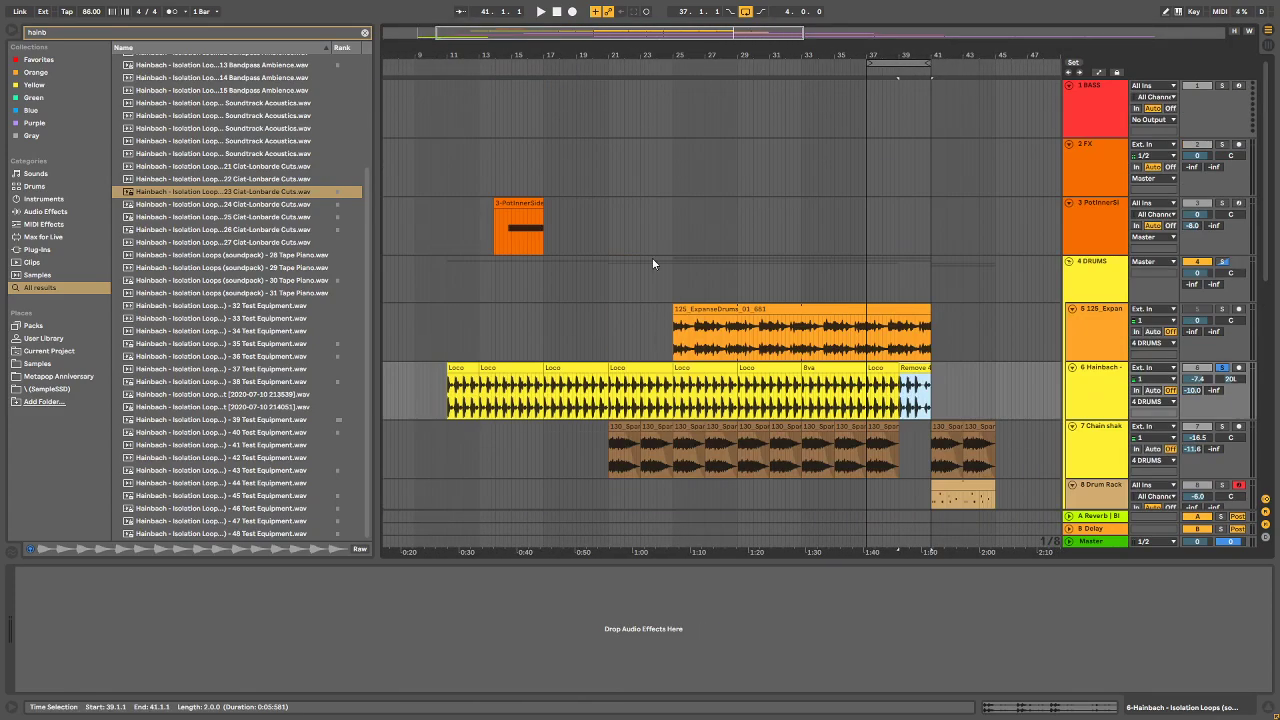
pyautogui.scroll(-5, 440, 321)
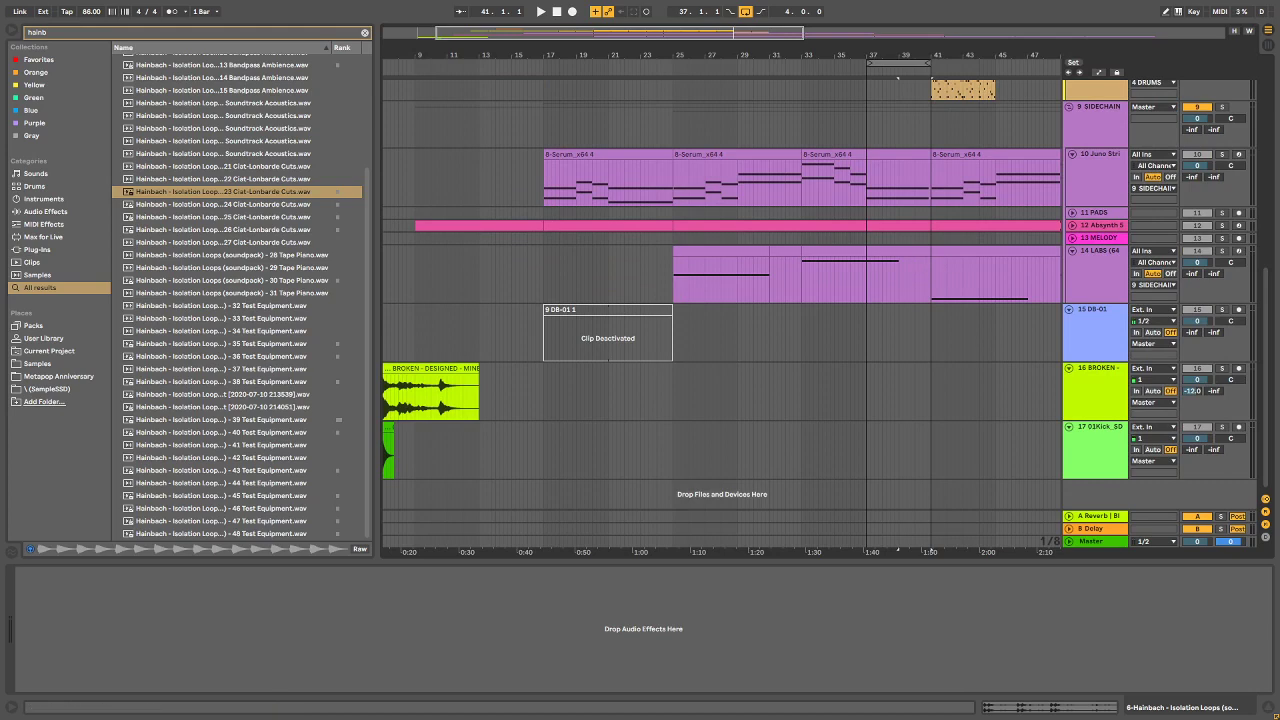
pyautogui.hotkey('alt', 'Tab')
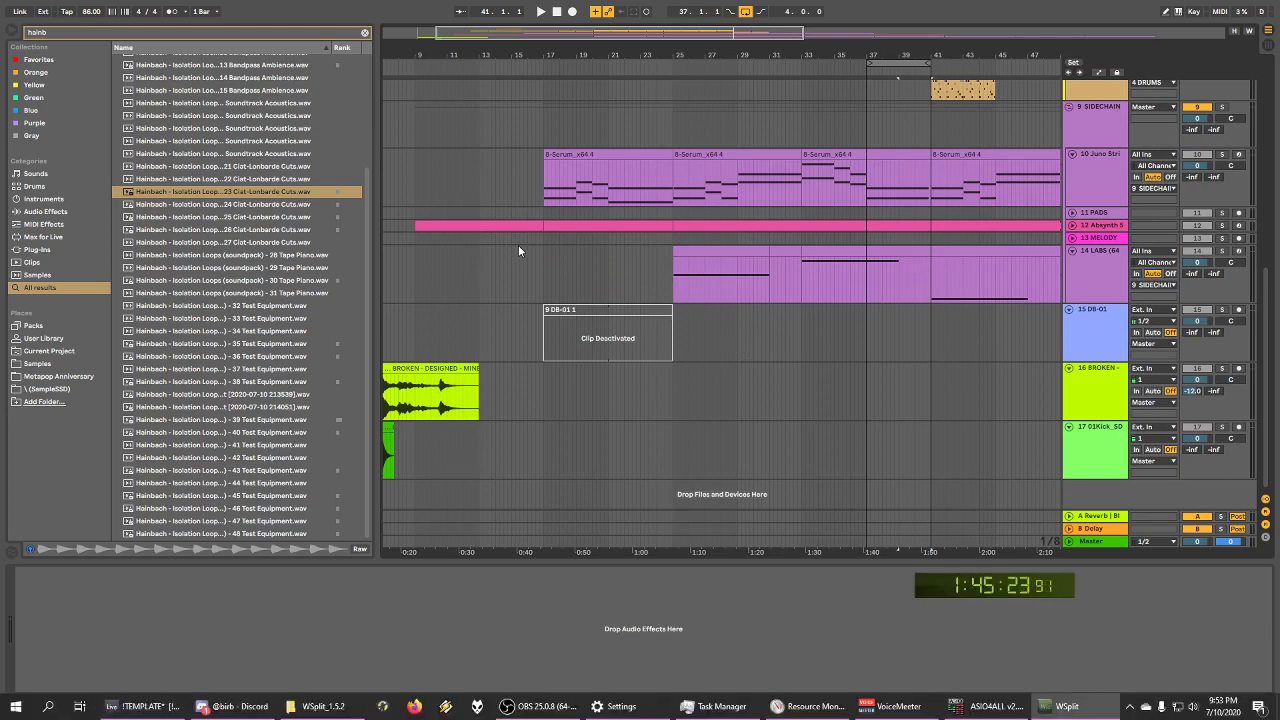
pyautogui.moveTo(491, 58); pyautogui.dragTo(473, 28)
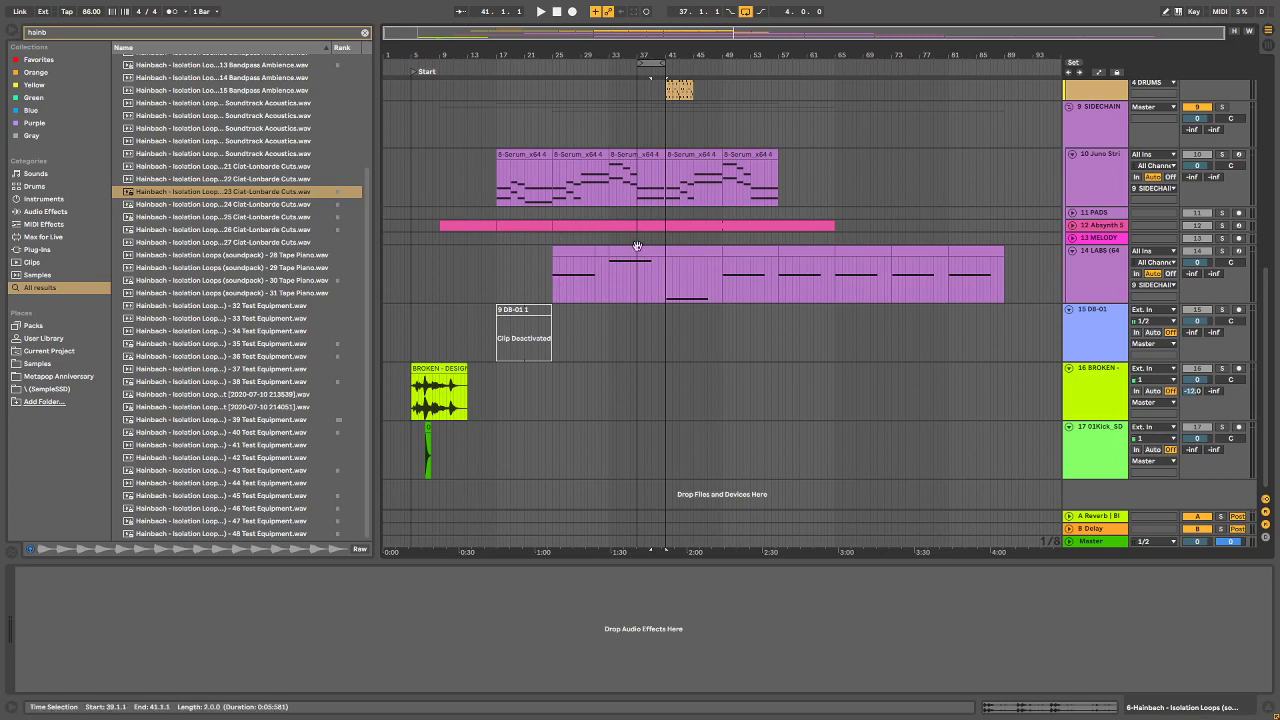
pyautogui.click(1068, 310)
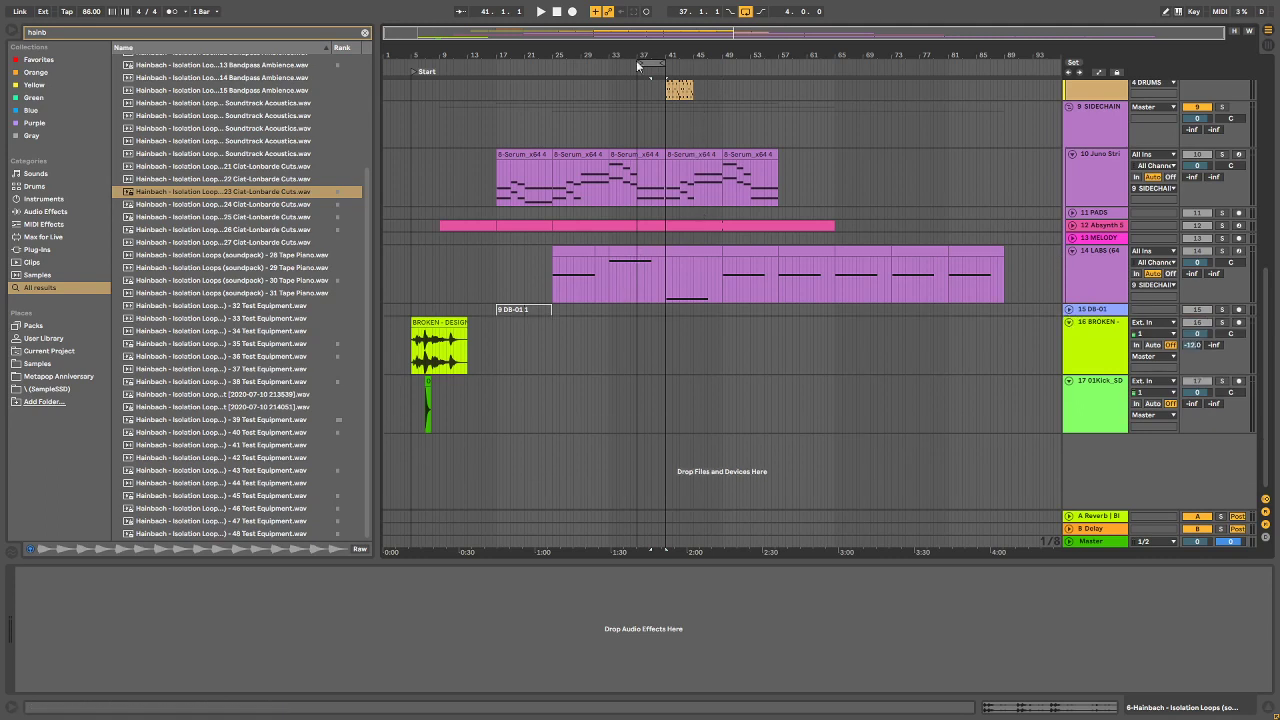
# Step: Consolidate the LABS clip spanning bars 25 to 33
pyautogui.moveTo(639, 49); pyautogui.dragTo(686, 92)
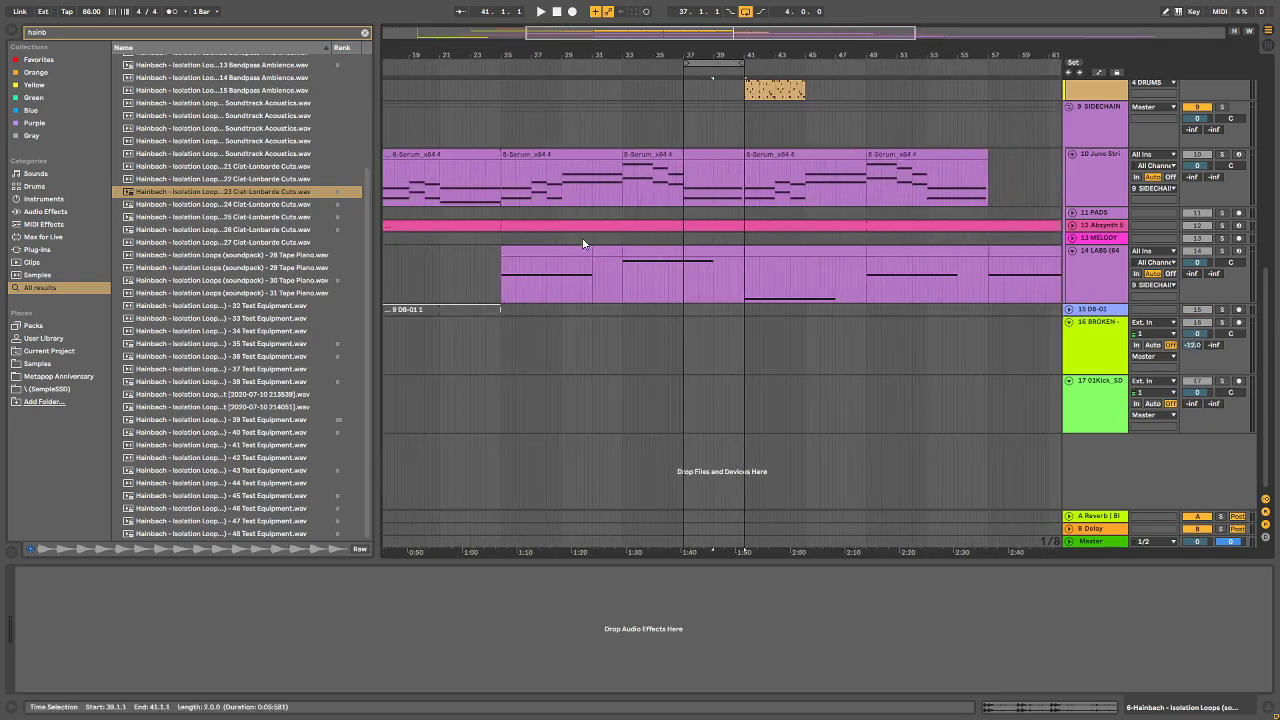
pyautogui.click(585, 264)
pyautogui.click(600, 251)
pyautogui.rightClick(580, 251)
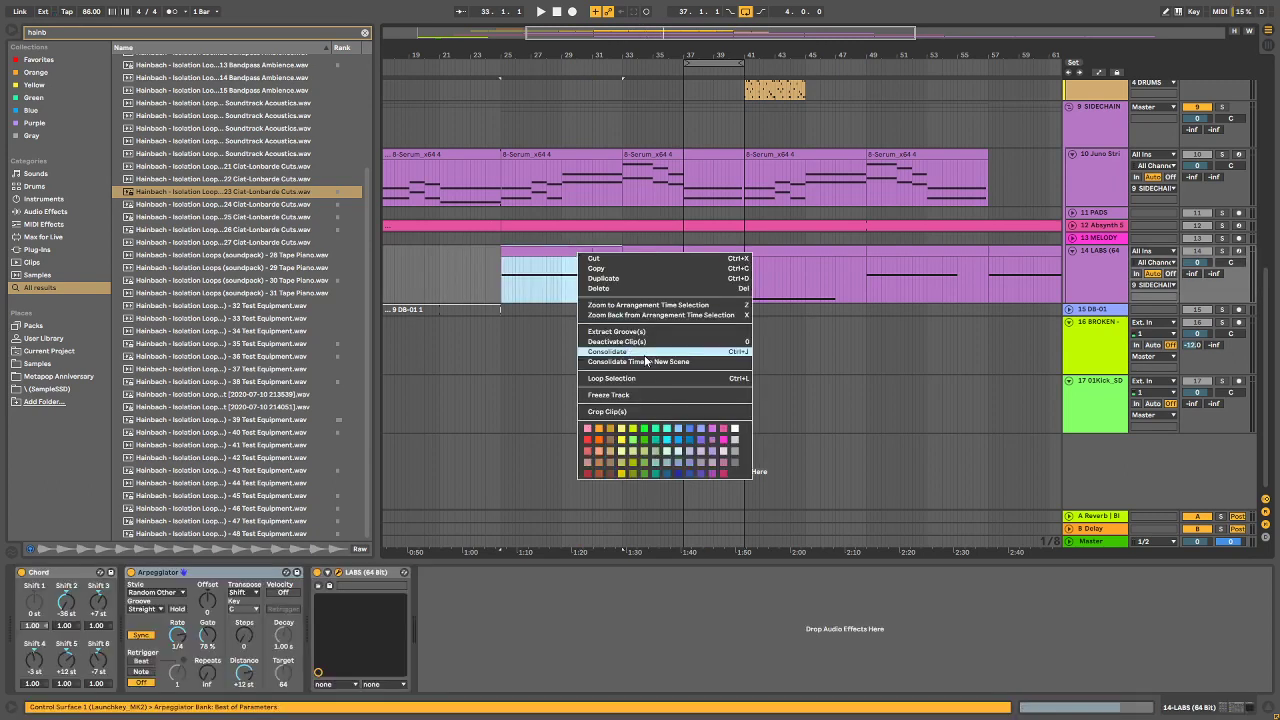
pyautogui.click(641, 352)
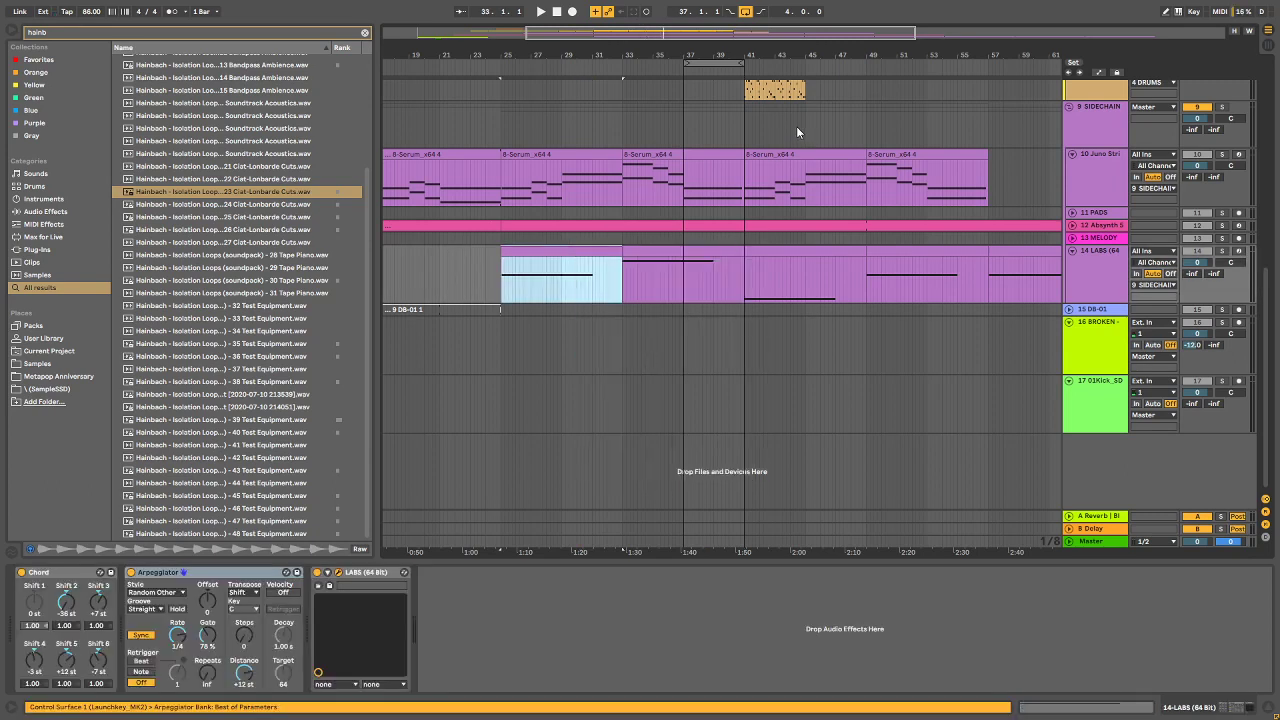
# Step: Delete the LABS clip spanning bars 41 to 49 and put a copy of the bar 25 clip in its place
pyautogui.click(699, 253)
pyautogui.moveTo(777, 56); pyautogui.dragTo(671, 30)
pyautogui.click(734, 249)
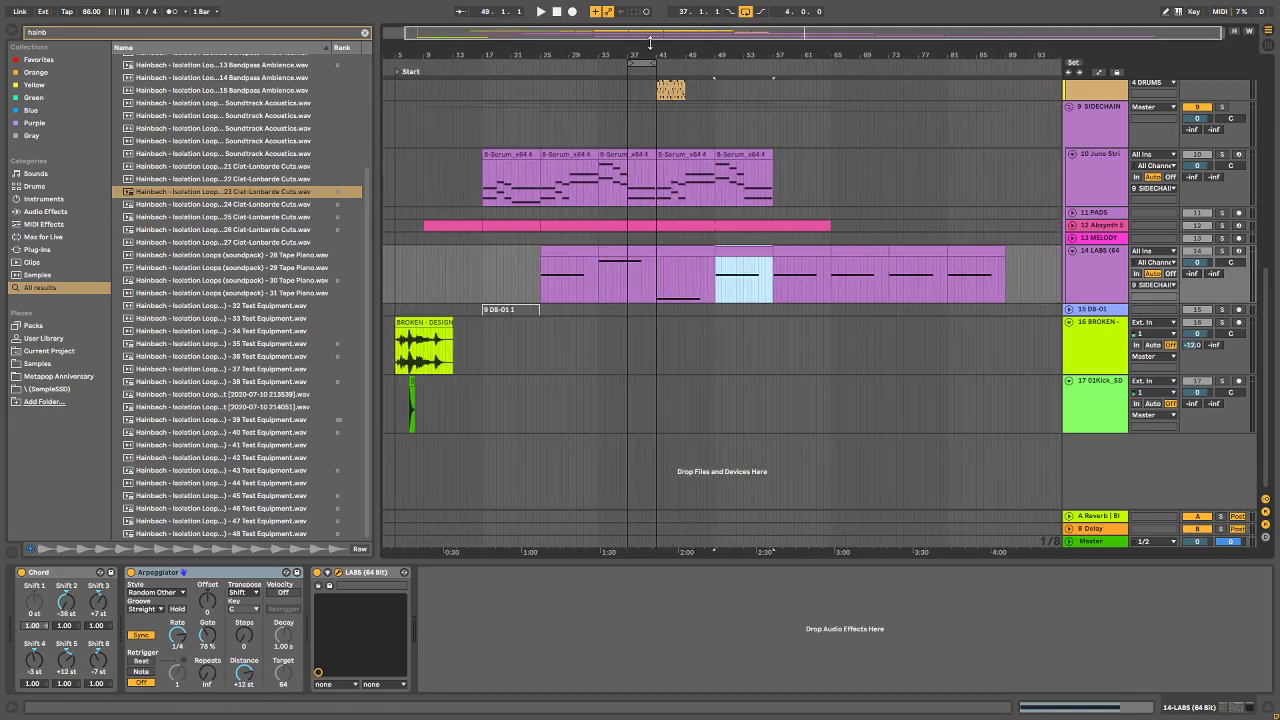
pyautogui.moveTo(651, 47); pyautogui.dragTo(723, 82)
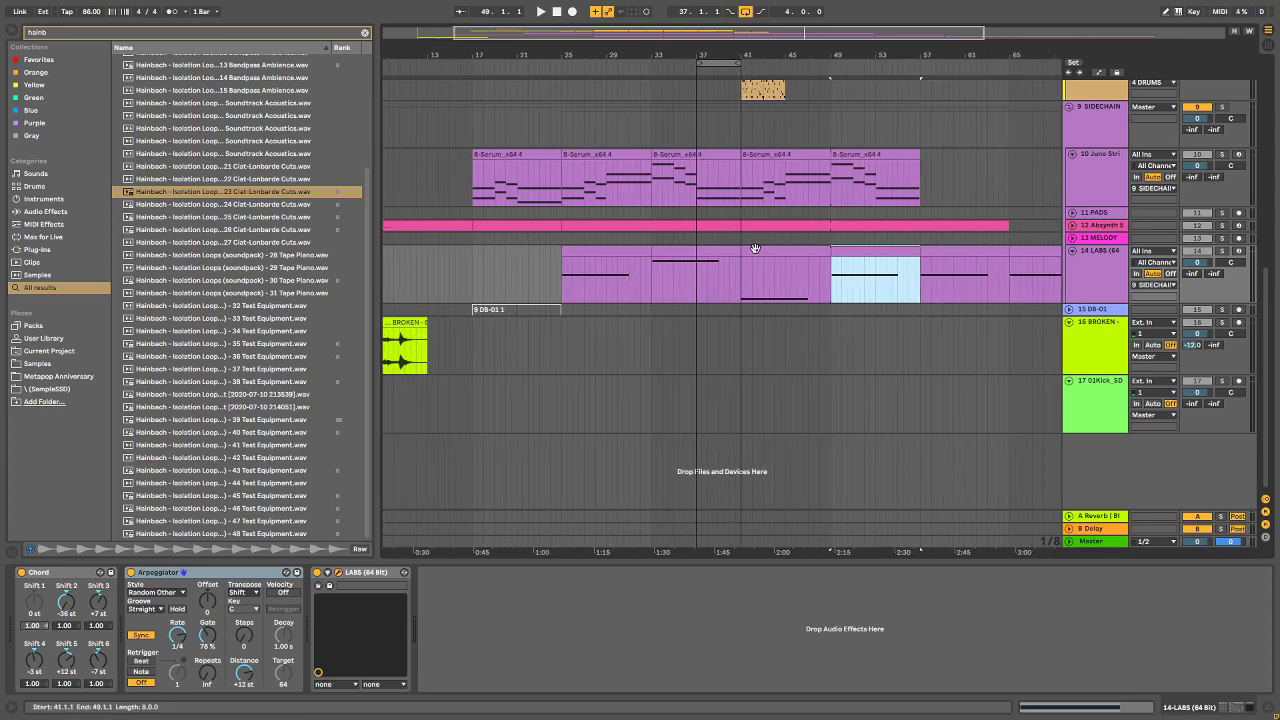
pyautogui.click(755, 248)
pyautogui.press('Delete')
pyautogui.moveTo(586, 250); pyautogui.dragTo(772, 258)
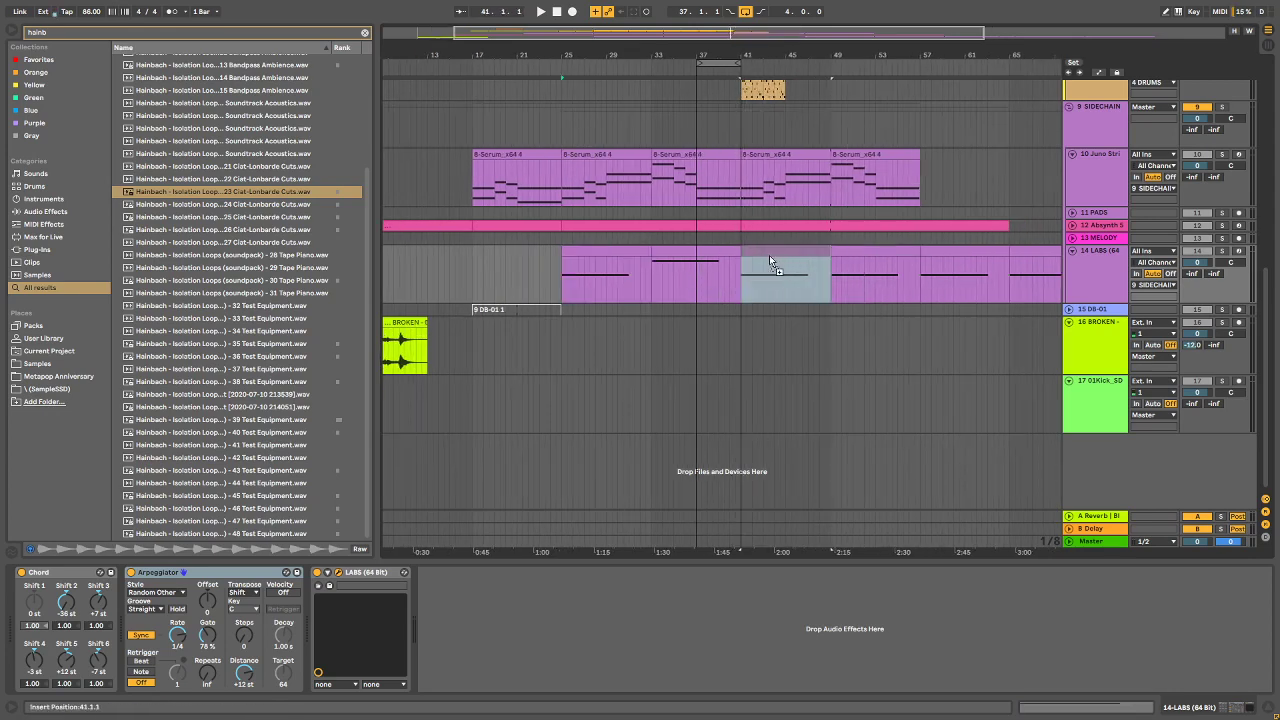
pyautogui.click(769, 253)
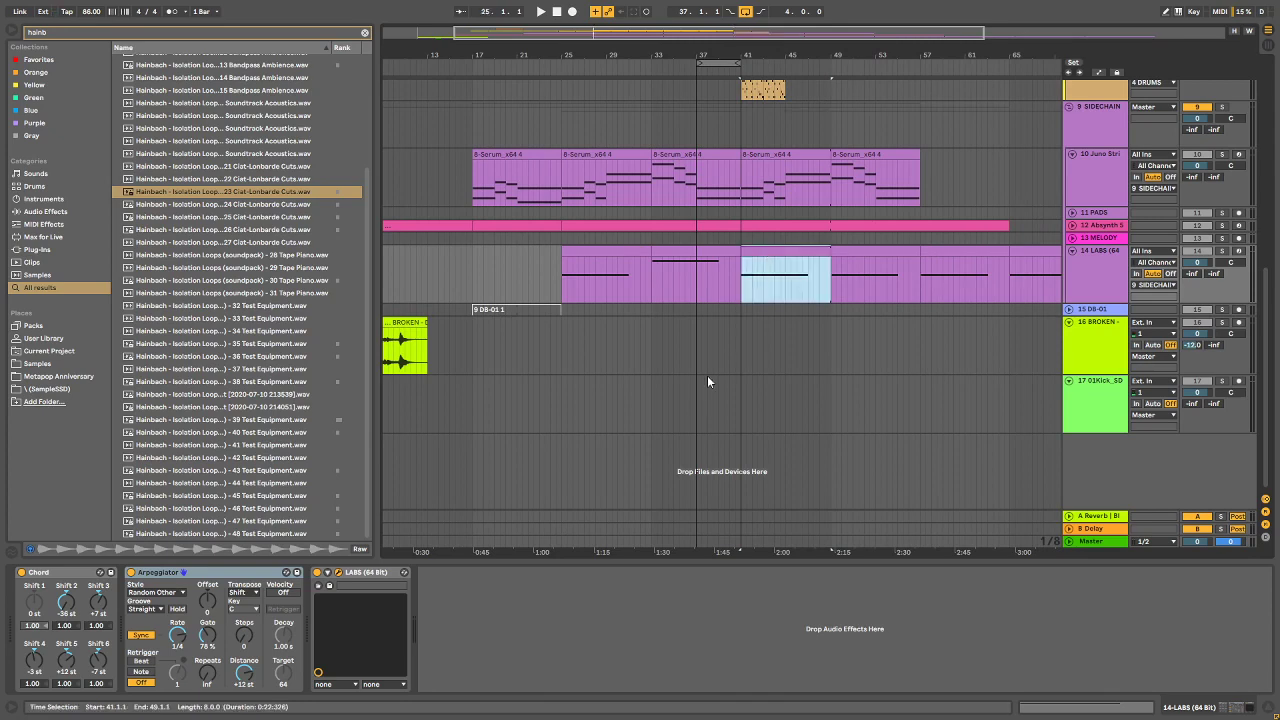
# Step: Insert four bars of silence at bar 41 across the arrangement
pyautogui.scroll(3, 781, 240)
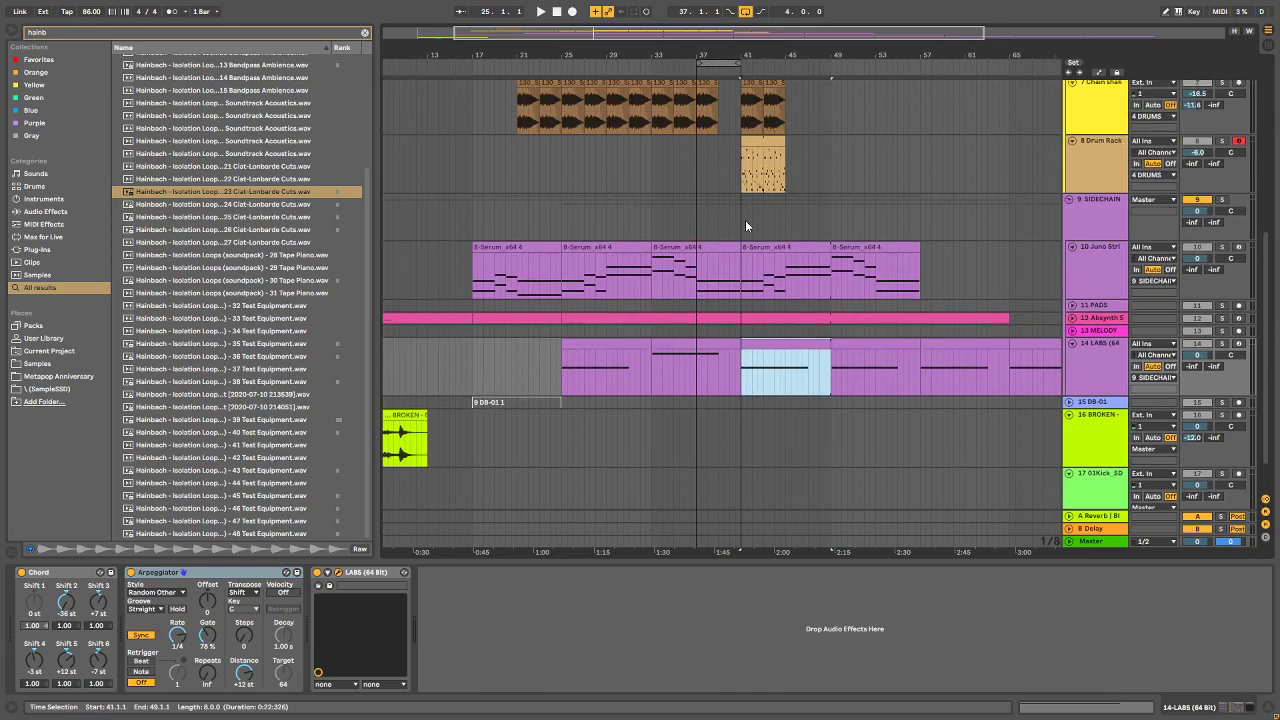
pyautogui.click(742, 220)
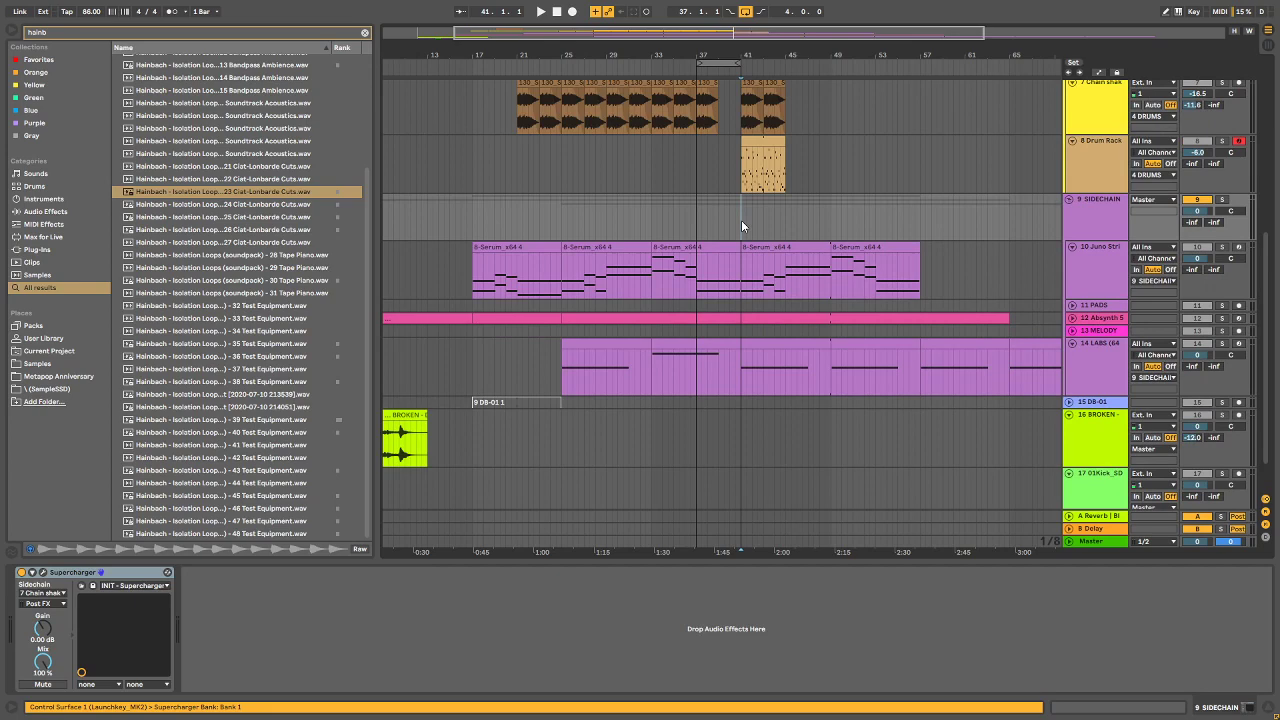
pyautogui.rightClick(741, 225)
pyautogui.click(313, 6)
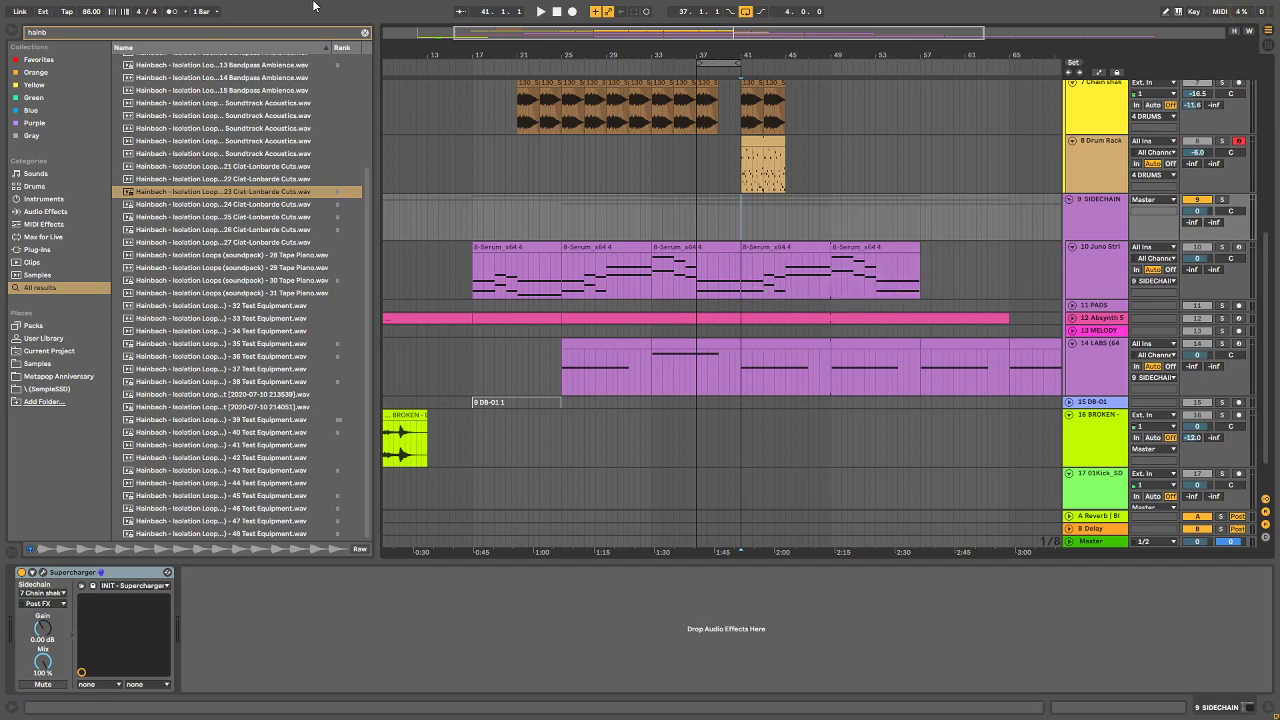
pyautogui.press('F11')
pyautogui.click(120, 21)
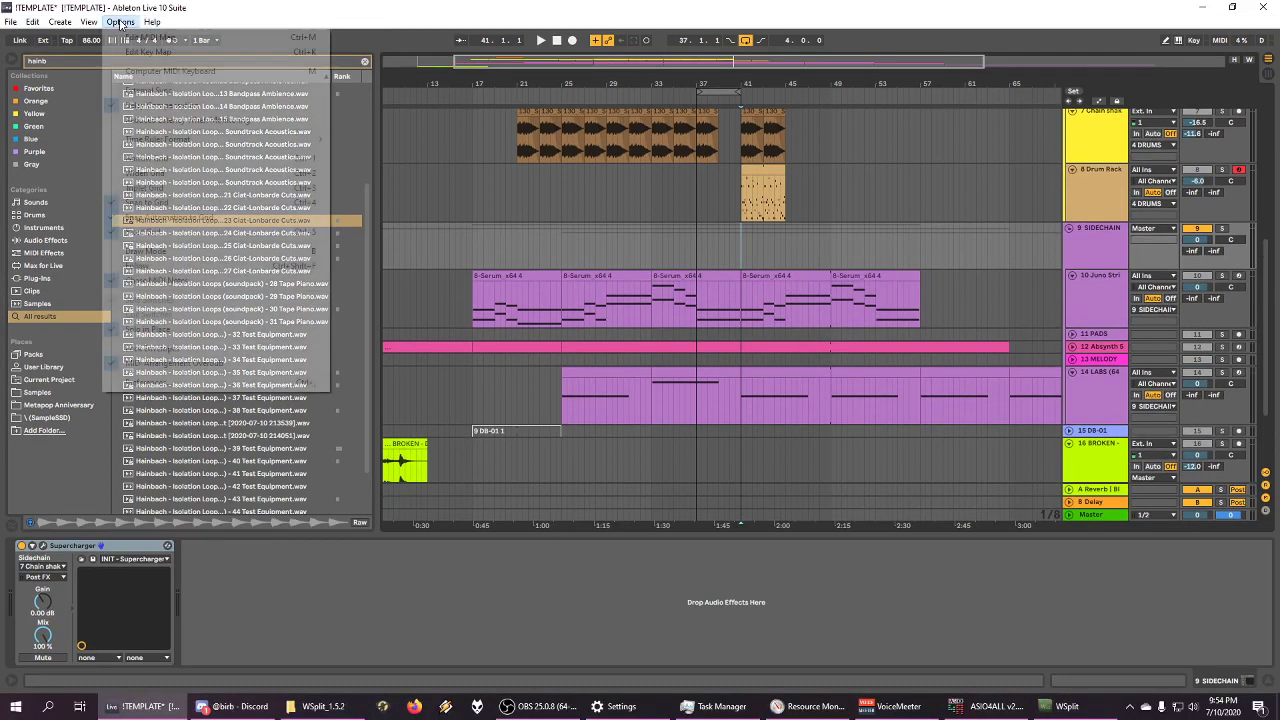
pyautogui.moveTo(34, 22)
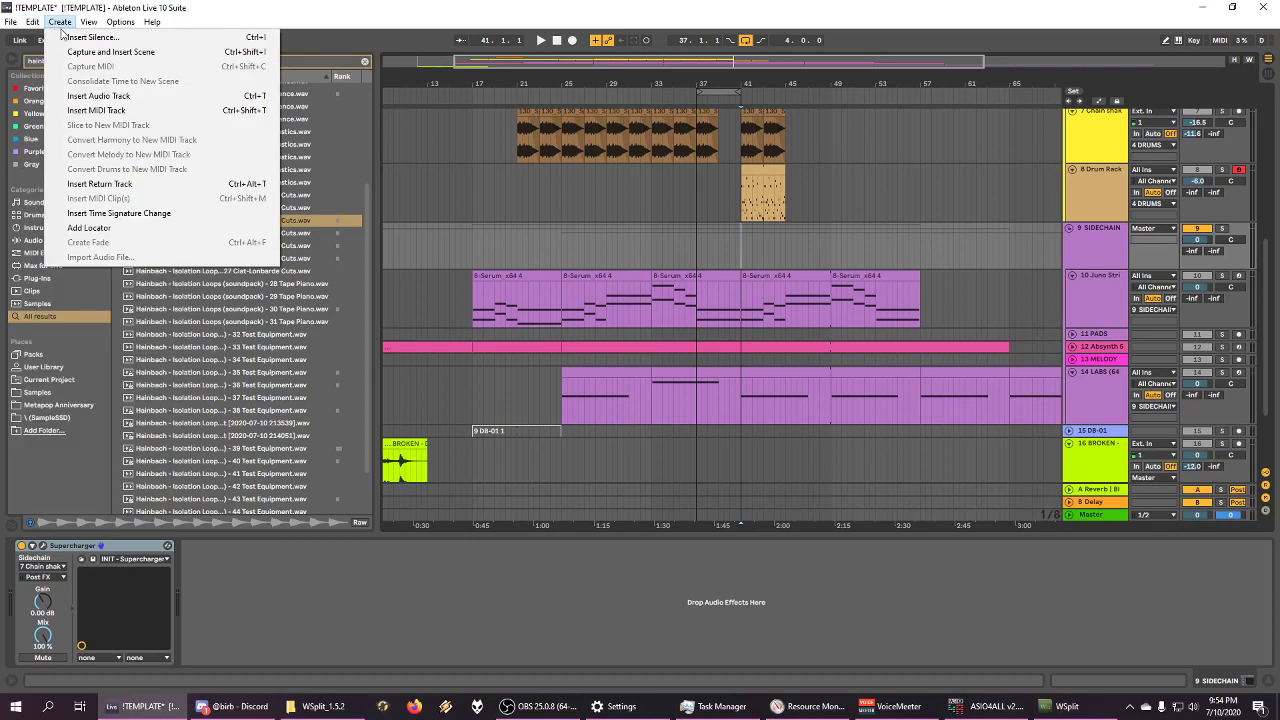
pyautogui.click(66, 37)
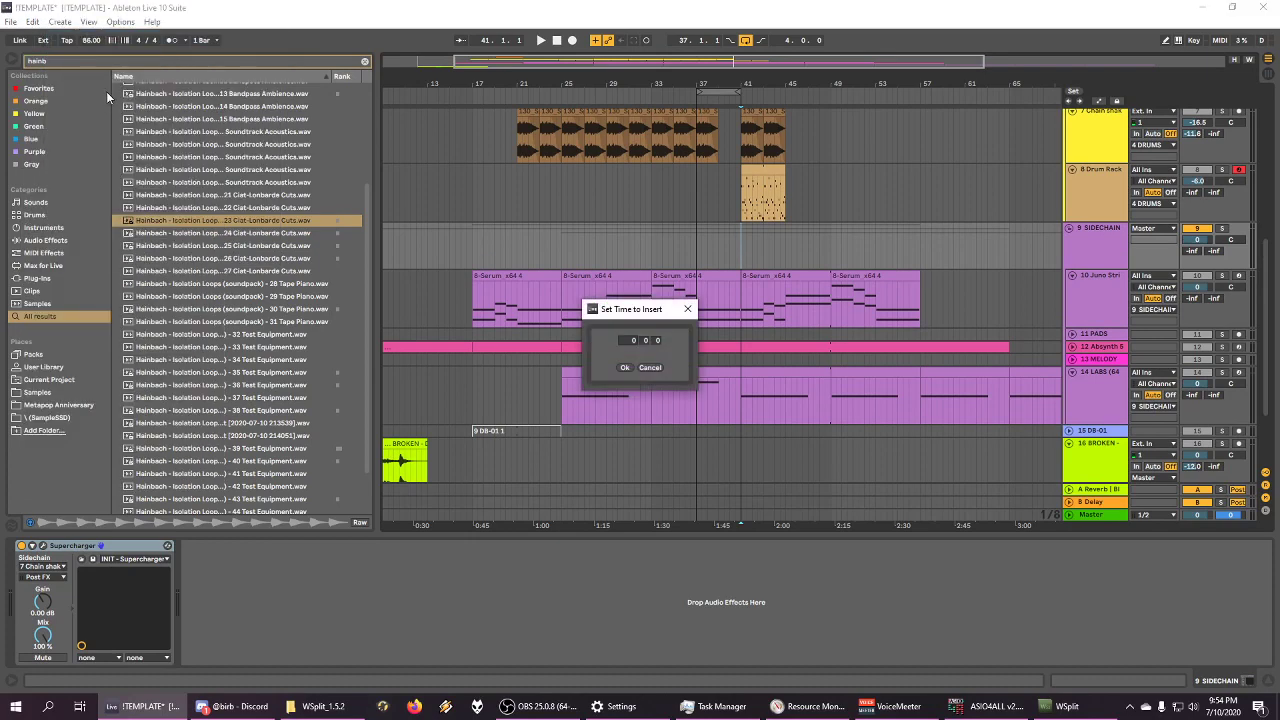
pyautogui.click(622, 367)
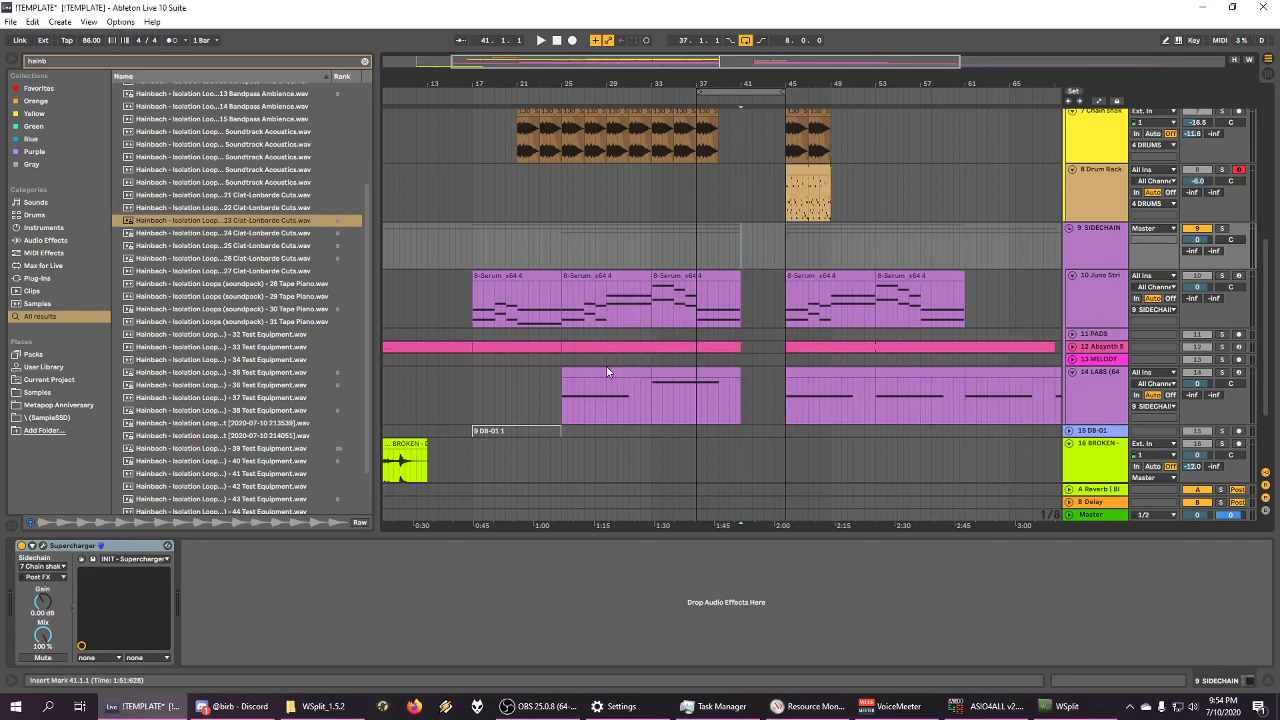
# Step: Undo the silence insertion at bar 41 and redo it
pyautogui.click(34, 22)
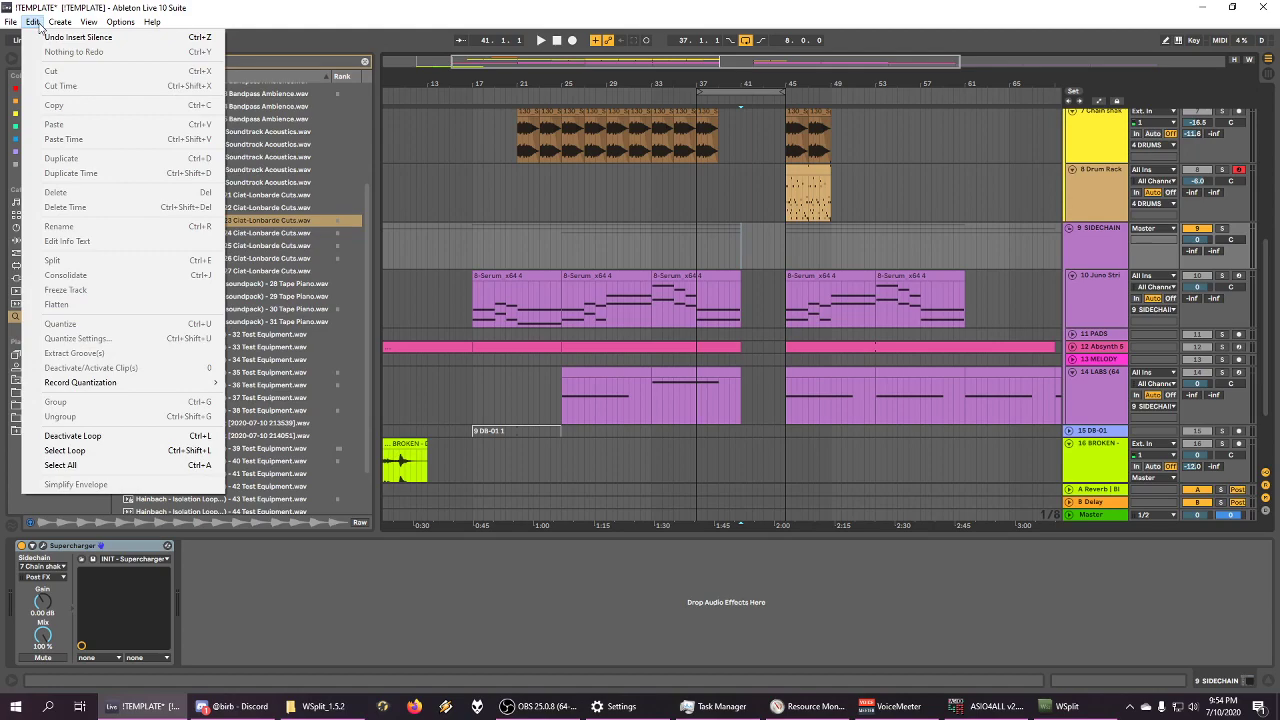
pyautogui.click(42, 36)
pyautogui.doubleClick(34, 12)
pyautogui.doubleClick(125, 93)
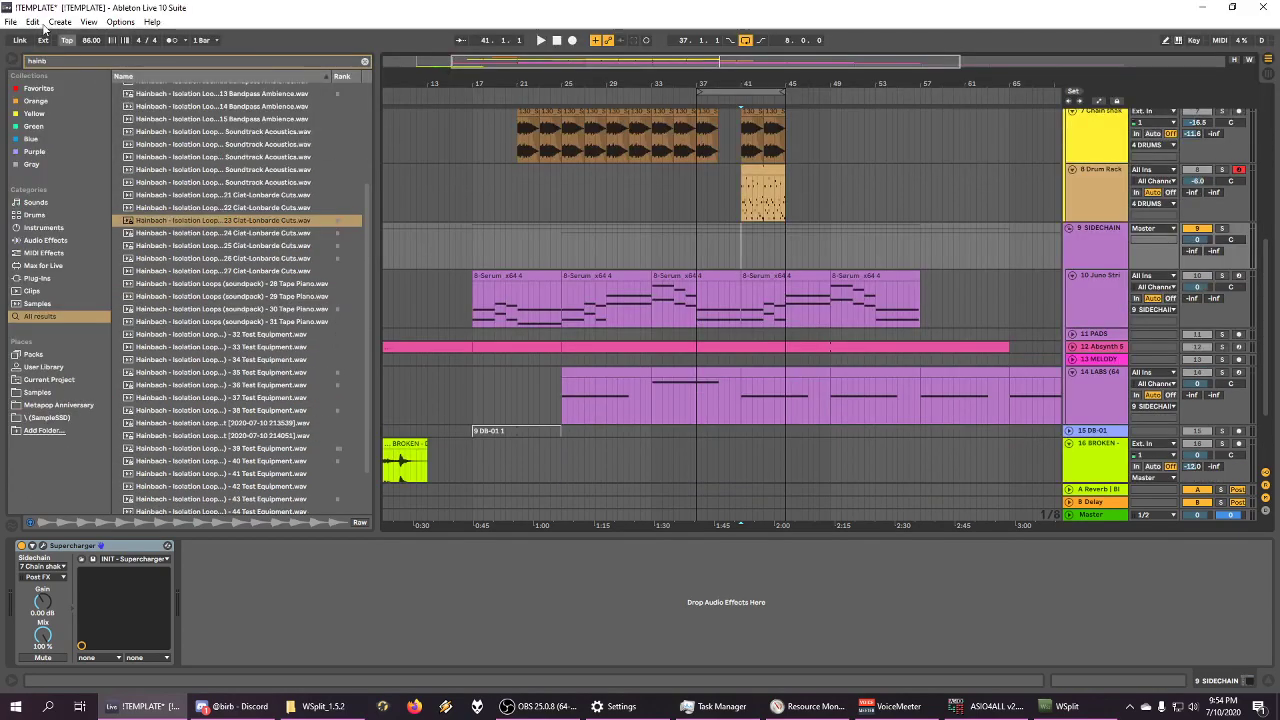
pyautogui.click(34, 22)
pyautogui.click(60, 51)
# Step: Insert another four bars of silence at bar 41, doubling the gap to eight bars
pyautogui.click(61, 22)
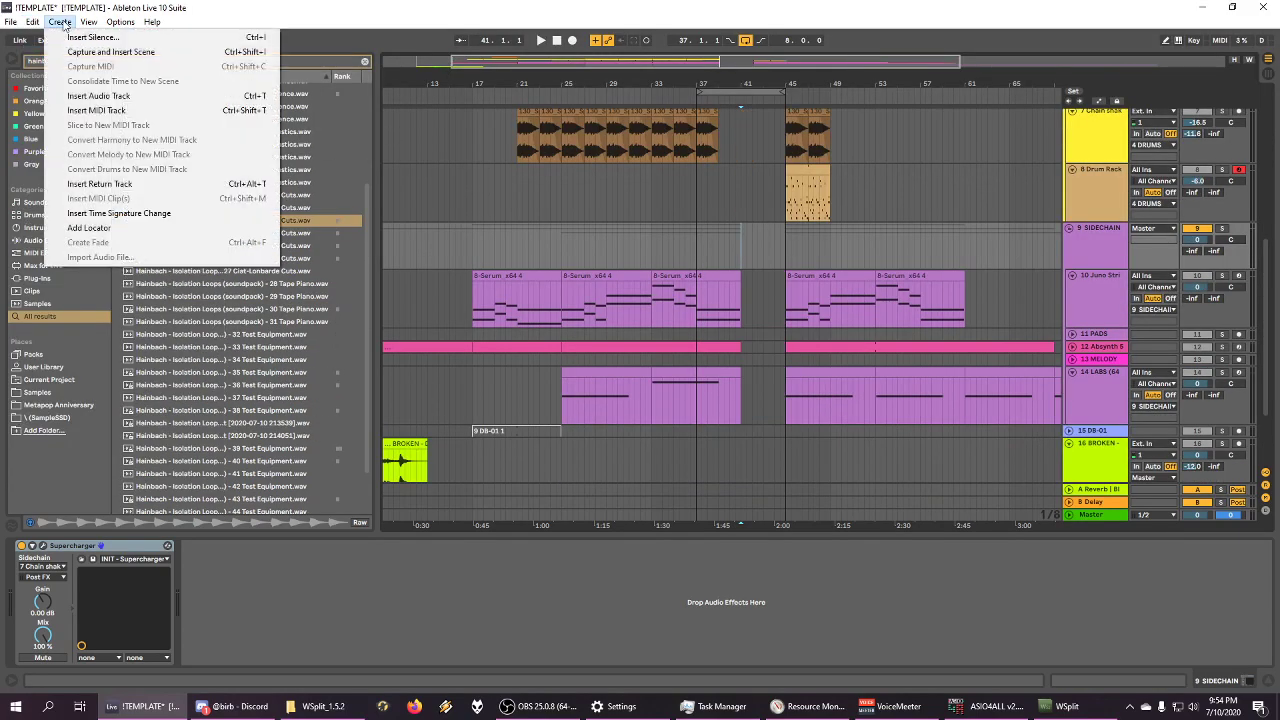
pyautogui.click(90, 38)
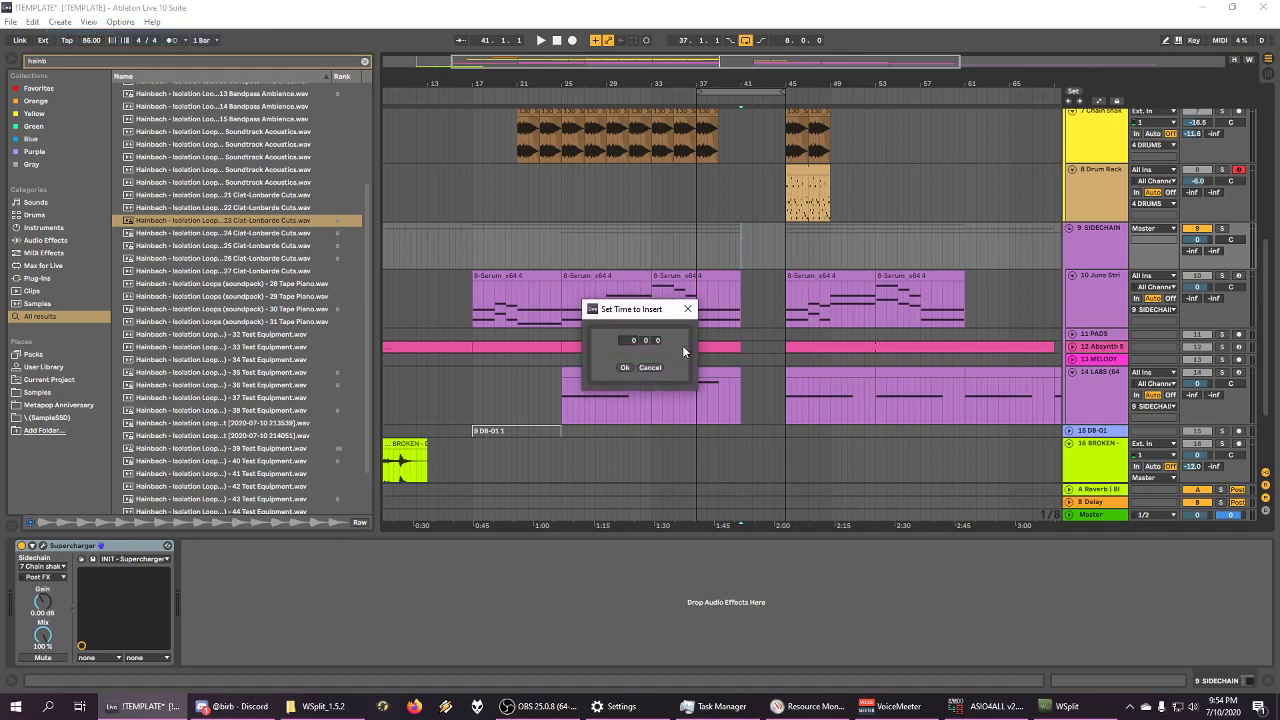
pyautogui.click(625, 368)
# Step: Copy the Juno Strings clip from bar 17 into the empty space from bar 41 to 49
pyautogui.moveTo(510, 268)
pyautogui.mouseDown()
pyautogui.moveTo(806, 276)
pyautogui.moveTo(782, 290)
pyautogui.moveTo(780, 275)
pyautogui.mouseUp()
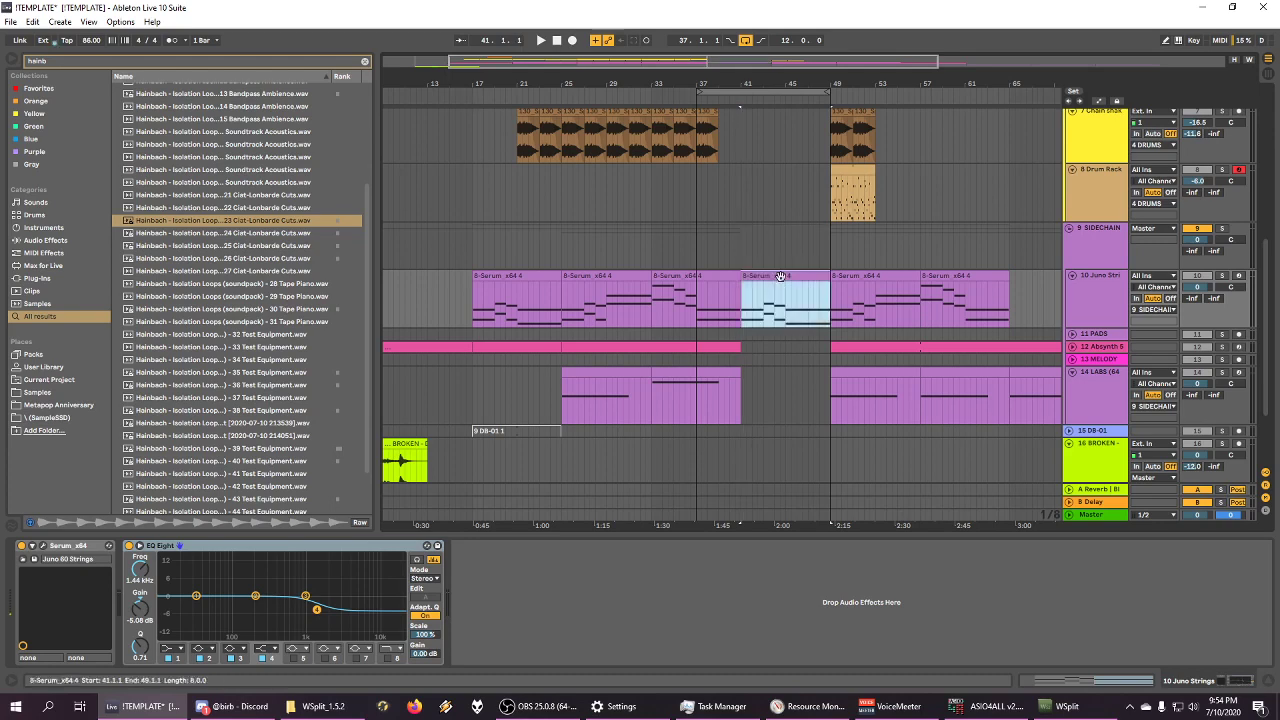
pyautogui.moveTo(748, 77); pyautogui.dragTo(744, 131)
pyautogui.scroll(2, 743, 131)
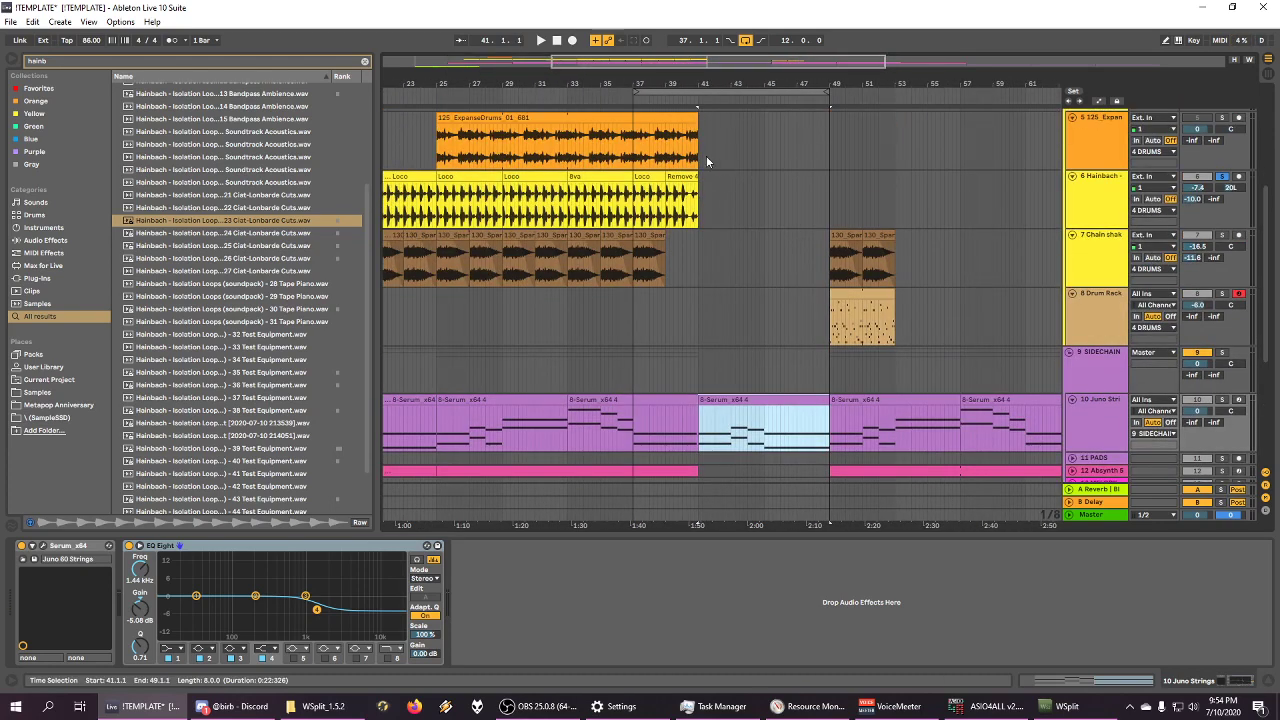
pyautogui.moveTo(646, 80)
pyautogui.mouseDown()
pyautogui.moveTo(623, 45)
pyautogui.moveTo(623, 78)
pyautogui.mouseUp()
pyautogui.scroll(-3, 540, 72)
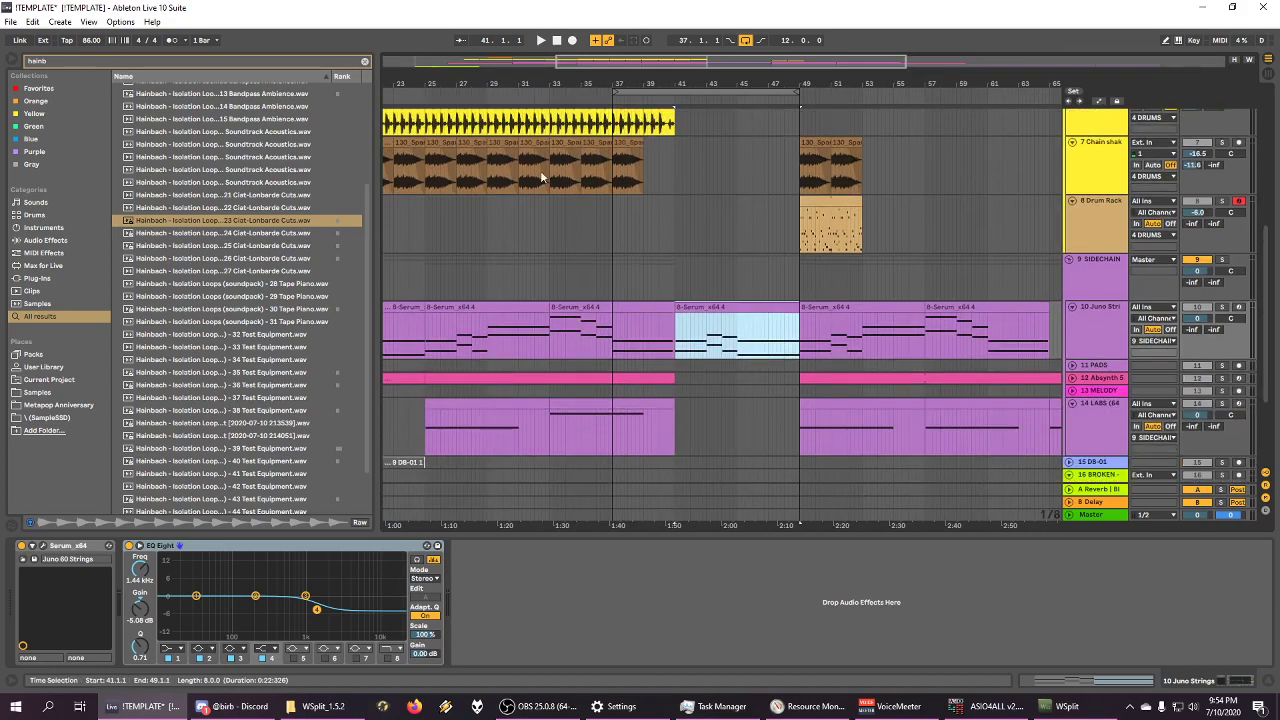
pyautogui.moveTo(540, 86); pyautogui.dragTo(628, 45)
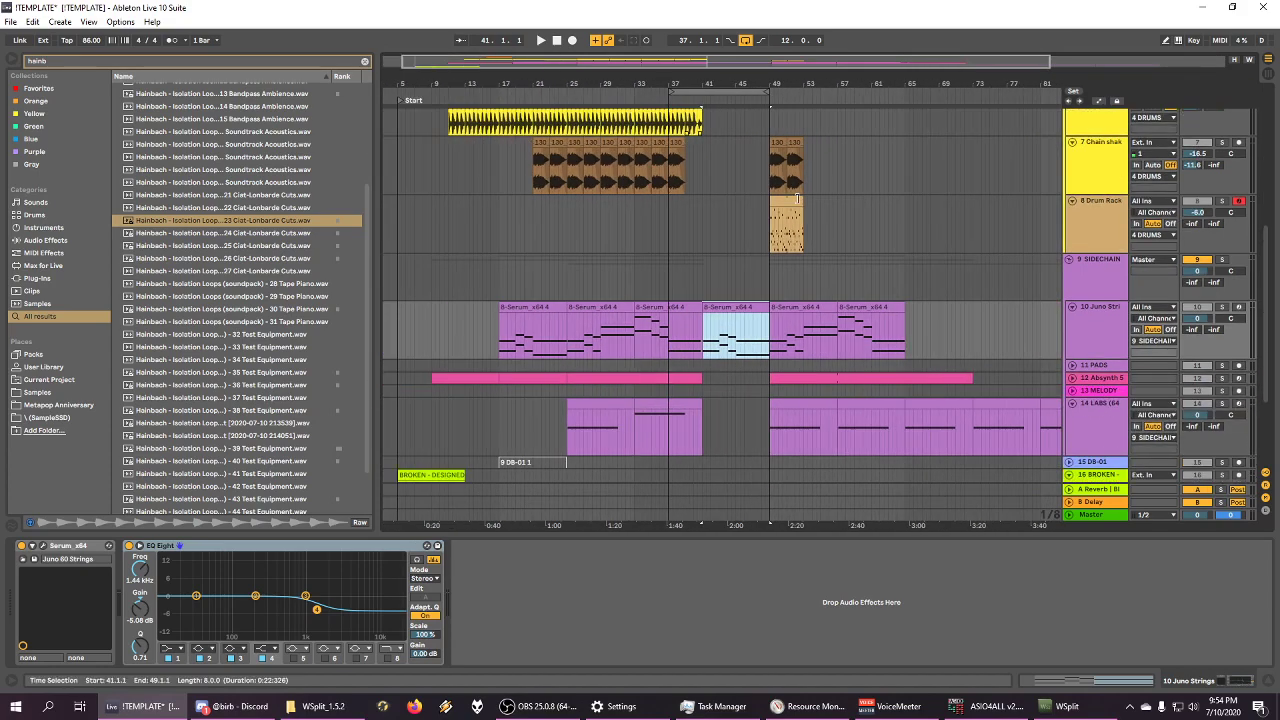
# Step: Solo the Juno Strings track, play it from the bar 17 clip and set the tempo to 172
pyautogui.click(1222, 308)
pyautogui.click(533, 306)
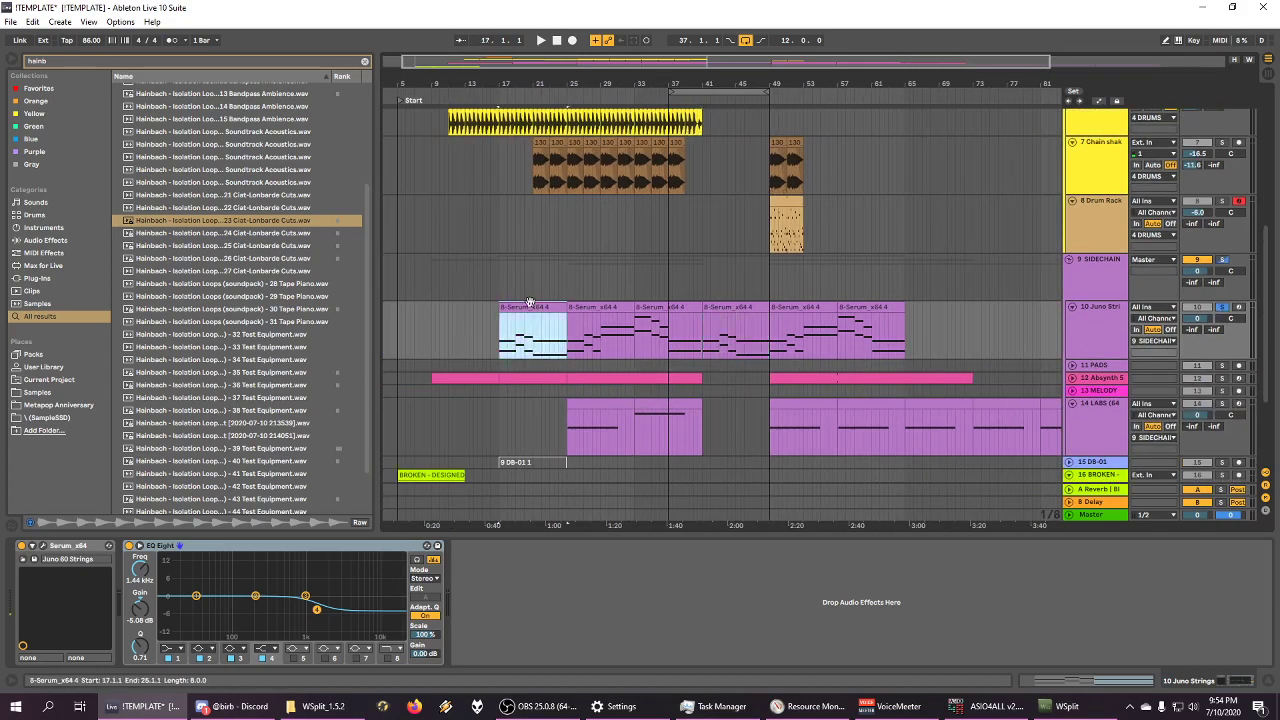
pyautogui.press('space')
pyautogui.click(97, 43)
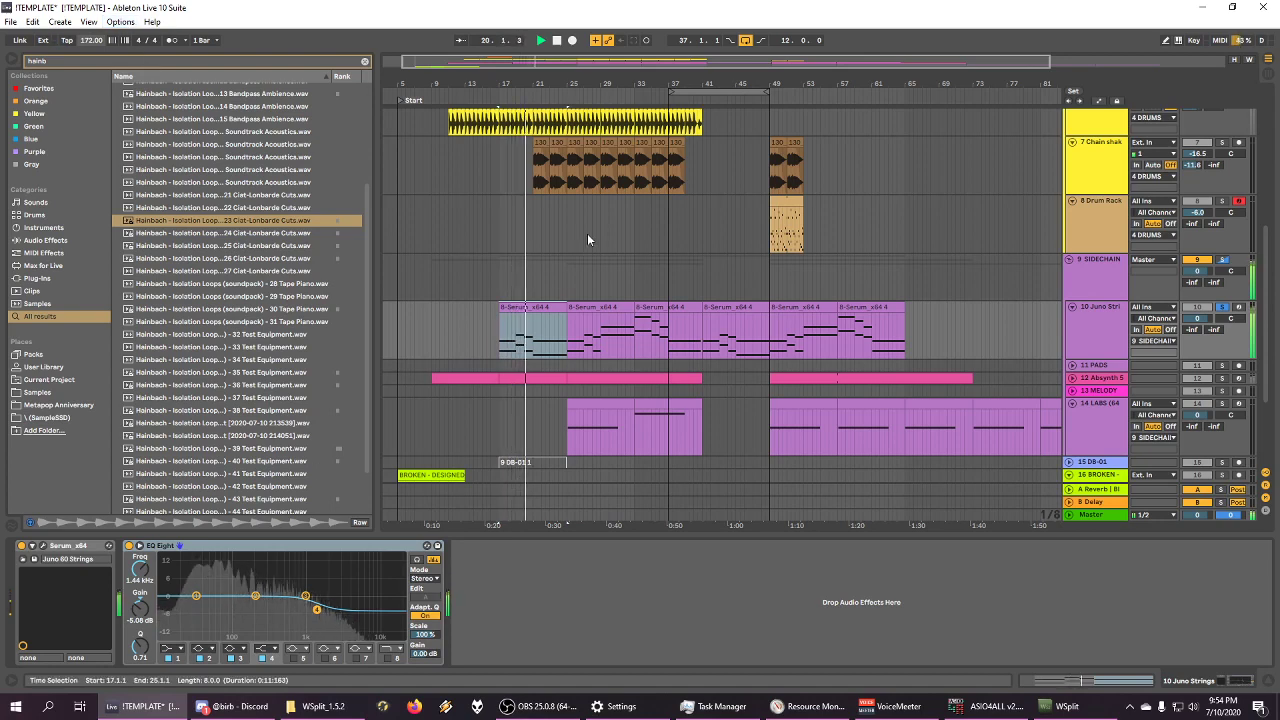
# Step: Unfold the Absynth track and lower its clip's upper note to A2 from arrangement bar 33 to 41, keeping B2 before it
pyautogui.click(1073, 378)
pyautogui.scroll(-1, 789, 351)
pyautogui.scroll(-1, 790, 352)
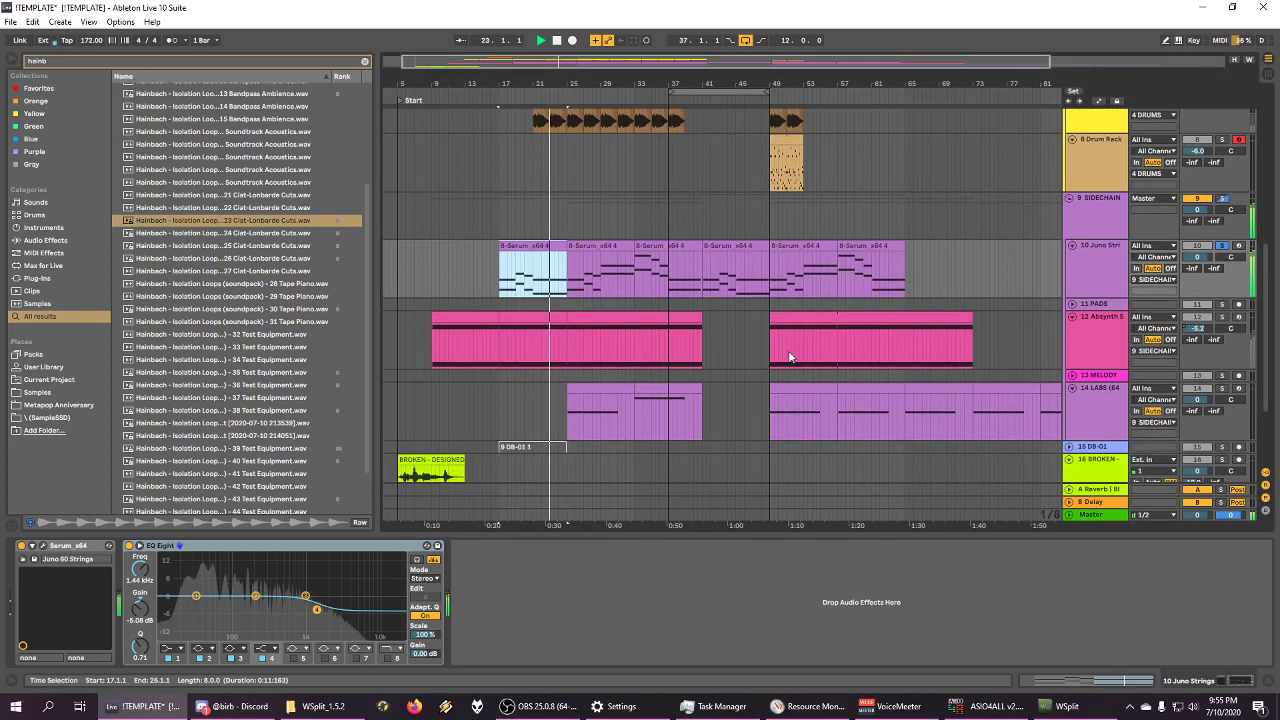
pyautogui.doubleClick(669, 341)
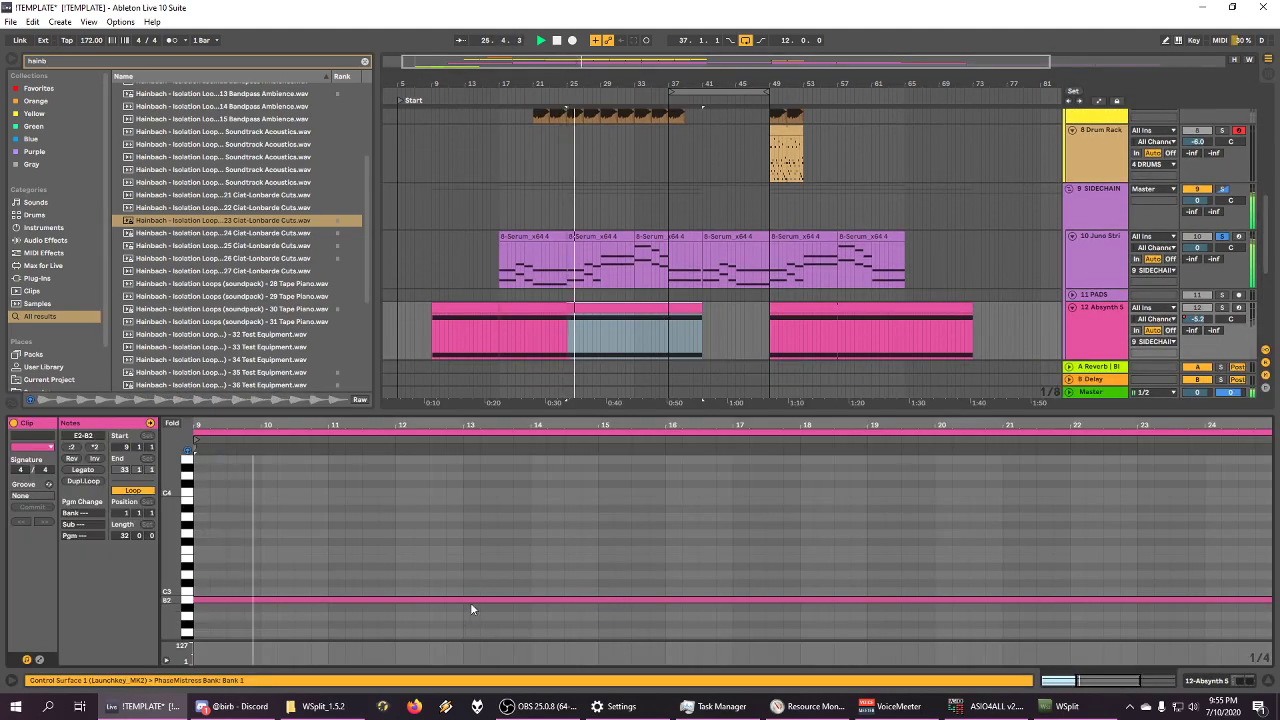
pyautogui.click(641, 246)
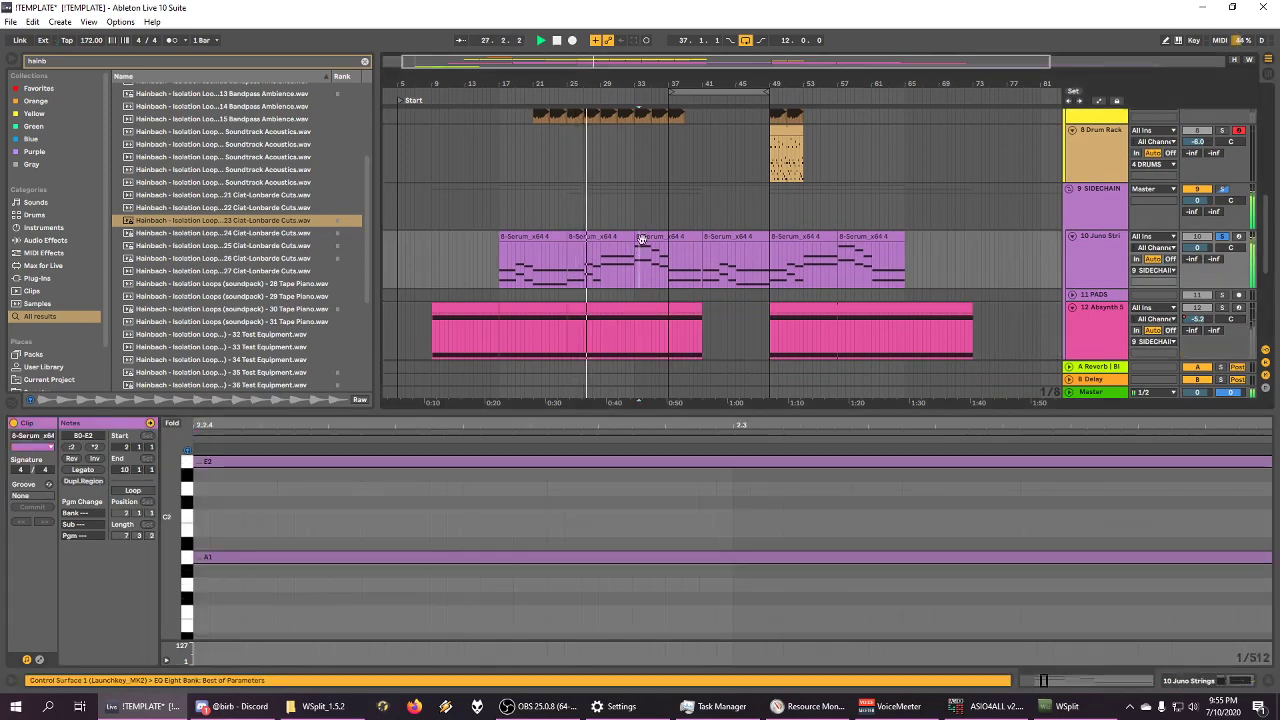
pyautogui.click(588, 305)
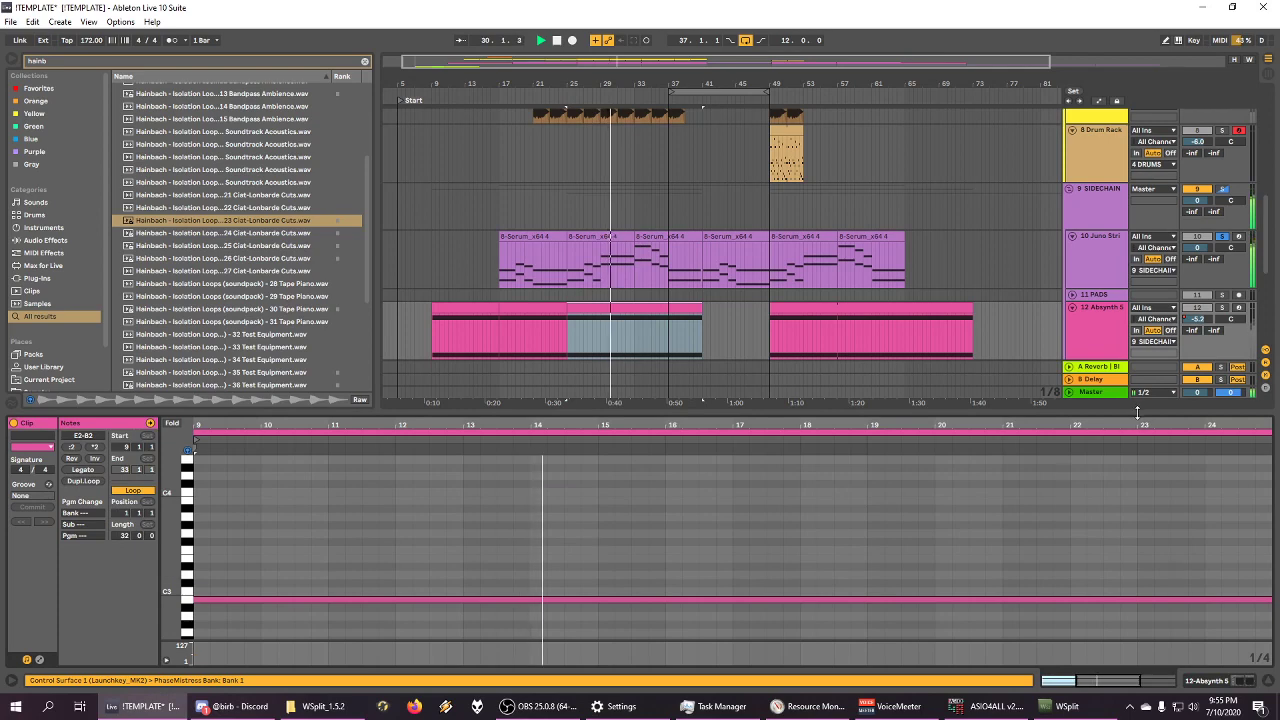
pyautogui.doubleClick(926, 423)
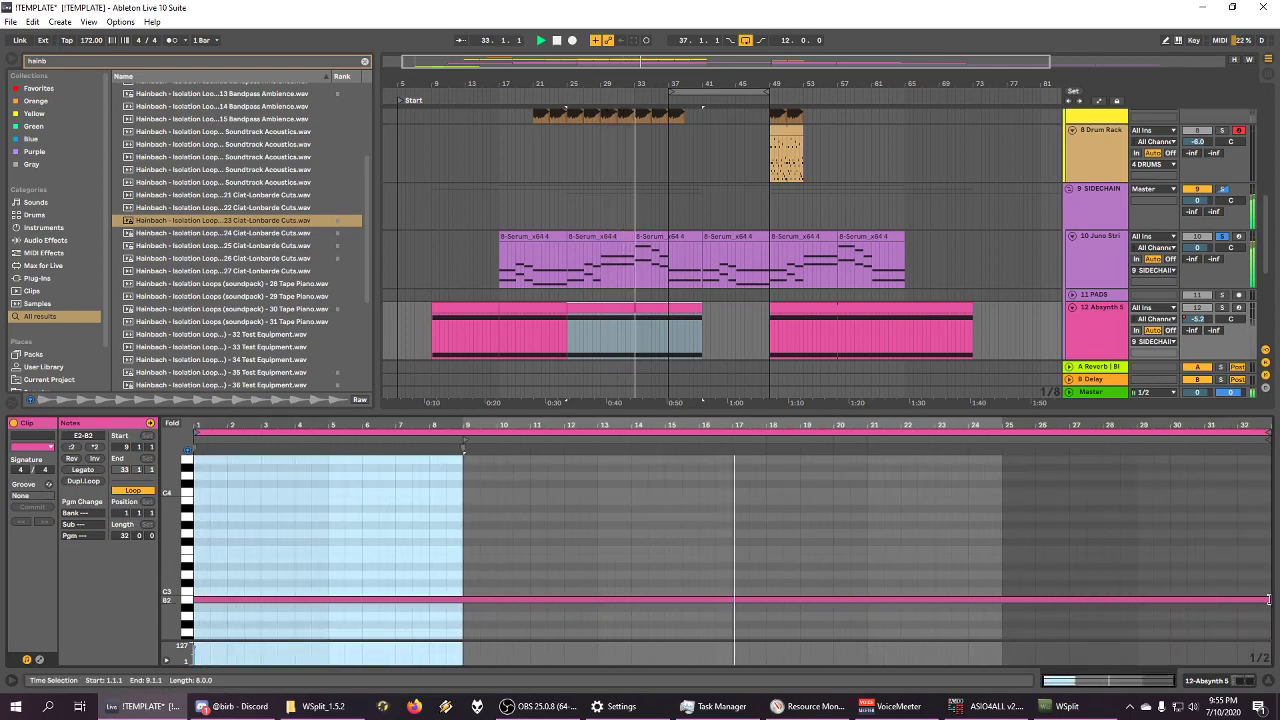
pyautogui.moveTo(1268, 599); pyautogui.dragTo(1202, 615)
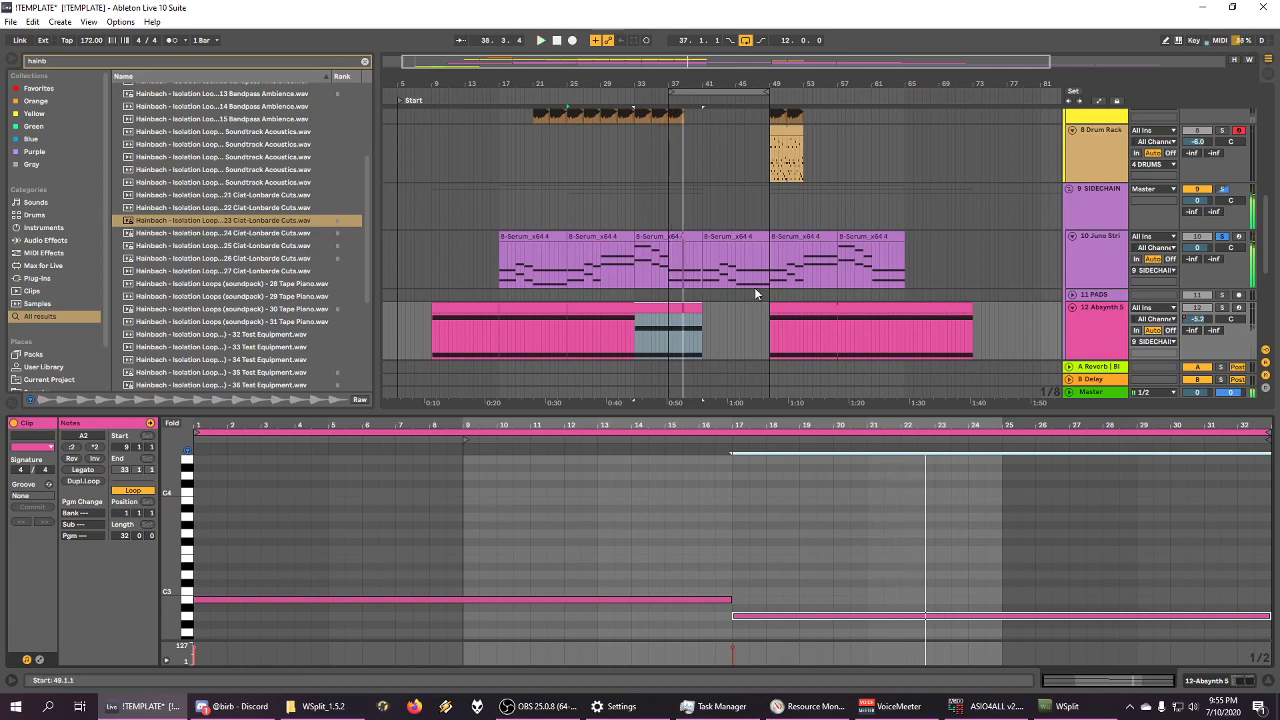
# Step: Open the Juno Strings clip at bar 33, loop bars 33 to 41 and play its chords
pyautogui.click(670, 237)
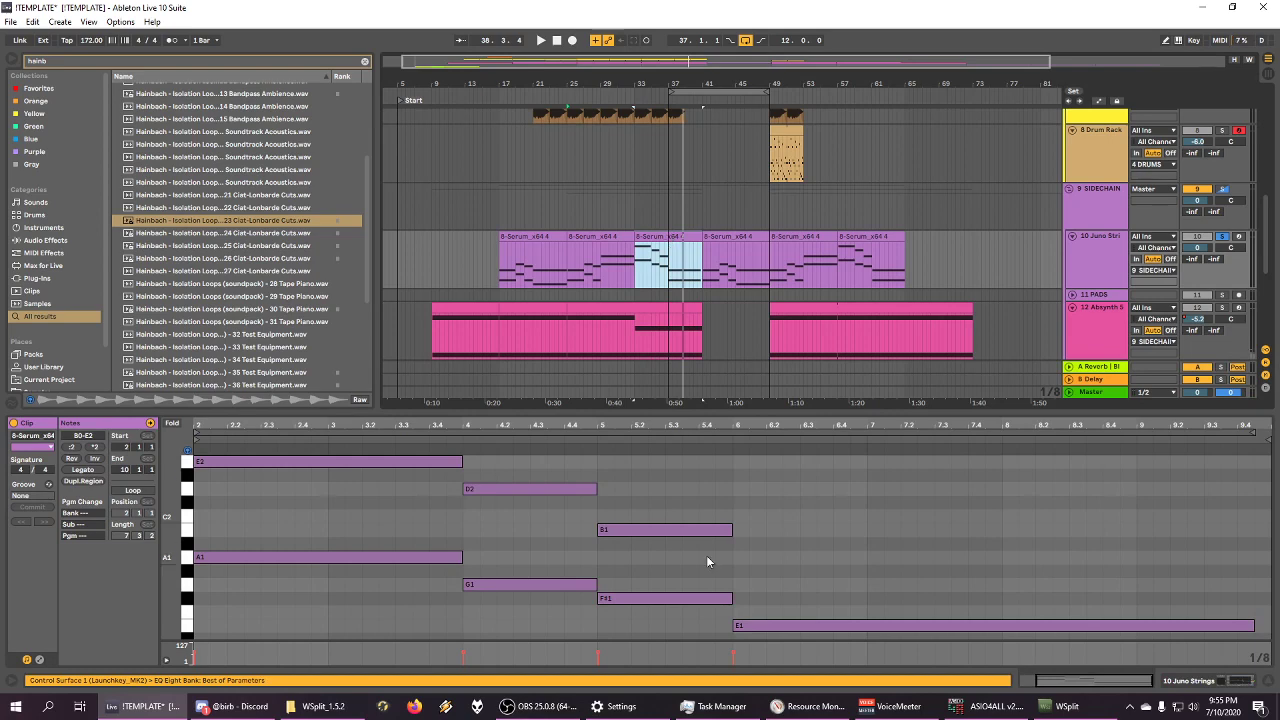
pyautogui.scroll(-3, 764, 532)
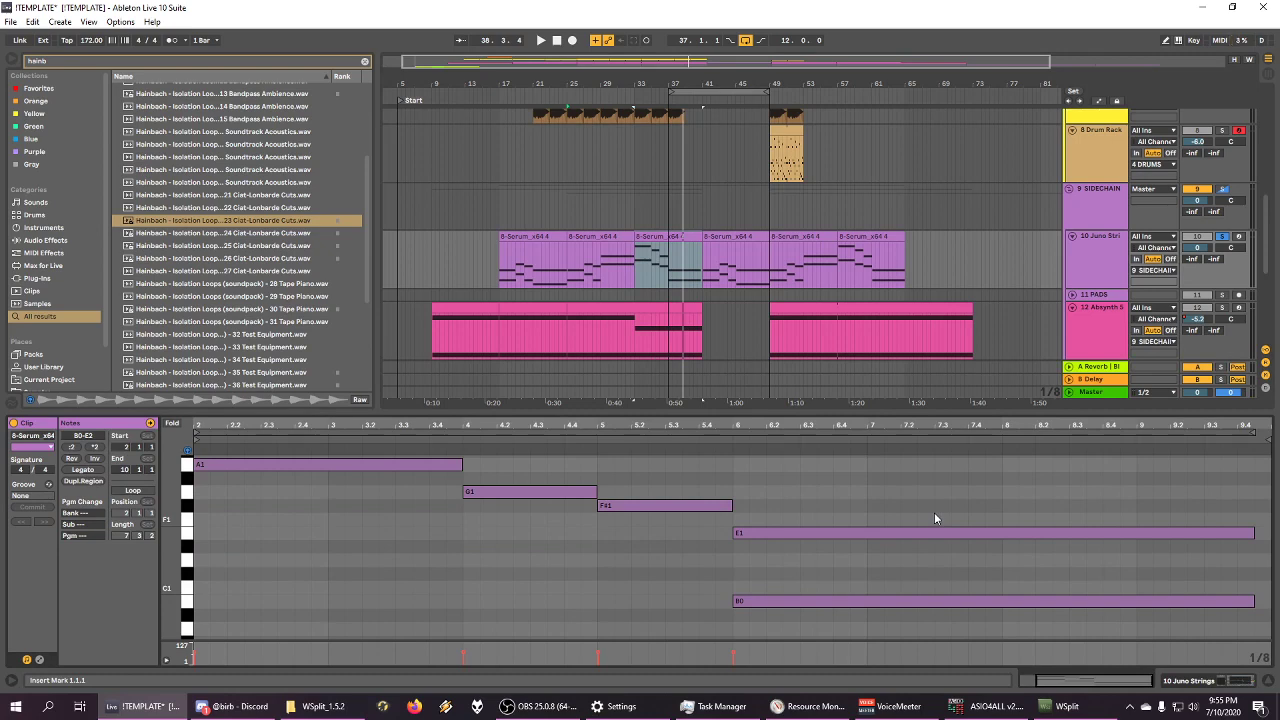
pyautogui.click(666, 237)
pyautogui.press('space')
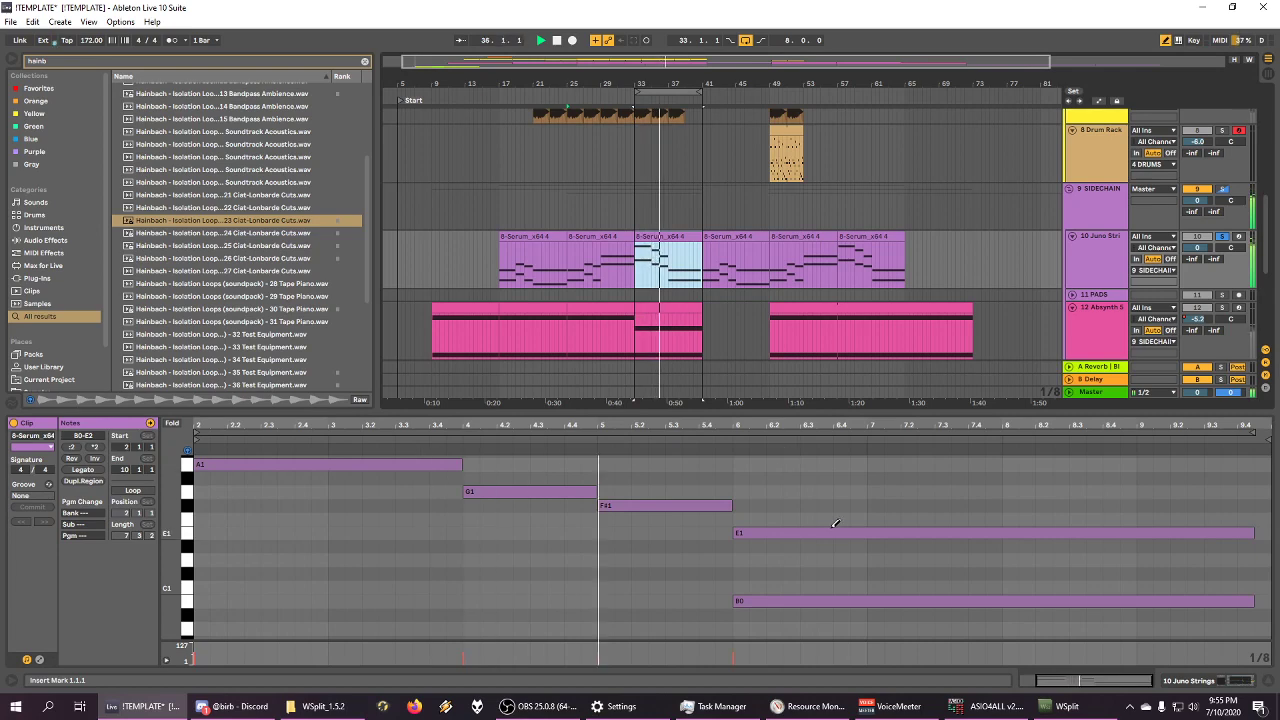
pyautogui.scroll(1, 820, 514)
pyautogui.press('space')
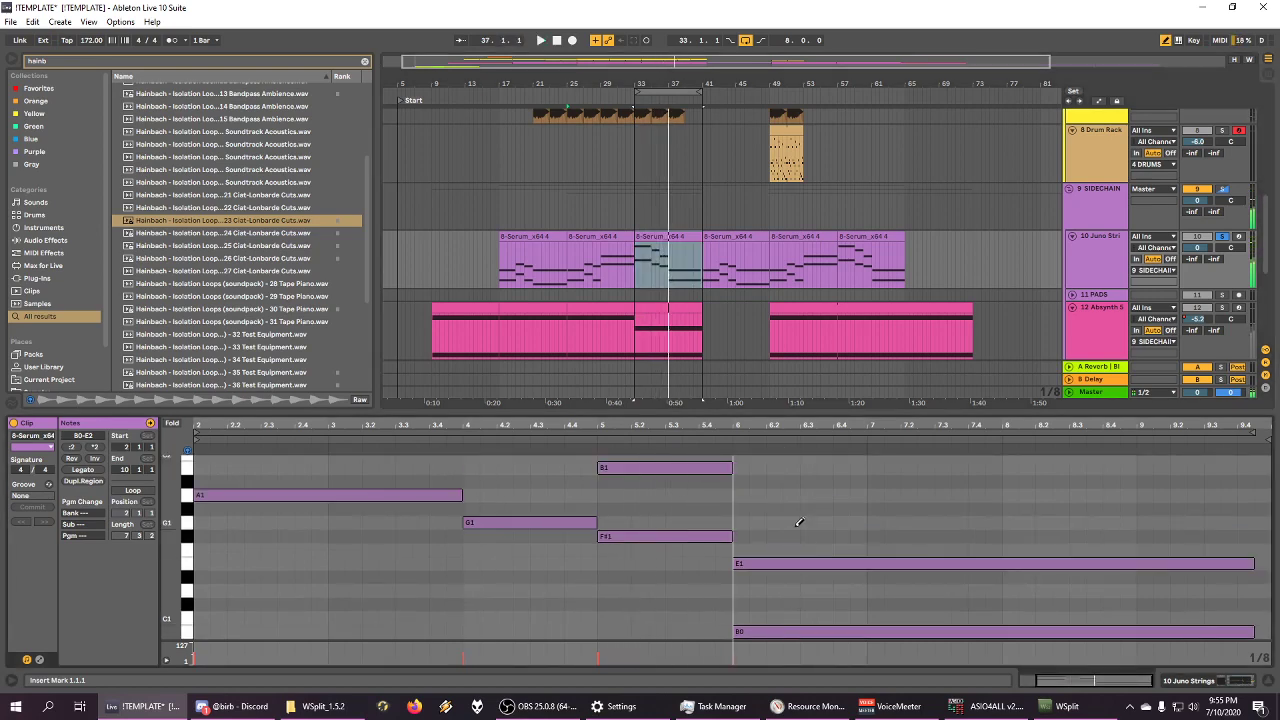
pyautogui.press('b')
pyautogui.hotkey('ctrl', 'z')
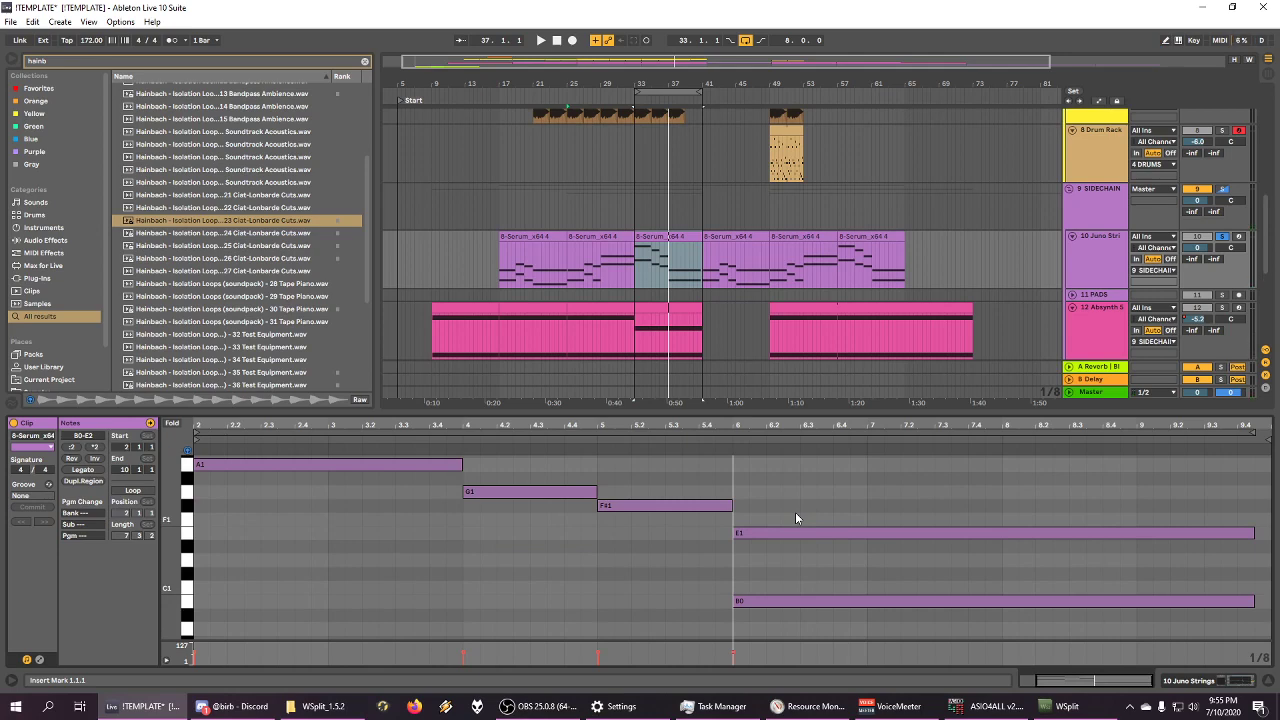
# Step: Transpose the last two notes of the bar 33 Juno Strings clip, B0 and E1, up seven semitones to F#1 and B1
pyautogui.moveTo(796, 514); pyautogui.dragTo(823, 601)
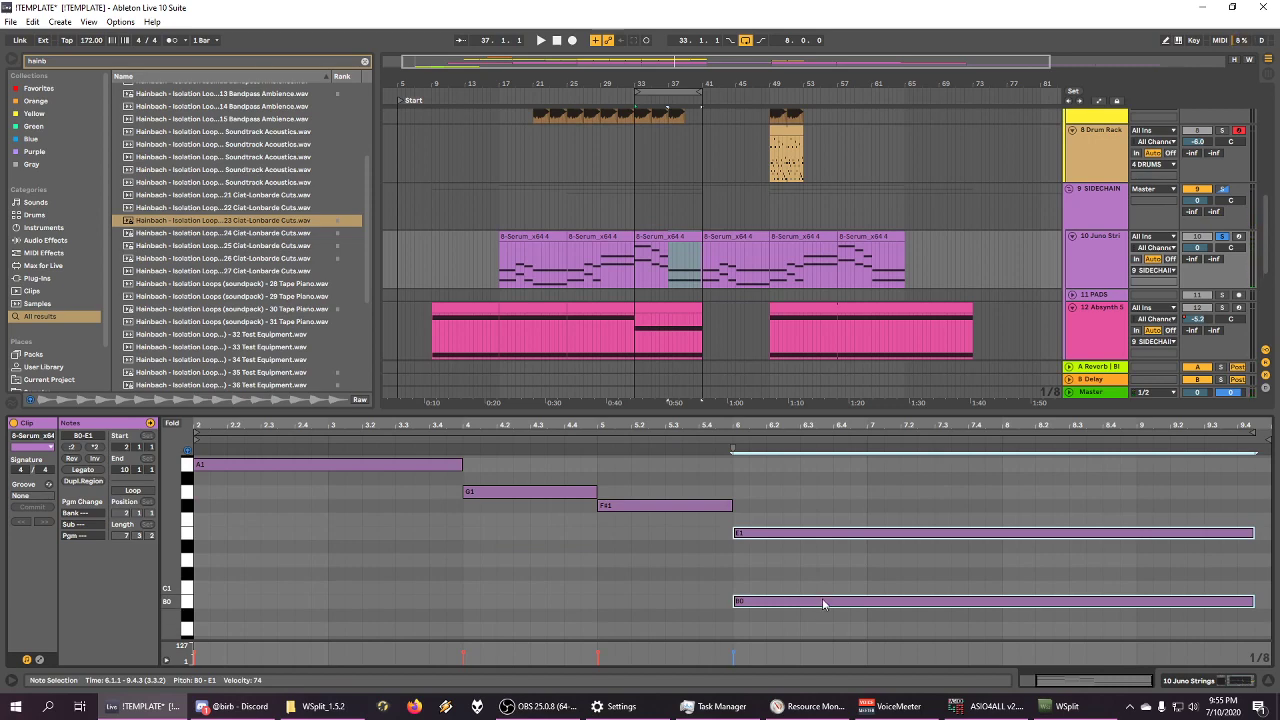
pyautogui.press('Up')
pyautogui.press('Up')
pyautogui.press('Up')
pyautogui.press('Up')
pyautogui.press('Up')
pyautogui.press('Up')
pyautogui.press('Up')
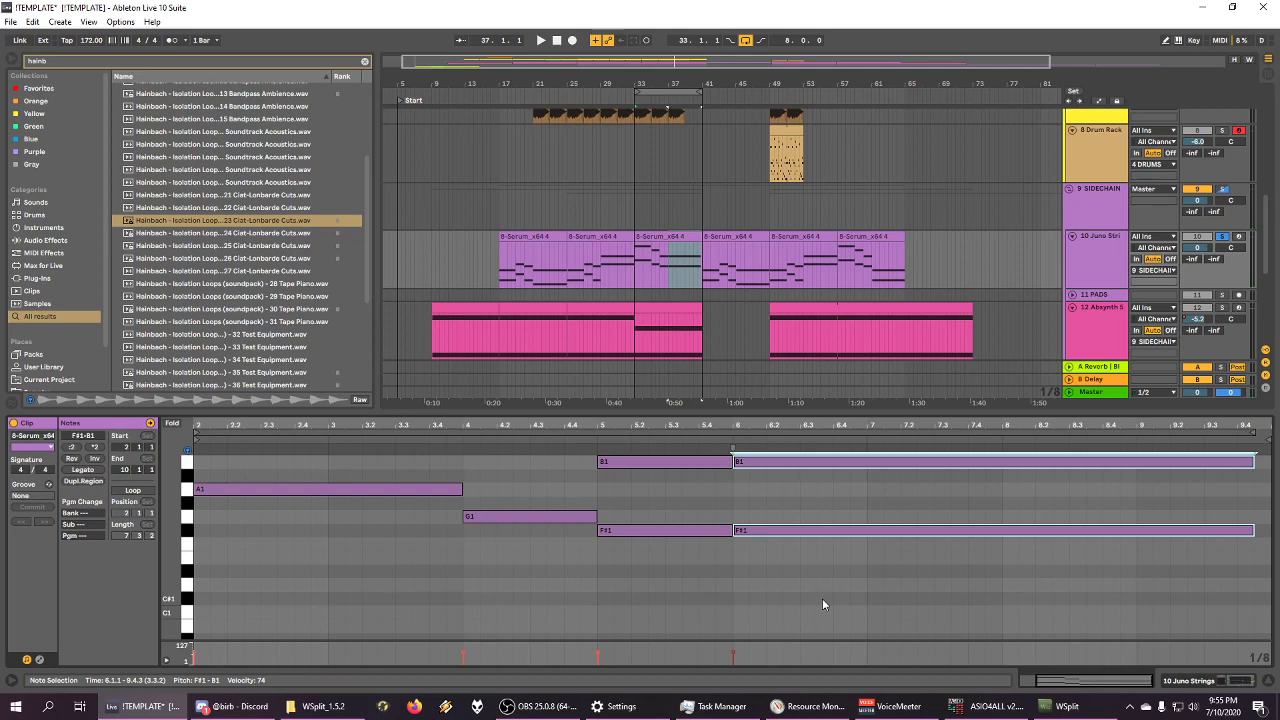
pyautogui.press('Up')
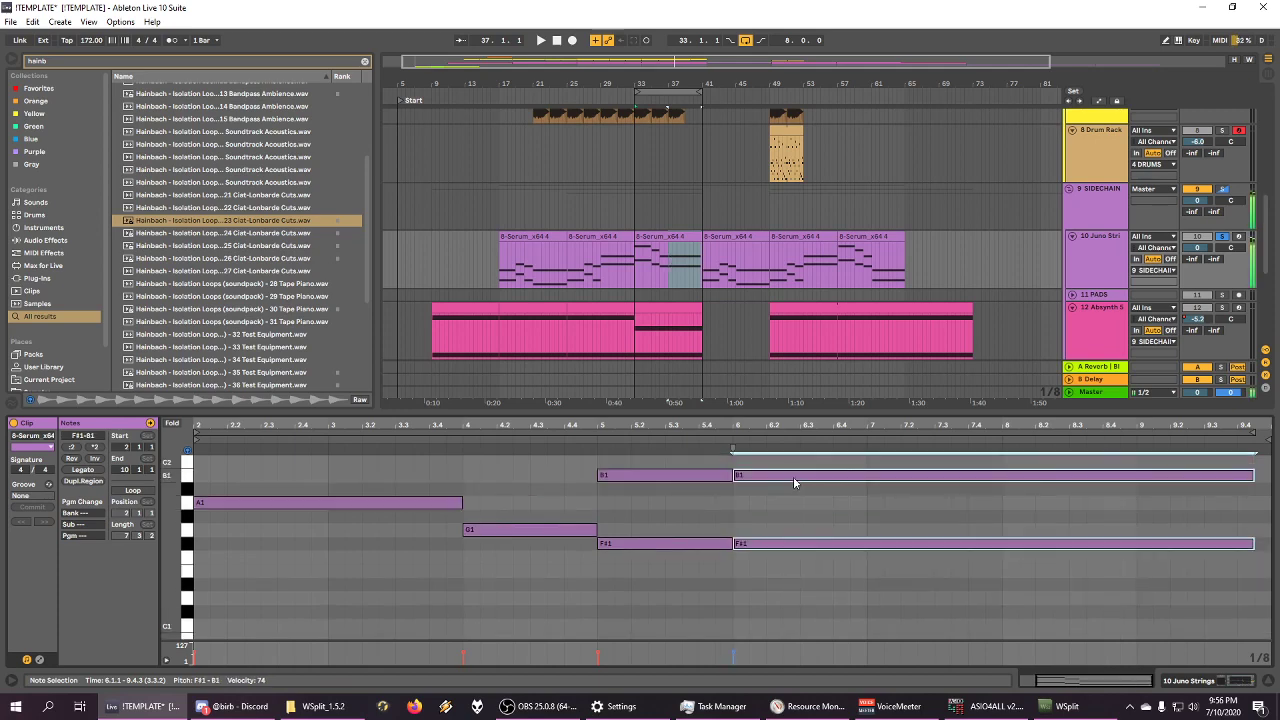
pyautogui.press('Down')
# Step: Play back the Juno Strings clip at bar 33 to check its last chord, ending at bar 41 on the SIDECHAIN track
pyautogui.click(713, 516)
pyautogui.click(676, 236)
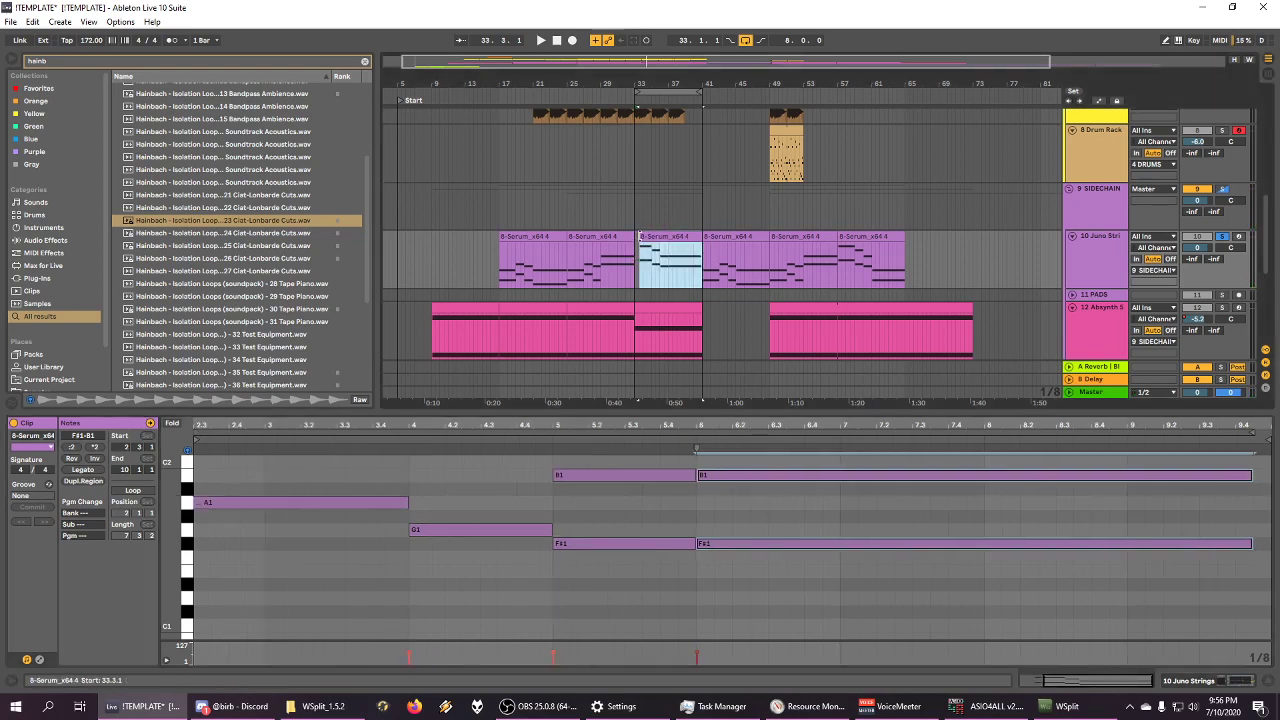
pyautogui.press('space')
pyautogui.scroll(1, 714, 536)
pyautogui.click(714, 536)
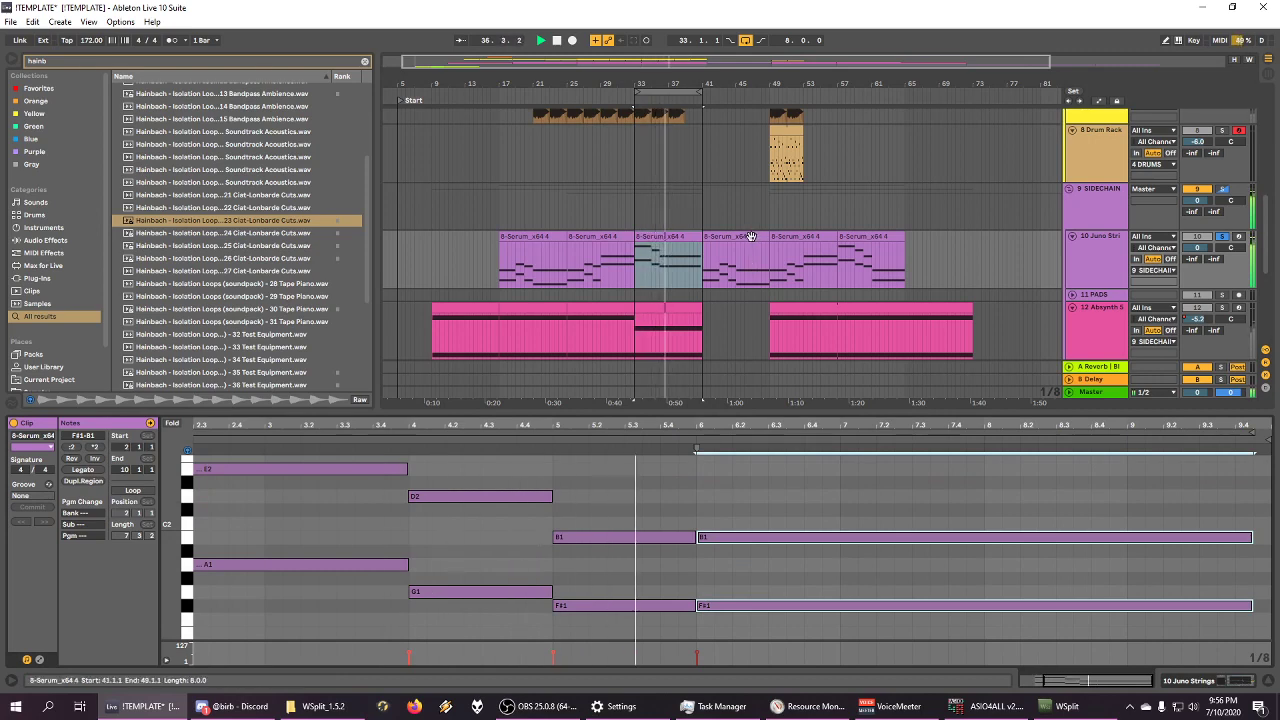
pyautogui.press('space')
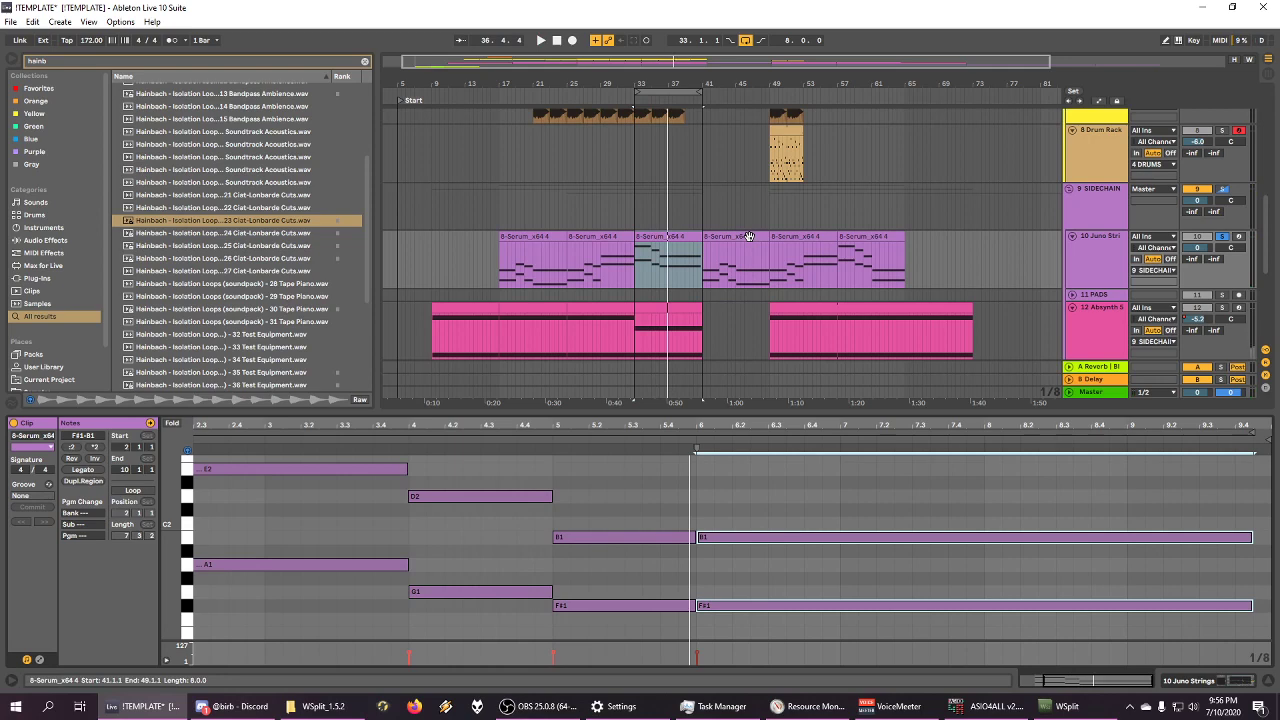
pyautogui.click(707, 229)
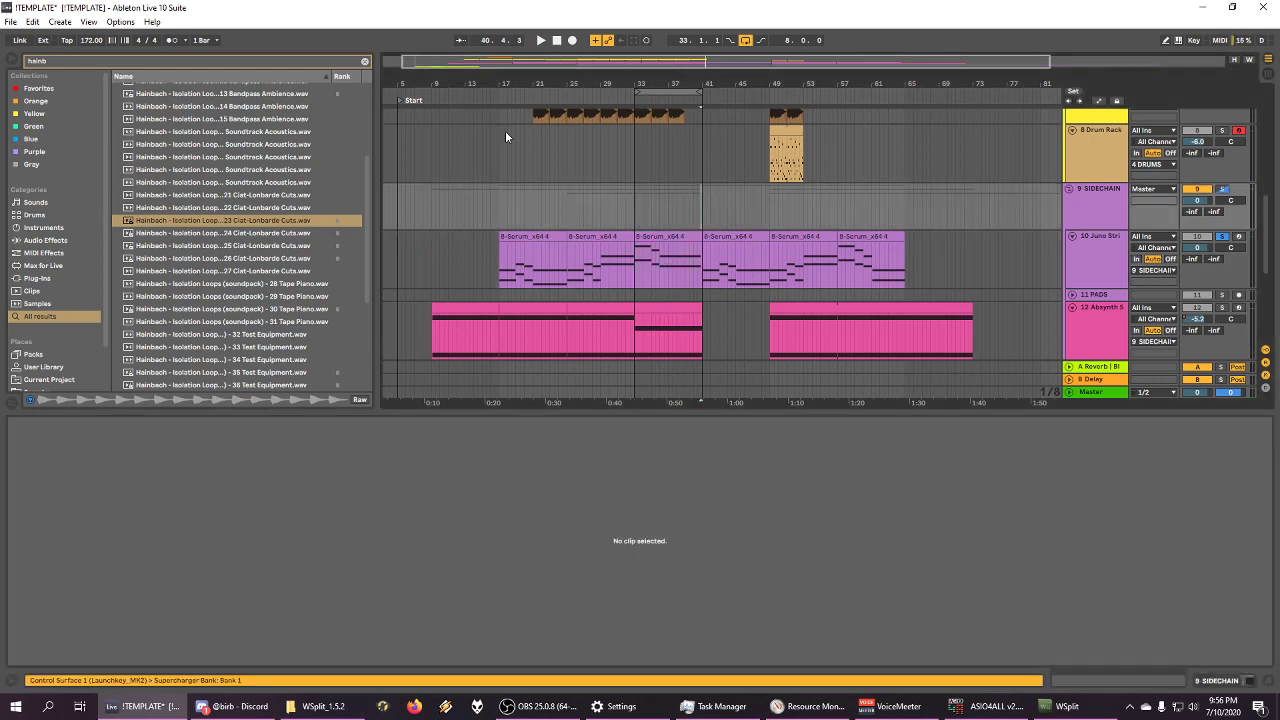
# Step: Insert four bars of time at bar 41 and switch the window to full screen
pyautogui.hotkey('ctrl', 'i')
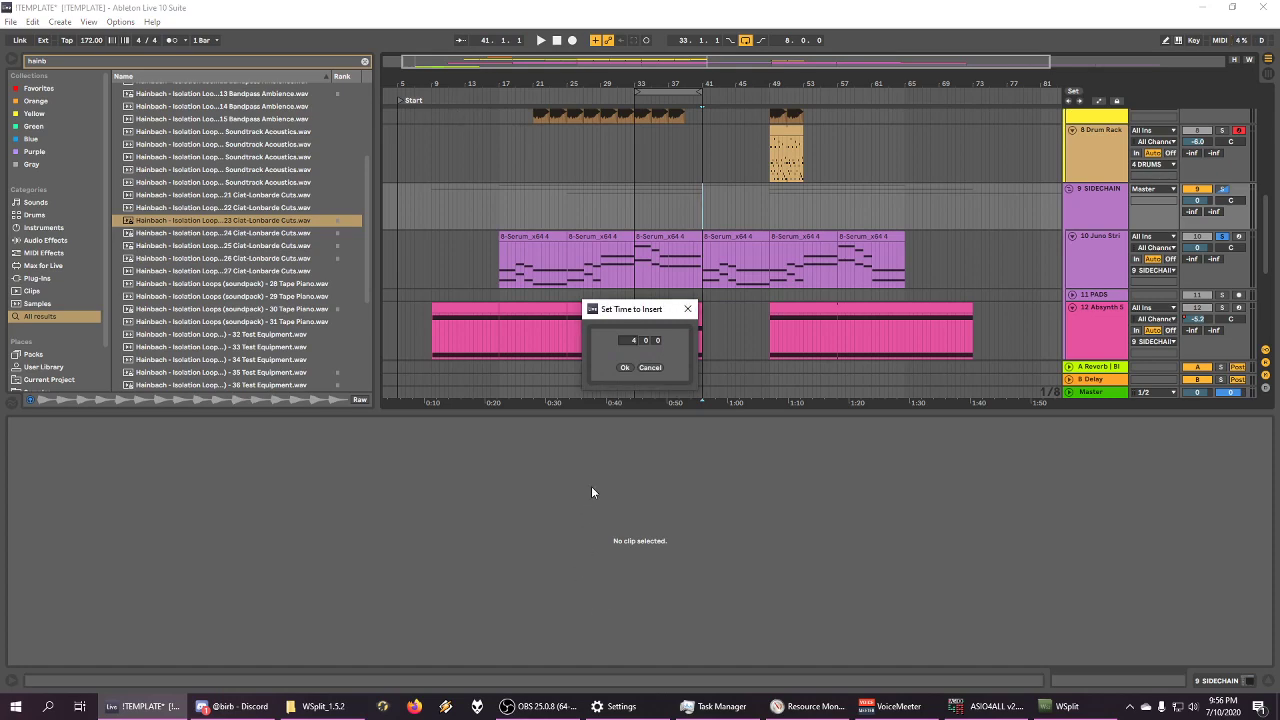
pyautogui.click(625, 367)
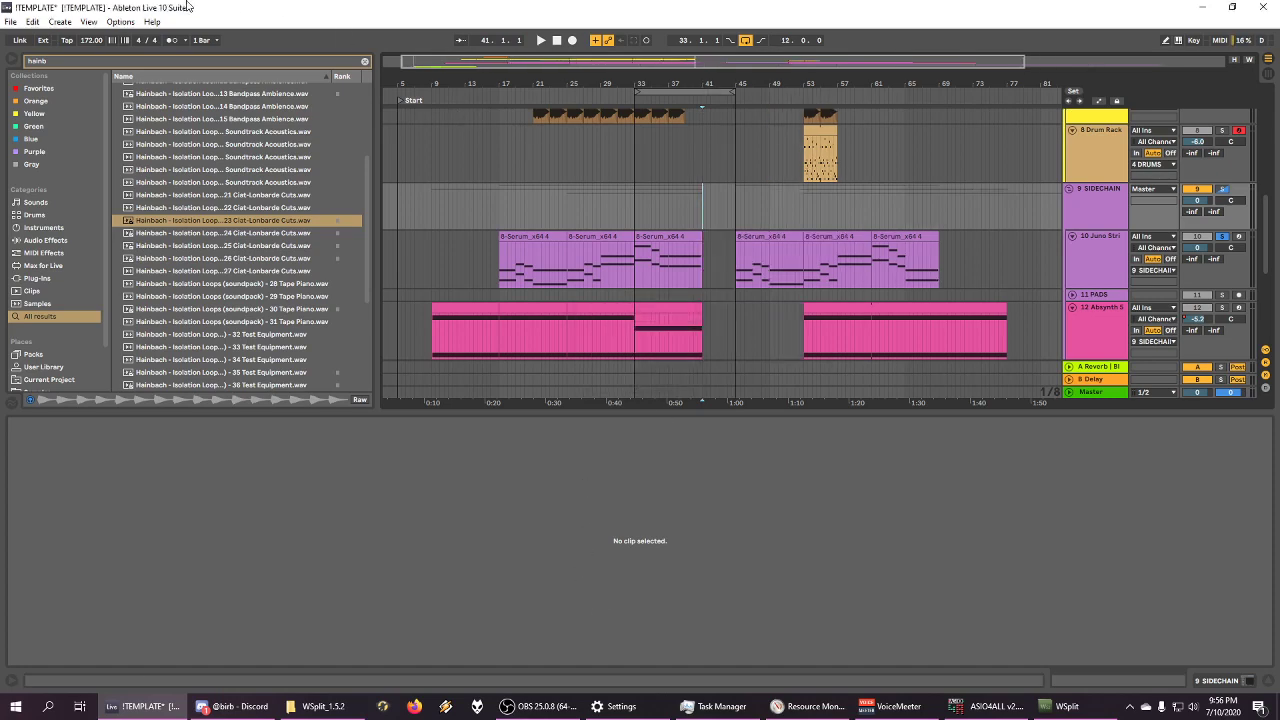
pyautogui.click(120, 21)
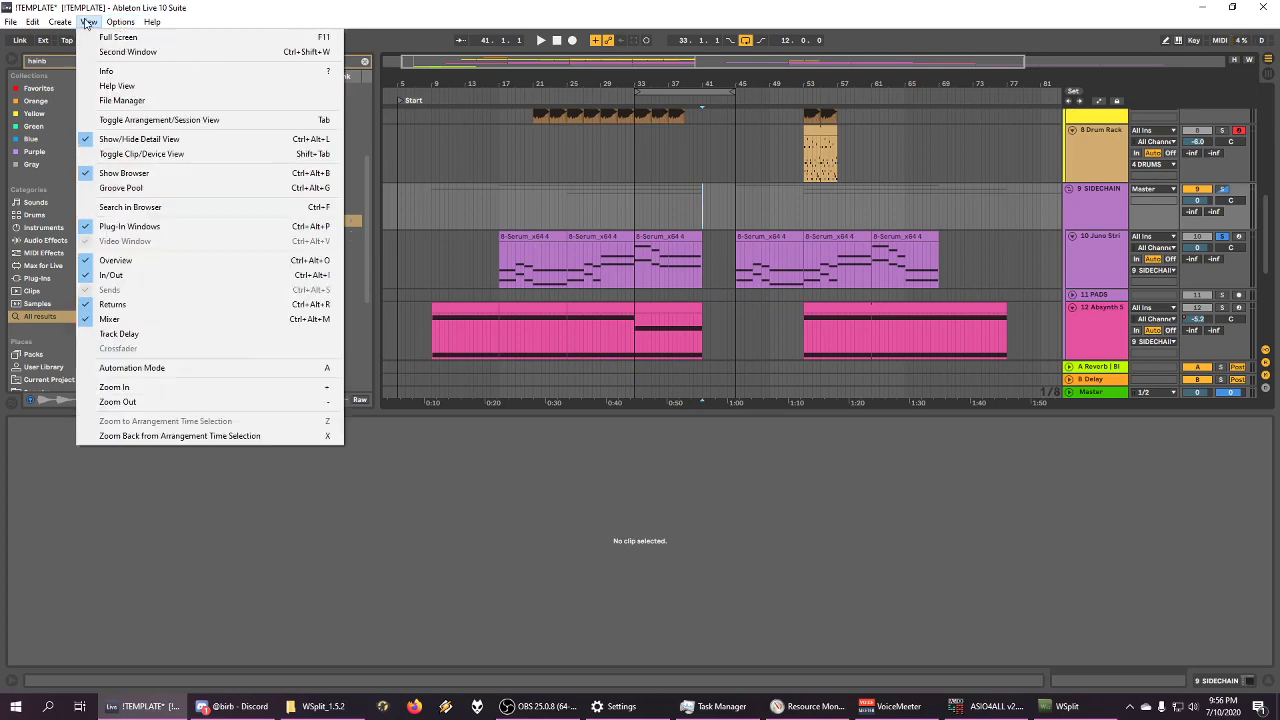
pyautogui.click(118, 37)
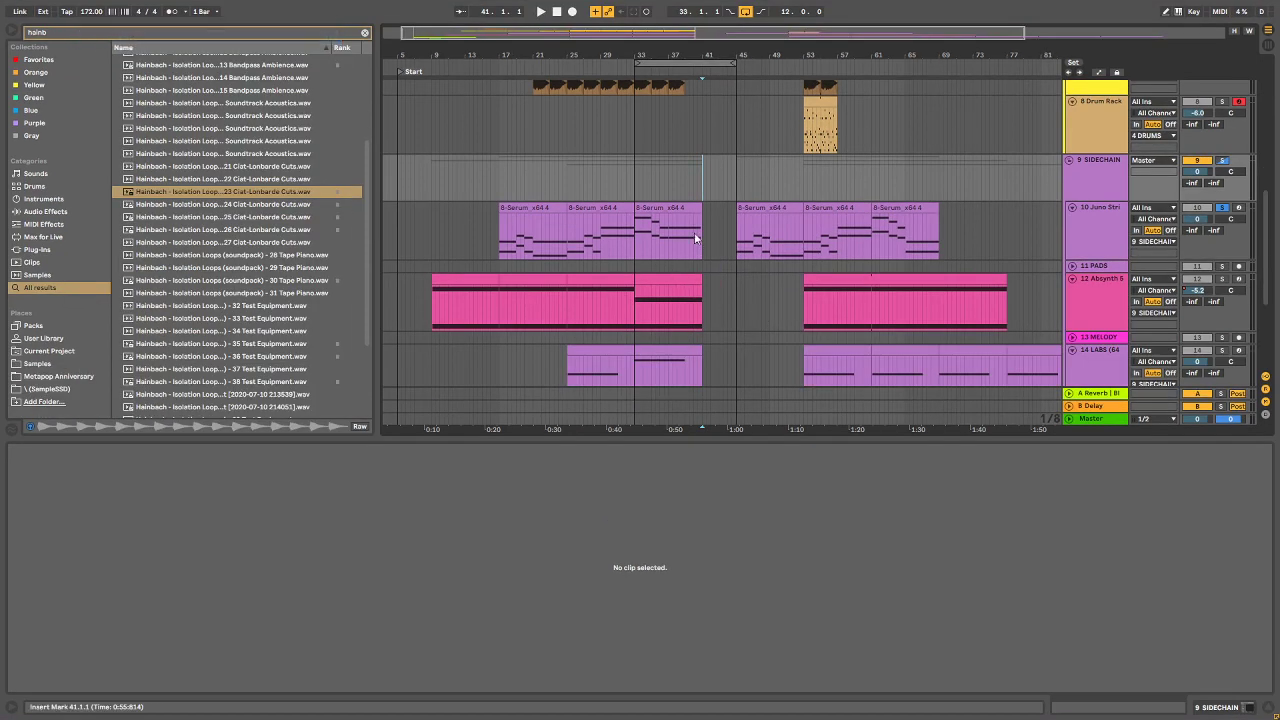
# Step: Insert another four bars of time at 41.2.1, just after the Juno Strings clip that ends at bar 41
pyautogui.moveTo(672, 50); pyautogui.dragTo(581, 84)
pyautogui.click(652, 226)
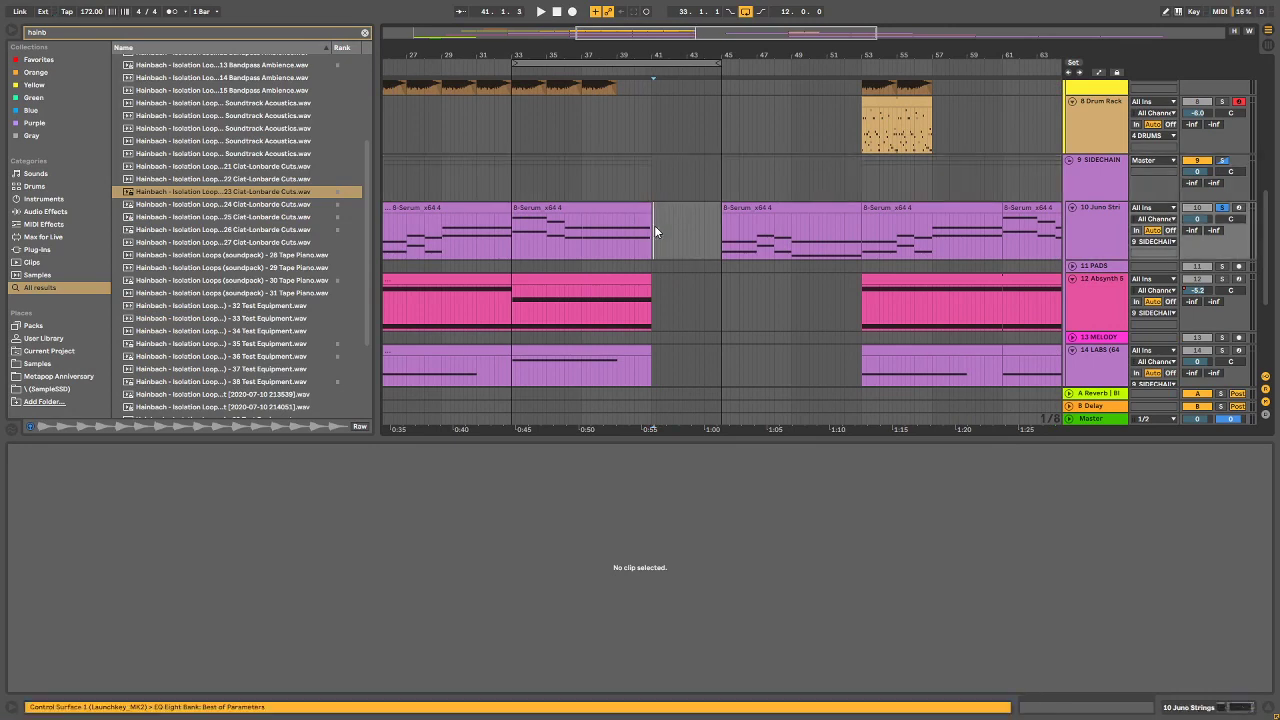
pyautogui.hotkey('ctrl', 'i')
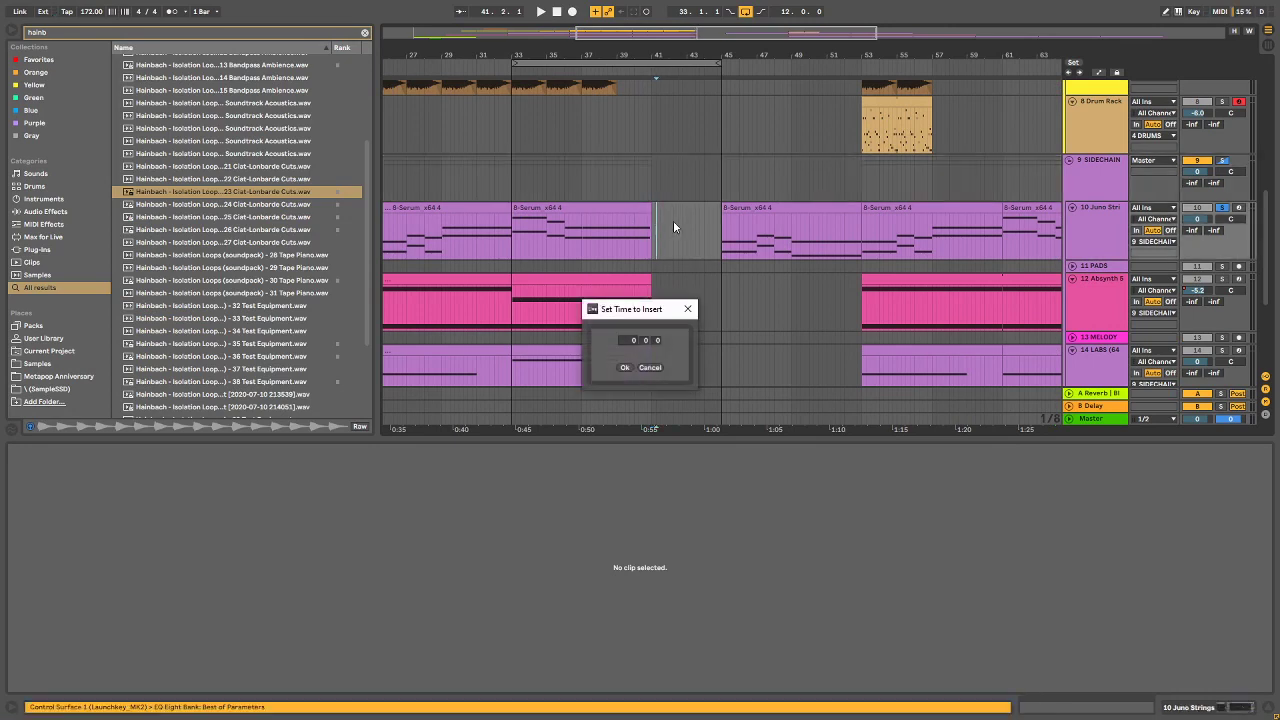
pyautogui.write('4')
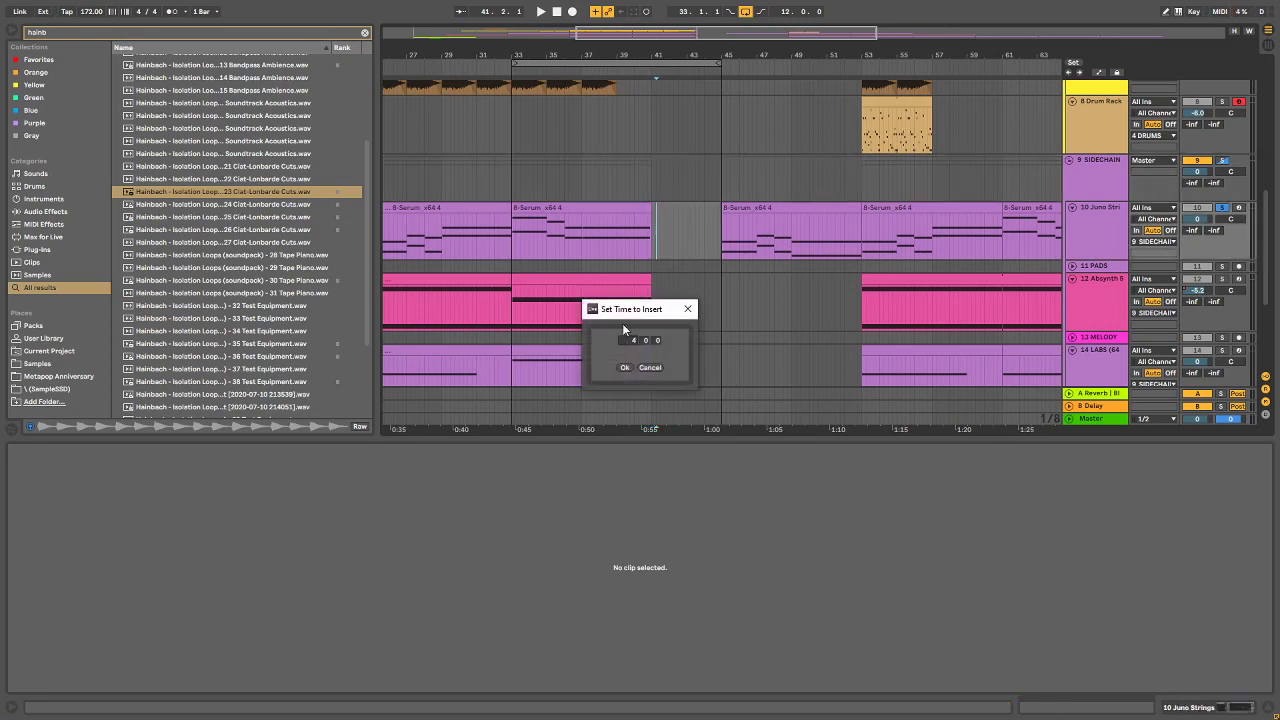
pyautogui.click(619, 368)
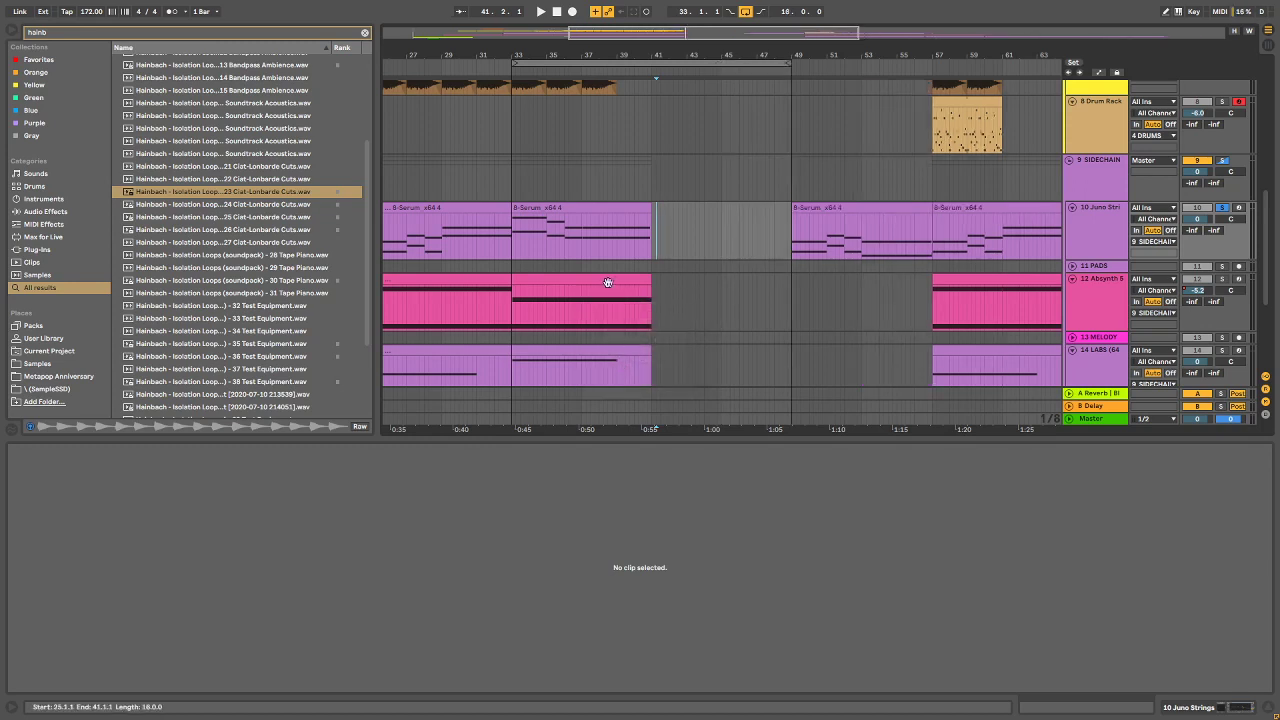
# Step: Insert an empty MIDI clip on the Juno Strings track from bar 41 to bar 49
pyautogui.click(650, 243)
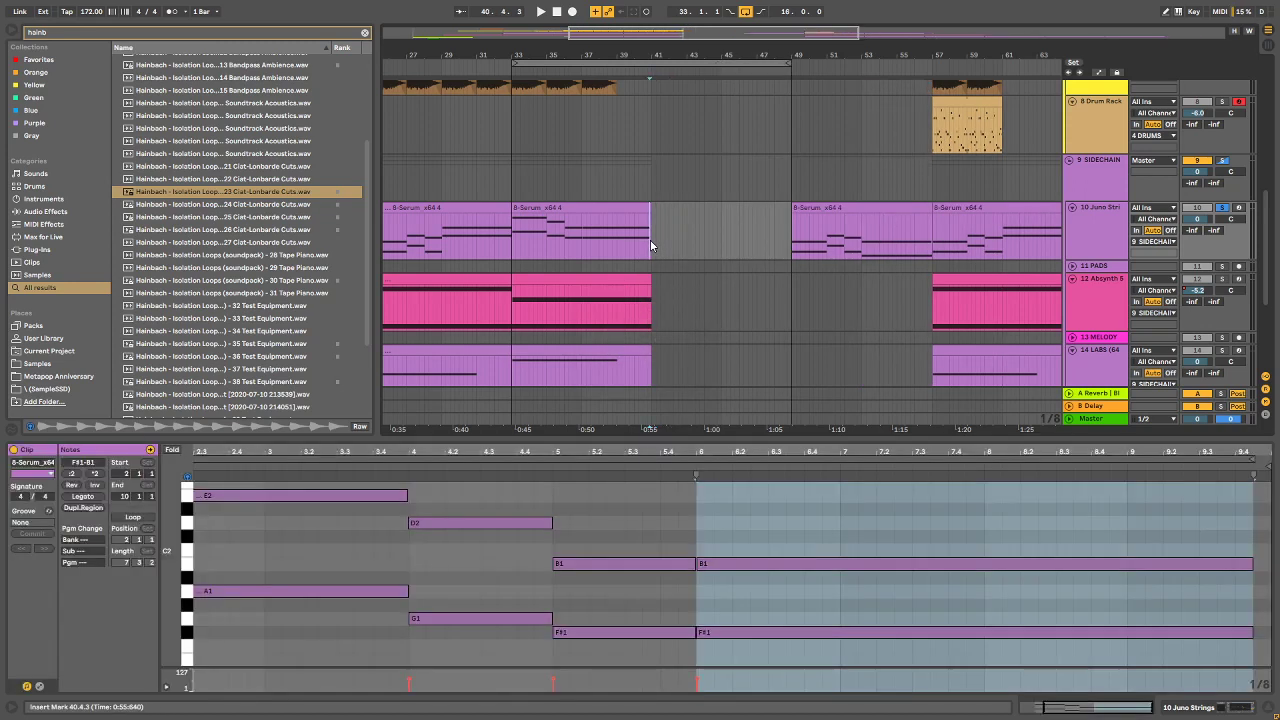
pyautogui.moveTo(653, 244); pyautogui.dragTo(715, 228)
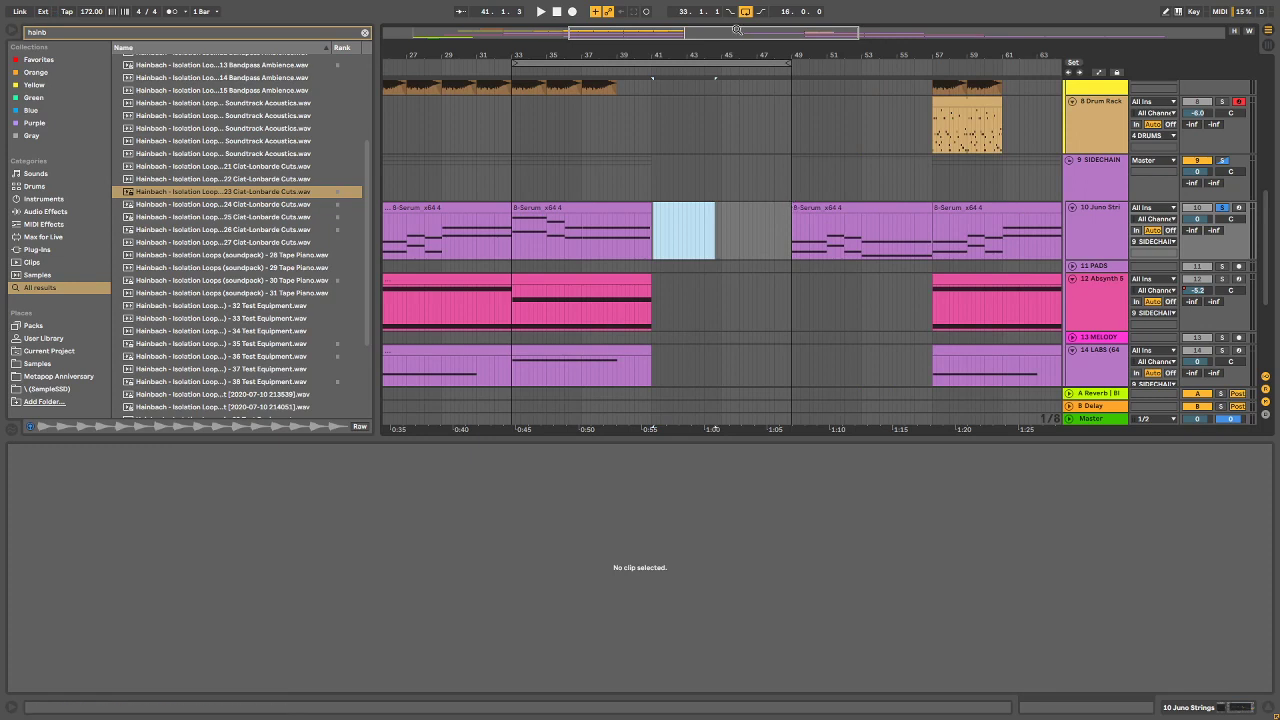
pyautogui.moveTo(748, 49); pyautogui.dragTo(748, 100)
pyautogui.moveTo(844, 248); pyautogui.dragTo(550, 236)
pyautogui.rightClick(565, 213)
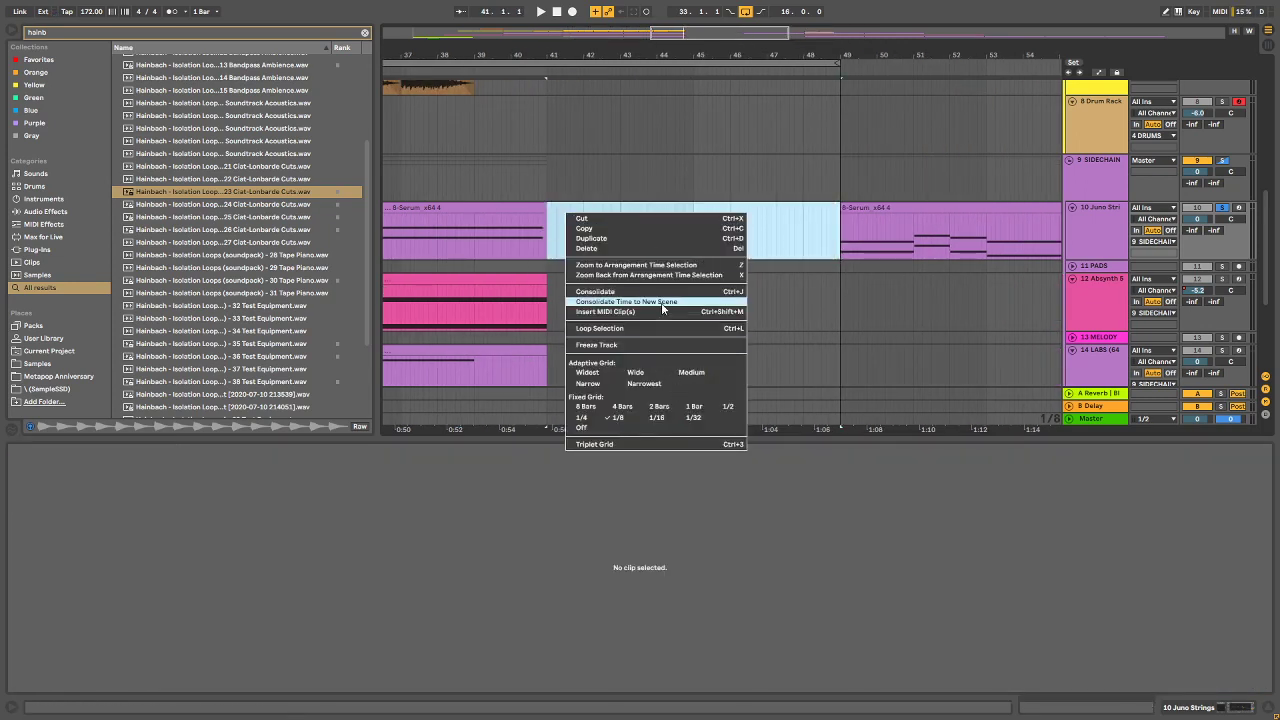
pyautogui.click(660, 311)
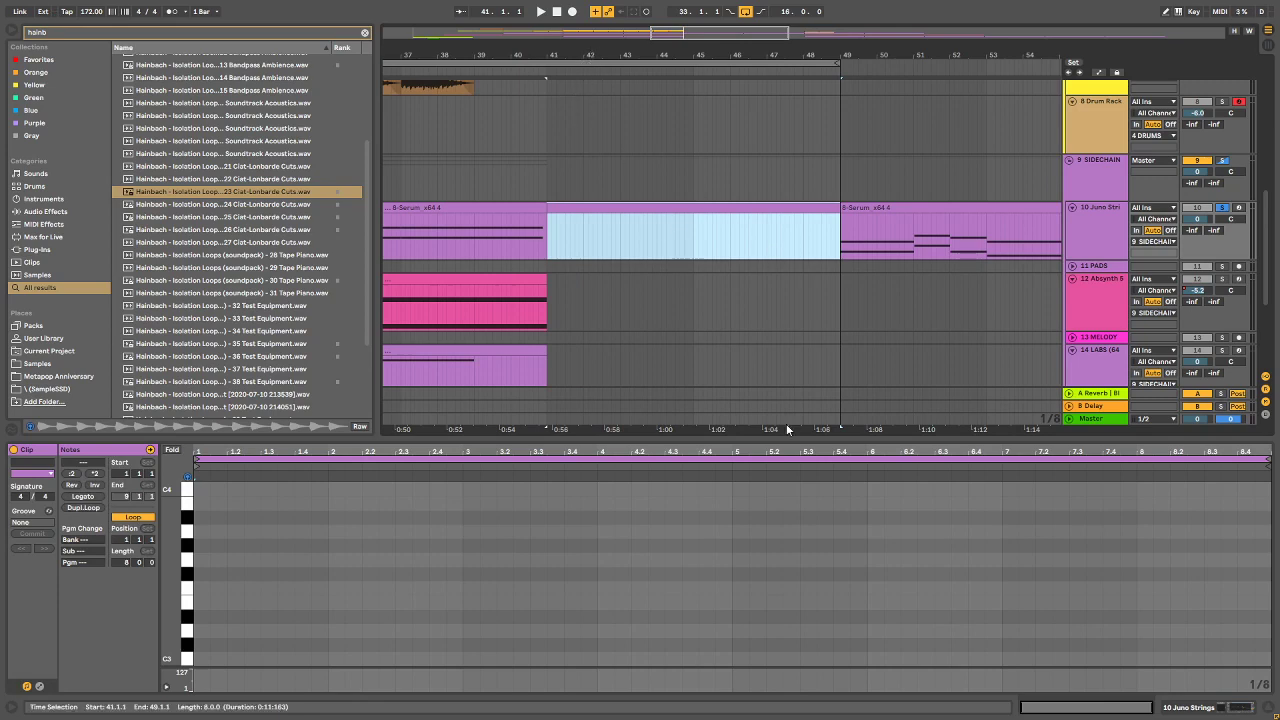
pyautogui.click(547, 572)
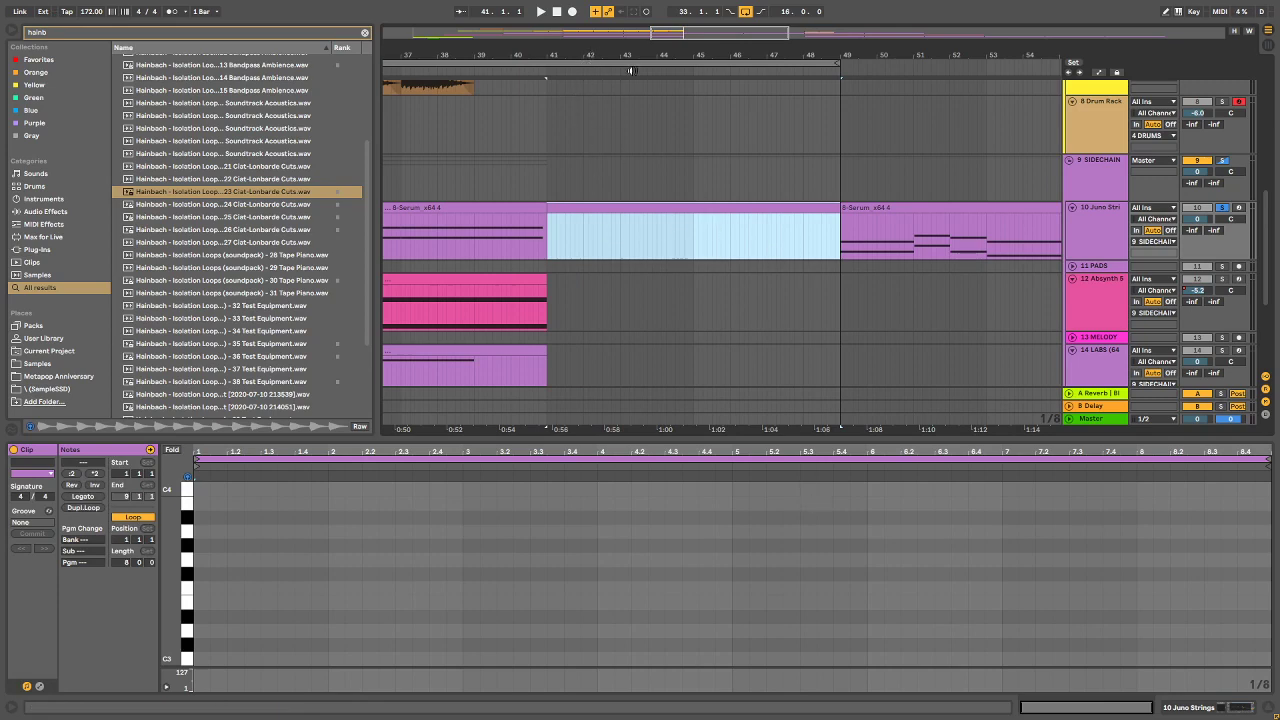
# Step: Copy the last F#1 and B1 chord of the bar 33 Juno Strings clip into the empty clip at bar 41
pyautogui.click(543, 228)
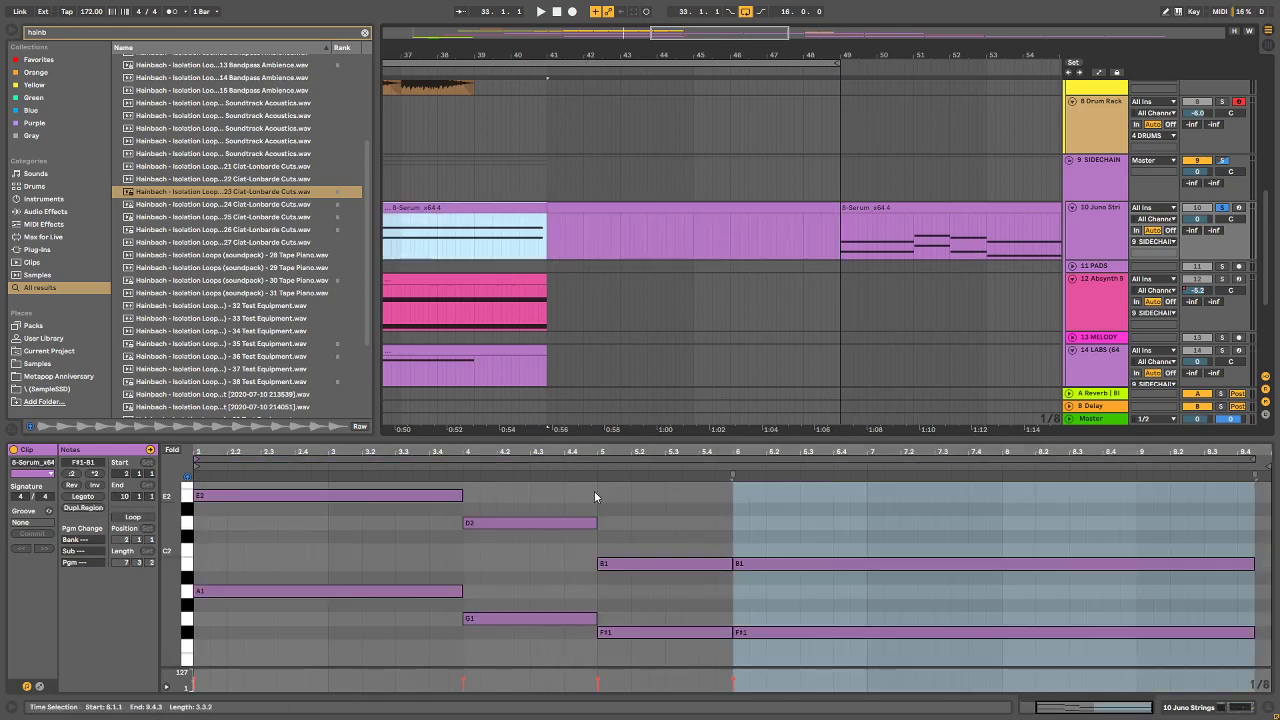
pyautogui.scroll(-2, 740, 531)
pyautogui.moveTo(774, 637); pyautogui.dragTo(826, 497)
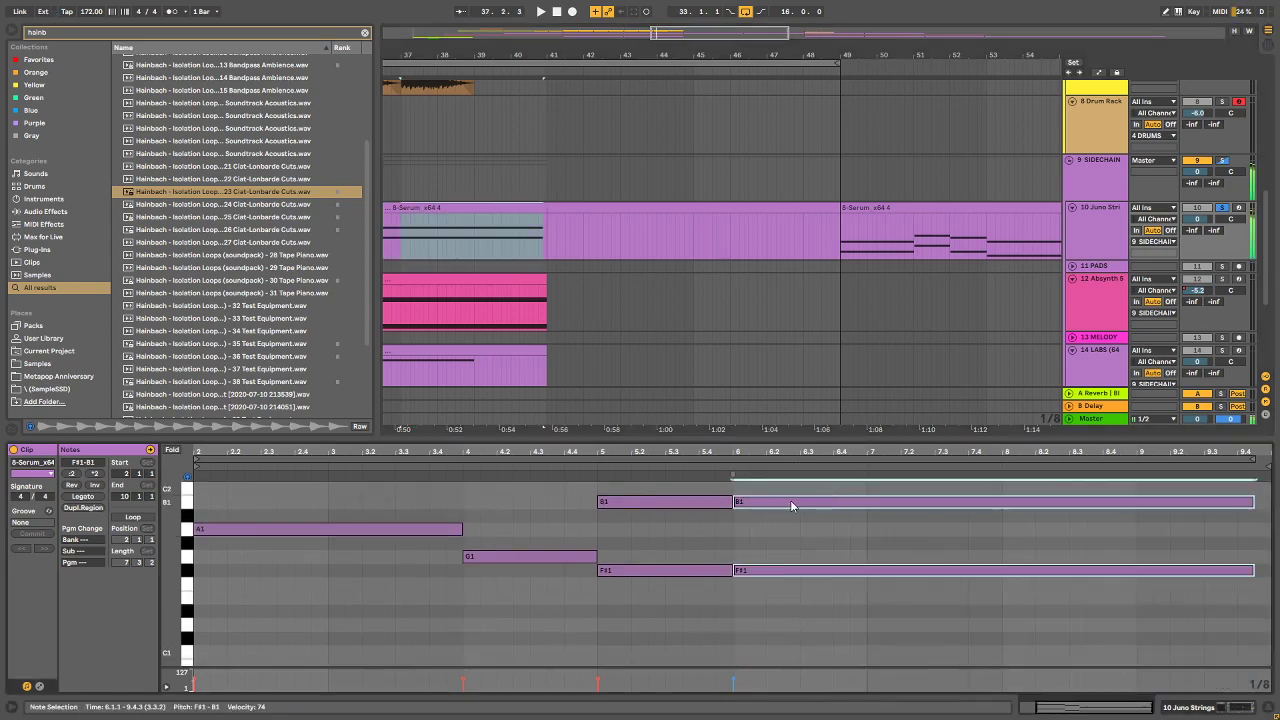
pyautogui.click(662, 200)
pyautogui.click(663, 205)
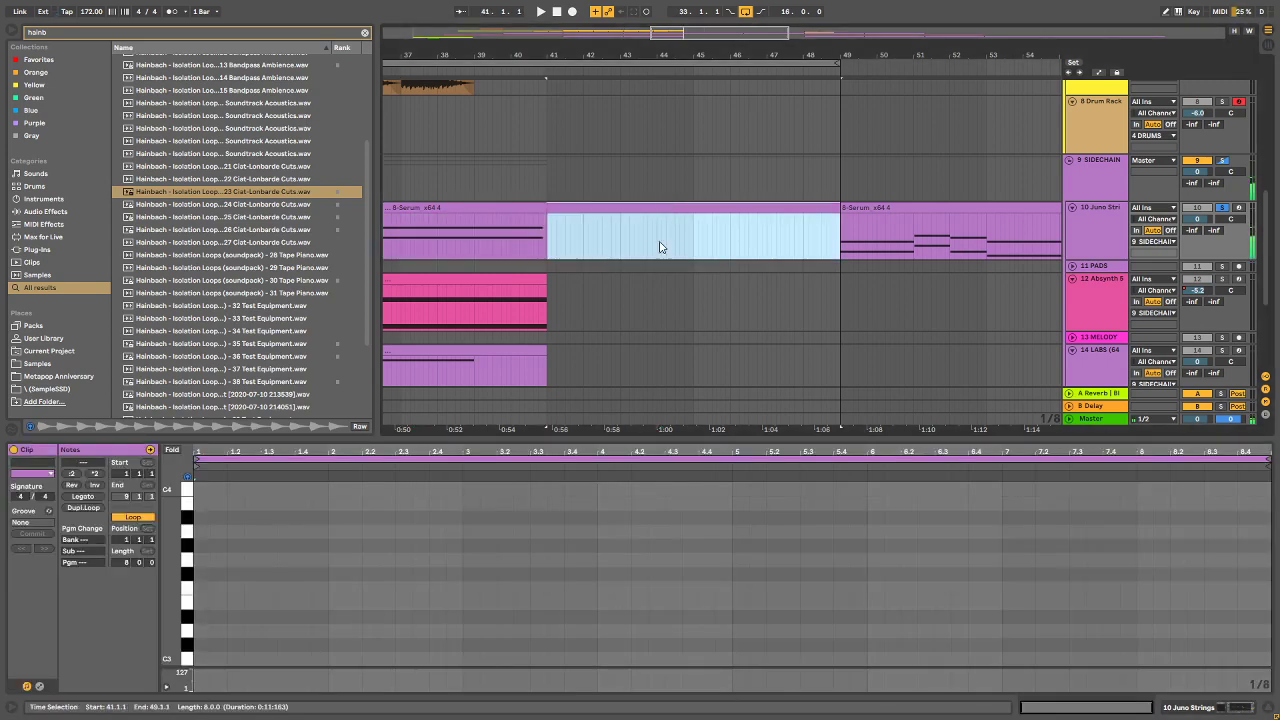
pyautogui.click(665, 560)
pyautogui.hotkey('ctrl', 'v')
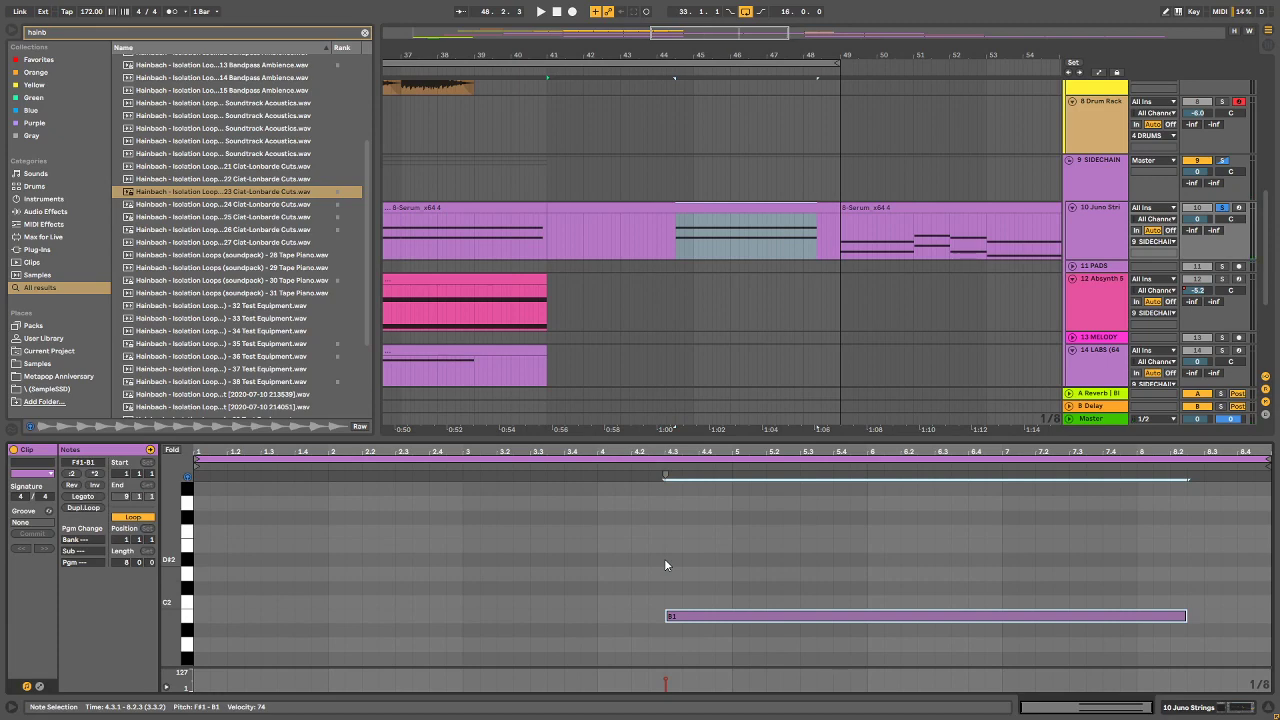
# Step: Move the pasted F#1 and B1 chord earlier so it starts at bar 4 of the clip
pyautogui.scroll(2, 667, 530)
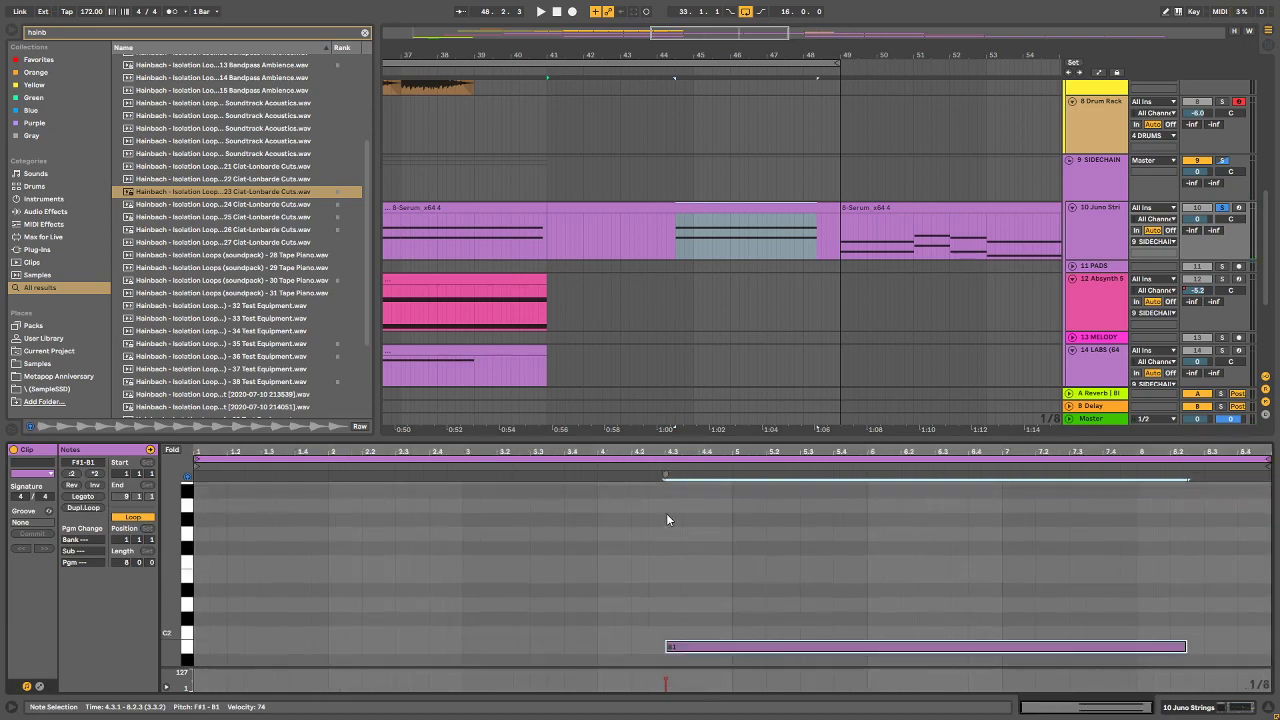
pyautogui.scroll(-6, 670, 508)
pyautogui.moveTo(906, 506); pyautogui.dragTo(873, 626)
pyautogui.press('Left')
pyautogui.press('Left')
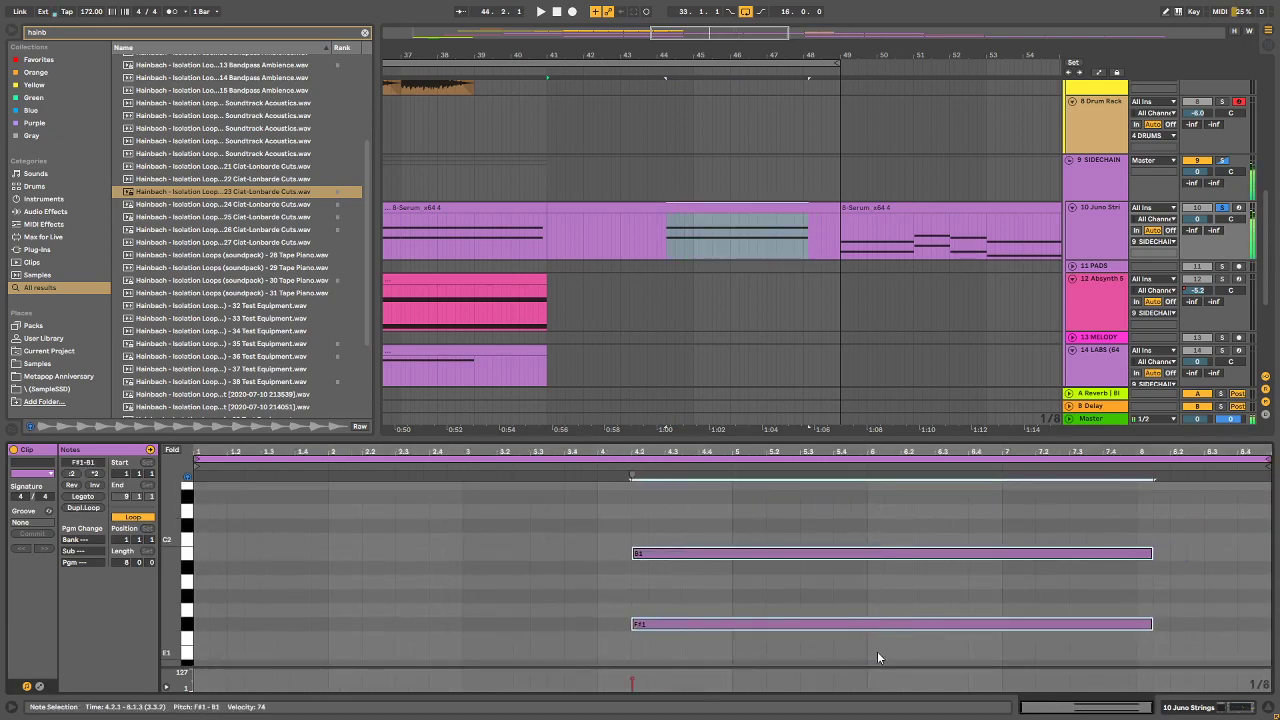
pyautogui.press('Left')
pyautogui.press('Left')
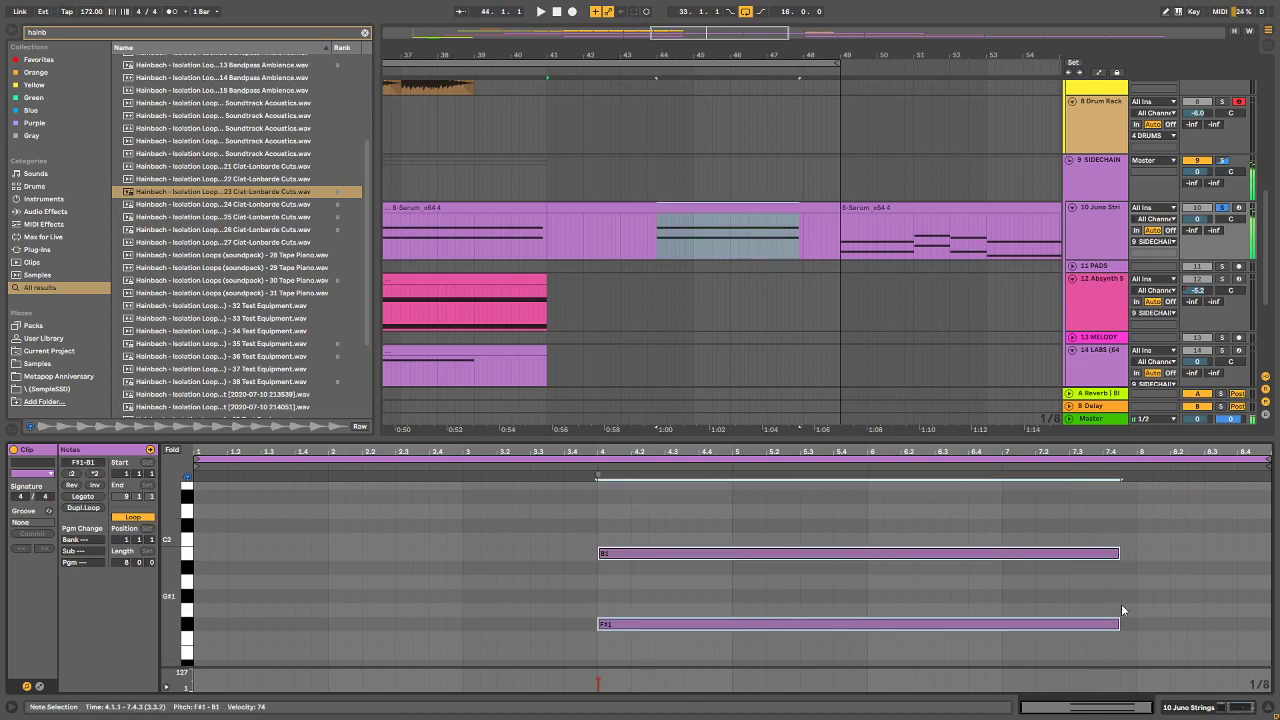
# Step: Shorten the F#1 and B1 chord to one bar and duplicate it one bar earlier, a semitone higher, as G1 and C2
pyautogui.moveTo(1119, 622); pyautogui.dragTo(735, 646)
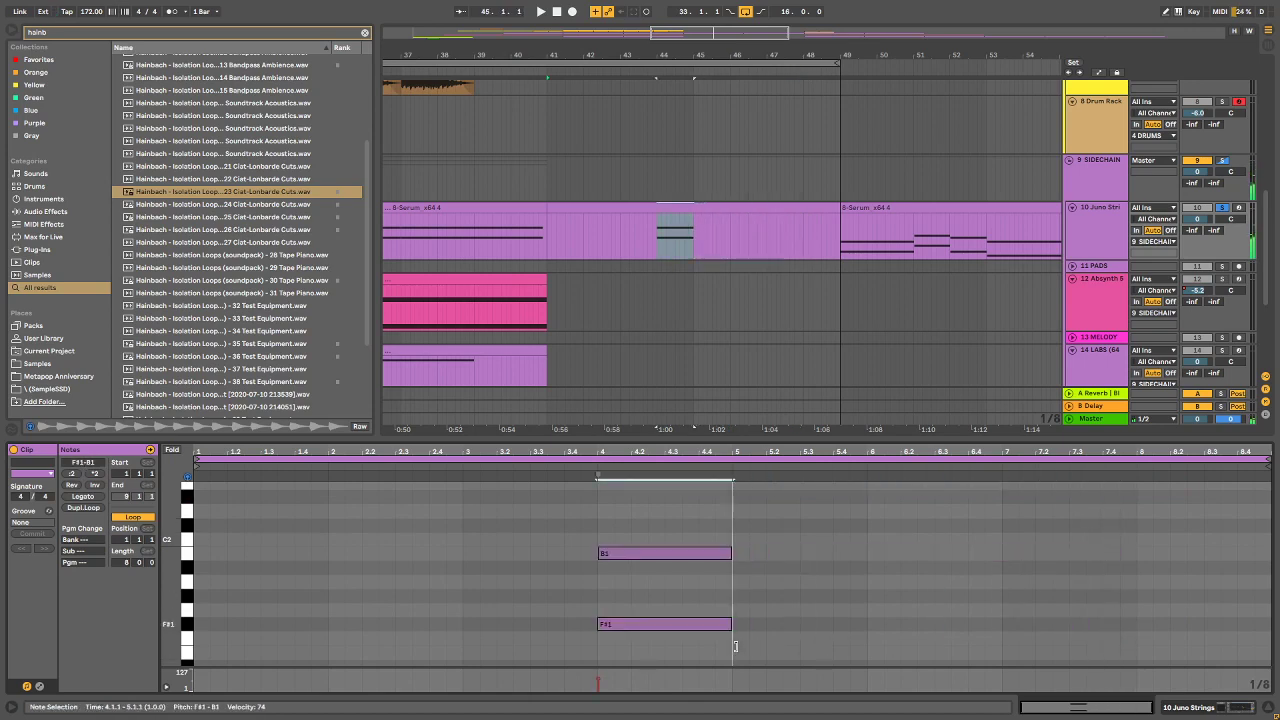
pyautogui.keyDown('ctrl'); pyautogui.moveTo(625, 620); pyautogui.dragTo(490, 609); pyautogui.keyUp('ctrl')
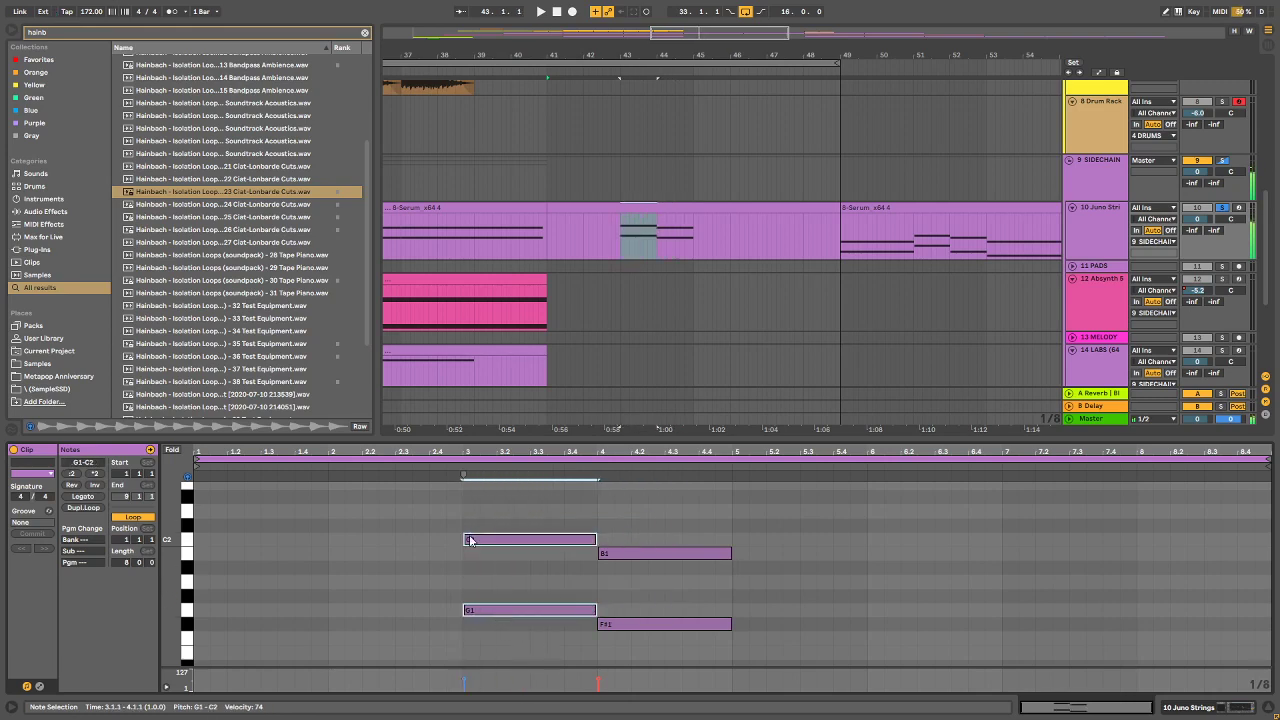
pyautogui.scroll(-2, 745, 565)
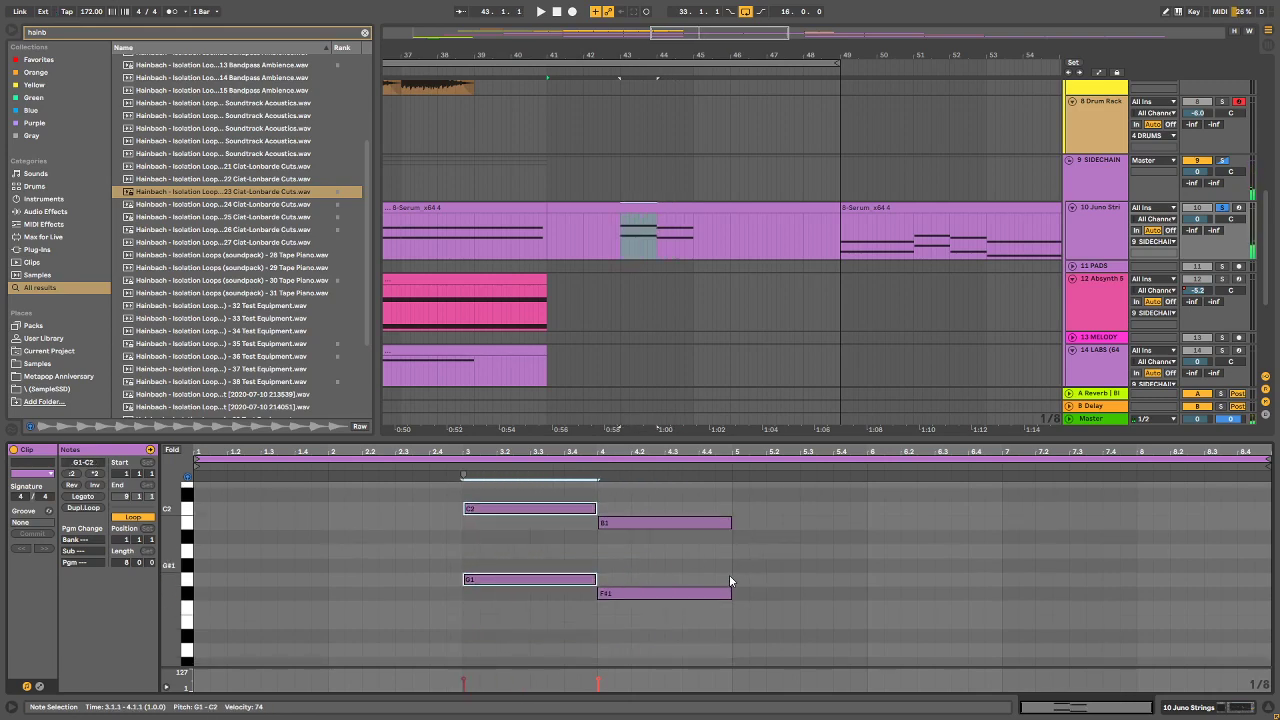
# Step: Check the bar 49 clip's notes, then add E1 and B0 to the bar 41 clip, extended from clip position 5.1.1 to 8.4.3
pyautogui.click(865, 215)
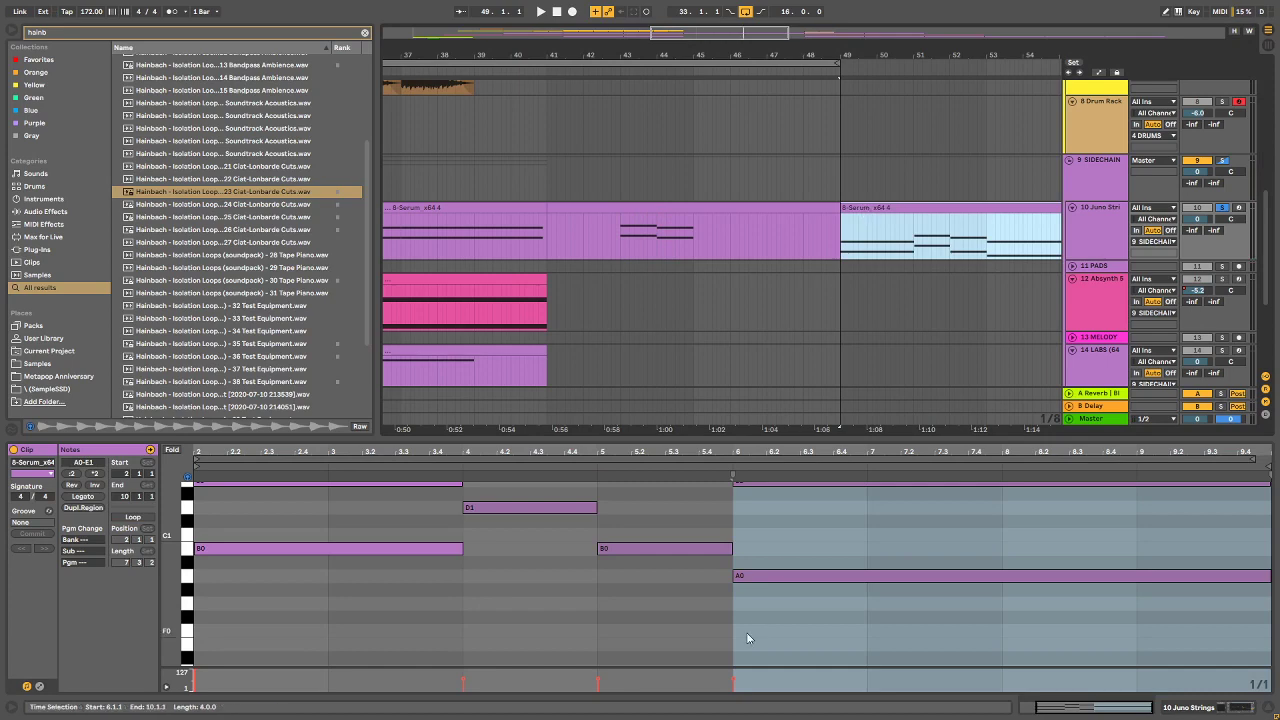
pyautogui.scroll(3, 747, 637)
pyautogui.click(733, 210)
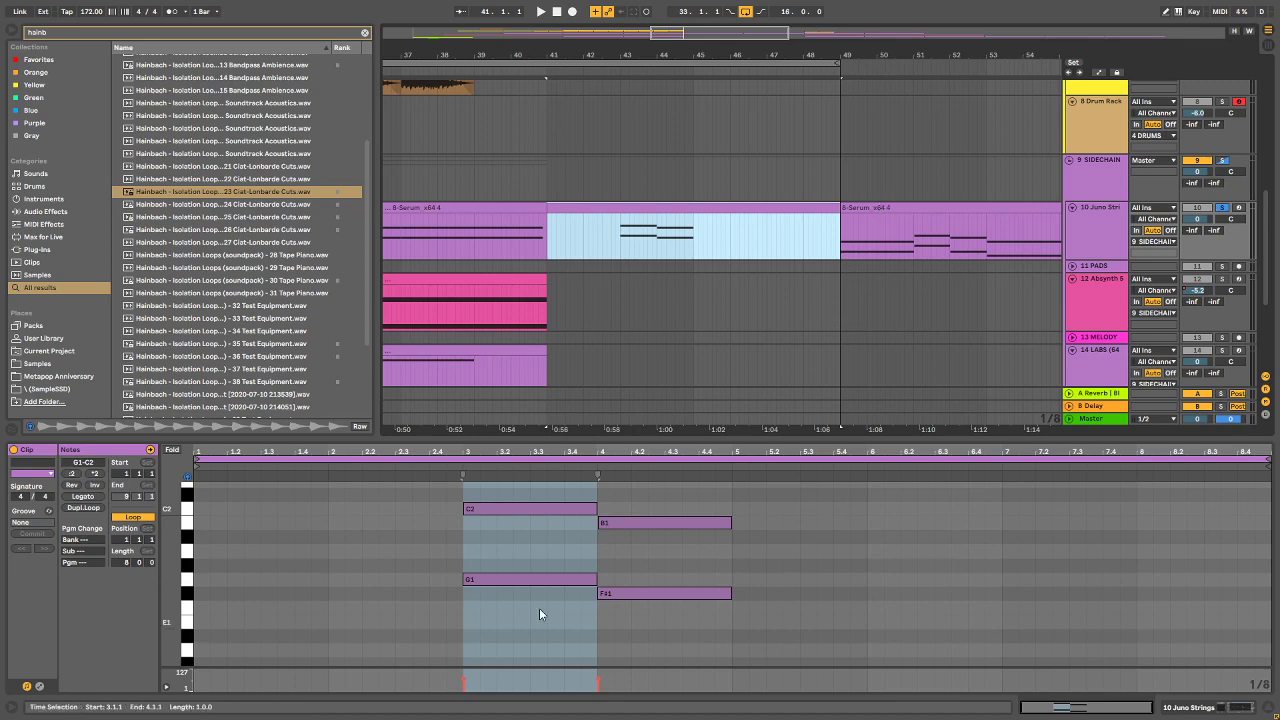
pyautogui.click(545, 508)
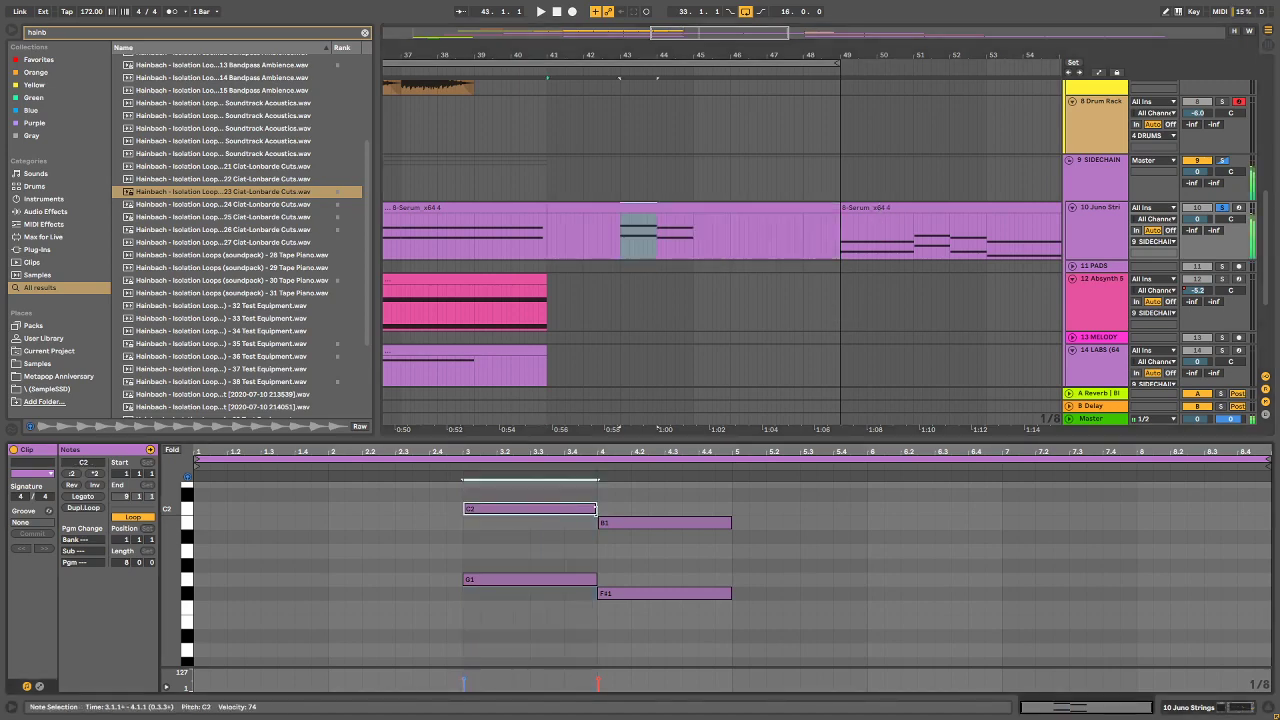
pyautogui.click(686, 526)
pyautogui.doubleClick(741, 608)
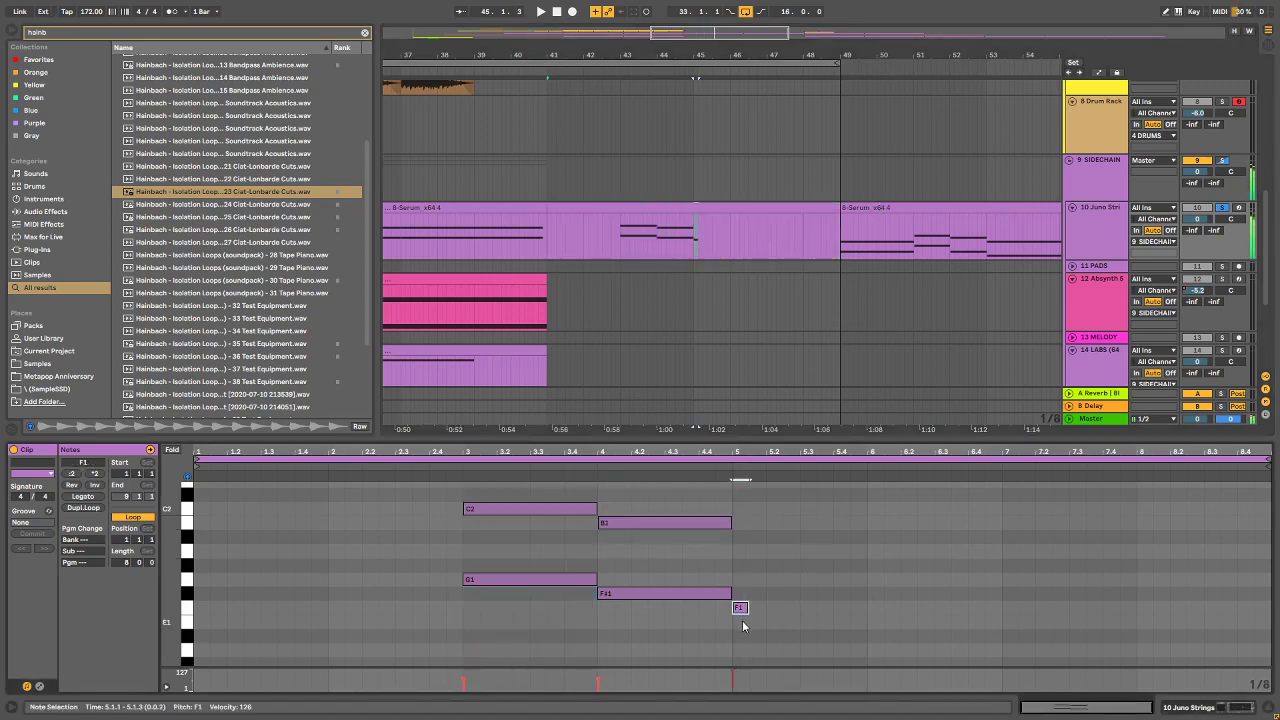
pyautogui.moveTo(740, 607); pyautogui.dragTo(741, 621)
pyautogui.scroll(-2, 753, 610)
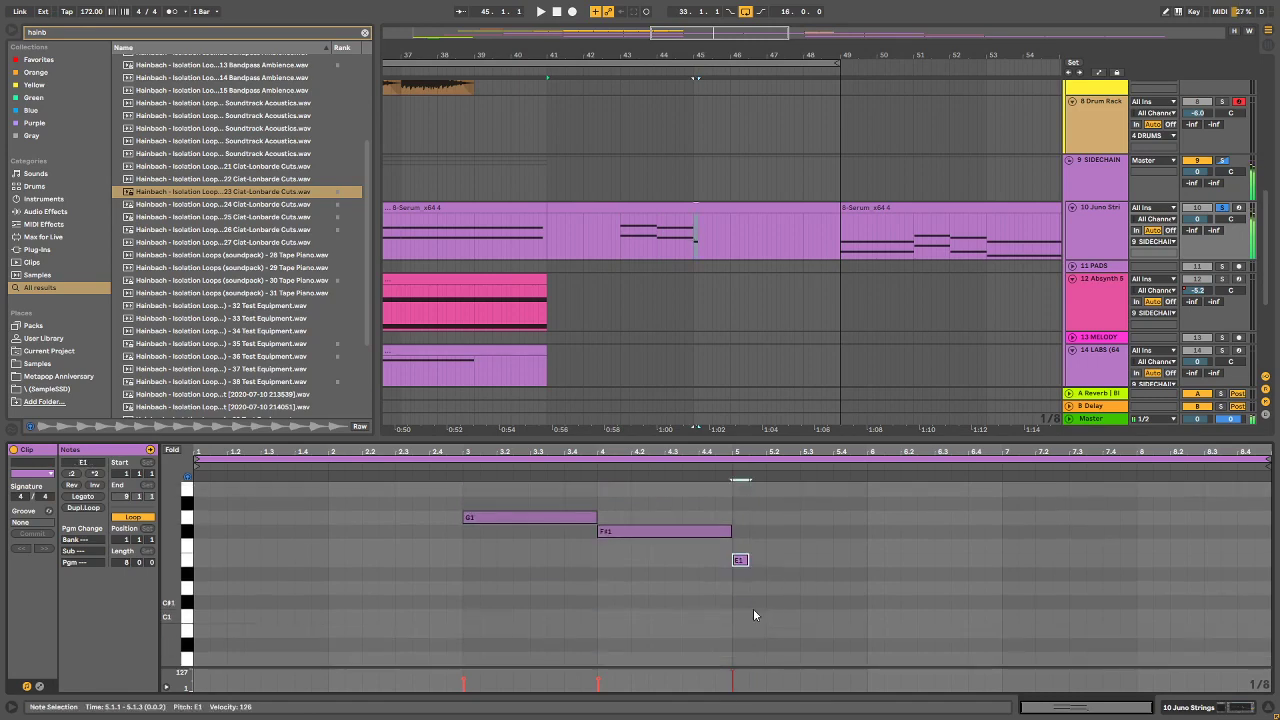
pyautogui.doubleClick(733, 630)
pyautogui.moveTo(755, 533); pyautogui.dragTo(1245, 631)
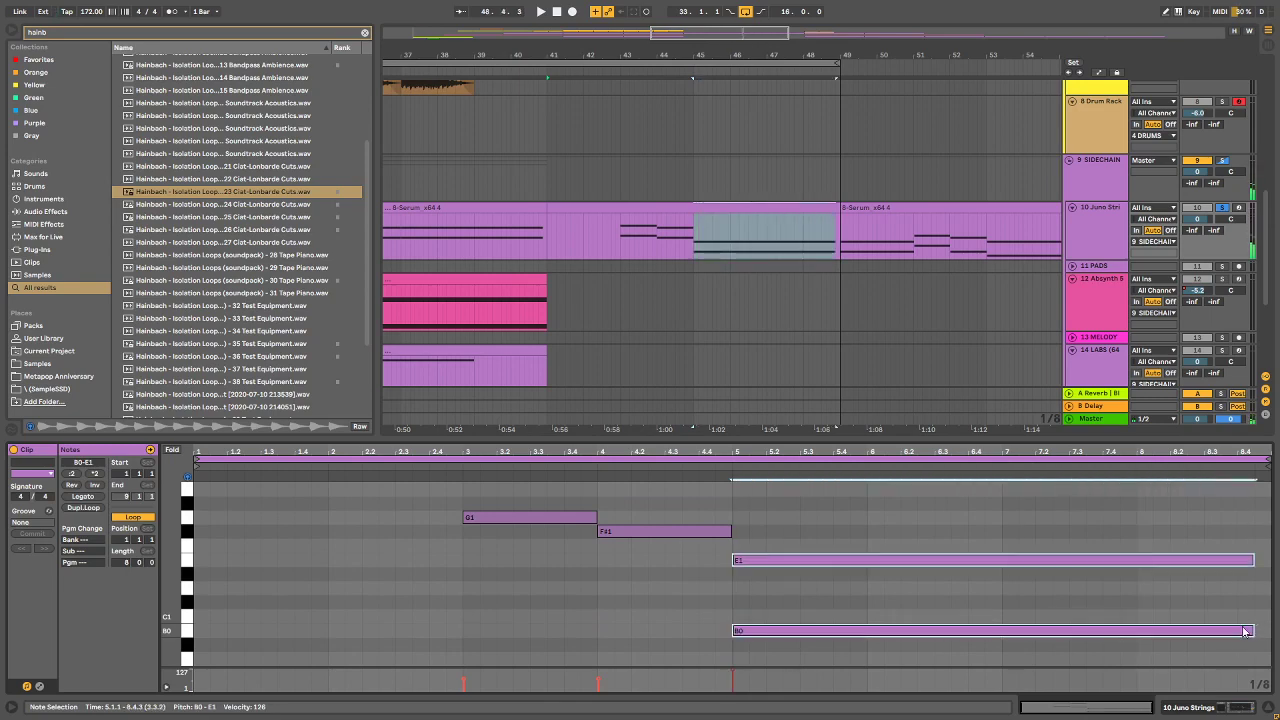
# Step: Play back the Juno Strings track from the clip at bar 33 to hear how its chords progress
pyautogui.click(535, 210)
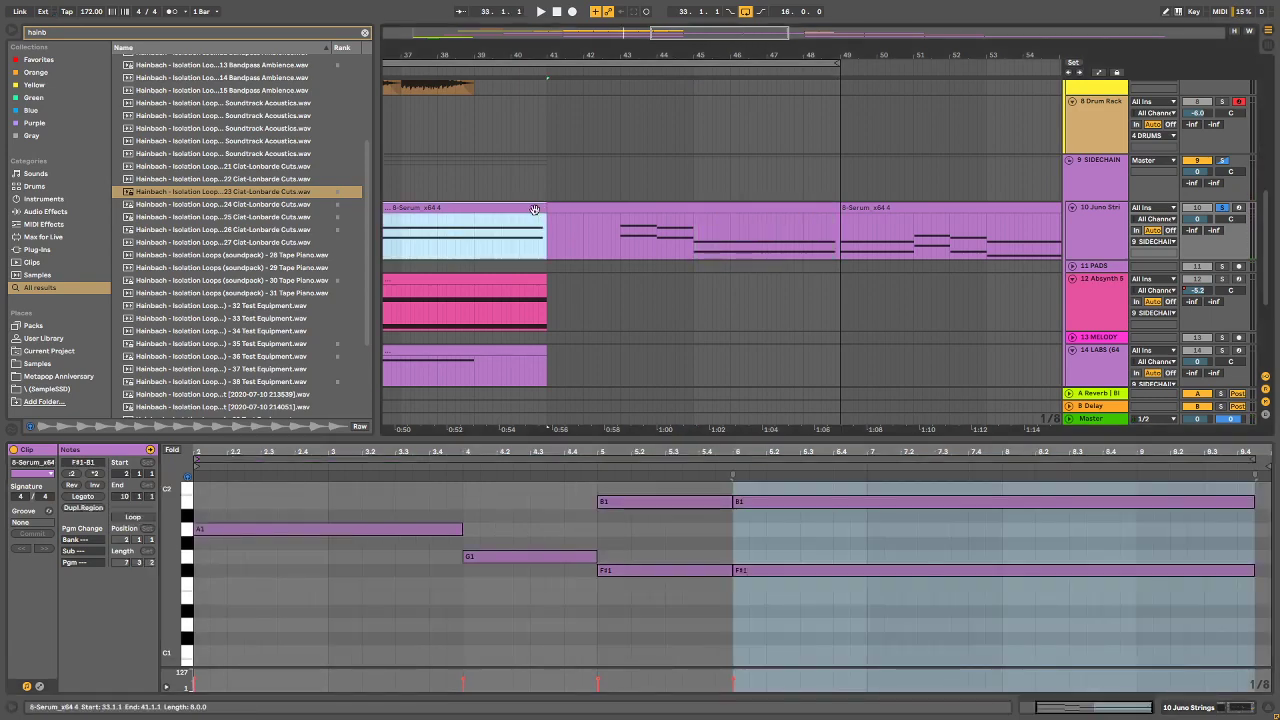
pyautogui.press('space')
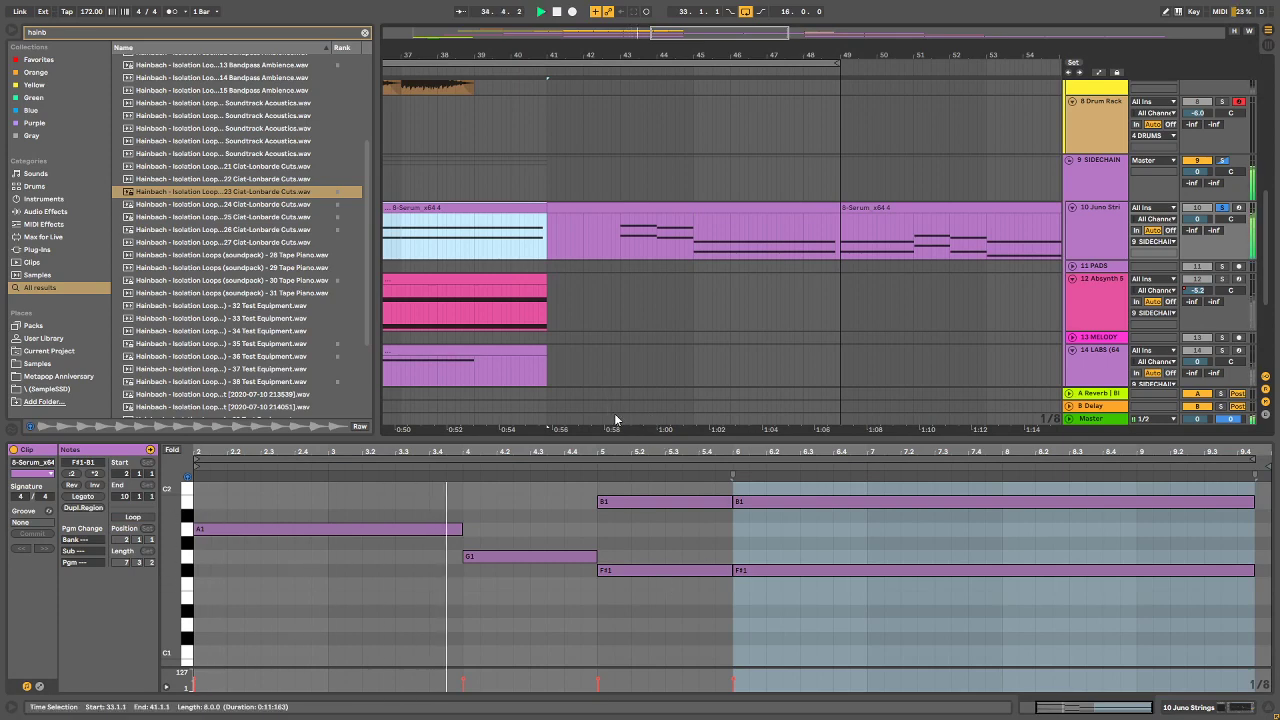
pyautogui.moveTo(620, 55); pyautogui.dragTo(899, 80)
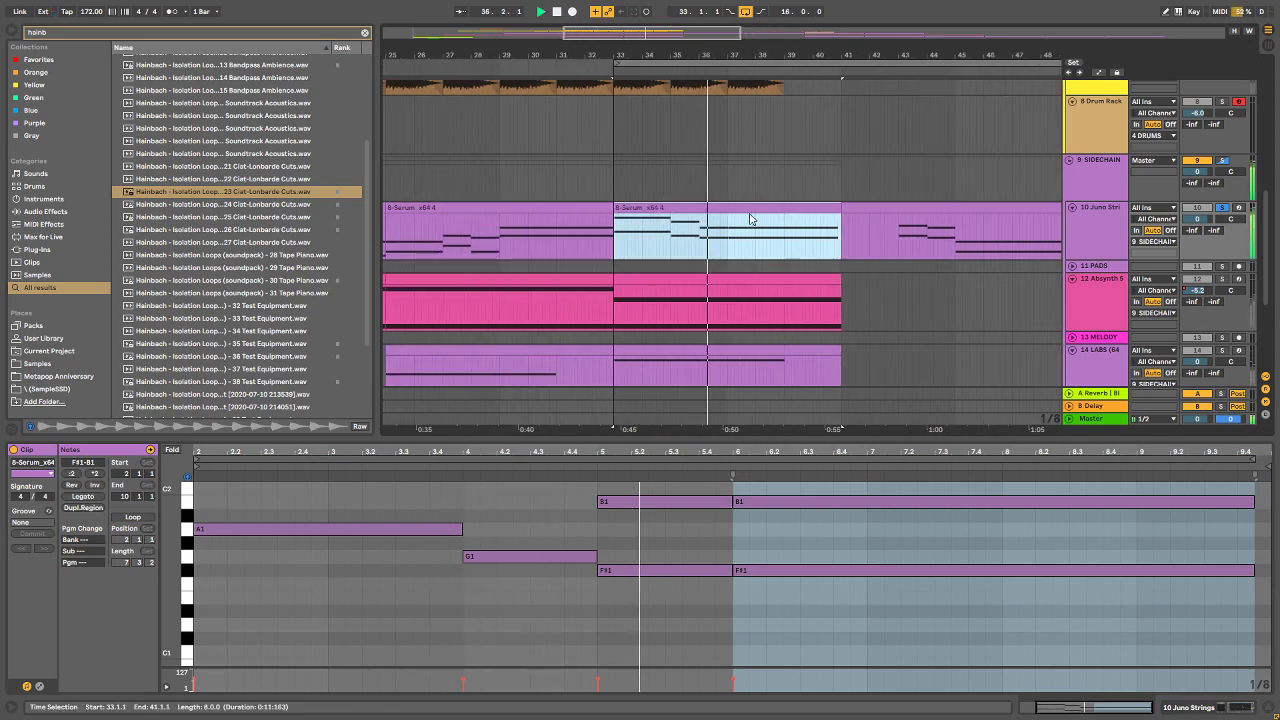
# Step: Stop playback and arm the 10 Juno Strings track for recording
pyautogui.press('space')
pyautogui.scroll(3, 614, 548)
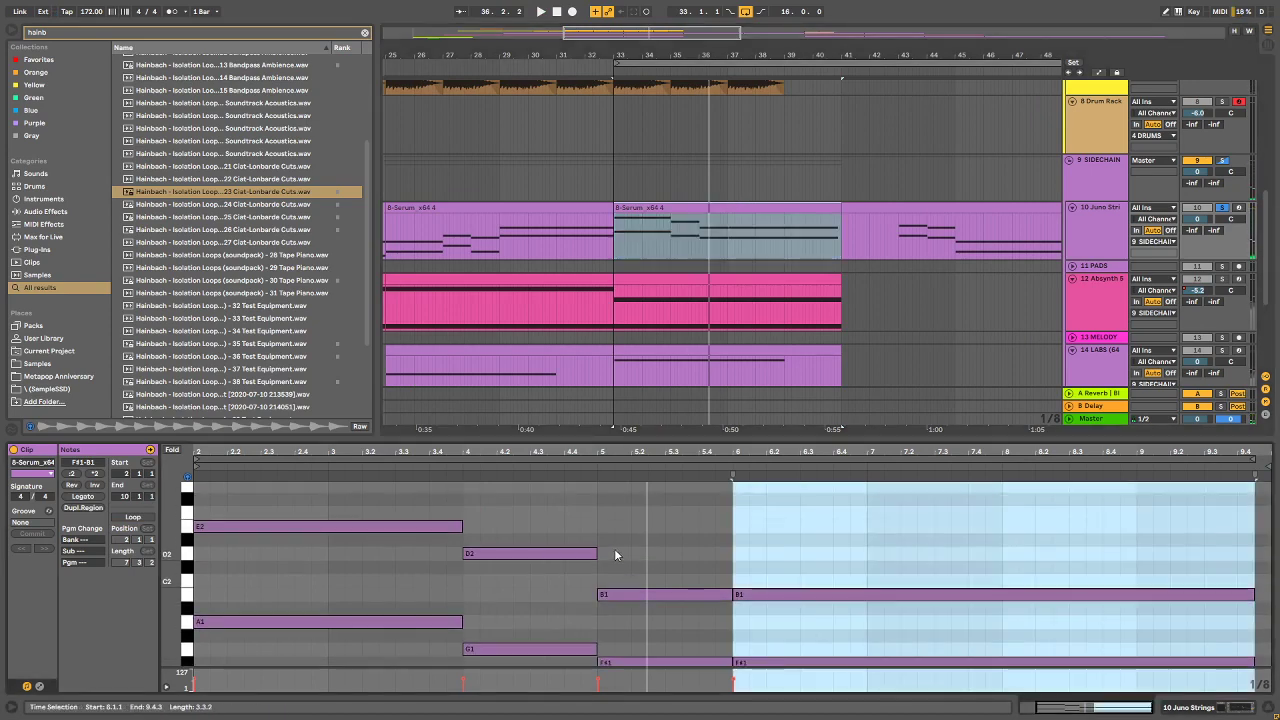
pyautogui.scroll(-1, 614, 548)
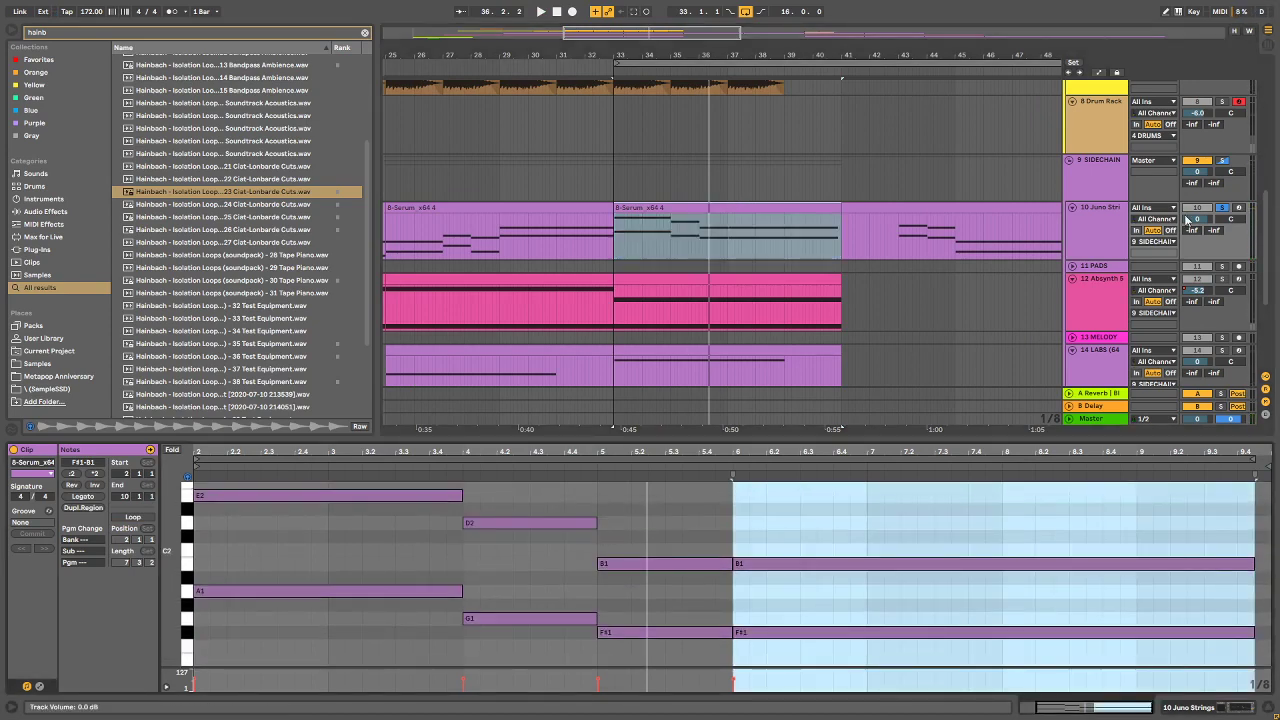
pyautogui.click(1238, 207)
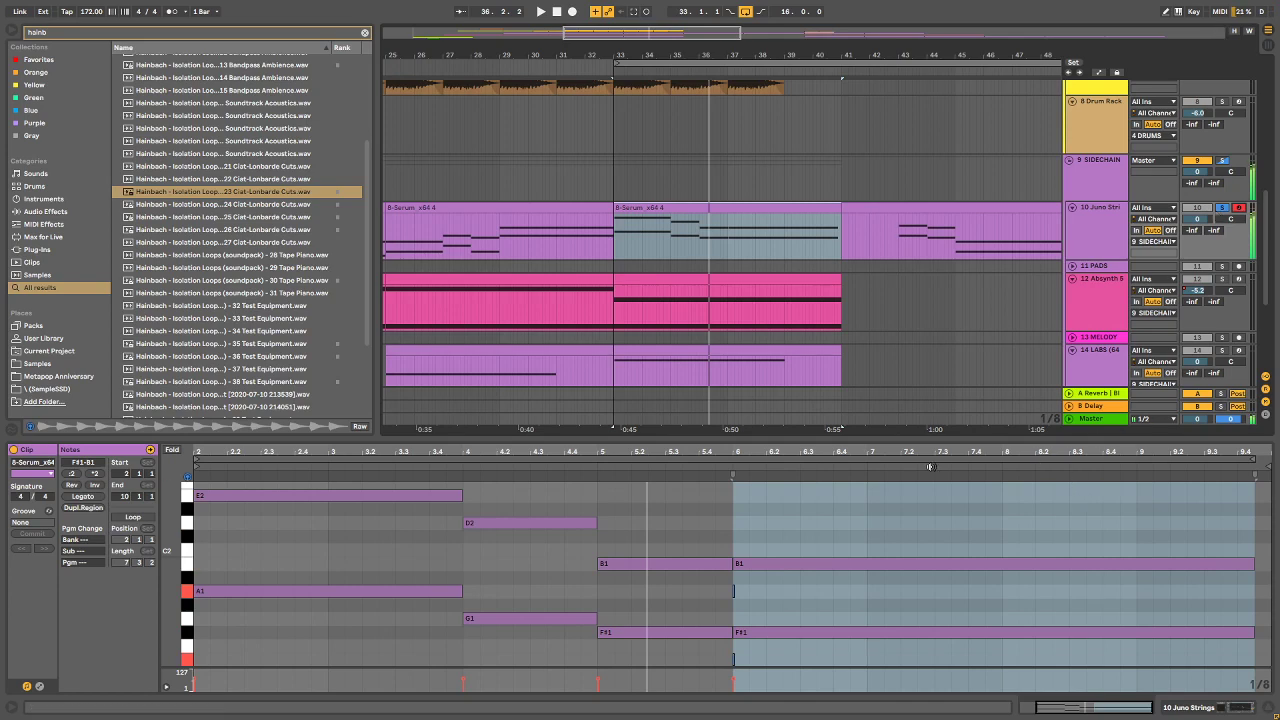
# Step: Transpose the long final chord of the Juno Strings clip at bar 33 down two semitones to E1 and A1
pyautogui.moveTo(878, 523); pyautogui.dragTo(878, 656)
pyautogui.press('Down')
pyautogui.press('Down')
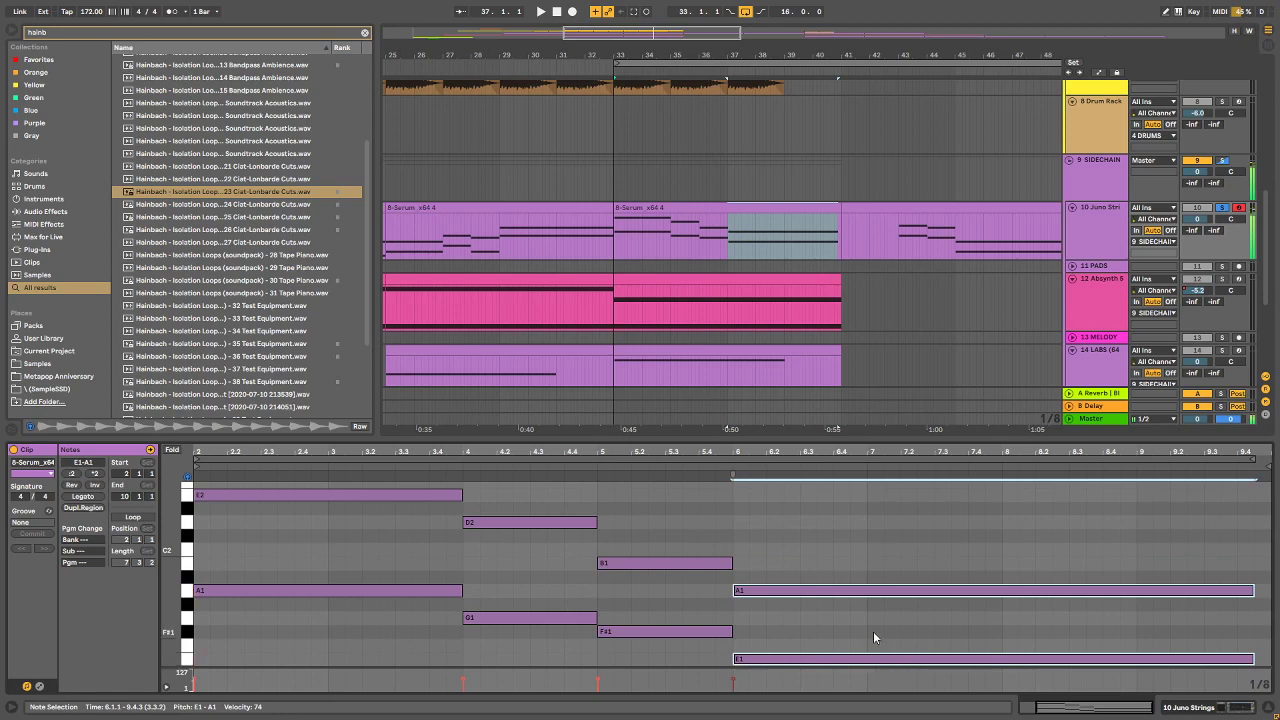
pyautogui.hotkey('alt', 'Left')
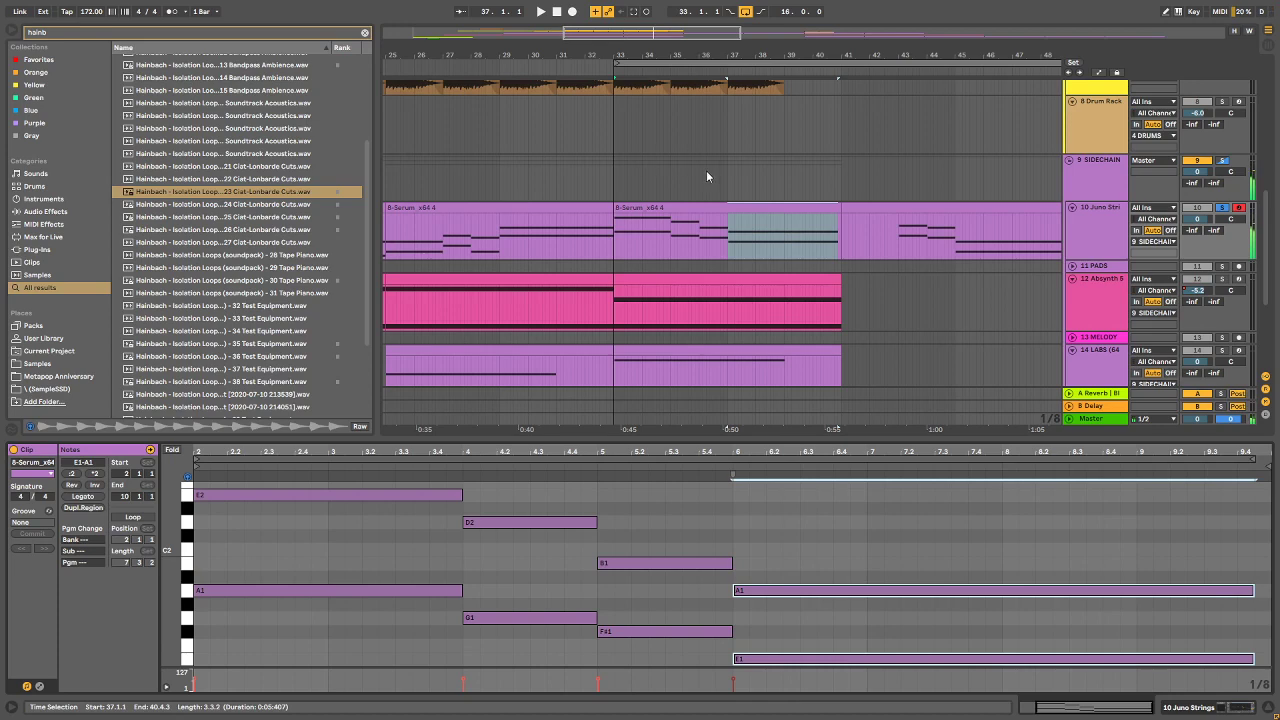
# Step: Play the Juno Strings part from bar 25 and compare the notes in the clips at bars 25, 33 and 41
pyautogui.click(493, 203)
pyautogui.press('space')
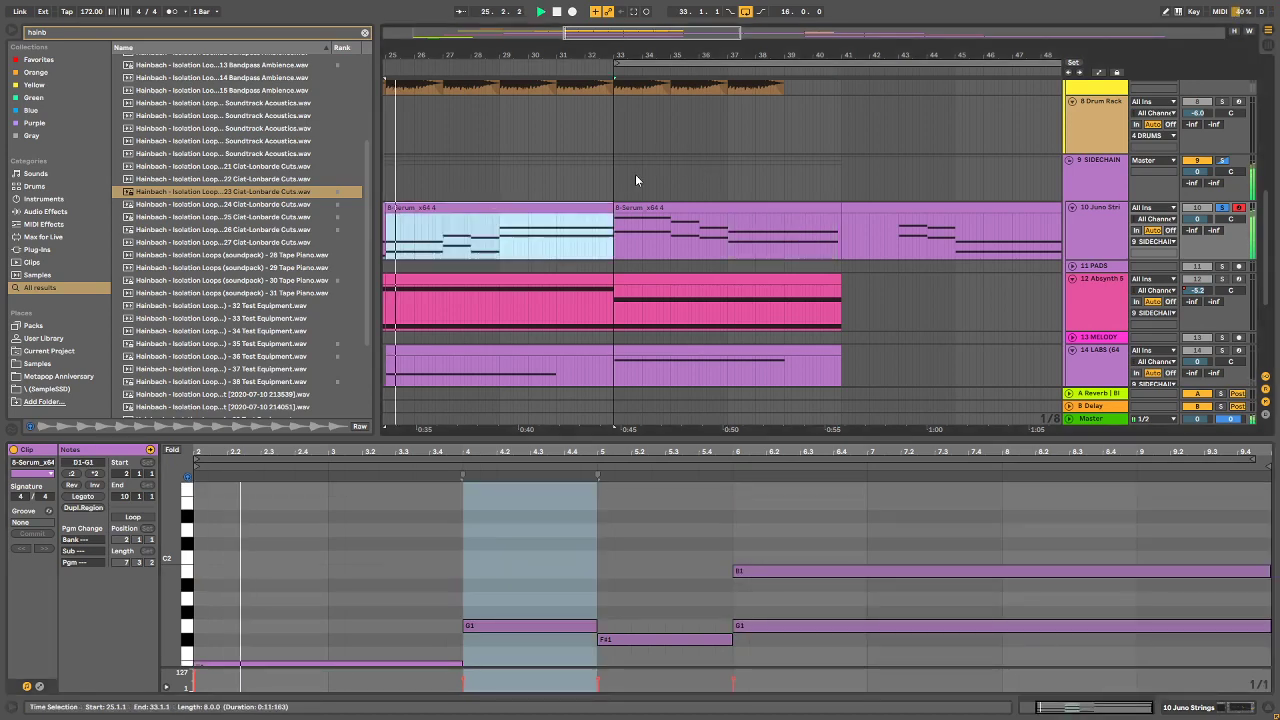
pyautogui.click(679, 208)
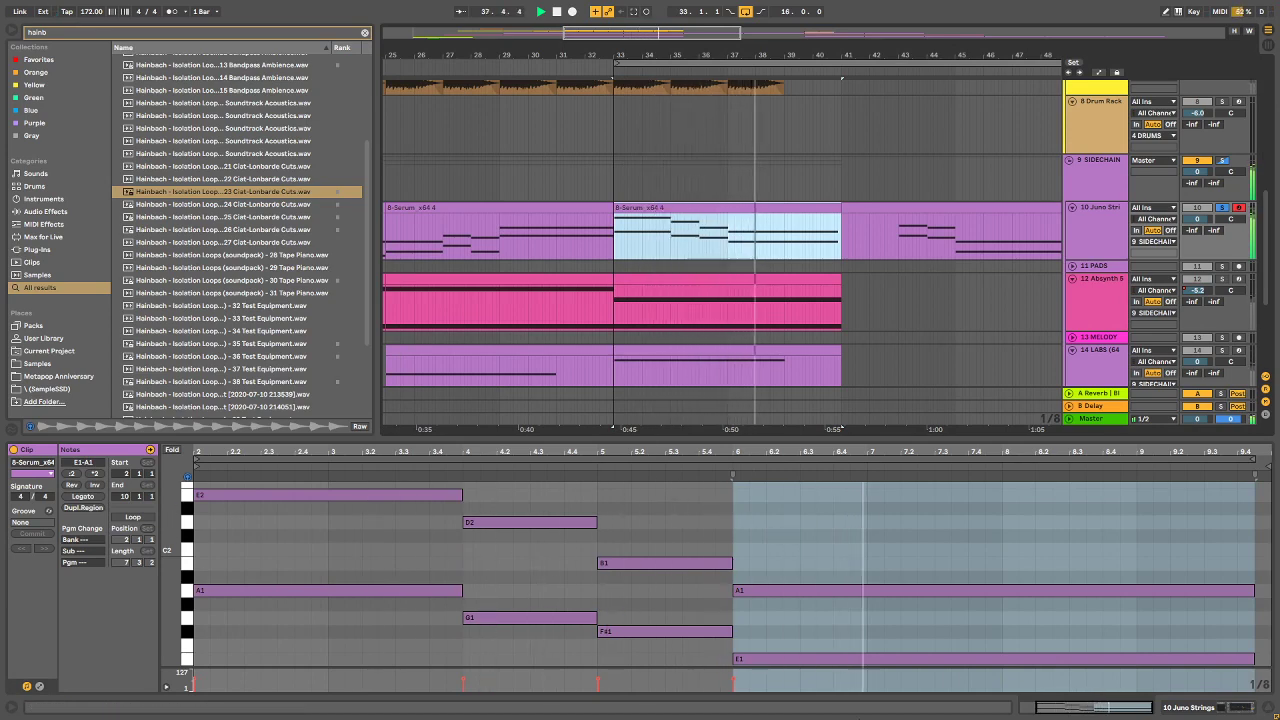
pyautogui.scroll(-3, 848, 337)
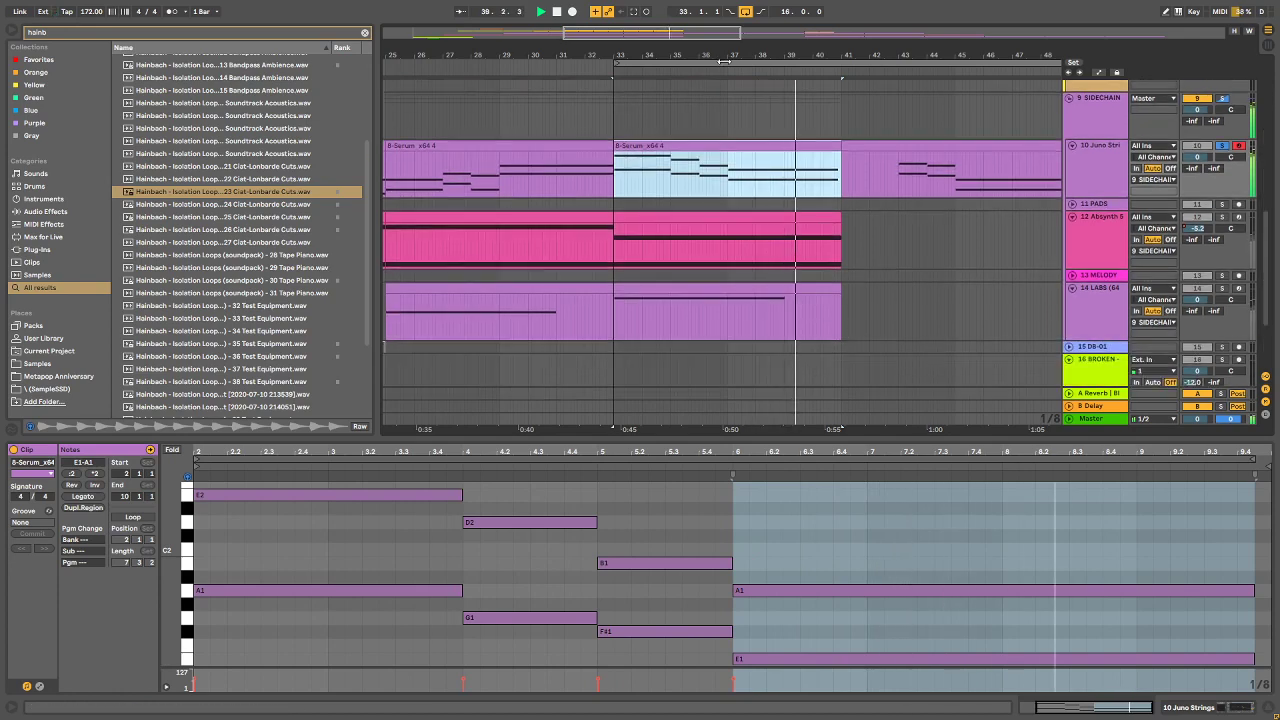
pyautogui.click(885, 146)
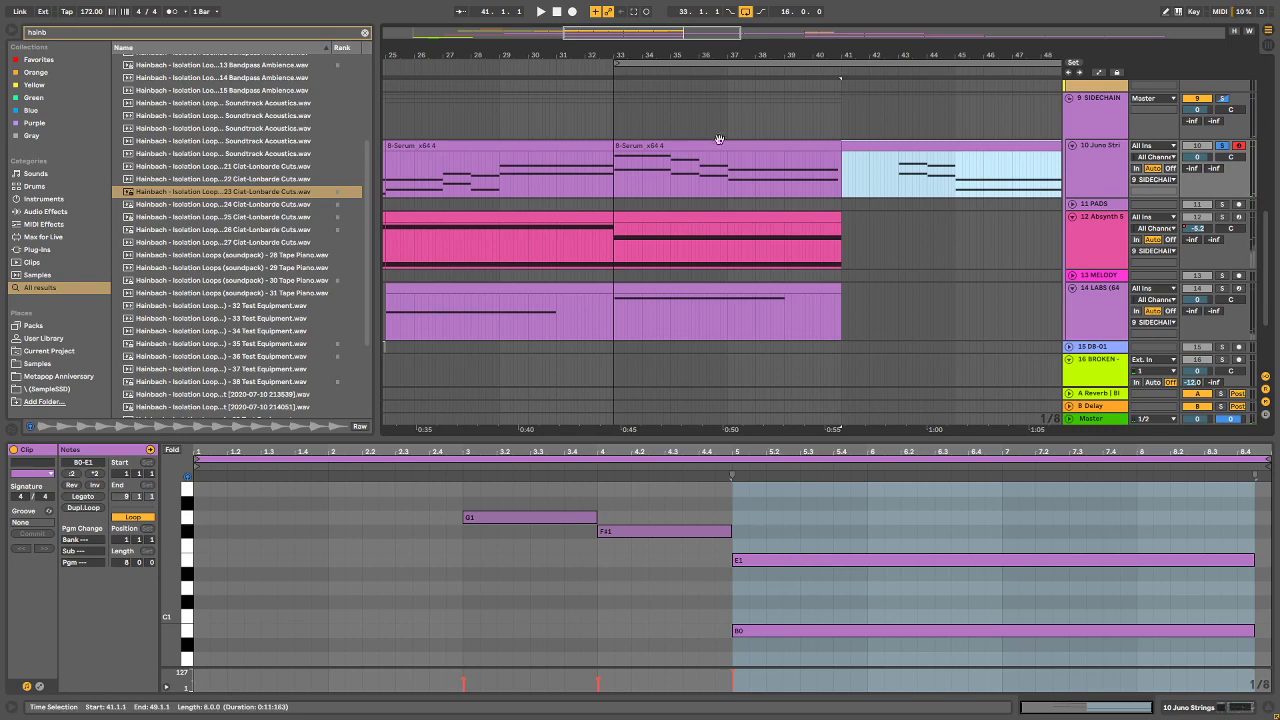
pyautogui.click(749, 145)
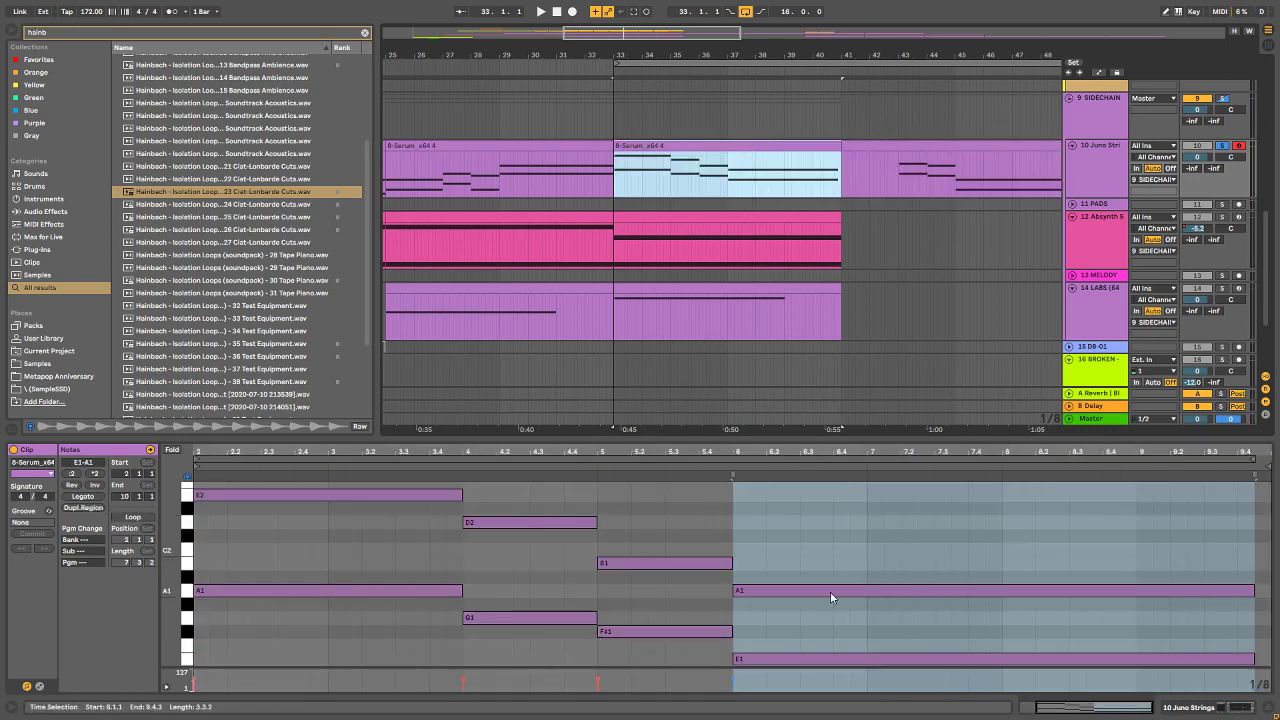
# Step: Add short F1 and B1 notes near the start of the Juno Strings clip at bar 41
pyautogui.click(908, 158)
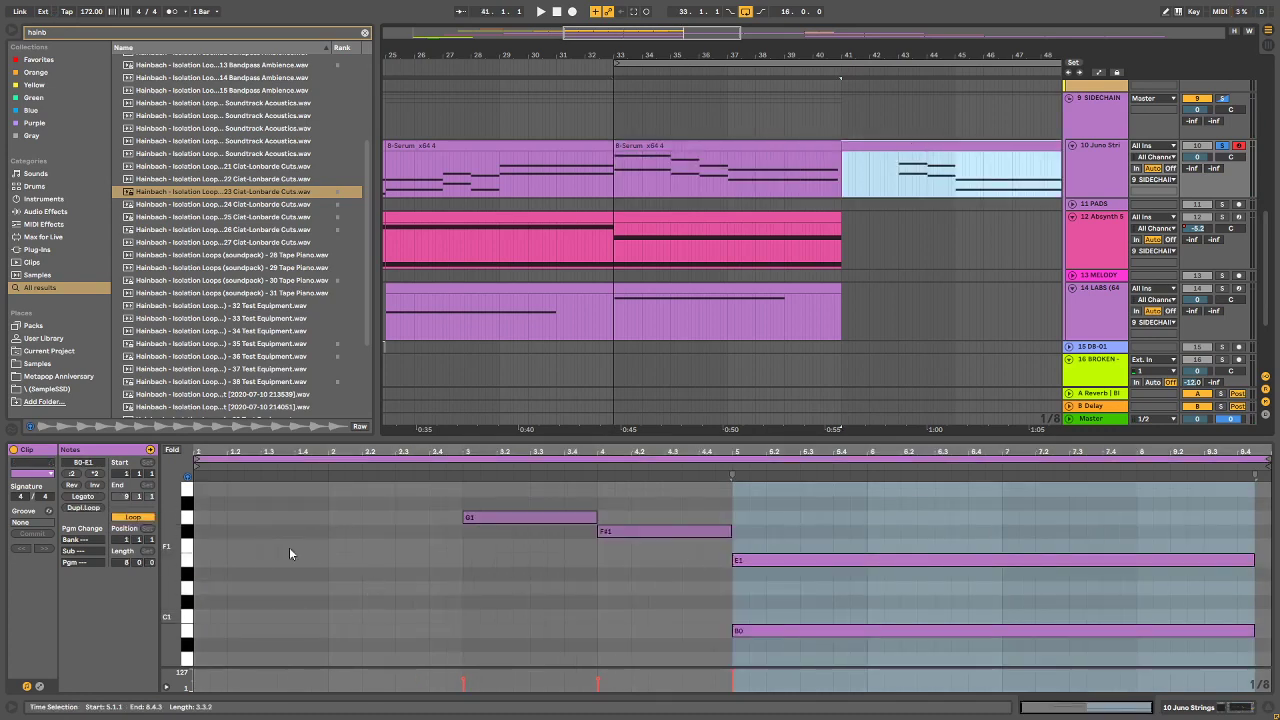
pyautogui.doubleClick(203, 545)
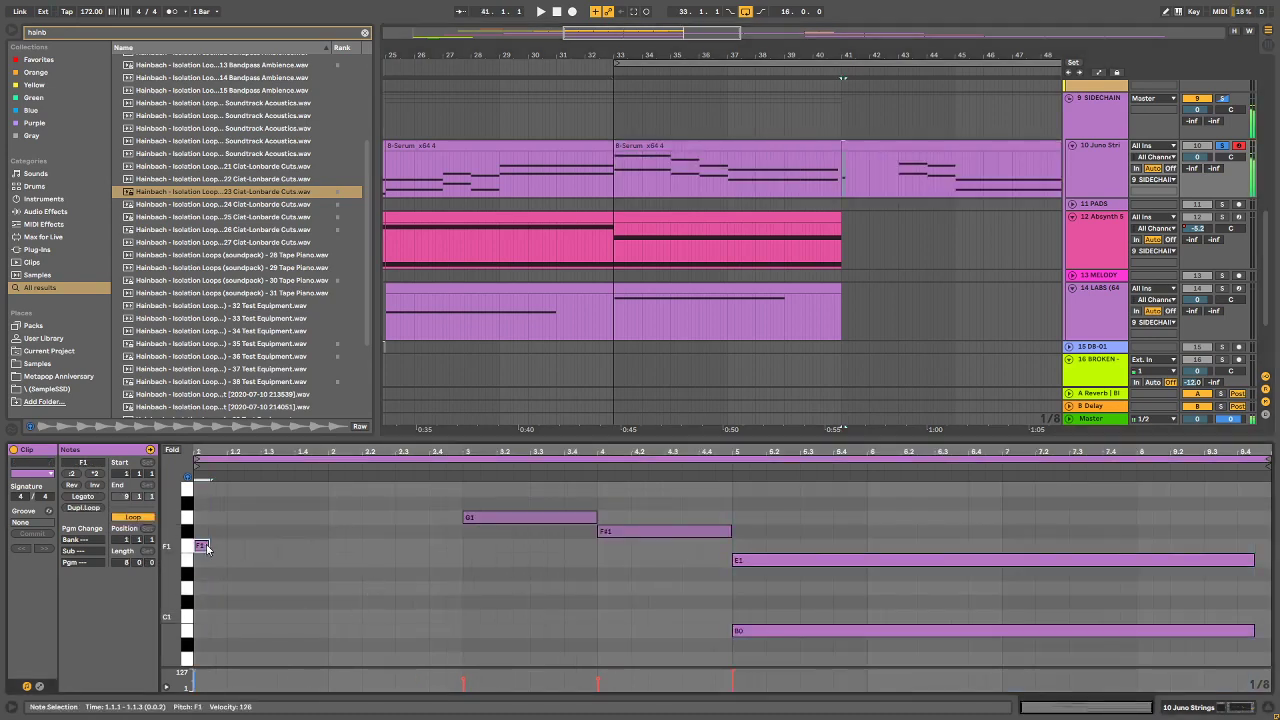
pyautogui.scroll(3, 208, 530)
pyautogui.doubleClick(212, 521)
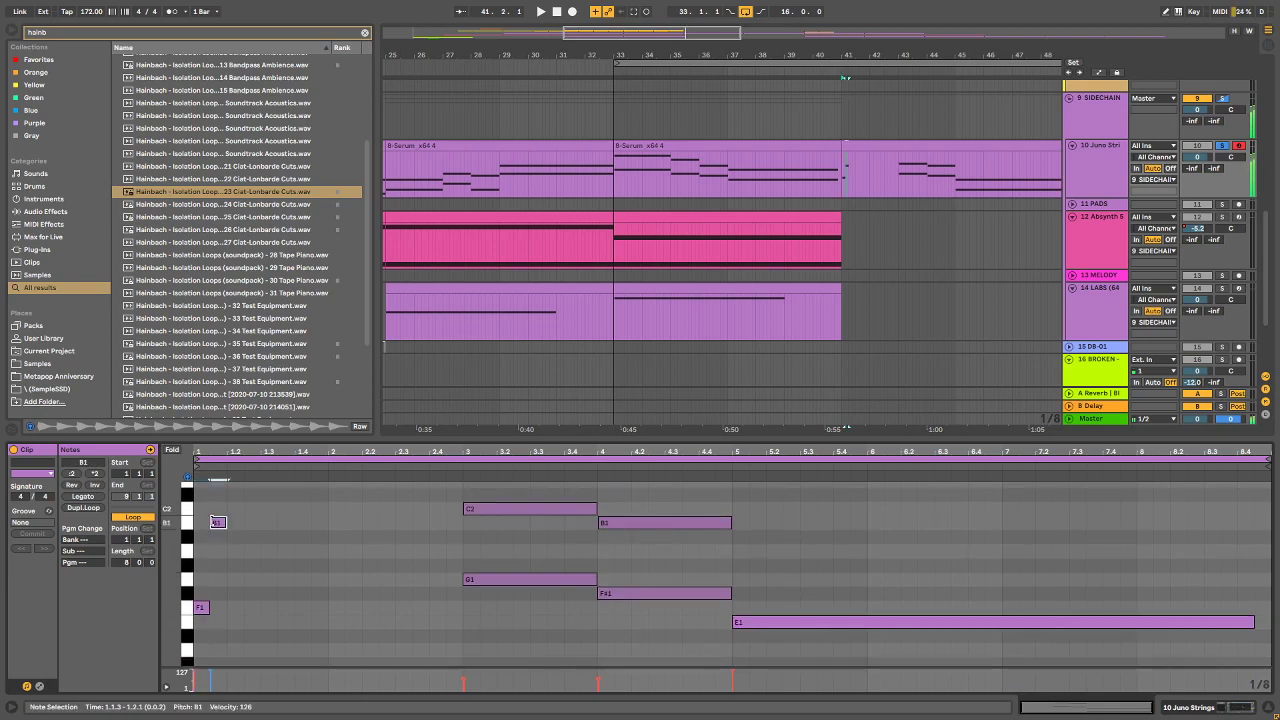
# Step: Align the new B1 note with the clip start and lengthen the B1 and F1 notes to two bars each
pyautogui.press('Left')
pyautogui.hotkey('shift', 'Right')
pyautogui.hotkey('shift', 'Right')
pyautogui.hotkey('shift', 'Right')
pyautogui.hotkey('shift', 'Right')
pyautogui.hotkey('shift', 'Right')
pyautogui.hotkey('shift', 'Right')
pyautogui.hotkey('shift', 'Right')
pyautogui.hotkey('shift', 'Right')
pyautogui.hotkey('shift', 'Right')
pyautogui.hotkey('shift', 'Right')
pyautogui.hotkey('shift', 'Right')
pyautogui.hotkey('shift', 'Right')
pyautogui.hotkey('shift', 'Right')
pyautogui.hotkey('shift', 'Right')
pyautogui.hotkey('shift', 'Right')
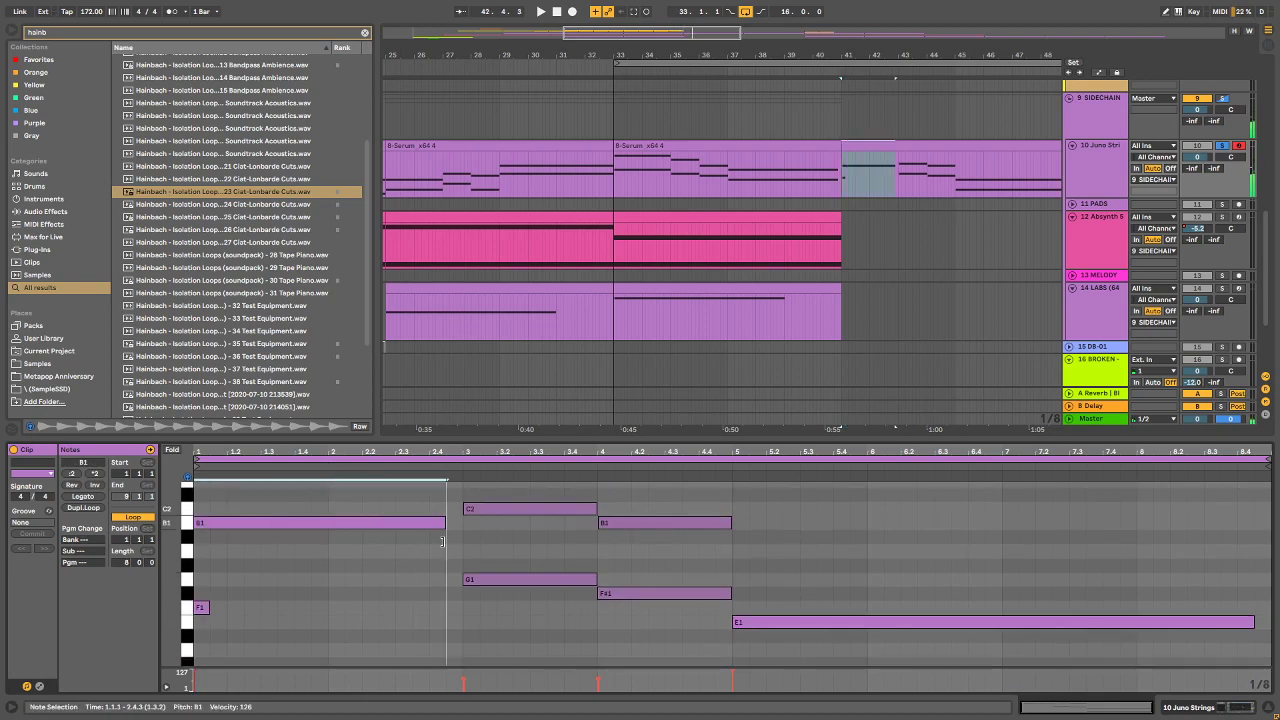
pyautogui.moveTo(208, 607); pyautogui.dragTo(462, 607)
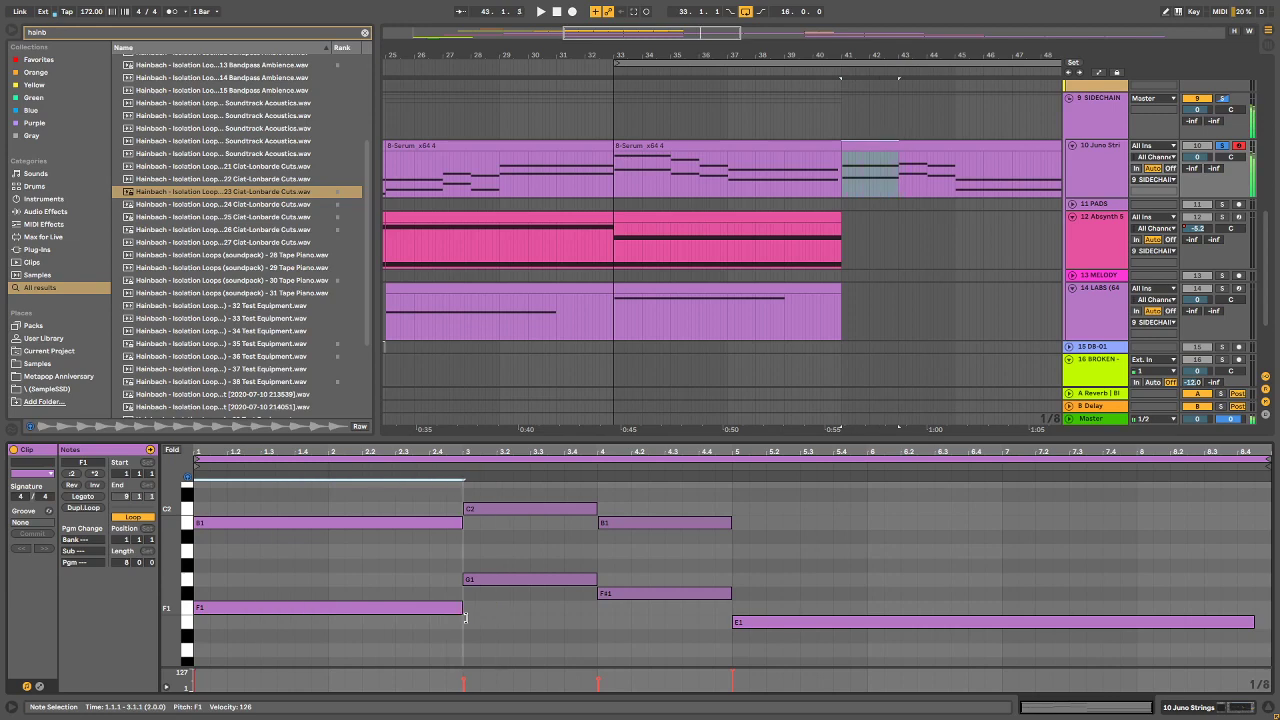
# Step: Duplicate the bar 33 Juno Strings clip to bar 41 and lower the copy's first chord five semitones to E1 and B1
pyautogui.click(808, 145)
pyautogui.hotkey('ctrl', 'd')
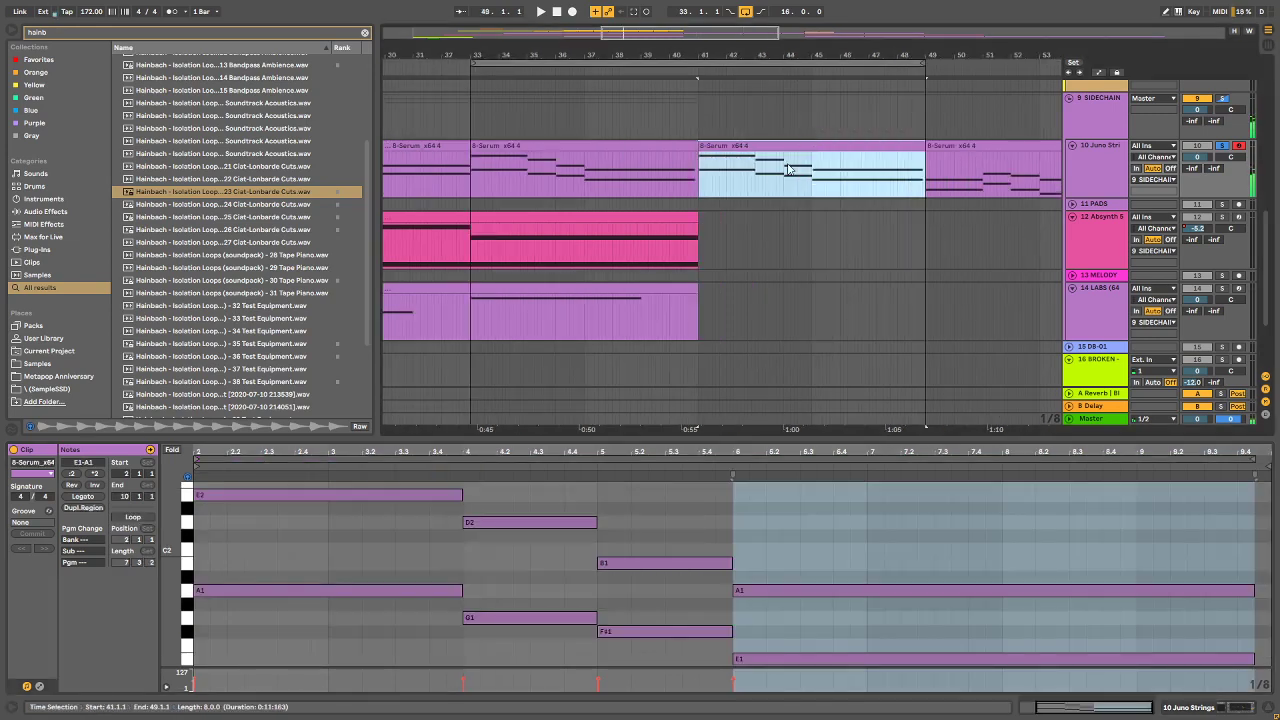
pyautogui.moveTo(298, 610); pyautogui.dragTo(323, 489)
pyautogui.press('Down')
pyautogui.press('Down')
pyautogui.press('Down')
pyautogui.press('Down')
pyautogui.press('Down')
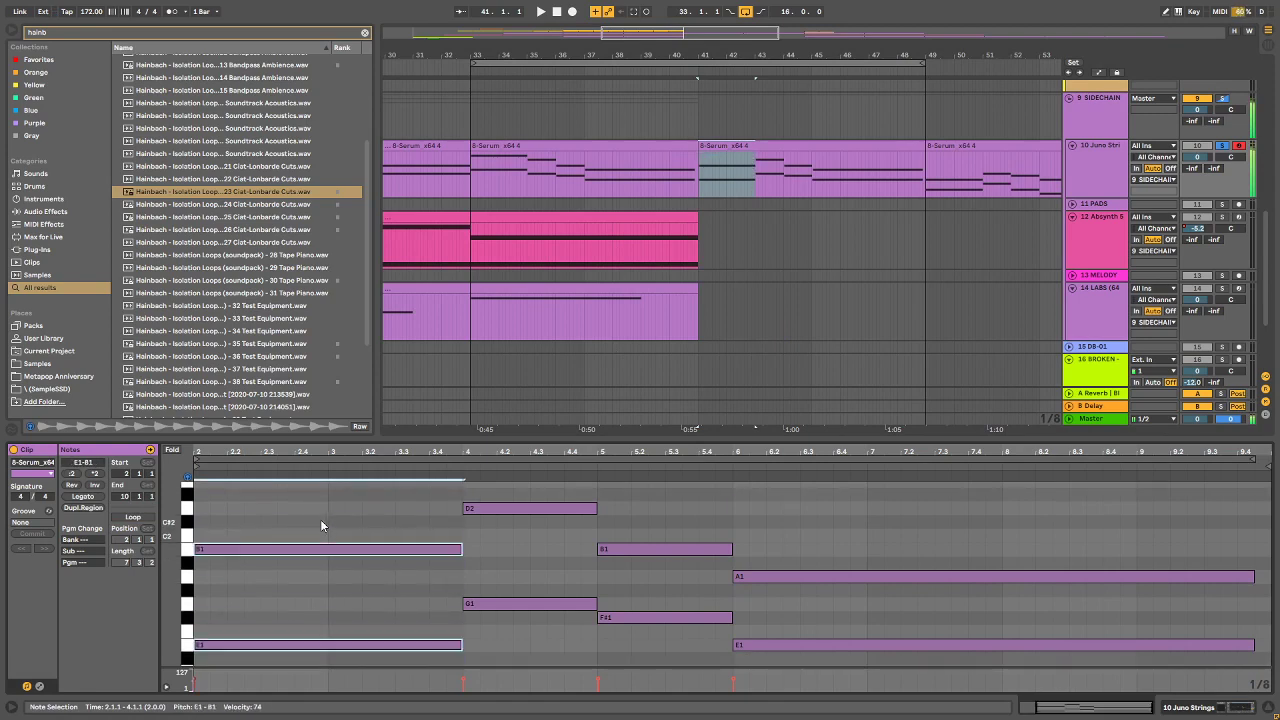
# Step: Raise the lower note of the copied clip's first chord one semitone to F1
pyautogui.click(268, 631)
pyautogui.click(279, 644)
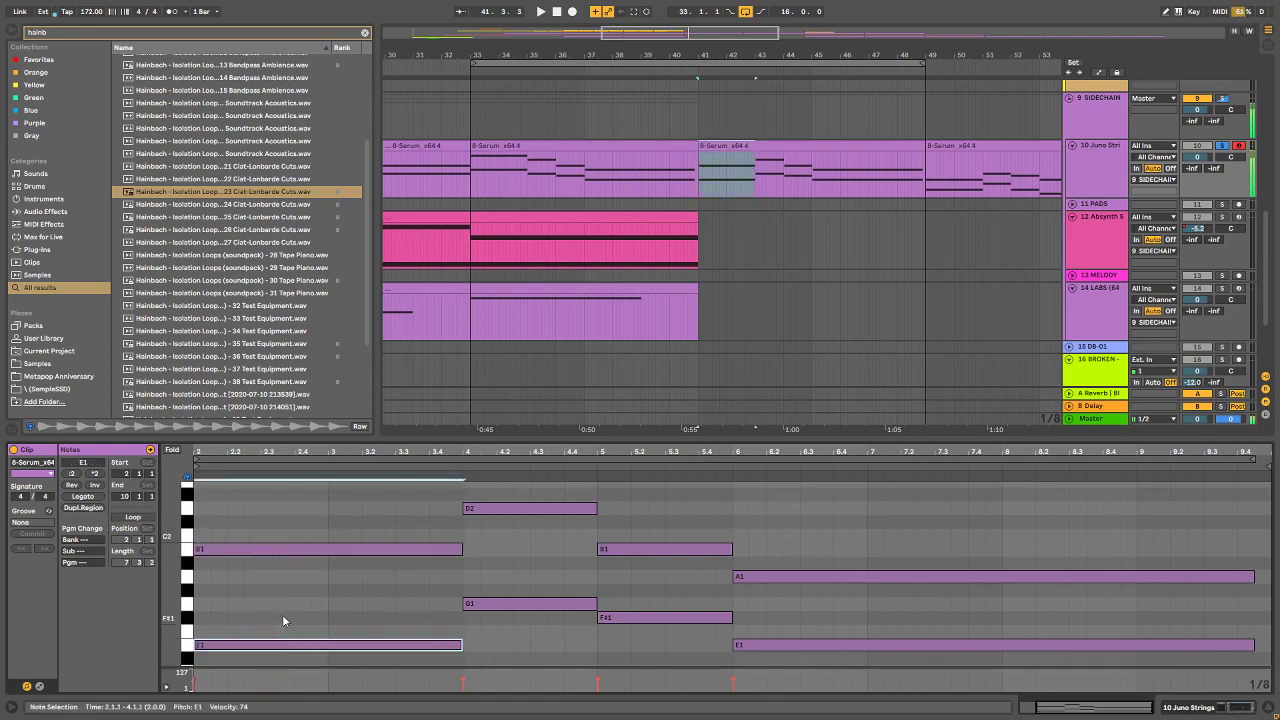
pyautogui.press('Up')
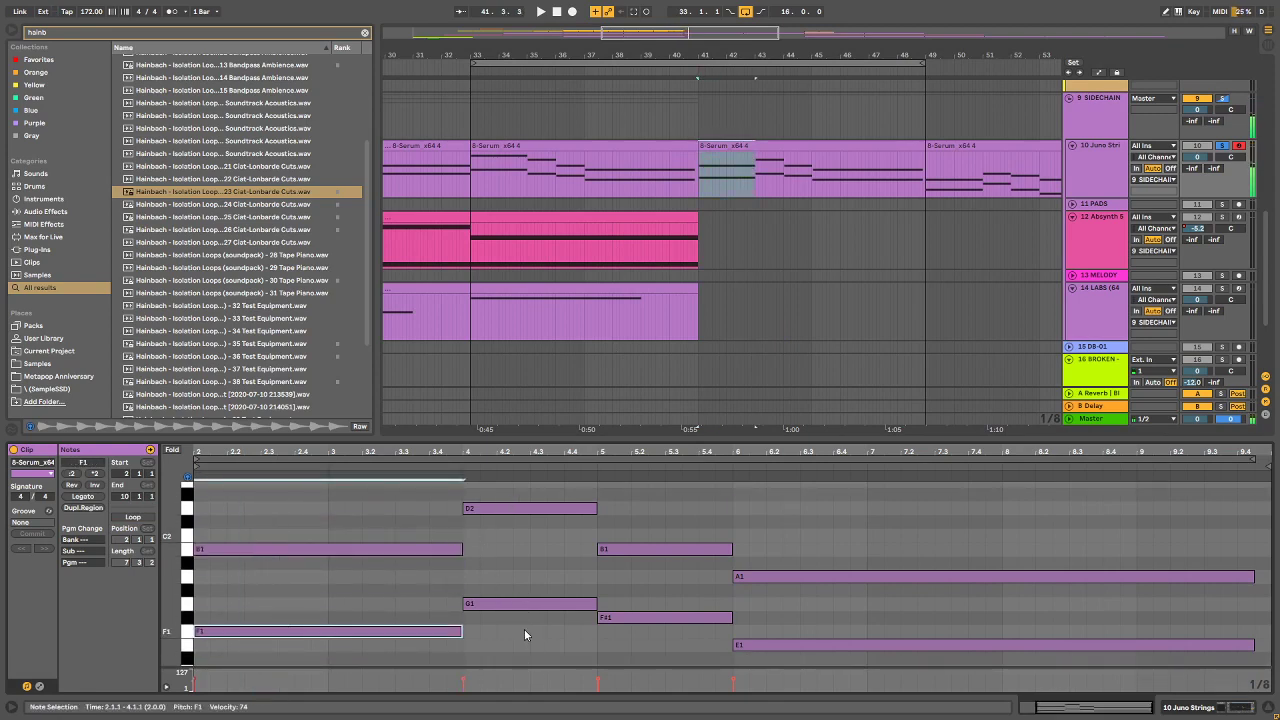
# Step: Change the copied clip's second chord to G1 and C2
pyautogui.moveTo(524, 629); pyautogui.dragTo(535, 506)
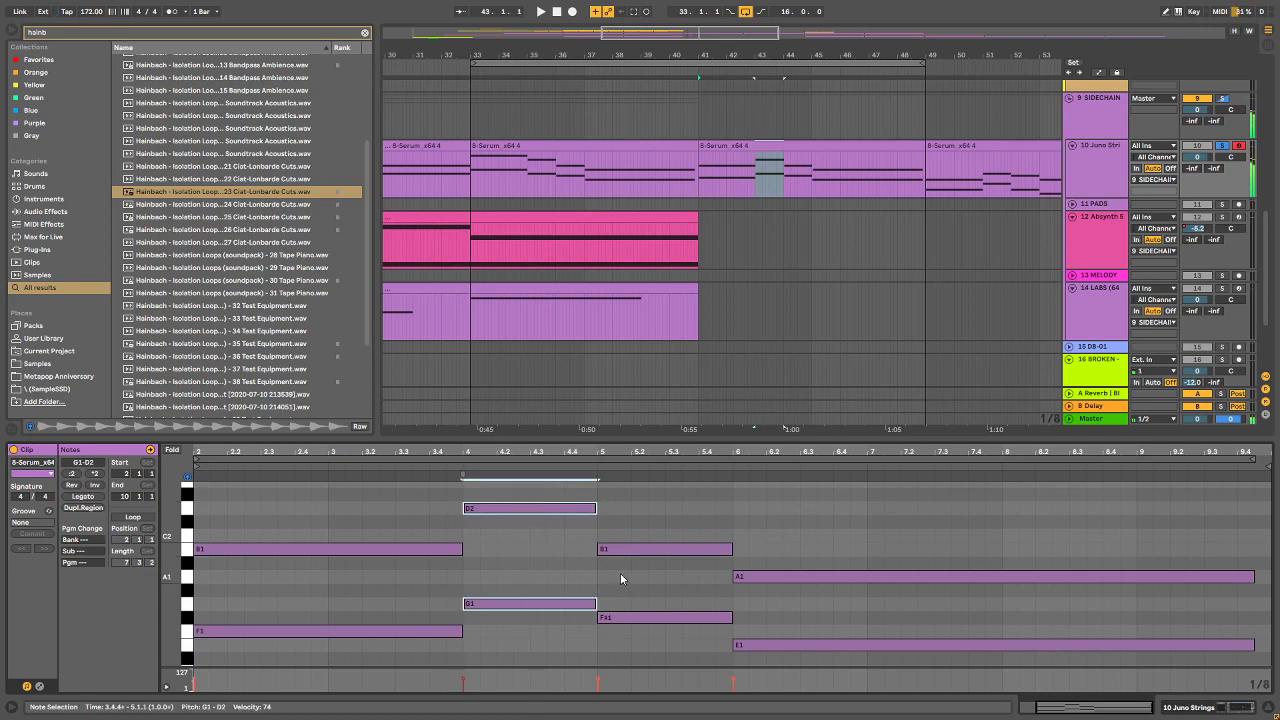
pyautogui.press('Down')
pyautogui.press('Down')
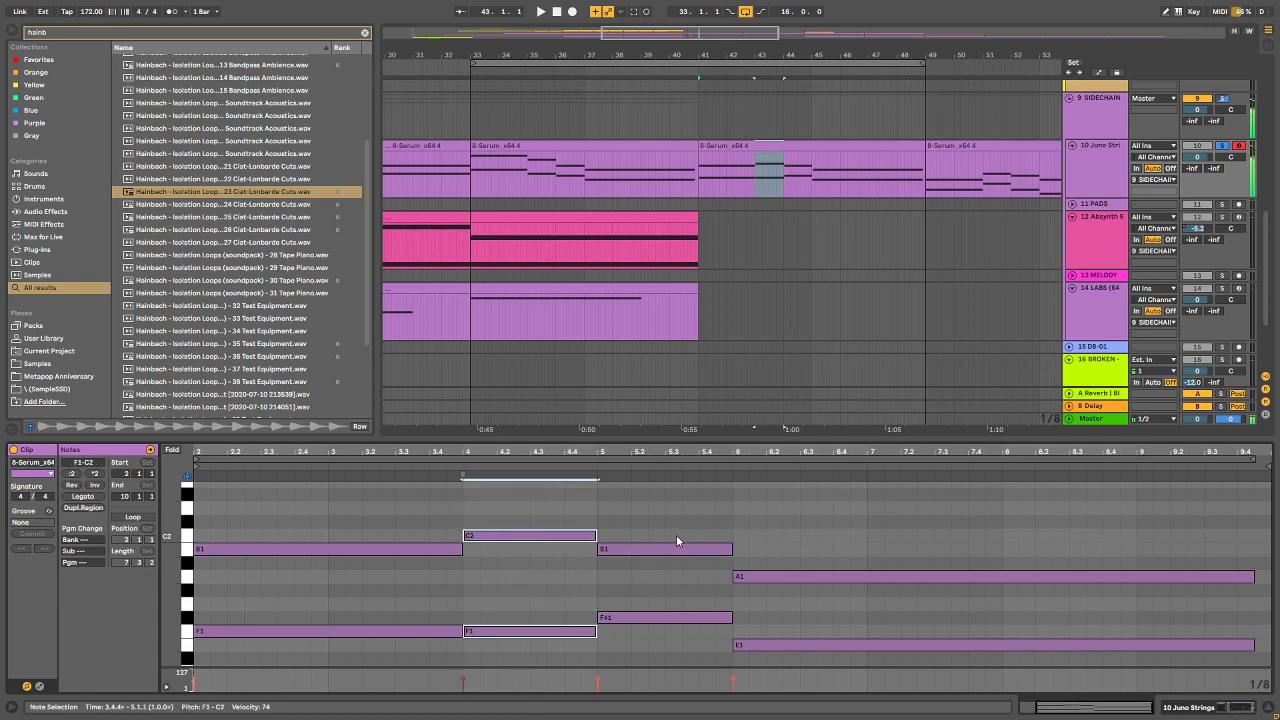
pyautogui.click(490, 646)
pyautogui.click(508, 630)
pyautogui.press('Up')
pyautogui.press('Up')
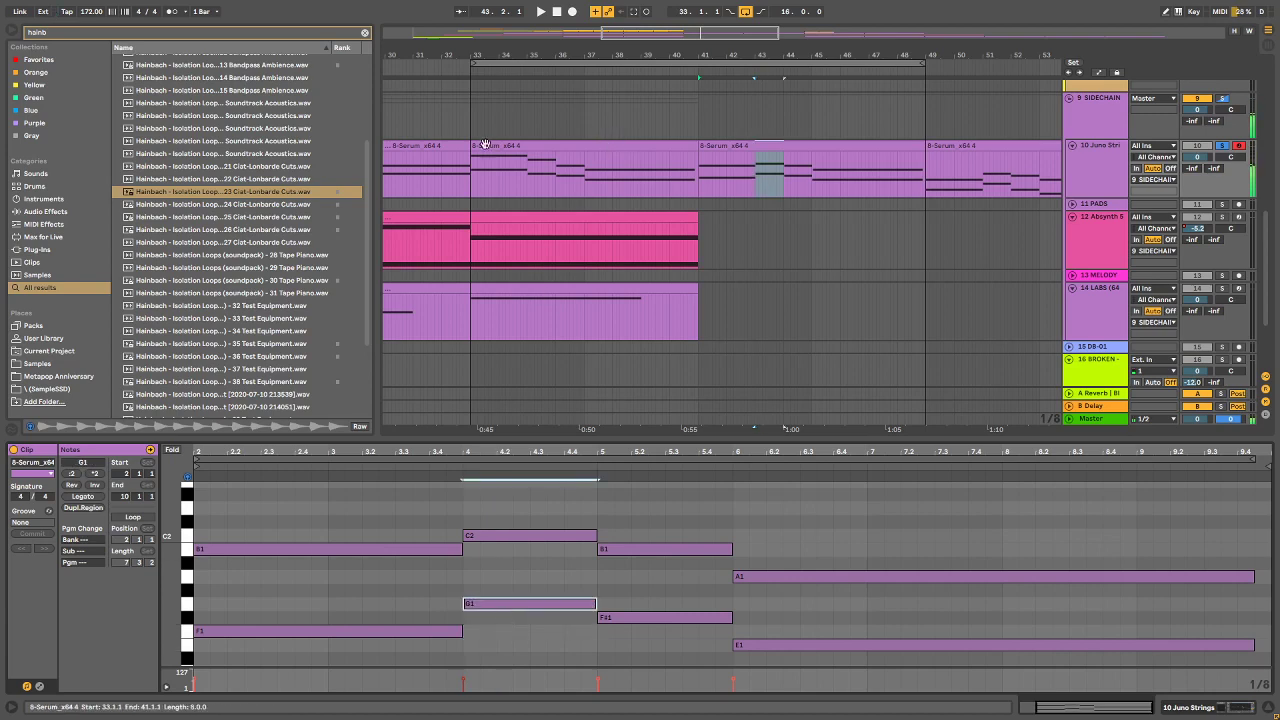
# Step: Play the copied clip from bar 41 and raise the lower note of its first chord to F#1
pyautogui.press('space')
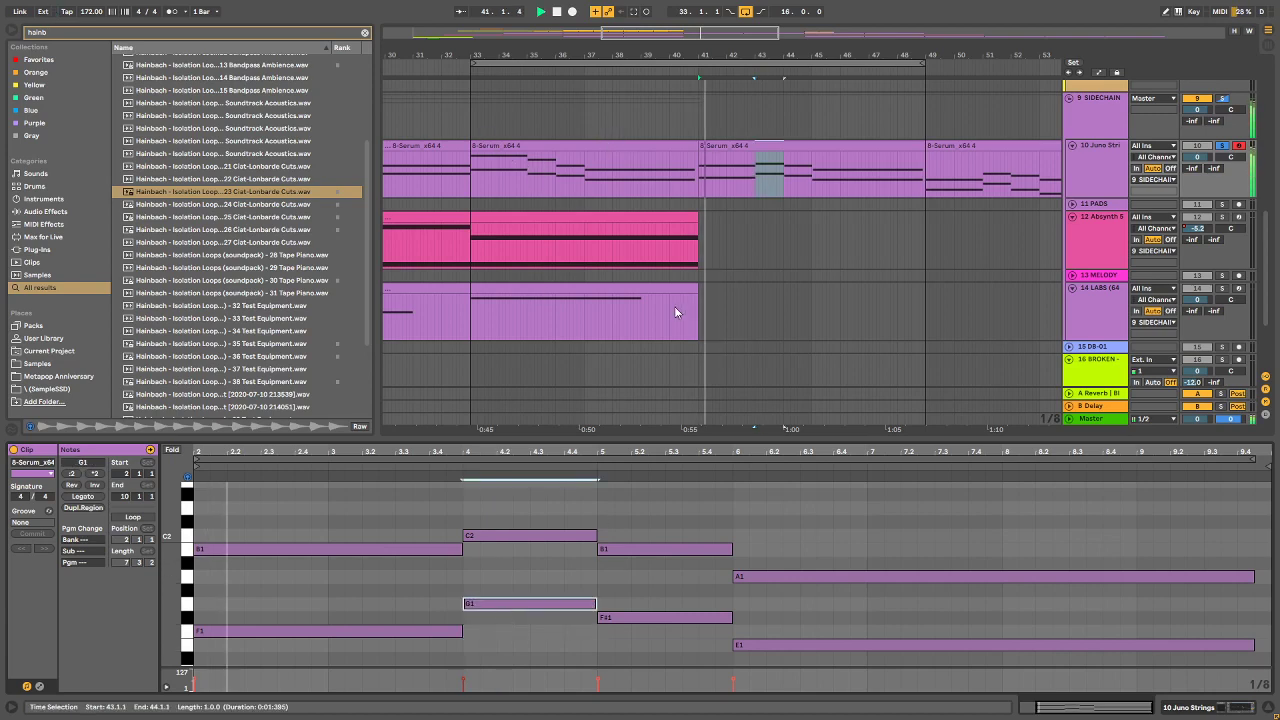
pyautogui.click(289, 631)
pyautogui.press('Up')
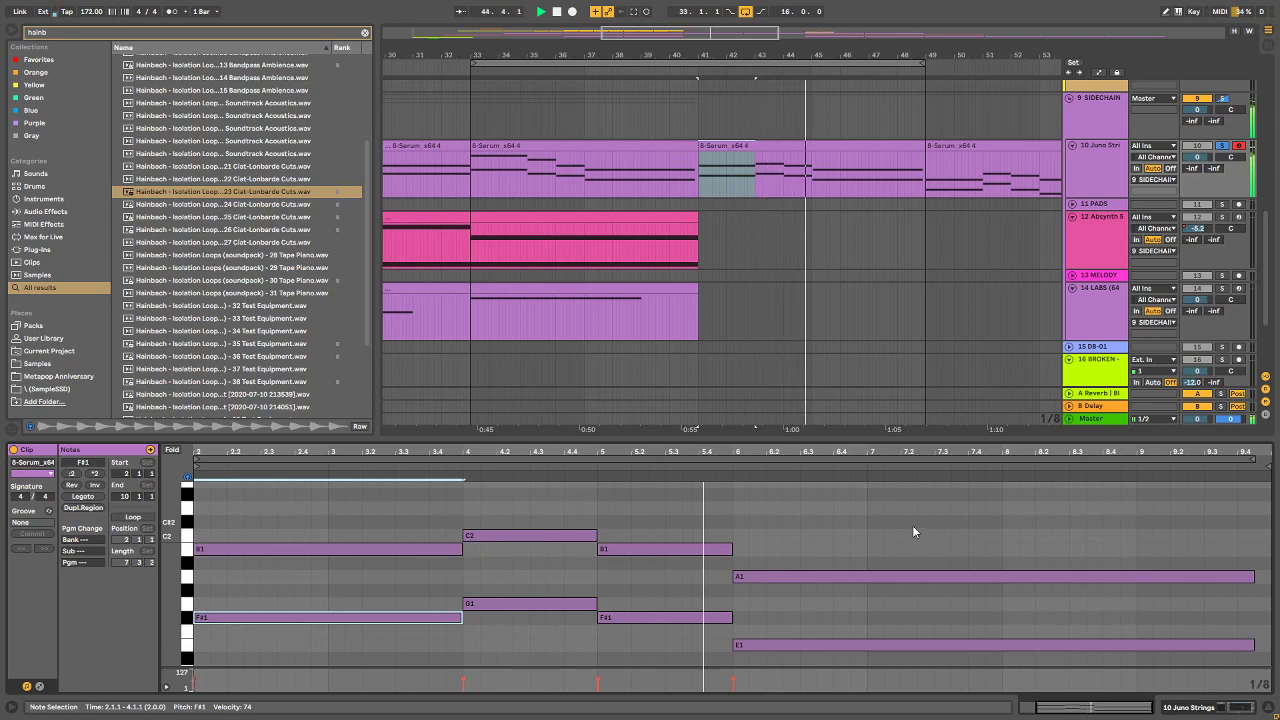
# Step: Lower the A1 note of the copied clip's long final chord to B0, below the E1 note
pyautogui.scroll(-1, 883, 532)
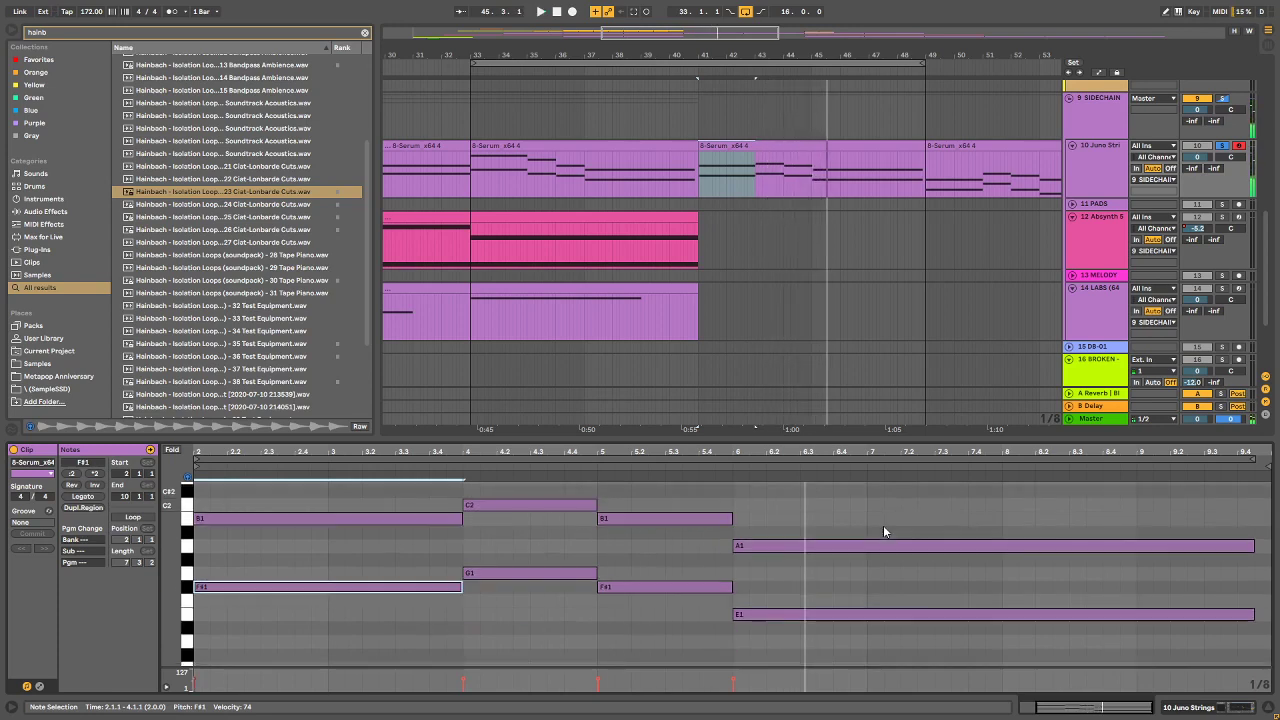
pyautogui.click(812, 545)
pyautogui.press('Down')
pyautogui.press('Down')
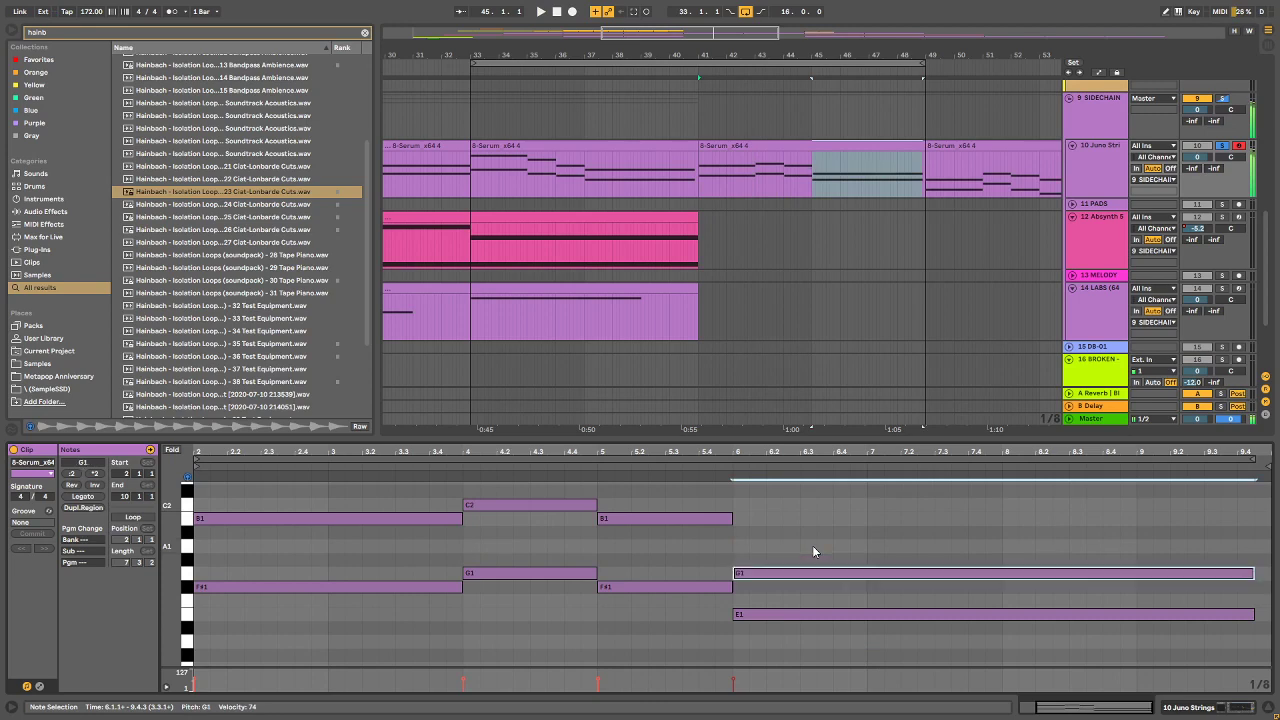
pyautogui.press('Down')
pyautogui.press('Down')
pyautogui.press('Down')
pyautogui.press('Down')
pyautogui.press('Down')
pyautogui.press('Down')
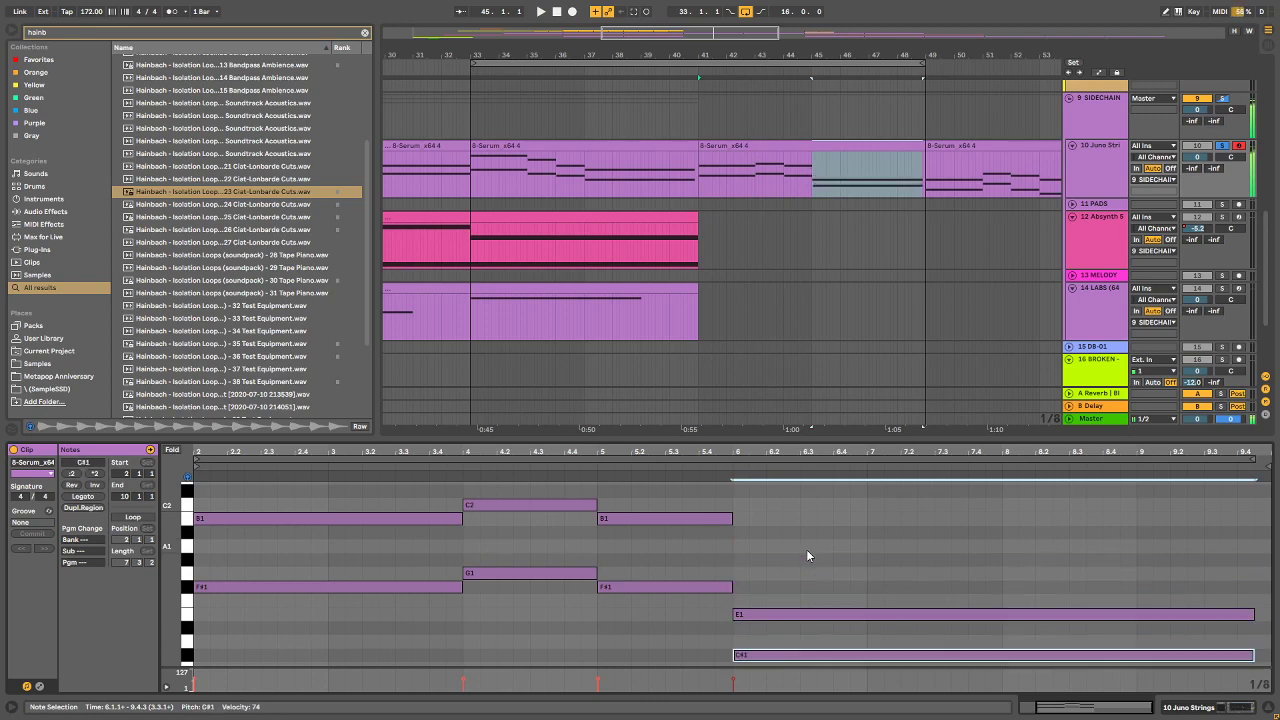
pyautogui.press('Down')
pyautogui.press('Down')
# Step: Play back the revised chord progression from bar 41, and listen to it again within the wider arrangement
pyautogui.press('space')
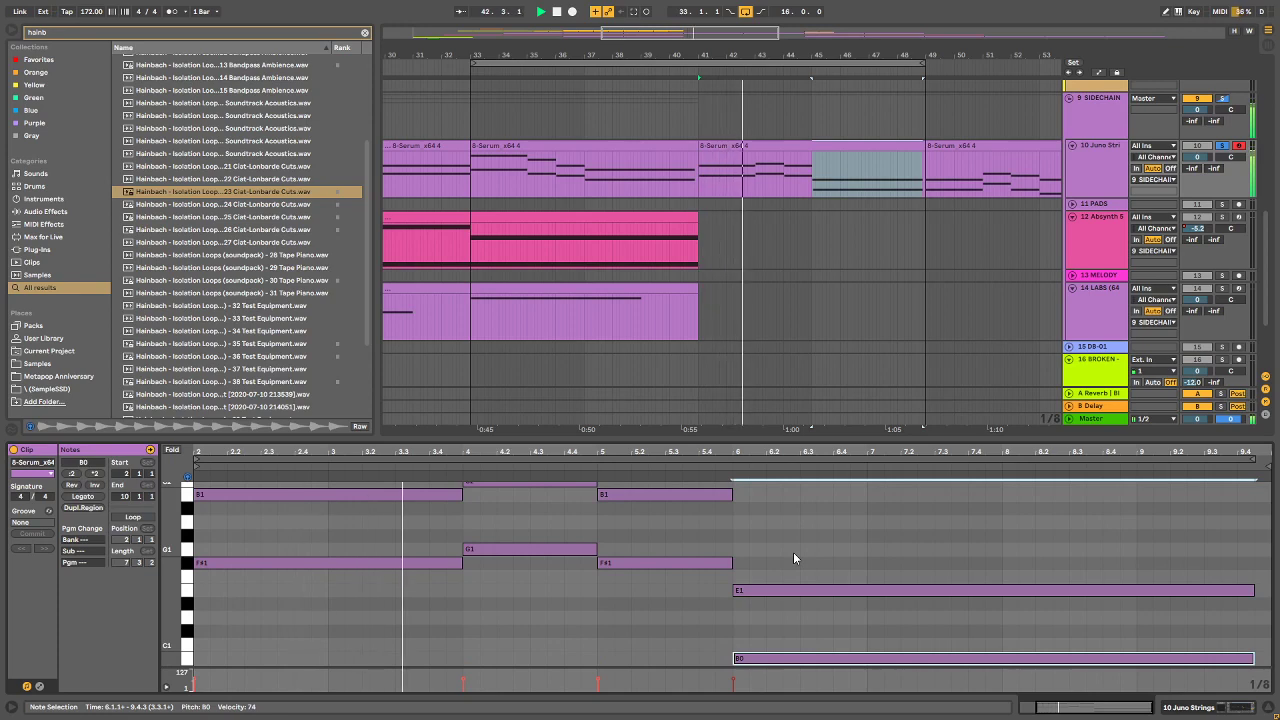
pyautogui.scroll(2, 766, 550)
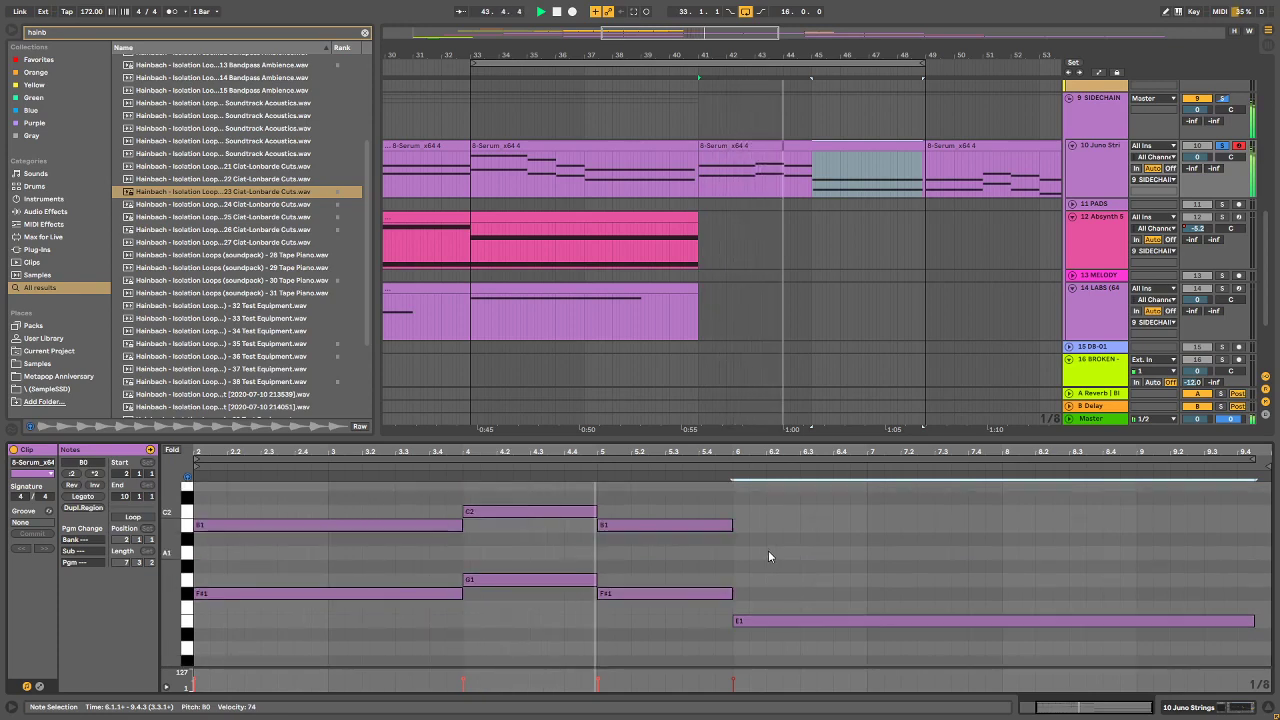
pyautogui.scroll(-2, 1110, 546)
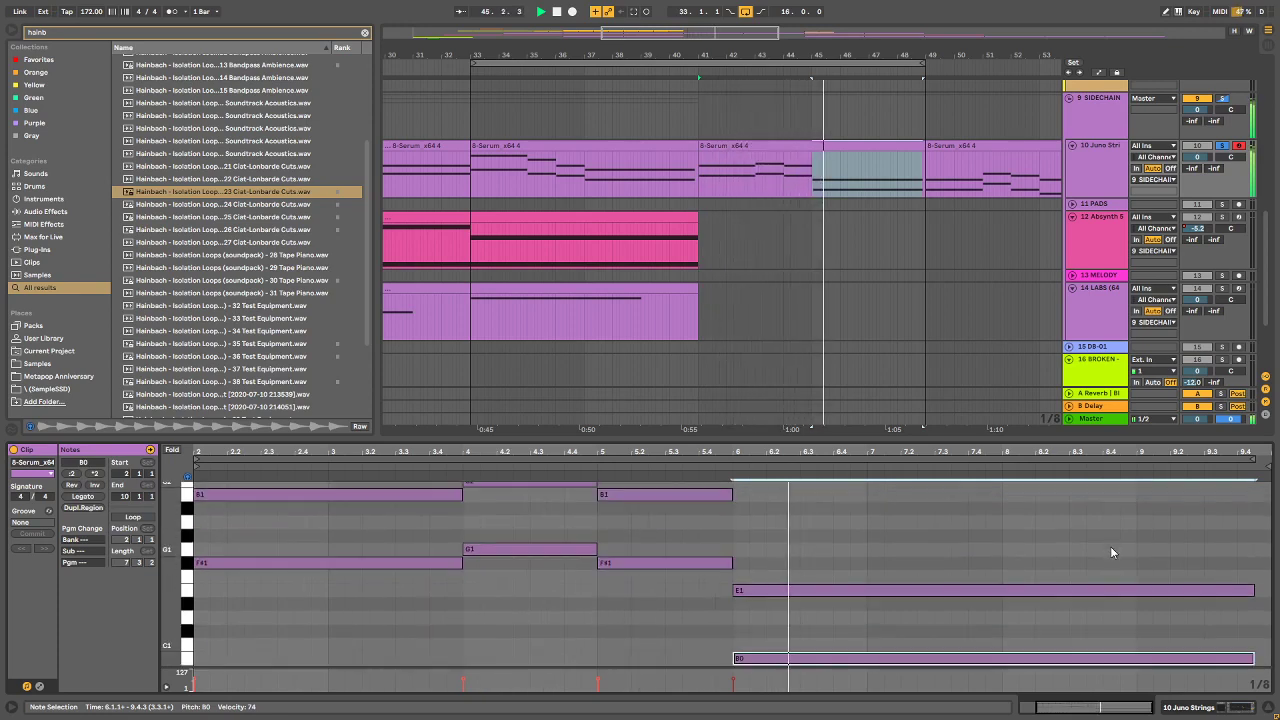
pyautogui.scroll(2, 1110, 546)
pyautogui.scroll(-2, 579, 582)
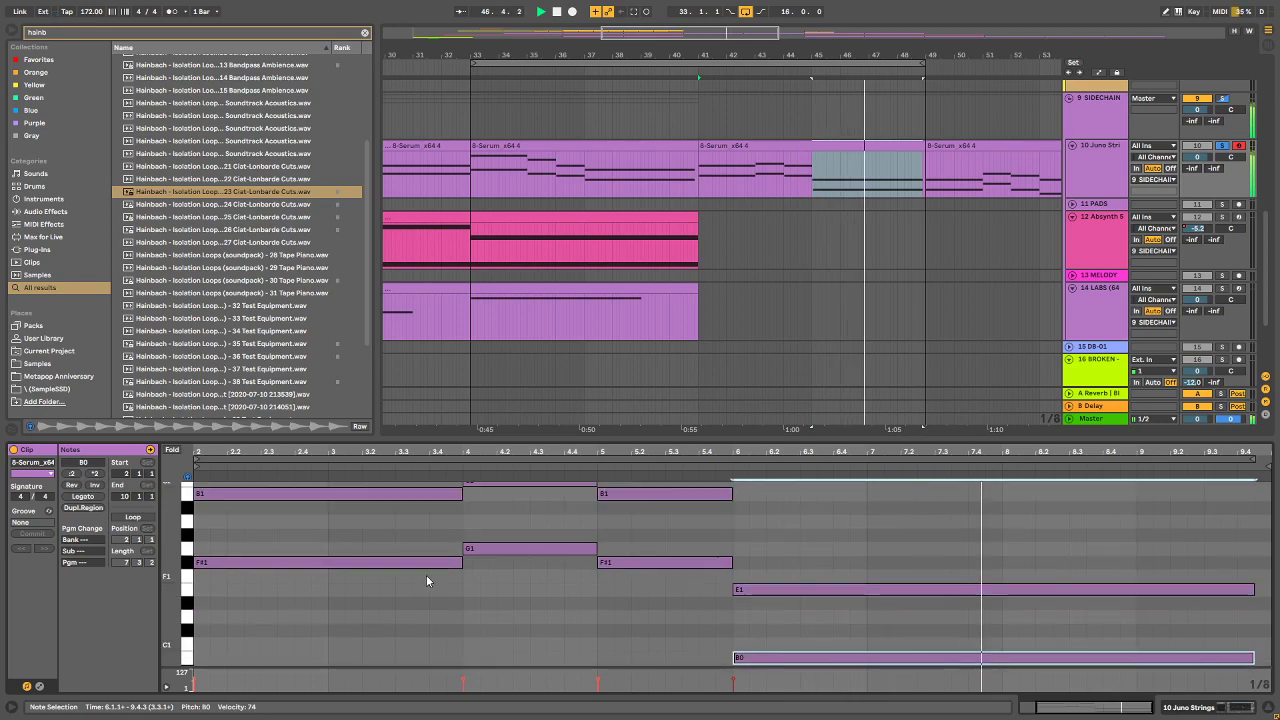
pyautogui.moveTo(809, 50); pyautogui.dragTo(683, 18)
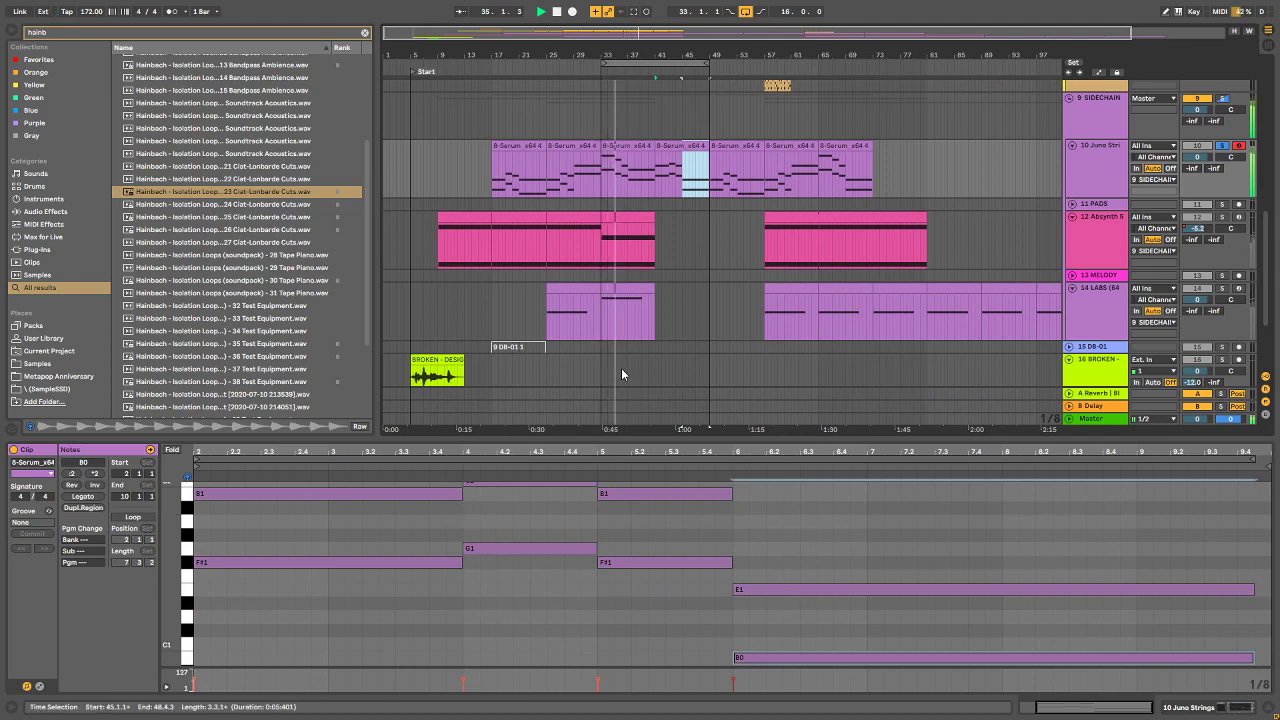
# Step: Check the elapsed time in the WSplit timer and return to the Juno Strings clip's notes in Ableton Live
pyautogui.hotkey('alt', 'Tab')
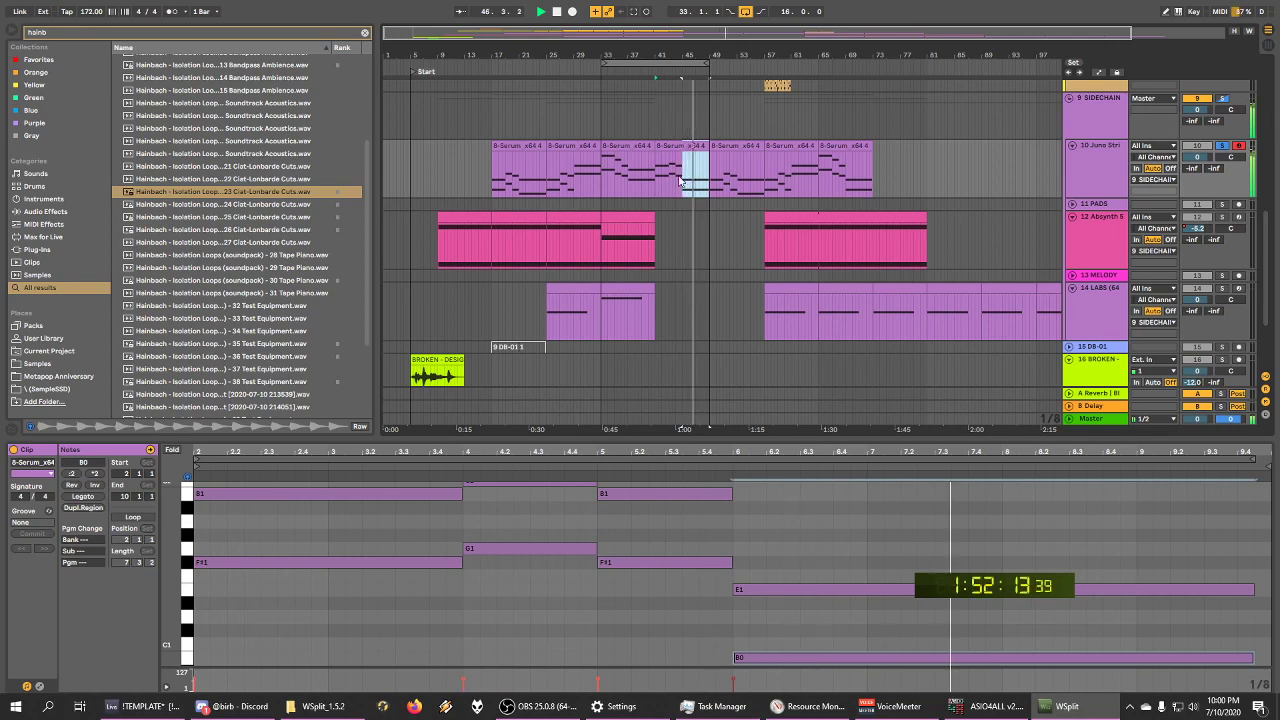
pyautogui.click(478, 572)
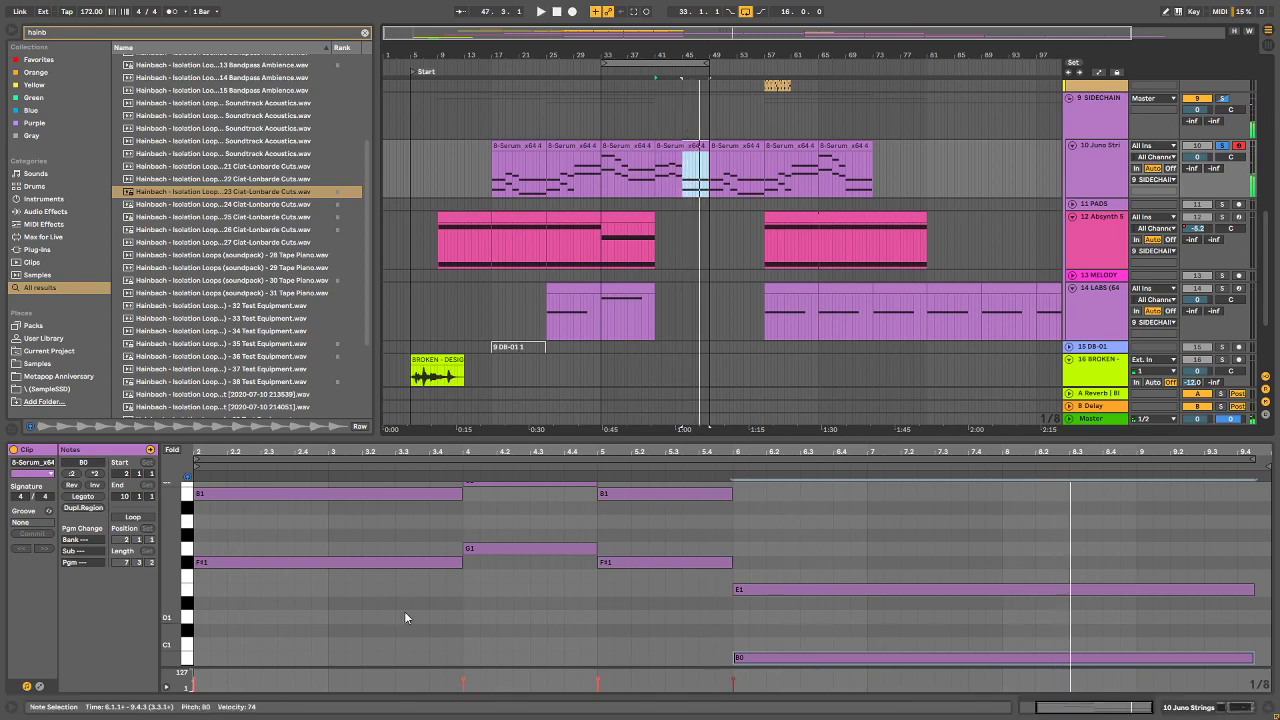
pyautogui.scroll(2, 405, 612)
pyautogui.scroll(-2, 460, 552)
pyautogui.scroll(1, 508, 558)
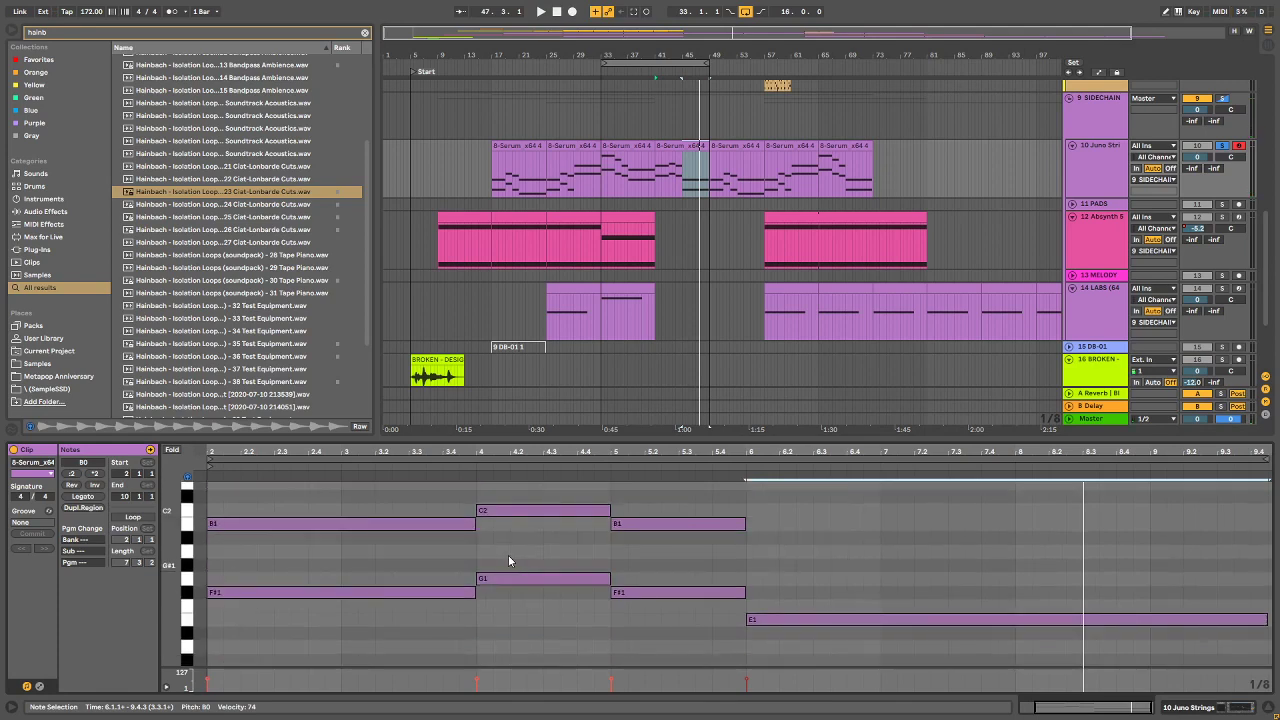
# Step: Try lowering the F#1 note of the third chord in the Juno Strings clip at bar 41 to E1
pyautogui.scroll(-2, 603, 520)
pyautogui.scroll(2, 653, 575)
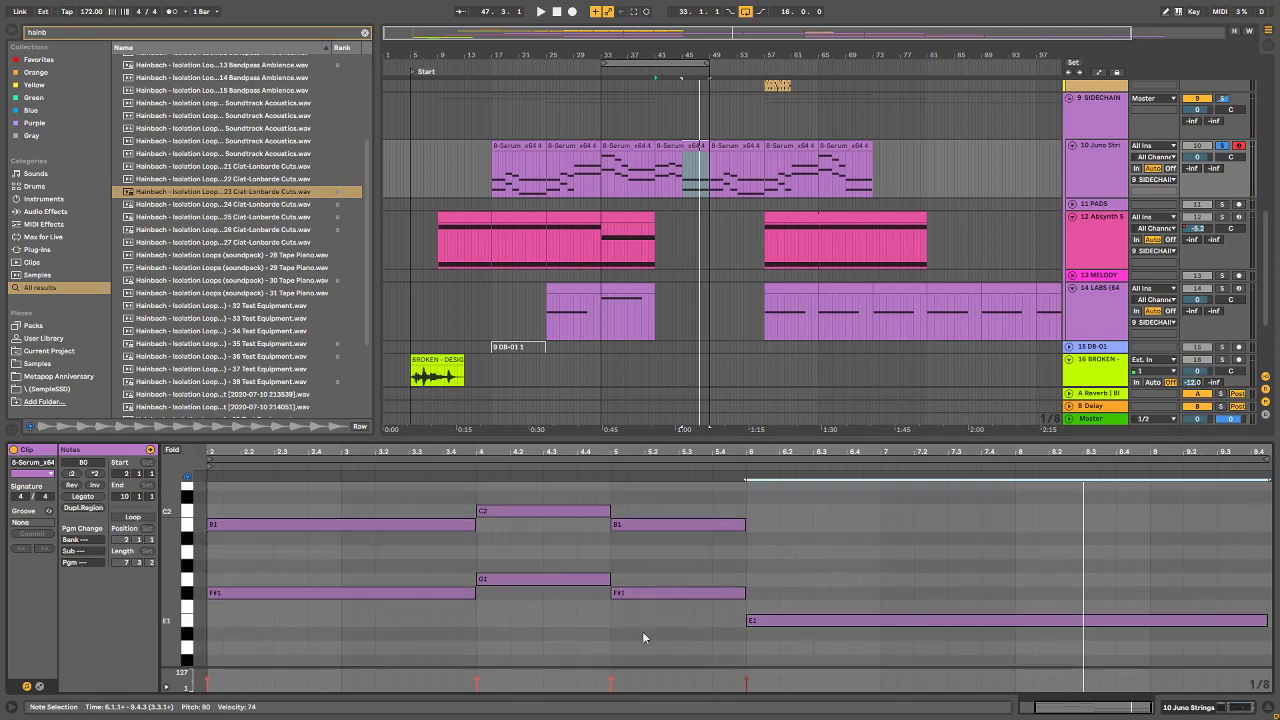
pyautogui.moveTo(642, 631); pyautogui.dragTo(711, 539)
pyautogui.click(677, 591)
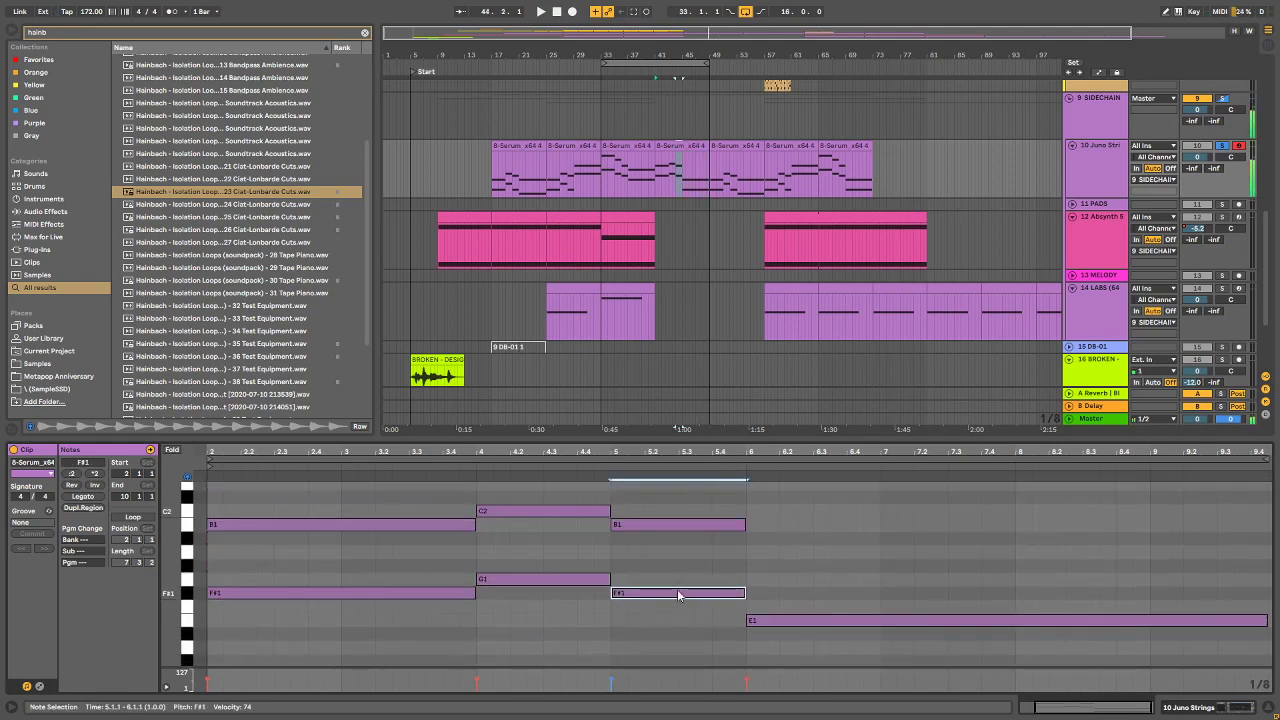
pyautogui.moveTo(652, 646); pyautogui.dragTo(680, 562)
pyautogui.press('Down')
pyautogui.press('Down')
# Step: Try shifting the whole third chord up to F1–C2, and return its notes to F#1 and B1
pyautogui.moveTo(614, 627); pyautogui.dragTo(678, 490)
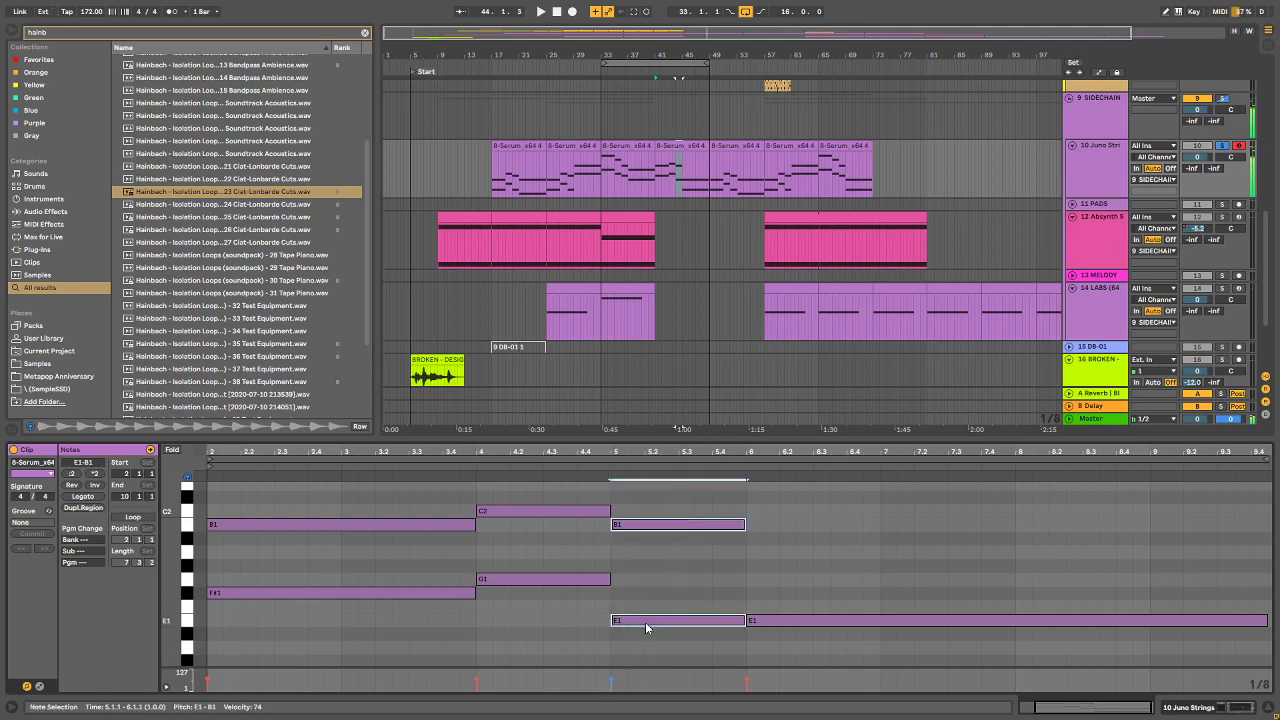
pyautogui.press('Up')
pyautogui.press('Up')
pyautogui.press('Down')
pyautogui.press('Down')
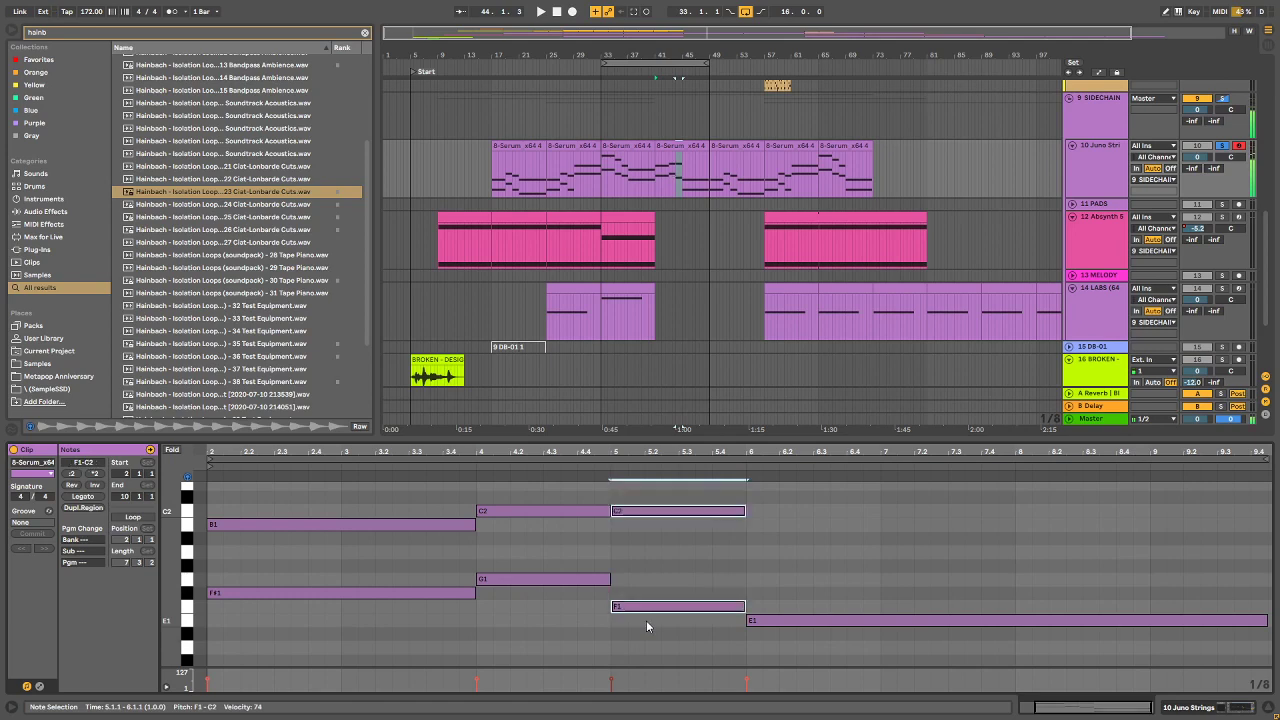
pyautogui.click(664, 620)
pyautogui.press('Up')
pyautogui.press('Up')
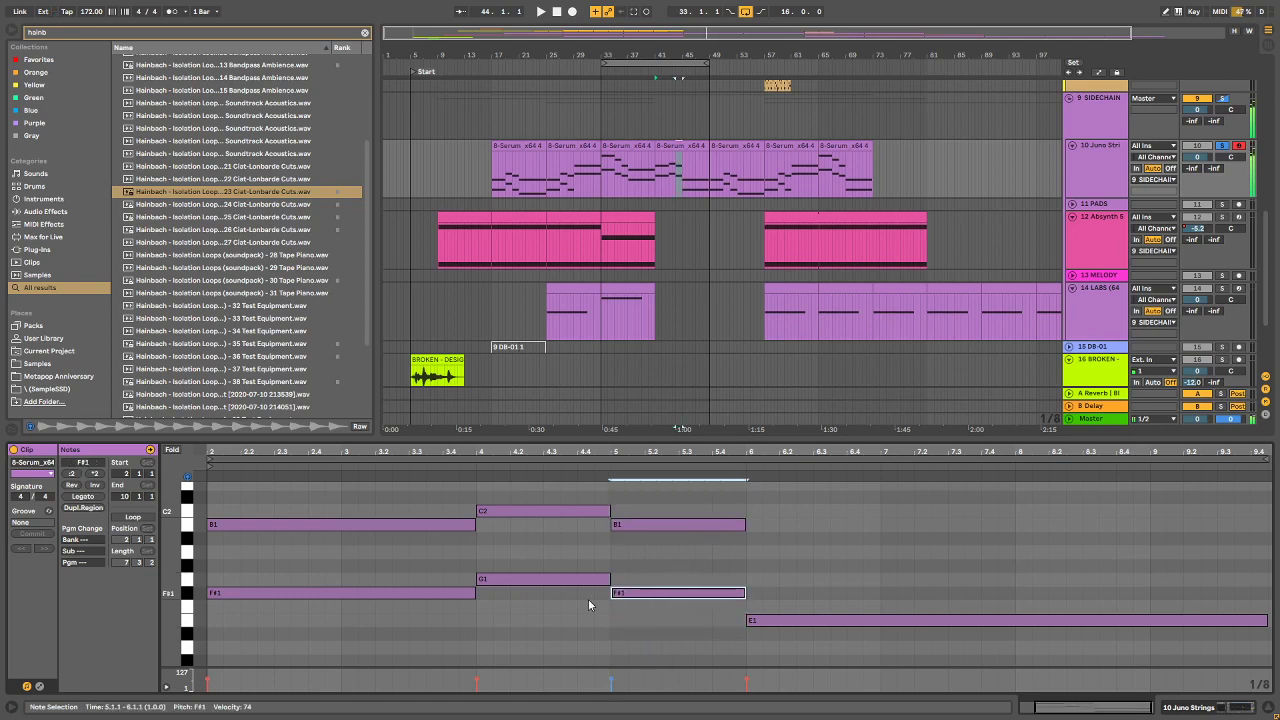
# Step: Review the Juno Strings clips at bars 33 and 41, and duplicate the LABS clip at bar 33 to bar 41
pyautogui.click(648, 181)
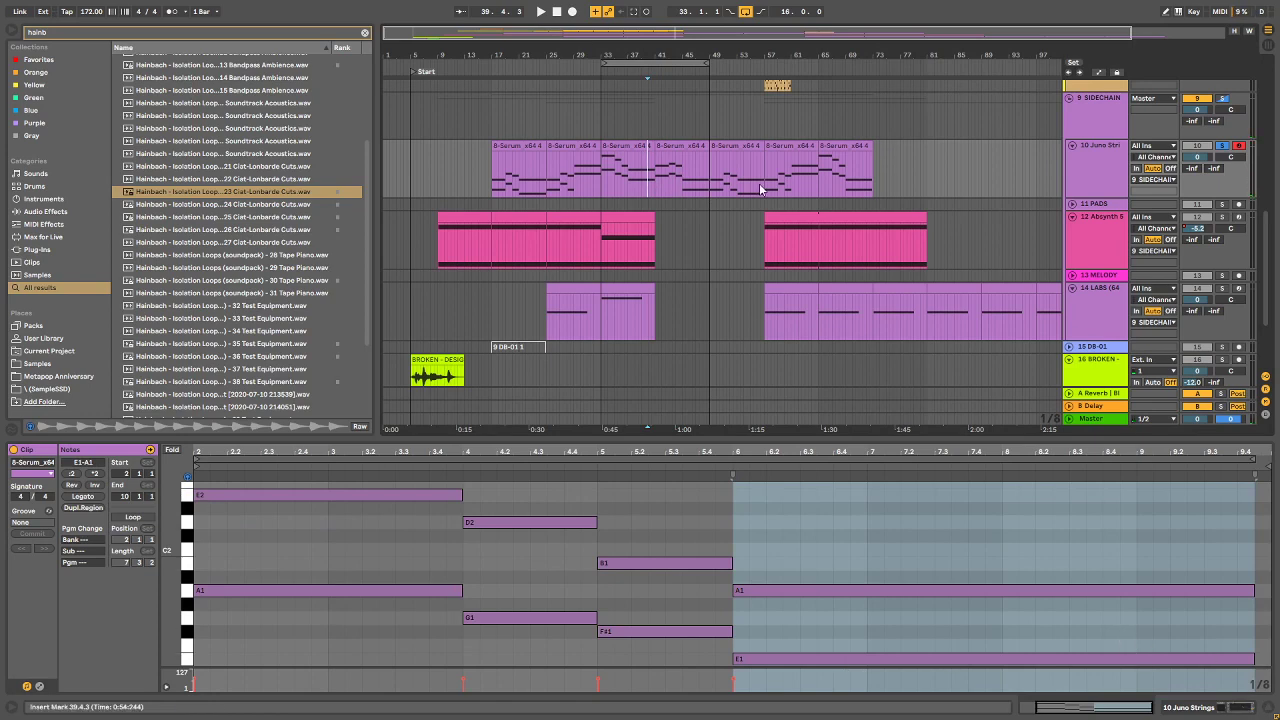
pyautogui.doubleClick(682, 157)
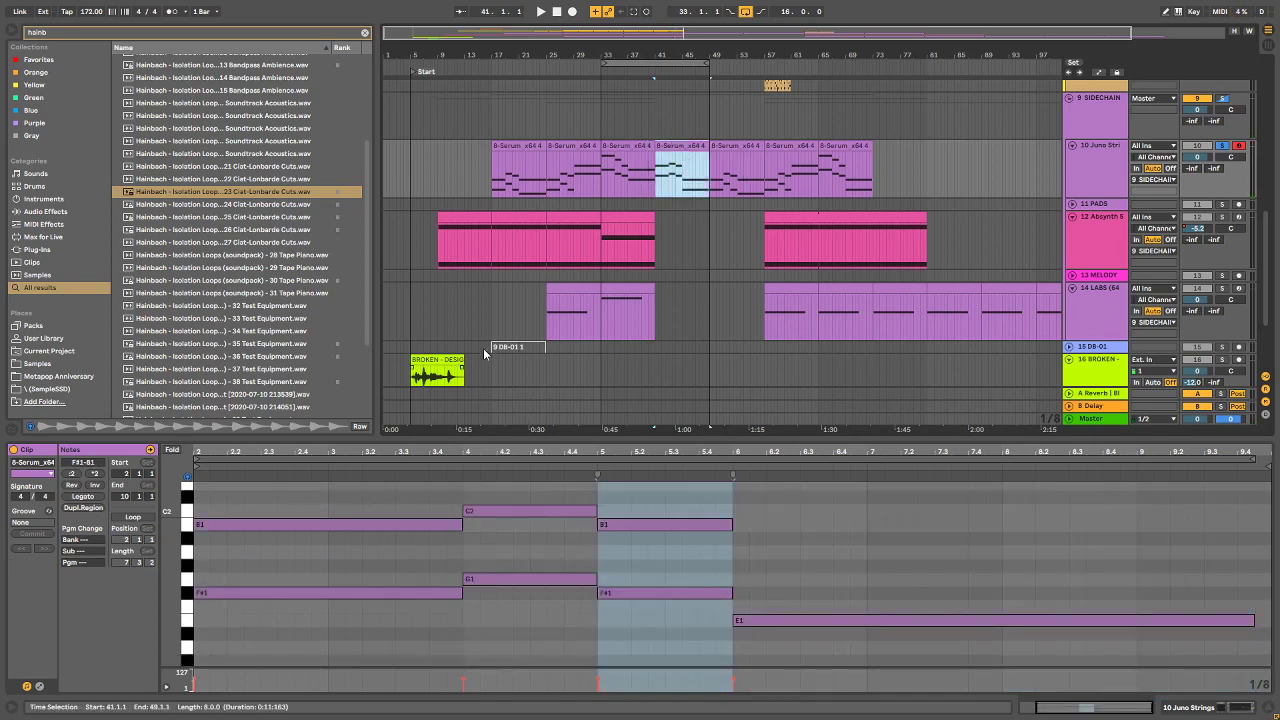
pyautogui.click(623, 291)
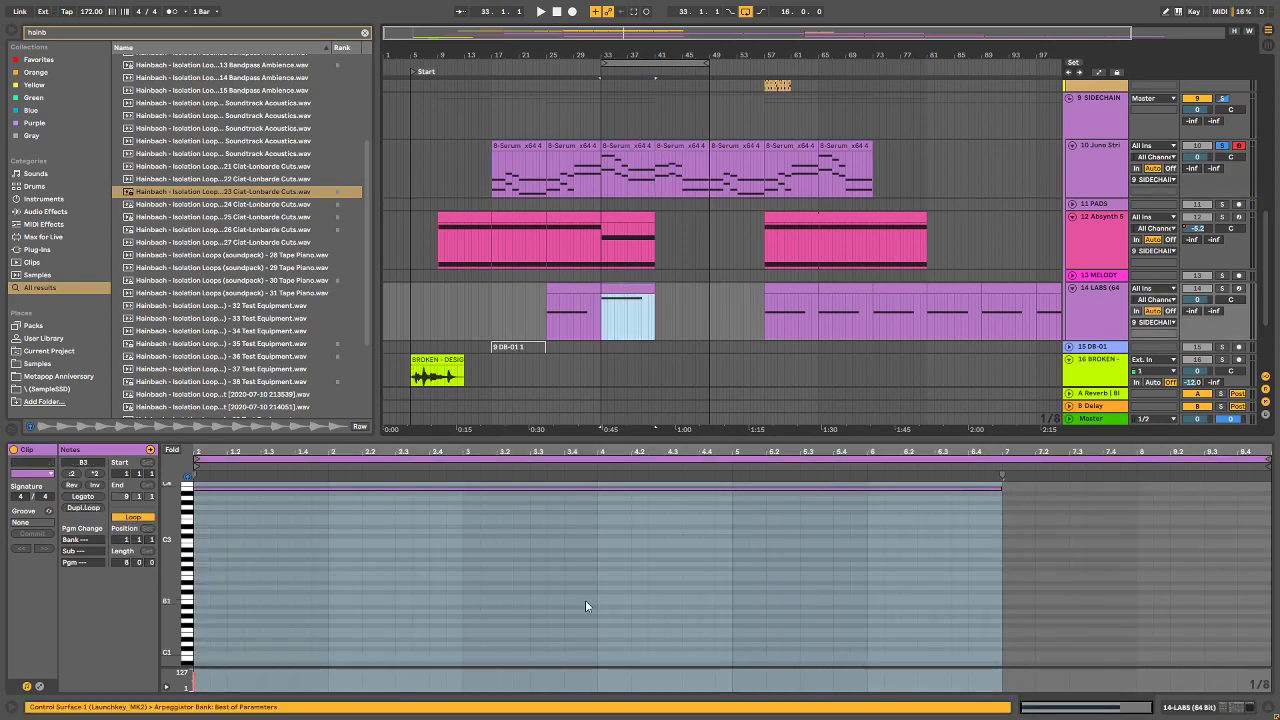
pyautogui.hotkey('ctrl', 'd')
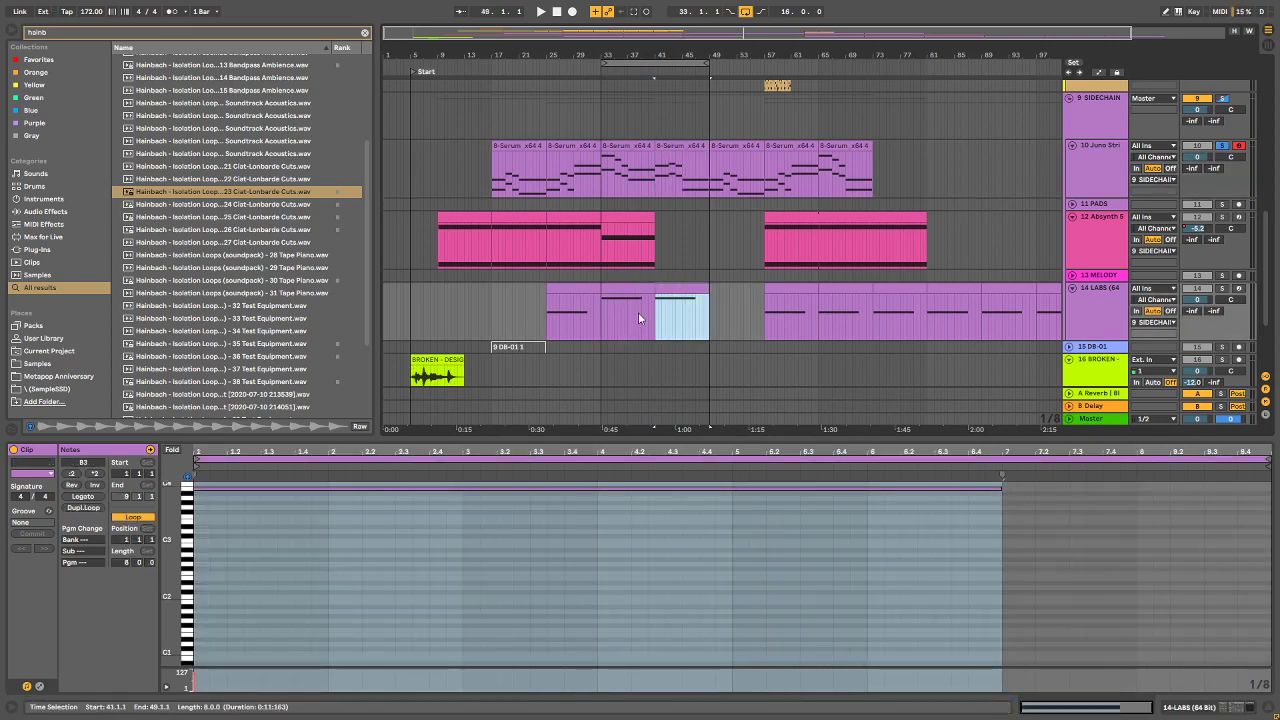
# Step: Try raising the long B3 note of the duplicated LABS clip to D4 and D#4, and return it to B3
pyautogui.click(324, 487)
pyautogui.press('Up')
pyautogui.press('Up')
pyautogui.press('Up')
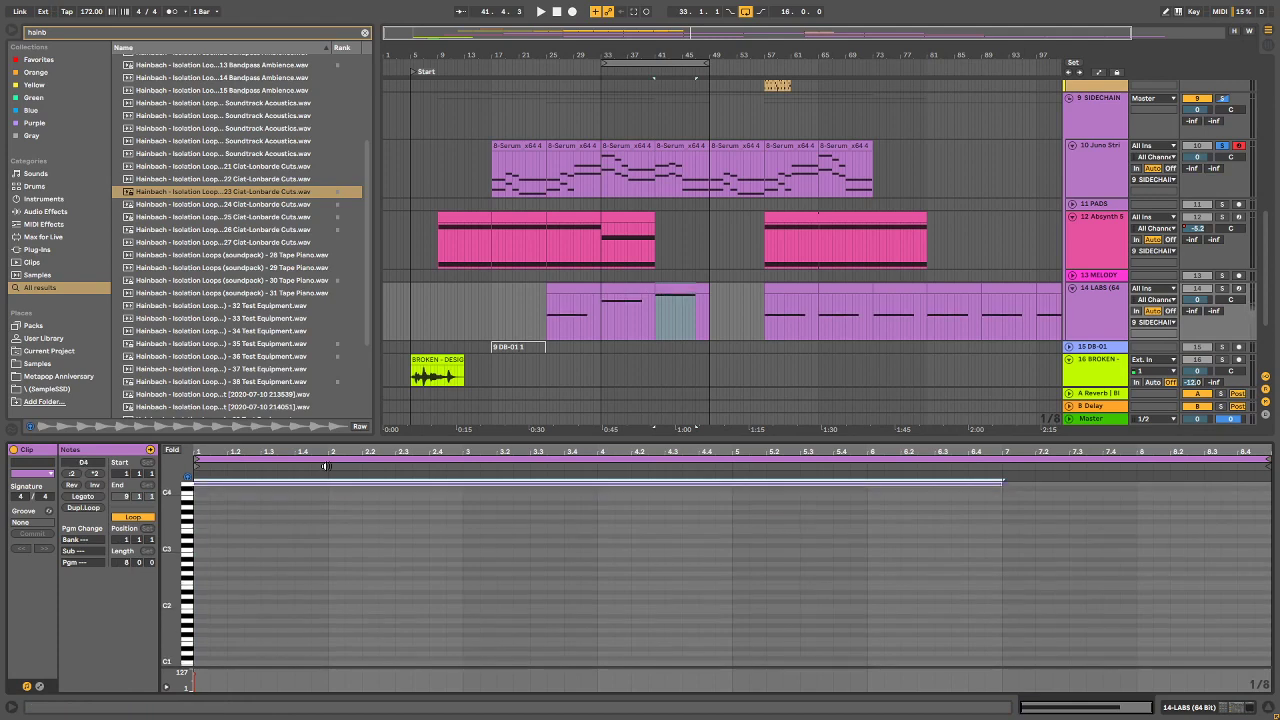
pyautogui.scroll(2, 306, 546)
pyautogui.press('Up')
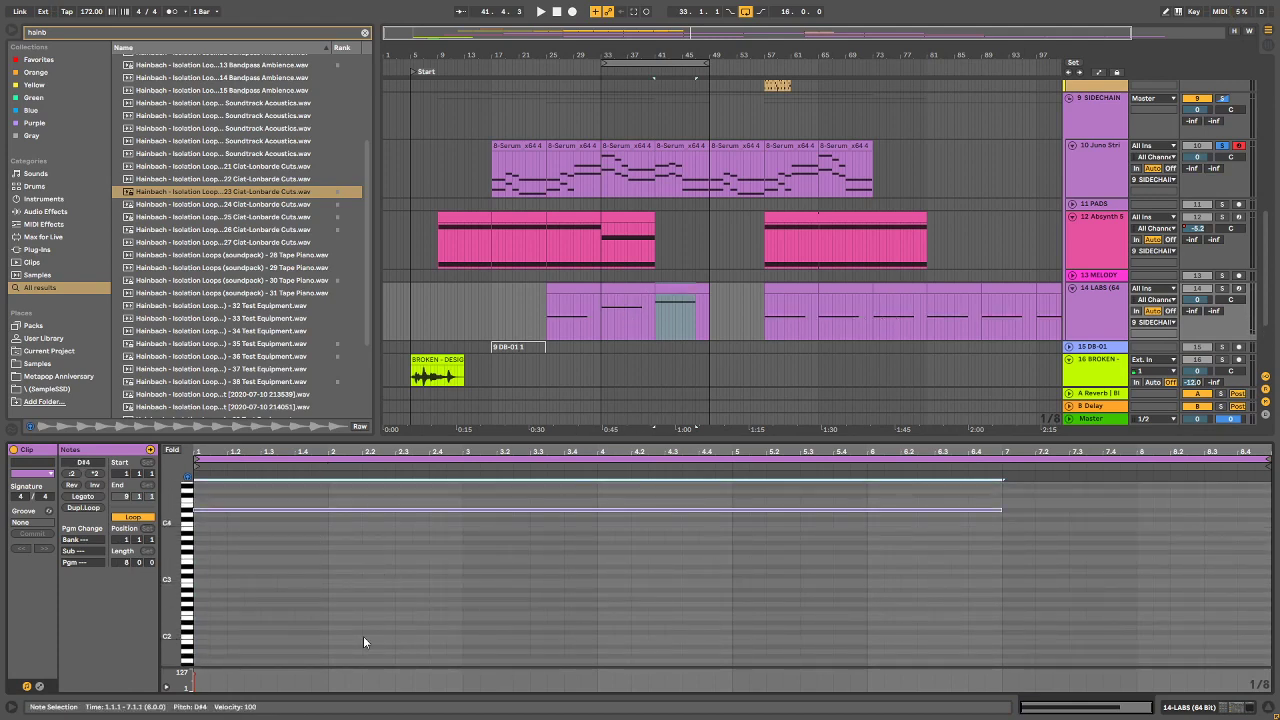
pyautogui.press('Down')
pyautogui.press('Down')
pyautogui.press('Down')
pyautogui.press('Down')
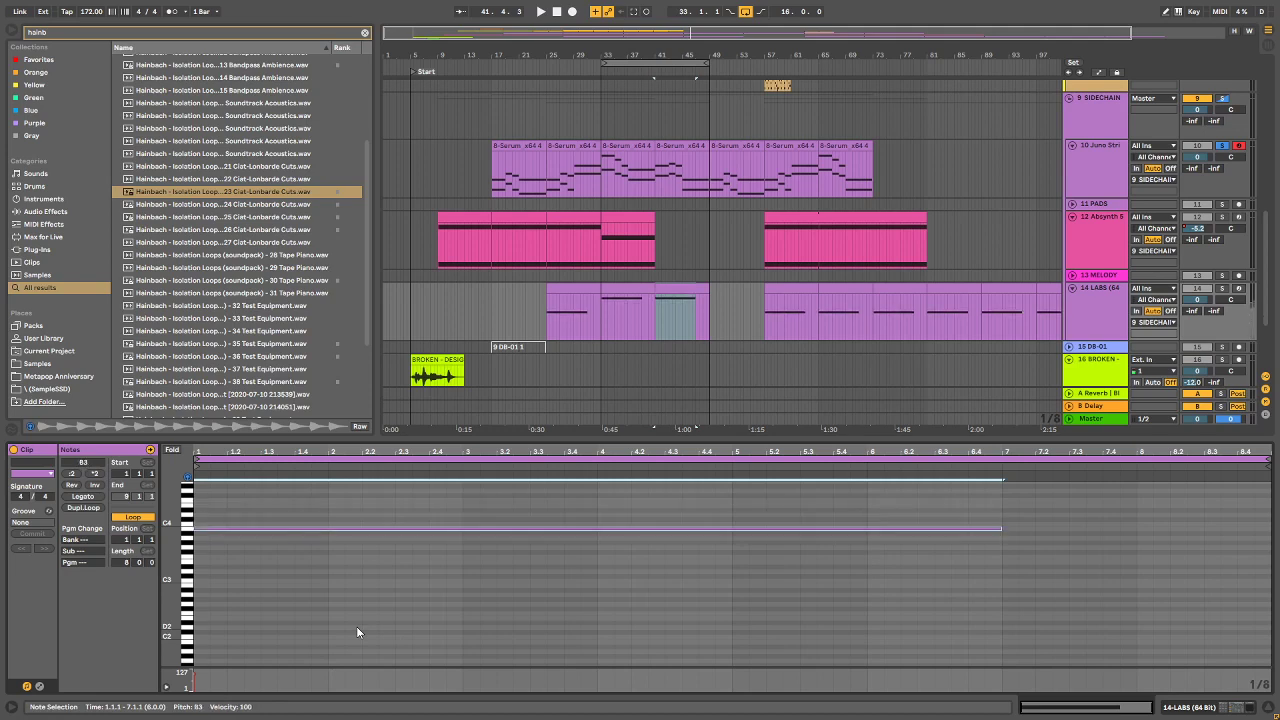
# Step: Copy the LABS clip at bar 57 into the empty space at bar 49
pyautogui.click(696, 288)
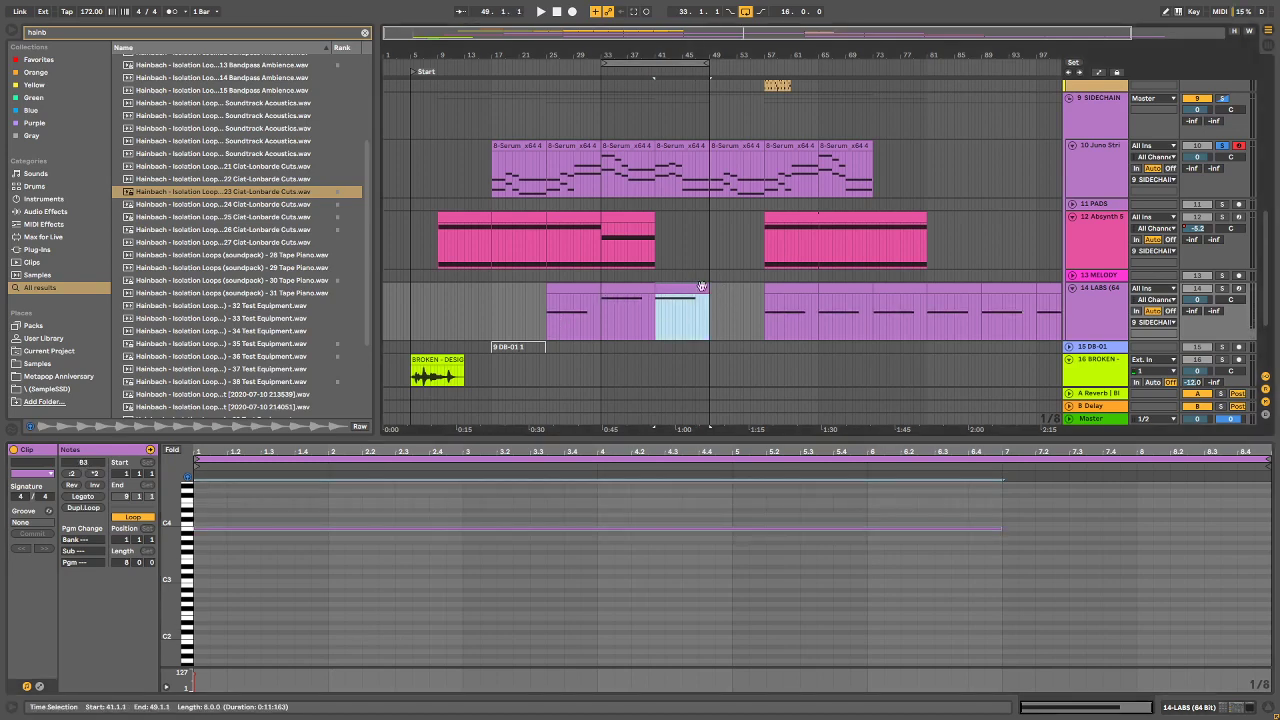
pyautogui.click(789, 289)
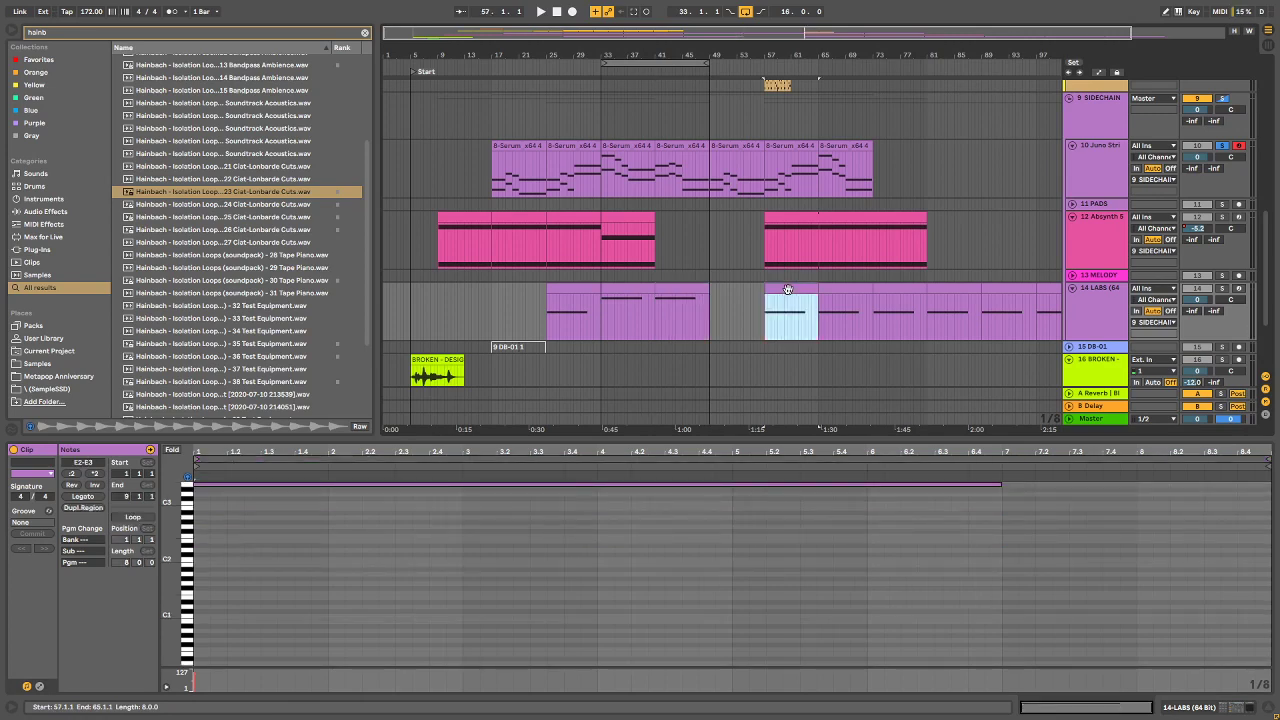
pyautogui.moveTo(788, 289); pyautogui.dragTo(733, 299)
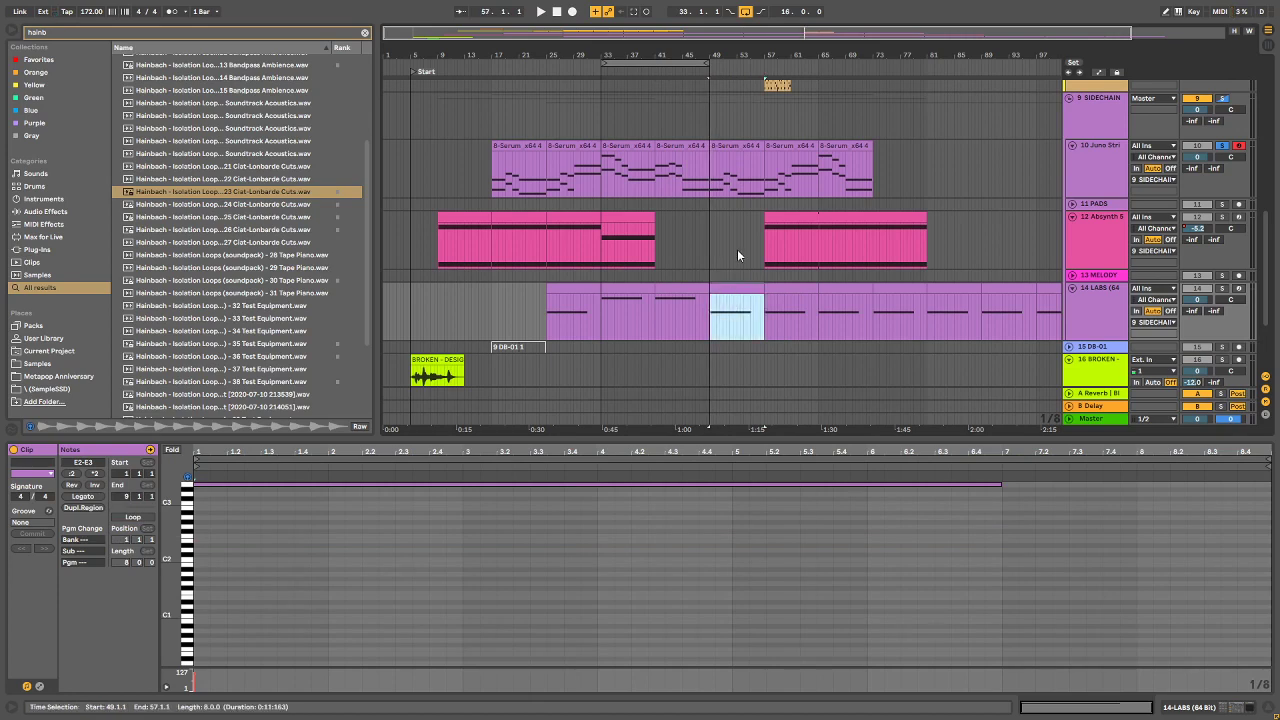
# Step: Play the arrangement from bar 49 and turn off solo on the SIDECHAIN group and Juno Strings tracks
pyautogui.moveTo(757, 56); pyautogui.dragTo(823, 155)
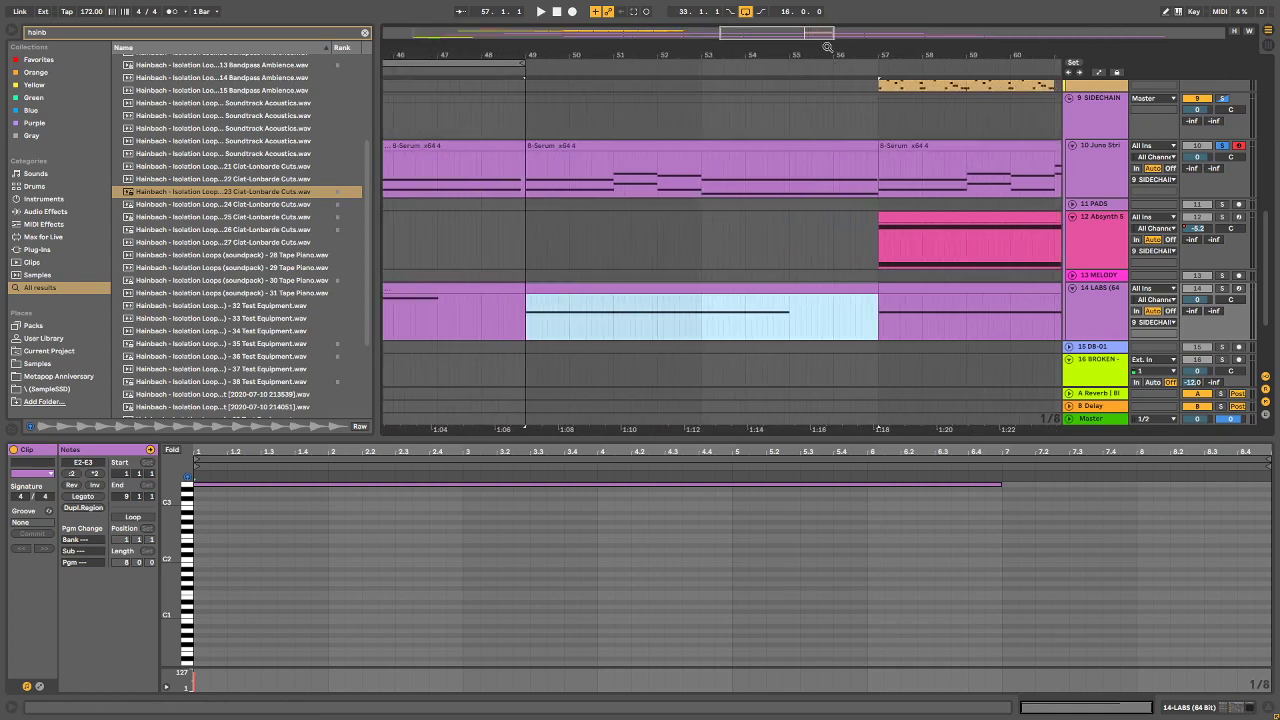
pyautogui.moveTo(826, 46); pyautogui.dragTo(717, 20)
pyautogui.press('space')
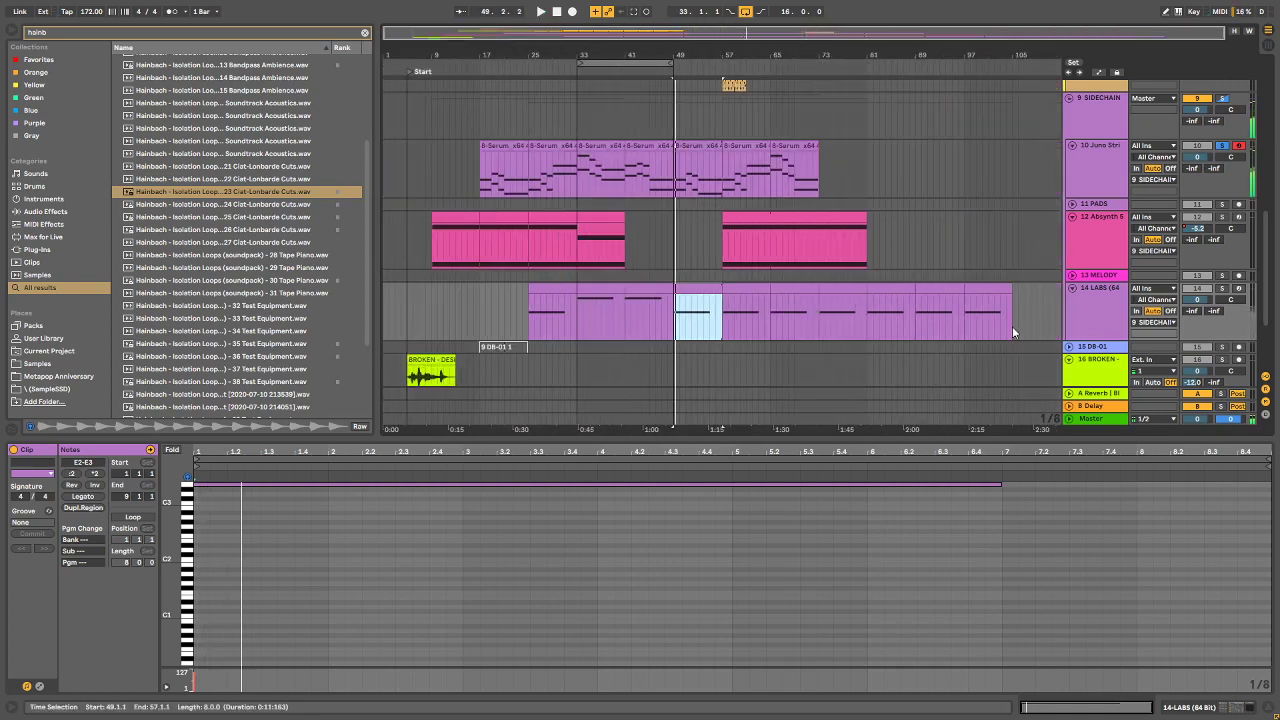
pyautogui.press('0')
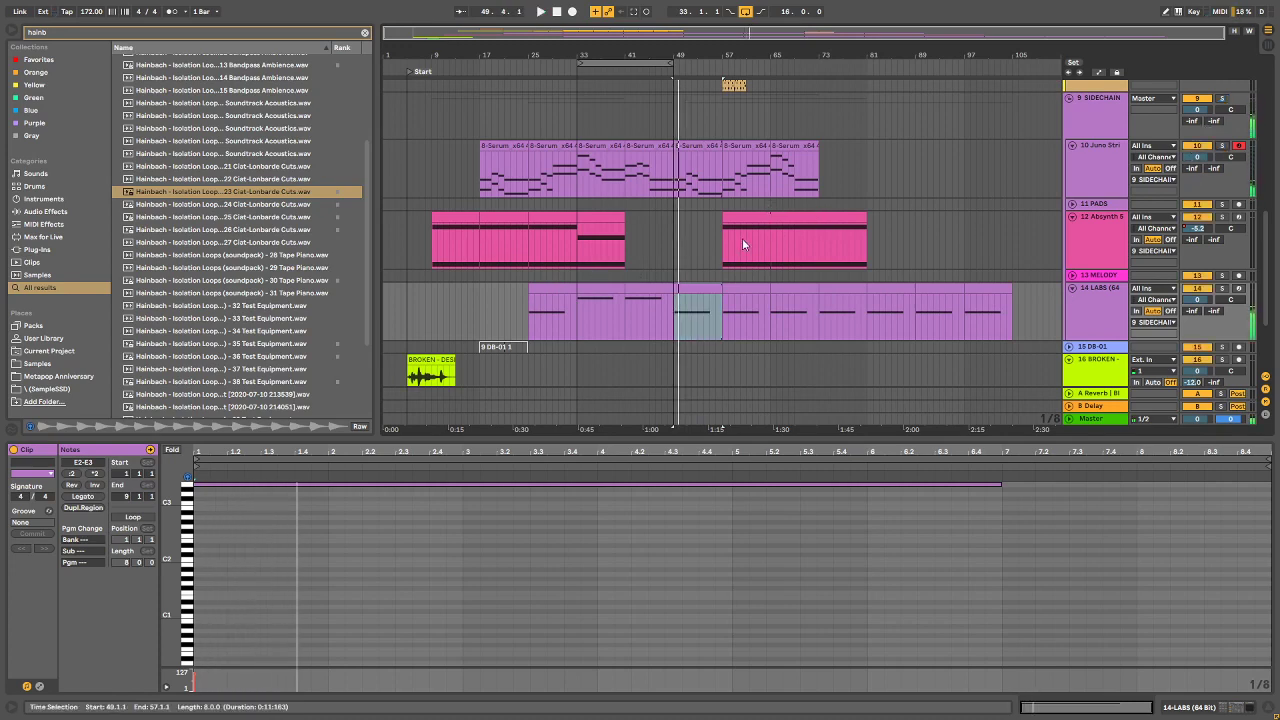
# Step: Duplicate the Absynth clips spanning bars 25 to 41 so the copies fill bars 41 to 57
pyautogui.click(601, 217)
pyautogui.scroll(2, 735, 556)
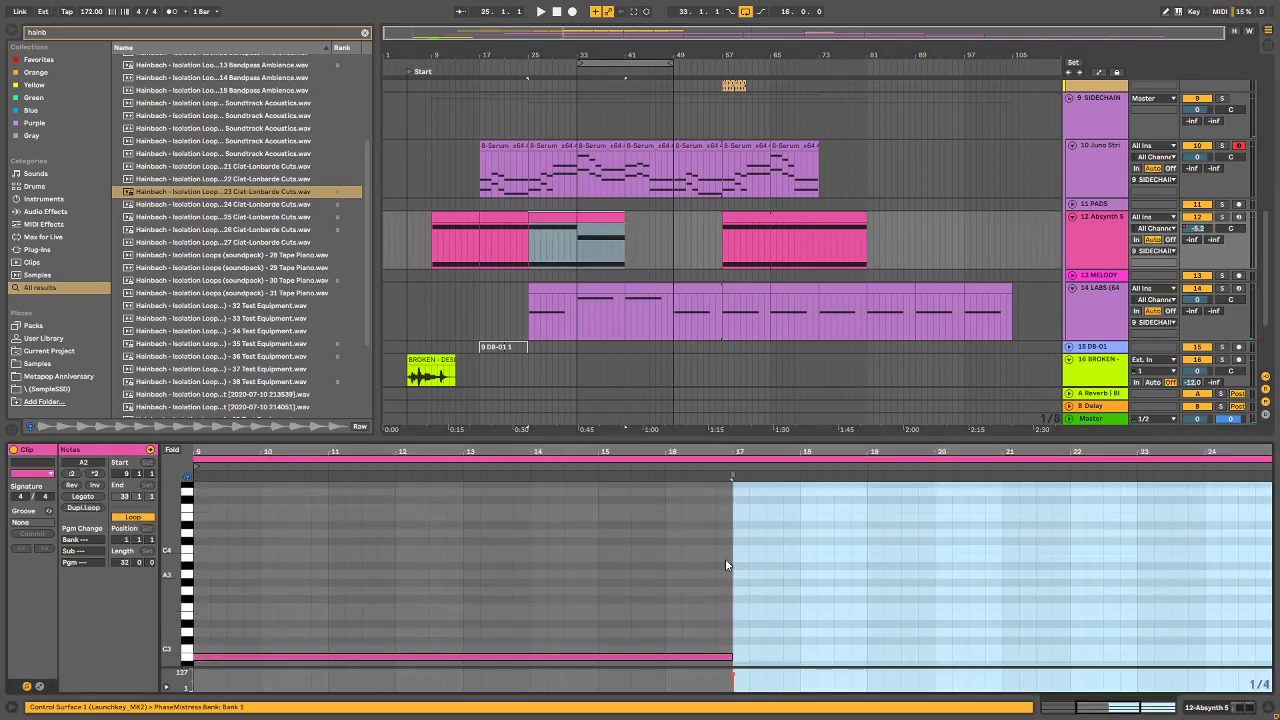
pyautogui.scroll(-5, 778, 617)
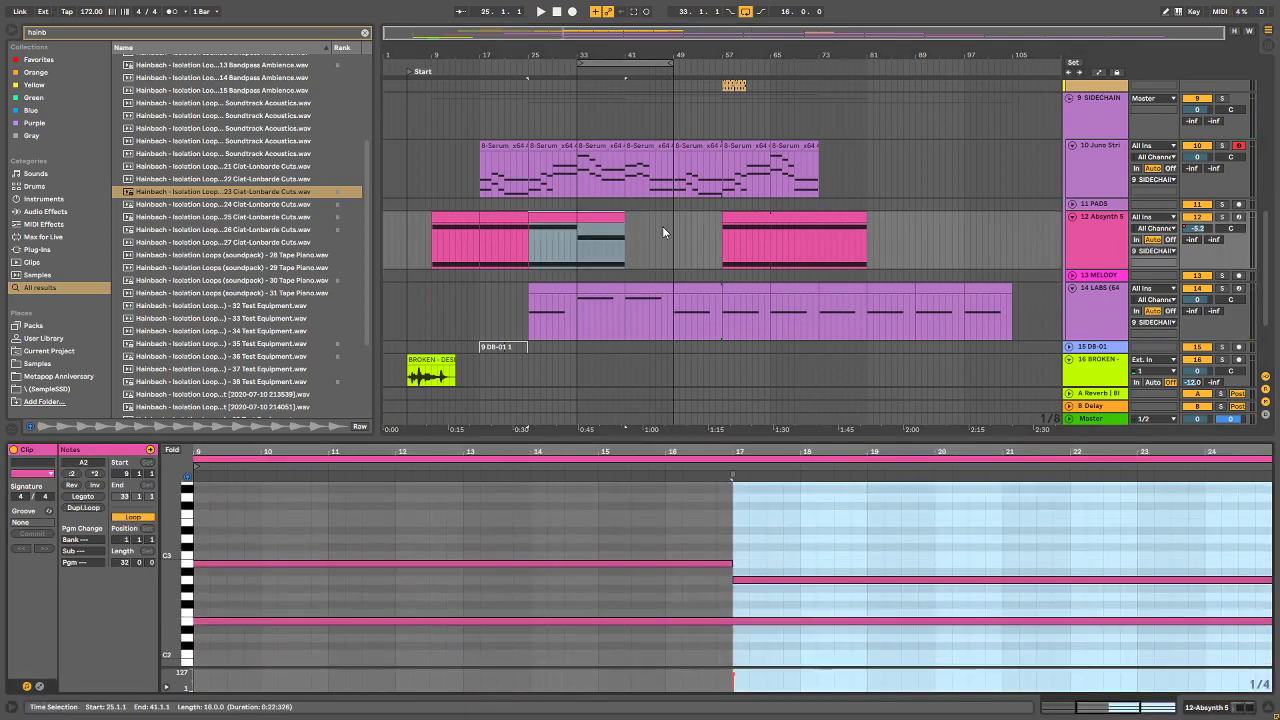
pyautogui.click(611, 215)
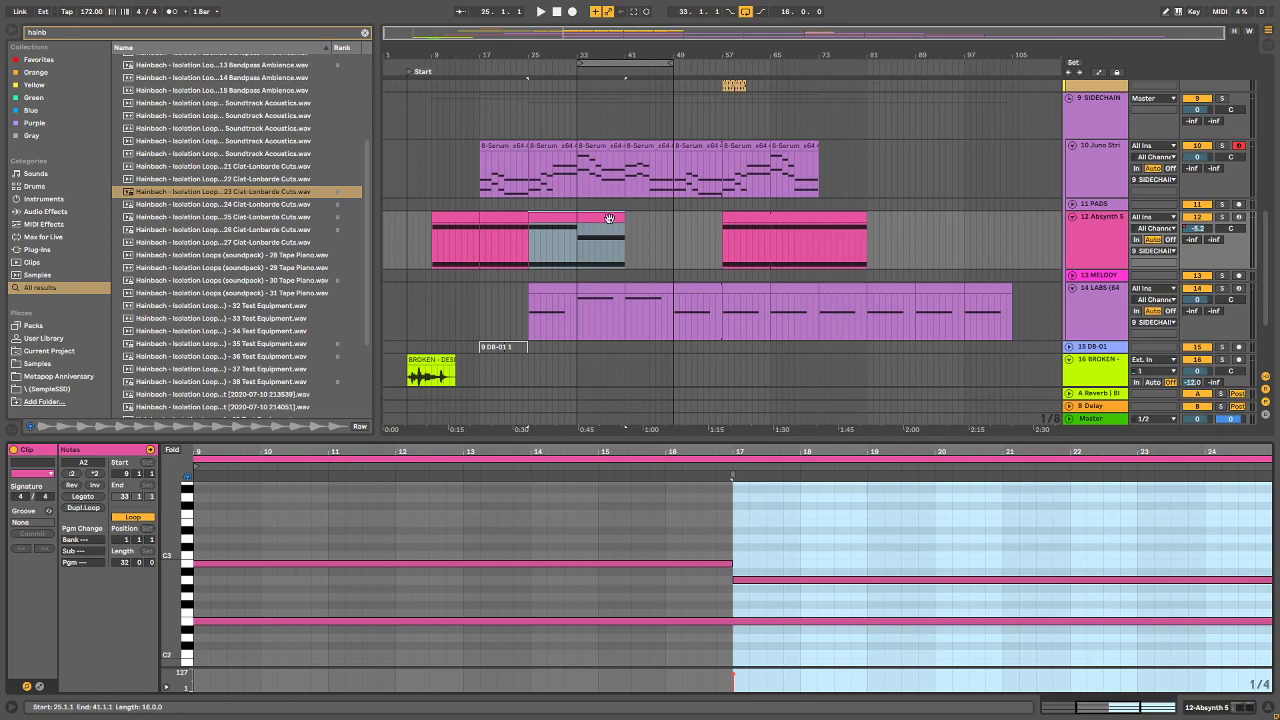
pyautogui.moveTo(609, 218)
pyautogui.mouseDown()
pyautogui.moveTo(700, 224)
pyautogui.moveTo(628, 243)
pyautogui.moveTo(609, 232)
pyautogui.mouseUp()
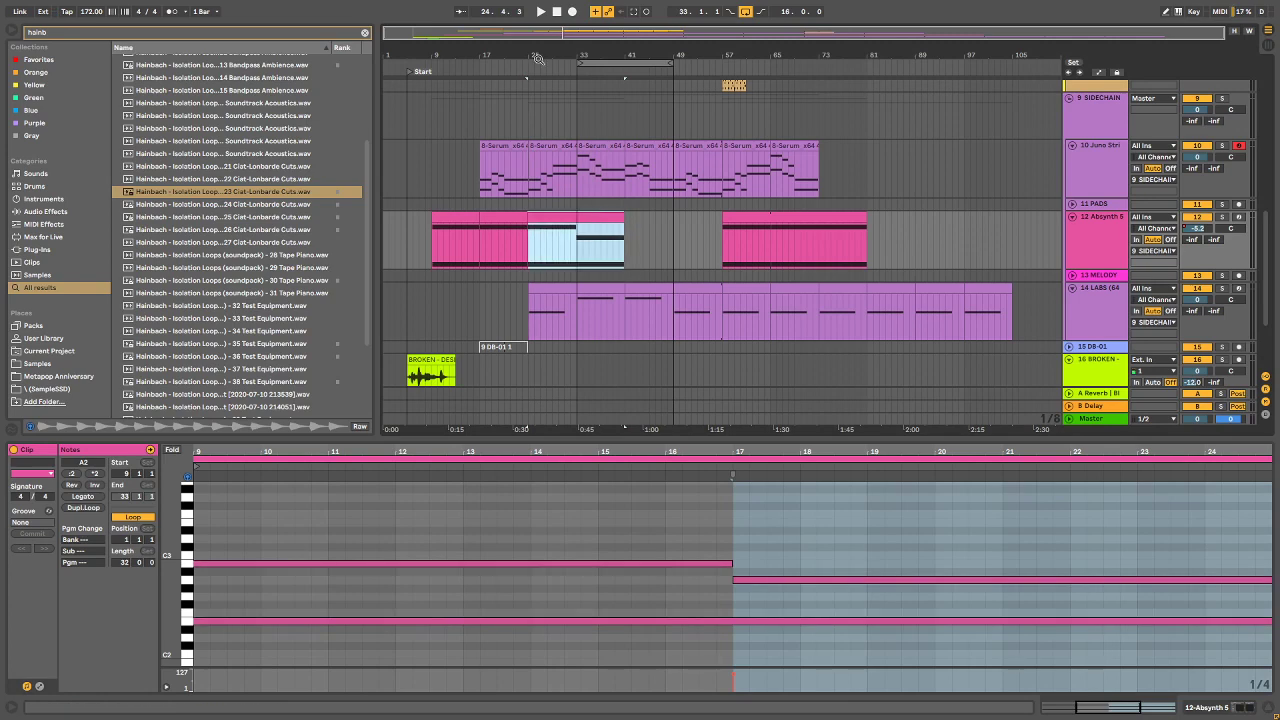
pyautogui.moveTo(539, 58); pyautogui.dragTo(443, 12)
pyautogui.hotkey('ctrl', 'd')
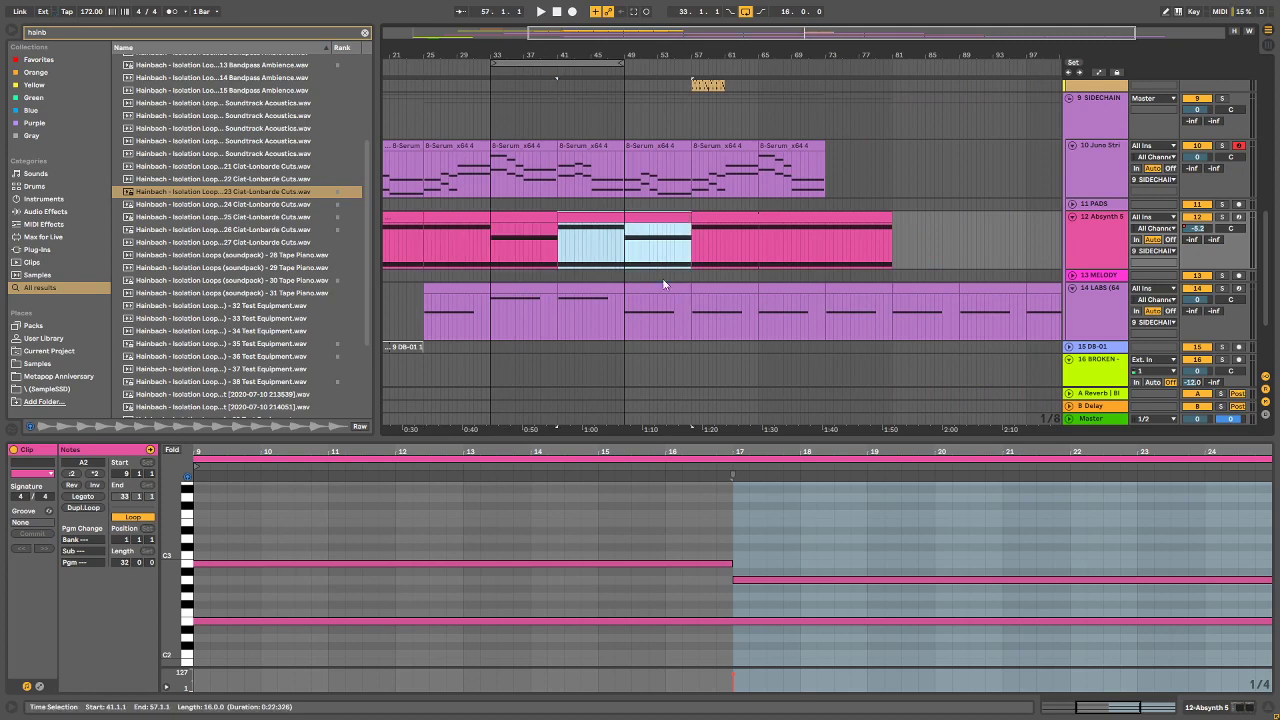
# Step: Raise the A2 note starting at bar 17 inside the copied Absynth clip at bar 49 to D3
pyautogui.moveTo(775, 550); pyautogui.dragTo(777, 631)
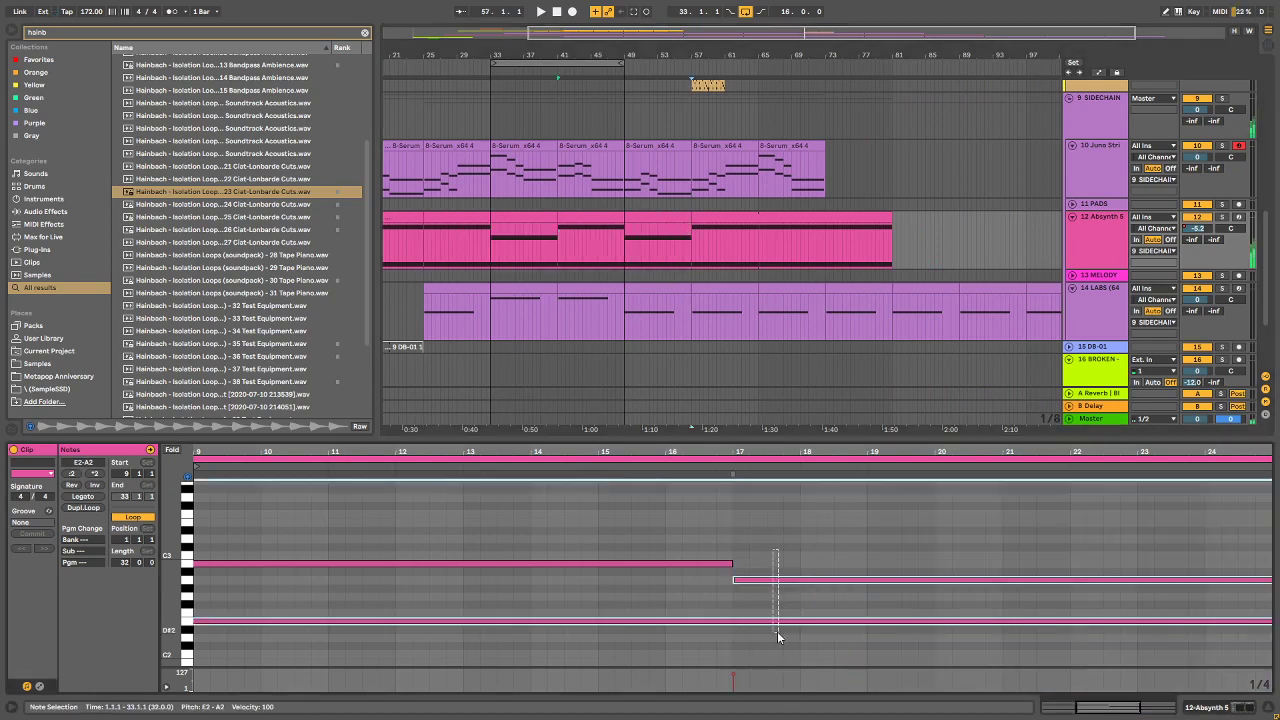
pyautogui.click(754, 579)
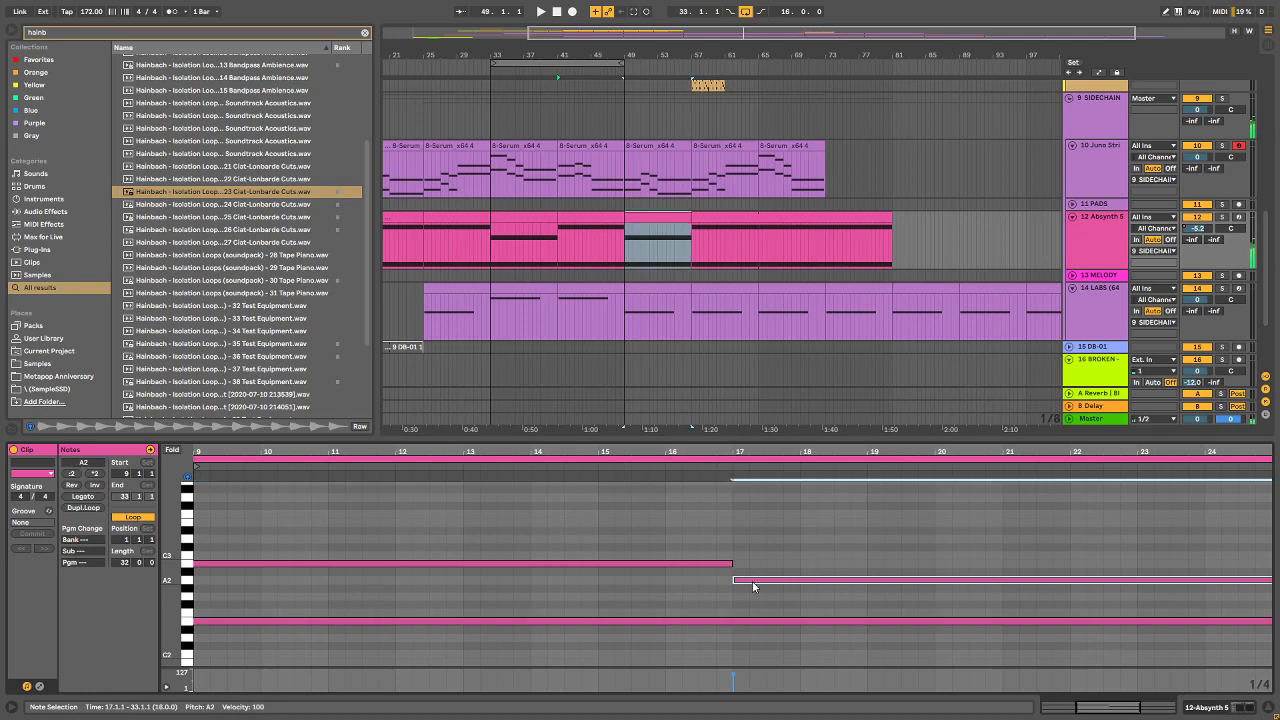
pyautogui.press('Up')
pyautogui.press('Up')
pyautogui.press('Up')
pyautogui.press('Up')
pyautogui.press('Up')
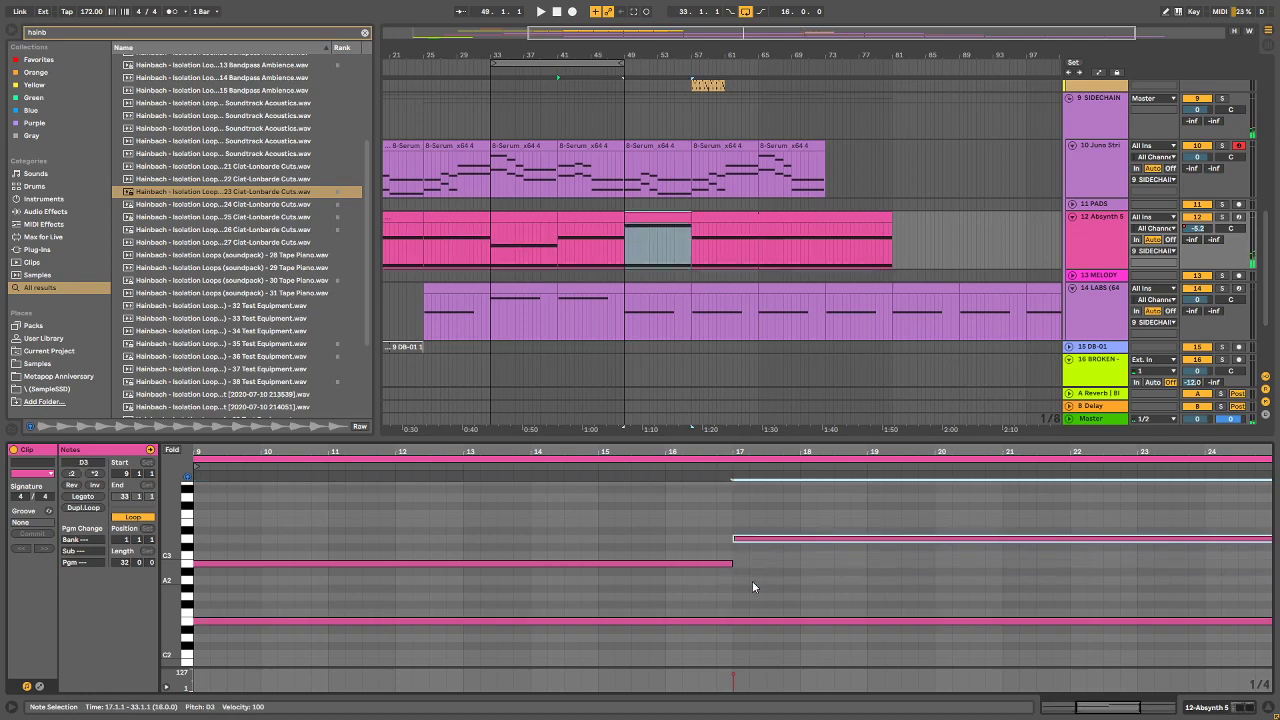
# Step: Try lower pitches such as A#2 for the raised Absynth note, and return it to D3
pyautogui.press('Down')
pyautogui.press('Down')
pyautogui.press('Down')
pyautogui.press('Down')
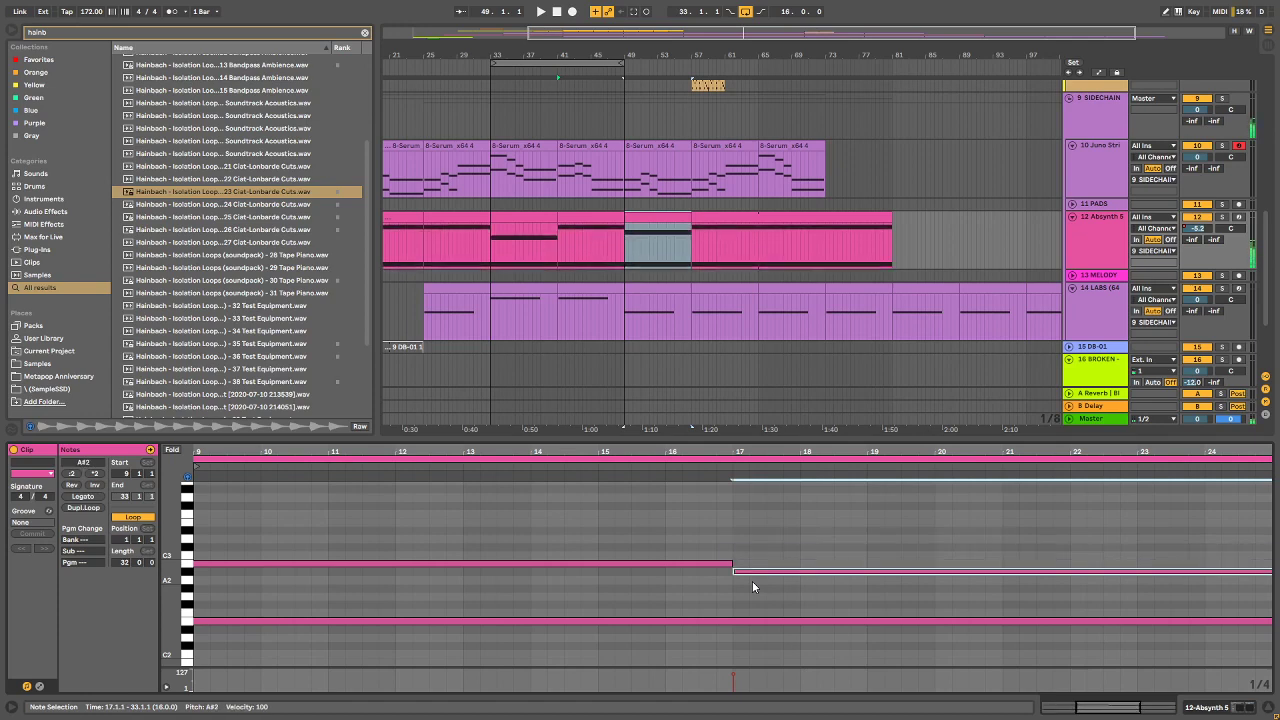
pyautogui.press('Up')
pyautogui.press('Up')
pyautogui.press('Down')
pyautogui.press('Down')
pyautogui.press('Up')
pyautogui.press('Up')
pyautogui.press('Up')
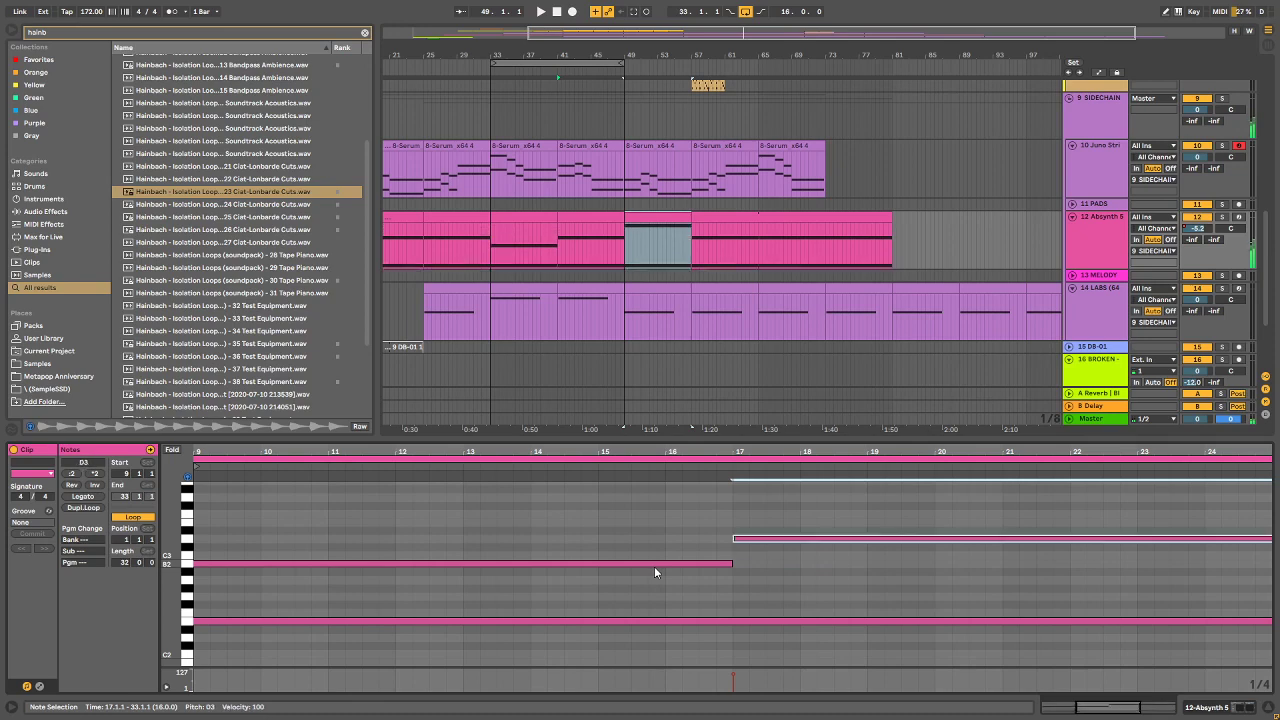
# Step: Shorten the Absynth clip's E2 and D3 notes together so both end at bar 25 of the clip
pyautogui.click(1186, 608)
pyautogui.click(1187, 620)
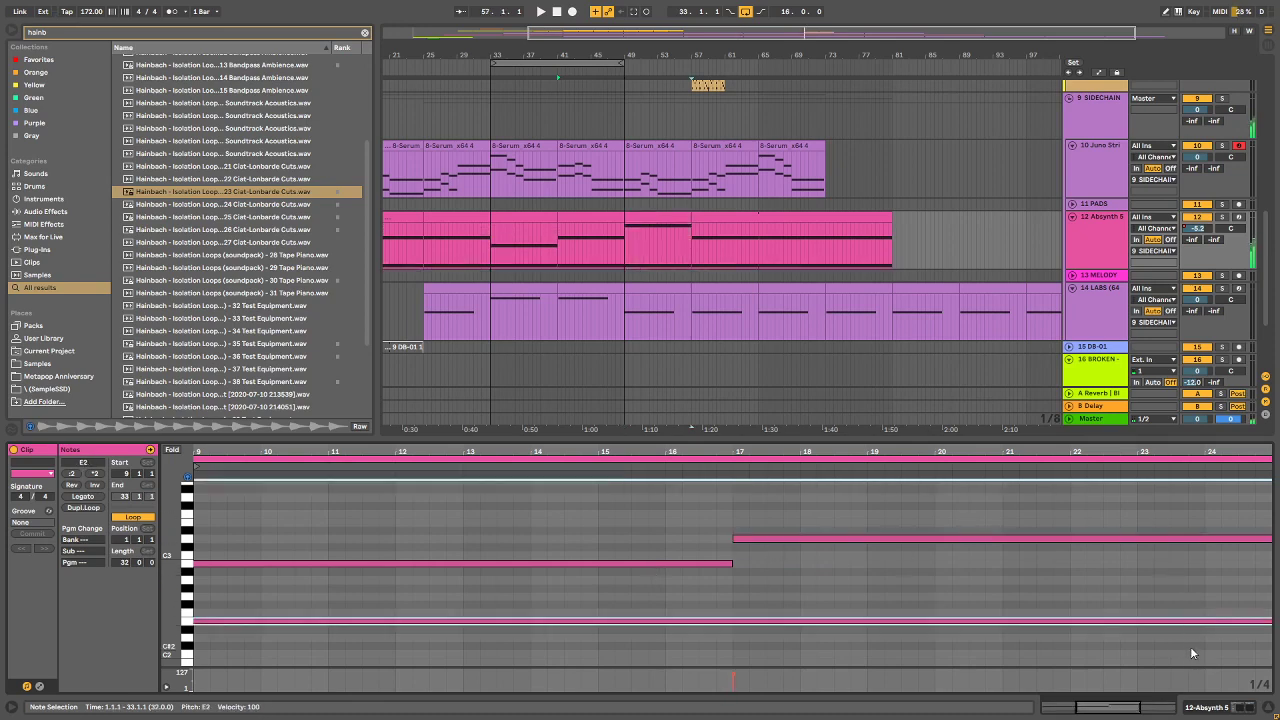
pyautogui.moveTo(1115, 449); pyautogui.dragTo(922, 449)
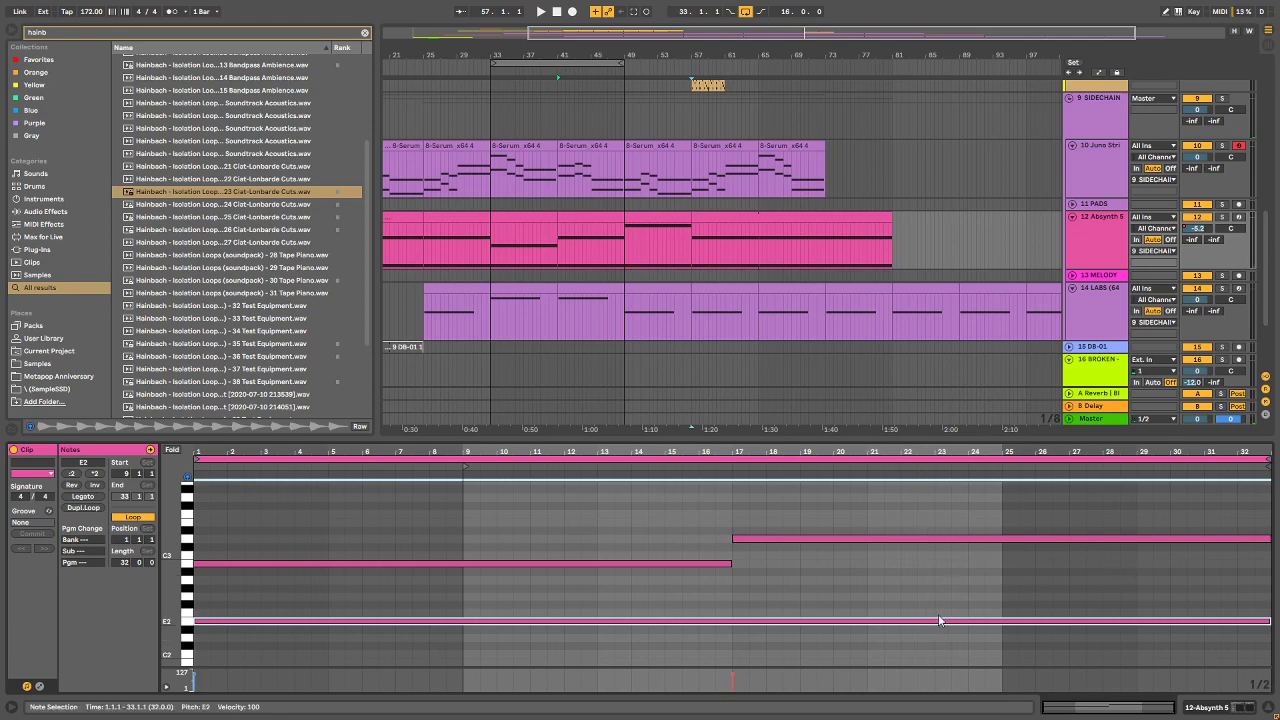
pyautogui.moveTo(1164, 516); pyautogui.dragTo(1191, 629)
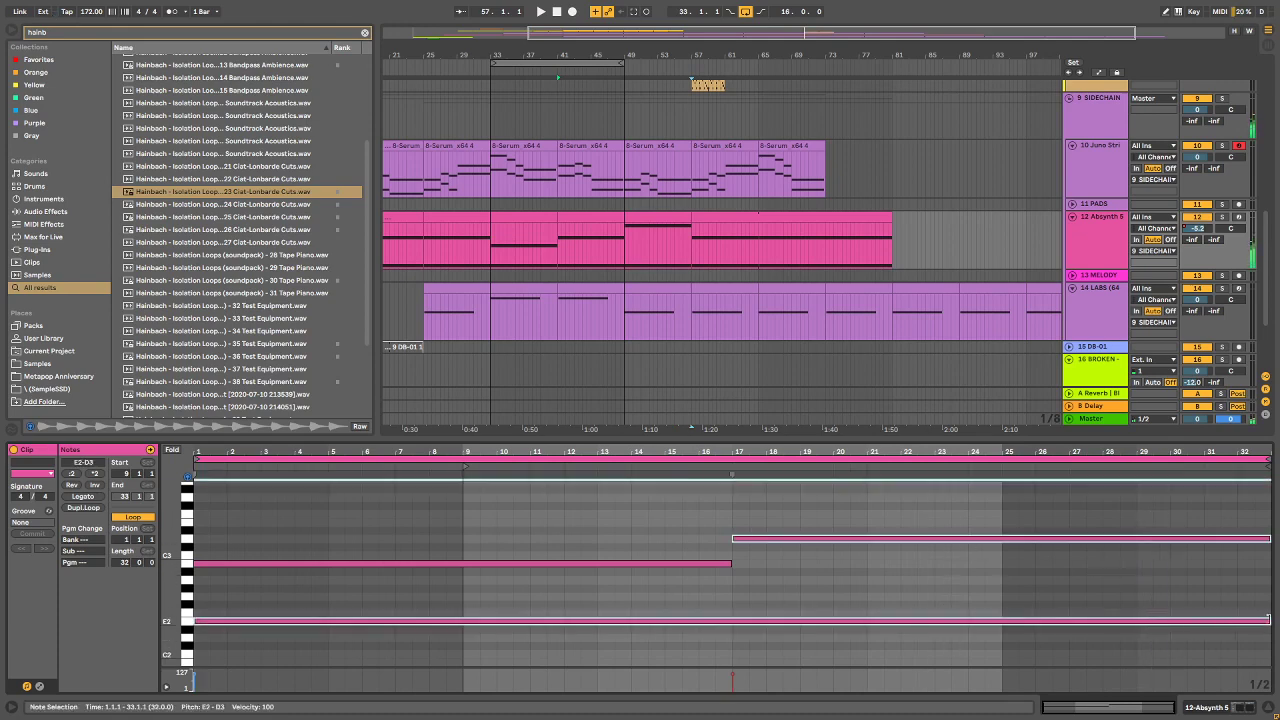
pyautogui.moveTo(1268, 620); pyautogui.dragTo(1000, 637)
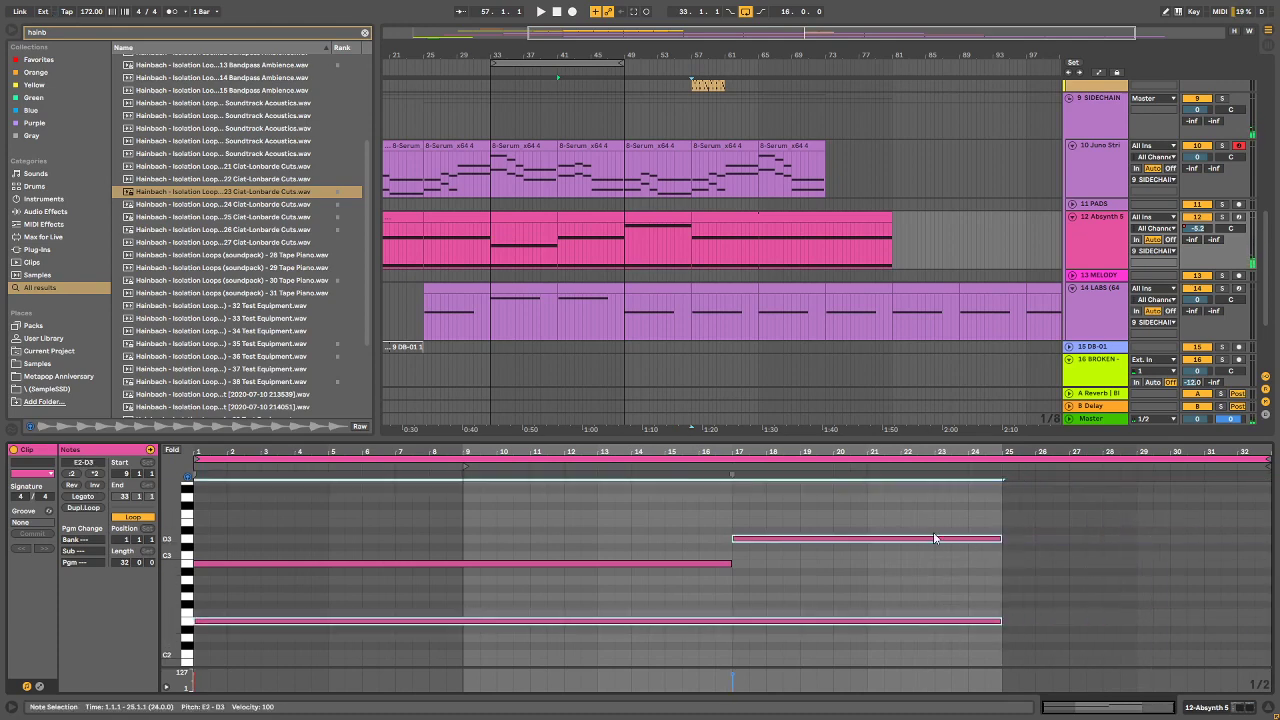
# Step: Add a B2 note at bar 25 of the Absynth clip and extend it to bar 33
pyautogui.click(1012, 566)
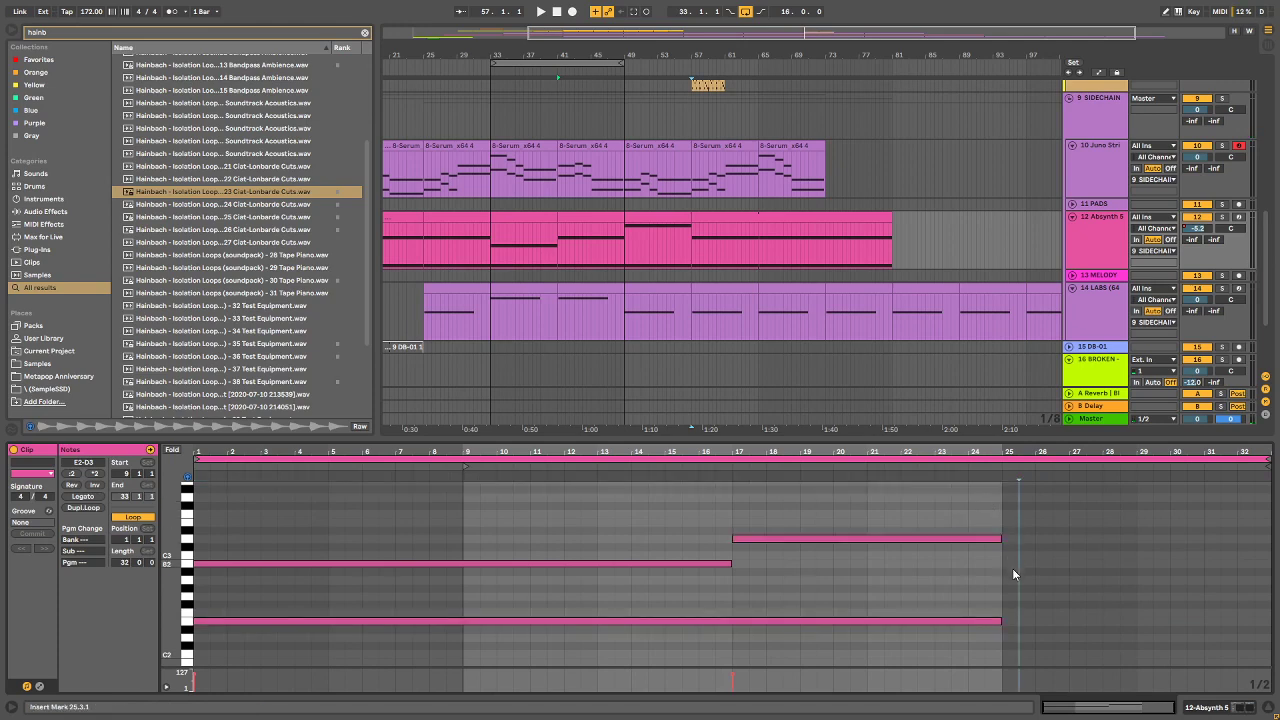
pyautogui.doubleClick(1012, 564)
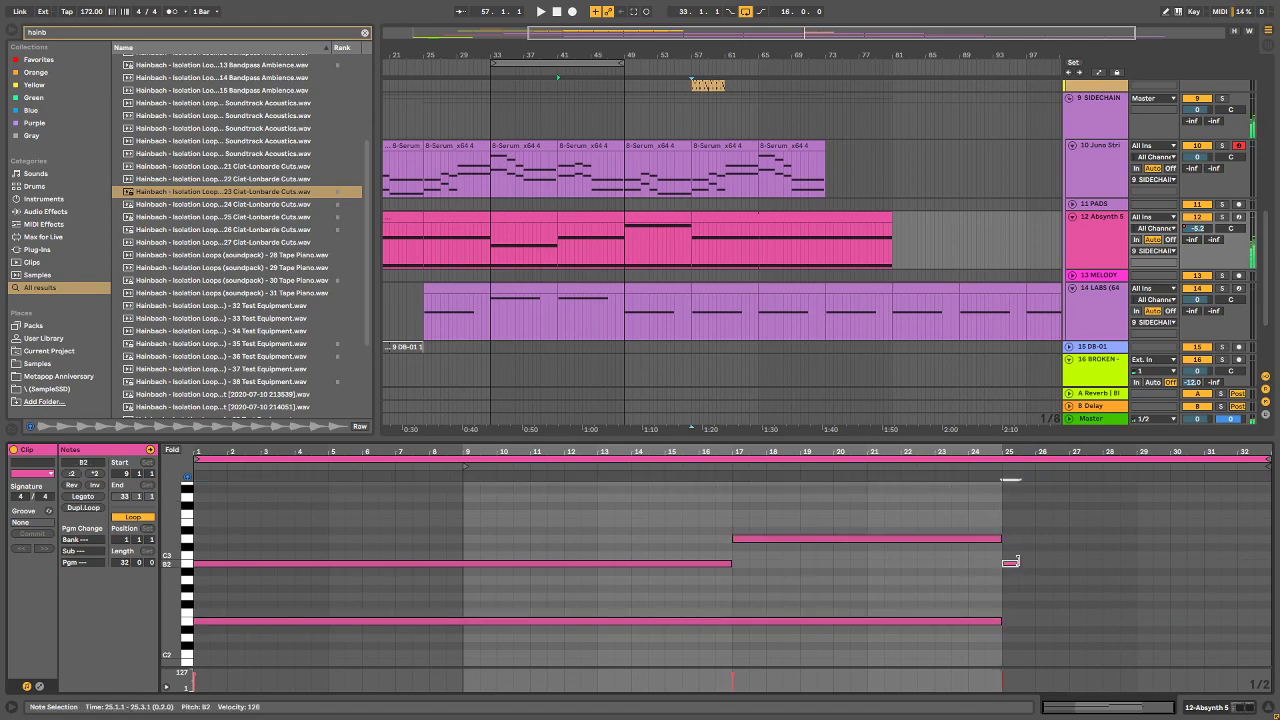
pyautogui.moveTo(1016, 562); pyautogui.dragTo(1237, 564)
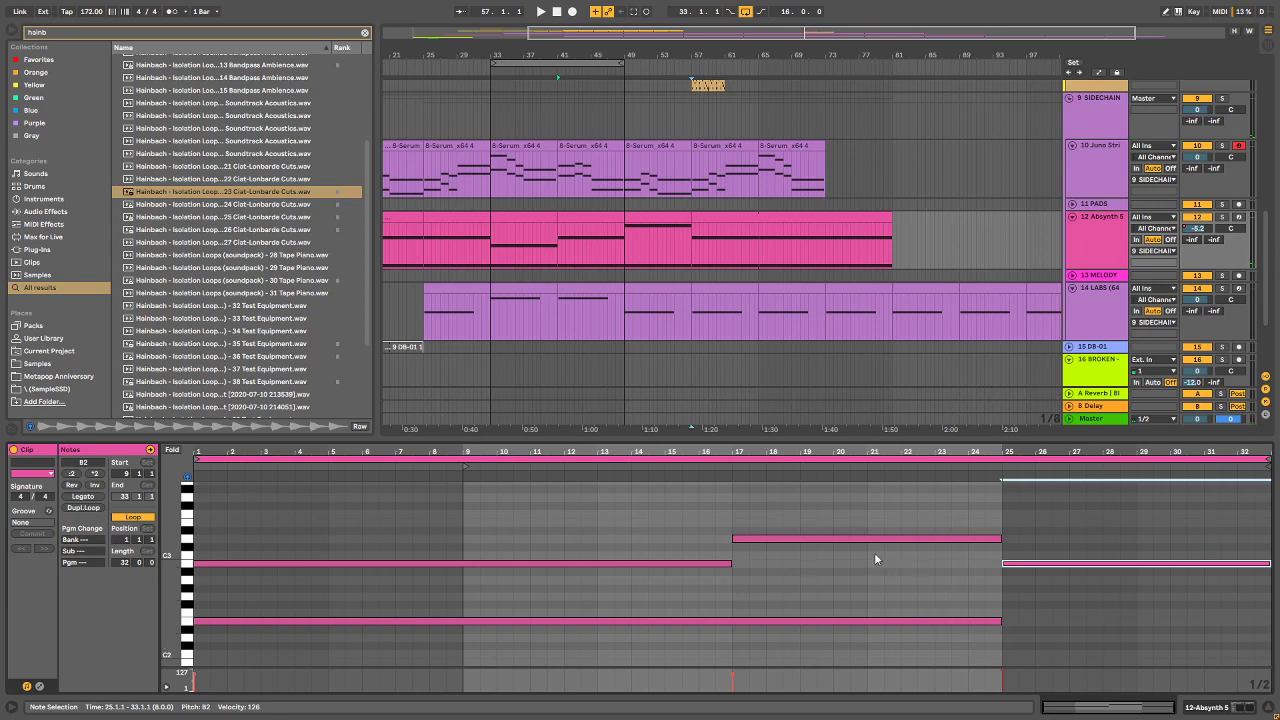
# Step: Undo the last lengthening of the B2 note at bar 25 of the Absynth clip and solo the Absynth track
pyautogui.hotkey('ctrl', 'z')
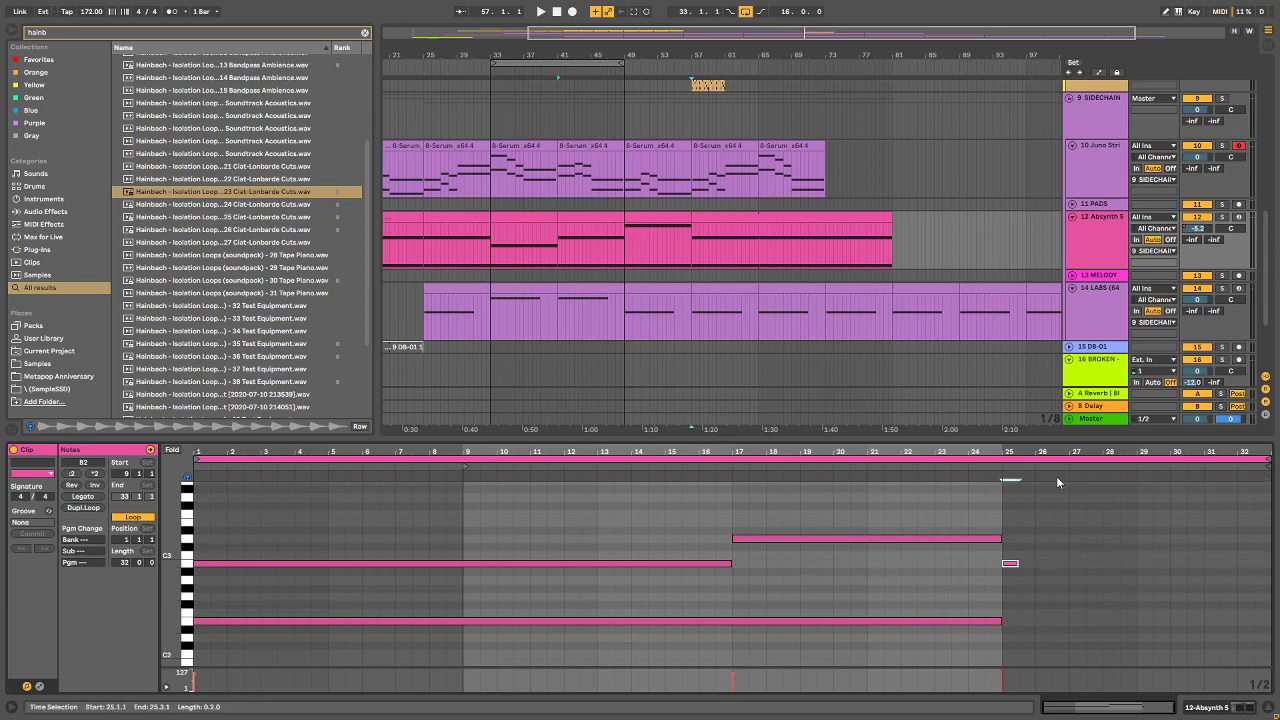
pyautogui.press('space')
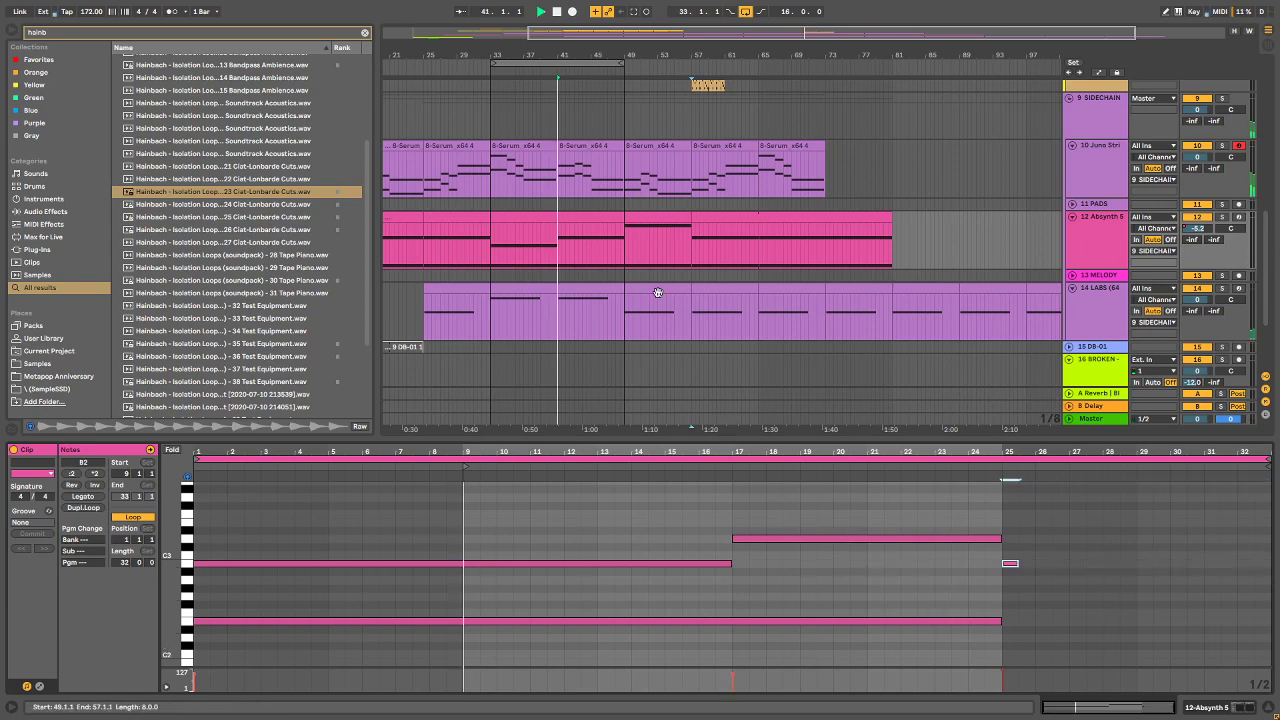
pyautogui.click(1221, 216)
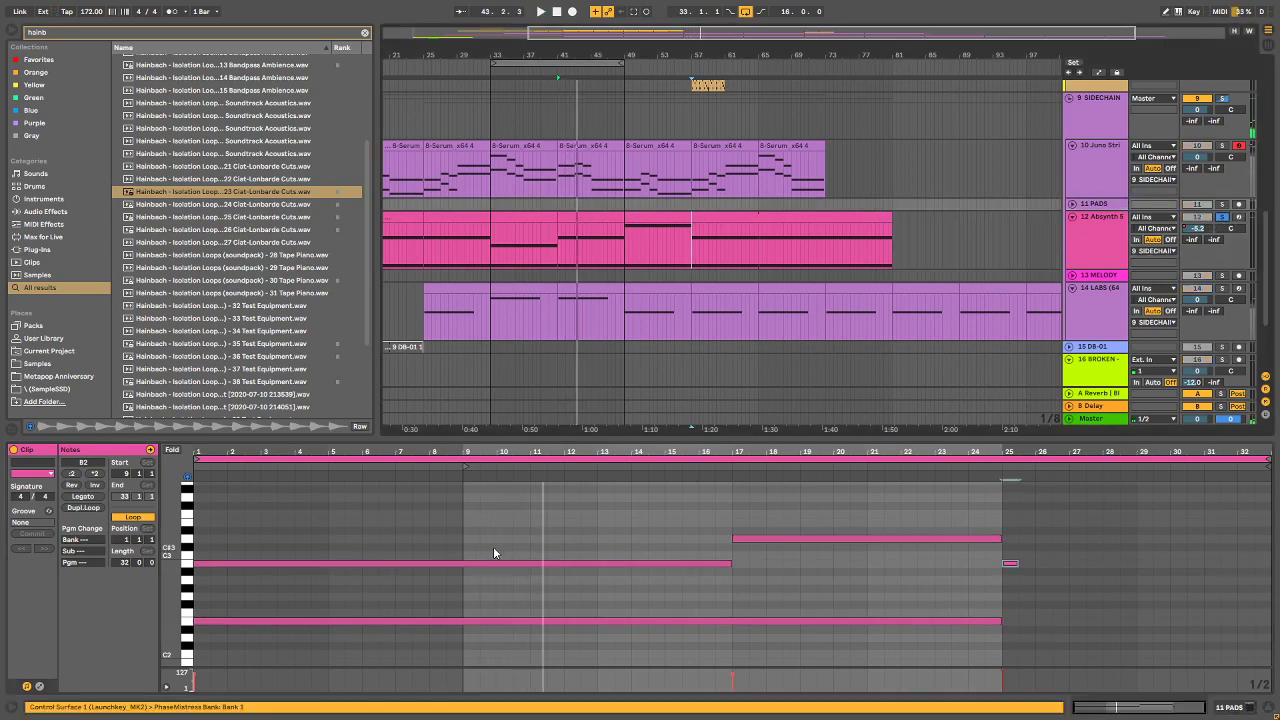
# Step: Trim the starts of the Absynth clip's E2 and B2 notes together so both begin at bar 9 of the clip
pyautogui.moveTo(494, 550); pyautogui.dragTo(340, 632)
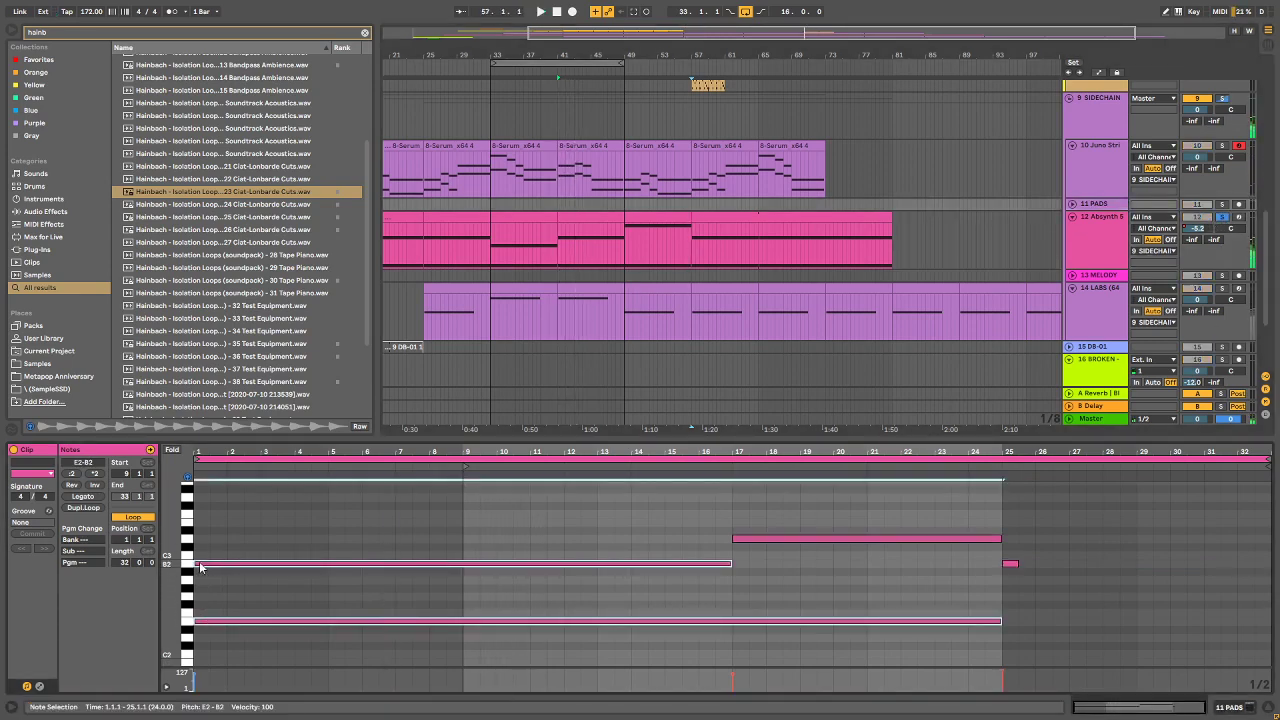
pyautogui.moveTo(200, 567); pyautogui.dragTo(463, 564)
pyautogui.press('space')
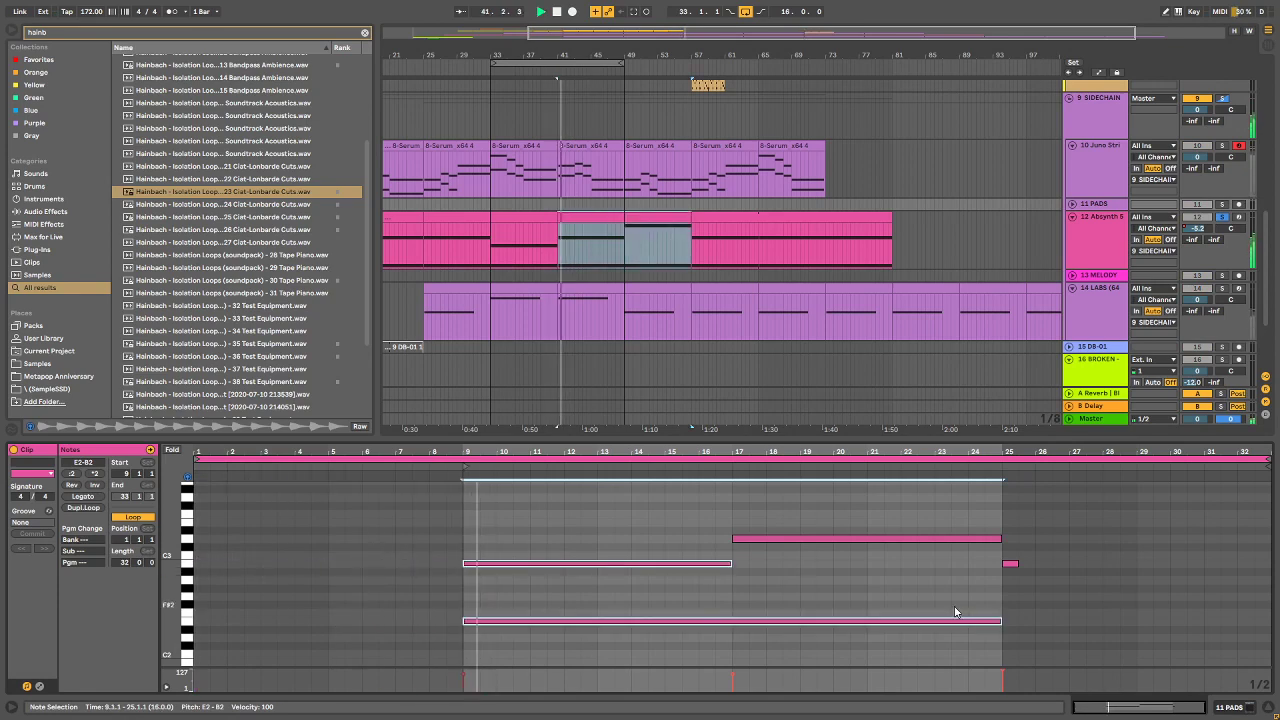
# Step: Solo the Juno Strings track as well and play both parts together from bar 41
pyautogui.click(1221, 146)
pyautogui.press('space')
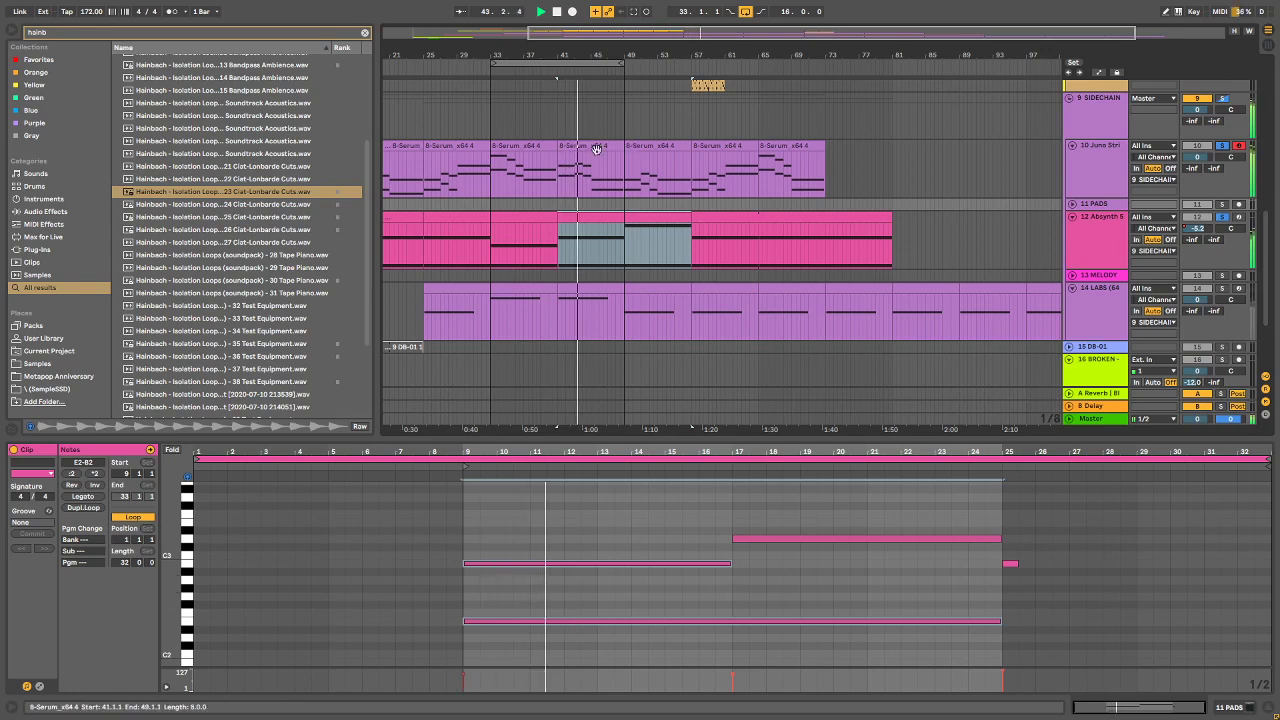
pyautogui.press('space')
pyautogui.press('space')
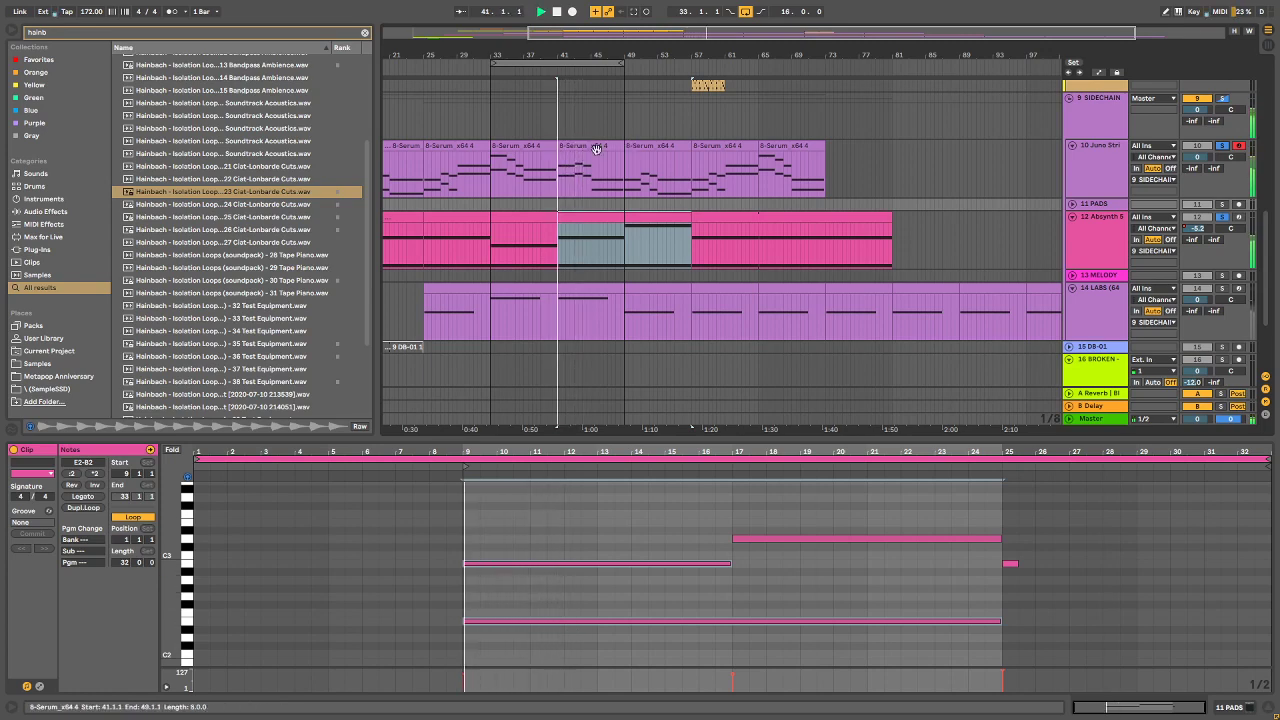
# Step: Raise the Absynth clip's B2 note at bar 9 of the clip to D3
pyautogui.click(521, 563)
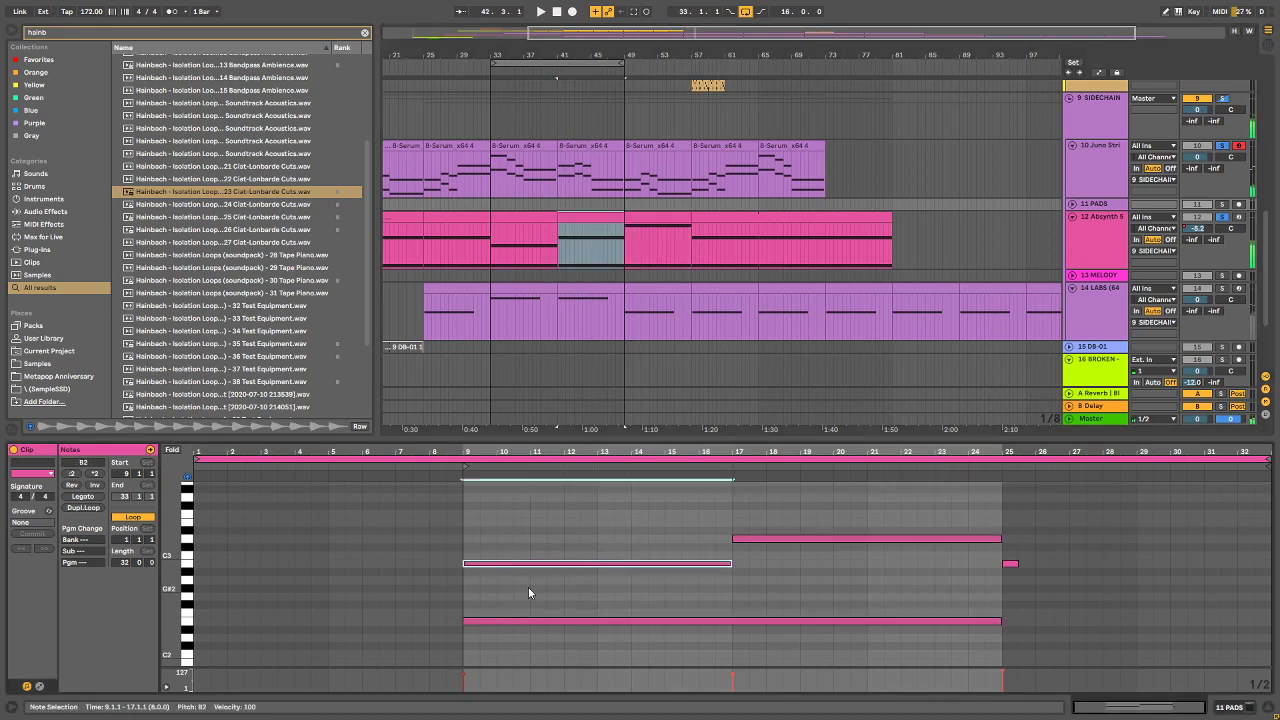
pyautogui.press('Up')
pyautogui.press('Up')
pyautogui.press('Up')
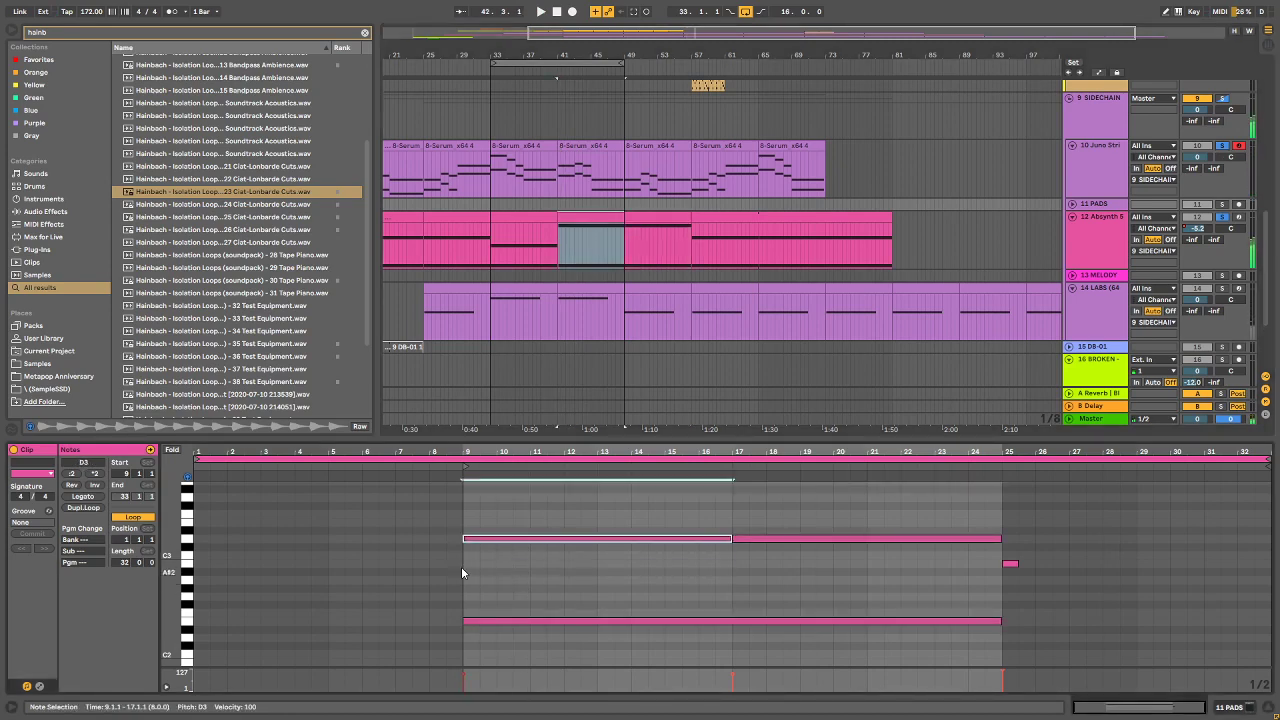
# Step: Add a B2 note from bar 9 to bar 17 of the Absynth clip and lower the note at bar 17 to A2
pyautogui.doubleClick(470, 564)
pyautogui.moveTo(480, 563); pyautogui.dragTo(740, 578)
pyautogui.press('space')
# Step: Delete the short B2 note at bar 25 and shorten the D3, B2 and E2 notes to end at bar 13 of the clip
pyautogui.click(1010, 564)
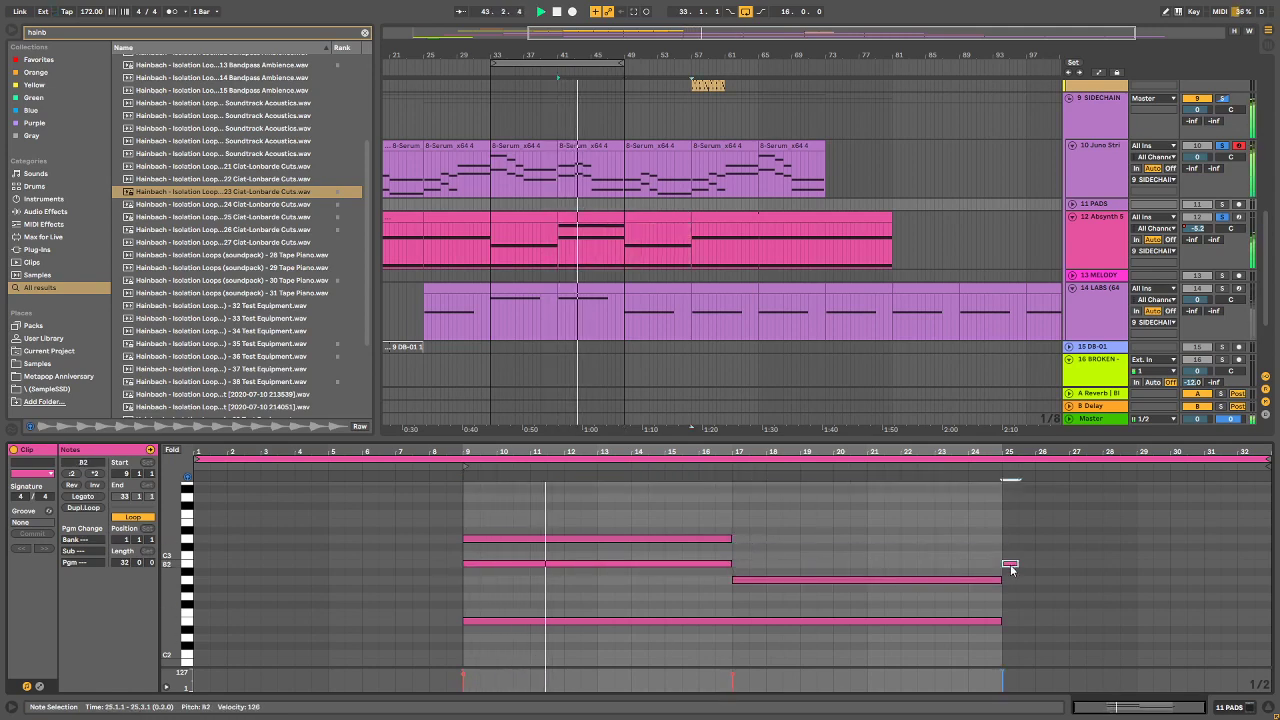
pyautogui.press('Delete')
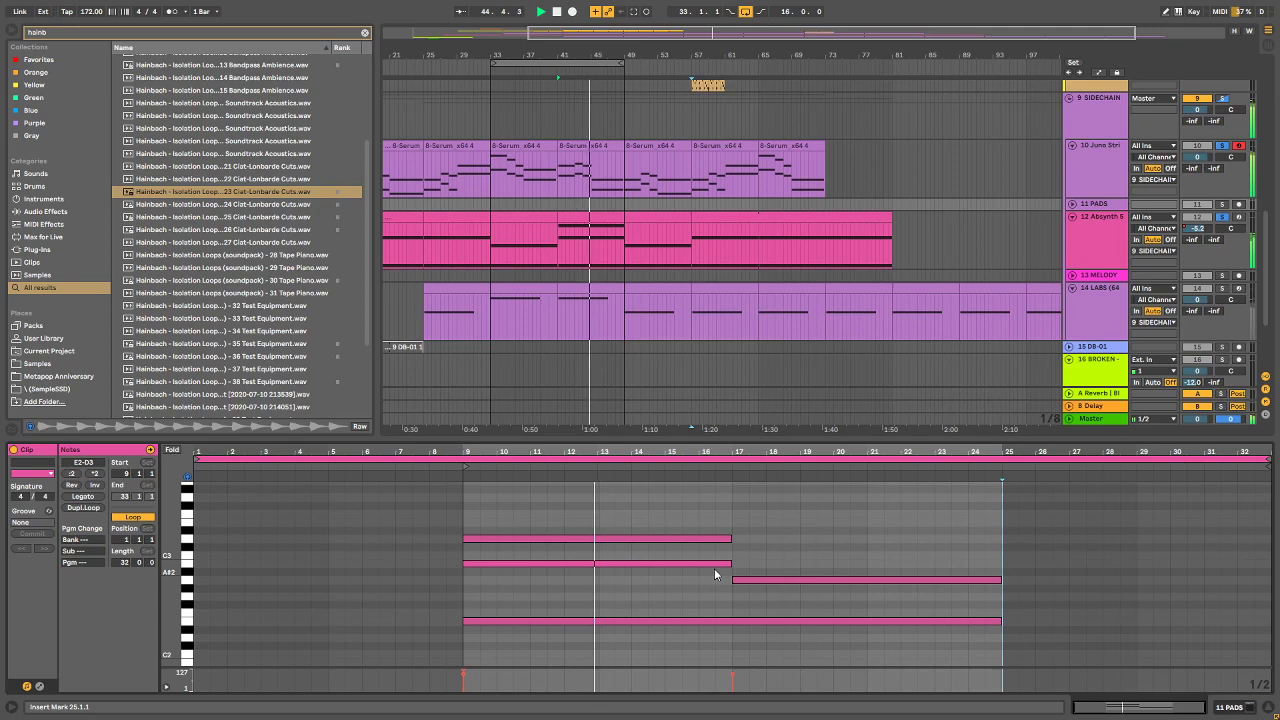
pyautogui.press('space')
pyautogui.moveTo(725, 521); pyautogui.dragTo(597, 566)
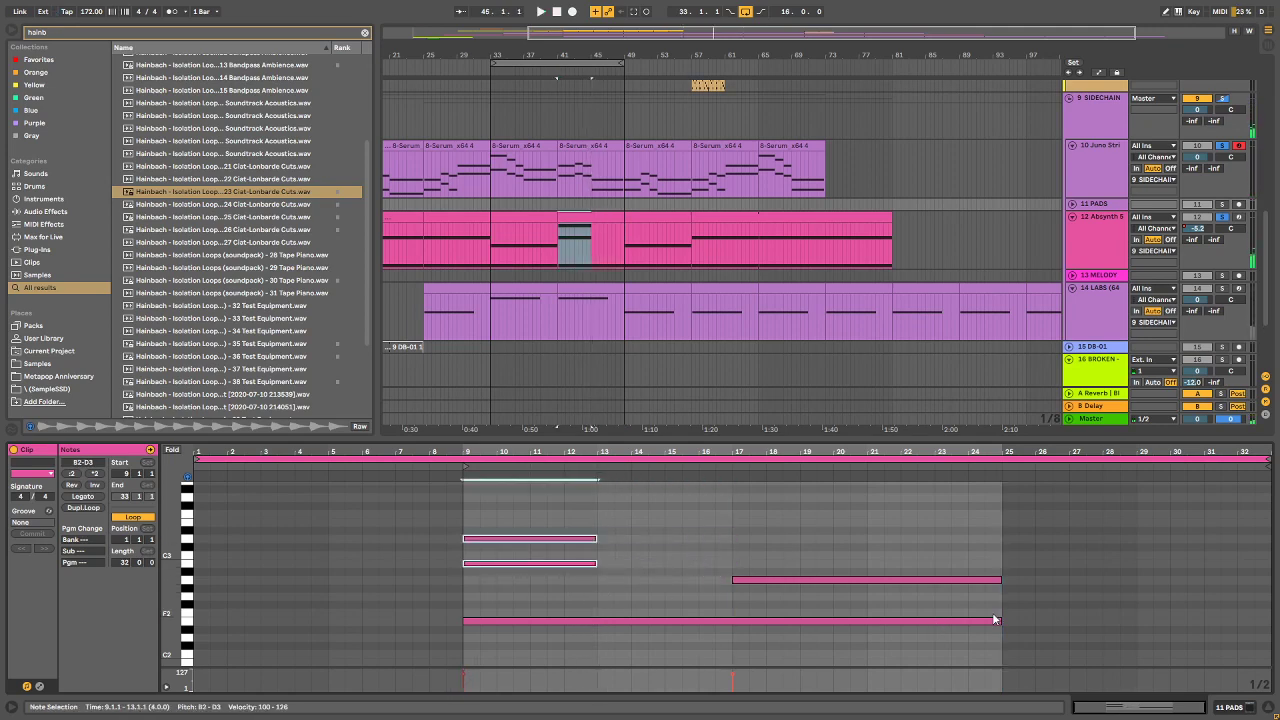
pyautogui.moveTo(1001, 621); pyautogui.dragTo(592, 632)
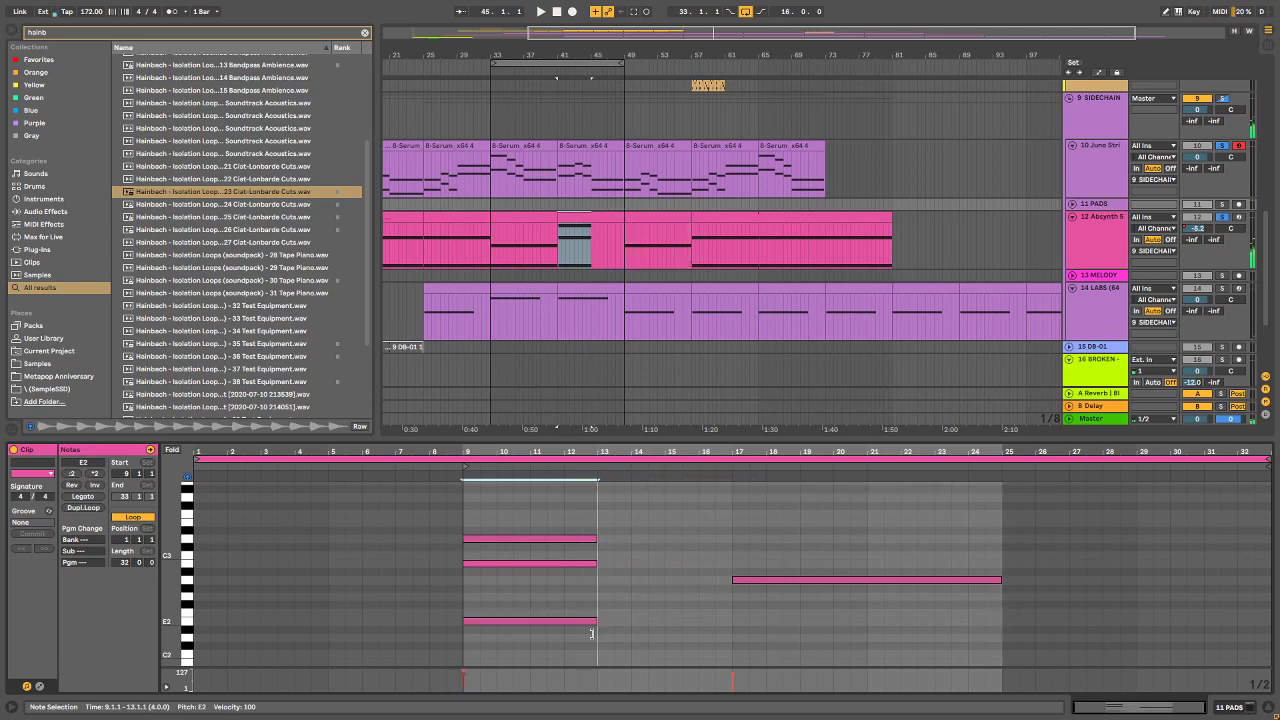
# Step: Move the A2 note to bar 9, ending at bar 11 of the clip, and trim the B2 note to start at bar 11
pyautogui.click(857, 580)
pyautogui.press('Left')
pyautogui.press('Left')
pyautogui.press('Left')
pyautogui.press('Left')
pyautogui.press('Left')
pyautogui.press('Left')
pyautogui.press('Left')
pyautogui.press('Left')
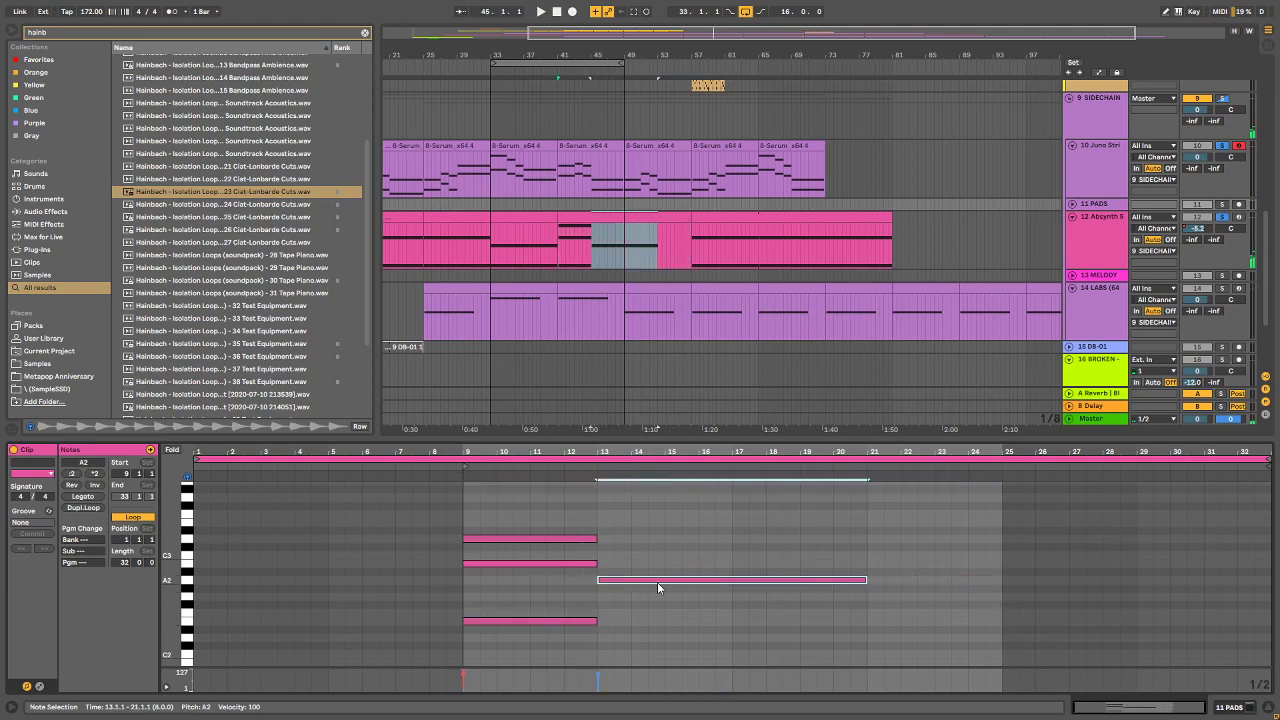
pyautogui.press('Left')
pyautogui.press('Left')
pyautogui.press('Left')
pyautogui.press('Left')
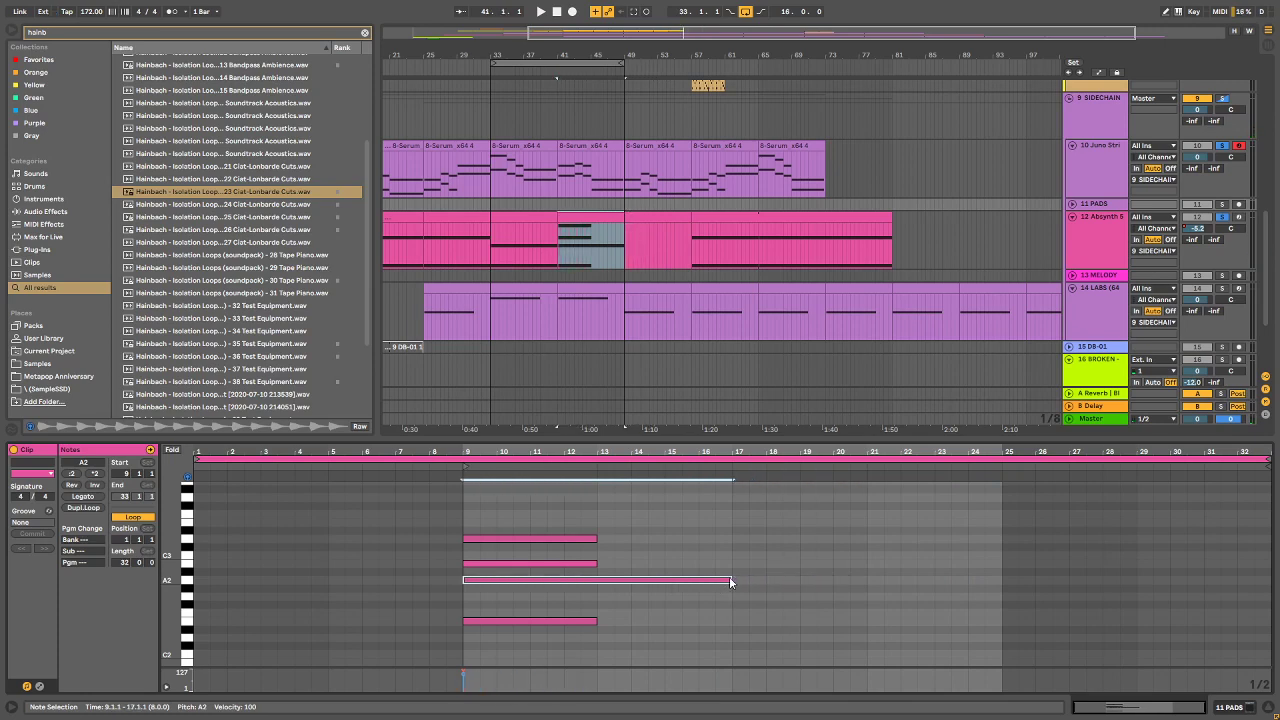
pyautogui.moveTo(730, 582); pyautogui.dragTo(538, 588)
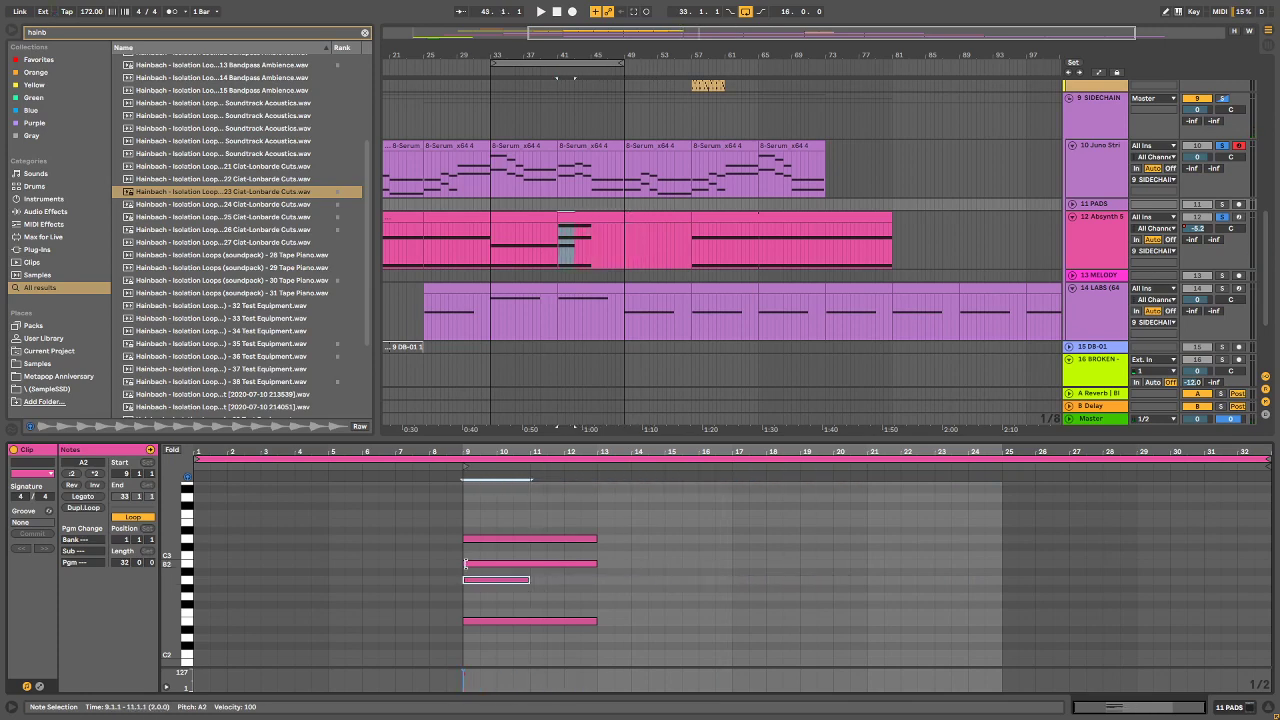
pyautogui.moveTo(465, 563); pyautogui.dragTo(530, 558)
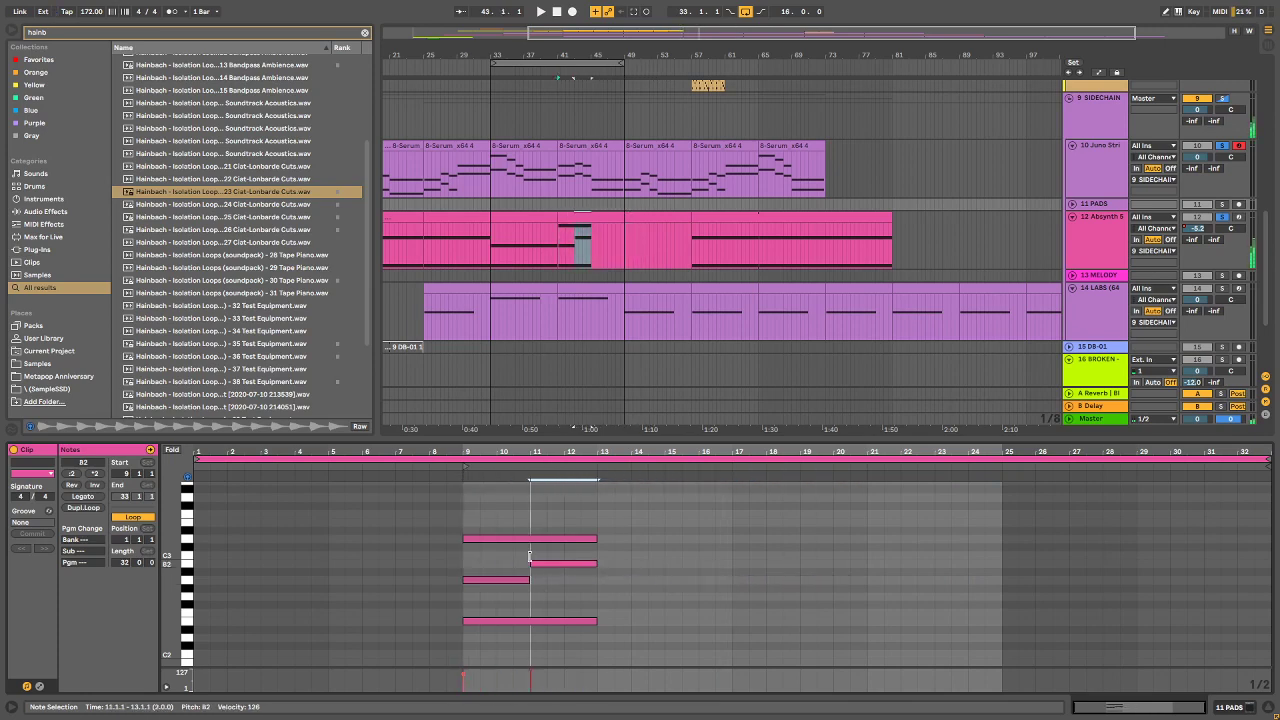
# Step: Add E2 and B1 notes from bar 13 to bar 17 of the Absynth clip, and play the section back
pyautogui.doubleClick(603, 622)
pyautogui.moveTo(616, 622); pyautogui.dragTo(729, 624)
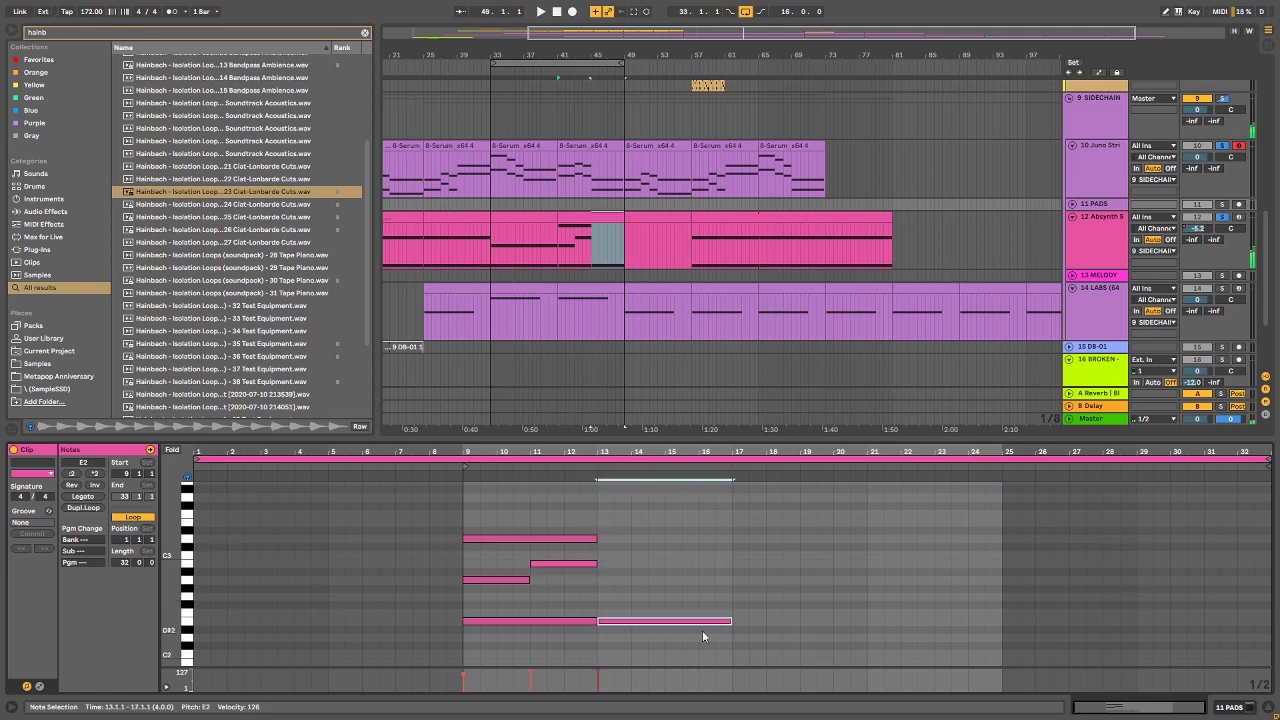
pyautogui.scroll(-2, 628, 653)
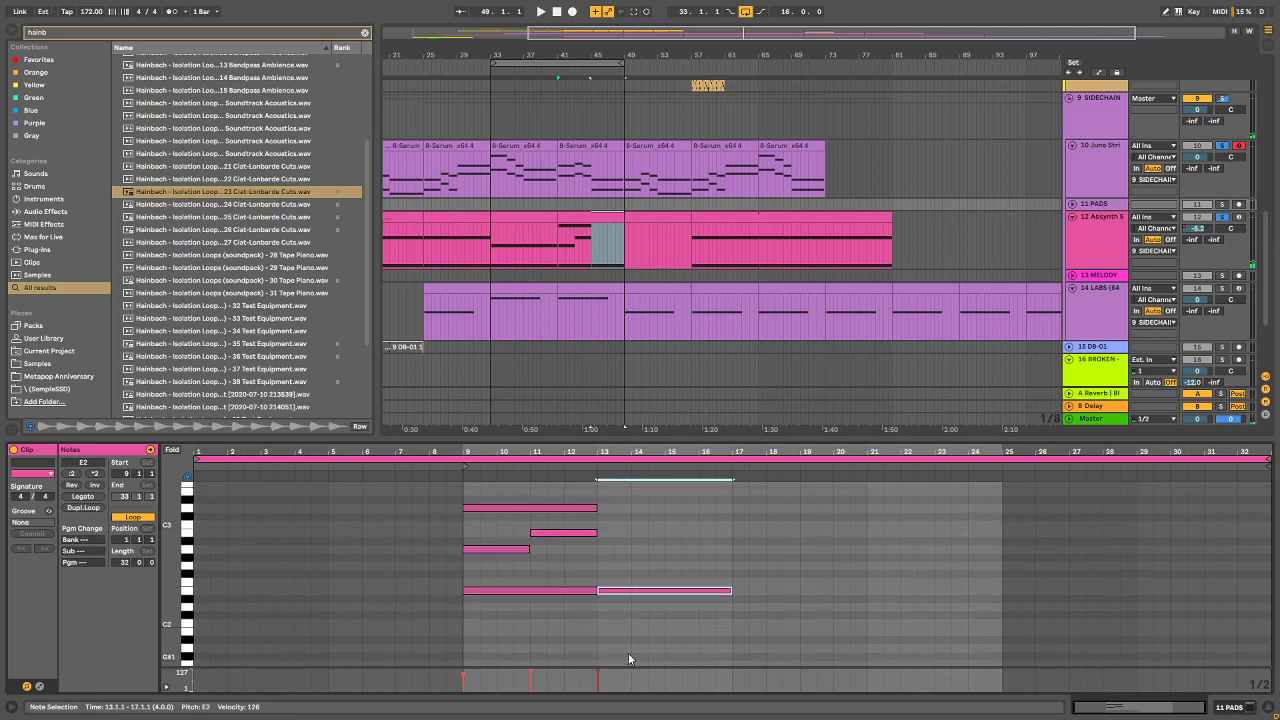
pyautogui.moveTo(608, 631); pyautogui.dragTo(732, 631)
pyautogui.press('space')
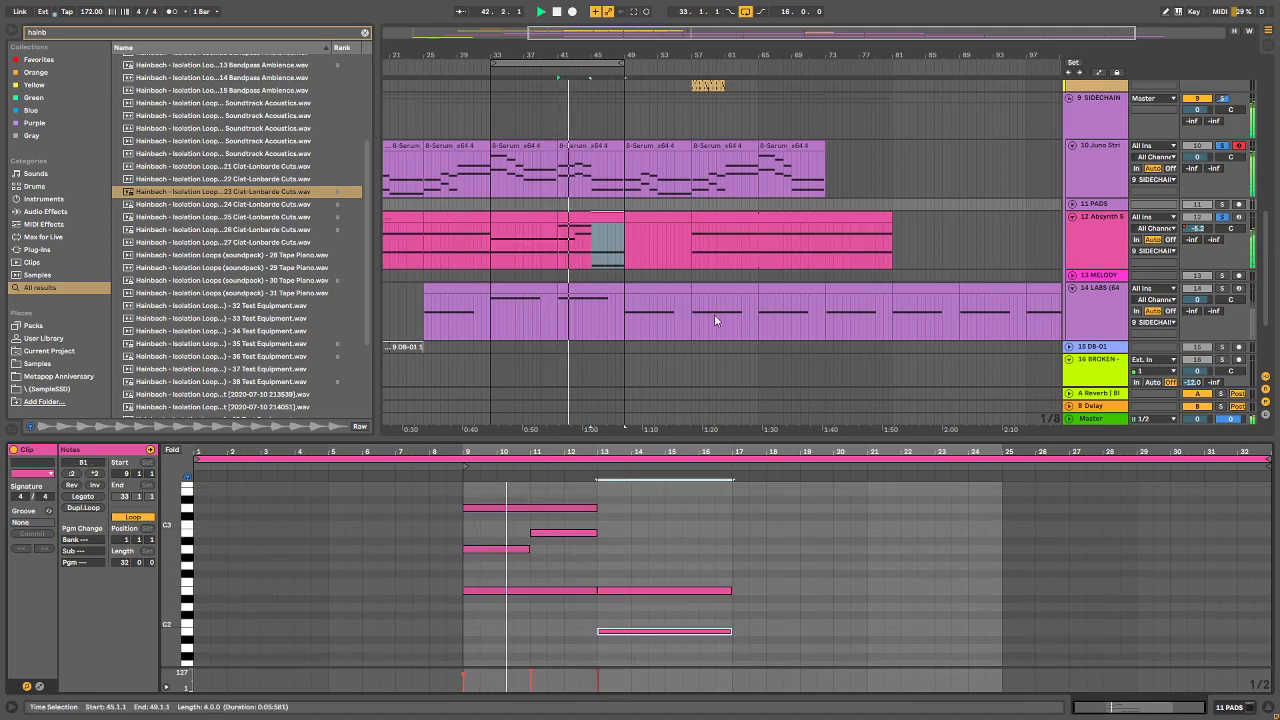
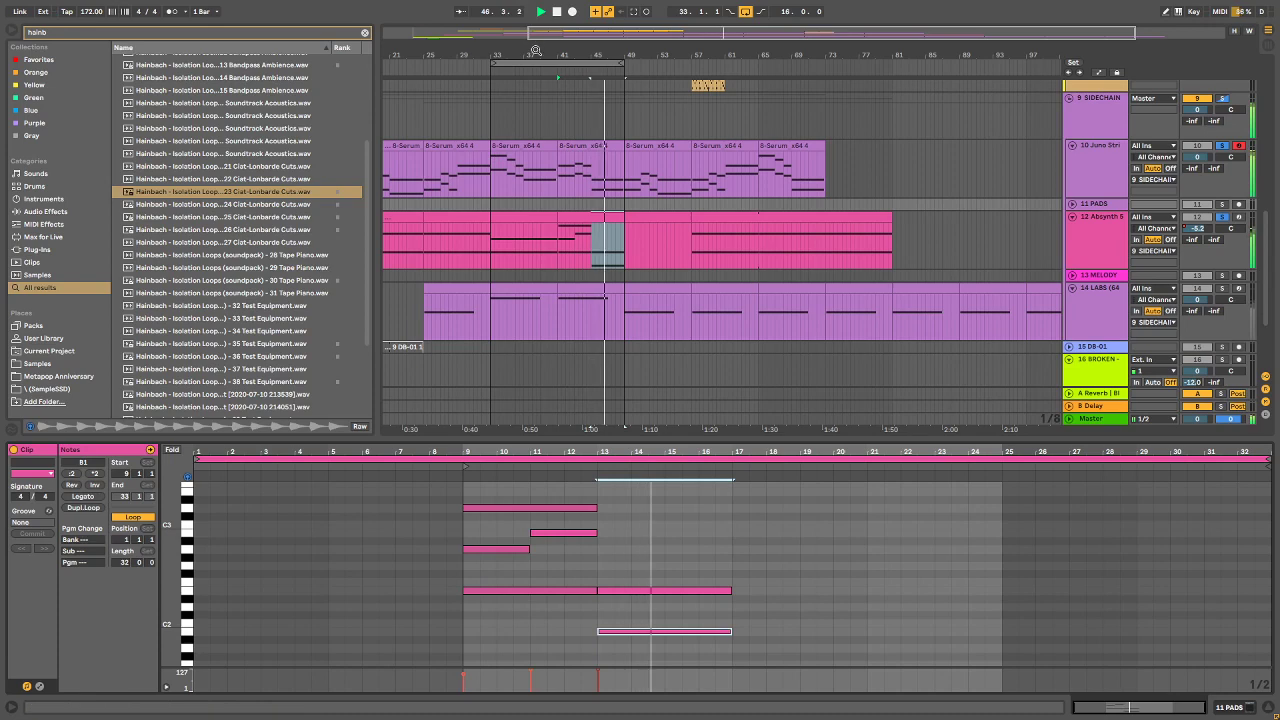
# Step: Shorten the Absynth clip that starts at bar 41 so it ends at about bar 49 of the arrangement
pyautogui.moveTo(534, 51); pyautogui.dragTo(626, 38)
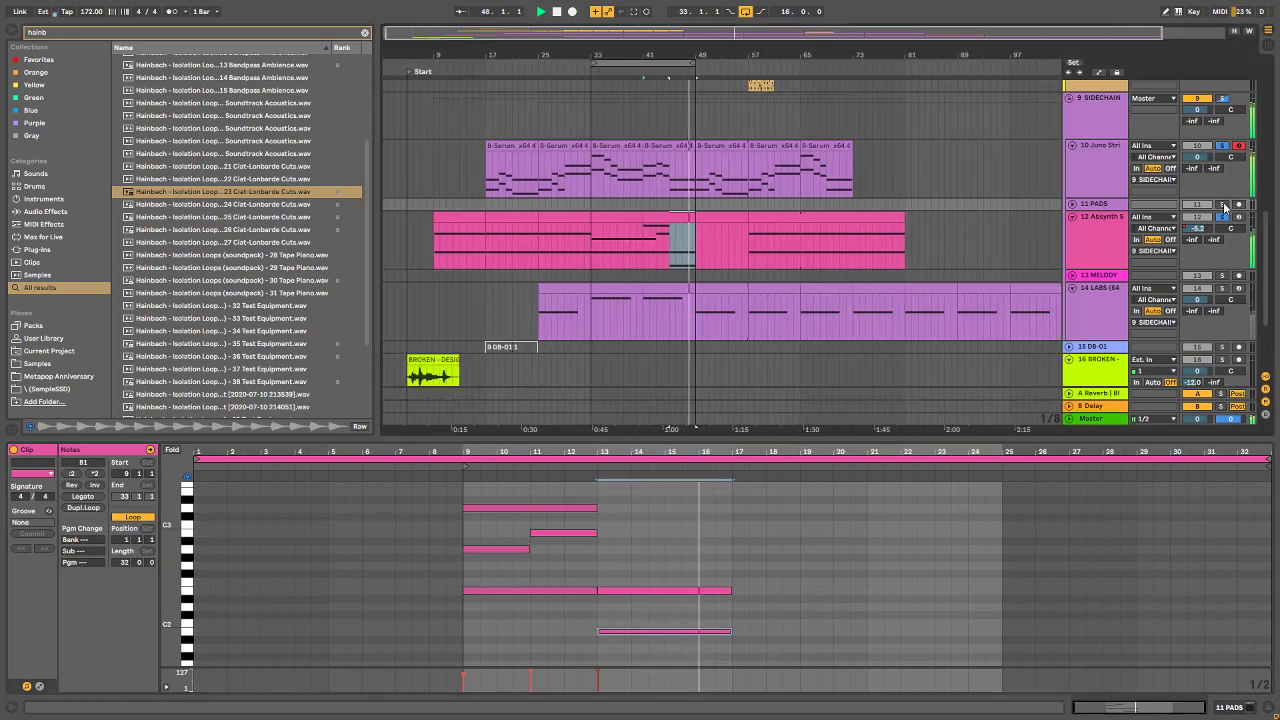
pyautogui.press('space')
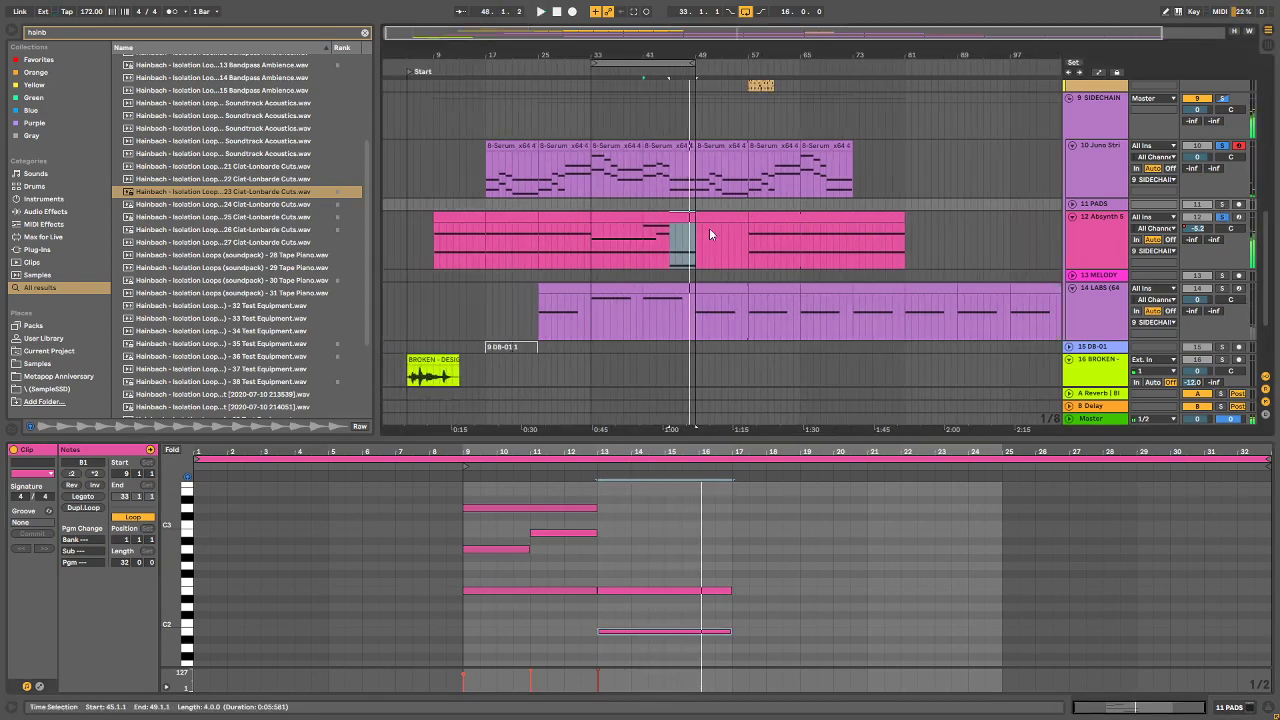
pyautogui.click(670, 218)
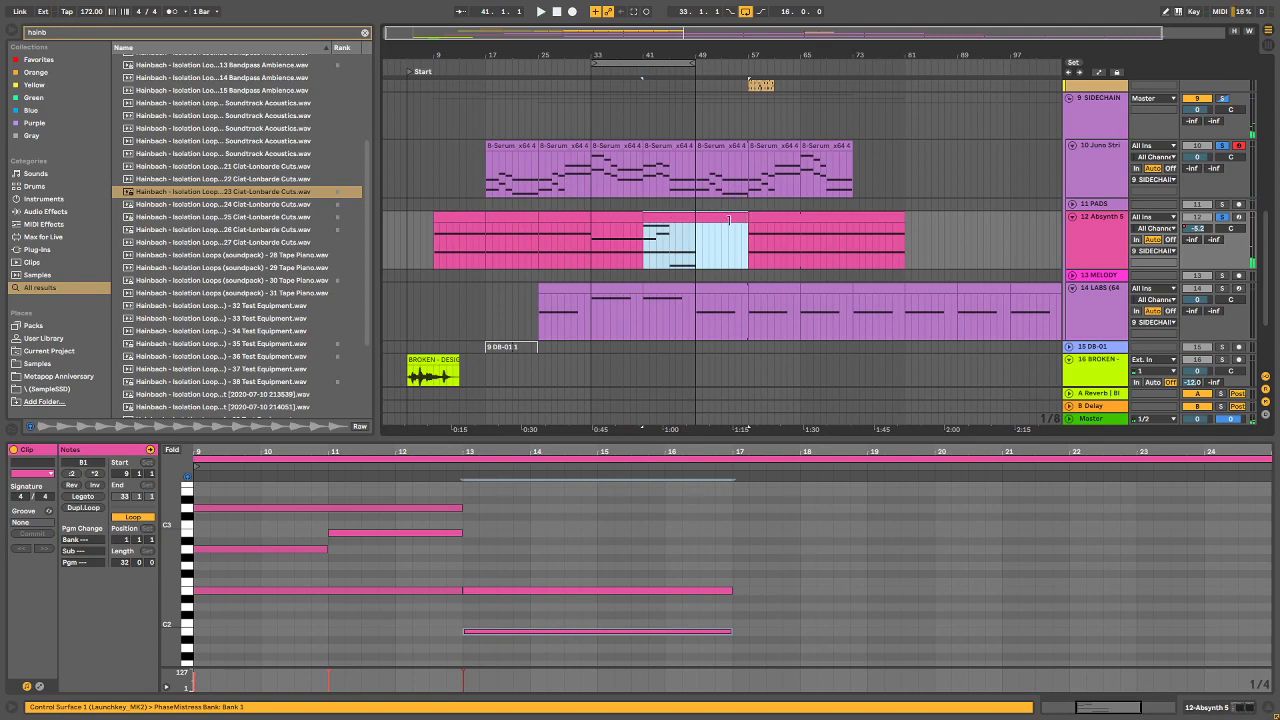
pyautogui.moveTo(729, 220); pyautogui.dragTo(695, 220)
# Step: Try to duplicate the Absynth clips spanning bars 17 to 49 directly after themselves
pyautogui.keyDown('shift'); pyautogui.click(494, 212); pyautogui.keyUp('shift')
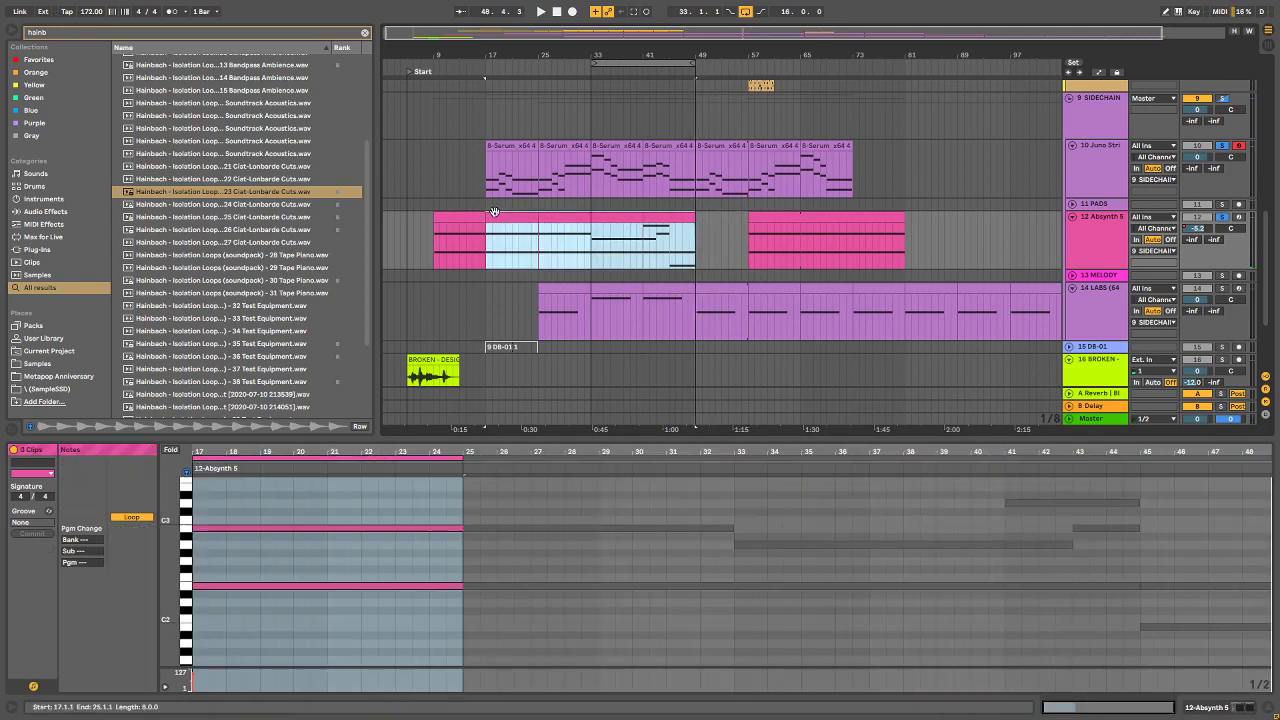
pyautogui.hotkey('ctrl', 'd')
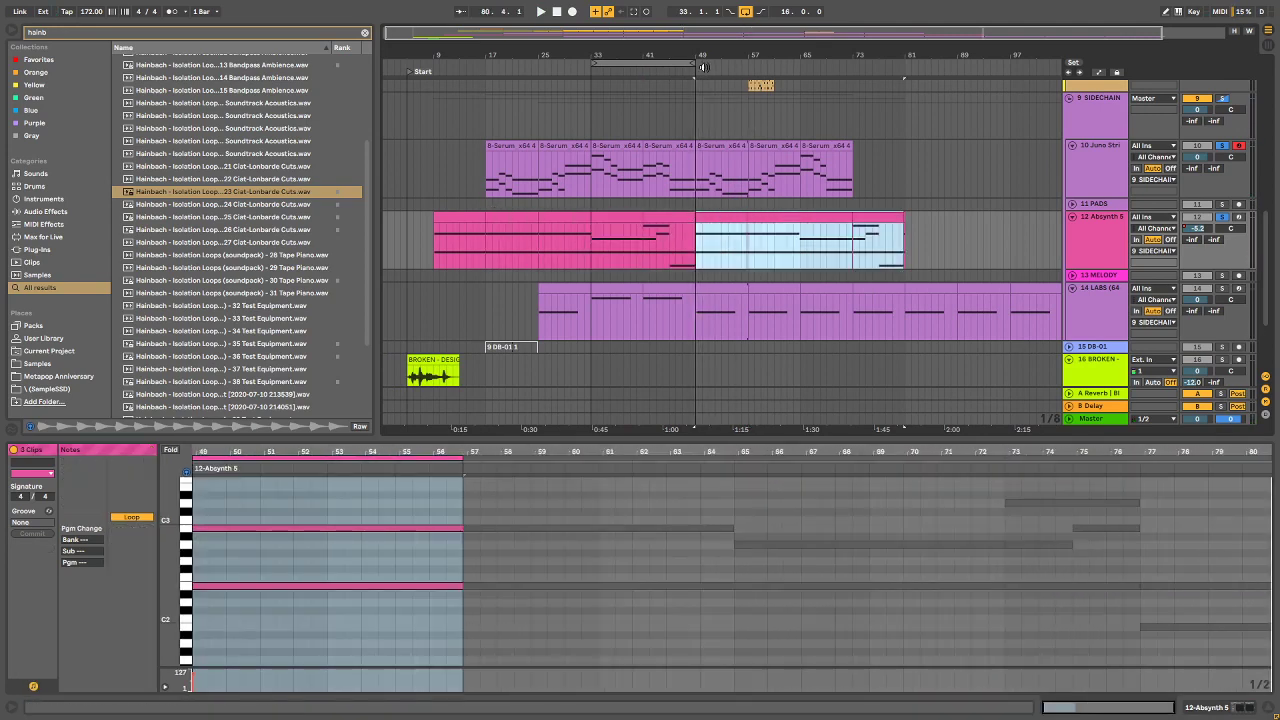
pyautogui.hotkey('ctrl', 'z')
# Step: Set the arrangement's fixed grid to 1 bar and duplicate the Absynth clips spanning bars 17 to 49 right after themselves
pyautogui.rightClick(672, 121)
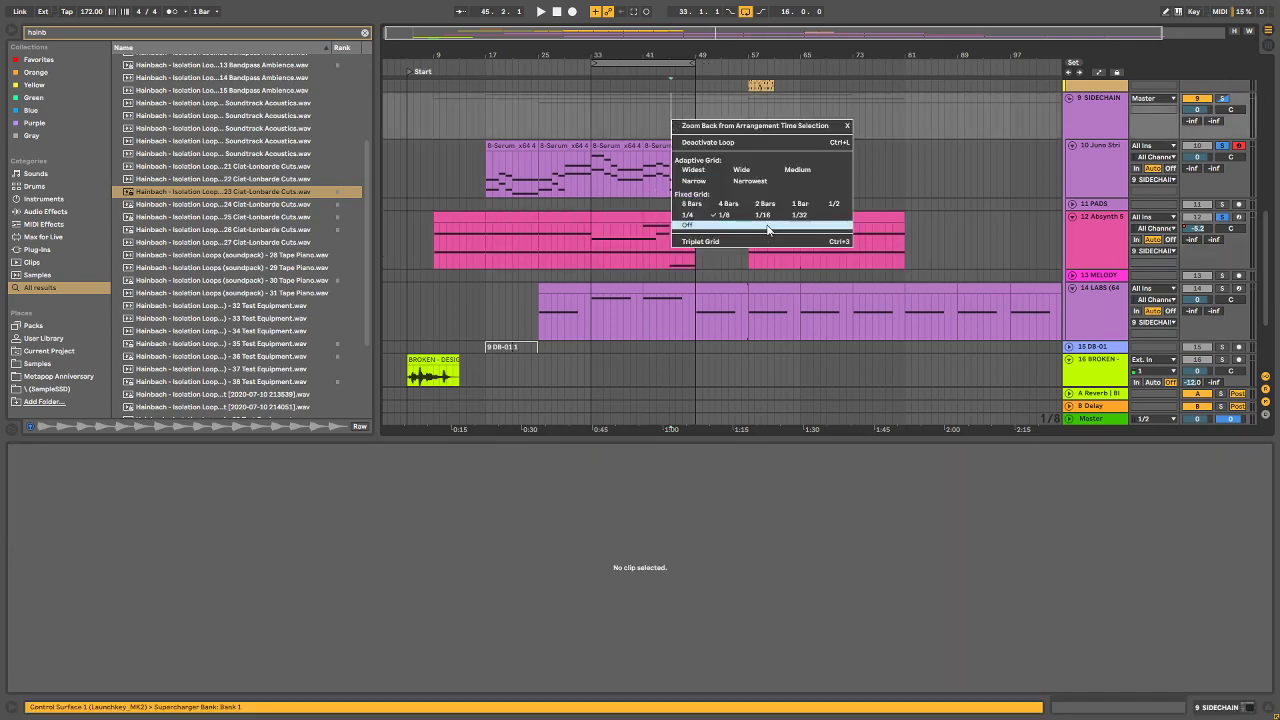
pyautogui.click(803, 206)
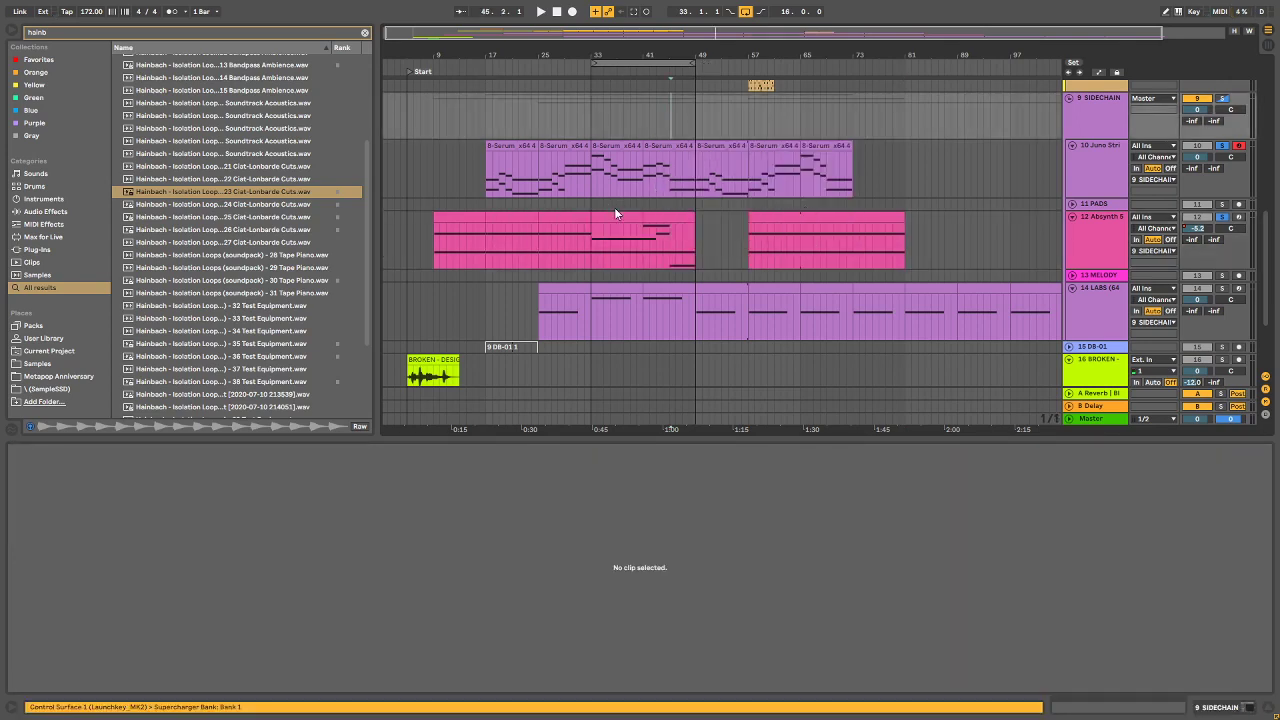
pyautogui.click(656, 214)
pyautogui.keyDown('shift'); pyautogui.click(518, 214); pyautogui.keyUp('shift')
pyautogui.hotkey('ctrl', 'd')
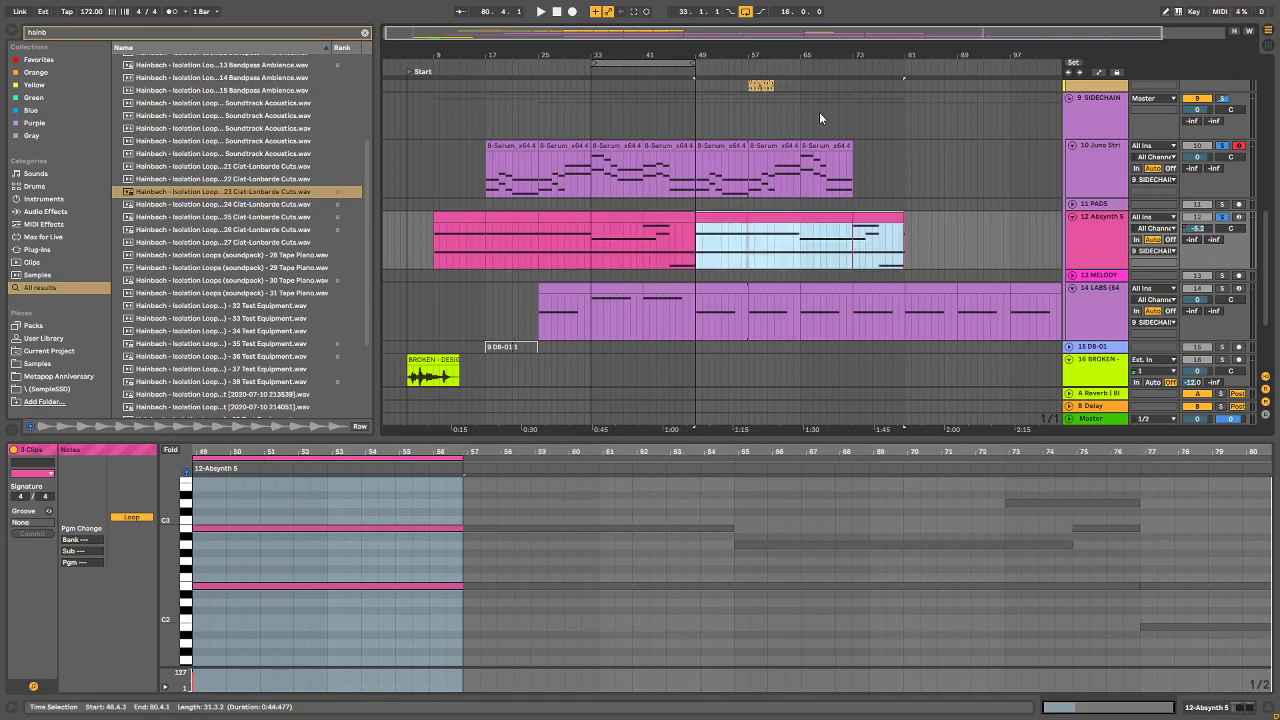
# Step: Duplicate the four Juno Strings clips spanning bars 17 to 49 directly after themselves
pyautogui.click(670, 146)
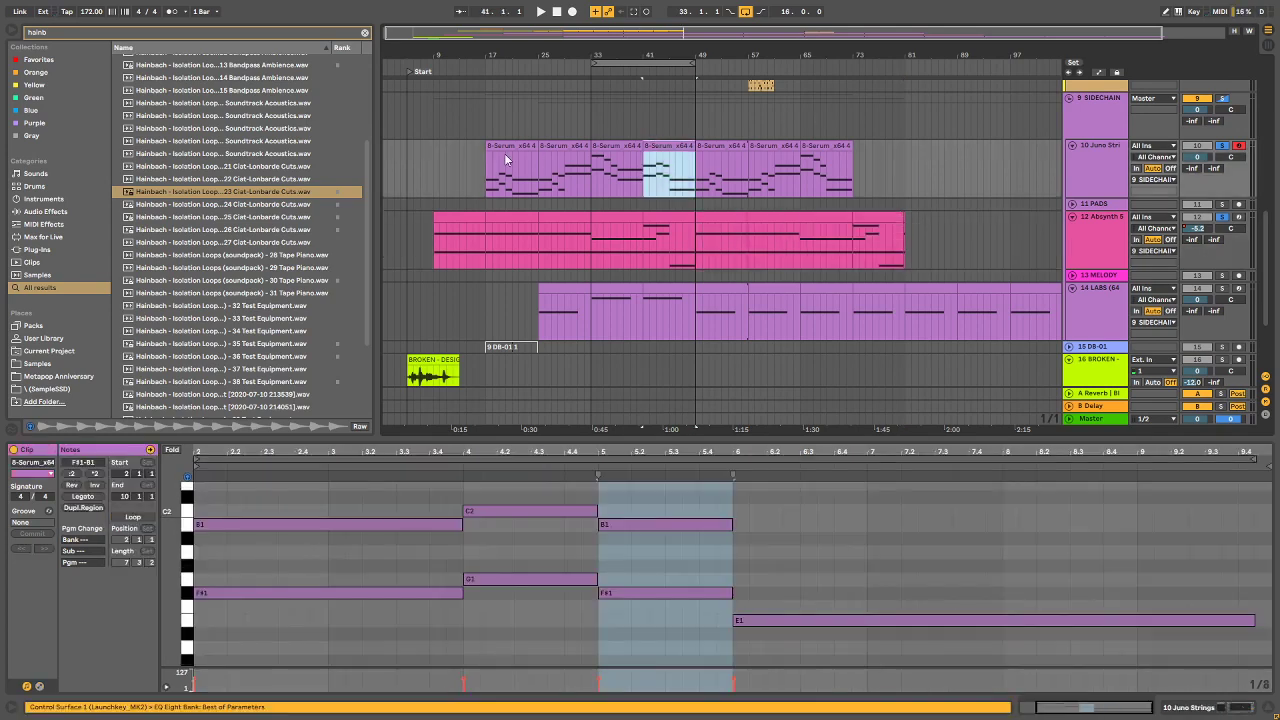
pyautogui.keyDown('shift'); pyautogui.click(502, 146); pyautogui.keyUp('shift')
pyautogui.hotkey('ctrl', 'd')
pyautogui.scroll(-3, 566, 238)
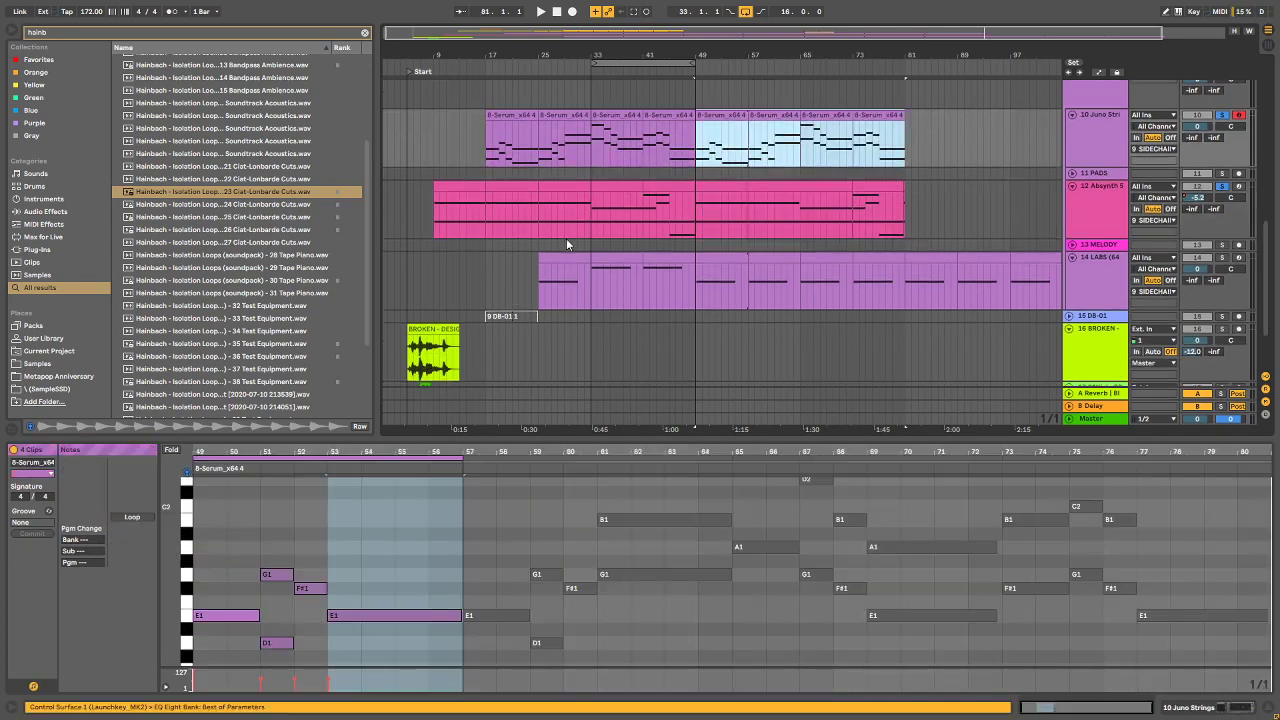
pyautogui.scroll(2, 778, 202)
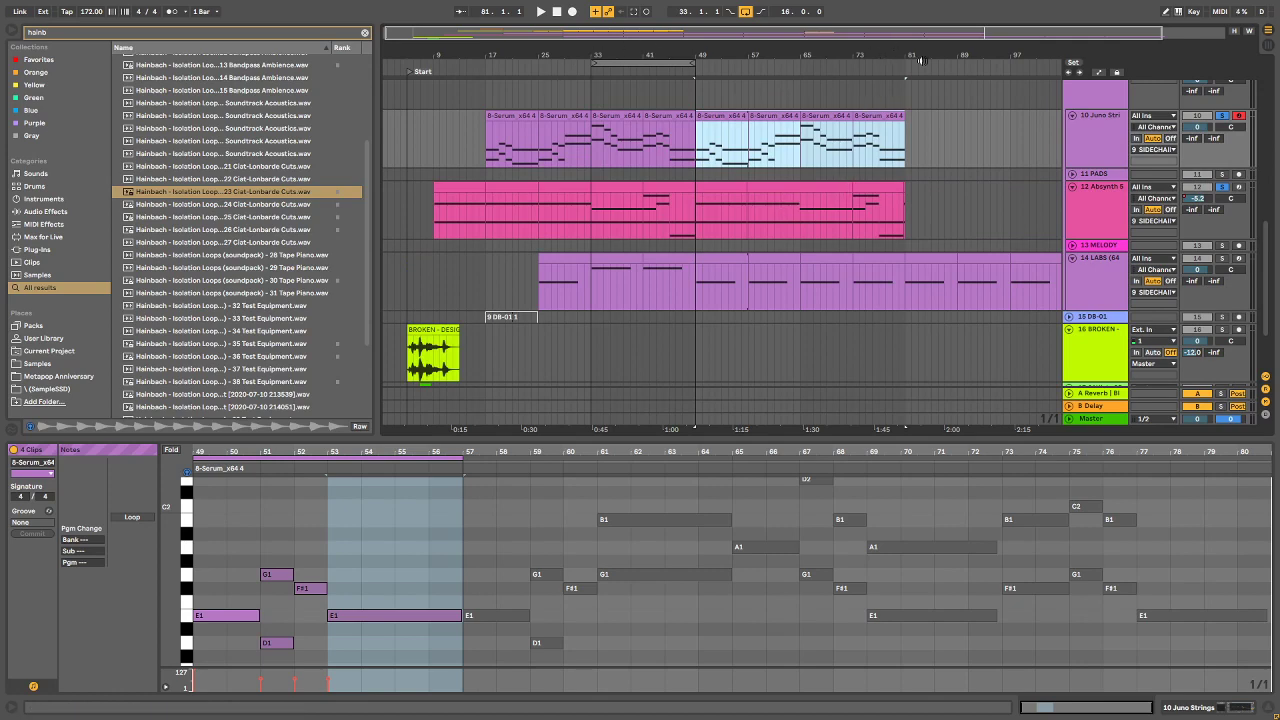
# Step: Turn off the arrangement loop and select the duplicated Absynth clip at bar 49
pyautogui.moveTo(922, 61); pyautogui.dragTo(880, 108)
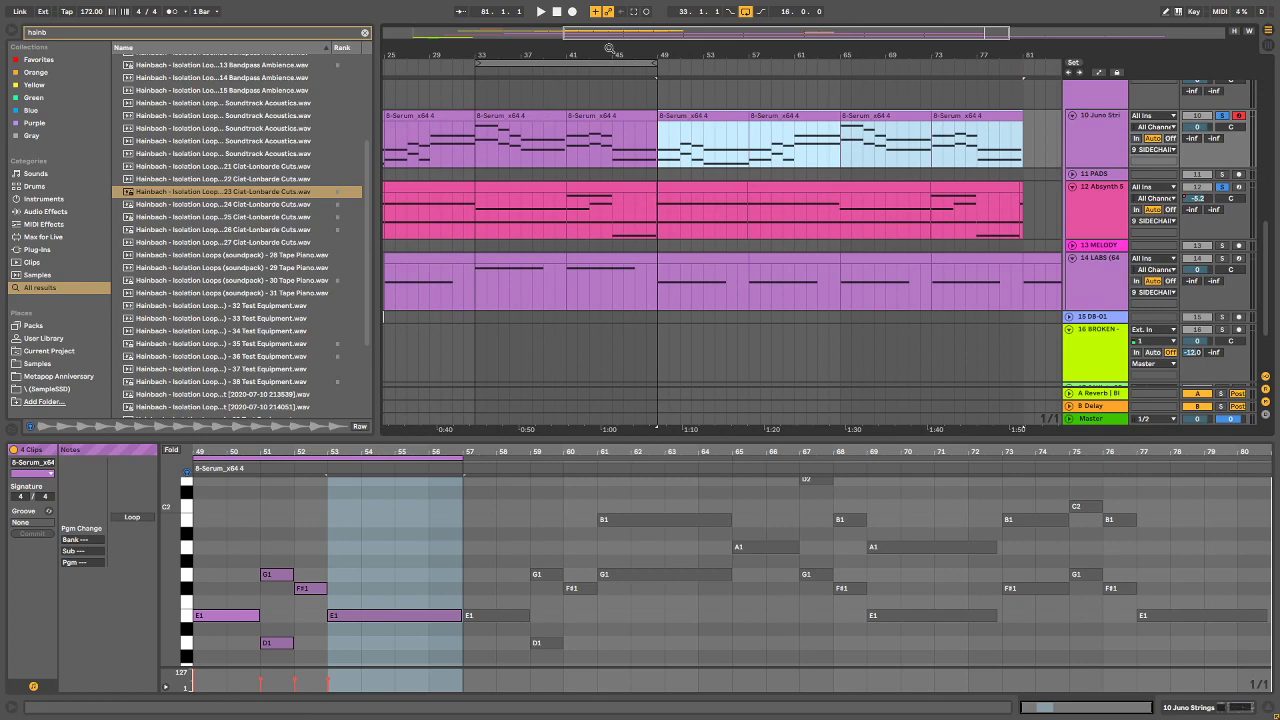
pyautogui.scroll(3, 609, 48)
pyautogui.click(745, 13)
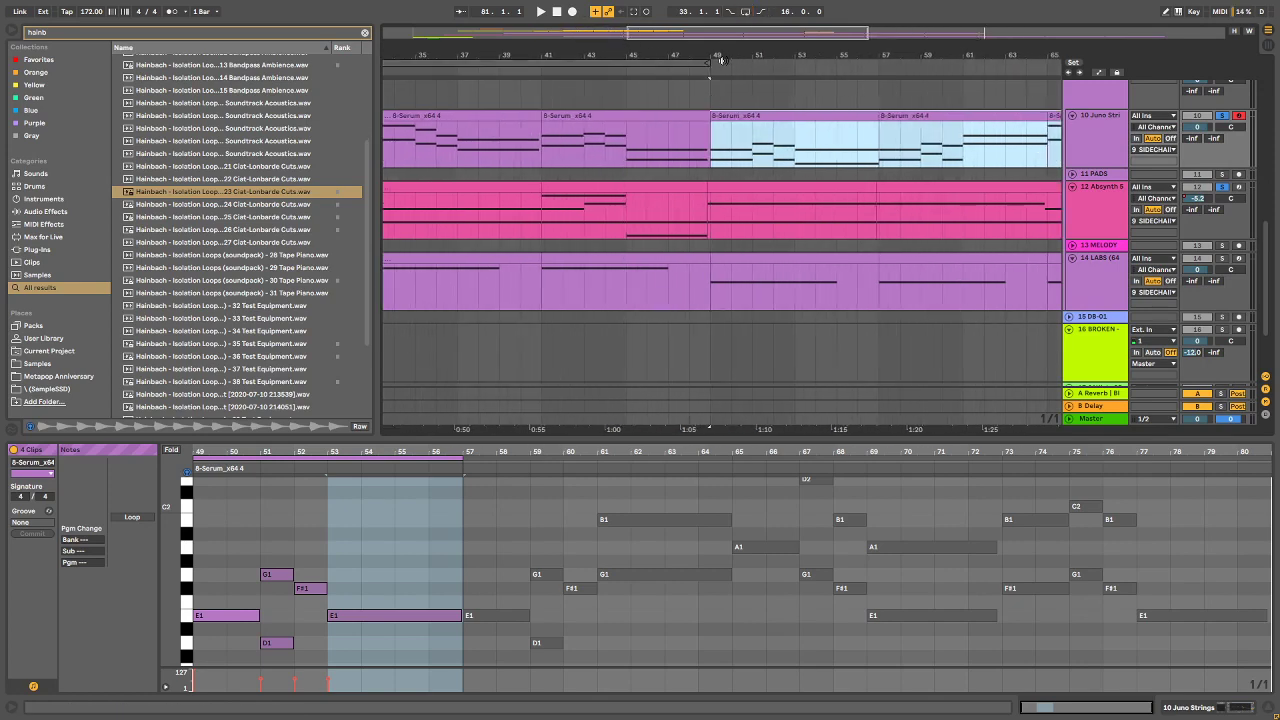
pyautogui.moveTo(721, 60); pyautogui.dragTo(675, 10)
pyautogui.click(705, 186)
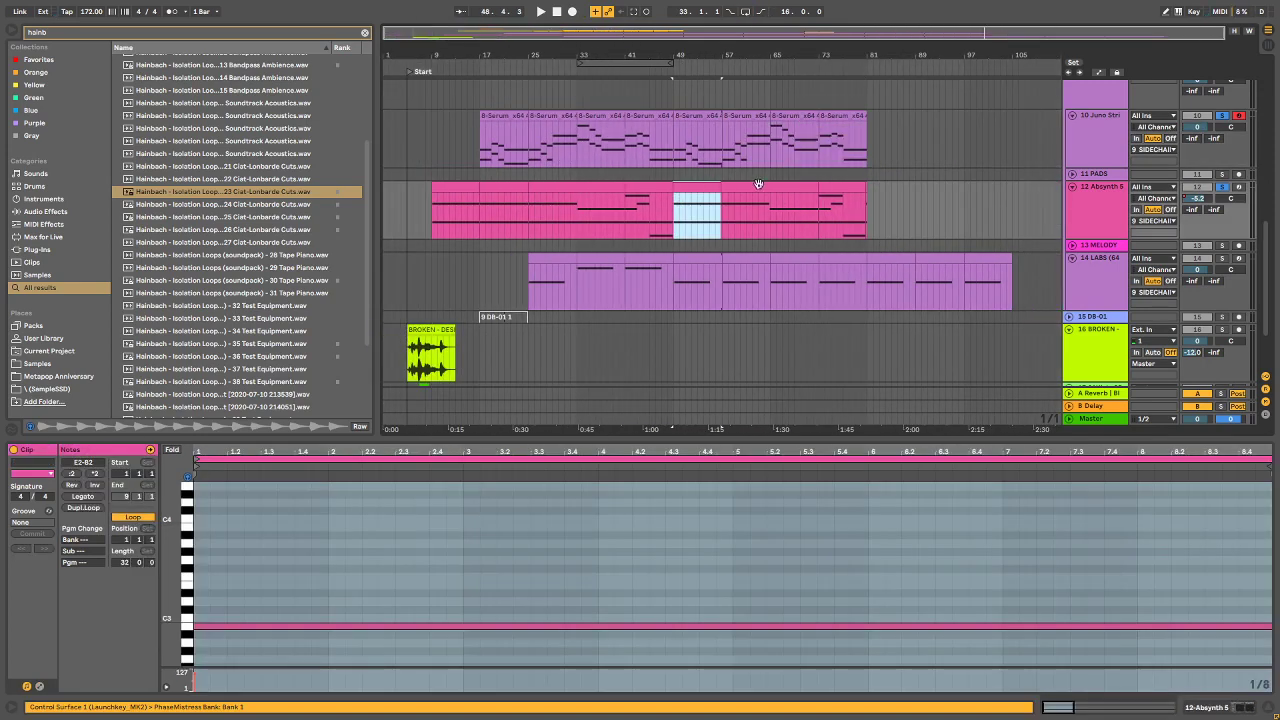
# Step: Compare the notes of the duplicated Absynth clips spanning bars 49 to 81 with the originals spanning bars 17 to 49
pyautogui.keyDown('shift'); pyautogui.click(833, 189); pyautogui.keyUp('shift')
pyautogui.click(697, 187)
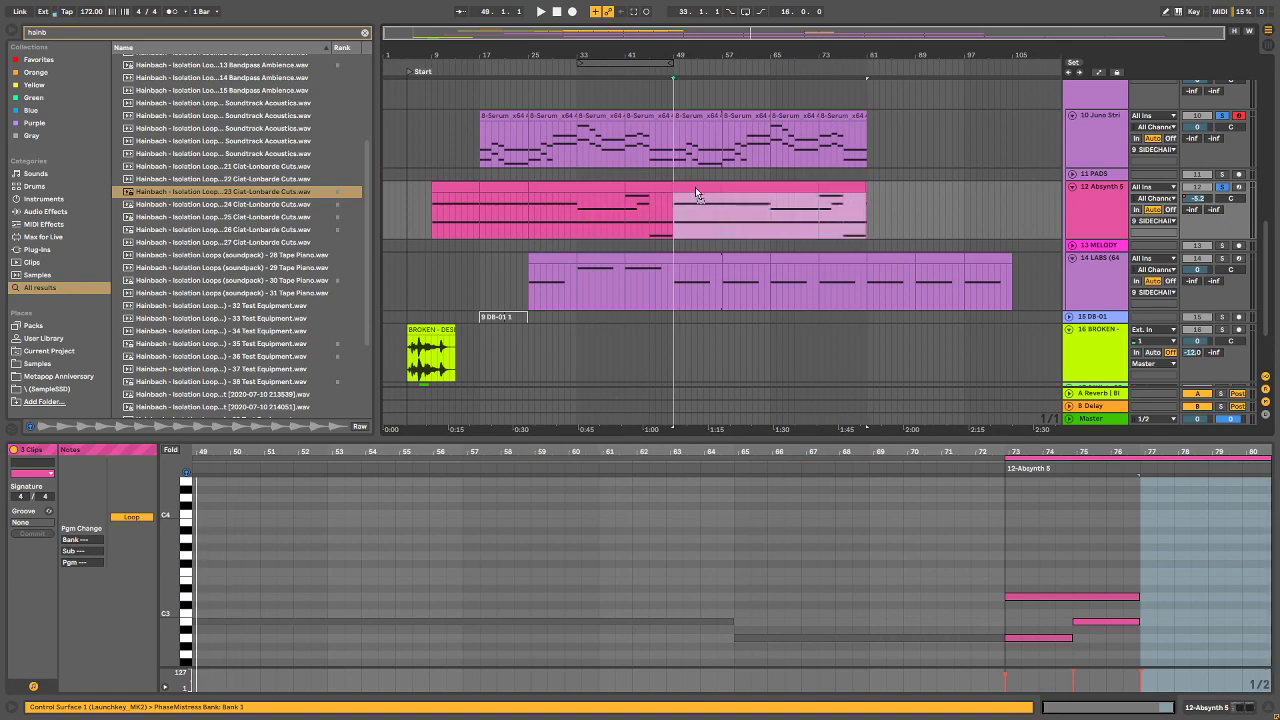
pyautogui.click(519, 197)
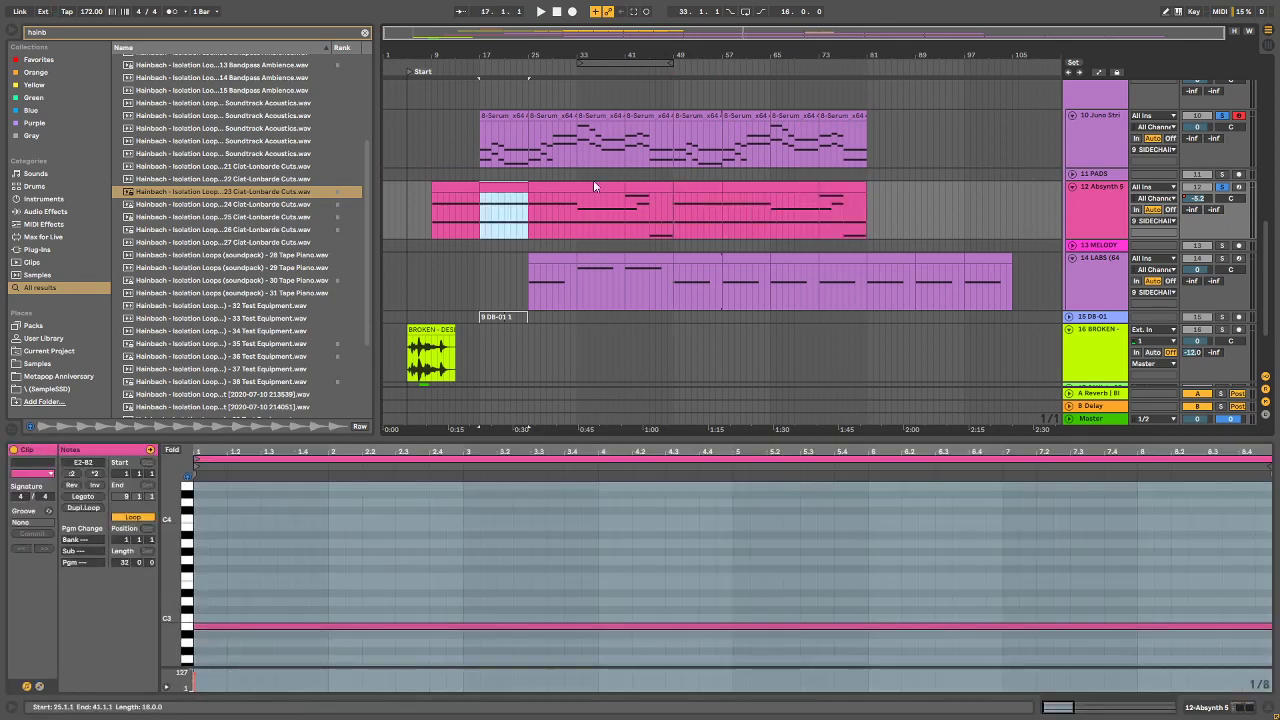
pyautogui.keyDown('shift'); pyautogui.click(635, 185); pyautogui.keyUp('shift')
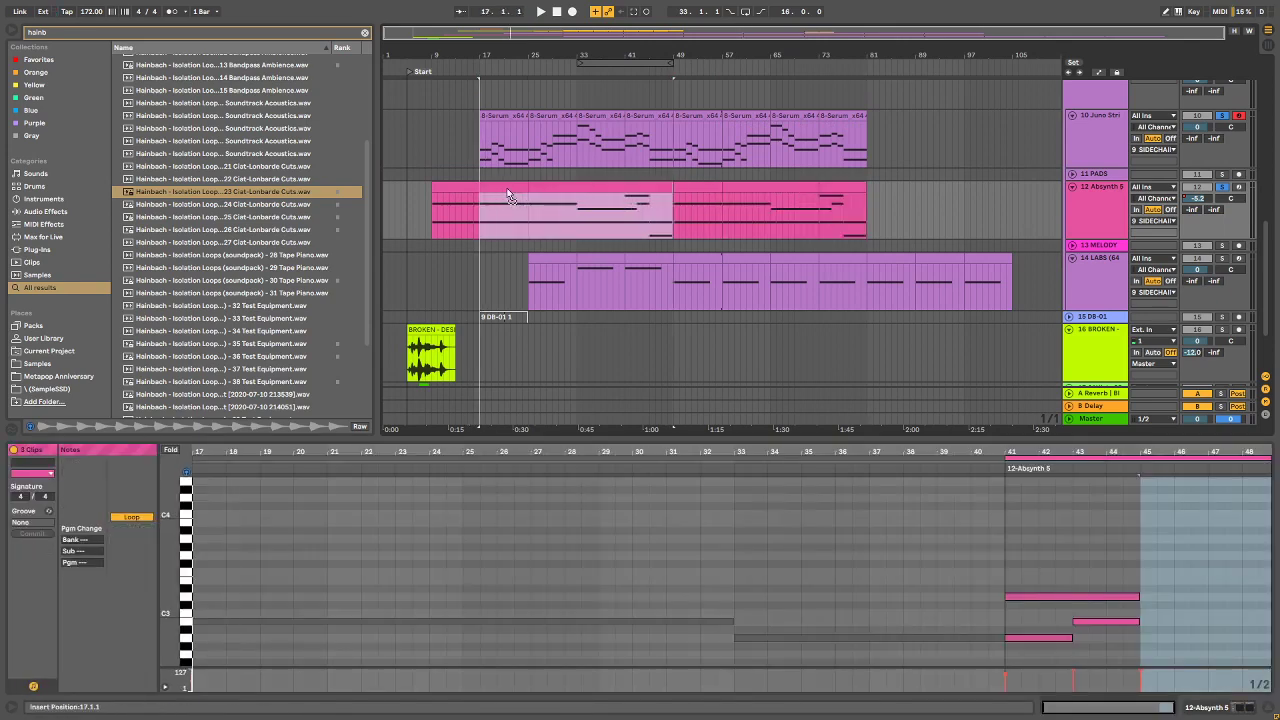
# Step: Extend the end of the Absynth clip that starts at bar 41 to bar 49, closing the gap before the duplicate
pyautogui.moveTo(530, 49); pyautogui.dragTo(493, 187)
pyautogui.moveTo(692, 51); pyautogui.dragTo(350, 16)
pyautogui.moveTo(675, 54); pyautogui.dragTo(979, 145)
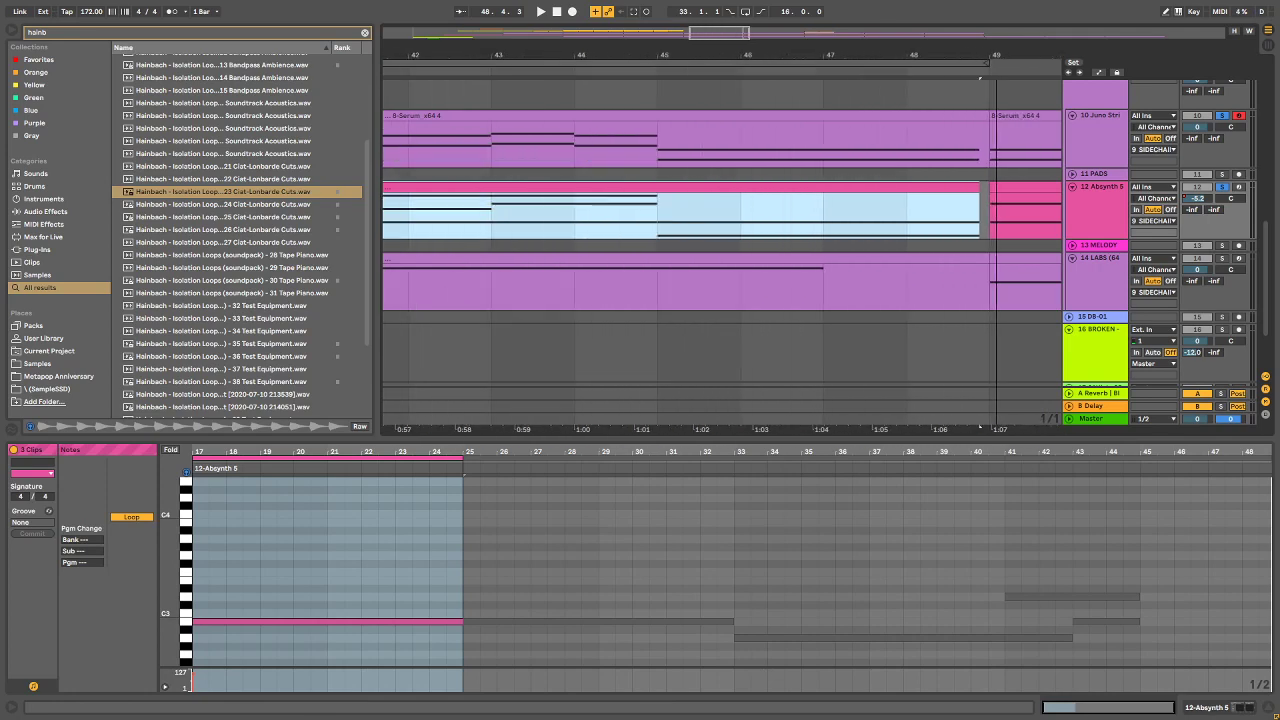
pyautogui.click(980, 193)
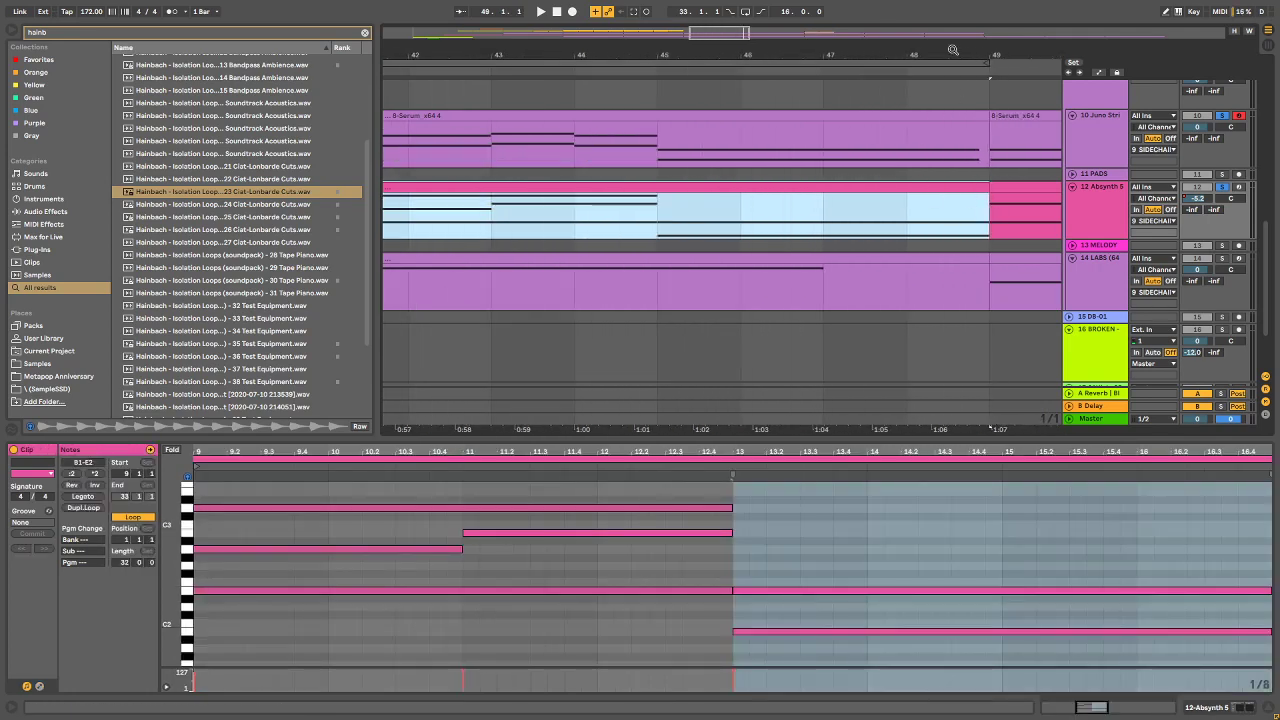
pyautogui.moveTo(952, 49); pyautogui.dragTo(600, 5)
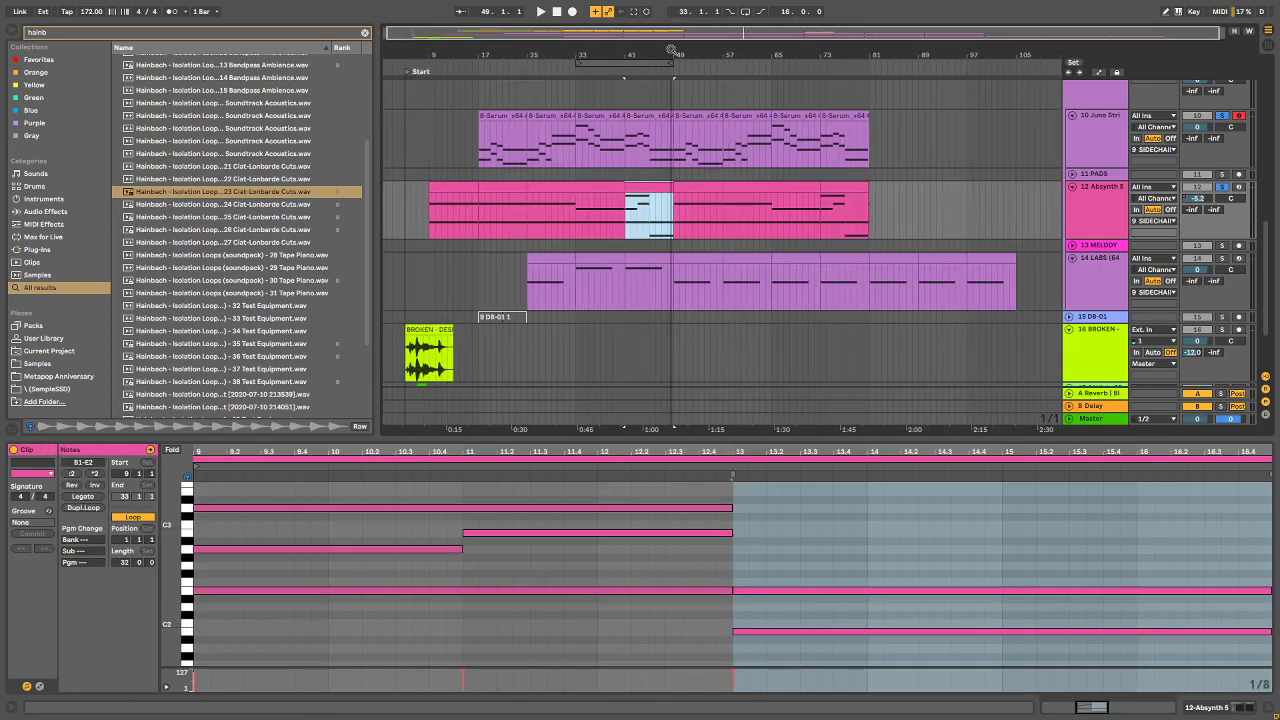
# Step: Turn off solo on the Absynth track and play the full arrangement from bar 9
pyautogui.click(442, 183)
pyautogui.press('space')
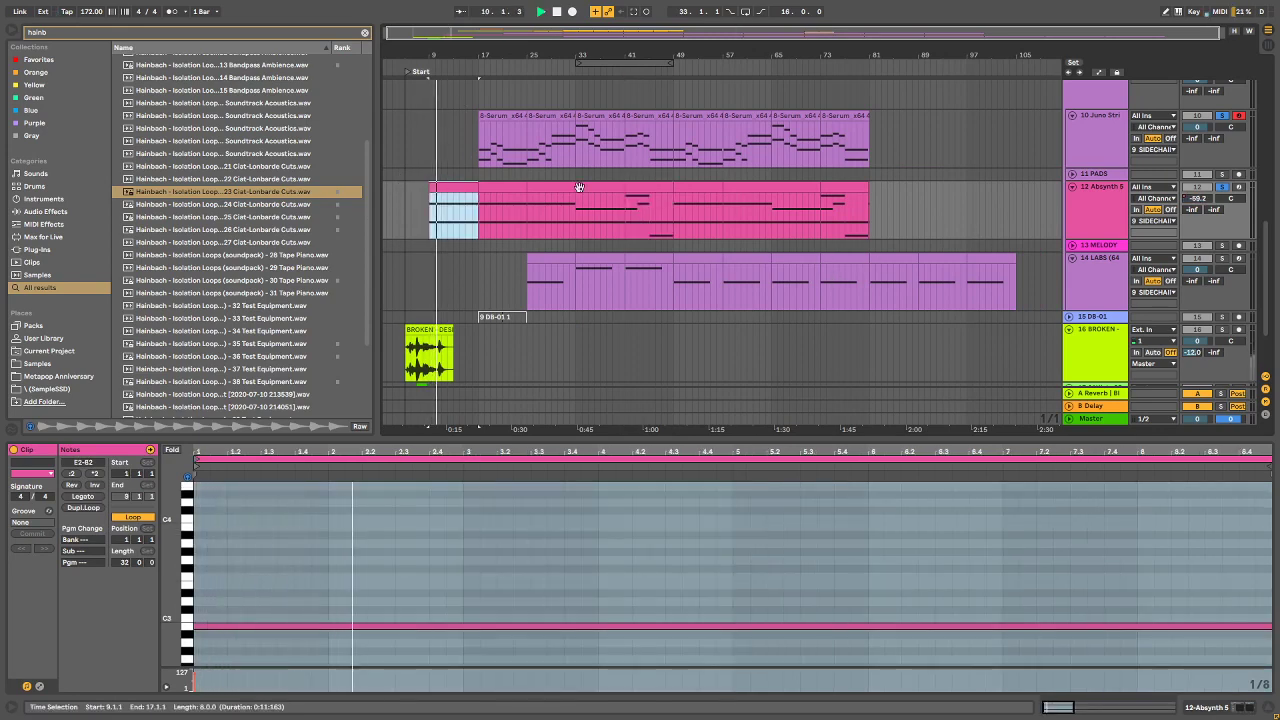
pyautogui.scroll(-2, 462, 348)
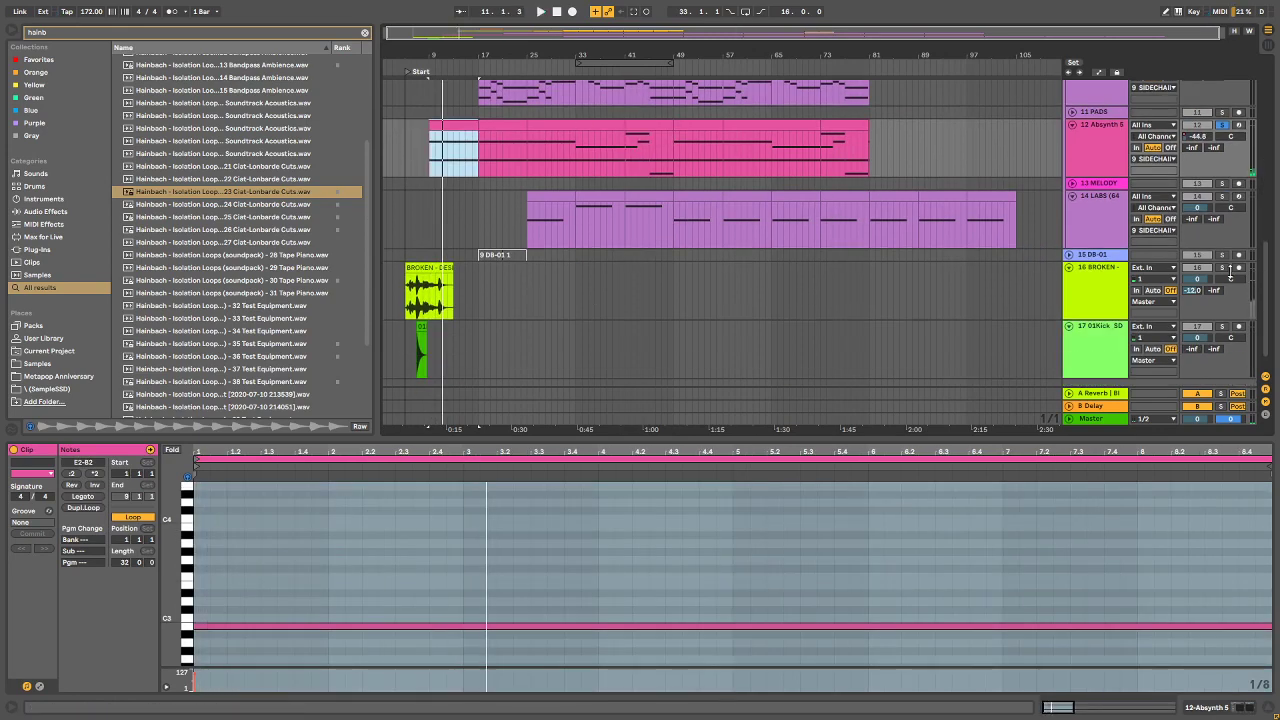
pyautogui.click(1228, 128)
pyautogui.press('space')
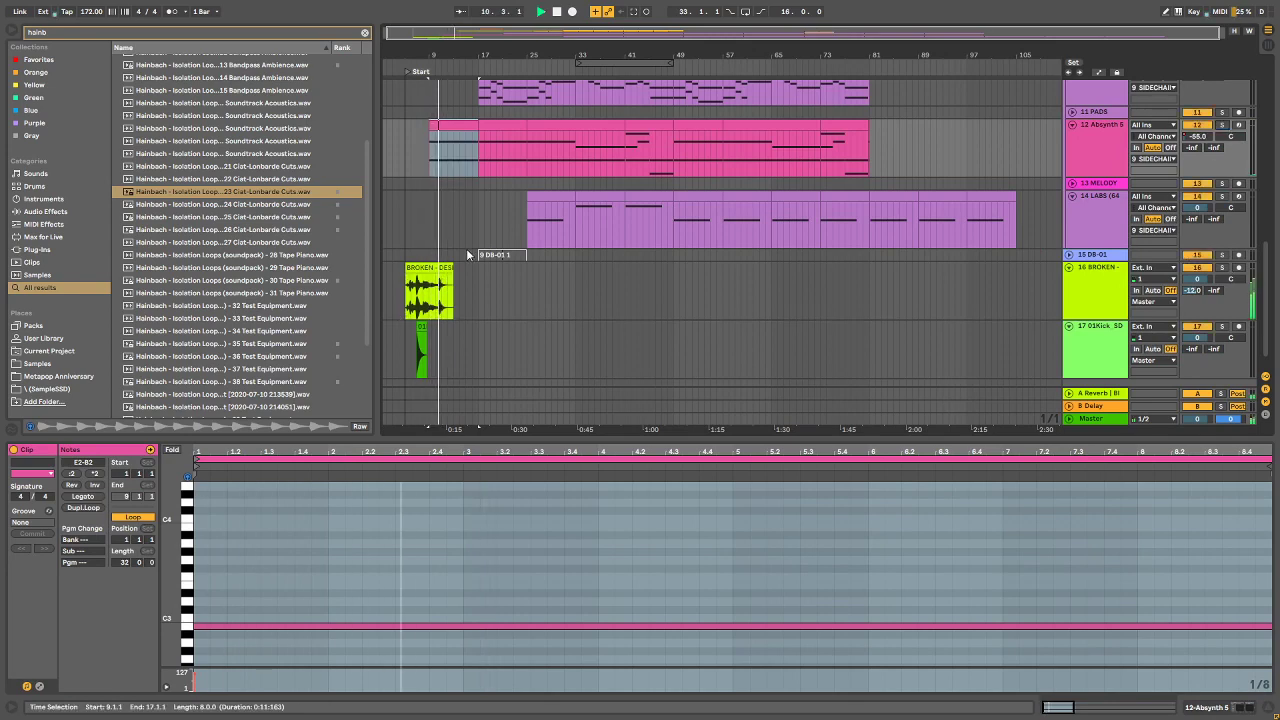
# Step: Set the project tempo to 86 BPM and restart playback from bar 9
pyautogui.scroll(10, 481, 253)
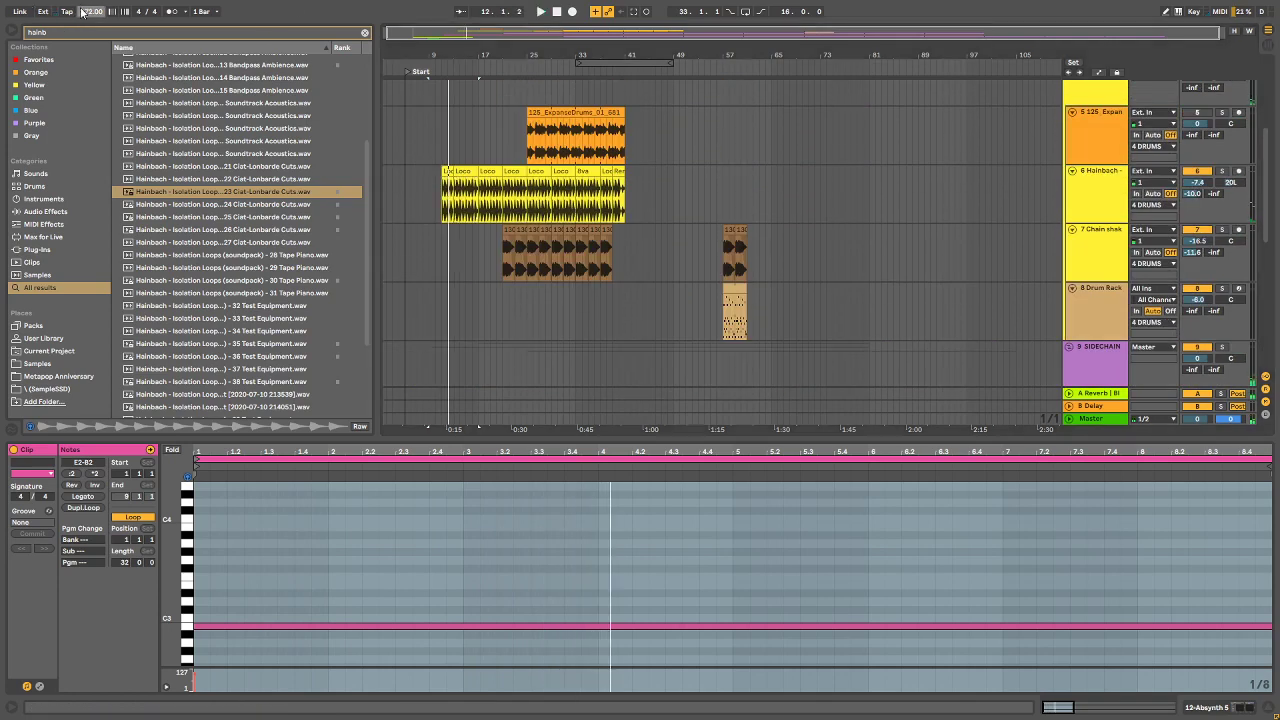
pyautogui.press('space')
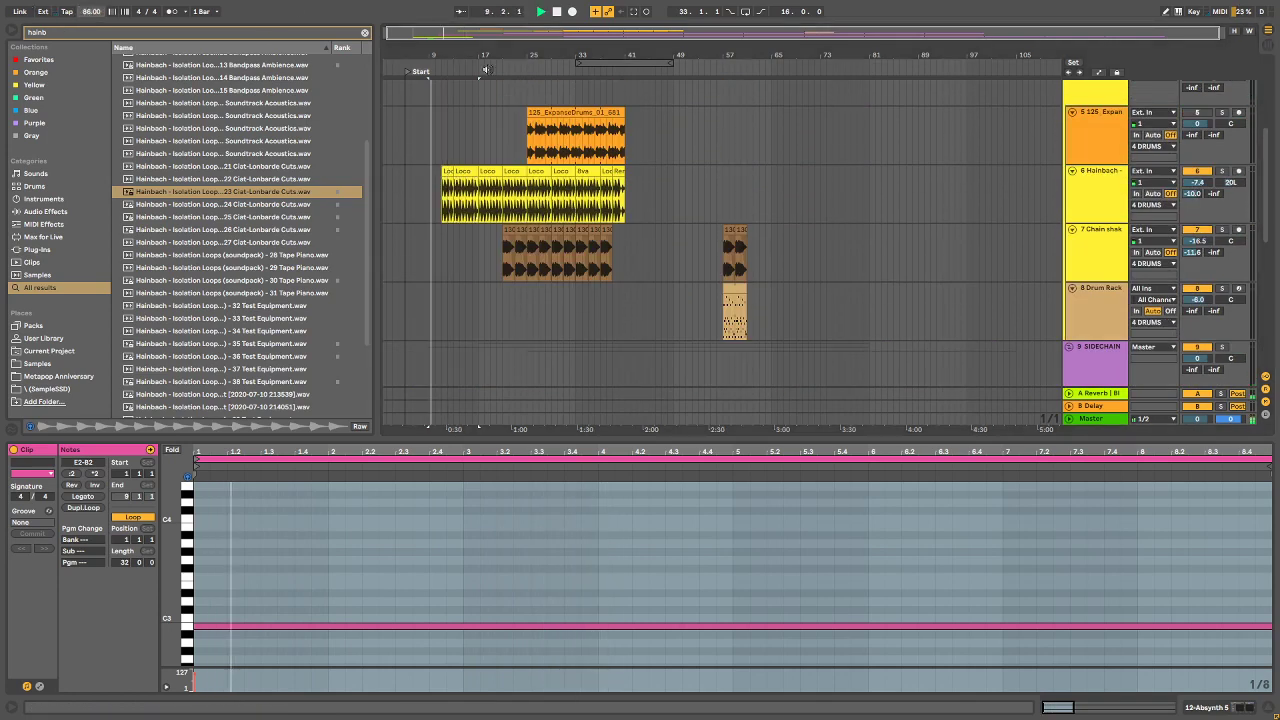
# Step: Listen to the arrangement while examining the drum, strings and pad tracks, including the notes of the Drum Rack clip at bar 57
pyautogui.scroll(-5, 793, 211)
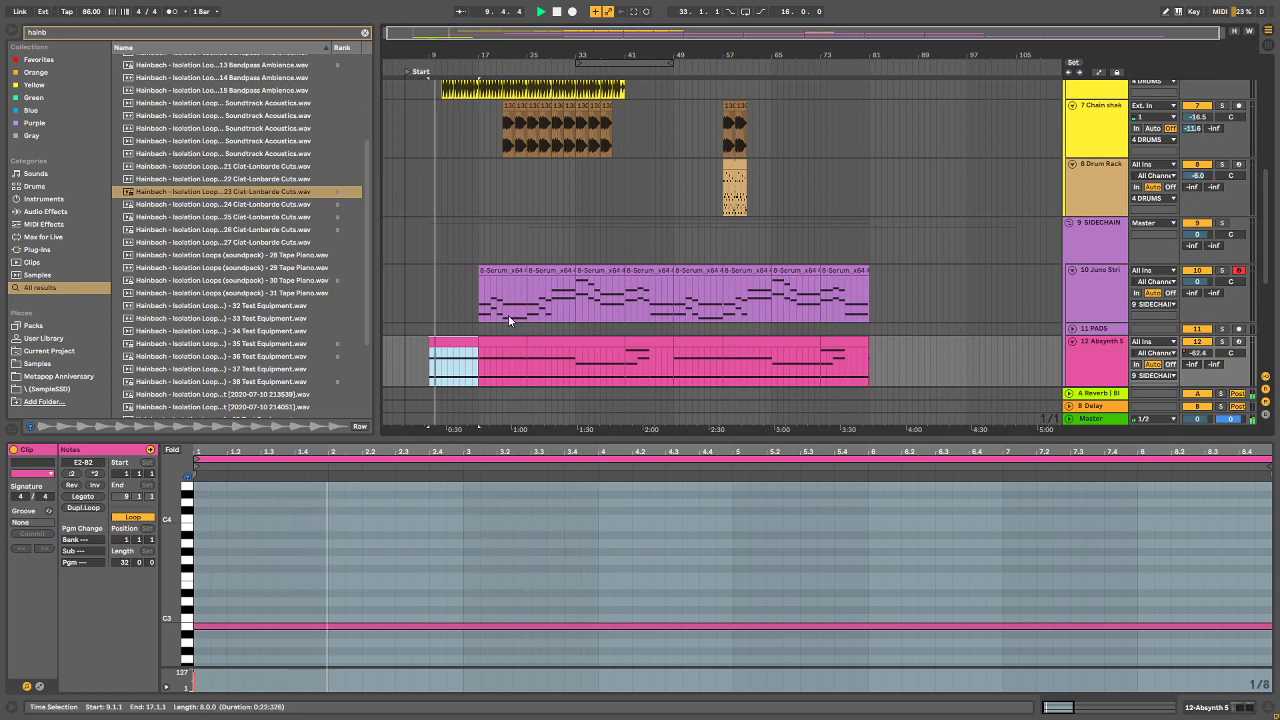
pyautogui.scroll(4, 535, 263)
pyautogui.scroll(-3, 541, 262)
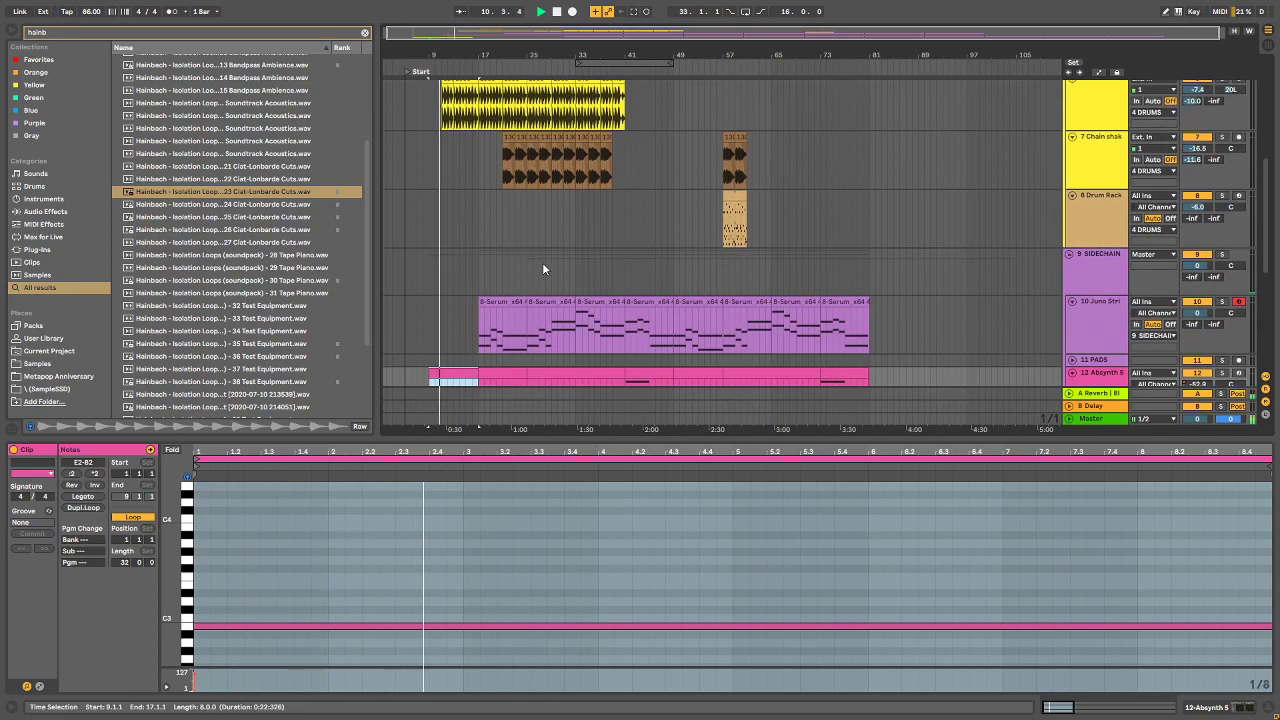
pyautogui.scroll(3, 470, 236)
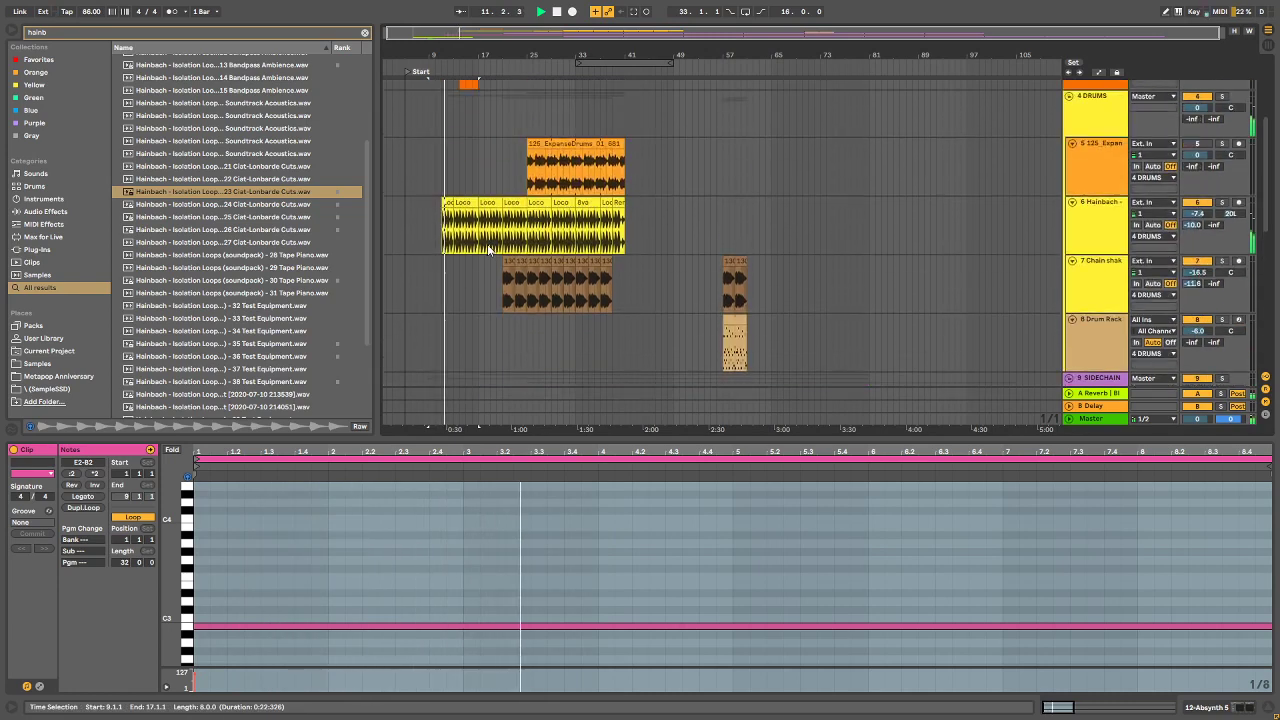
pyautogui.scroll(3, 526, 207)
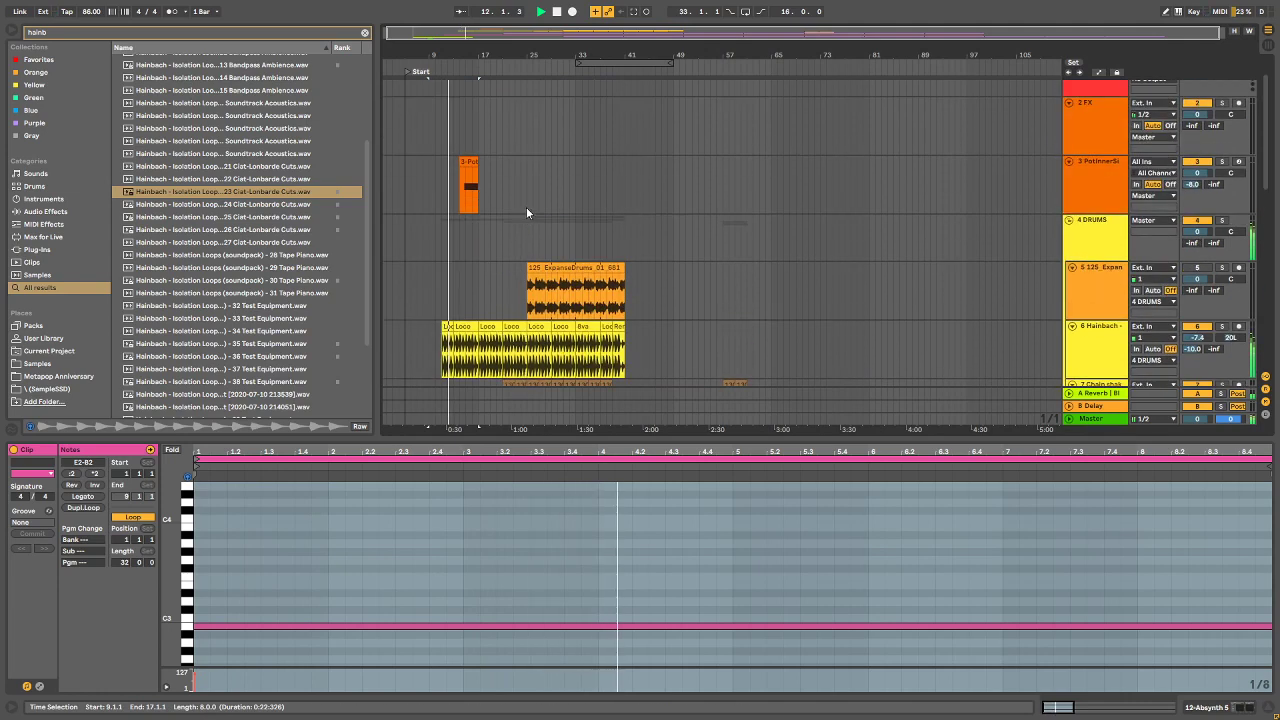
pyautogui.scroll(-2, 497, 263)
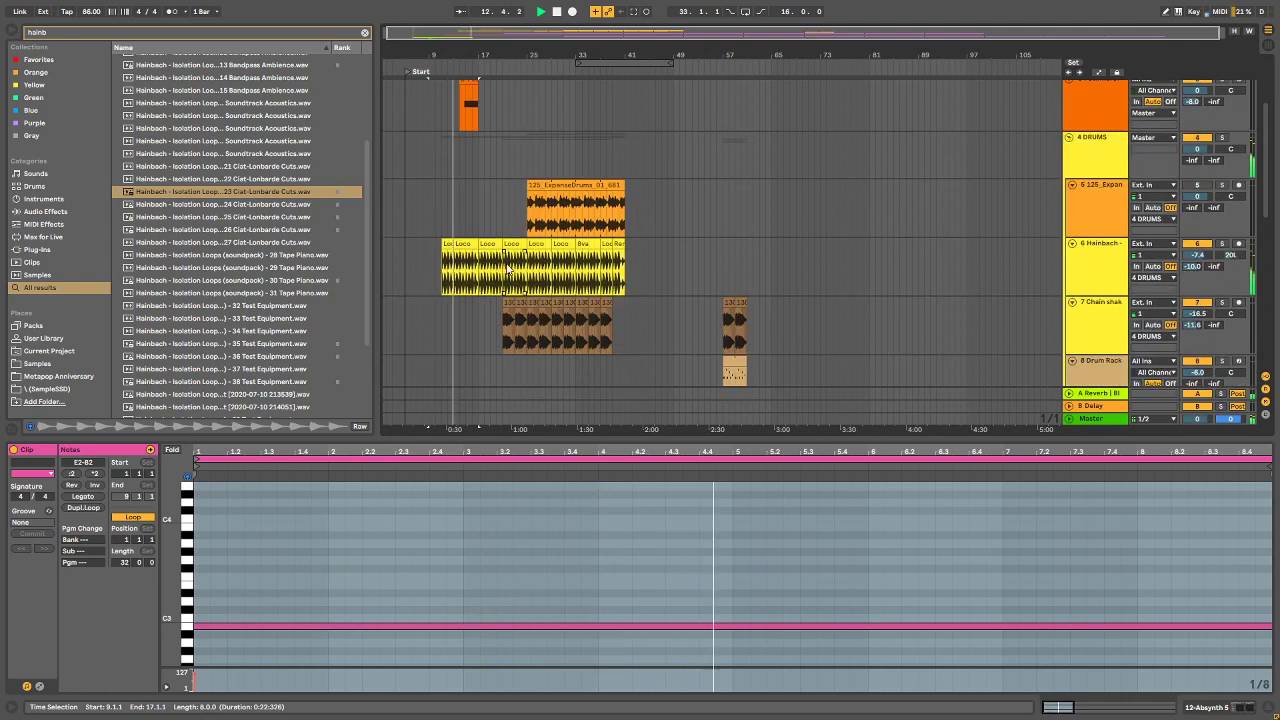
pyautogui.scroll(-3, 638, 167)
pyautogui.scroll(3, 643, 167)
pyautogui.scroll(-2, 645, 163)
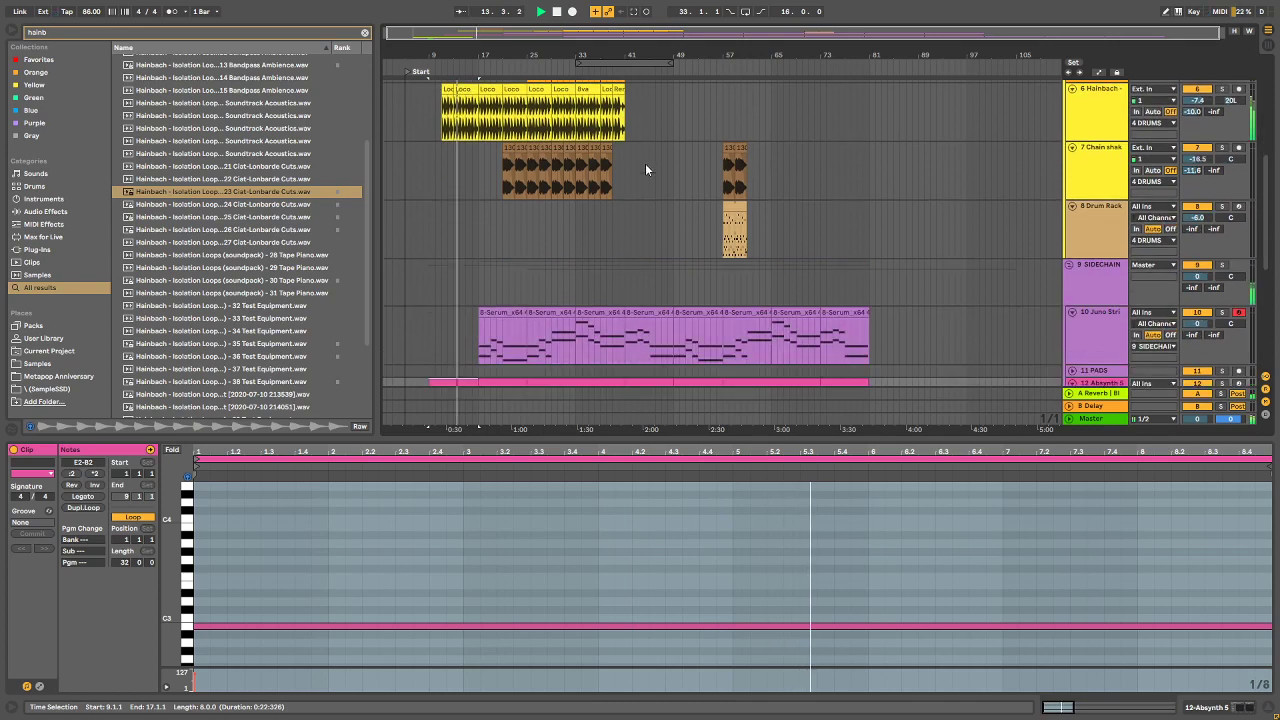
pyautogui.click(733, 204)
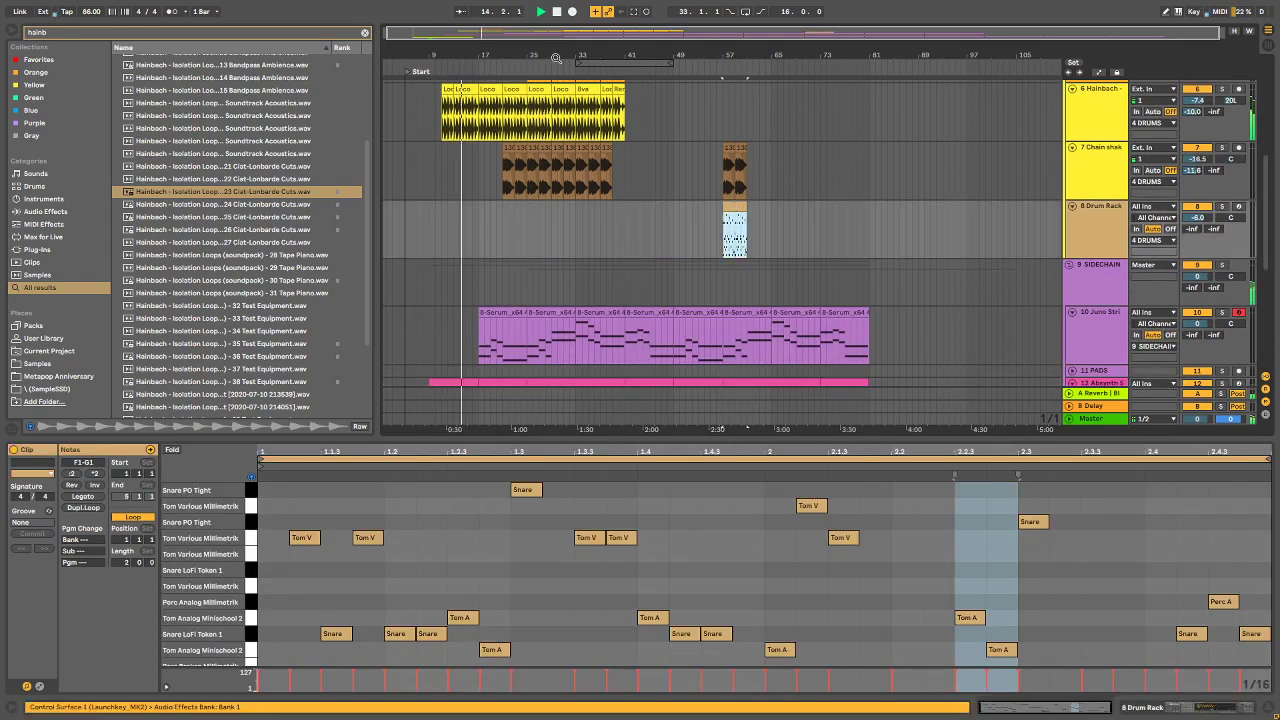
pyautogui.scroll(4, 498, 211)
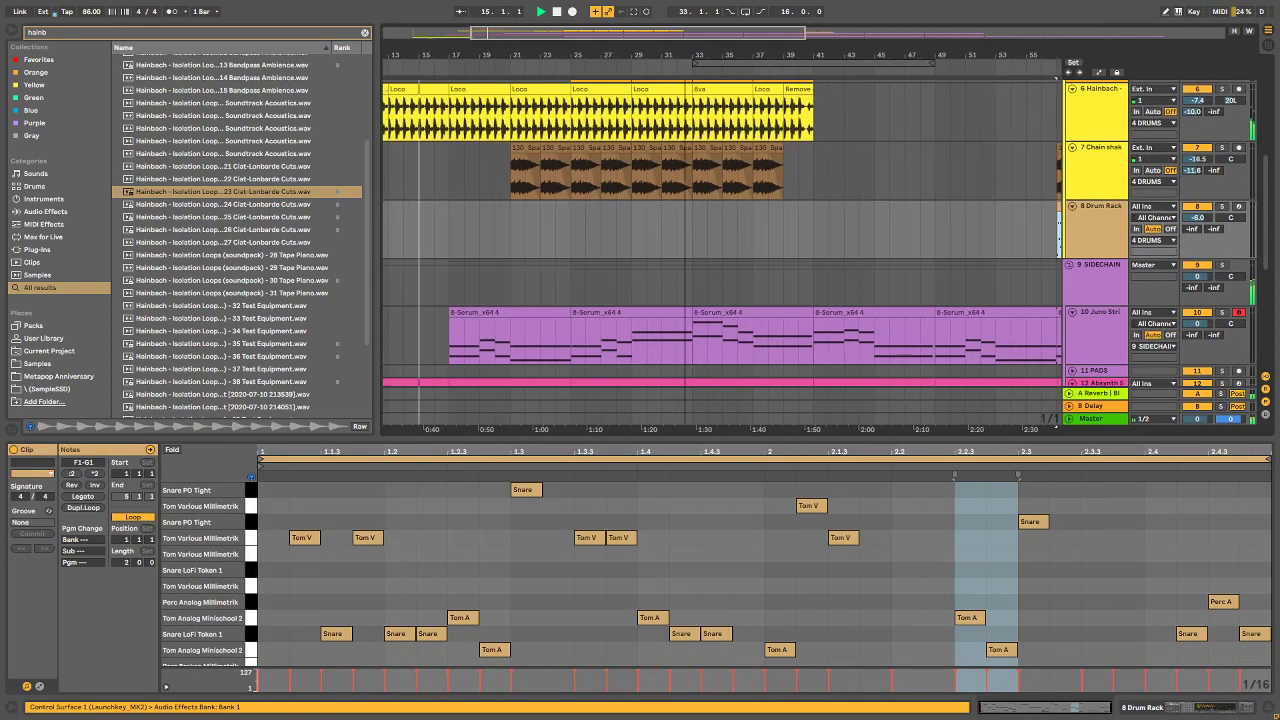
pyautogui.scroll(3, 467, 211)
pyautogui.scroll(-1, 467, 211)
pyautogui.scroll(2, 506, 137)
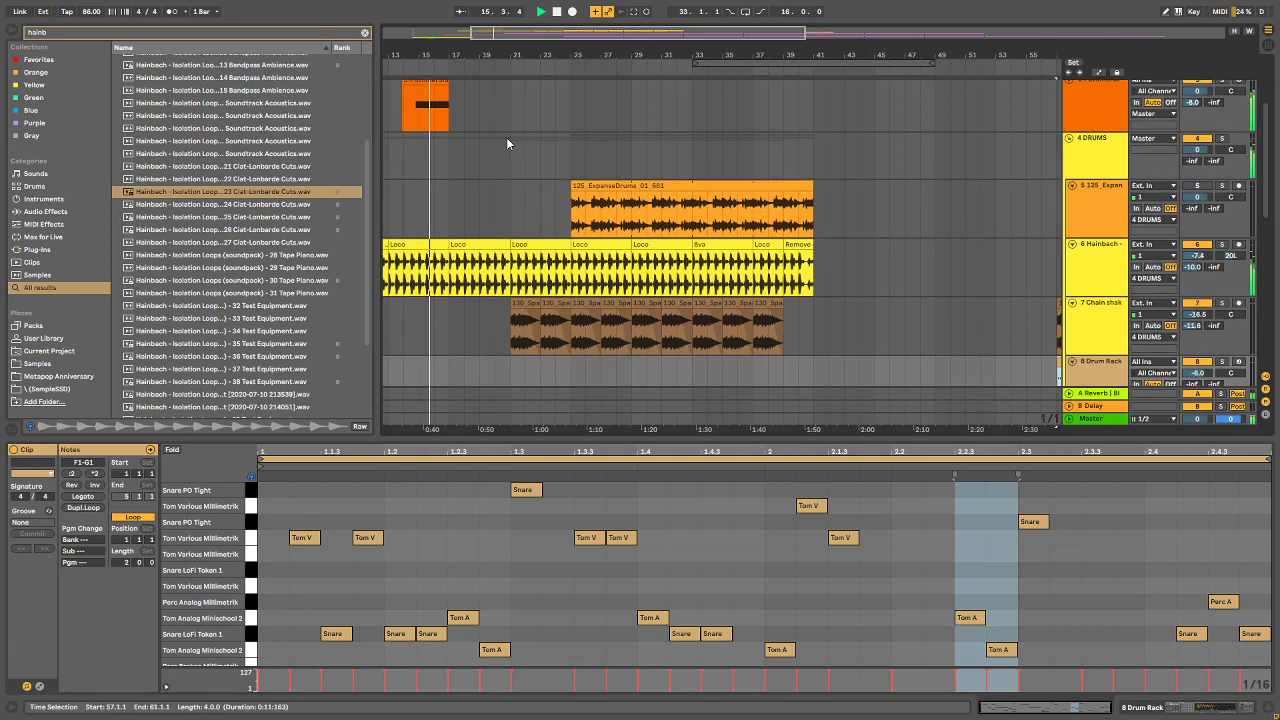
pyautogui.scroll(-4, 478, 186)
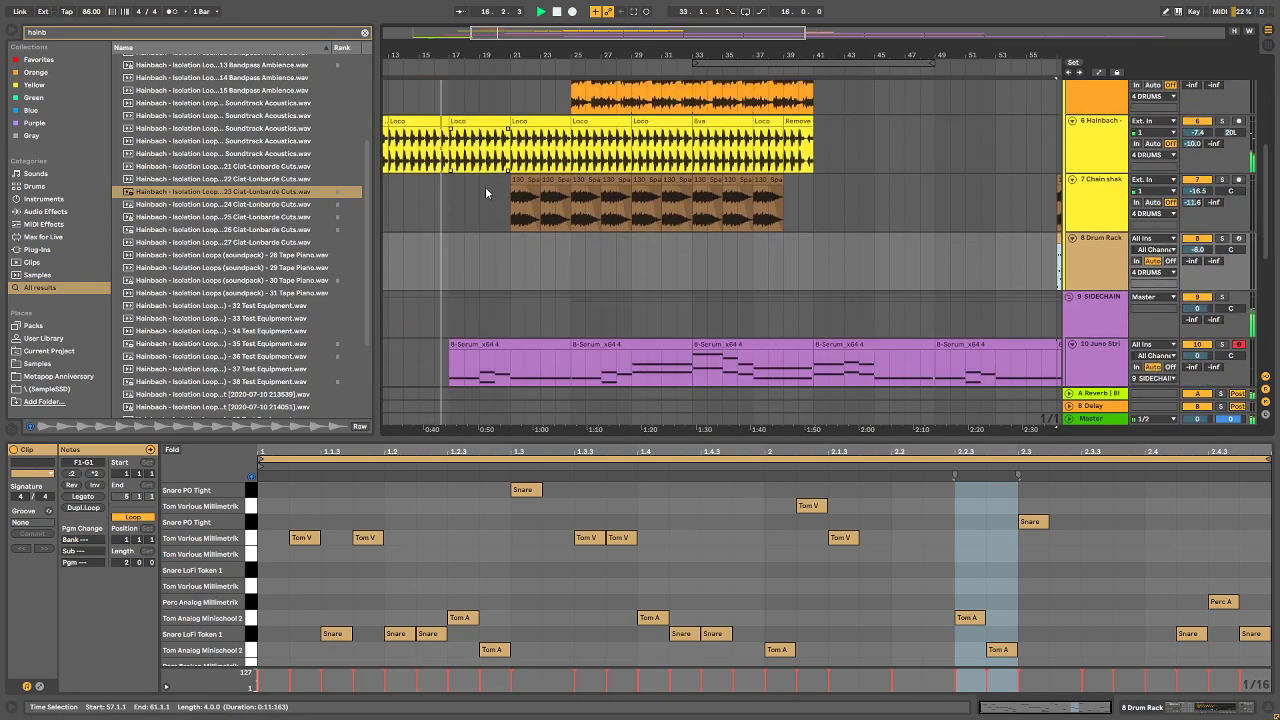
pyautogui.scroll(3, 473, 178)
pyautogui.scroll(2, 440, 97)
pyautogui.scroll(5, 651, 114)
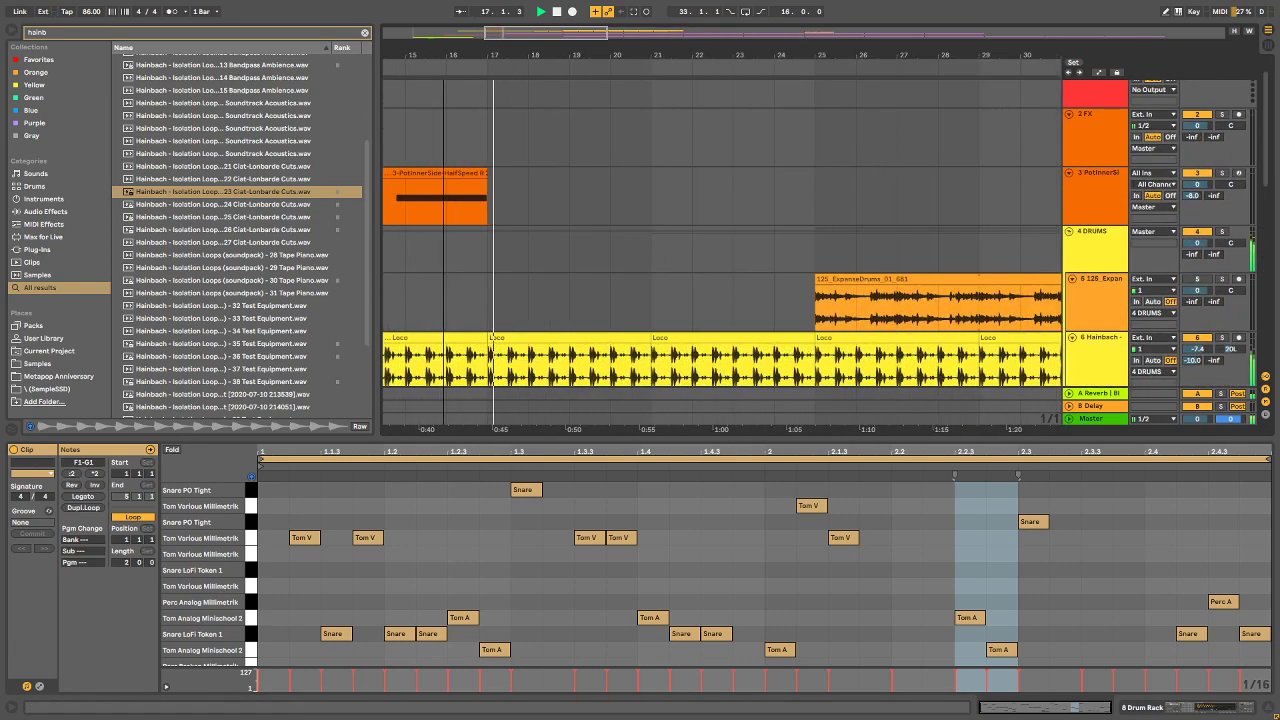
# Step: Set the arrangement's fixed grid to 1/8 and move the PotInnerSide clip one bar later so that it ends at bar 18
pyautogui.click(660, 178)
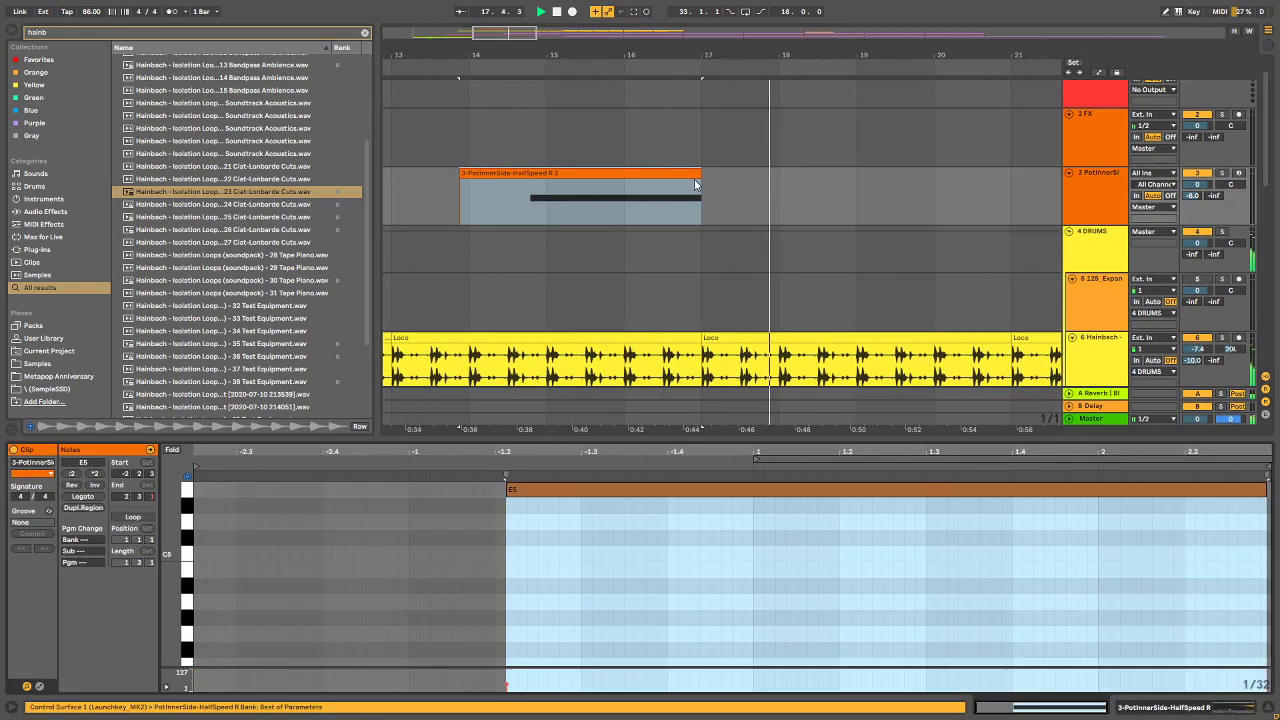
pyautogui.rightClick(806, 196)
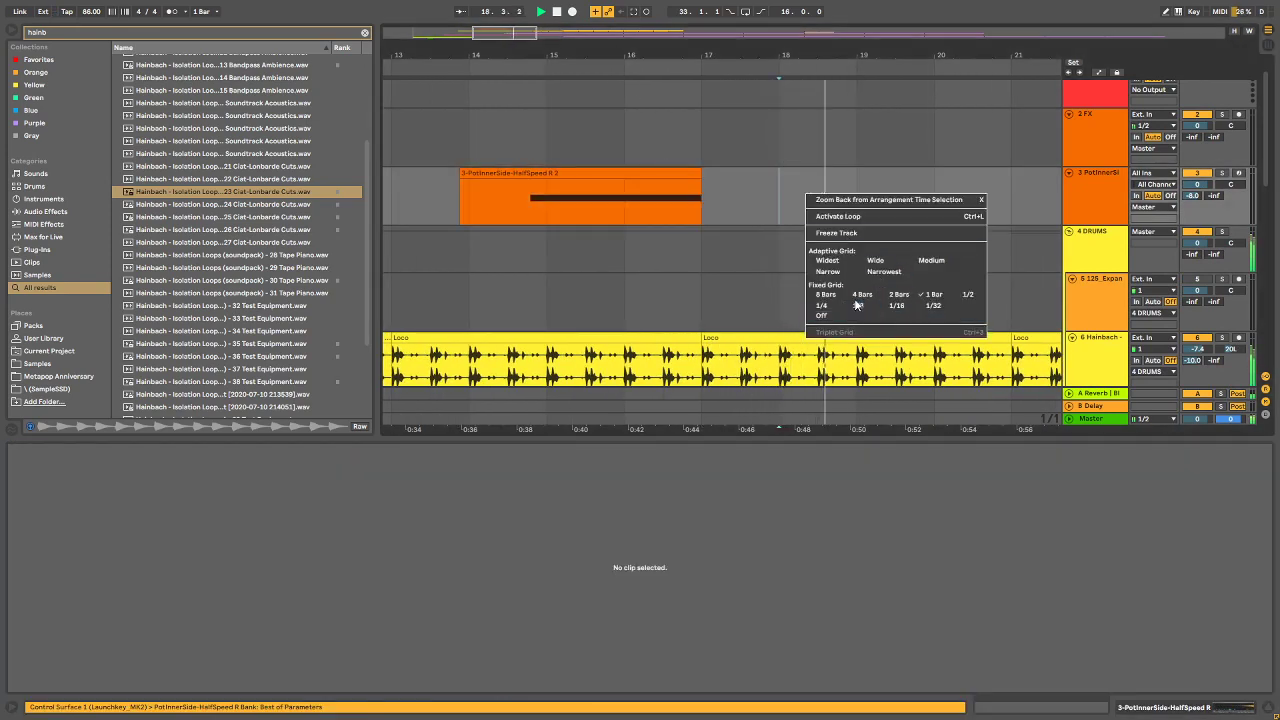
pyautogui.click(922, 294)
pyautogui.rightClick(871, 190)
pyautogui.click(923, 301)
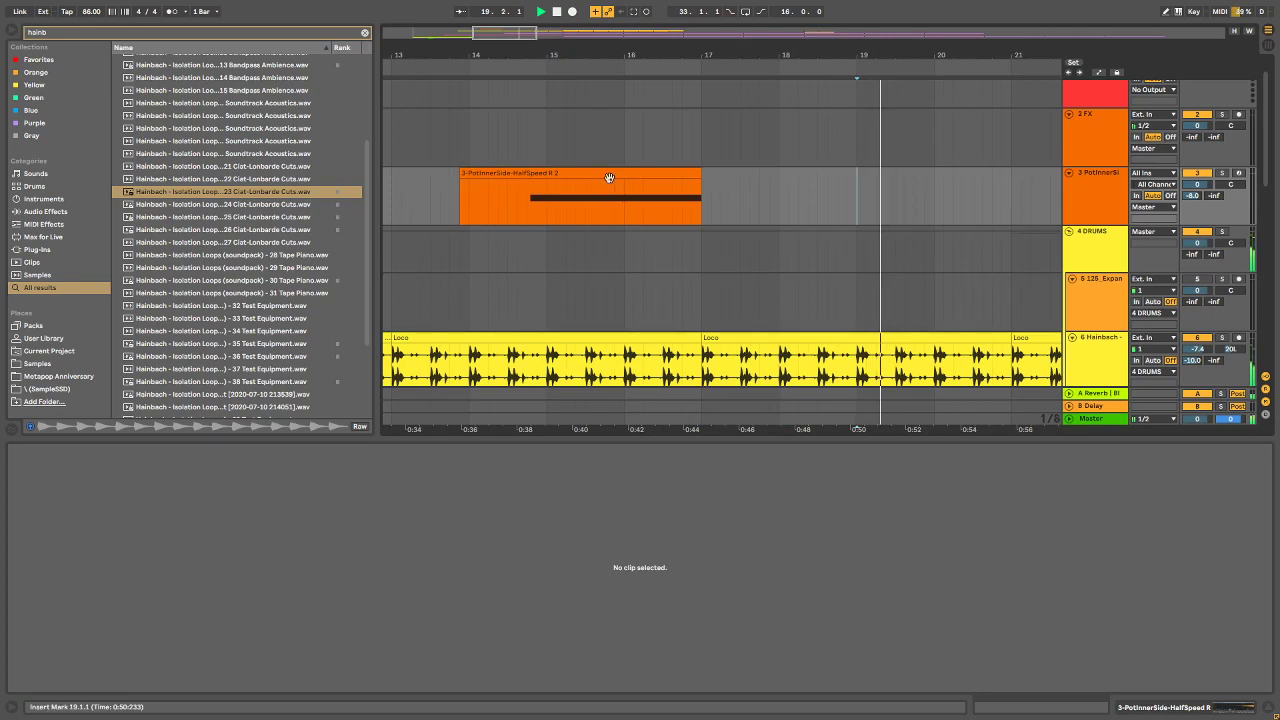
pyautogui.moveTo(608, 176); pyautogui.dragTo(688, 168)
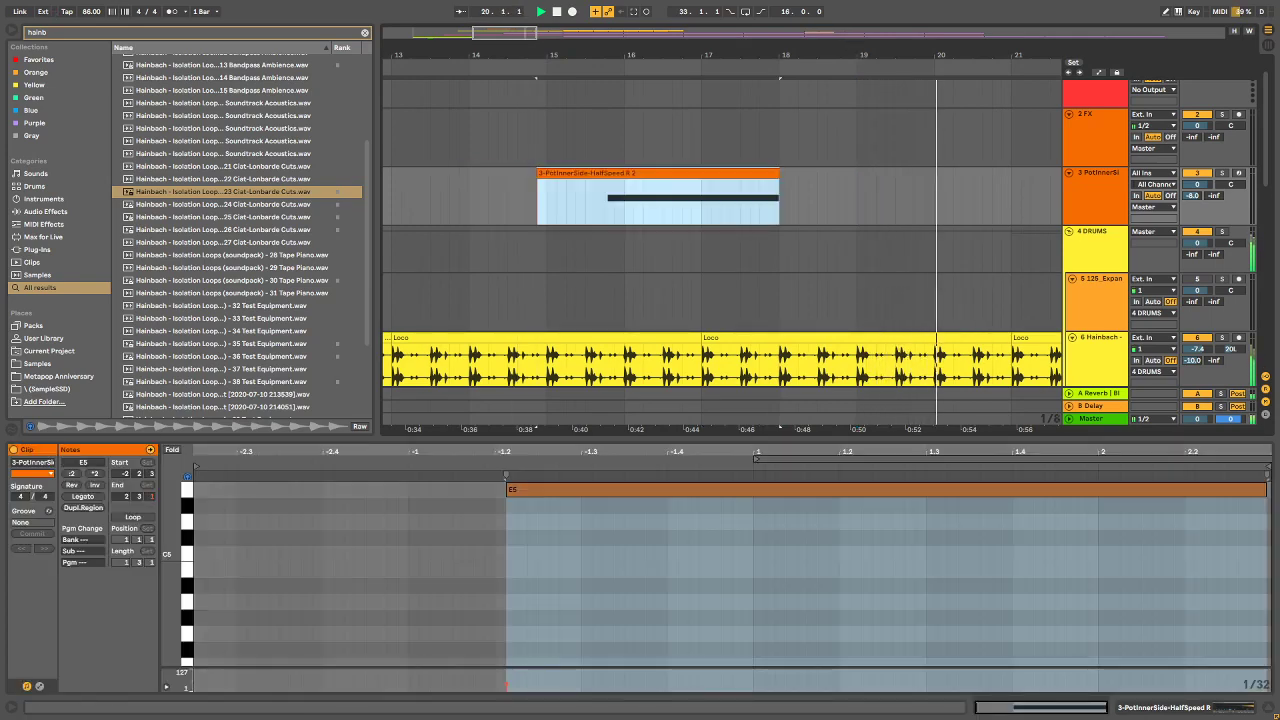
# Step: Add a fade-in about two bars long to the first Chain shakers clip at bar 21
pyautogui.moveTo(688, 55); pyautogui.dragTo(501, 40)
pyautogui.scroll(-5, 700, 200)
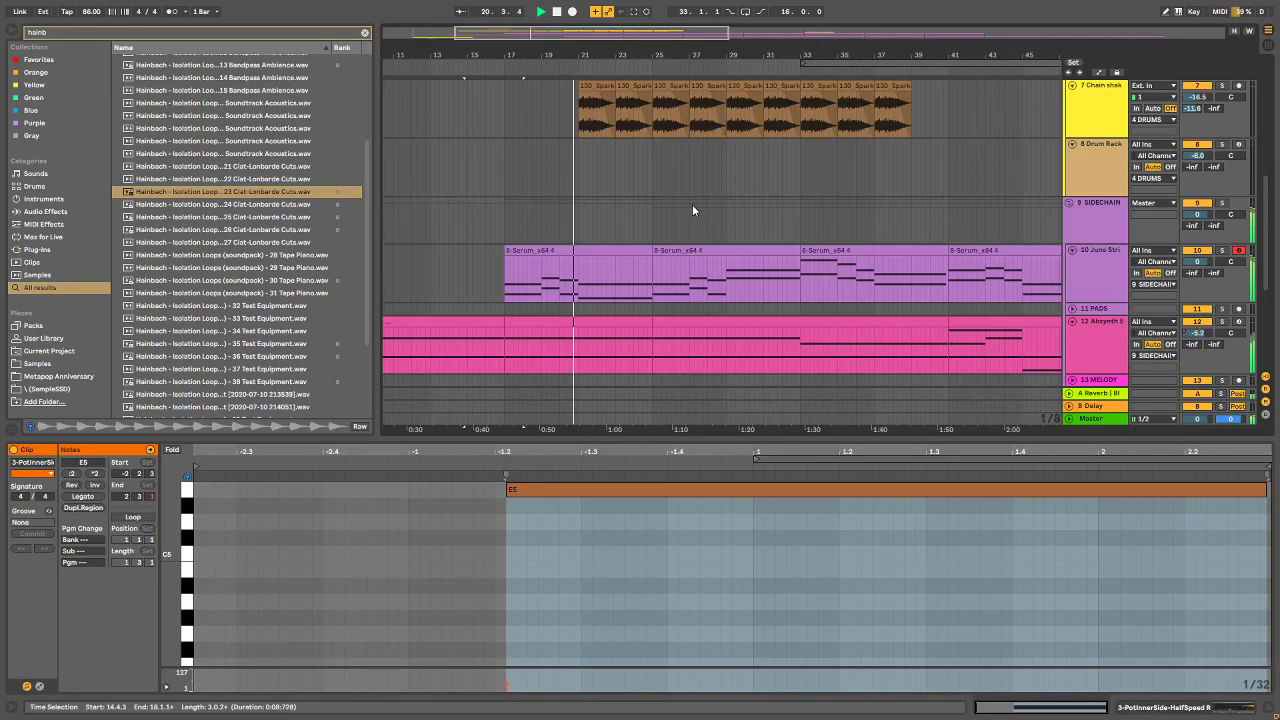
pyautogui.scroll(3, 694, 209)
pyautogui.scroll(-2, 757, 173)
pyautogui.scroll(-3, 700, 190)
pyautogui.scroll(5, 680, 197)
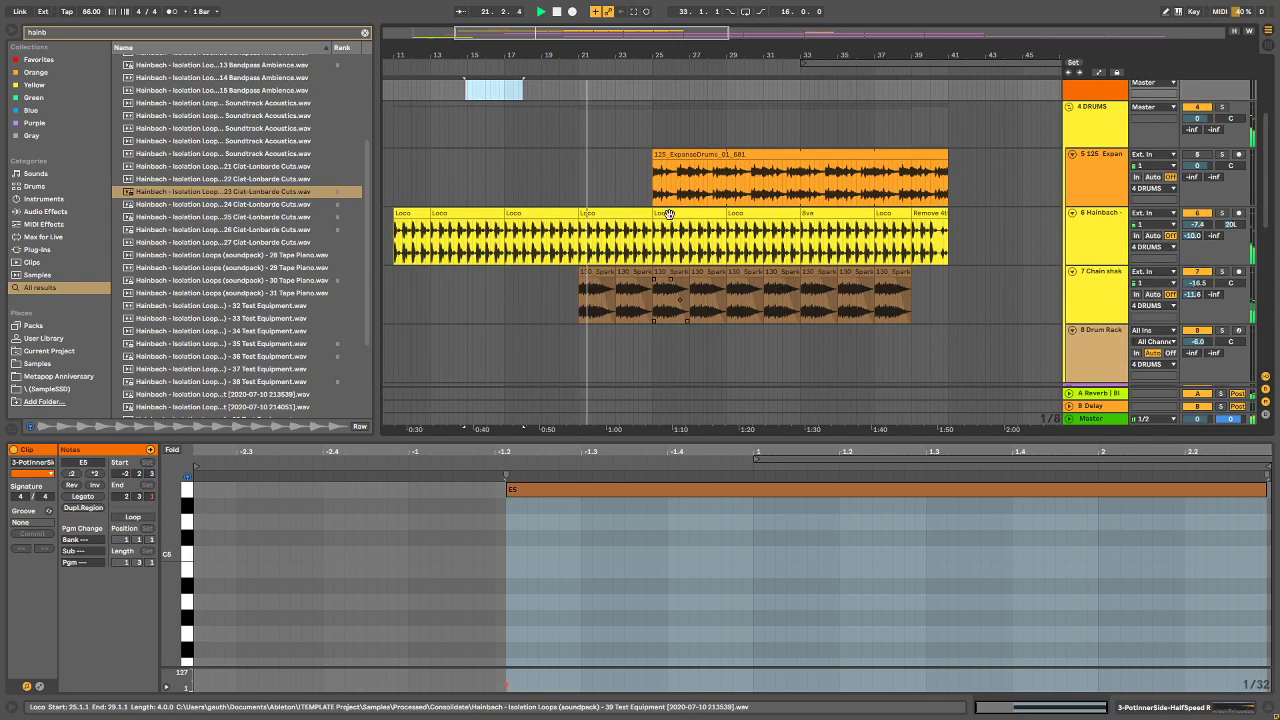
pyautogui.click(620, 280)
pyautogui.moveTo(584, 278); pyautogui.dragTo(612, 280)
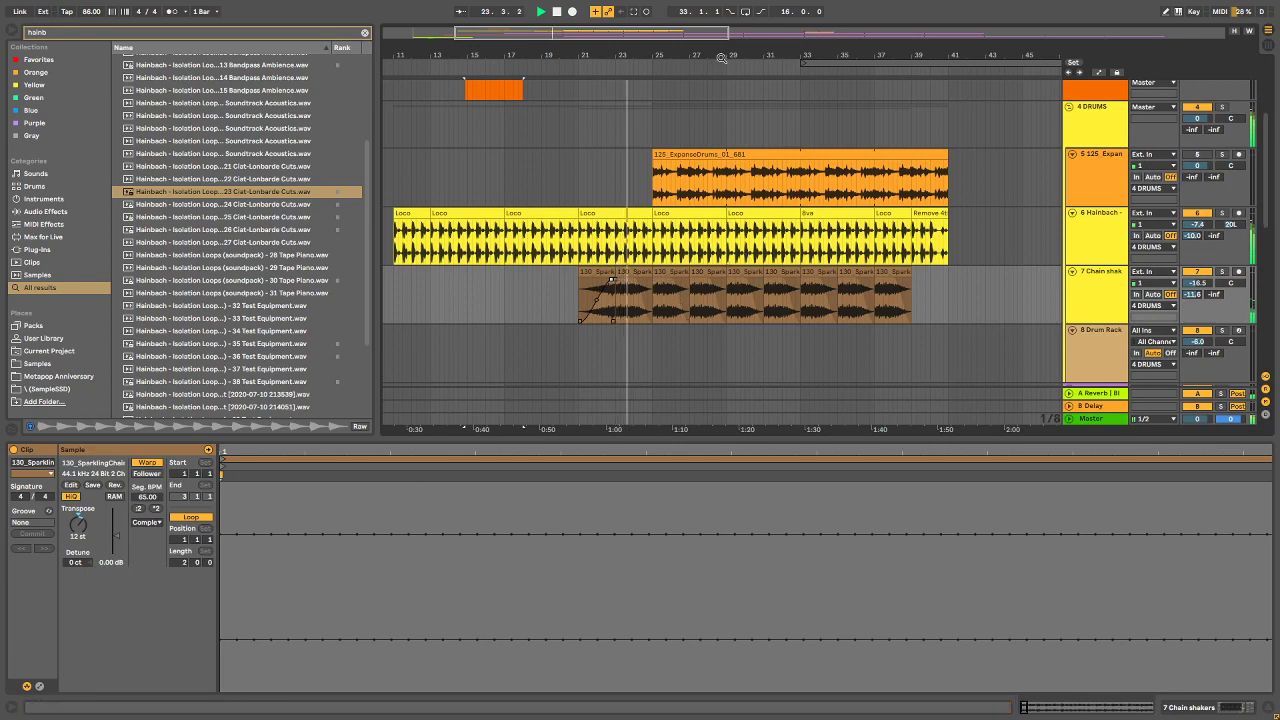
# Step: Listen on past bar 23 while examining how the drum, strings, Absynth and LABS tracks line up
pyautogui.moveTo(720, 58); pyautogui.dragTo(642, 58)
pyautogui.scroll(-8, 659, 303)
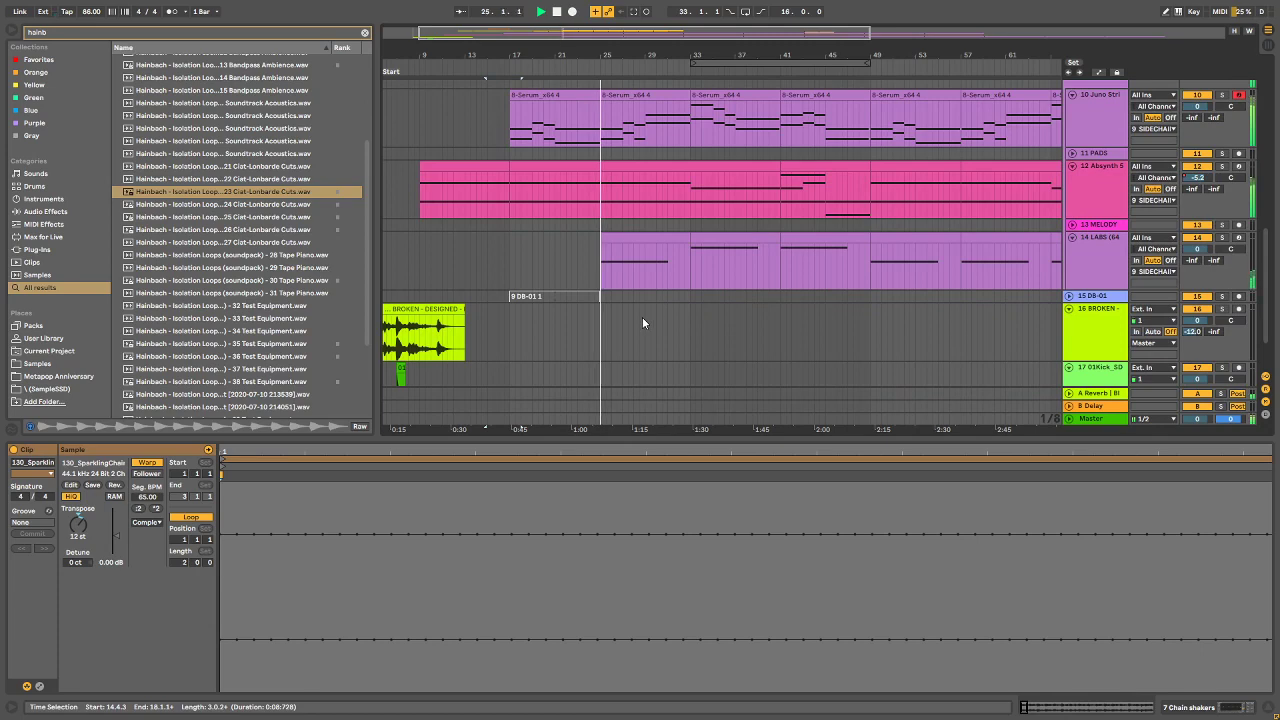
pyautogui.scroll(2, 642, 317)
pyautogui.scroll(2, 669, 312)
pyautogui.scroll(-6, 633, 301)
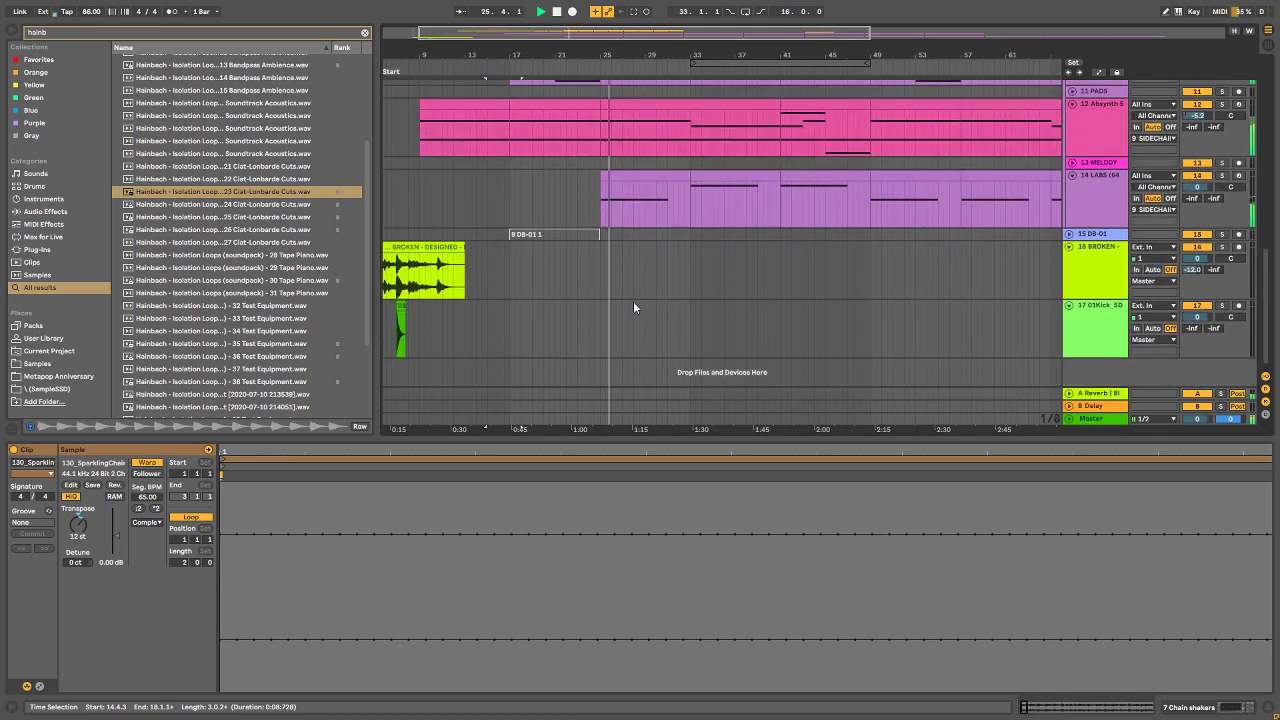
pyautogui.scroll(10, 776, 250)
pyautogui.scroll(3, 748, 264)
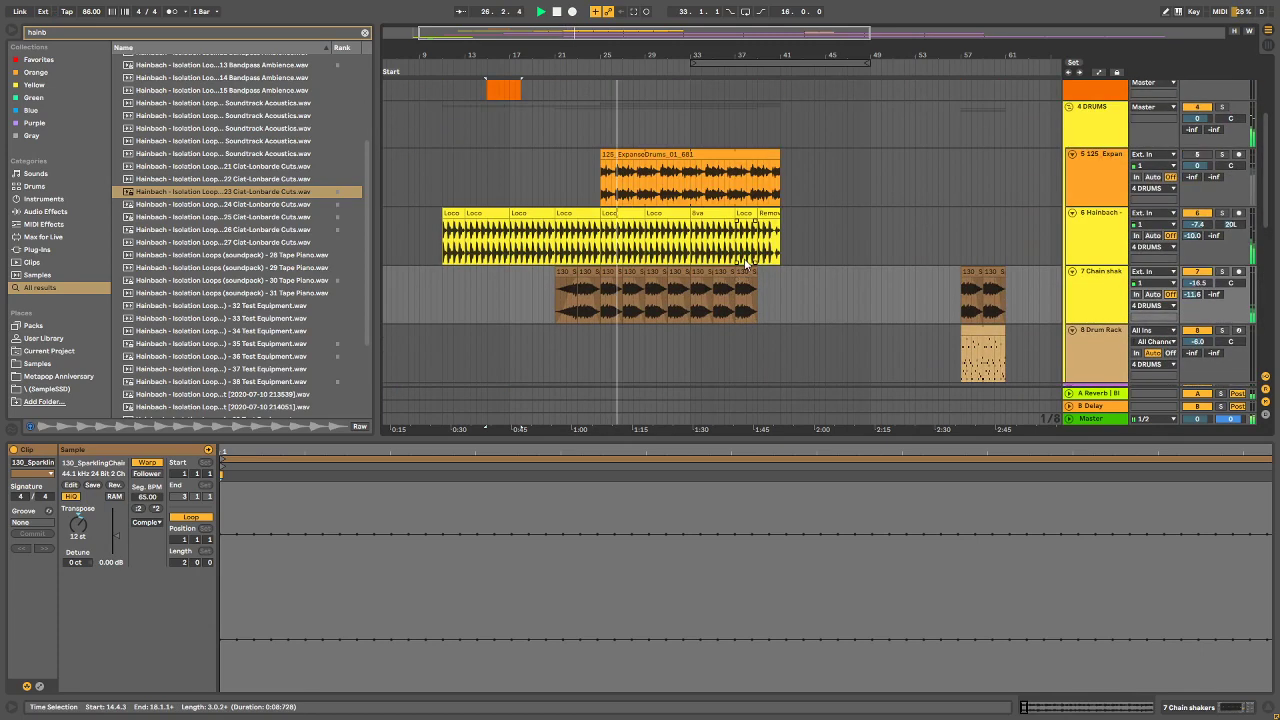
pyautogui.scroll(-6, 866, 250)
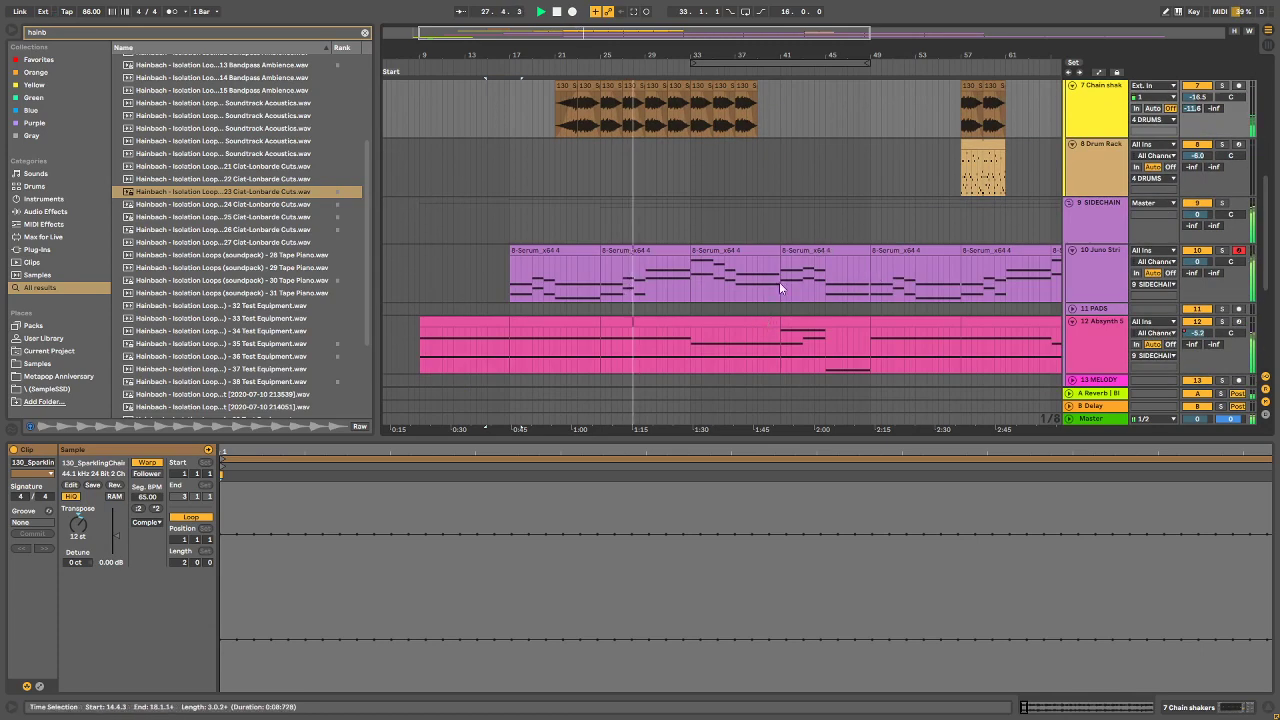
pyautogui.scroll(3, 781, 280)
pyautogui.scroll(2, 812, 260)
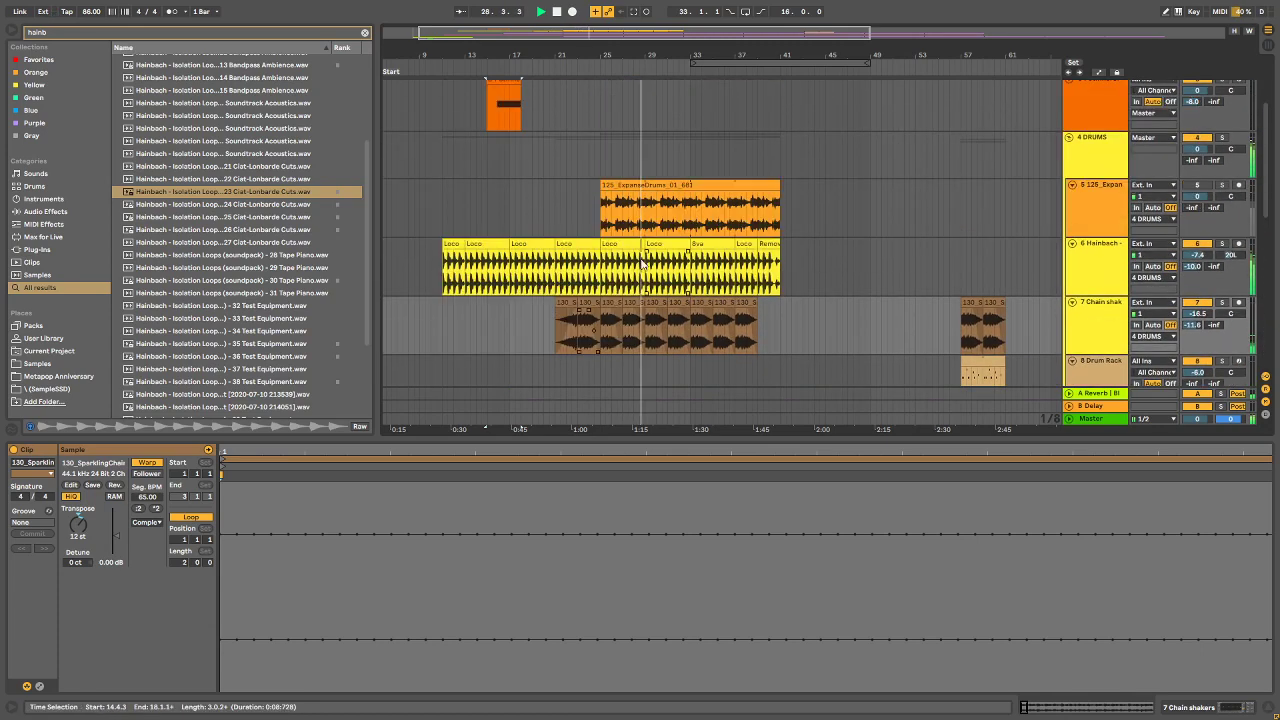
# Step: Listen on past bar 28 while examining how the Chain shakers clips line up with the ExpanseDrums and Hainbach loops
pyautogui.click(633, 326)
pyautogui.moveTo(633, 58); pyautogui.dragTo(642, 130)
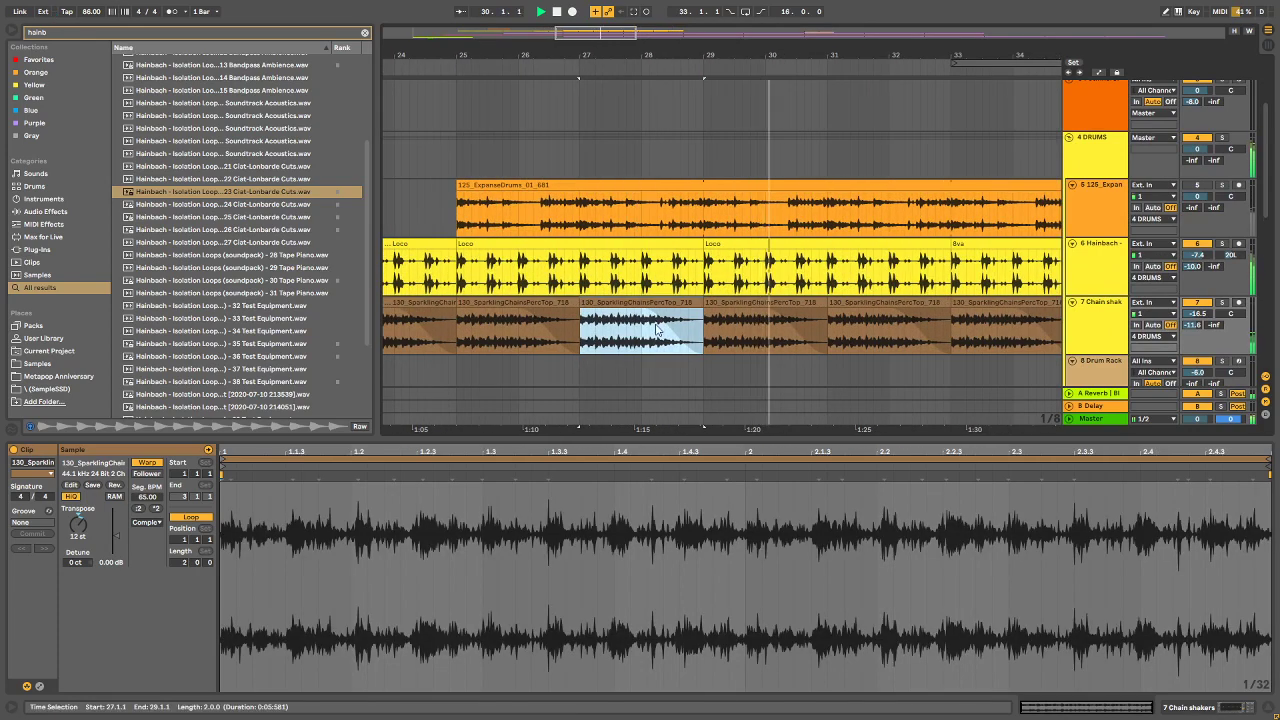
pyautogui.moveTo(657, 310); pyautogui.dragTo(678, 310)
pyautogui.scroll(-6, 681, 306)
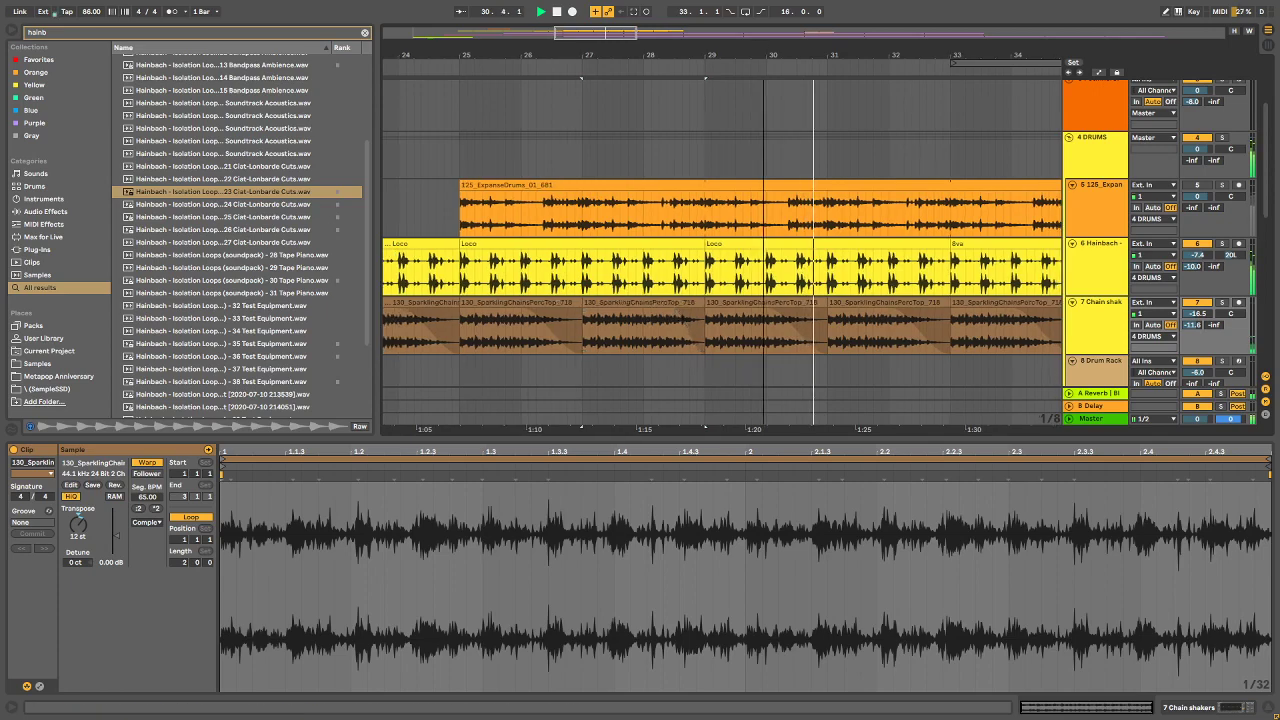
pyautogui.scroll(-6, 690, 265)
pyautogui.scroll(5, 693, 250)
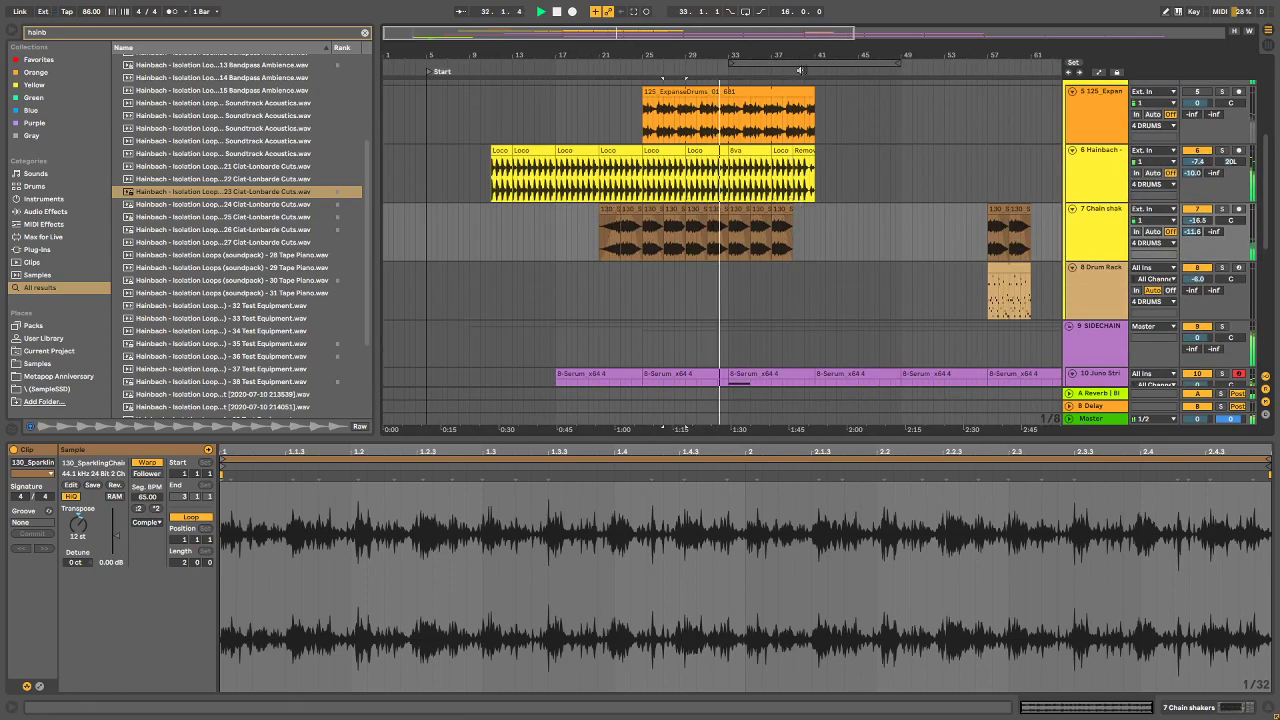
pyautogui.moveTo(795, 52); pyautogui.dragTo(871, 92)
pyautogui.press('-')
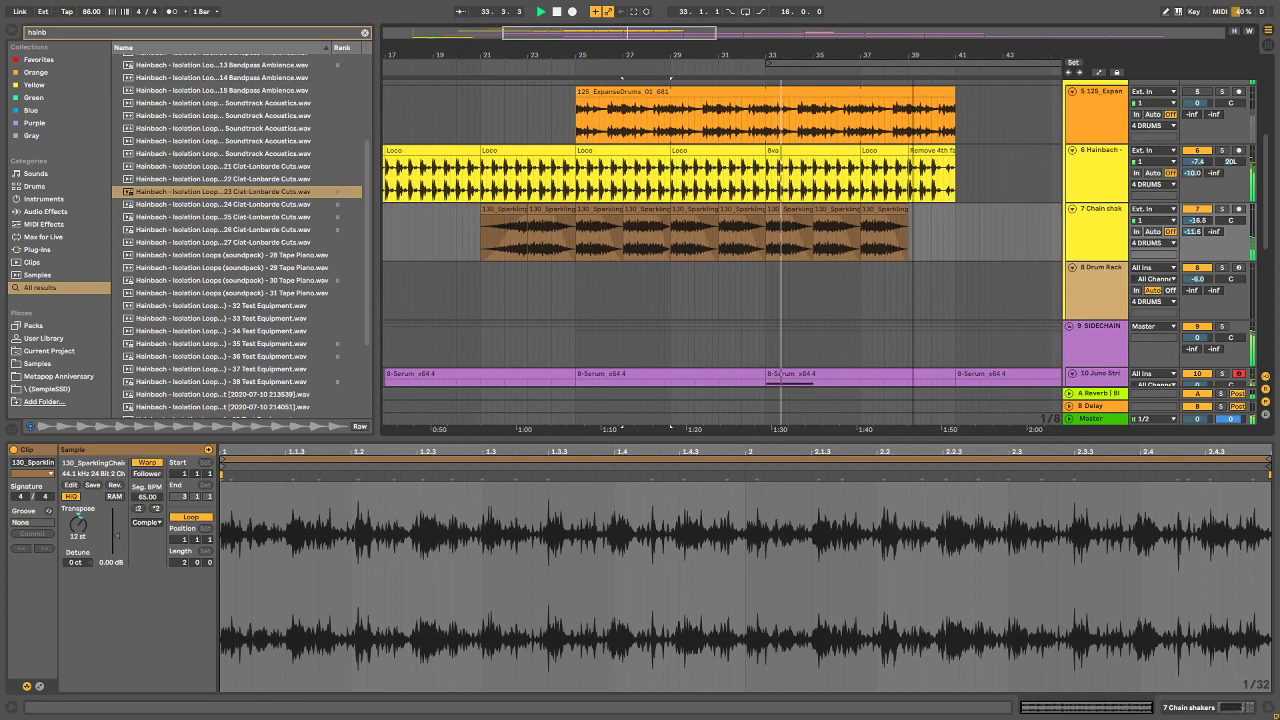
# Step: Listen on to bar 41 while checking which Chain shakers clips between bars 21 and 39 to extend under the strings
pyautogui.moveTo(954, 226); pyautogui.dragTo(714, 226)
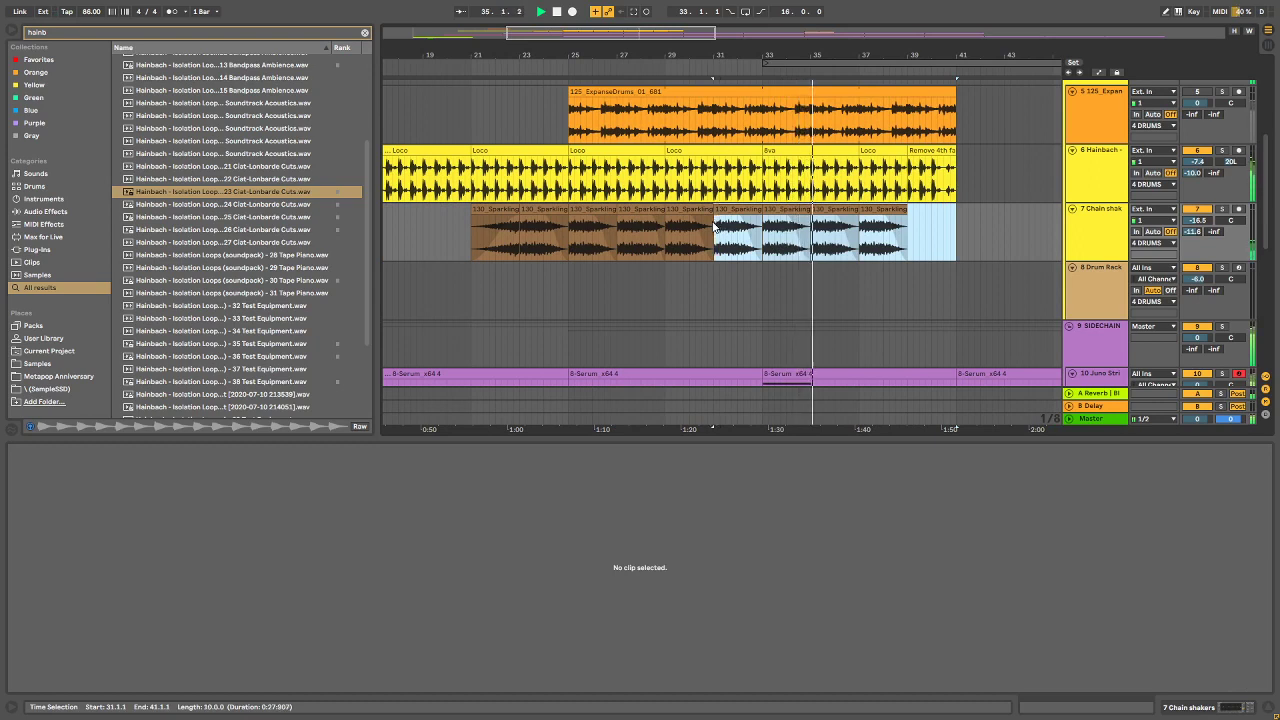
pyautogui.moveTo(958, 235); pyautogui.dragTo(571, 253)
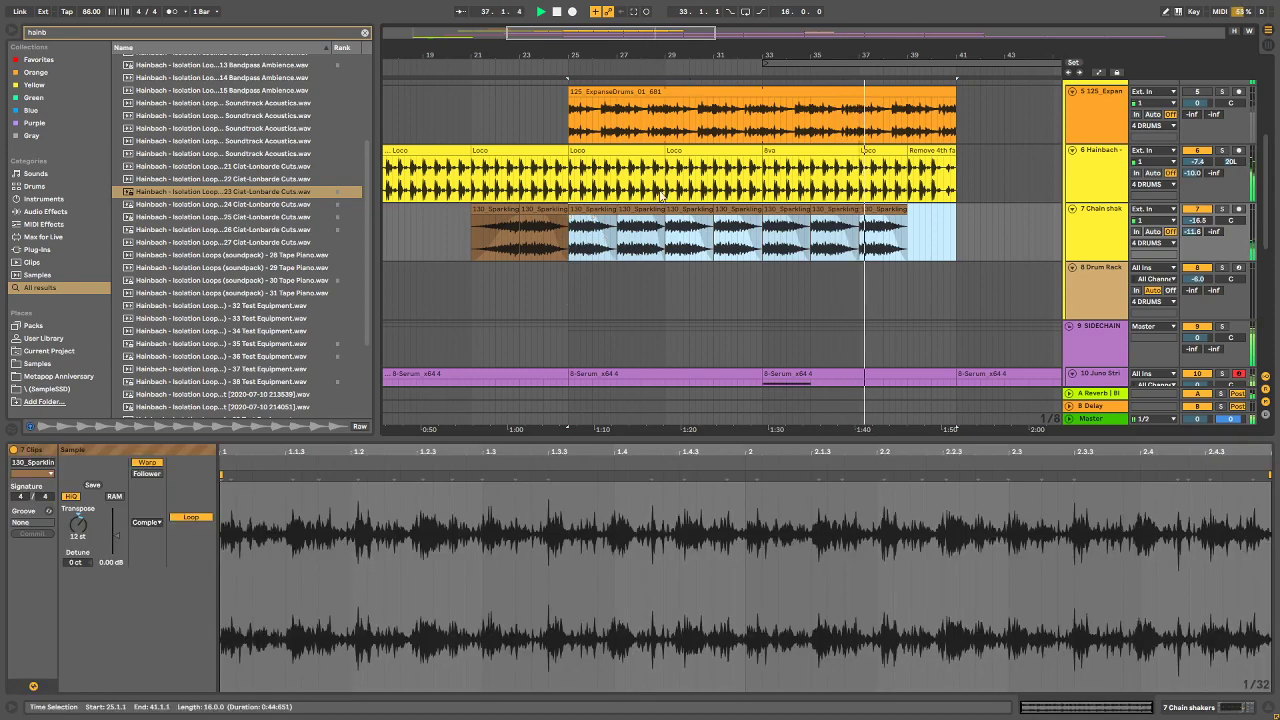
pyautogui.click(470, 239)
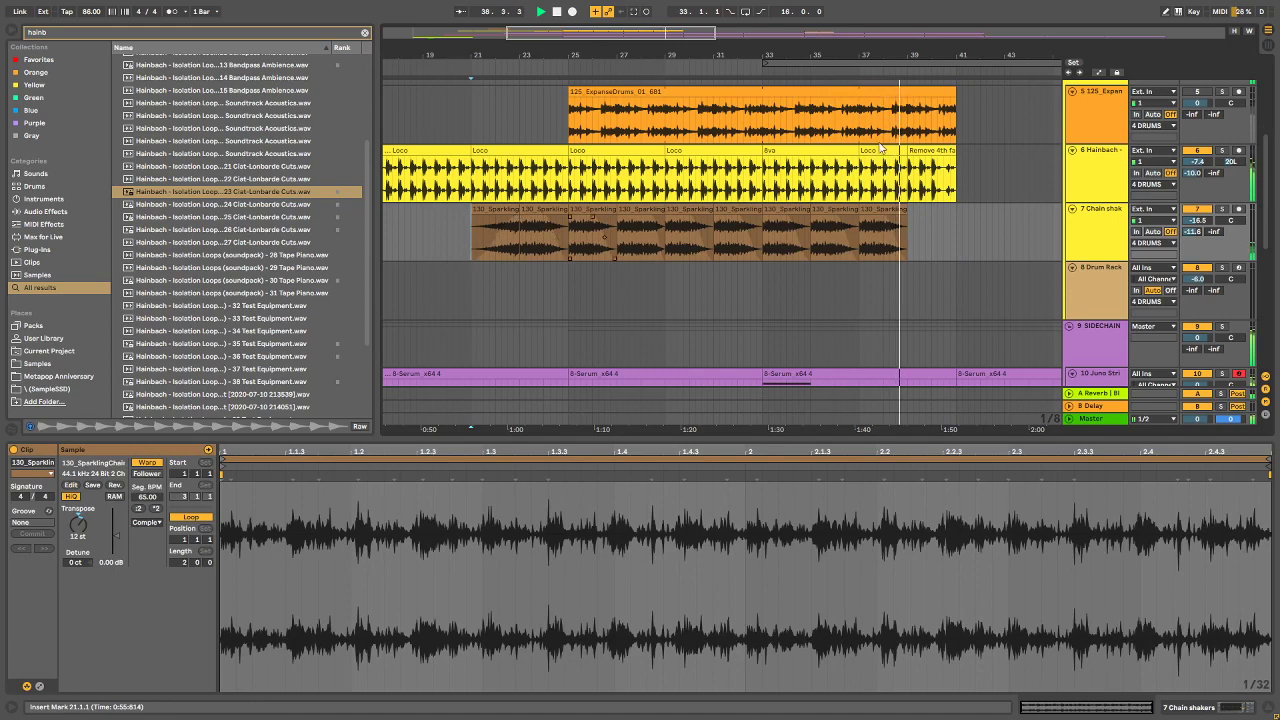
pyautogui.moveTo(971, 52); pyautogui.dragTo(894, 157)
pyautogui.scroll(-3, 894, 159)
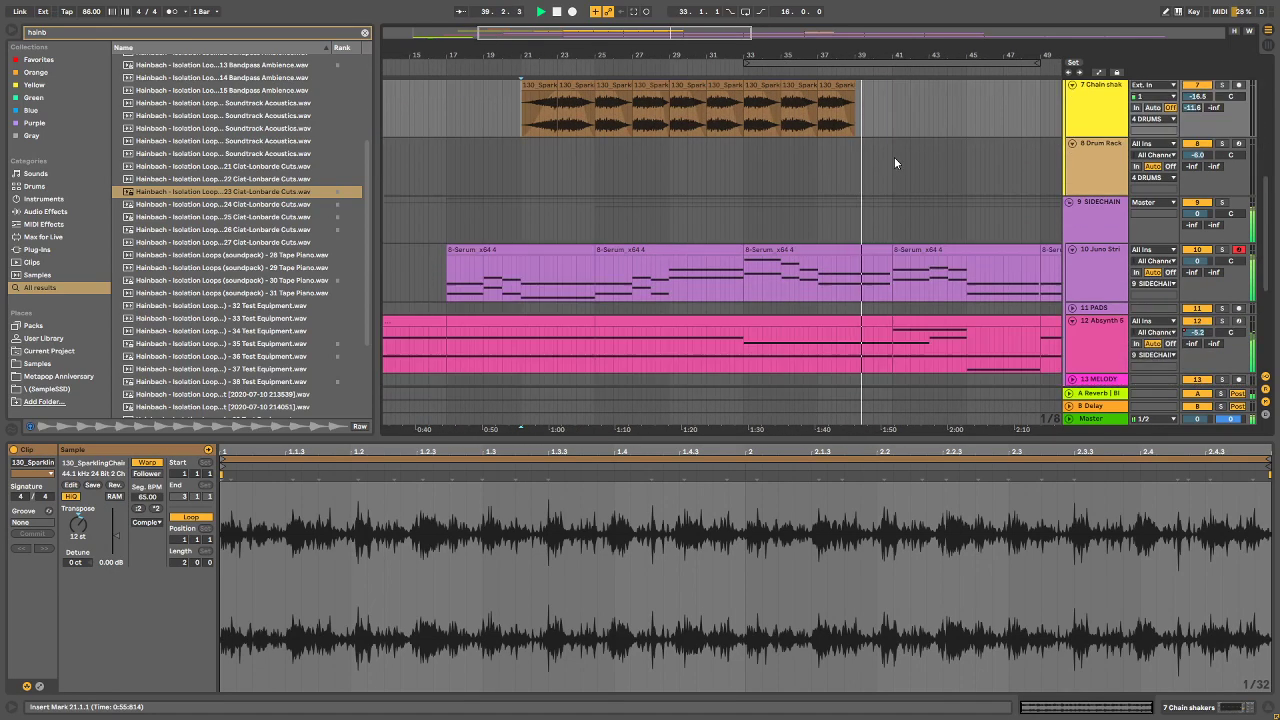
pyautogui.scroll(2, 898, 159)
pyautogui.moveTo(882, 50); pyautogui.dragTo(840, 52)
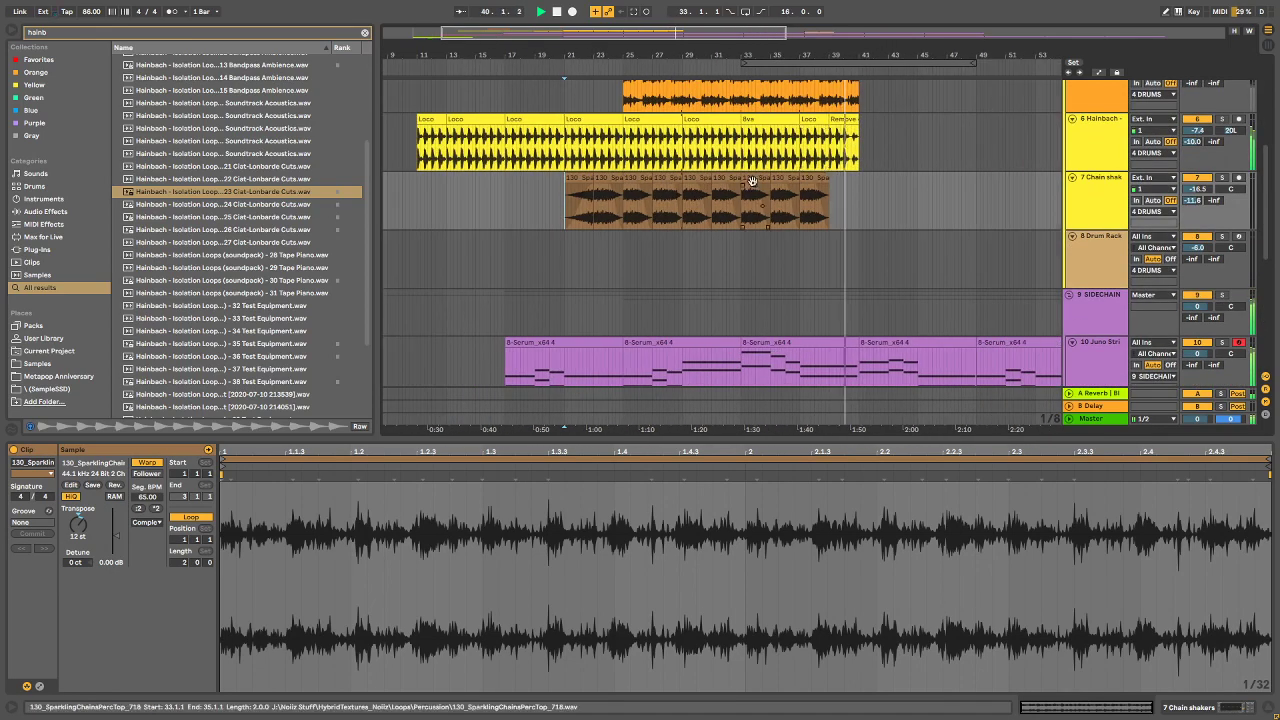
pyautogui.moveTo(752, 181); pyautogui.dragTo(830, 185)
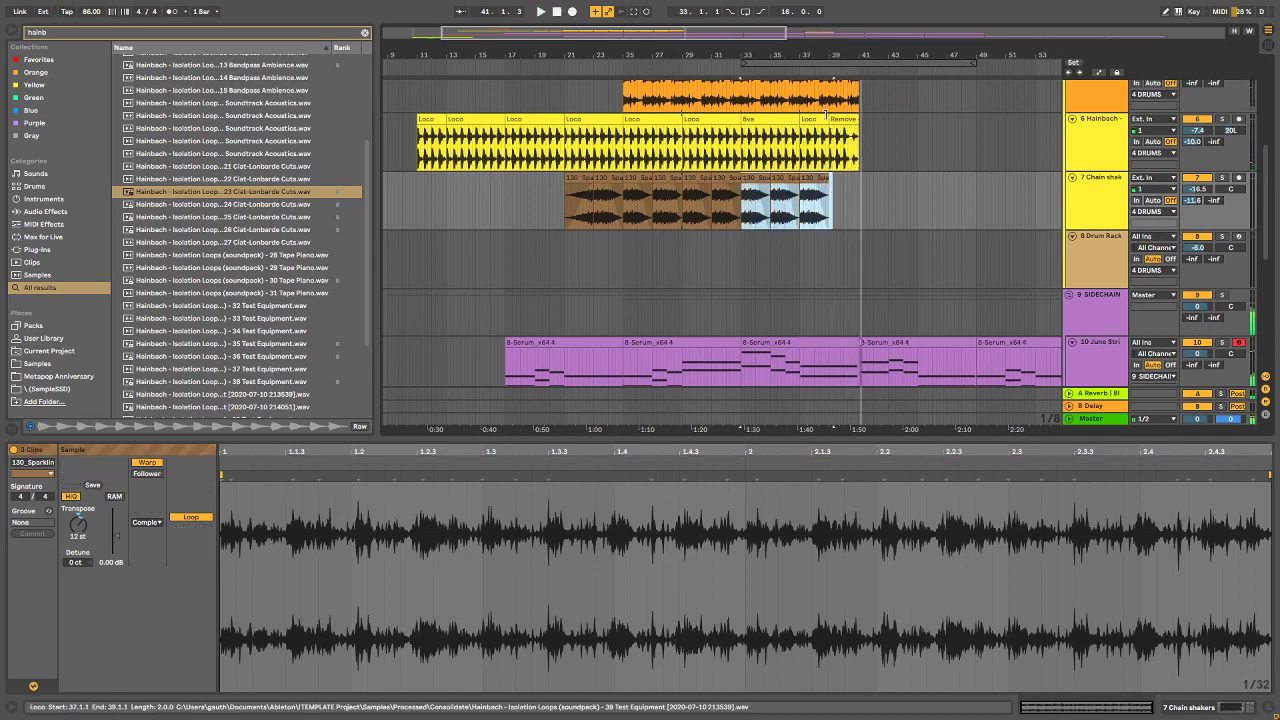
# Step: Move the final "Remove 4th" Hainbach clip to bar 47 and fill bars 39 to 47 with four copies of the preceding Loco clip
pyautogui.moveTo(839, 54); pyautogui.dragTo(874, 139)
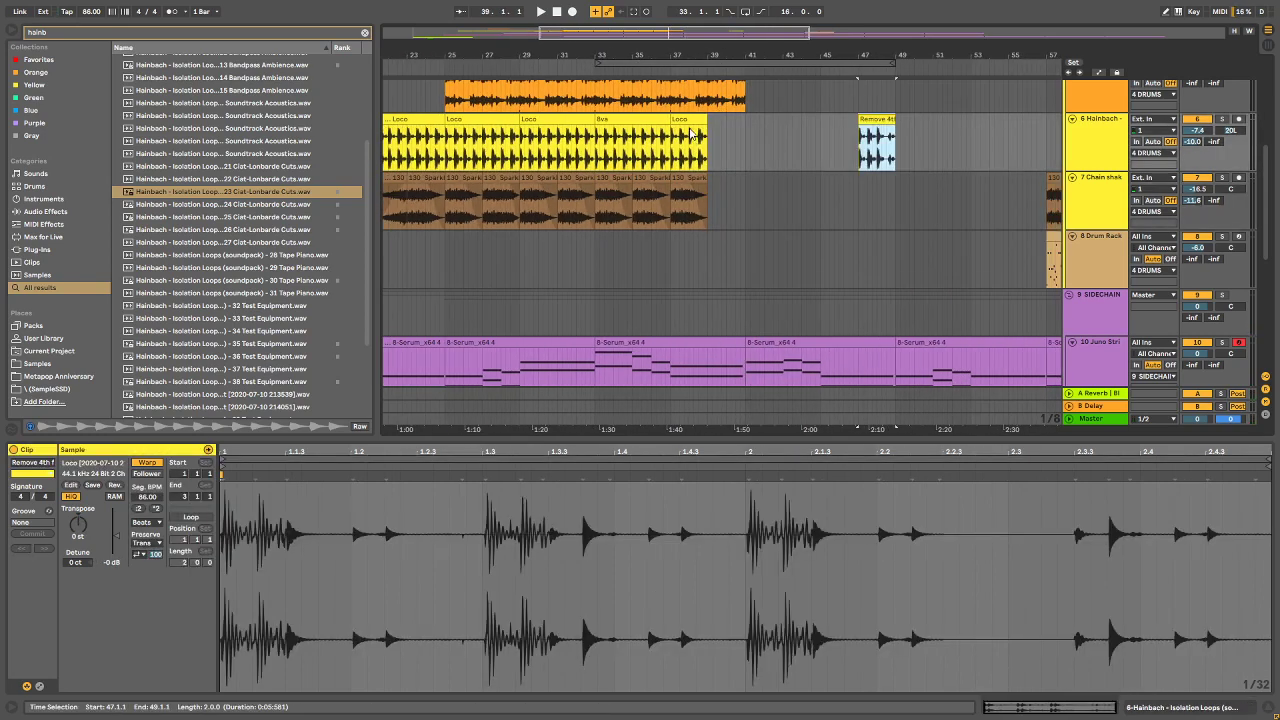
pyautogui.click(686, 118)
pyautogui.hotkey('ctrl', 'd')
pyautogui.hotkey('ctrl', 'd')
pyautogui.hotkey('ctrl', 'd')
pyautogui.hotkey('ctrl', 'd')
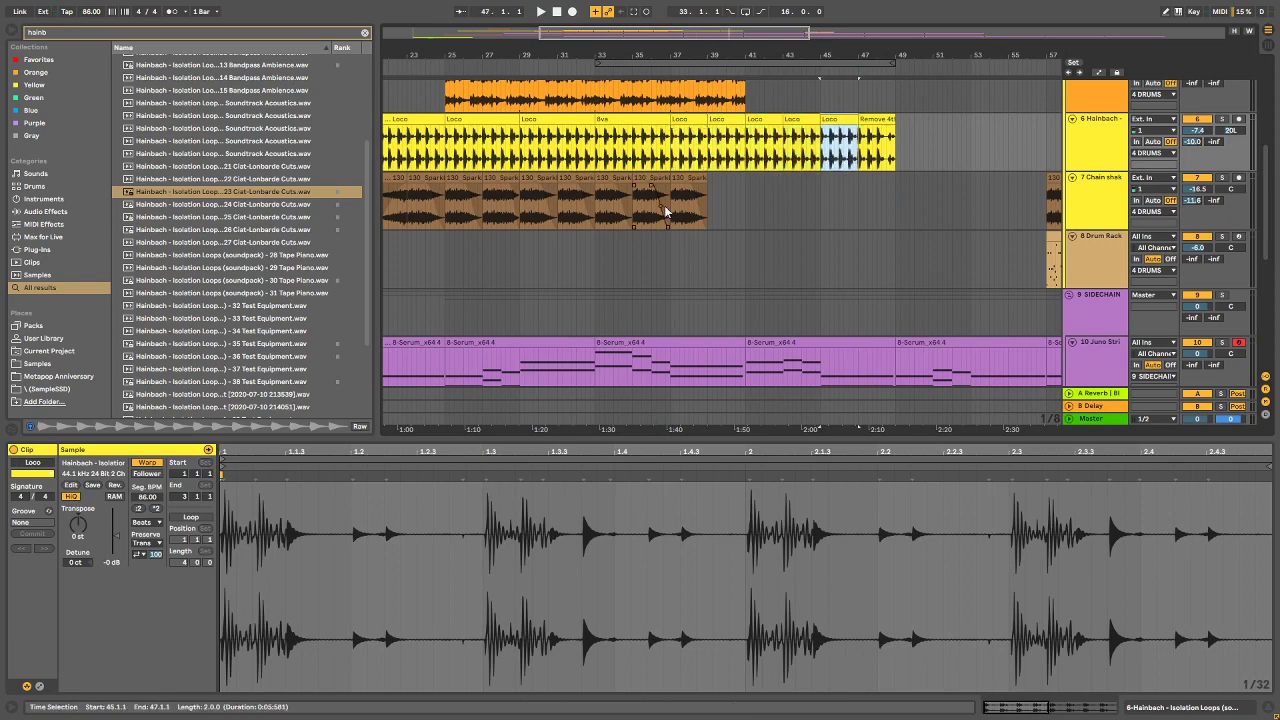
# Step: Duplicate the last four Chain shakers clips so they fill bars 39 to 47, and start playback from there
pyautogui.click(686, 180)
pyautogui.keyDown('shift'); pyautogui.click(562, 179); pyautogui.keyUp('shift')
pyautogui.hotkey('ctrl', 'd')
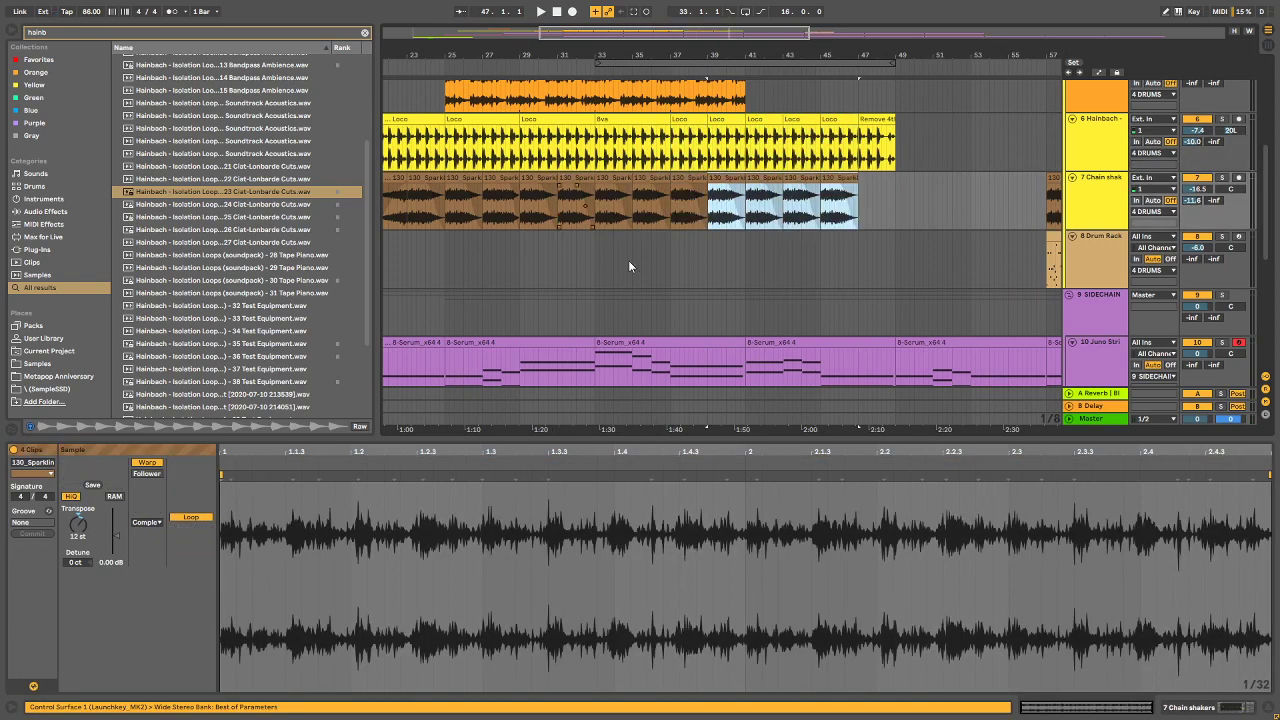
pyautogui.press('space')
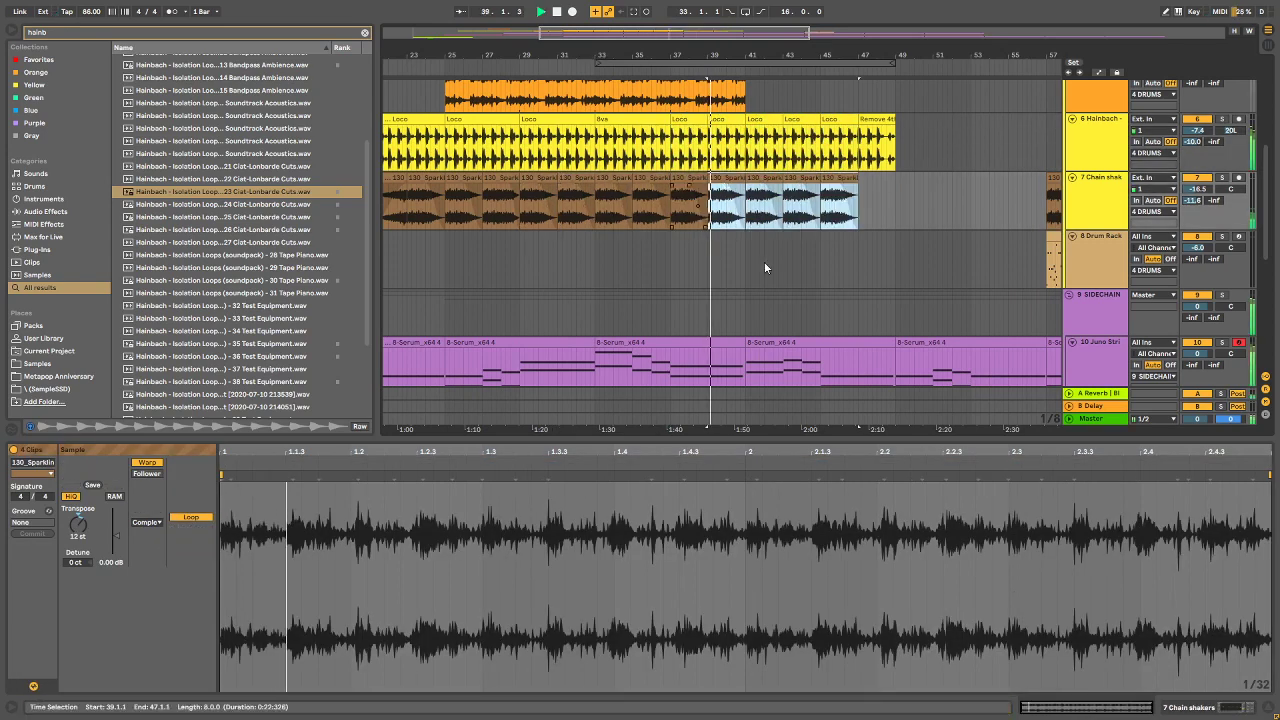
# Step: Fold the ExpanseDrums, PotInnerSide, BASS and FX tracks in the arrangement
pyautogui.scroll(2, 818, 155)
pyautogui.scroll(2, 820, 160)
pyautogui.click(1072, 218)
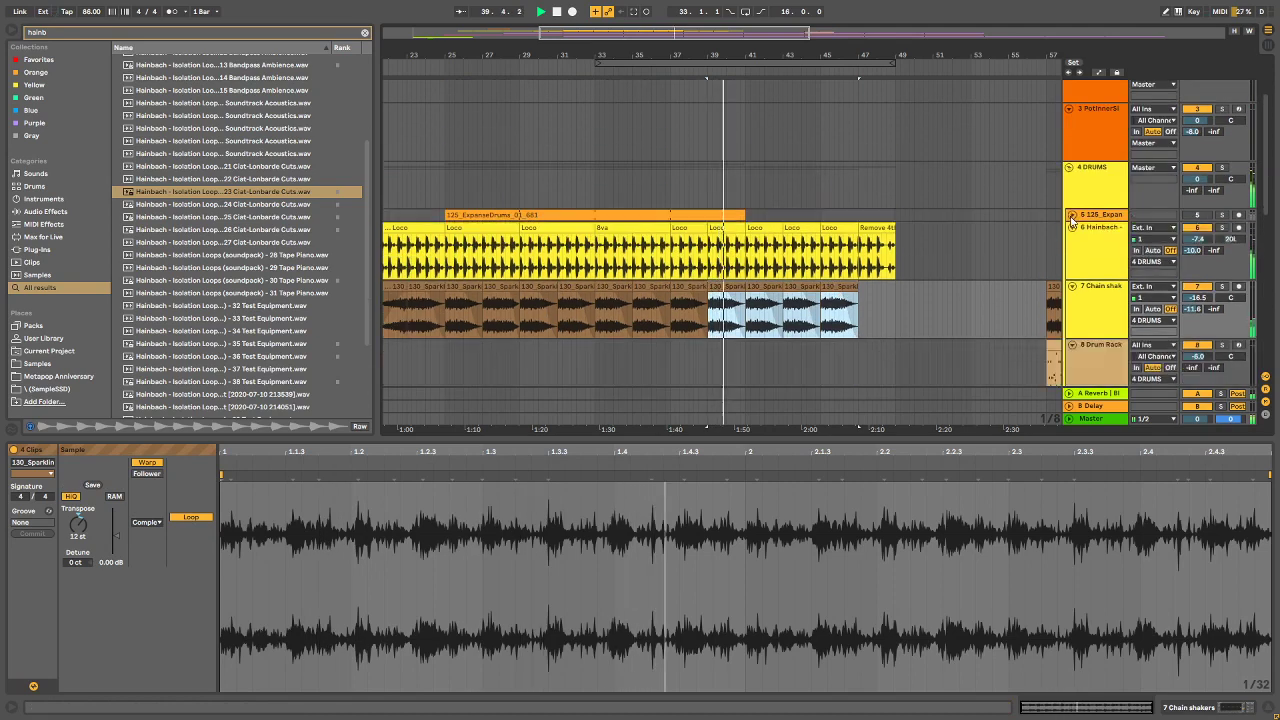
pyautogui.click(1068, 110)
pyautogui.scroll(2, 1030, 152)
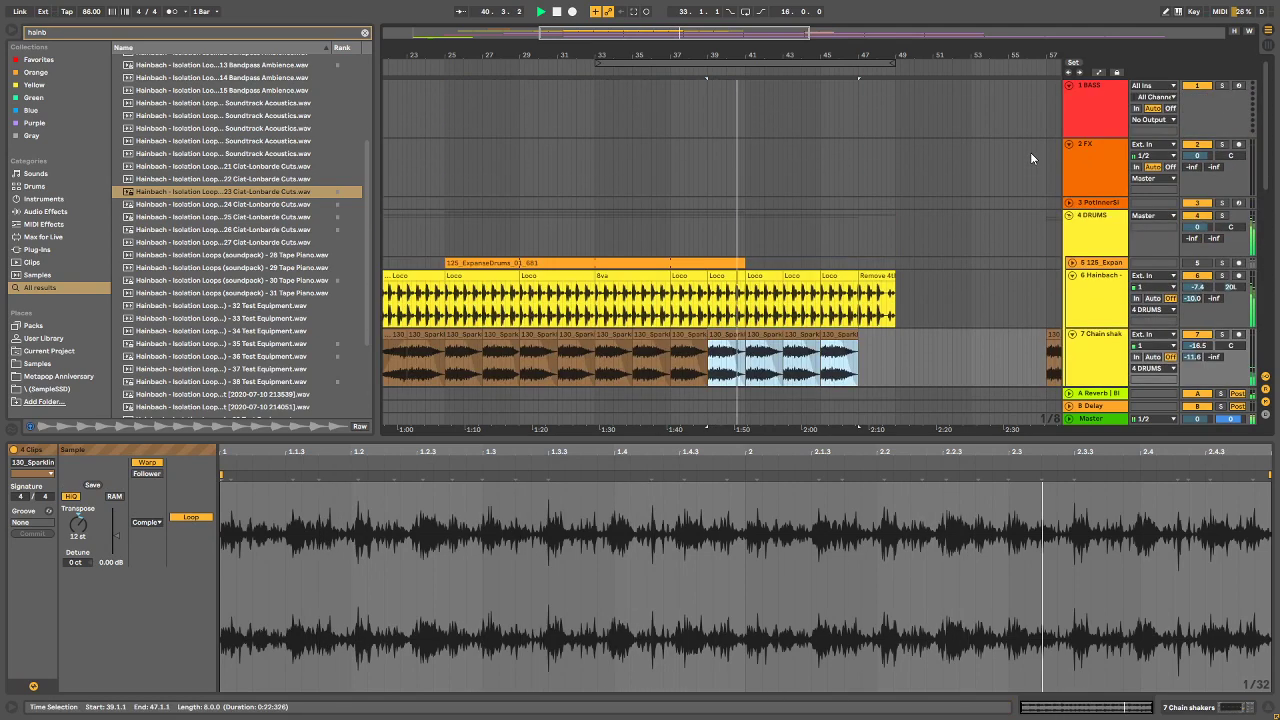
pyautogui.click(1069, 86)
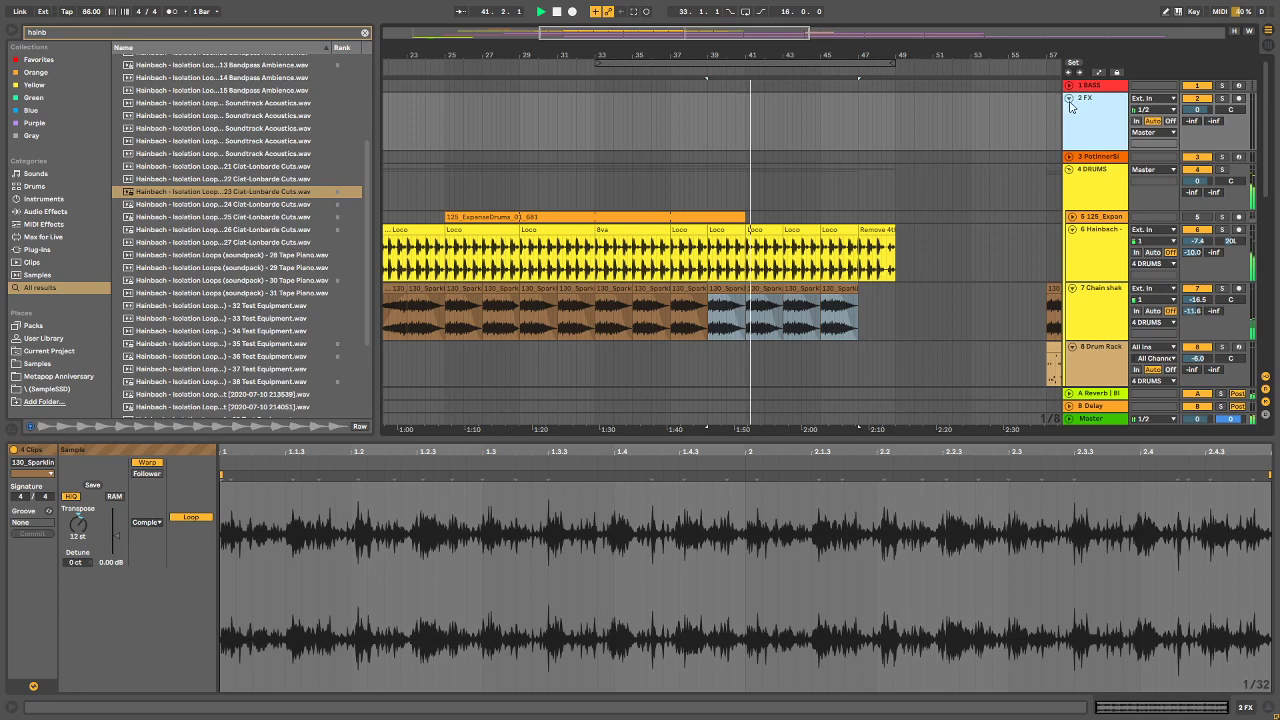
pyautogui.click(1068, 100)
# Step: In the LABS clip at bar 41, shorten the B3 note to four bars and add a four-bar B2 note from clip bar 5
pyautogui.scroll(-2, 886, 187)
pyautogui.scroll(-3, 886, 181)
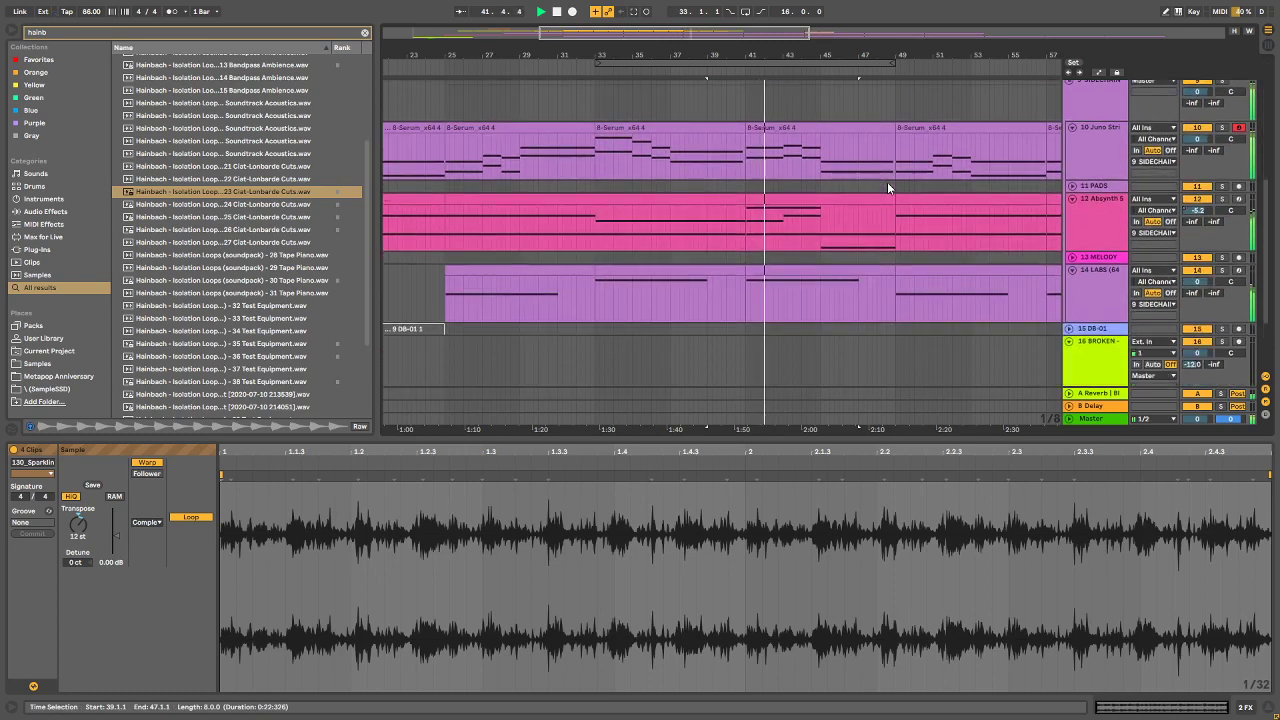
pyautogui.scroll(-2, 791, 285)
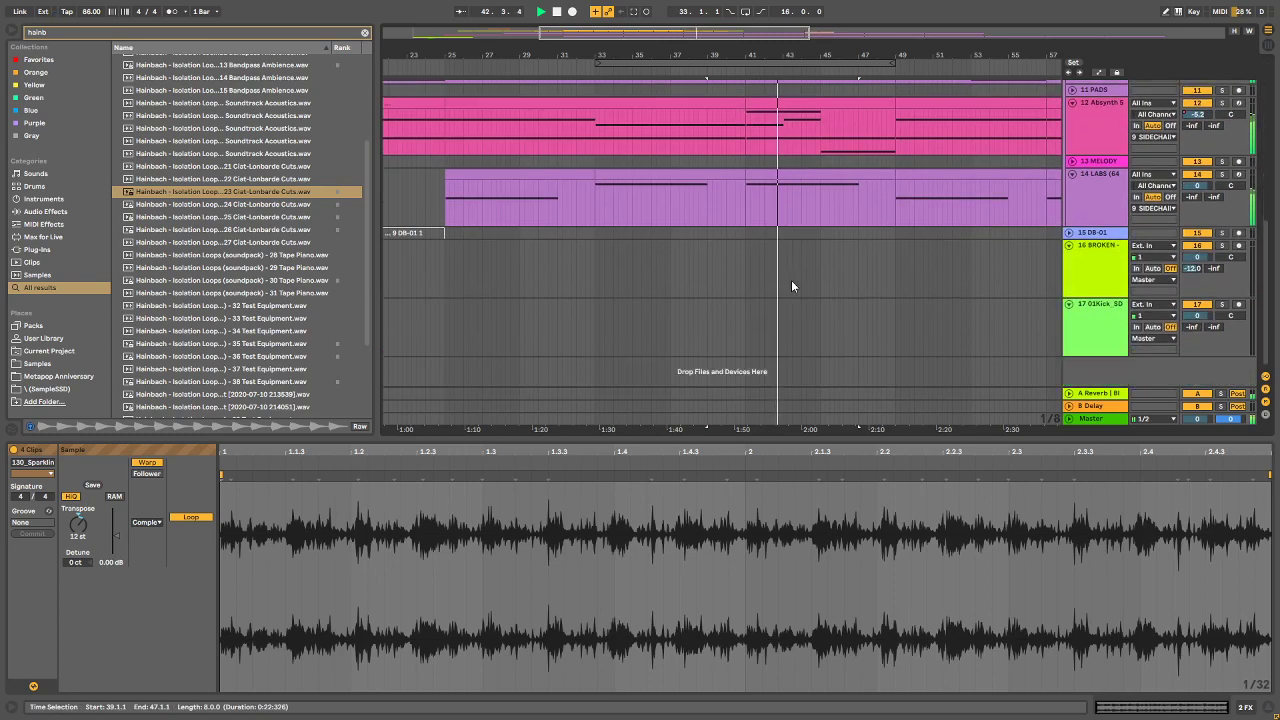
pyautogui.scroll(5, 801, 261)
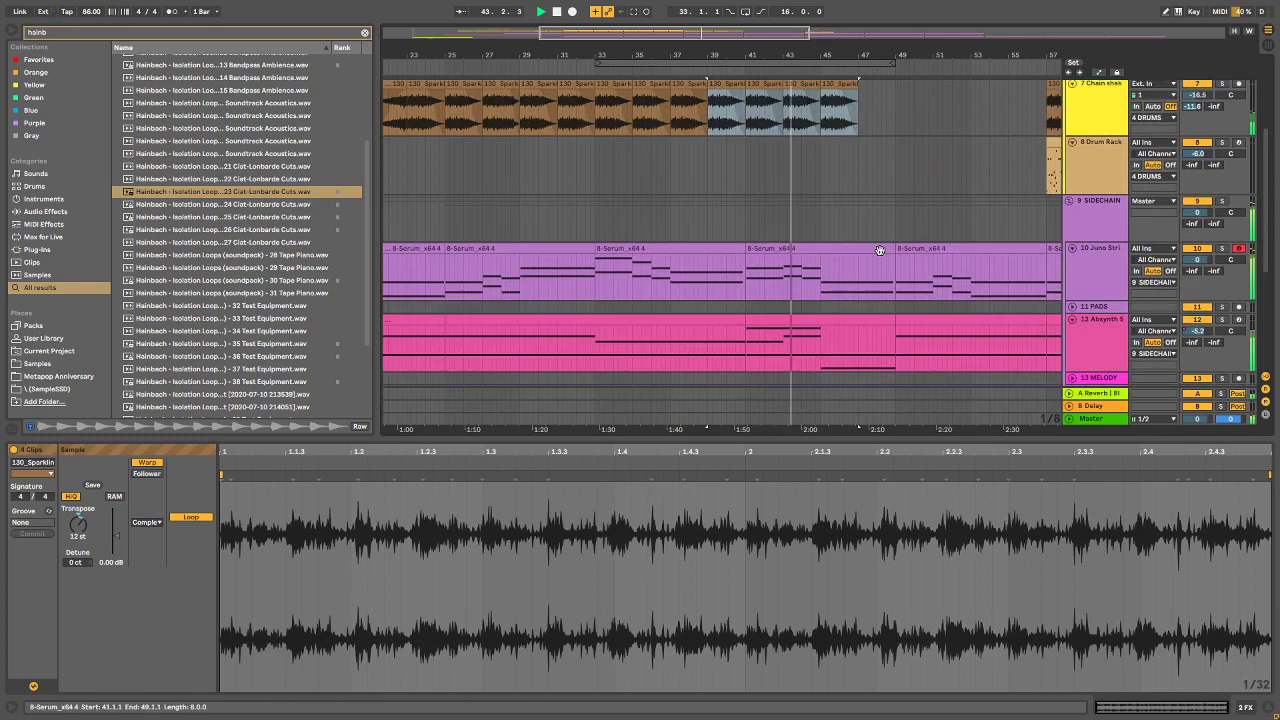
pyautogui.scroll(-4, 875, 252)
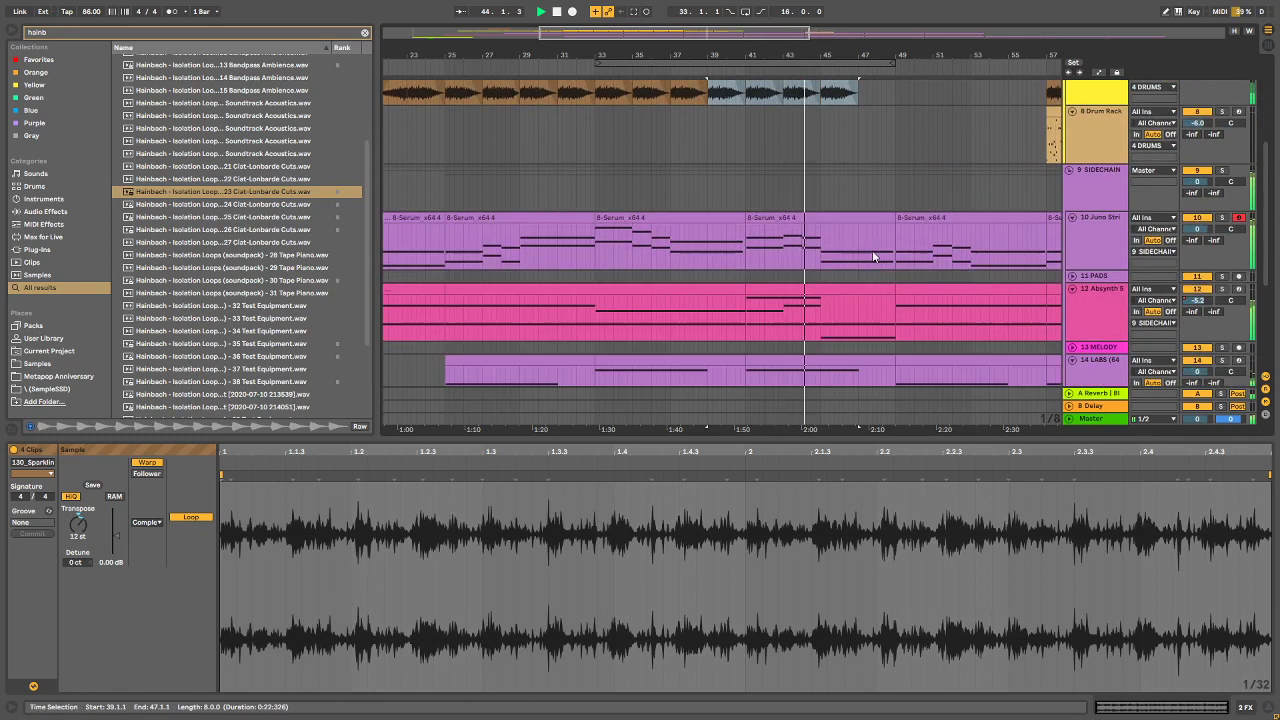
pyautogui.click(847, 262)
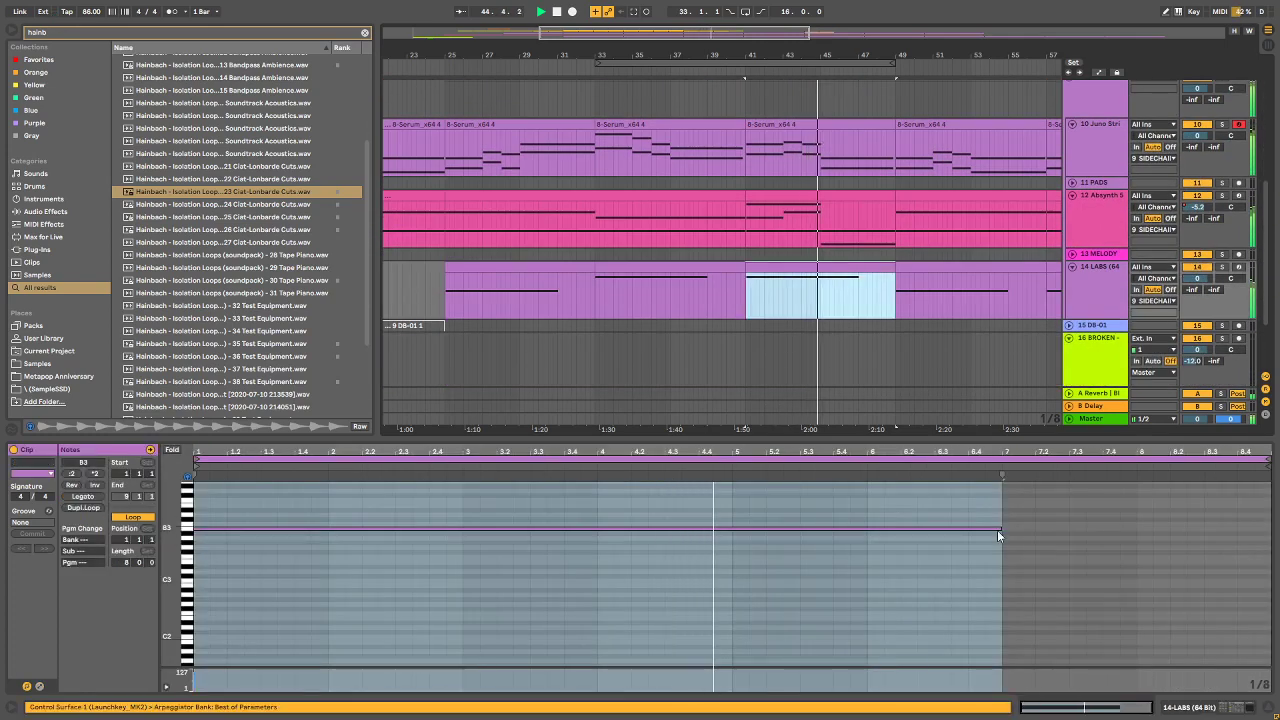
pyautogui.moveTo(997, 529); pyautogui.dragTo(733, 529)
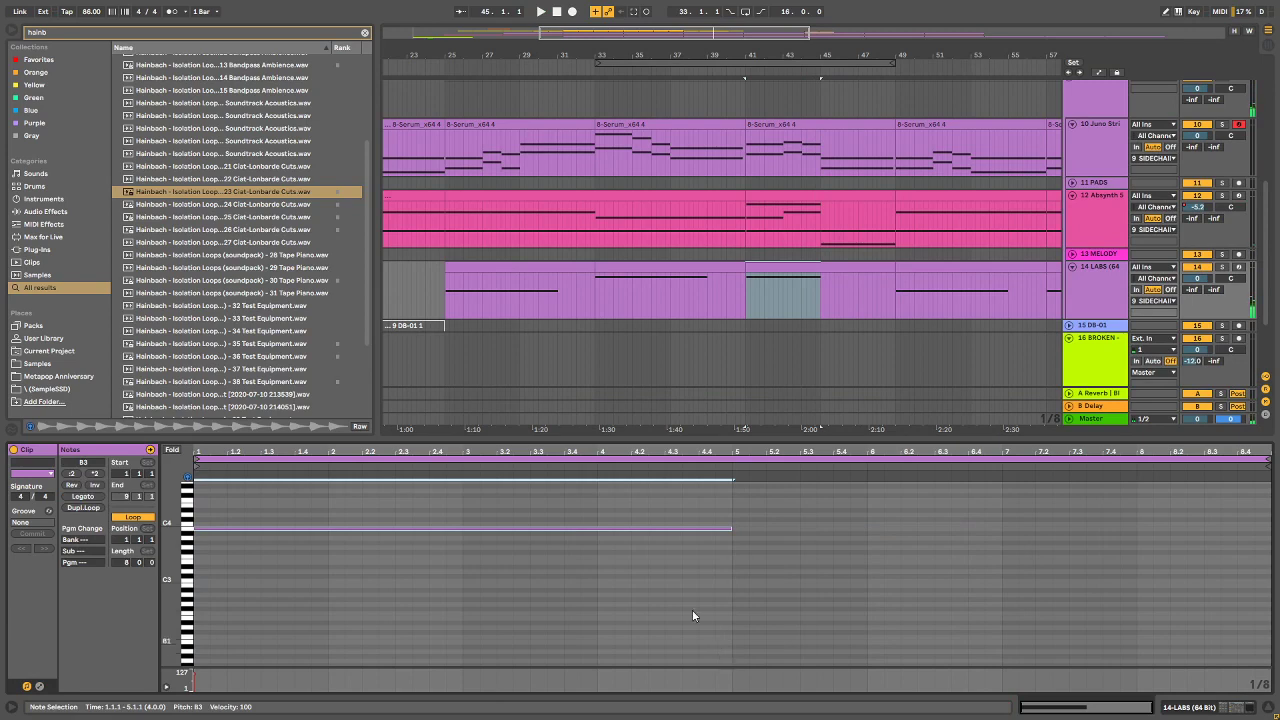
pyautogui.hotkey('ctrl', 'd')
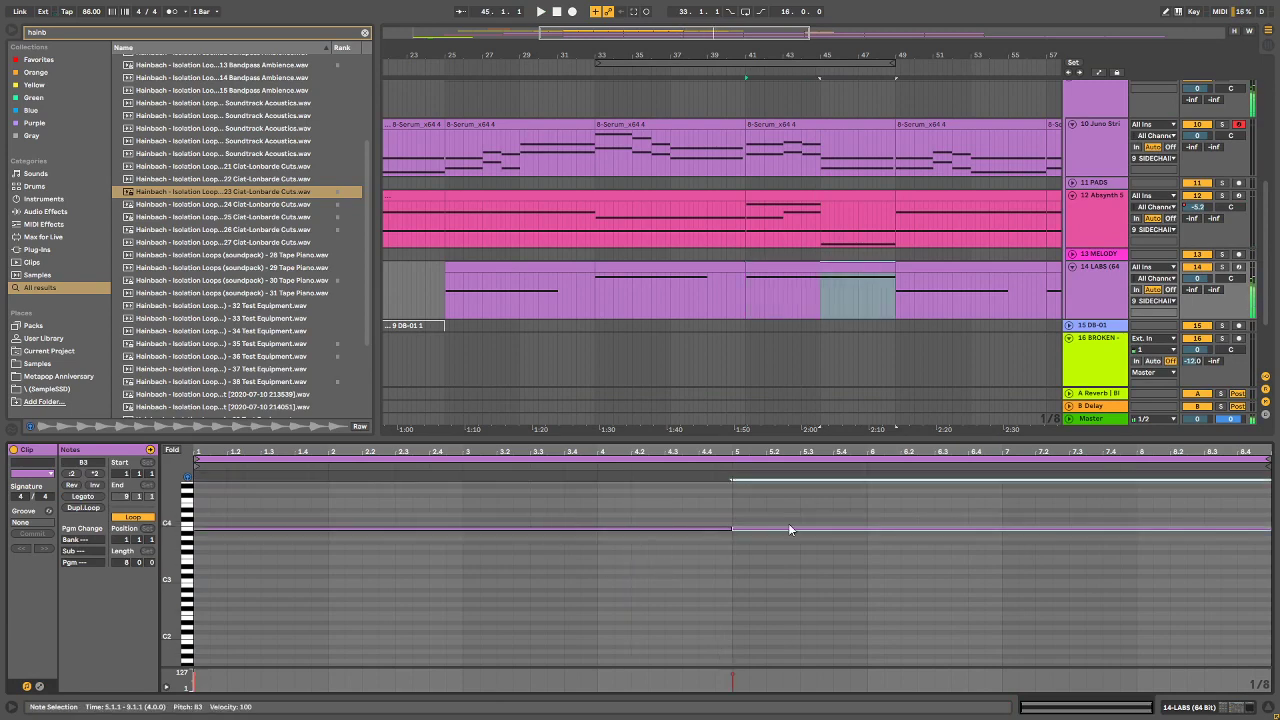
pyautogui.hotkey('shift', 'Down')
pyautogui.press('space')
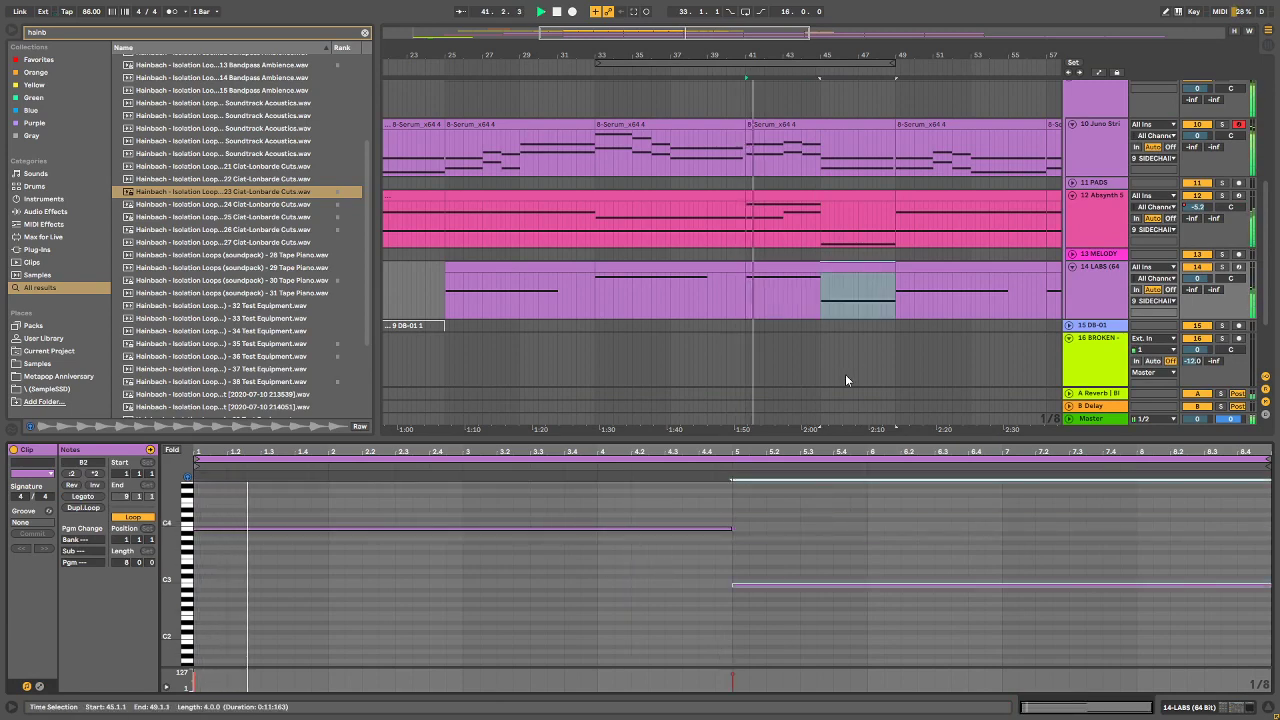
# Step: Copy the first two Absynth clips, covering bars 9 to 25, to the end of the Absynth track at bar 81
pyautogui.doubleClick(806, 32)
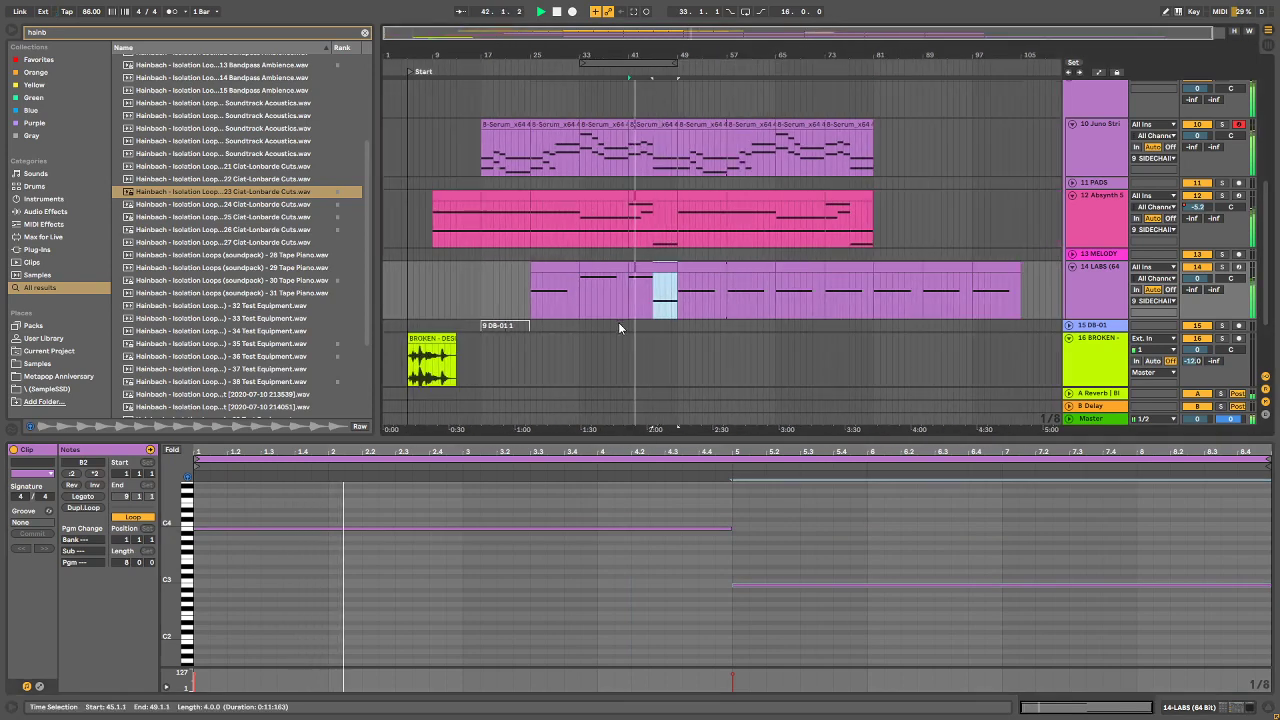
pyautogui.scroll(2, 625, 320)
pyautogui.scroll(-4, 647, 294)
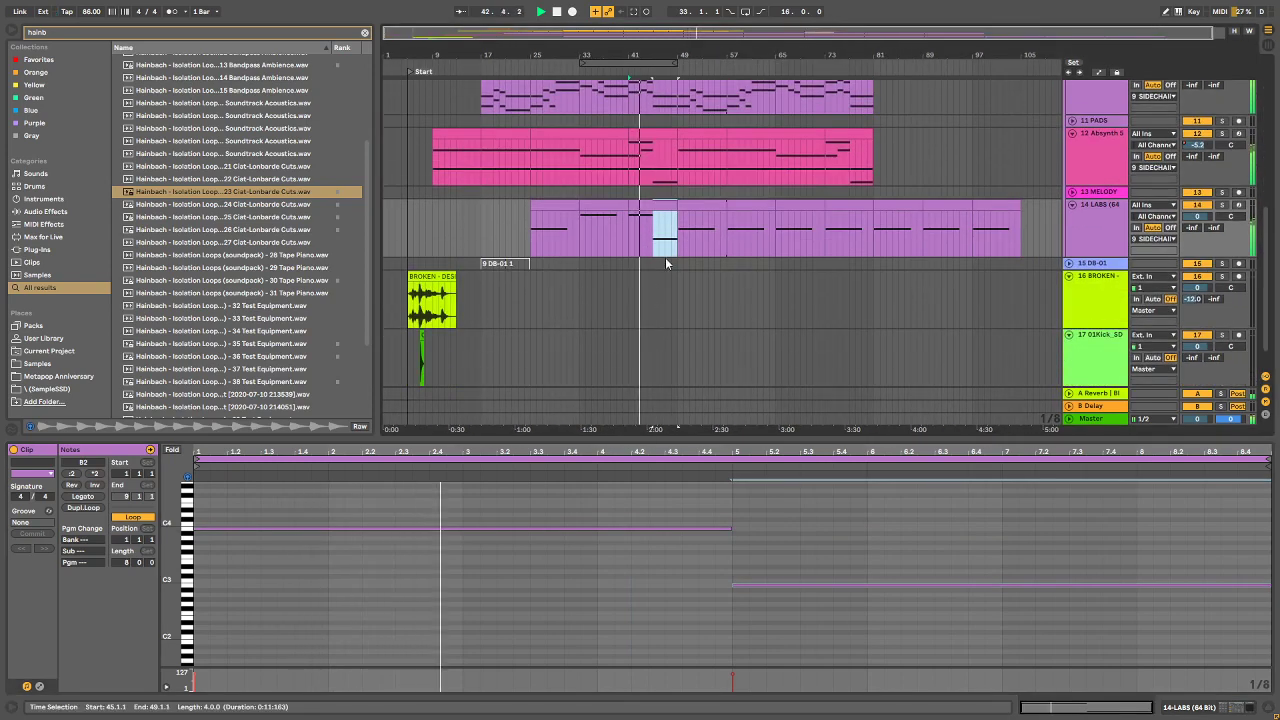
pyautogui.click(494, 133)
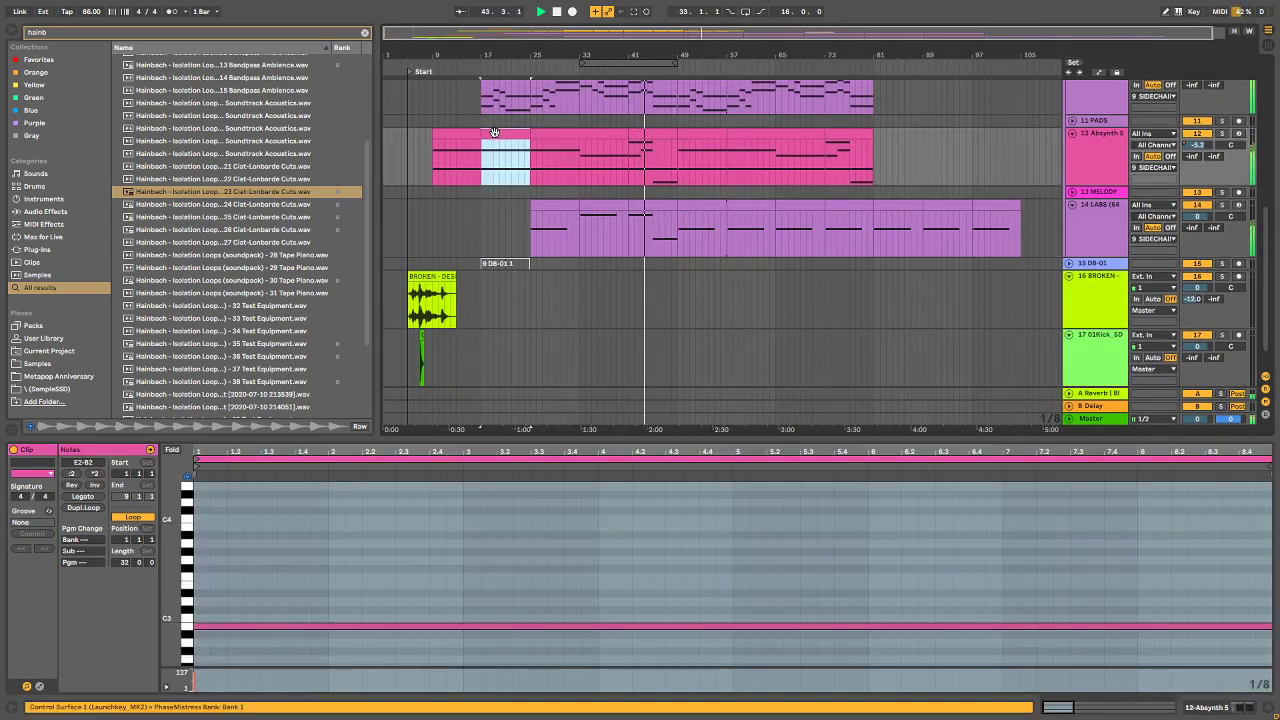
pyautogui.moveTo(458, 131); pyautogui.dragTo(898, 145)
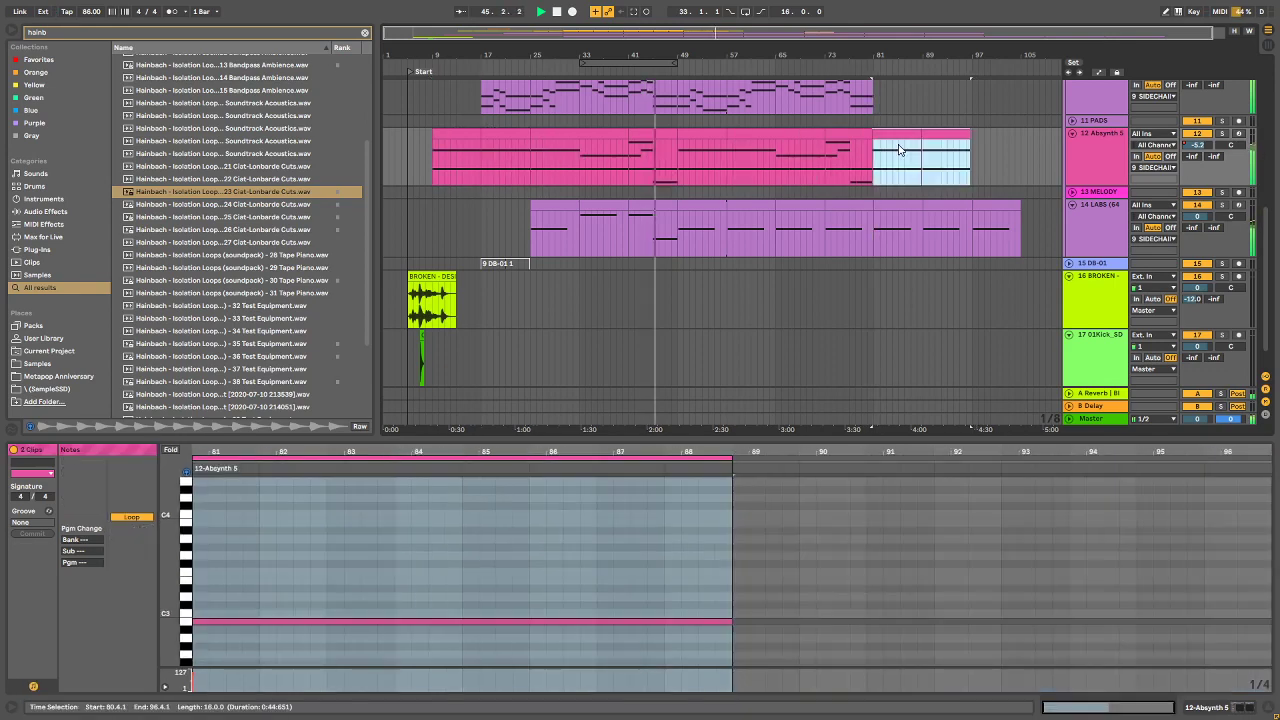
pyautogui.click(988, 209)
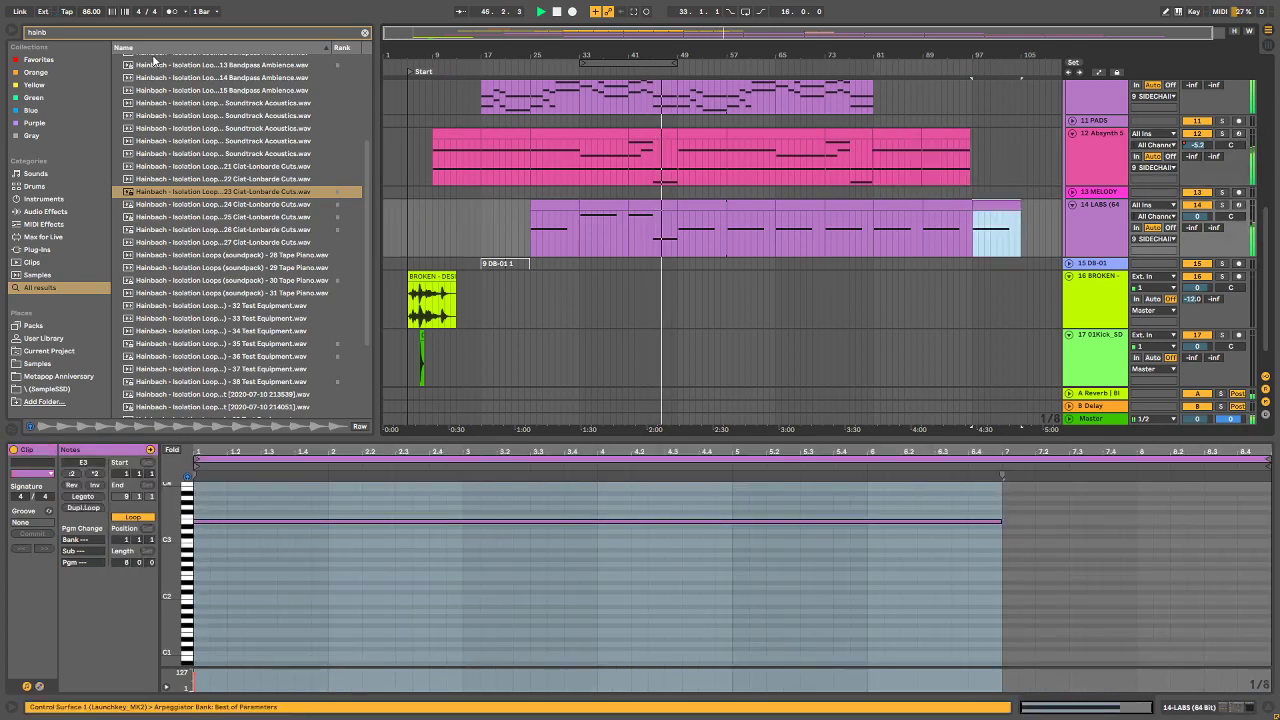
# Step: Search the browser for "broken", preview 74 Broken Brass ALTAIR 231 D4.wav and place it on the BROKEN track at bar 49
pyautogui.click(73, 33)
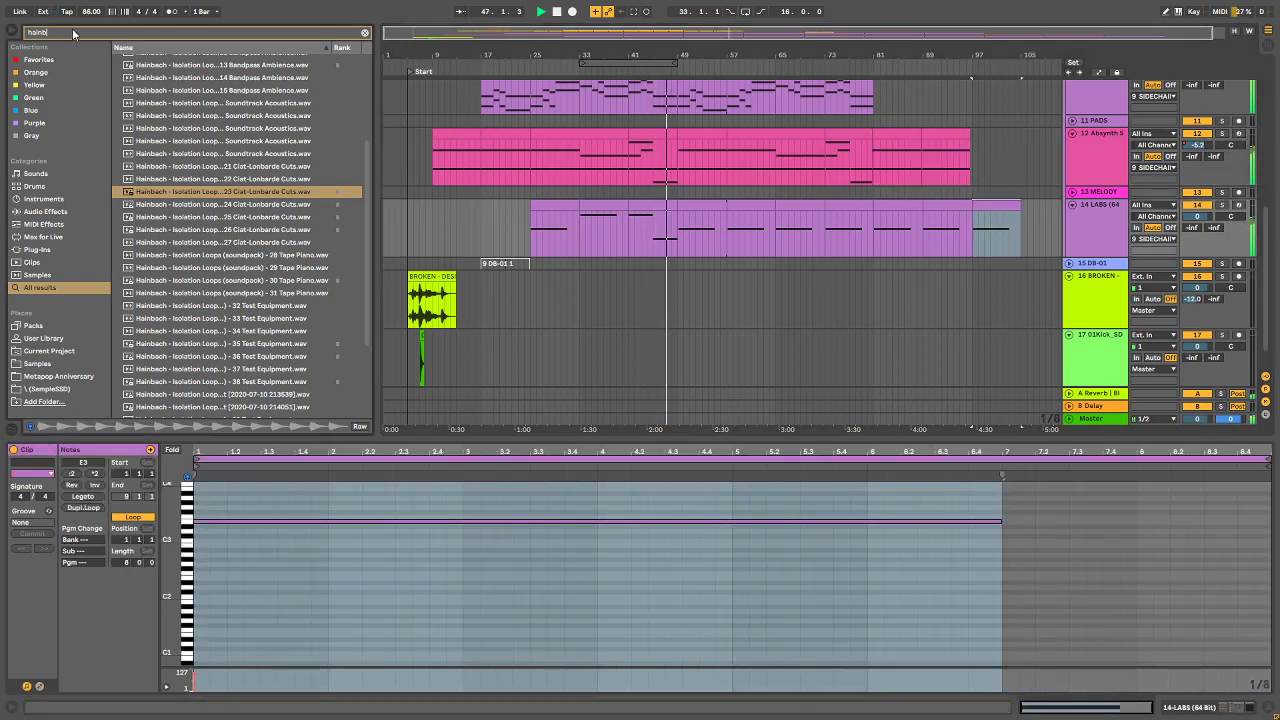
pyautogui.write('broken')
pyautogui.scroll(-5, 170, 168)
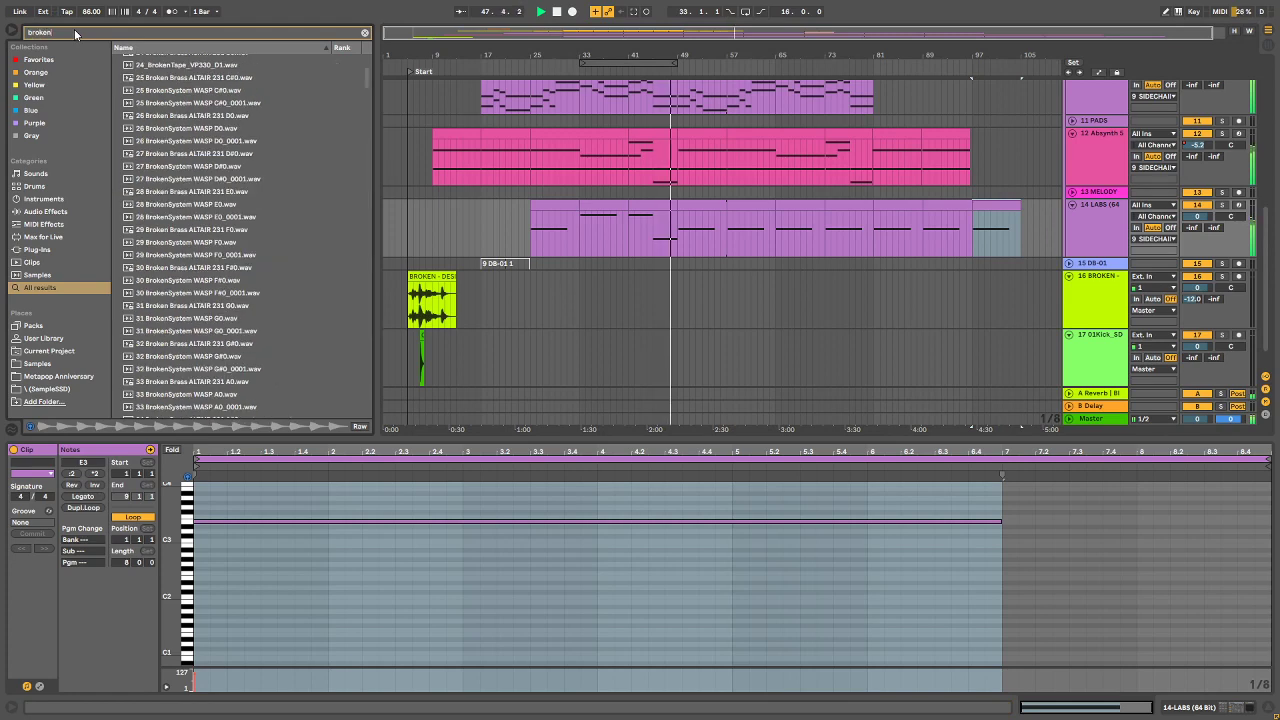
pyautogui.scroll(-10, 170, 168)
pyautogui.click(210, 243)
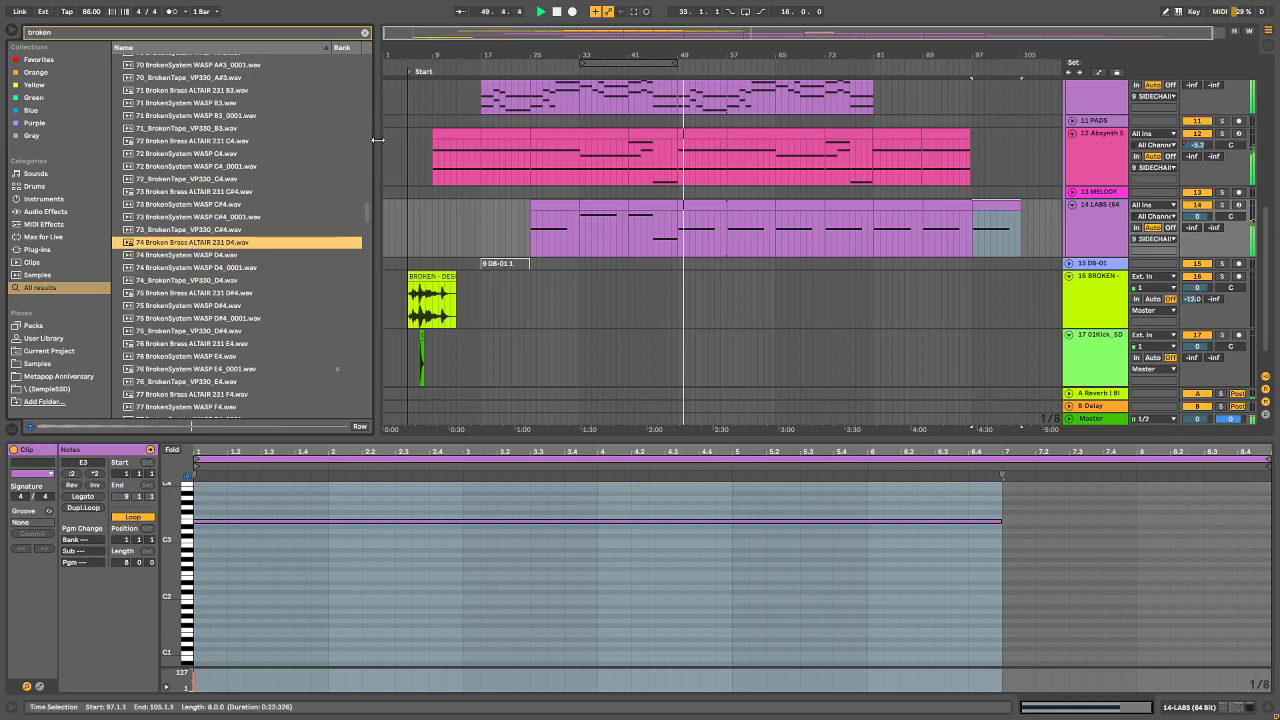
pyautogui.moveTo(230, 248); pyautogui.dragTo(686, 300)
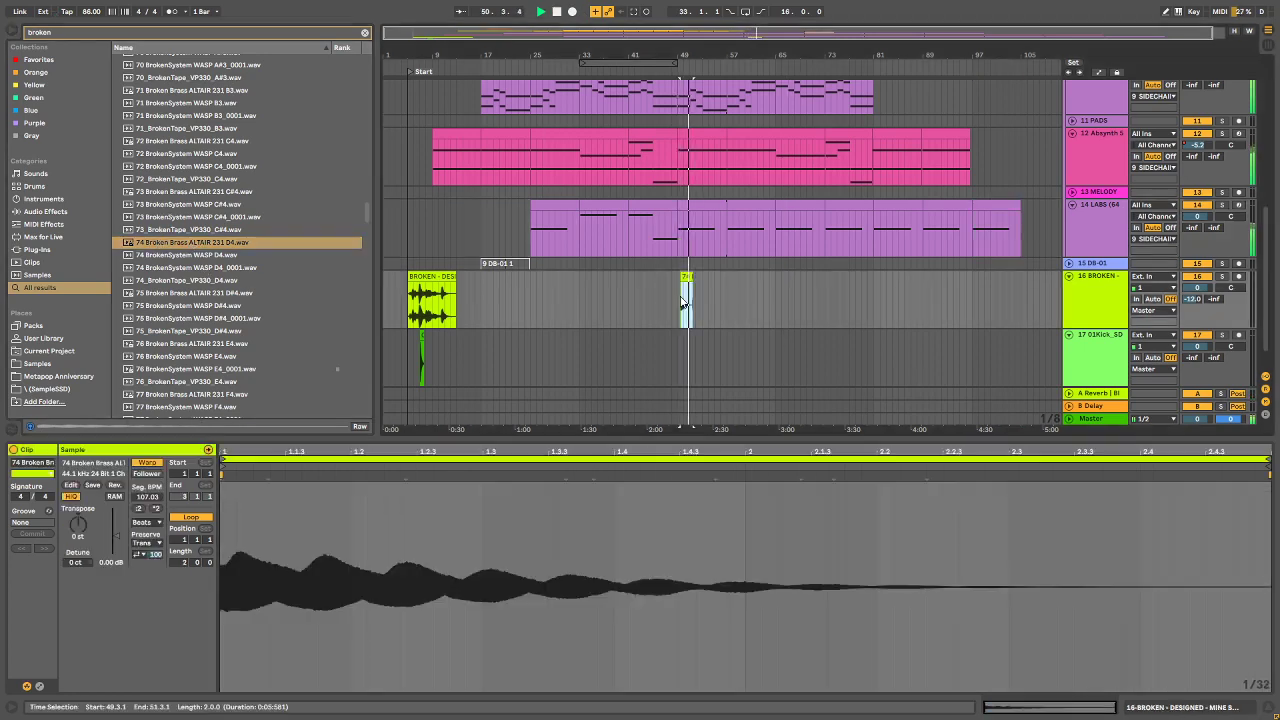
pyautogui.moveTo(683, 56); pyautogui.dragTo(619, 300)
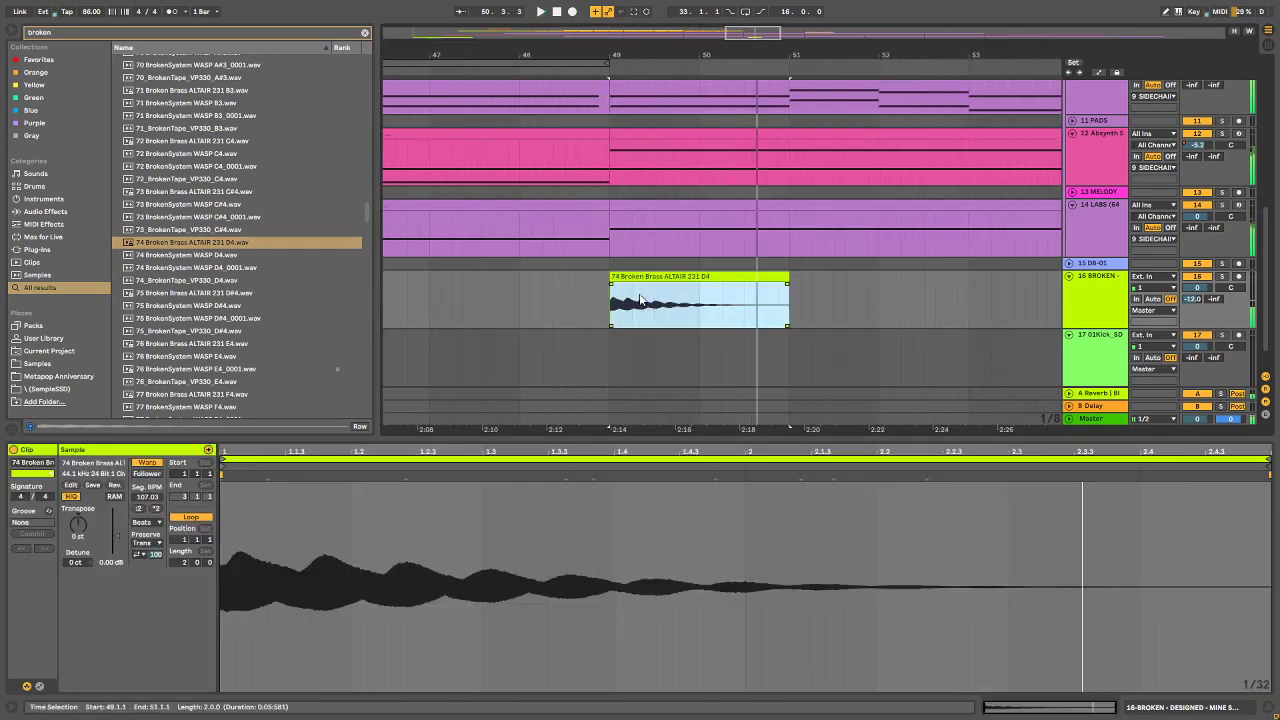
# Step: Play back the arrangement around bar 49 to hear the Broken Brass sample, restarting from just before the clip
pyautogui.hotkey('alt', 'Tab')
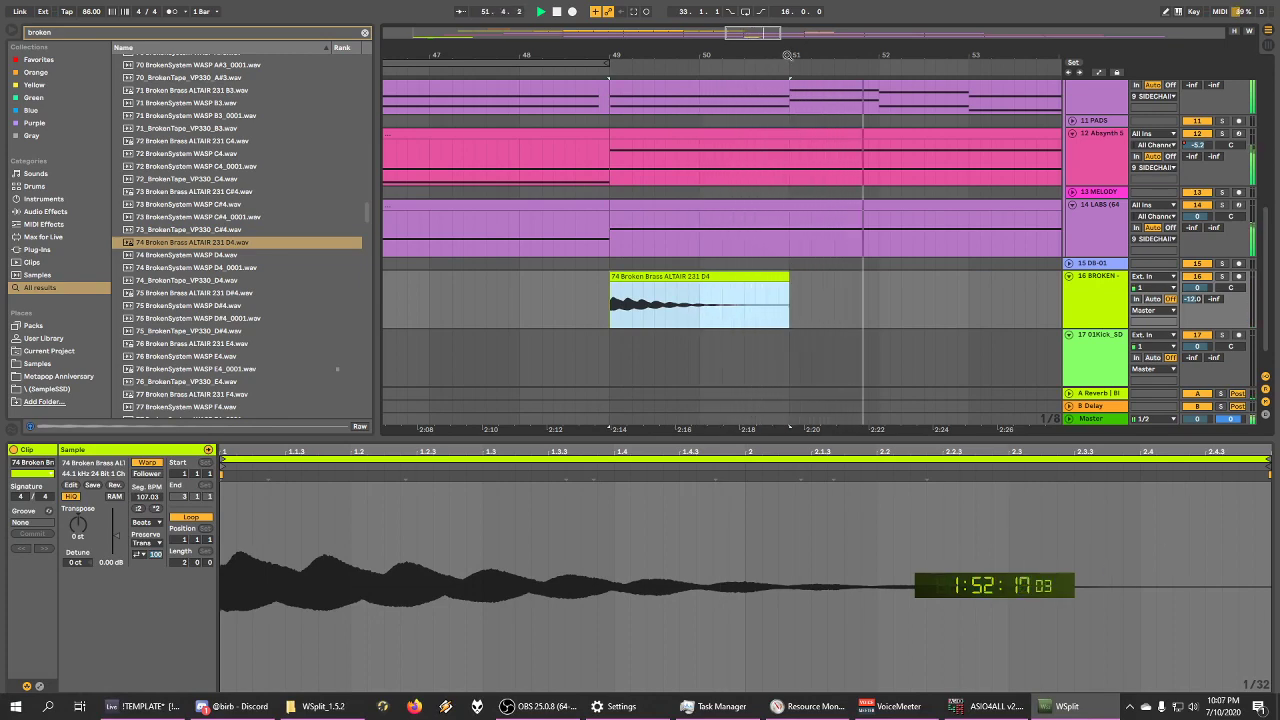
pyautogui.moveTo(788, 55); pyautogui.dragTo(780, 130)
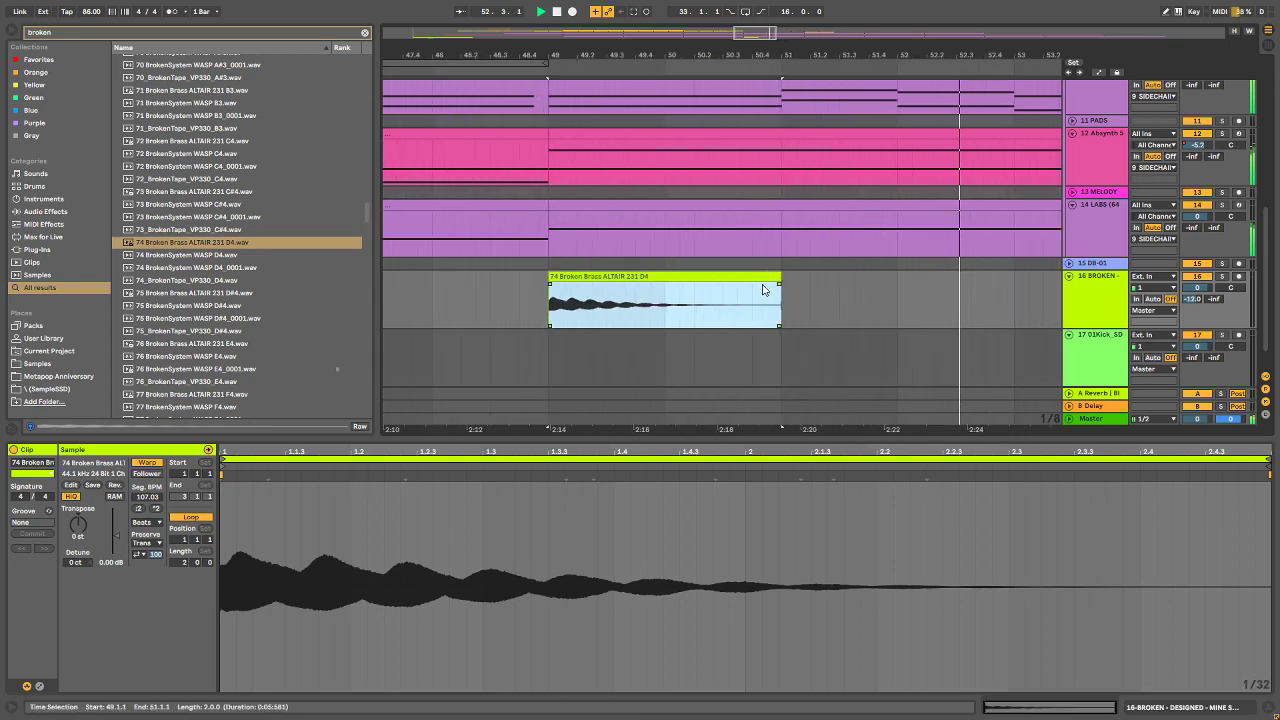
pyautogui.moveTo(814, 55); pyautogui.dragTo(681, 15)
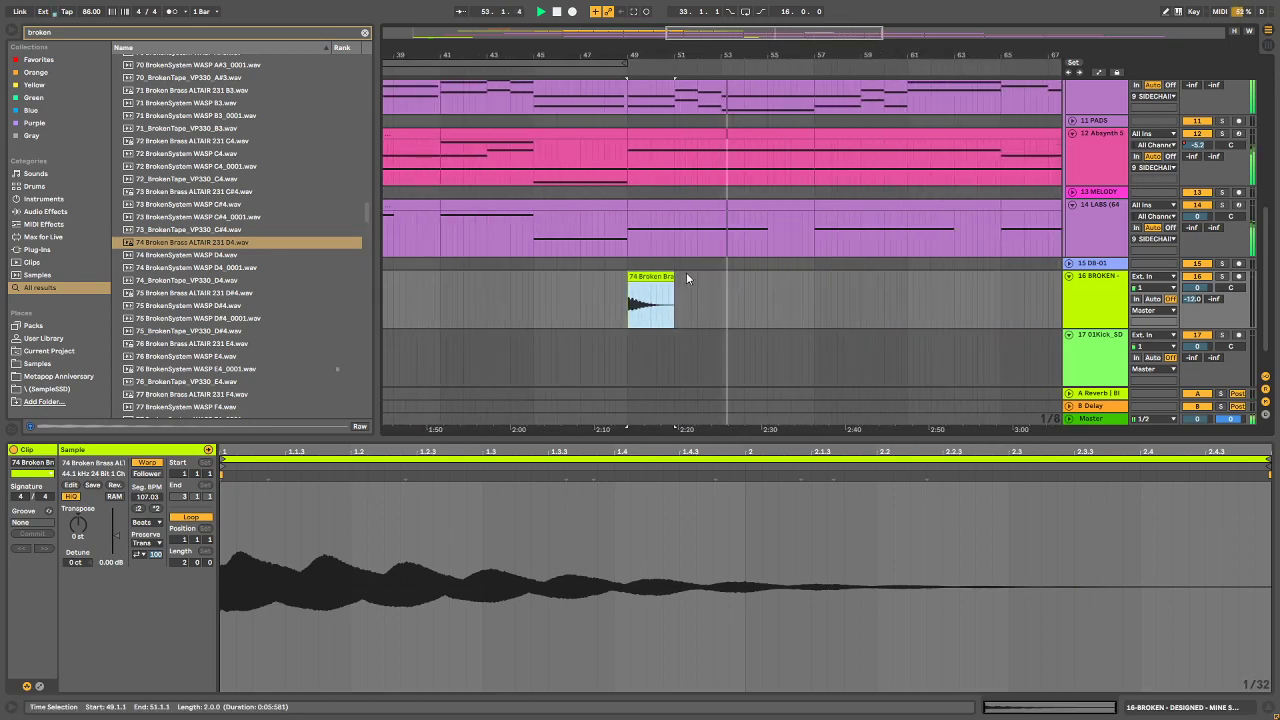
pyautogui.click(648, 289)
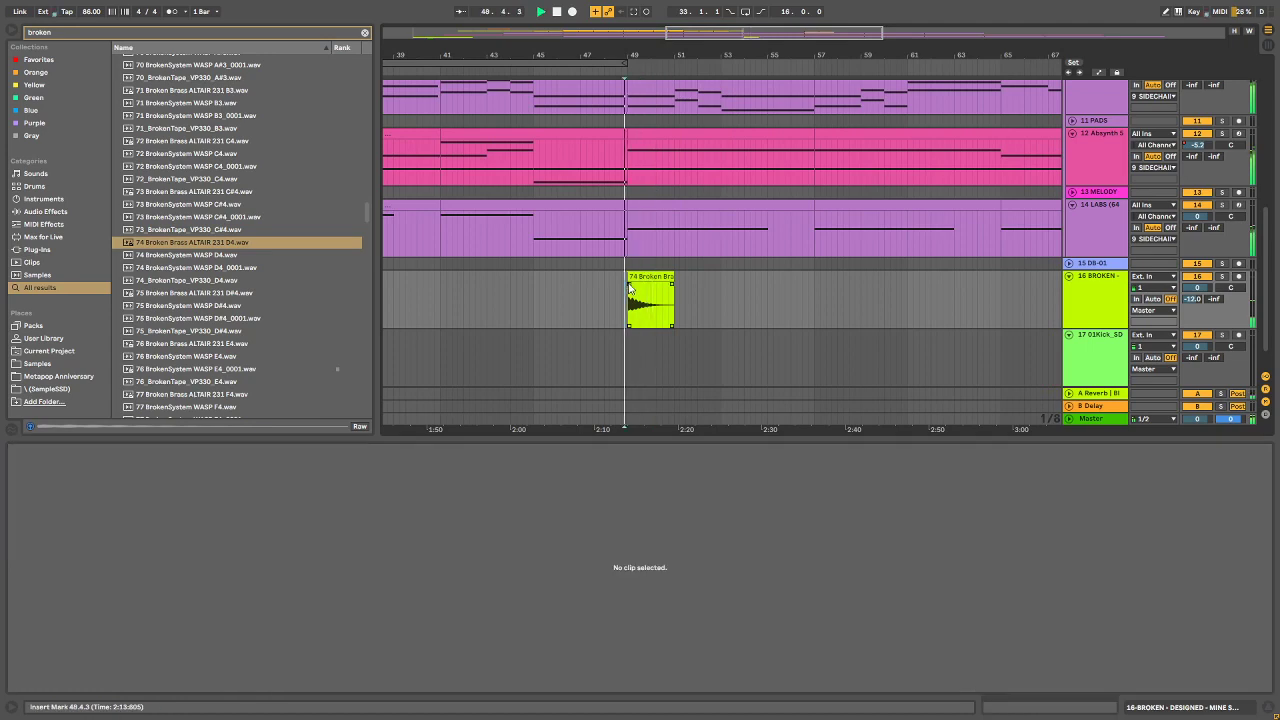
pyautogui.moveTo(1194, 304); pyautogui.dragTo(1194, 304)
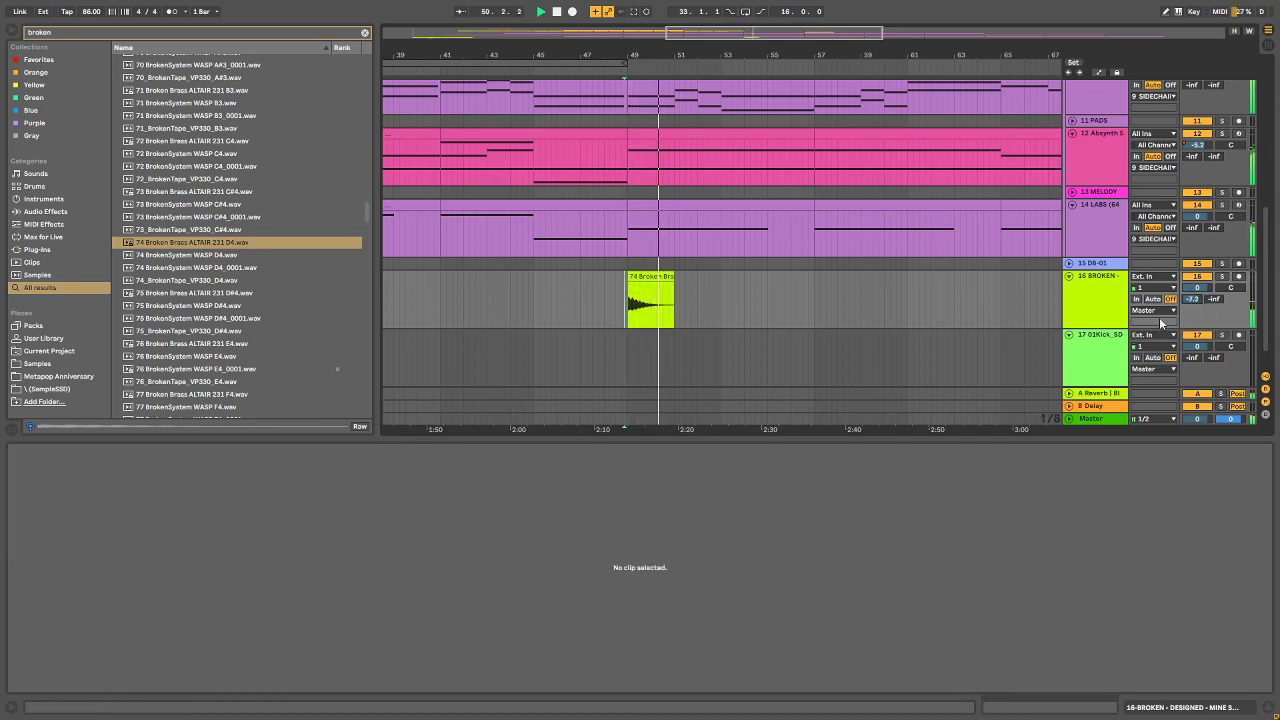
# Step: Examine the drum, SIDECHAIN, Absynth and LABS tracks around bar 49 during playback for gaps in the arrangement
pyautogui.scroll(3, 785, 160)
pyautogui.scroll(5, 770, 136)
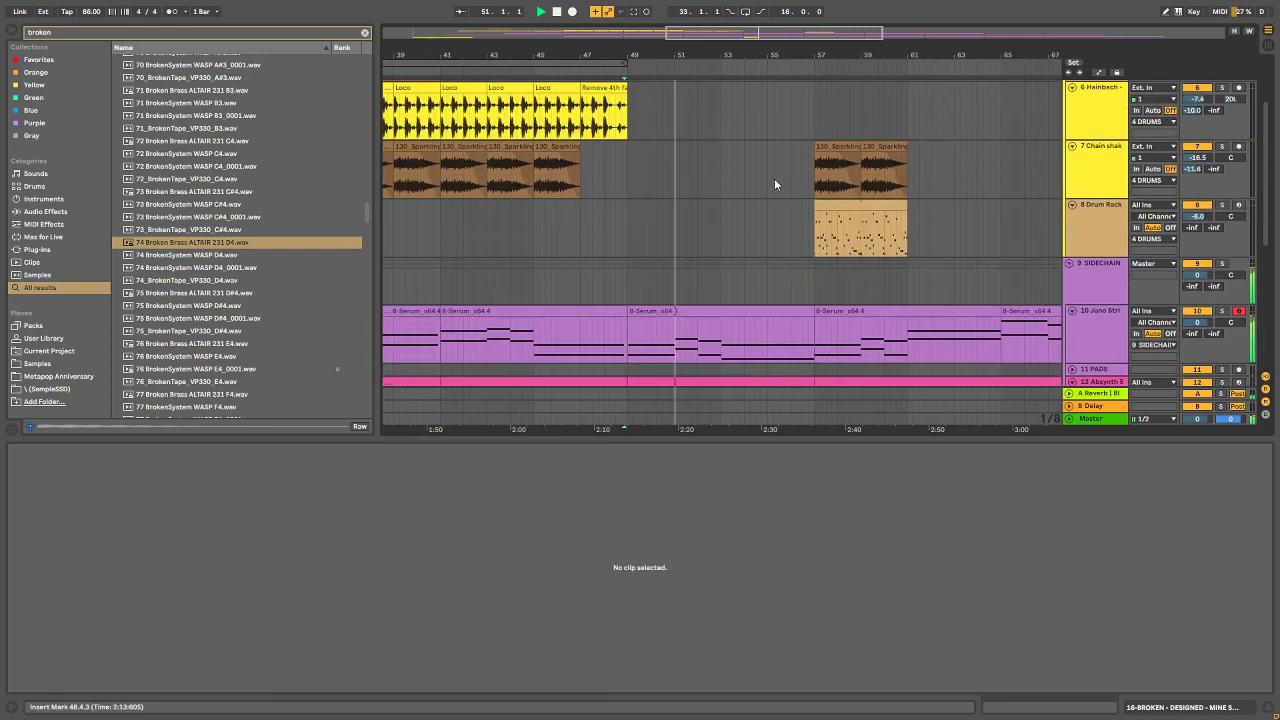
pyautogui.scroll(-6, 774, 178)
pyautogui.scroll(4, 765, 185)
pyautogui.scroll(4, 755, 191)
pyautogui.scroll(-5, 748, 186)
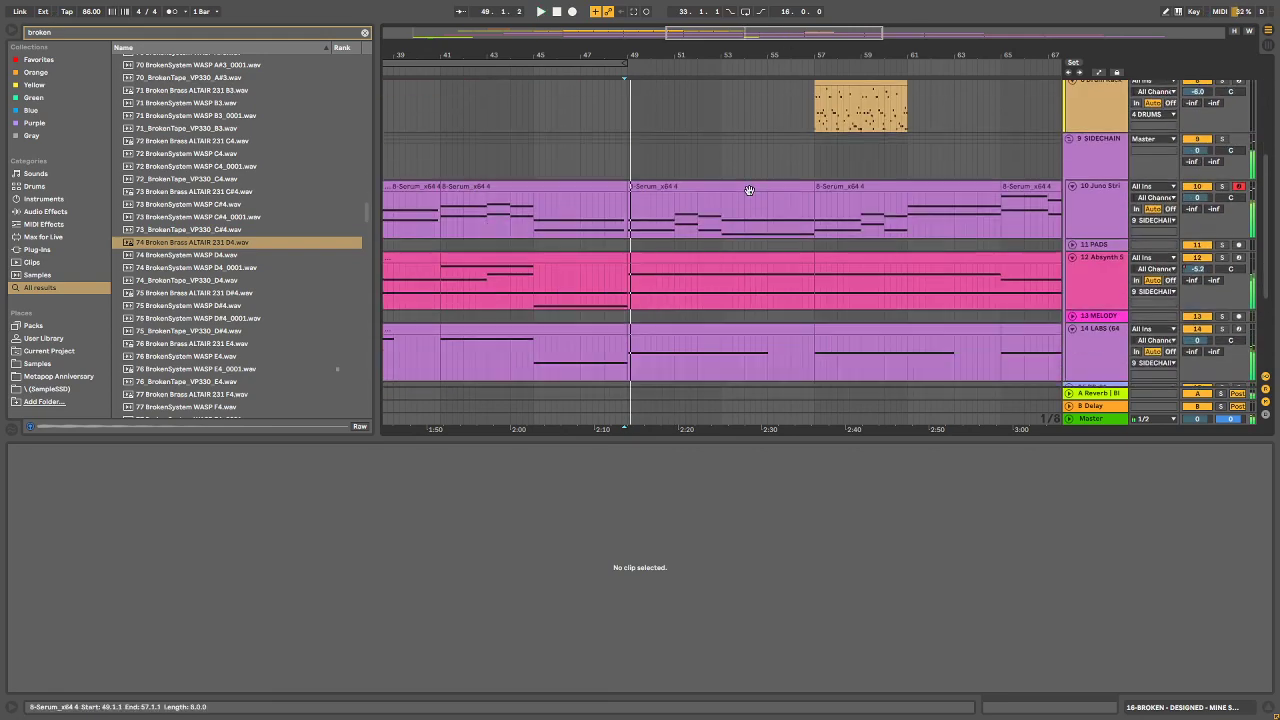
pyautogui.scroll(3, 749, 191)
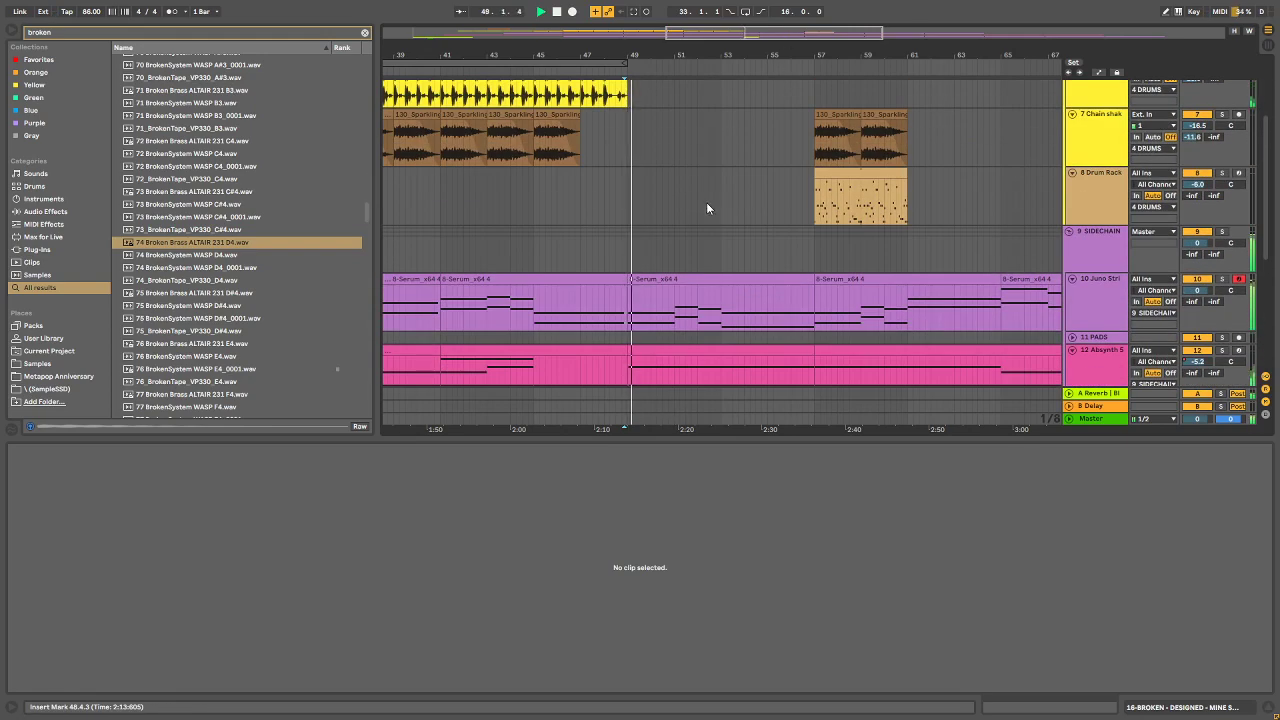
pyautogui.scroll(2, 620, 170)
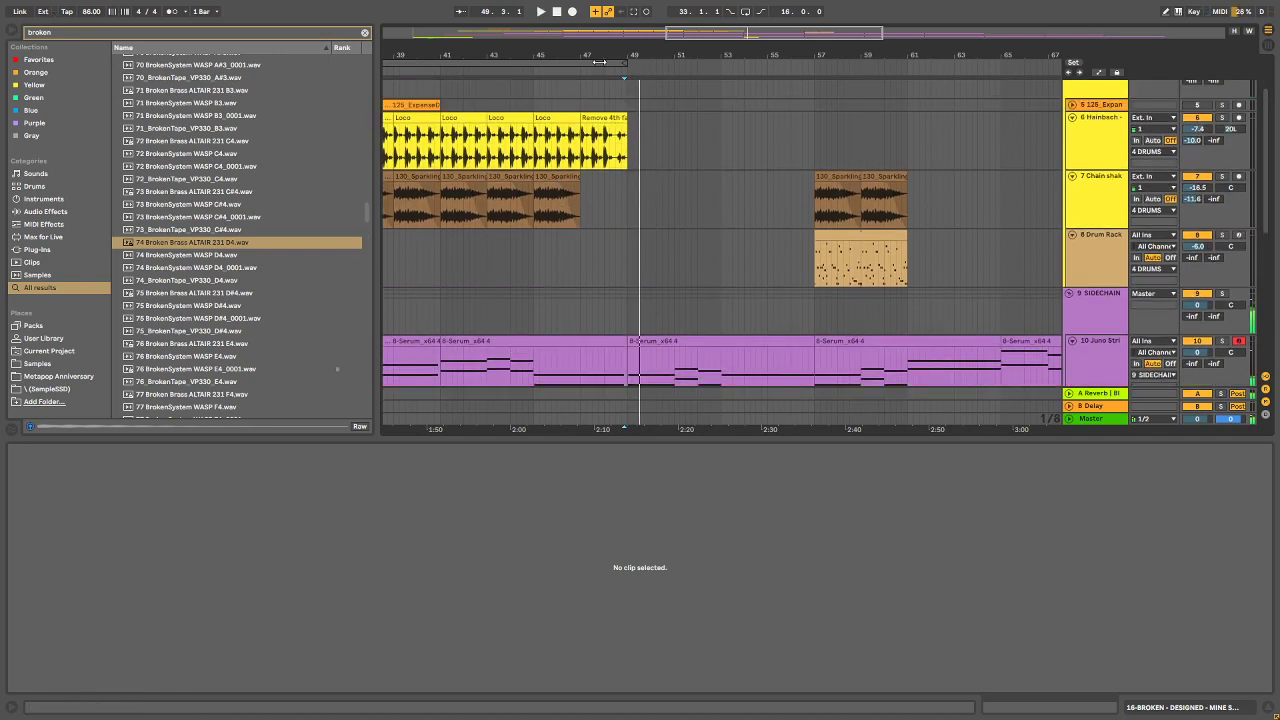
# Step: Copy the four Chain shakers clips from bars 39 to 47 to bar 49, and delete the first copied clip
pyautogui.click(426, 174)
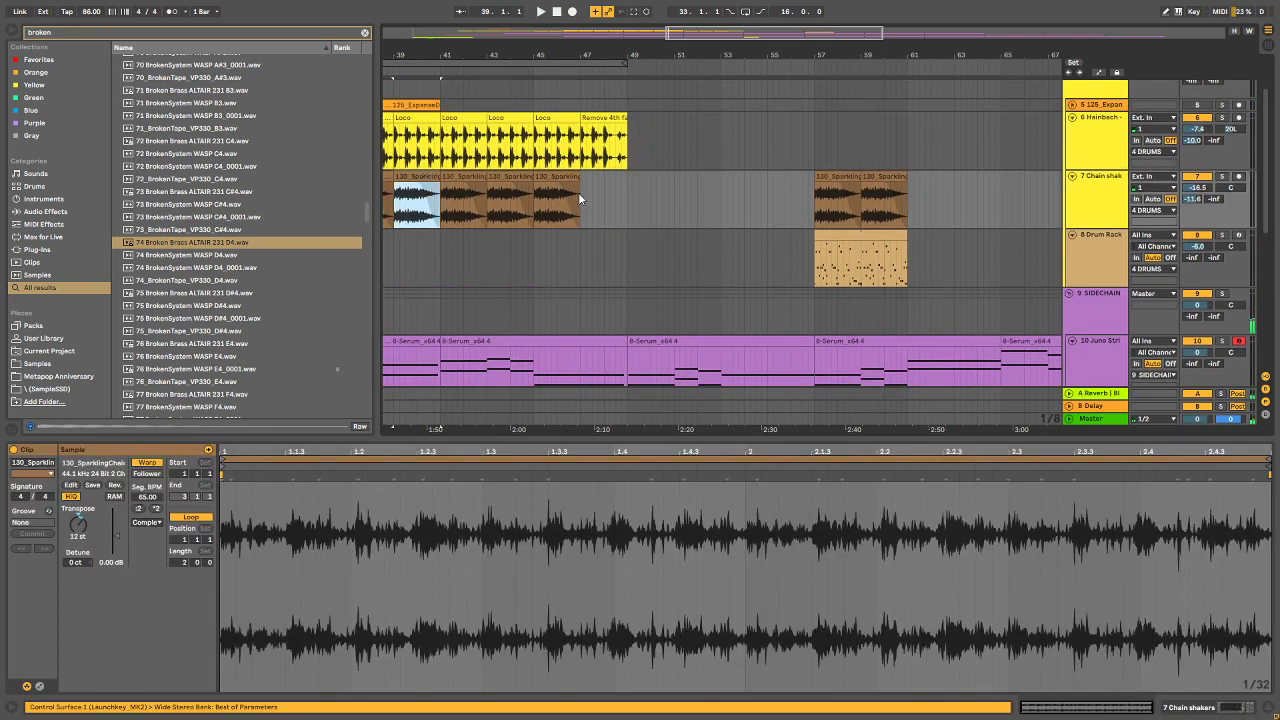
pyautogui.keyDown('shift'); pyautogui.click(558, 176); pyautogui.keyUp('shift')
pyautogui.moveTo(428, 180); pyautogui.dragTo(660, 183)
pyautogui.click(651, 178)
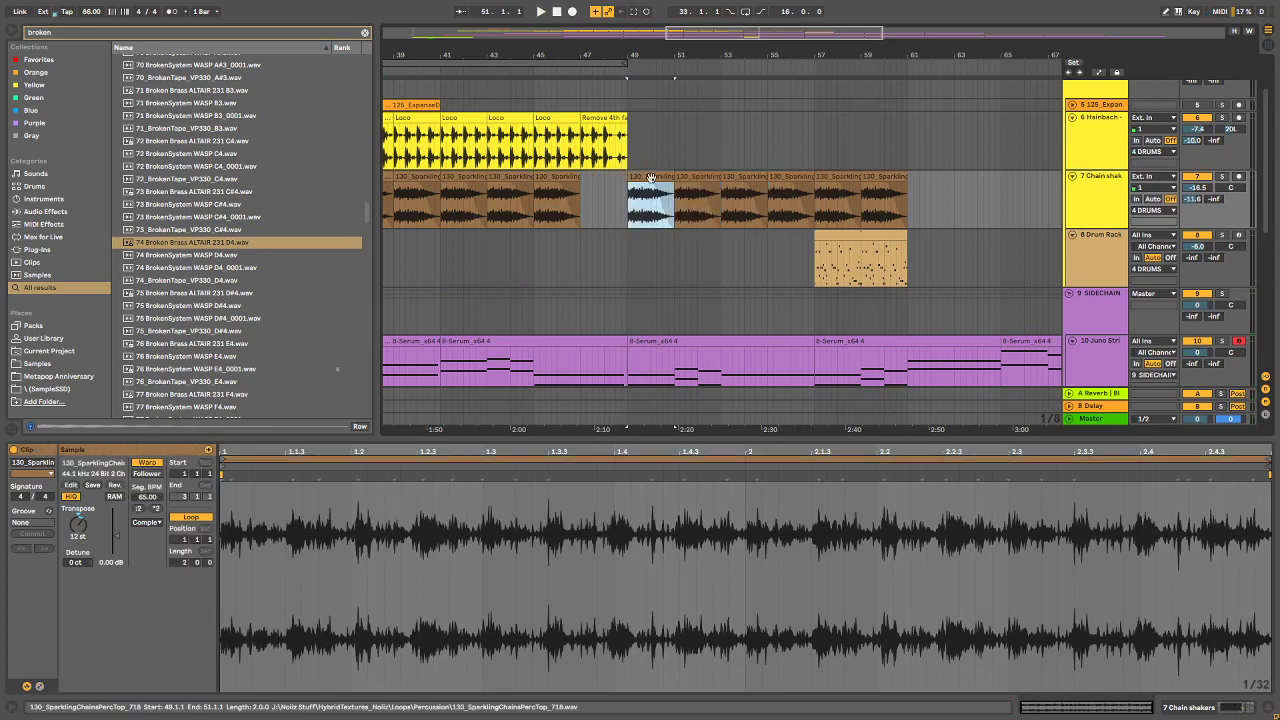
pyautogui.press('Delete')
# Step: Copy the first two Chain shakers clips, covering bars 21 to 25, over the clips at bar 51
pyautogui.click(686, 190)
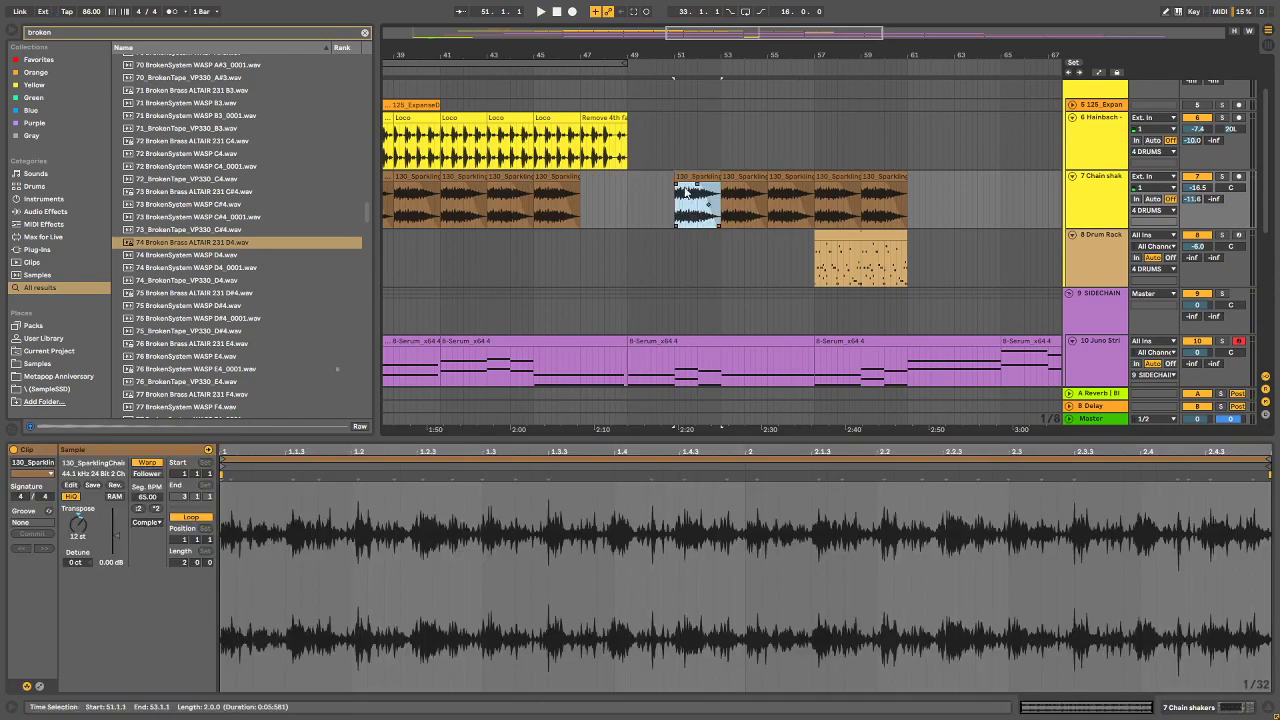
pyautogui.moveTo(545, 42); pyautogui.dragTo(762, 30)
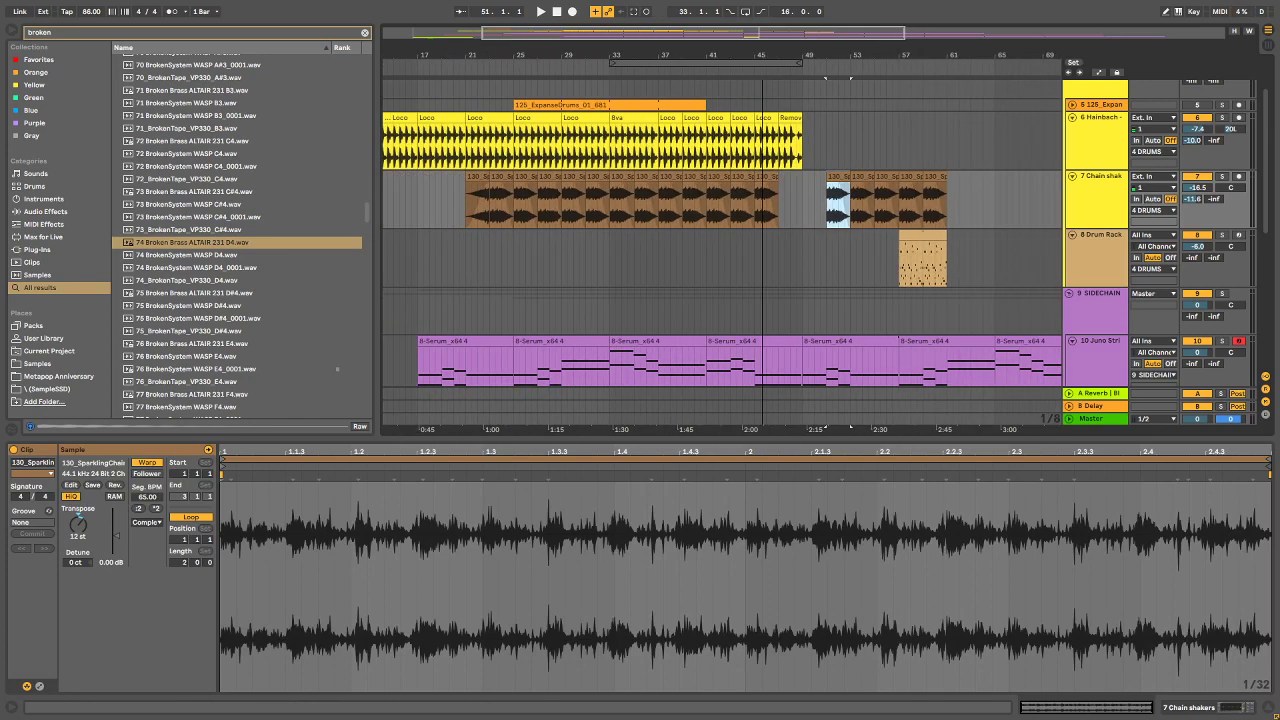
pyautogui.click(486, 177)
pyautogui.keyDown('shift'); pyautogui.click(503, 177); pyautogui.keyUp('shift')
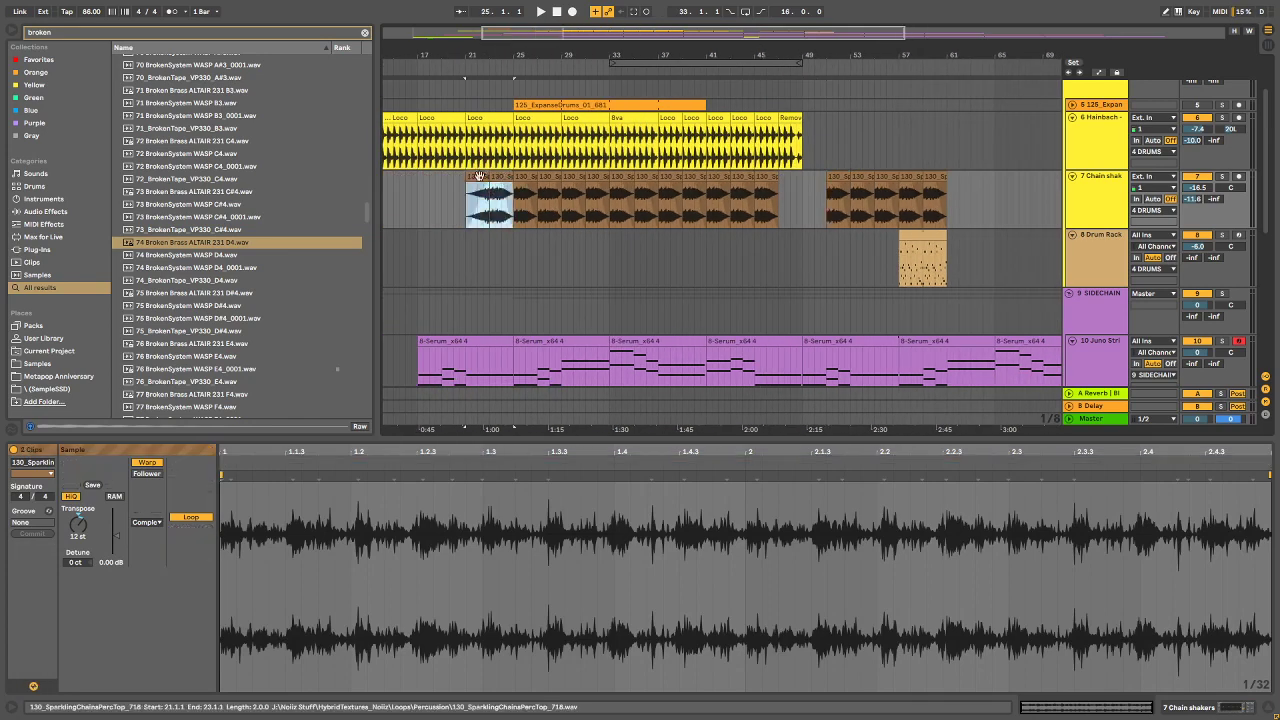
pyautogui.moveTo(503, 177); pyautogui.dragTo(840, 193)
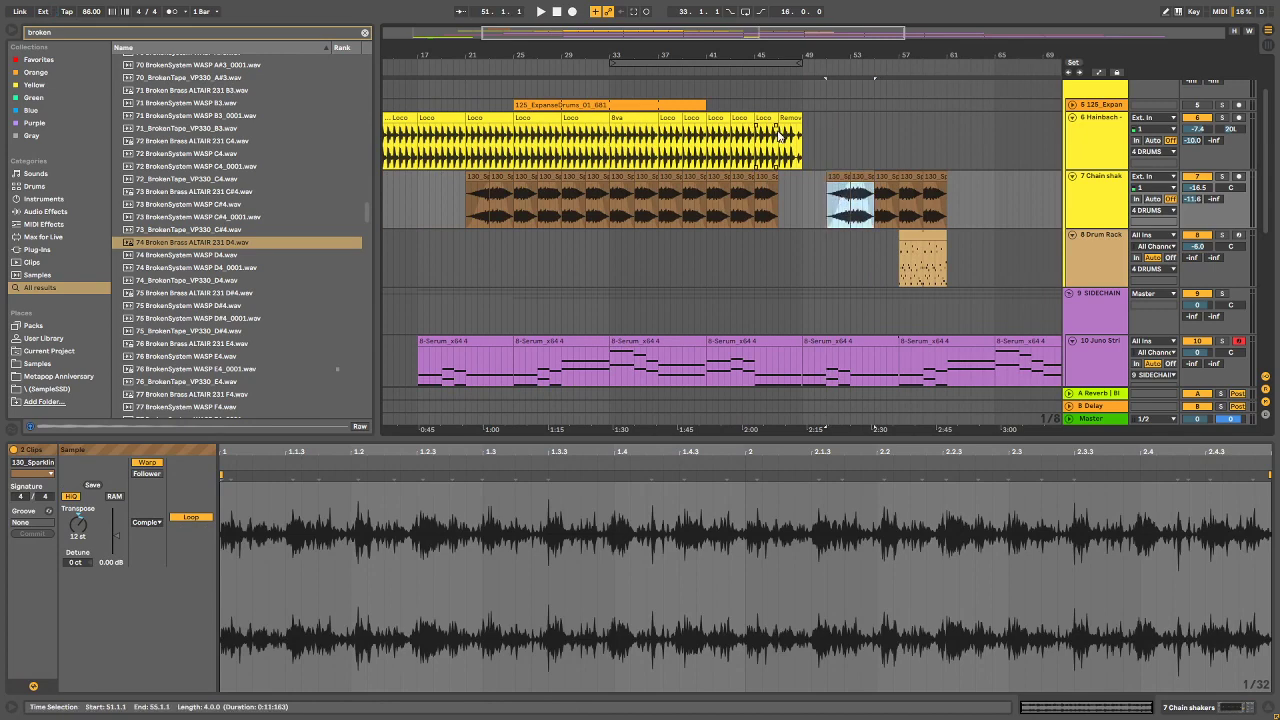
# Step: Duplicate the 11 Hainbach loop clips from bars 17 to 49 so that the copies start at bar 49
pyautogui.click(792, 115)
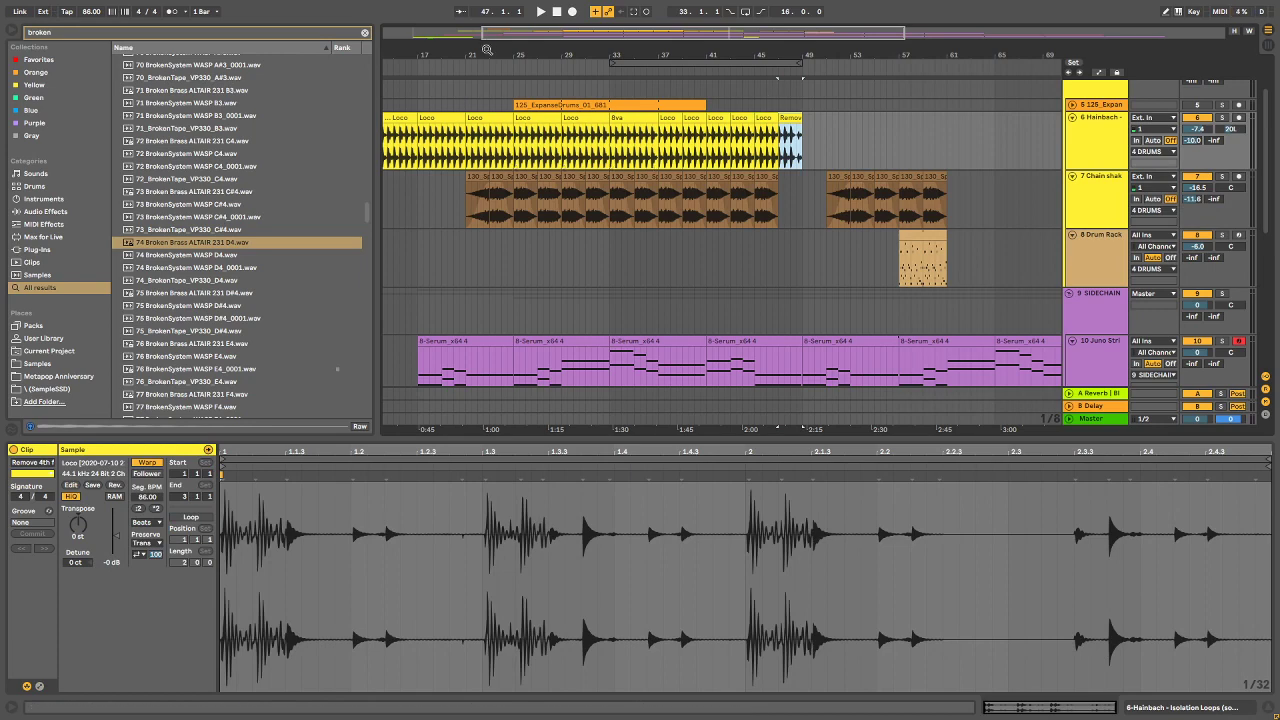
pyautogui.keyDown('shift'); pyautogui.click(443, 118); pyautogui.keyUp('shift')
pyautogui.hotkey('ctrl', 'd')
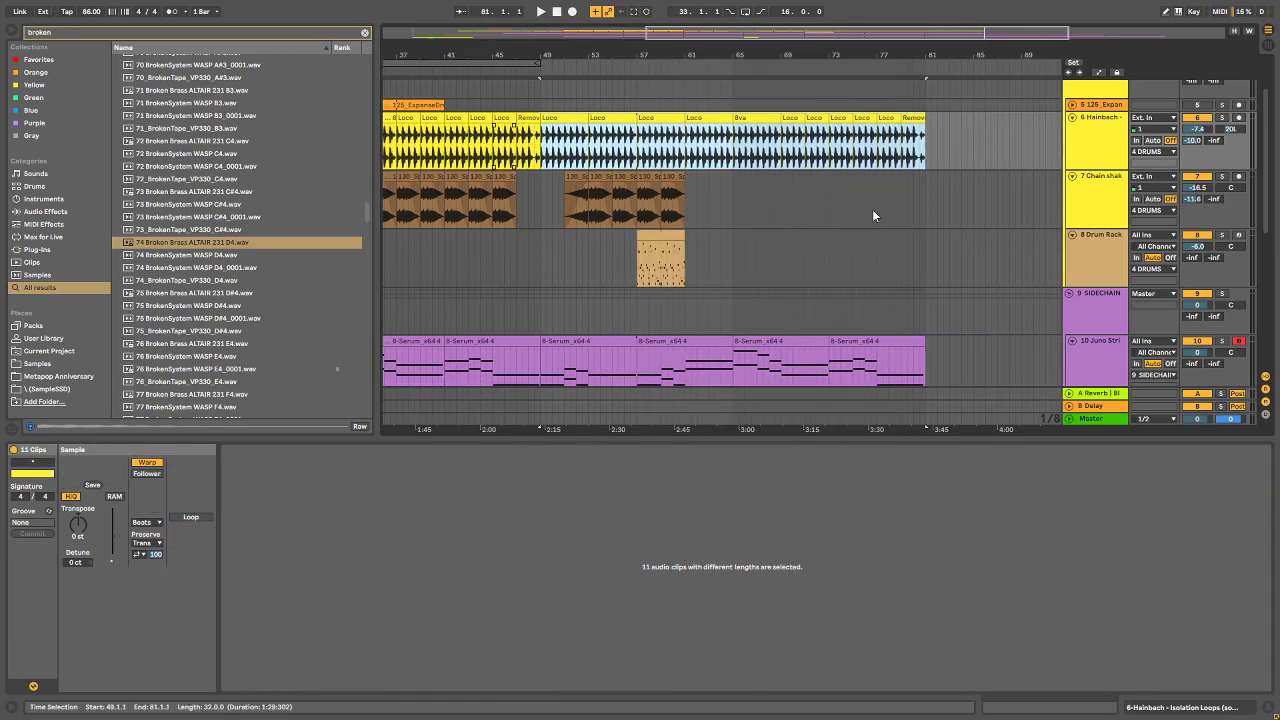
# Step: Extend the Drum Rack clip's start back to 49.1.3 and its end out to about bar 81
pyautogui.scroll(-4, 662, 215)
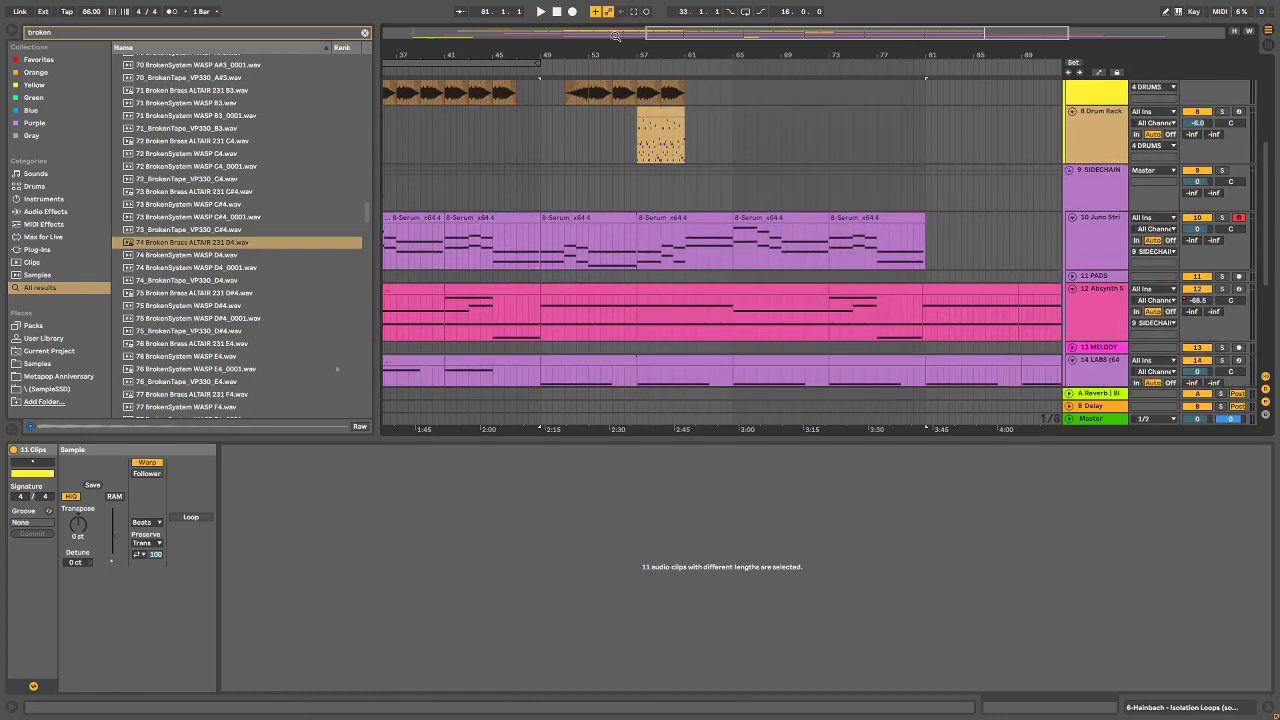
pyautogui.moveTo(618, 47); pyautogui.dragTo(620, 25)
pyautogui.scroll(2, 745, 160)
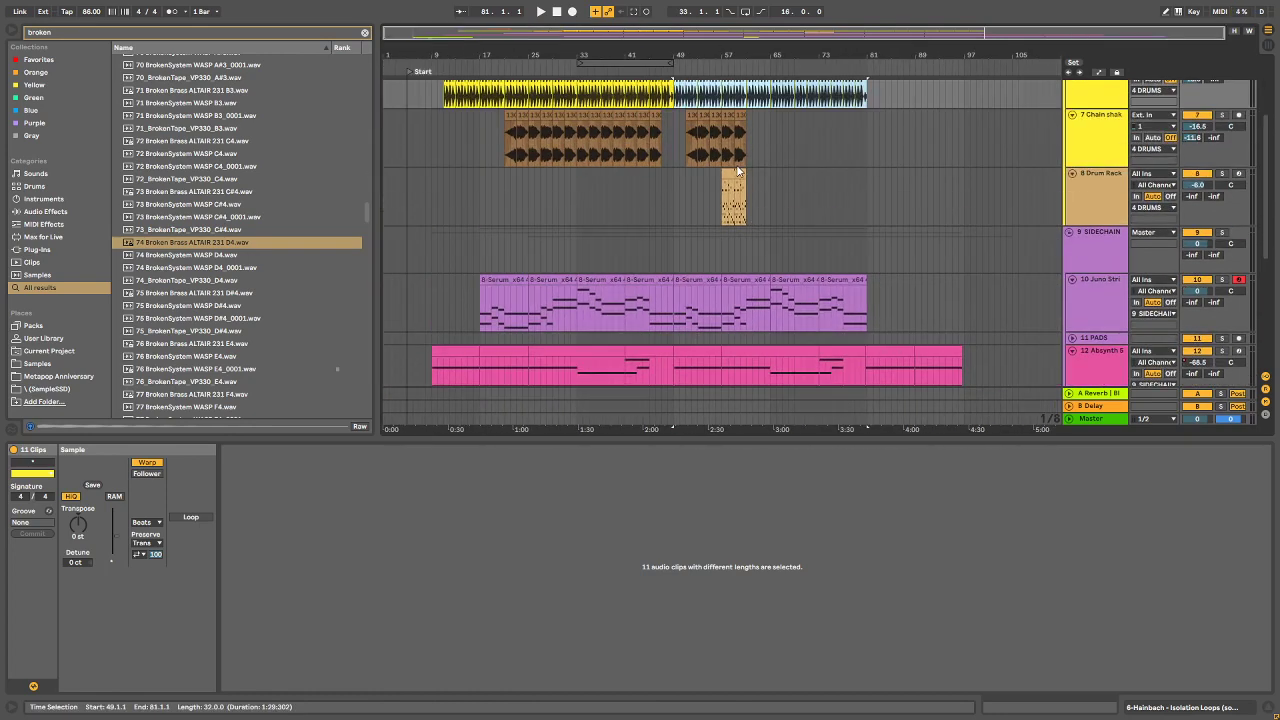
pyautogui.click(735, 174)
pyautogui.moveTo(688, 55); pyautogui.dragTo(694, 100)
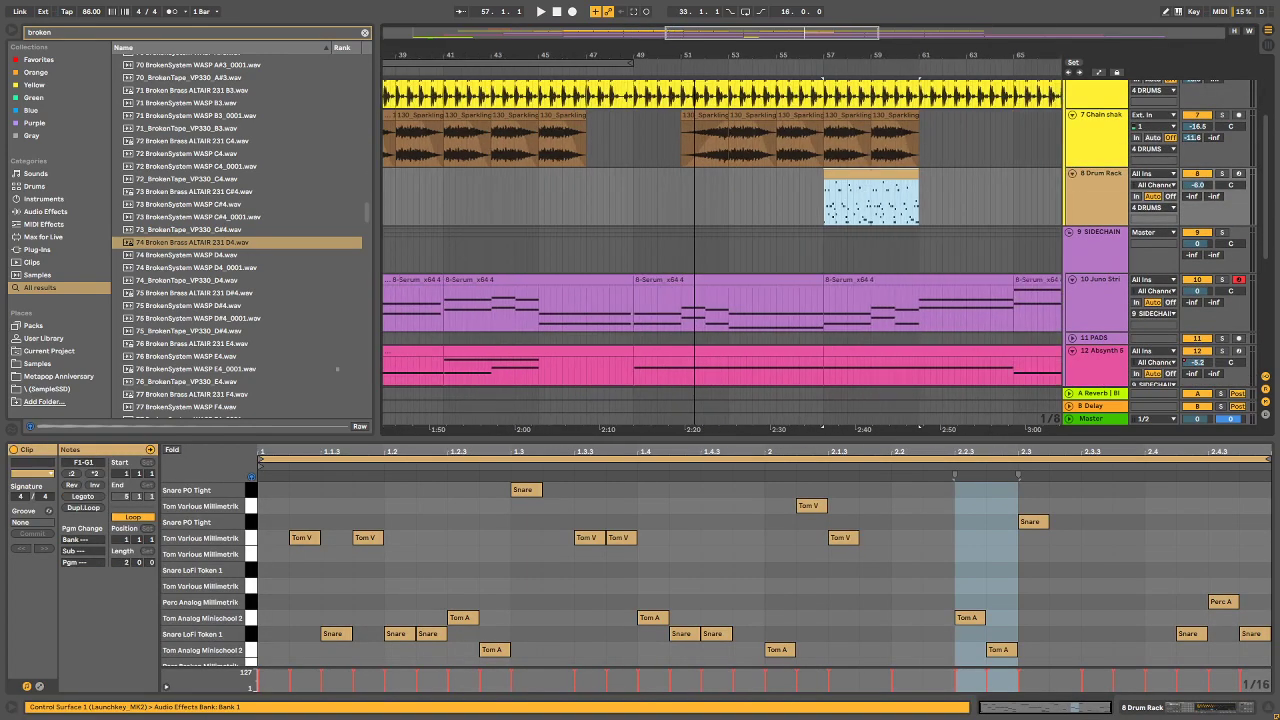
pyautogui.moveTo(825, 178); pyautogui.dragTo(637, 186)
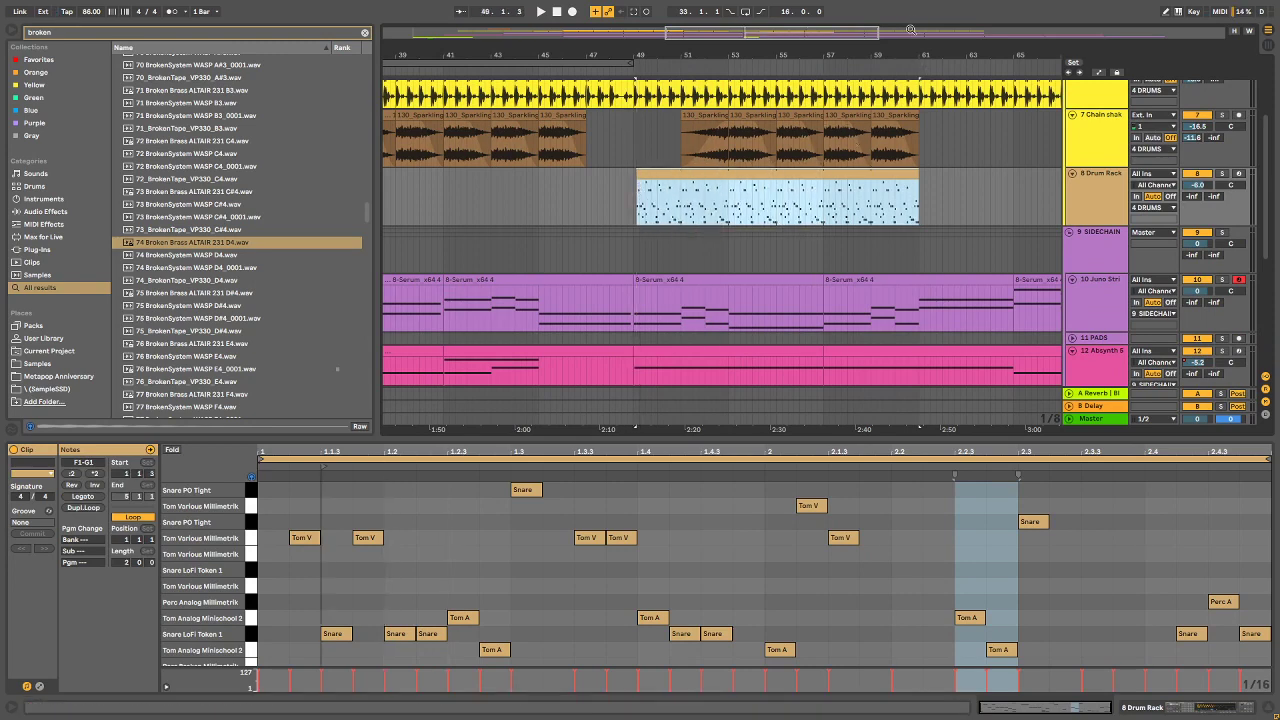
pyautogui.press('-')
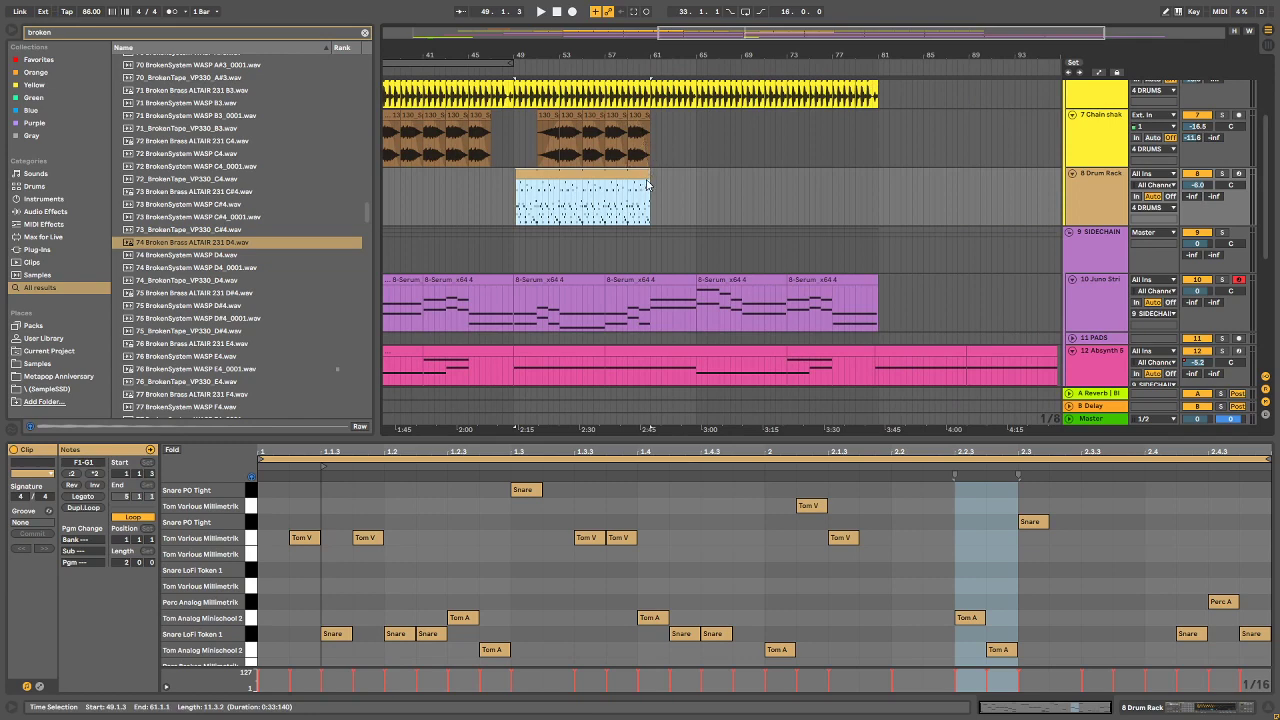
pyautogui.moveTo(649, 185); pyautogui.dragTo(873, 184)
# Step: Copy the 11 Chain shakers clips from bars 25 to 47 to bar 55 on the same track
pyautogui.click(557, 142)
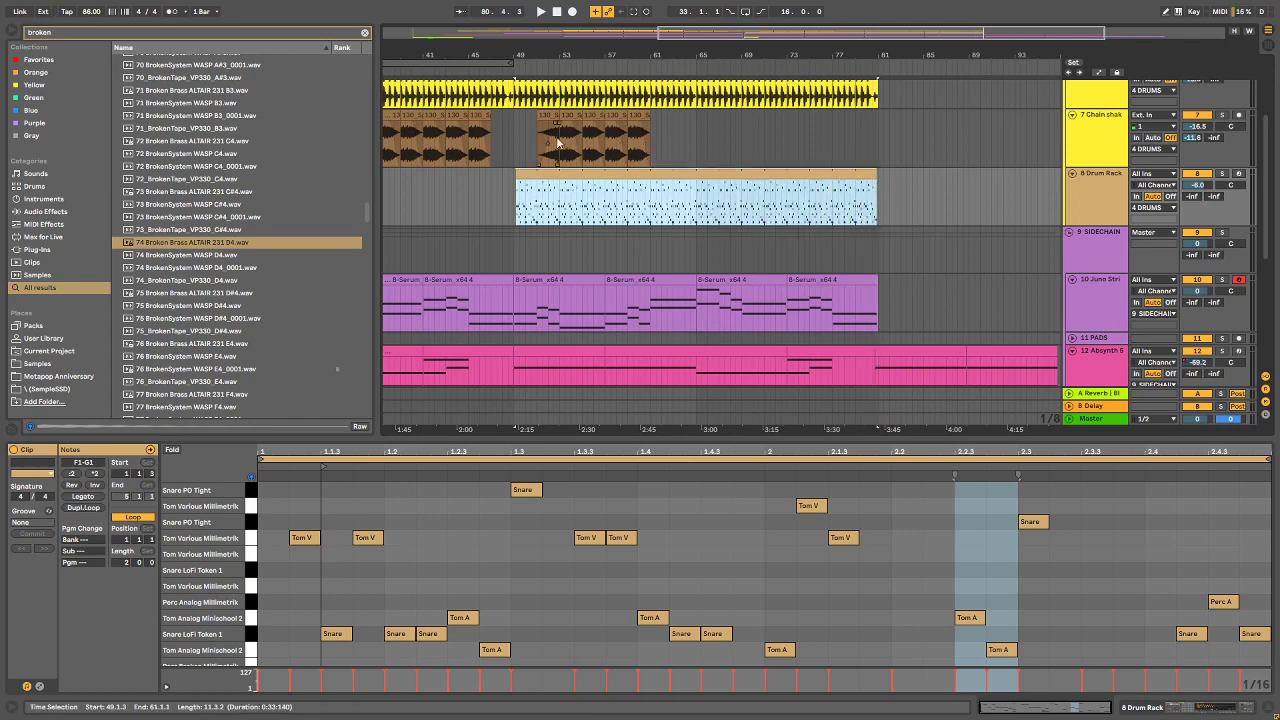
pyautogui.moveTo(539, 55); pyautogui.dragTo(681, 24)
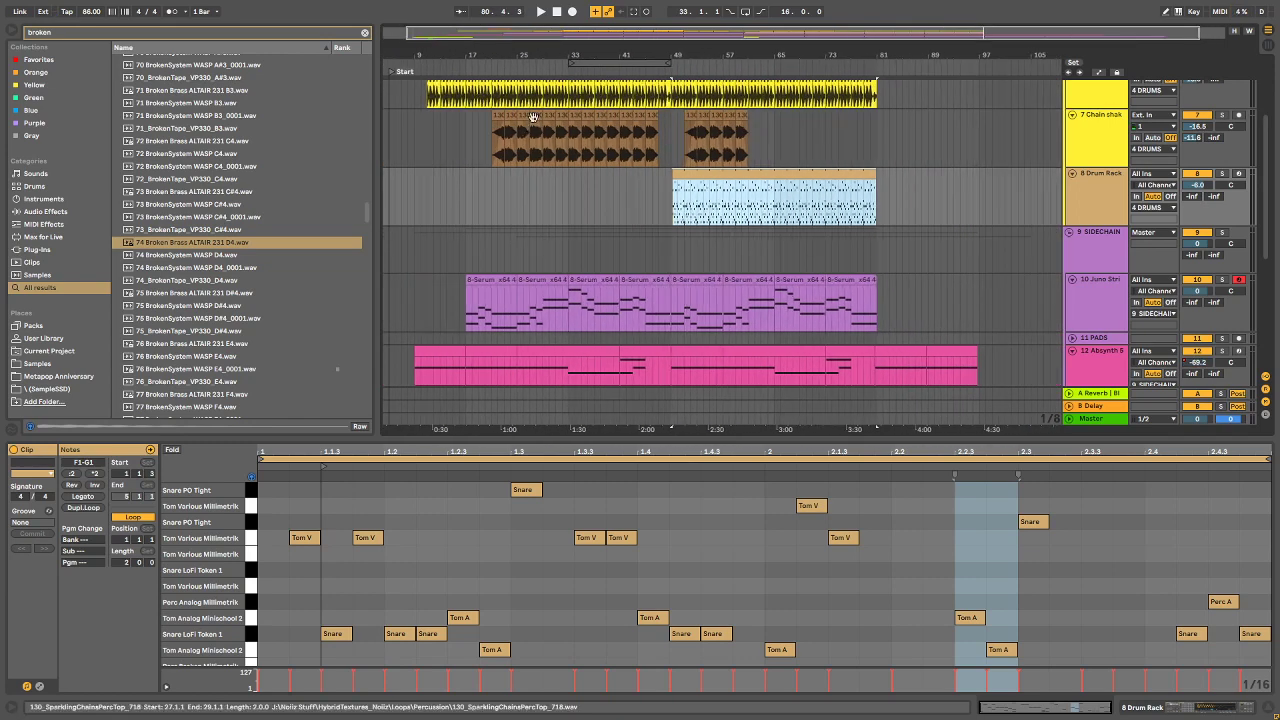
pyautogui.keyDown('shift'); pyautogui.click(523, 116); pyautogui.keyUp('shift')
pyautogui.click(646, 118)
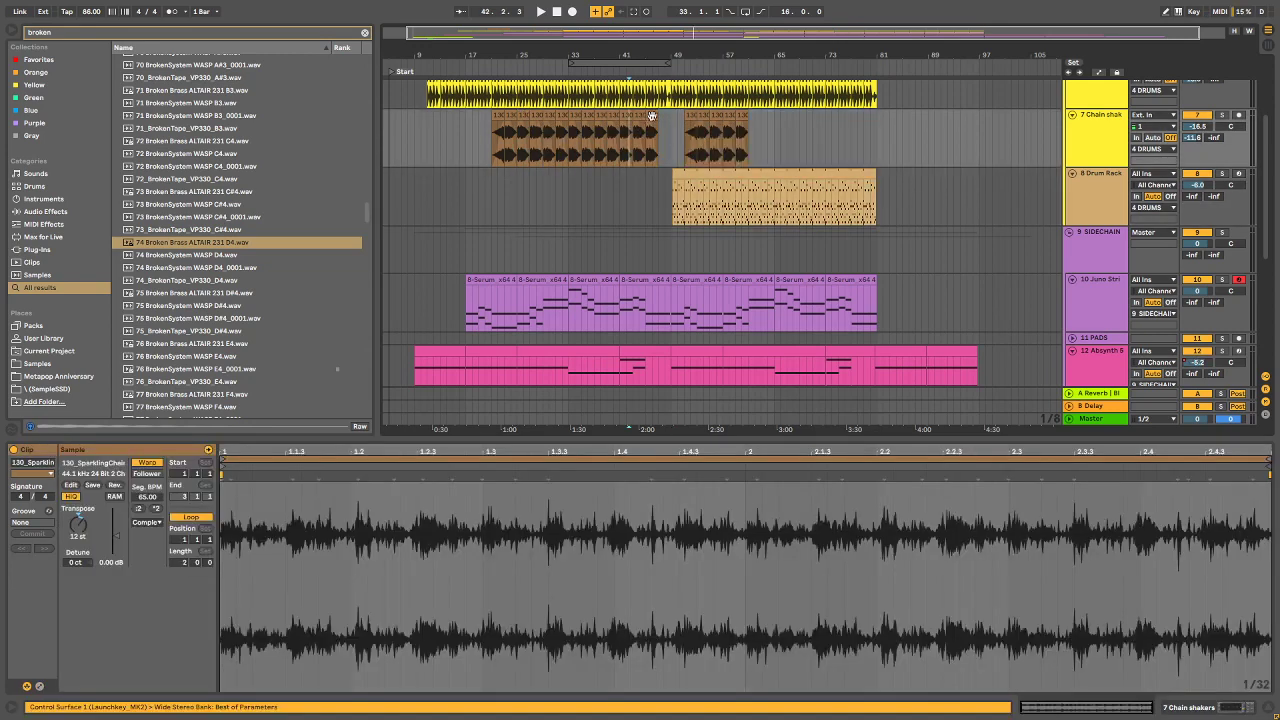
pyautogui.keyDown('shift'); pyautogui.click(524, 114); pyautogui.keyUp('shift')
pyautogui.moveTo(526, 118); pyautogui.dragTo(719, 132)
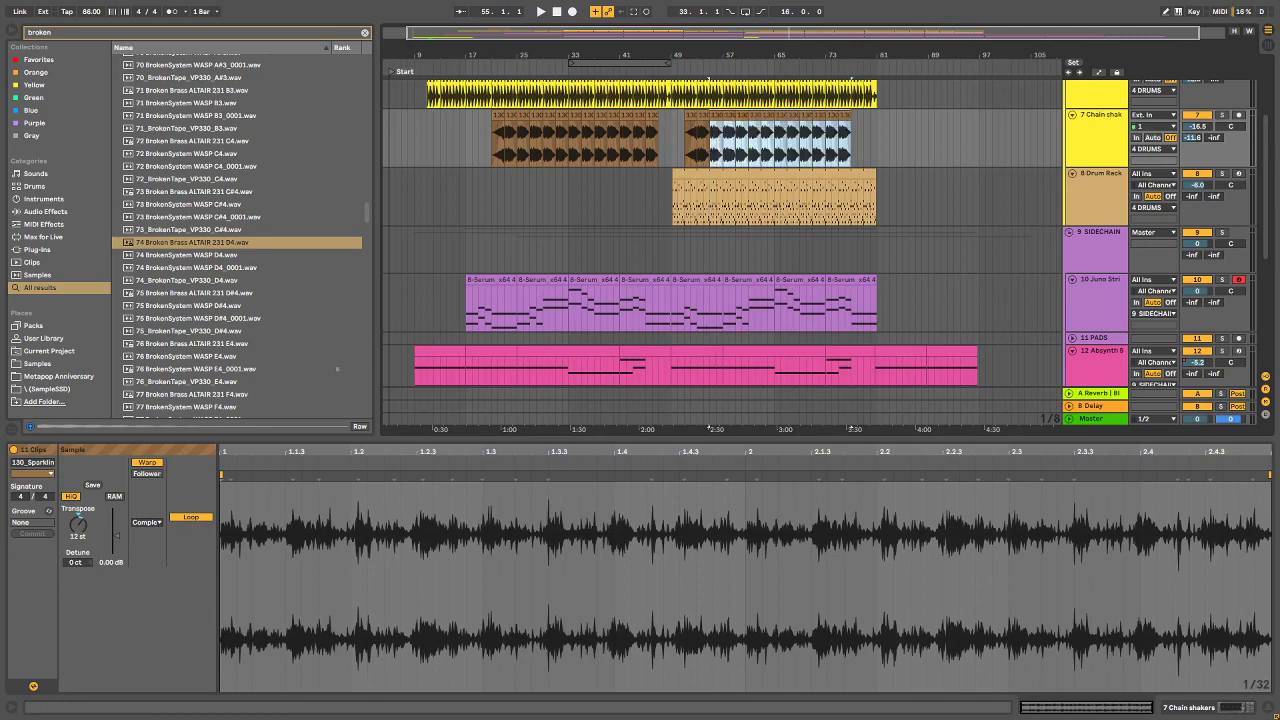
# Step: Play the arrangement from bar 55 and look through all tracks to review the extended percussion section
pyautogui.hotkey('alt', 'Tab')
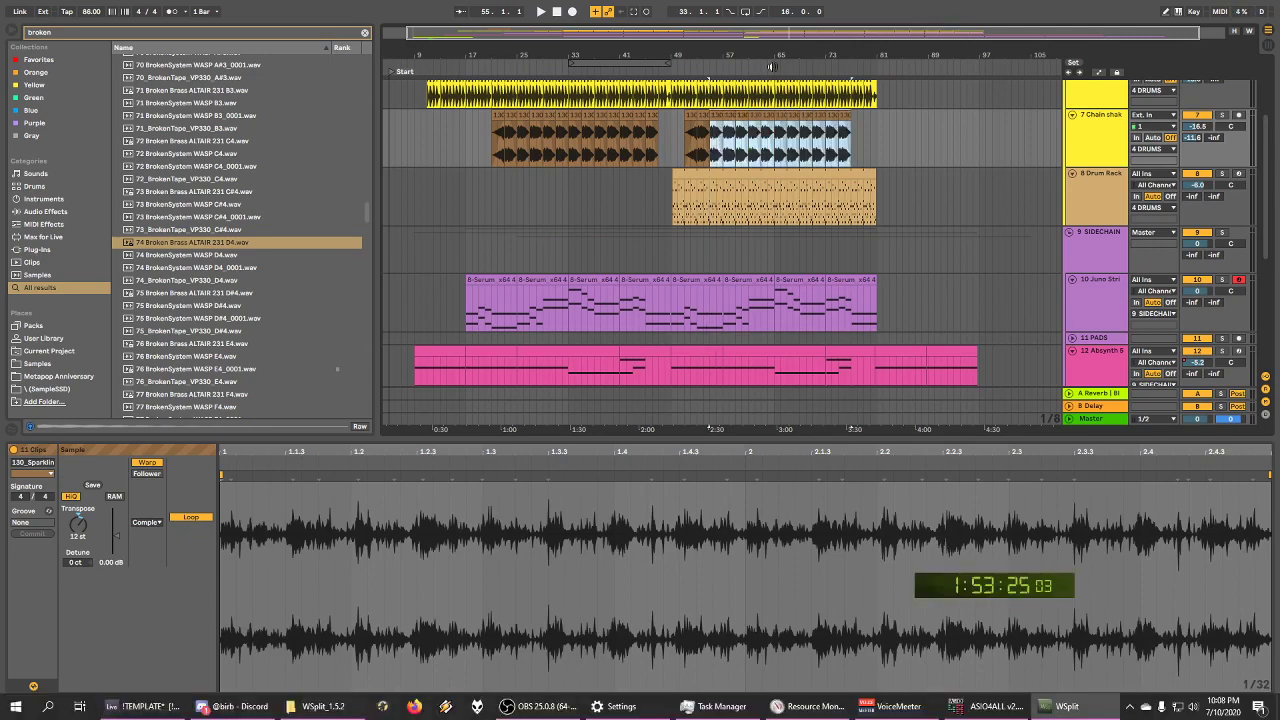
pyautogui.moveTo(757, 50); pyautogui.dragTo(728, 70)
pyautogui.scroll(3, 950, 157)
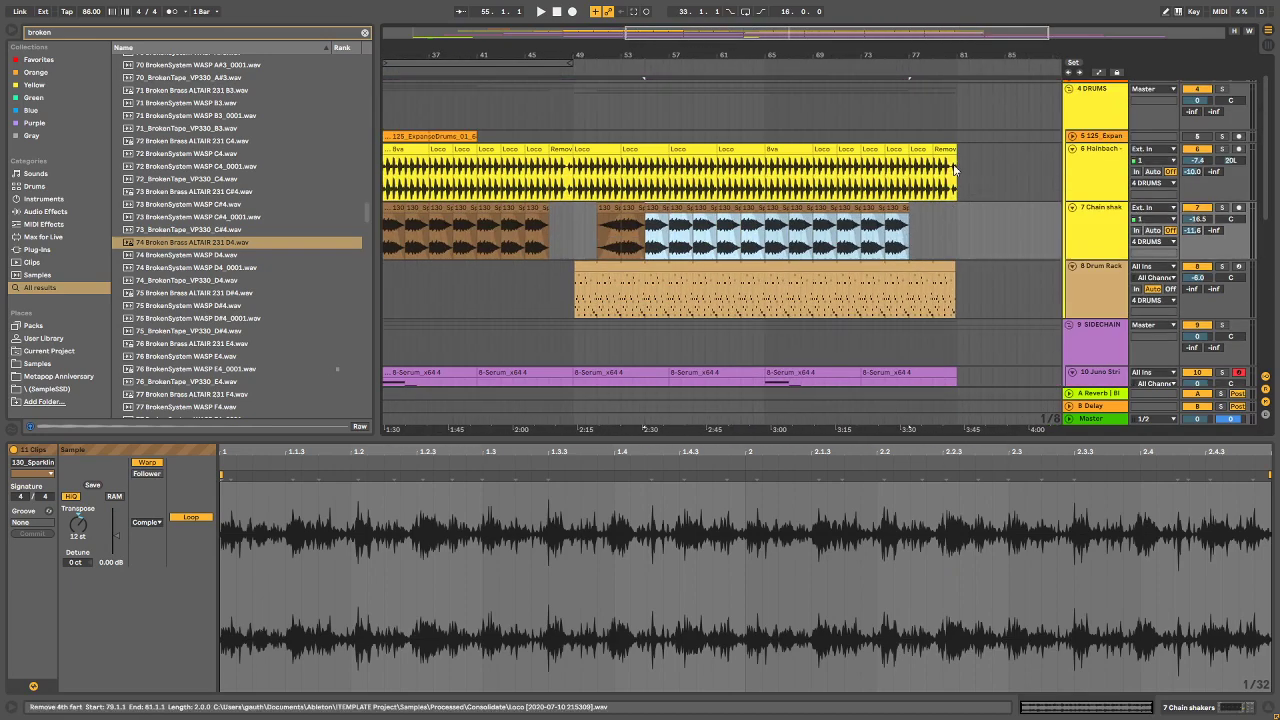
pyautogui.moveTo(637, 58); pyautogui.dragTo(637, 40)
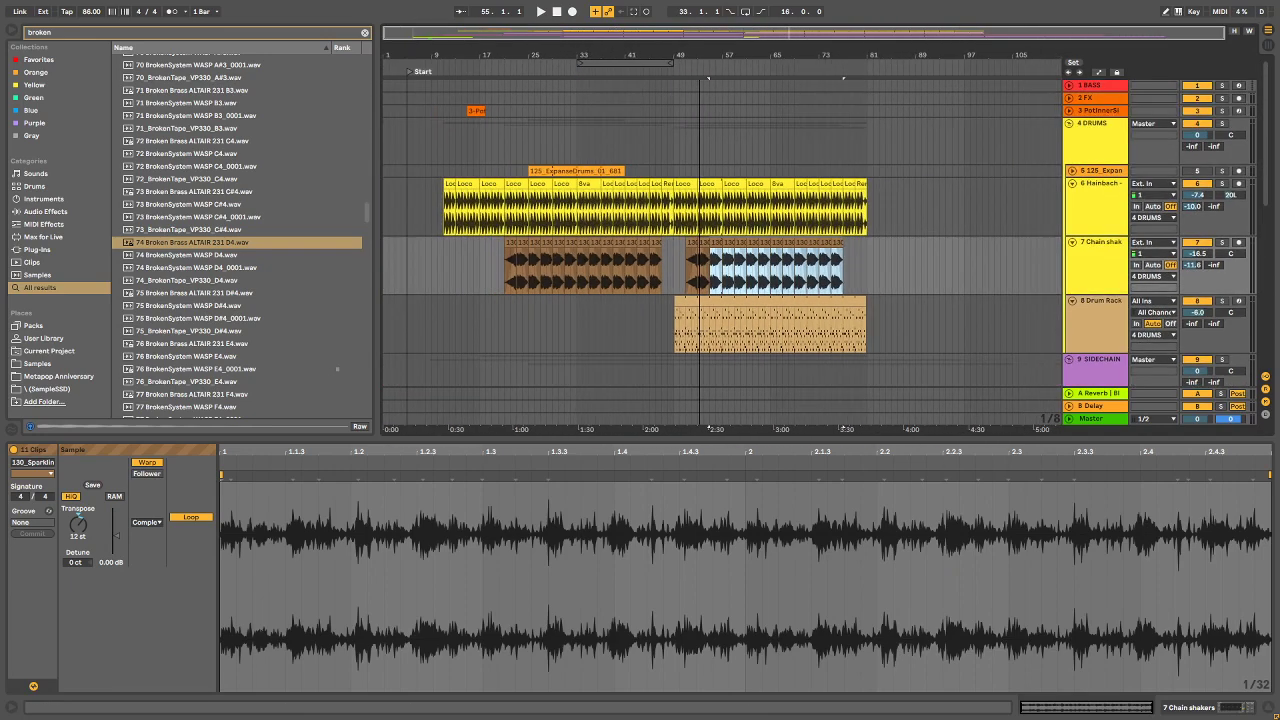
pyautogui.scroll(-5, 745, 212)
pyautogui.scroll(-5, 736, 226)
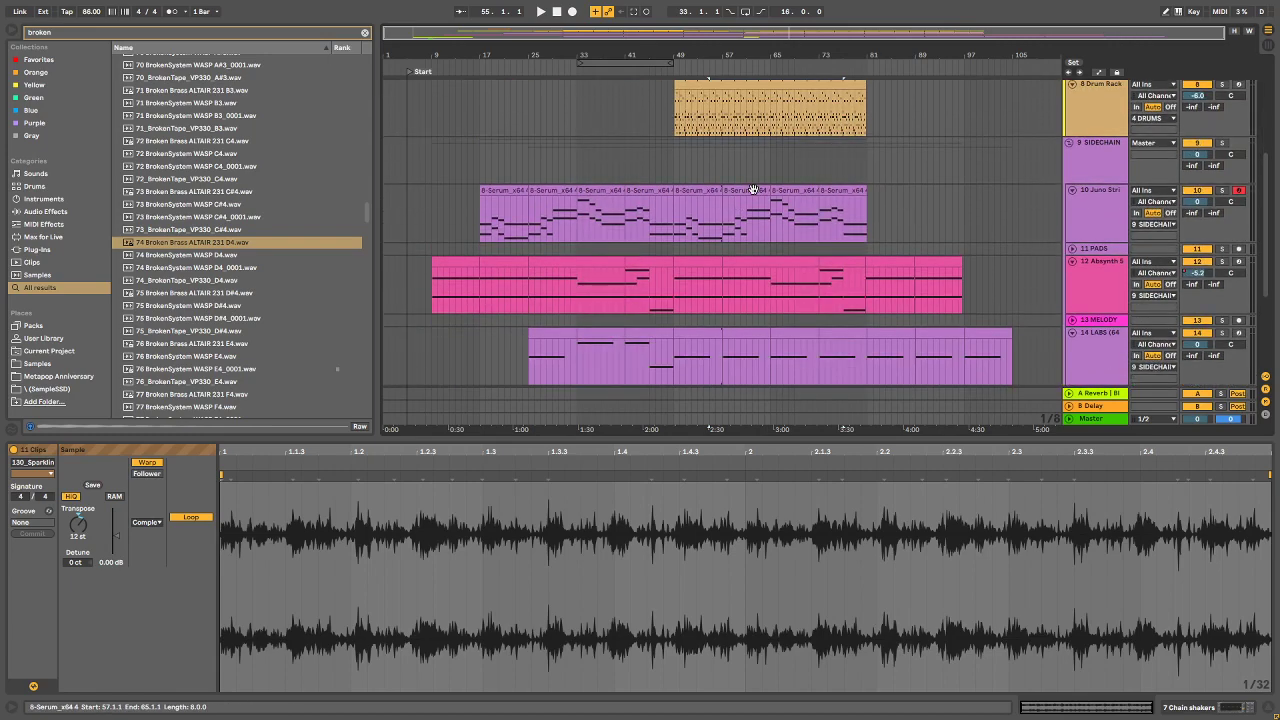
pyautogui.press('space')
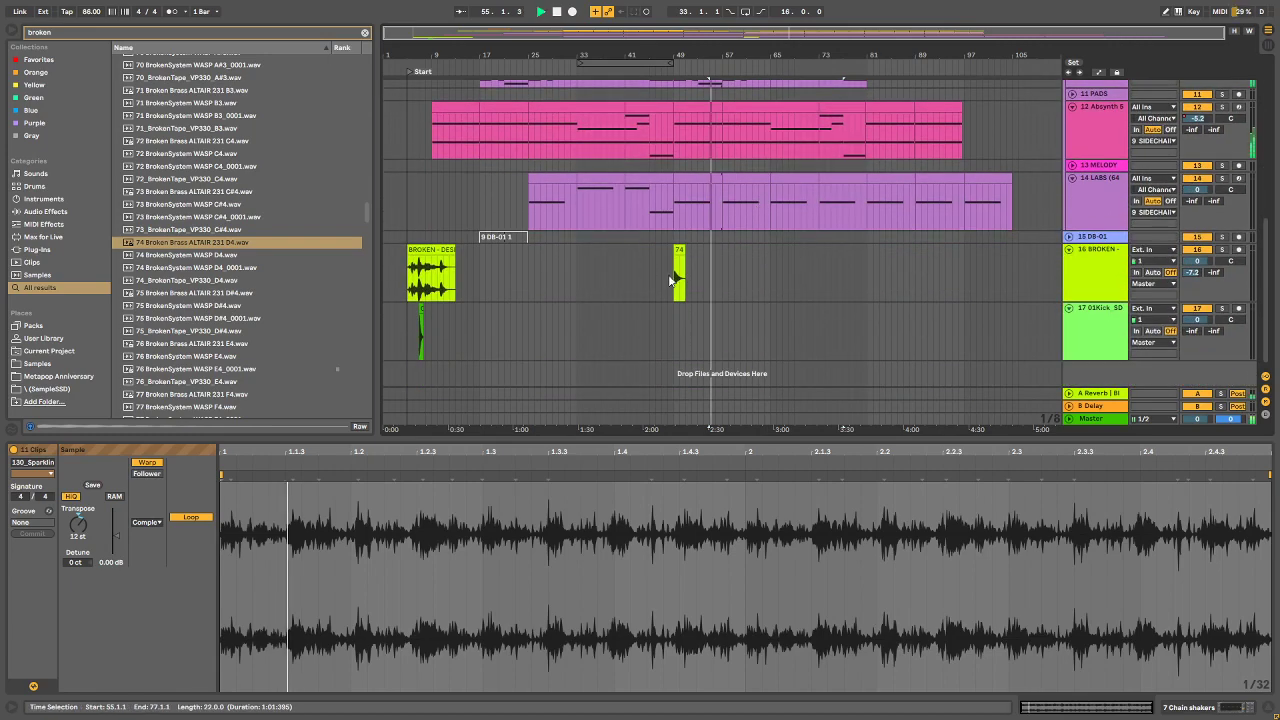
pyautogui.scroll(5, 728, 270)
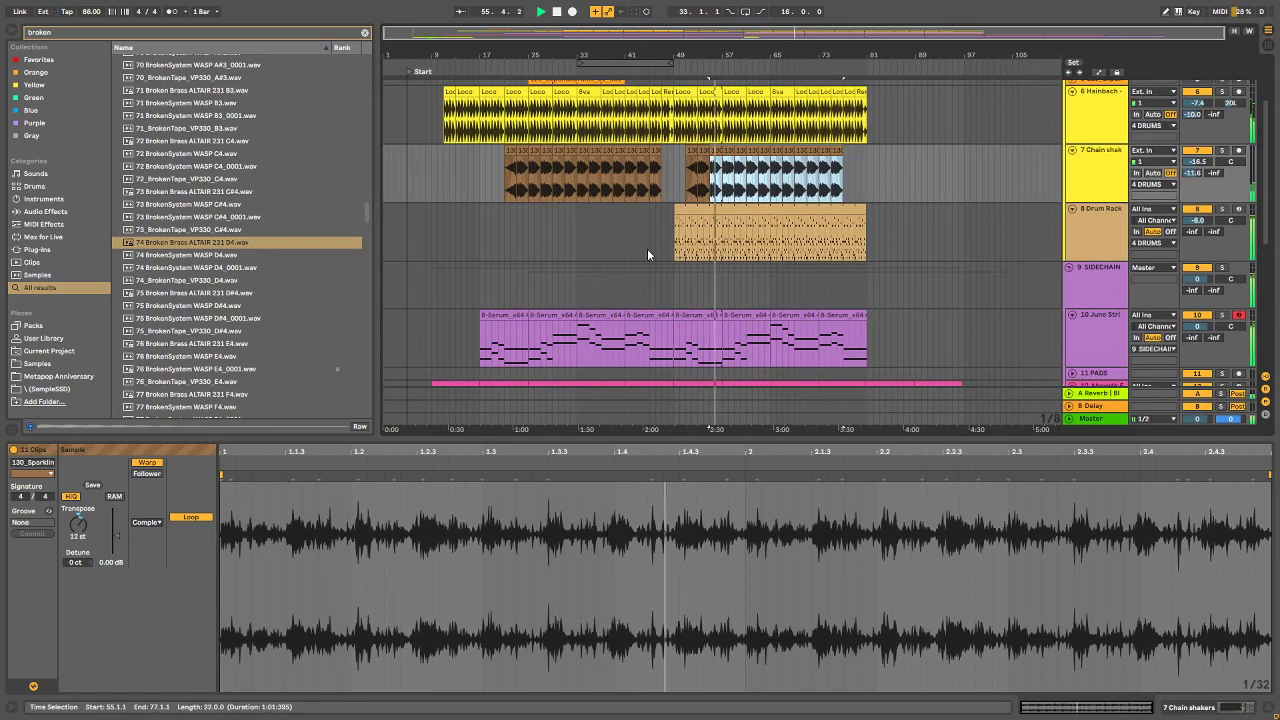
pyautogui.scroll(-1, 991, 182)
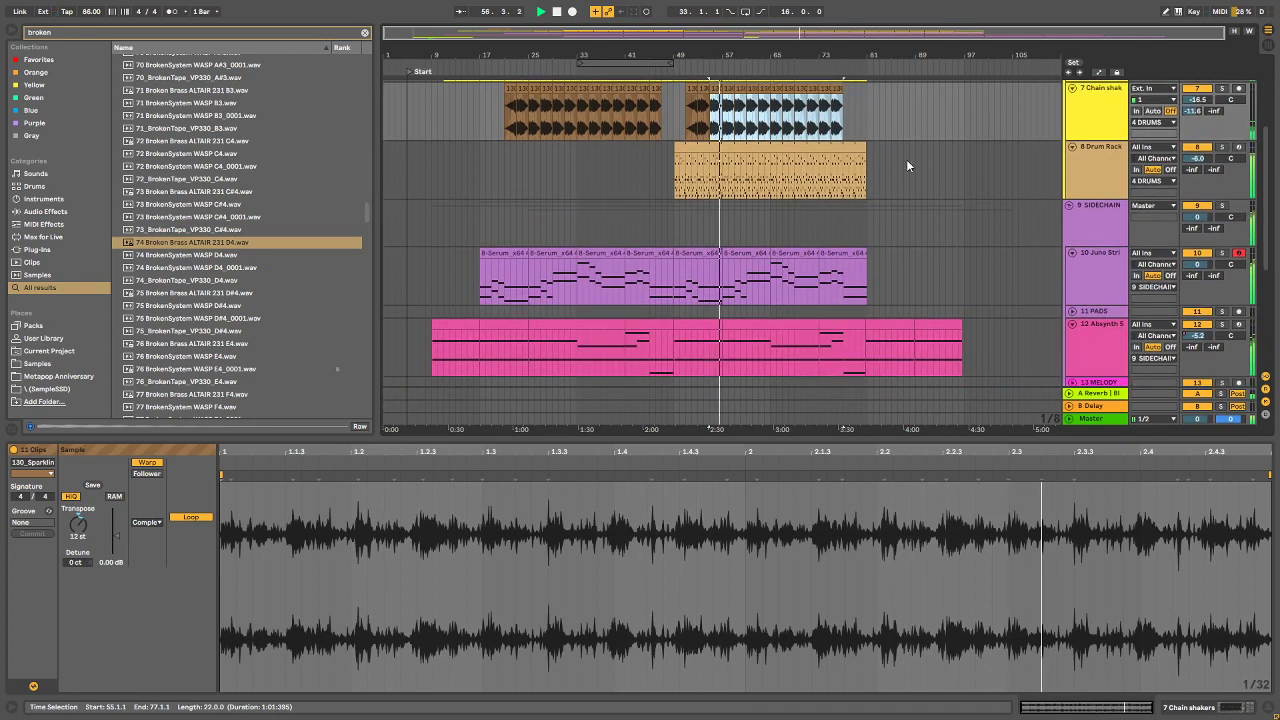
# Step: Extend the Drum Rack part four bars past bar 81, out to bar 85
pyautogui.moveTo(867, 147)
pyautogui.mouseDown()
pyautogui.moveTo(886, 147)
pyautogui.moveTo(867, 149)
pyautogui.mouseUp()
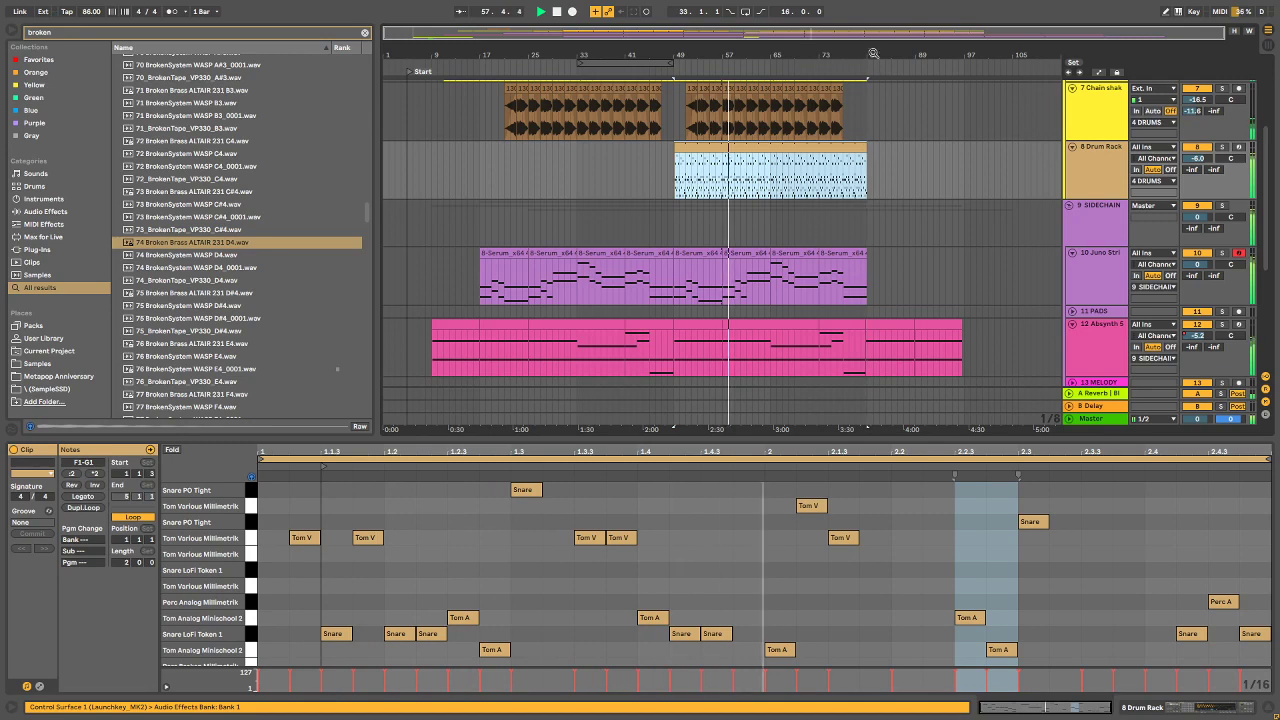
pyautogui.moveTo(870, 55); pyautogui.dragTo(870, 83)
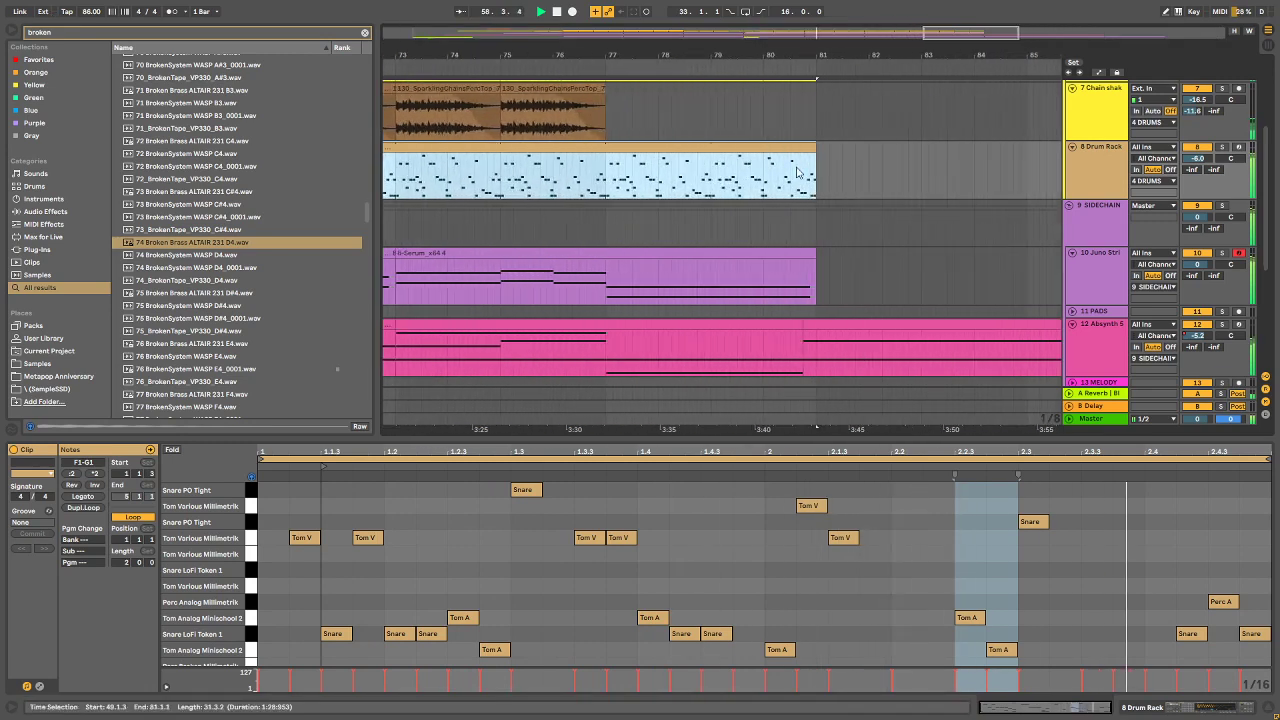
pyautogui.moveTo(815, 180); pyautogui.dragTo(843, 177)
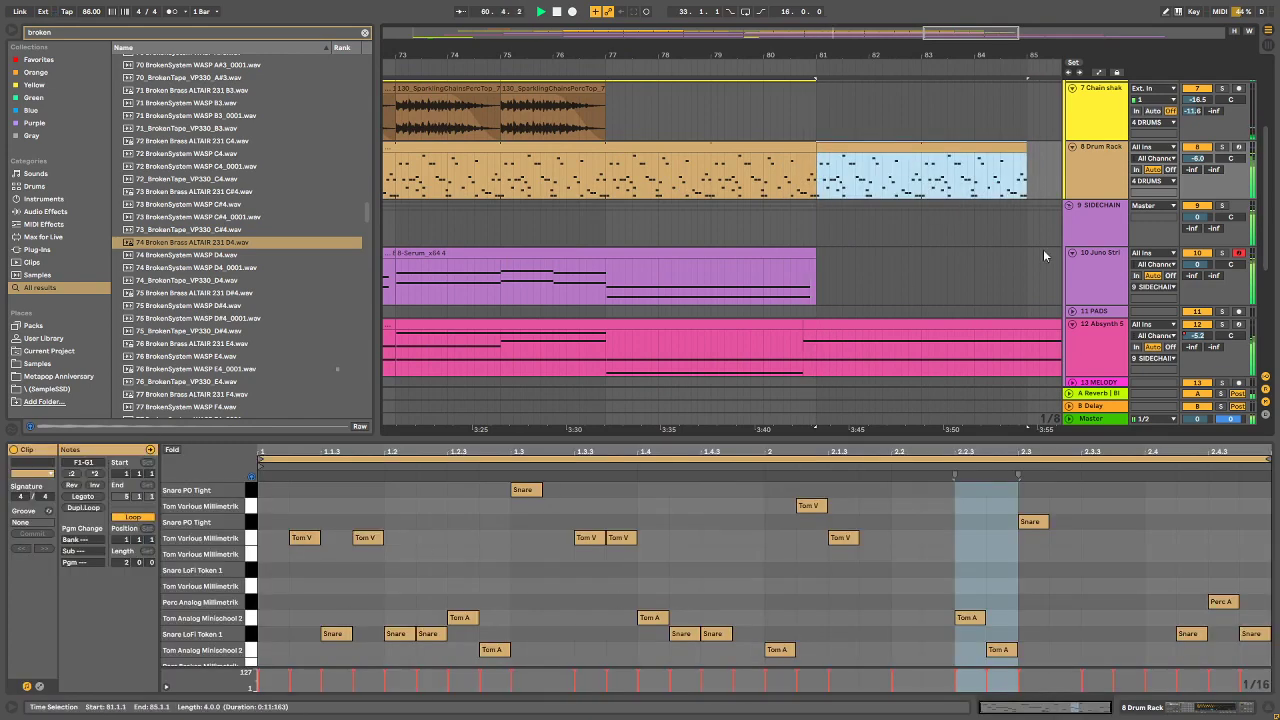
# Step: Automate the Drum Rack's A-Reverb send to ramp from -inf dB at bar 81 up to 0 dB at bar 85
pyautogui.moveTo(1200, 170); pyautogui.dragTo(1200, 170)
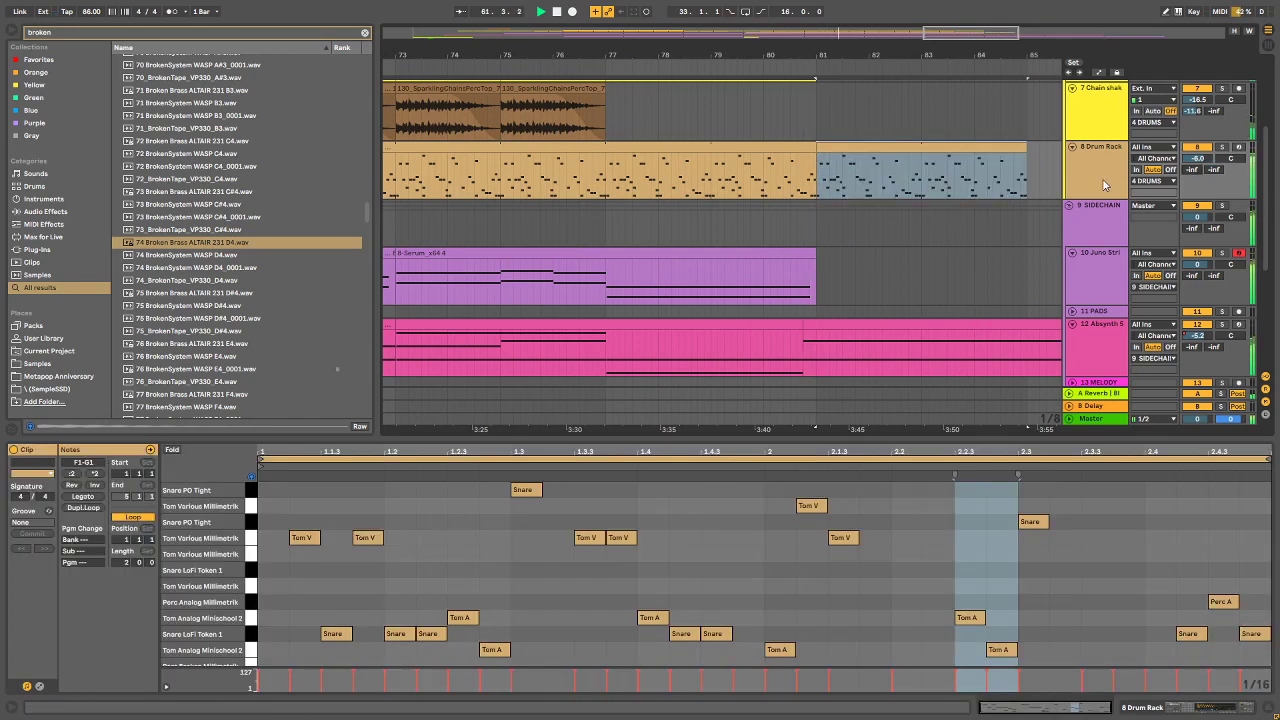
pyautogui.press('a')
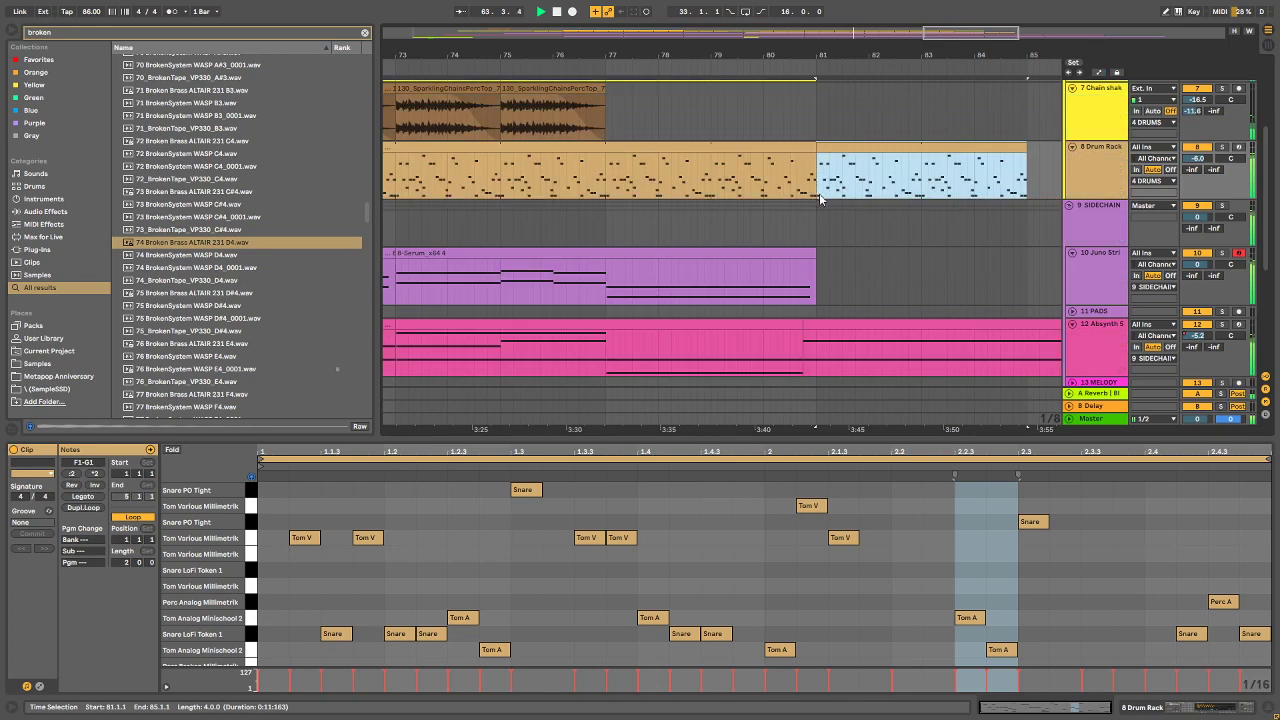
pyautogui.moveTo(840, 55); pyautogui.dragTo(756, 190)
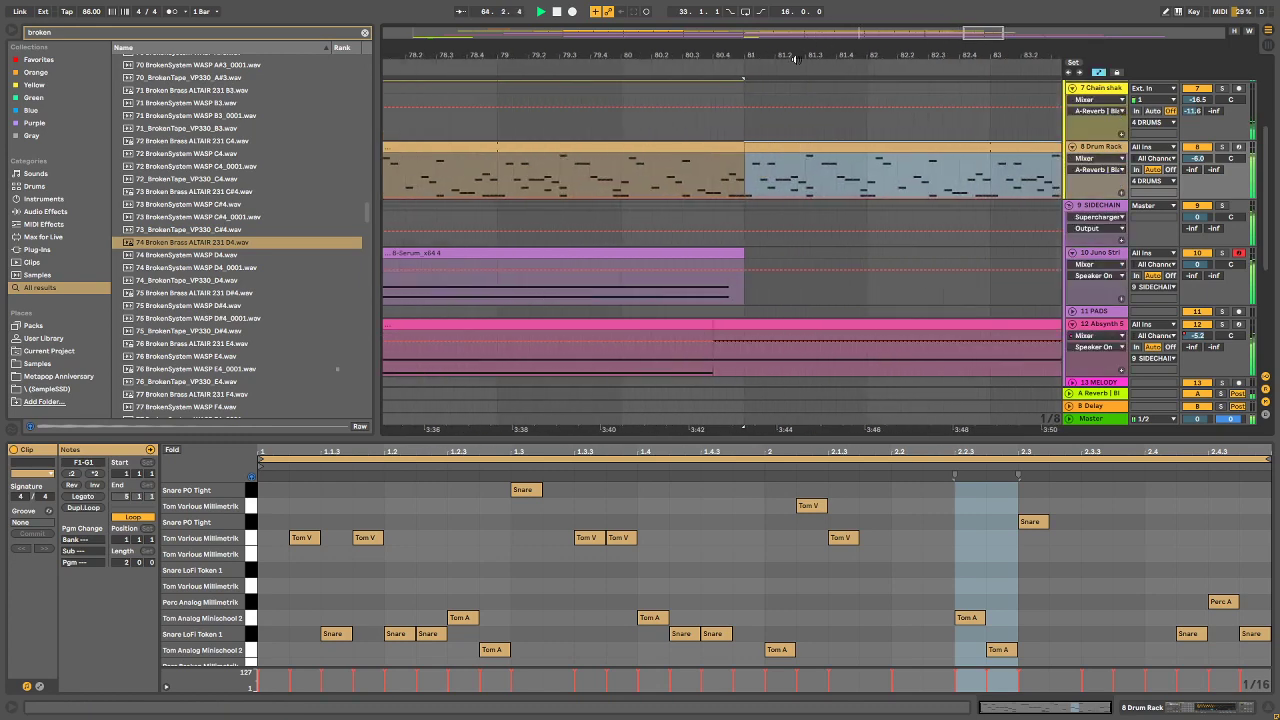
pyautogui.click(765, 194)
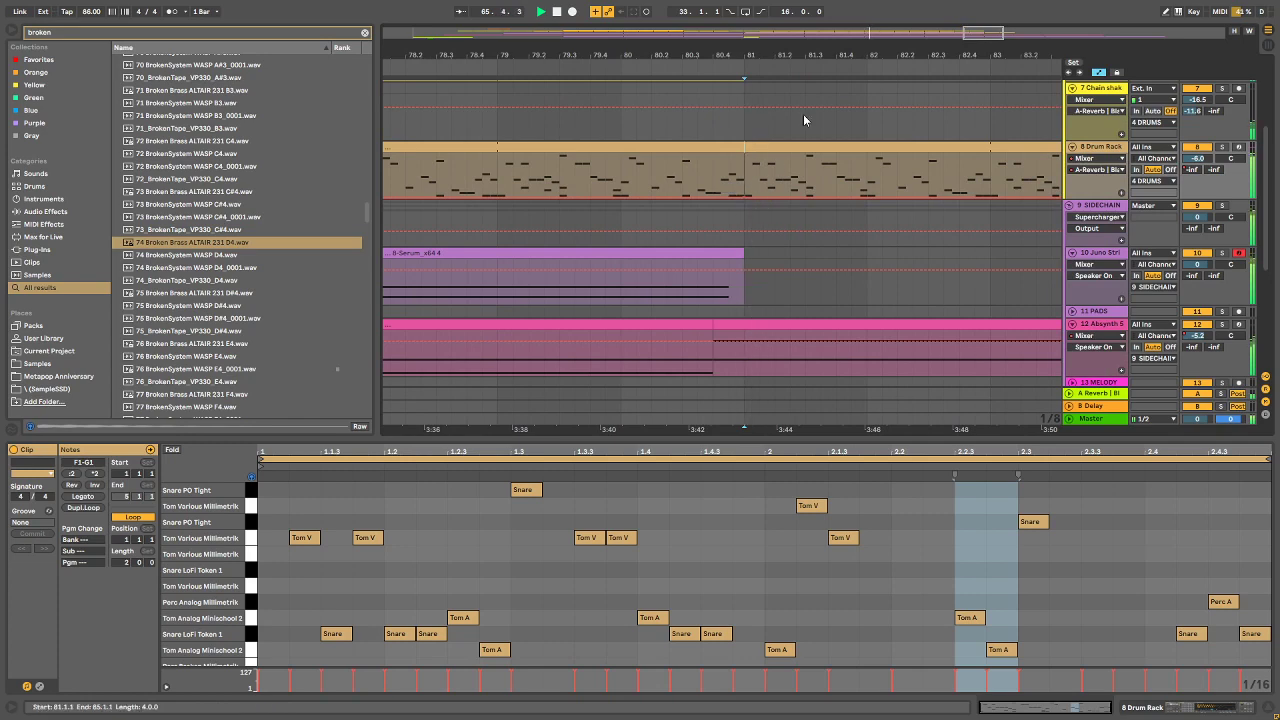
pyautogui.moveTo(867, 56); pyautogui.dragTo(574, 56)
pyautogui.moveTo(792, 197); pyautogui.dragTo(792, 153)
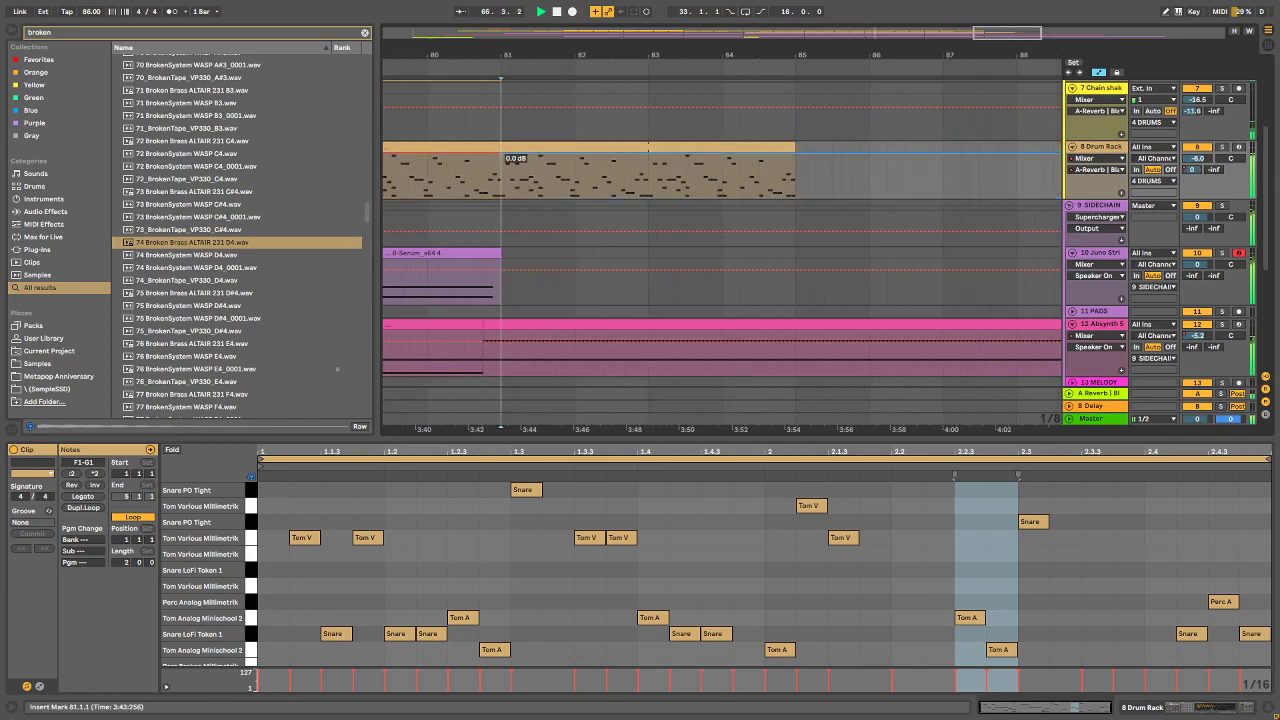
pyautogui.moveTo(502, 157); pyautogui.dragTo(501, 199)
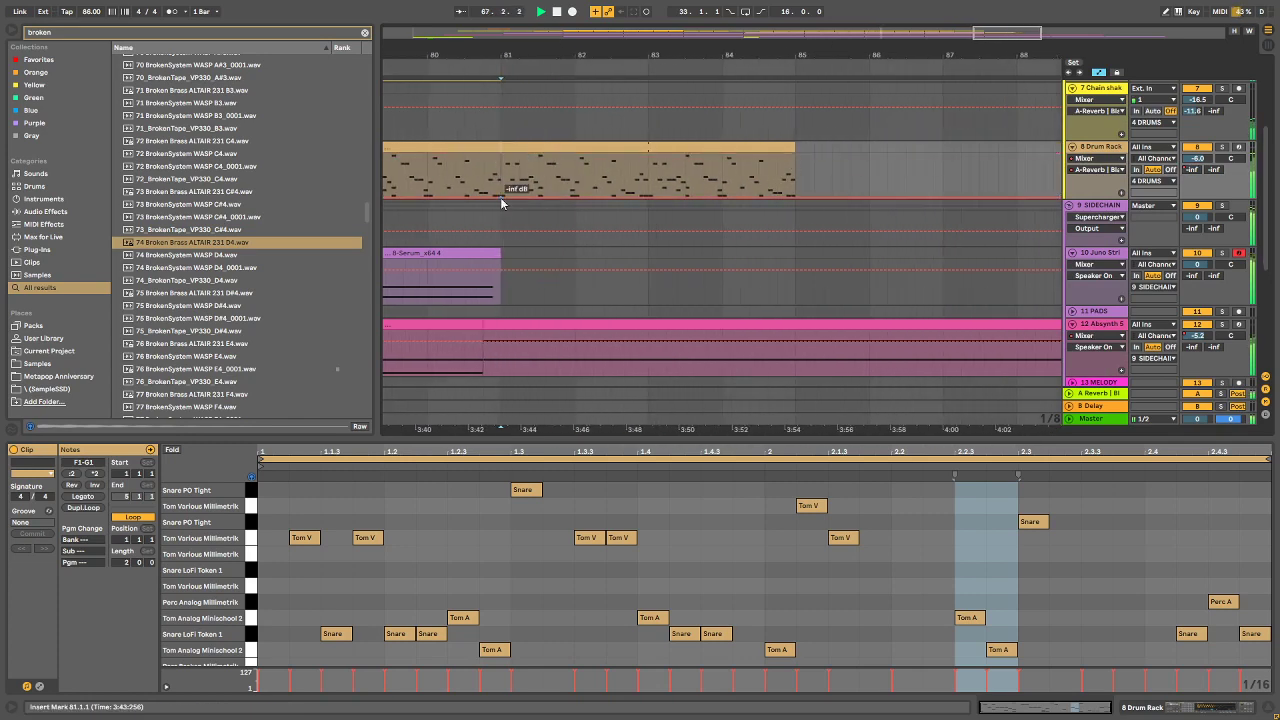
pyautogui.moveTo(792, 197); pyautogui.dragTo(784, 168)
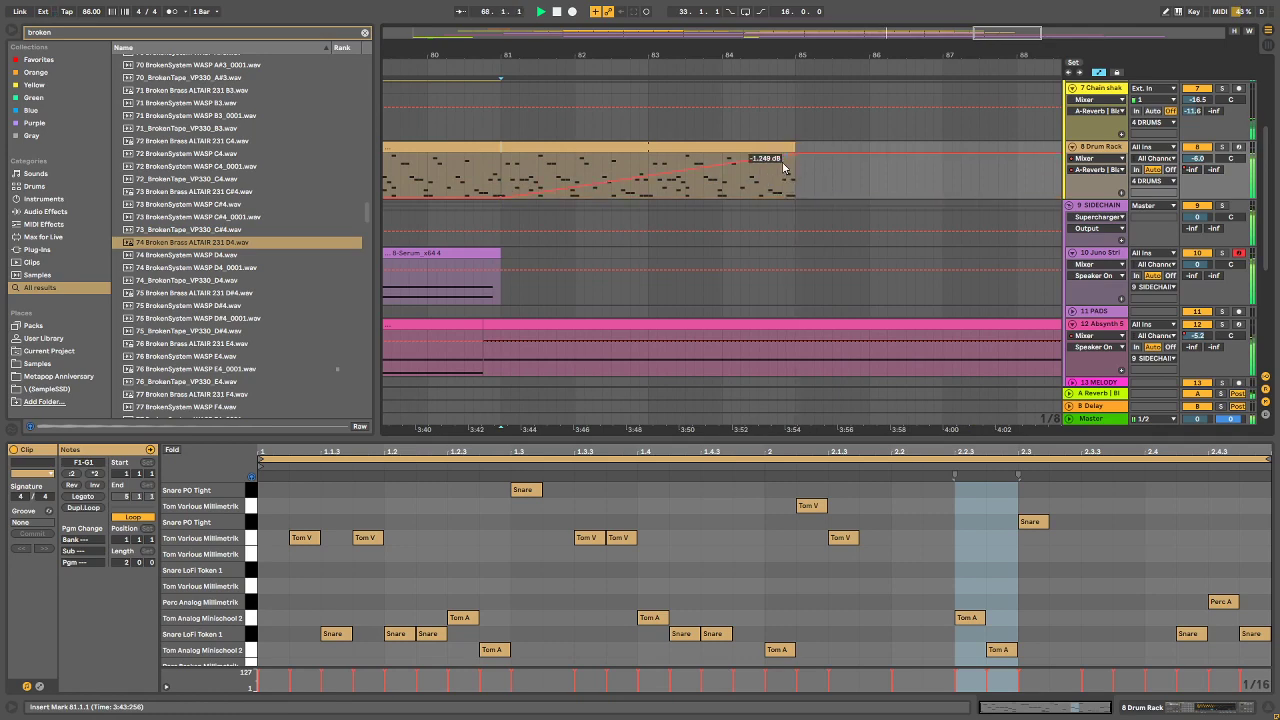
# Step: Open RC-20 Retro Color on the Master track and enable its Digital effect at 26 % with 25 % Flux
pyautogui.click(1081, 420)
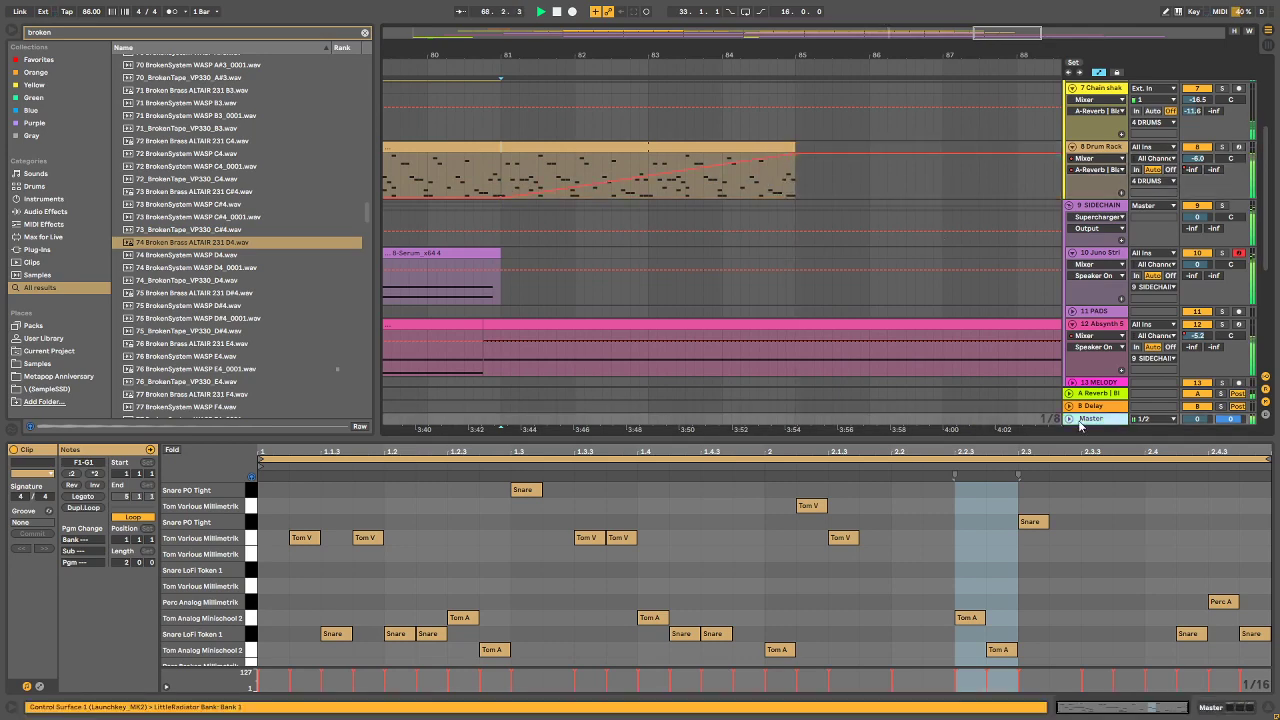
pyautogui.click(1224, 707)
pyautogui.click(128, 573)
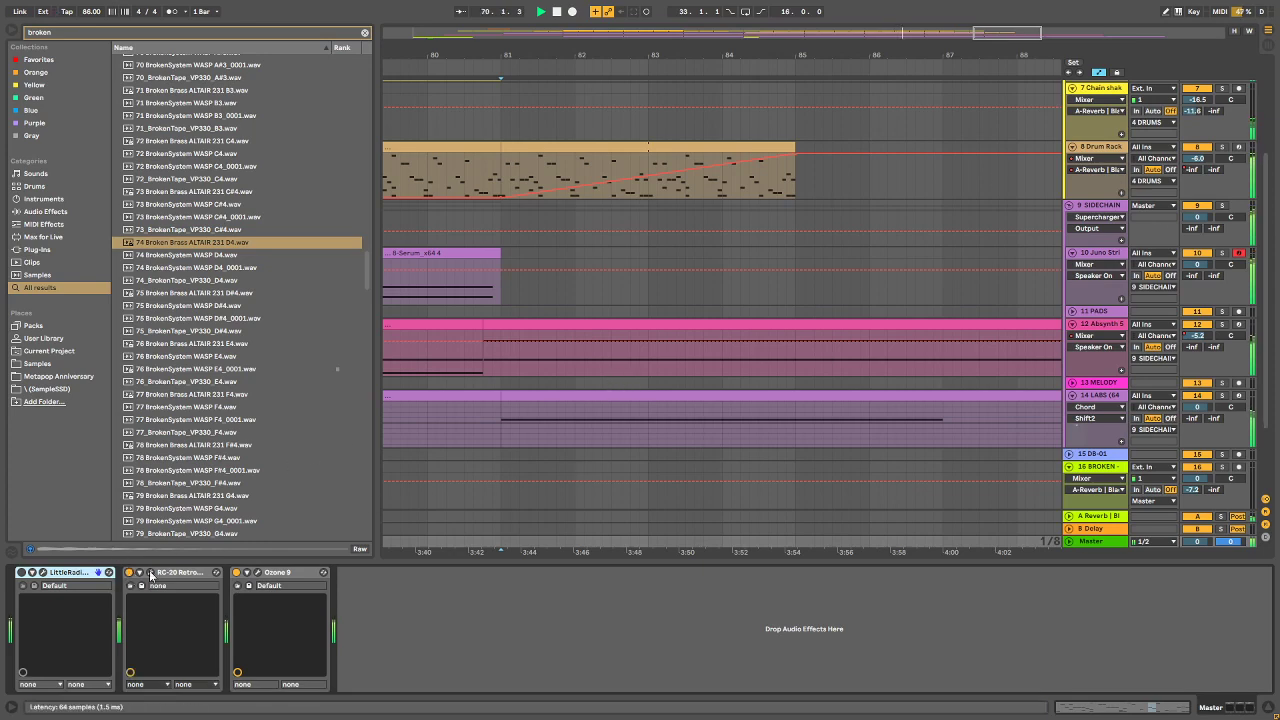
pyautogui.click(151, 574)
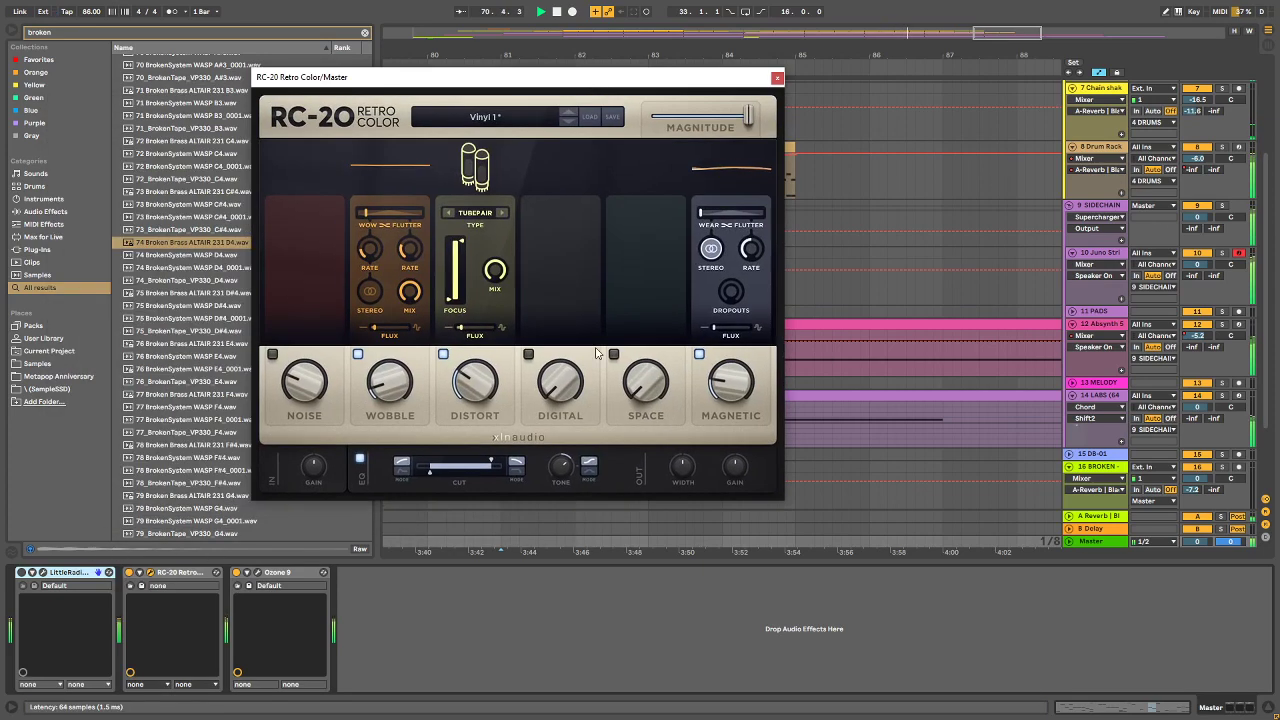
pyautogui.moveTo(572, 393); pyautogui.dragTo(608, 289)
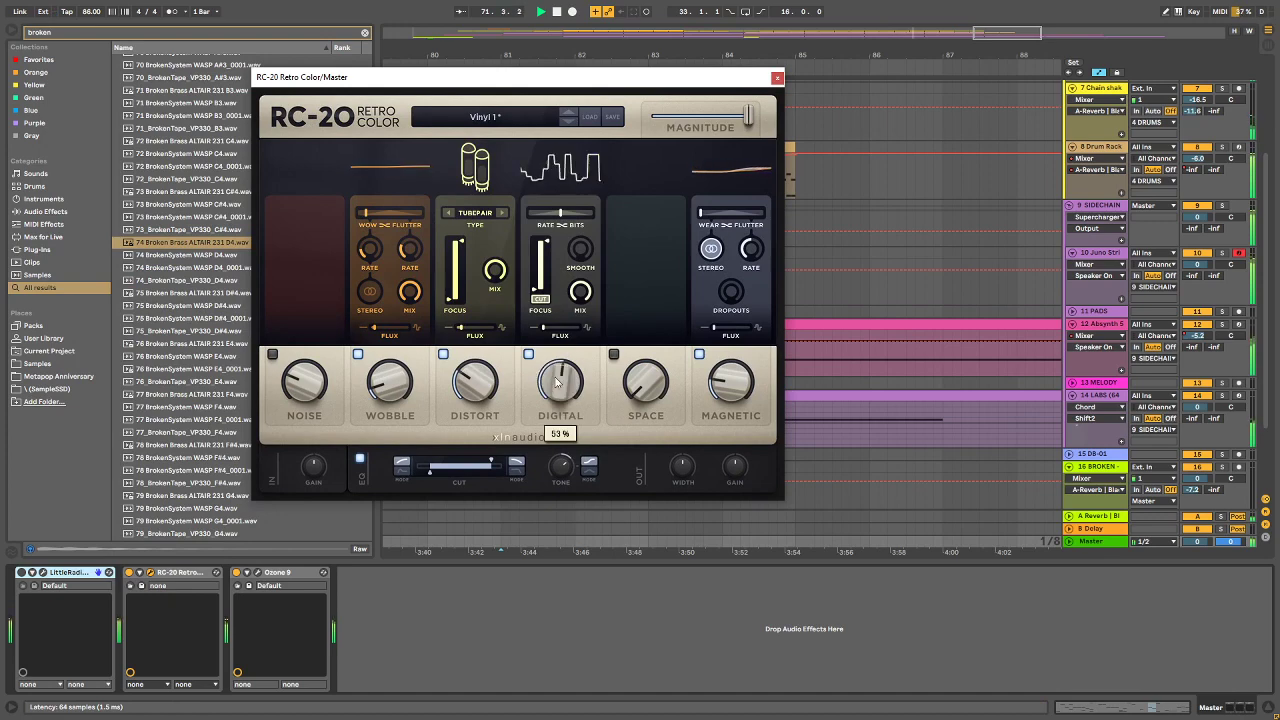
pyautogui.moveTo(557, 381); pyautogui.dragTo(552, 416)
pyautogui.moveTo(546, 330); pyautogui.dragTo(557, 333)
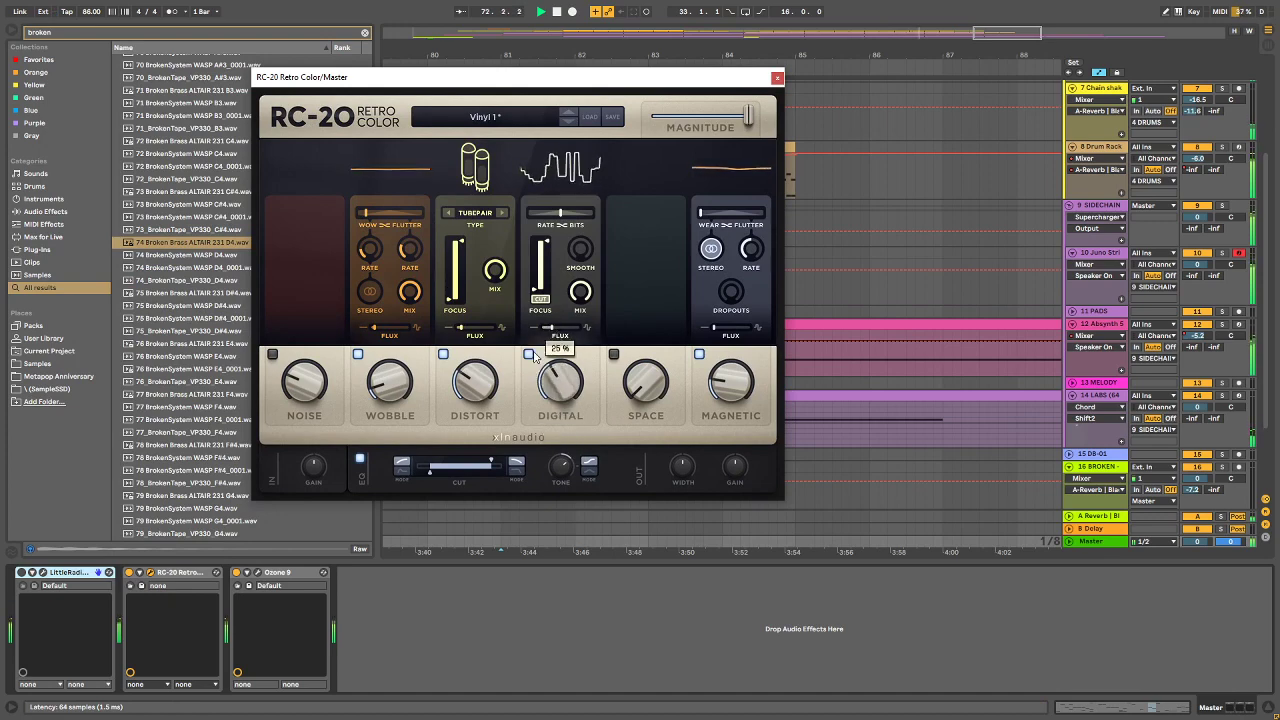
pyautogui.moveTo(545, 378); pyautogui.dragTo(541, 405)
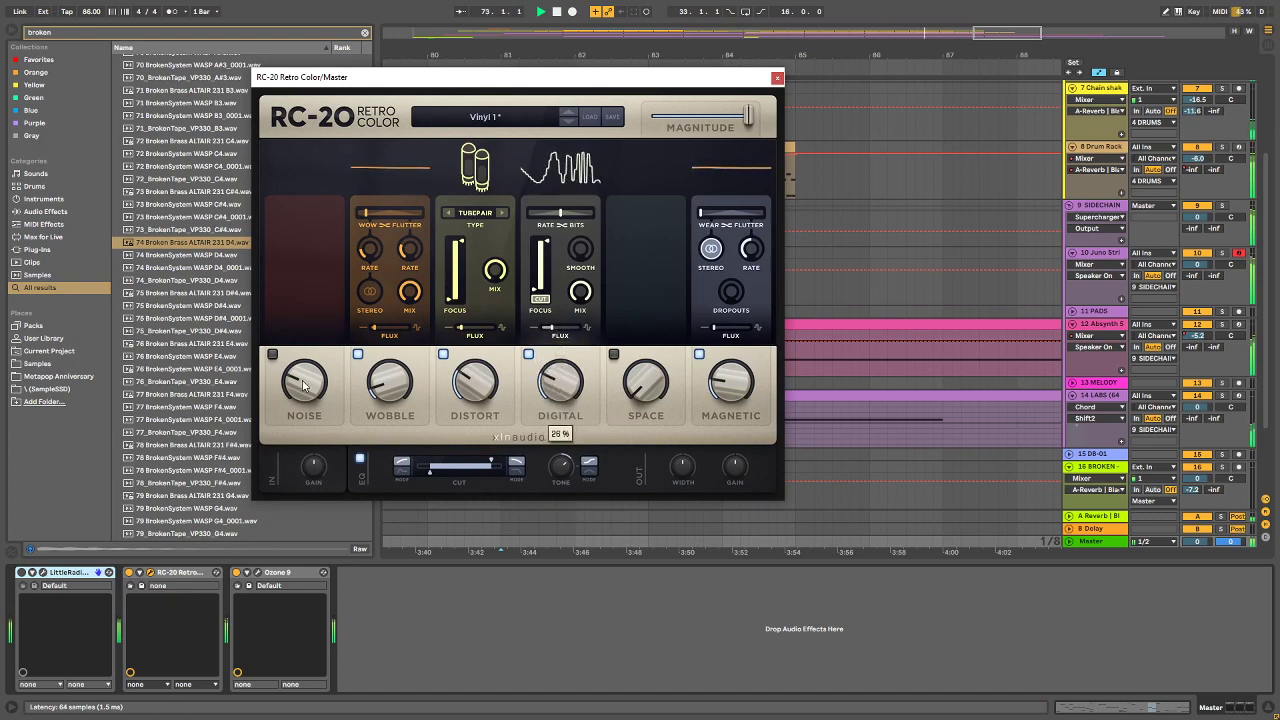
# Step: Enable RC-20's Space effect with 68 % decay and set the Wobble balance to 100 % wow and 35 % flutter
pyautogui.click(614, 355)
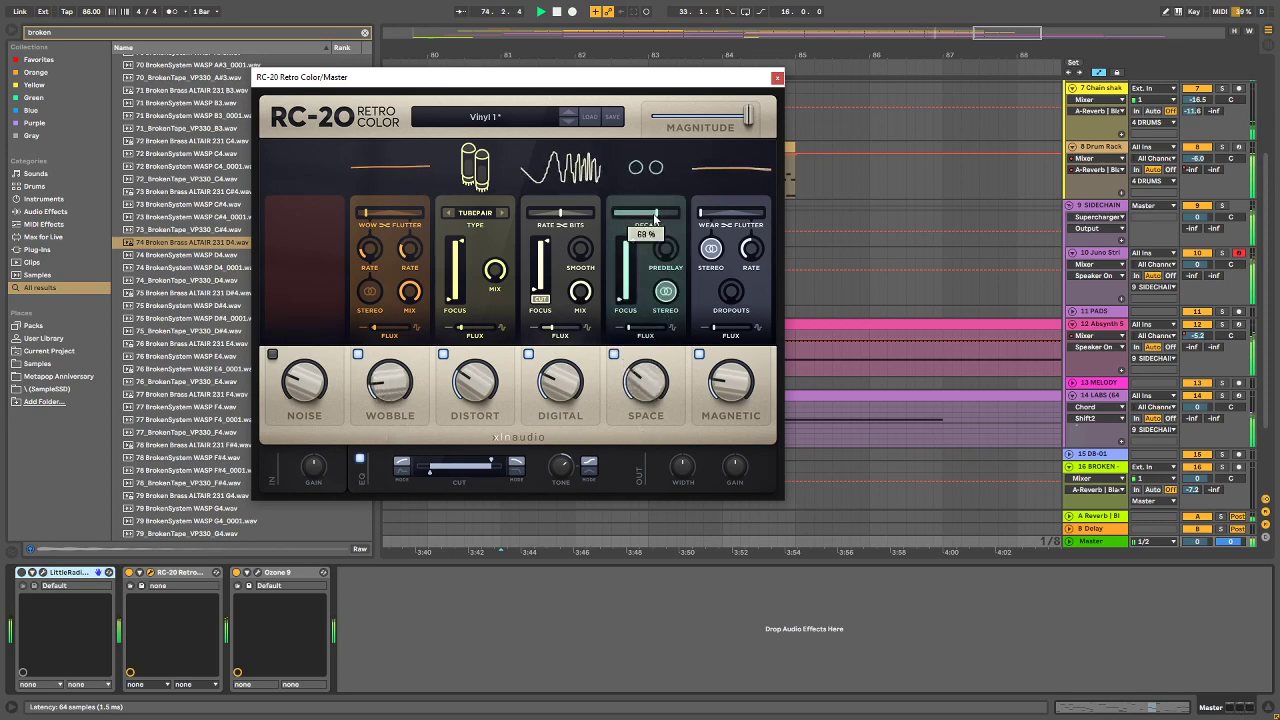
pyautogui.moveTo(383, 211)
pyautogui.moveTo(383, 211); pyautogui.dragTo(370, 211)
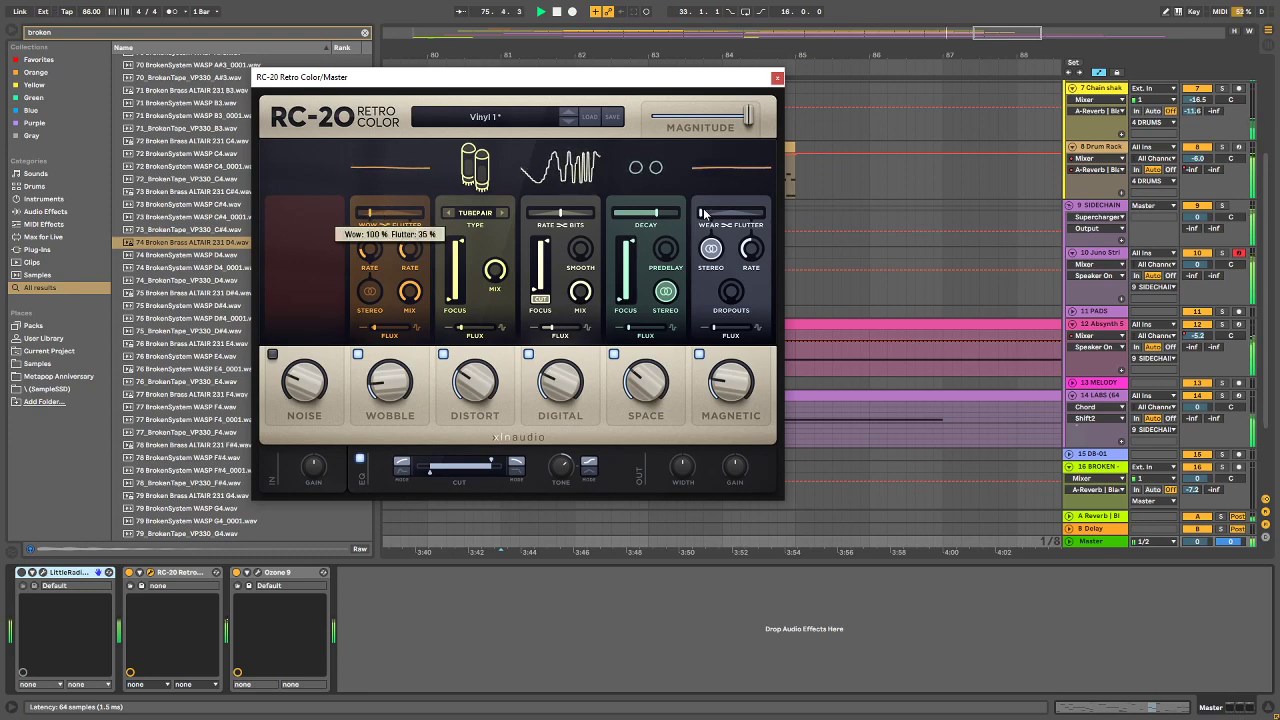
# Step: Shift RC-20's Magnetic balance slightly towards flutter and lower the overall Magnitude
pyautogui.moveTo(703, 212); pyautogui.dragTo(710, 212)
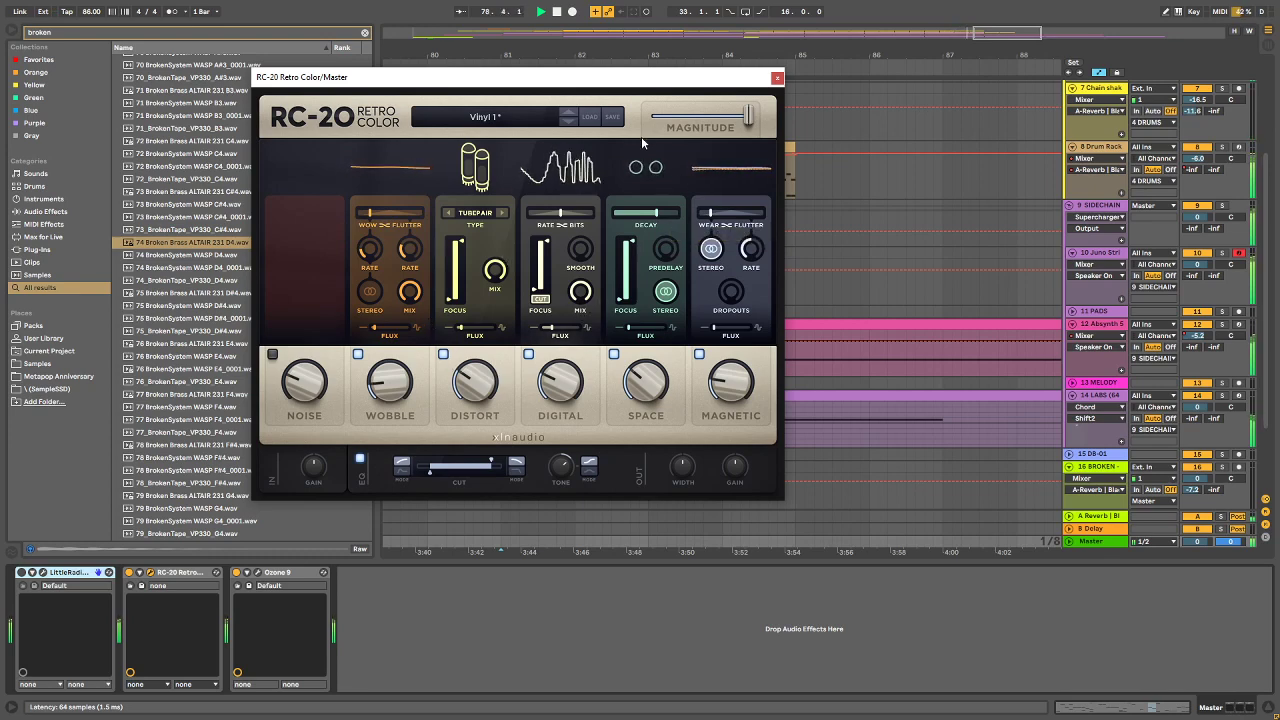
pyautogui.moveTo(746, 118); pyautogui.dragTo(706, 115)
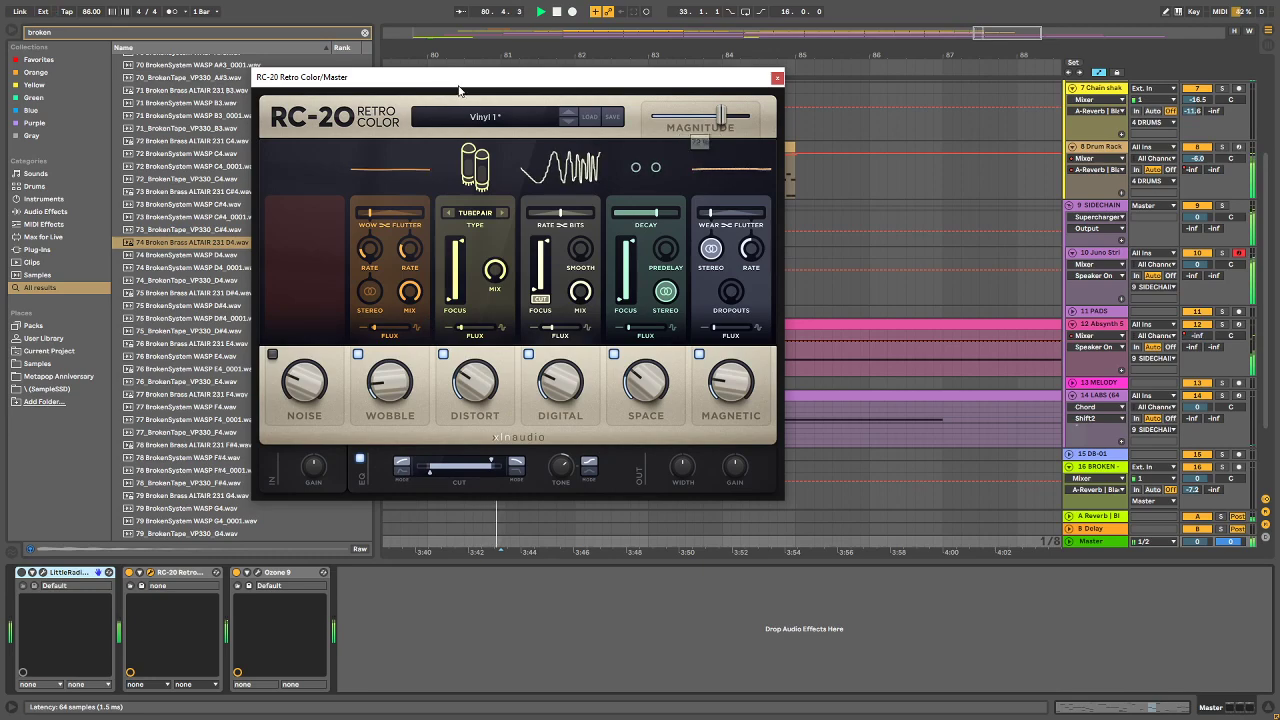
pyautogui.moveTo(463, 80); pyautogui.dragTo(1279, 133)
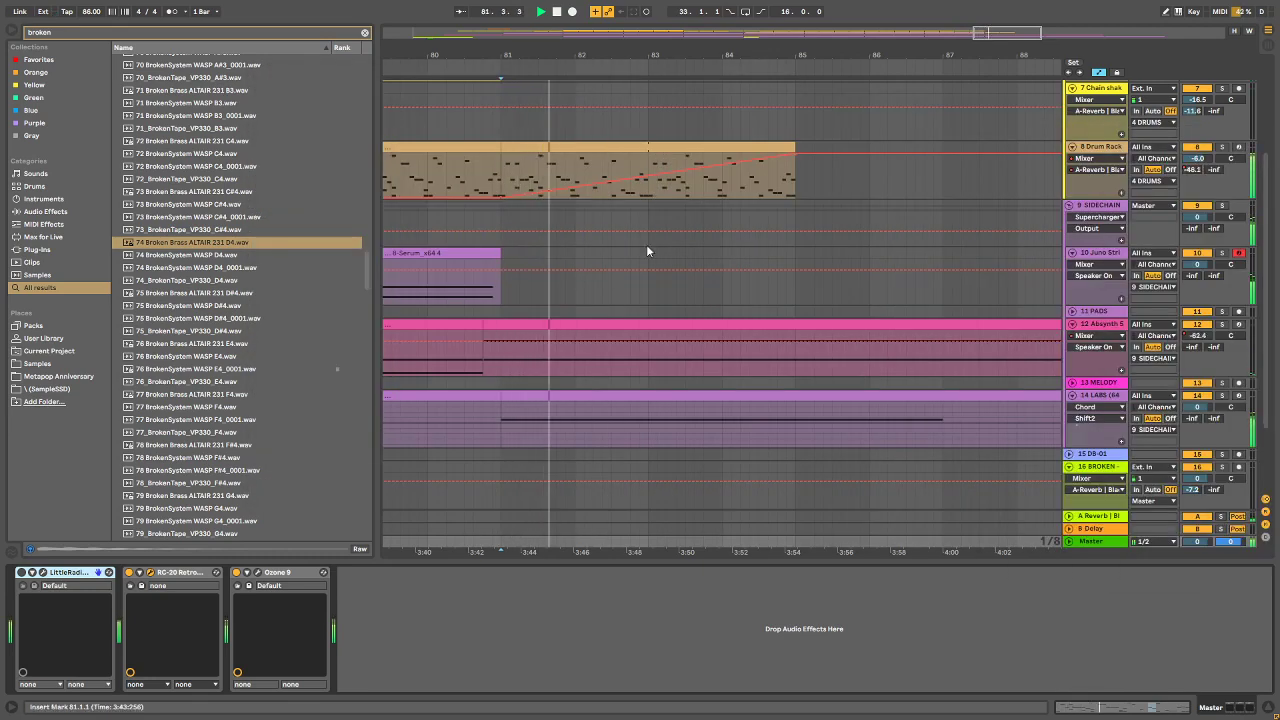
# Step: Delete the LABS clips between bars 89 and 105
pyautogui.scroll(-2, 646, 244)
pyautogui.scroll(-1, 648, 247)
pyautogui.moveTo(897, 51); pyautogui.dragTo(880, 8)
pyautogui.click(845, 302)
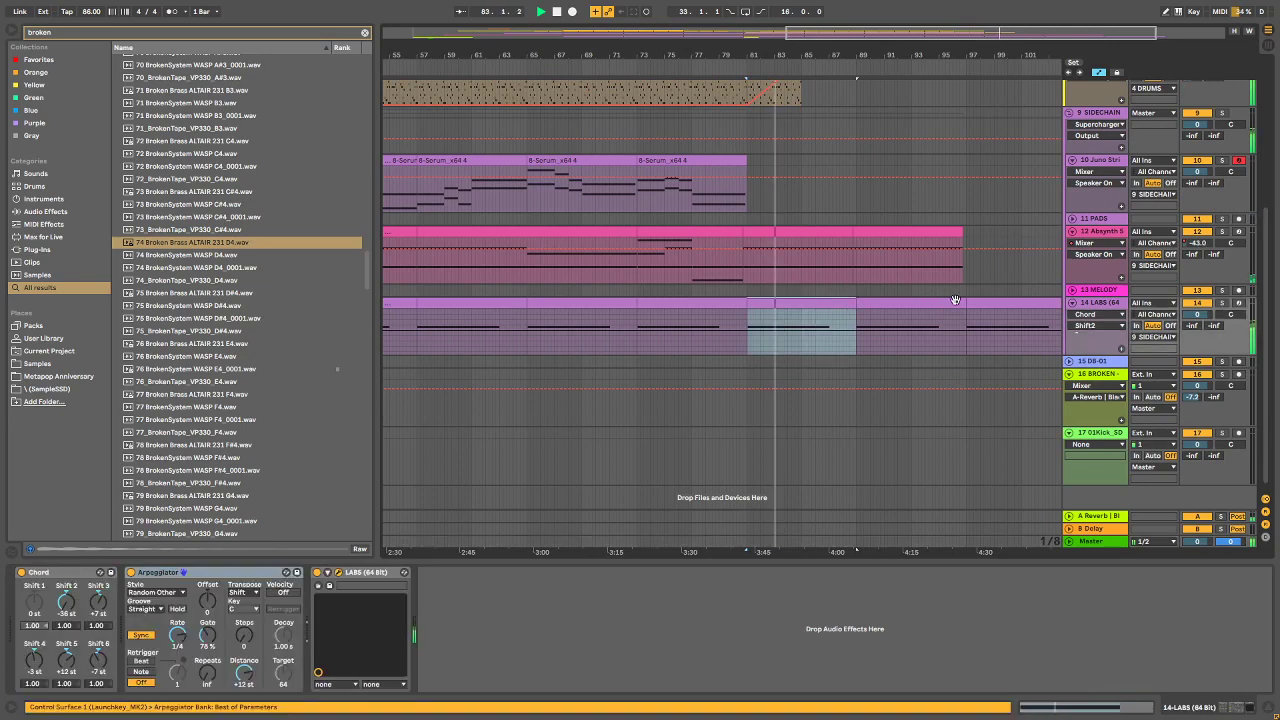
pyautogui.moveTo(941, 57); pyautogui.dragTo(927, 20)
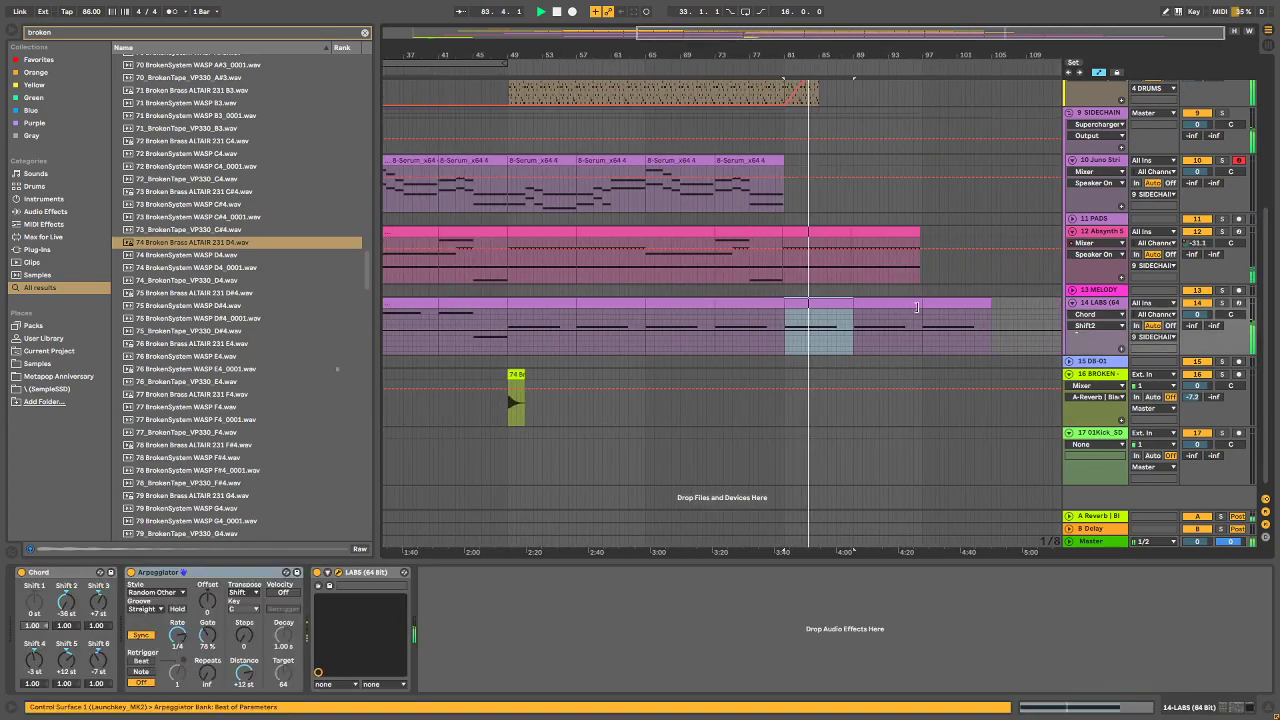
pyautogui.press('space')
pyautogui.click(955, 299)
pyautogui.press('space')
pyautogui.click(895, 303)
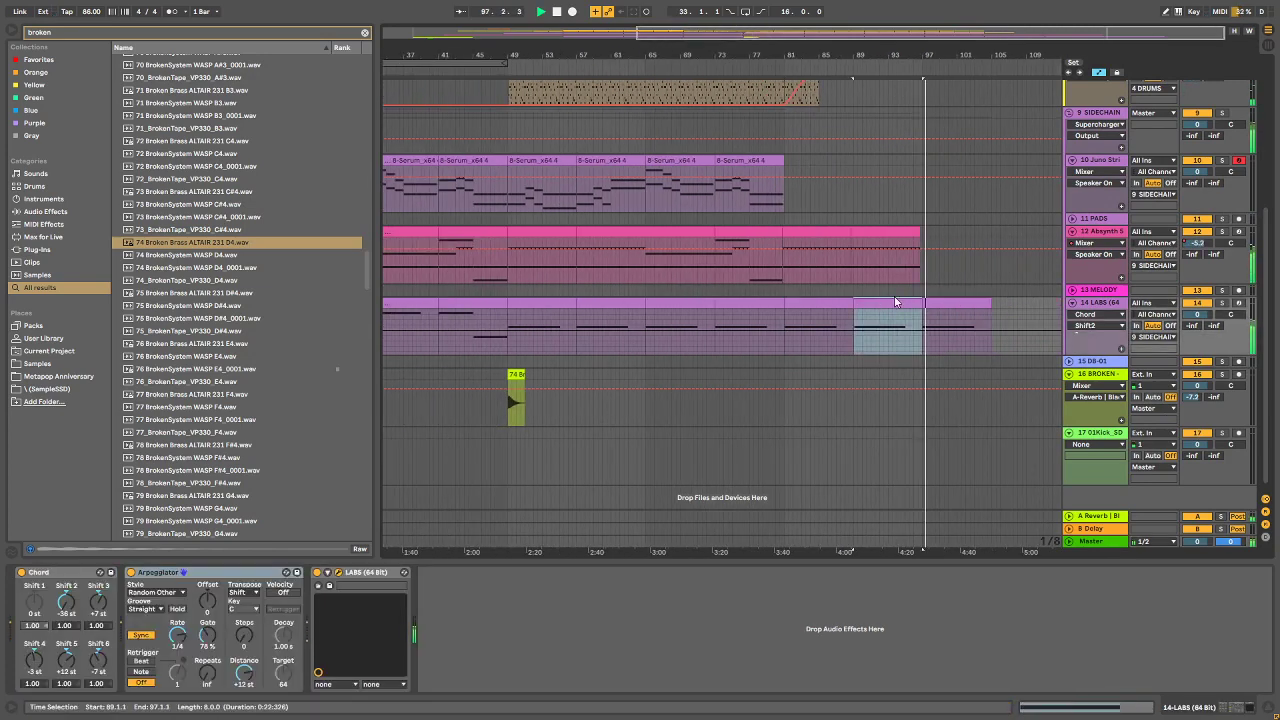
pyautogui.press('Delete')
pyautogui.press('Delete')
pyautogui.click(931, 302)
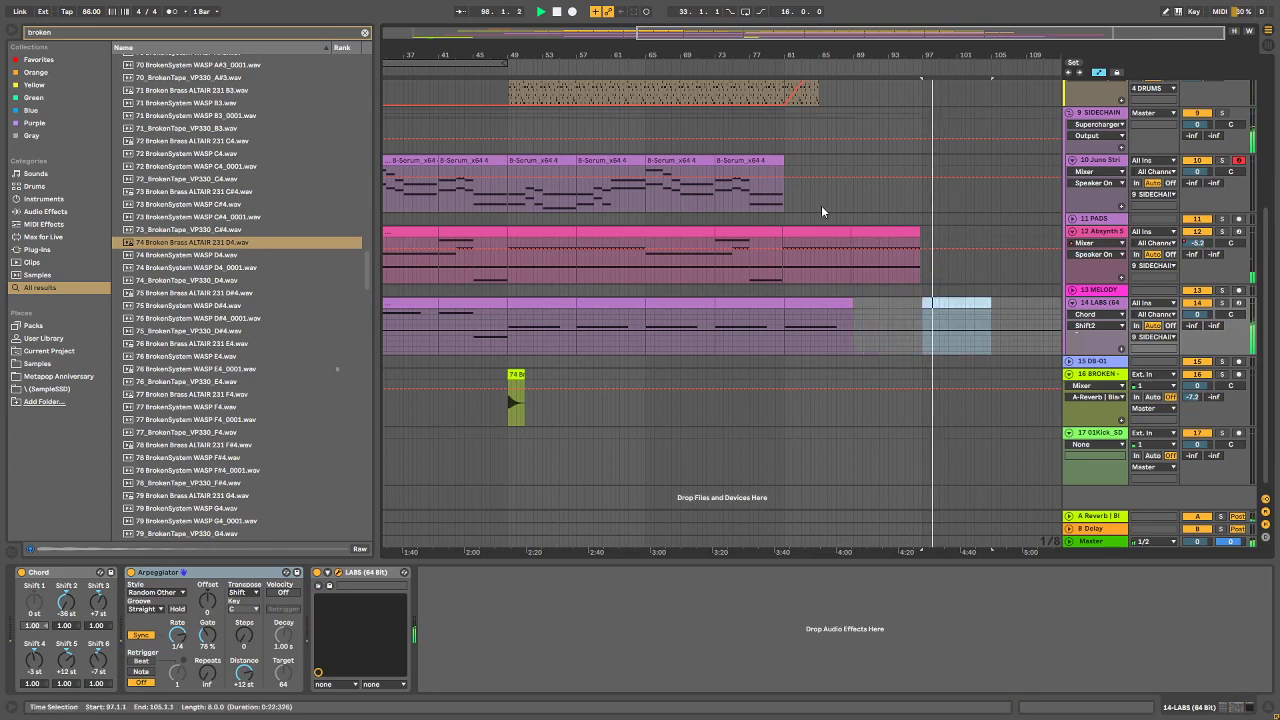
pyautogui.press('Delete')
# Step: Replace the long B2 note in the Absynth clip at bar 81 with a B2 note lasting eight bars
pyautogui.click(806, 230)
pyautogui.doubleClick(790, 232)
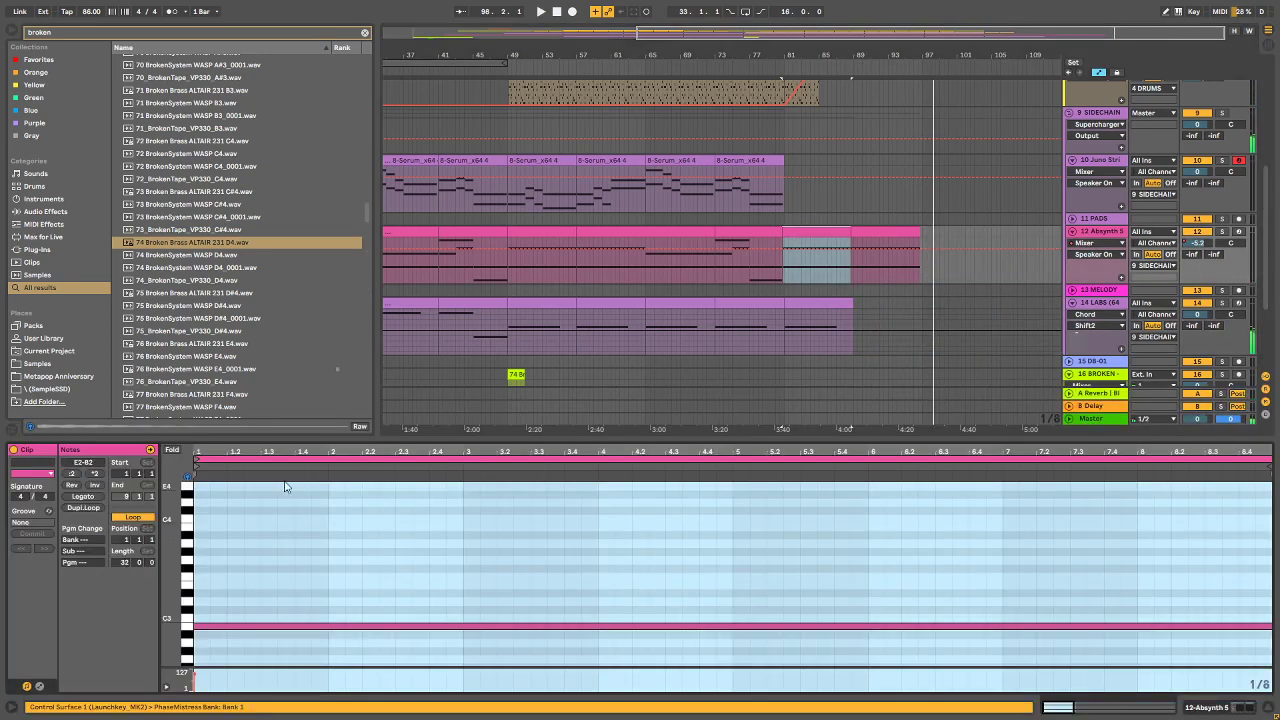
pyautogui.moveTo(265, 460); pyautogui.dragTo(250, 453)
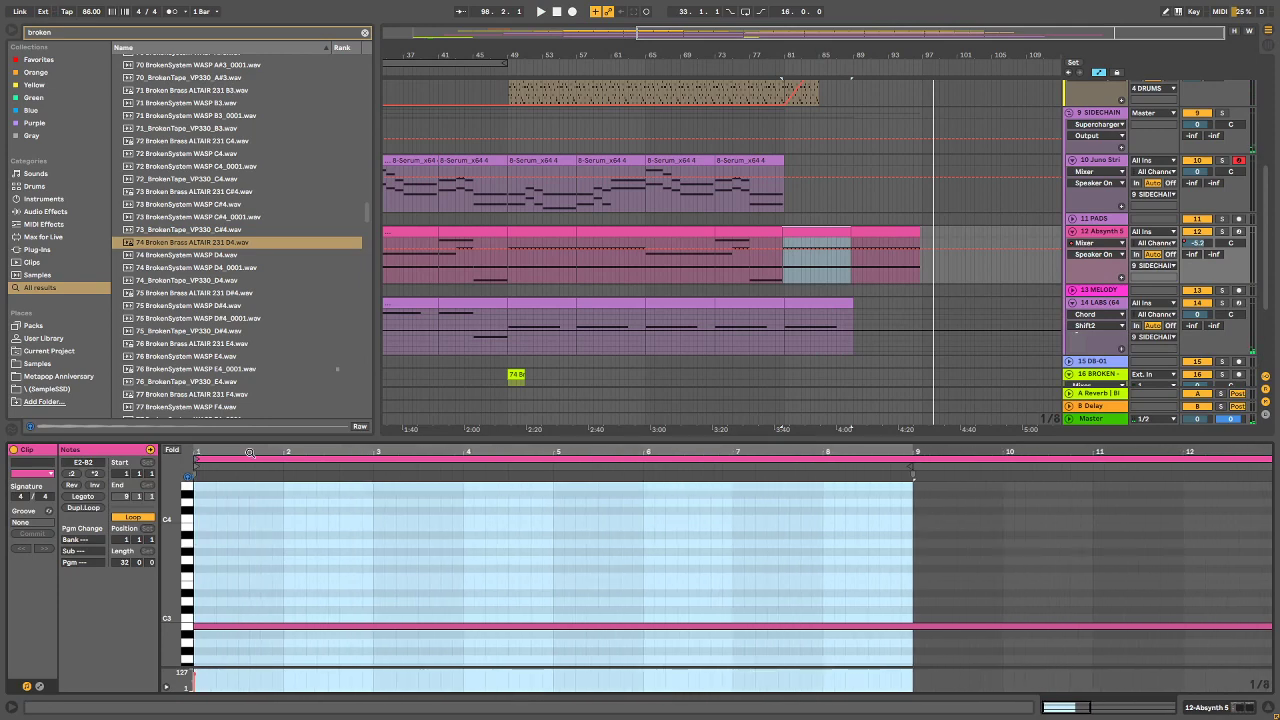
pyautogui.click(205, 626)
pyautogui.press('Delete')
pyautogui.doubleClick(202, 626)
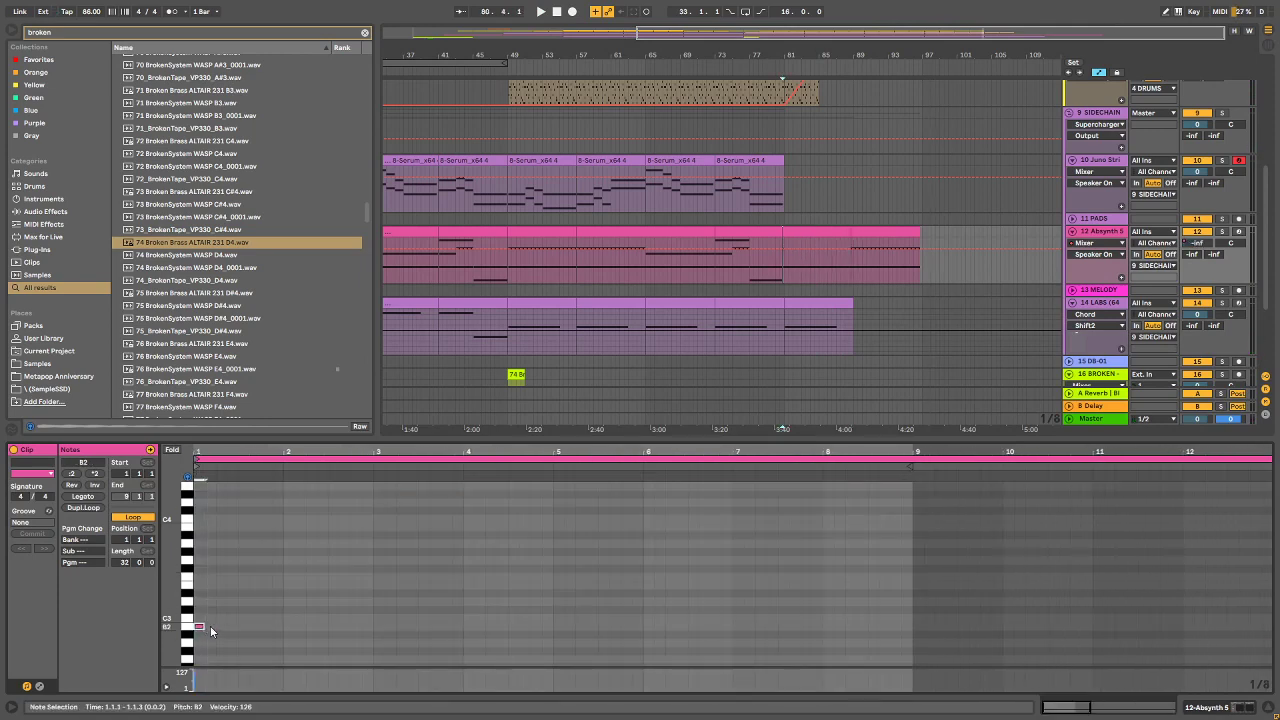
pyautogui.moveTo(202, 626); pyautogui.dragTo(913, 624)
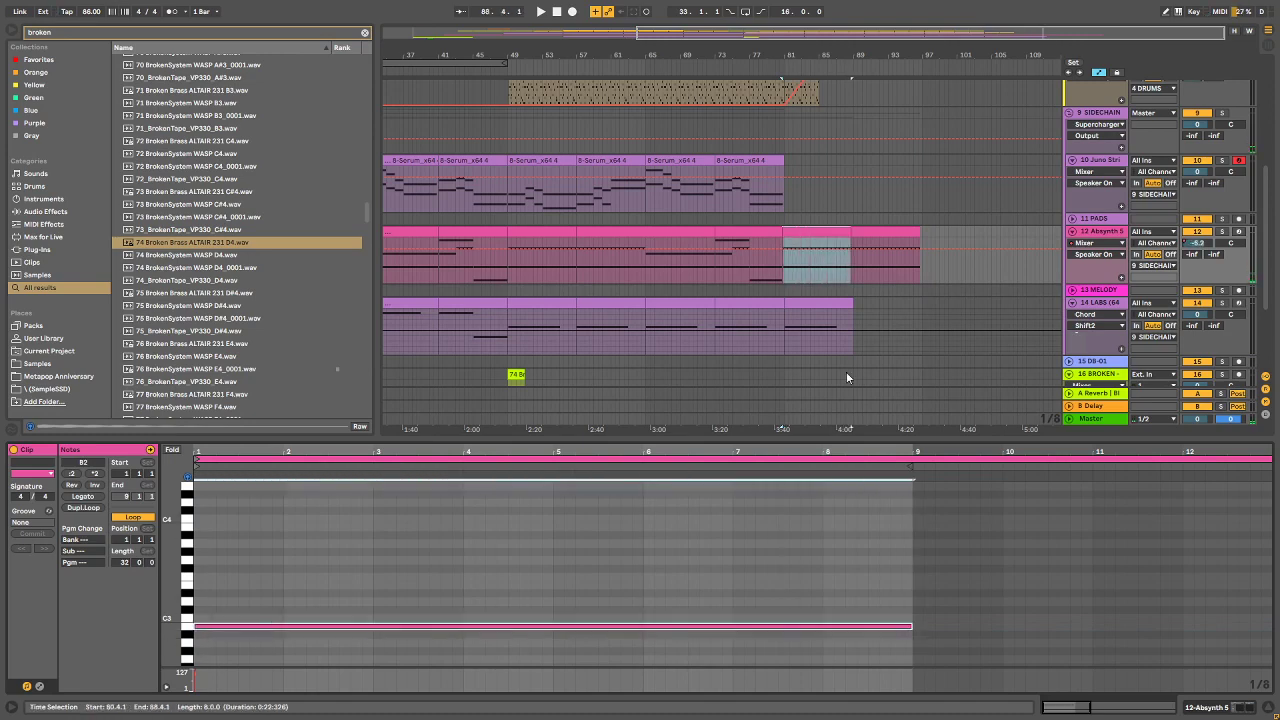
# Step: Transpose the note in the LABS clip at bar 81 up one octave to E4 and play the section from there
pyautogui.click(812, 300)
pyautogui.moveTo(250, 558); pyautogui.dragTo(285, 490)
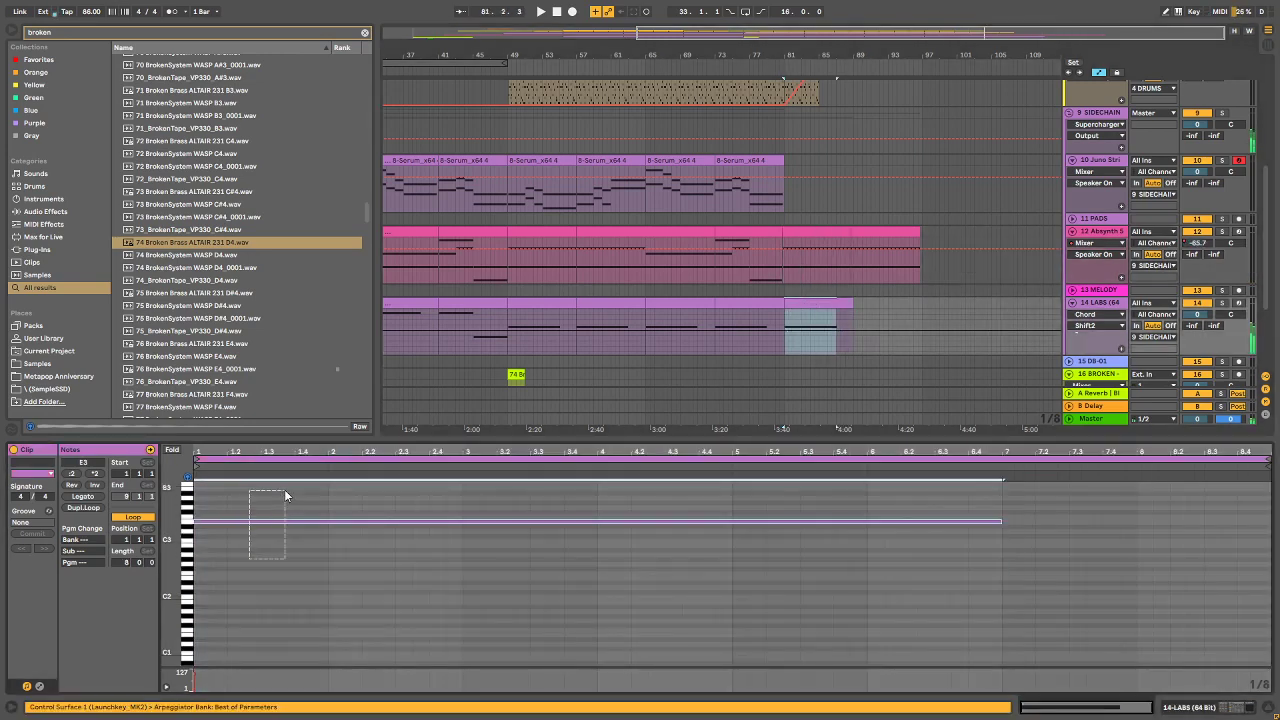
pyautogui.hotkey('shift', 'Up')
pyautogui.press('space')
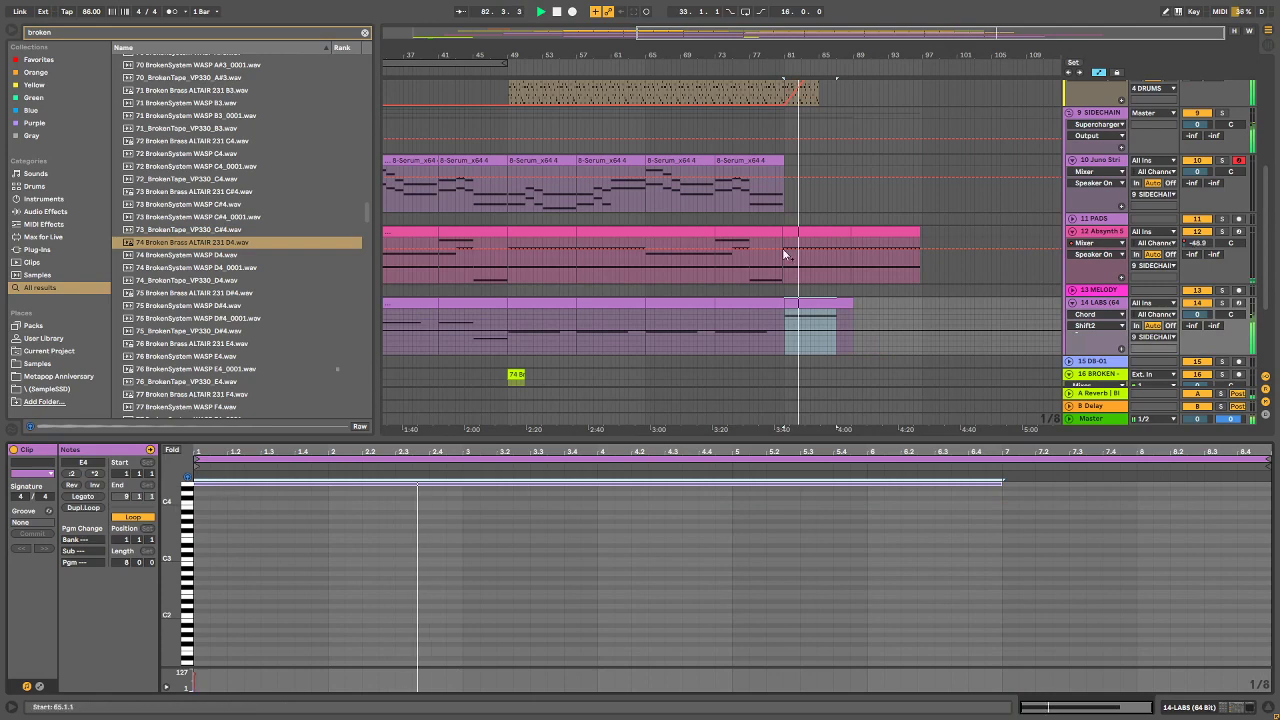
pyautogui.scroll(1, 790, 400)
pyautogui.click(812, 345)
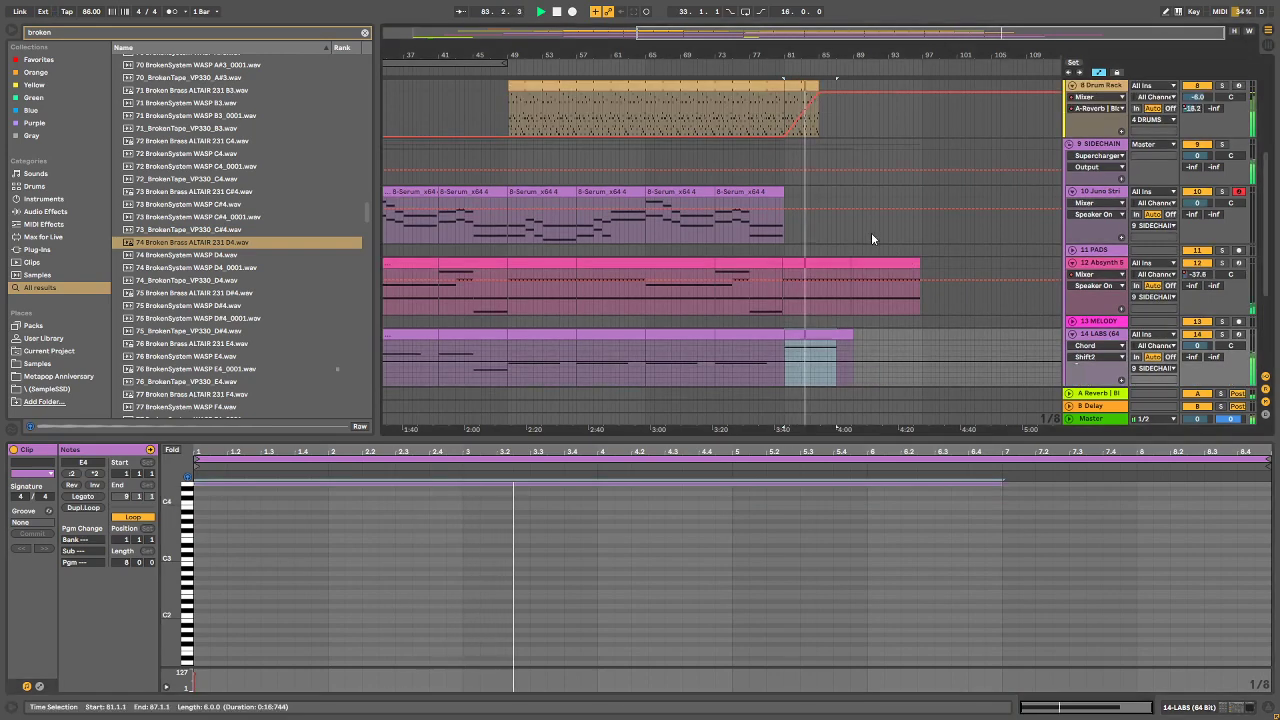
# Step: Copy the two-bar "Remove 4th fart" clip from bar 79 to about bar 85 on the Hainbach track
pyautogui.scroll(5, 868, 171)
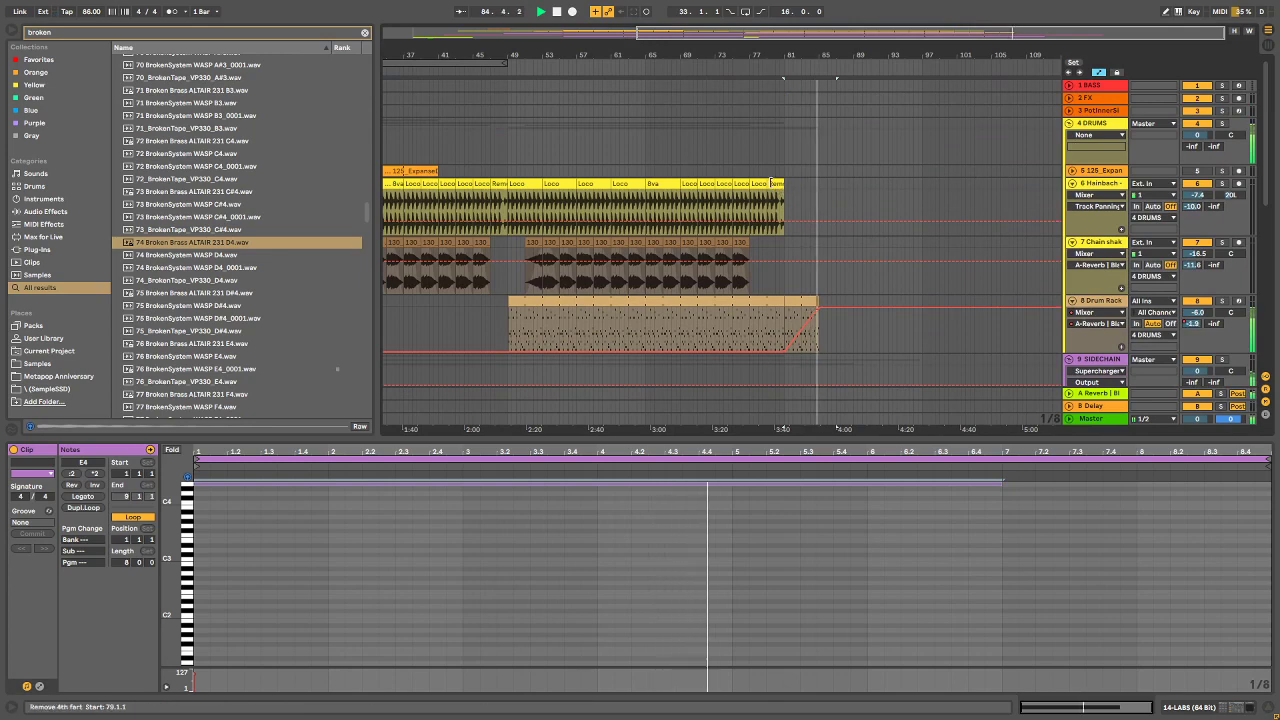
pyautogui.click(773, 187)
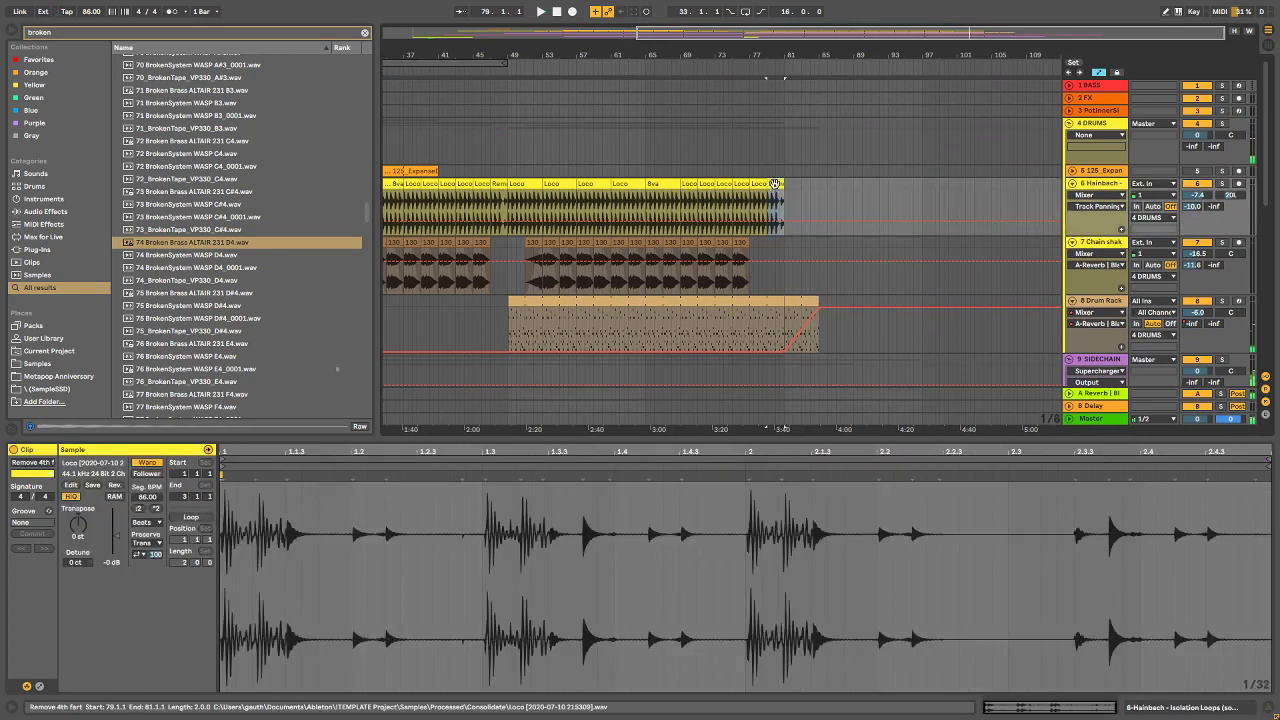
pyautogui.moveTo(775, 184); pyautogui.dragTo(832, 184)
pyautogui.moveTo(795, 57); pyautogui.dragTo(797, 110)
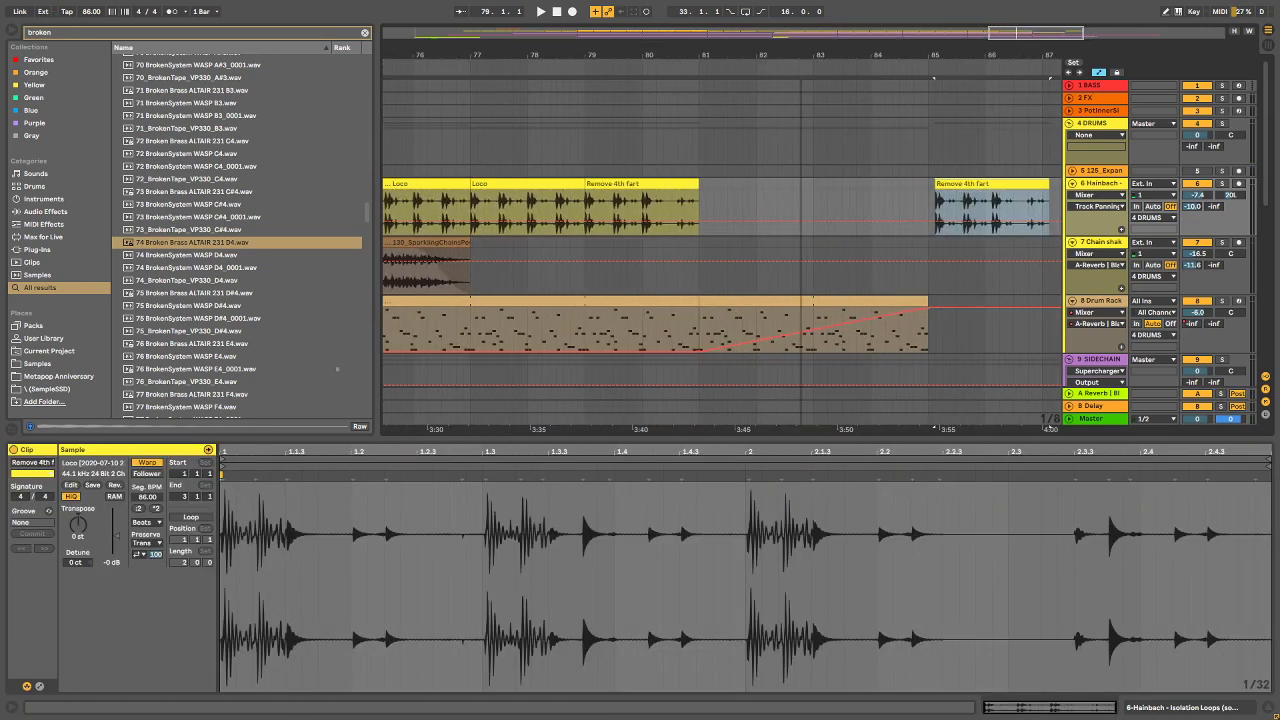
# Step: Align the copied "Remove 4th fart" clip to bar 85 and fill bars 81 to 85 with two copies of the two-bar "Loco" clip
pyautogui.moveTo(955, 185); pyautogui.dragTo(946, 184)
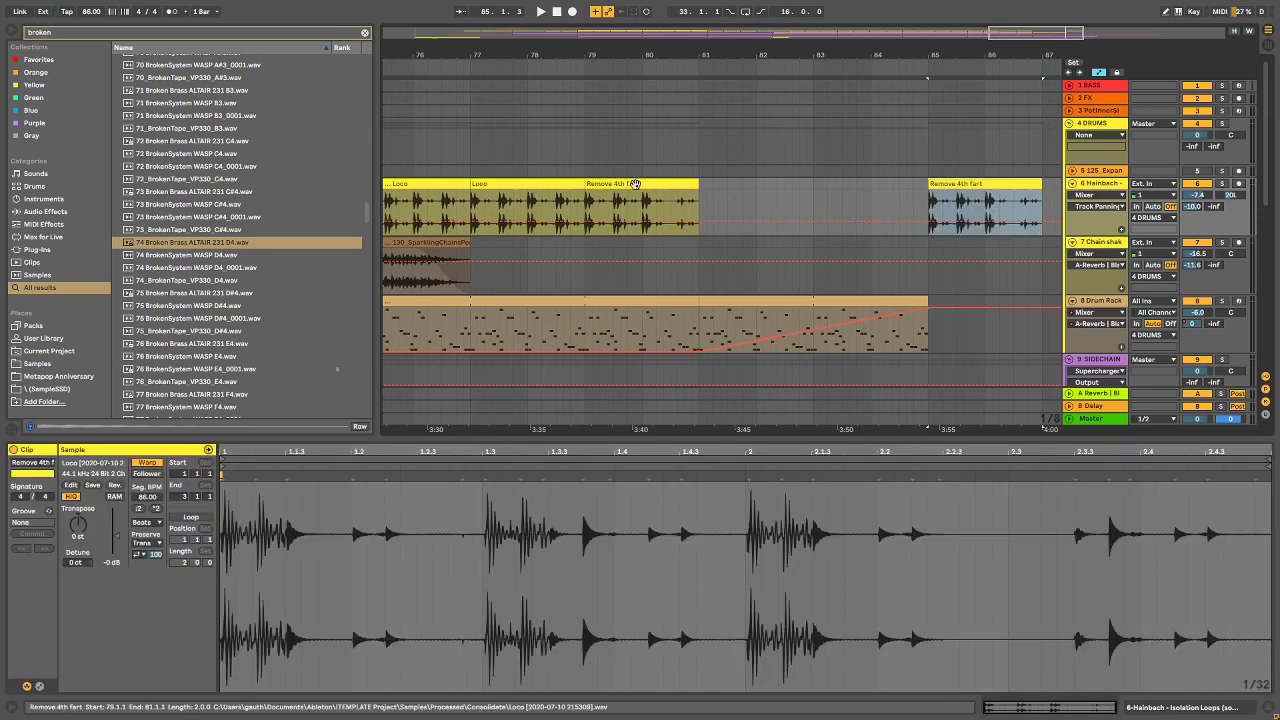
pyautogui.moveTo(559, 188); pyautogui.dragTo(777, 189)
pyautogui.hotkey('ctrl', 'd')
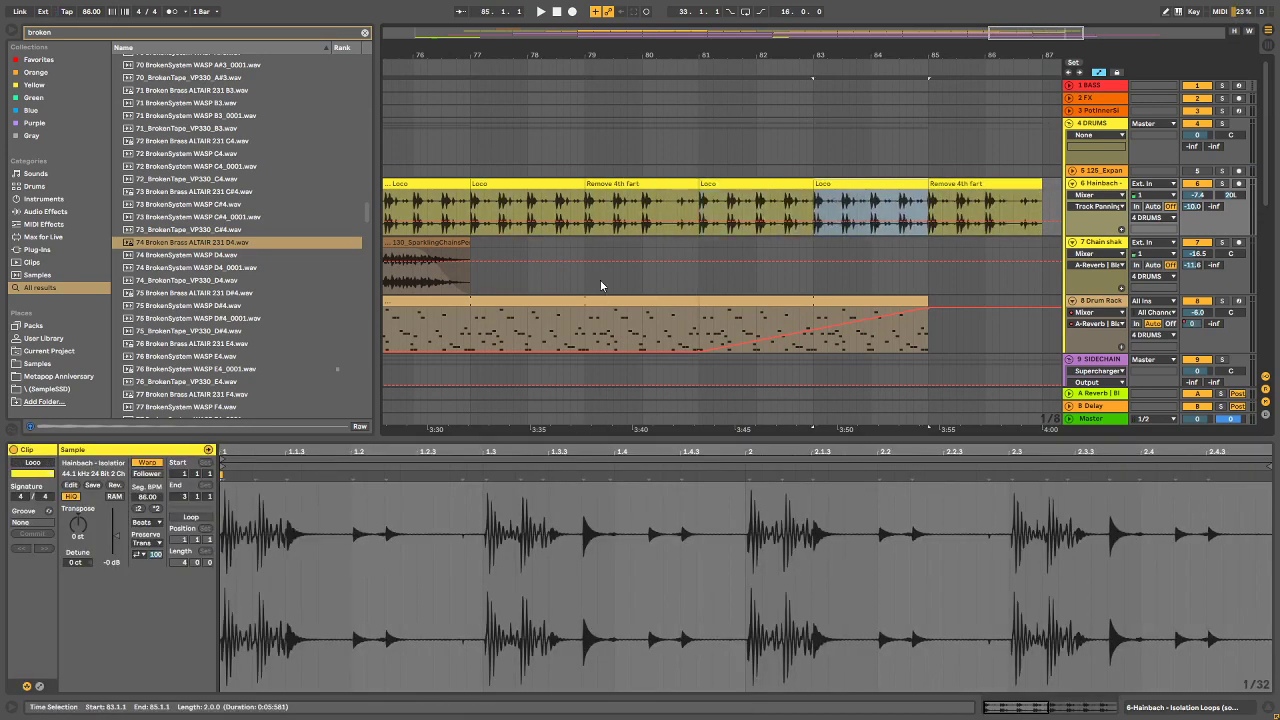
# Step: Copy the pair of faded SparklingChains clips from bars 51 to 55 to bar 79 on the Chain shakers track
pyautogui.click(437, 243)
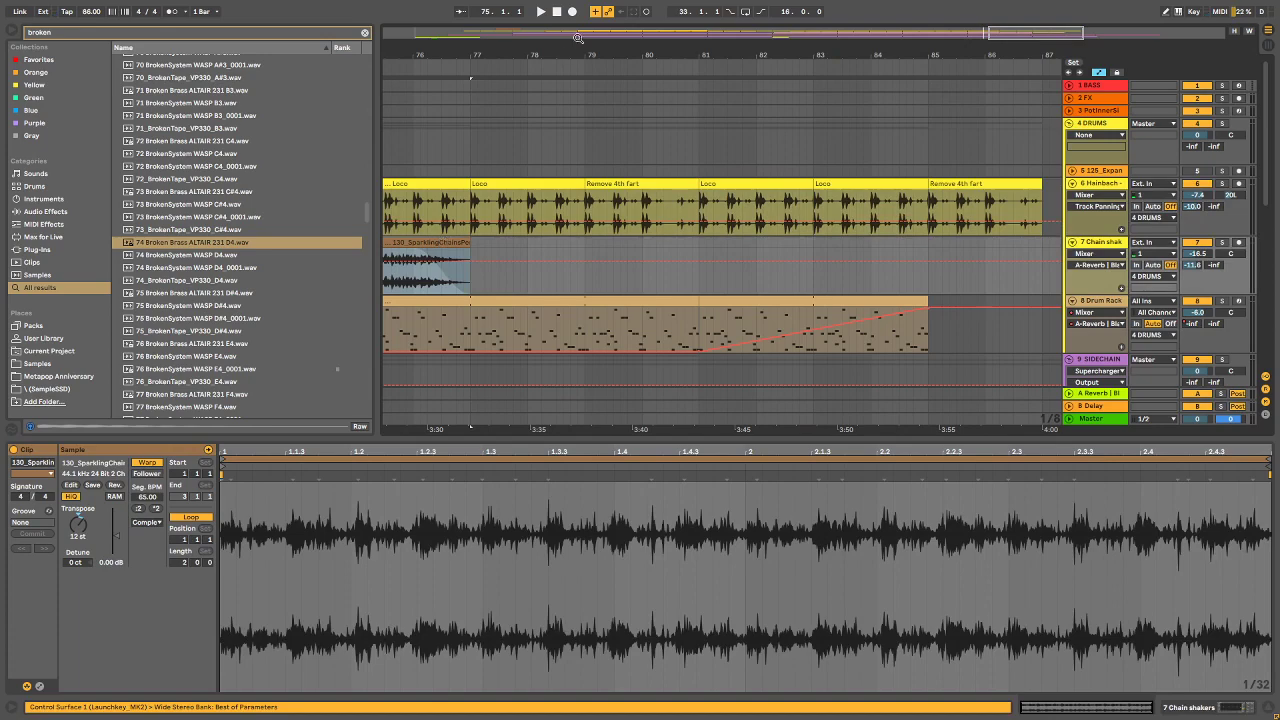
pyautogui.moveTo(578, 43); pyautogui.dragTo(802, 18)
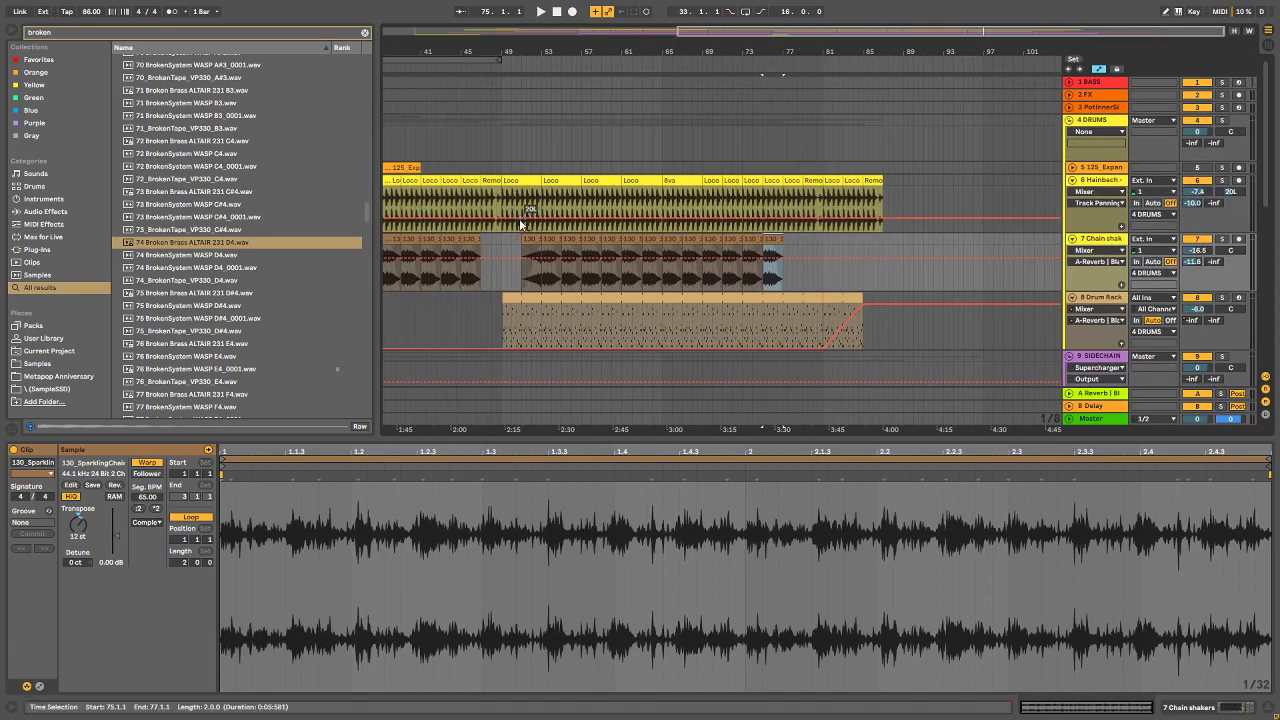
pyautogui.click(543, 243)
pyautogui.click(572, 208)
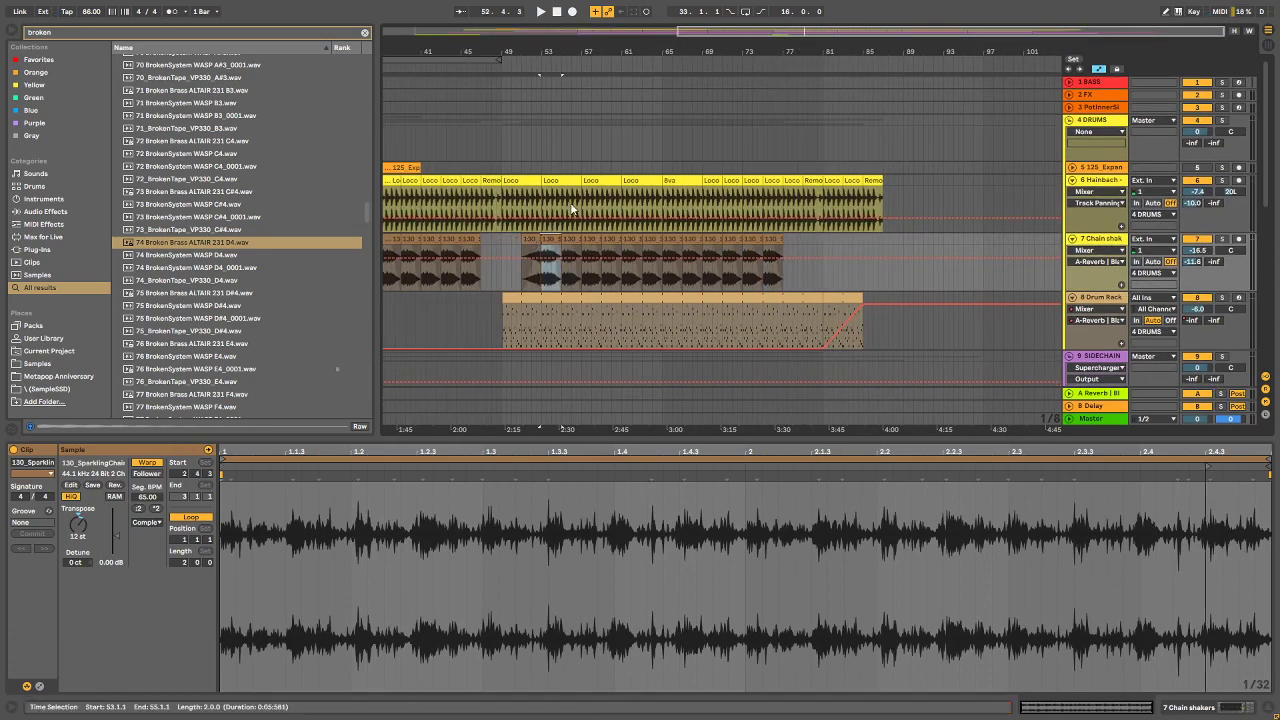
pyautogui.keyDown('shift'); pyautogui.click(521, 245); pyautogui.keyUp('shift')
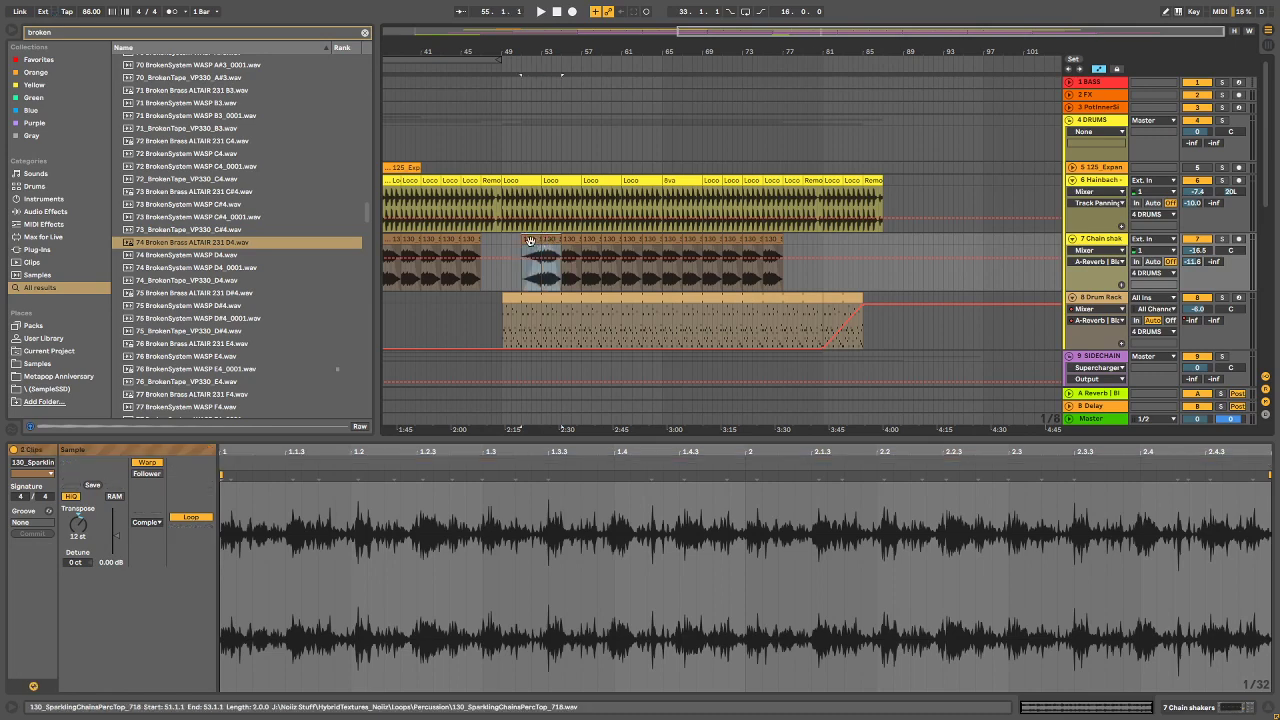
pyautogui.moveTo(630, 235); pyautogui.dragTo(816, 260)
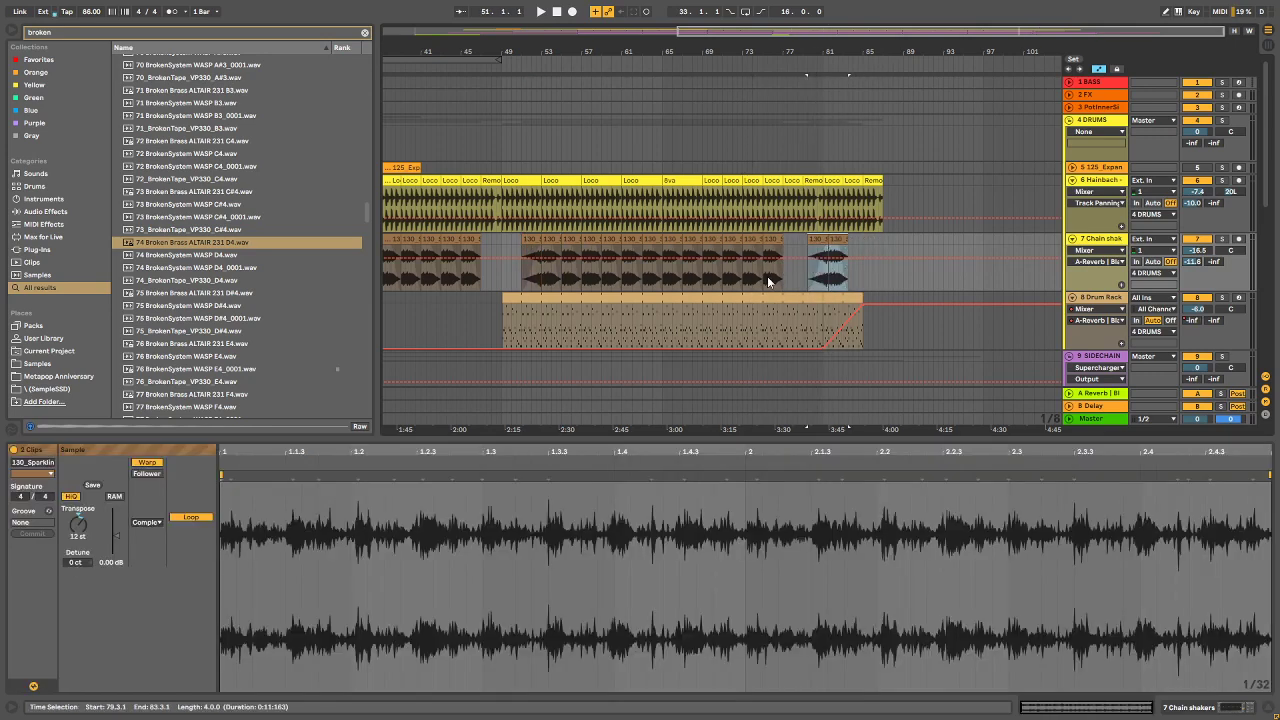
pyautogui.moveTo(852, 40); pyautogui.dragTo(850, 150)
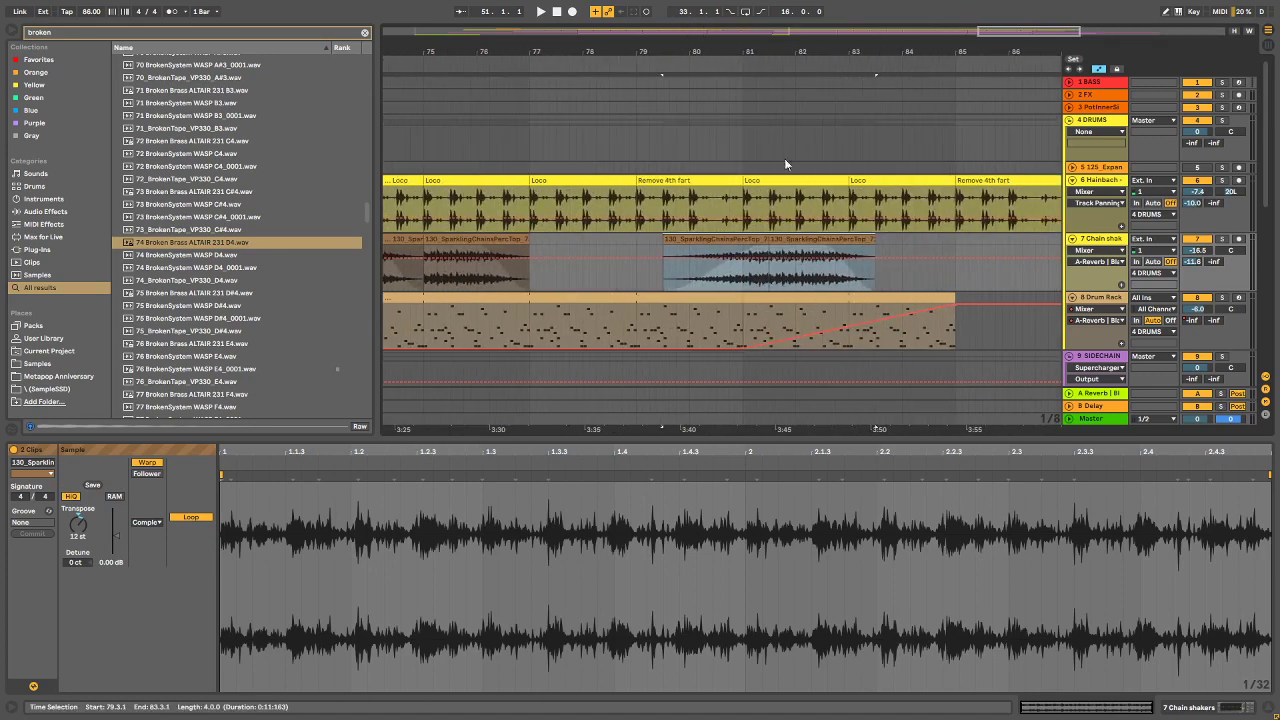
pyautogui.moveTo(762, 242)
pyautogui.mouseDown()
pyautogui.moveTo(695, 247)
pyautogui.moveTo(736, 240)
pyautogui.mouseUp()
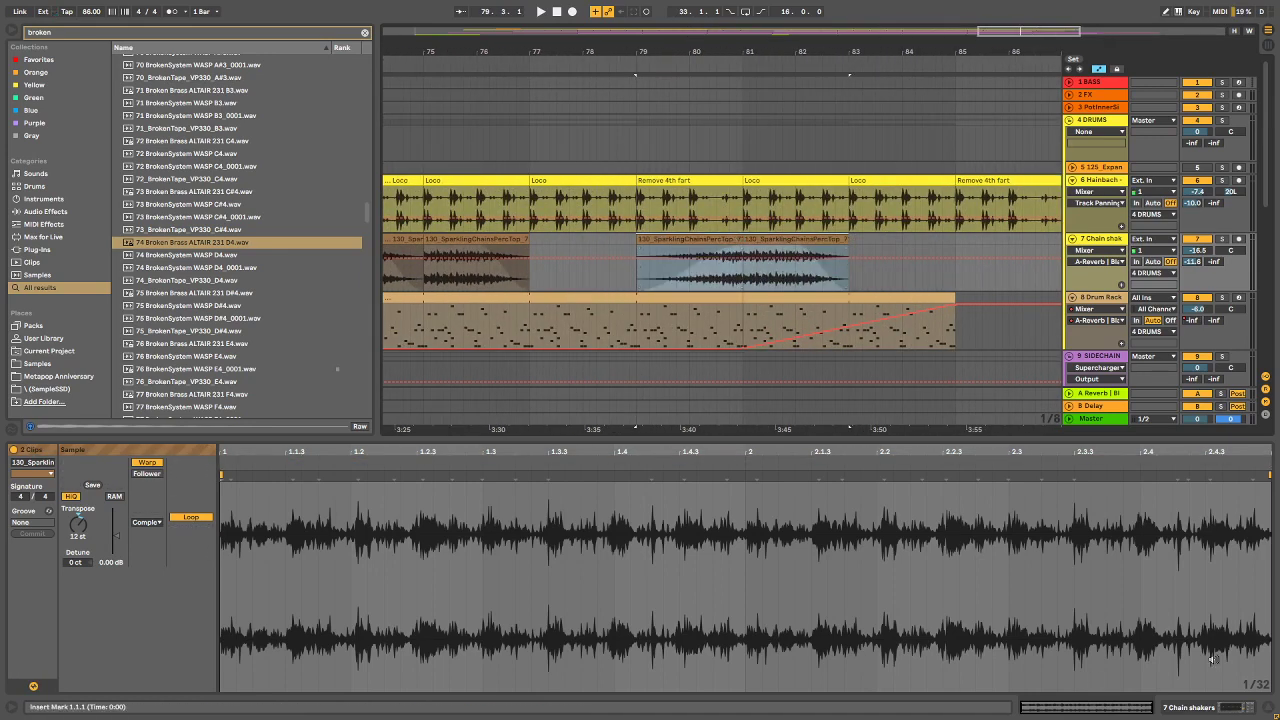
pyautogui.hotkey('alt', 'Tab')
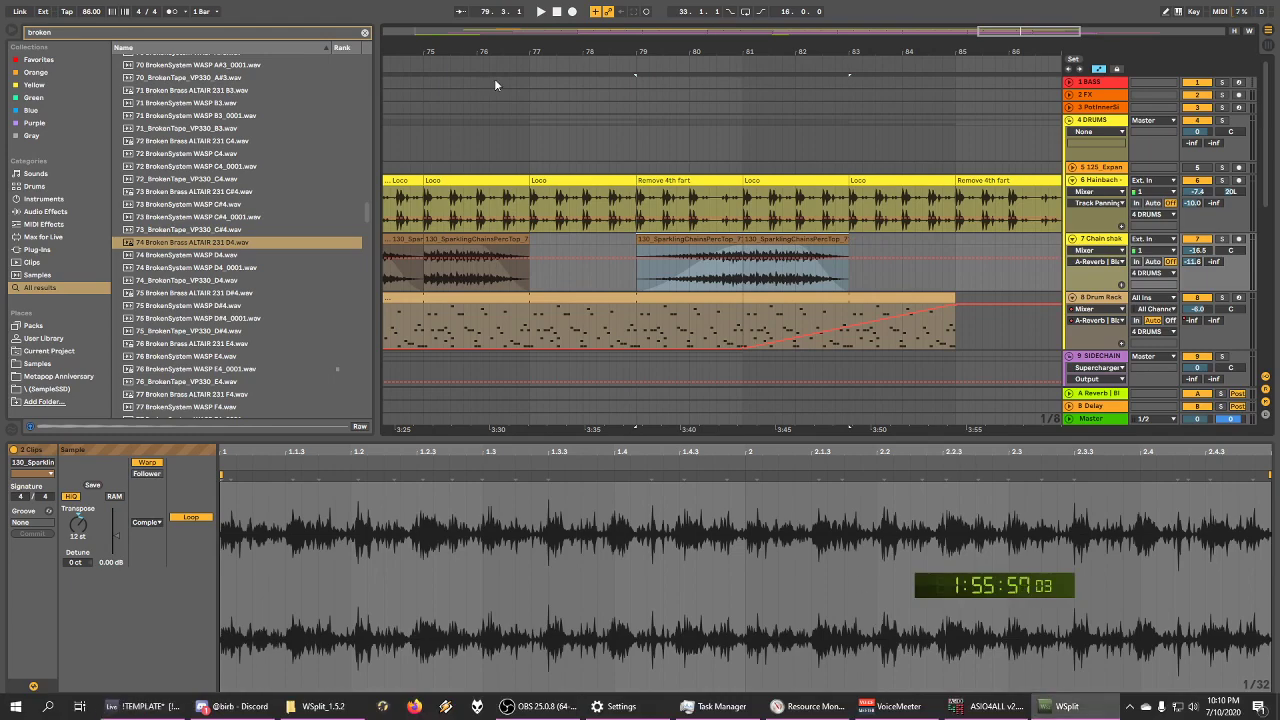
pyautogui.moveTo(624, 45); pyautogui.dragTo(901, 8)
pyautogui.scroll(-5, 720, 192)
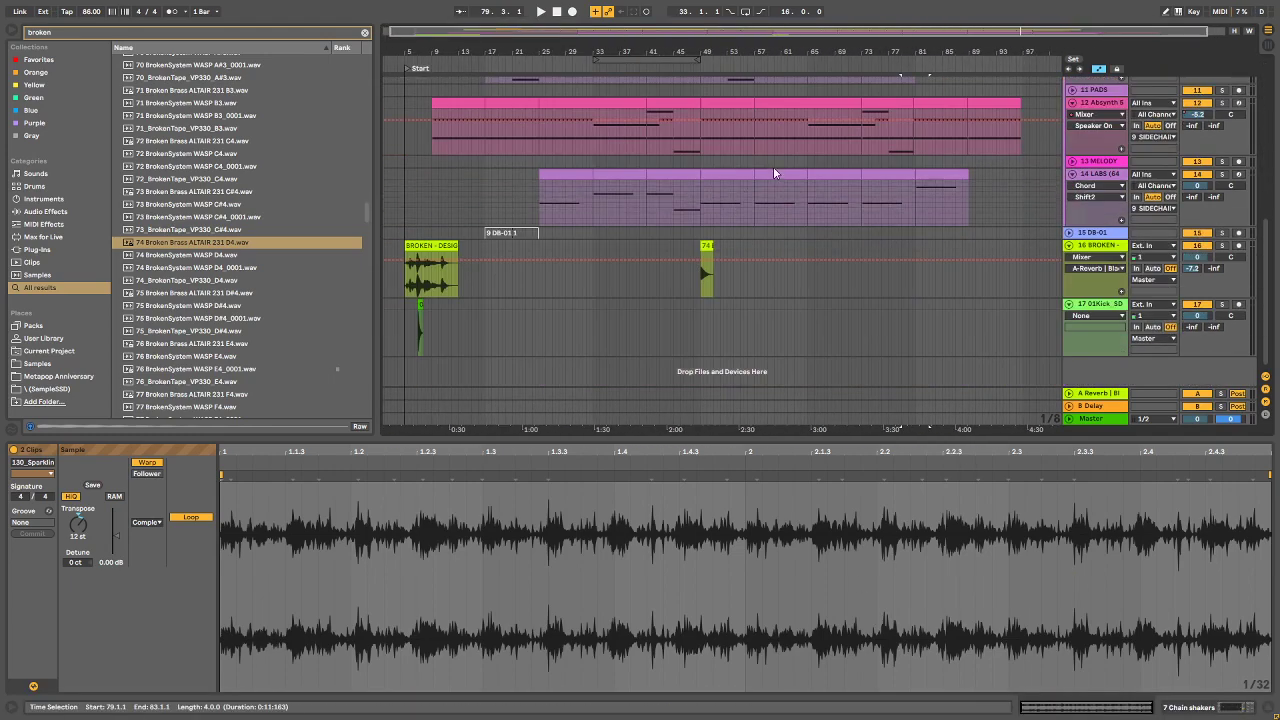
pyautogui.scroll(1, 772, 168)
pyautogui.scroll(1, 771, 173)
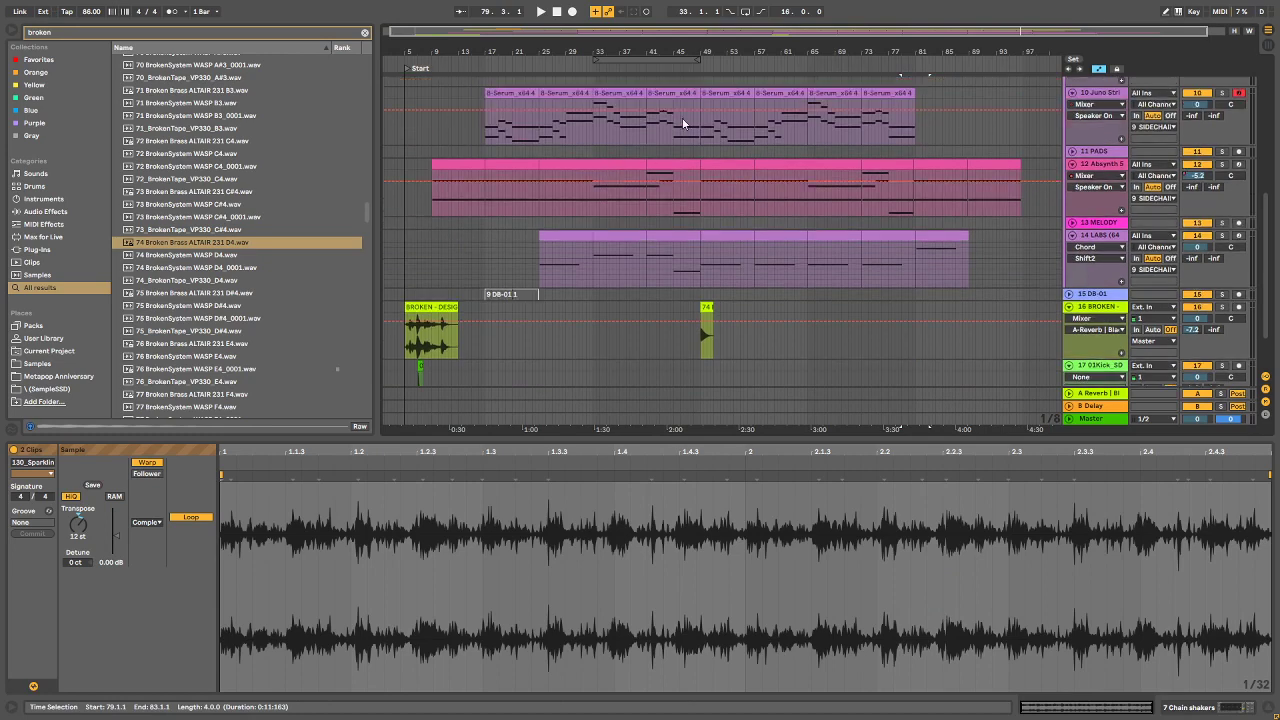
pyautogui.scroll(-1, 840, 338)
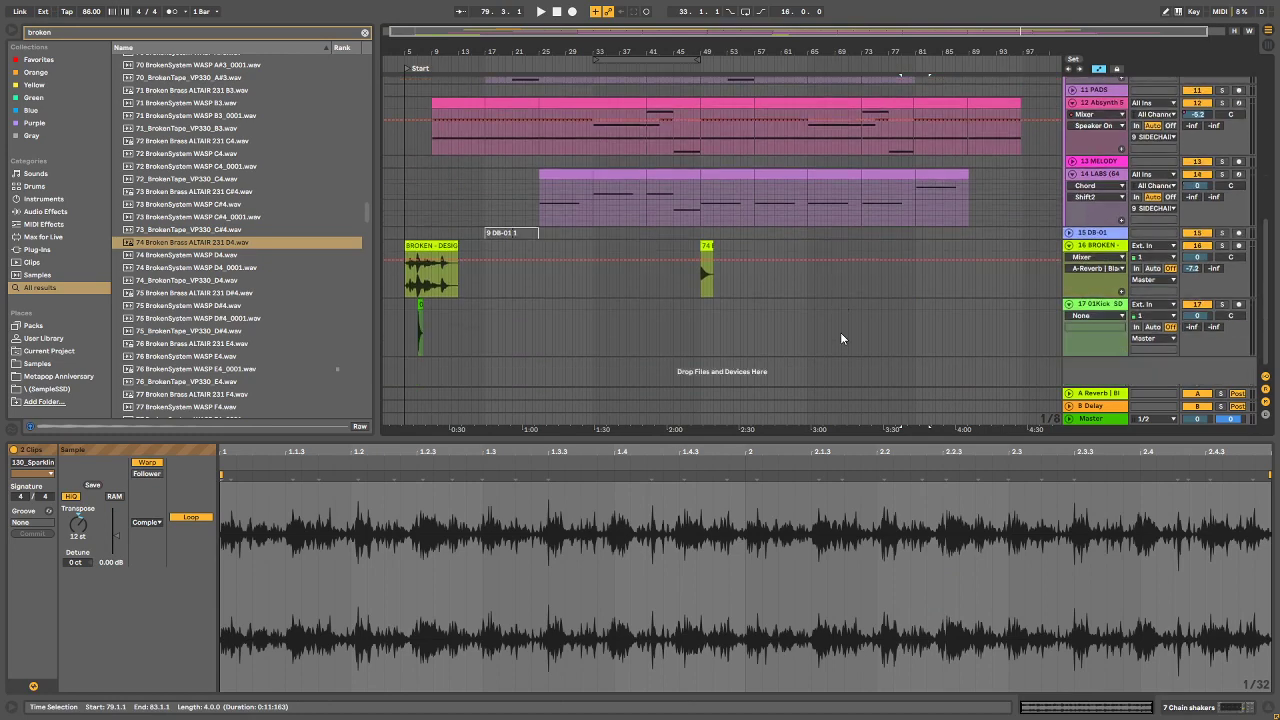
# Step: Audition the BrokenSystem WASP samples D#4_0001, E4 and E4_0001 in the "broken" search results
pyautogui.click(215, 320)
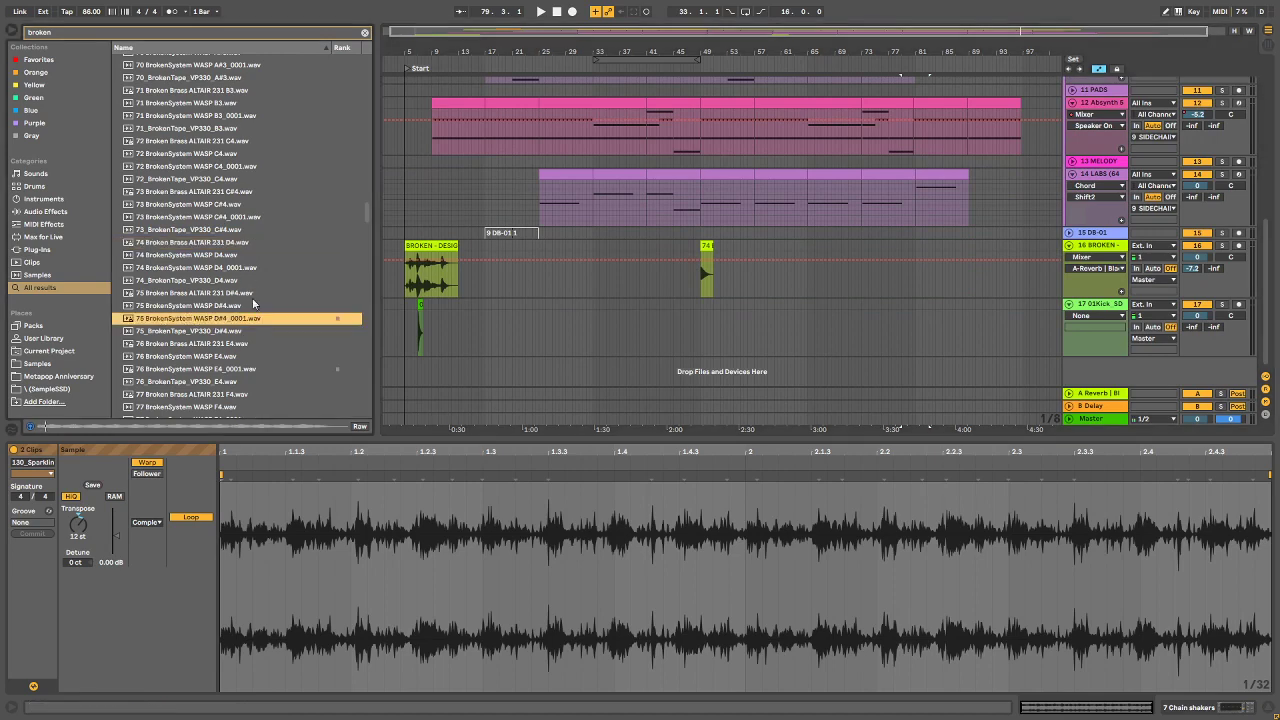
pyautogui.click(231, 354)
pyautogui.scroll(-5, 244, 288)
pyautogui.scroll(4, 244, 288)
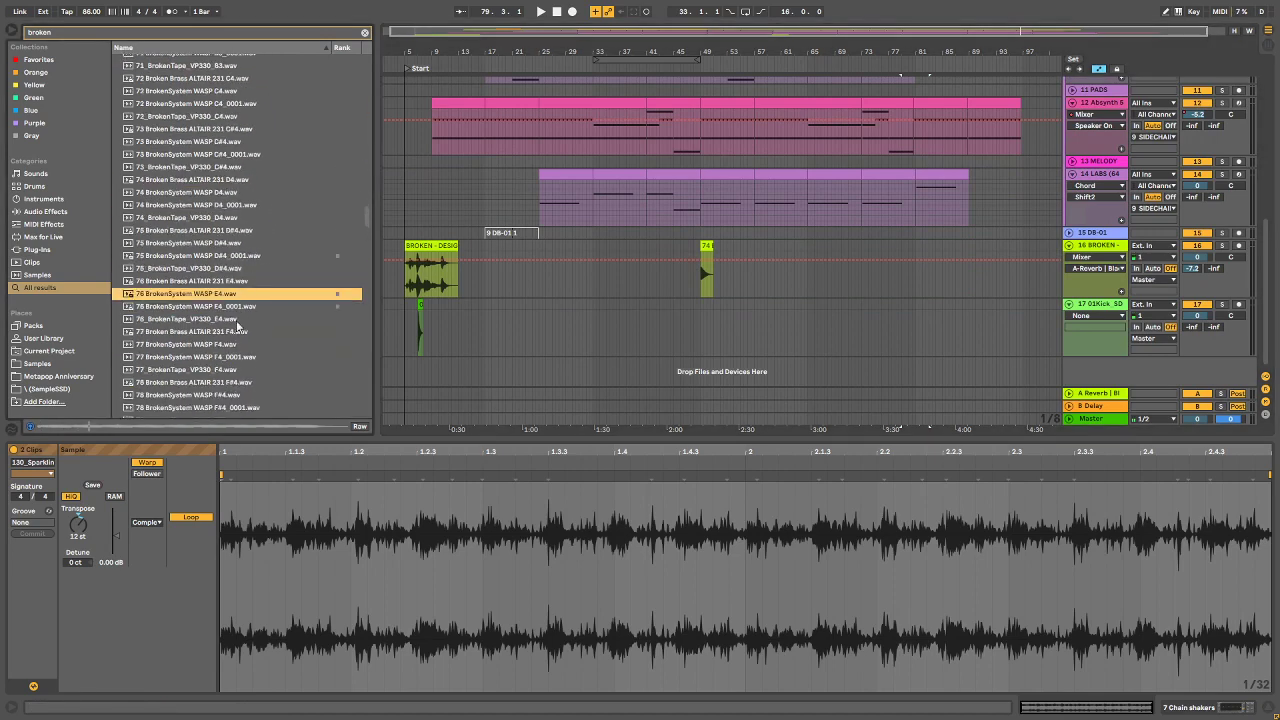
pyautogui.scroll(-1, 264, 269)
pyautogui.click(259, 245)
pyautogui.scroll(-15, 240, 285)
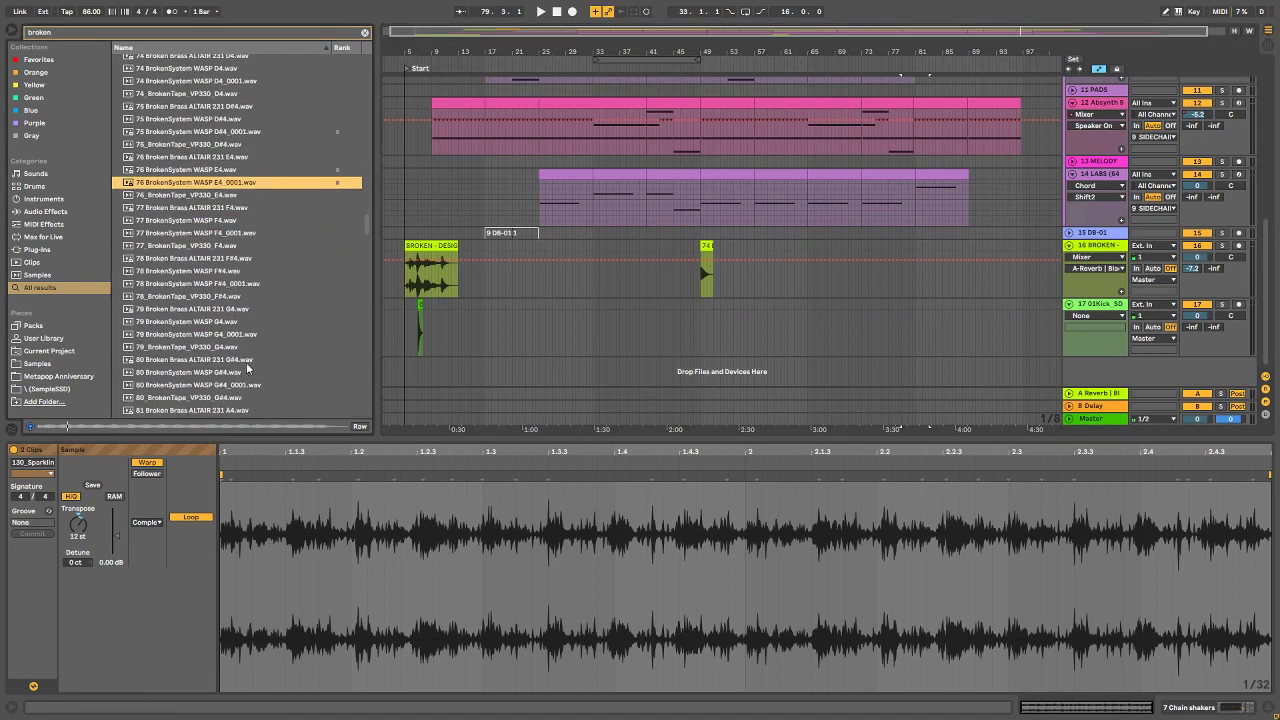
pyautogui.click(237, 294)
# Step: Look further down the "broken" results and audition the Piano_Destroyed falling-pieces and sledgehammer samples
pyautogui.scroll(-10, 237, 296)
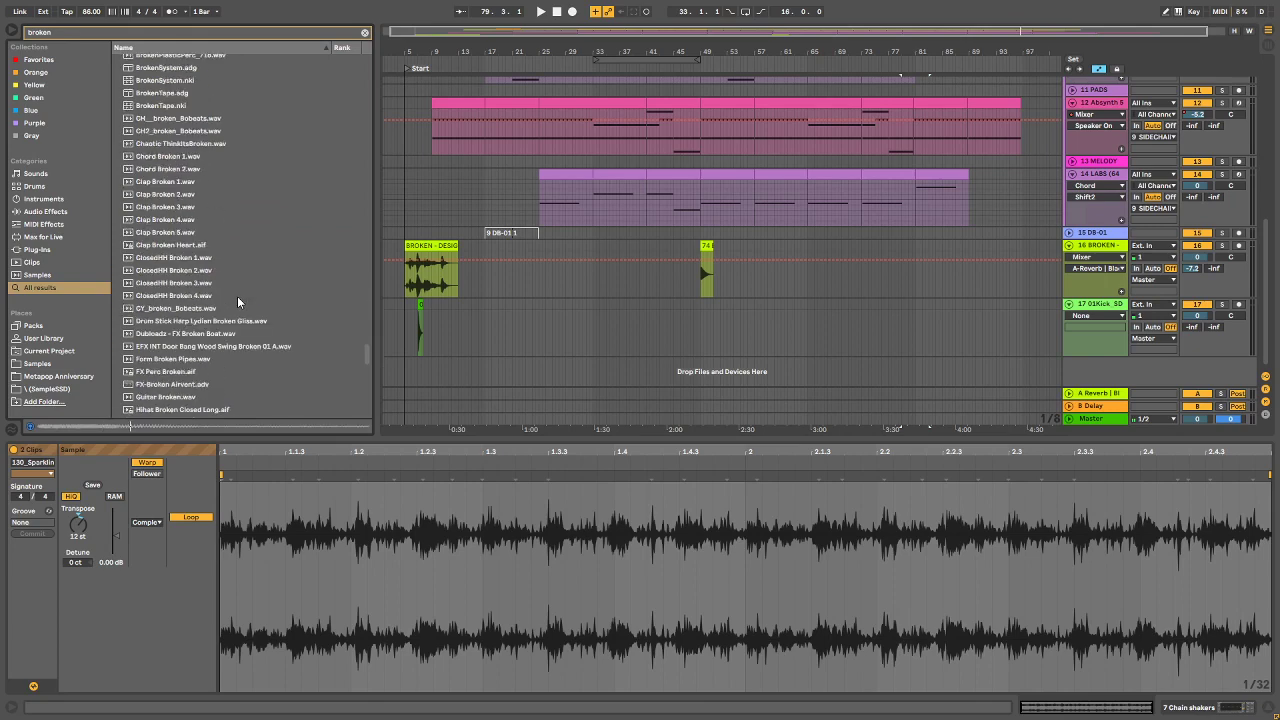
pyautogui.click(237, 296)
pyautogui.scroll(-4, 239, 297)
pyautogui.scroll(-8, 238, 295)
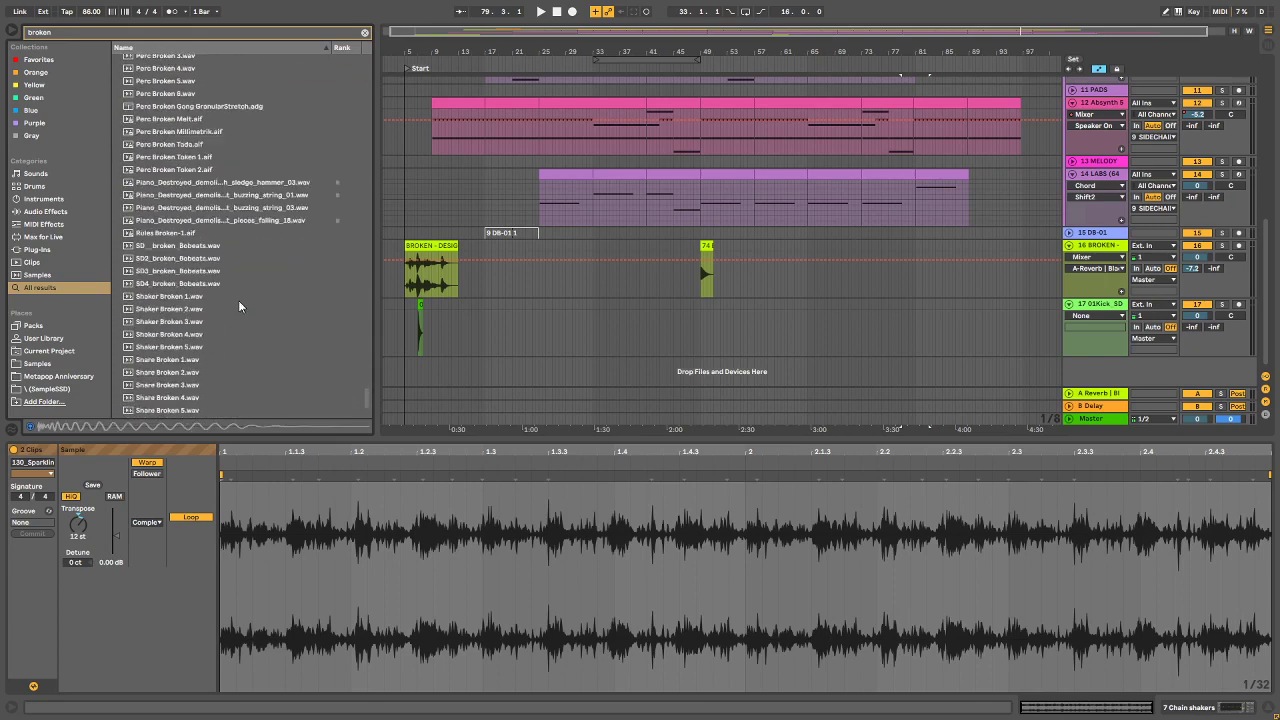
pyautogui.click(218, 132)
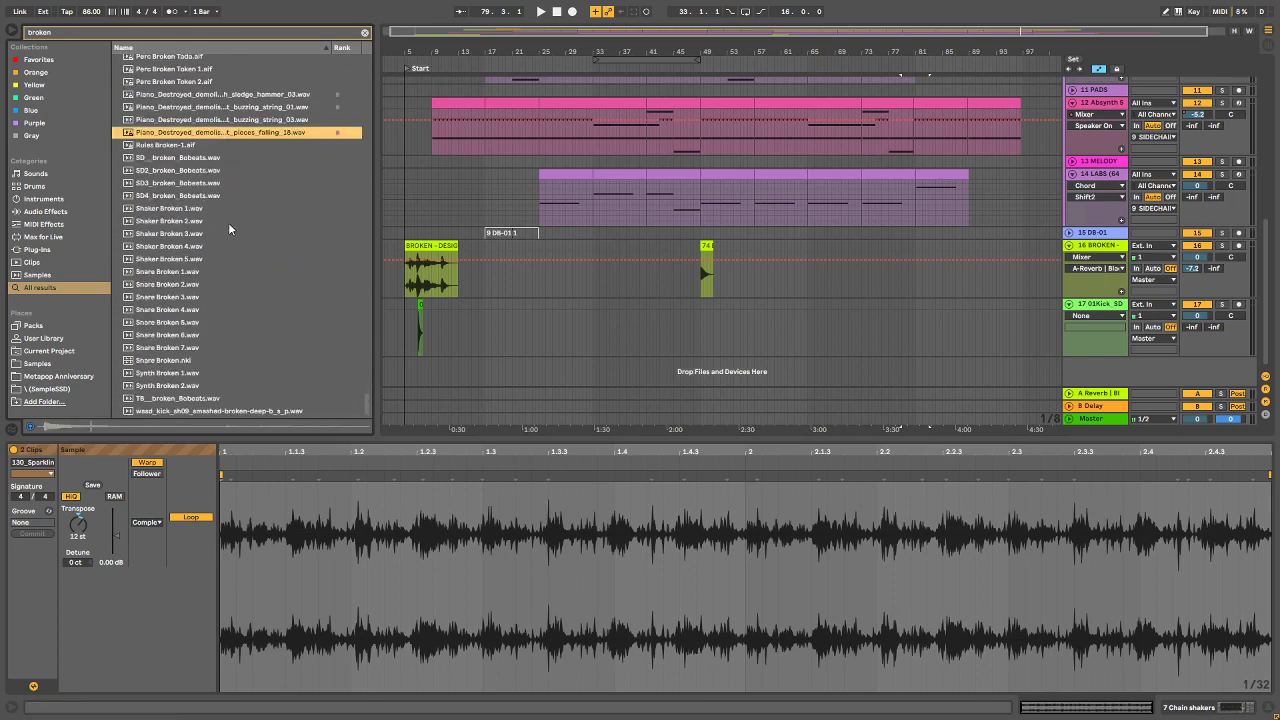
pyautogui.click(272, 95)
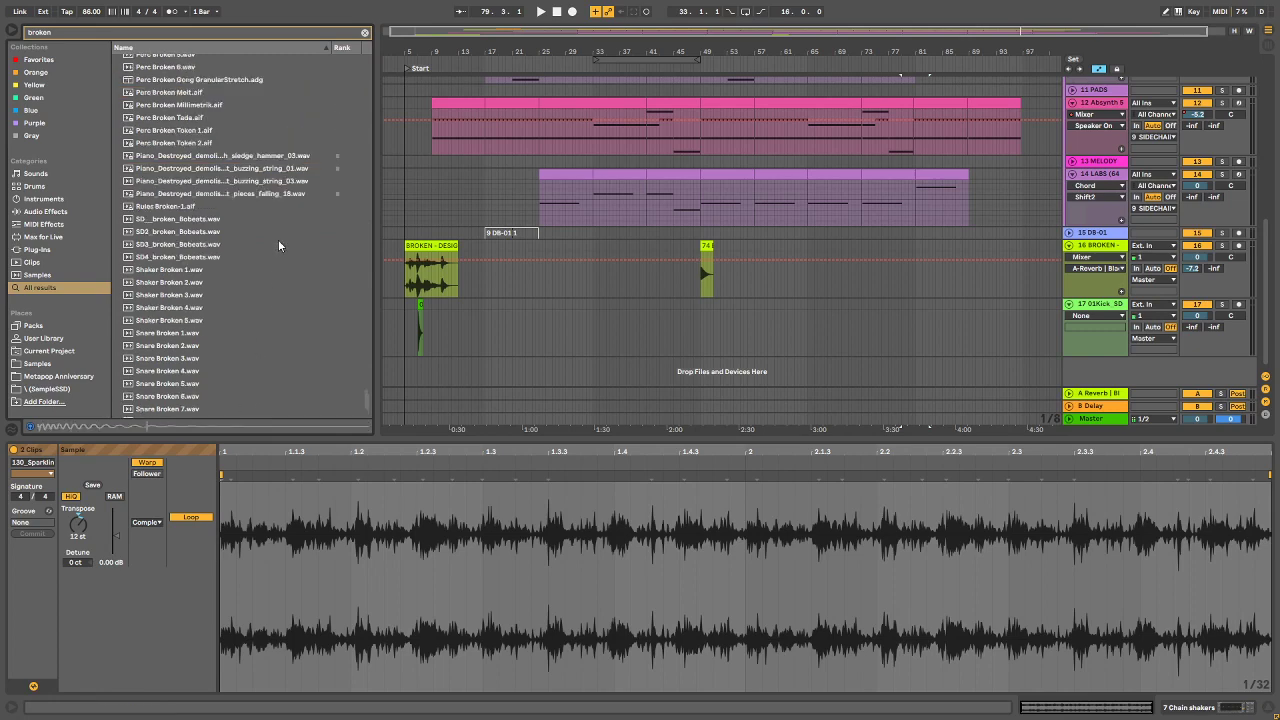
# Step: Audition the Form Broken Pipes, Door Bang Wood Swing, Dubloadz FX Broken Boat and Drum Stick Harp Lydian Broken Gliss samples
pyautogui.scroll(10, 277, 218)
pyautogui.click(210, 147)
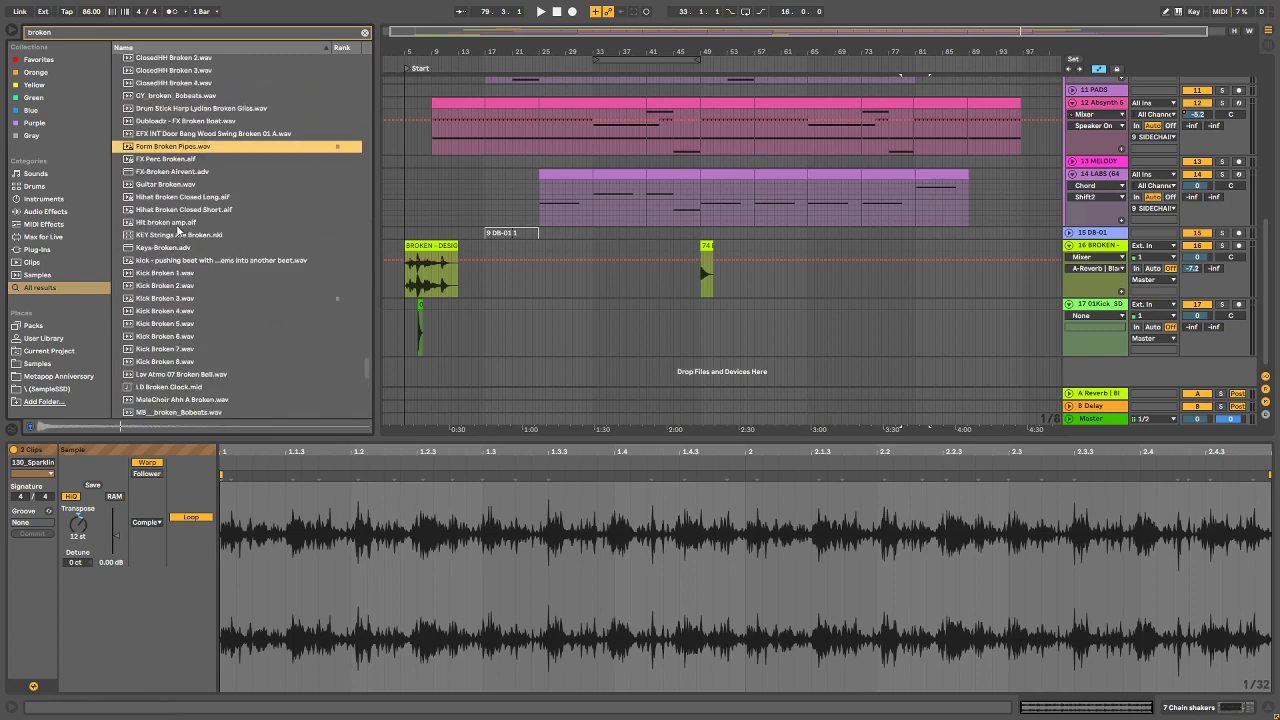
pyautogui.click(185, 135)
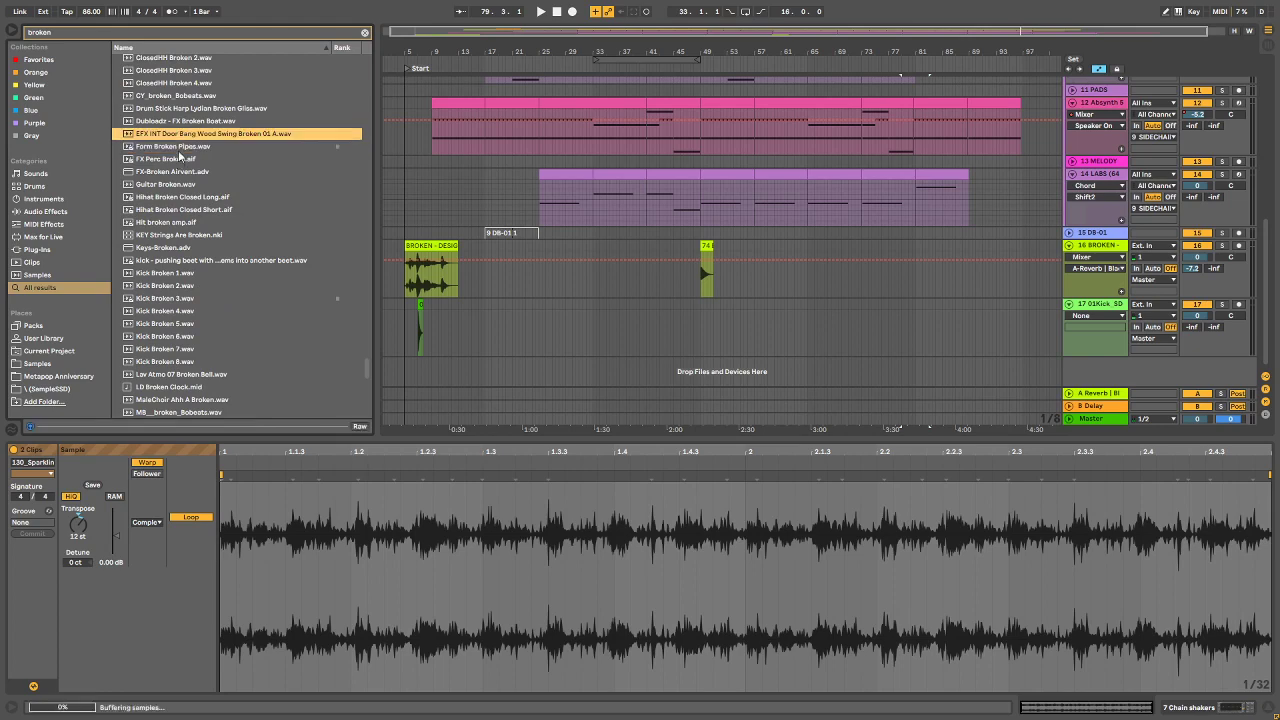
pyautogui.click(193, 121)
pyautogui.scroll(3, 234, 171)
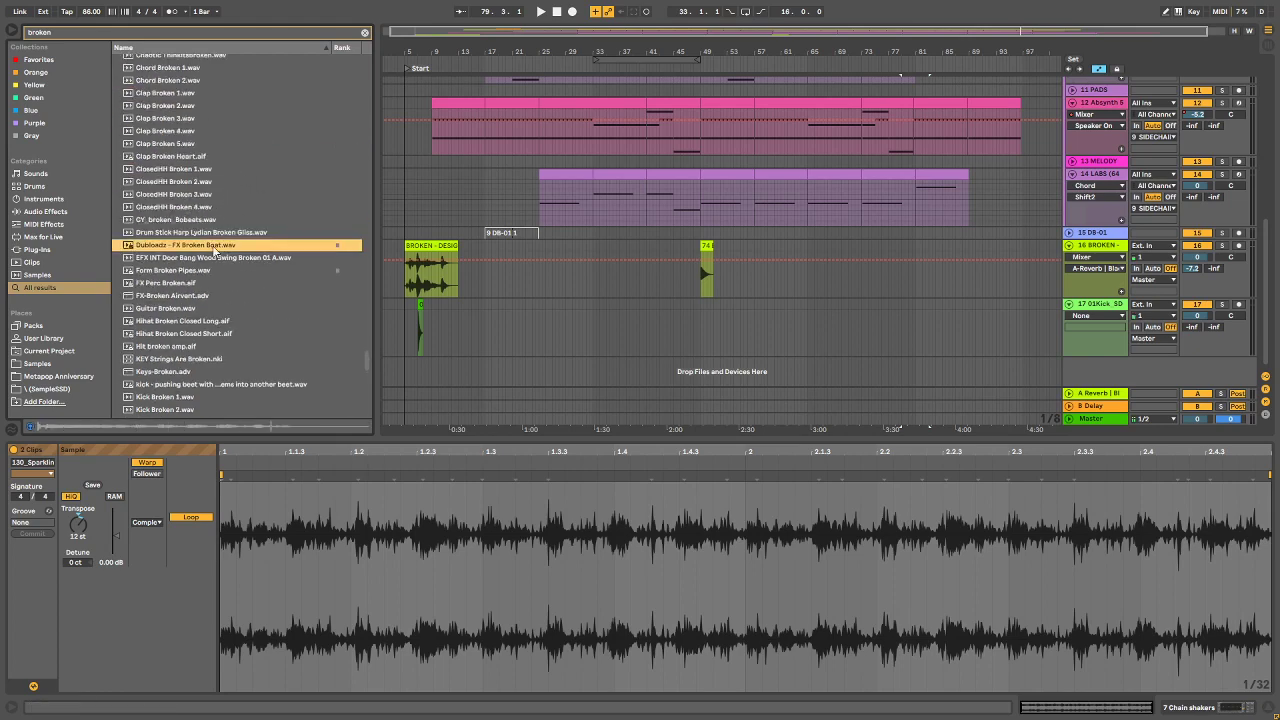
pyautogui.click(218, 232)
pyautogui.scroll(3, 222, 227)
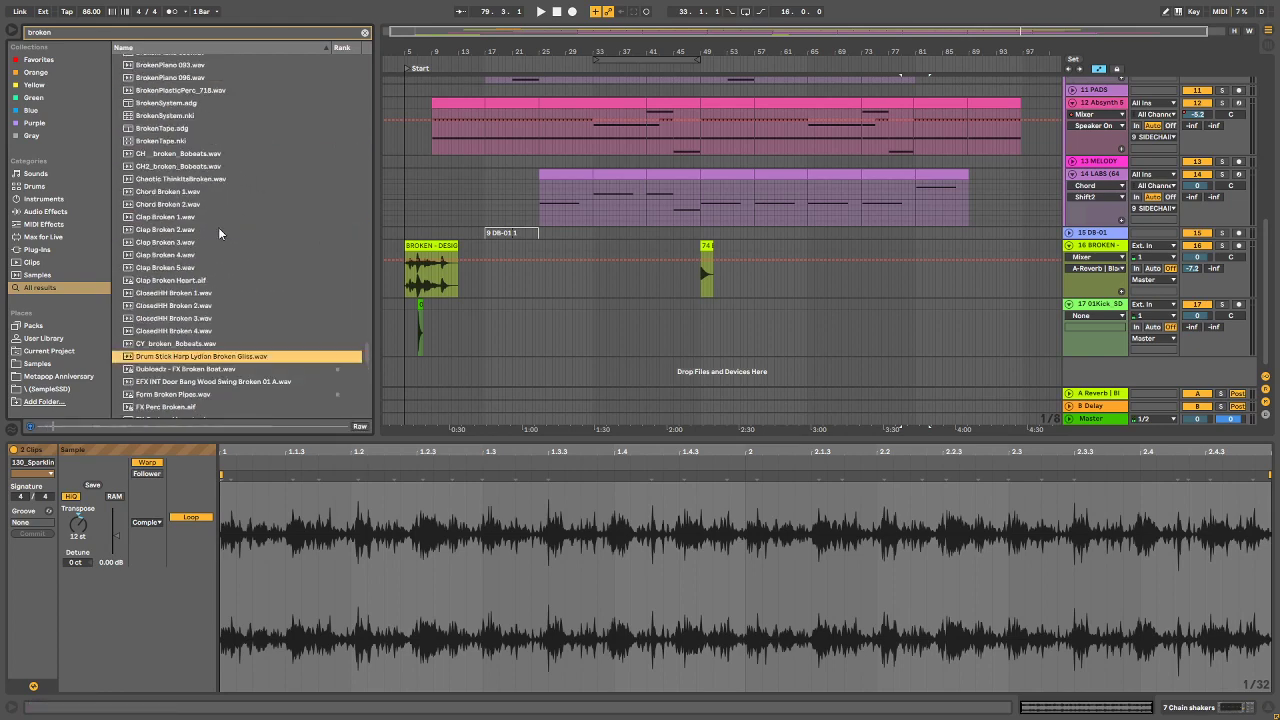
pyautogui.scroll(1, 197, 219)
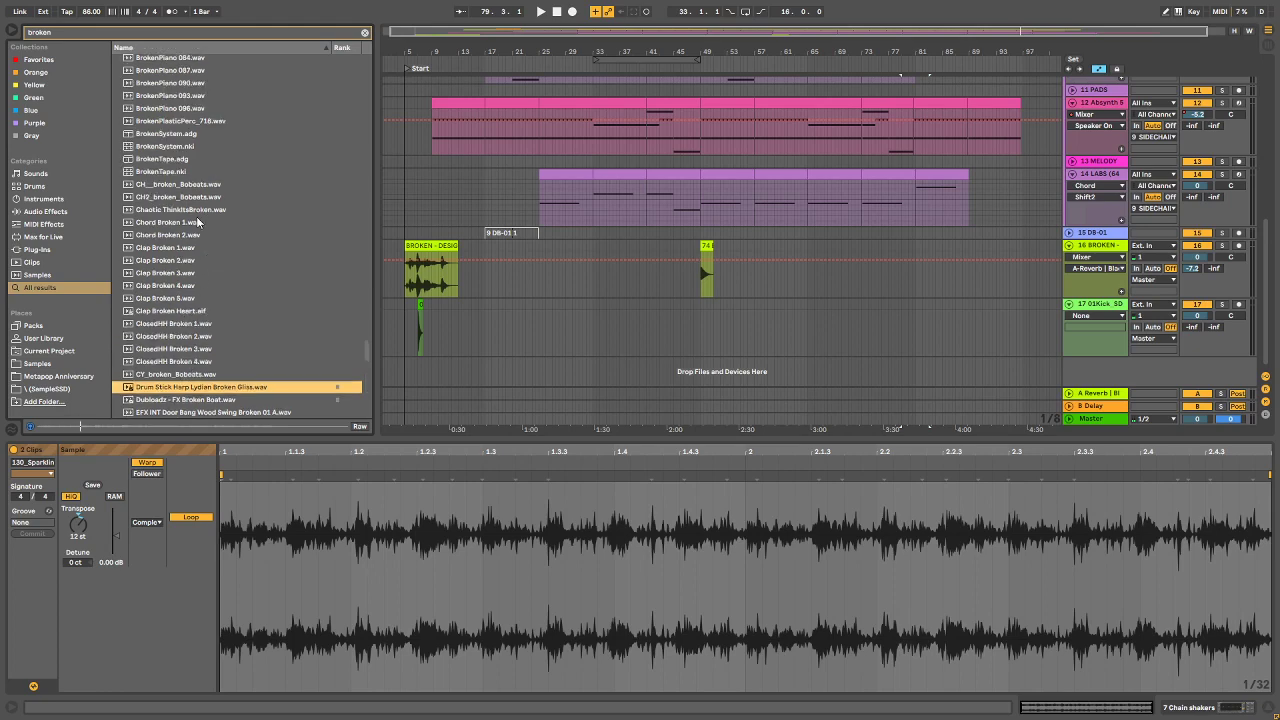
pyautogui.scroll(-2, 196, 216)
pyautogui.scroll(-2, 172, 235)
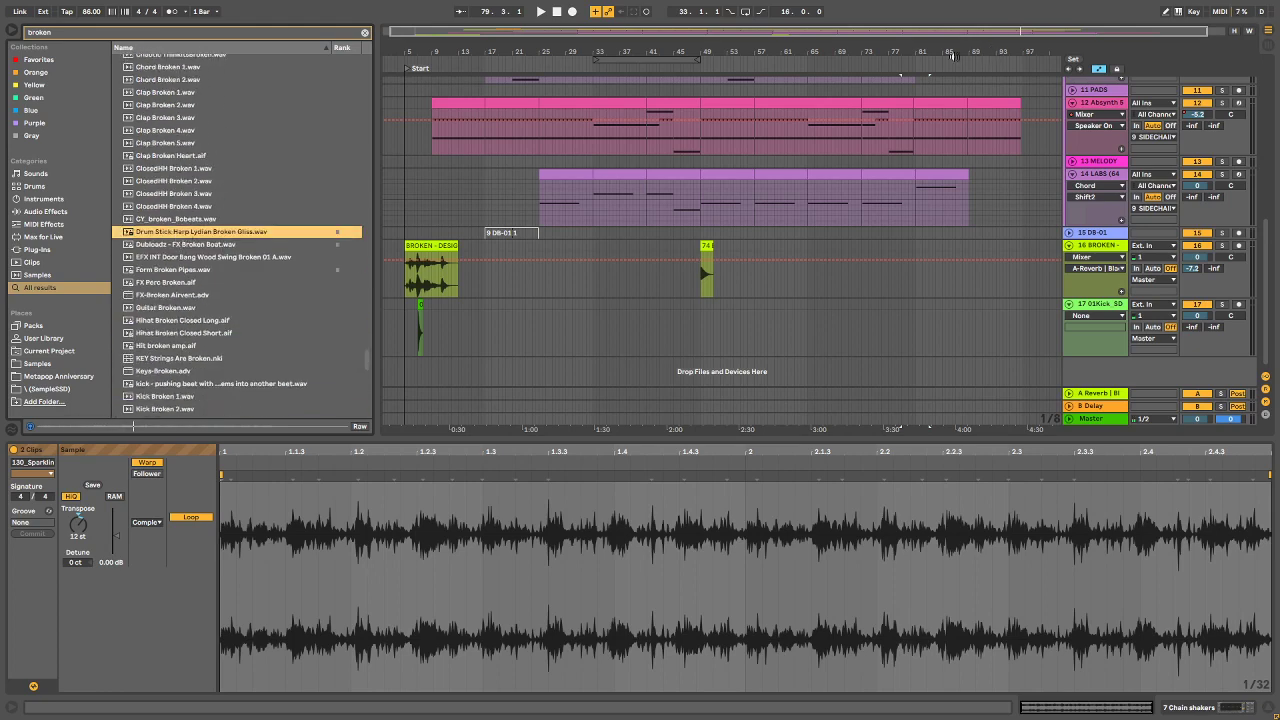
pyautogui.scroll(5, 868, 182)
pyautogui.scroll(-5, 890, 184)
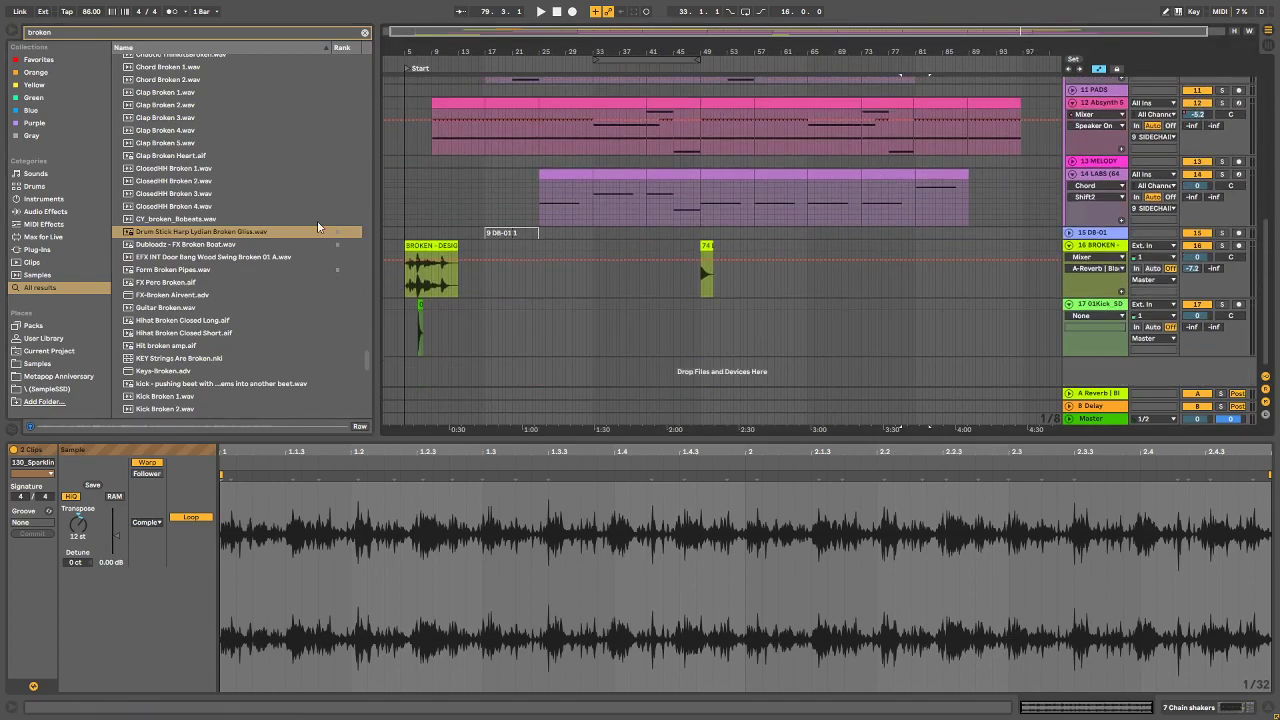
# Step: Place the Drum Stick Harp Lydian Broken Gliss sample at bar 81 on the BROKEN audio track and reverse the clip
pyautogui.moveTo(224, 238); pyautogui.dragTo(917, 256)
pyautogui.rightClick(931, 249)
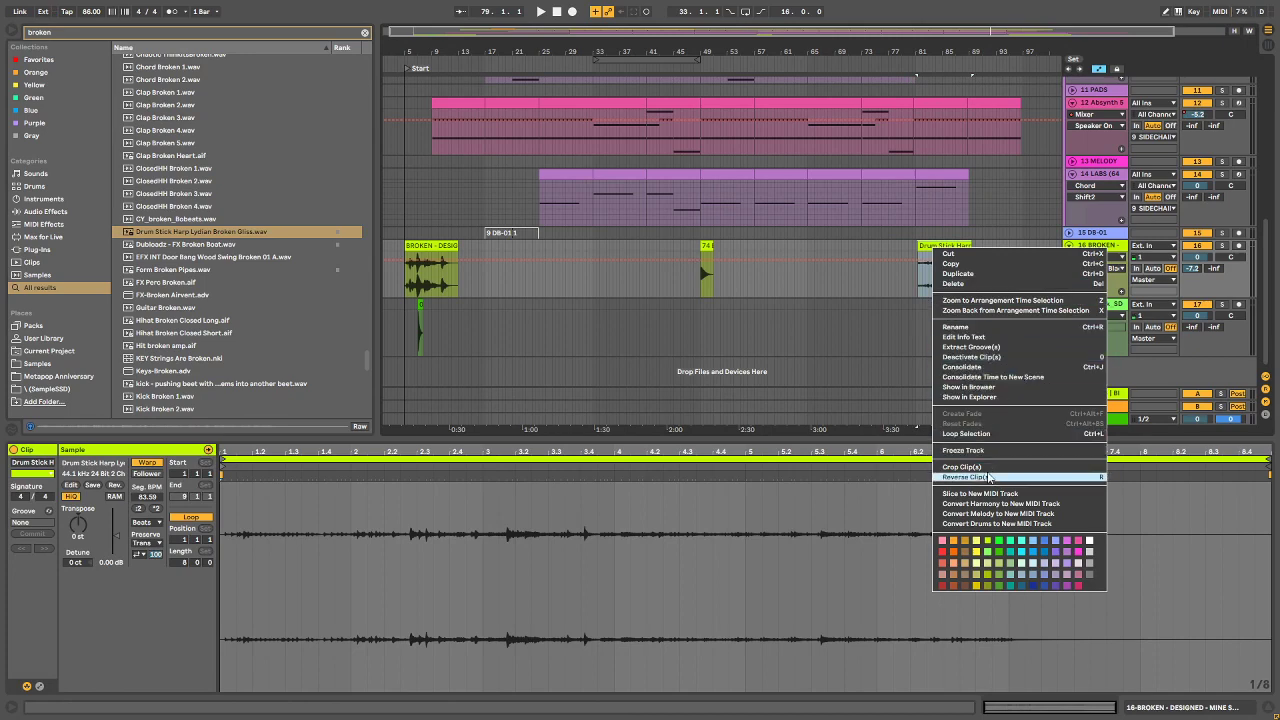
pyautogui.click(989, 477)
# Step: Play the transition from bar 81 and check how the reversed harp clip sits with the Absynth and LABS parts
pyautogui.press('space')
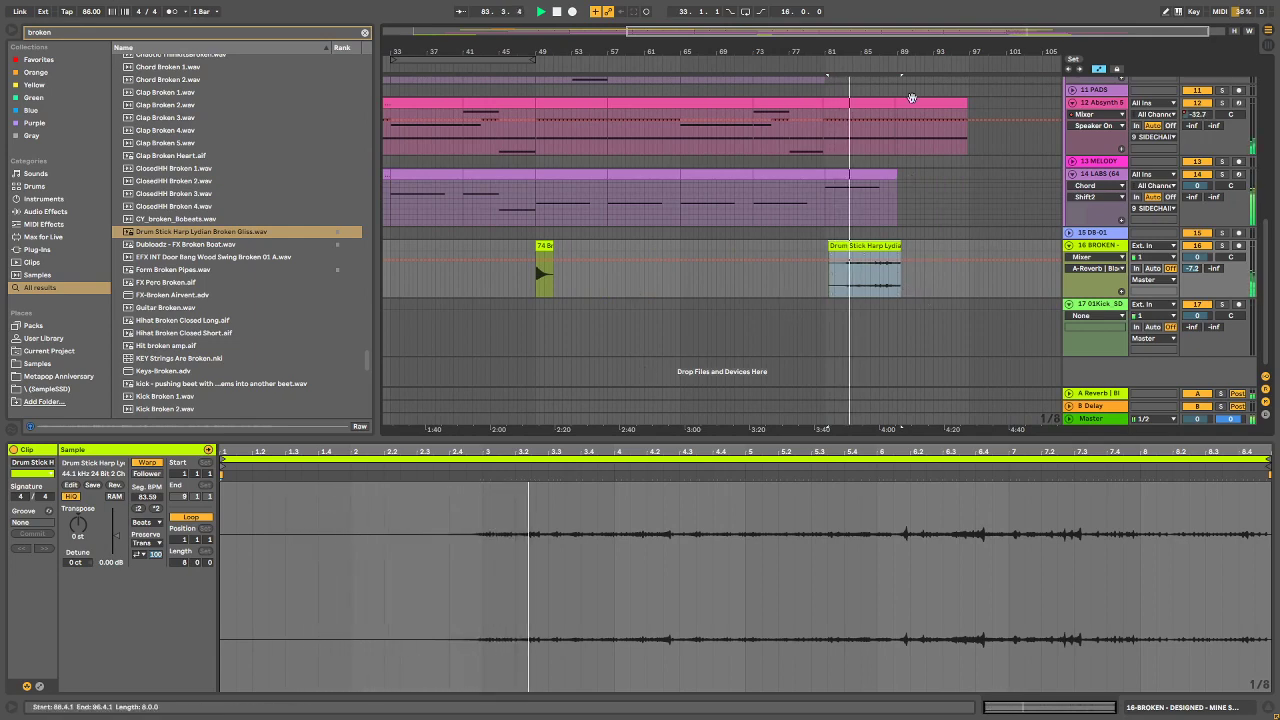
pyautogui.moveTo(894, 52); pyautogui.dragTo(845, 247)
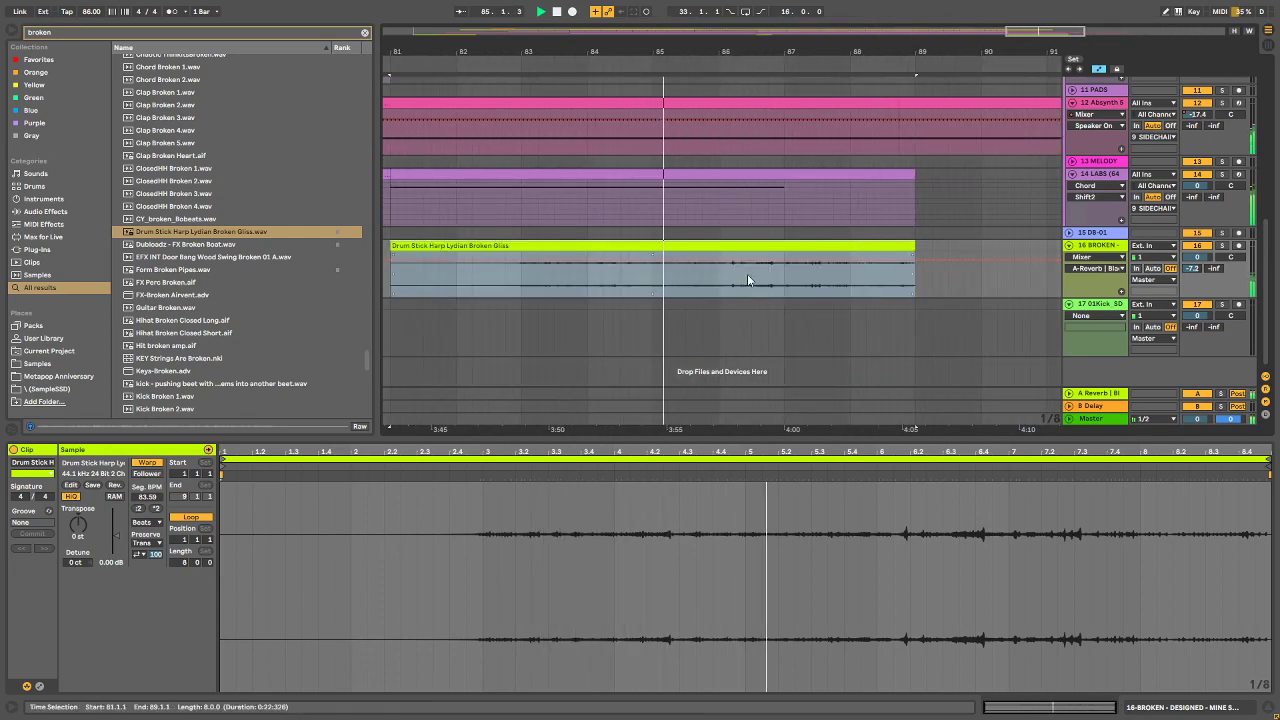
pyautogui.scroll(3, 853, 100)
pyautogui.scroll(-5, 860, 55)
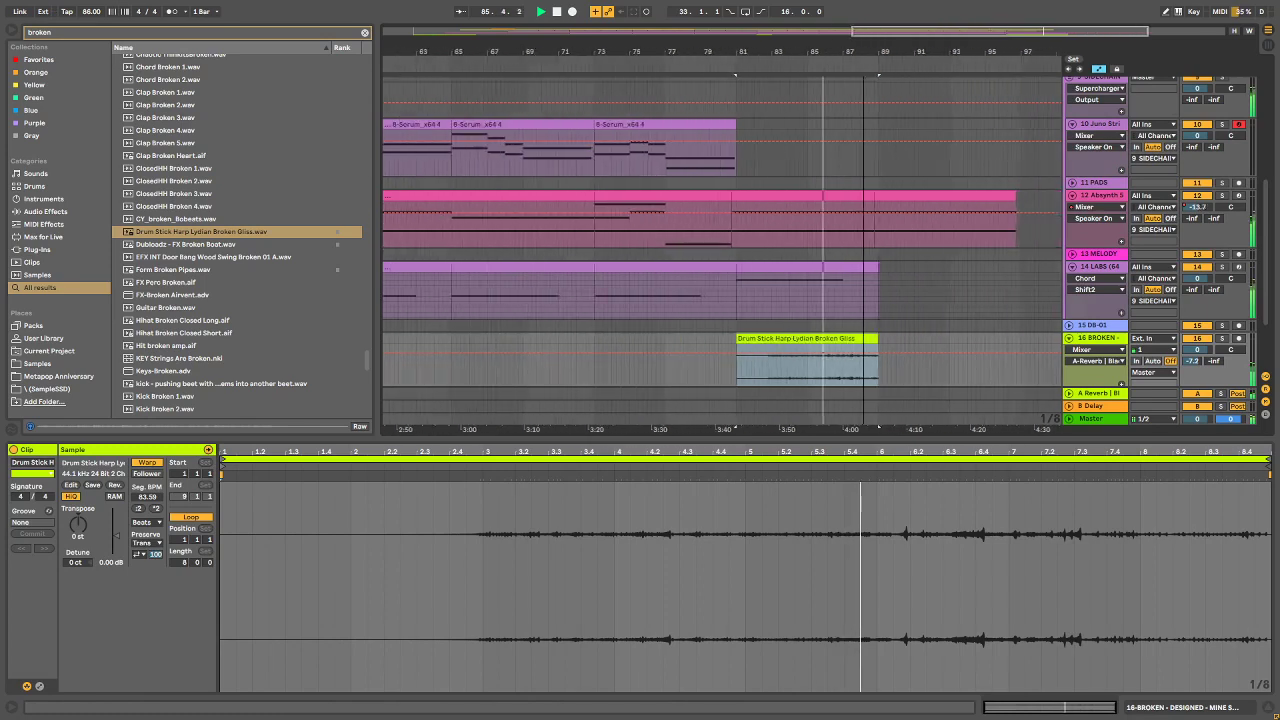
pyautogui.scroll(6, 904, 205)
pyautogui.scroll(-8, 936, 243)
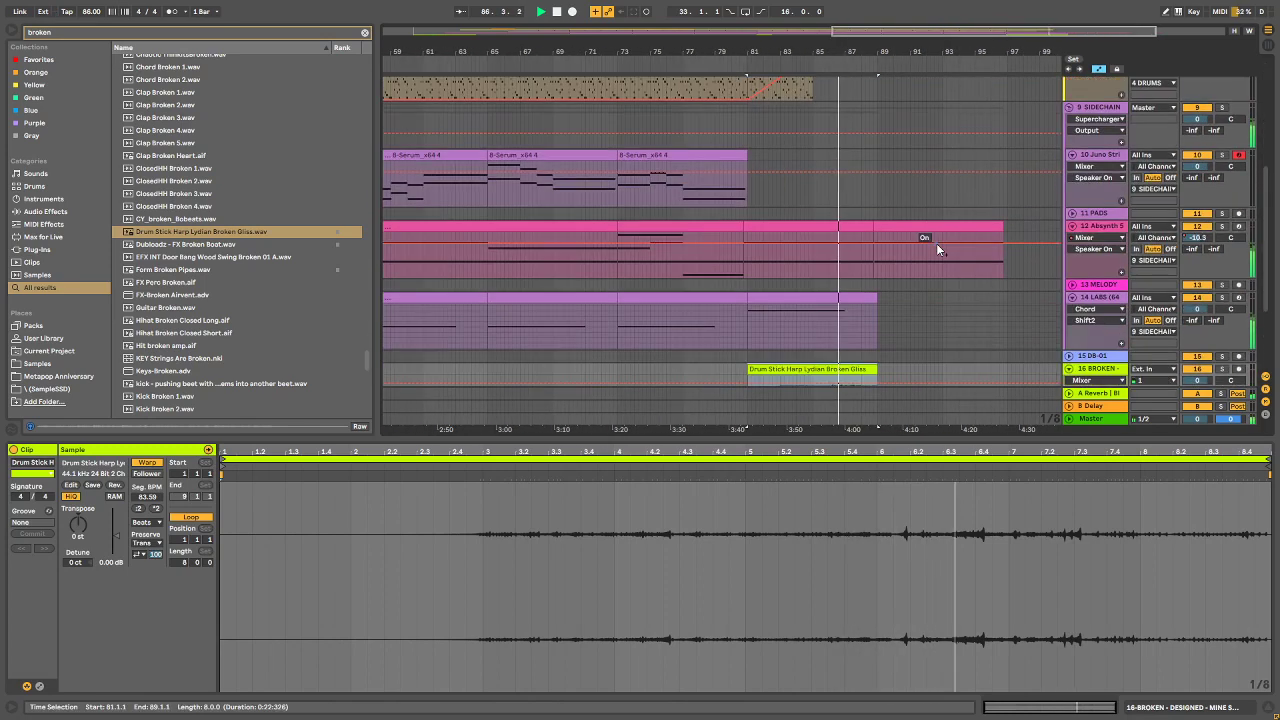
pyautogui.scroll(-2, 936, 245)
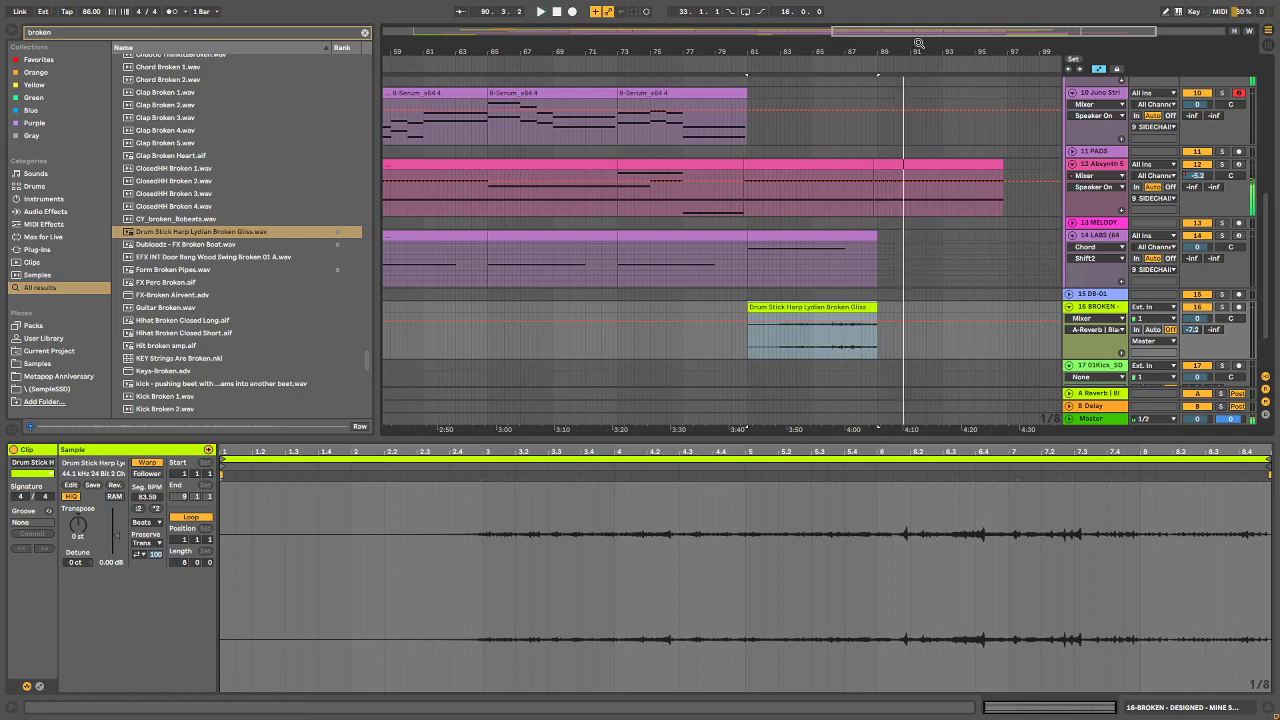
# Step: Shift the two Absynth clips in the transition to start exactly at bar 81, and delete the second one at bar 89
pyautogui.moveTo(918, 43); pyautogui.dragTo(918, 110)
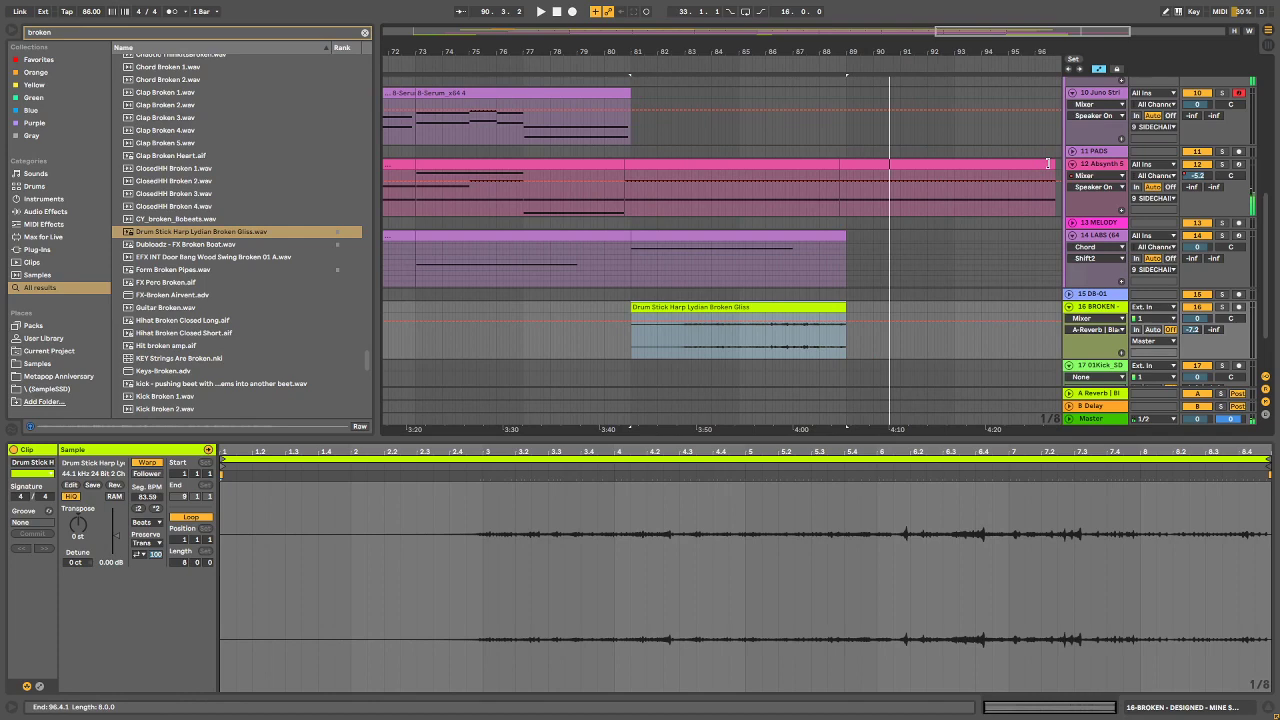
pyautogui.click(655, 167)
pyautogui.keyDown('shift'); pyautogui.click(865, 167); pyautogui.keyUp('shift')
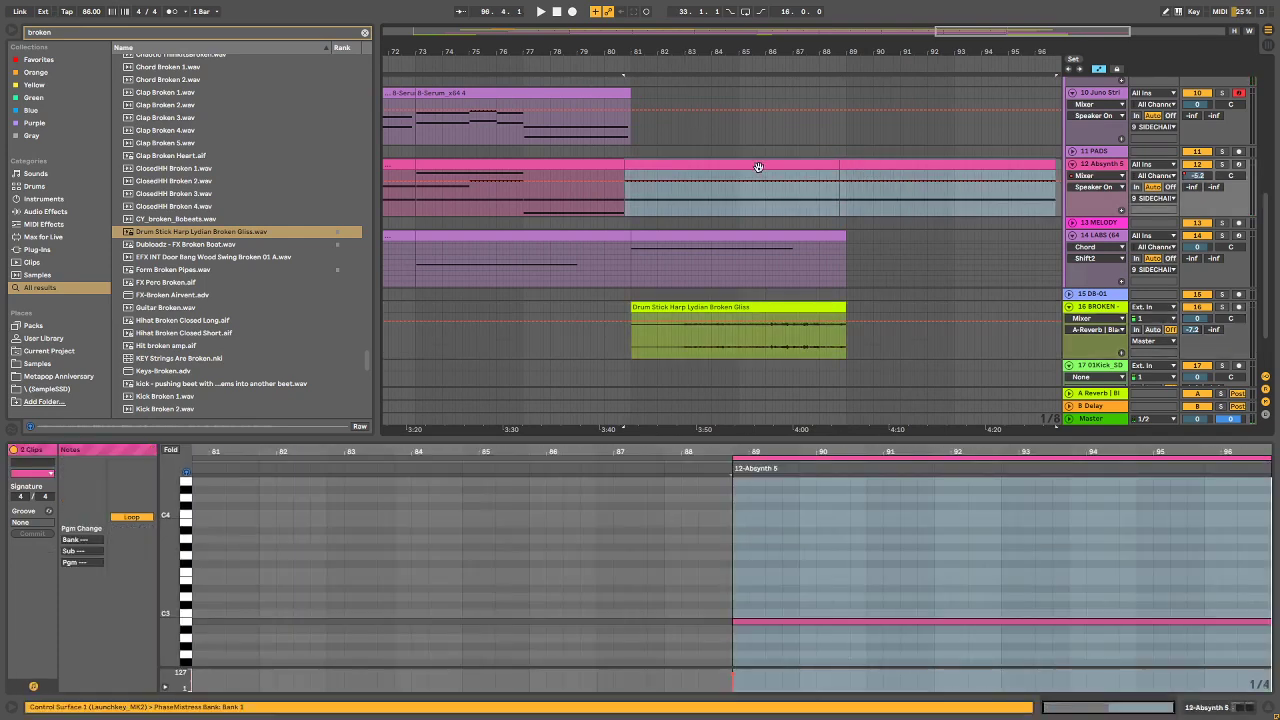
pyautogui.moveTo(758, 167); pyautogui.dragTo(764, 166)
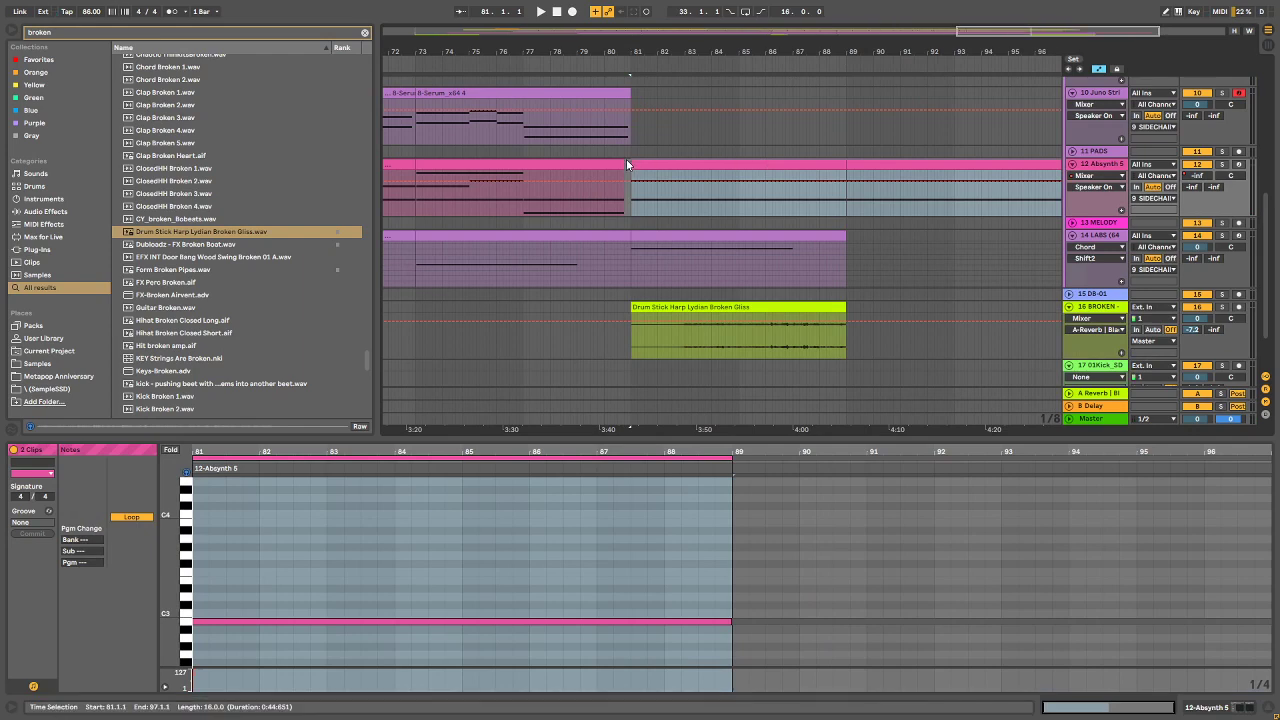
pyautogui.click(626, 164)
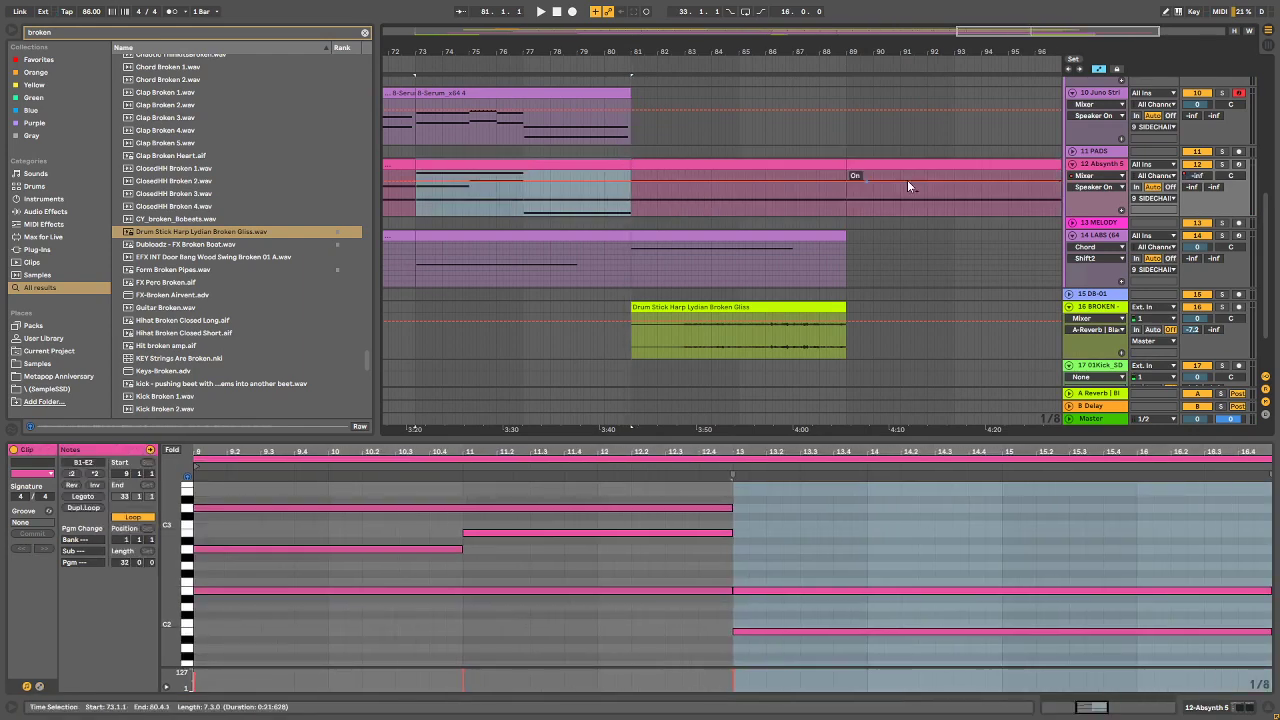
pyautogui.click(929, 161)
pyautogui.press('Delete')
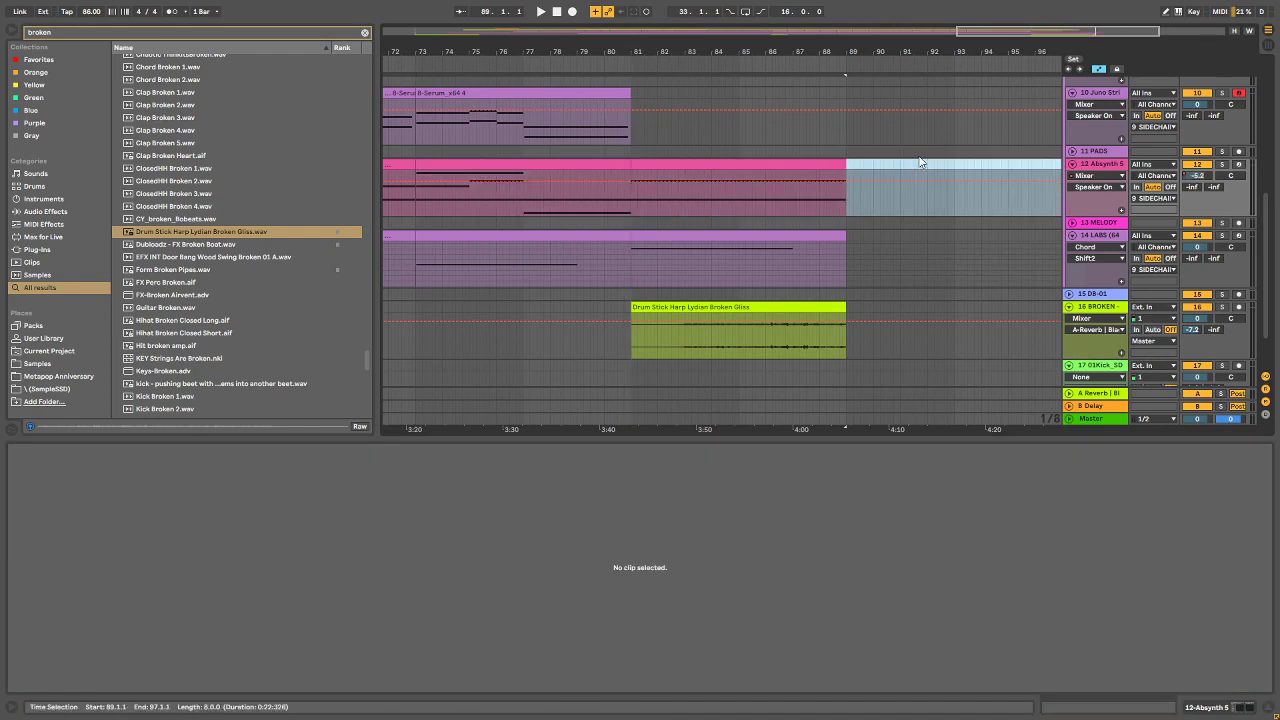
# Step: Set the Absynth track's send to the A Reverb return to -10 dB
pyautogui.click(1192, 193)
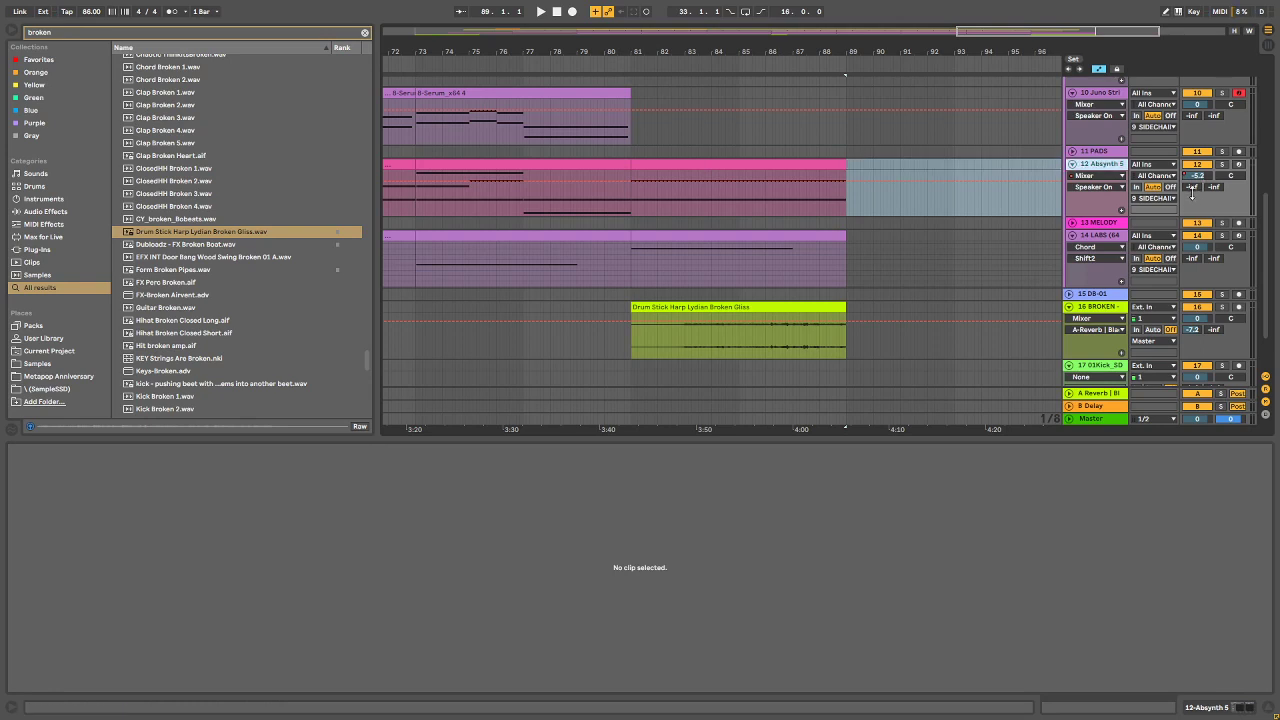
pyautogui.click(1193, 186)
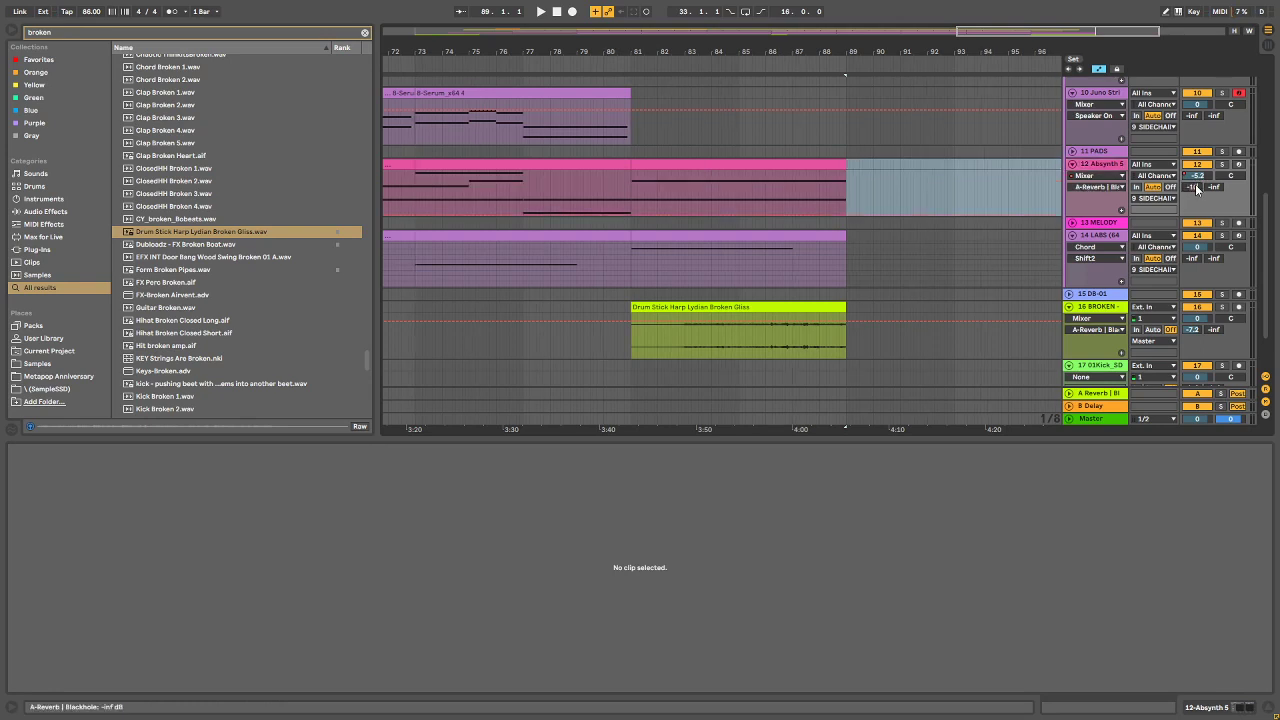
pyautogui.write('-10')
pyautogui.press('Return')
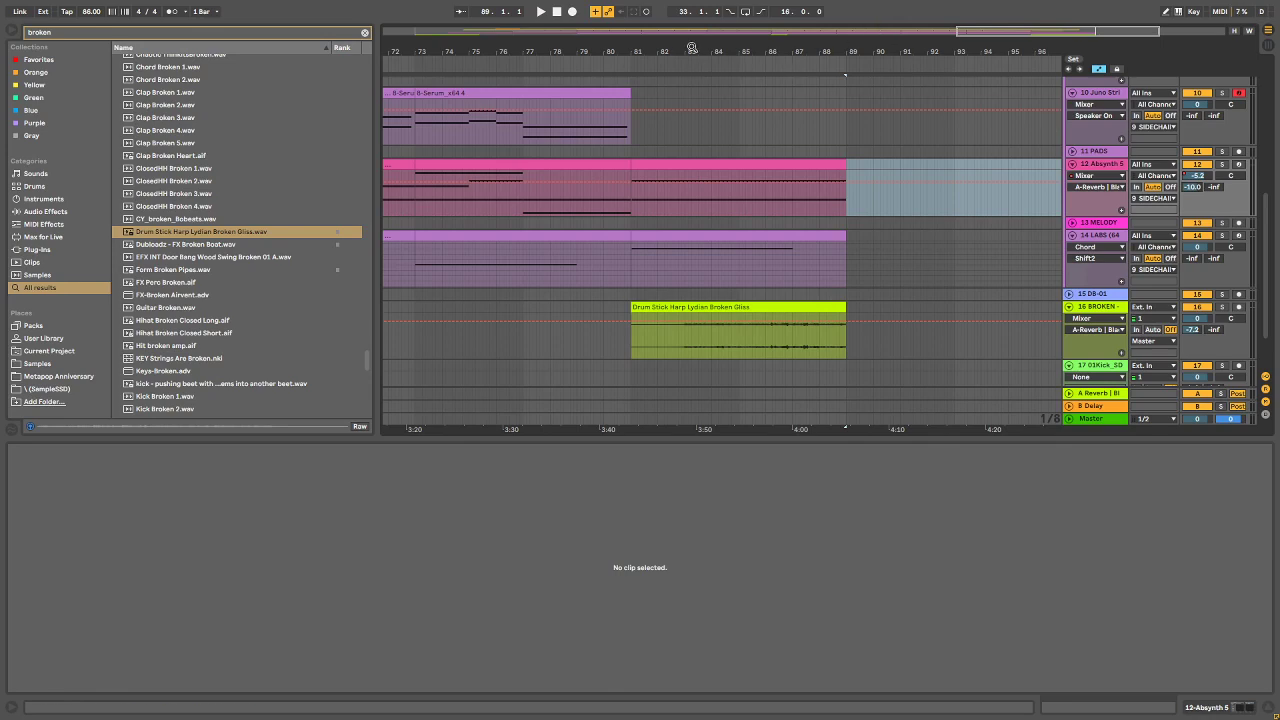
# Step: Unfold the Master track, turn on LittleRadiator in its device chain and open its plug-in window
pyautogui.moveTo(692, 47); pyautogui.dragTo(918, 8)
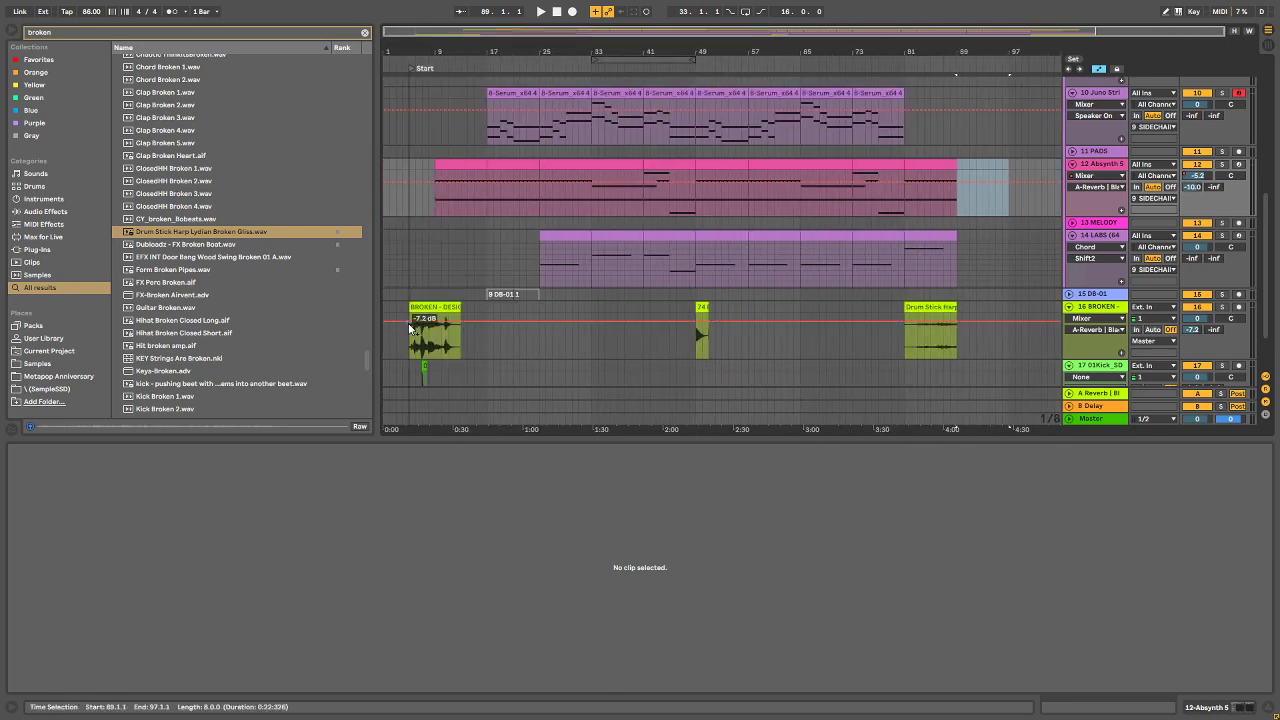
pyautogui.scroll(-3, 396, 378)
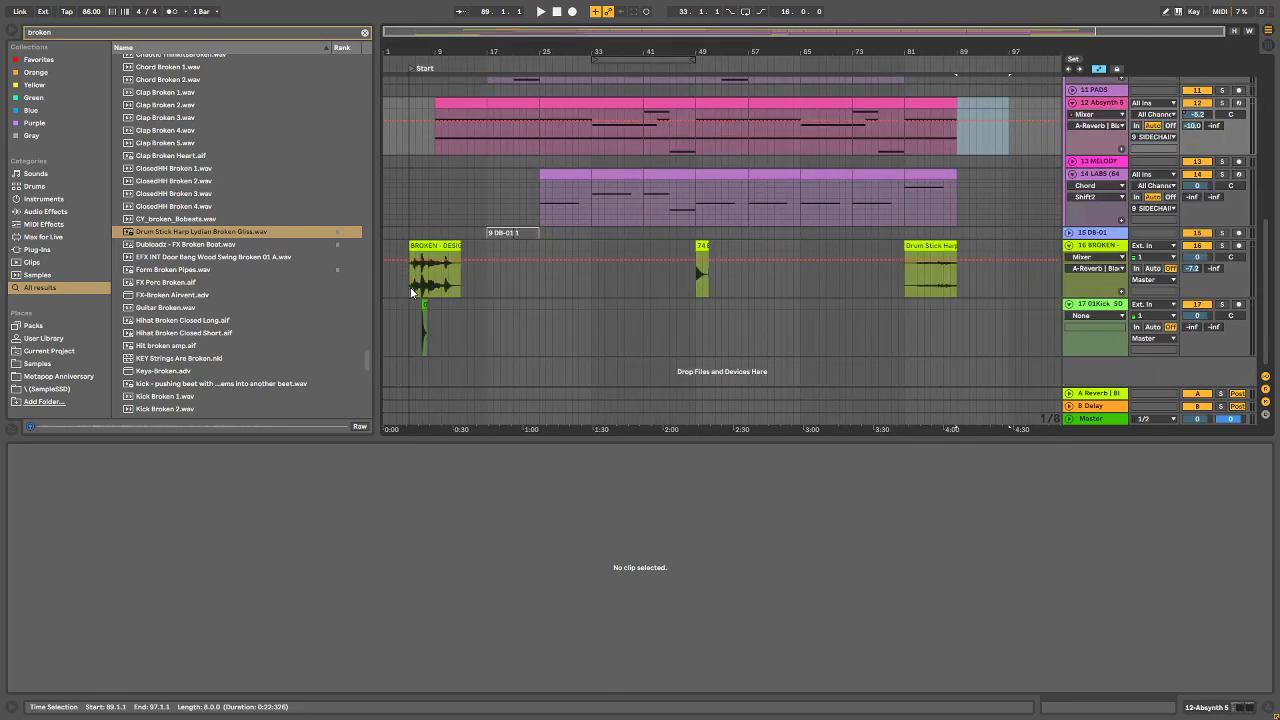
pyautogui.hotkey('alt', 'Tab')
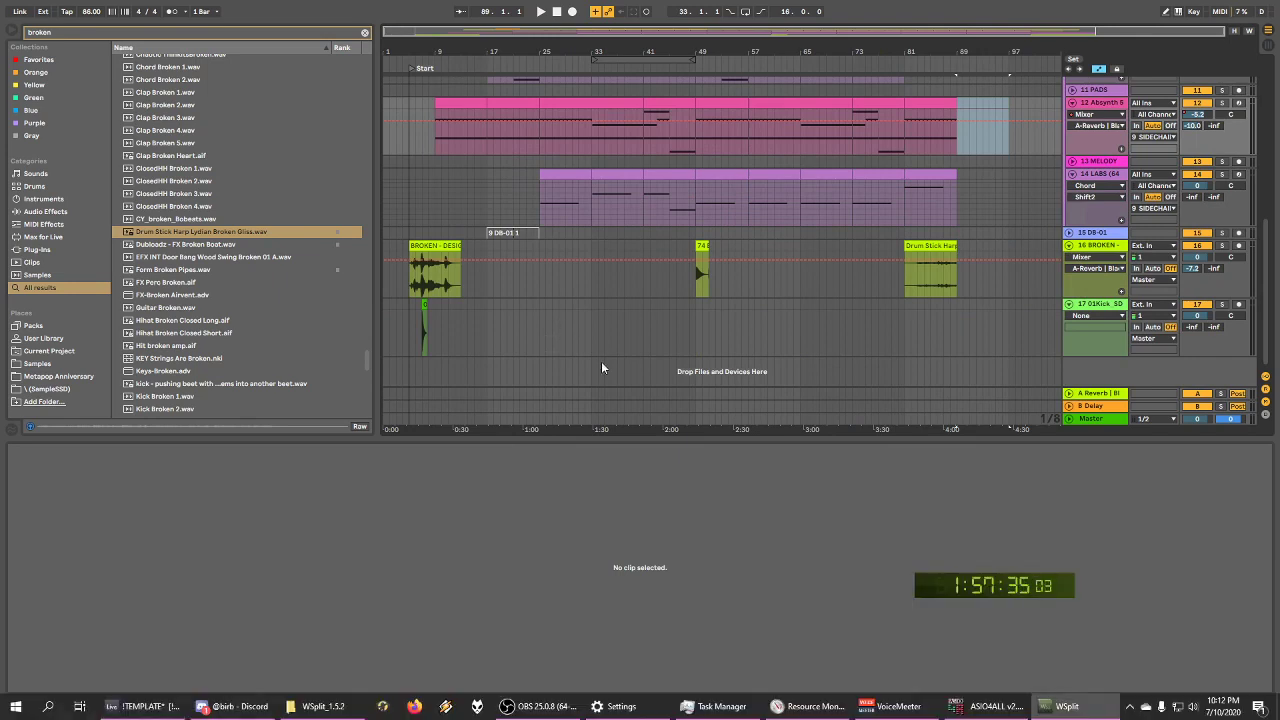
pyautogui.click(1099, 416)
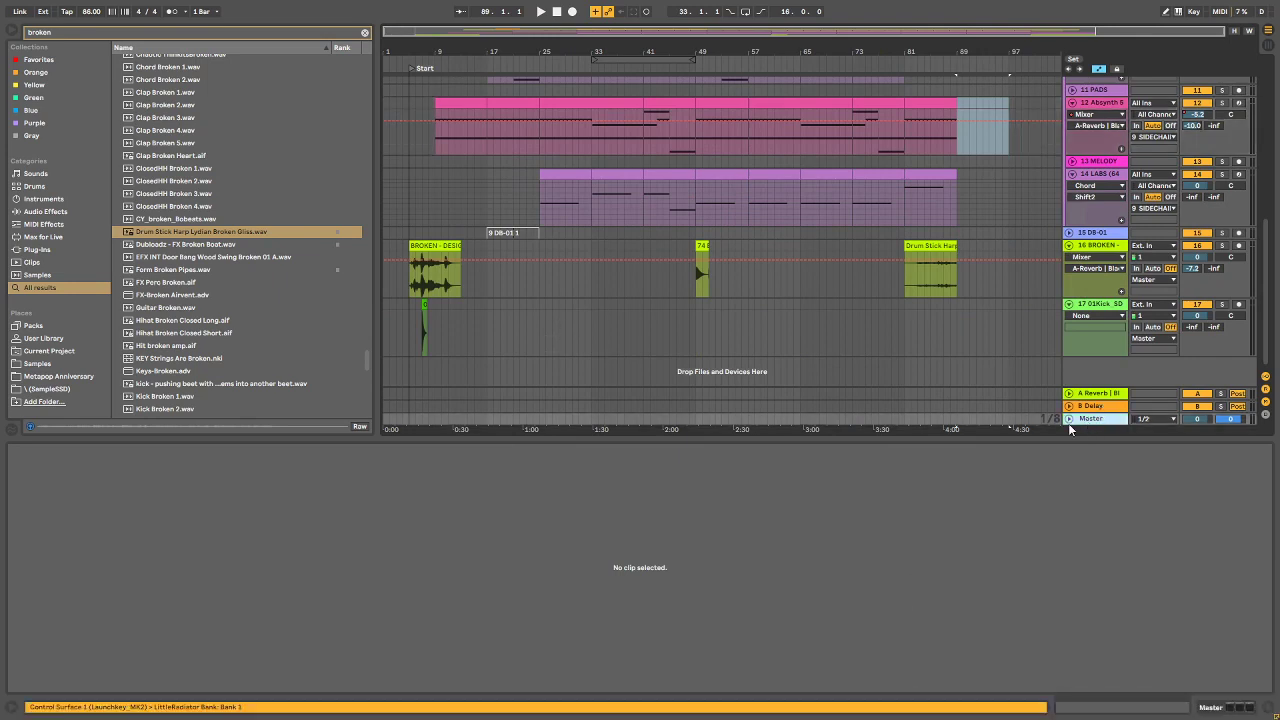
pyautogui.click(1069, 419)
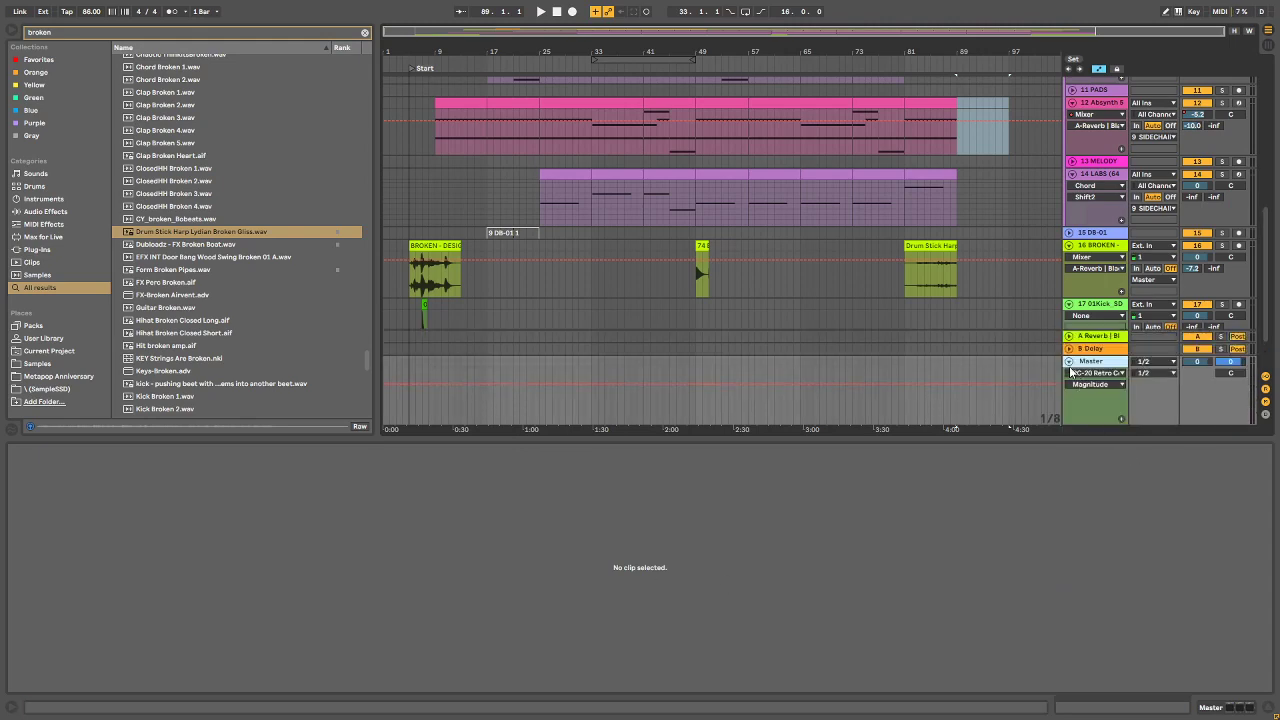
pyautogui.scroll(8, 1050, 236)
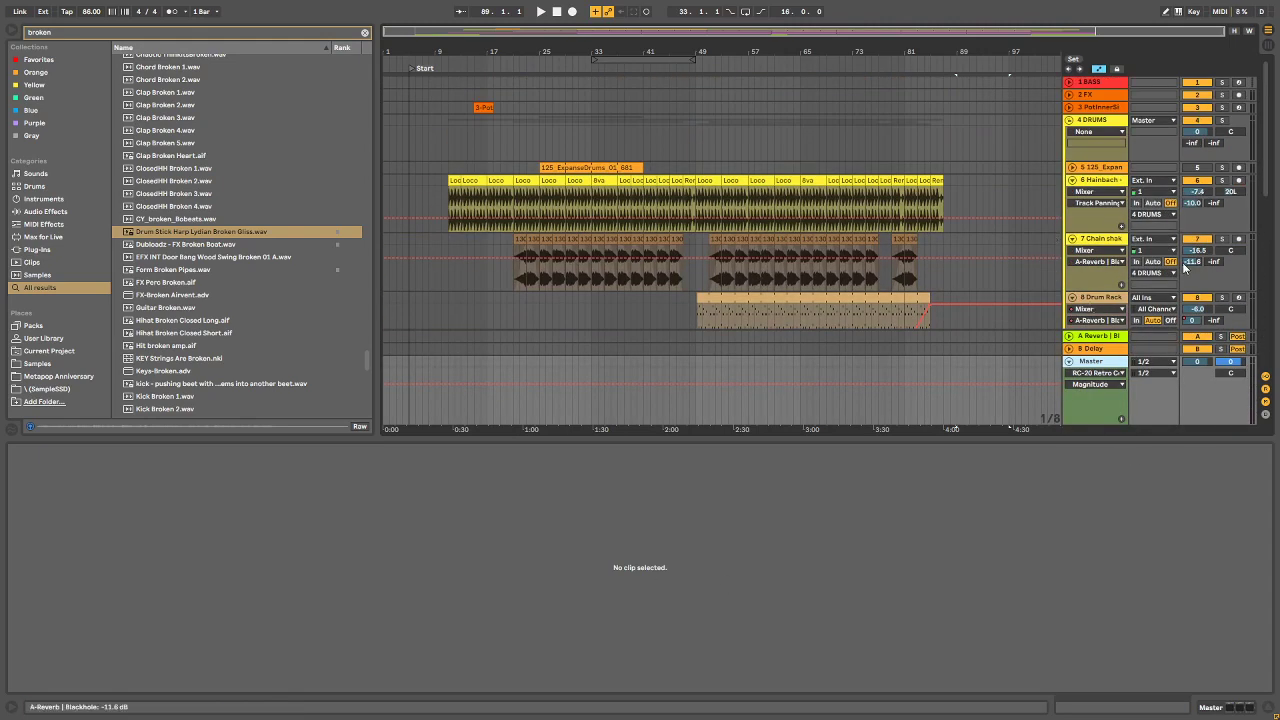
pyautogui.scroll(-10, 1200, 320)
pyautogui.click(1245, 710)
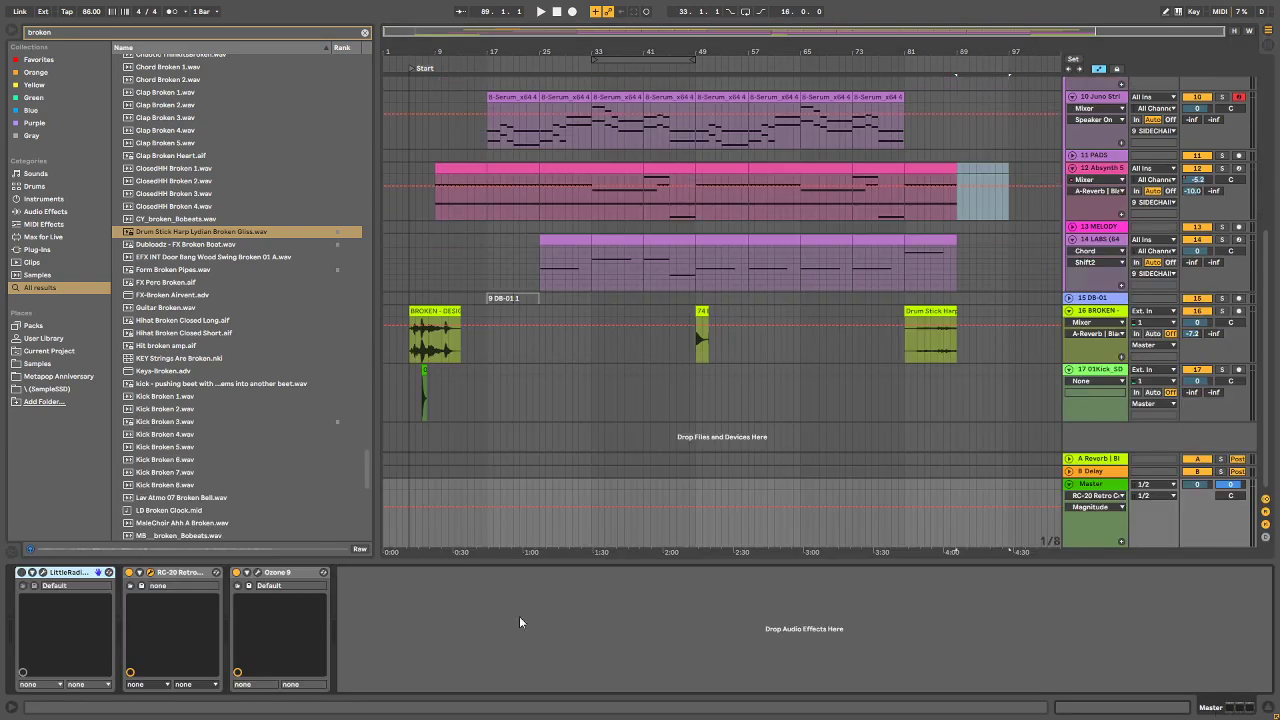
pyautogui.click(21, 573)
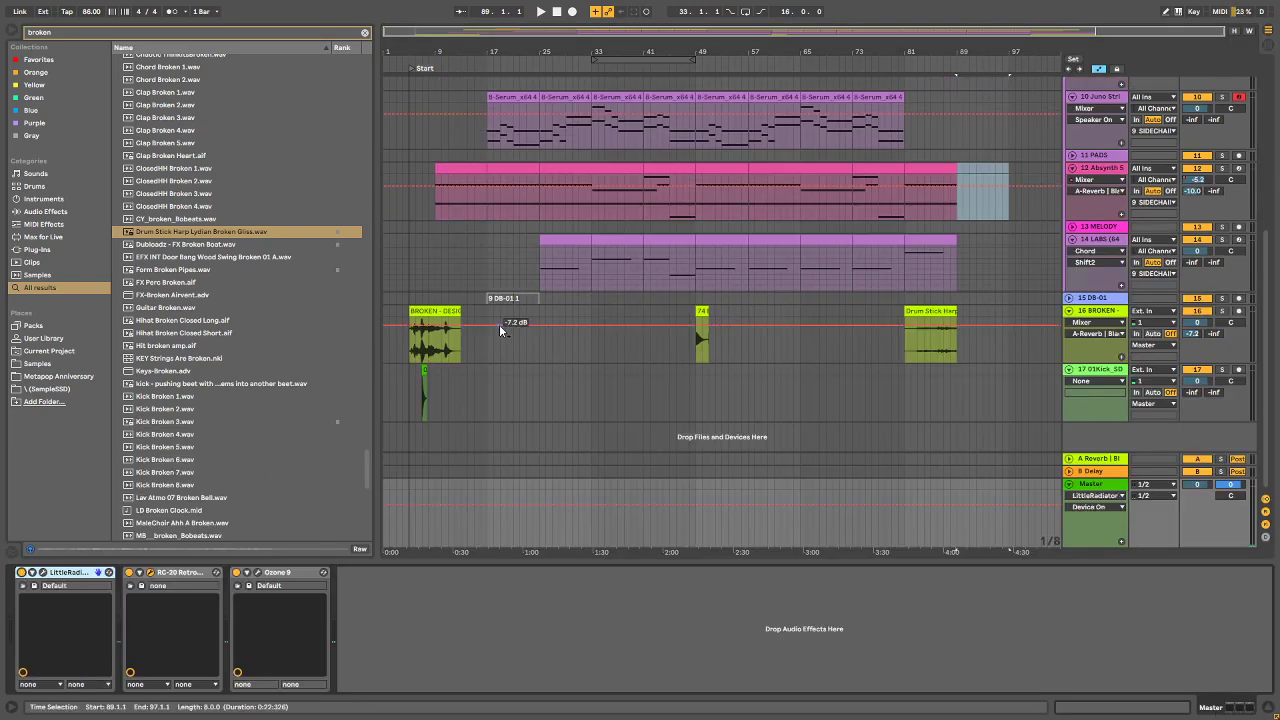
pyautogui.click(44, 573)
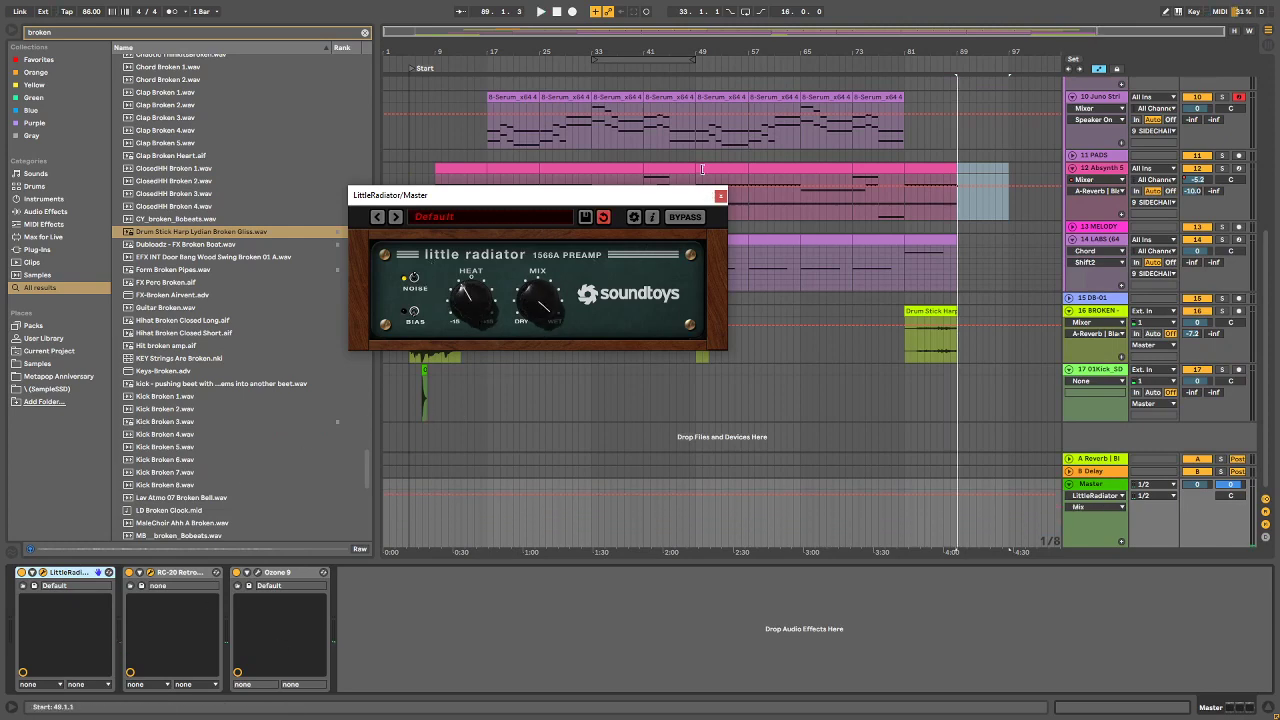
# Step: Play the song from bar 41 and open Ozone 9 from the Master device chain to watch the levels
pyautogui.click(659, 92)
pyautogui.press('space')
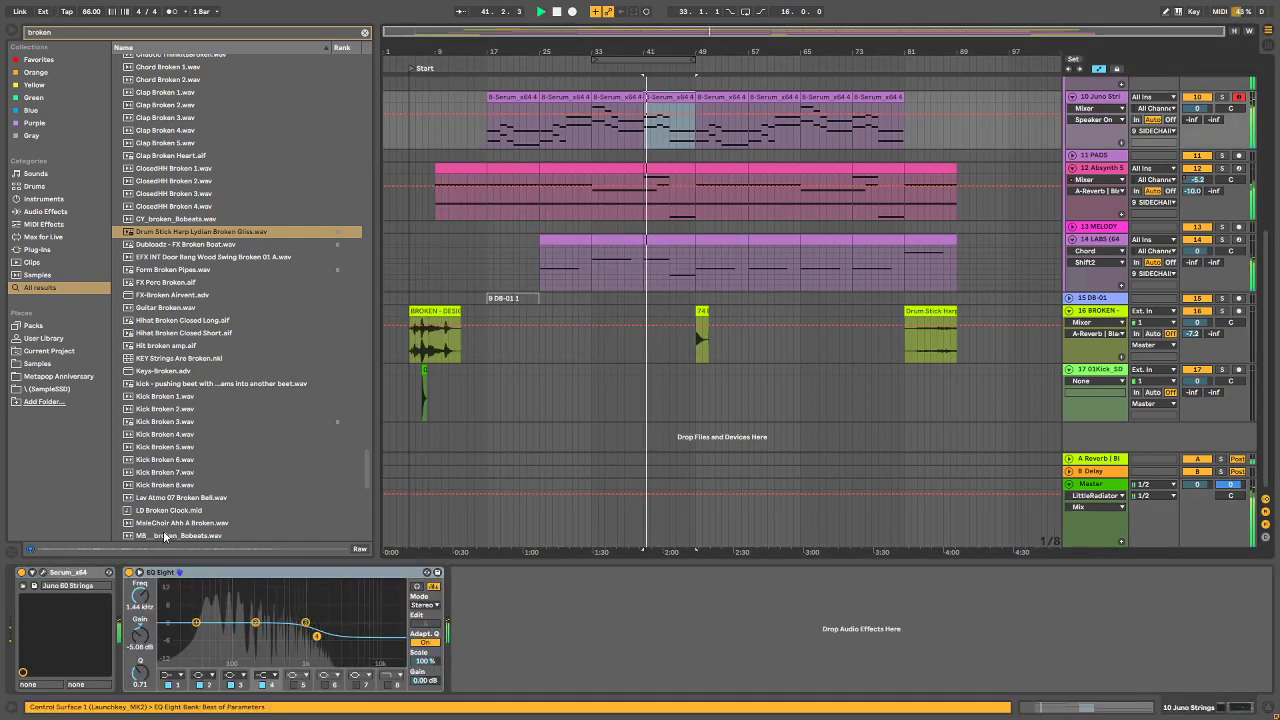
pyautogui.click(1083, 488)
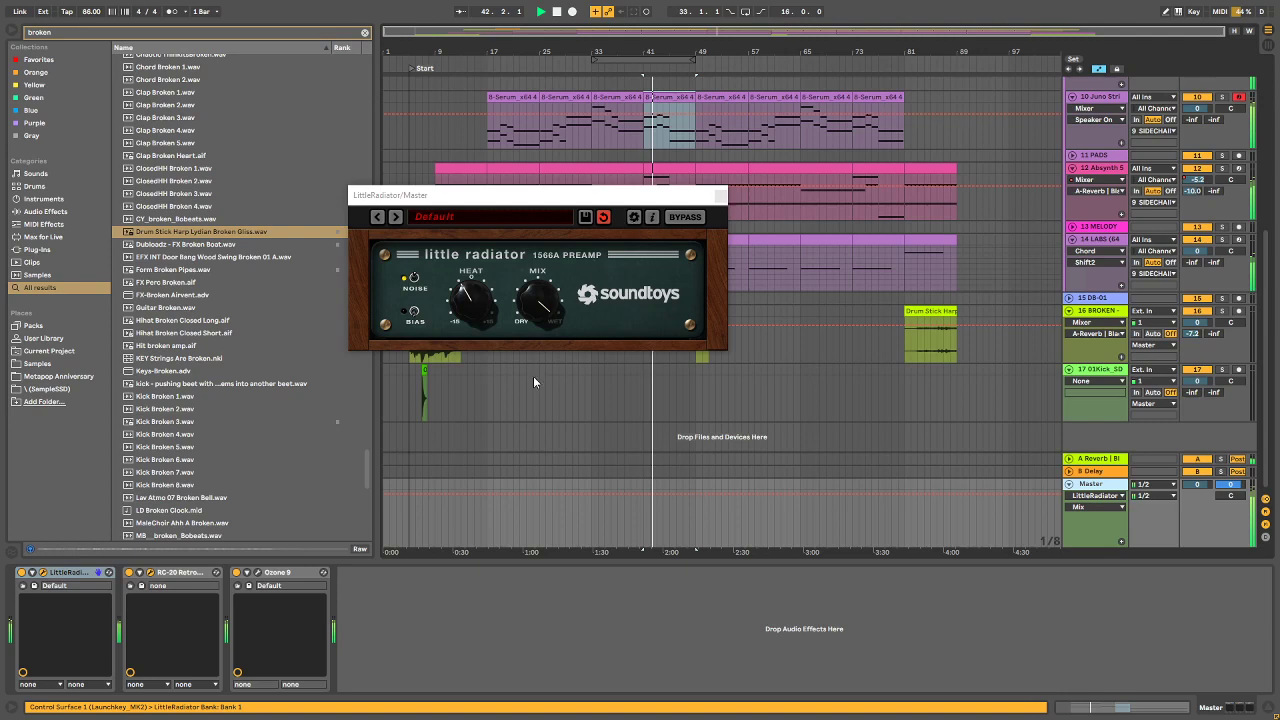
pyautogui.click(249, 585)
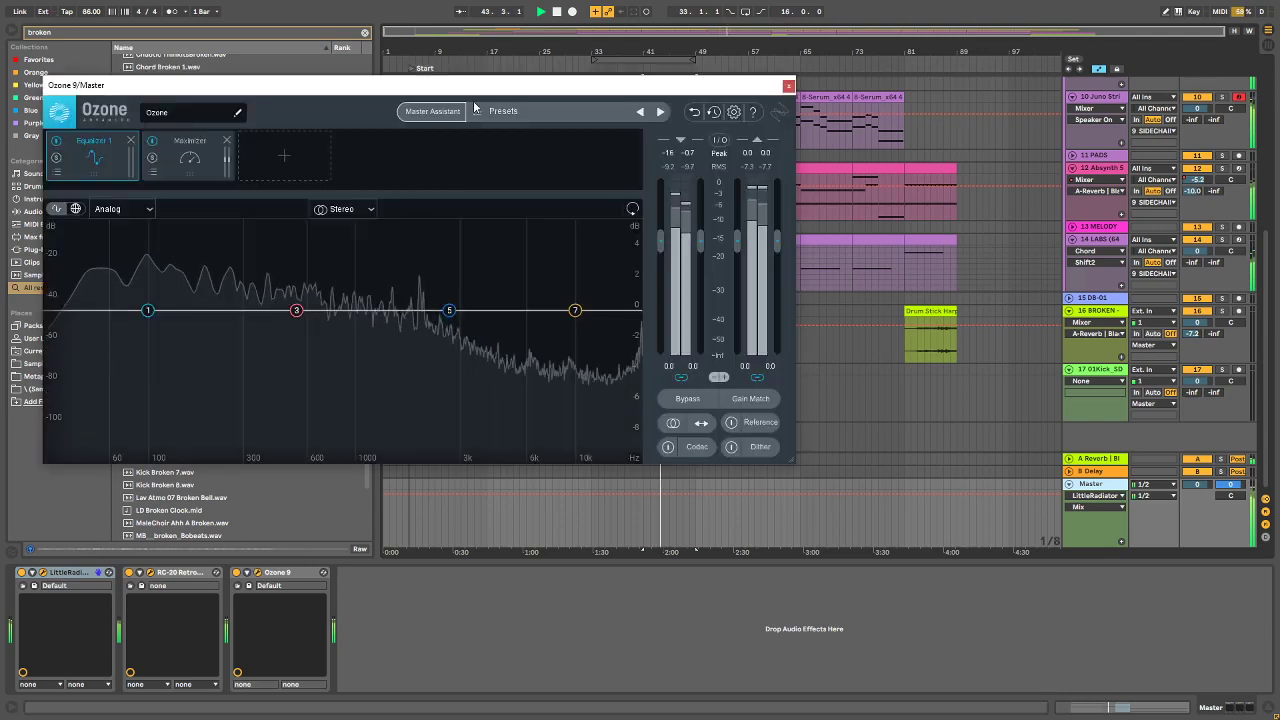
pyautogui.moveTo(478, 100); pyautogui.dragTo(787, 219)
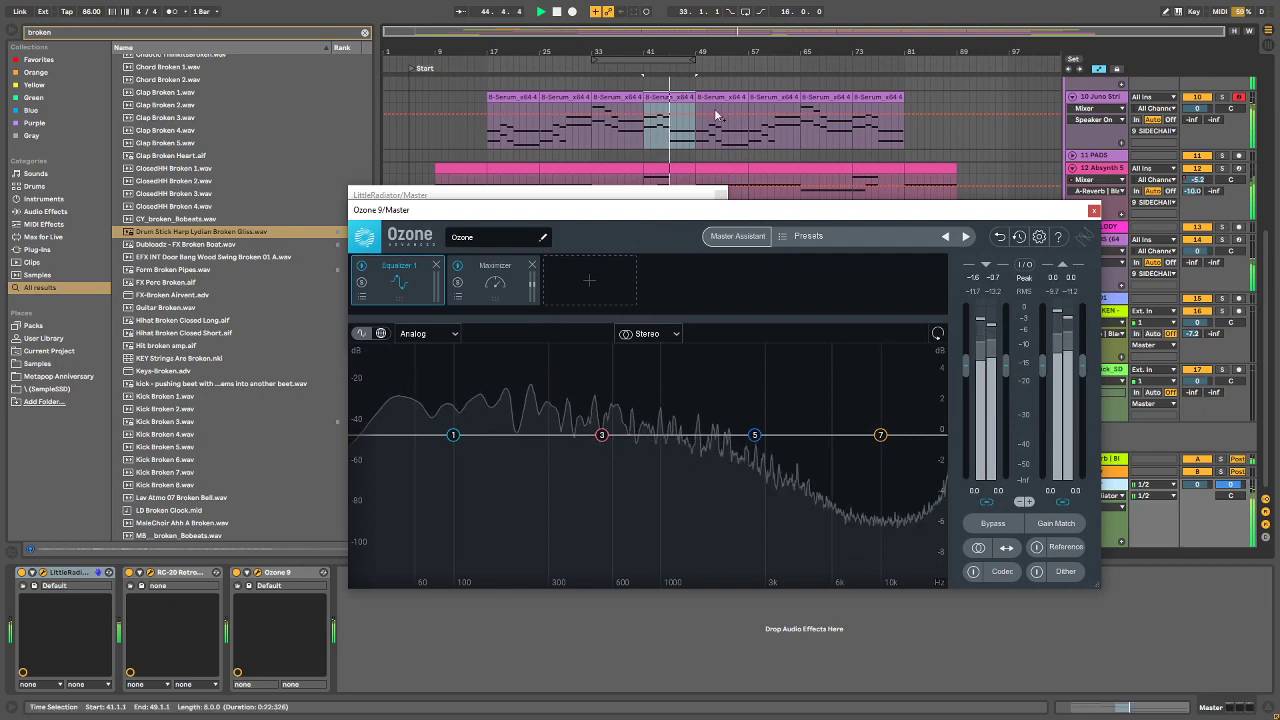
# Step: Check Ozone's input and output levels as the drums enter at bar 49, and clear both plug-in windows from the arrangement
pyautogui.scroll(3, 684, 95)
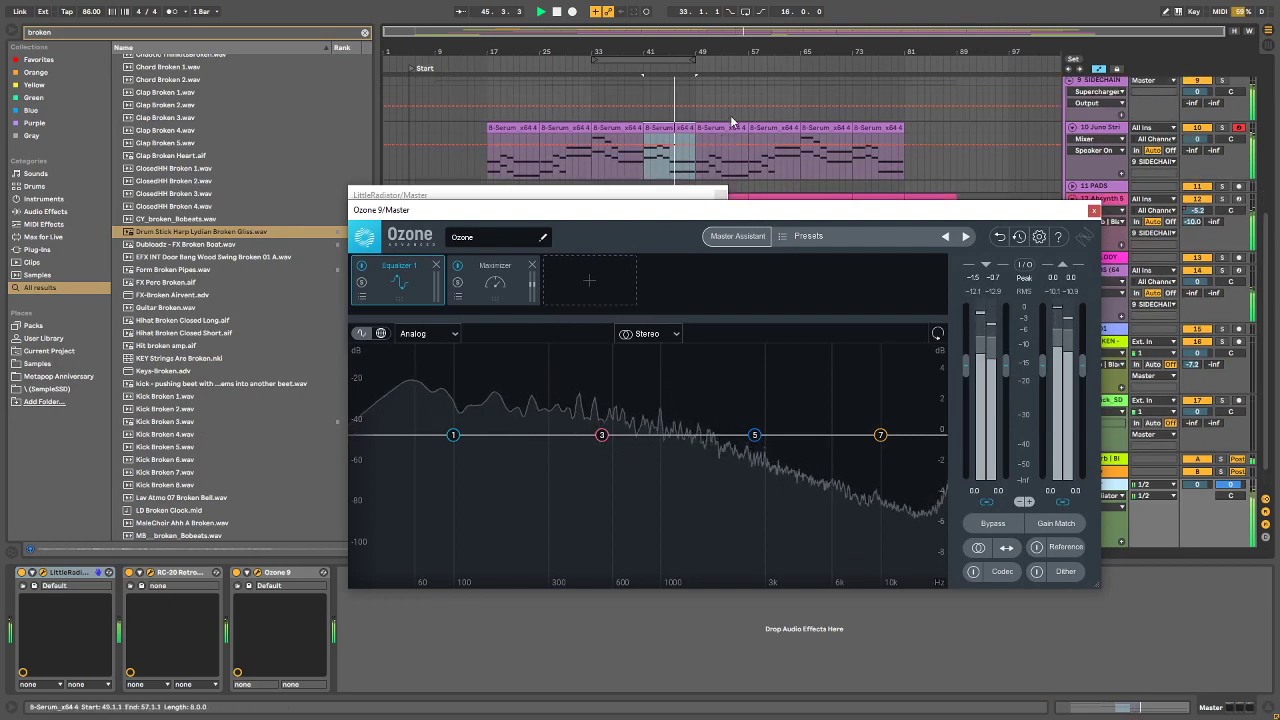
pyautogui.scroll(-2, 690, 110)
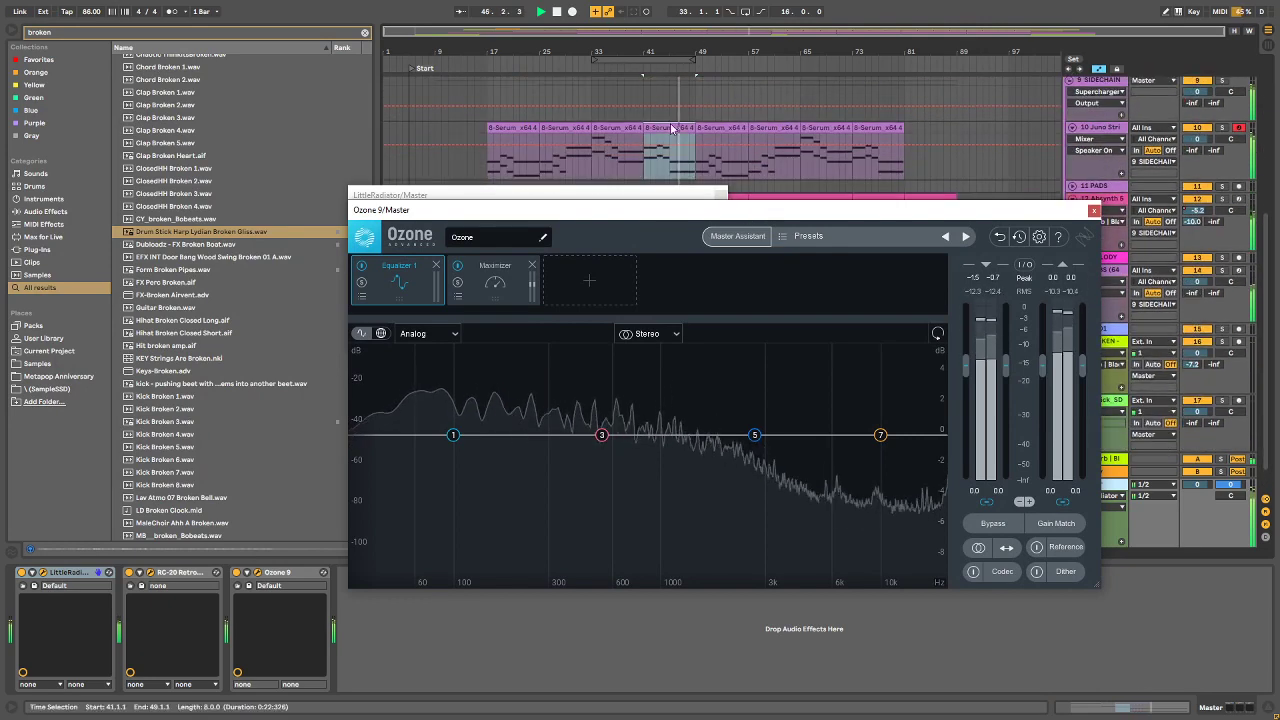
pyautogui.scroll(-1, 726, 134)
pyautogui.moveTo(668, 209); pyautogui.dragTo(664, 343)
pyautogui.click(720, 195)
pyautogui.scroll(4, 765, 198)
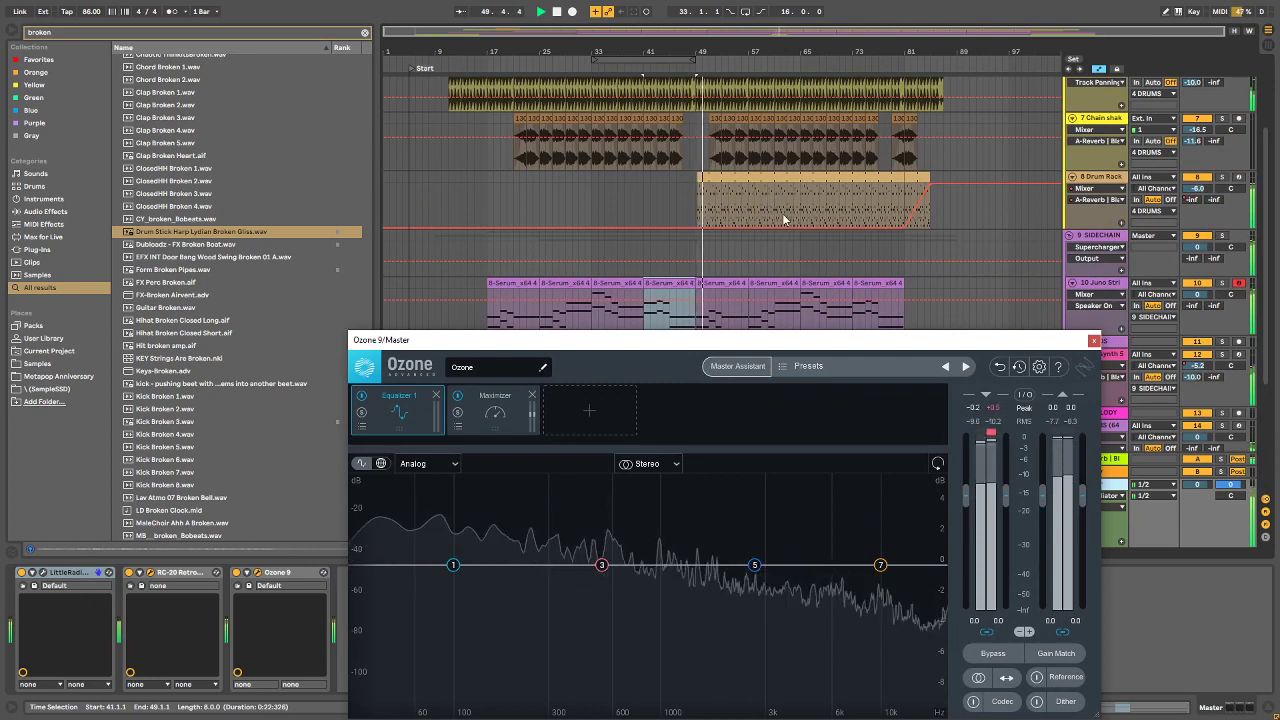
pyautogui.scroll(-1, 784, 219)
pyautogui.moveTo(731, 340); pyautogui.dragTo(1279, 31)
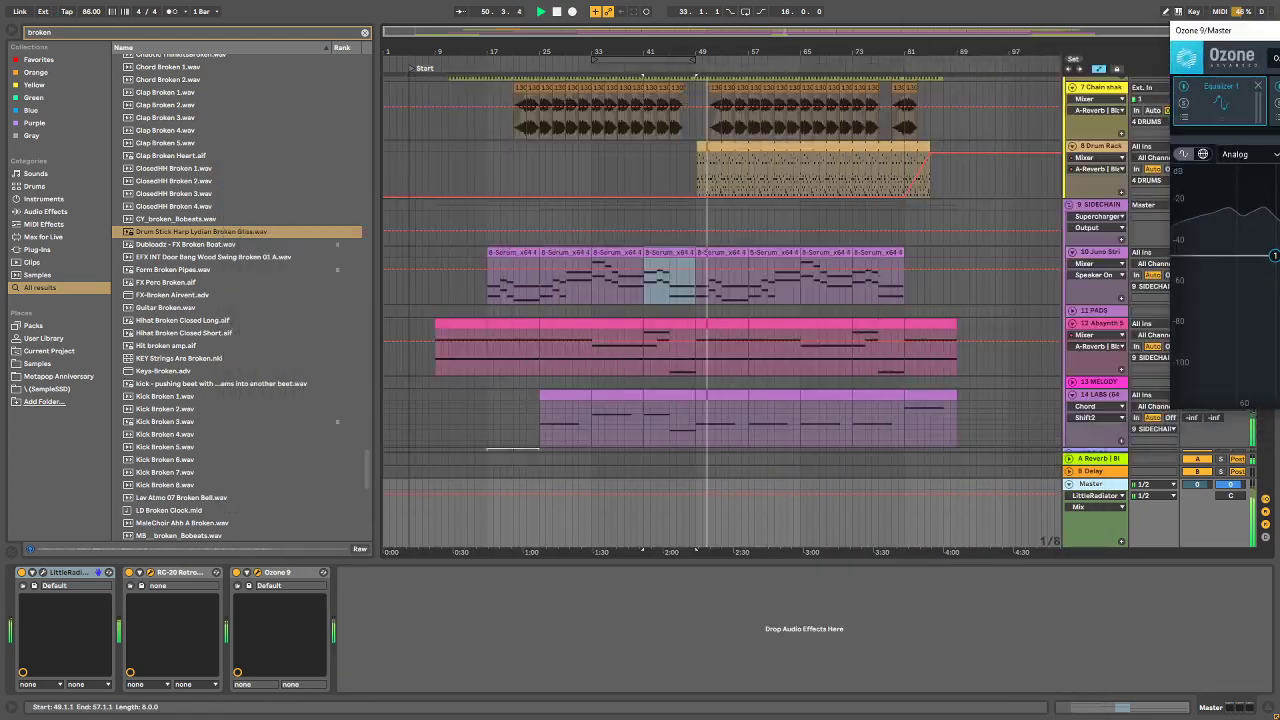
# Step: Duplicate the 74 Broken Brass clip from bar 49 to bar 53 on the BROKEN track
pyautogui.scroll(-5, 768, 360)
pyautogui.moveTo(718, 52); pyautogui.dragTo(800, 100)
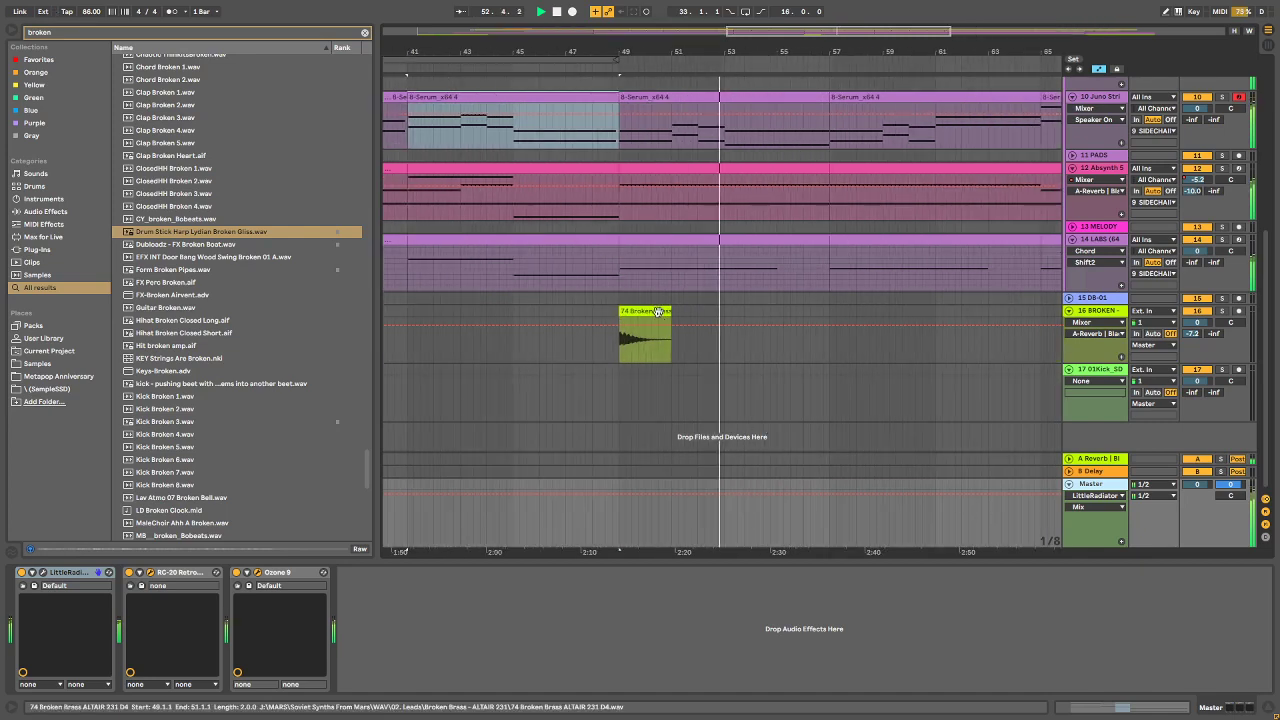
pyautogui.moveTo(659, 311); pyautogui.dragTo(617, 323)
pyautogui.hotkey('ctrl', 'z')
pyautogui.click(659, 312)
pyautogui.hotkey('ctrl', 'd')
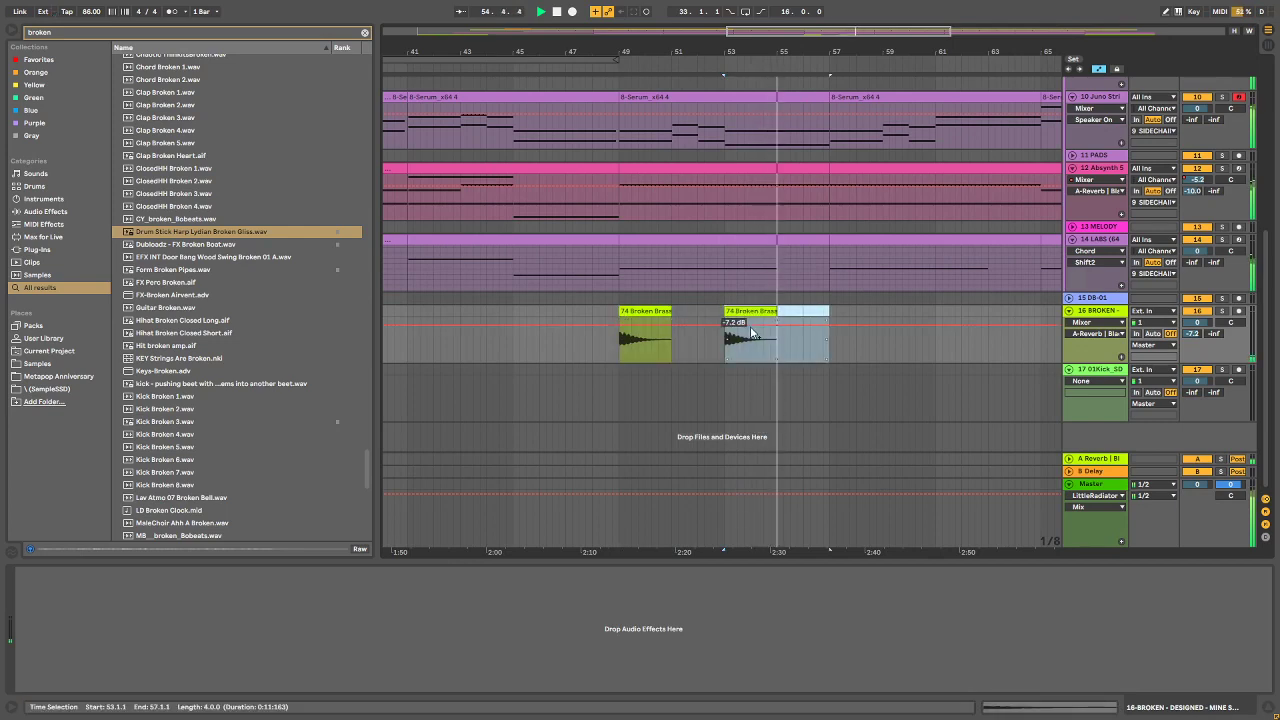
pyautogui.click(697, 343)
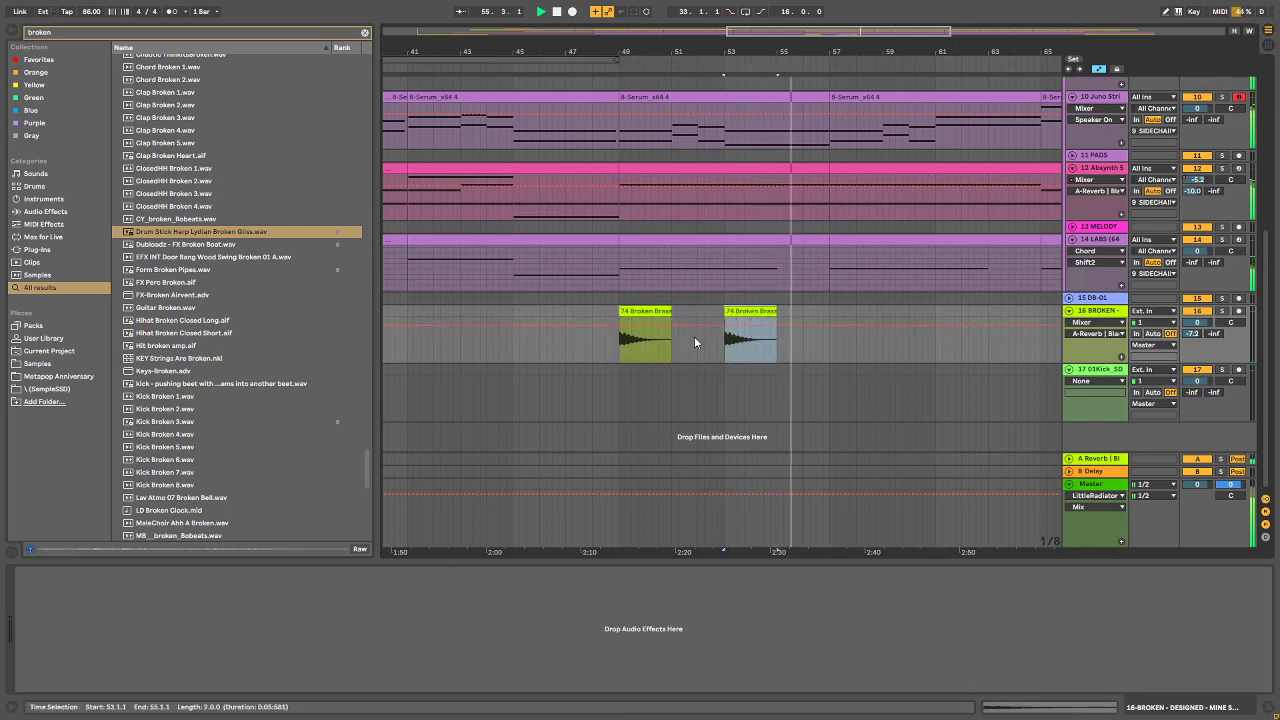
# Step: Copy the 74 Broken Brass clip to bars 57 and 61 on the BROKEN track
pyautogui.doubleClick(744, 316)
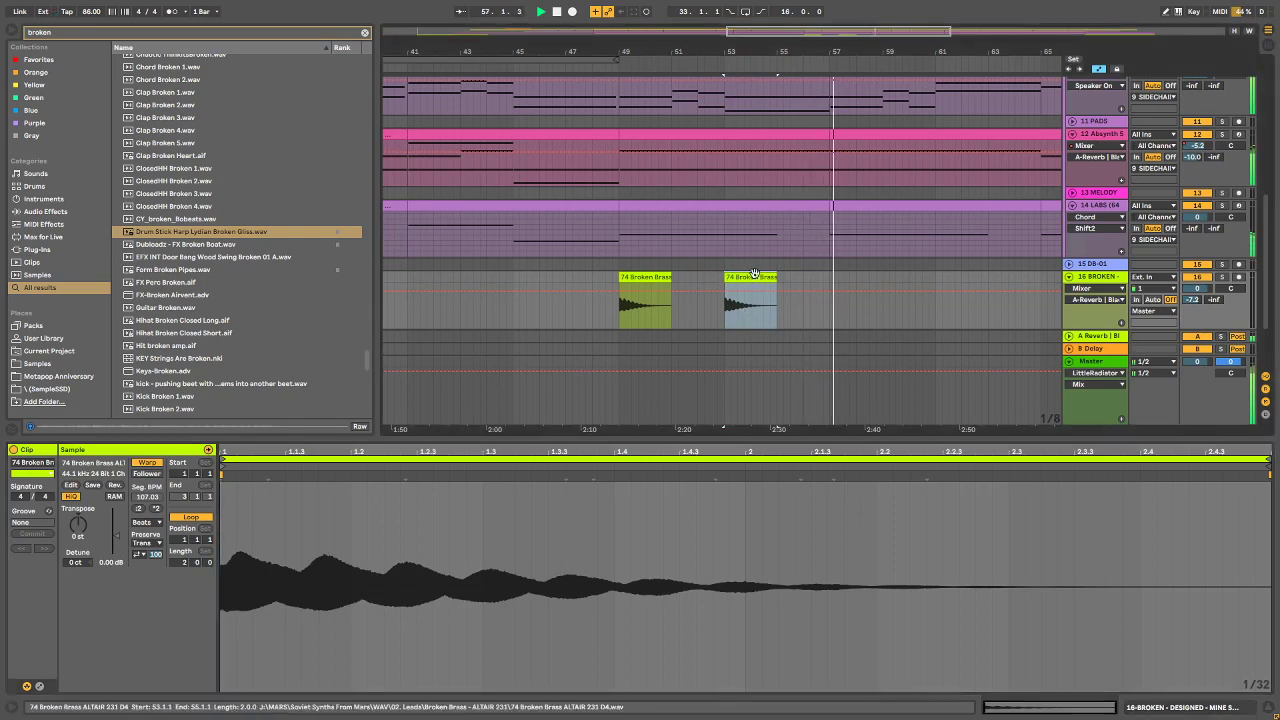
pyautogui.moveTo(754, 274); pyautogui.dragTo(859, 280)
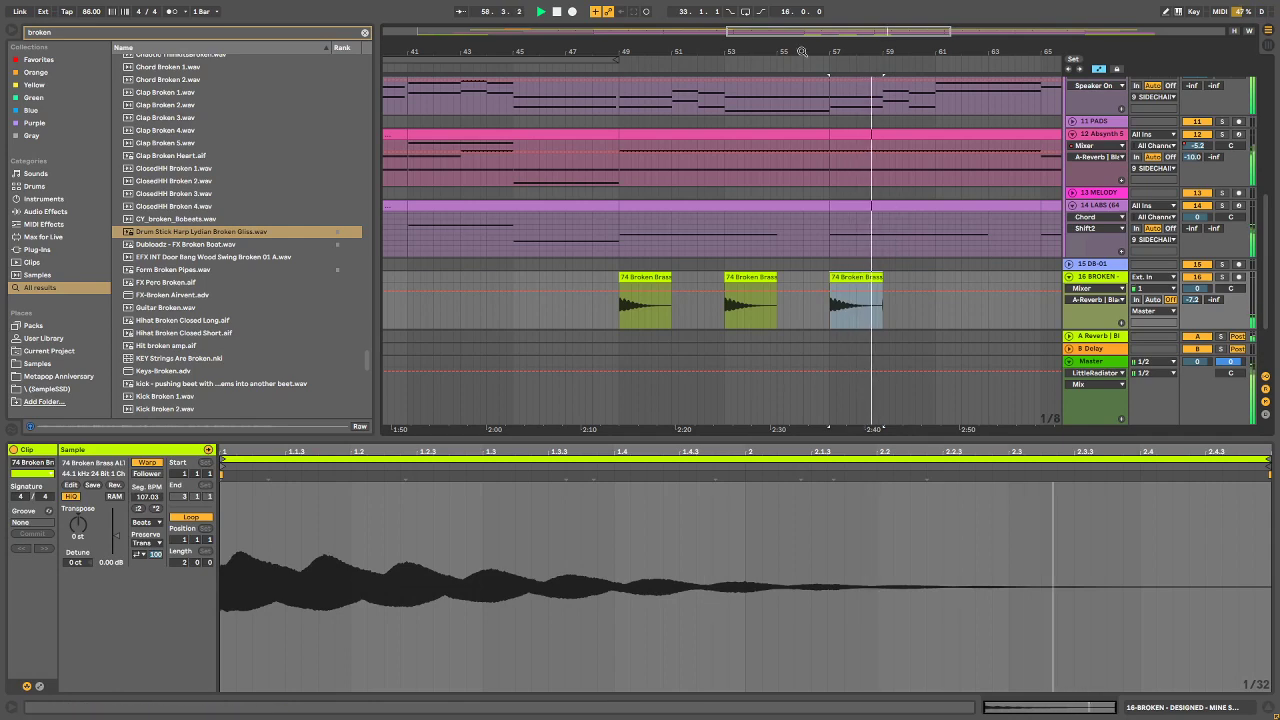
pyautogui.moveTo(800, 52); pyautogui.dragTo(738, 28)
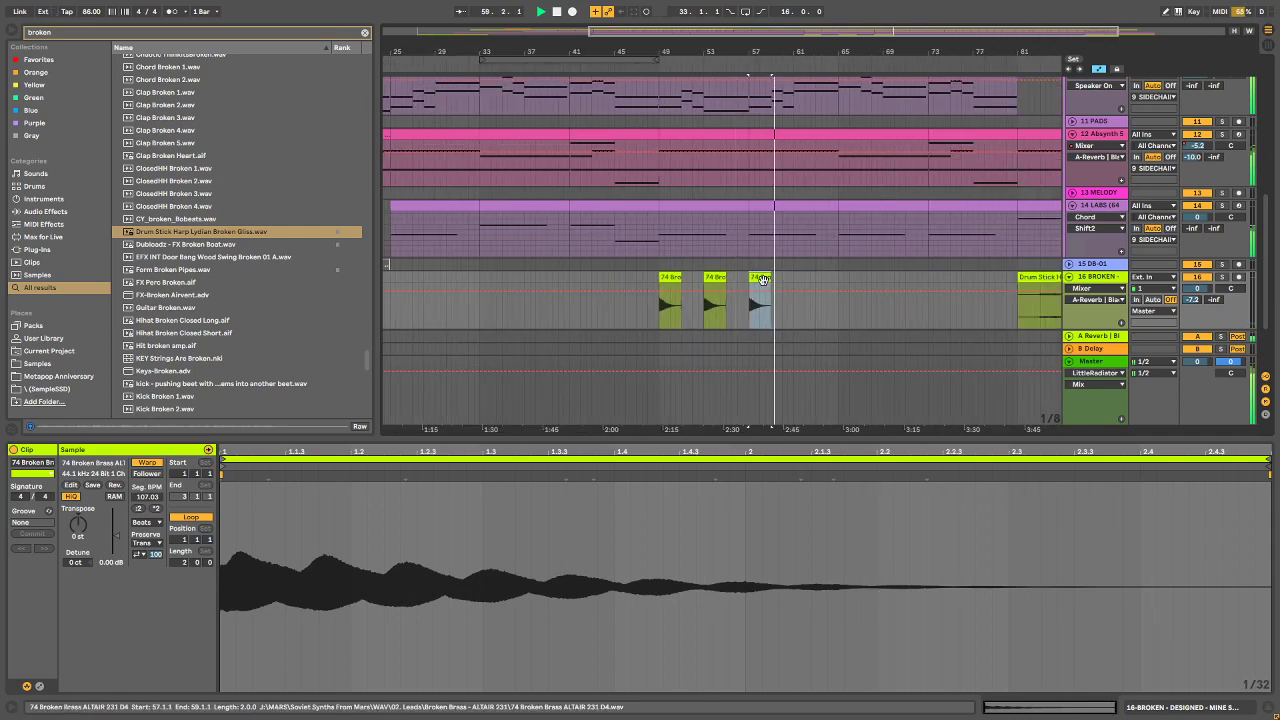
pyautogui.moveTo(804, 55); pyautogui.dragTo(769, 49)
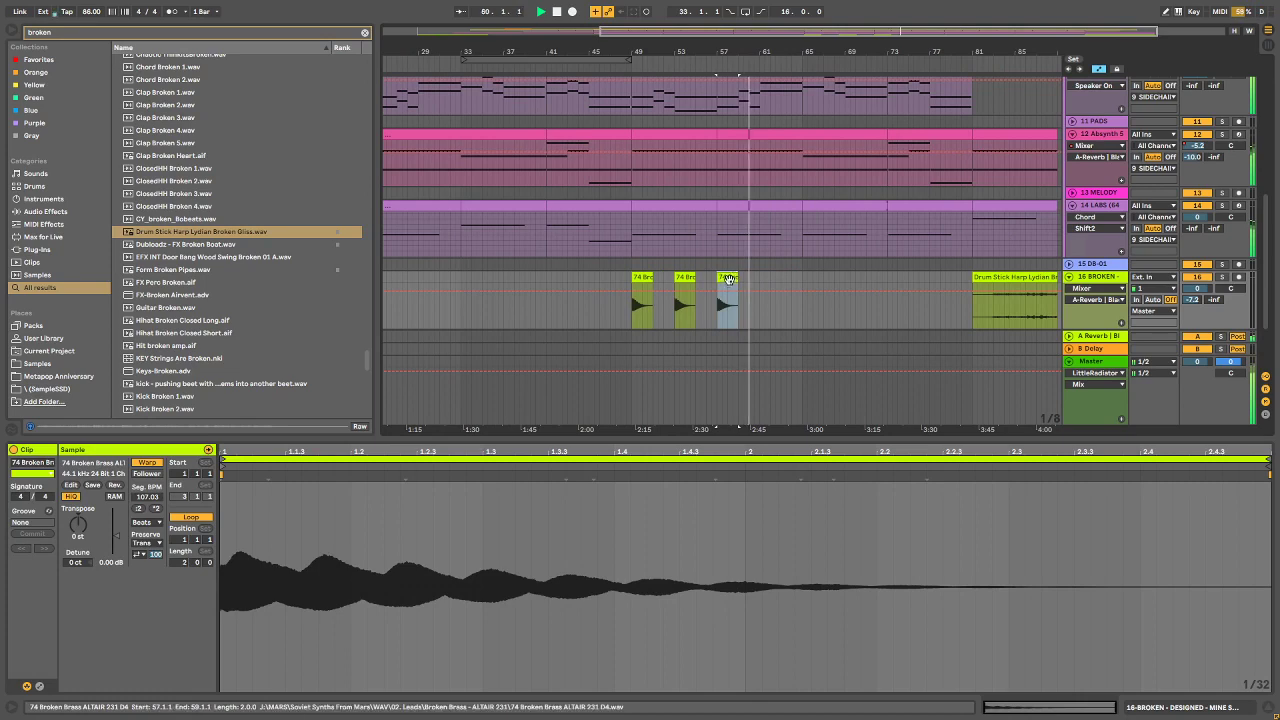
pyautogui.moveTo(727, 286); pyautogui.dragTo(768, 280)
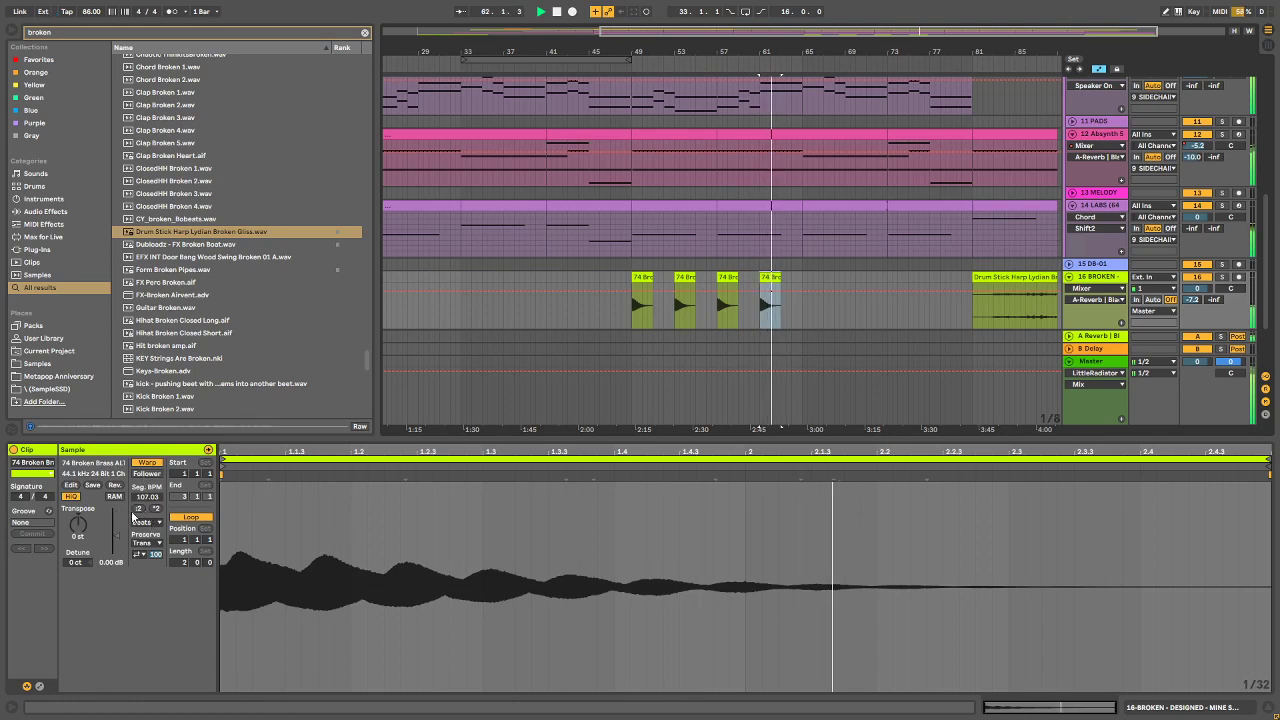
# Step: Turn off Warp for the 74 Broken Brass clips at bars 57, 53 and 49 on the BROKEN track
pyautogui.click(150, 521)
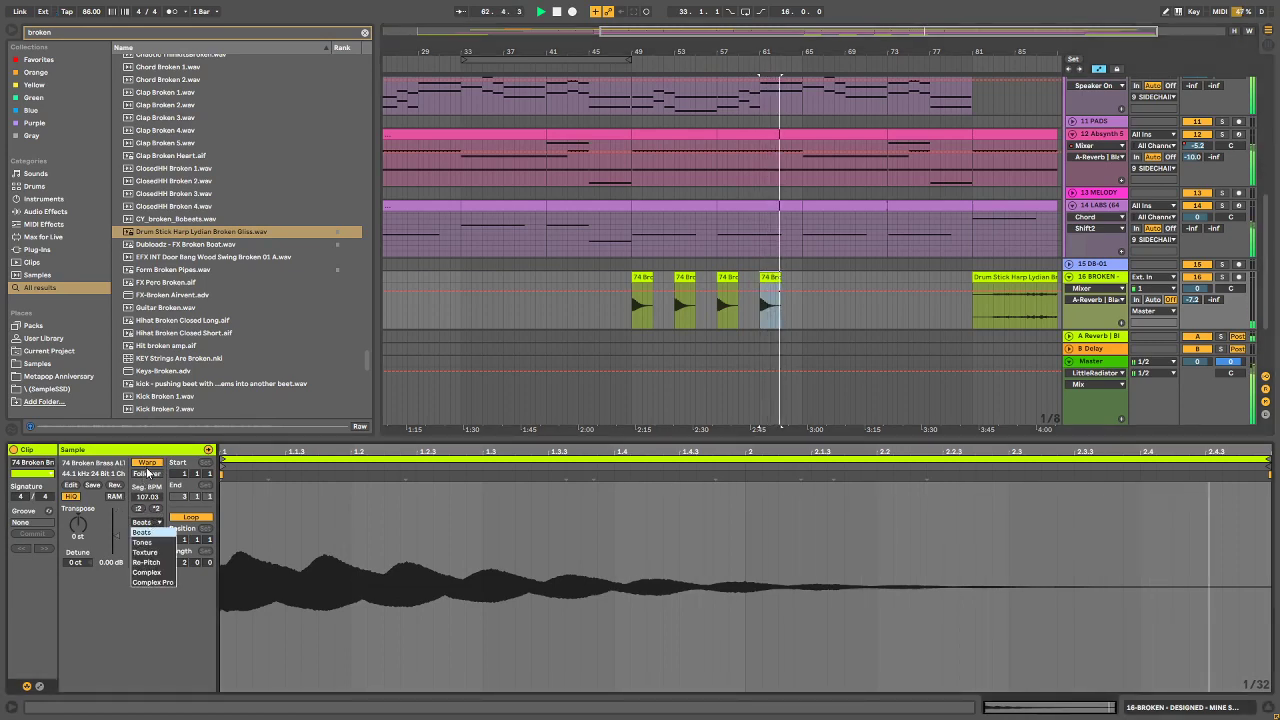
pyautogui.click(653, 365)
pyautogui.click(727, 278)
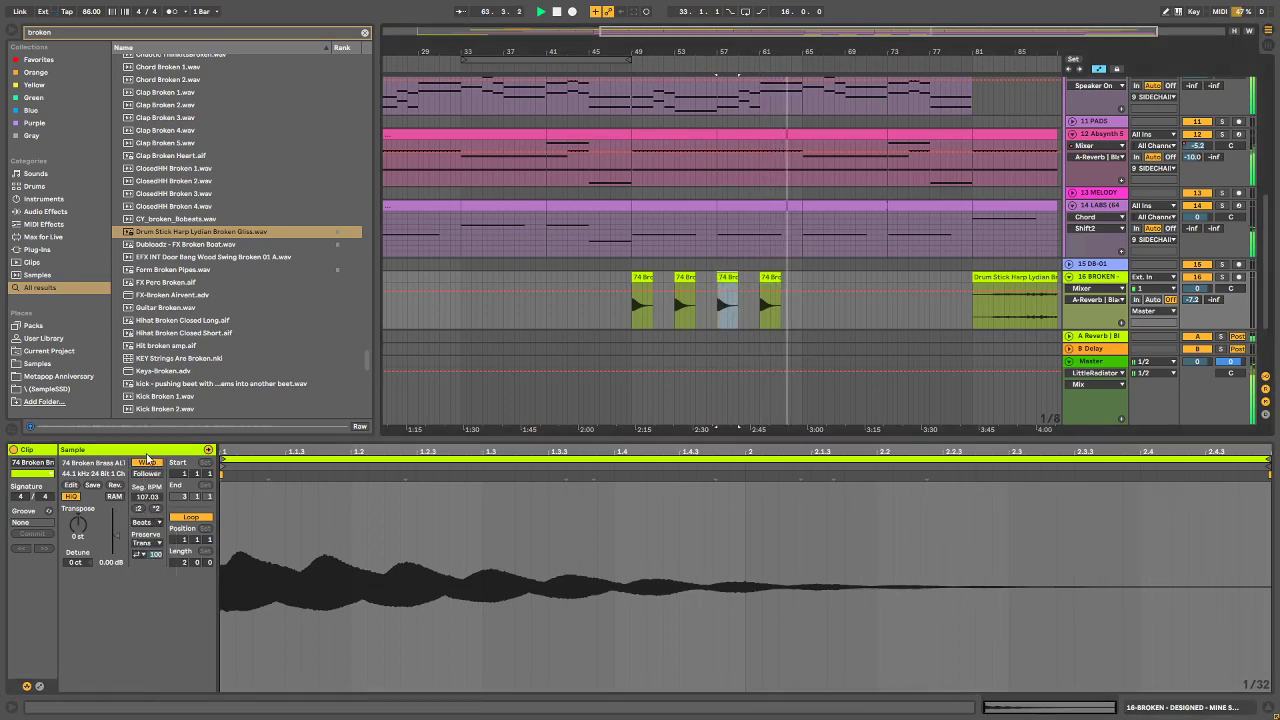
pyautogui.click(146, 462)
pyautogui.click(684, 278)
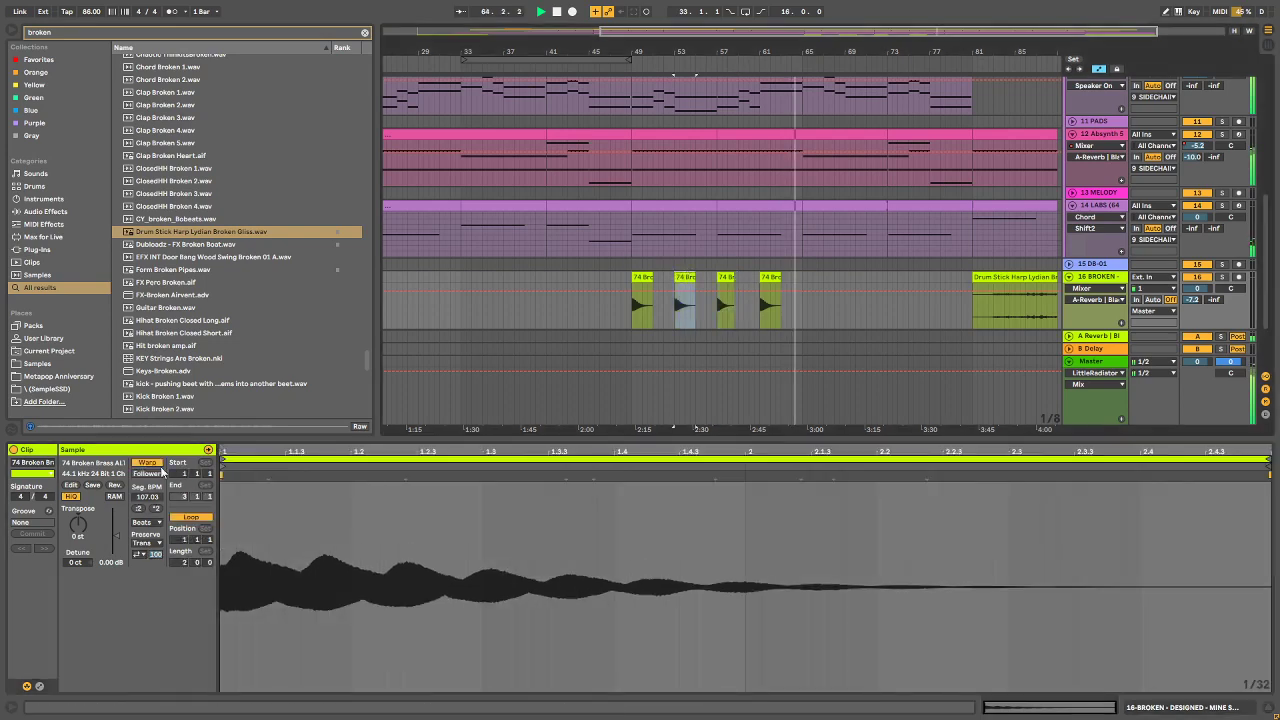
pyautogui.click(147, 462)
pyautogui.click(643, 287)
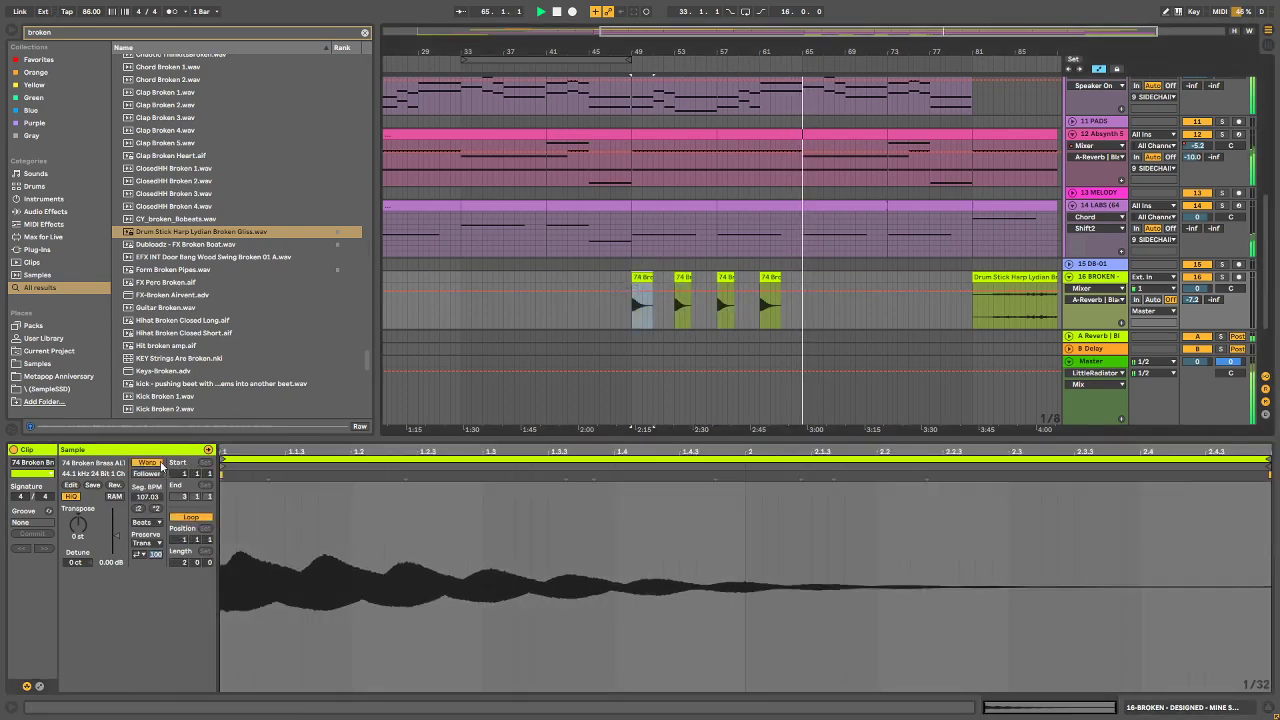
# Step: Run Ozone 9's Master Assistant with Modern modules, Manual loudness at Medium intensity and Streaming destination, playing the song from bar 63 for analysis
pyautogui.click(795, 310)
pyautogui.click(780, 321)
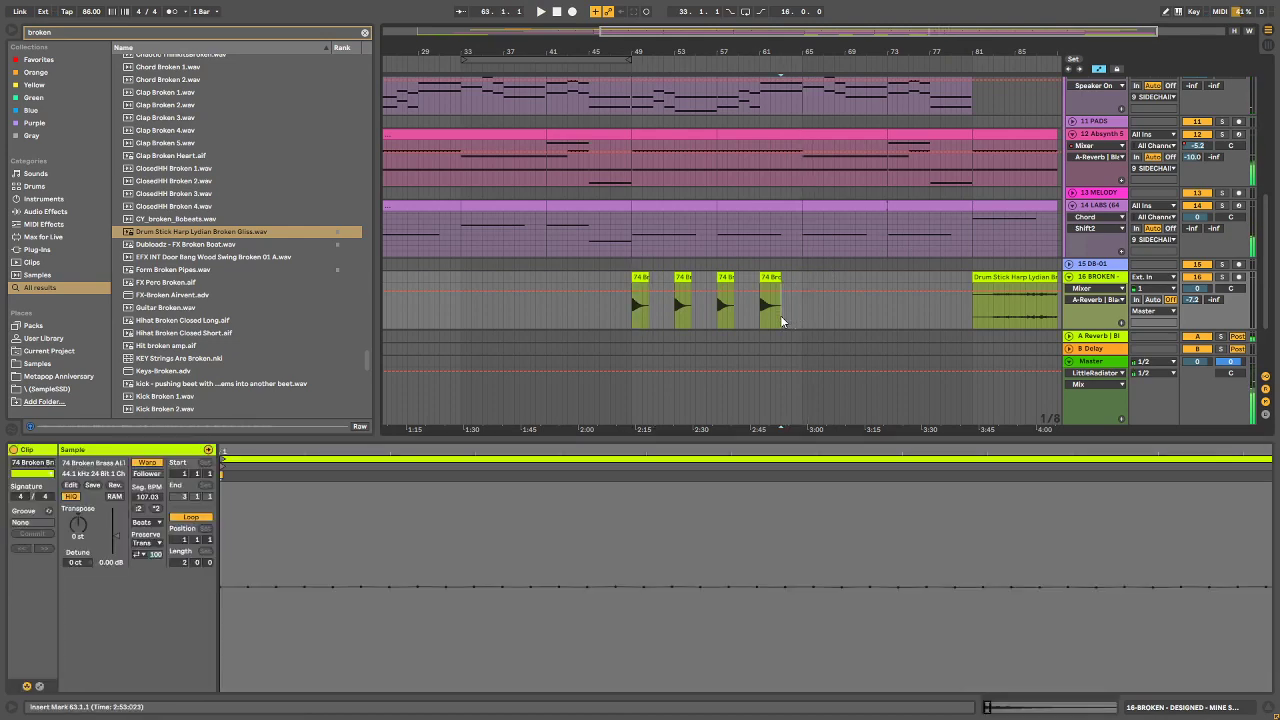
pyautogui.click(1106, 368)
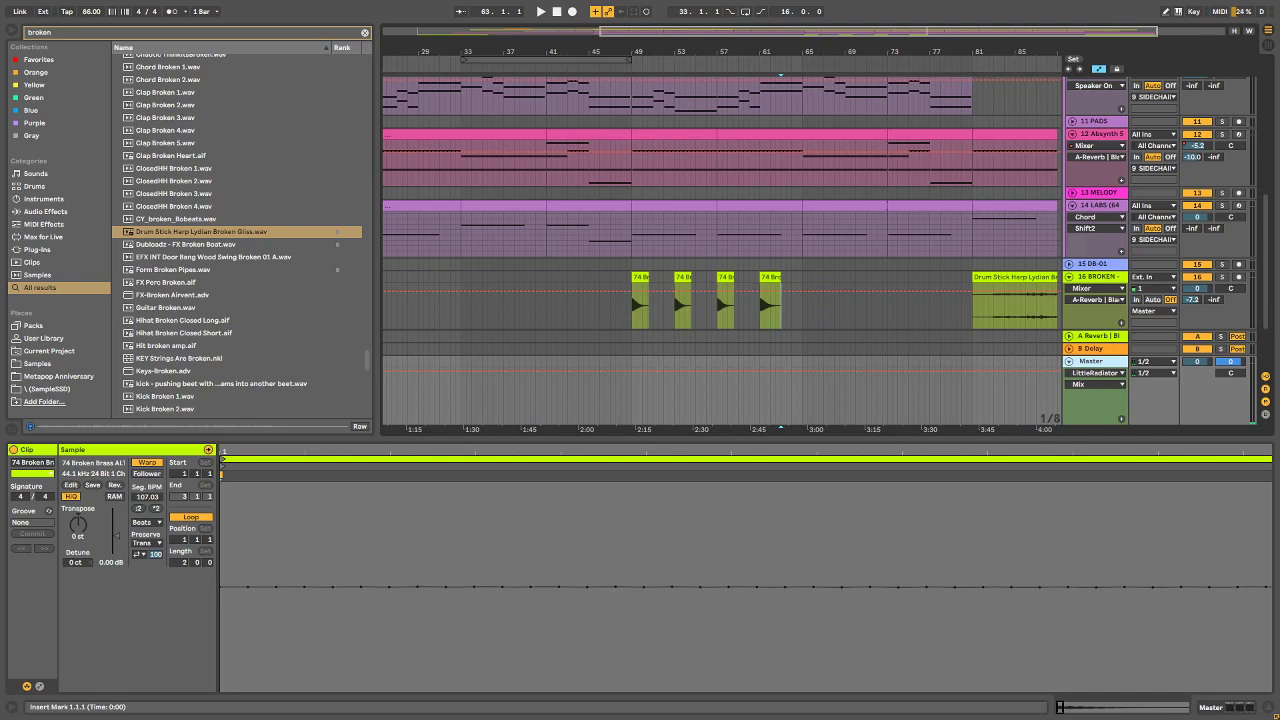
pyautogui.moveTo(1279, 166); pyautogui.dragTo(625, 163)
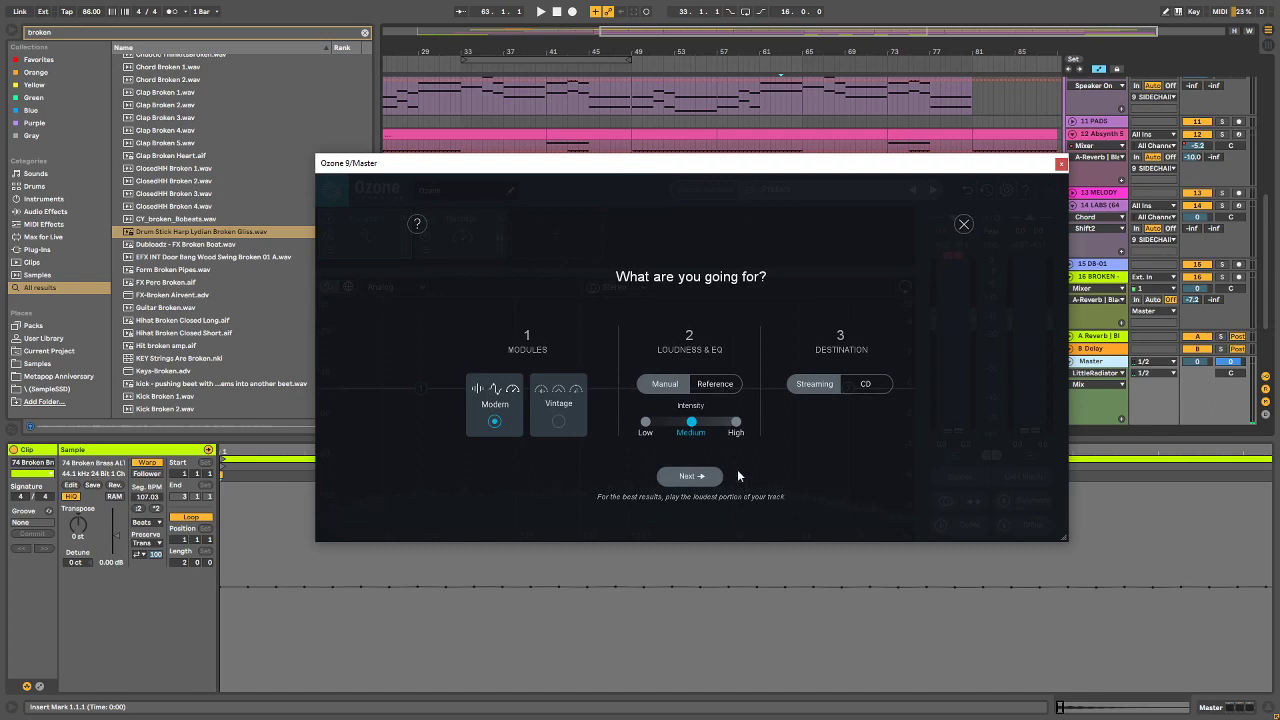
pyautogui.click(689, 476)
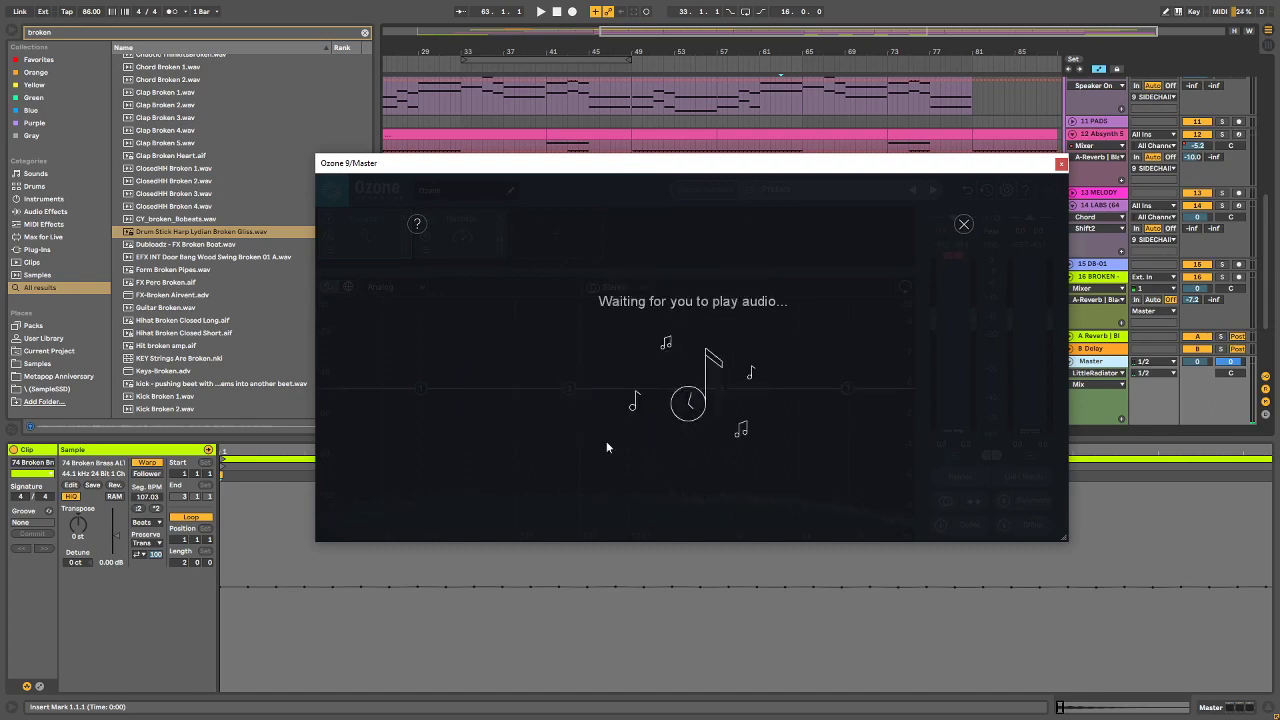
pyautogui.click(542, 12)
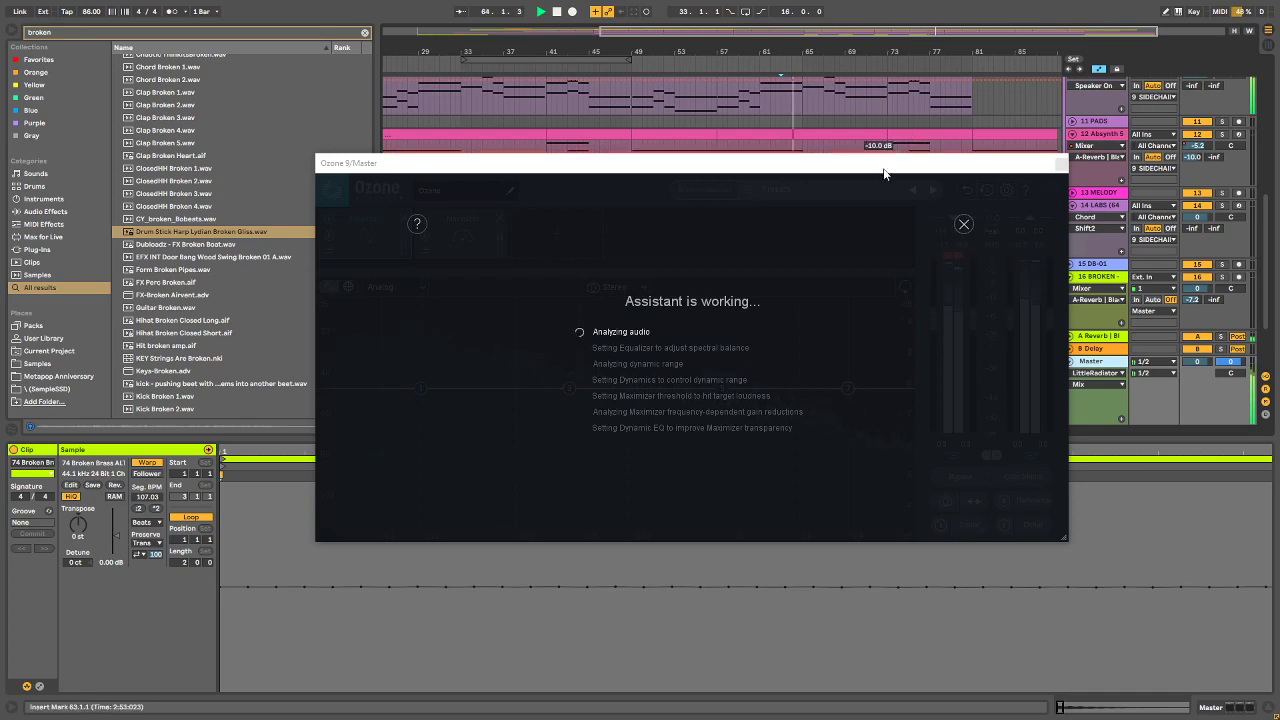
# Step: Accept the Master Assistant's suggested settings and clear the Ozone 9 window from the arrangement
pyautogui.moveTo(856, 164); pyautogui.dragTo(836, 278)
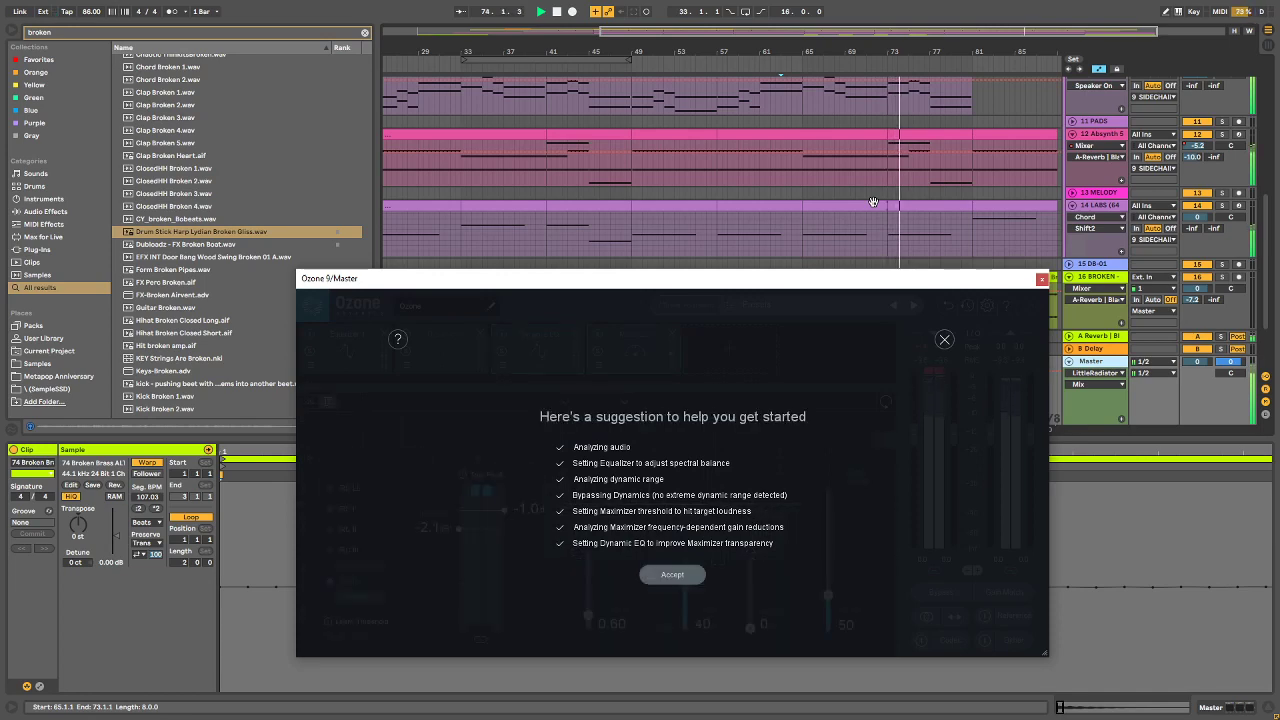
pyautogui.click(665, 574)
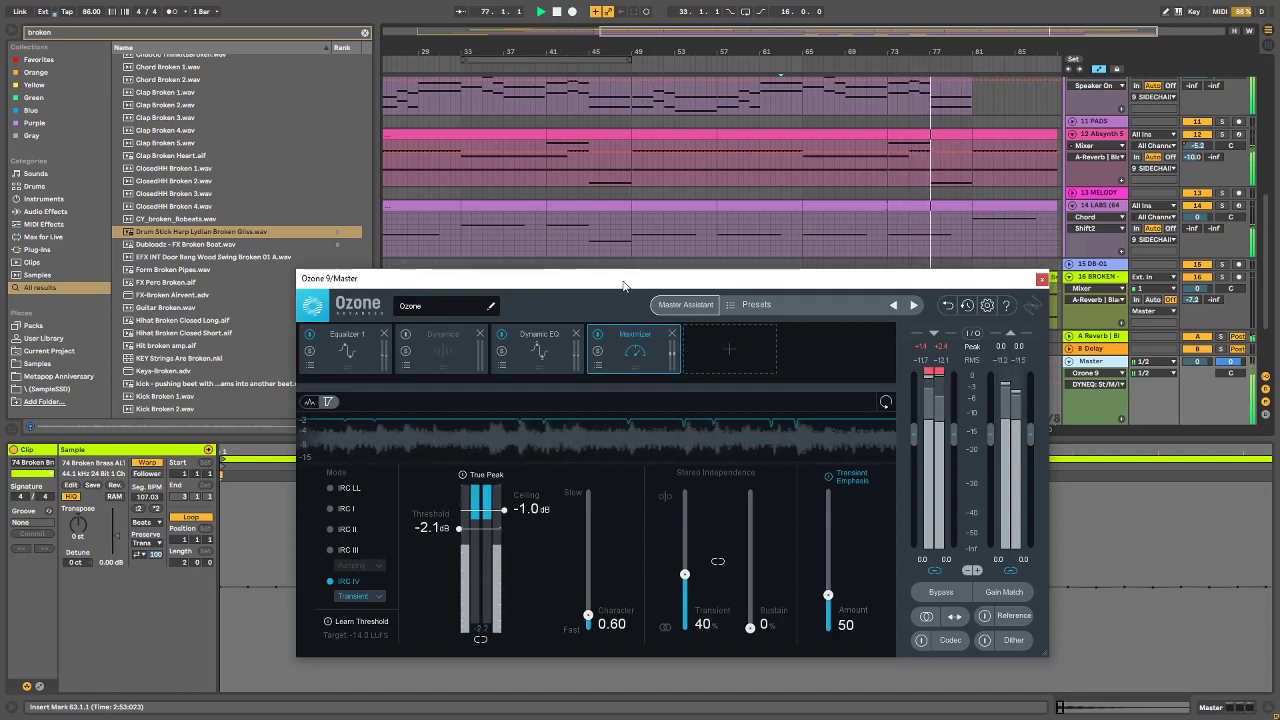
pyautogui.moveTo(625, 282); pyautogui.dragTo(1279, 240)
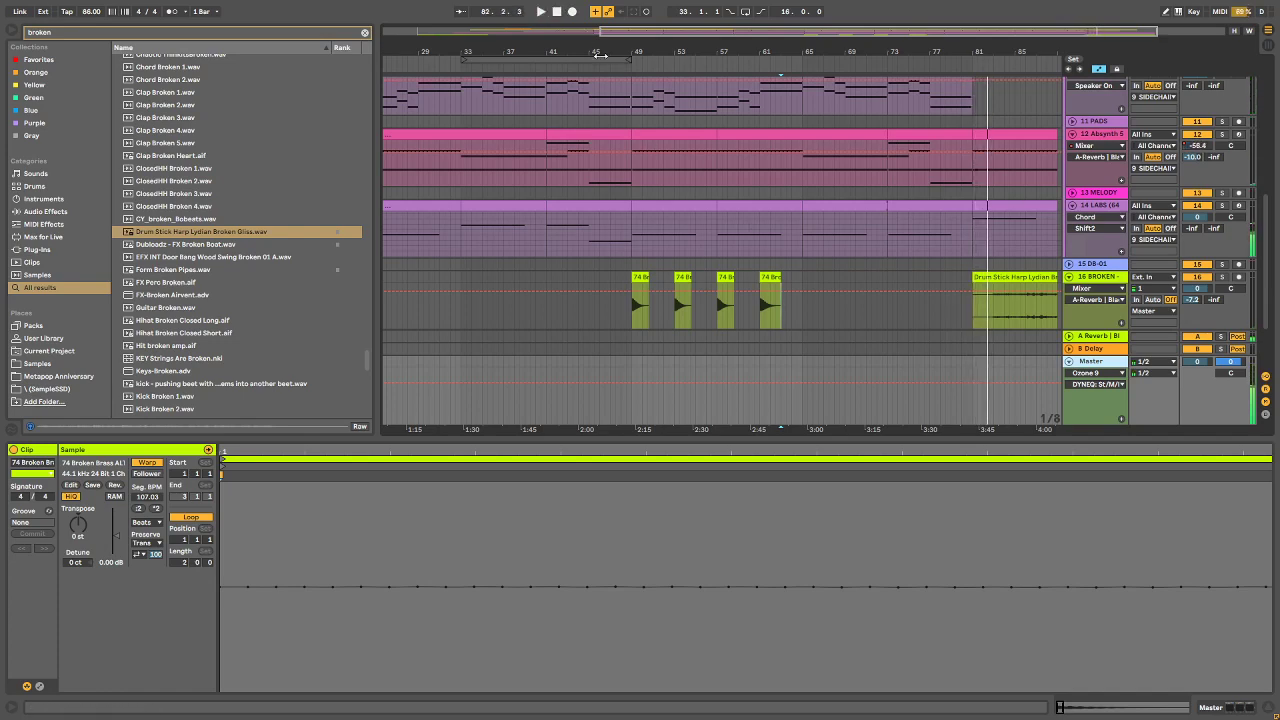
# Step: Play the song's ending from near the end of bar 87 to bar 92 to hear where the tail dies out
pyautogui.moveTo(604, 52); pyautogui.dragTo(604, 30)
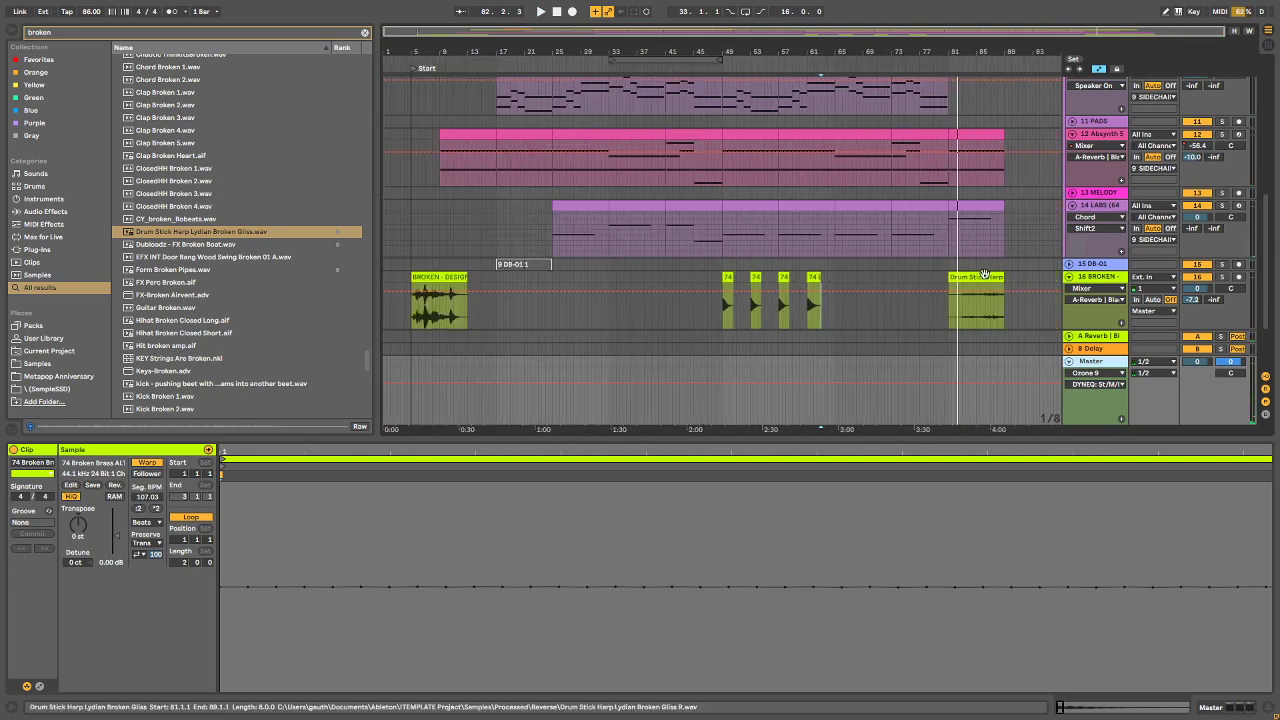
pyautogui.click(850, 177)
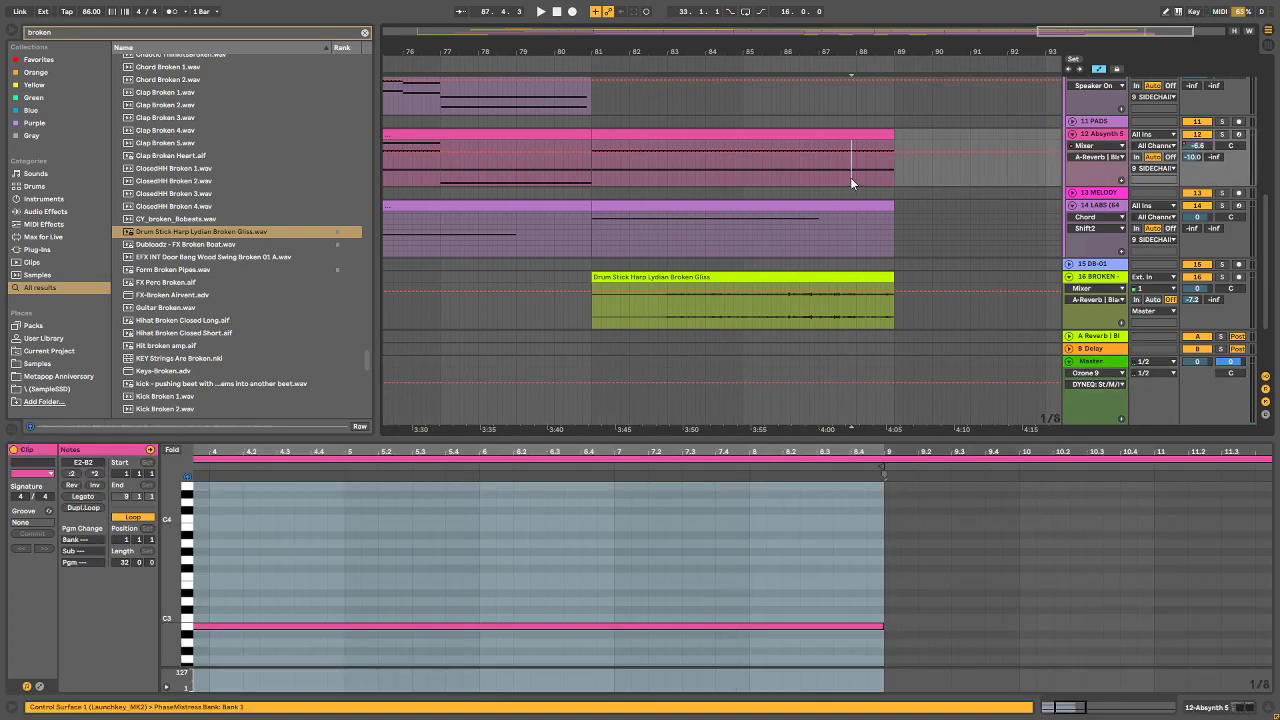
pyautogui.press('space')
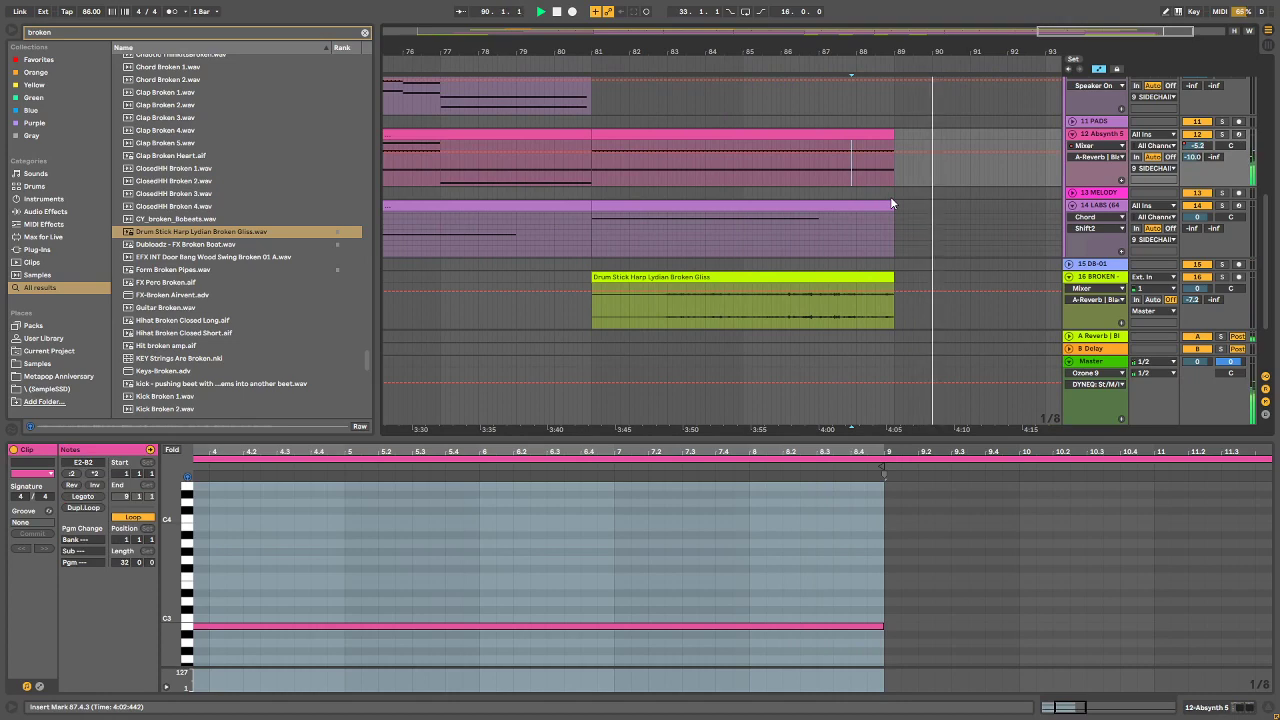
pyautogui.moveTo(970, 43); pyautogui.dragTo(706, 44)
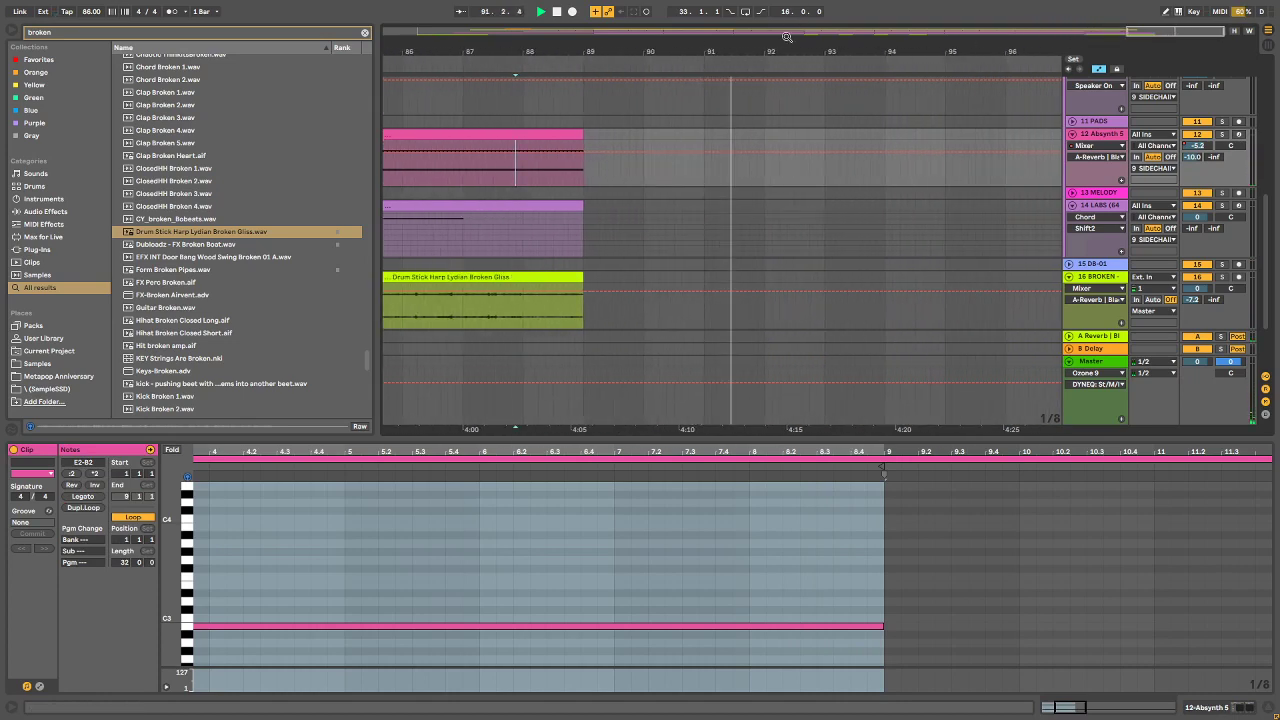
pyautogui.press('space')
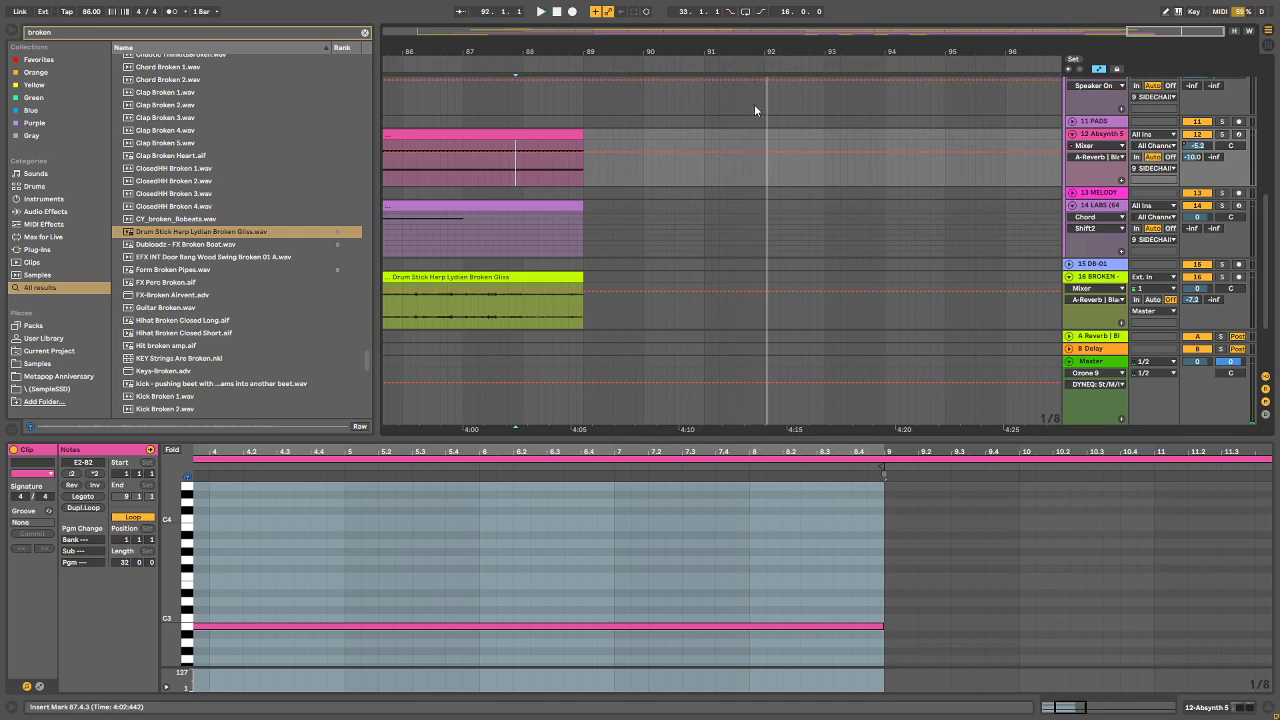
# Step: Select the time range from bar 5 to bar 92 on the Juno Strings track and switch off Ozone 9 on the Master
pyautogui.click(757, 106)
pyautogui.moveTo(605, 39); pyautogui.dragTo(605, 5)
pyautogui.keyDown('shift'); pyautogui.click(413, 103); pyautogui.keyUp('shift')
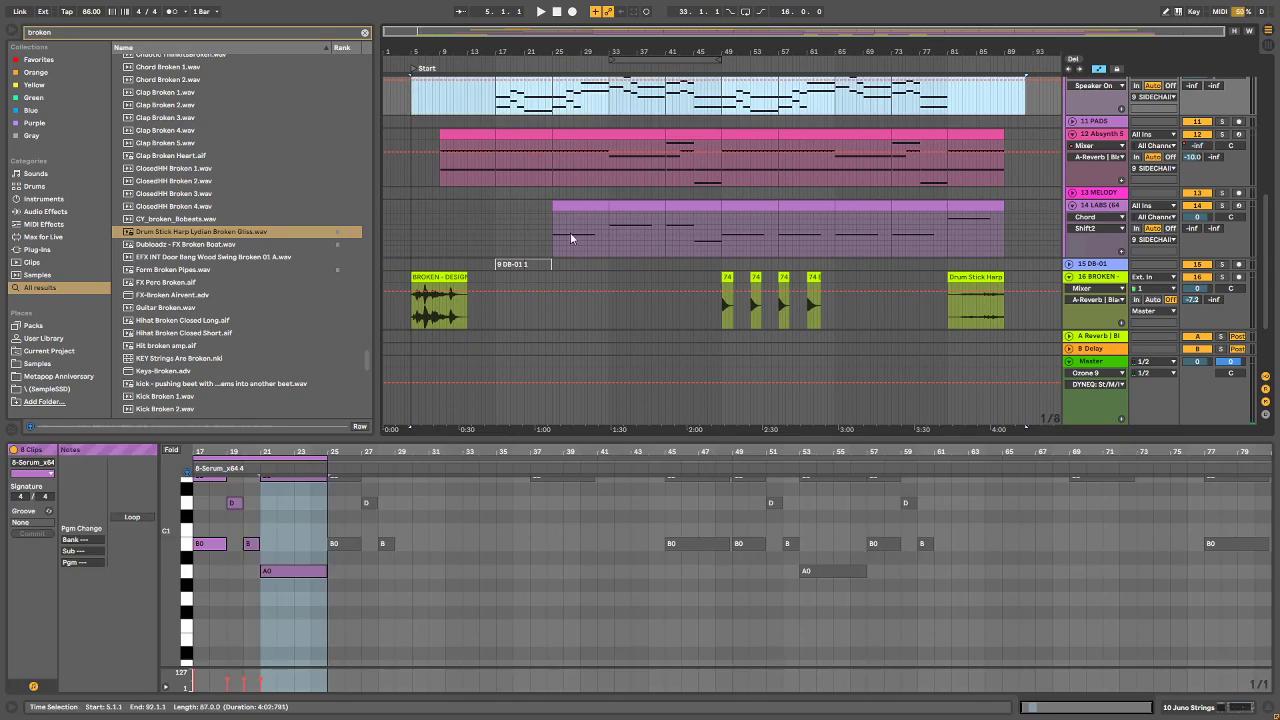
pyautogui.click(1091, 363)
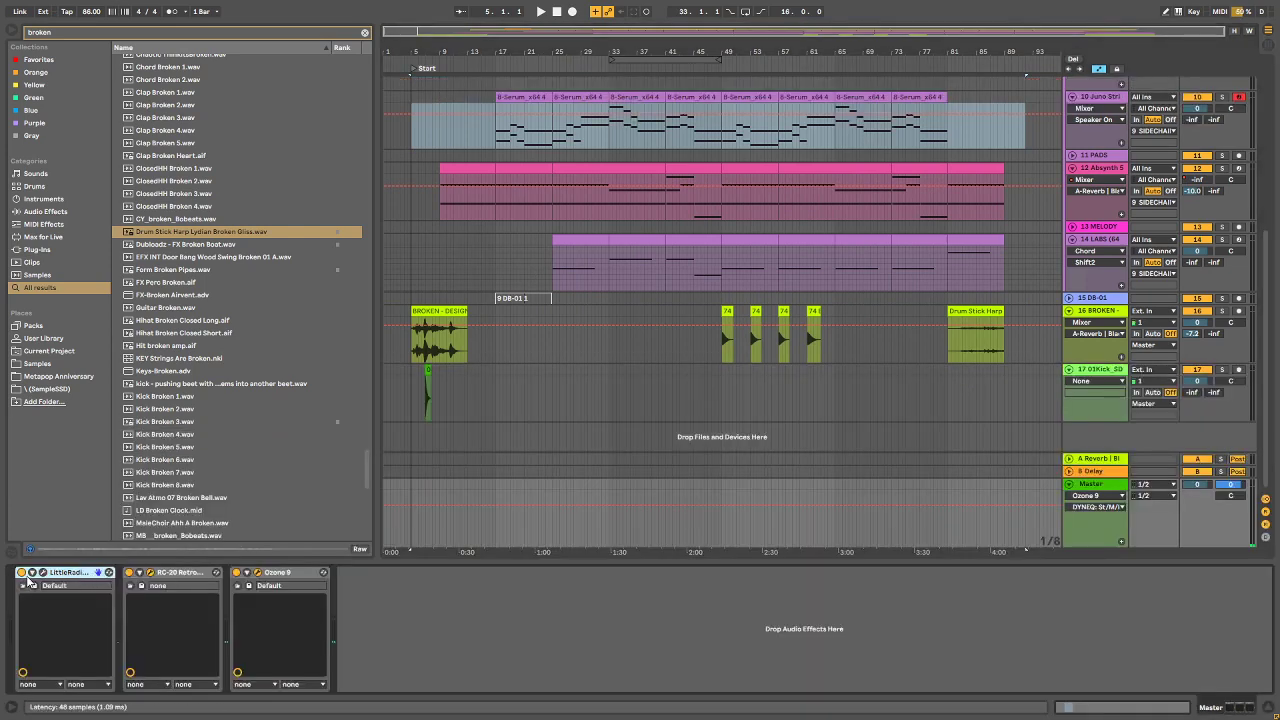
pyautogui.click(237, 573)
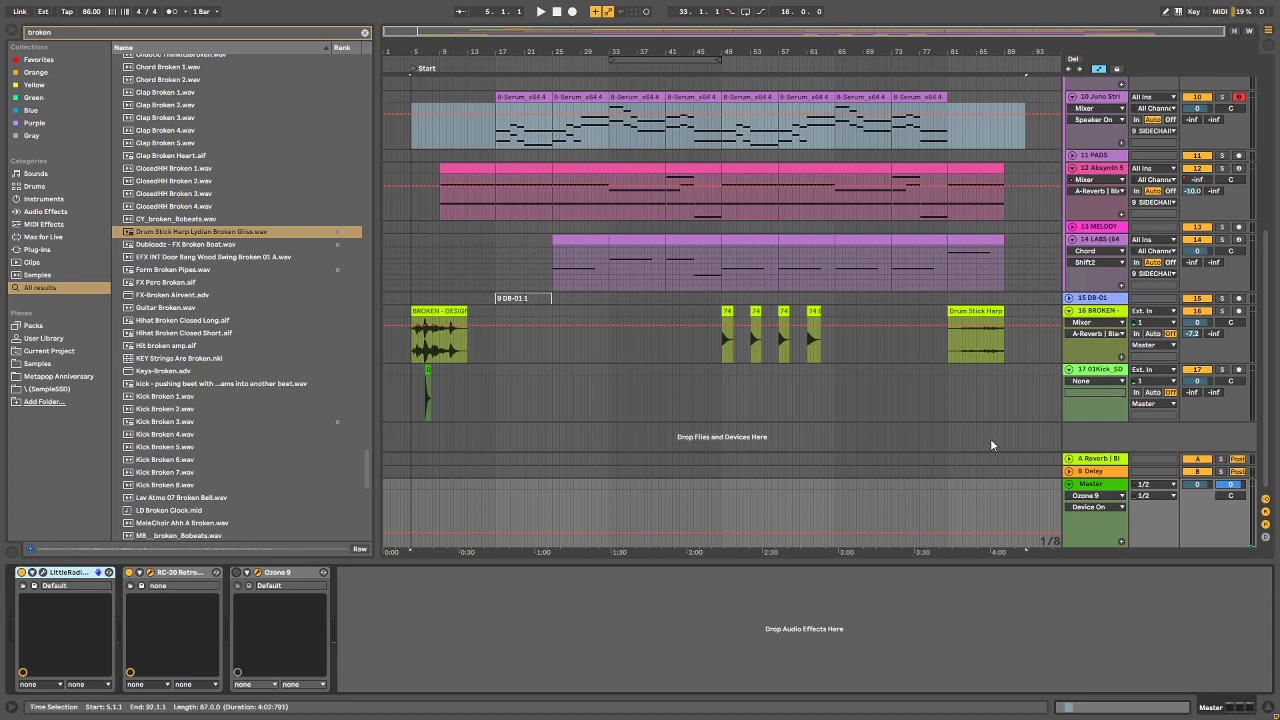
pyautogui.scroll(3, 1122, 173)
pyautogui.click(1112, 262)
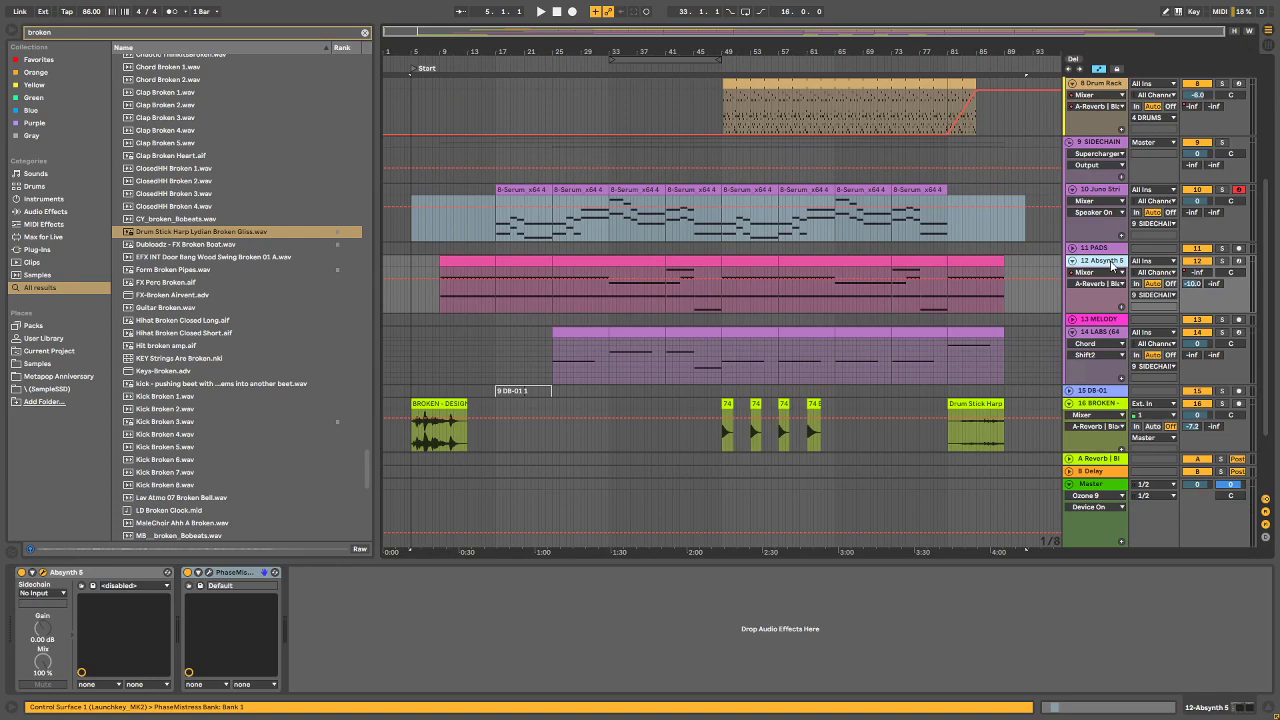
pyautogui.rightClick(1112, 264)
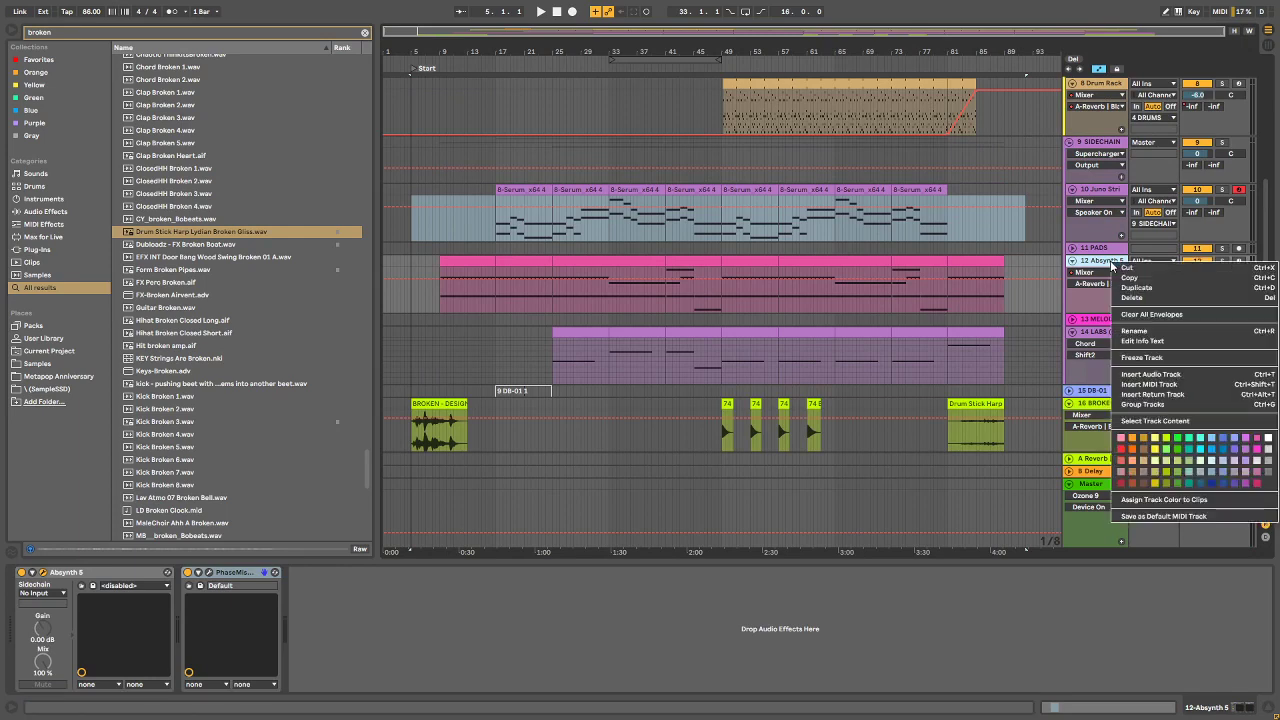
pyautogui.click(1141, 357)
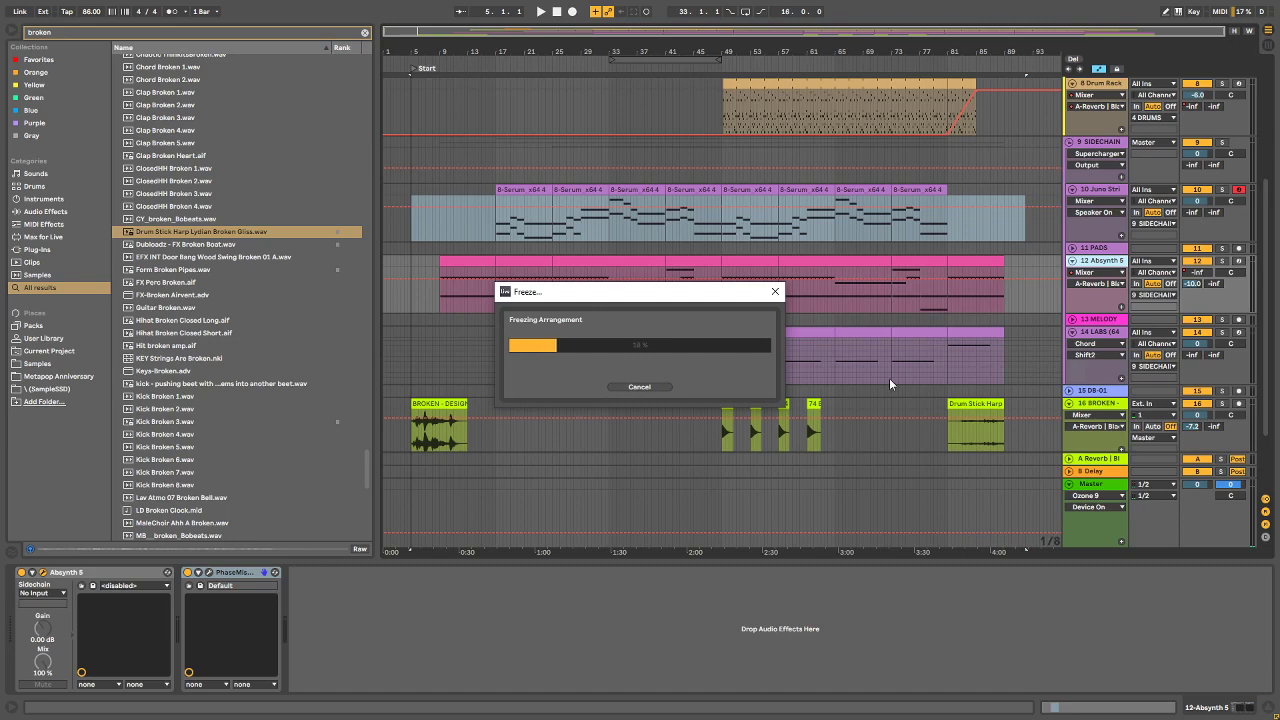
pyautogui.click(664, 387)
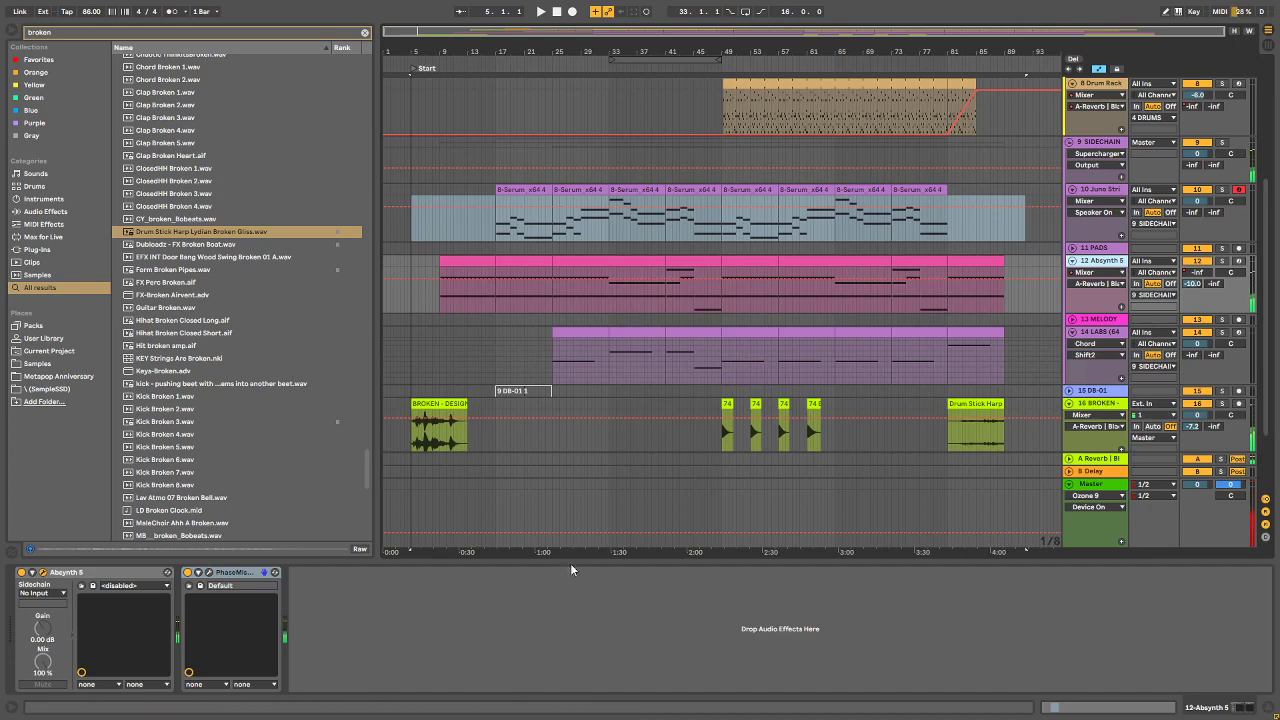
pyautogui.scroll(-3, 652, 438)
pyautogui.scroll(3, 652, 438)
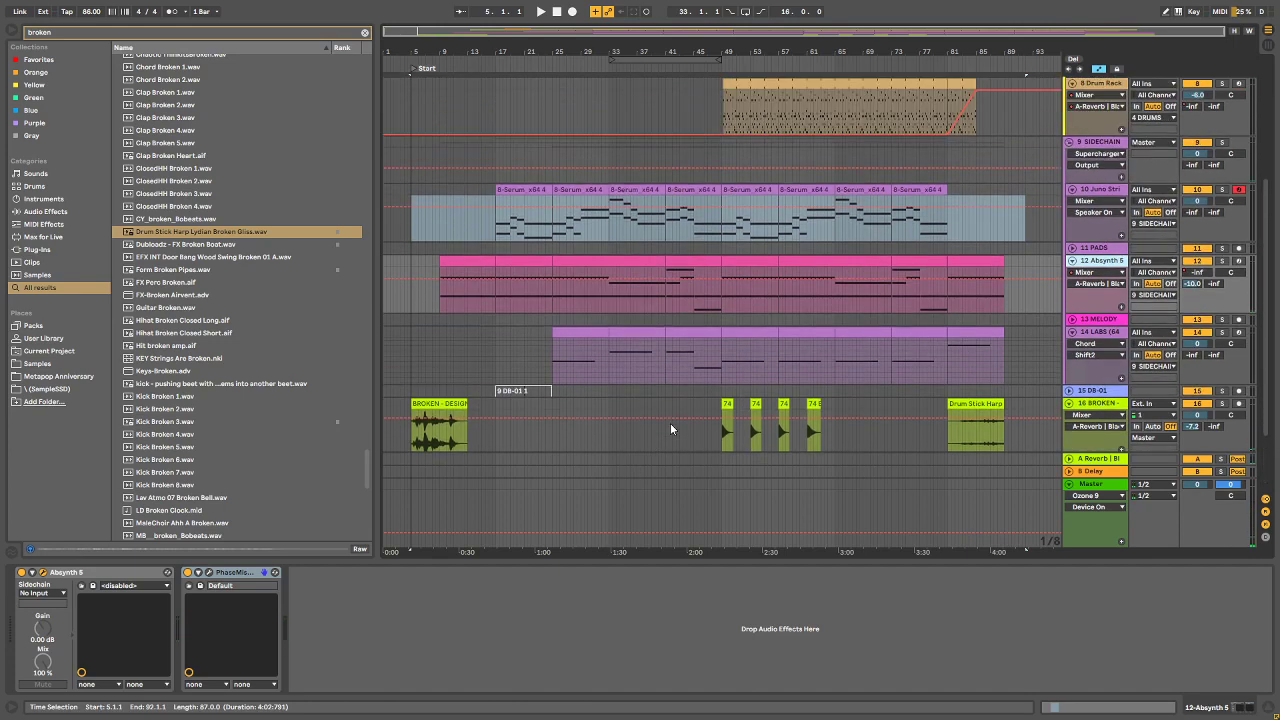
# Step: Start playback from bar 5 and save the Live Set as SURVIVAL in the Documents\Ableton folder
pyautogui.click(540, 11)
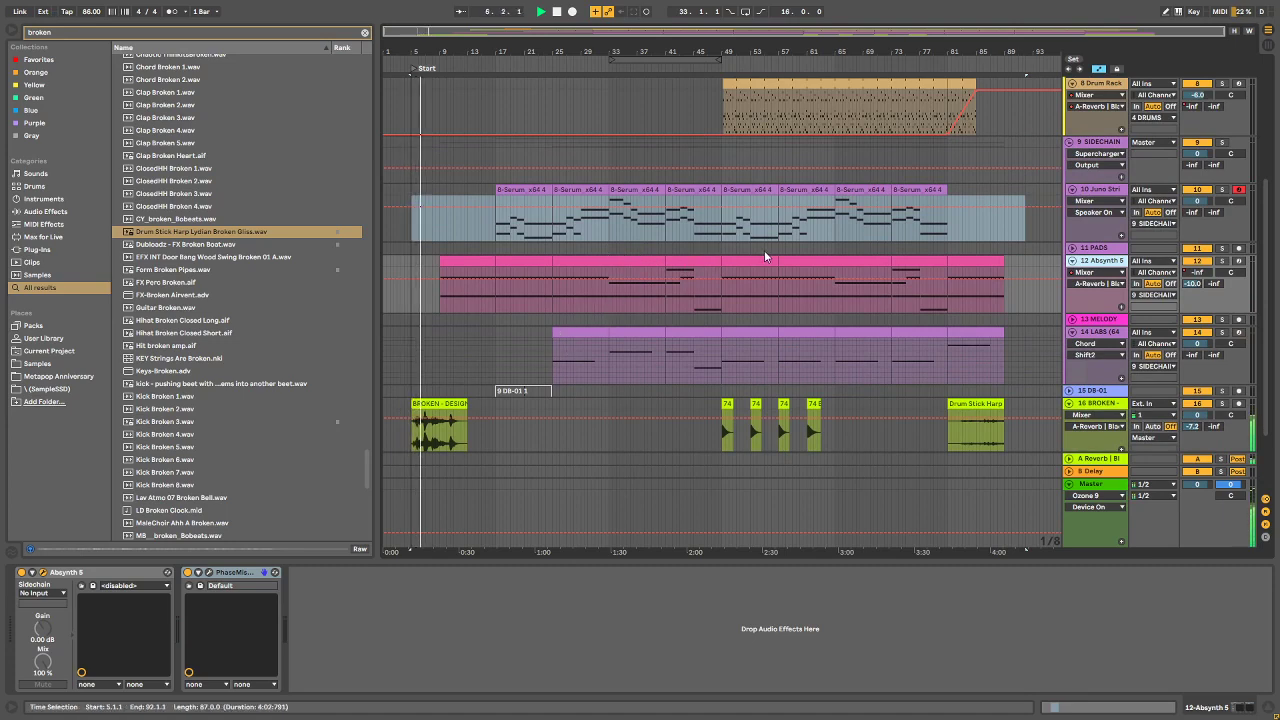
pyautogui.hotkey('ctrl', 's')
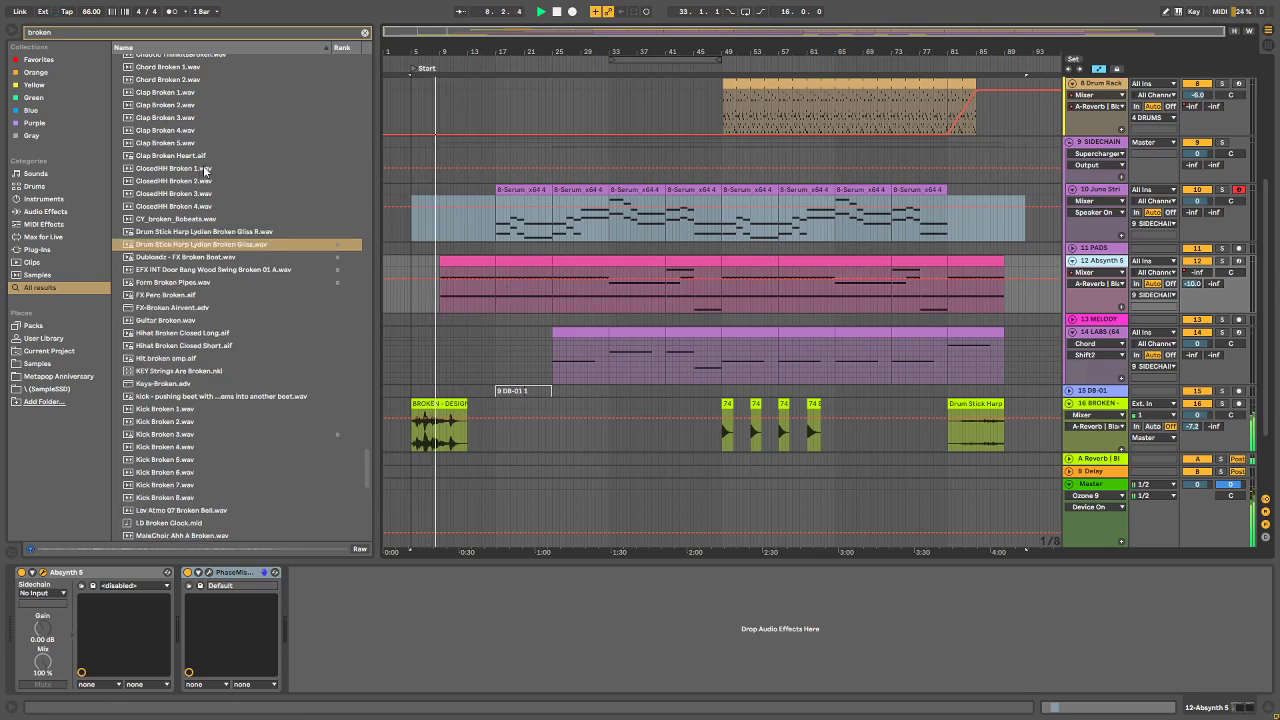
pyautogui.press('F11')
pyautogui.click(10, 21)
pyautogui.click(35, 156)
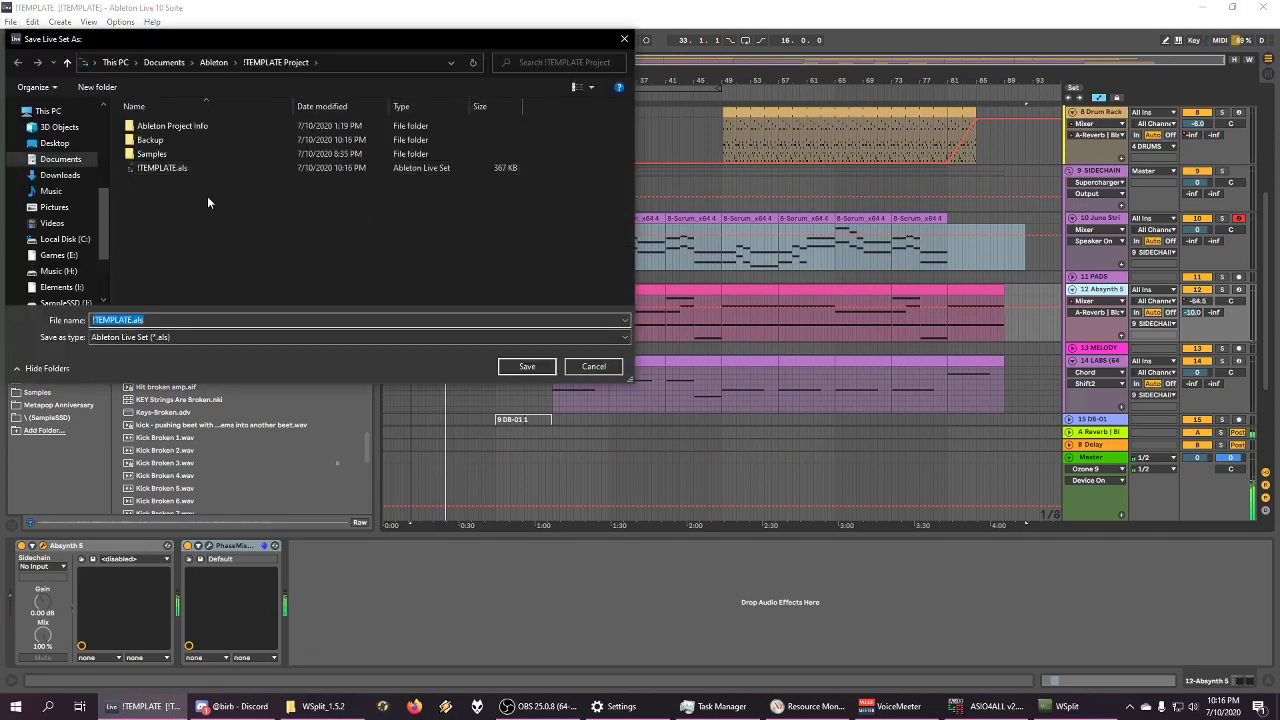
pyautogui.click(222, 63)
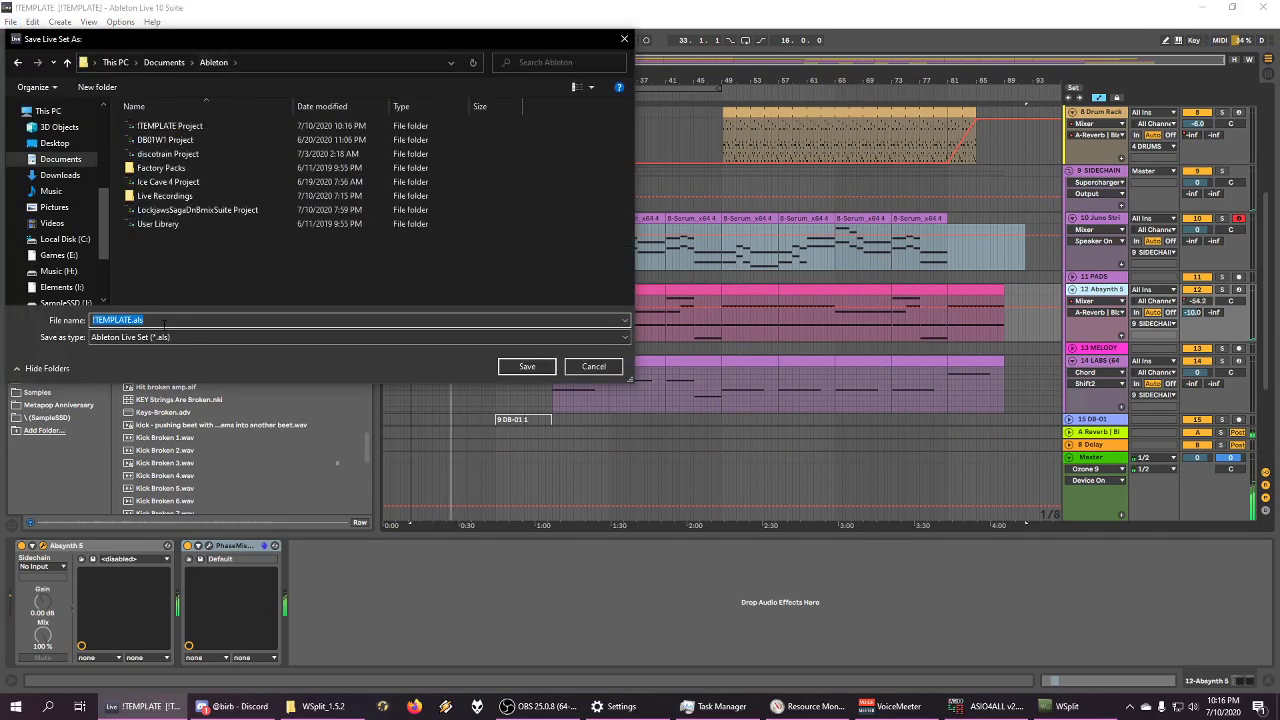
pyautogui.write('SUR')
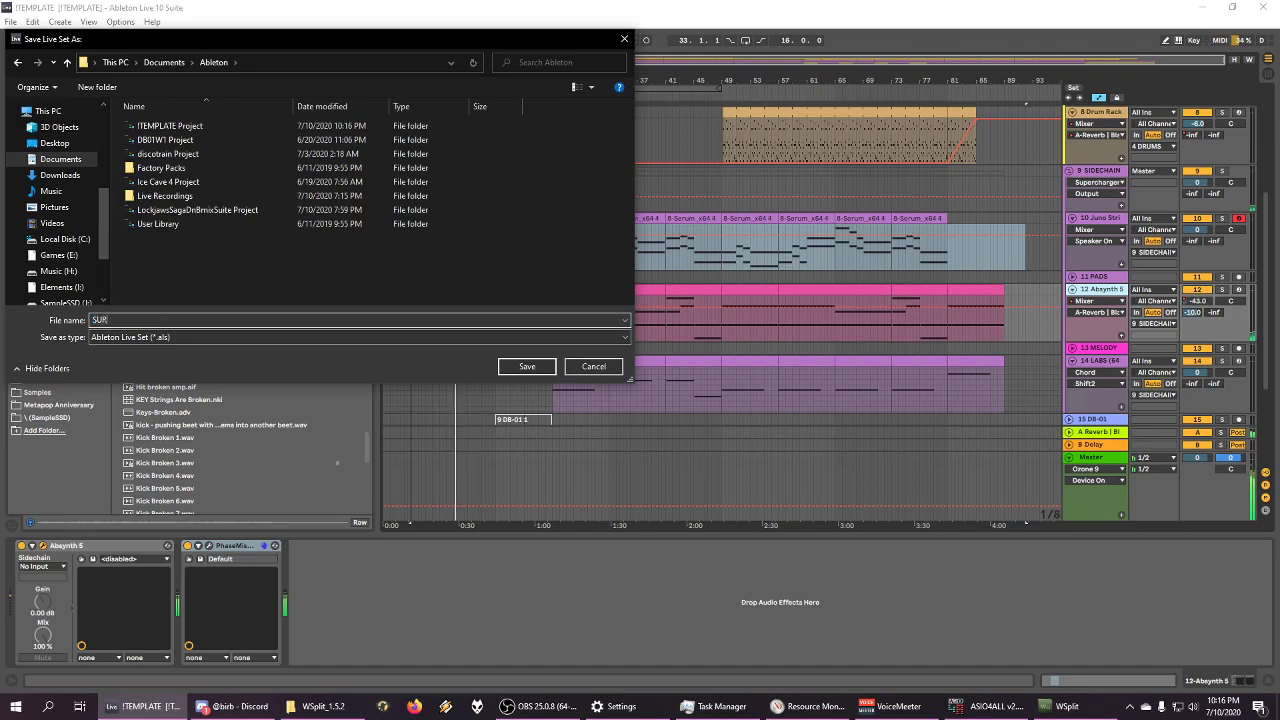
pyautogui.write('VIVAL')
pyautogui.press('Return')
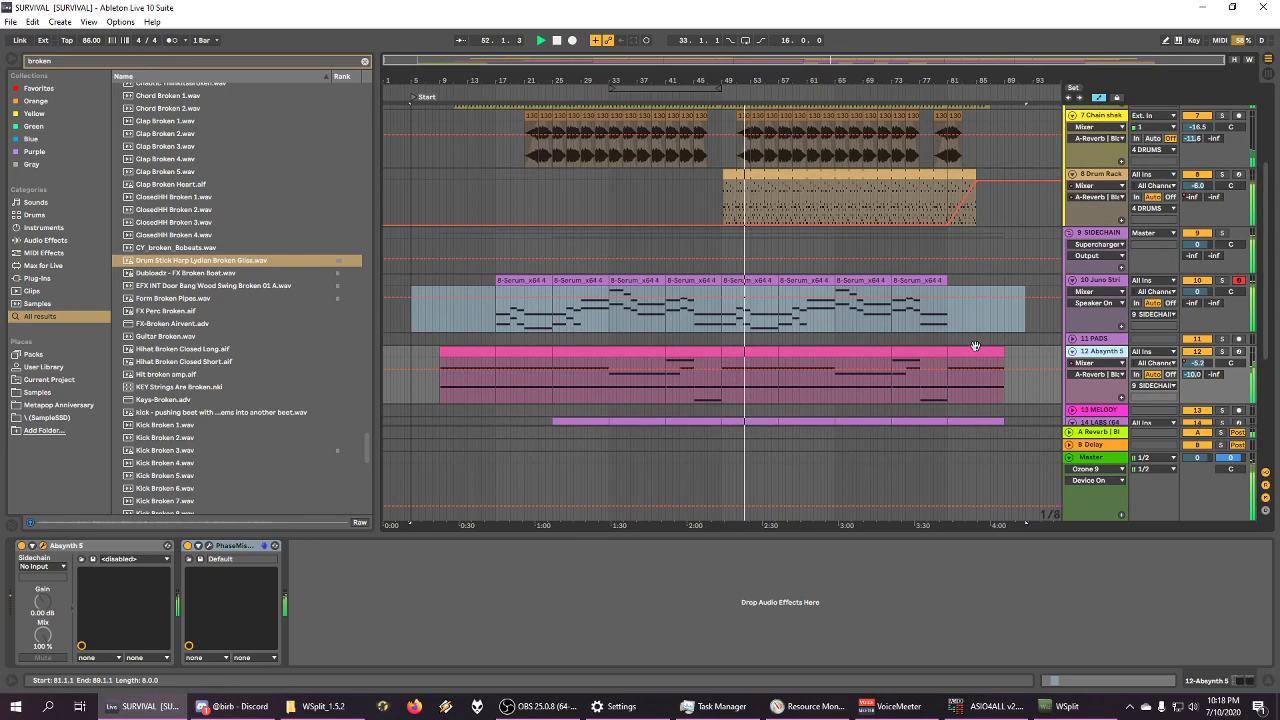
# Step: Fold tracks 6 Hainbach and 7 Chain shak in the DRUMS group while the song plays
pyautogui.scroll(-3, 973, 346)
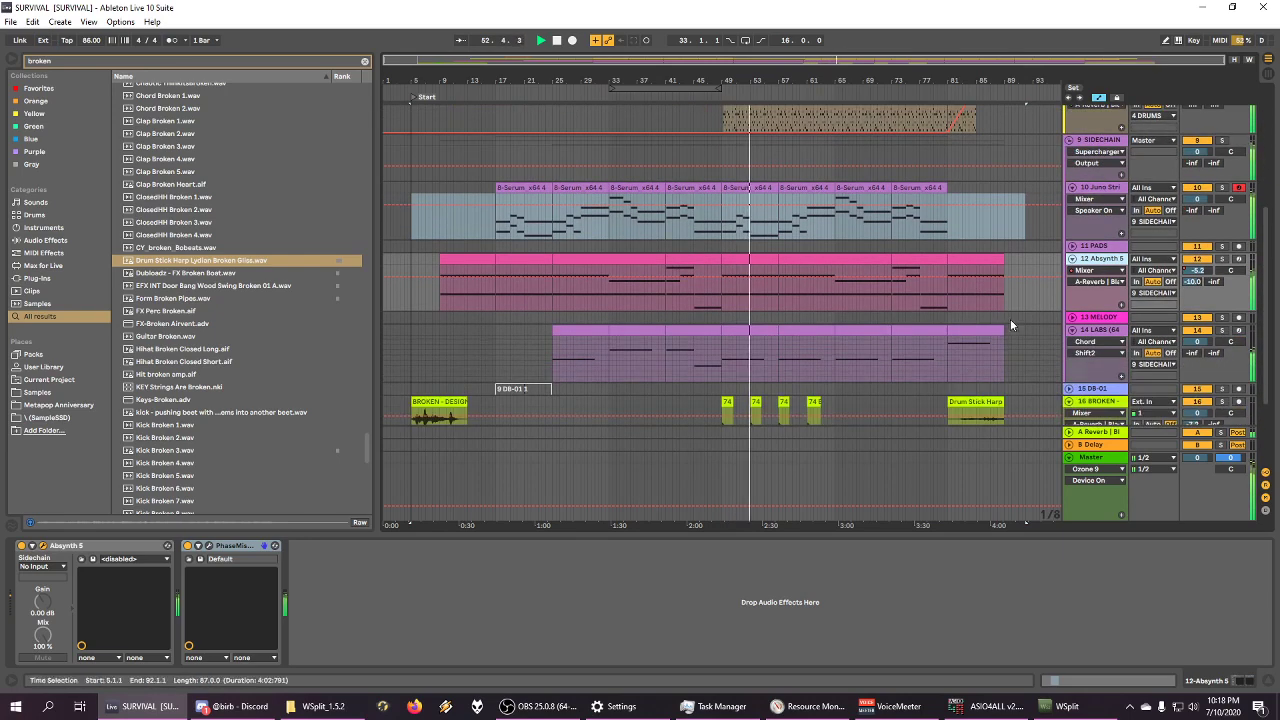
pyautogui.scroll(-1, 1010, 319)
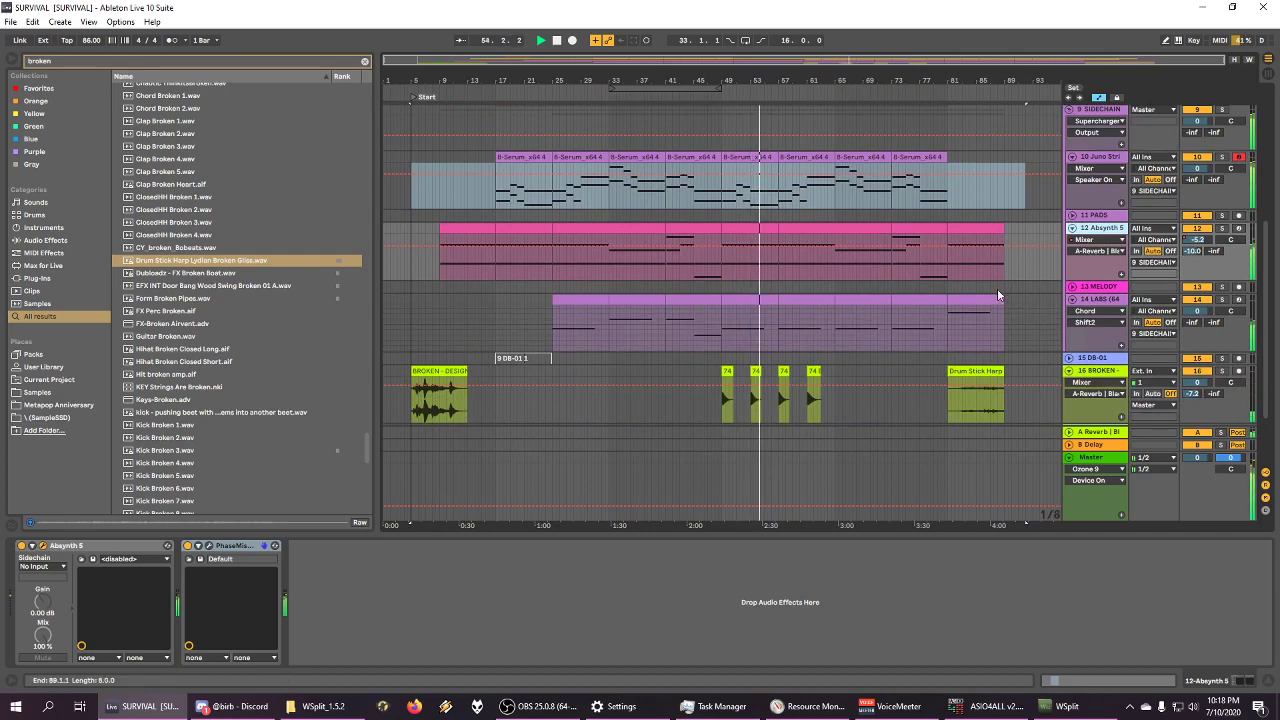
pyautogui.scroll(5, 997, 288)
pyautogui.scroll(2, 1042, 251)
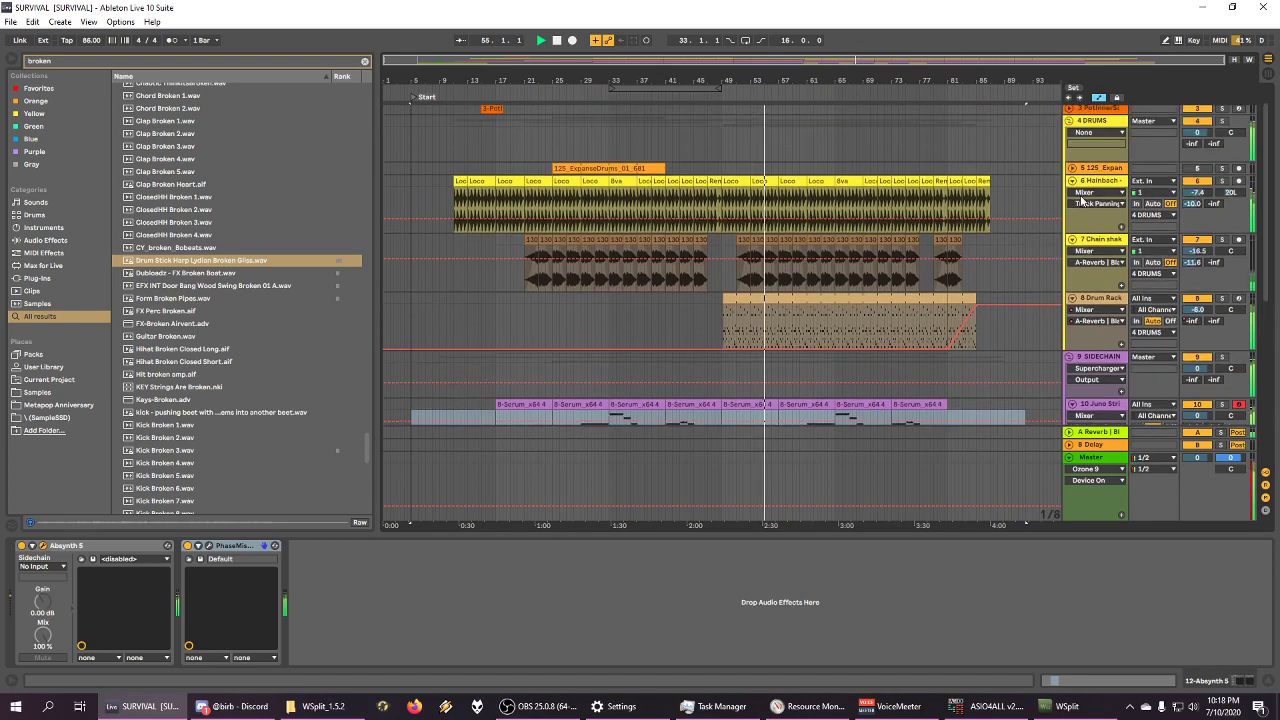
pyautogui.click(1074, 186)
pyautogui.click(1071, 180)
pyautogui.click(1072, 193)
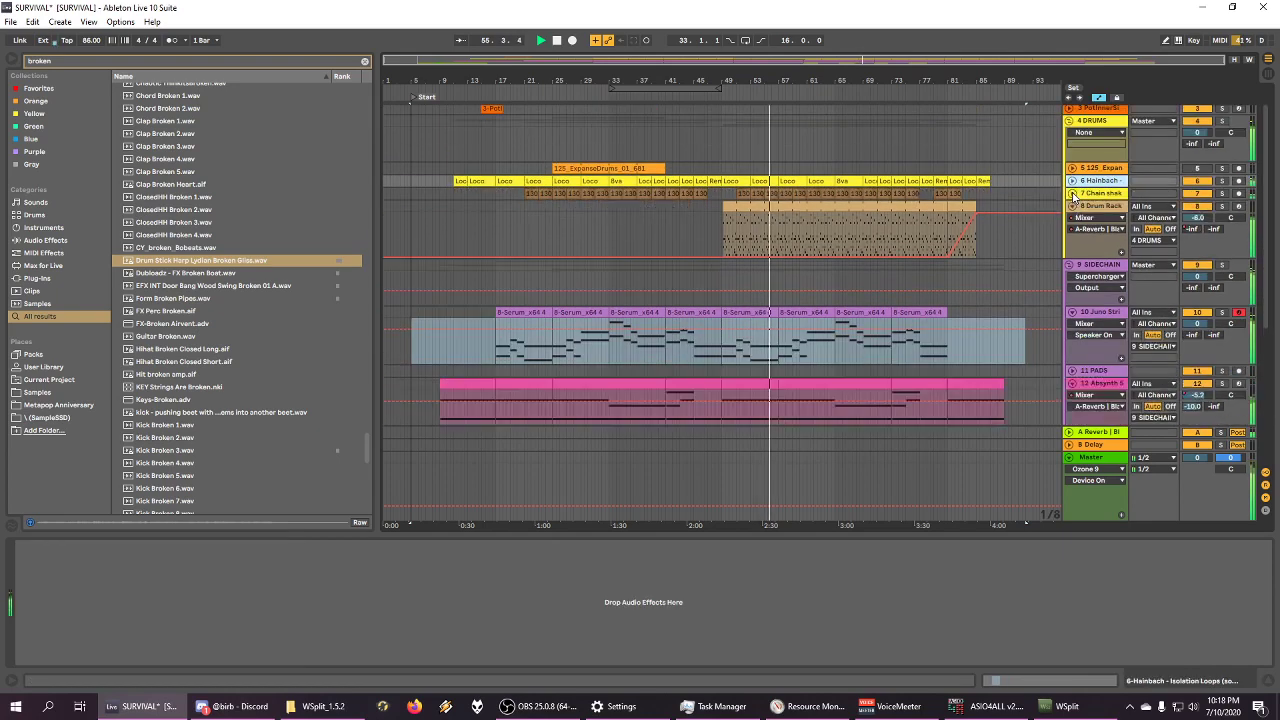
# Step: Fold the 8 Drum Rack track in the DRUMS group while the song plays
pyautogui.click(1071, 207)
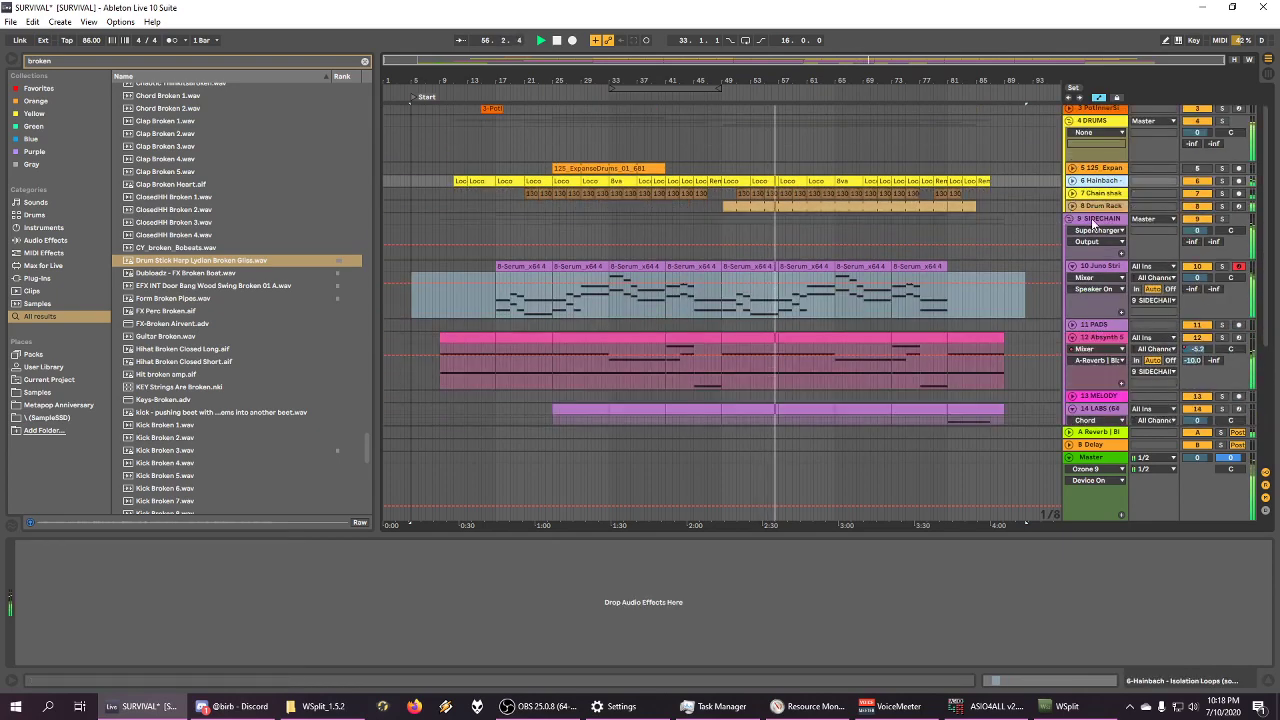
pyautogui.scroll(-2, 1090, 240)
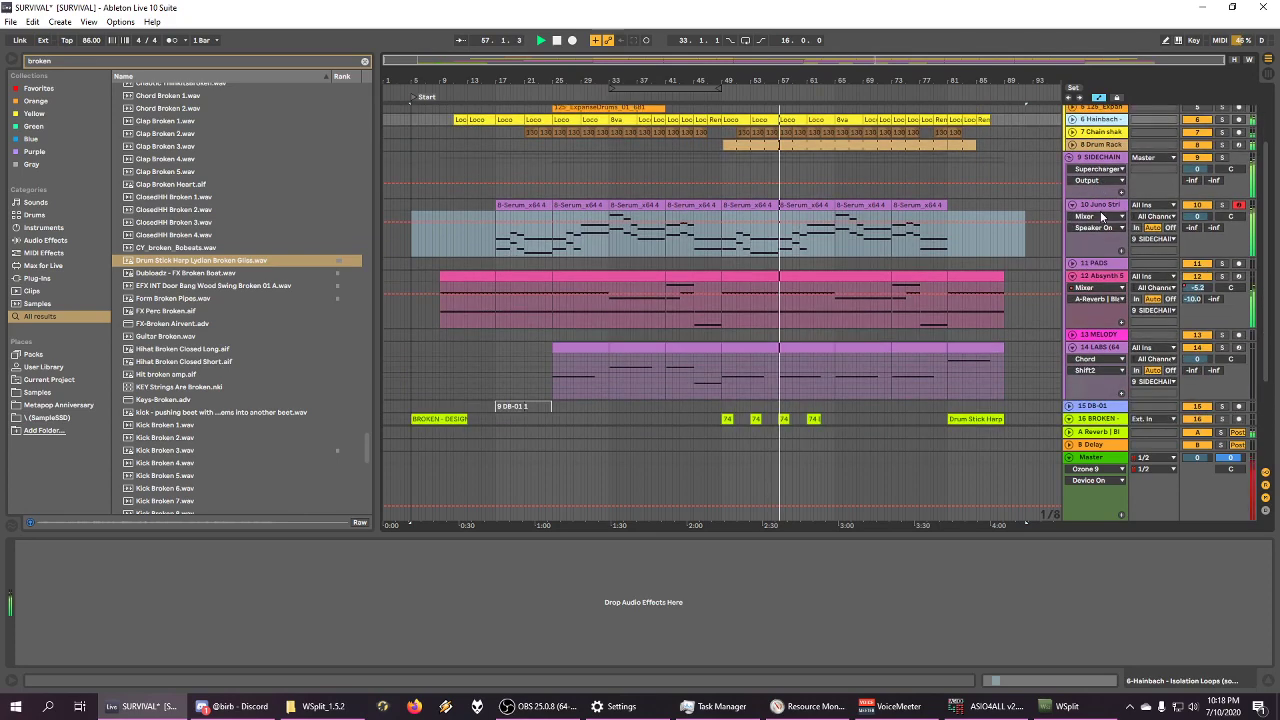
pyautogui.scroll(-3, 1069, 220)
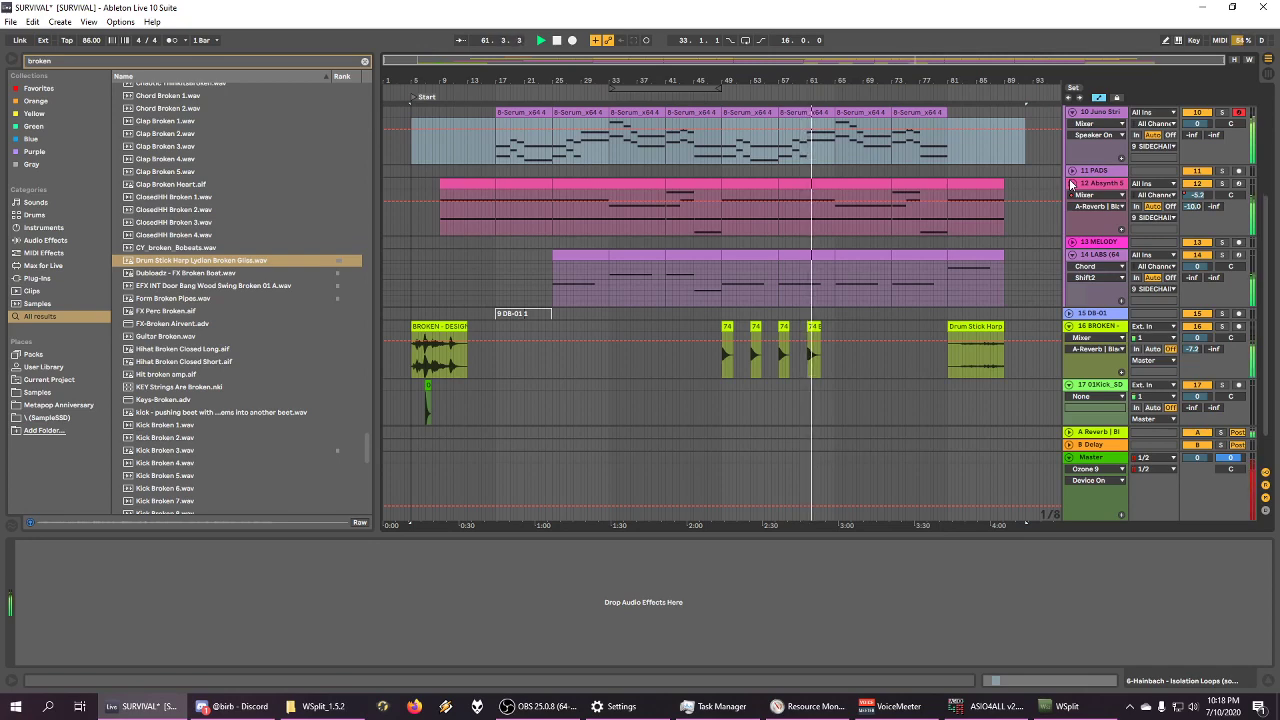
# Step: Transpose the last 74 Broken Brass clip, at bar 61 on track 16 BROKEN, to -7 semitones
pyautogui.click(816, 326)
pyautogui.doubleClick(816, 326)
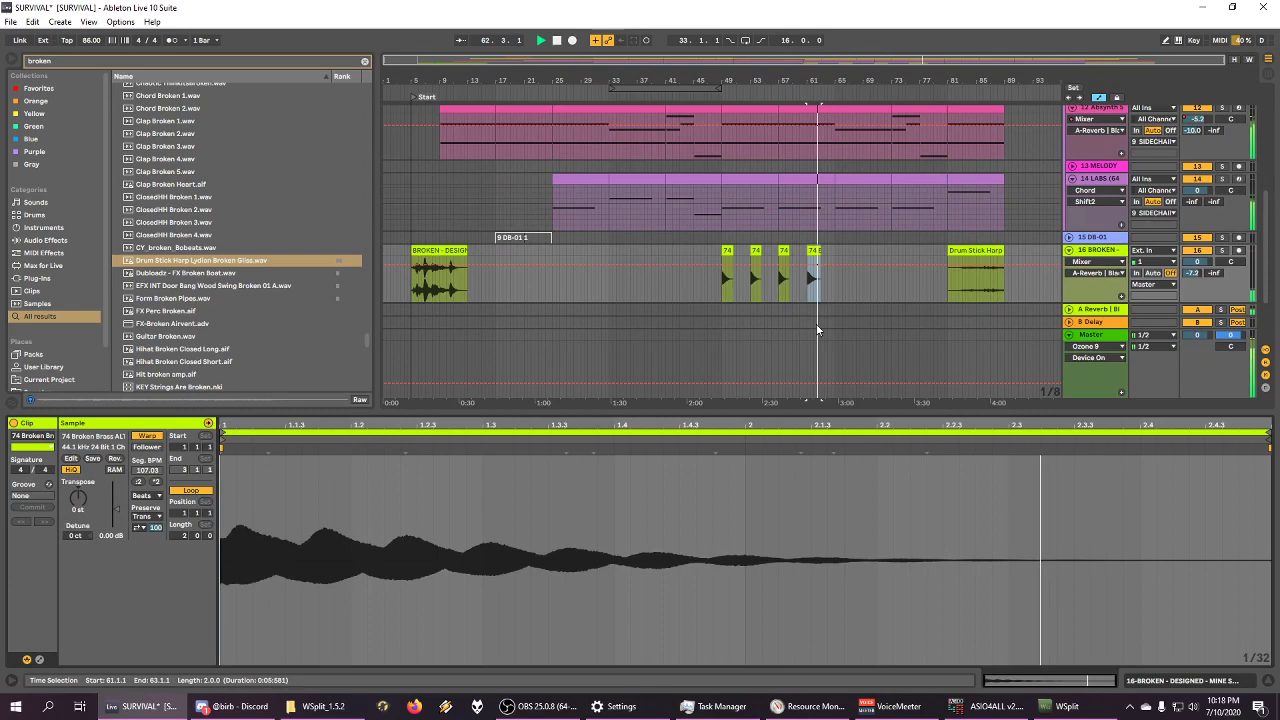
pyautogui.click(78, 510)
pyautogui.write('-7')
pyautogui.press('Return')
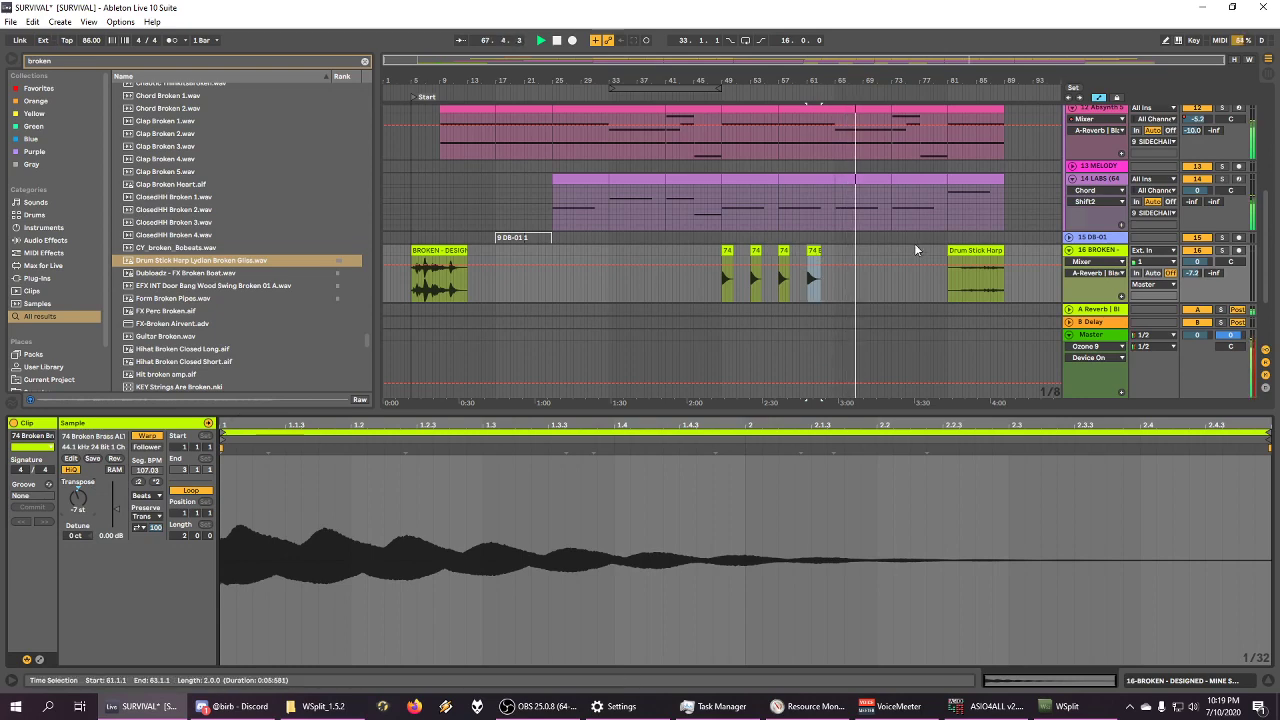
# Step: Check the track and Master levels in Session View during playback, and return to the Arrangement
pyautogui.scroll(2, 914, 243)
pyautogui.scroll(2, 944, 243)
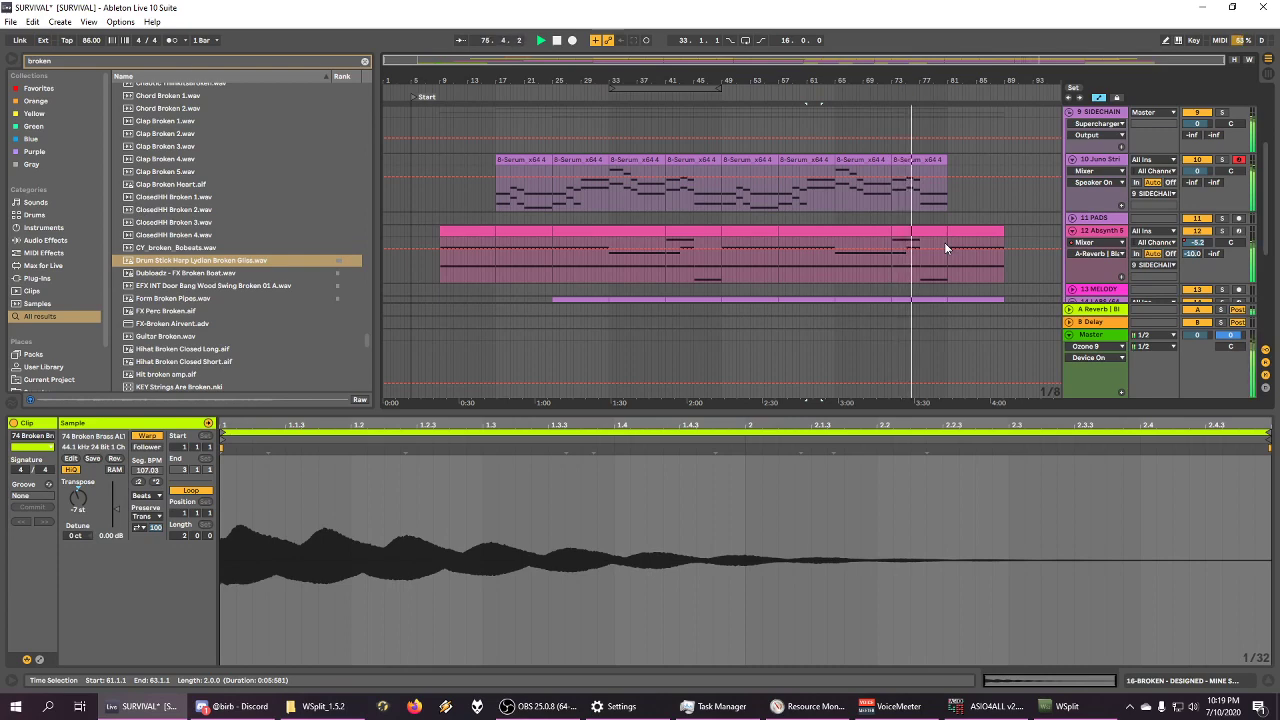
pyautogui.press('Tab')
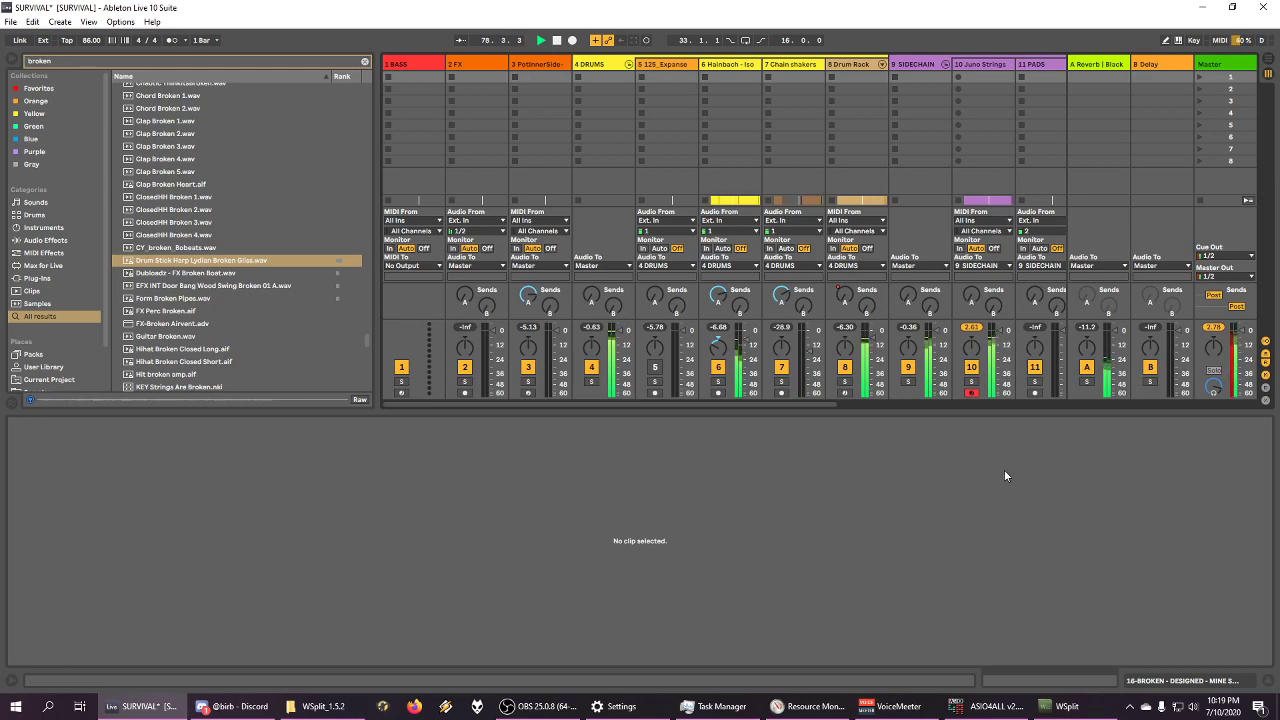
pyautogui.press('Tab')
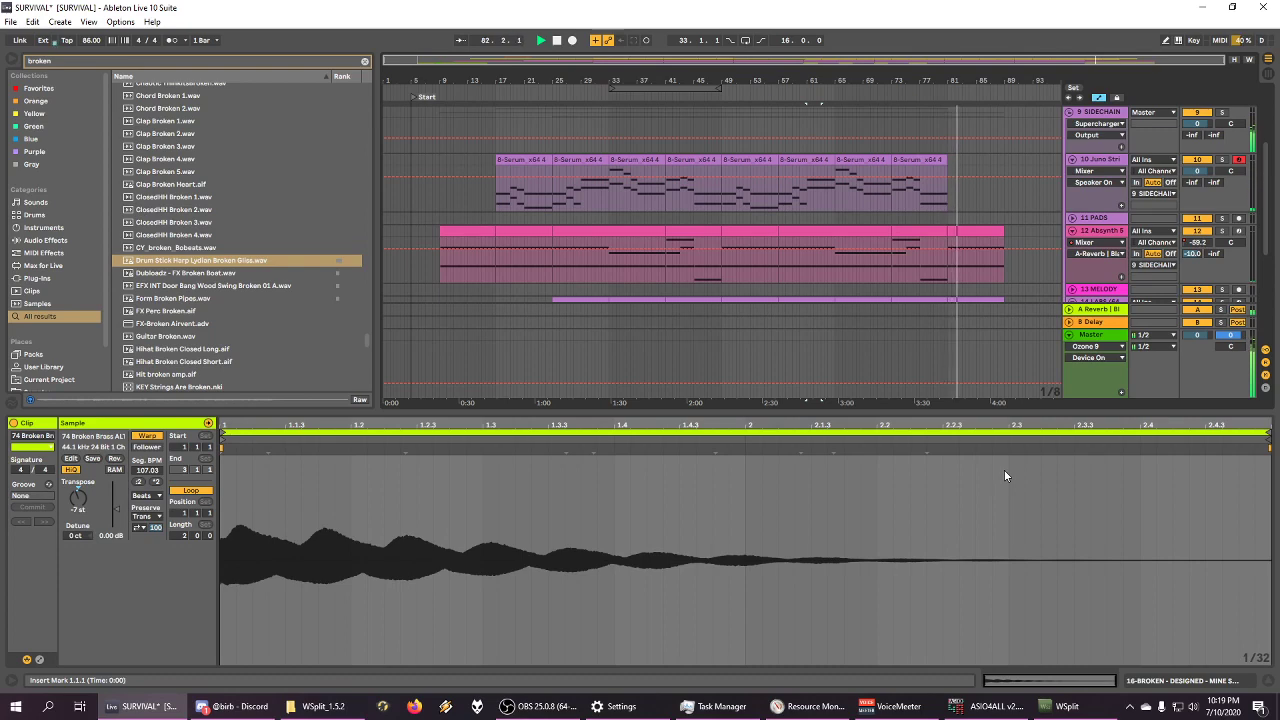
# Step: Shorten the last clip on the 8 Drum Rack track so it ends at bar 83
pyautogui.scroll(1, 1085, 207)
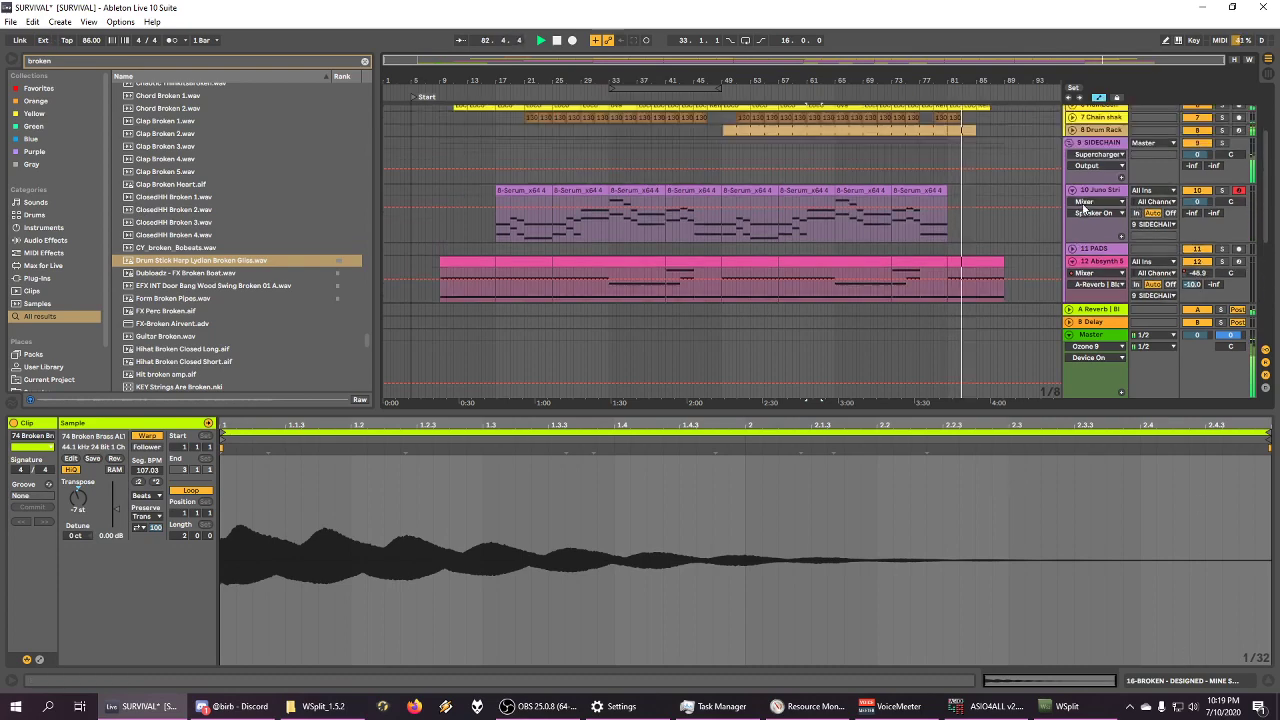
pyautogui.scroll(3, 1085, 207)
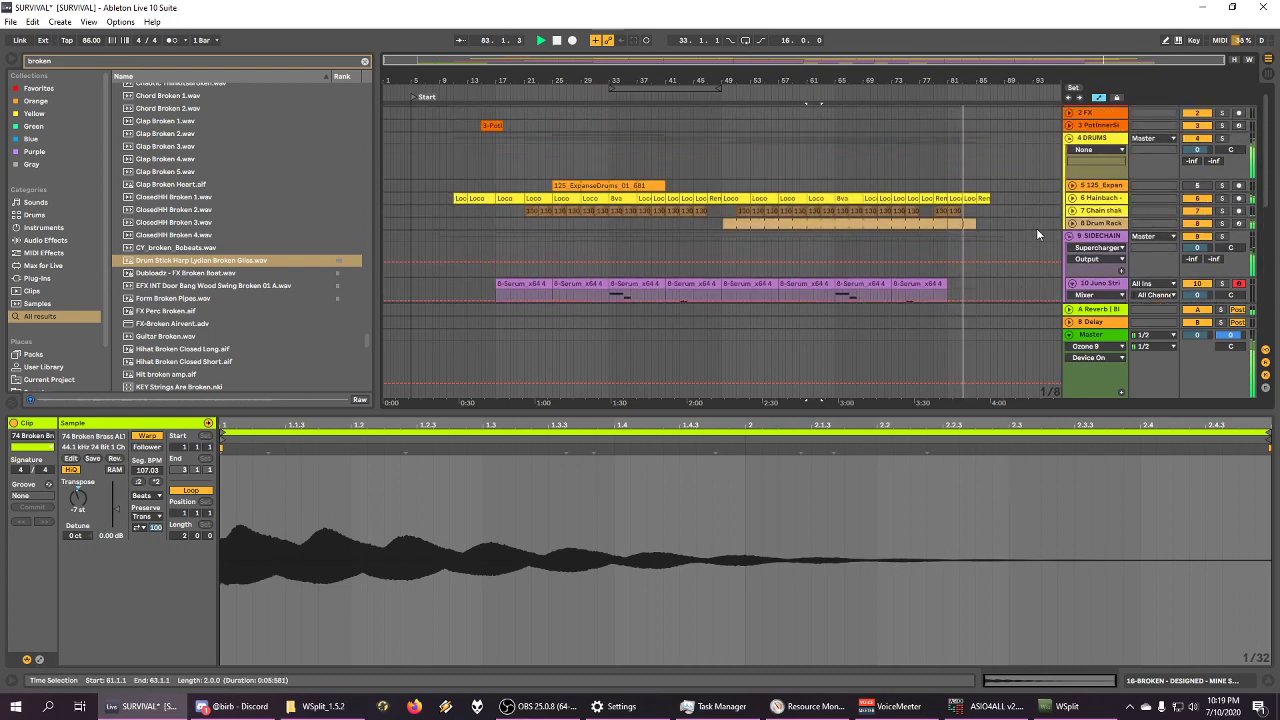
pyautogui.click(970, 221)
# Step: Inspect the Serum synth on the 10 Juno Strings track, bring up its master volume as the track's automation parameter, and close the synth
pyautogui.scroll(-2, 1006, 254)
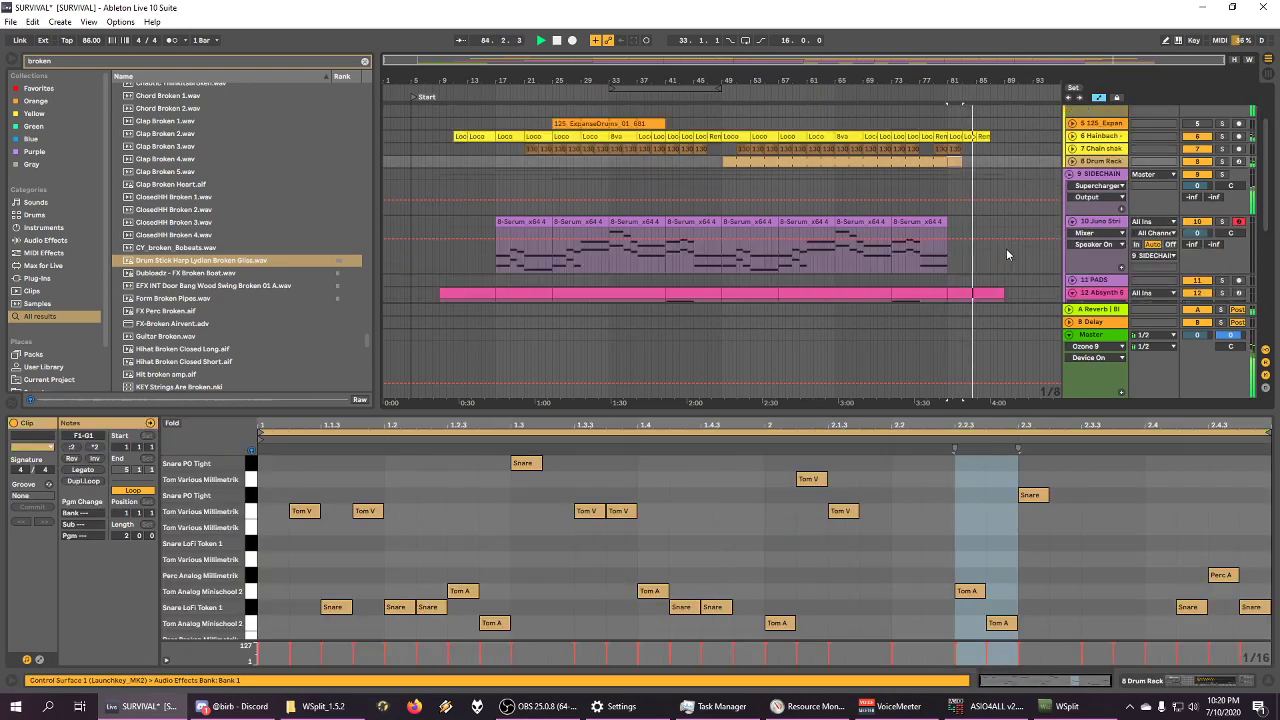
pyautogui.scroll(-6, 1006, 250)
pyautogui.scroll(2, 1052, 245)
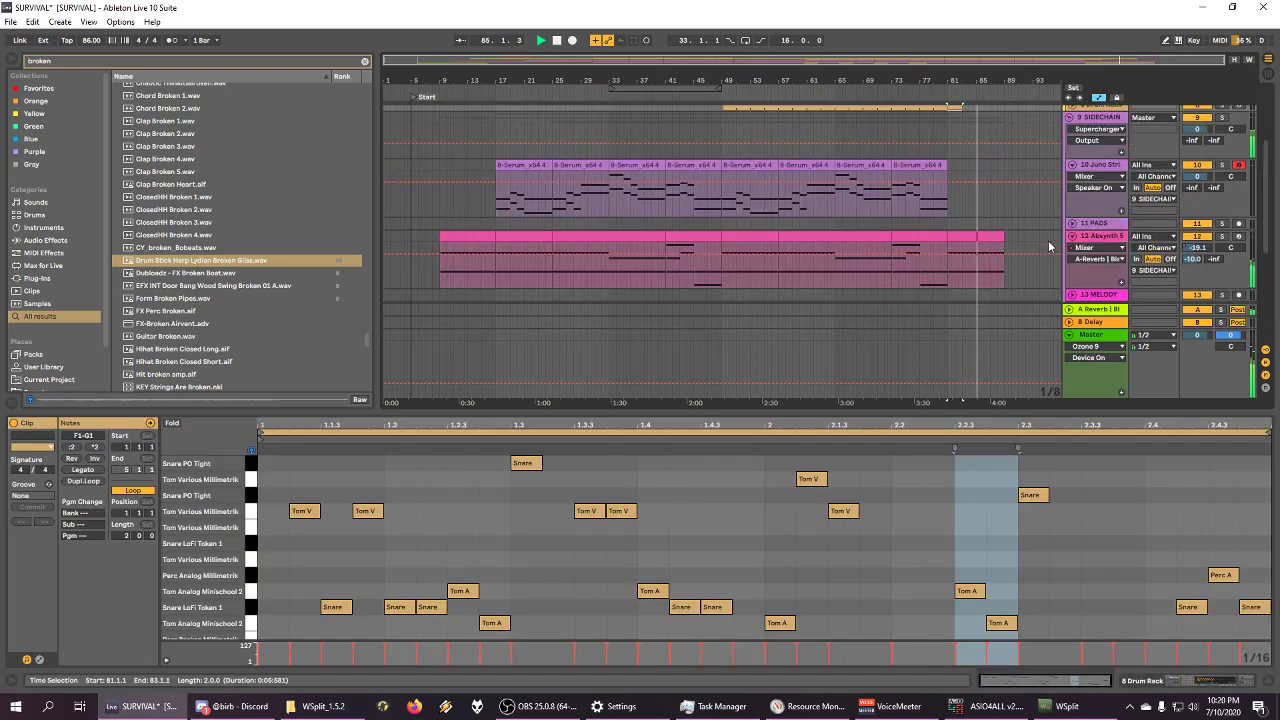
pyautogui.scroll(-5, 1046, 238)
pyautogui.scroll(1, 1046, 237)
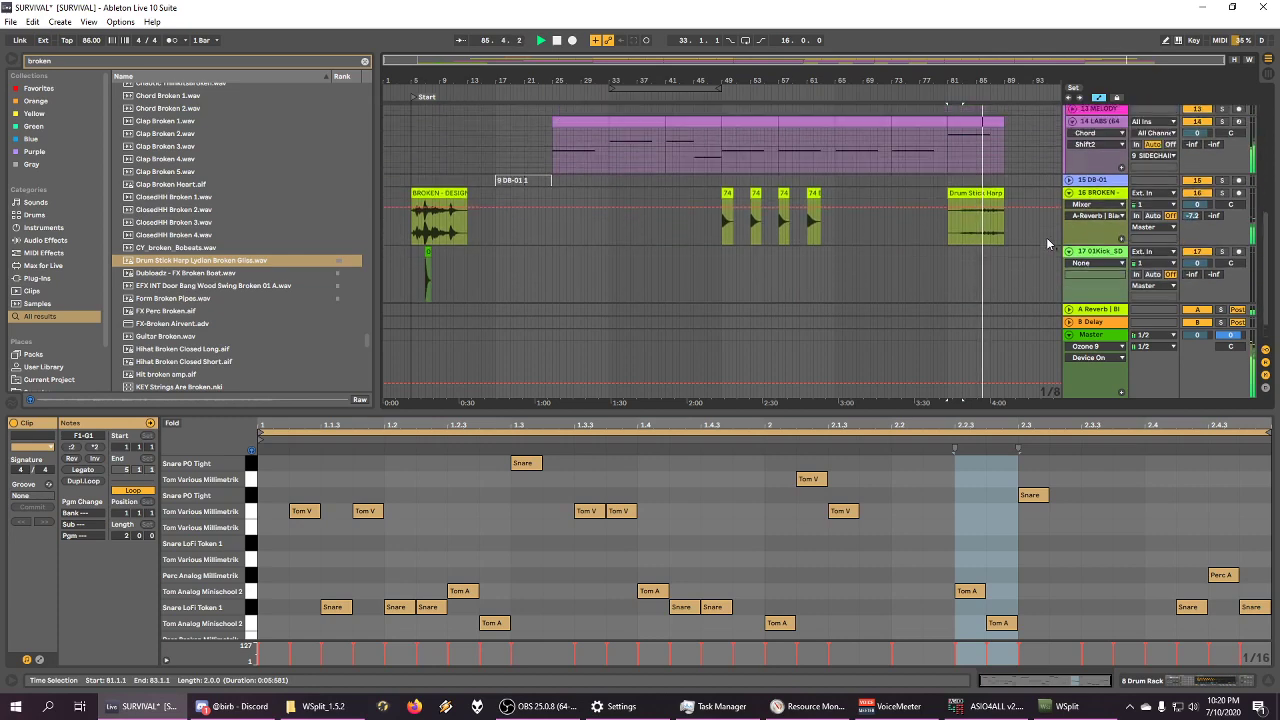
pyautogui.scroll(7, 1046, 237)
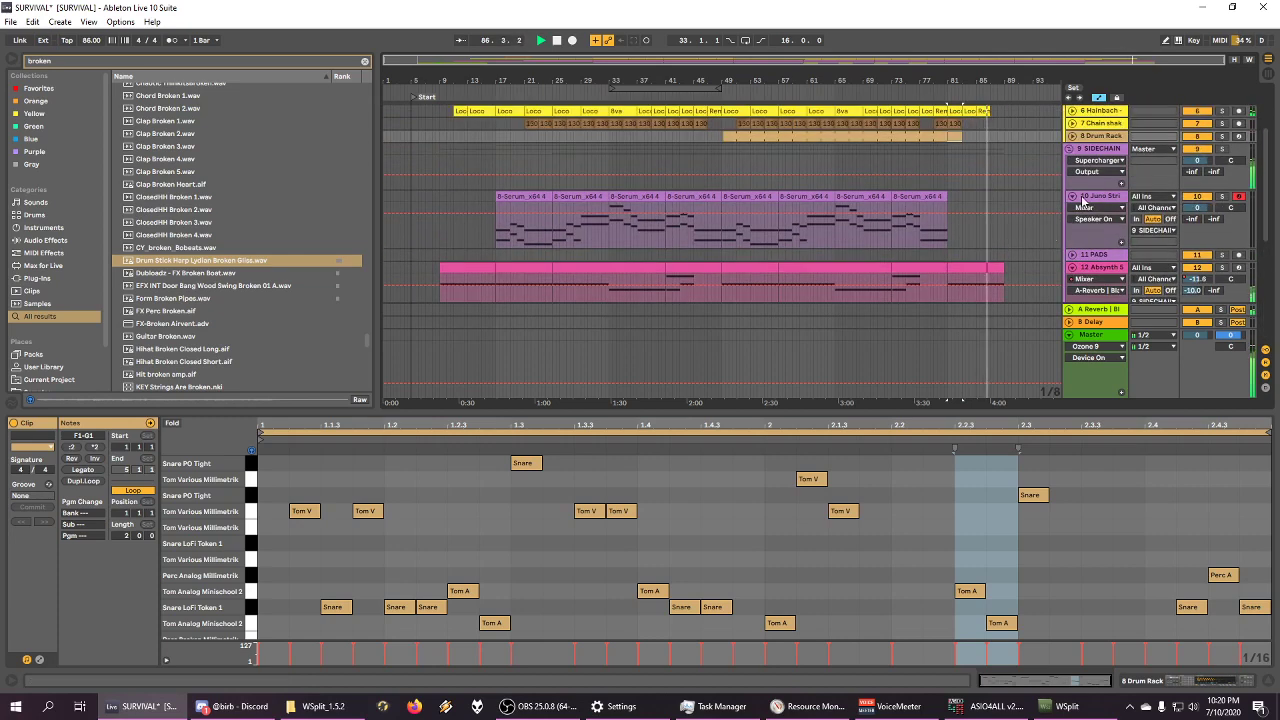
pyautogui.click(1082, 200)
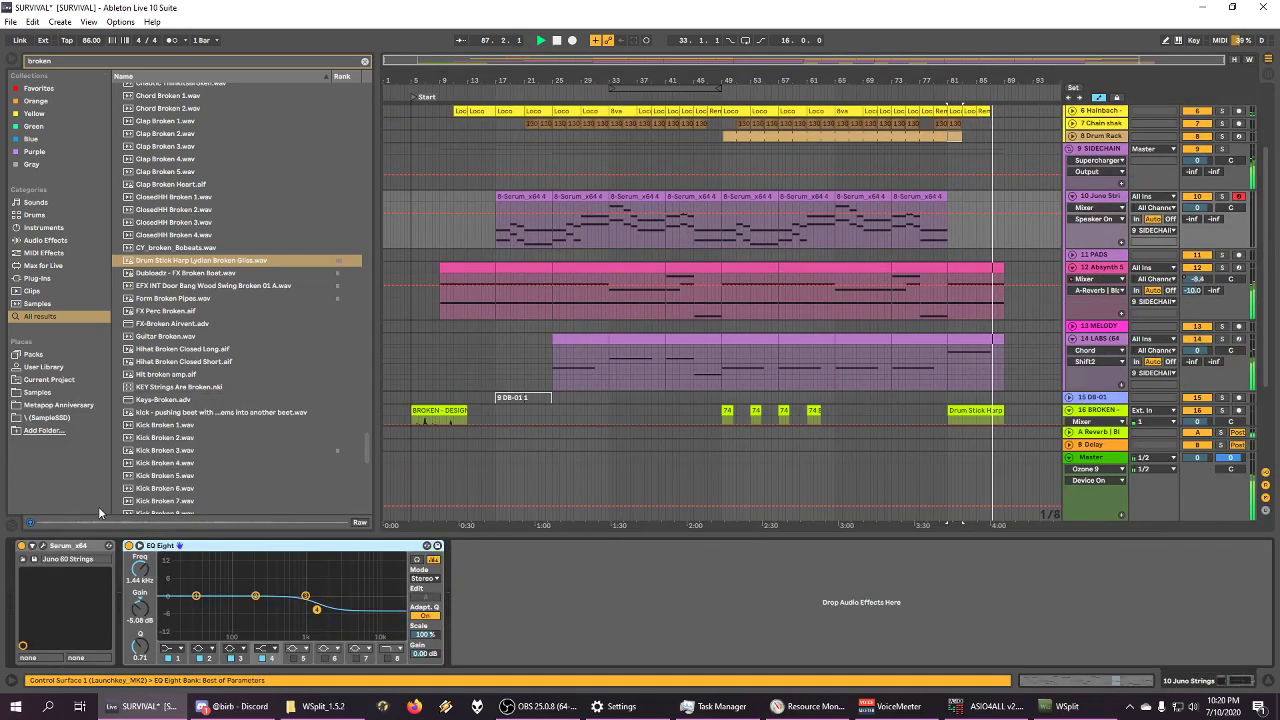
pyautogui.click(43, 546)
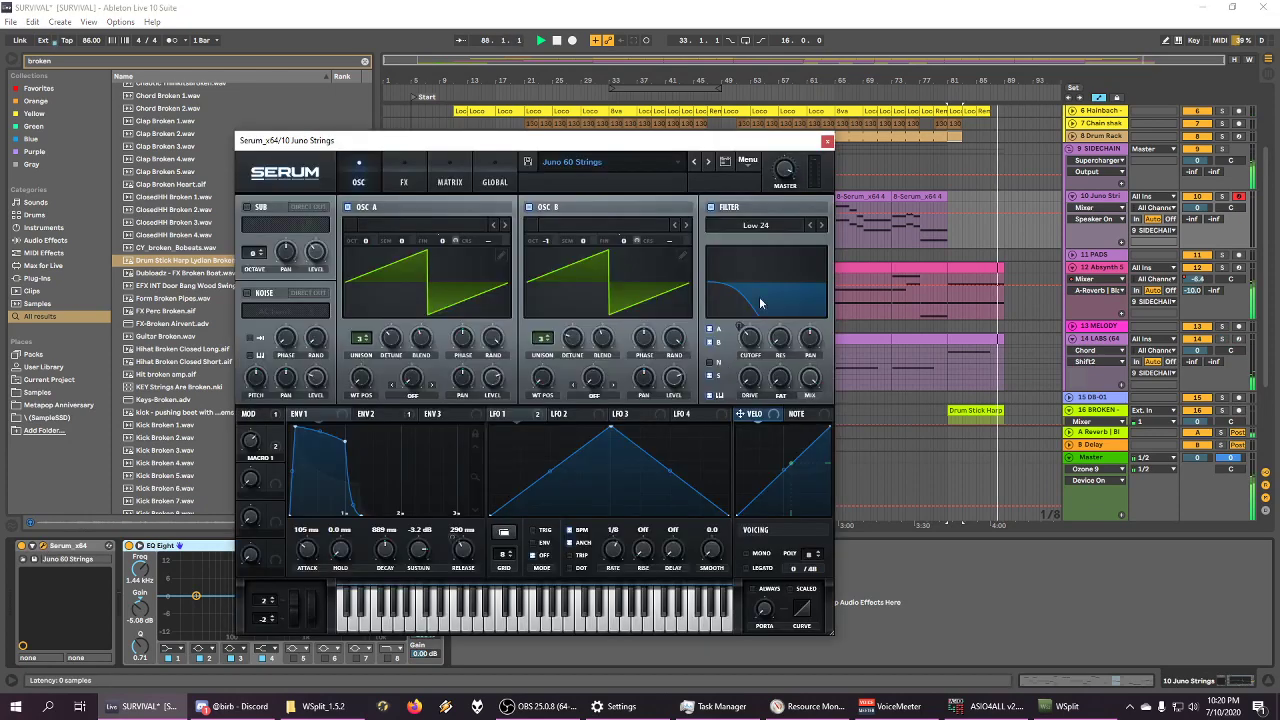
pyautogui.click(784, 172)
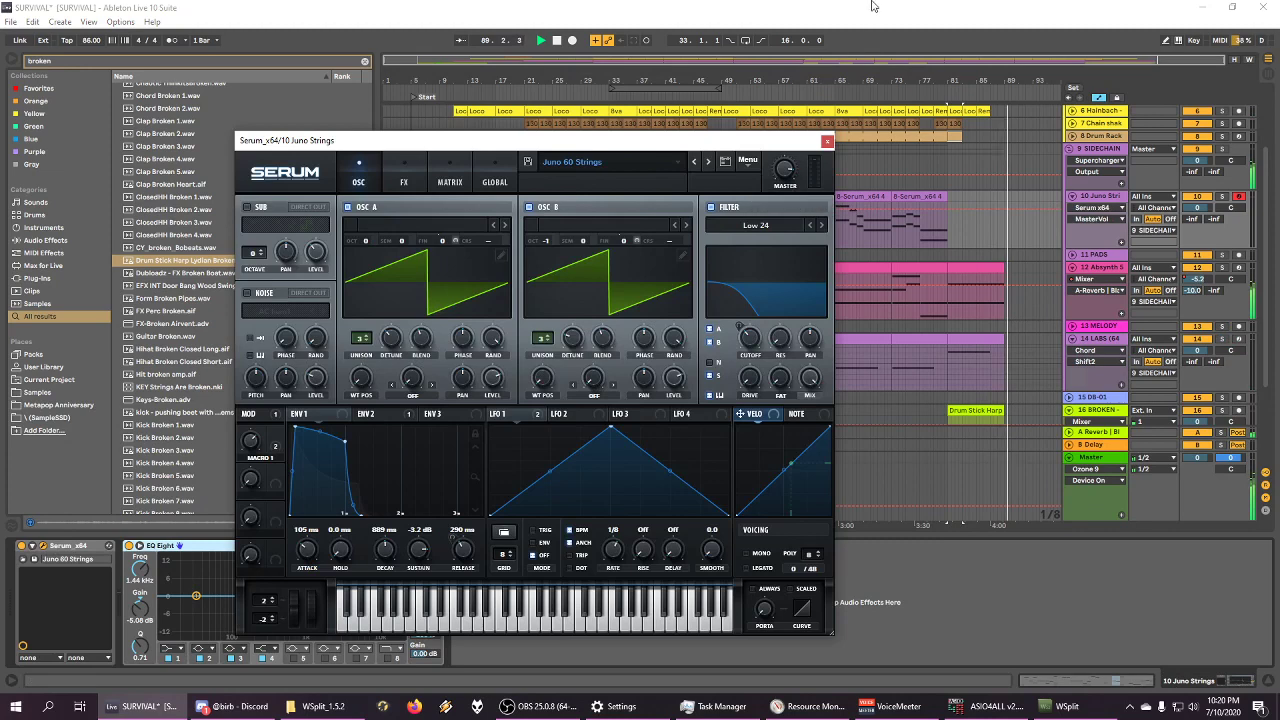
pyautogui.click(828, 141)
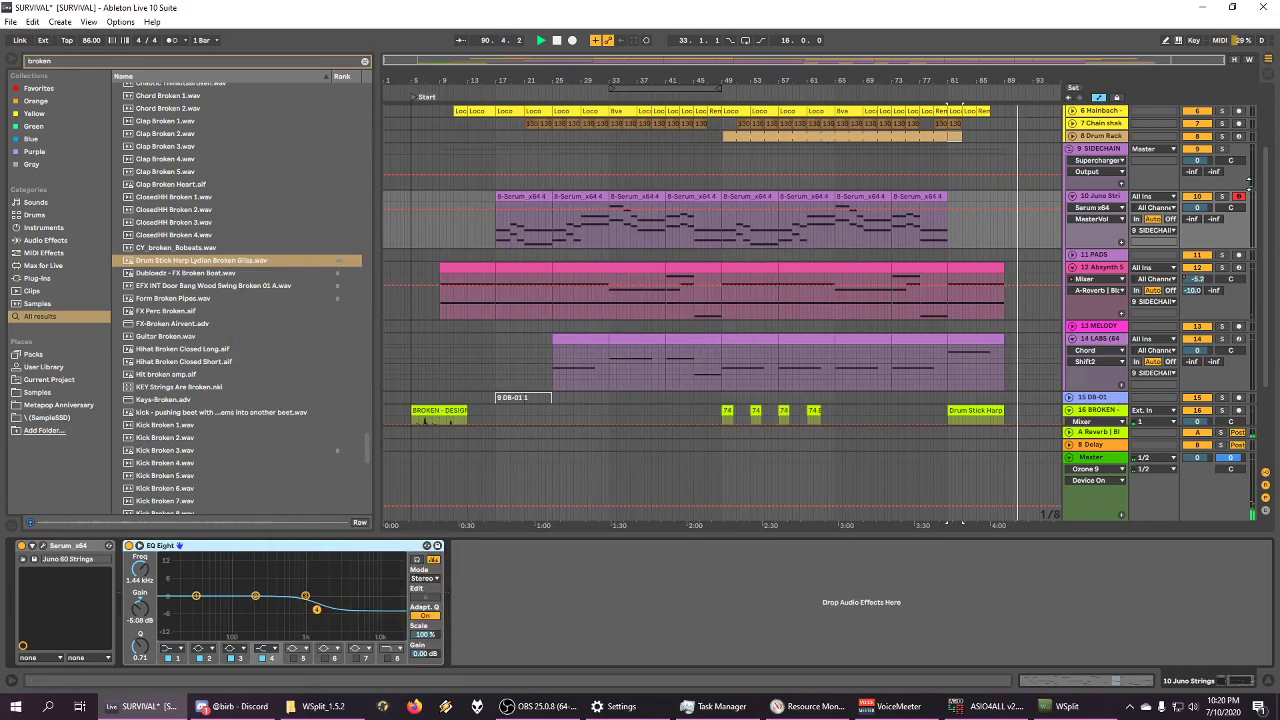
# Step: Stop playback and select the time range from bar 5 to bar 93 on track 16 BROKEN
pyautogui.scroll(-3, 977, 247)
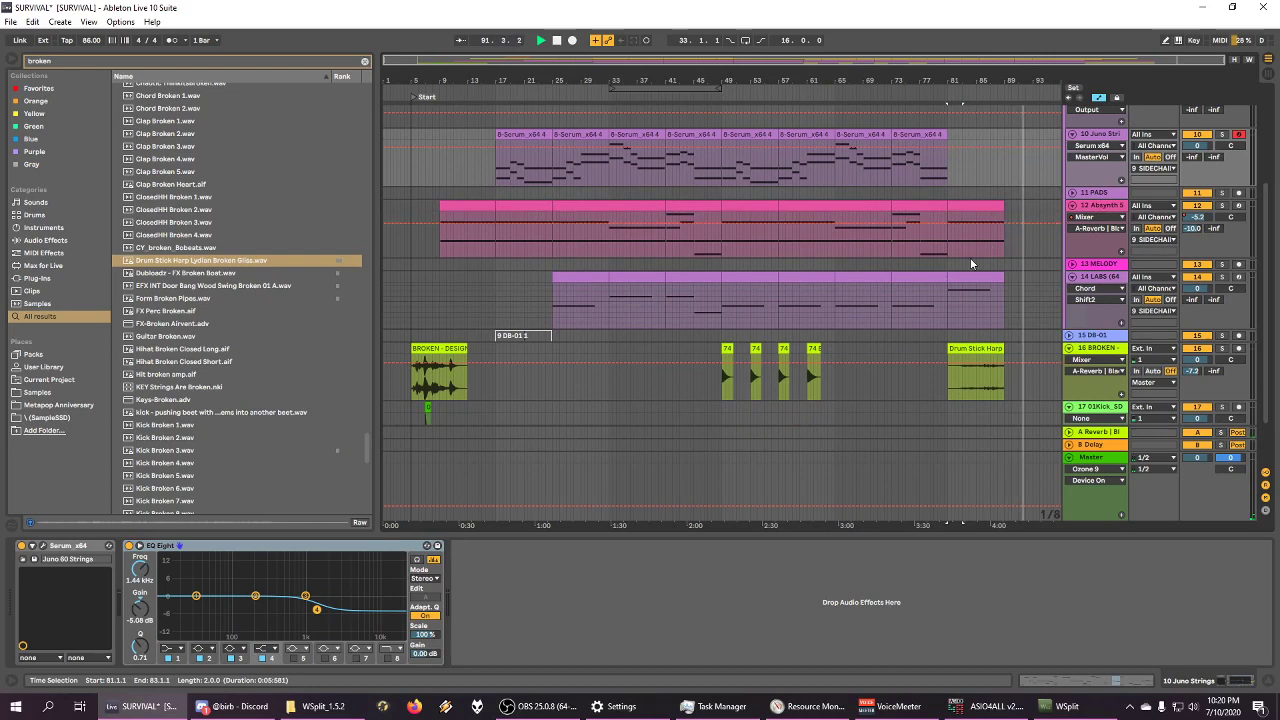
pyautogui.click(561, 42)
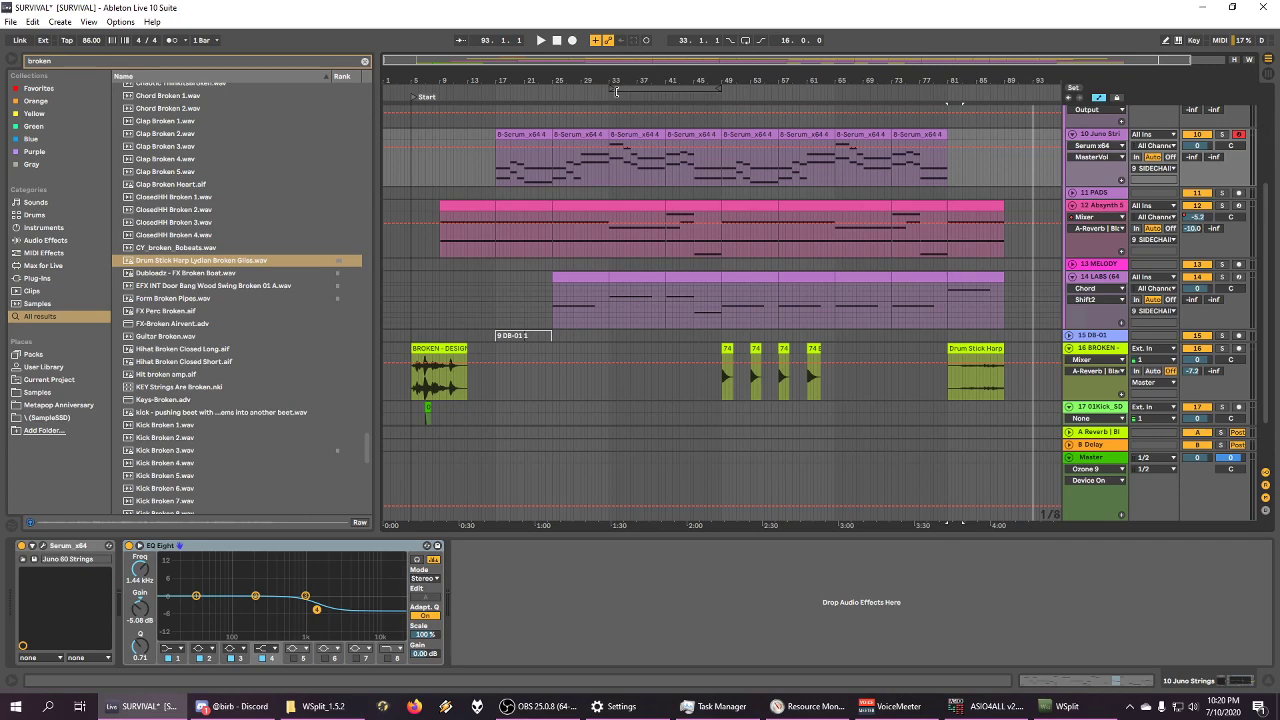
pyautogui.keyDown('shift'); pyautogui.click(426, 346); pyautogui.keyUp('shift')
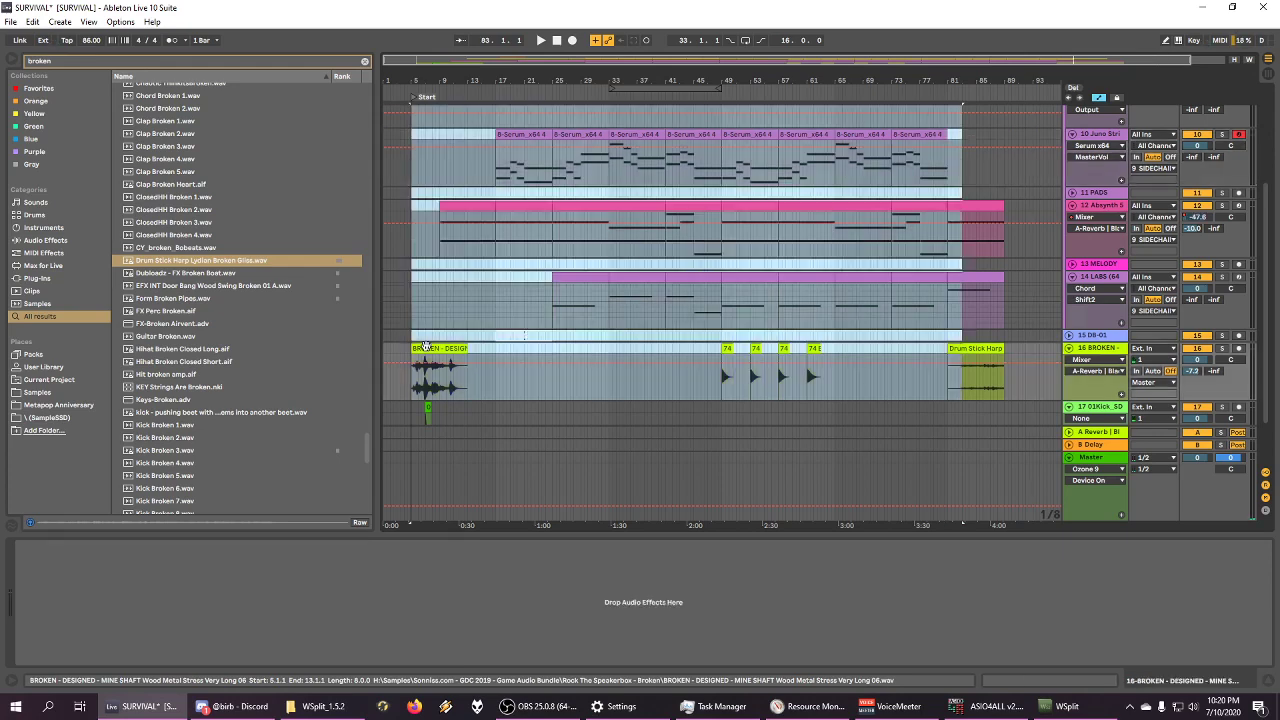
pyautogui.click(425, 346)
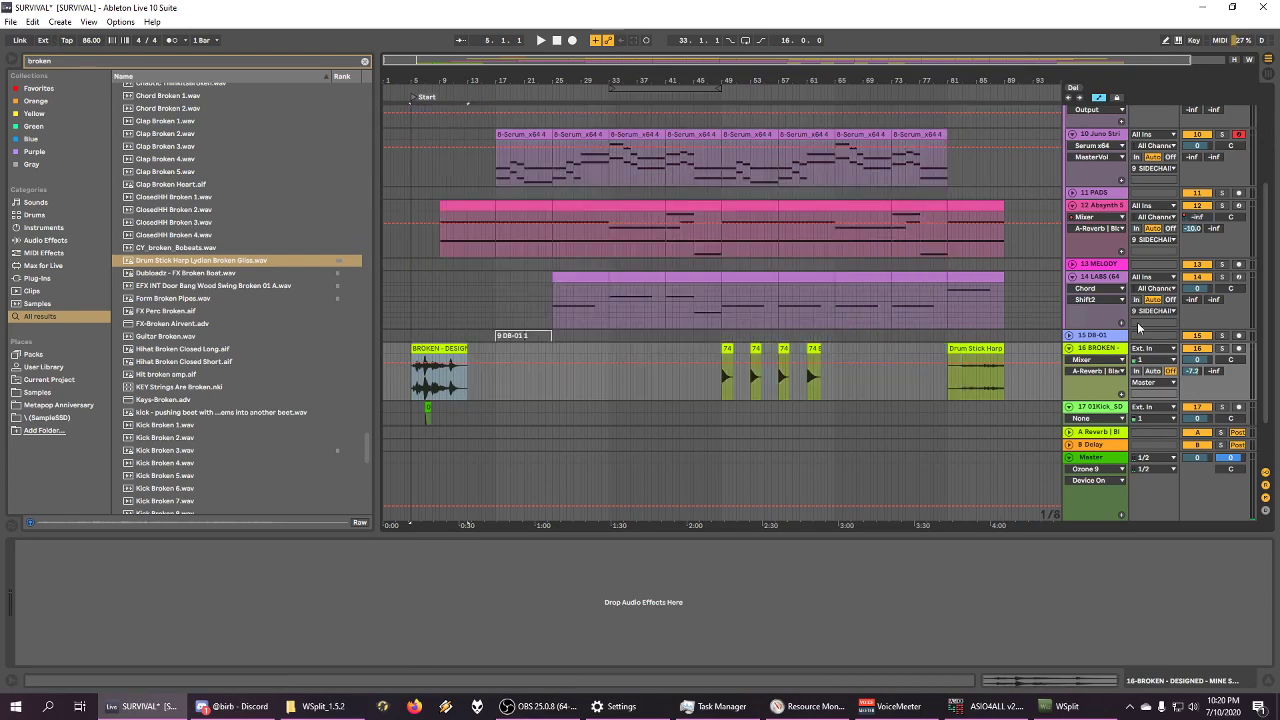
pyautogui.keyDown('shift'); pyautogui.click(1034, 352); pyautogui.keyUp('shift')
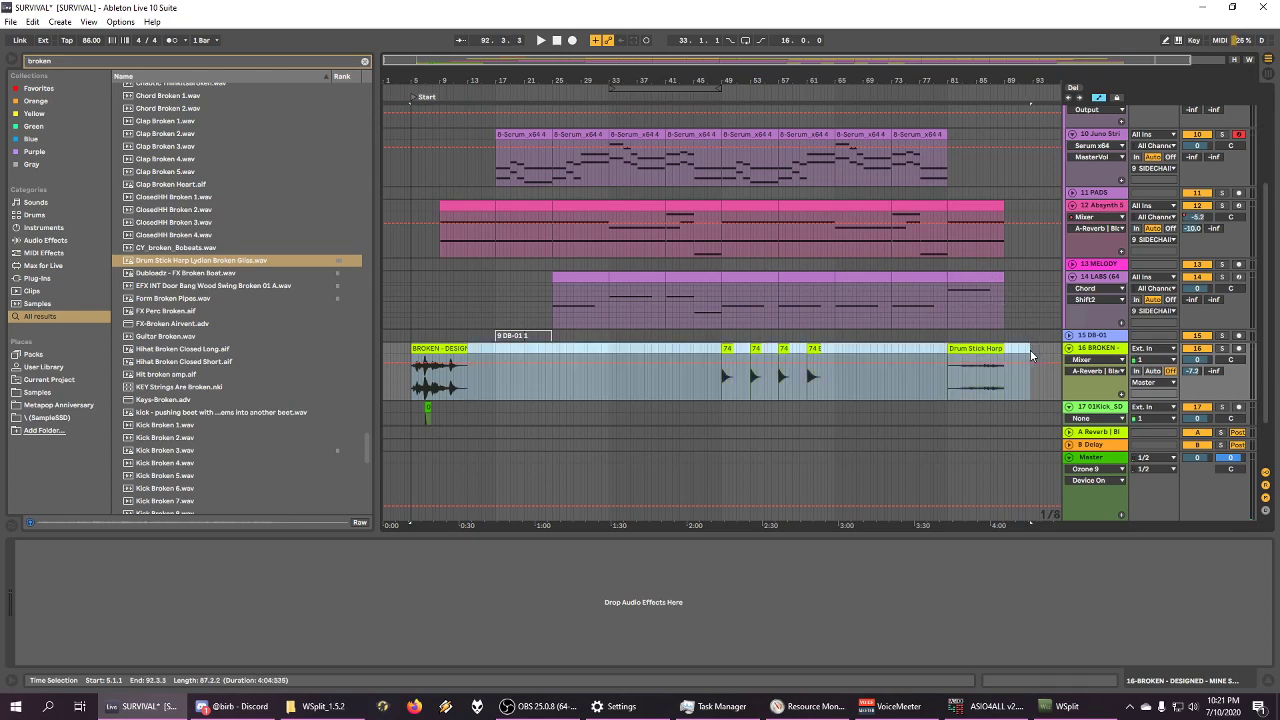
pyautogui.moveTo(1011, 76); pyautogui.dragTo(915, 327)
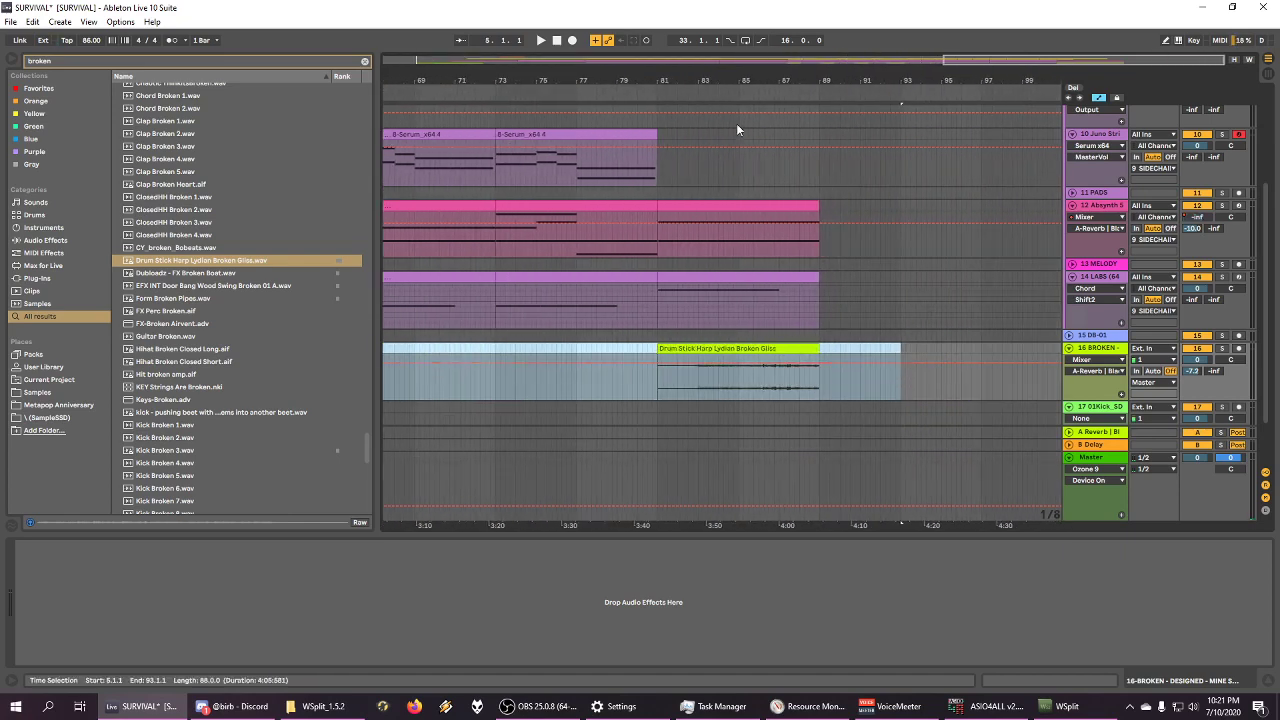
pyautogui.press('z')
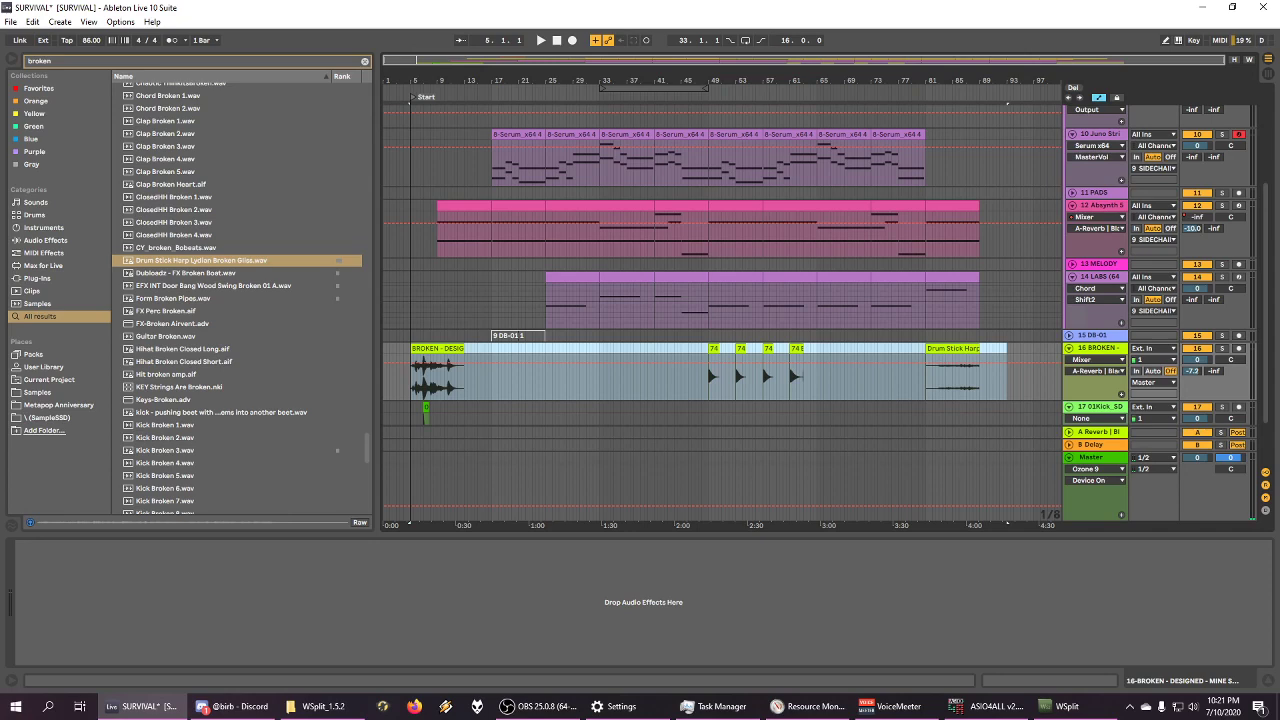
# Step: Switch to OBS
pyautogui.hotkey('alt', 'Tab')
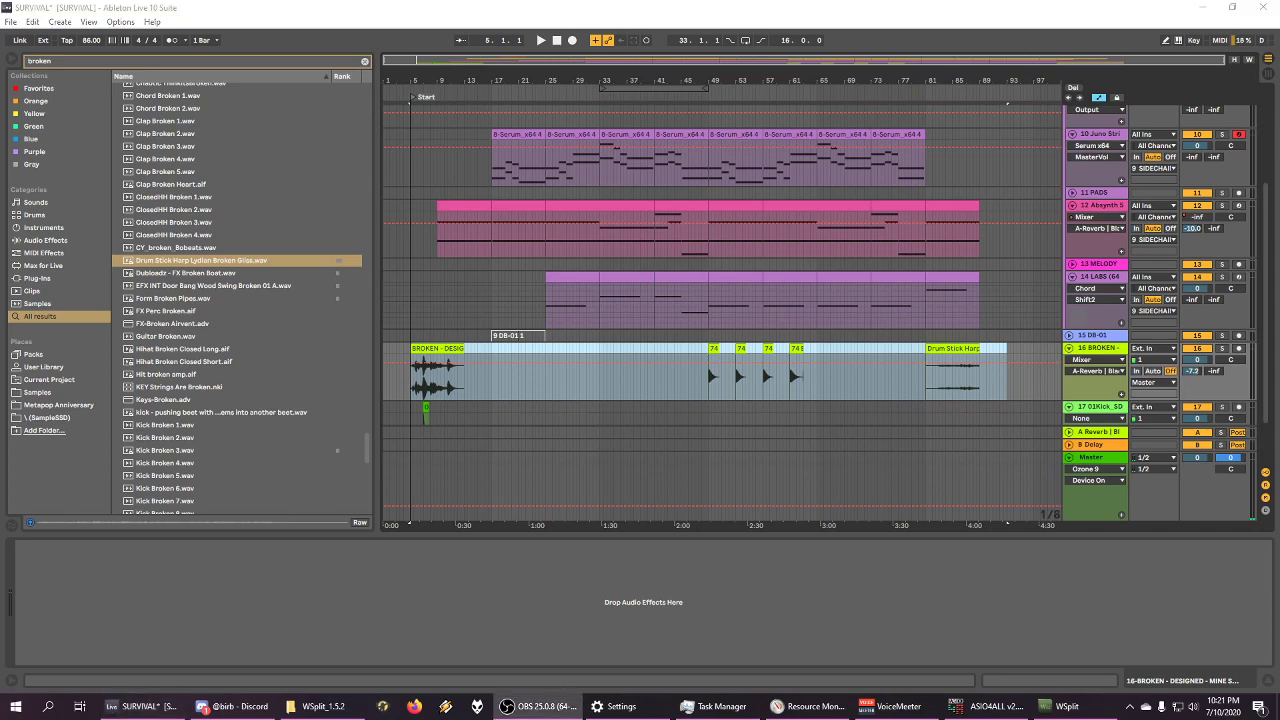